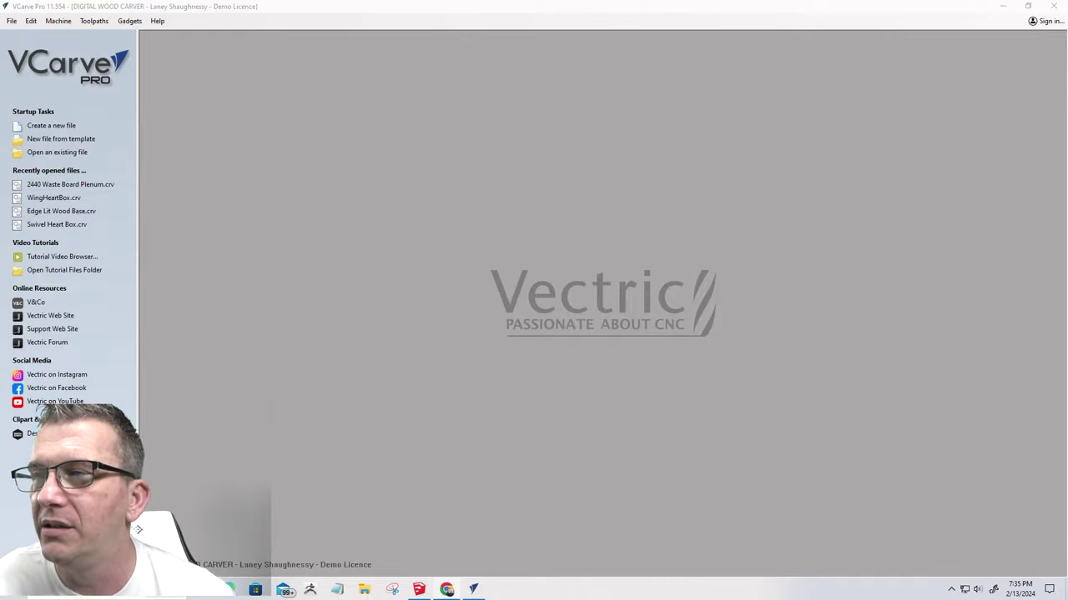
# Play the Baileigh HLT-4400 lift table video full screen from 0:36 to its end card, then exit full screen
pyautogui.click(447, 590)
pyautogui.moveTo(737, 36); pyautogui.dragTo(400, 8)
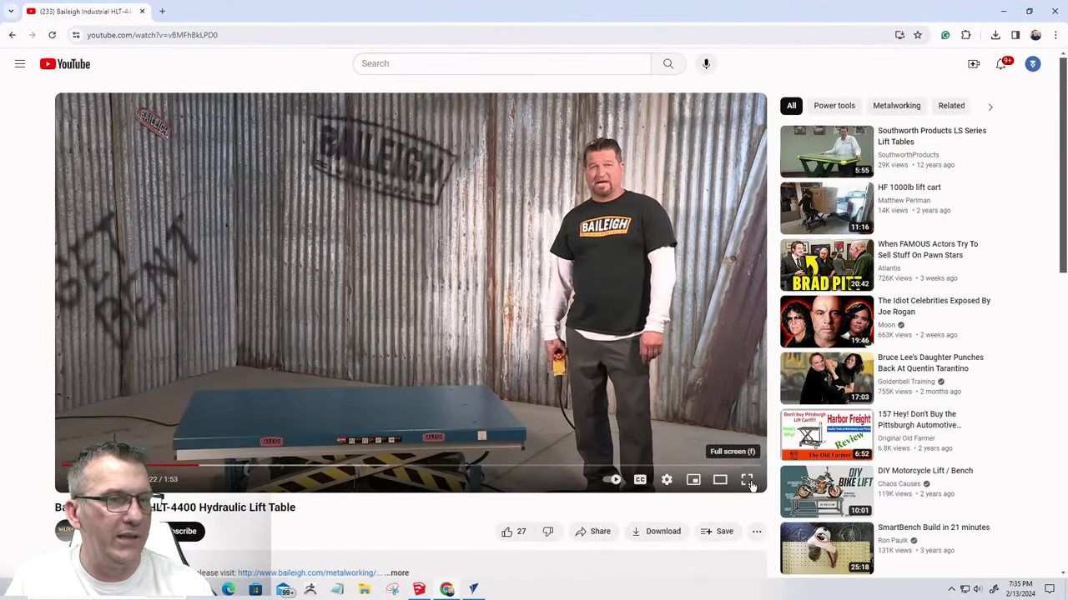
pyautogui.click(746, 480)
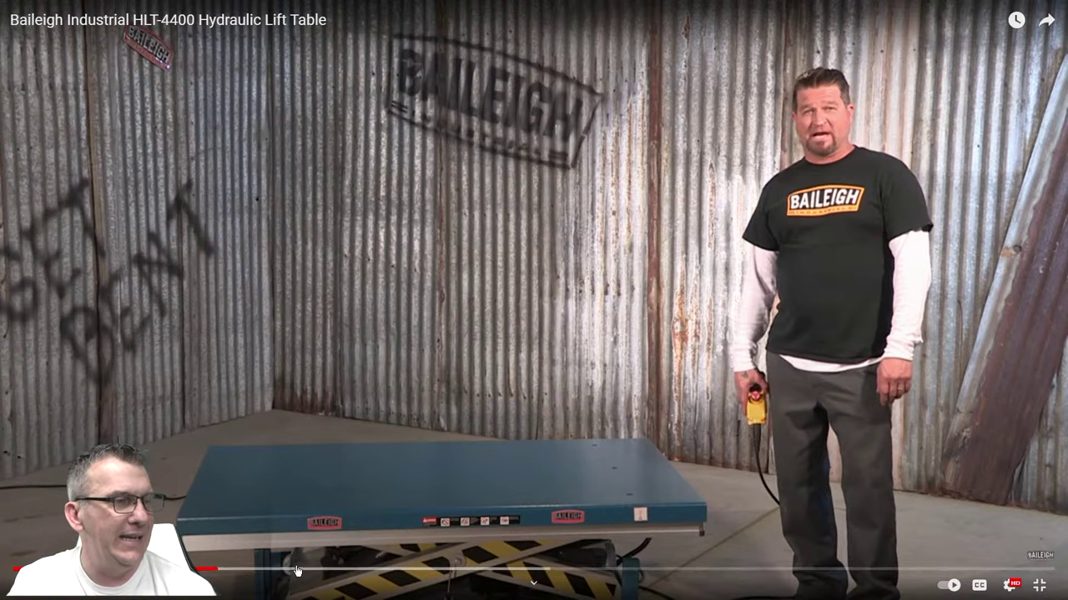
pyautogui.click(348, 572)
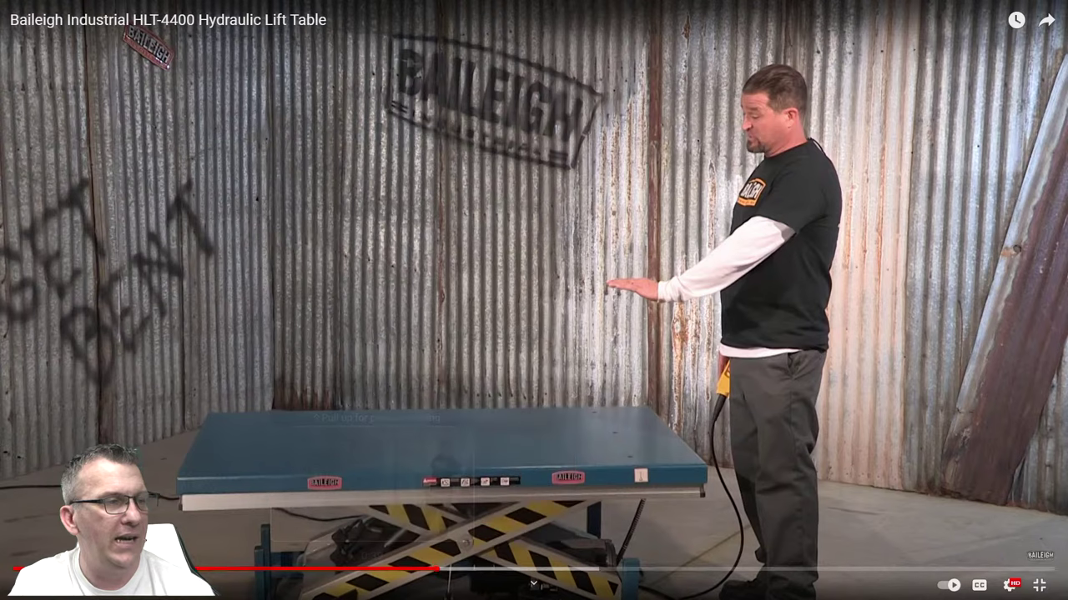
pyautogui.click(20, 586)
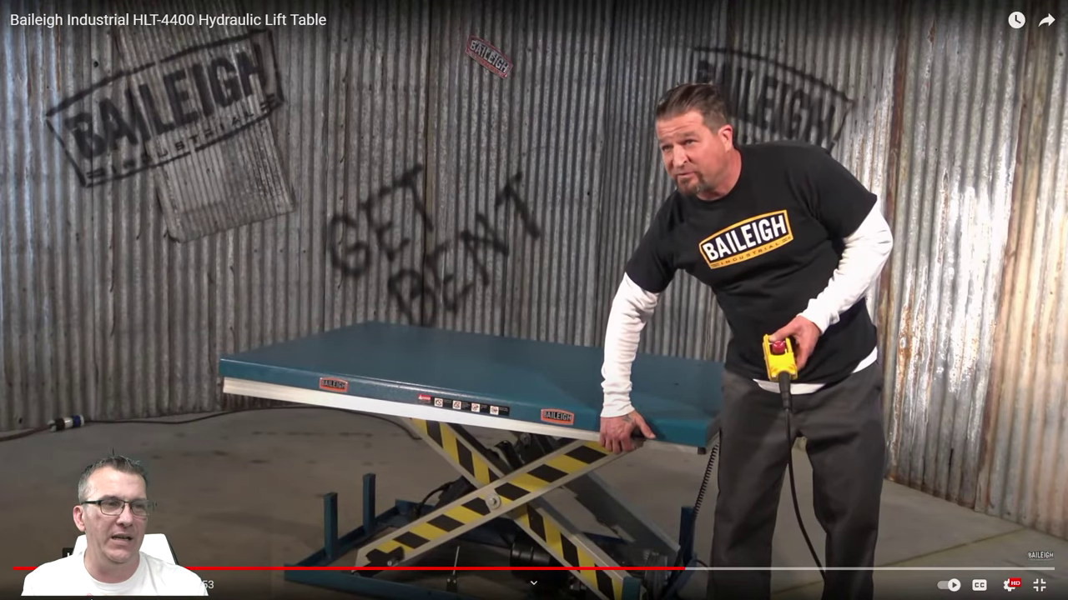
pyautogui.moveTo(133, 570); pyautogui.dragTo(134, 546)
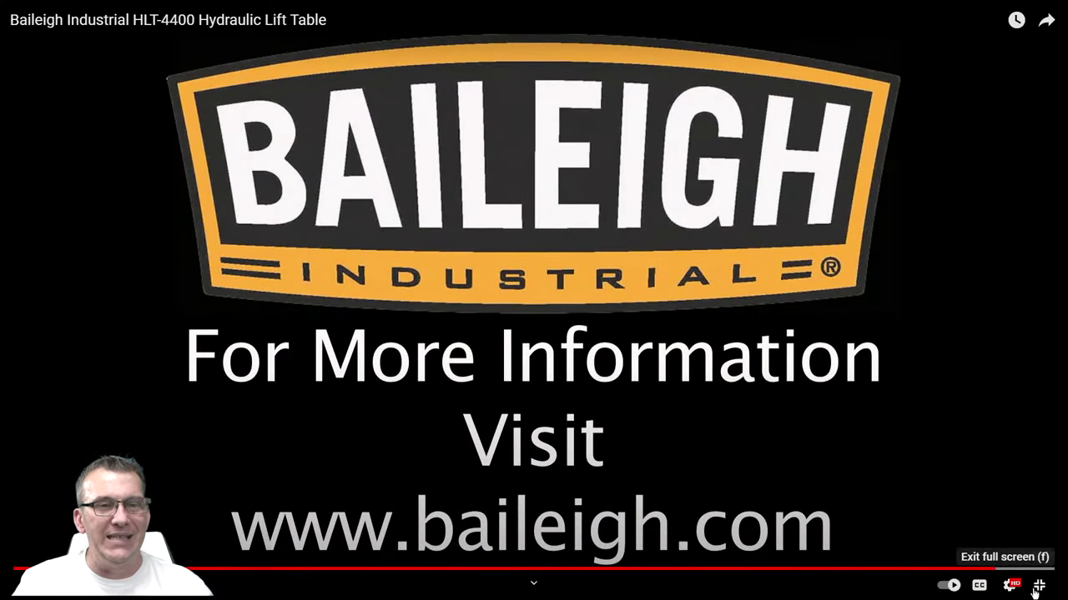
pyautogui.click(1038, 586)
pyautogui.click(995, 11)
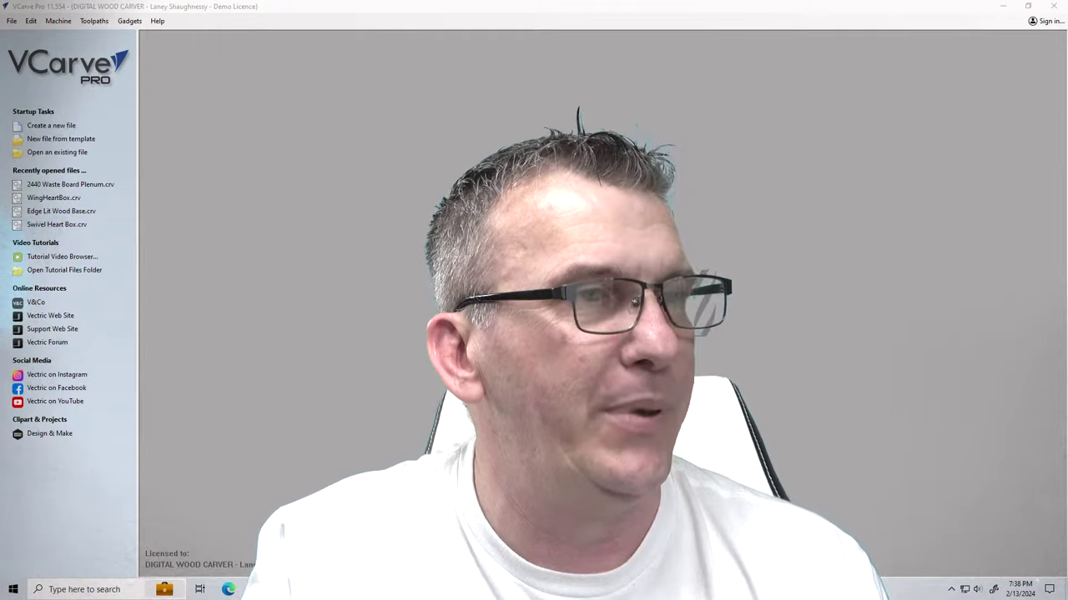
pyautogui.press('super+e')
pyautogui.moveTo(445, 62); pyautogui.dragTo(1067, 63)
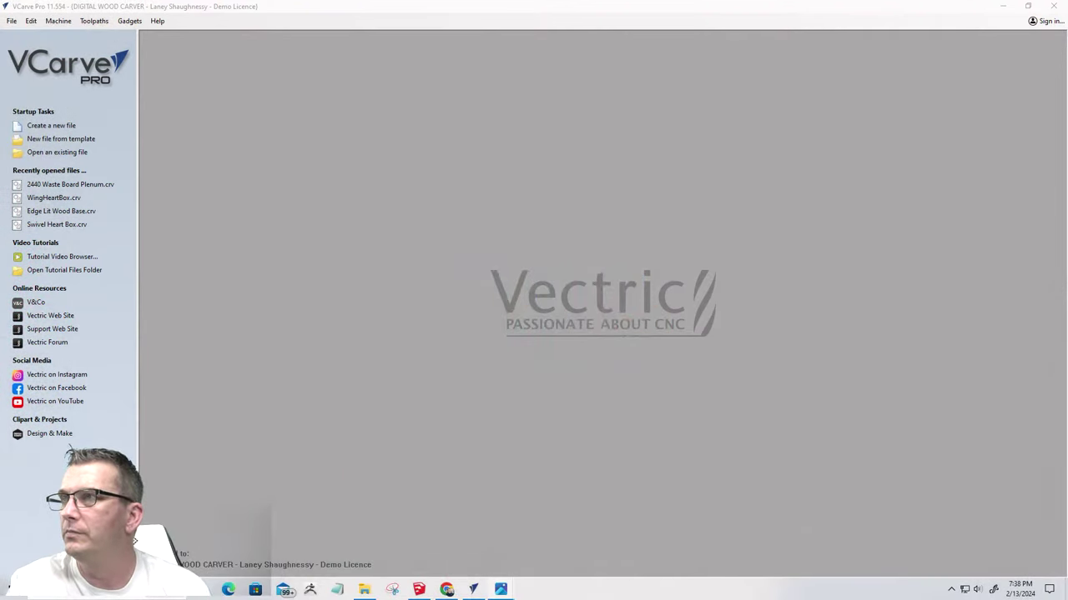
# Maximize the large-removebg.png and large__1_-removebg.png Photos windows and zoom into the closed-top render
pyautogui.moveTo(743, 112); pyautogui.dragTo(411, 72)
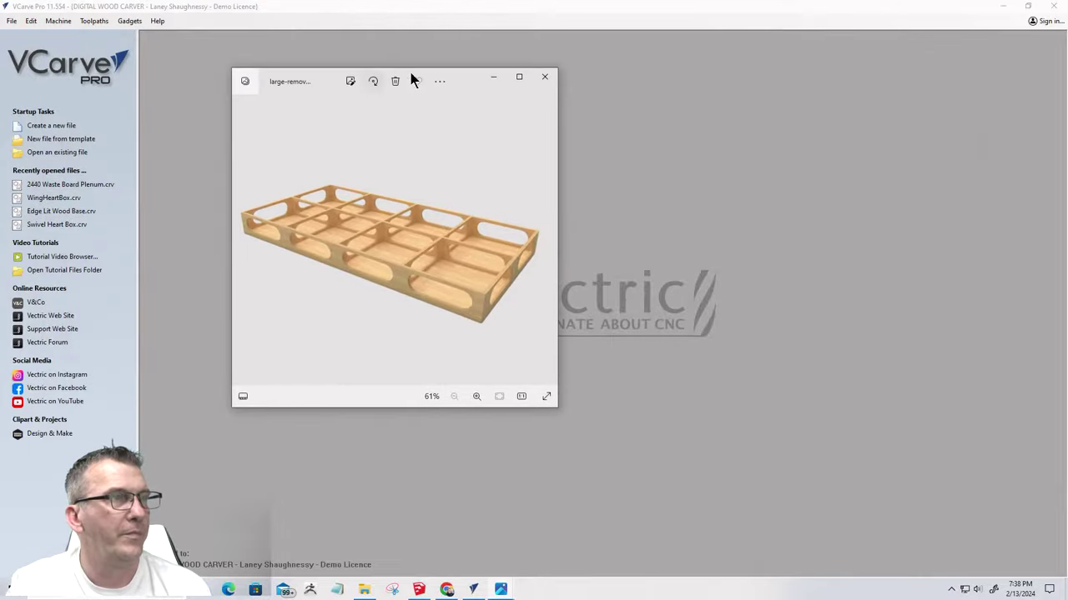
pyautogui.click(519, 77)
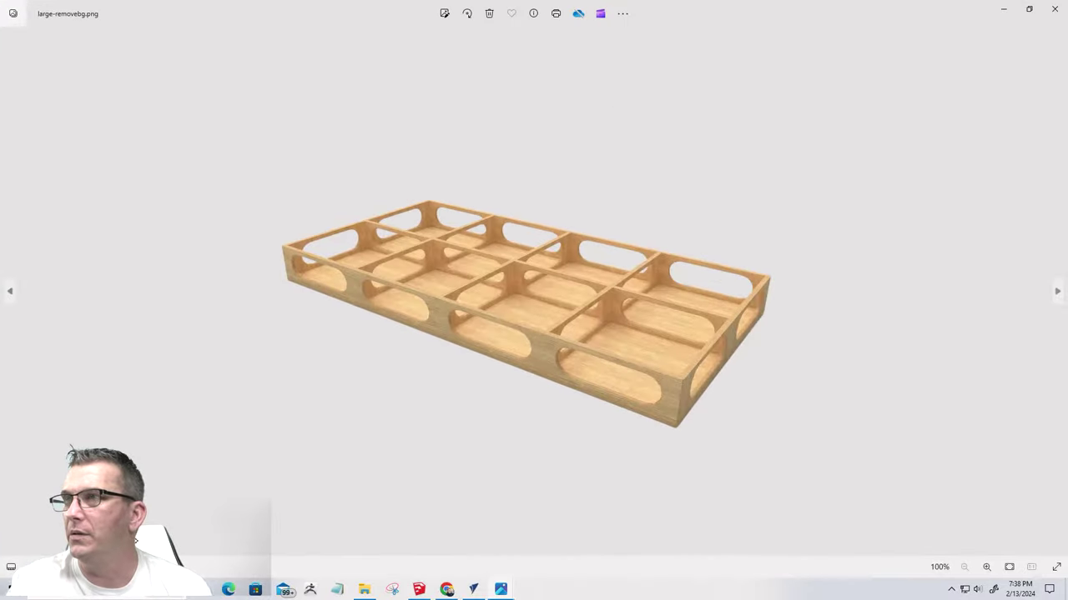
pyautogui.moveTo(1034, 112); pyautogui.dragTo(515, 57)
pyautogui.click(569, 57)
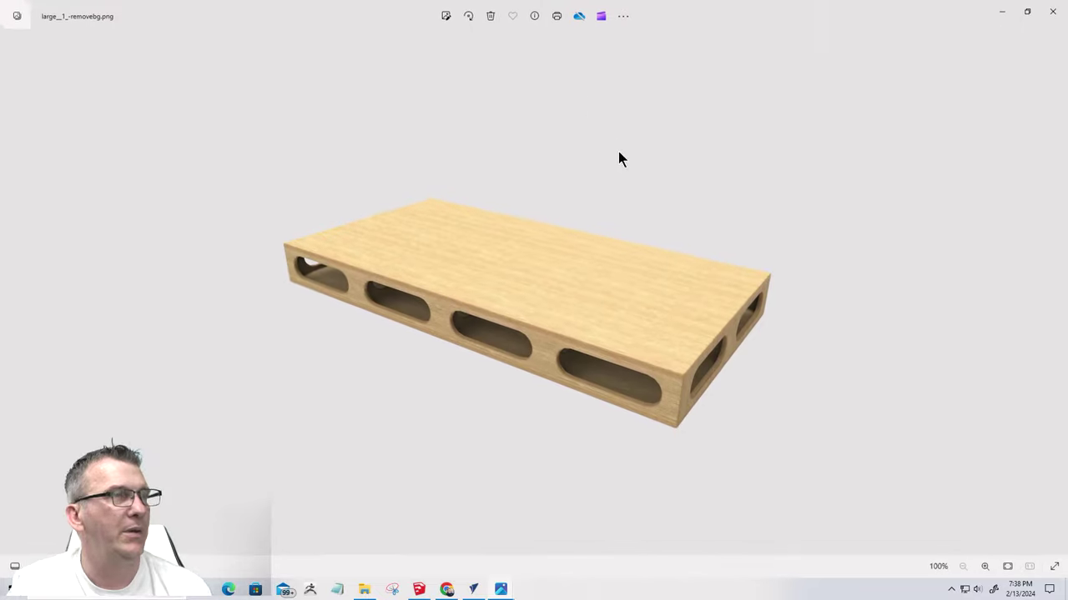
pyautogui.scroll(5, 559, 410)
pyautogui.scroll(-3, 557, 367)
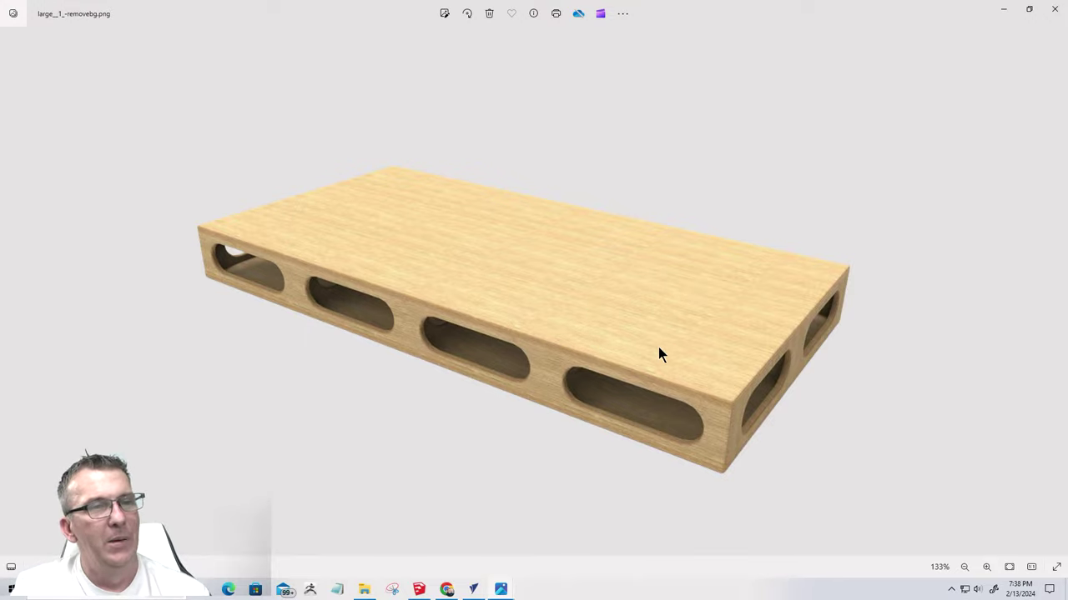
pyautogui.scroll(3, 658, 347)
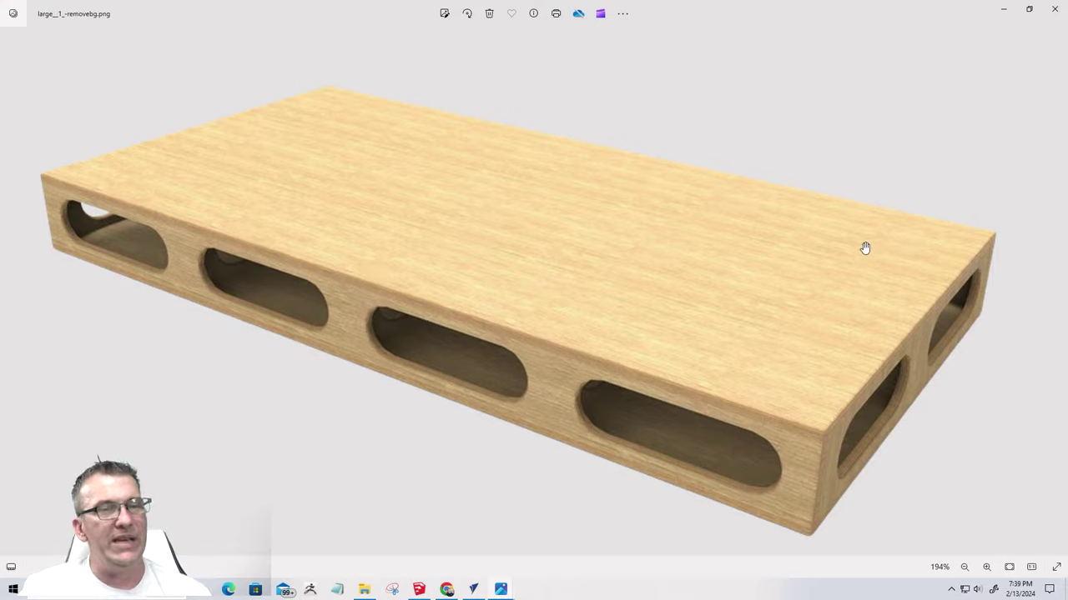
# Return to the open grid-frame render, zoom in, then advance to the next reference image
pyautogui.moveTo(505, 588)
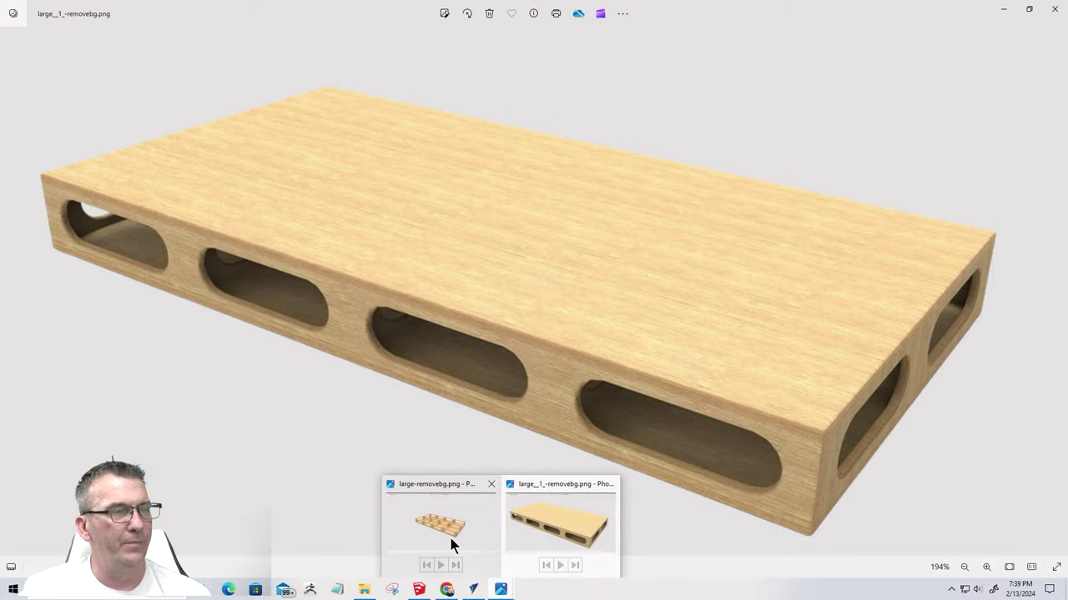
pyautogui.click(449, 534)
pyautogui.scroll(2, 569, 294)
pyautogui.scroll(3, 567, 293)
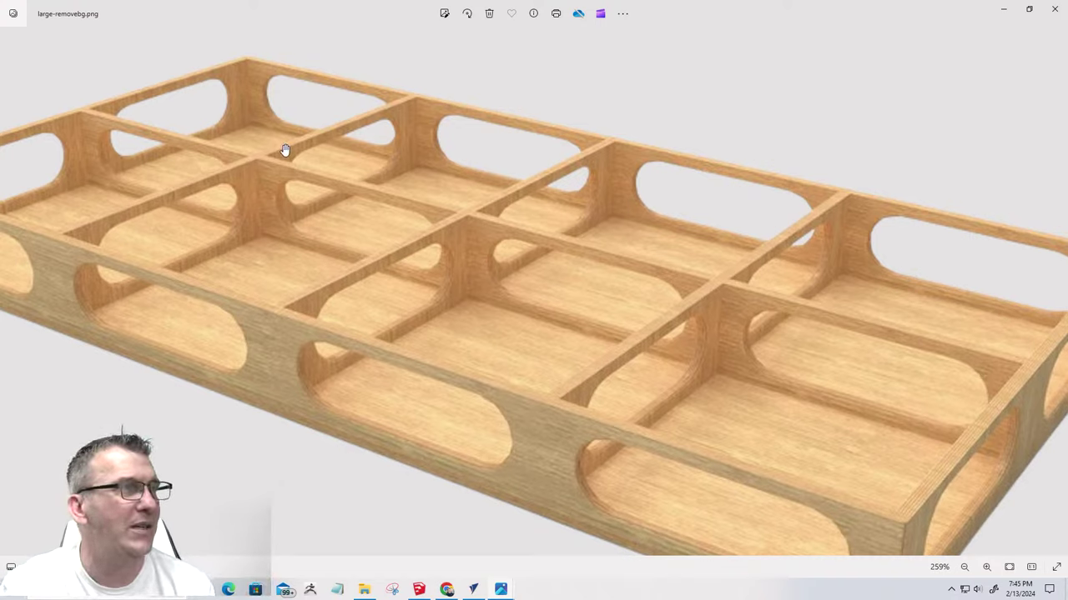
pyautogui.press('Right')
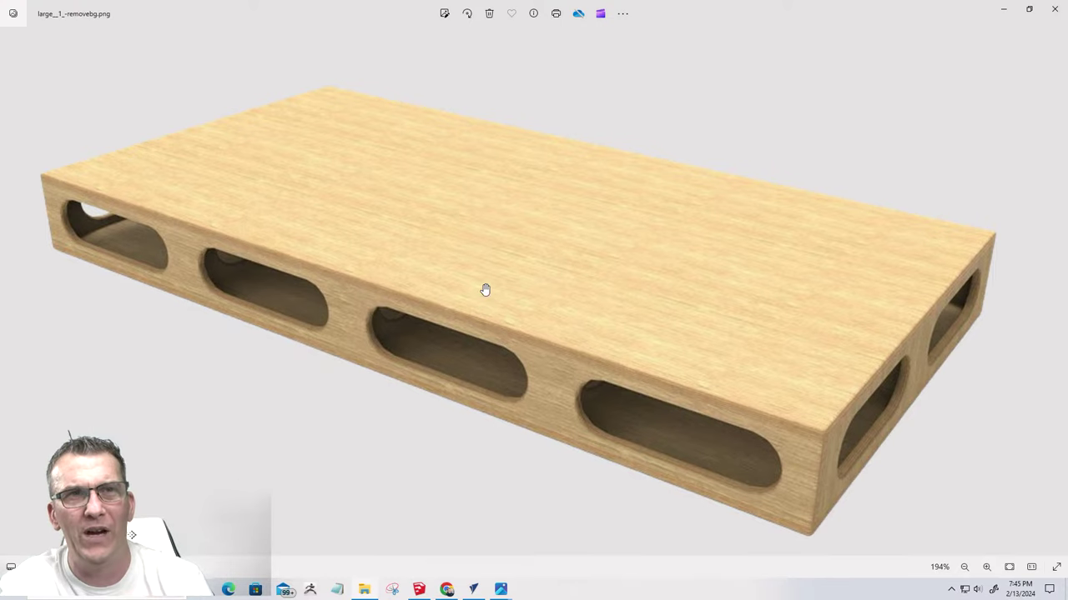
# Minimize Photos, briefly reopen the solid-top render, then minimize Photos and VCarve Pro
pyautogui.click(1003, 15)
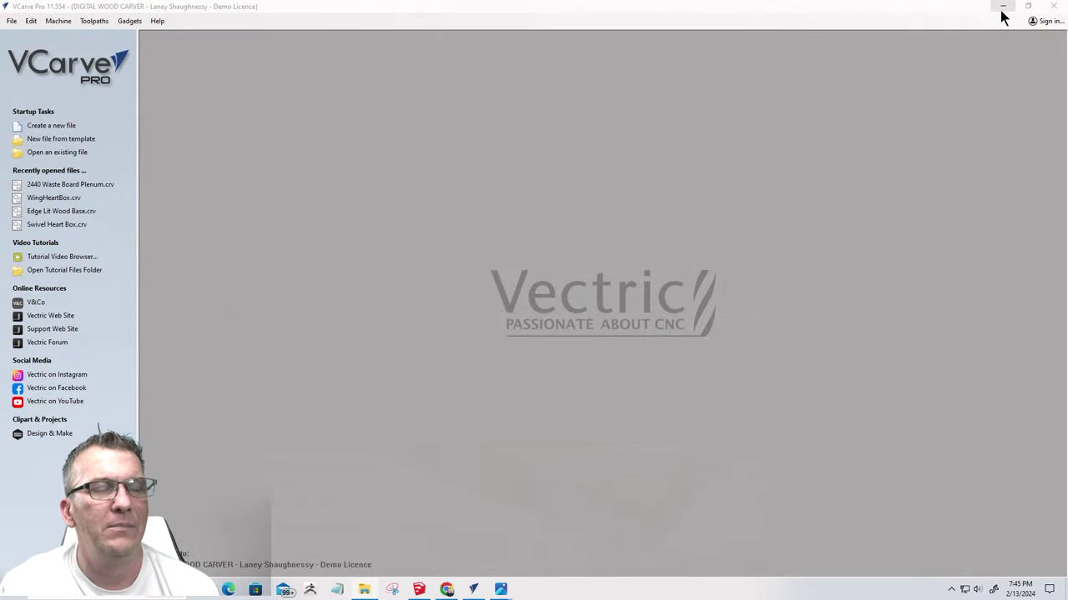
pyautogui.moveTo(511, 590)
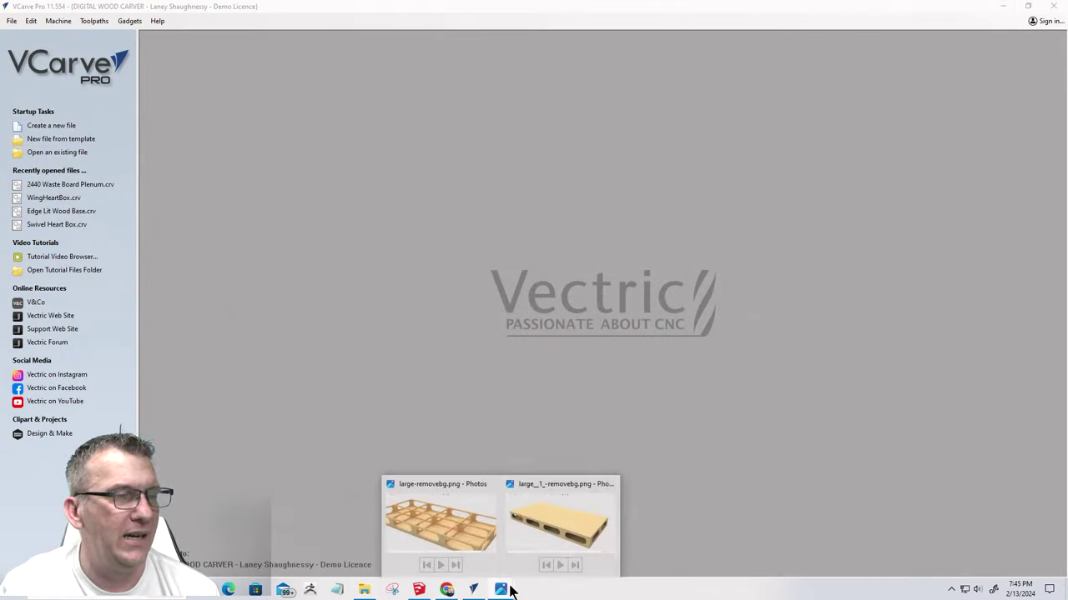
pyautogui.click(553, 527)
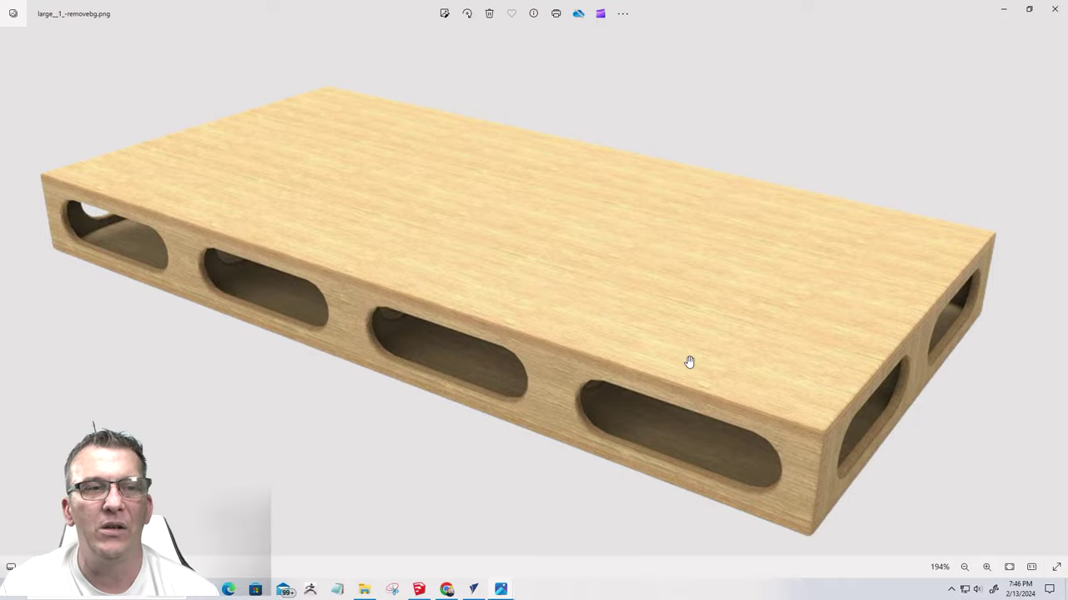
pyautogui.click(1003, 12)
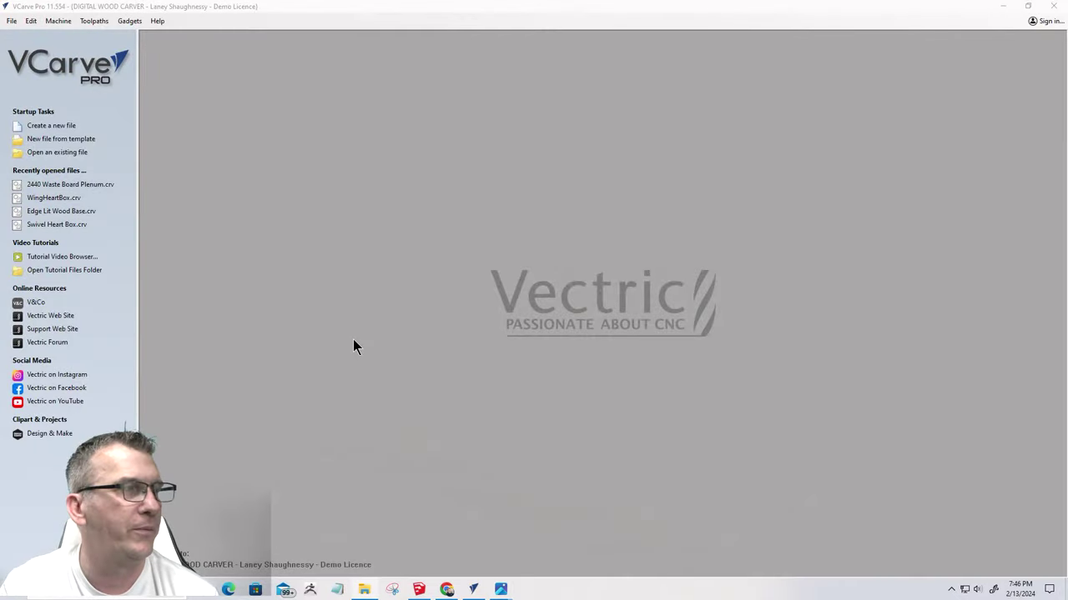
pyautogui.click(1003, 6)
# Select the default standing scale figure and delete it
pyautogui.moveTo(339, 155); pyautogui.dragTo(575, 523)
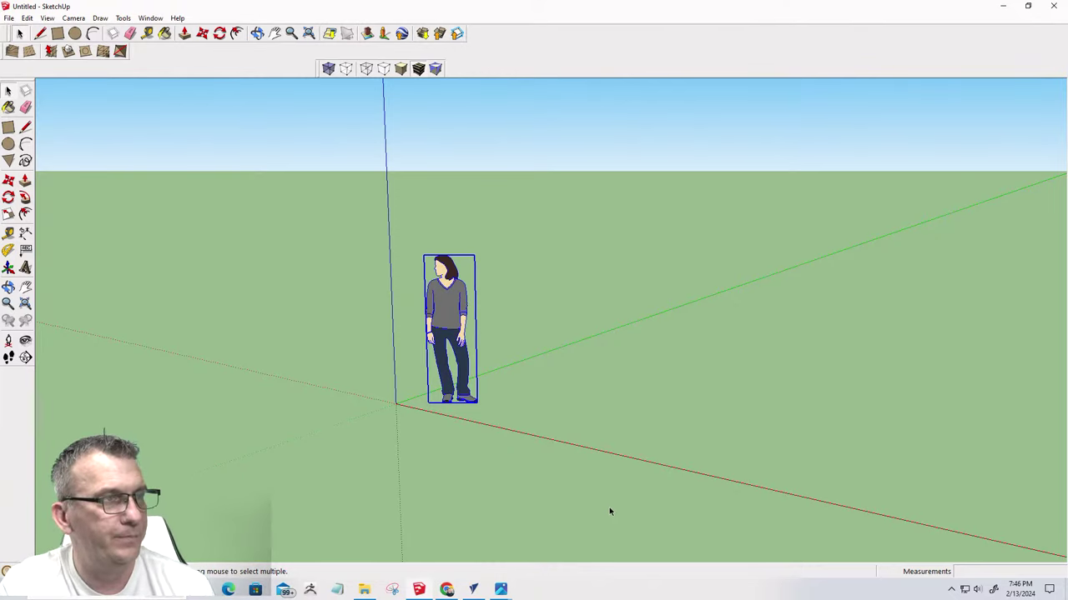
pyautogui.click(483, 463)
pyautogui.click(457, 318)
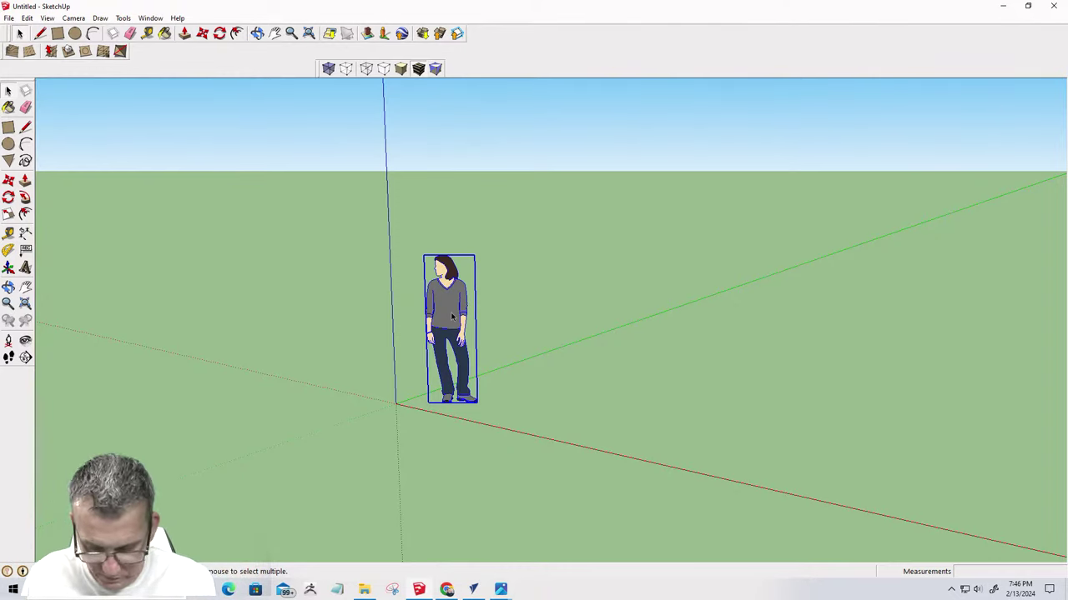
pyautogui.press('Delete')
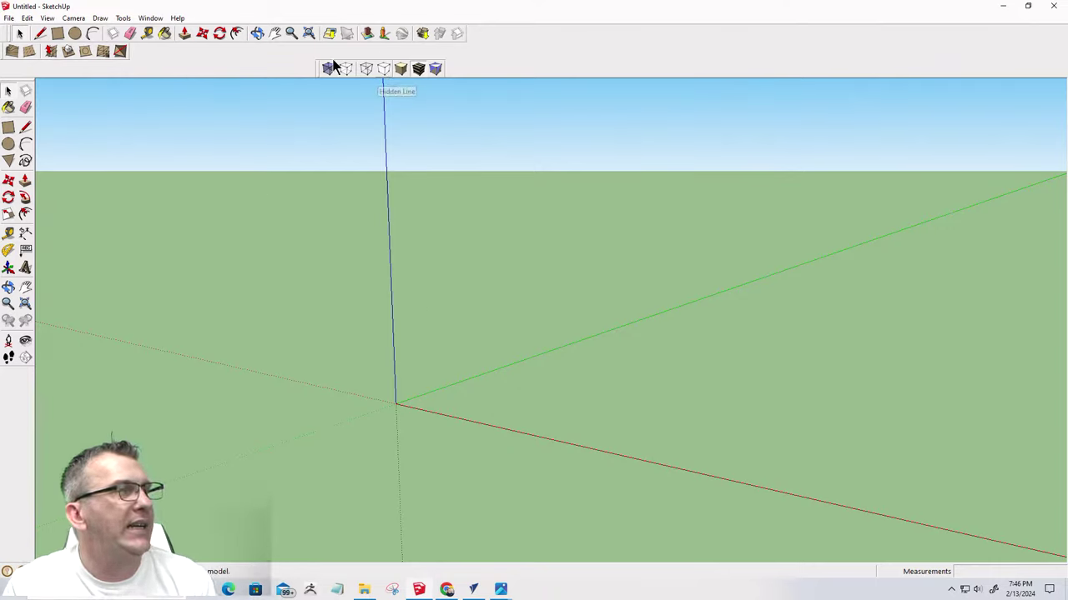
pyautogui.click(122, 19)
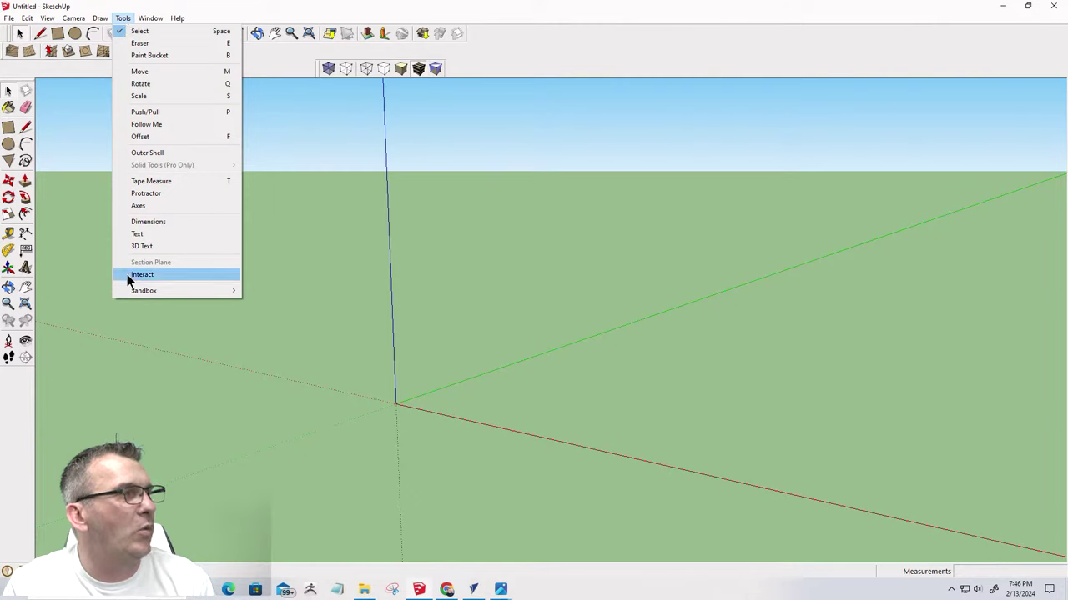
pyautogui.moveTo(150, 18)
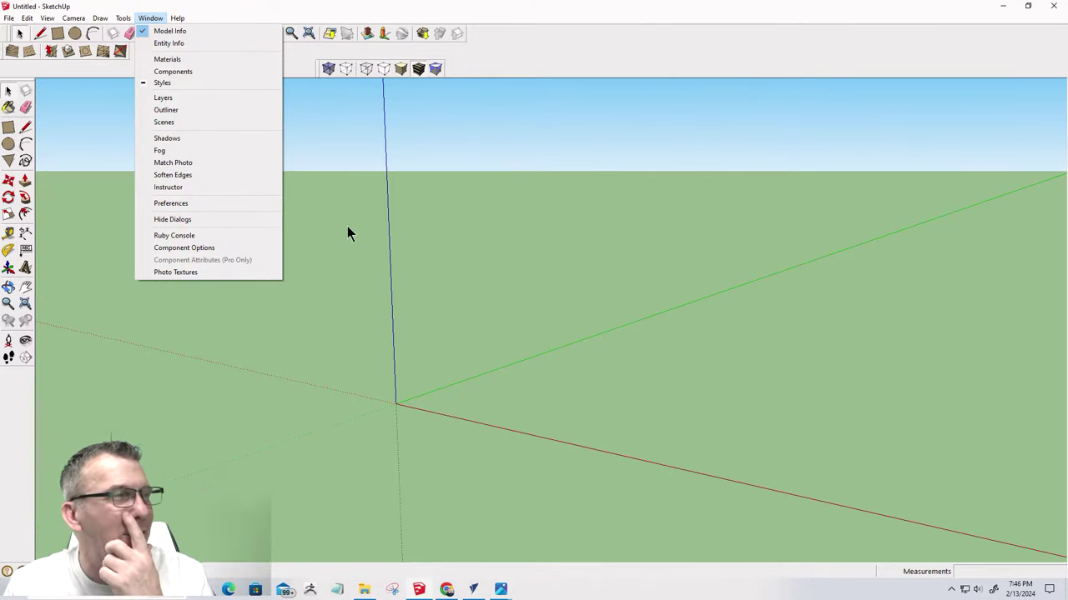
pyautogui.click(159, 83)
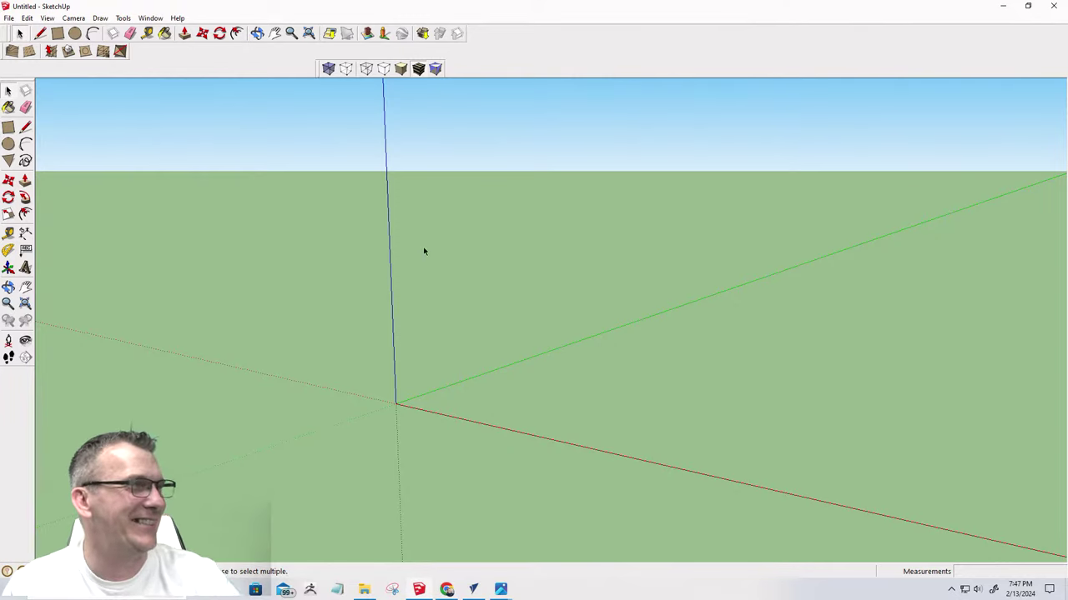
# Zoom out, then dismiss the Camera menu without choosing any item
pyautogui.scroll(-3, 401, 296)
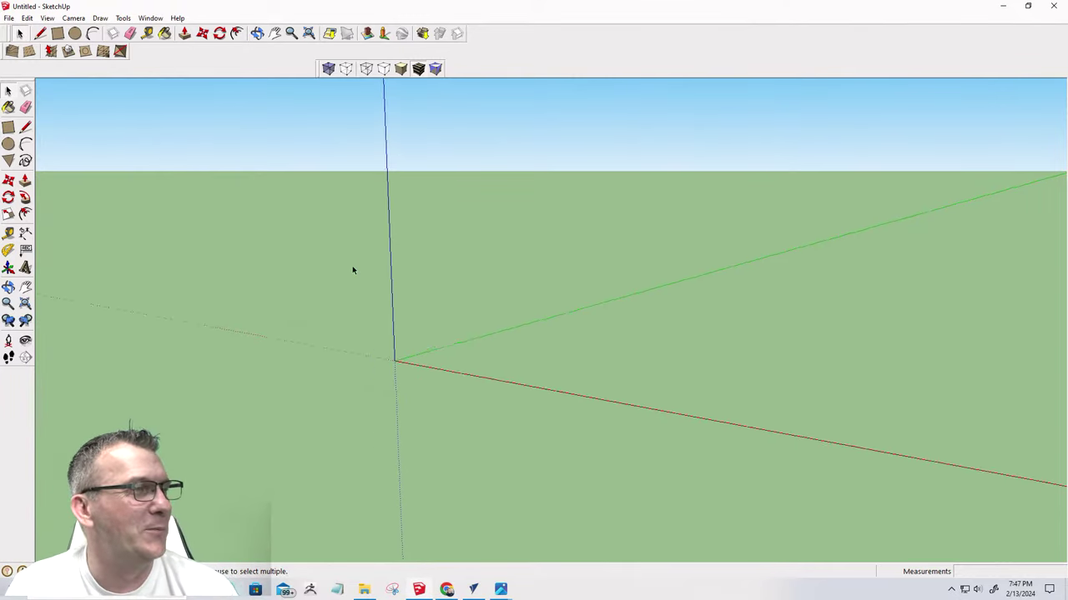
pyautogui.scroll(-3, 352, 270)
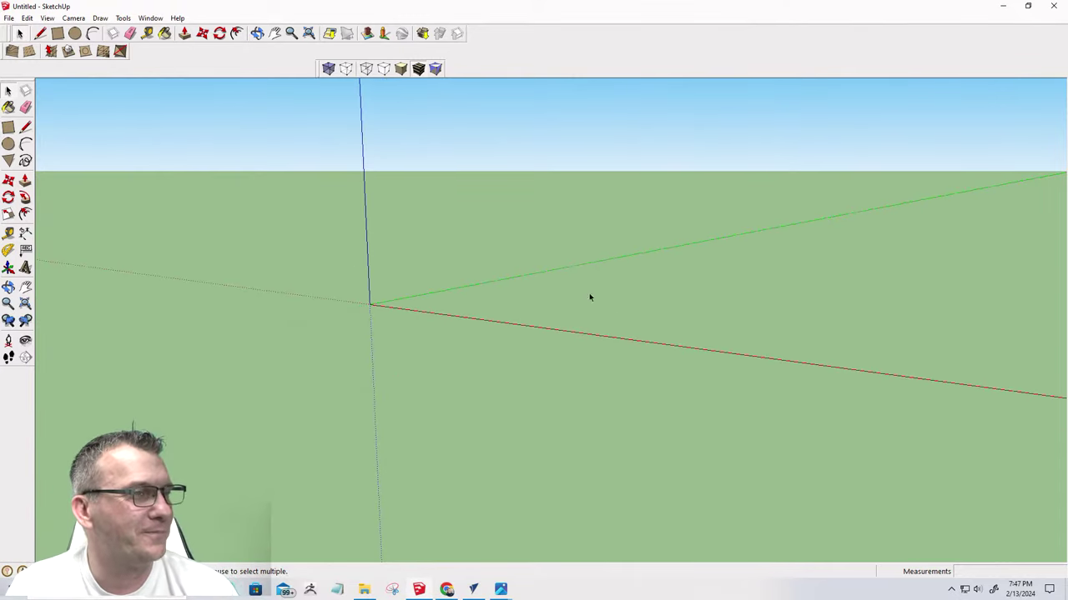
pyautogui.click(81, 20)
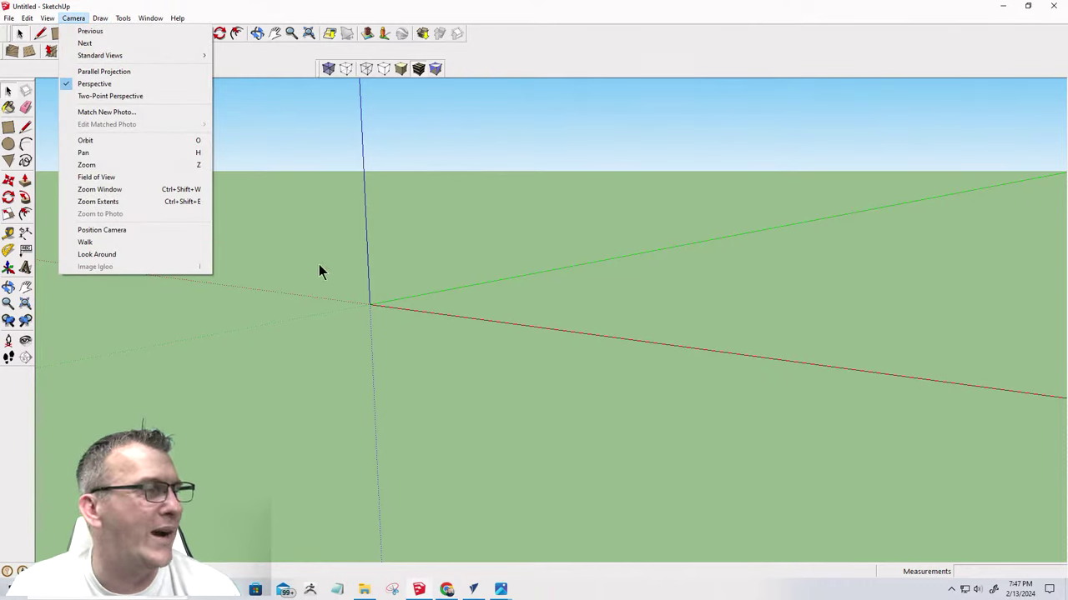
pyautogui.click(385, 73)
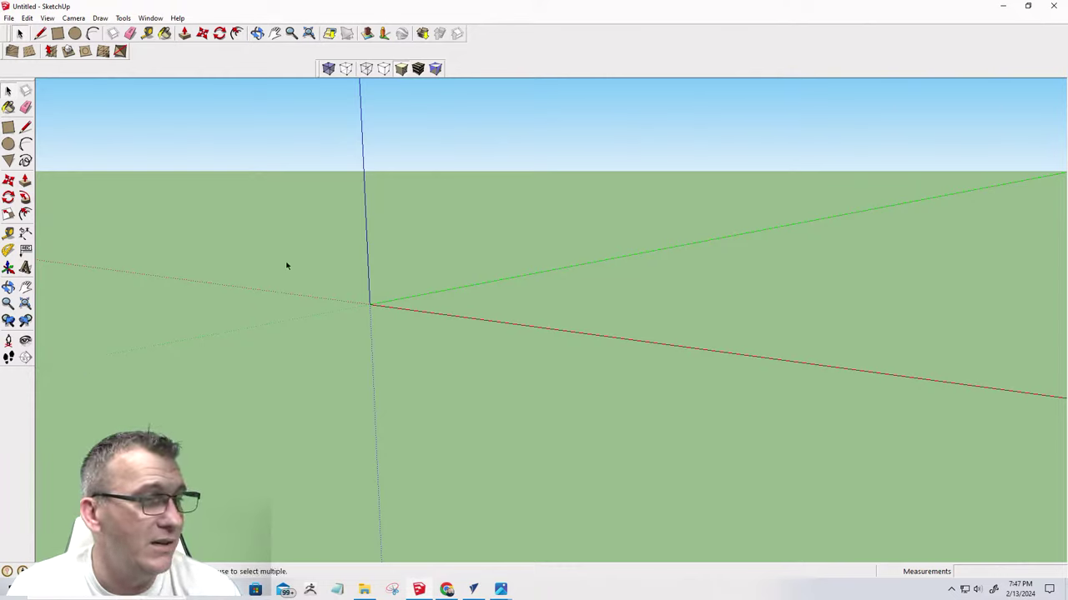
# Tile the open windows, then maximize the SketchUp window
pyautogui.rightClick(566, 590)
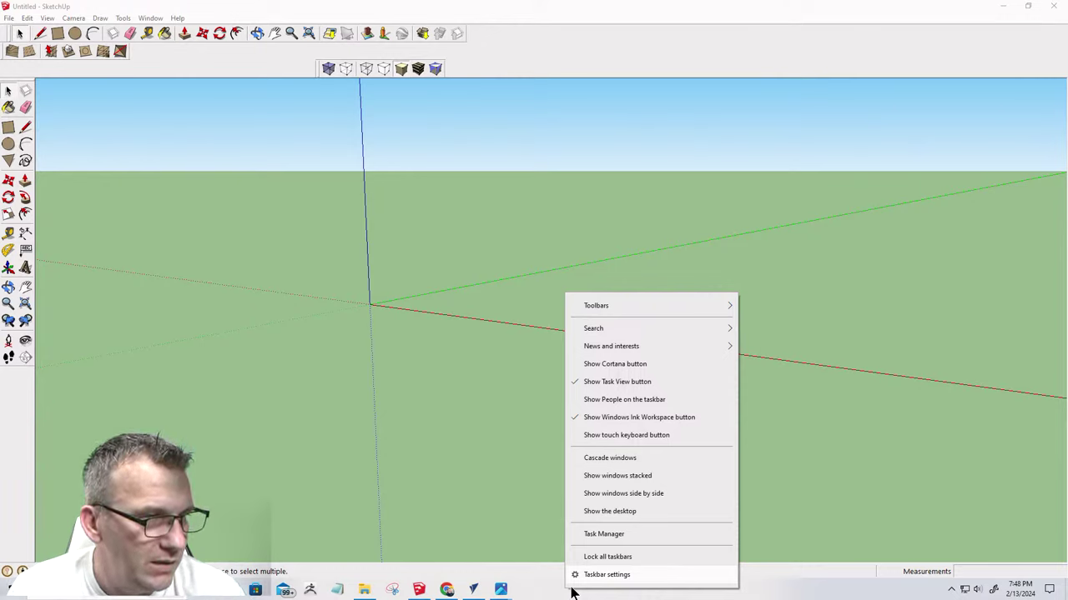
pyautogui.click(597, 494)
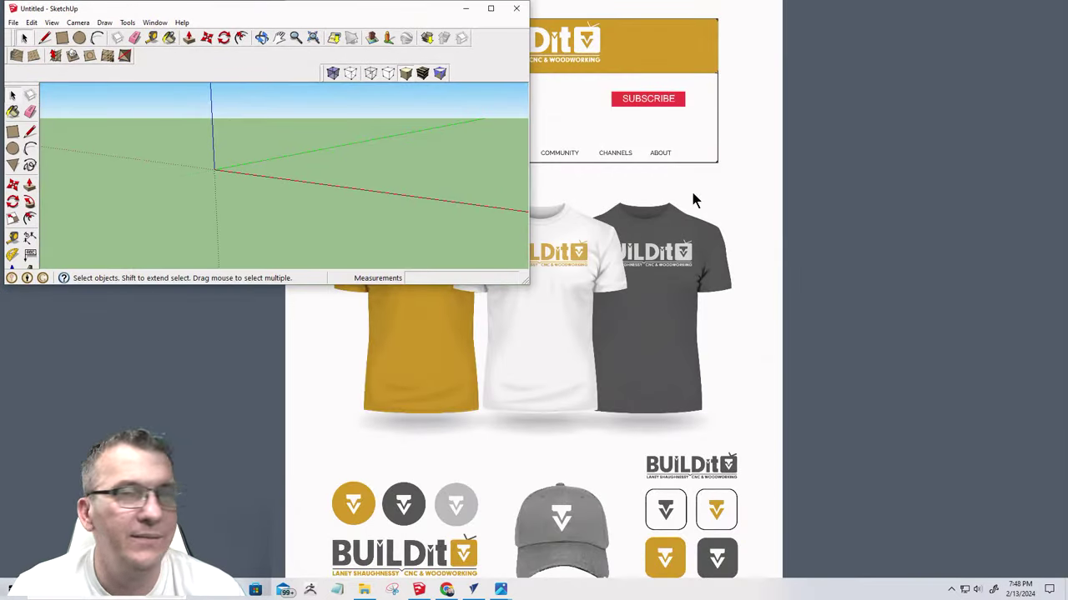
pyautogui.moveTo(309, 9)
pyautogui.mouseDown()
pyautogui.moveTo(965, 453)
pyautogui.moveTo(663, 38)
pyautogui.moveTo(581, 91)
pyautogui.mouseUp()
pyautogui.click(661, 100)
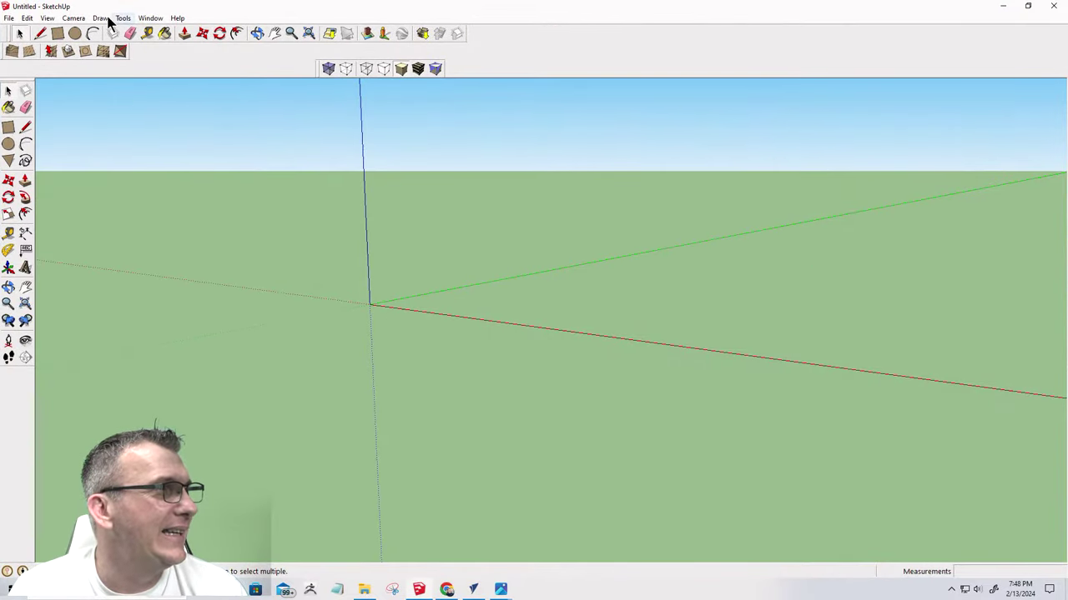
# Switch to Camera > Standard Views > Top and pan so the origin sits lower left
pyautogui.click(73, 17)
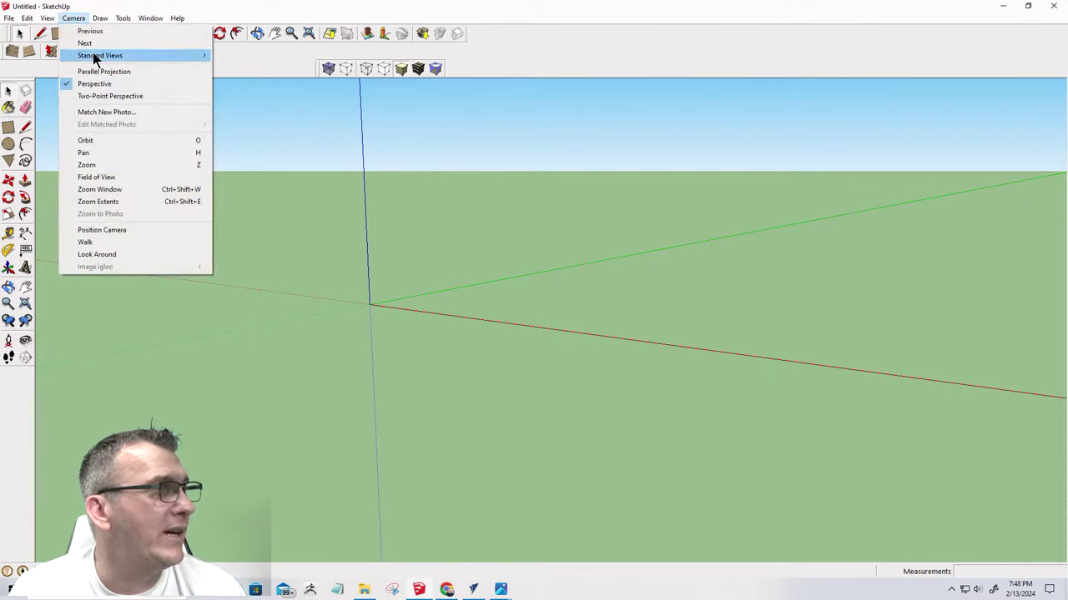
pyautogui.moveTo(193, 57)
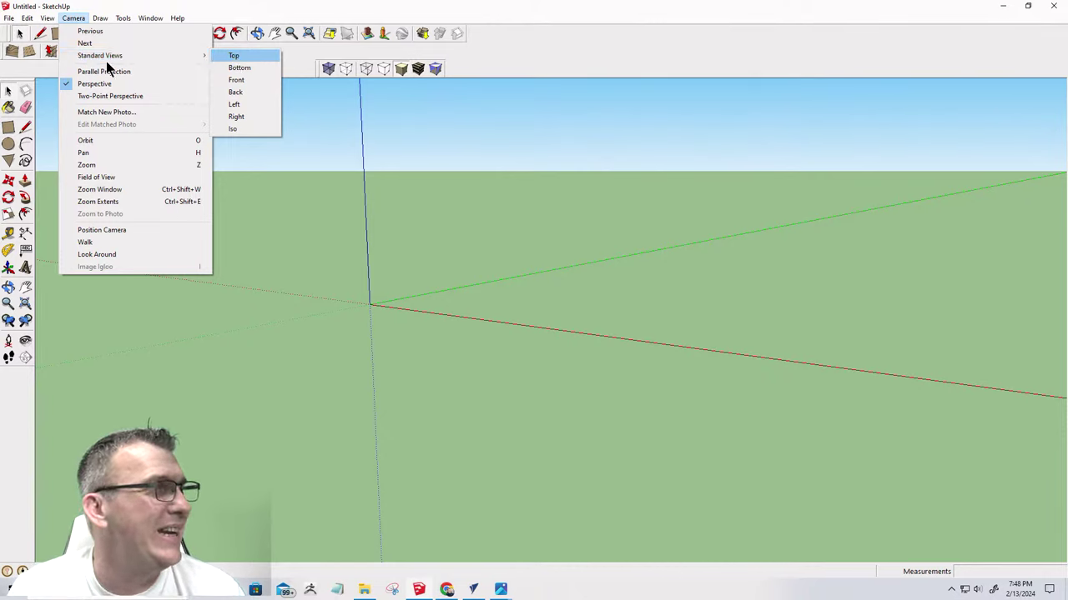
pyautogui.click(243, 56)
pyautogui.scroll(-3, 285, 407)
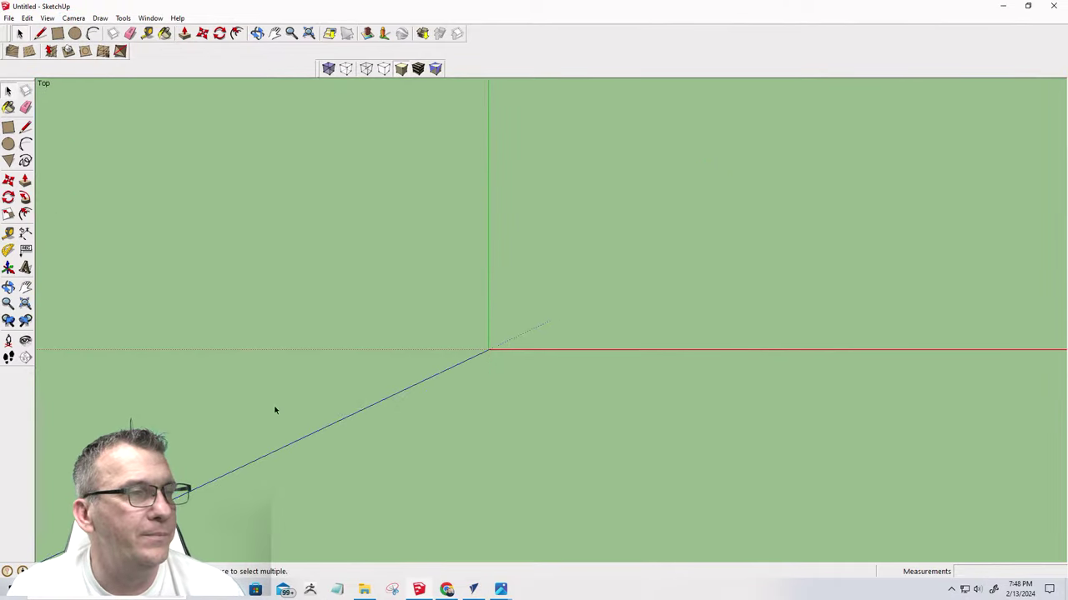
pyautogui.scroll(2, 507, 381)
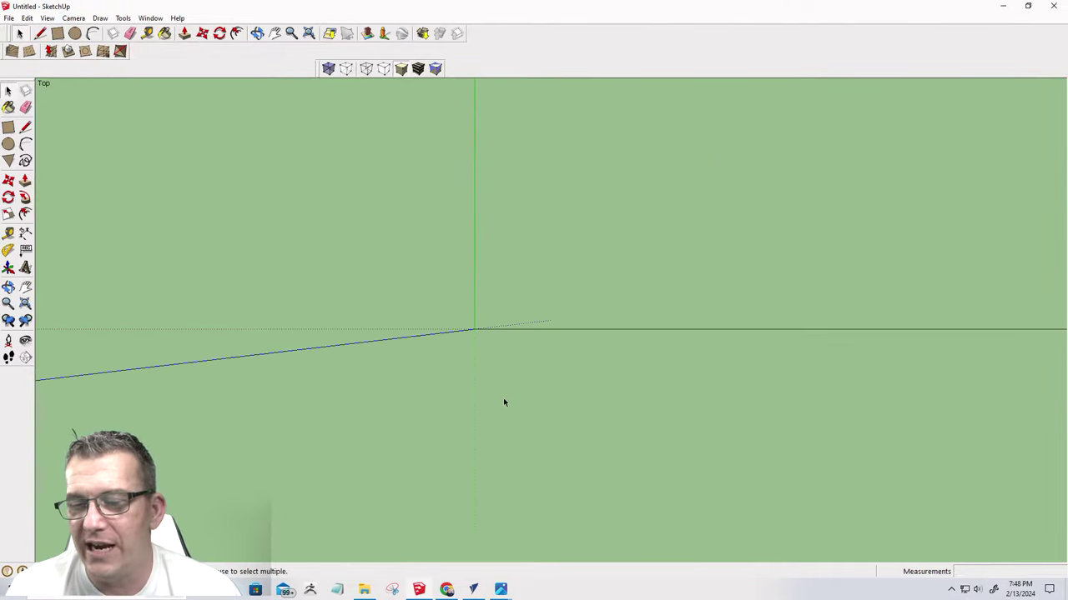
pyautogui.moveTo(548, 288); pyautogui.dragTo(386, 262)
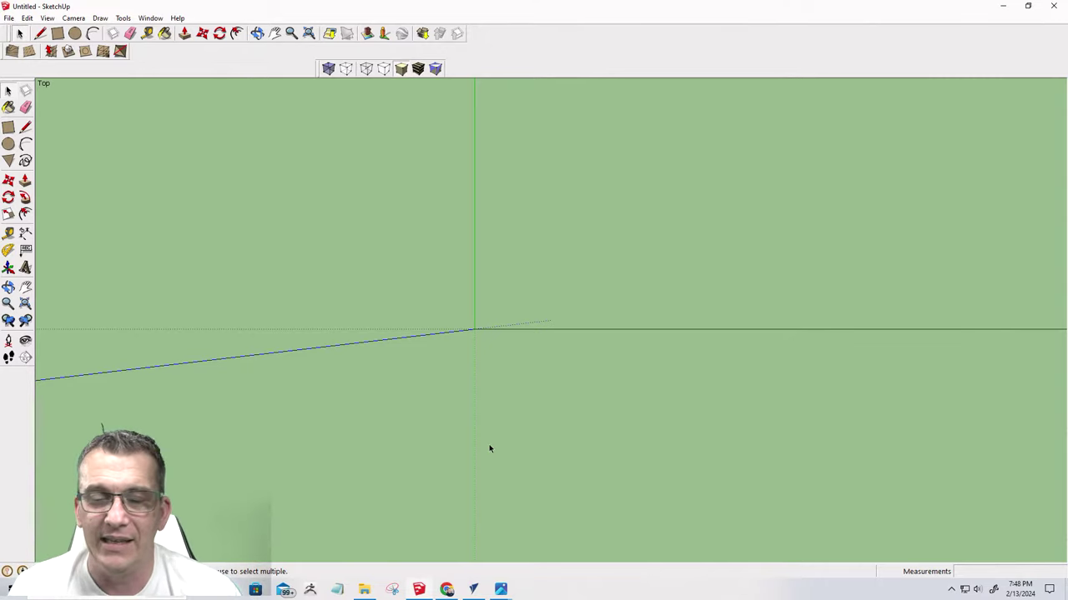
pyautogui.click(74, 18)
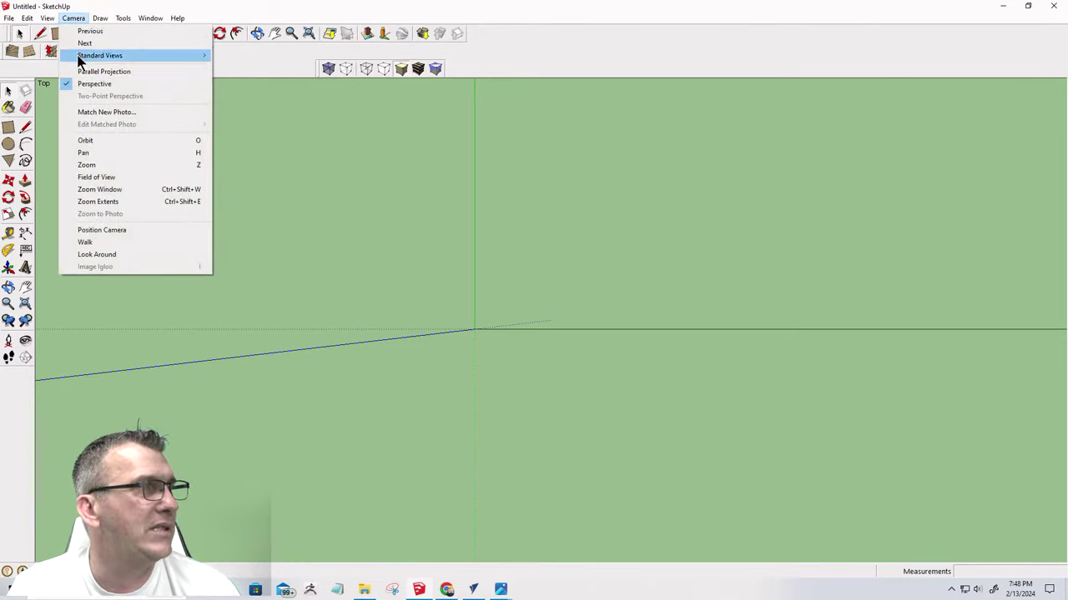
pyautogui.moveTo(197, 54)
pyautogui.click(231, 56)
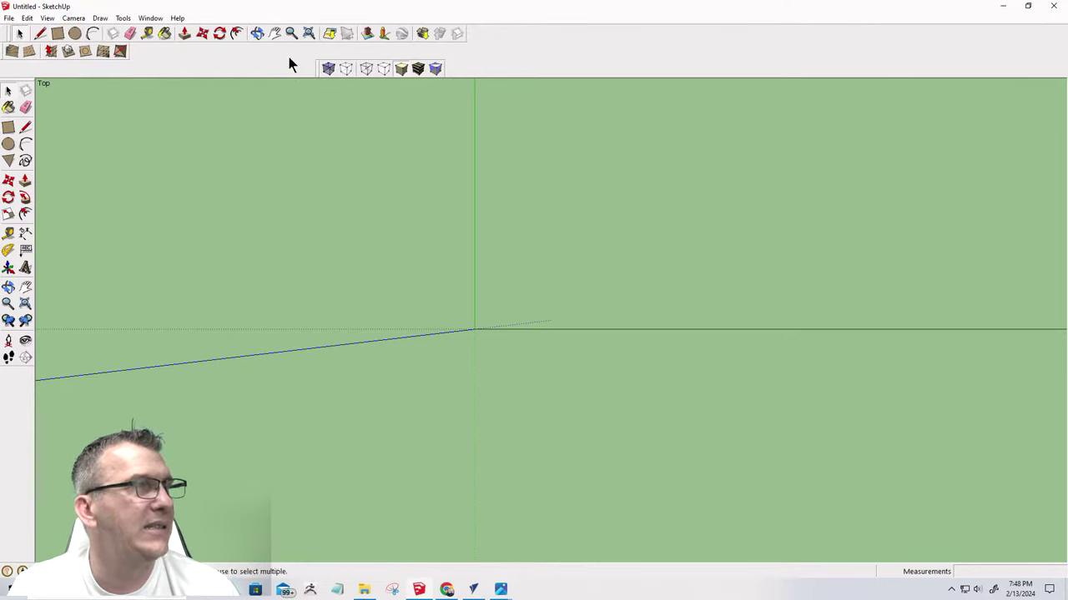
pyautogui.click(275, 34)
pyautogui.moveTo(676, 271); pyautogui.dragTo(534, 356)
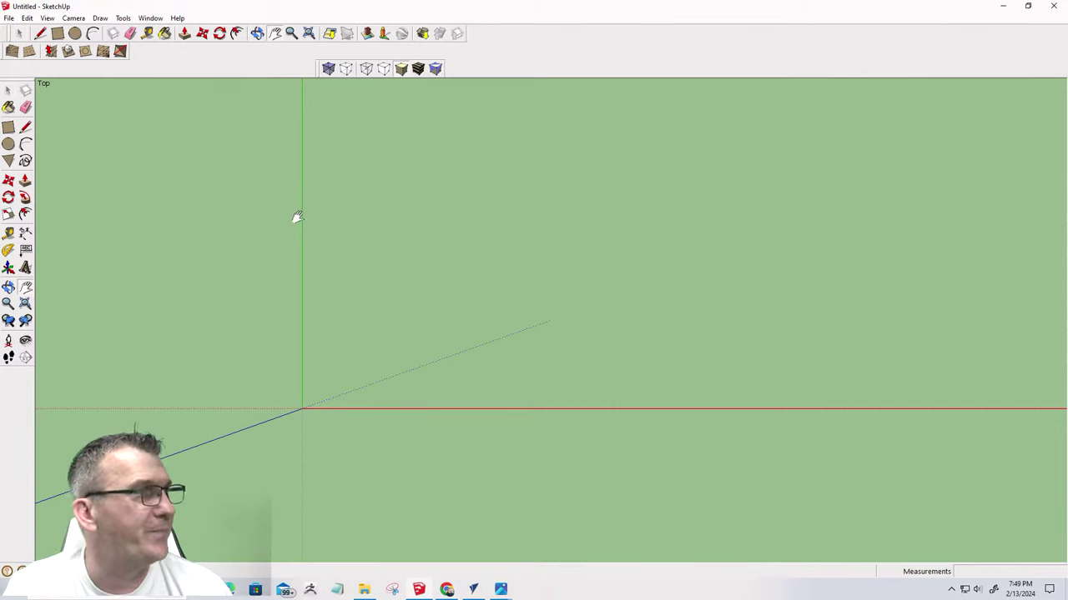
pyautogui.click(58, 34)
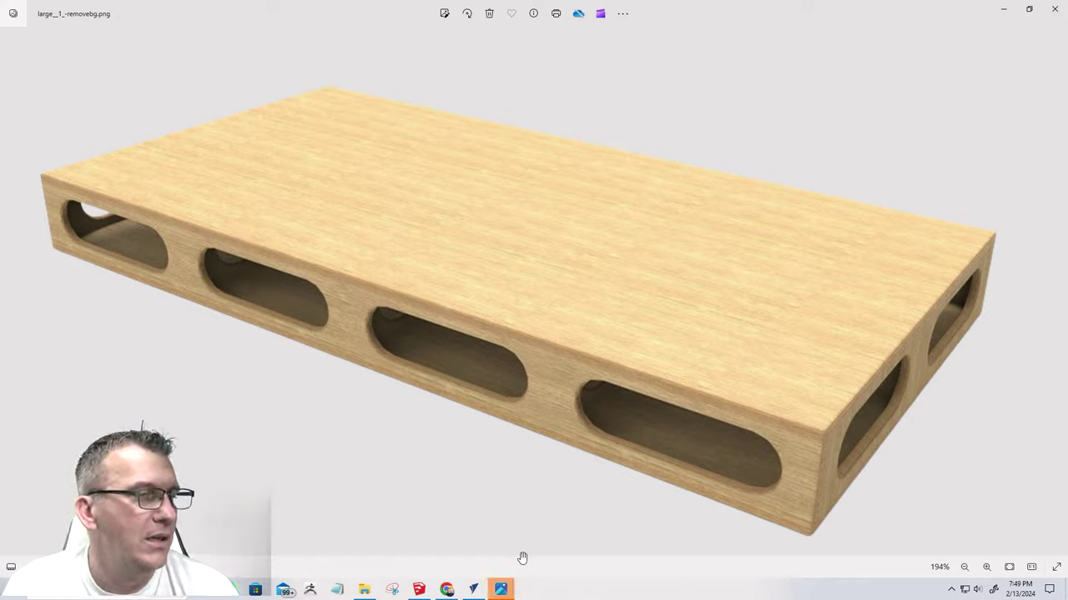
# Bring up the Guardian LPBL-10-1 spec sheet photo and maximize its Photos window
pyautogui.click(500, 590)
pyautogui.click(501, 593)
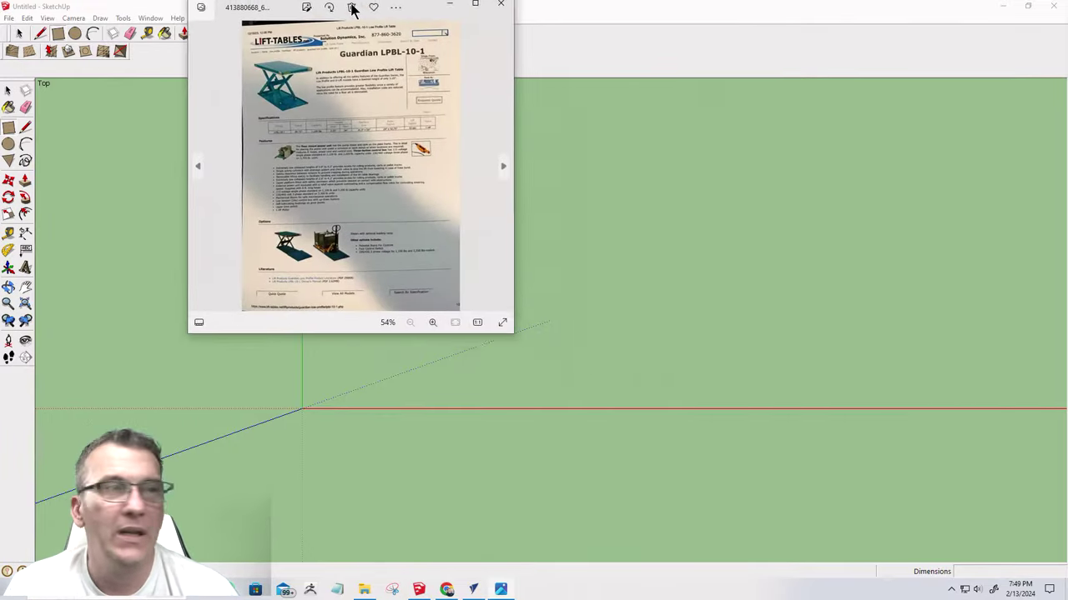
pyautogui.moveTo(352, 7); pyautogui.dragTo(443, 105)
pyautogui.click(570, 99)
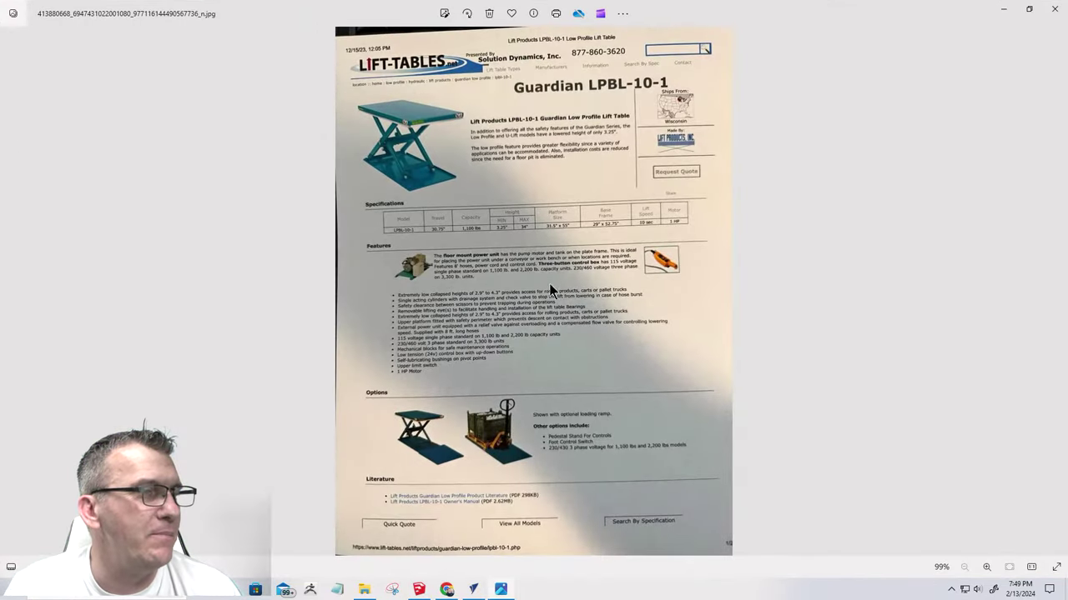
# Zoom into the Specifications table to read the 31.5" x 55" platform size, then minimize Photos
pyautogui.scroll(8, 616, 236)
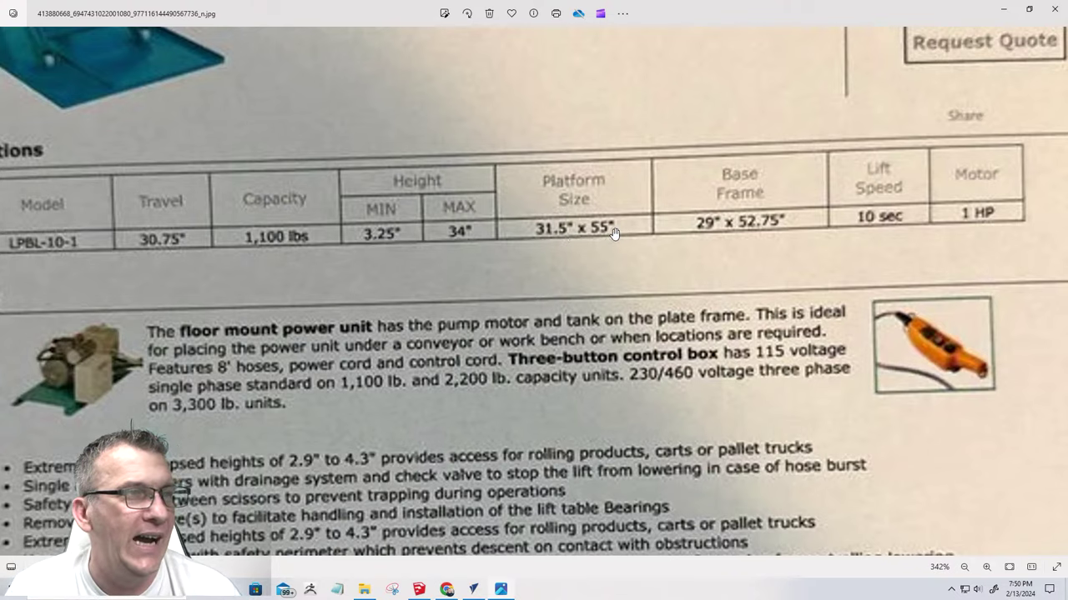
pyautogui.scroll(-5, 672, 238)
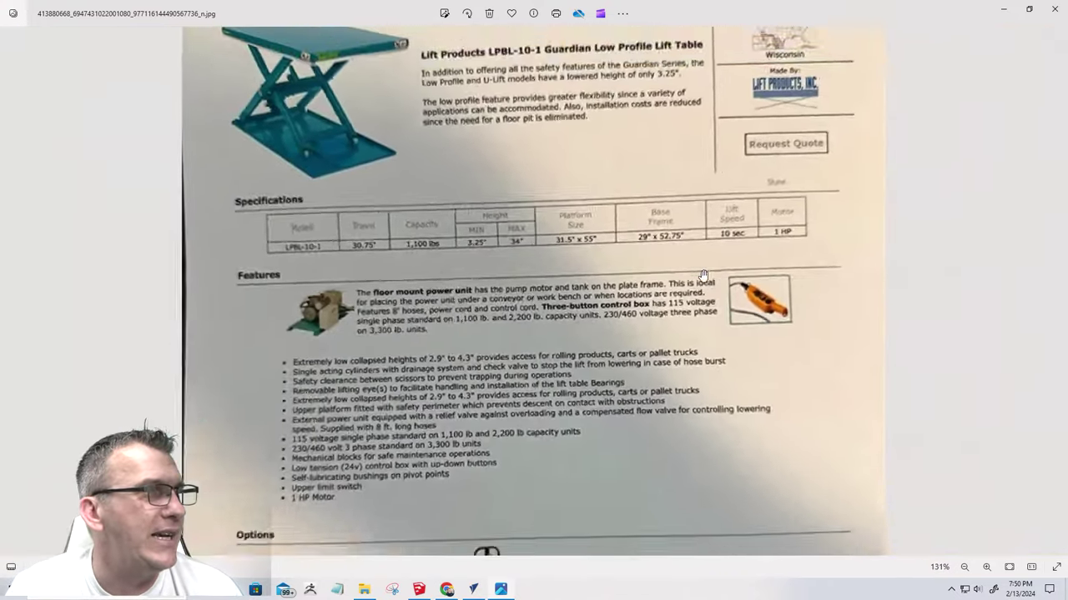
pyautogui.scroll(5, 188, 113)
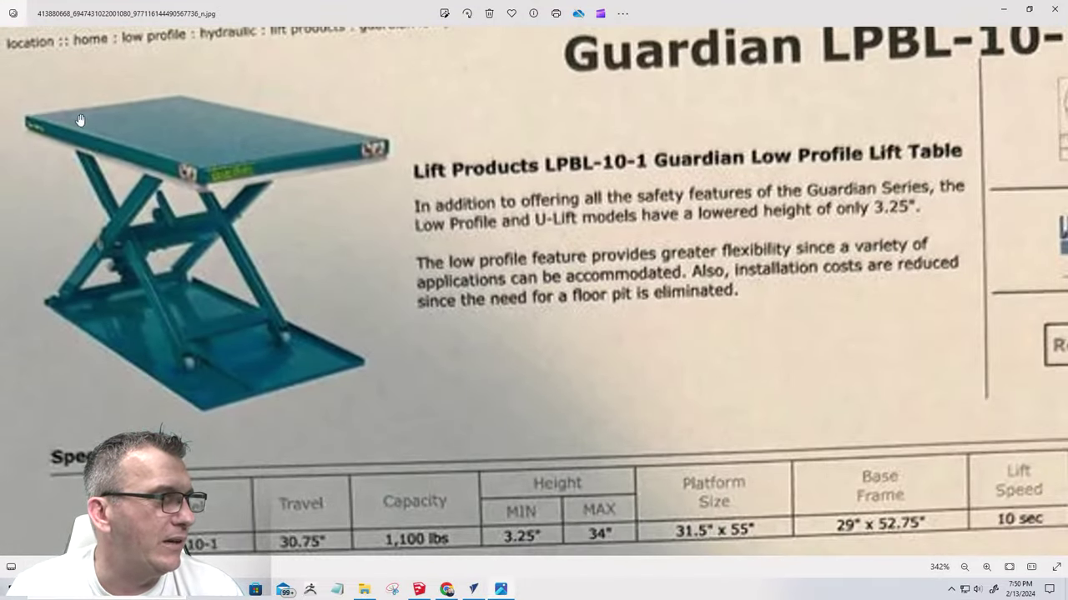
pyautogui.scroll(-5, 402, 257)
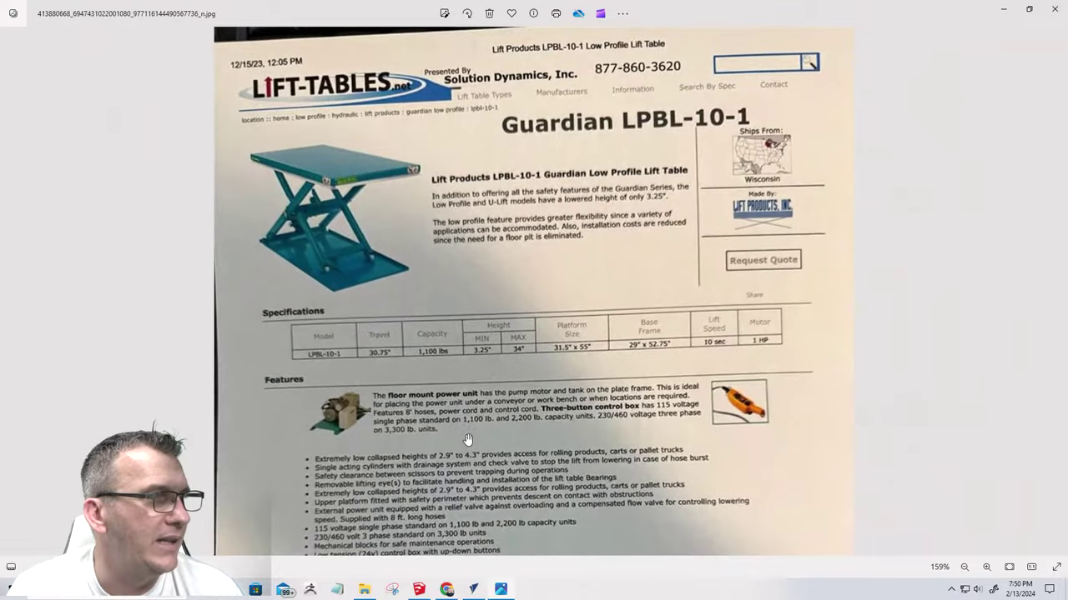
pyautogui.scroll(3, 464, 434)
pyautogui.scroll(-3, 465, 434)
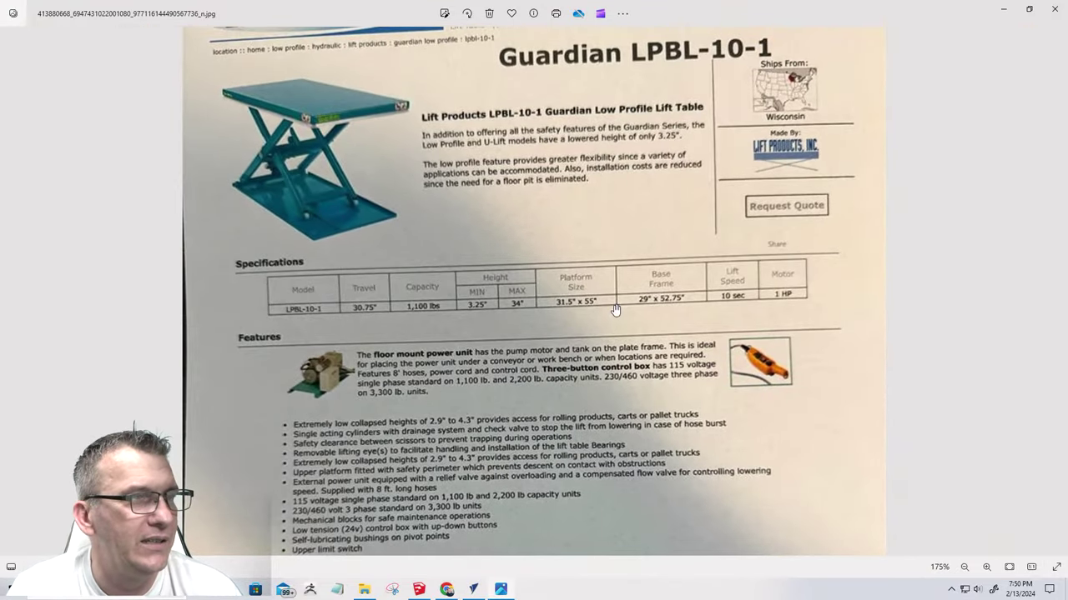
pyautogui.scroll(4, 615, 307)
pyautogui.scroll(3, 612, 305)
pyautogui.scroll(-8, 612, 304)
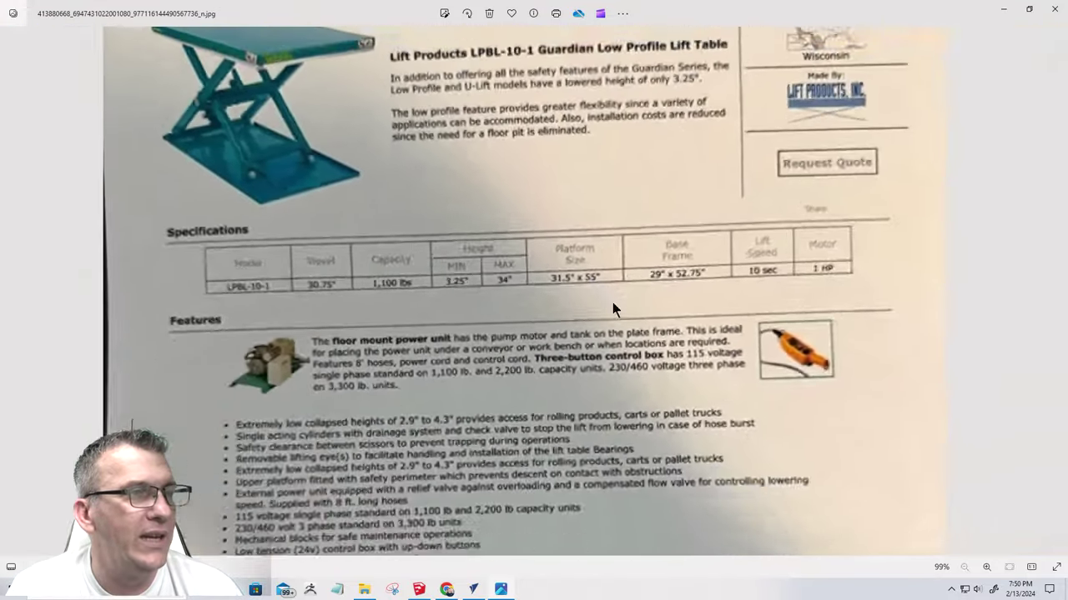
pyautogui.click(1004, 8)
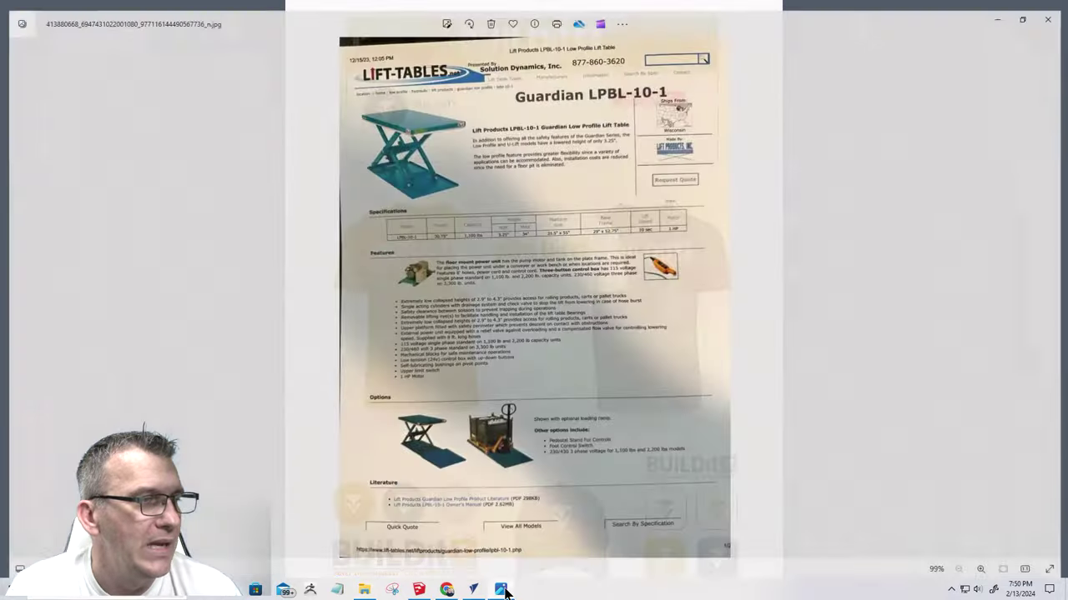
# Zoom and pan the lift-table platform photo, then minimize Photos and bring SketchUp forward
pyautogui.scroll(8, 440, 81)
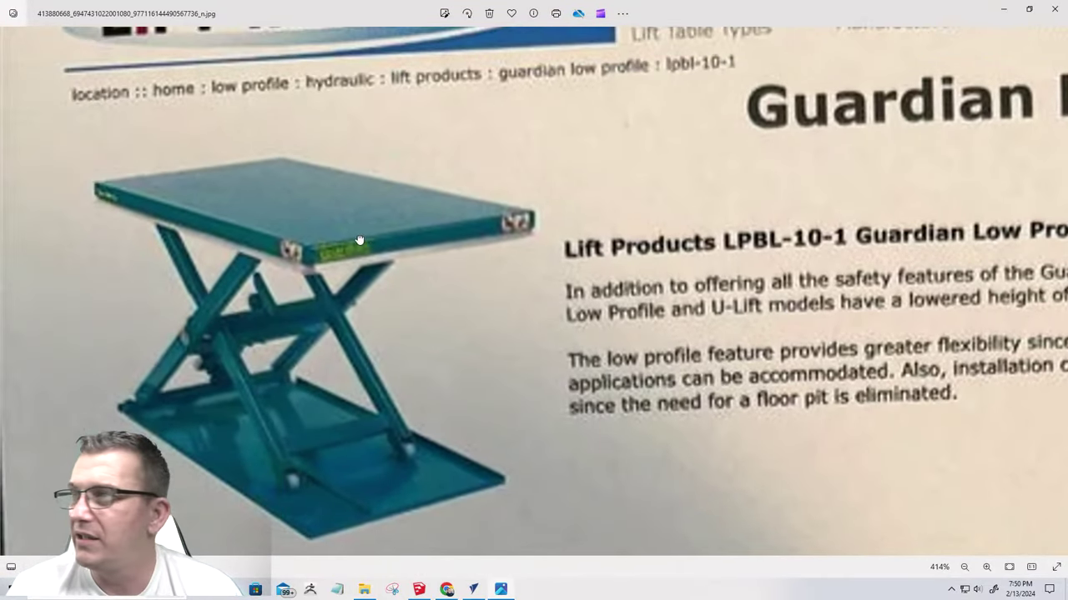
pyautogui.moveTo(359, 240); pyautogui.dragTo(488, 225)
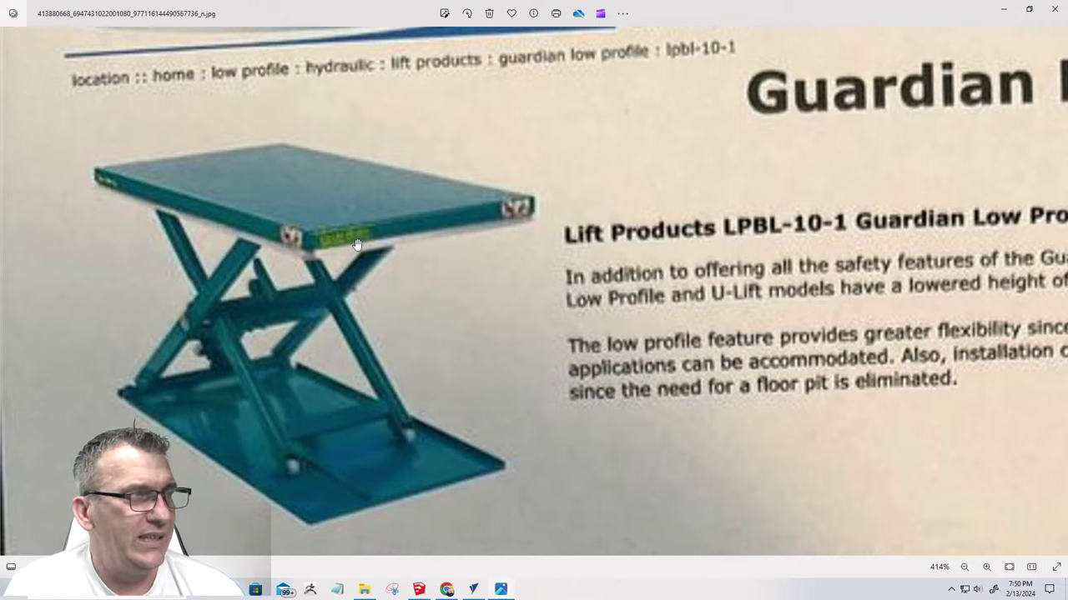
pyautogui.scroll(-1, 356, 244)
pyautogui.scroll(2, 356, 244)
pyautogui.scroll(-4, 357, 244)
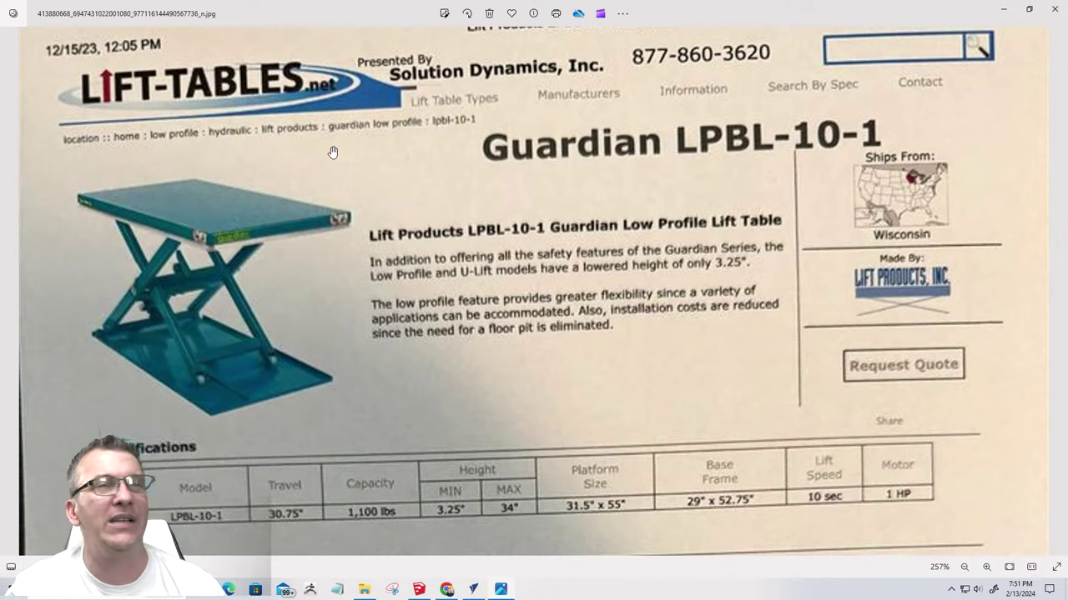
pyautogui.click(1003, 10)
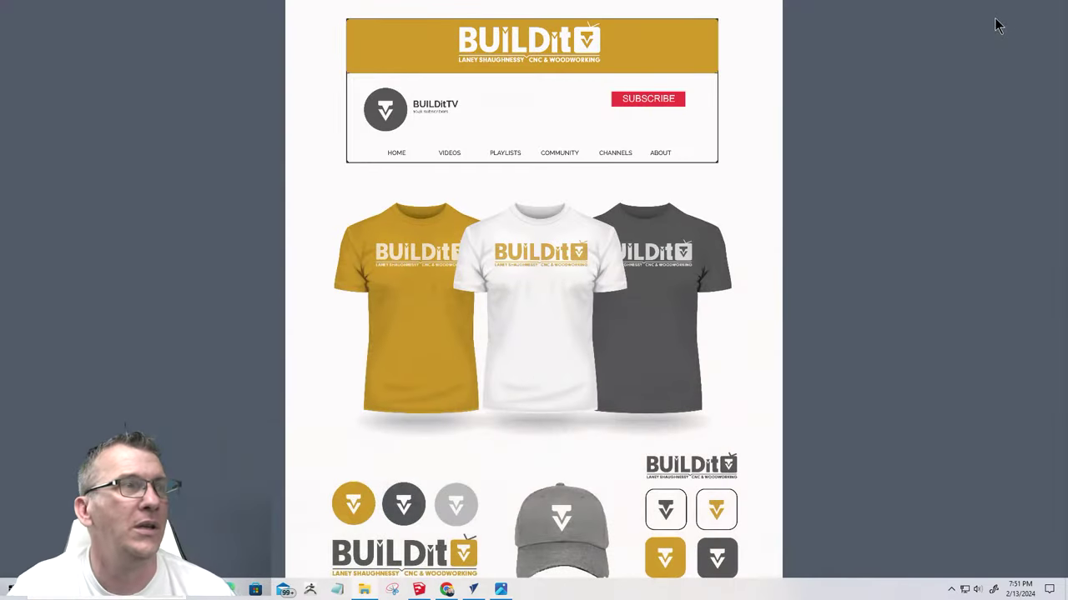
pyautogui.click(419, 589)
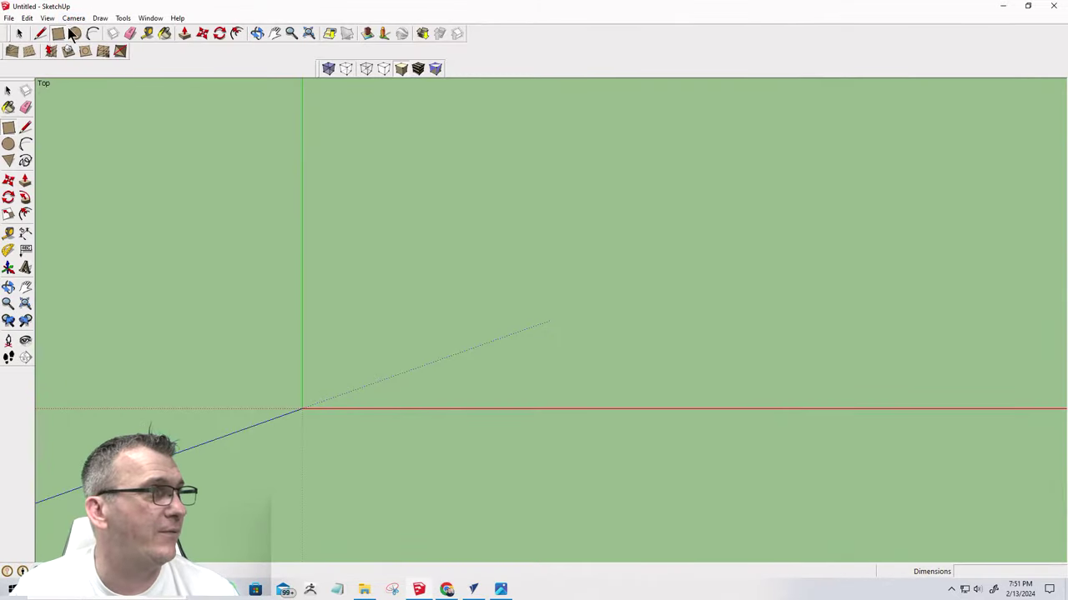
# Draw a rectangle from the origin, enter 31.5 as its first dimension, and zoom in
pyautogui.click(304, 407)
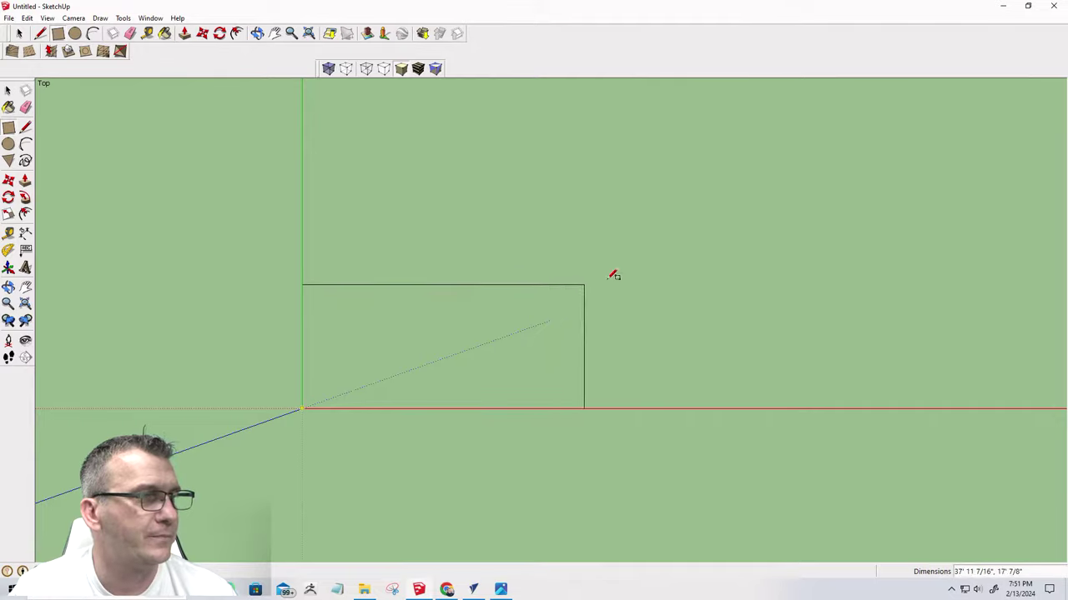
pyautogui.click(853, 258)
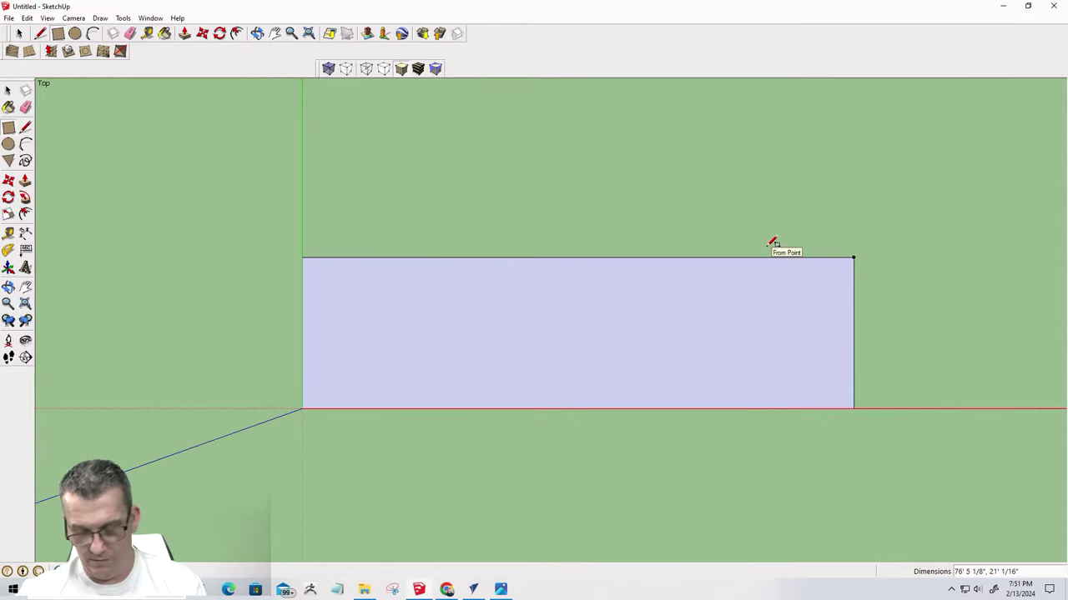
pyautogui.write('31.5,5')
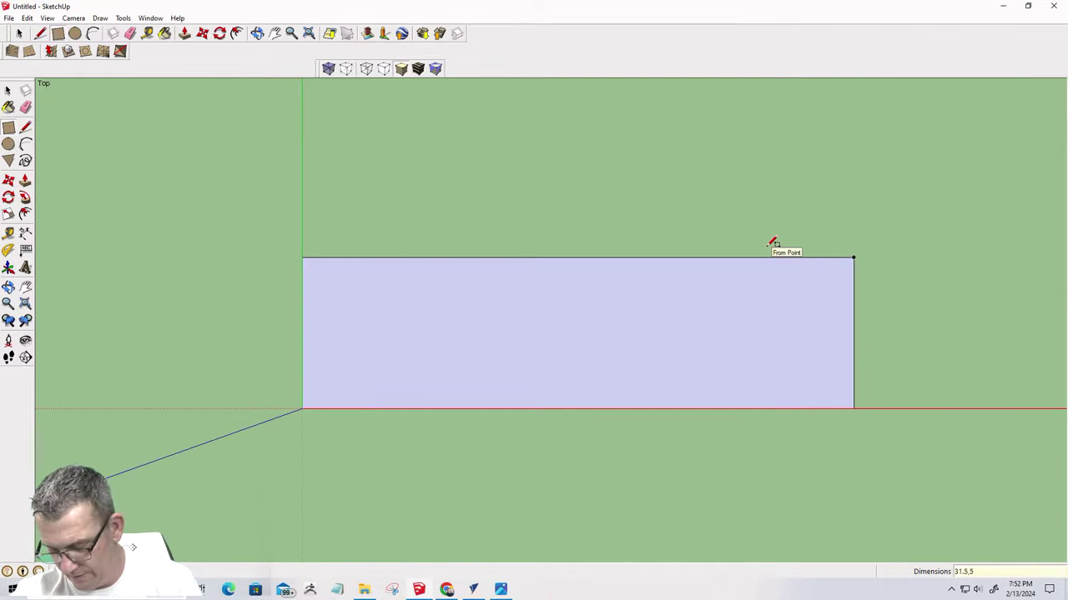
pyautogui.press('Return')
pyautogui.scroll(3, 323, 404)
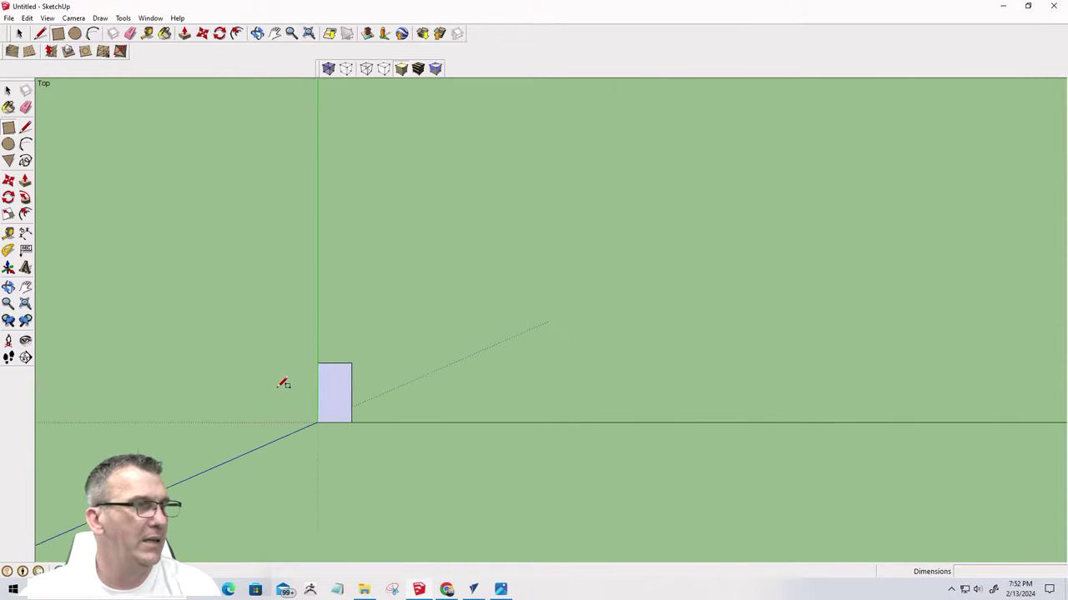
pyautogui.scroll(2, 334, 383)
pyautogui.scroll(-1, 419, 332)
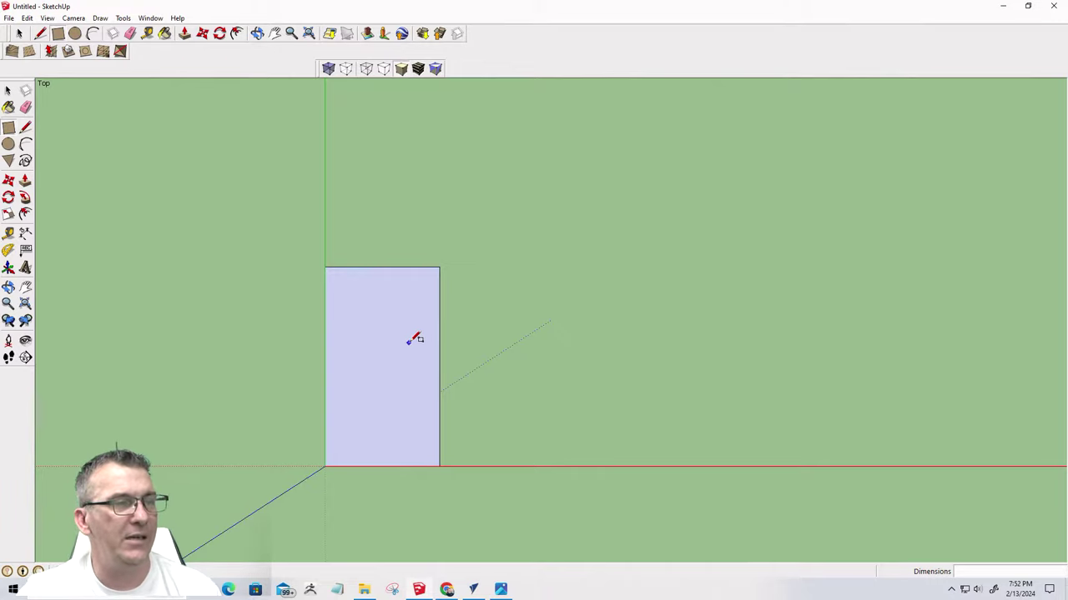
# Switch the camera to the standard Front view and zoom in
pyautogui.click(74, 19)
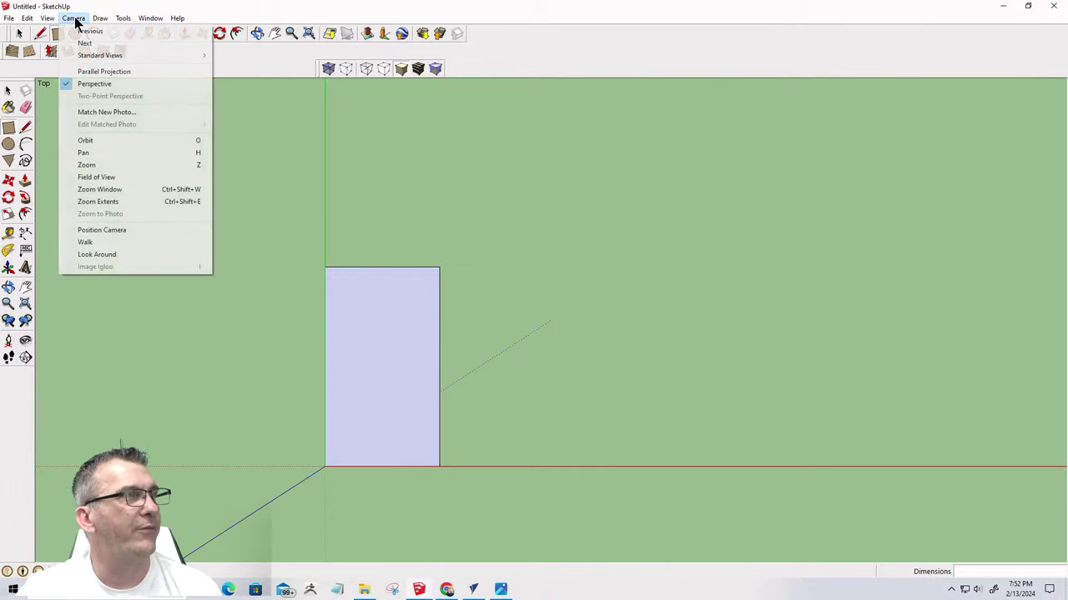
pyautogui.moveTo(100, 56)
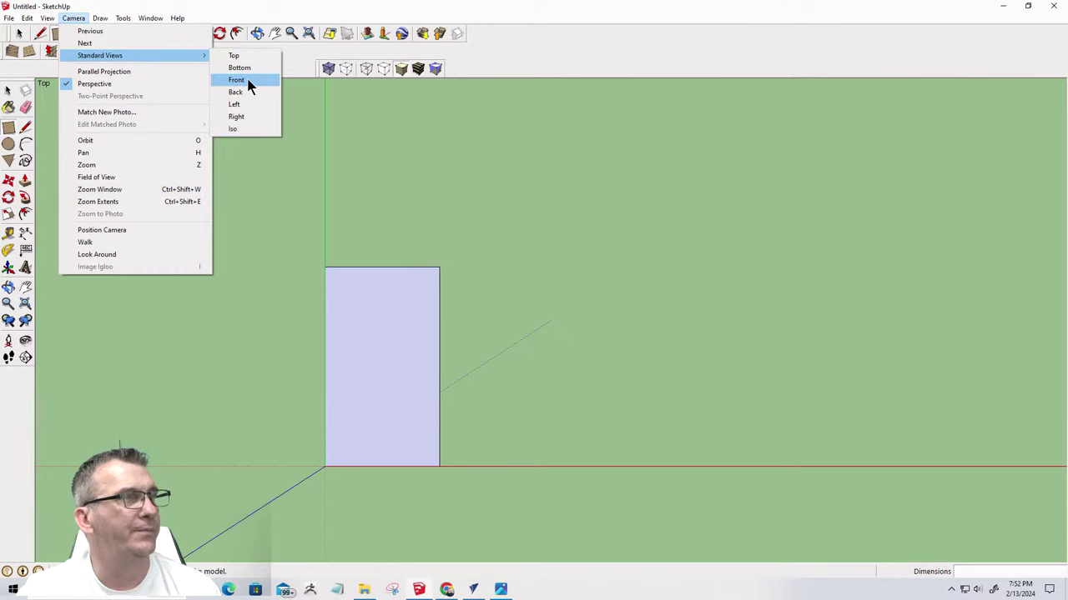
pyautogui.click(250, 83)
pyautogui.scroll(5, 484, 387)
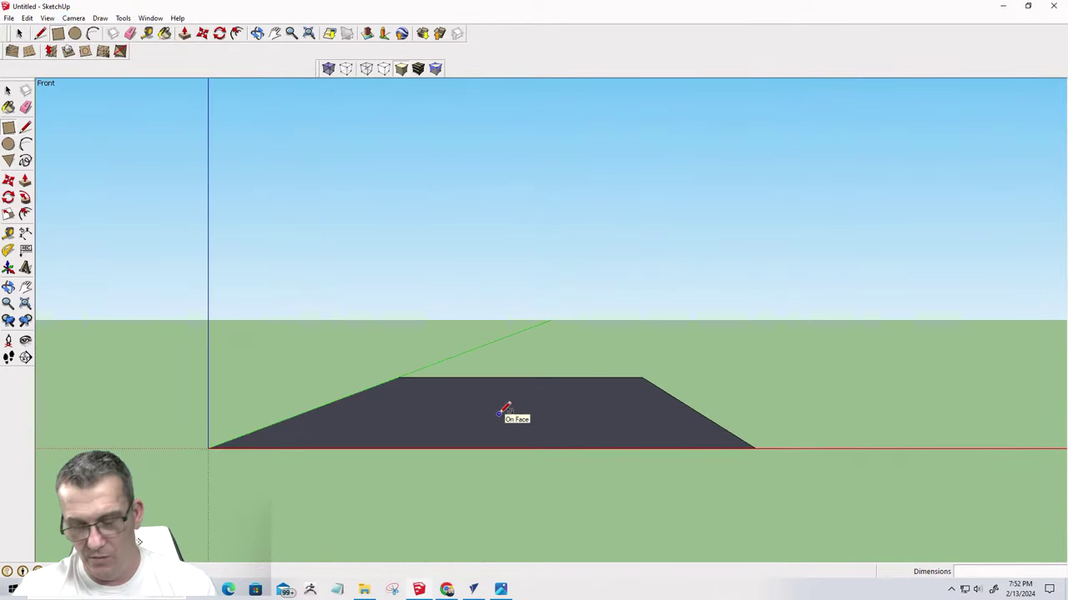
# Push/pull the rectangle face up 1" into a thin board
pyautogui.press('p')
pyautogui.click(500, 411)
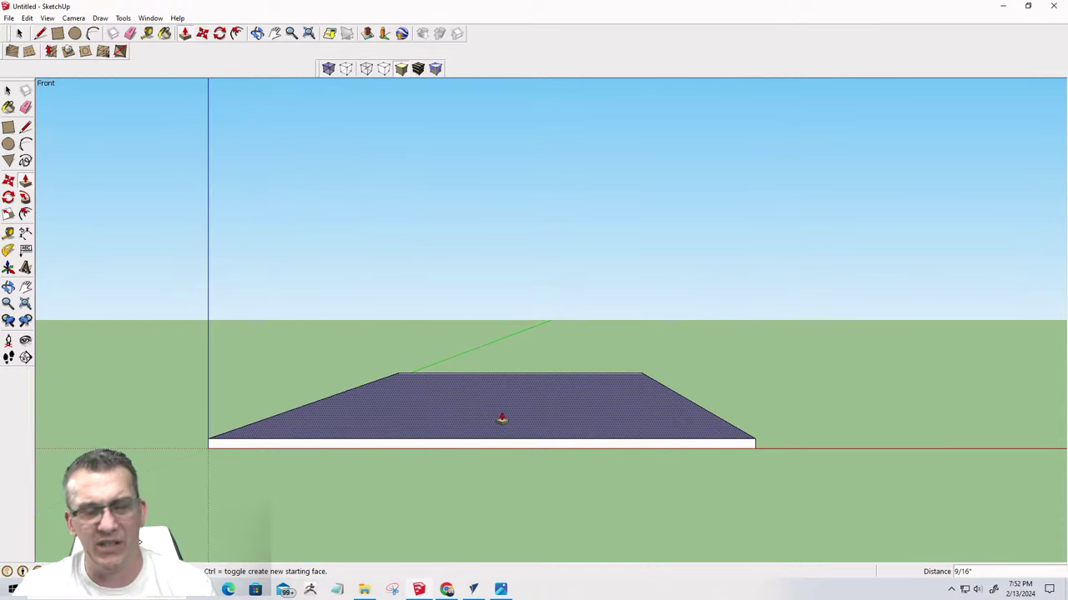
pyautogui.write('1')
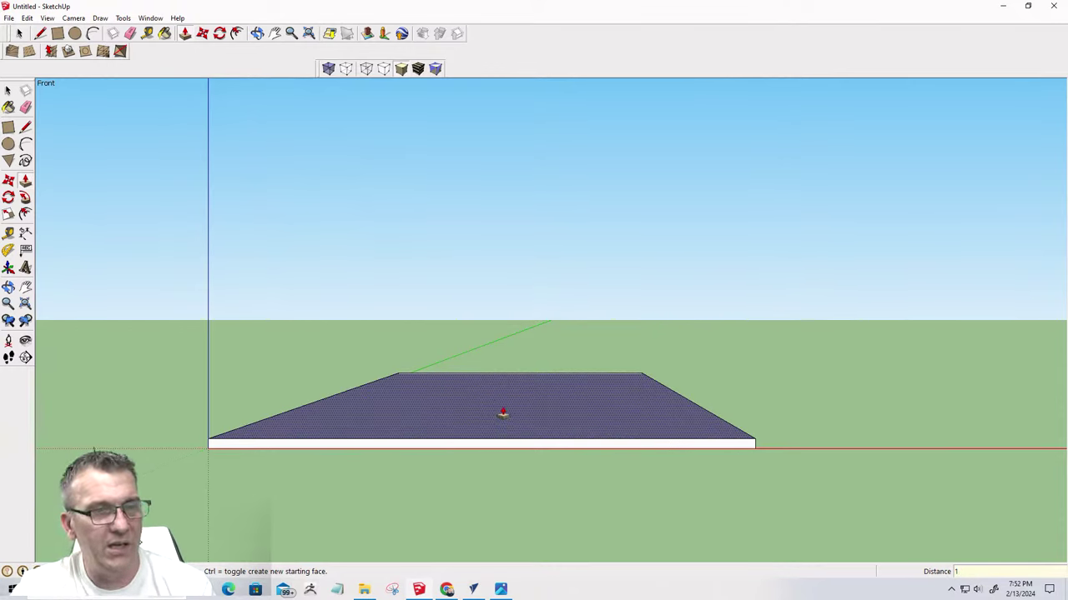
pyautogui.press('Return')
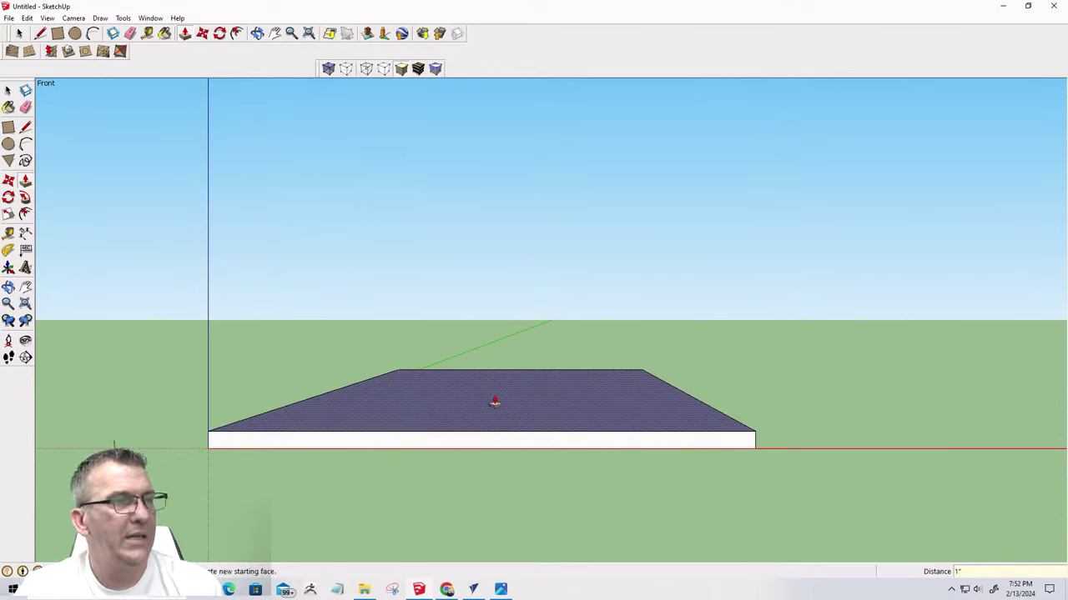
pyautogui.press('space')
# Select the whole 1" board and make it a component named 'Base'
pyautogui.tripleClick(499, 397)
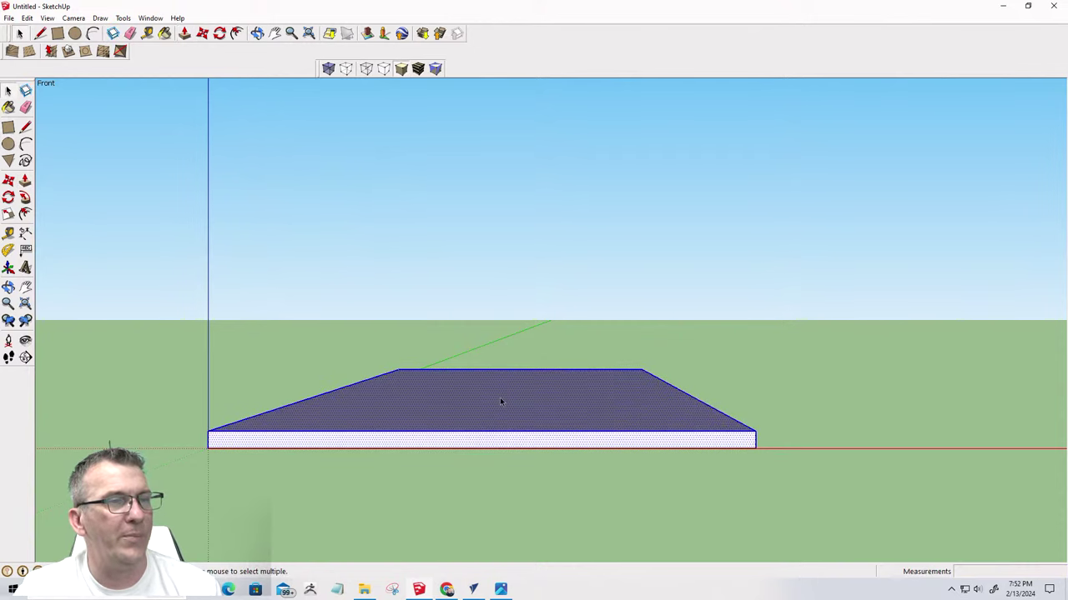
pyautogui.press('g')
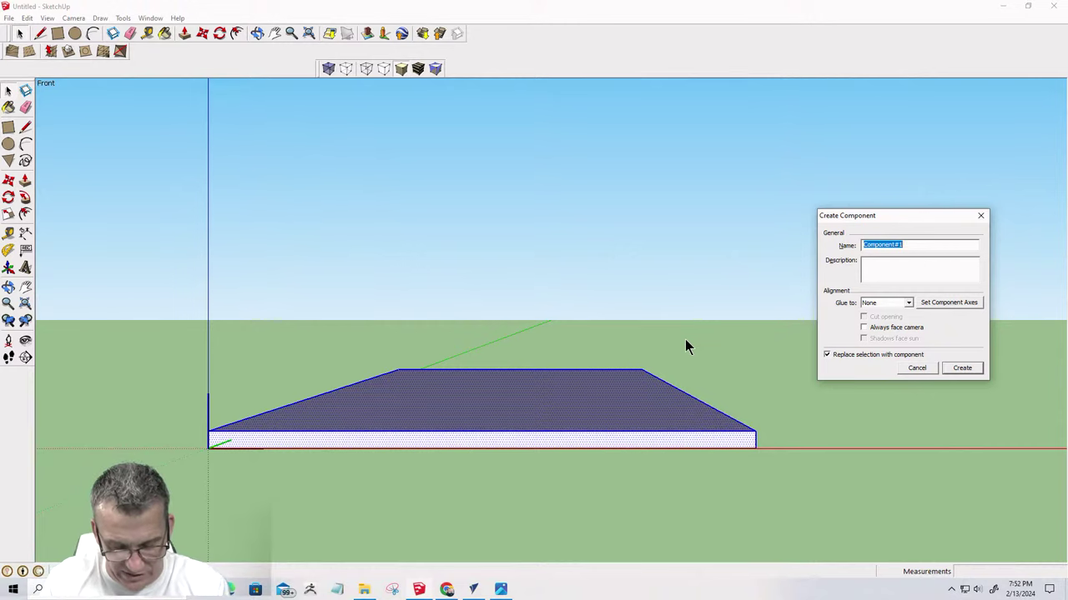
pyautogui.write('Base')
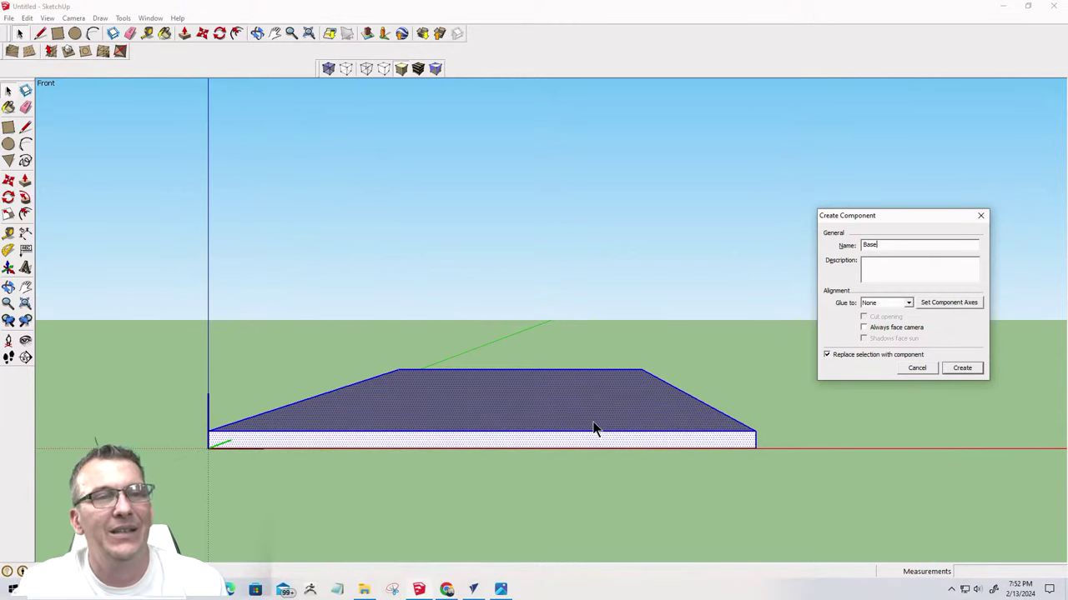
pyautogui.click(959, 369)
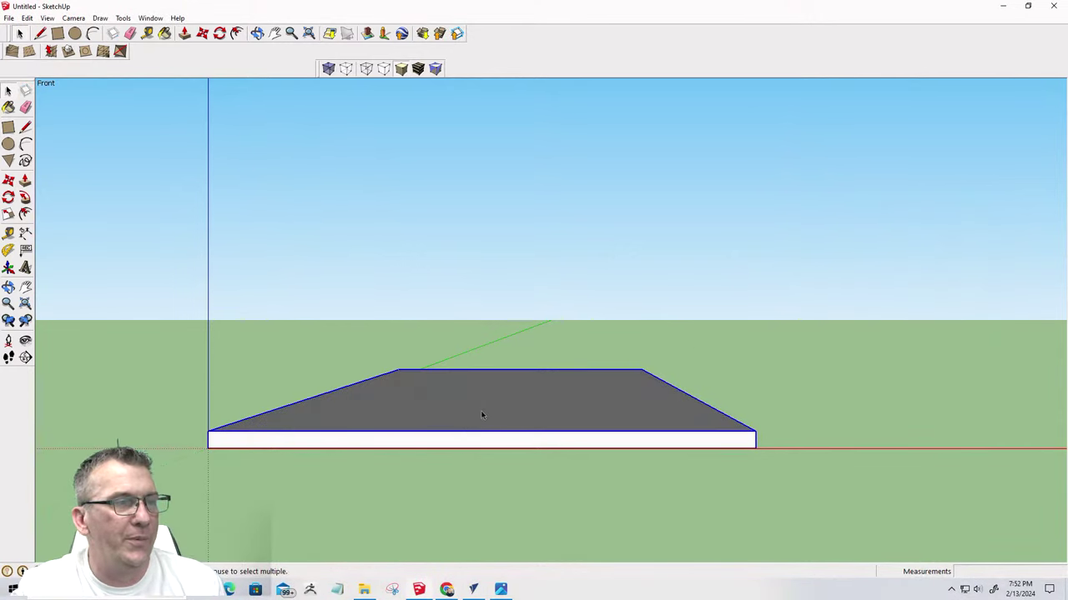
# Orbit and zoom around the Base slab to inspect it in perspective
pyautogui.moveTo(542, 378); pyautogui.dragTo(125, 501, button='middle')
pyautogui.scroll(2, 472, 405)
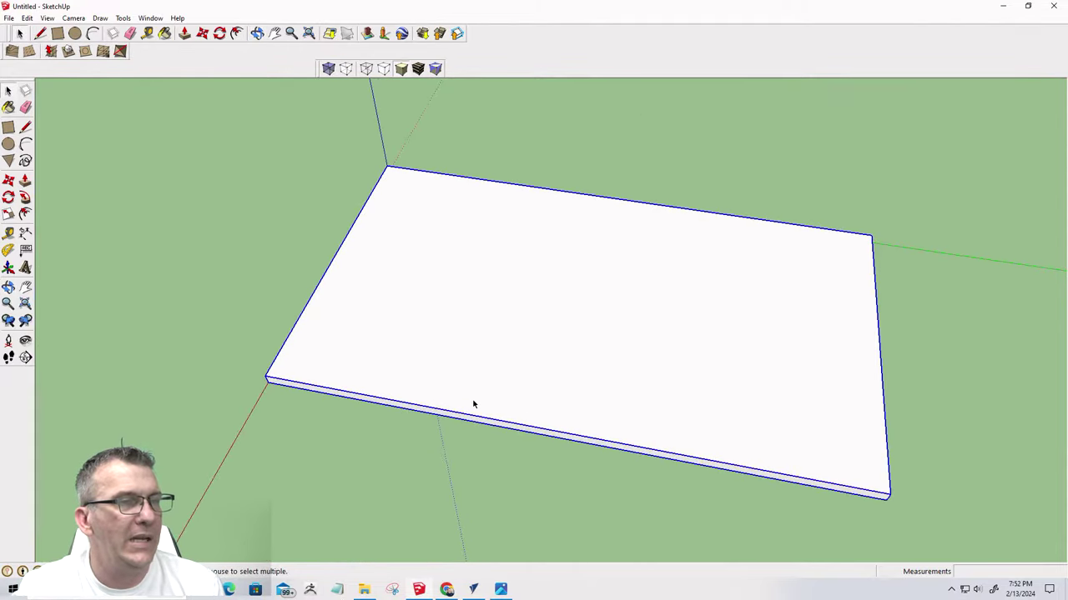
pyautogui.scroll(-3, 472, 405)
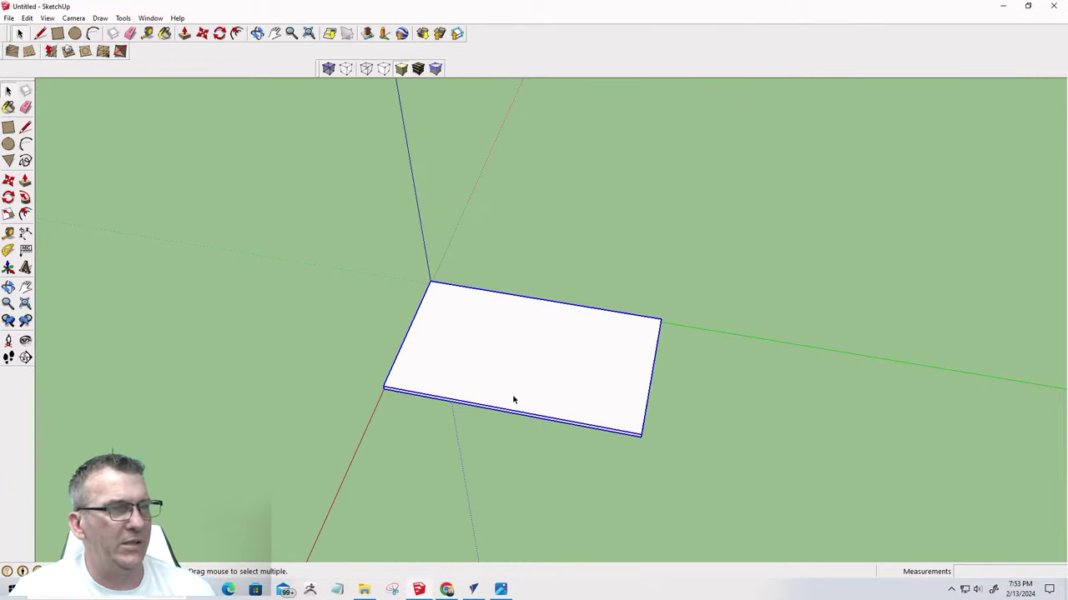
pyautogui.moveTo(512, 400); pyautogui.dragTo(291, 331, button='middle')
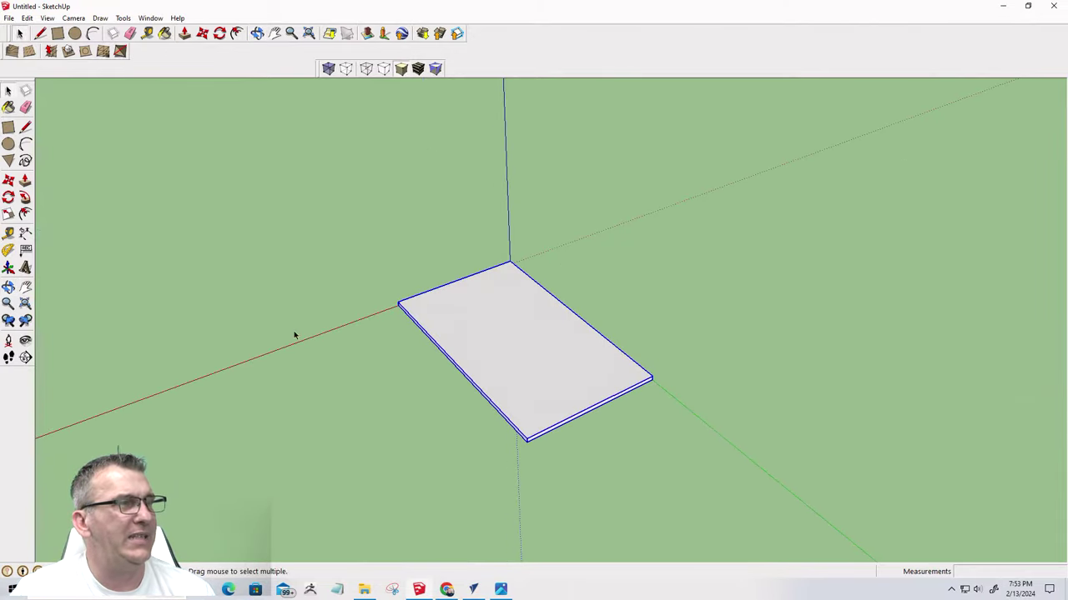
pyautogui.scroll(2, 492, 346)
pyautogui.scroll(-2, 500, 357)
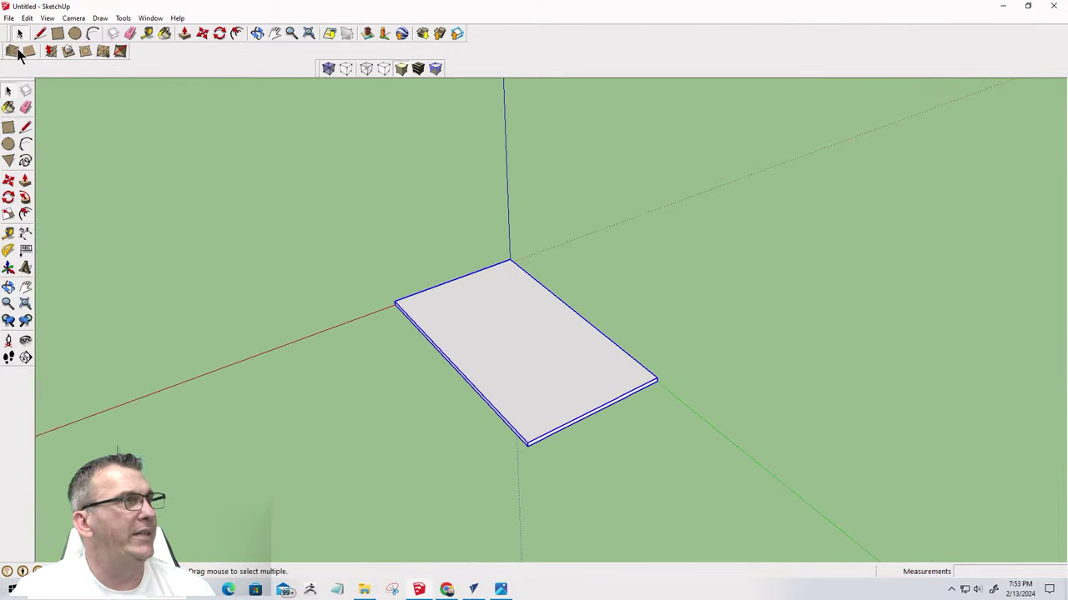
# Try the Offset tool, then take the Rectangle tool and zoom out beside the Base board
pyautogui.click(237, 33)
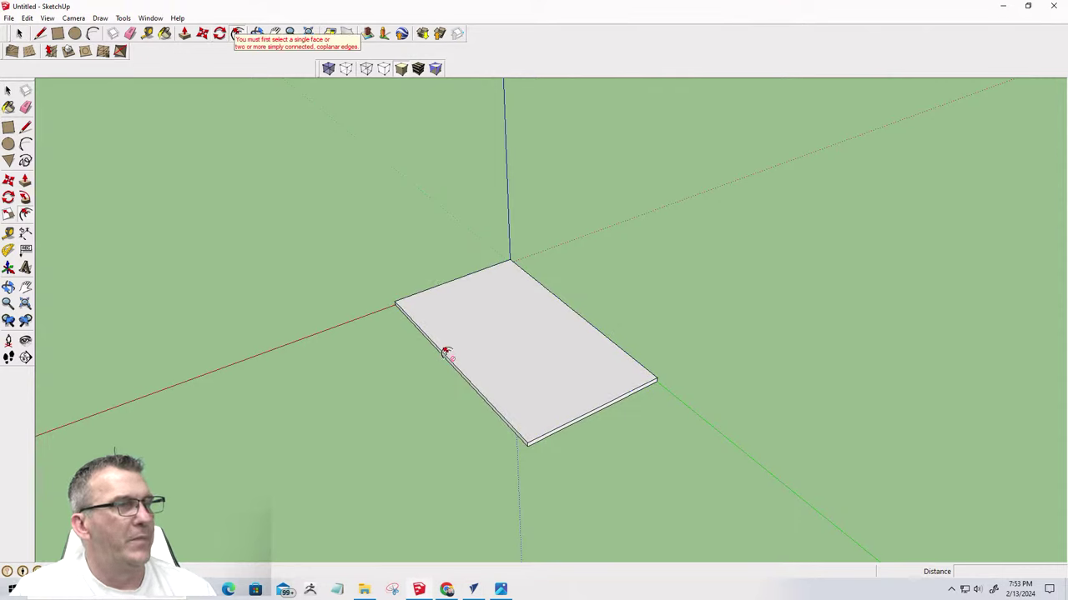
pyautogui.click(57, 33)
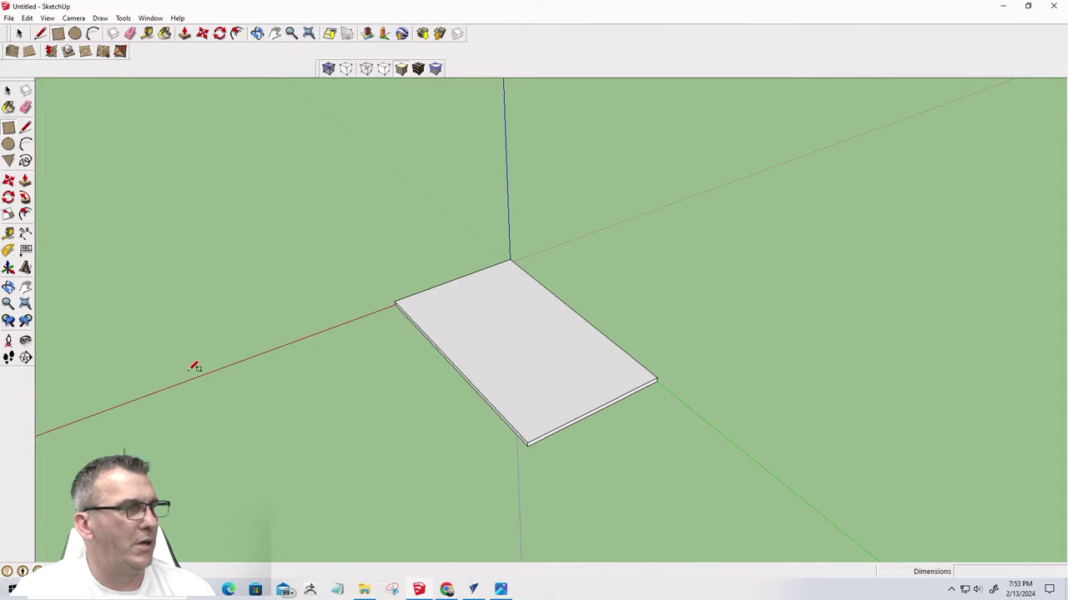
pyautogui.scroll(-2, 349, 292)
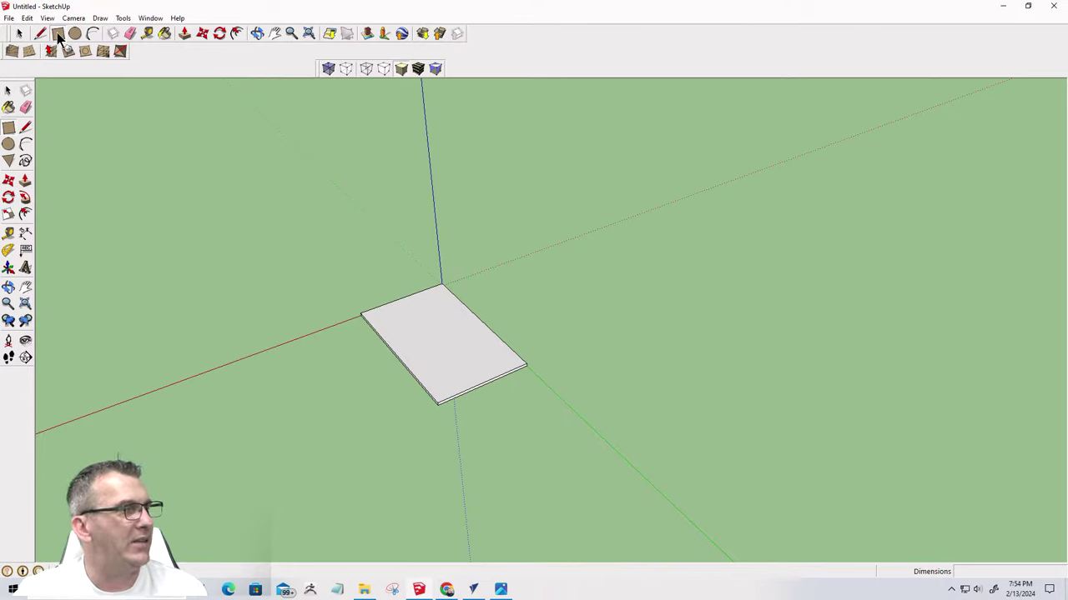
# Draw a 40 by 72 rectangle from a corner on the red axis, then orbit to eye level
pyautogui.click(199, 373)
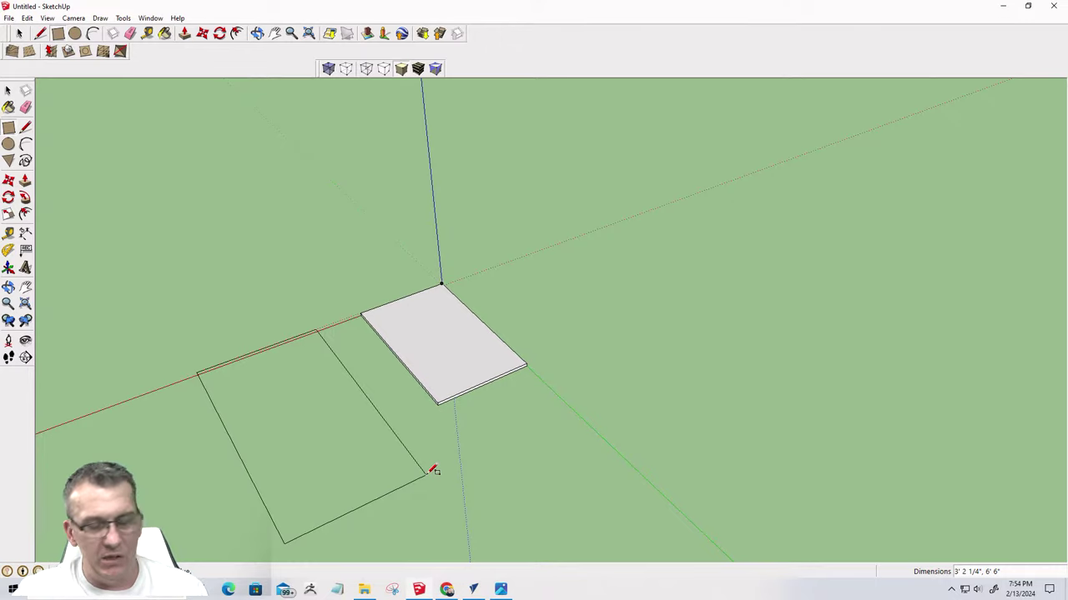
pyautogui.write('40,72')
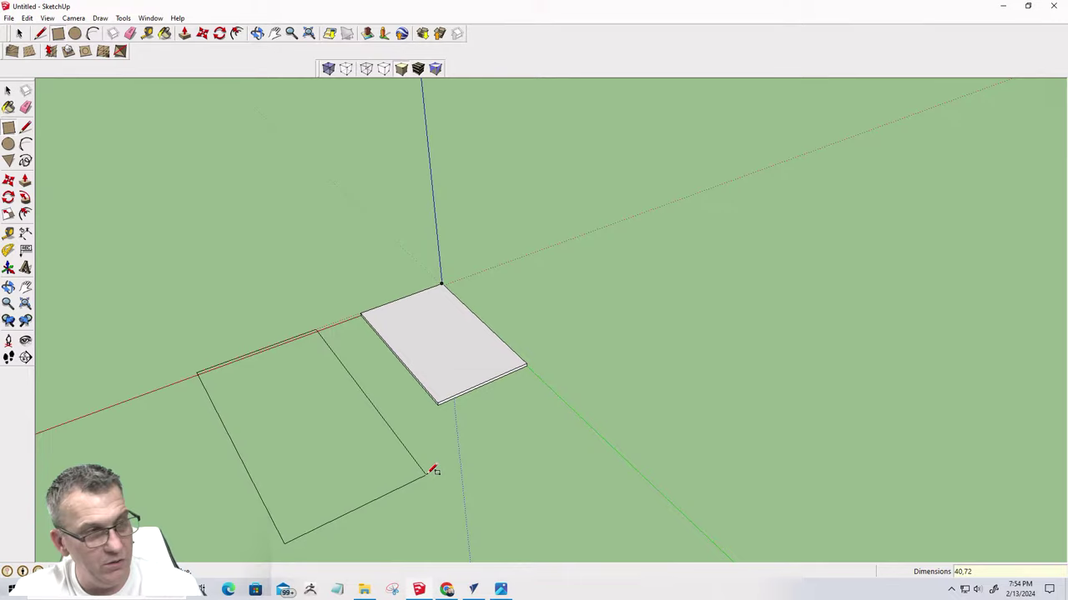
pyautogui.press('Return')
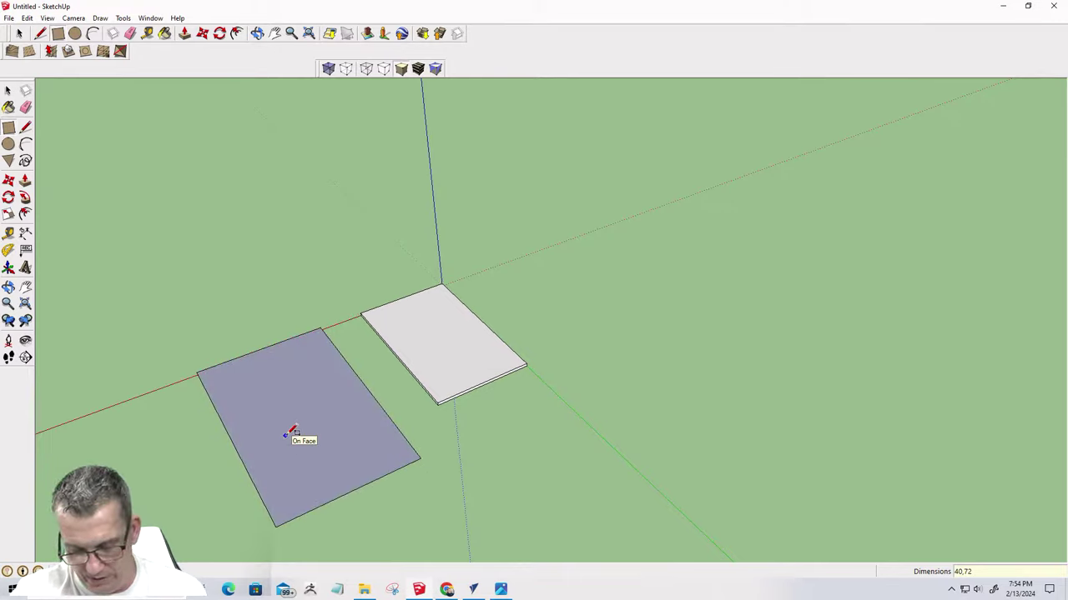
pyautogui.moveTo(303, 509); pyautogui.dragTo(289, 380, button='middle')
pyautogui.scroll(2, 292, 383)
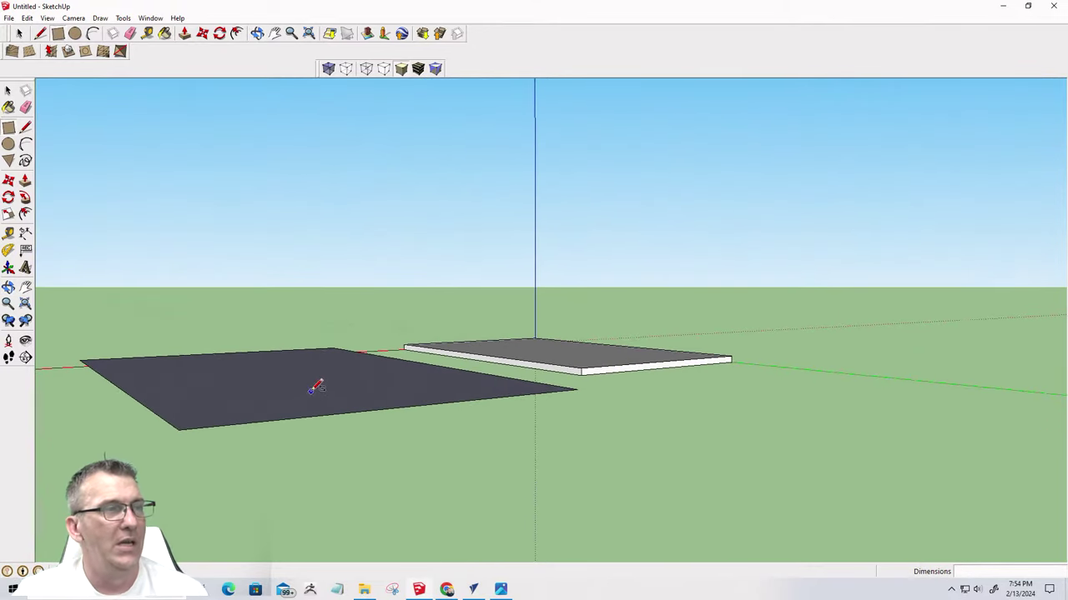
# Push/pull the 40 by 72 face into a 23/32" thick slab and select it
pyautogui.press('p')
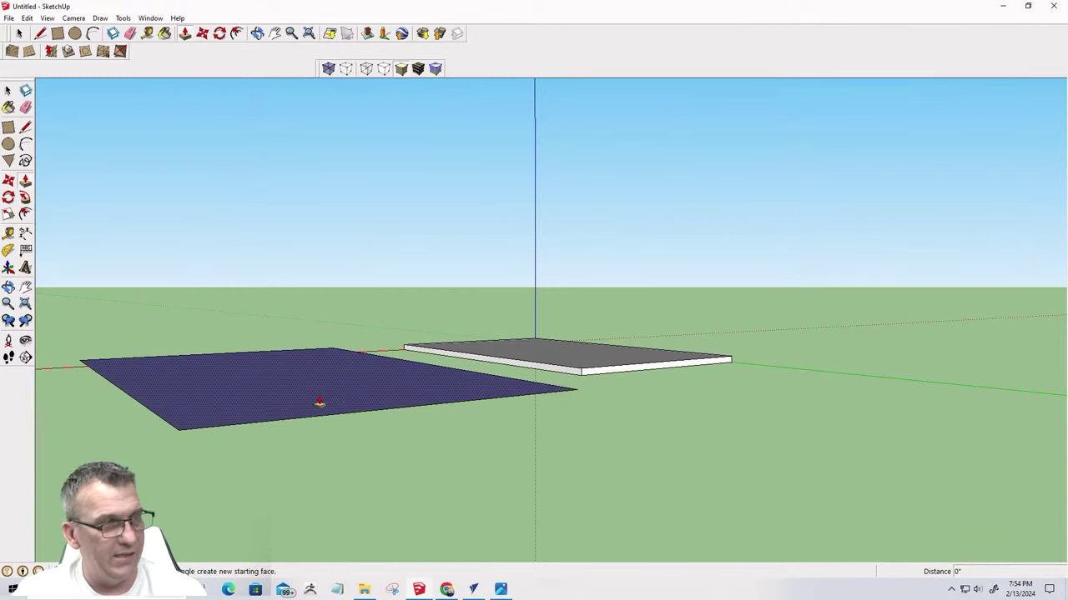
pyautogui.click(318, 398)
pyautogui.write('23')
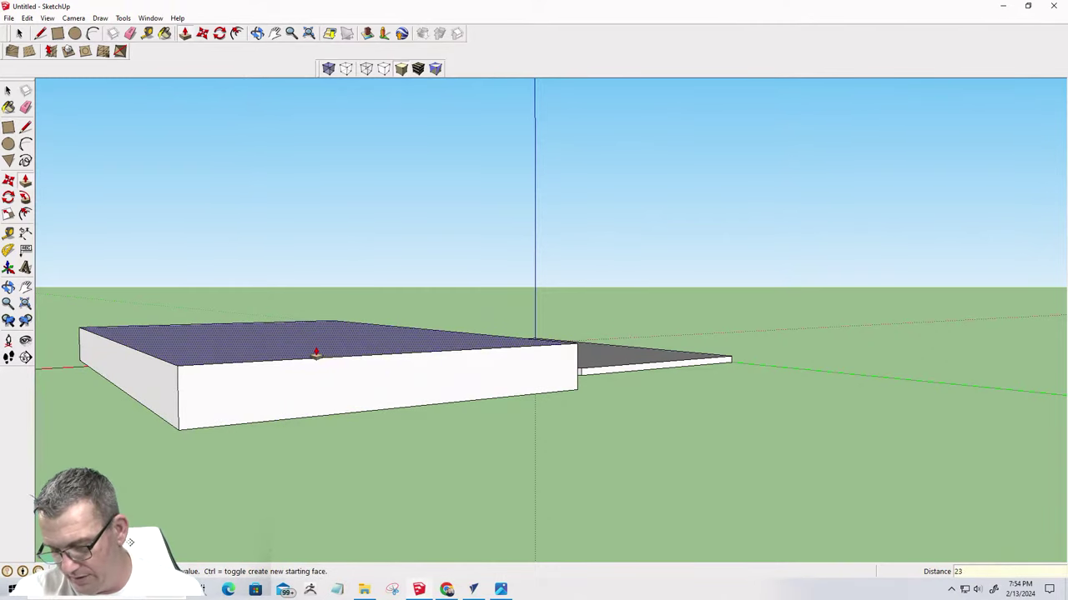
pyautogui.write('/4')
pyautogui.press('Return')
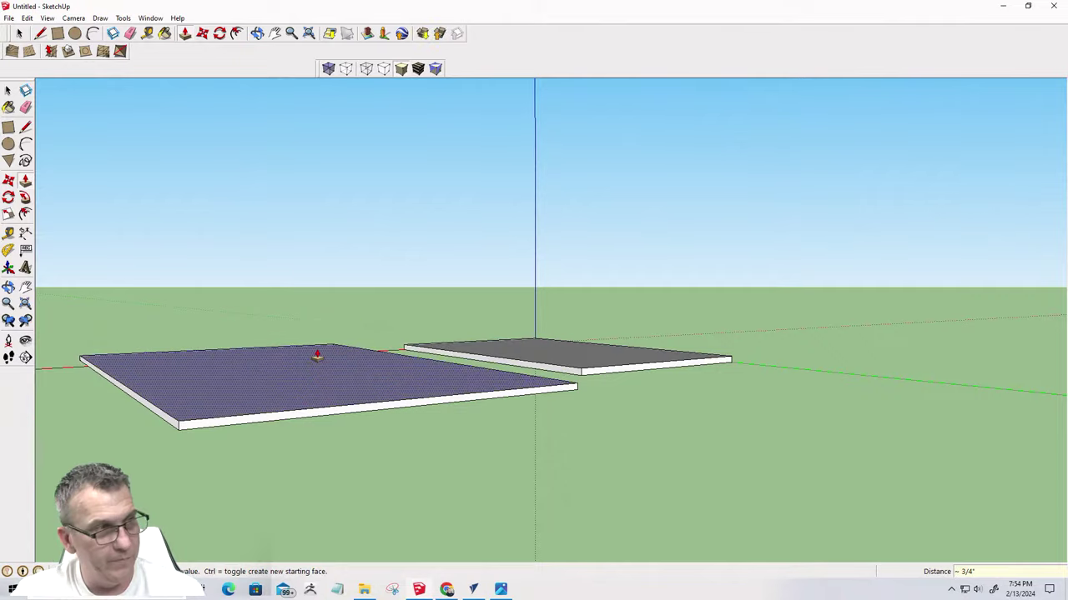
pyautogui.scroll(3, 352, 407)
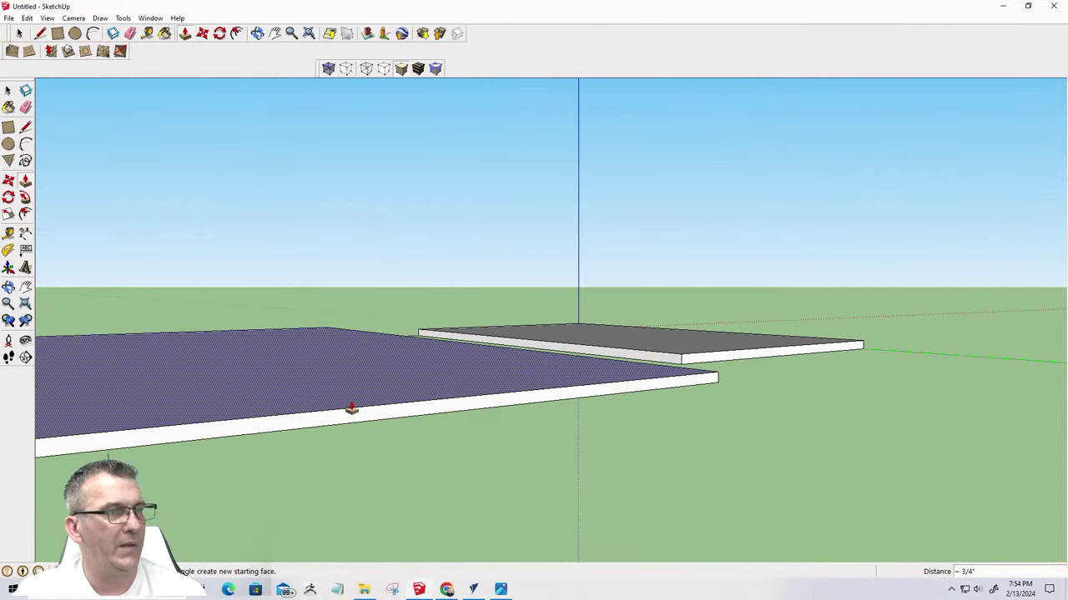
pyautogui.moveTo(383, 370); pyautogui.dragTo(179, 408, button='middle')
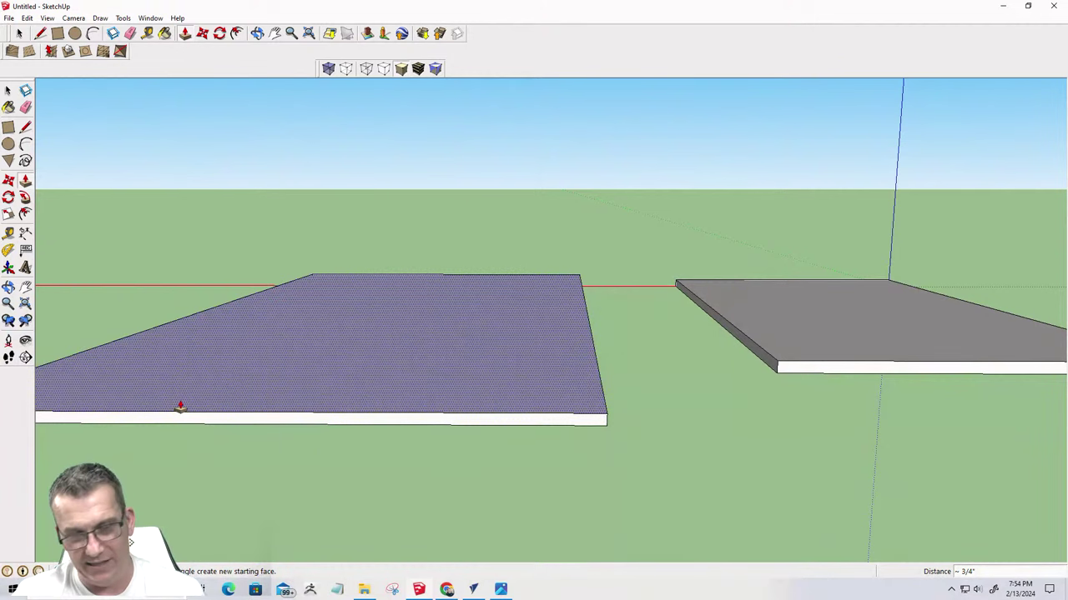
pyautogui.write('23')
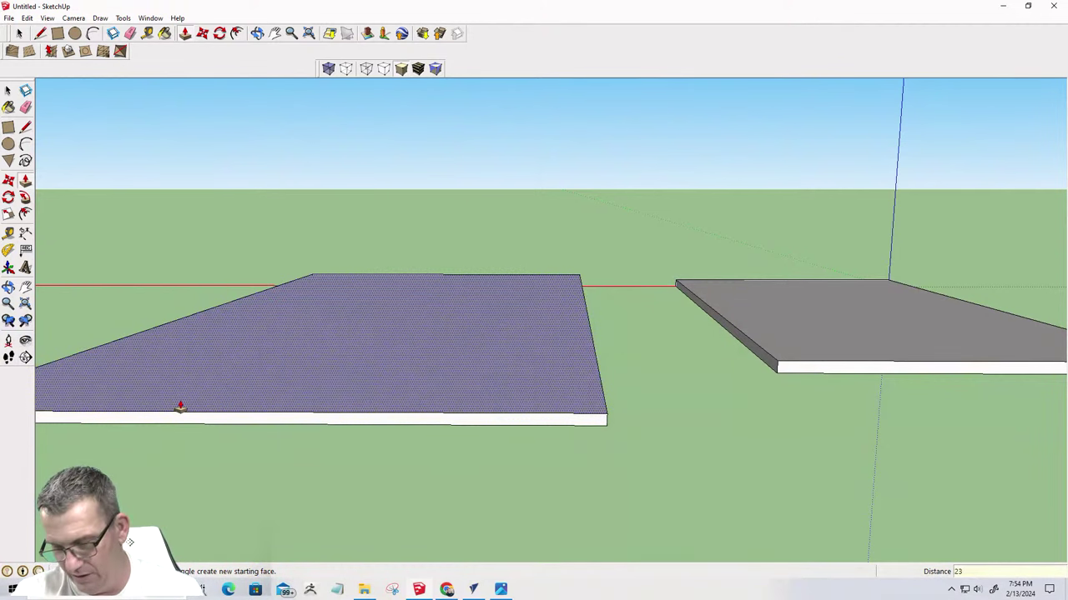
pyautogui.write('/32')
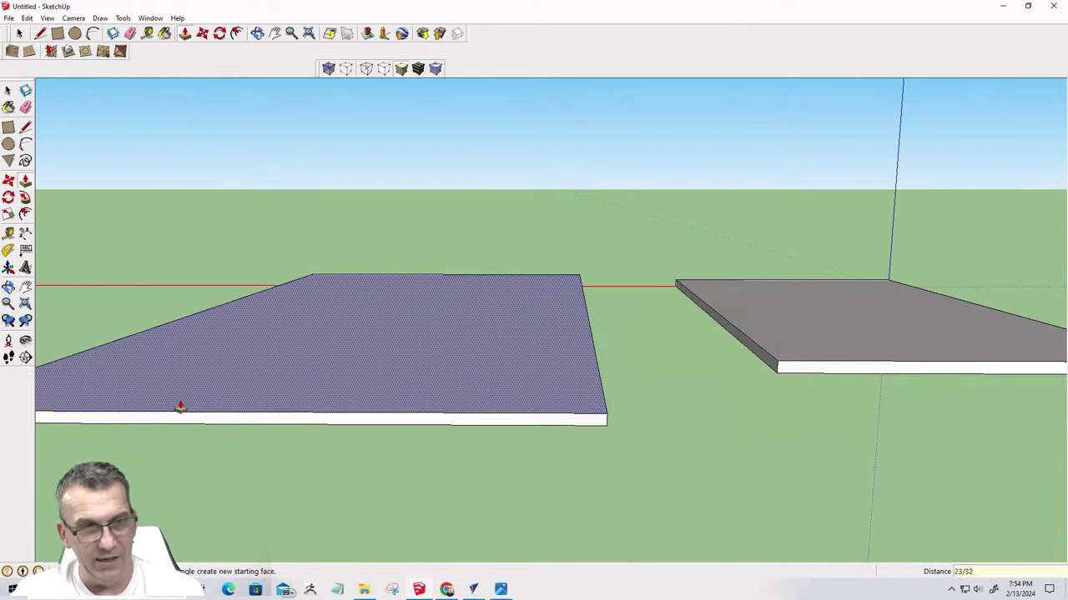
pyautogui.press('Return')
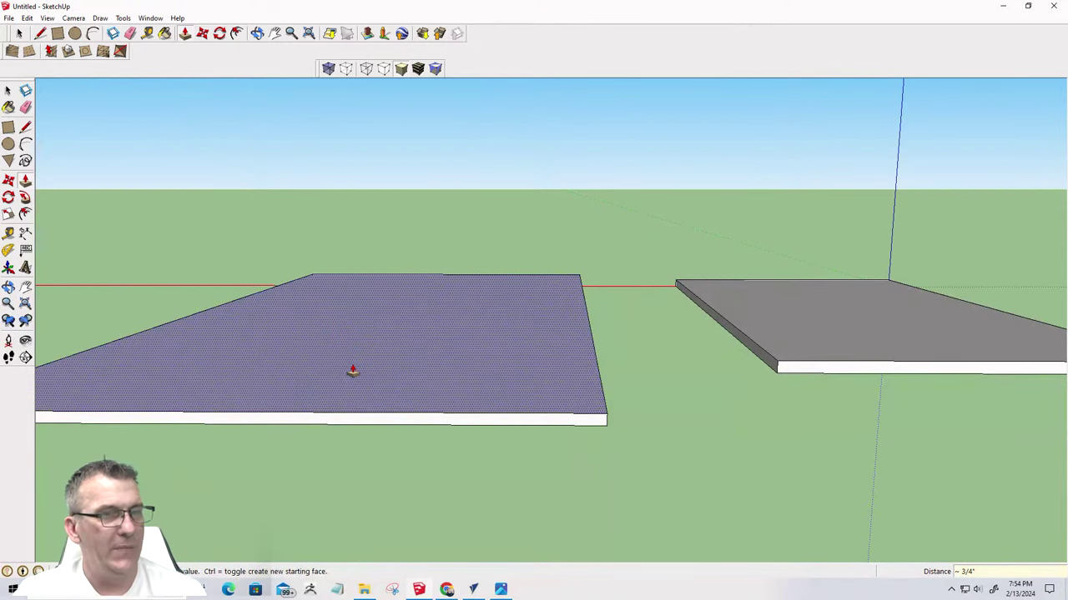
pyautogui.press('space')
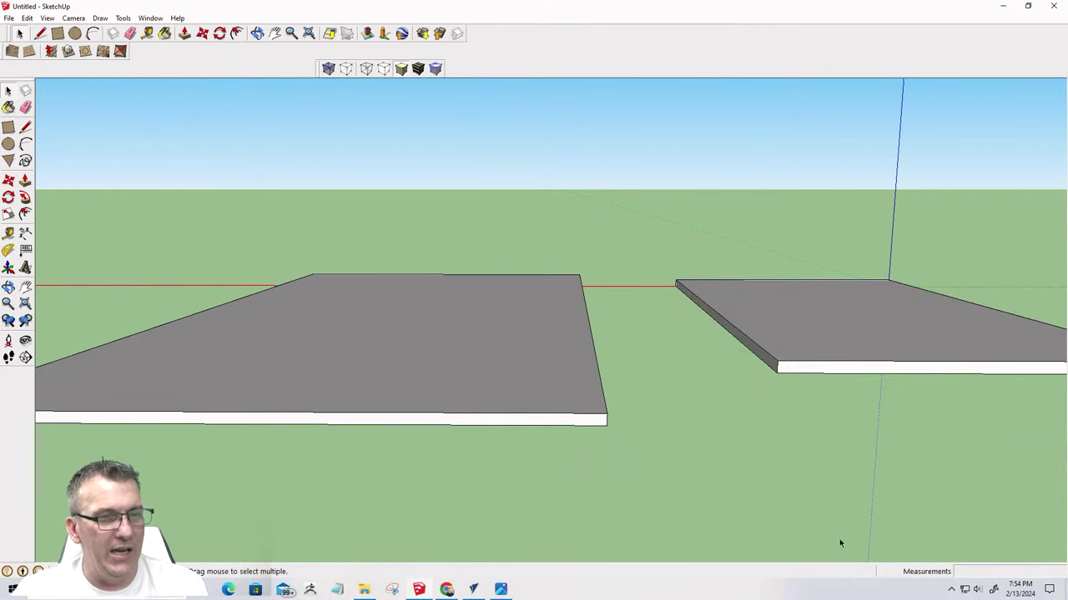
pyautogui.tripleClick(449, 364)
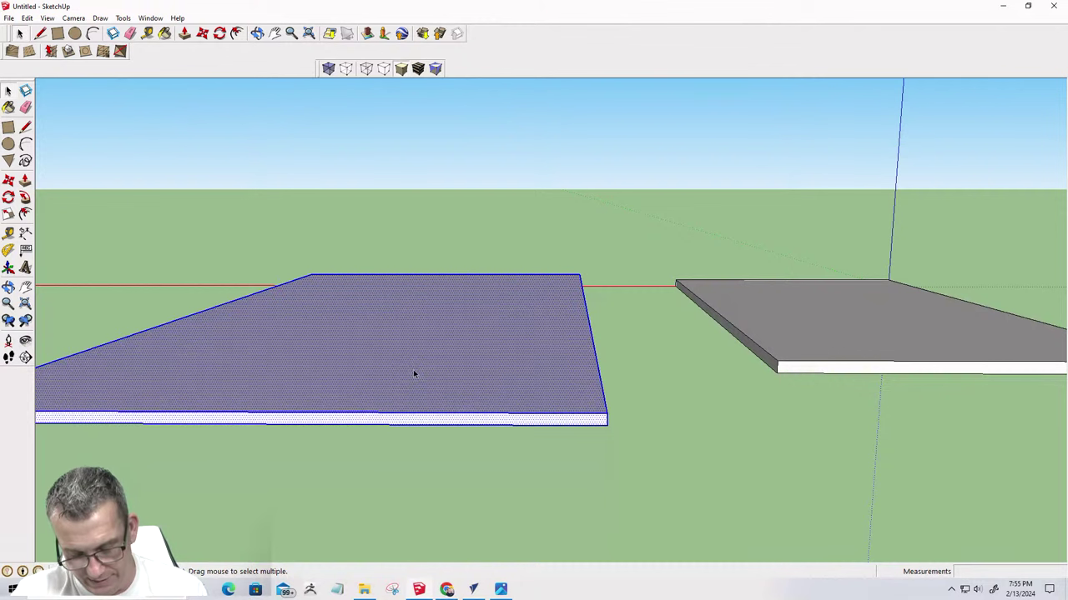
# Make the selected 23/32" board a component named 'Sheet'
pyautogui.press('g')
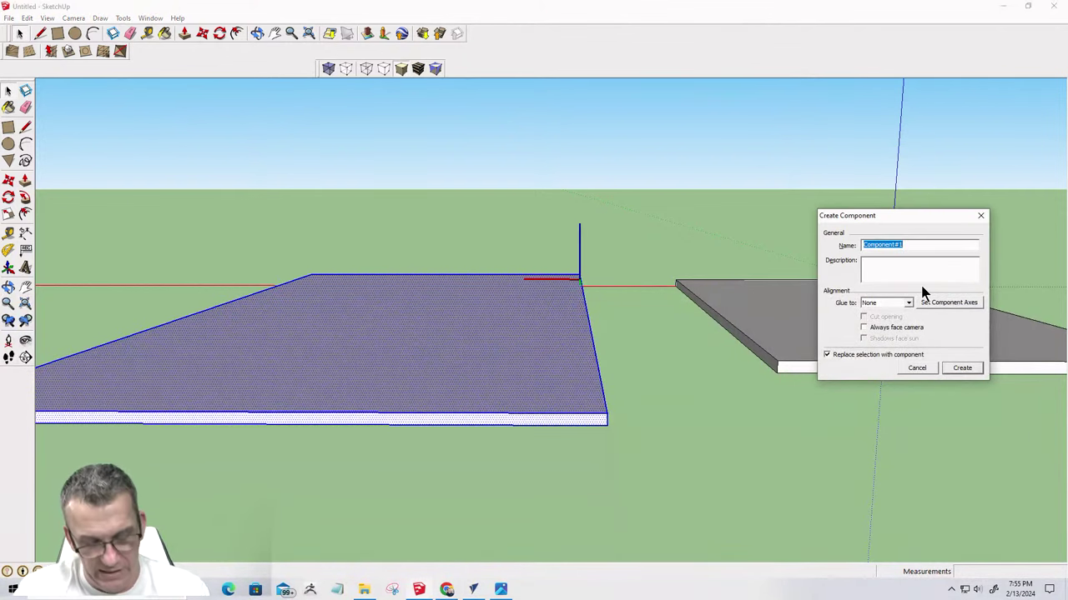
pyautogui.write('Sheet')
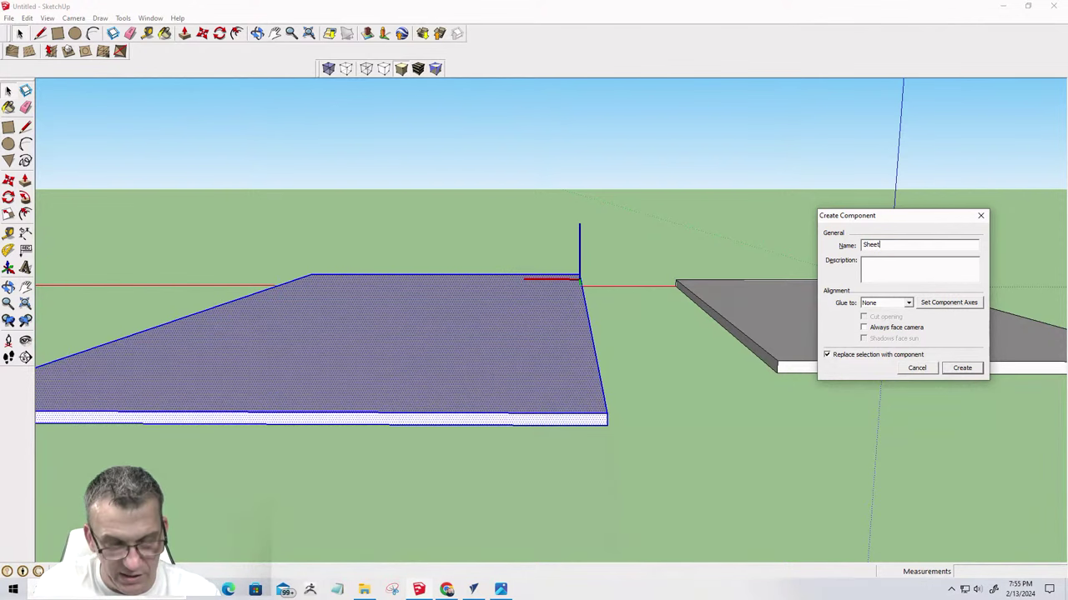
pyautogui.press('Return')
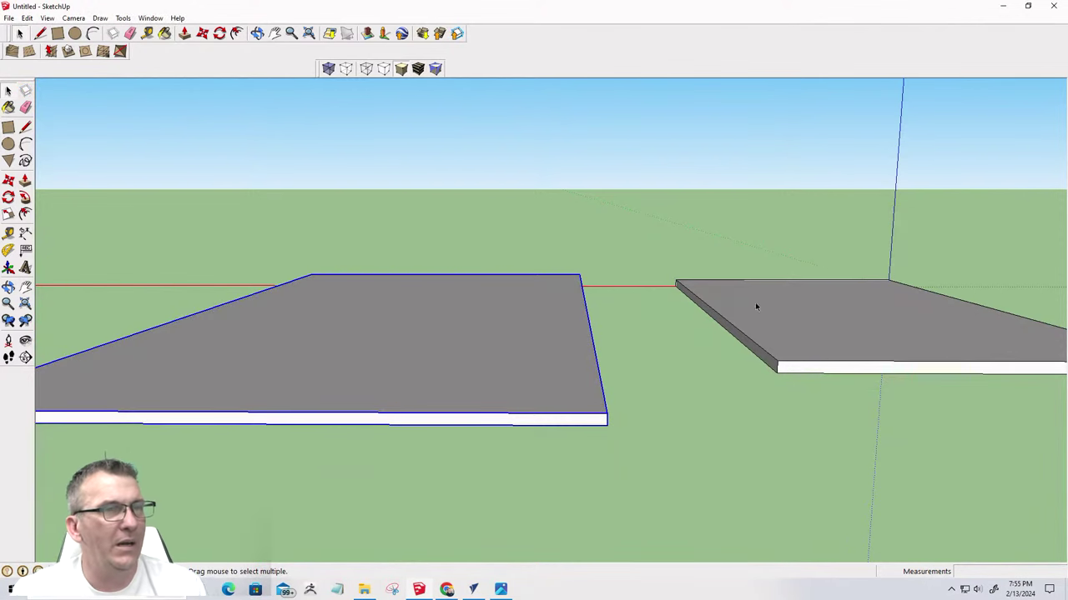
# Orbit and zoom to view both slabs from above
pyautogui.scroll(-1, 463, 330)
pyautogui.scroll(-2, 465, 329)
pyautogui.moveTo(382, 479); pyautogui.dragTo(451, 492)
pyautogui.moveTo(450, 492); pyautogui.dragTo(689, 362, button='middle')
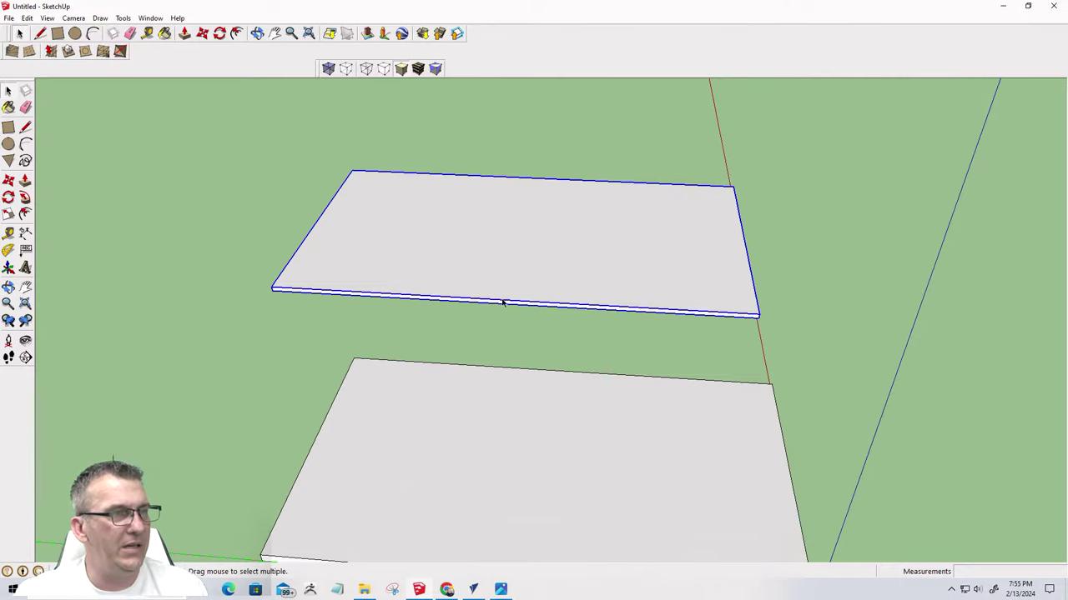
pyautogui.scroll(3, 508, 298)
pyautogui.scroll(-4, 513, 267)
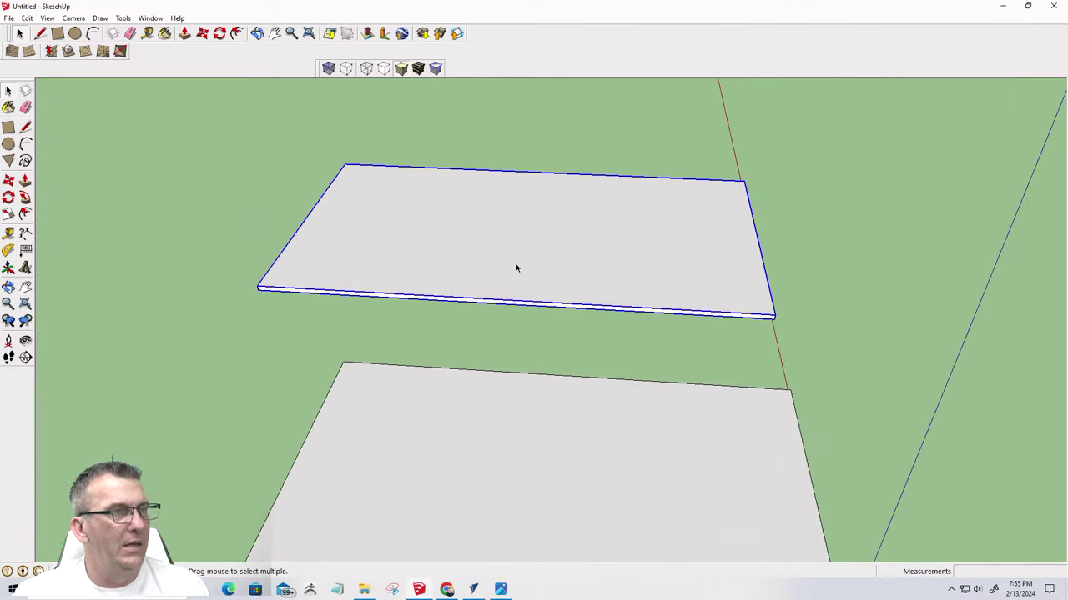
pyautogui.scroll(2, 507, 283)
pyautogui.scroll(-2, 467, 284)
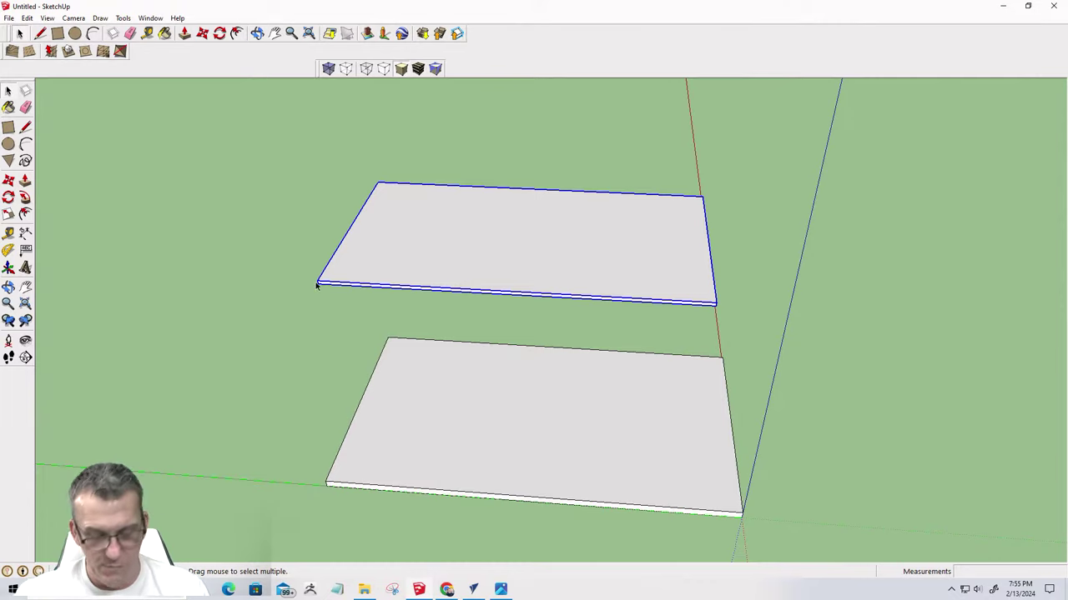
# Move the Sheet component onto the other board, snapping corners and edge midpoints to align them
pyautogui.press('m')
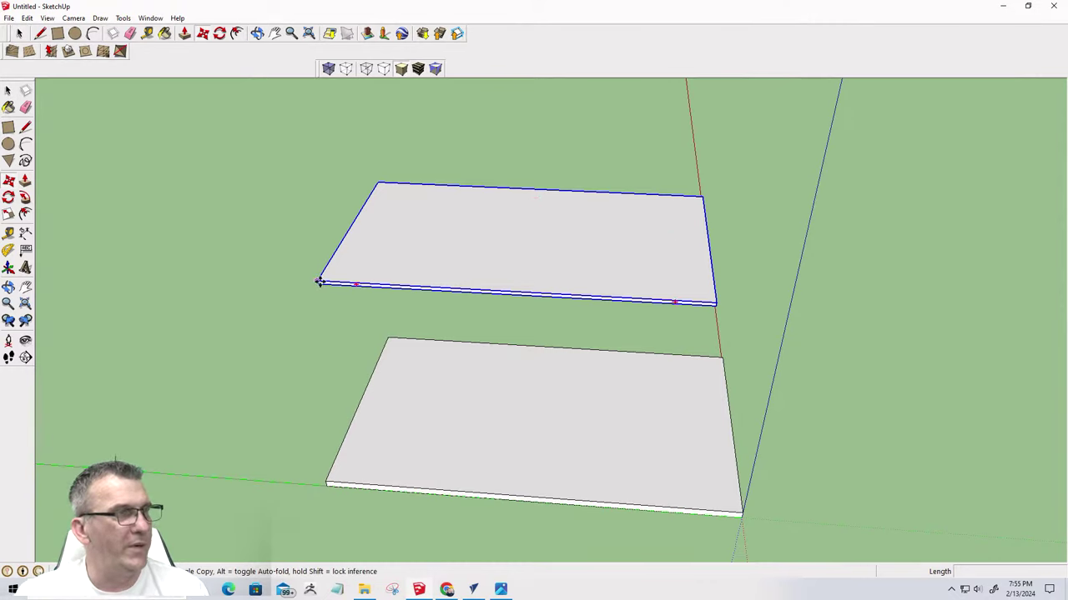
pyautogui.click(318, 282)
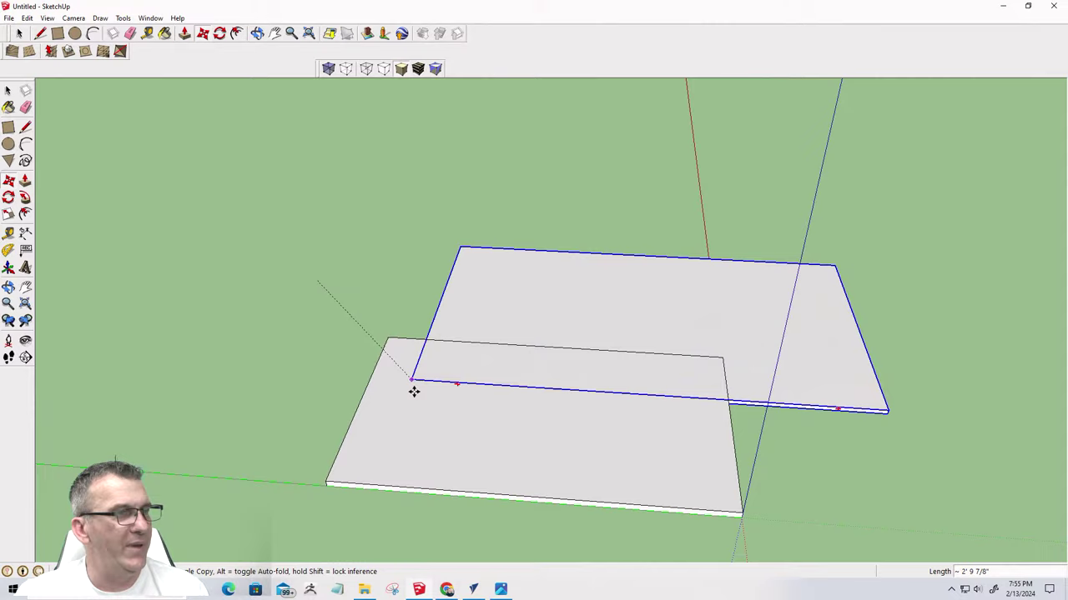
pyautogui.click(325, 480)
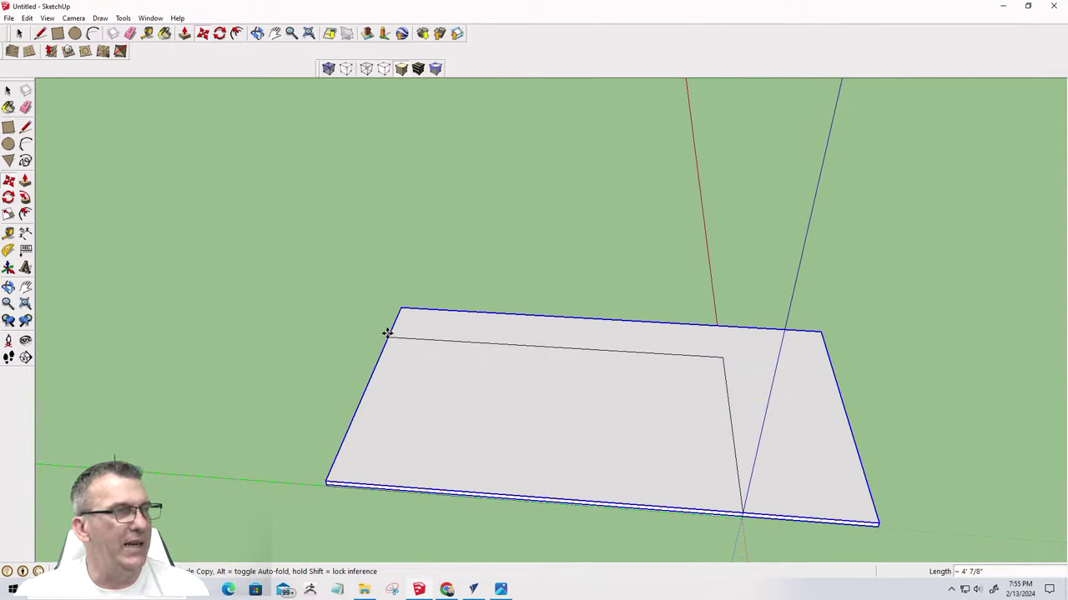
pyautogui.click(366, 381)
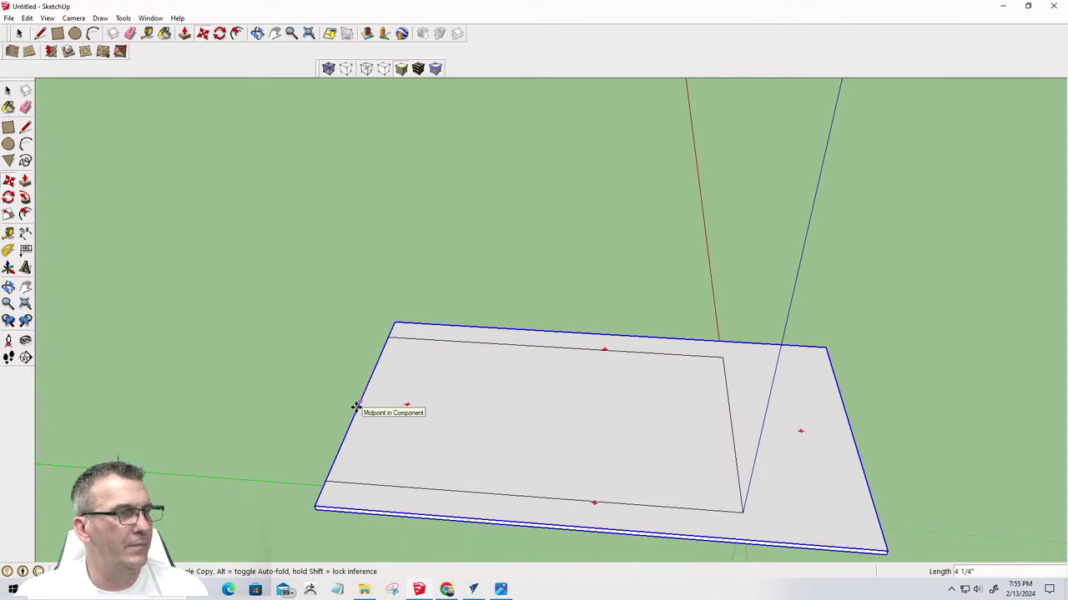
pyautogui.click(356, 406)
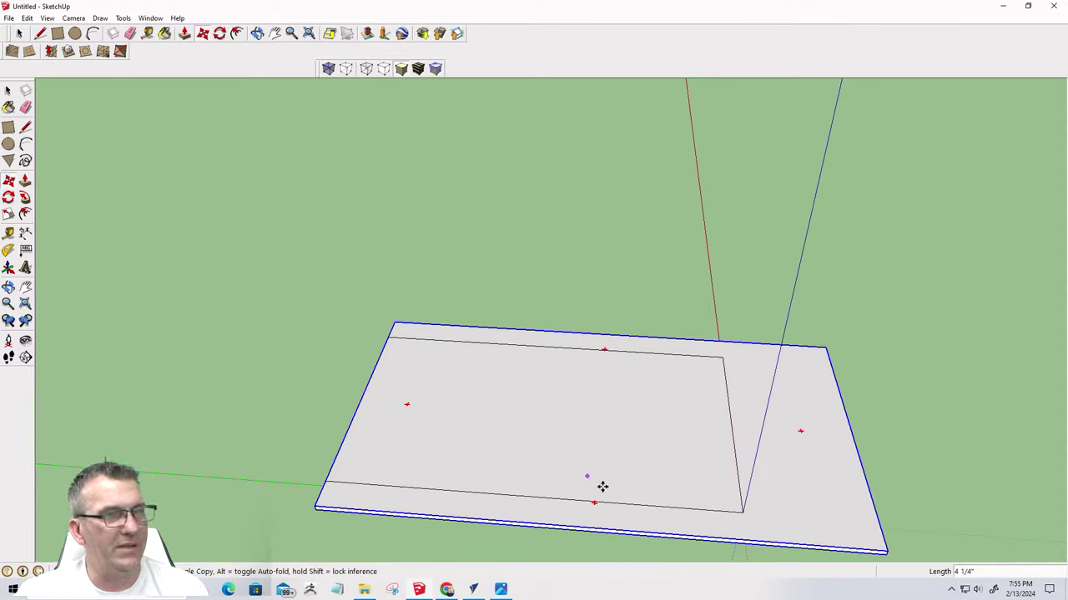
pyautogui.click(592, 528)
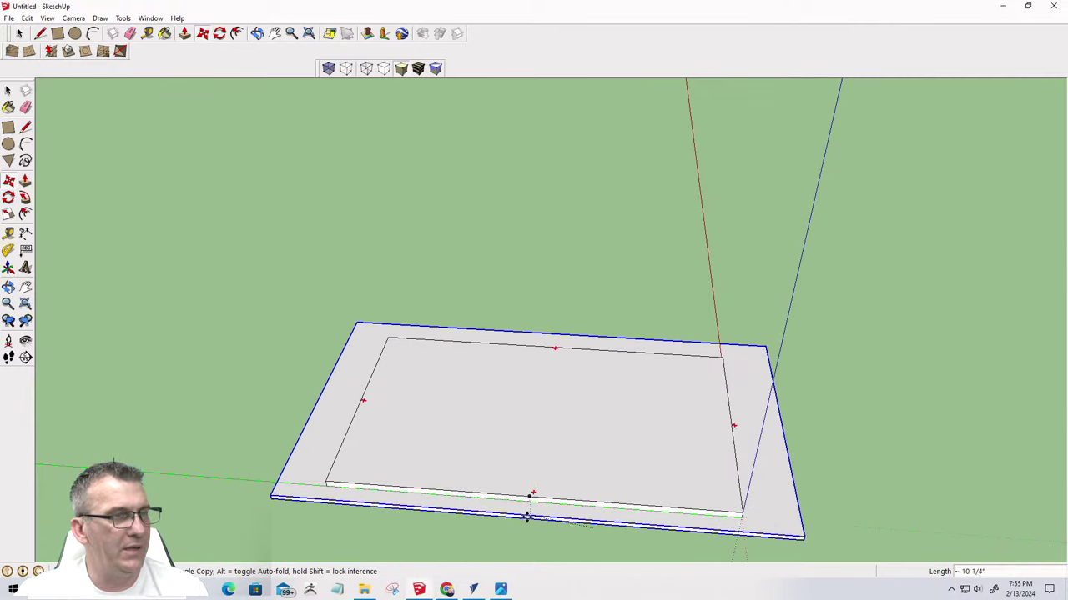
pyautogui.click(525, 521)
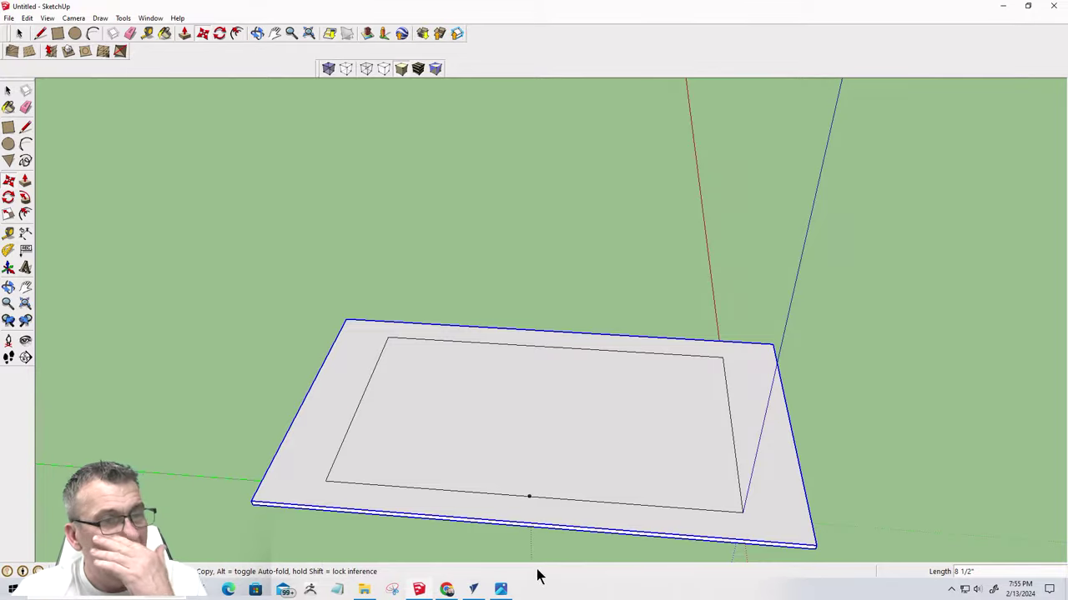
# Orbit around the stacked boards to check their alignment, cancelling a stray move
pyautogui.scroll(-3, 593, 372)
pyautogui.moveTo(609, 448)
pyautogui.mouseDown(button='middle')
pyautogui.moveTo(739, 486)
pyautogui.moveTo(984, 392)
pyautogui.moveTo(662, 362)
pyautogui.moveTo(401, 380)
pyautogui.moveTo(298, 525)
pyautogui.moveTo(575, 339)
pyautogui.moveTo(617, 121)
pyautogui.moveTo(634, 175)
pyautogui.moveTo(634, 265)
pyautogui.mouseUp(button='middle')
pyautogui.scroll(2, 465, 365)
pyautogui.moveTo(464, 365); pyautogui.dragTo(522, 460, button='middle')
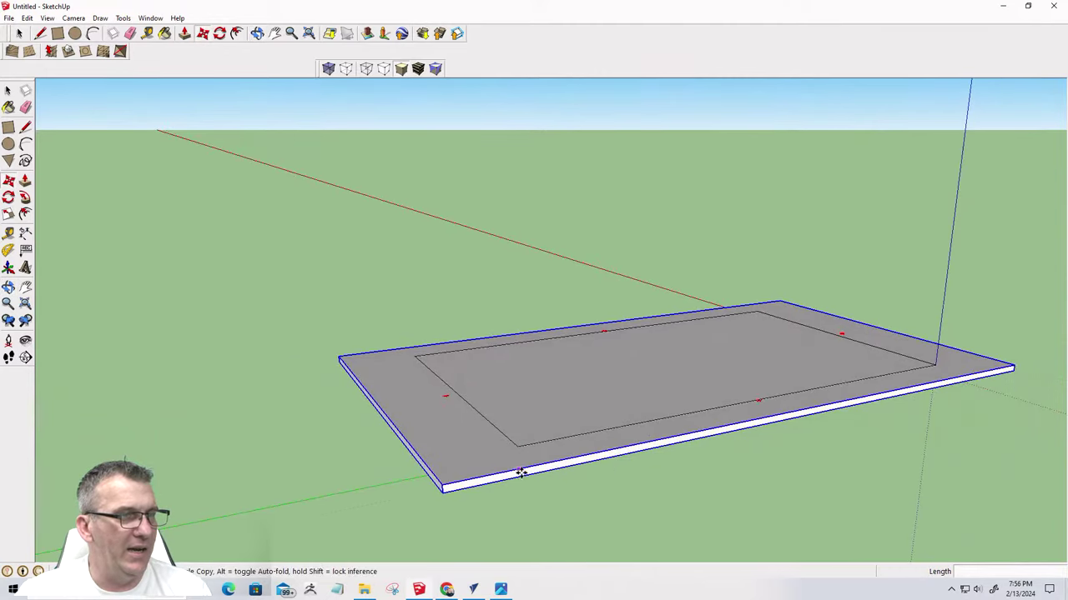
pyautogui.scroll(2, 520, 444)
pyautogui.scroll(3, 521, 442)
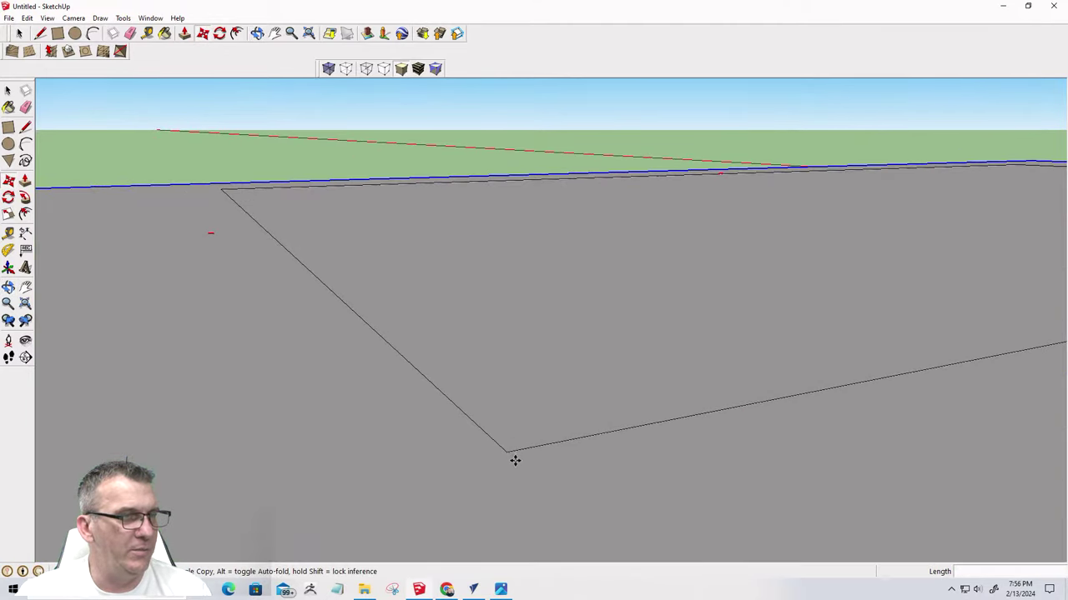
pyautogui.scroll(-1, 507, 453)
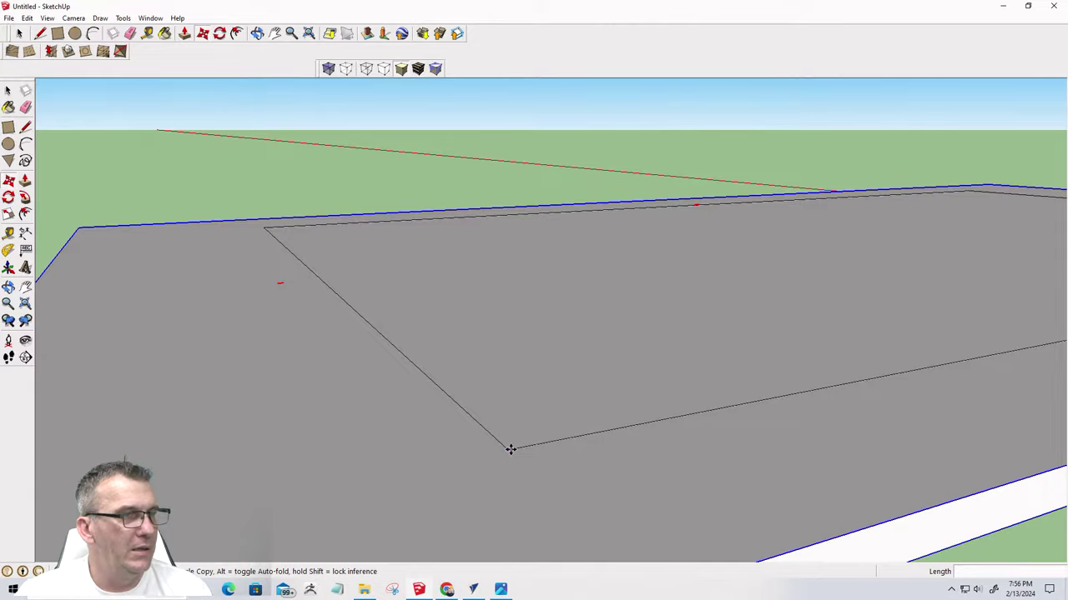
pyautogui.click(507, 447)
pyautogui.press('Escape')
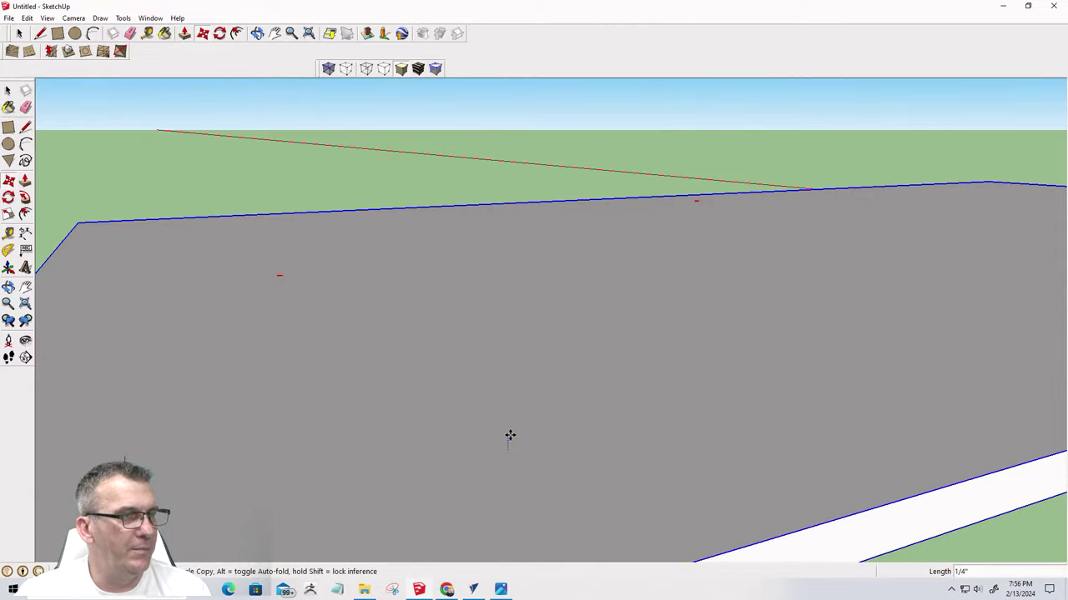
pyautogui.moveTo(507, 433); pyautogui.dragTo(745, 509, button='middle')
pyautogui.scroll(-2, 482, 411)
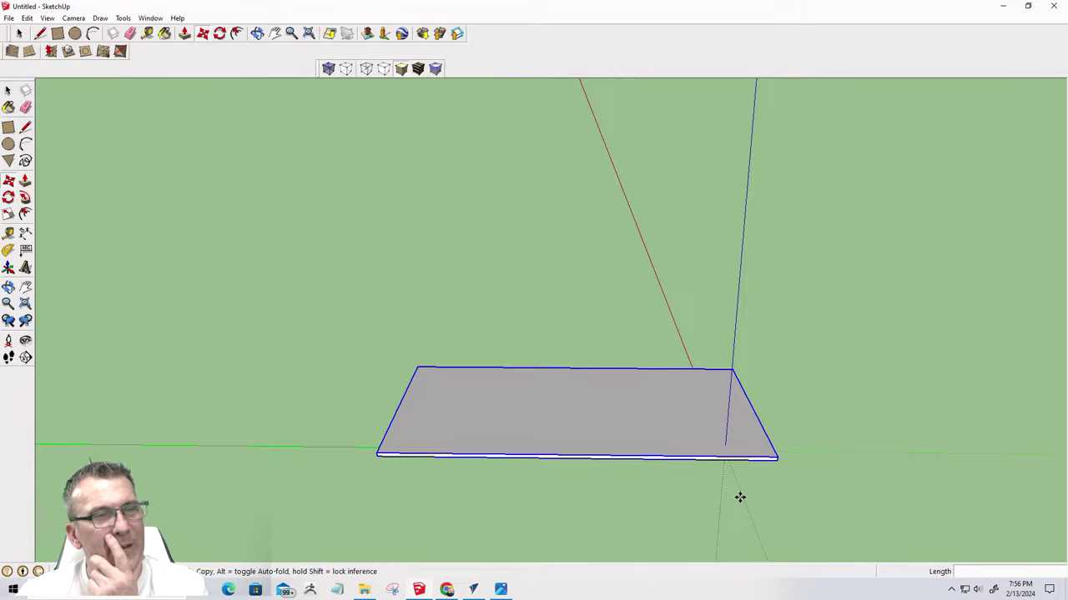
pyautogui.moveTo(655, 472); pyautogui.dragTo(775, 321, button='middle')
pyautogui.moveTo(584, 387); pyautogui.dragTo(1066, 446, button='middle')
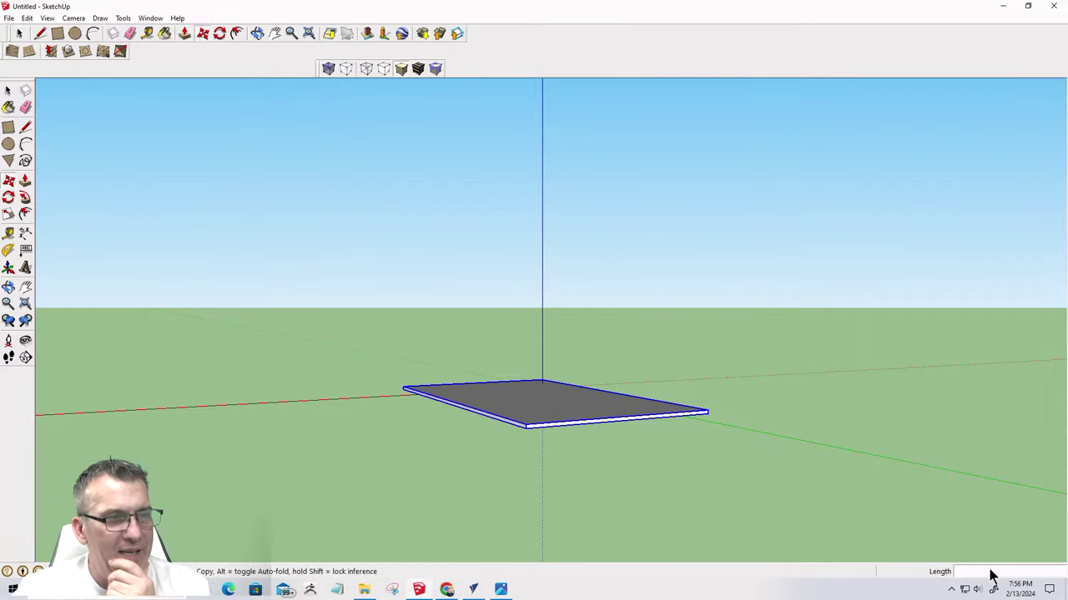
pyautogui.moveTo(572, 415); pyautogui.dragTo(33, 251, button='middle')
pyautogui.press('m')
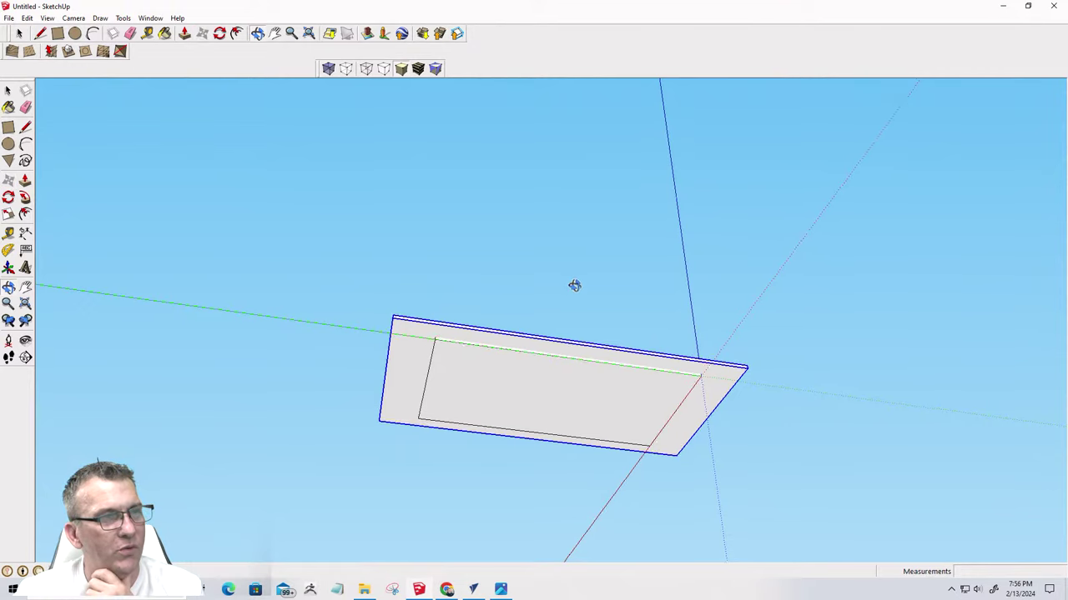
pyautogui.moveTo(575, 286); pyautogui.dragTo(602, 505, button='middle')
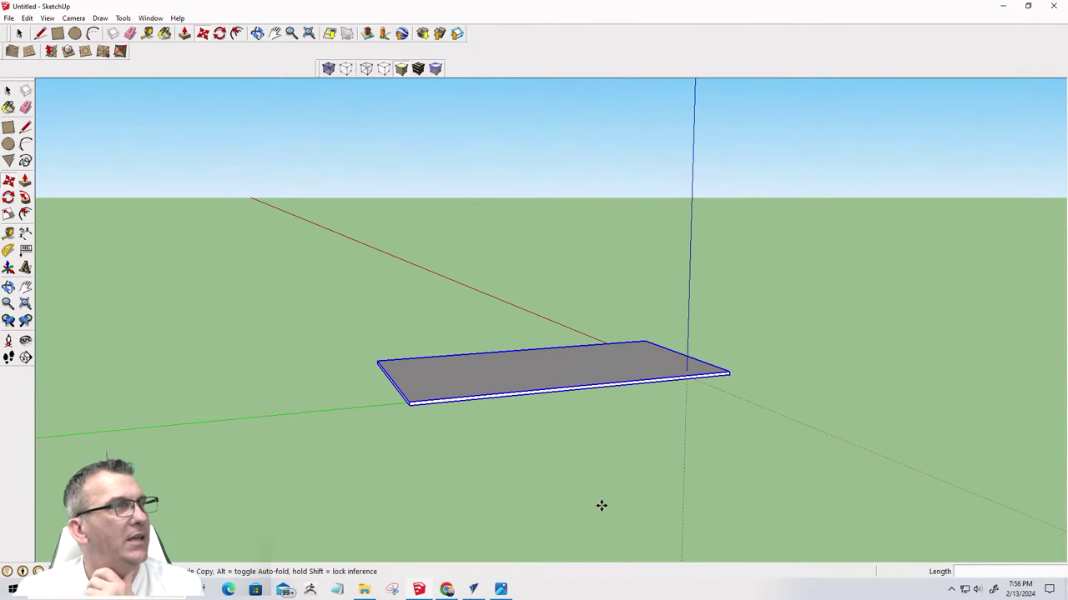
pyautogui.click(150, 18)
pyautogui.click(162, 84)
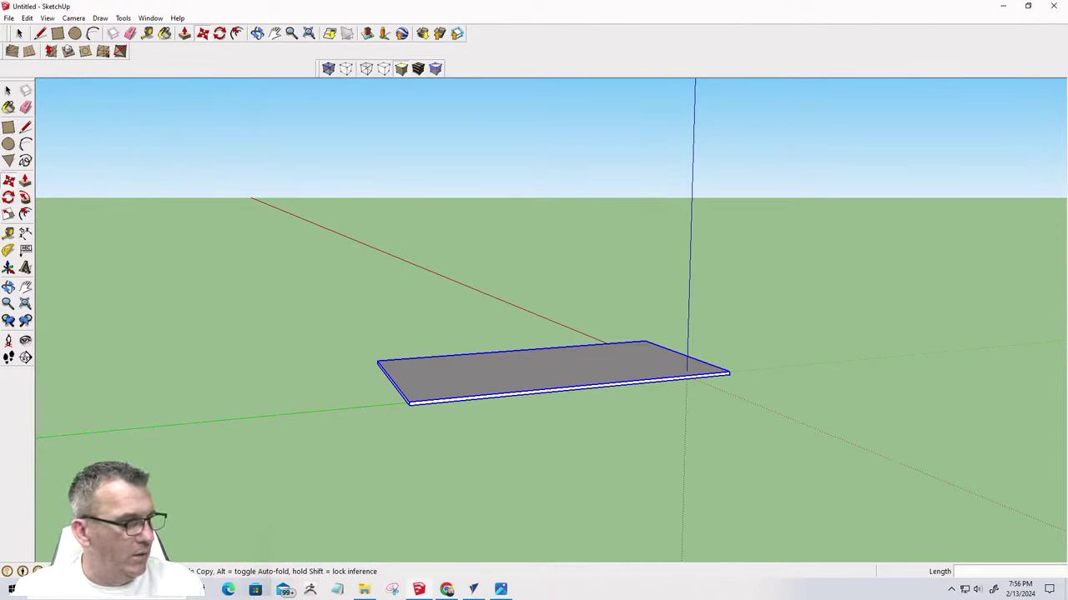
pyautogui.click(12, 591)
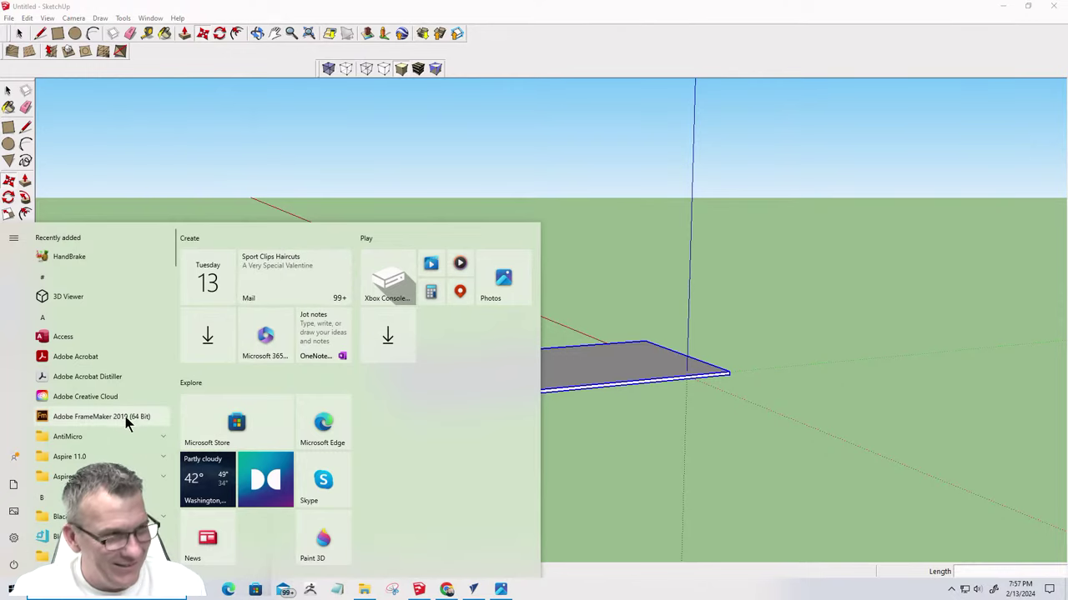
pyautogui.click(592, 488)
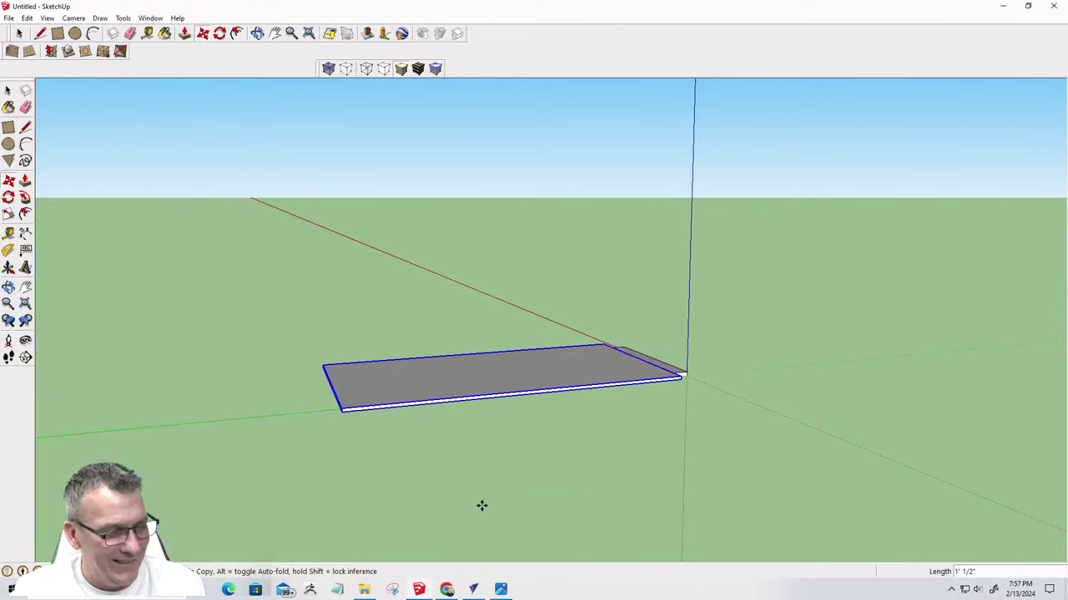
pyautogui.press('Escape')
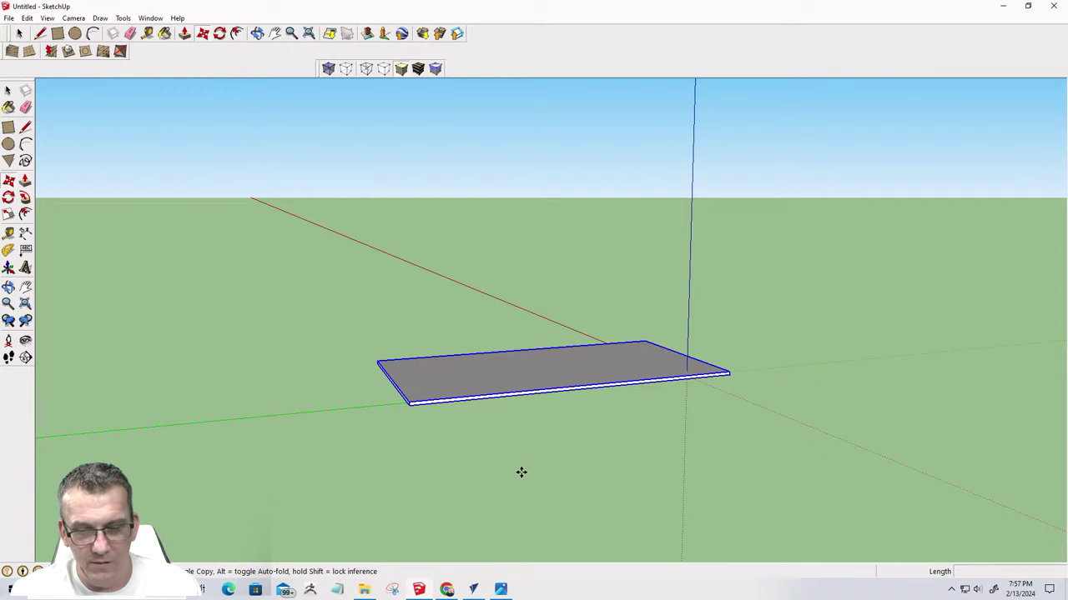
pyautogui.press('super+Down')
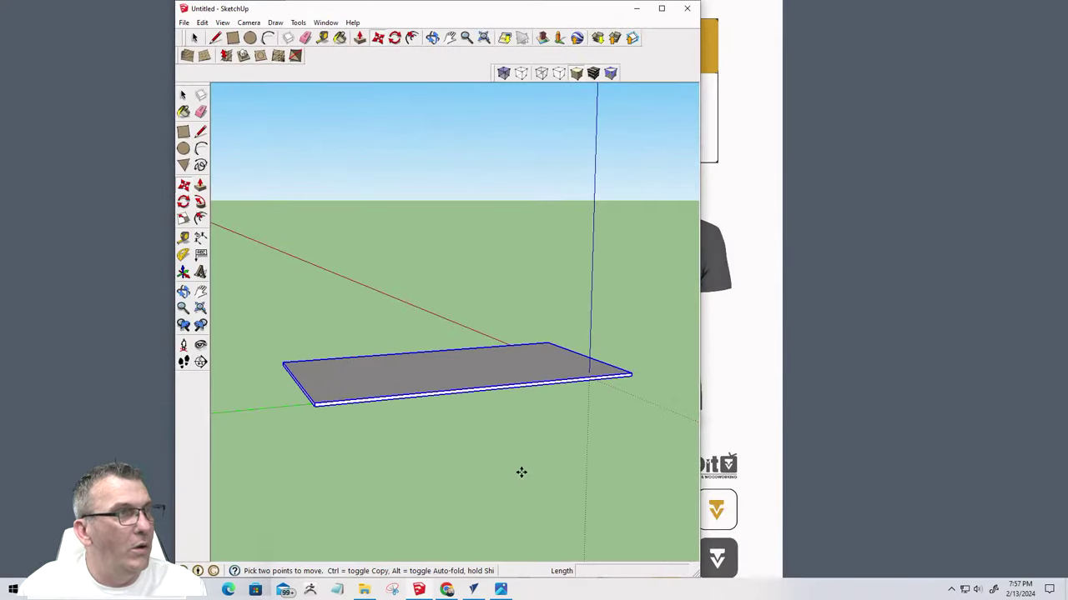
pyautogui.press('super+Down')
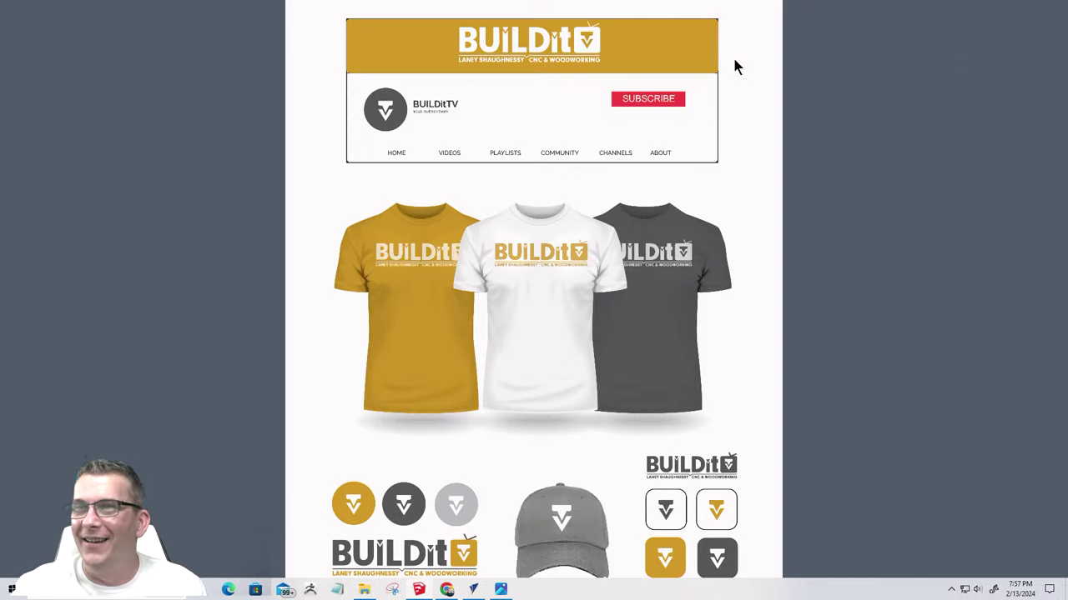
pyautogui.moveTo(632, 45)
pyautogui.mouseDown()
pyautogui.moveTo(555, 79)
pyautogui.moveTo(387, 85)
pyautogui.mouseUp()
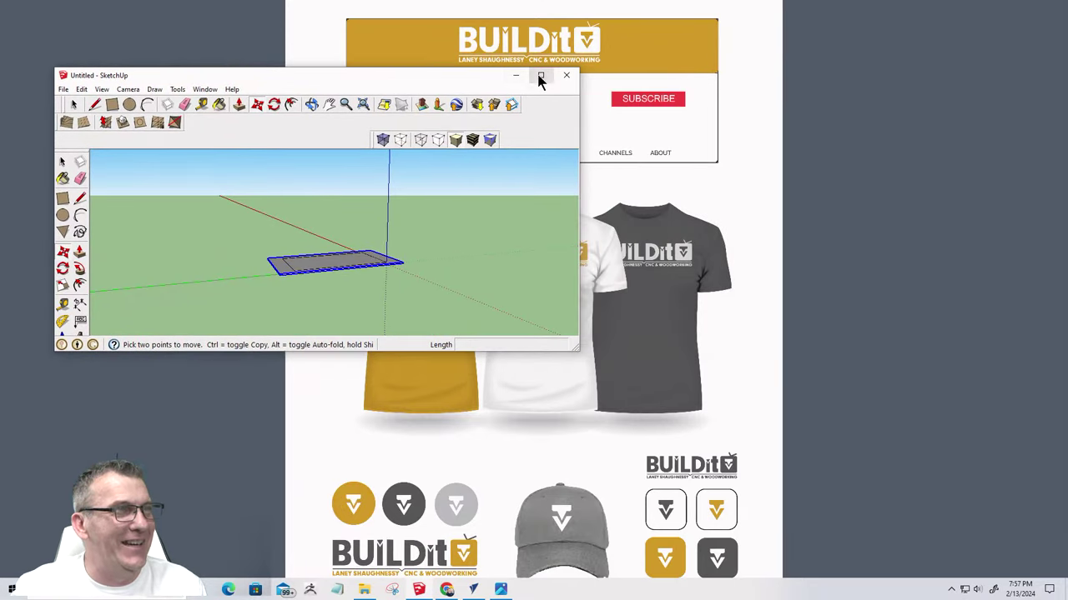
pyautogui.click(539, 76)
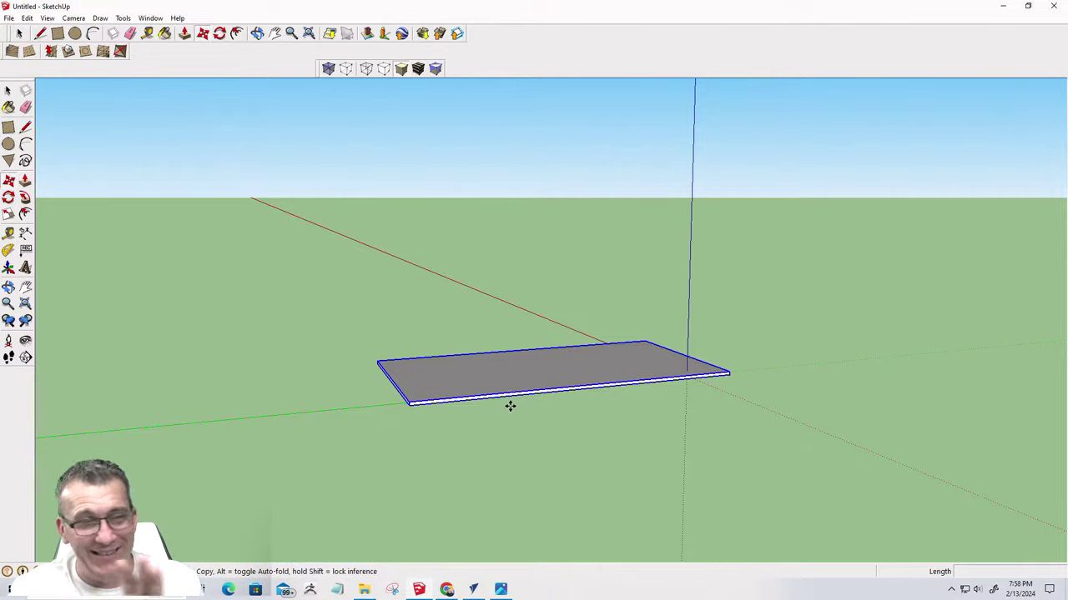
# Orbit down onto the board and place a copy of it from its near corner on top
pyautogui.moveTo(601, 431); pyautogui.dragTo(530, 467, button='middle')
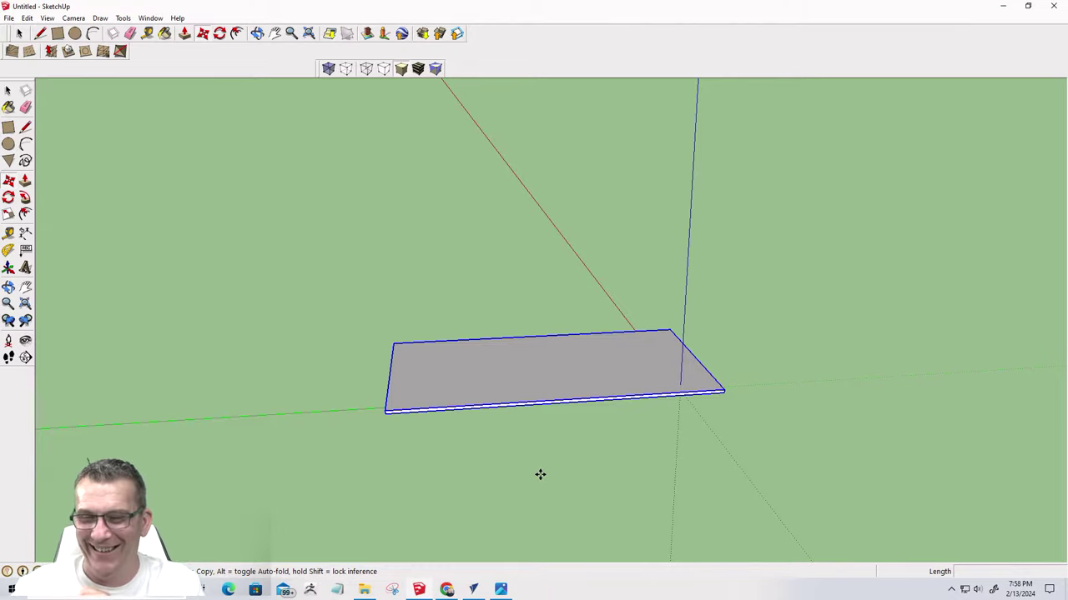
pyautogui.moveTo(569, 433); pyautogui.dragTo(525, 409, button='middle')
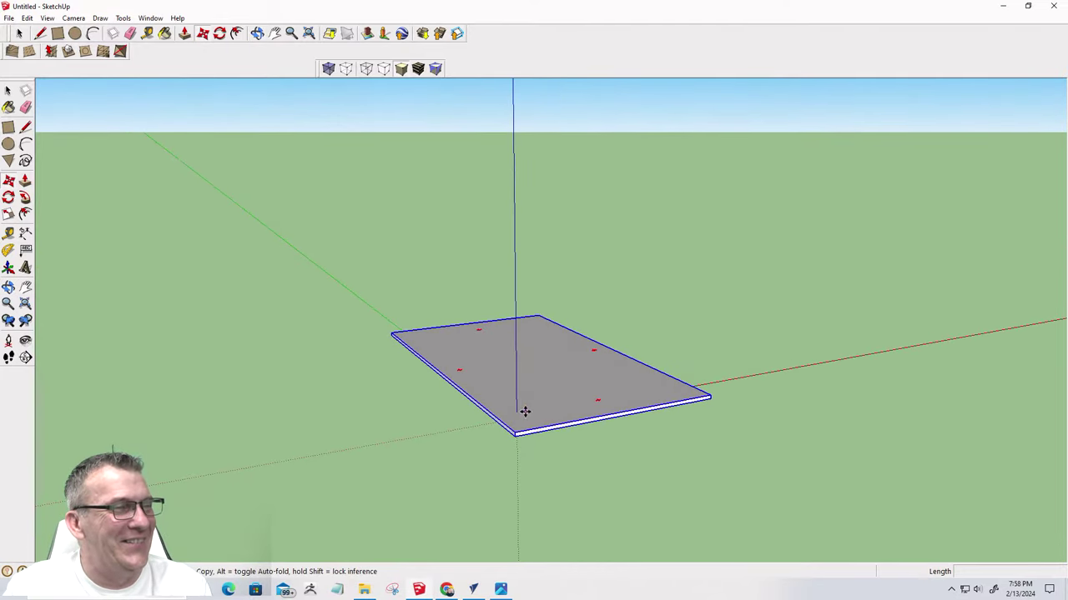
pyautogui.scroll(5, 526, 431)
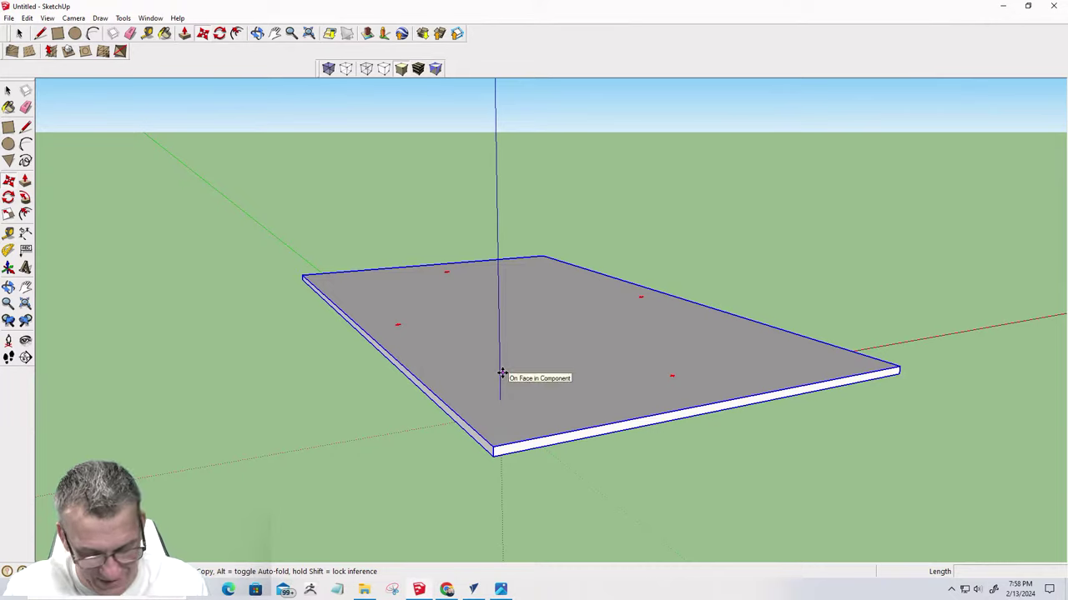
pyautogui.click(493, 453)
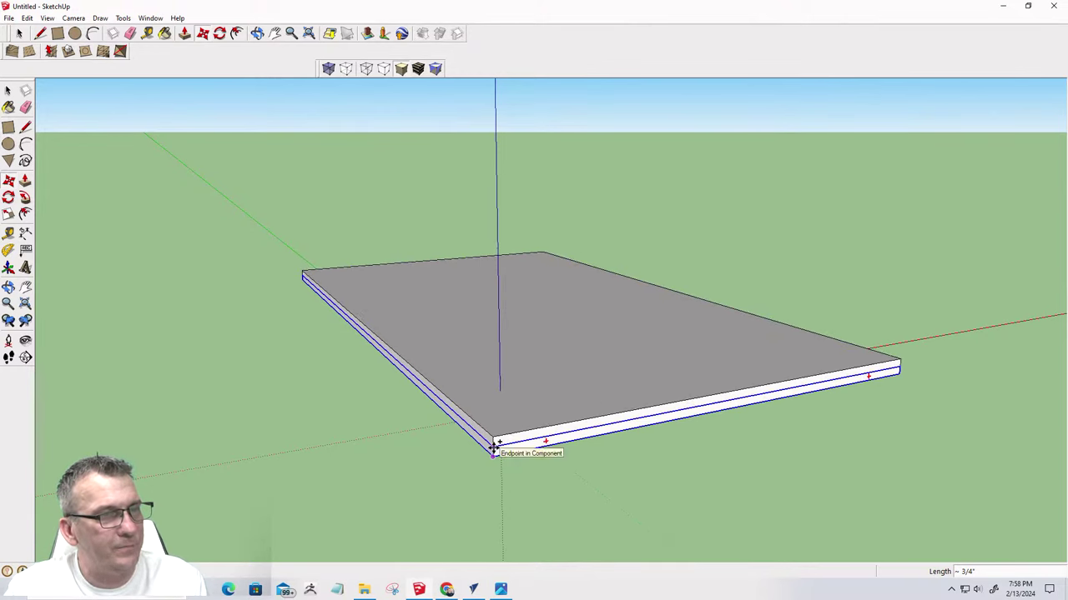
pyautogui.click(493, 448)
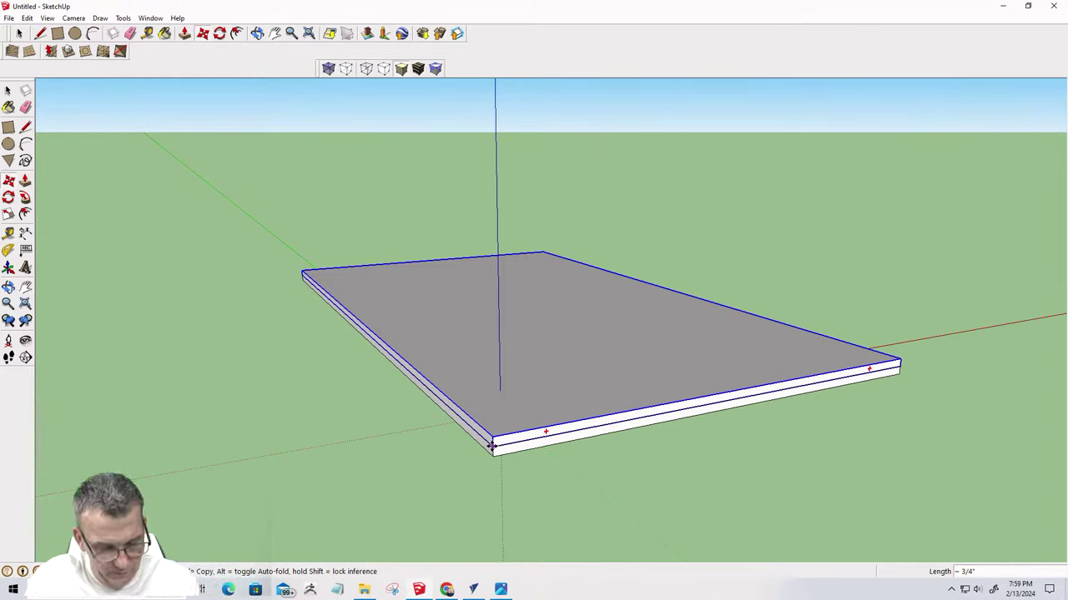
# Lift the copied sheet 10 units above the base, then orbit low to see the gap
pyautogui.write('109')
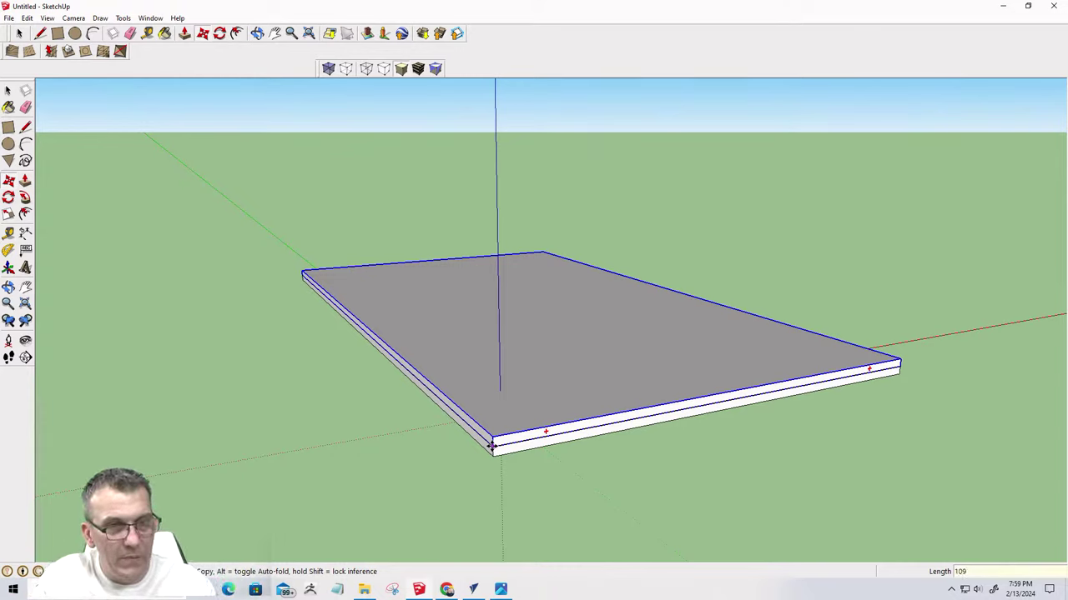
pyautogui.press('Return')
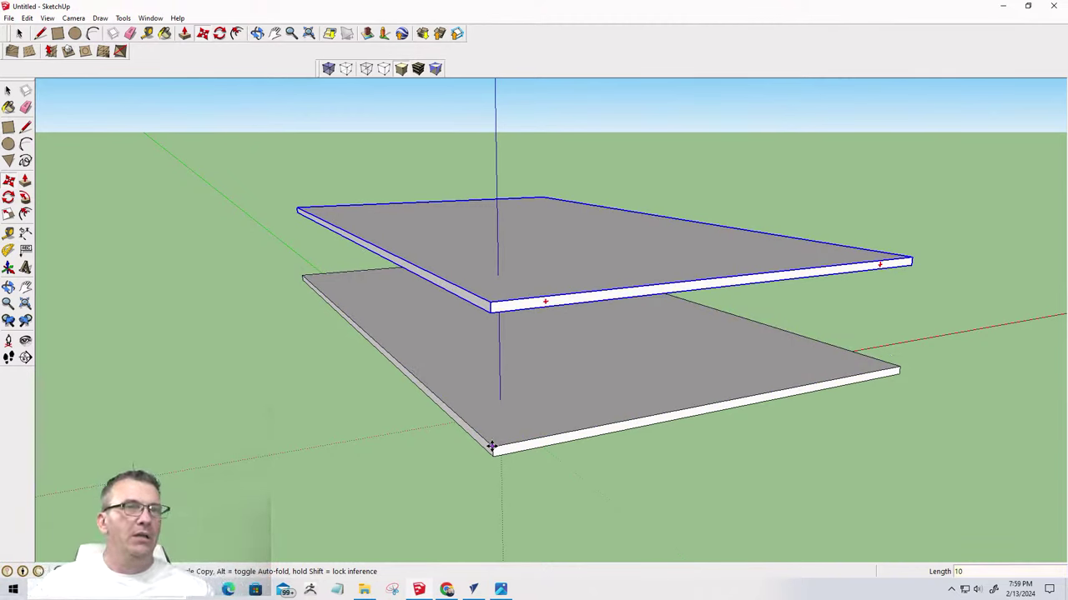
pyautogui.moveTo(465, 408); pyautogui.dragTo(720, 412, button='middle')
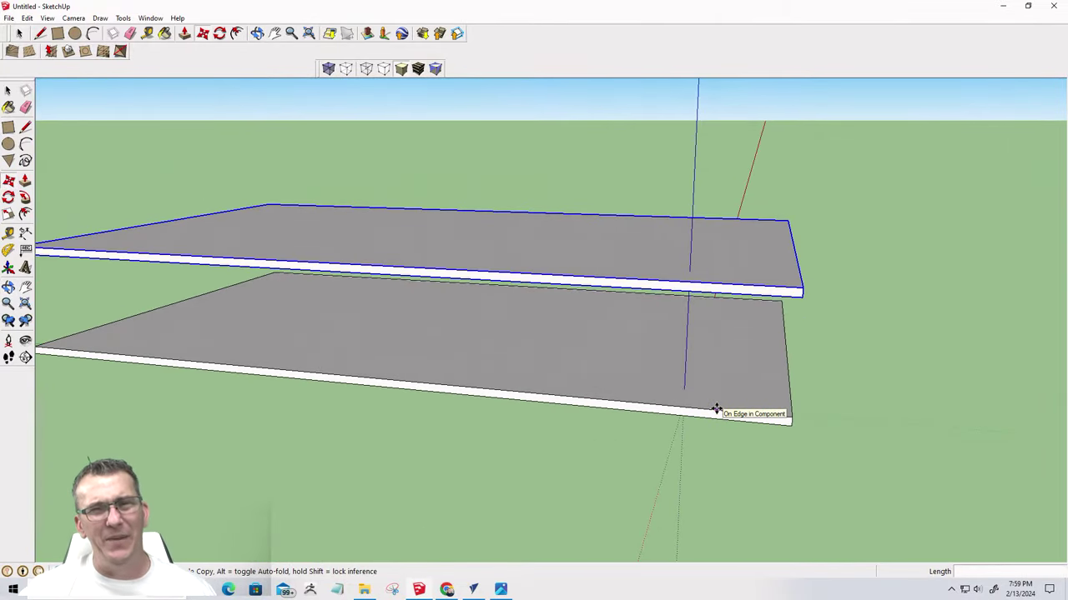
pyautogui.scroll(-3, 763, 241)
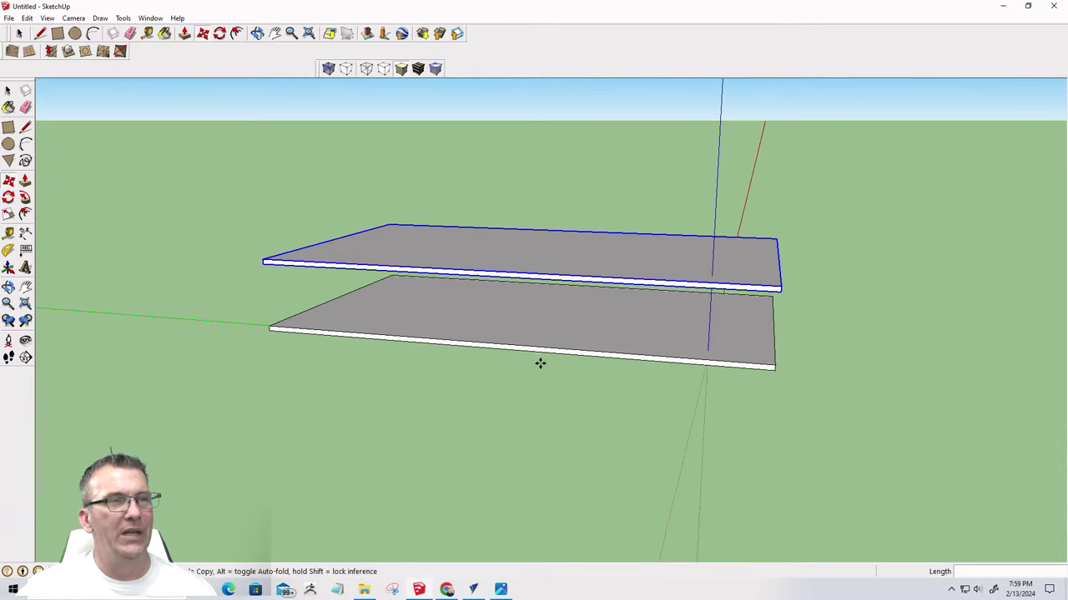
pyautogui.moveTo(541, 362); pyautogui.dragTo(564, 364, button='middle')
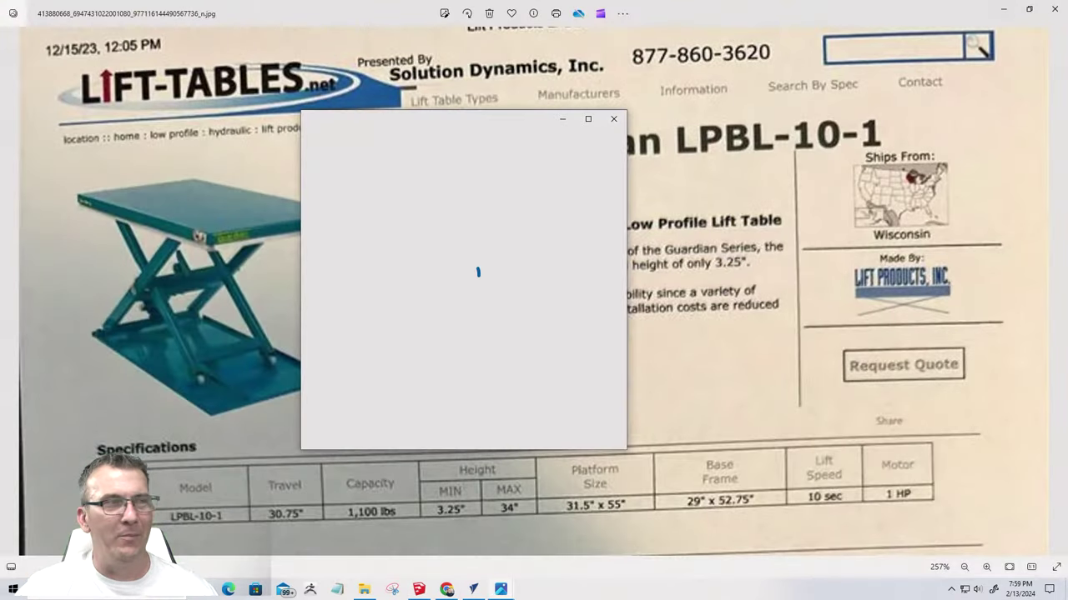
# Maximize the large.jpg render and zoom in and out on the wooden frame's corner
pyautogui.click(588, 119)
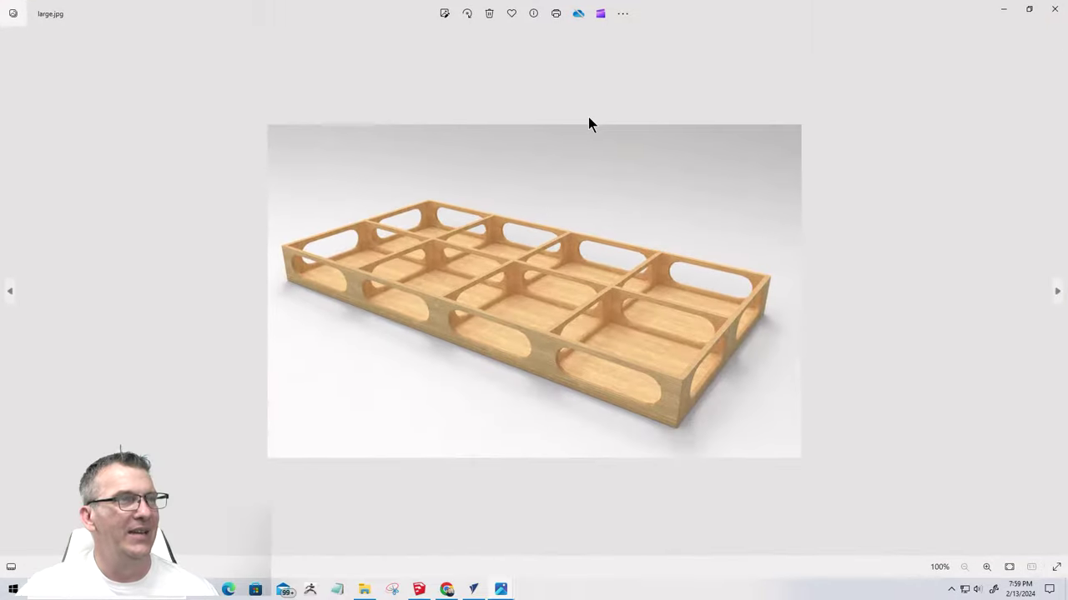
pyautogui.scroll(2, 582, 341)
pyautogui.scroll(4, 556, 317)
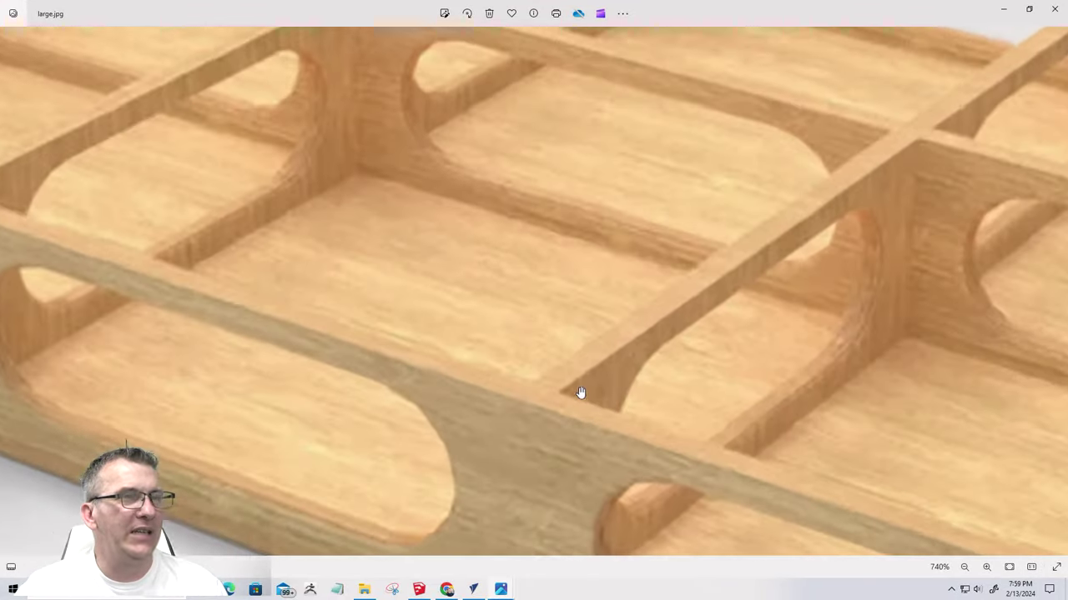
pyautogui.scroll(-3, 584, 205)
pyautogui.scroll(-2, 575, 214)
pyautogui.scroll(8, 851, 460)
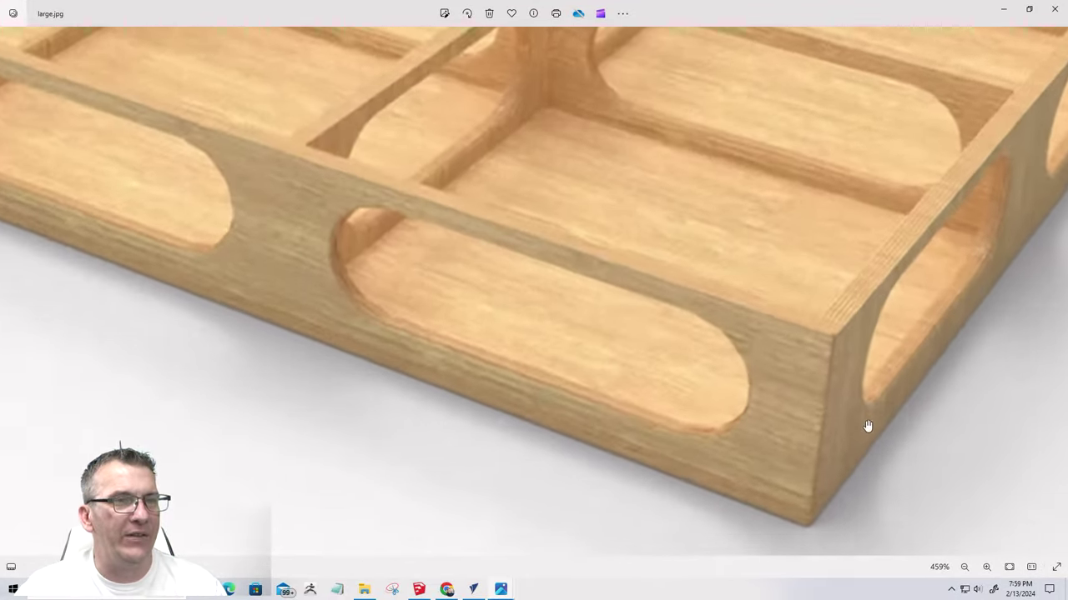
pyautogui.scroll(-2, 829, 322)
pyautogui.scroll(4, 808, 308)
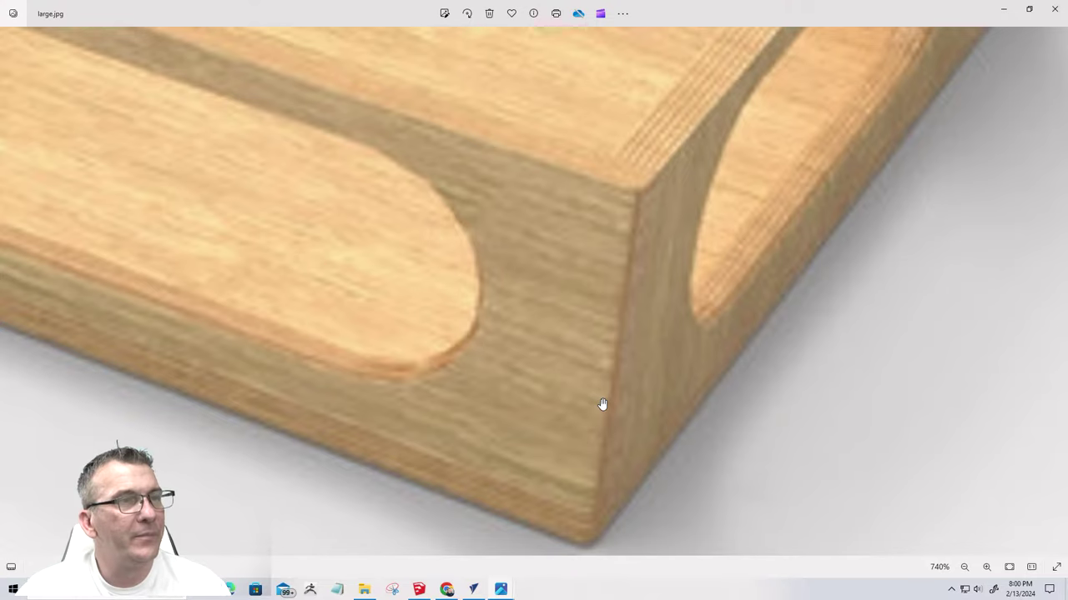
pyautogui.scroll(-5, 602, 404)
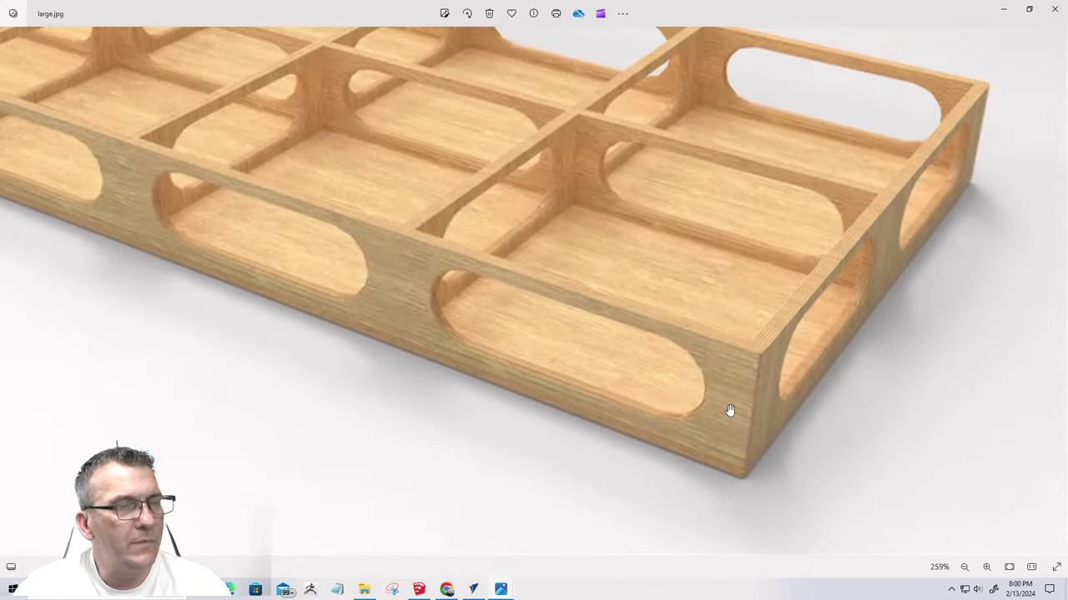
pyautogui.moveTo(729, 409); pyautogui.dragTo(665, 375)
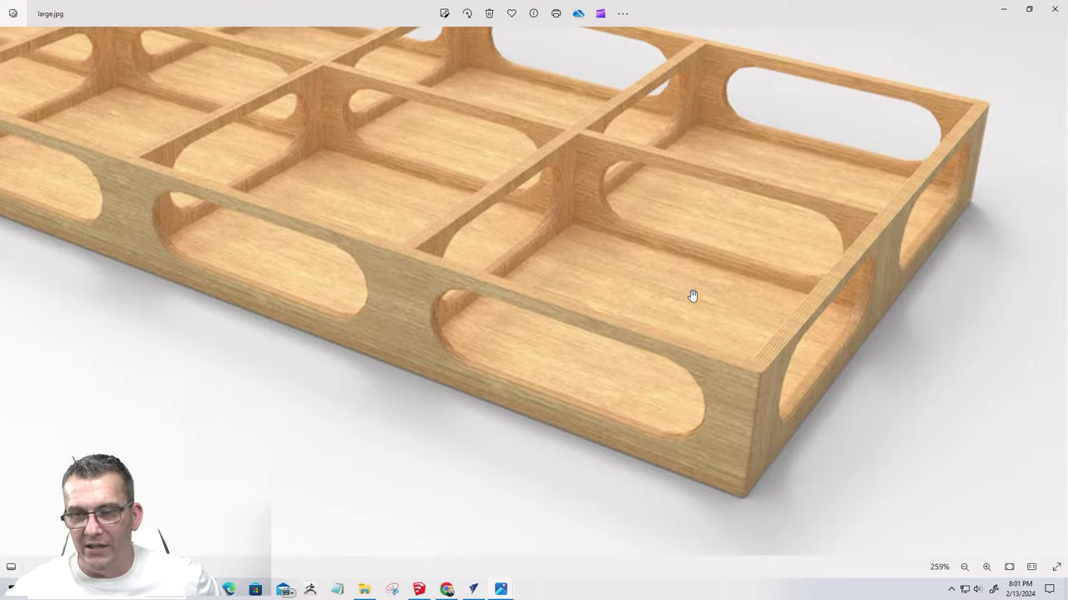
pyautogui.scroll(-5, 692, 292)
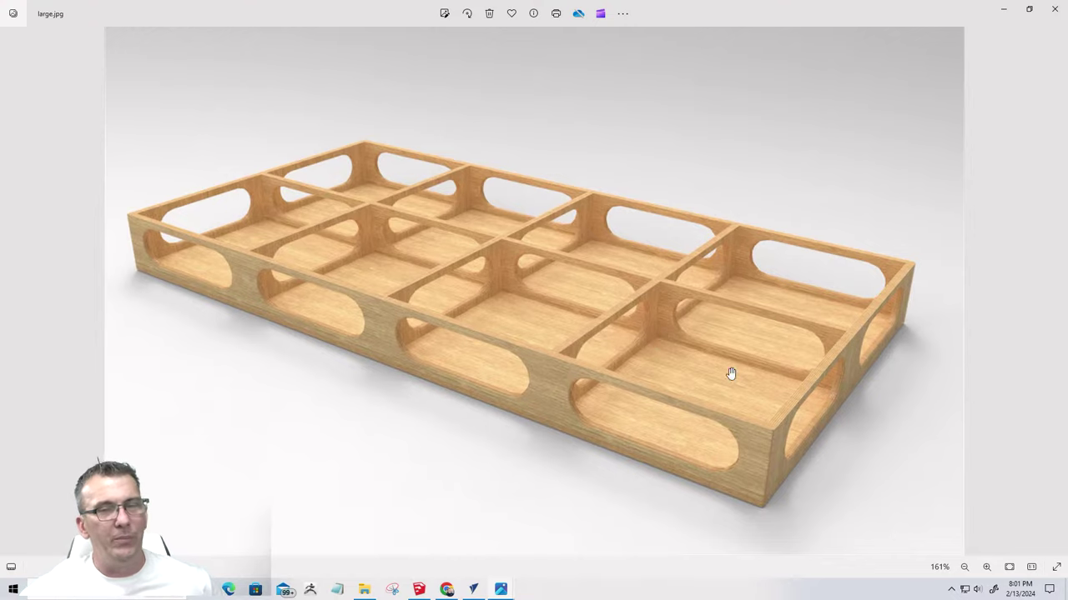
pyautogui.scroll(-1, 725, 322)
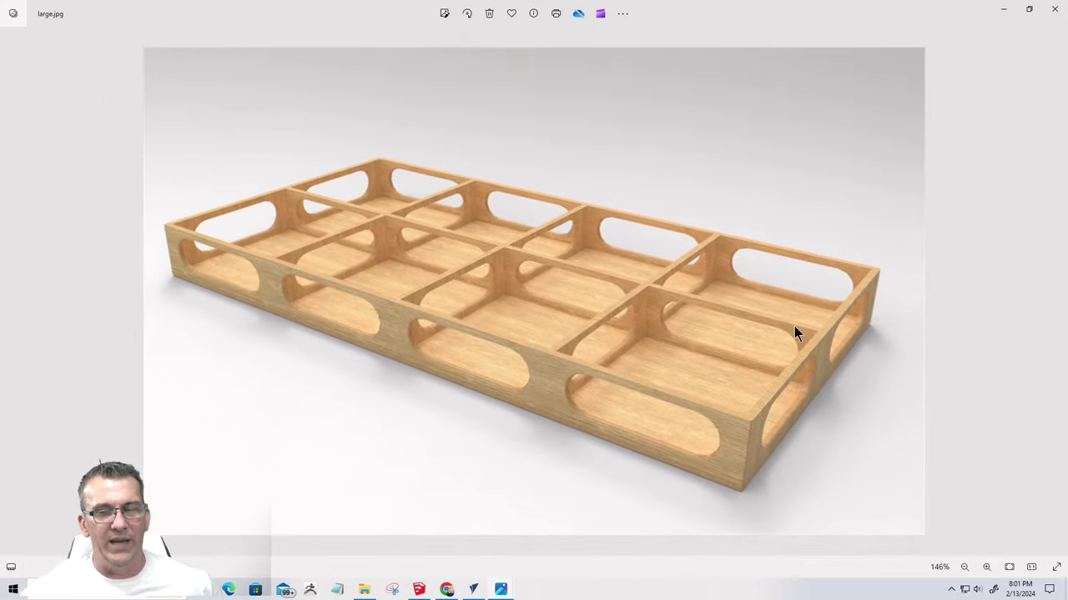
pyautogui.scroll(2, 795, 329)
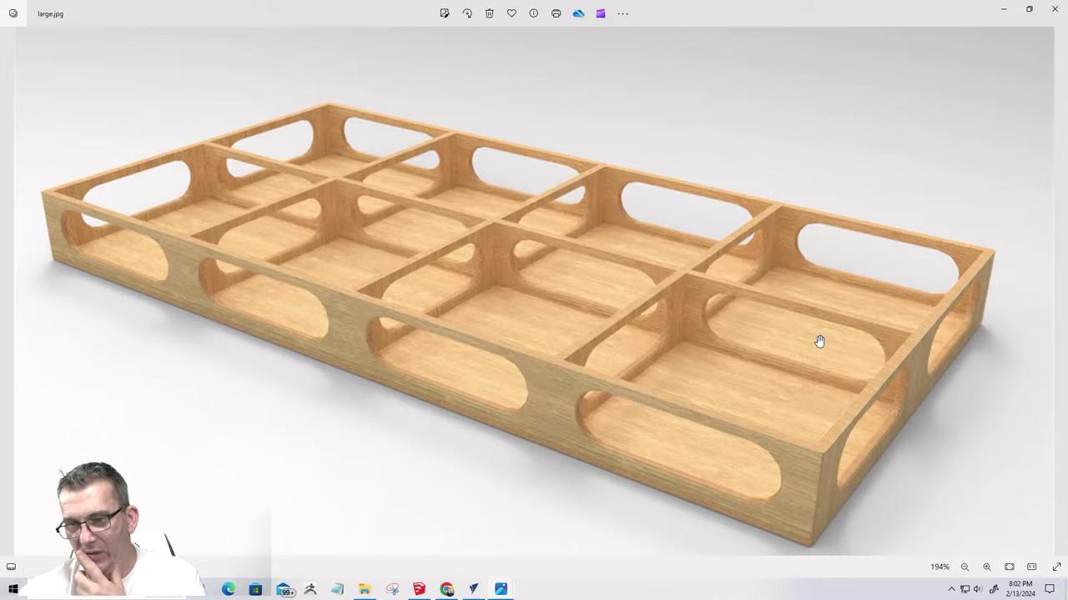
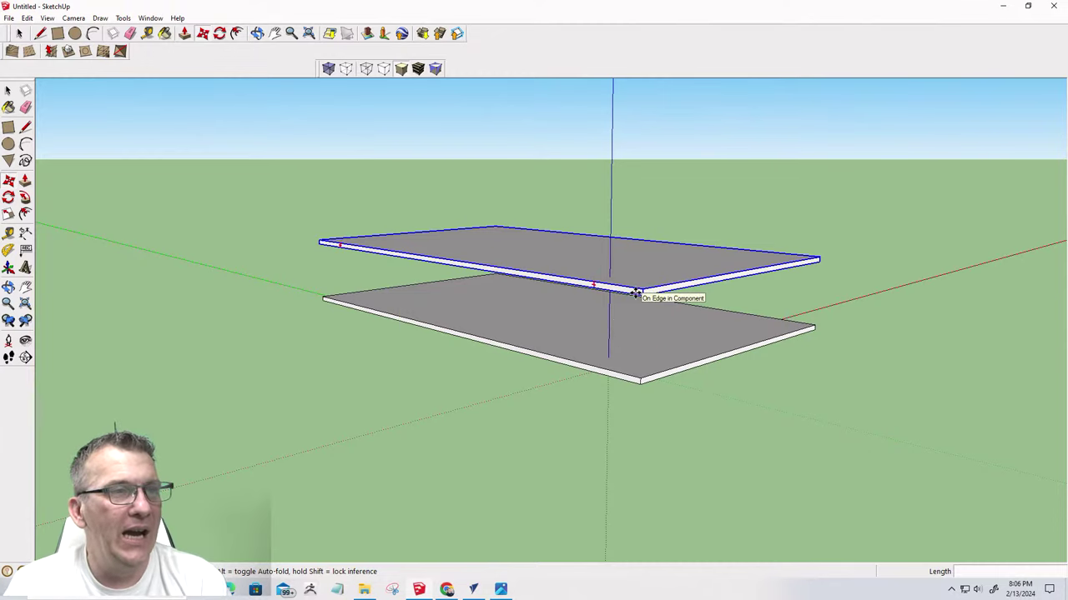
# Snap the top slab's corner onto the bottom slab's corner, then raise it 12 inches
pyautogui.scroll(3, 649, 306)
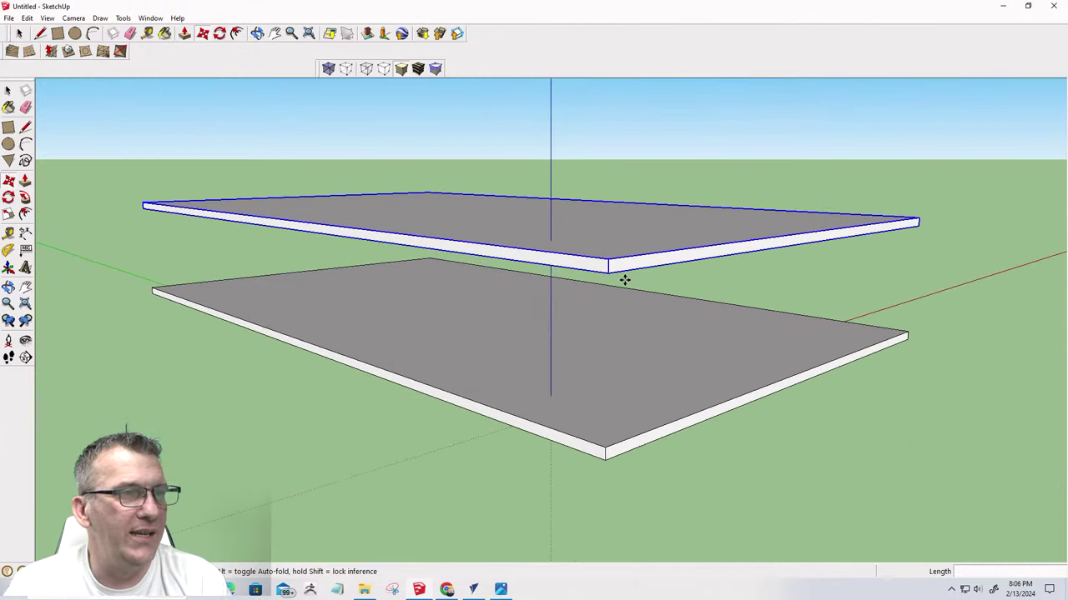
pyautogui.moveTo(625, 280); pyautogui.dragTo(570, 295, button='middle')
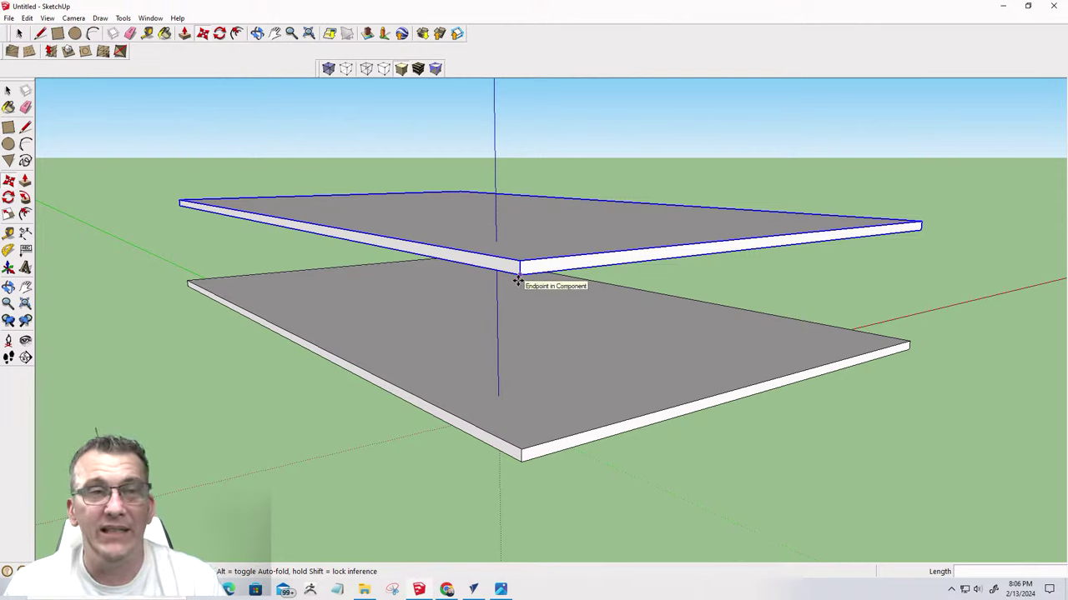
pyautogui.click(520, 281)
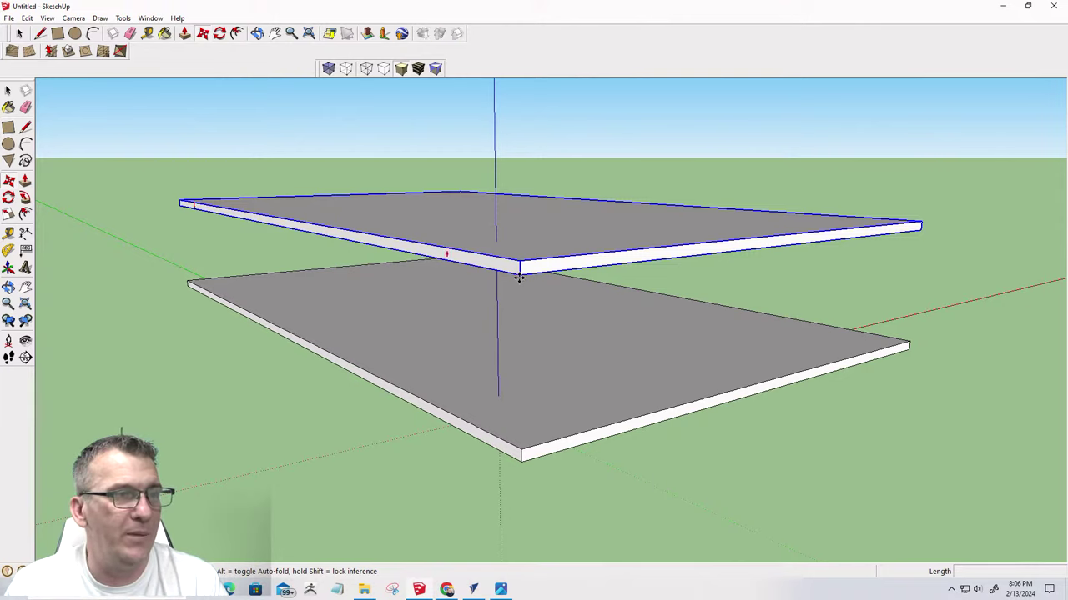
pyautogui.click(520, 450)
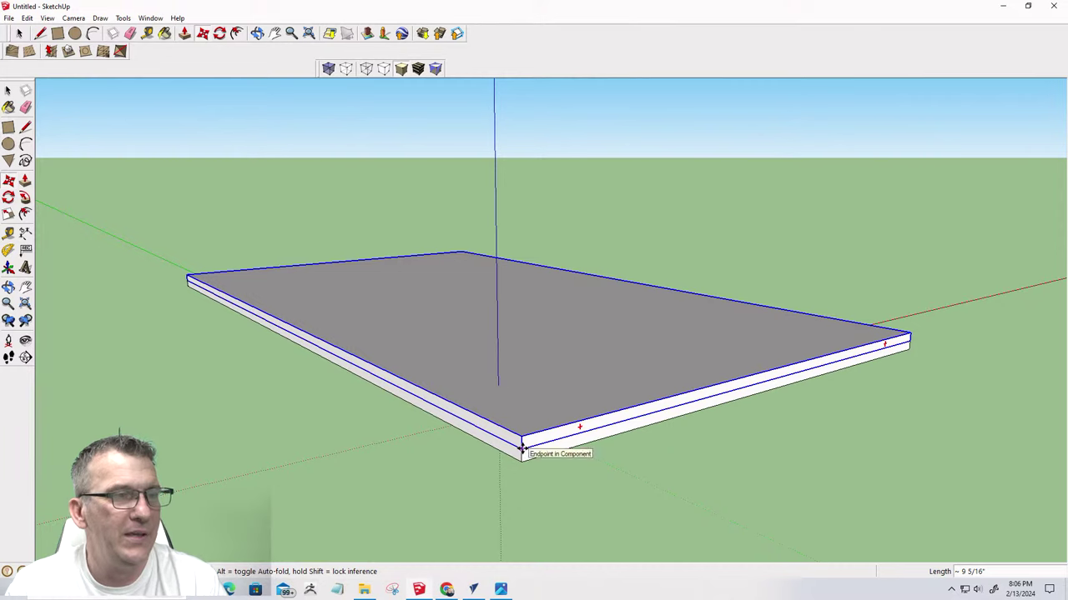
pyautogui.click(521, 450)
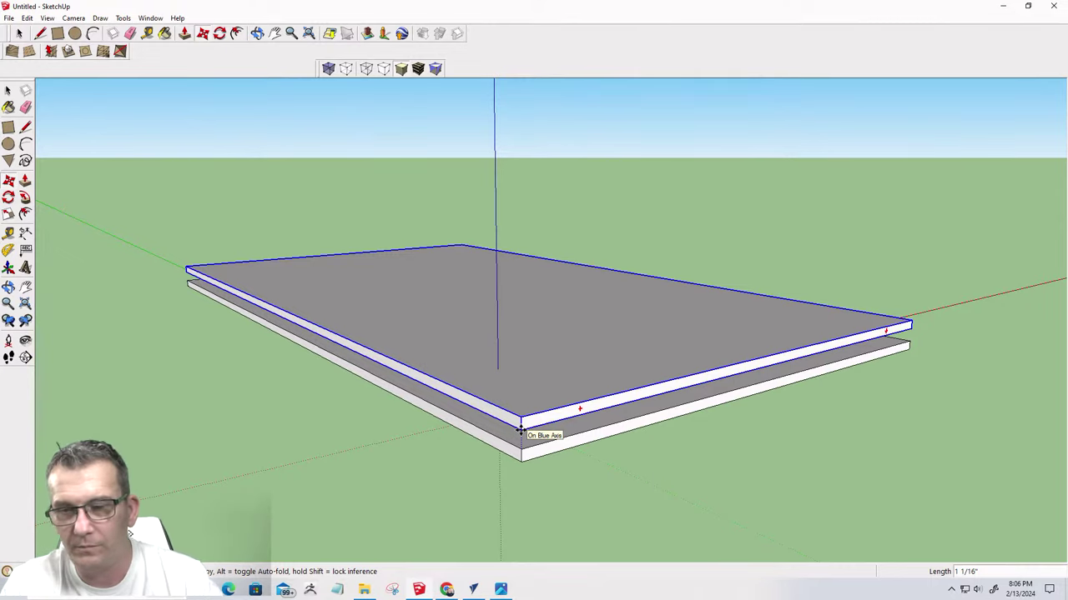
pyautogui.write('12')
pyautogui.press('Return')
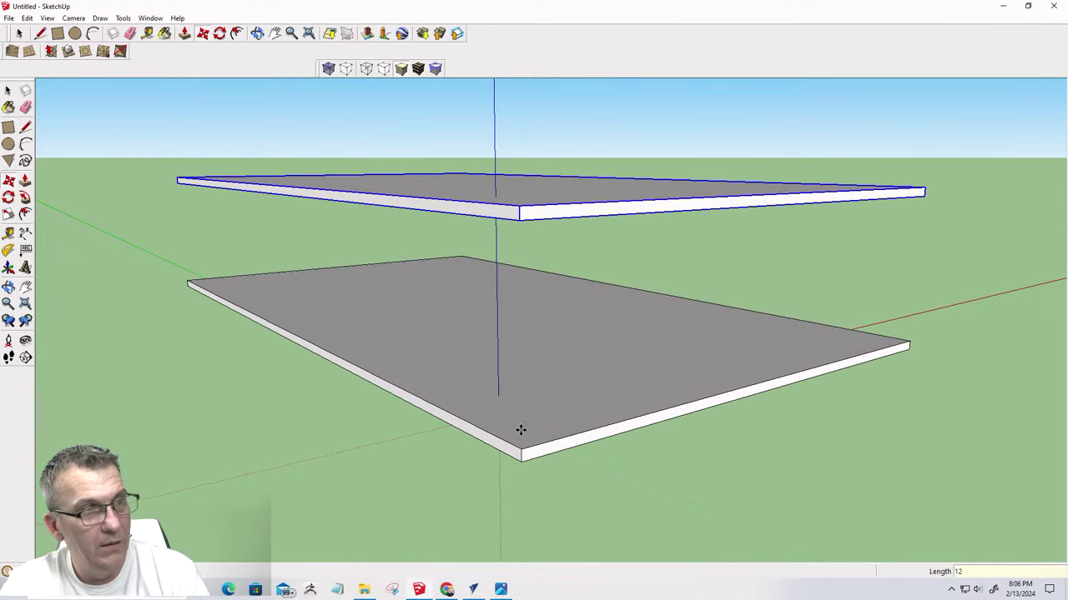
pyautogui.moveTo(514, 400); pyautogui.dragTo(530, 320, button='middle')
pyautogui.scroll(-3, 850, 341)
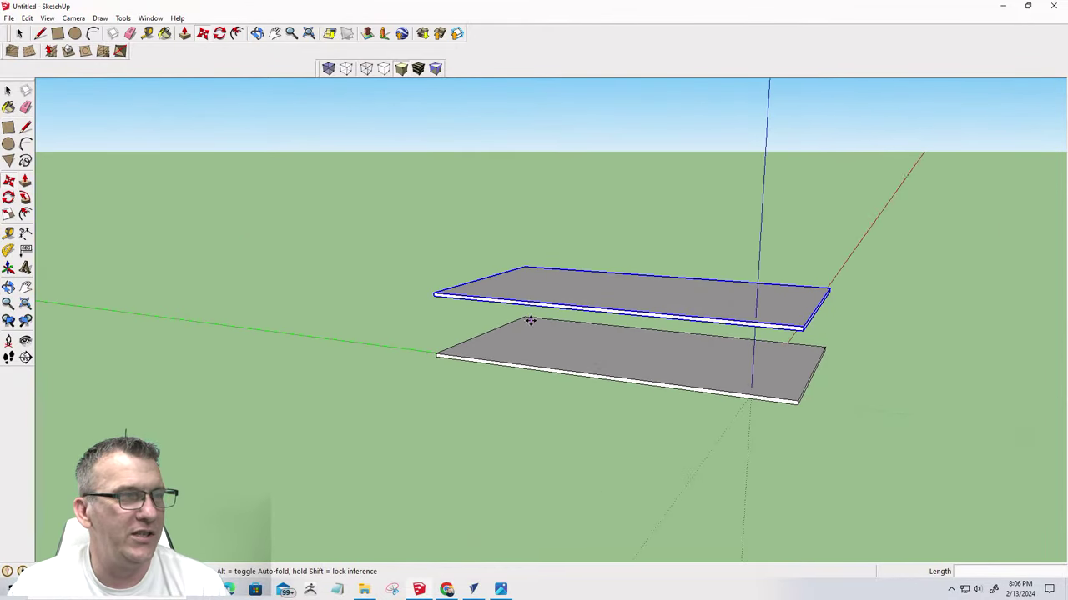
pyautogui.scroll(-1, 530, 321)
# Draw a vertical rectangle between the top and bottom slabs' end corners
pyautogui.click(58, 33)
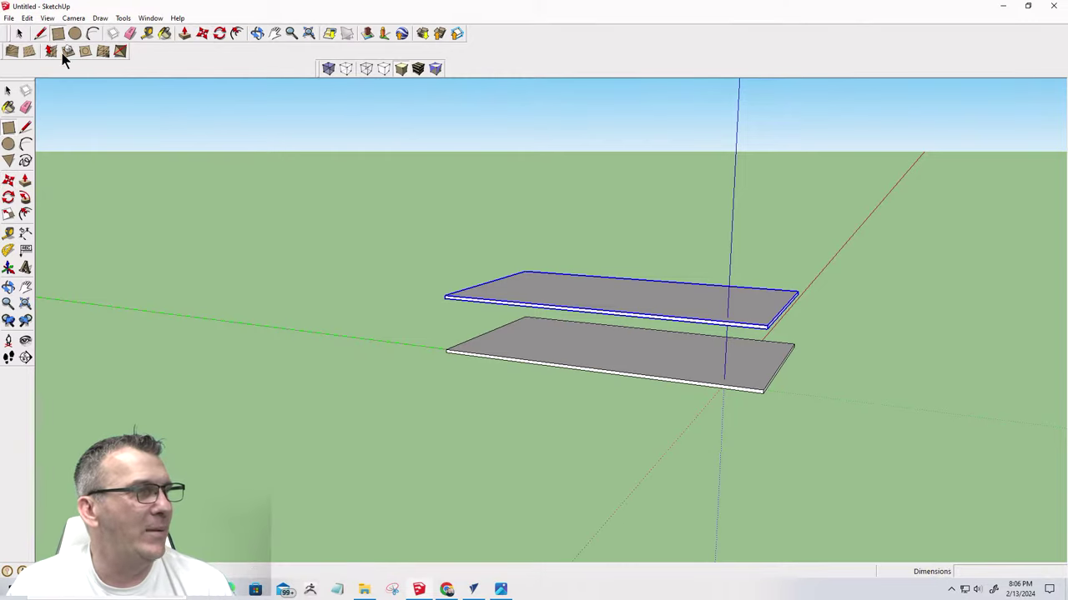
pyautogui.scroll(2, 459, 317)
pyautogui.moveTo(452, 291); pyautogui.dragTo(367, 313, button='middle')
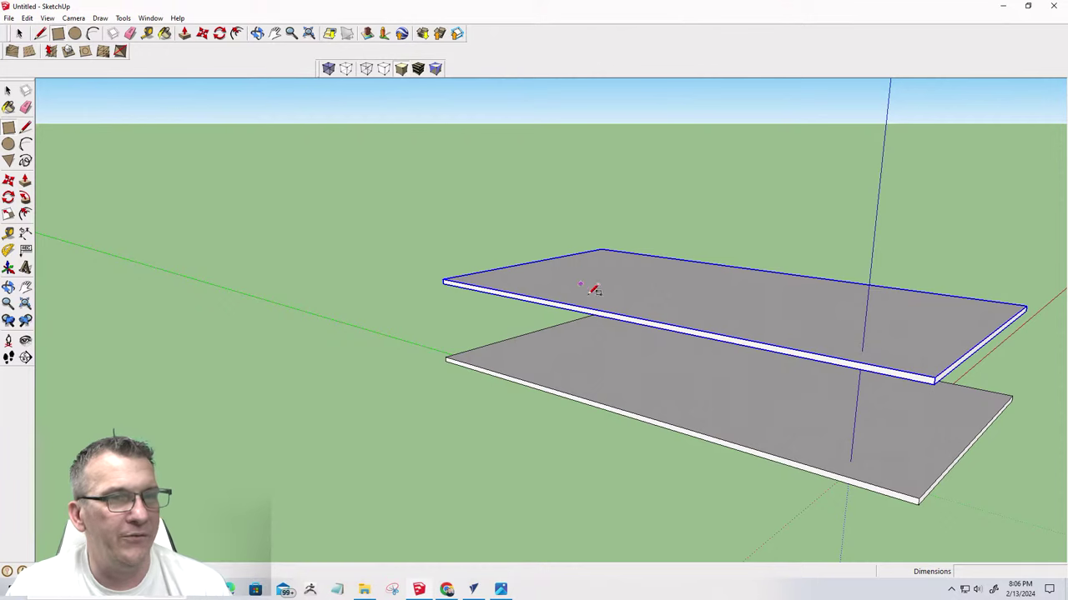
pyautogui.scroll(-2, 591, 285)
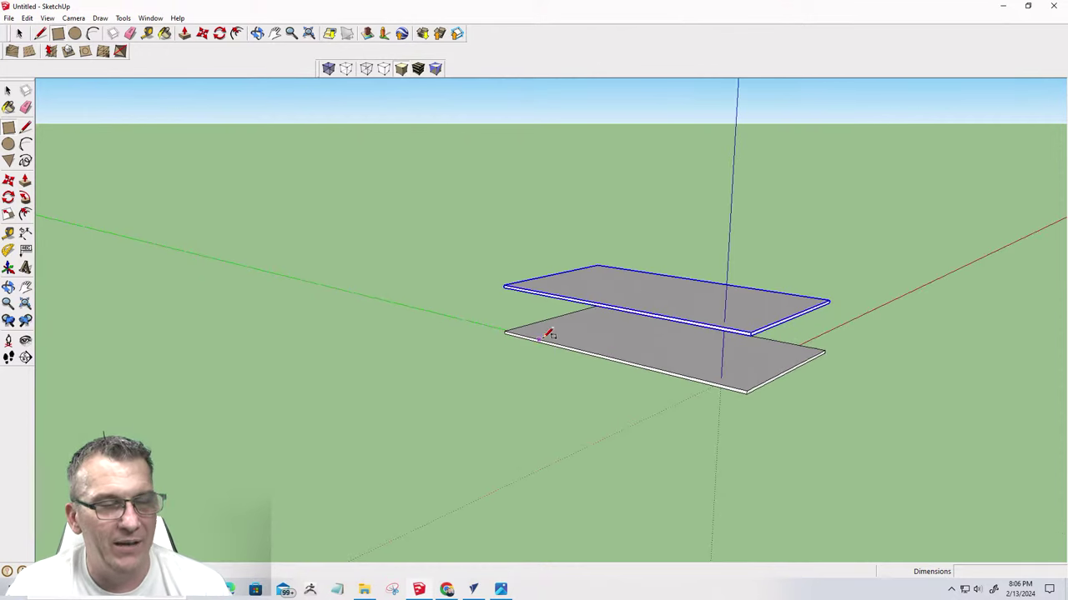
pyautogui.scroll(2, 552, 340)
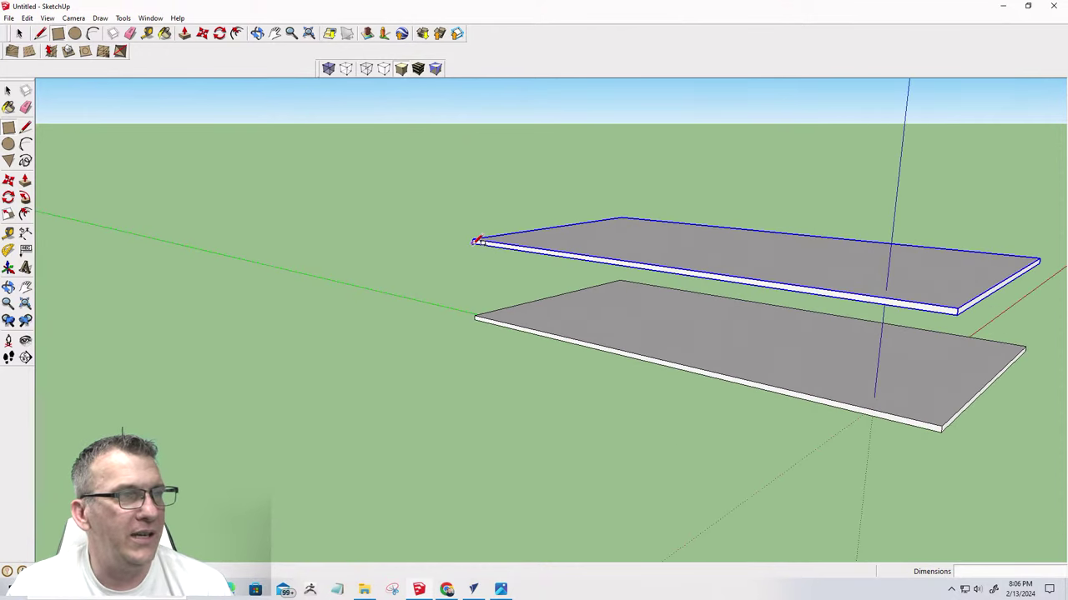
pyautogui.click(477, 241)
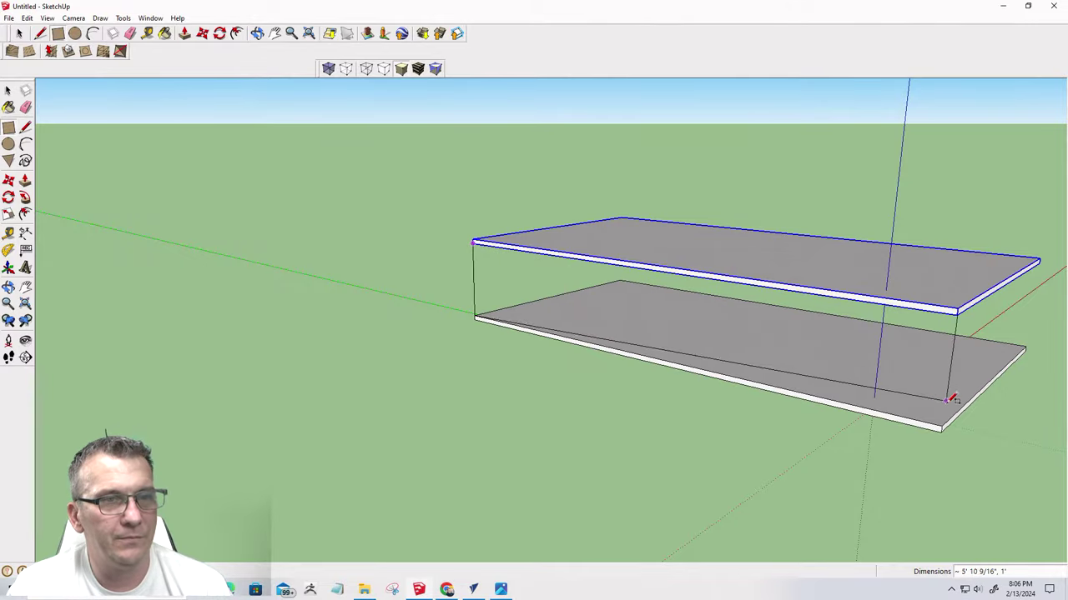
pyautogui.click(944, 426)
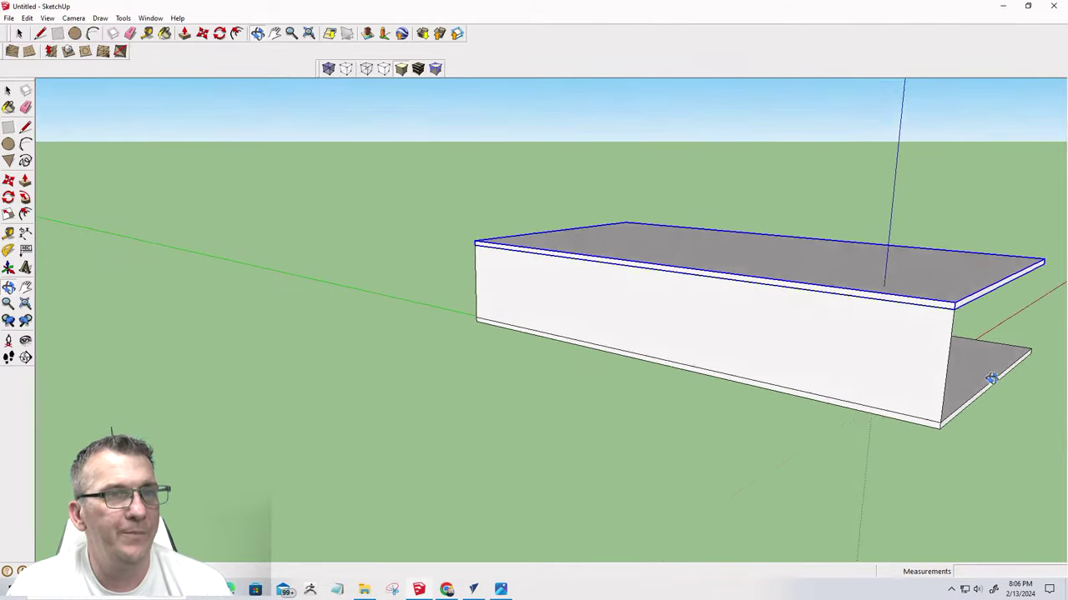
pyautogui.moveTo(944, 426); pyautogui.dragTo(627, 352, button='middle')
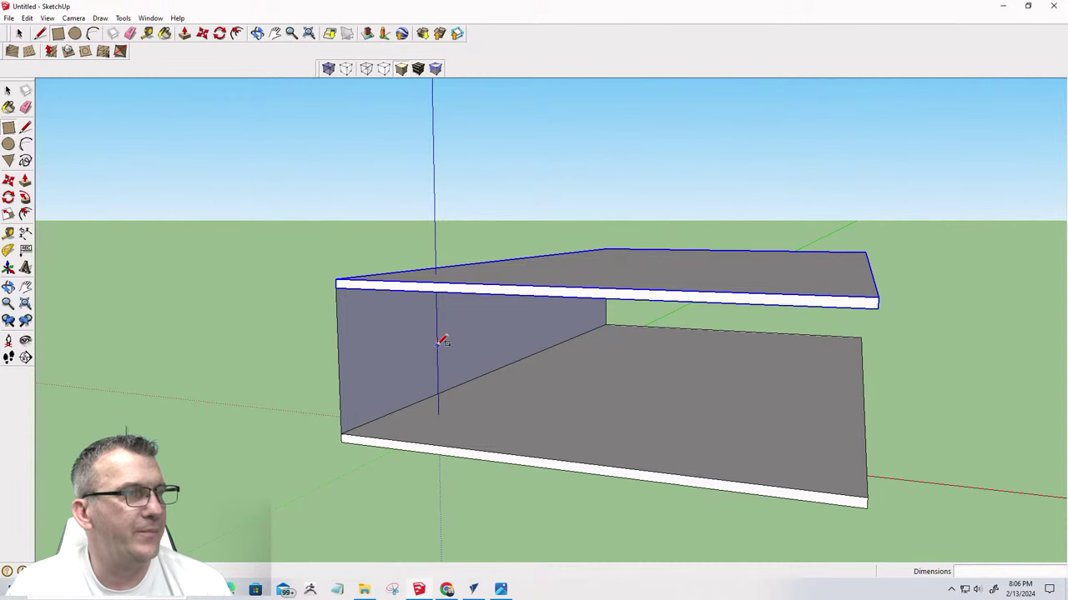
# Push/Pull the wall rectangle to 23/32 inch thick
pyautogui.press('p')
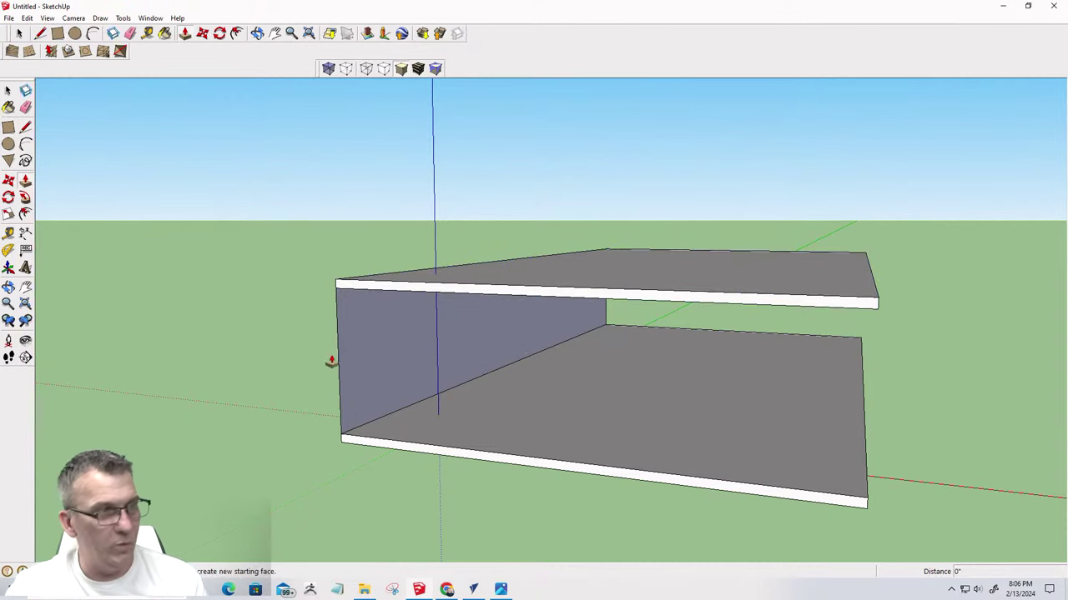
pyautogui.click(362, 357)
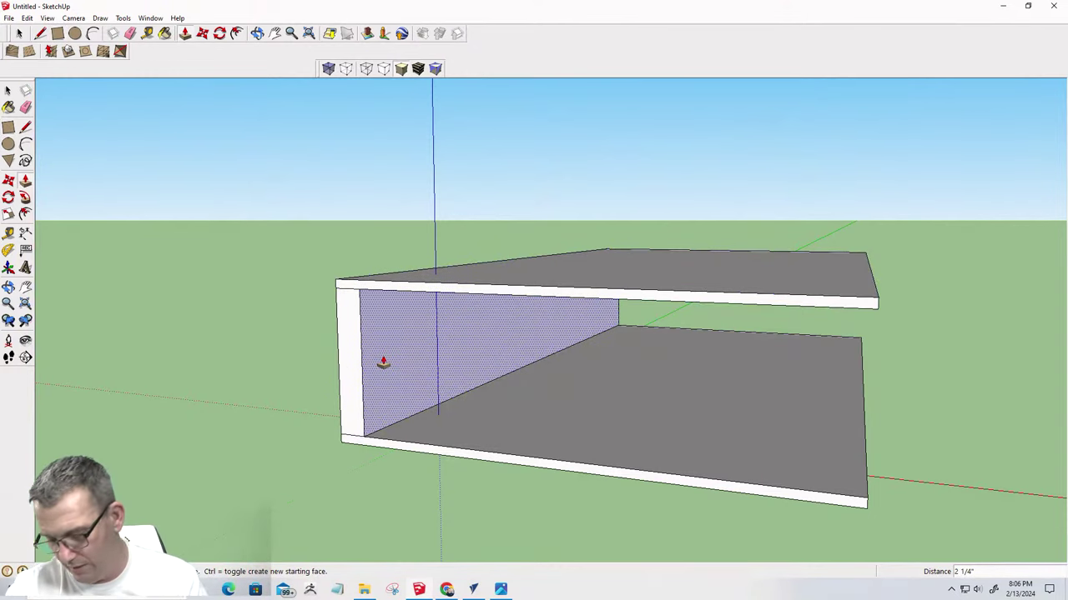
pyautogui.write('23/32')
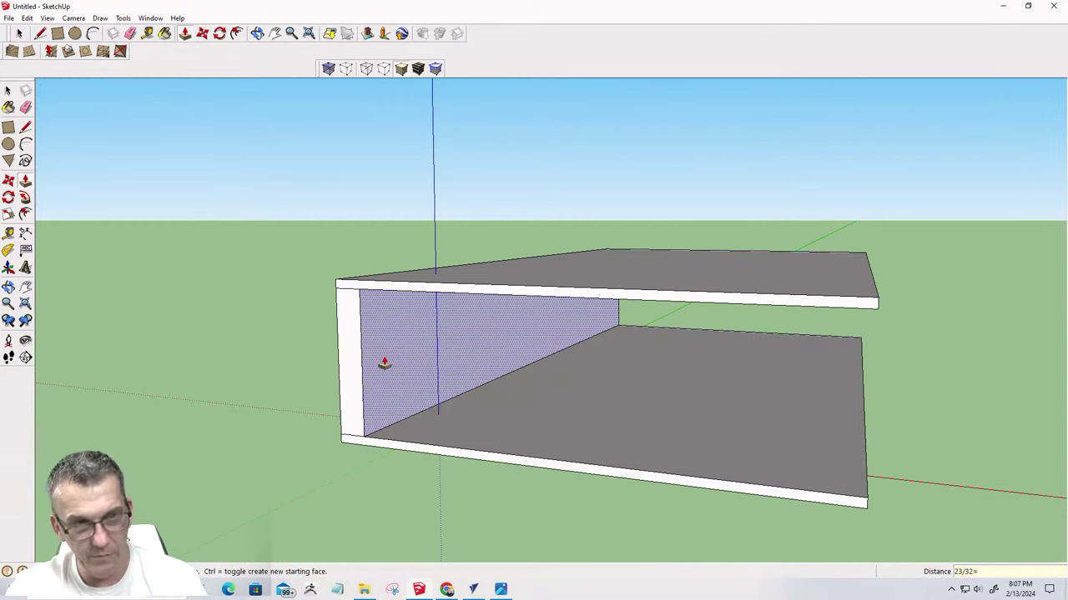
pyautogui.press('Return')
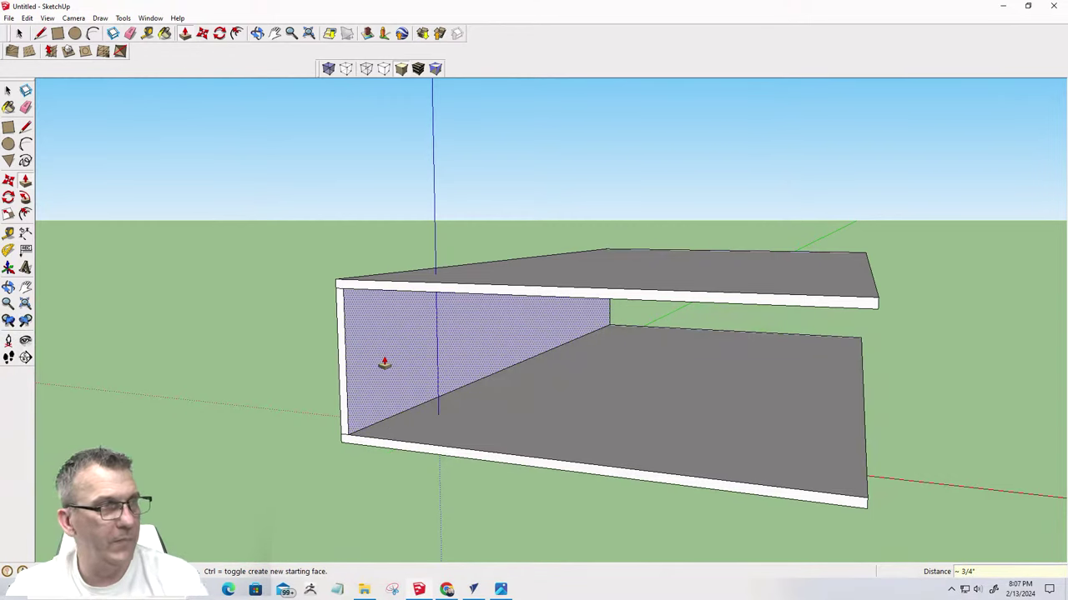
pyautogui.press('space')
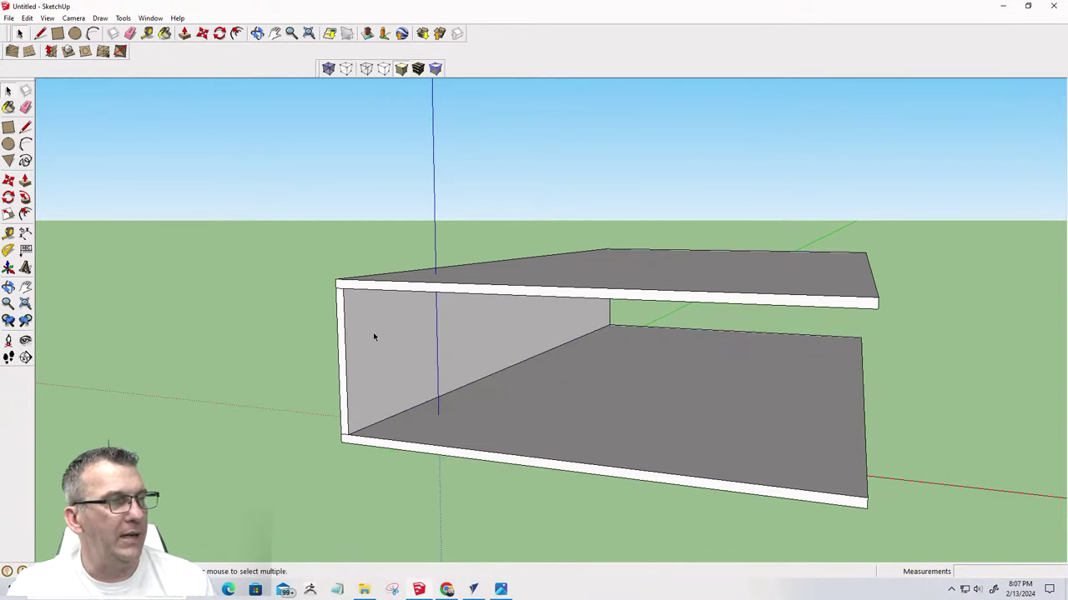
# Make the side wall face and its edges into a component
pyautogui.doubleClick(374, 336)
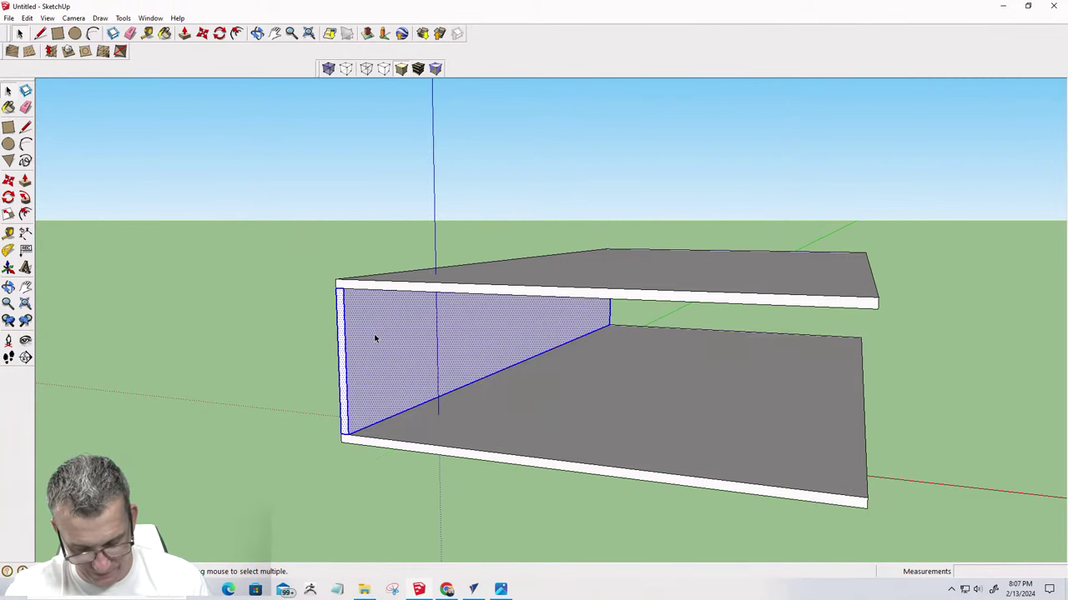
pyautogui.press('g')
pyautogui.press('Return')
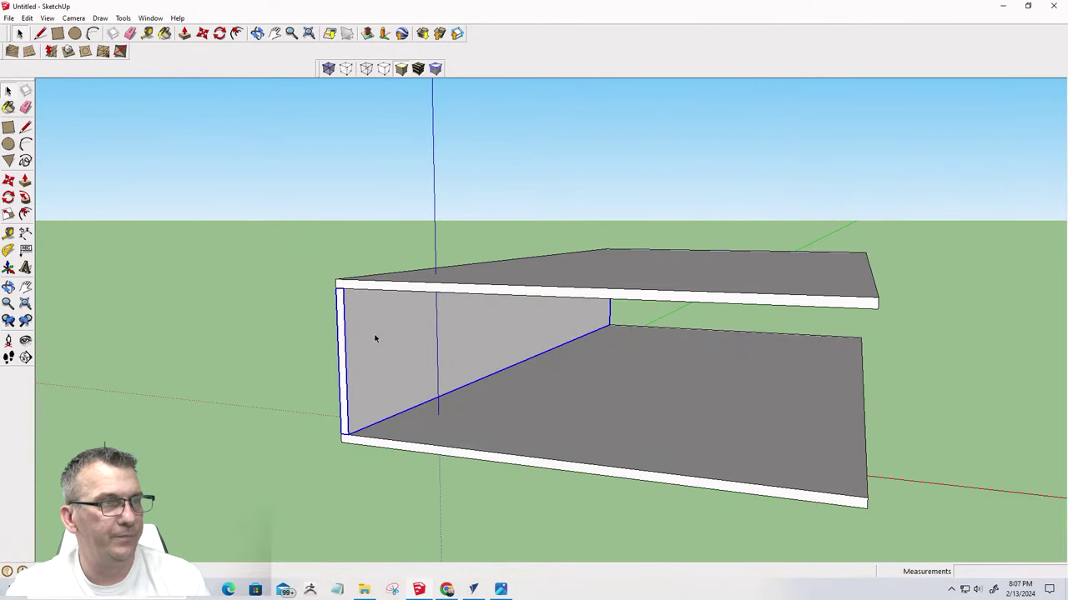
pyautogui.scroll(-2, 348, 425)
pyautogui.scroll(-1, 350, 427)
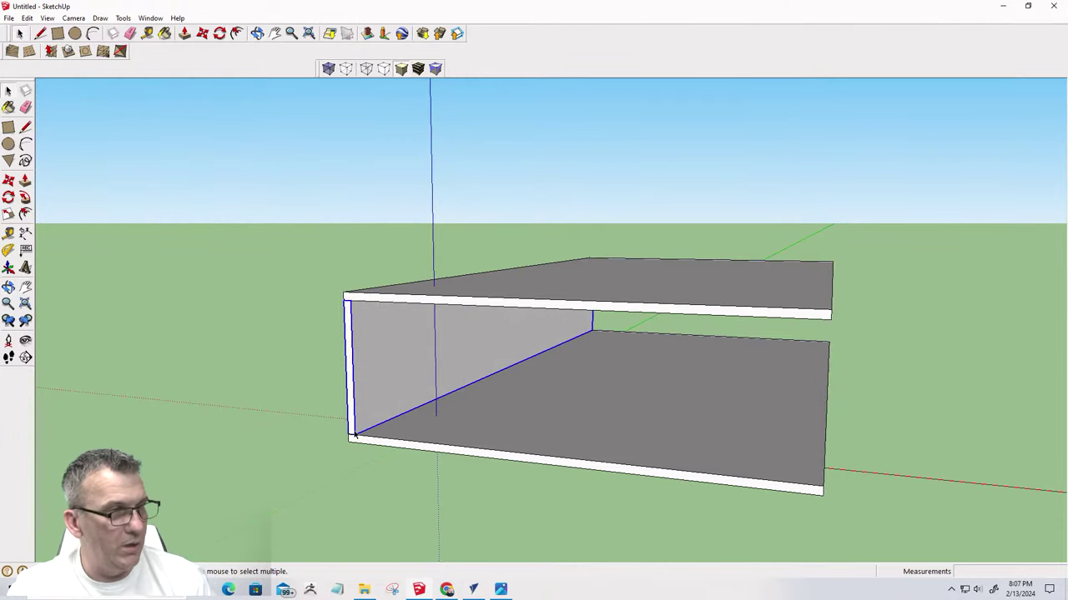
# Copy the wall component to the far end of the slabs
pyautogui.press('m')
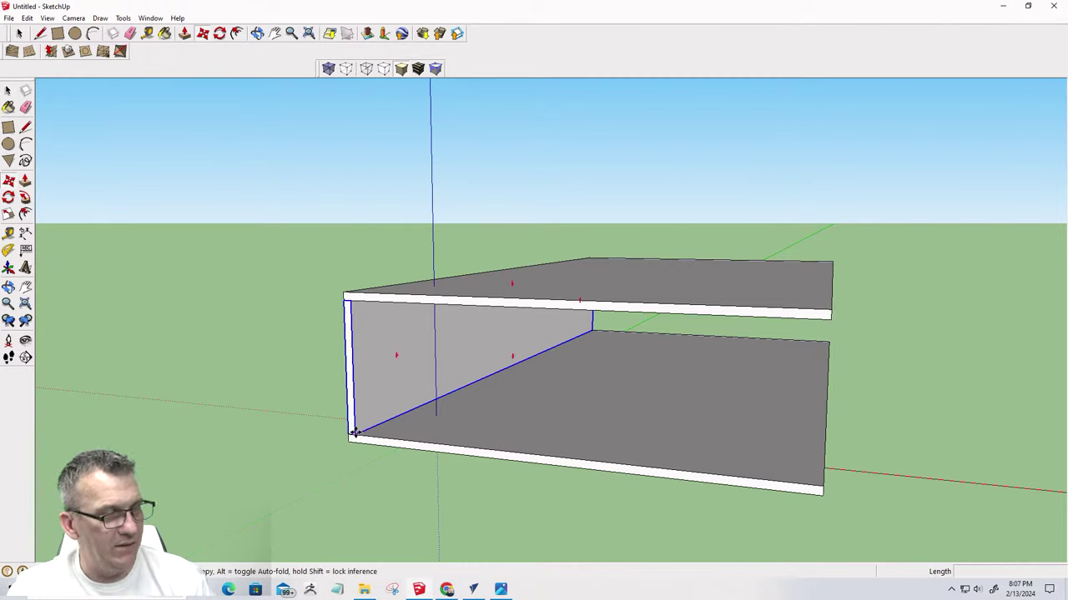
pyautogui.click(349, 433)
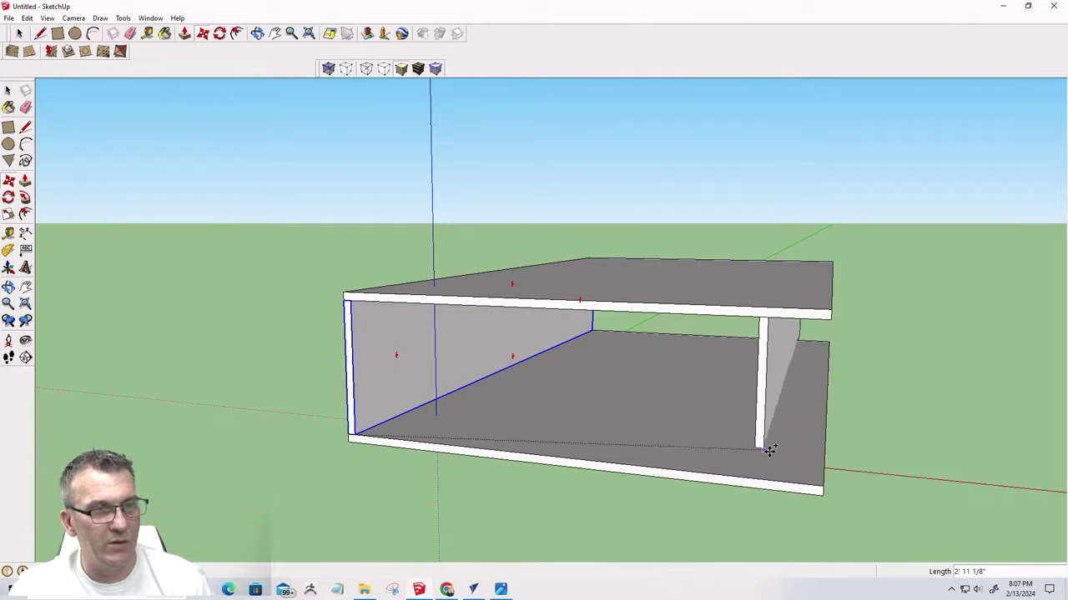
pyautogui.click(823, 482)
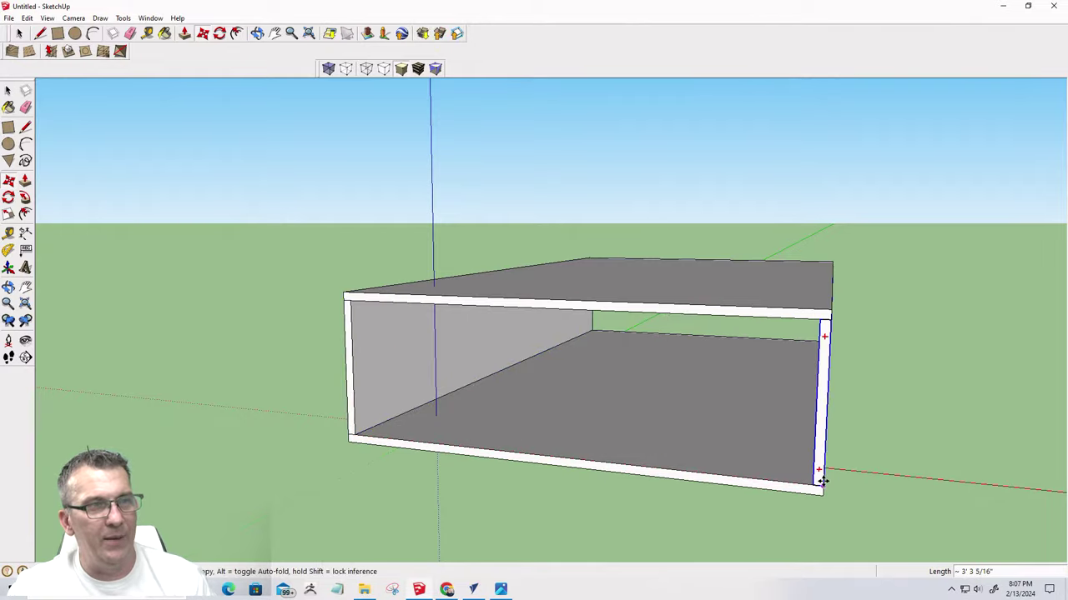
pyautogui.scroll(3, 613, 477)
pyautogui.moveTo(823, 484); pyautogui.dragTo(781, 472, button='middle')
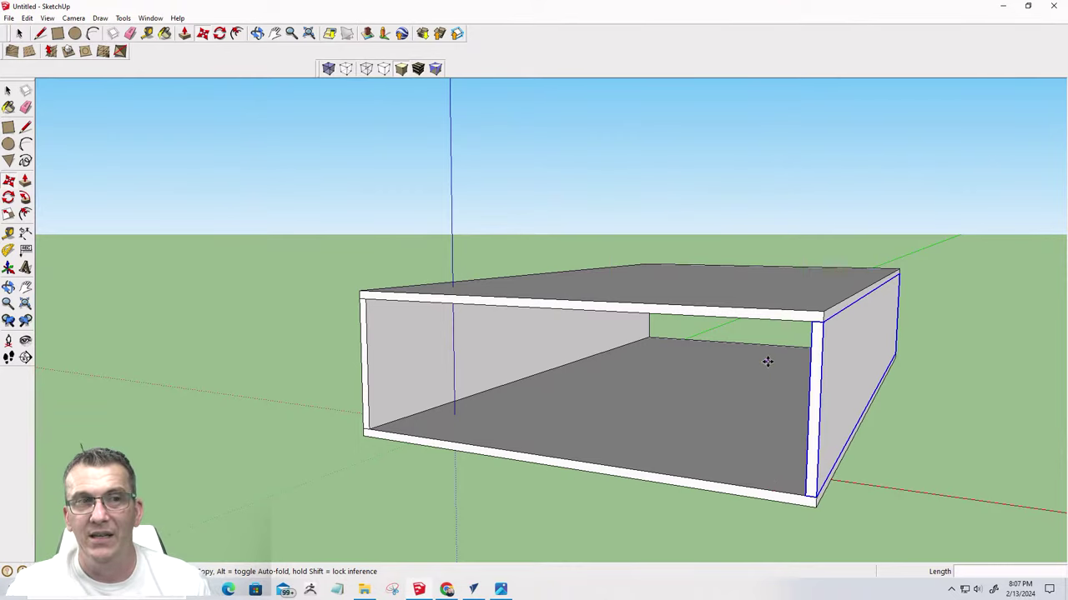
pyautogui.scroll(-1, 819, 344)
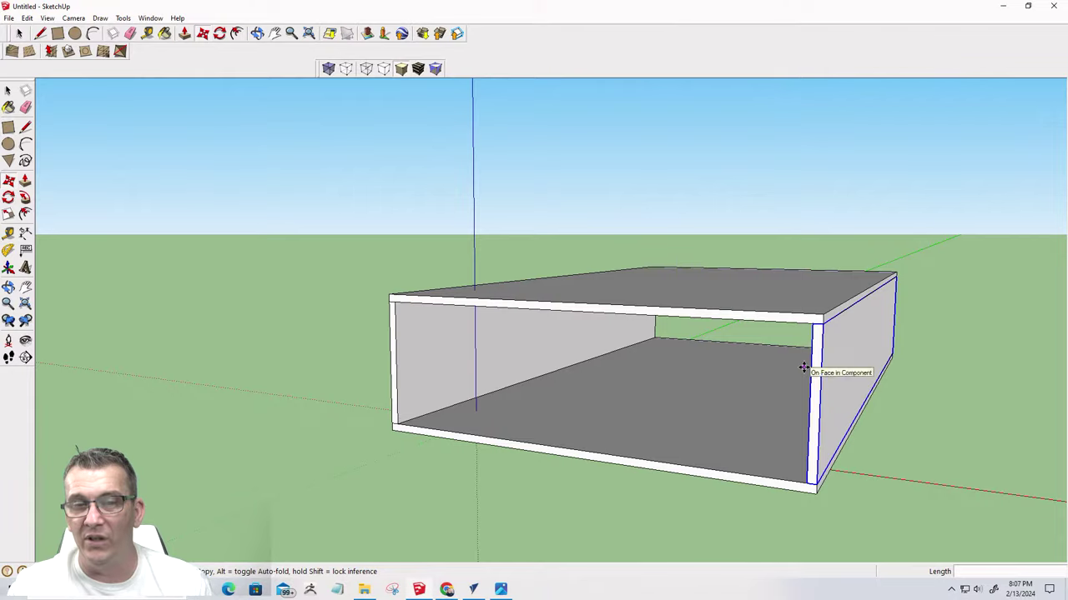
pyautogui.moveTo(832, 389); pyautogui.dragTo(794, 364, button='middle')
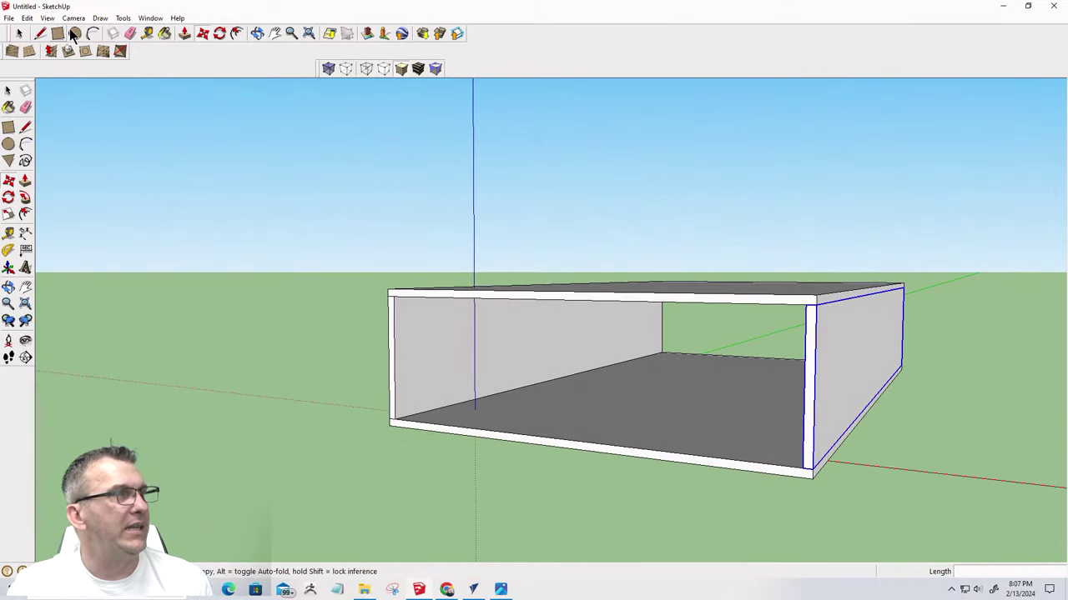
# Push/Pull the box's front end face outward 23/32 inch
pyautogui.press('d')
pyautogui.click(393, 295)
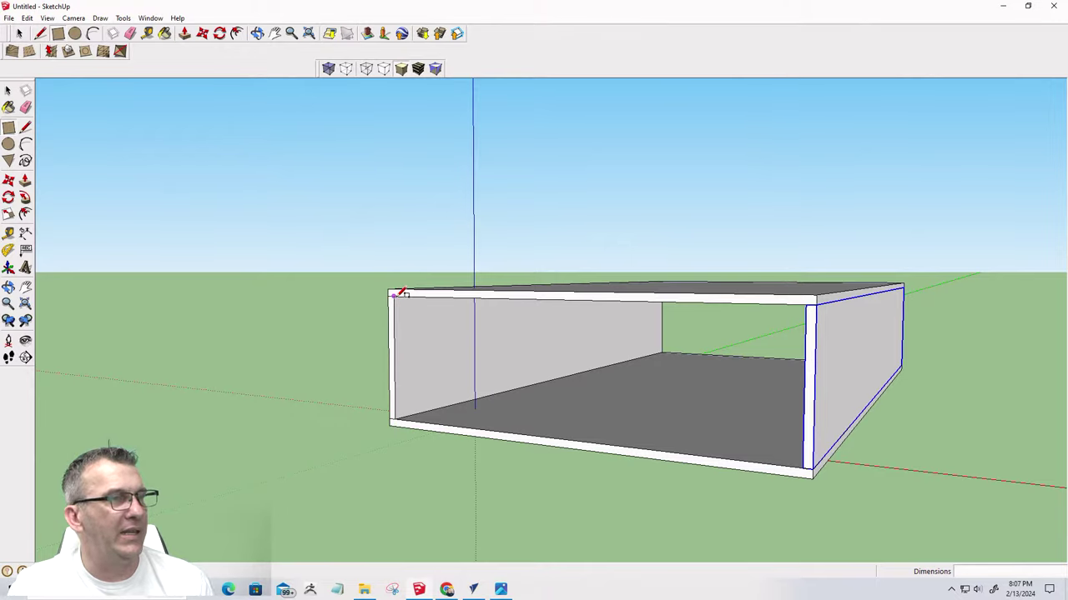
pyautogui.press('Escape')
pyautogui.hotkey('ctrl', 'z')
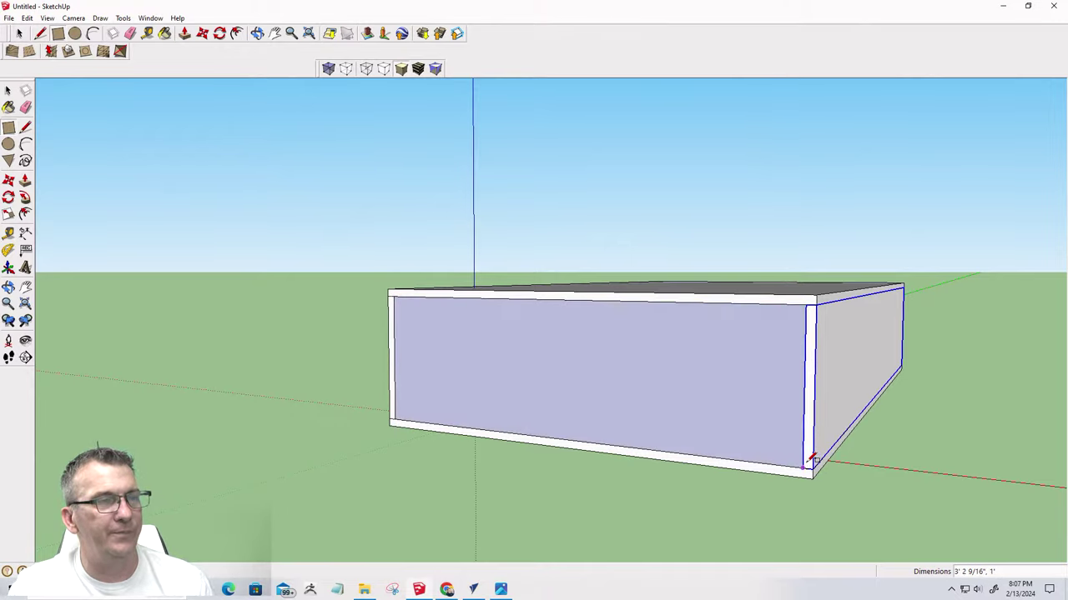
pyautogui.press('r')
pyautogui.moveTo(810, 458); pyautogui.dragTo(593, 425, button='middle')
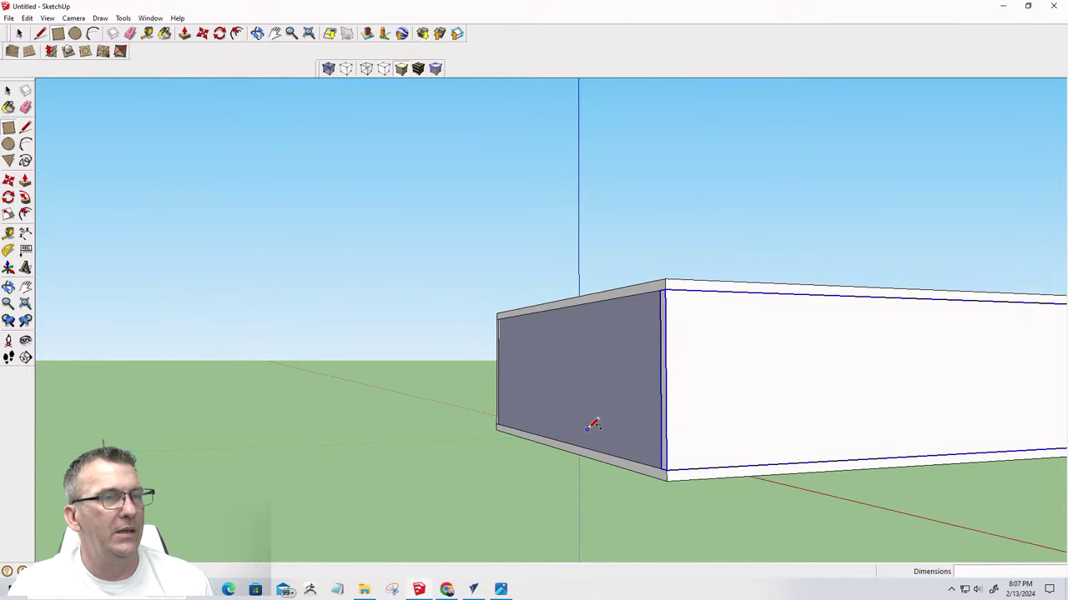
pyautogui.press('p')
pyautogui.click(631, 374)
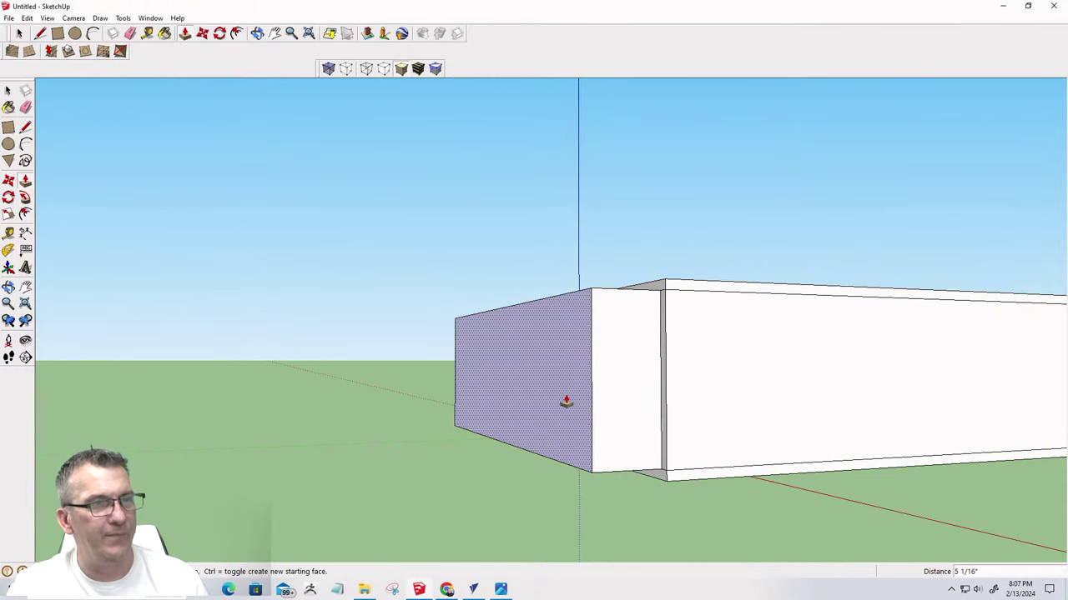
pyautogui.write('23/32')
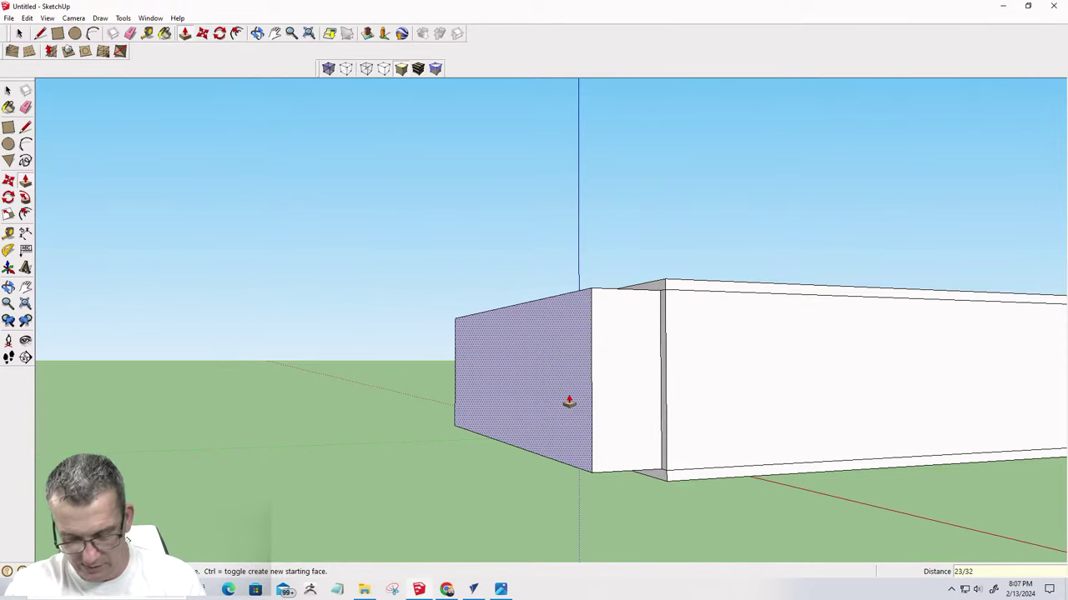
pyautogui.press('Return')
# Make the new front end panel a component
pyautogui.press('space')
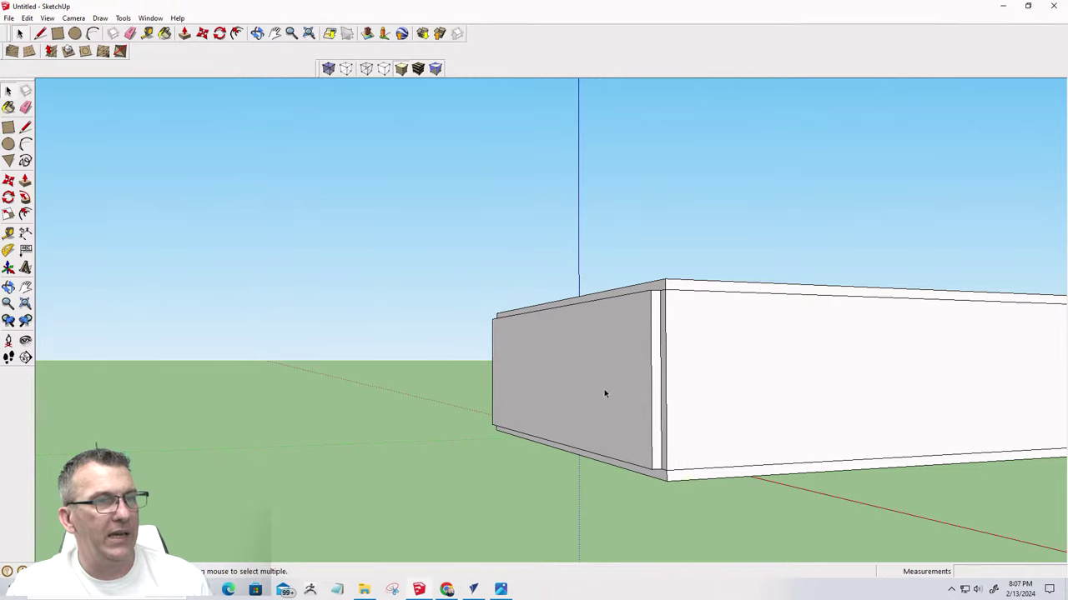
pyautogui.click(603, 388)
pyautogui.press('g')
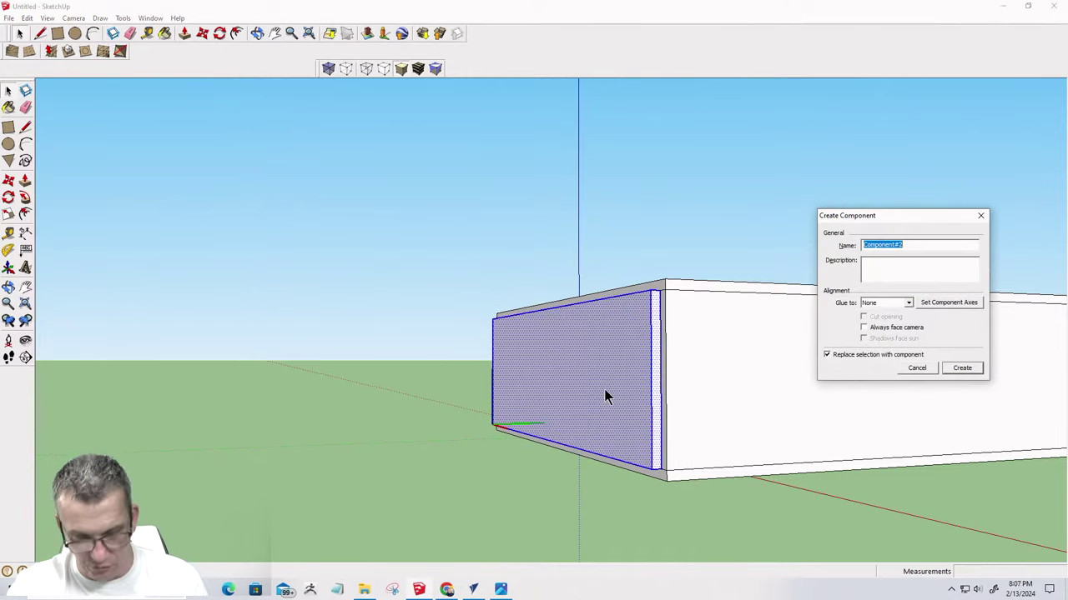
pyautogui.press('Return')
pyautogui.scroll(5, 617, 447)
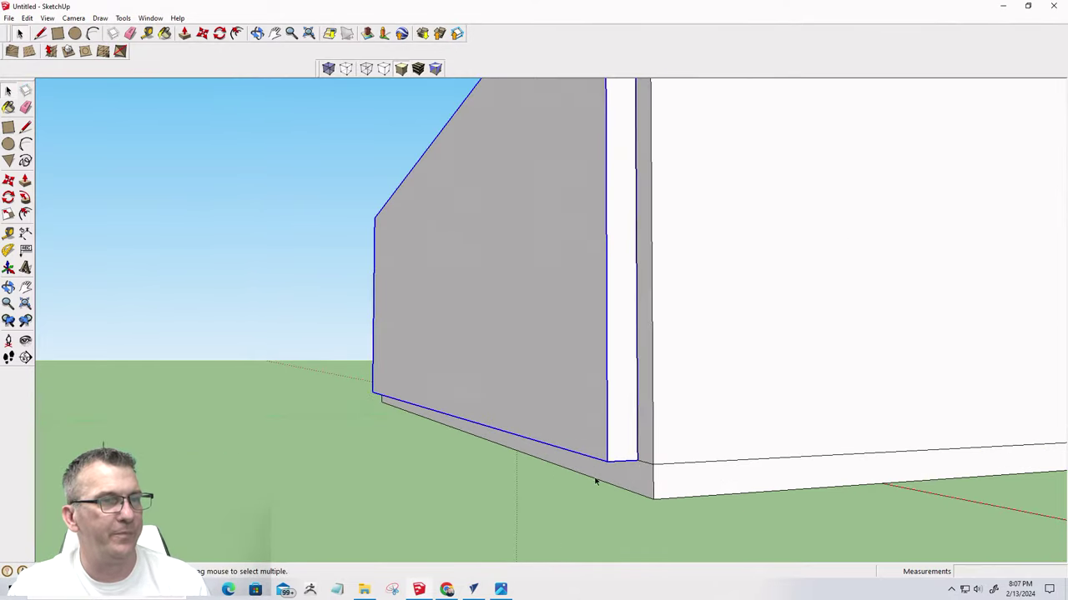
# Slide the end panel into place between the side panels
pyautogui.press('m')
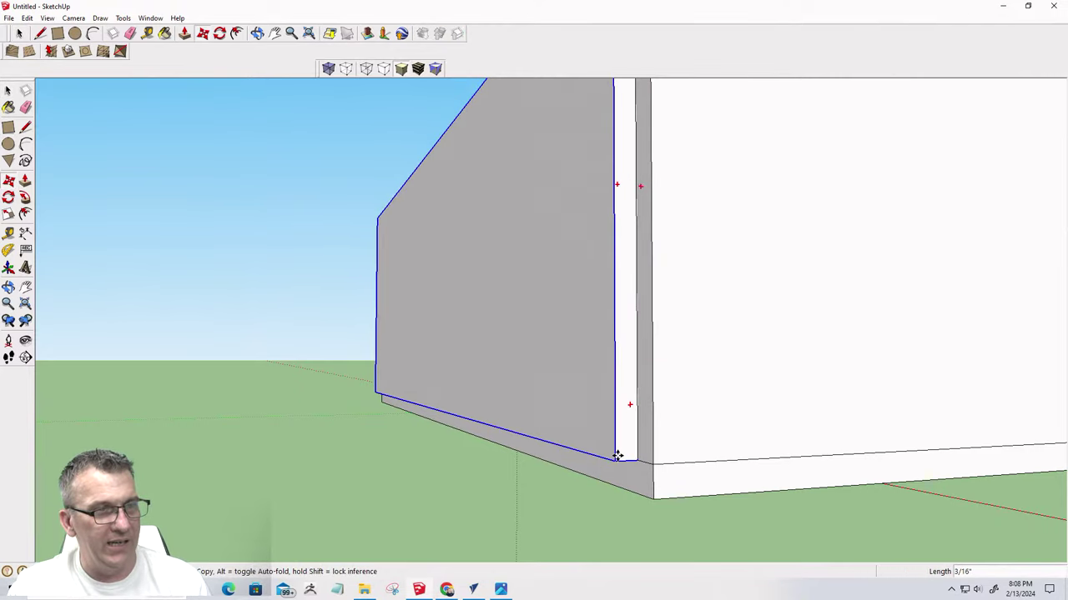
pyautogui.click(635, 456)
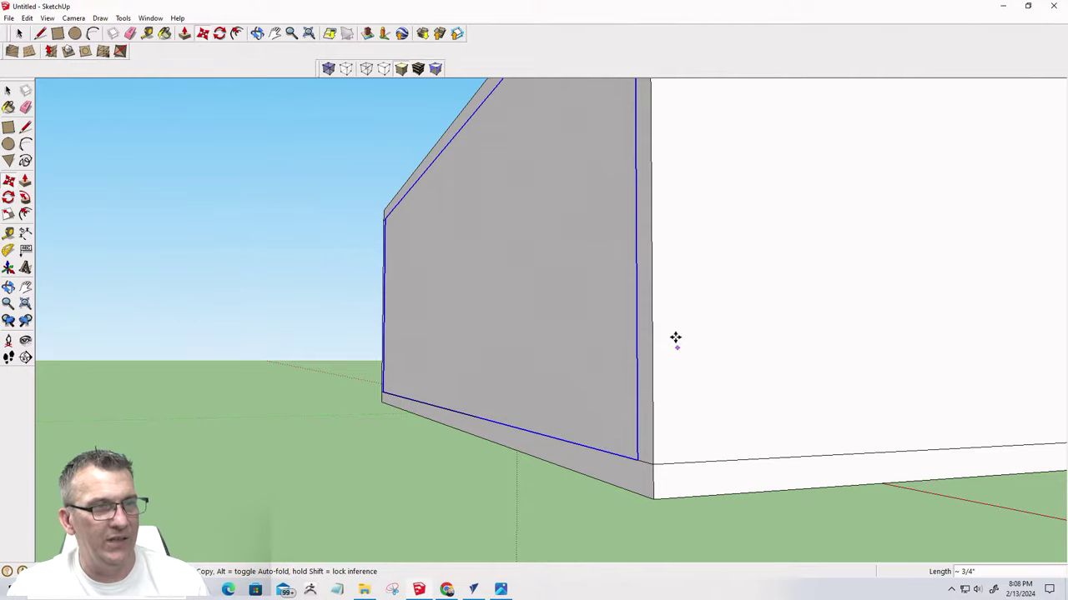
pyautogui.moveTo(675, 339); pyautogui.dragTo(637, 383, button='middle')
pyautogui.press('space')
# Hide the box's top face with Edit > Hide
pyautogui.doubleClick(644, 347)
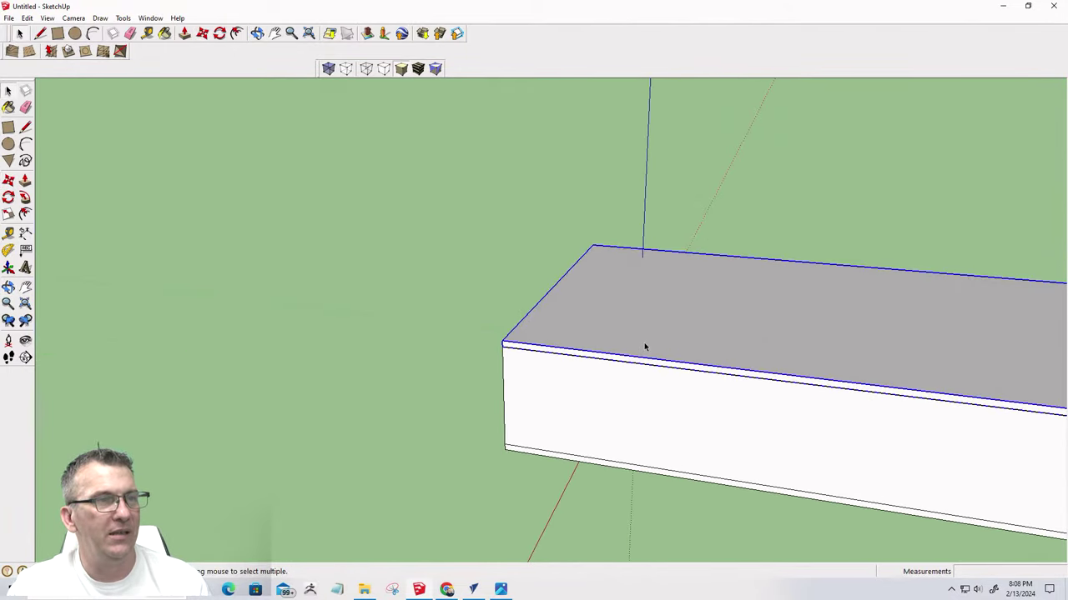
pyautogui.click(28, 18)
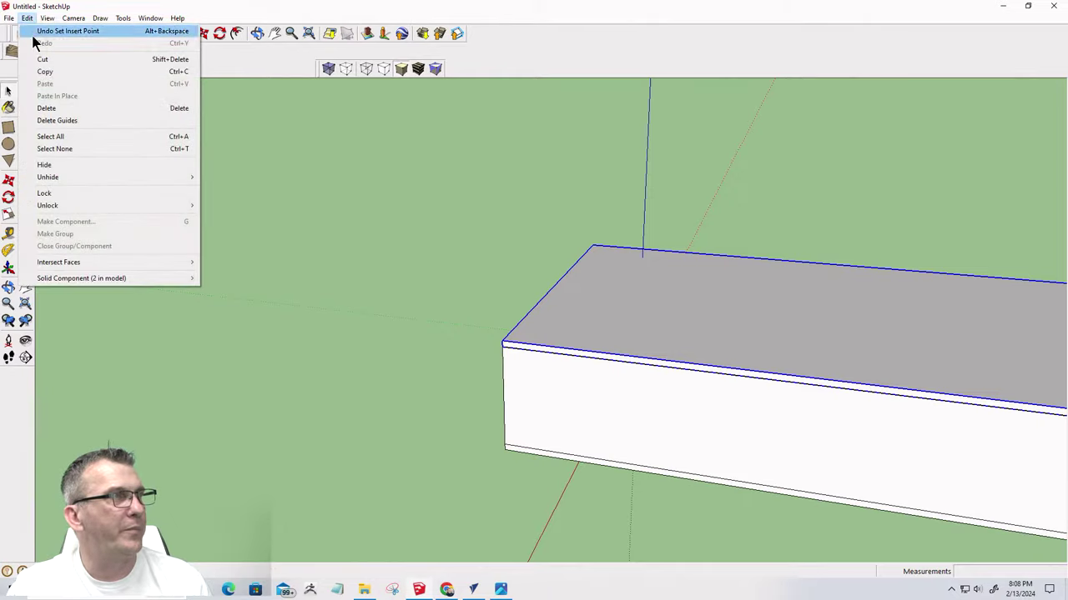
pyautogui.click(48, 164)
pyautogui.moveTo(601, 285)
pyautogui.mouseDown(button='middle')
pyautogui.moveTo(609, 288)
pyautogui.moveTo(520, 439)
pyautogui.moveTo(547, 305)
pyautogui.moveTo(636, 464)
pyautogui.moveTo(734, 484)
pyautogui.moveTo(700, 486)
pyautogui.moveTo(732, 385)
pyautogui.mouseUp(button='middle')
pyautogui.scroll(3, 732, 384)
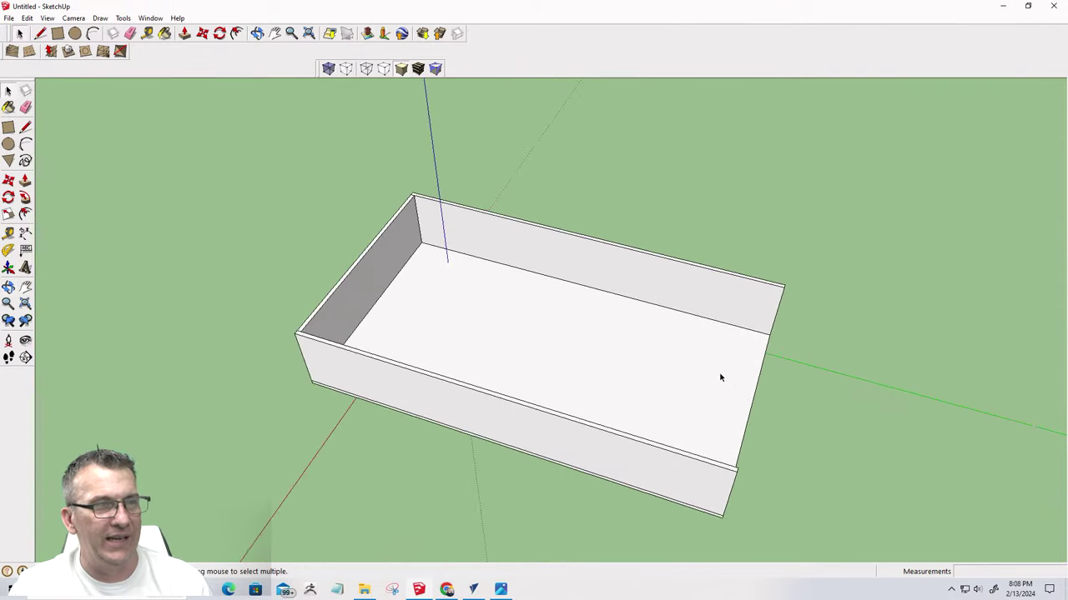
# Copy the left end panel to the box's right end
pyautogui.click(365, 265)
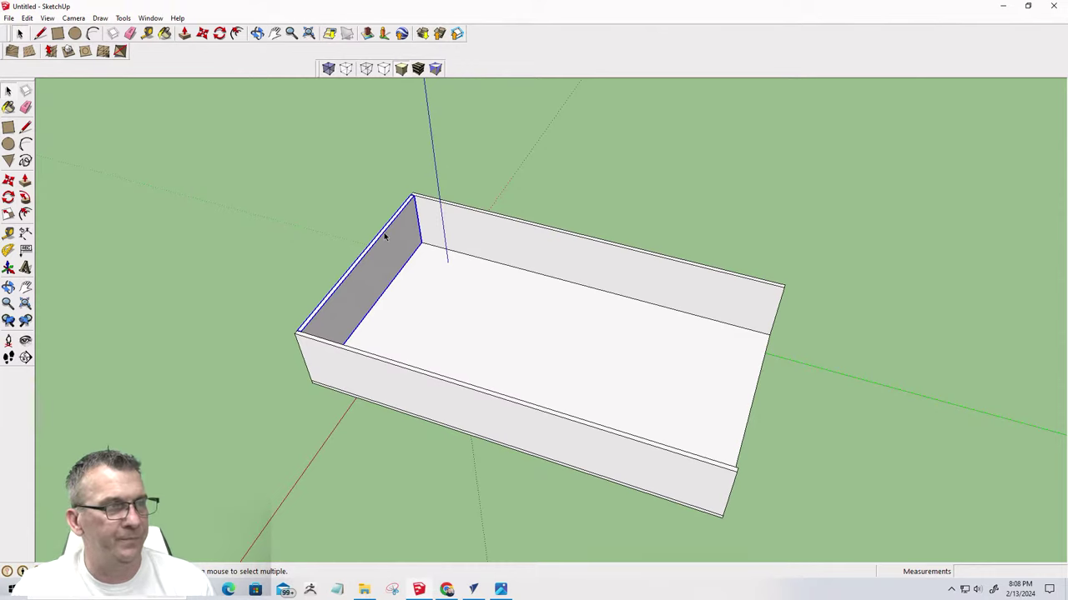
pyautogui.press('m')
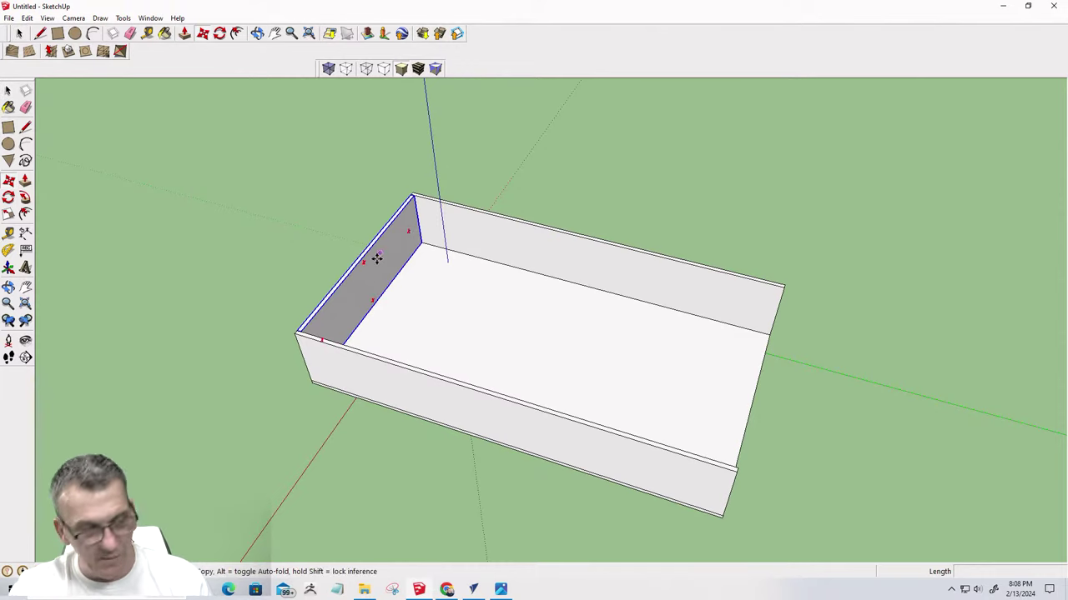
pyautogui.press('ctrl')
pyautogui.click(302, 330)
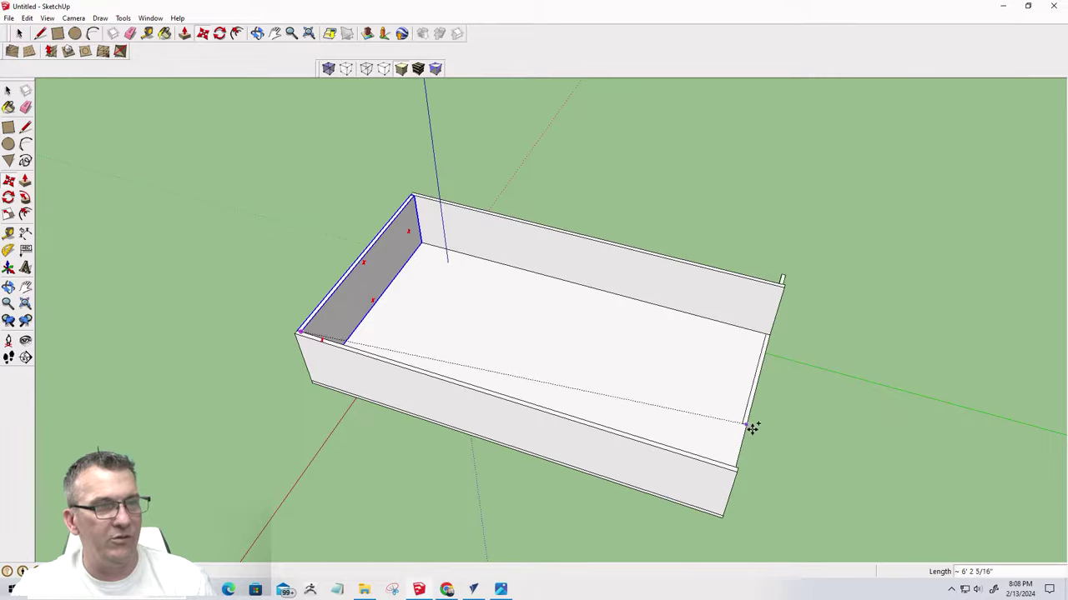
pyautogui.click(737, 462)
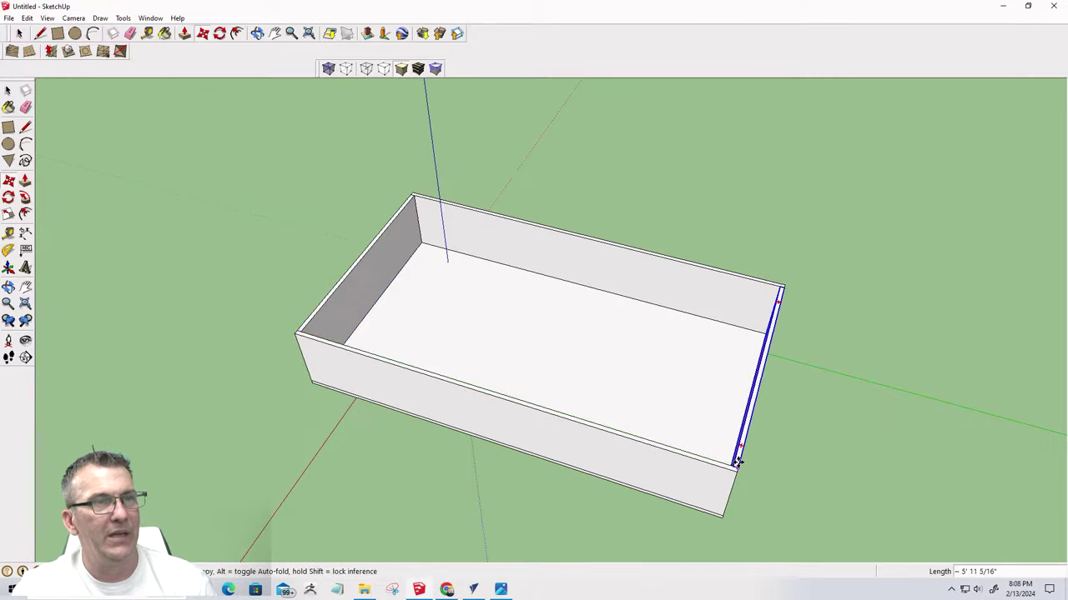
pyautogui.moveTo(737, 461); pyautogui.dragTo(886, 436, button='middle')
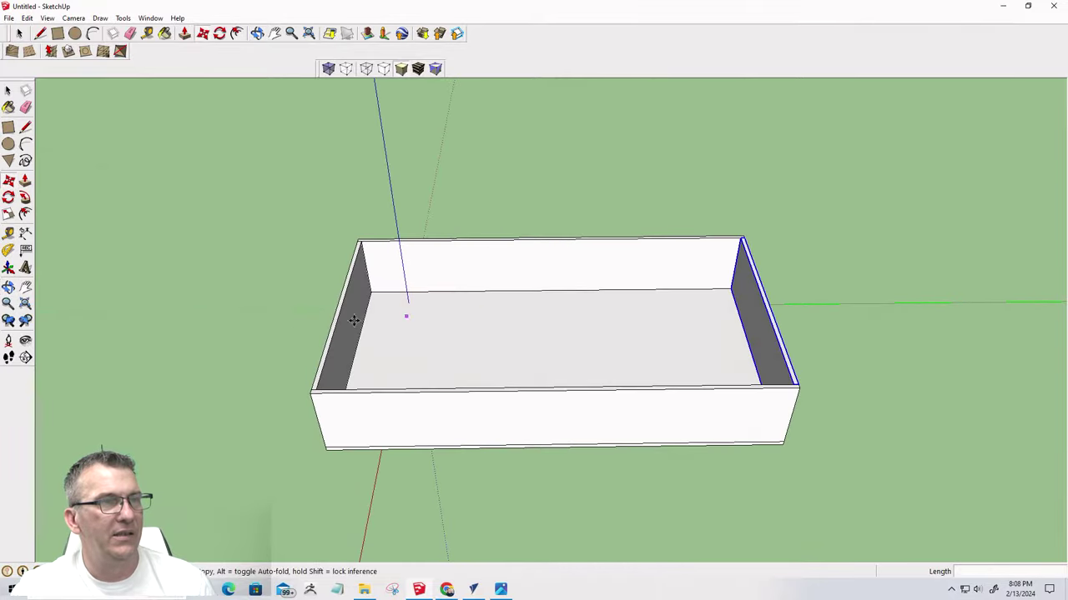
# Orbit and zoom around the box to check the enclosure from several angles
pyautogui.moveTo(543, 257); pyautogui.dragTo(181, 369, button='middle')
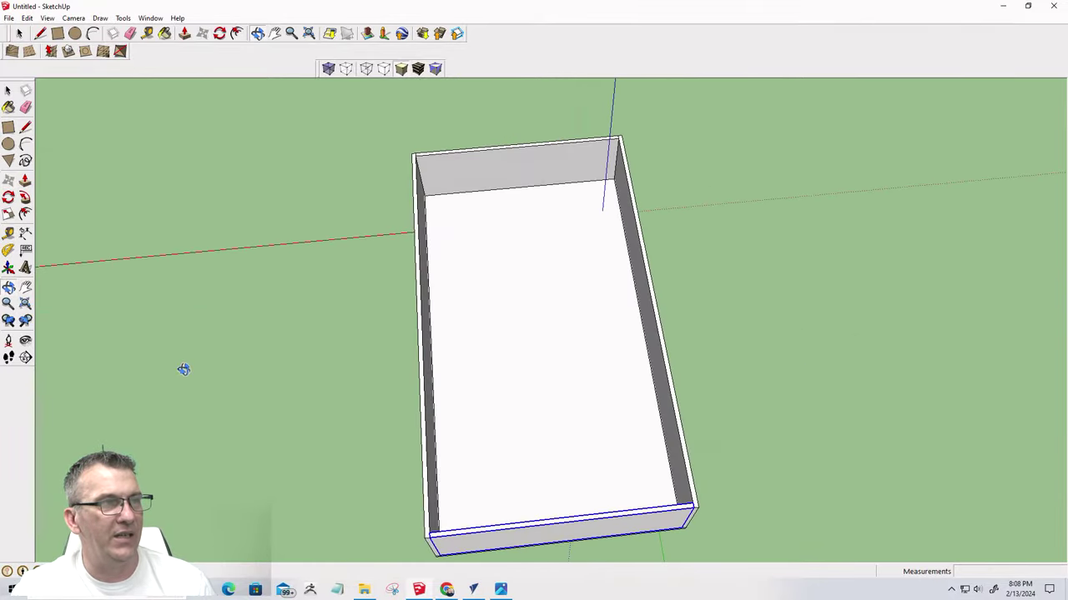
pyautogui.scroll(-3, 438, 367)
pyautogui.scroll(6, 439, 395)
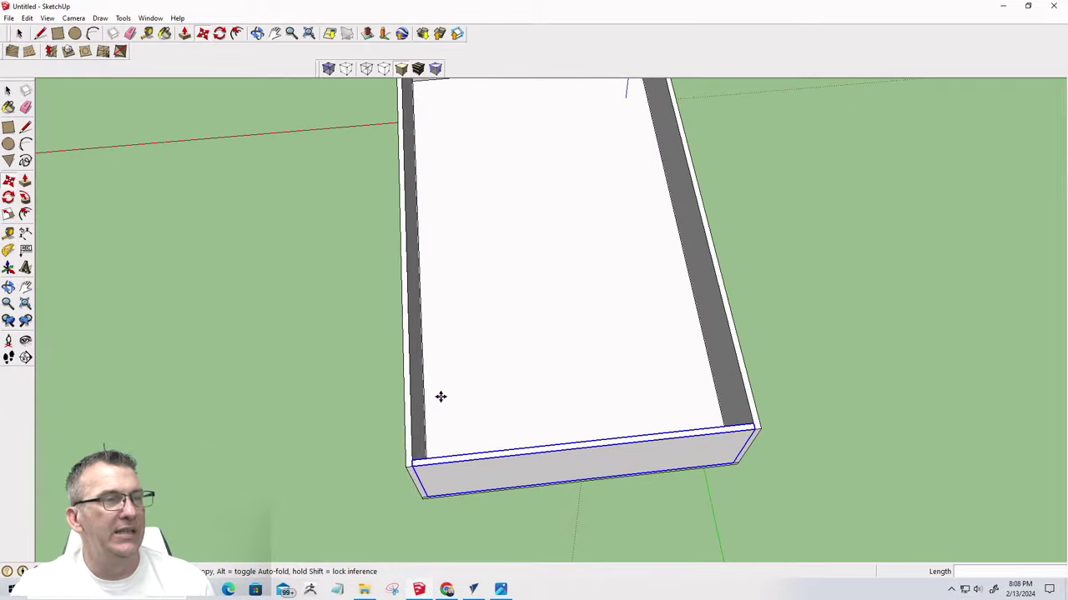
pyautogui.scroll(2, 423, 488)
pyautogui.scroll(-5, 500, 415)
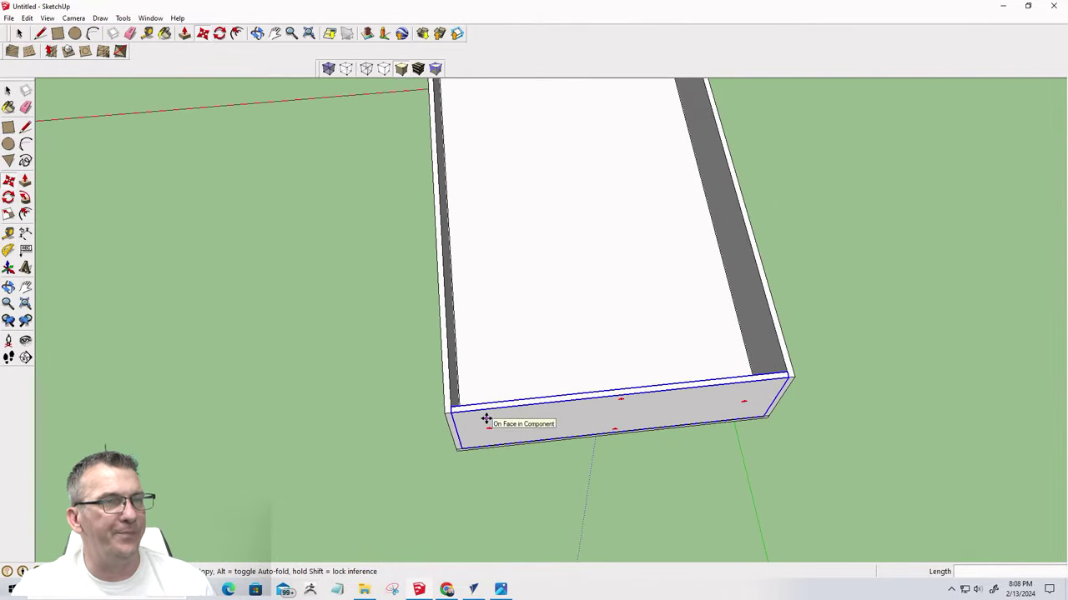
pyautogui.moveTo(487, 419); pyautogui.dragTo(715, 375, button='middle')
pyautogui.scroll(-2, 293, 303)
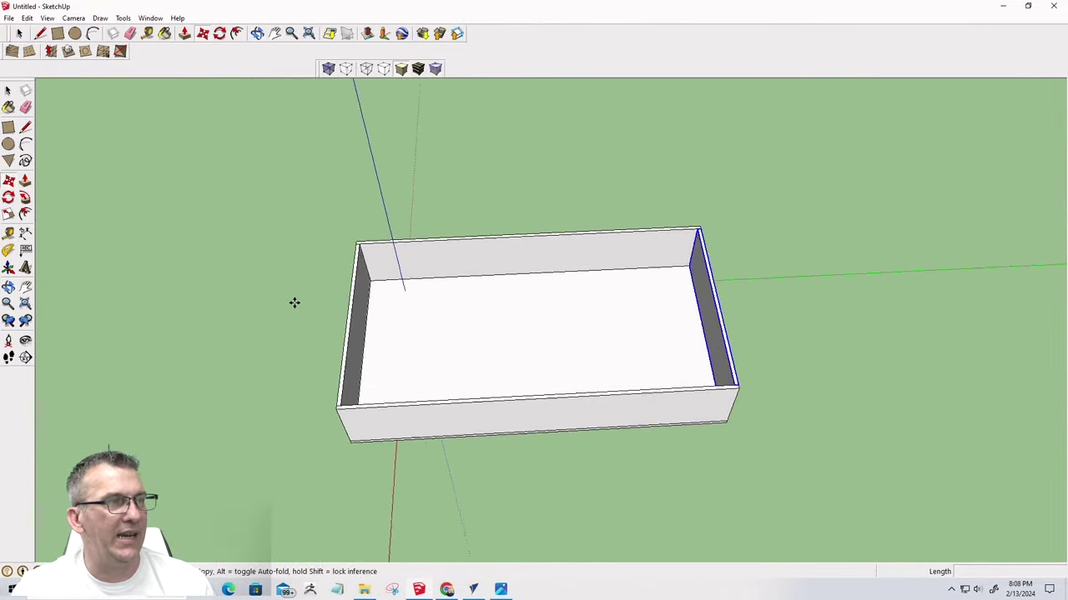
pyautogui.scroll(4, 459, 297)
pyautogui.scroll(-3, 453, 217)
pyautogui.scroll(3, 477, 231)
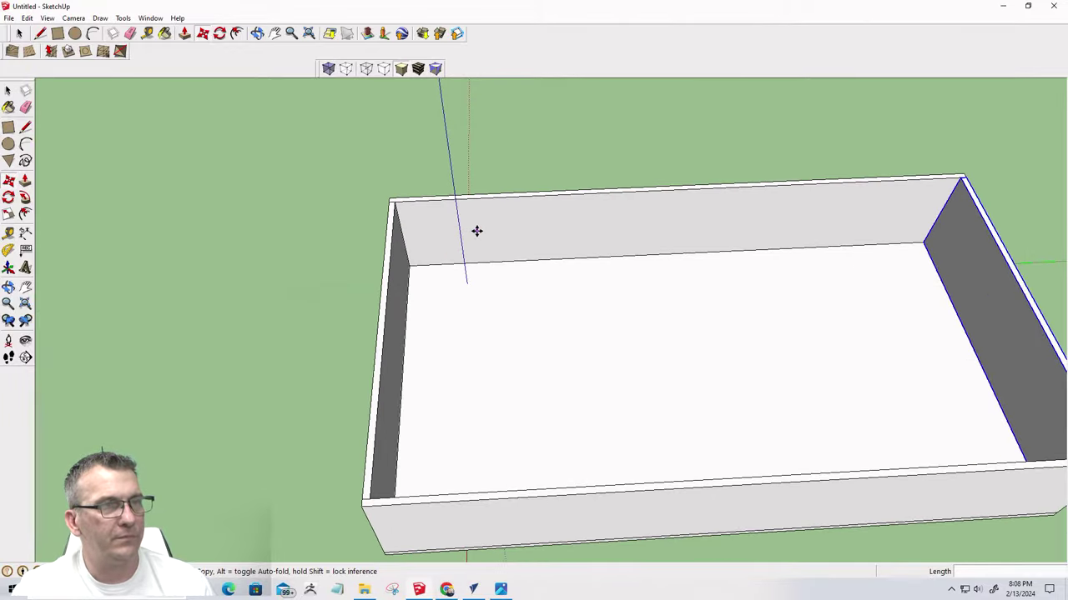
pyautogui.moveTo(483, 238); pyautogui.dragTo(397, 278, button='middle')
pyautogui.scroll(-3, 390, 255)
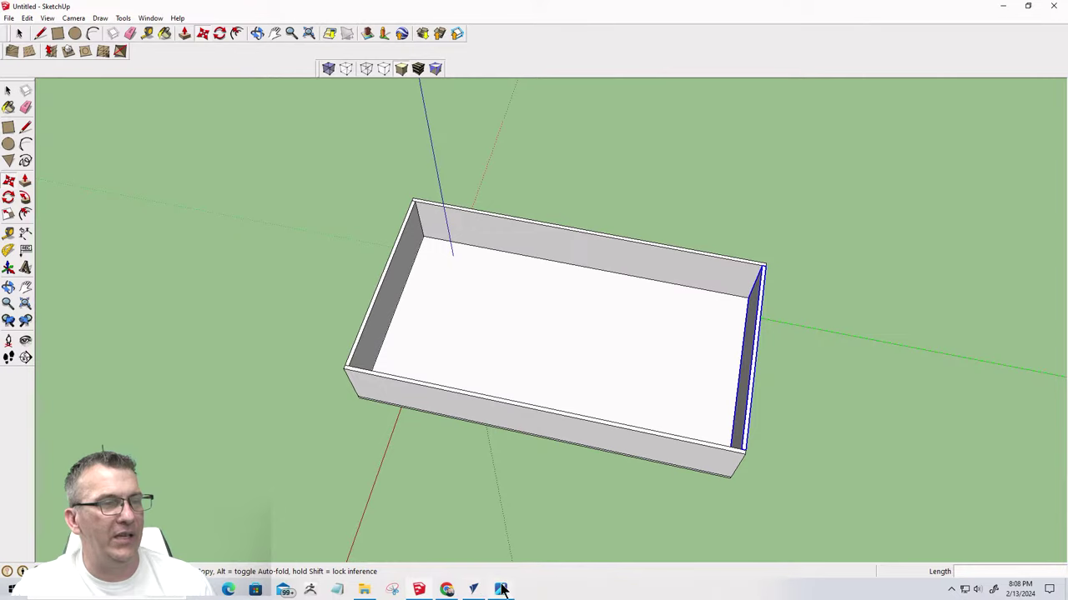
# Bring up Windows Photos and close the small large.jpg reference window
pyautogui.moveTo(501, 591)
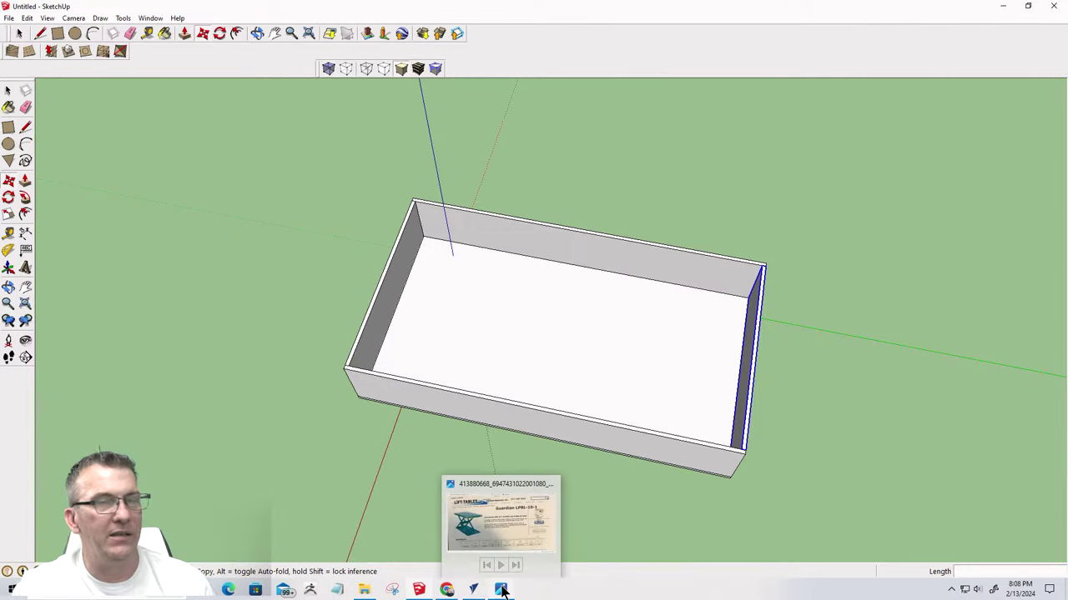
pyautogui.click(500, 589)
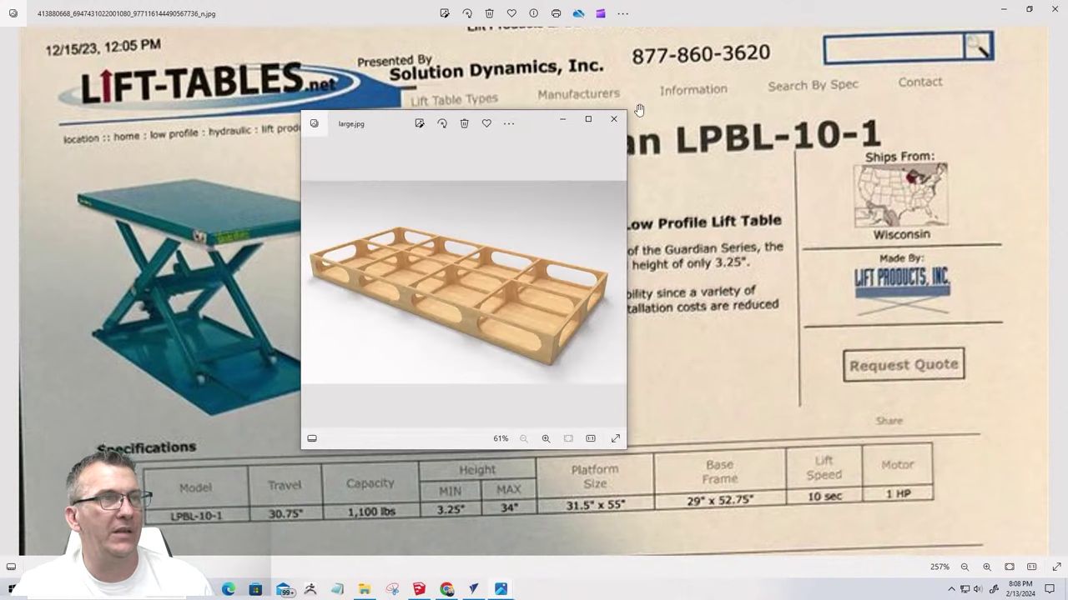
pyautogui.click(613, 119)
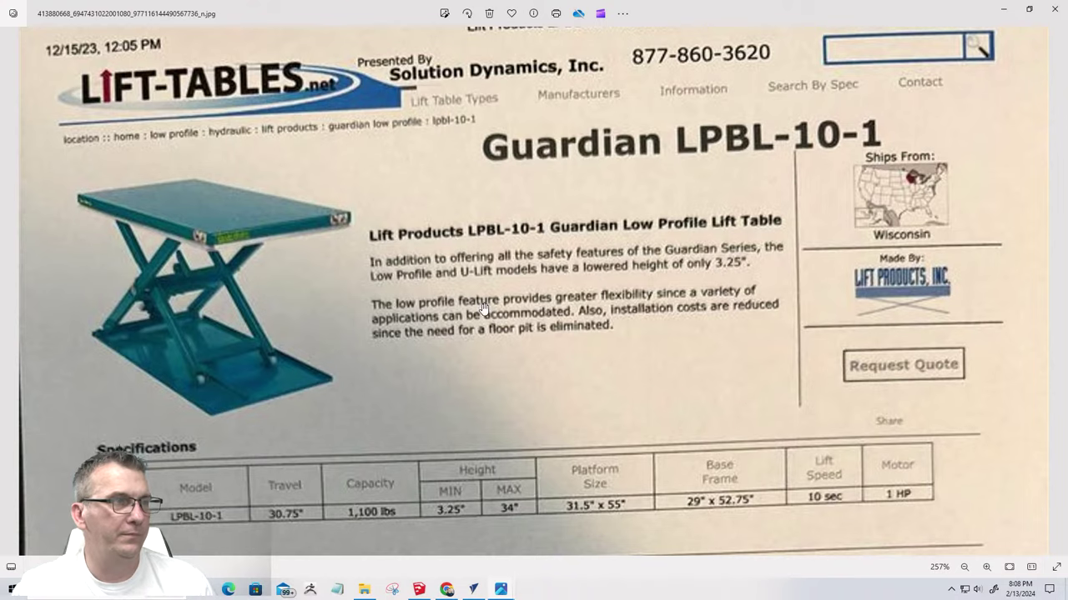
# Maximize and zoom the large-removebg tray render, then minimize it and return to SketchUp
pyautogui.click(589, 120)
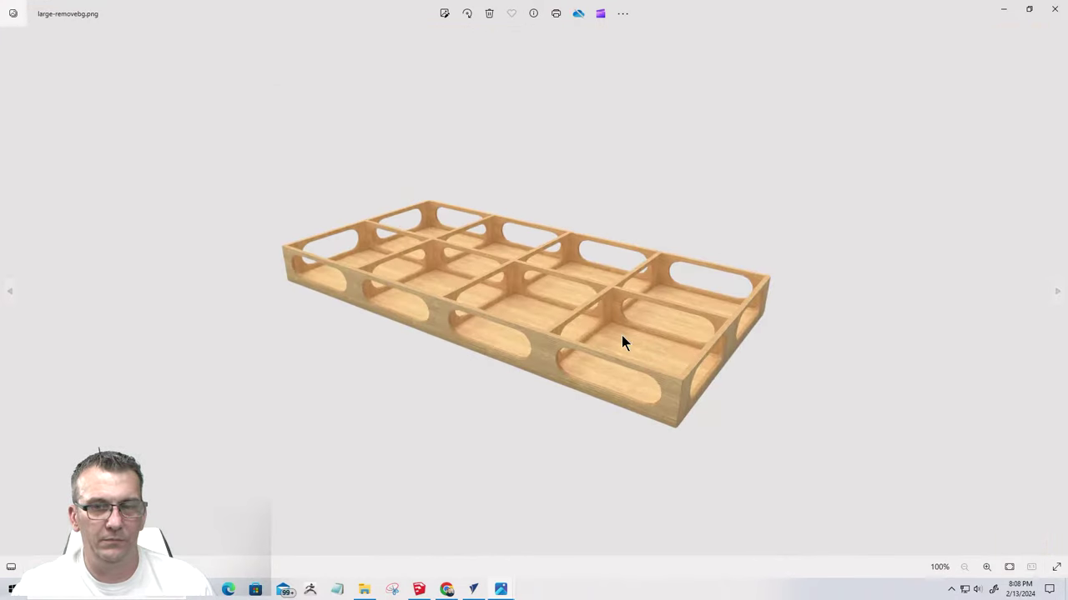
pyautogui.scroll(8, 621, 337)
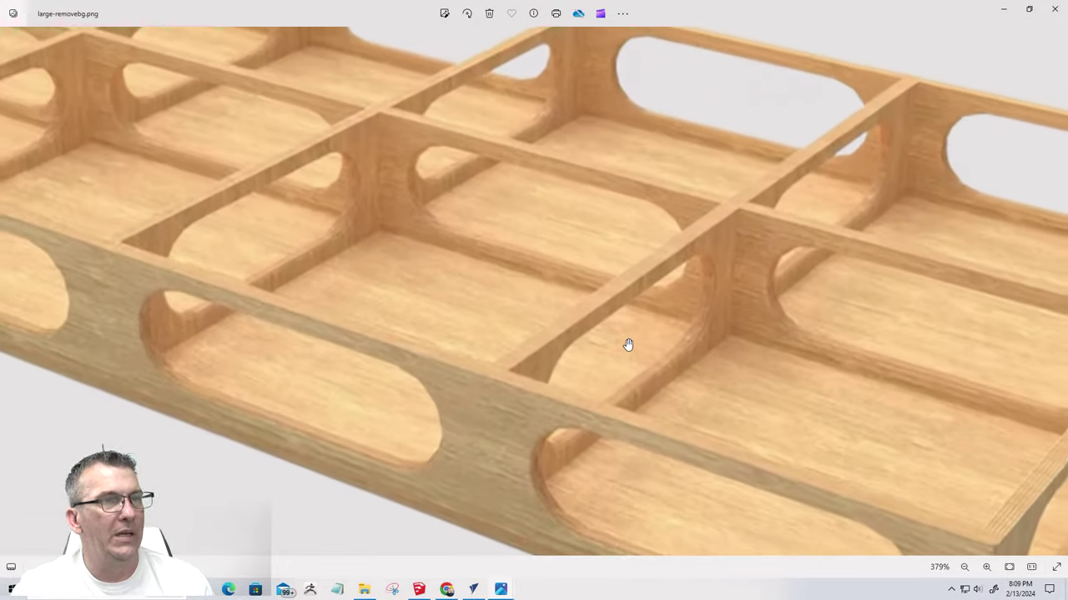
pyautogui.scroll(-4, 628, 344)
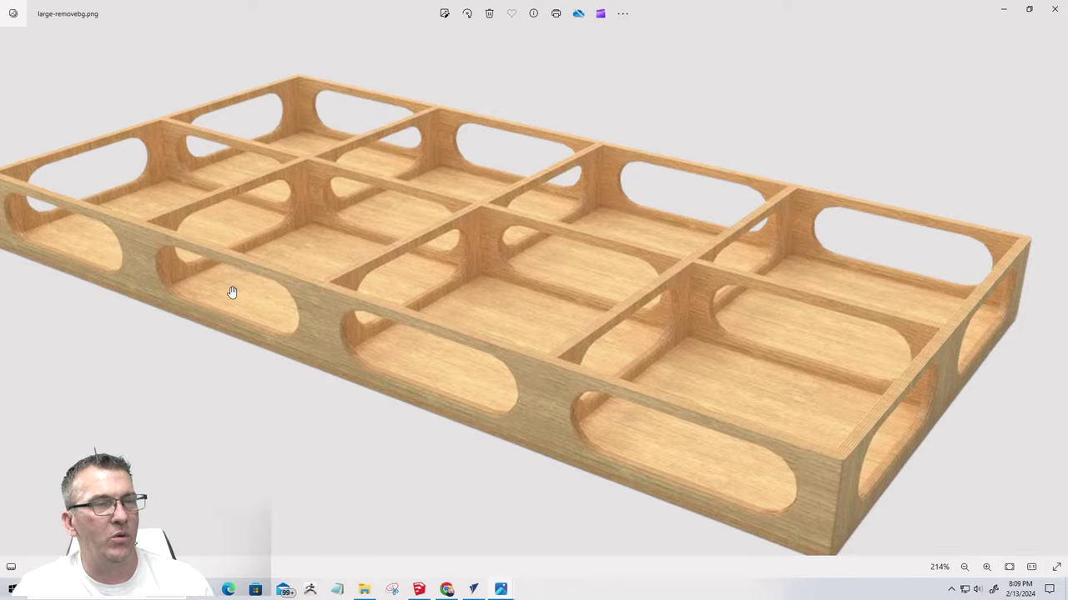
pyautogui.scroll(-1, 579, 333)
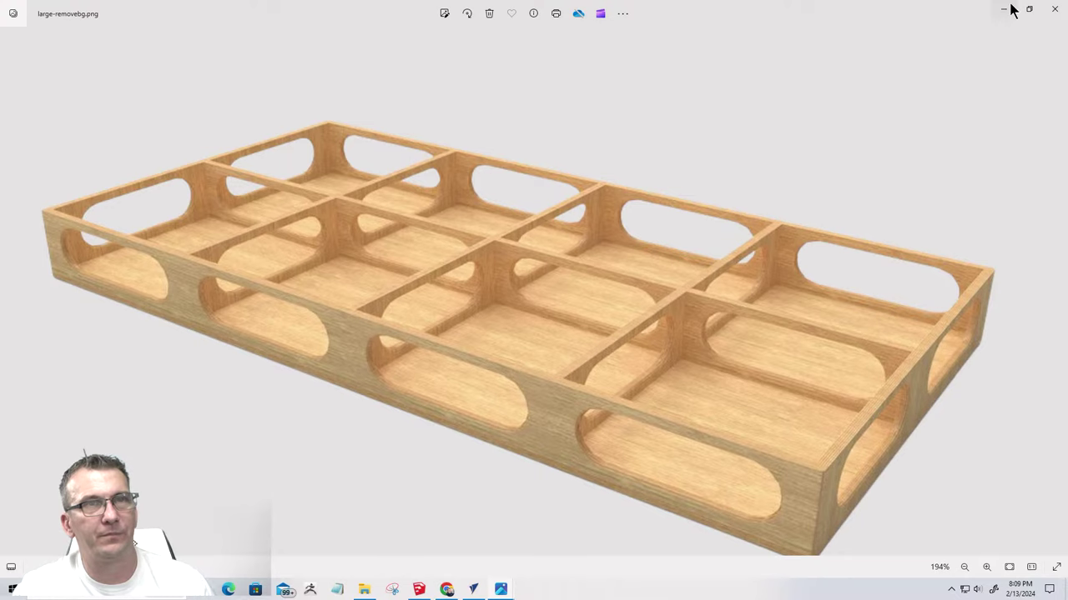
pyautogui.click(1005, 10)
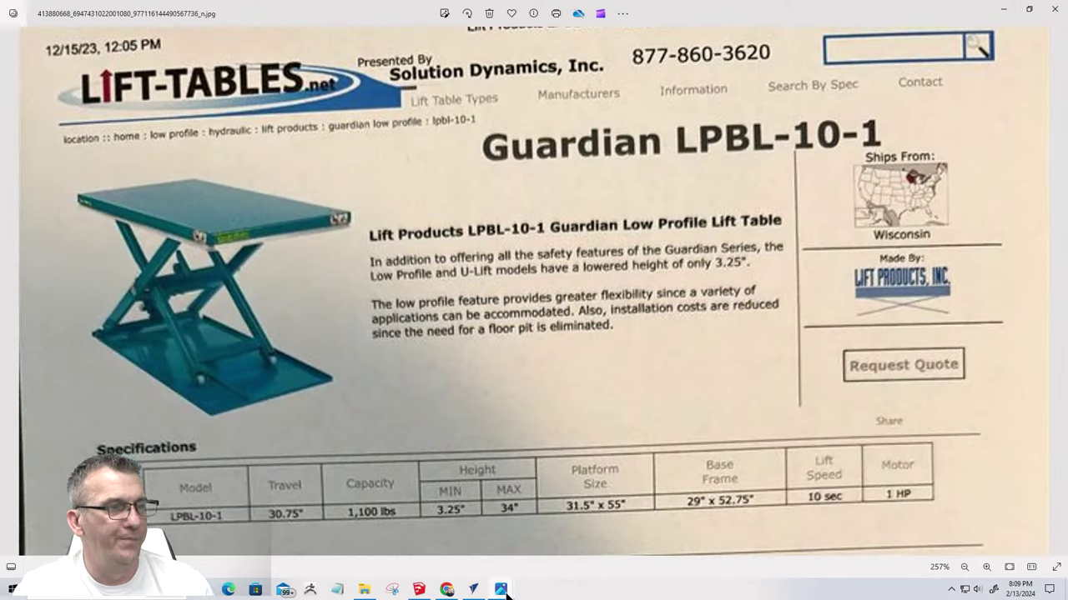
pyautogui.moveTo(506, 593)
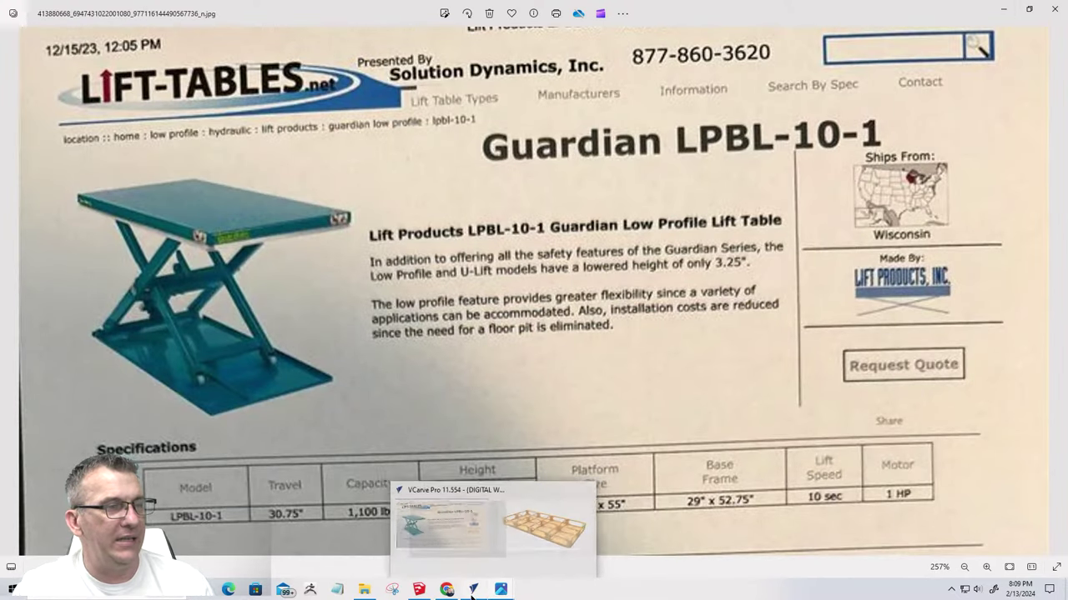
pyautogui.click(419, 590)
# Orbit around the tray and select the Tape Measure tool, ending on a top-down view
pyautogui.moveTo(474, 520)
pyautogui.mouseDown(button='middle')
pyautogui.moveTo(574, 448)
pyautogui.moveTo(255, 407)
pyautogui.mouseUp(button='middle')
pyautogui.press('m')
pyautogui.scroll(-1, 267, 411)
pyautogui.scroll(-1, 378, 432)
pyautogui.scroll(4, 417, 487)
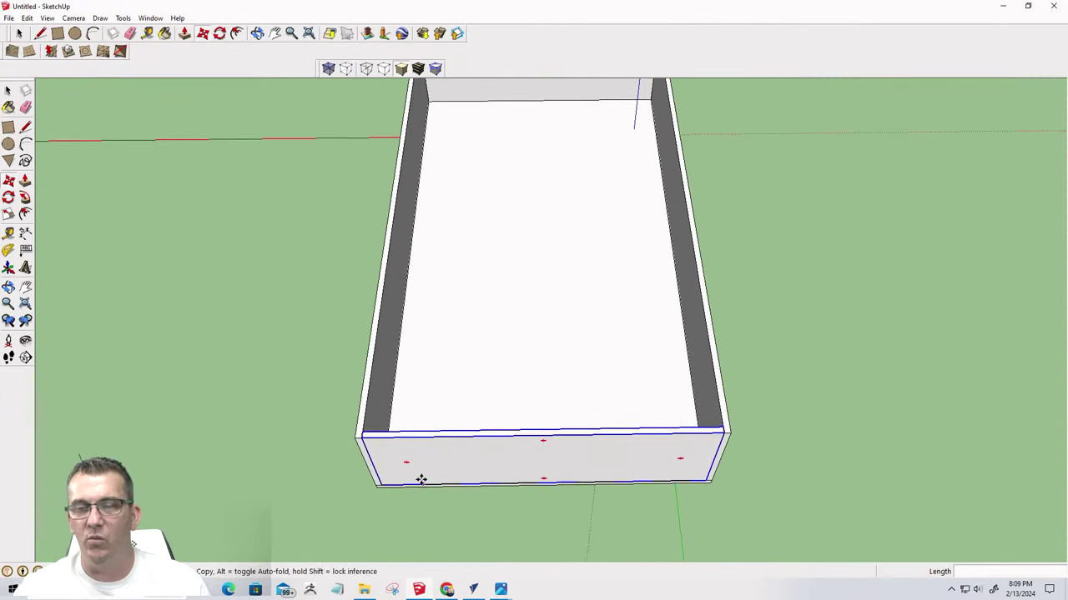
pyautogui.moveTo(422, 474); pyautogui.dragTo(364, 360, button='middle')
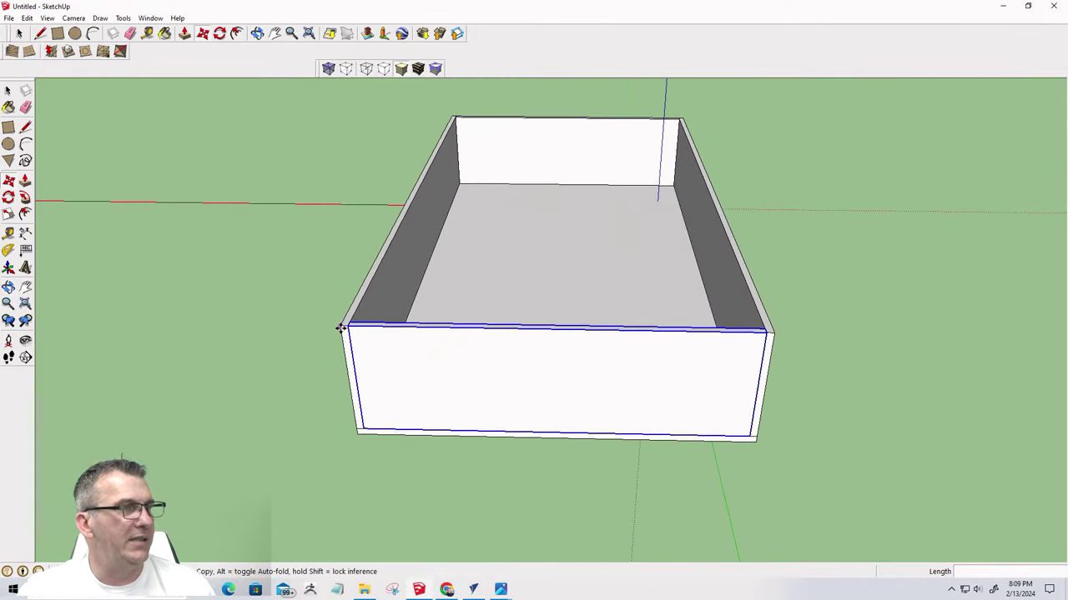
pyautogui.moveTo(663, 362); pyautogui.dragTo(167, 405, button='middle')
pyautogui.scroll(-1, 250, 339)
pyautogui.scroll(5, 252, 326)
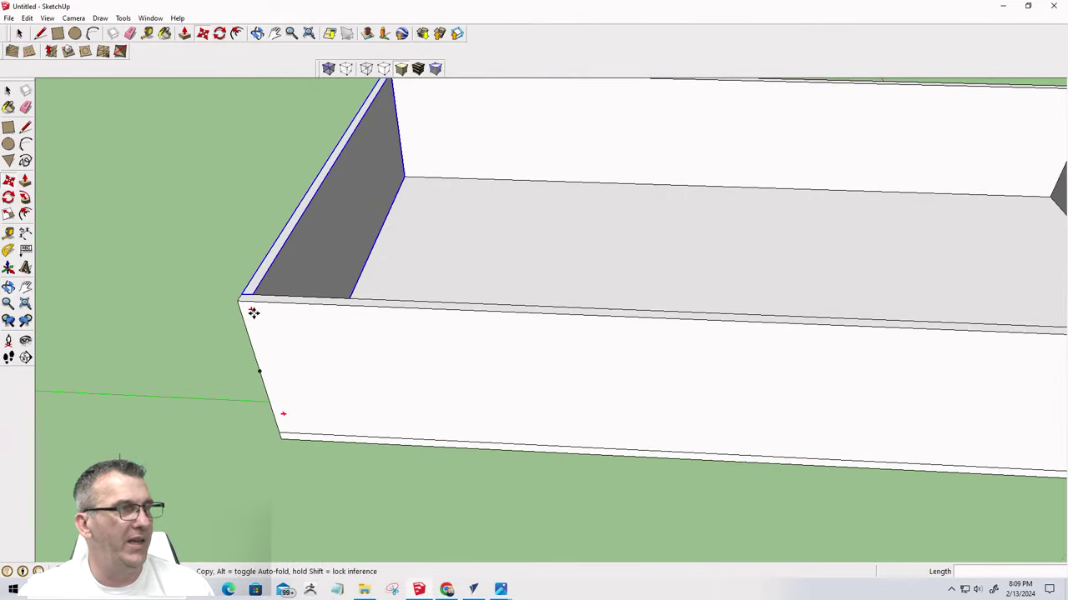
pyautogui.scroll(-3, 242, 388)
pyautogui.scroll(4, 240, 385)
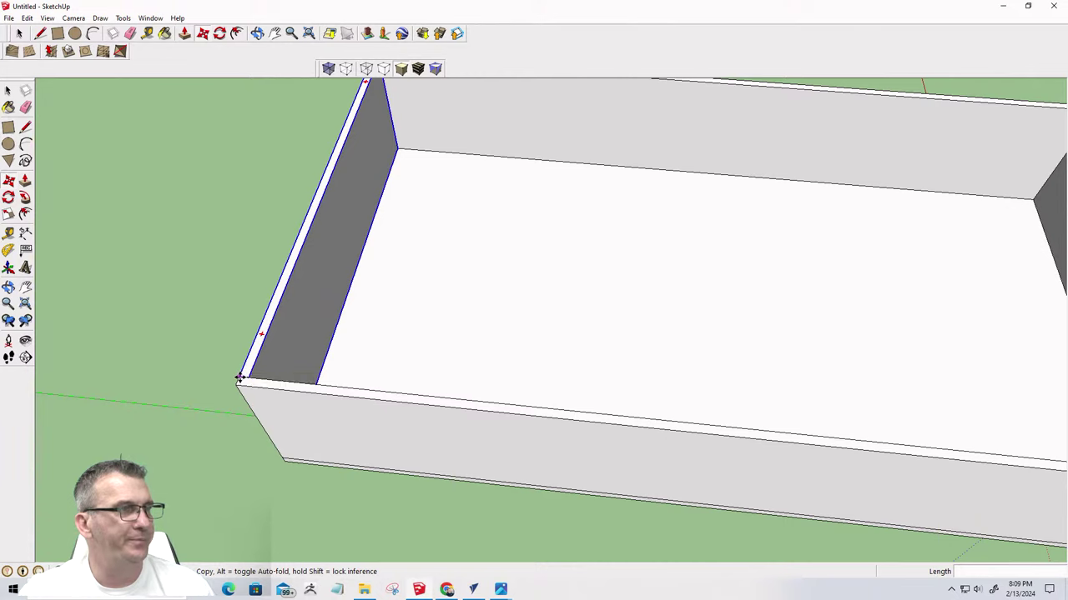
pyautogui.scroll(-2, 239, 378)
pyautogui.scroll(-1, 238, 377)
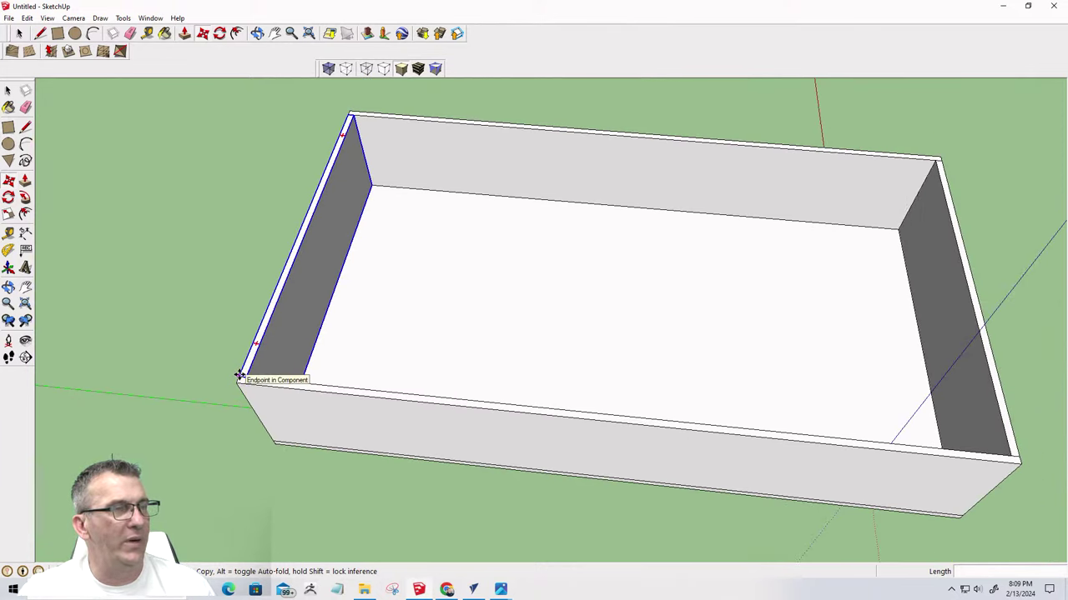
pyautogui.click(147, 33)
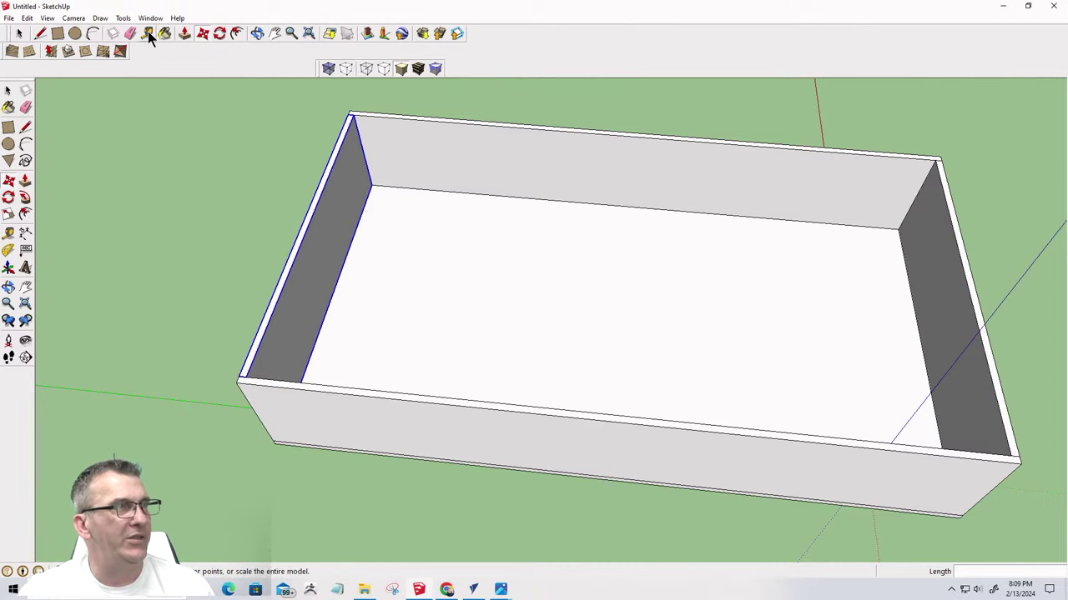
pyautogui.moveTo(202, 172); pyautogui.dragTo(391, 305, button='middle')
# Measure the tray's inner length as 5' 10 9/16", then open the Windows Start menu
pyautogui.click(350, 153)
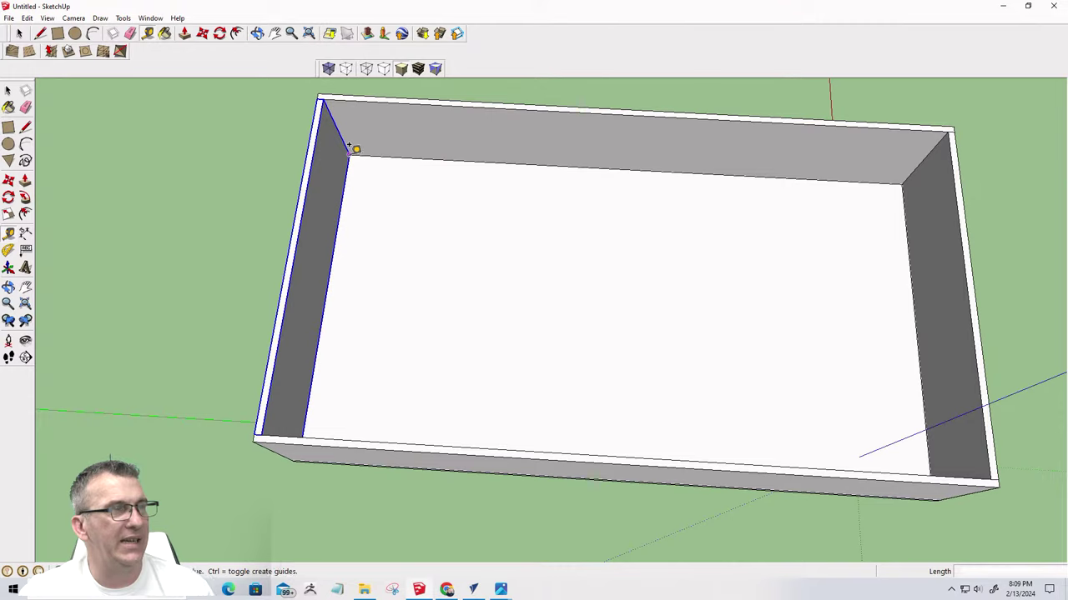
pyautogui.moveTo(906, 171)
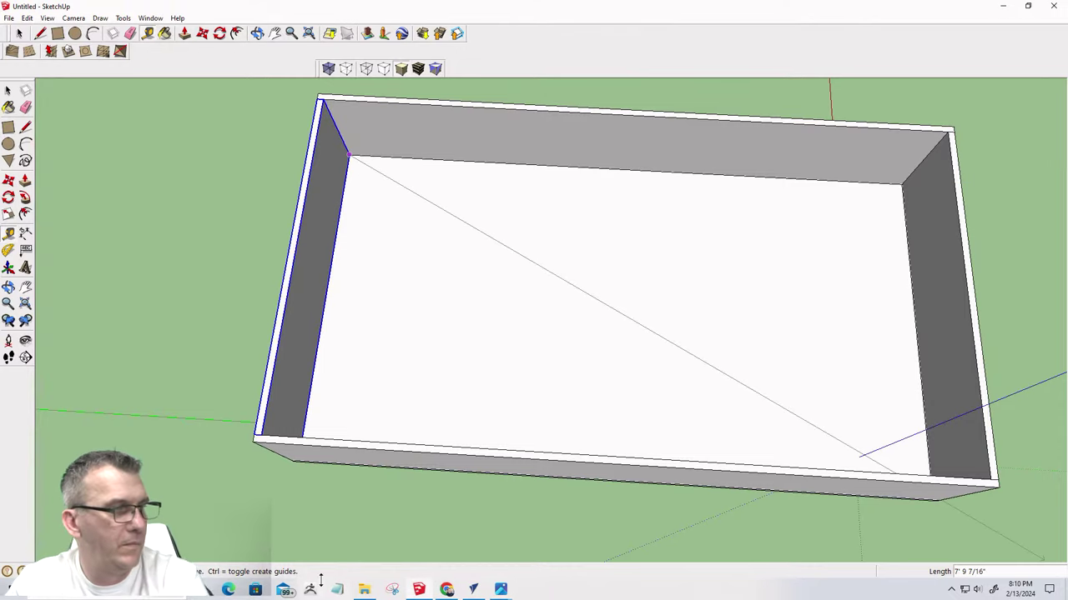
pyautogui.click(12, 589)
# Compute 5 × 12 = 60 in Calculator, then continue the tape measurement across the floor
pyautogui.scroll(-10, 84, 367)
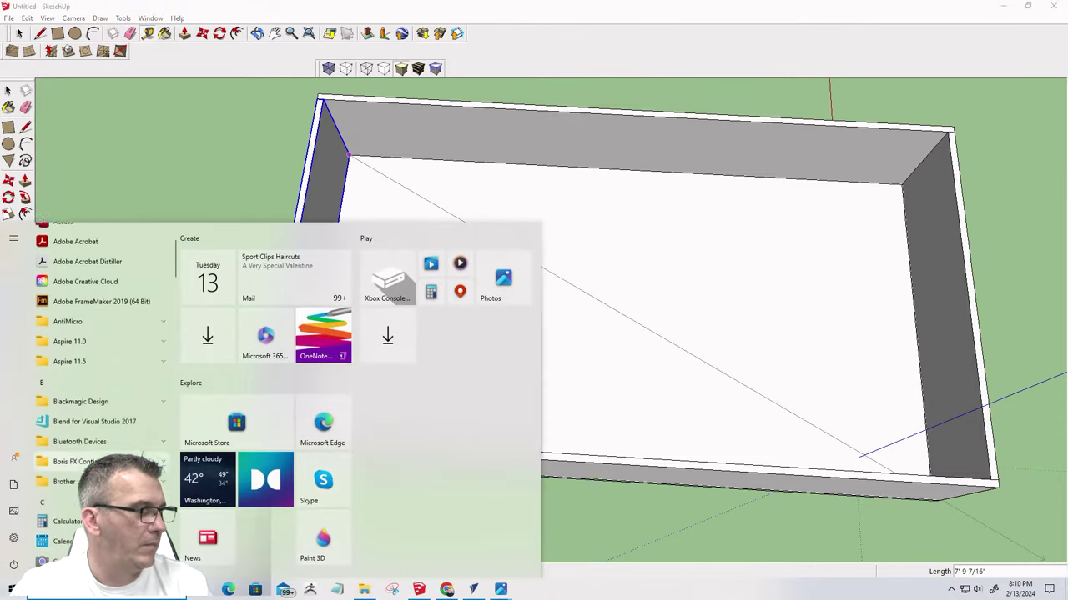
pyautogui.click(62, 367)
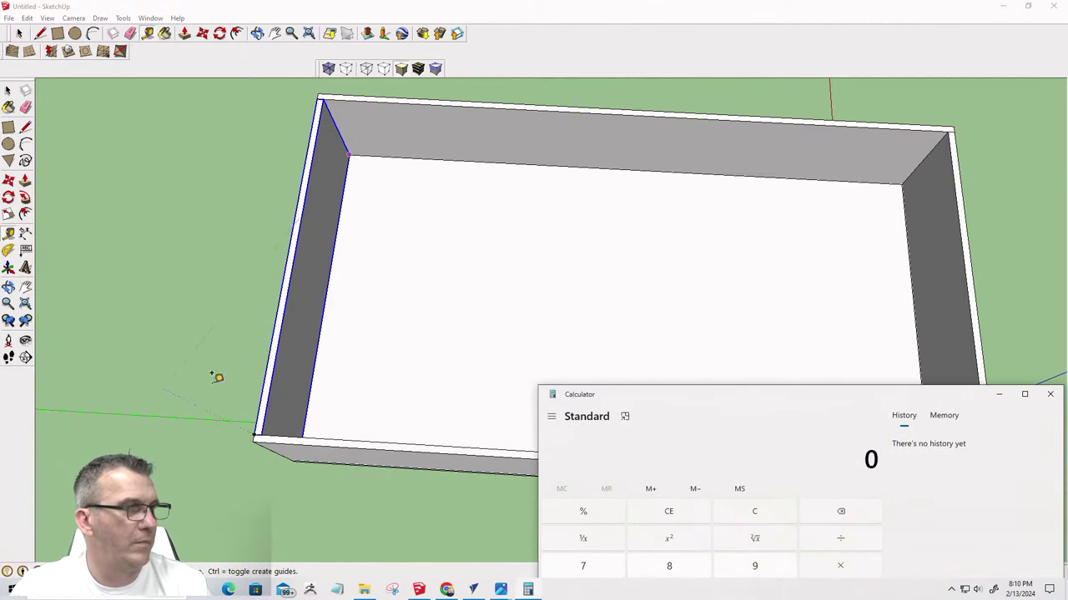
pyautogui.moveTo(745, 412)
pyautogui.mouseDown()
pyautogui.moveTo(541, 209)
pyautogui.moveTo(569, 156)
pyautogui.mouseUp()
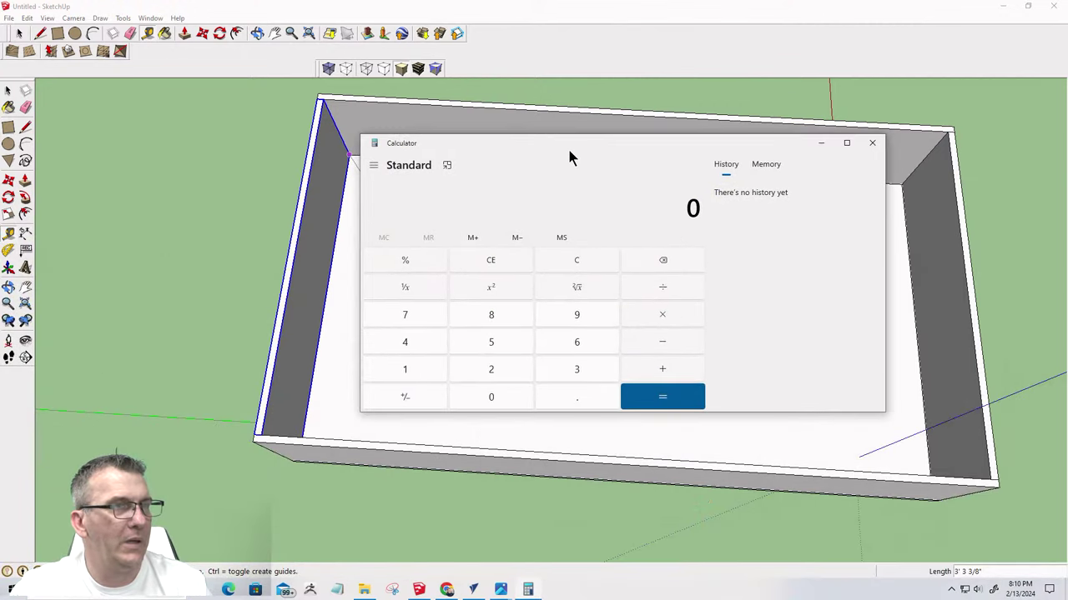
pyautogui.click(491, 344)
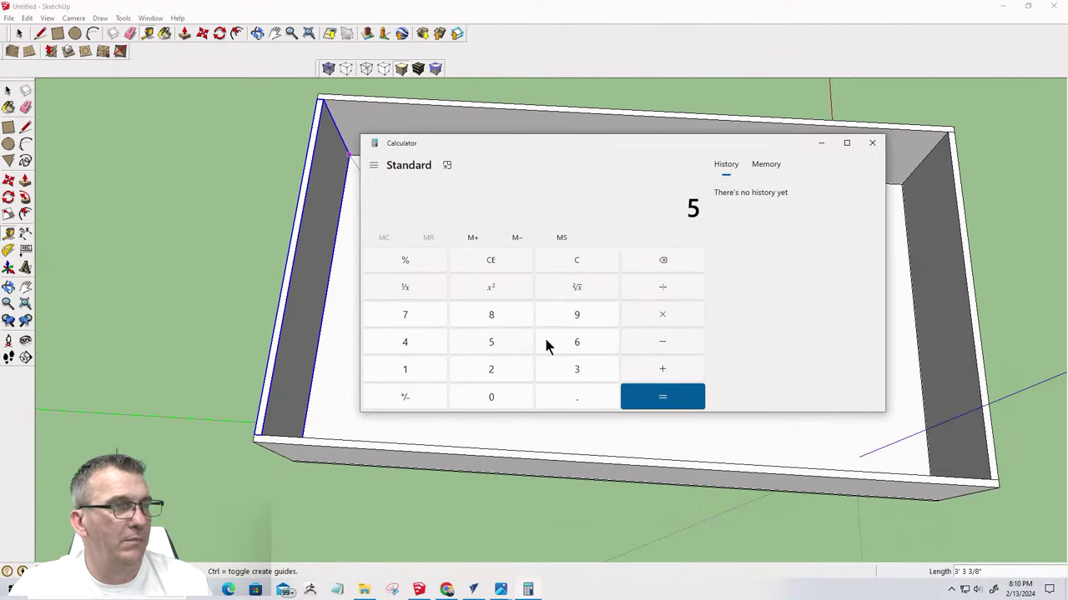
pyautogui.click(397, 372)
pyautogui.click(481, 362)
pyautogui.click(651, 408)
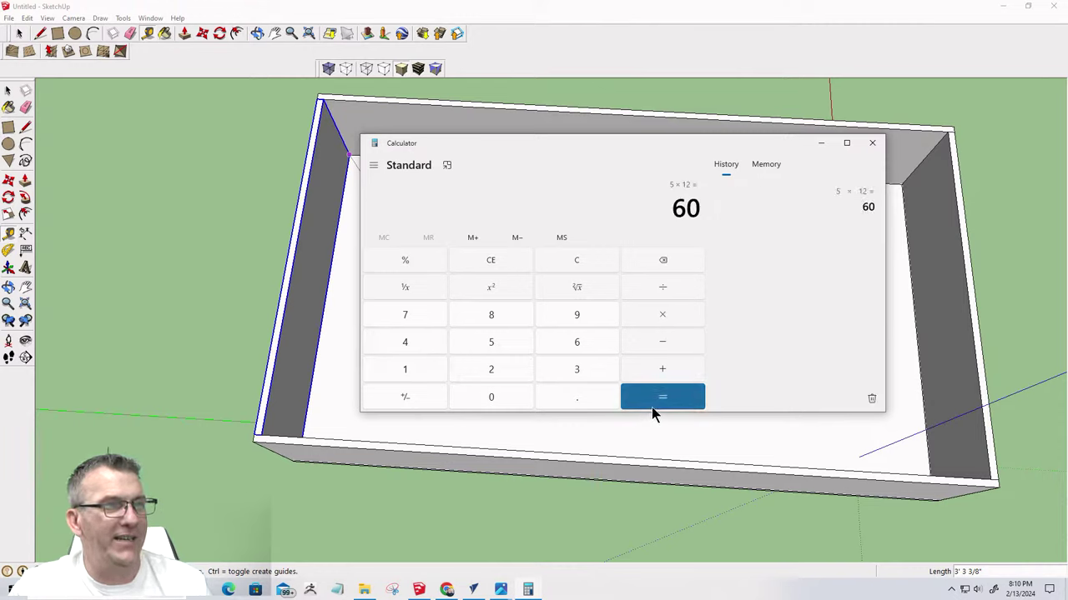
pyautogui.click(821, 144)
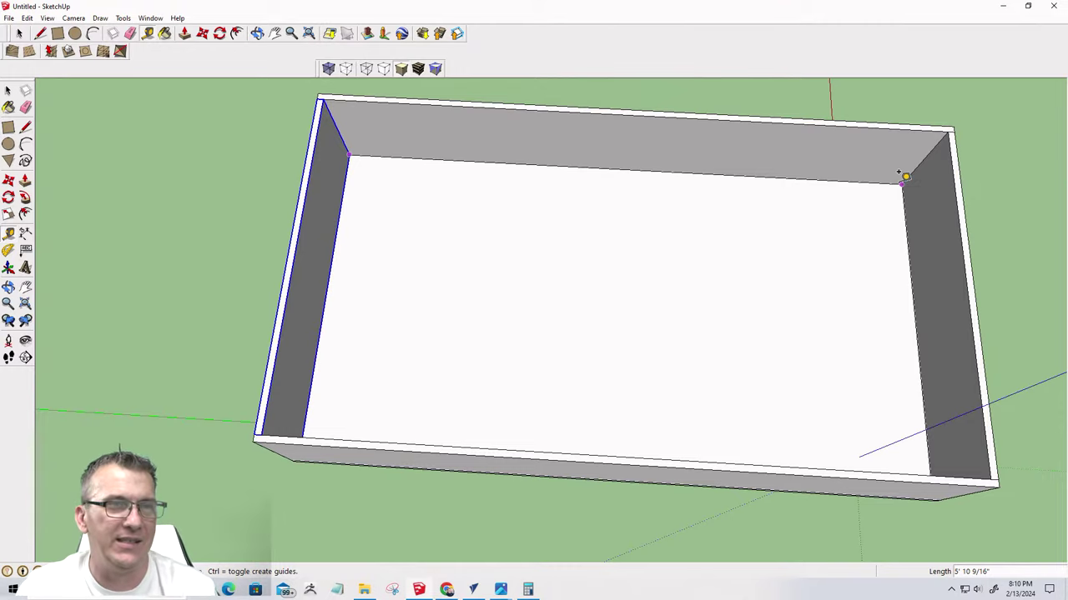
pyautogui.click(905, 177)
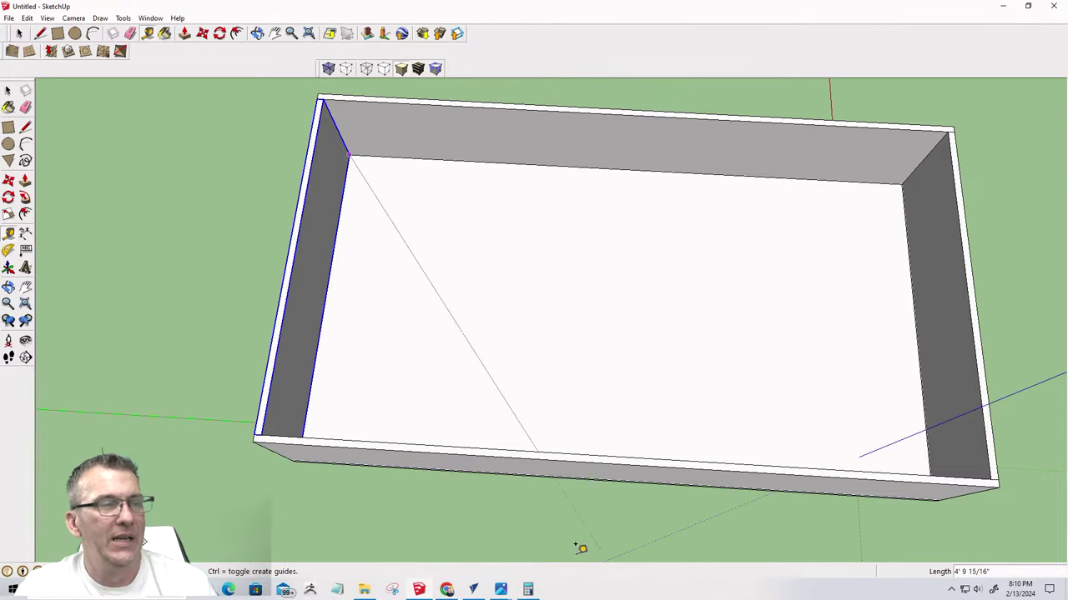
# Calculate 70.5625 ÷ 2 = 35.28125 in Calculator
pyautogui.click(527, 589)
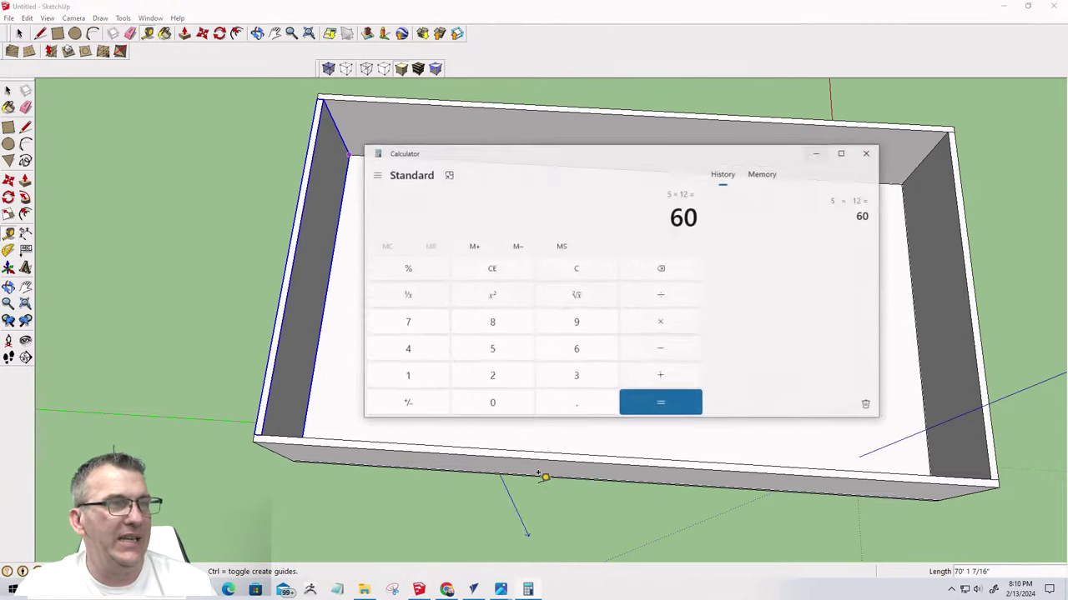
pyautogui.click(498, 267)
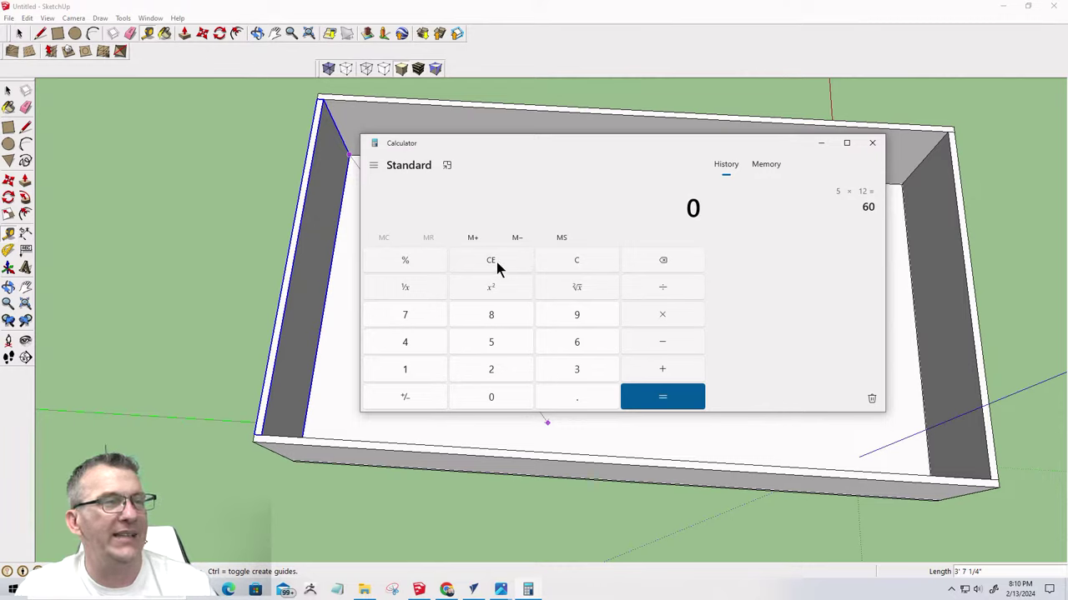
pyautogui.click(431, 322)
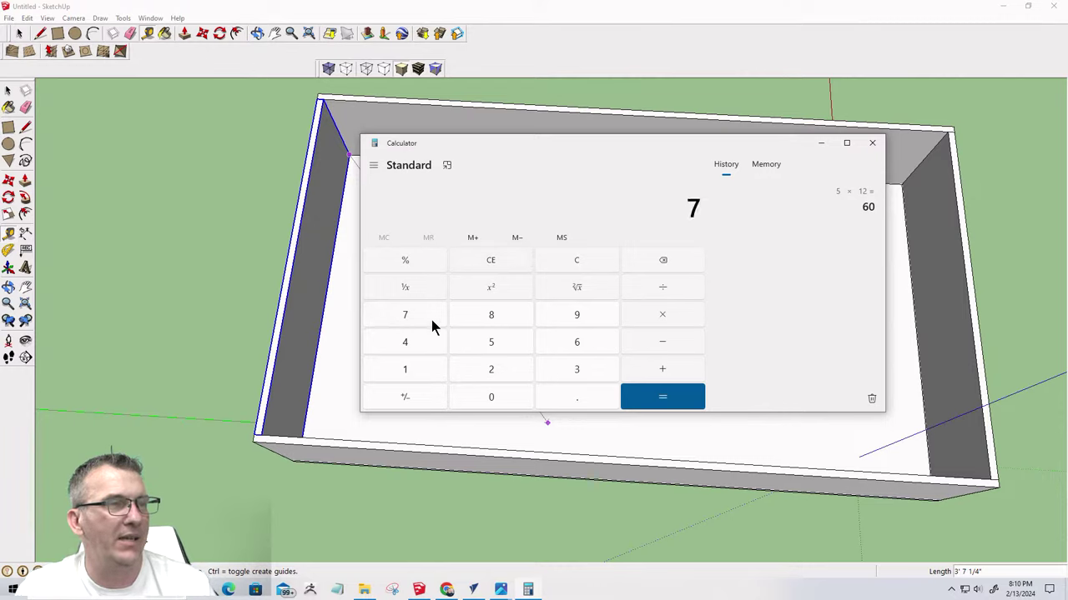
pyautogui.click(496, 400)
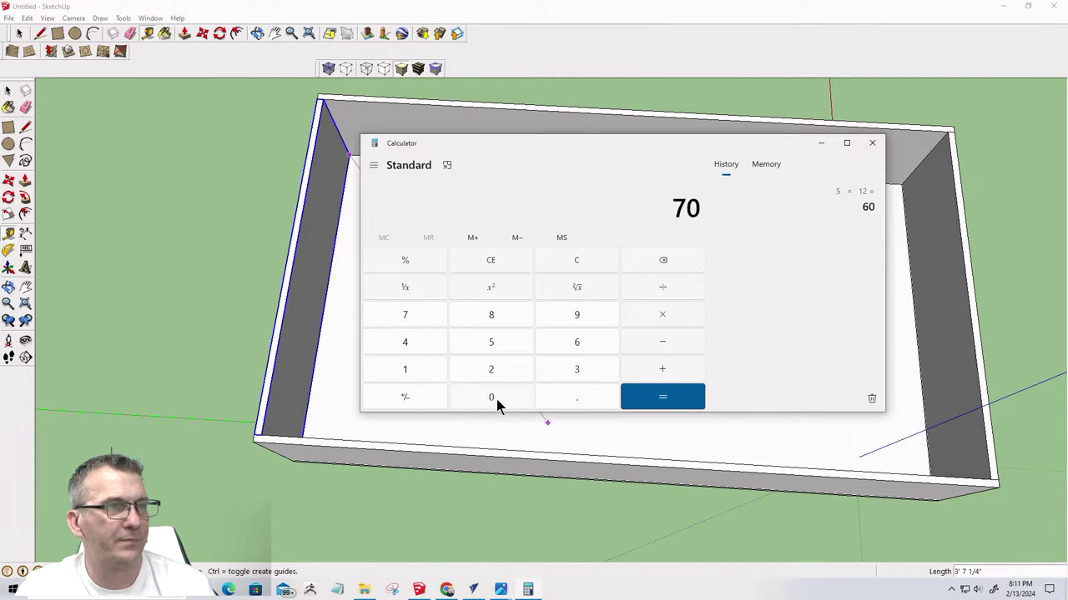
pyautogui.click(580, 401)
pyautogui.click(491, 346)
pyautogui.click(549, 342)
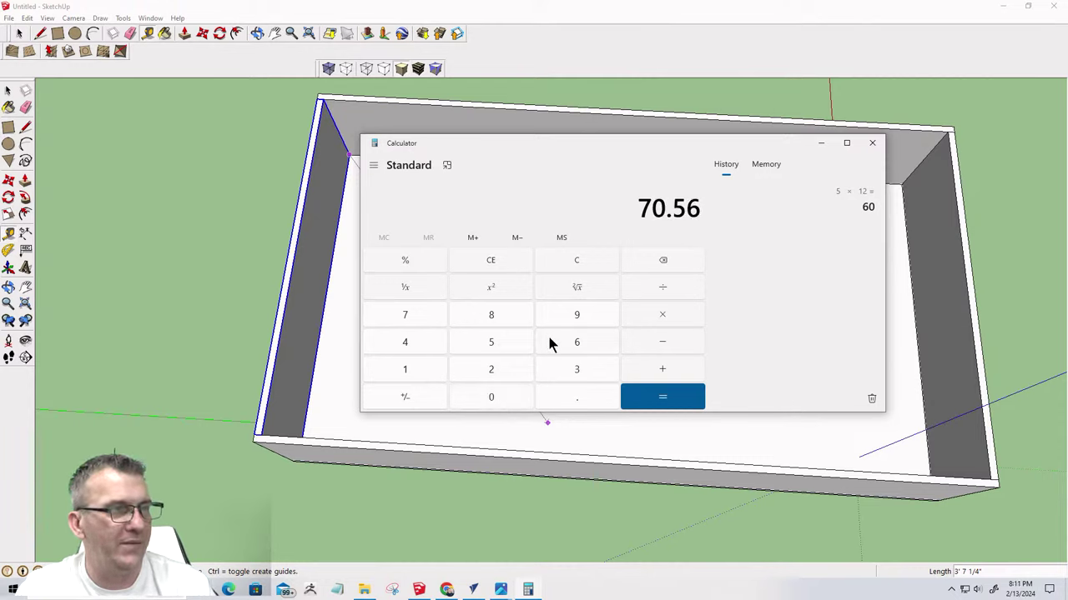
pyautogui.click(500, 372)
pyautogui.click(500, 346)
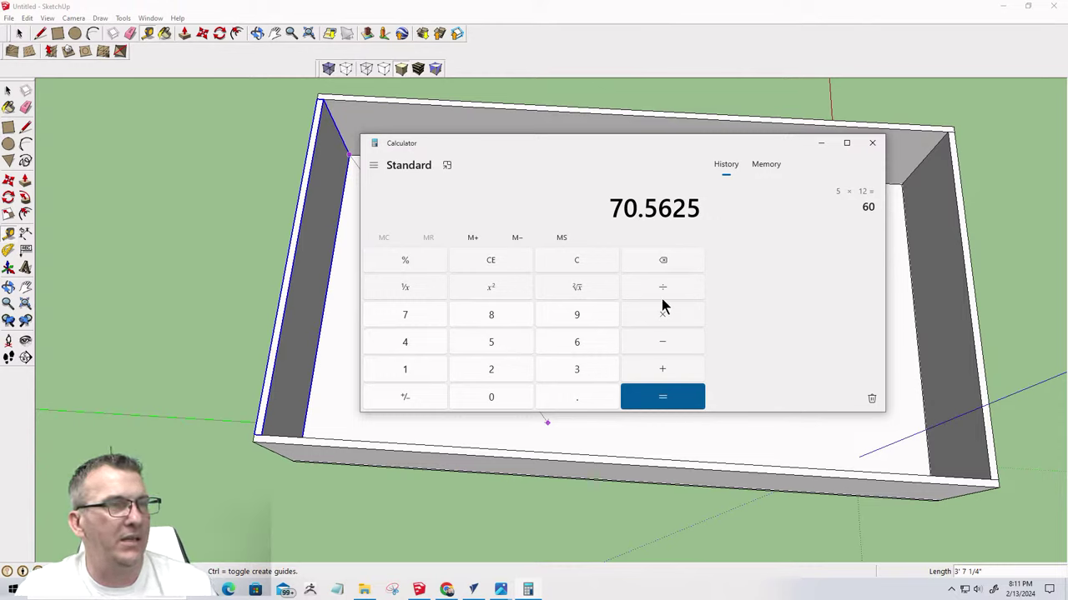
pyautogui.click(663, 288)
pyautogui.click(490, 372)
pyautogui.click(662, 401)
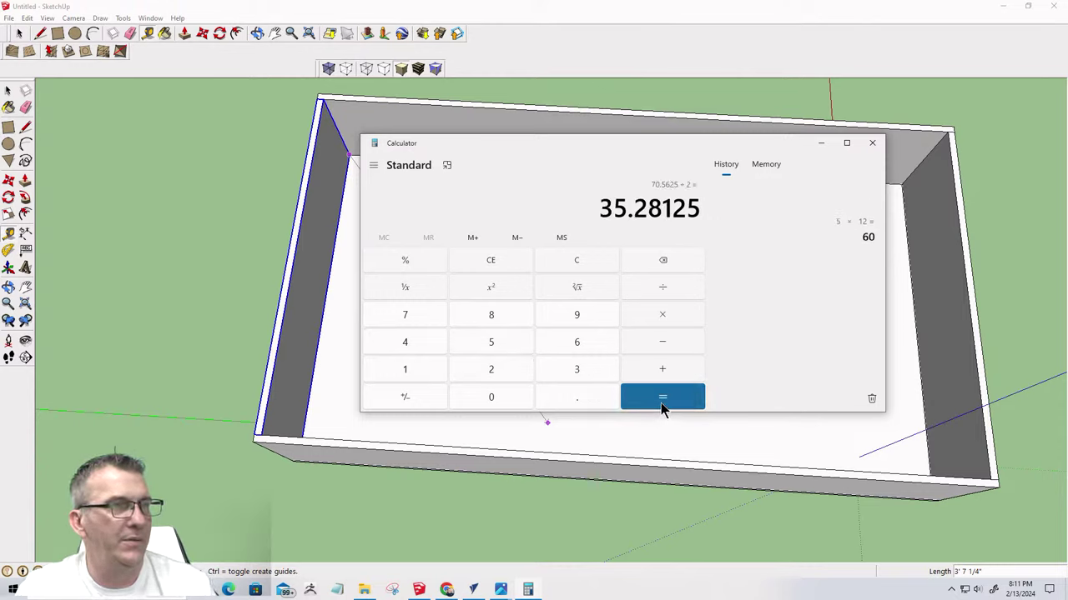
# Copy the 35.28125 result and minimize Calculator
pyautogui.moveTo(603, 204); pyautogui.dragTo(707, 214)
pyautogui.rightClick(700, 213)
pyautogui.click(699, 222)
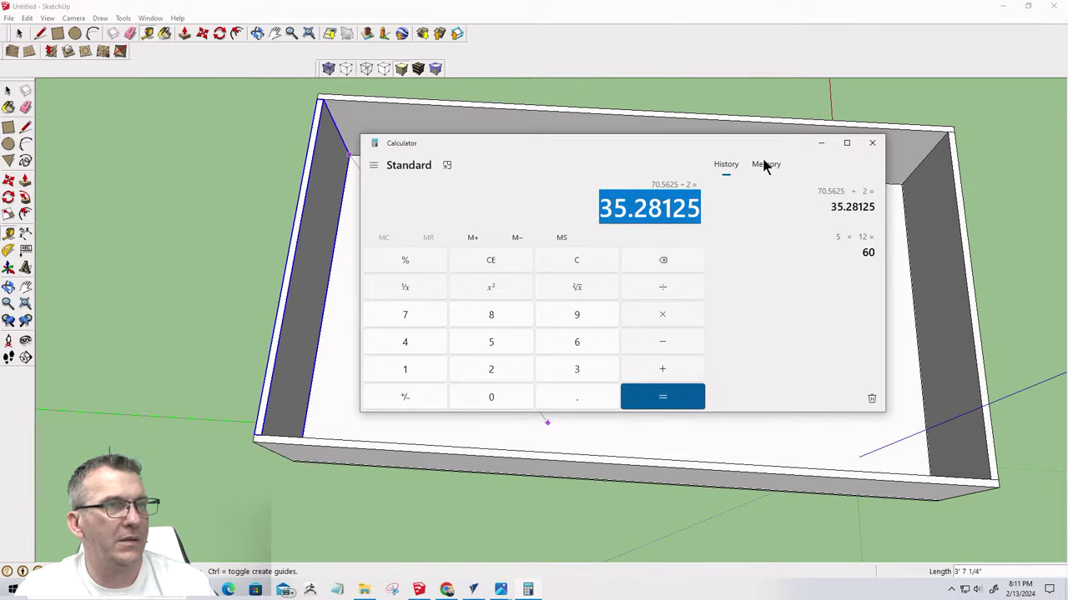
pyautogui.click(821, 143)
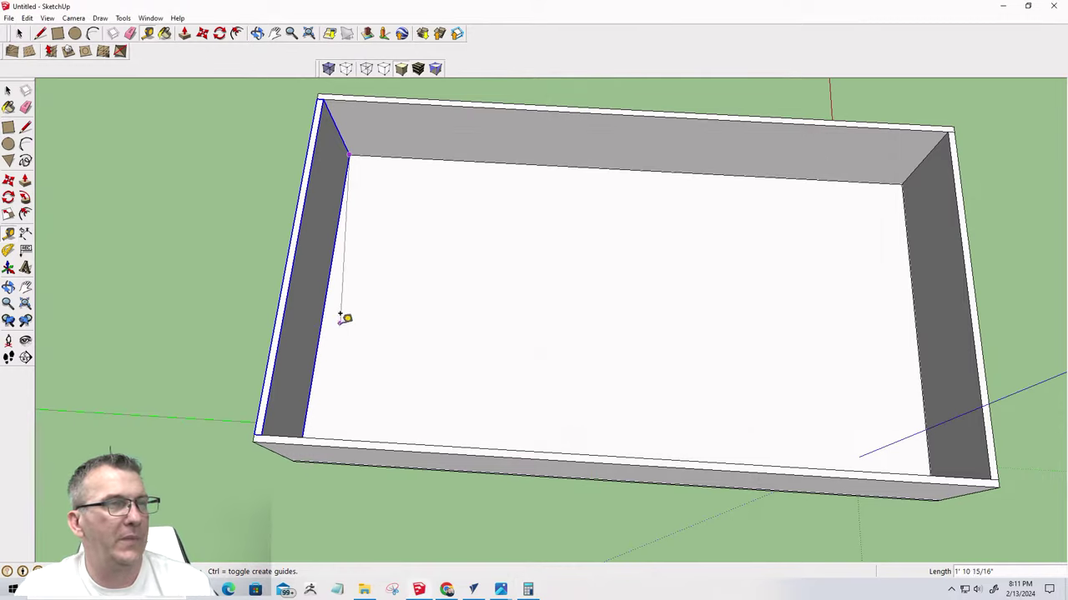
# Drag a centre guide across the tray floor, then a parallel guide about 1' 5 5/8" left of it
pyautogui.click(392, 201)
pyautogui.click(334, 242)
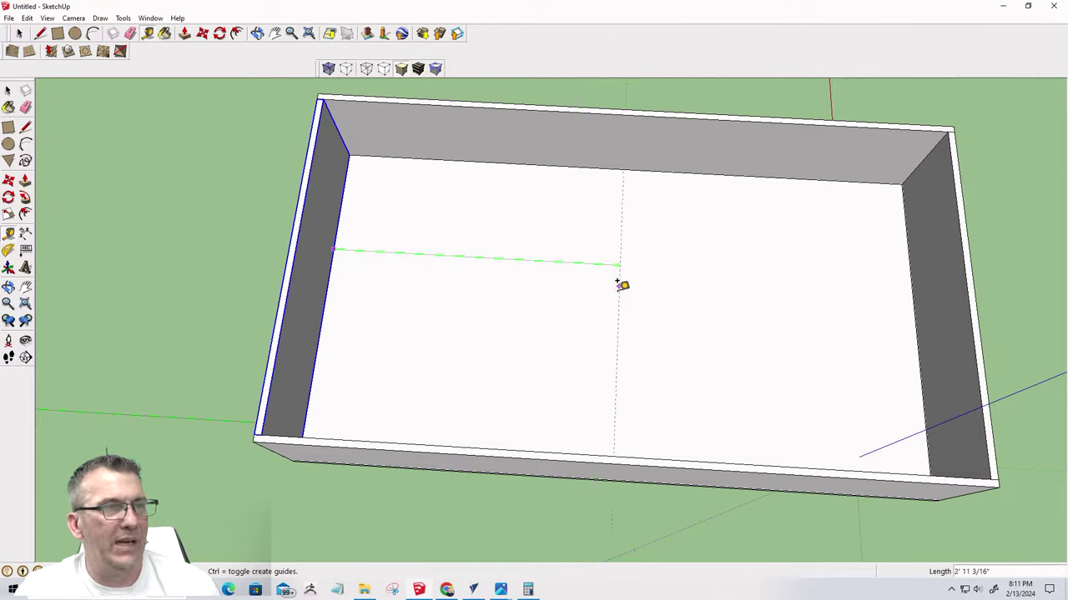
pyautogui.click(634, 163)
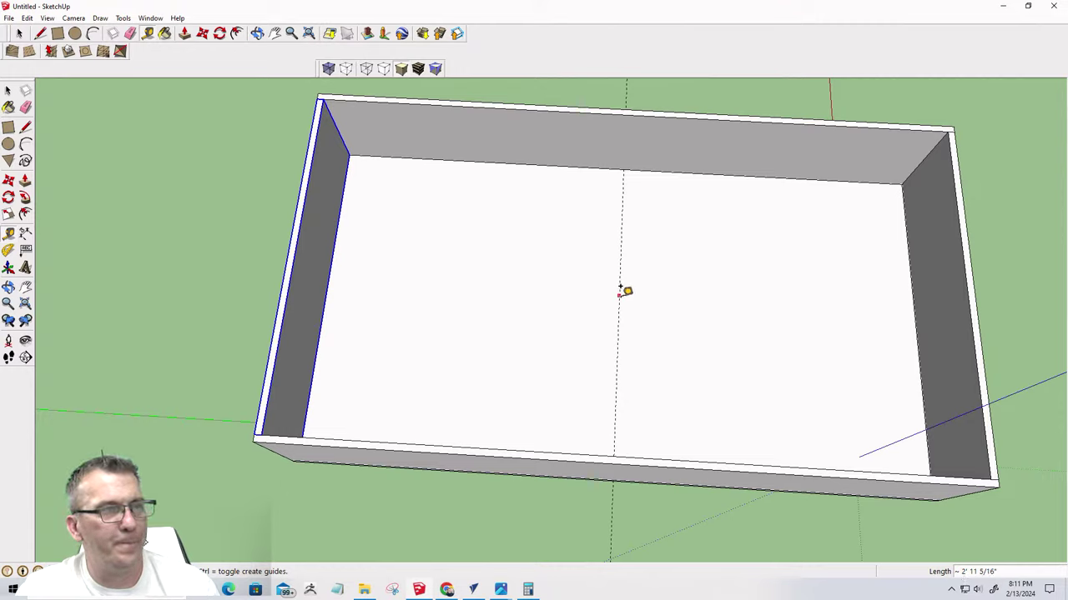
pyautogui.click(619, 295)
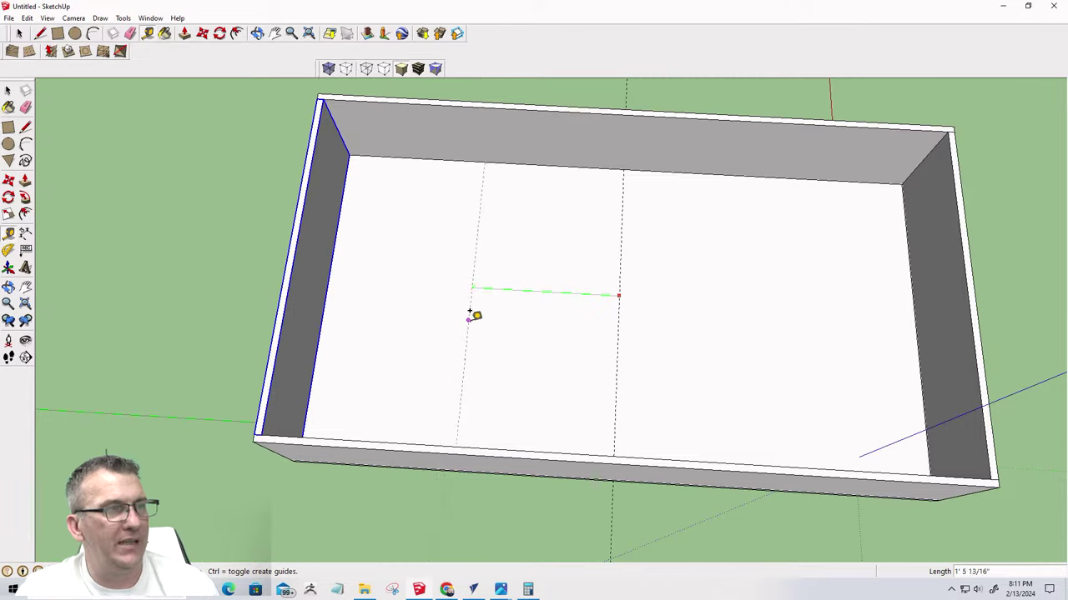
pyautogui.click(475, 314)
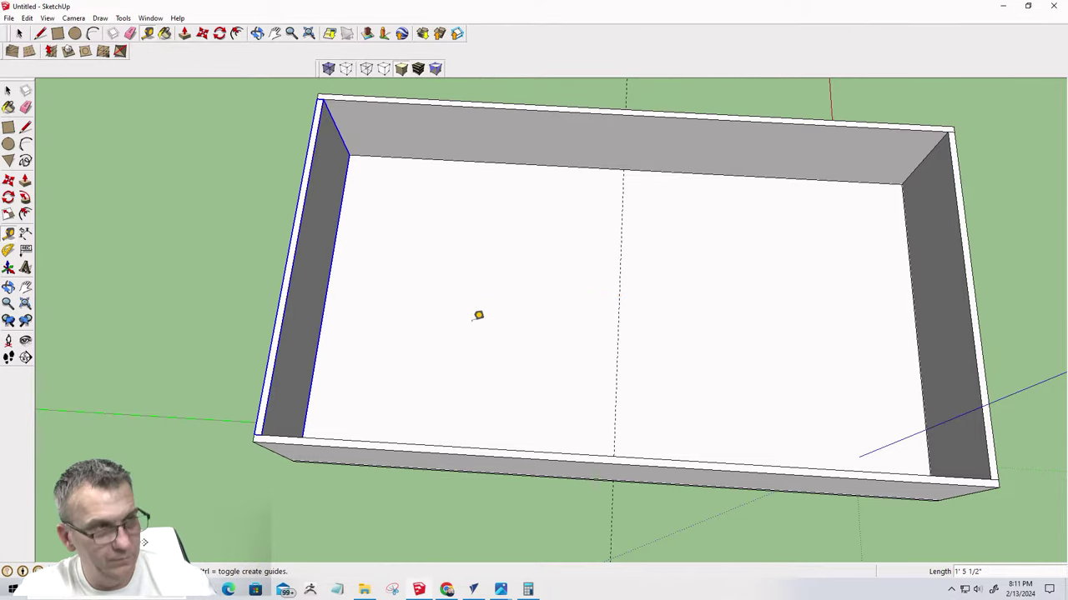
# After a cancelled line attempt, place another guide offset left of the centre guide
pyautogui.click(40, 34)
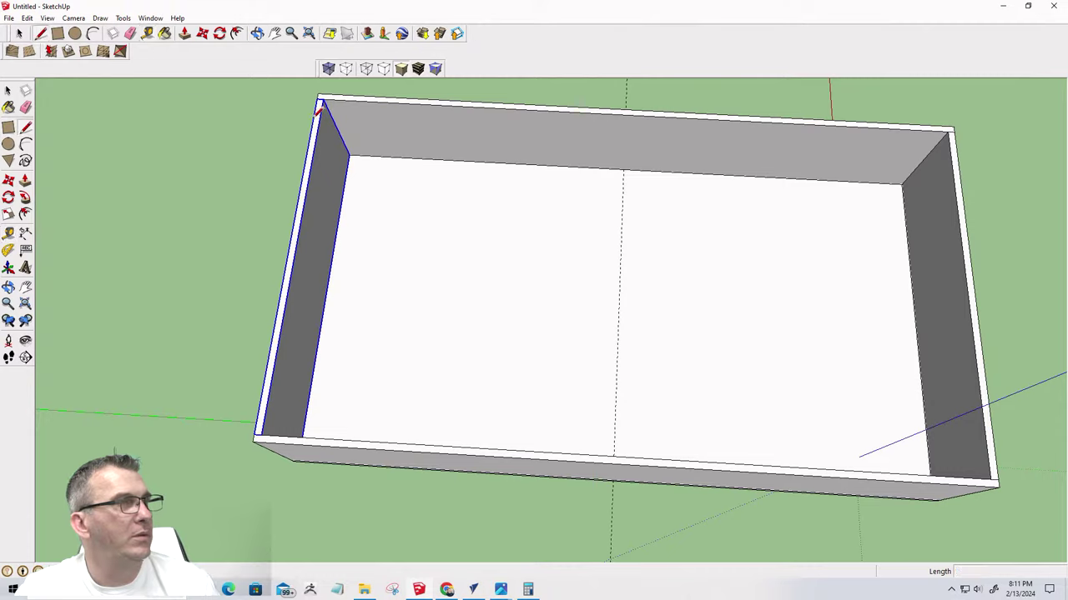
pyautogui.click(623, 168)
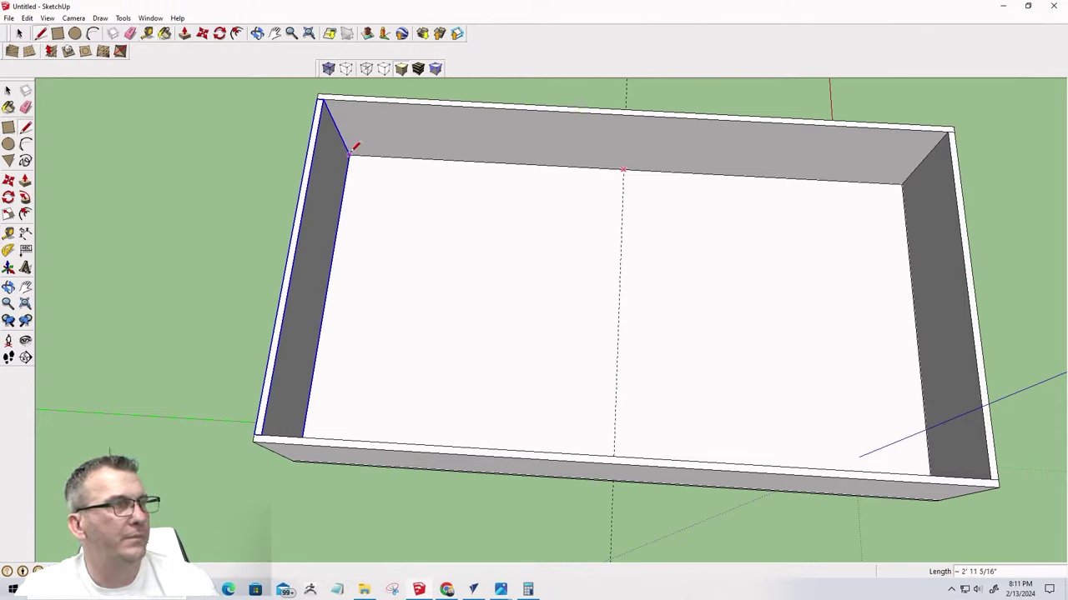
pyautogui.press('space')
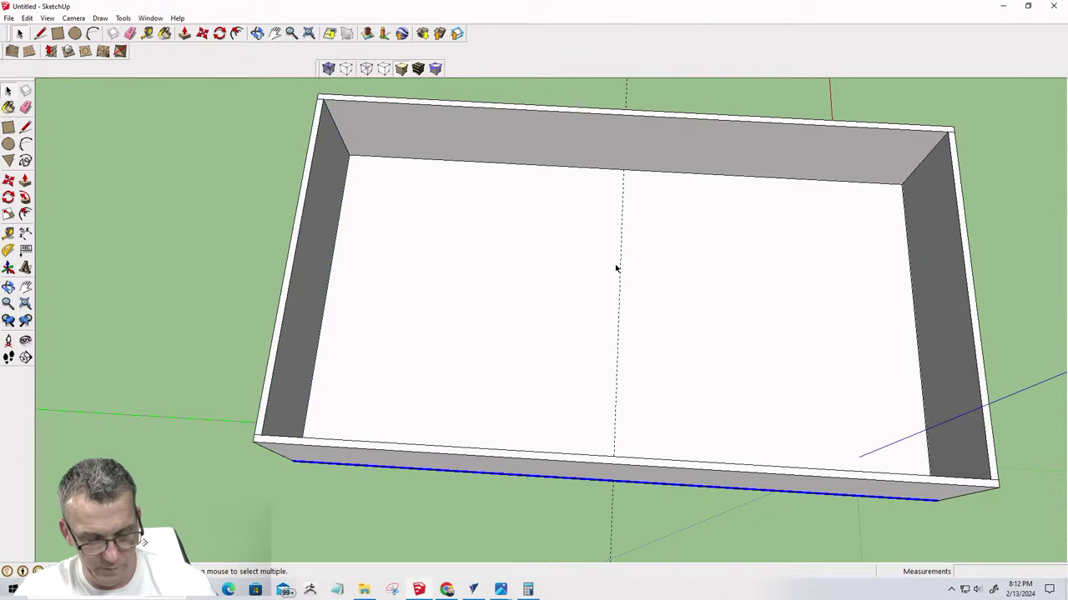
pyautogui.click(149, 31)
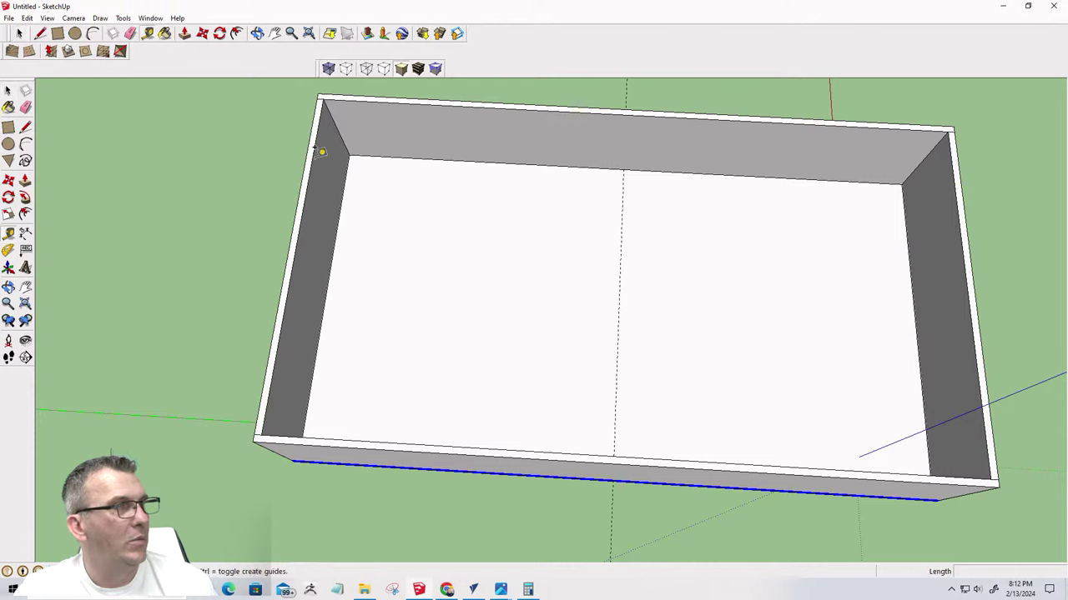
pyautogui.click(619, 286)
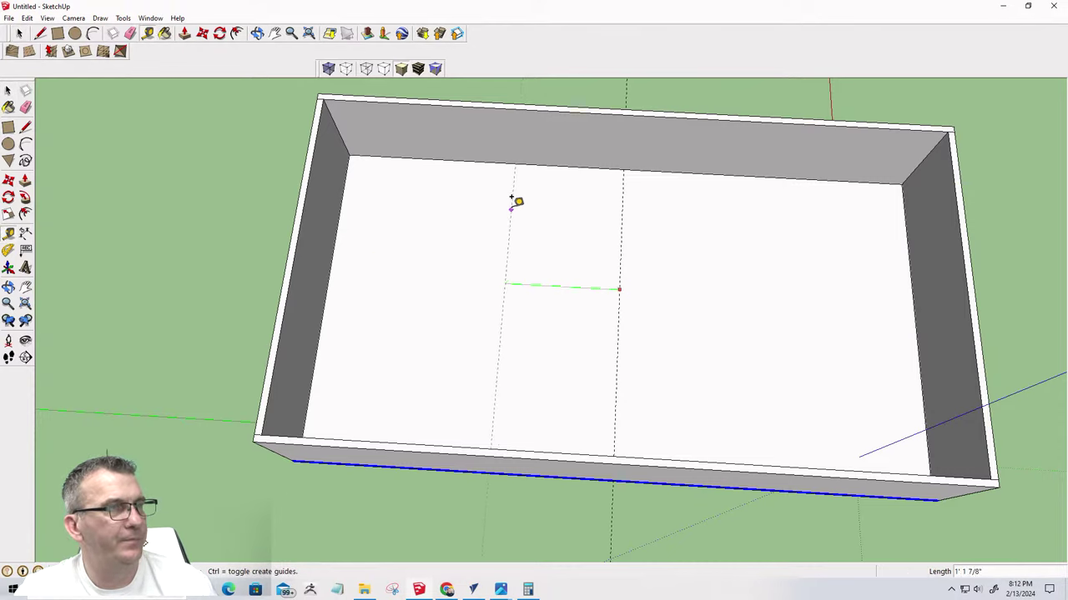
pyautogui.click(486, 158)
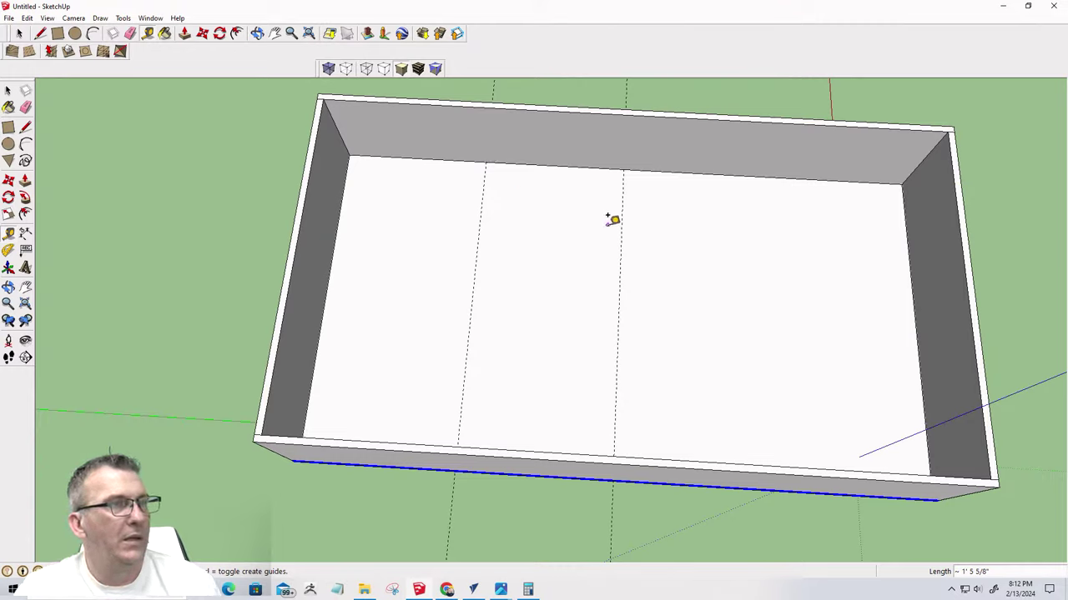
pyautogui.click(40, 33)
# Cancel the stray line and place a third parallel guide across the tray floor
pyautogui.click(624, 167)
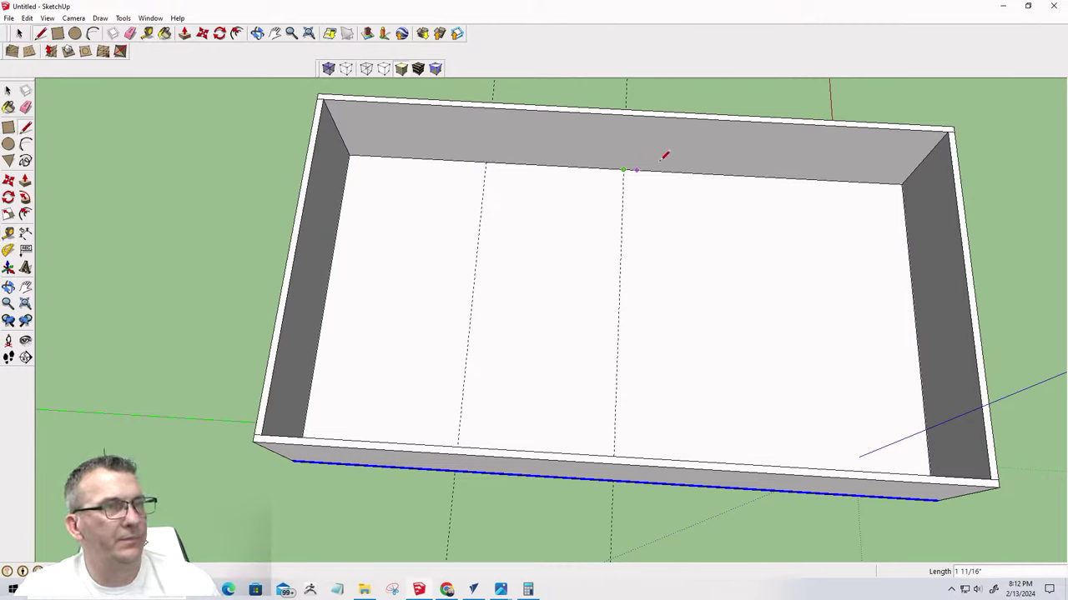
pyautogui.click(901, 184)
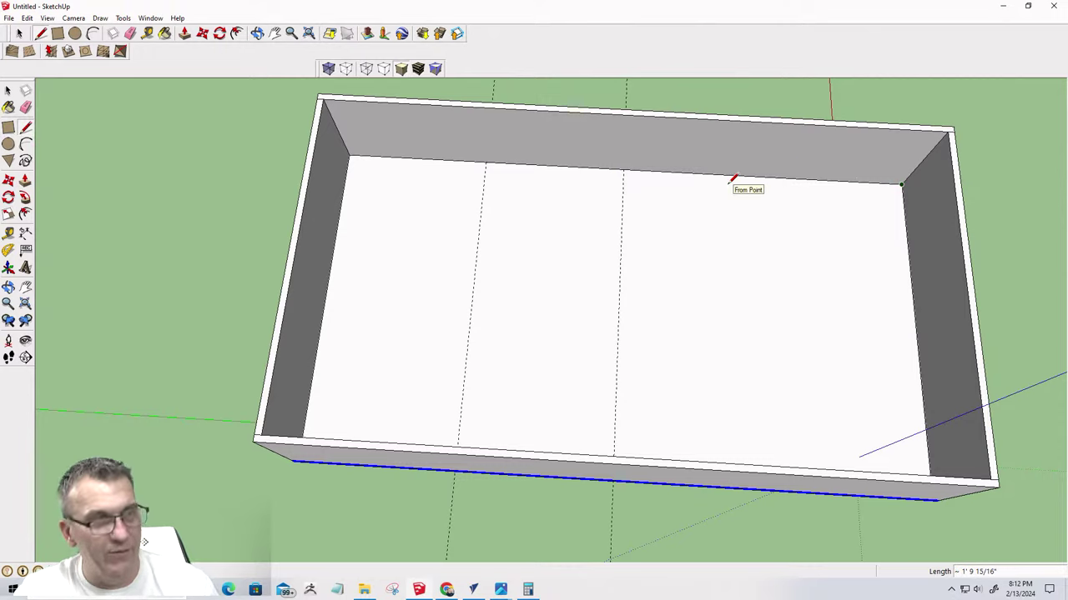
pyautogui.press('space')
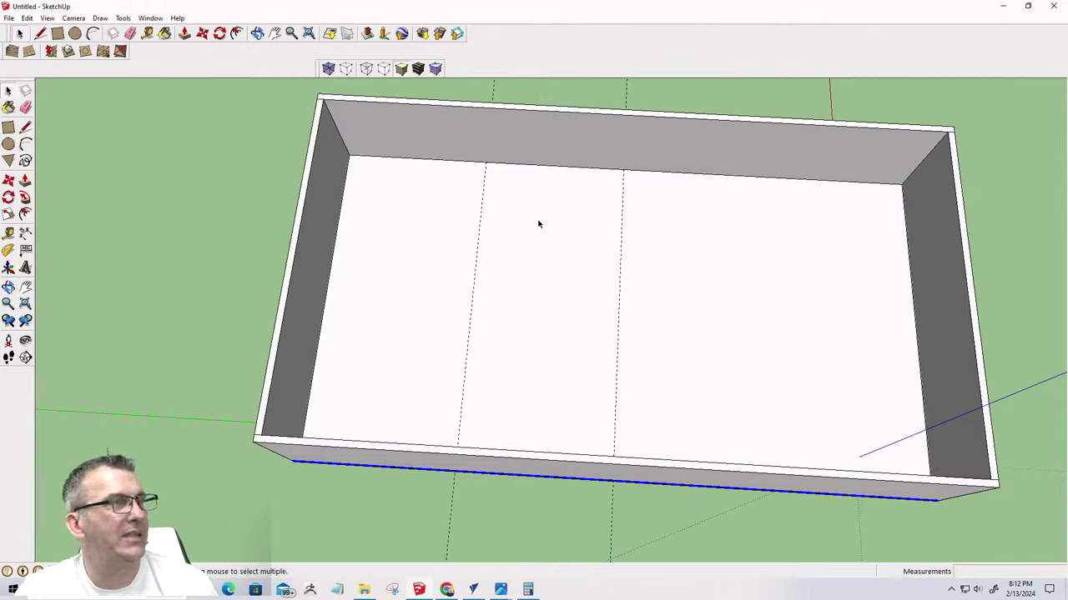
pyautogui.click(147, 34)
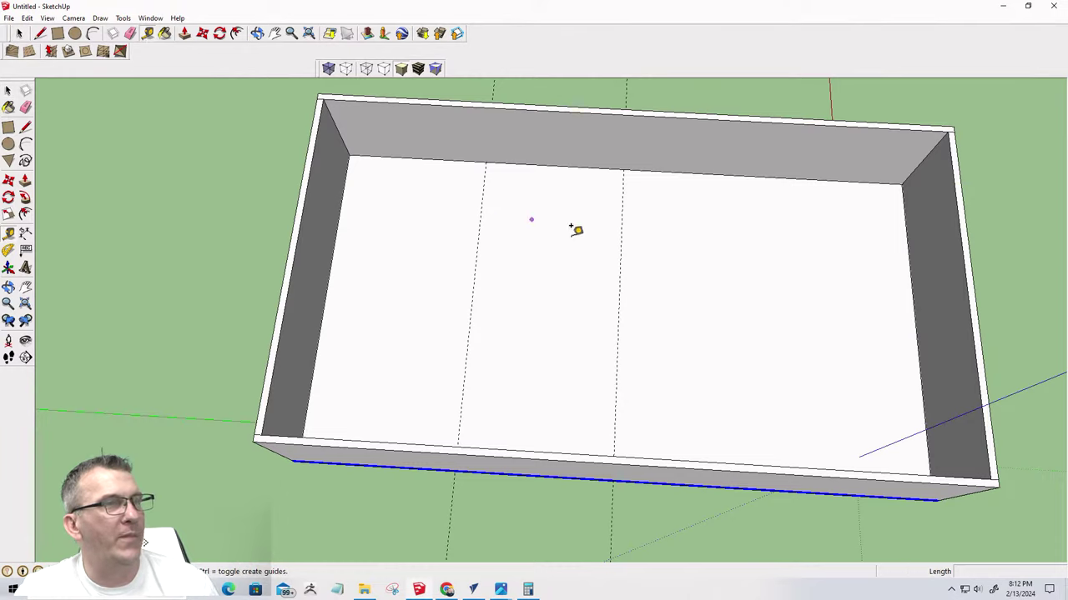
pyautogui.click(621, 252)
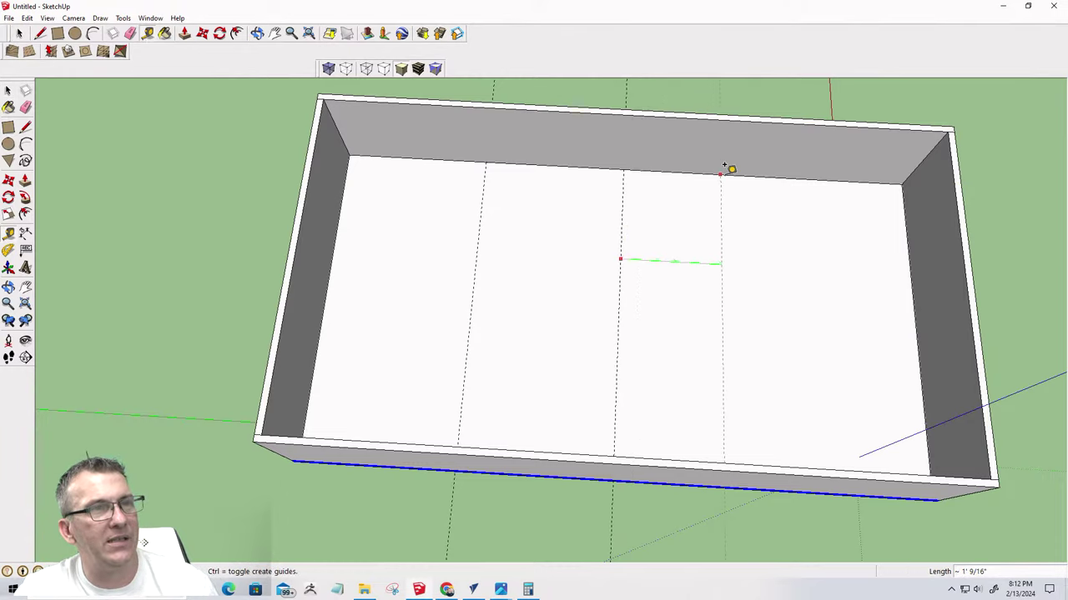
pyautogui.click(762, 174)
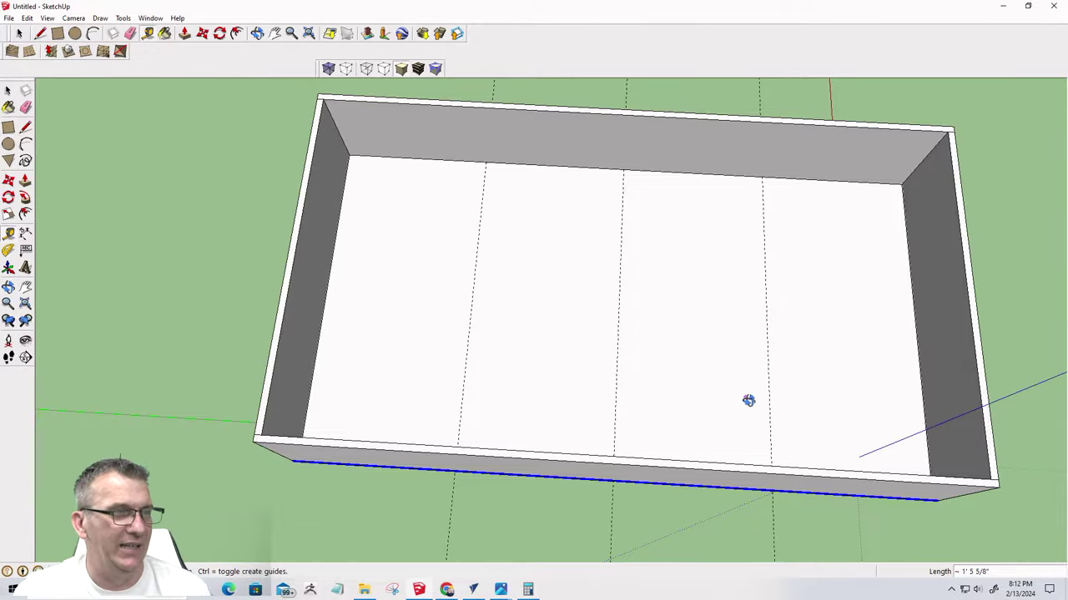
# Orbit the tray and check the back edge where the new guide meets it
pyautogui.moveTo(748, 400); pyautogui.dragTo(766, 262, button='middle')
pyautogui.press('t')
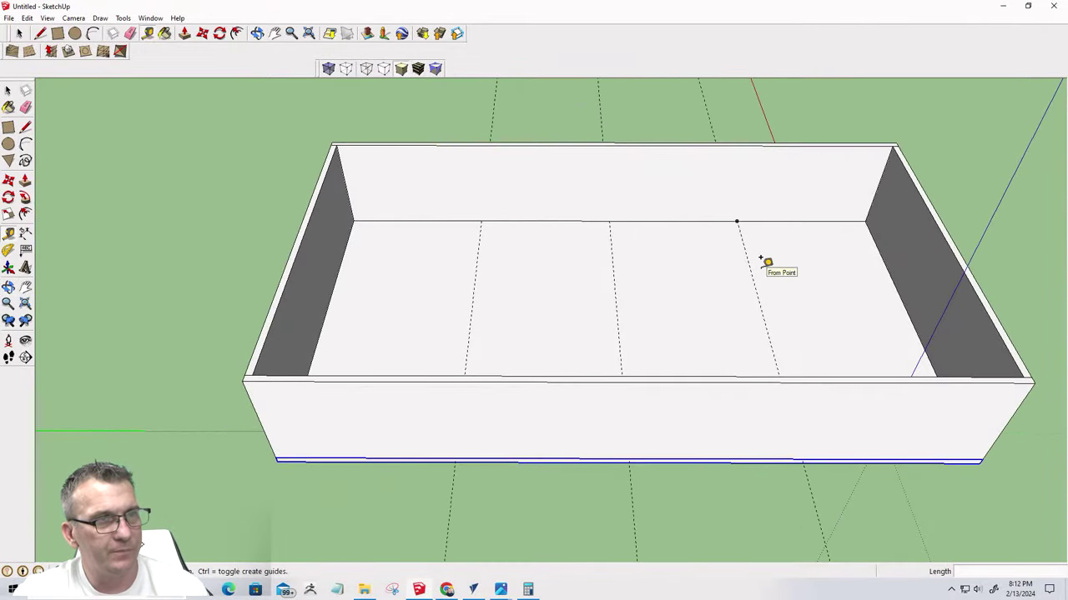
pyautogui.click(738, 222)
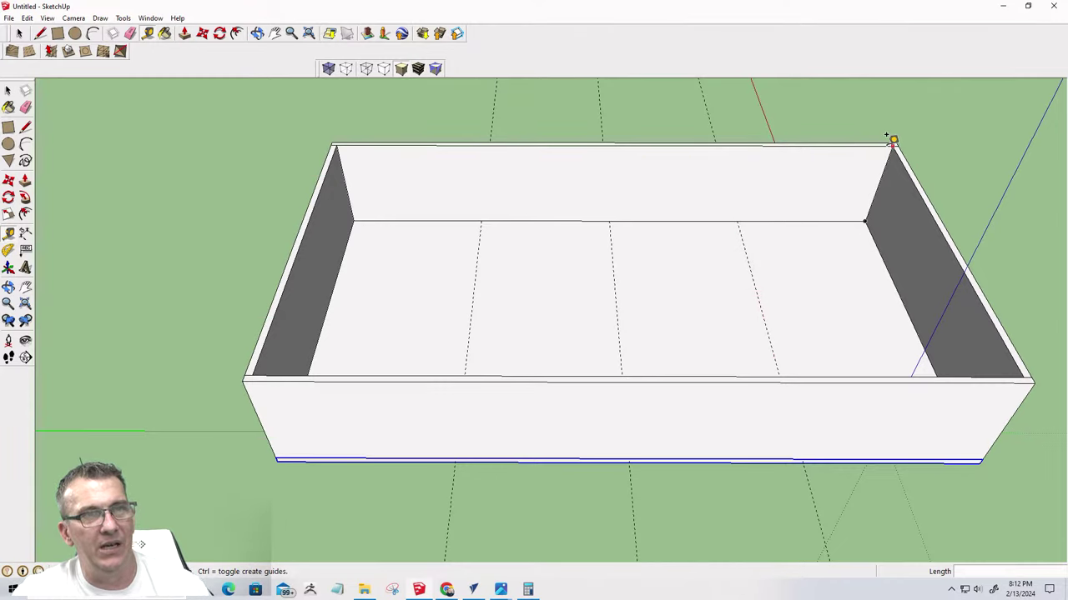
pyautogui.moveTo(884, 197); pyautogui.dragTo(908, 255, button='middle')
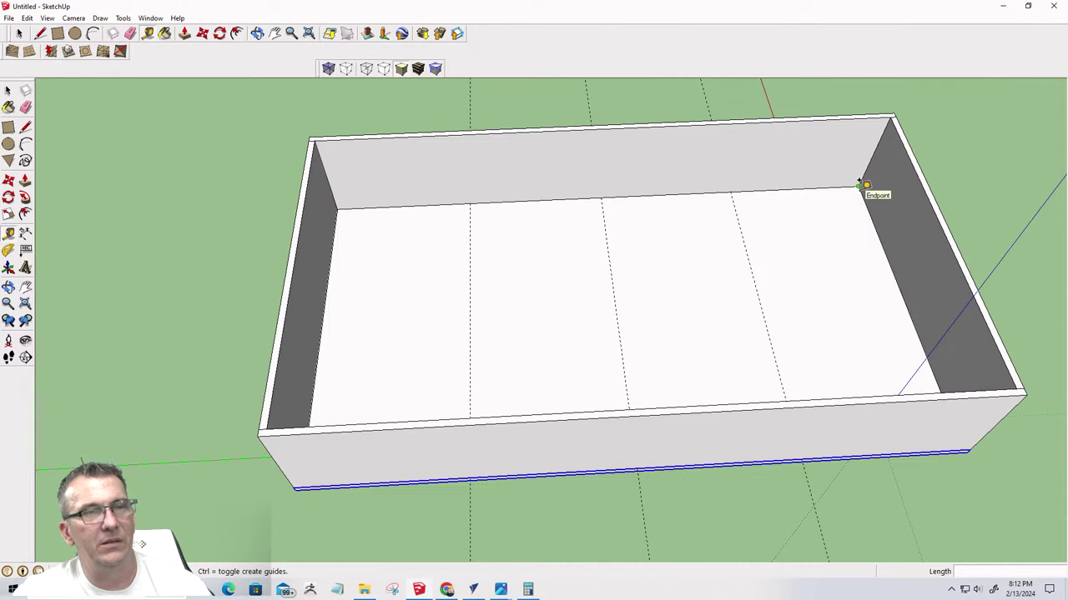
pyautogui.moveTo(714, 451); pyautogui.dragTo(674, 323, button='middle')
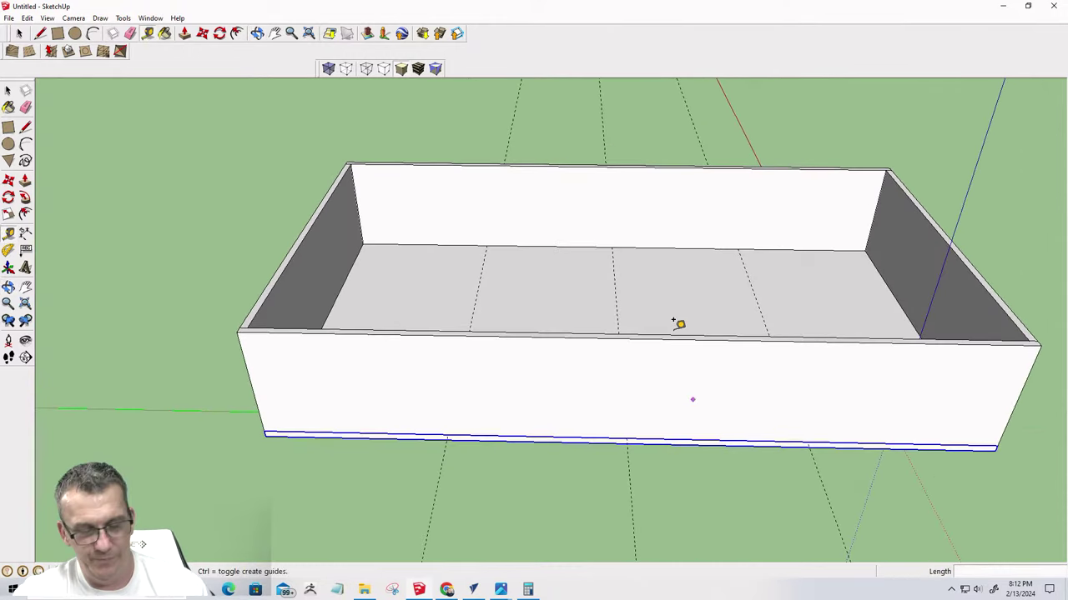
# Hide the tray's front wall
pyautogui.press('space')
pyautogui.click(679, 371)
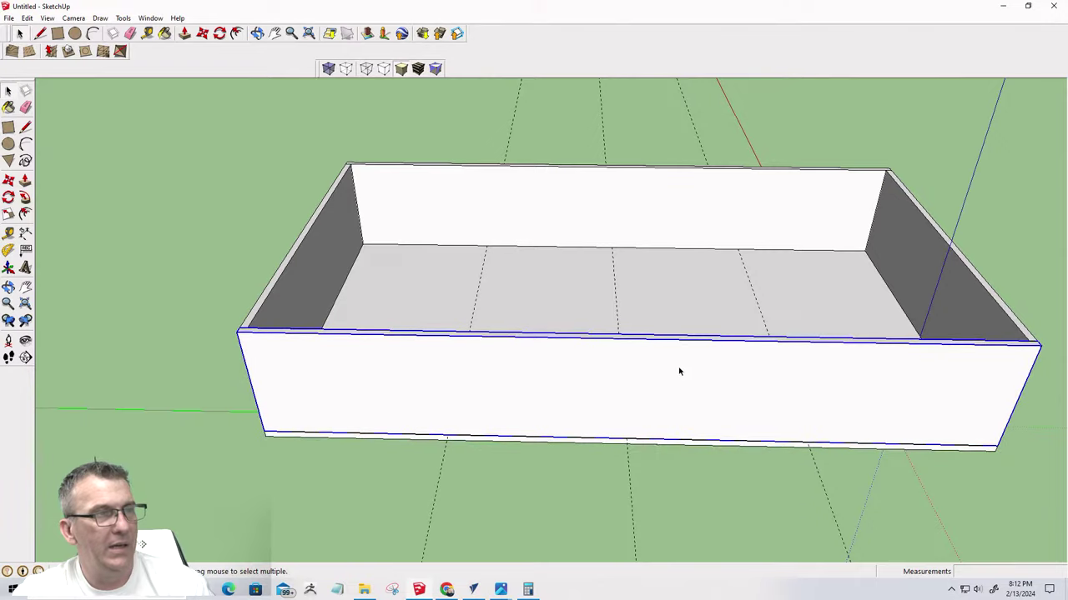
pyautogui.rightClick(678, 364)
pyautogui.click(705, 132)
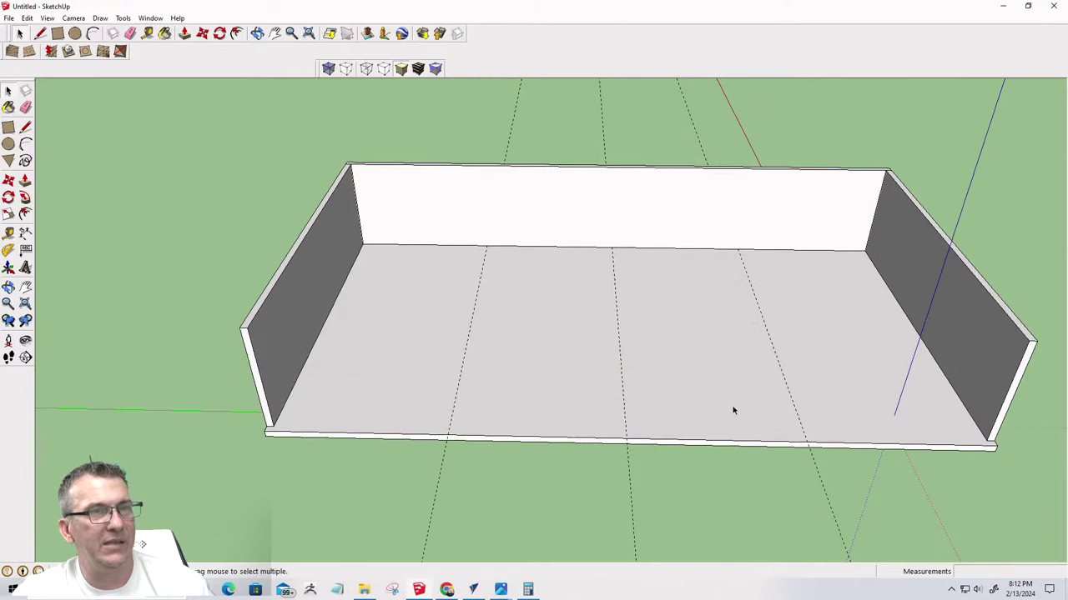
pyautogui.moveTo(731, 410); pyautogui.dragTo(677, 334, button='middle')
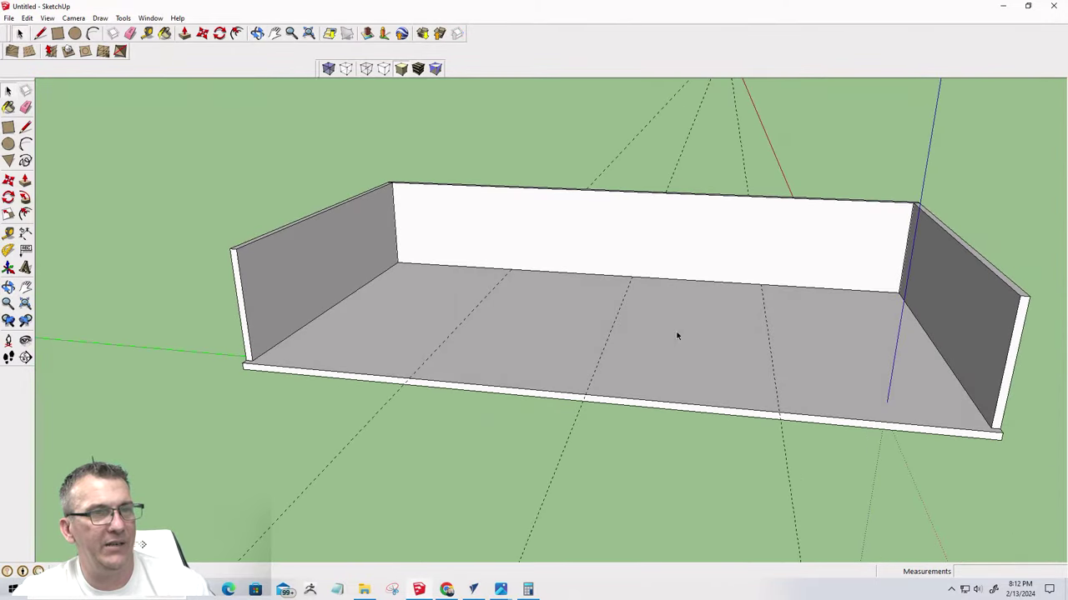
# Copy the right end wall onto the first floor guide as a cross divider
pyautogui.click(999, 415)
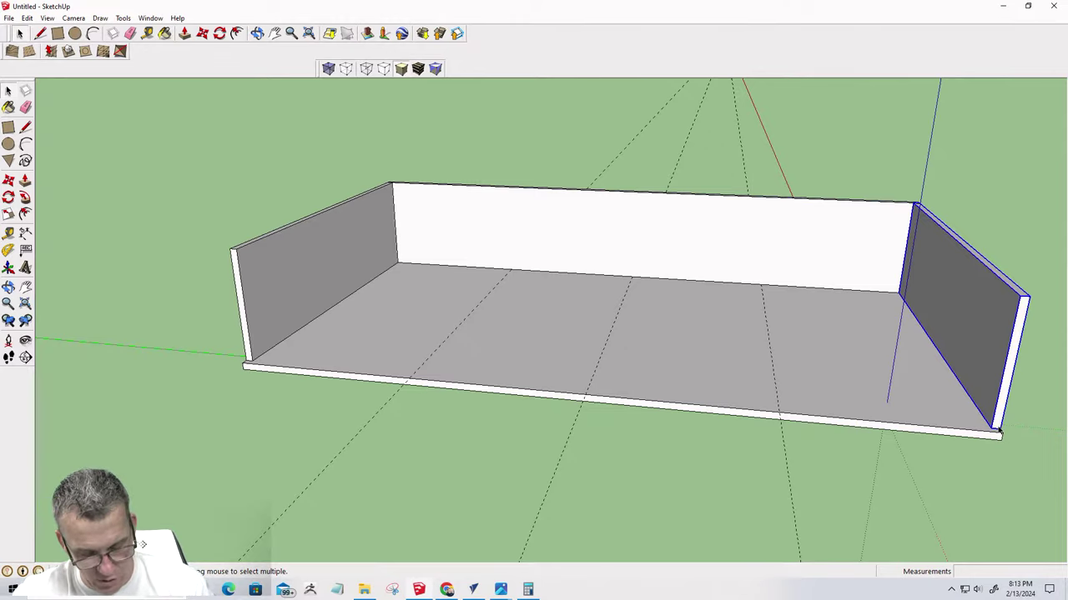
pyautogui.press('m')
pyautogui.scroll(3, 996, 428)
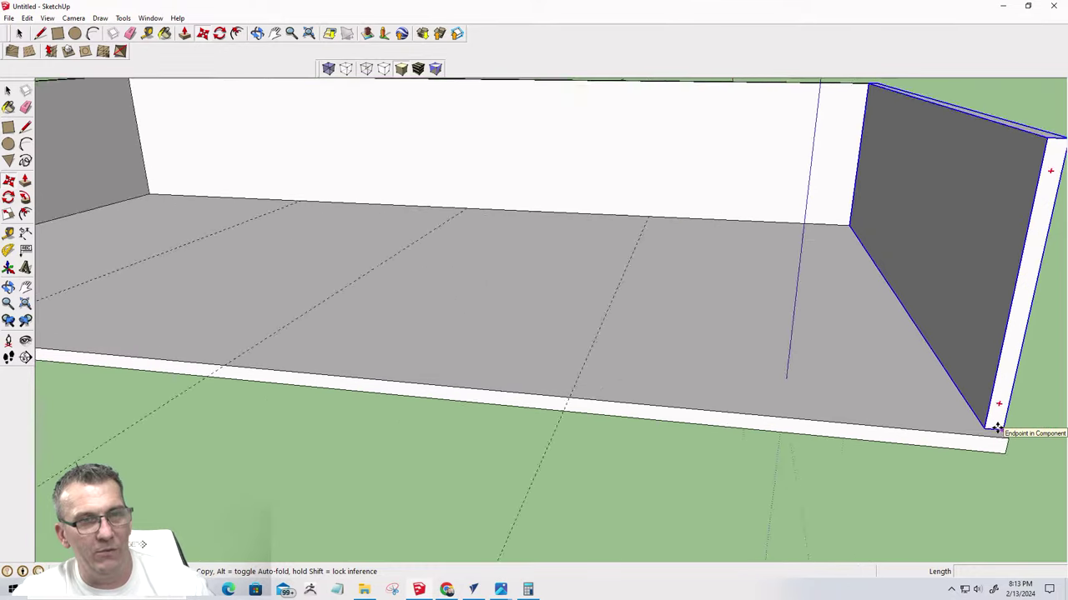
pyautogui.scroll(2, 996, 428)
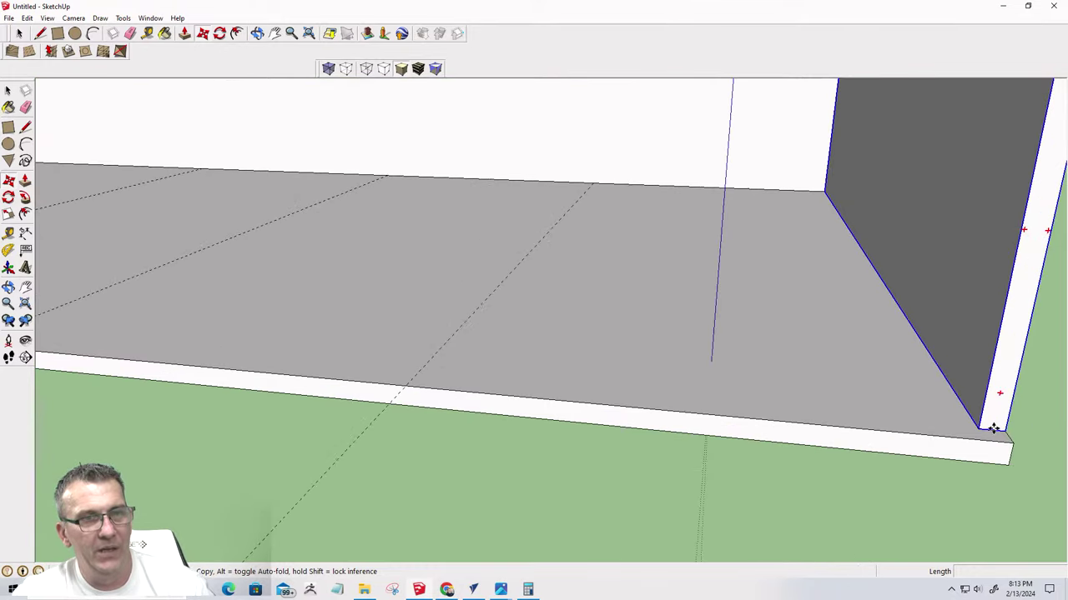
pyautogui.press('ctrl')
pyautogui.click(992, 428)
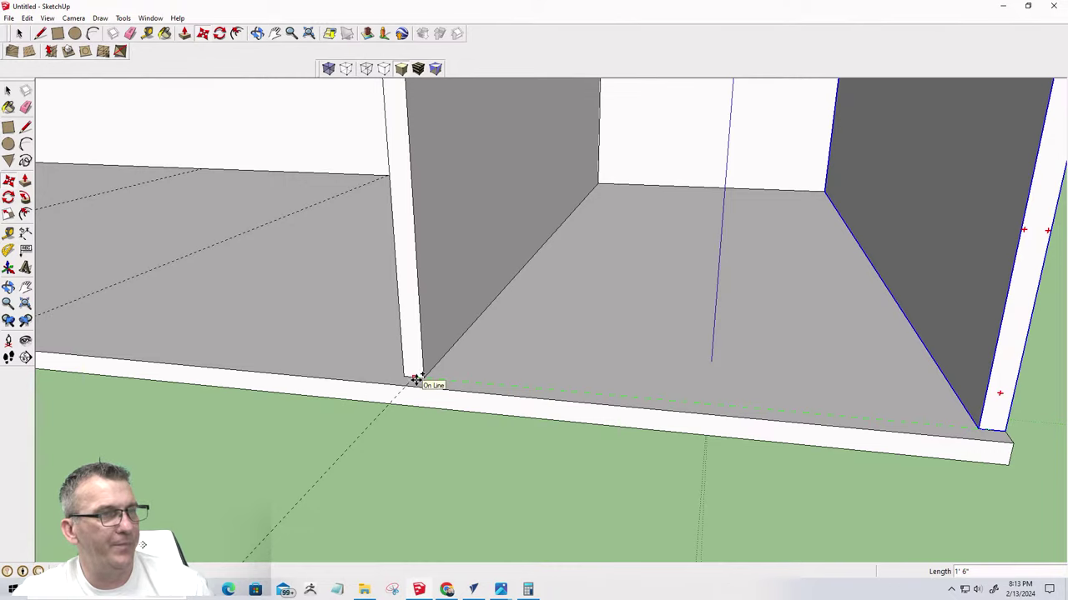
pyautogui.click(415, 377)
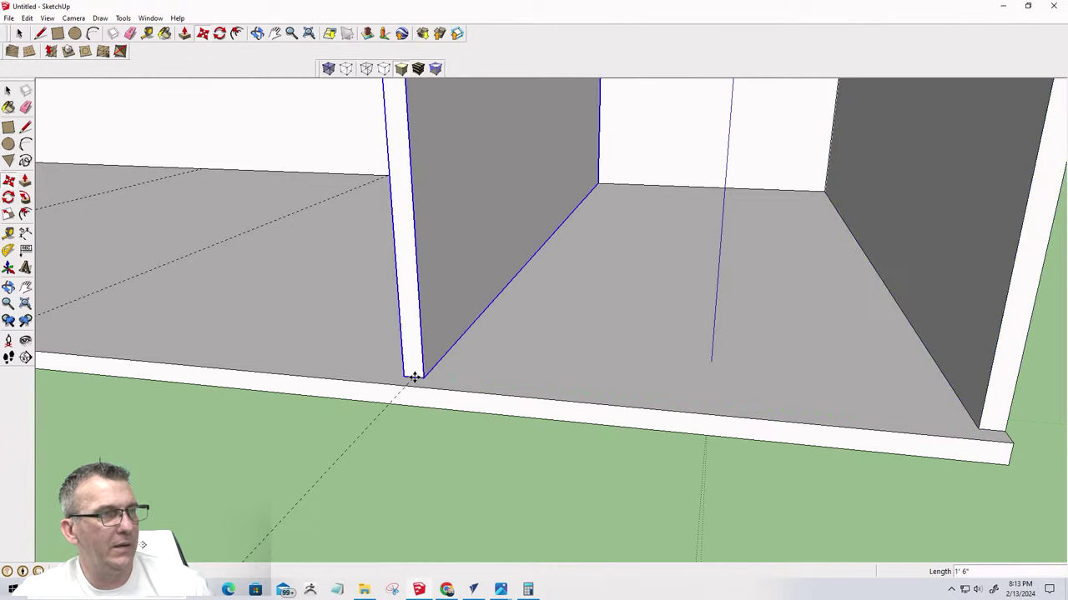
pyautogui.scroll(-5, 567, 381)
pyautogui.scroll(1, 328, 349)
pyautogui.moveTo(328, 350); pyautogui.dragTo(374, 358, button='middle')
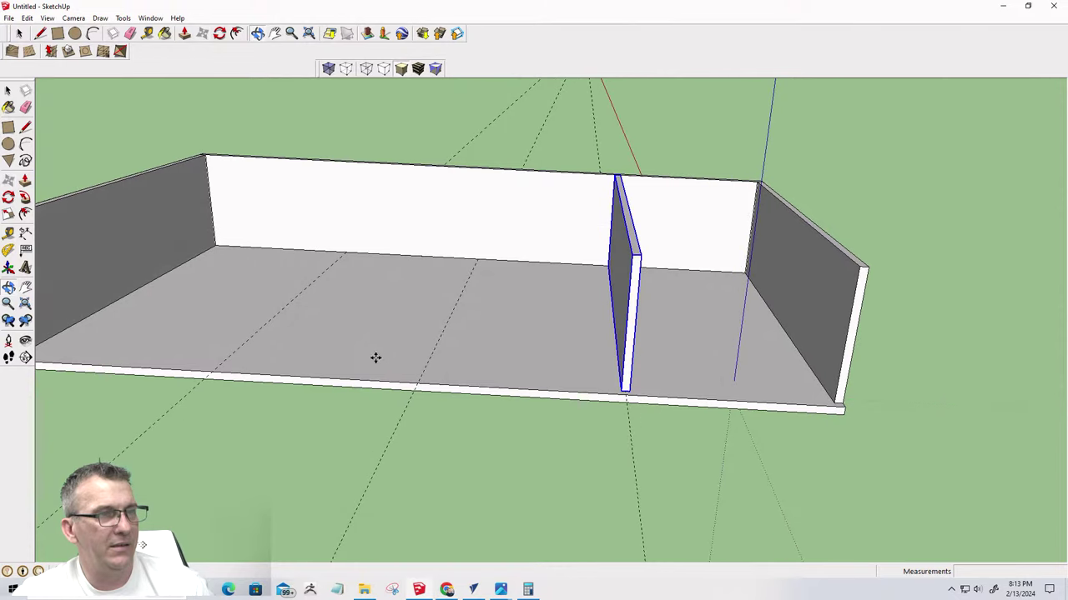
pyautogui.scroll(3, 615, 397)
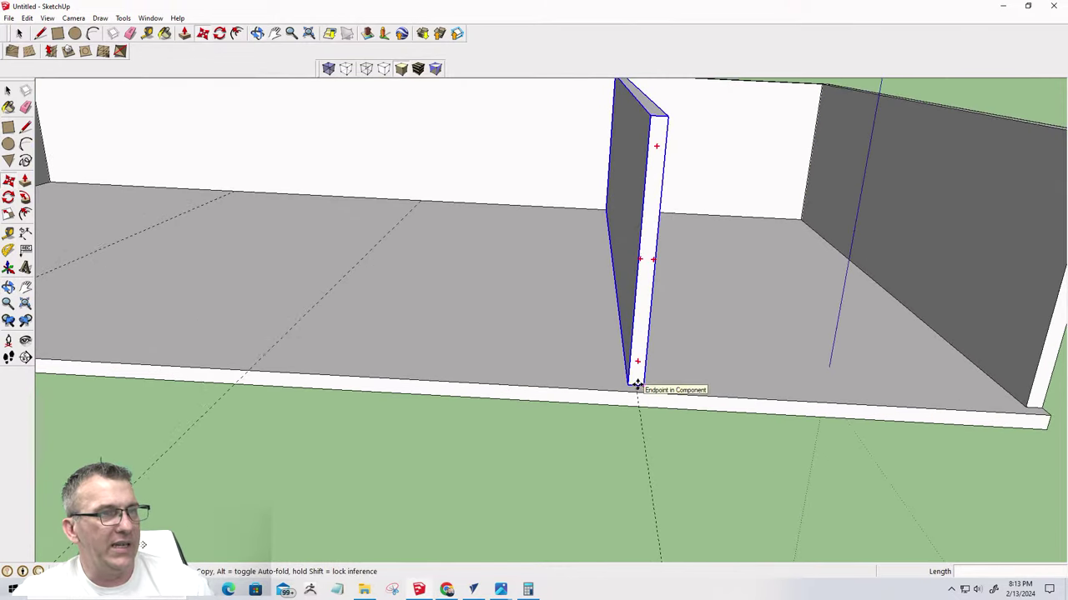
# Place the second divider on the next floor guide
pyautogui.click(635, 384)
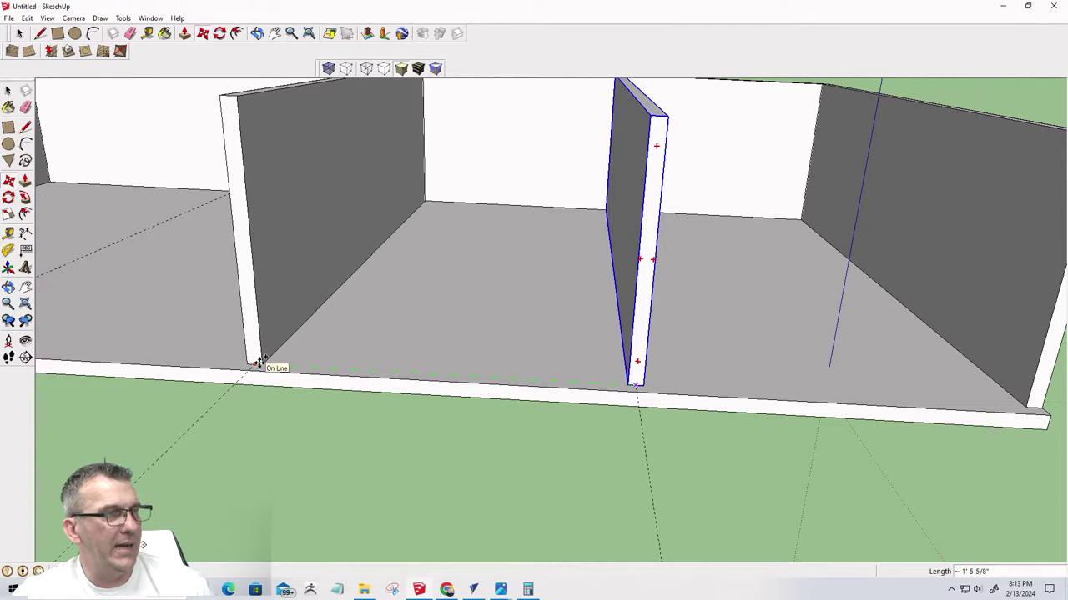
pyautogui.click(258, 363)
pyautogui.scroll(-5, 608, 381)
pyautogui.scroll(4, 455, 366)
pyautogui.moveTo(455, 367); pyautogui.dragTo(575, 362, button='middle')
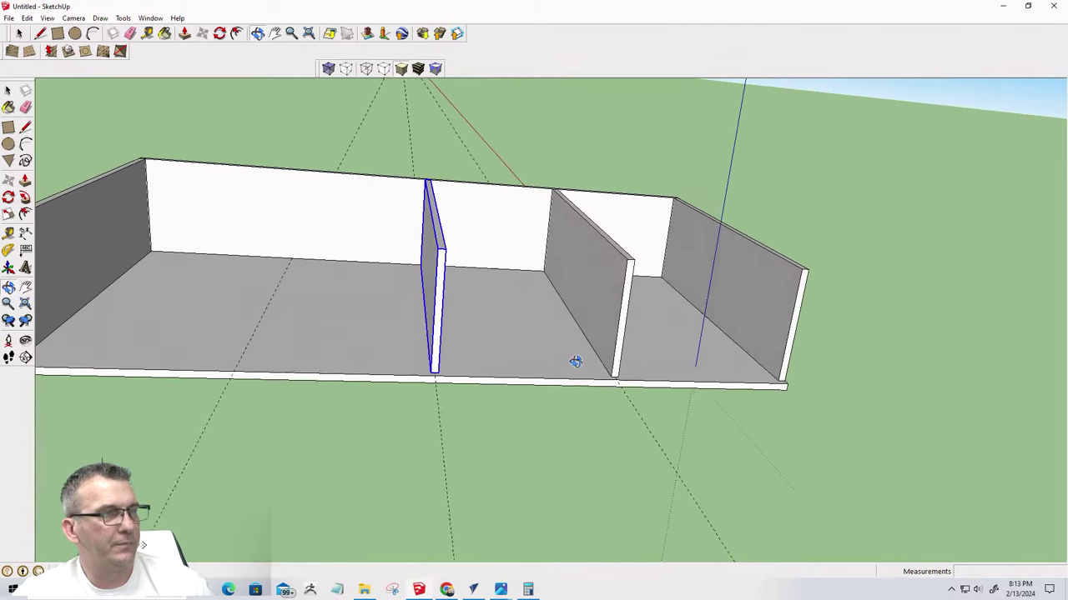
pyautogui.scroll(2, 424, 371)
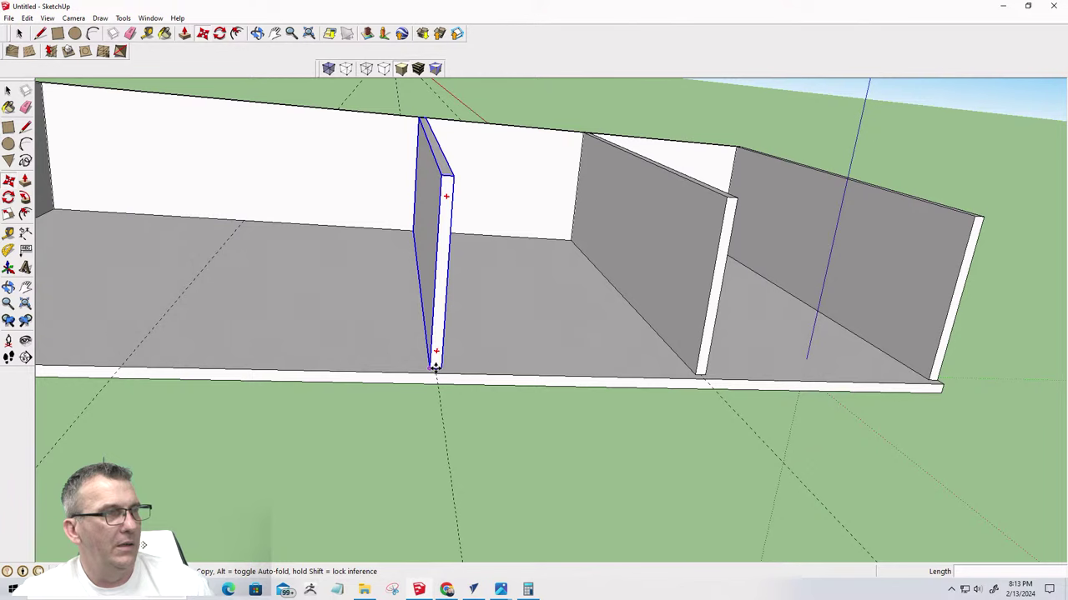
pyautogui.scroll(1, 436, 369)
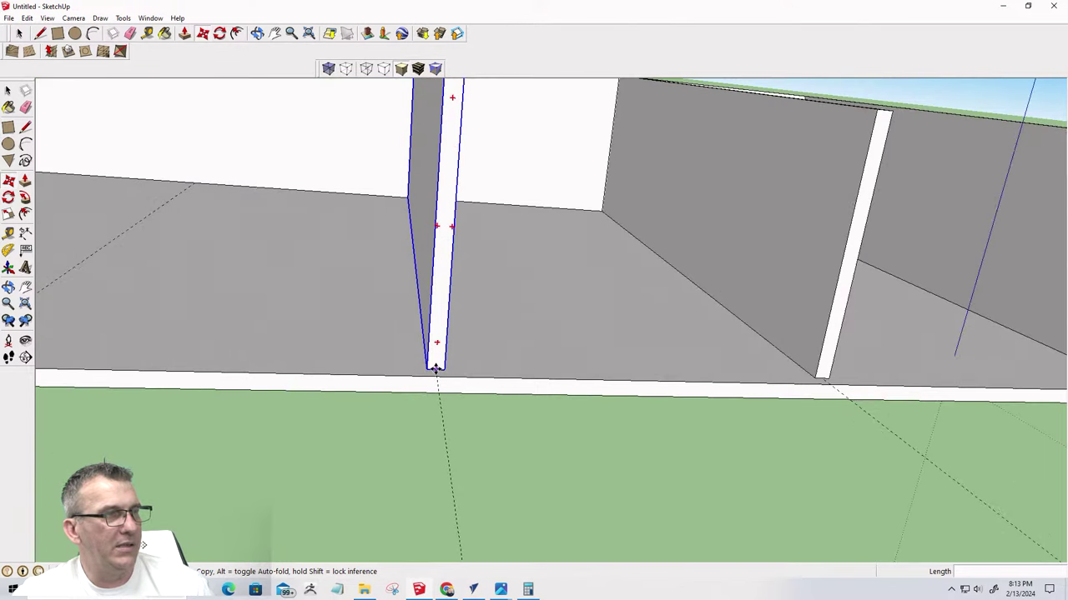
pyautogui.scroll(-3, 435, 369)
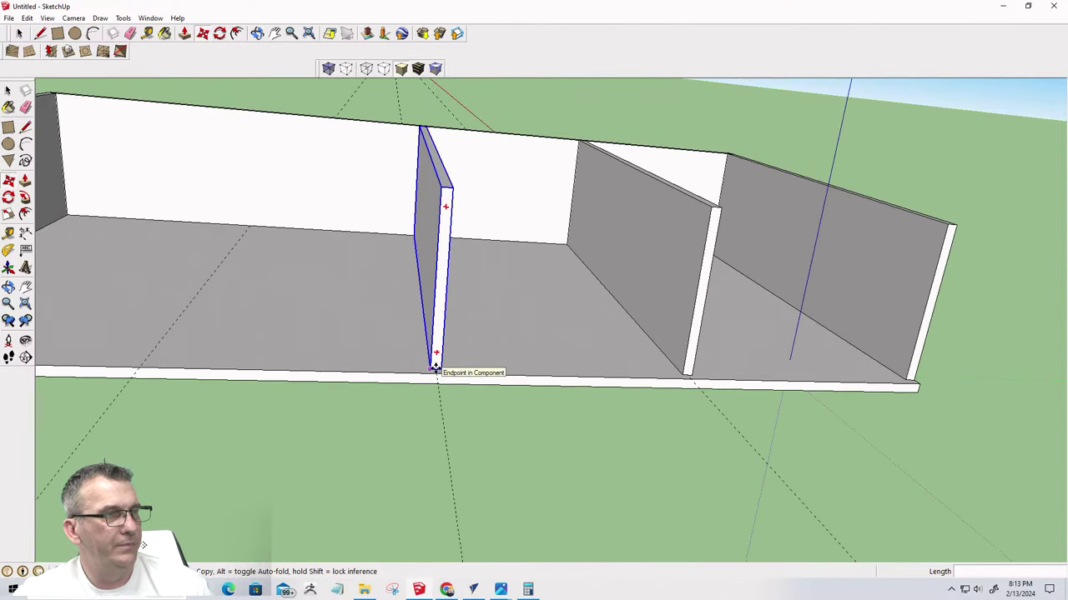
pyautogui.scroll(2, 436, 369)
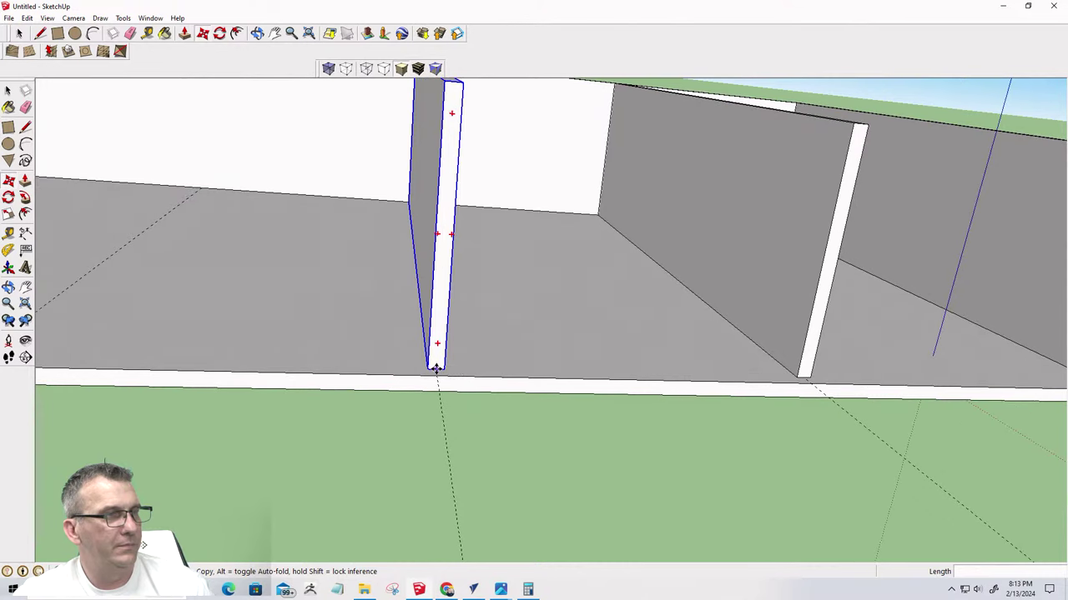
# Copy a divider onto the leftmost guide as the third cross divider
pyautogui.click(435, 369)
pyautogui.press('ctrl')
pyautogui.moveTo(161, 362); pyautogui.dragTo(93, 361, button='middle')
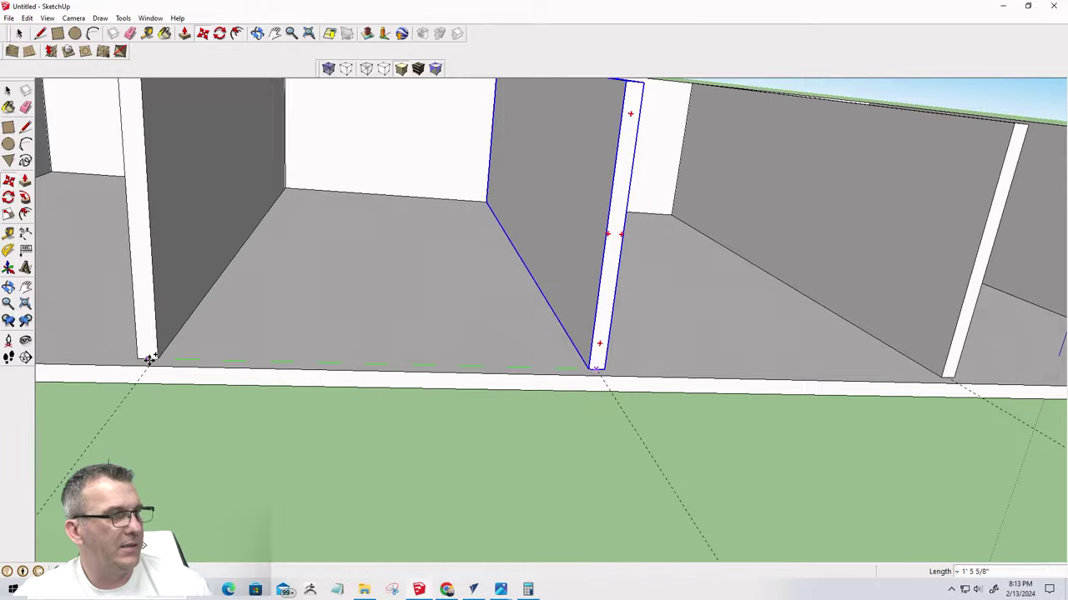
pyautogui.click(153, 360)
pyautogui.moveTo(186, 362); pyautogui.dragTo(336, 392, button='middle')
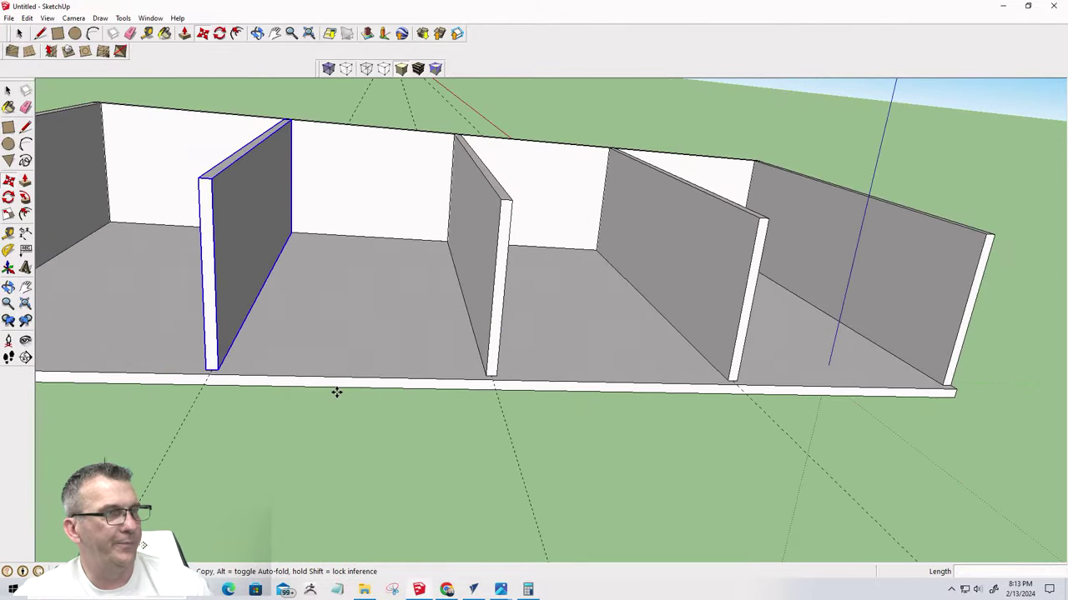
pyautogui.scroll(-3, 336, 392)
pyautogui.moveTo(483, 406); pyautogui.dragTo(645, 410, button='middle')
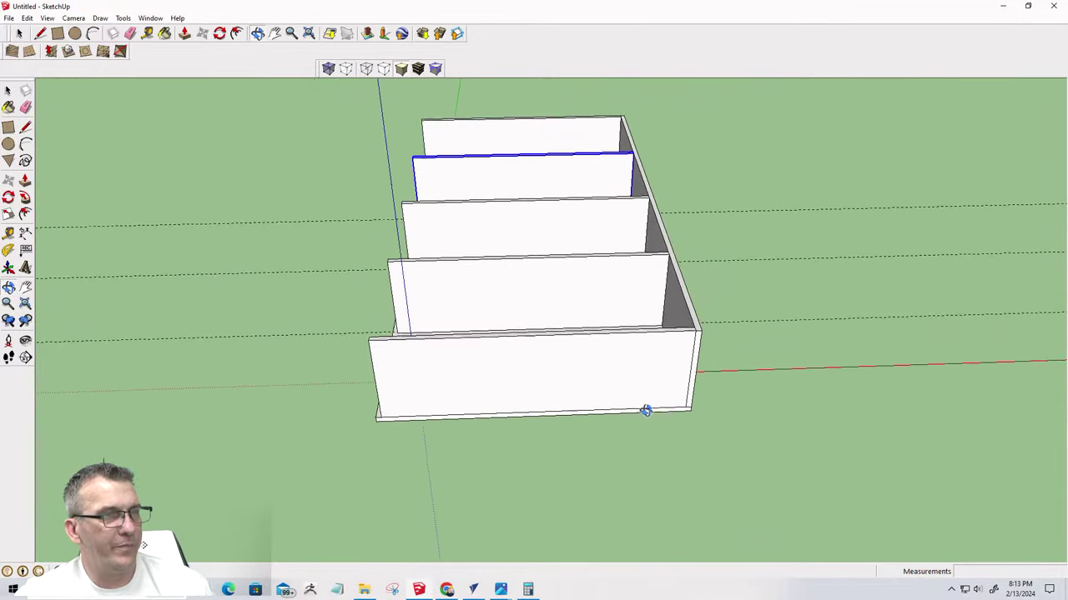
pyautogui.press('m')
pyautogui.click(18, 33)
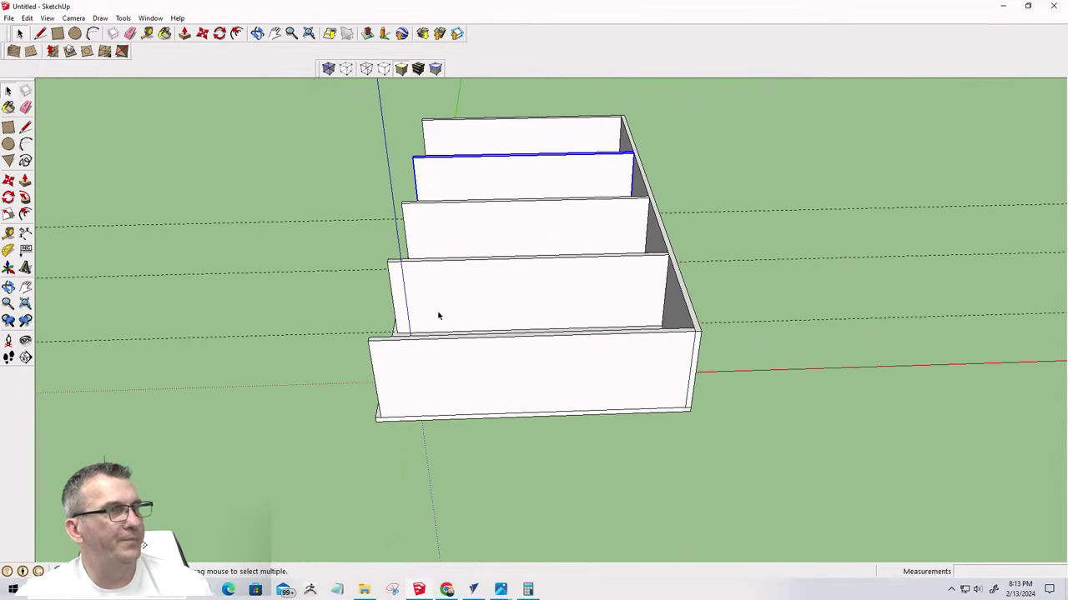
pyautogui.moveTo(513, 351); pyautogui.dragTo(542, 499, button='middle')
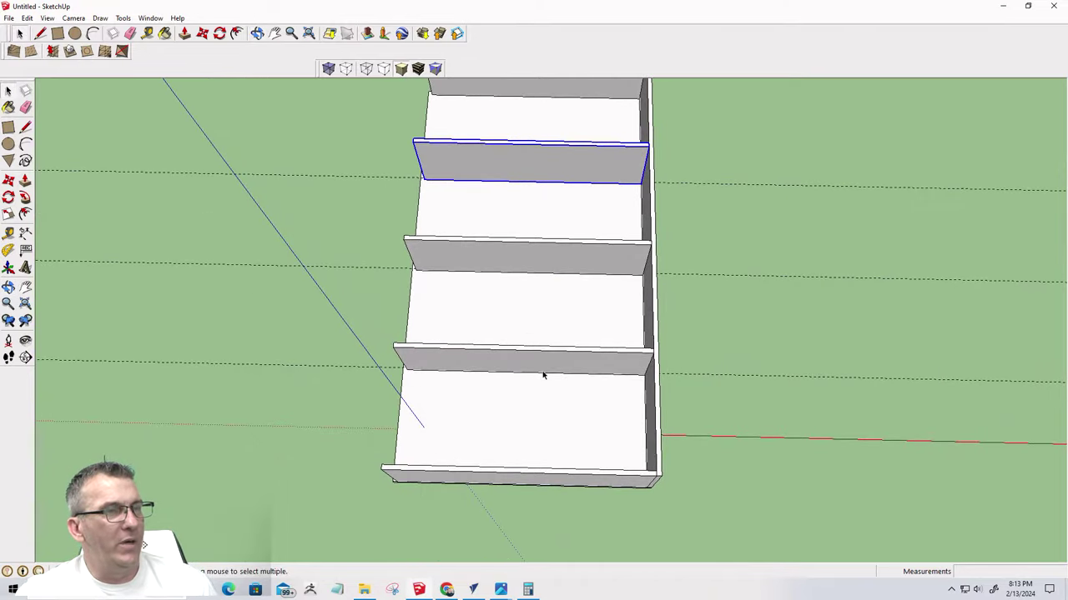
pyautogui.scroll(2, 596, 448)
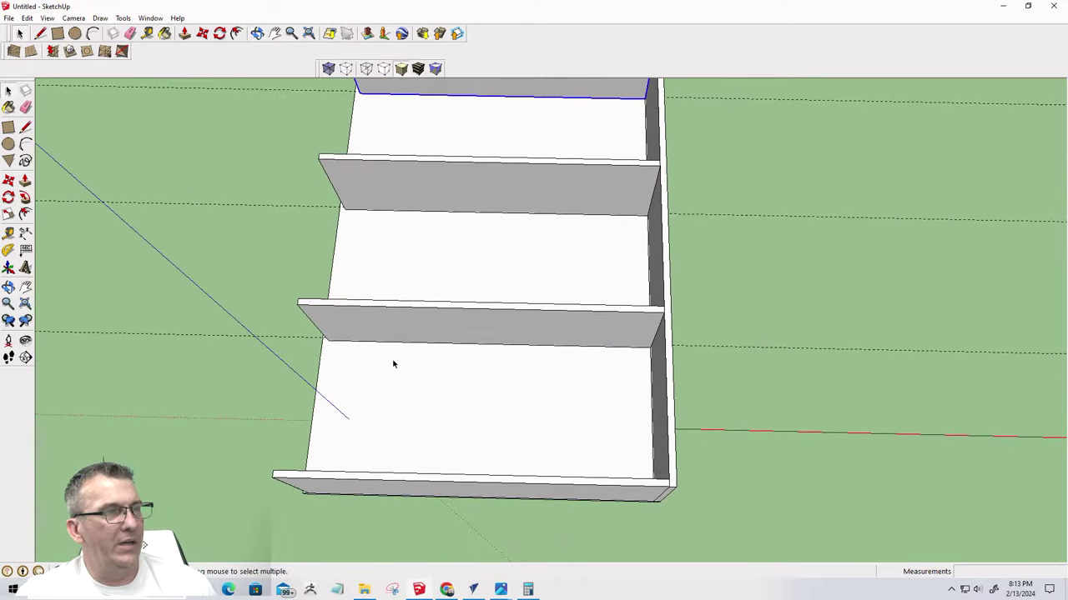
# Unhide the last hidden side panel with Edit > Unhide > Last
pyautogui.click(27, 17)
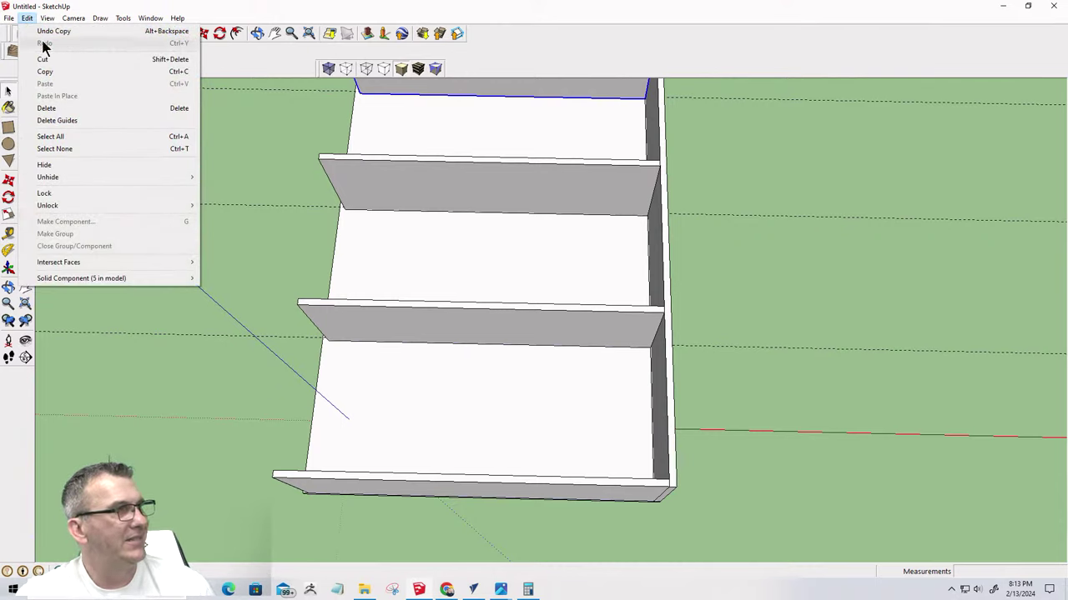
pyautogui.moveTo(50, 183)
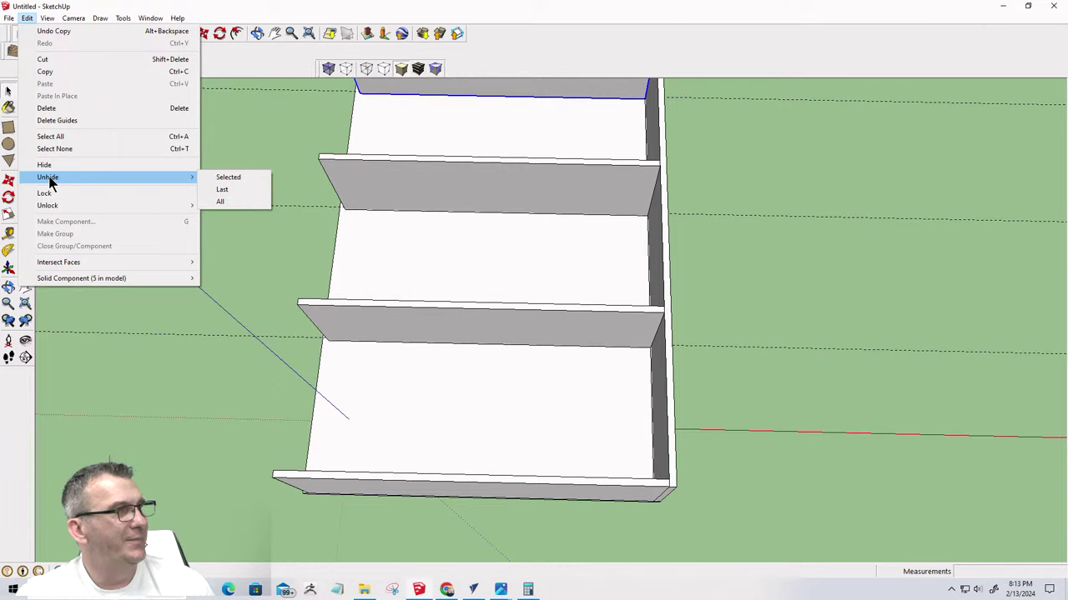
pyautogui.click(229, 192)
pyautogui.moveTo(453, 375); pyautogui.dragTo(437, 362, button='middle')
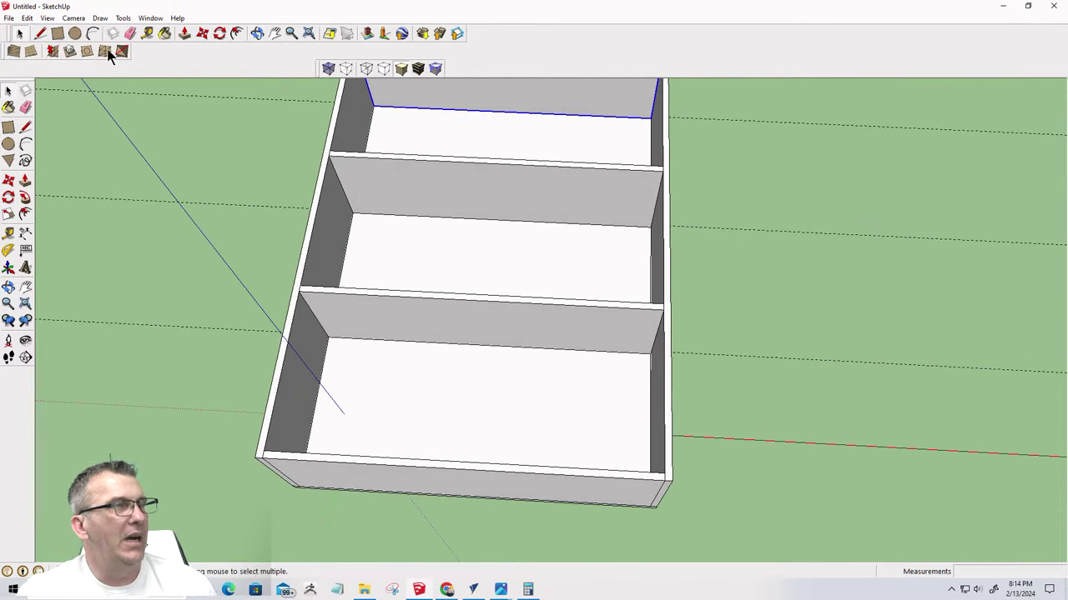
# Measure across a compartment and mark a lengthwise centre guide along the floor
pyautogui.click(147, 33)
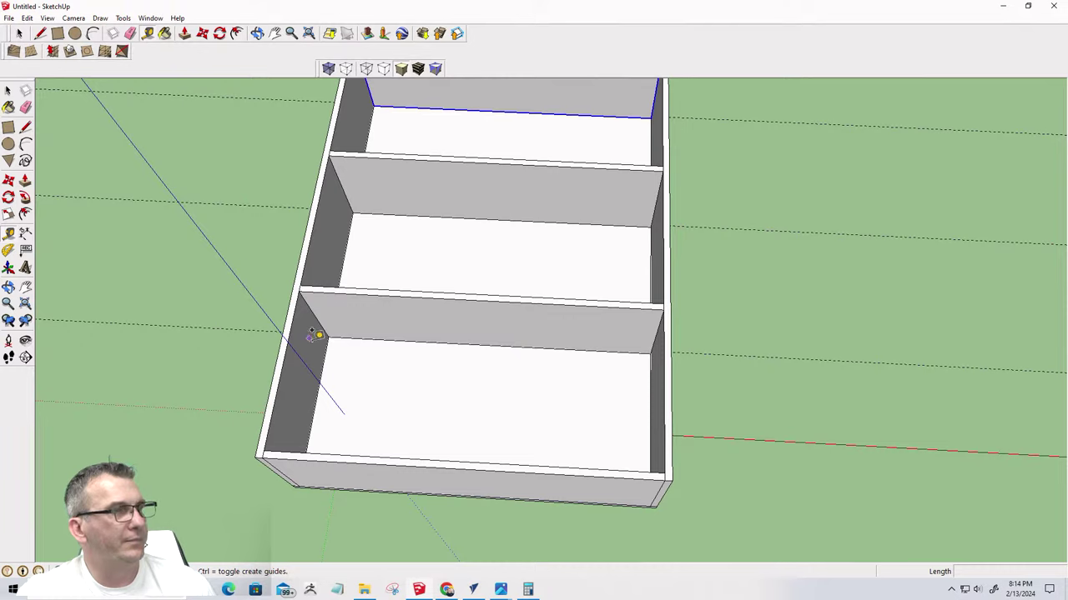
pyautogui.click(328, 336)
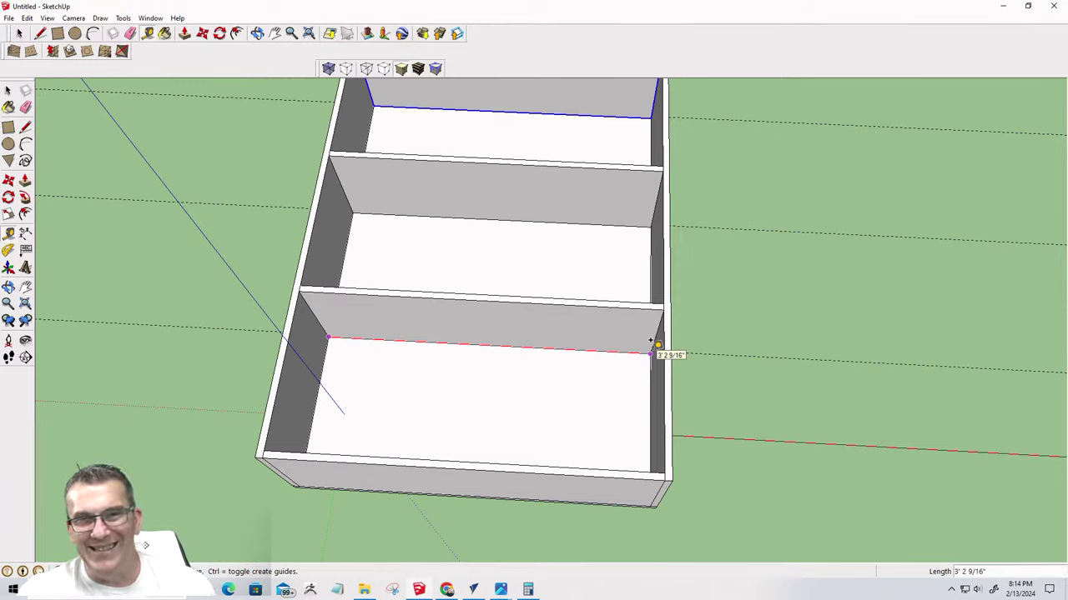
pyautogui.click(480, 344)
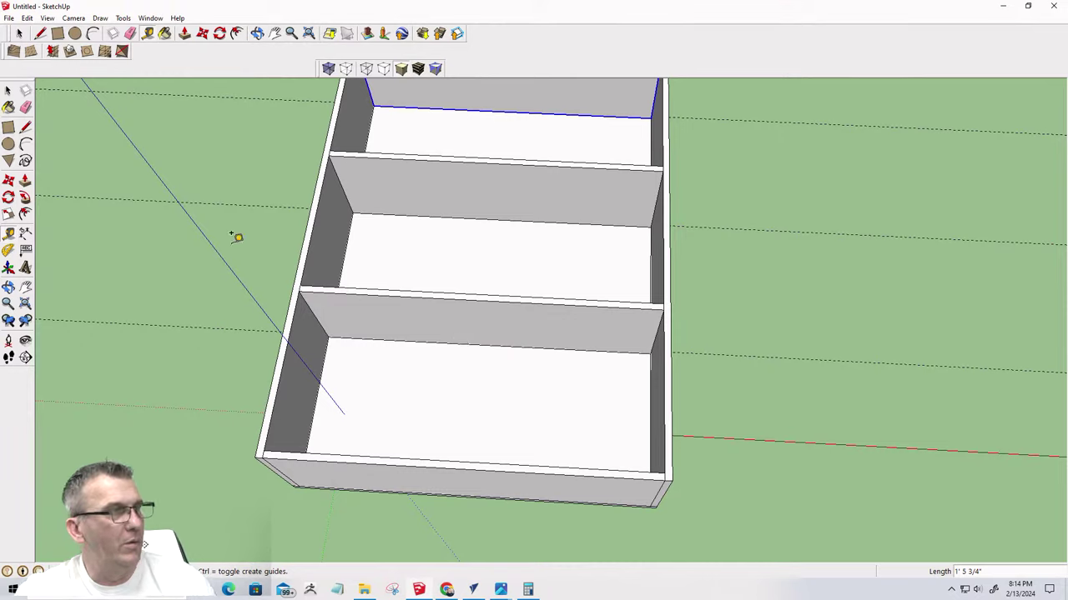
pyautogui.click(329, 337)
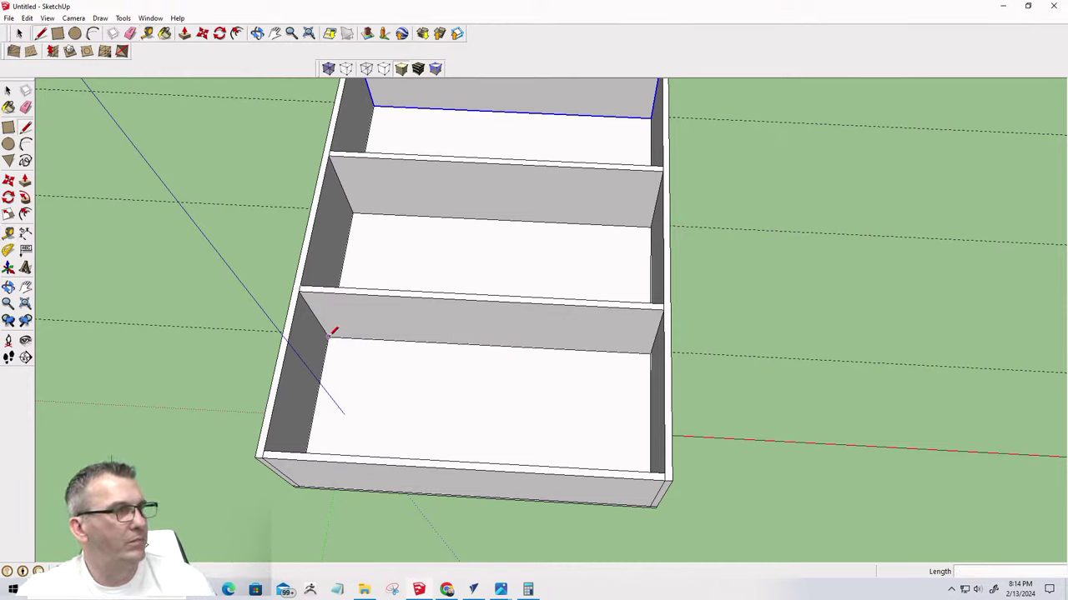
pyautogui.click(651, 352)
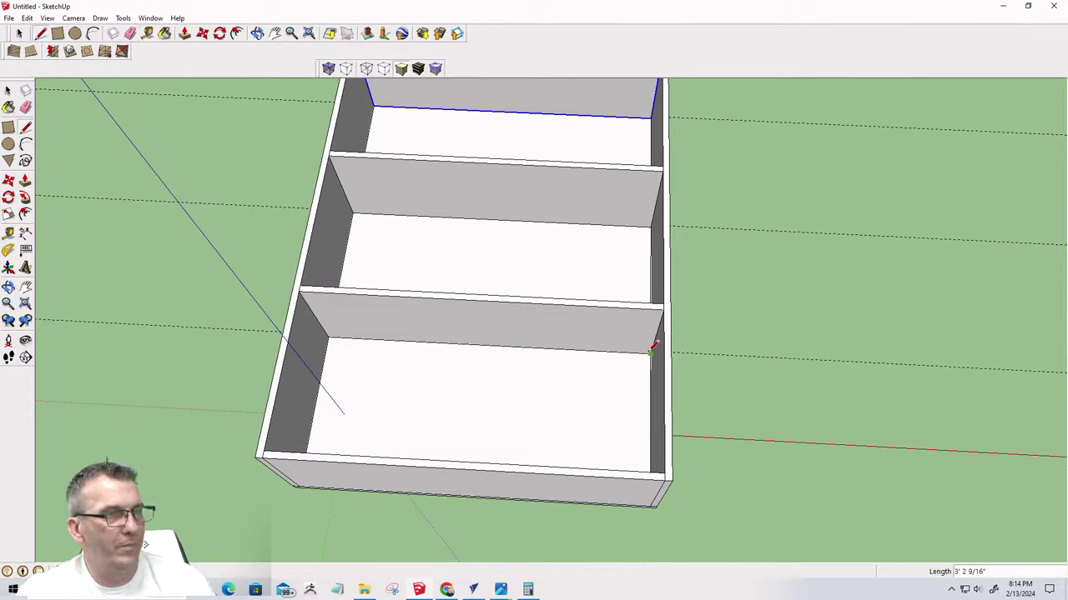
pyautogui.press('Escape')
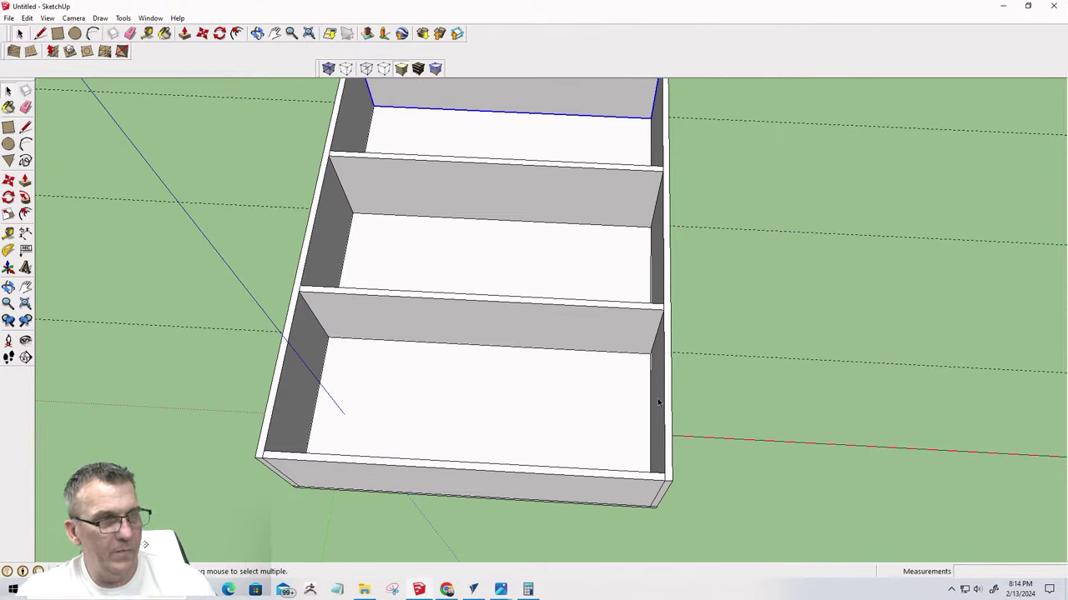
pyautogui.press('t')
pyautogui.click(655, 385)
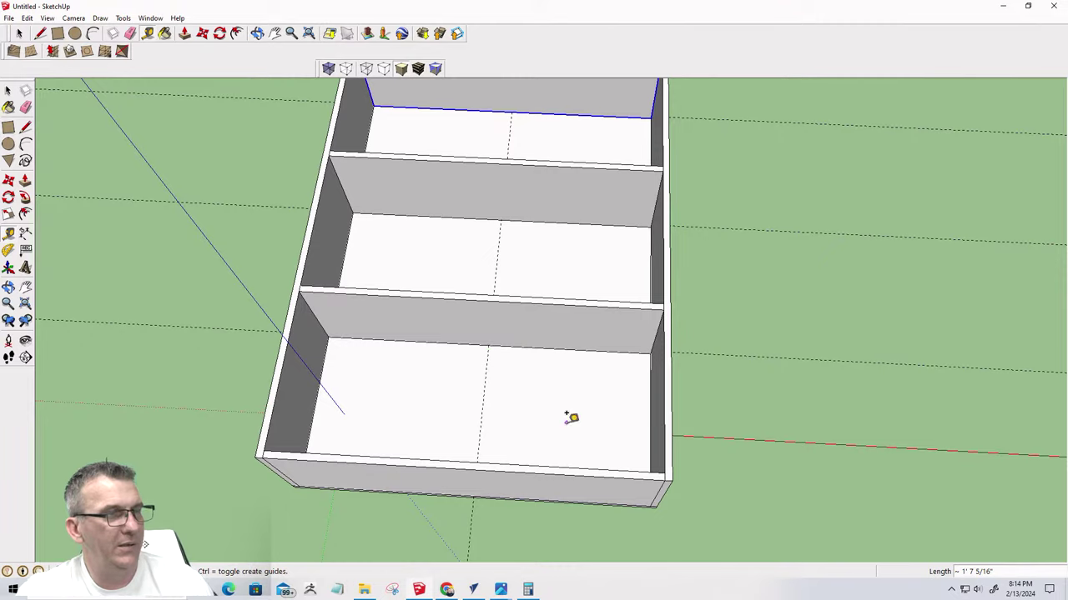
pyautogui.press('space')
# Hide the tray's front panel
pyautogui.click(666, 434)
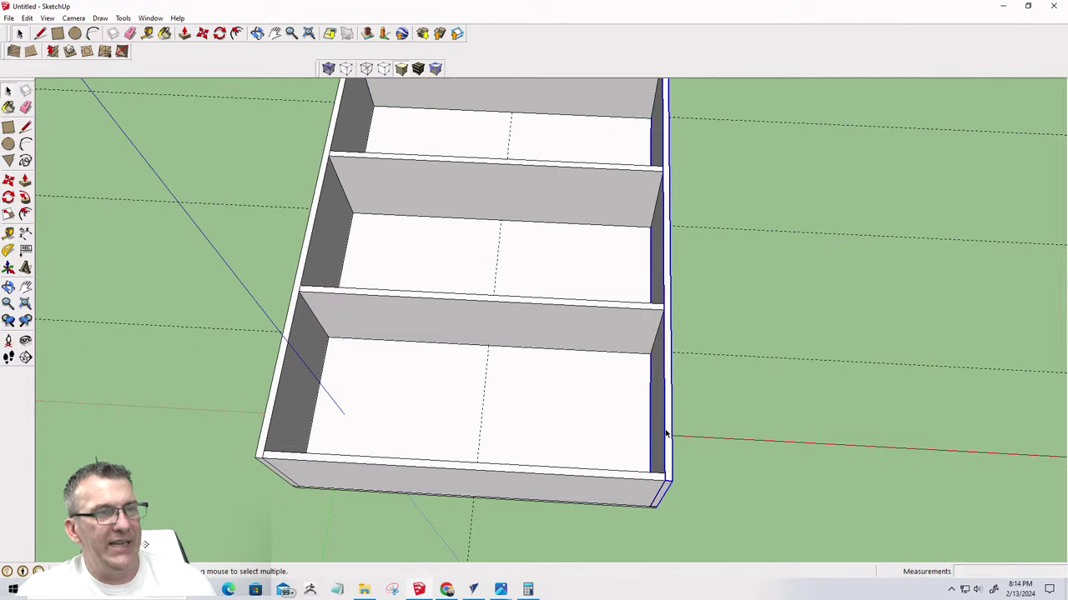
pyautogui.scroll(5, 666, 482)
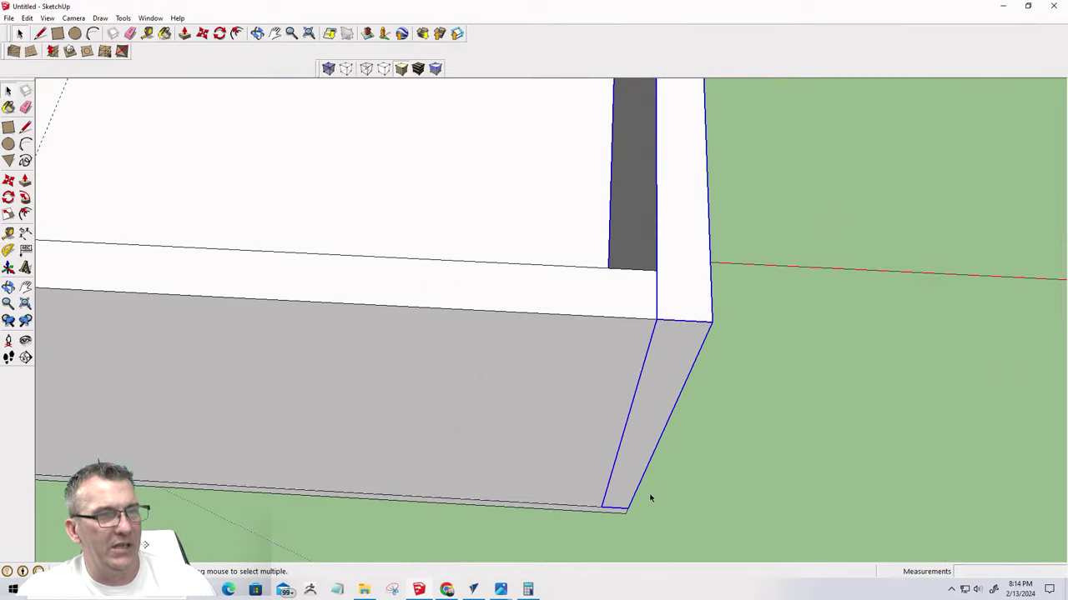
pyautogui.scroll(-2, 650, 495)
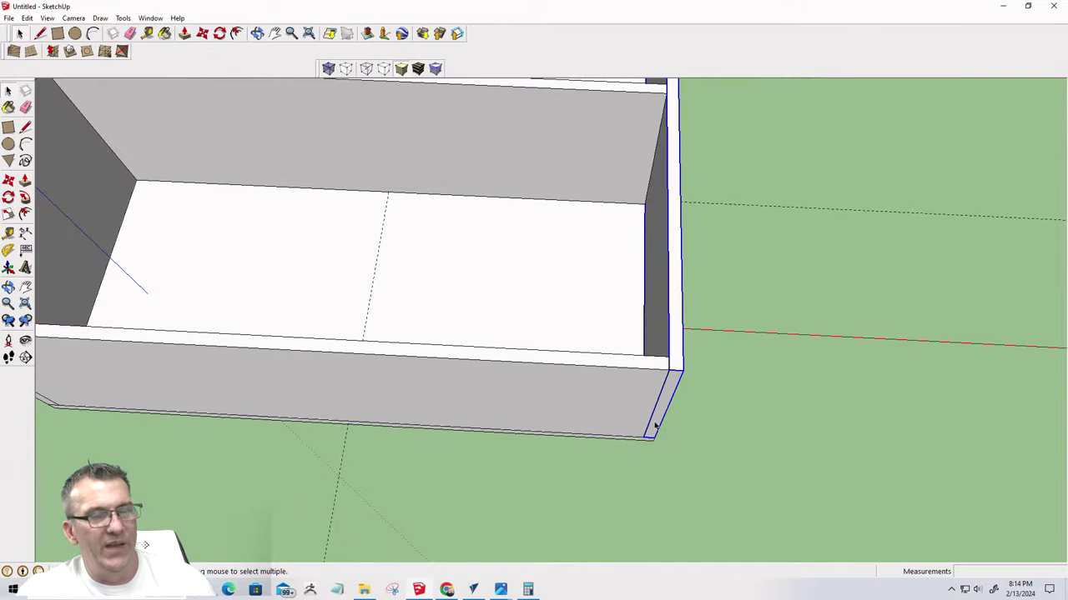
pyautogui.moveTo(656, 427); pyautogui.dragTo(629, 425, button='middle')
pyautogui.click(536, 415)
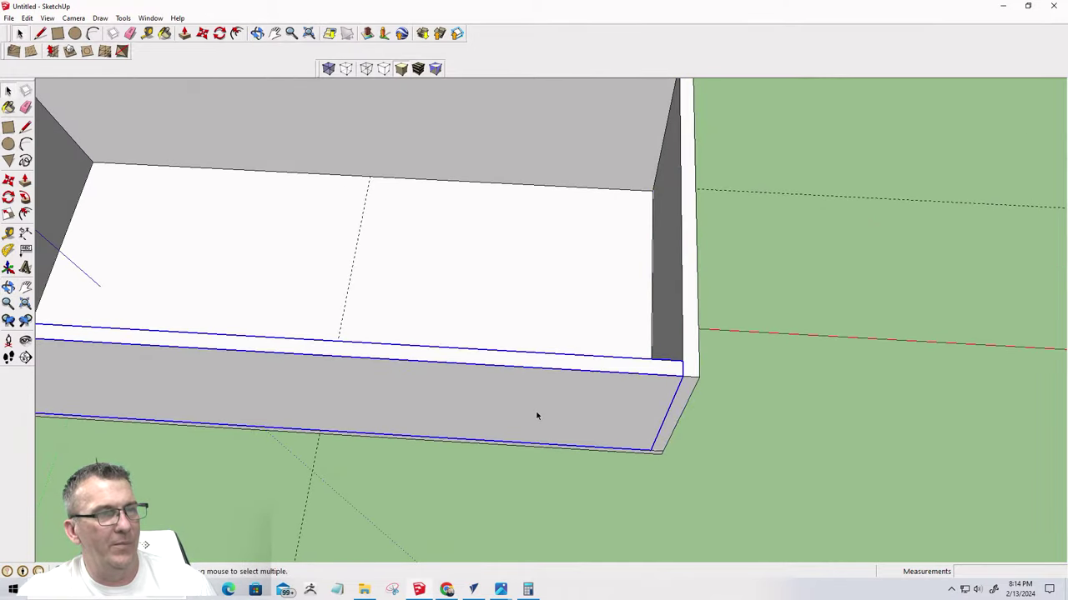
pyautogui.rightClick(537, 411)
pyautogui.click(561, 175)
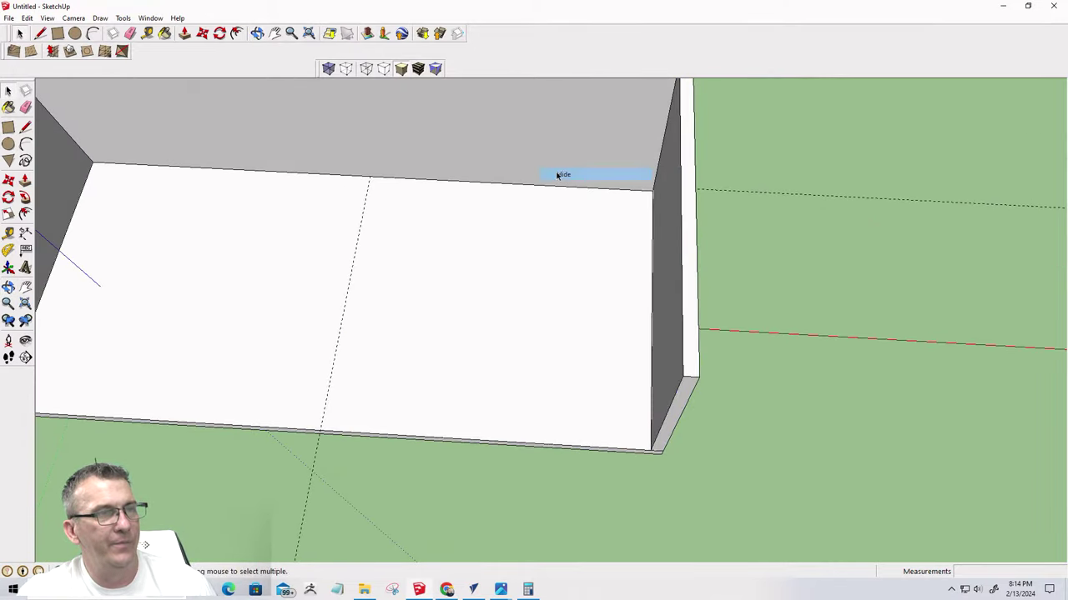
pyautogui.moveTo(471, 450); pyautogui.dragTo(469, 295, button='middle')
# Copy the right side panel into the middle of the tray as a lengthwise divider
pyautogui.click(669, 382)
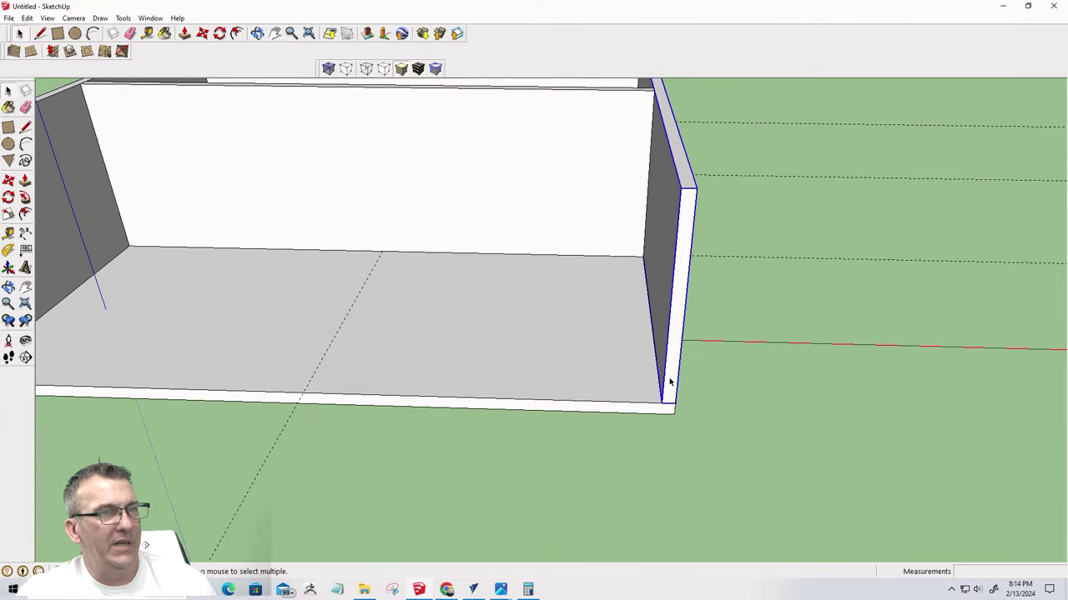
pyautogui.scroll(2, 667, 412)
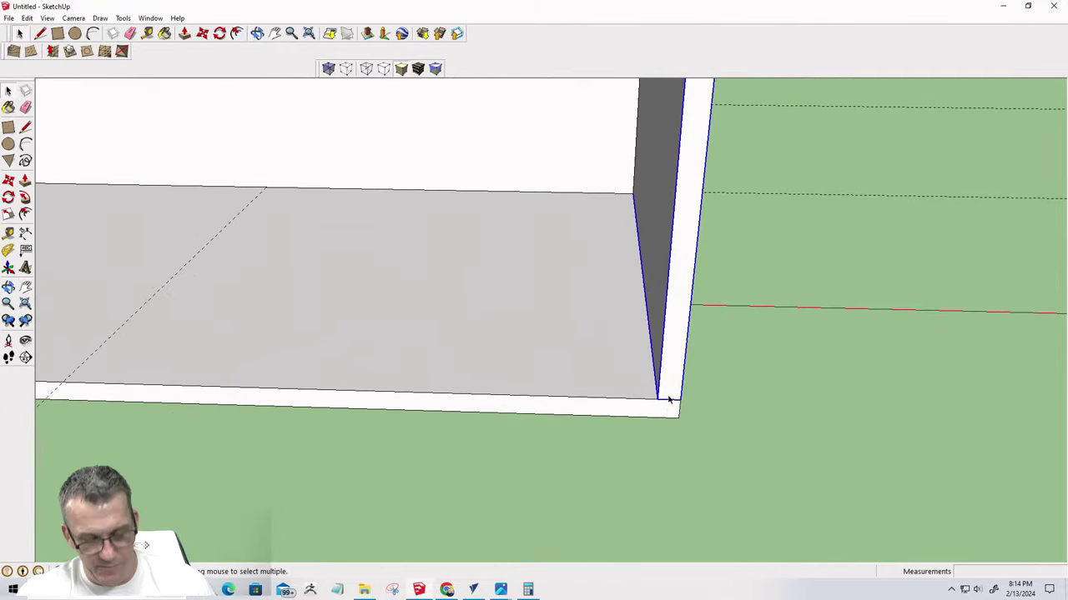
pyautogui.press('m')
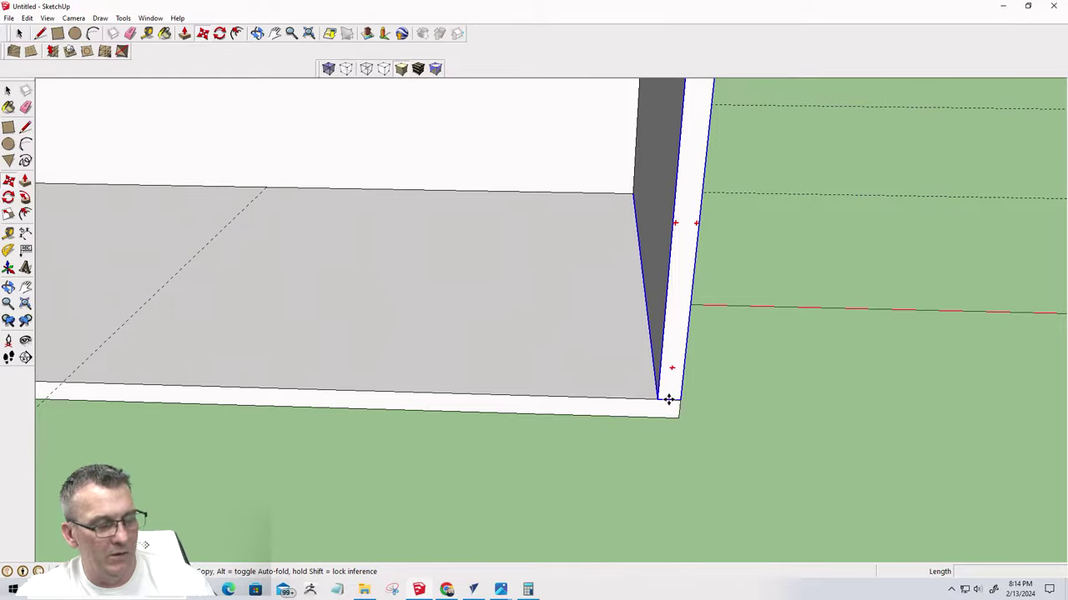
pyautogui.press('ctrl')
pyautogui.click(668, 400)
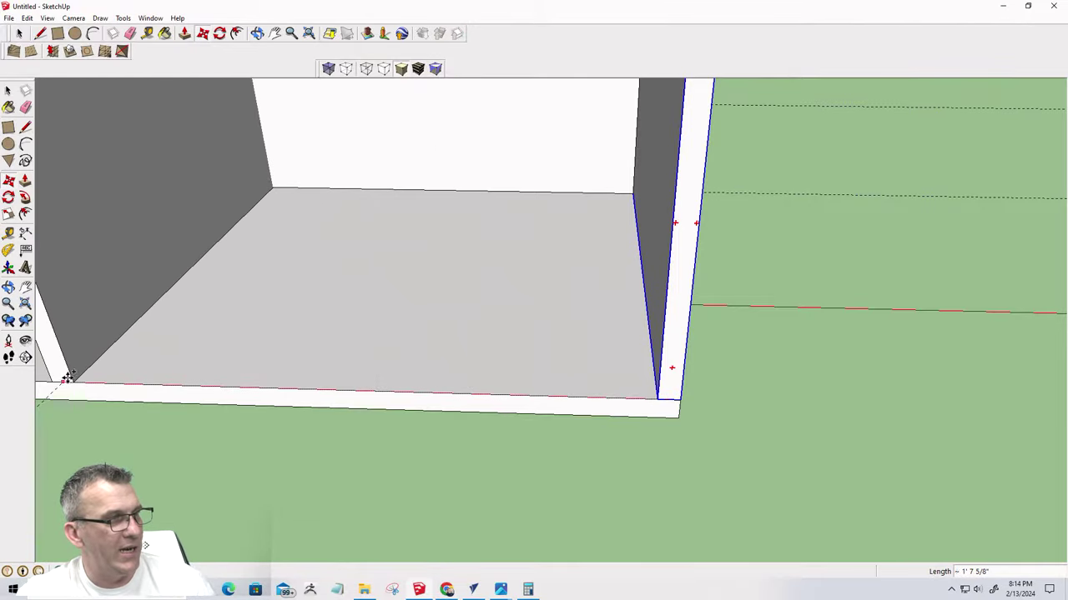
pyautogui.click(64, 378)
pyautogui.scroll(-5, 481, 420)
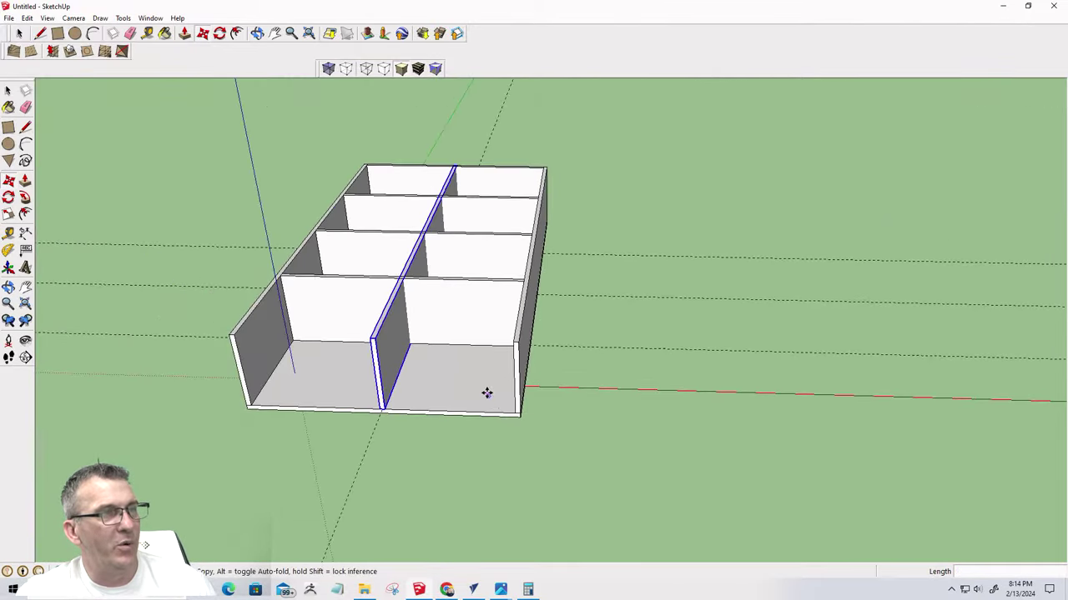
pyautogui.moveTo(486, 393); pyautogui.dragTo(530, 411, button='middle')
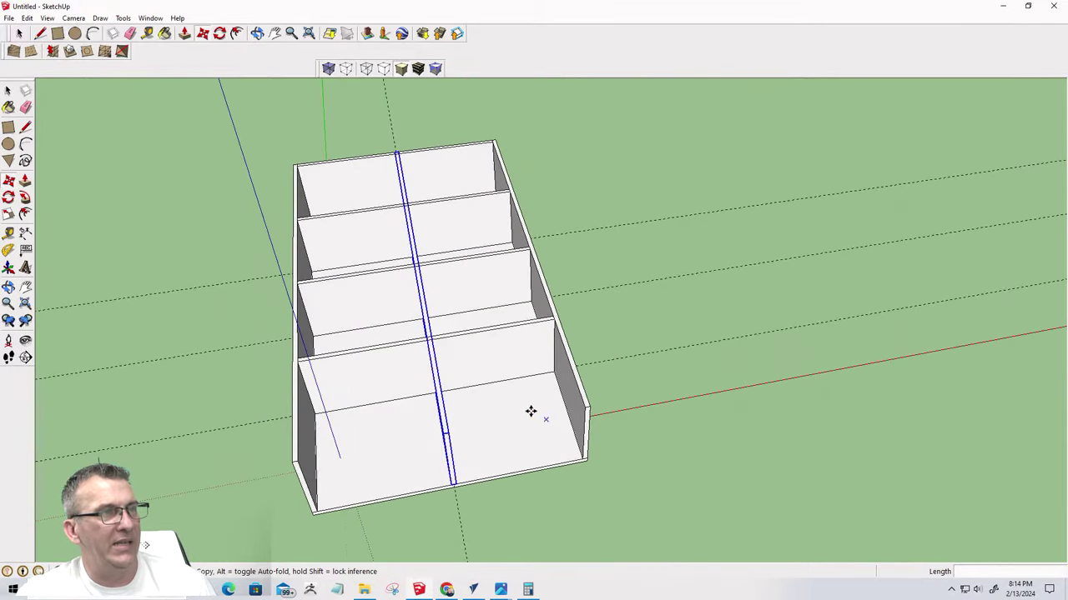
pyautogui.scroll(3, 435, 292)
pyautogui.scroll(-4, 455, 338)
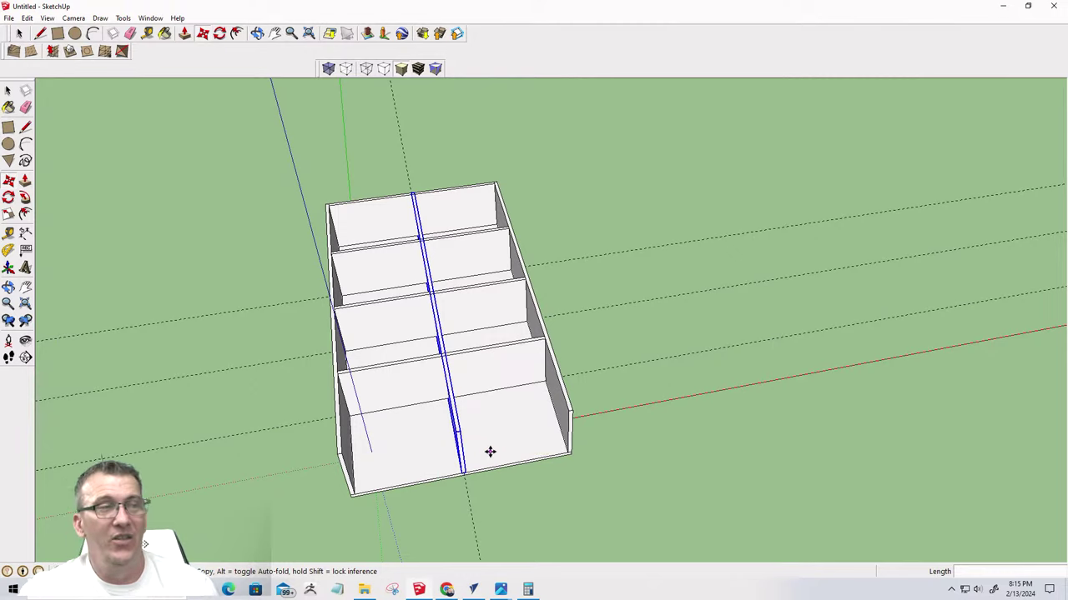
# Make the middle divider a unique component
pyautogui.moveTo(489, 450); pyautogui.dragTo(375, 316, button='middle')
pyautogui.scroll(6, 377, 319)
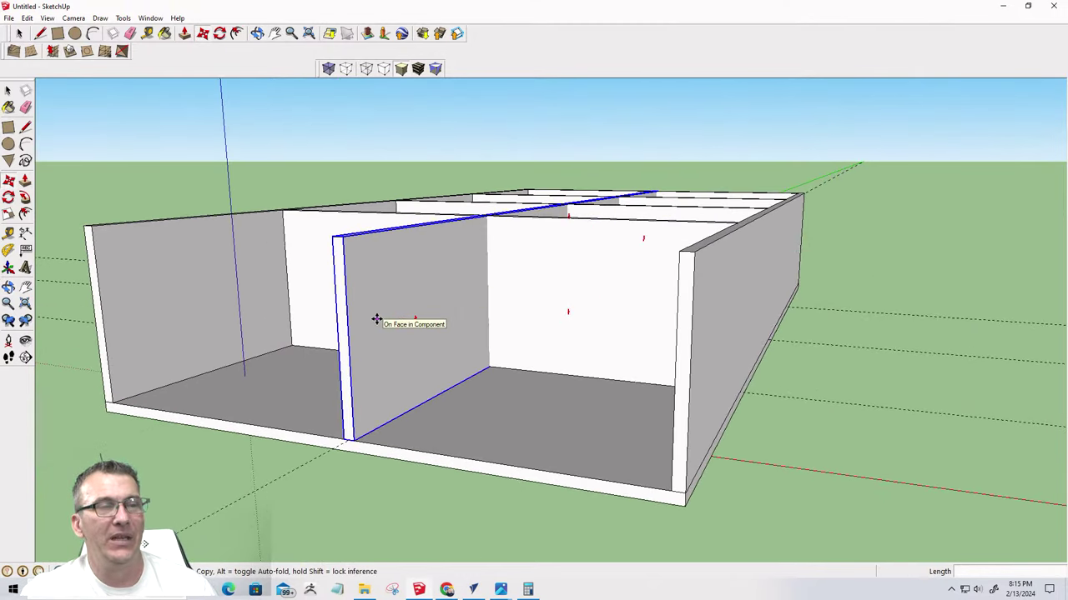
pyautogui.rightClick(387, 272)
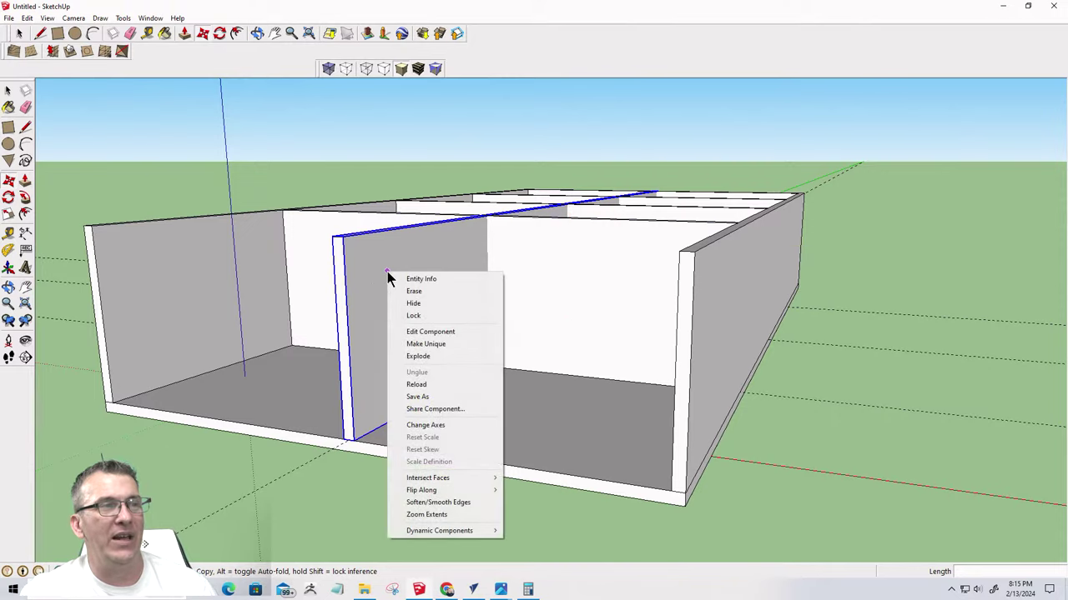
pyautogui.click(409, 345)
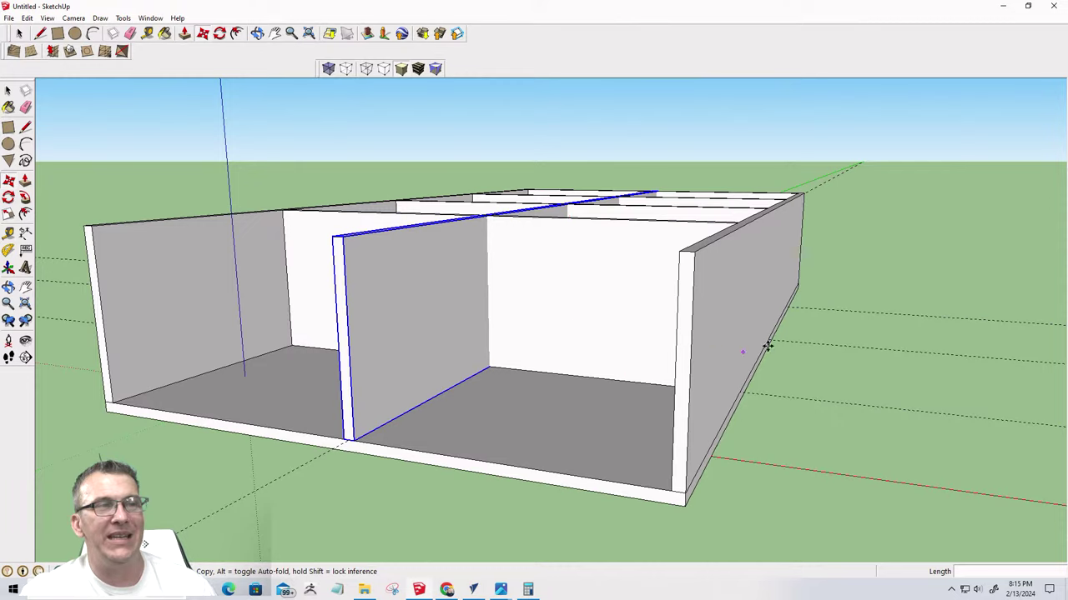
pyautogui.click(710, 295)
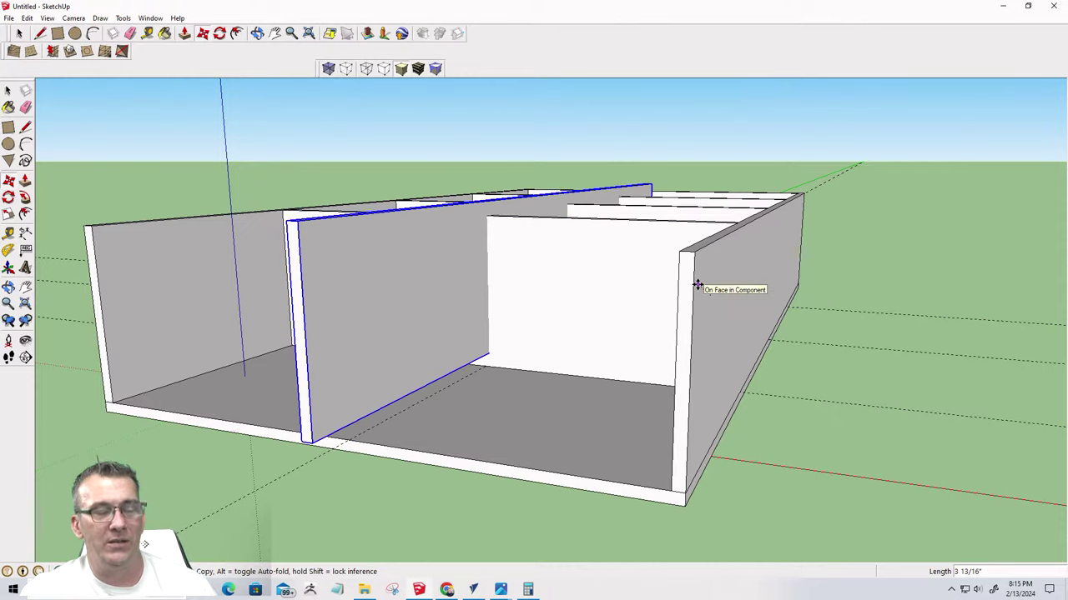
pyautogui.press('Escape')
pyautogui.press('space')
# Open the right wall component, trial a 5 3/4" push-down, cancel it and exit
pyautogui.click(688, 289)
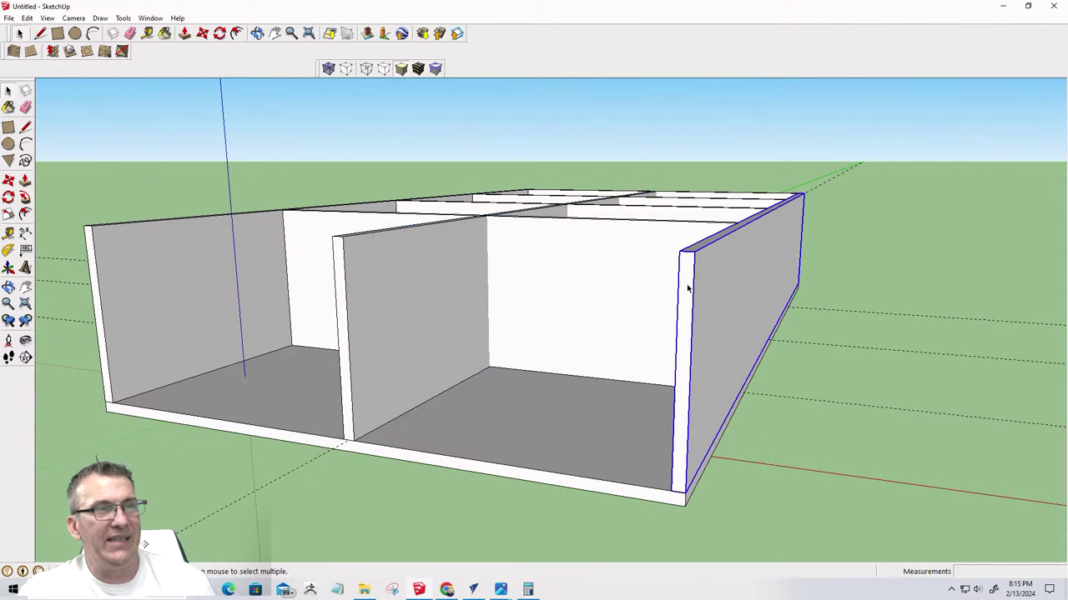
pyautogui.doubleClick(688, 288)
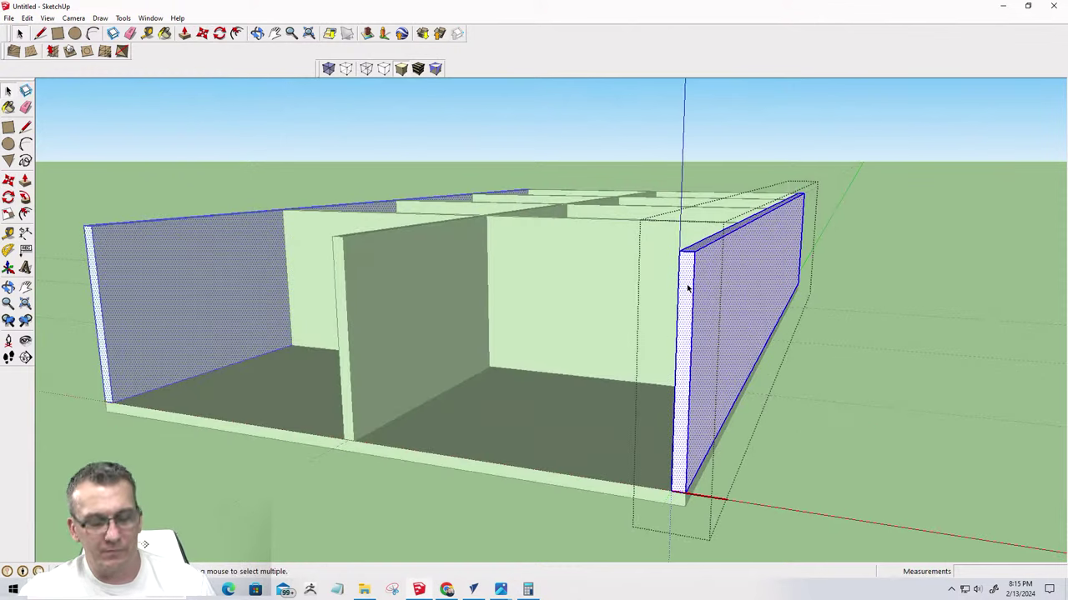
pyautogui.press('p')
pyautogui.click(715, 236)
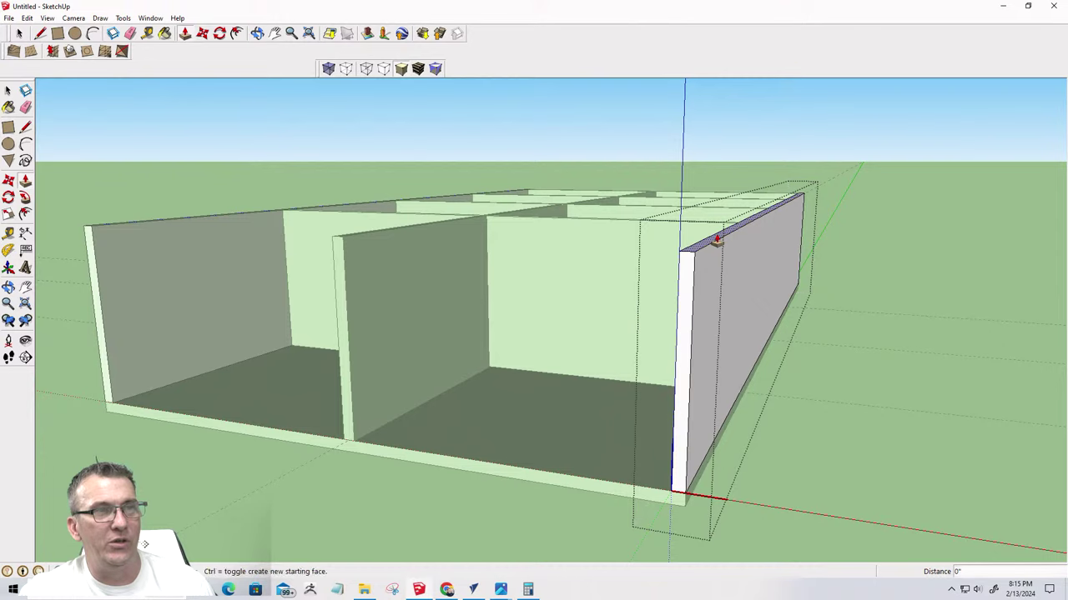
pyautogui.click(699, 334)
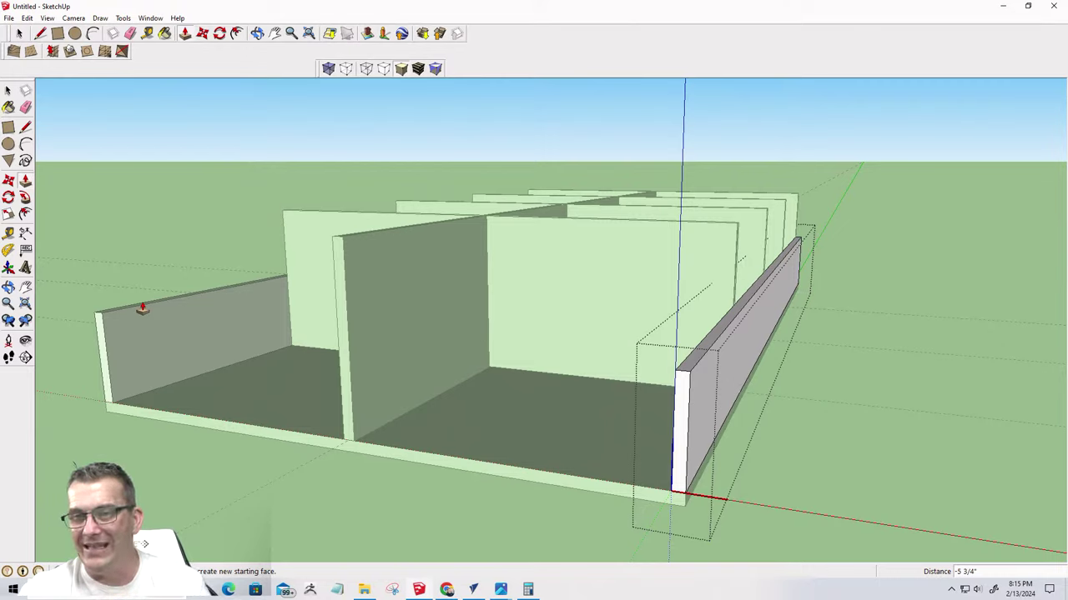
pyautogui.press('Escape')
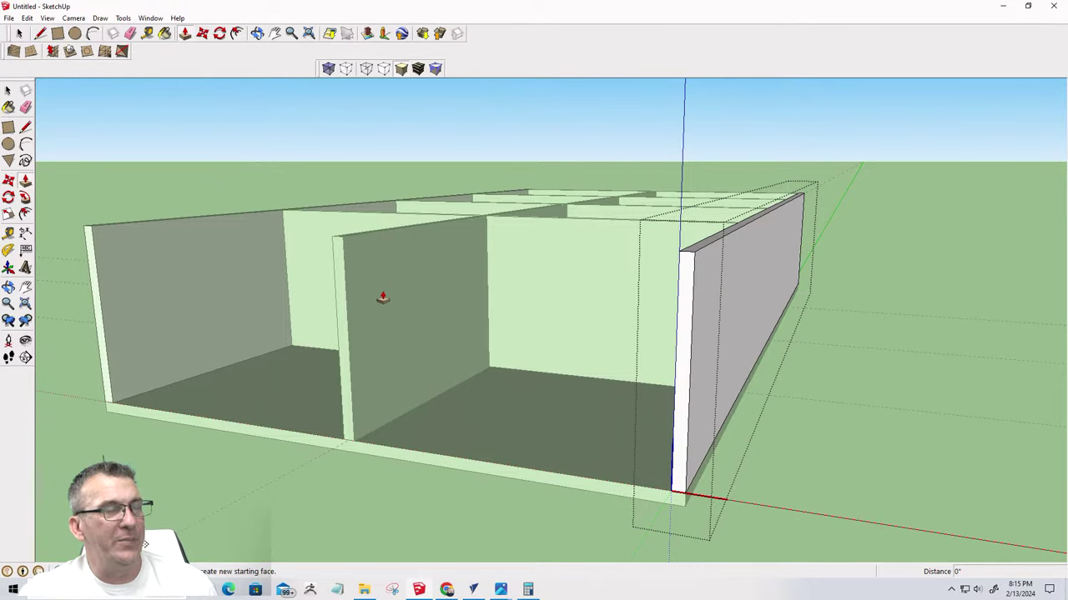
pyautogui.moveTo(382, 297); pyautogui.dragTo(219, 393, button='middle')
pyautogui.scroll(3, 219, 393)
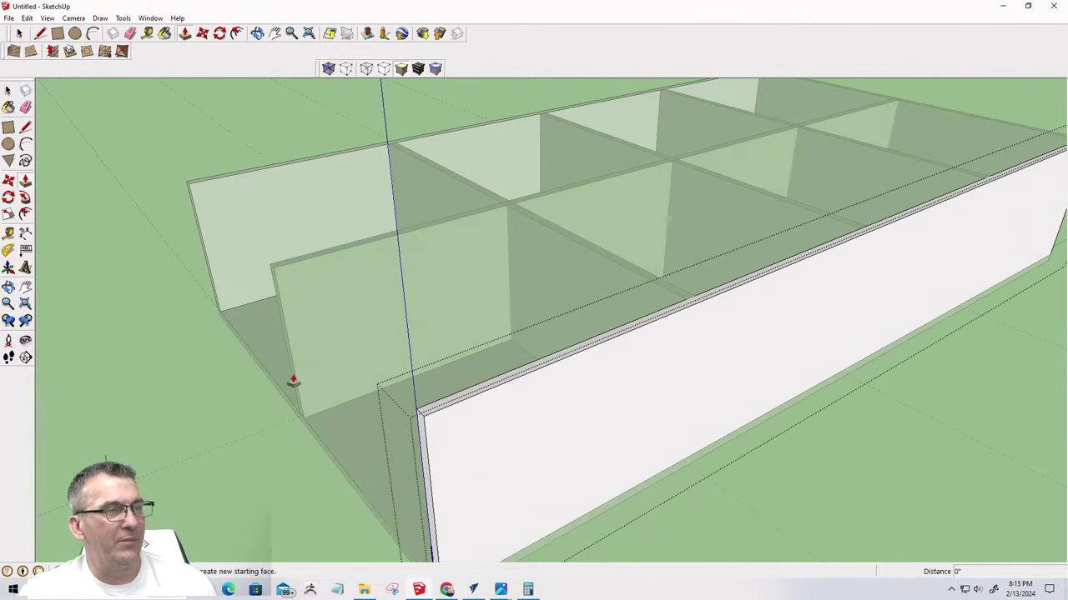
pyautogui.click(20, 33)
pyautogui.click(290, 308)
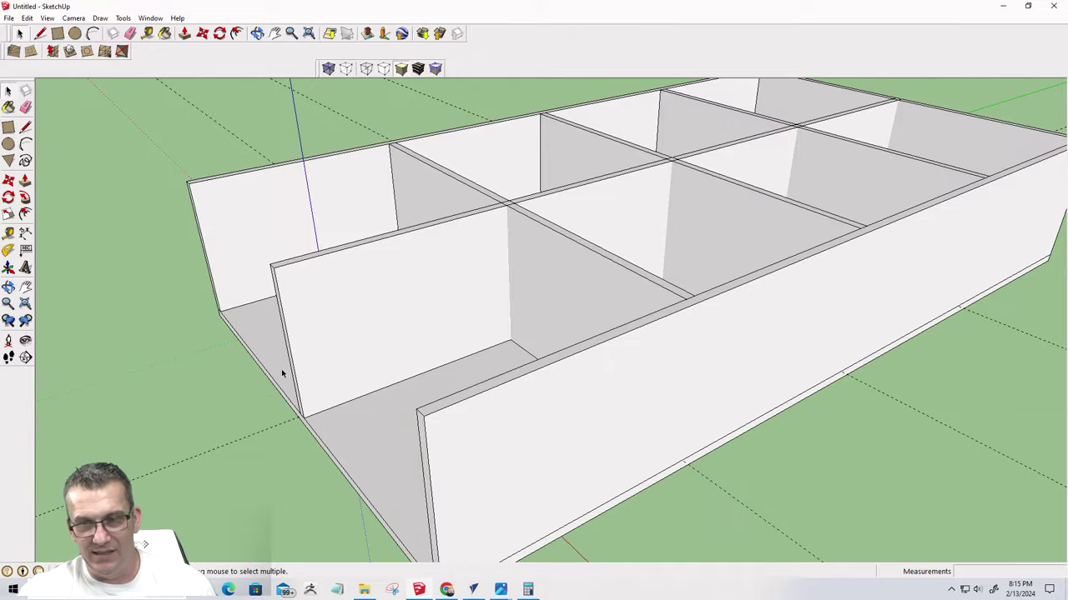
pyautogui.moveTo(282, 373); pyautogui.dragTo(672, 370, button='middle')
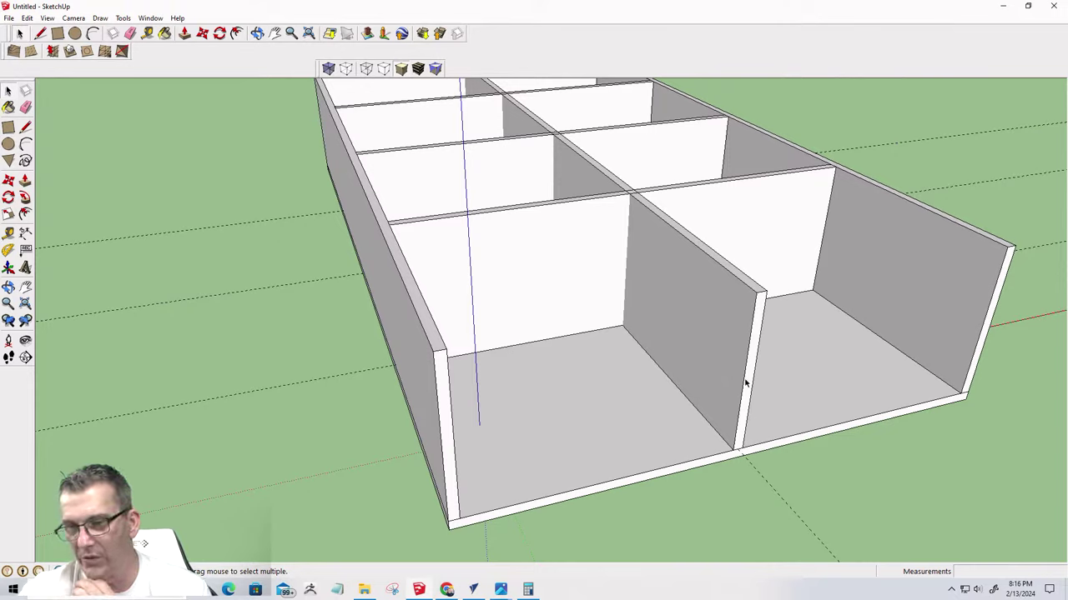
pyautogui.moveTo(791, 250); pyautogui.dragTo(562, 231, button='middle')
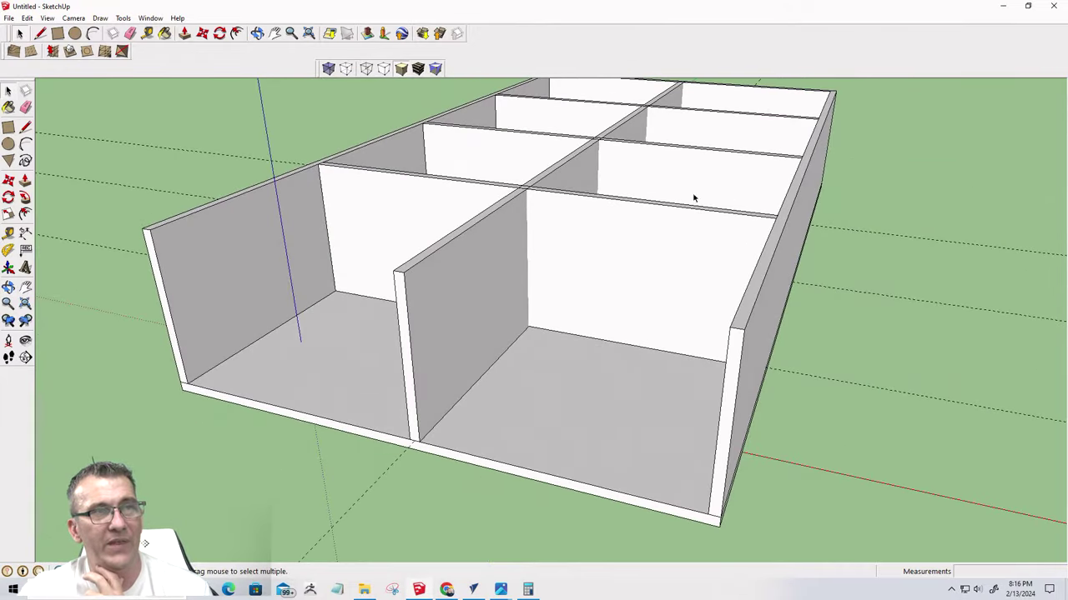
pyautogui.moveTo(693, 201); pyautogui.dragTo(591, 312, button='middle')
pyautogui.scroll(2, 592, 312)
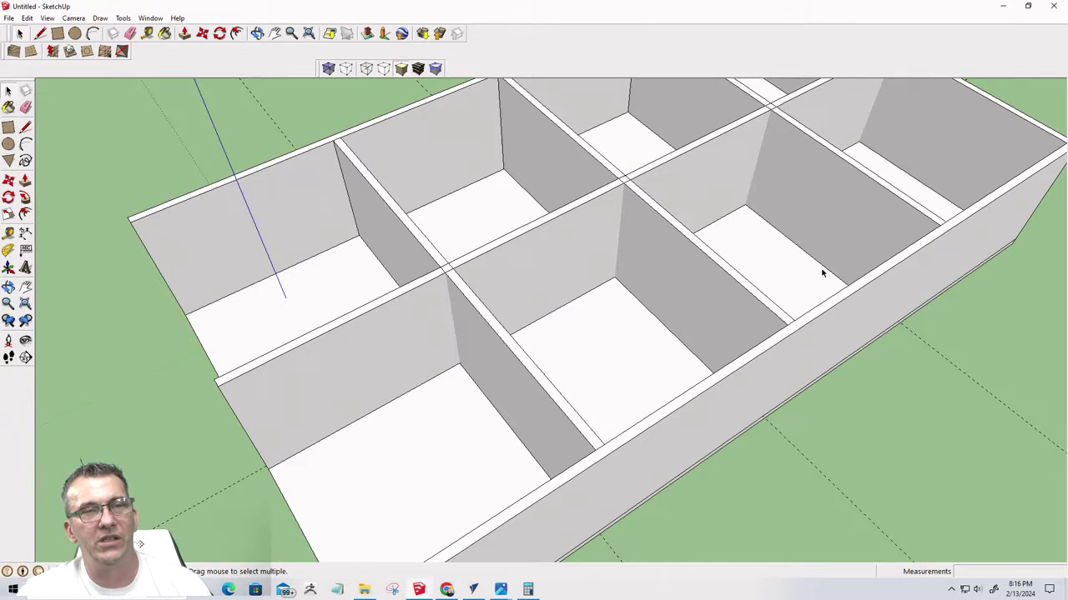
pyautogui.moveTo(822, 273); pyautogui.dragTo(845, 308, button='middle')
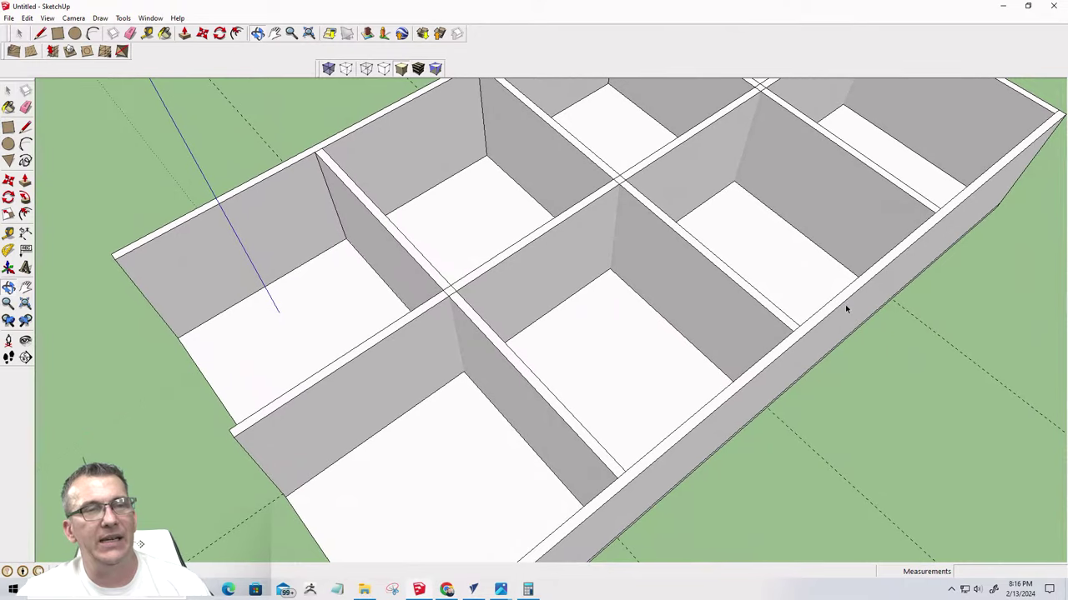
pyautogui.scroll(-3, 847, 302)
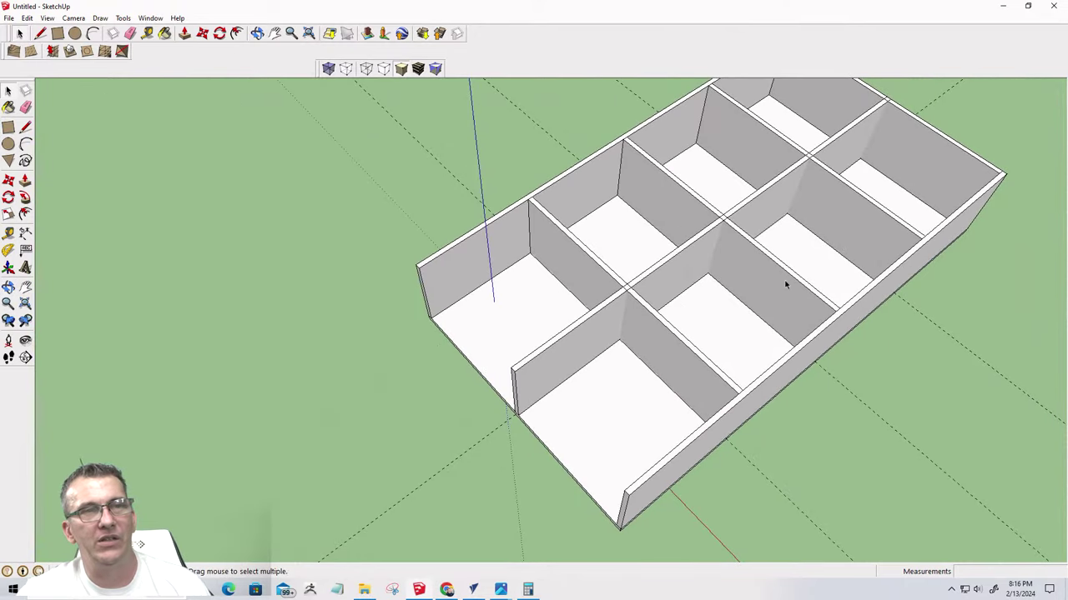
pyautogui.moveTo(861, 173); pyautogui.dragTo(944, 260, button='middle')
pyautogui.moveTo(537, 287); pyautogui.dragTo(498, 402, button='middle')
pyautogui.moveTo(579, 94); pyautogui.dragTo(632, 75, button='middle')
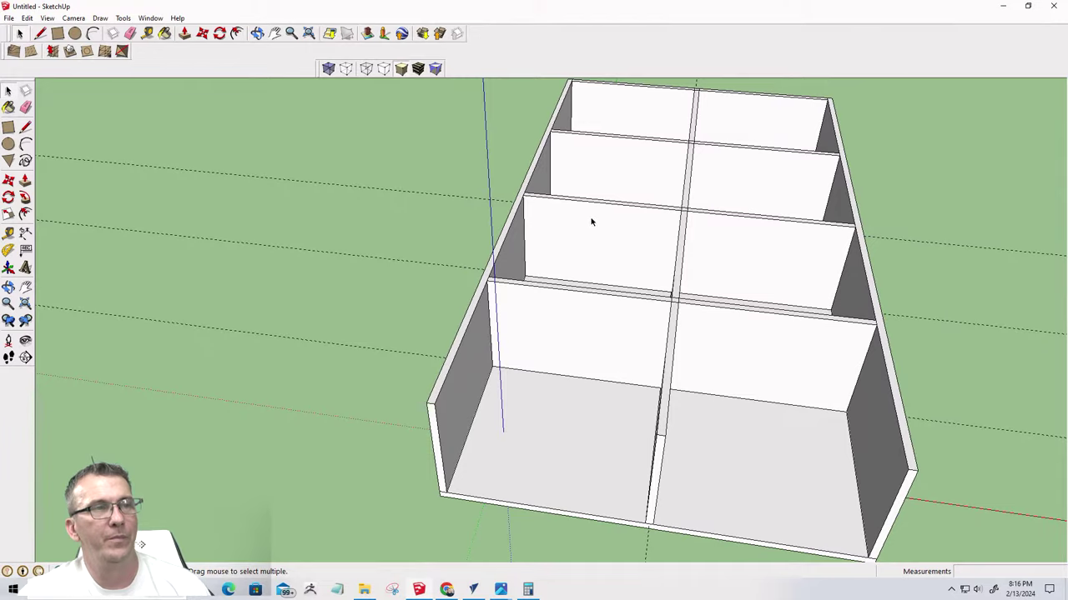
pyautogui.moveTo(593, 350); pyautogui.dragTo(520, 290, button='middle')
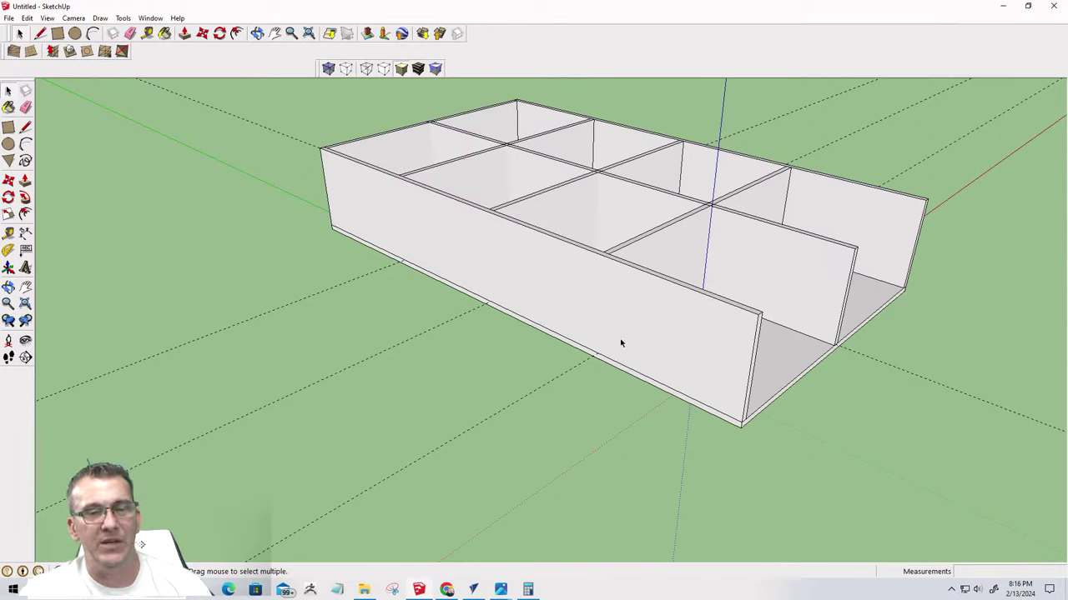
pyautogui.moveTo(498, 590)
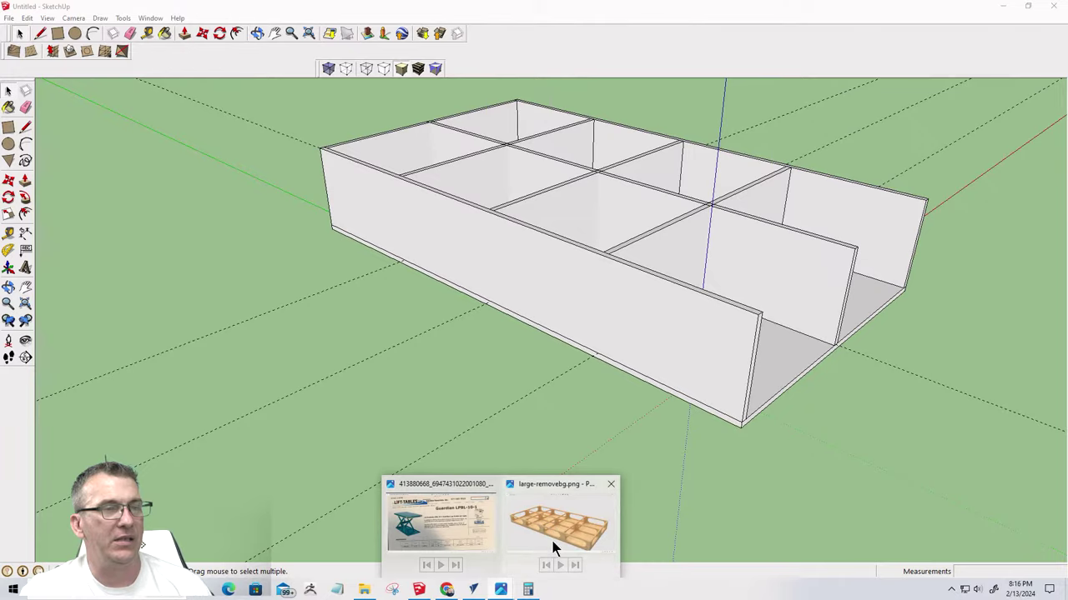
pyautogui.click(552, 544)
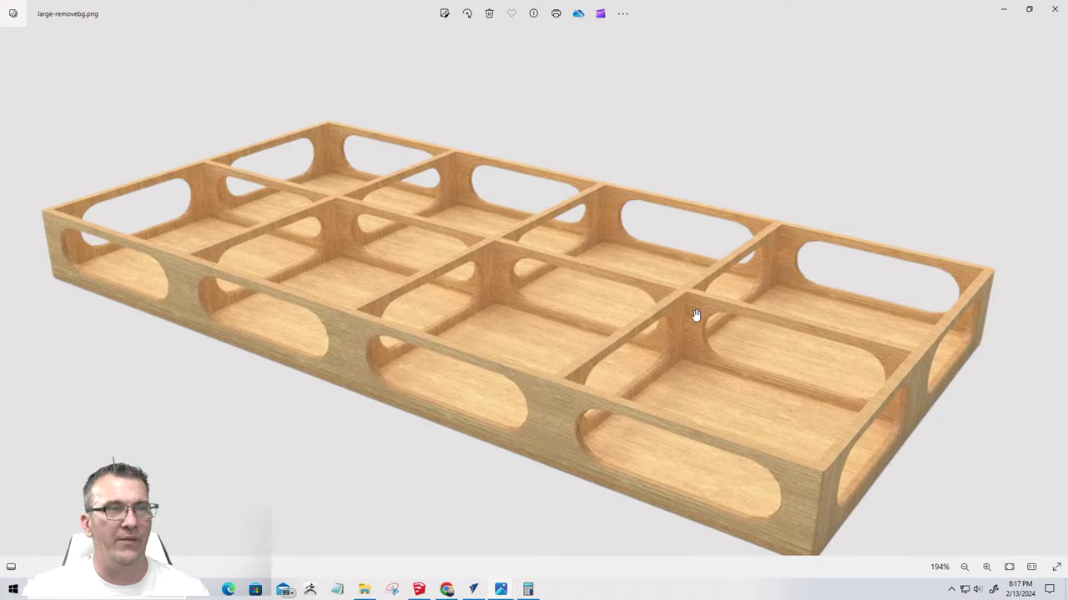
pyautogui.scroll(-2, 534, 325)
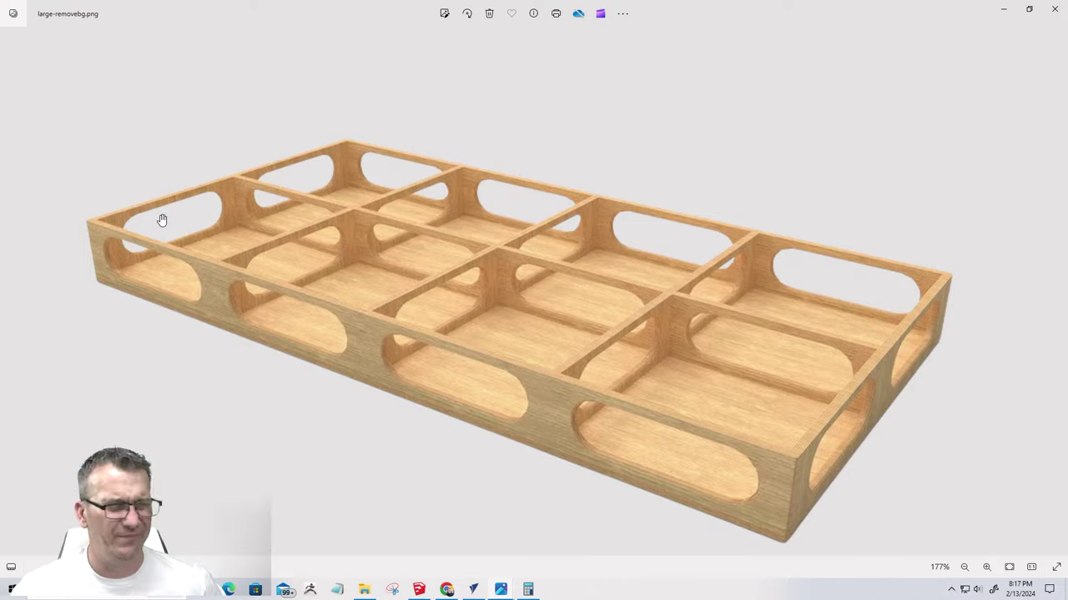
pyautogui.scroll(-3, 385, 281)
pyautogui.scroll(5, 550, 391)
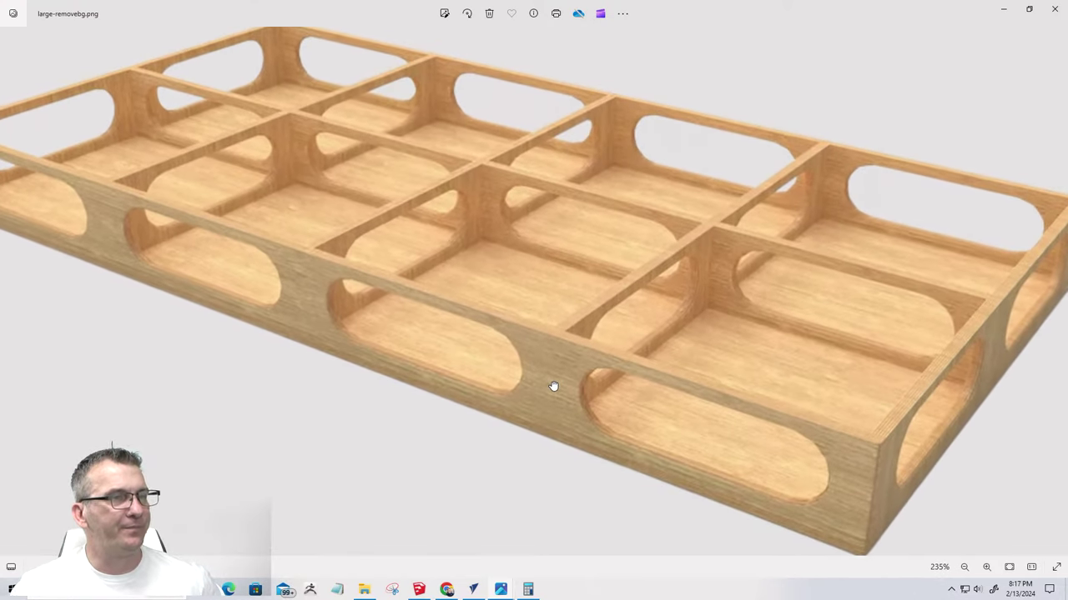
pyautogui.moveTo(553, 386); pyautogui.dragTo(589, 364)
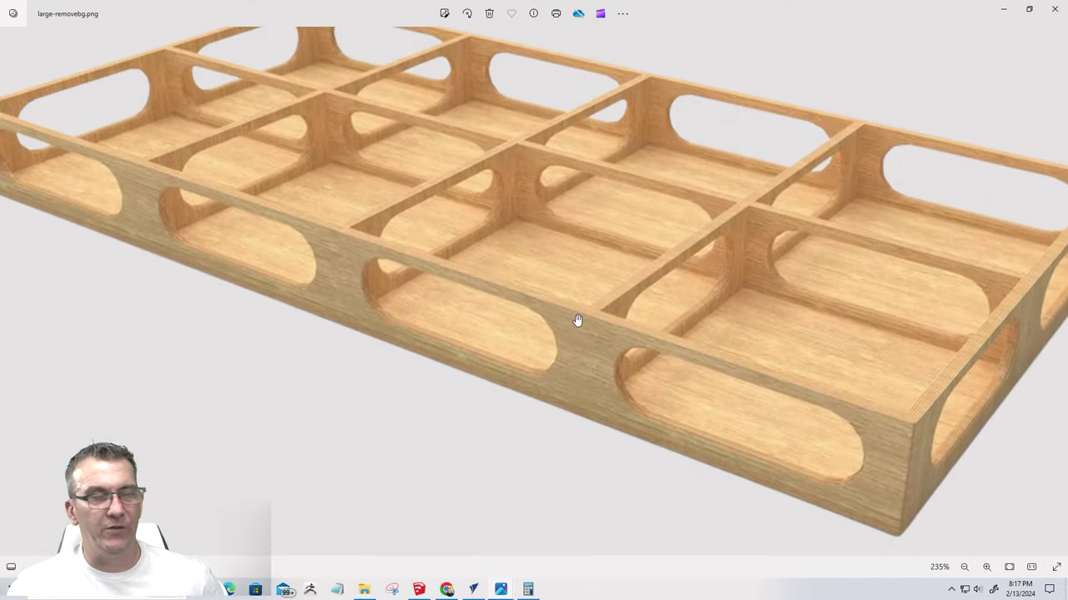
pyautogui.scroll(-5, 600, 322)
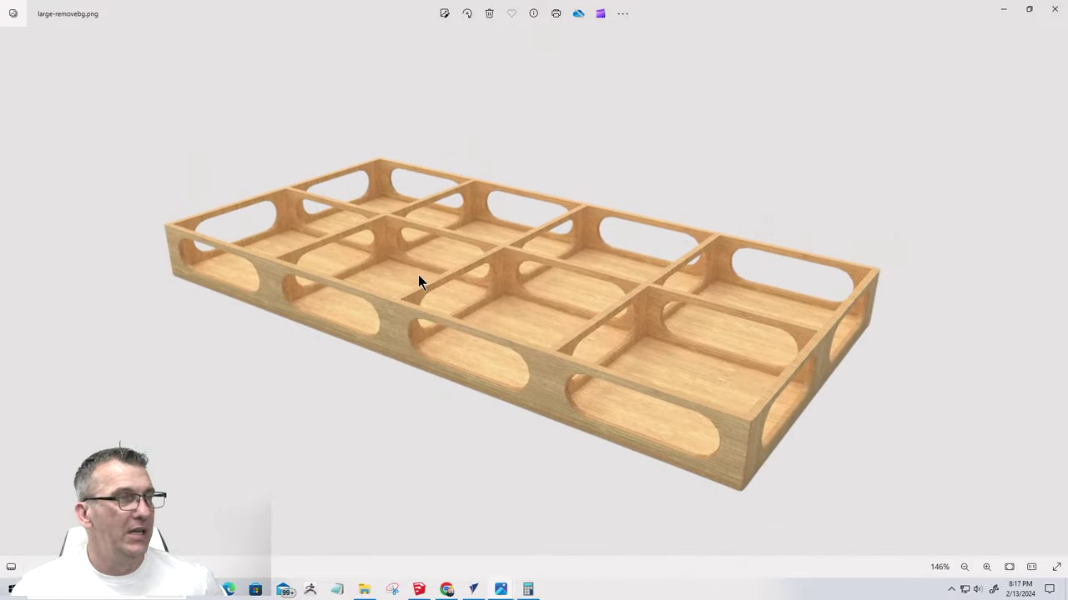
pyautogui.click(1004, 9)
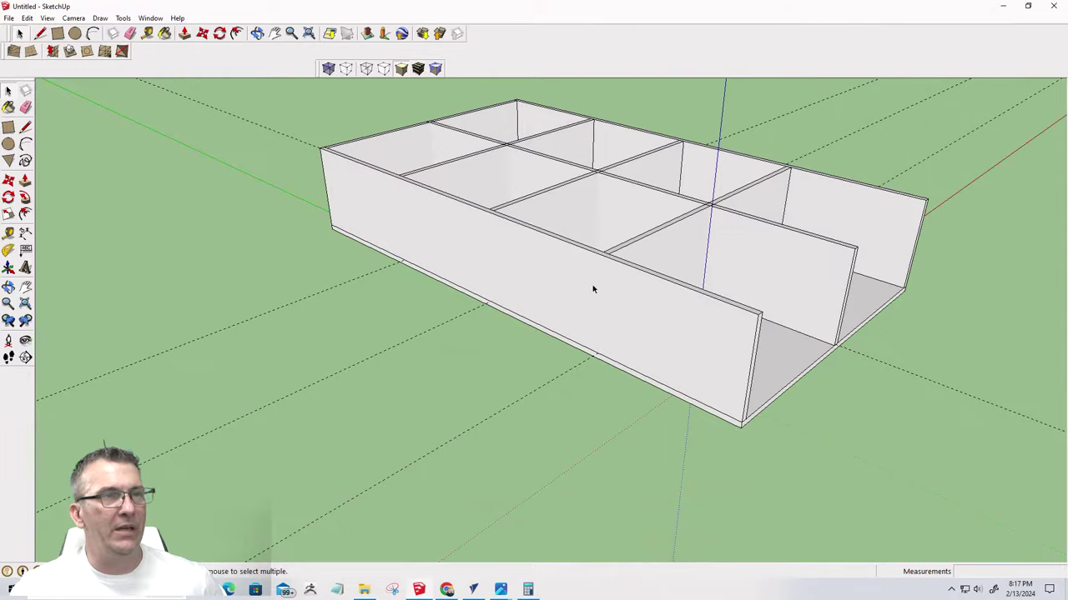
# Place a guide 2" below the near side panel's top edge
pyautogui.moveTo(593, 289)
pyautogui.mouseDown(button='middle')
pyautogui.moveTo(634, 310)
pyautogui.moveTo(756, 333)
pyautogui.moveTo(655, 350)
pyautogui.moveTo(601, 282)
pyautogui.moveTo(743, 281)
pyautogui.moveTo(749, 265)
pyautogui.mouseUp(button='middle')
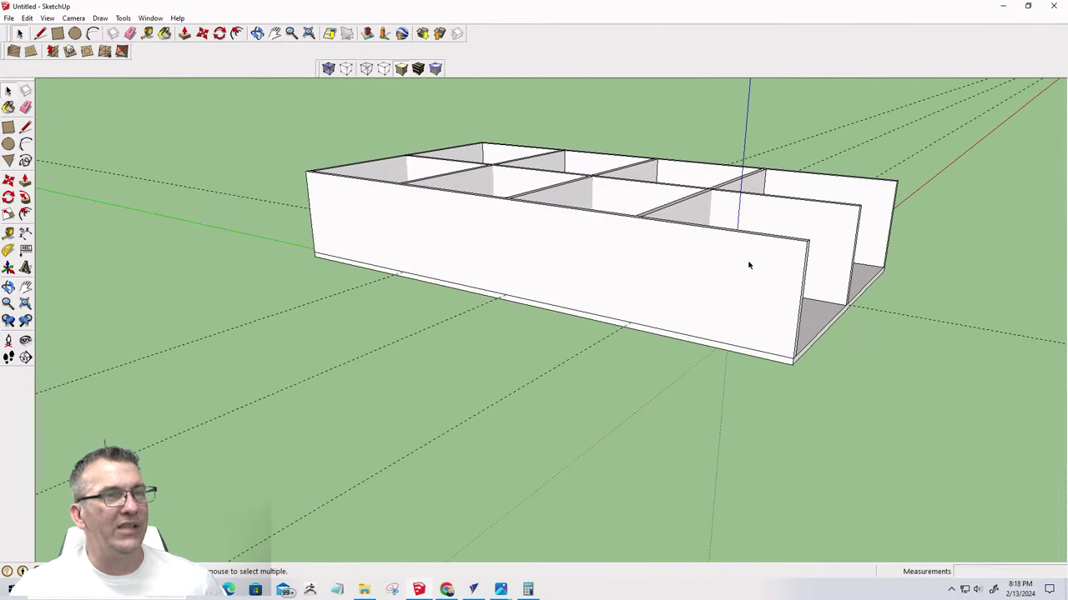
pyautogui.click(147, 33)
pyautogui.scroll(4, 576, 255)
pyautogui.click(574, 197)
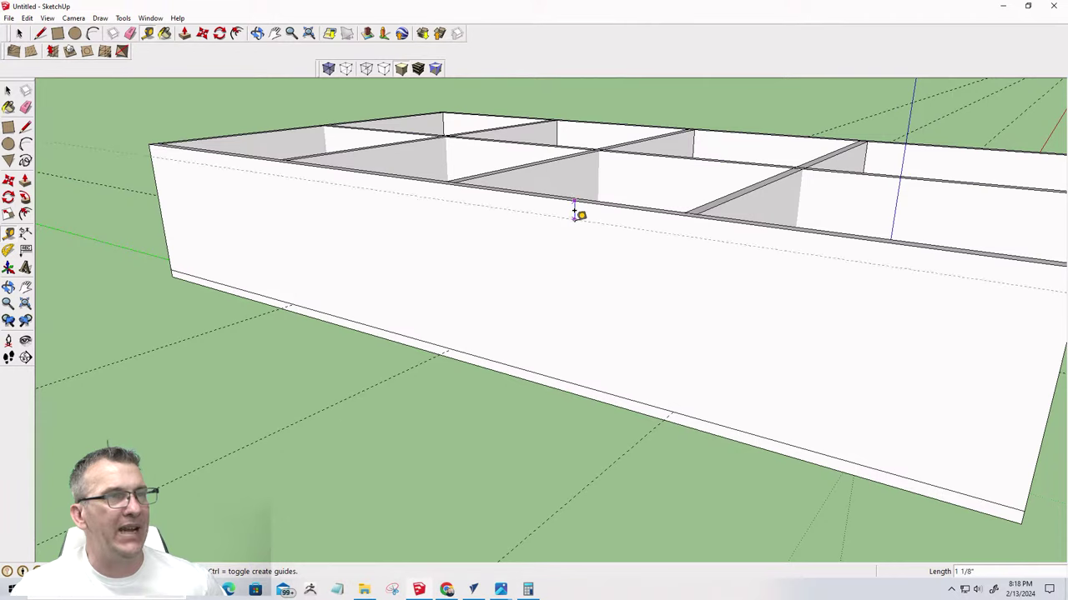
pyautogui.write('2')
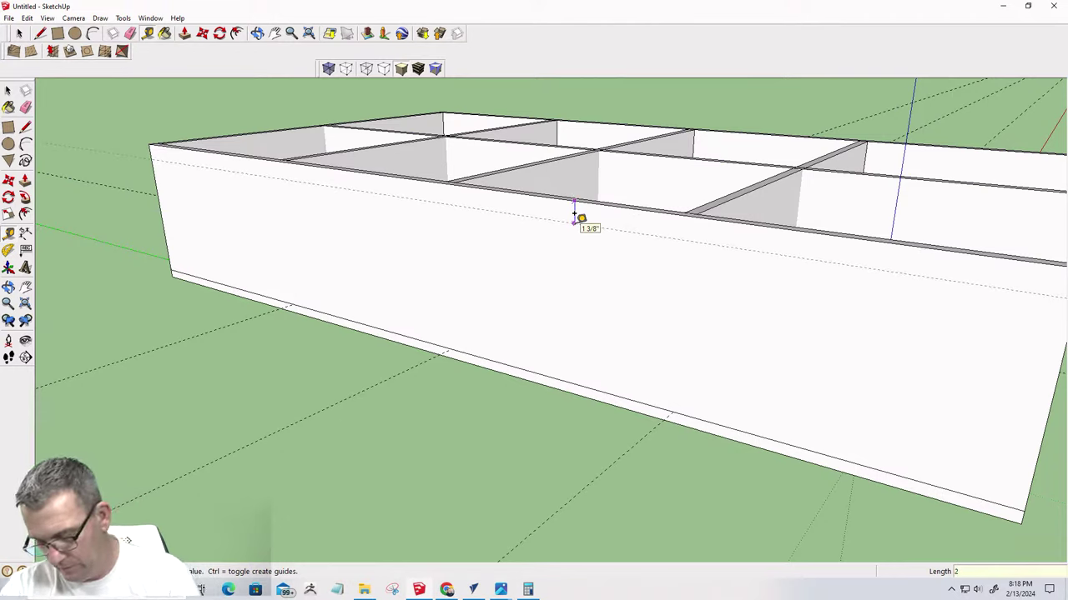
pyautogui.press('Return')
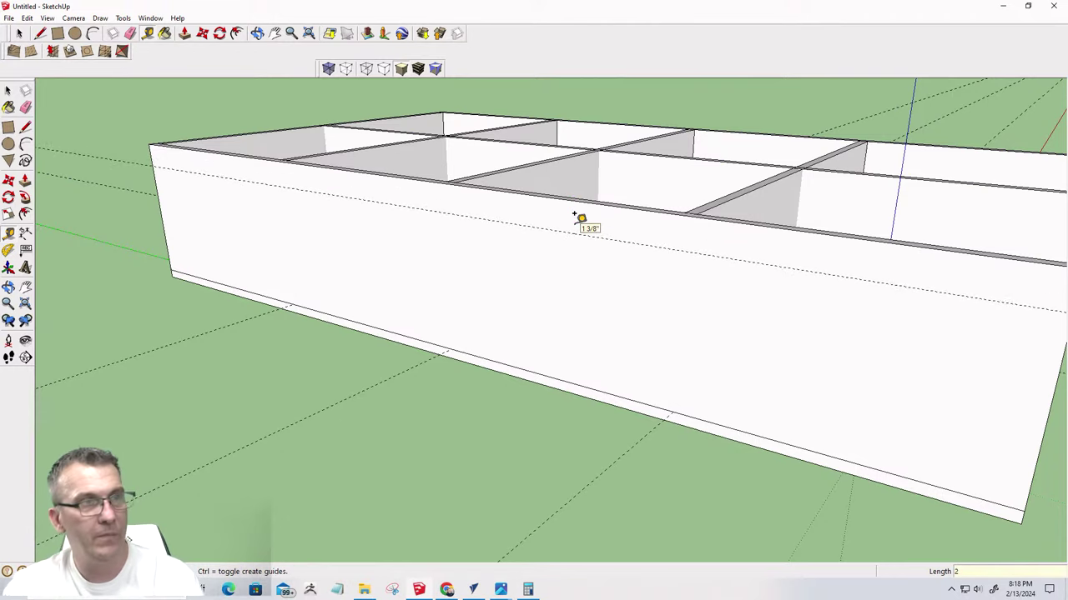
# Place a second guide 2" above the side panel's bottom edge
pyautogui.click(542, 375)
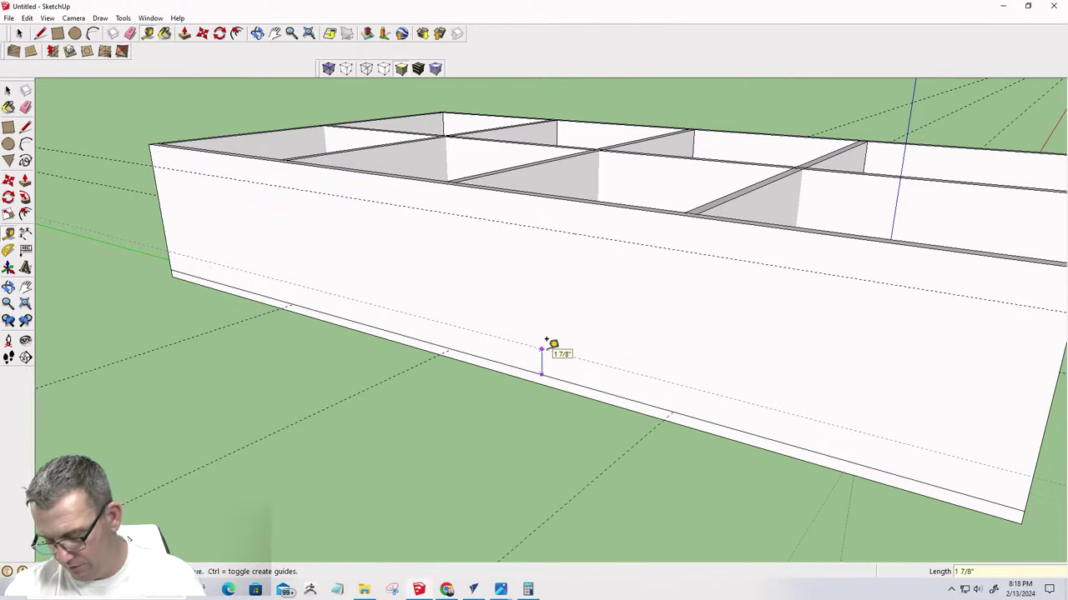
pyautogui.write('2')
pyautogui.press('Return')
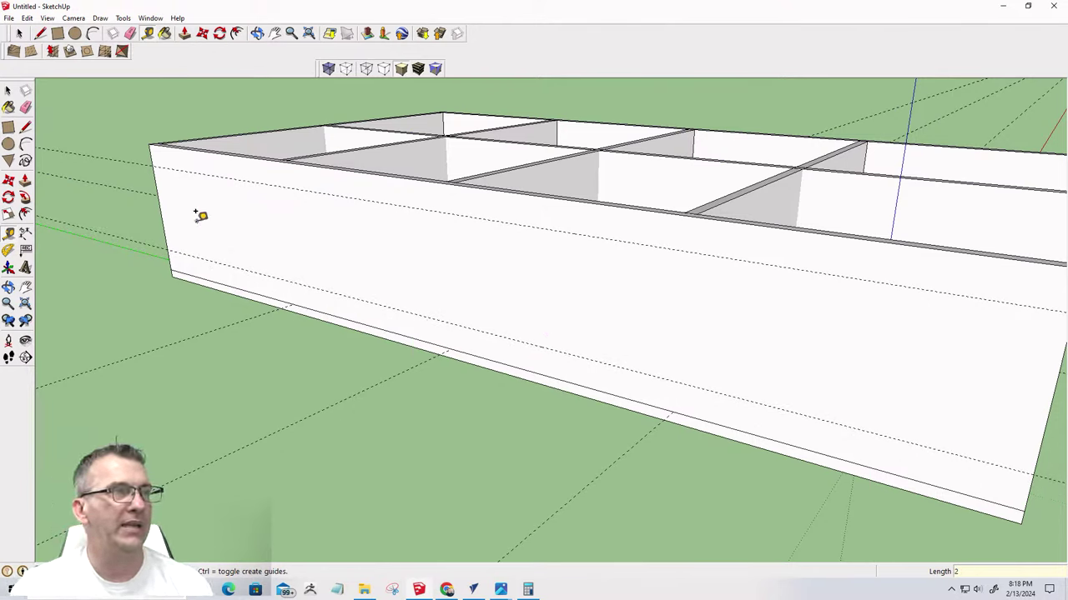
pyautogui.scroll(-5, 255, 230)
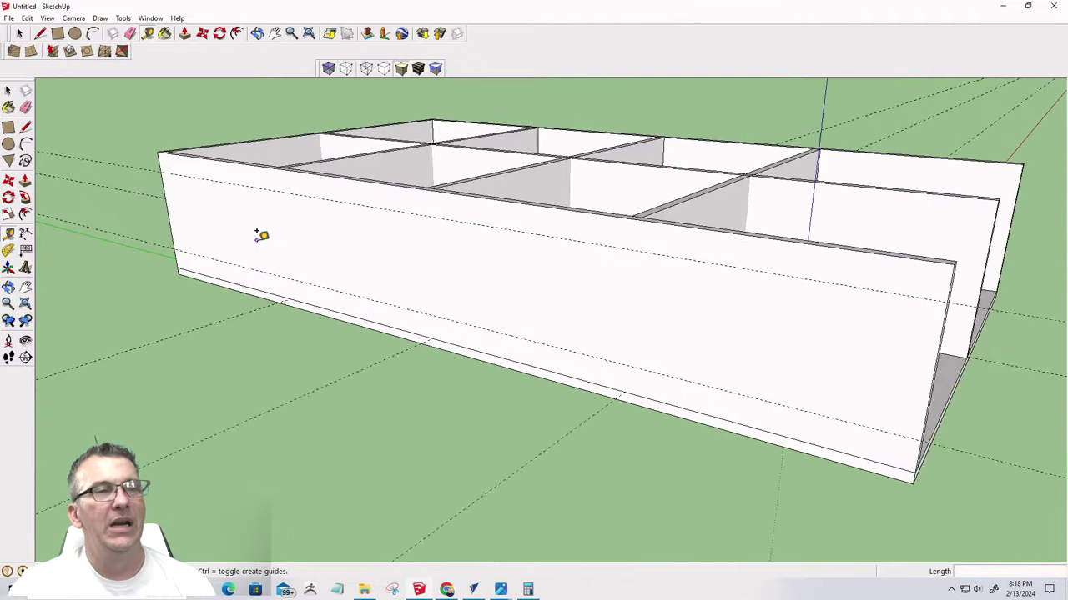
pyautogui.moveTo(670, 262); pyautogui.dragTo(76, 215, button='middle')
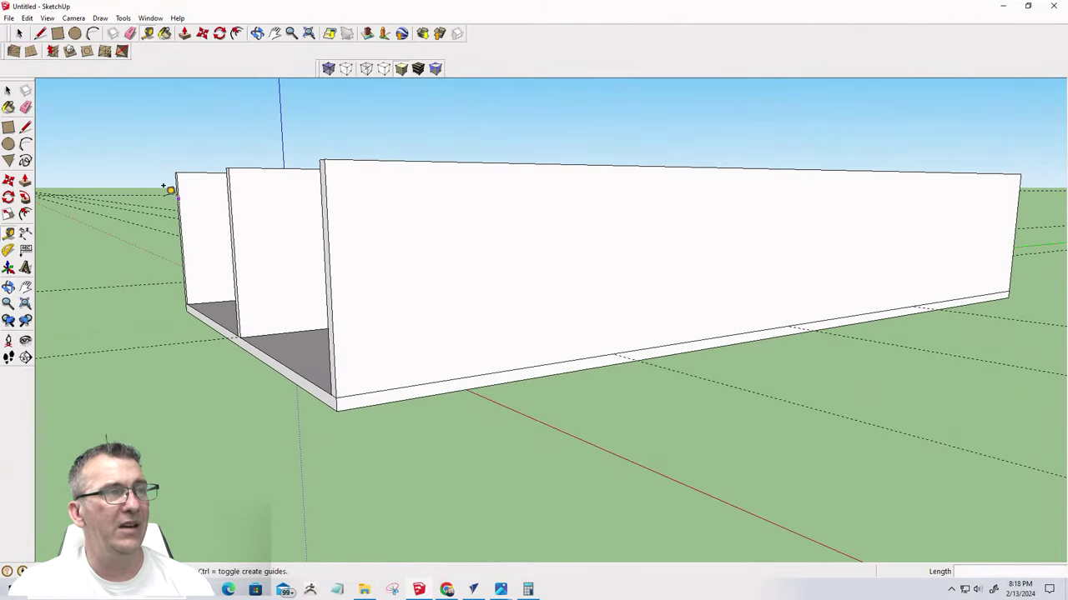
pyautogui.moveTo(141, 189); pyautogui.dragTo(682, 245, button='middle')
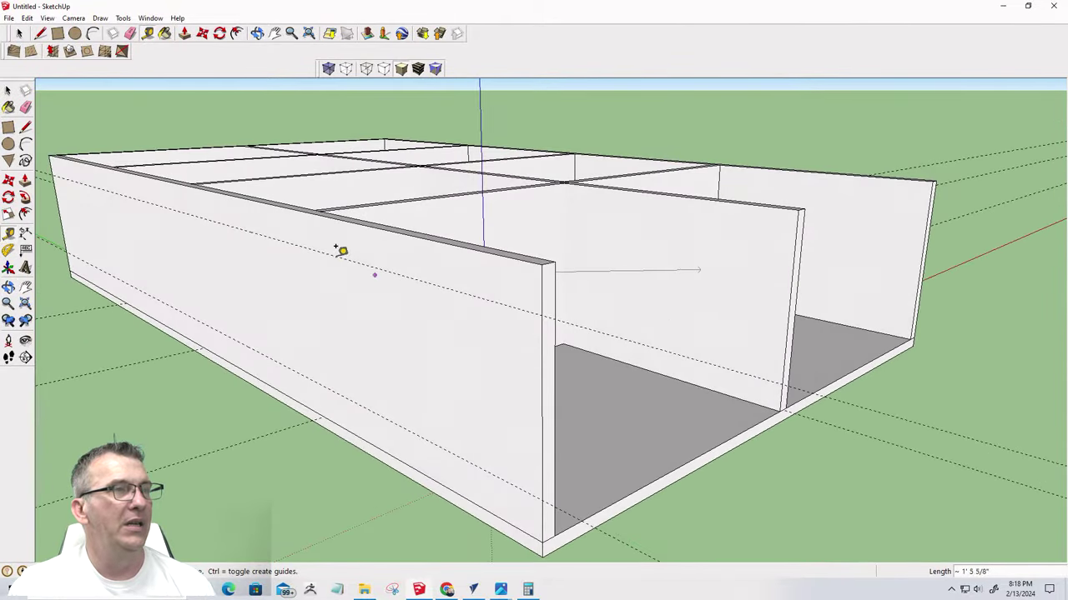
pyautogui.moveTo(615, 301); pyautogui.dragTo(400, 293, button='middle')
pyautogui.moveTo(948, 271); pyautogui.dragTo(350, 191, button='middle')
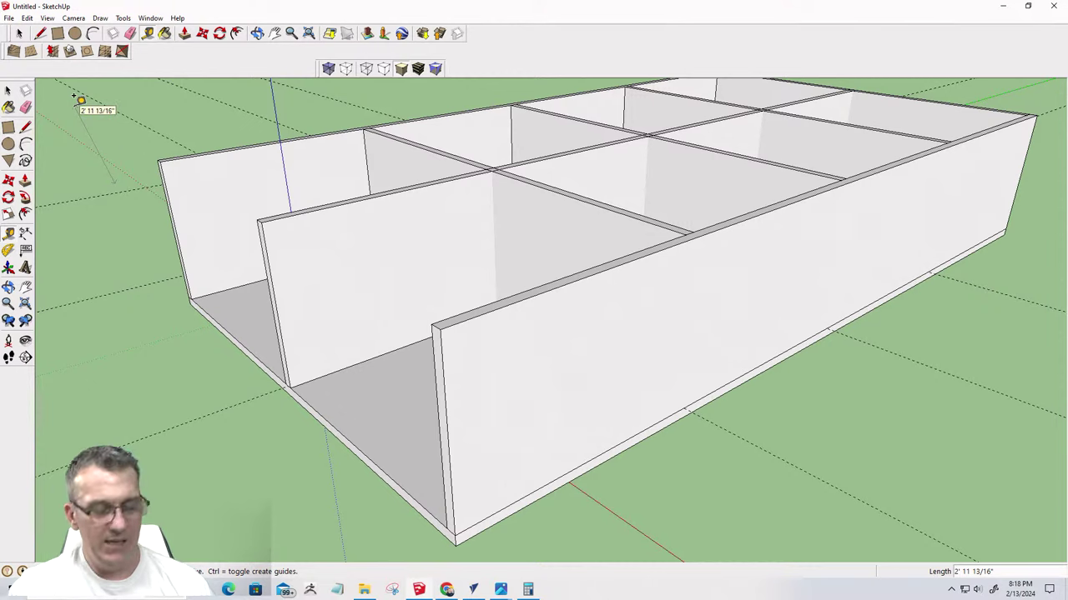
# Apply Make Unique to the near long side panel and orbit to review the tray
pyautogui.press('space')
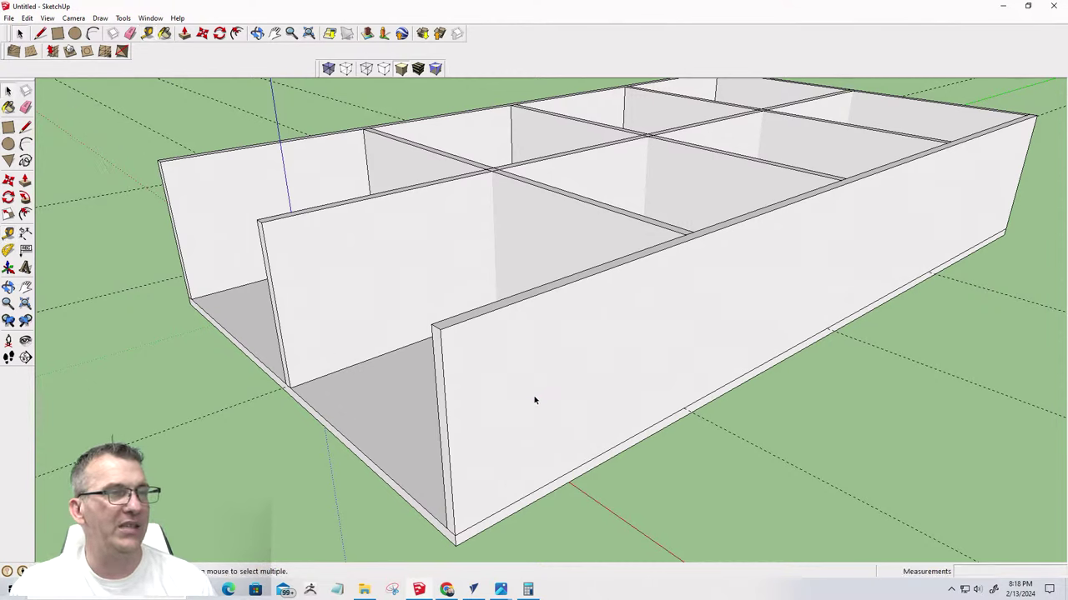
pyautogui.click(517, 390)
pyautogui.rightClick(518, 387)
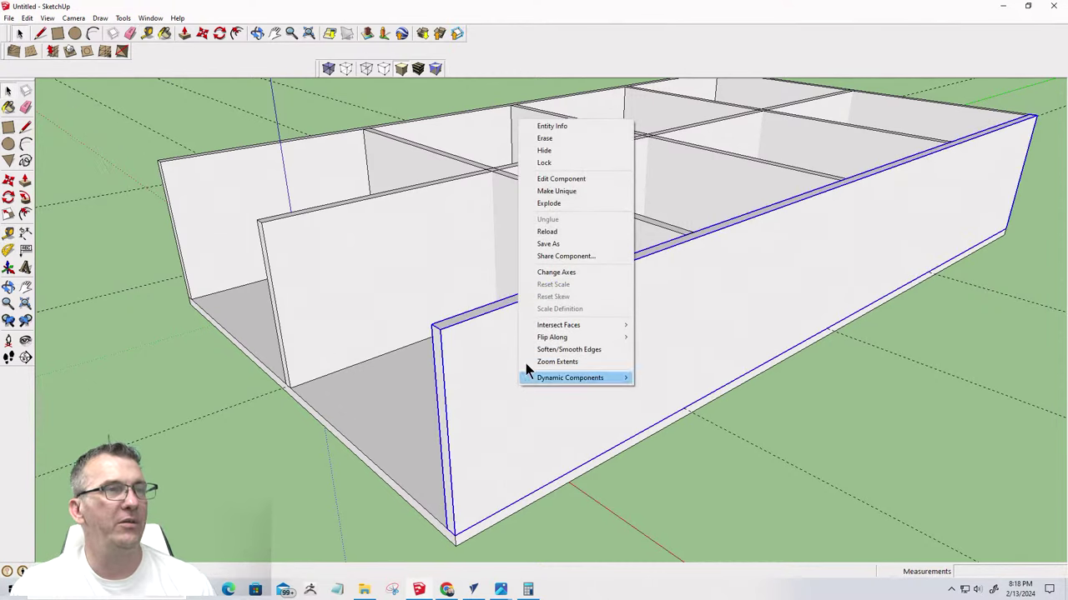
pyautogui.click(545, 192)
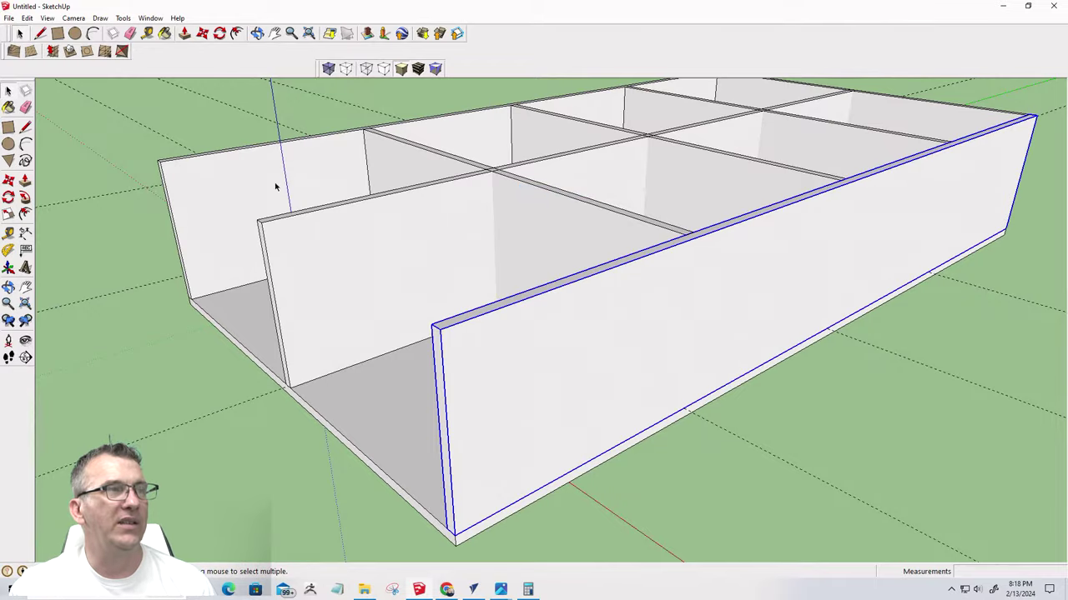
pyautogui.moveTo(401, 184); pyautogui.dragTo(79, 291, button='middle')
pyautogui.moveTo(444, 295); pyautogui.dragTo(419, 379, button='middle')
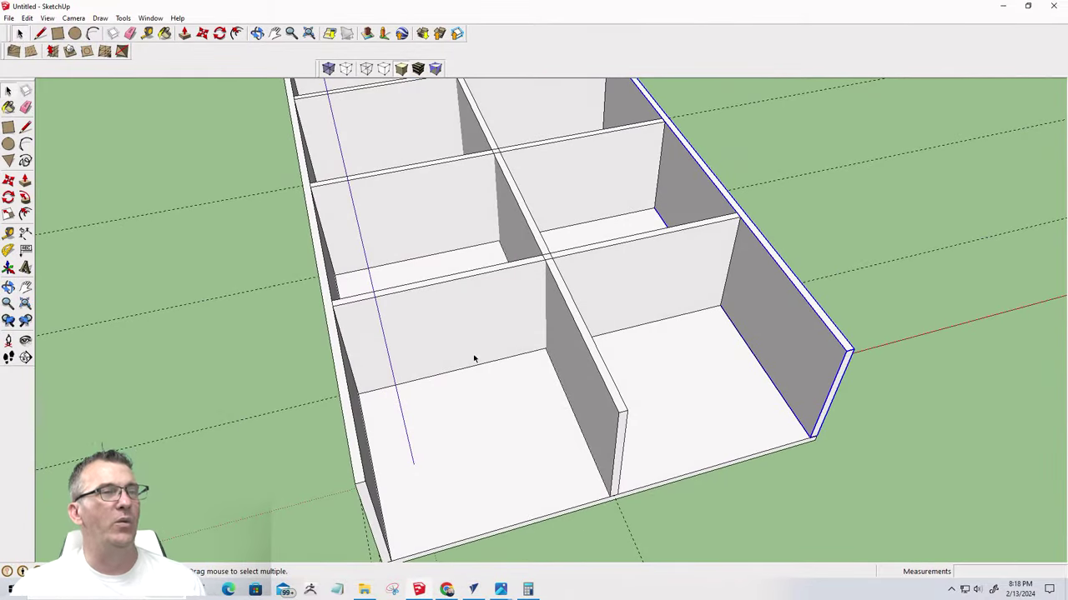
pyautogui.scroll(-3, 467, 371)
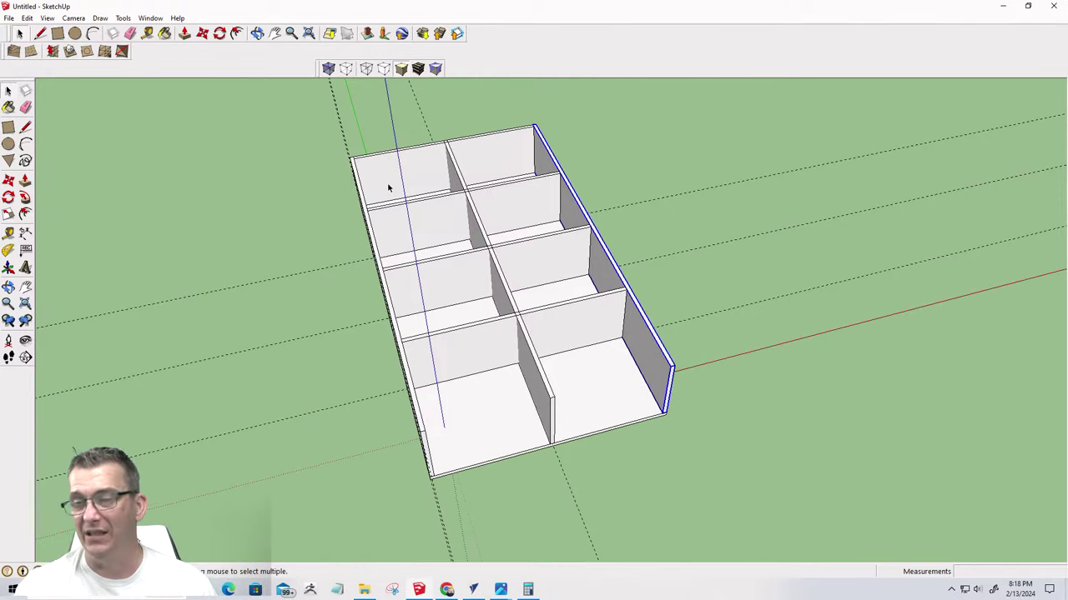
pyautogui.moveTo(380, 271); pyautogui.dragTo(581, 233, button='middle')
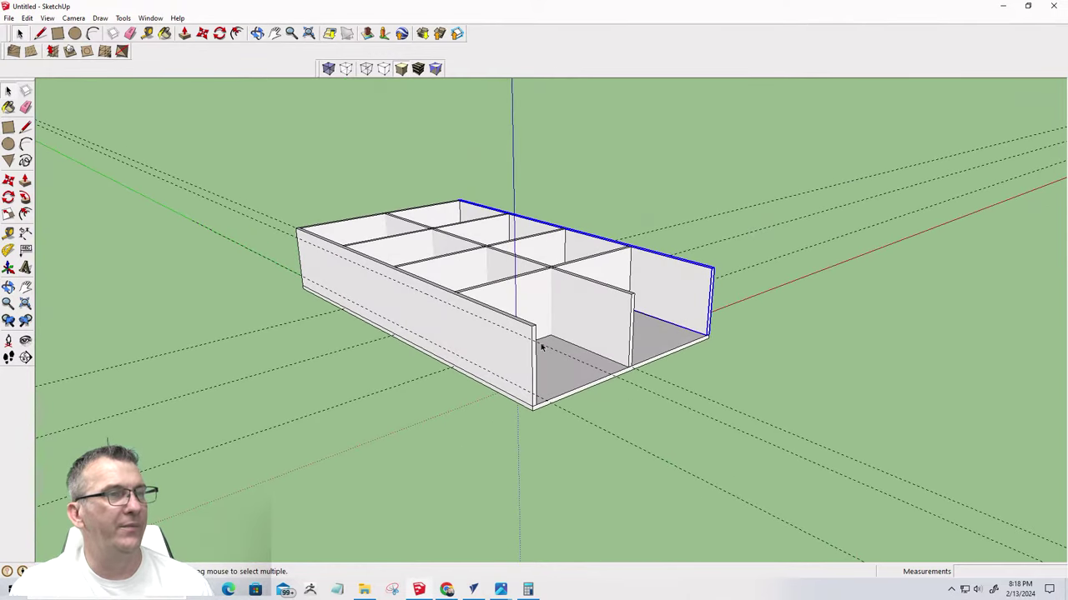
pyautogui.click(27, 18)
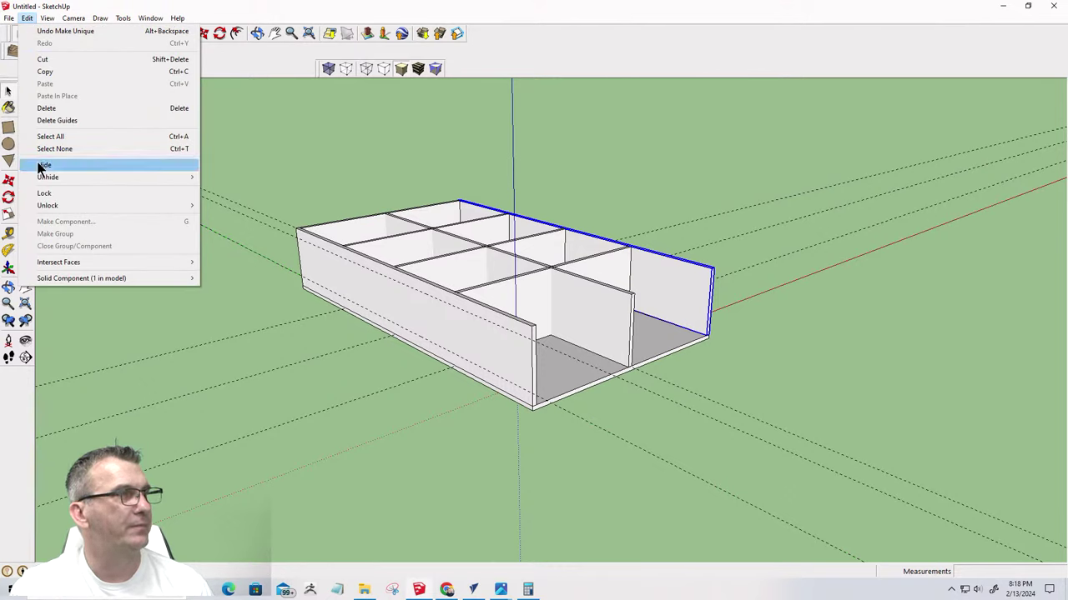
# Unhide the most recently hidden part and orbit around the tray
pyautogui.moveTo(44, 176)
pyautogui.click(226, 189)
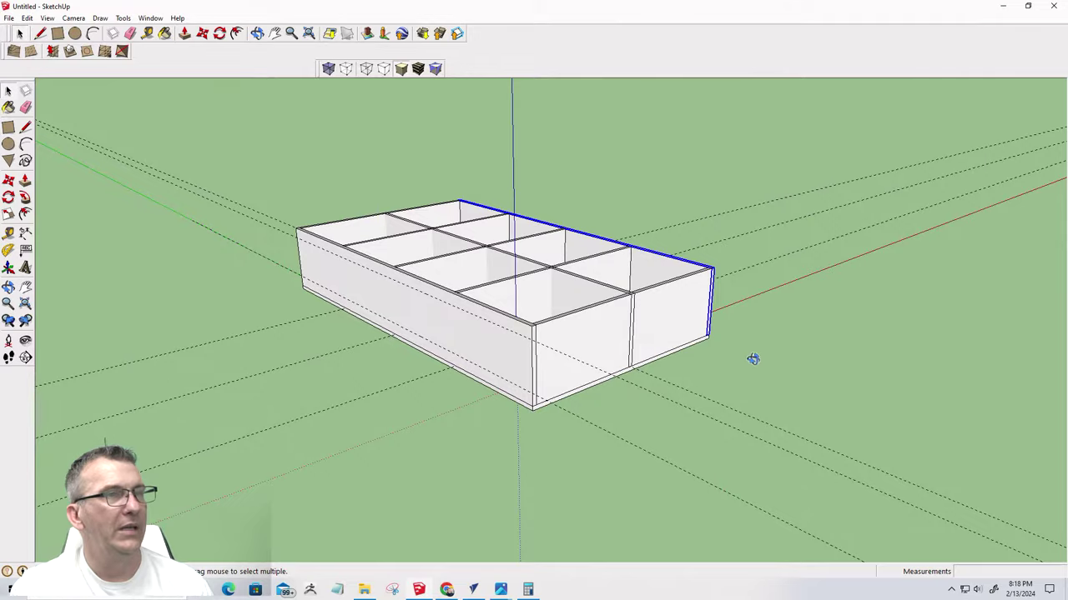
pyautogui.moveTo(753, 359); pyautogui.dragTo(467, 312, button='middle')
pyautogui.scroll(3, 546, 333)
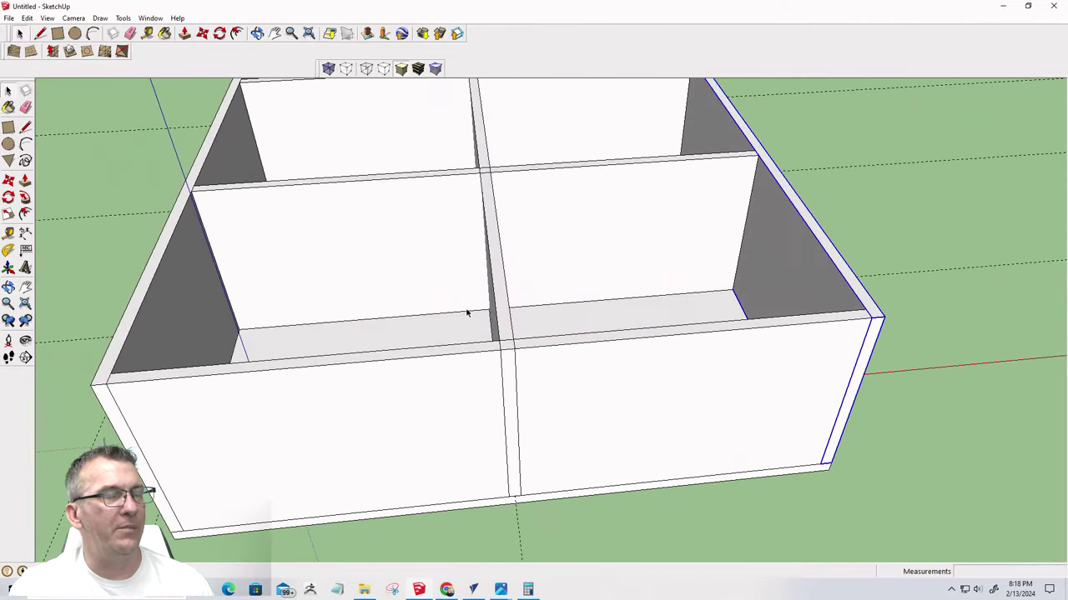
pyautogui.scroll(5, 533, 309)
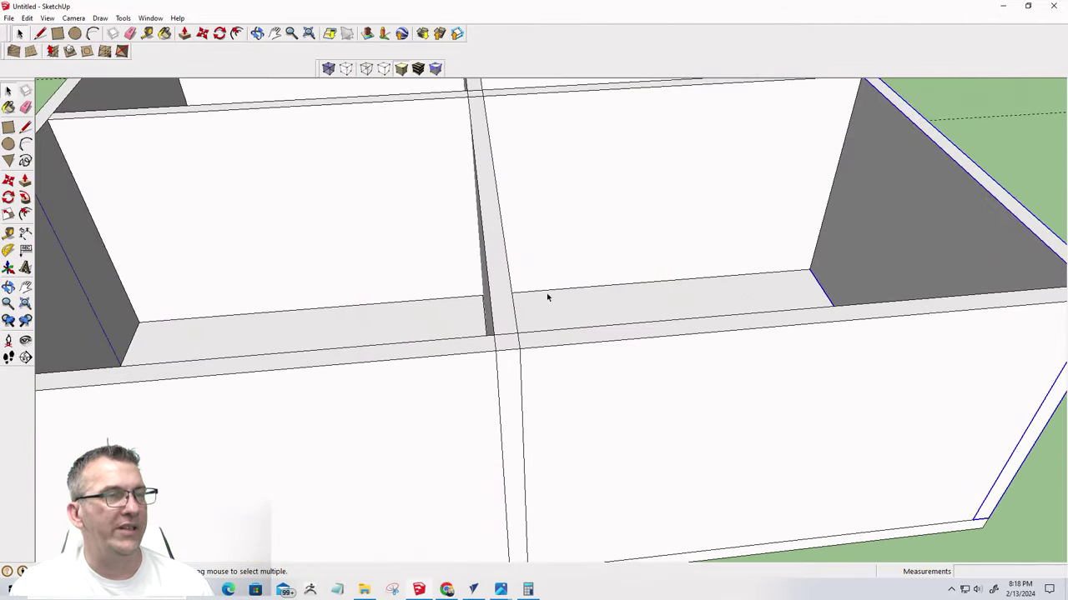
pyautogui.scroll(-2, 515, 316)
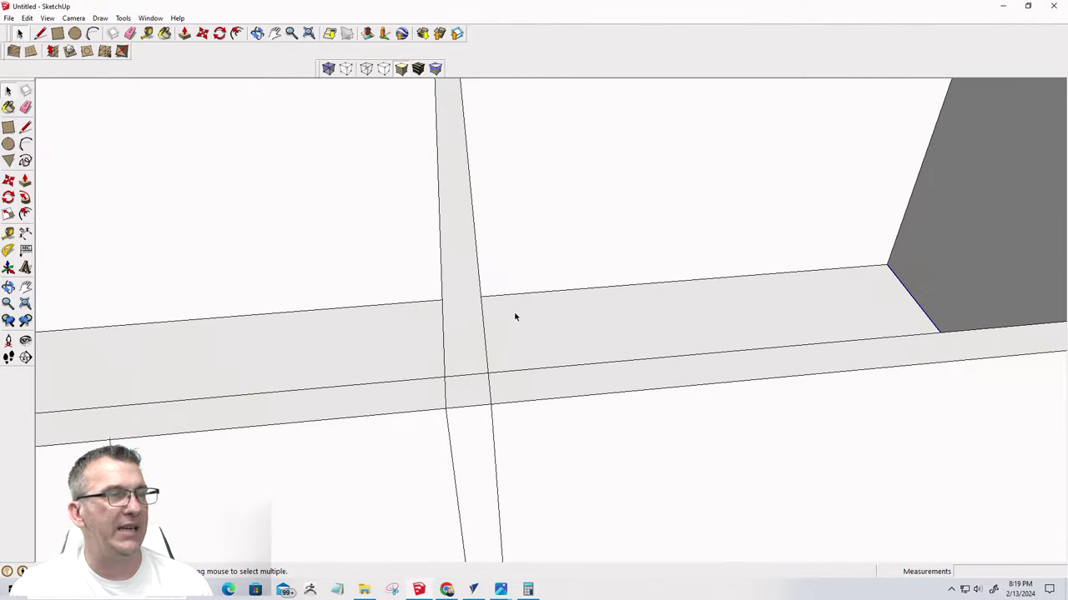
pyautogui.scroll(-5, 514, 316)
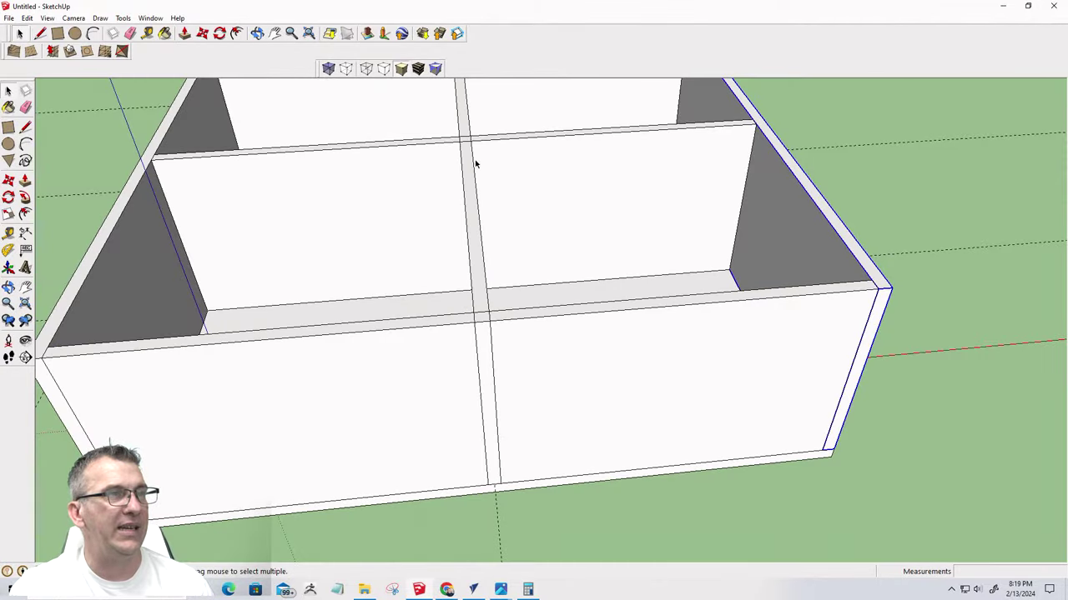
pyautogui.scroll(3, 477, 333)
# Inspect the divider grid from above and from several other angles
pyautogui.moveTo(481, 326); pyautogui.dragTo(292, 245, button='middle')
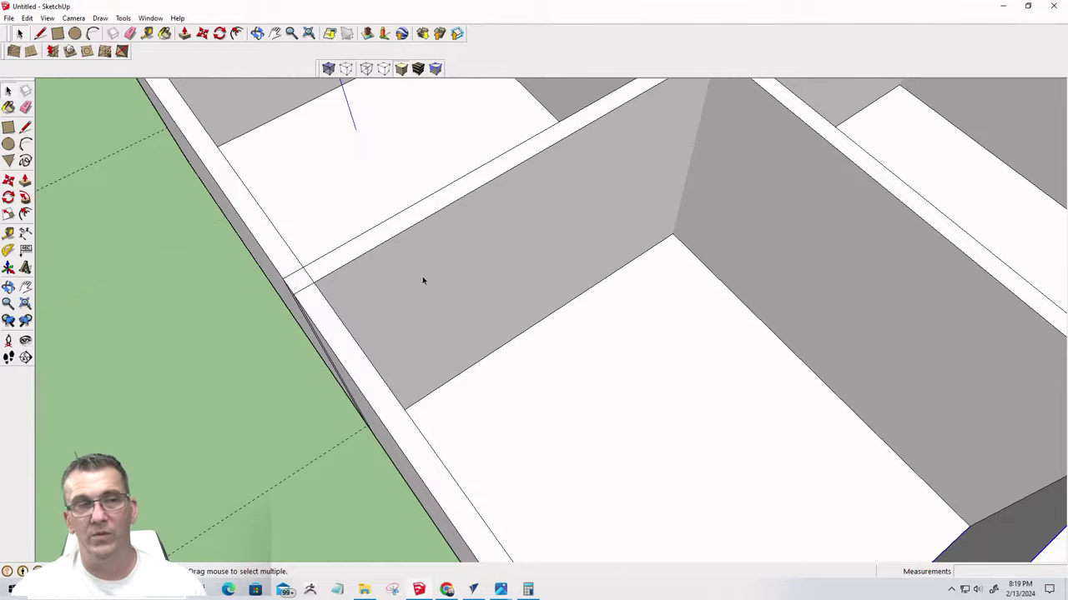
pyautogui.moveTo(424, 279); pyautogui.dragTo(288, 62, button='middle')
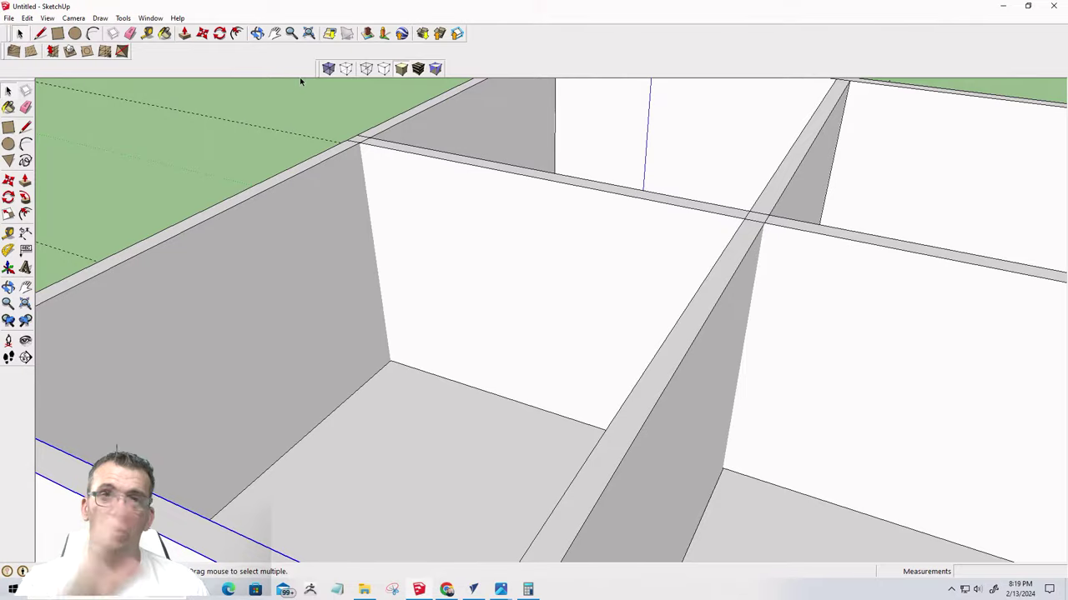
pyautogui.scroll(-1, 301, 80)
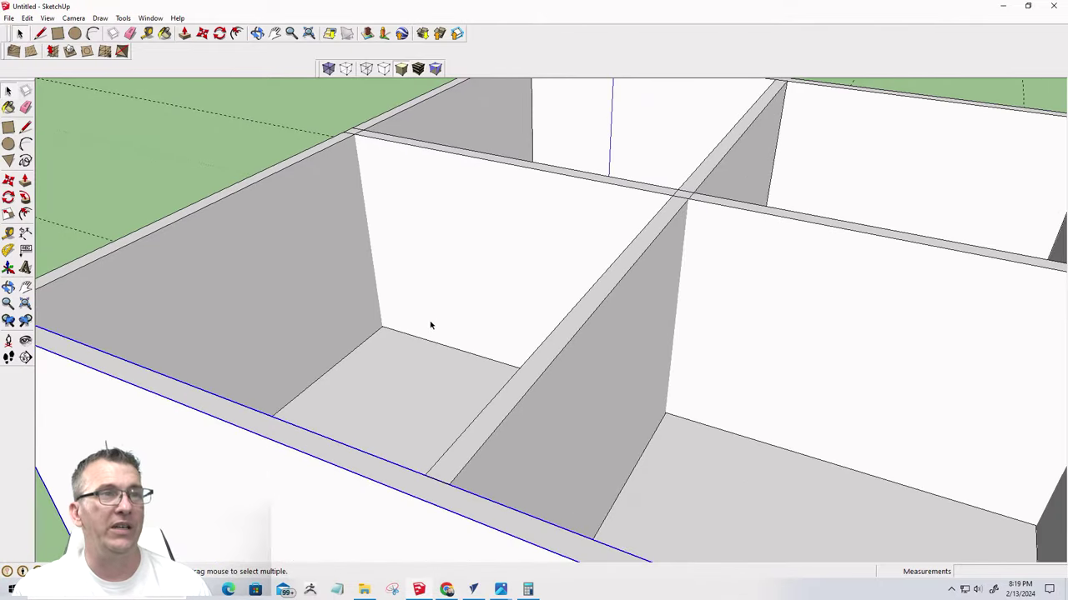
pyautogui.scroll(2, 430, 325)
pyautogui.scroll(-3, 452, 333)
pyautogui.scroll(1, 455, 313)
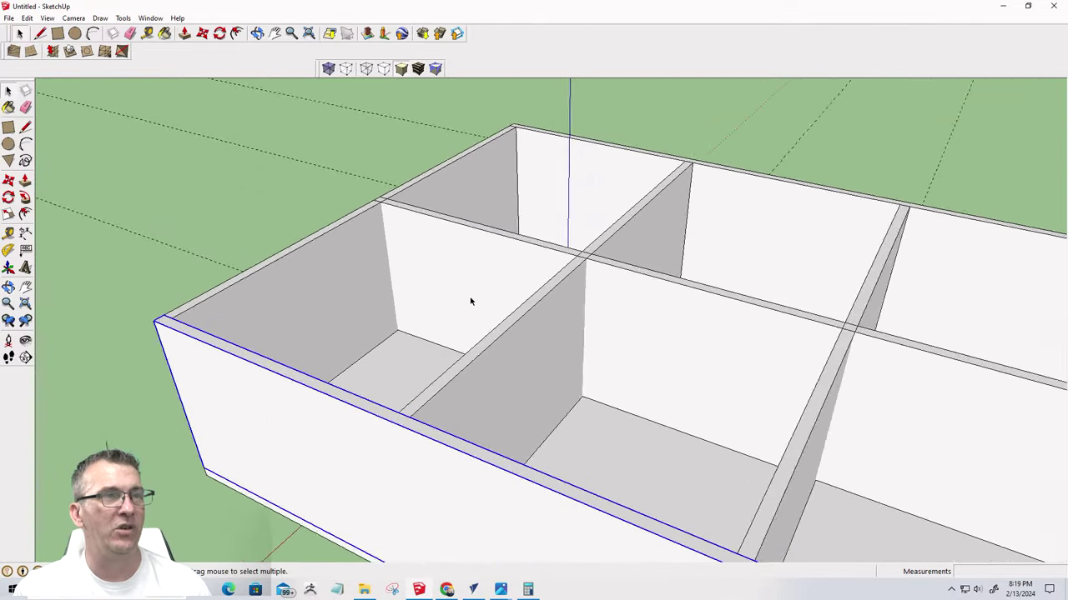
pyautogui.scroll(2, 470, 301)
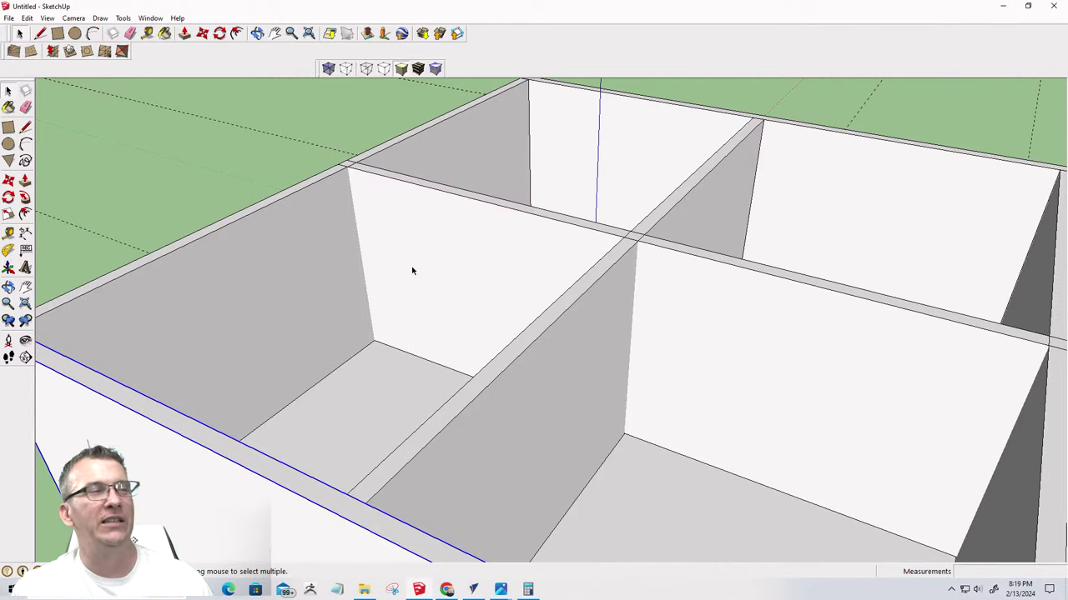
pyautogui.scroll(-3, 418, 239)
pyautogui.moveTo(419, 241); pyautogui.dragTo(367, 233, button='middle')
pyautogui.scroll(3, 266, 283)
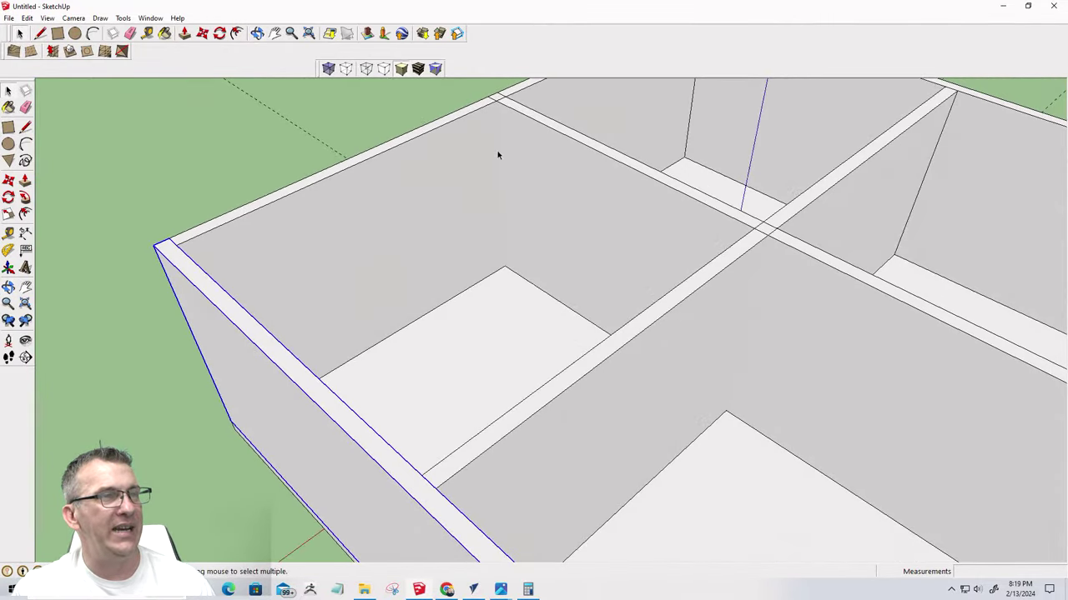
pyautogui.scroll(-2, 497, 280)
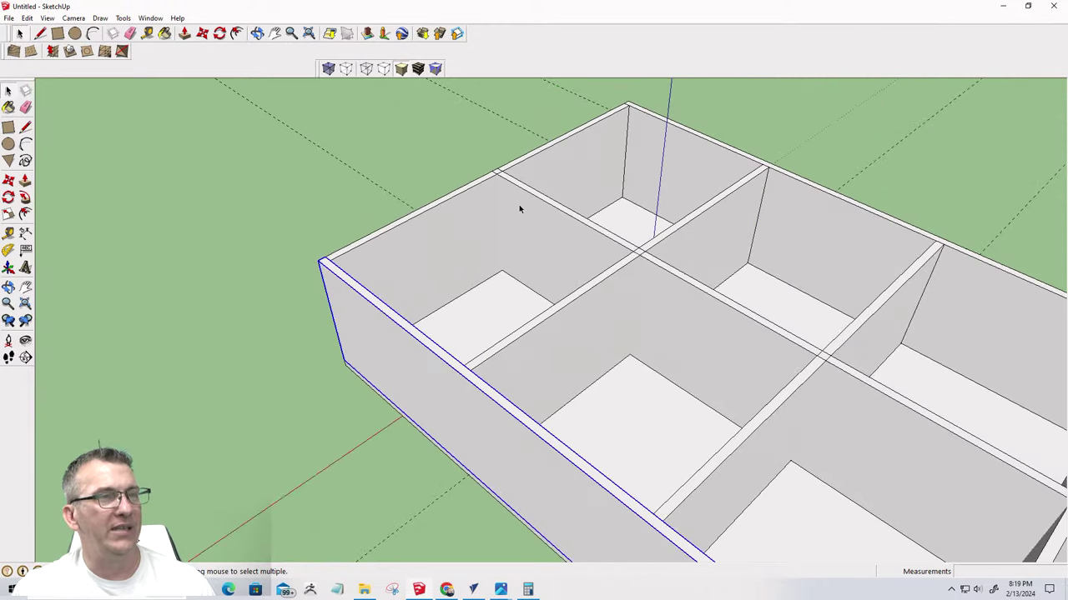
# Move the long divider 3/8" from its end midpoint into the side panel
pyautogui.moveTo(519, 209); pyautogui.dragTo(546, 231, button='middle')
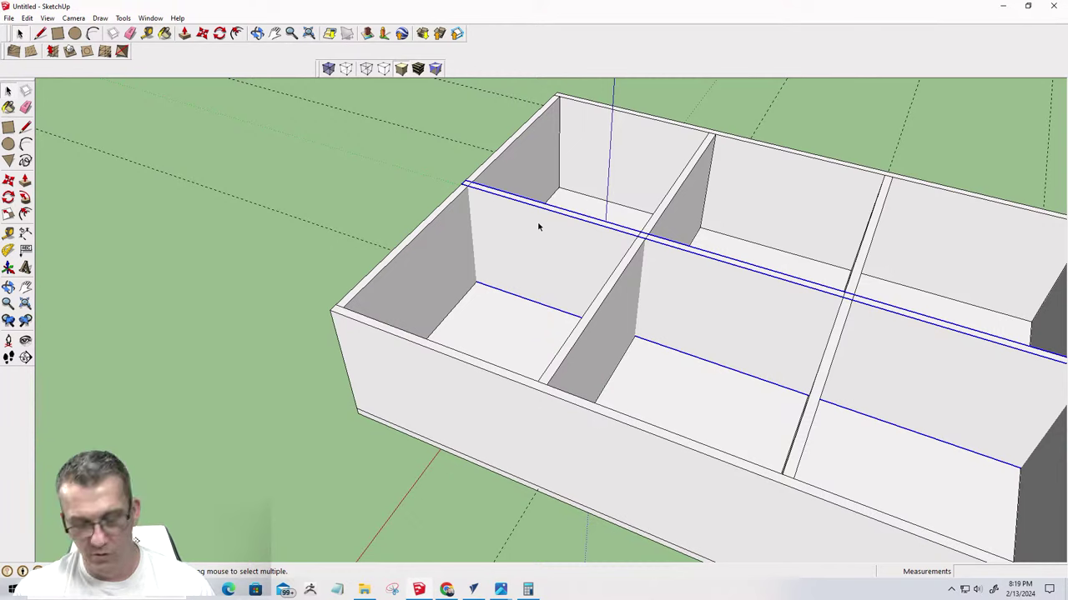
pyautogui.press('m')
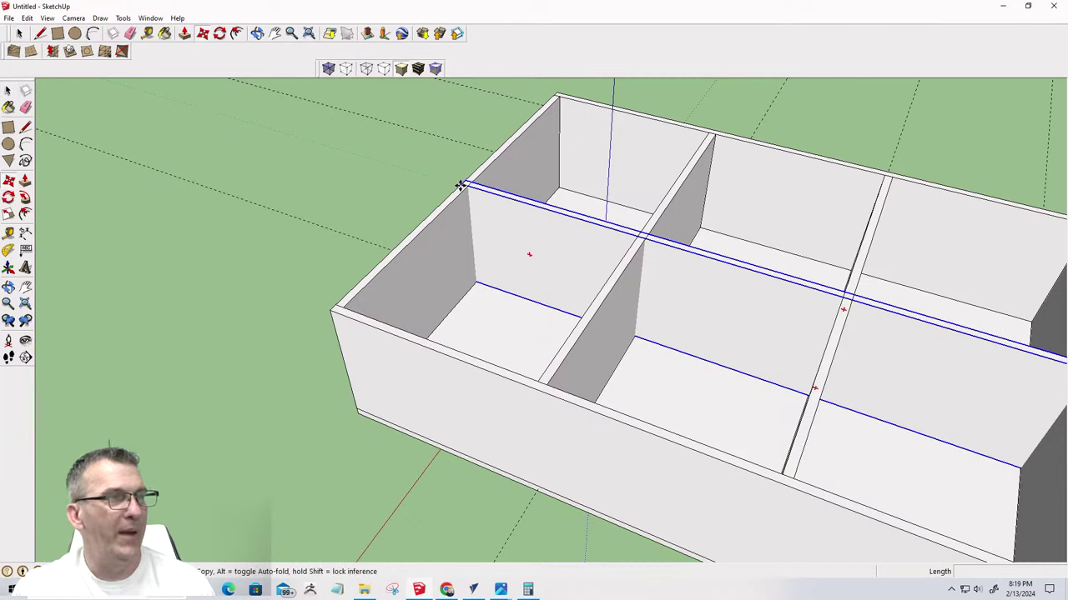
pyautogui.click(462, 185)
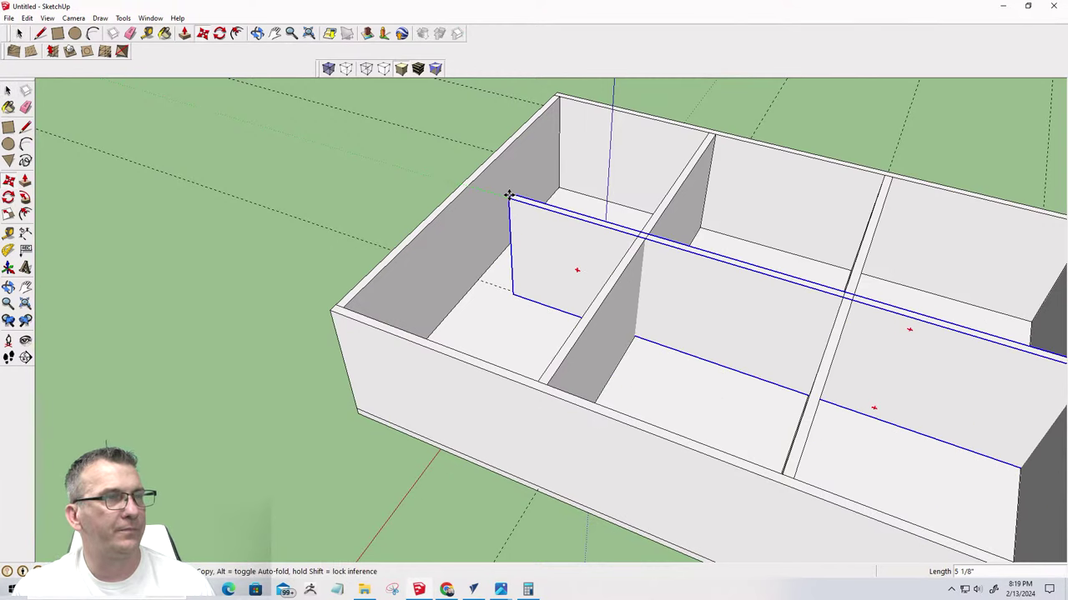
pyautogui.press('Escape')
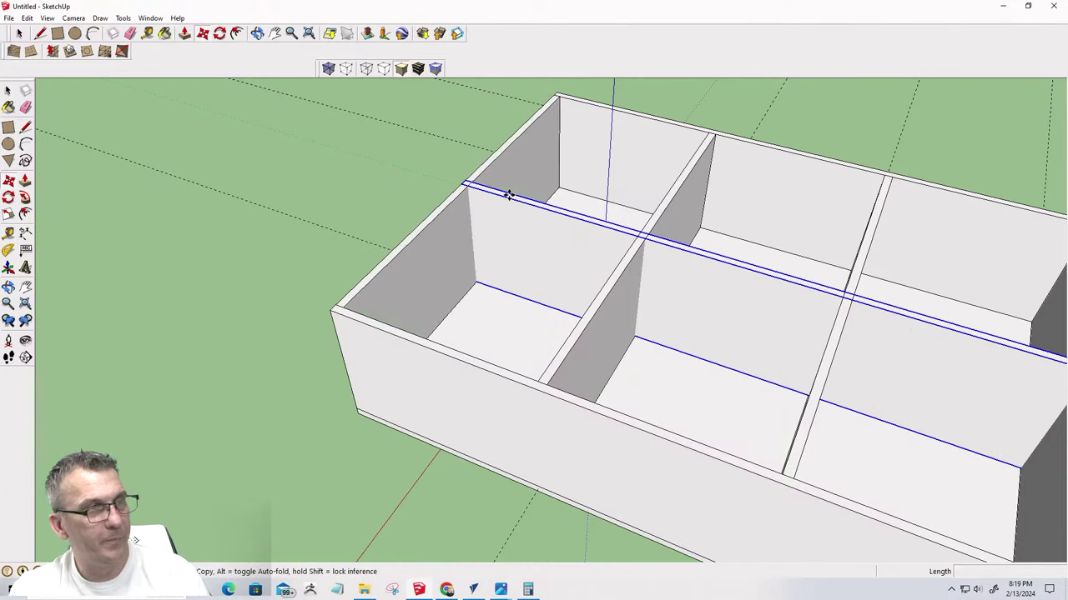
pyautogui.scroll(4, 460, 181)
pyautogui.scroll(3, 463, 178)
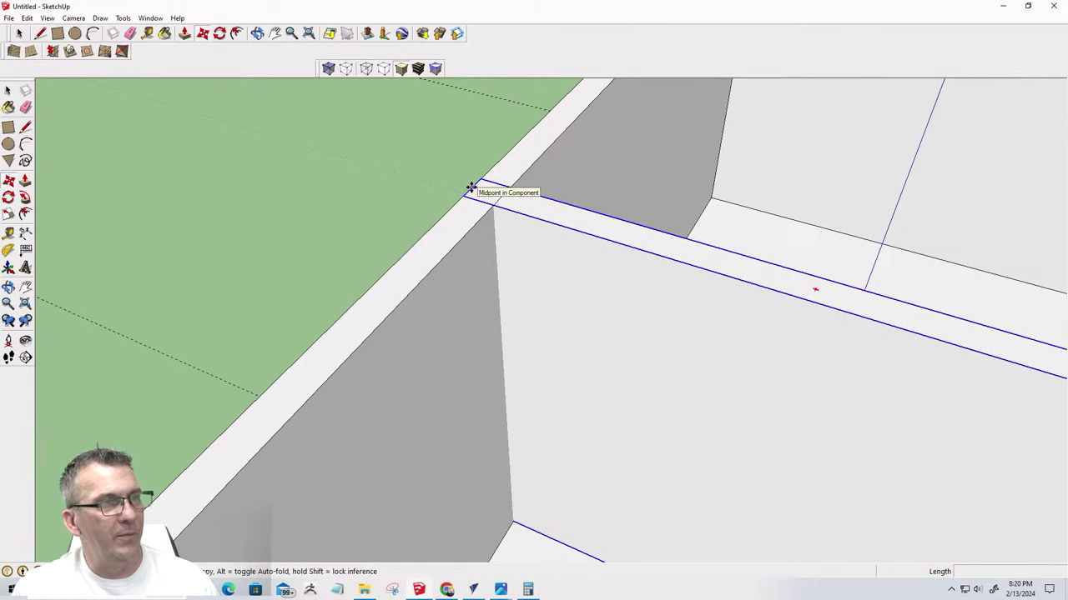
pyautogui.click(471, 187)
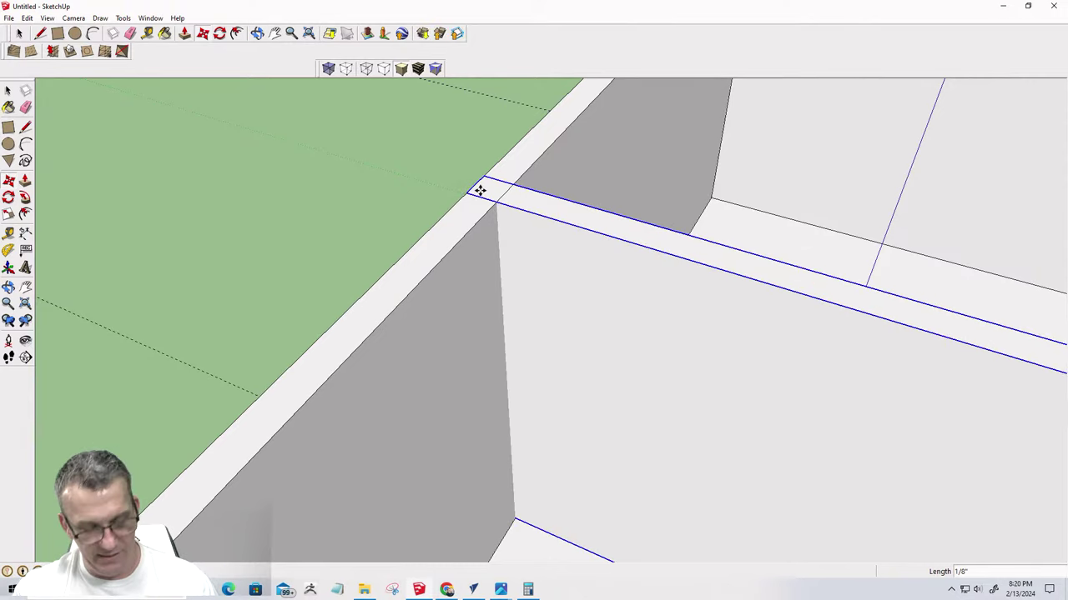
pyautogui.press('Escape')
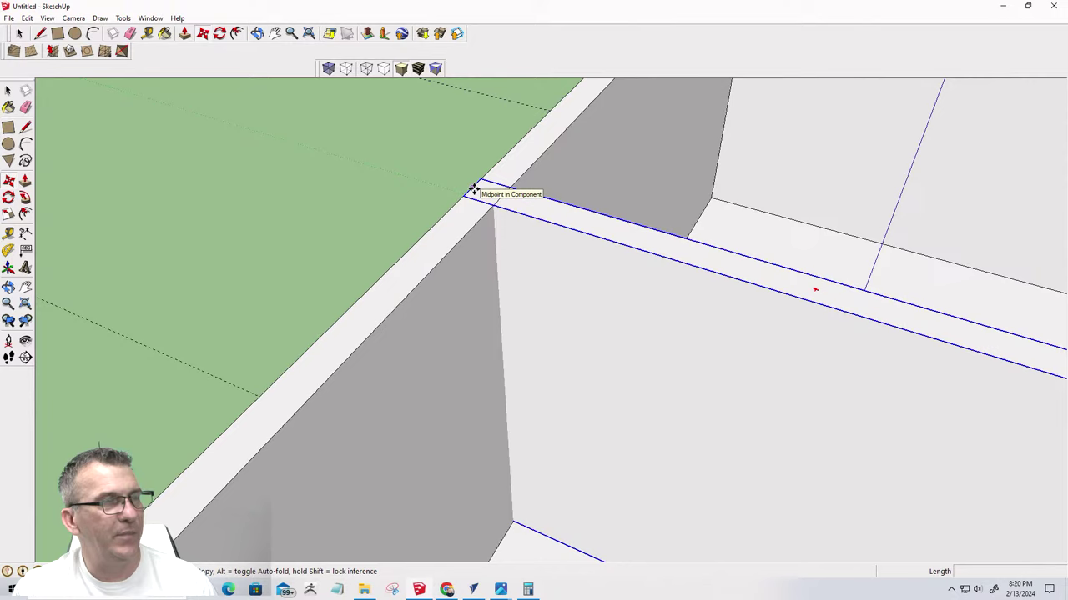
pyautogui.click(472, 188)
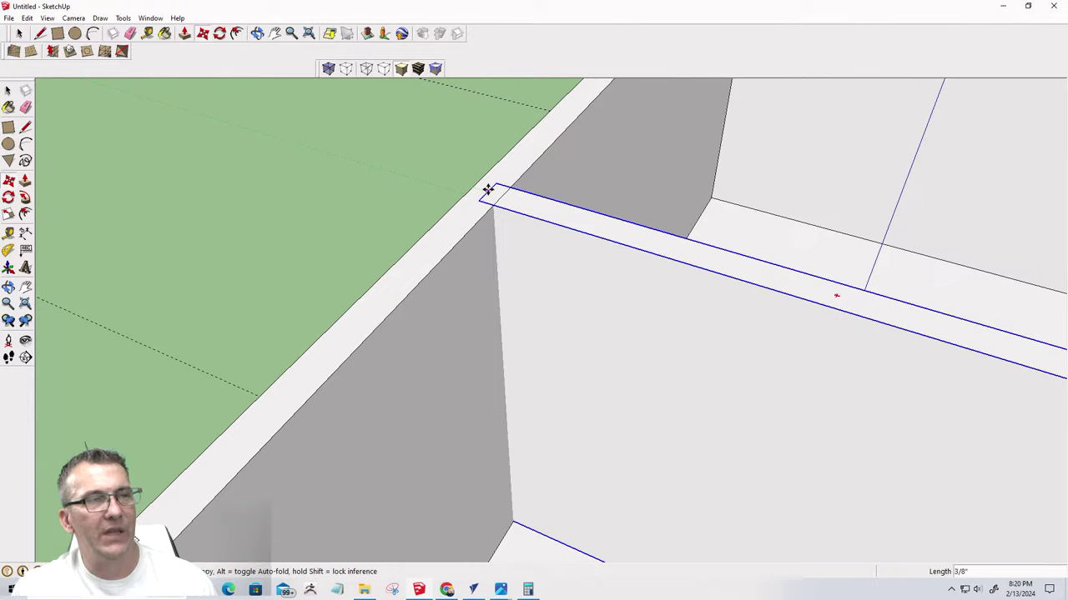
pyautogui.click(488, 190)
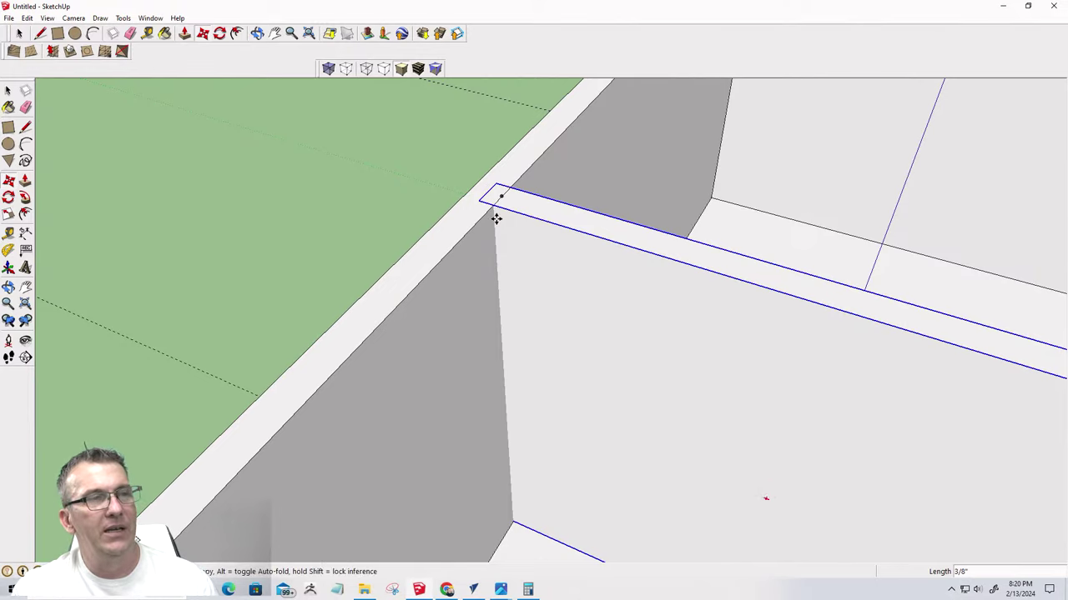
# Select the side panel component with the Select tool
pyautogui.scroll(-2, 493, 219)
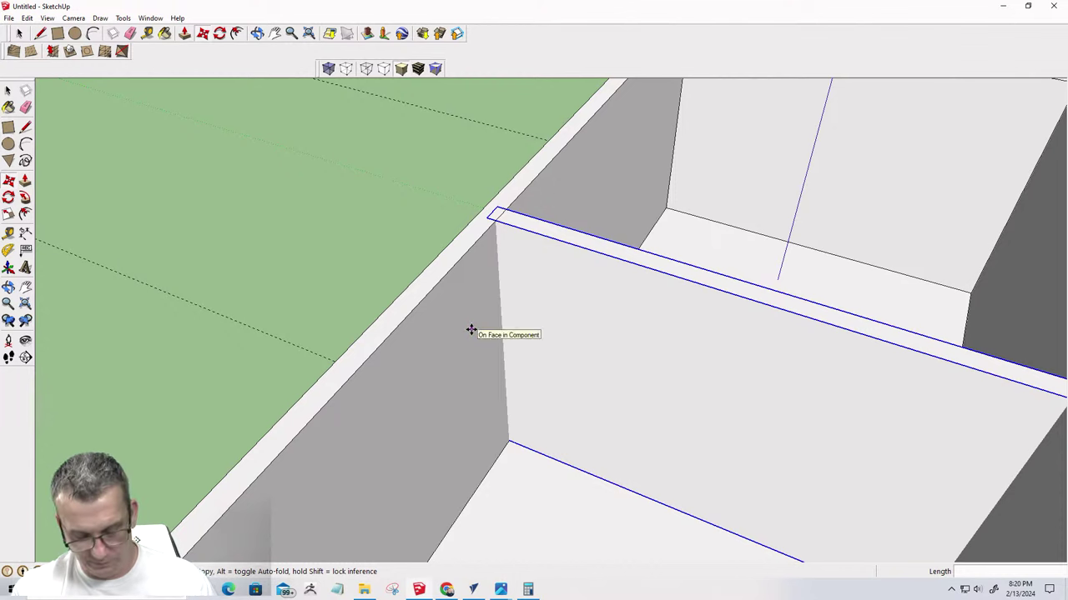
pyautogui.press('space')
pyautogui.doubleClick(456, 300)
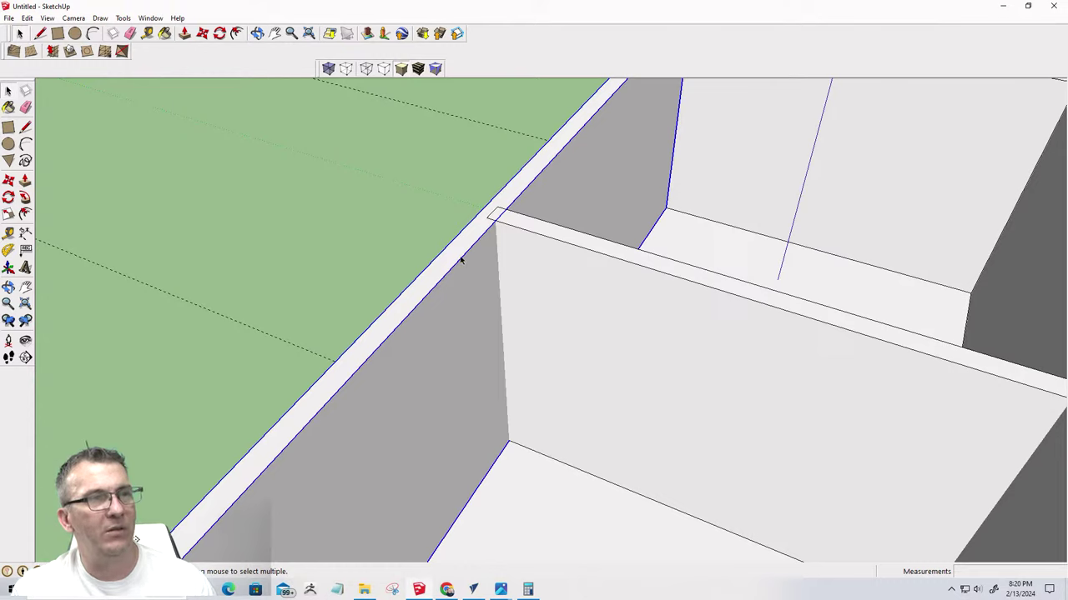
# Explode the side panel into loose geometry
pyautogui.rightClick(461, 261)
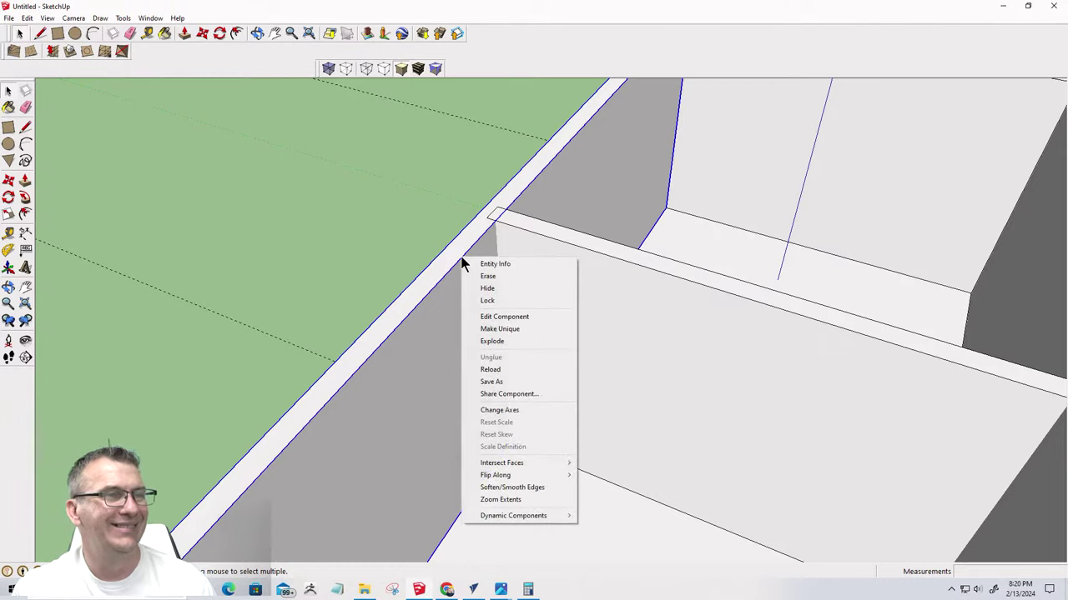
pyautogui.click(491, 342)
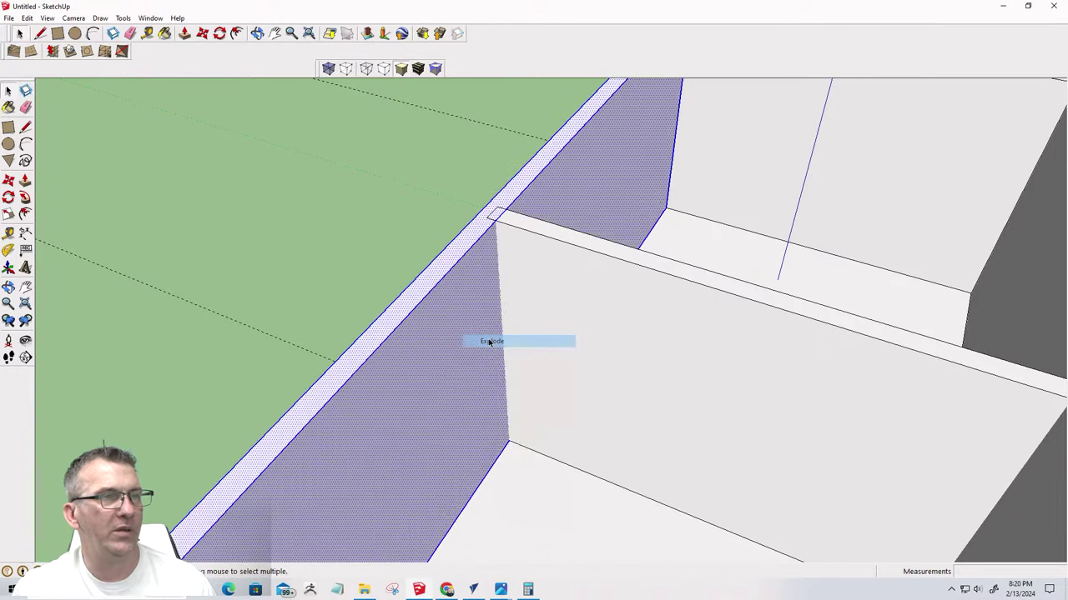
pyautogui.click(353, 190)
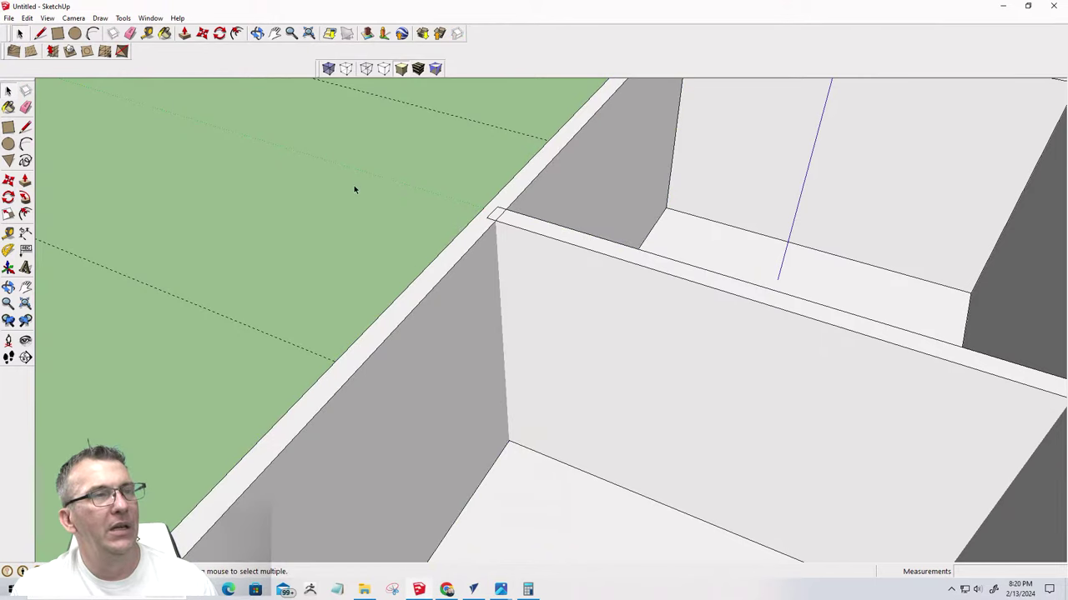
# Intersect the side panel's top face and the divider with the model
pyautogui.click(457, 250)
pyautogui.keyDown('shift'); pyautogui.click(565, 273); pyautogui.keyUp('shift')
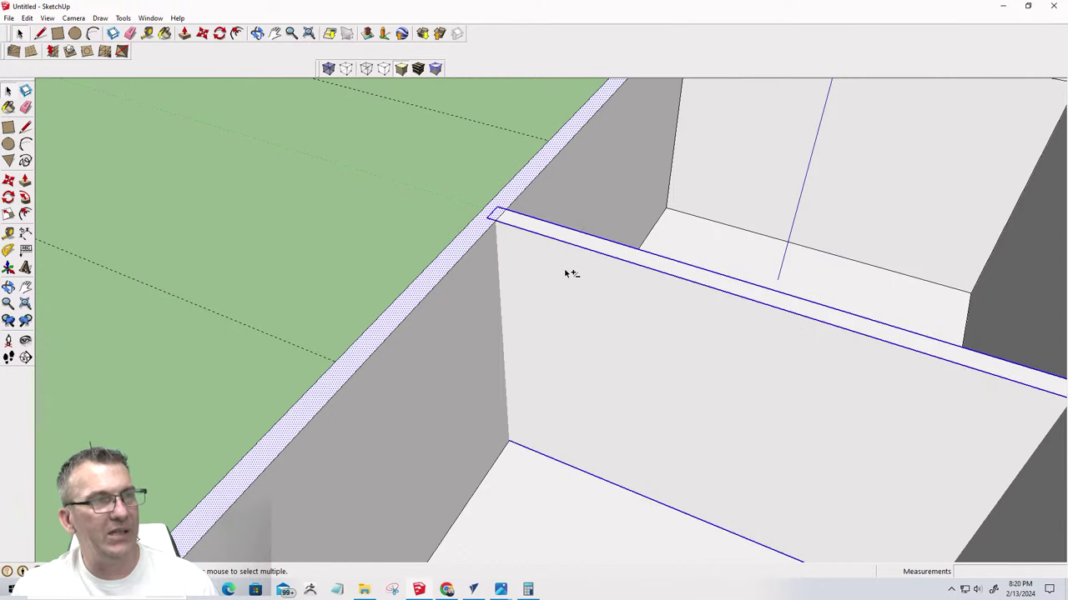
pyautogui.rightClick(564, 271)
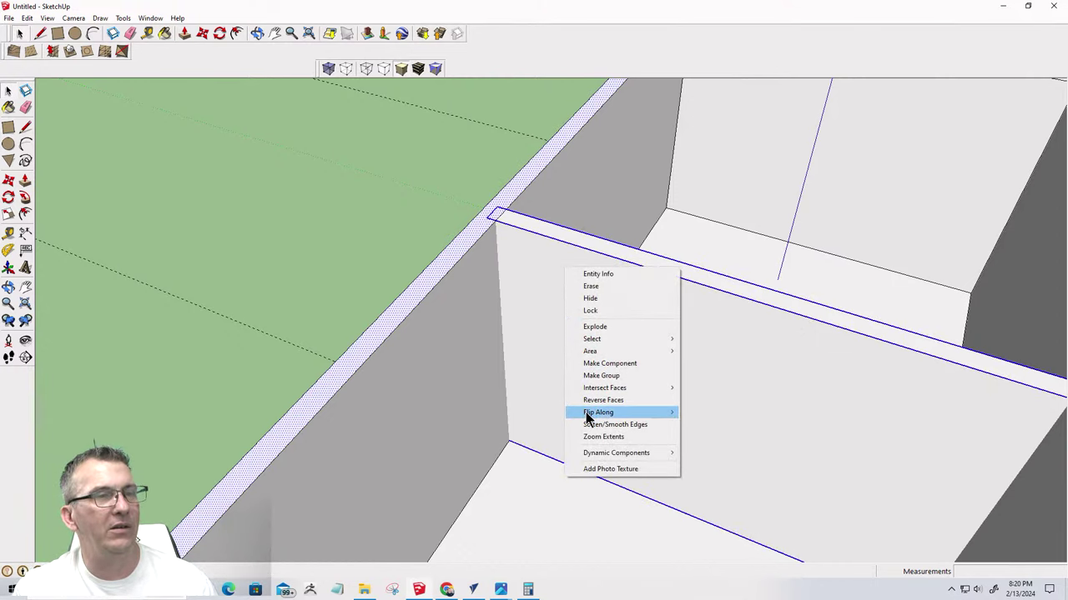
pyautogui.moveTo(601, 389)
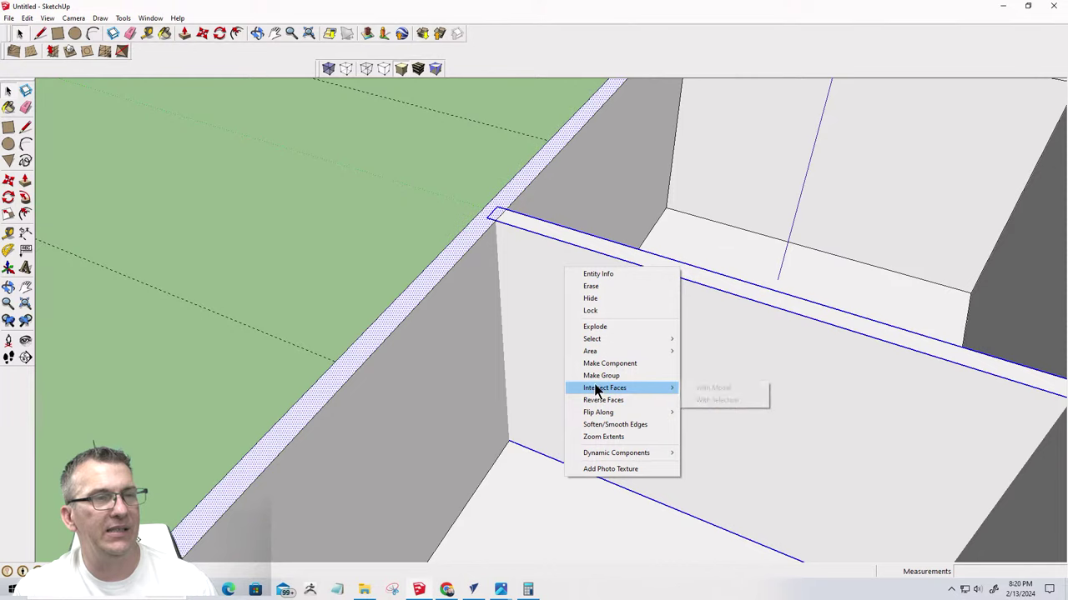
pyautogui.click(706, 388)
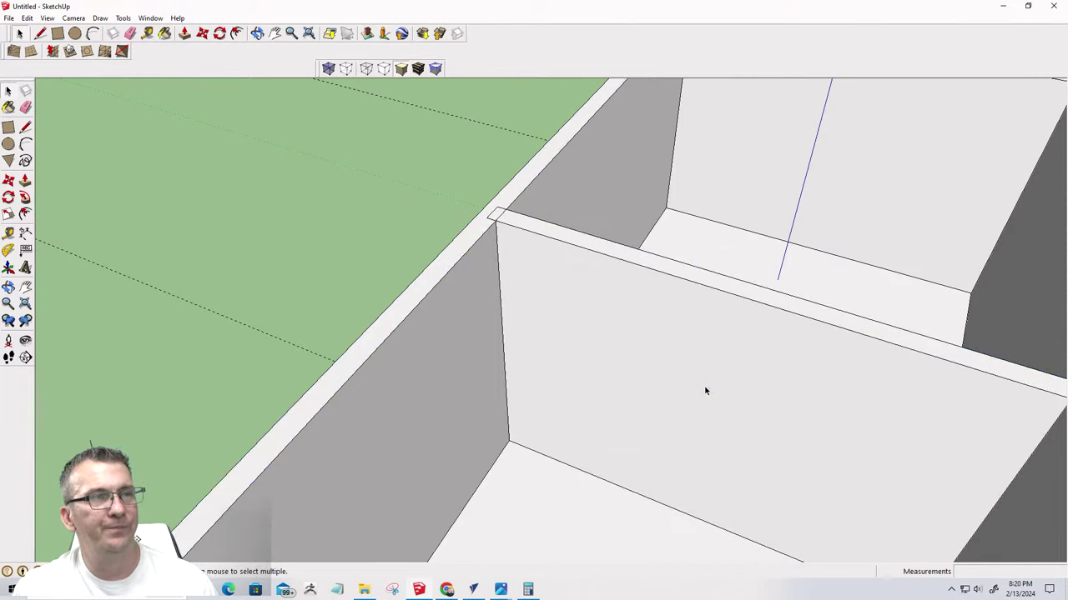
pyautogui.scroll(-2, 477, 280)
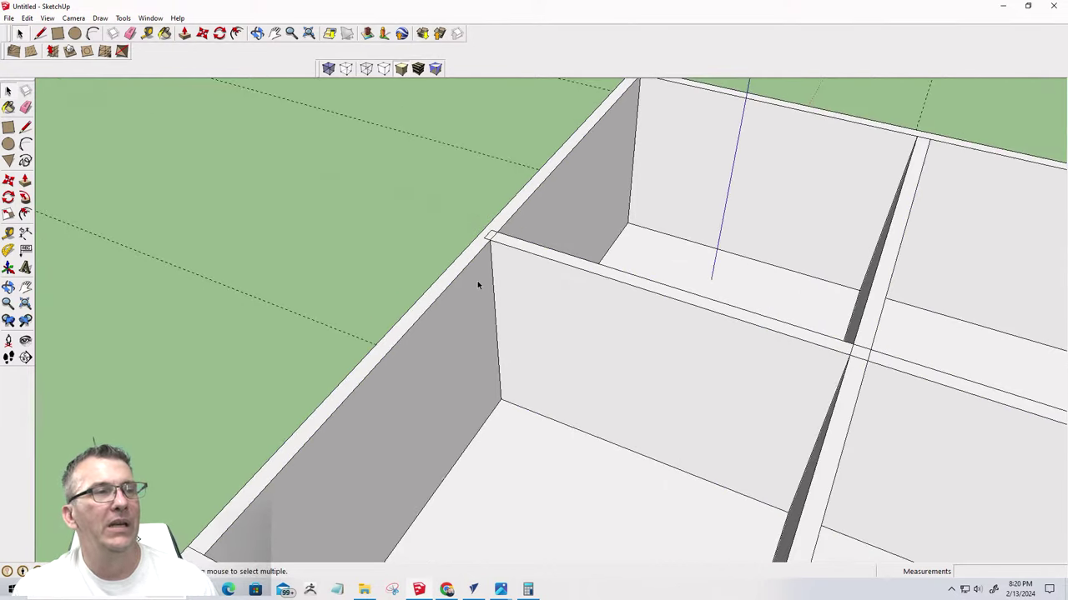
pyautogui.scroll(3, 477, 280)
# Select the side panel's connected faces, then select the long divider instead
pyautogui.click(469, 269)
pyautogui.doubleClick(468, 269)
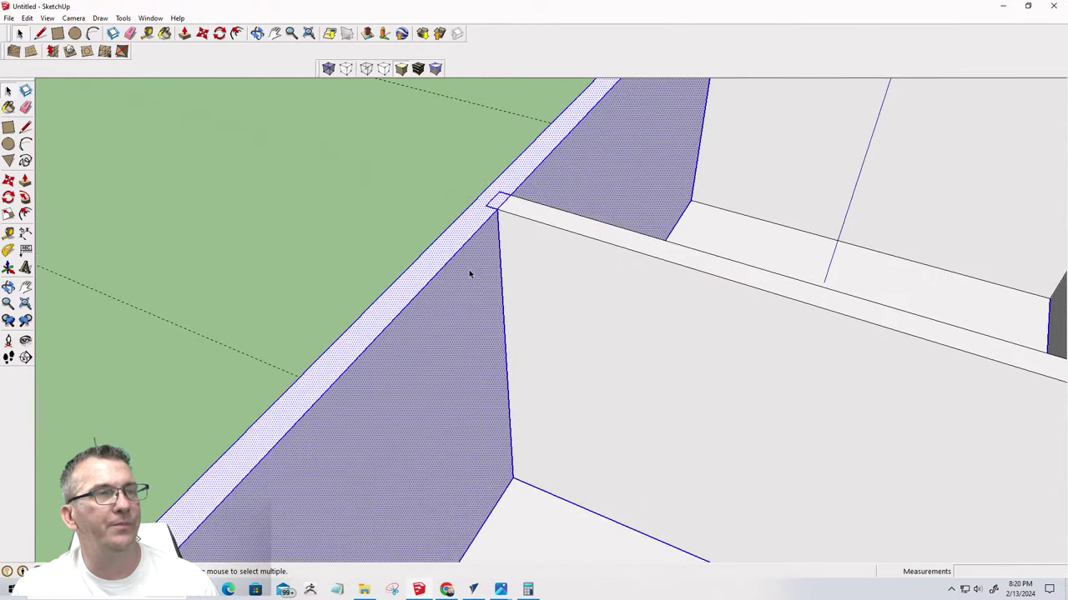
pyautogui.click(555, 271)
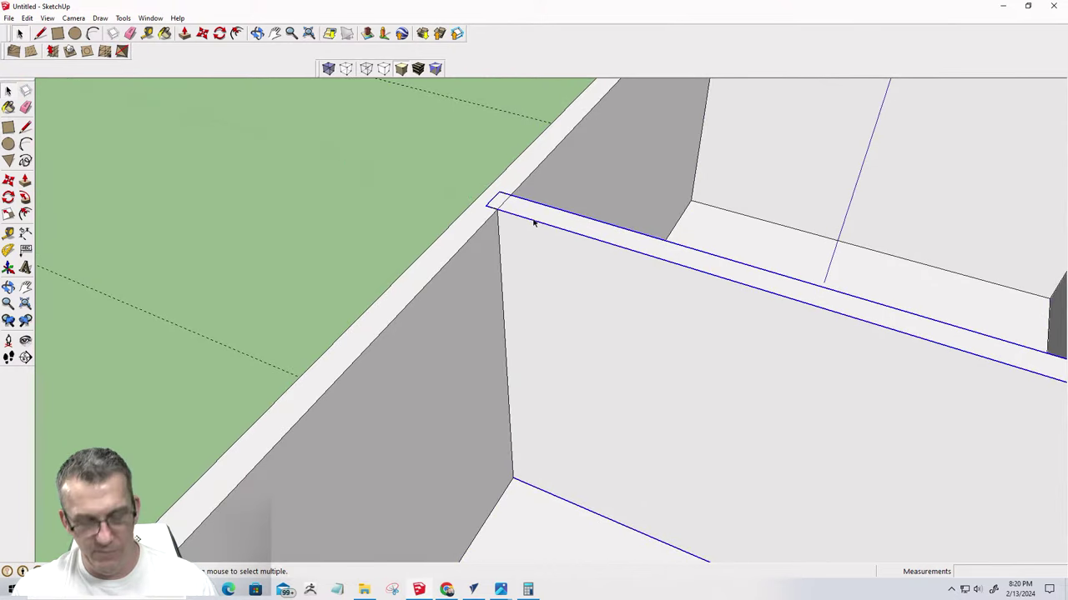
# Move the divider by its corner to a spot clear of the side panel
pyautogui.press('m')
pyautogui.click(489, 203)
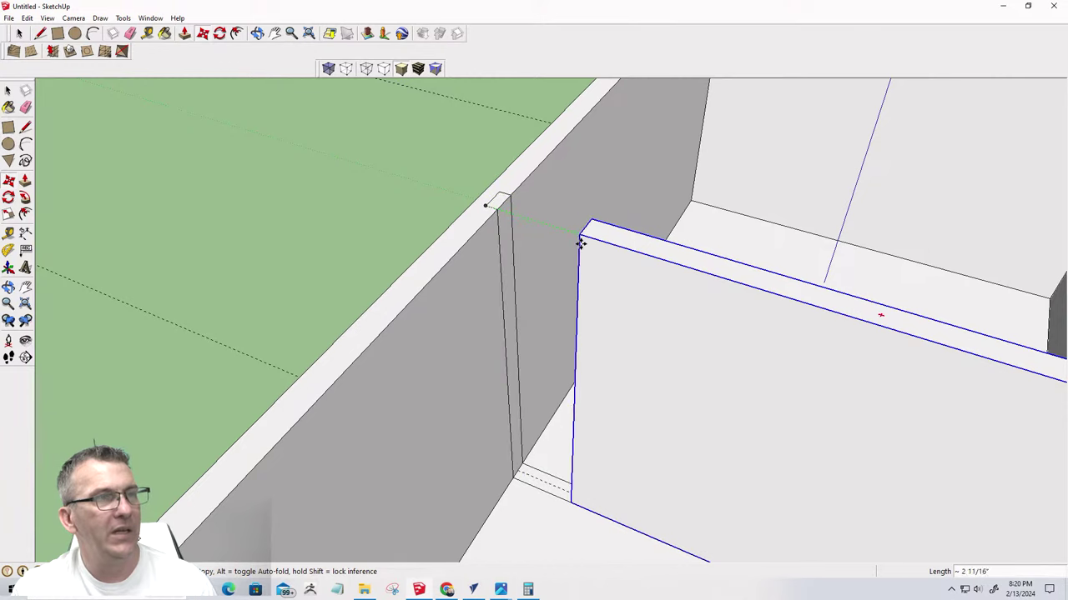
pyautogui.click(648, 276)
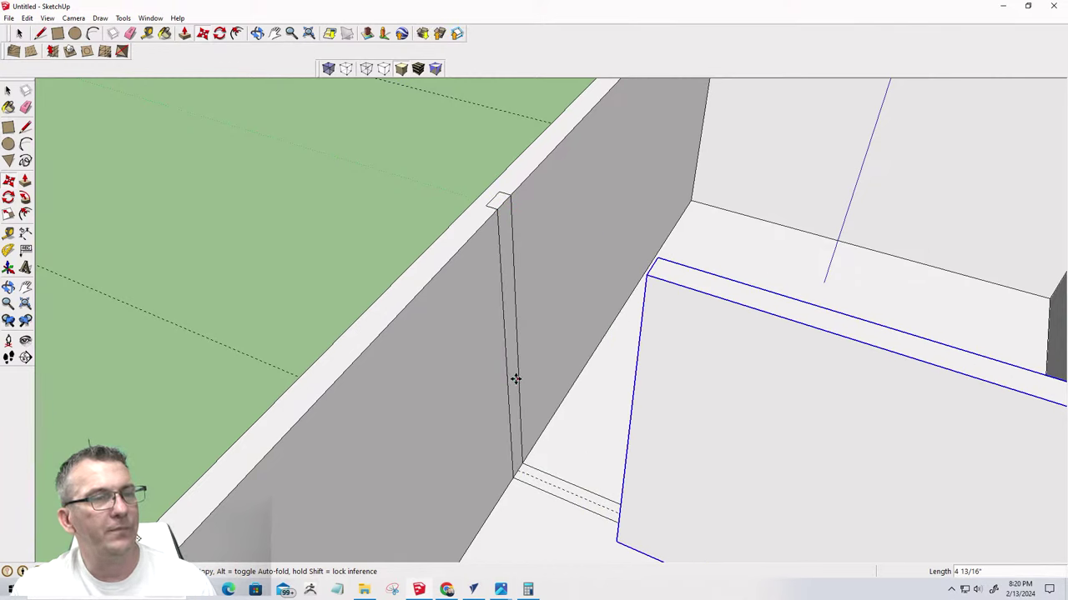
# Push the thin slot face 3/8" into the side wall to form the notch
pyautogui.press('p')
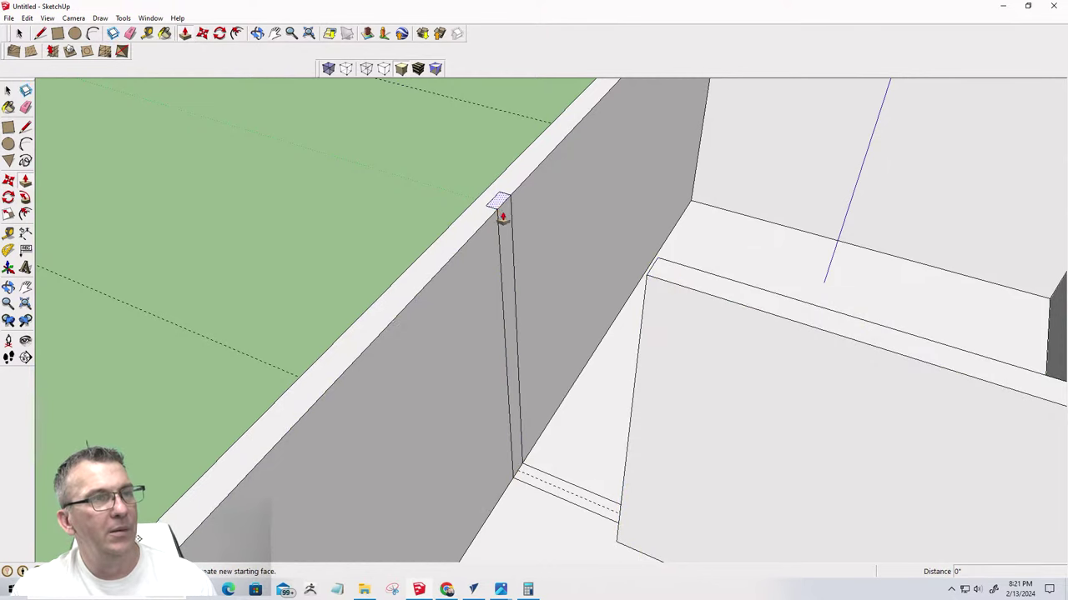
pyautogui.click(508, 215)
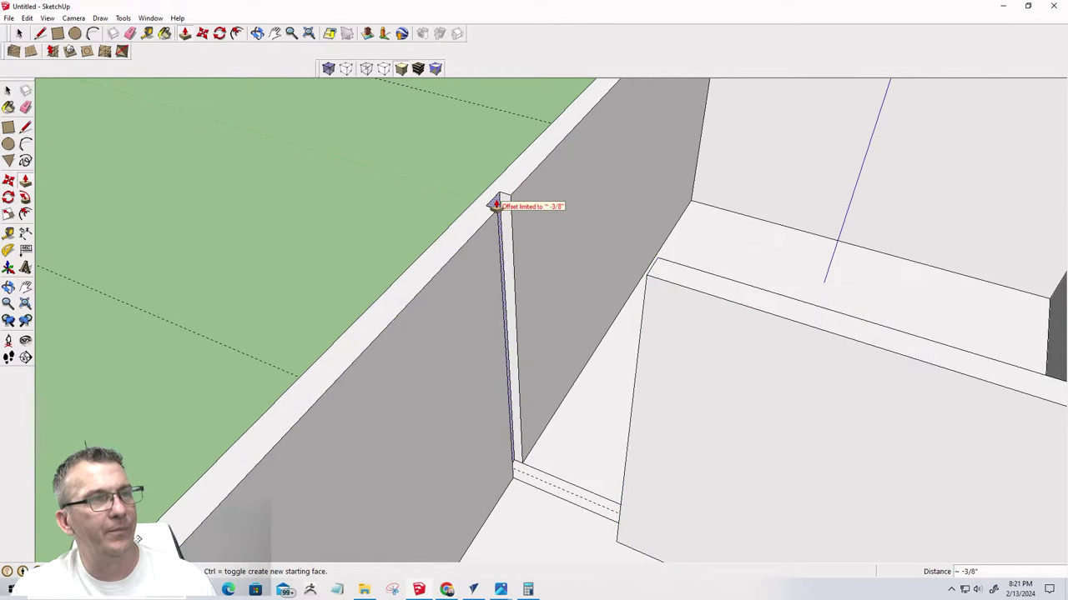
pyautogui.click(495, 205)
pyautogui.moveTo(513, 401)
pyautogui.mouseDown(button='middle')
pyautogui.moveTo(387, 374)
pyautogui.moveTo(615, 375)
pyautogui.moveTo(312, 376)
pyautogui.moveTo(336, 461)
pyautogui.moveTo(483, 392)
pyautogui.moveTo(528, 412)
pyautogui.mouseUp(button='middle')
pyautogui.press('space')
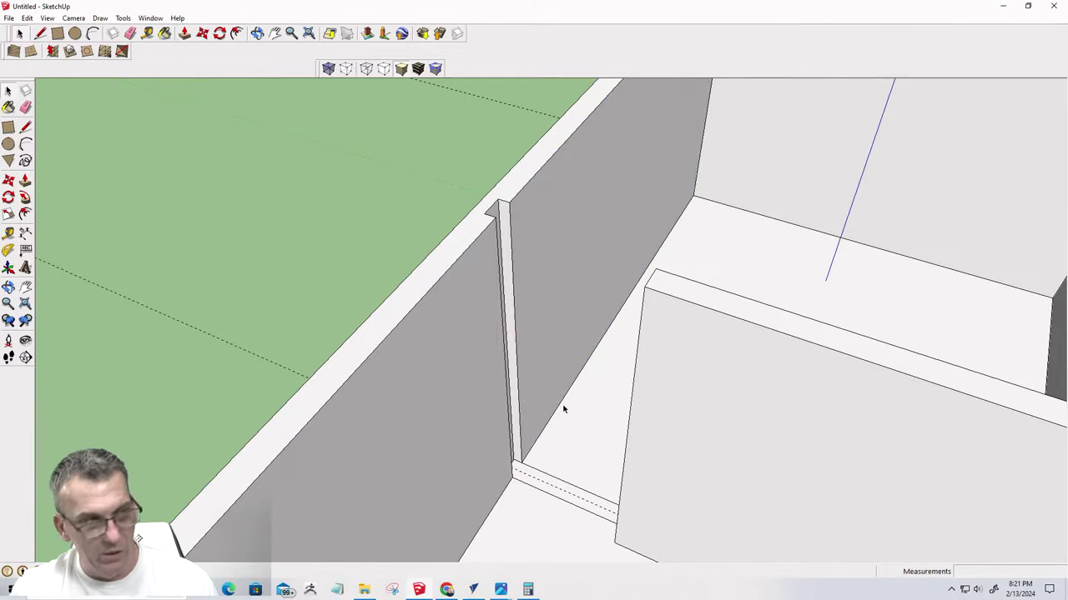
pyautogui.scroll(-2, 483, 409)
# Select the whole notched side wall and create a new component from it
pyautogui.moveTo(443, 451); pyautogui.dragTo(754, 351, button='middle')
pyautogui.scroll(-2, 726, 334)
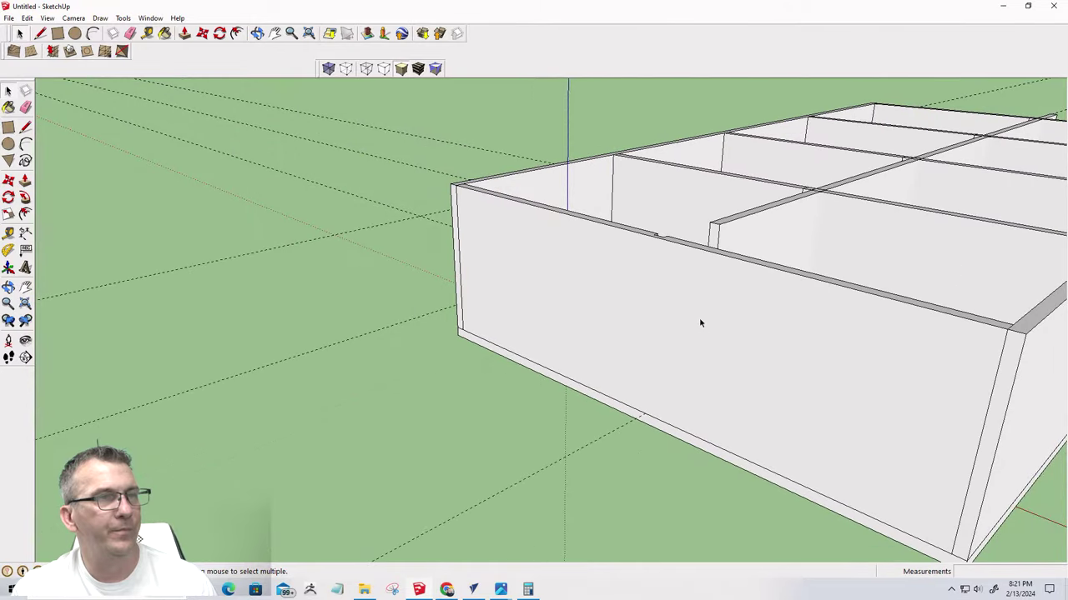
pyautogui.moveTo(701, 319); pyautogui.dragTo(644, 315, button='middle')
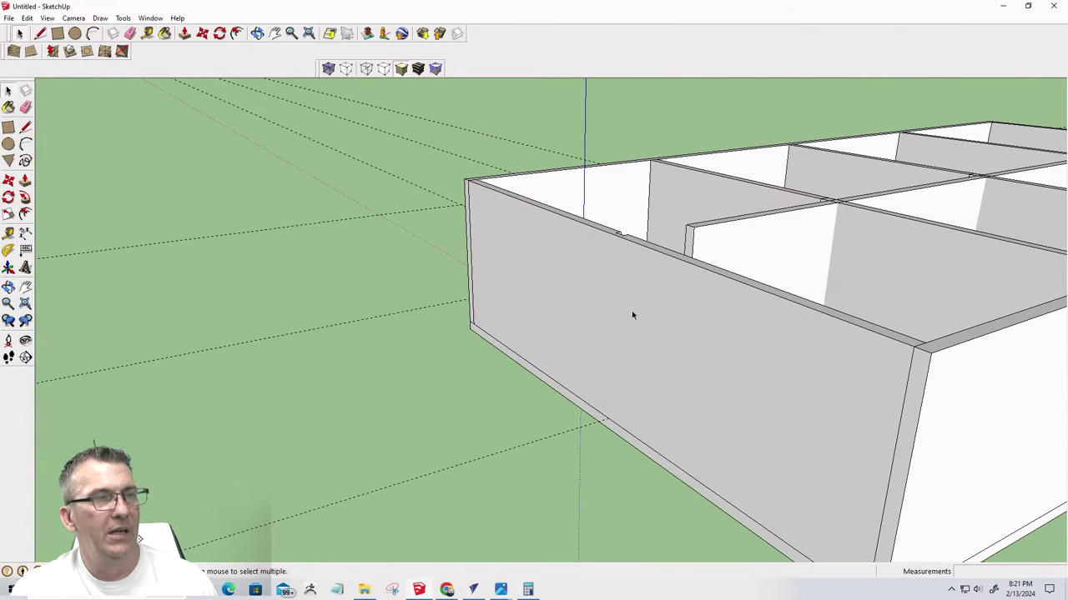
pyautogui.scroll(-2, 668, 344)
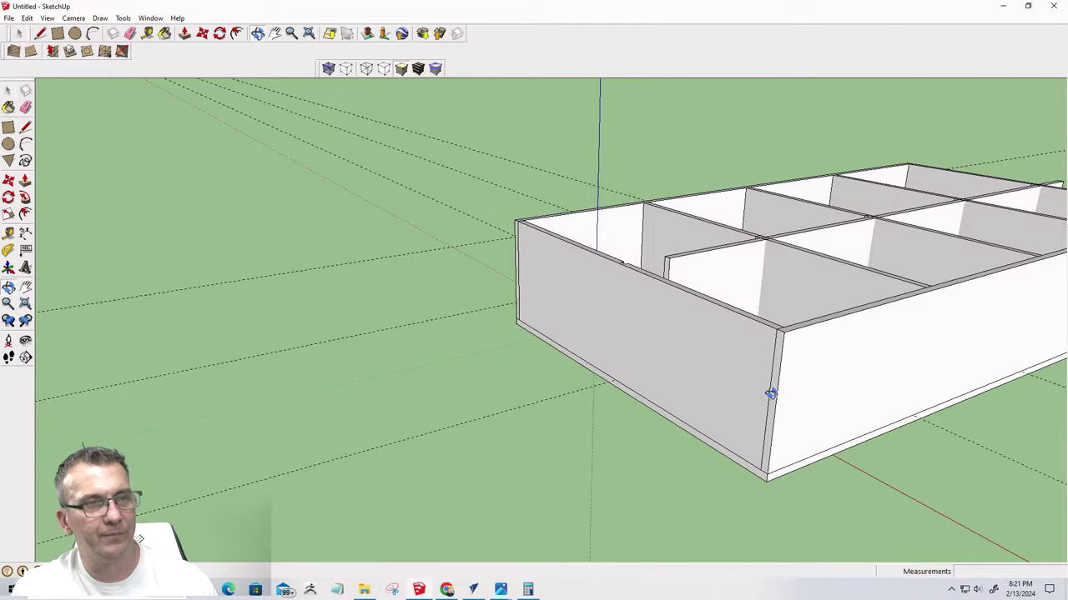
pyautogui.moveTo(769, 393); pyautogui.dragTo(326, 481, button='middle')
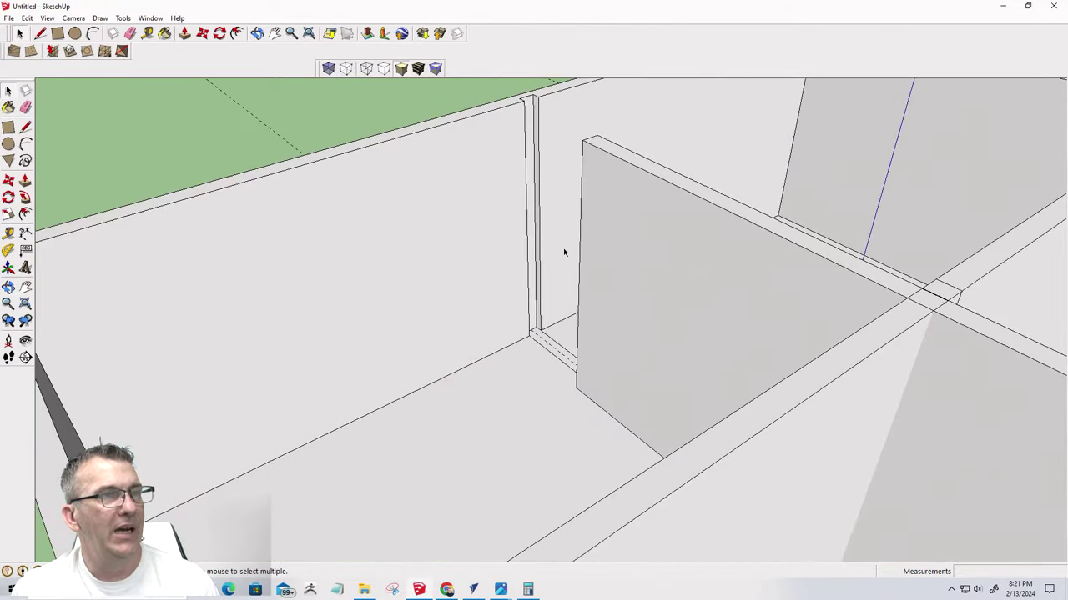
pyautogui.scroll(-5, 564, 251)
pyautogui.scroll(5, 551, 171)
pyautogui.tripleClick(498, 208)
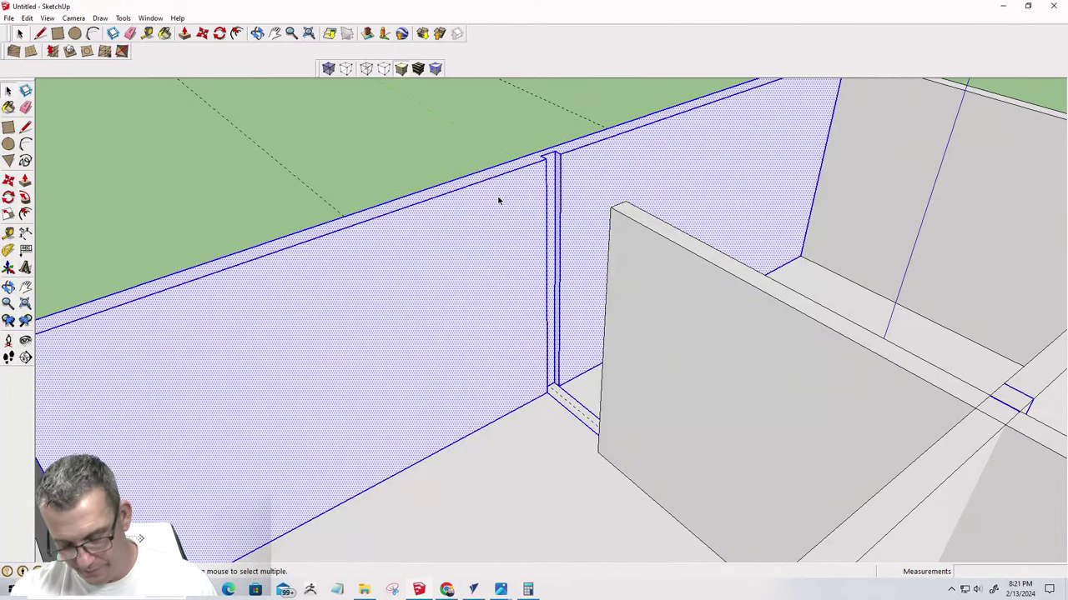
pyautogui.press('g')
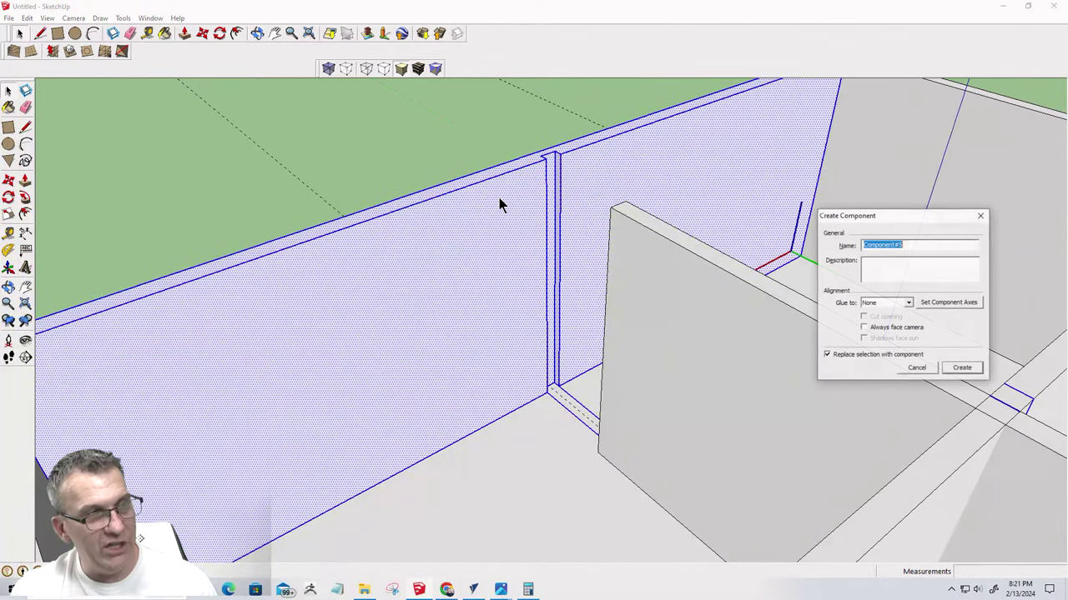
pyautogui.click(960, 368)
# Select the divider panel
pyautogui.scroll(-3, 568, 288)
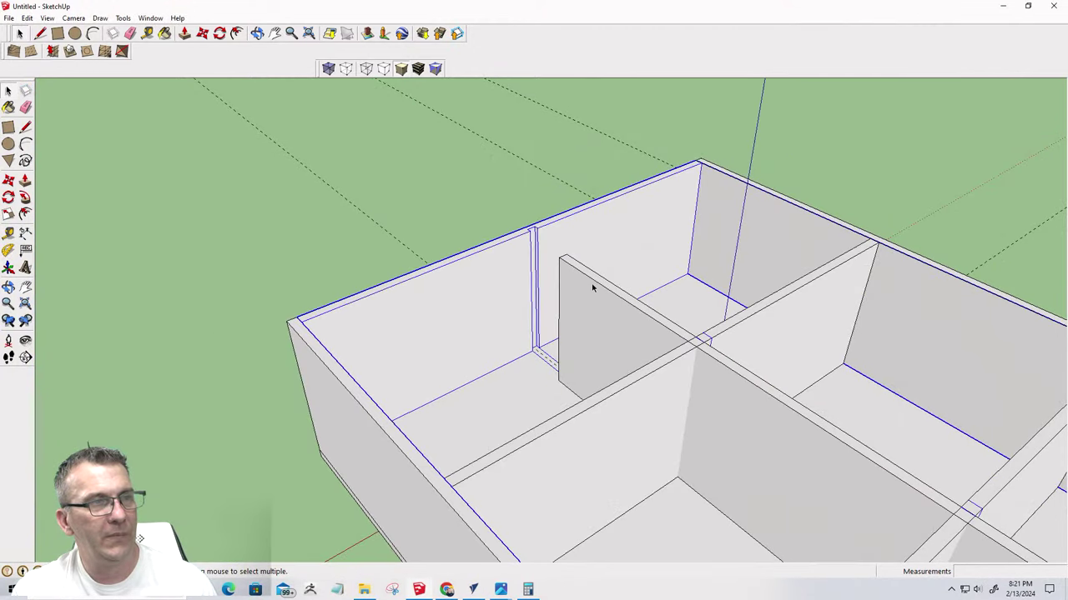
pyautogui.click(592, 288)
pyautogui.scroll(3, 560, 258)
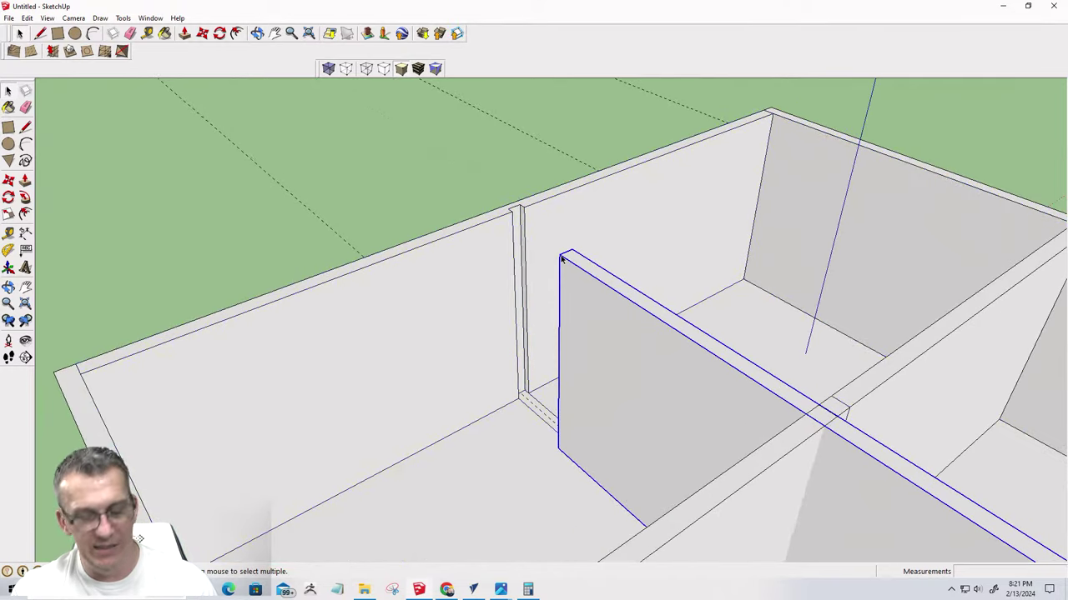
# Move the divider from its top corner to the wall corner at the notch, seating it in the dado
pyautogui.press('m')
pyautogui.click(562, 257)
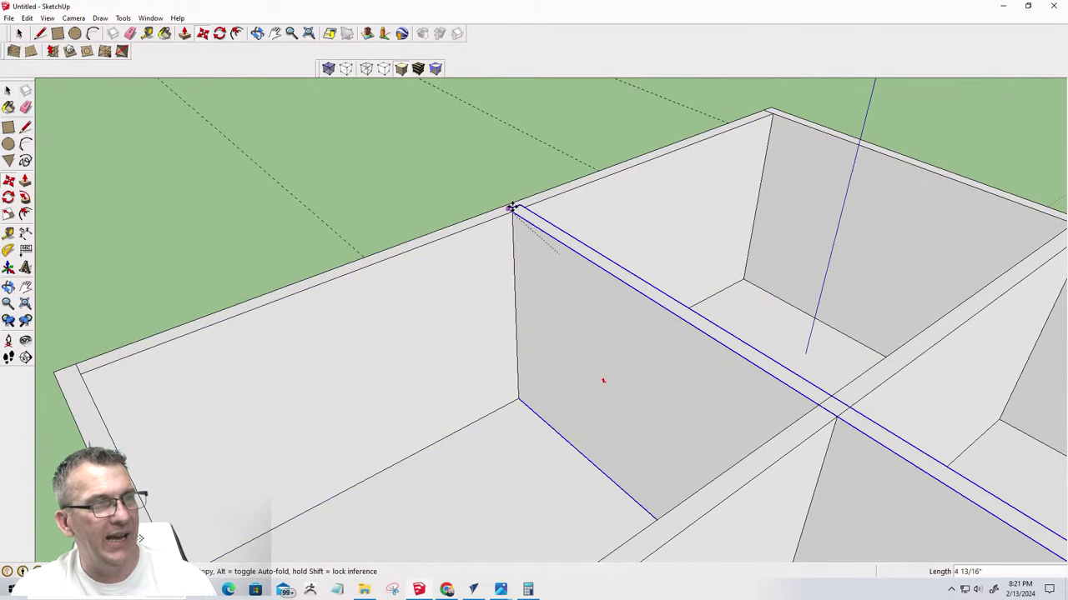
pyautogui.click(512, 208)
pyautogui.scroll(-4, 495, 222)
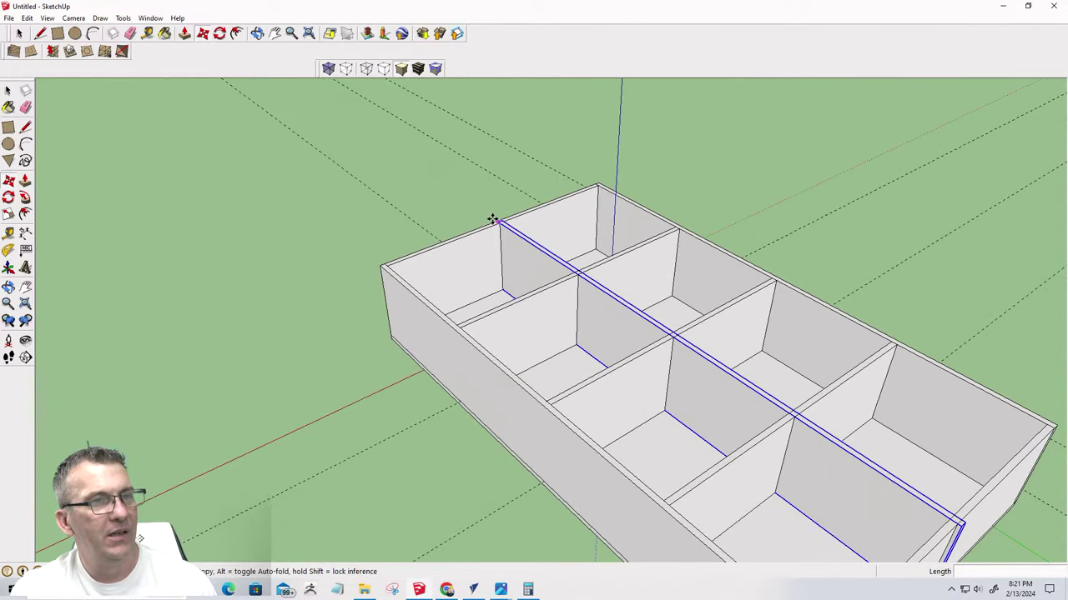
pyautogui.scroll(-2, 493, 219)
pyautogui.scroll(5, 793, 417)
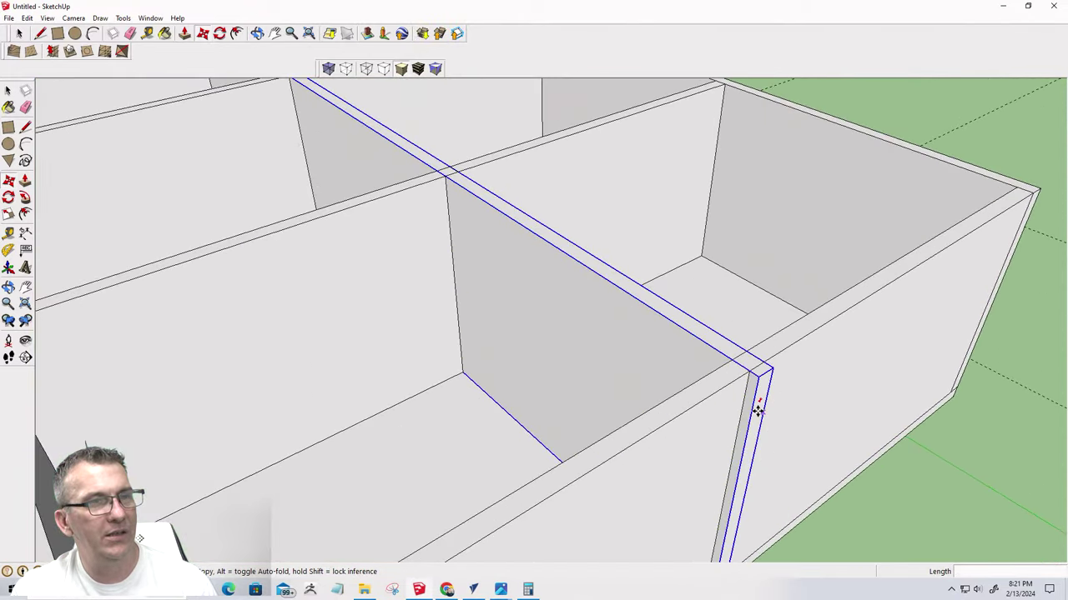
pyautogui.scroll(2, 757, 408)
pyautogui.scroll(-3, 801, 278)
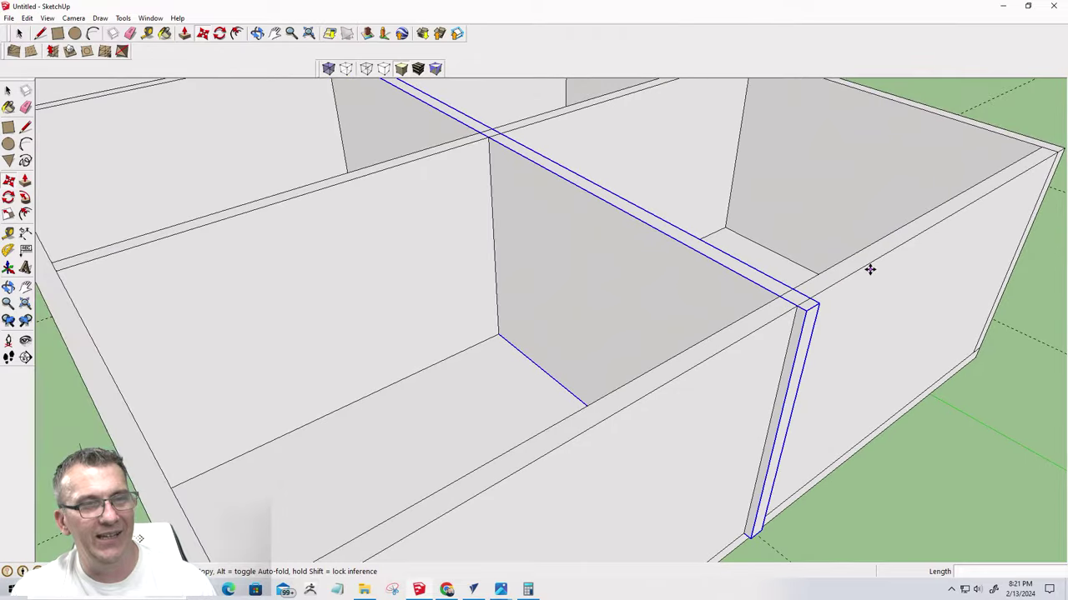
pyautogui.scroll(-3, 870, 268)
pyautogui.scroll(3, 806, 372)
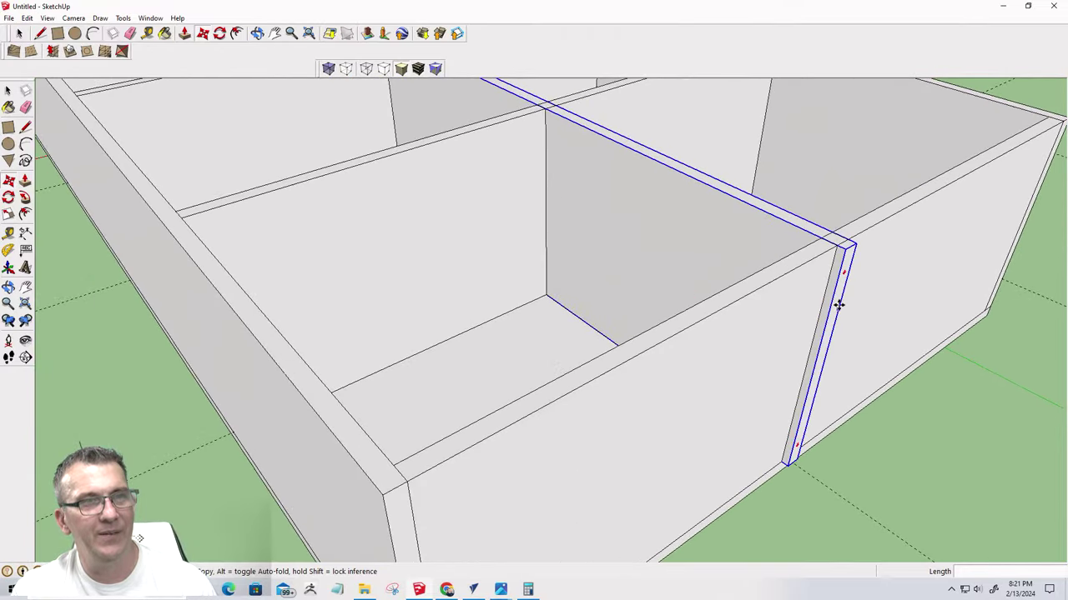
pyautogui.click(18, 34)
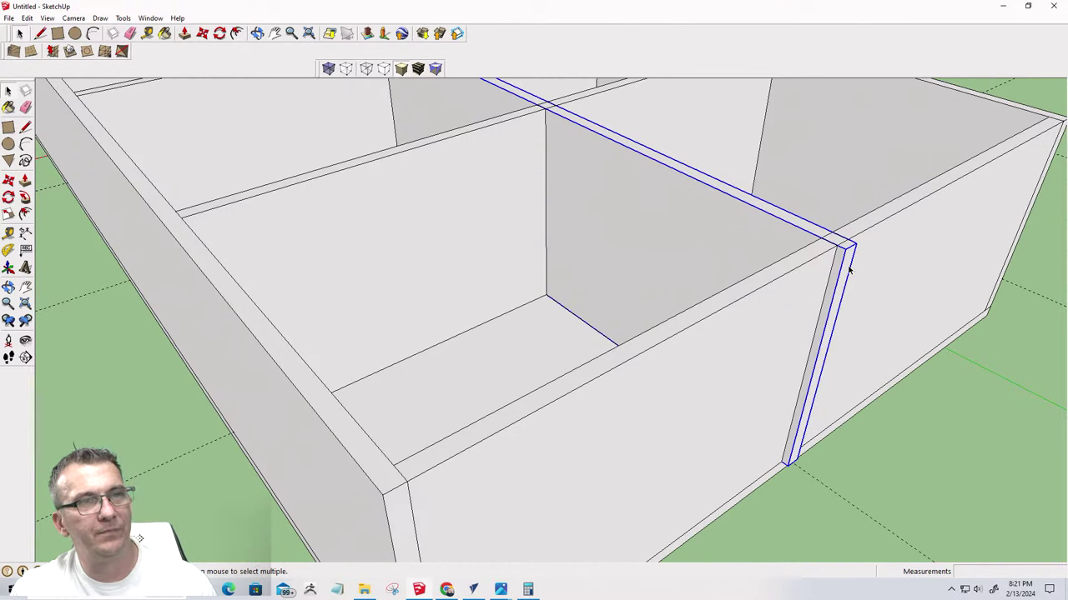
# Inside the divider component, push its end face 3/8" as a new face toward the notch
pyautogui.doubleClick(766, 215)
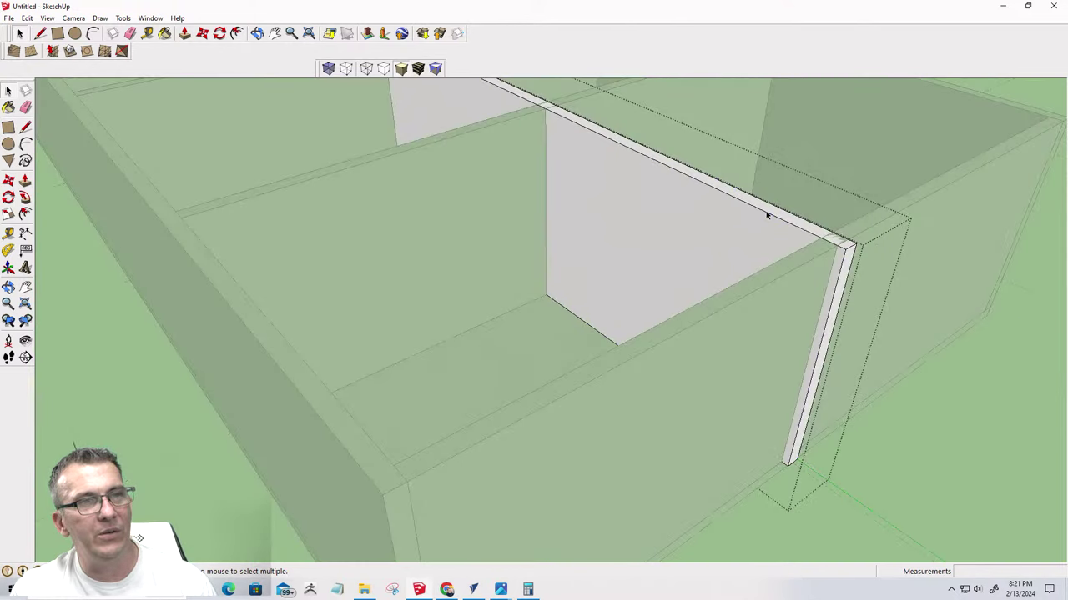
pyautogui.tripleClick(767, 215)
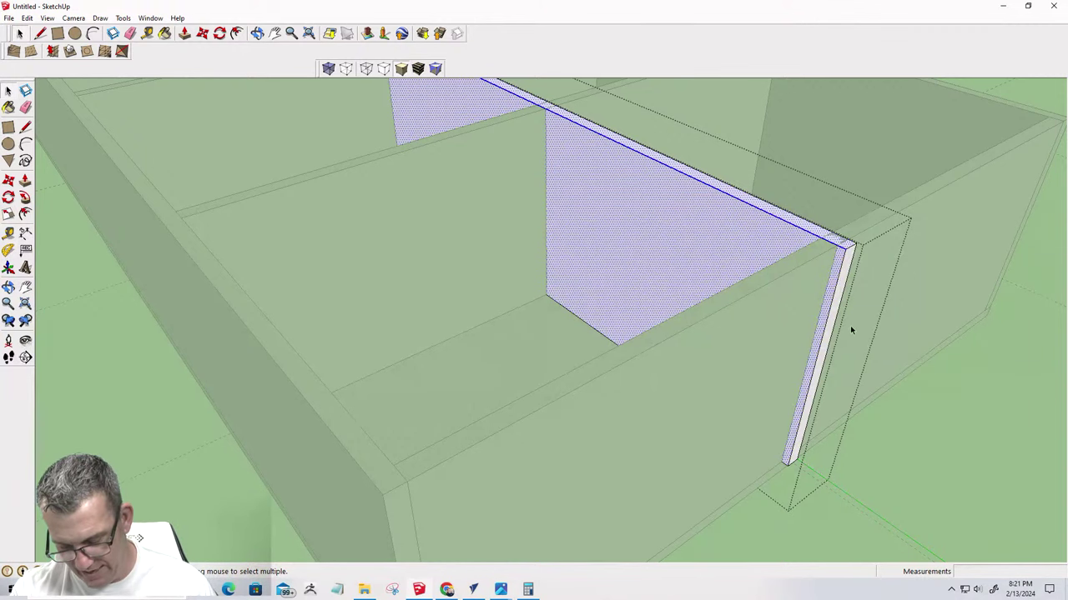
pyautogui.press('p')
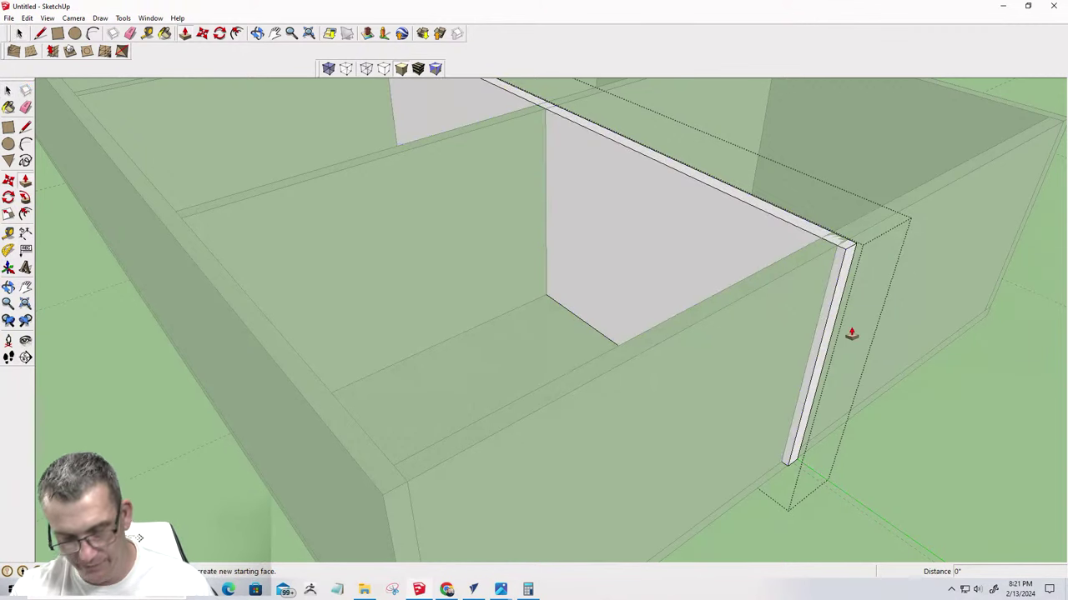
pyautogui.click(846, 265)
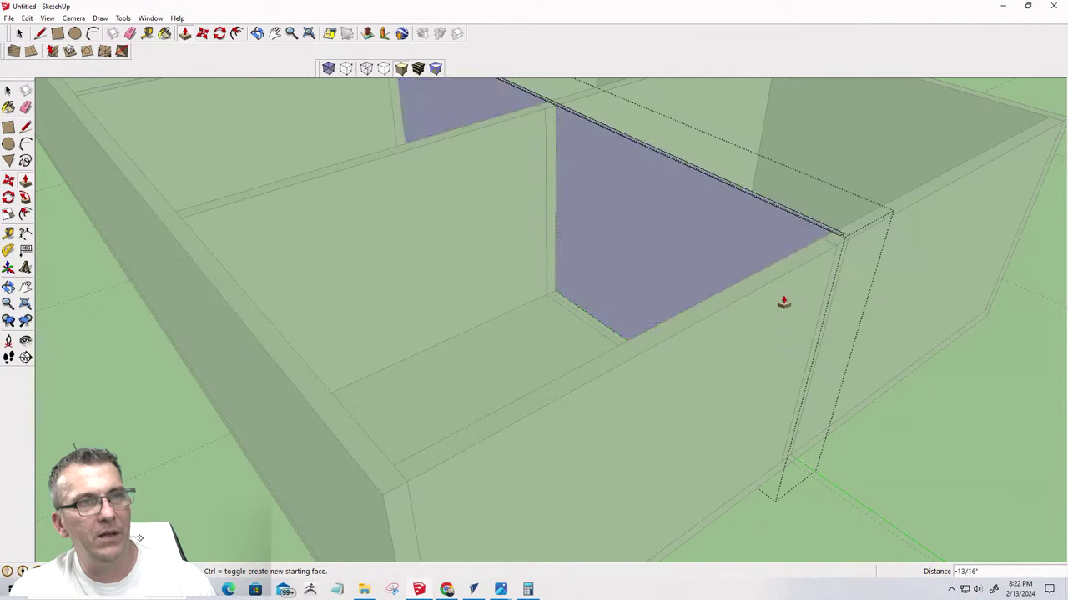
pyautogui.press('ctrl')
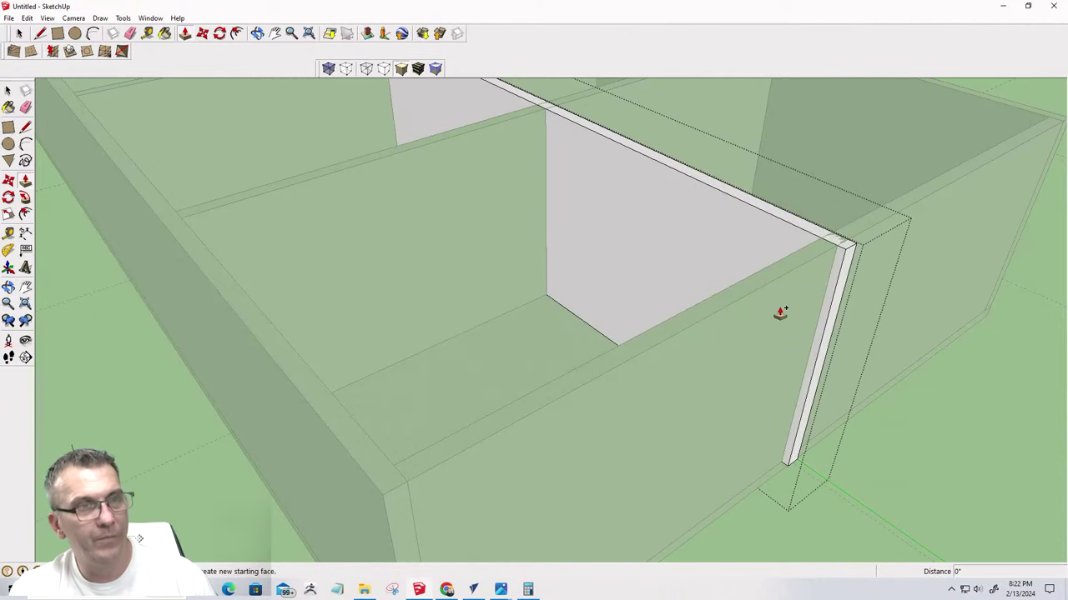
pyautogui.scroll(2, 850, 247)
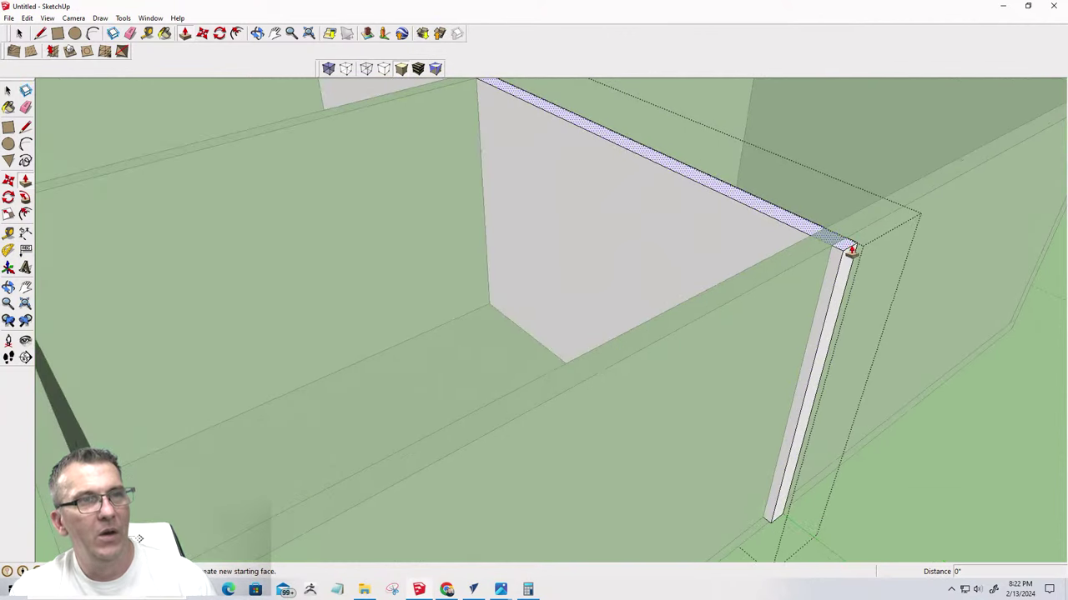
pyautogui.scroll(2, 850, 247)
pyautogui.click(851, 274)
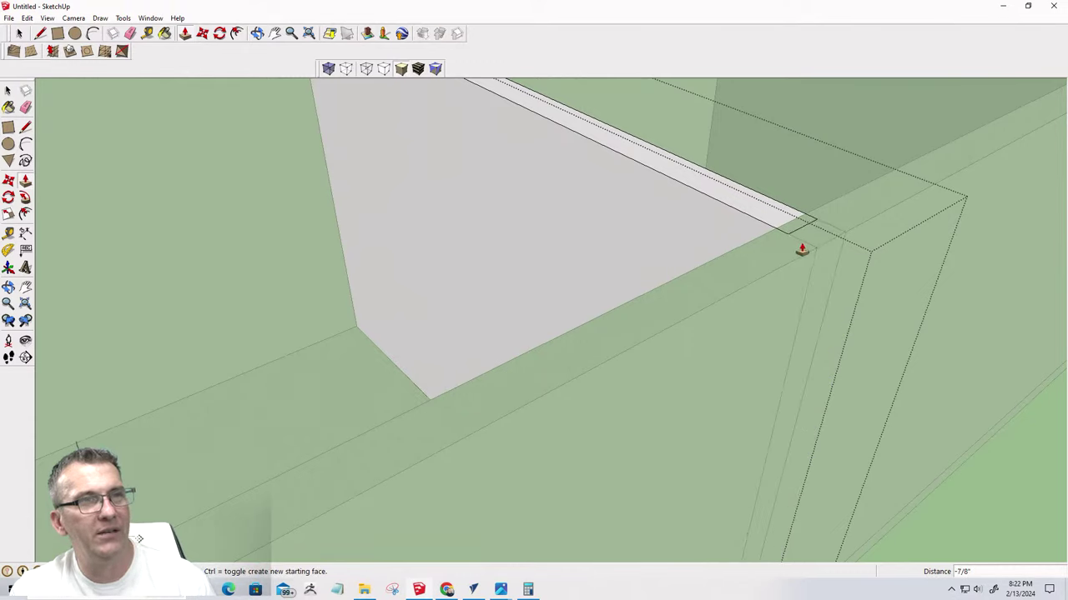
pyautogui.click(824, 247)
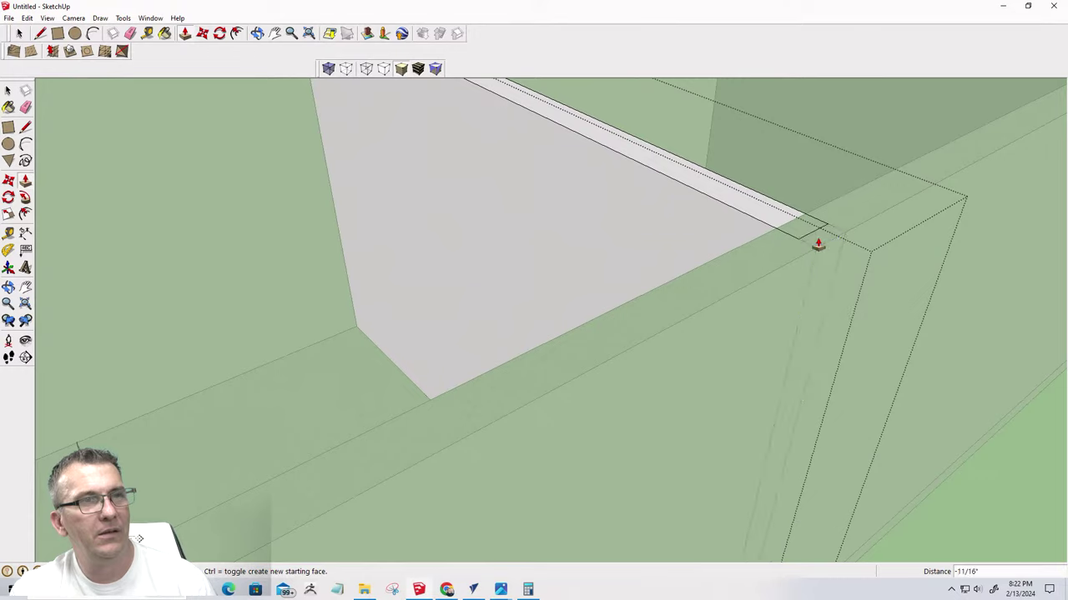
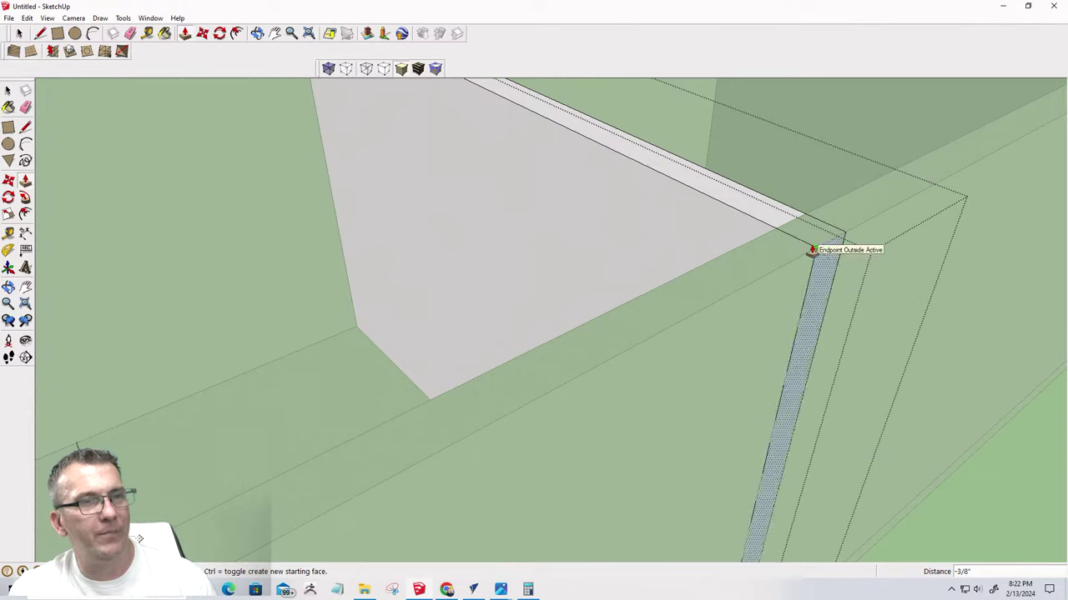
# Push the corner post's narrow end face to the wall's endpoint, then orbit to inspect the seam
pyautogui.click(812, 250)
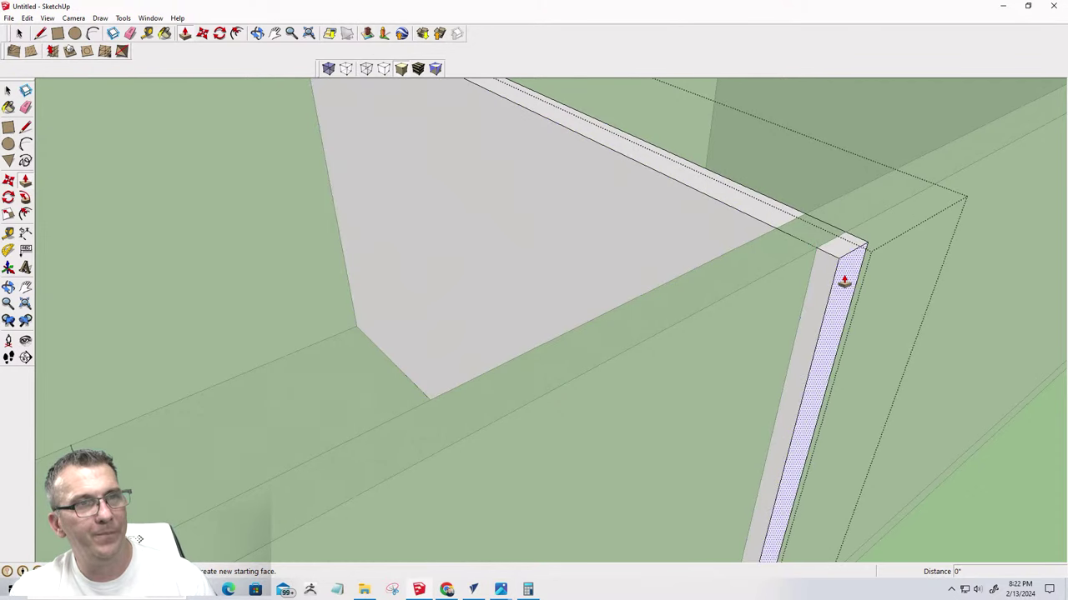
pyautogui.click(844, 252)
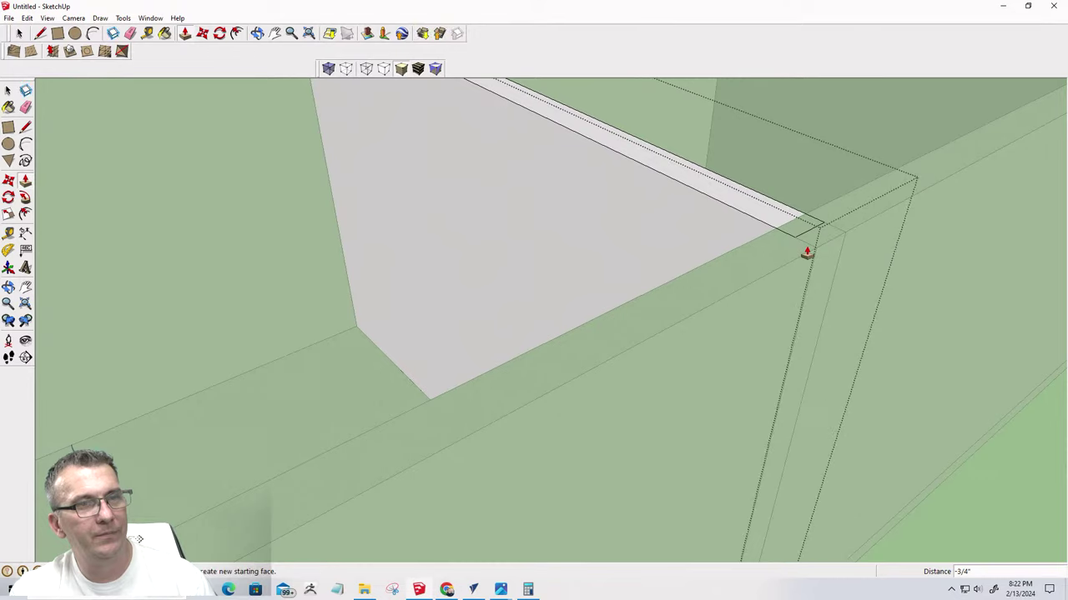
pyautogui.press('space')
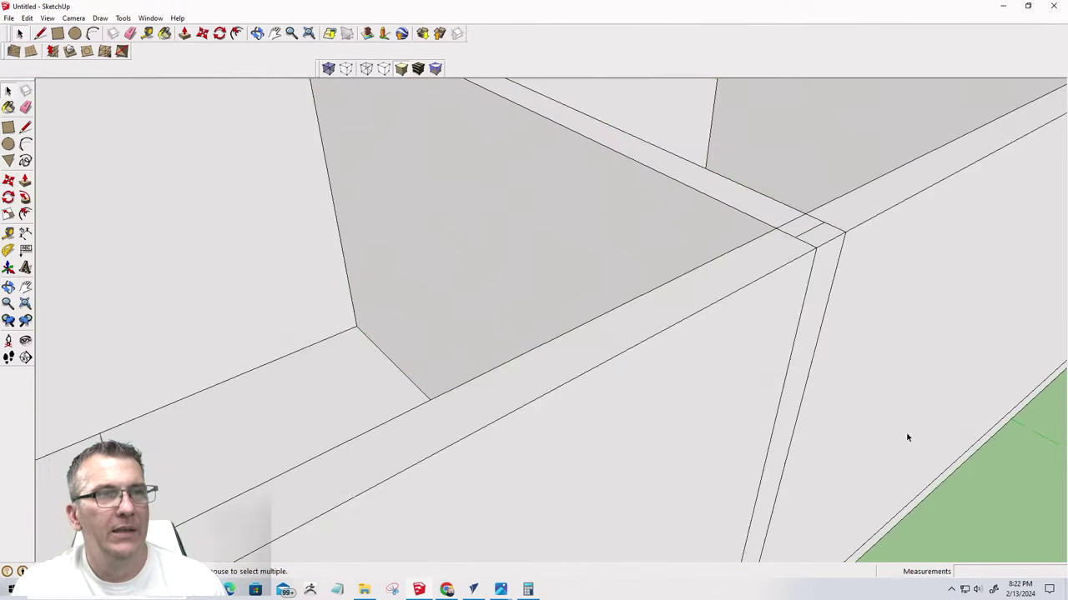
pyautogui.moveTo(906, 436); pyautogui.dragTo(687, 197, button='middle')
pyautogui.scroll(1, 660, 242)
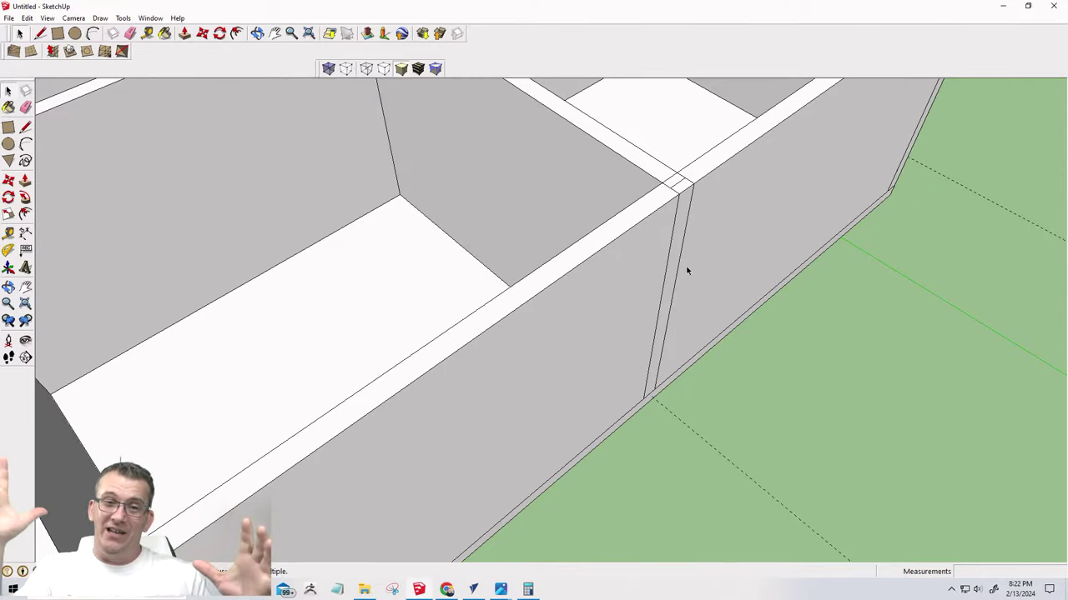
pyautogui.scroll(-5, 614, 303)
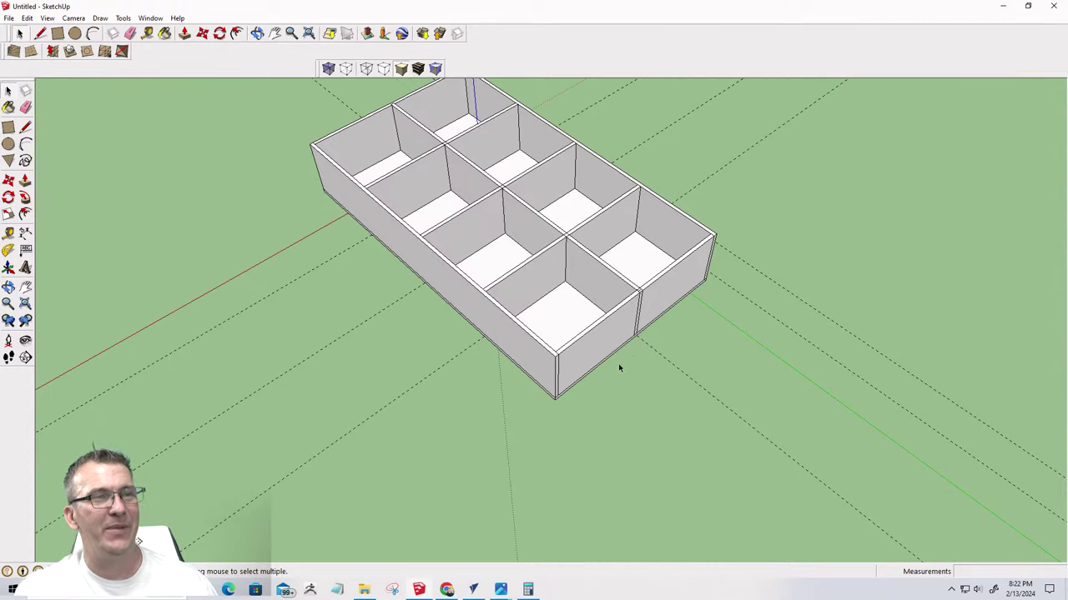
# Inspect the wall group at the corner seam, then select the long outer wall group
pyautogui.scroll(6, 637, 300)
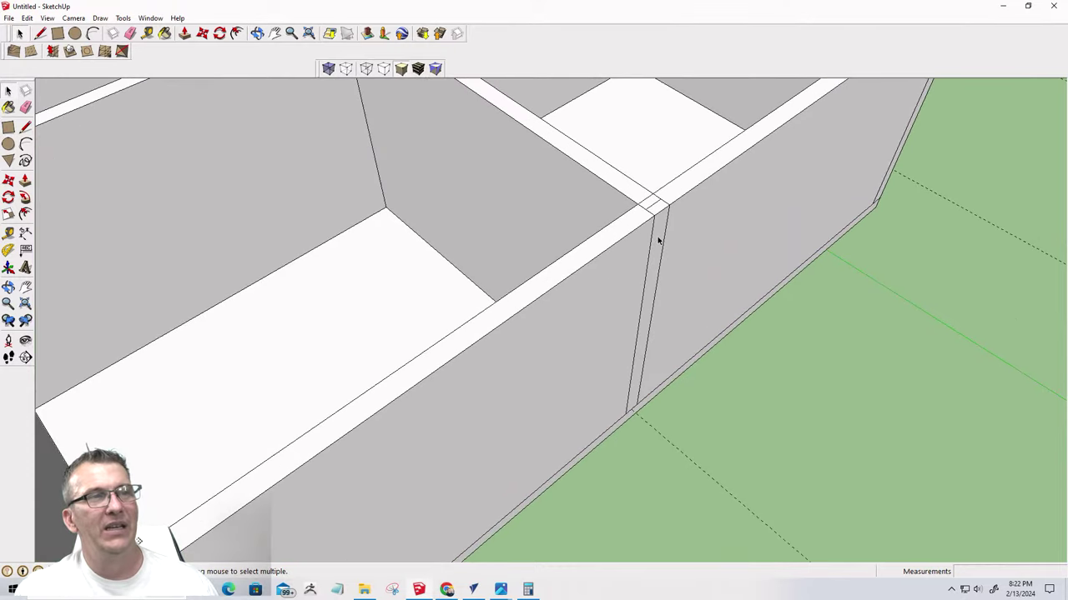
pyautogui.click(658, 241)
pyautogui.doubleClick(658, 241)
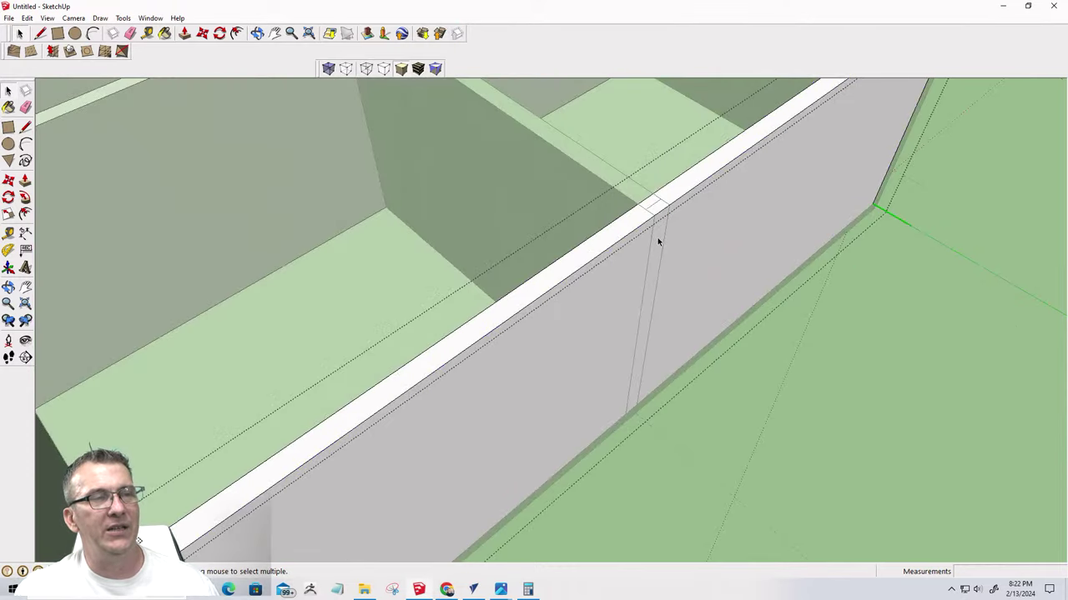
pyautogui.click(658, 240)
pyautogui.click(756, 358)
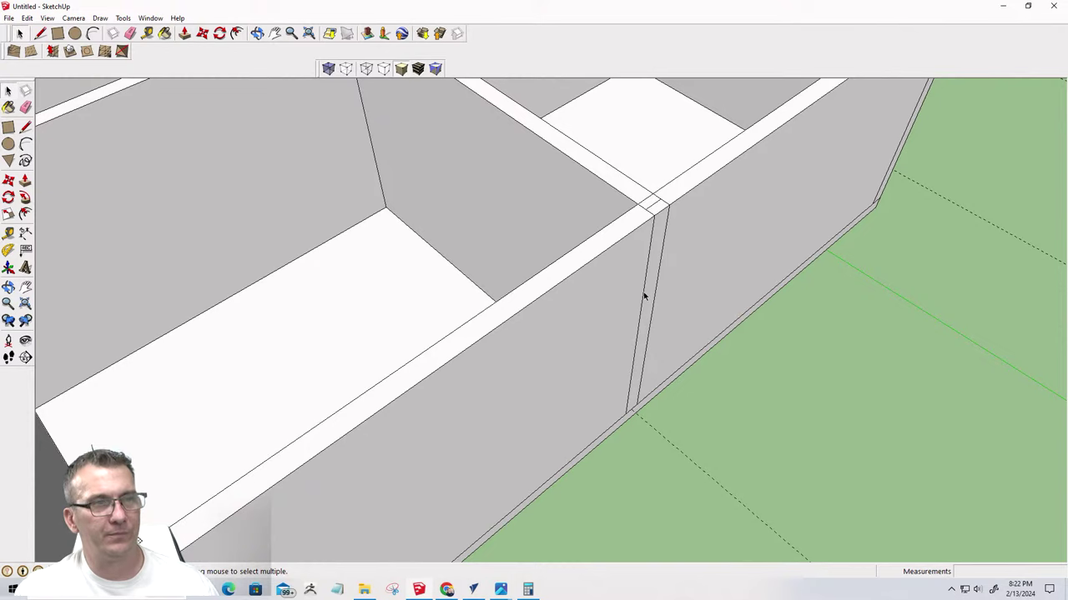
pyautogui.click(634, 258)
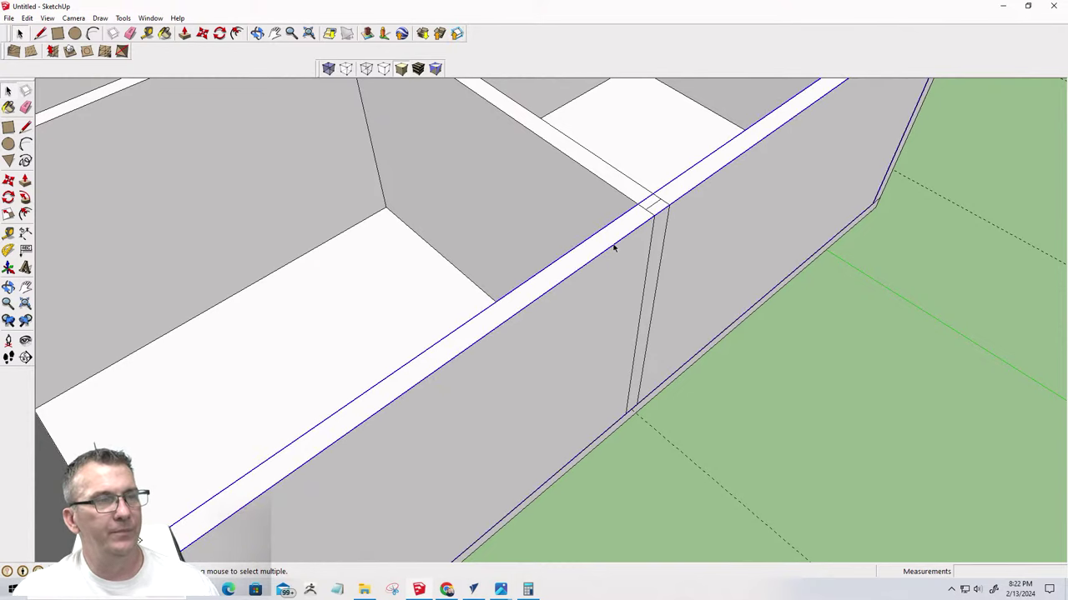
pyautogui.scroll(-3, 516, 329)
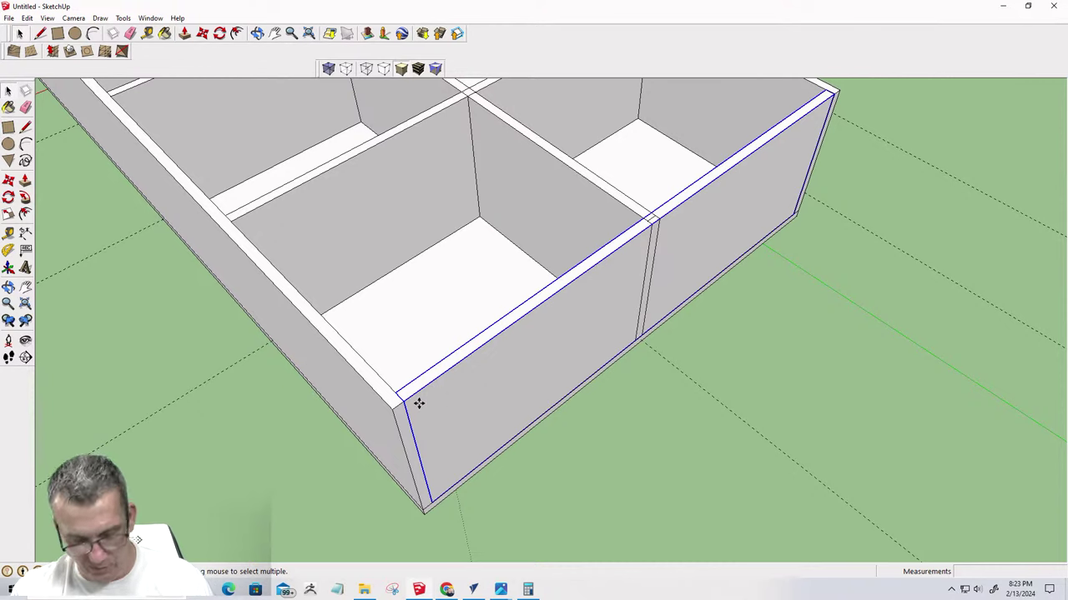
# Move the long outer wall away from the box to inspect the divider end
pyautogui.press('m')
pyautogui.moveTo(404, 403); pyautogui.dragTo(501, 477)
pyautogui.scroll(5, 643, 231)
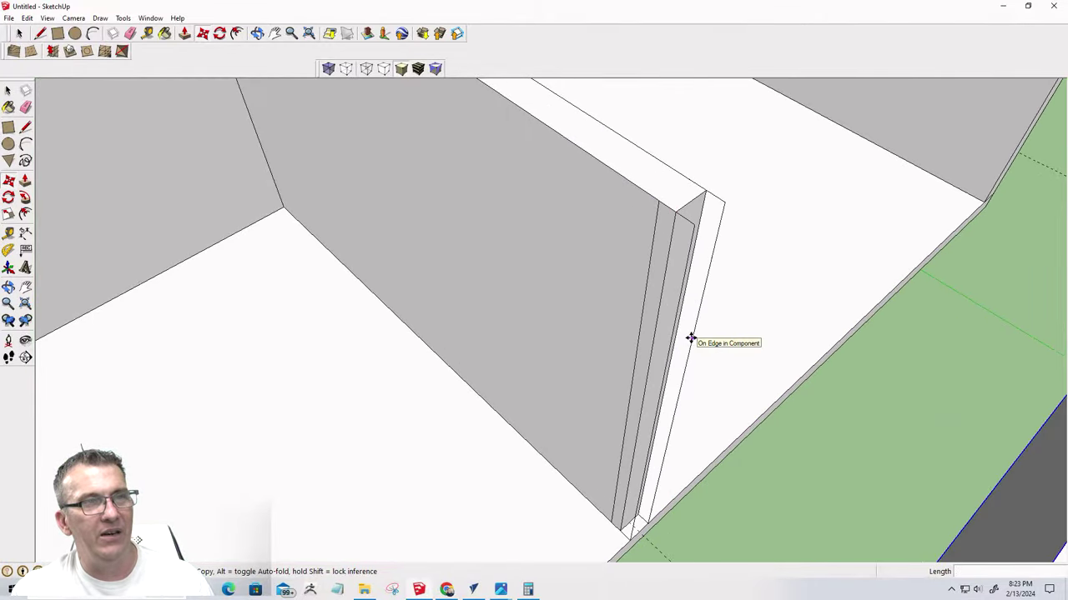
pyautogui.scroll(-2, 691, 338)
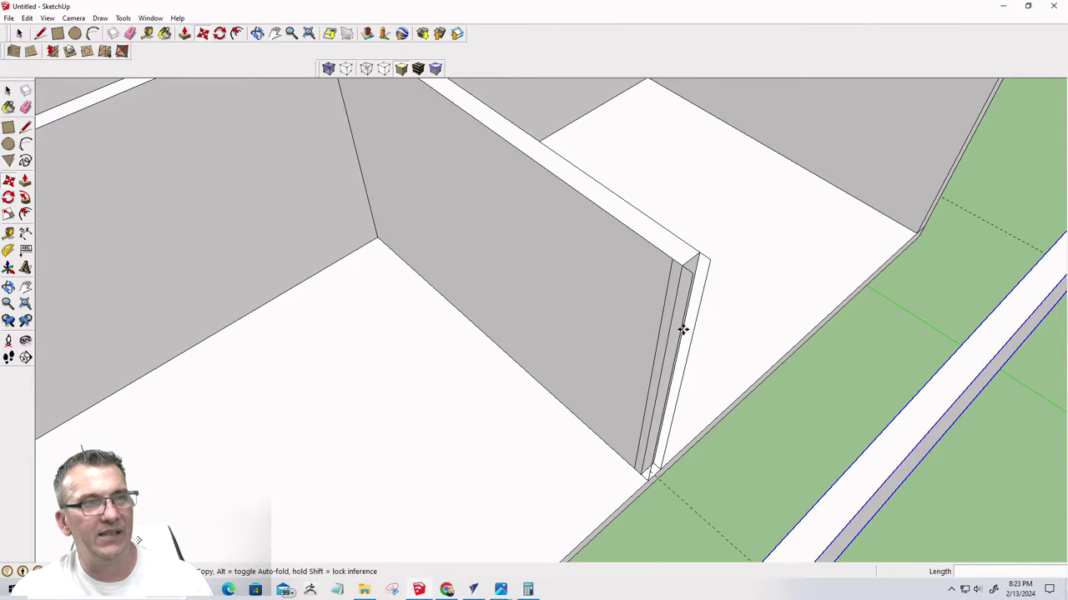
pyautogui.scroll(6, 688, 308)
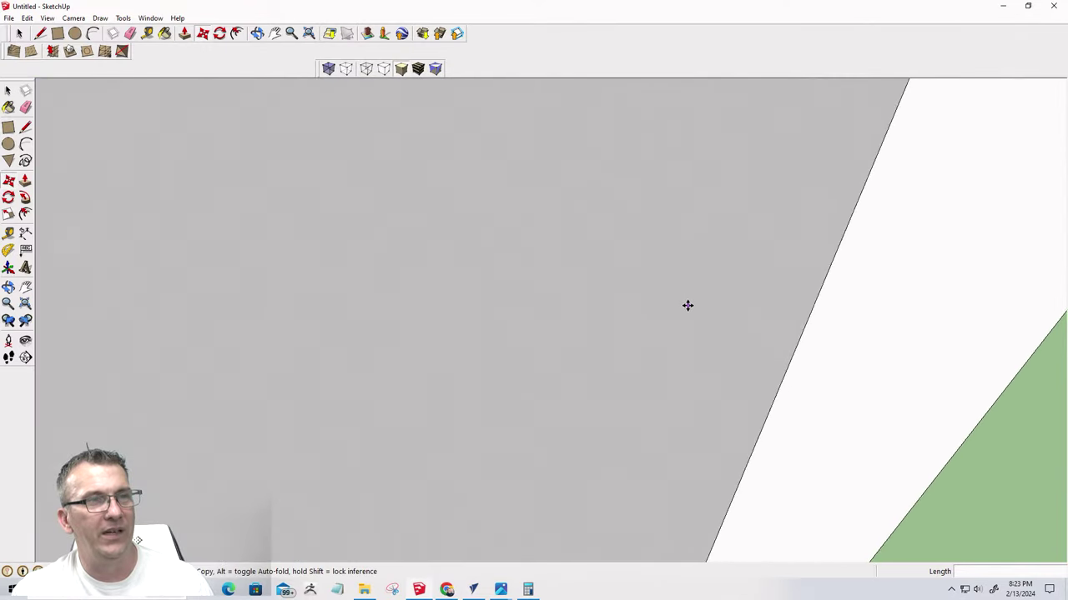
pyautogui.scroll(-5, 687, 305)
pyautogui.moveTo(684, 305)
pyautogui.mouseDown(button='middle')
pyautogui.moveTo(846, 288)
pyautogui.moveTo(703, 279)
pyautogui.mouseUp(button='middle')
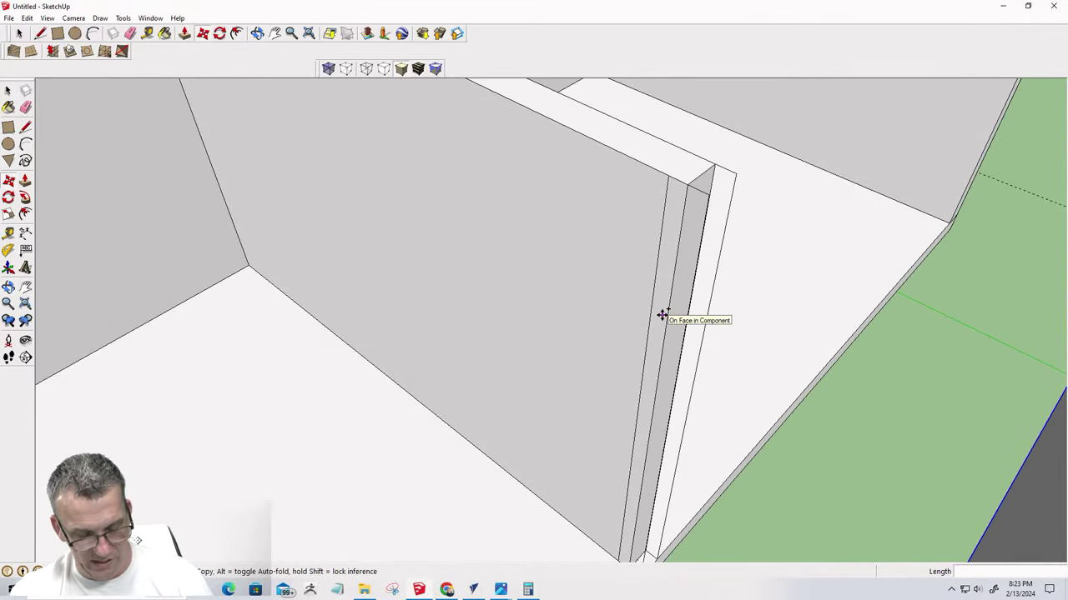
pyautogui.scroll(-6, 662, 315)
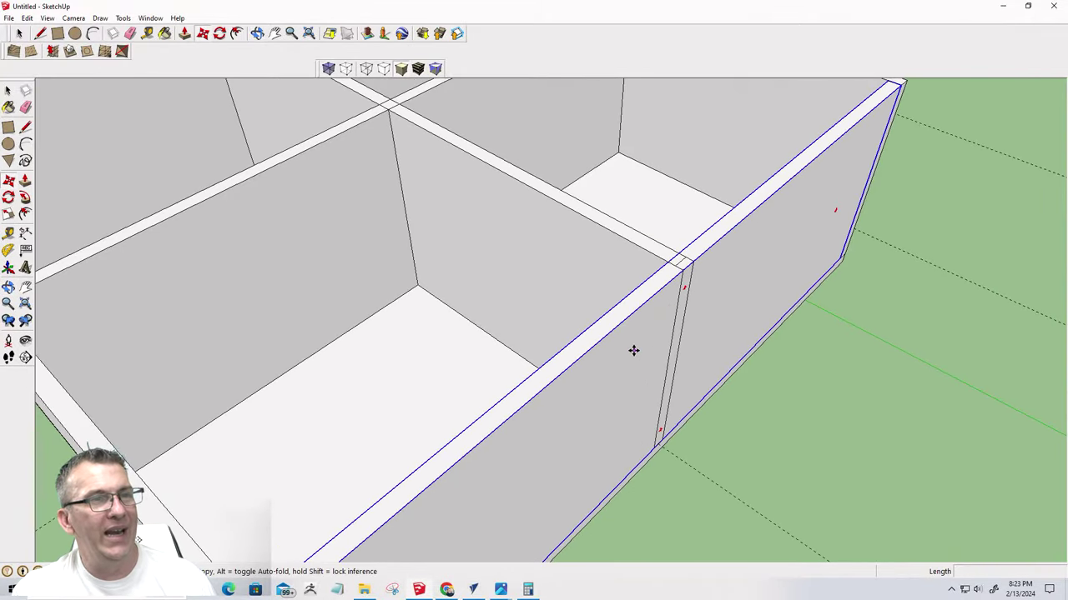
# Explode the long outer wall component into plain faces and edges
pyautogui.press('space')
pyautogui.rightClick(634, 350)
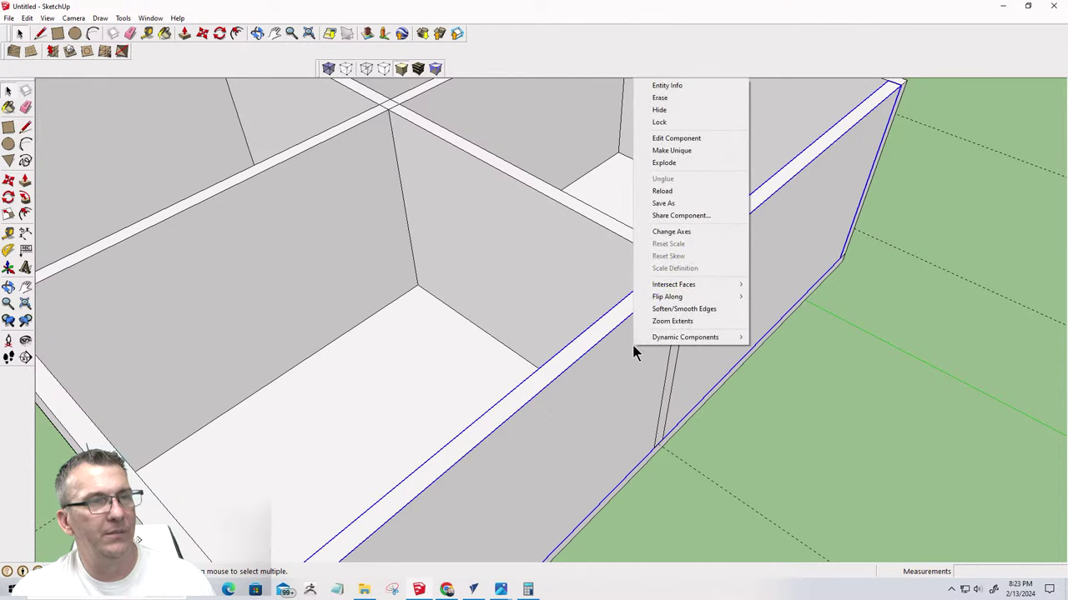
pyautogui.click(666, 163)
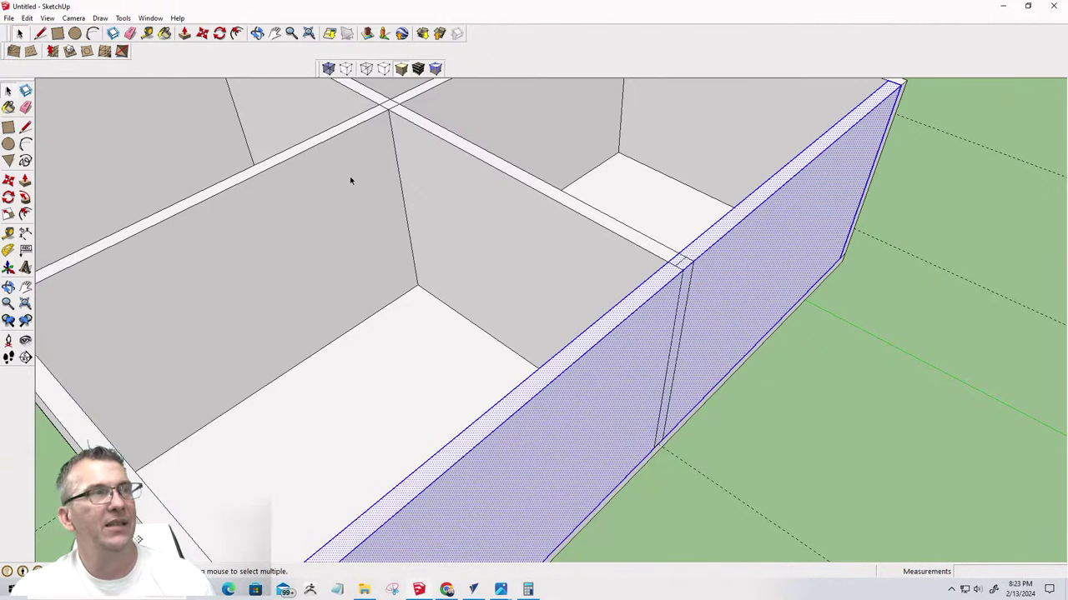
pyautogui.click(182, 34)
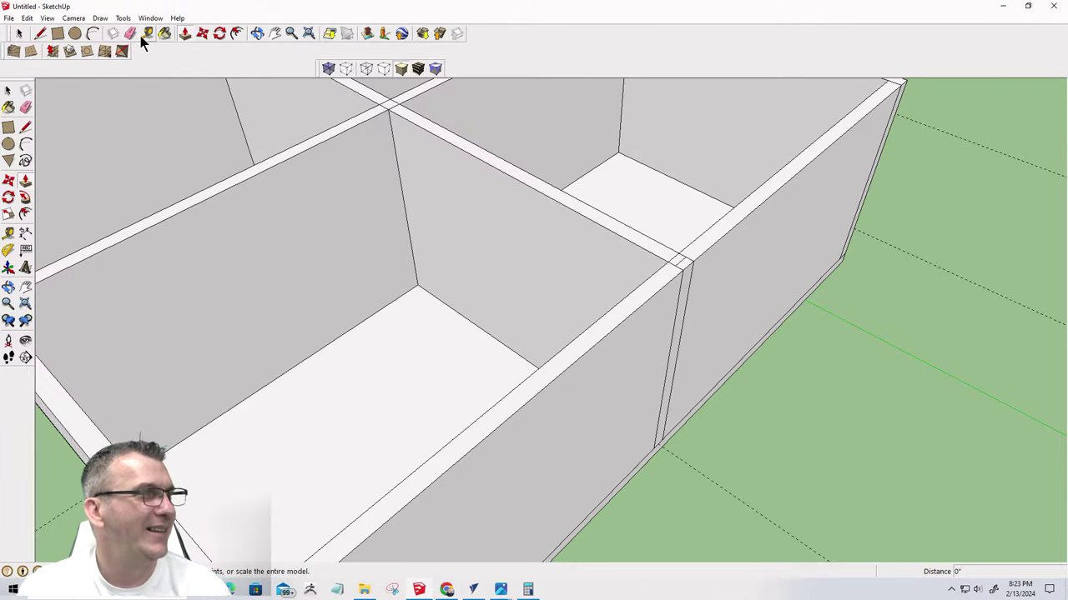
# Select the thin vertical board at the wall seam and explode it
pyautogui.click(19, 34)
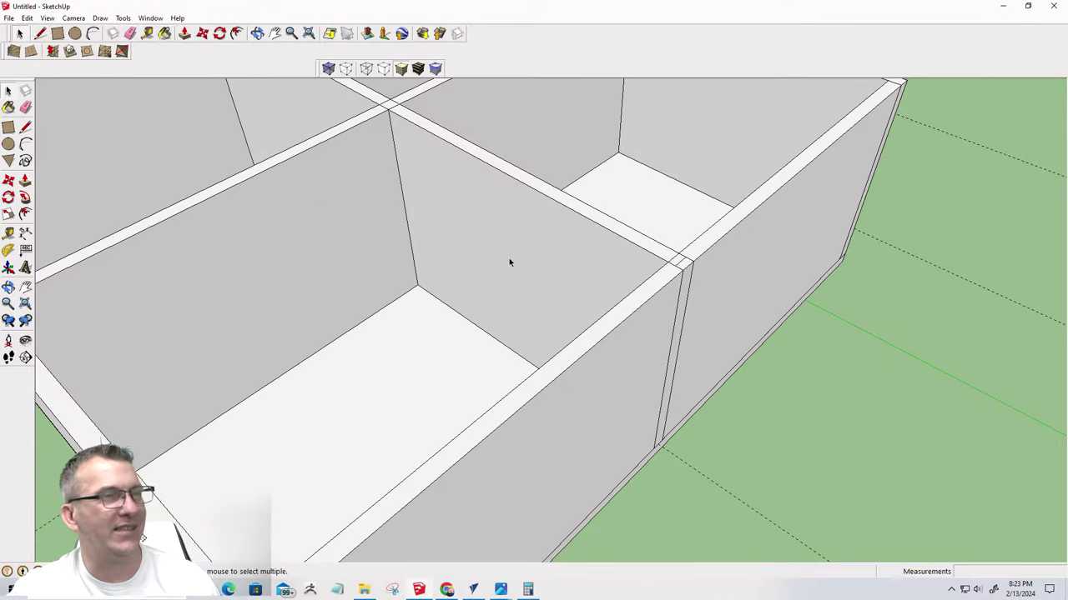
pyautogui.doubleClick(679, 298)
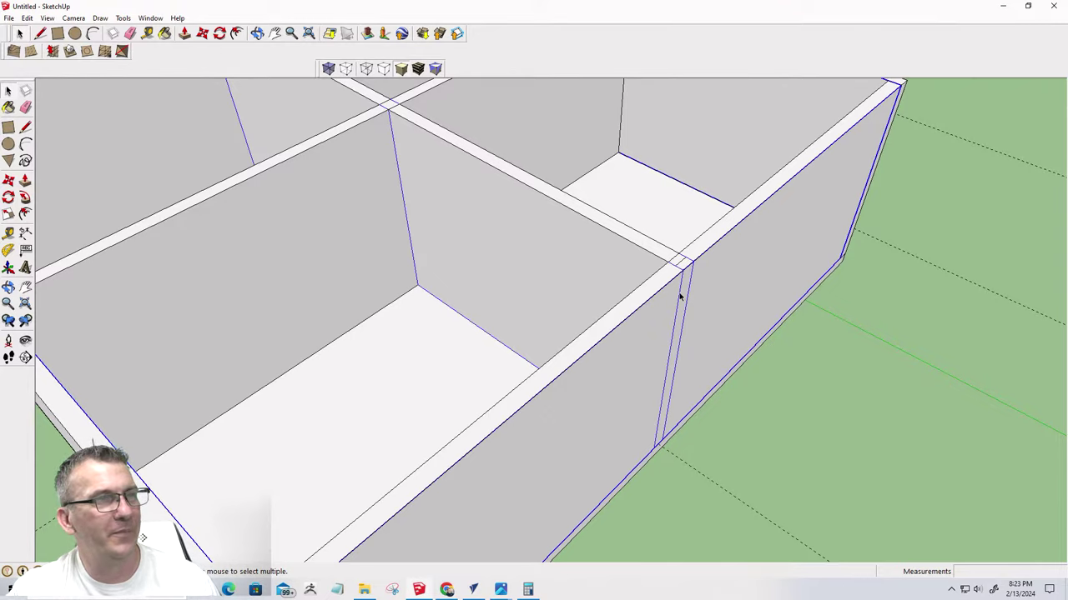
pyautogui.scroll(-6, 682, 302)
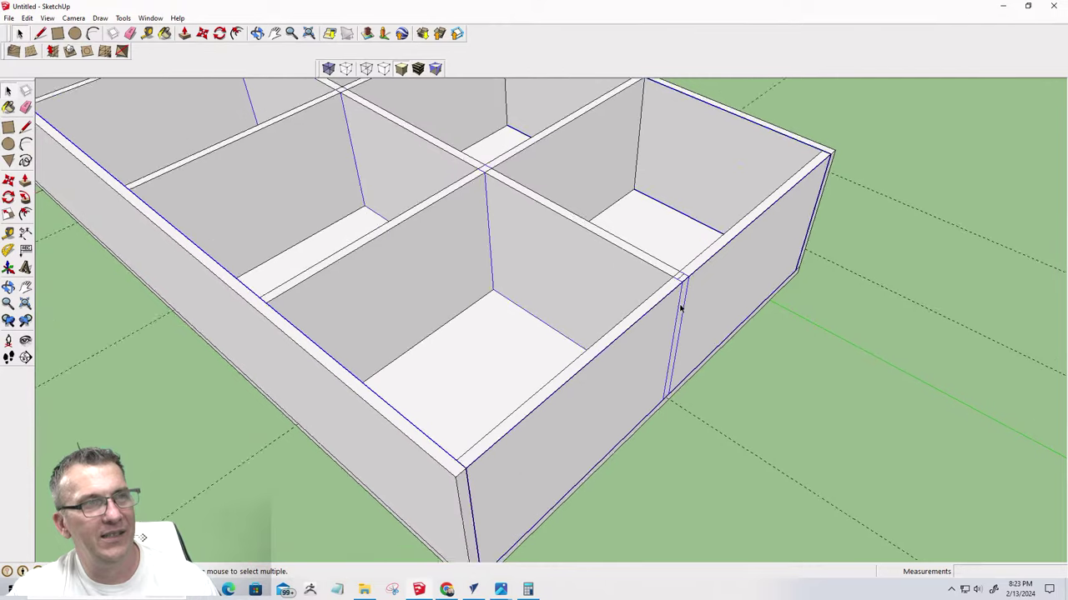
pyautogui.scroll(6, 680, 307)
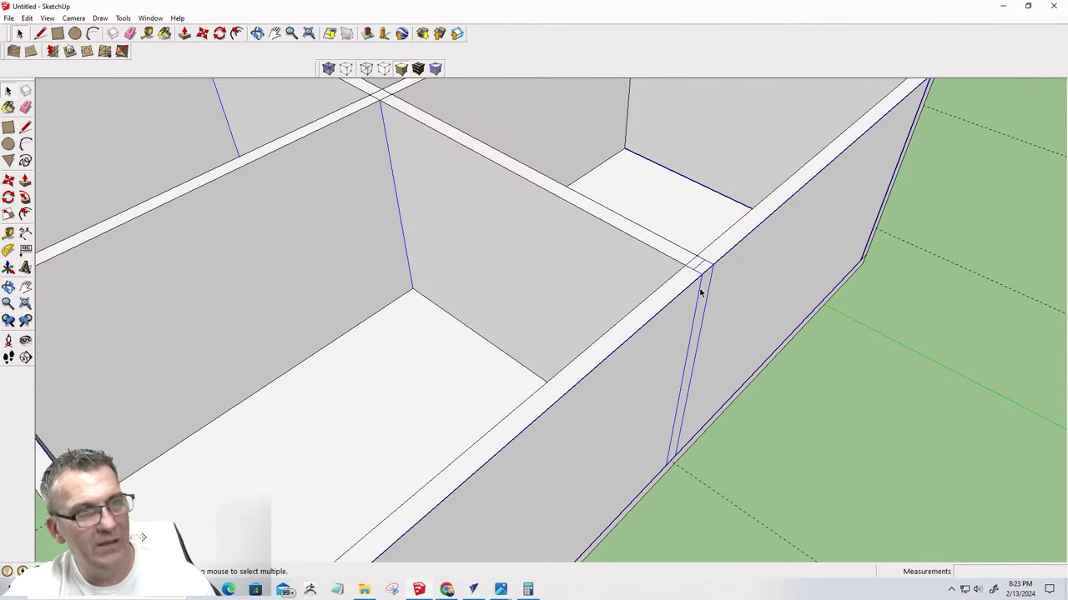
pyautogui.rightClick(700, 290)
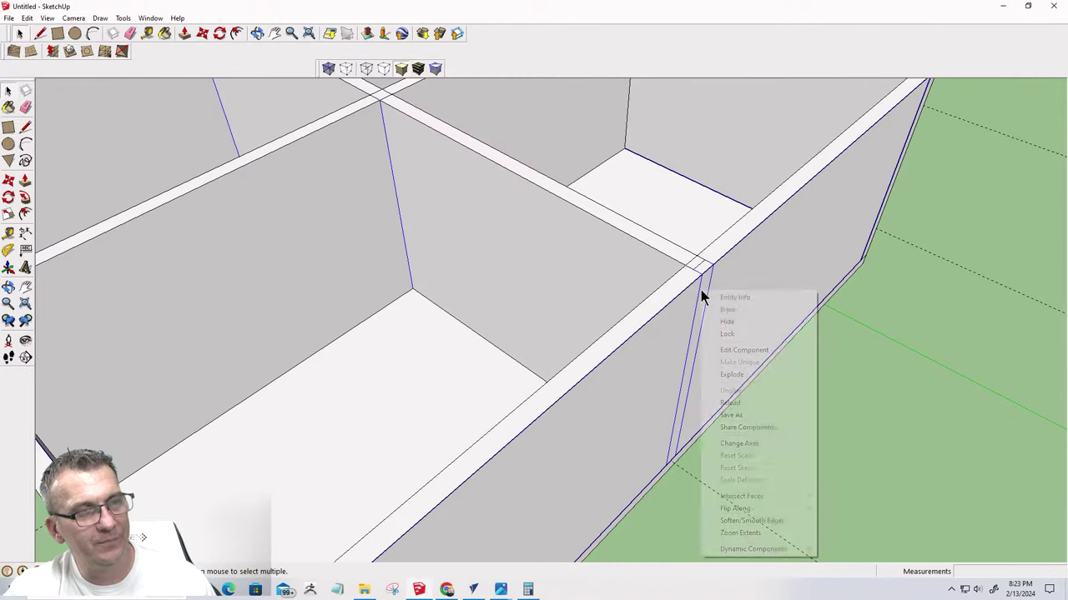
pyautogui.click(713, 375)
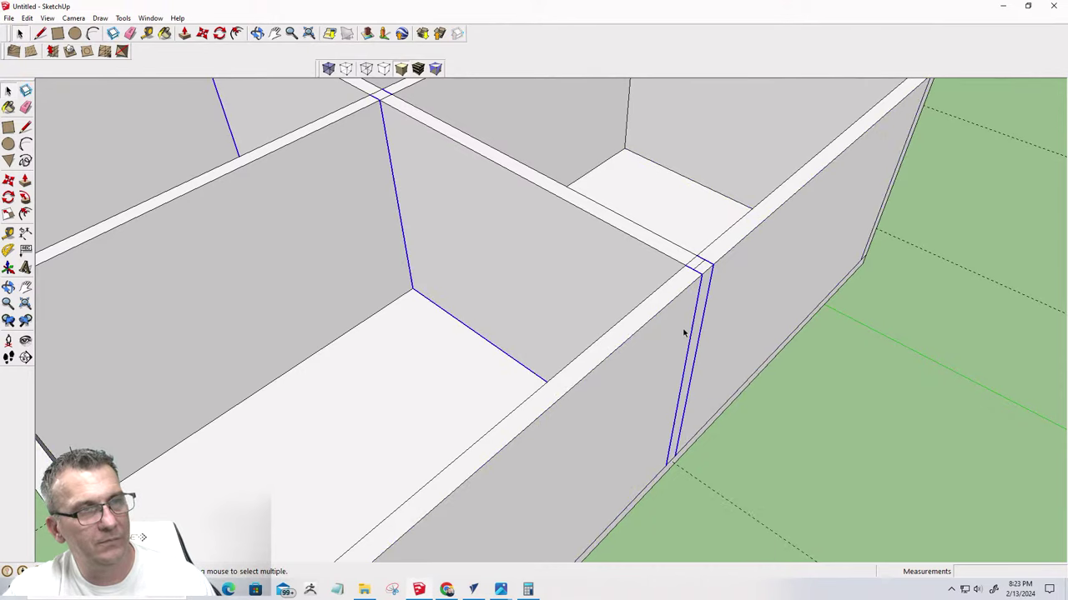
# Push the board's narrow strip face in 3/8" at the seam
pyautogui.click(684, 332)
pyautogui.click(694, 315)
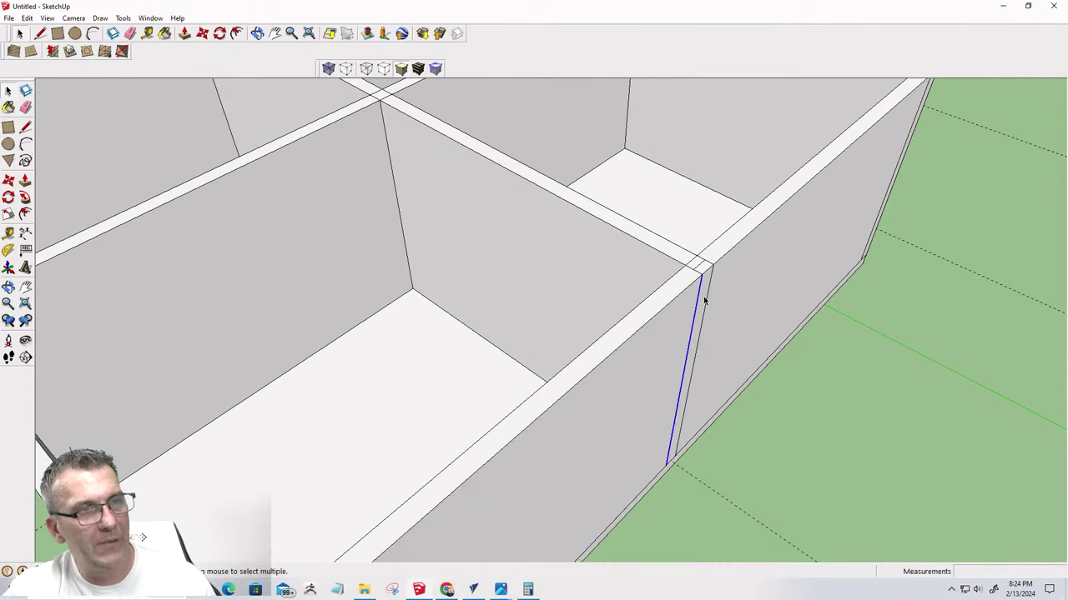
pyautogui.click(704, 300)
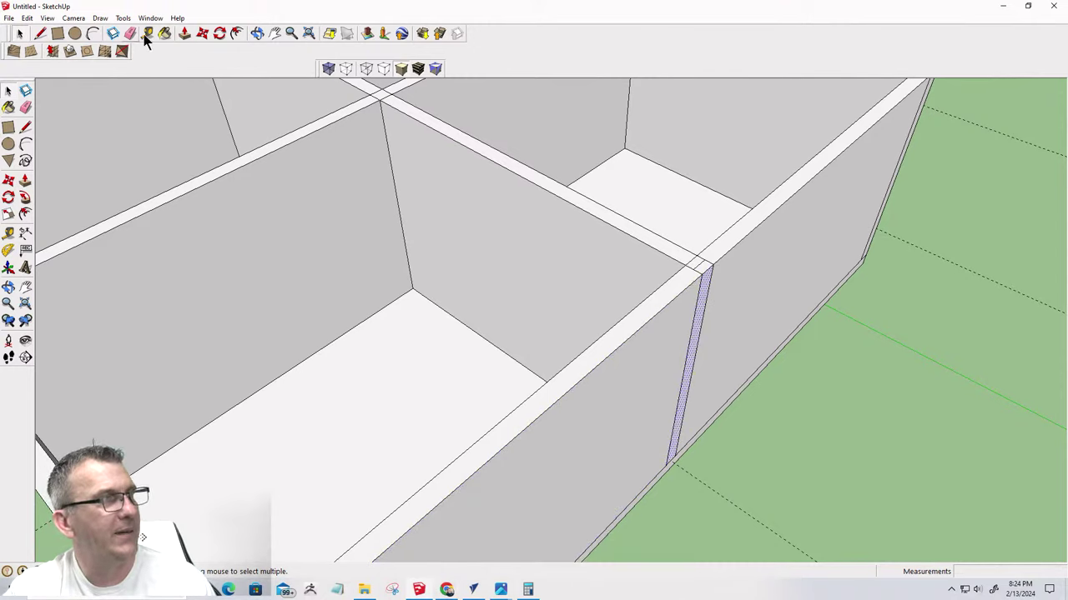
pyautogui.click(184, 35)
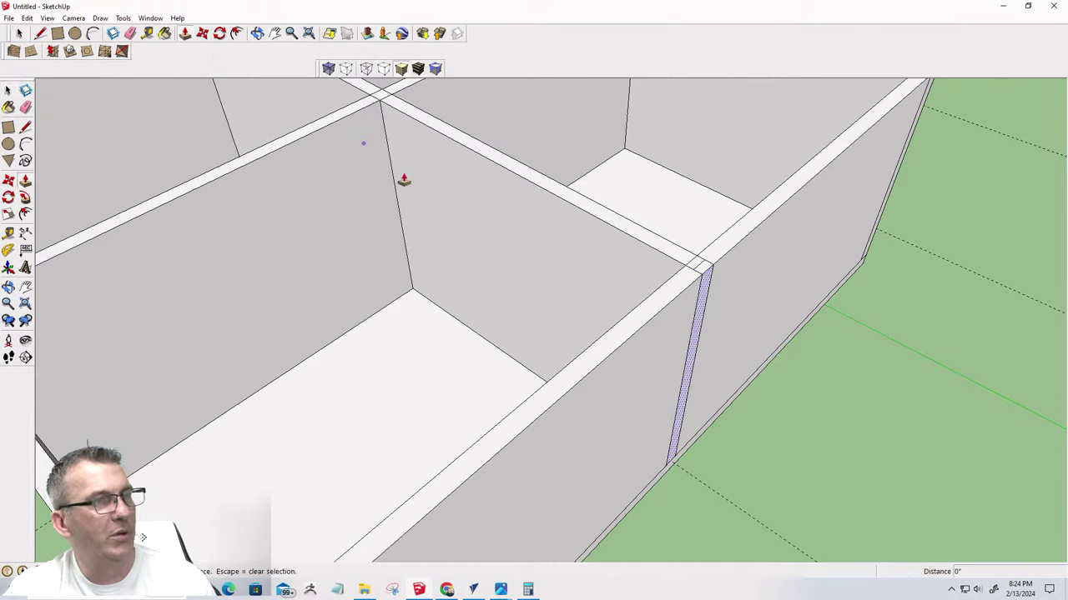
pyautogui.click(705, 287)
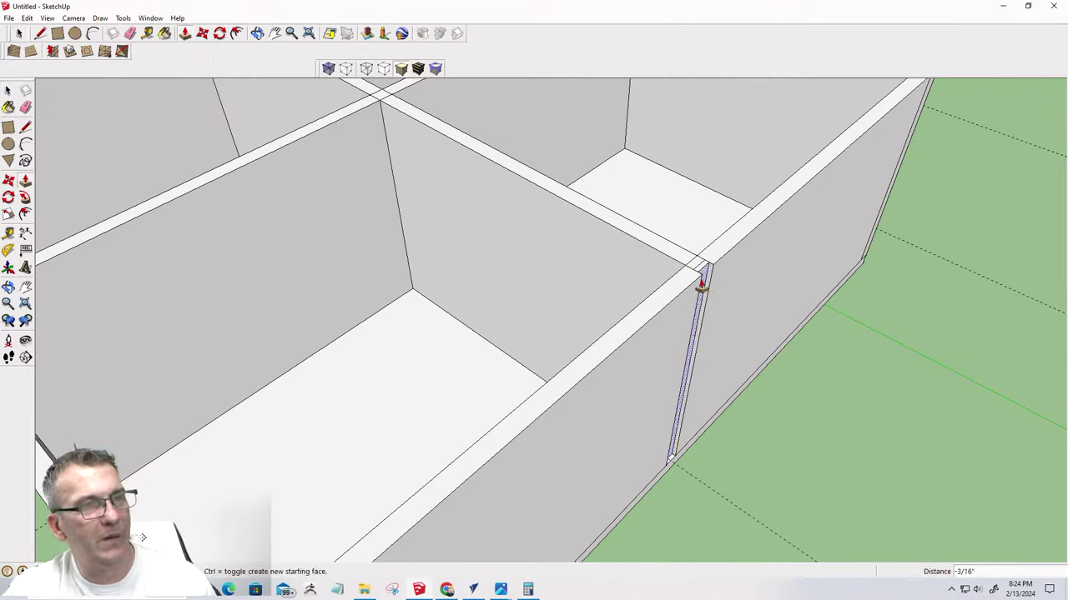
pyautogui.click(699, 284)
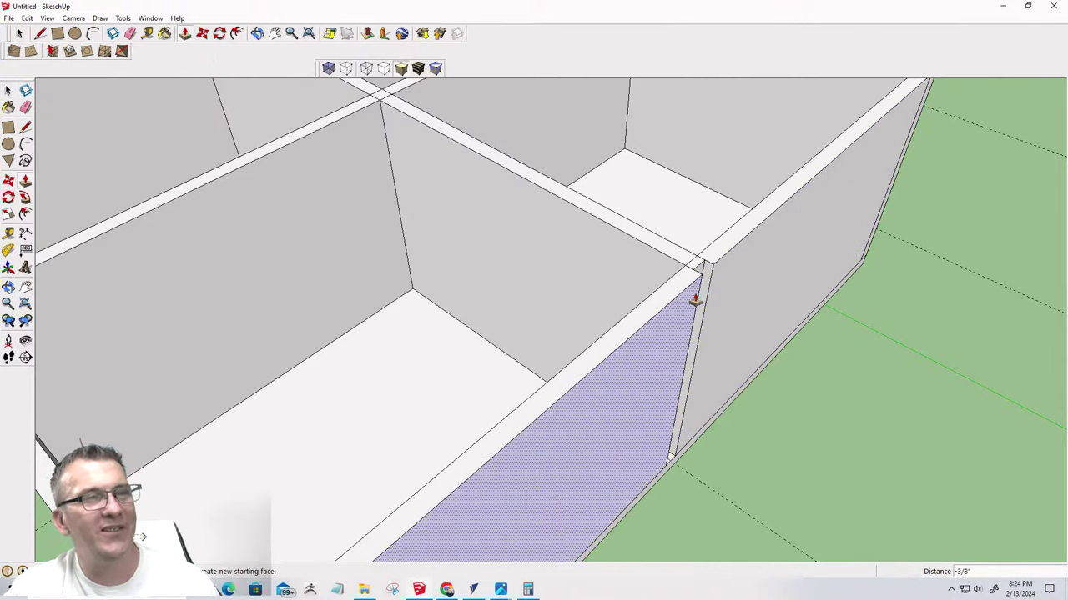
pyautogui.scroll(-5, 692, 299)
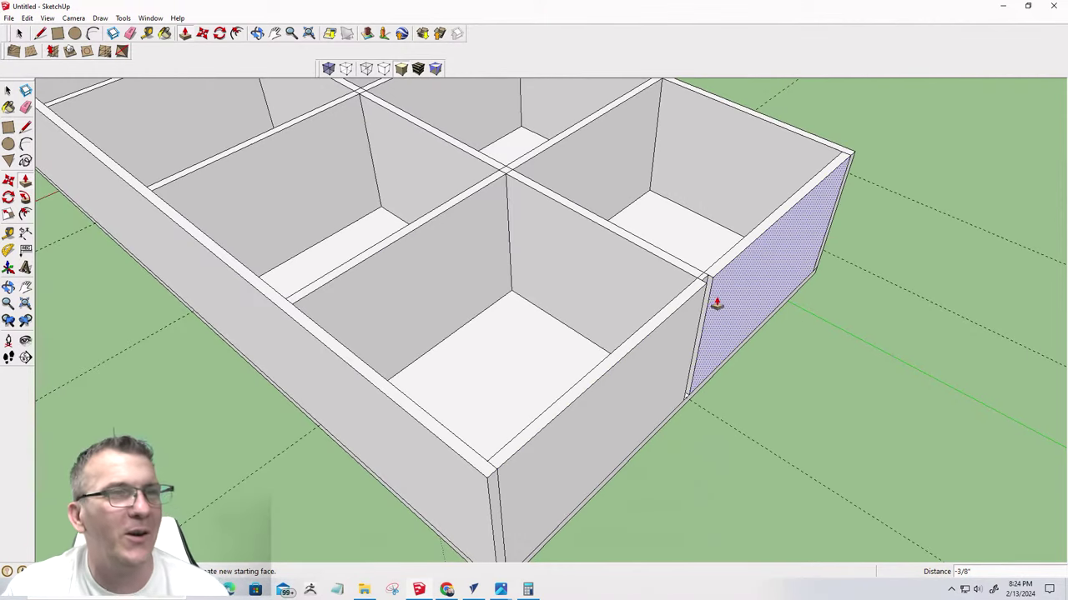
pyautogui.click(19, 33)
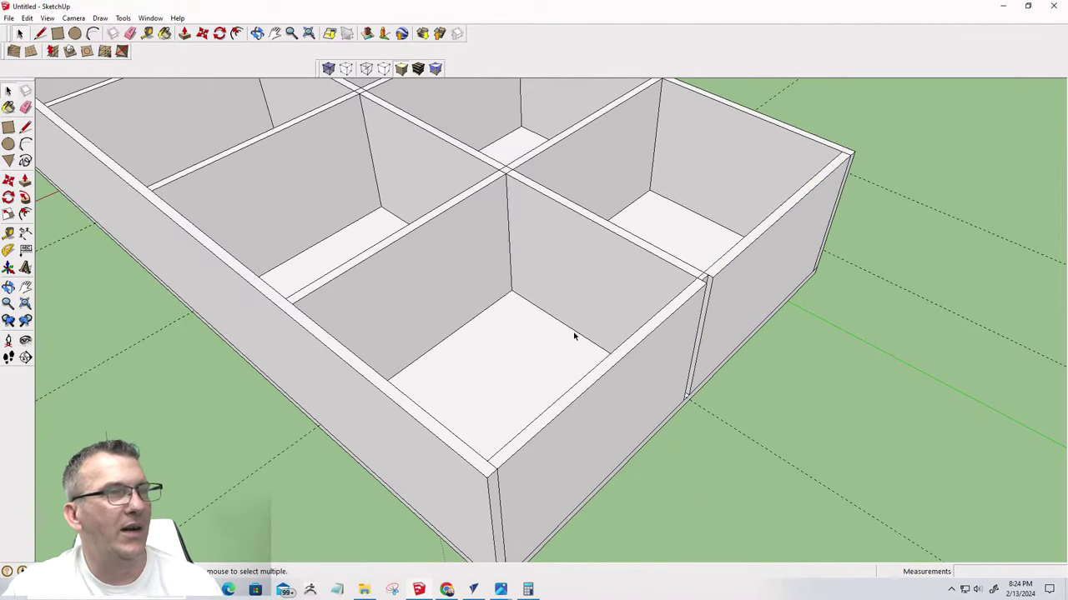
pyautogui.tripleClick(653, 344)
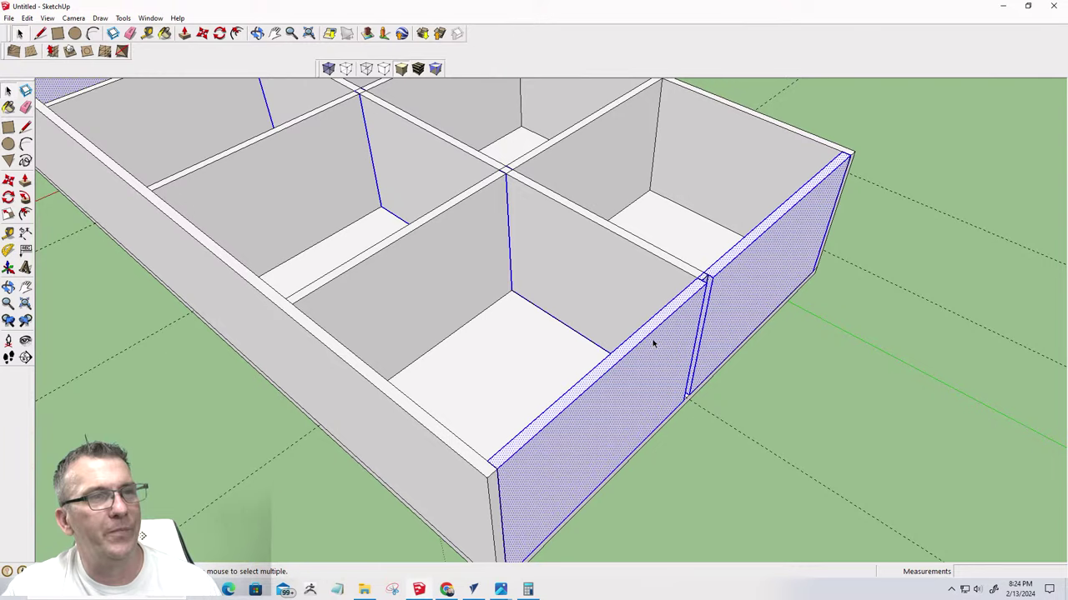
pyautogui.click(733, 386)
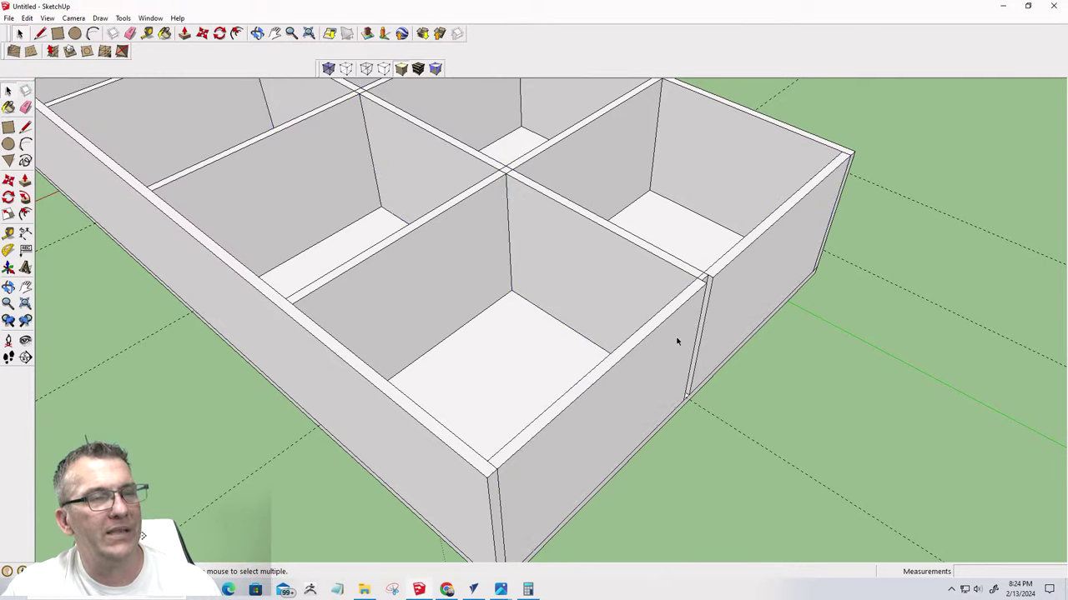
pyautogui.tripleClick(642, 371)
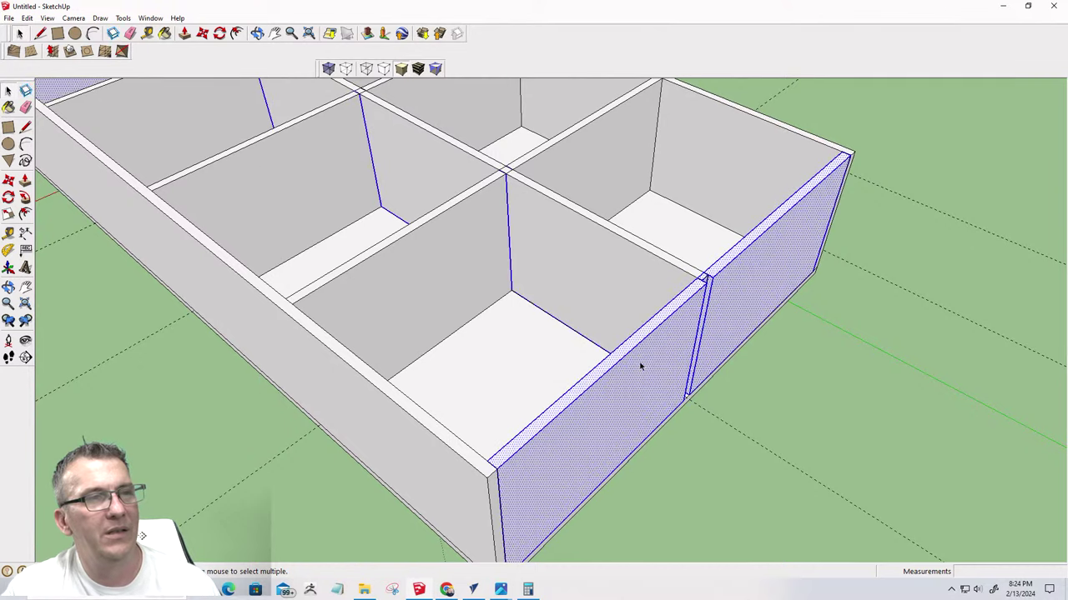
pyautogui.scroll(-3, 641, 366)
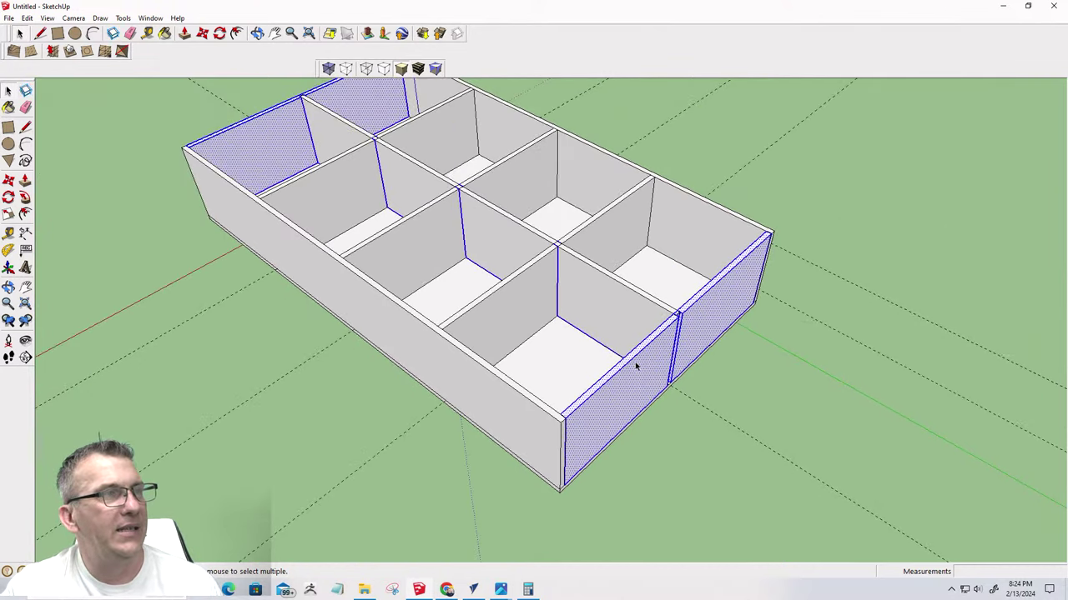
pyautogui.scroll(-2, 625, 358)
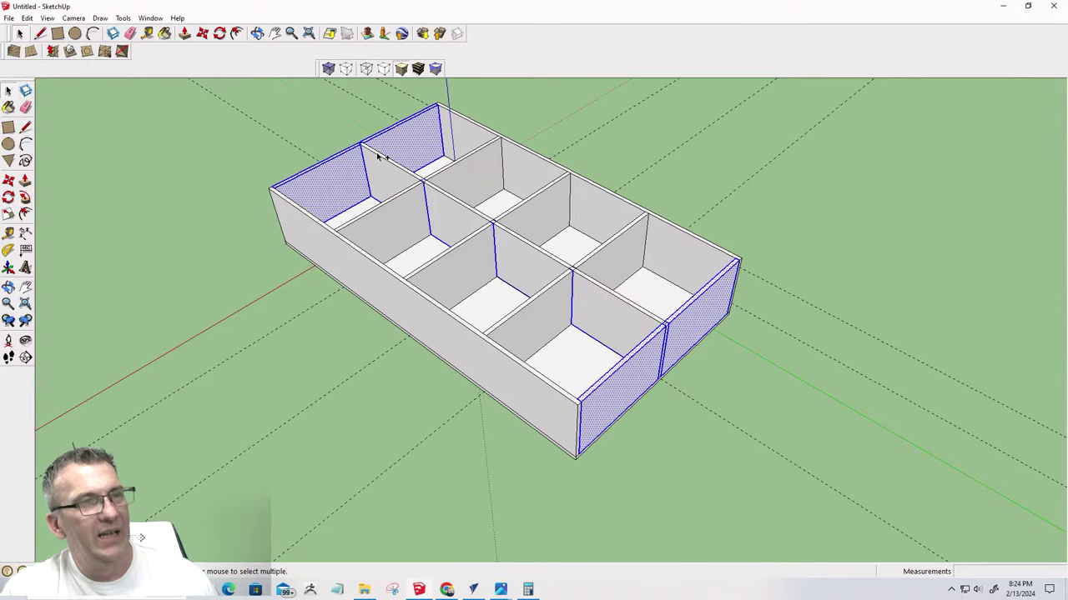
pyautogui.hotkey('ctrl', 't')
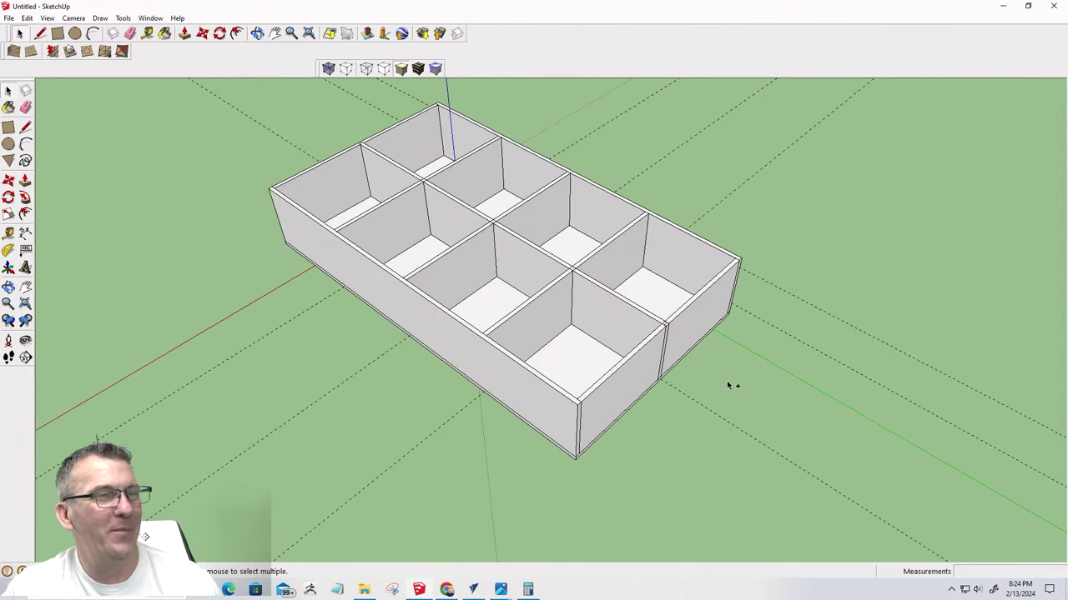
pyautogui.click(727, 381)
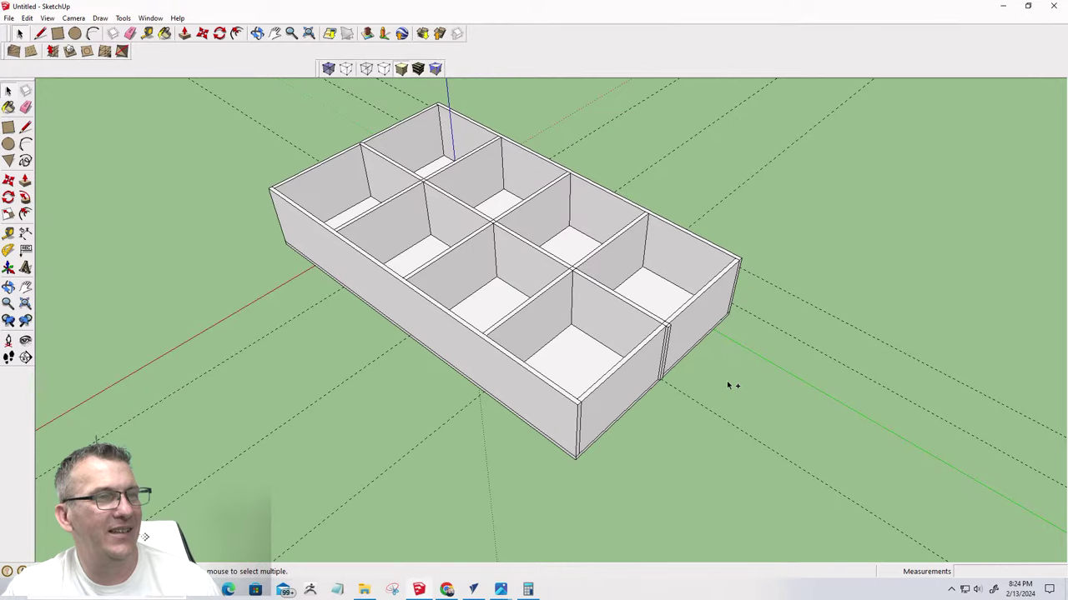
pyautogui.scroll(3, 659, 358)
pyautogui.scroll(-2, 658, 350)
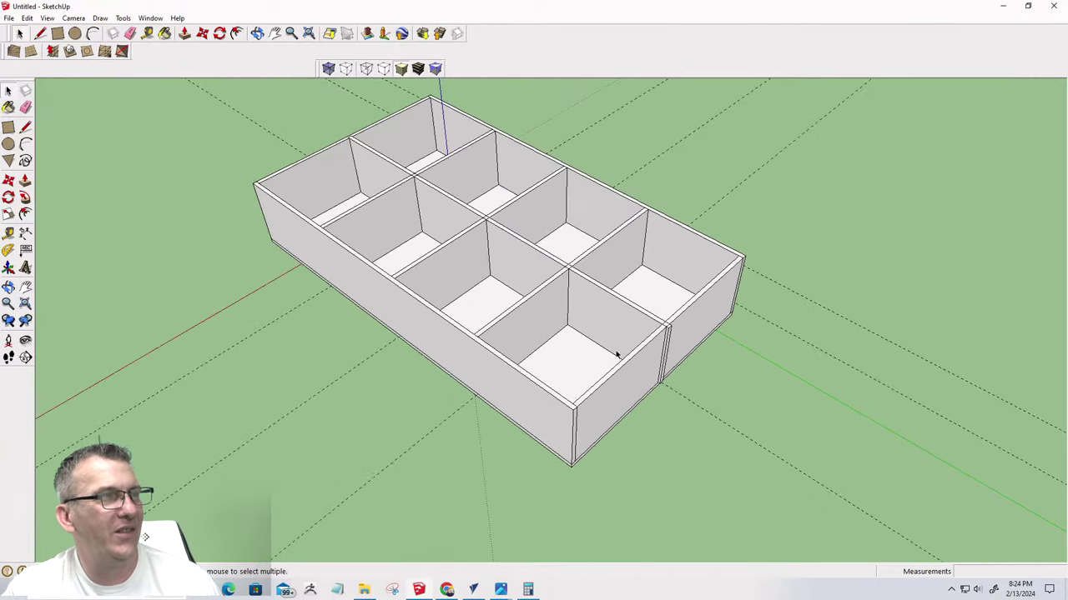
pyautogui.scroll(8, 333, 137)
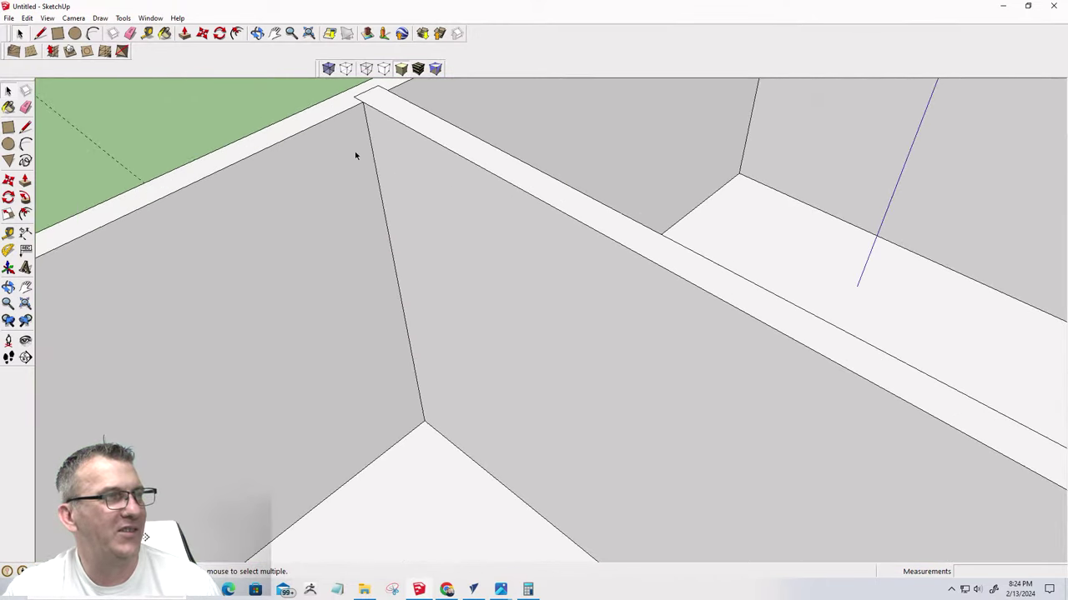
pyautogui.scroll(-4, 449, 242)
pyautogui.hotkey('ctrl', 'z')
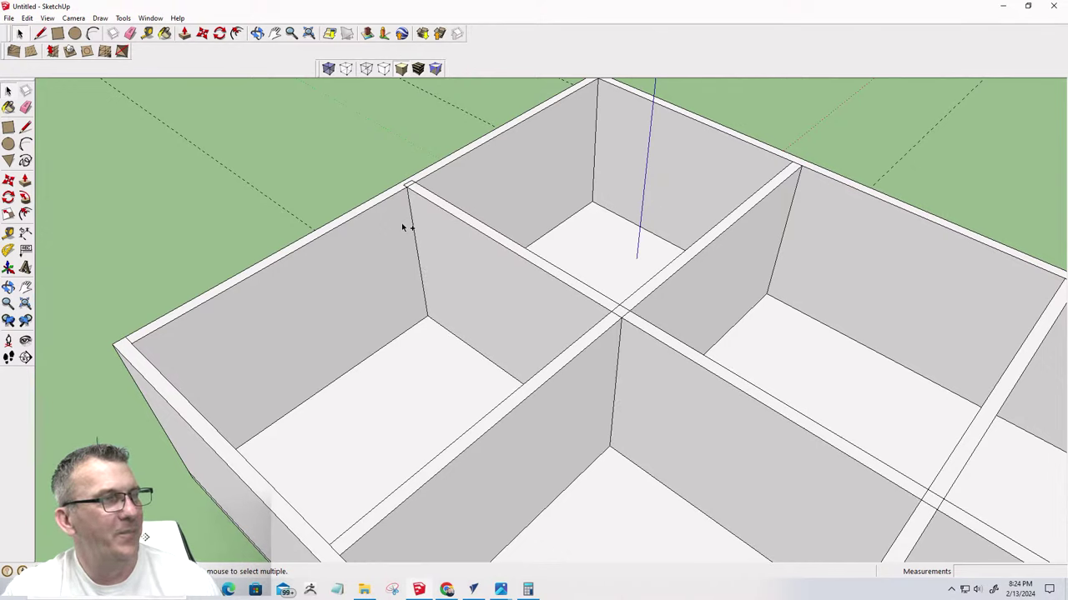
pyautogui.click(401, 223)
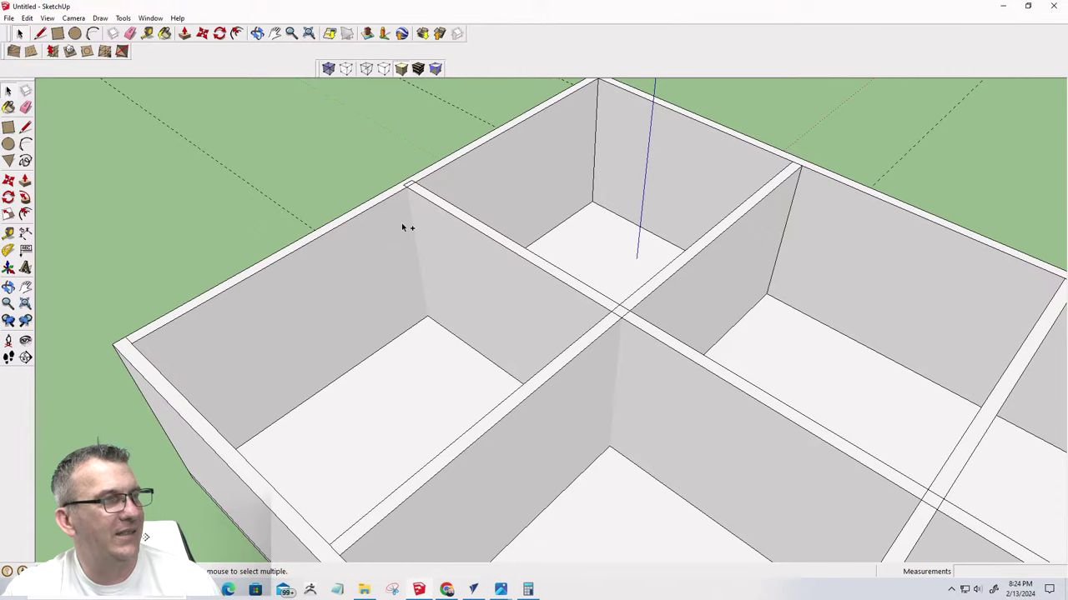
# Make the long side wall component unique and explode it into loose geometry
pyautogui.click(388, 220)
pyautogui.rightClick(388, 221)
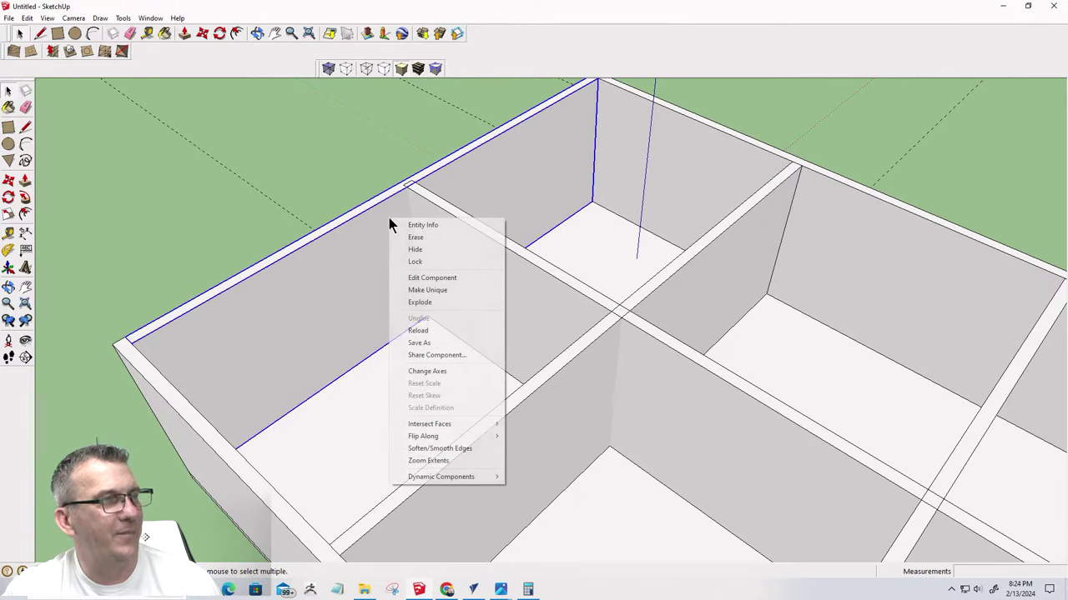
pyautogui.click(427, 290)
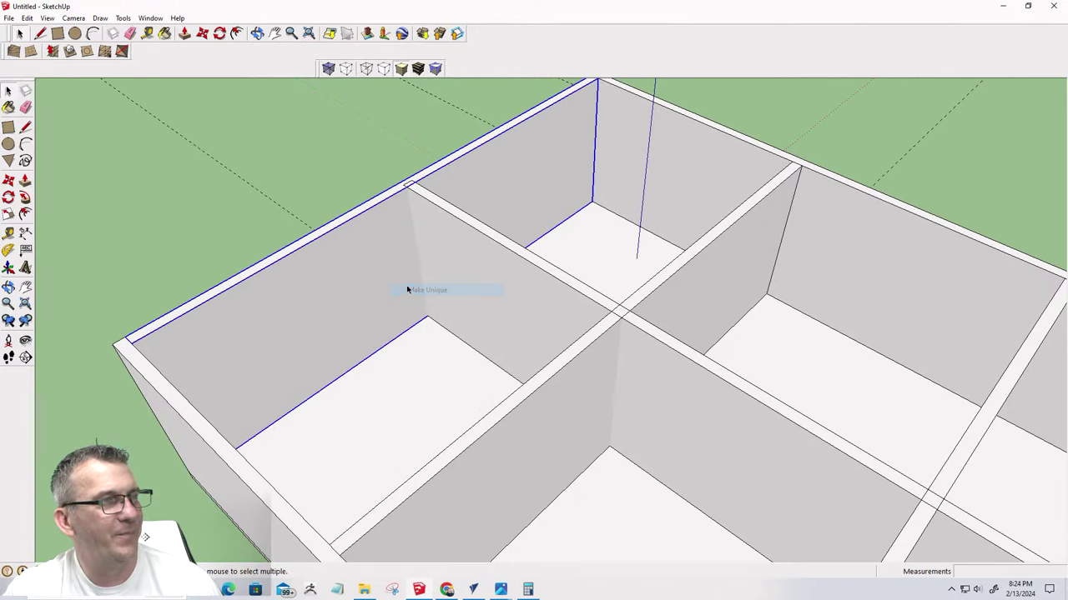
pyautogui.rightClick(397, 208)
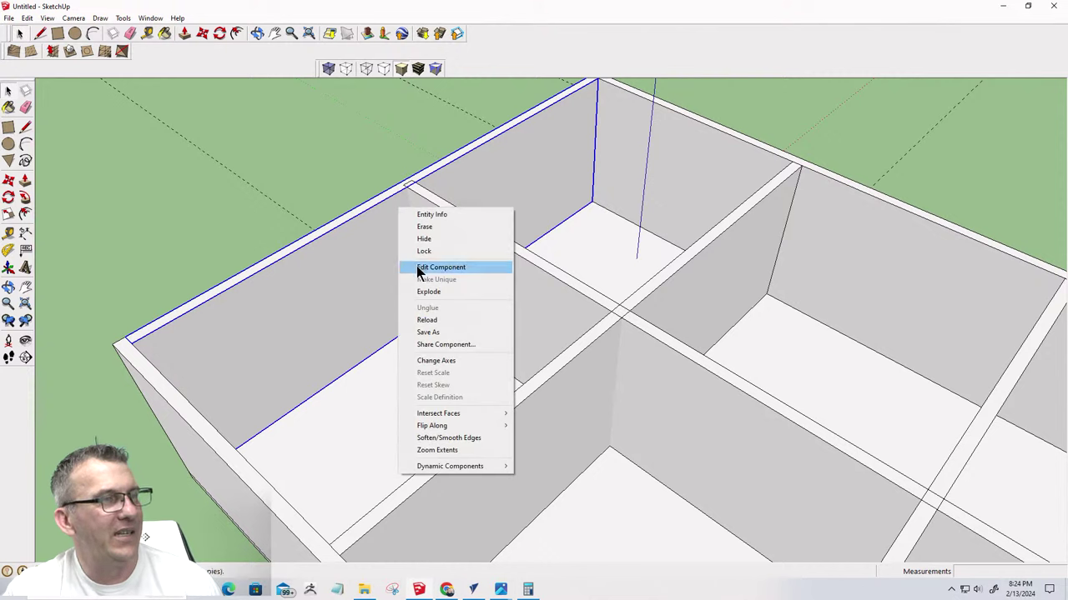
pyautogui.click(420, 292)
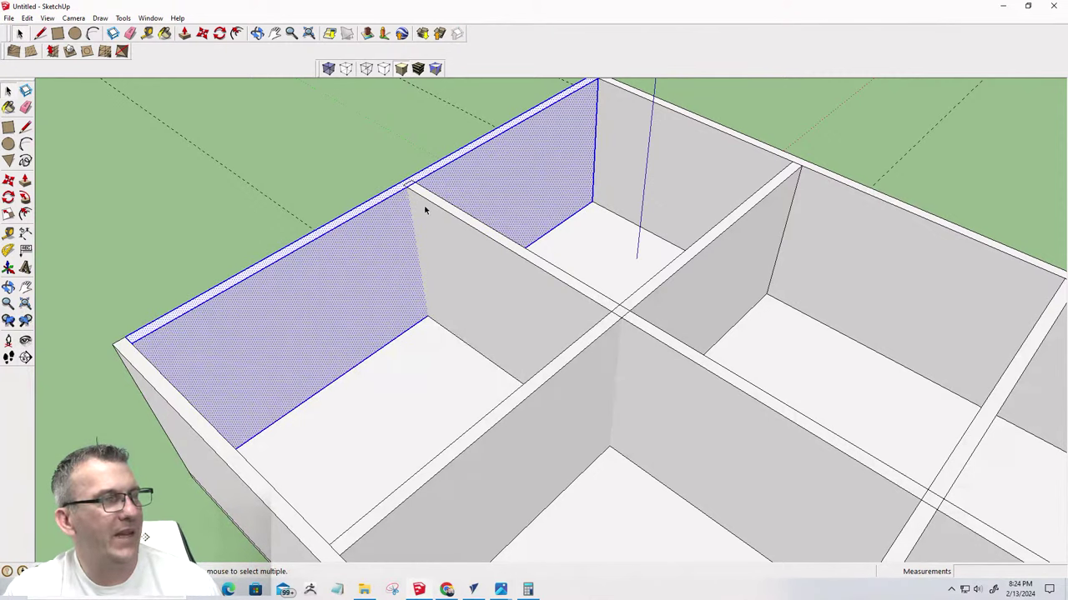
# Intersect the exploded side wall faces with the model
pyautogui.rightClick(425, 209)
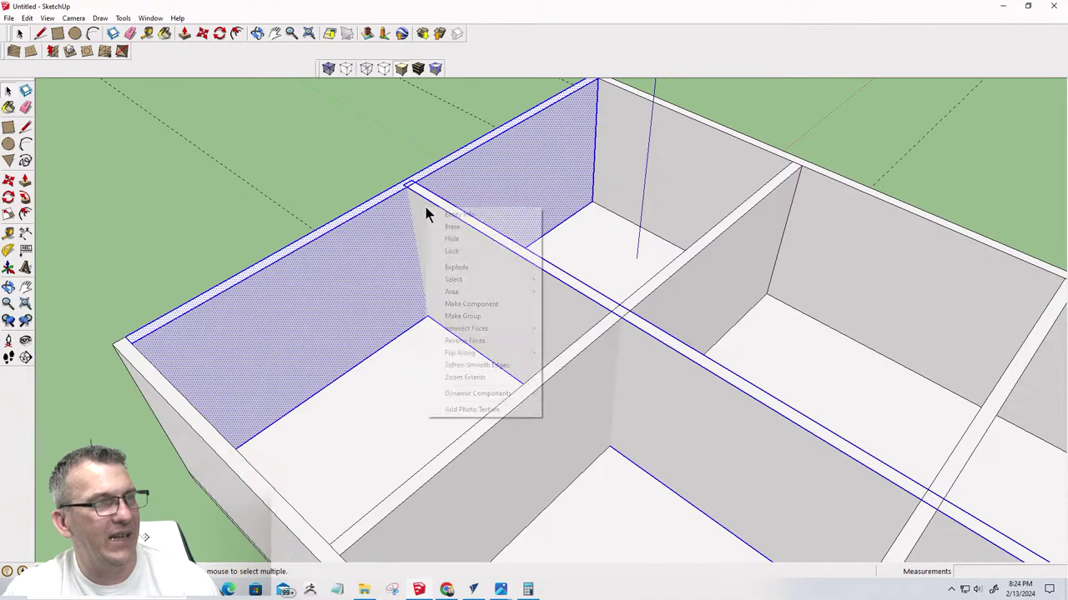
pyautogui.moveTo(457, 331)
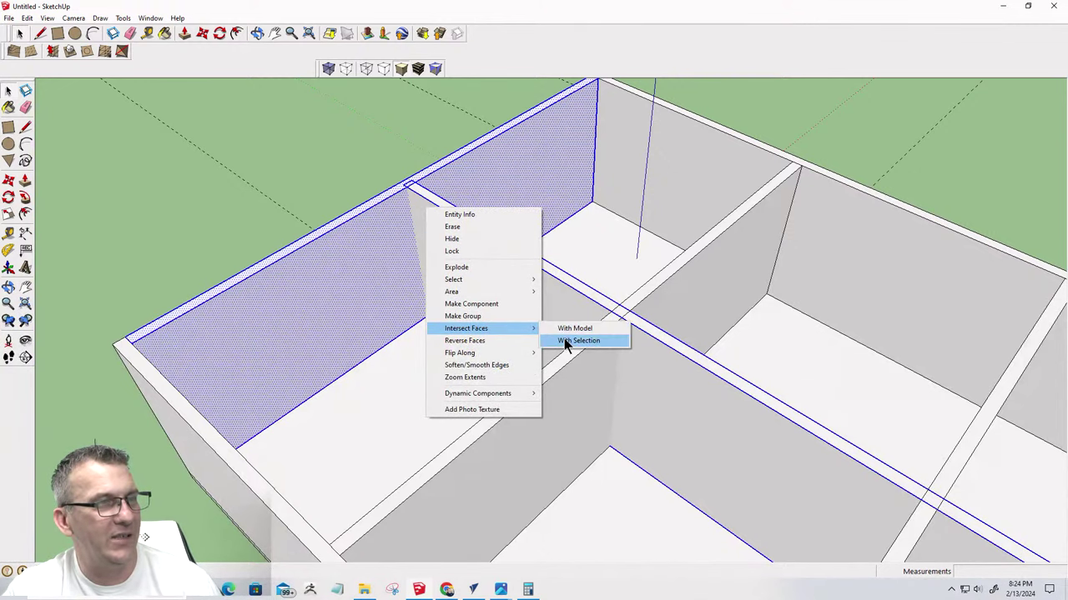
pyautogui.click(562, 329)
# Select the divider and move it back away from the side wall
pyautogui.scroll(3, 425, 205)
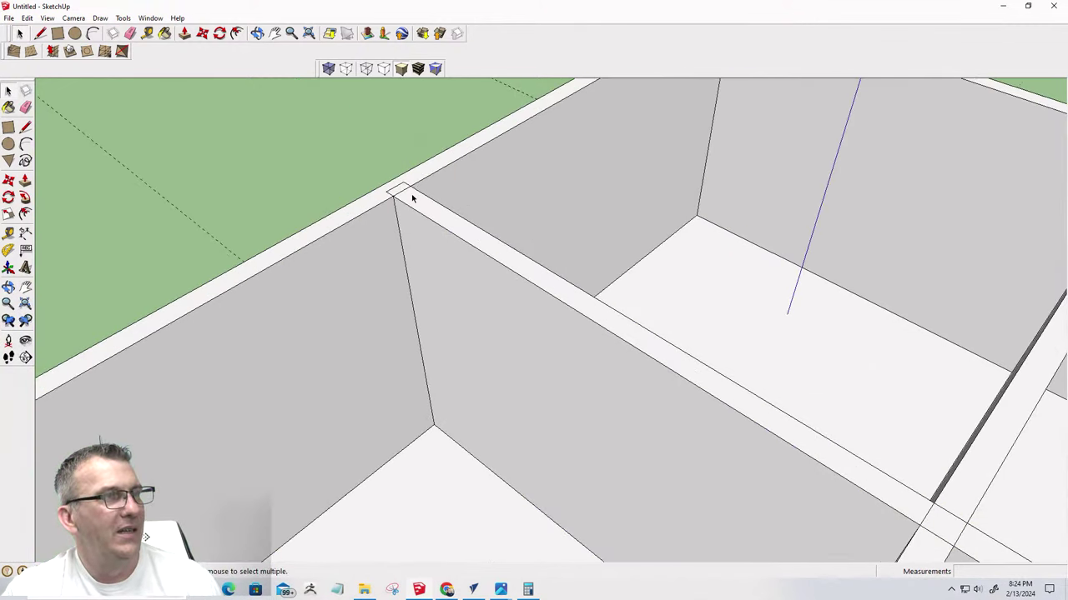
pyautogui.doubleClick(417, 204)
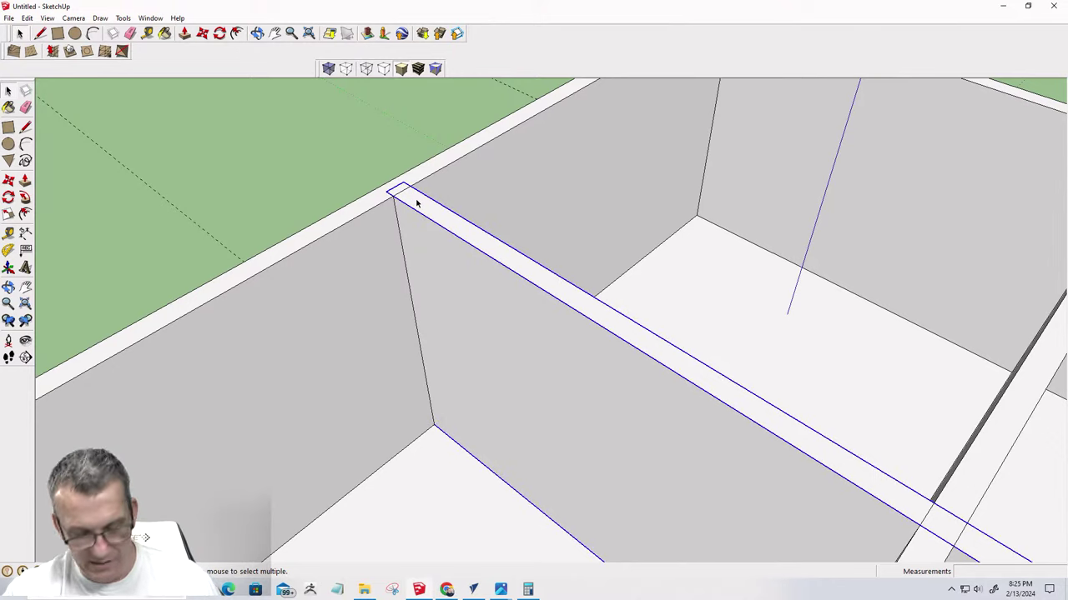
pyautogui.press('m')
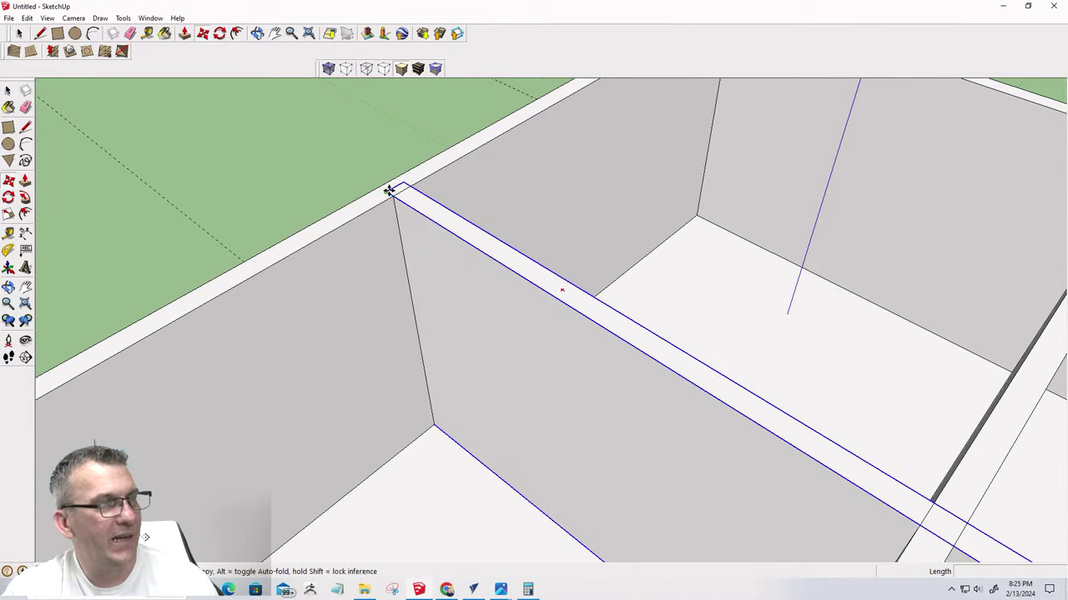
pyautogui.click(388, 190)
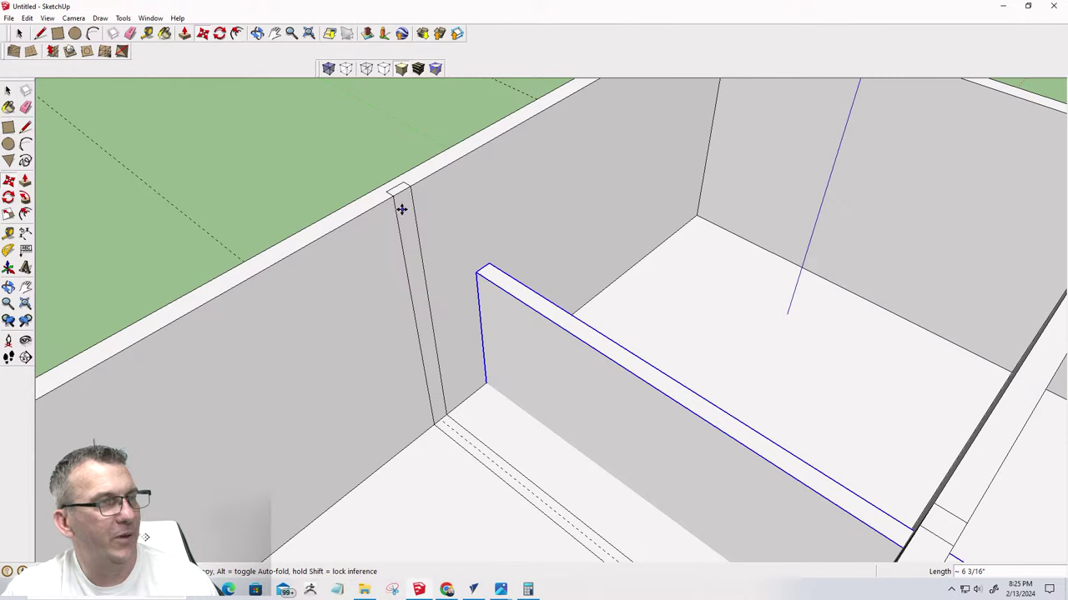
# Push the thin strip into the side wall to cut a 3/8" slot
pyautogui.press('p')
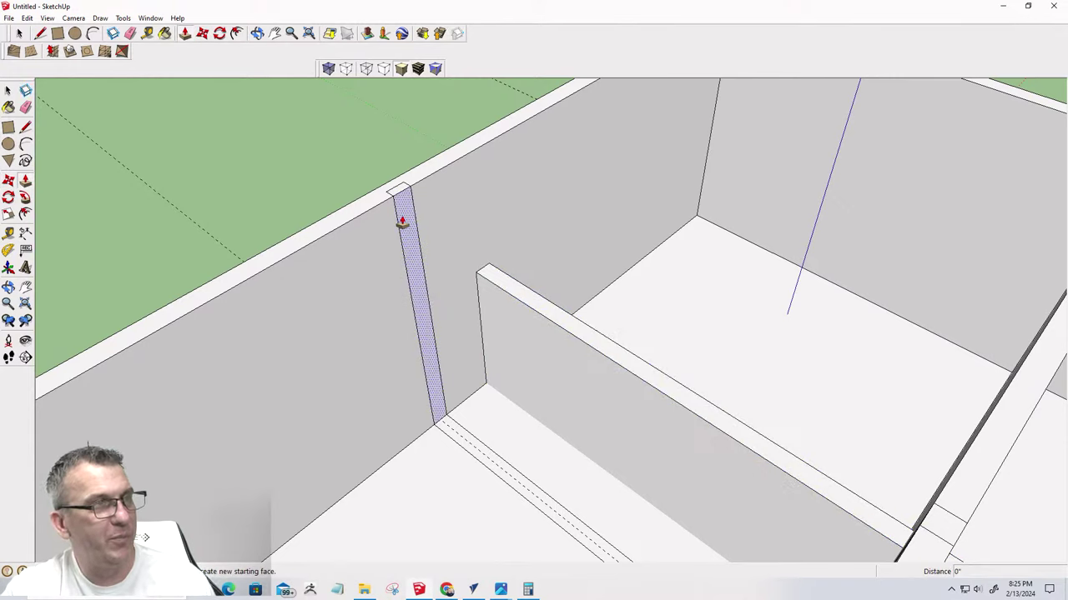
pyautogui.click(401, 219)
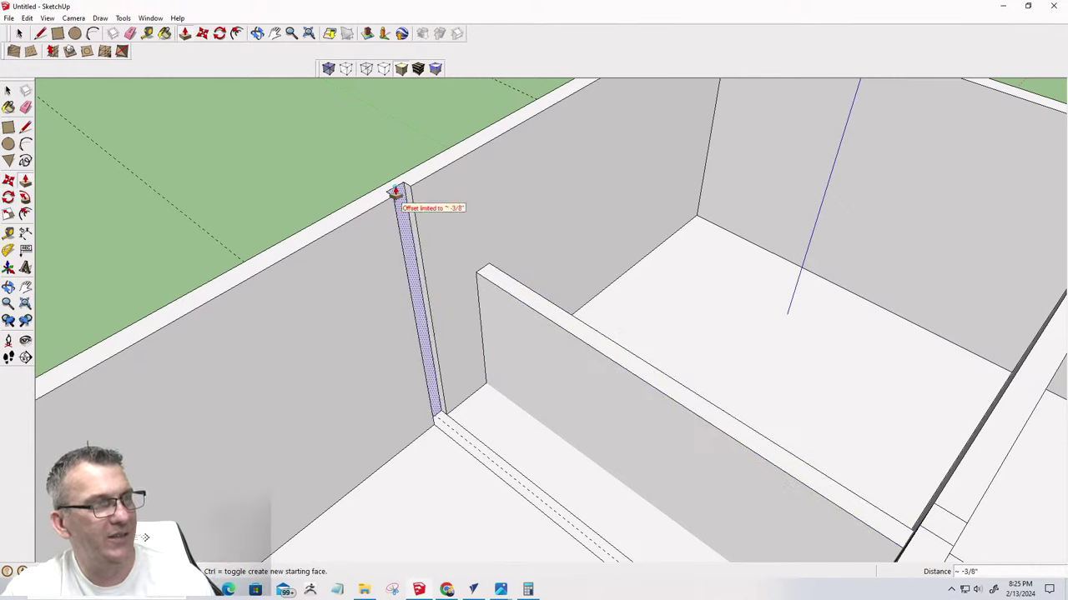
pyautogui.click(397, 200)
pyautogui.press('space')
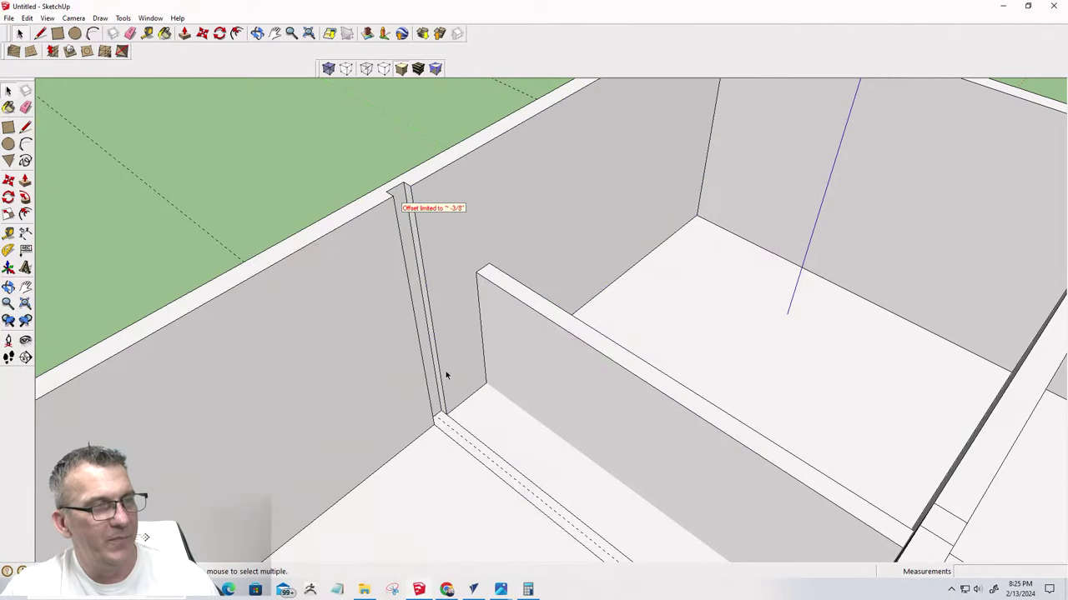
# Delete the leftover floor edge and reselect the moved divider
pyautogui.click(456, 428)
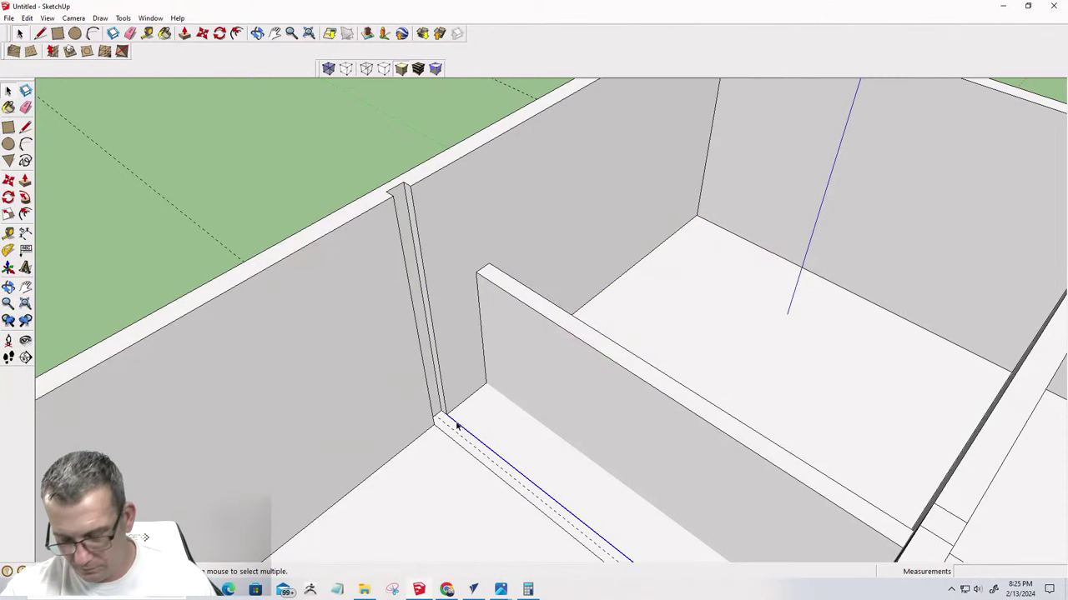
pyautogui.press('Delete')
pyautogui.click(449, 437)
pyautogui.press('Escape')
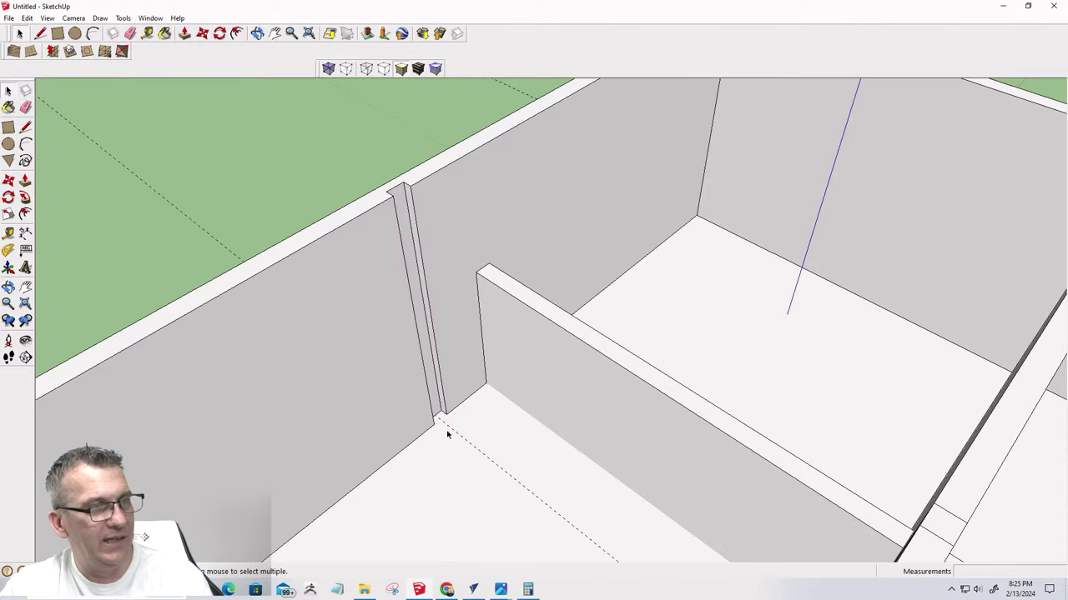
pyautogui.doubleClick(493, 310)
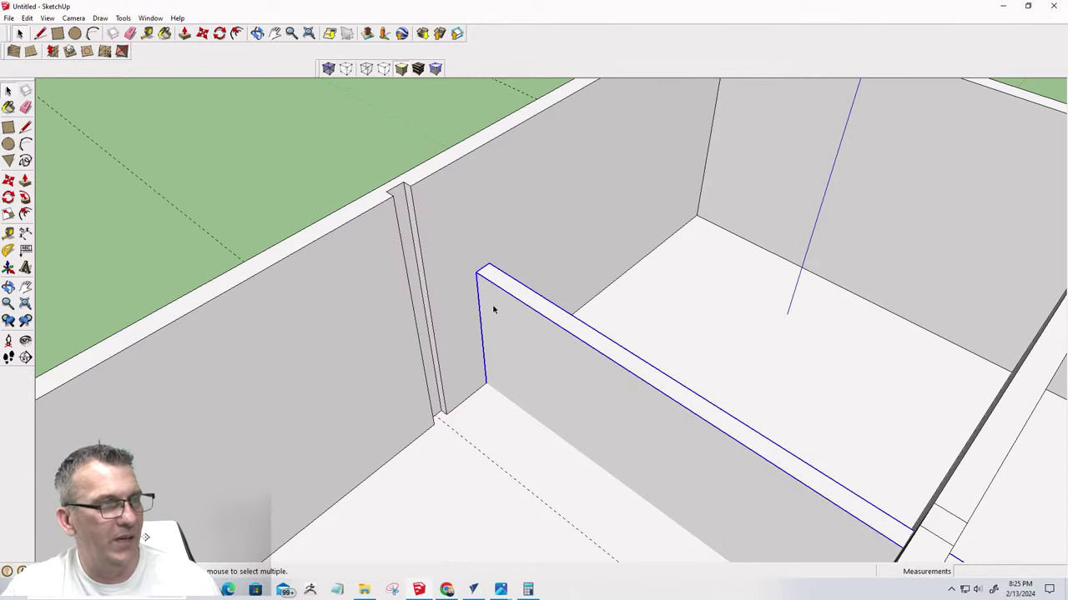
pyautogui.click(339, 281)
pyautogui.scroll(-6, 379, 270)
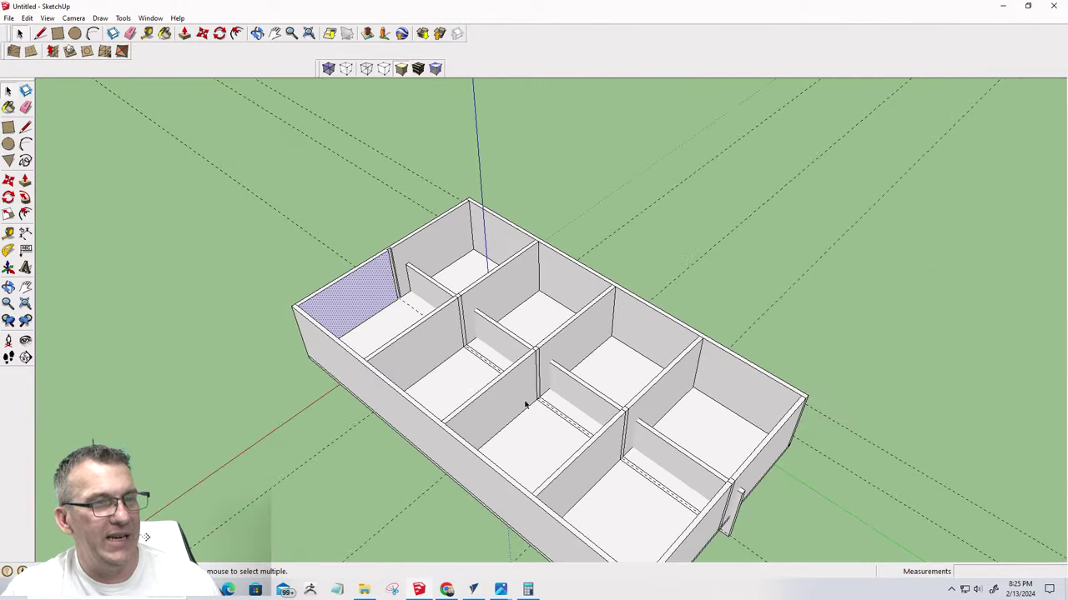
pyautogui.scroll(8, 750, 516)
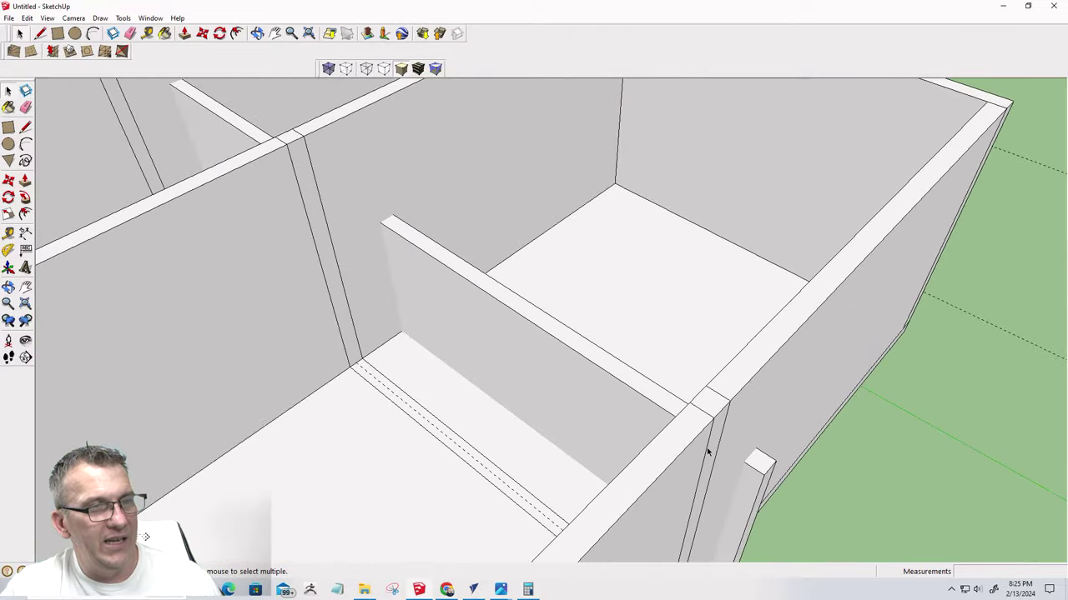
pyautogui.scroll(-3, 701, 438)
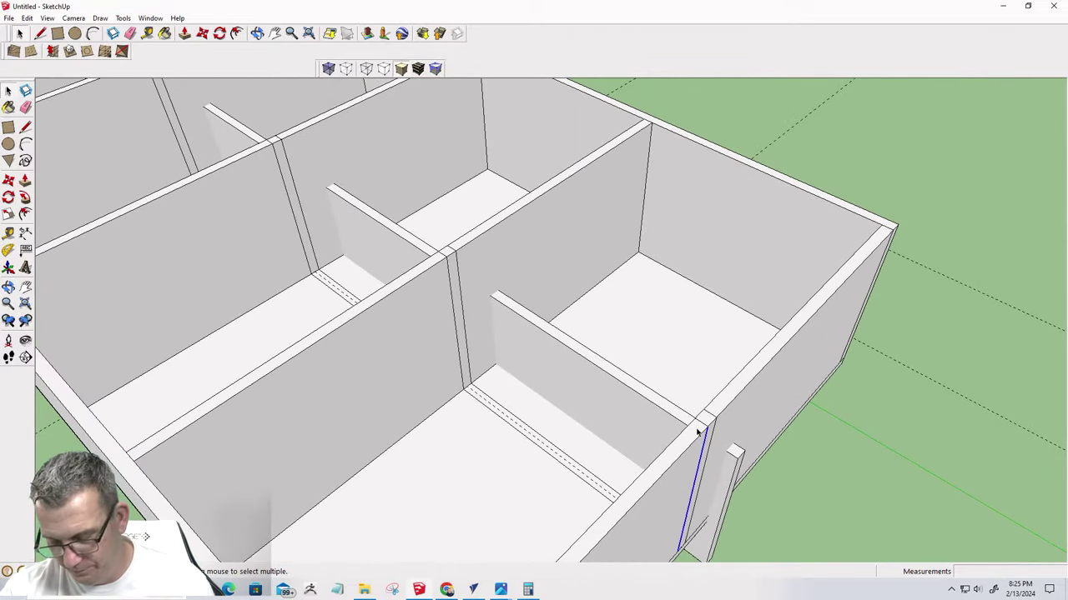
pyautogui.press('Escape')
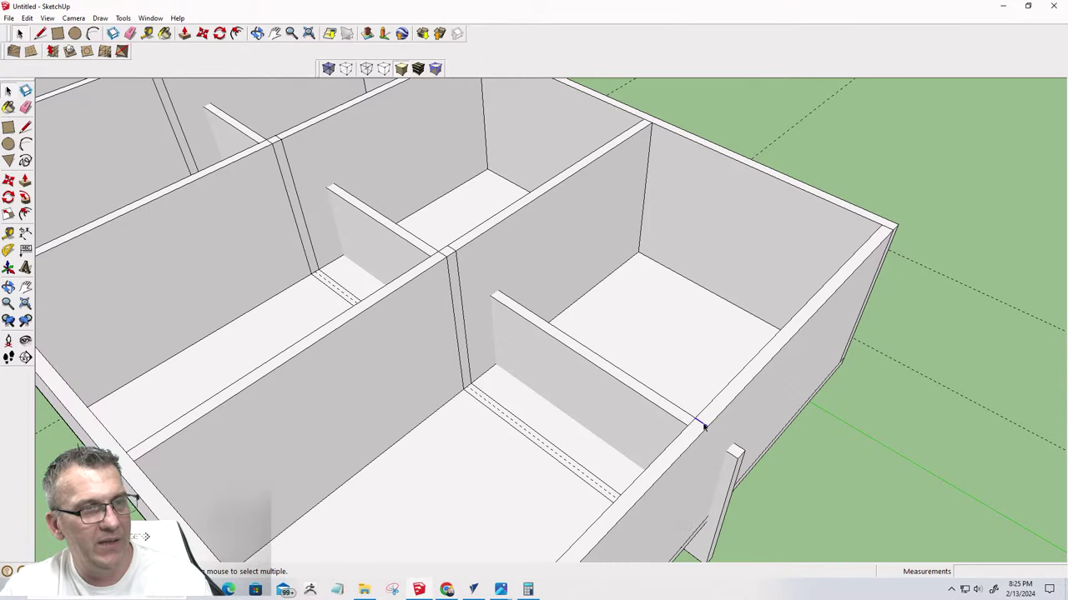
pyautogui.scroll(-5, 703, 427)
pyautogui.scroll(6, 326, 199)
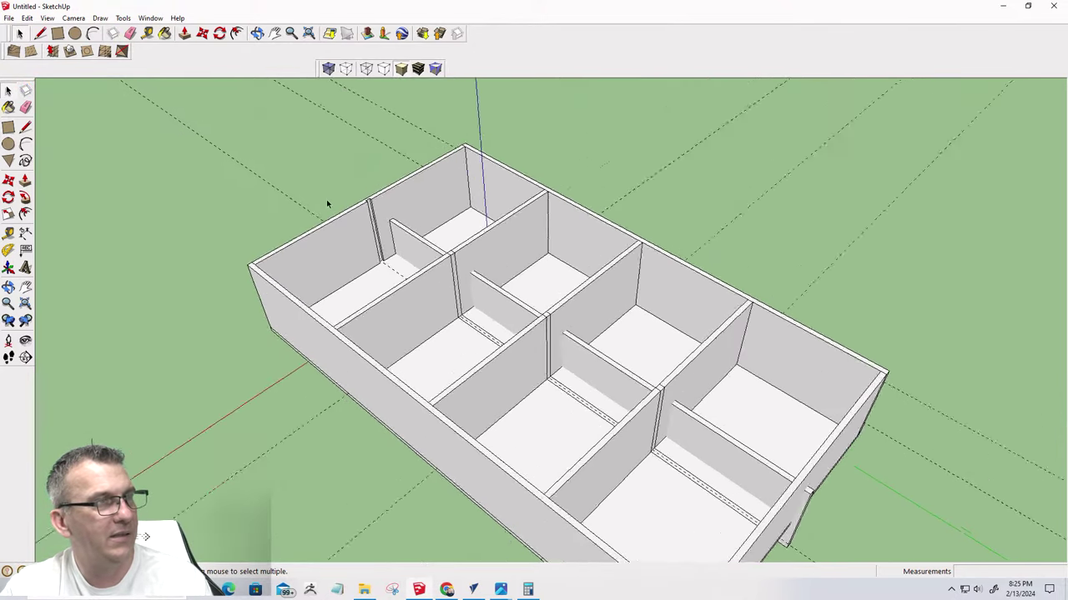
pyautogui.scroll(2, 403, 207)
pyautogui.scroll(-2, 406, 194)
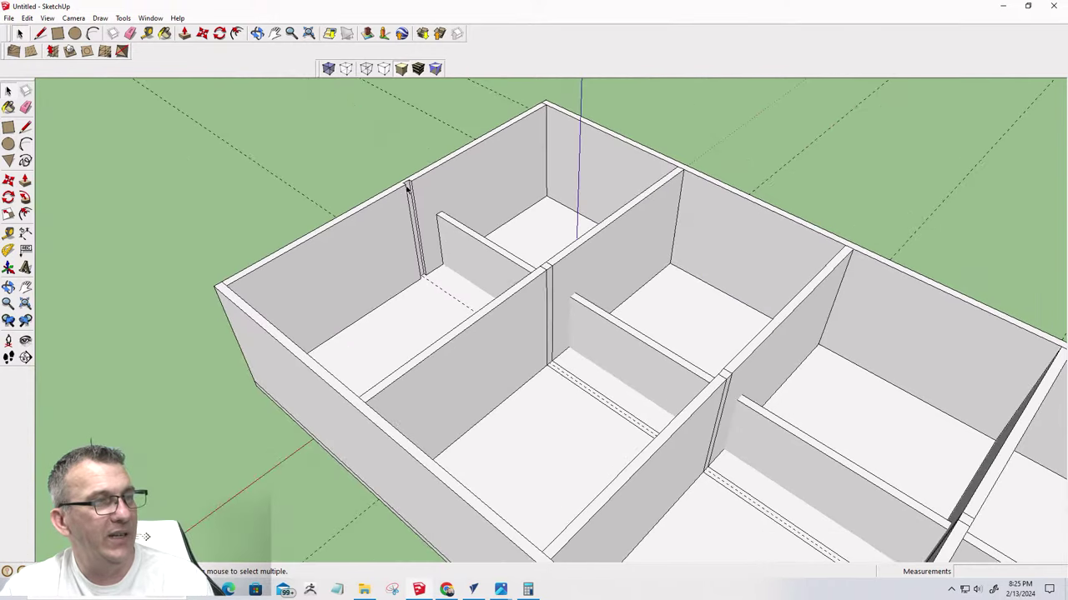
pyautogui.scroll(4, 407, 190)
pyautogui.scroll(-4, 407, 190)
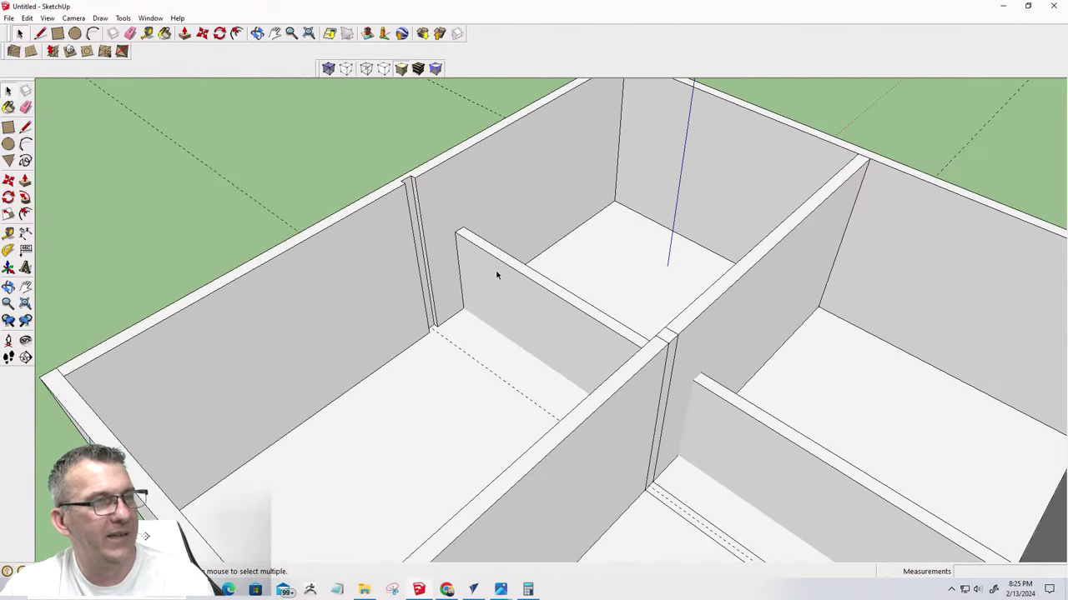
# Move the short divider panel into the wall groove
pyautogui.click(496, 275)
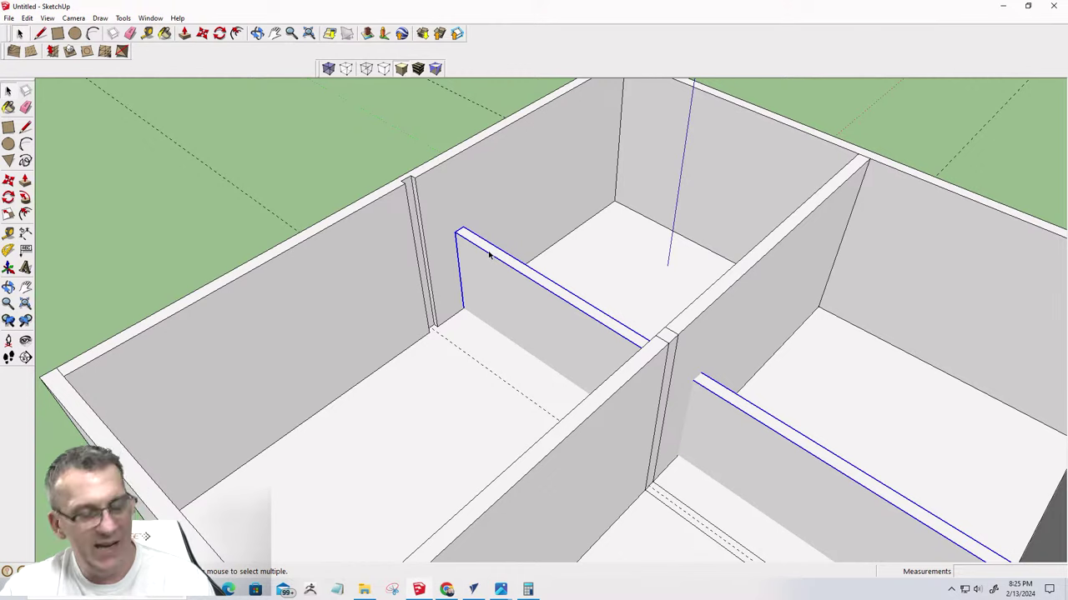
pyautogui.press('m')
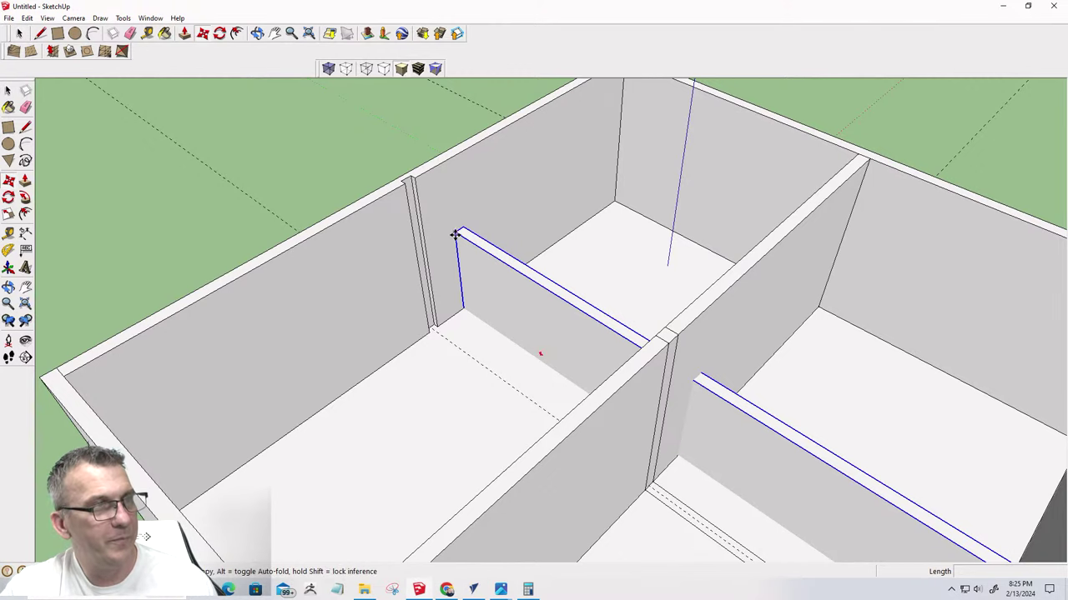
pyautogui.click(455, 235)
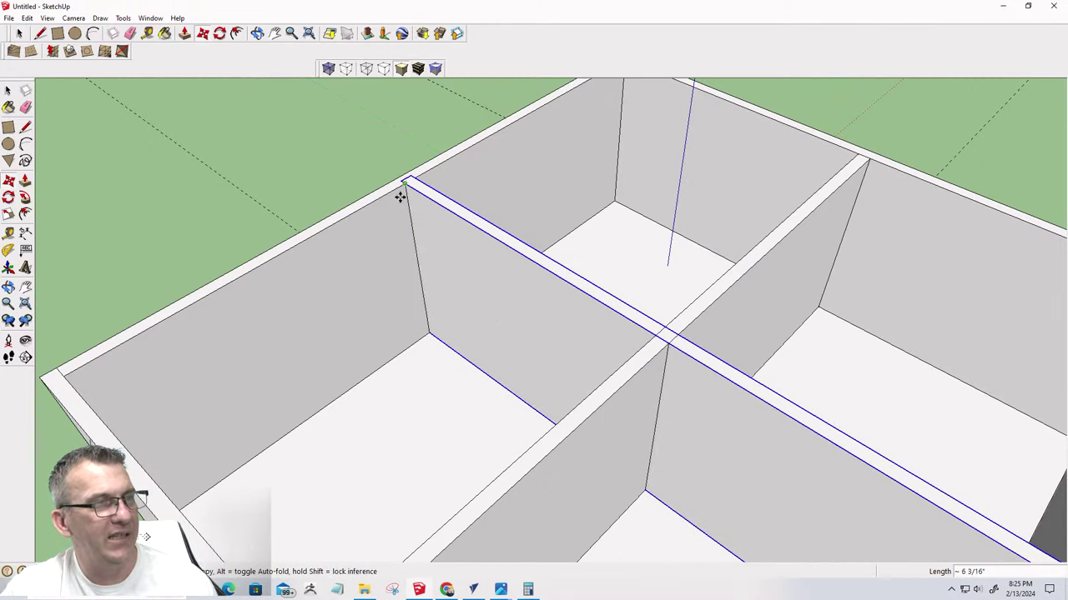
pyautogui.scroll(-10, 389, 251)
pyautogui.scroll(10, 553, 328)
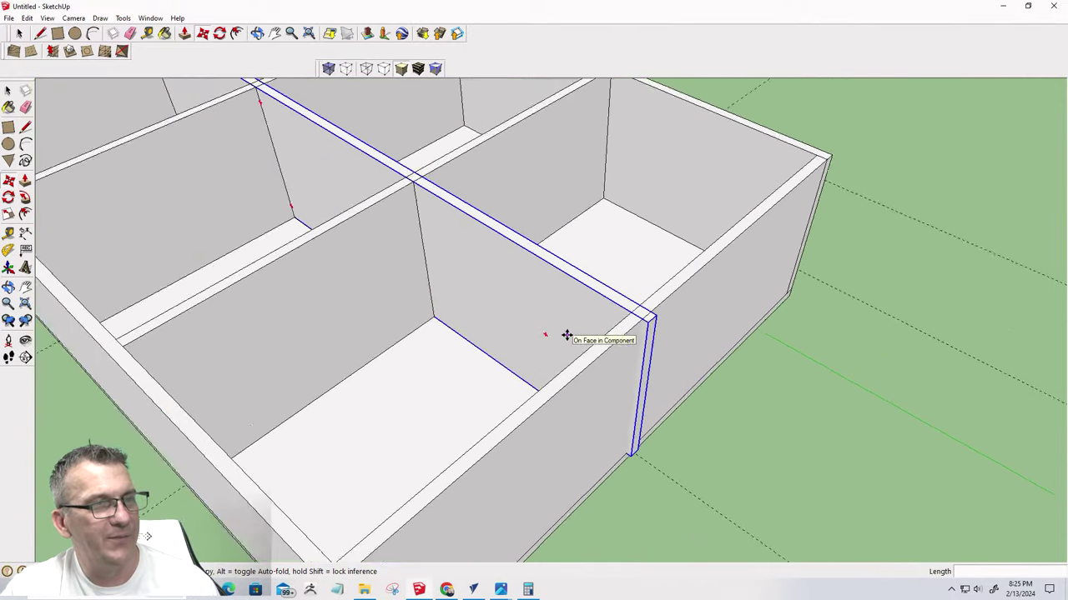
pyautogui.scroll(5, 567, 335)
pyautogui.press('space')
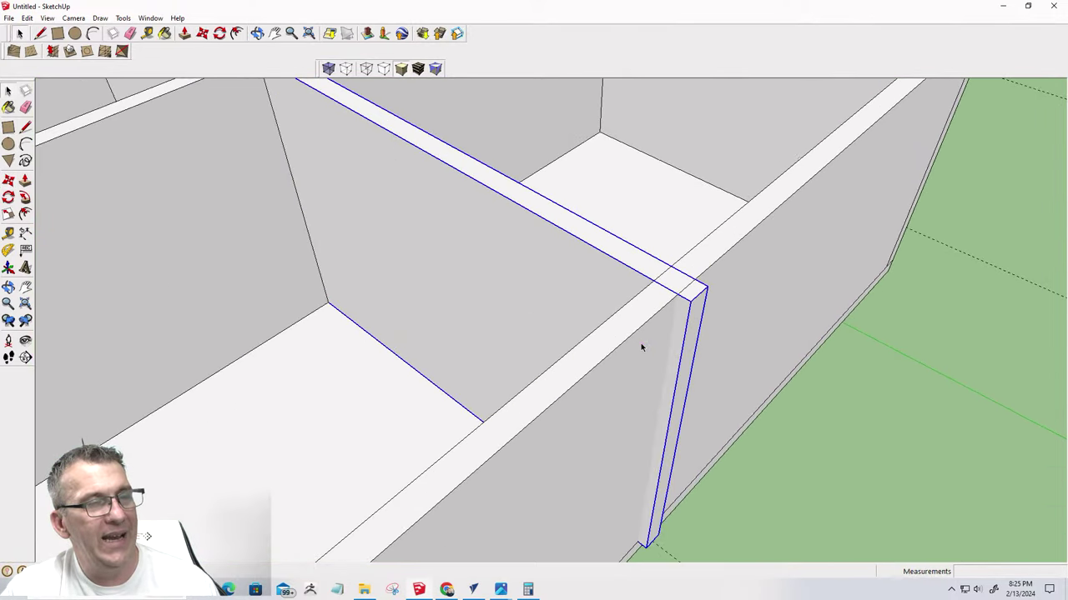
# Make the long divider panel unique and explode it
pyautogui.click(630, 354)
pyautogui.rightClick(630, 352)
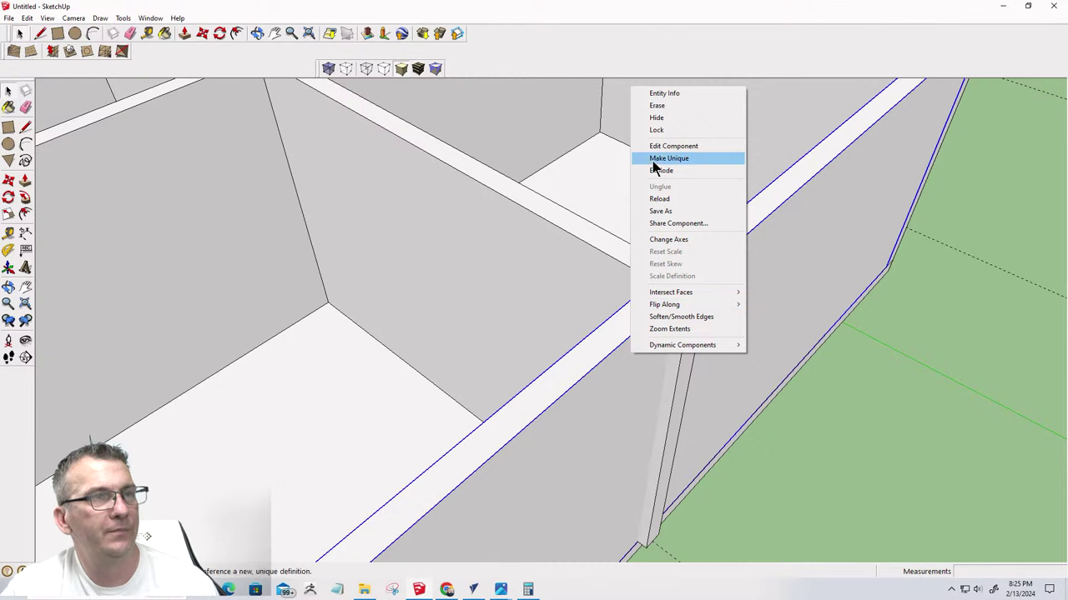
pyautogui.click(653, 161)
pyautogui.rightClick(615, 373)
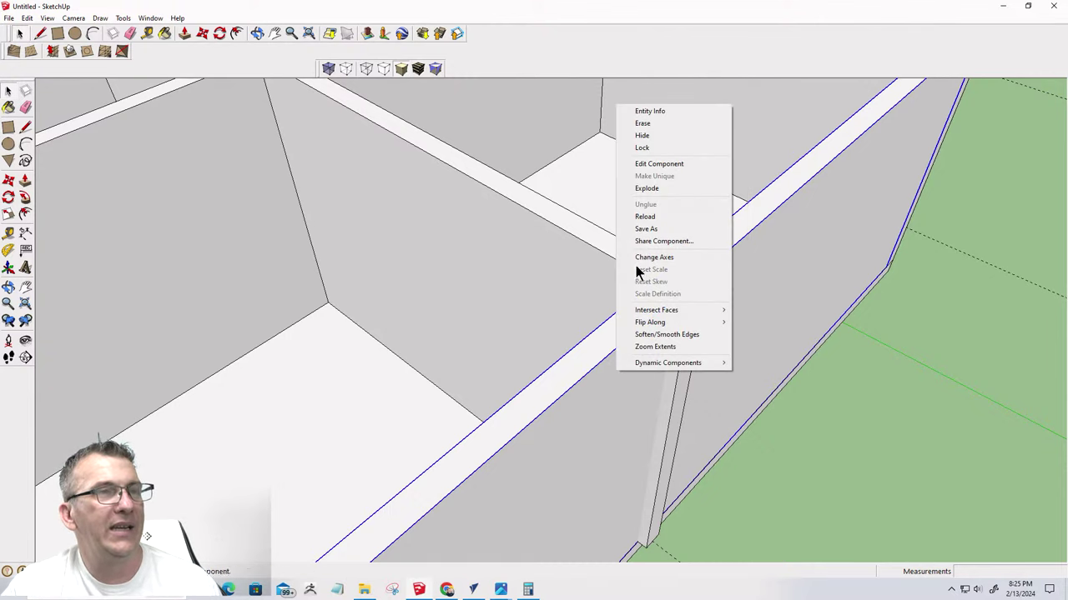
pyautogui.click(629, 187)
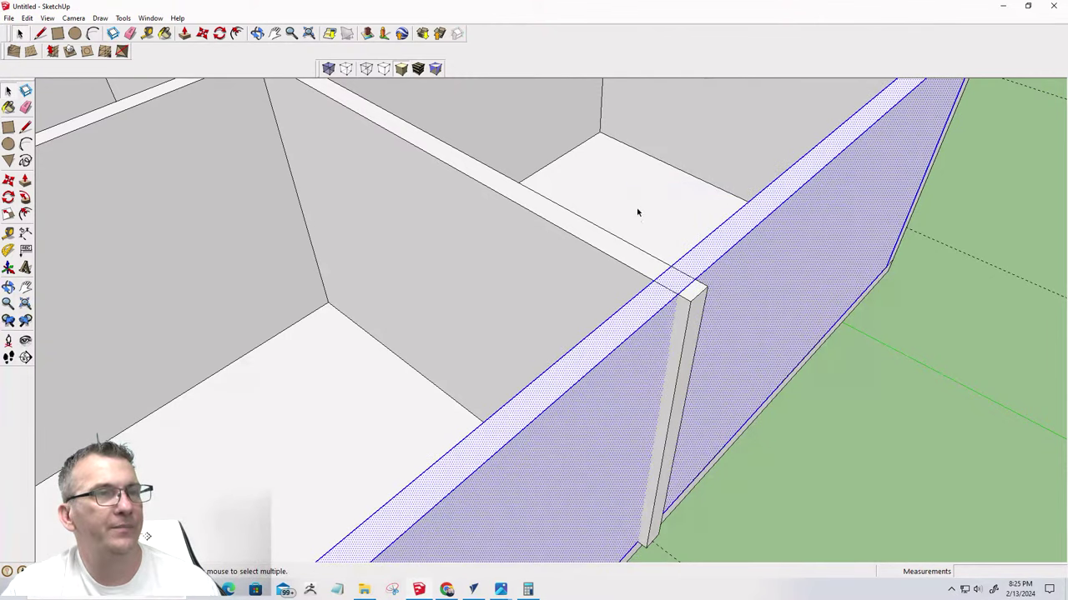
# Edit the divider and push its protruding end post in 3/4"
pyautogui.click(690, 318)
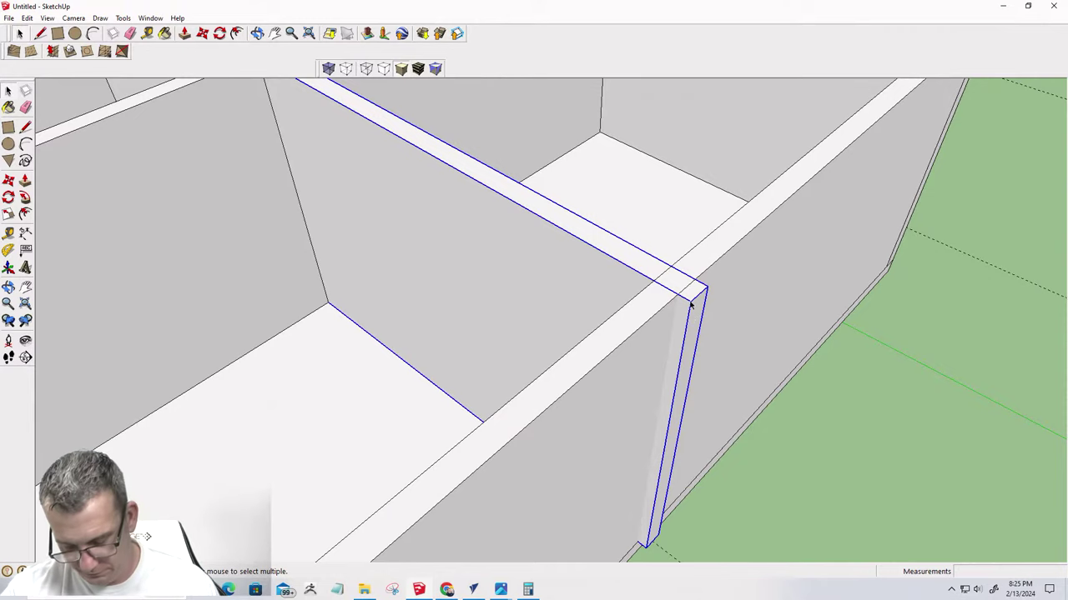
pyautogui.rightClick(691, 307)
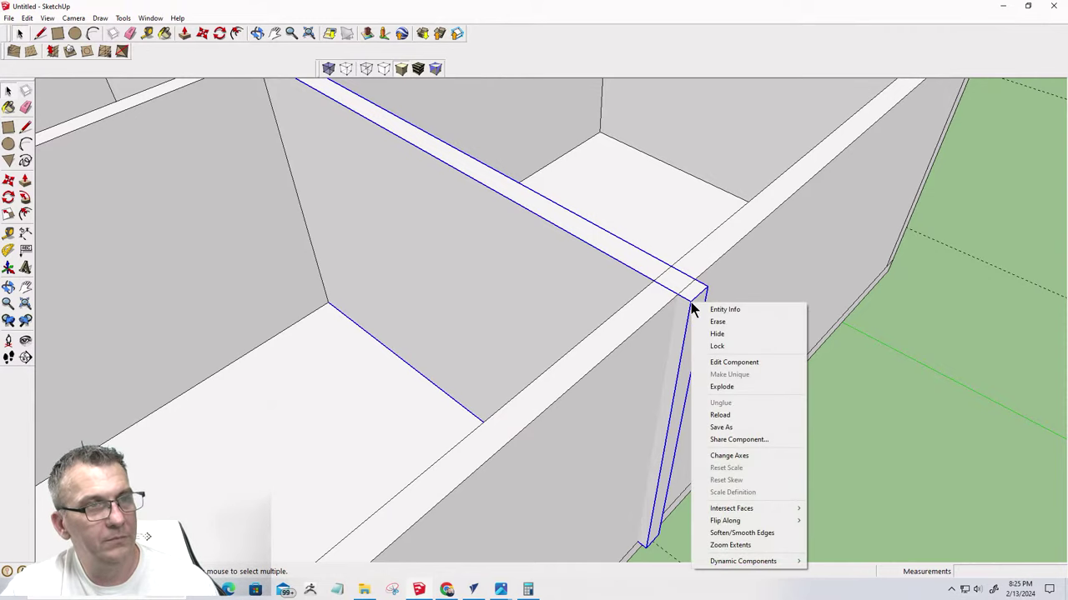
pyautogui.click(691, 307)
pyautogui.doubleClick(691, 307)
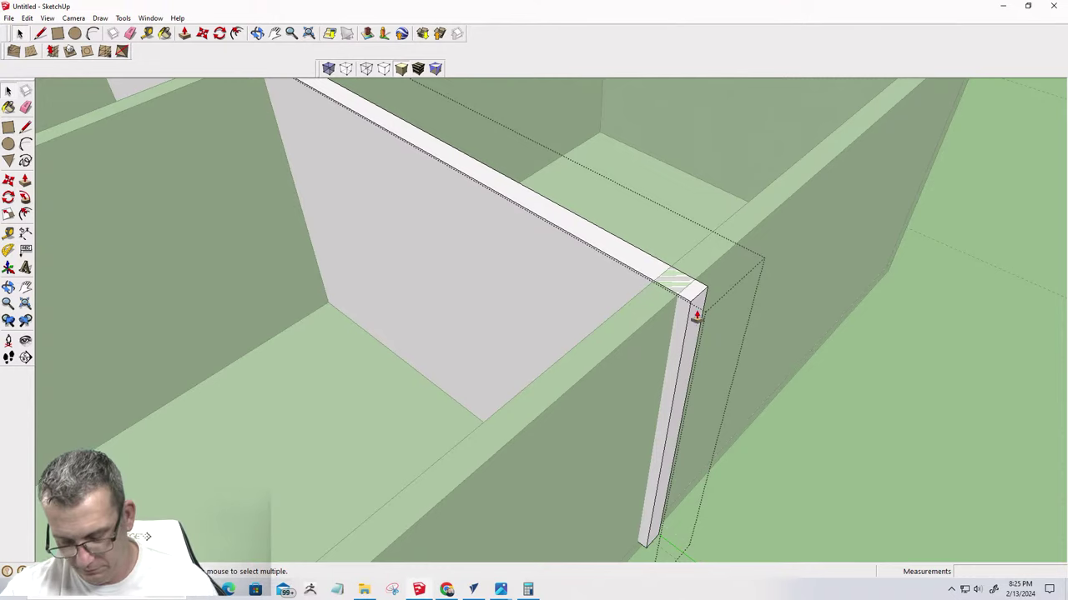
pyautogui.click(696, 316)
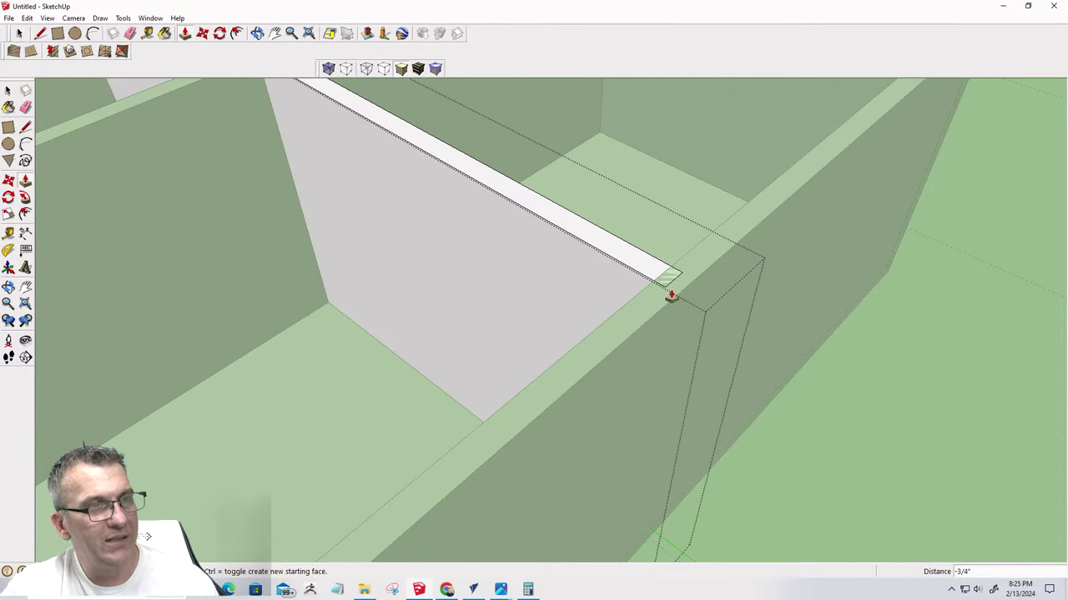
pyautogui.click(671, 297)
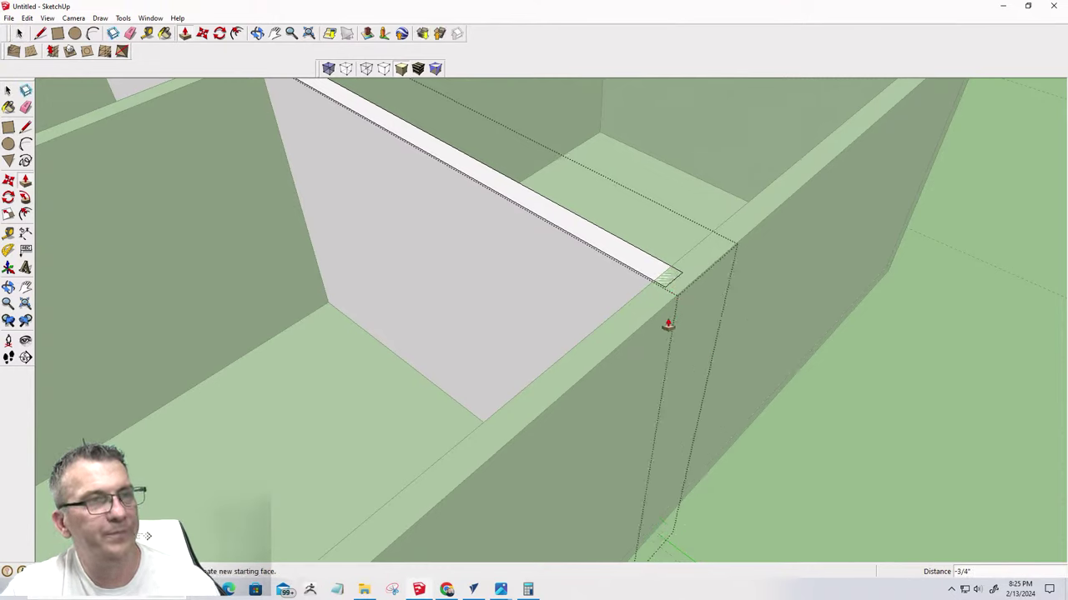
pyautogui.press('space')
pyautogui.click(827, 329)
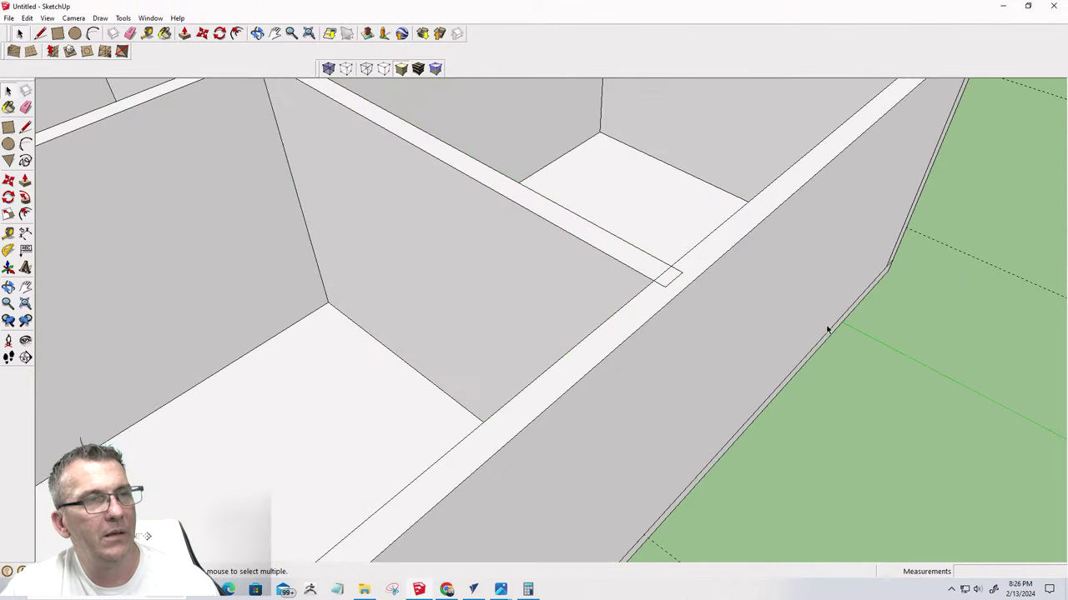
# Select the divider and adjoining wall faces and intersect them with the model
pyautogui.doubleClick(600, 262)
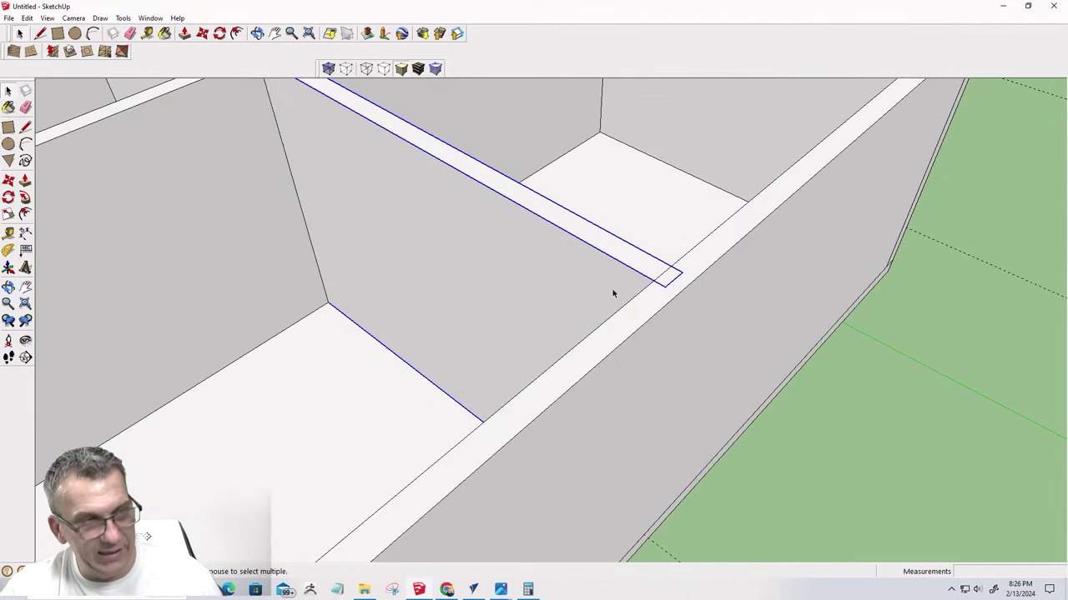
pyautogui.keyDown('shift'); pyautogui.click(644, 308); pyautogui.keyUp('shift')
pyautogui.moveTo(641, 309); pyautogui.dragTo(813, 290, button='middle')
pyautogui.click(810, 293)
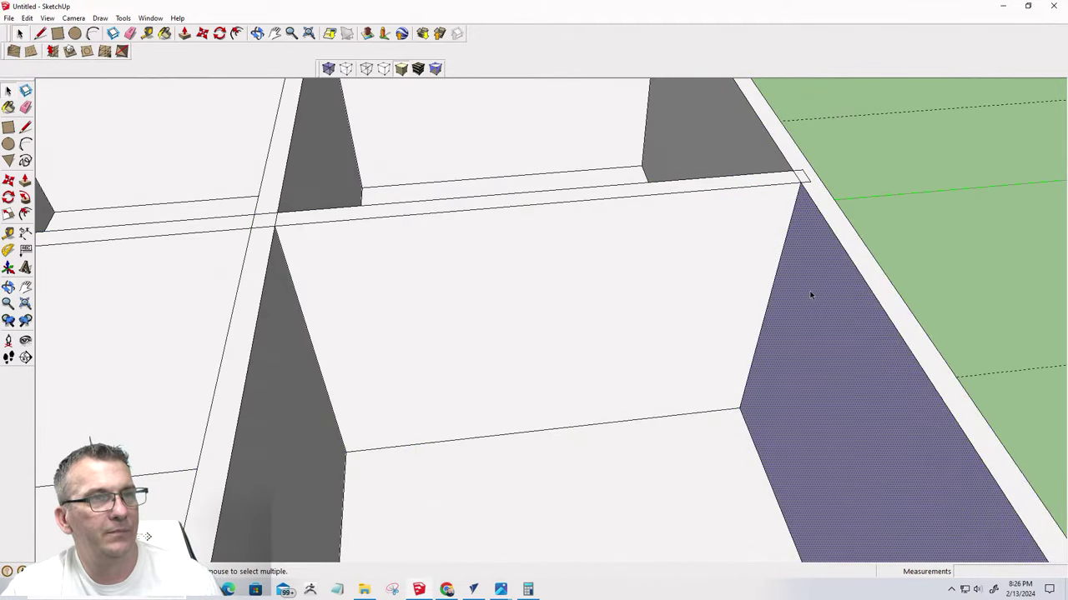
pyautogui.keyDown('shift'); pyautogui.click(732, 252); pyautogui.keyUp('shift')
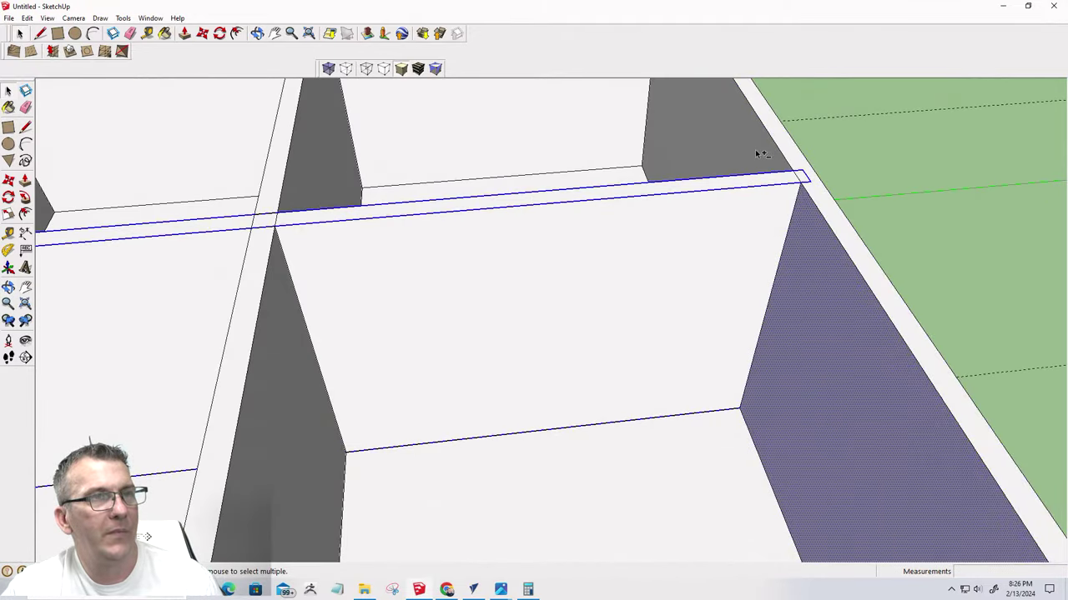
pyautogui.keyDown('shift'); pyautogui.click(757, 153); pyautogui.keyUp('shift')
pyautogui.rightClick(754, 236)
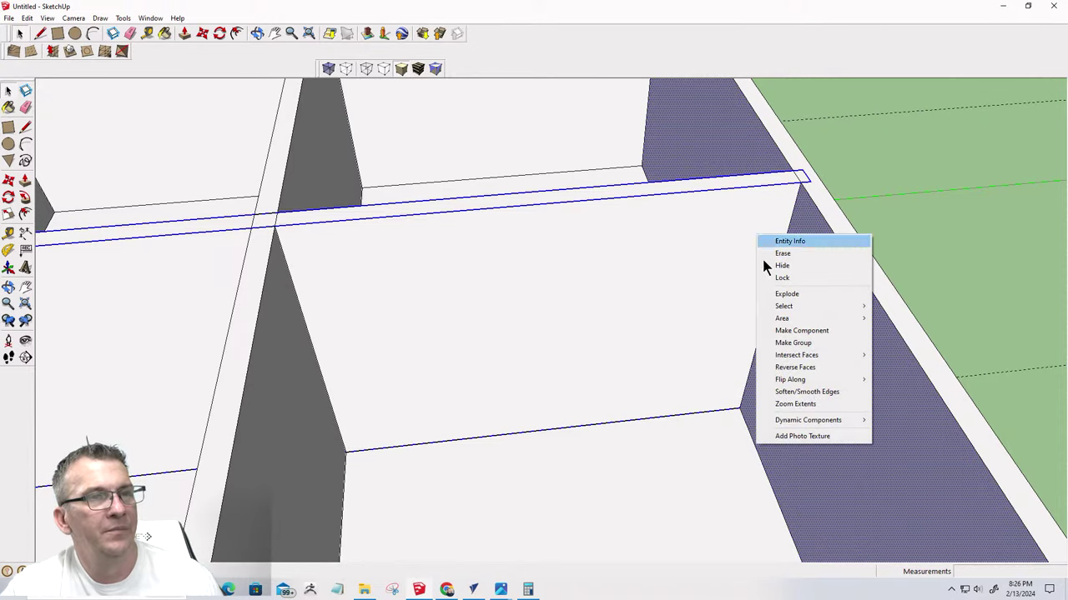
pyautogui.moveTo(774, 357)
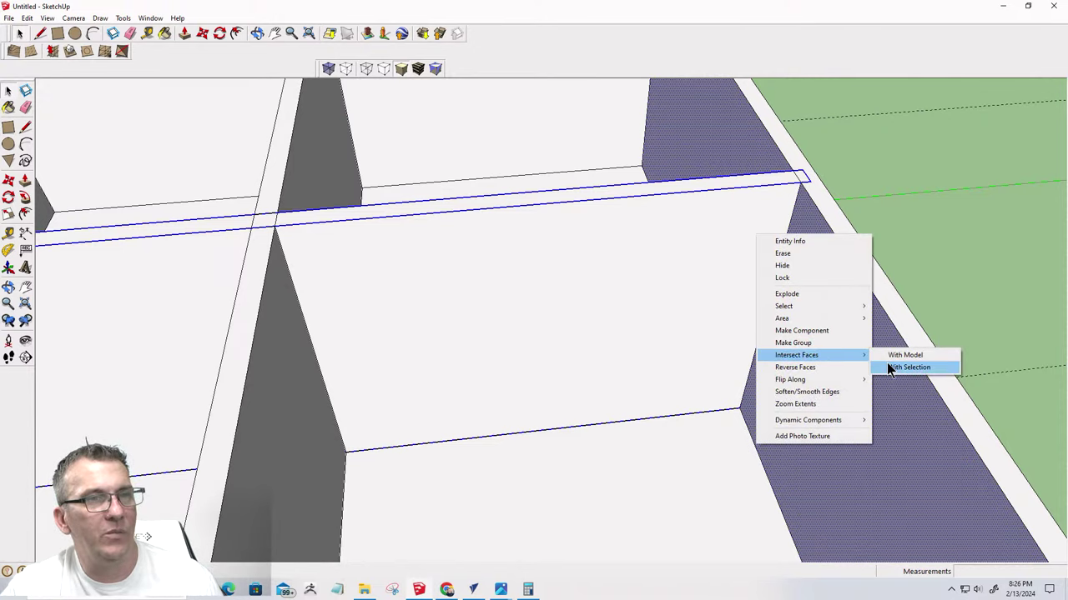
pyautogui.click(889, 355)
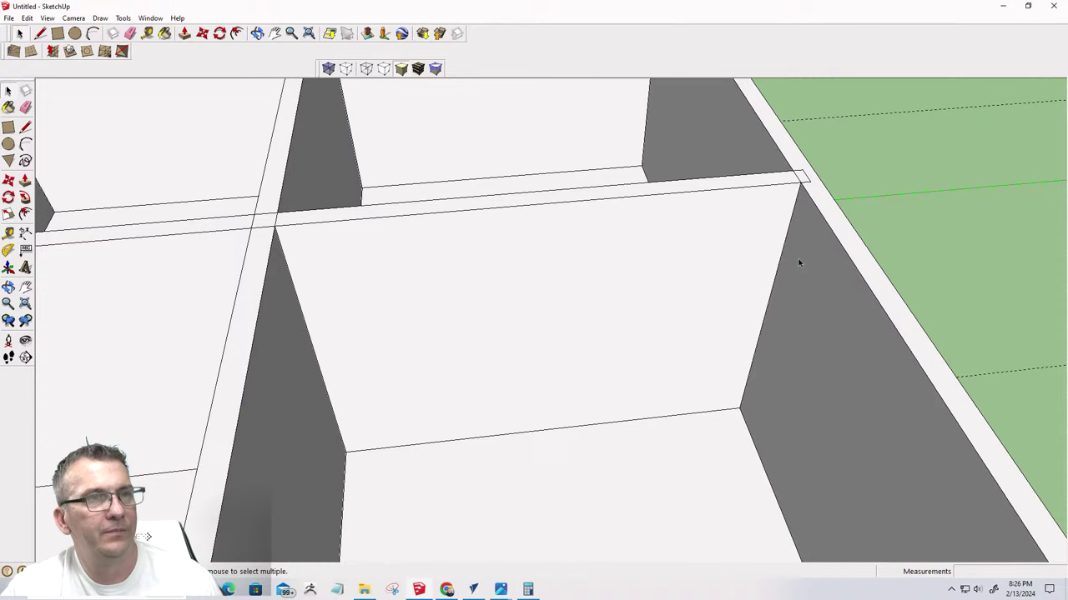
# Move the divider panel 4 7/8" along the wall
pyautogui.doubleClick(730, 234)
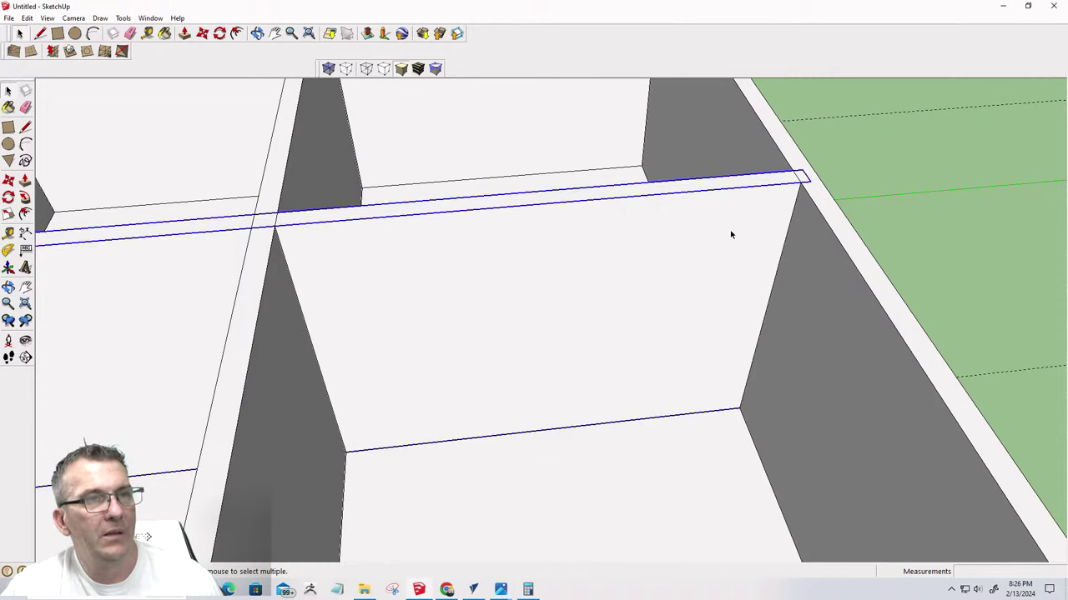
pyautogui.press('m')
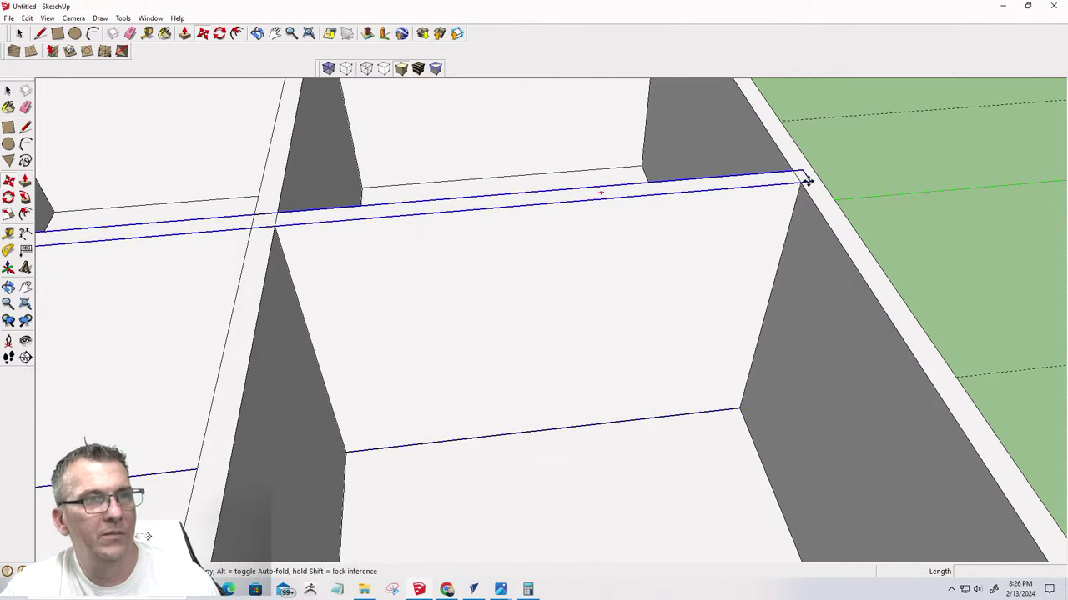
pyautogui.moveTo(808, 180); pyautogui.dragTo(691, 234)
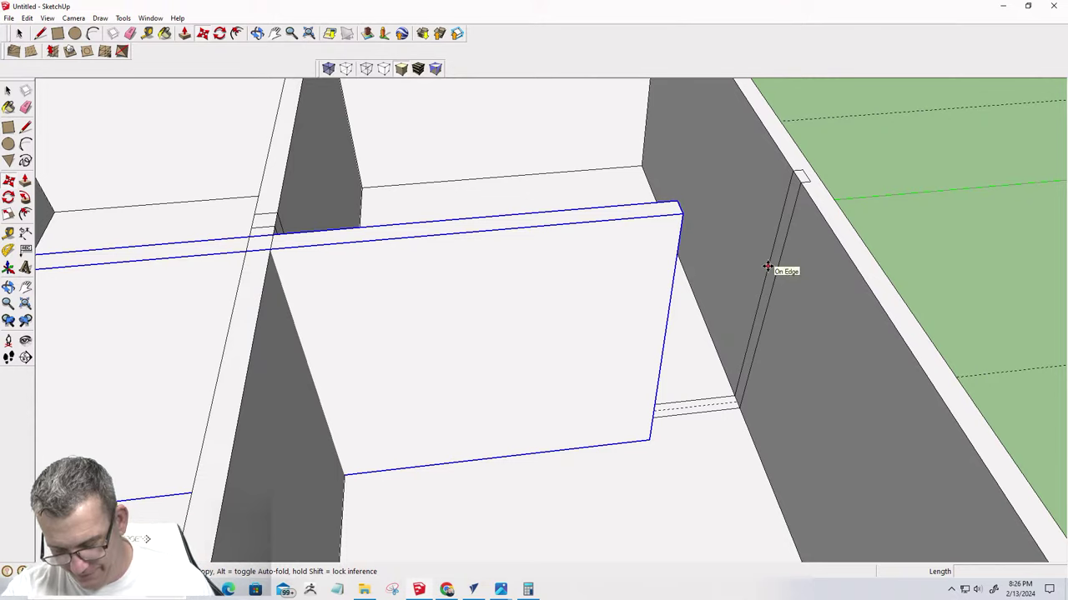
# Push the thin strip into the wall by 3/8" and delete the two leftover edges
pyautogui.press('p')
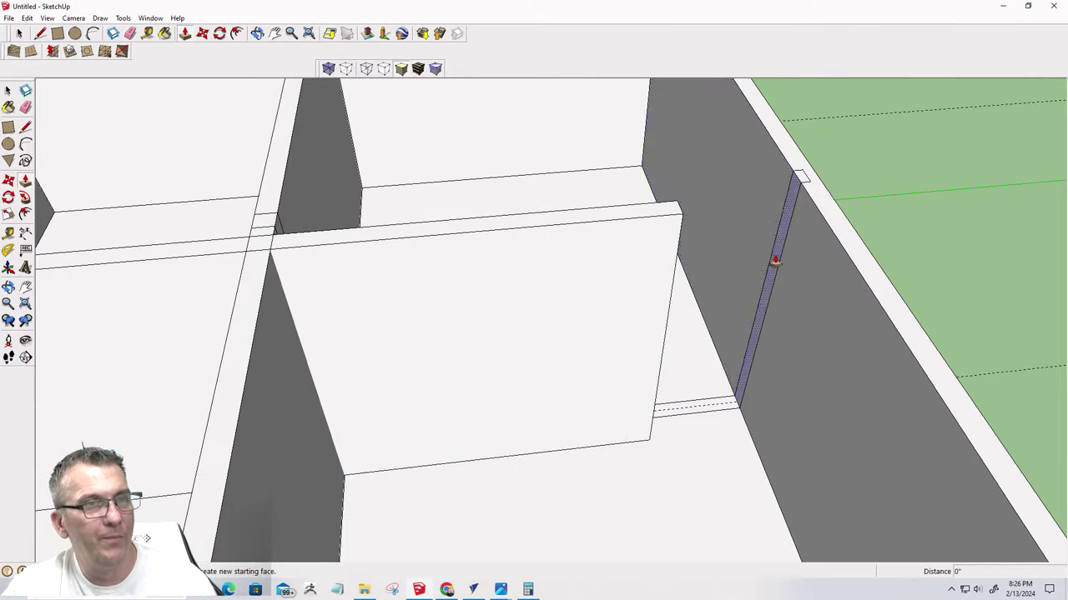
pyautogui.click(775, 255)
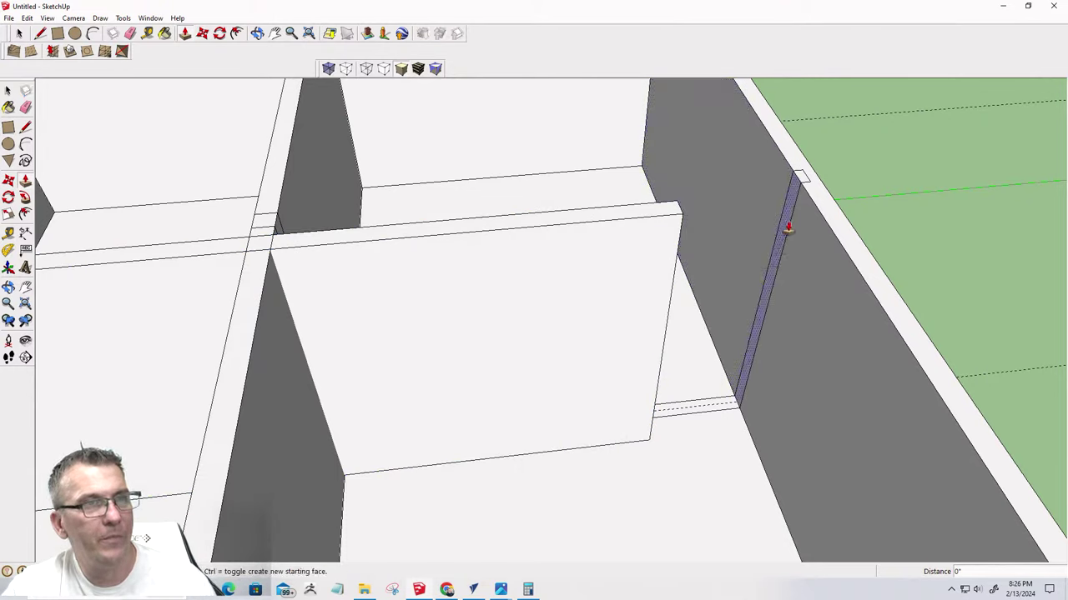
pyautogui.click(809, 186)
pyautogui.press('space')
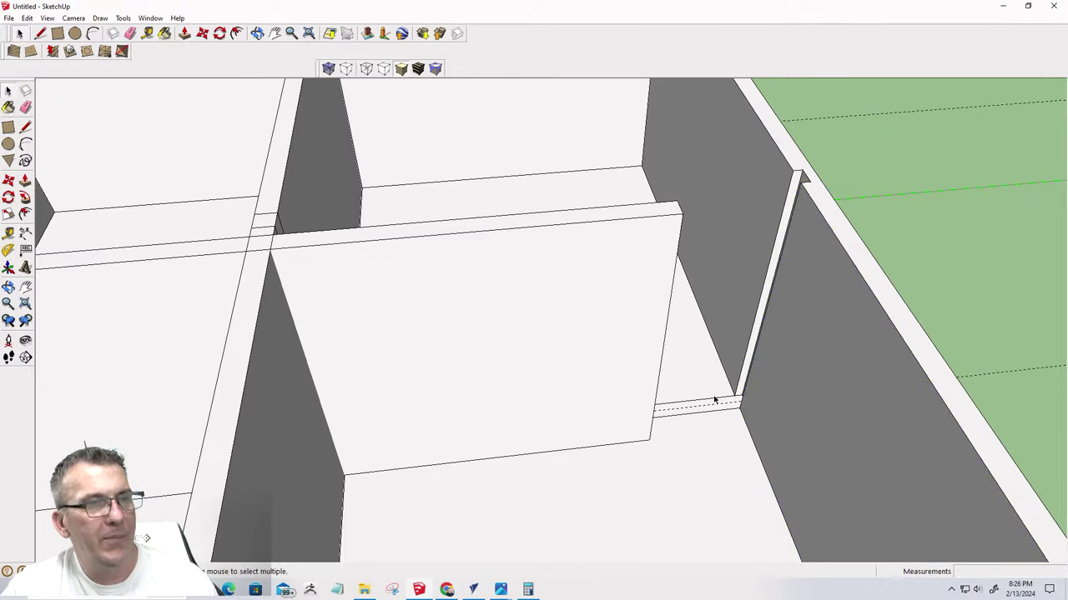
pyautogui.click(715, 402)
pyautogui.press('Delete')
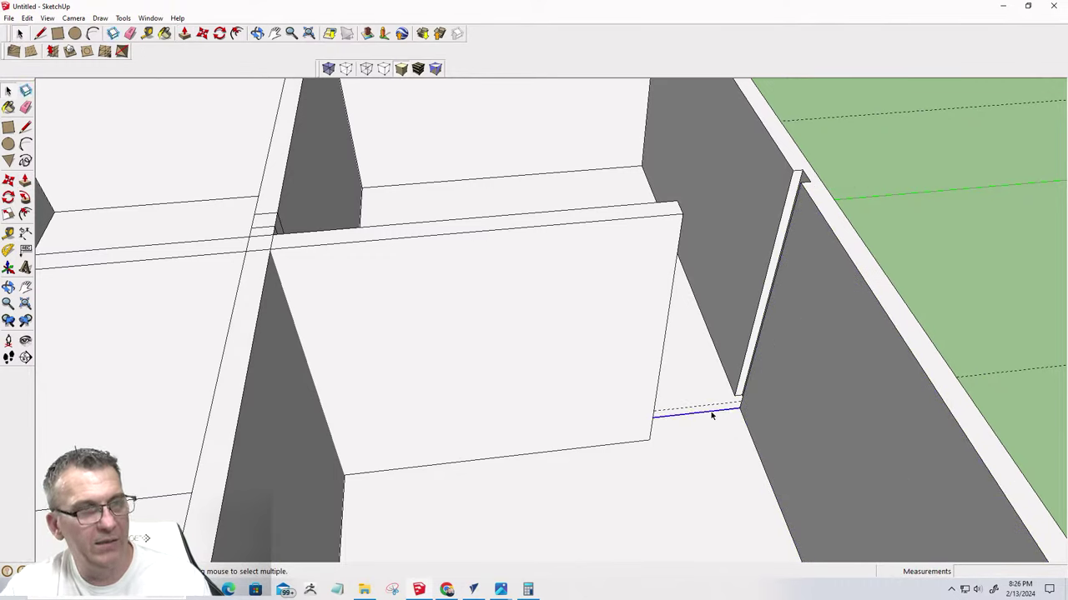
pyautogui.click(713, 409)
pyautogui.press('Delete')
# Move the whole divider panel so its end butts against the side wall
pyautogui.tripleClick(547, 262)
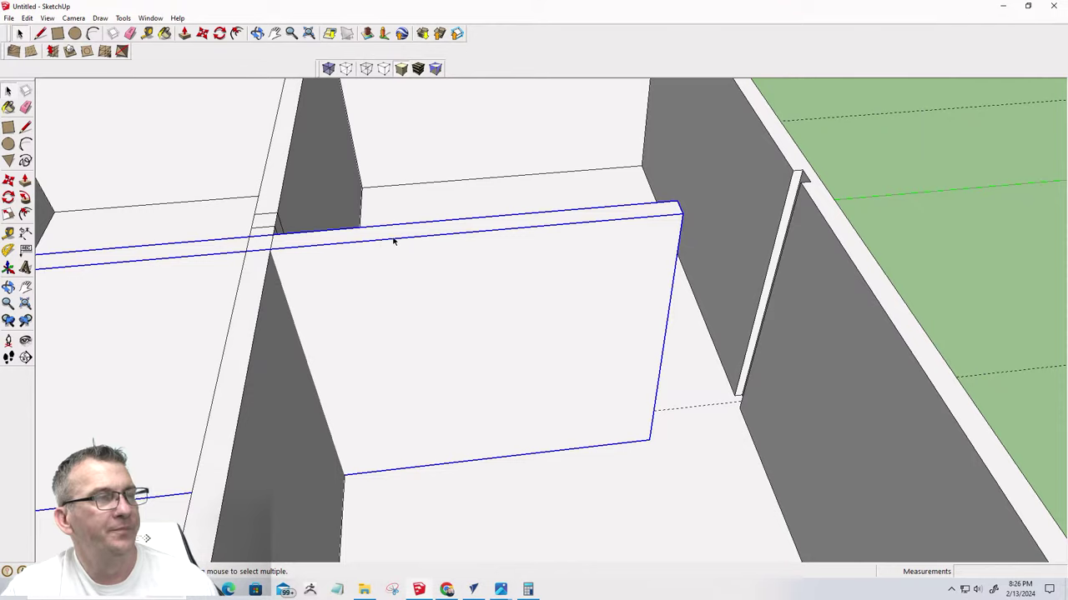
pyautogui.press('m')
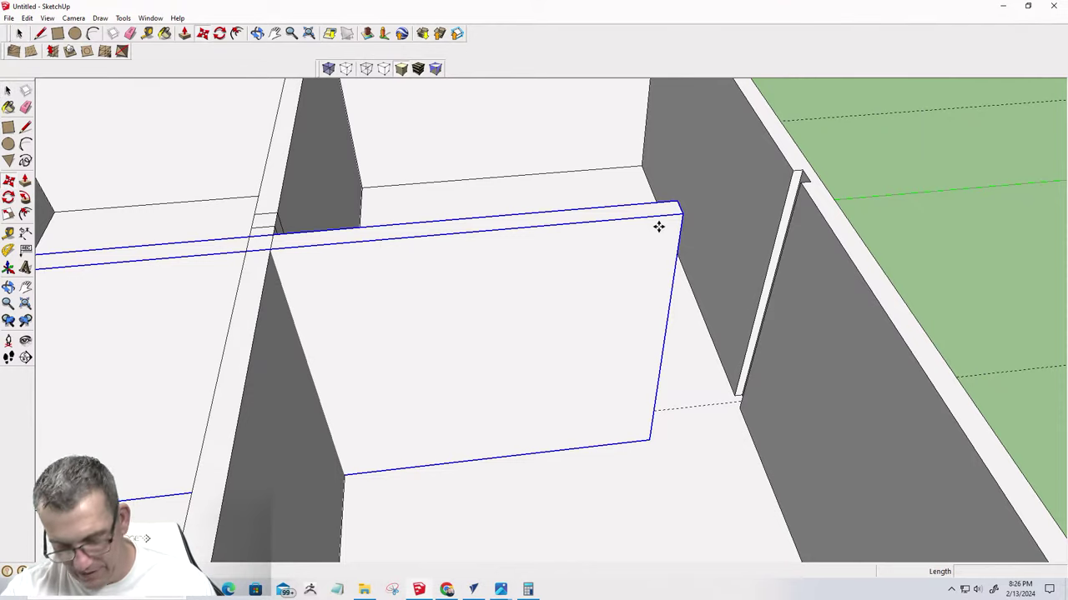
pyautogui.click(682, 215)
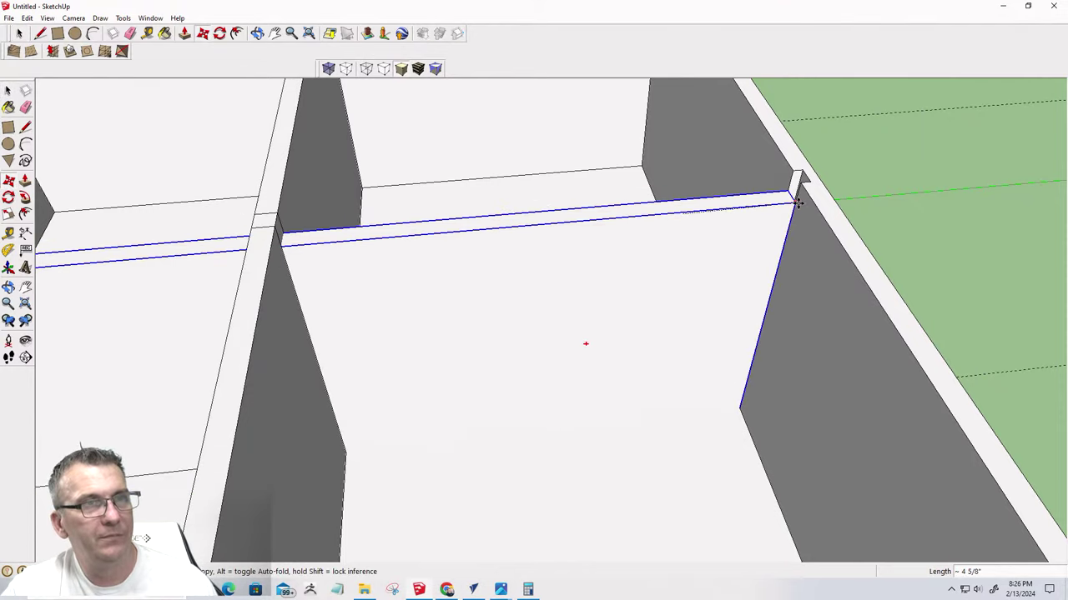
pyautogui.click(806, 178)
pyautogui.scroll(-8, 667, 281)
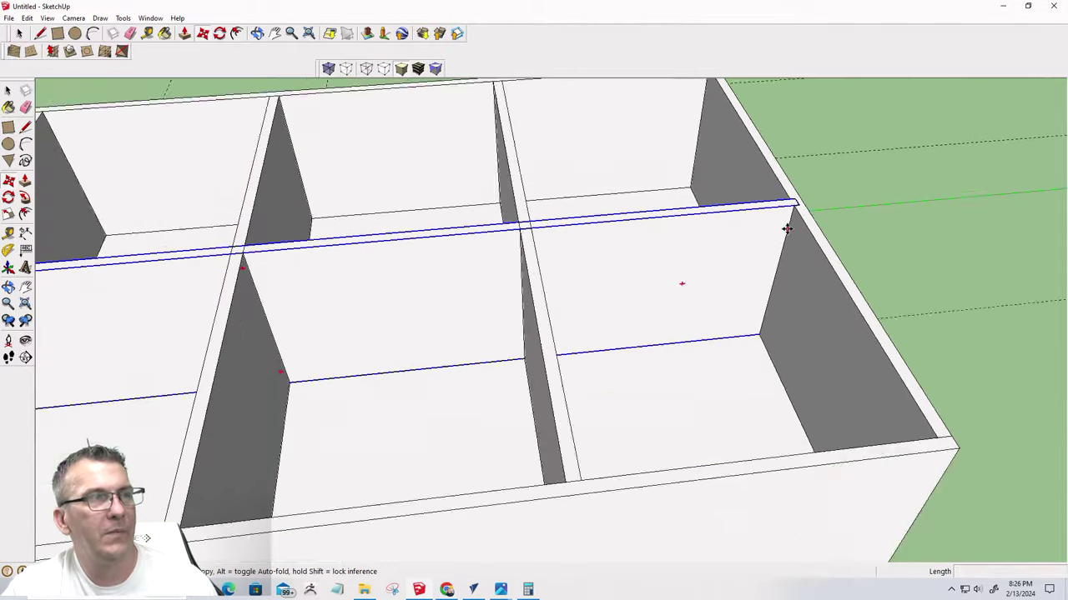
pyautogui.moveTo(667, 250); pyautogui.dragTo(667, 281, button='middle')
pyautogui.press('space')
pyautogui.click(895, 317)
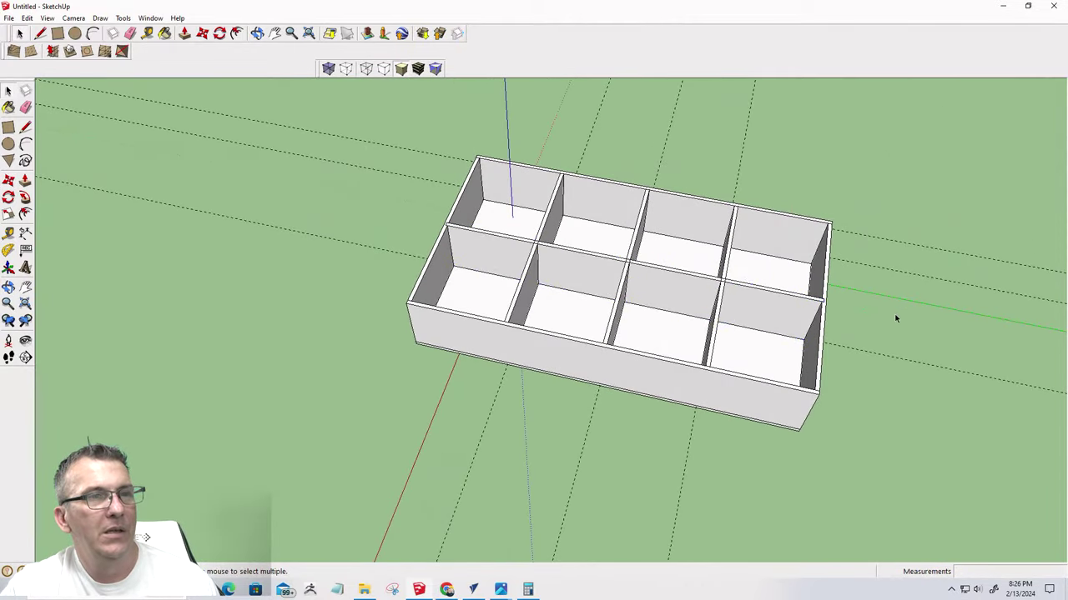
pyautogui.moveTo(896, 317); pyautogui.dragTo(643, 345, button='middle')
pyautogui.scroll(10, 762, 472)
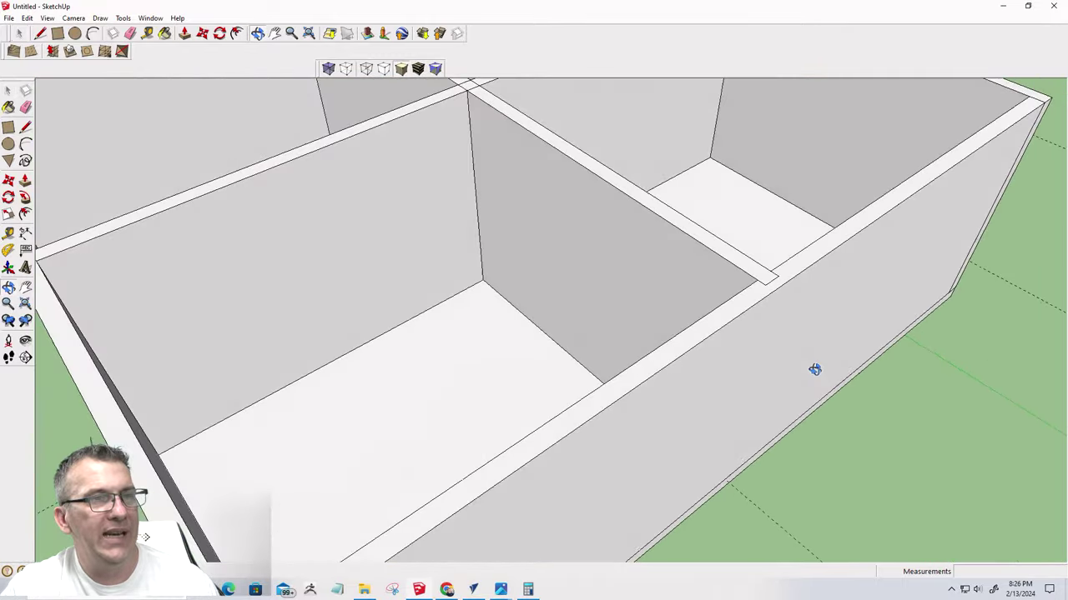
pyautogui.moveTo(814, 369); pyautogui.dragTo(539, 289, button='middle')
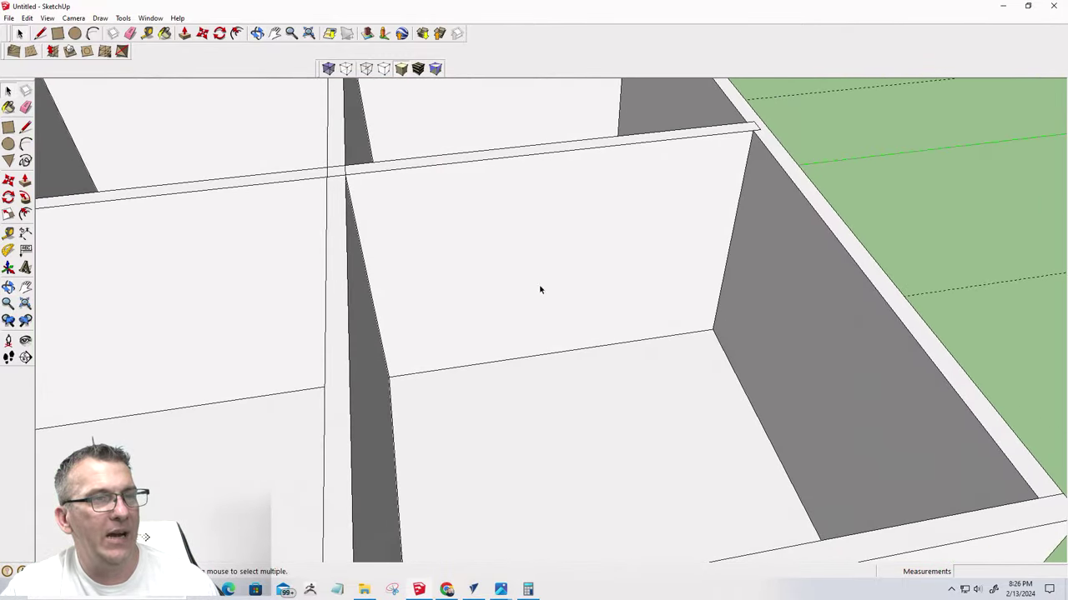
pyautogui.moveTo(709, 233); pyautogui.dragTo(634, 220, button='middle')
pyautogui.scroll(-10, 546, 245)
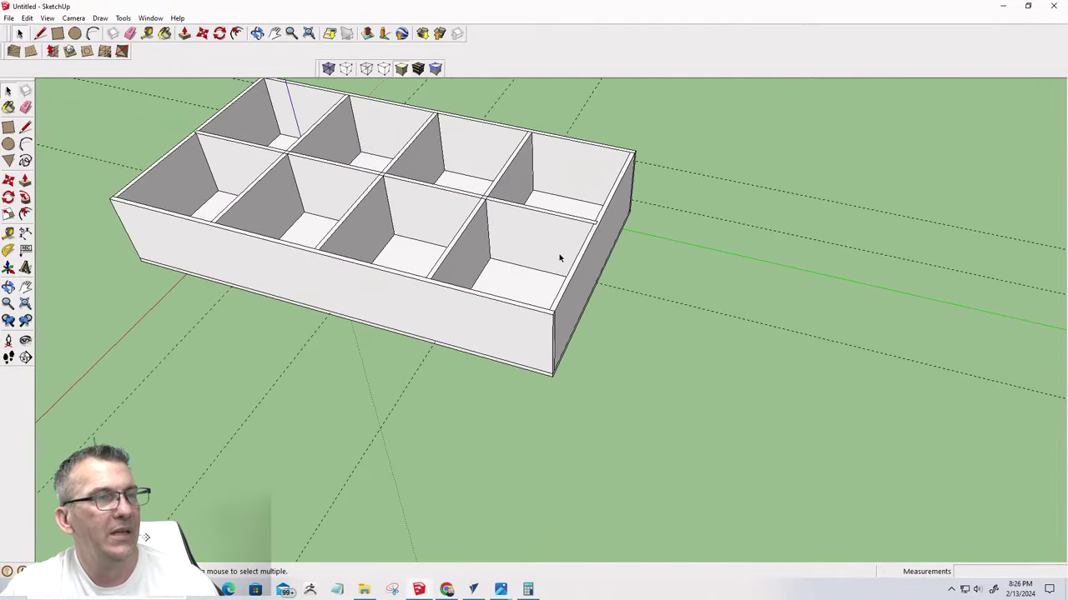
pyautogui.moveTo(560, 257); pyautogui.dragTo(241, 334, button='middle')
pyautogui.scroll(8, 396, 255)
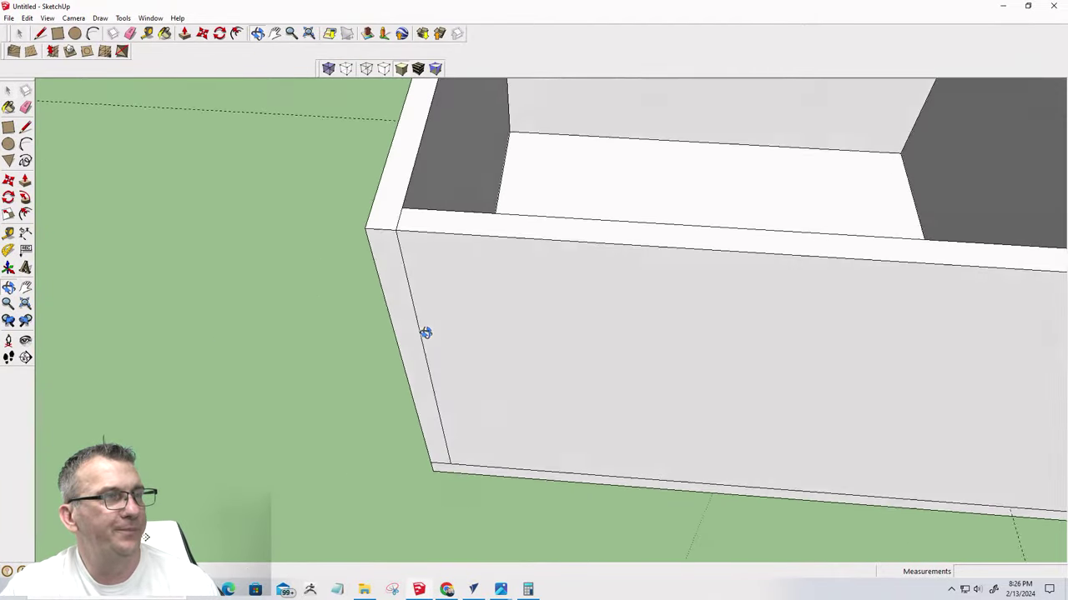
pyautogui.moveTo(425, 332); pyautogui.dragTo(692, 260, button='middle')
pyautogui.click(417, 247)
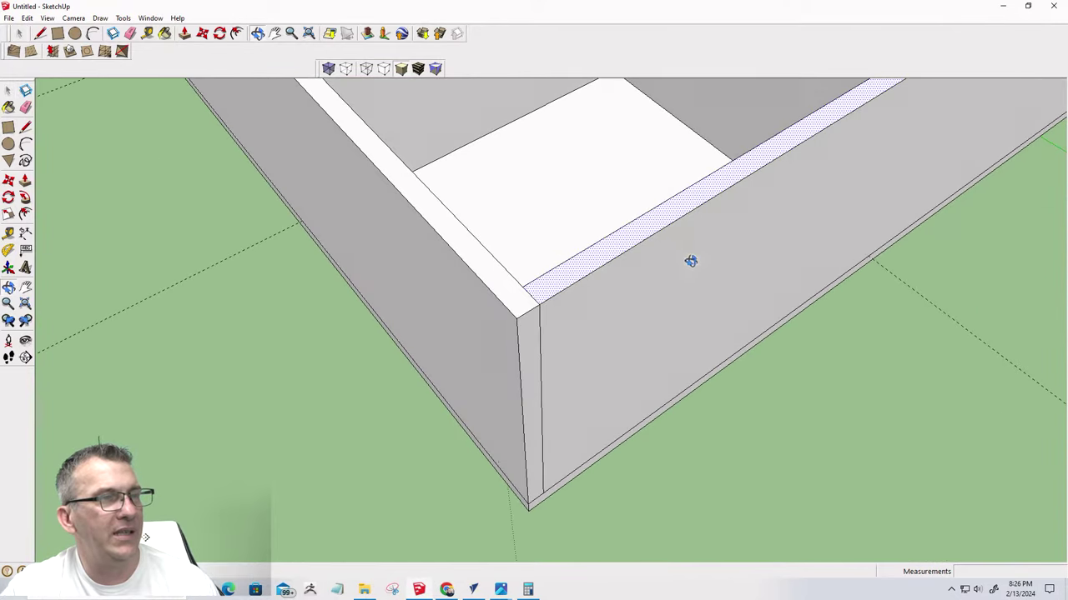
# Edit the corner panel and draw a line along a 3/8" guide from its edge
pyautogui.click(625, 297)
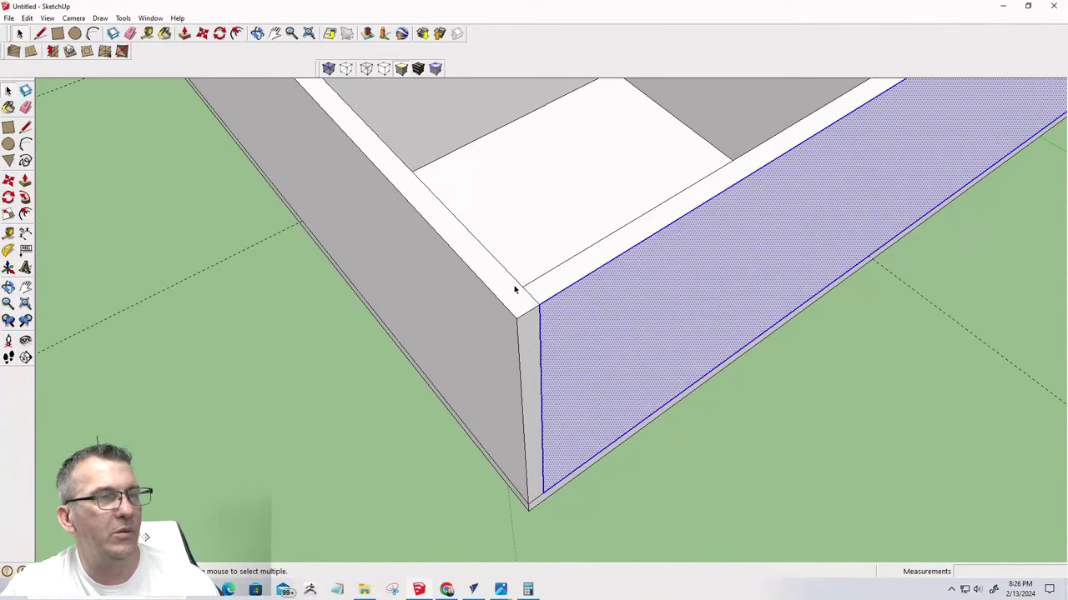
pyautogui.click(525, 315)
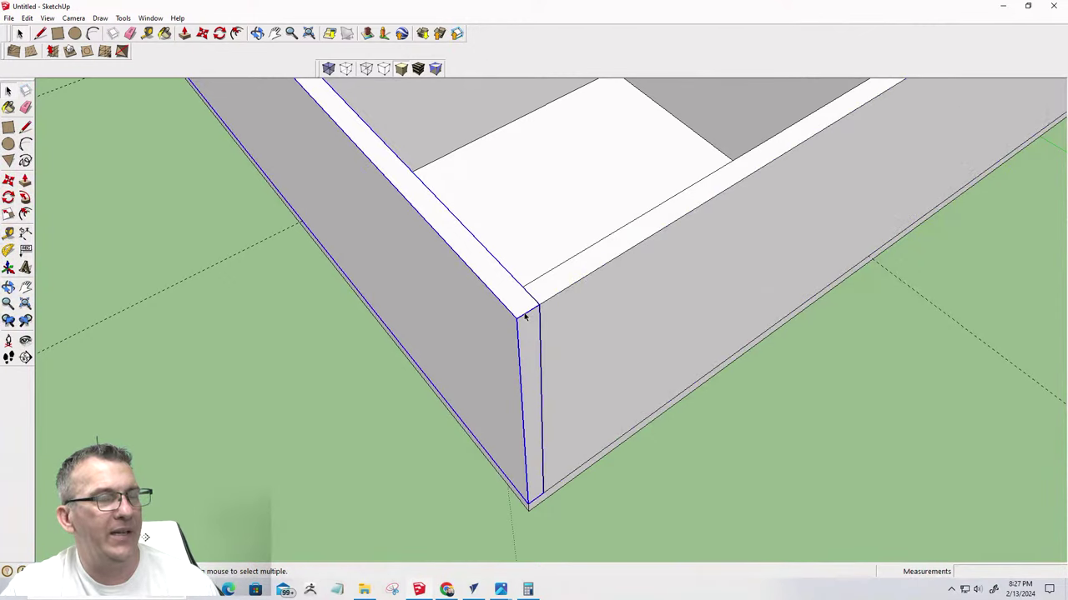
pyautogui.moveTo(526, 316); pyautogui.dragTo(426, 294, button='middle')
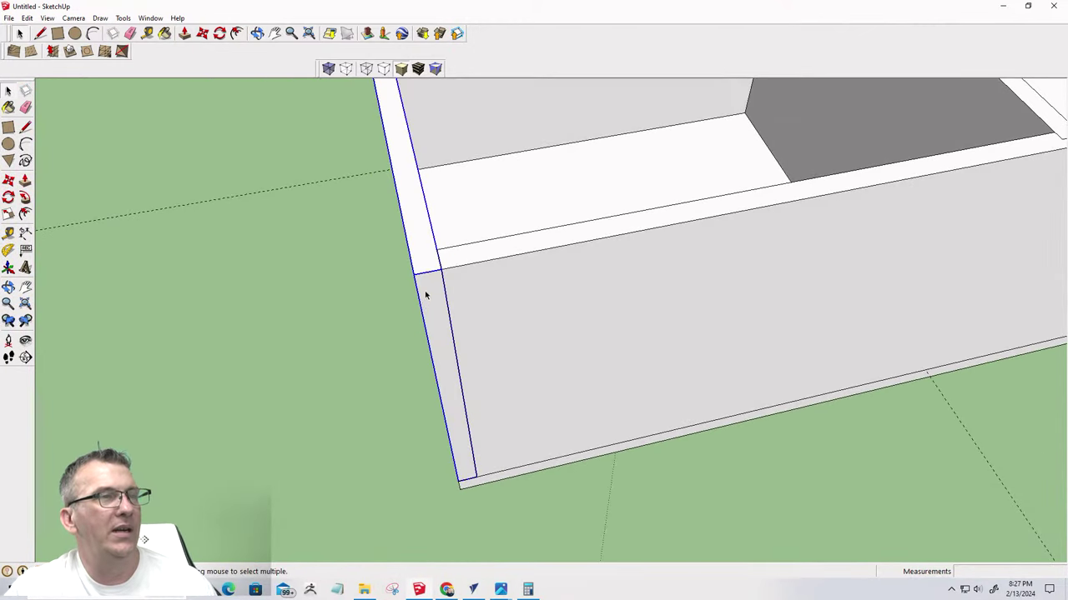
pyautogui.doubleClick(418, 278)
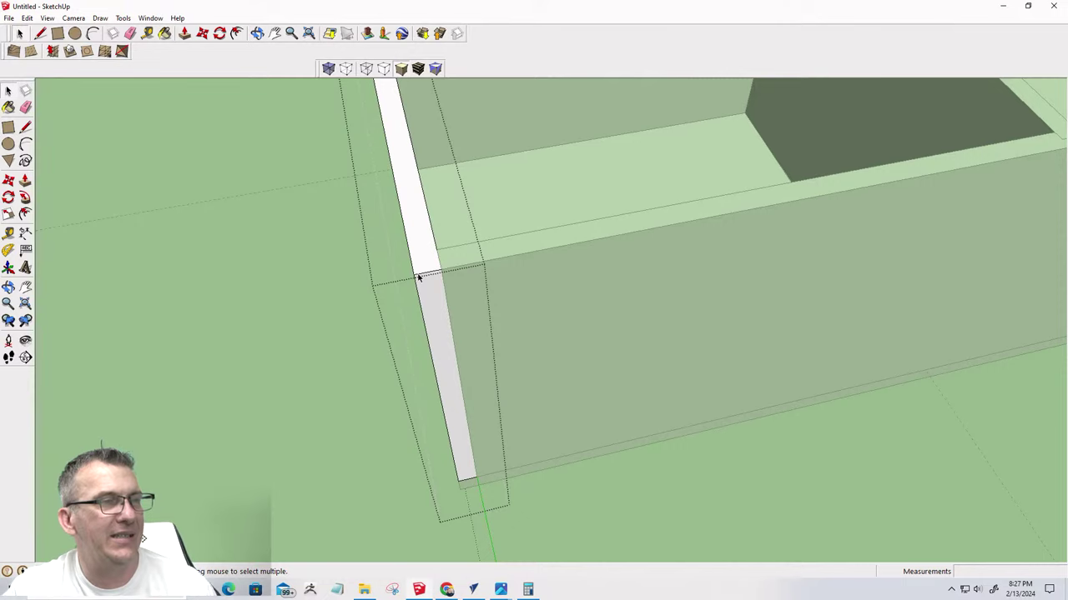
pyautogui.moveTo(404, 309); pyautogui.dragTo(362, 217, button='middle')
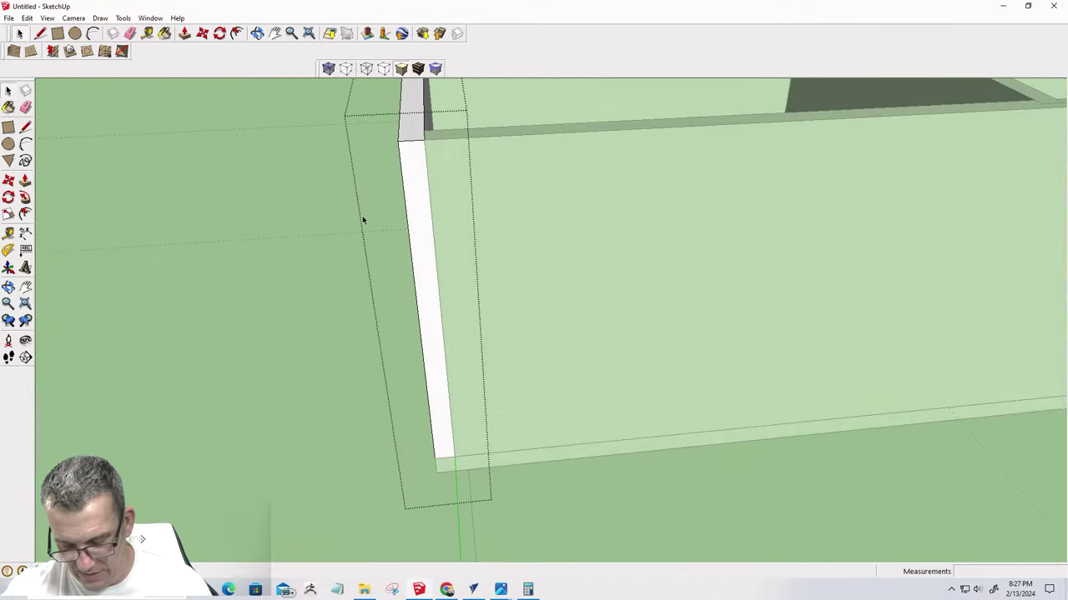
pyautogui.press('t')
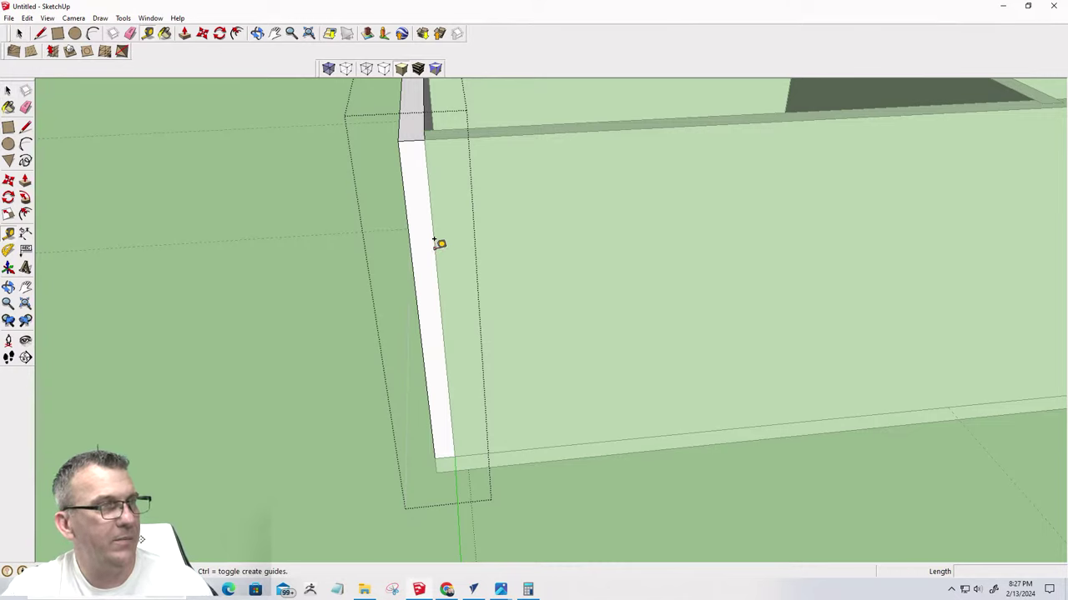
pyautogui.click(412, 134)
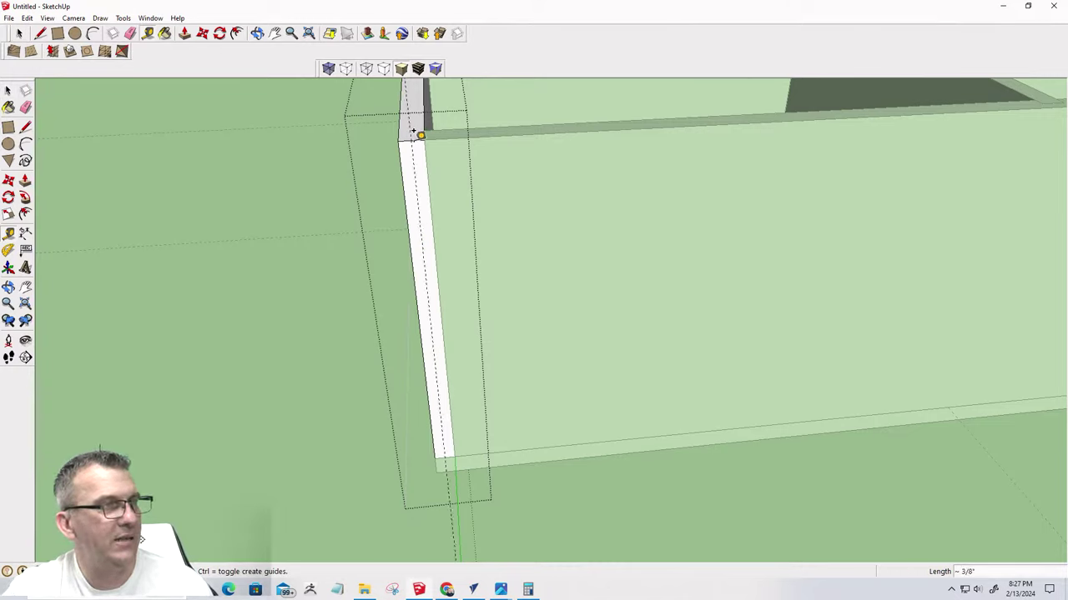
pyautogui.click(412, 278)
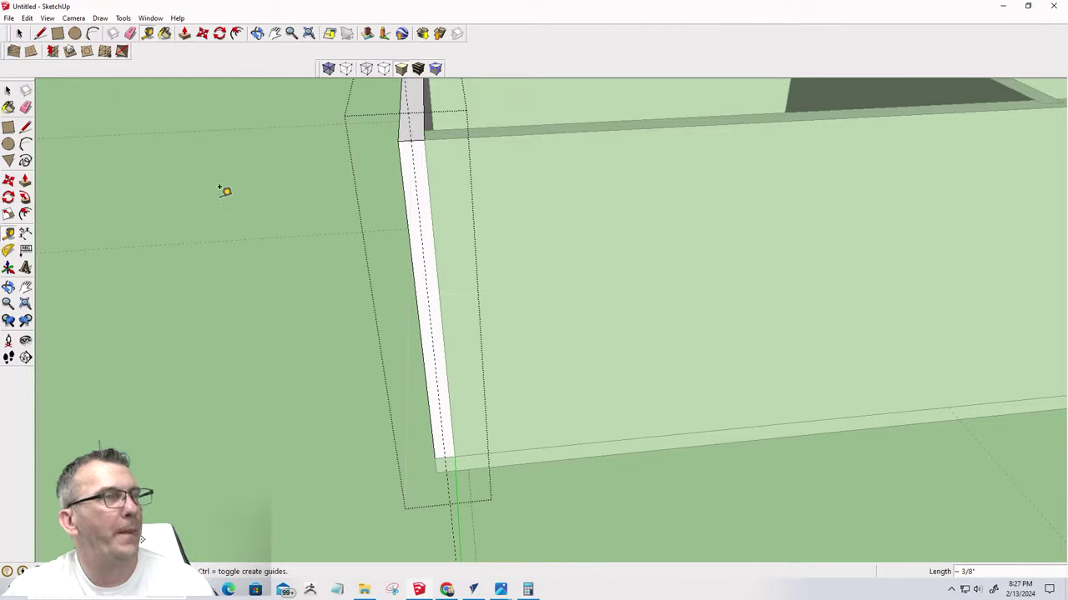
pyautogui.click(40, 35)
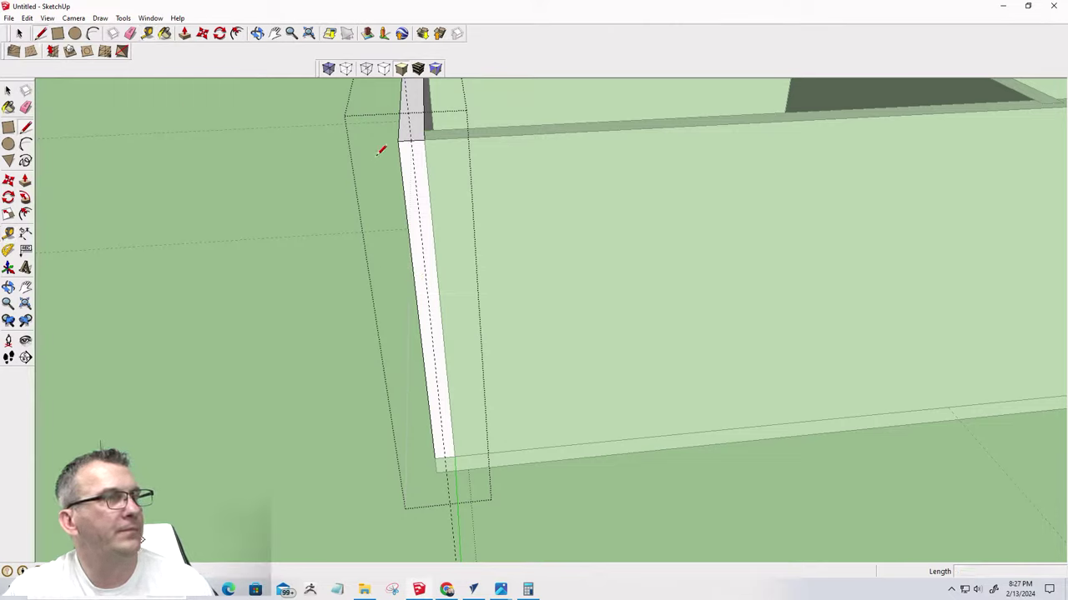
pyautogui.click(412, 135)
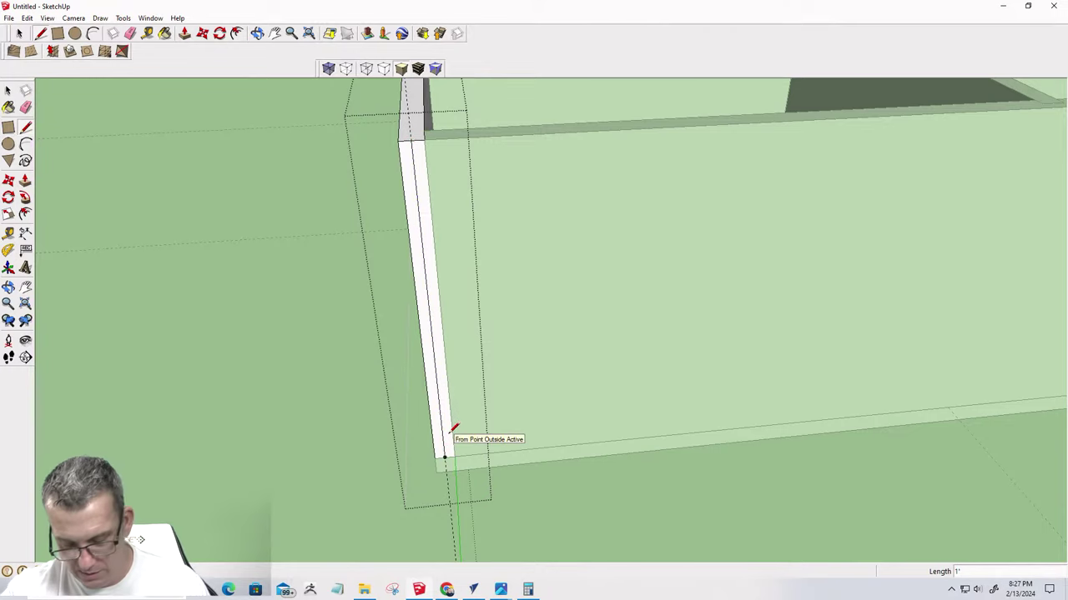
pyautogui.click(449, 434)
# Push the 3/8" strip and the leftover sliver back so the walls meet flush
pyautogui.press('p')
pyautogui.click(441, 379)
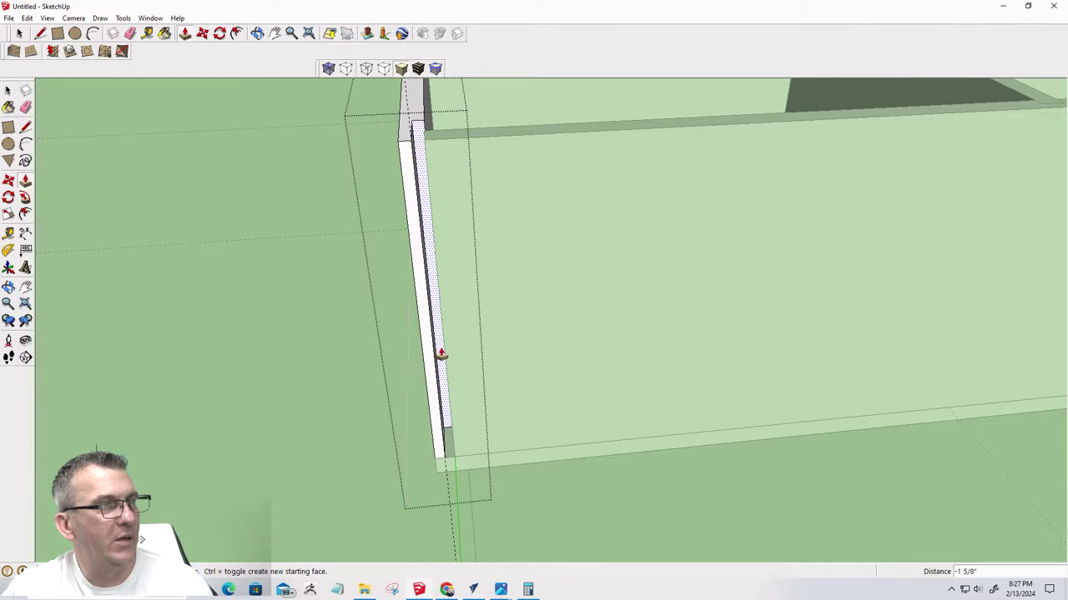
pyautogui.click(429, 135)
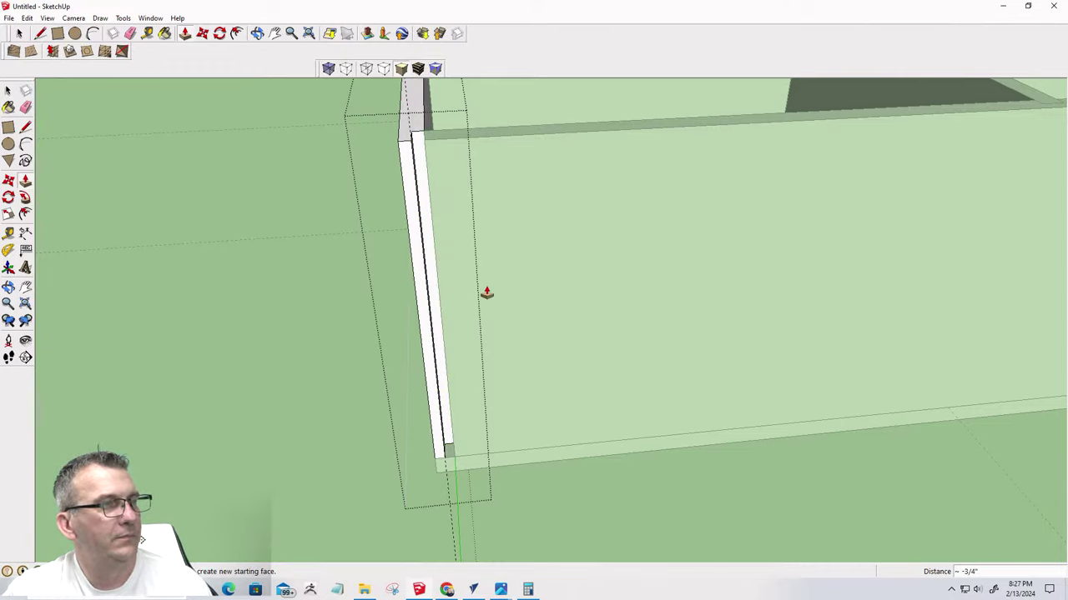
pyautogui.moveTo(489, 291); pyautogui.dragTo(638, 274, button='middle')
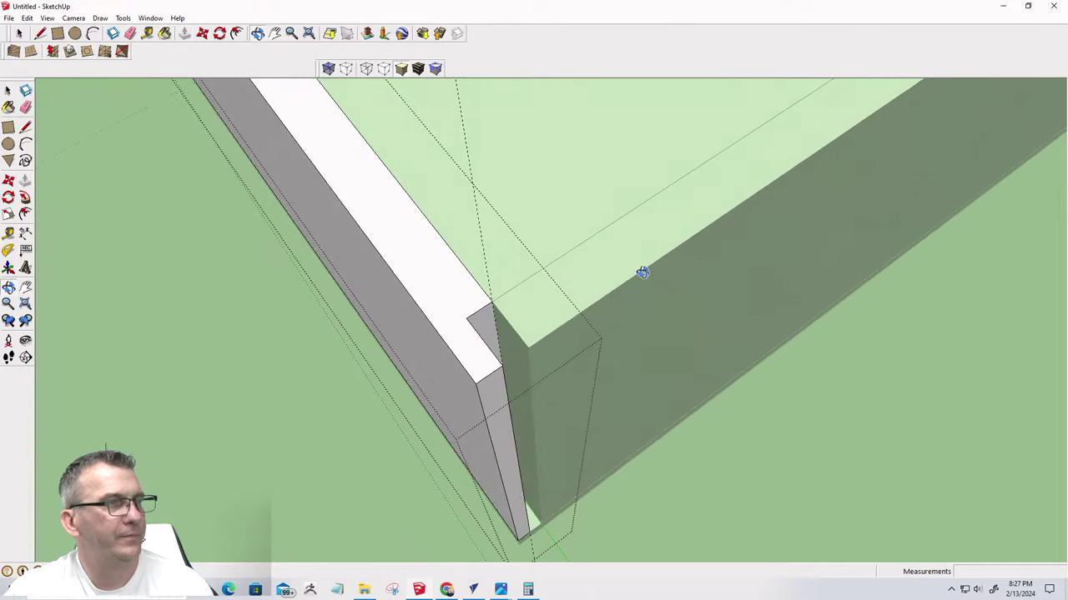
pyautogui.click(523, 352)
pyautogui.press('space')
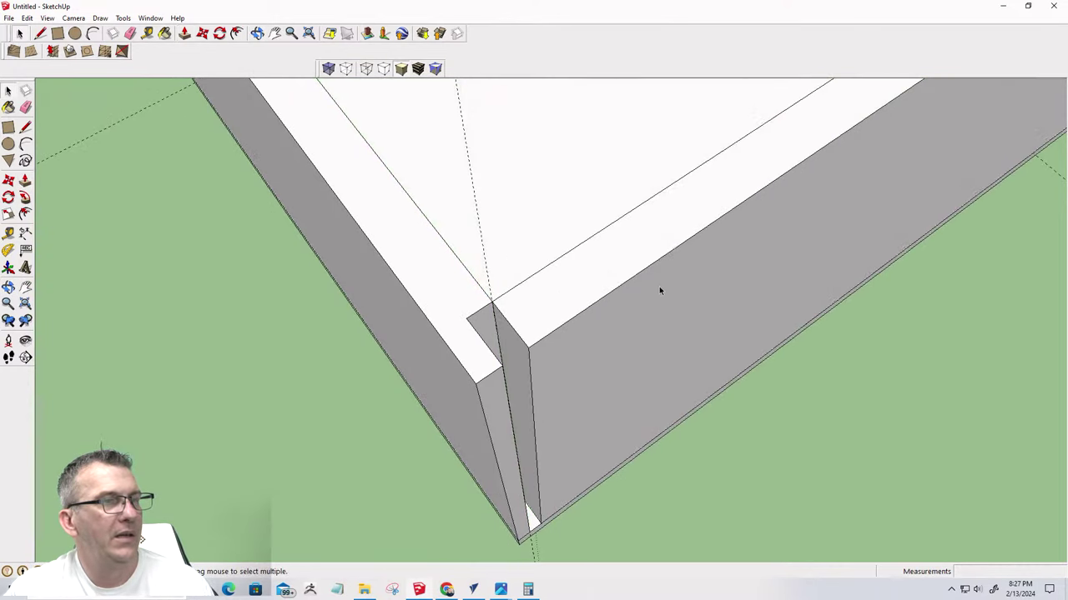
pyautogui.press('p')
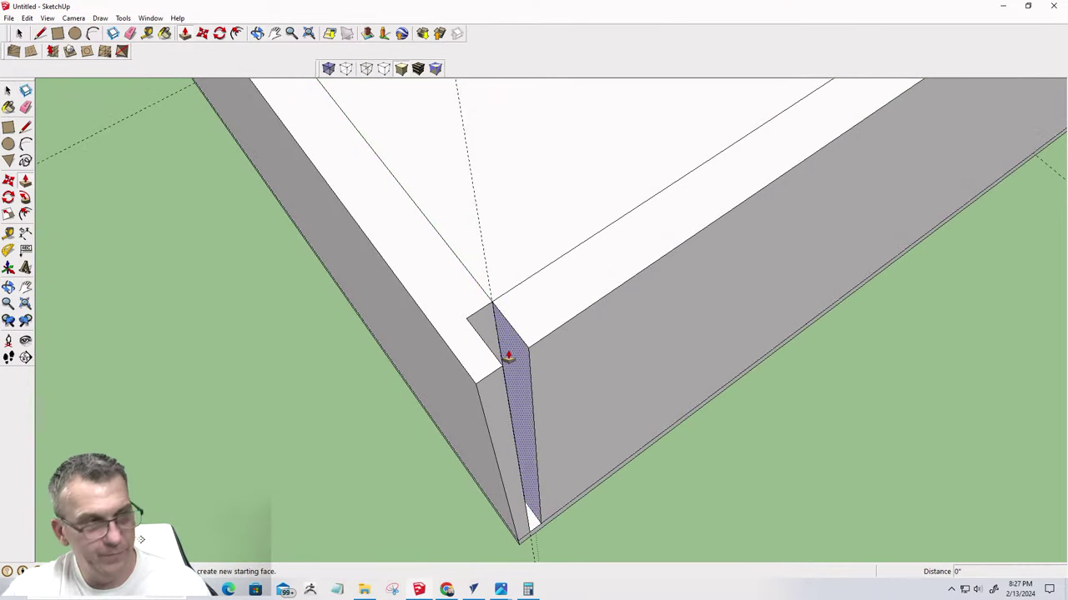
pyautogui.click(517, 356)
pyautogui.click(489, 348)
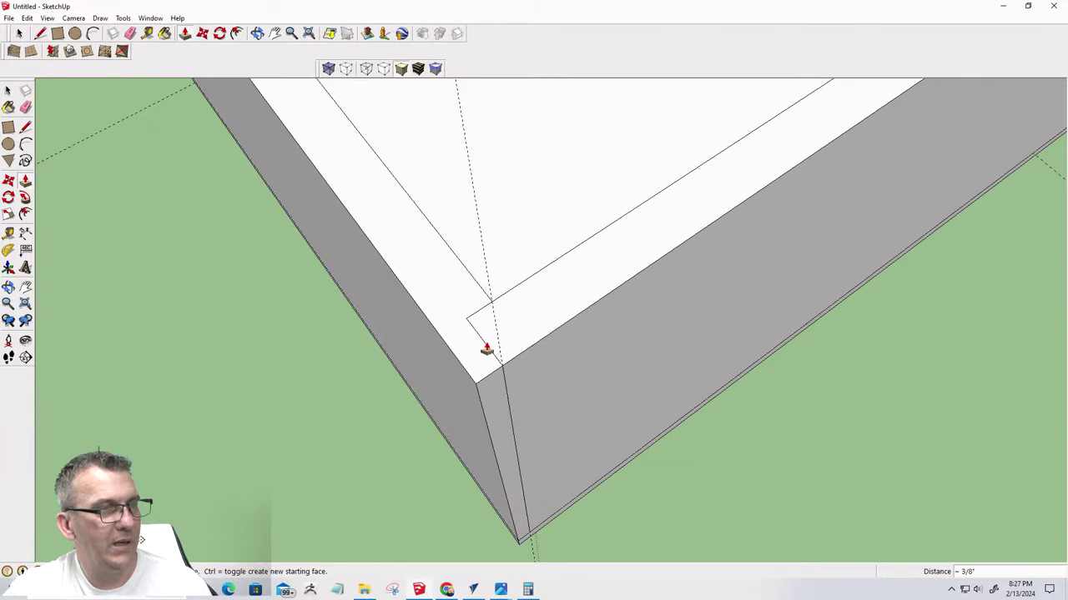
pyautogui.press('o')
pyautogui.moveTo(750, 514); pyautogui.dragTo(548, 555)
# Open the right side board group for editing and view its end face
pyautogui.press('space')
pyautogui.scroll(-10, 493, 373)
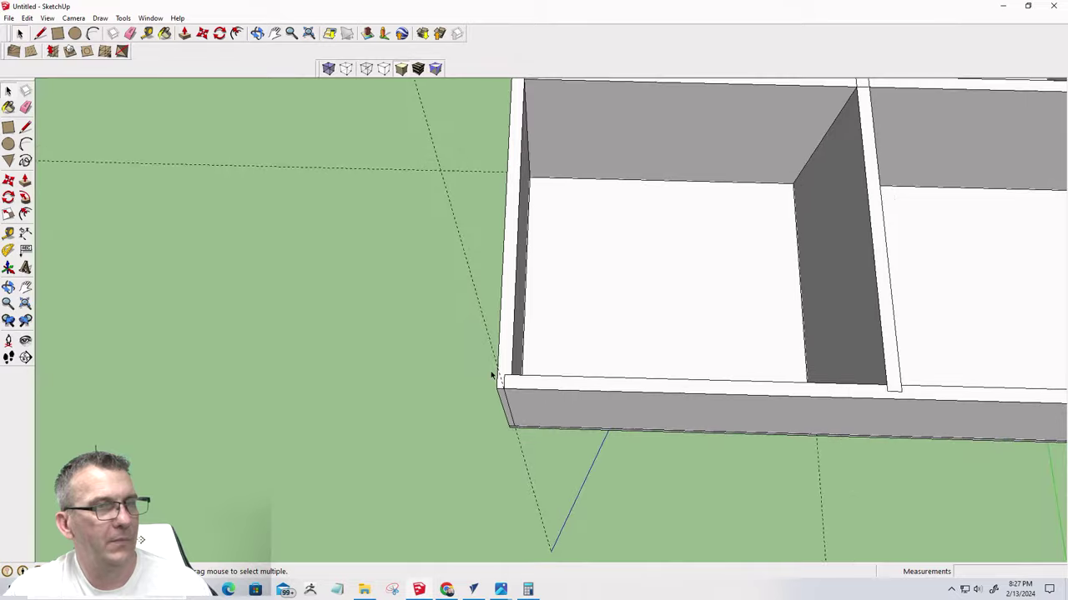
pyautogui.scroll(8, 734, 380)
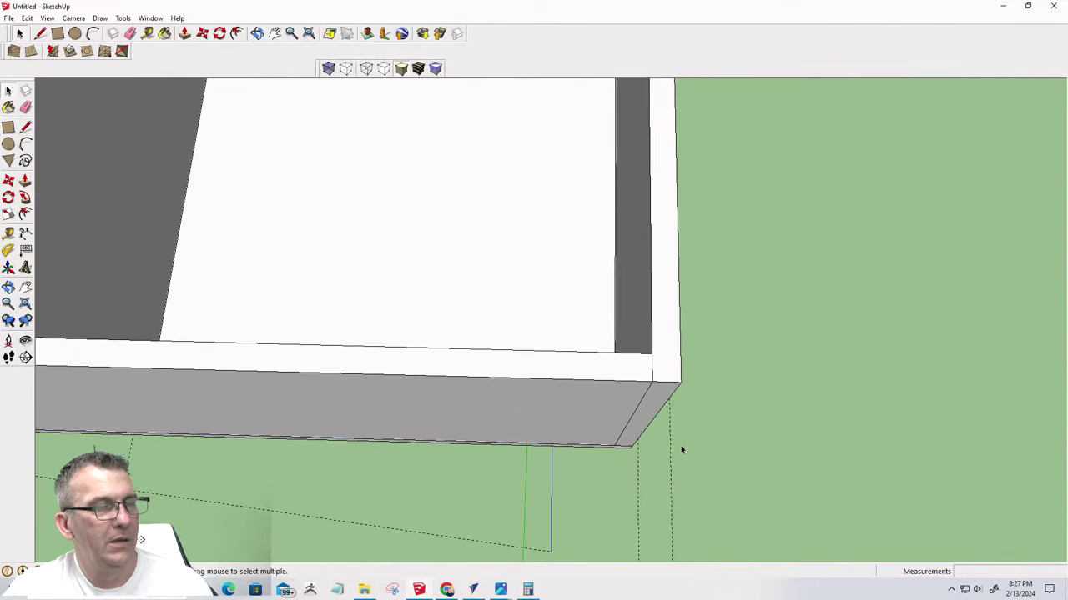
pyautogui.scroll(-10, 681, 448)
pyautogui.scroll(-2, 653, 410)
pyautogui.scroll(8, 619, 283)
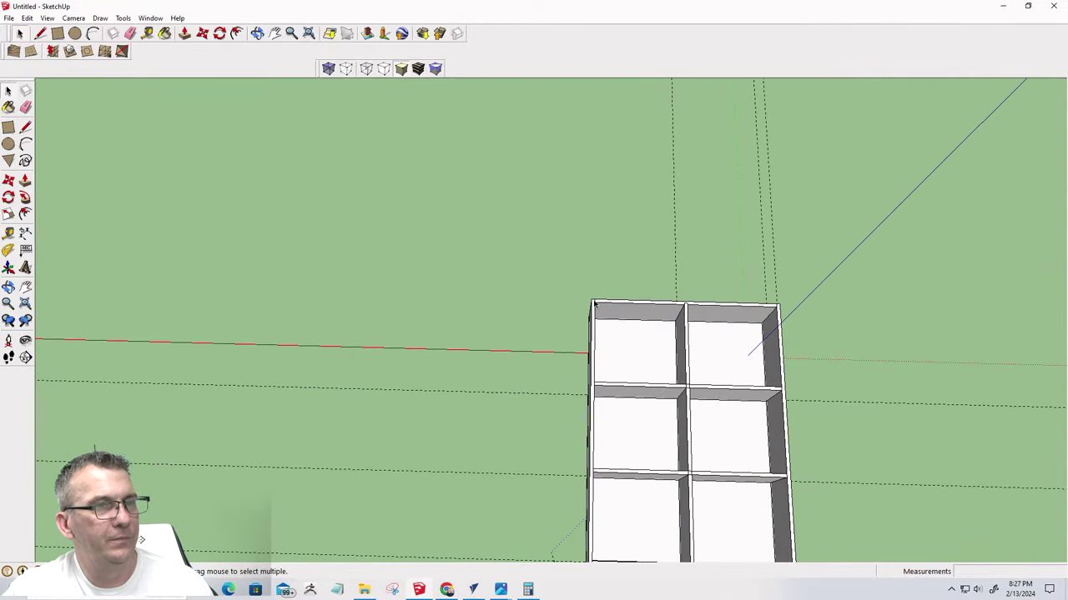
pyautogui.scroll(3, 593, 332)
pyautogui.moveTo(615, 325); pyautogui.dragTo(492, 226, button='middle')
pyautogui.scroll(-6, 491, 221)
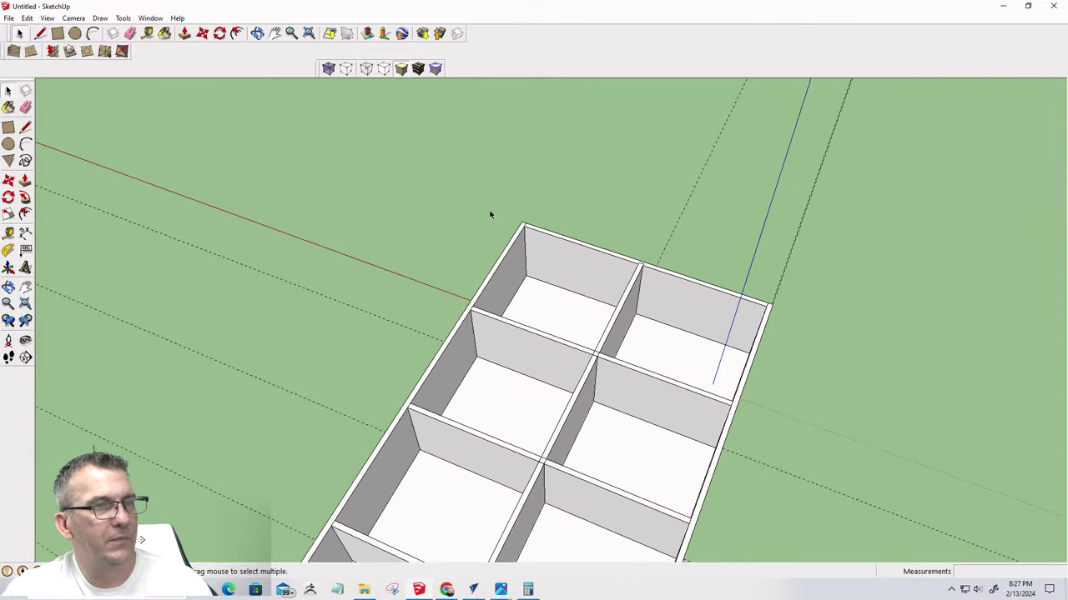
pyautogui.scroll(5, 529, 422)
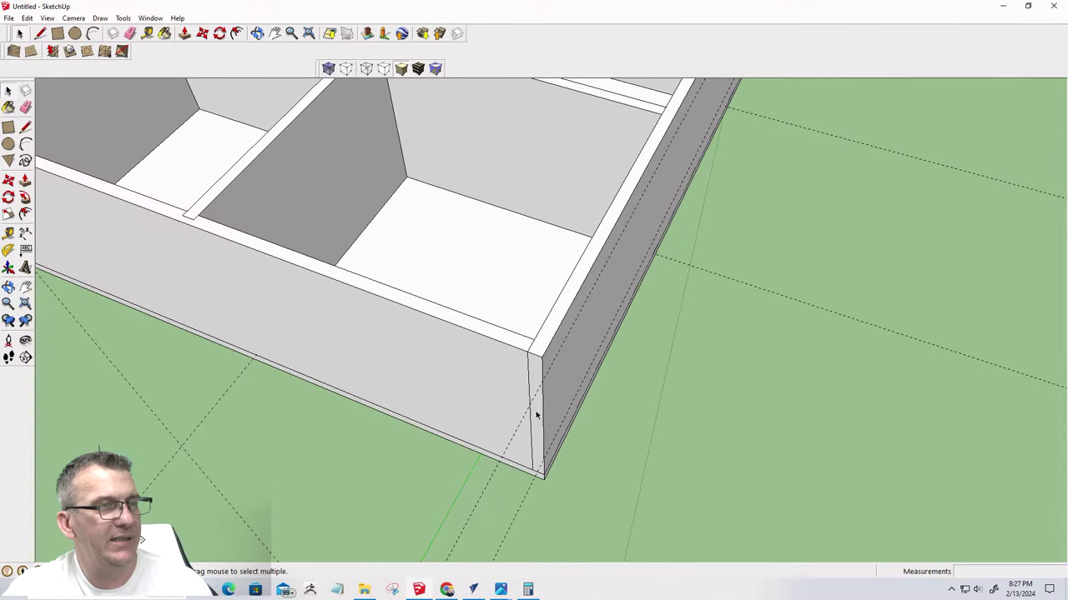
pyautogui.click(542, 368)
pyautogui.doubleClick(542, 368)
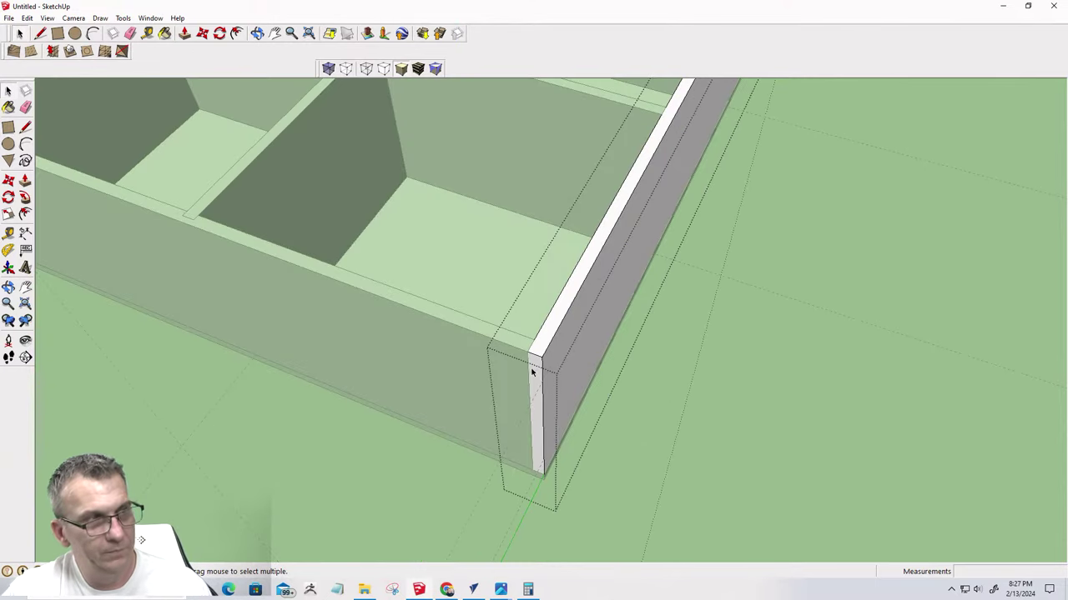
pyautogui.scroll(5, 534, 370)
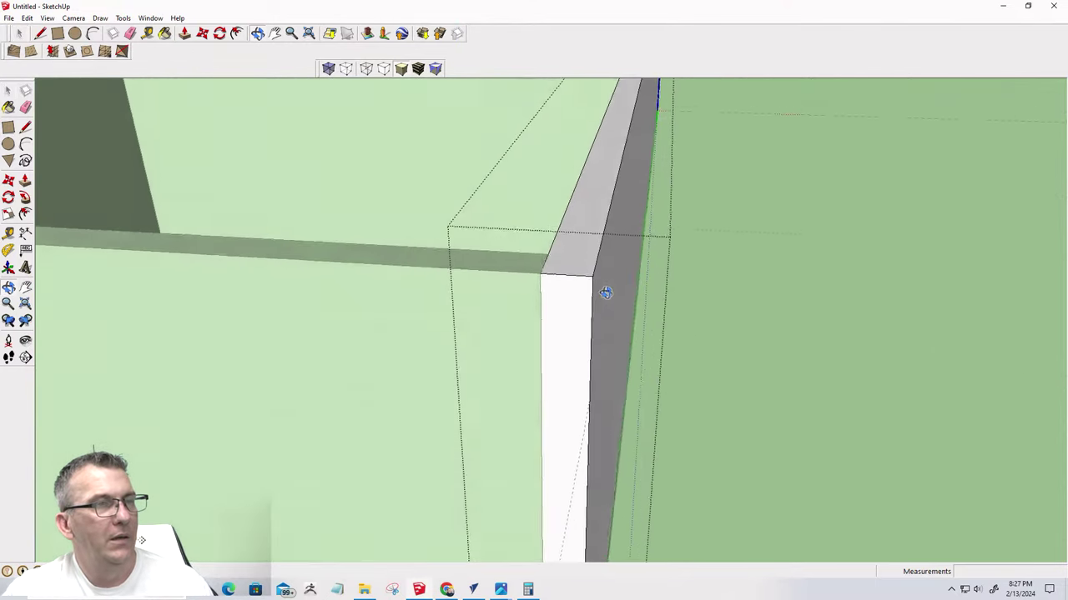
pyautogui.moveTo(606, 293); pyautogui.dragTo(536, 386, button='middle')
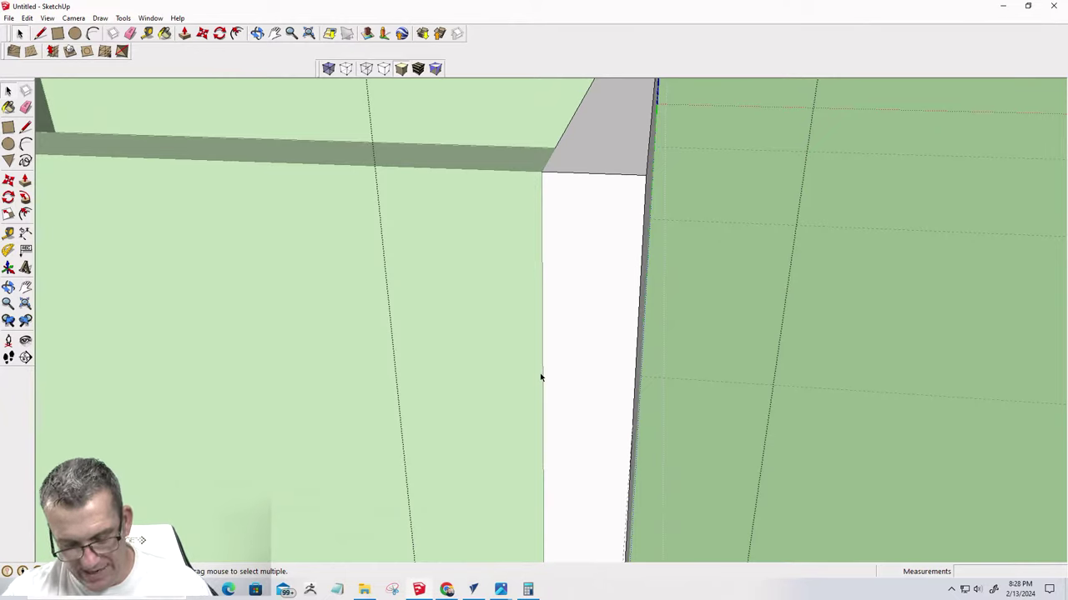
# Place a guide 3/8" in from the edge and draw a line along it, splitting the end face
pyautogui.press('t')
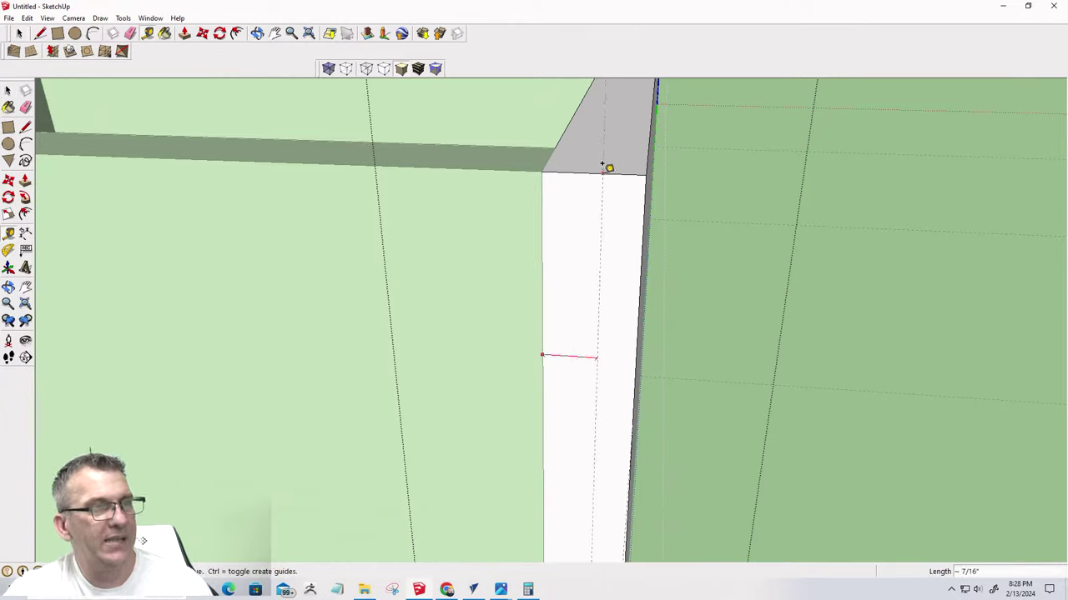
pyautogui.click(596, 168)
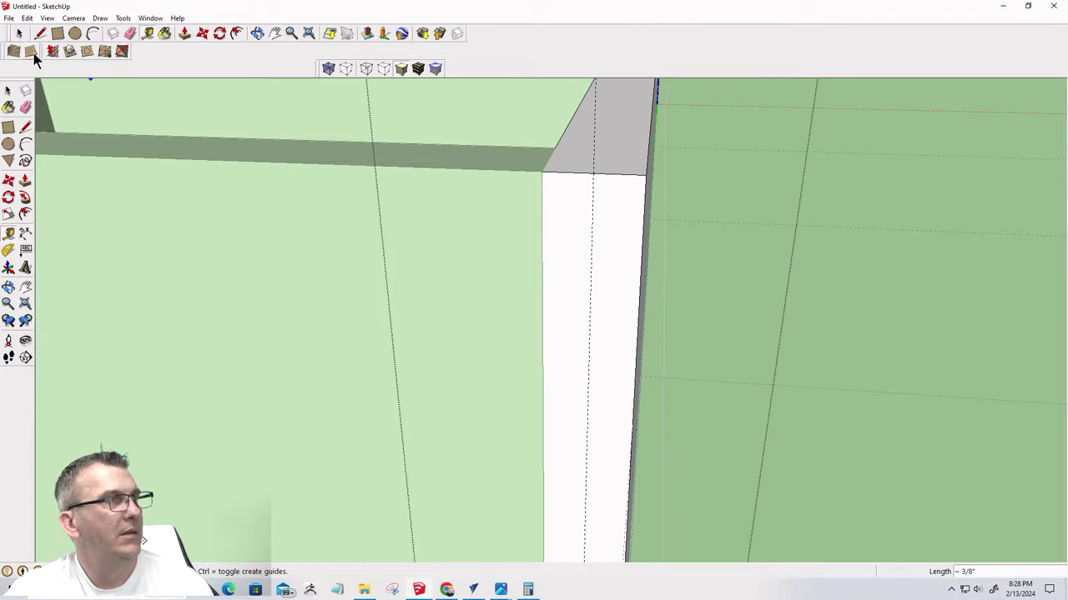
pyautogui.click(40, 33)
pyautogui.scroll(-3, 588, 182)
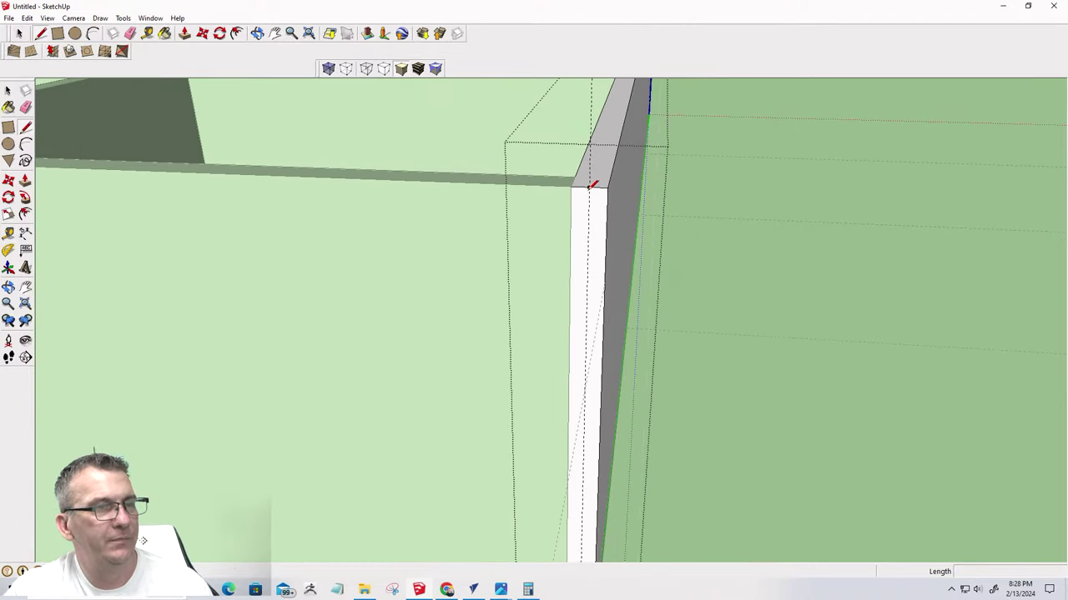
pyautogui.scroll(-1, 592, 185)
pyautogui.click(589, 188)
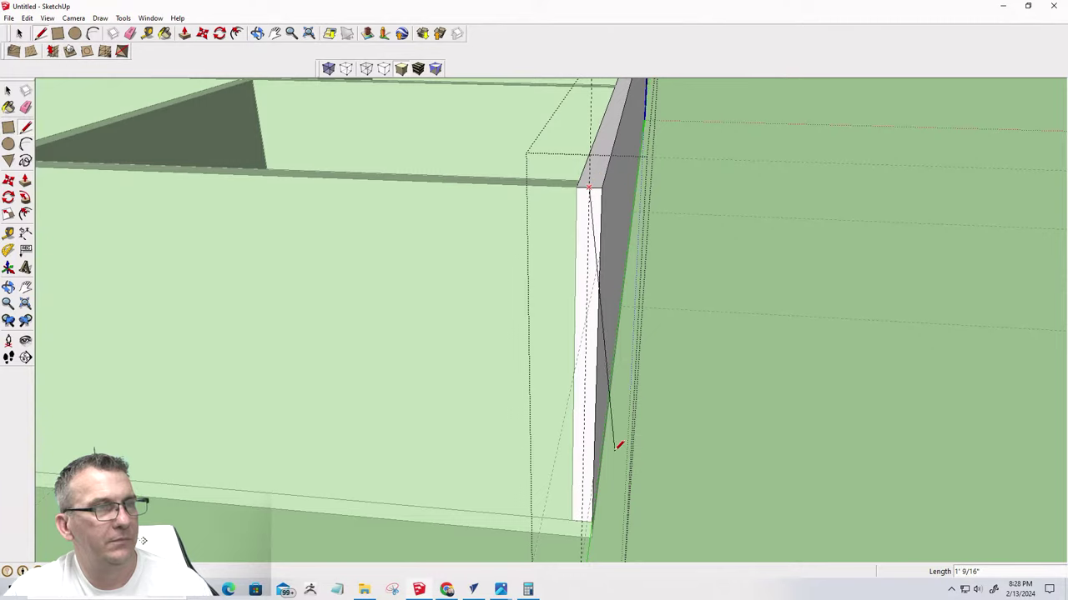
pyautogui.click(586, 515)
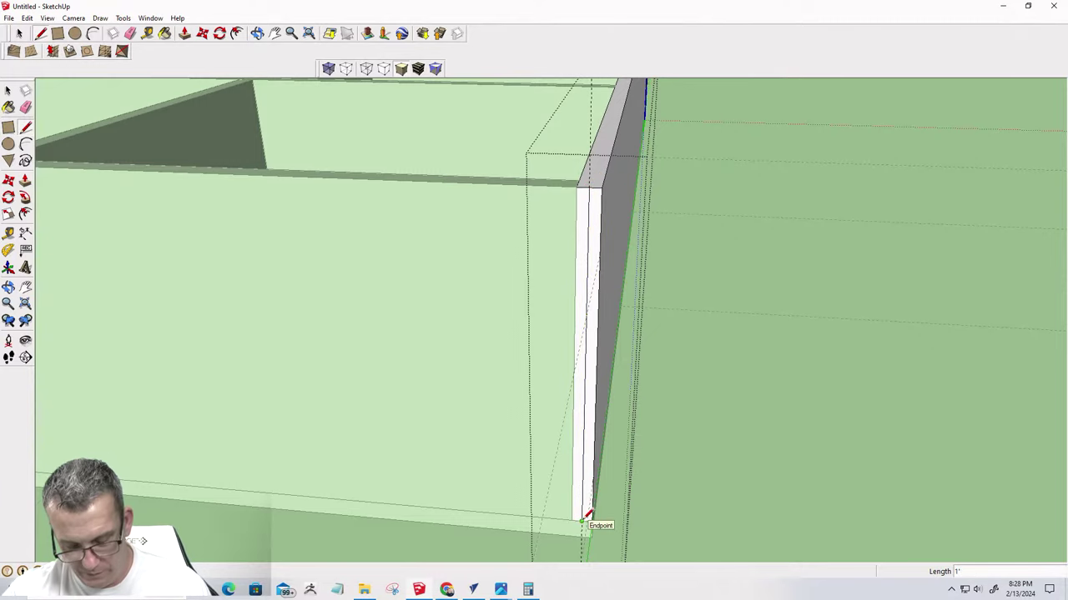
pyautogui.press('space')
# Push the narrow end strip of the right side board back to trim it
pyautogui.scroll(2, 567, 459)
pyautogui.scroll(-1, 592, 136)
pyautogui.scroll(3, 590, 136)
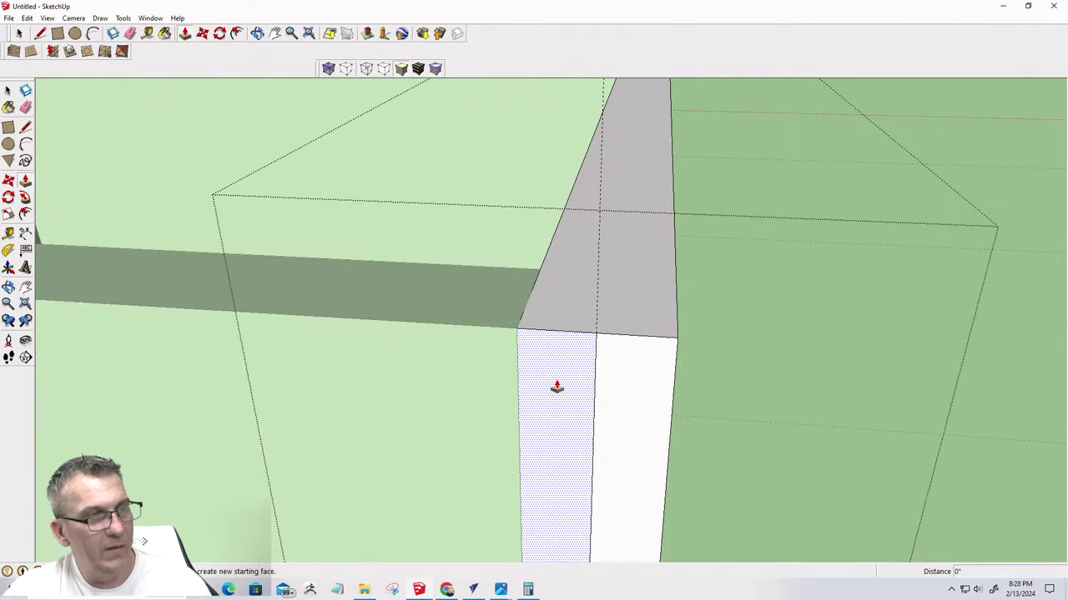
pyautogui.moveTo(556, 386); pyautogui.dragTo(540, 272)
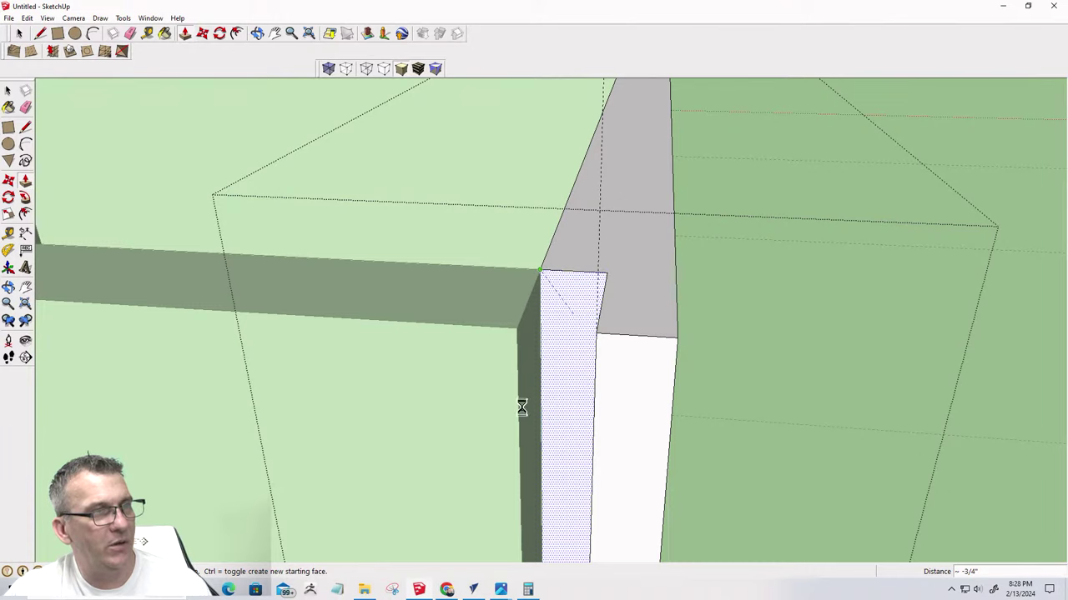
pyautogui.press('space')
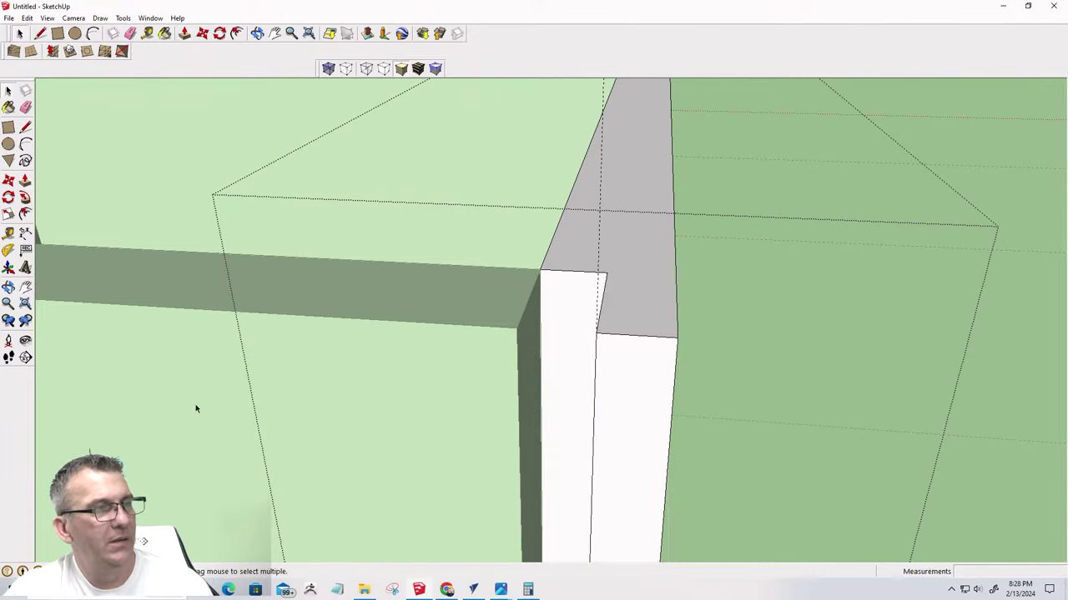
# Leave the board and push the thin front wall strip away to clean up the corner
pyautogui.click(151, 388)
pyautogui.doubleClick(151, 389)
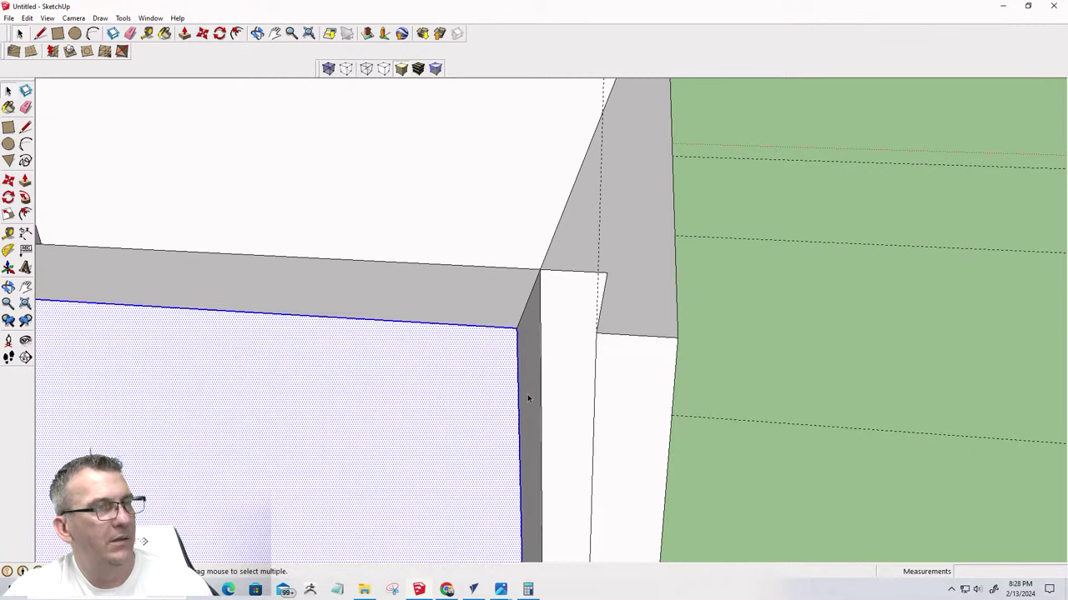
pyautogui.press('m')
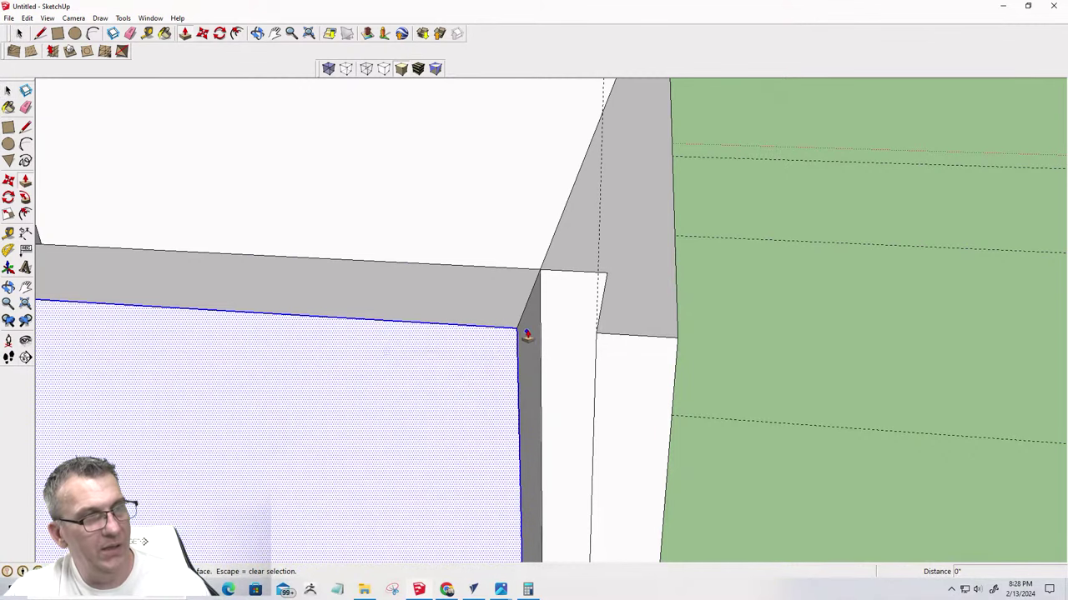
pyautogui.press('space')
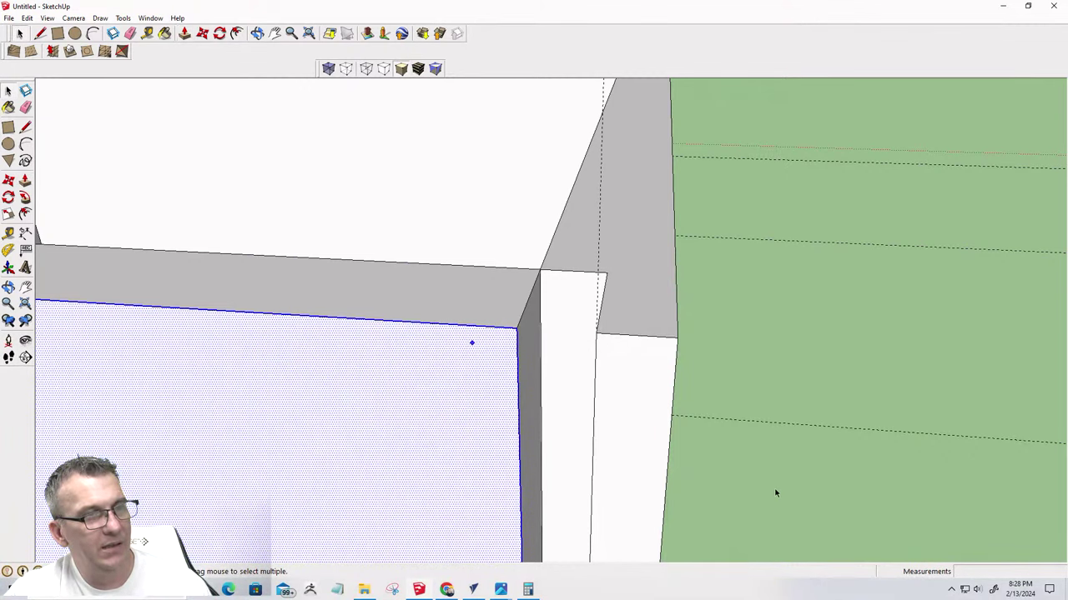
pyautogui.press('Escape')
pyautogui.press('p')
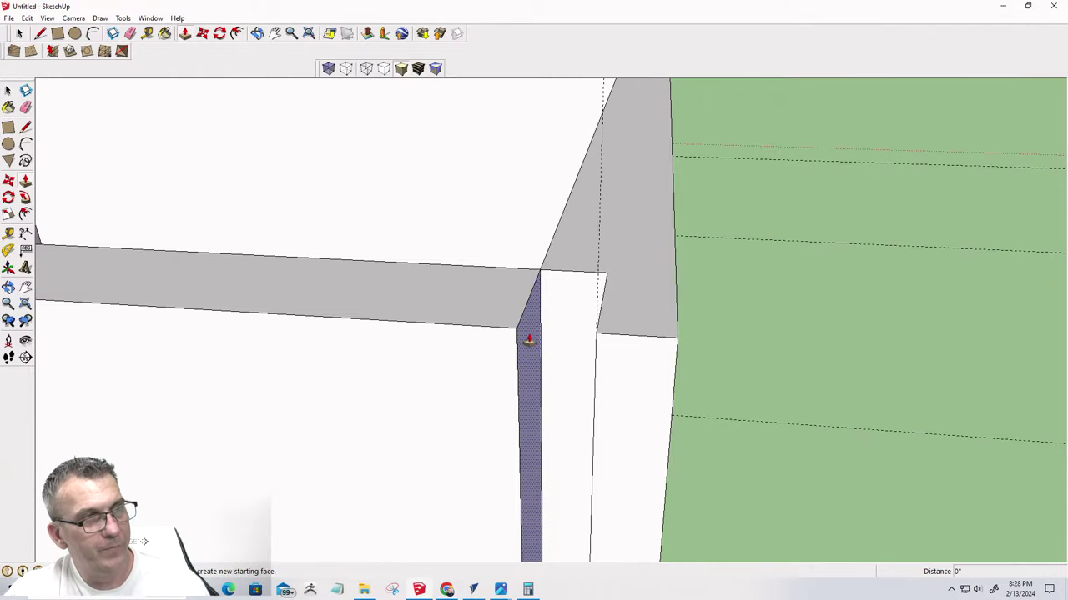
pyautogui.click(528, 339)
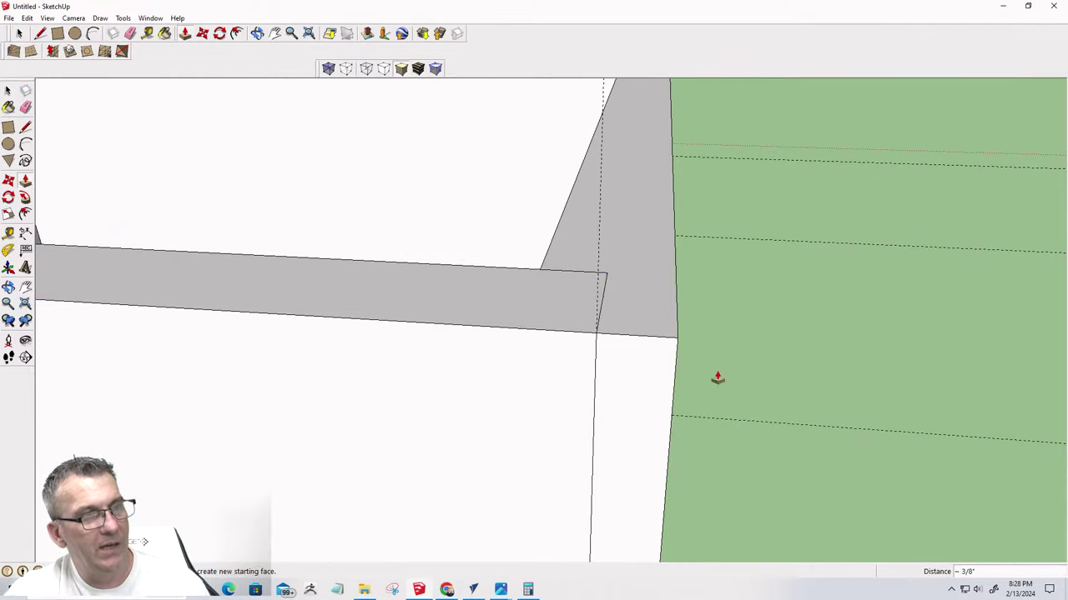
pyautogui.press('space')
pyautogui.scroll(-6, 833, 390)
# Select the front panel, then the left and right side panels, to check their fit
pyautogui.scroll(-3, 835, 390)
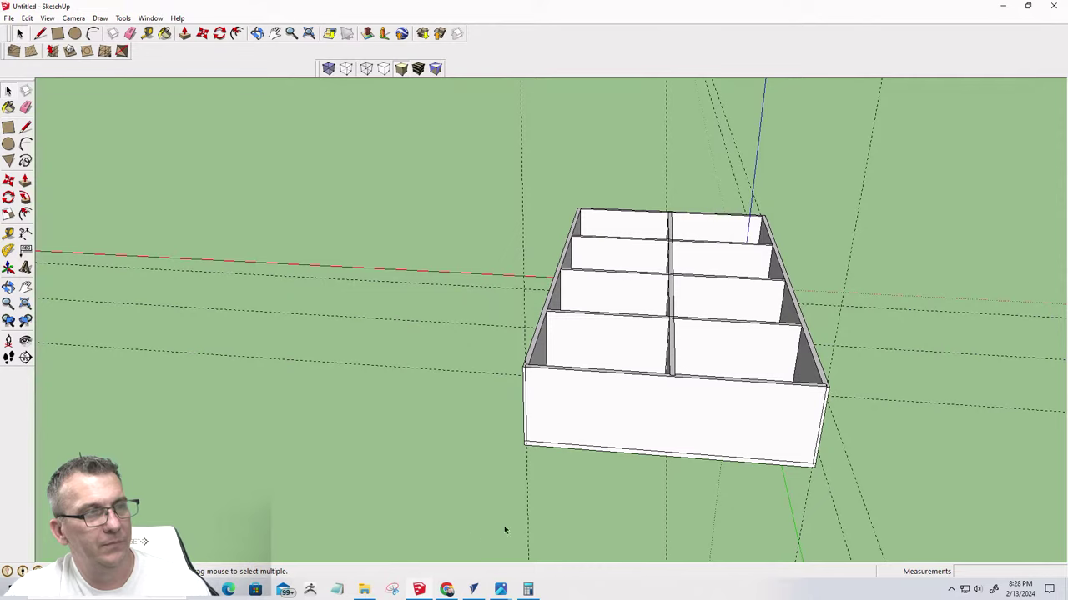
pyautogui.doubleClick(612, 408)
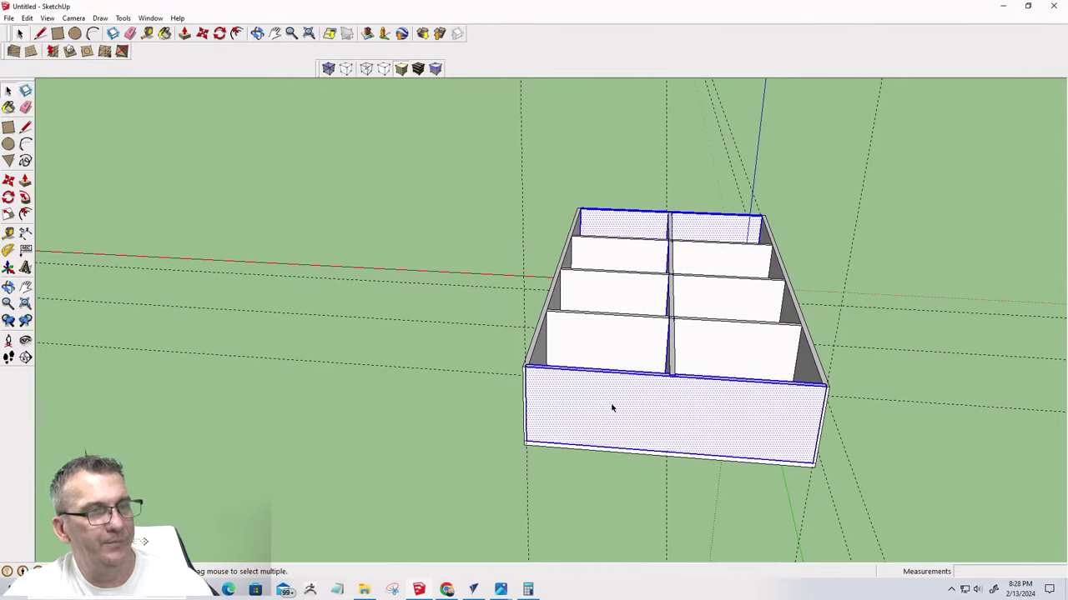
pyautogui.click(449, 490)
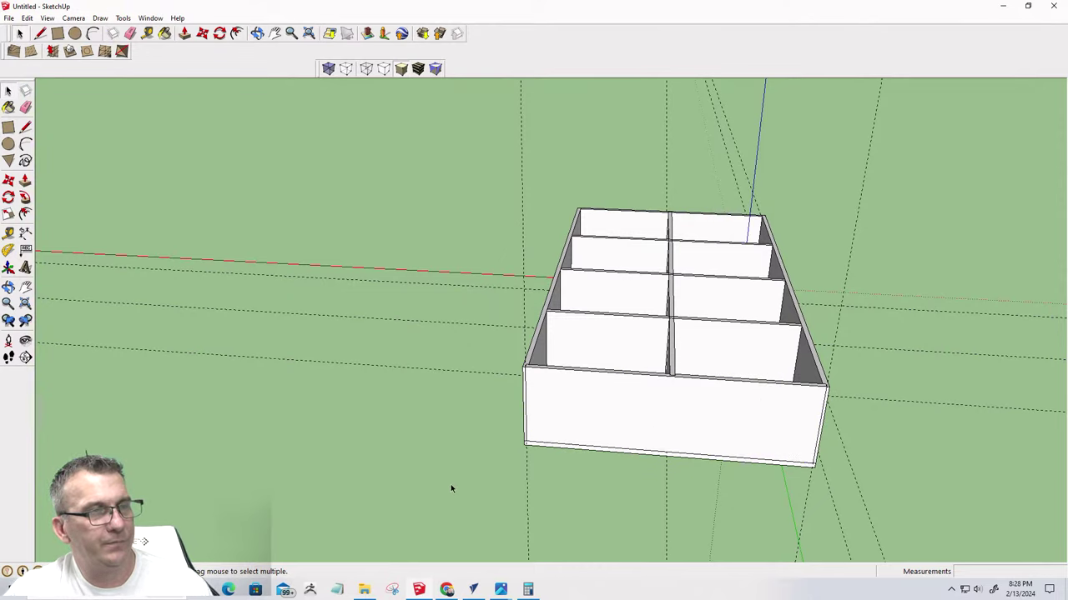
pyautogui.click(524, 378)
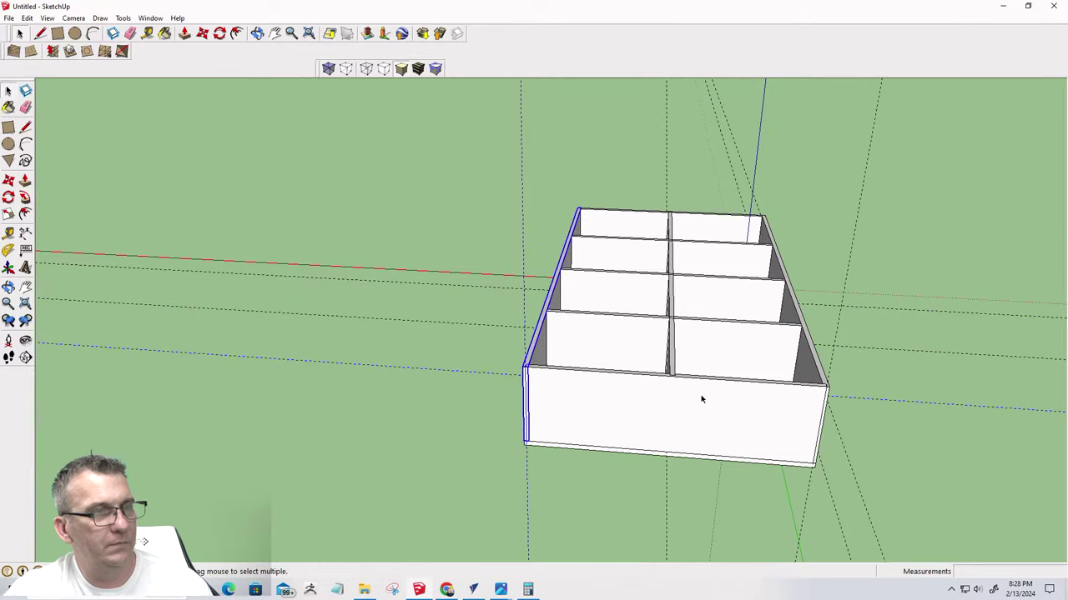
pyautogui.click(827, 398)
pyautogui.click(827, 397)
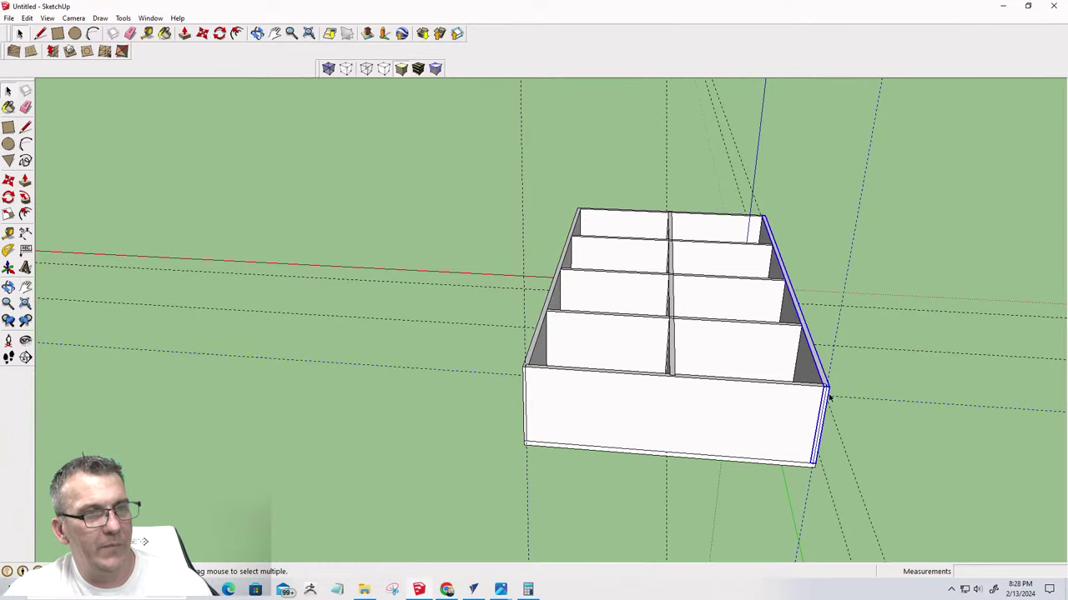
# Orbit and zoom around the box to bring the next front corner into view
pyautogui.moveTo(826, 397); pyautogui.dragTo(731, 417, button='middle')
pyautogui.scroll(-3, 792, 325)
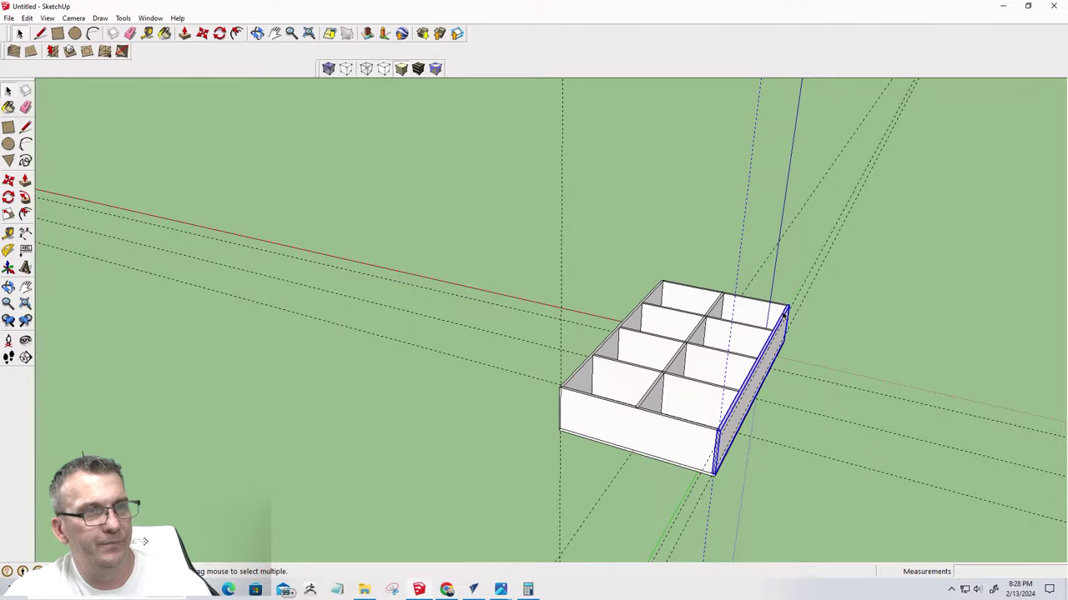
pyautogui.scroll(10, 801, 325)
pyautogui.moveTo(804, 317); pyautogui.dragTo(199, 406, button='middle')
pyautogui.scroll(-3, 422, 417)
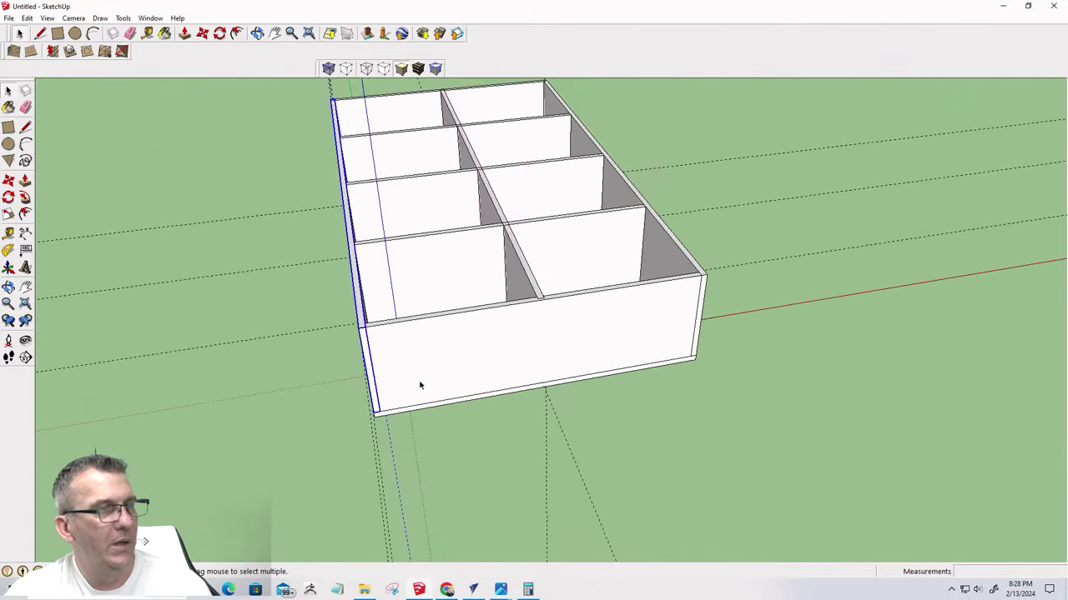
pyautogui.scroll(2, 384, 424)
pyautogui.scroll(-2, 358, 436)
pyautogui.moveTo(358, 436); pyautogui.dragTo(290, 427, button='middle')
pyautogui.scroll(5, 290, 427)
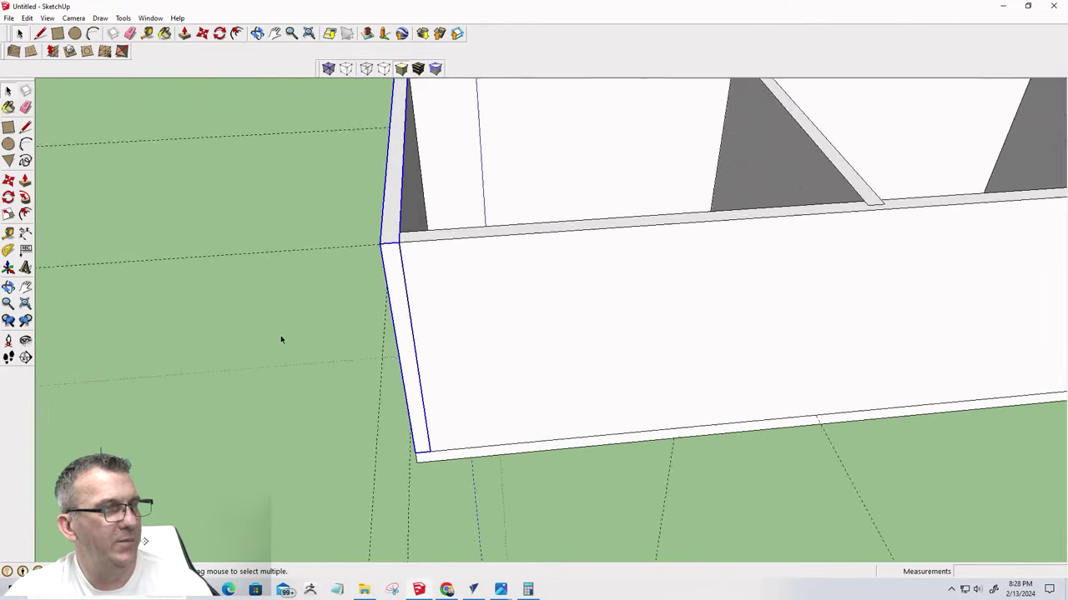
# Open the front-left side board and place a guide about 3/8" from its edge
pyautogui.doubleClick(445, 230)
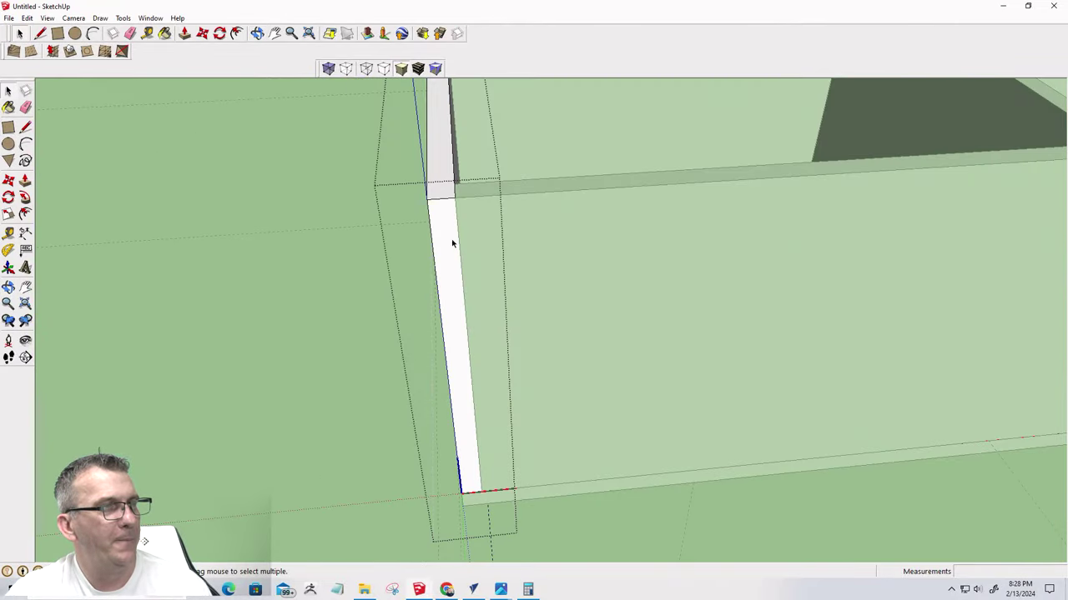
pyautogui.scroll(2, 455, 288)
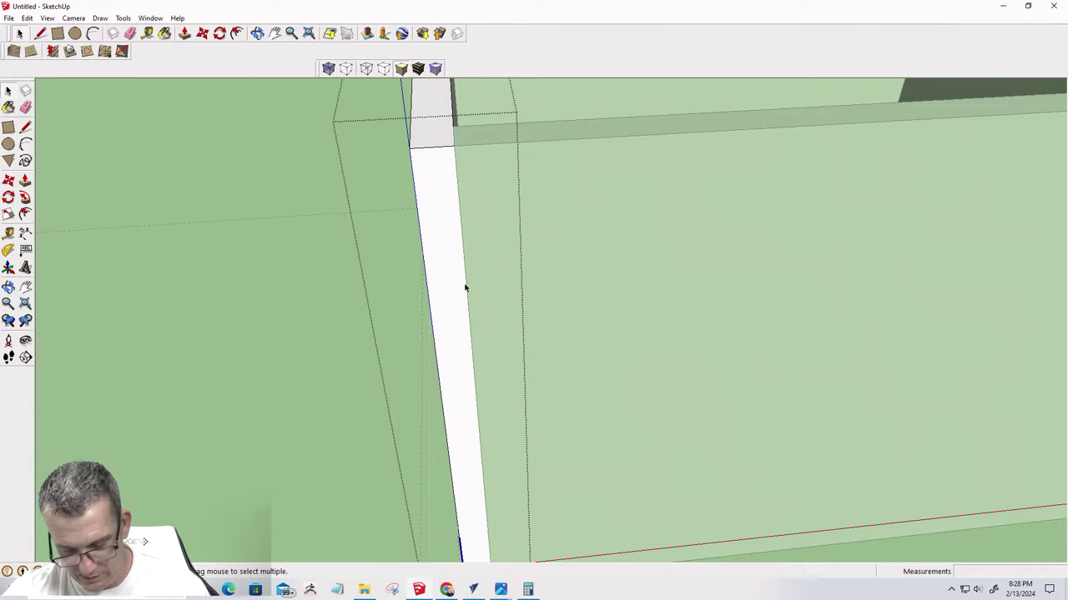
pyautogui.press('t')
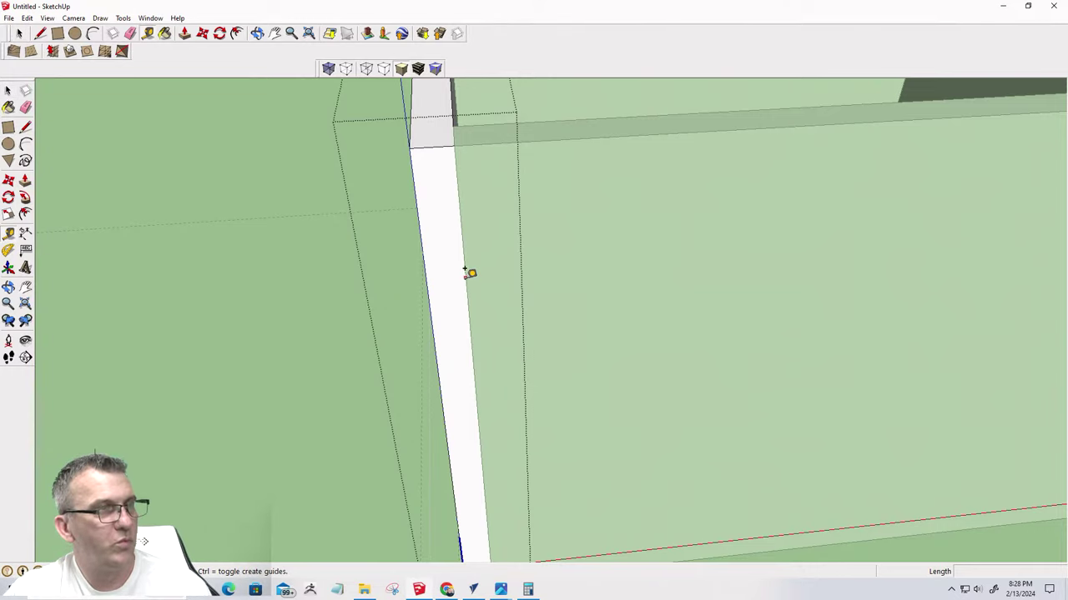
pyautogui.click(465, 279)
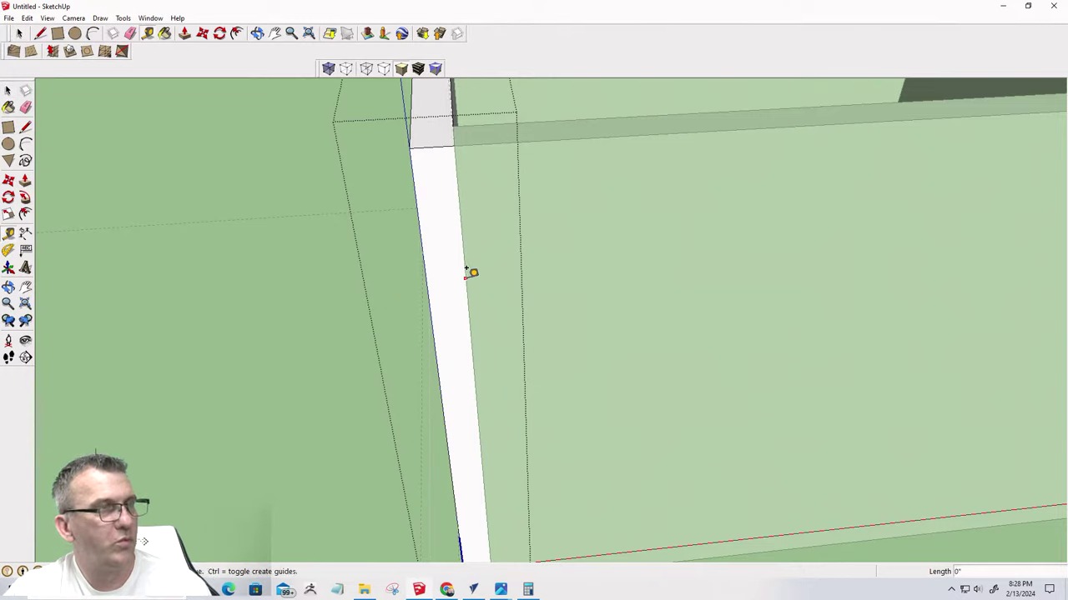
pyautogui.click(431, 137)
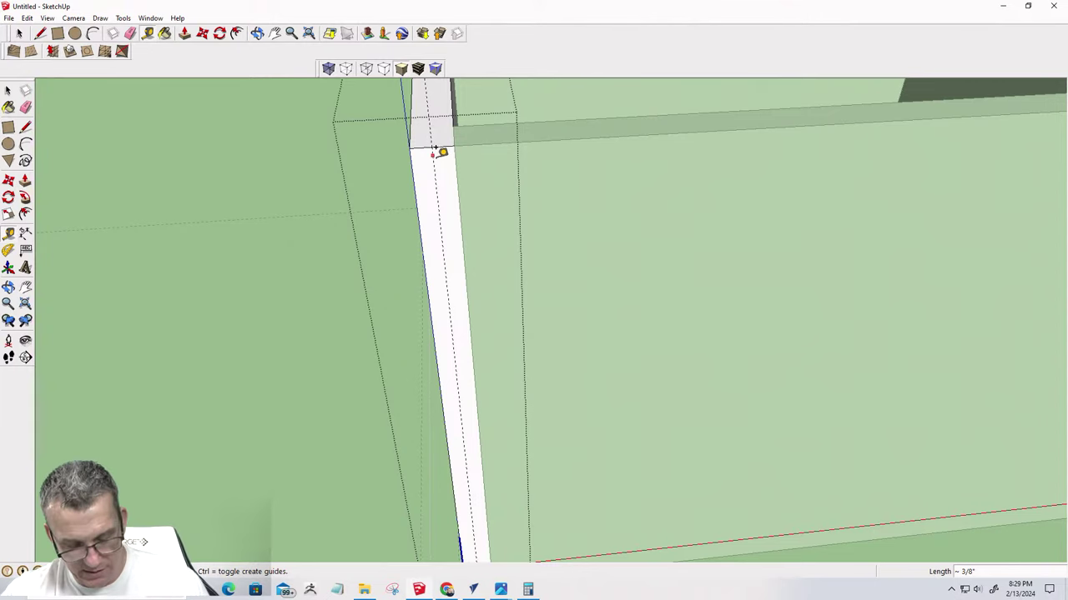
pyautogui.scroll(-2, 434, 148)
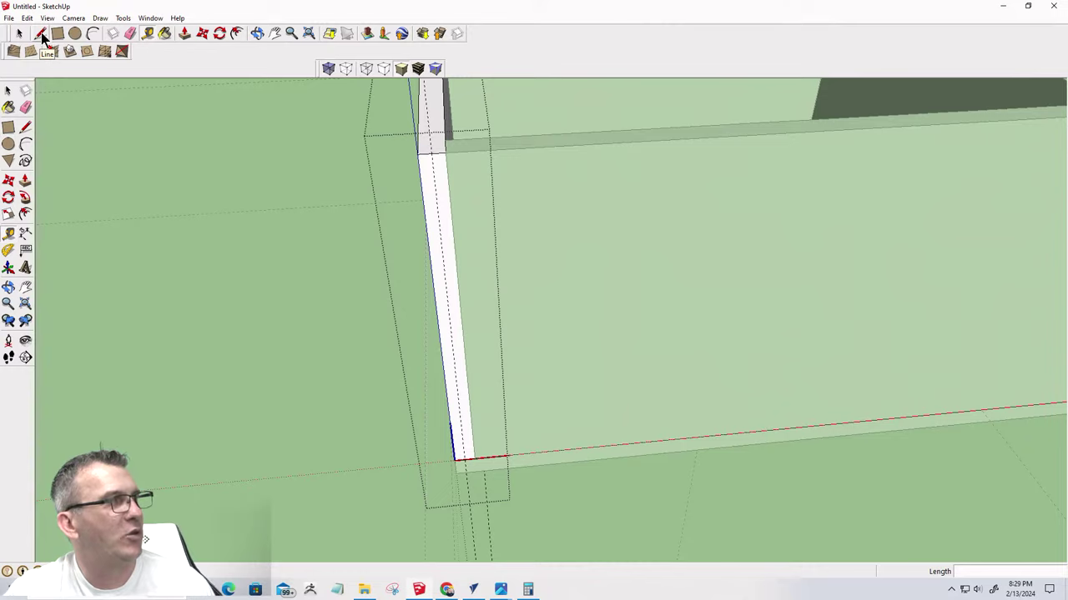
pyautogui.click(41, 35)
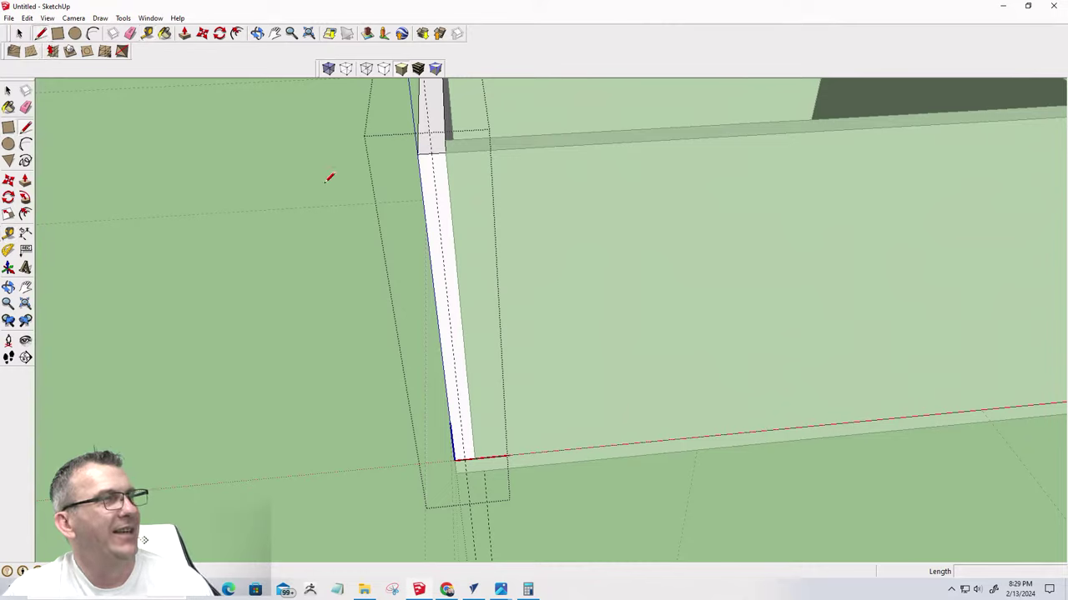
pyautogui.click(432, 152)
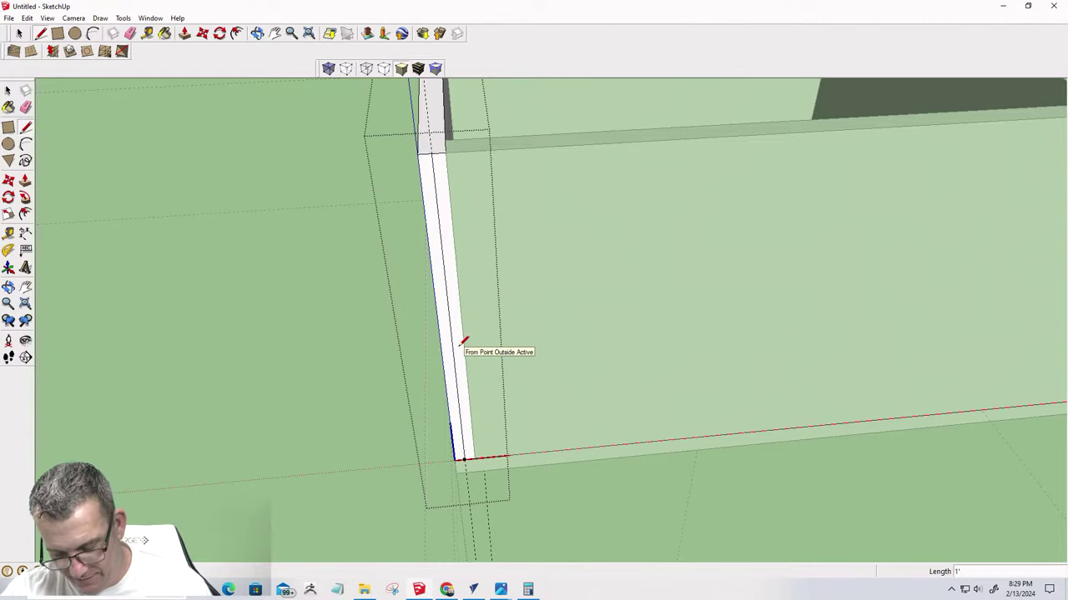
# Push/Pull the board's side face strip about 3/4" to fit the corner
pyautogui.press('p')
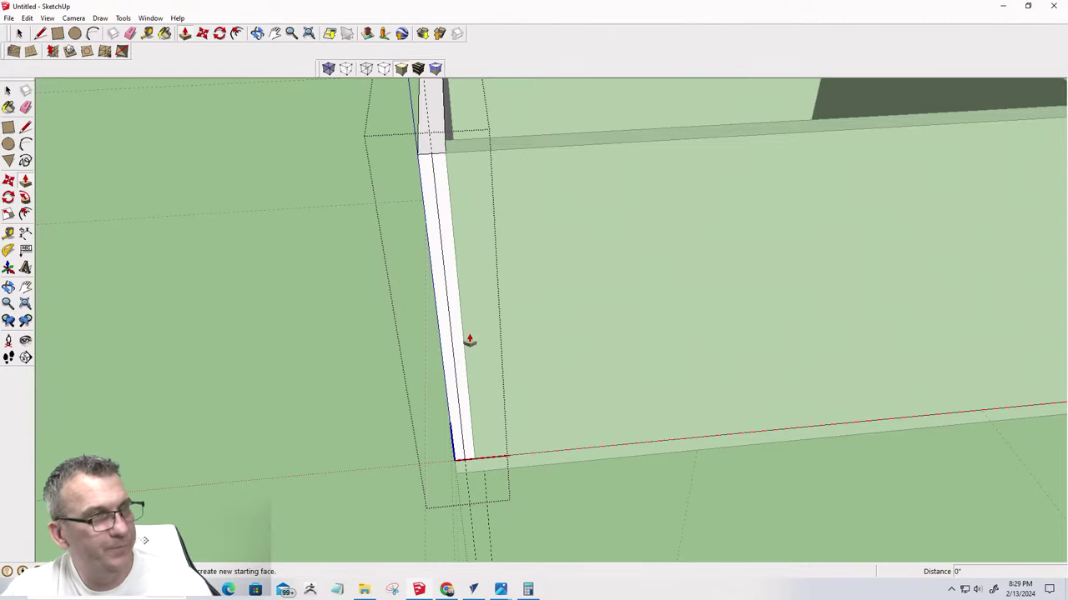
pyautogui.scroll(2, 432, 152)
pyautogui.moveTo(440, 154); pyautogui.dragTo(453, 210, button='middle')
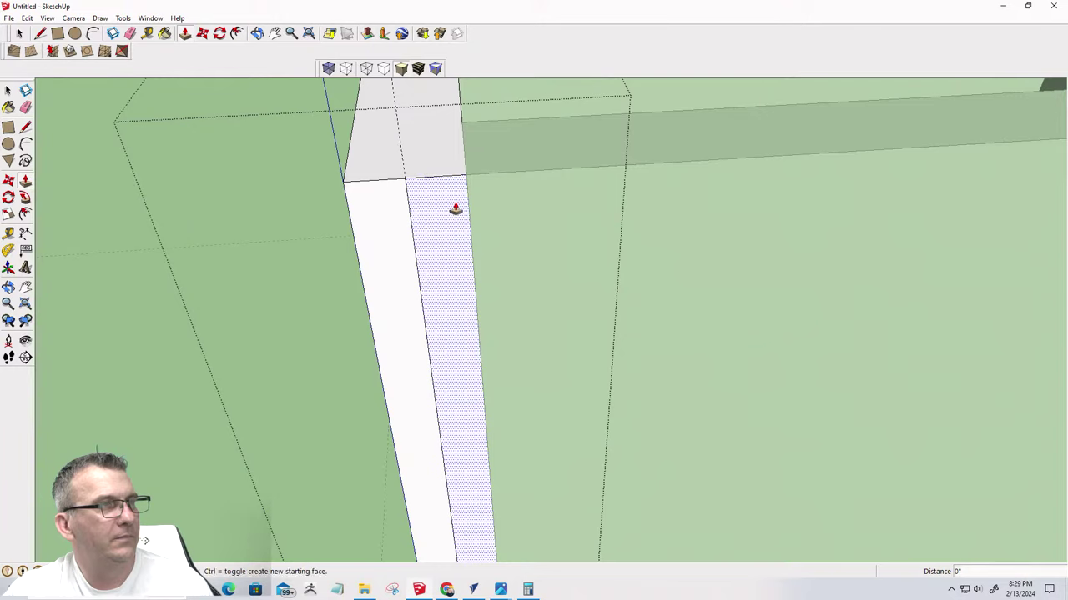
pyautogui.click(453, 209)
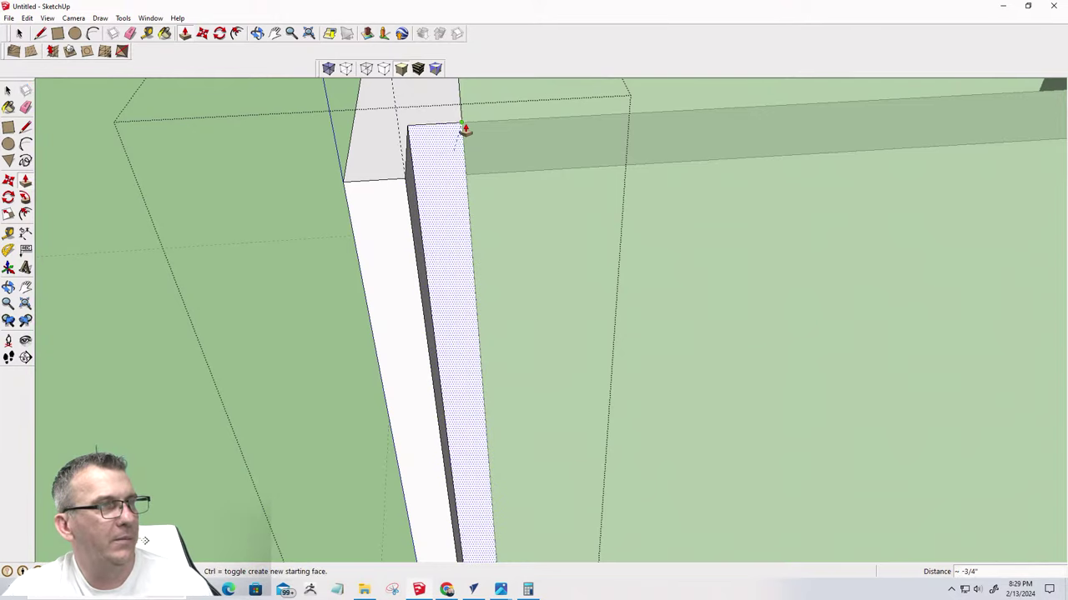
pyautogui.click(449, 241)
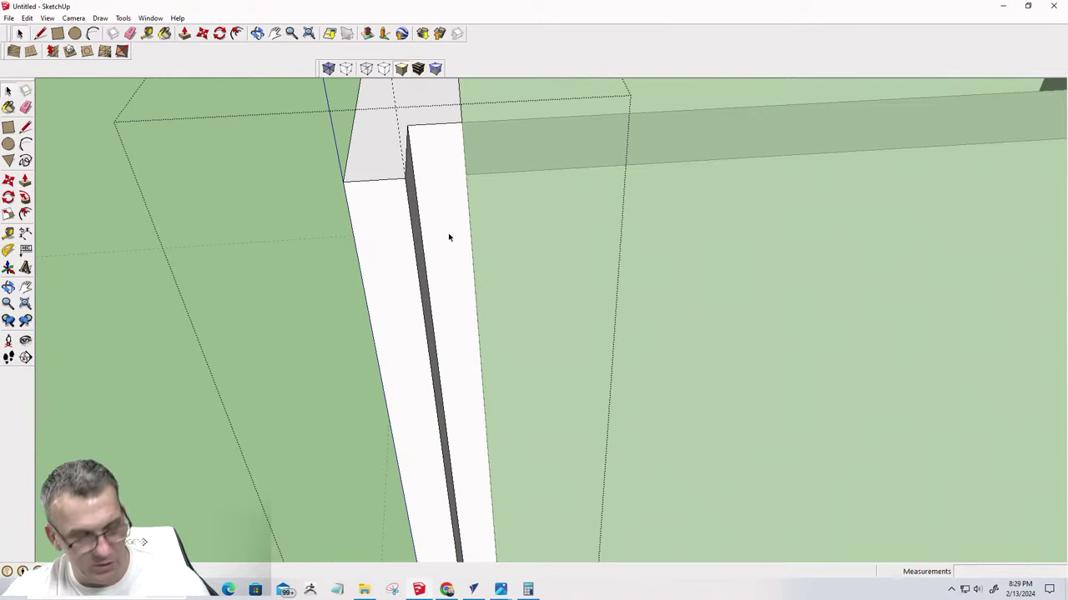
pyautogui.press('space')
# Push the board's narrow end face in 3/8", making the corner flush
pyautogui.click(111, 267)
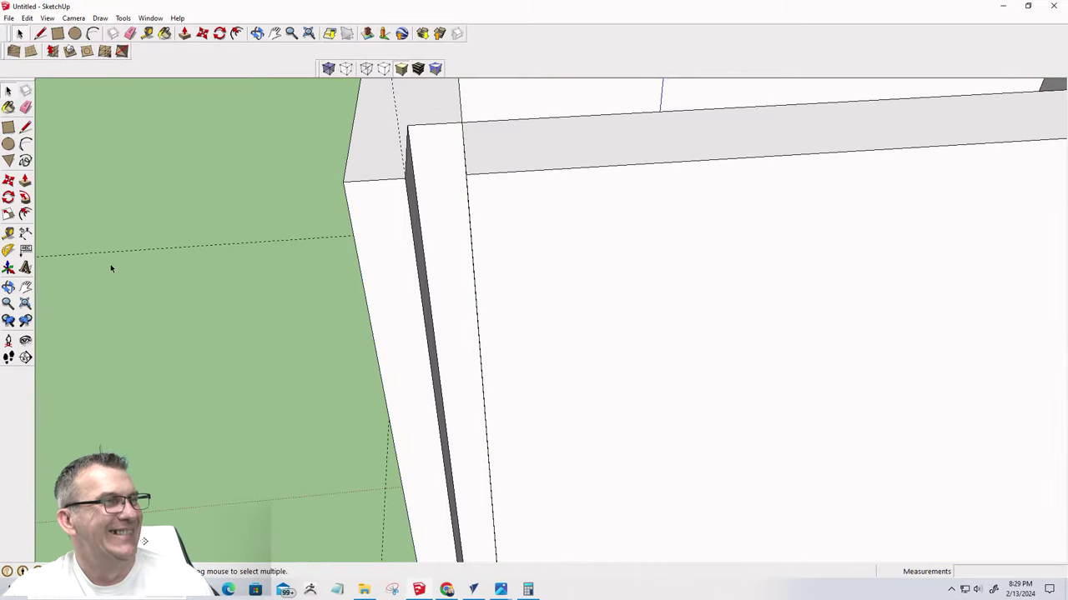
pyautogui.click(478, 209)
pyautogui.moveTo(478, 195); pyautogui.dragTo(453, 231, button='middle')
pyautogui.click(431, 225)
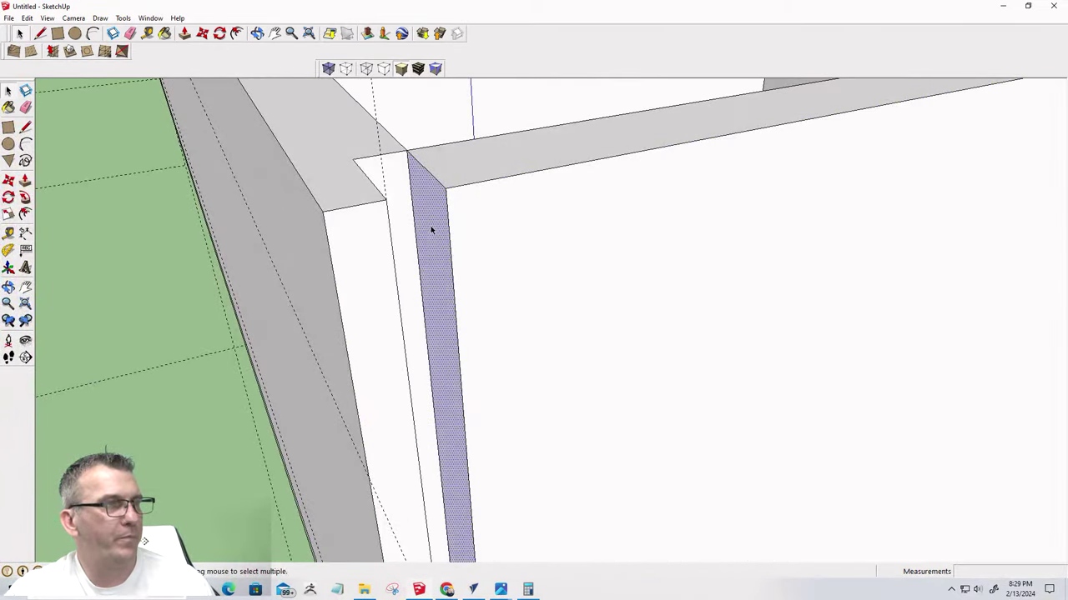
pyautogui.press('p')
pyautogui.click(431, 174)
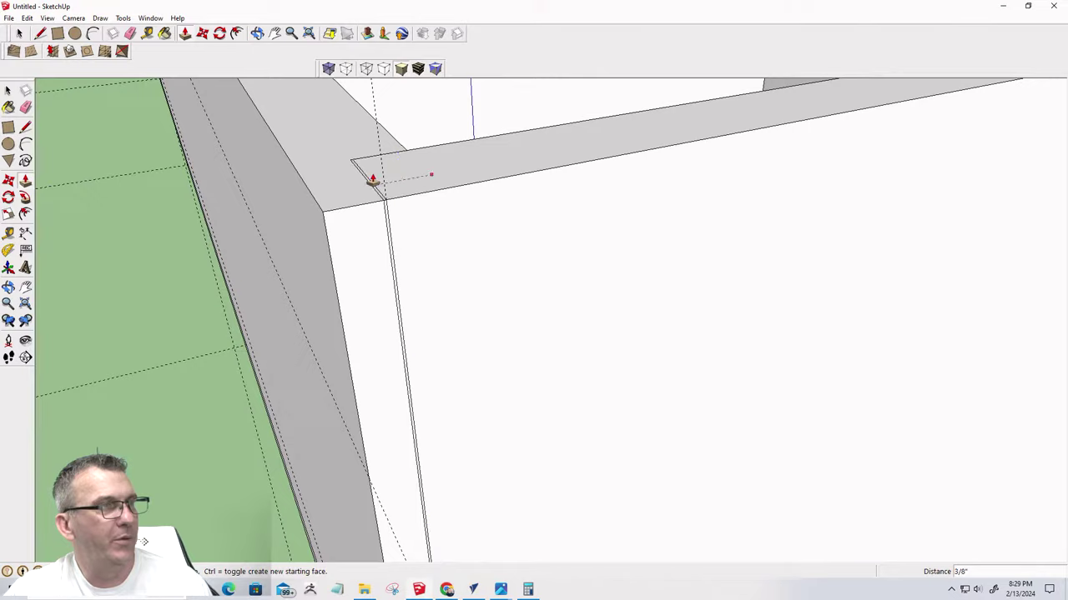
pyautogui.click(381, 203)
pyautogui.press('space')
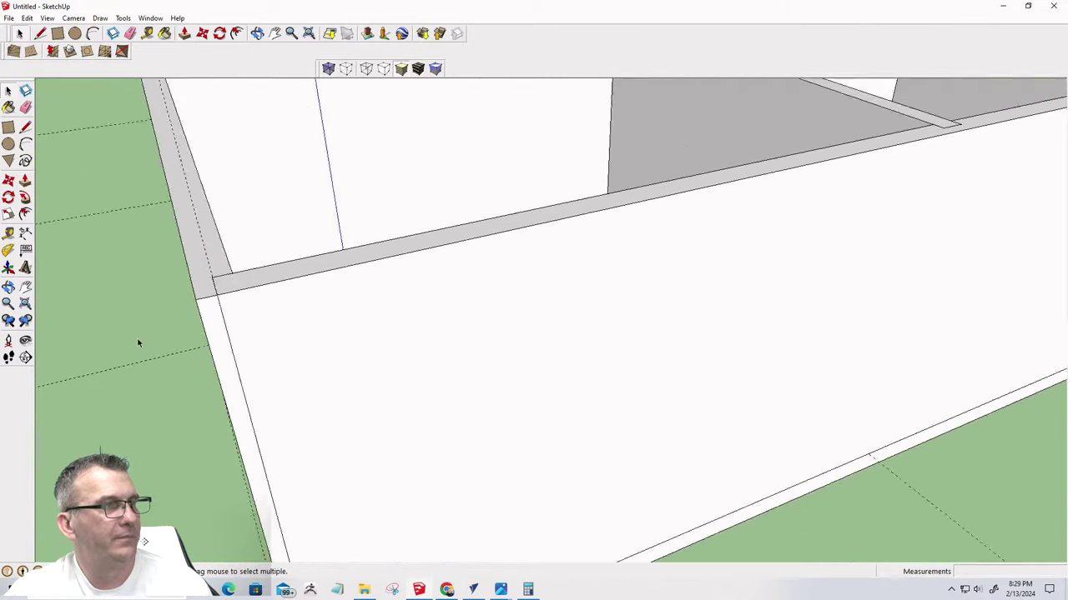
pyautogui.scroll(-5, 139, 337)
pyautogui.moveTo(134, 316); pyautogui.dragTo(517, 275, button='middle')
pyautogui.scroll(8, 456, 298)
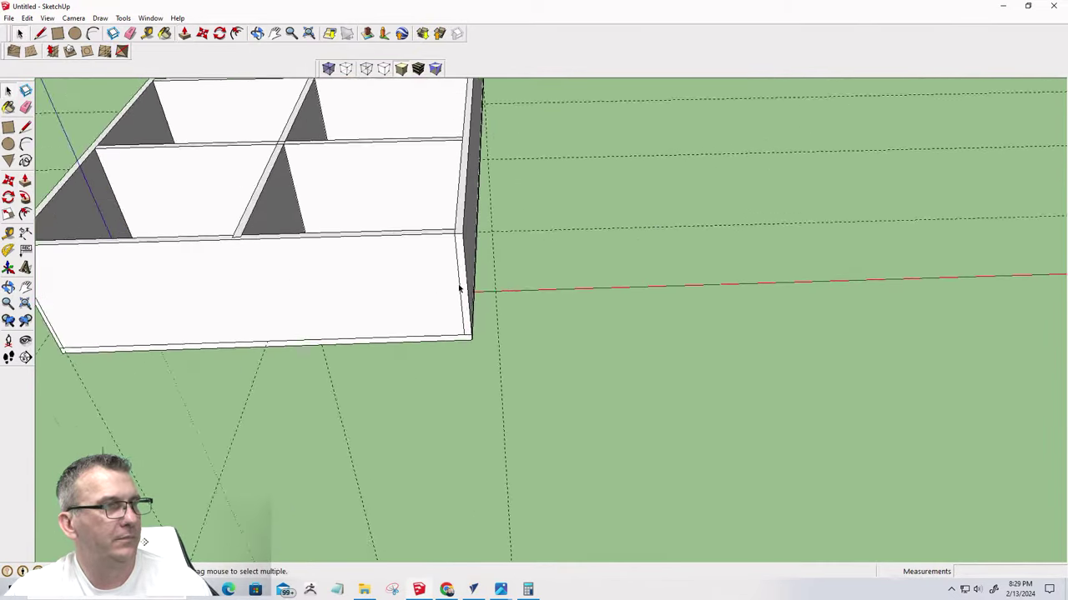
# Open the right side panel group for editing
pyautogui.scroll(2, 460, 238)
pyautogui.doubleClick(479, 267)
pyautogui.scroll(-4, 488, 283)
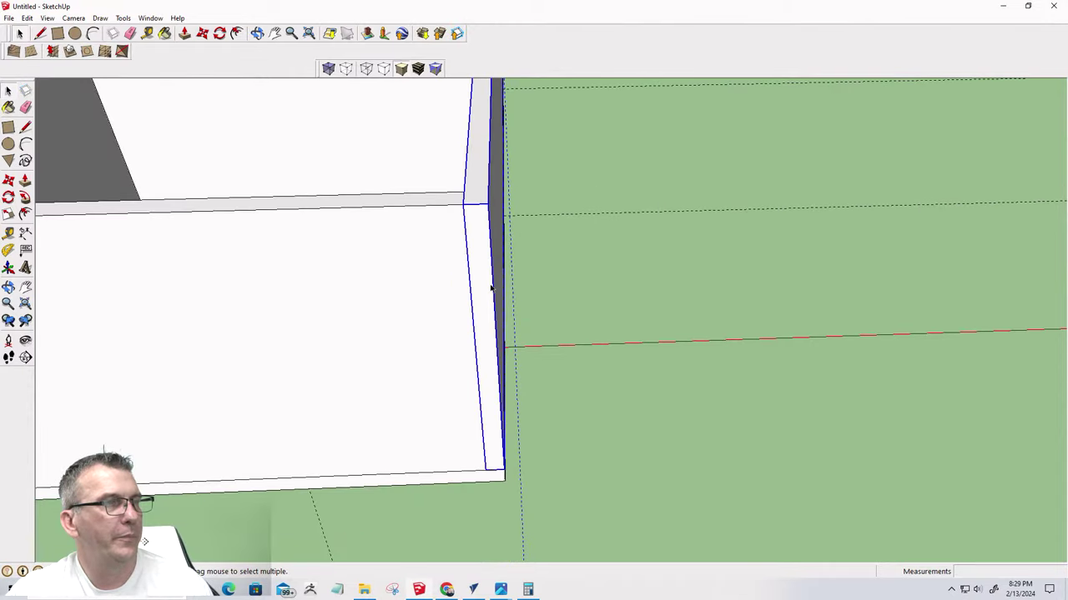
pyautogui.scroll(2, 480, 279)
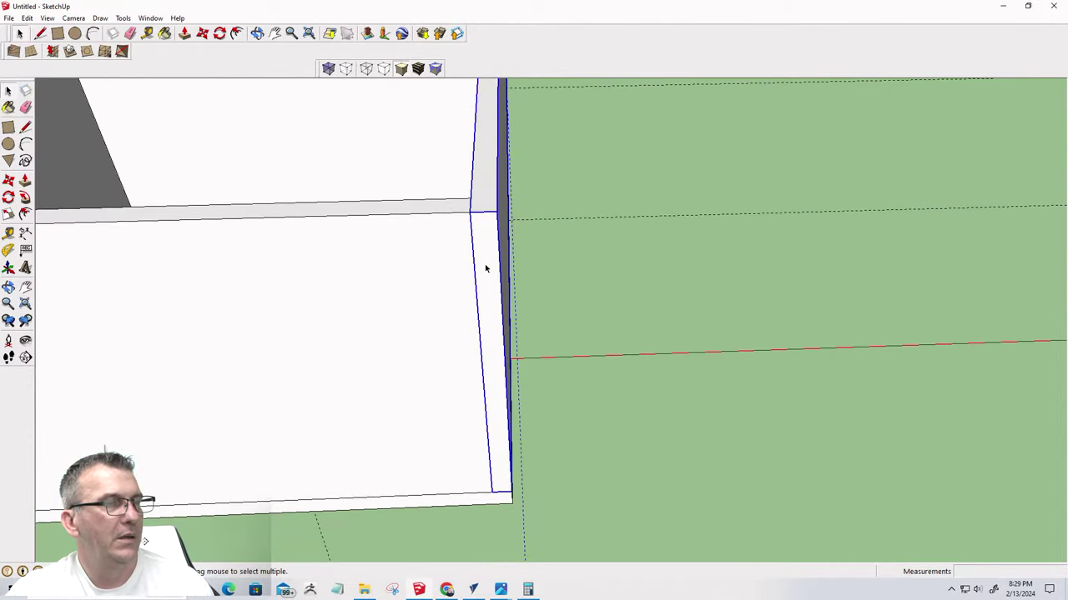
pyautogui.doubleClick(484, 267)
pyautogui.scroll(3, 464, 238)
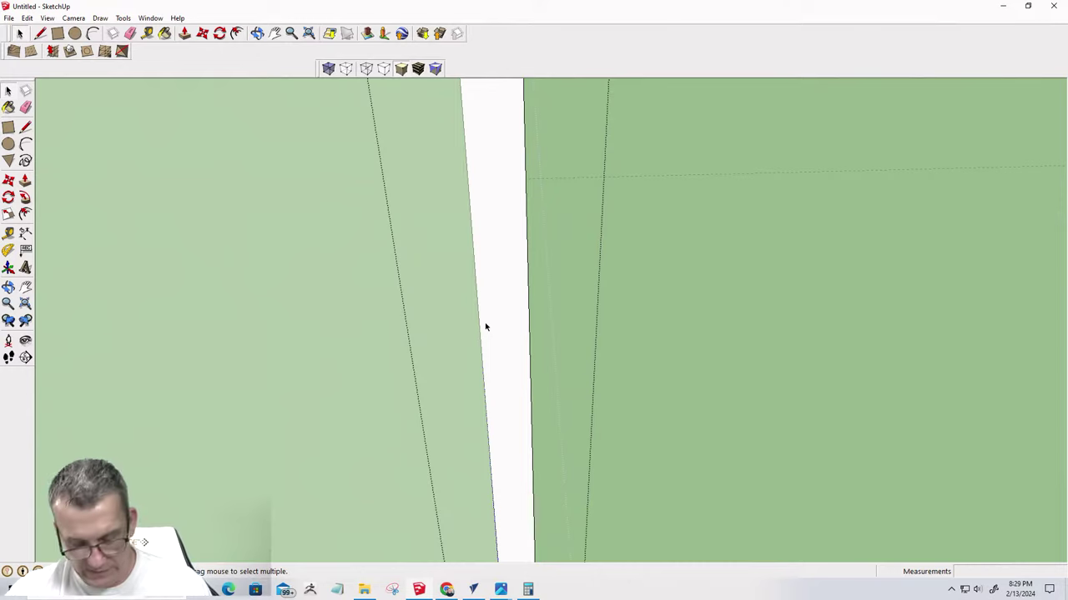
# Place a 3/8" guide along the panel and draw a top-to-bottom line on it
pyautogui.press('t')
pyautogui.click(475, 289)
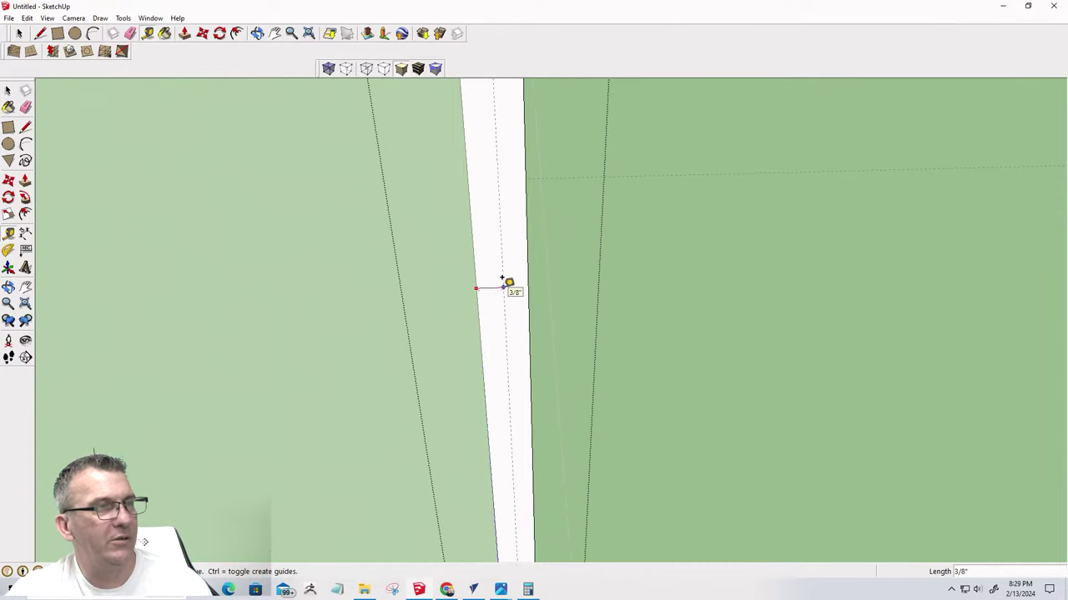
pyautogui.scroll(-2, 503, 283)
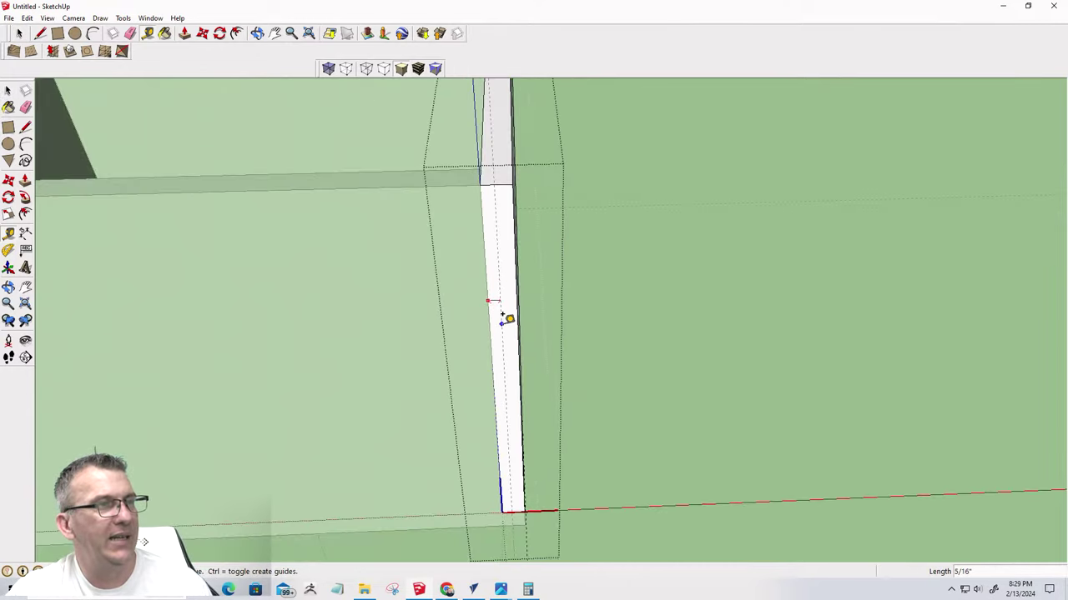
pyautogui.click(498, 178)
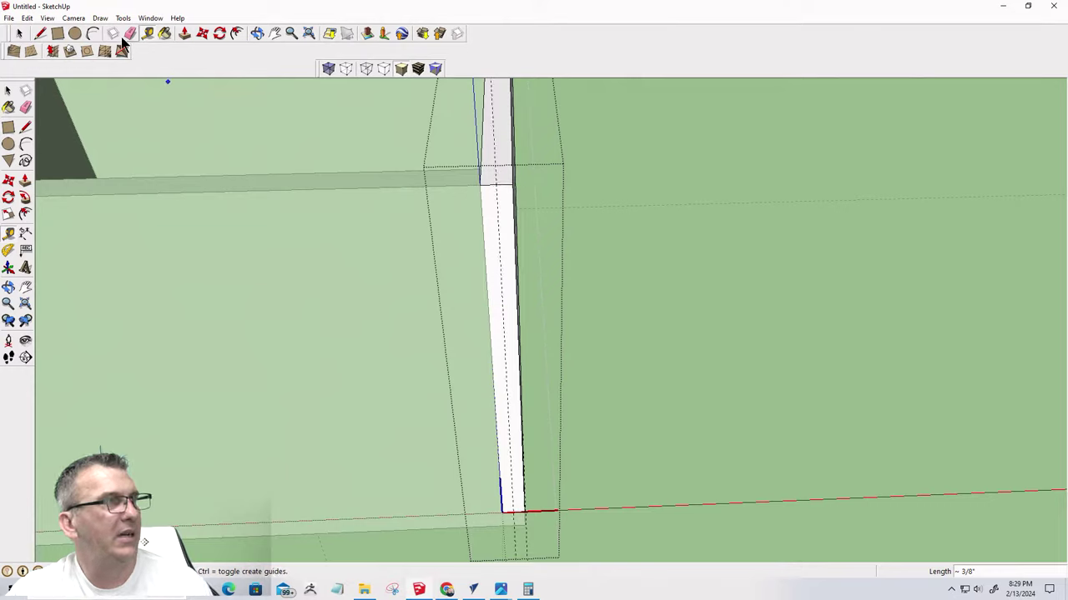
pyautogui.click(41, 33)
pyautogui.click(495, 184)
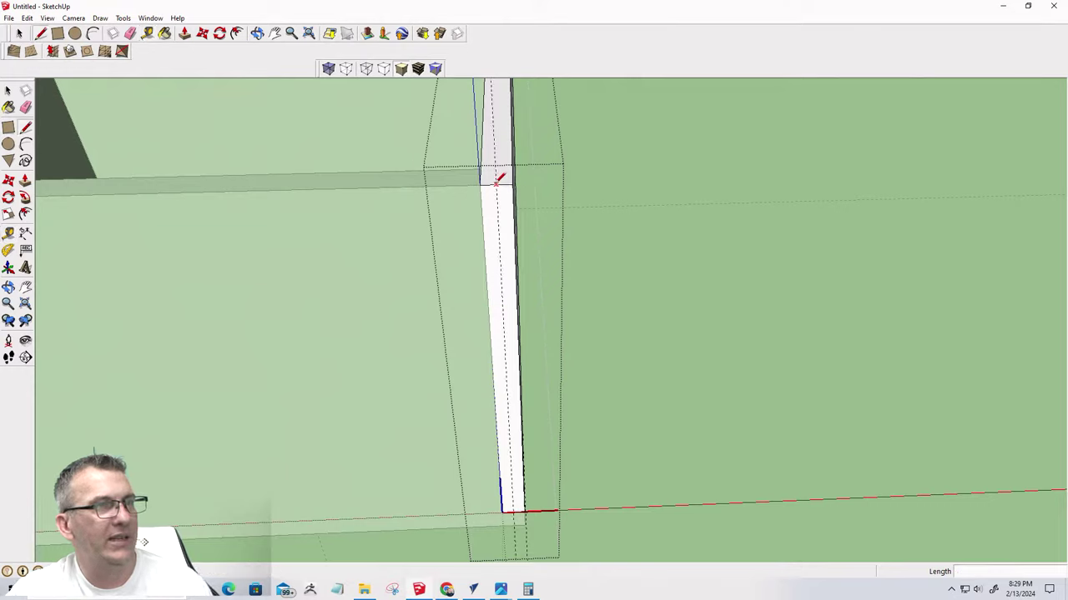
pyautogui.click(518, 507)
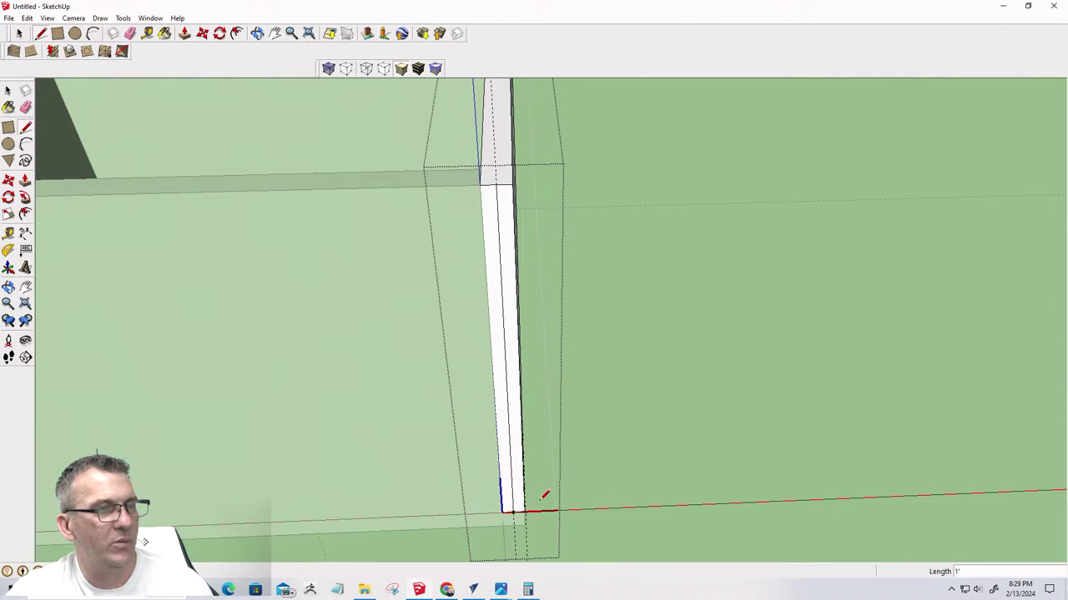
pyautogui.press('space')
# Push the narrow strip face back to the panel top's endpoint
pyautogui.scroll(2, 487, 187)
pyautogui.scroll(2, 486, 192)
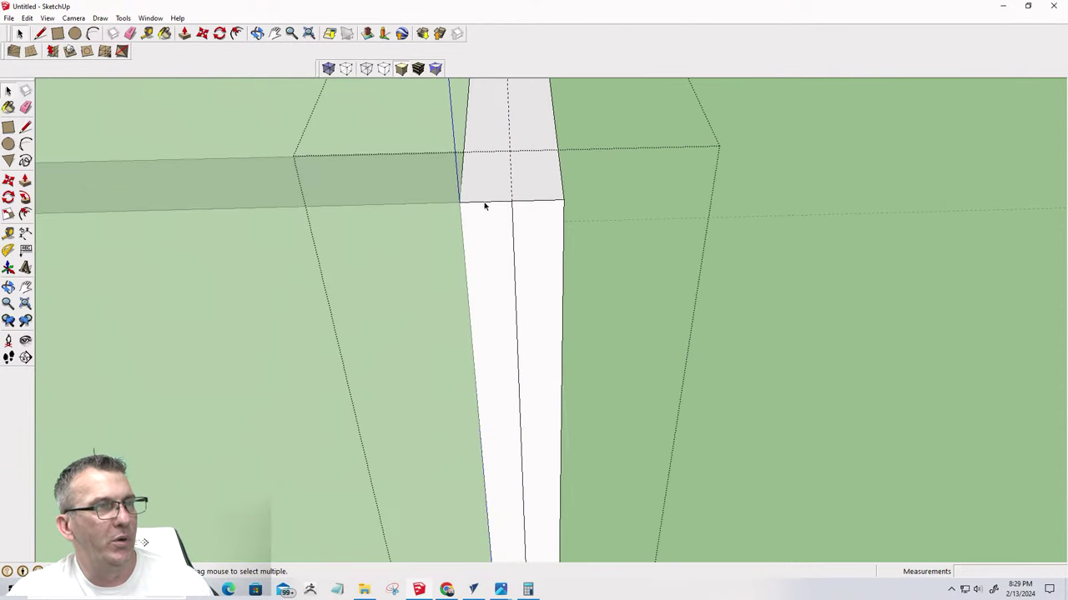
pyautogui.press('p')
pyautogui.click(479, 237)
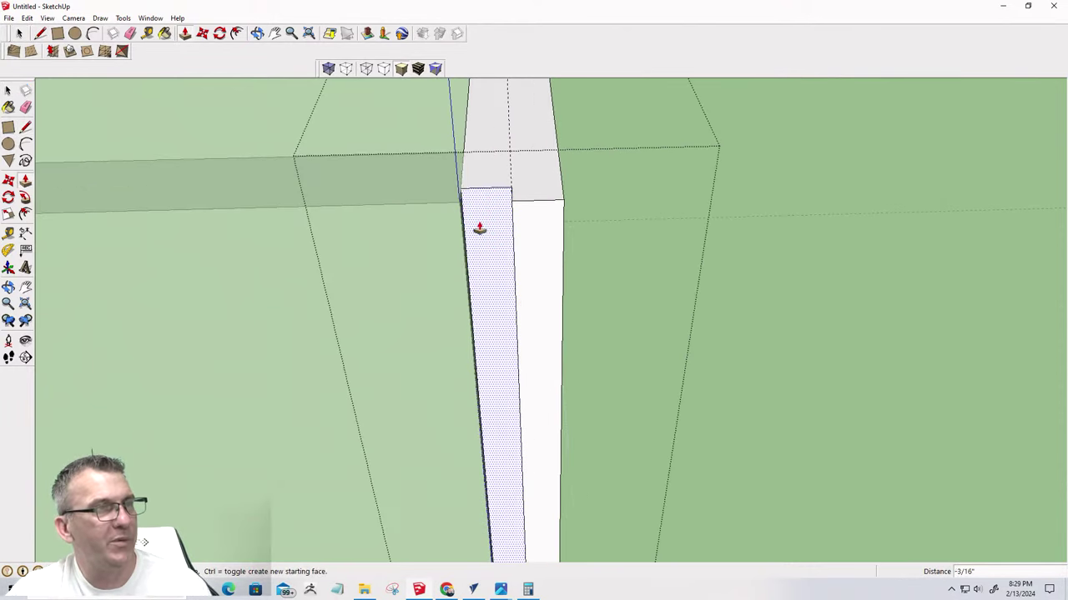
pyautogui.click(459, 157)
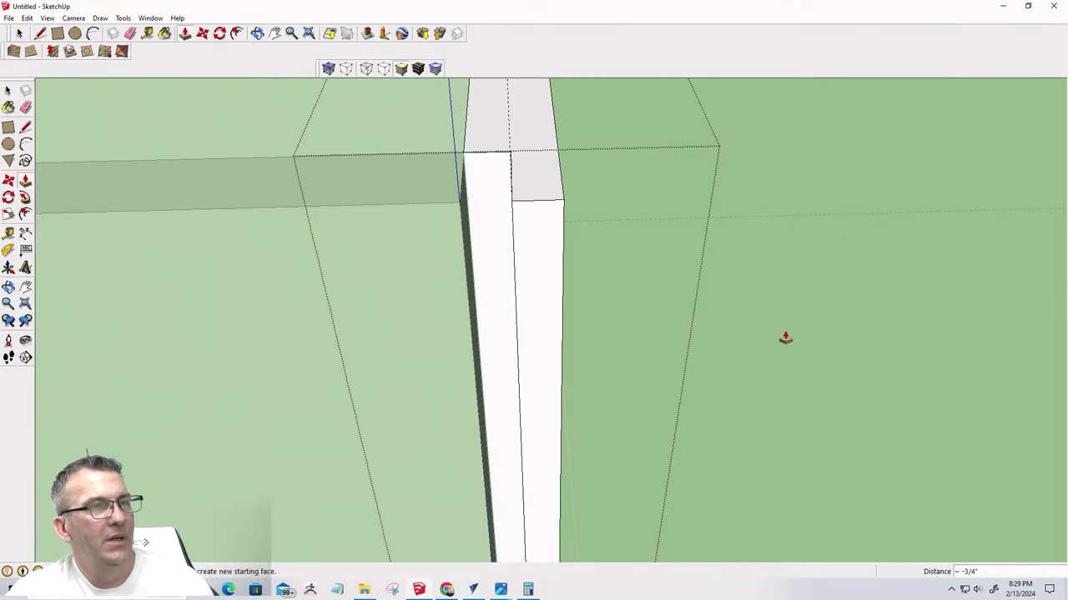
pyautogui.press('space')
# Push the remaining narrow strip face away so the corner meets flush
pyautogui.moveTo(565, 272); pyautogui.dragTo(653, 310, button='middle')
pyautogui.click(314, 260)
pyautogui.scroll(3, 485, 284)
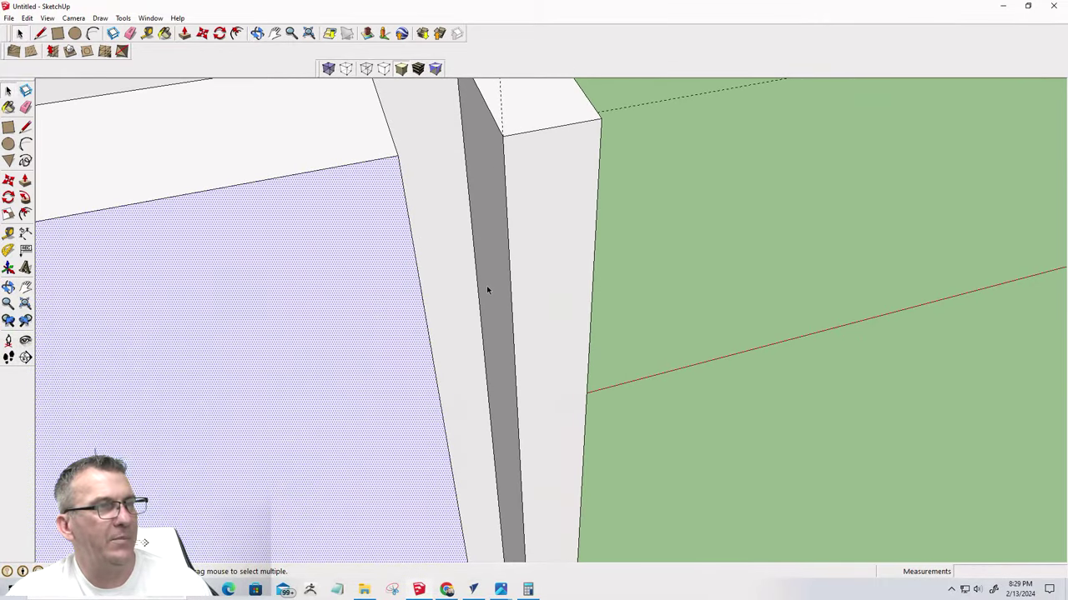
pyautogui.moveTo(486, 291); pyautogui.dragTo(495, 231, button='middle')
pyautogui.click(492, 216)
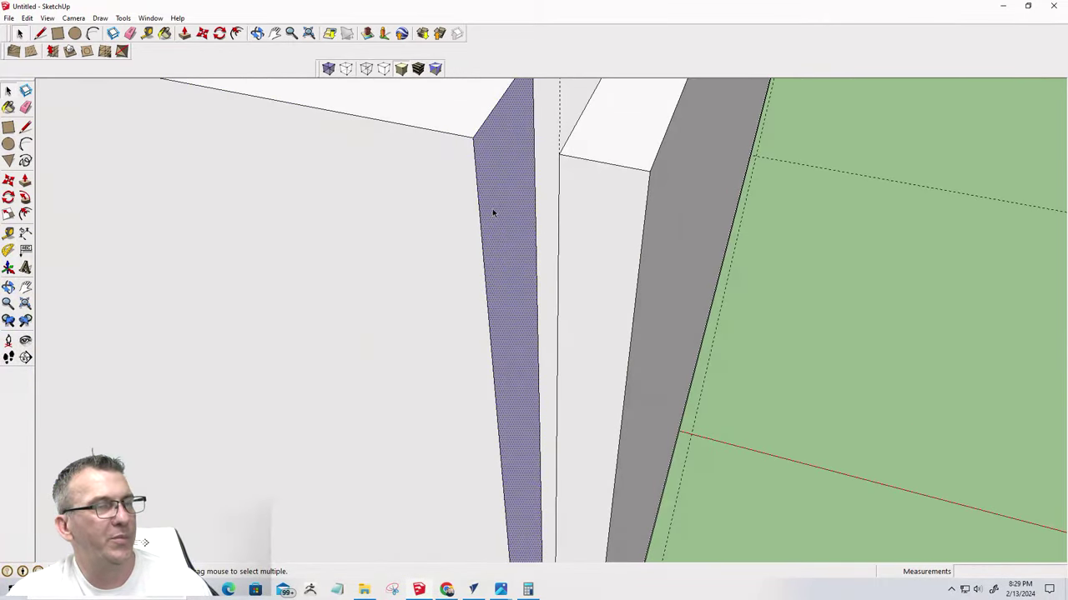
pyautogui.press('p')
pyautogui.click(496, 140)
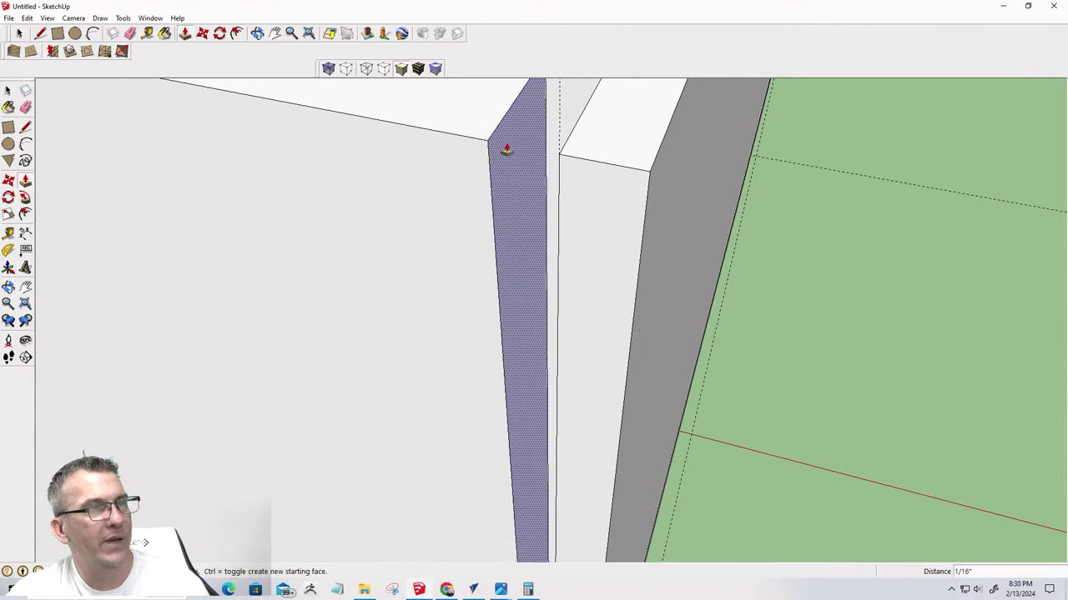
pyautogui.click(554, 165)
pyautogui.press('space')
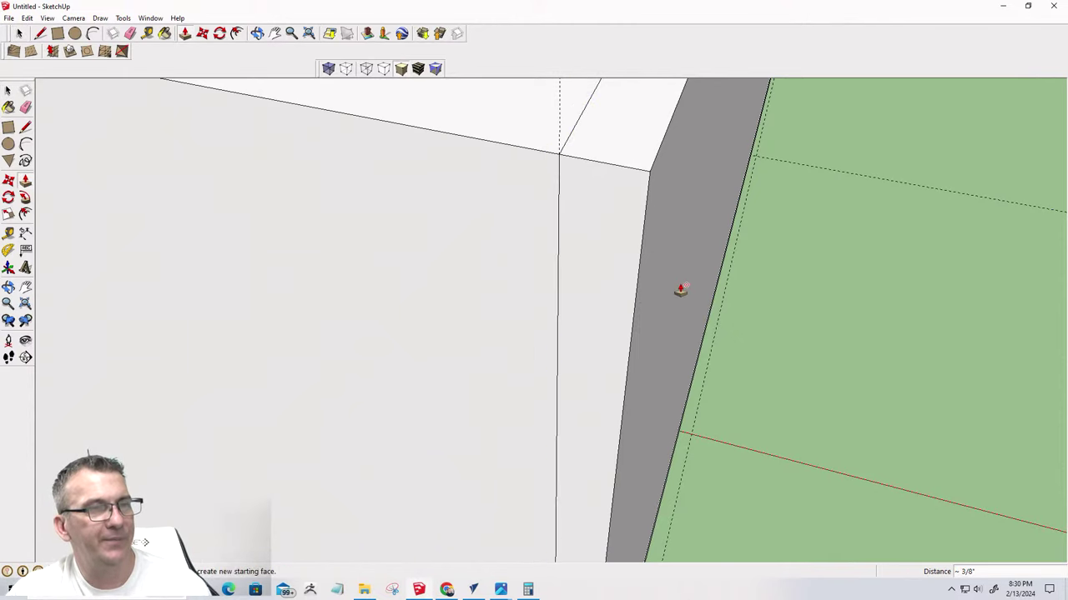
pyautogui.scroll(-6, 752, 311)
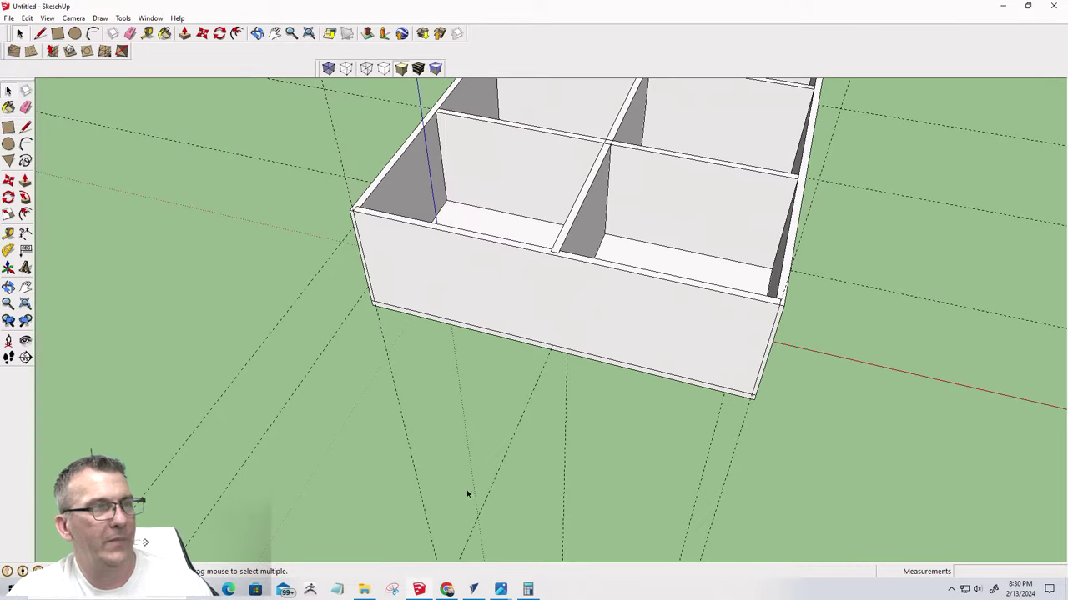
pyautogui.moveTo(466, 490); pyautogui.dragTo(553, 386, button='middle')
pyautogui.scroll(6, 553, 386)
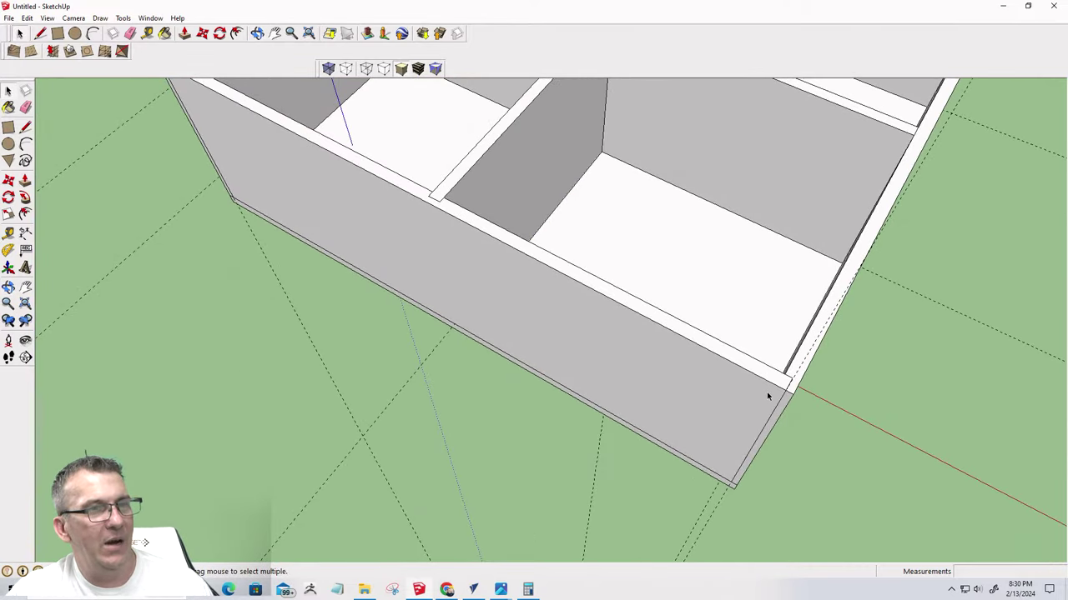
pyautogui.scroll(6, 767, 391)
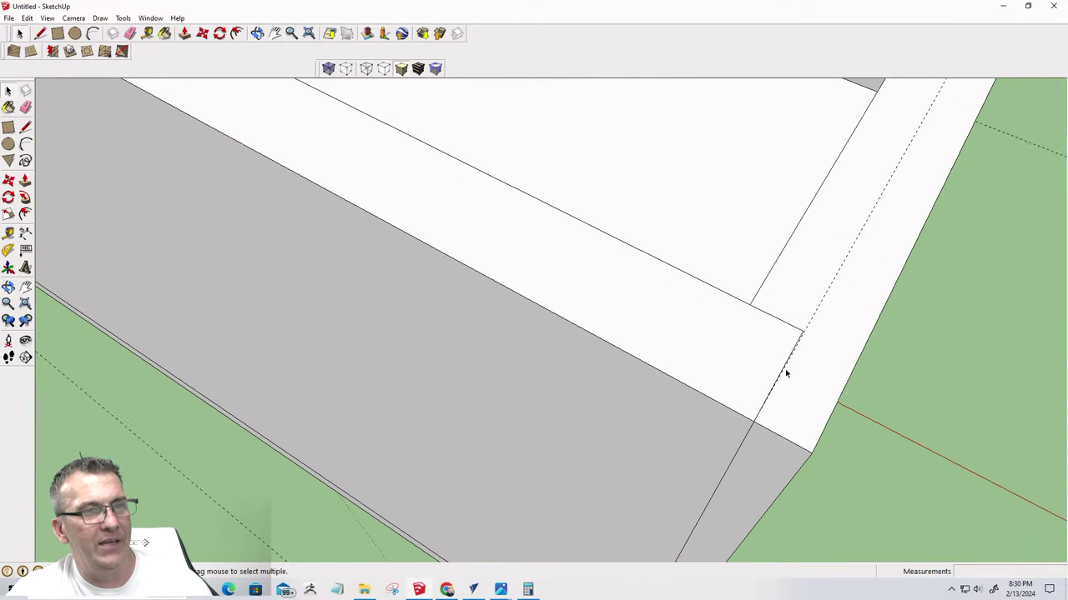
pyautogui.click(842, 269)
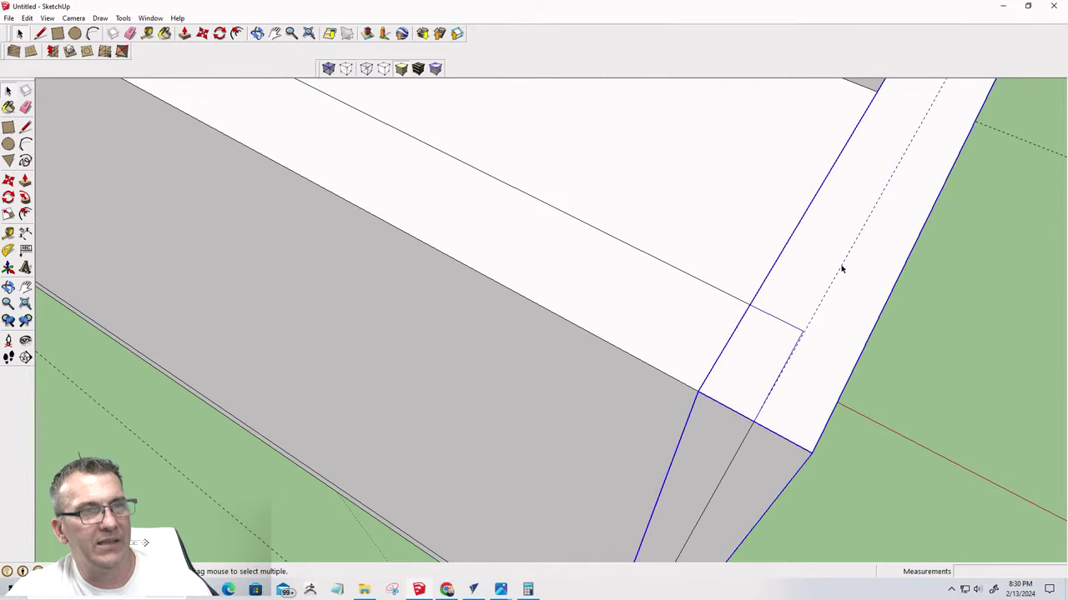
pyautogui.doubleClick(842, 269)
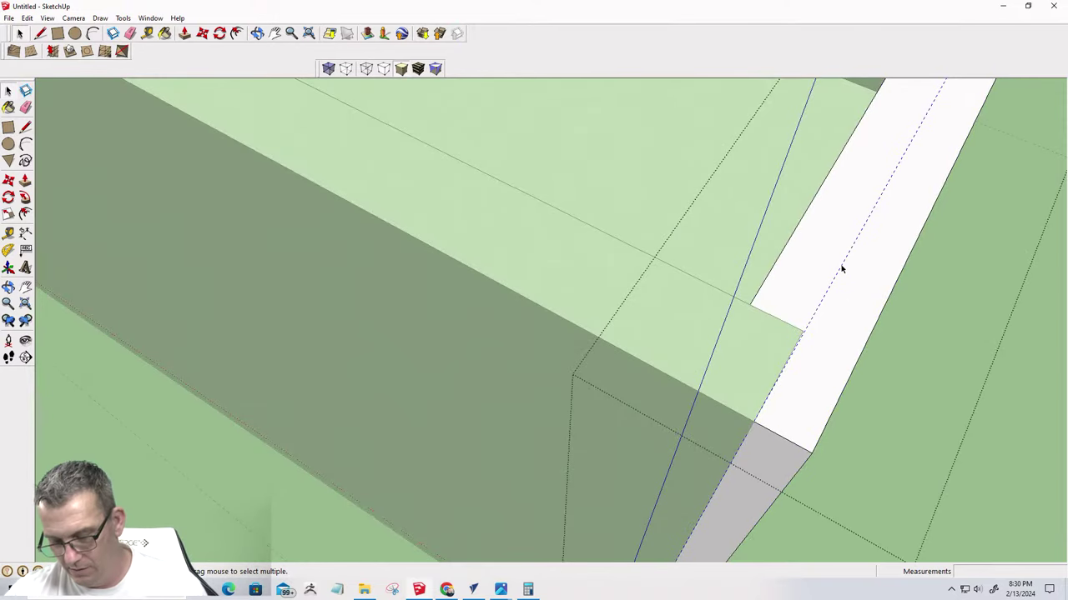
pyautogui.scroll(-10, 841, 269)
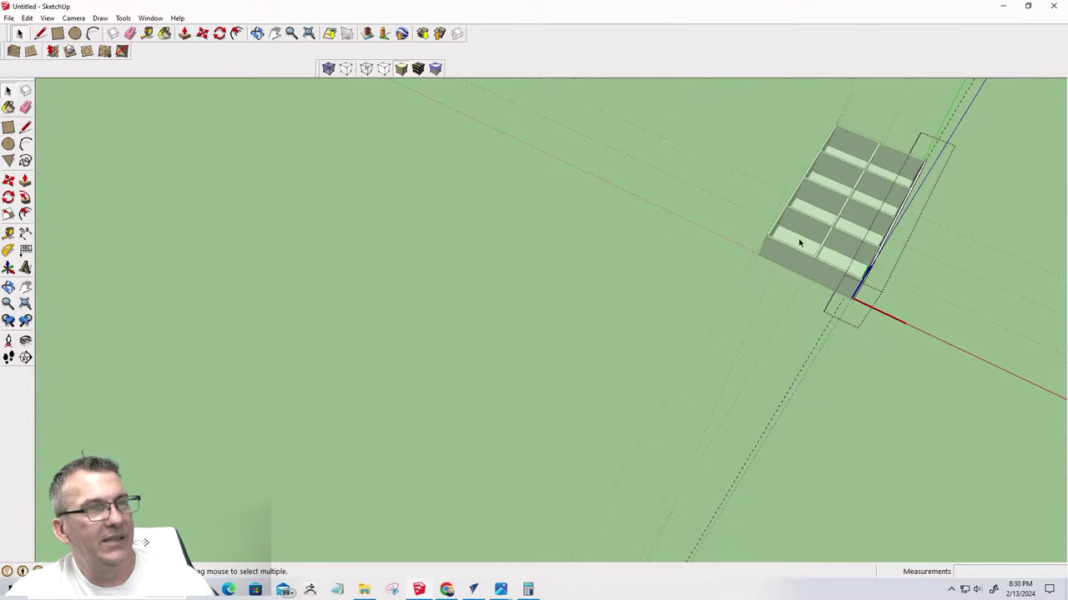
pyautogui.scroll(5, 772, 221)
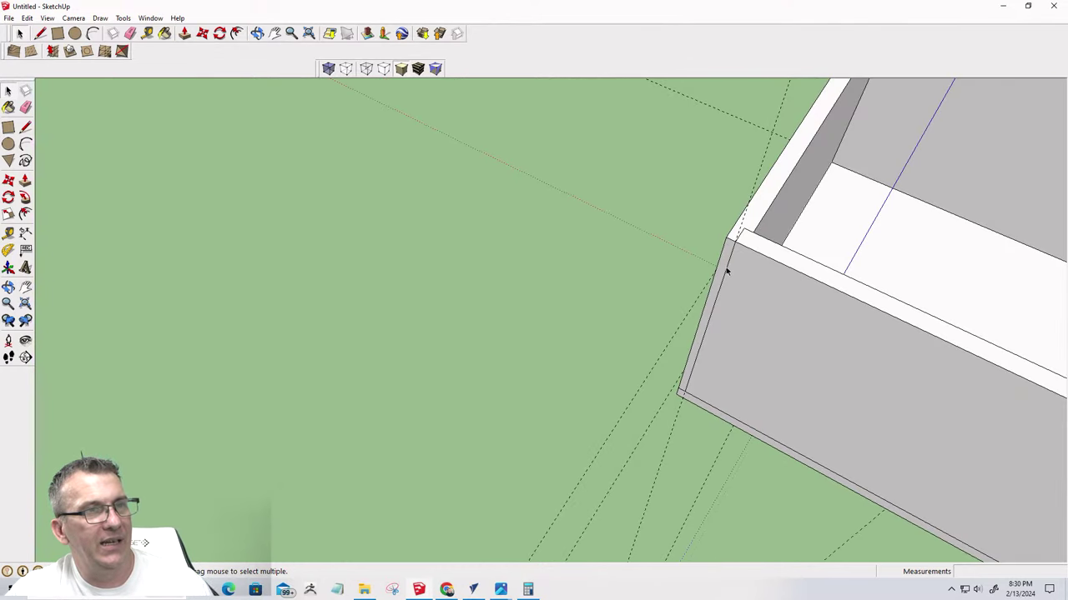
pyautogui.click(738, 240)
pyautogui.click(737, 239)
pyautogui.click(739, 232)
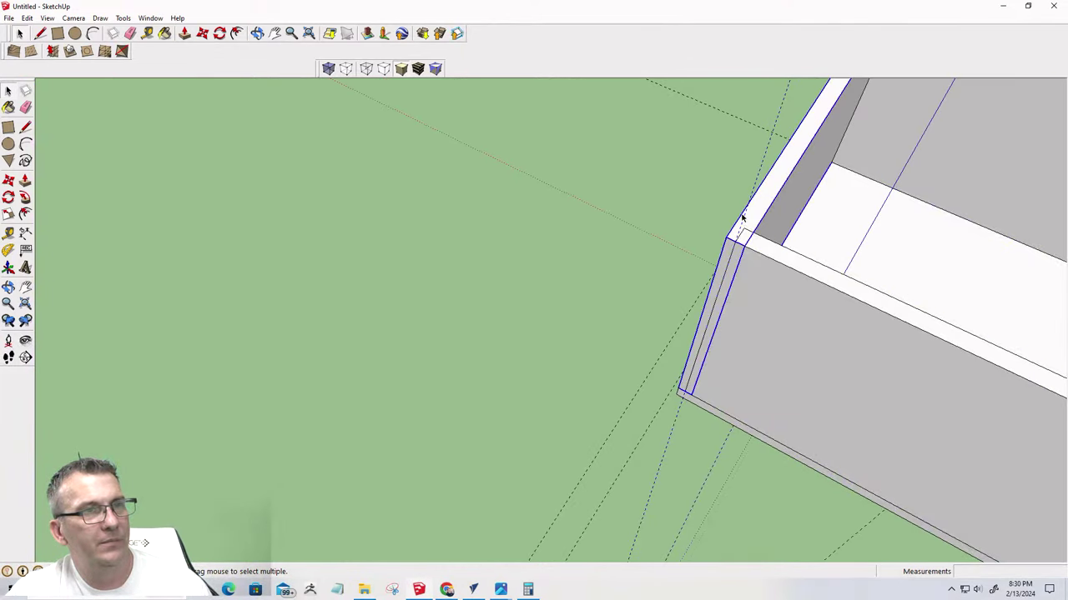
pyautogui.click(760, 176)
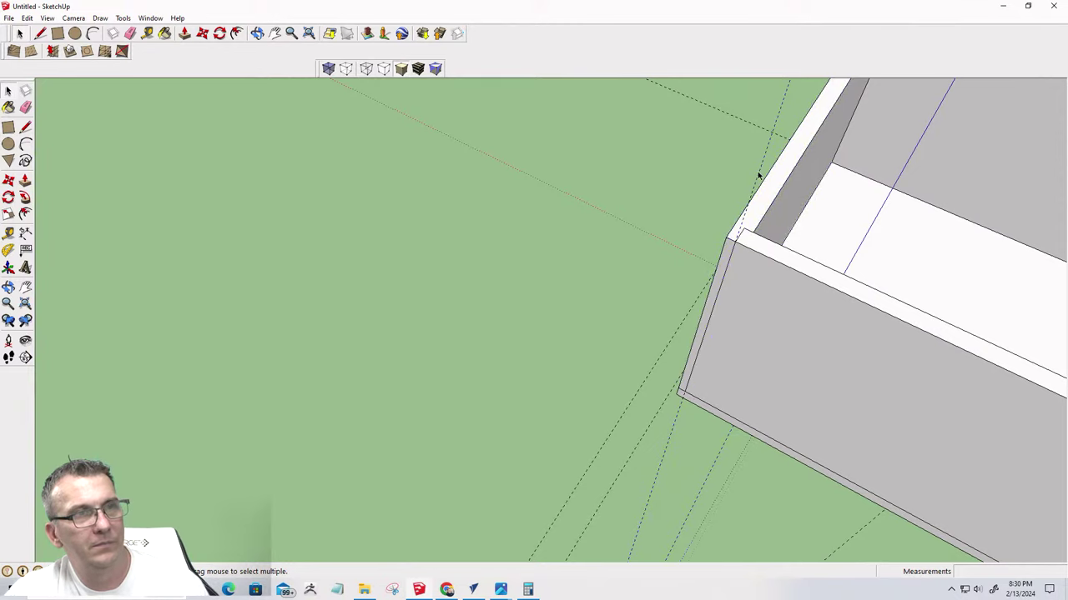
pyautogui.doubleClick(759, 176)
pyautogui.doubleClick(759, 176)
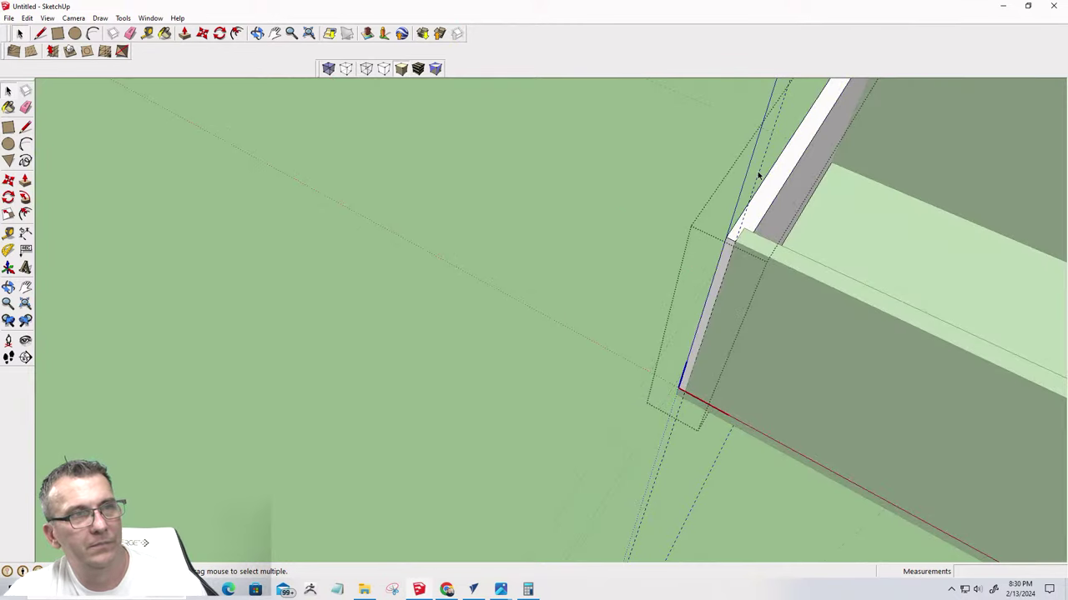
pyautogui.click(569, 267)
pyautogui.scroll(-3, 631, 305)
pyautogui.scroll(2, 665, 298)
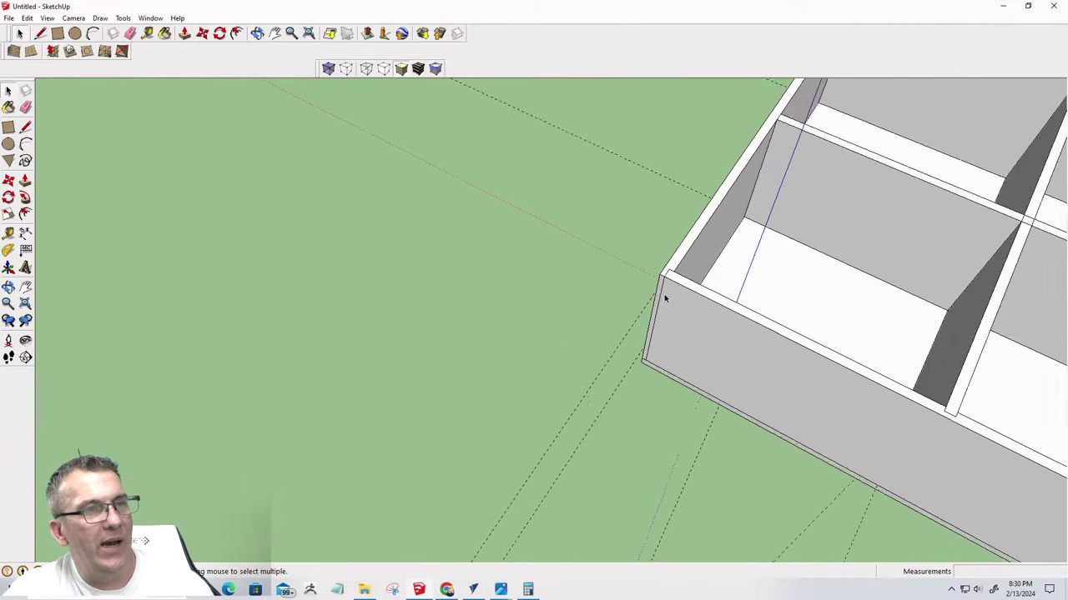
pyautogui.scroll(3, 664, 297)
pyautogui.scroll(-4, 677, 267)
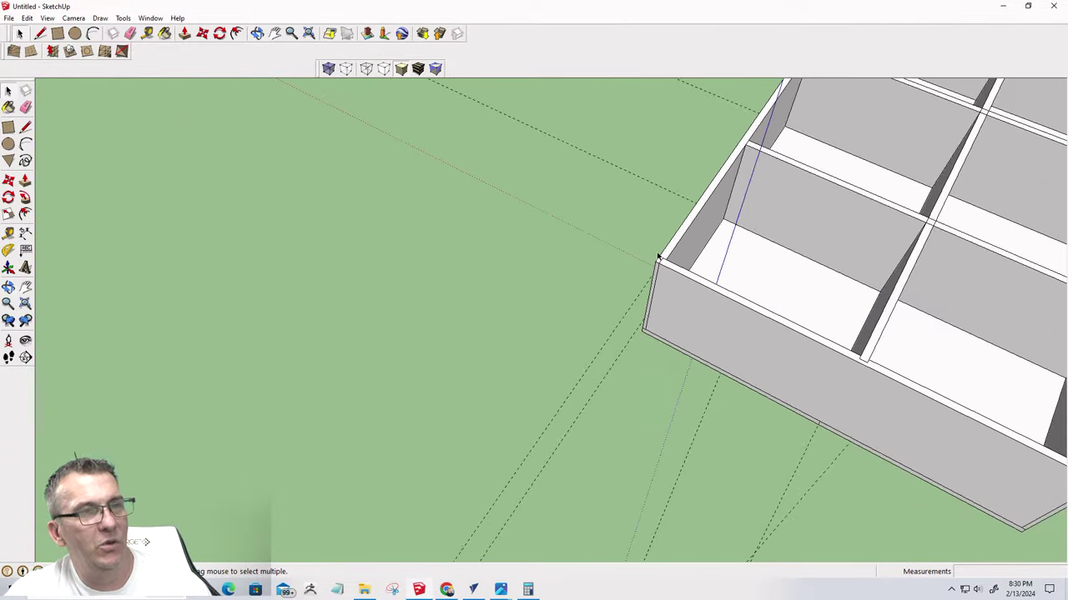
pyautogui.scroll(-3, 786, 326)
pyautogui.scroll(5, 753, 305)
pyautogui.moveTo(753, 305); pyautogui.dragTo(969, 195, button='middle')
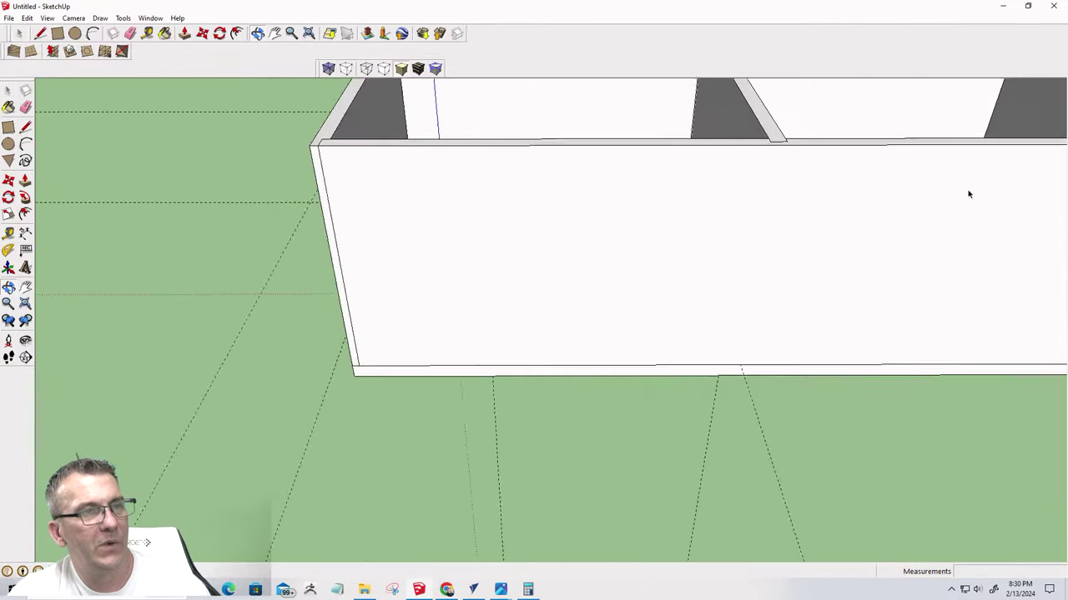
pyautogui.scroll(-5, 829, 274)
pyautogui.scroll(2, 841, 257)
pyautogui.moveTo(841, 258); pyautogui.dragTo(909, 259, button='middle')
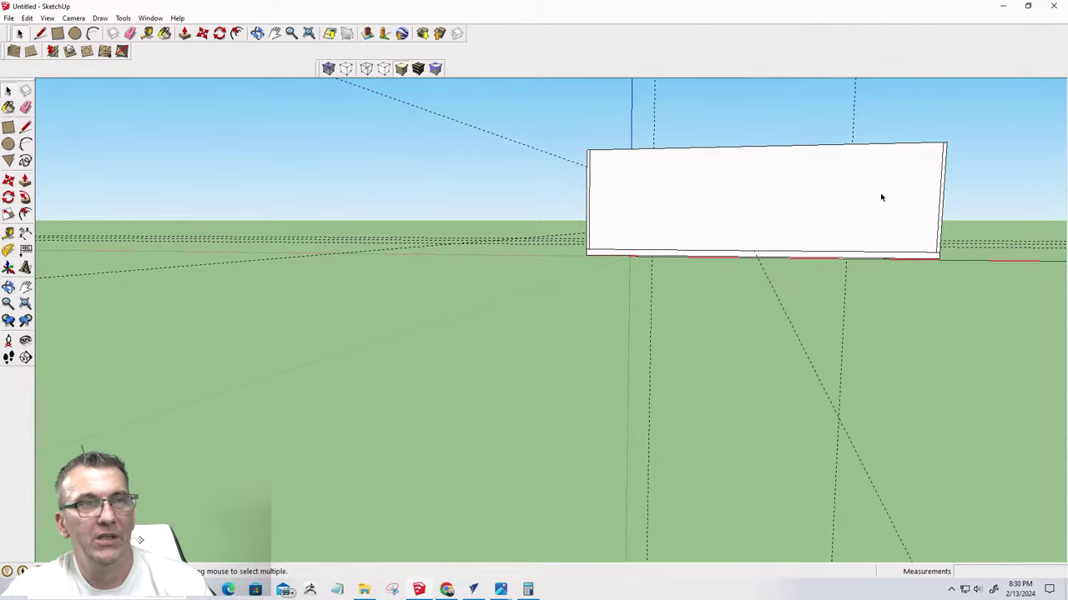
pyautogui.moveTo(880, 197); pyautogui.dragTo(837, 315, button='middle')
pyautogui.moveTo(797, 270); pyautogui.dragTo(819, 259, button='middle')
pyautogui.scroll(5, 705, 305)
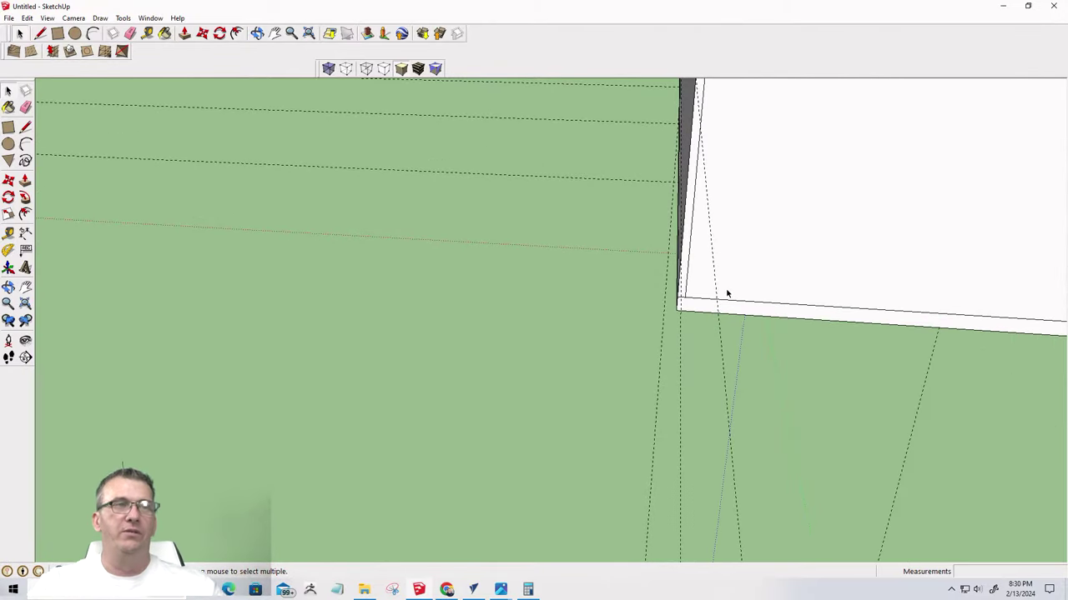
pyautogui.scroll(-5, 722, 294)
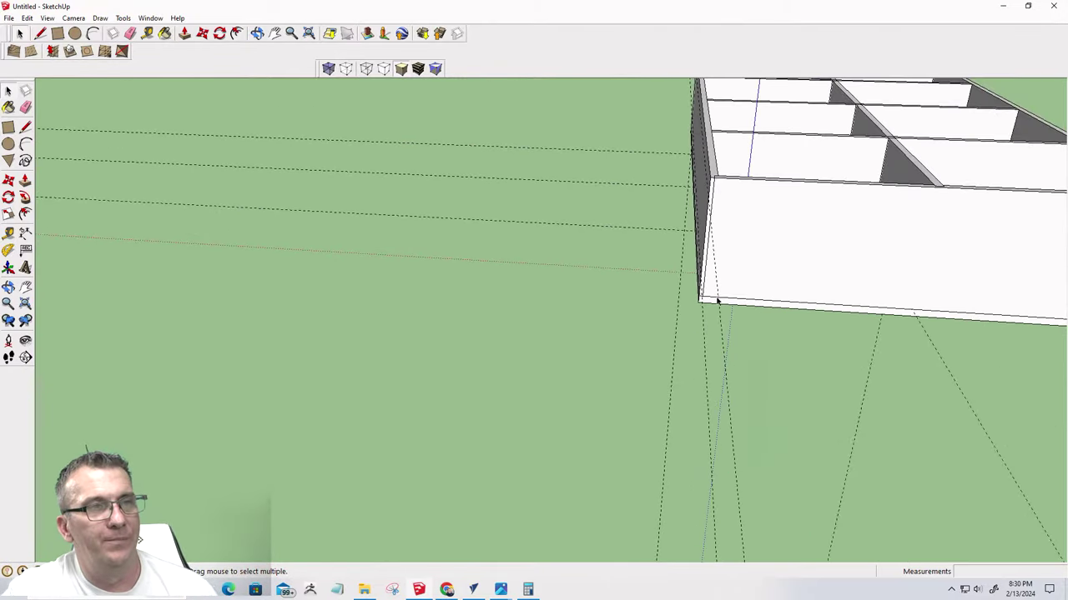
pyautogui.scroll(3, 781, 139)
pyautogui.moveTo(782, 138); pyautogui.dragTo(602, 392, button='middle')
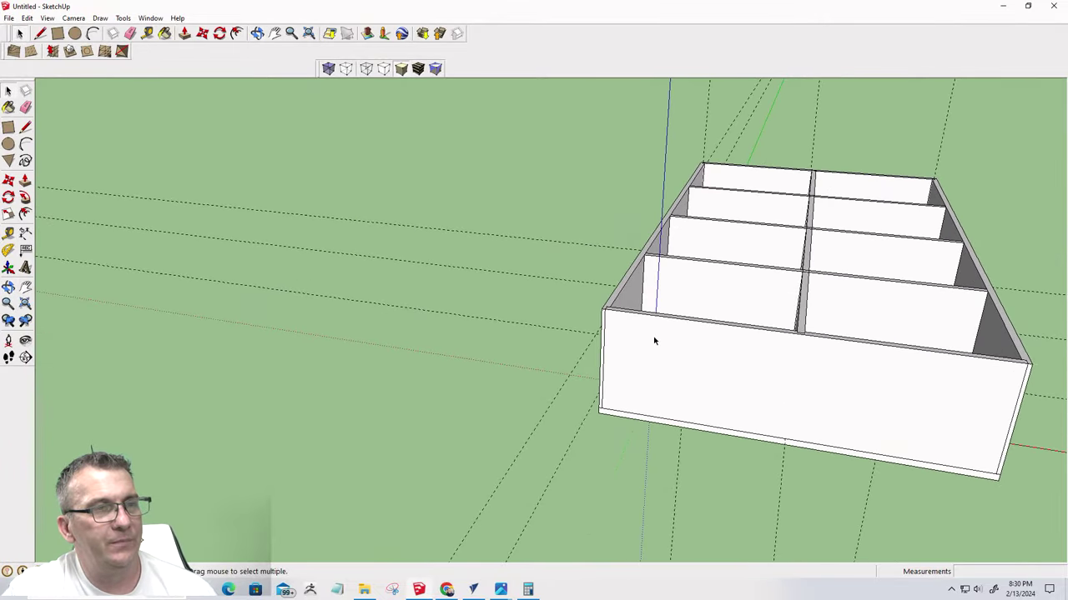
pyautogui.scroll(3, 654, 340)
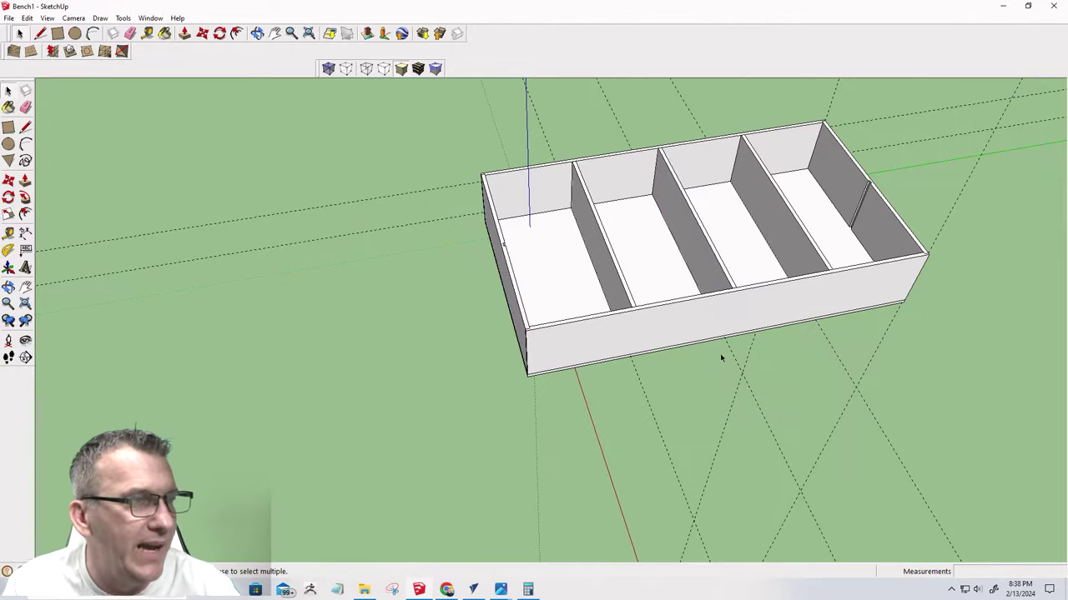
# Orbit and zoom around the Bench1 box from front, end and oblique angles
pyautogui.moveTo(721, 357); pyautogui.dragTo(582, 257, button='middle')
pyautogui.scroll(3, 620, 307)
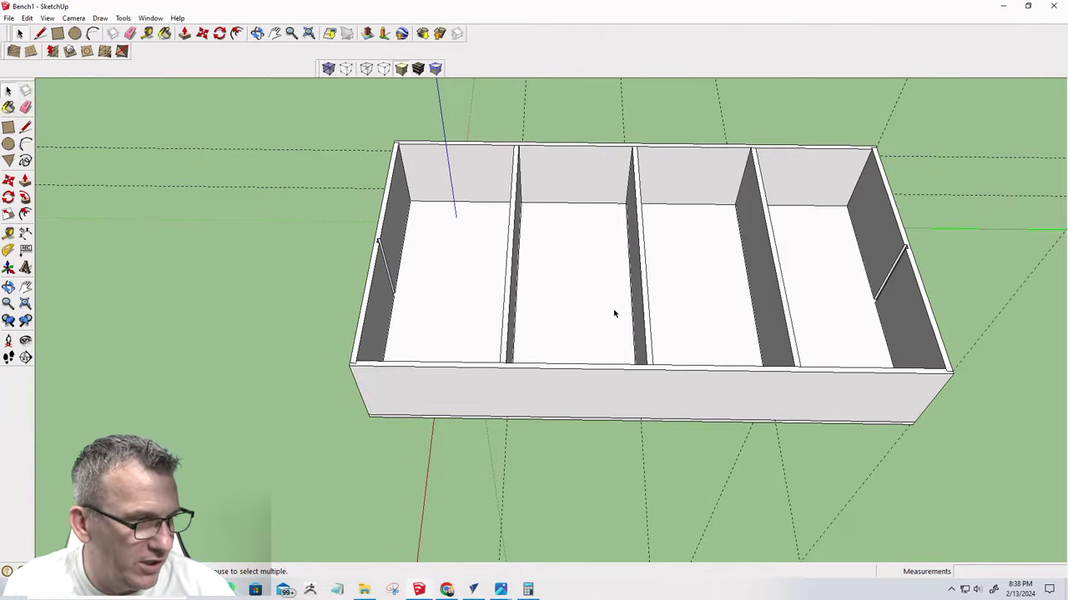
pyautogui.moveTo(826, 341); pyautogui.dragTo(517, 253, button='middle')
pyautogui.scroll(-3, 625, 329)
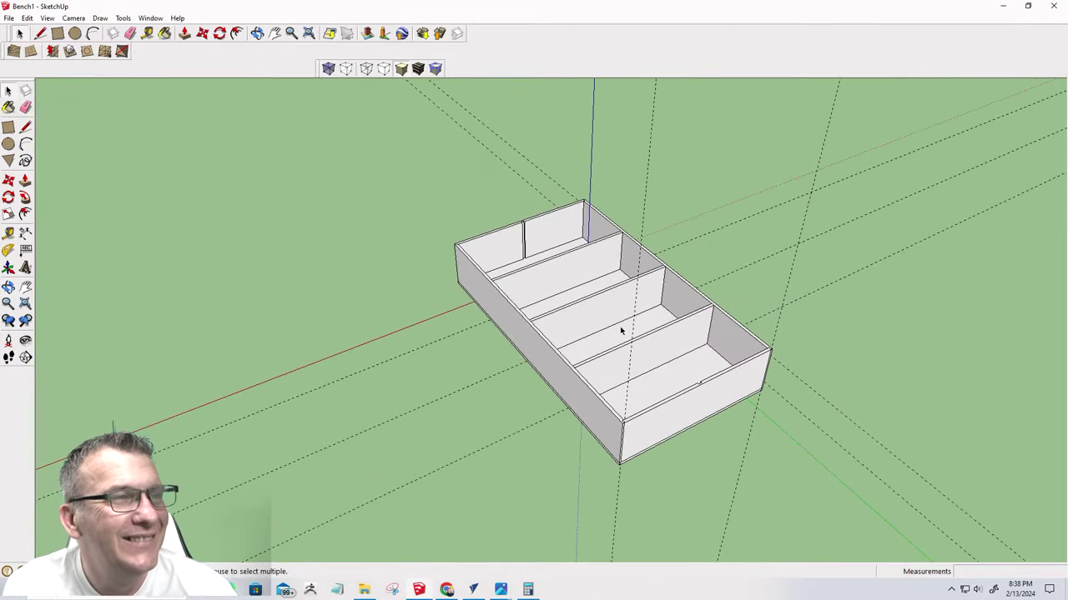
pyautogui.scroll(4, 567, 358)
pyautogui.moveTo(567, 359); pyautogui.dragTo(881, 257, button='middle')
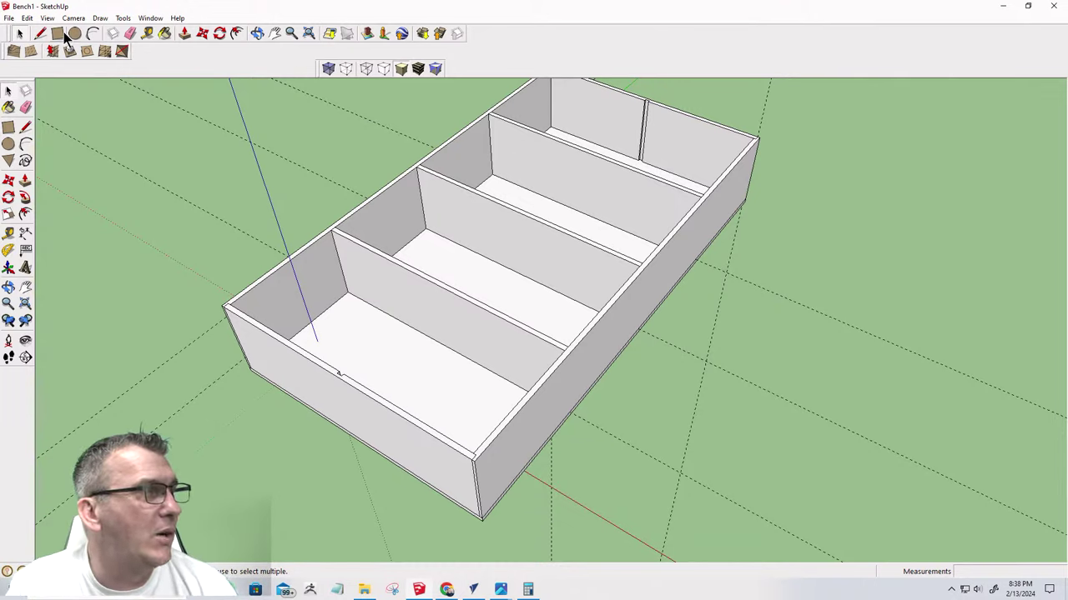
pyautogui.click(13, 21)
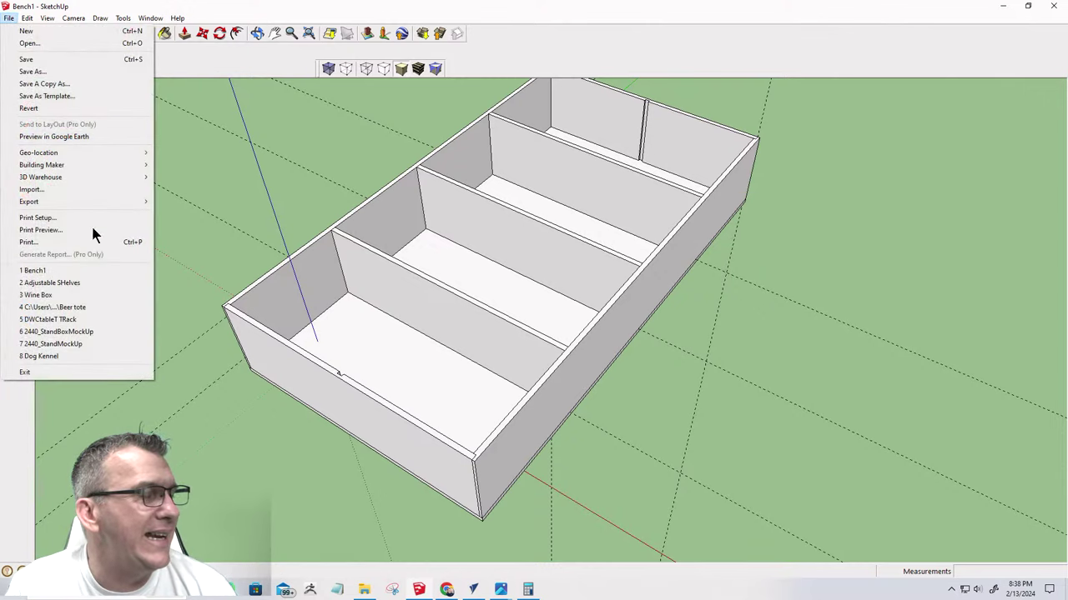
pyautogui.click(384, 370)
pyautogui.hotkey('alt', 'k')
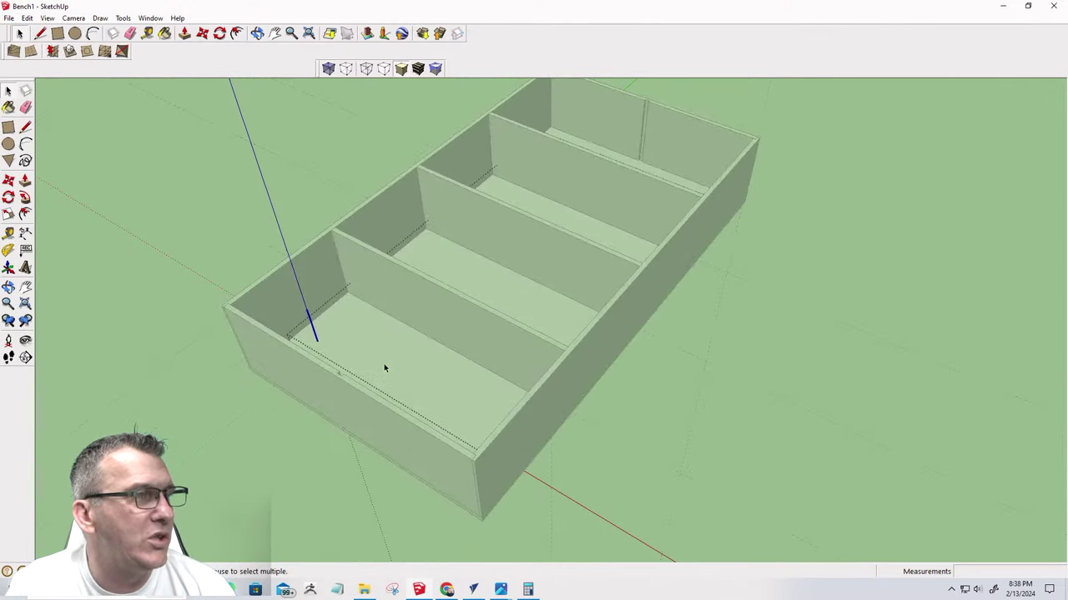
pyautogui.hotkey('alt', 'k')
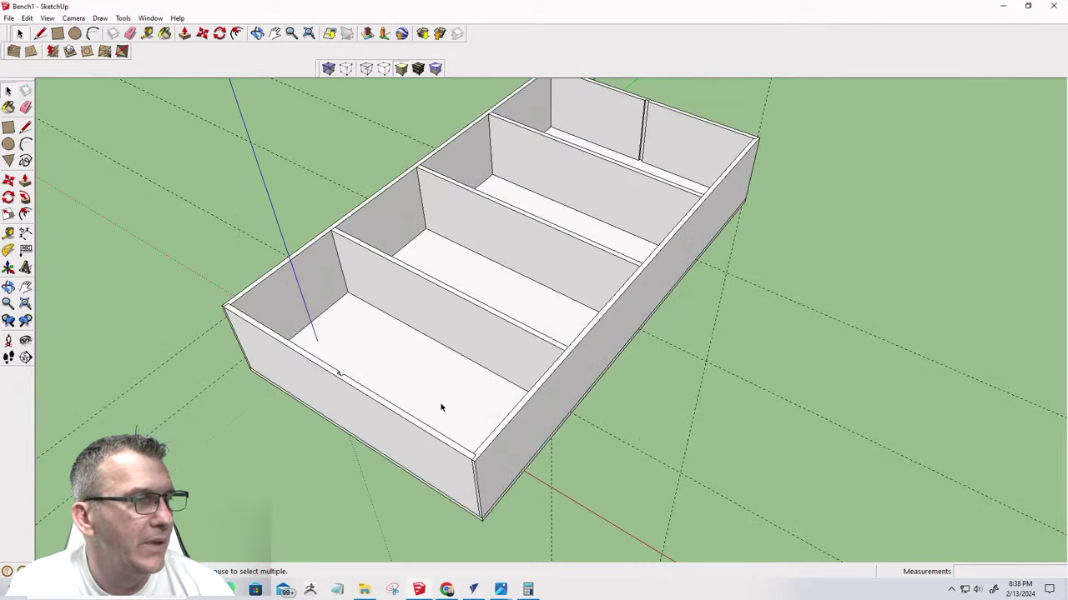
pyautogui.moveTo(439, 455); pyautogui.dragTo(501, 305, button='middle')
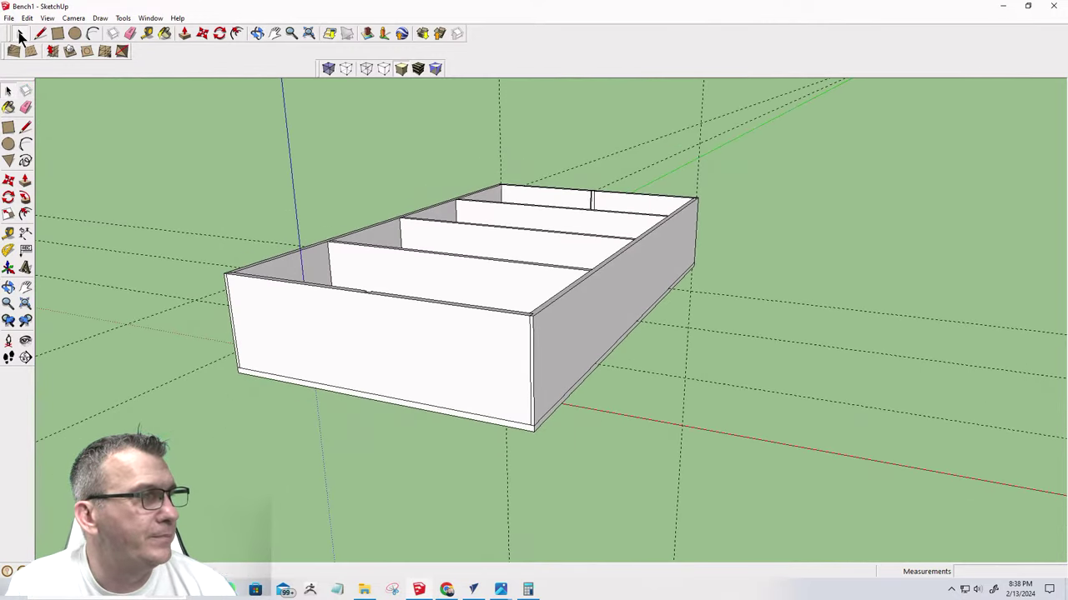
pyautogui.click(413, 409)
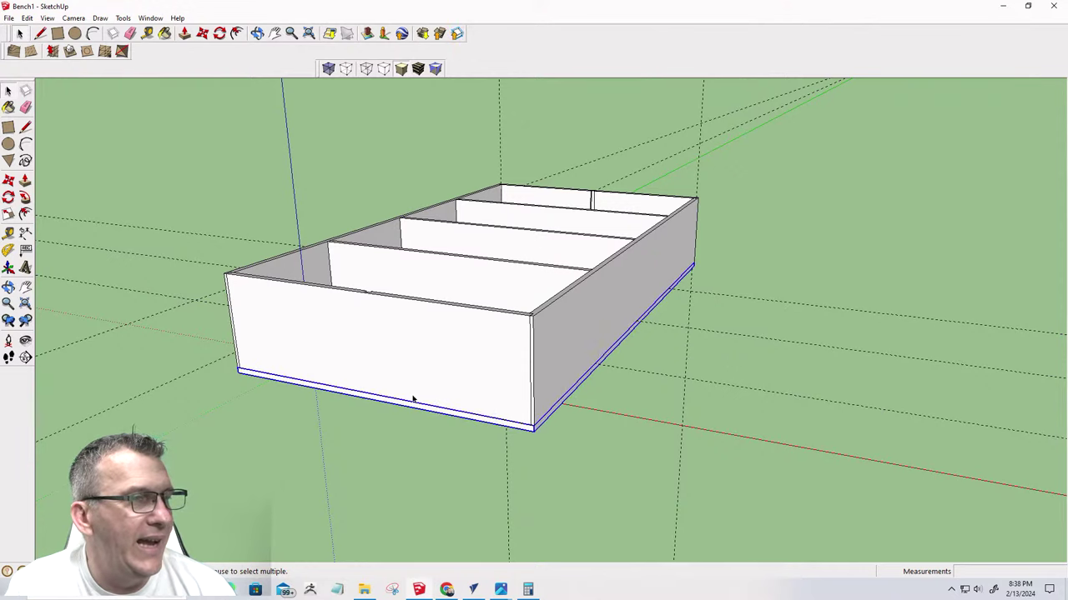
pyautogui.click(386, 365)
pyautogui.doubleClick(386, 365)
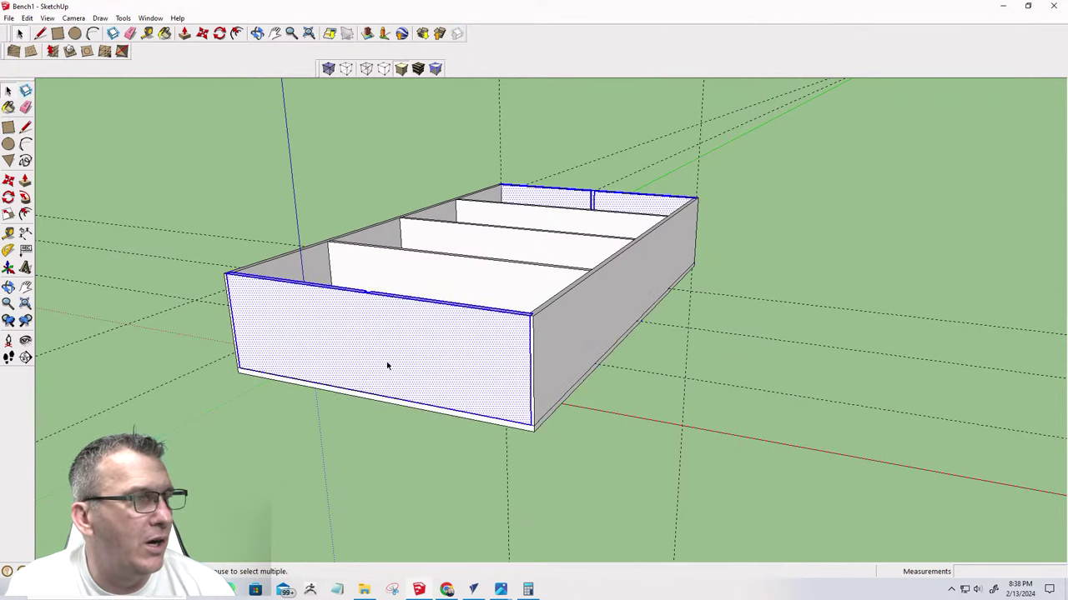
pyautogui.scroll(-4, 387, 360)
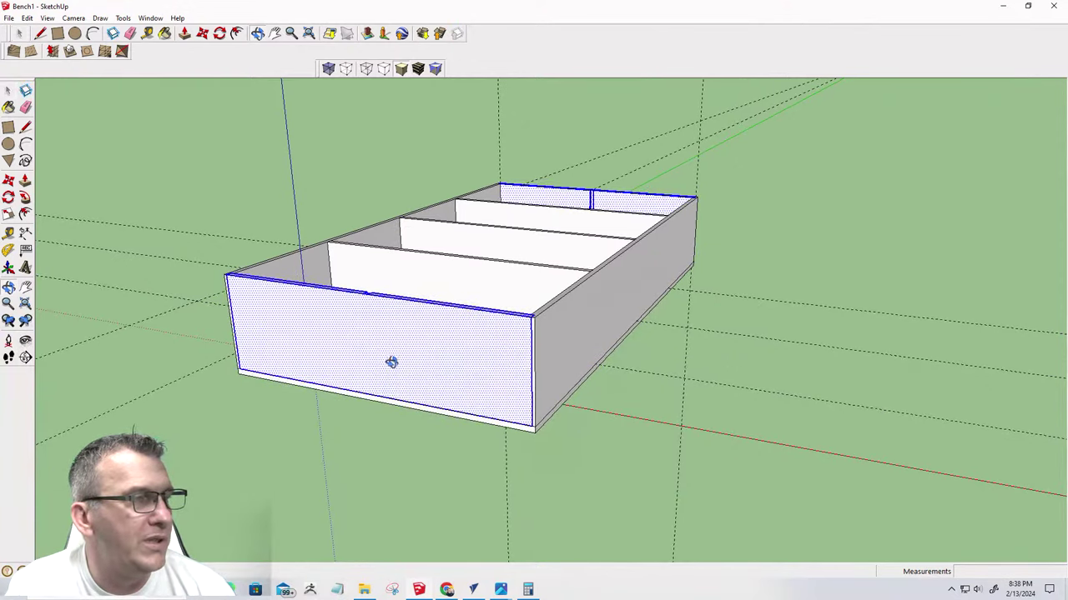
pyautogui.click(162, 286)
pyautogui.moveTo(248, 275); pyautogui.dragTo(524, 480)
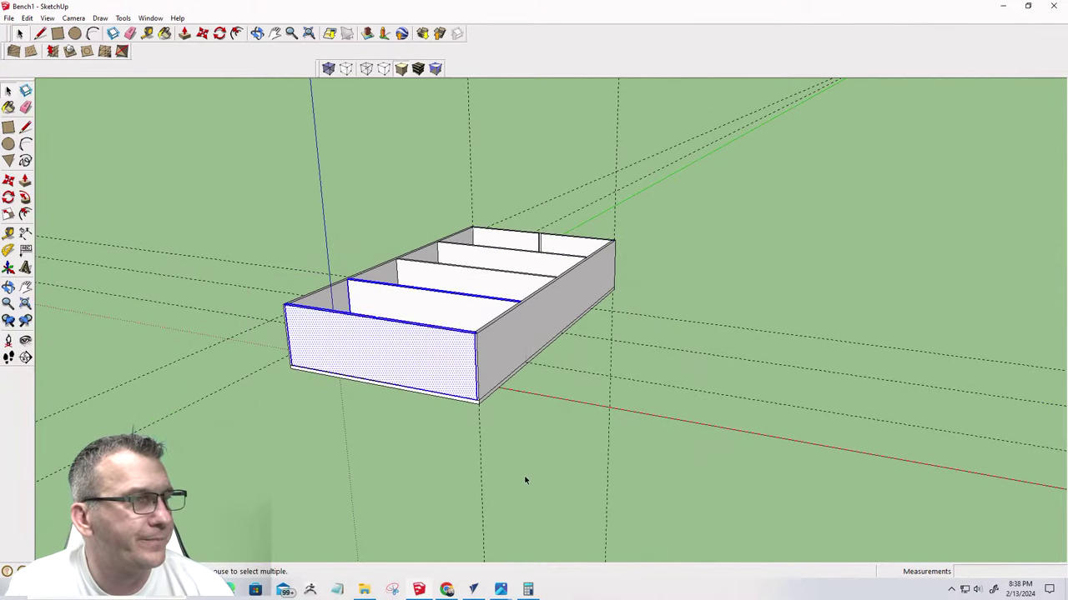
pyautogui.scroll(-3, 491, 381)
pyautogui.scroll(5, 450, 324)
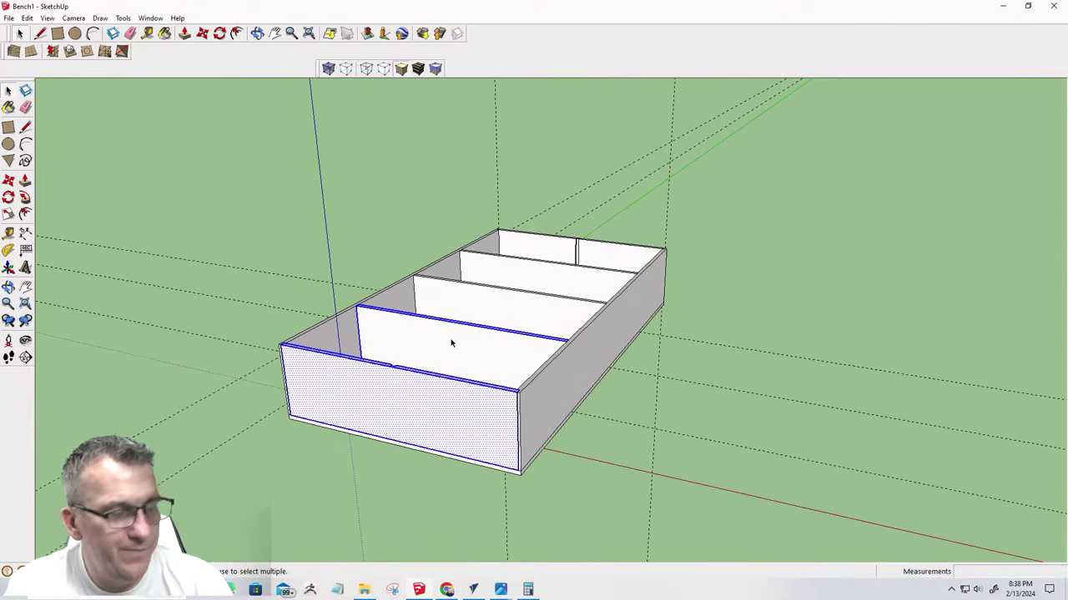
pyautogui.keyDown('shift'); pyautogui.click(457, 342); pyautogui.keyUp('shift')
pyautogui.moveTo(456, 341); pyautogui.dragTo(430, 359, button='middle')
pyautogui.scroll(3, 425, 345)
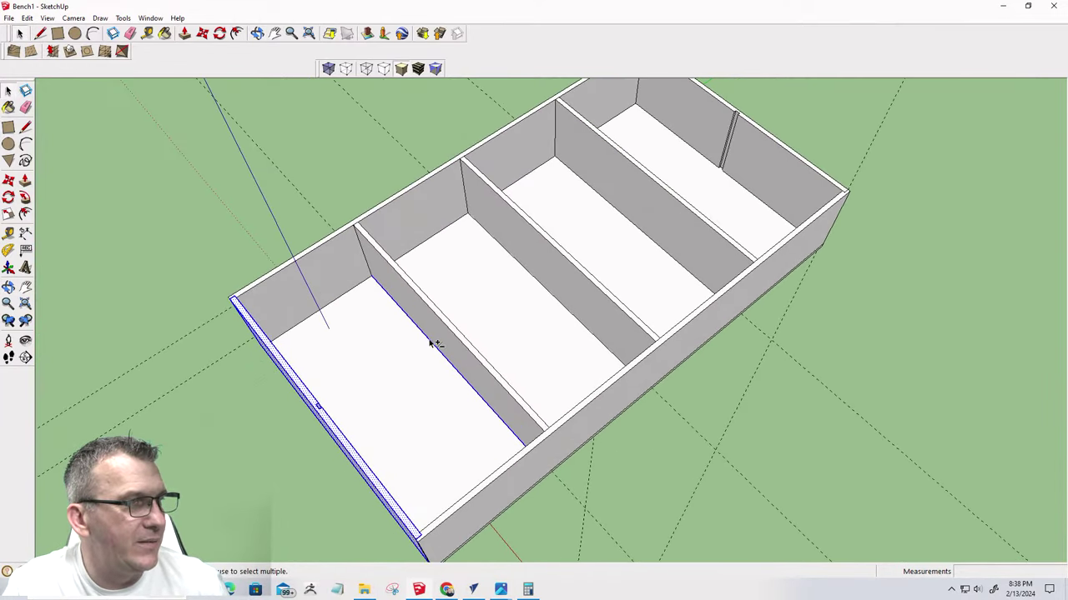
# Hide the front panel, the next panel and the left side panel
pyautogui.scroll(-2, 336, 403)
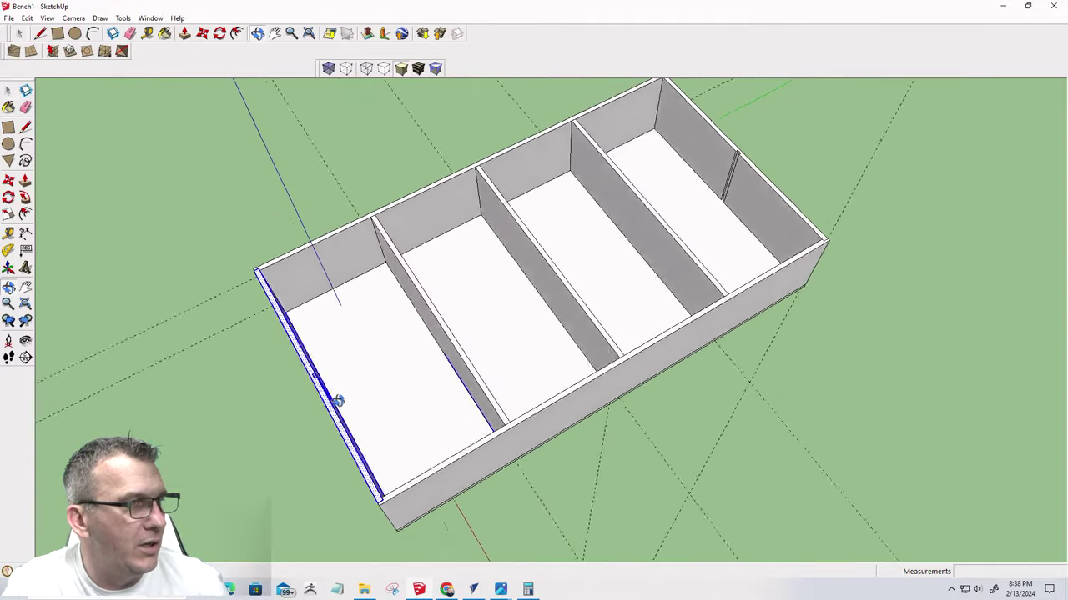
pyautogui.moveTo(336, 403); pyautogui.dragTo(553, 311, button='middle')
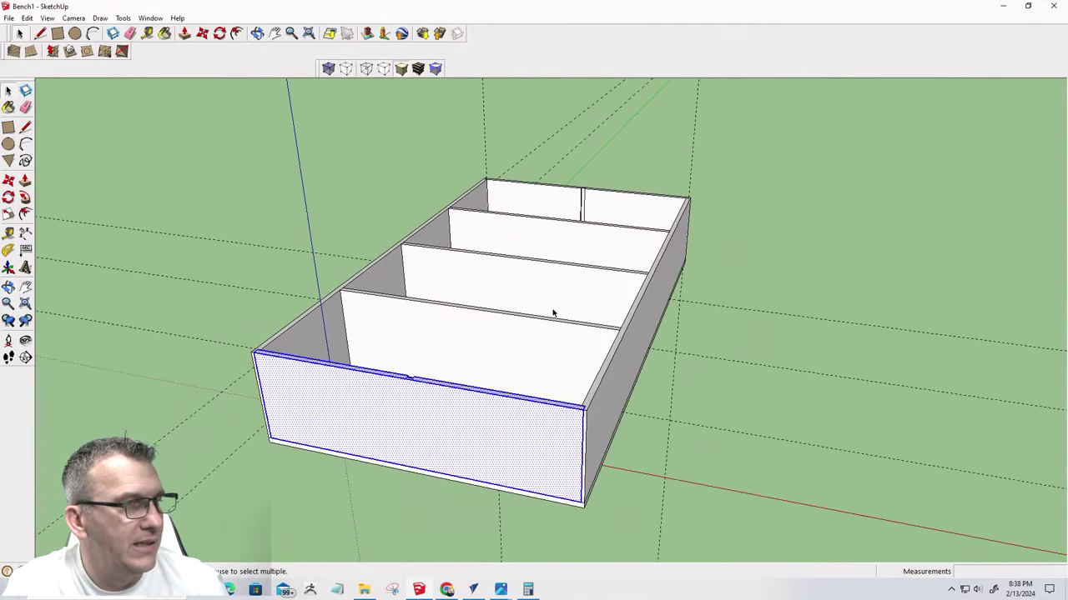
pyautogui.scroll(5, 541, 519)
pyautogui.click(604, 471)
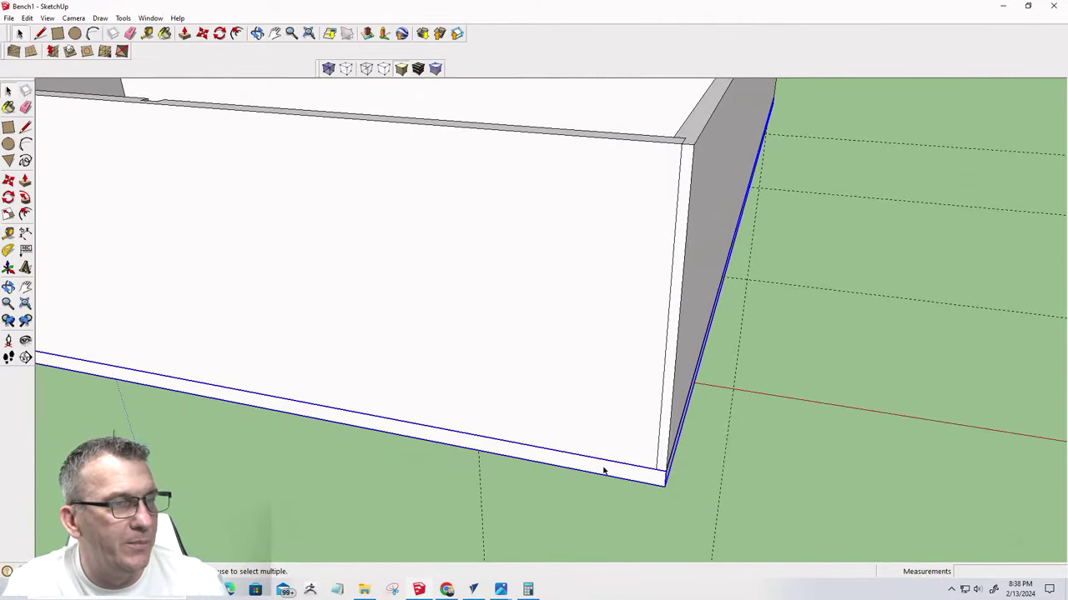
pyautogui.rightClick(603, 472)
pyautogui.click(631, 234)
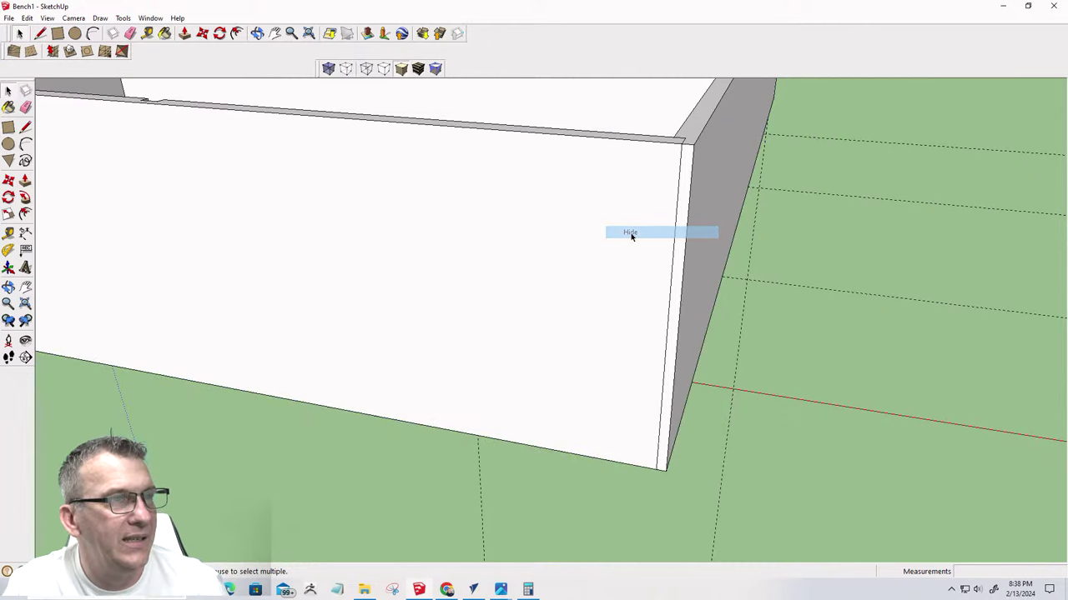
pyautogui.rightClick(681, 330)
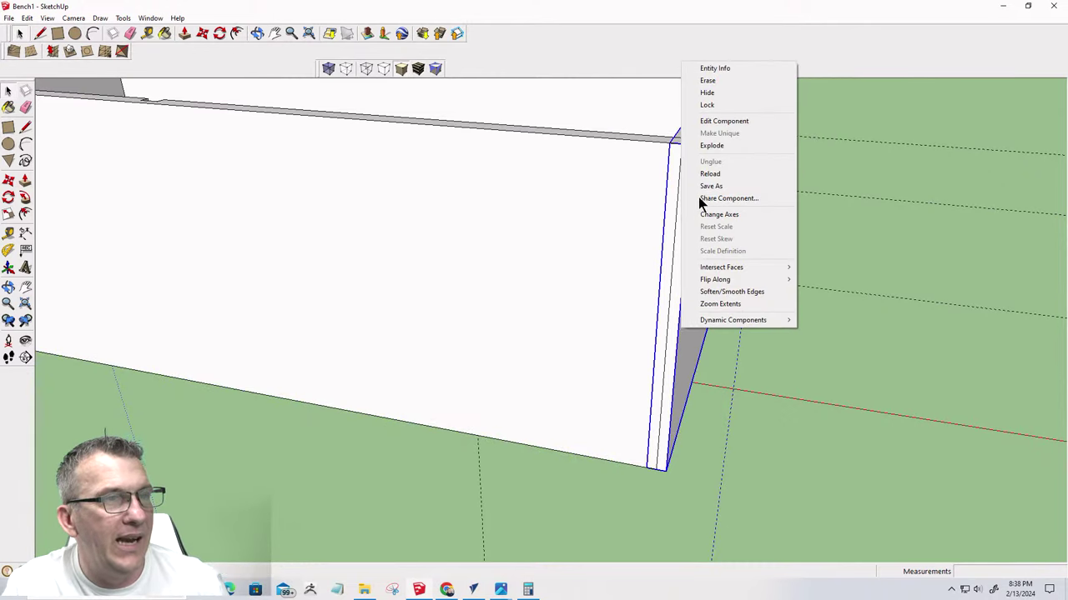
pyautogui.click(705, 93)
pyautogui.scroll(-5, 876, 420)
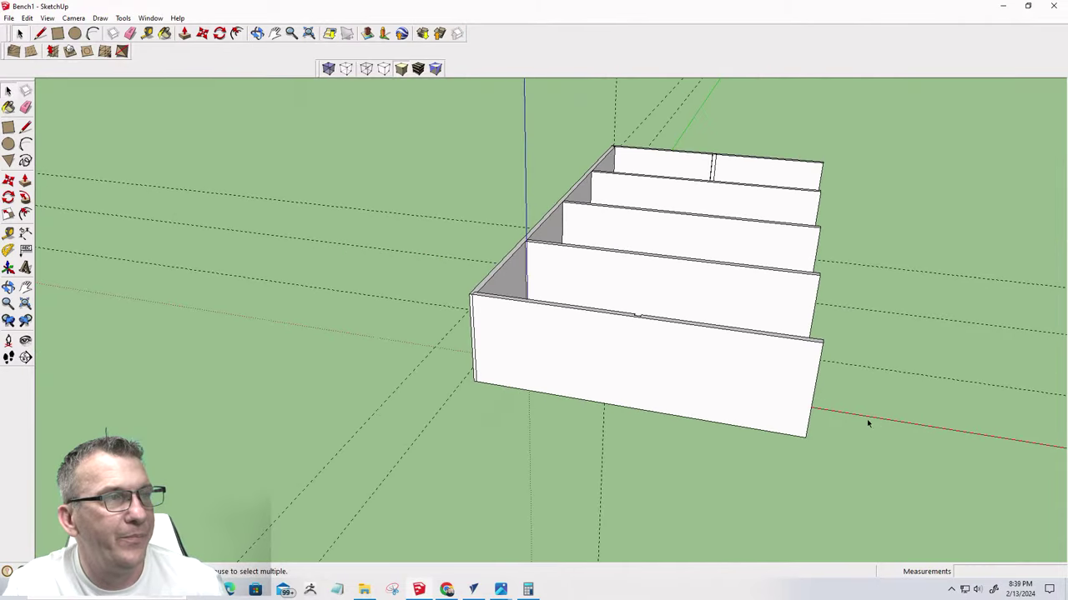
pyautogui.rightClick(494, 273)
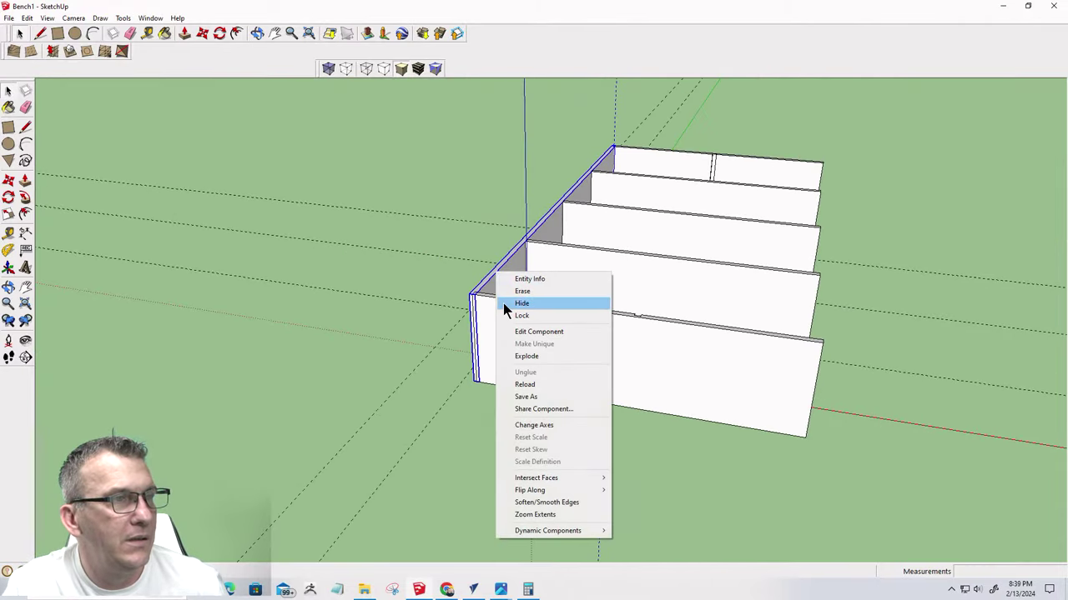
pyautogui.click(503, 302)
# Hide the base board
pyautogui.moveTo(517, 377); pyautogui.dragTo(730, 365, button='middle')
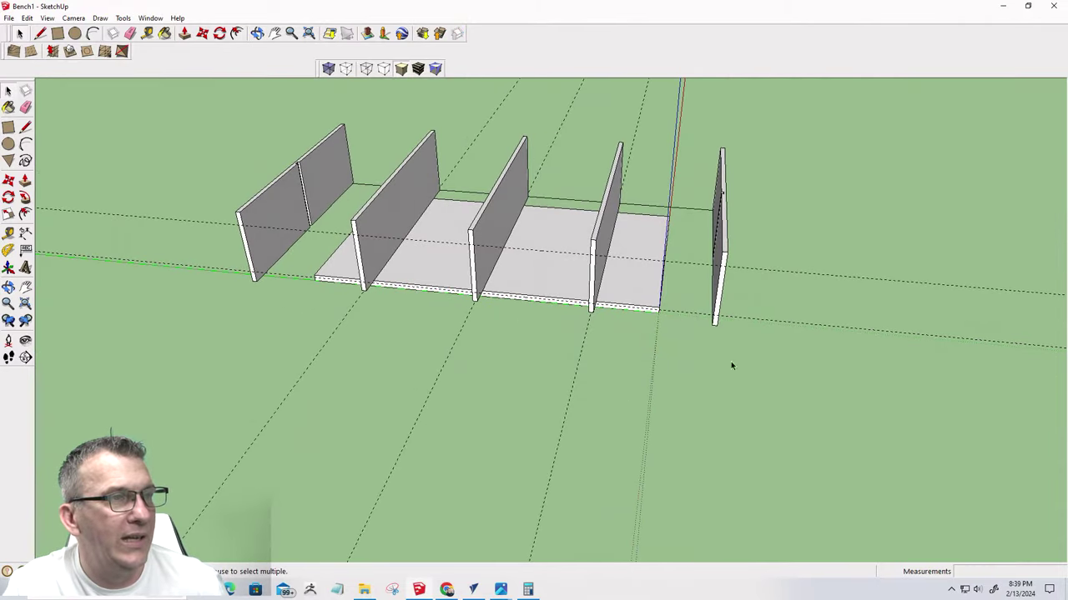
pyautogui.click(512, 284)
pyautogui.rightClick(512, 283)
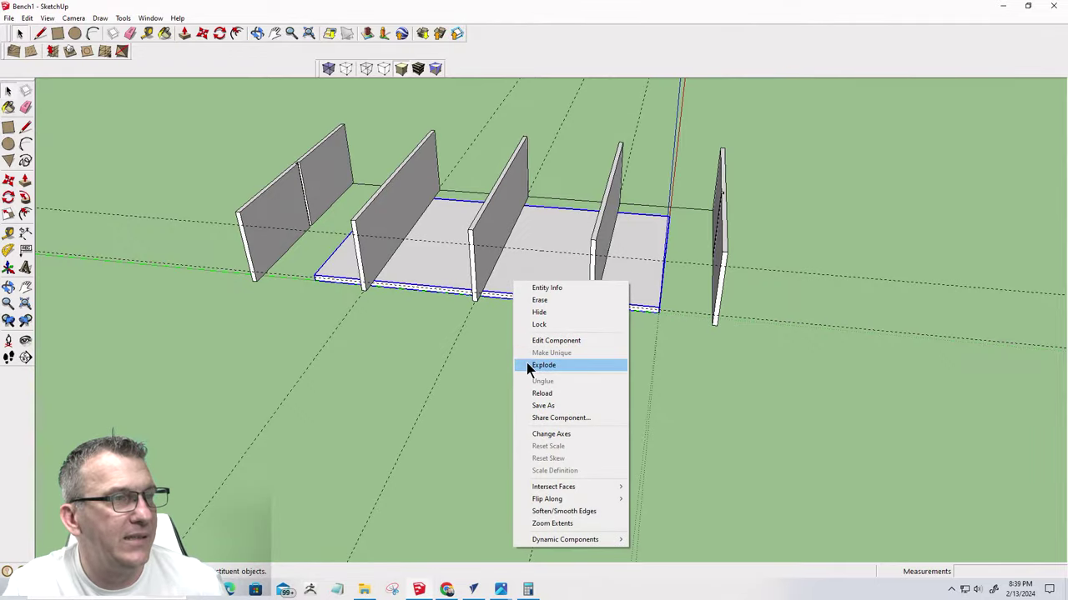
pyautogui.click(534, 312)
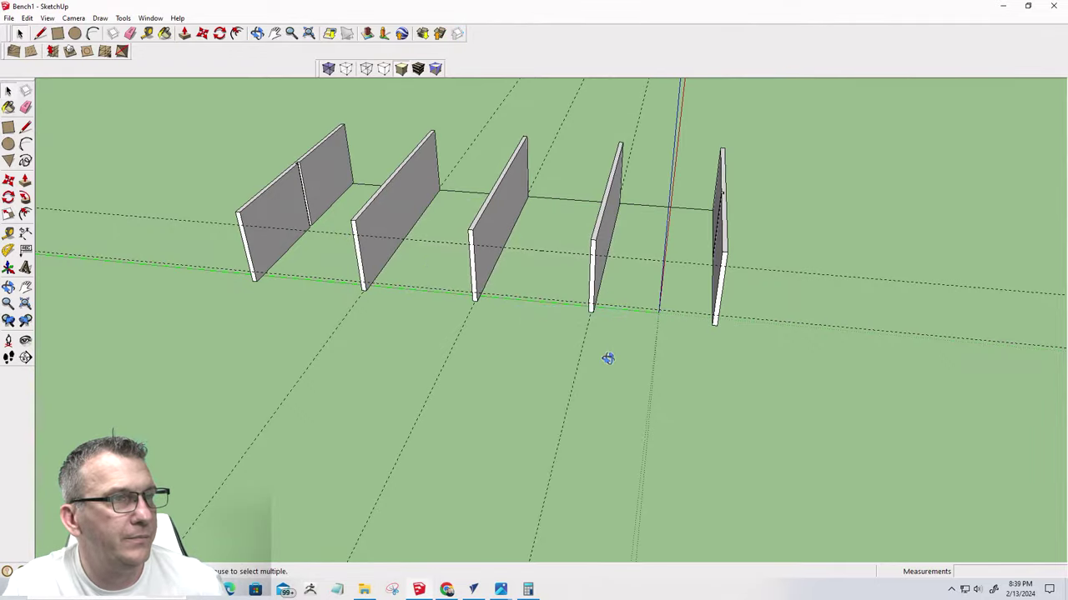
# Delete the three stray floor edges between panels 1–2, 2–3 and 3–4
pyautogui.moveTo(607, 358); pyautogui.dragTo(117, 328, button='middle')
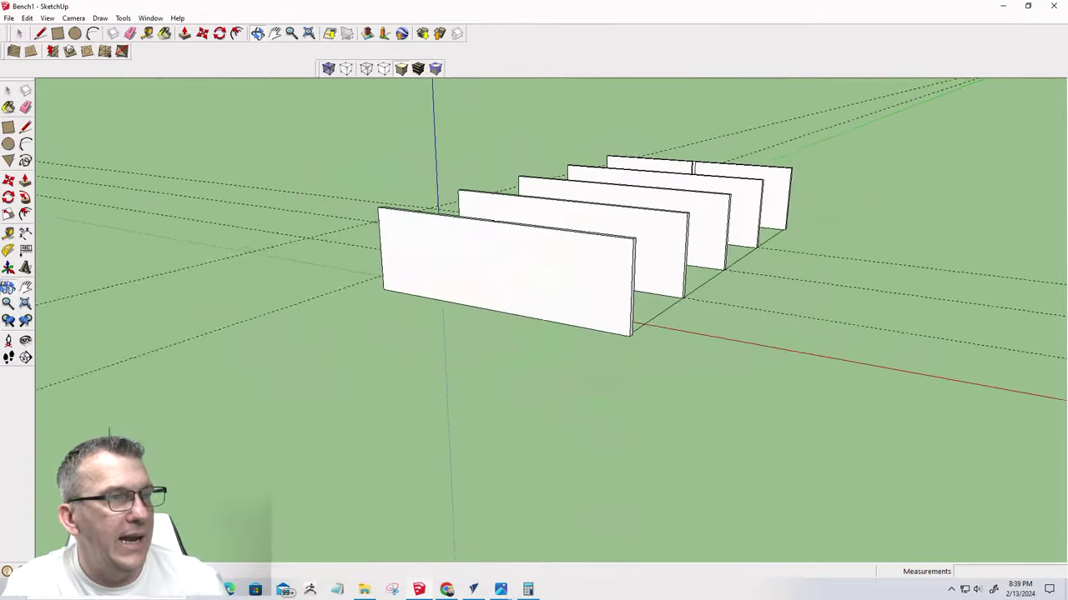
pyautogui.moveTo(500, 351); pyautogui.dragTo(326, 329, button='middle')
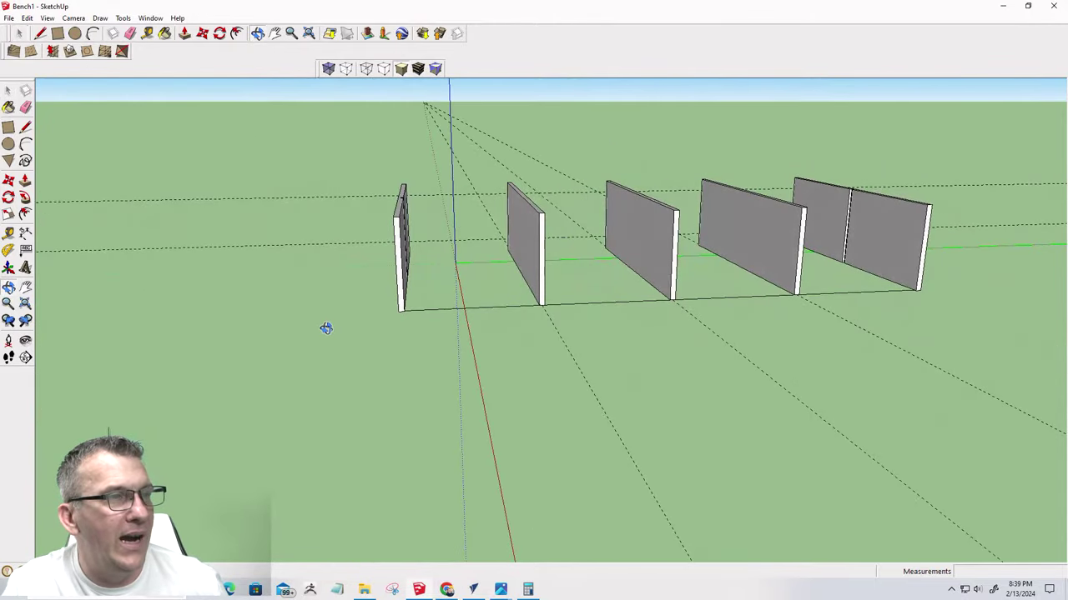
pyautogui.click(483, 308)
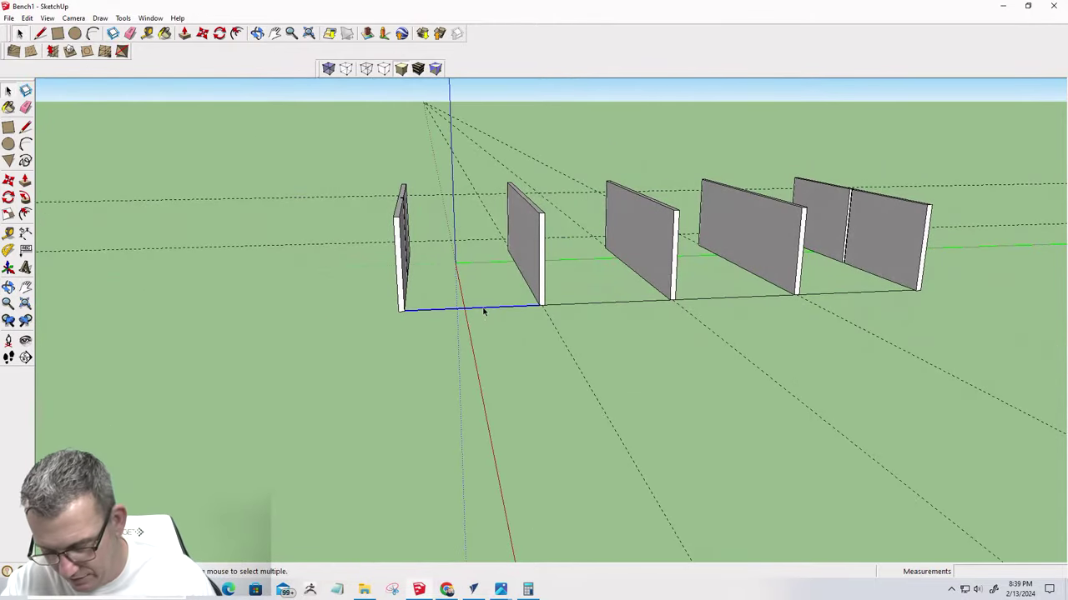
pyautogui.press('Delete')
pyautogui.click(580, 303)
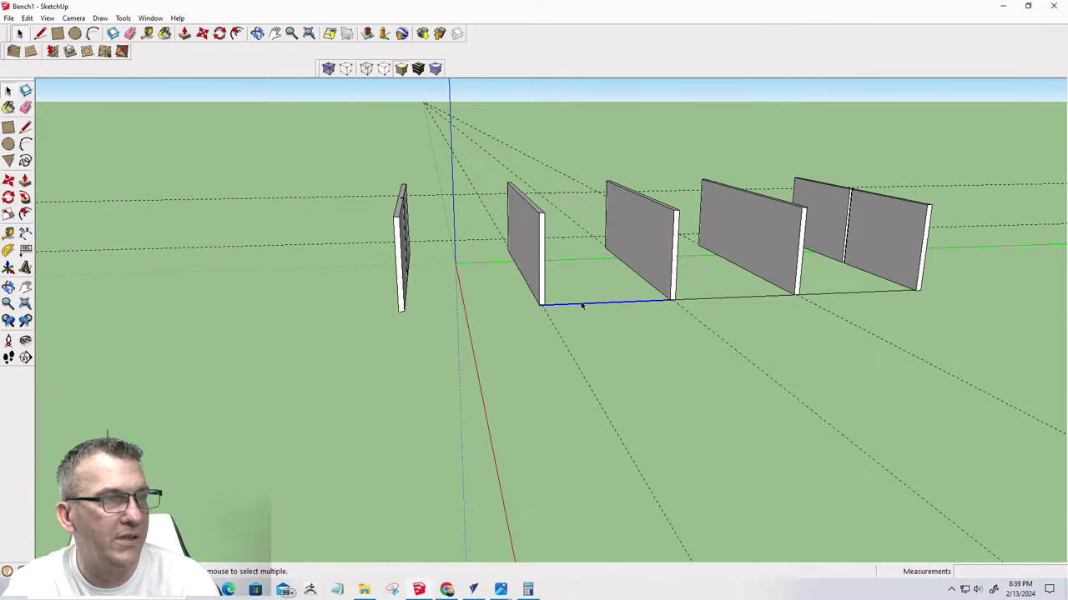
pyautogui.press('Delete')
pyautogui.click(694, 302)
pyautogui.press('Delete')
pyautogui.moveTo(882, 287); pyautogui.dragTo(302, 379, button='middle')
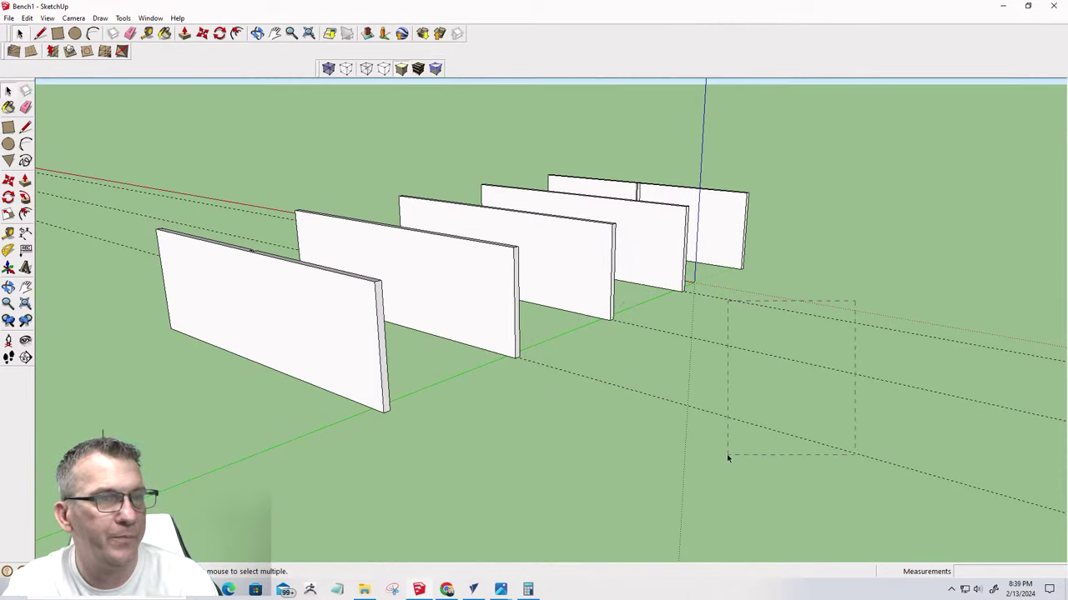
# Make the left divider panel a component
pyautogui.moveTo(381, 354); pyautogui.dragTo(838, 313, button='middle')
pyautogui.scroll(-5, 839, 313)
pyautogui.moveTo(709, 300); pyautogui.dragTo(357, 367, button='middle')
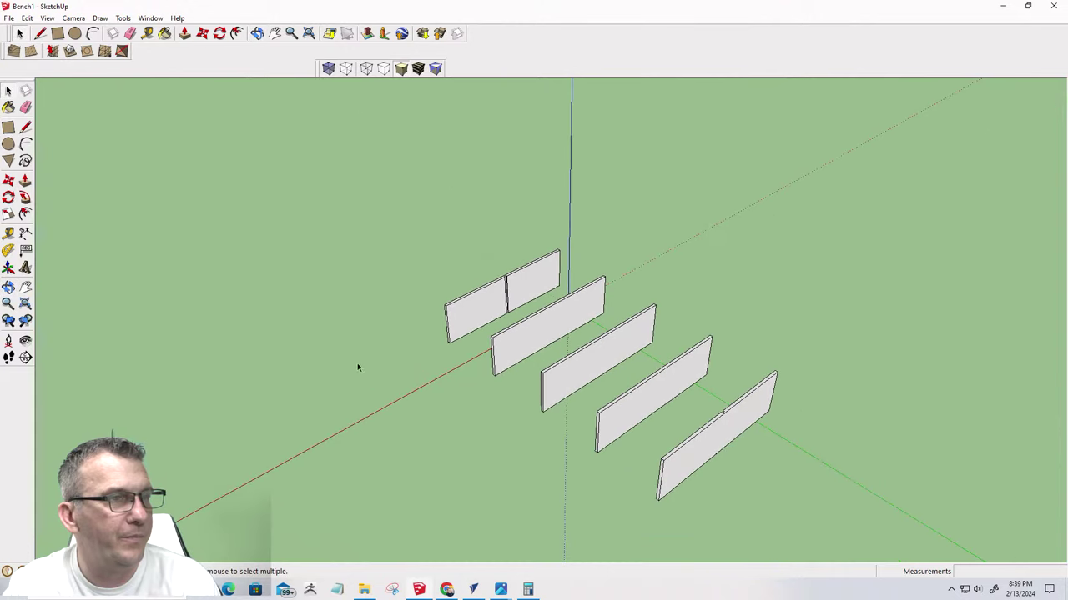
pyautogui.click(455, 314)
pyautogui.tripleClick(455, 314)
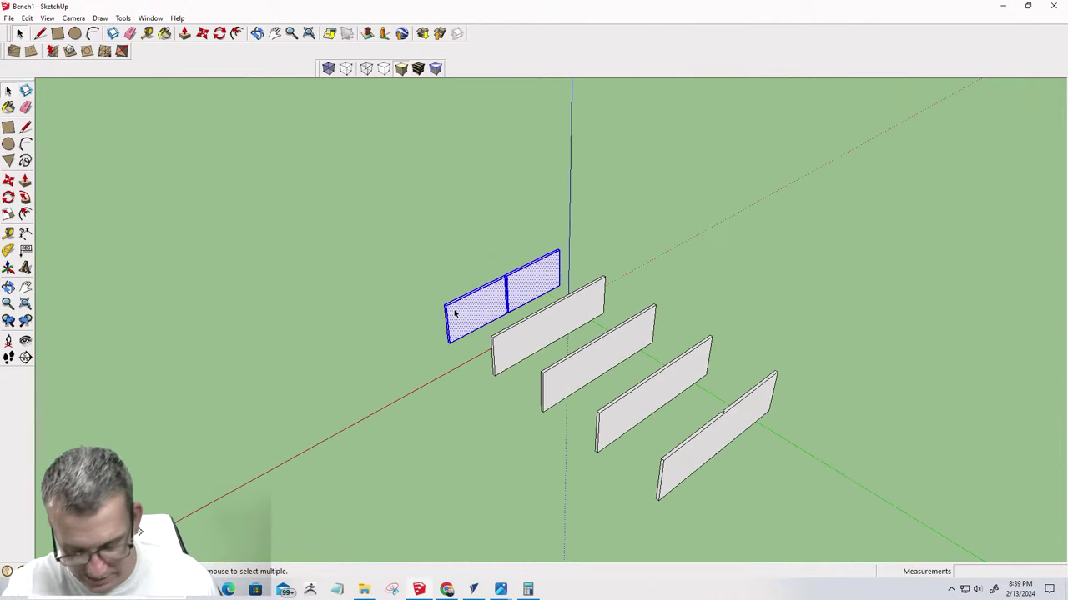
pyautogui.press('g')
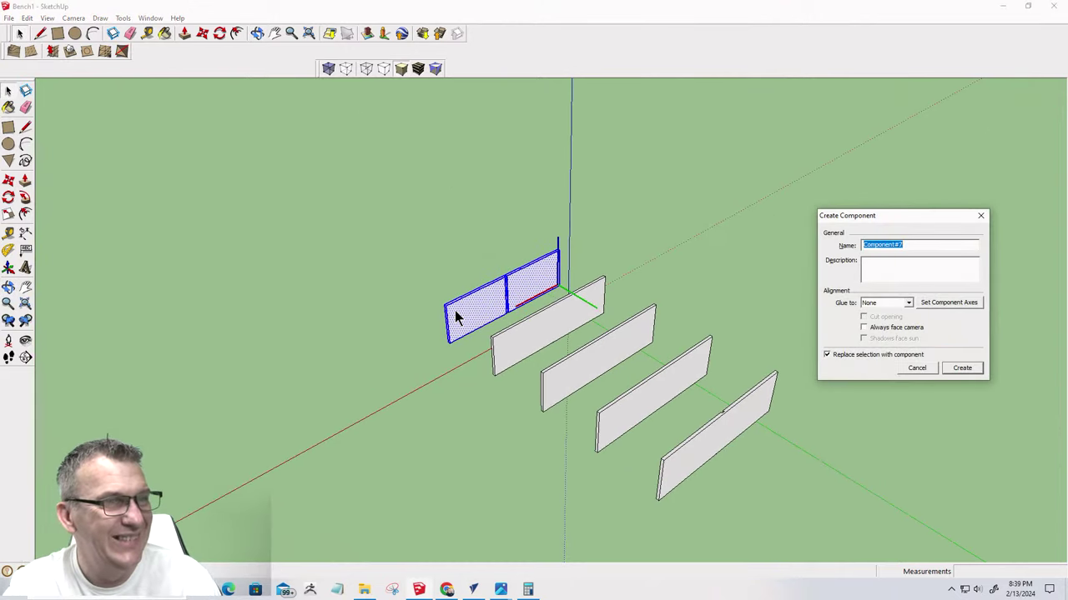
pyautogui.press('Return')
# Make the fifth divider panel a component as well
pyautogui.click(536, 344)
pyautogui.click(585, 368)
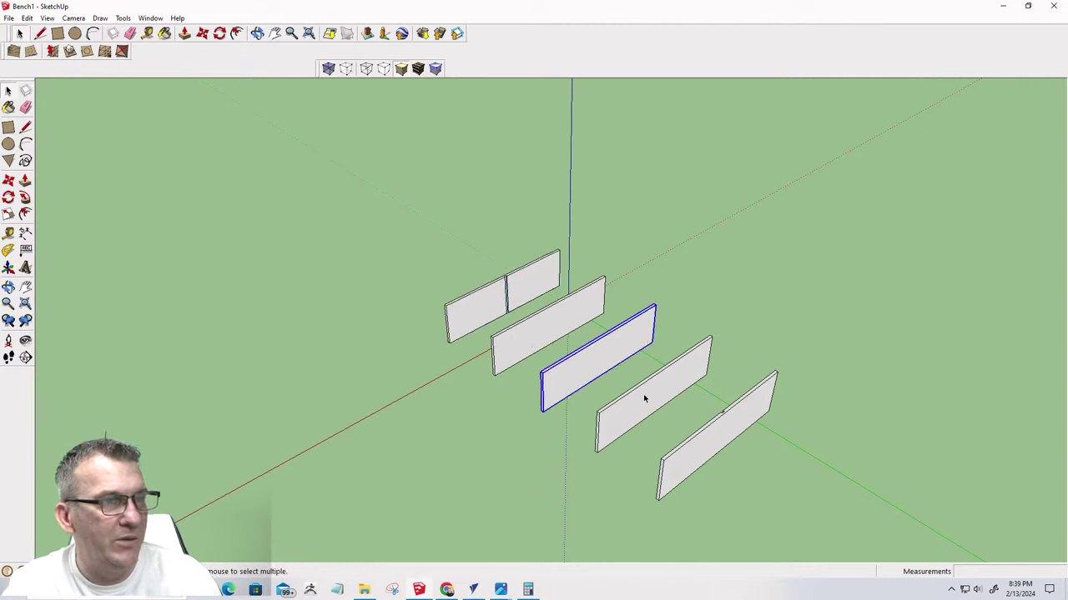
pyautogui.tripleClick(717, 436)
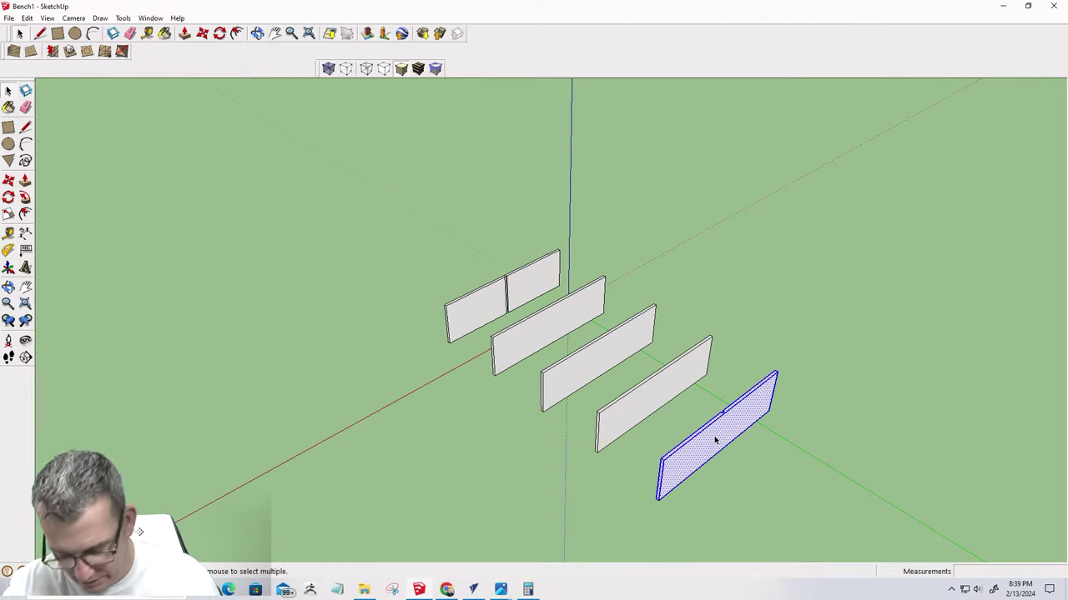
pyautogui.press('g')
pyautogui.press('Return')
pyautogui.moveTo(715, 436); pyautogui.dragTo(0, 71, button='middle')
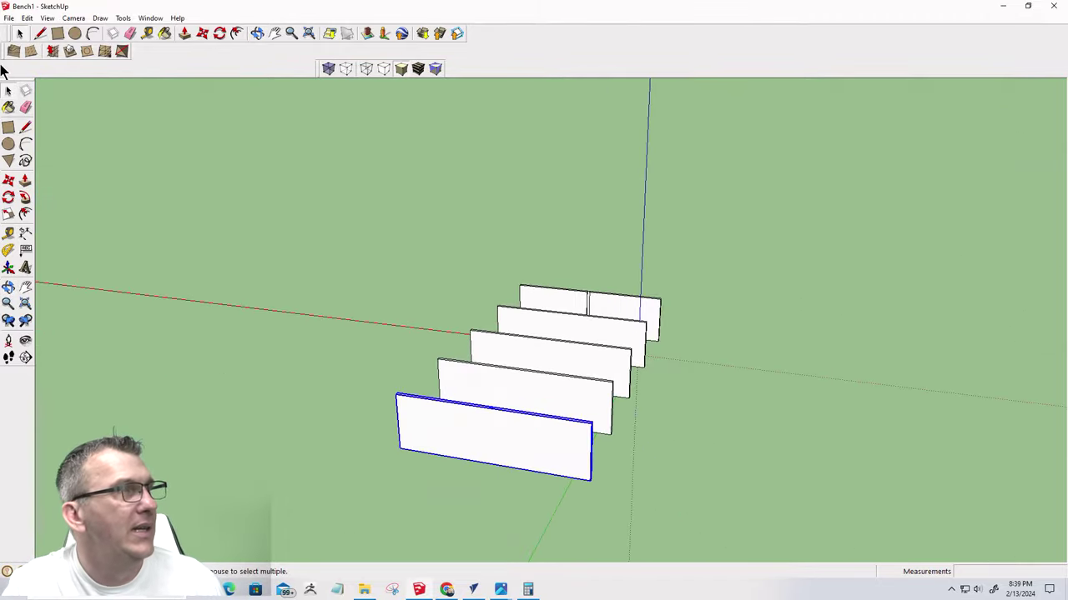
# Unhide all hidden geometry so the box reappears
pyautogui.click(45, 18)
pyautogui.moveTo(27, 19)
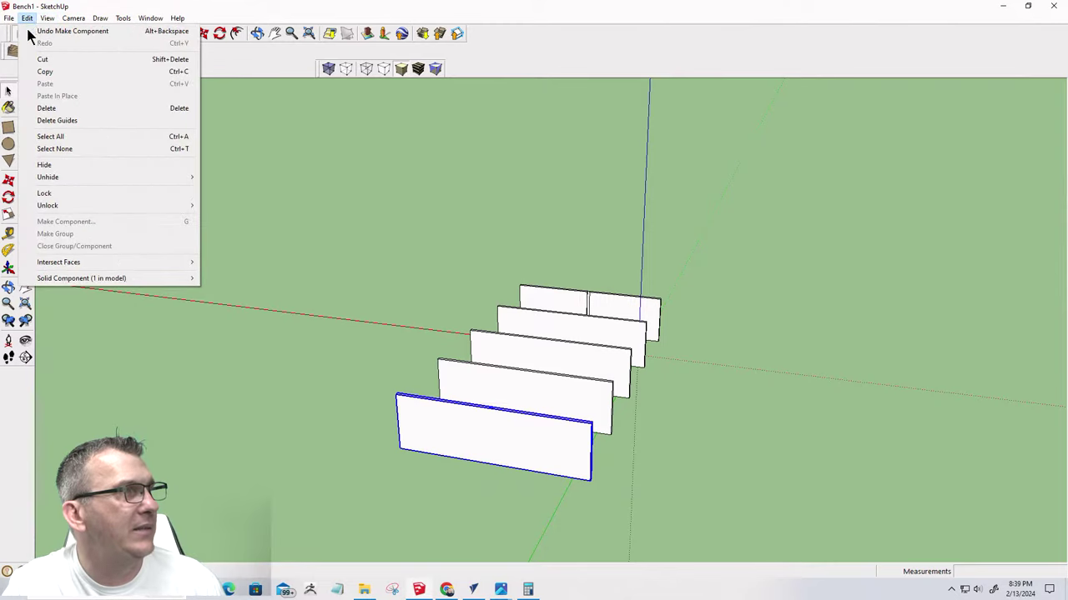
pyautogui.moveTo(210, 178)
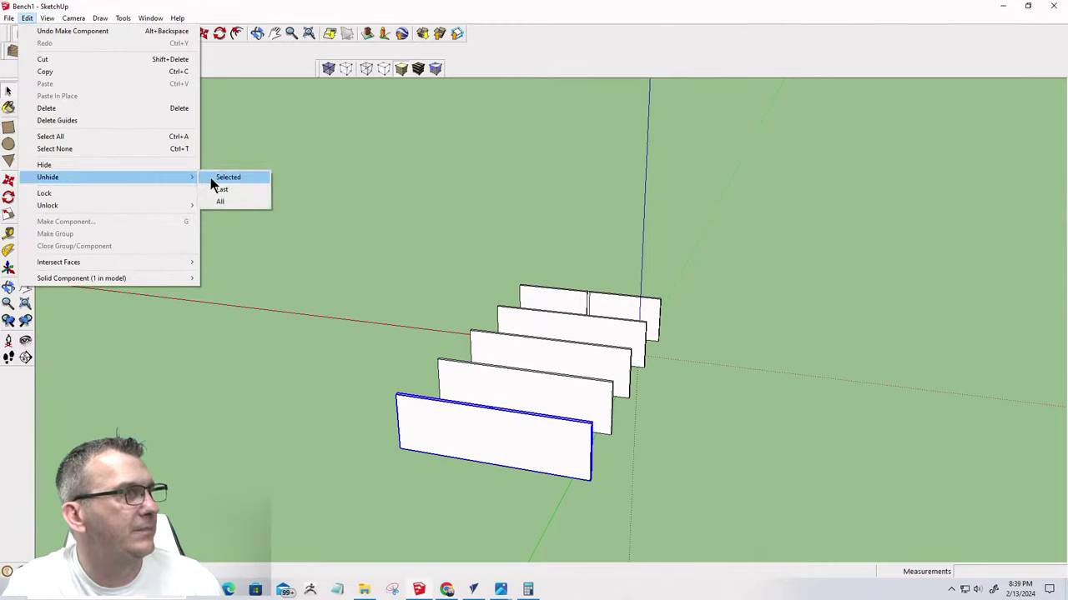
pyautogui.click(215, 203)
pyautogui.moveTo(820, 428); pyautogui.dragTo(438, 390, button='middle')
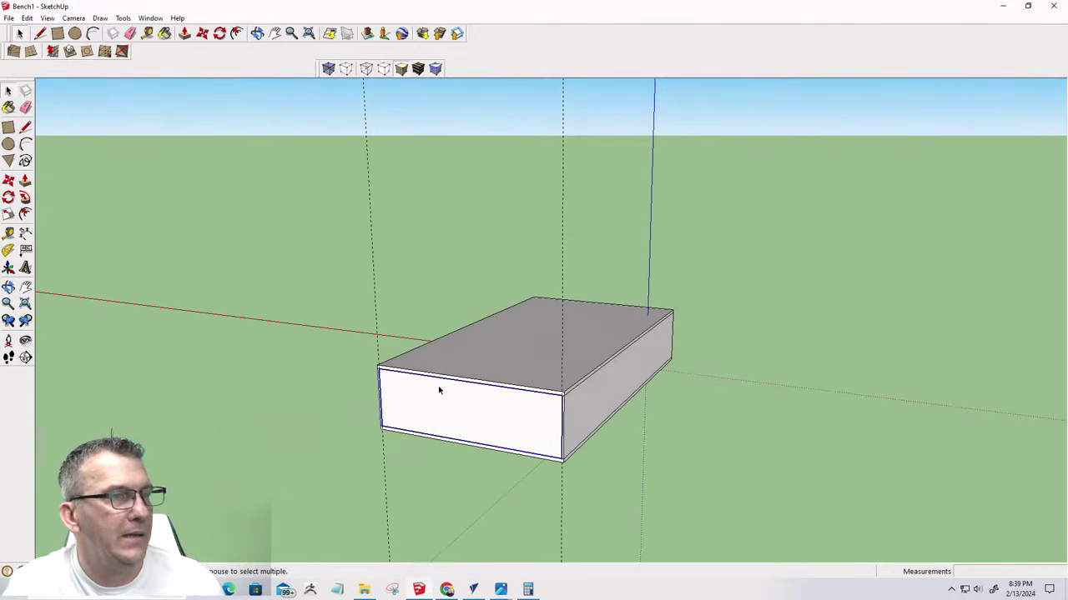
# Hide the box's top face
pyautogui.click(501, 356)
pyautogui.rightClick(548, 358)
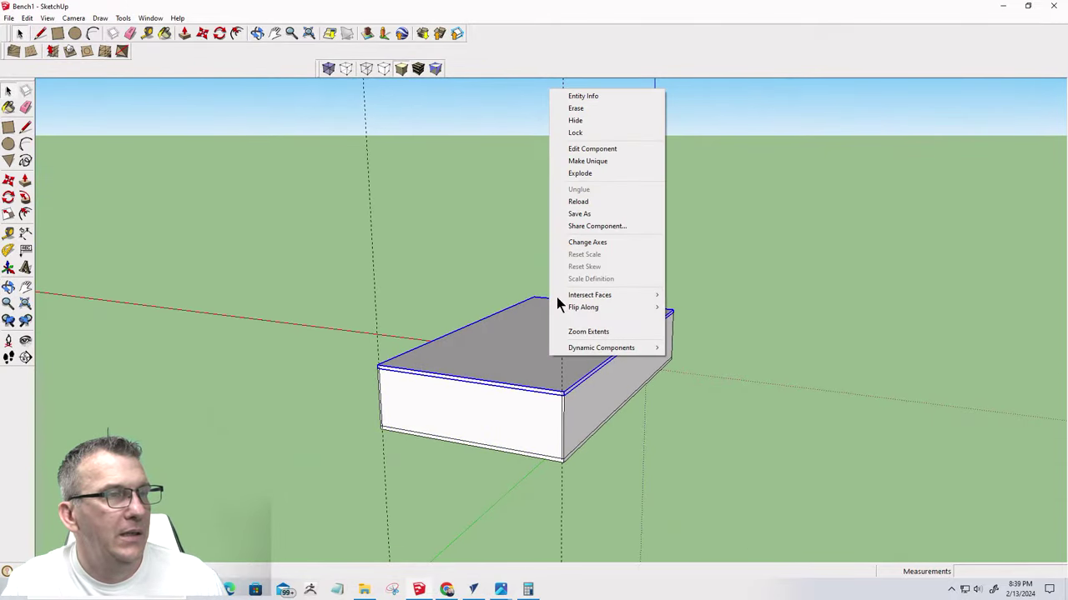
pyautogui.click(572, 122)
# Hide the box's front wall to expose the divided interior
pyautogui.moveTo(651, 419); pyautogui.dragTo(543, 419, button='middle')
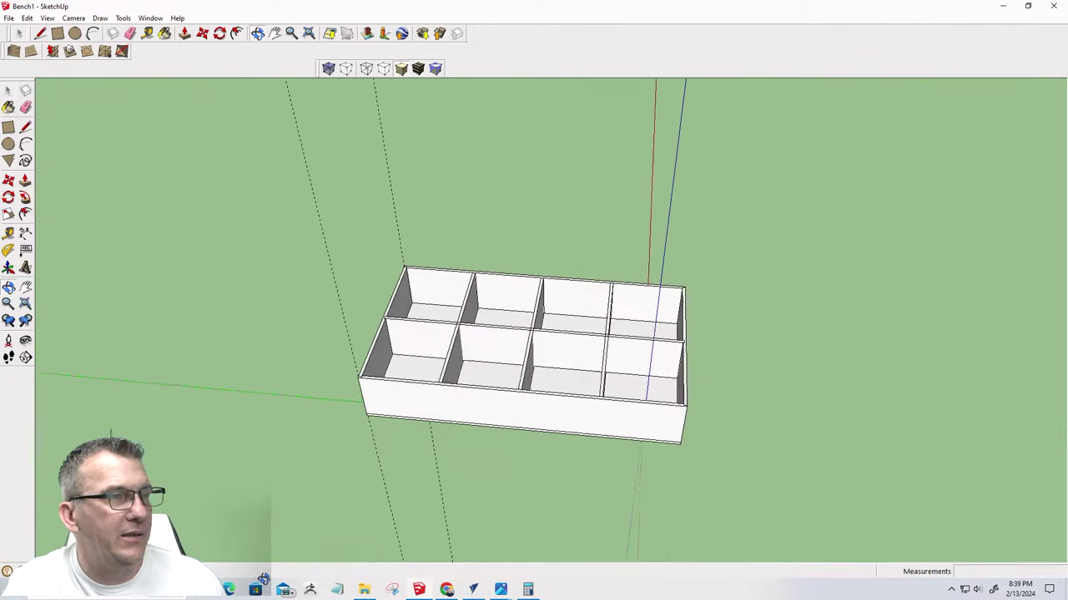
pyautogui.scroll(3, 543, 418)
pyautogui.click(546, 418)
pyautogui.rightClick(548, 420)
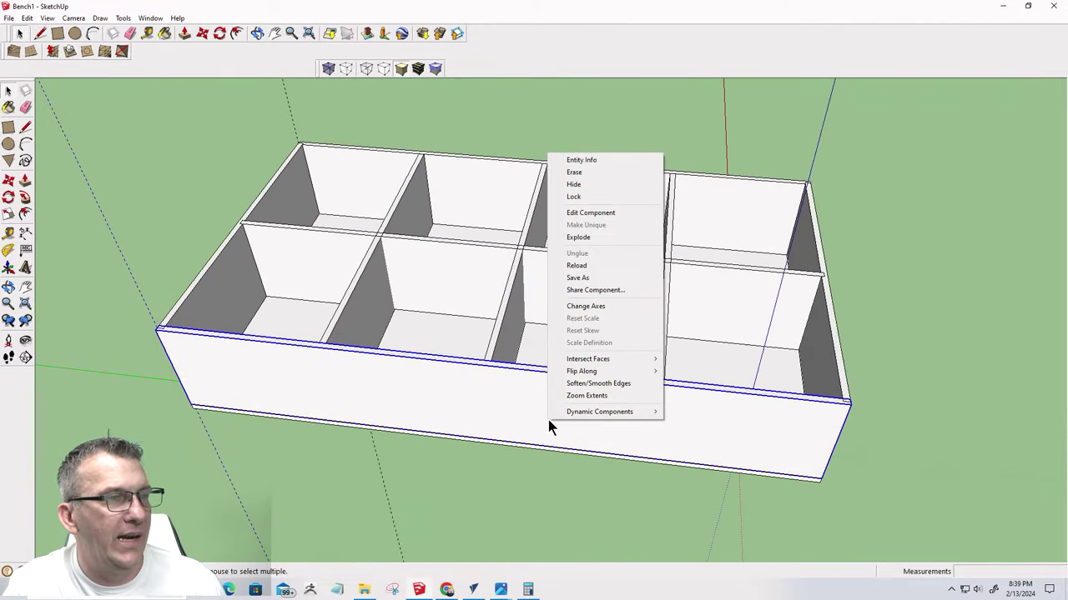
pyautogui.click(573, 185)
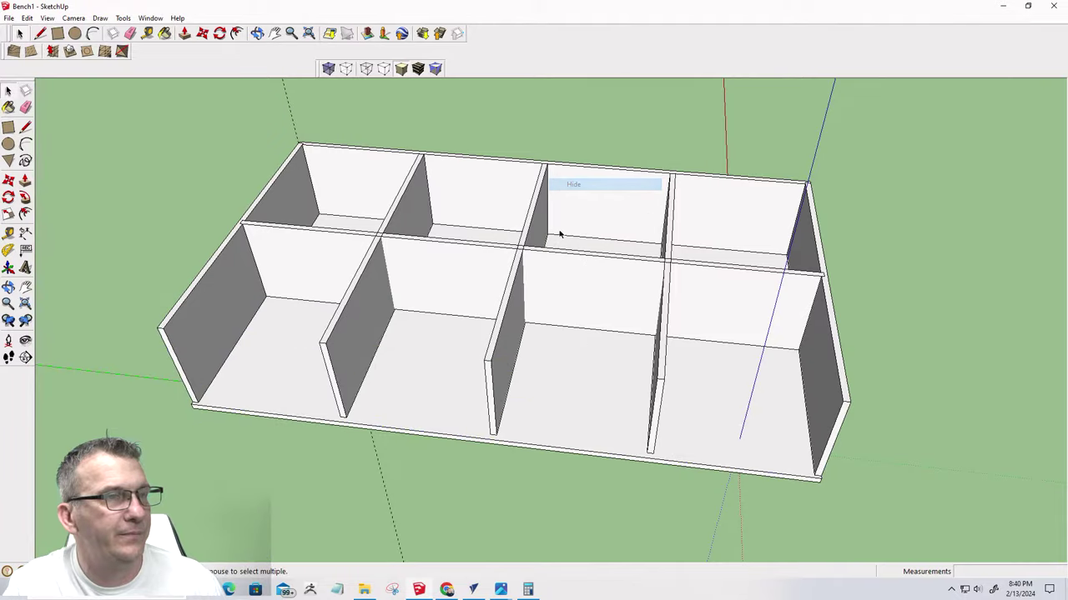
pyautogui.moveTo(700, 388); pyautogui.dragTo(667, 356, button='middle')
pyautogui.scroll(-3, 736, 409)
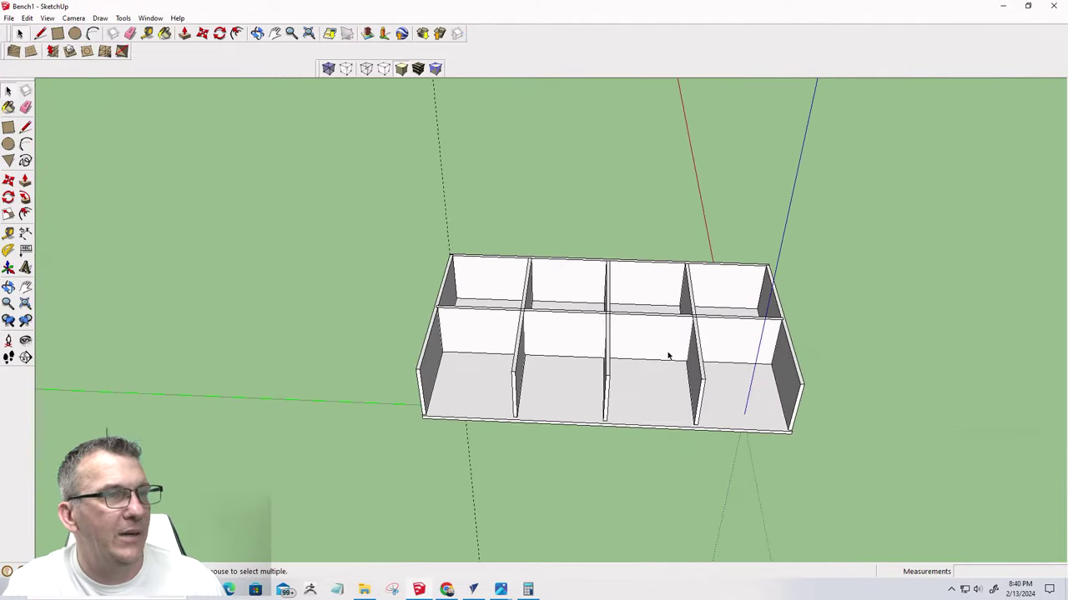
pyautogui.click(28, 19)
pyautogui.moveTo(49, 22)
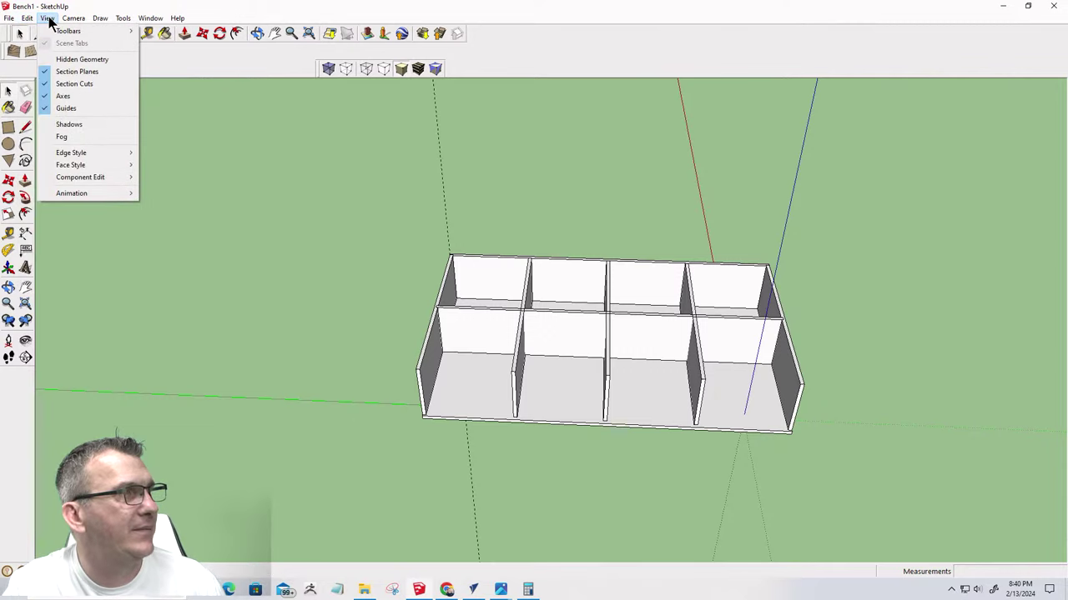
# Turn off the model axes and view the box from a high three-quarter angle
pyautogui.click(52, 96)
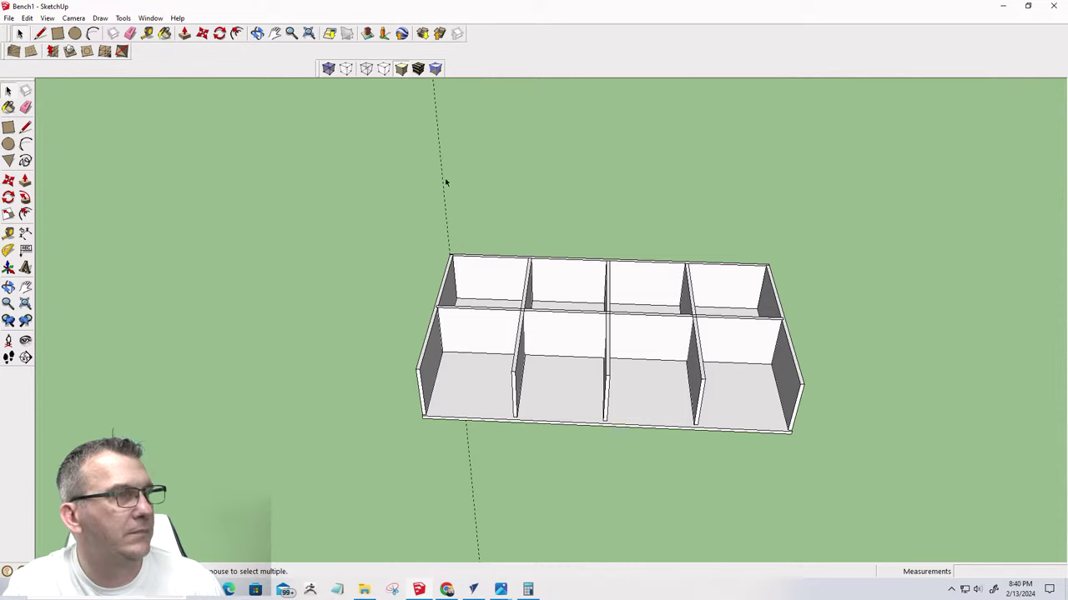
pyautogui.hotkey('ctrl', 'a')
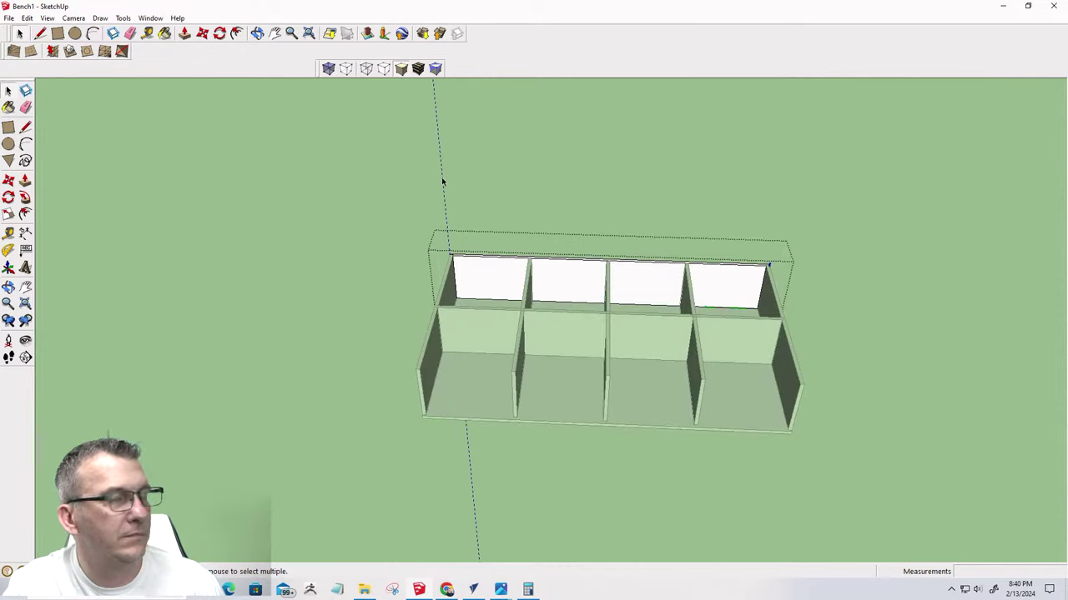
pyautogui.click(306, 236)
pyautogui.moveTo(709, 413); pyautogui.dragTo(722, 452, button='middle')
pyautogui.scroll(3, 718, 451)
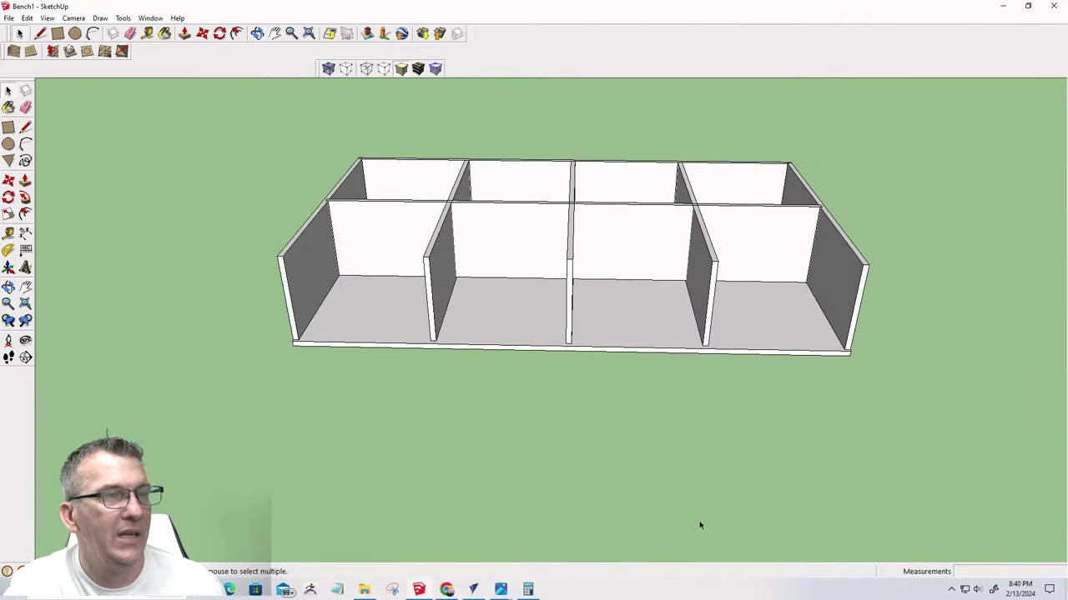
pyautogui.moveTo(700, 525); pyautogui.dragTo(425, 499, button='middle')
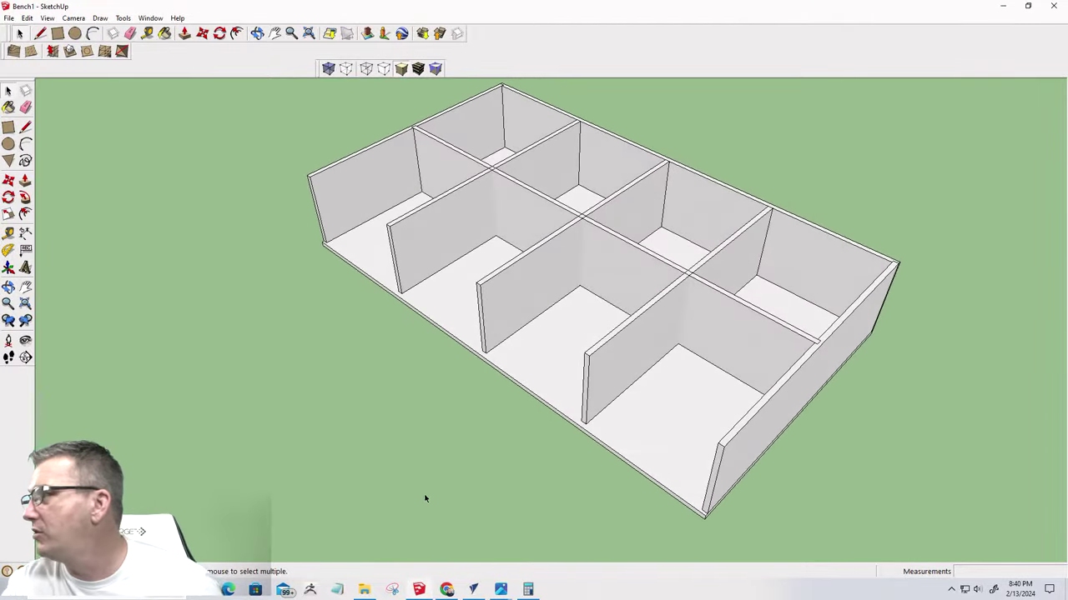
pyautogui.scroll(3, 658, 396)
pyautogui.scroll(-4, 656, 398)
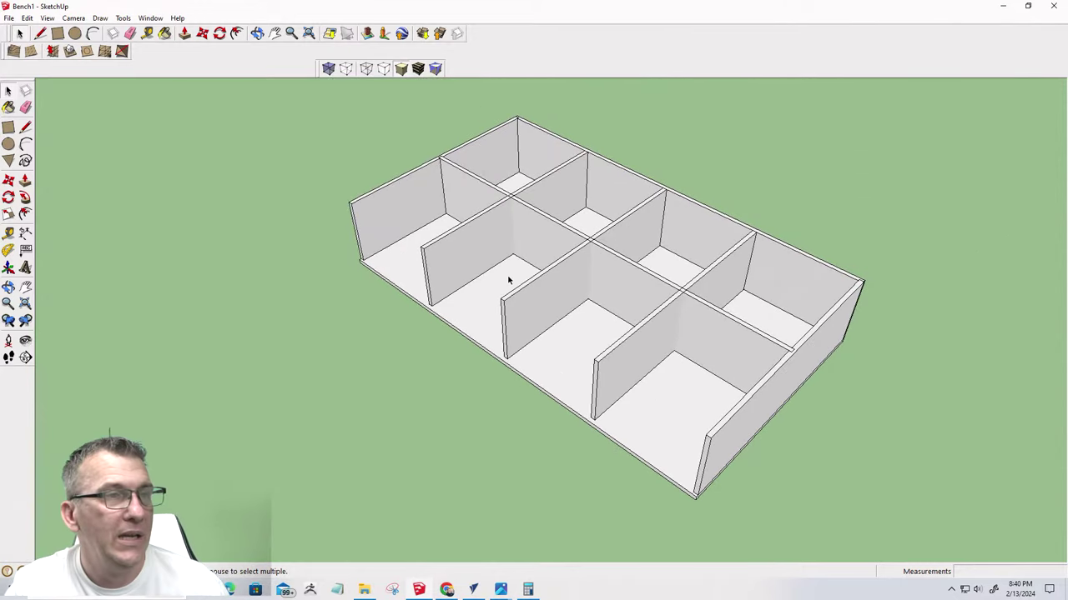
pyautogui.scroll(2, 679, 309)
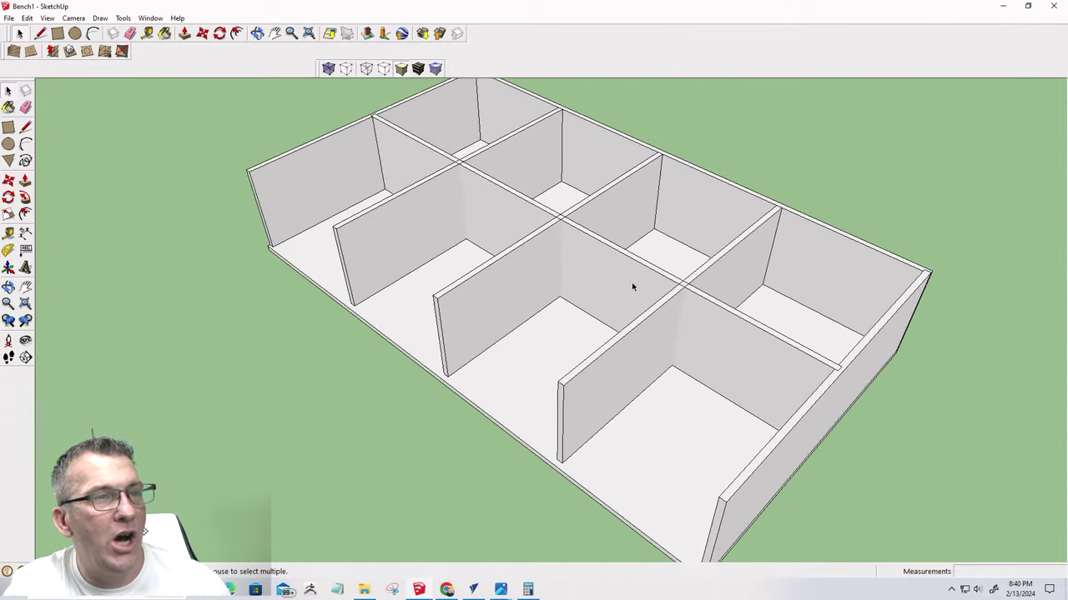
# Select the long centre divider and the left, middle and right cross dividers
pyautogui.click(548, 230)
pyautogui.click(432, 190)
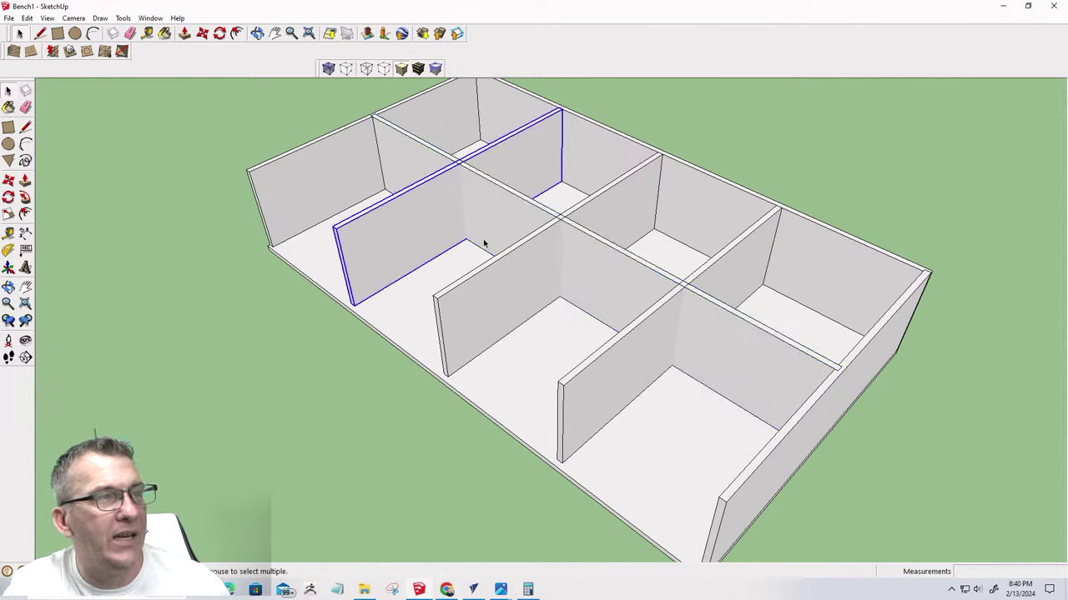
pyautogui.click(543, 294)
pyautogui.click(629, 358)
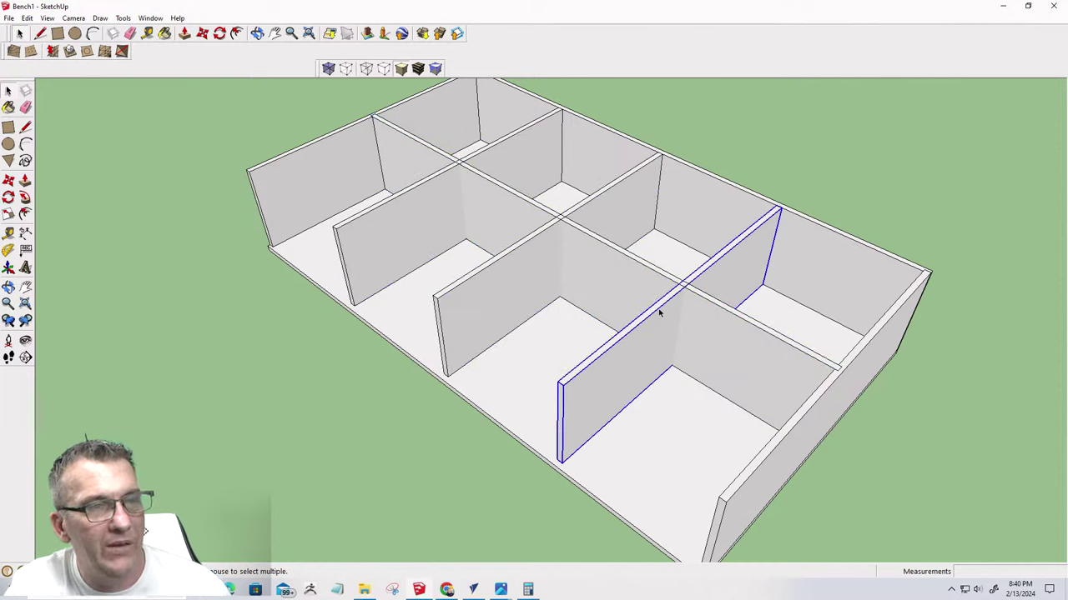
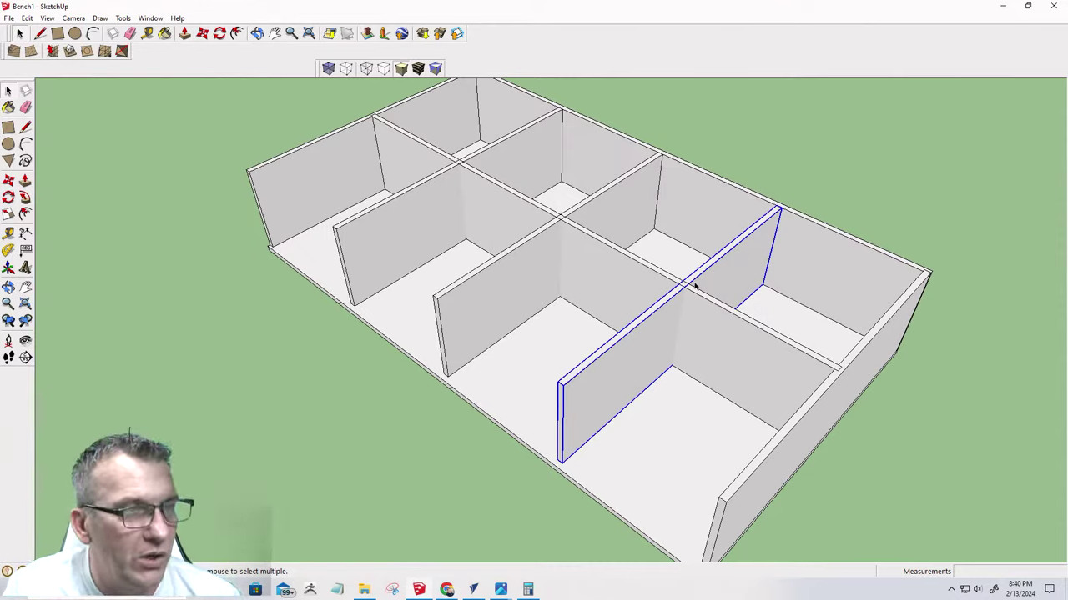
# Hide the box's left end wall and the base board
pyautogui.keyDown('shift'); pyautogui.click(513, 285); pyautogui.keyUp('shift')
pyautogui.keyDown('shift'); pyautogui.click(410, 239); pyautogui.keyUp('shift')
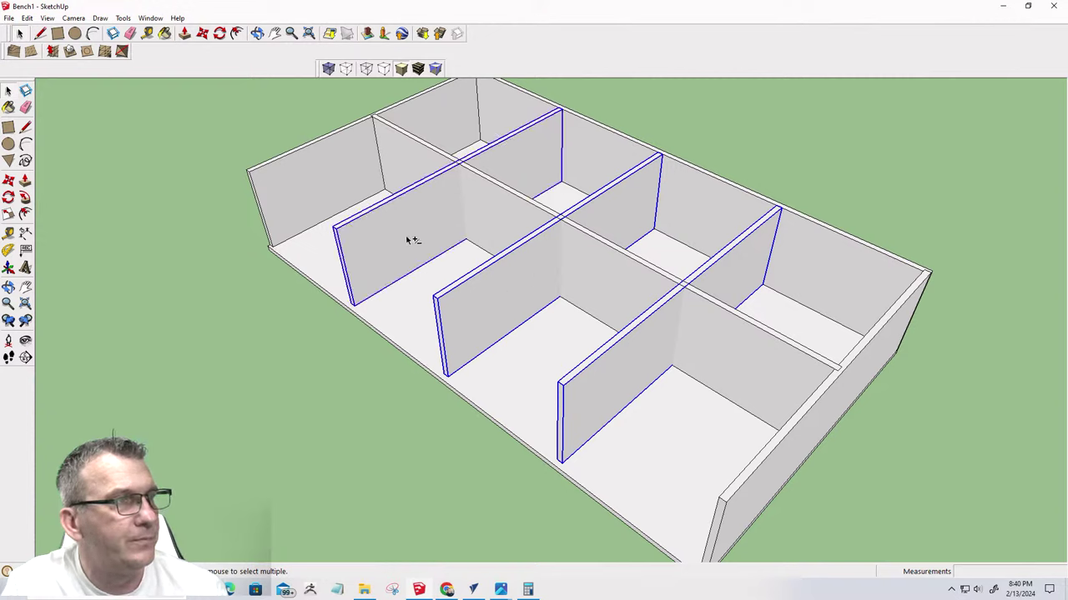
pyautogui.keyDown('shift'); pyautogui.click(514, 220); pyautogui.keyUp('shift')
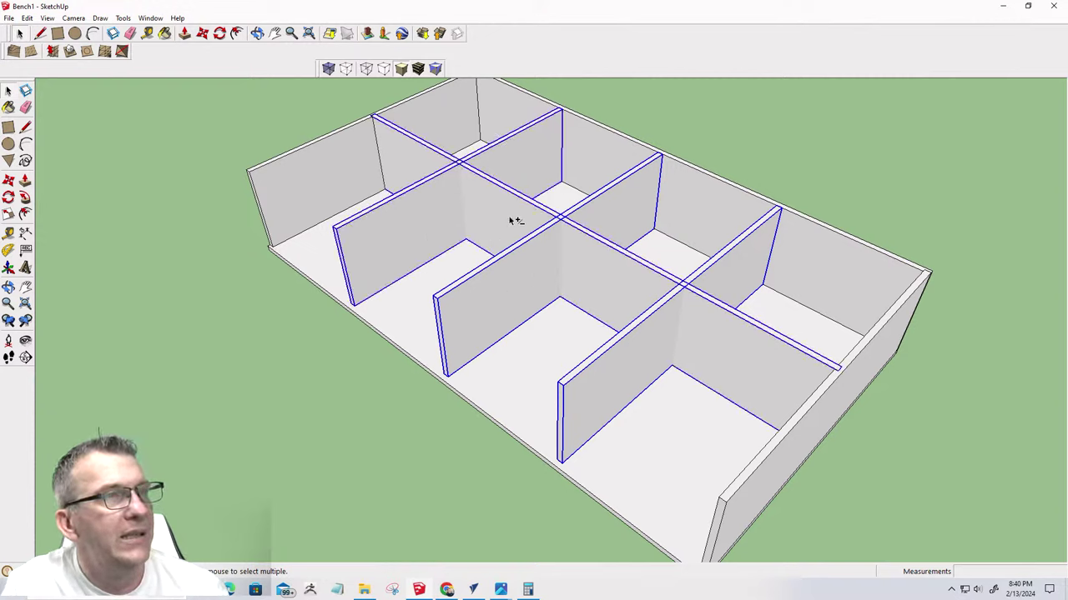
pyautogui.click(319, 173)
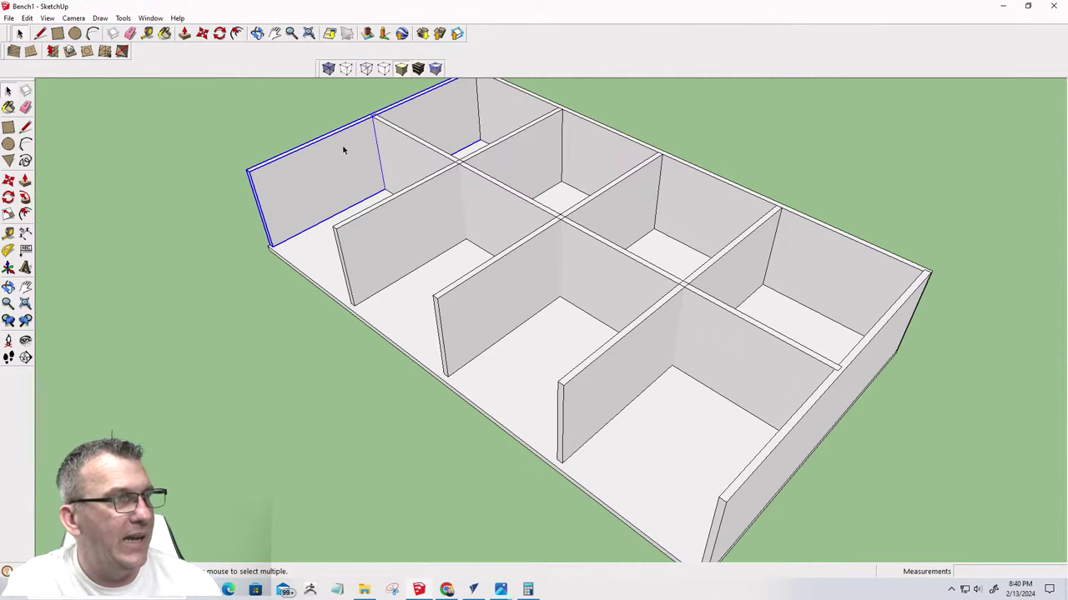
pyautogui.rightClick(344, 149)
pyautogui.click(367, 176)
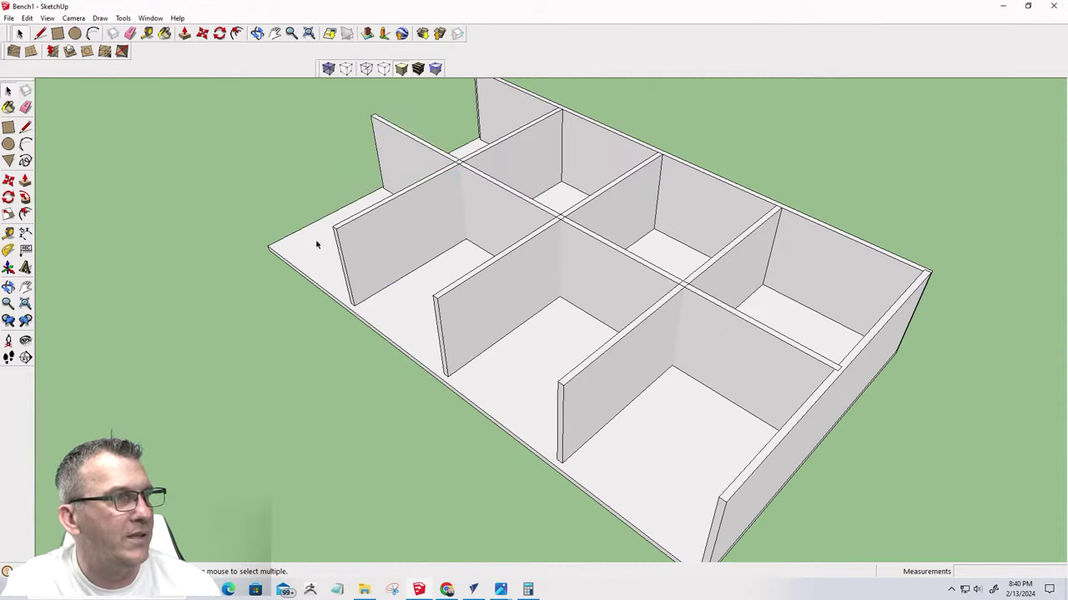
pyautogui.rightClick(316, 244)
pyautogui.click(332, 270)
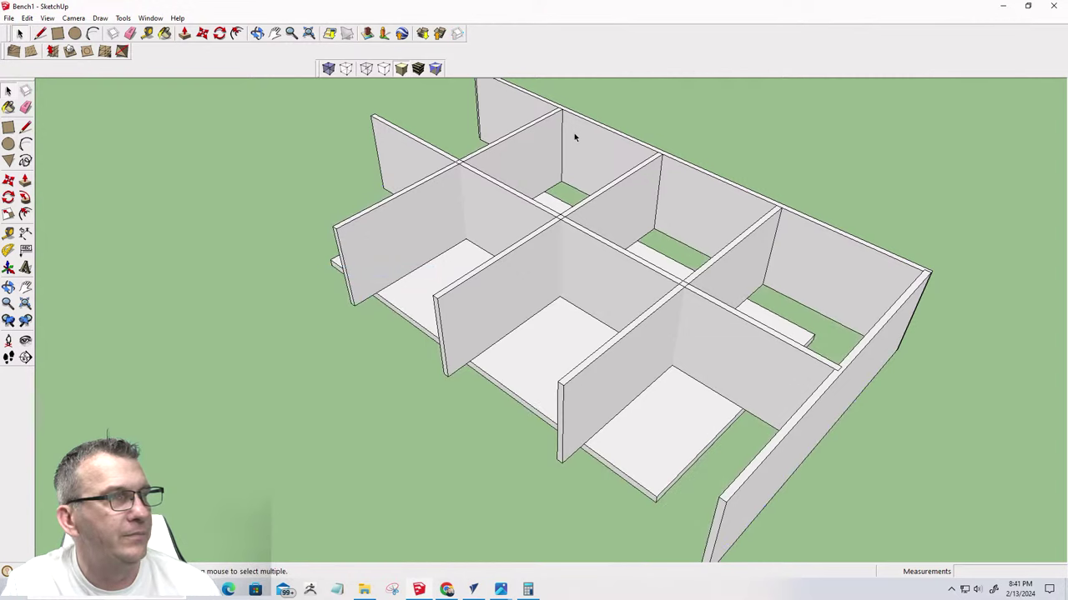
# Hide the back wall and the remaining base board section
pyautogui.click(601, 137)
pyautogui.rightClick(601, 136)
pyautogui.click(617, 171)
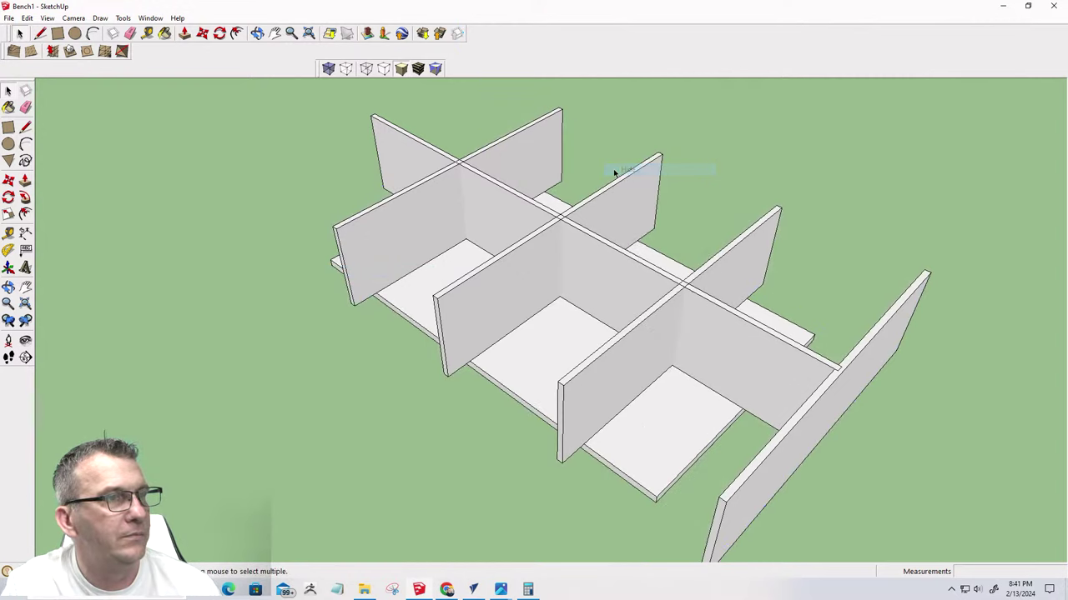
pyautogui.rightClick(559, 342)
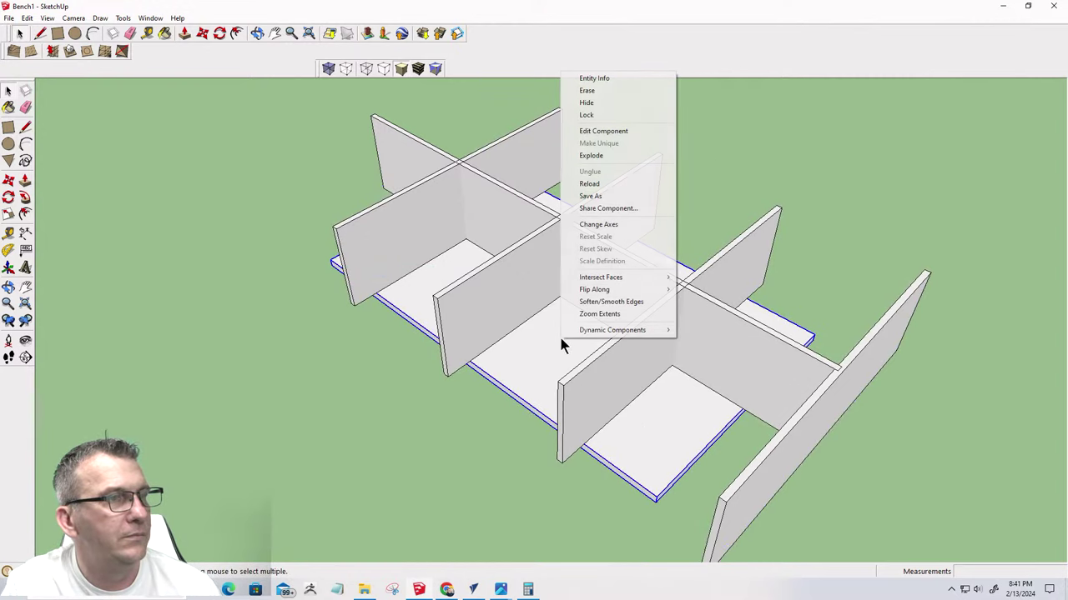
pyautogui.click(586, 102)
pyautogui.moveTo(582, 298); pyautogui.dragTo(876, 331, button='middle')
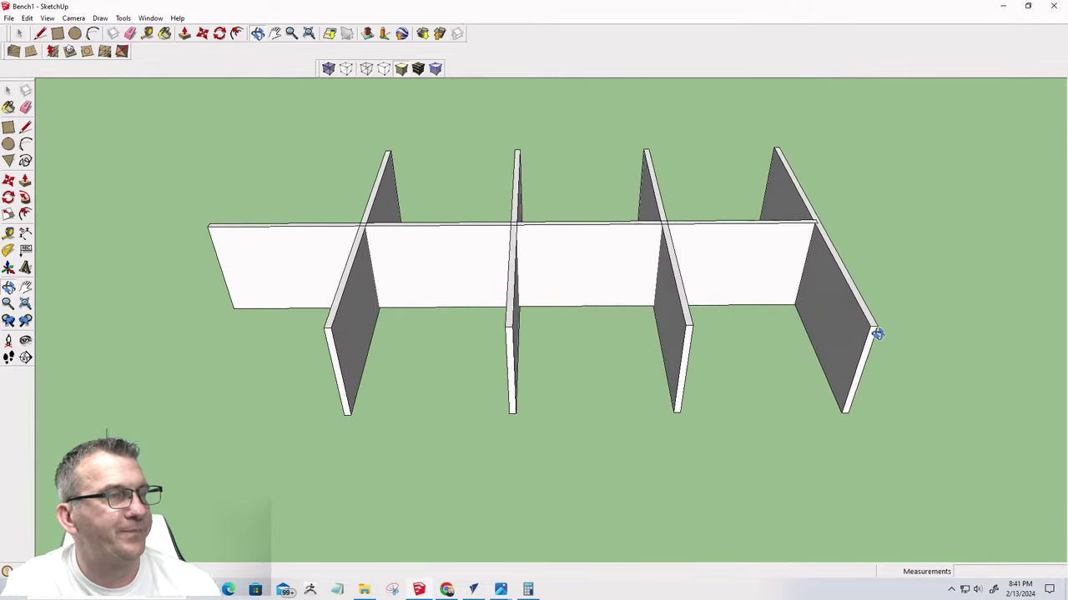
# Hide the last remaining outer wall of the box
pyautogui.rightClick(804, 302)
pyautogui.click(824, 330)
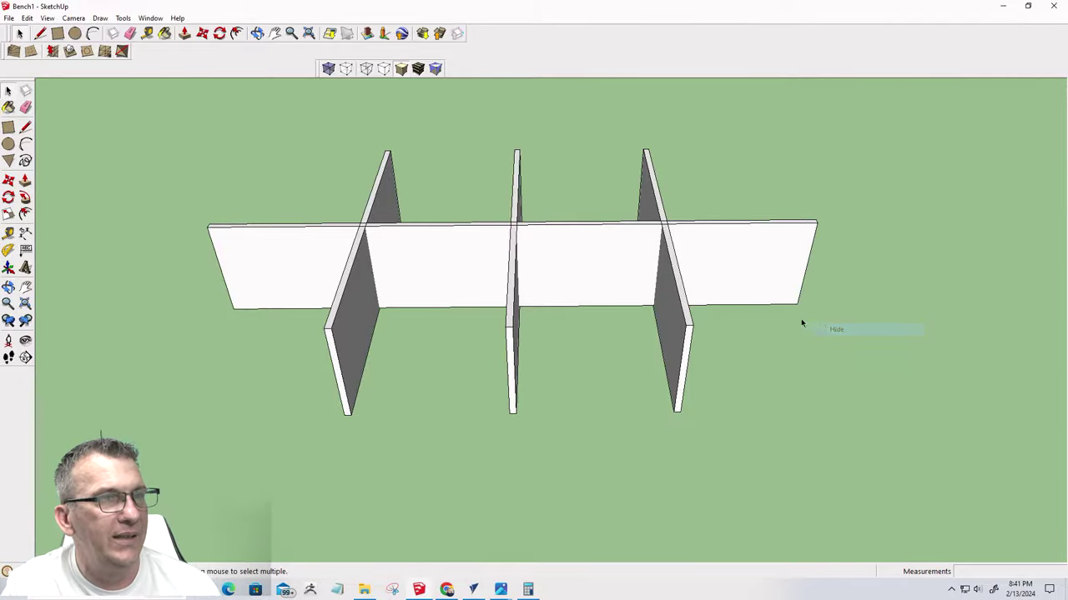
pyautogui.moveTo(802, 323); pyautogui.dragTo(627, 271, button='middle')
# Box-select all divider panels and apply Intersect Faces > With Selection
pyautogui.moveTo(204, 113); pyautogui.dragTo(857, 480)
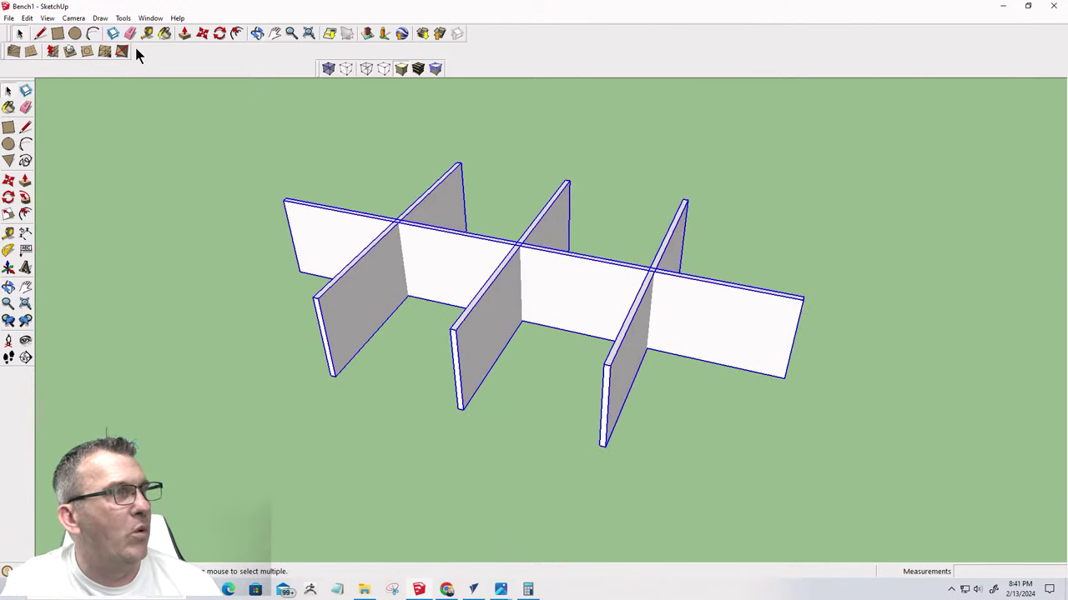
pyautogui.rightClick(467, 253)
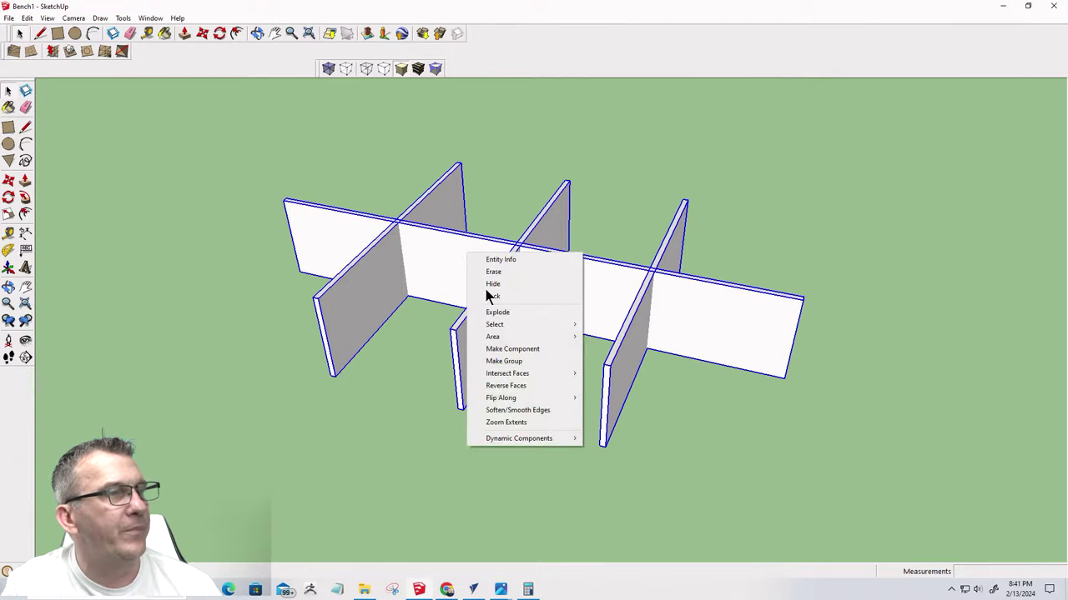
pyautogui.moveTo(506, 373)
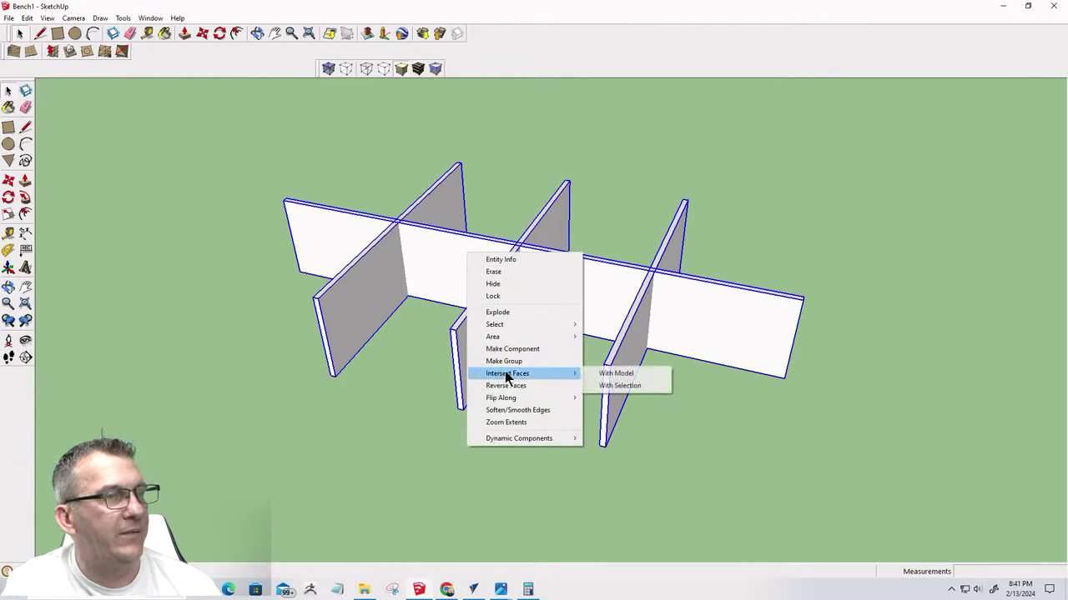
pyautogui.click(611, 389)
pyautogui.click(665, 319)
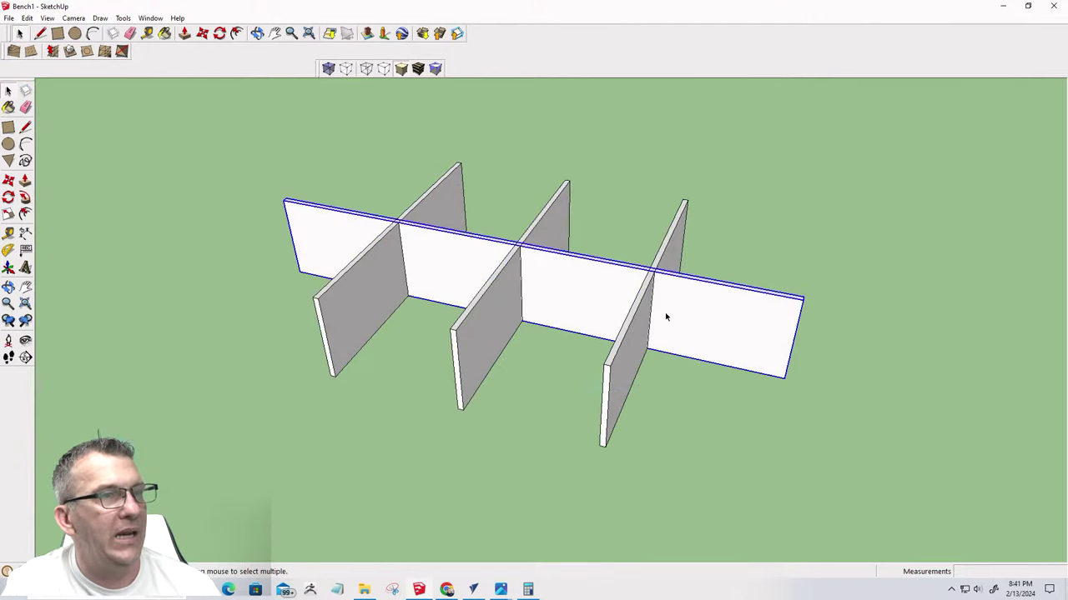
pyautogui.moveTo(666, 317); pyautogui.dragTo(523, 303, button='middle')
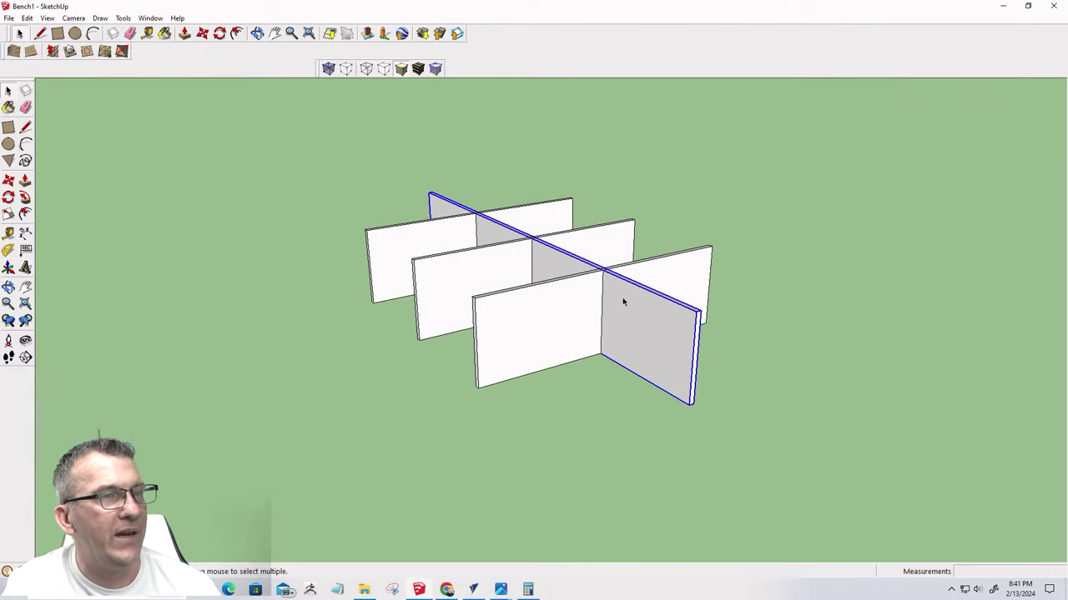
pyautogui.press('m')
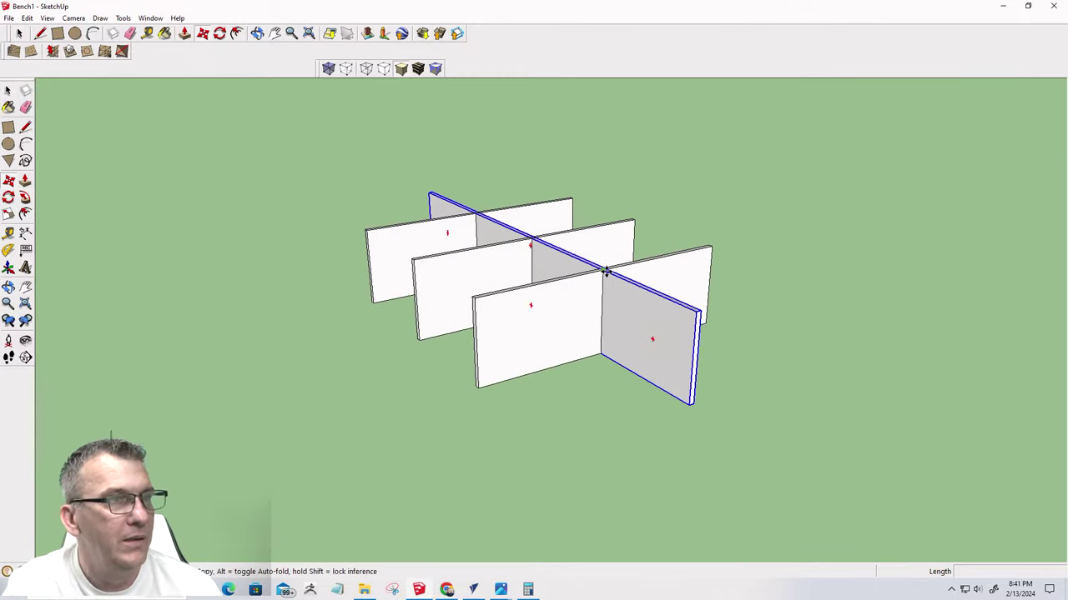
pyautogui.moveTo(606, 271); pyautogui.dragTo(837, 222)
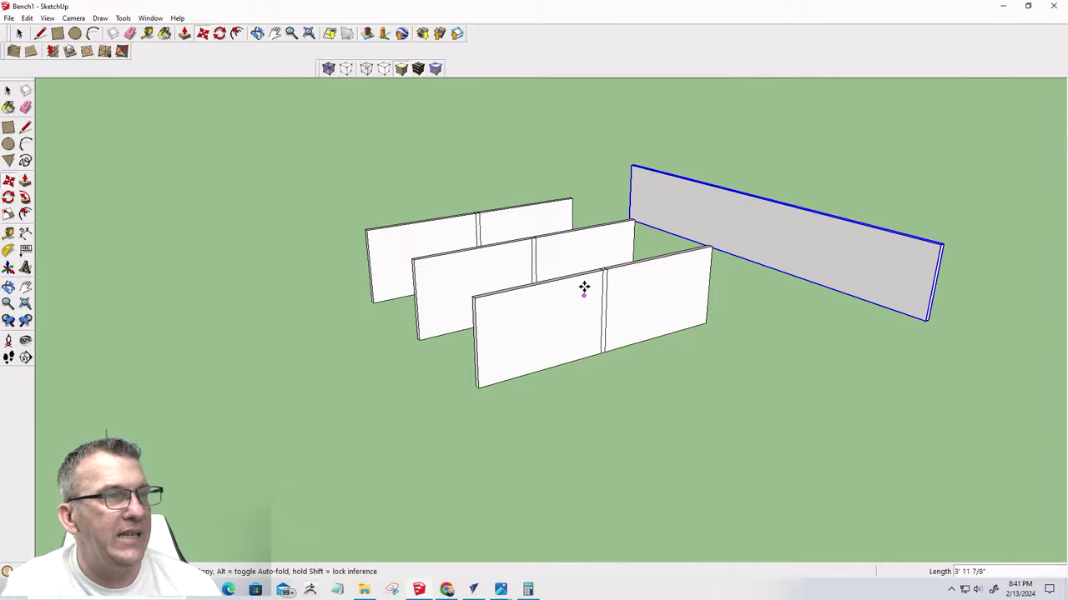
pyautogui.moveTo(584, 287); pyautogui.dragTo(934, 342, button='middle')
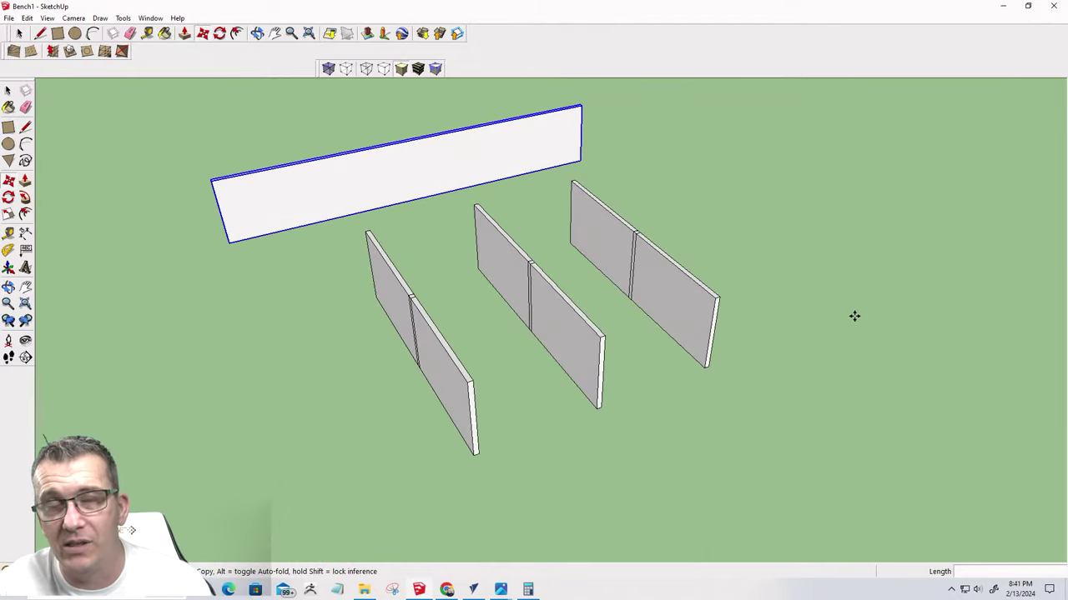
pyautogui.moveTo(485, 314); pyautogui.dragTo(359, 258, button='middle')
pyautogui.scroll(-3, 359, 252)
pyautogui.scroll(2, 562, 241)
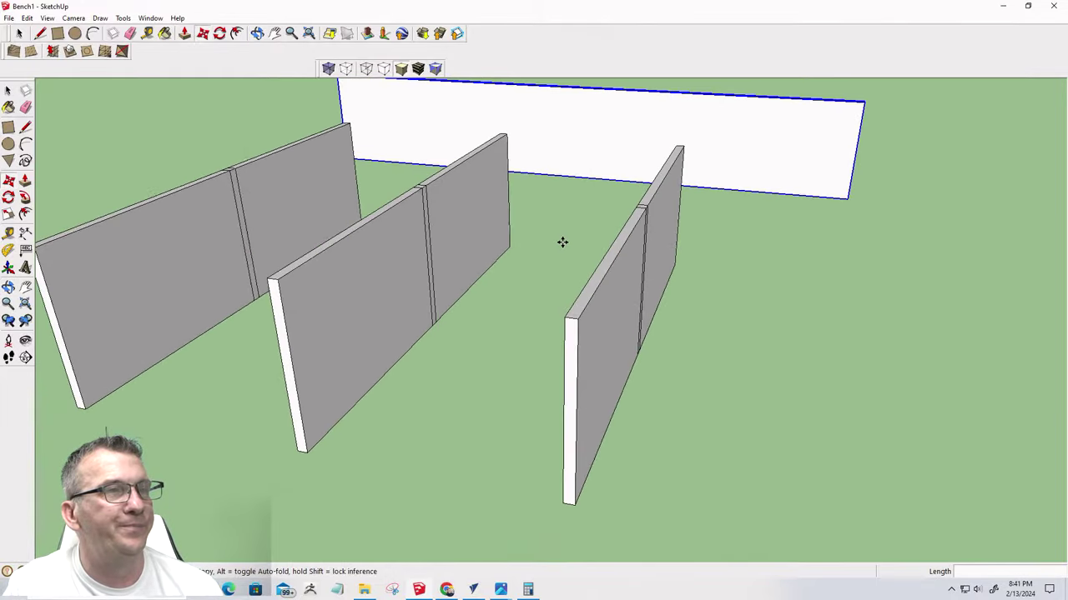
pyautogui.scroll(-1, 562, 242)
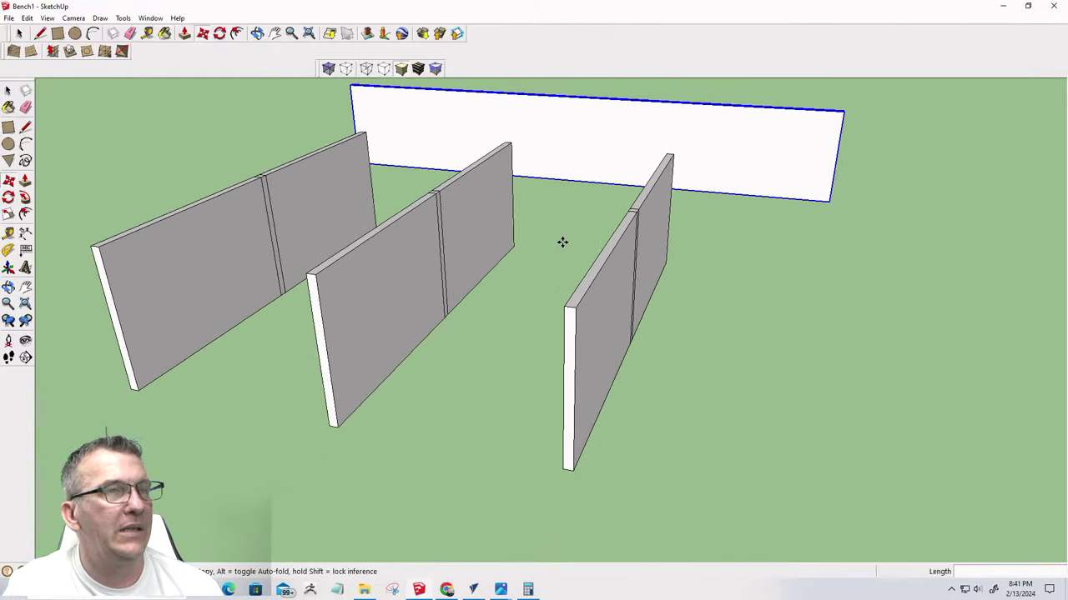
pyautogui.click(563, 241)
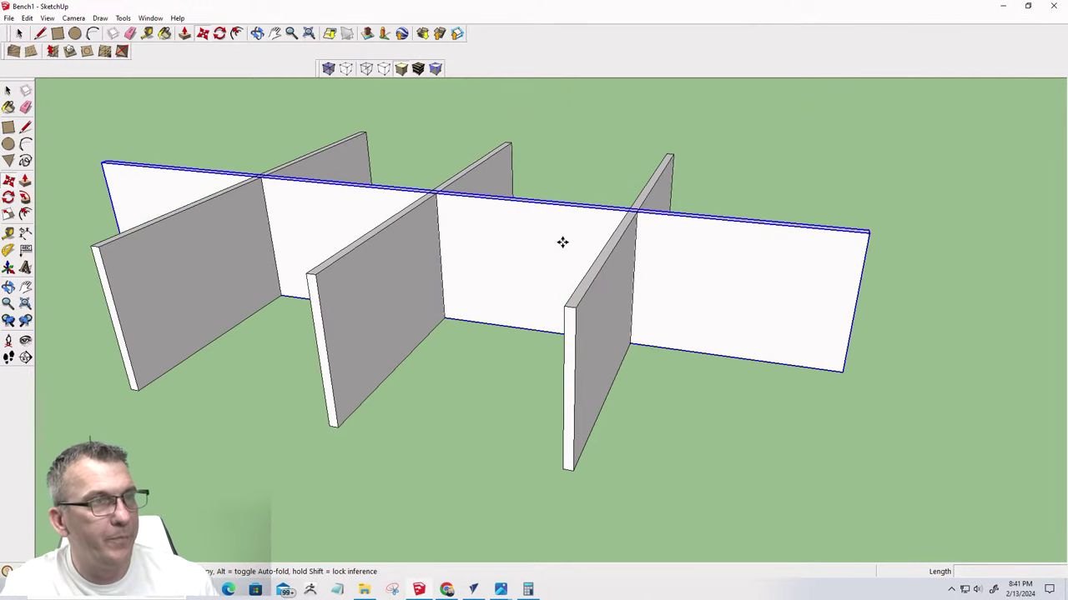
pyautogui.click(450, 394)
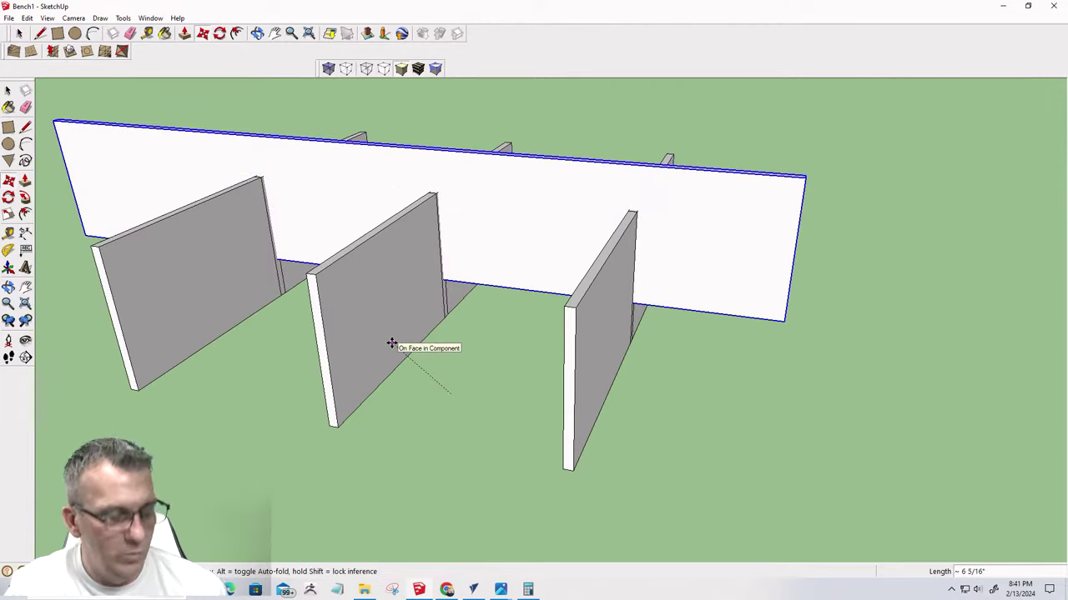
pyautogui.press('ctrl')
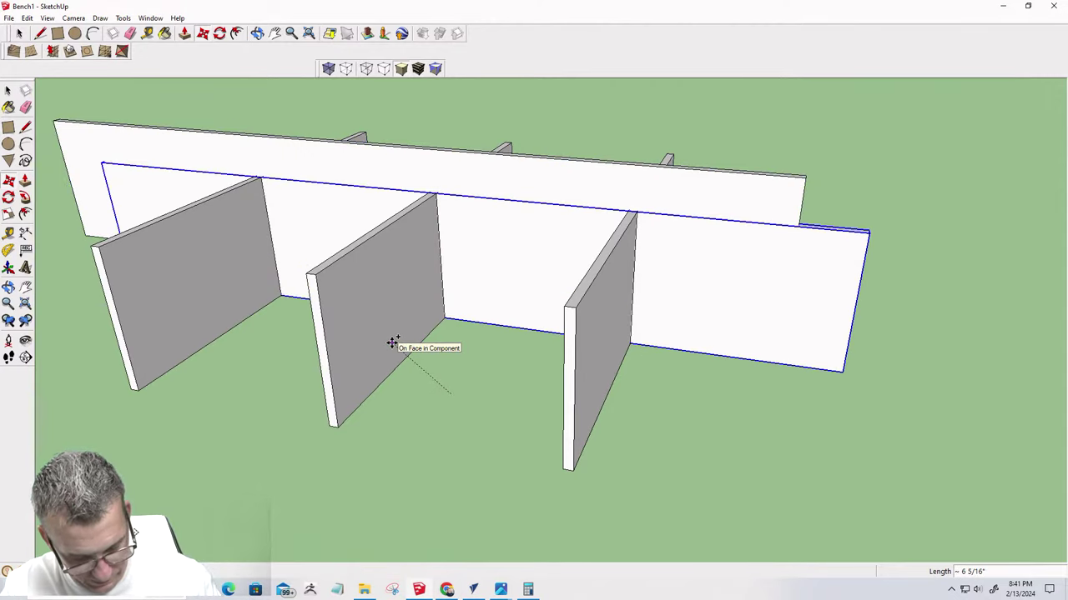
pyautogui.press('Escape')
pyautogui.moveTo(440, 350); pyautogui.dragTo(442, 391, button='middle')
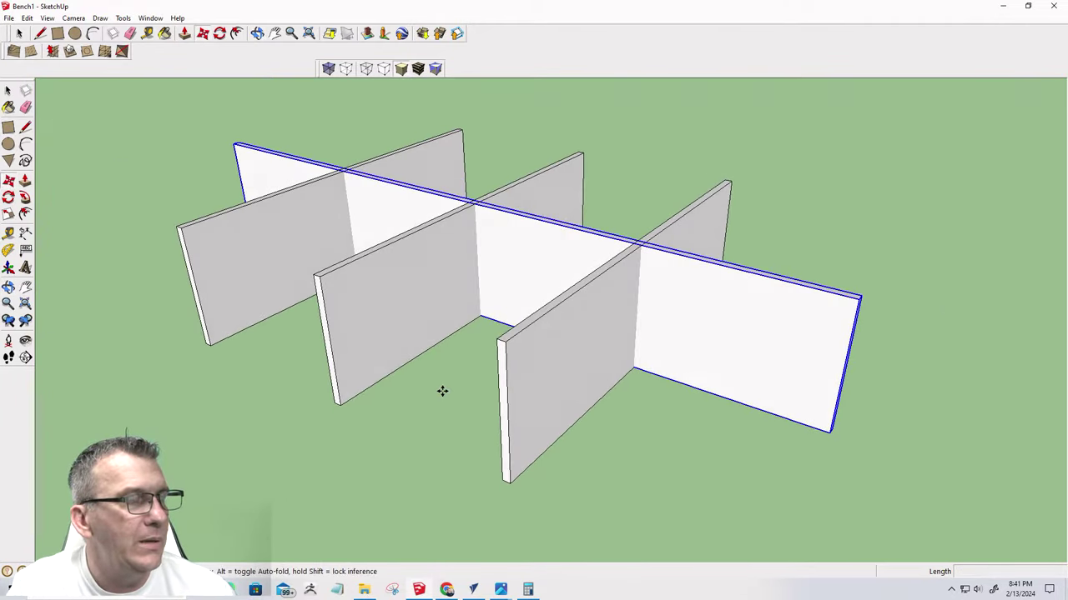
pyautogui.click(525, 250)
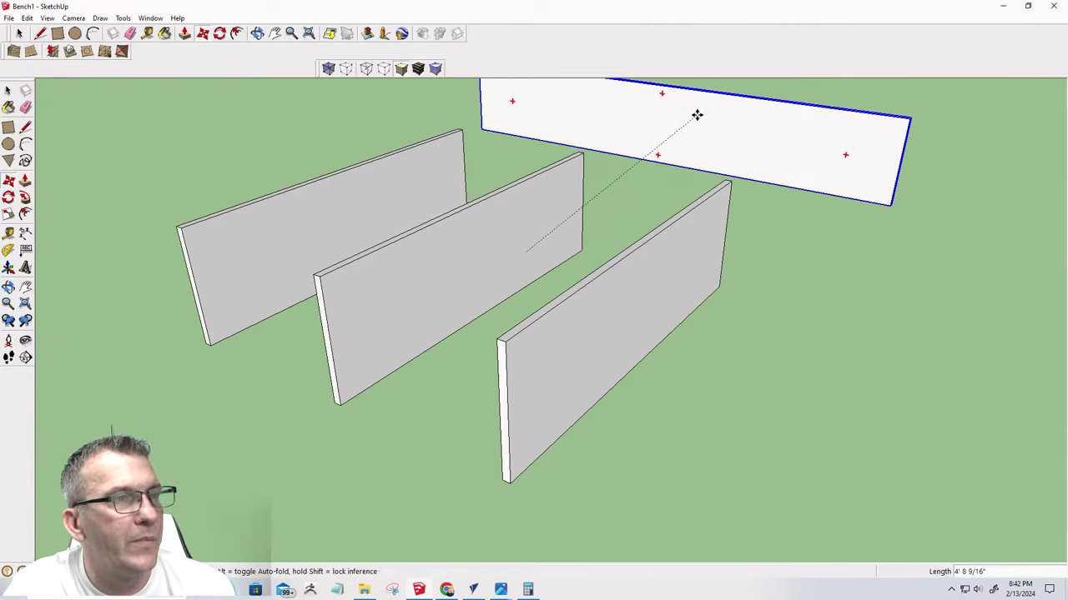
pyautogui.moveTo(681, 139); pyautogui.dragTo(801, 293, button='middle')
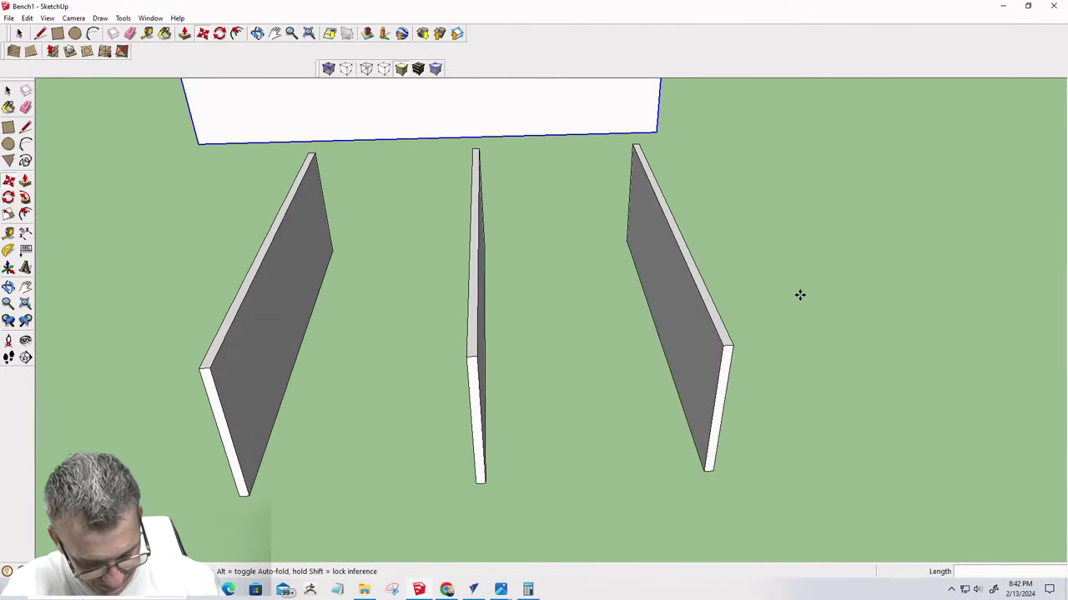
pyautogui.scroll(-1, 785, 310)
pyautogui.scroll(-2, 662, 276)
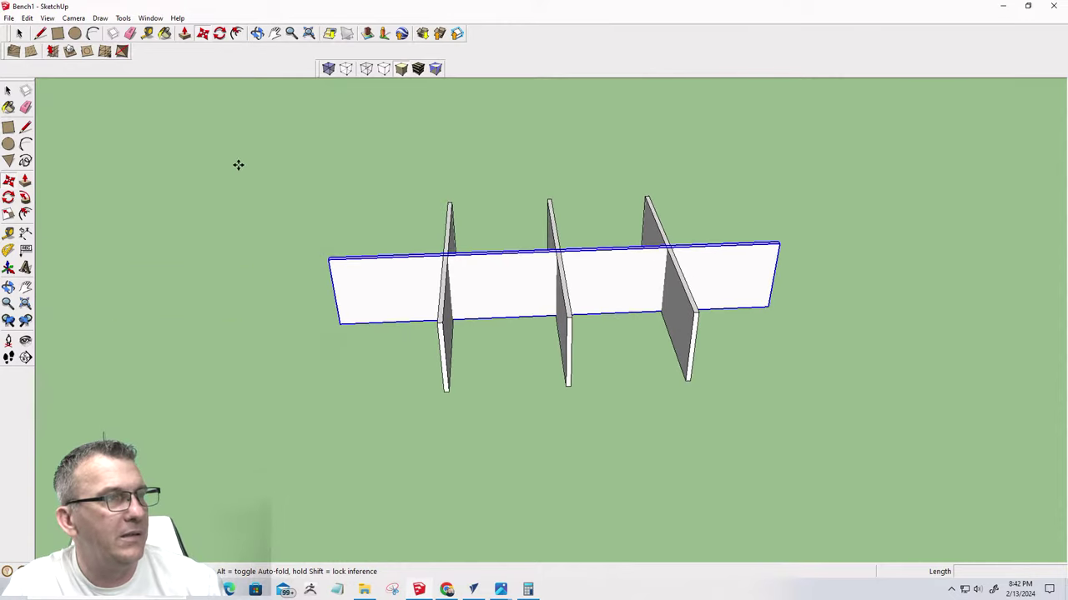
pyautogui.press('Escape')
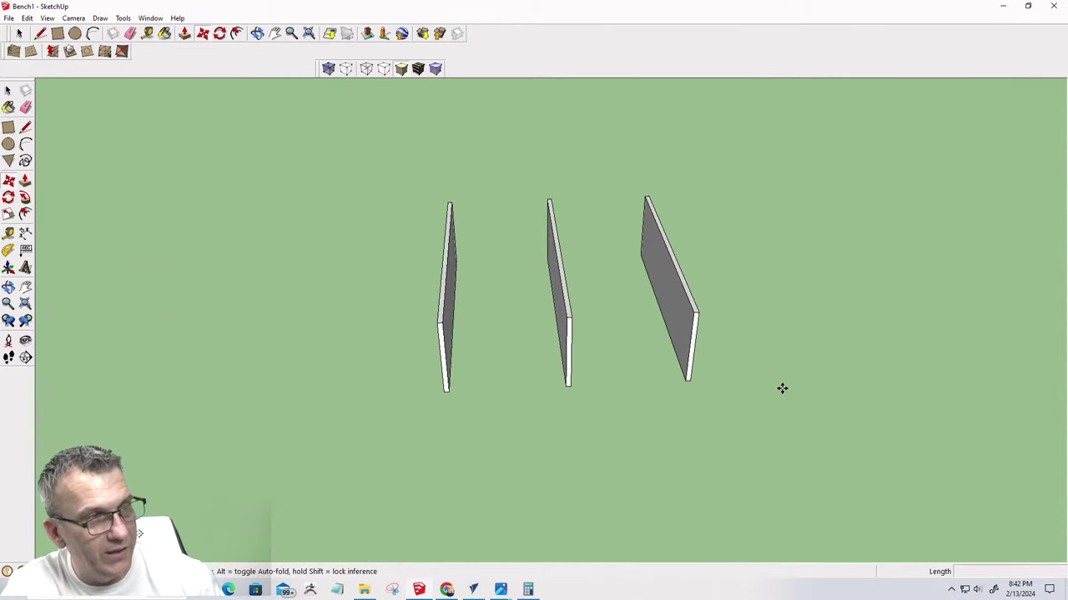
pyautogui.hotkey('ctrl', 'z')
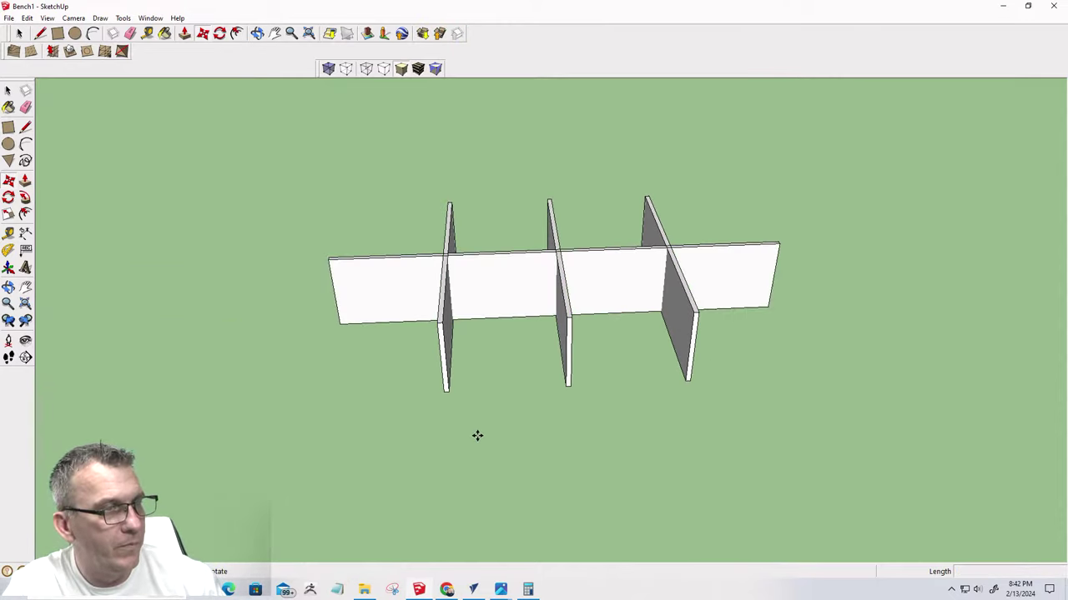
pyautogui.press('space')
pyautogui.moveTo(284, 162); pyautogui.dragTo(962, 500)
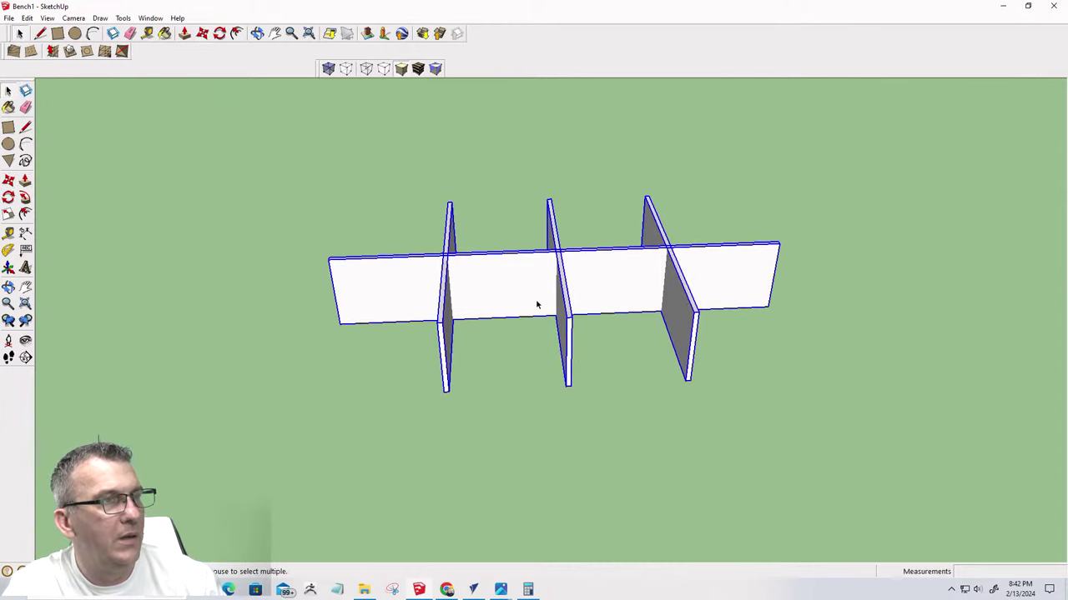
# Intersect the selected crossing panels with each other via Intersect Faces > With Selection
pyautogui.rightClick(536, 286)
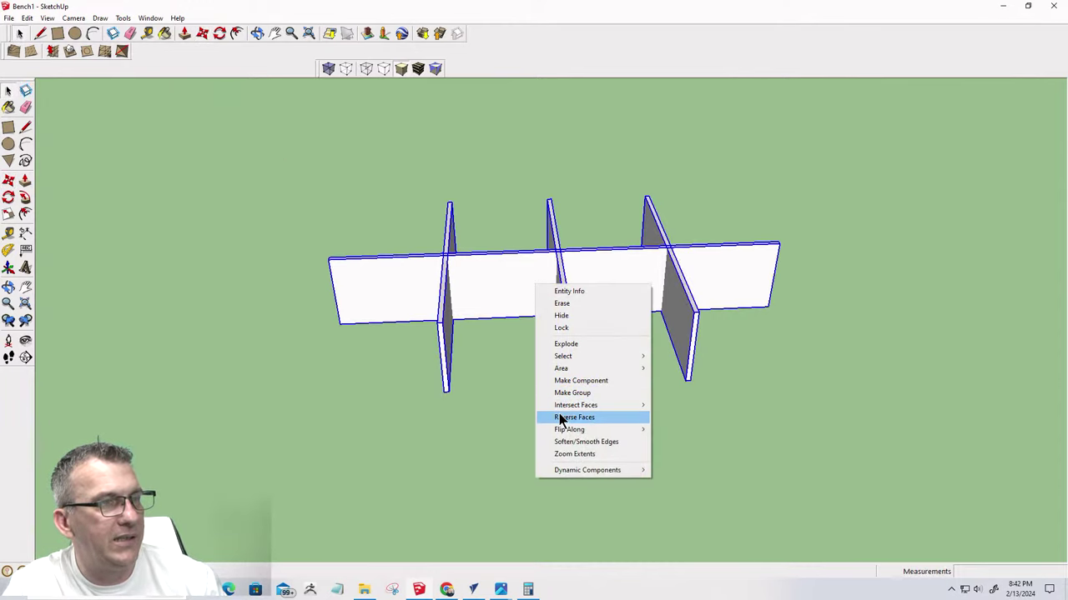
pyautogui.moveTo(575, 406)
pyautogui.click(687, 419)
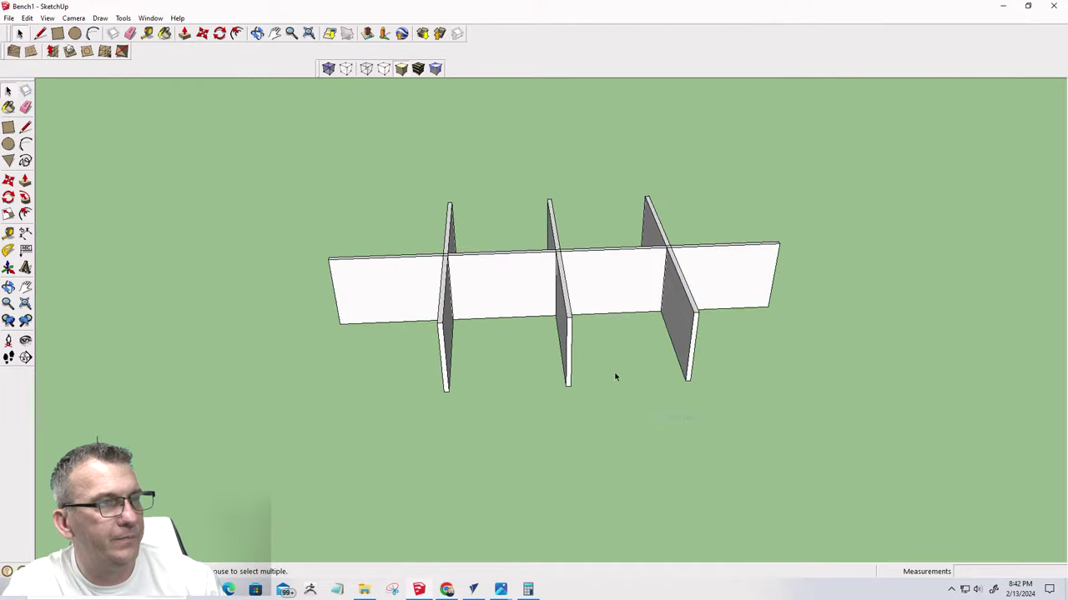
pyautogui.click(625, 298)
pyautogui.moveTo(674, 310); pyautogui.dragTo(535, 346, button='middle')
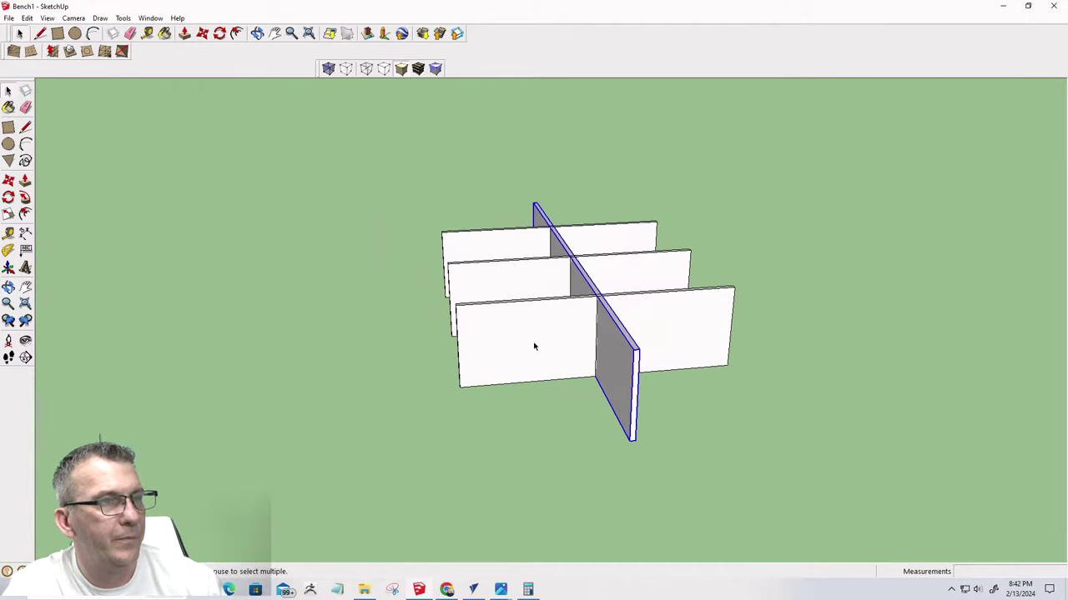
# Move the long panel off to the right, leaving the three short panels standing alone
pyautogui.press('m')
pyautogui.click(622, 362)
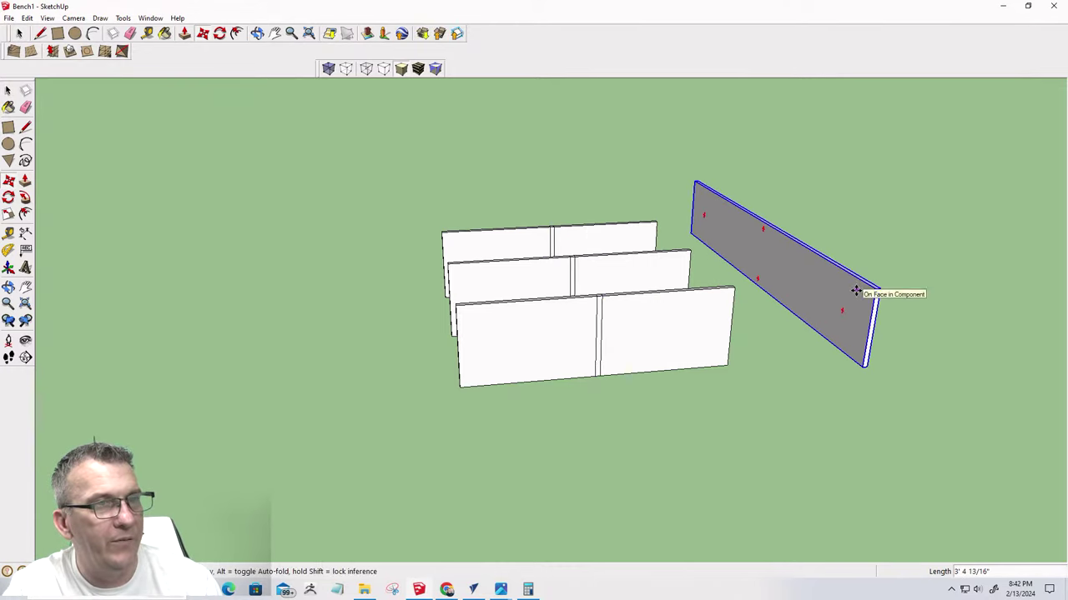
pyautogui.click(856, 291)
pyautogui.press('space')
pyautogui.moveTo(581, 348); pyautogui.dragTo(642, 310, button='middle')
pyautogui.scroll(3, 634, 302)
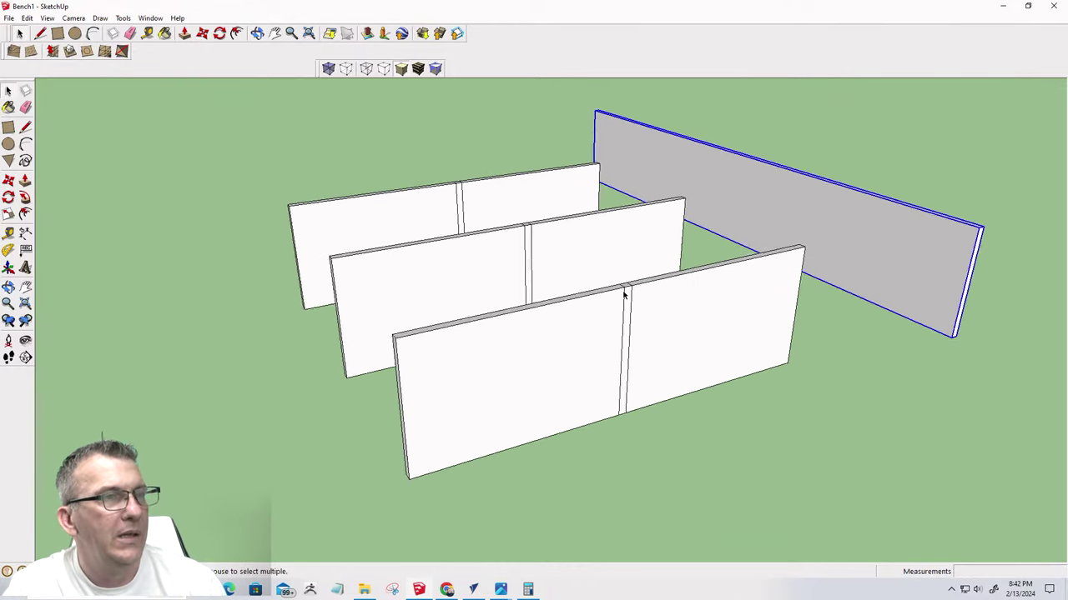
pyautogui.scroll(1, 624, 294)
pyautogui.click(617, 305)
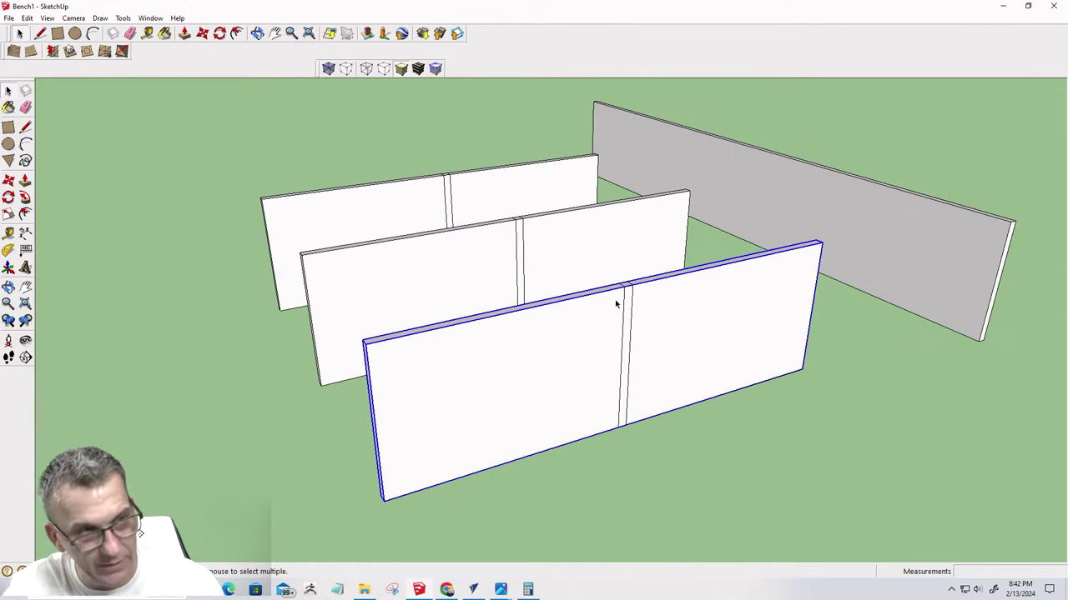
# Open the front cross partition for editing
pyautogui.rightClick(615, 304)
pyautogui.press('Escape')
pyautogui.doubleClick(617, 300)
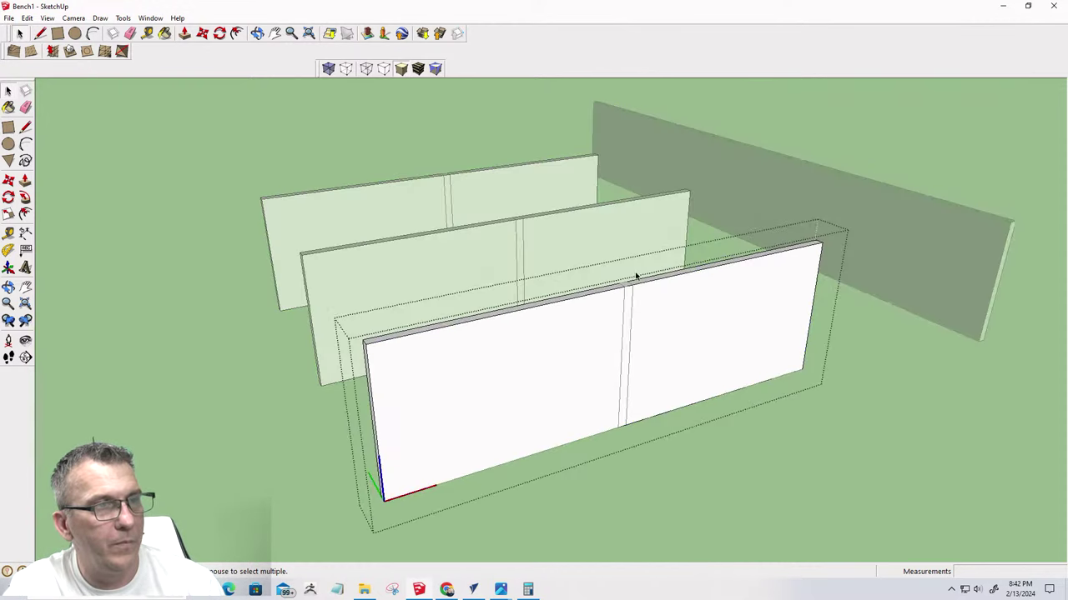
pyautogui.scroll(4, 630, 287)
pyautogui.scroll(-2, 603, 336)
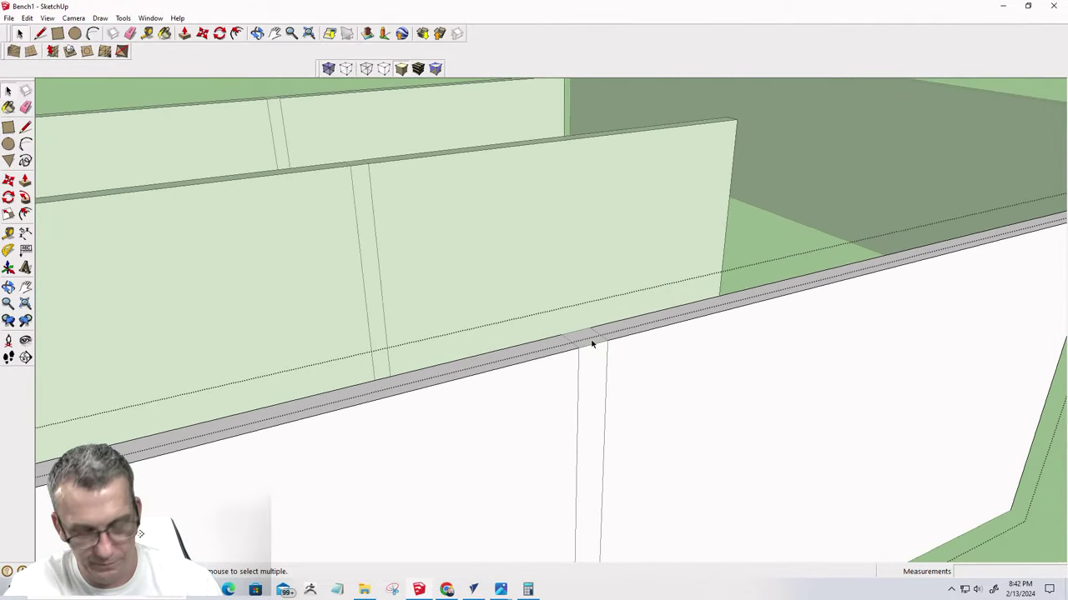
pyautogui.press('p')
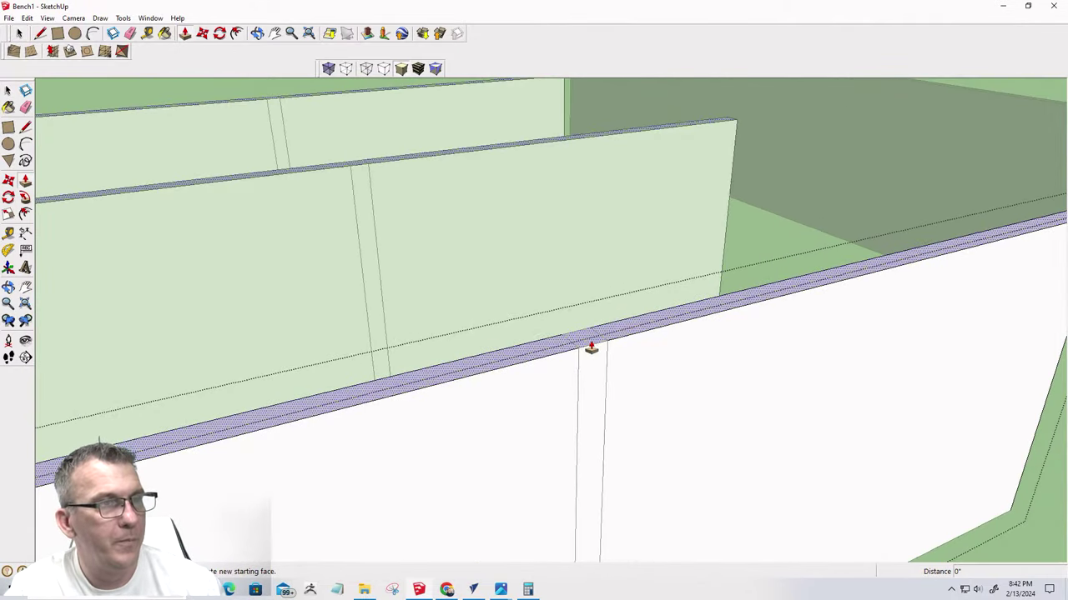
pyautogui.moveTo(593, 341); pyautogui.dragTo(908, 398, button='middle')
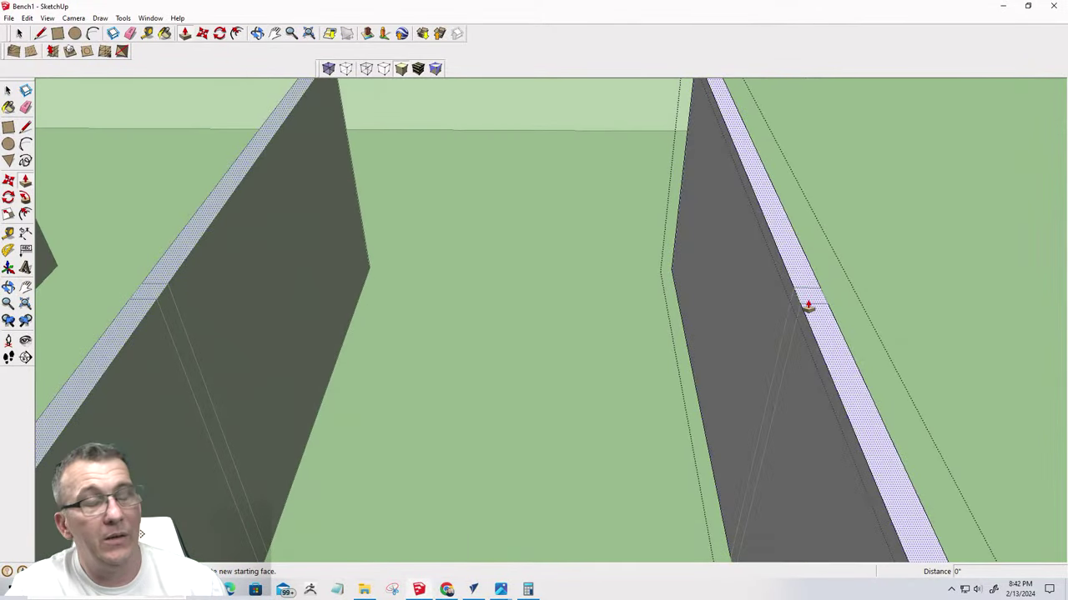
pyautogui.moveTo(807, 306); pyautogui.dragTo(289, 252, button='middle')
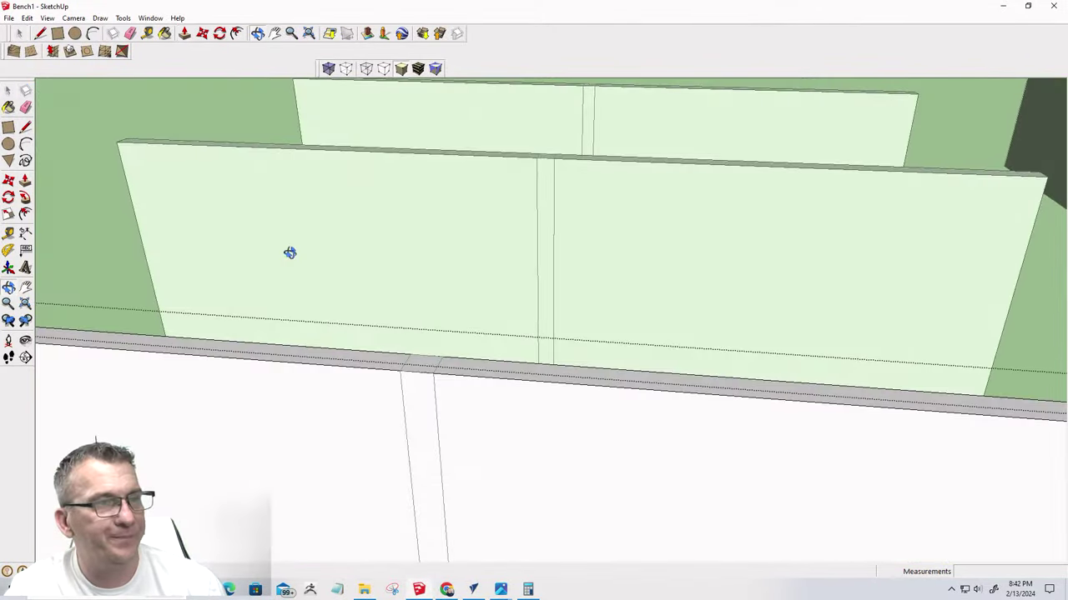
pyautogui.scroll(-5, 301, 262)
# Draw a line at the crossing mark on the top edge and push the slot face in
pyautogui.click(40, 33)
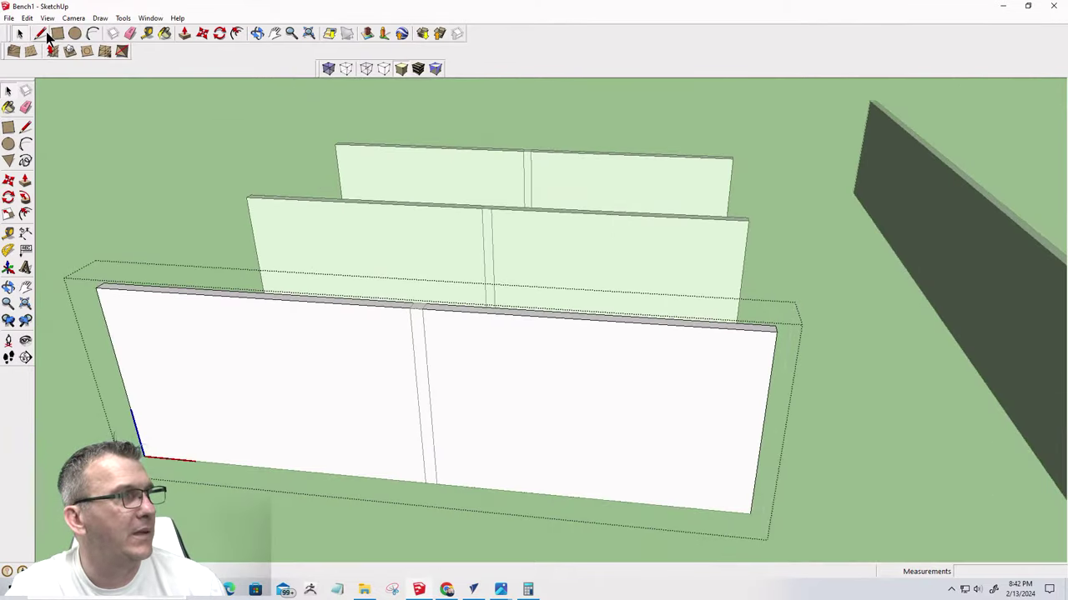
pyautogui.scroll(5, 422, 307)
pyautogui.moveTo(407, 304)
pyautogui.mouseDown(button='middle')
pyautogui.moveTo(465, 379)
pyautogui.moveTo(429, 338)
pyautogui.mouseUp(button='middle')
pyautogui.click(412, 316)
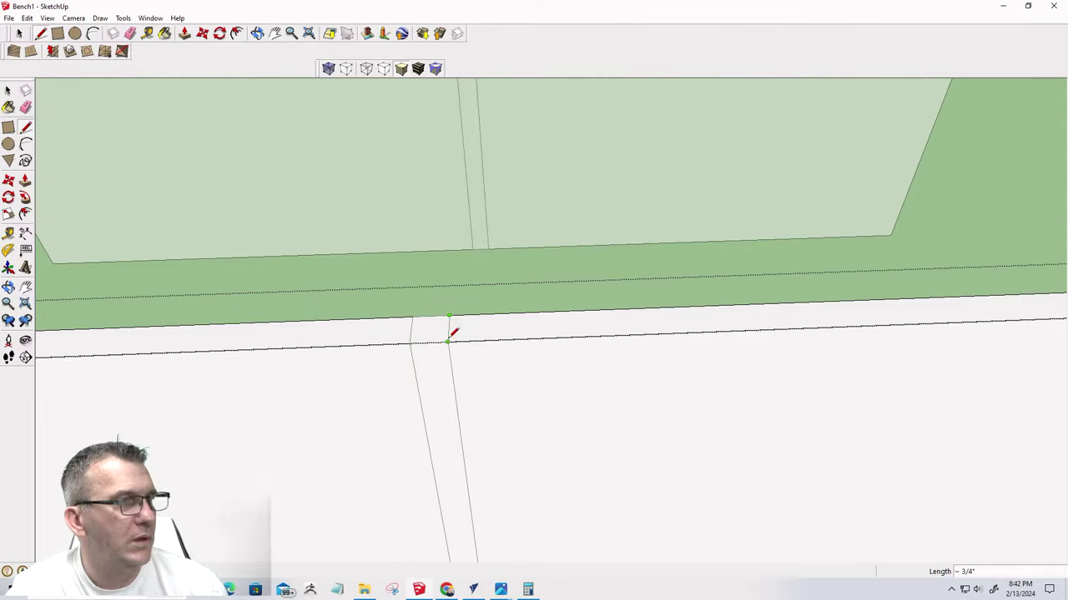
pyautogui.click(448, 341)
pyautogui.press('p')
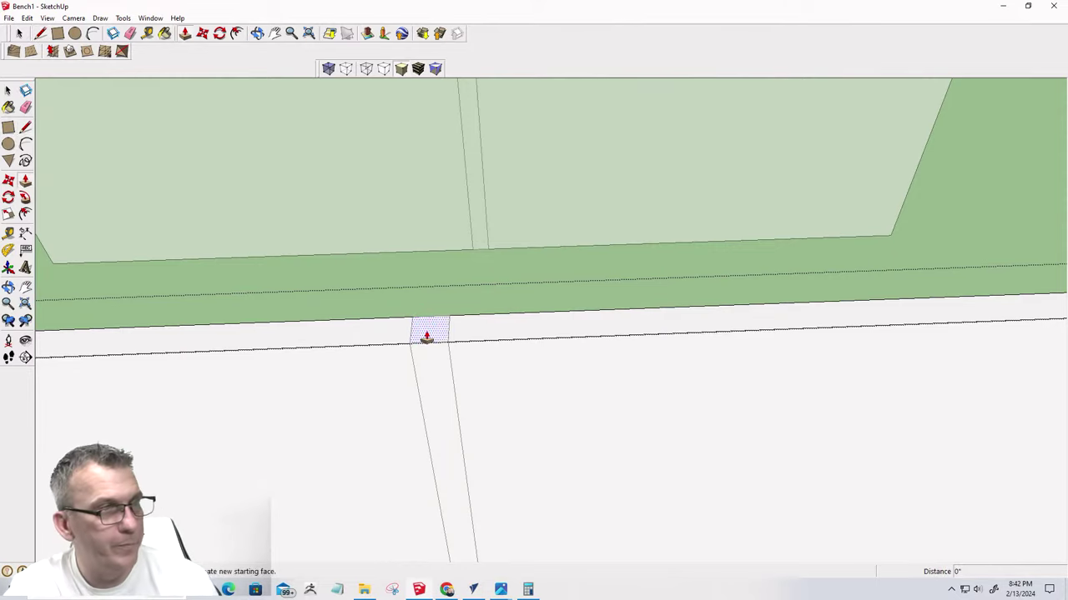
pyautogui.click(426, 337)
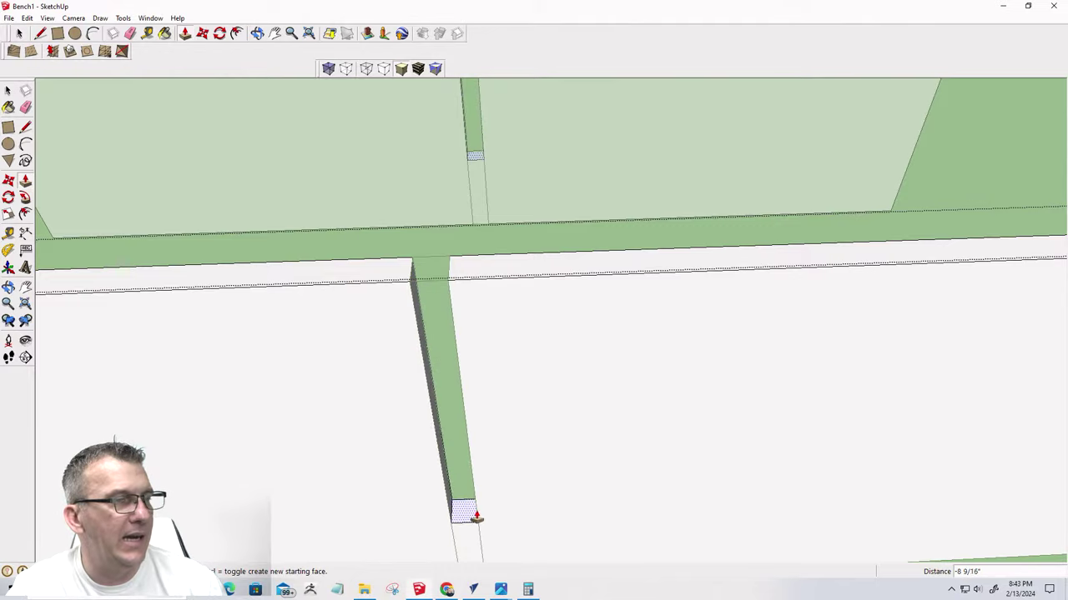
pyautogui.moveTo(575, 501); pyautogui.dragTo(527, 313, button='middle')
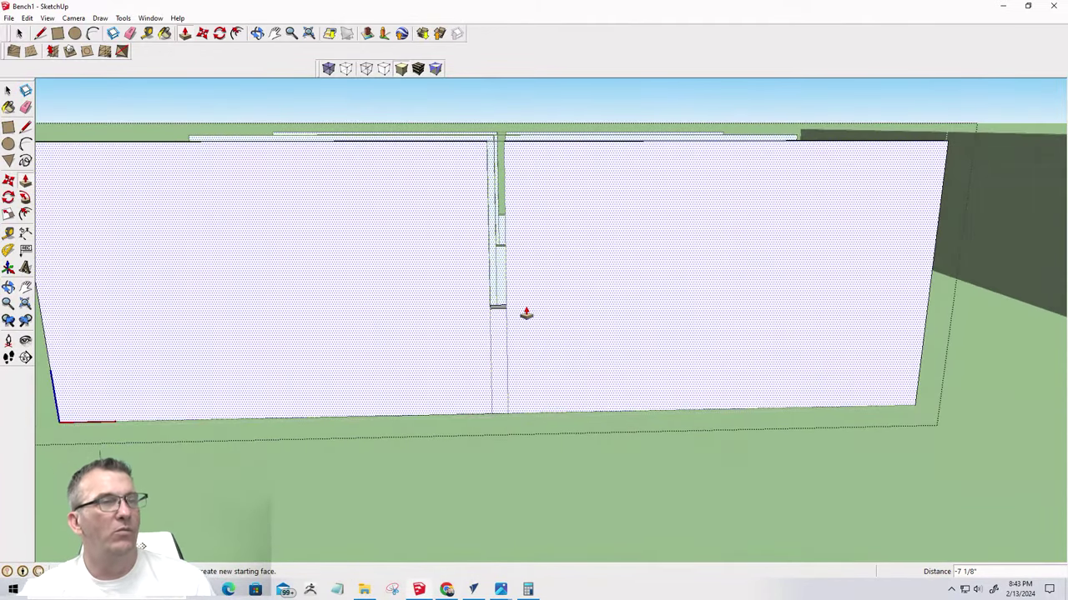
pyautogui.click(489, 367)
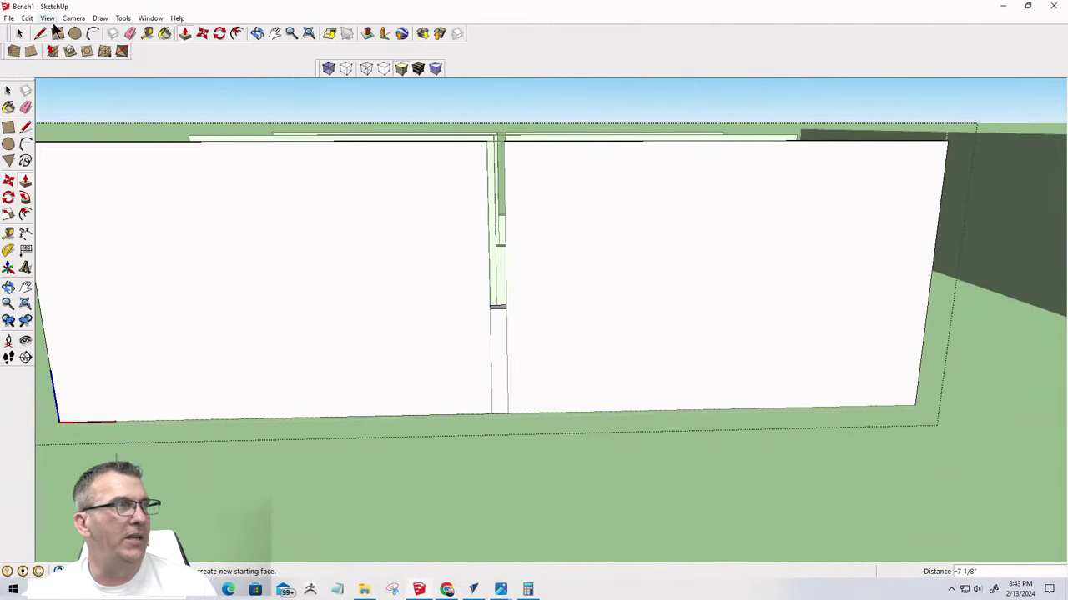
# Measure the panel height, then push the narrow slot face down 6 inches
pyautogui.click(147, 35)
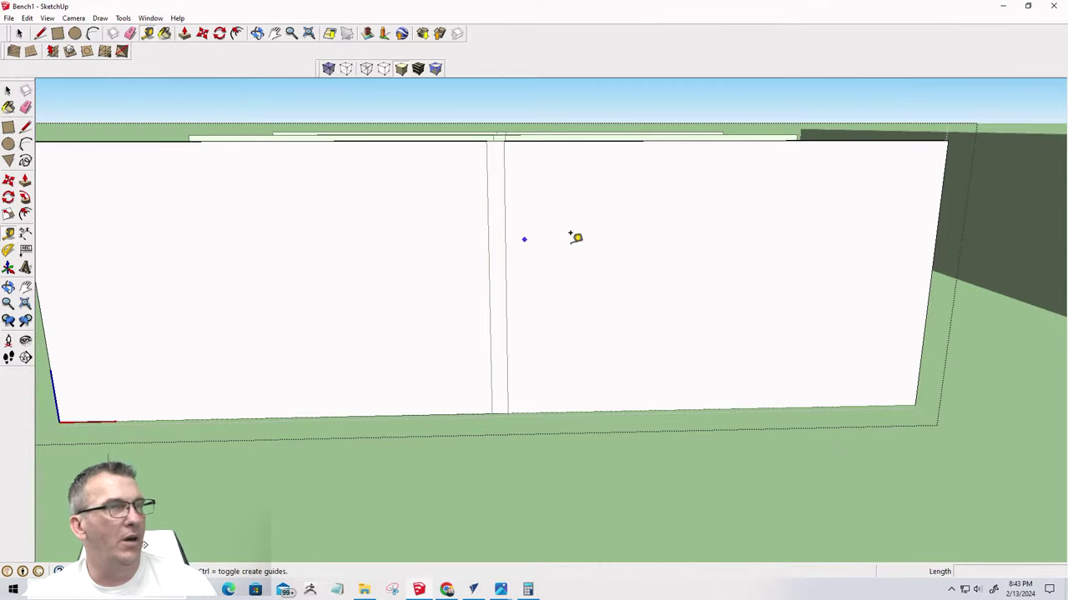
pyautogui.click(715, 140)
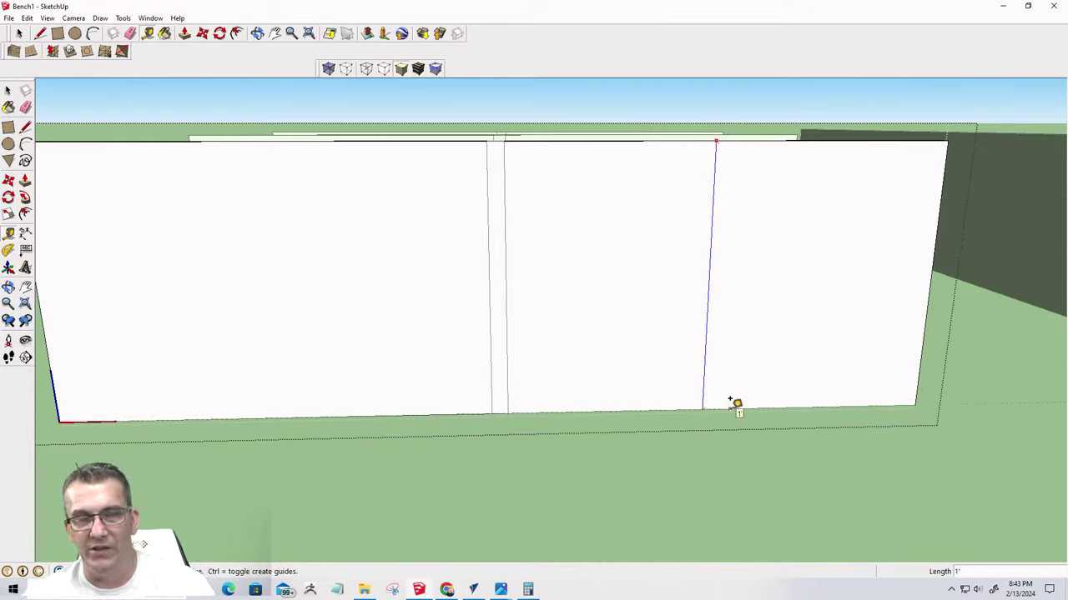
pyautogui.click(184, 34)
pyautogui.moveTo(492, 192); pyautogui.dragTo(498, 245, button='middle')
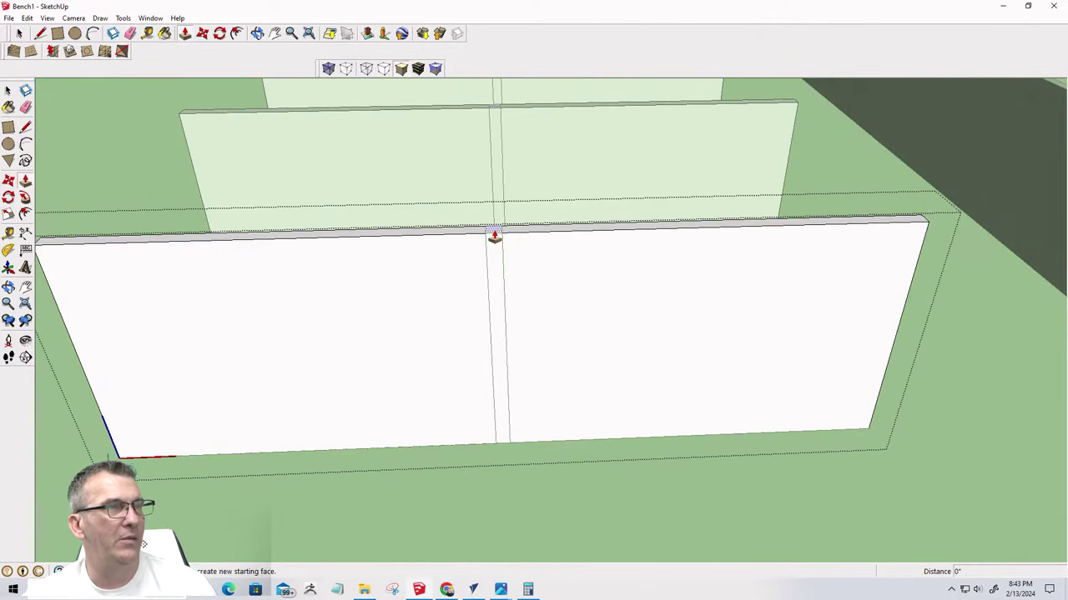
pyautogui.click(494, 236)
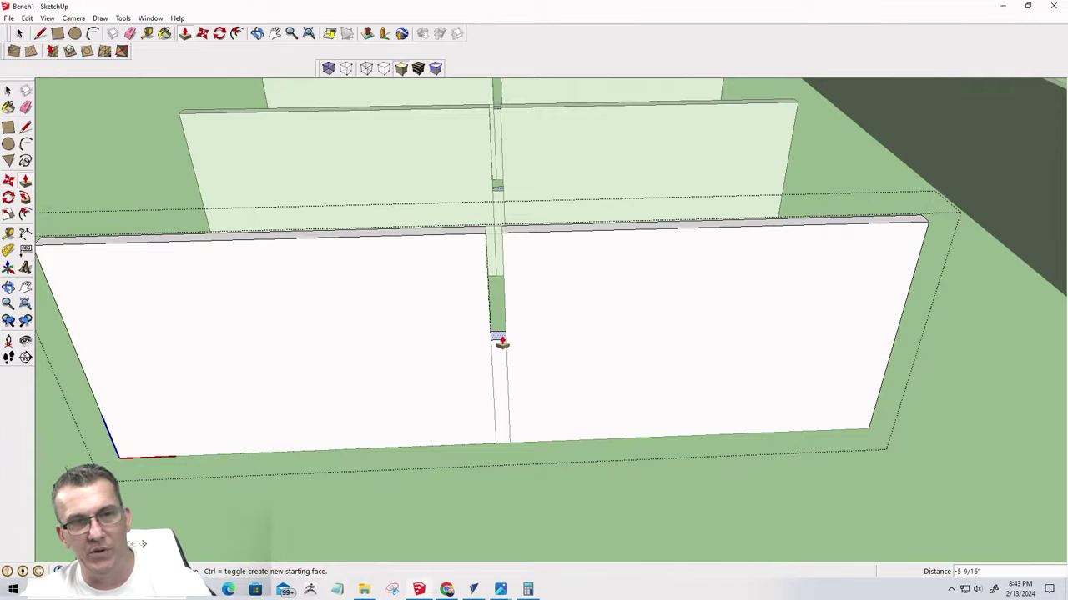
pyautogui.write('6')
pyautogui.press('Return')
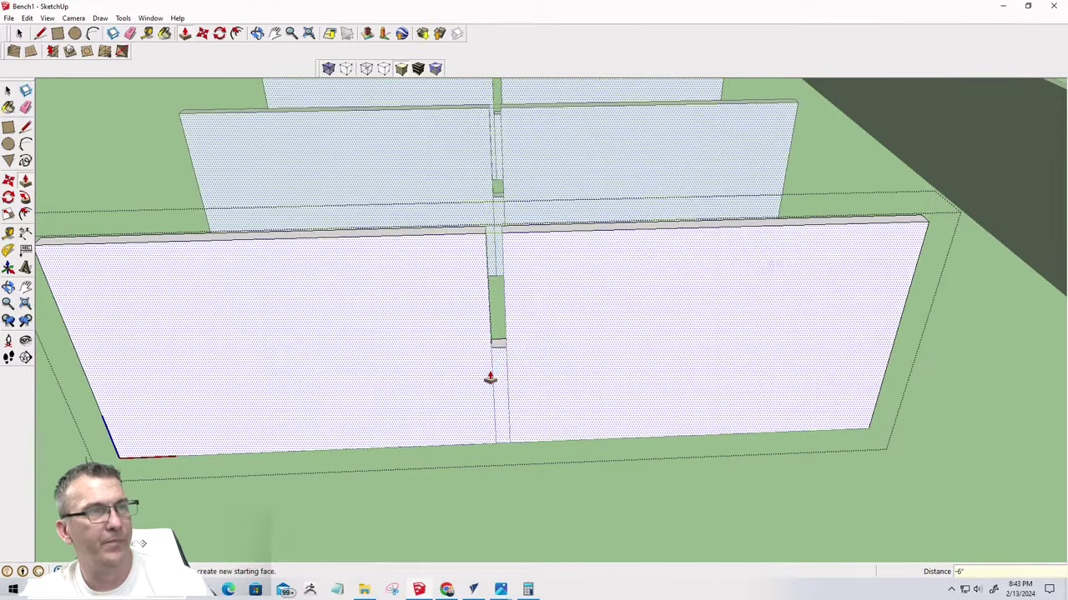
pyautogui.scroll(-3, 490, 377)
pyautogui.moveTo(555, 295); pyautogui.dragTo(419, 412, button='middle')
pyautogui.scroll(-5, 385, 503)
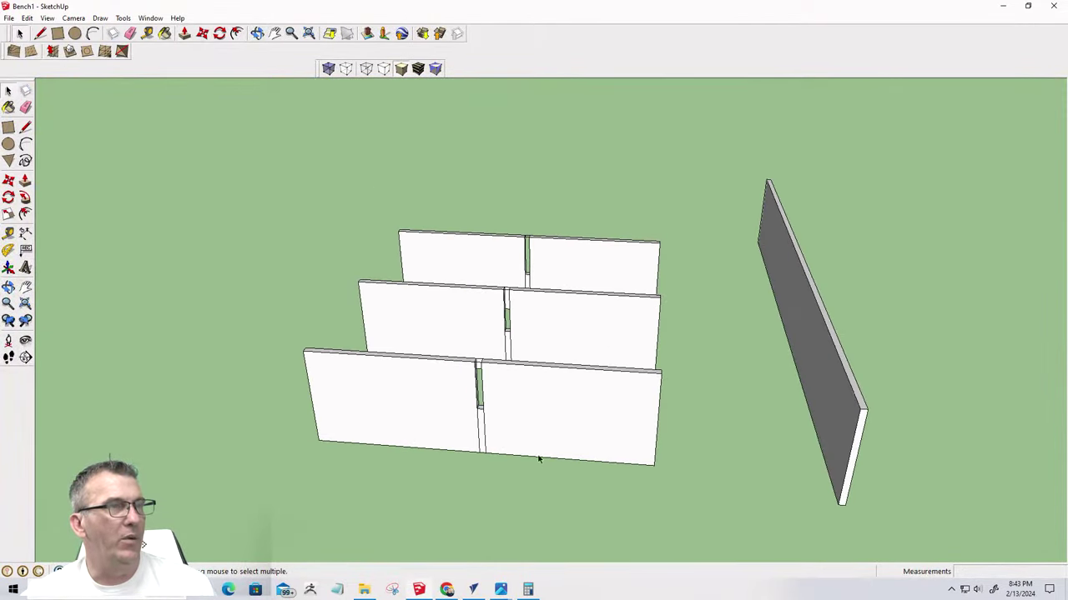
# Select the long back panel and restore the hidden walls and base with Edit > Unhide > Last
pyautogui.moveTo(539, 459); pyautogui.dragTo(680, 396, button='middle')
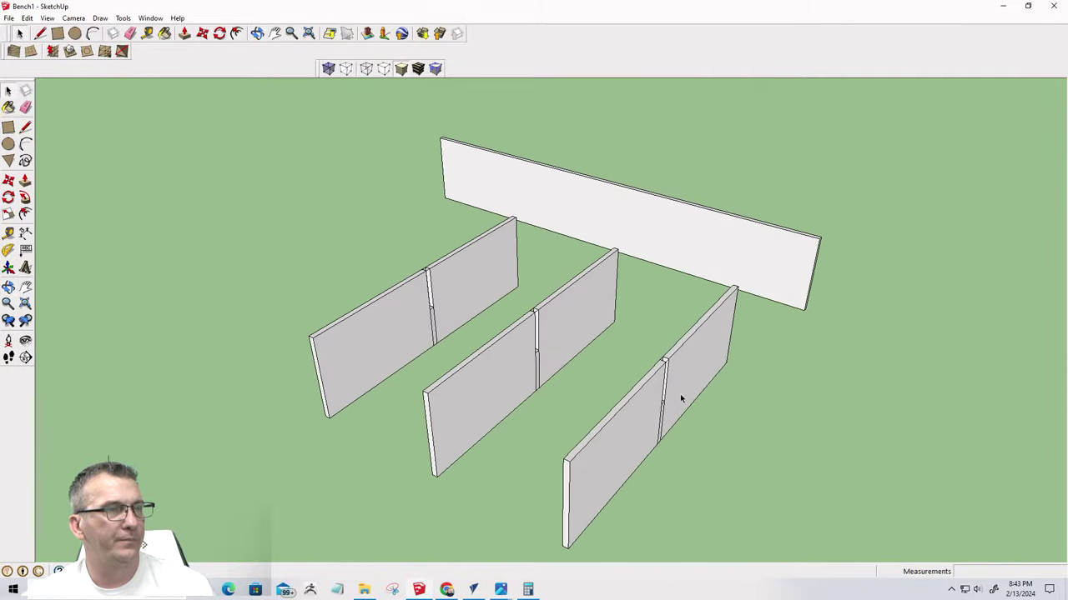
pyautogui.click(767, 242)
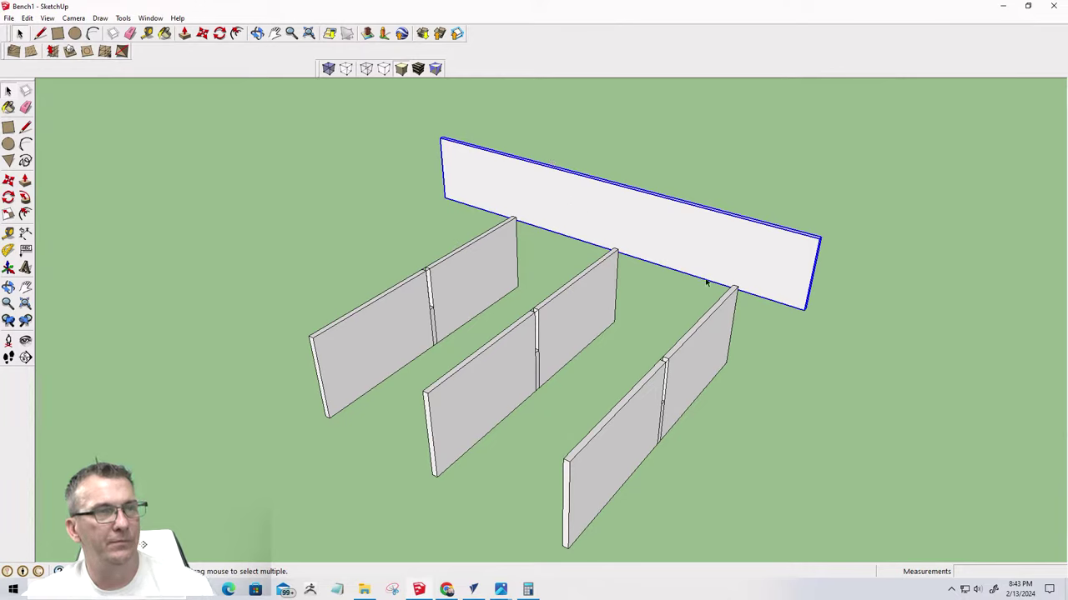
pyautogui.click(27, 18)
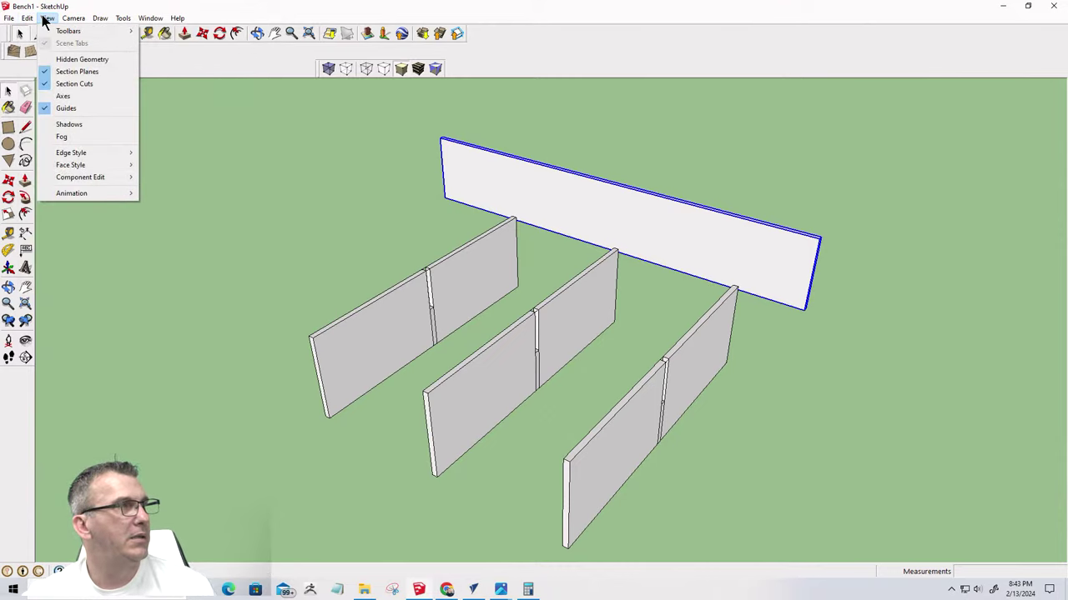
pyautogui.moveTo(96, 179)
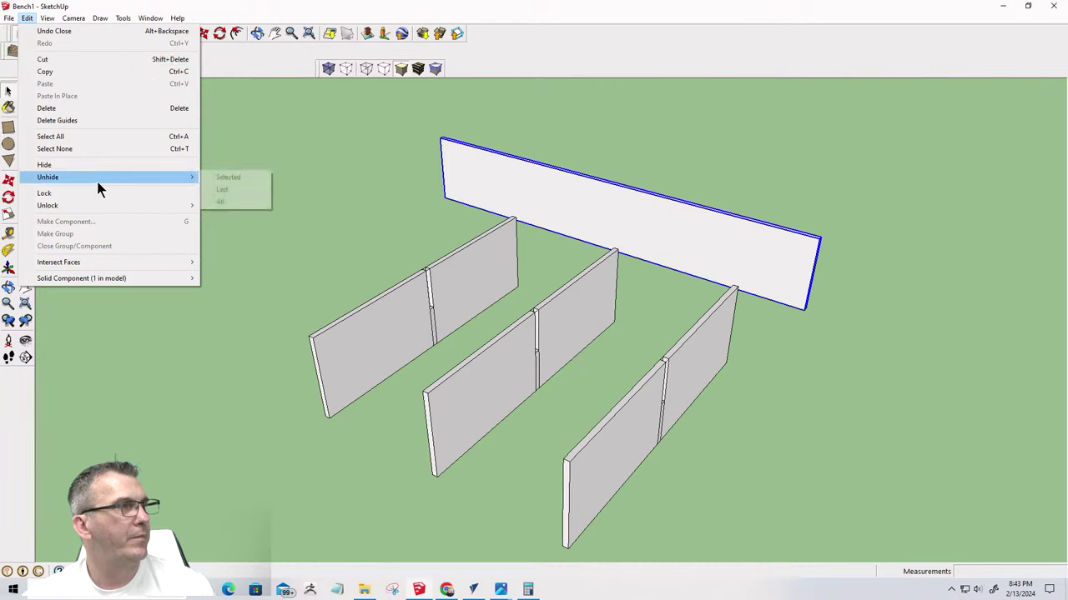
pyautogui.click(231, 191)
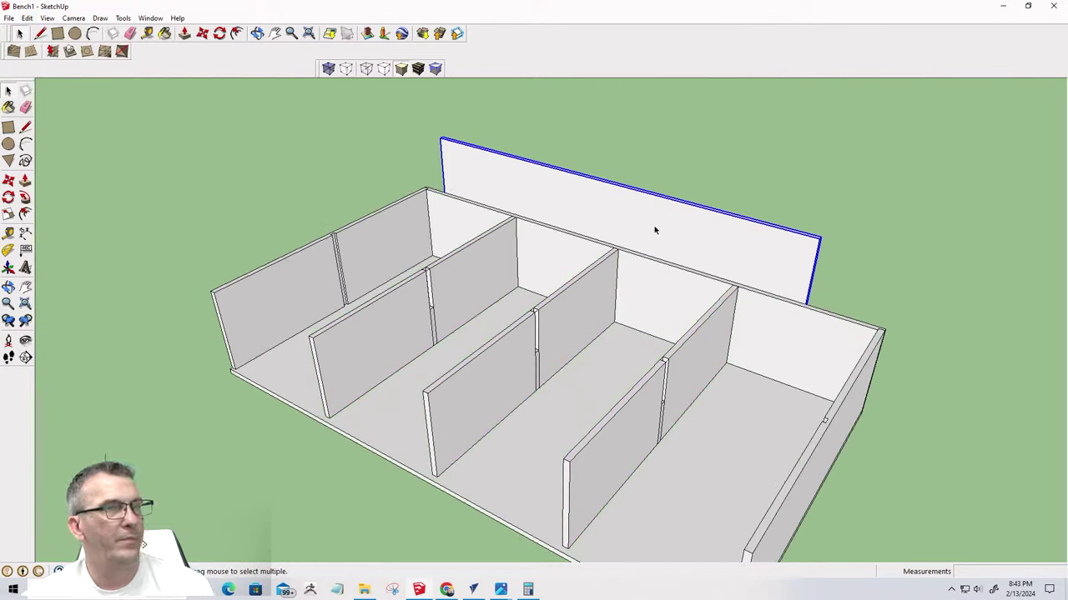
# Move the long divider by its corner into the cross partitions' notches inside the box
pyautogui.press('m')
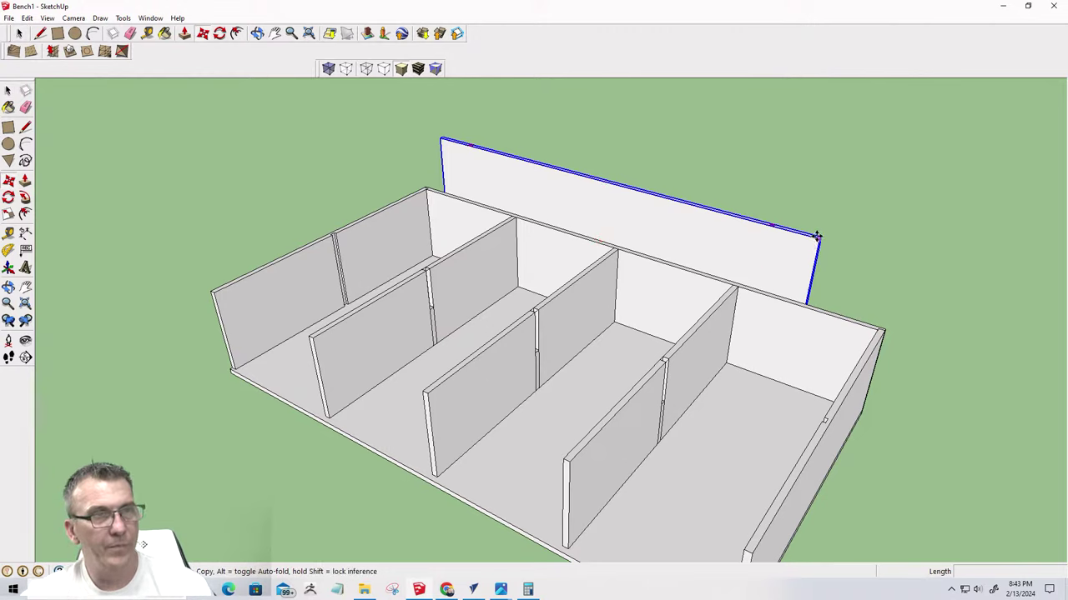
pyautogui.click(817, 237)
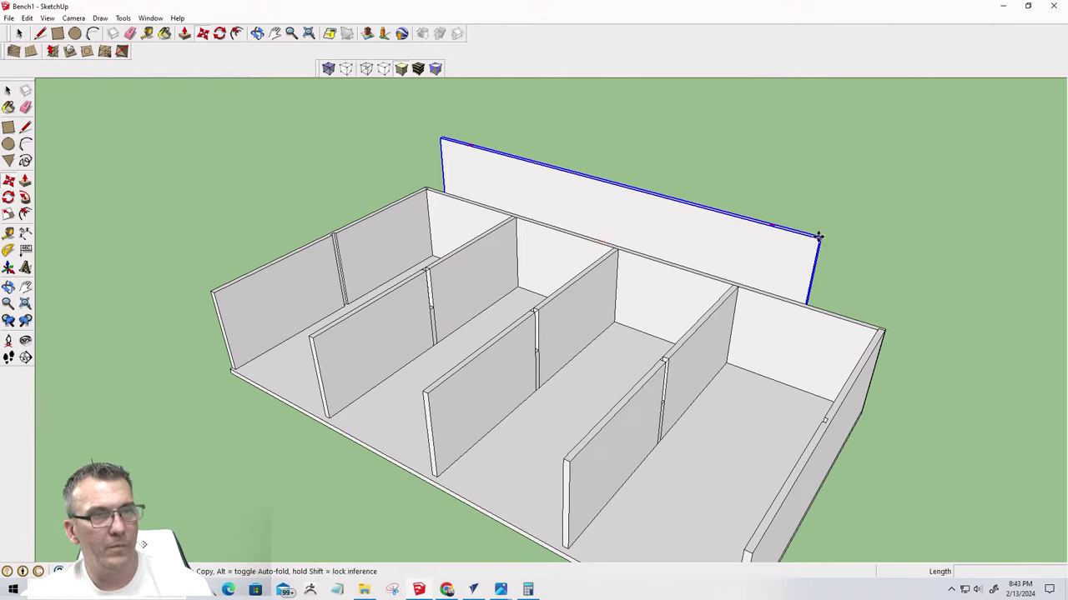
pyautogui.click(823, 423)
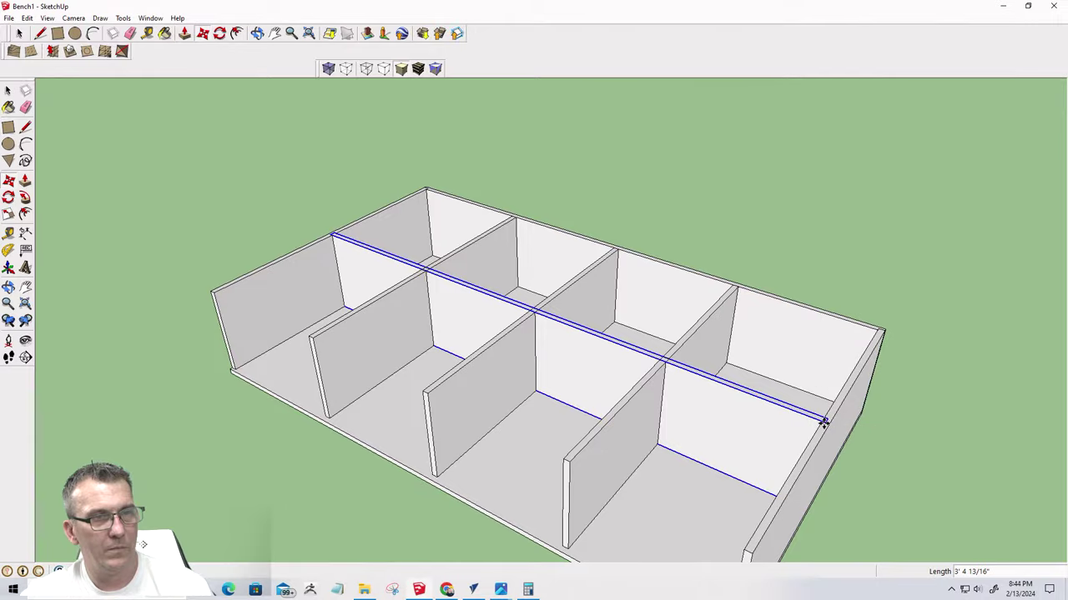
pyautogui.scroll(3, 824, 423)
pyautogui.moveTo(823, 422); pyautogui.dragTo(613, 304, button='middle')
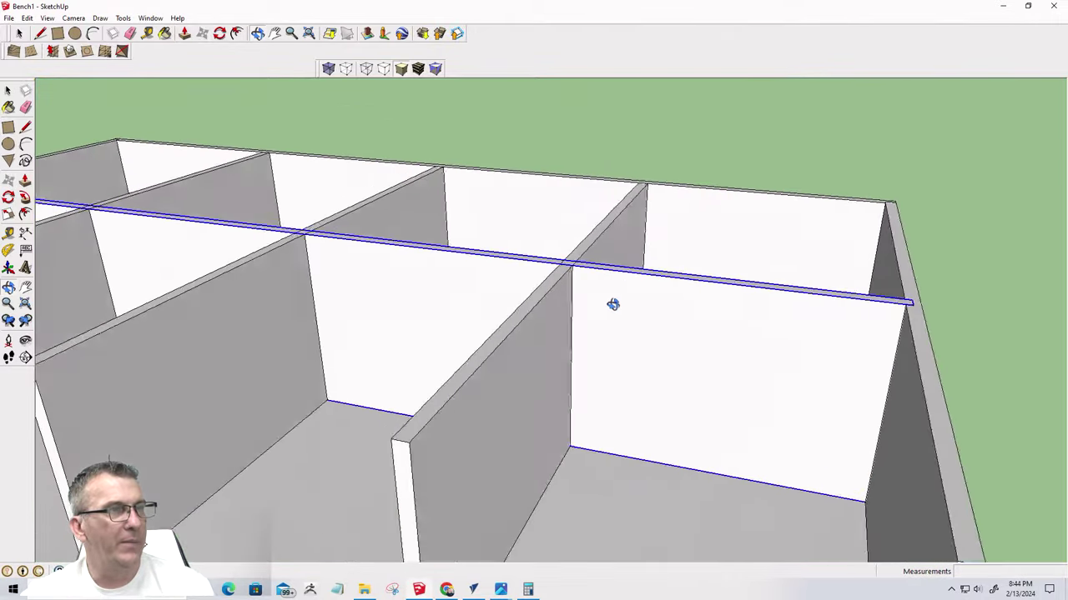
pyautogui.scroll(-4, 613, 305)
pyautogui.press('space')
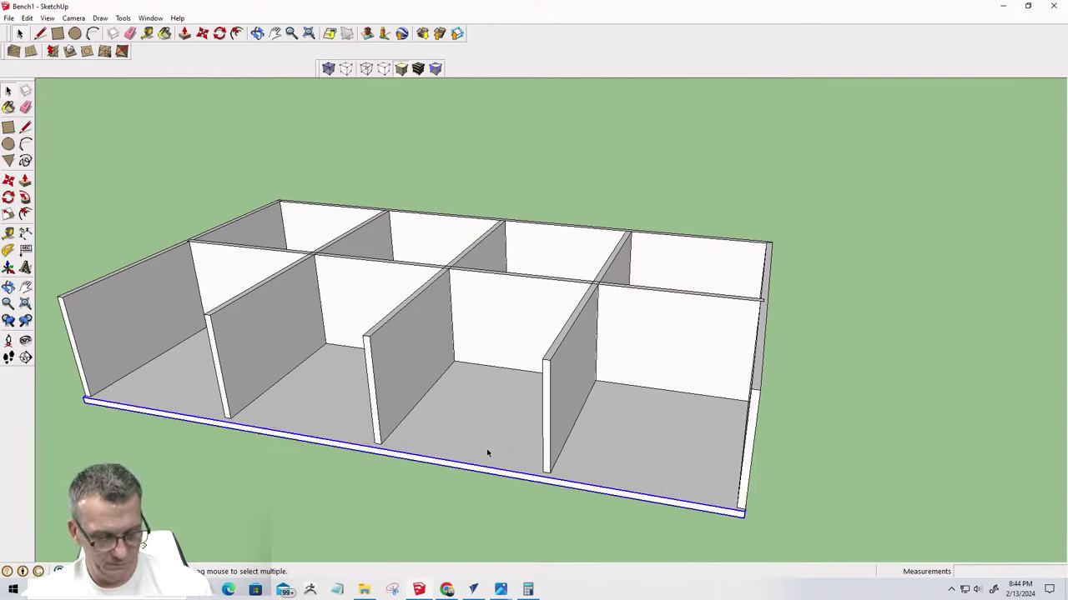
# Hide both end walls, the back wall and the base panel
pyautogui.click(749, 412)
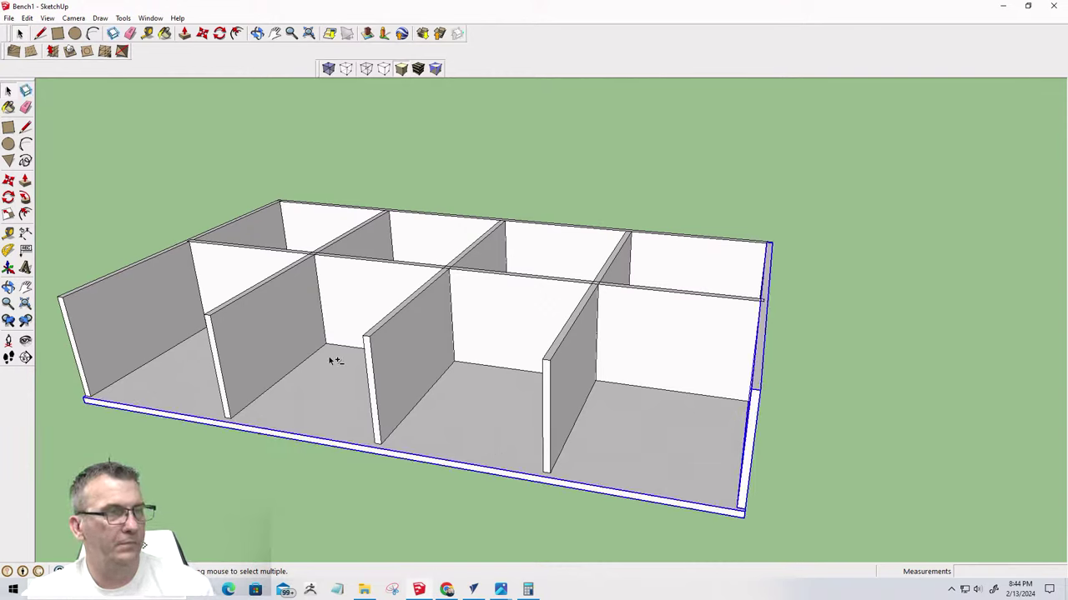
pyautogui.keyDown('shift'); pyautogui.click(141, 294); pyautogui.keyUp('shift')
pyautogui.keyDown('shift'); pyautogui.click(301, 230); pyautogui.keyUp('shift')
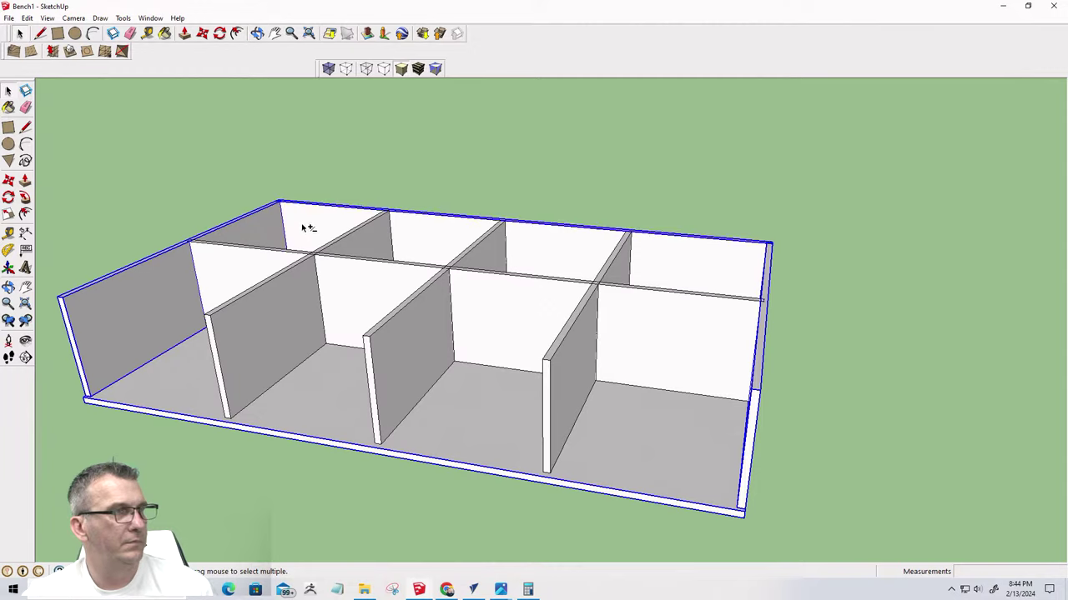
pyautogui.rightClick(301, 222)
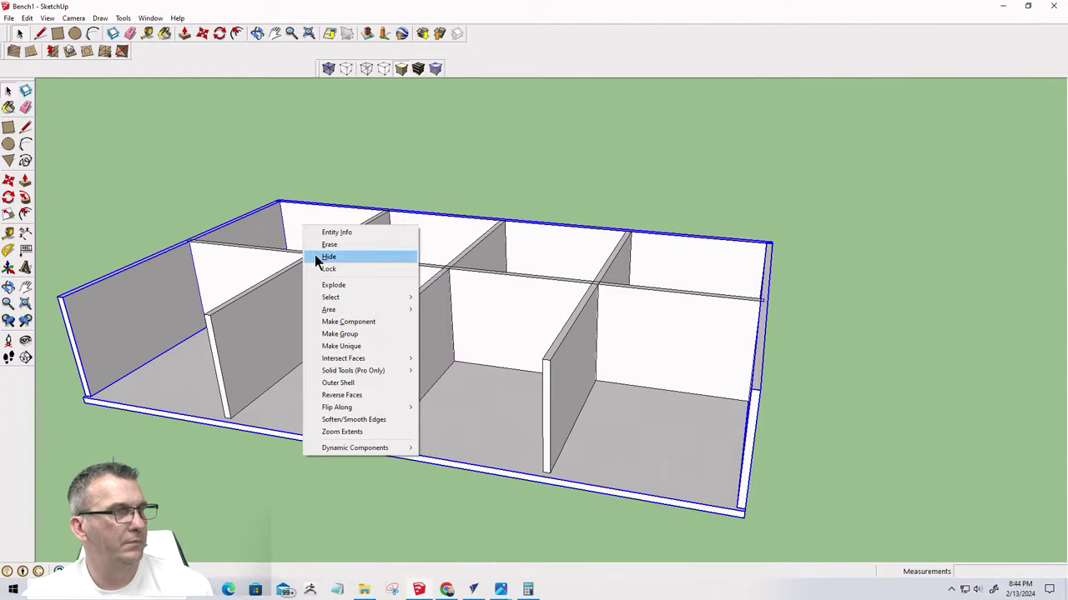
pyautogui.click(314, 257)
pyautogui.rightClick(464, 410)
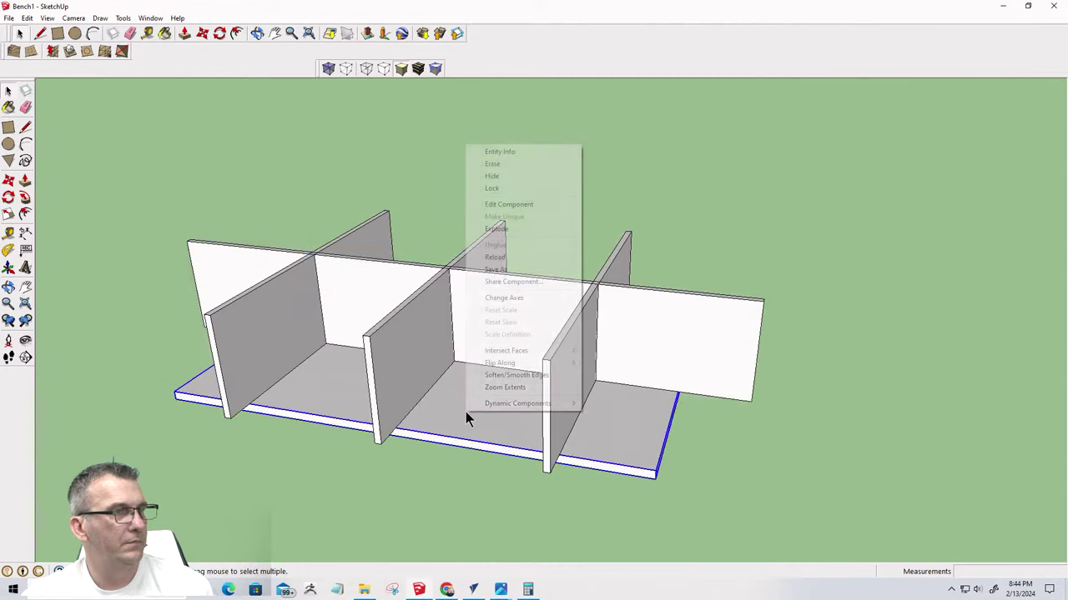
pyautogui.click(491, 177)
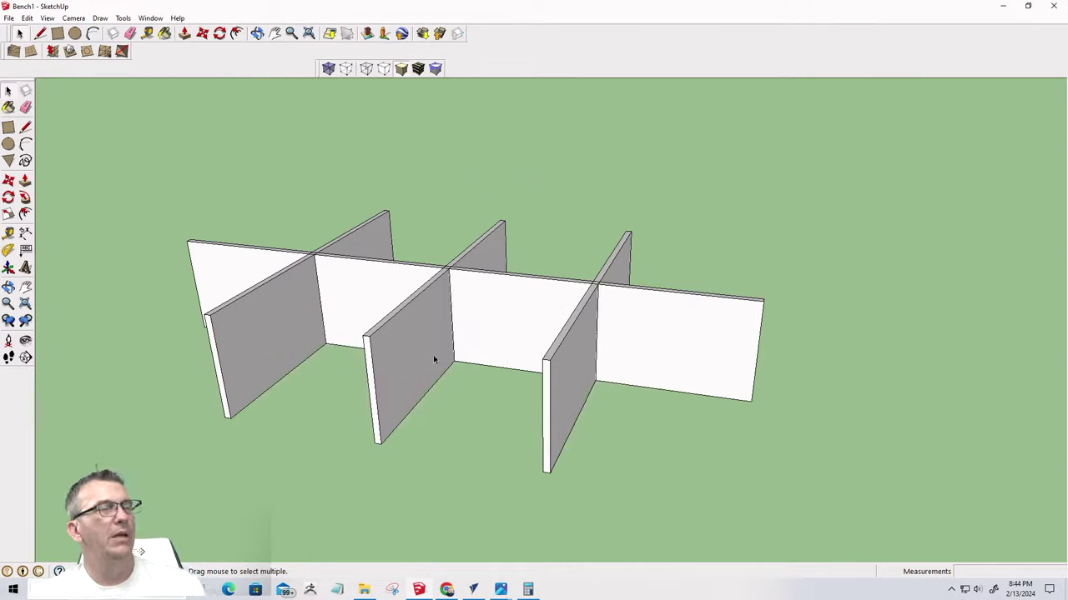
# Explode the long centre divider and window-select all the divider panels
pyautogui.click(501, 304)
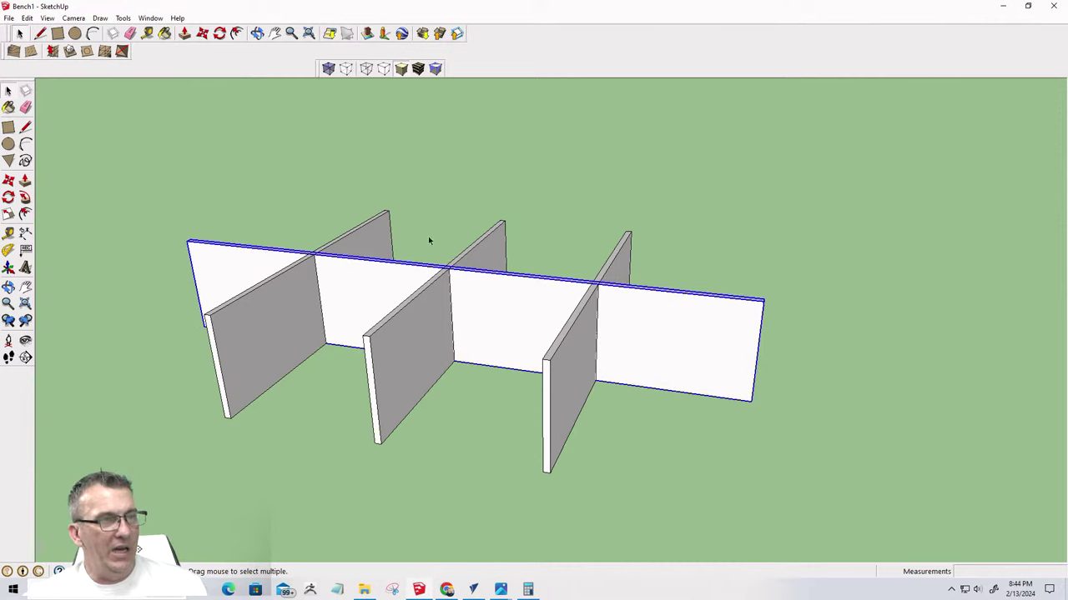
pyautogui.rightClick(478, 297)
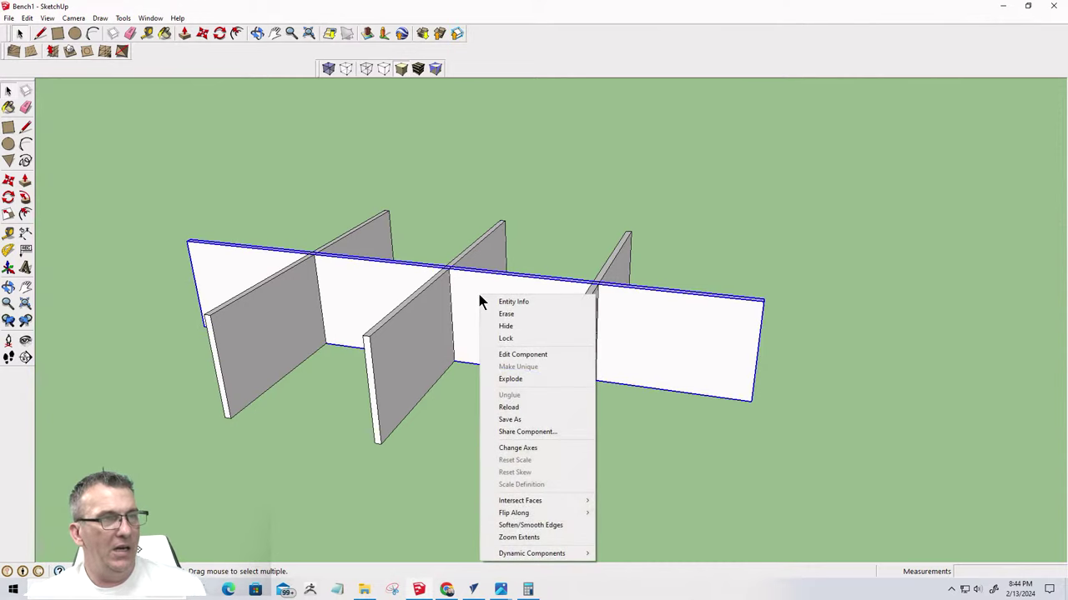
pyautogui.click(496, 378)
pyautogui.rightClick(530, 305)
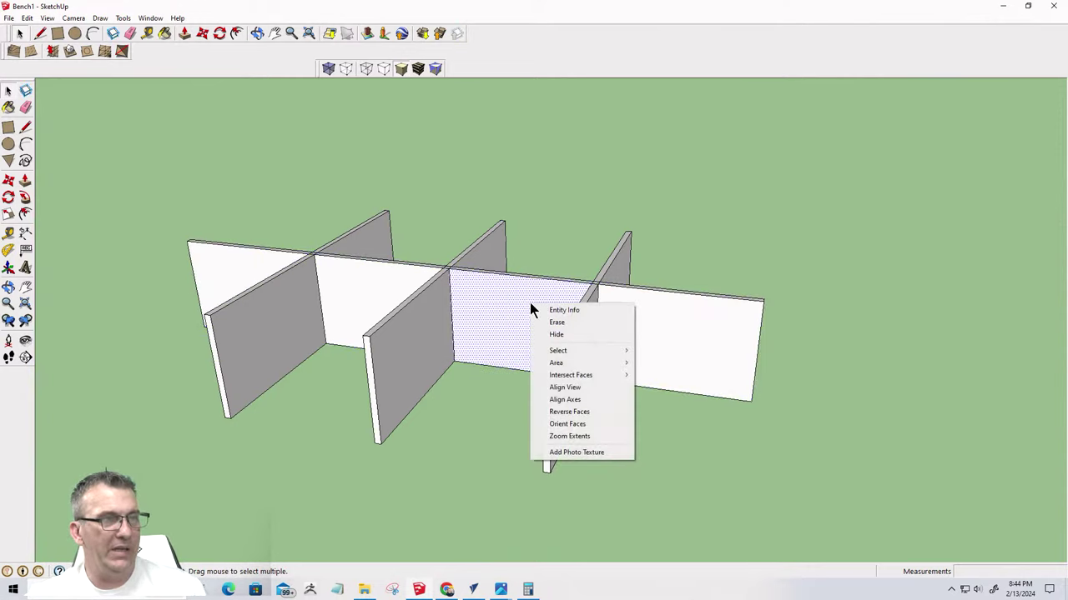
pyautogui.click(667, 323)
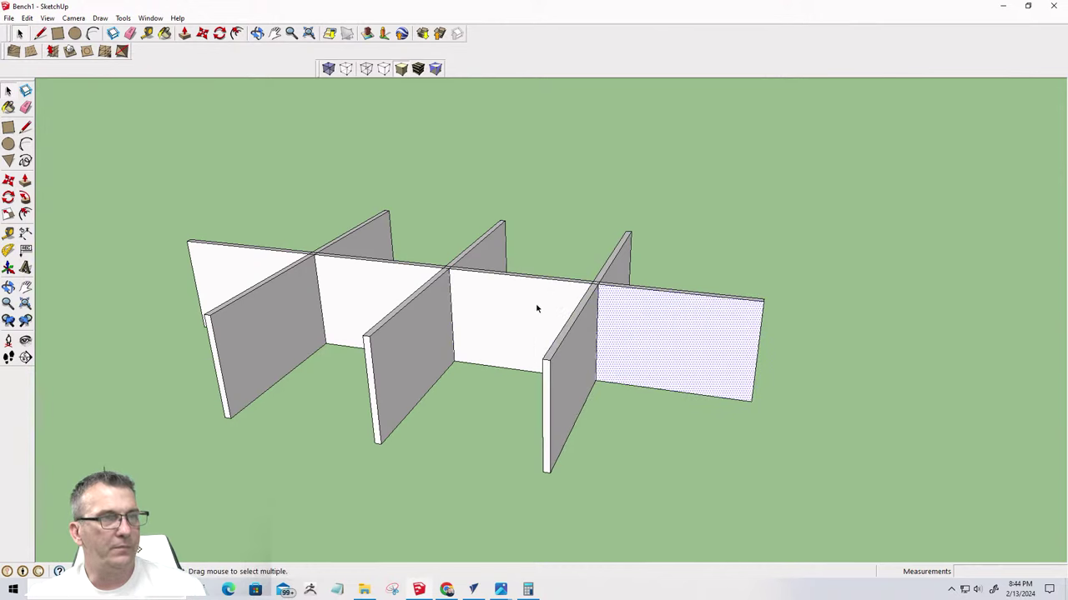
pyautogui.moveTo(536, 305); pyautogui.dragTo(392, 299, button='middle')
pyautogui.click(313, 286)
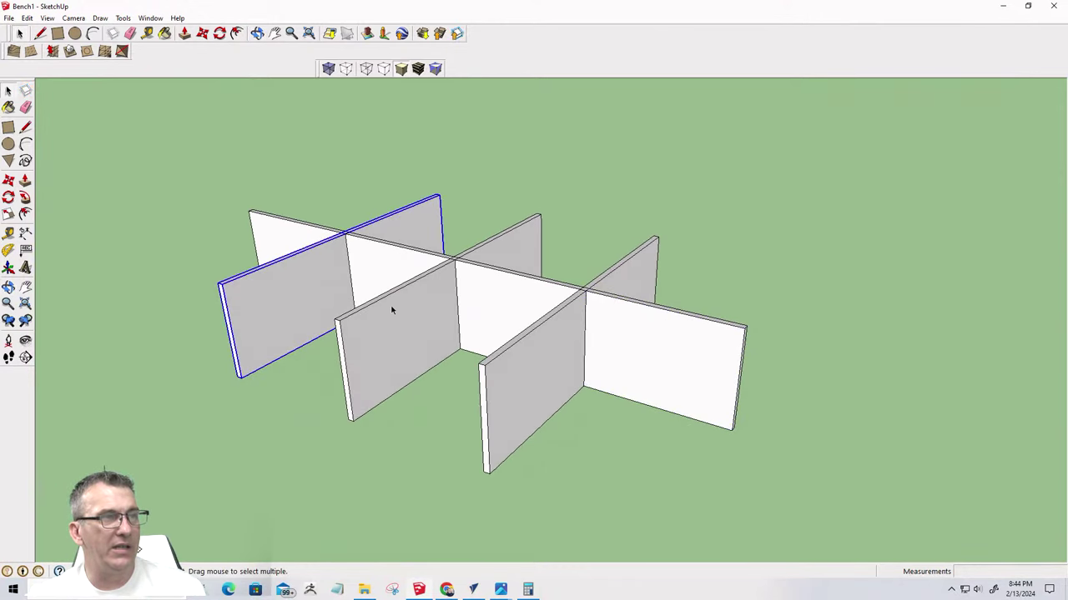
pyautogui.click(547, 354)
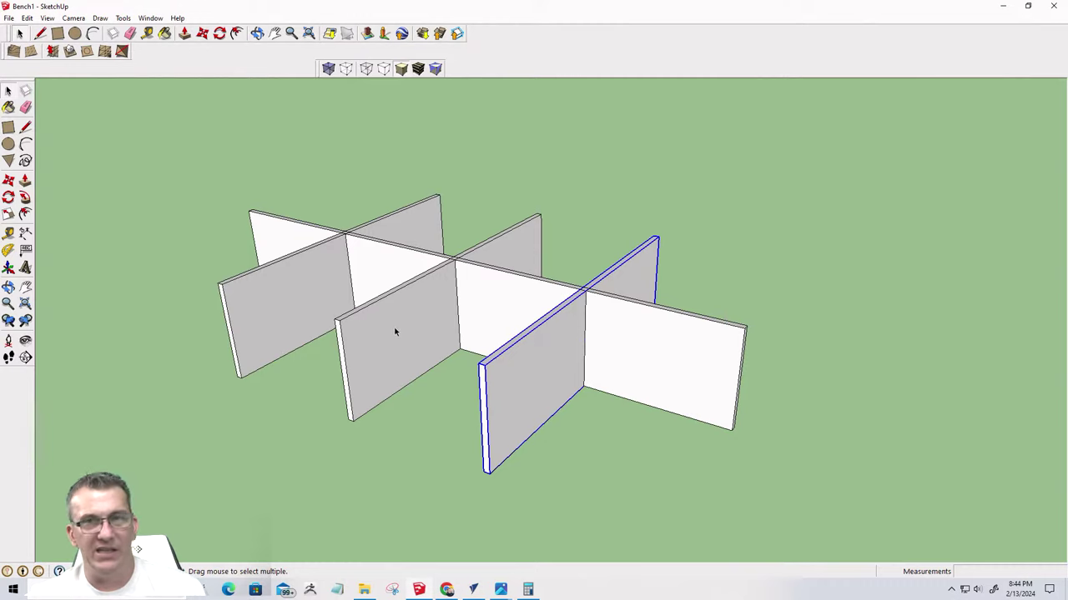
pyautogui.moveTo(121, 129); pyautogui.dragTo(865, 529)
# Intersect the selected dividers with the whole model via Intersect Faces > With Model
pyautogui.rightClick(554, 373)
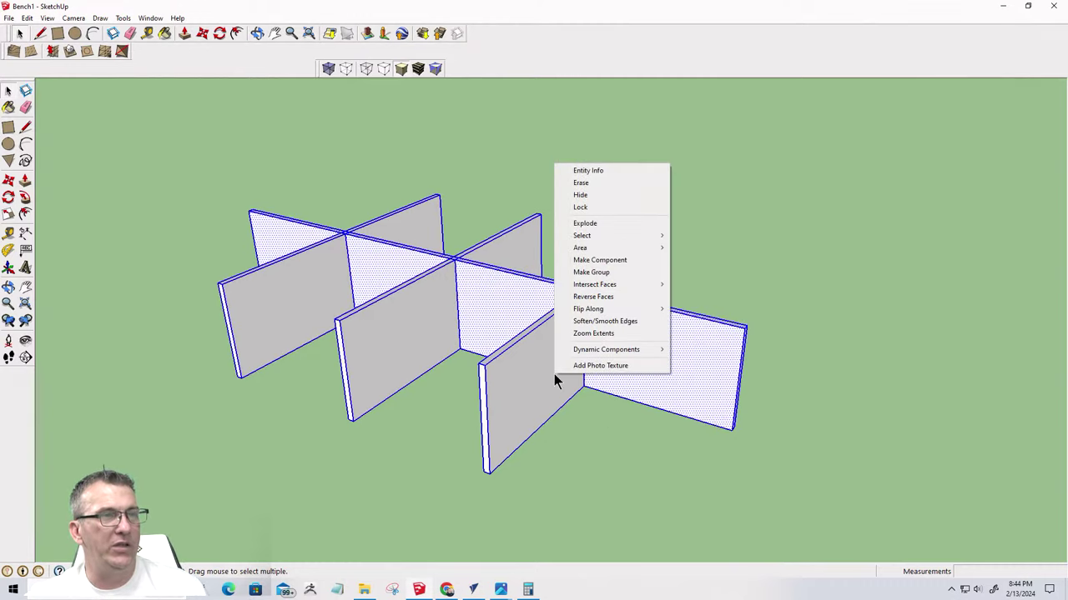
pyautogui.moveTo(585, 286)
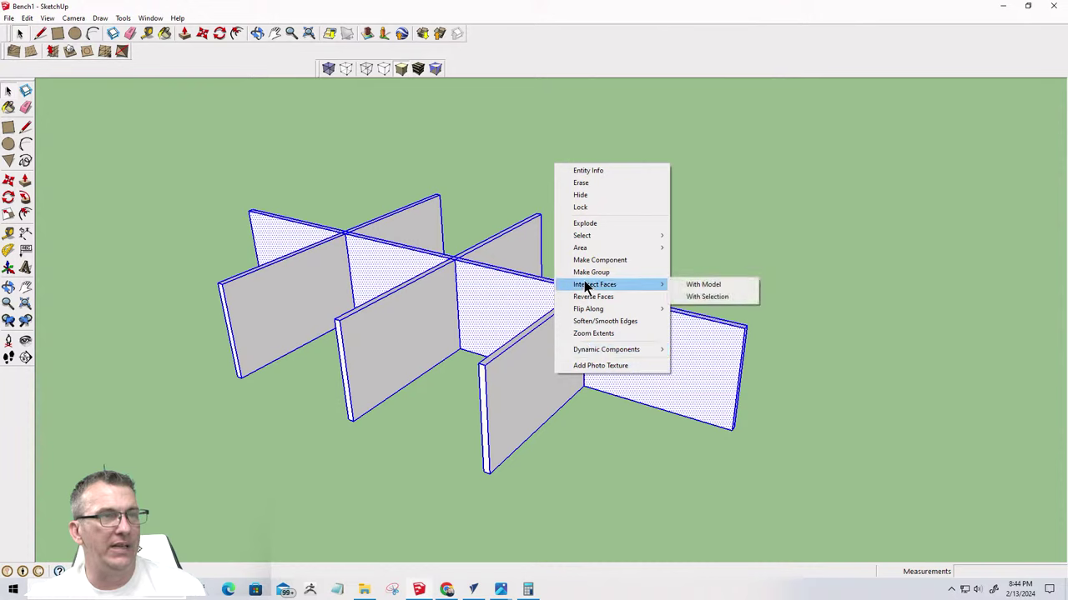
pyautogui.click(703, 286)
pyautogui.click(666, 367)
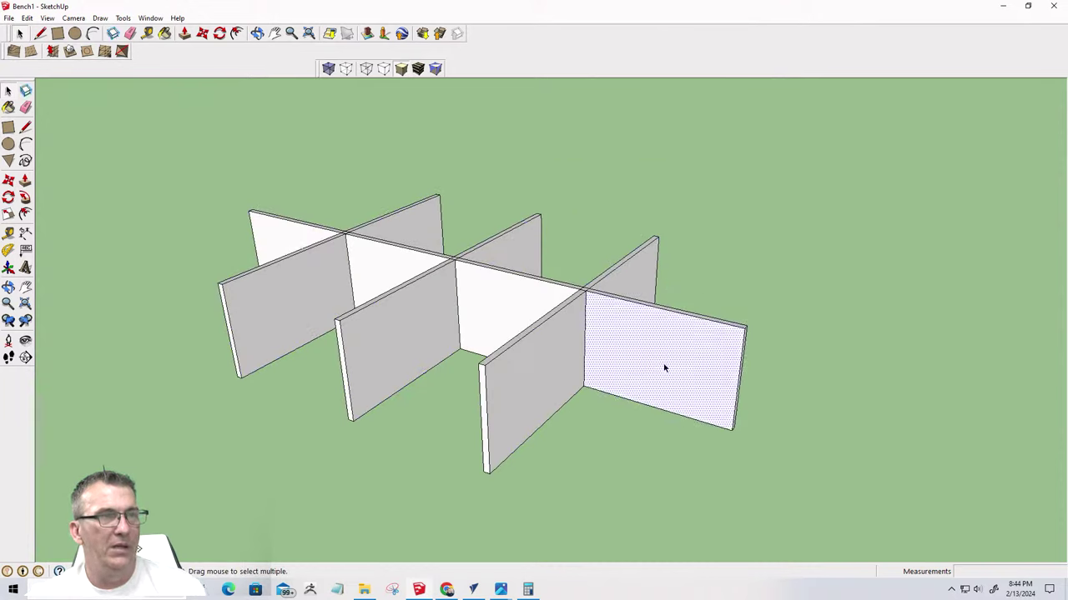
# Hide the front-right and next front cross dividers
pyautogui.click(551, 350)
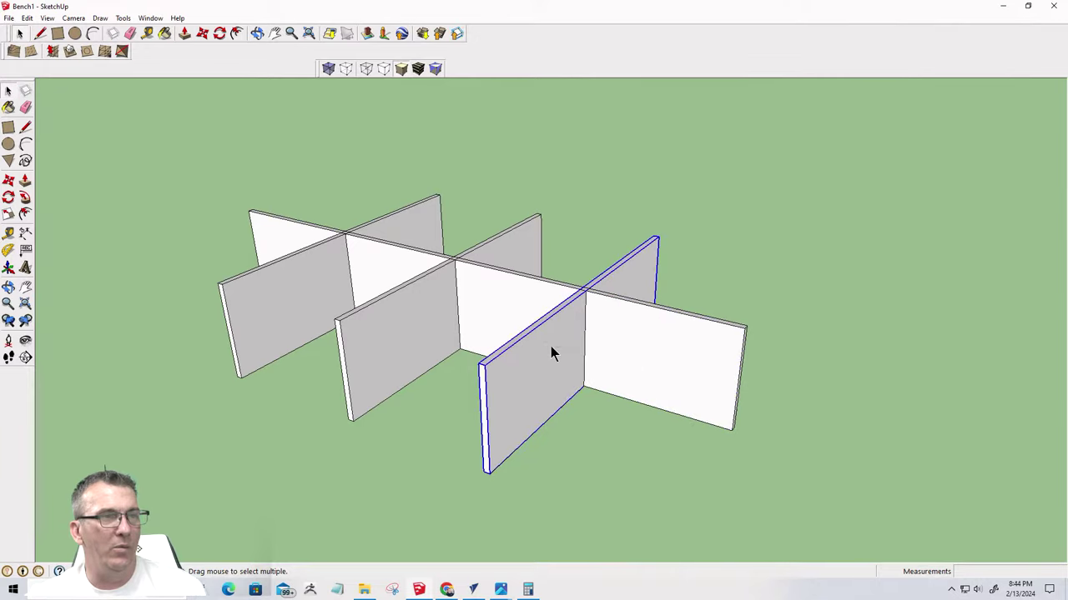
pyautogui.rightClick(551, 354)
pyautogui.click(577, 111)
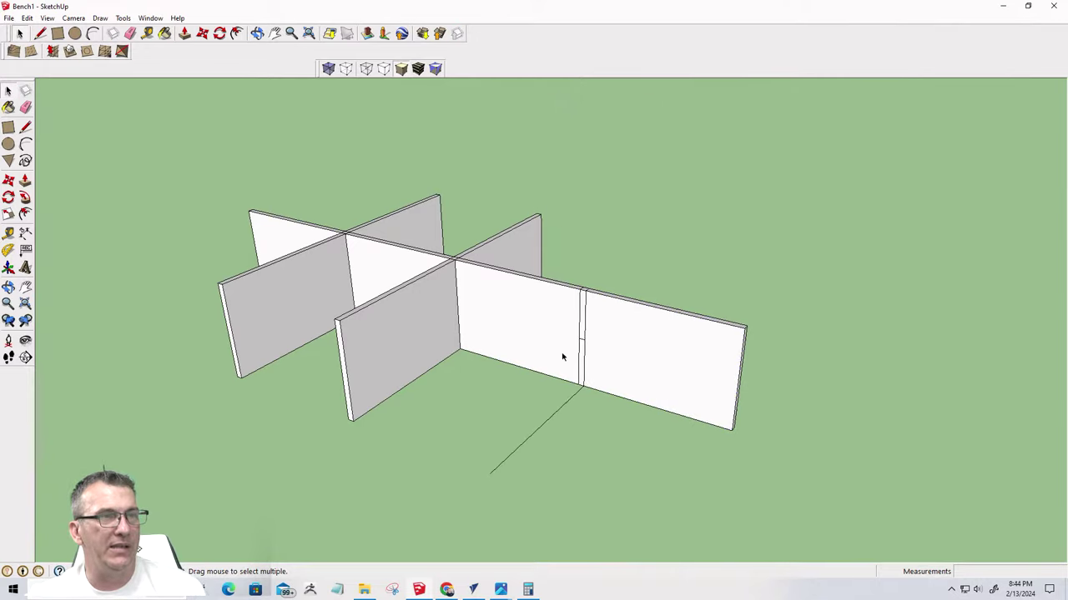
pyautogui.click(398, 332)
pyautogui.rightClick(392, 331)
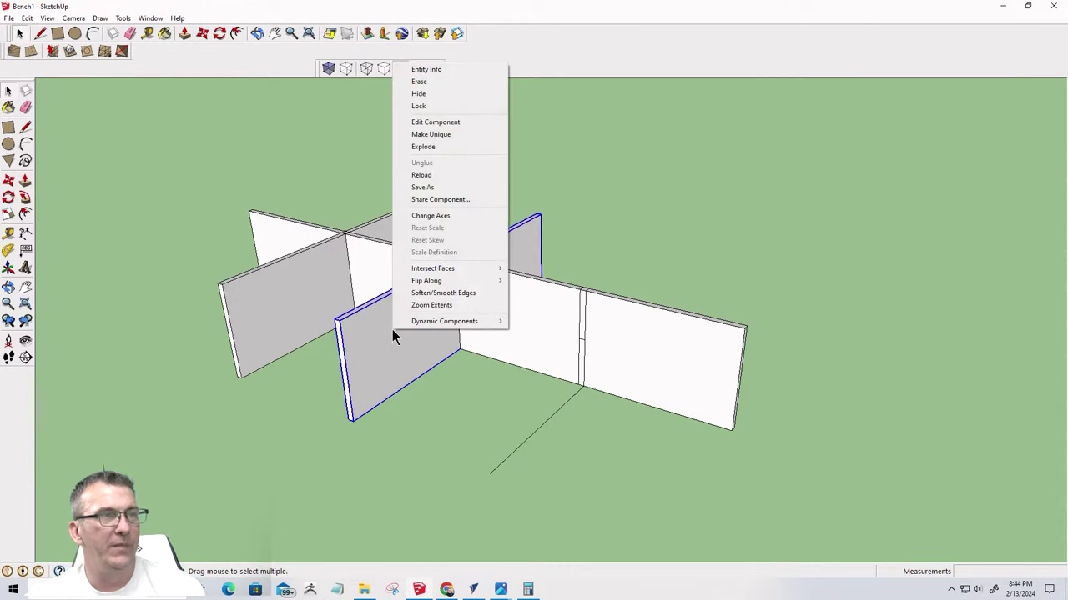
pyautogui.click(414, 94)
pyautogui.rightClick(327, 286)
# Hide the last cross divider and delete the stray corner line and leftover construction line
pyautogui.click(344, 317)
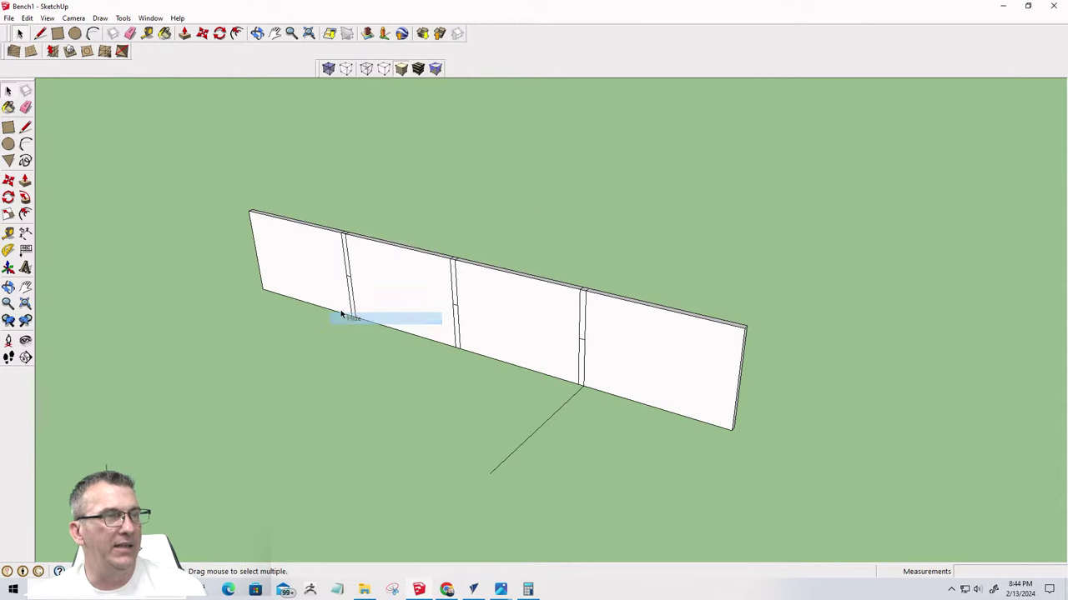
pyautogui.scroll(3, 572, 357)
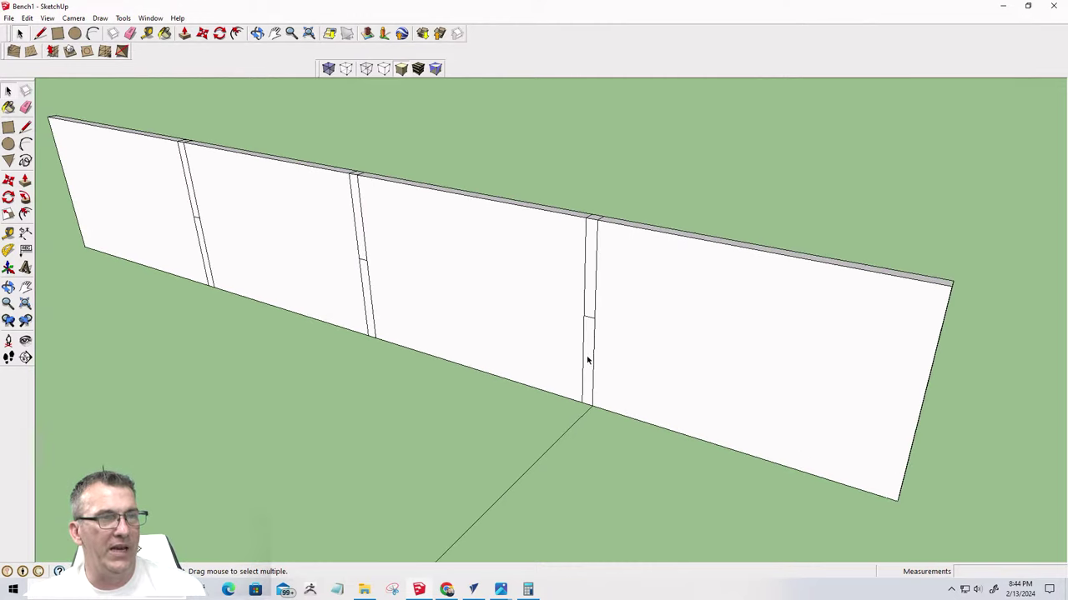
pyautogui.click(587, 413)
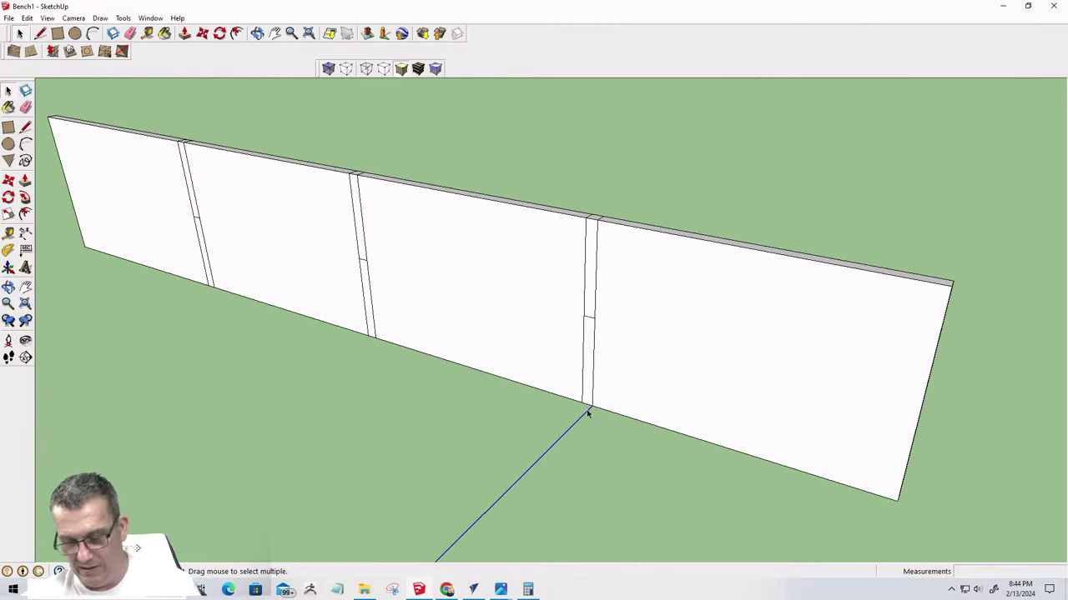
pyautogui.press('Delete')
pyautogui.moveTo(539, 465); pyautogui.dragTo(519, 315, button='middle')
pyautogui.moveTo(525, 146); pyautogui.dragTo(624, 314, button='middle')
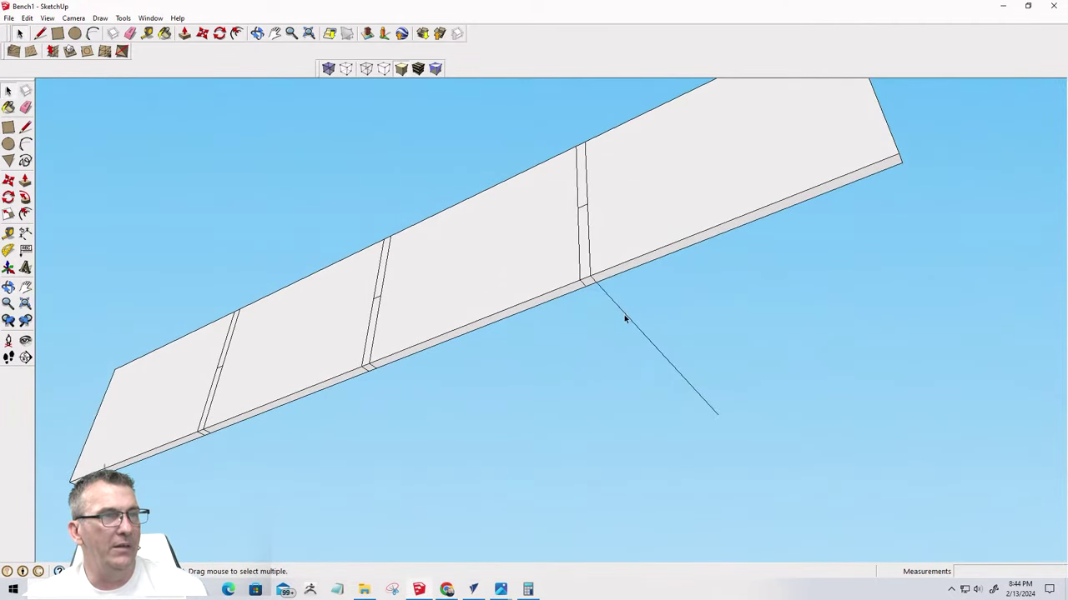
pyautogui.click(610, 302)
pyautogui.press('Delete')
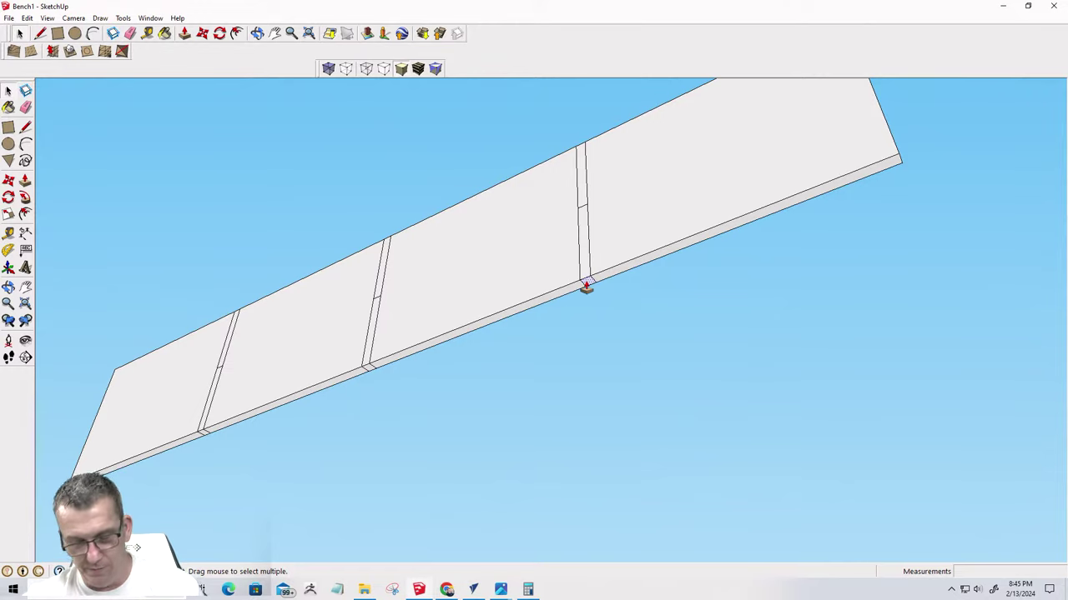
# Push the right, middle and left slot faces 6 inches into the long divider
pyautogui.click(586, 287)
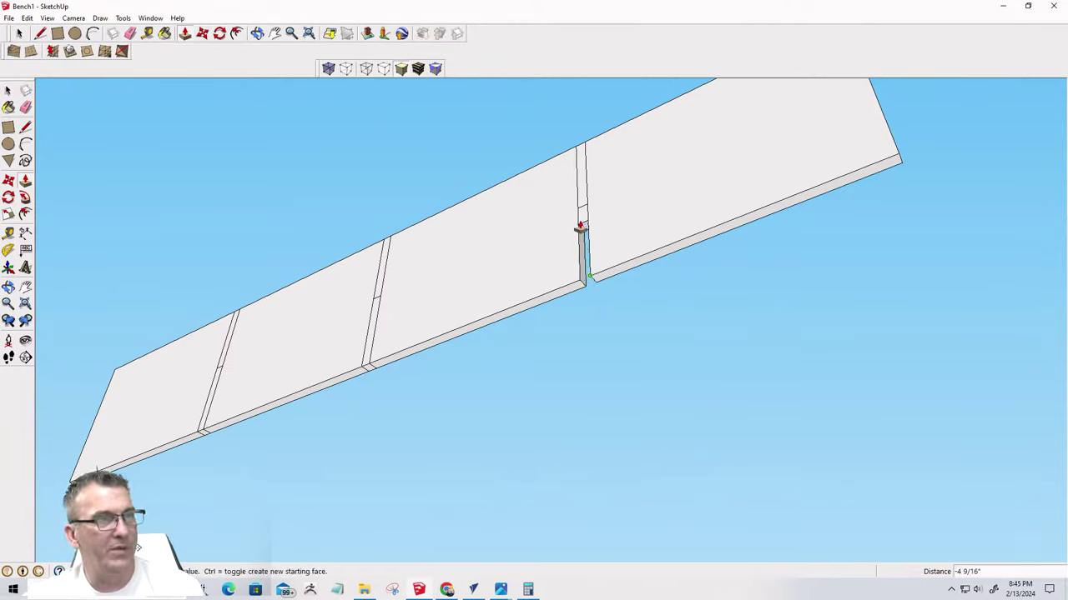
pyautogui.click(581, 212)
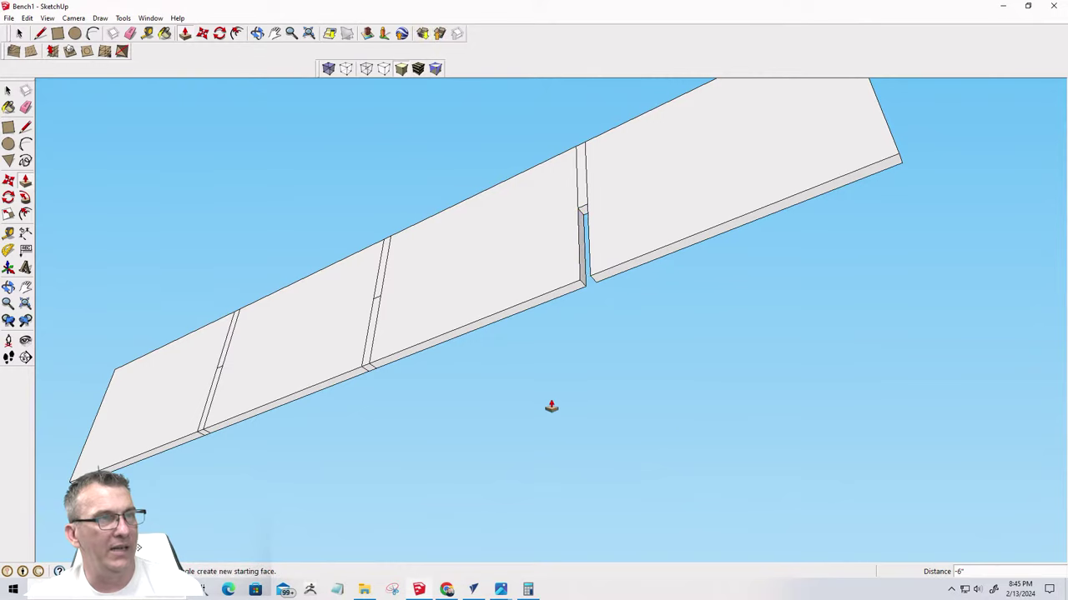
pyautogui.click(367, 370)
pyautogui.click(369, 380)
pyautogui.click(370, 367)
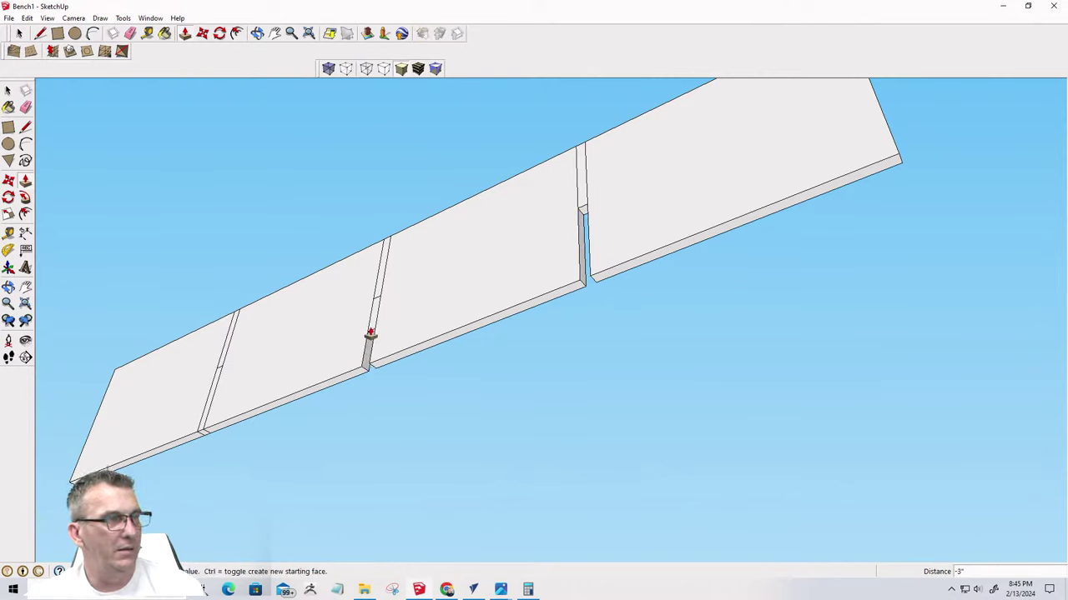
pyautogui.click(374, 307)
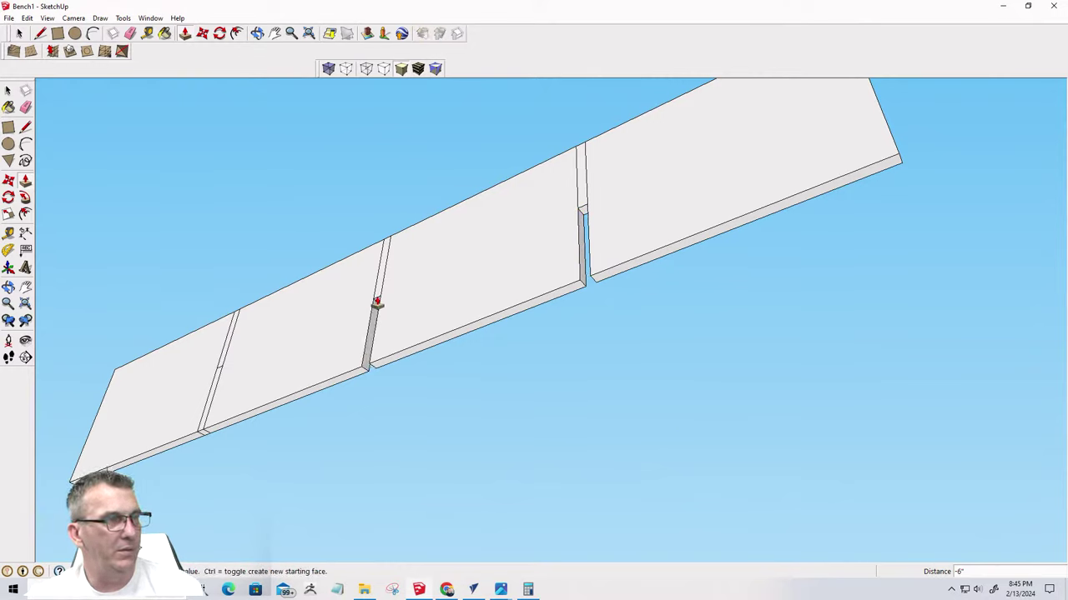
pyautogui.click(199, 435)
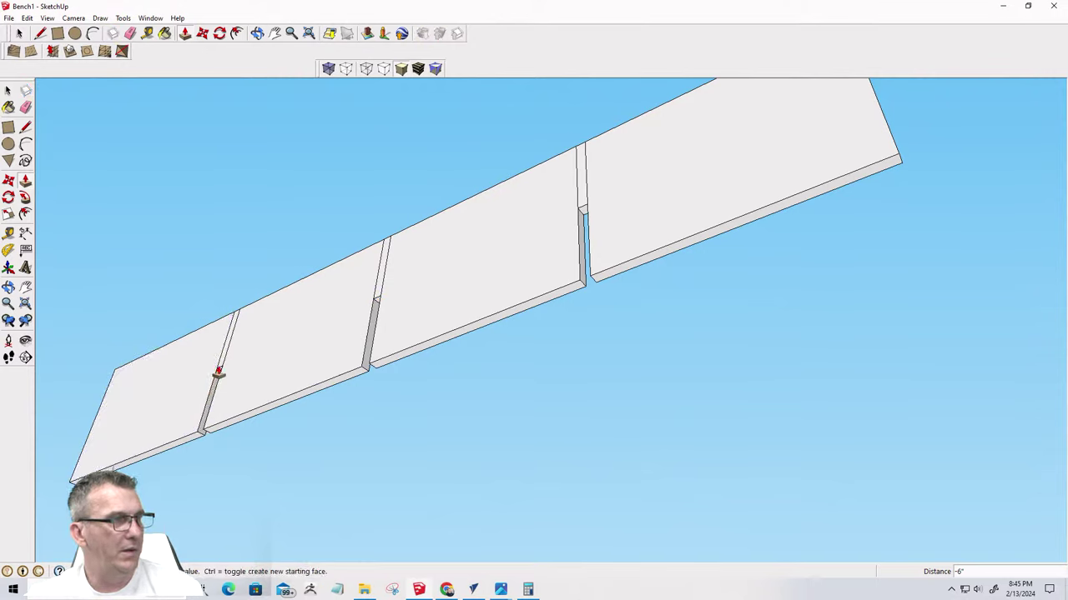
pyautogui.click(218, 373)
pyautogui.moveTo(220, 374); pyautogui.dragTo(237, 336, button='middle')
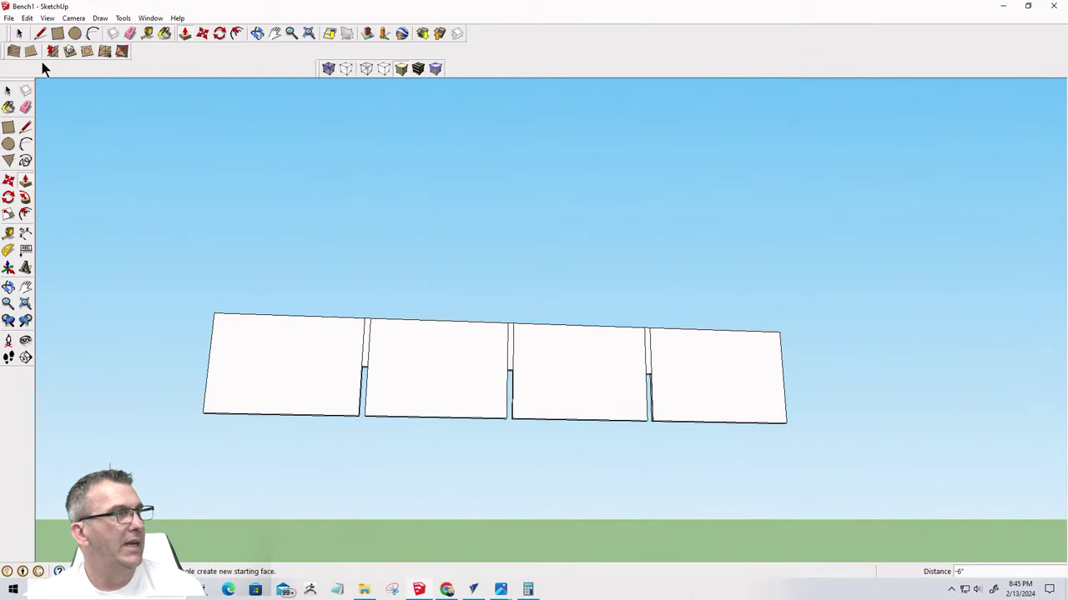
# Delete the dividing edges between the four panels to merge them into one board
pyautogui.click(19, 34)
pyautogui.click(364, 355)
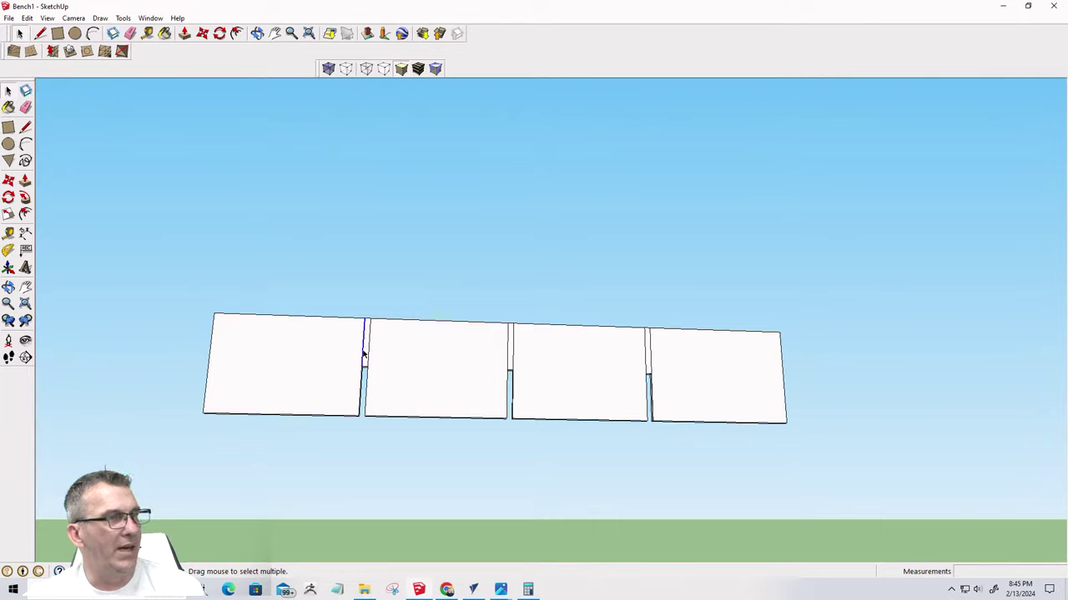
pyautogui.press('Delete')
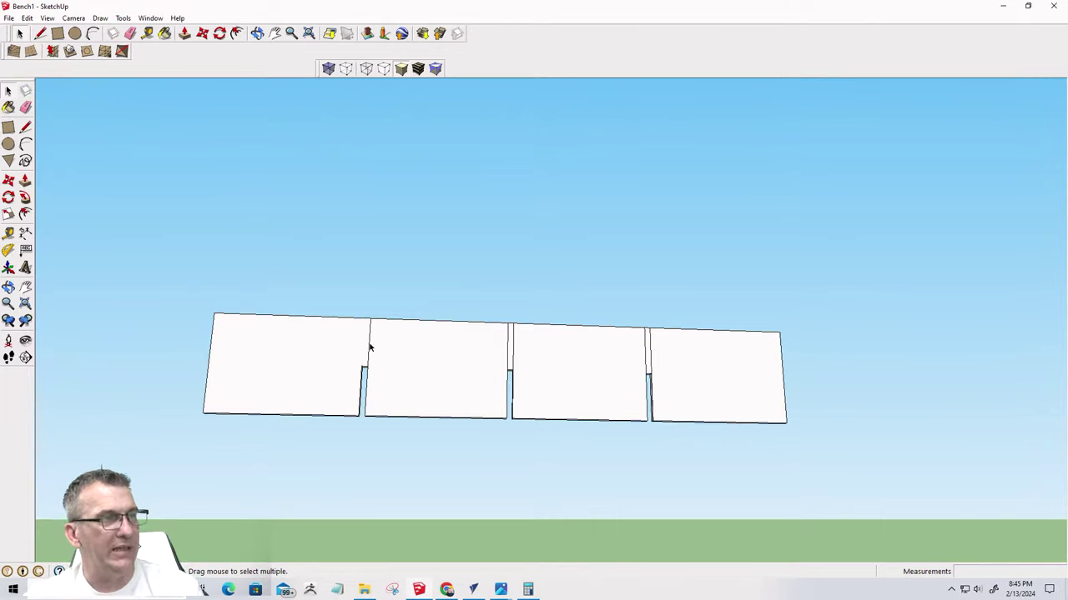
pyautogui.click(370, 346)
pyautogui.press('Delete')
pyautogui.click(512, 356)
pyautogui.press('Delete')
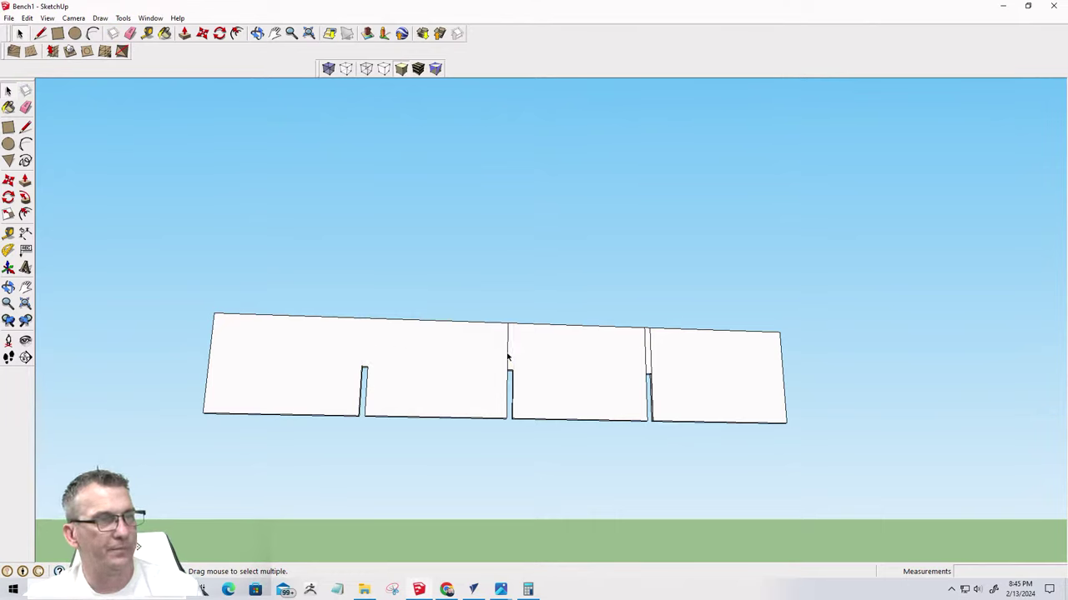
pyautogui.click(647, 358)
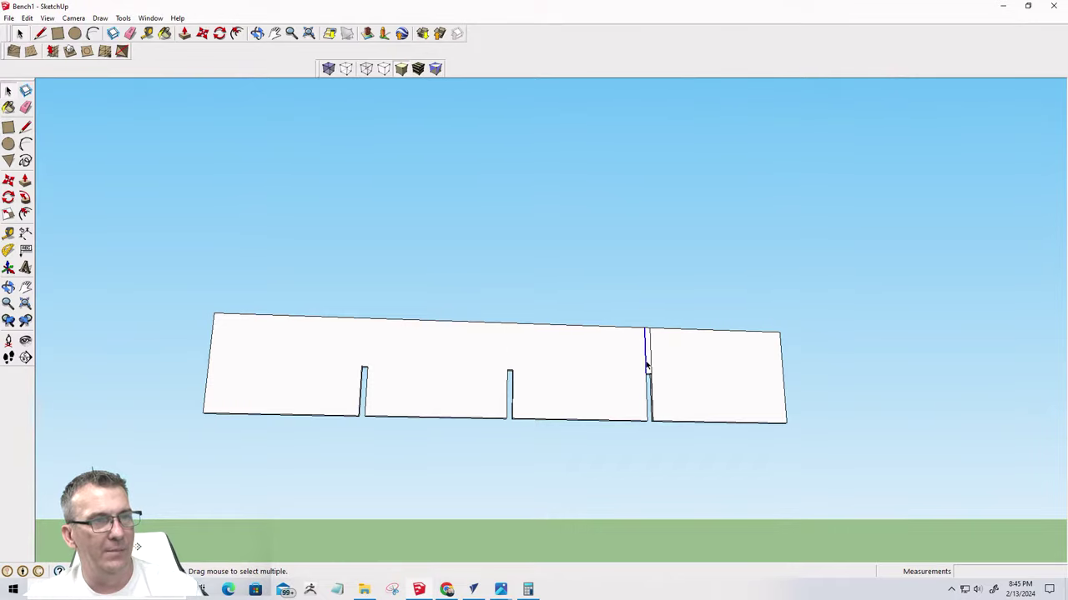
pyautogui.press('Delete')
# Erase the leftover edges above the left, middle and right slots
pyautogui.moveTo(685, 378)
pyautogui.mouseDown(button='middle')
pyautogui.moveTo(583, 509)
pyautogui.moveTo(422, 409)
pyautogui.moveTo(470, 375)
pyautogui.moveTo(471, 351)
pyautogui.mouseUp(button='middle')
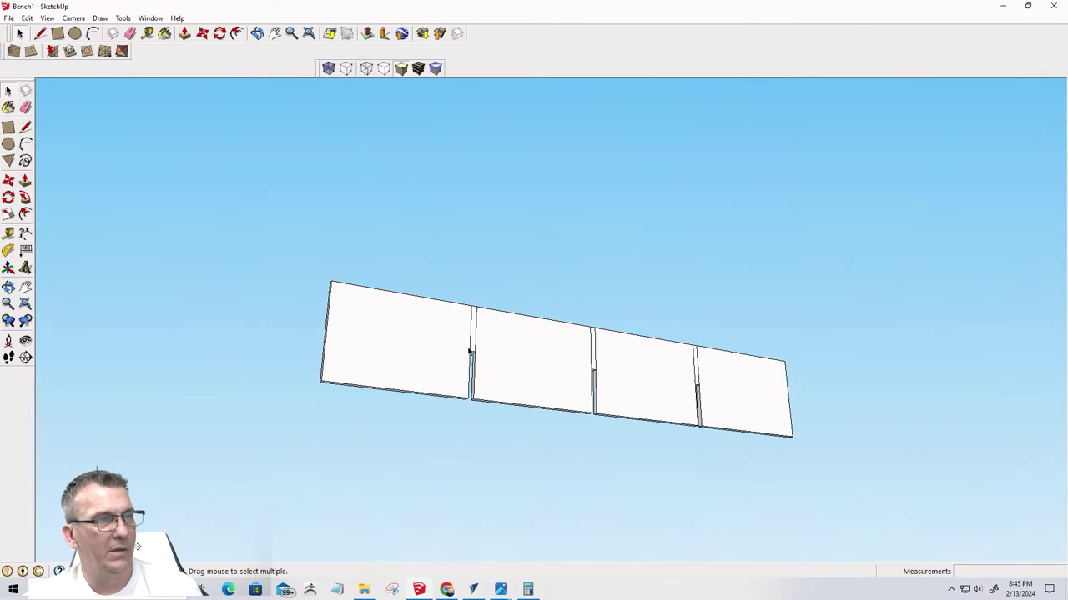
pyautogui.click(471, 346)
pyautogui.press('Delete')
pyautogui.hotkey('ctrl', 'z')
pyautogui.press('Delete')
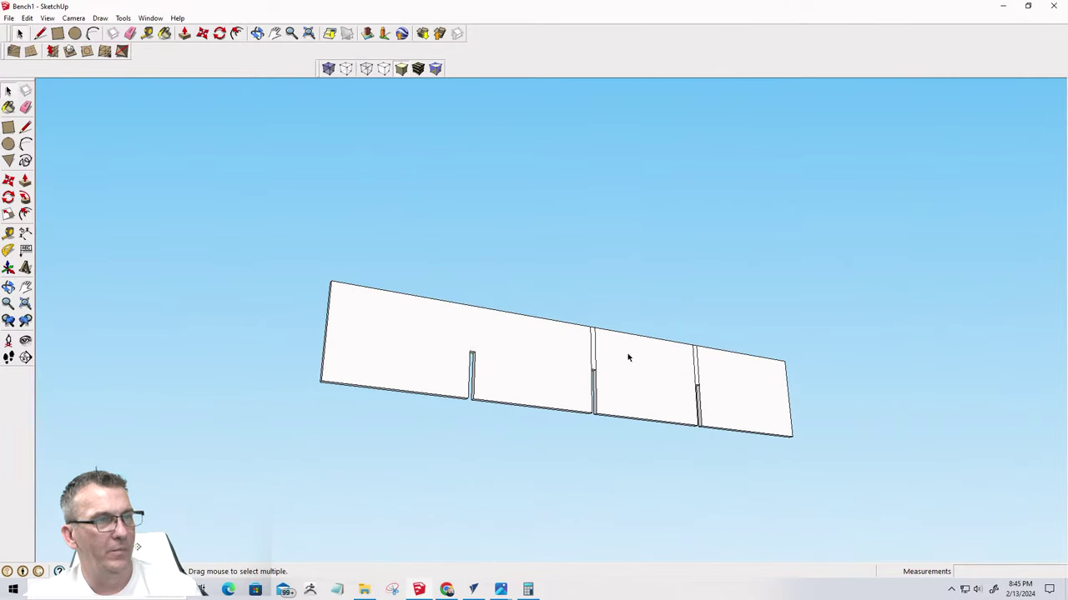
pyautogui.click(592, 357)
pyautogui.press('Delete')
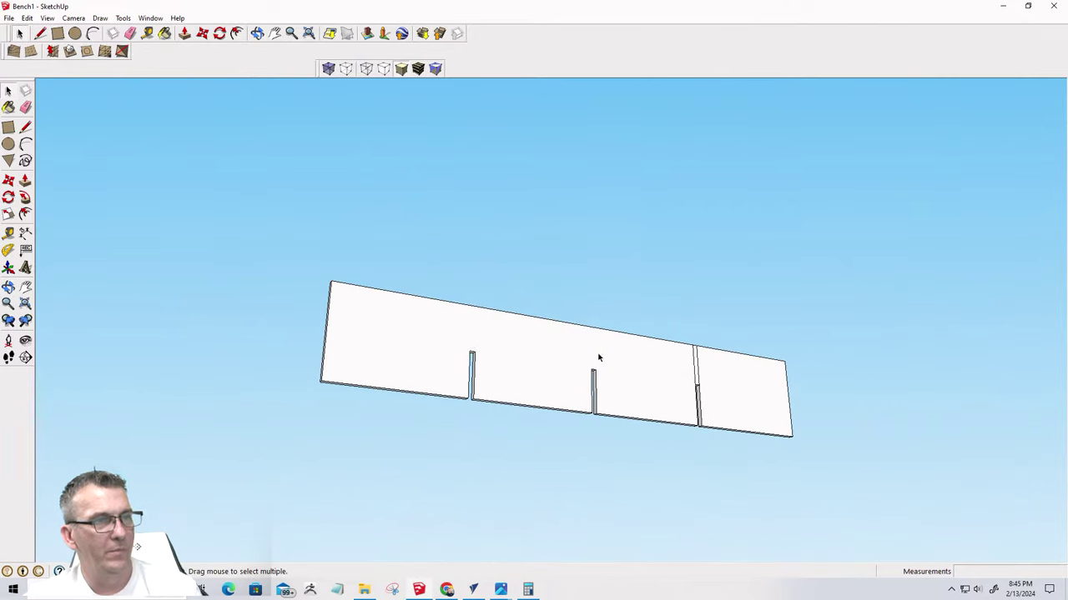
pyautogui.click(695, 374)
pyautogui.press('Delete')
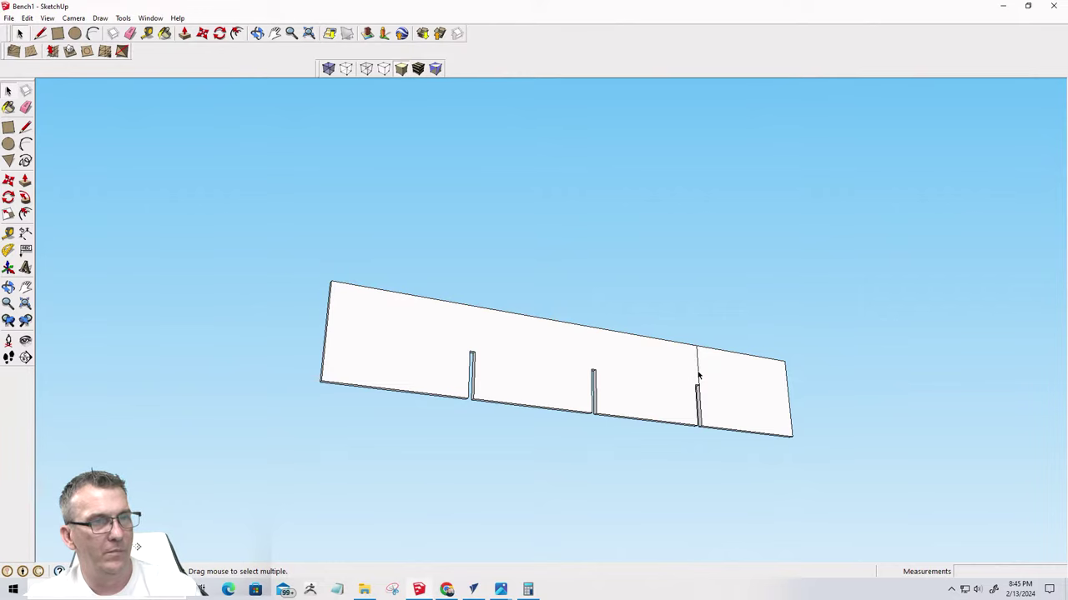
# Delete the stray short edges along the board's top, then view the slotted board squarely
pyautogui.moveTo(670, 358); pyautogui.dragTo(679, 241, button='middle')
pyautogui.scroll(3, 677, 250)
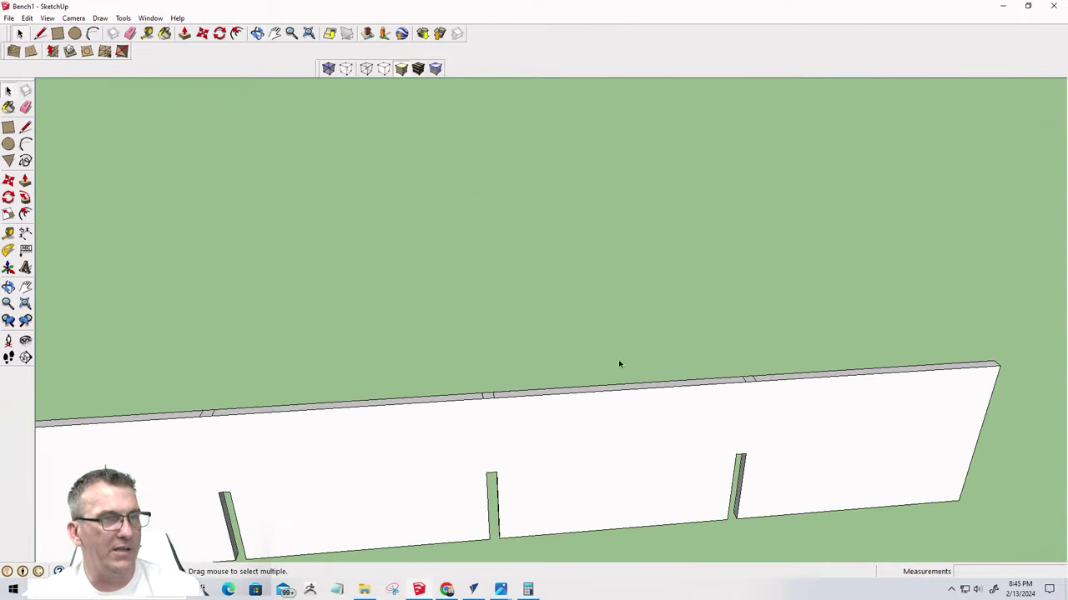
pyautogui.click(754, 382)
pyautogui.scroll(4, 755, 381)
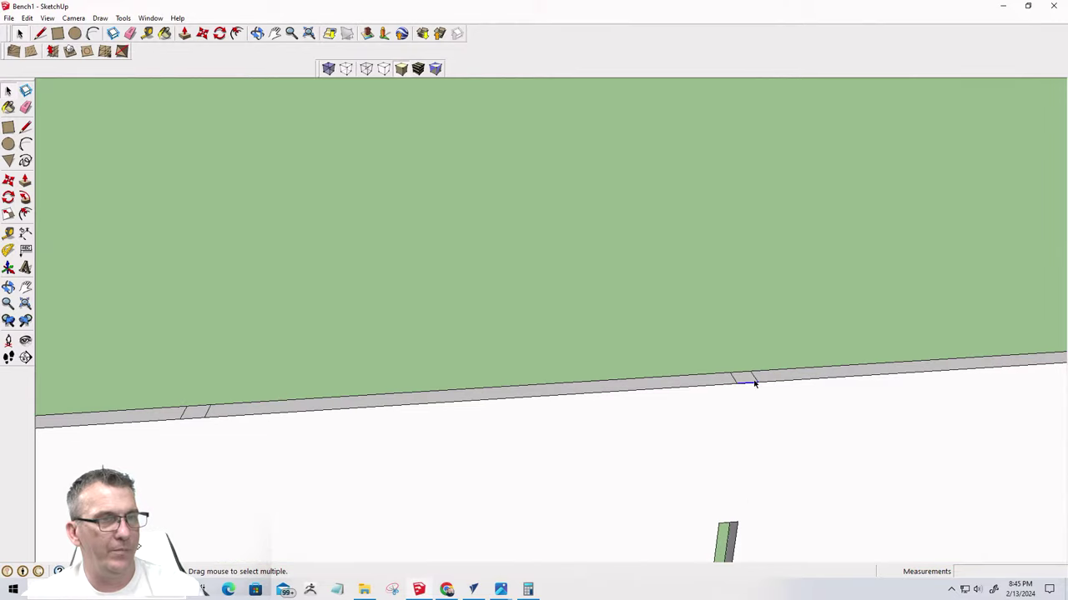
pyautogui.press('Delete')
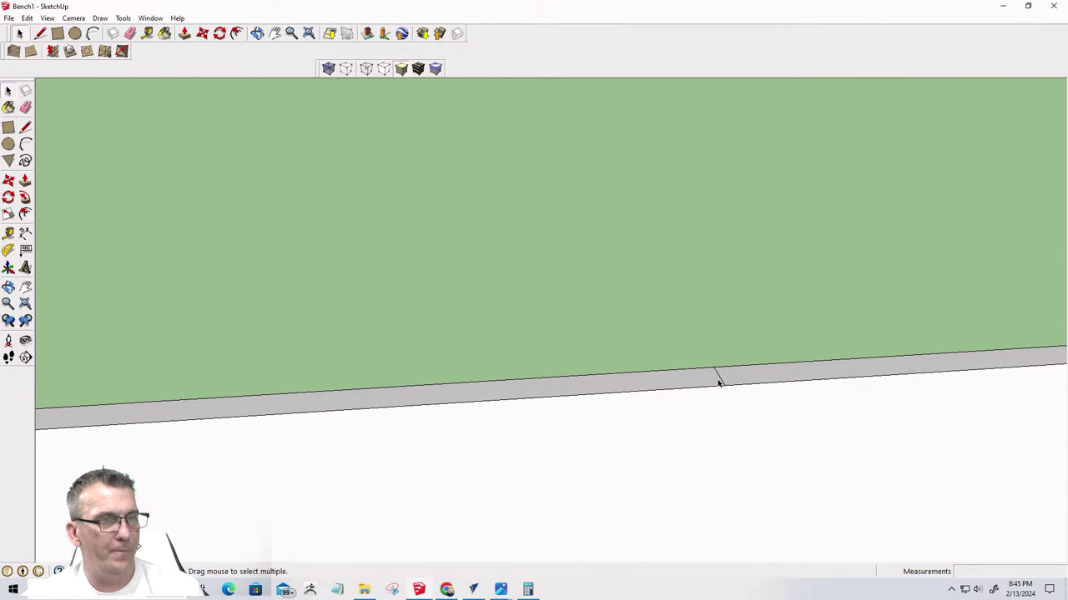
pyautogui.click(721, 377)
pyautogui.press('Delete')
pyautogui.scroll(-1, 183, 389)
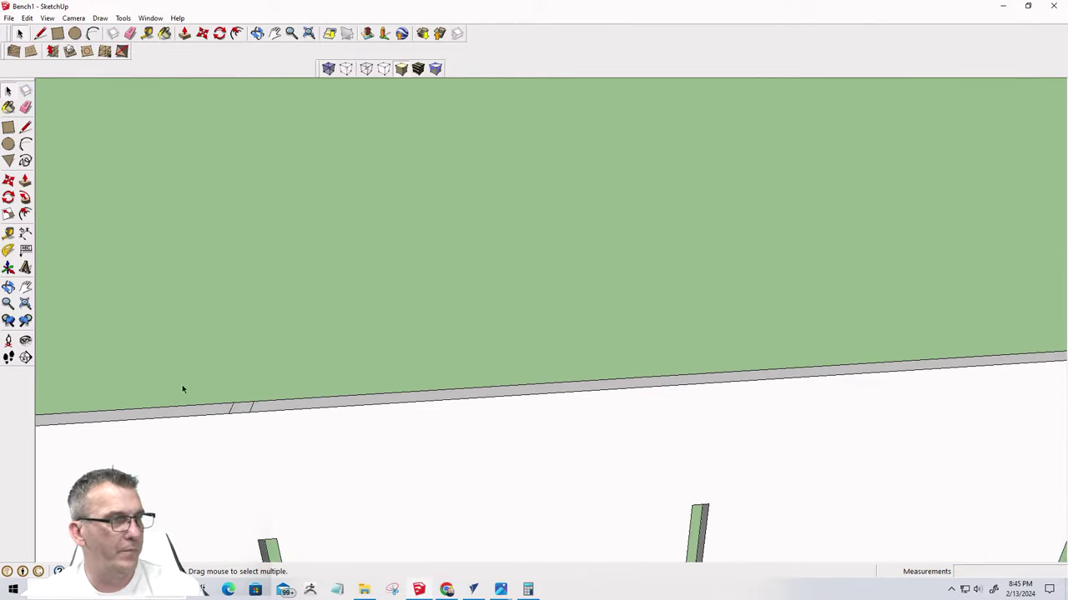
pyautogui.click(232, 410)
pyautogui.press('Delete')
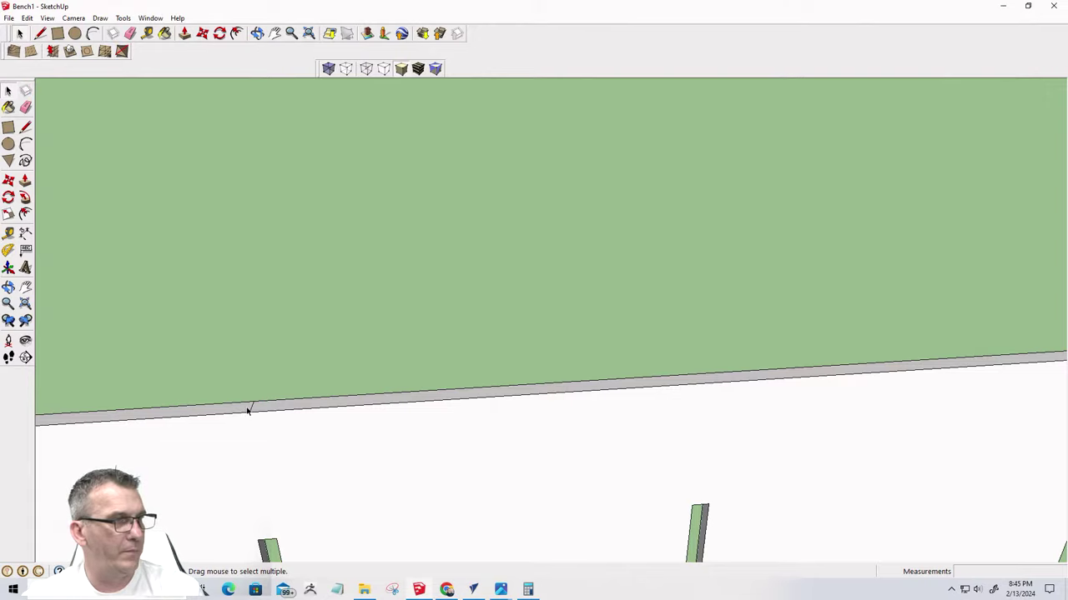
pyautogui.scroll(-5, 515, 331)
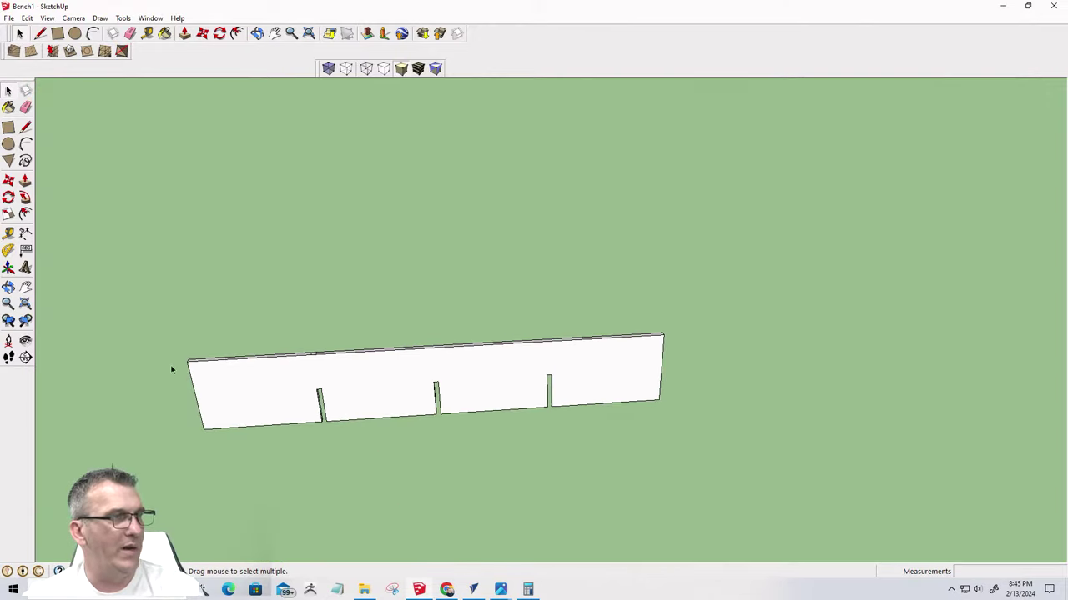
pyautogui.scroll(8, 350, 343)
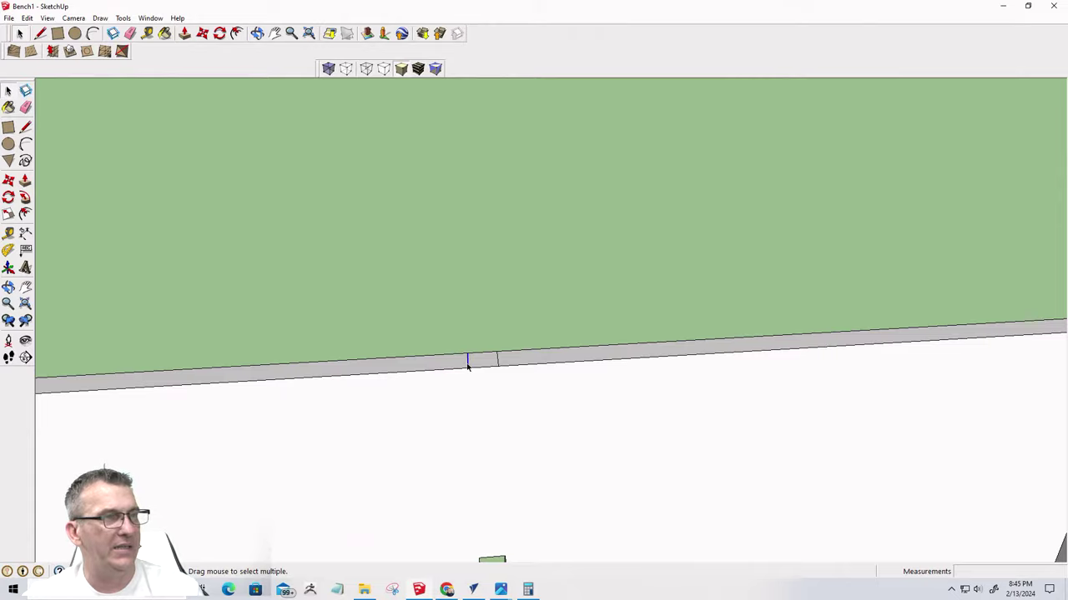
pyautogui.press('Delete')
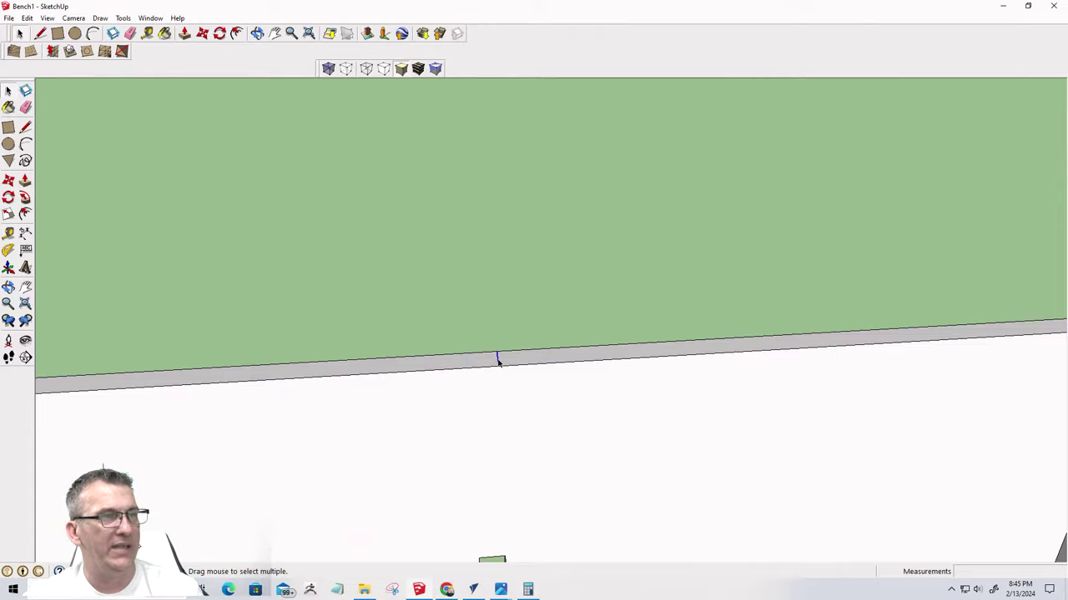
pyautogui.scroll(-6, 492, 298)
pyautogui.moveTo(493, 295); pyautogui.dragTo(317, 272, button='middle')
pyautogui.scroll(-2, 345, 286)
pyautogui.scroll(3, 350, 287)
pyautogui.scroll(-5, 442, 338)
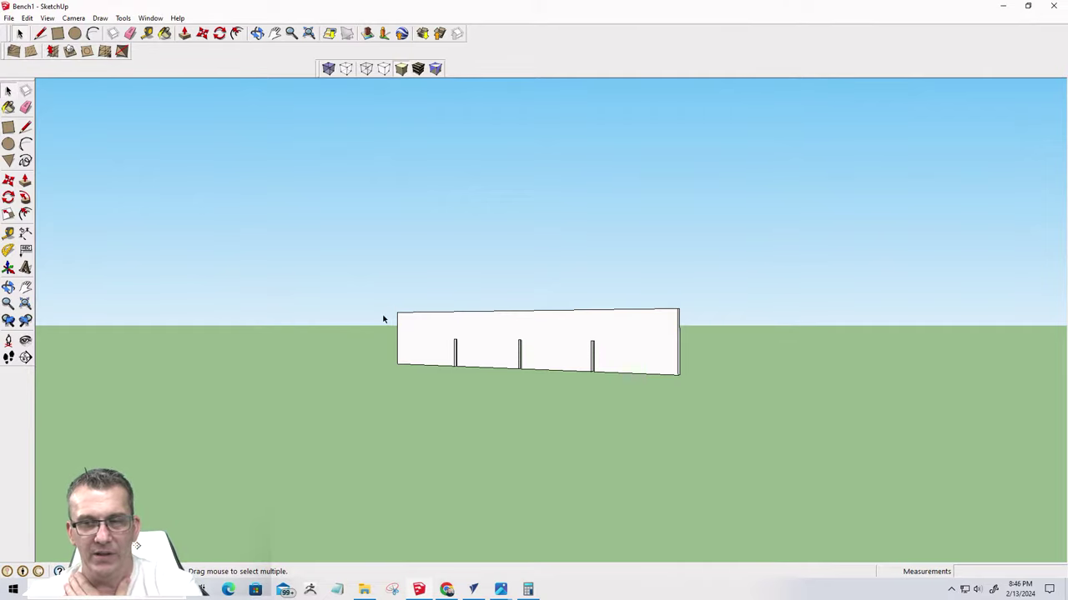
pyautogui.moveTo(456, 354); pyautogui.dragTo(731, 336, button='middle')
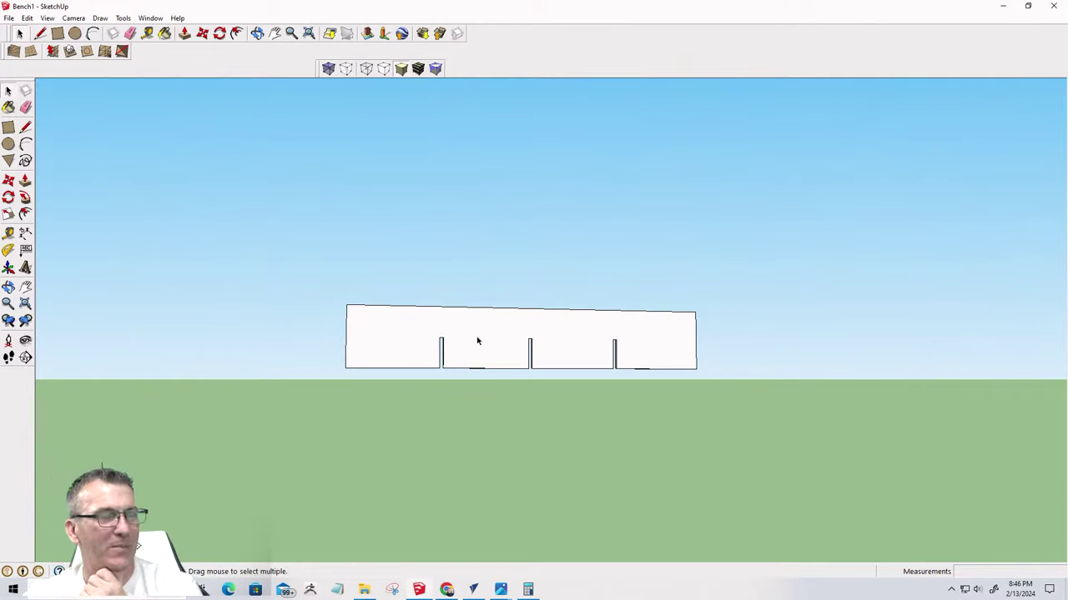
pyautogui.scroll(2, 477, 340)
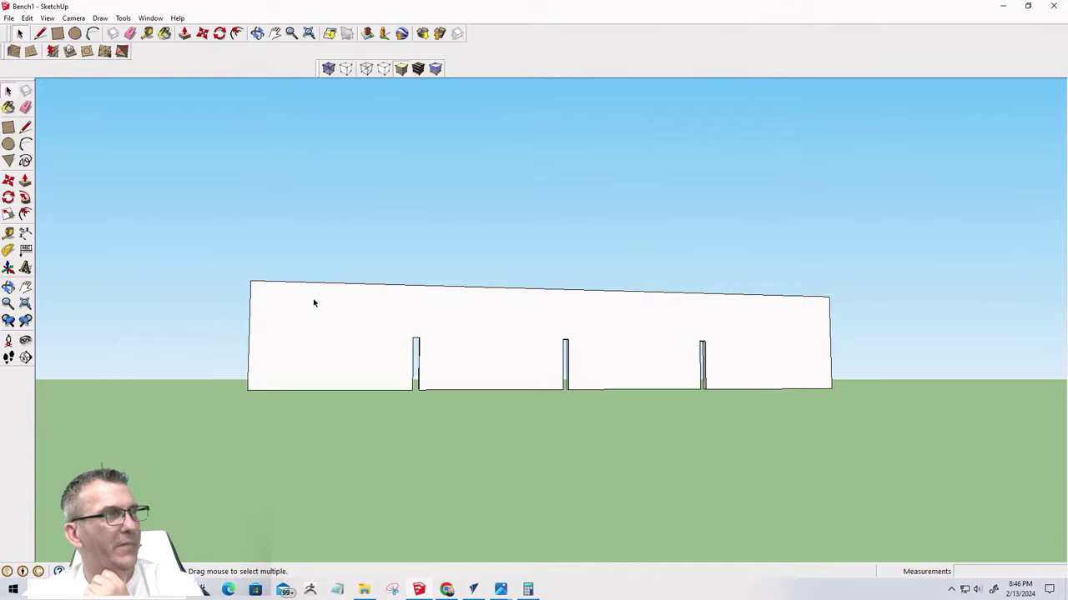
# Unhide the last hidden cross walls with Edit > Unhide > Last
pyautogui.click(28, 18)
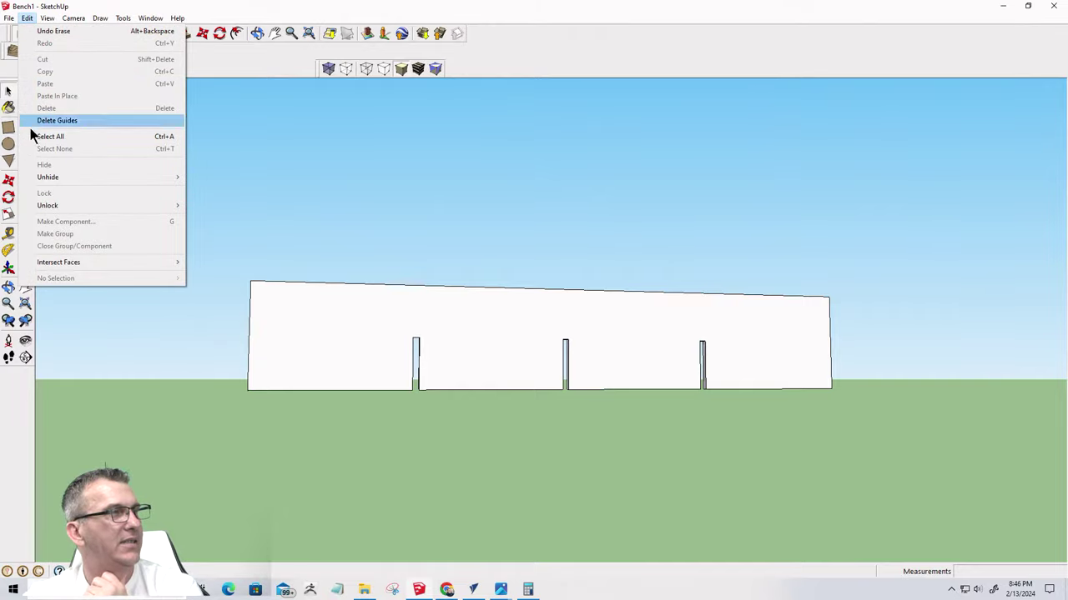
pyautogui.moveTo(35, 178)
pyautogui.click(207, 191)
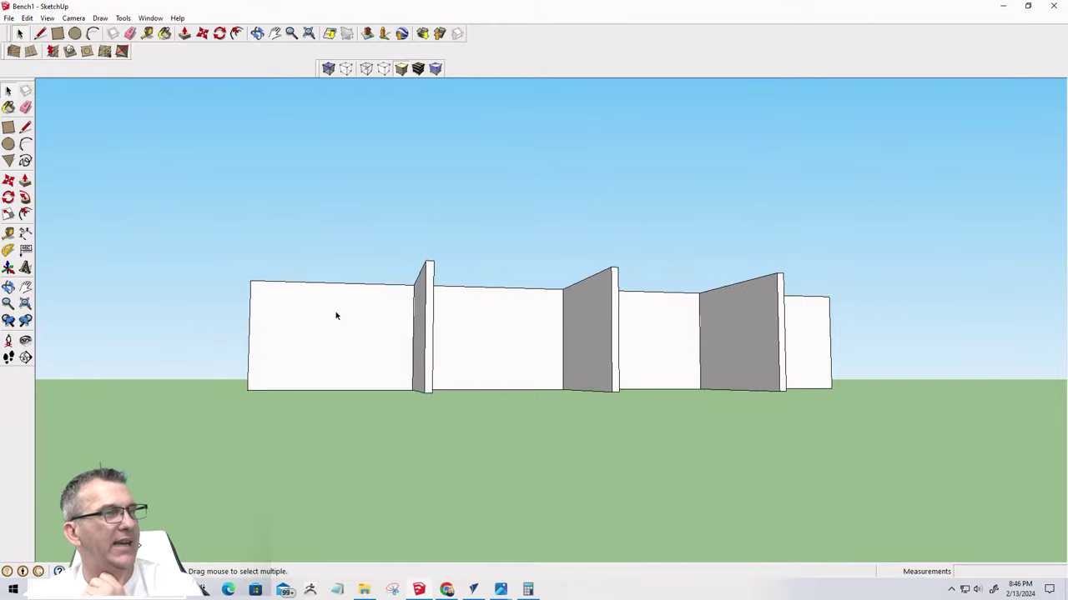
pyautogui.moveTo(336, 312); pyautogui.dragTo(753, 475, button='middle')
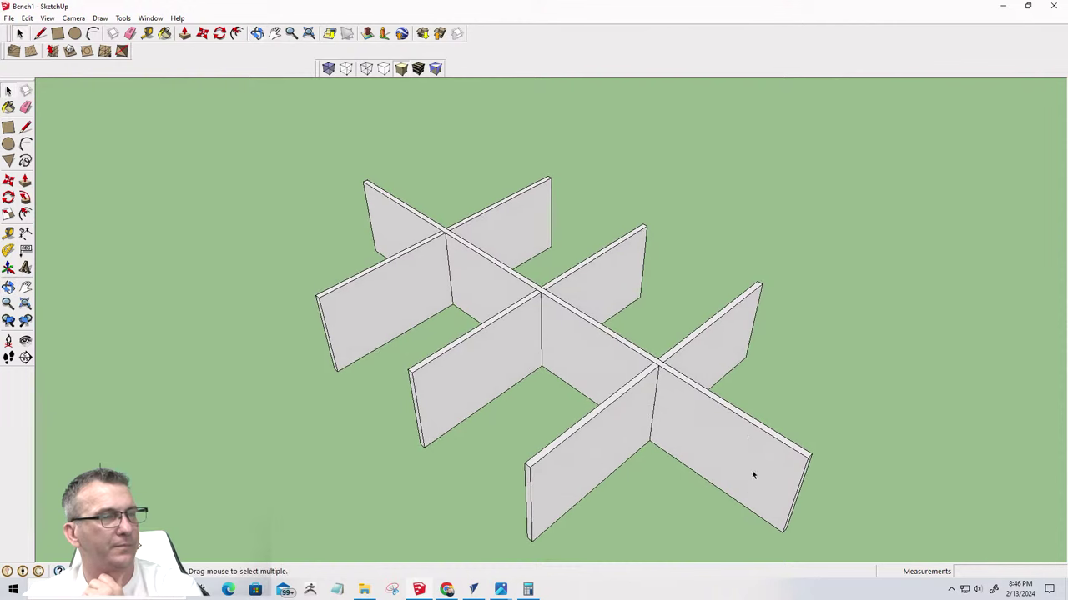
# Select the long lengthwise wall with its edges and make it a component
pyautogui.click(653, 398)
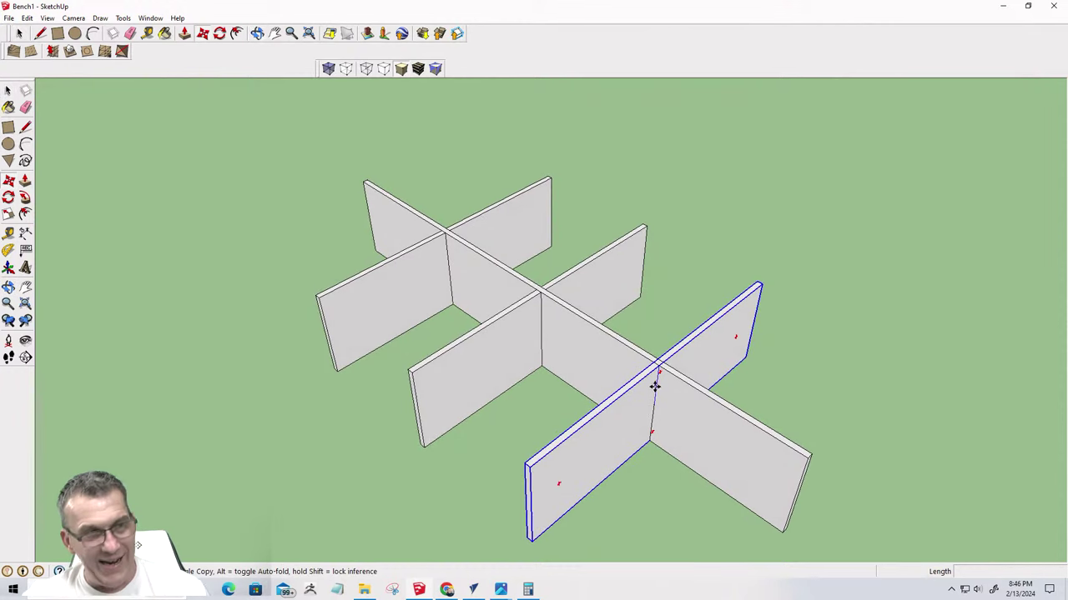
pyautogui.click(694, 401)
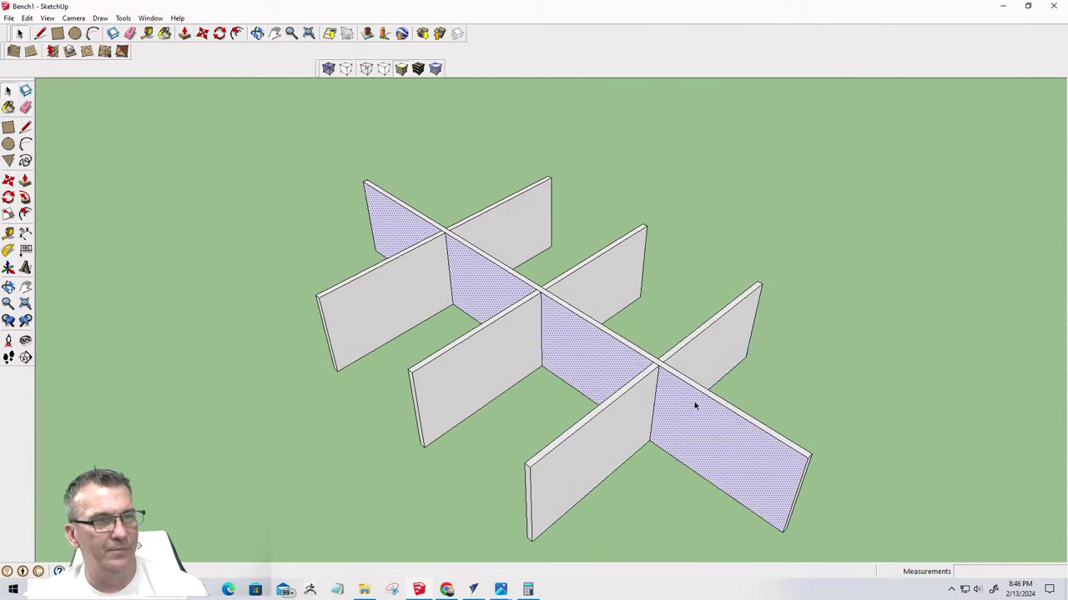
pyautogui.doubleClick(694, 401)
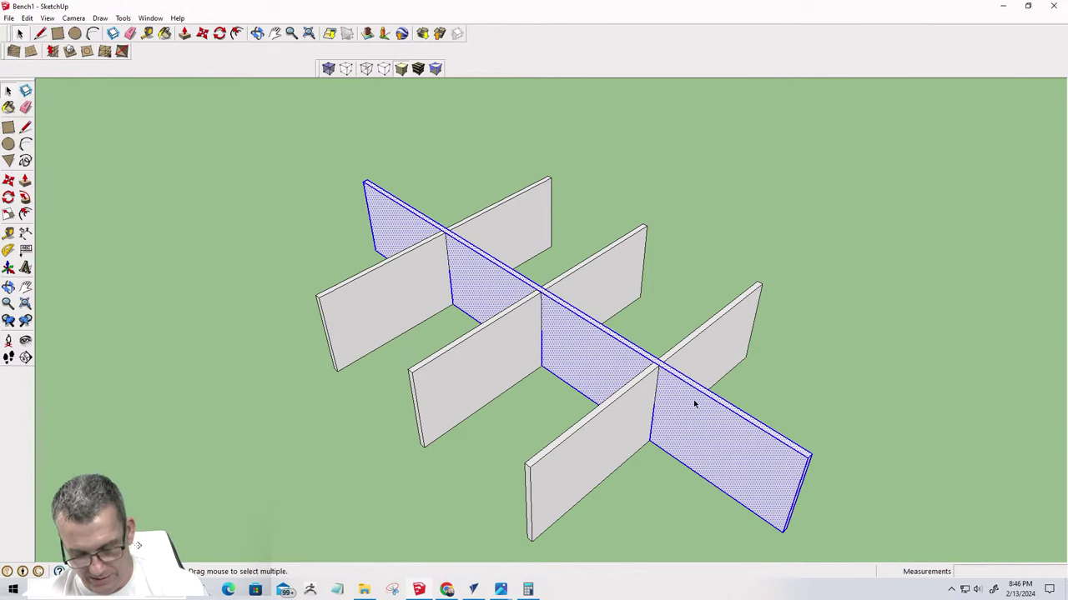
pyautogui.press('g')
pyautogui.press('Return')
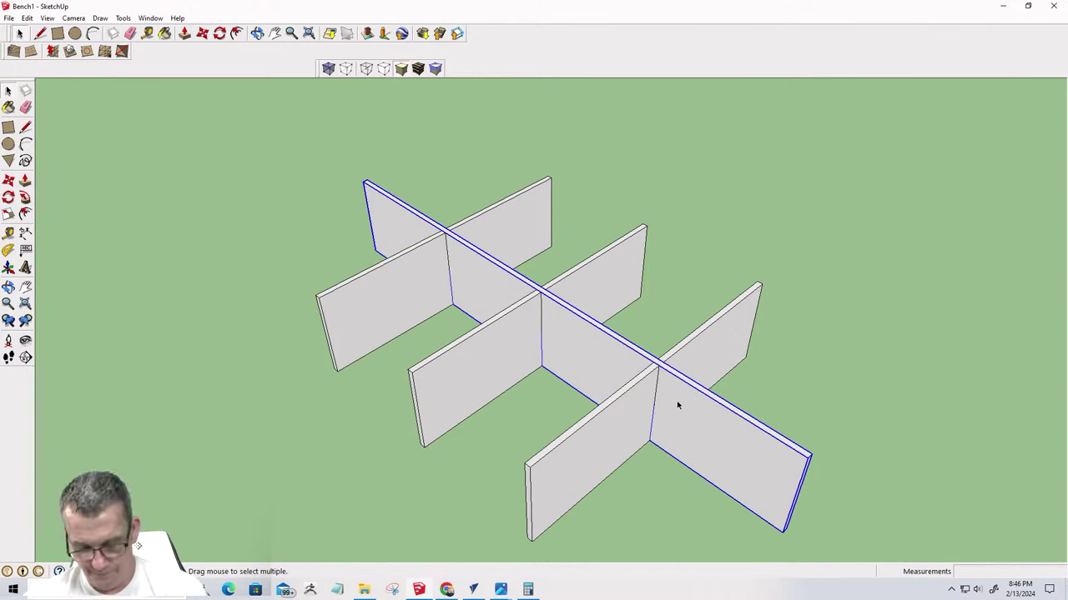
# Lift the long wall component above the short walls, then lower it back into position
pyautogui.press('m')
pyautogui.click(650, 442)
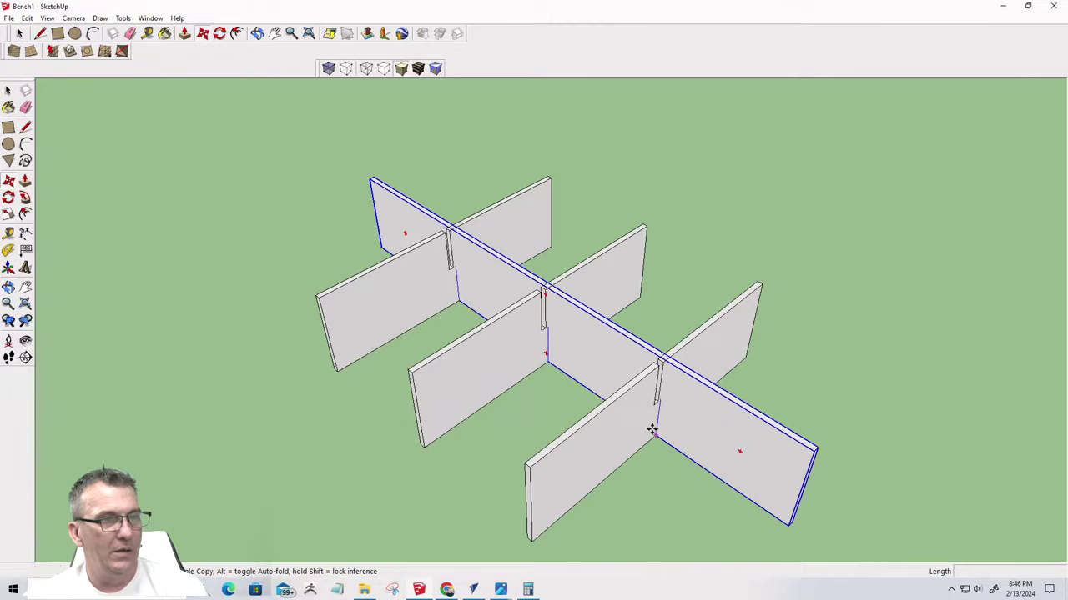
pyautogui.click(664, 335)
pyautogui.moveTo(629, 458); pyautogui.dragTo(558, 257, button='middle')
pyautogui.scroll(5, 631, 242)
pyautogui.keyDown('shift'); pyautogui.moveTo(646, 274); pyautogui.dragTo(830, 351, button='middle'); pyautogui.keyUp('shift')
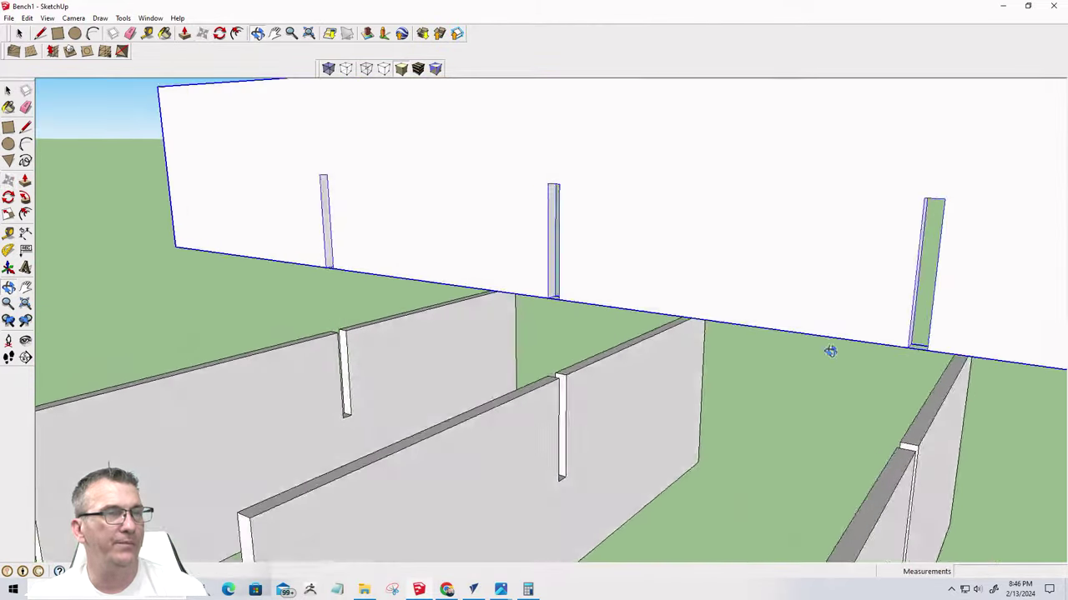
pyautogui.scroll(-4, 834, 351)
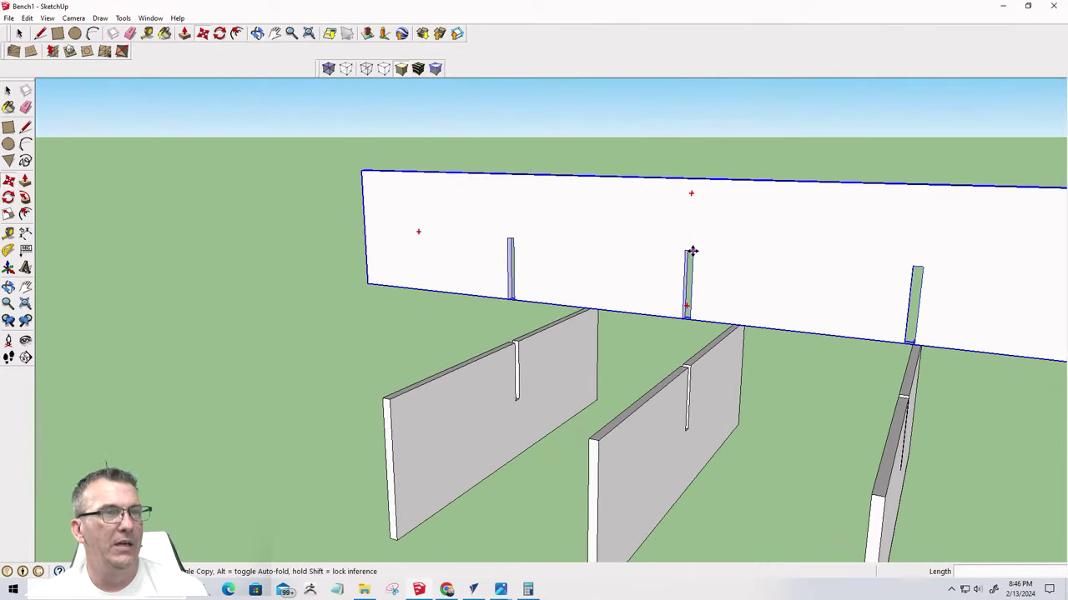
pyautogui.click(692, 251)
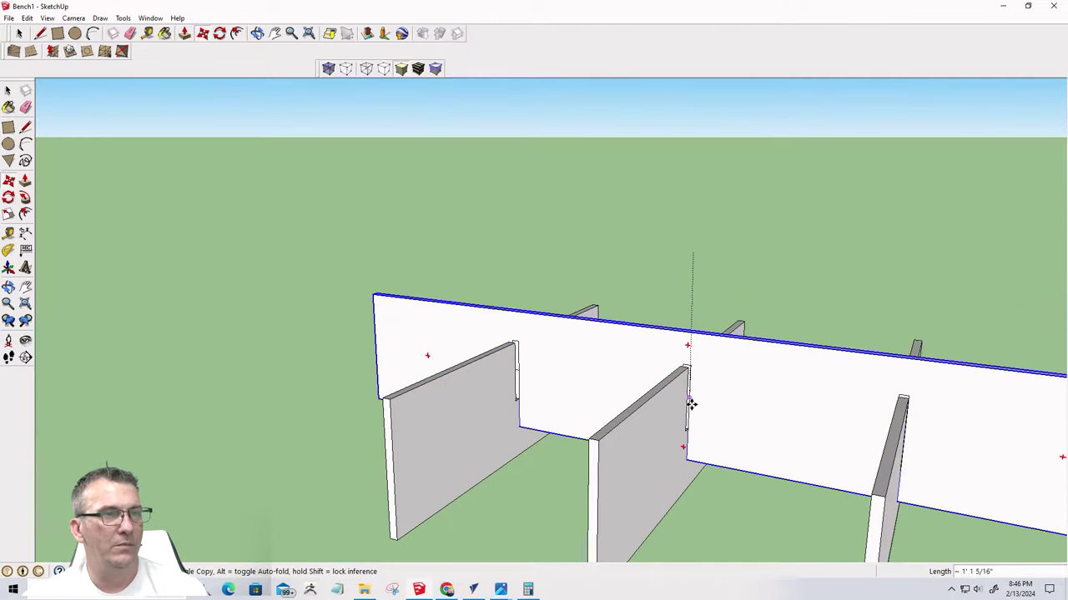
pyautogui.click(689, 431)
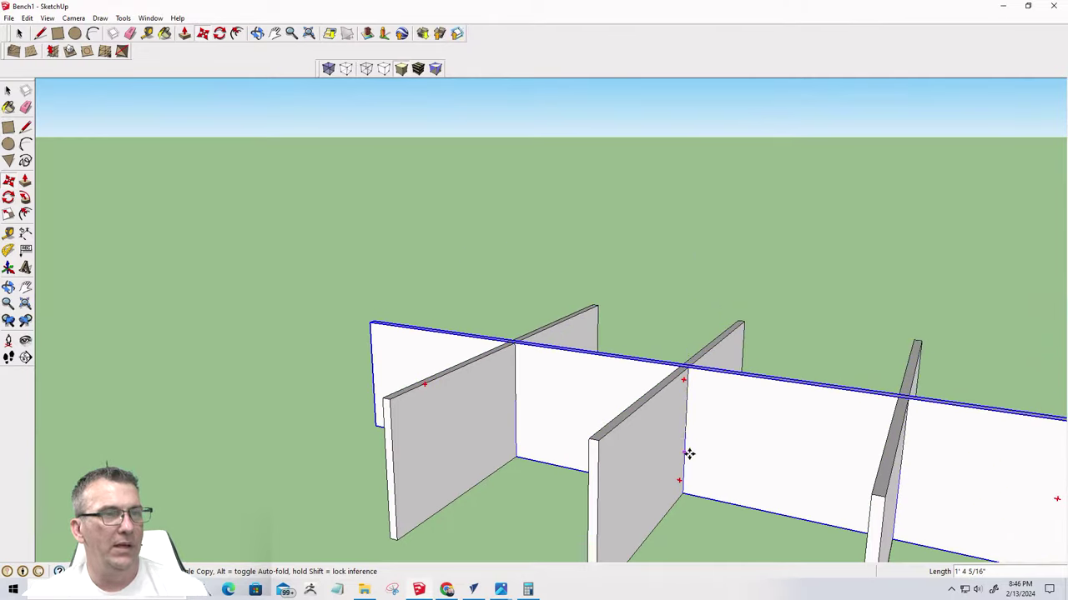
# Orbit and zoom around the assembly to check the three cross panels cross the long panel
pyautogui.moveTo(689, 454); pyautogui.dragTo(751, 434, button='middle')
pyautogui.scroll(4, 743, 401)
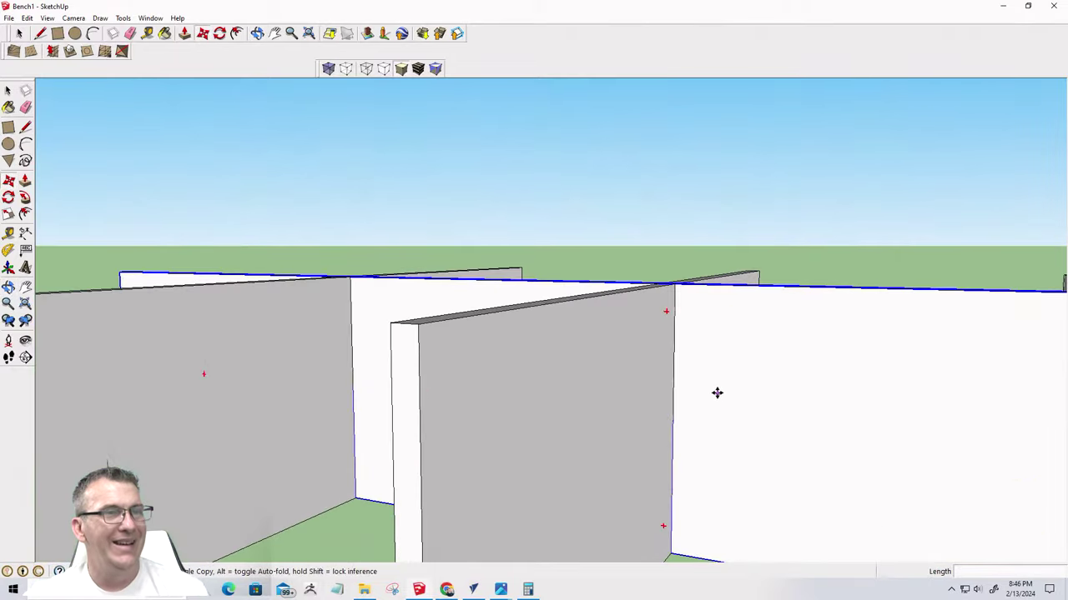
pyautogui.scroll(-6, 717, 392)
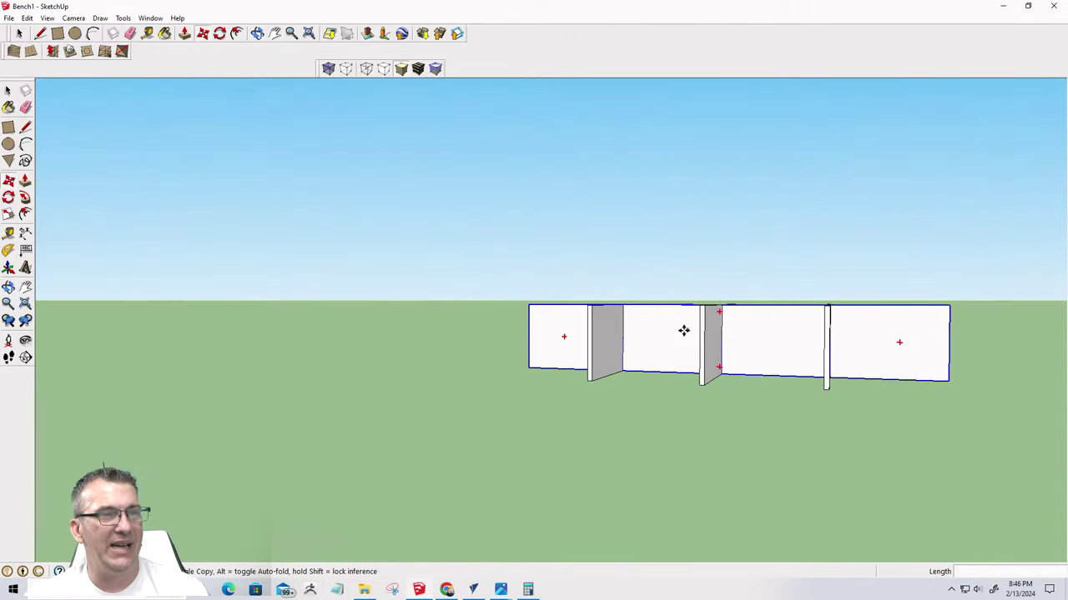
pyautogui.moveTo(684, 329); pyautogui.dragTo(883, 395, button='middle')
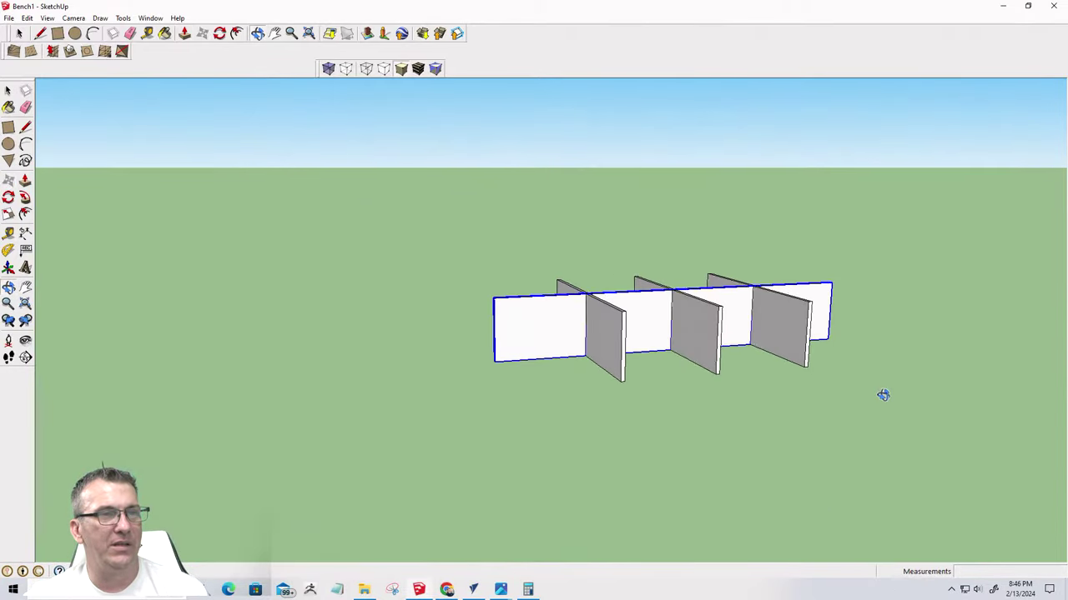
pyautogui.scroll(8, 684, 338)
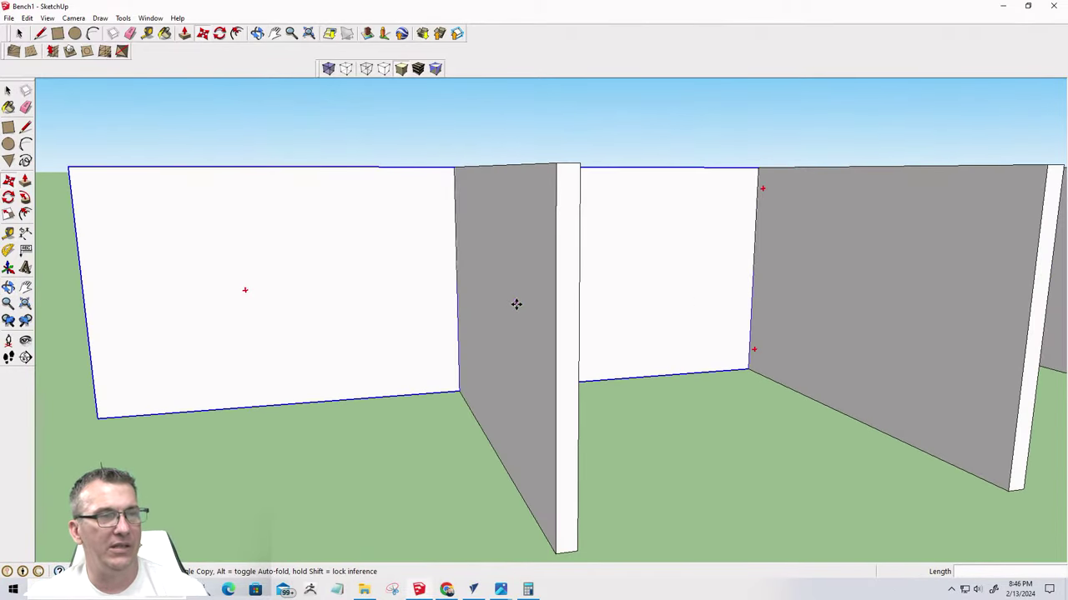
pyautogui.moveTo(516, 305); pyautogui.dragTo(334, 319, button='middle')
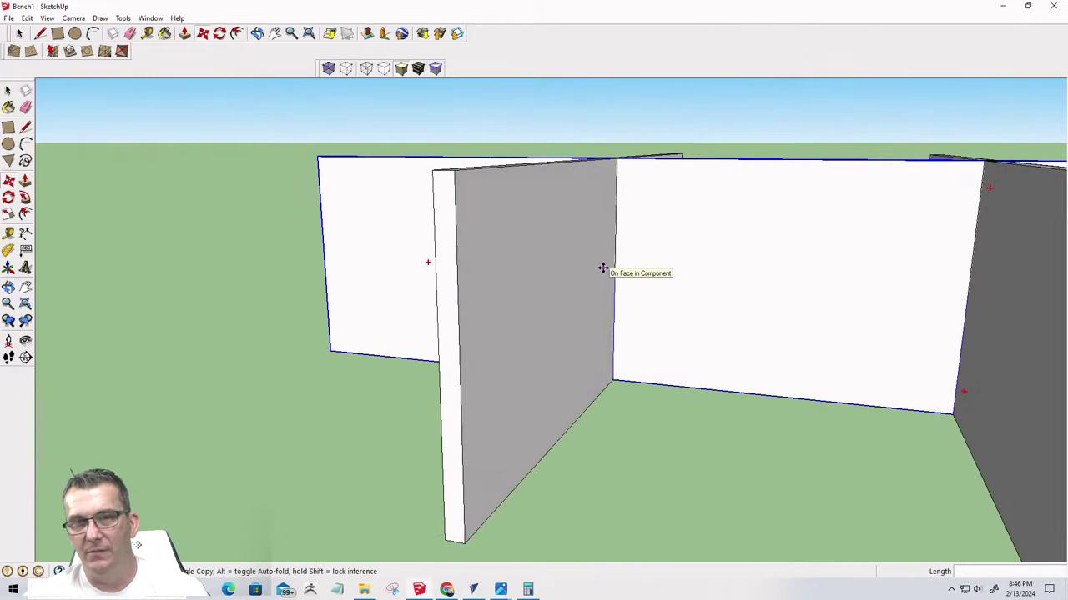
pyautogui.moveTo(642, 291); pyautogui.dragTo(865, 453, button='middle')
pyautogui.scroll(-6, 717, 362)
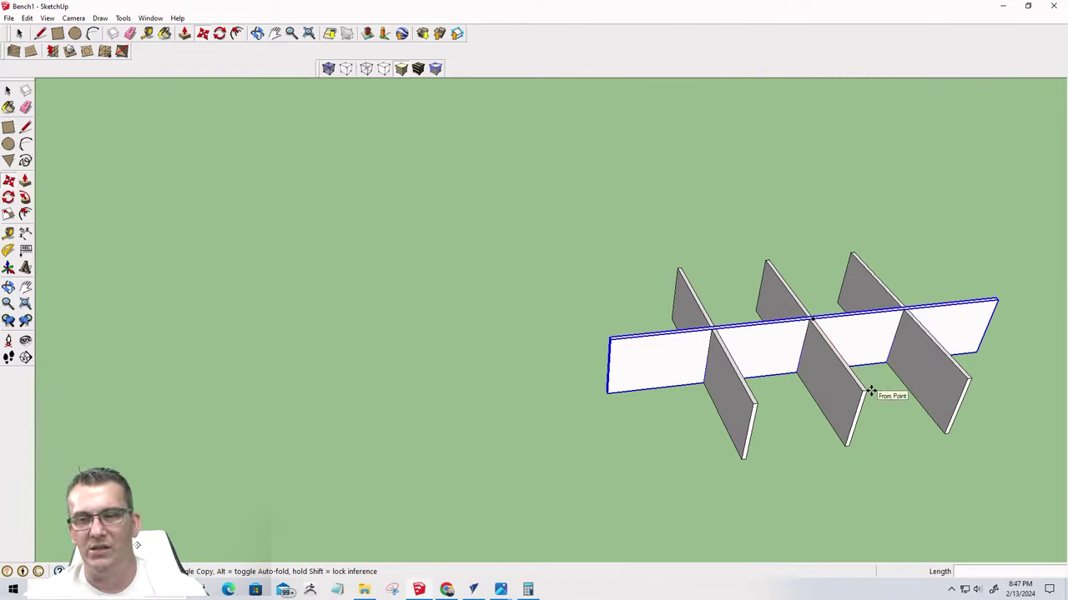
pyautogui.scroll(2, 903, 412)
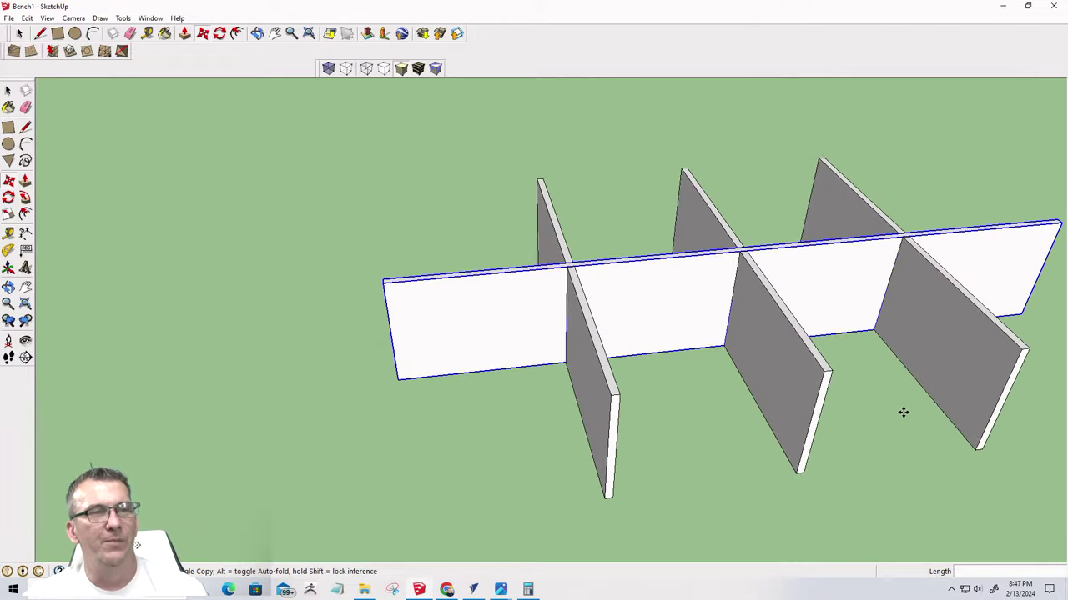
pyautogui.scroll(2, 895, 398)
pyautogui.moveTo(765, 389); pyautogui.dragTo(627, 316, button='middle')
pyautogui.scroll(-5, 619, 348)
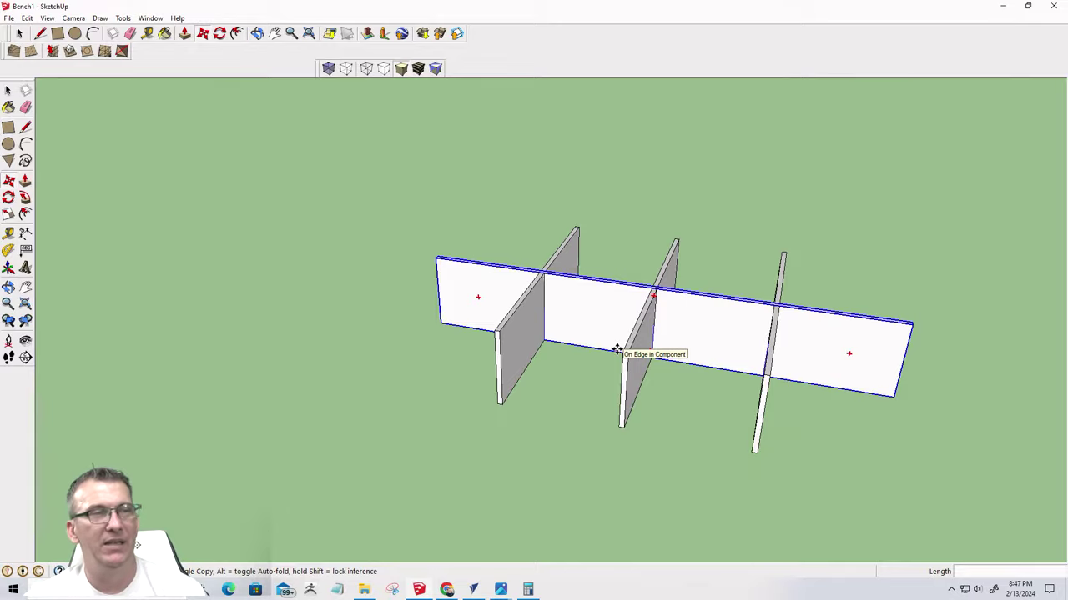
pyautogui.moveTo(822, 374); pyautogui.dragTo(851, 424, button='middle')
pyautogui.scroll(-5, 536, 375)
pyautogui.scroll(4, 579, 460)
pyautogui.scroll(-2, 412, 317)
pyautogui.scroll(4, 476, 248)
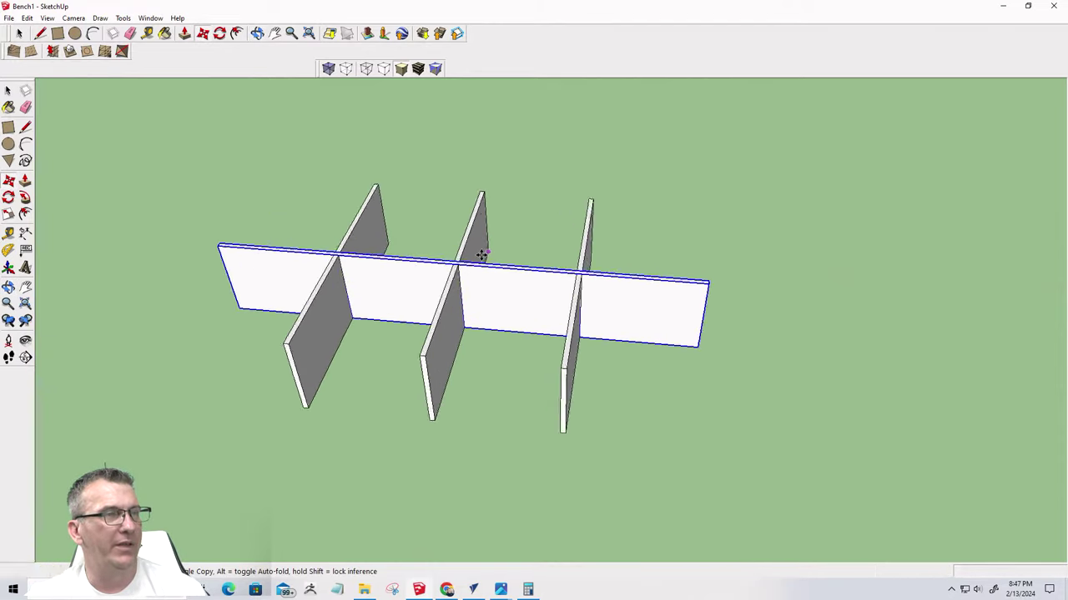
pyautogui.scroll(-2, 487, 261)
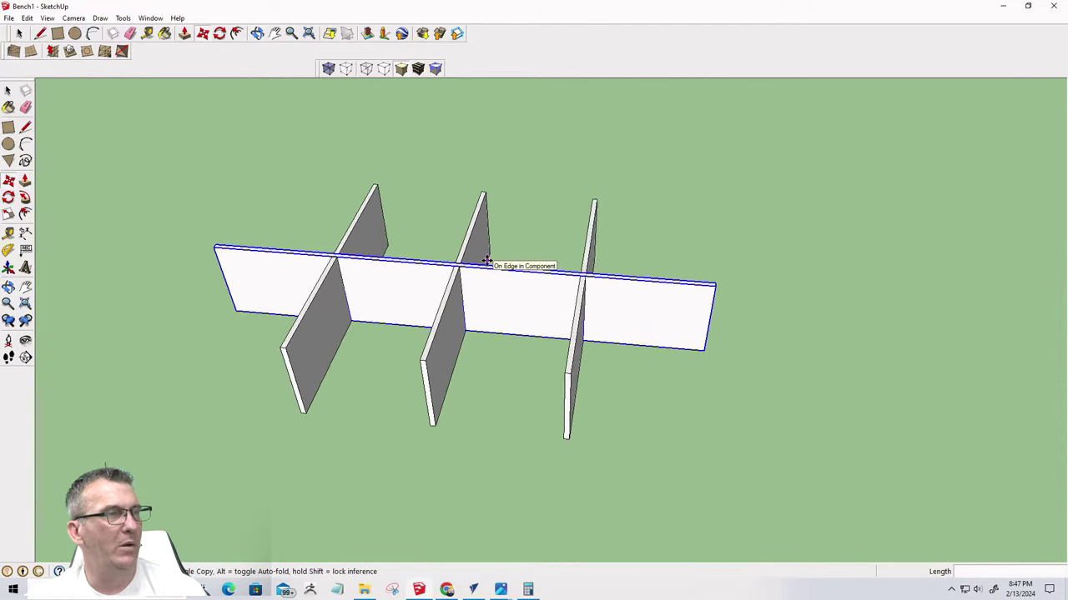
pyautogui.click(26, 19)
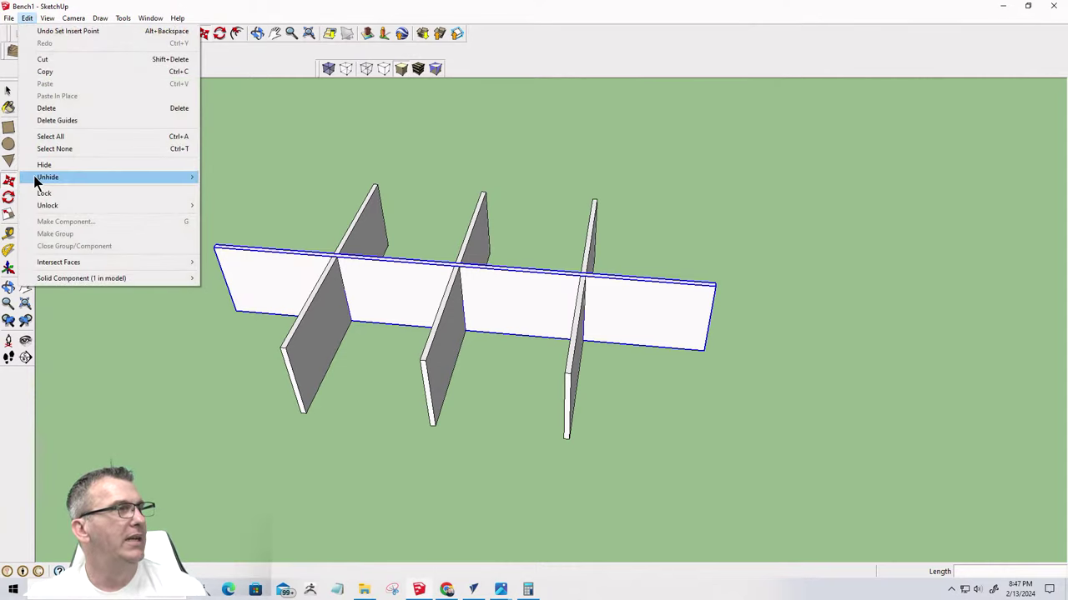
# Unhide all geometry to bring back the outer box walls and base
pyautogui.moveTo(188, 178)
pyautogui.click(218, 201)
pyautogui.moveTo(259, 244); pyautogui.dragTo(453, 326, button='middle')
# Hide the box lid to expose the divided compartments inside
pyautogui.press('space')
pyautogui.click(453, 318)
pyautogui.rightClick(453, 318)
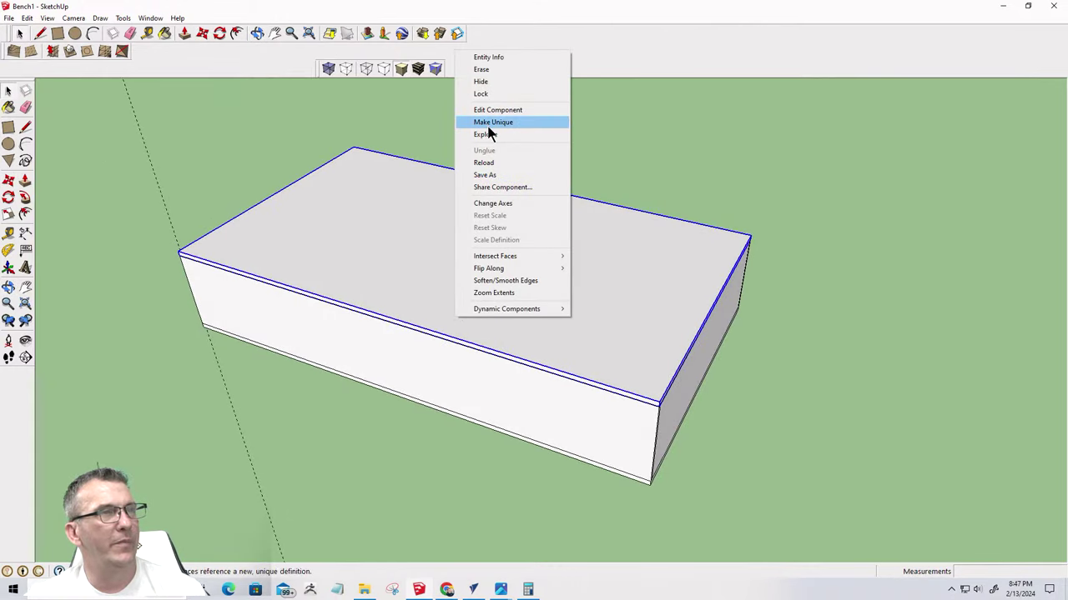
pyautogui.click(488, 82)
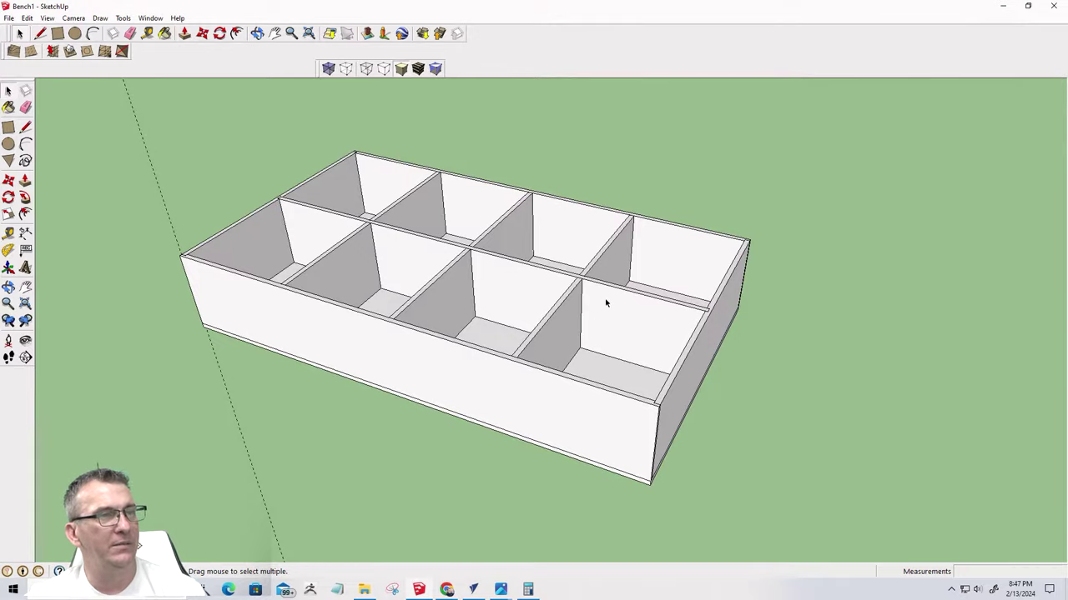
# Orbit and zoom to a top-down view of the open box and its divider grid
pyautogui.moveTo(287, 271); pyautogui.dragTo(894, 236, button='middle')
pyautogui.scroll(-3, 846, 279)
pyautogui.scroll(3, 815, 446)
pyautogui.moveTo(815, 446); pyautogui.dragTo(909, 338, button='middle')
pyautogui.scroll(3, 907, 313)
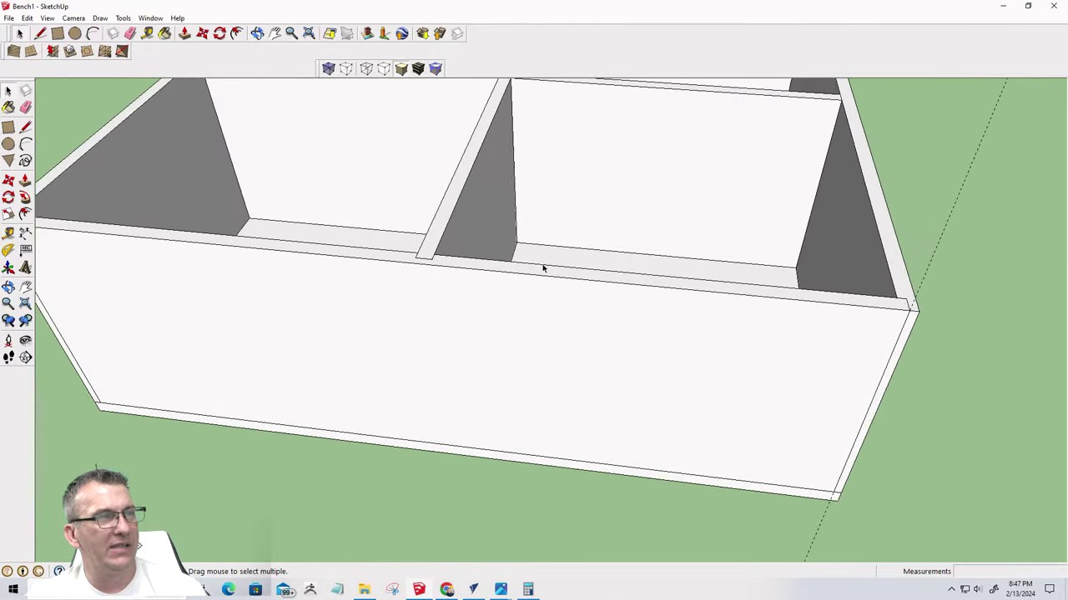
pyautogui.scroll(-2, 355, 292)
pyautogui.scroll(3, 409, 270)
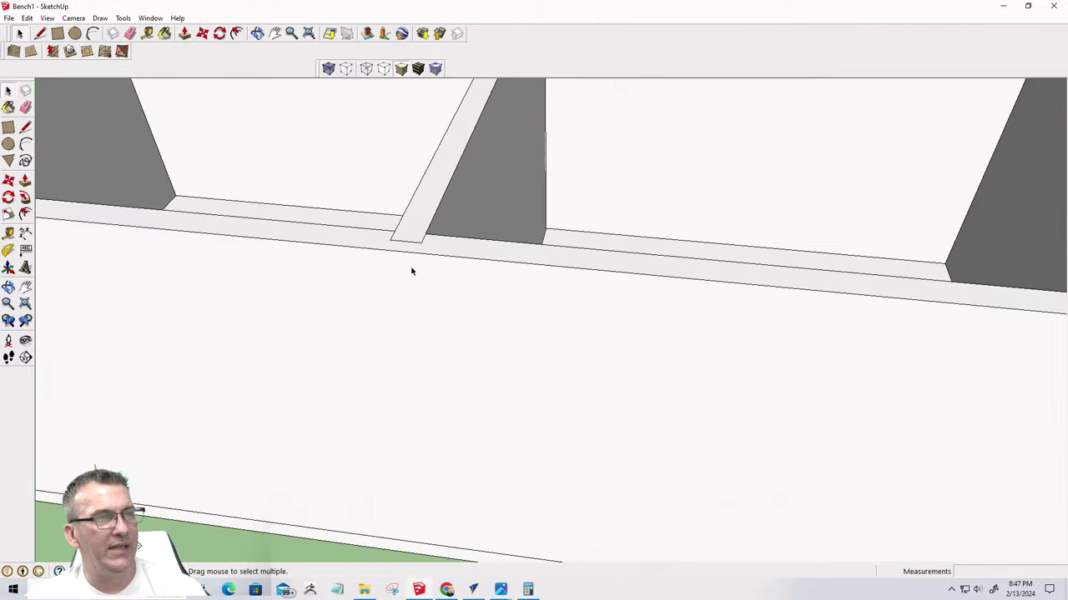
pyautogui.scroll(-6, 408, 270)
pyautogui.moveTo(617, 229); pyautogui.dragTo(503, 328, button='middle')
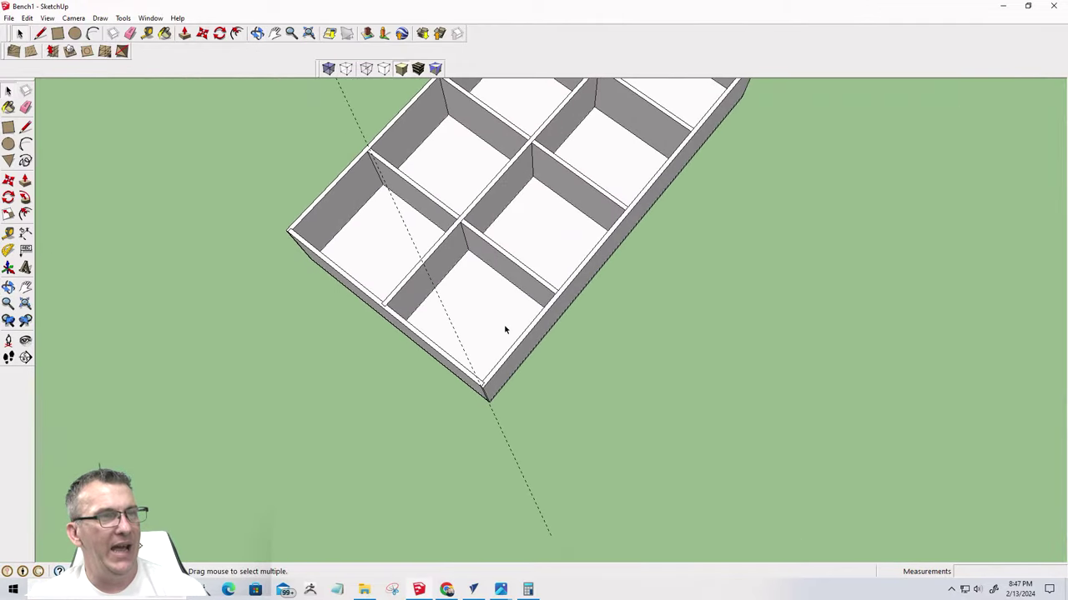
pyautogui.scroll(5, 593, 284)
pyautogui.scroll(2, 613, 265)
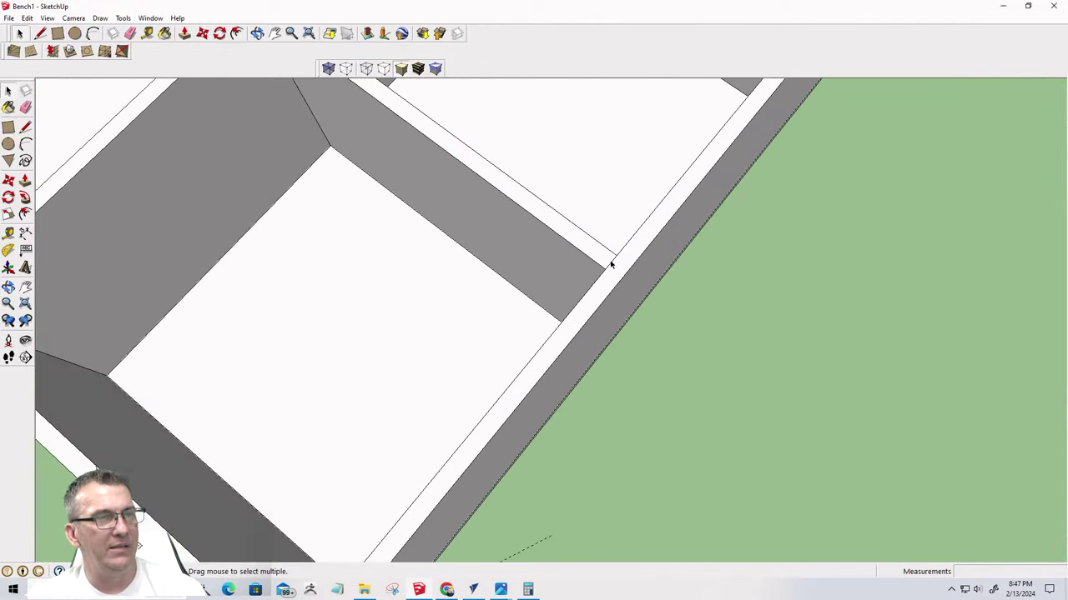
pyautogui.scroll(-3, 620, 275)
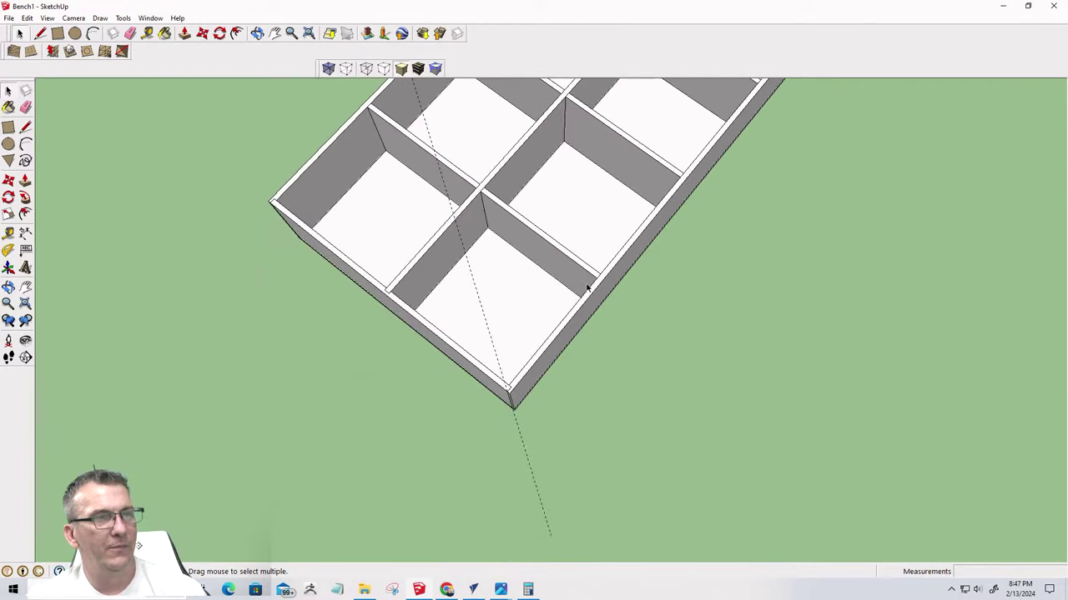
pyautogui.scroll(-3, 737, 104)
pyautogui.scroll(-2, 688, 167)
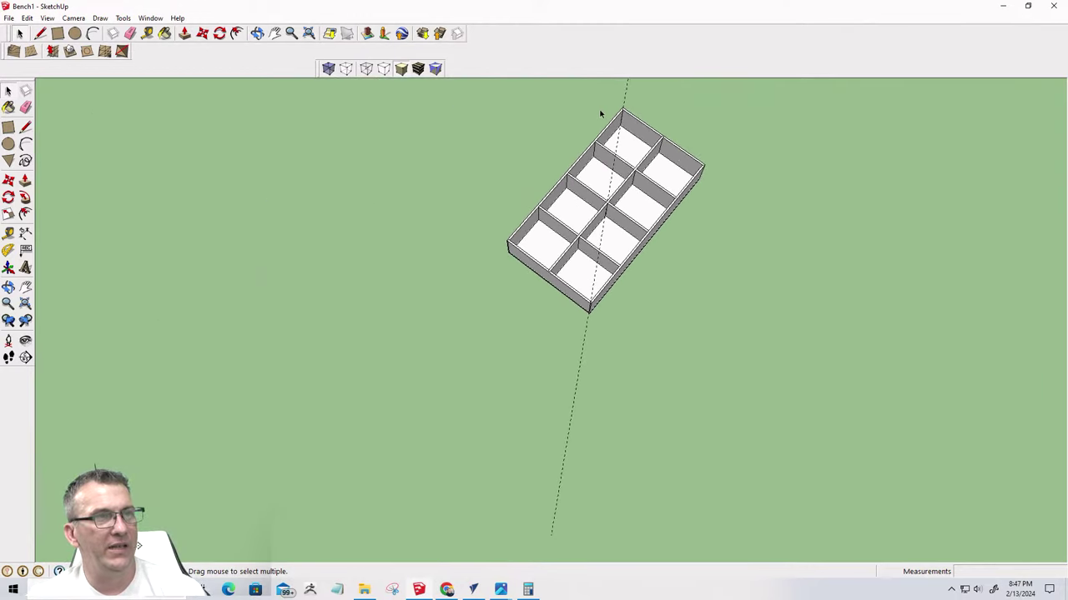
pyautogui.scroll(5, 626, 274)
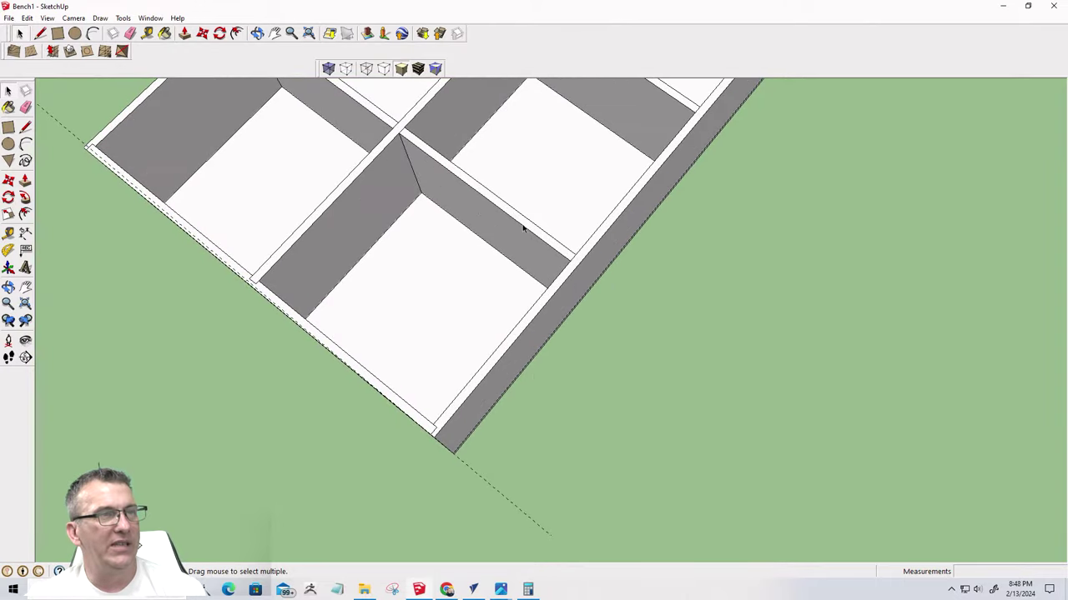
# Select a divider panel, then the outer side wall where the partitions meet it
pyautogui.click(524, 227)
pyautogui.scroll(-2, 505, 229)
pyautogui.scroll(-2, 513, 217)
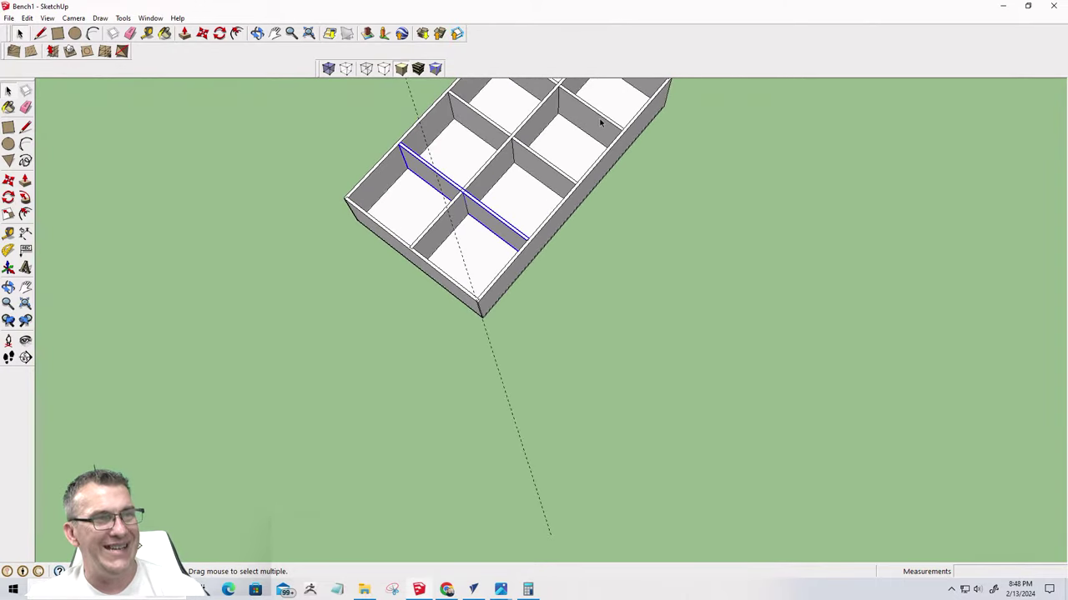
pyautogui.scroll(2, 551, 259)
pyautogui.scroll(3, 508, 222)
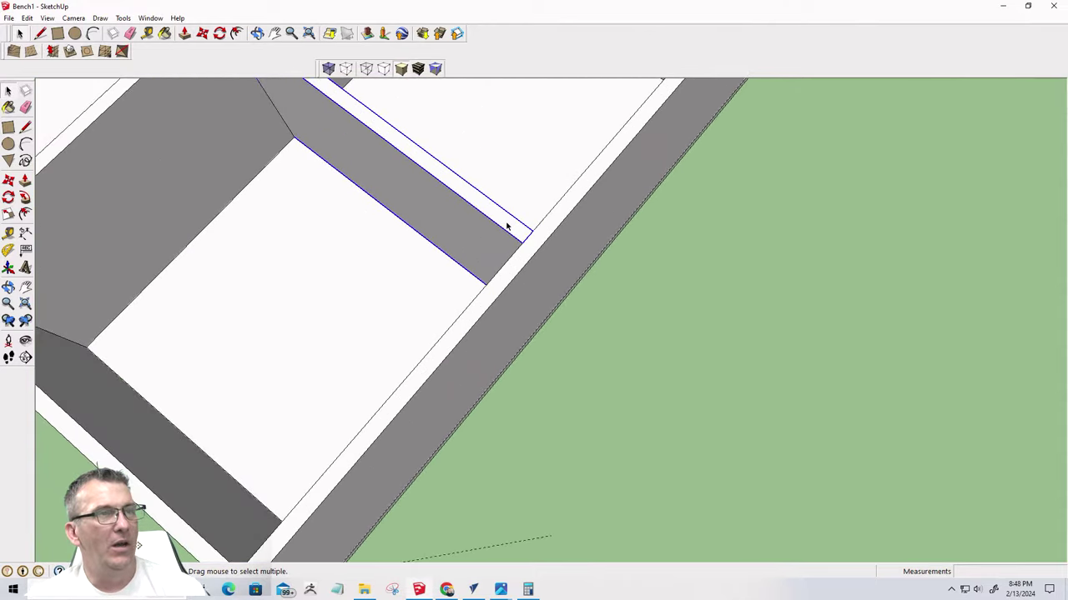
pyautogui.scroll(1, 506, 225)
pyautogui.click(511, 317)
pyautogui.moveTo(508, 306); pyautogui.dragTo(758, 286, button='middle')
pyautogui.scroll(-3, 559, 260)
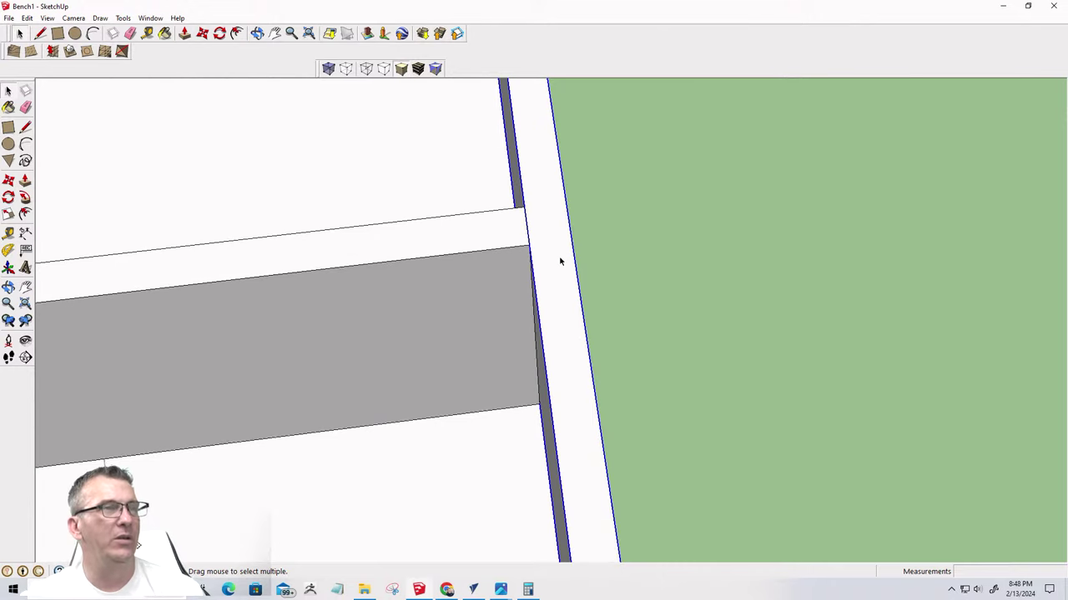
# Open the side wall for editing and add a Tape Measure guide marking the divider position
pyautogui.doubleClick(536, 309)
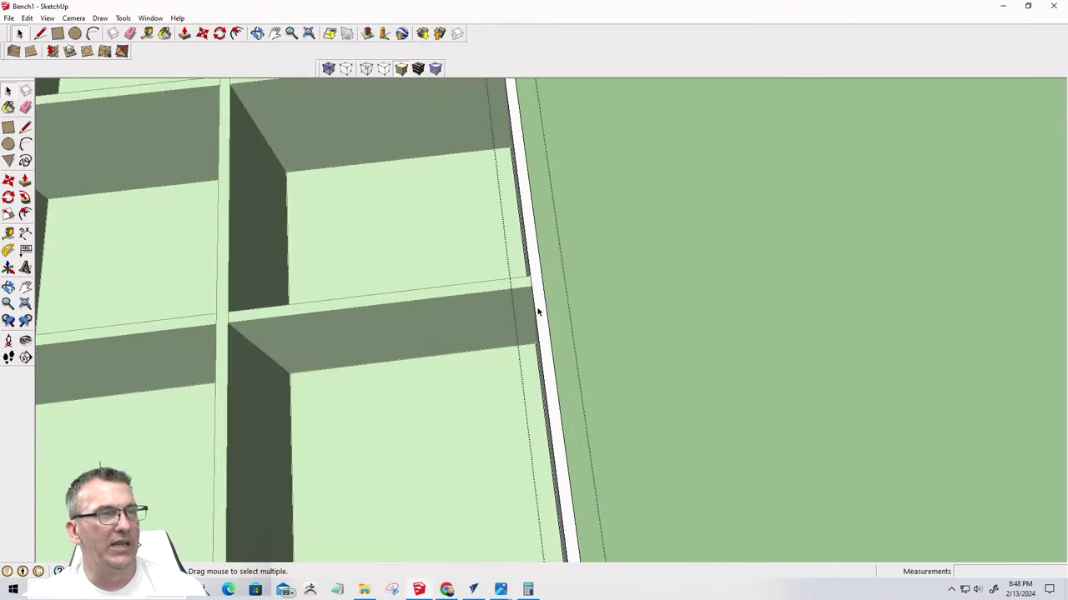
pyautogui.click(147, 34)
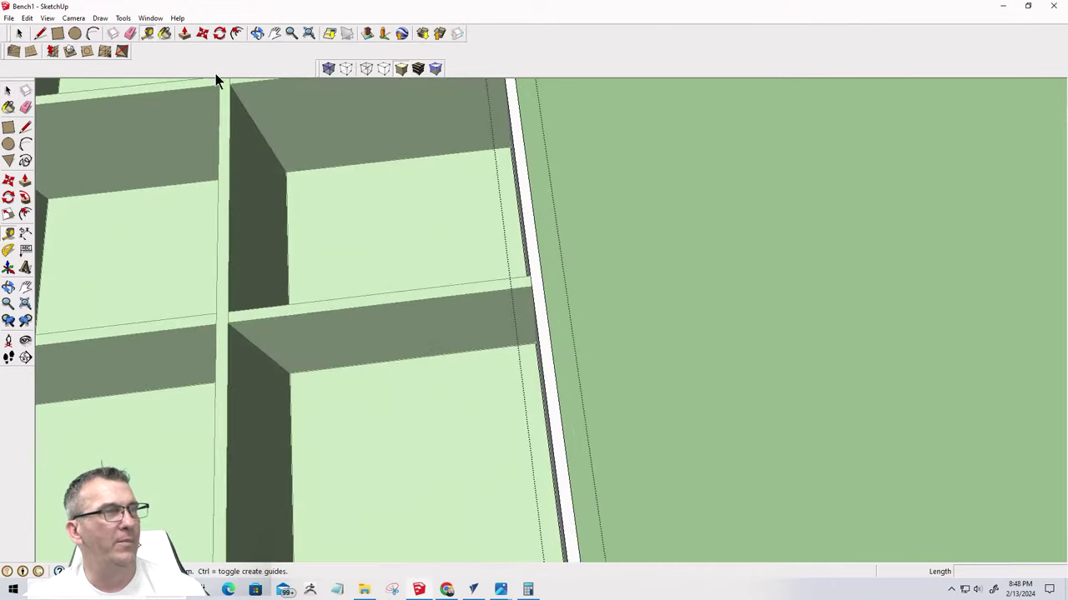
pyautogui.scroll(3, 541, 250)
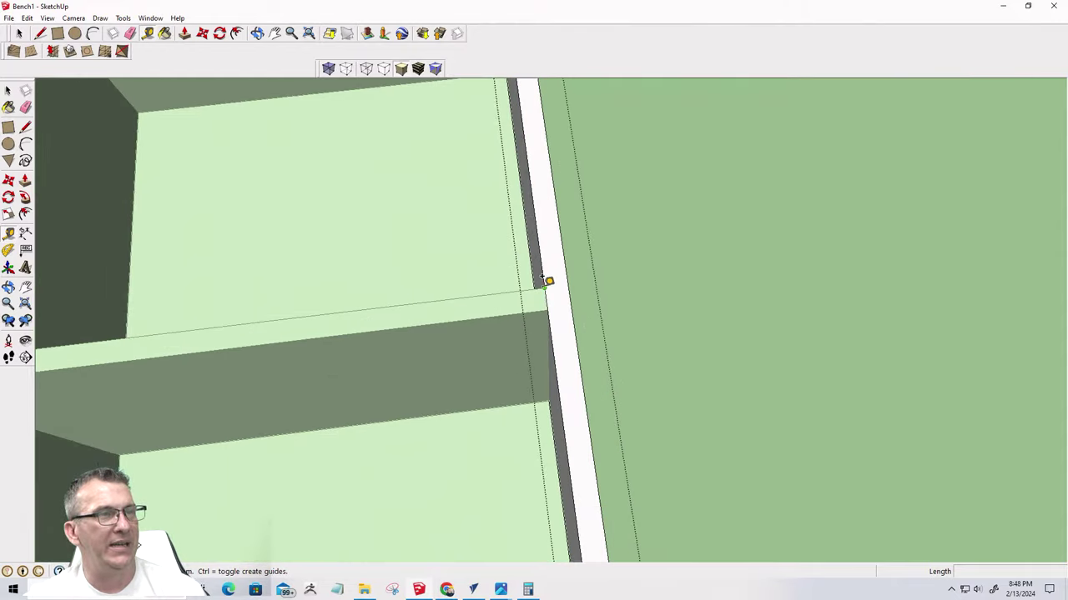
pyautogui.scroll(-4, 548, 256)
pyautogui.scroll(7, 537, 428)
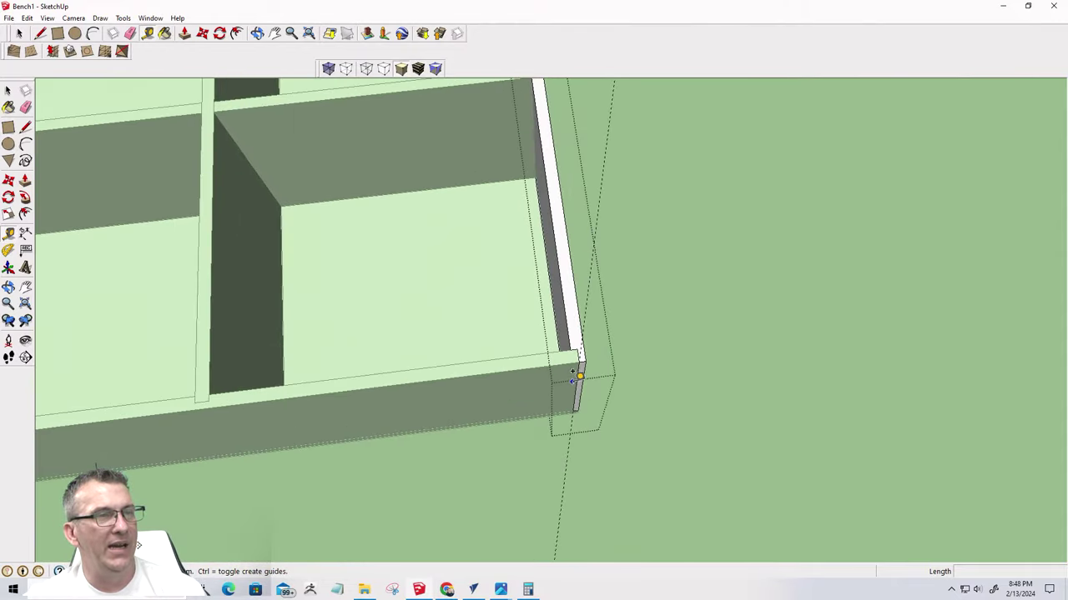
pyautogui.click(580, 303)
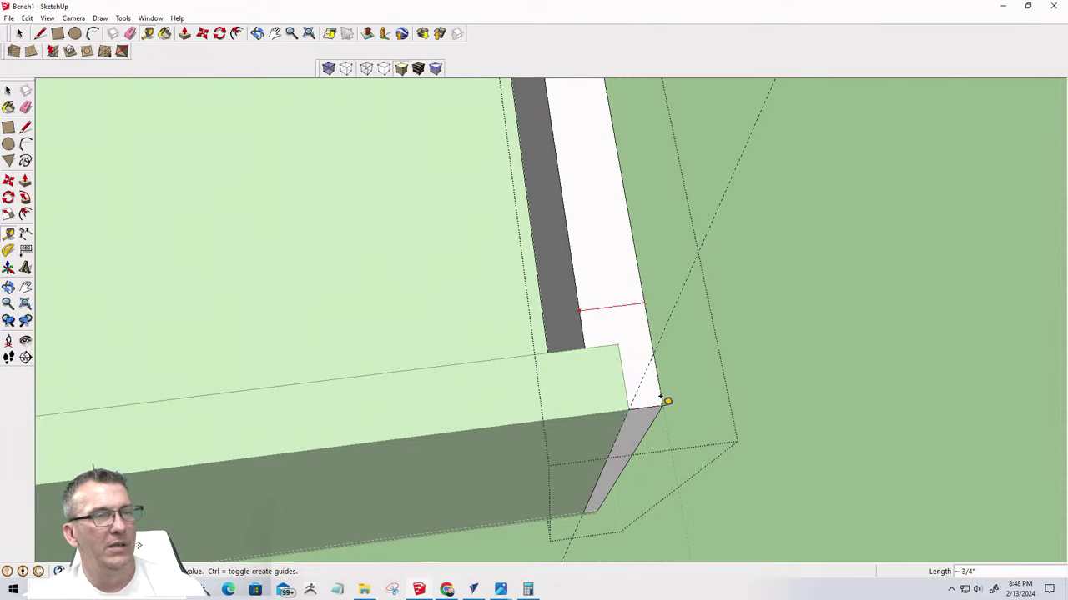
pyautogui.click(638, 401)
pyautogui.scroll(-4, 627, 407)
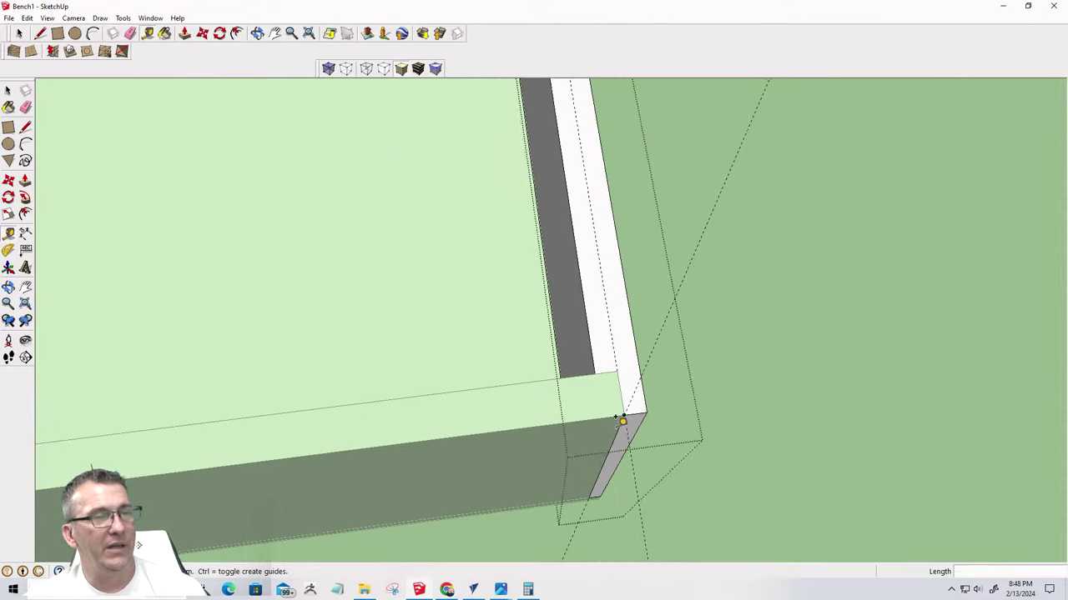
pyautogui.scroll(-3, 614, 410)
pyautogui.scroll(6, 597, 275)
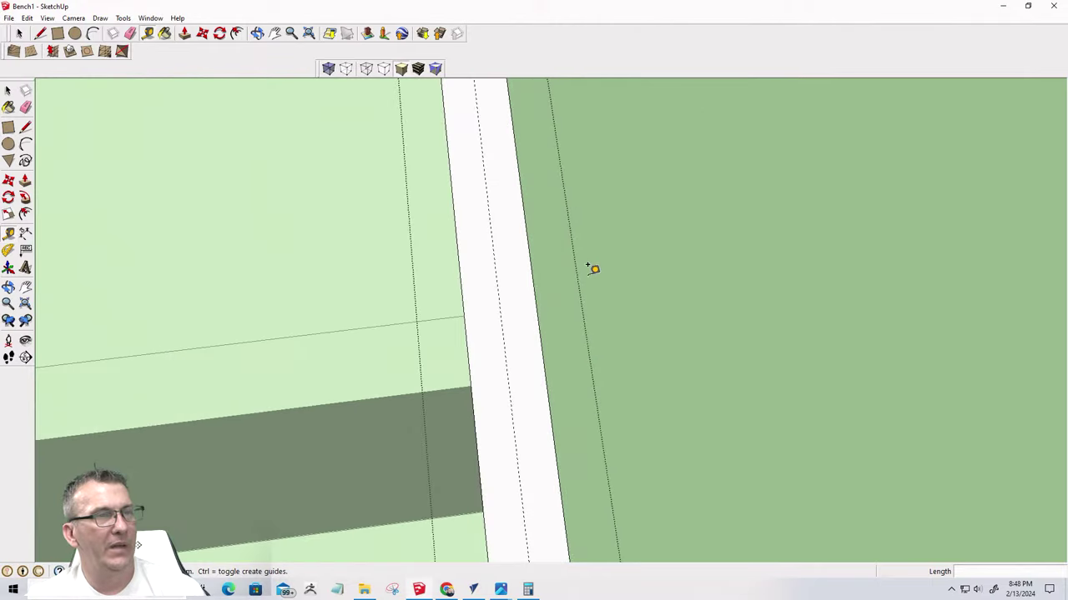
pyautogui.click(57, 34)
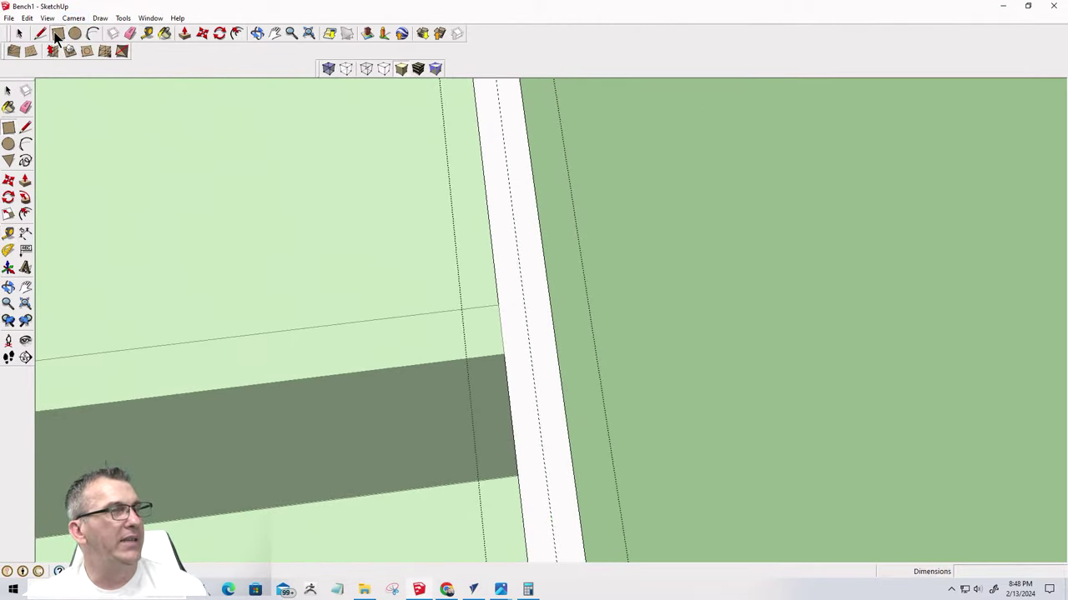
# Draw a small rectangle on the wall's top edge at the divider and push it down 12"
pyautogui.click(499, 304)
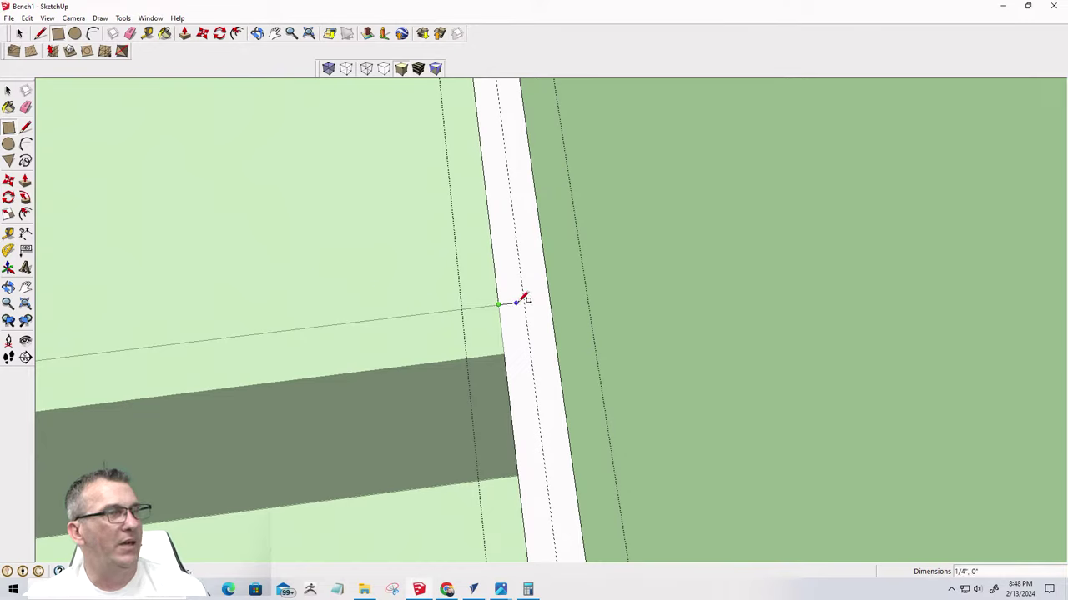
pyautogui.click(526, 352)
pyautogui.press('p')
pyautogui.click(509, 331)
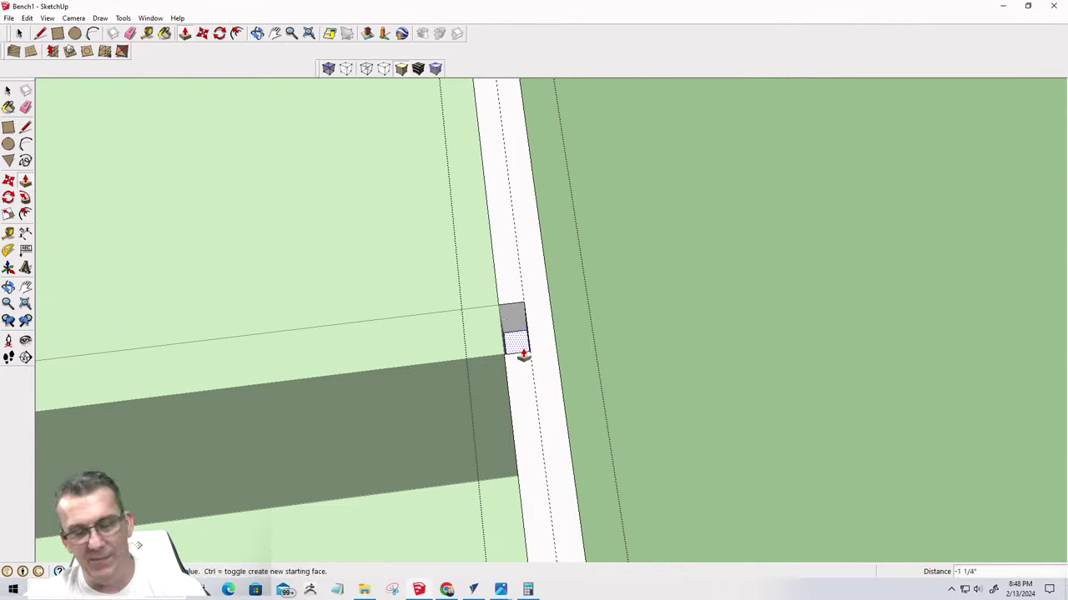
pyautogui.press('Return')
# Inspect the new notch from top and perspective views, then return to the Select tool
pyautogui.press('F2')
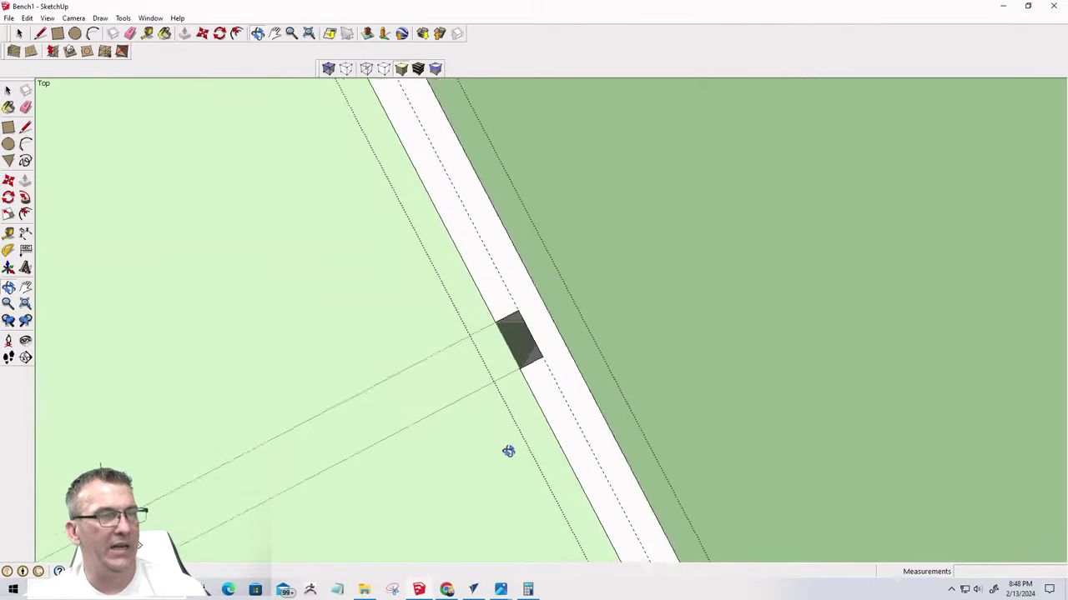
pyautogui.moveTo(580, 442); pyautogui.dragTo(693, 295, button='middle')
pyautogui.scroll(3, 767, 340)
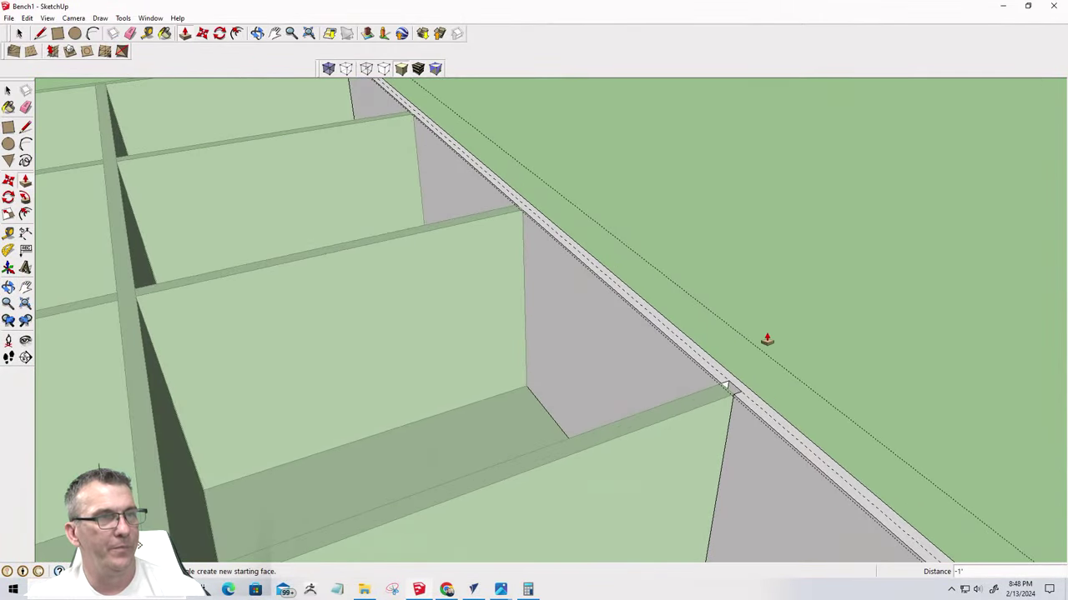
pyautogui.moveTo(767, 339); pyautogui.dragTo(614, 400, button='middle')
pyautogui.scroll(-3, 584, 434)
pyautogui.scroll(5, 554, 466)
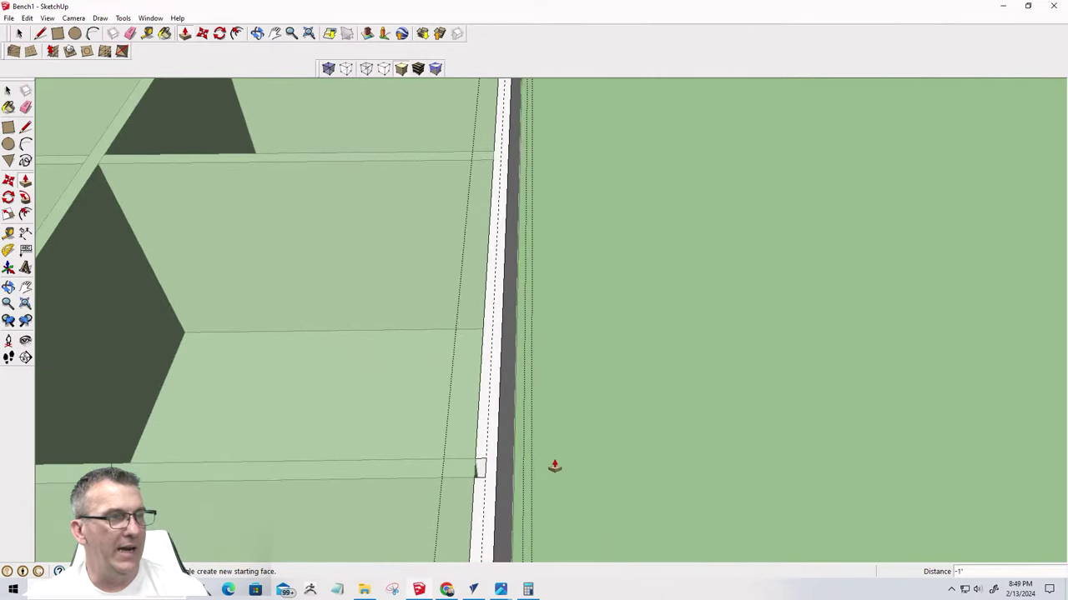
pyautogui.scroll(3, 506, 209)
pyautogui.scroll(3, 488, 152)
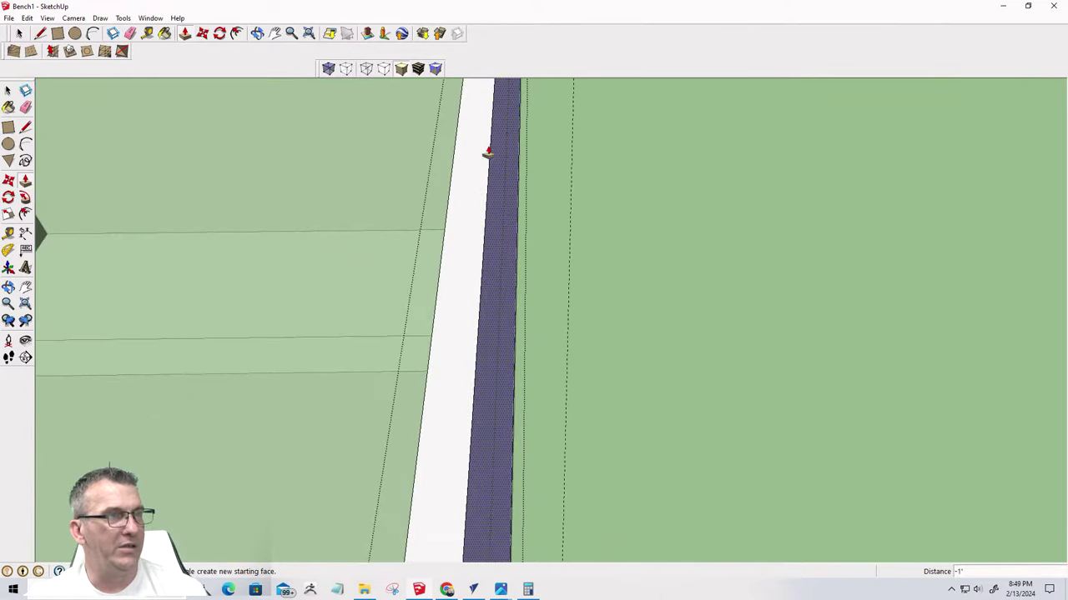
pyautogui.scroll(3, 429, 270)
pyautogui.scroll(-5, 462, 264)
pyautogui.press('space')
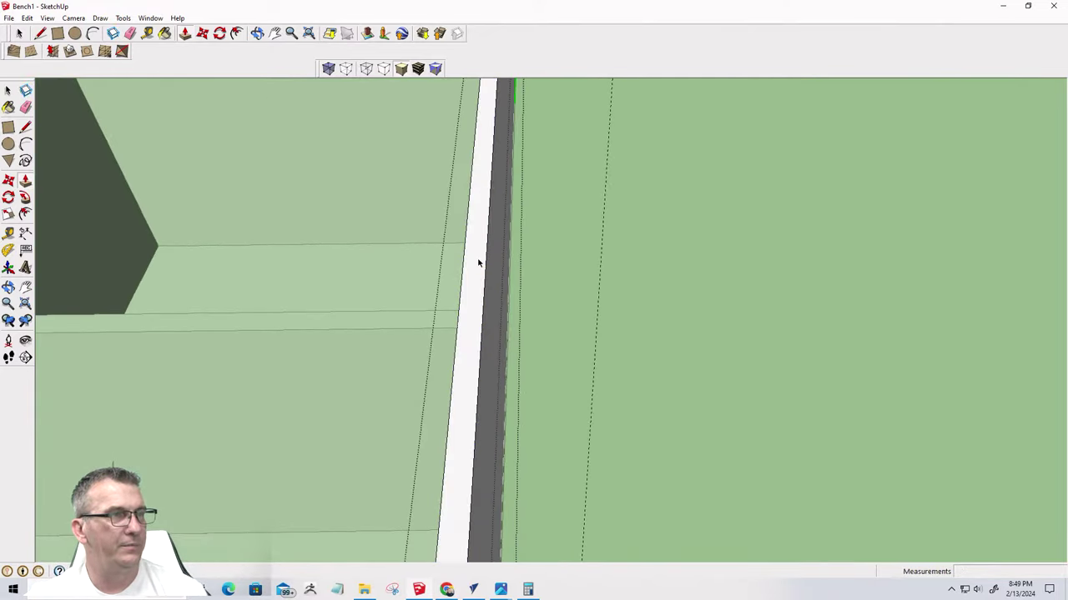
pyautogui.scroll(-6, 441, 270)
pyautogui.scroll(1, 457, 286)
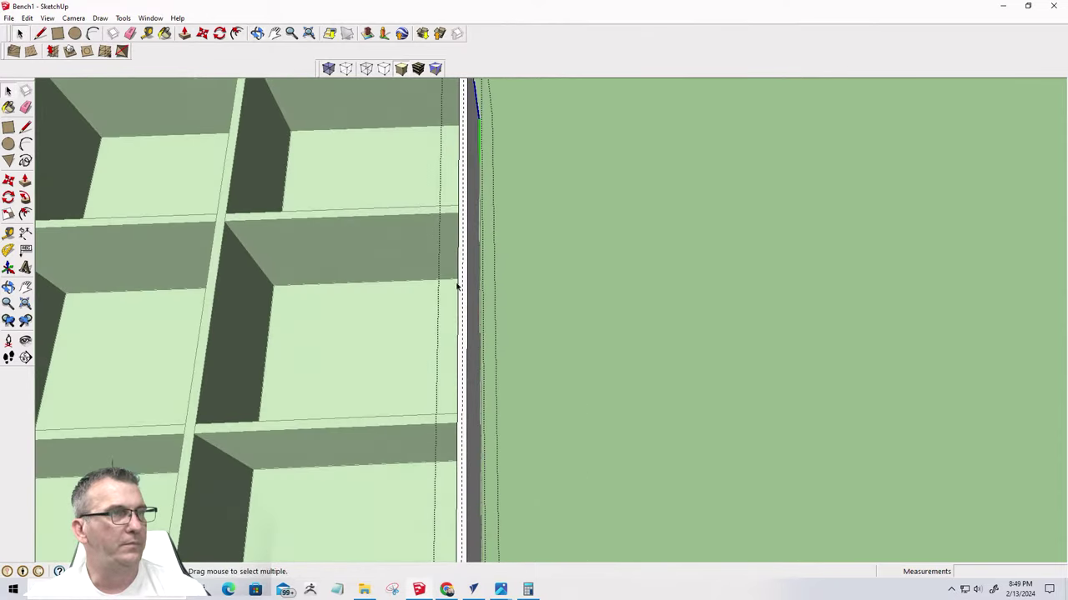
# Draw a rectangle outlining the next notch from the divider's corner to the wall edge
pyautogui.click(51, 50)
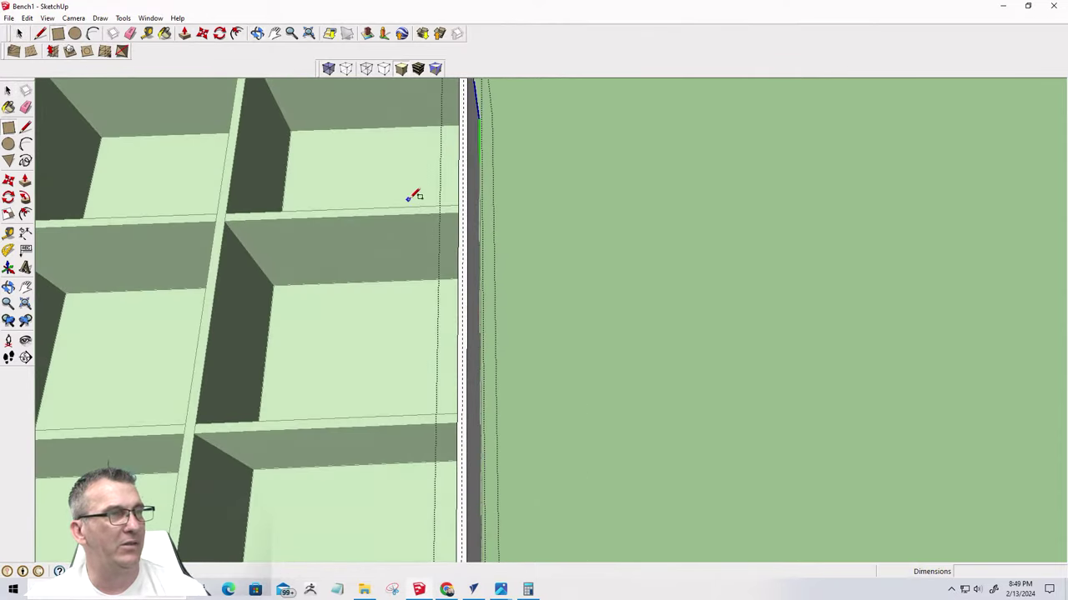
pyautogui.scroll(3, 450, 197)
pyautogui.click(440, 180)
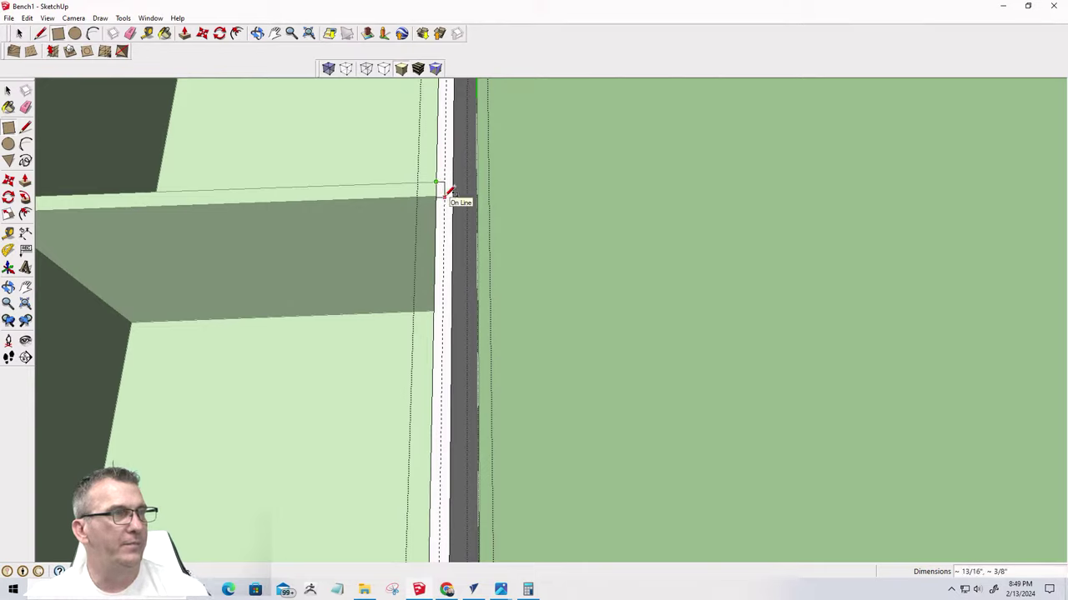
pyautogui.scroll(-2, 479, 165)
pyautogui.scroll(3, 453, 354)
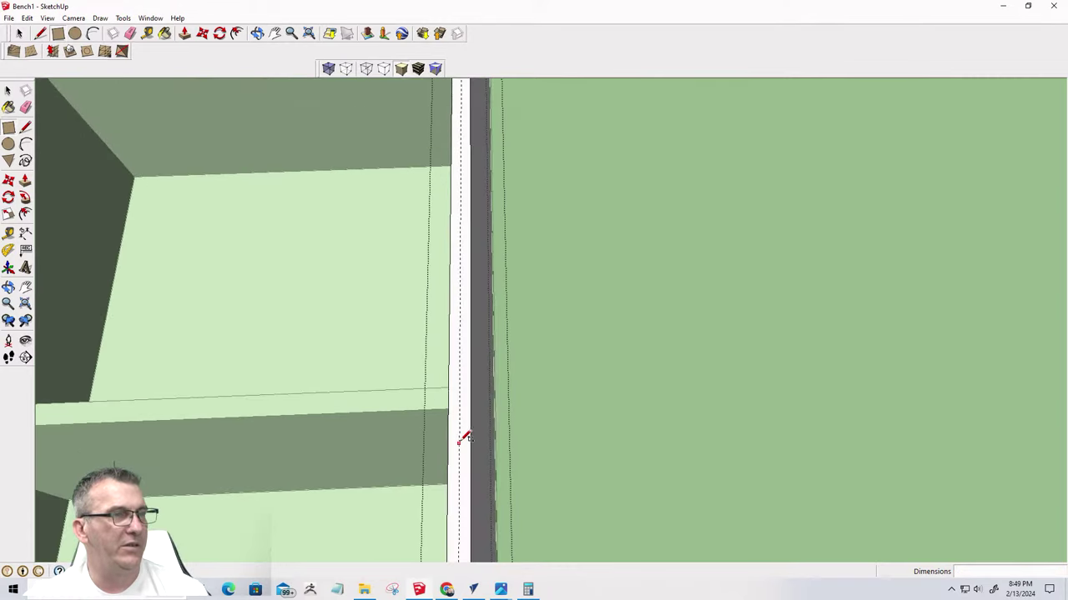
pyautogui.click(441, 360)
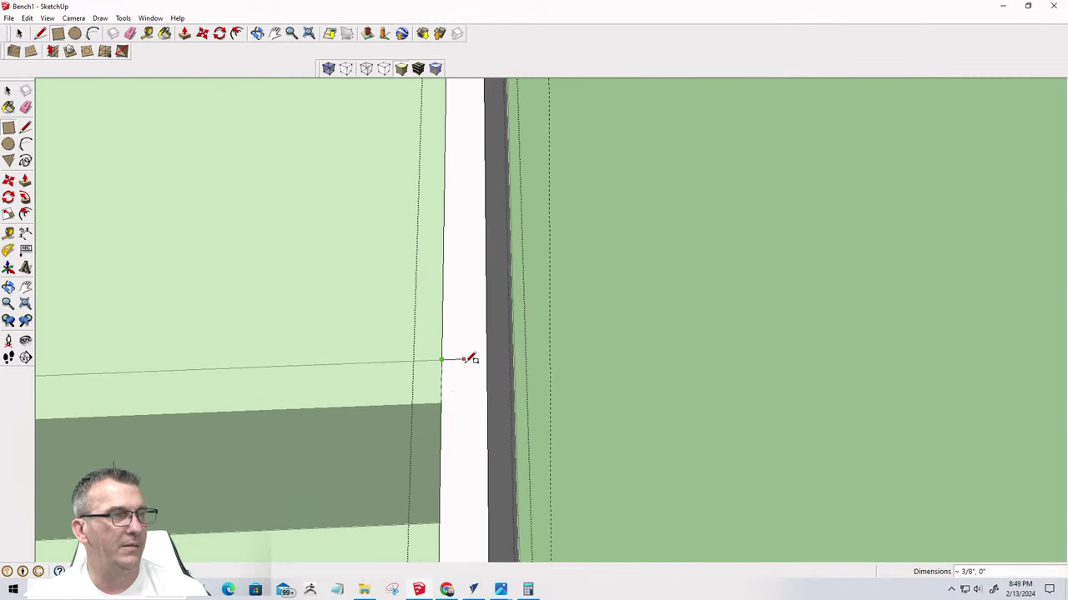
pyautogui.click(478, 402)
pyautogui.scroll(-5, 581, 388)
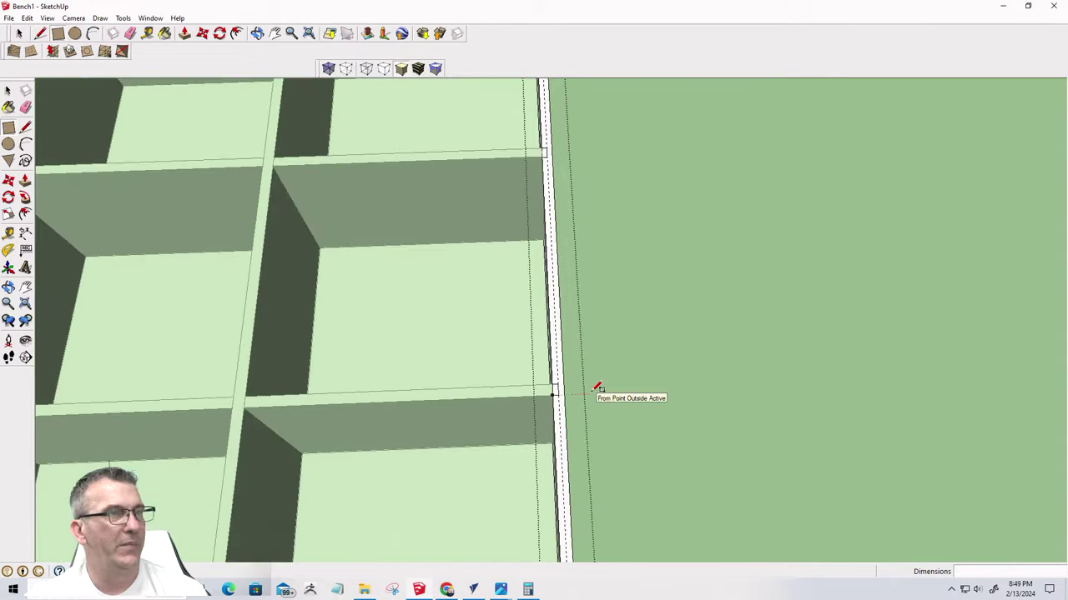
pyautogui.press('space')
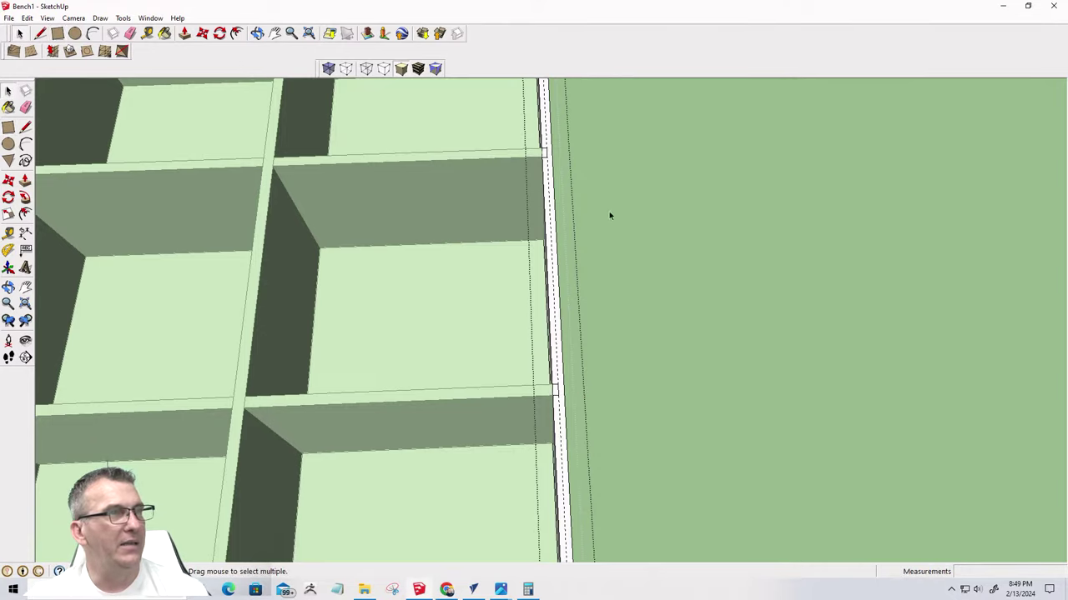
# Push the second and third notch faces 12 inches down into the wall
pyautogui.click(185, 35)
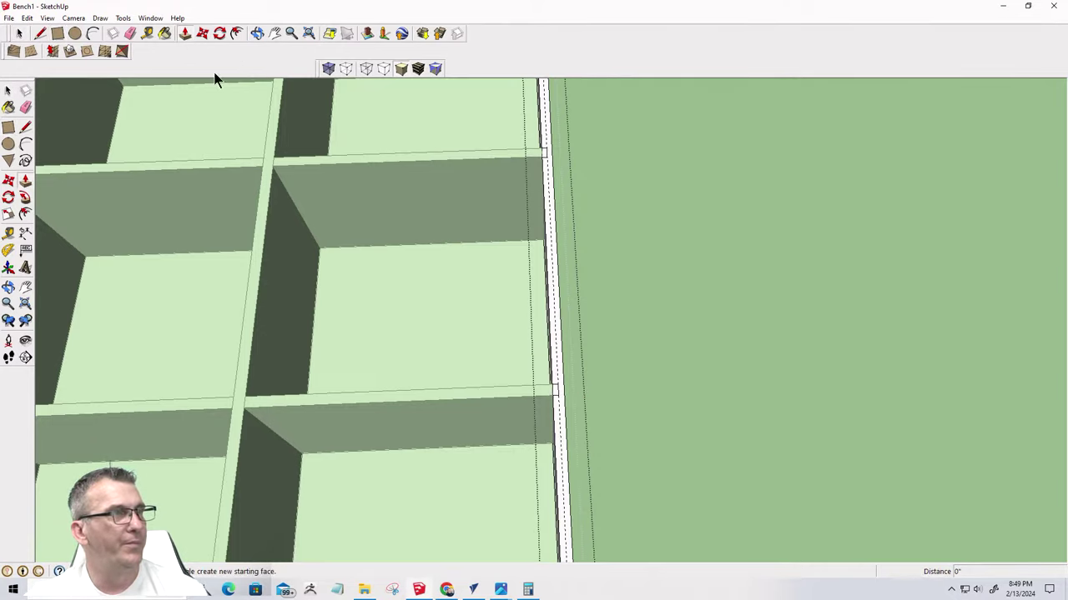
pyautogui.scroll(4, 551, 401)
pyautogui.click(568, 364)
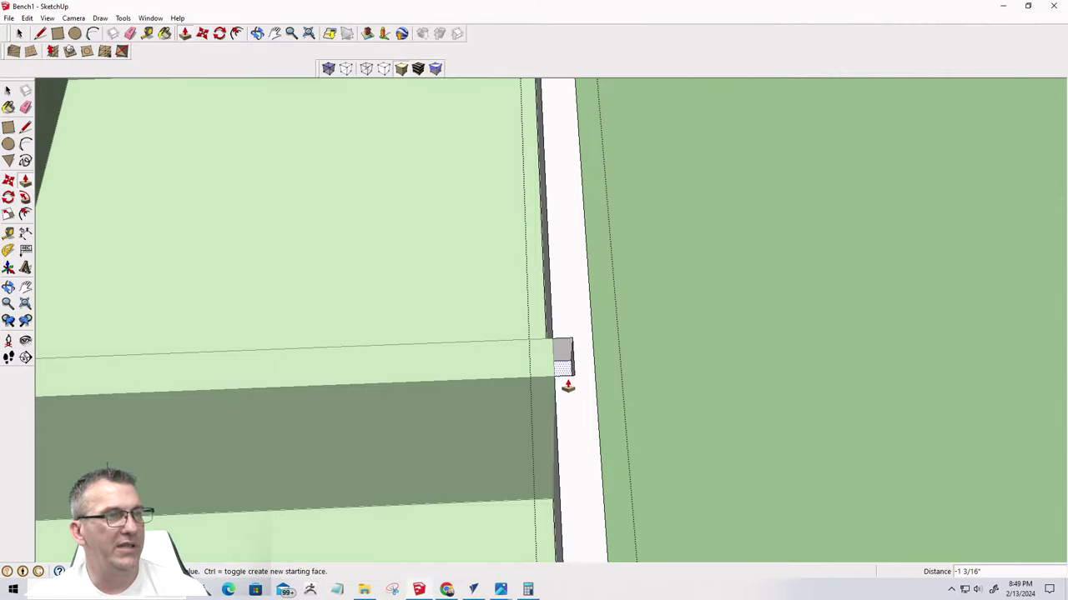
pyautogui.press('Return')
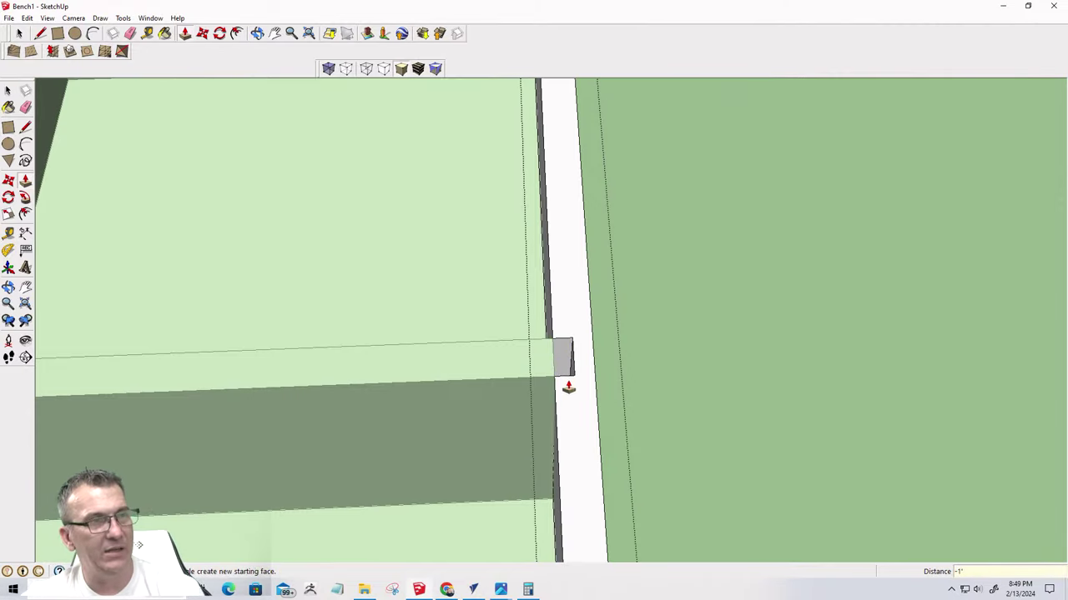
pyautogui.scroll(-5, 562, 409)
pyautogui.scroll(3, 554, 196)
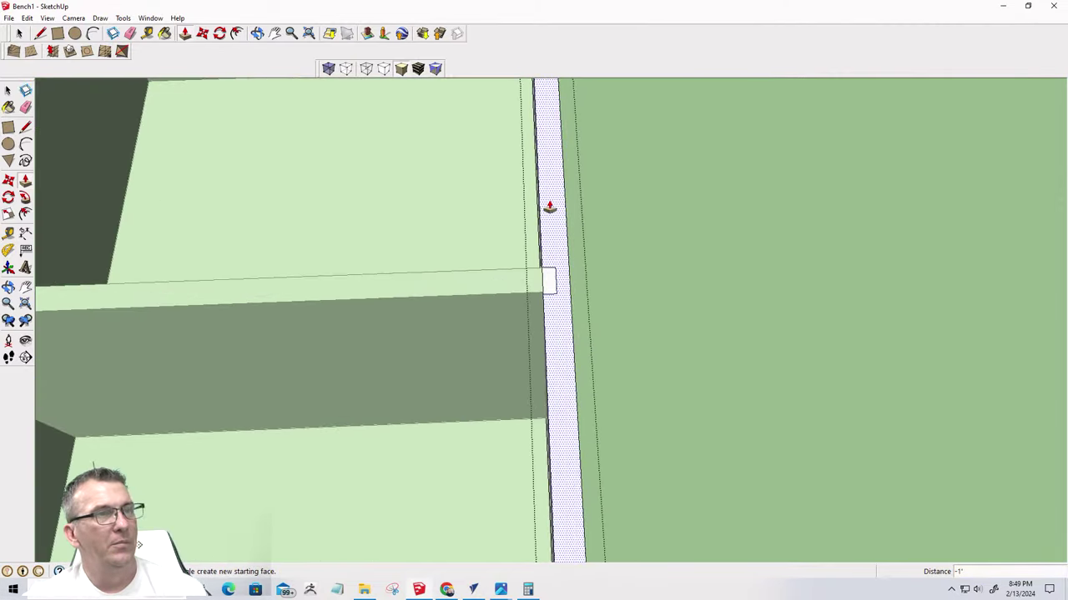
pyautogui.click(550, 280)
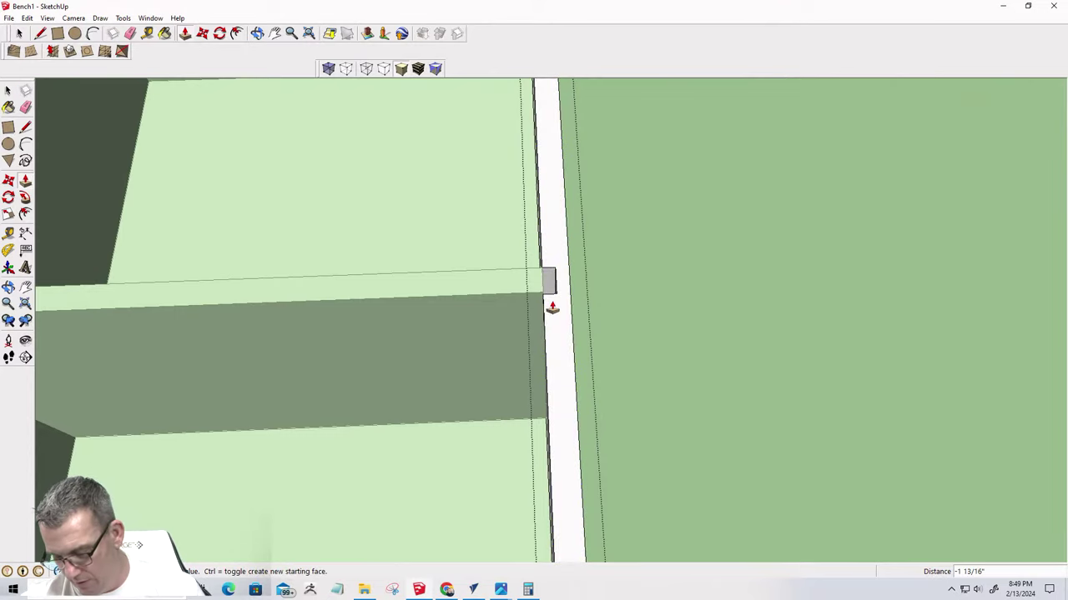
pyautogui.press('Return')
pyautogui.press('space')
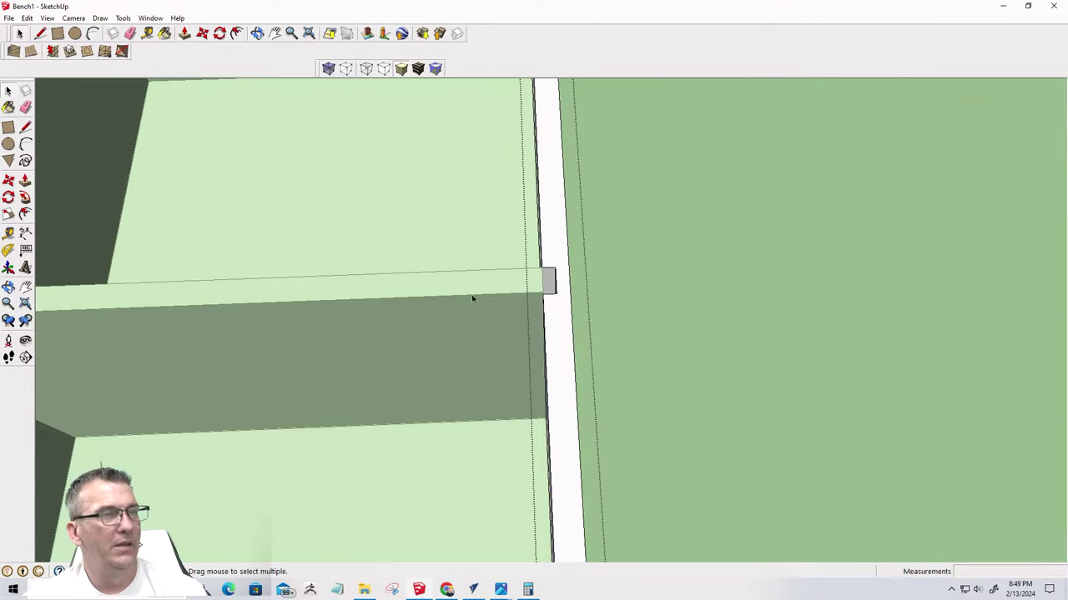
# Open the divider panel group and push its end face out 3/8 inch
pyautogui.scroll(-2, 446, 281)
pyautogui.scroll(2, 516, 294)
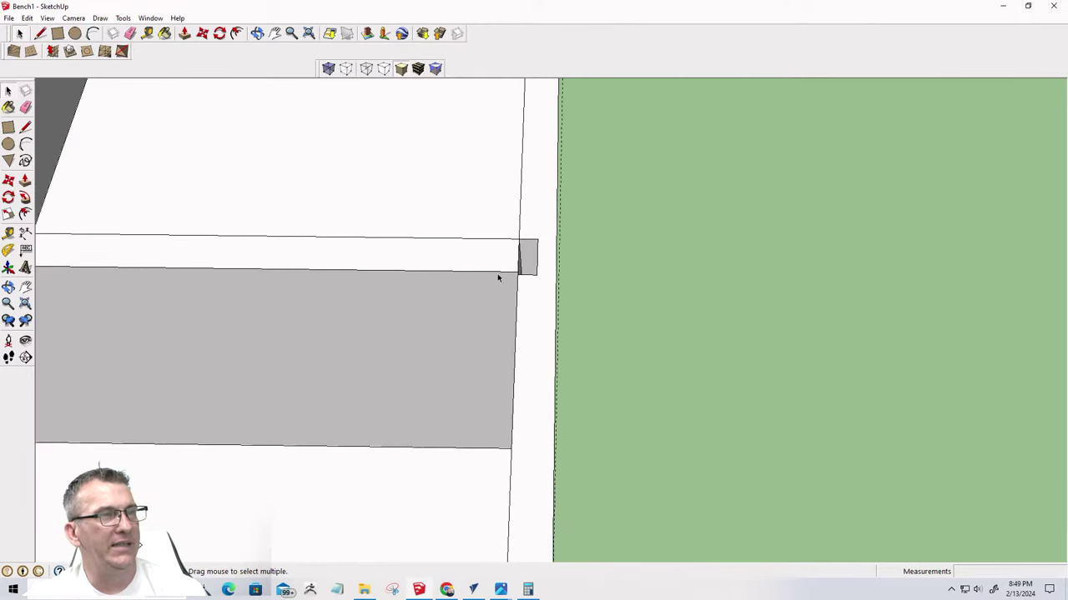
pyautogui.doubleClick(489, 273)
pyautogui.moveTo(573, 271); pyautogui.dragTo(432, 270, button='middle')
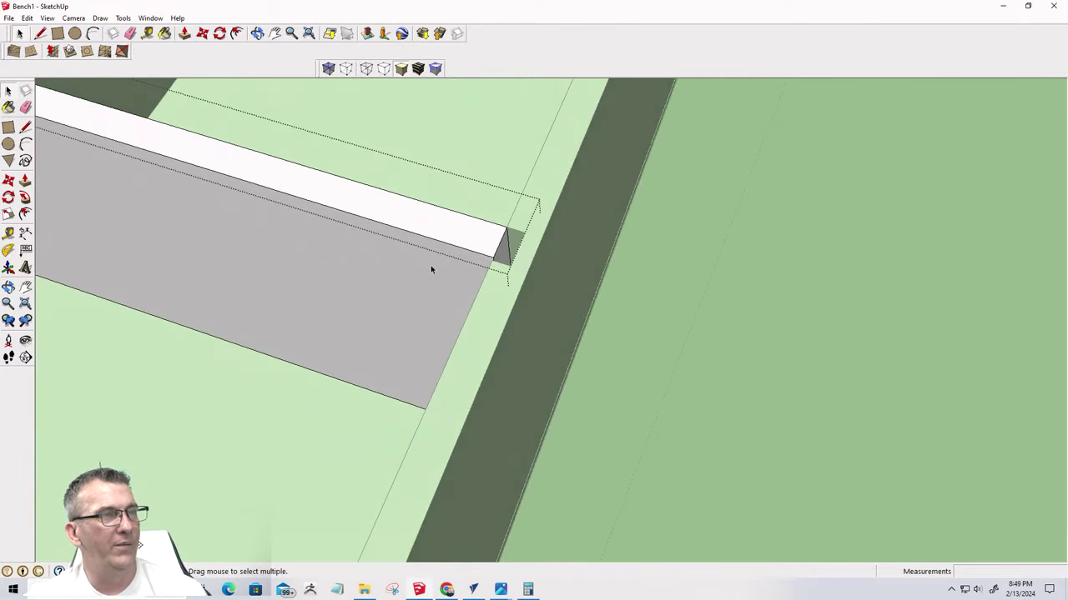
pyautogui.press('p')
pyautogui.click(502, 245)
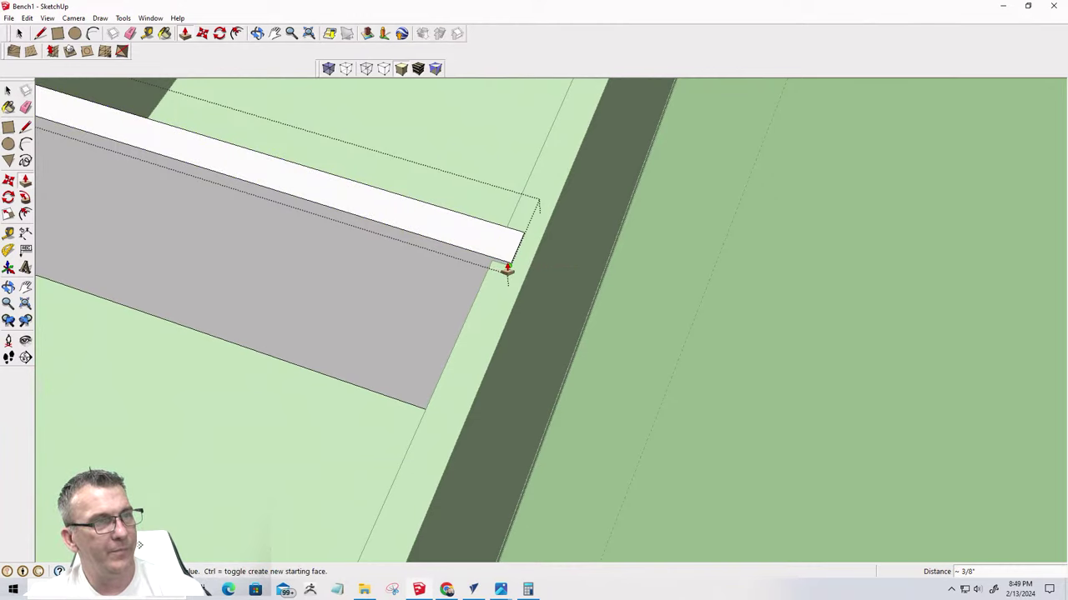
pyautogui.click(506, 271)
# Extend the divider's end face a further 3/8 inch into the wall notch and commit it
pyautogui.moveTo(486, 311); pyautogui.dragTo(1037, 328, button='middle')
pyautogui.click(614, 238)
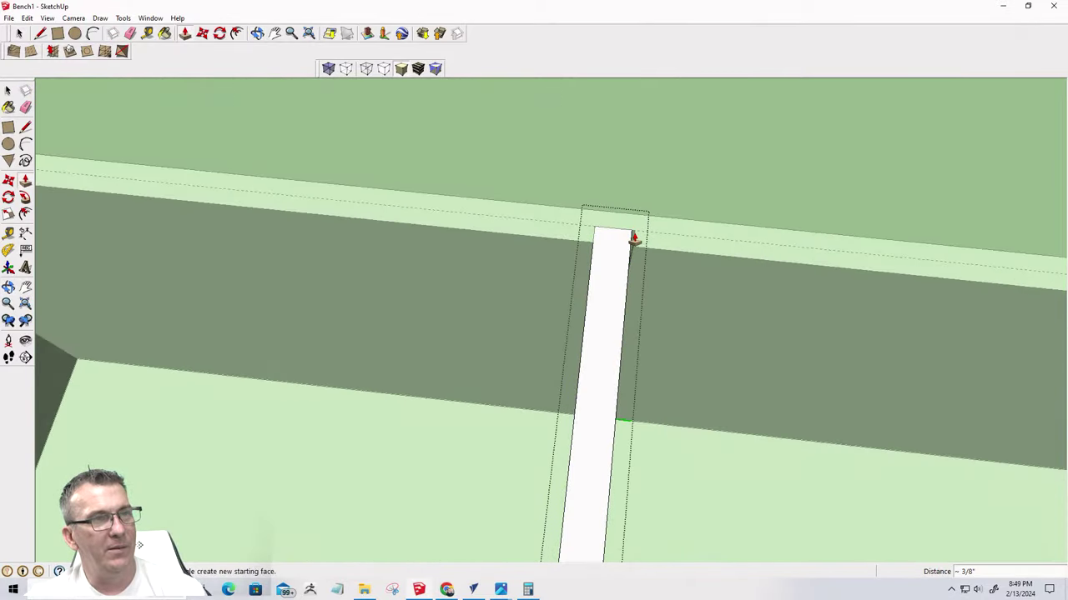
pyautogui.scroll(2, 631, 241)
pyautogui.scroll(2, 634, 240)
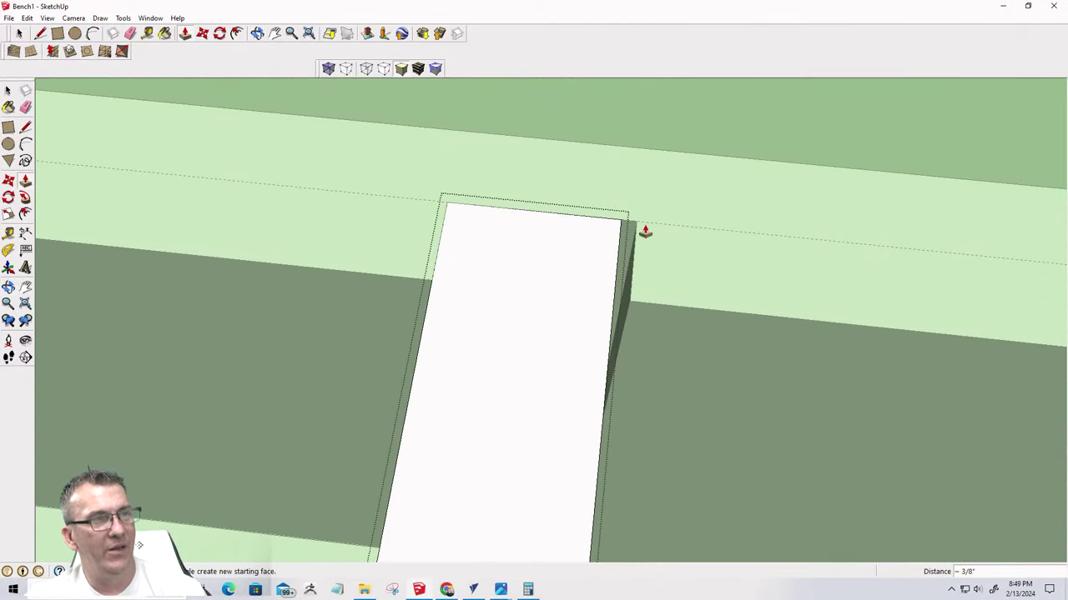
pyautogui.scroll(-5, 617, 250)
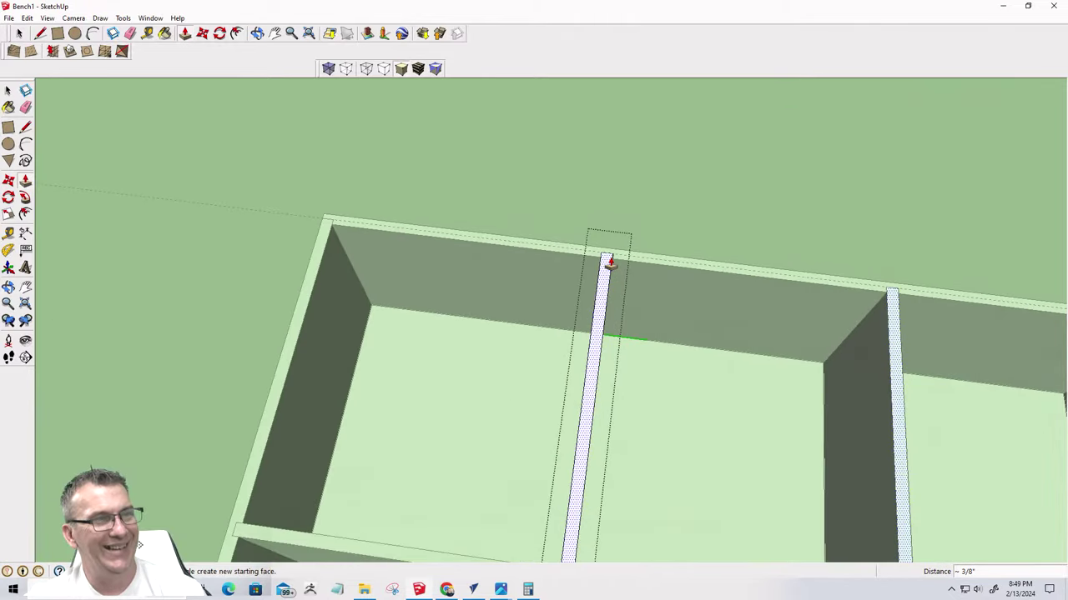
pyautogui.scroll(-3, 392, 267)
pyautogui.scroll(5, 834, 312)
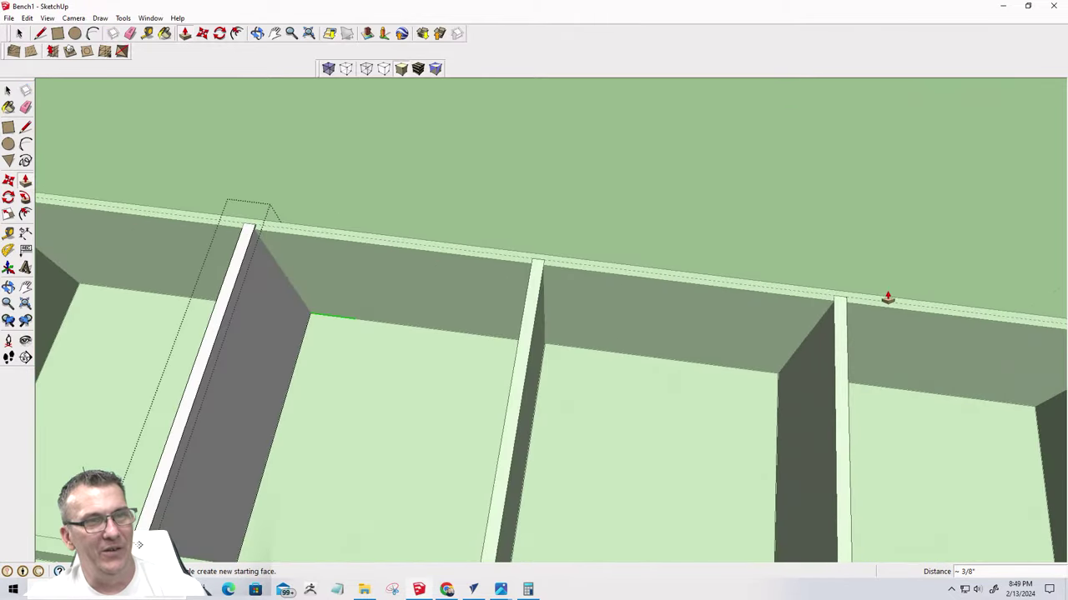
pyautogui.scroll(6, 821, 304)
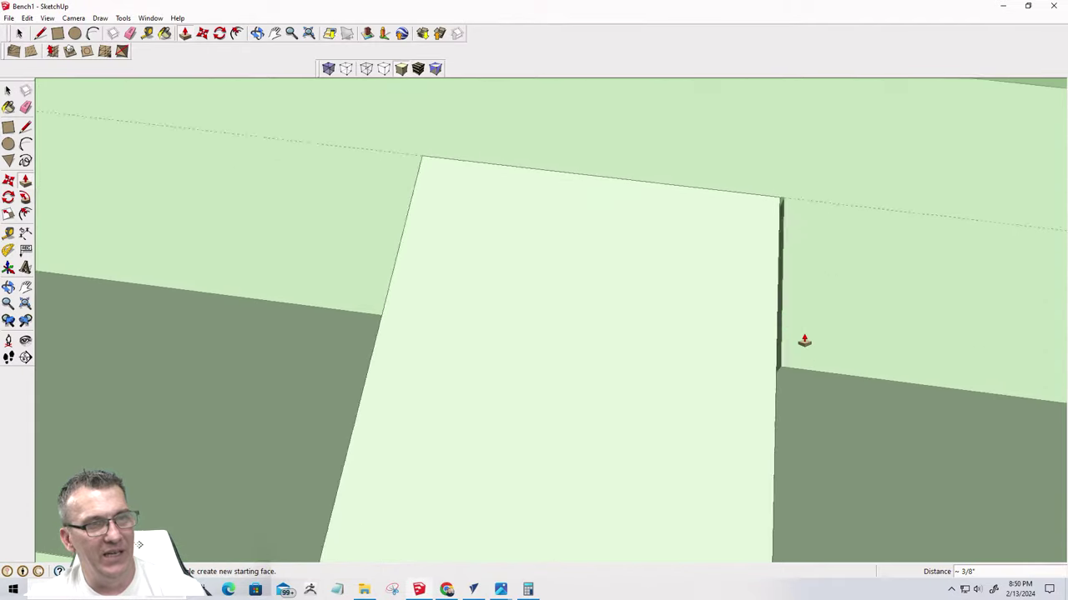
pyautogui.moveTo(769, 312); pyautogui.dragTo(977, 300, button='middle')
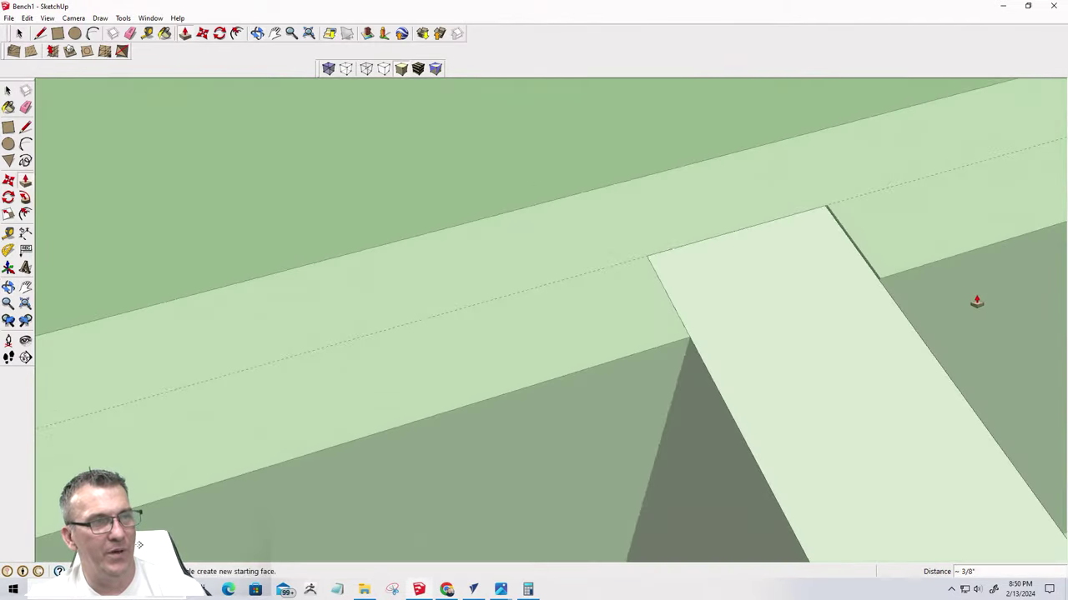
pyautogui.scroll(-1, 858, 307)
pyautogui.scroll(-4, 857, 307)
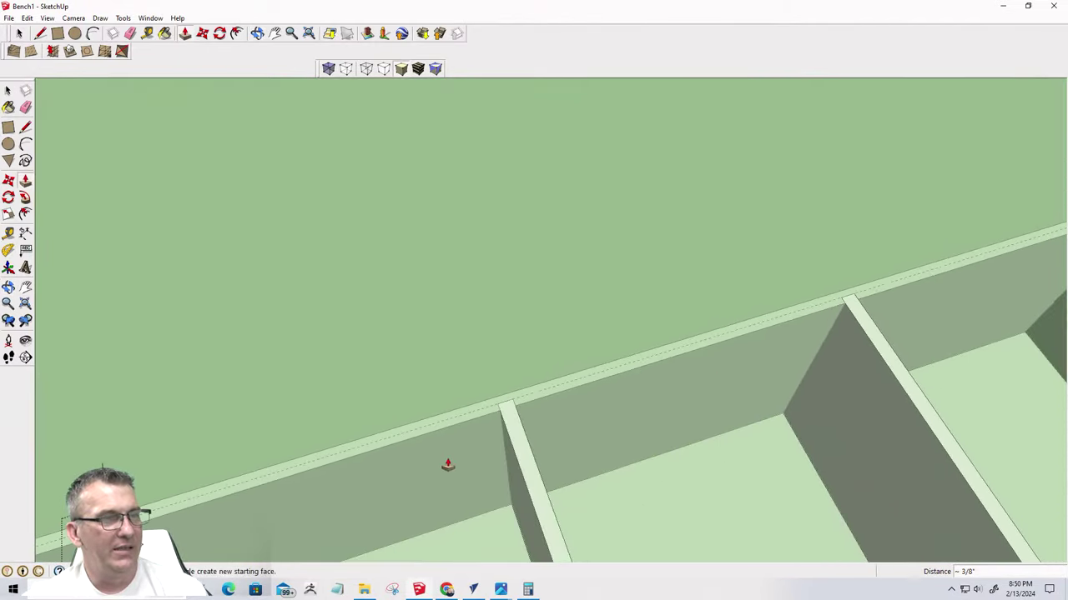
pyautogui.scroll(3, 543, 386)
pyautogui.scroll(-1, 543, 386)
pyautogui.scroll(-3, 737, 355)
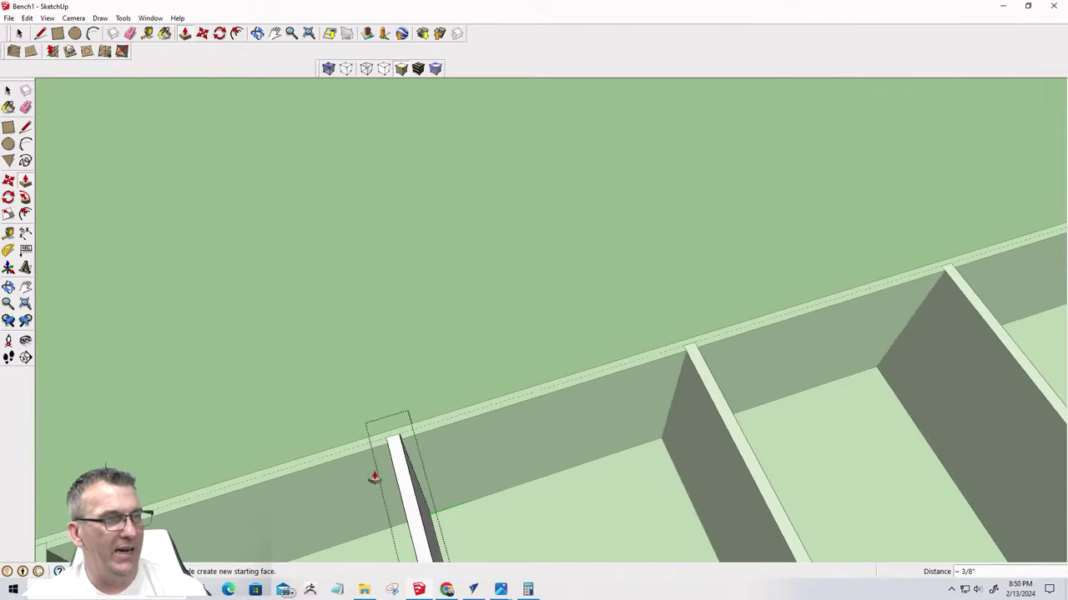
pyautogui.scroll(2, 376, 462)
pyautogui.scroll(3, 446, 453)
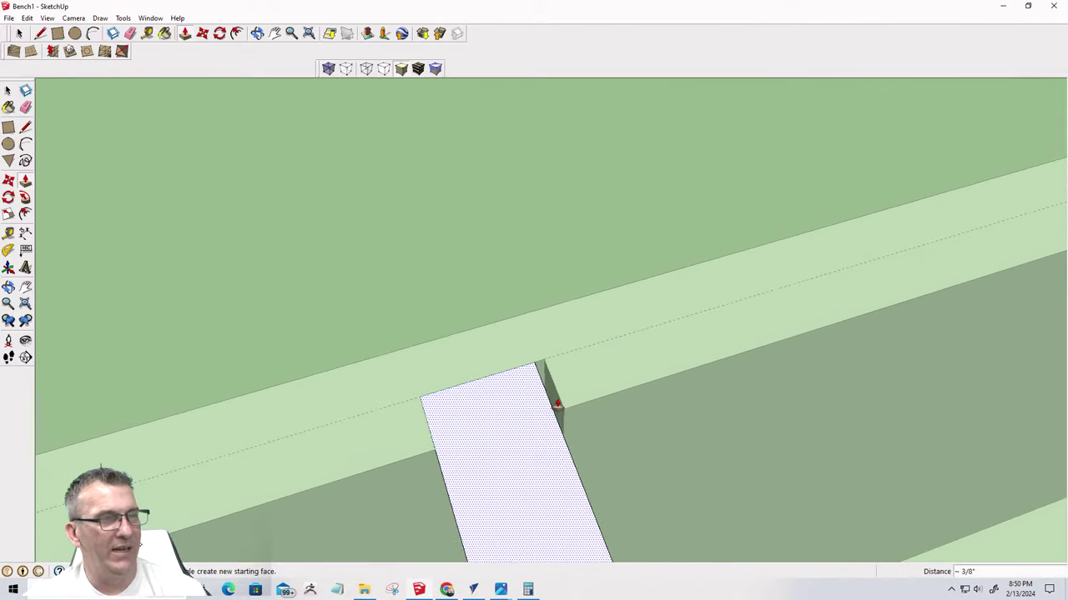
pyautogui.click(557, 403)
pyautogui.press('space')
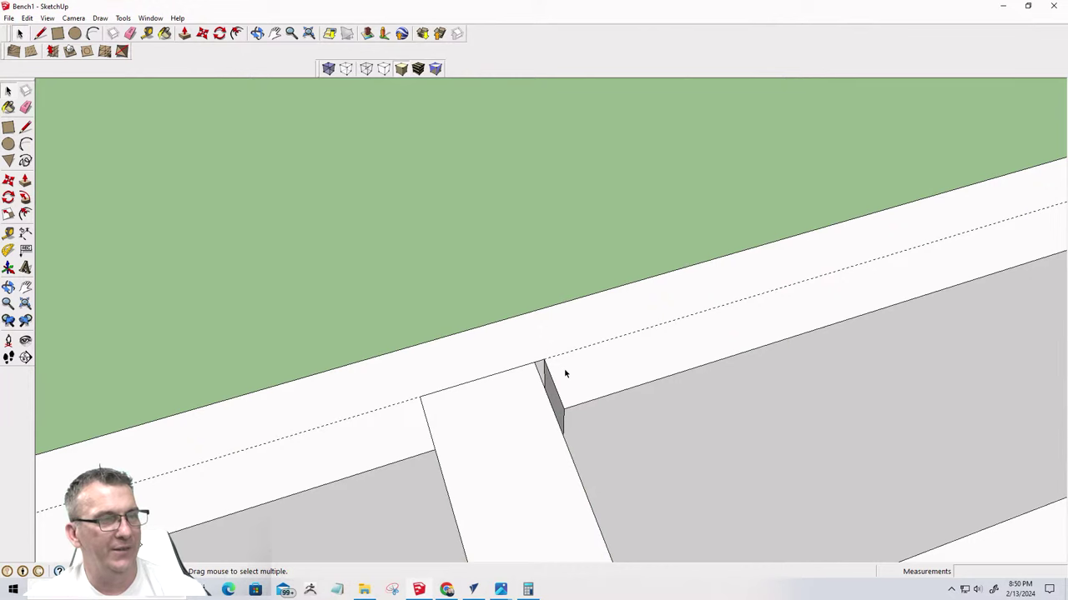
# Push the thin sliver face at the divider joint flush with the outer wall
pyautogui.scroll(1, 563, 371)
pyautogui.scroll(2, 551, 406)
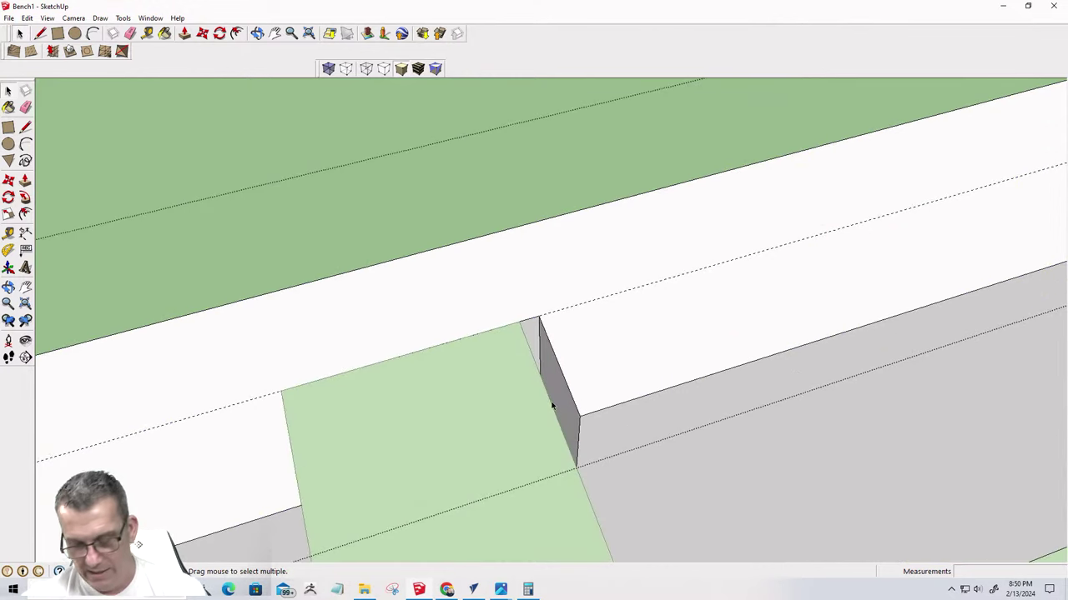
pyautogui.press('p')
pyautogui.moveTo(558, 385); pyautogui.dragTo(516, 343)
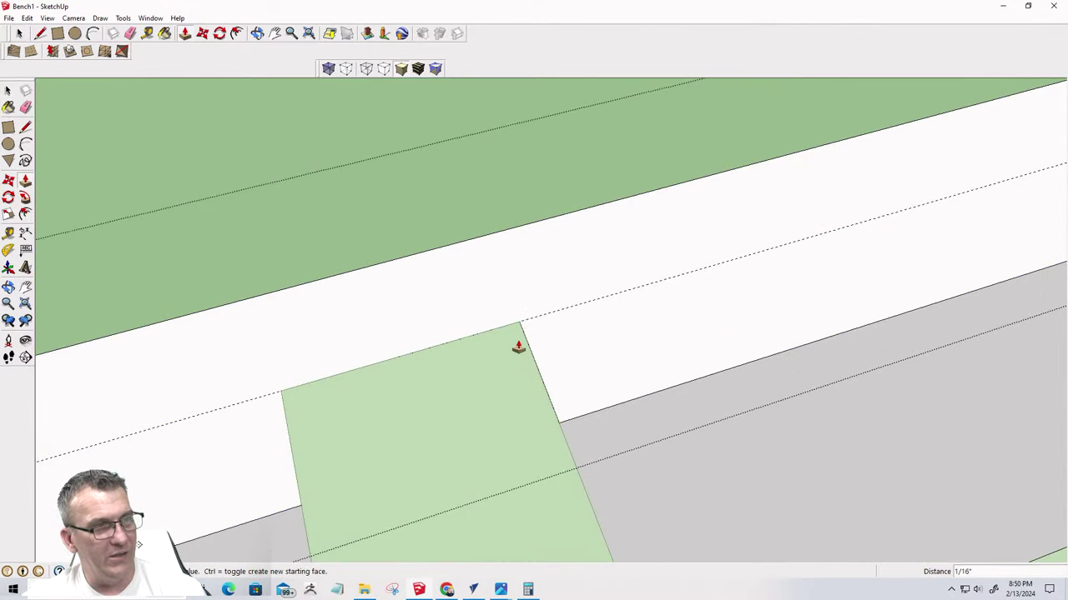
pyautogui.press('space')
# Orbit steeply around the divider joint to check the board edge sits flush
pyautogui.scroll(-5, 446, 402)
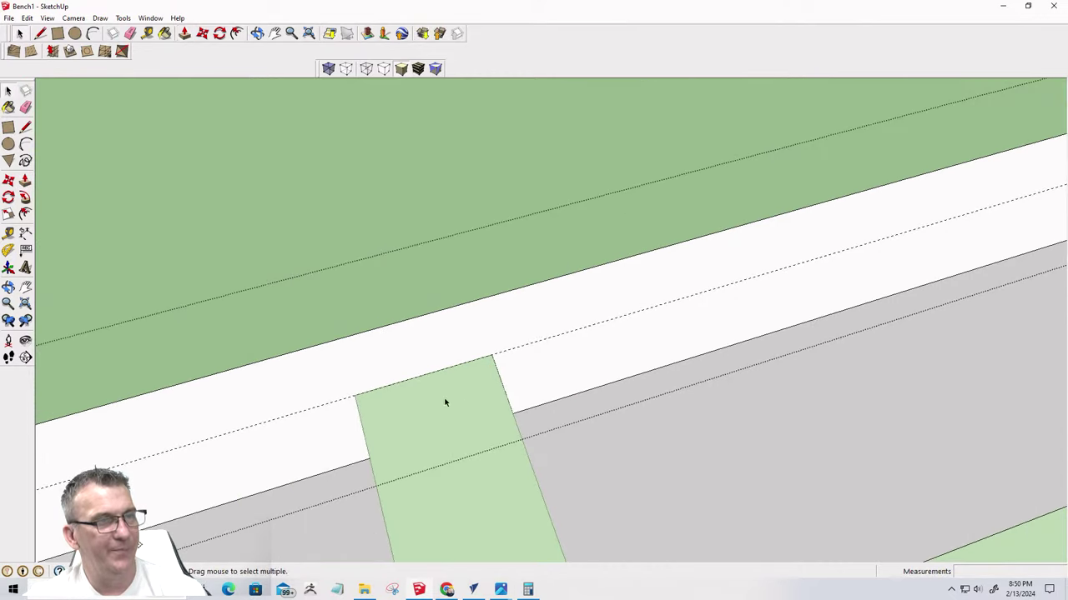
pyautogui.scroll(-6, 445, 317)
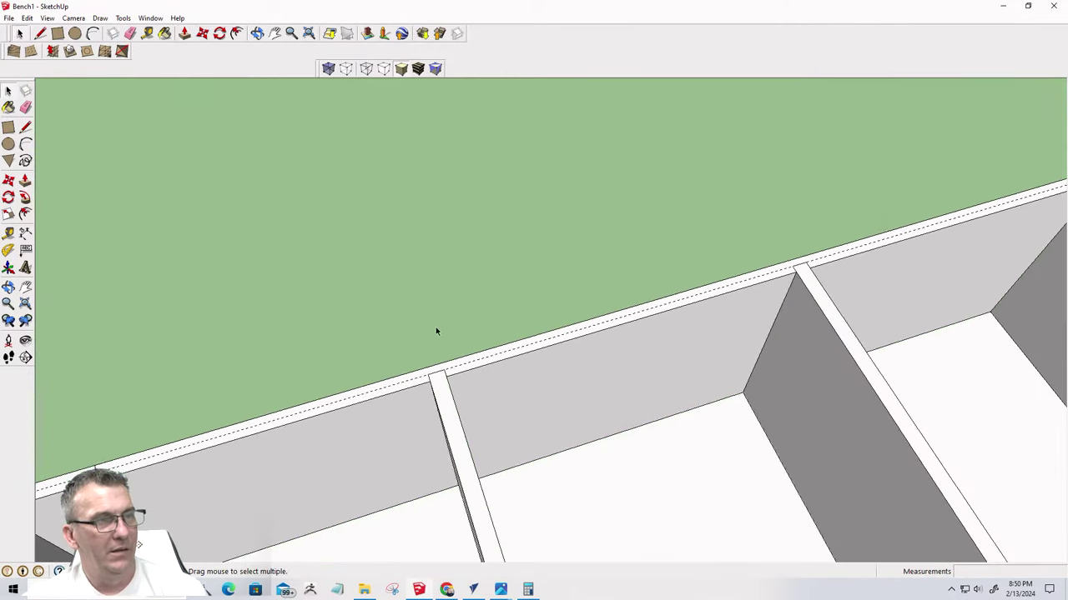
pyautogui.scroll(8, 709, 267)
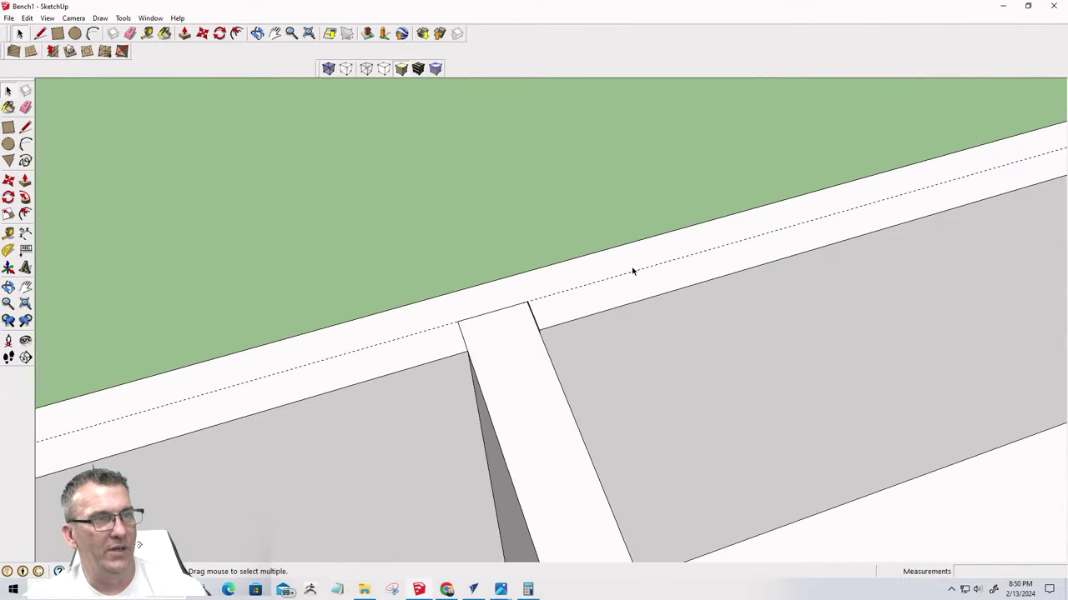
pyautogui.scroll(8, 558, 286)
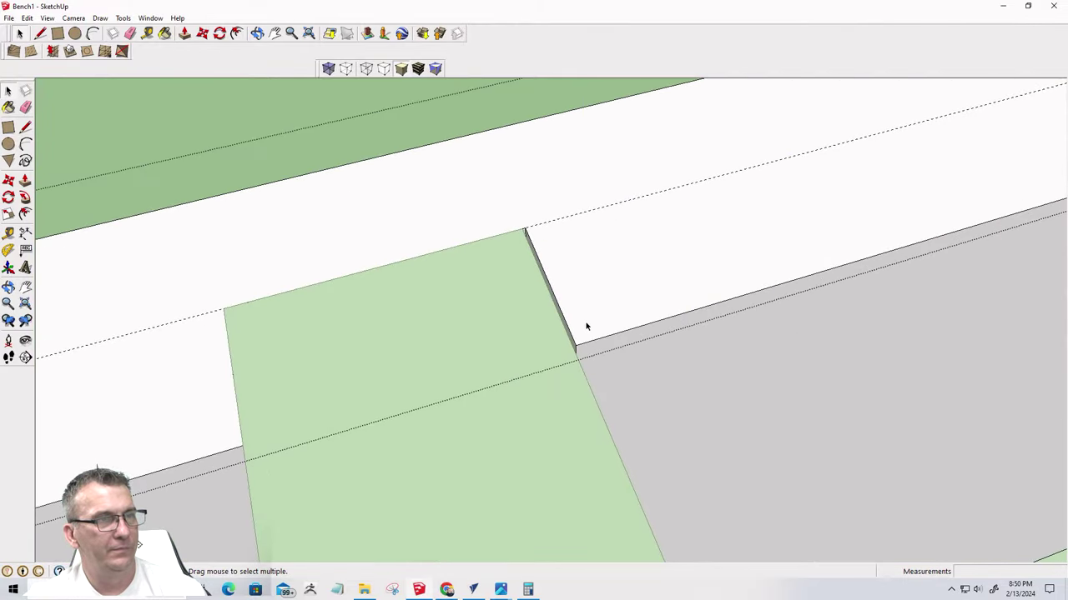
pyautogui.scroll(-4, 542, 417)
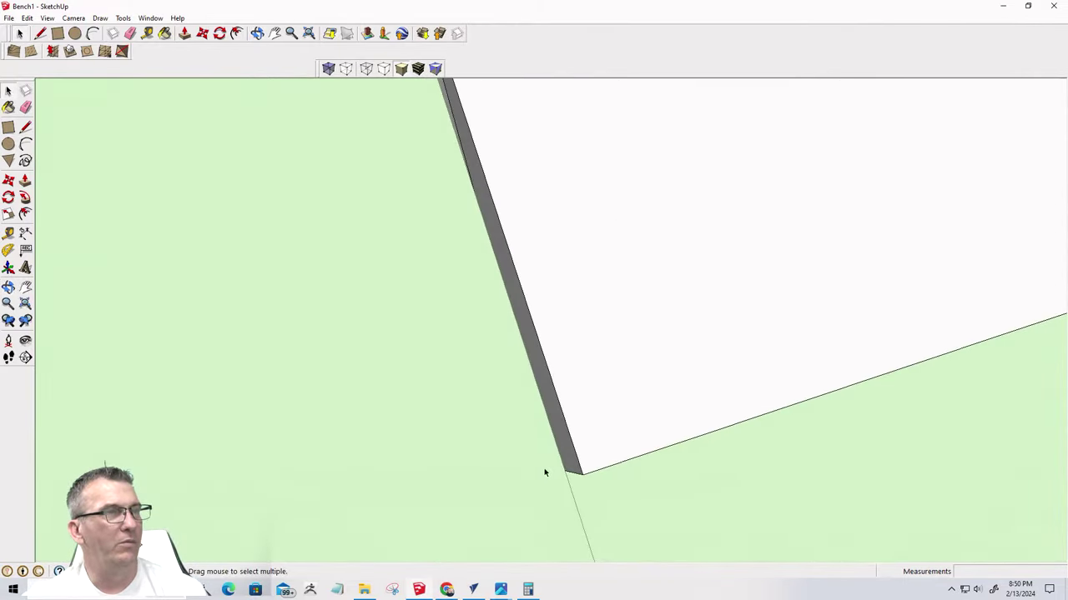
pyautogui.scroll(4, 482, 233)
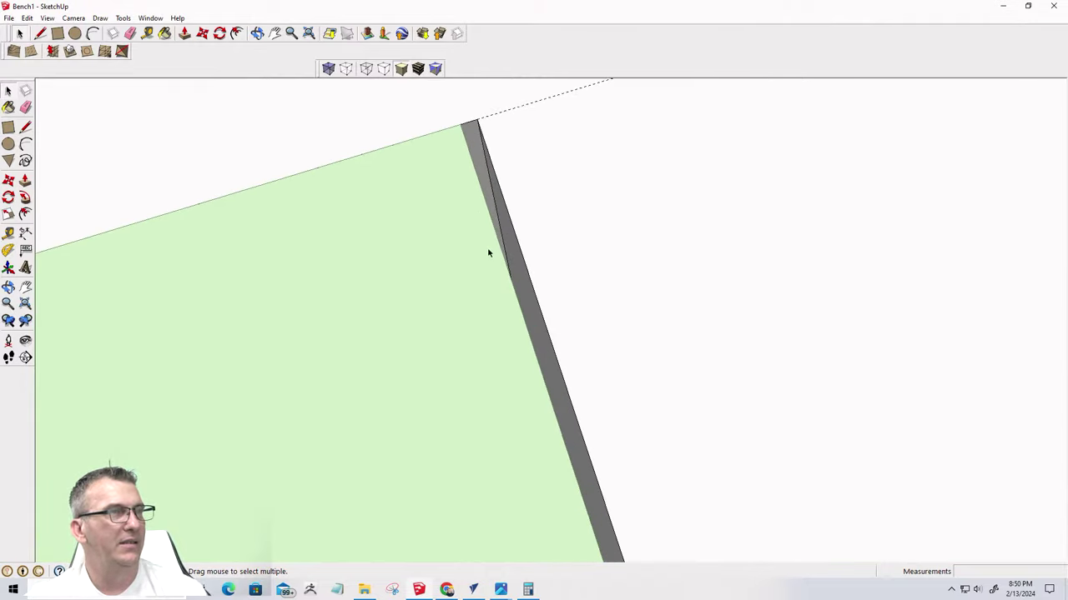
pyautogui.moveTo(489, 250); pyautogui.dragTo(536, 243, button='middle')
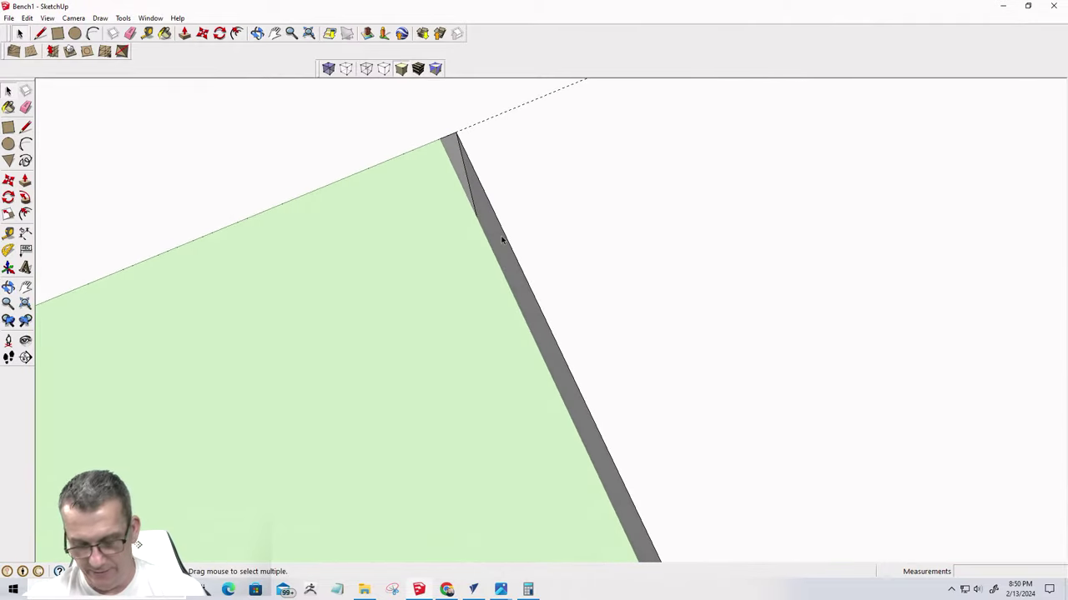
pyautogui.press('p')
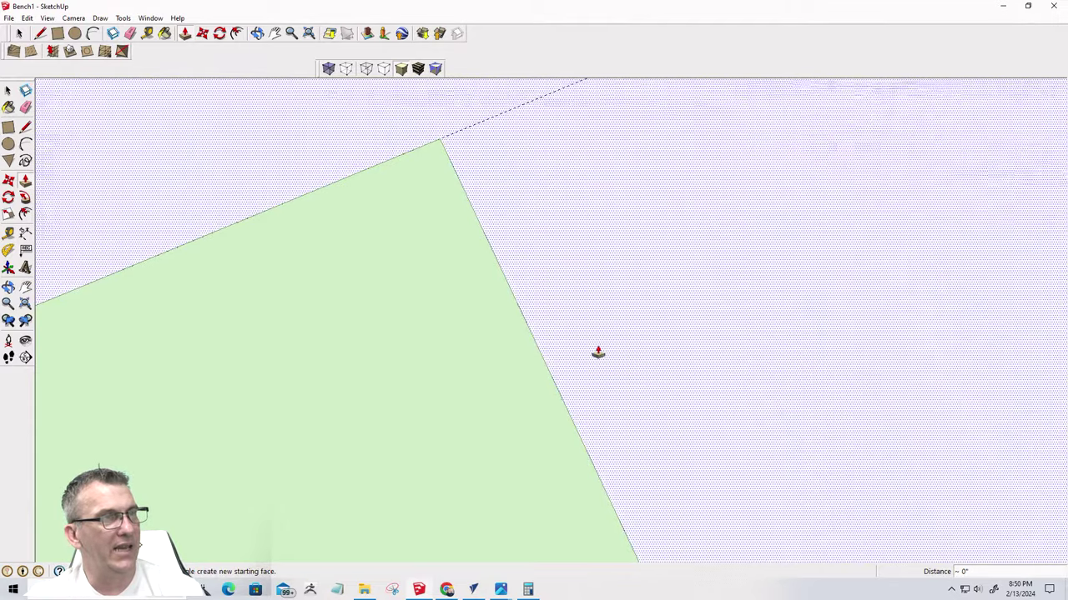
pyautogui.scroll(-6, 584, 372)
pyautogui.scroll(-3, 381, 315)
pyautogui.press('space')
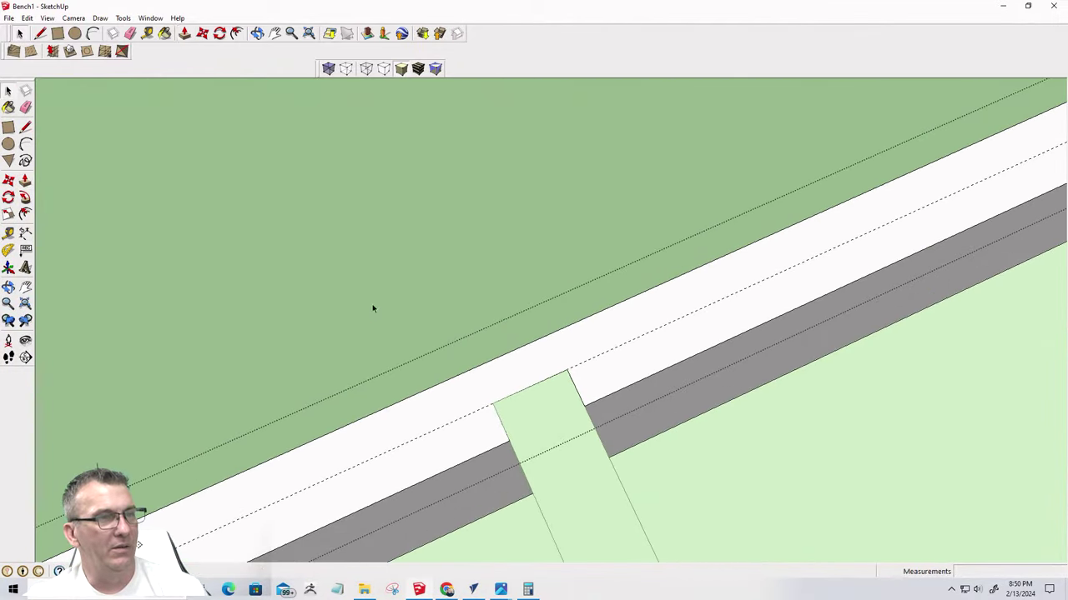
pyautogui.scroll(6, 412, 362)
pyautogui.moveTo(413, 337); pyautogui.dragTo(437, 318, button='middle')
pyautogui.scroll(5, 458, 253)
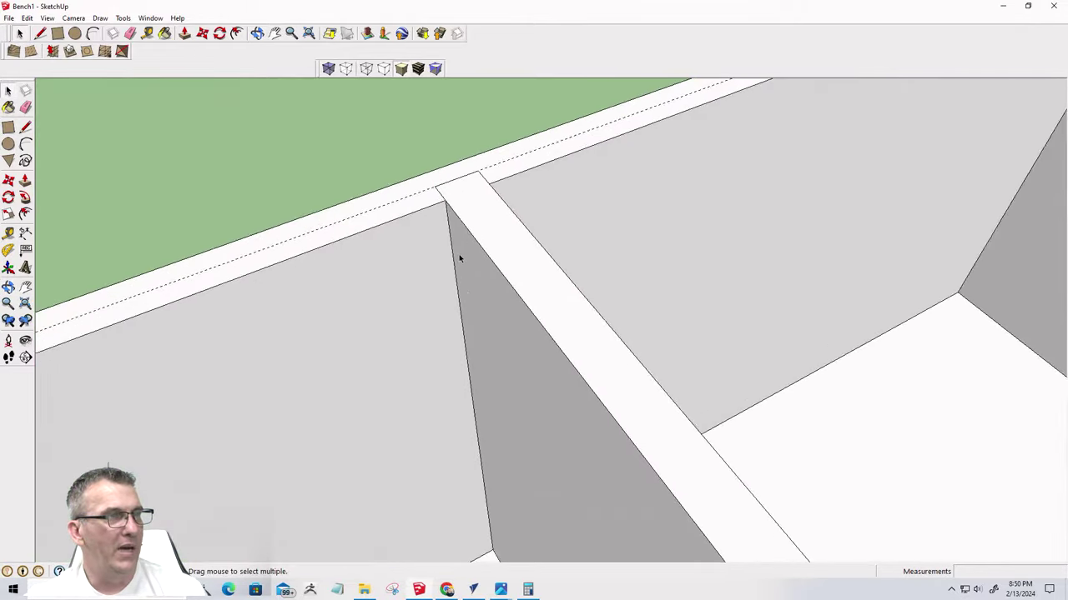
pyautogui.scroll(3, 443, 162)
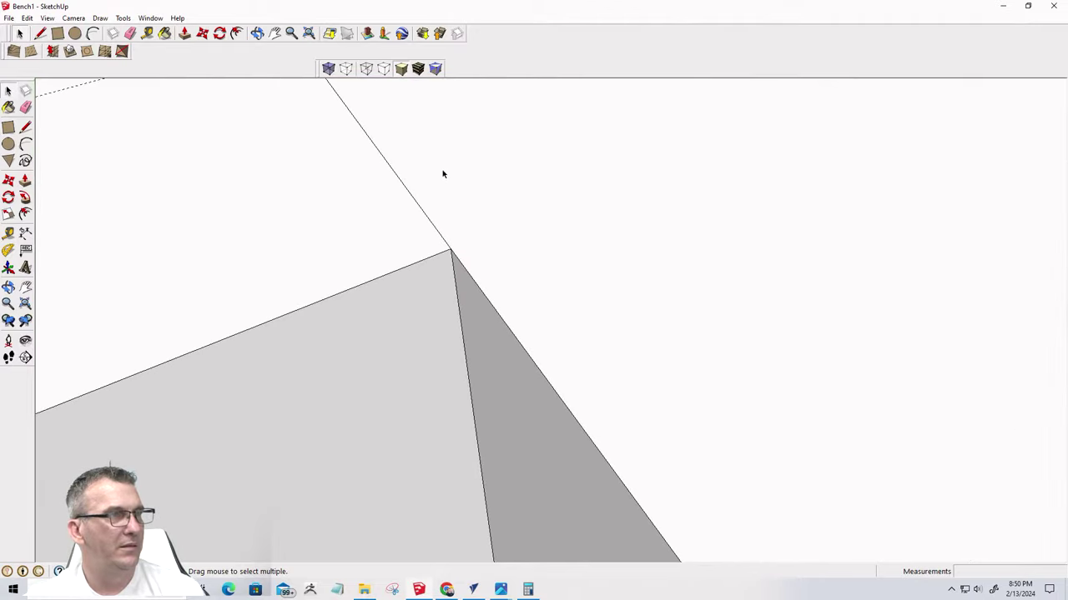
pyautogui.scroll(-5, 439, 215)
pyautogui.scroll(-10, 437, 245)
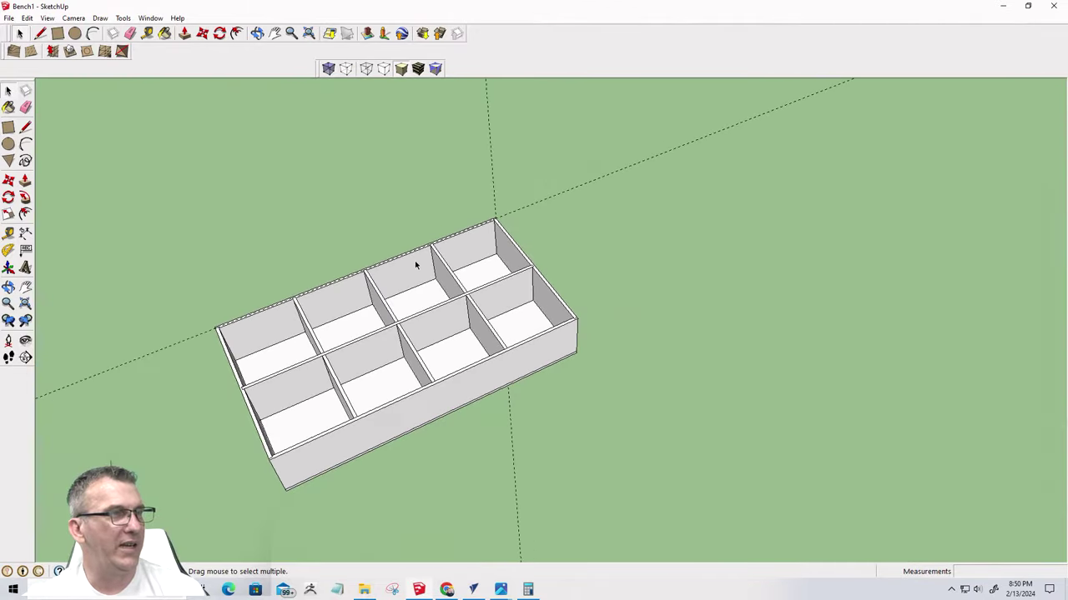
pyautogui.scroll(3, 261, 317)
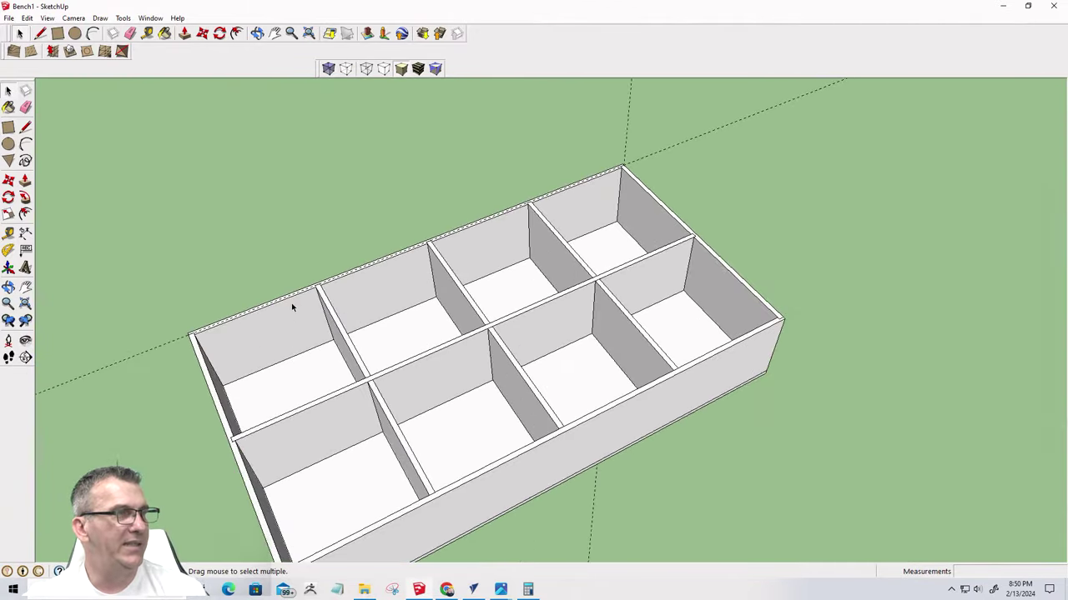
pyautogui.moveTo(293, 305); pyautogui.dragTo(524, 282, button='middle')
pyautogui.scroll(3, 432, 253)
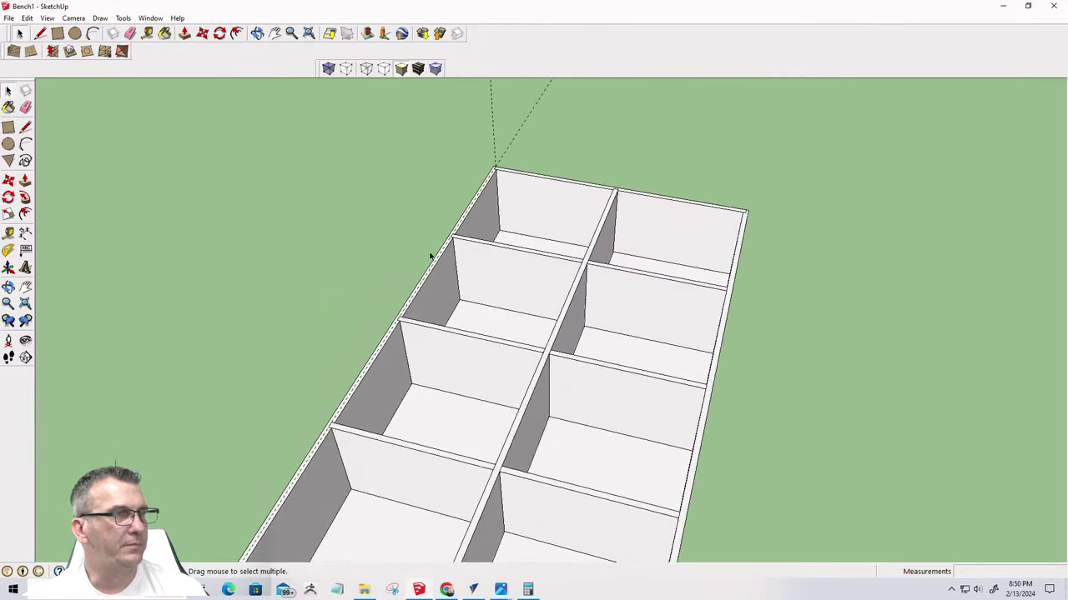
pyautogui.scroll(-3, 479, 253)
pyautogui.scroll(3, 328, 472)
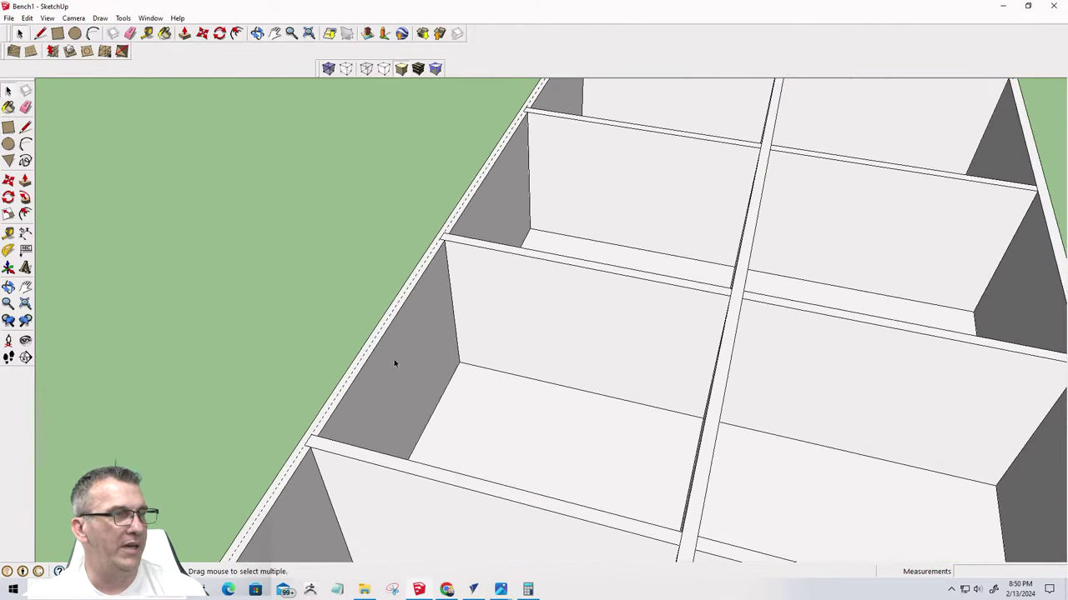
pyautogui.click(291, 465)
pyautogui.tripleClick(292, 469)
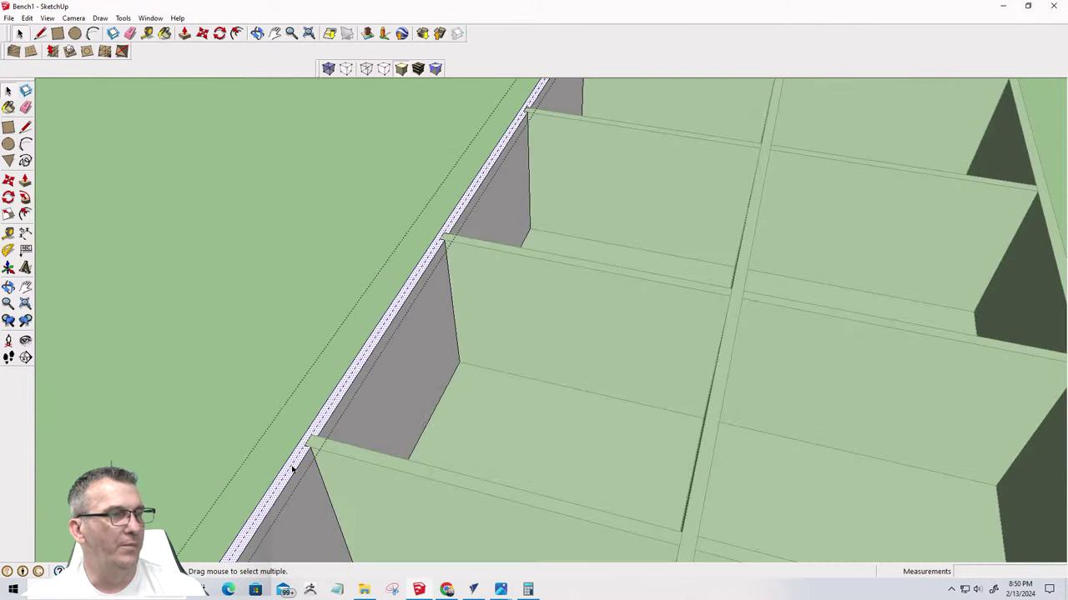
pyautogui.click(208, 400)
pyautogui.moveTo(208, 391); pyautogui.dragTo(470, 472, button='middle')
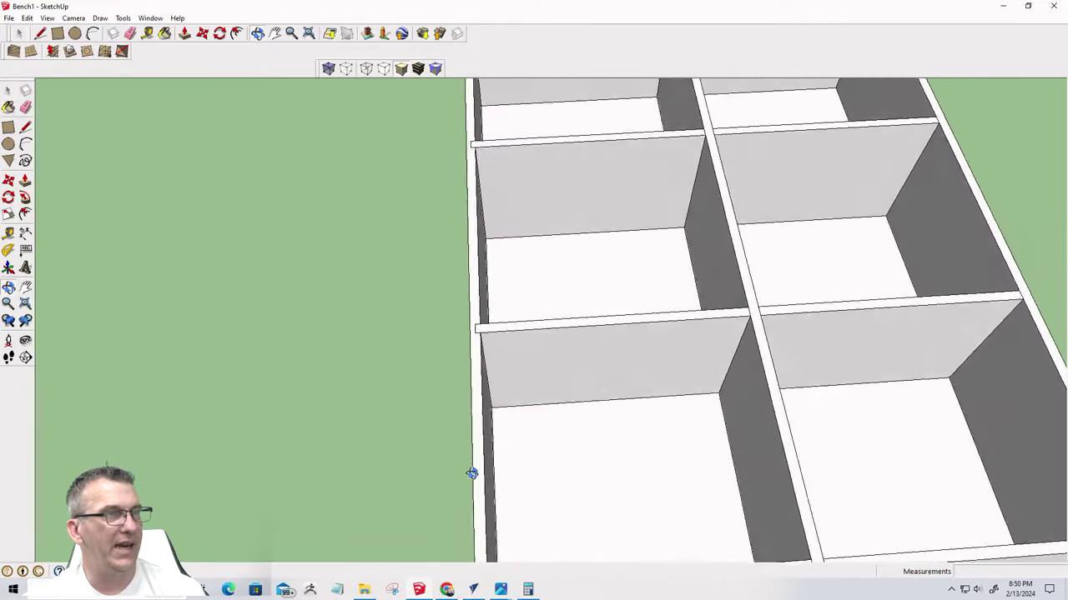
pyautogui.scroll(-5, 459, 442)
pyautogui.scroll(-2, 496, 372)
pyautogui.scroll(5, 641, 399)
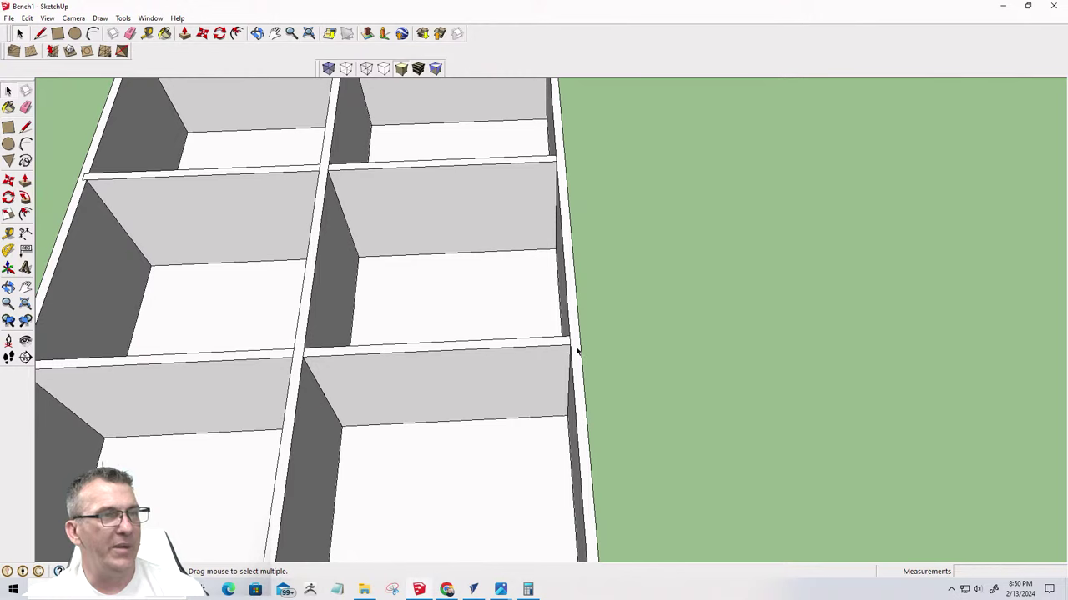
# Place Tape Measure guides along the right panel and along the outer wall
pyautogui.click(576, 350)
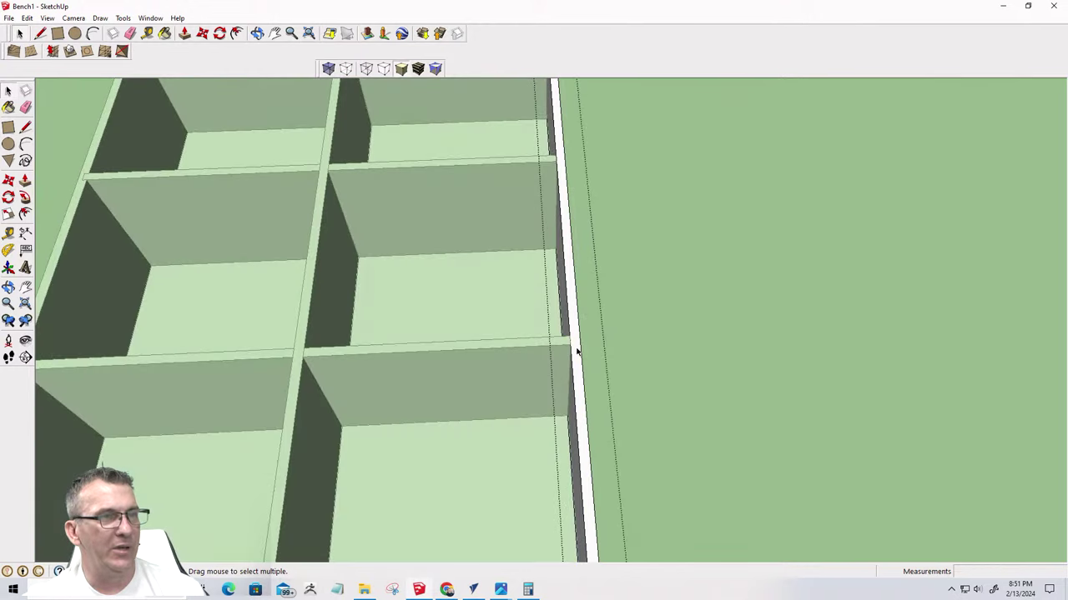
pyautogui.scroll(1, 574, 325)
pyautogui.scroll(-7, 551, 325)
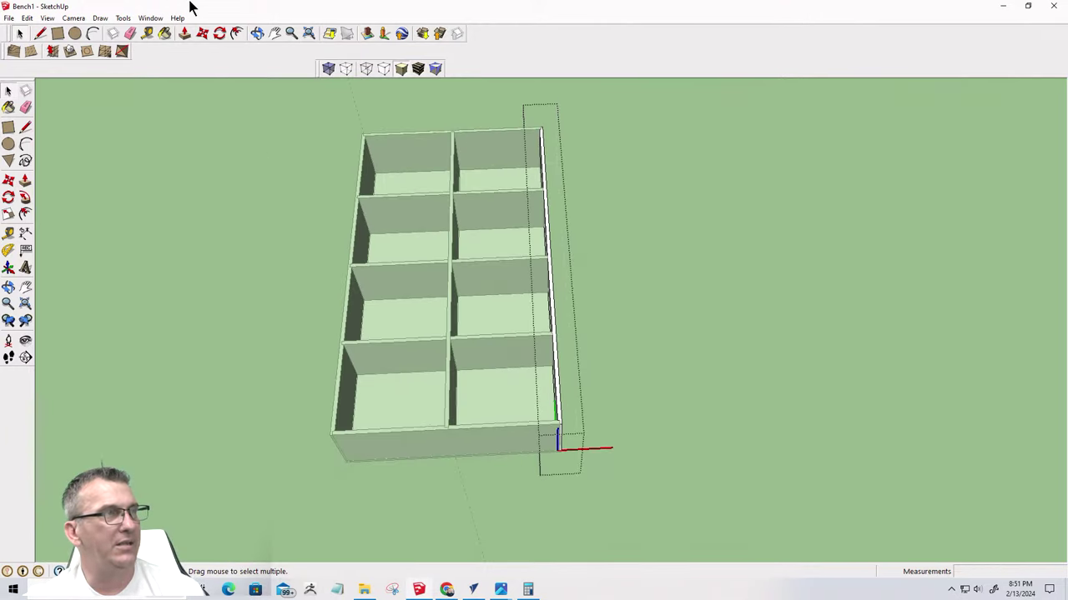
pyautogui.click(150, 34)
pyautogui.scroll(4, 561, 408)
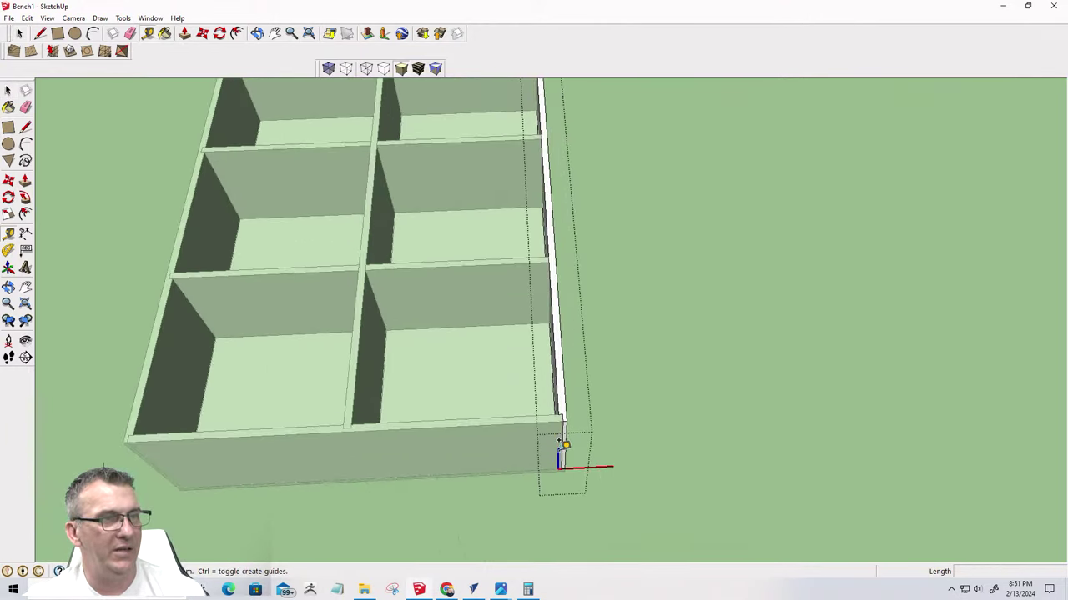
pyautogui.click(559, 355)
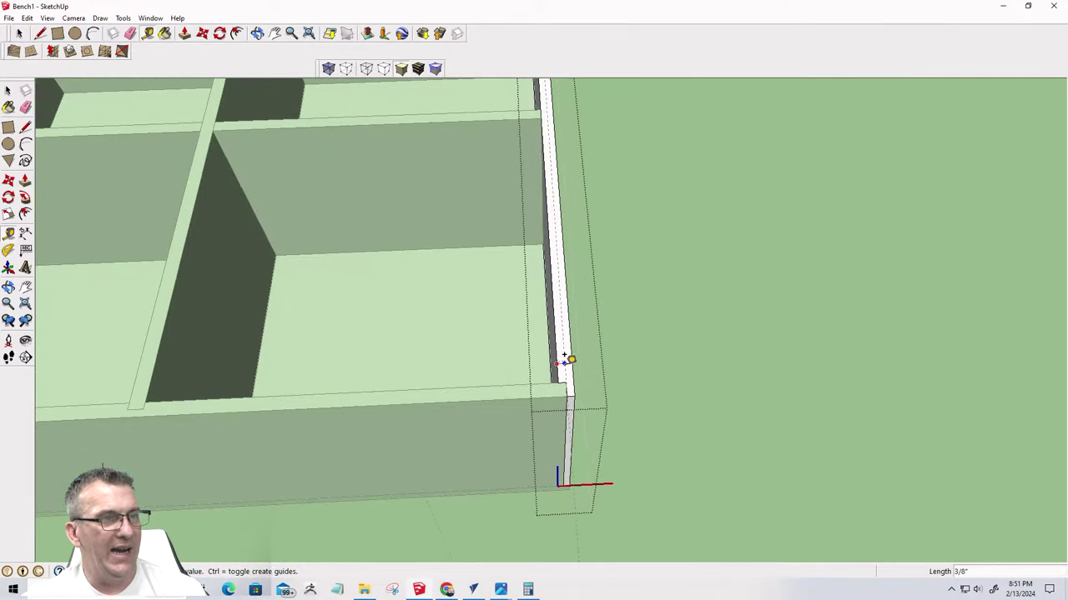
pyautogui.click(574, 375)
pyautogui.scroll(-5, 576, 446)
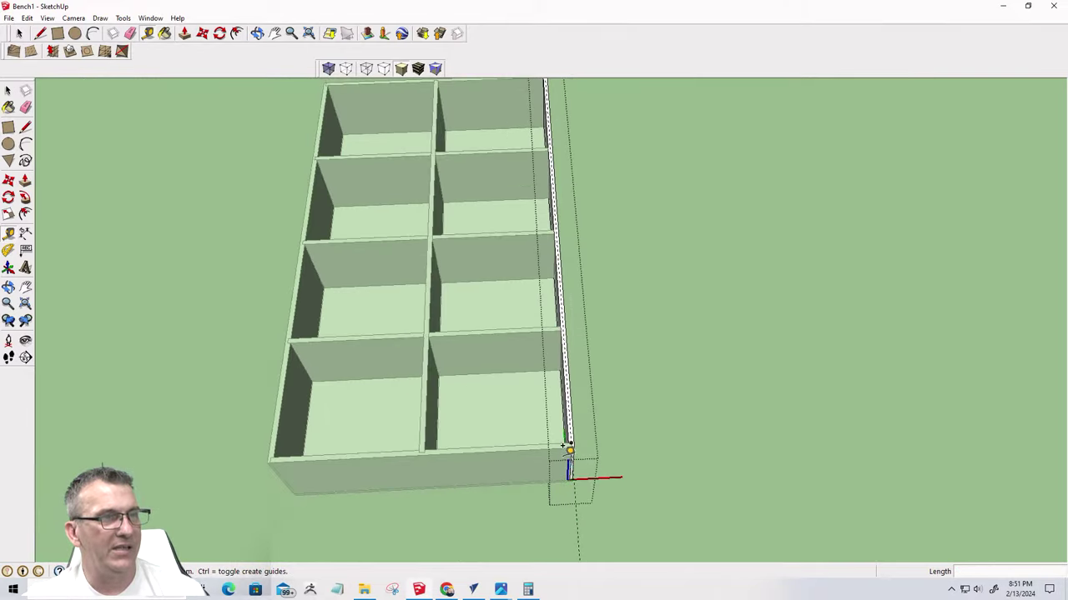
pyautogui.scroll(2, 570, 321)
pyautogui.scroll(2, 567, 330)
pyautogui.scroll(-2, 550, 312)
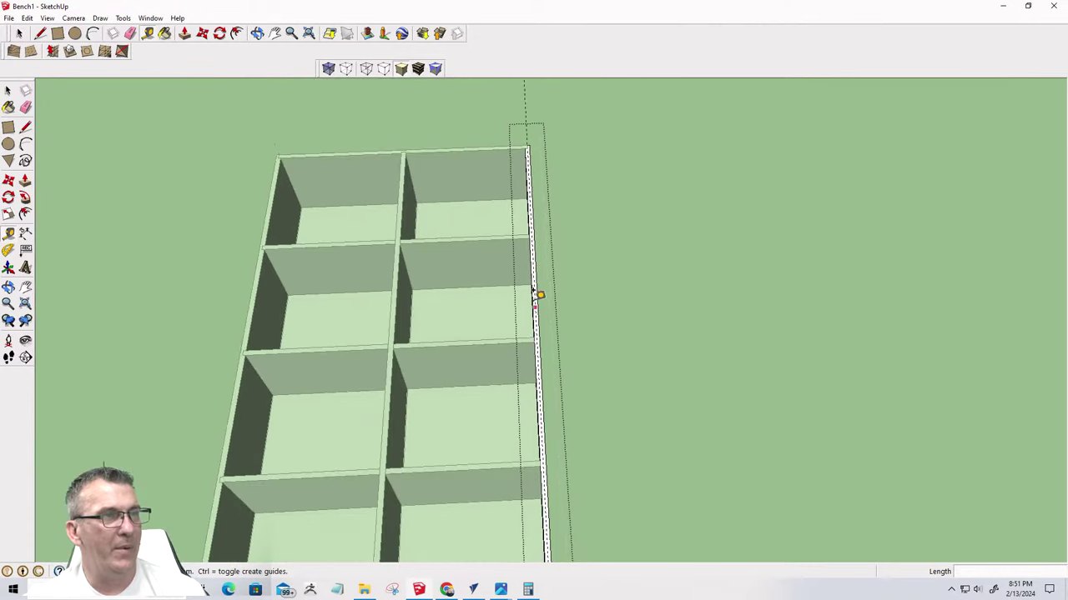
pyautogui.scroll(4, 534, 250)
pyautogui.scroll(2, 531, 219)
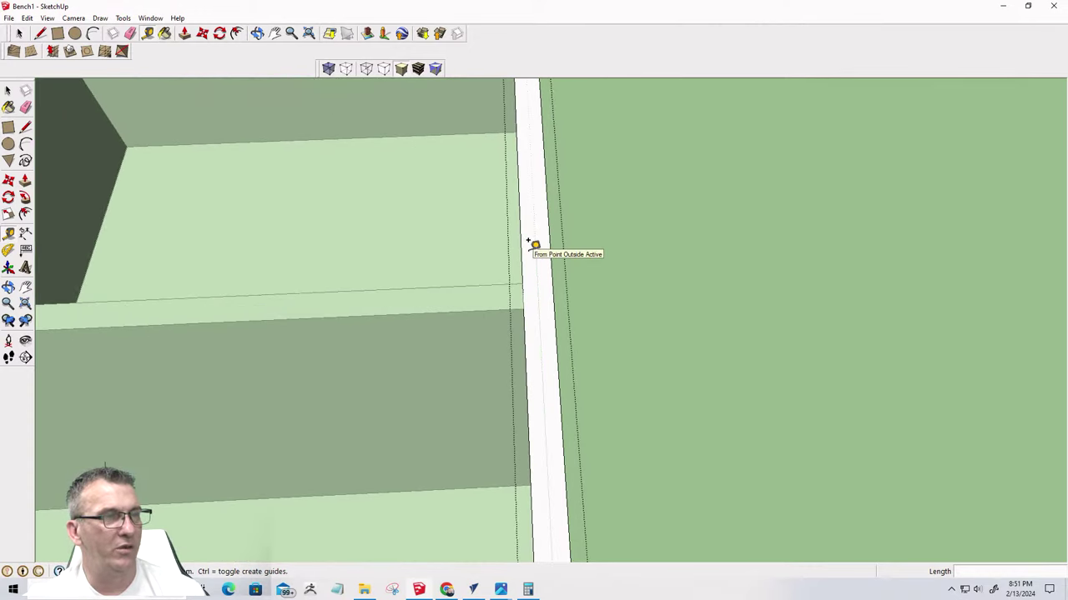
pyautogui.scroll(3, 538, 259)
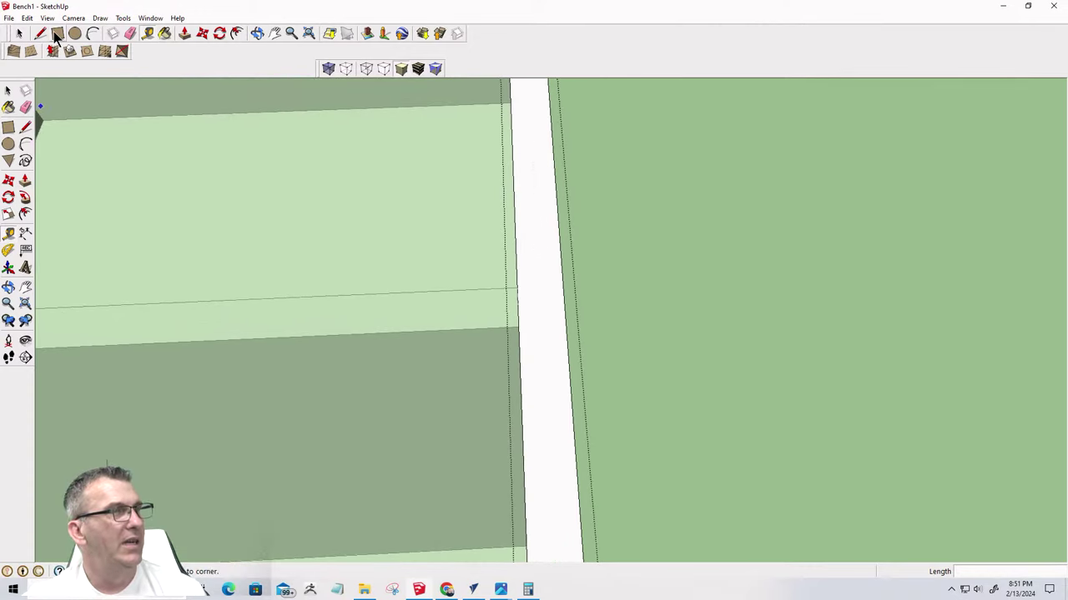
pyautogui.click(515, 265)
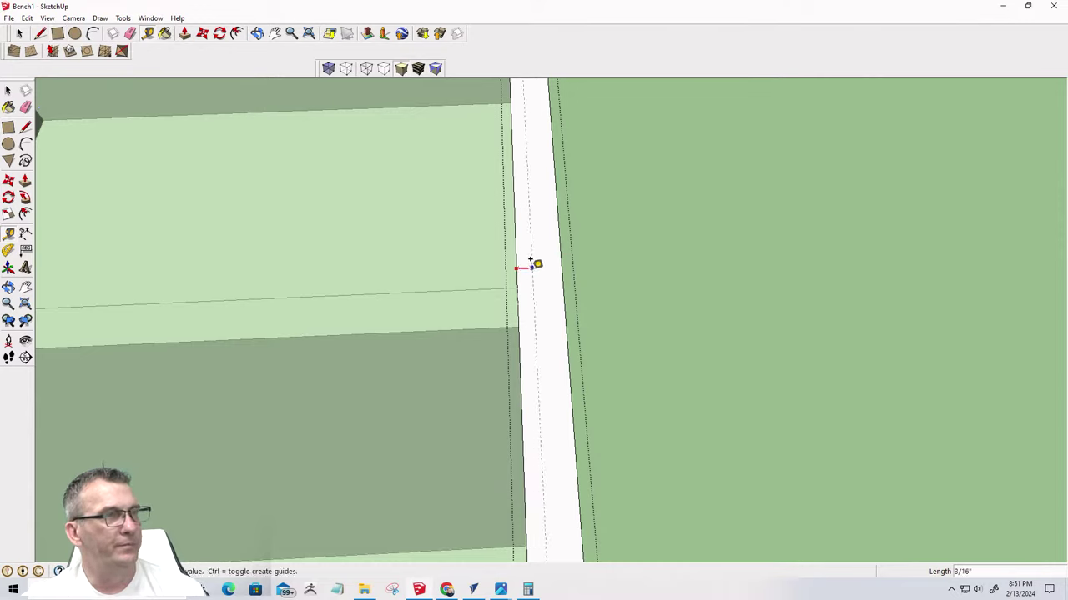
pyautogui.click(540, 261)
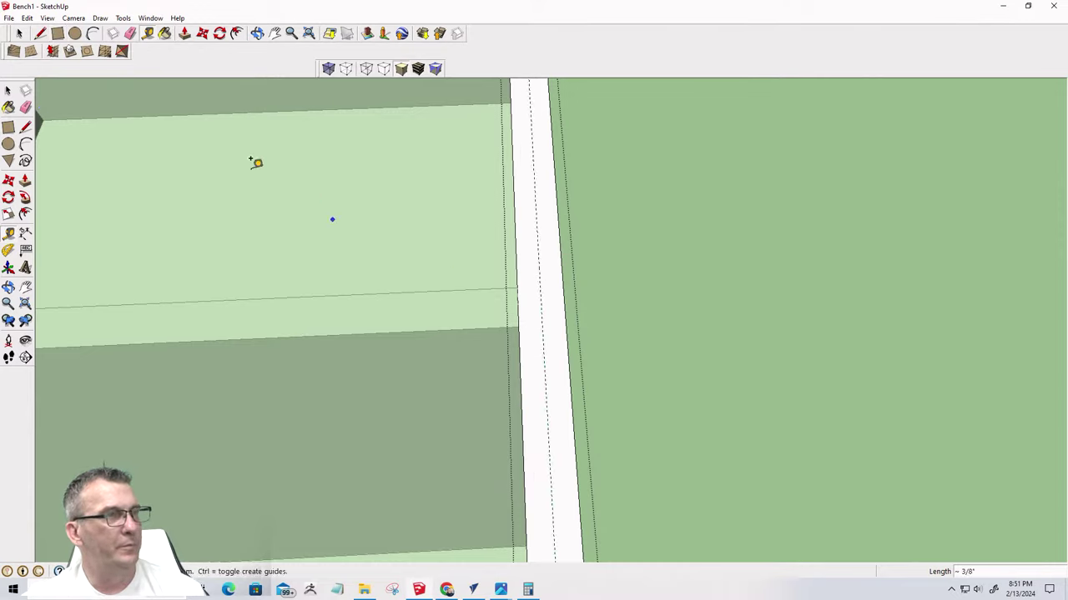
# Outline the notch at the divider's edge and start pushing it into the wall
pyautogui.click(40, 34)
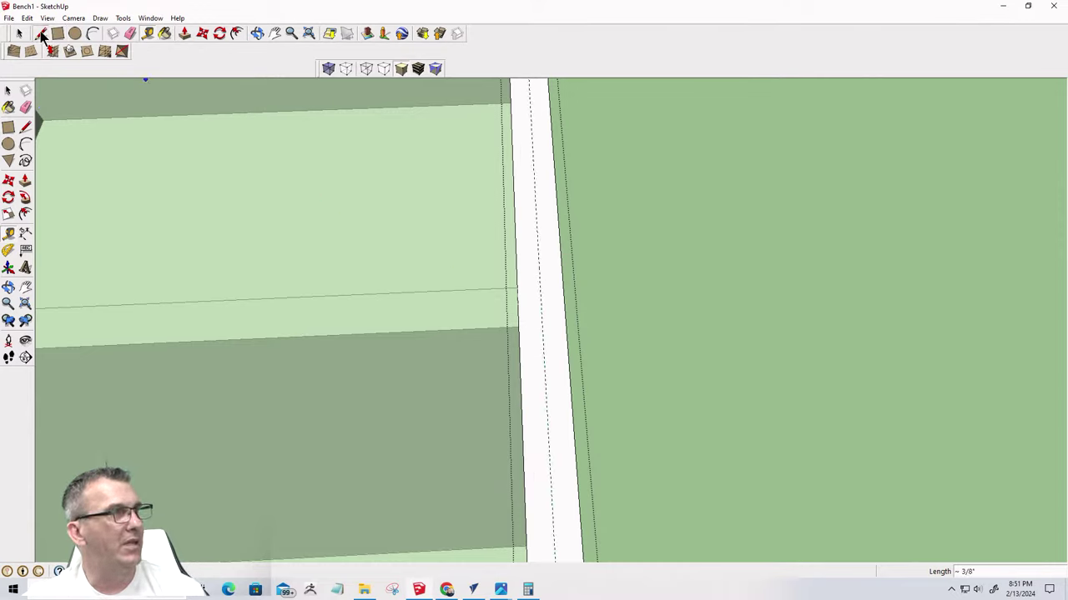
pyautogui.click(517, 287)
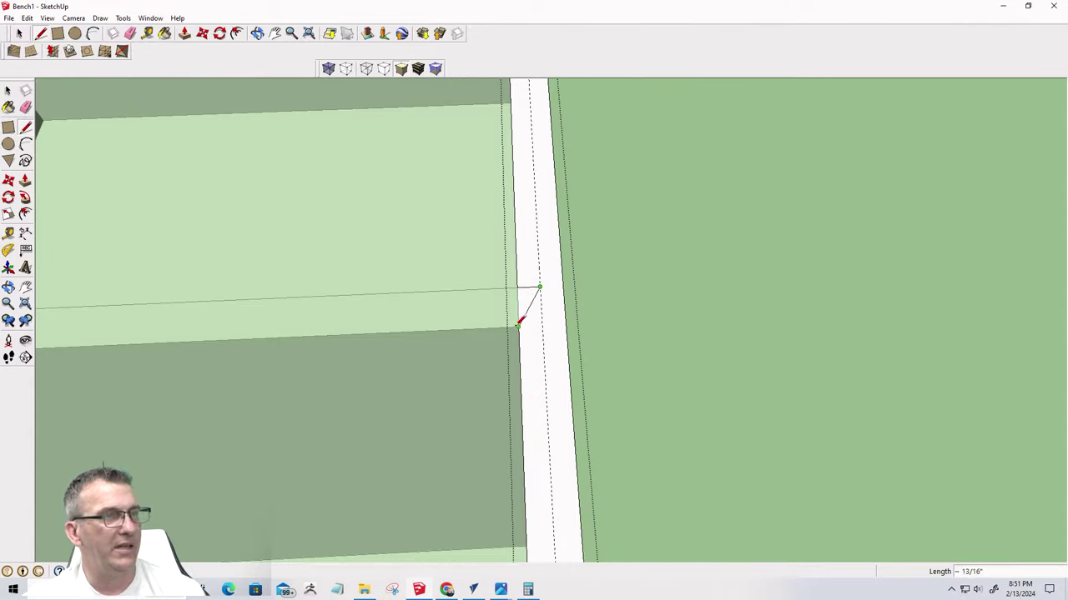
pyautogui.click(517, 325)
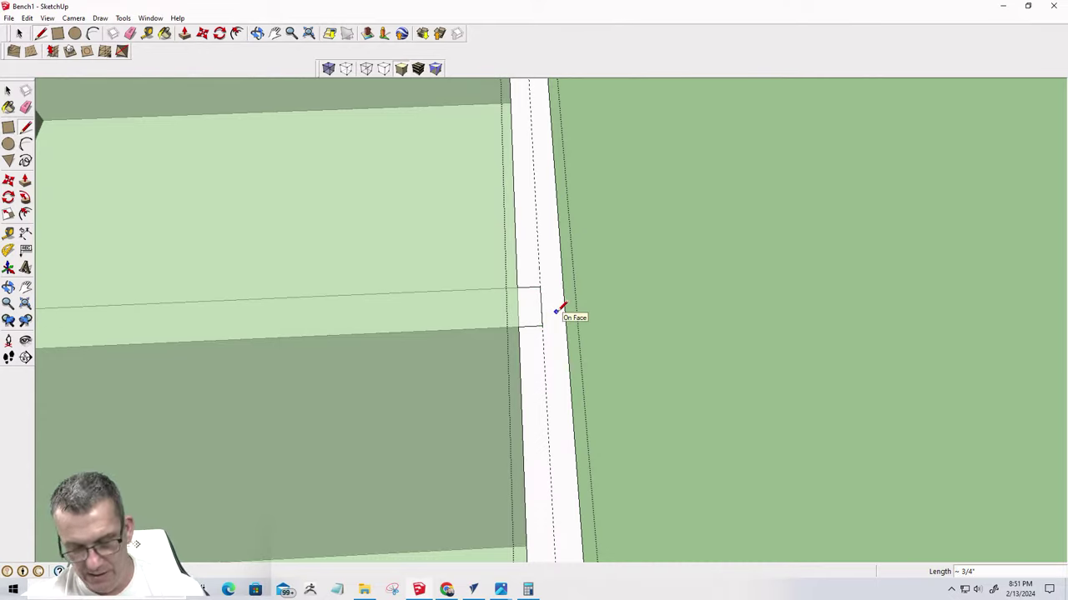
pyautogui.press('p')
pyautogui.click(529, 312)
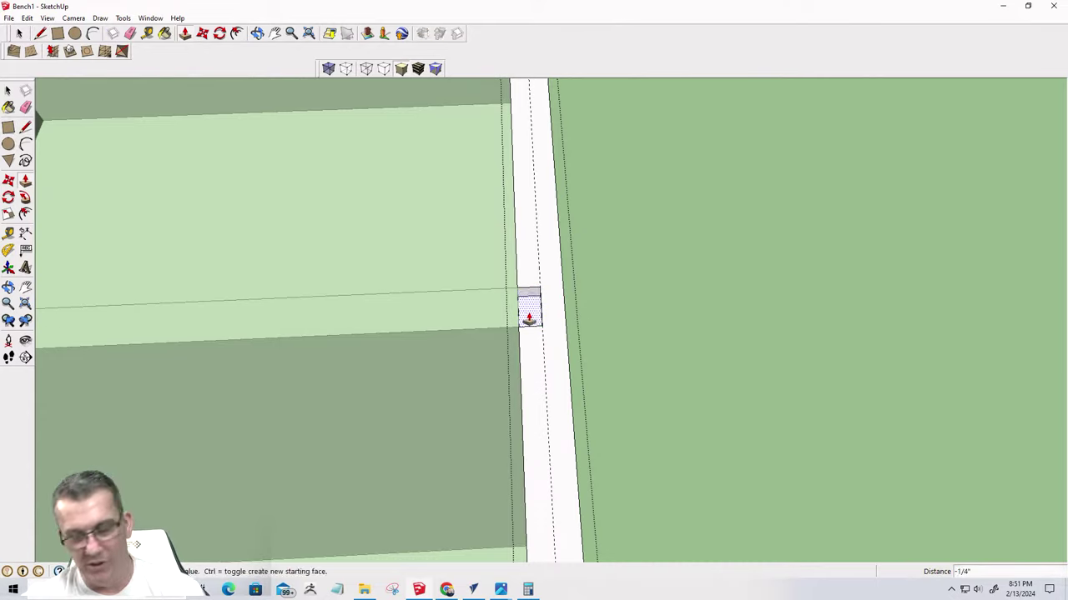
# Push the notch 1' down into the outer wall
pyautogui.write("1'")
pyautogui.scroll(-5, 534, 300)
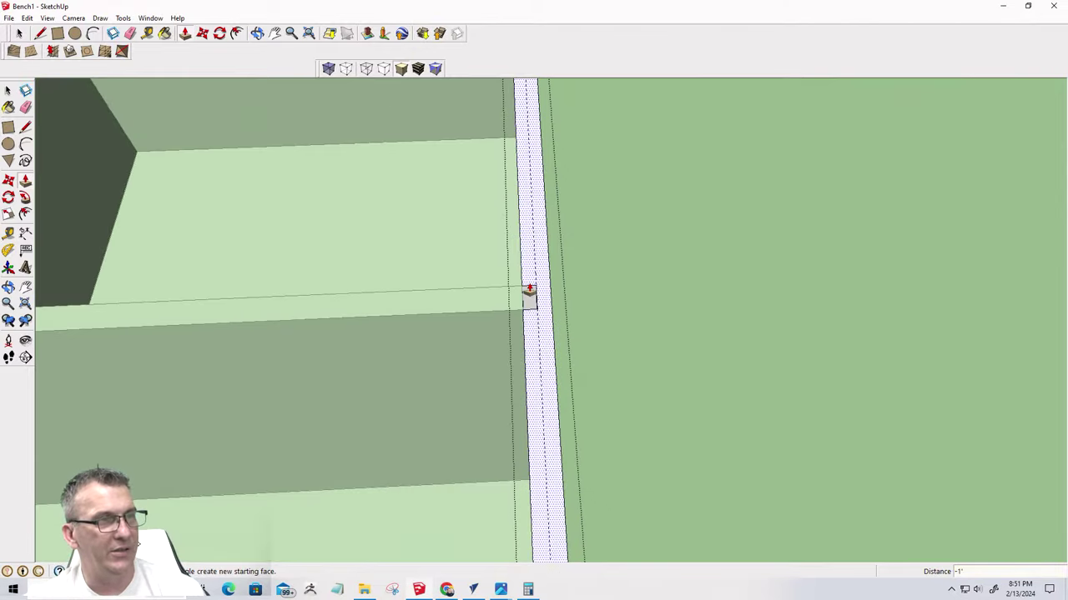
pyautogui.scroll(-3, 531, 287)
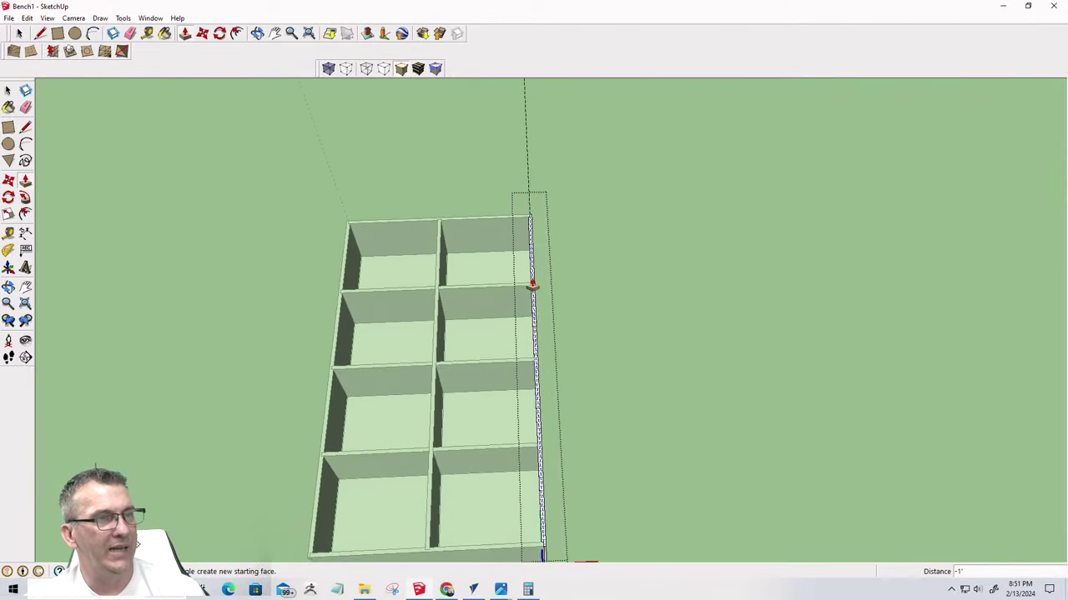
pyautogui.scroll(6, 517, 334)
pyautogui.scroll(5, 511, 338)
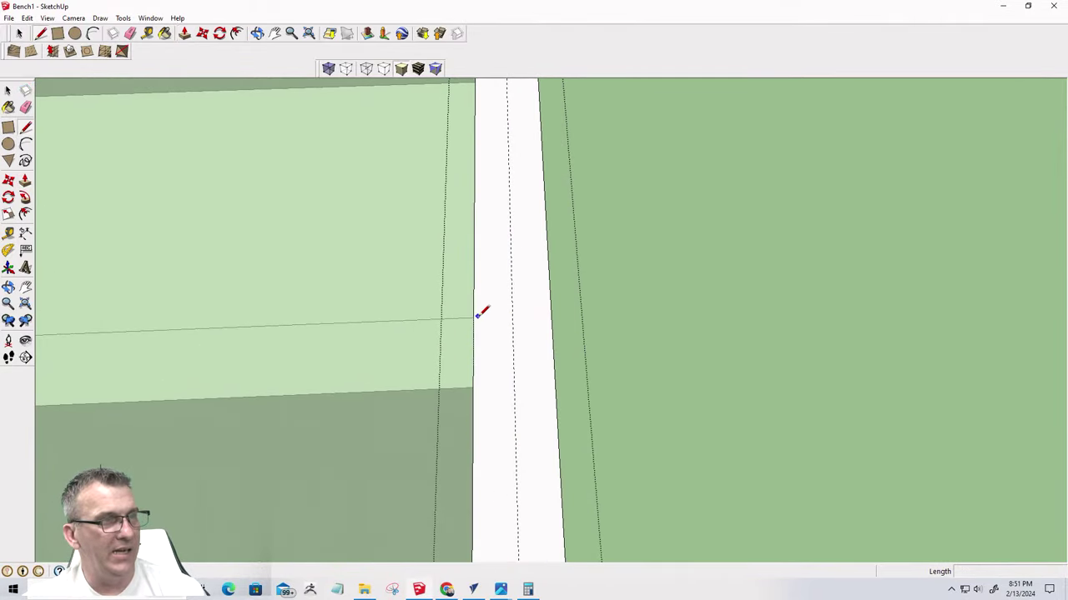
# Outline the next notch rectangle between the divider's two faces and the guide
pyautogui.click(474, 317)
pyautogui.click(512, 316)
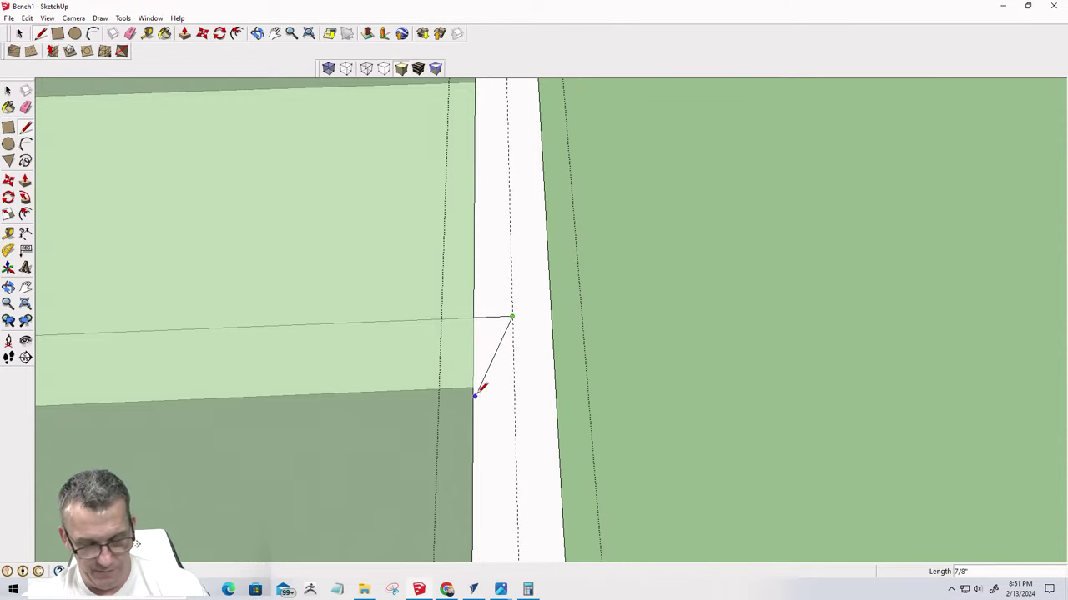
pyautogui.press('space')
pyautogui.press('l')
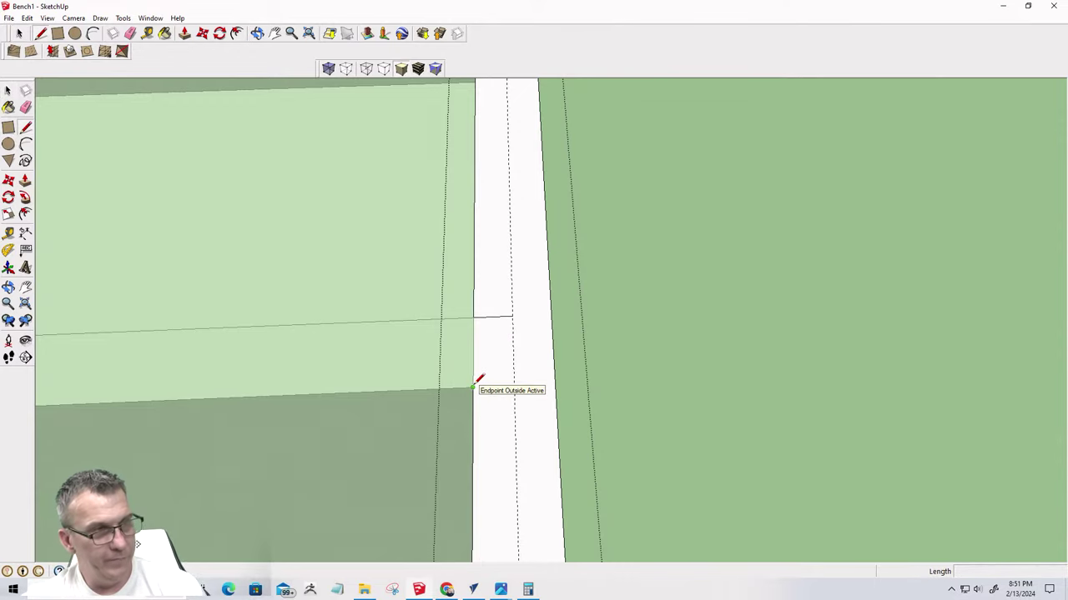
pyautogui.click(474, 387)
pyautogui.click(514, 384)
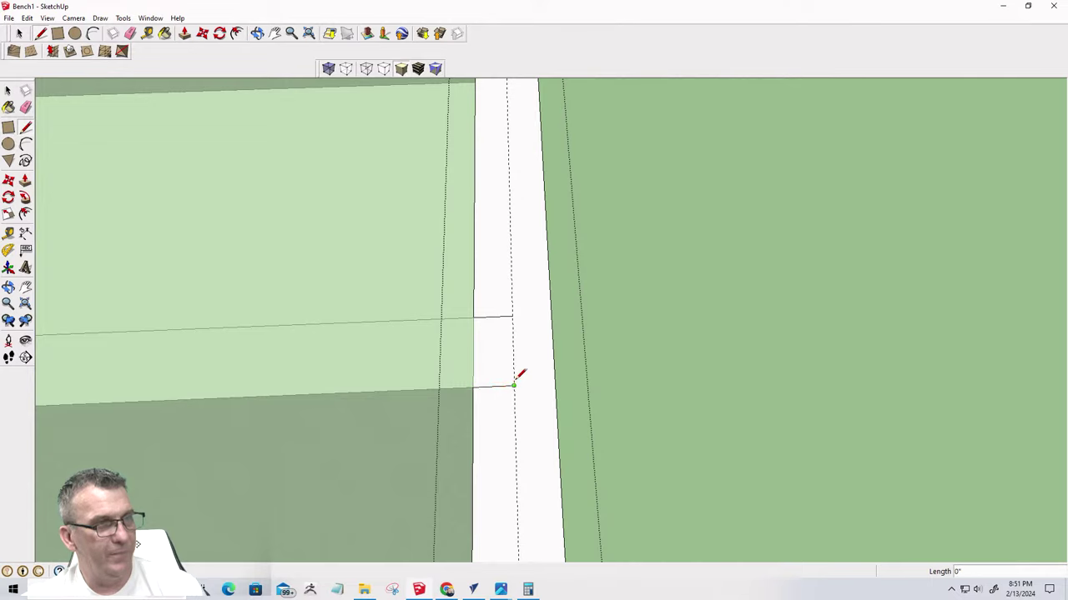
pyautogui.click(521, 314)
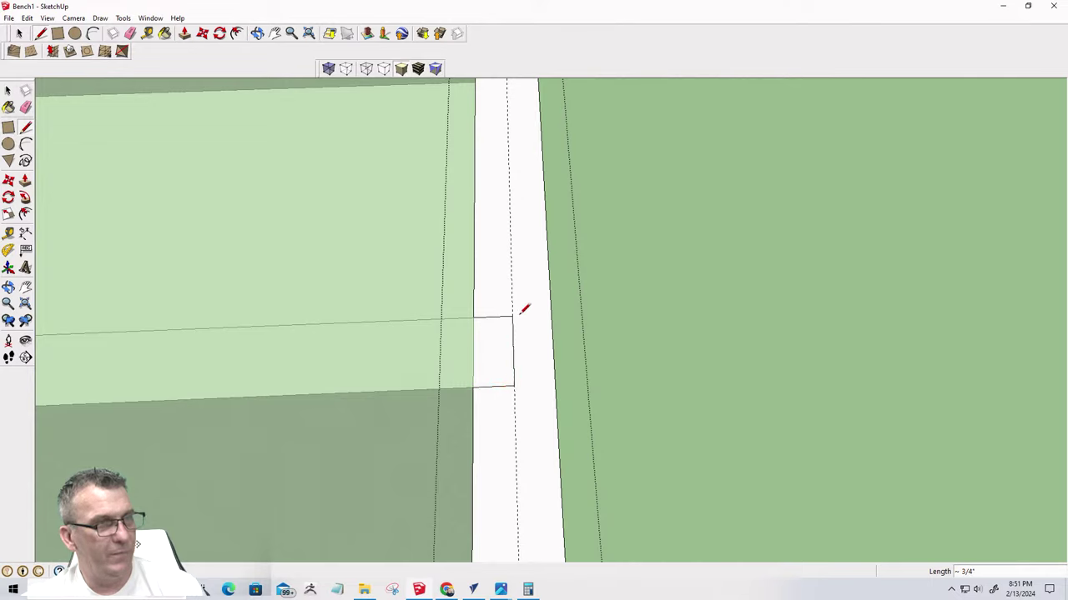
# Push the new notch face 1' into the wall
pyautogui.press('p')
pyautogui.click(495, 353)
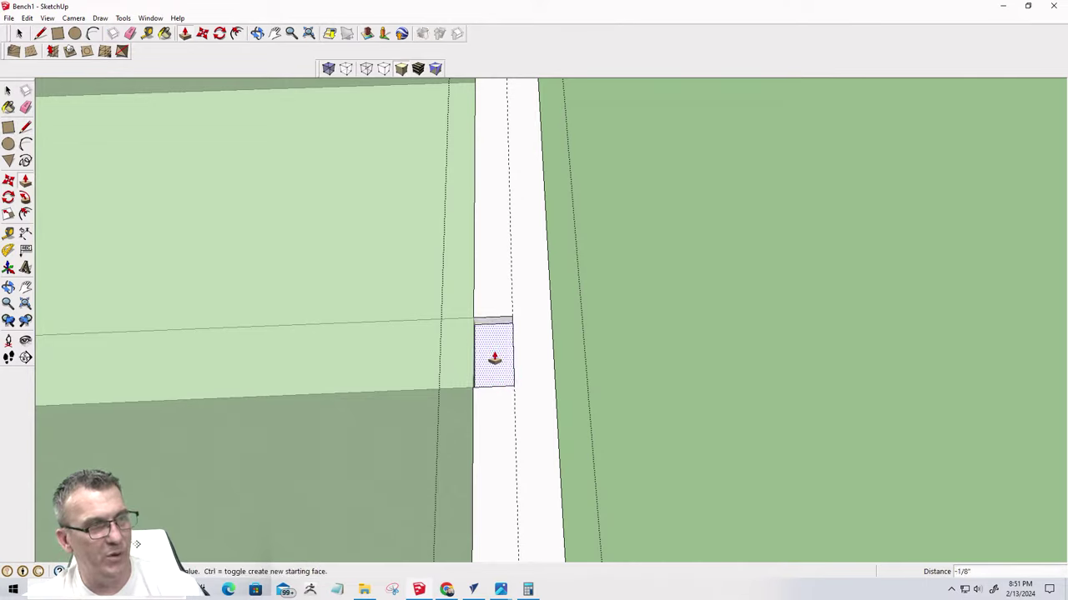
pyautogui.press('Return')
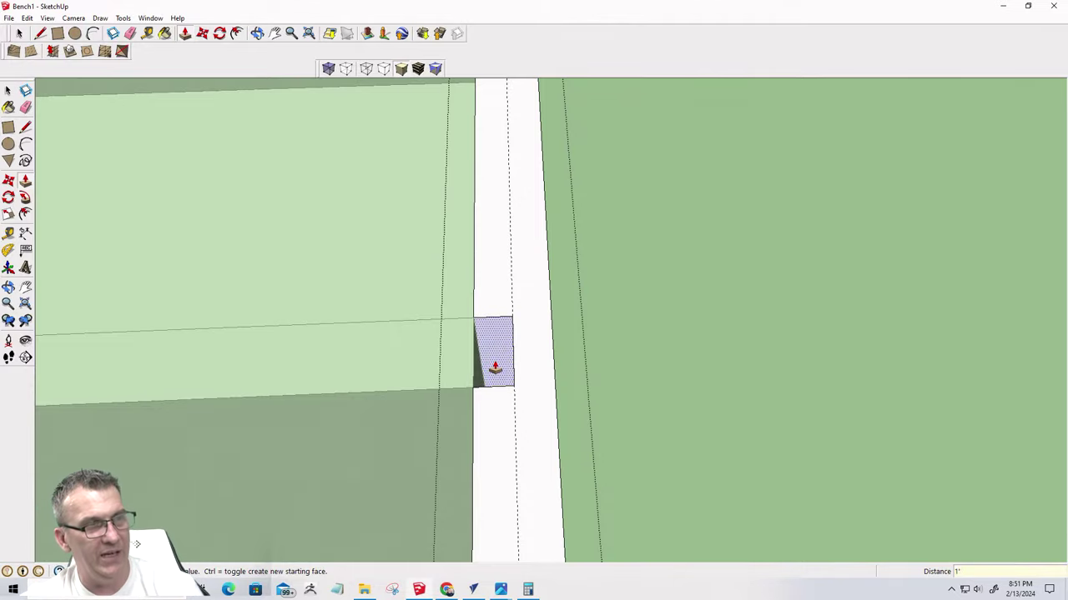
pyautogui.scroll(-6, 495, 357)
pyautogui.scroll(-3, 495, 350)
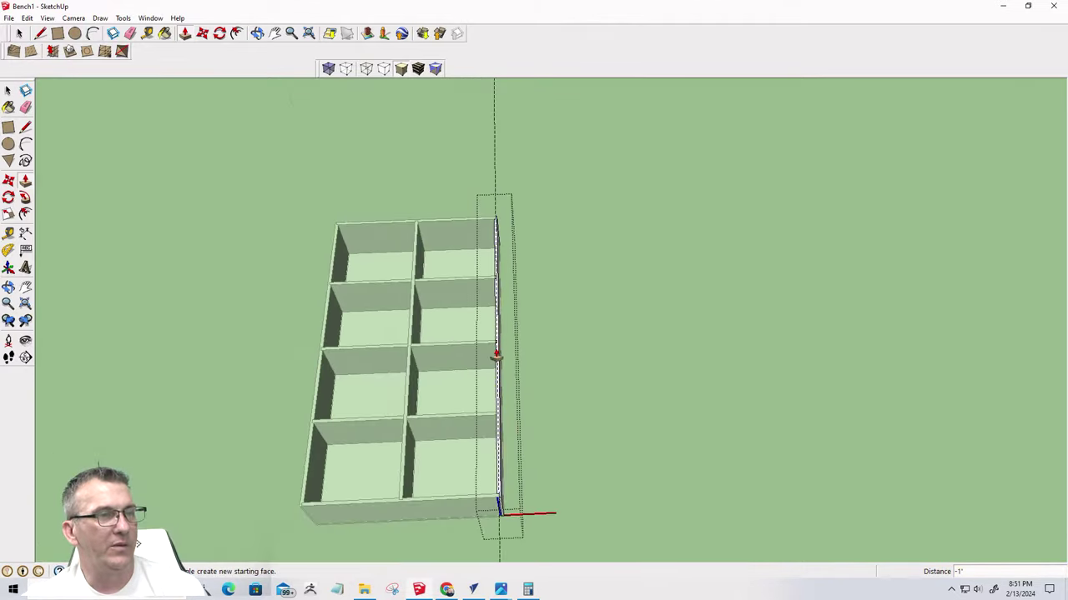
pyautogui.scroll(8, 495, 353)
# Outline the third notch rectangle from the divider edges across to the guide
pyautogui.scroll(3, 501, 404)
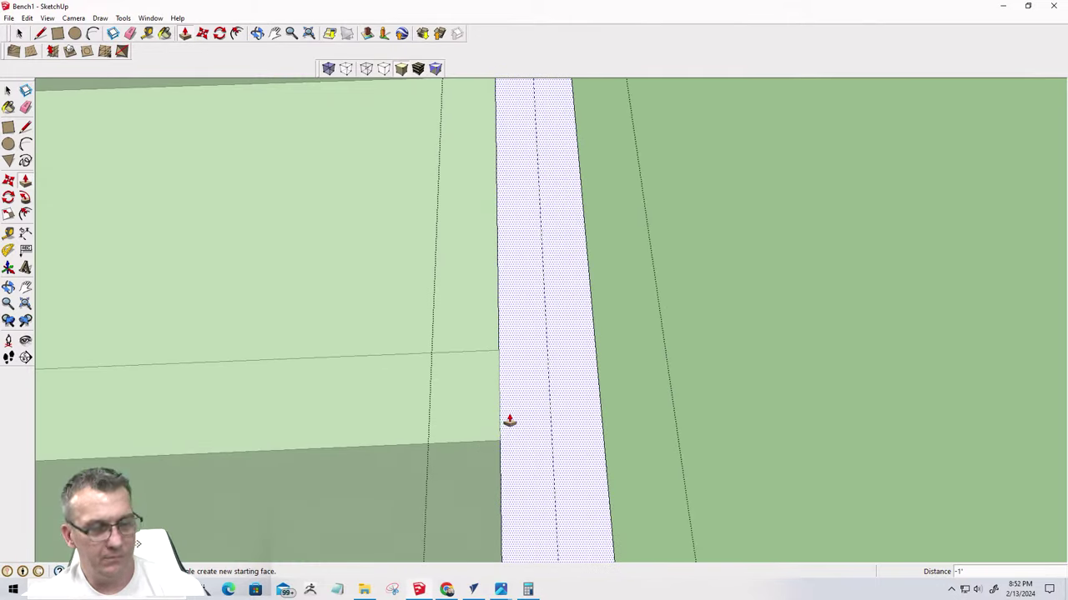
pyautogui.press('l')
pyautogui.click(499, 350)
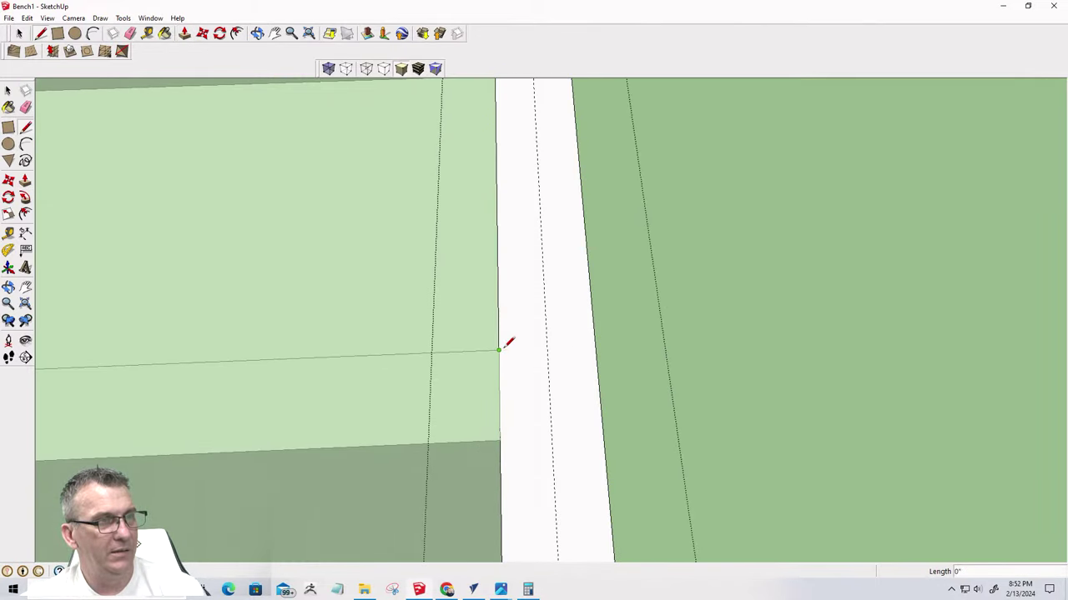
pyautogui.click(547, 347)
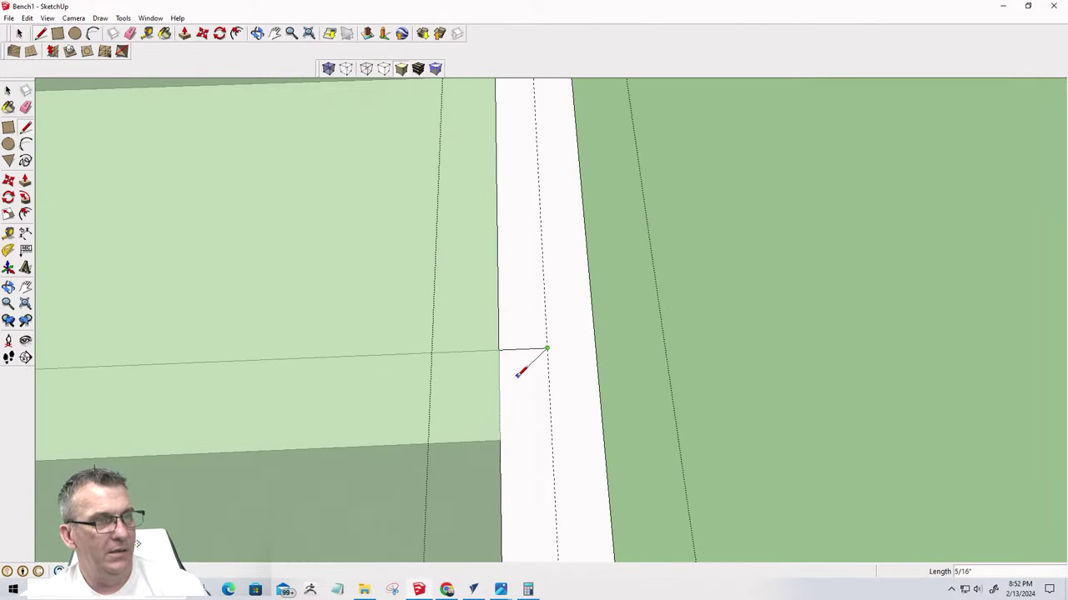
pyautogui.press('space')
pyautogui.press('l')
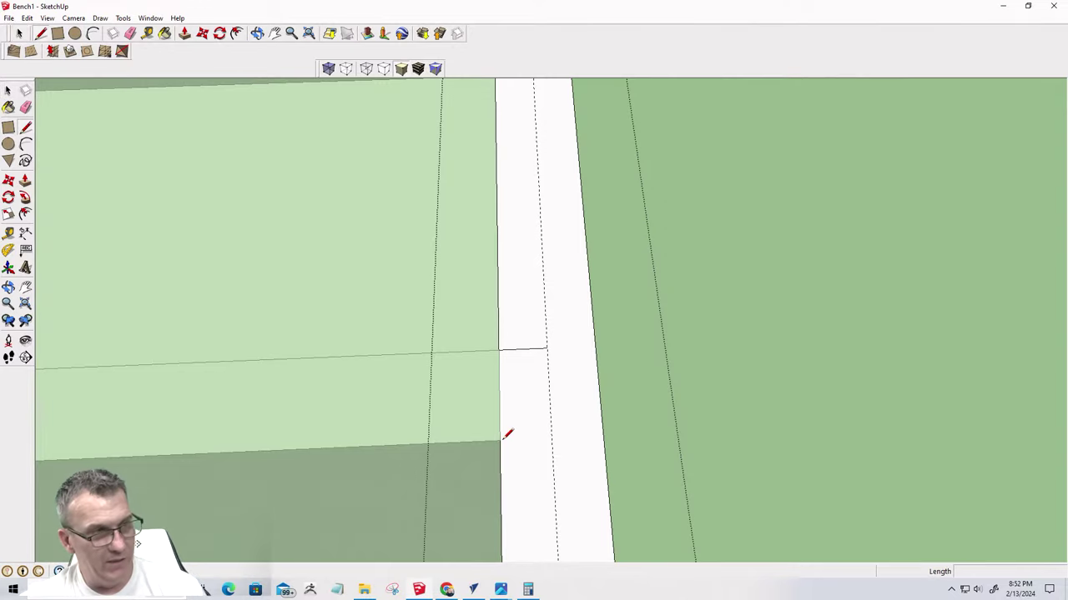
pyautogui.click(500, 437)
pyautogui.click(551, 437)
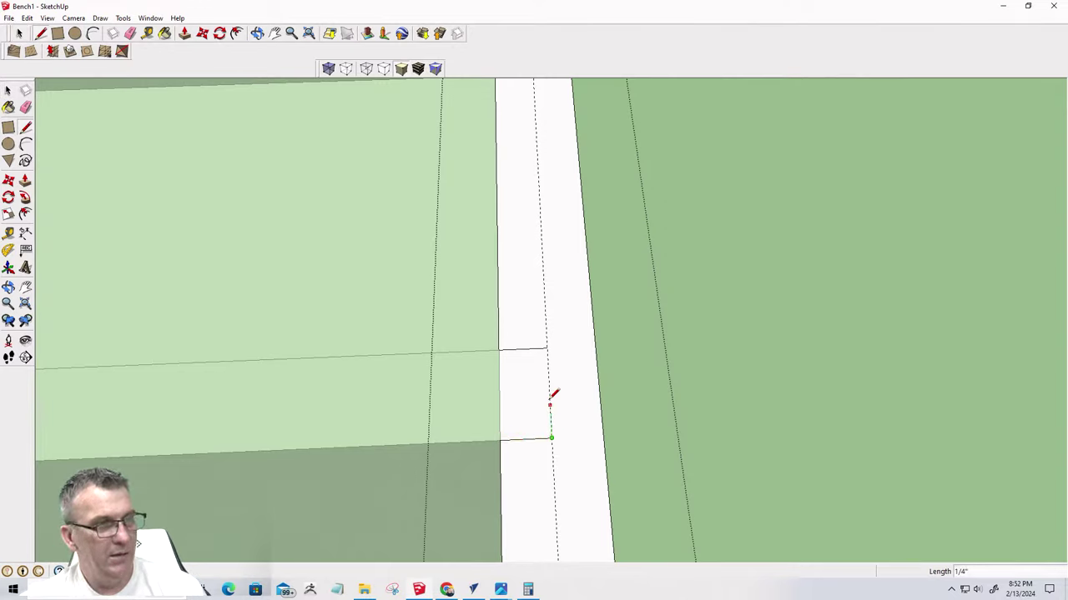
pyautogui.click(547, 348)
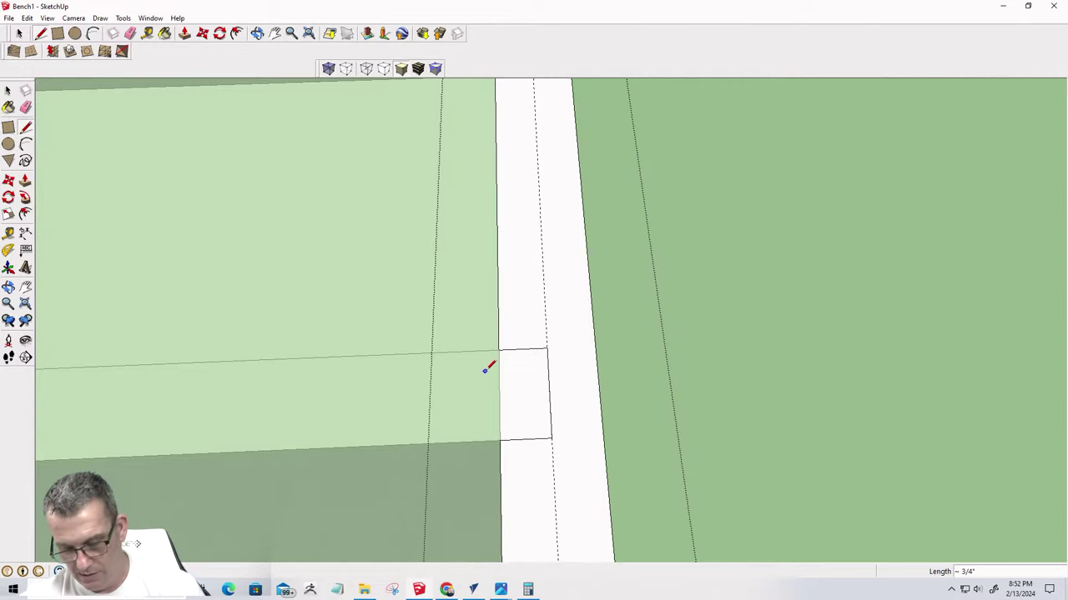
# Push the third notch face 12 inches down into the wall
pyautogui.press('p')
pyautogui.click(524, 382)
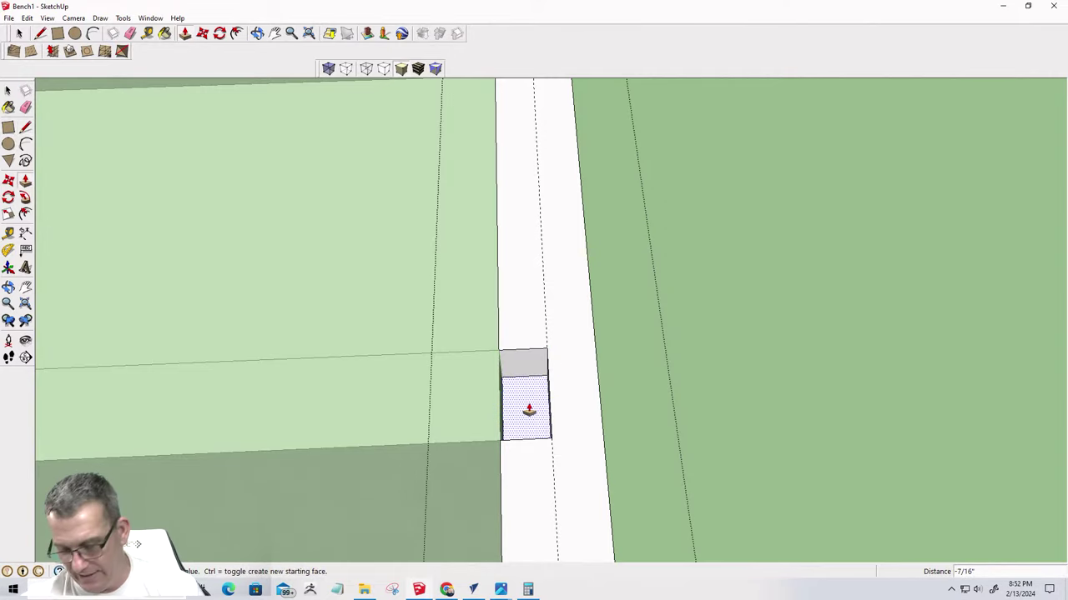
pyautogui.write('12')
pyautogui.press('Return')
pyautogui.scroll(-3, 519, 413)
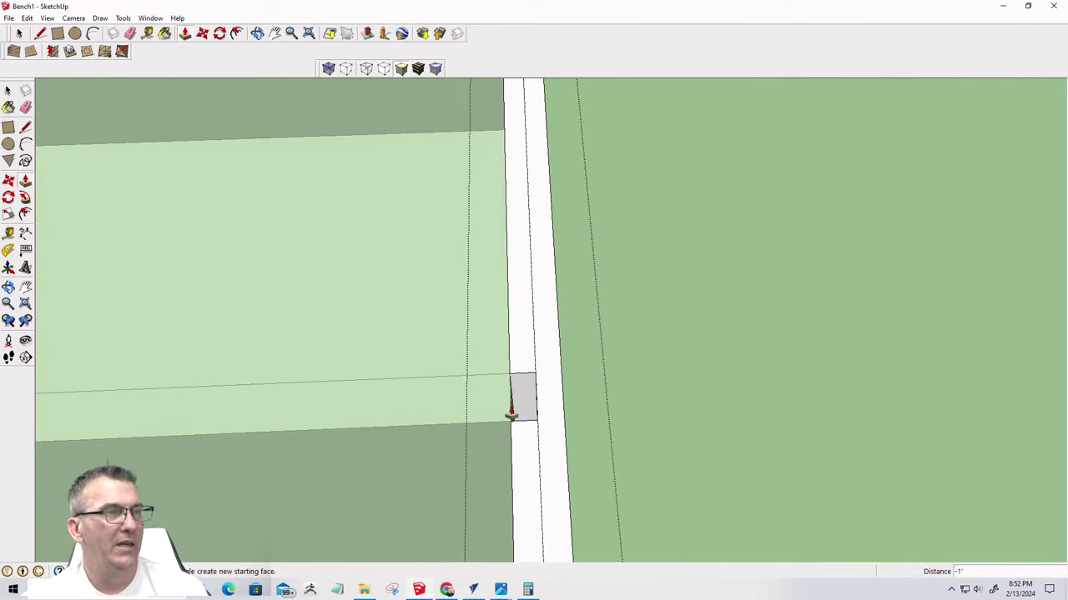
pyautogui.press('space')
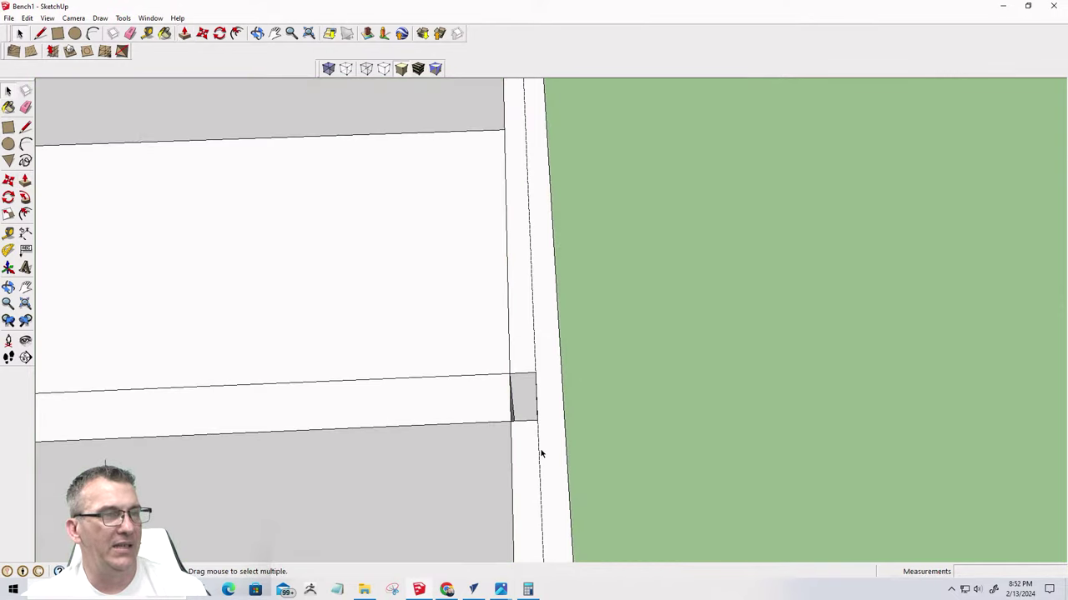
# Open the divider group and pull the strip's triangular end face out about 3/8" to the wall
pyautogui.click(539, 457)
pyautogui.doubleClick(539, 457)
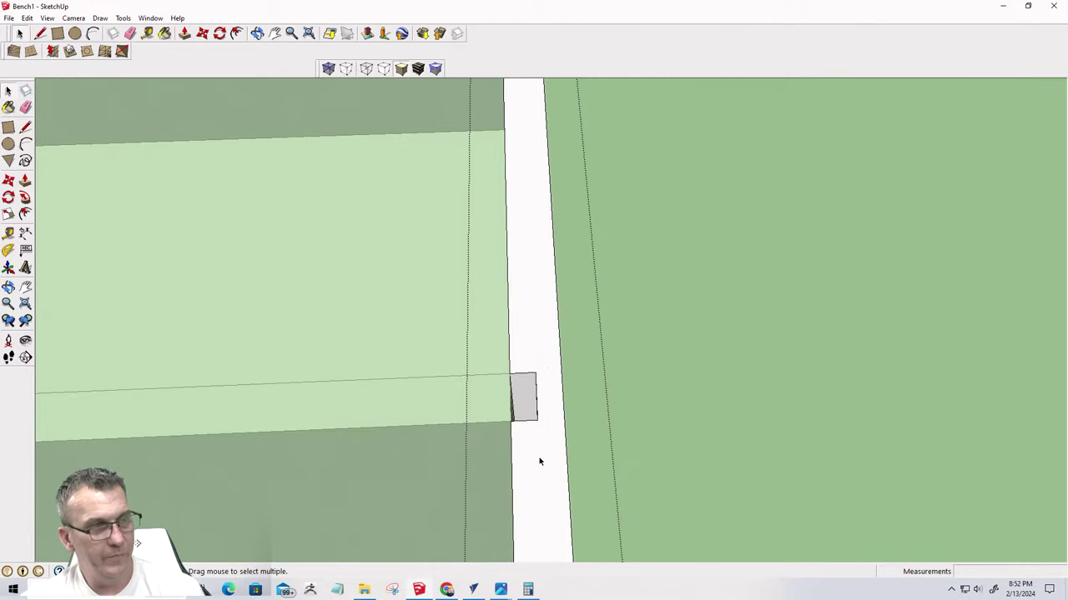
pyautogui.doubleClick(485, 409)
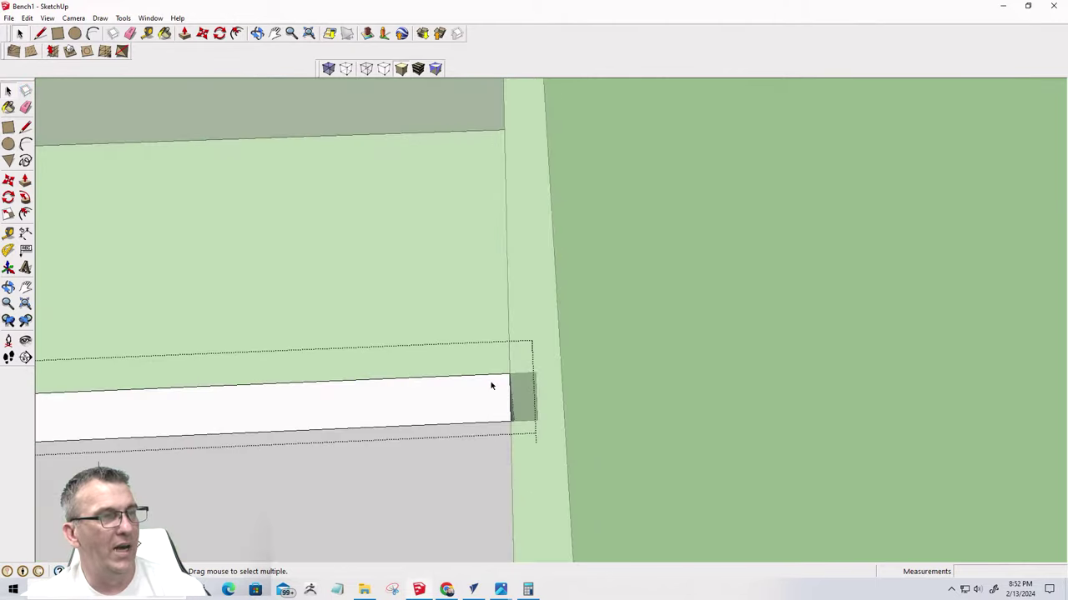
pyautogui.moveTo(476, 409)
pyautogui.mouseDown(button='middle')
pyautogui.moveTo(402, 415)
pyautogui.moveTo(462, 410)
pyautogui.mouseUp(button='middle')
pyautogui.scroll(3, 508, 392)
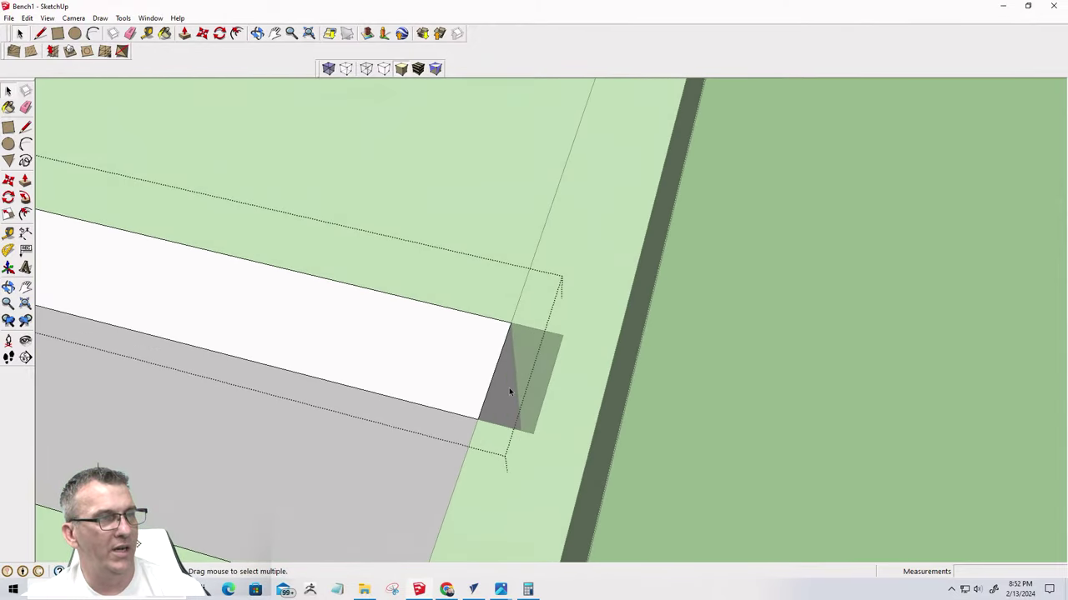
pyautogui.press('p')
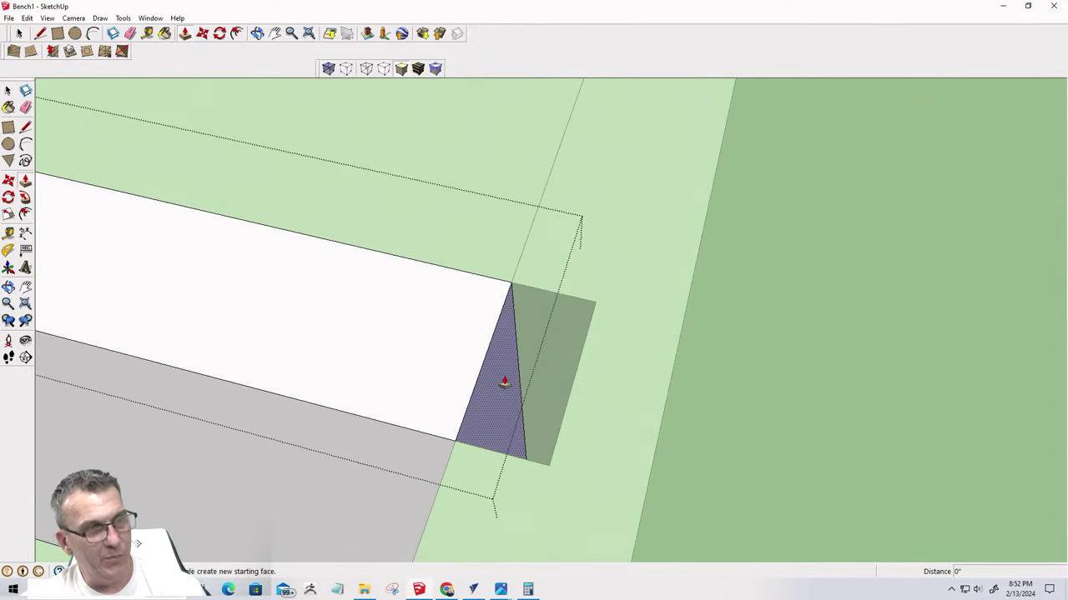
pyautogui.click(507, 300)
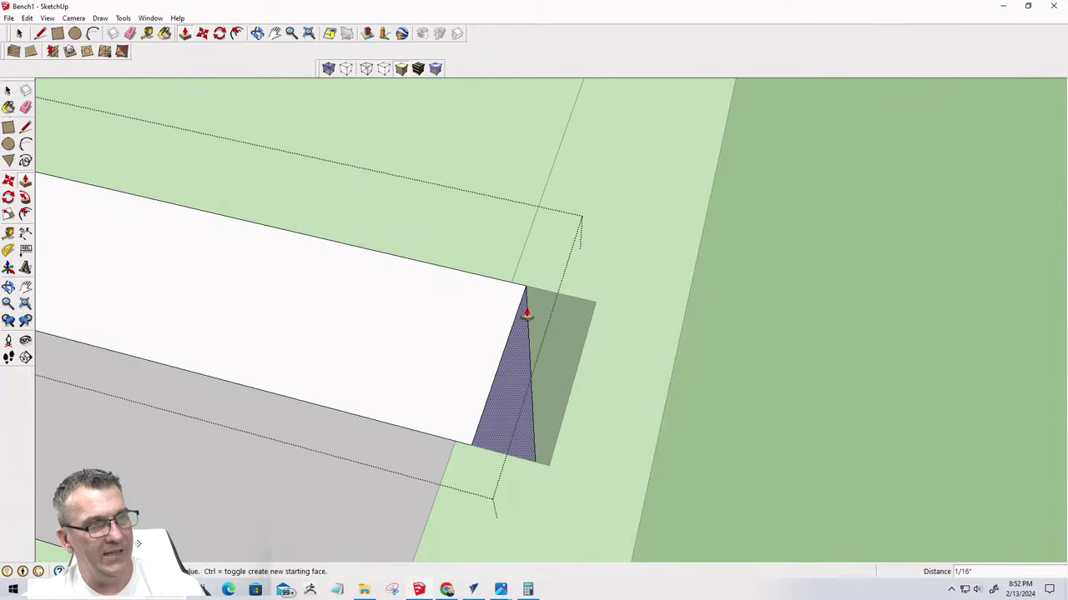
pyautogui.click(550, 471)
pyautogui.scroll(-6, 589, 475)
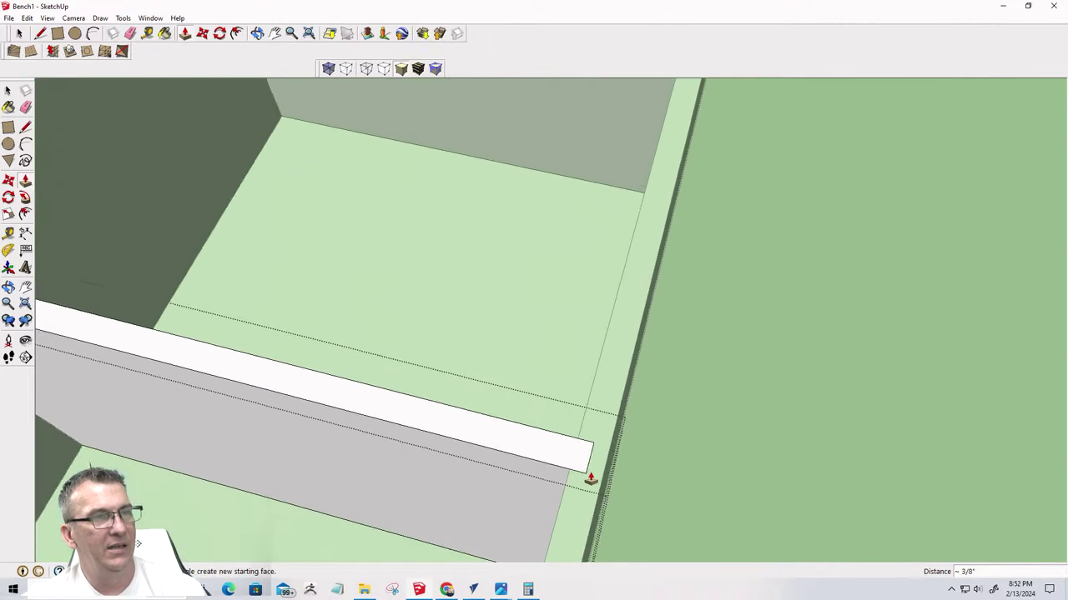
pyautogui.press('space')
# Zoom out and orbit to view the whole eight-compartment box from the side and lengthwise
pyautogui.scroll(8, 662, 176)
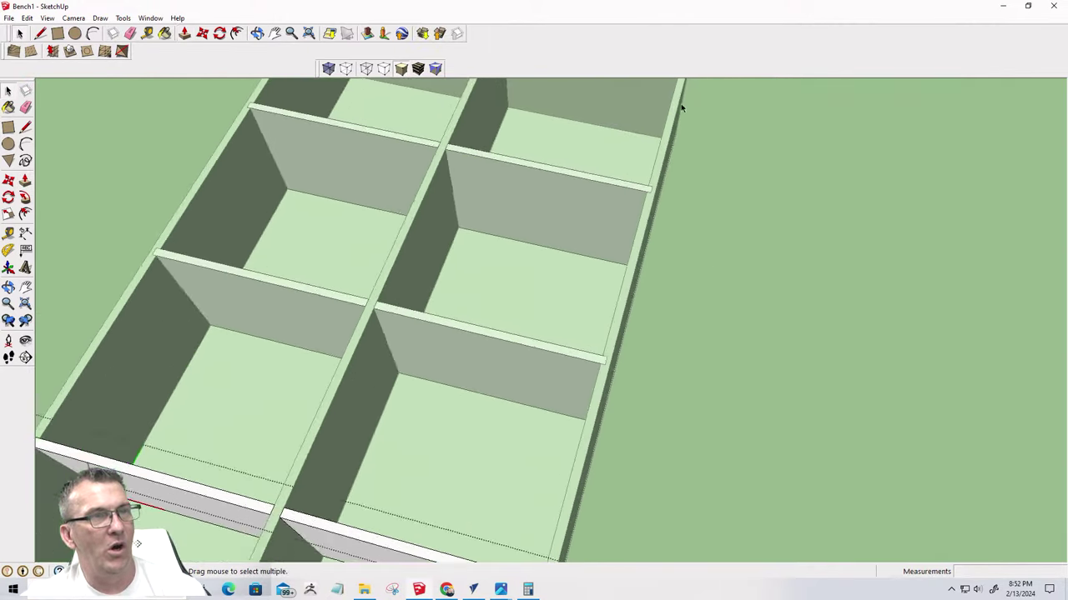
pyautogui.scroll(-10, 662, 176)
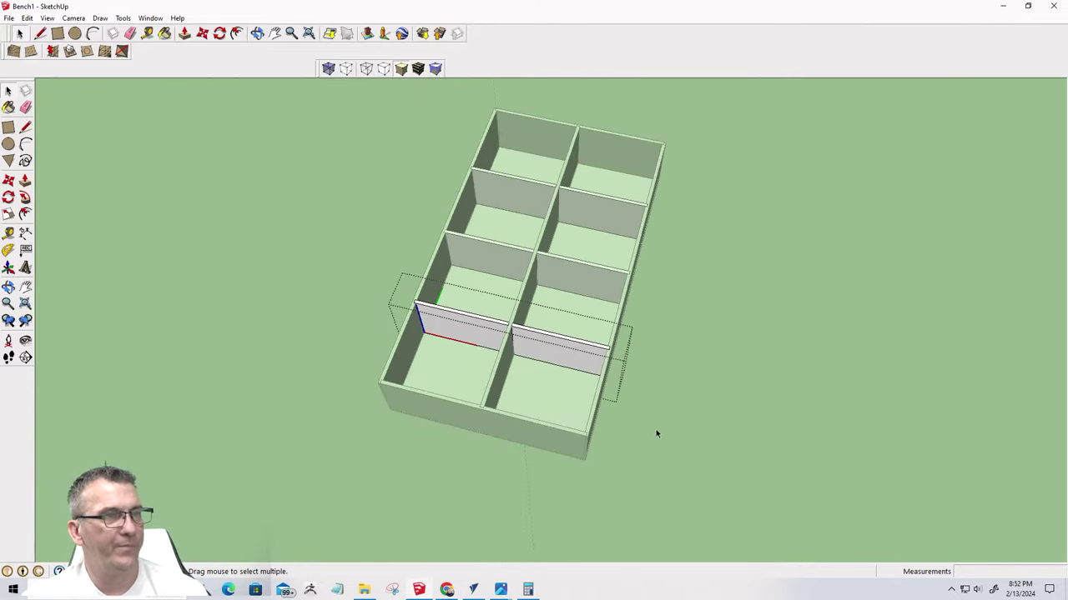
pyautogui.moveTo(655, 434); pyautogui.dragTo(189, 365, button='middle')
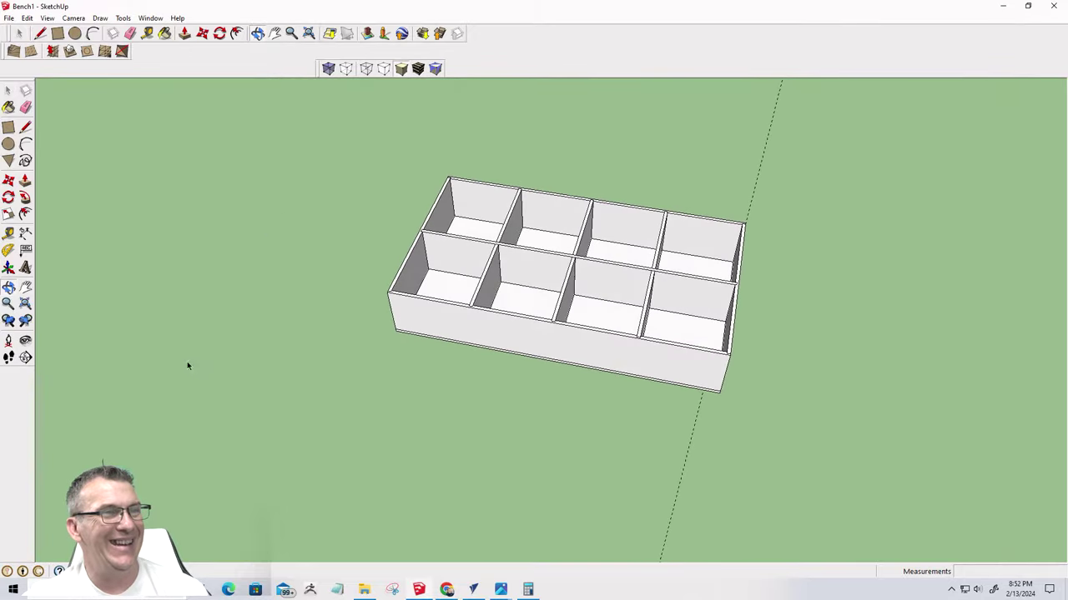
pyautogui.scroll(2, 600, 317)
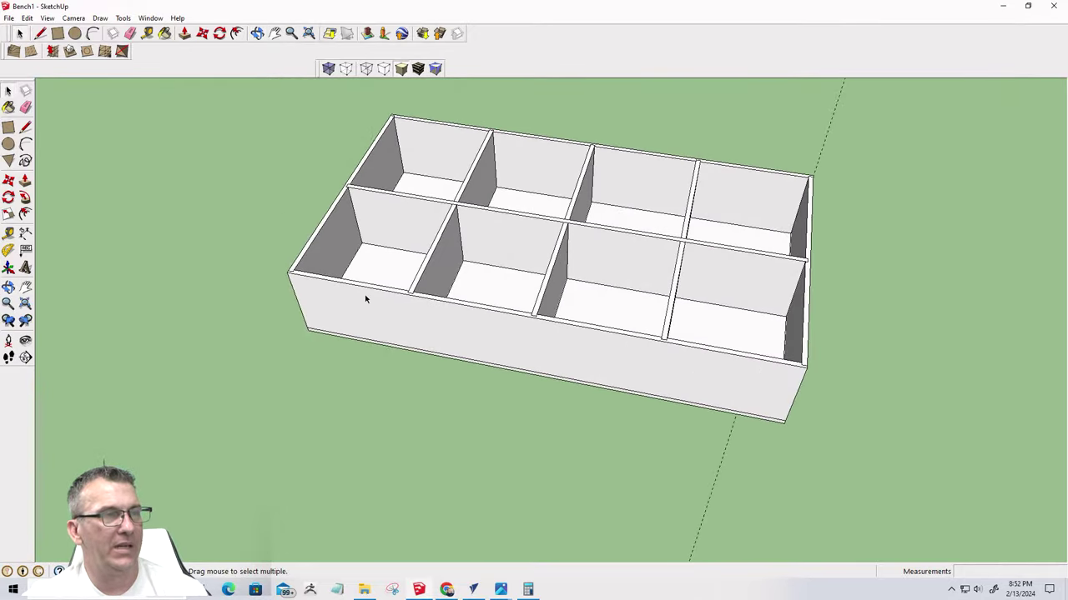
pyautogui.moveTo(364, 299); pyautogui.dragTo(371, 267, button='middle')
# Save the bench model, then orbit around the box to inspect the dividers
pyautogui.click(9, 17)
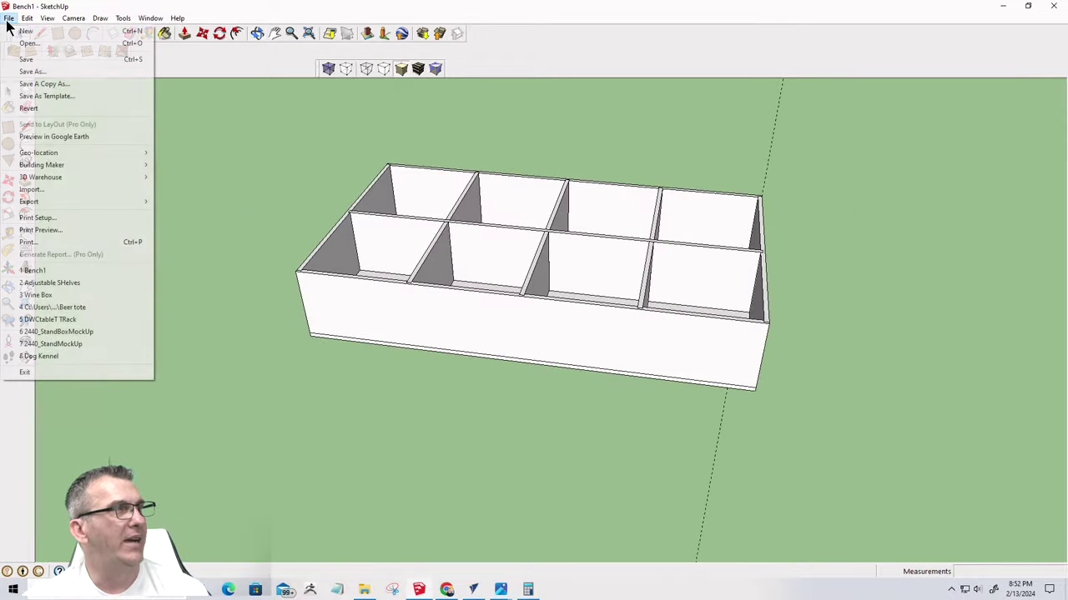
pyautogui.click(22, 60)
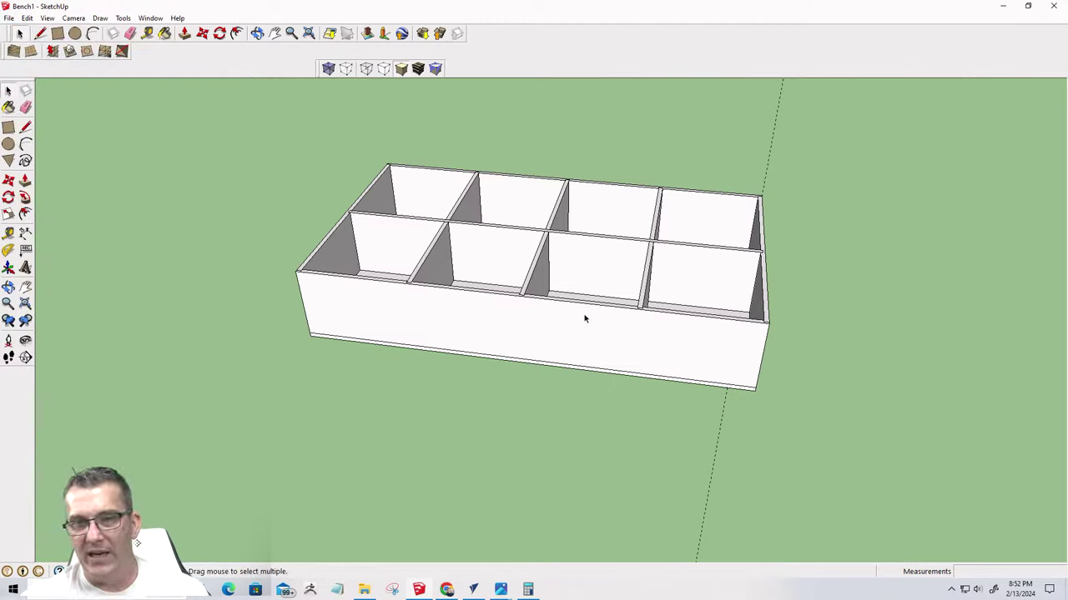
pyautogui.scroll(5, 600, 210)
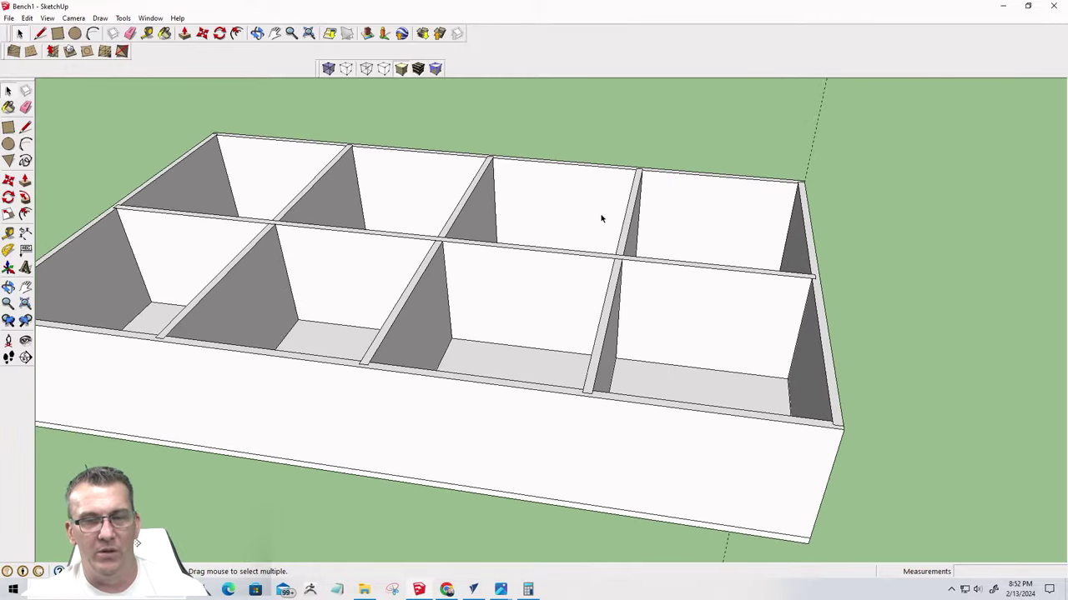
pyautogui.moveTo(636, 397)
pyautogui.mouseDown(button='middle')
pyautogui.moveTo(660, 417)
pyautogui.moveTo(853, 358)
pyautogui.moveTo(660, 273)
pyautogui.moveTo(696, 384)
pyautogui.mouseUp(button='middle')
pyautogui.scroll(-3, 696, 384)
pyautogui.scroll(4, 660, 362)
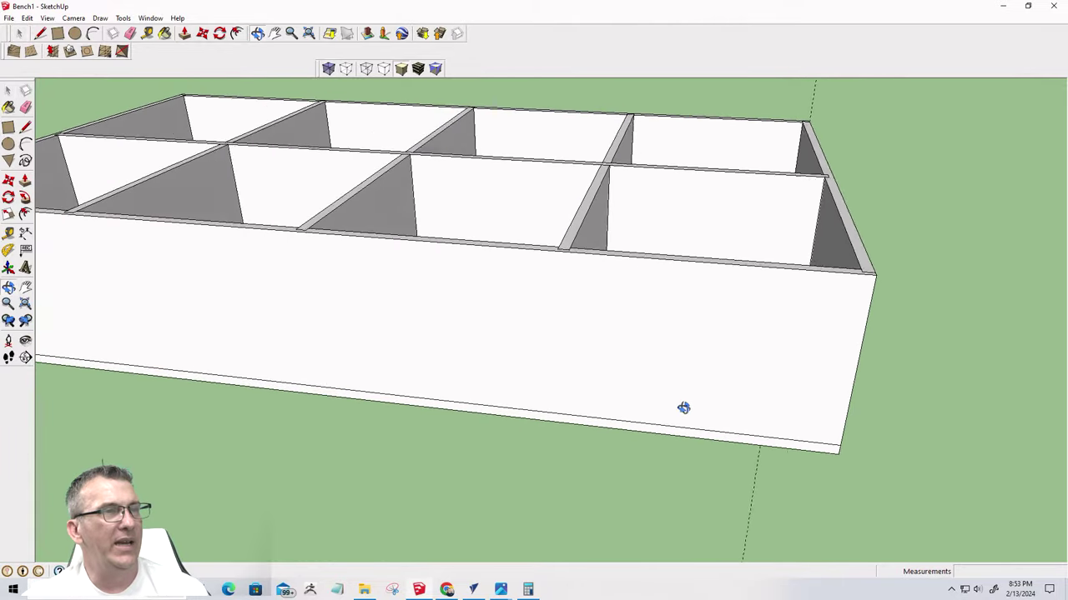
# Switch to the standard Front view, then orbit to look down into the compartments
pyautogui.click(73, 17)
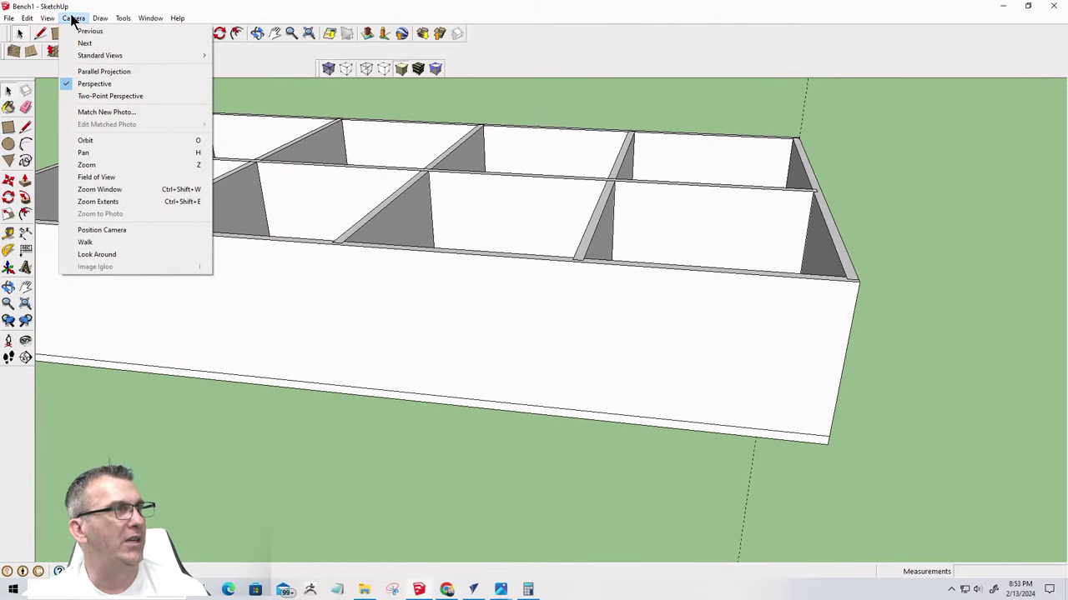
pyautogui.moveTo(164, 55)
pyautogui.click(236, 79)
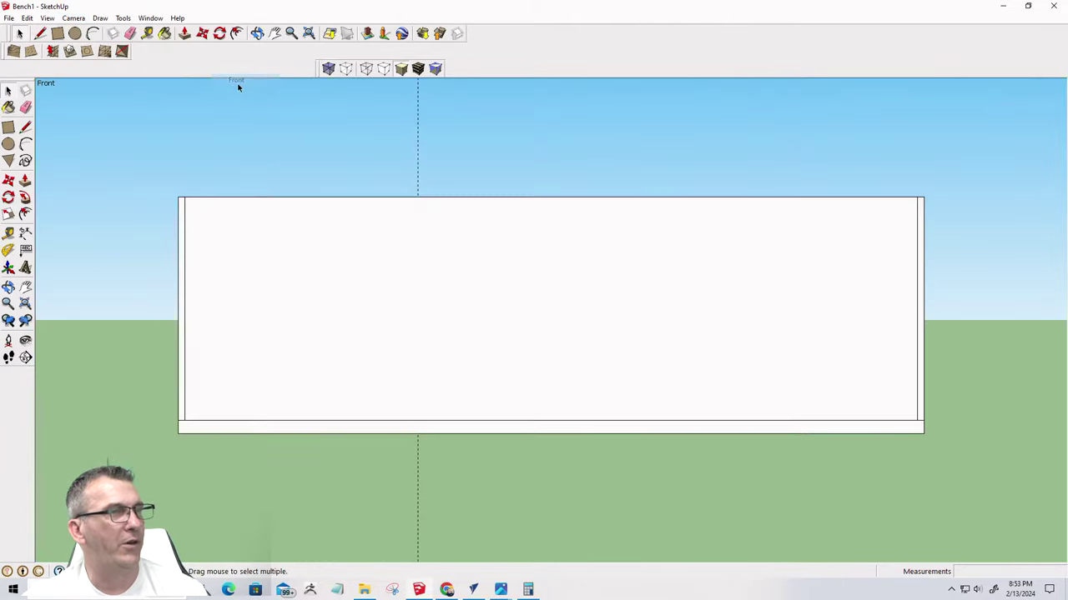
pyautogui.moveTo(462, 300); pyautogui.dragTo(476, 453, button='middle')
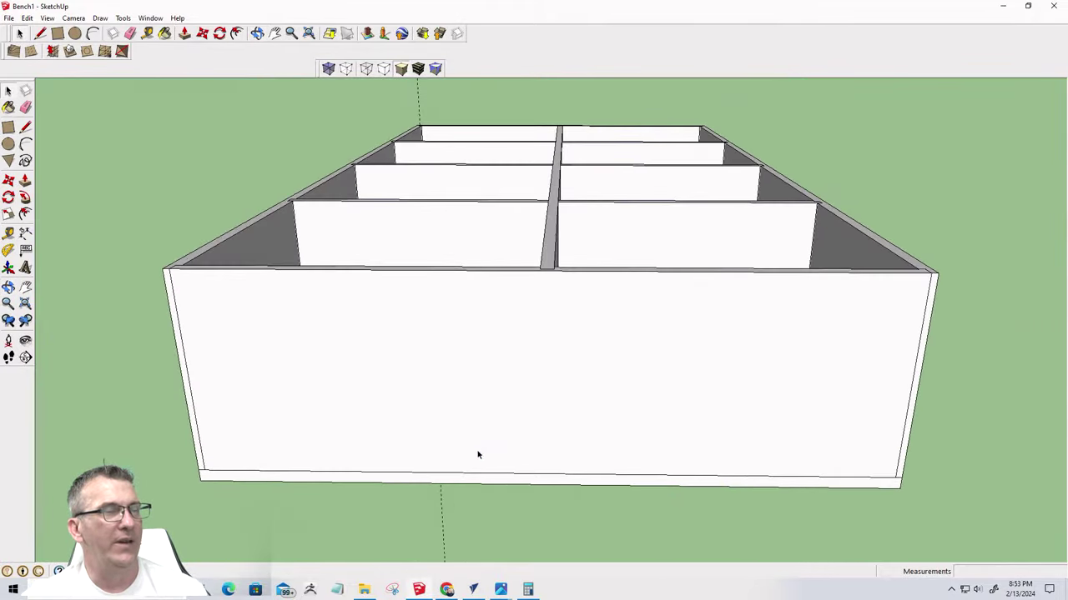
# Set the standard Left view, orbit to check the interior dividers, then return to Left view
pyautogui.click(73, 18)
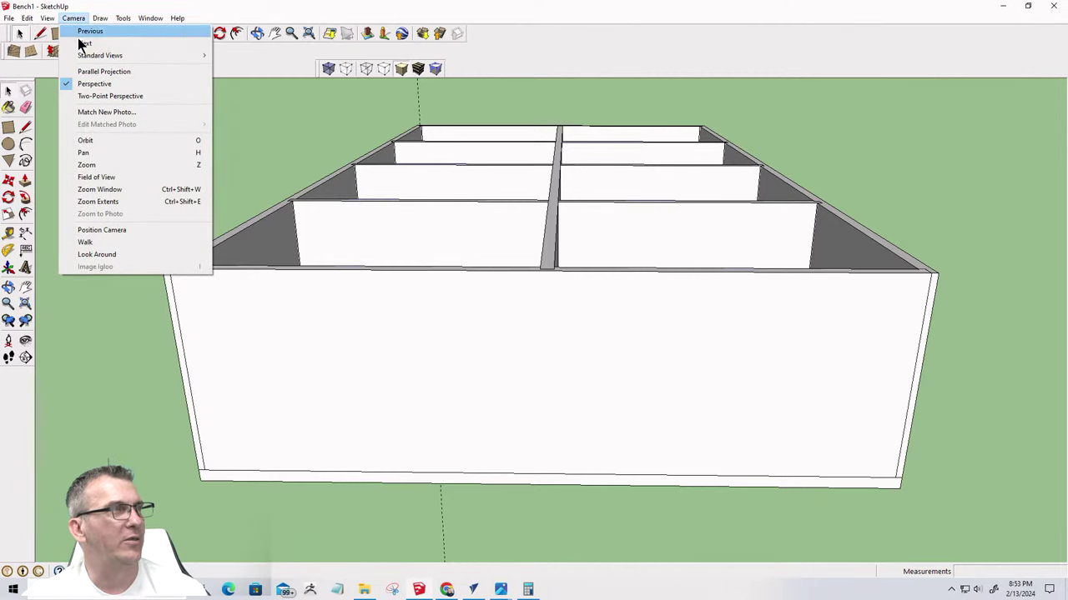
pyautogui.moveTo(84, 57)
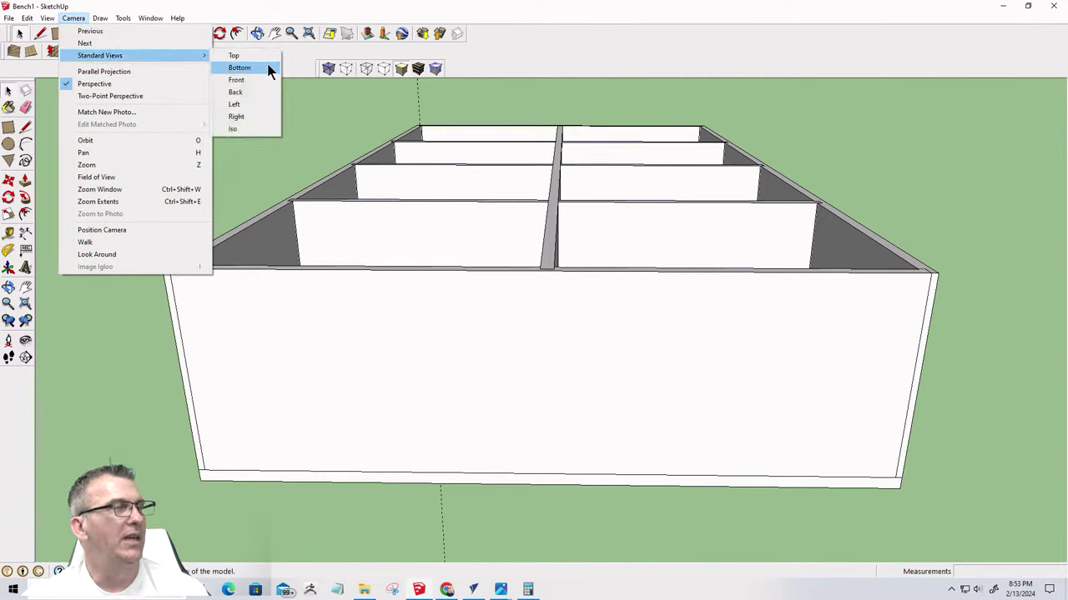
pyautogui.click(236, 104)
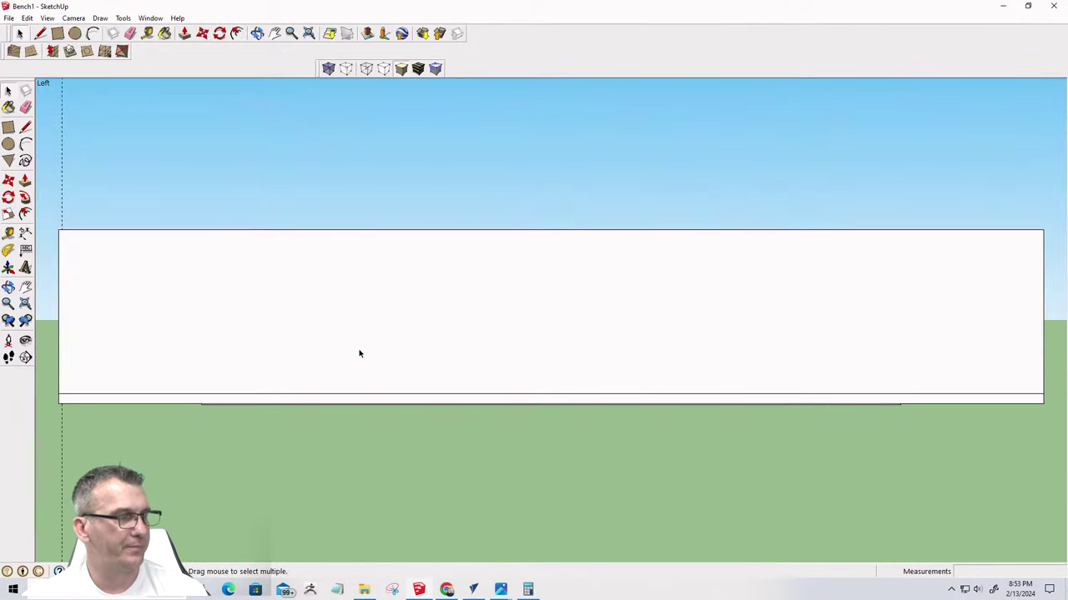
pyautogui.moveTo(228, 374); pyautogui.dragTo(226, 534, button='middle')
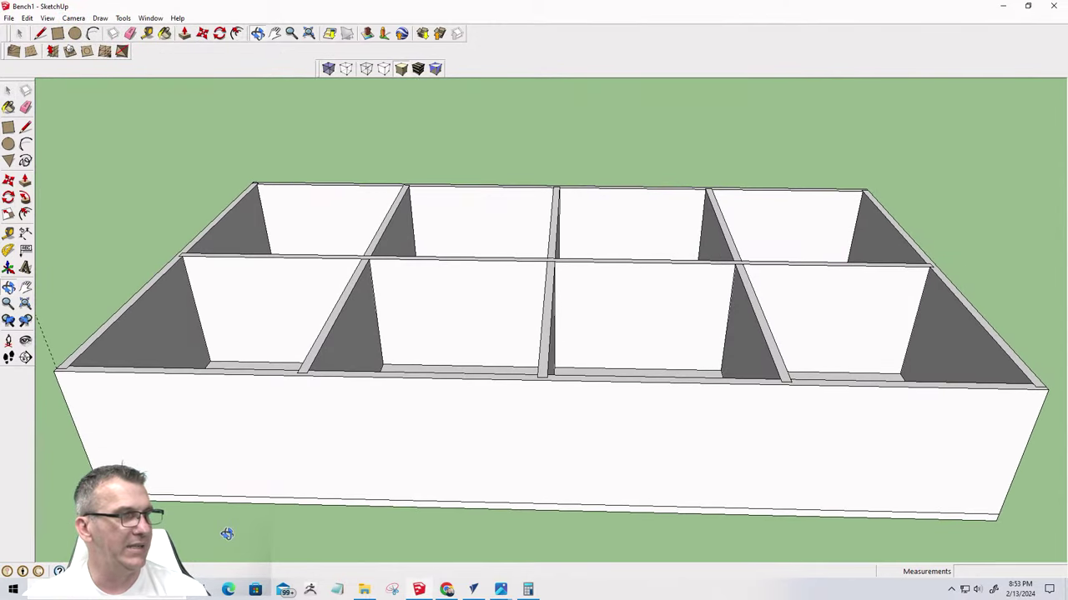
pyautogui.moveTo(612, 424); pyautogui.dragTo(634, 312, button='middle')
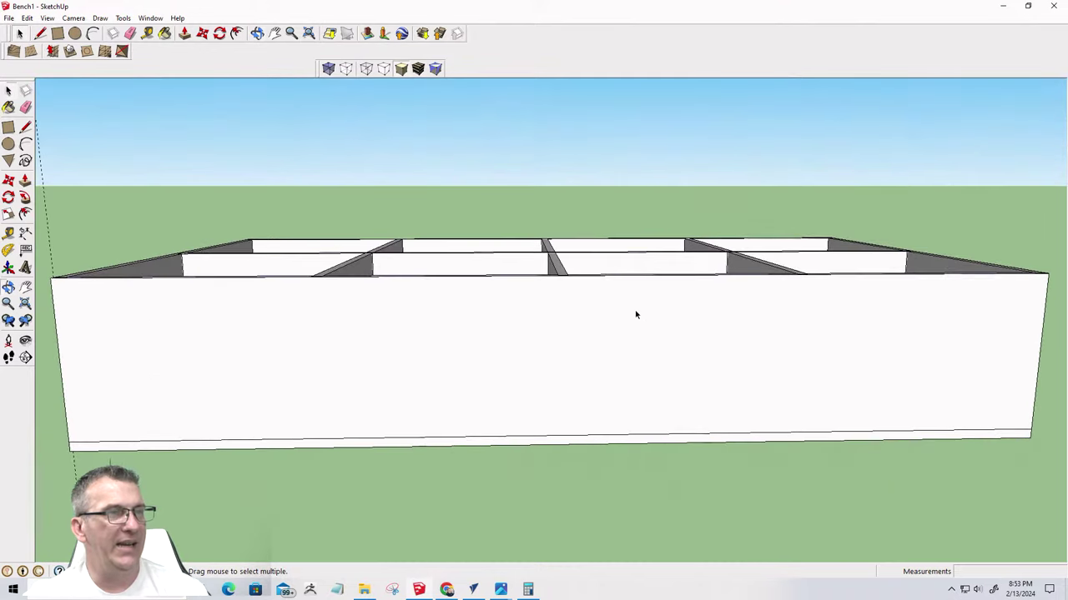
pyautogui.click(74, 18)
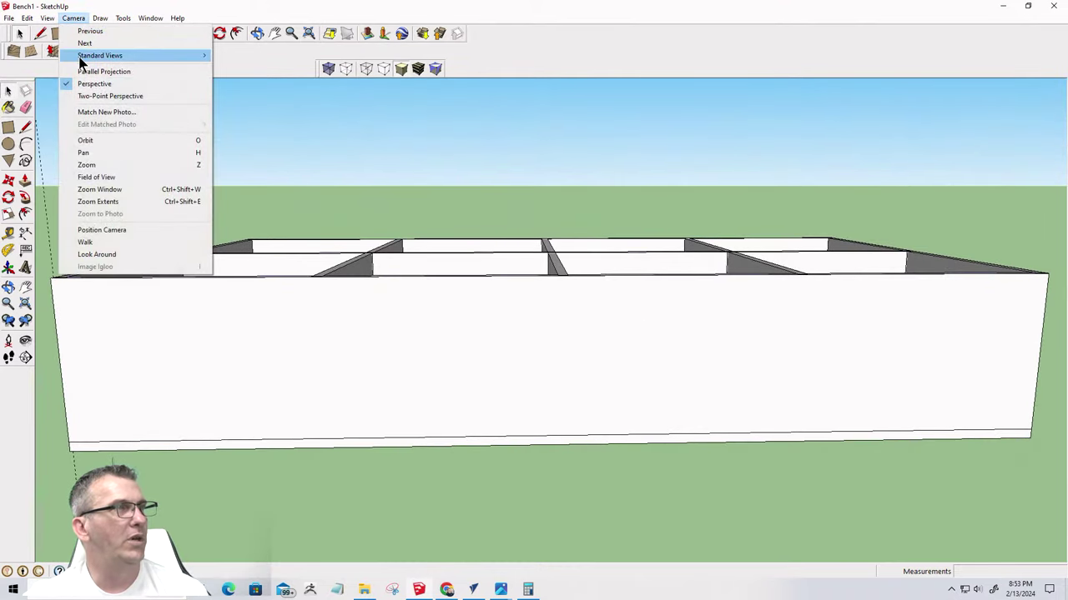
pyautogui.moveTo(84, 53)
pyautogui.click(233, 104)
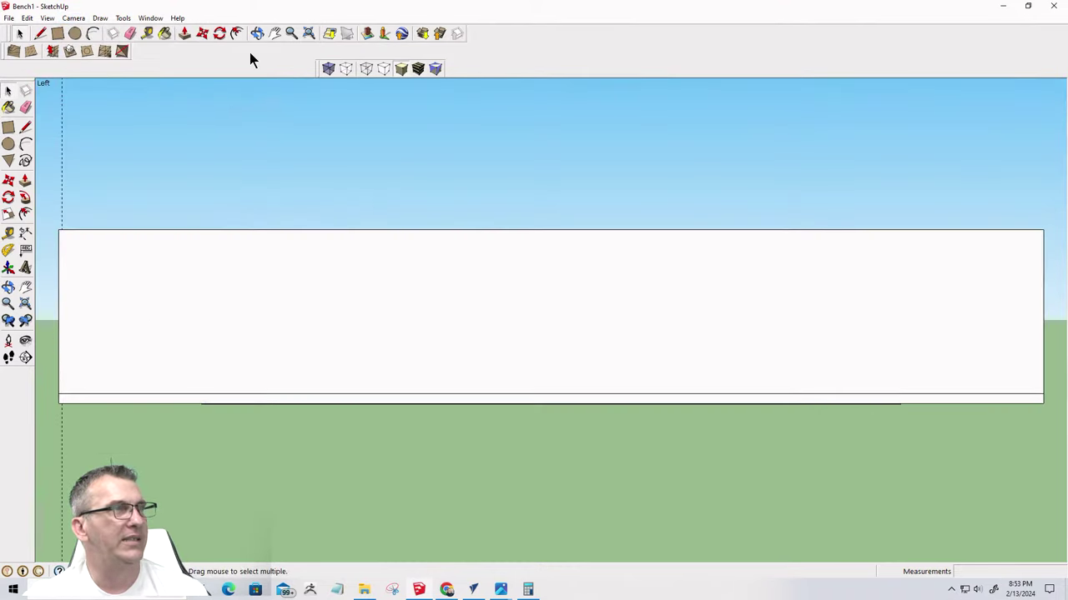
# Place Tape Measure guides 2" below the top edge and 2" above the bottom edge of the side
pyautogui.click(182, 35)
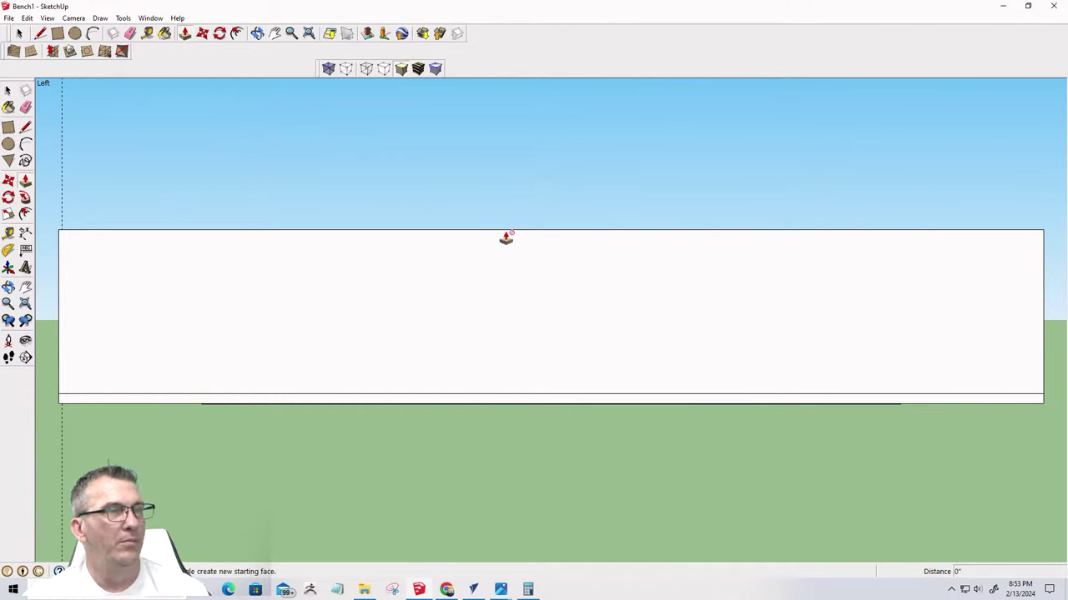
pyautogui.press('t')
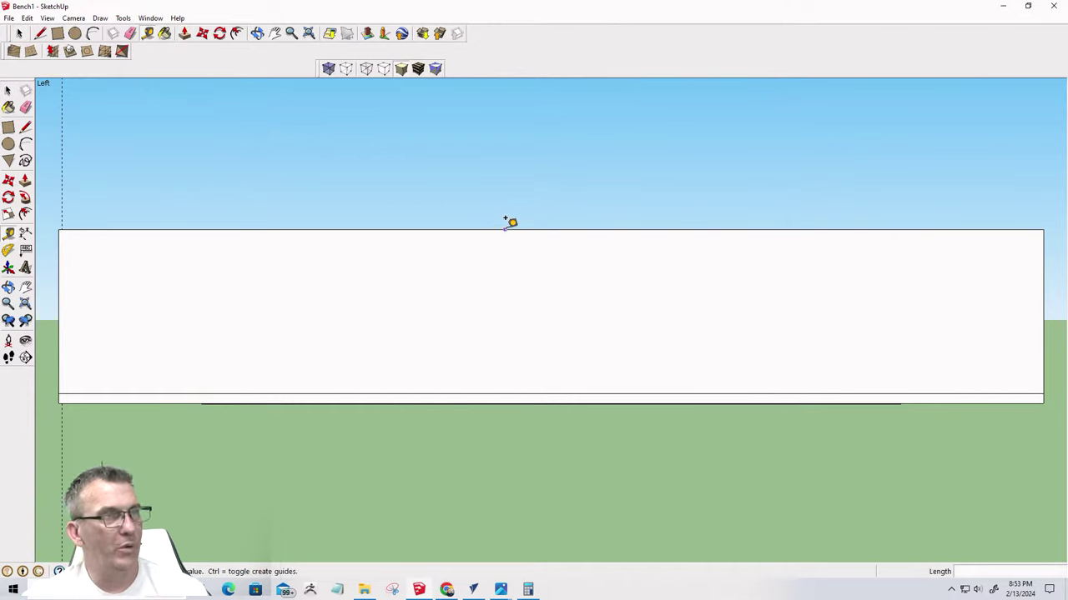
pyautogui.click(504, 230)
pyautogui.write('2')
pyautogui.press('Return')
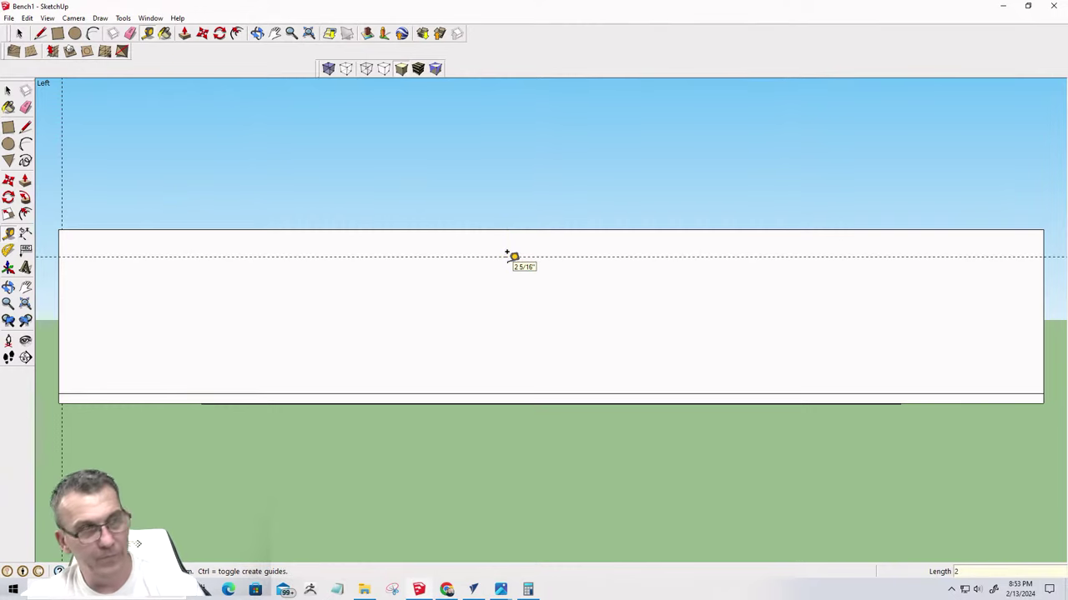
pyautogui.click(521, 394)
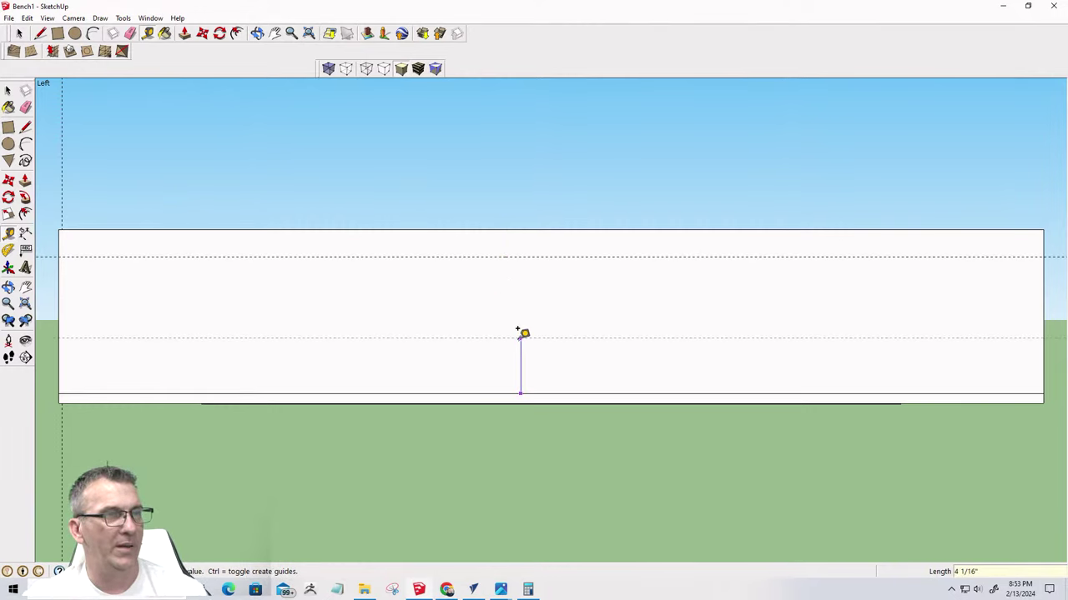
pyautogui.write('2')
pyautogui.press('Return')
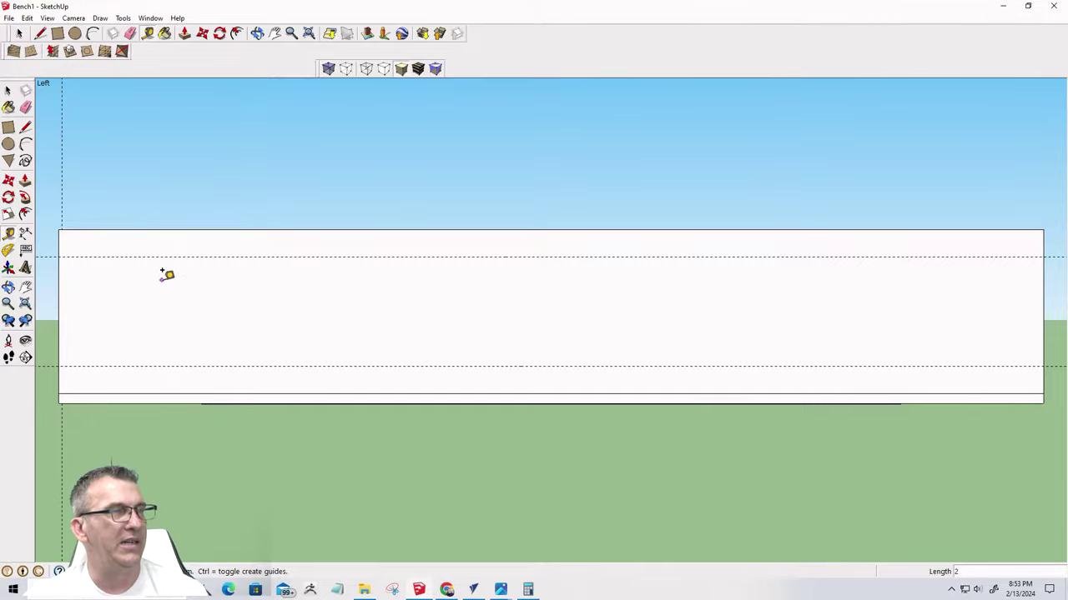
pyautogui.scroll(-4, 176, 276)
pyautogui.scroll(3, 180, 276)
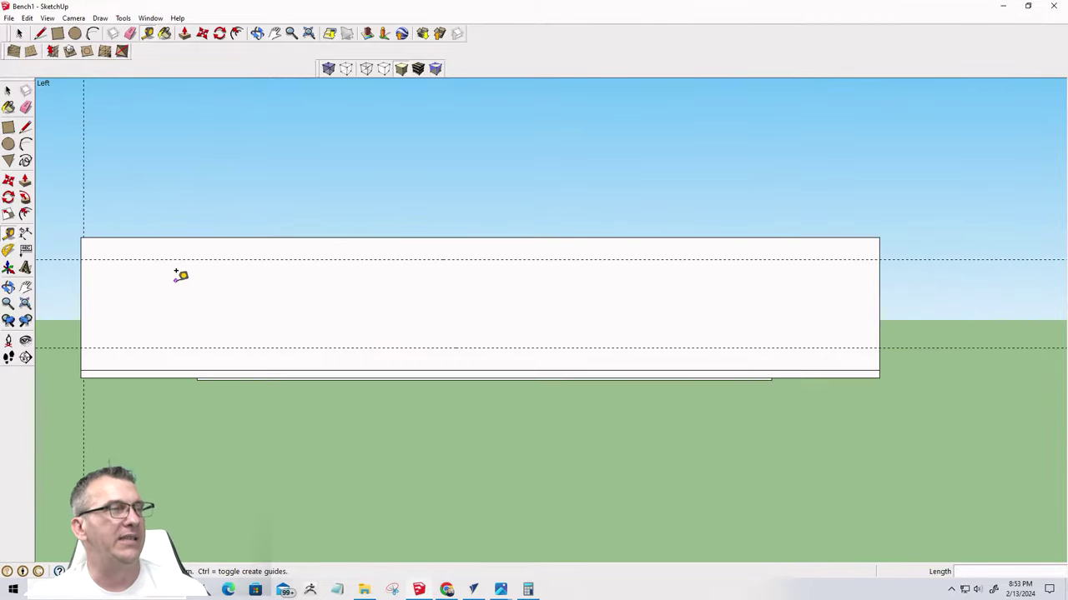
# Orbit and zoom to look down into the compartments at the front divider's base
pyautogui.moveTo(245, 334)
pyautogui.mouseDown(button='middle')
pyautogui.moveTo(583, 486)
pyautogui.moveTo(584, 476)
pyautogui.moveTo(574, 383)
pyautogui.moveTo(567, 448)
pyautogui.moveTo(398, 462)
pyautogui.moveTo(297, 441)
pyautogui.mouseUp(button='middle')
pyautogui.scroll(-3, 574, 383)
pyautogui.scroll(3, 276, 415)
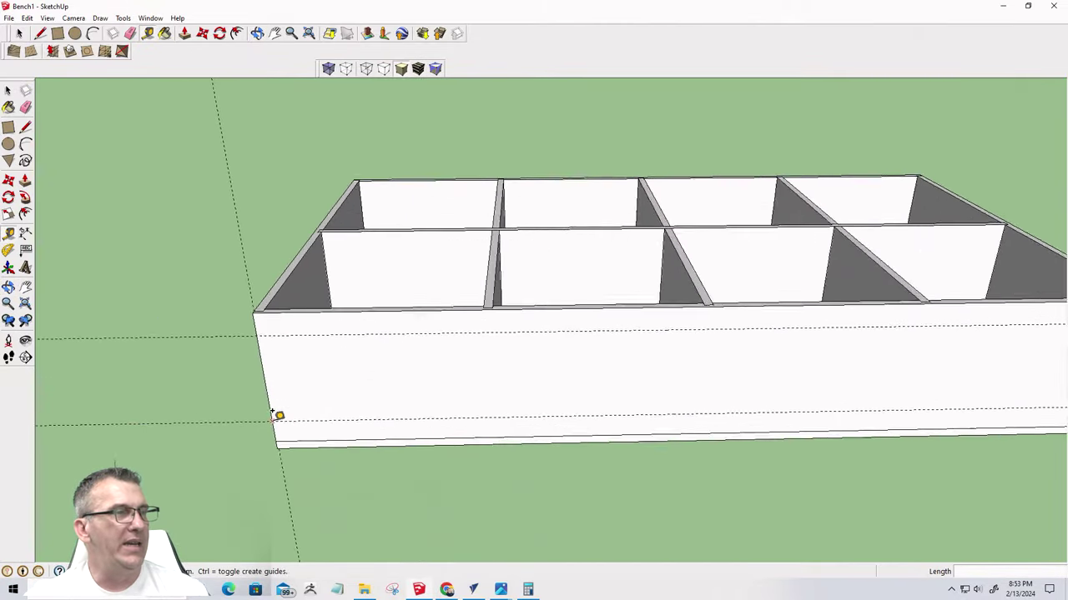
pyautogui.scroll(1, 277, 415)
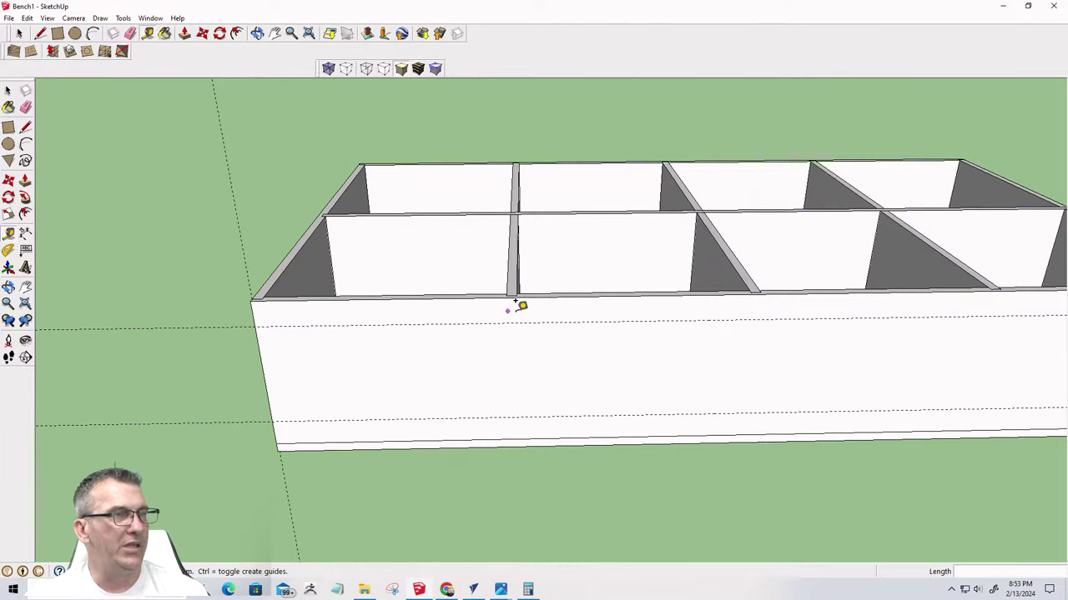
pyautogui.scroll(2, 513, 285)
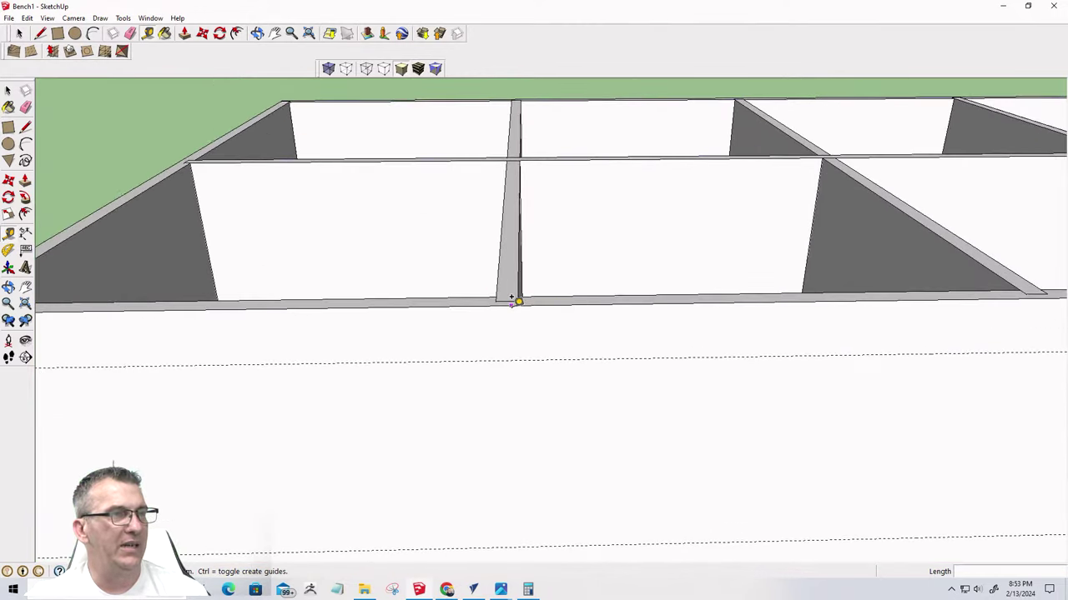
pyautogui.scroll(-2, 514, 304)
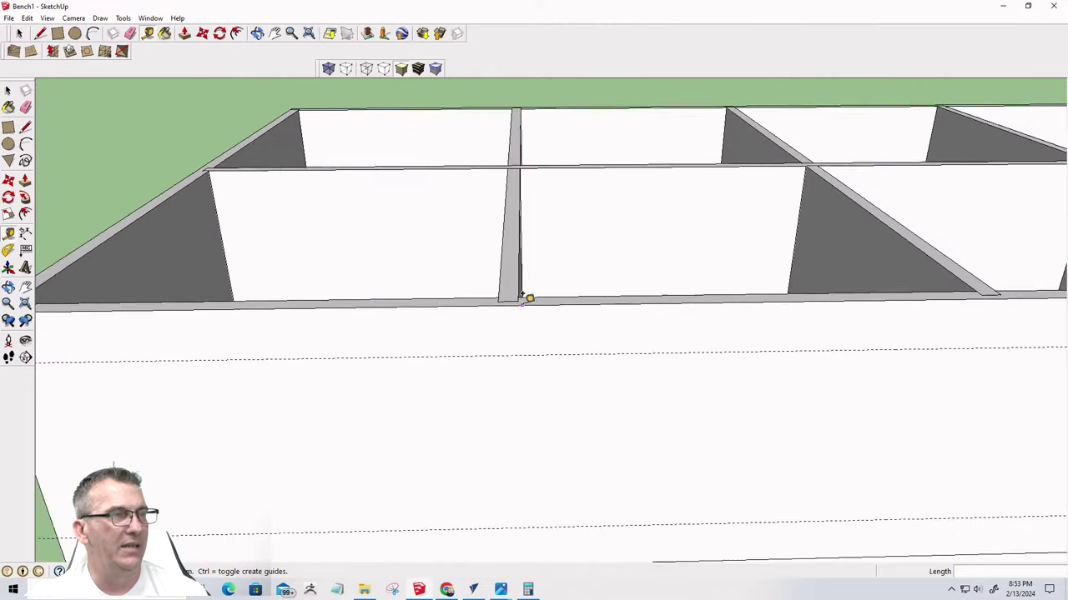
pyautogui.scroll(3, 242, 315)
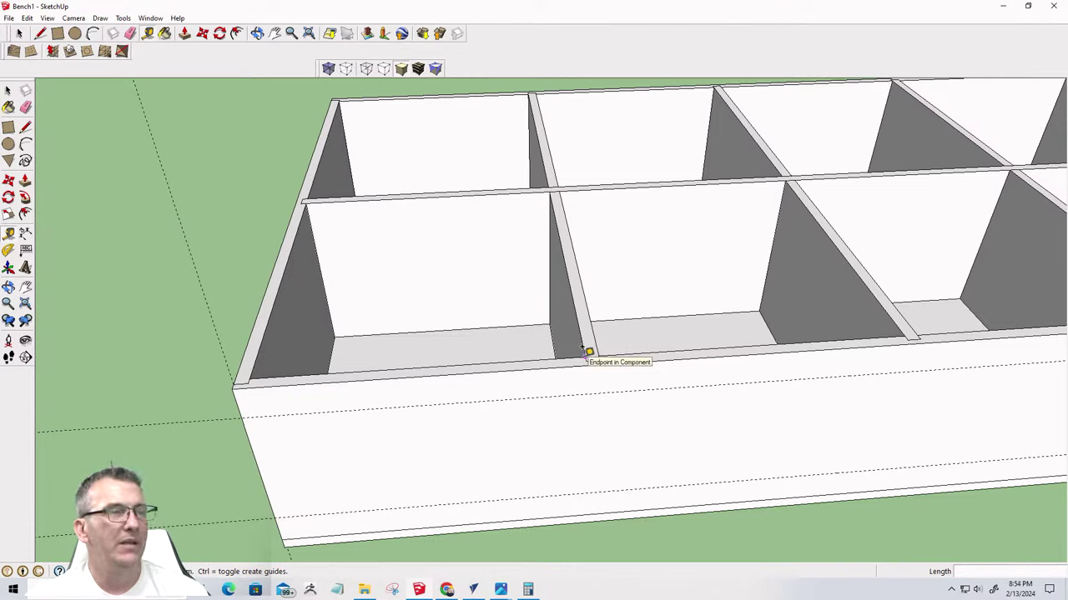
# Discard a stray line and place a guide measured from the divider's base corner
pyautogui.click(40, 34)
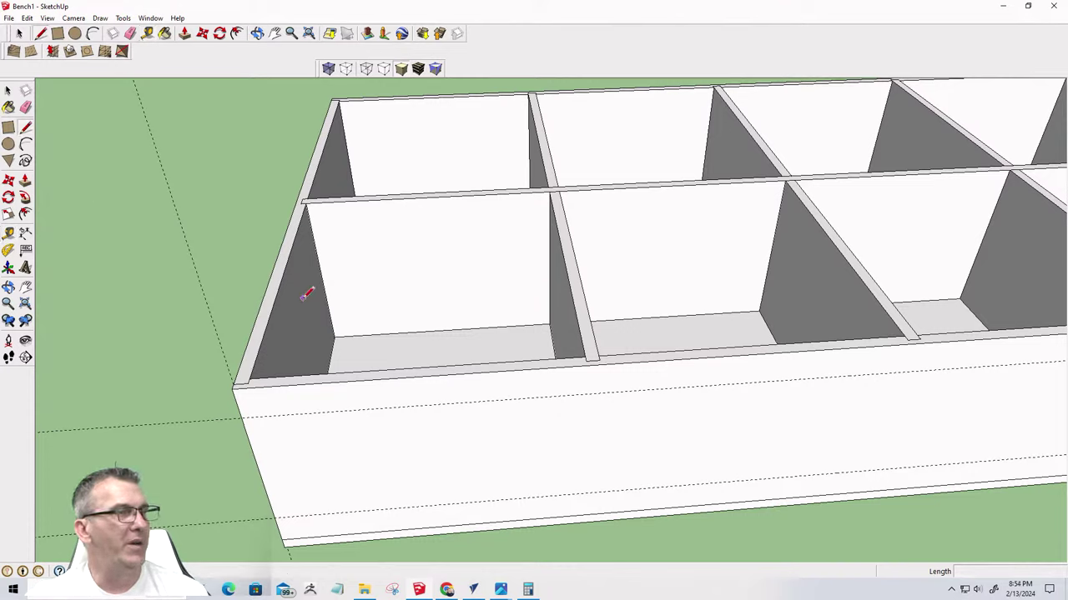
pyautogui.click(249, 378)
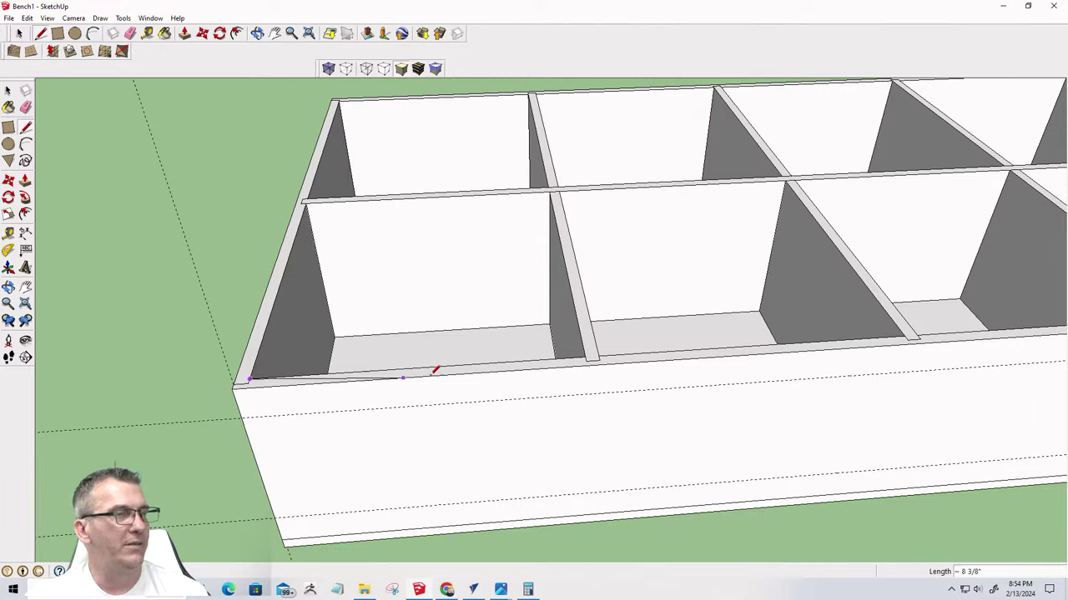
pyautogui.click(585, 357)
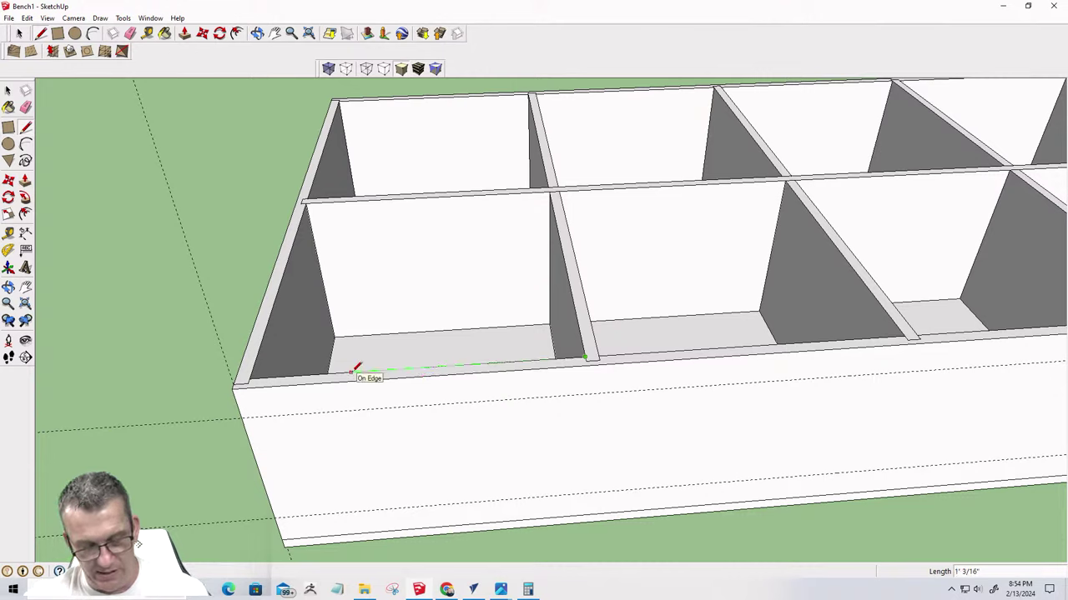
pyautogui.press('t')
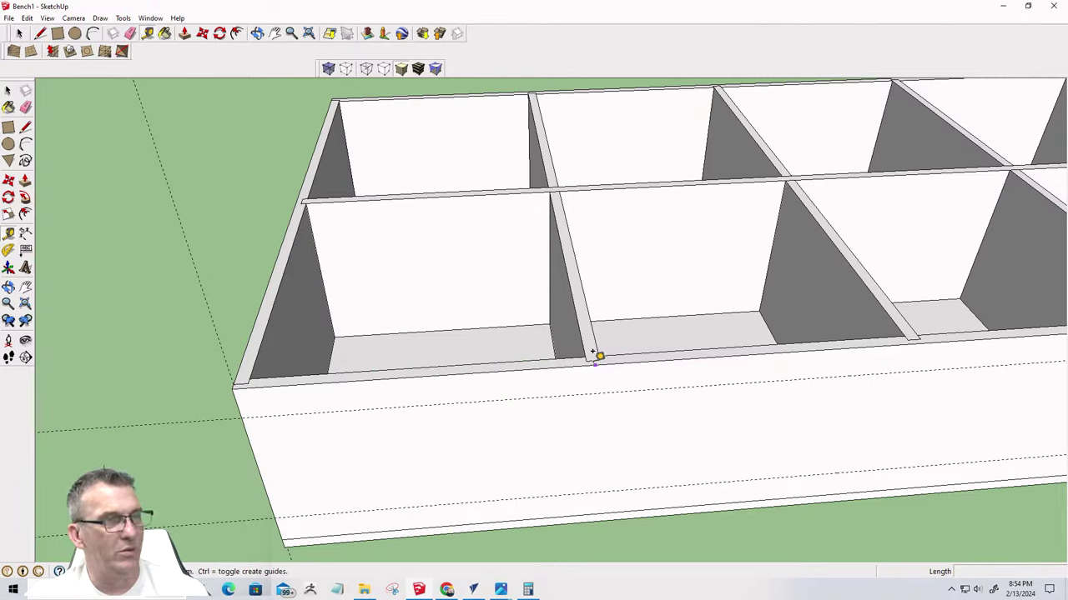
pyautogui.scroll(2, 590, 353)
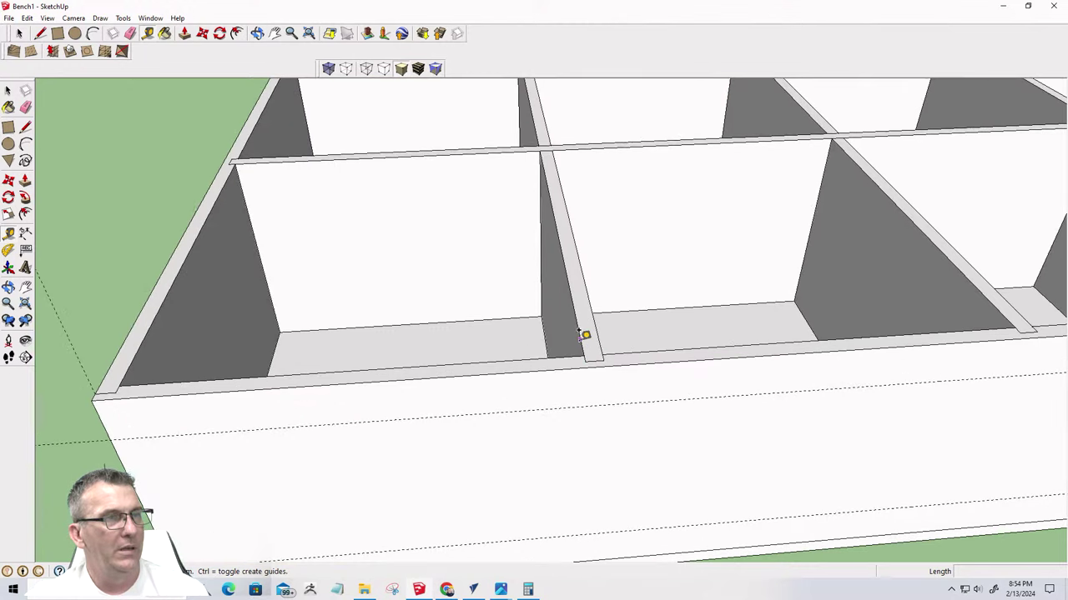
pyautogui.click(581, 339)
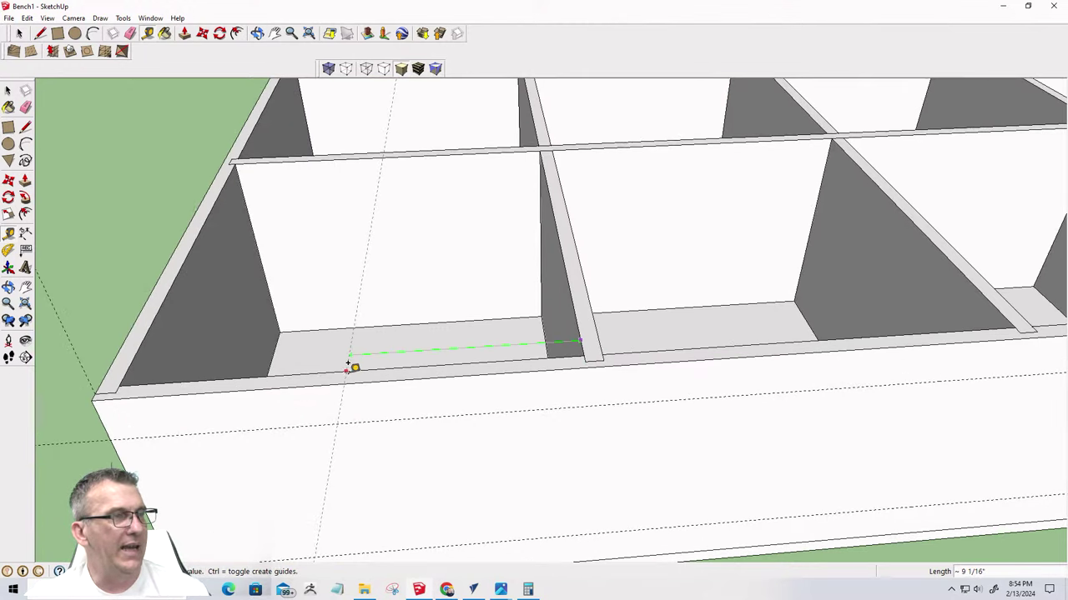
pyautogui.click(355, 367)
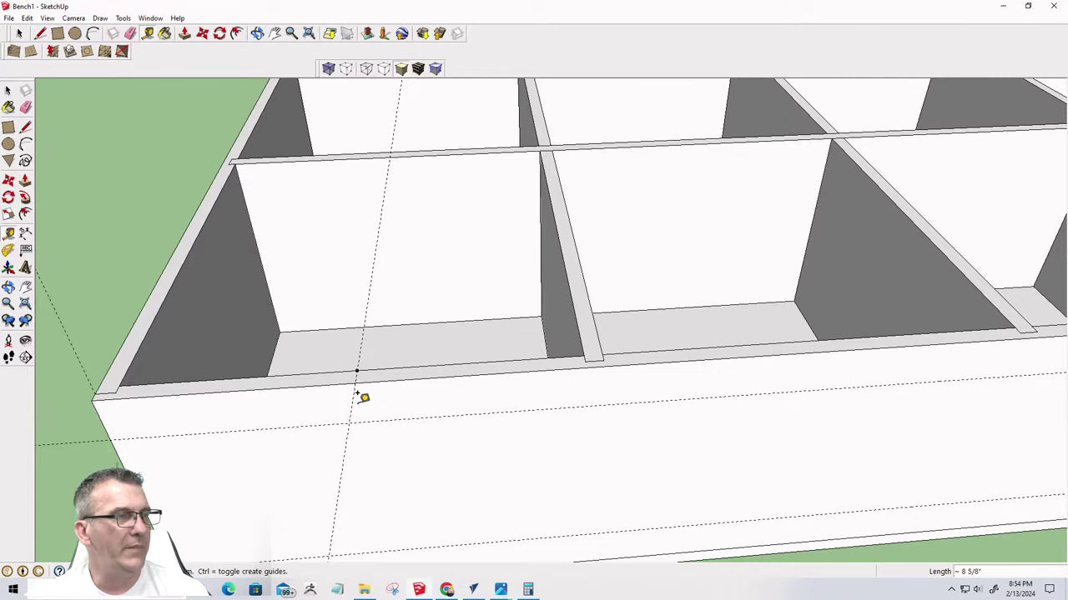
# Cancel an unfinished measurement and orbit back above the box to look into the compartments
pyautogui.moveTo(364, 398); pyautogui.dragTo(358, 266, button='middle')
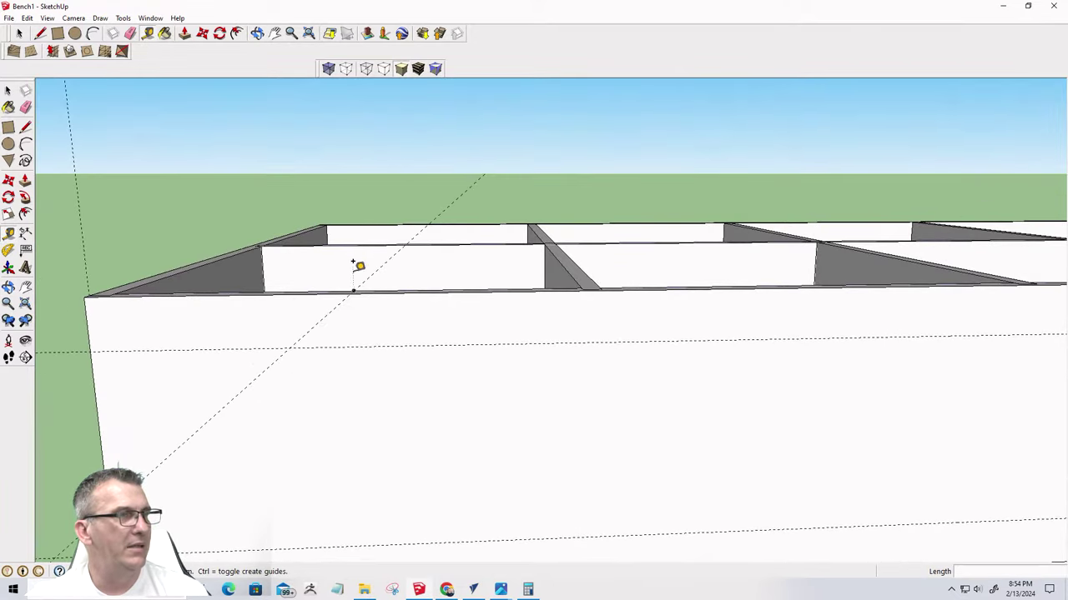
pyautogui.click(89, 336)
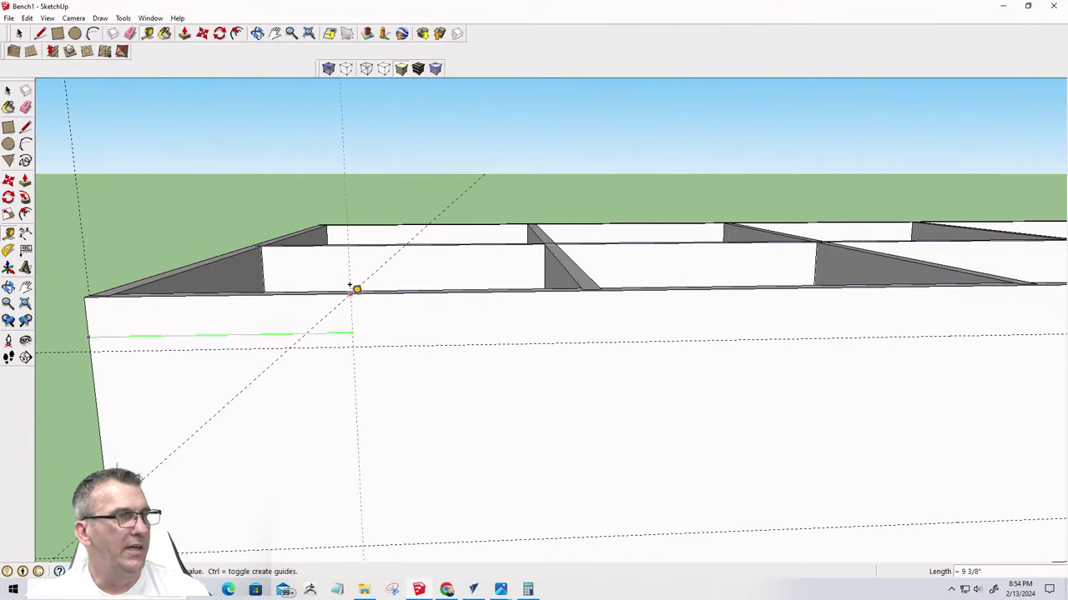
pyautogui.press('Escape')
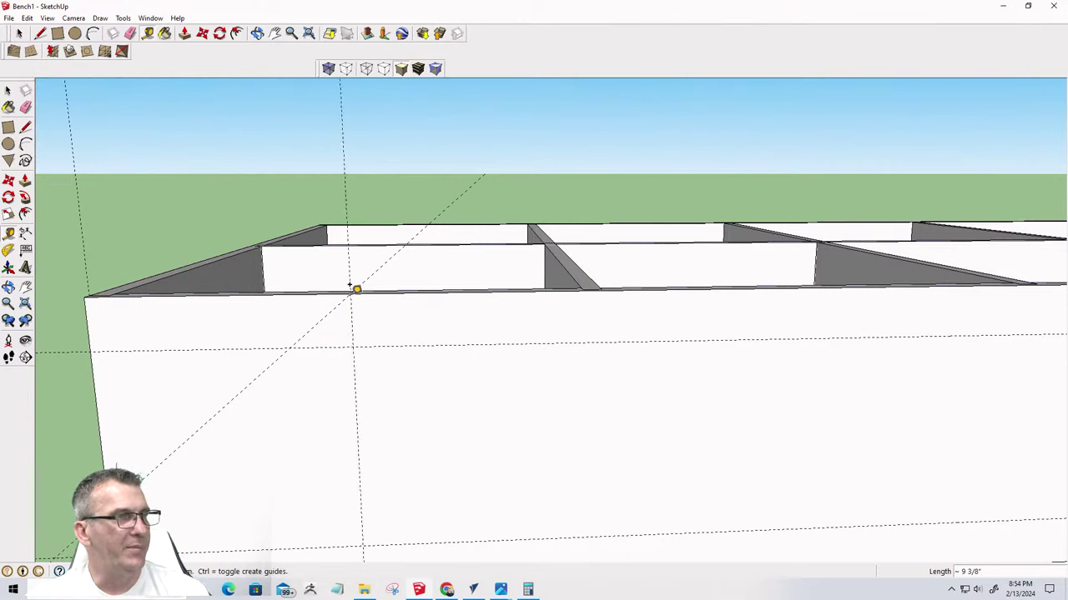
pyautogui.click(21, 34)
pyautogui.moveTo(407, 410); pyautogui.dragTo(296, 336, button='middle')
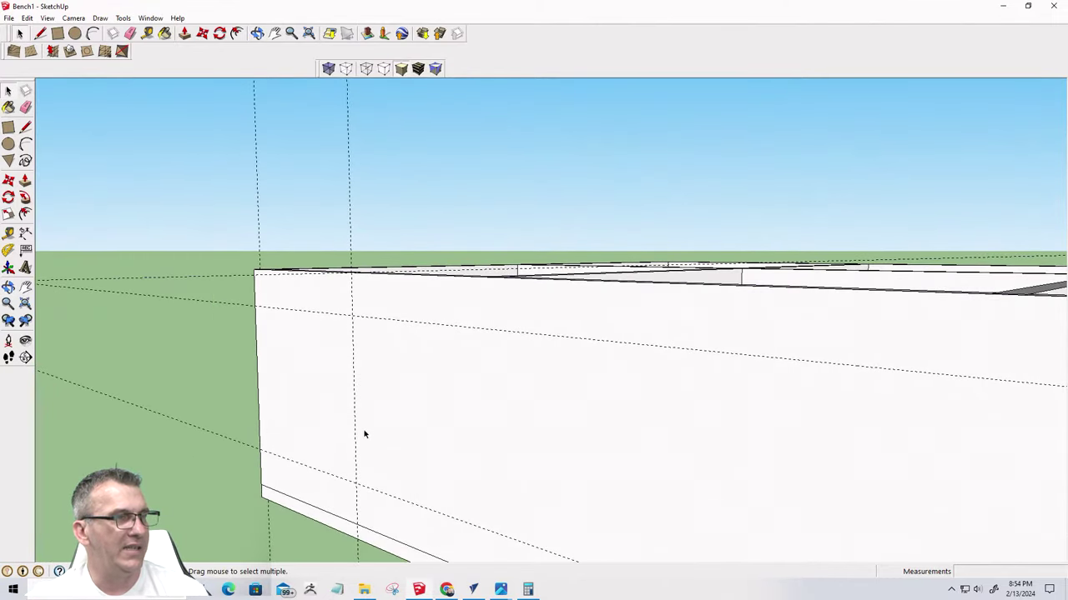
pyautogui.moveTo(363, 378); pyautogui.dragTo(567, 431, button='middle')
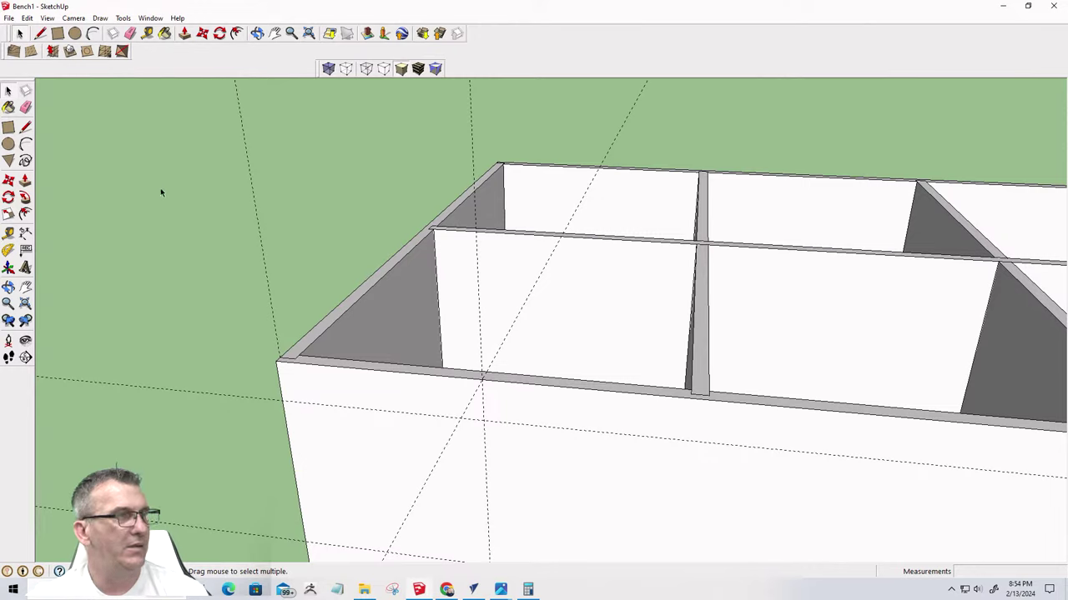
# Add guides at the 3/4" wall thickness from the left corner and 1' 6" to the divider
pyautogui.click(148, 34)
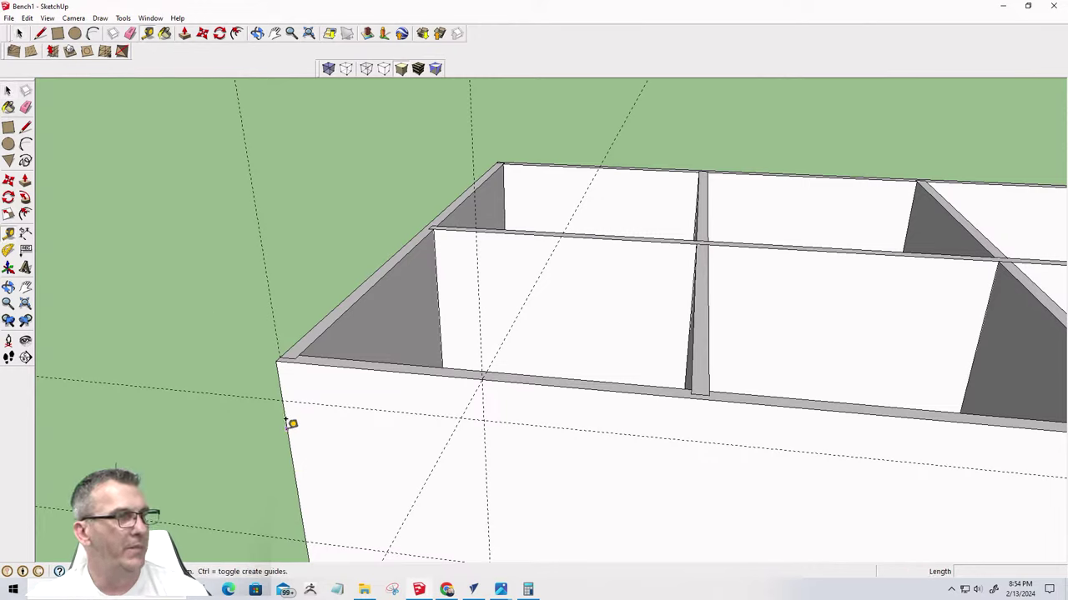
pyautogui.click(286, 426)
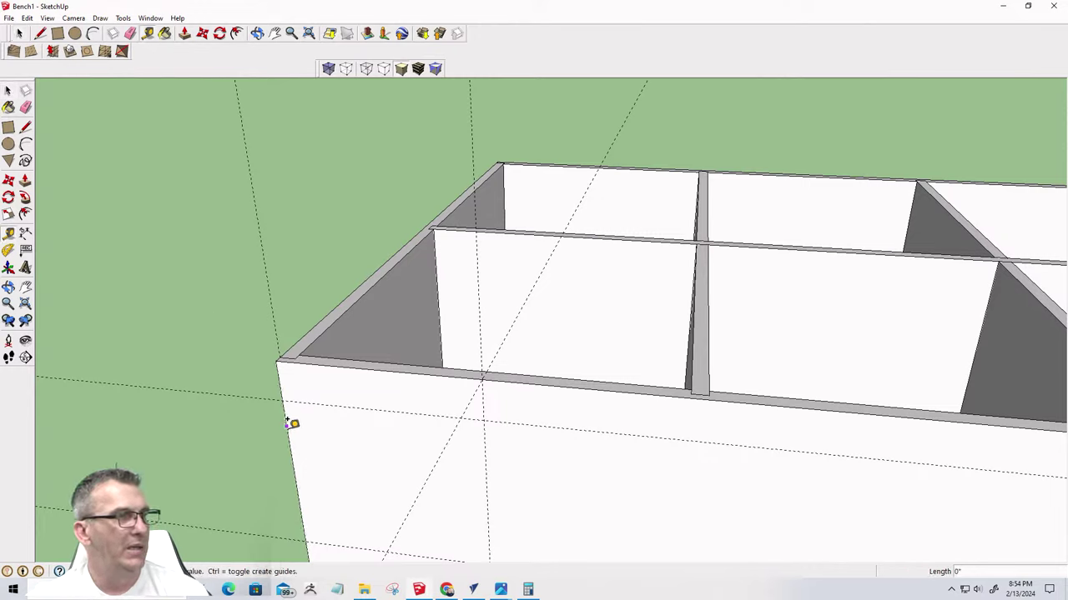
pyautogui.click(299, 354)
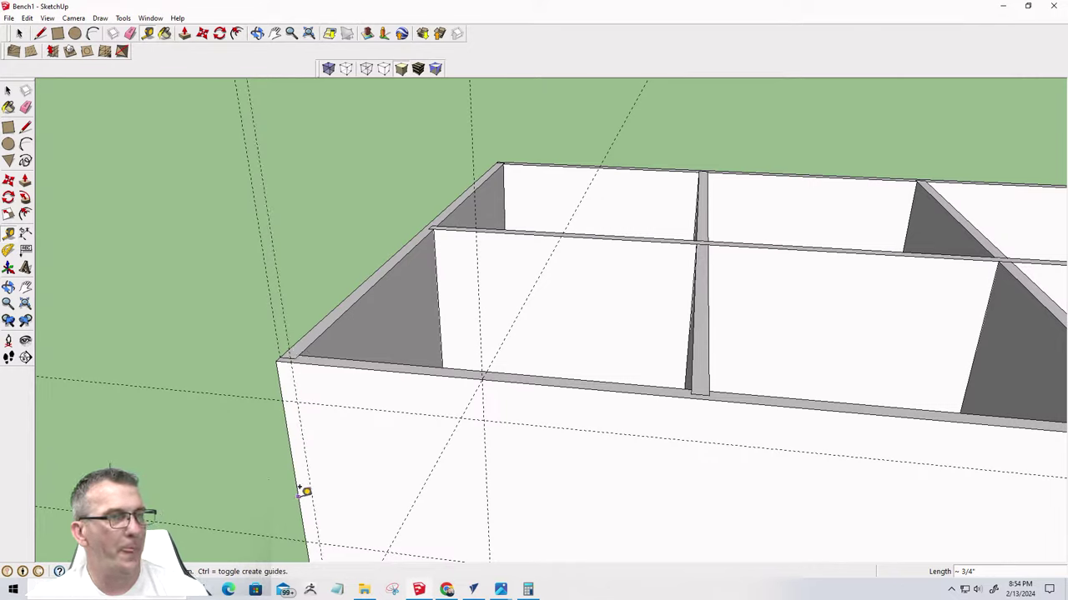
pyautogui.click(292, 463)
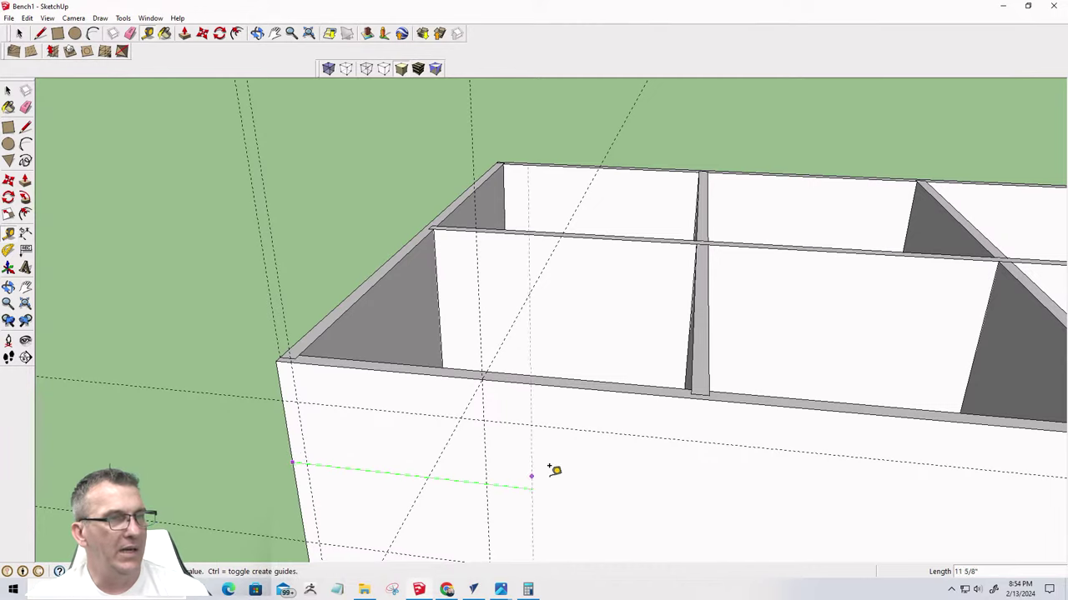
pyautogui.click(692, 384)
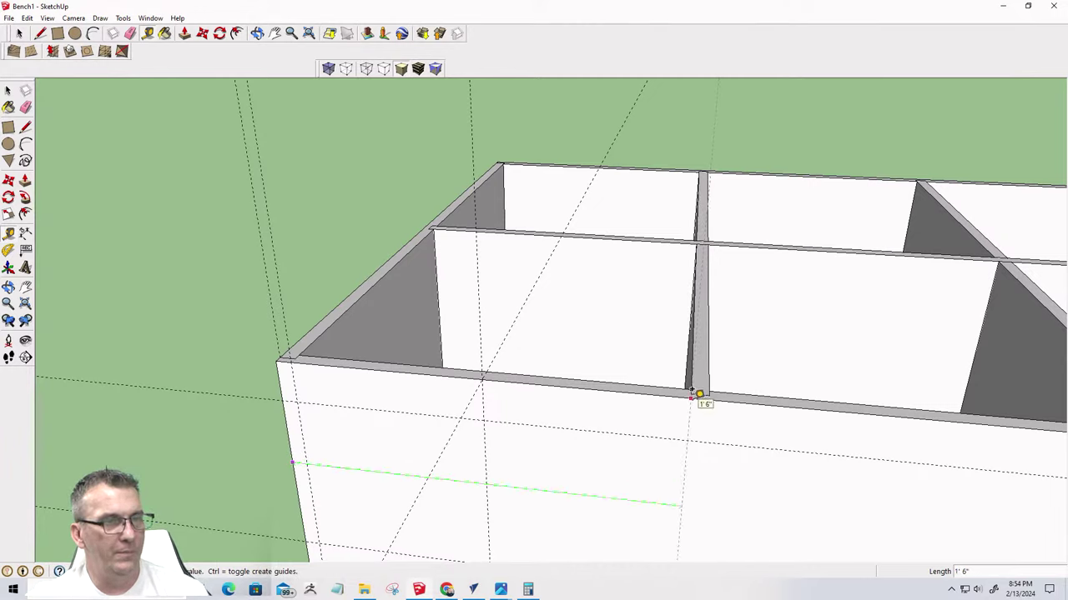
pyautogui.click(699, 394)
# Orbit around to a side-on view of the bench's front wall
pyautogui.moveTo(701, 555)
pyautogui.mouseDown(button='middle')
pyautogui.moveTo(706, 408)
pyautogui.moveTo(762, 525)
pyautogui.moveTo(813, 596)
pyautogui.moveTo(889, 450)
pyautogui.moveTo(845, 436)
pyautogui.moveTo(519, 432)
pyautogui.moveTo(484, 443)
pyautogui.moveTo(622, 474)
pyautogui.moveTo(575, 463)
pyautogui.mouseUp(button='middle')
pyautogui.press('t')
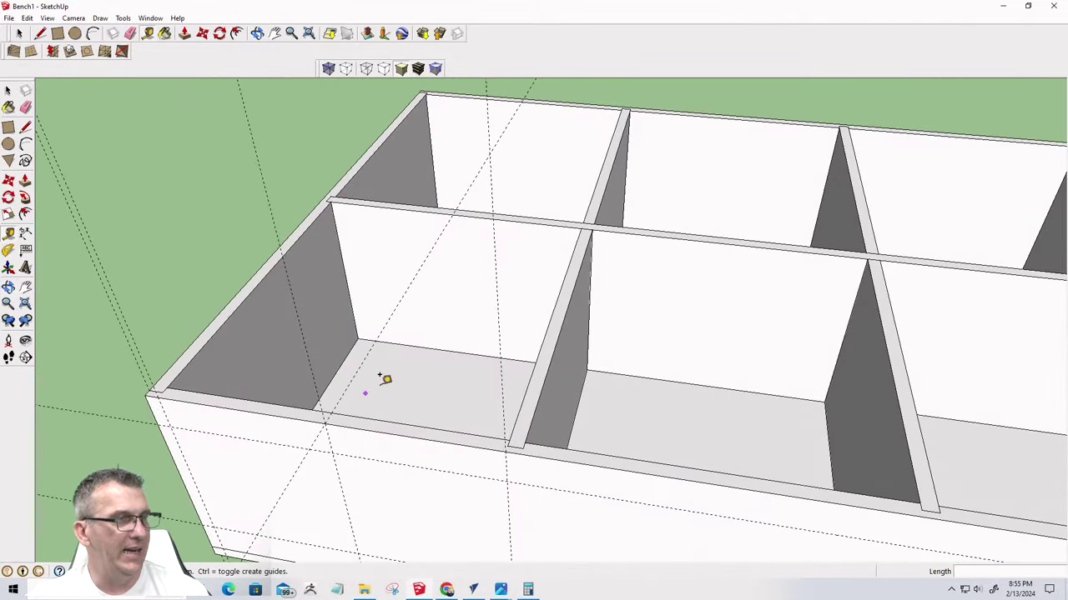
pyautogui.moveTo(381, 376); pyautogui.dragTo(443, 336, button='middle')
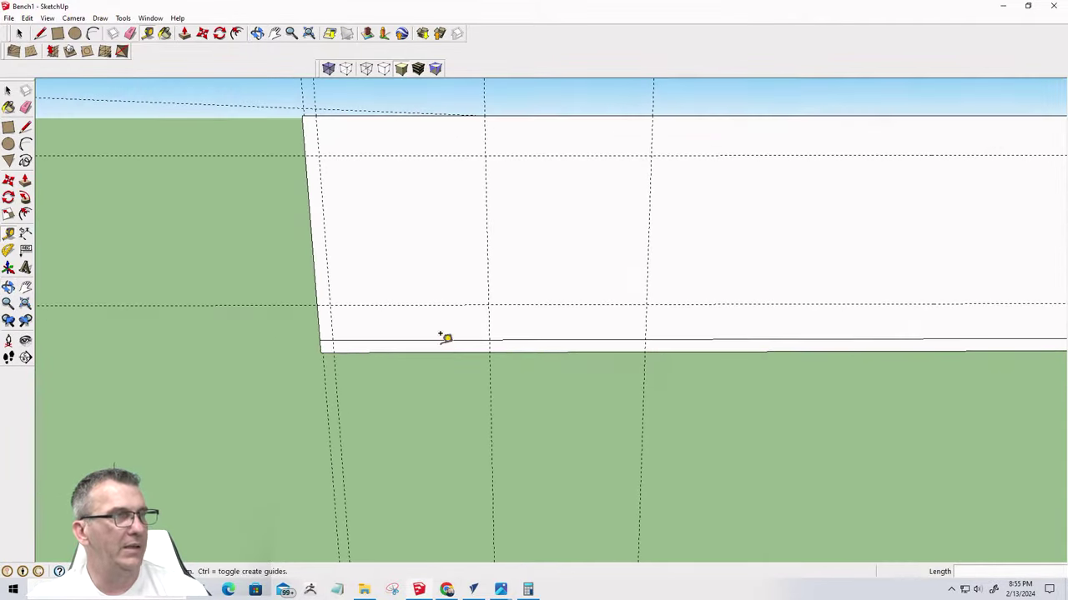
pyautogui.scroll(-3, 445, 356)
pyautogui.scroll(3, 418, 268)
pyautogui.scroll(2, 418, 268)
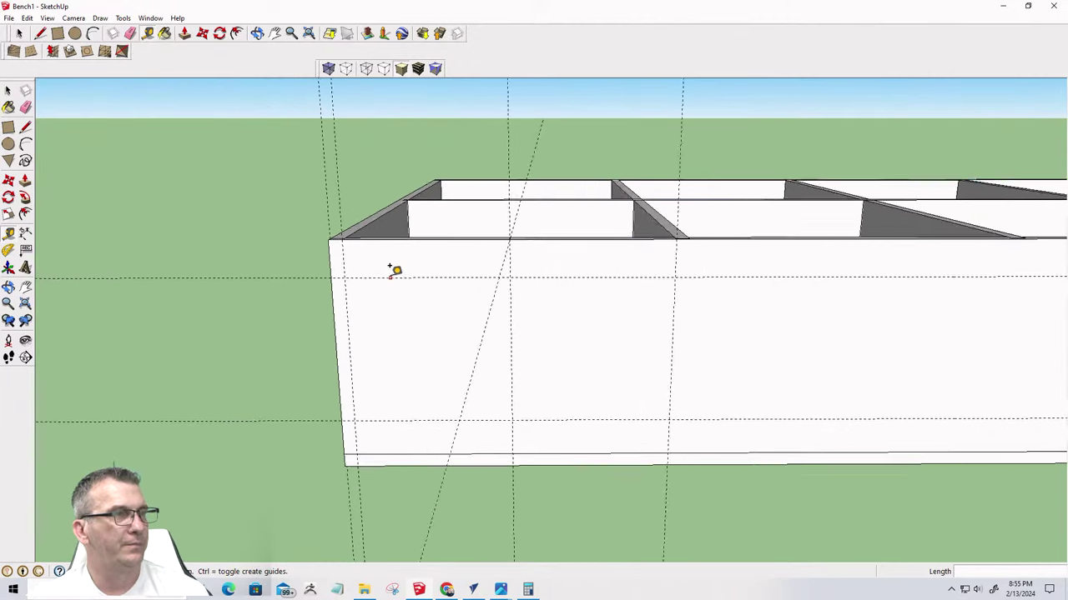
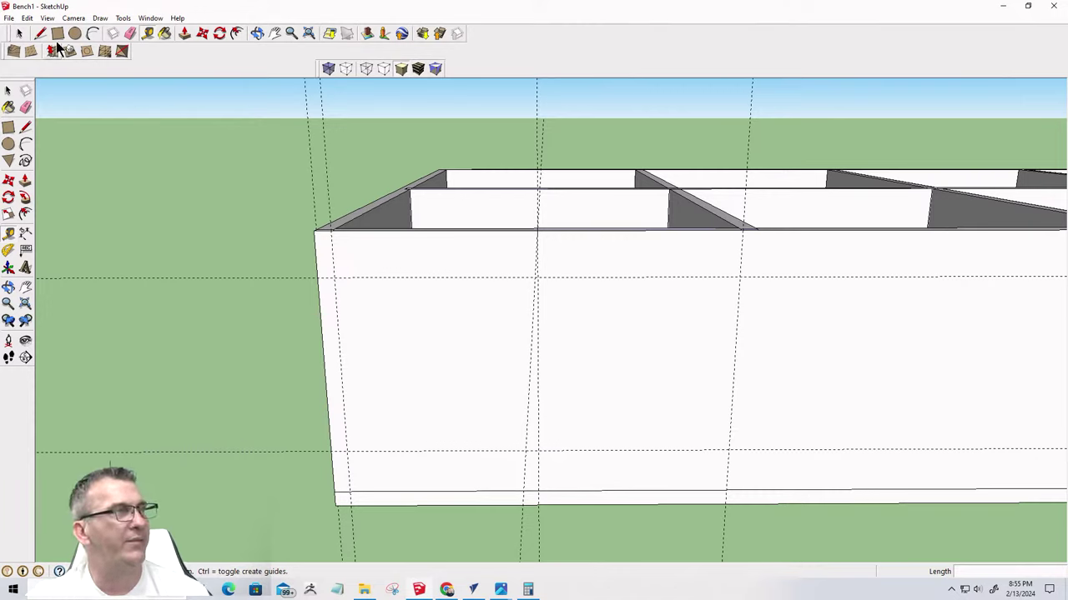
# Place a guide just inside the left edge and another 1.5 inches from the divider guide
pyautogui.click(338, 333)
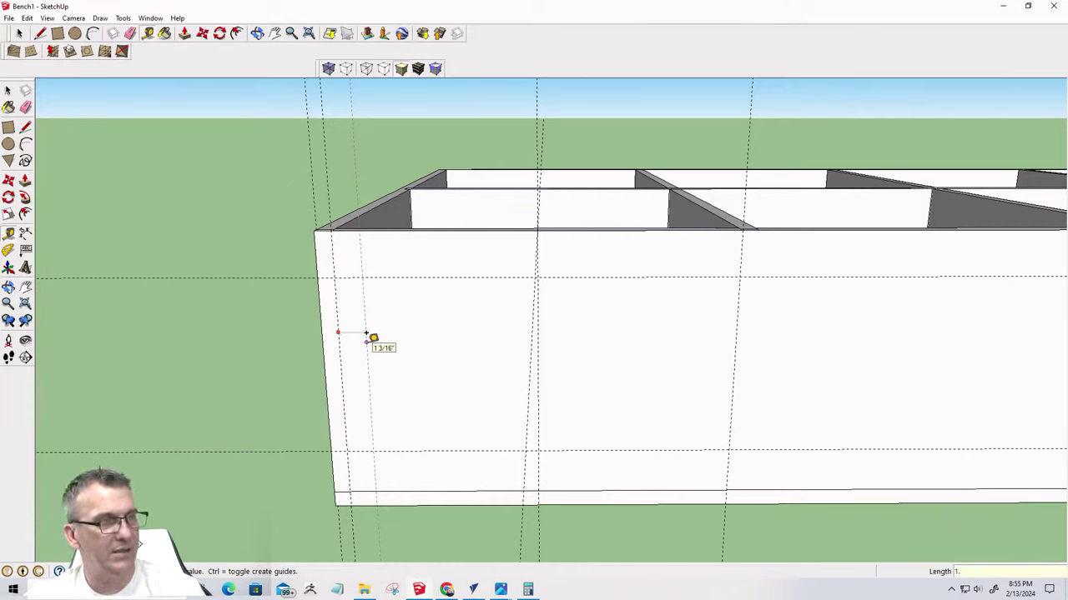
pyautogui.click(367, 334)
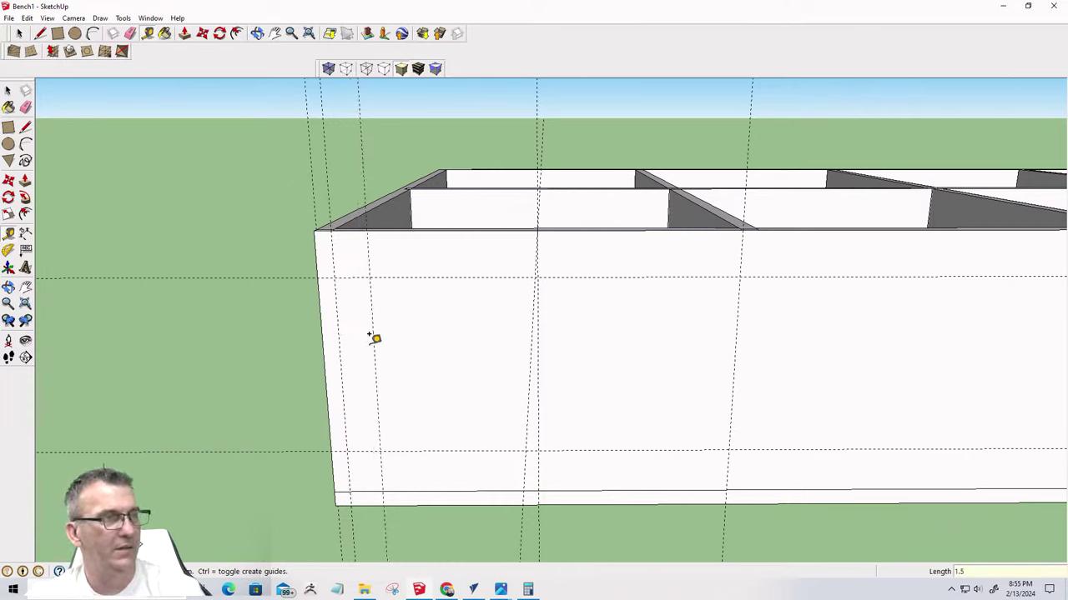
pyautogui.click(737, 322)
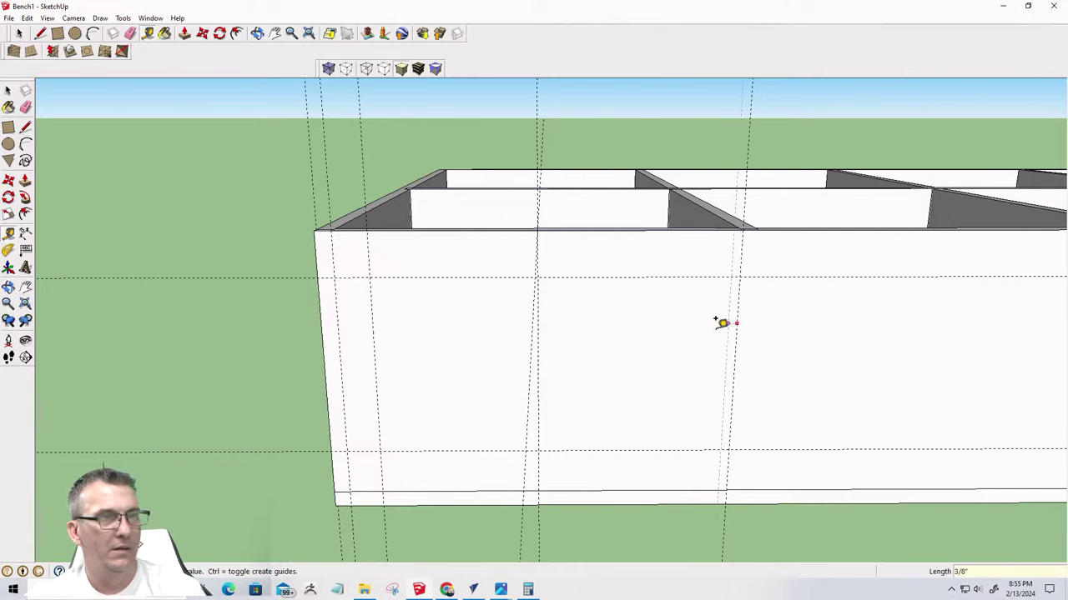
pyautogui.write('1.5')
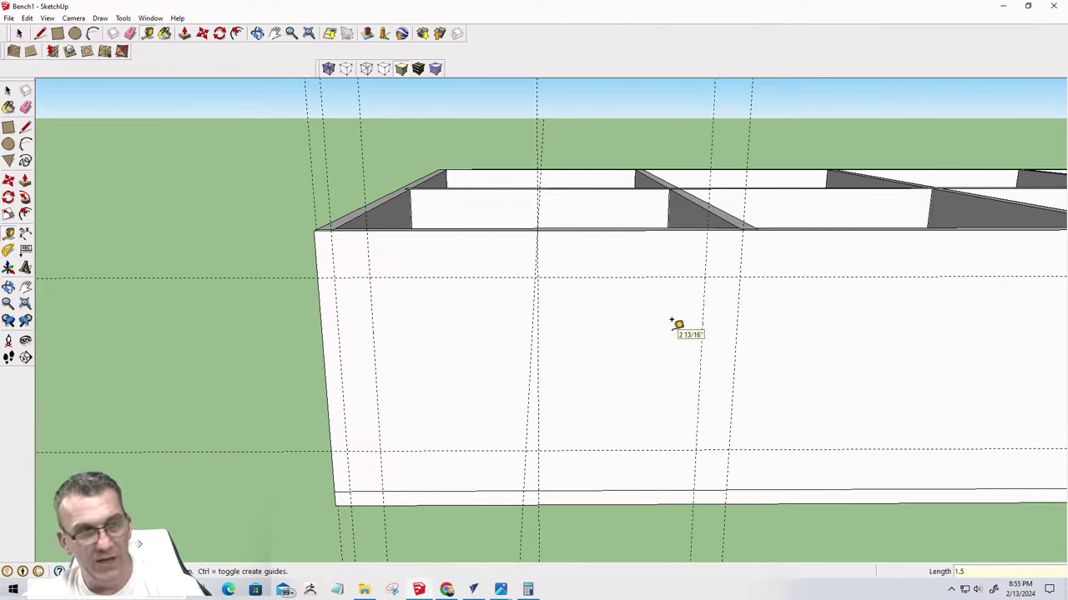
pyautogui.press('Return')
# Sketch a rectangle between the guide intersections on the front panel
pyautogui.click(66, 51)
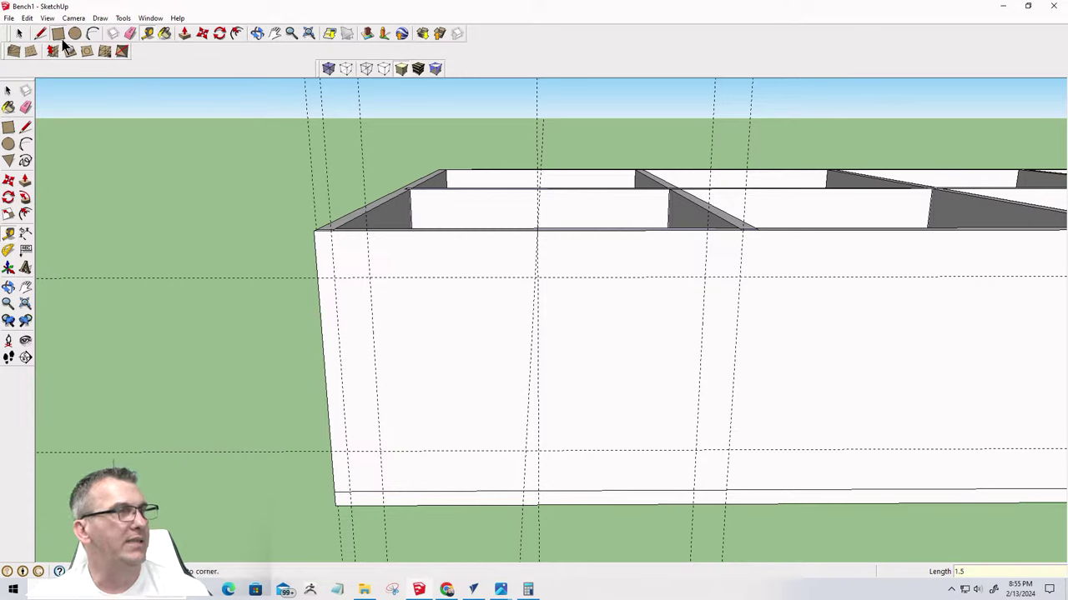
pyautogui.click(370, 275)
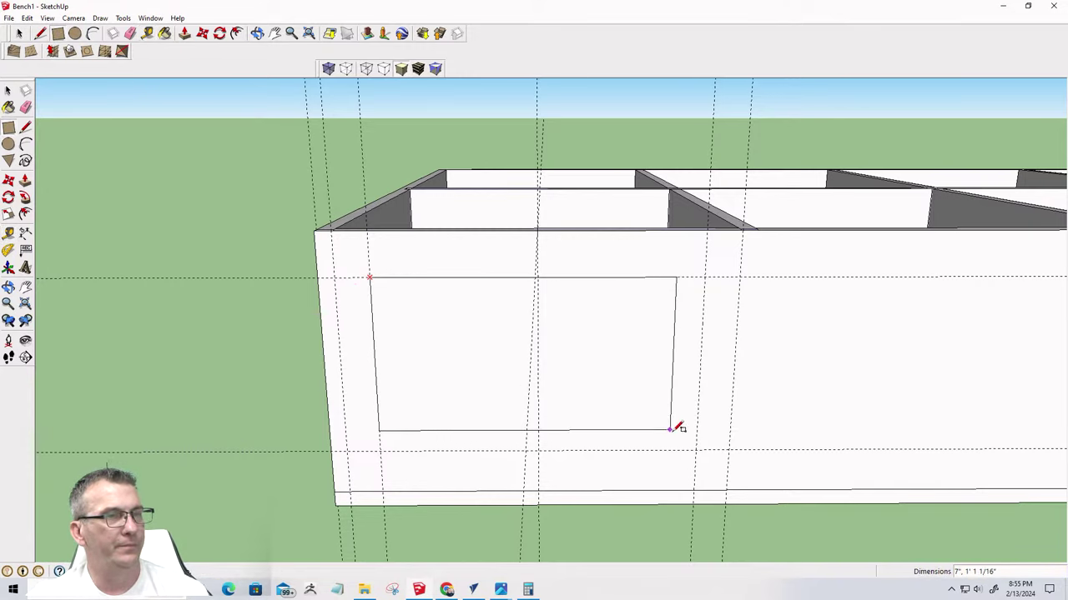
pyautogui.click(696, 451)
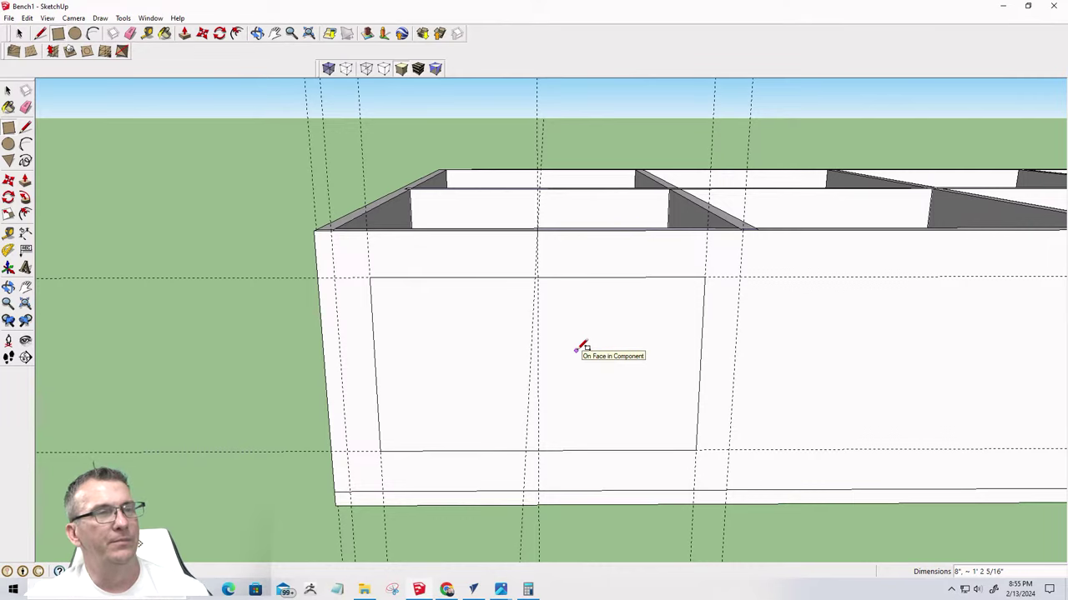
pyautogui.moveTo(581, 349); pyautogui.dragTo(460, 316, button='middle')
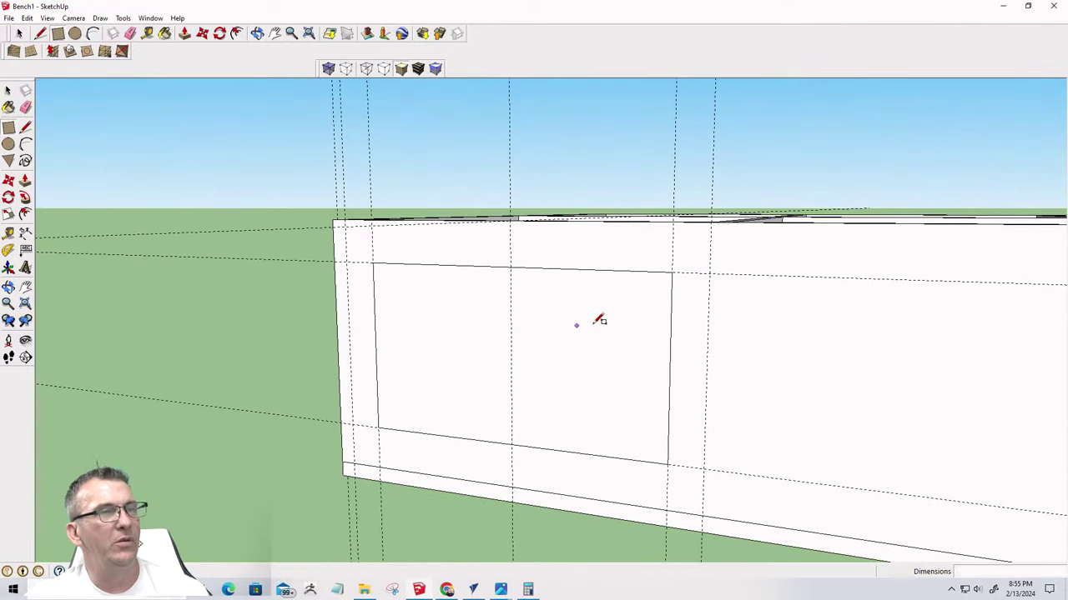
pyautogui.click(19, 35)
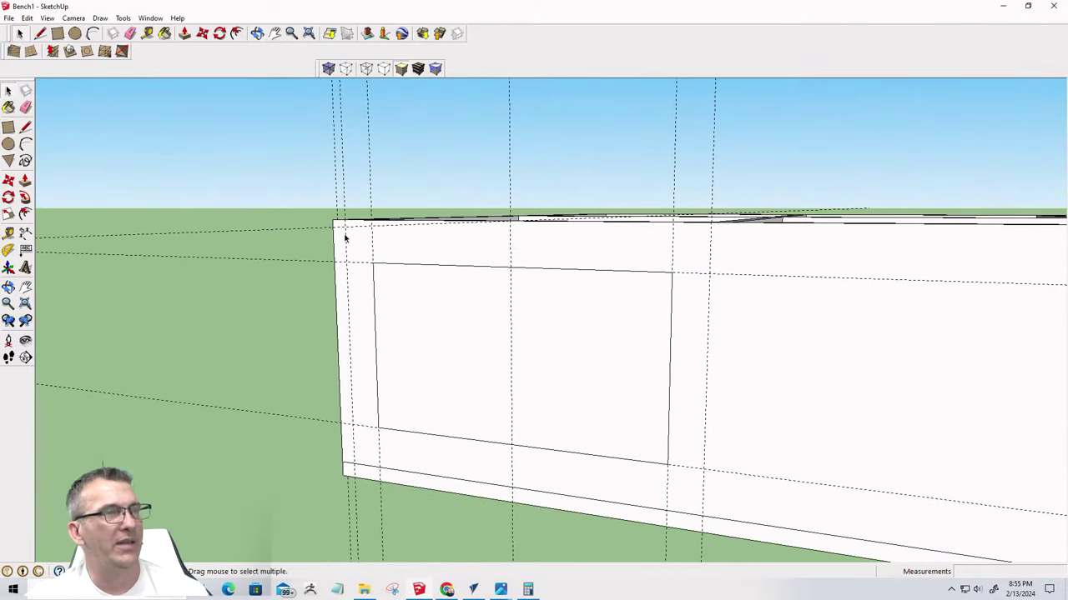
# Inside the front panel component, draw a rectangle at the guides and push it through the wall
pyautogui.doubleClick(423, 248)
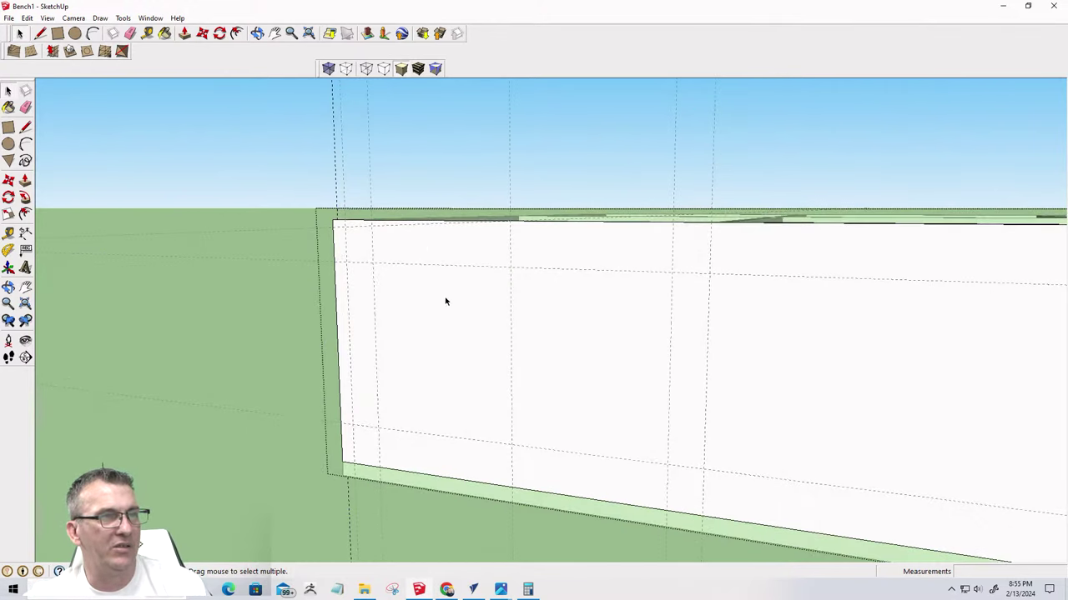
pyautogui.press('r')
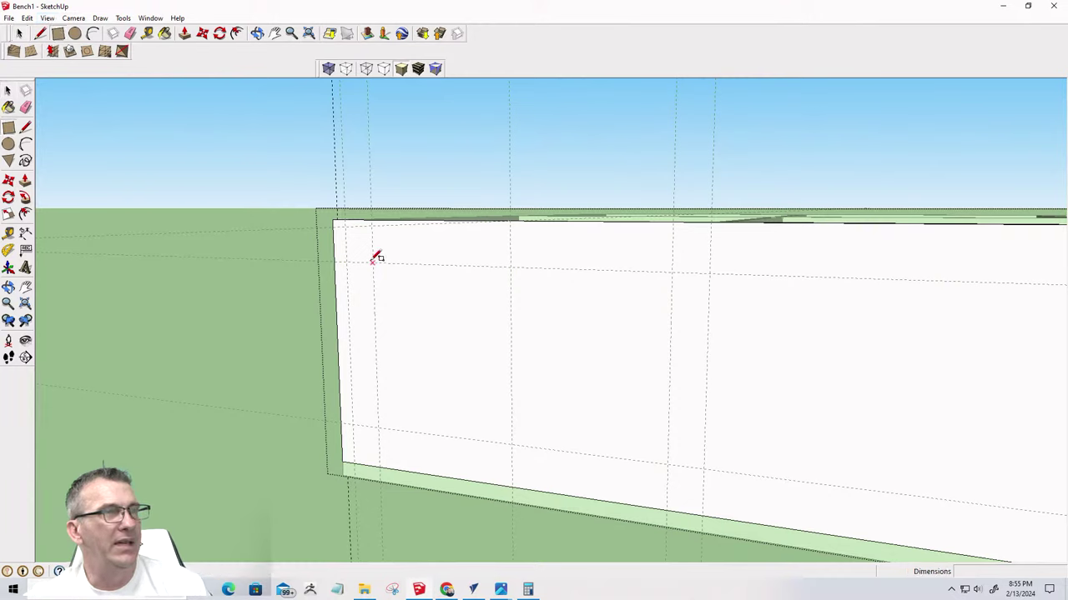
pyautogui.click(373, 263)
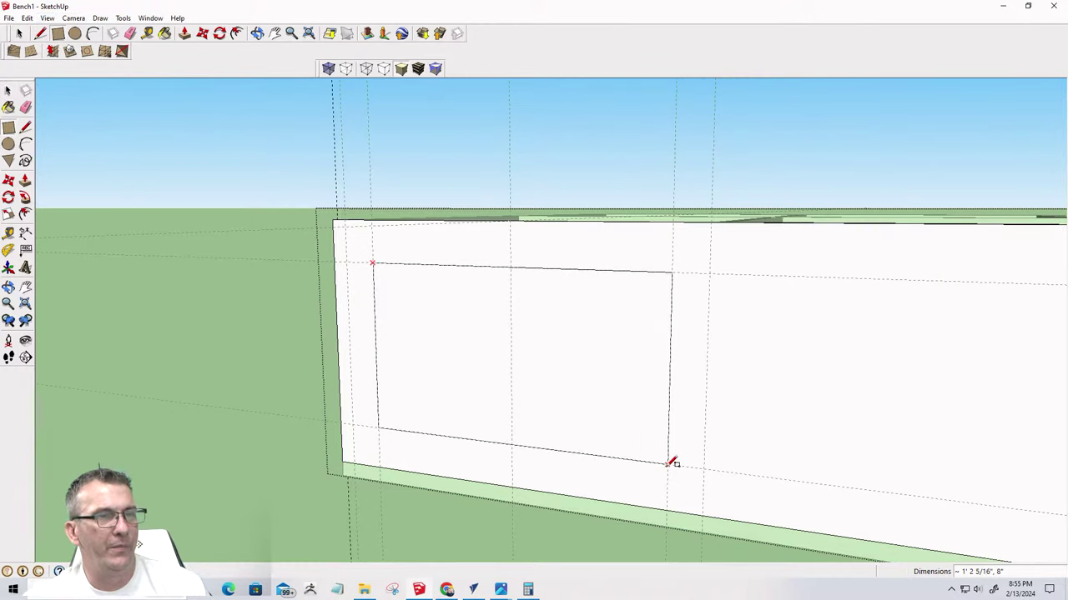
pyautogui.press('p')
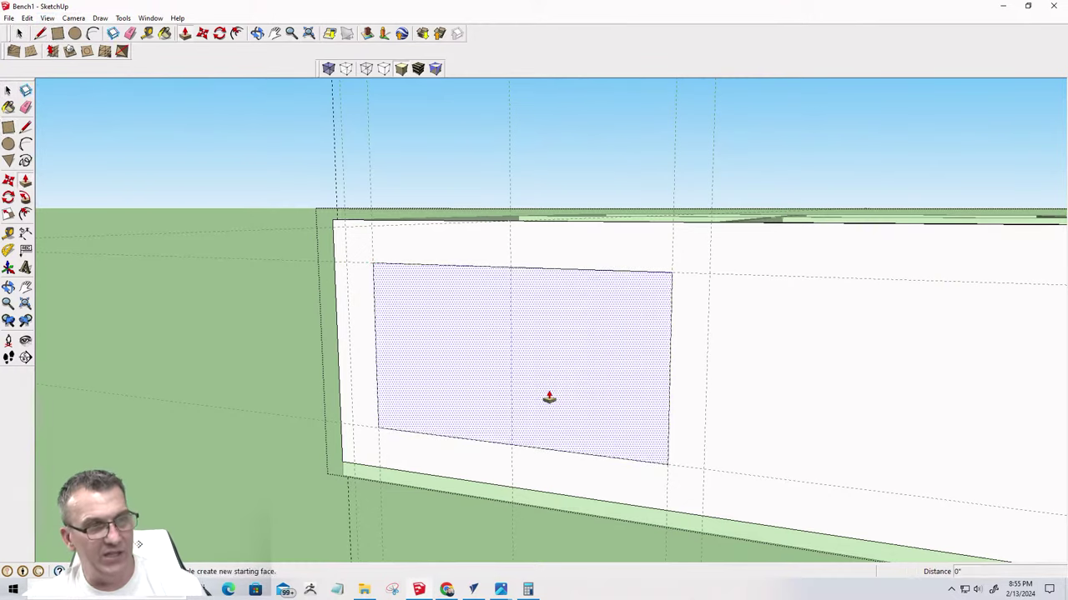
pyautogui.click(550, 389)
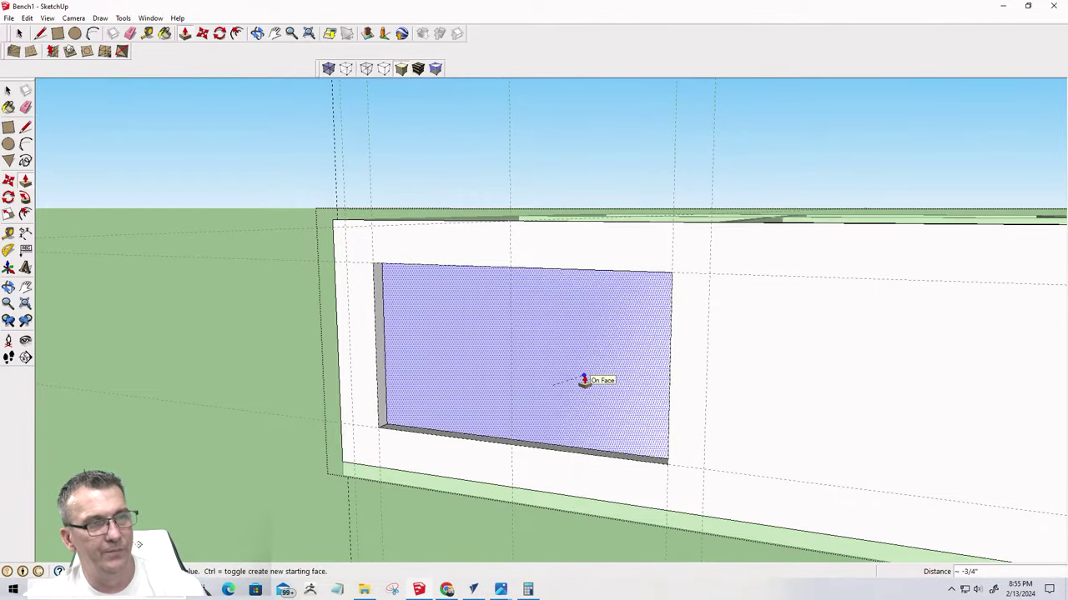
pyautogui.click(584, 381)
pyautogui.moveTo(584, 384); pyautogui.dragTo(686, 405, button='middle')
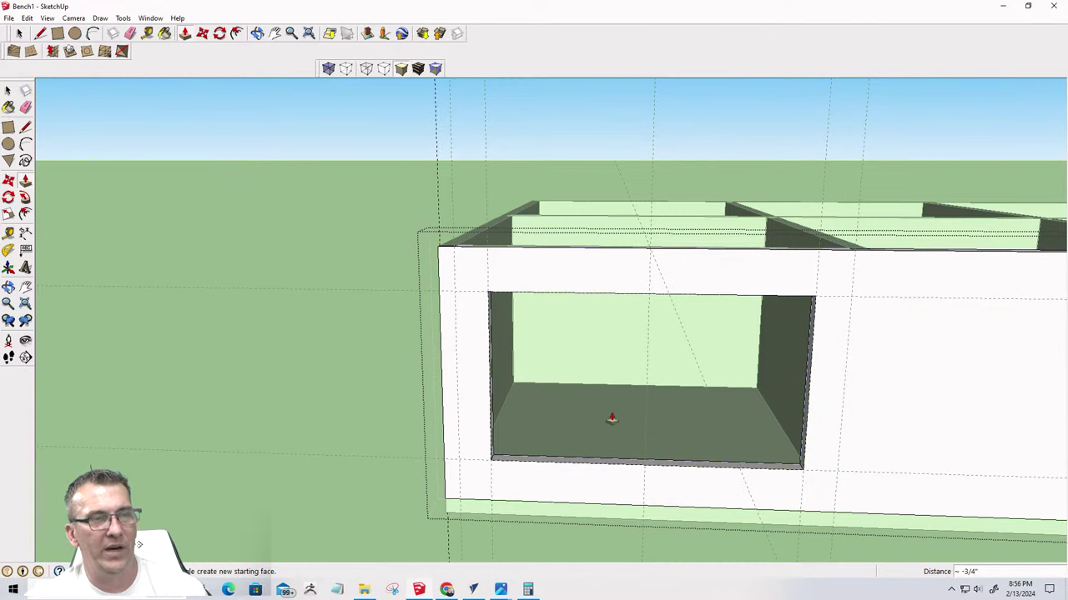
pyautogui.scroll(-3, 611, 419)
pyautogui.scroll(5, 615, 412)
pyautogui.scroll(-3, 653, 380)
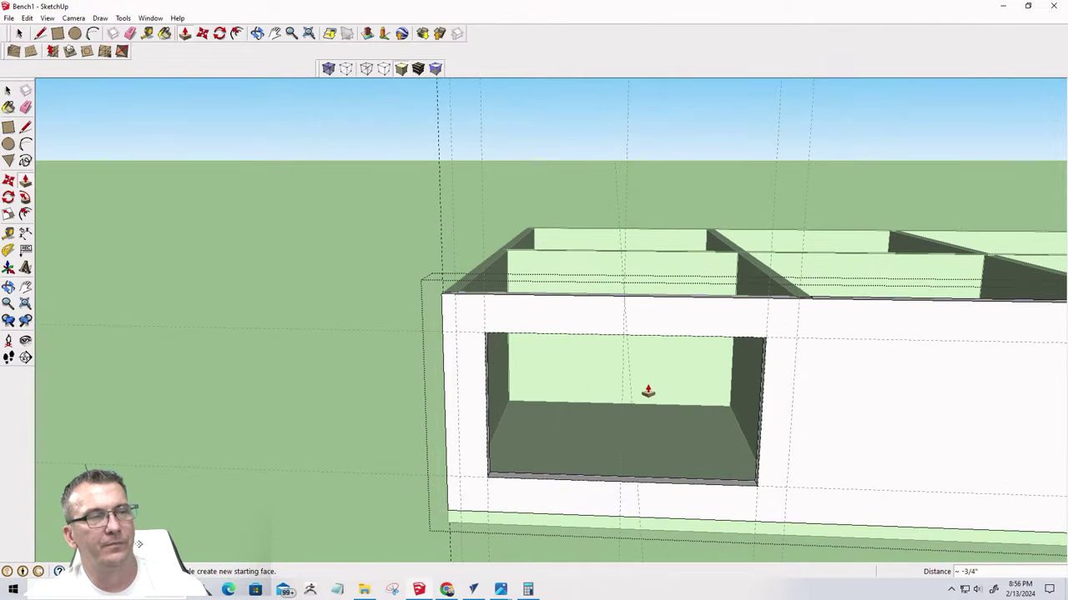
pyautogui.moveTo(650, 388)
pyautogui.mouseDown(button='middle')
pyautogui.moveTo(639, 300)
pyautogui.moveTo(566, 354)
pyautogui.mouseUp(button='middle')
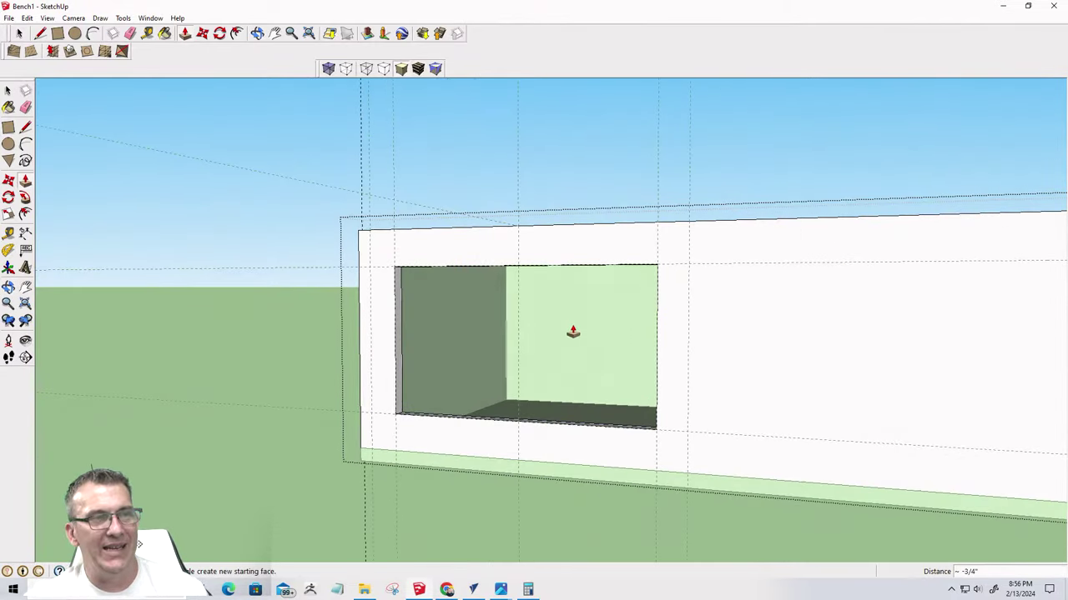
pyautogui.scroll(-3, 526, 338)
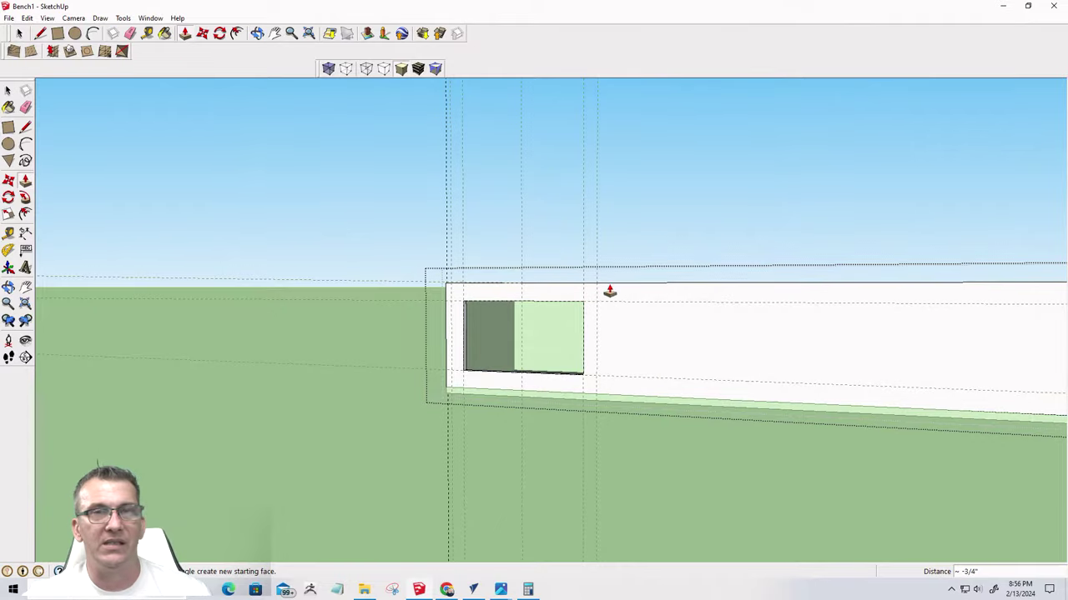
pyautogui.moveTo(553, 326); pyautogui.dragTo(636, 410, button='middle')
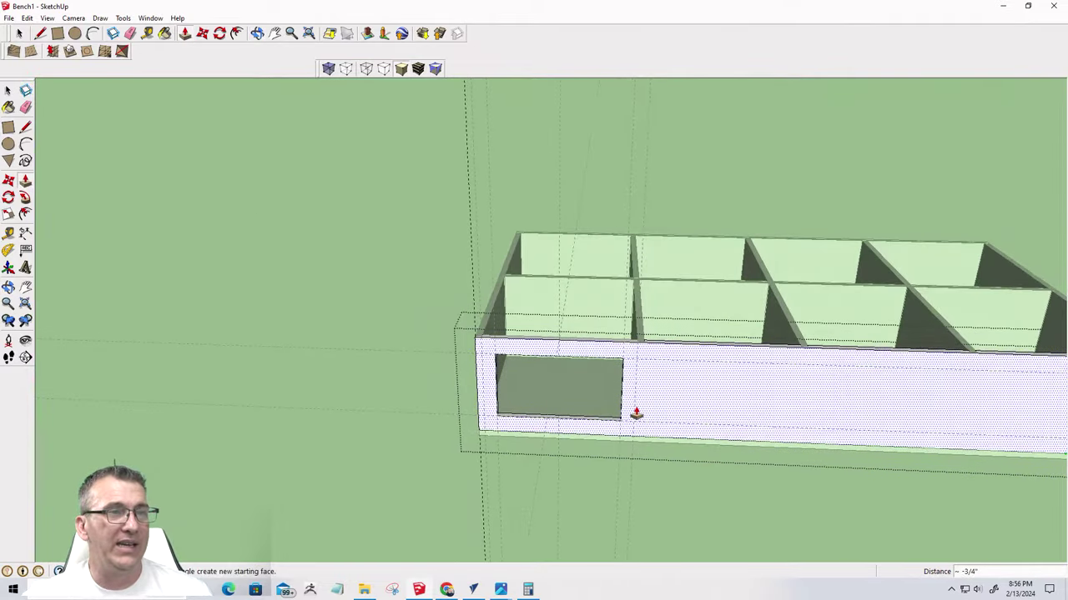
pyautogui.scroll(3, 621, 388)
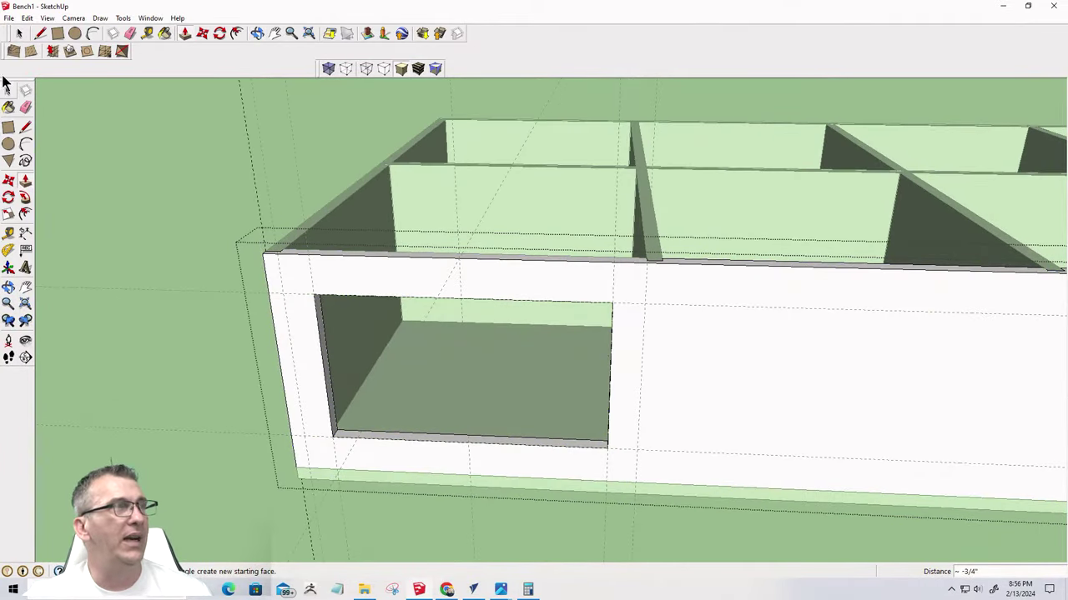
pyautogui.click(93, 32)
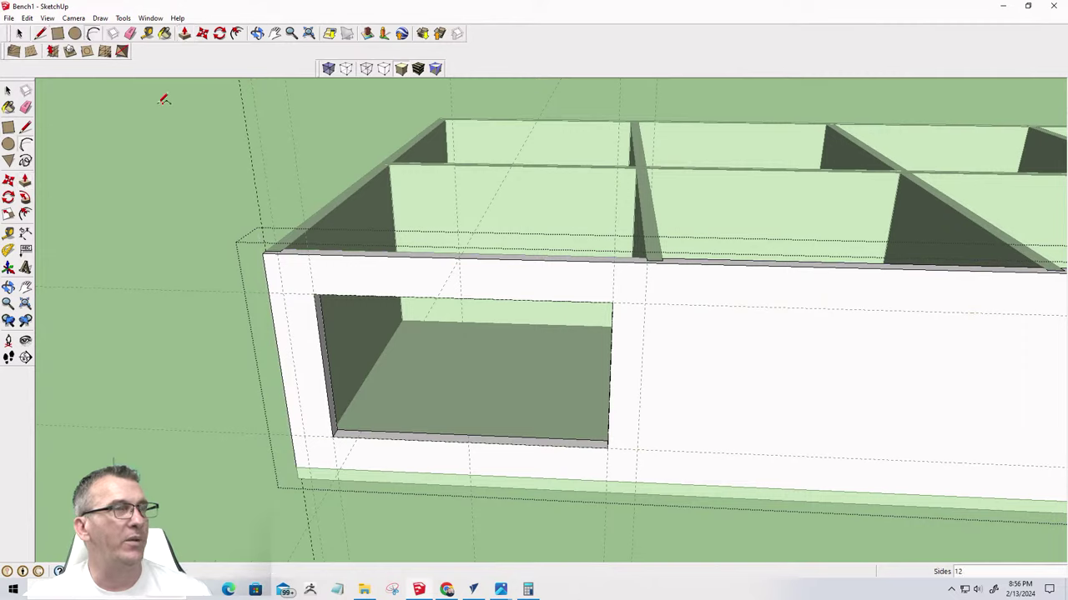
pyautogui.click(612, 303)
pyautogui.click(608, 447)
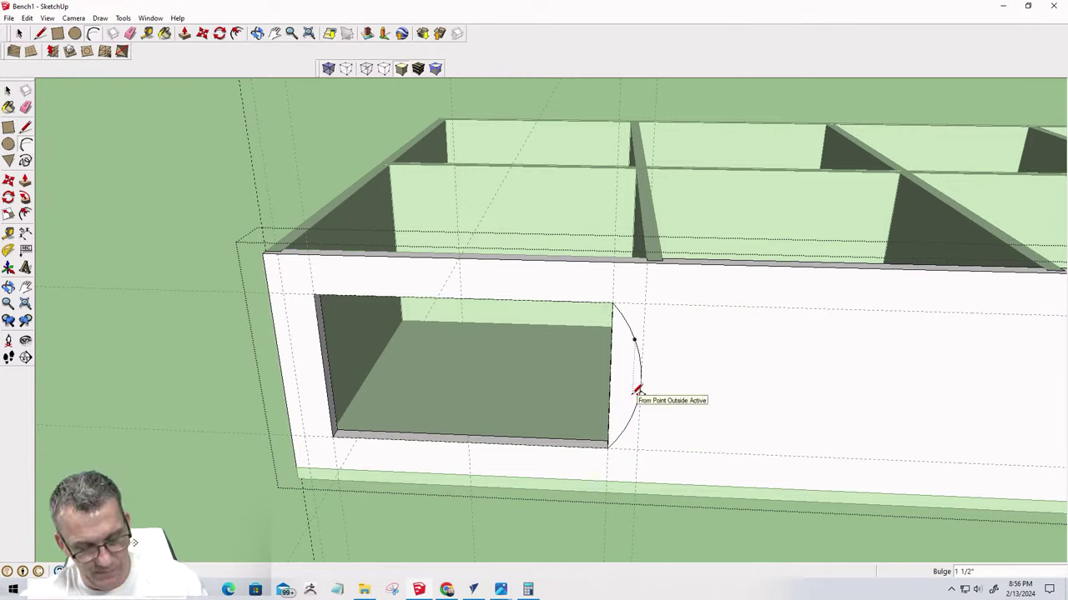
pyautogui.press('Escape')
pyautogui.scroll(-4, 550, 359)
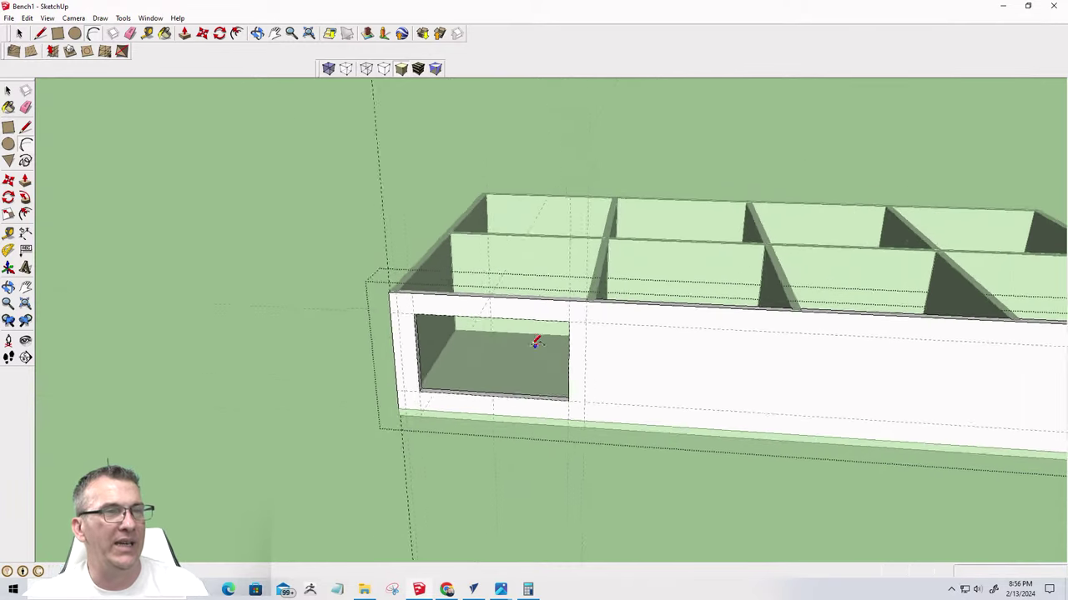
pyautogui.scroll(2, 594, 364)
pyautogui.scroll(-2, 567, 362)
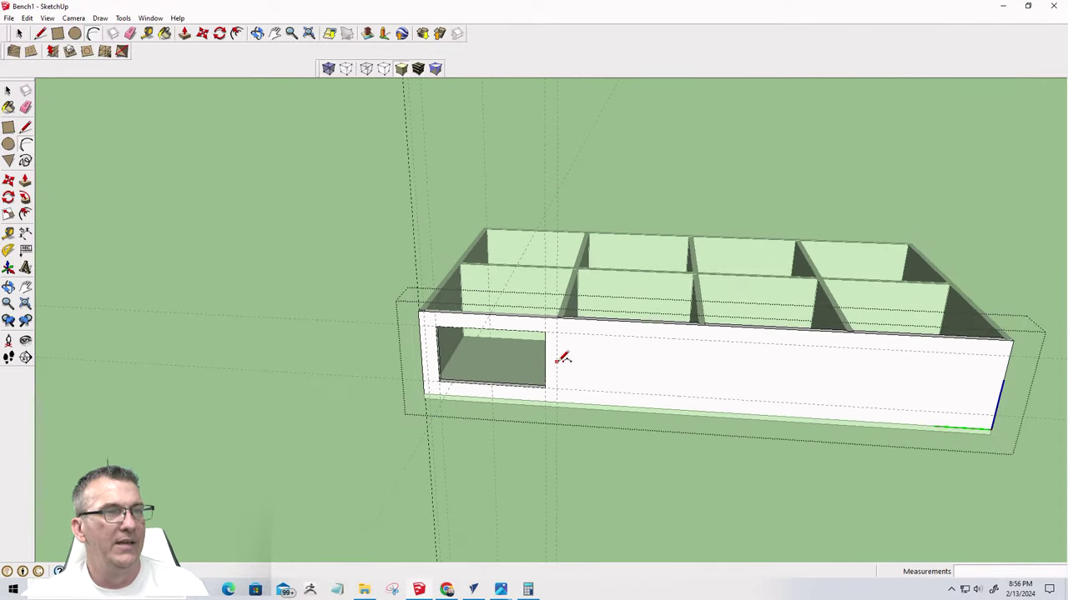
pyautogui.scroll(5, 573, 313)
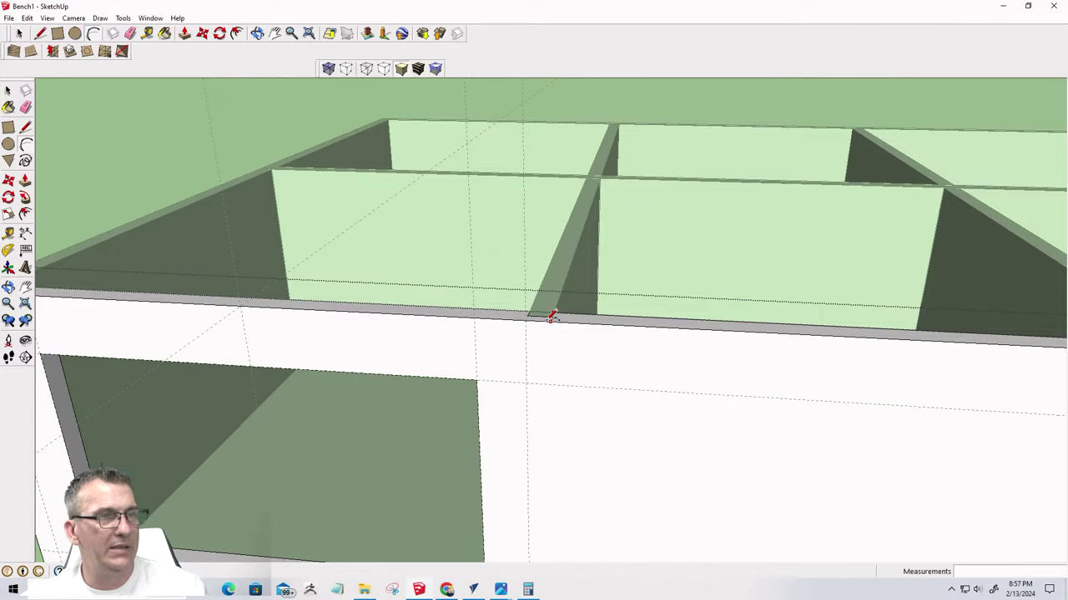
pyautogui.scroll(-6, 551, 317)
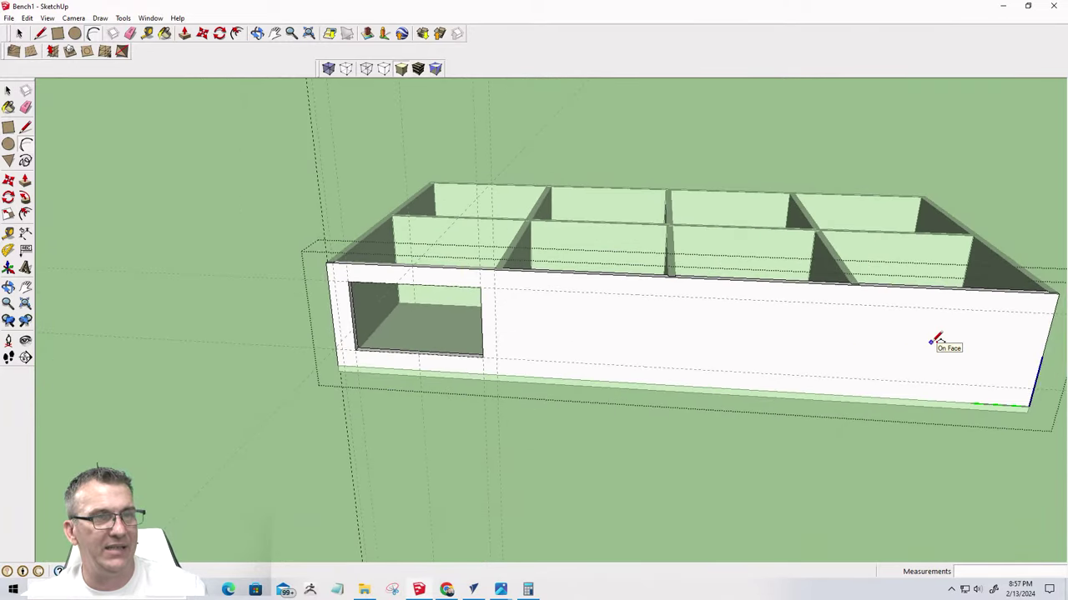
pyautogui.moveTo(932, 337); pyautogui.dragTo(631, 335, button='middle')
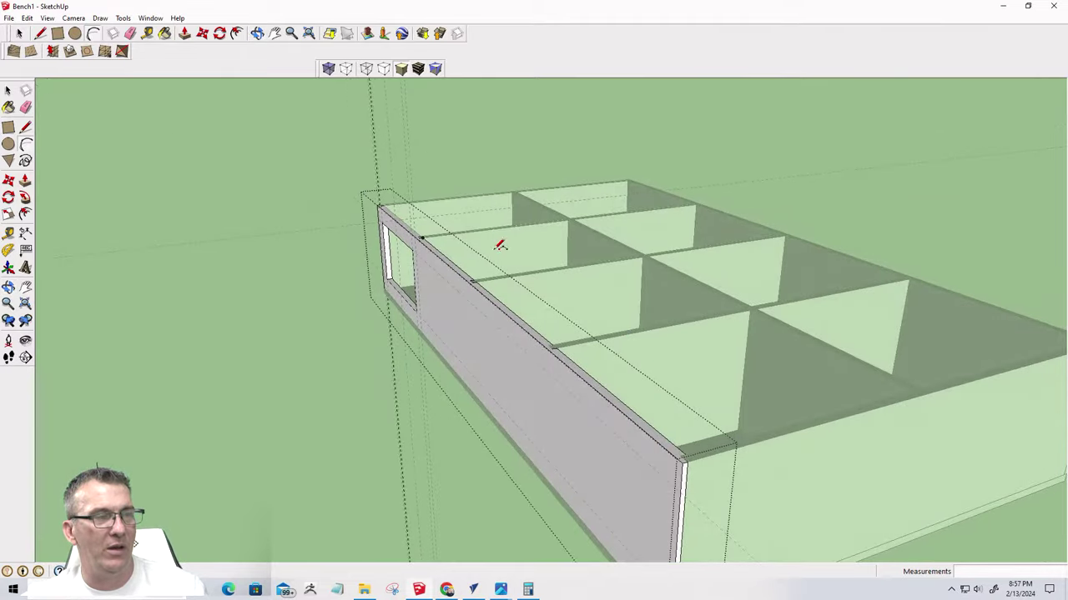
pyautogui.moveTo(501, 245)
pyautogui.mouseDown(button='middle')
pyautogui.moveTo(484, 326)
pyautogui.moveTo(904, 367)
pyautogui.moveTo(1020, 352)
pyautogui.moveTo(524, 369)
pyautogui.moveTo(317, 358)
pyautogui.moveTo(445, 300)
pyautogui.moveTo(435, 353)
pyautogui.mouseUp(button='middle')
pyautogui.scroll(4, 434, 299)
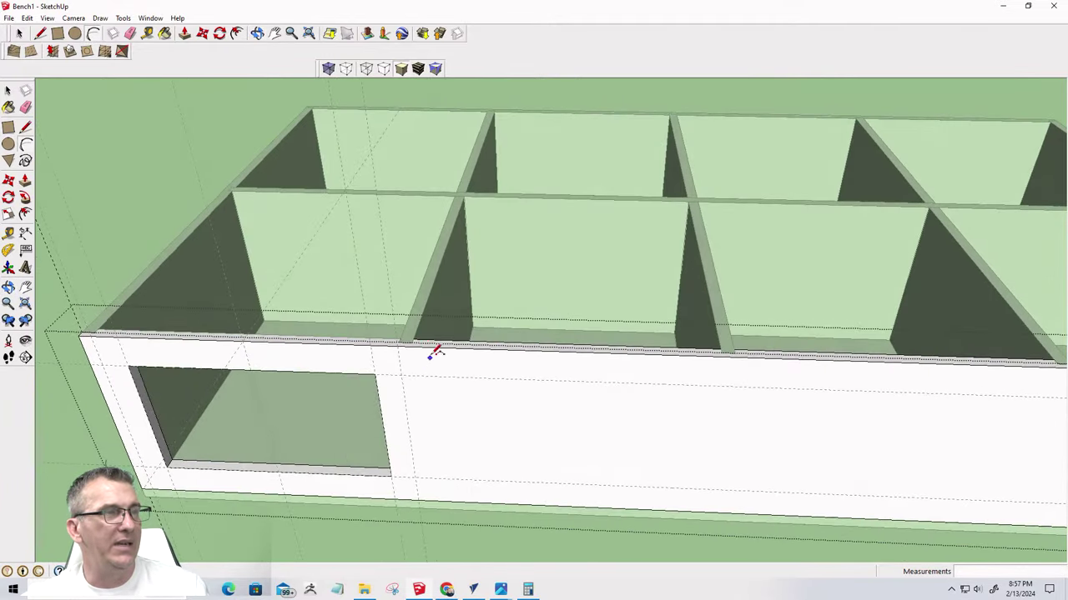
pyautogui.click(149, 31)
pyautogui.scroll(5, 408, 359)
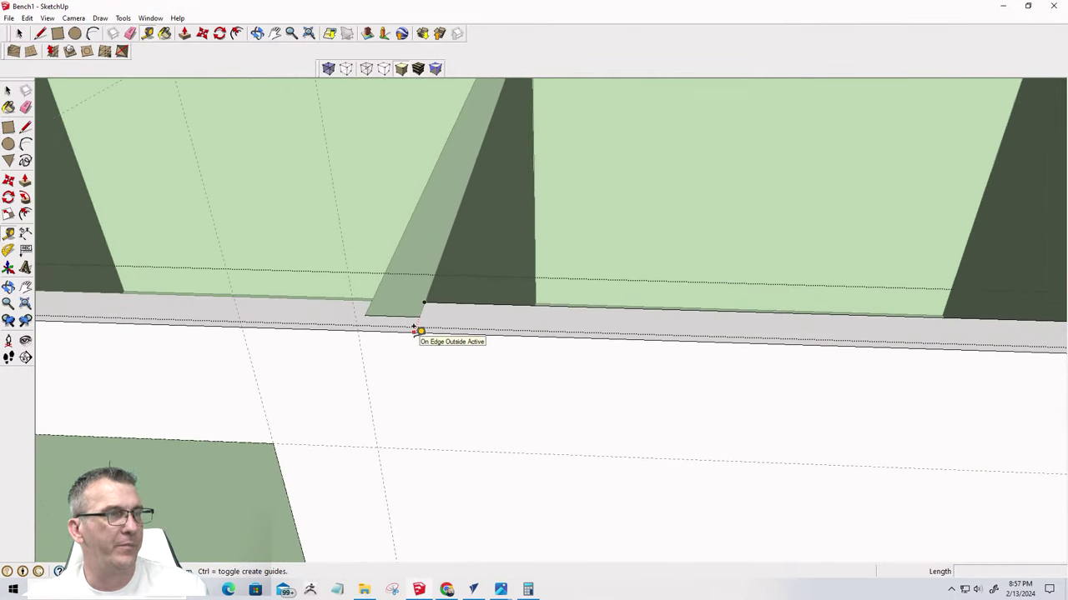
# Drop guides on the front panel below its top edge and aligned with the next divider
pyautogui.click(414, 331)
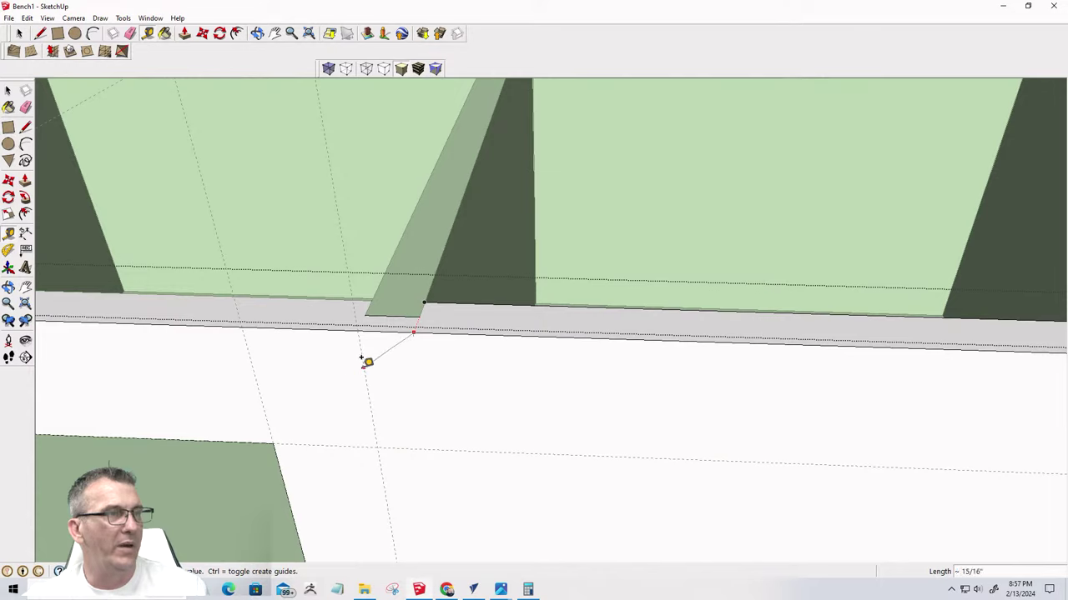
pyautogui.click(369, 362)
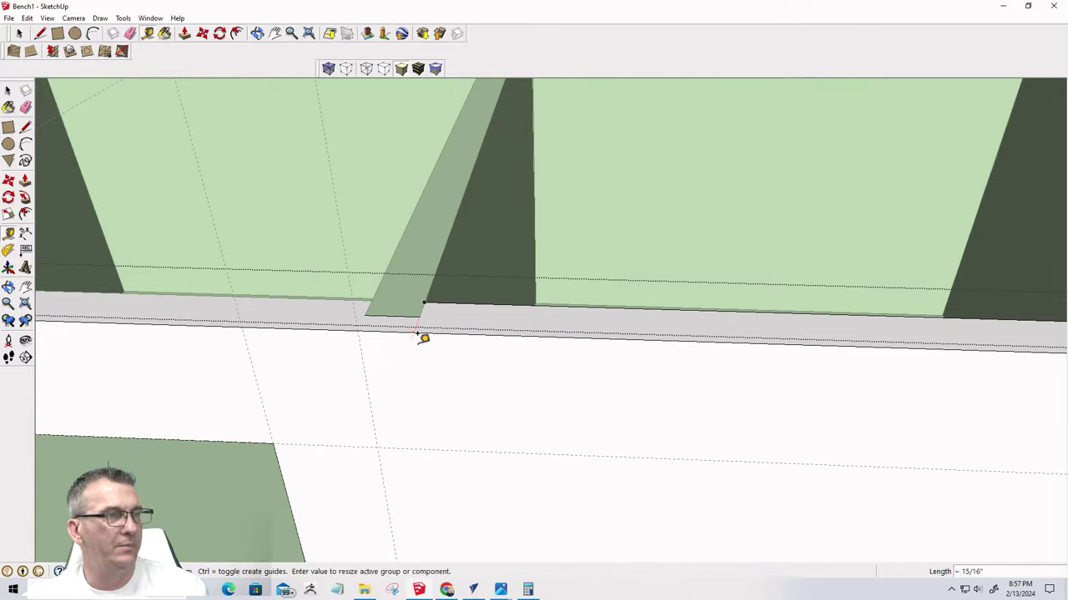
pyautogui.click(368, 400)
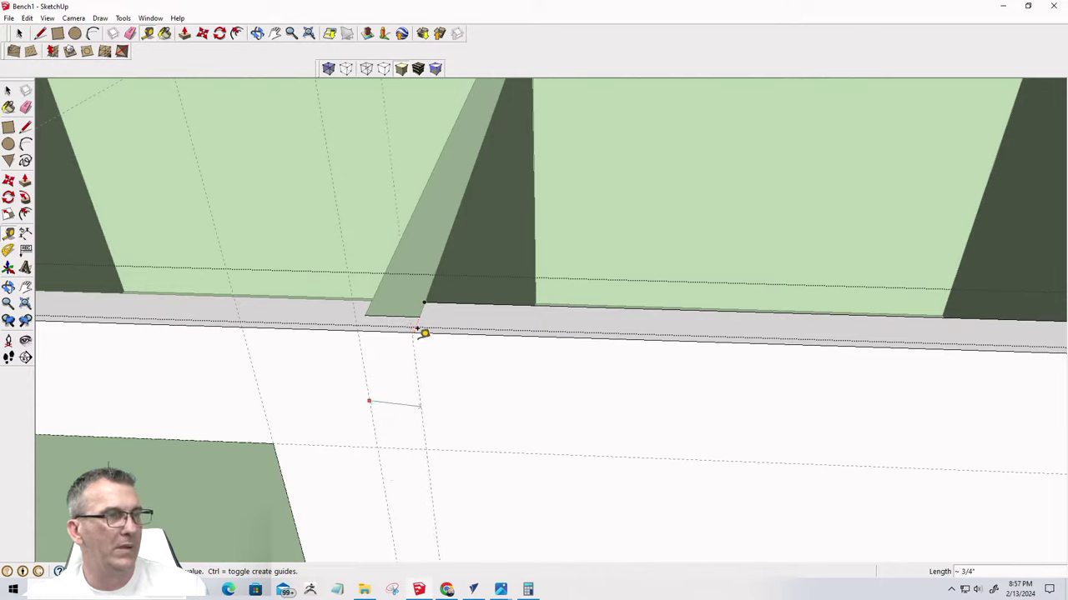
pyautogui.scroll(-6, 415, 328)
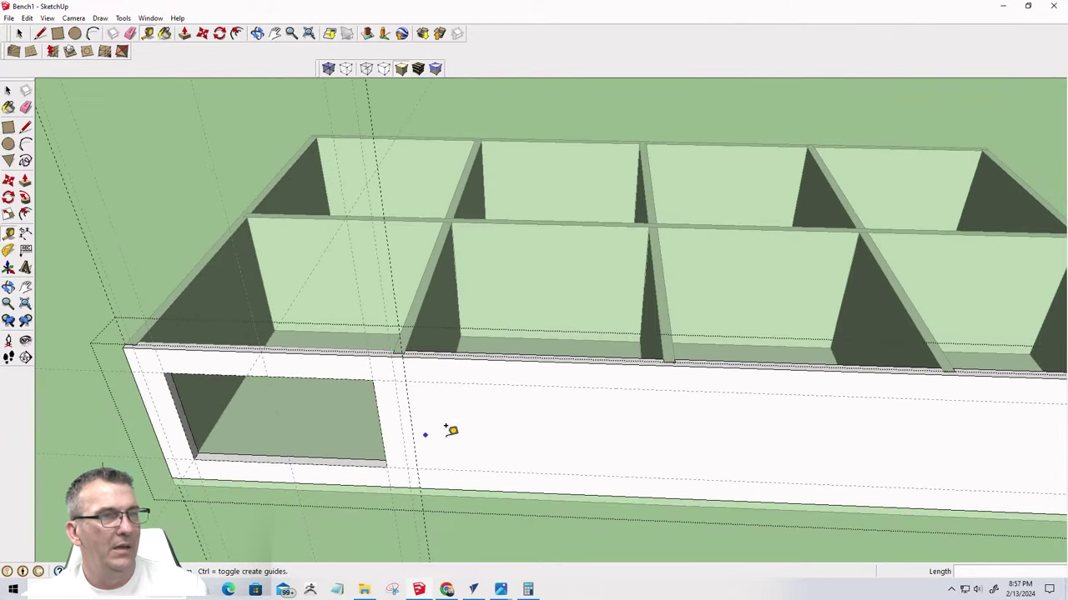
pyautogui.scroll(4, 670, 353)
pyautogui.scroll(2, 666, 355)
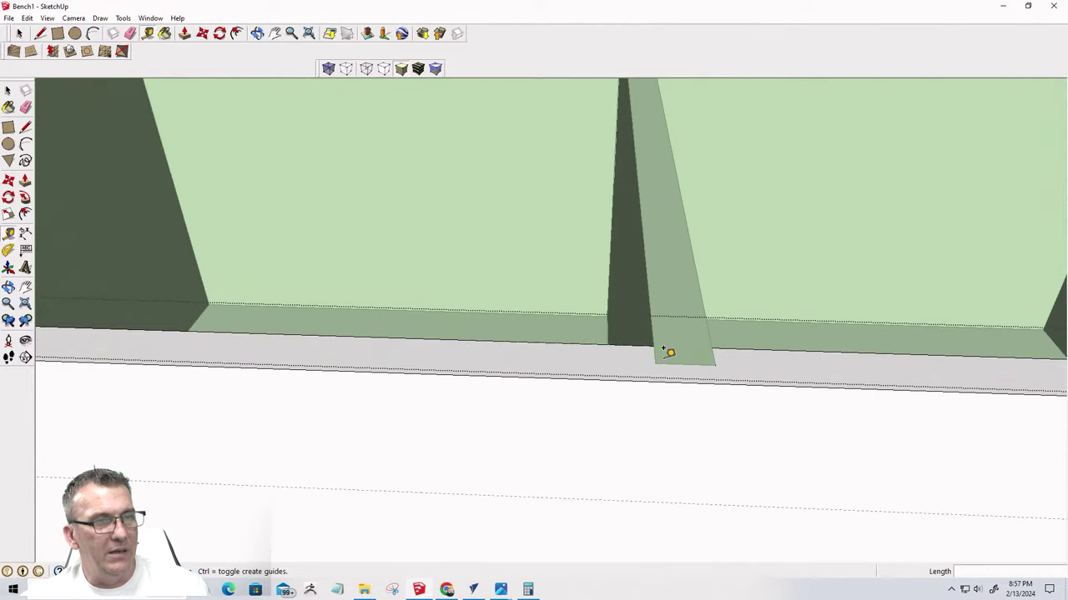
pyautogui.click(656, 380)
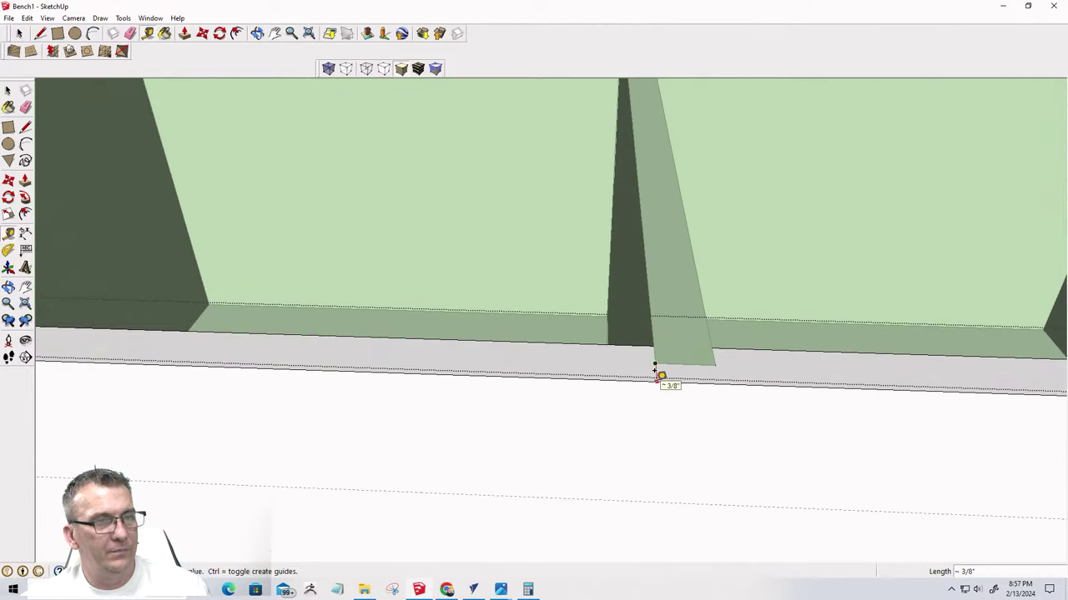
pyautogui.scroll(-3, 672, 435)
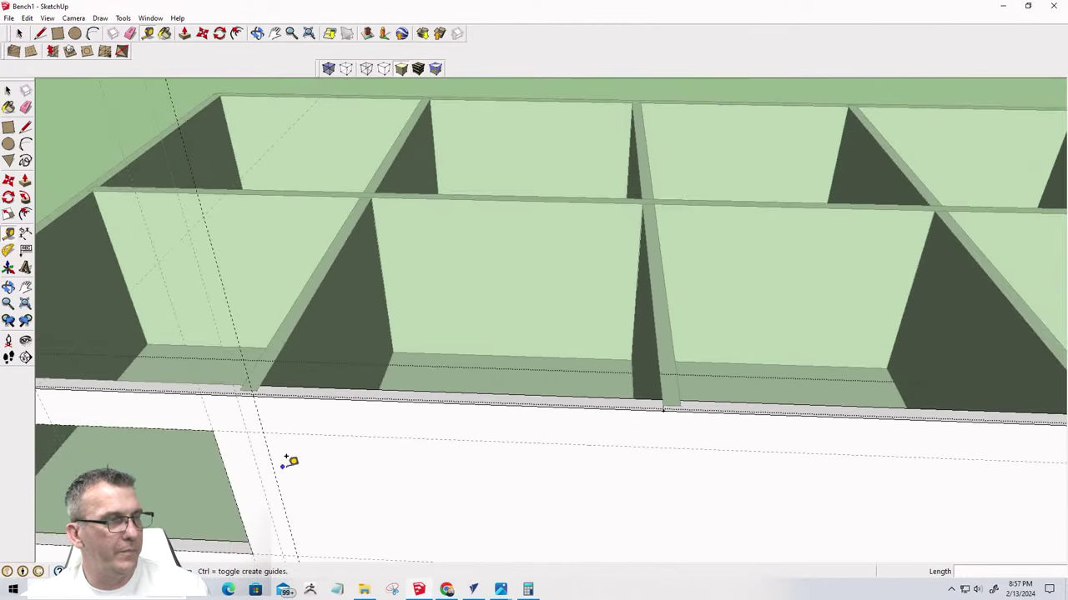
pyautogui.click(274, 470)
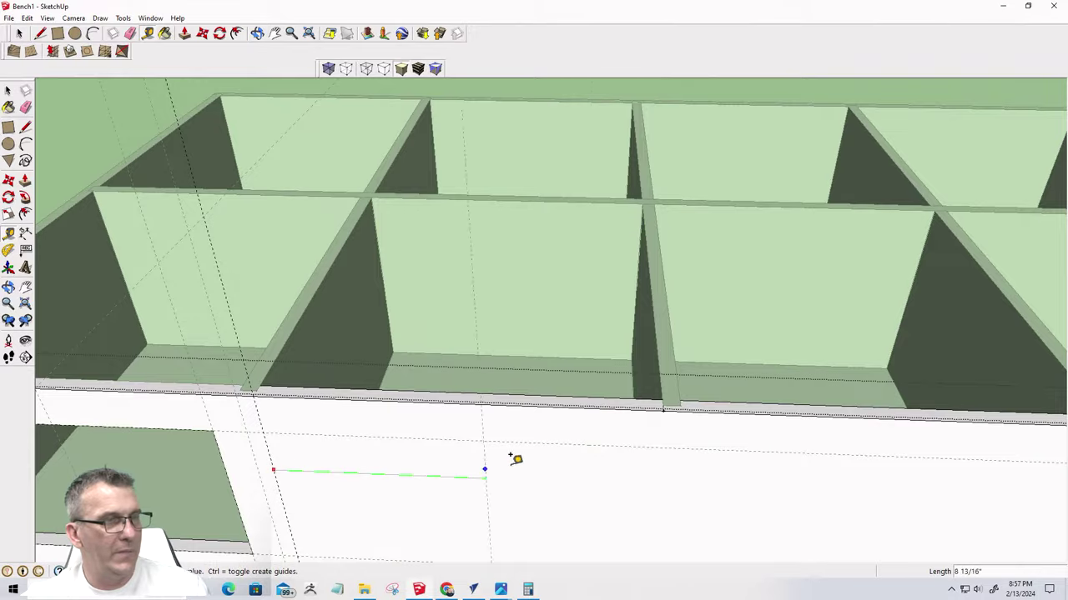
pyautogui.click(664, 409)
pyautogui.moveTo(654, 489); pyautogui.dragTo(584, 409, button='middle')
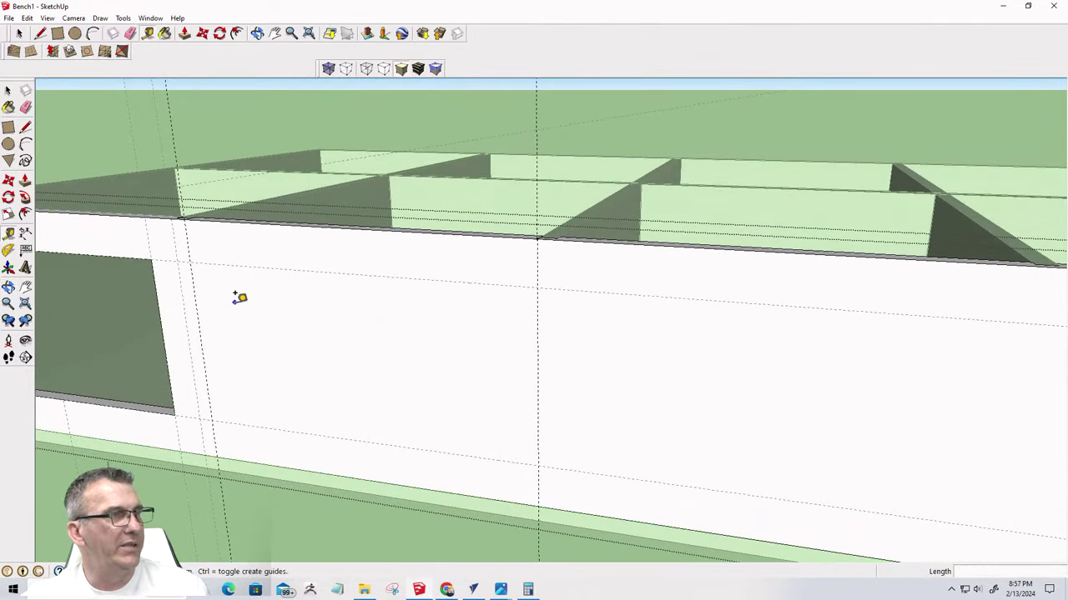
# Add guides 1 inch from the left guide and 1.5 inches from the divider guide
pyautogui.click(197, 314)
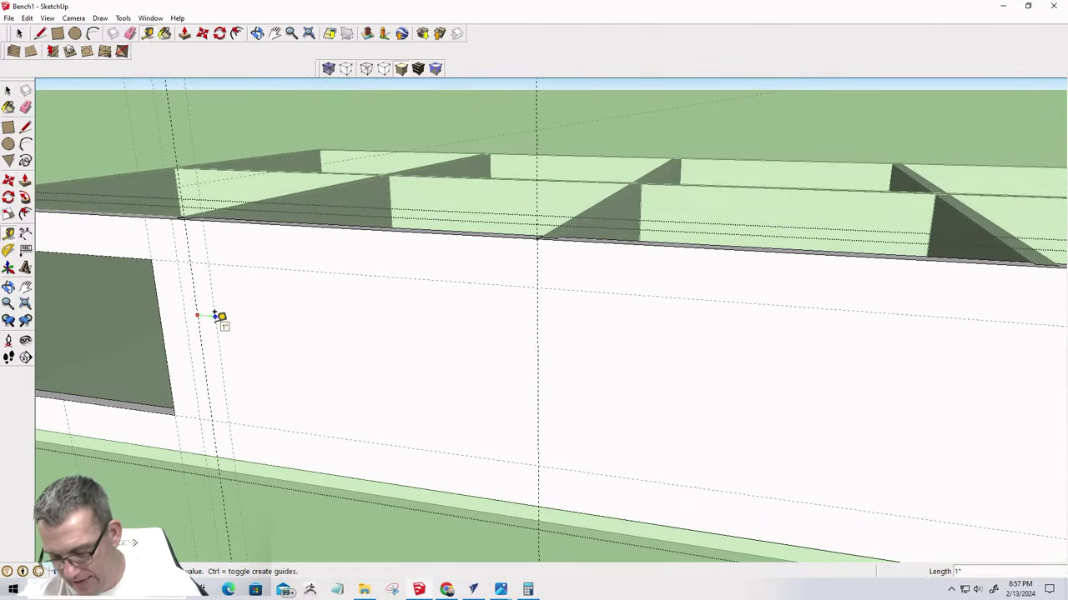
pyautogui.click(217, 316)
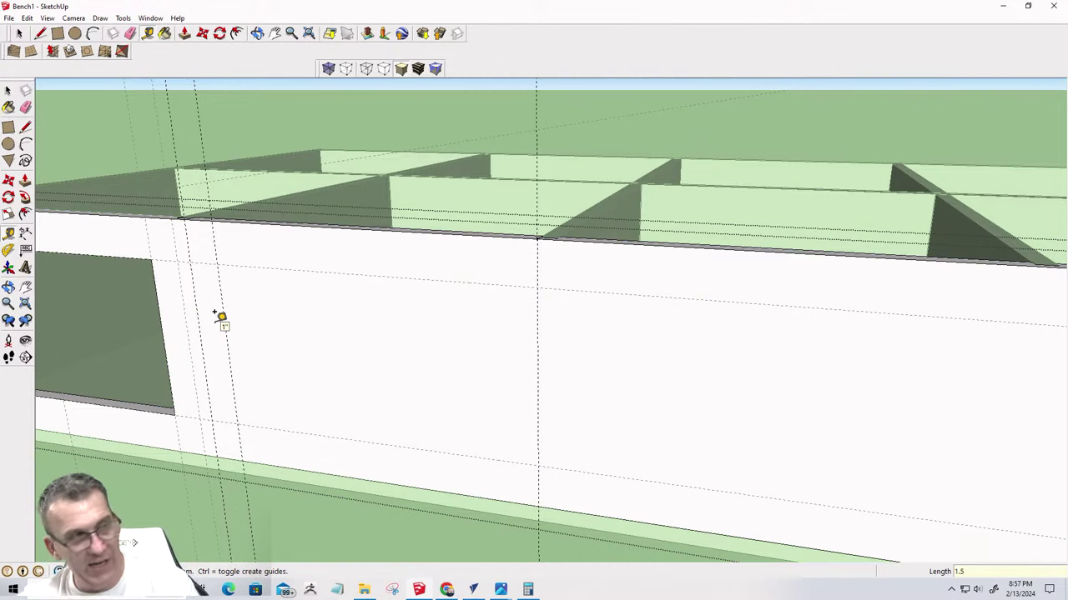
pyautogui.click(537, 378)
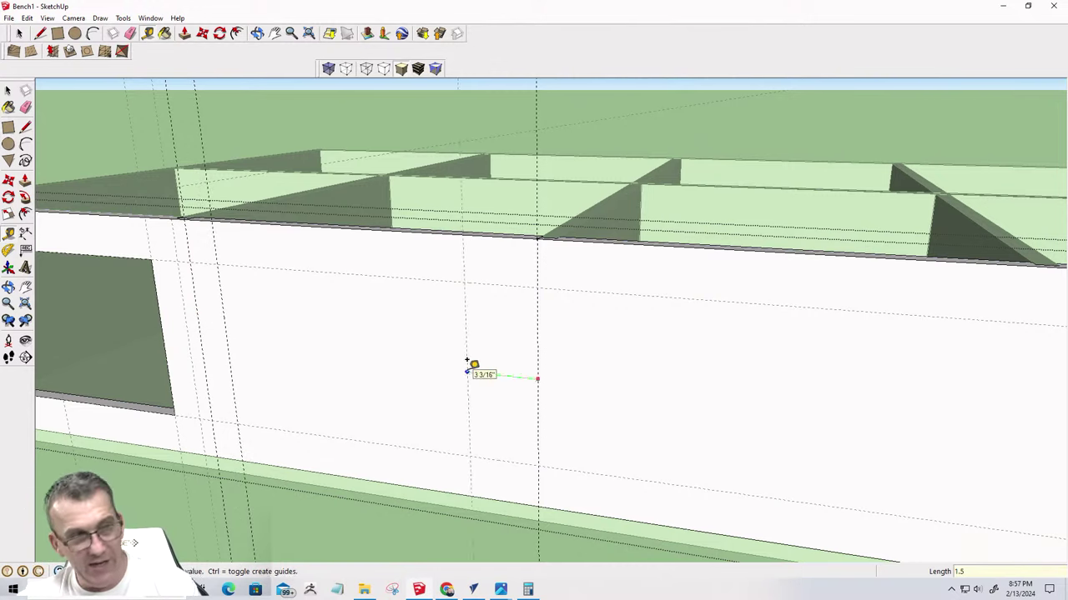
pyautogui.press('Return')
# Draw a rectangle between the new guide intersections and push it through the front panel
pyautogui.click(25, 233)
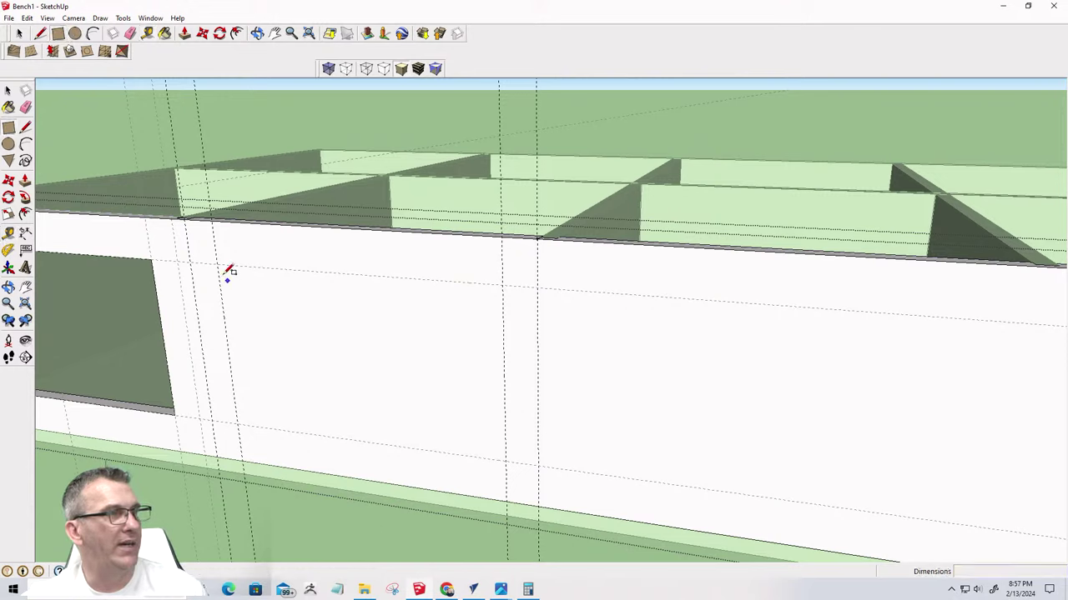
pyautogui.click(217, 264)
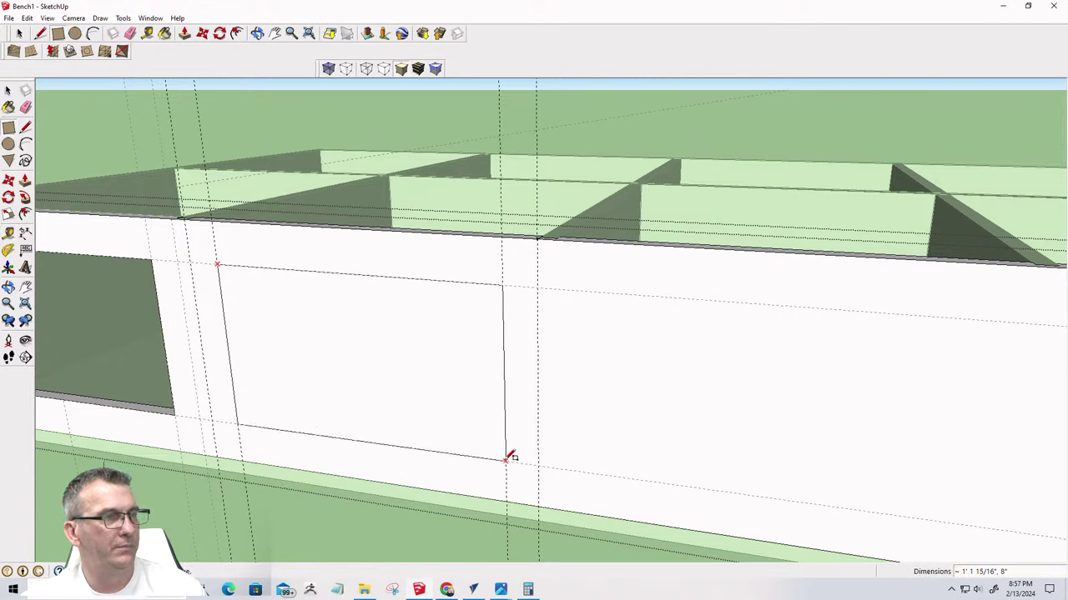
pyautogui.click(451, 390)
pyautogui.press('p')
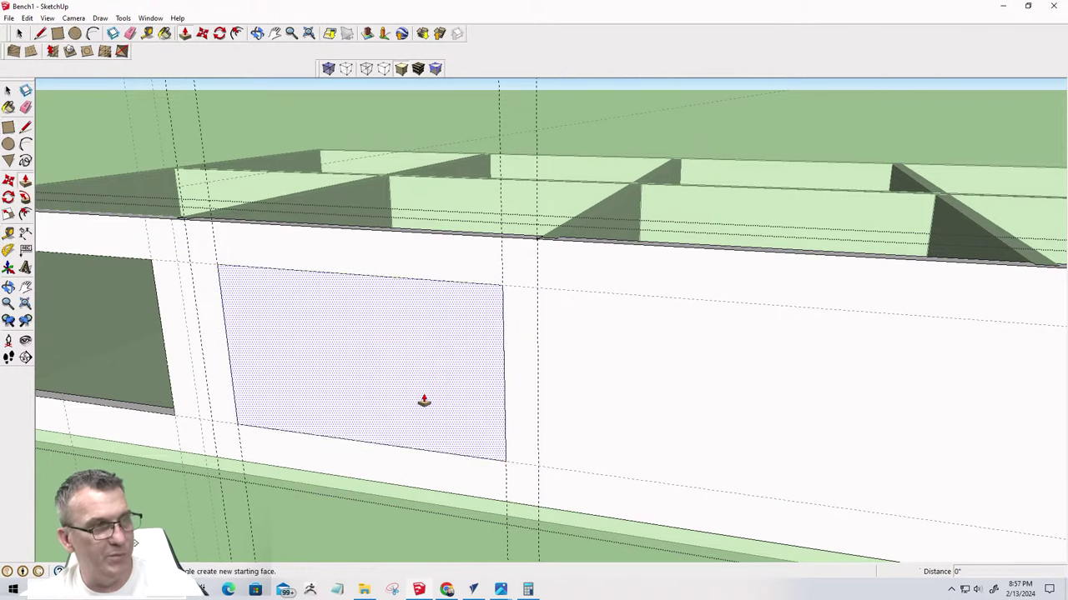
pyautogui.click(425, 400)
pyautogui.click(434, 377)
pyautogui.moveTo(407, 442); pyautogui.dragTo(424, 427, button='middle')
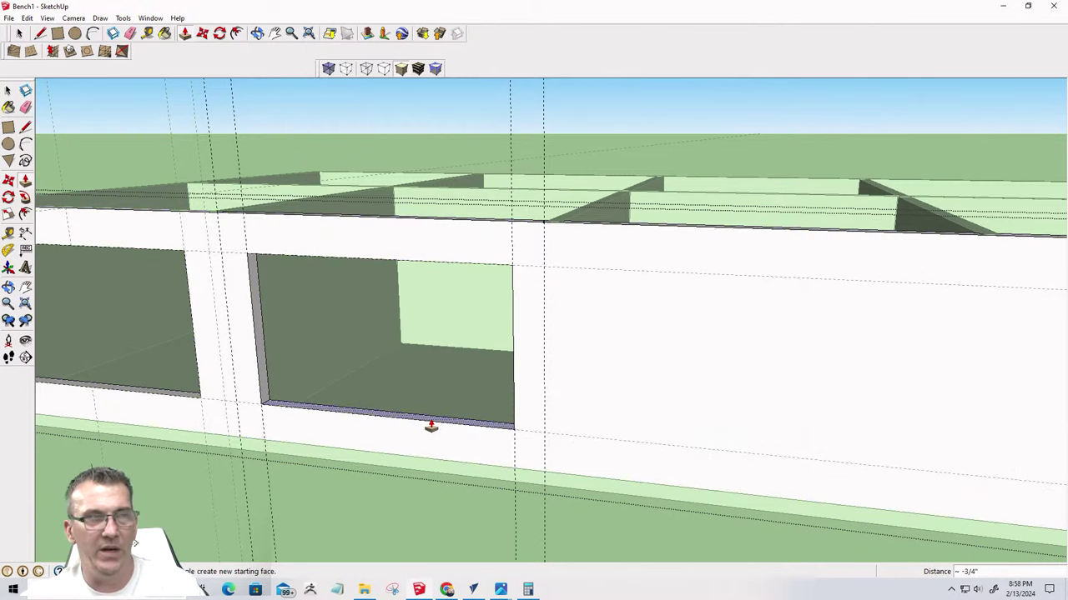
pyautogui.scroll(-6, 453, 279)
pyautogui.scroll(2, 627, 317)
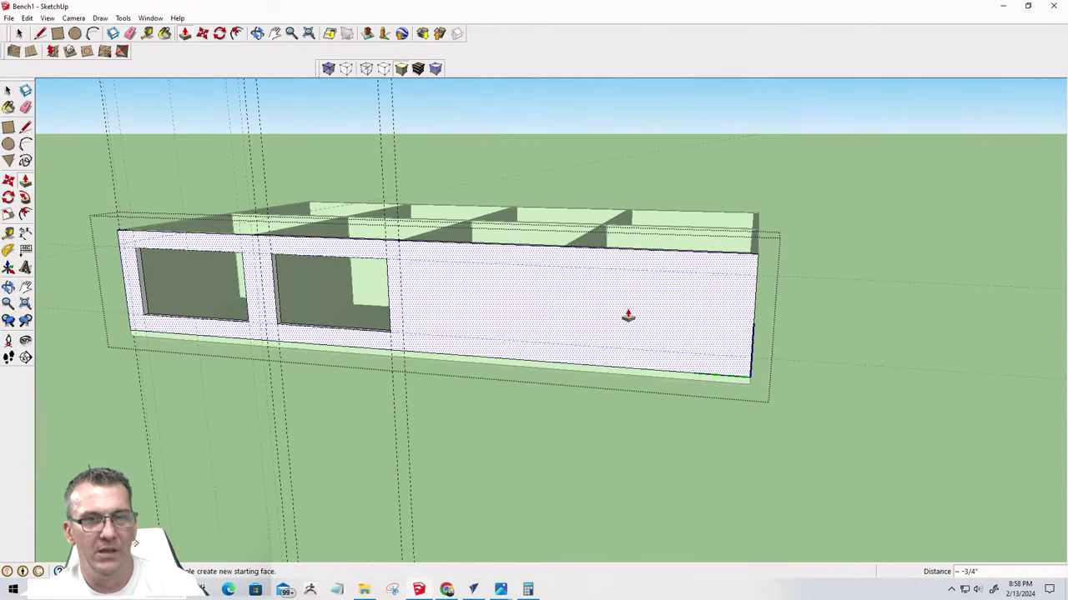
pyautogui.moveTo(629, 317); pyautogui.dragTo(622, 336, button='middle')
pyautogui.scroll(4, 483, 315)
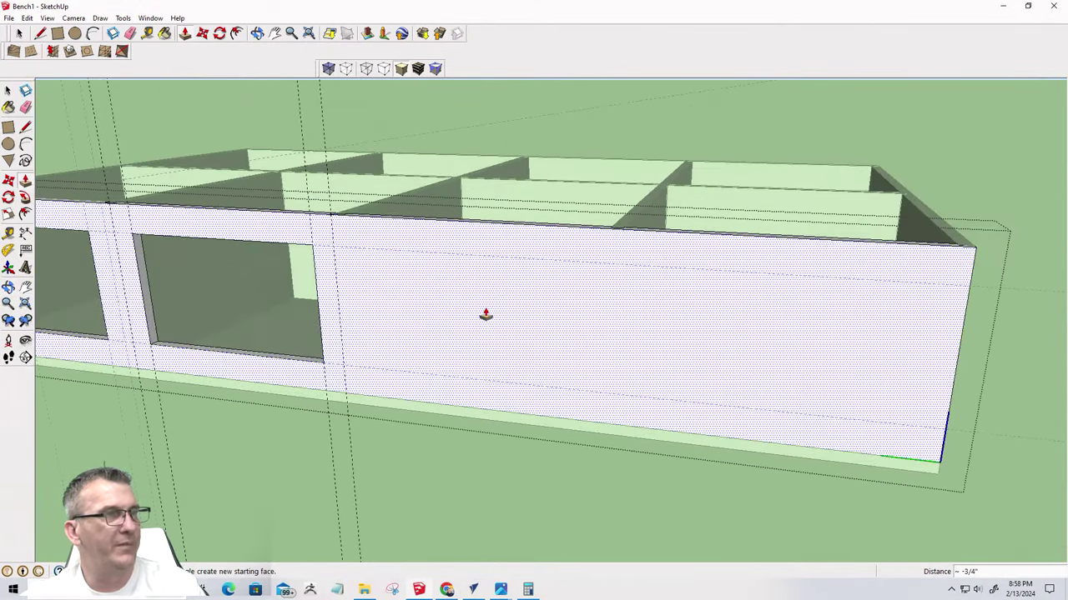
# Place guides 3/4 inch from the divider and through the next divider board's corner
pyautogui.click(147, 33)
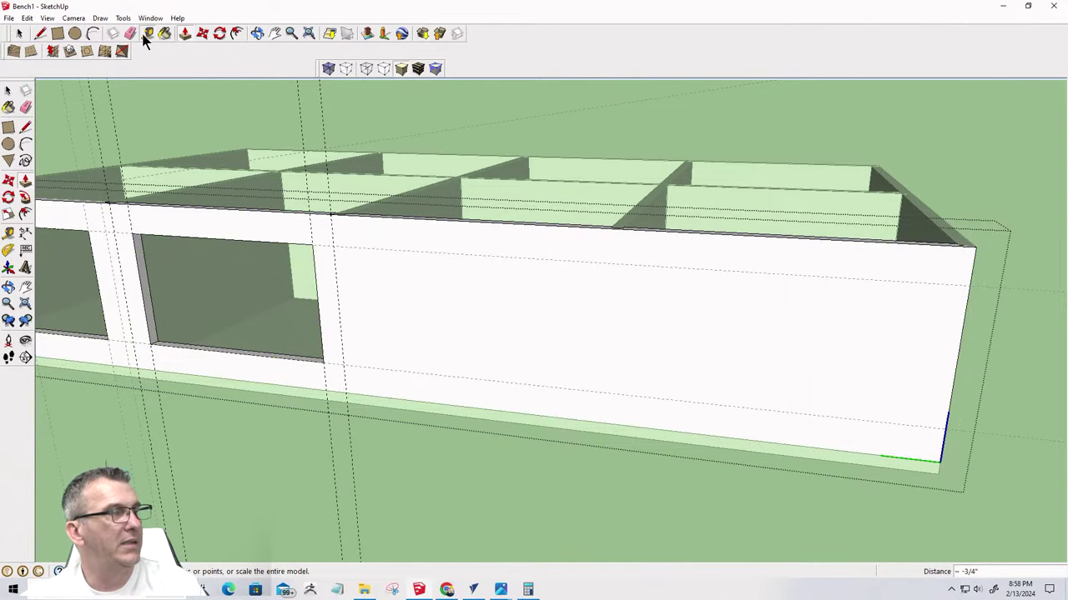
pyautogui.scroll(3, 329, 237)
pyautogui.moveTo(358, 259); pyautogui.dragTo(367, 331, button='middle')
pyautogui.scroll(-3, 450, 382)
pyautogui.scroll(3, 367, 328)
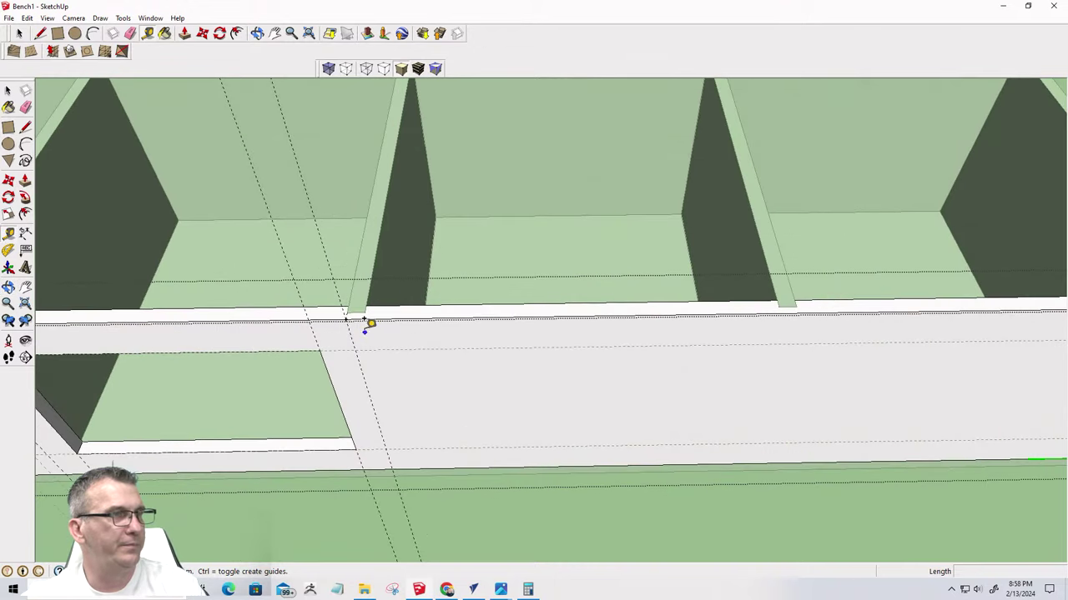
pyautogui.click(365, 307)
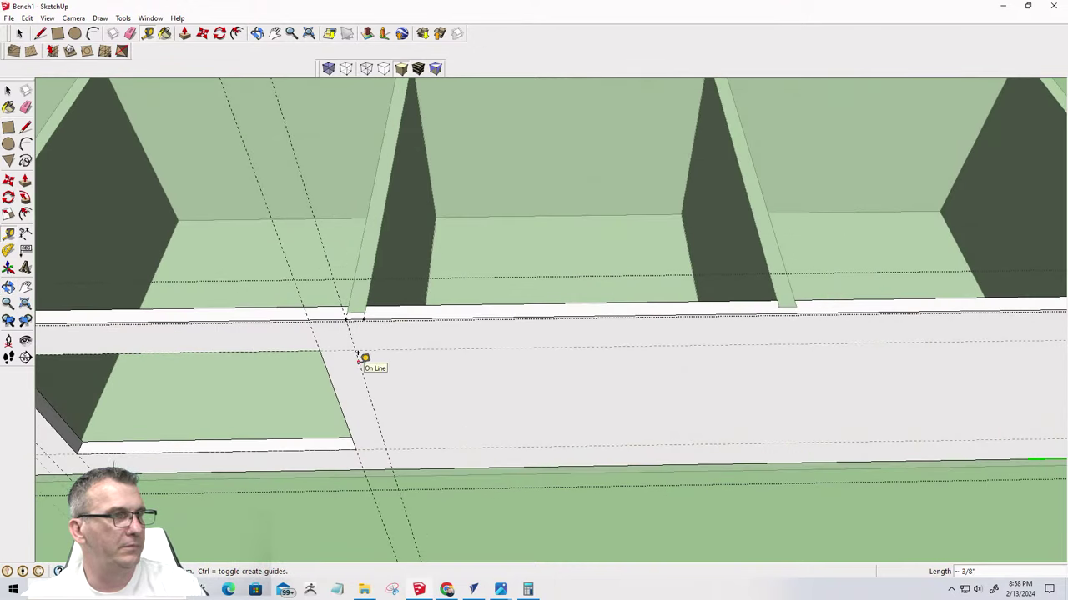
pyautogui.click(367, 312)
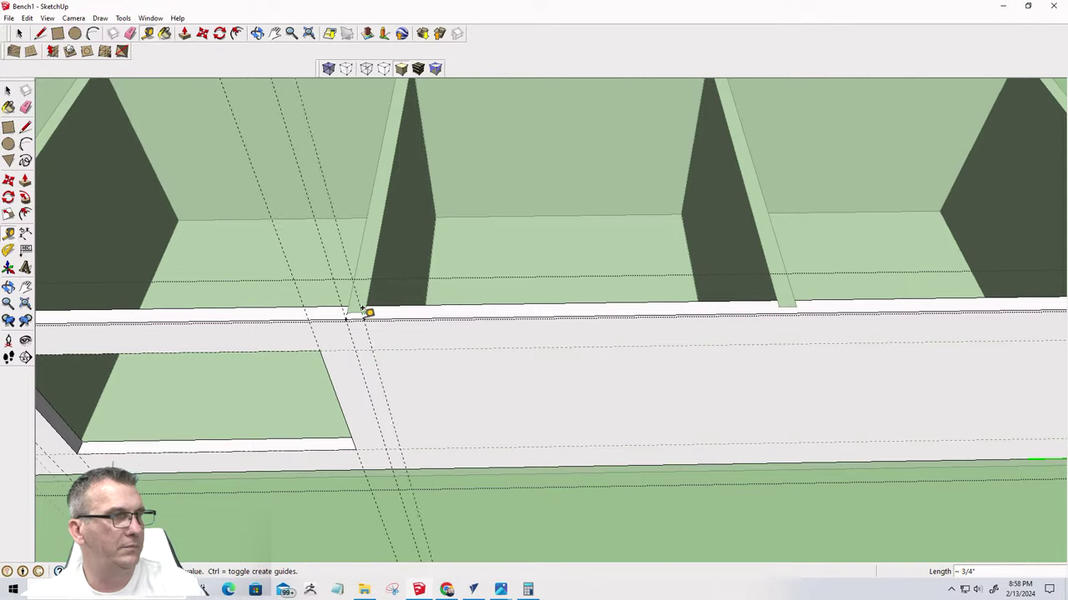
pyautogui.click(785, 308)
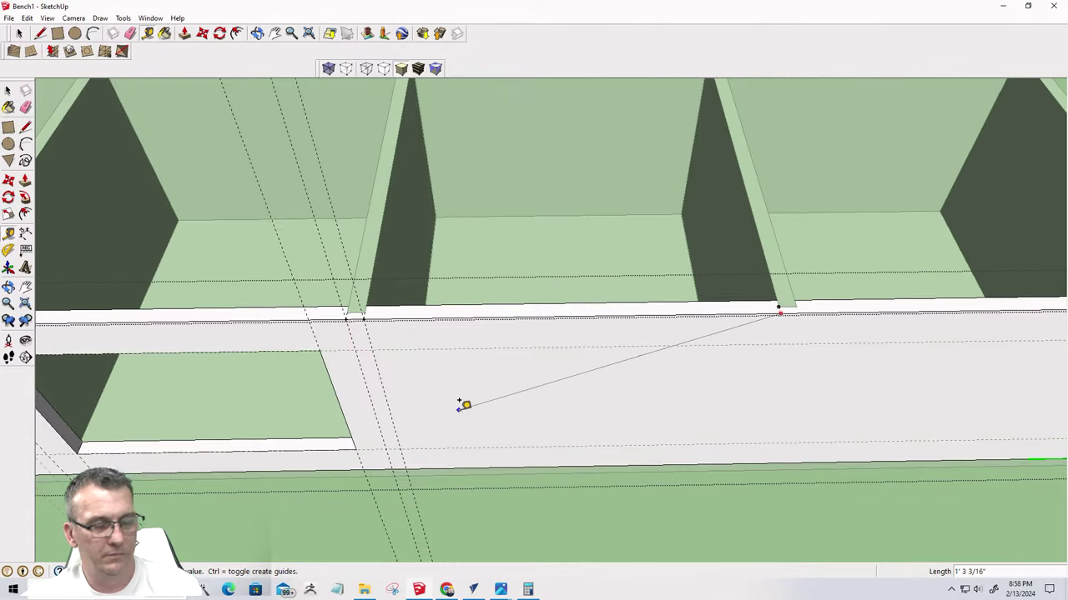
pyautogui.press('space')
pyautogui.scroll(3, 765, 318)
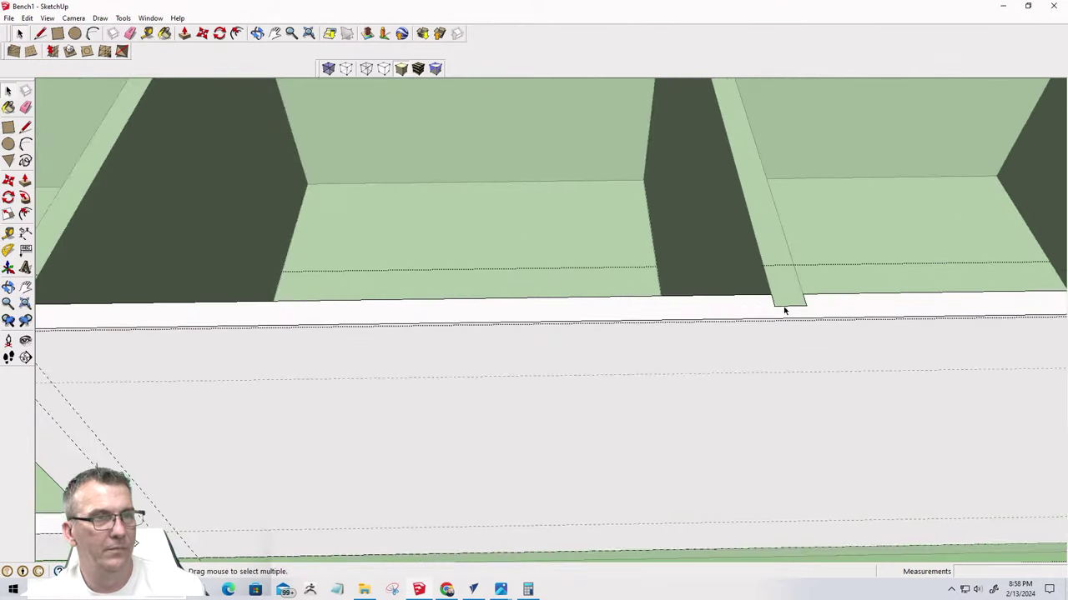
pyautogui.press('t')
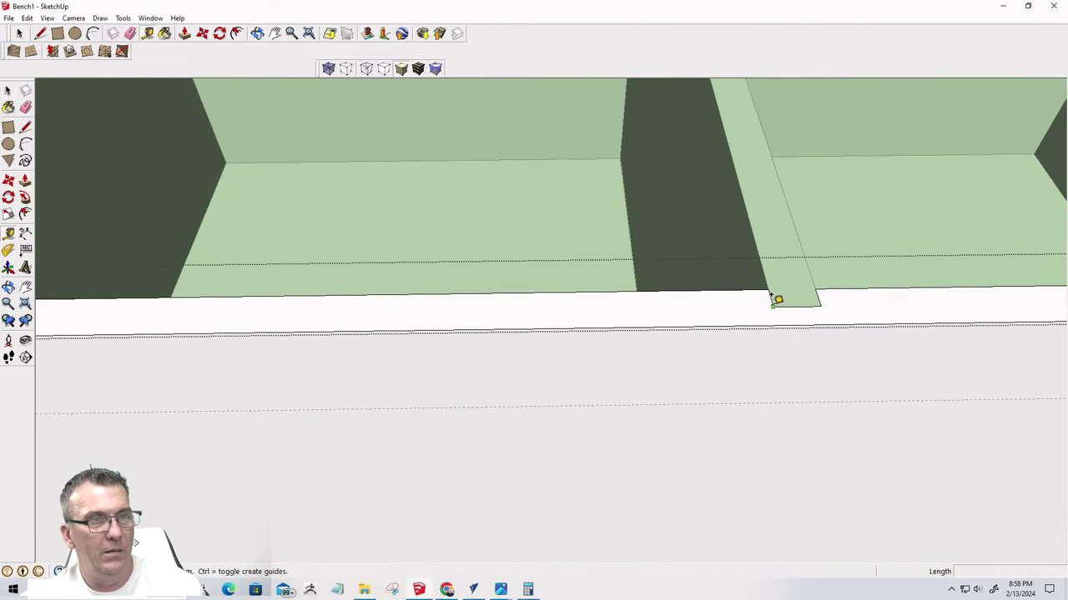
pyautogui.click(772, 302)
pyautogui.click(782, 322)
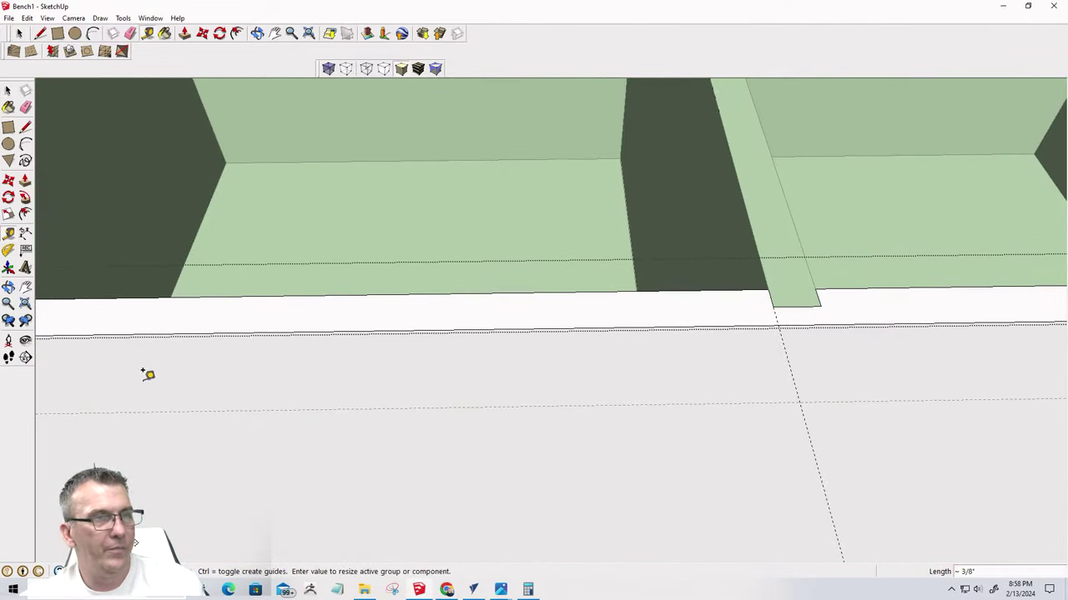
pyautogui.scroll(-3, 675, 377)
pyautogui.scroll(-3, 695, 365)
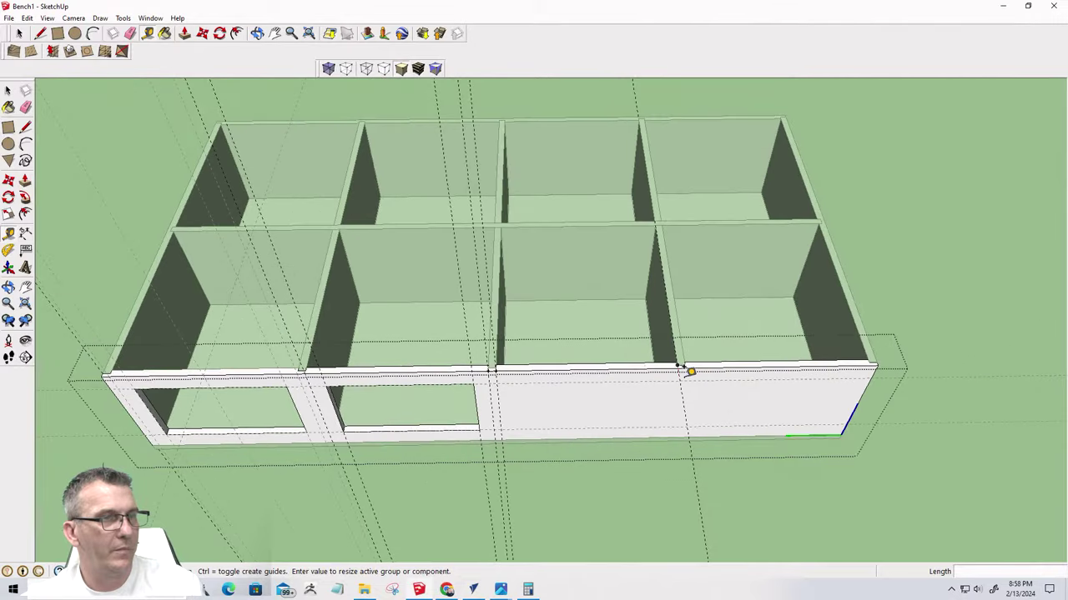
# Add two guides 1 1/2 inches in from the front panel's edges
pyautogui.click(498, 393)
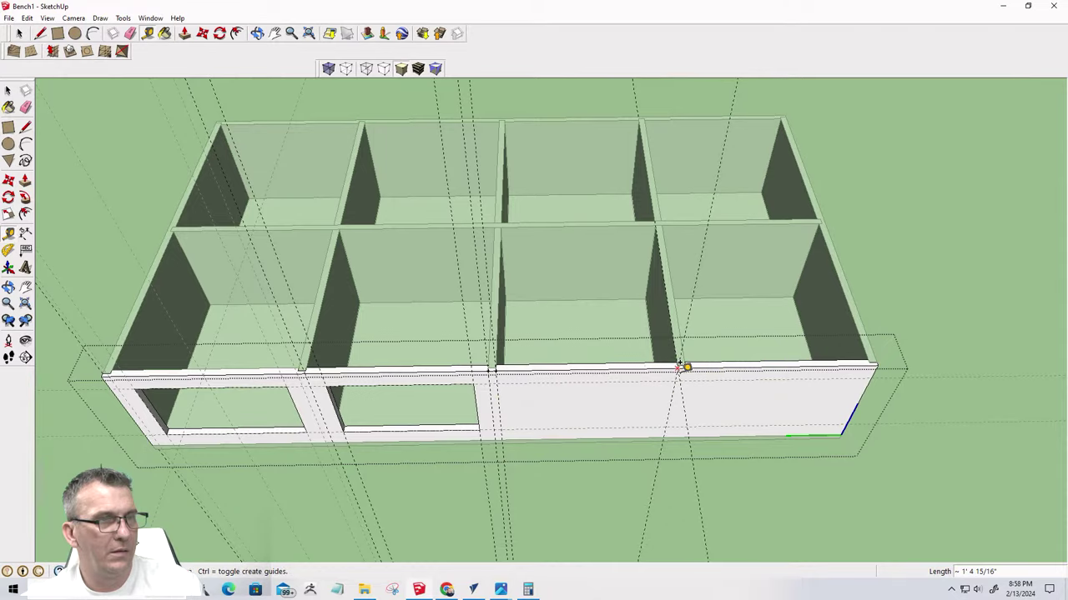
pyautogui.moveTo(684, 364)
pyautogui.mouseDown(button='middle')
pyautogui.moveTo(694, 389)
pyautogui.moveTo(694, 291)
pyautogui.mouseUp(button='middle')
pyautogui.scroll(8, 684, 279)
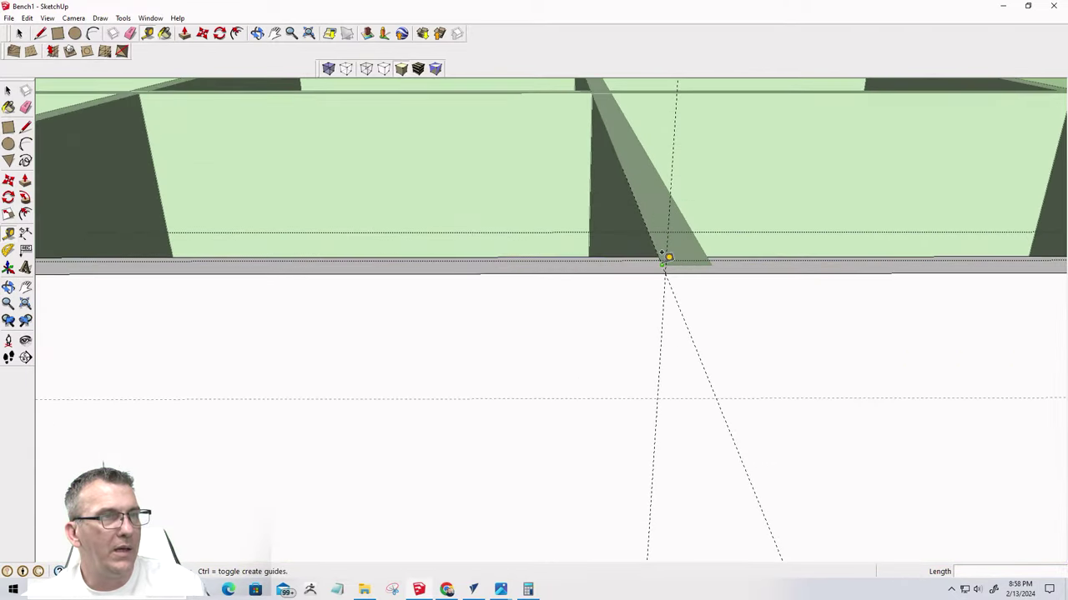
pyautogui.moveTo(665, 250)
pyautogui.mouseDown(button='middle')
pyautogui.moveTo(665, 336)
pyautogui.moveTo(220, 221)
pyautogui.moveTo(246, 241)
pyautogui.moveTo(679, 284)
pyautogui.moveTo(639, 369)
pyautogui.mouseUp(button='middle')
pyautogui.scroll(-5, 829, 241)
pyautogui.scroll(-5, 795, 276)
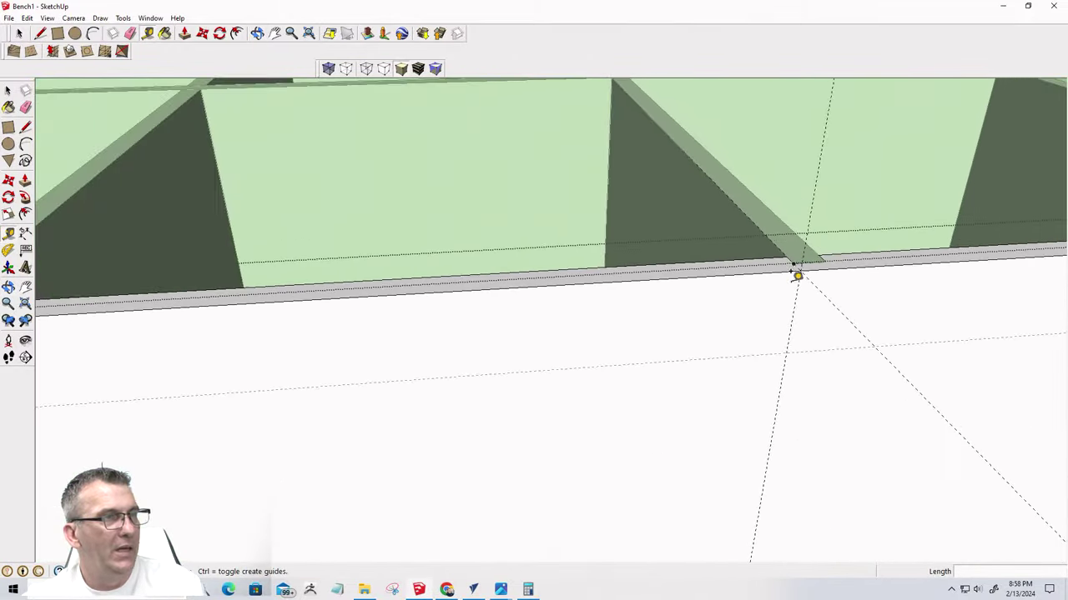
pyautogui.moveTo(721, 429)
pyautogui.mouseDown(button='middle')
pyautogui.moveTo(481, 486)
pyautogui.moveTo(383, 424)
pyautogui.mouseUp(button='middle')
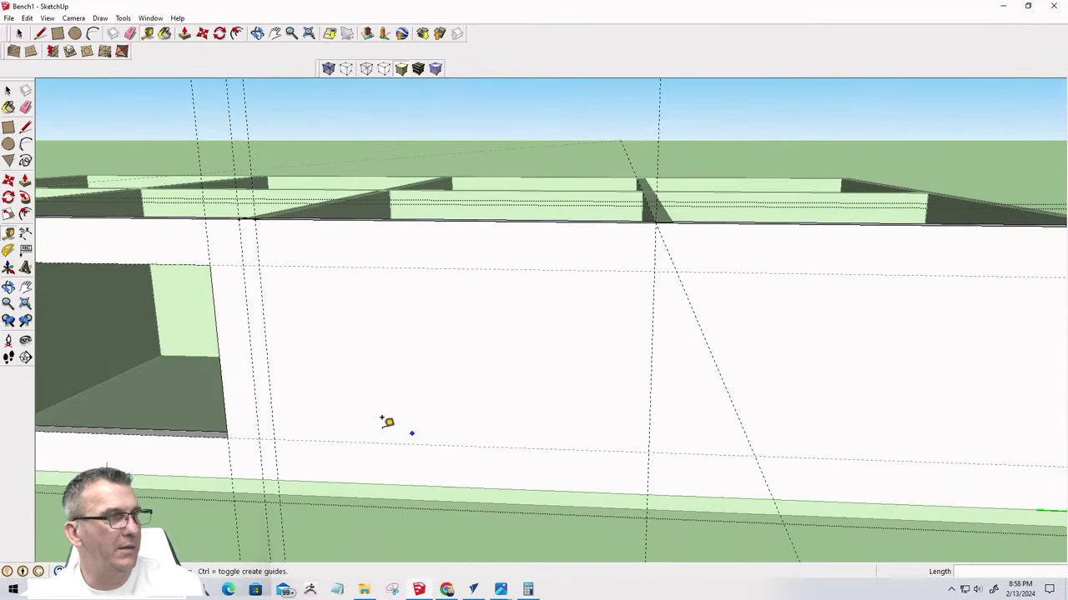
pyautogui.click(266, 338)
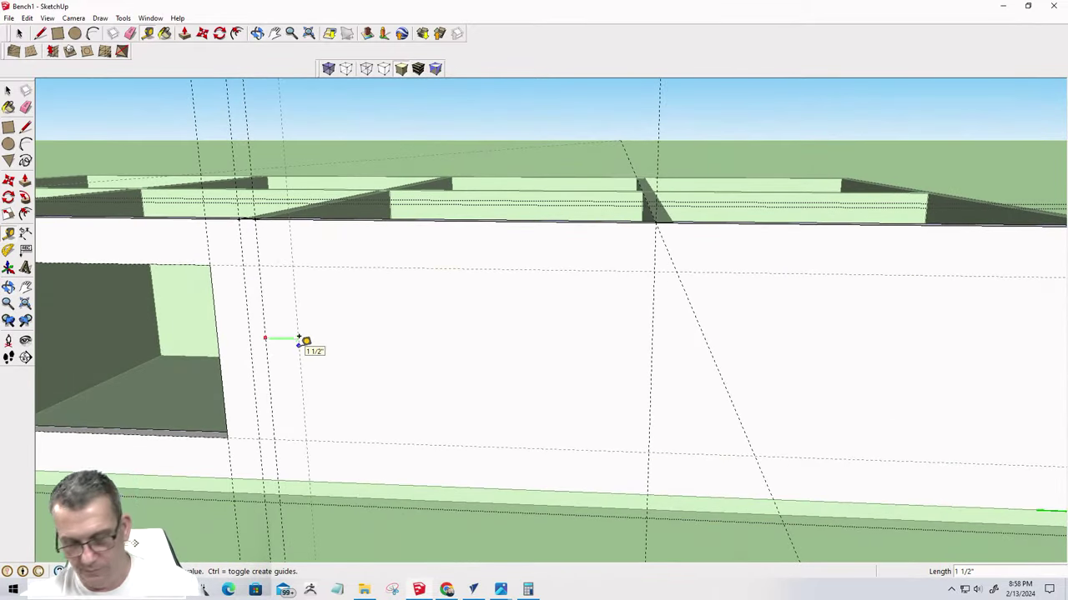
pyautogui.click(300, 342)
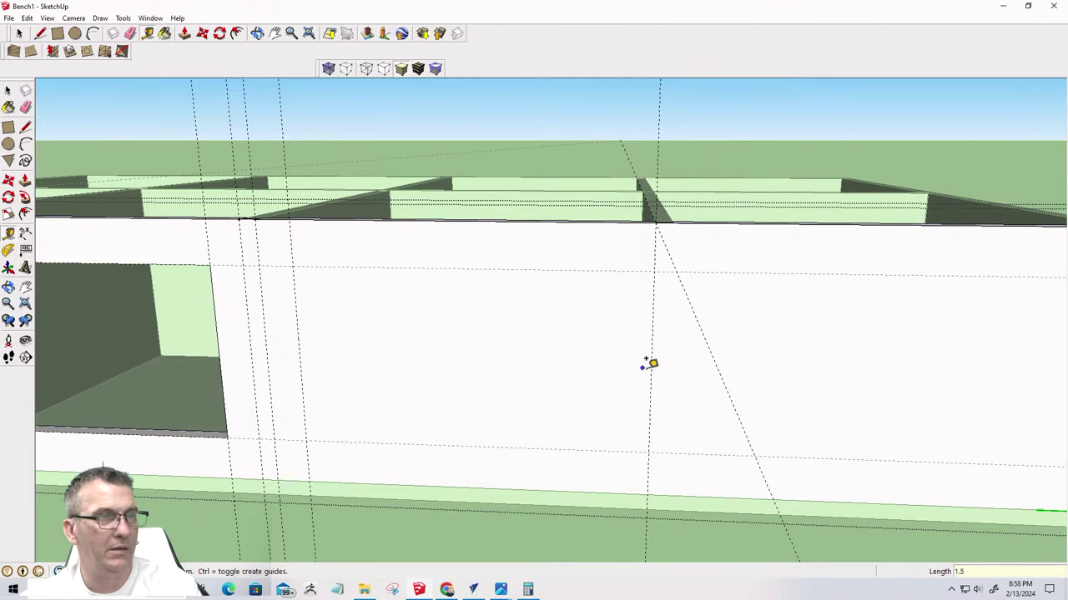
pyautogui.click(651, 368)
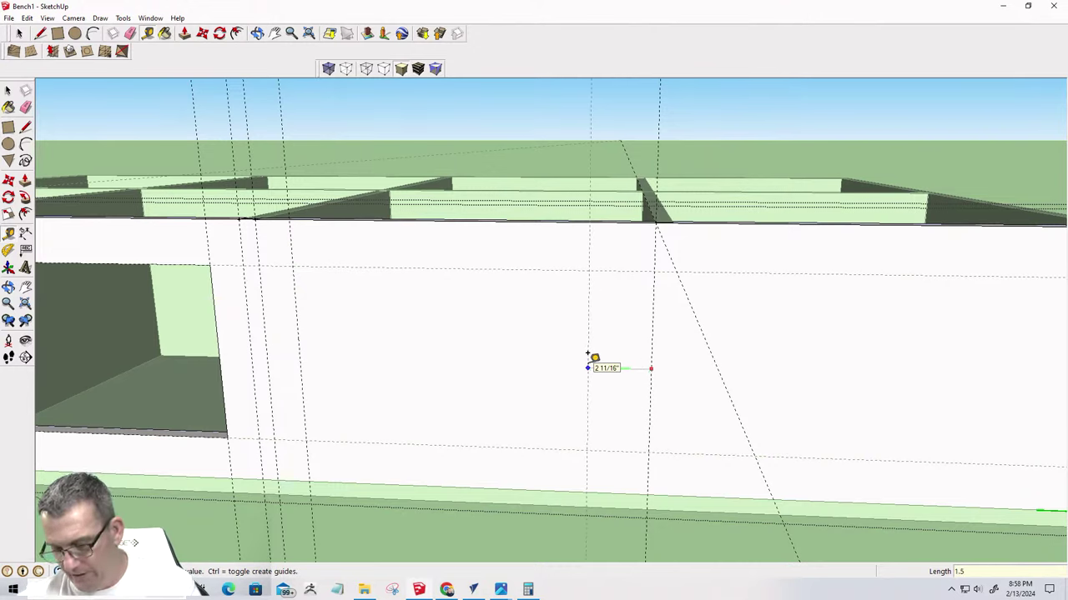
pyautogui.press('Return')
# Draw a rectangle between the guides and push it into the front panel
pyautogui.click(56, 33)
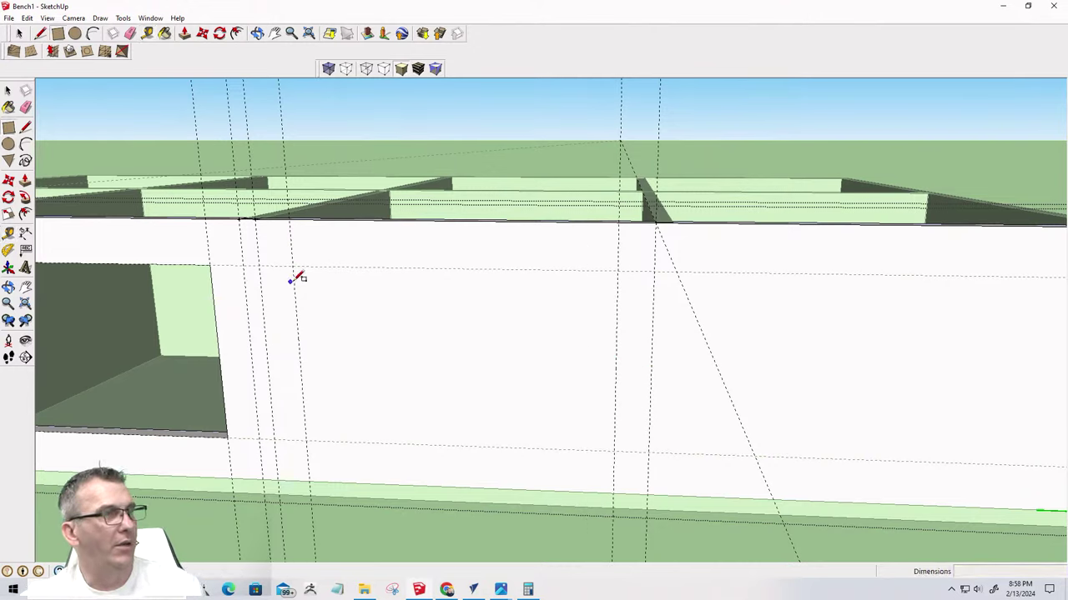
pyautogui.click(292, 267)
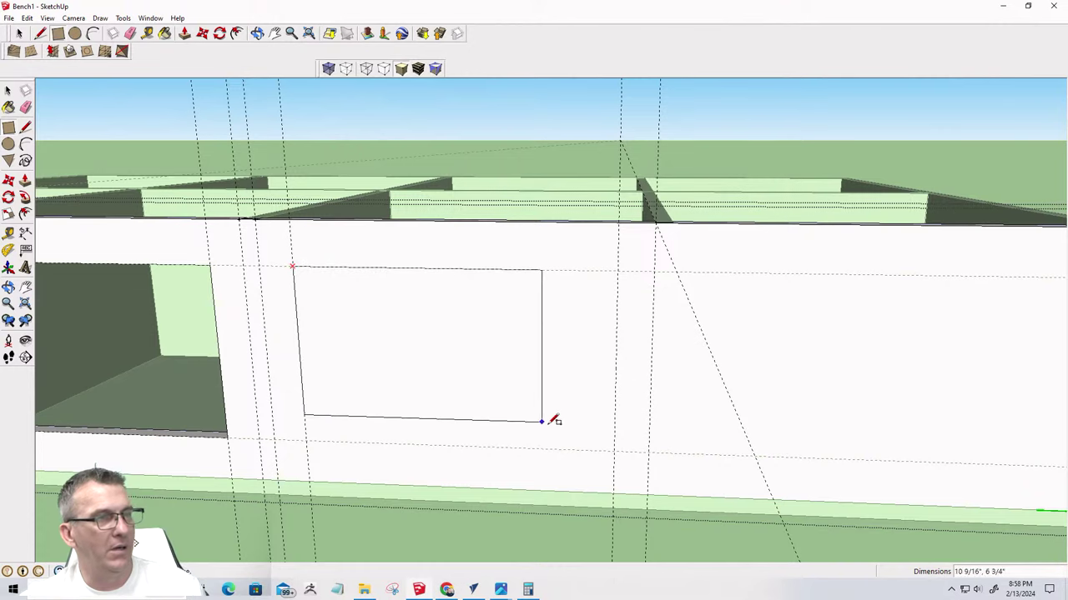
pyautogui.click(617, 449)
pyautogui.press('p')
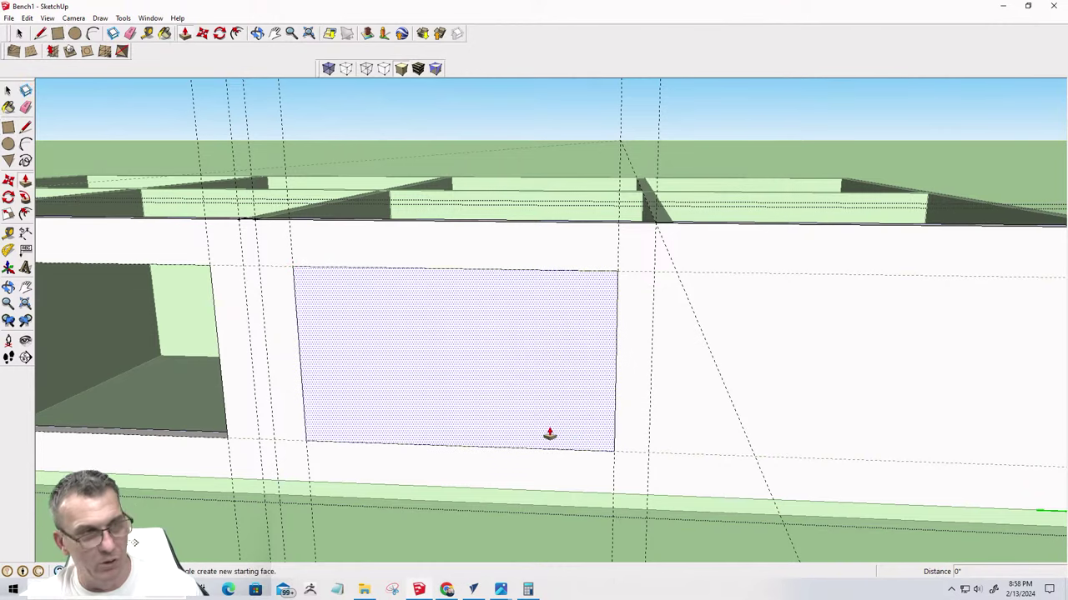
pyautogui.click(484, 397)
pyautogui.click(494, 377)
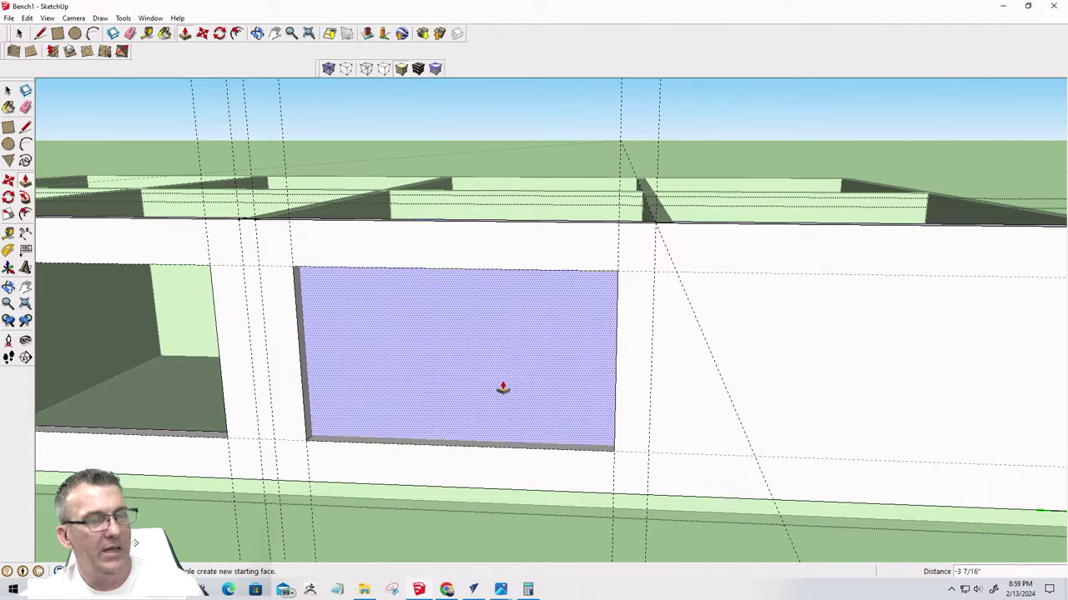
pyautogui.write('4')
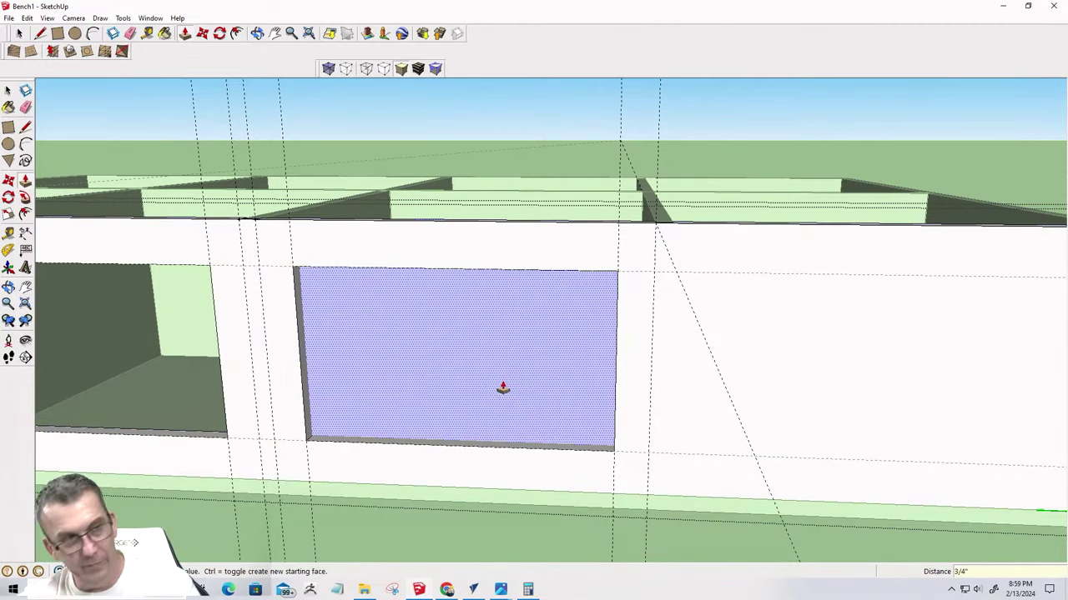
pyautogui.moveTo(505, 396); pyautogui.dragTo(304, 397, button='middle')
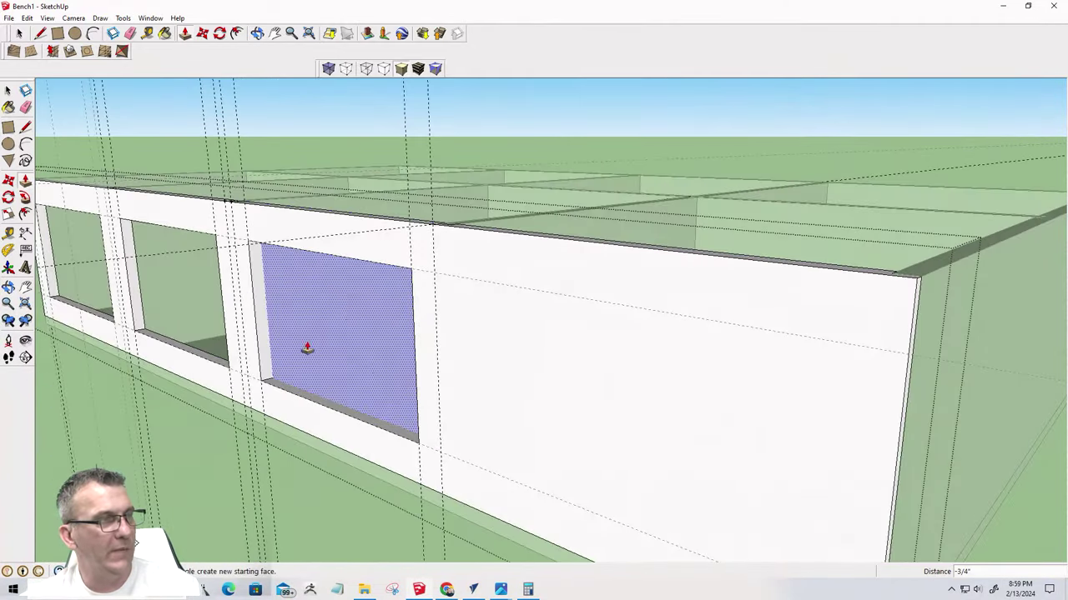
# Undo the wrong push, push the opening fully through, and inspect the compartments
pyautogui.hotkey('ctrl', 'z')
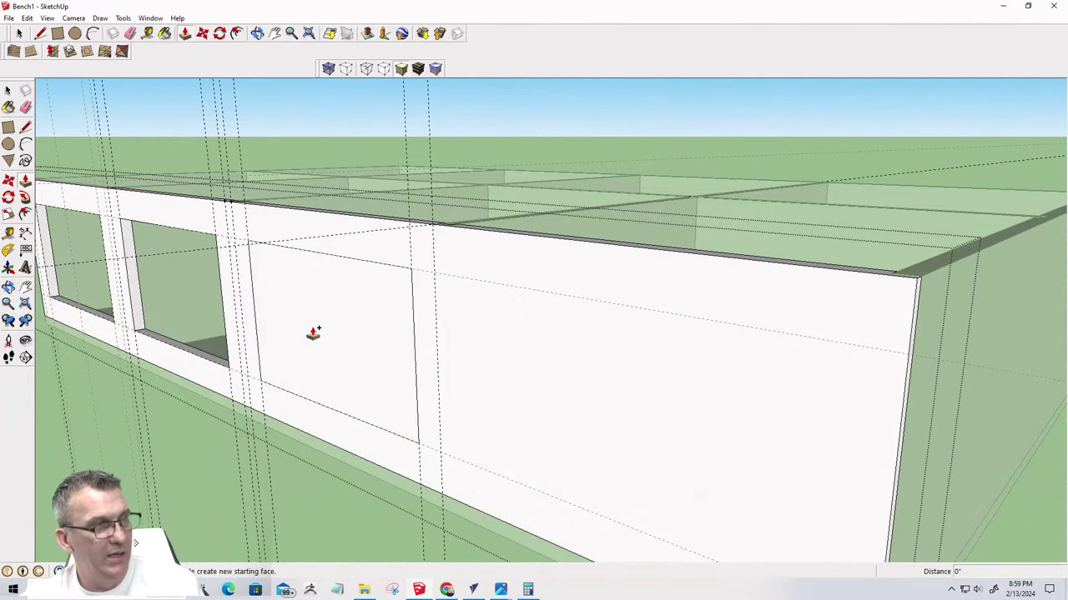
pyautogui.click(300, 356)
pyautogui.click(337, 340)
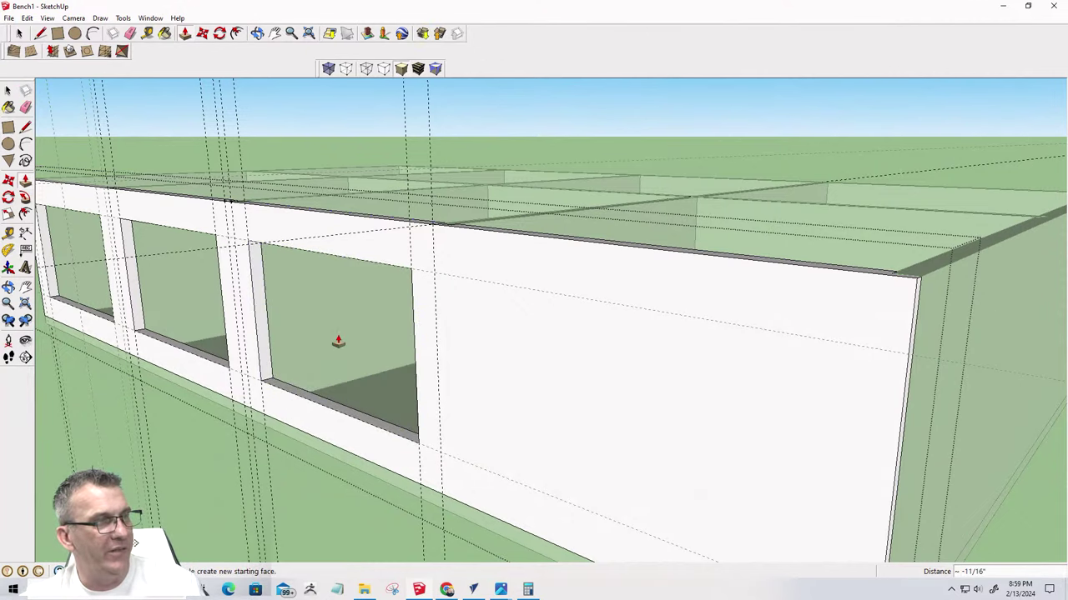
pyautogui.moveTo(337, 406); pyautogui.dragTo(300, 409, button='middle')
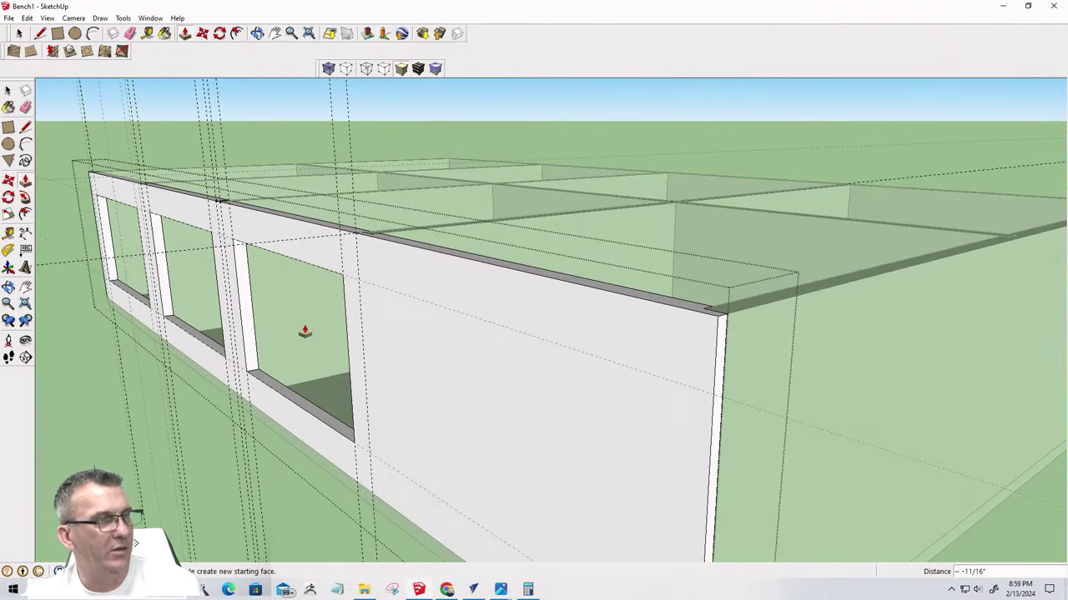
pyautogui.moveTo(287, 367); pyautogui.dragTo(533, 406, button='middle')
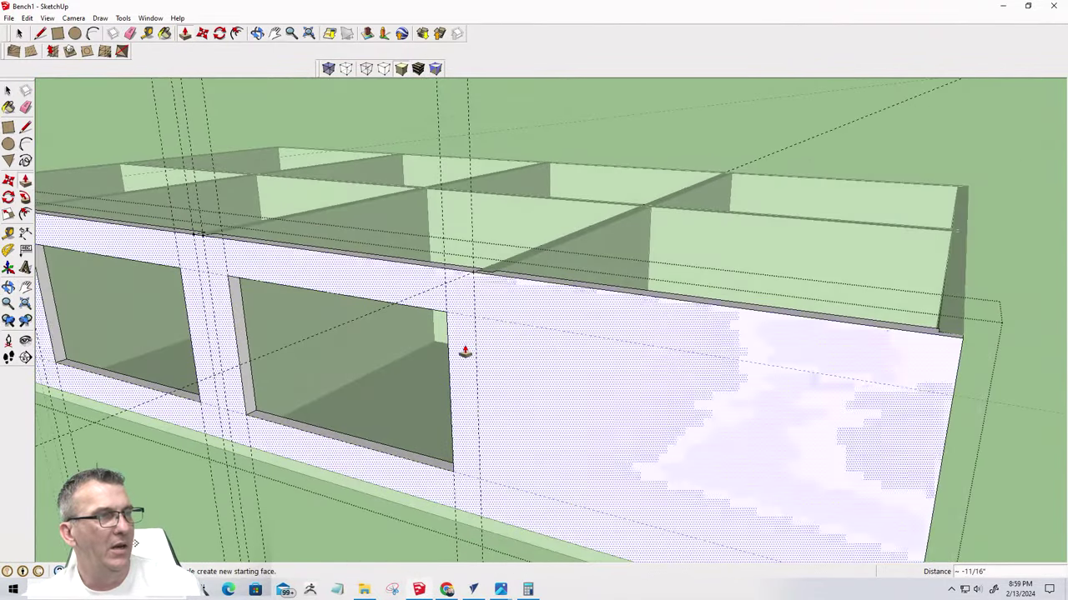
pyautogui.scroll(-3, 589, 302)
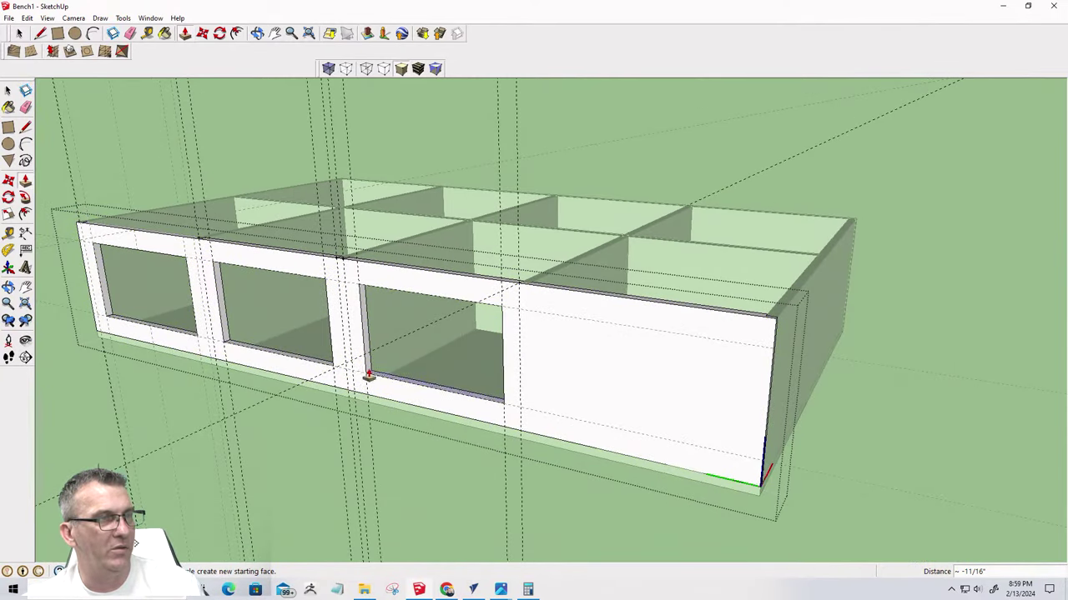
pyautogui.moveTo(562, 391); pyautogui.dragTo(599, 342, button='middle')
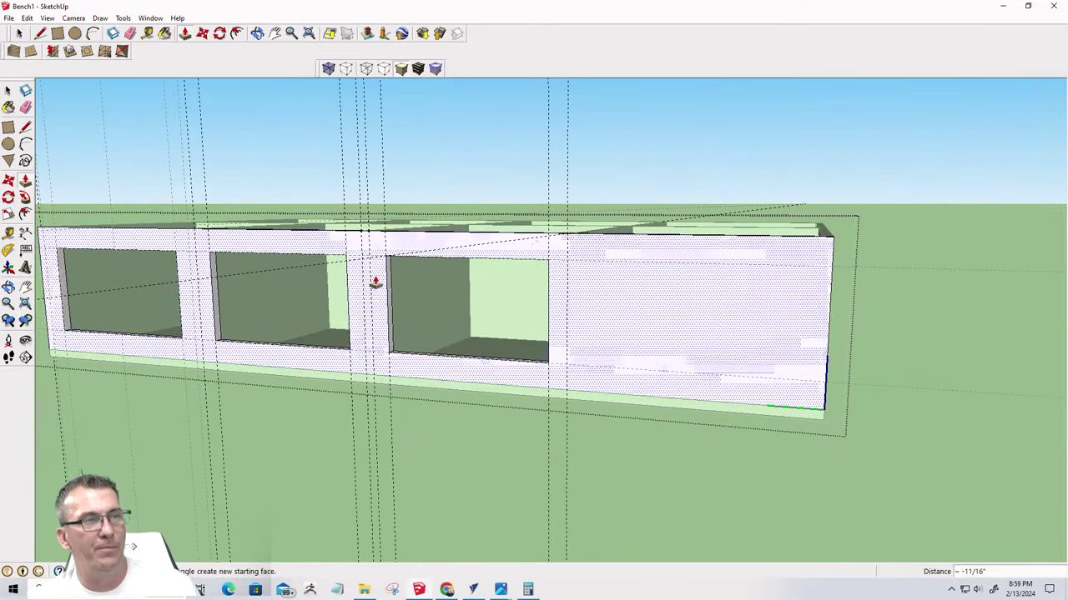
pyautogui.moveTo(588, 317); pyautogui.dragTo(512, 410, button='middle')
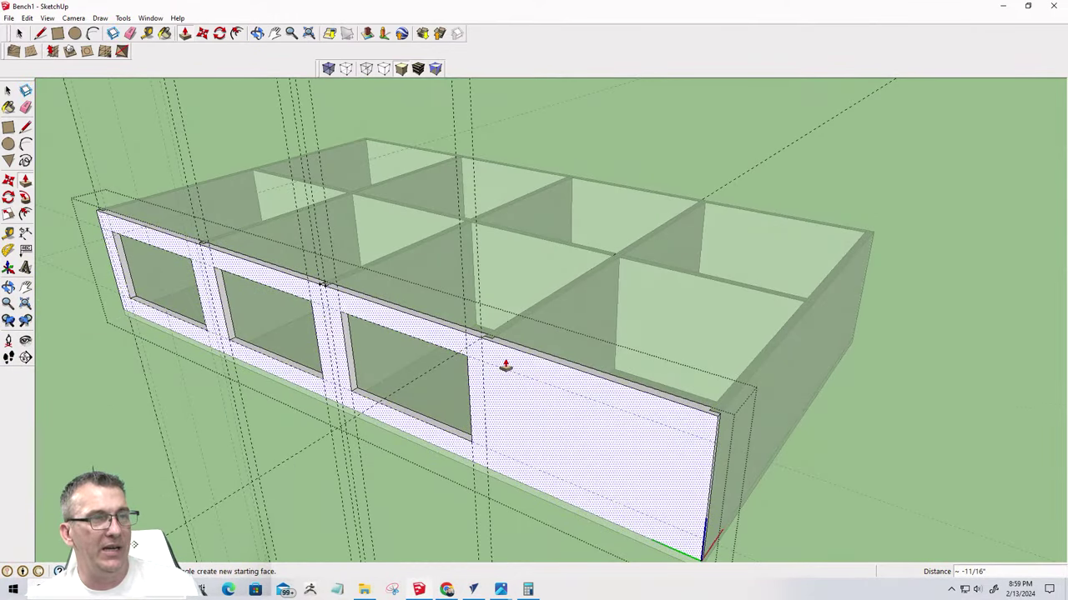
pyautogui.moveTo(406, 392); pyautogui.dragTo(591, 429, button='middle')
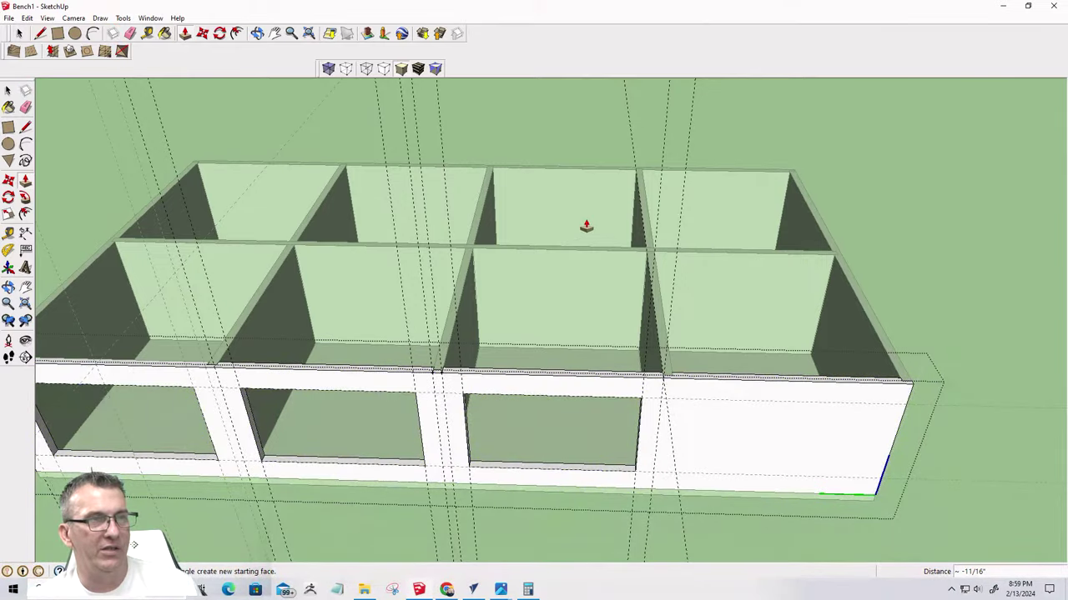
pyautogui.scroll(-3, 639, 500)
pyautogui.scroll(6, 656, 447)
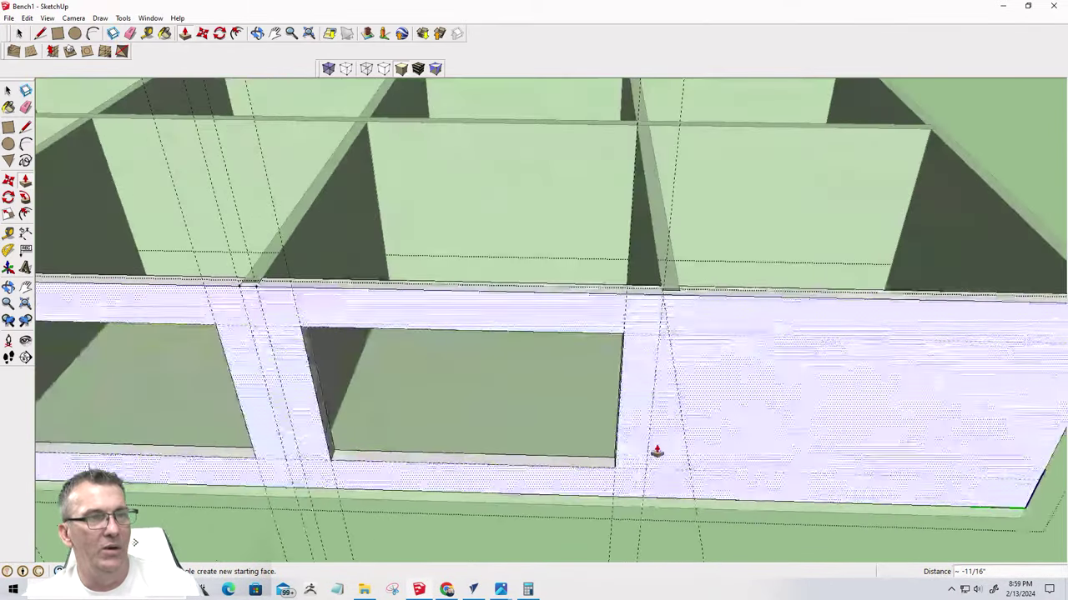
pyautogui.scroll(-3, 608, 378)
pyautogui.scroll(4, 617, 393)
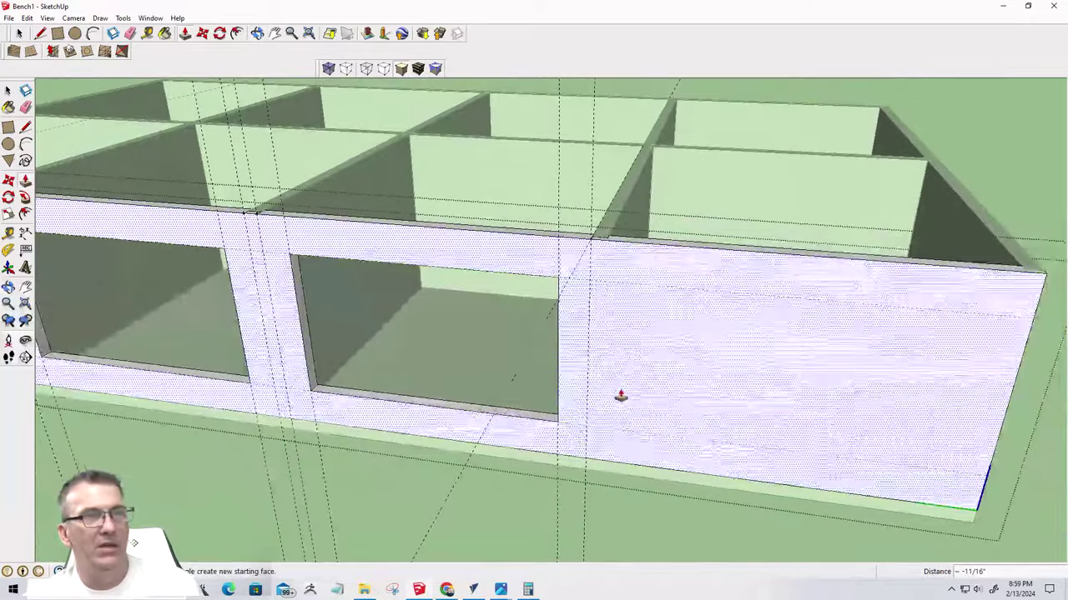
pyautogui.moveTo(611, 398); pyautogui.dragTo(604, 460, button='middle')
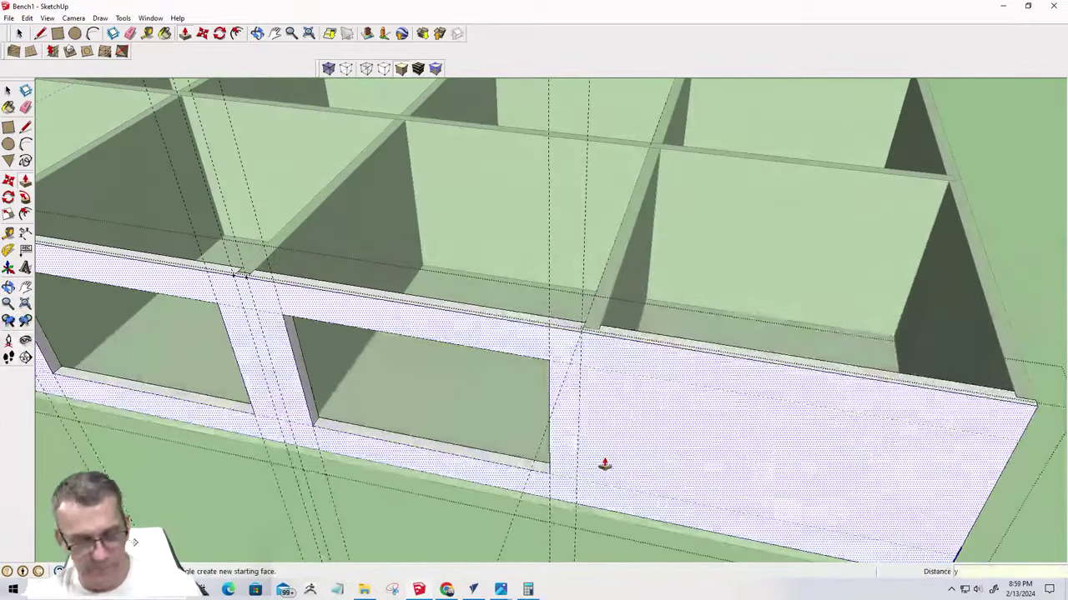
# Place guides 7/8 inch in from the panel edges around the rightmost front bay
pyautogui.press('t')
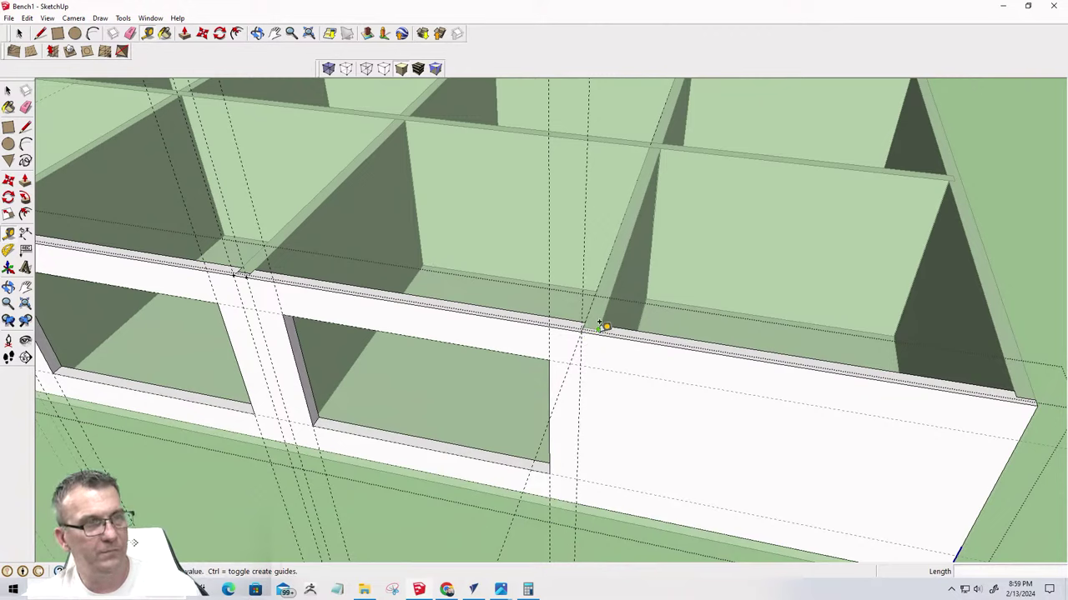
pyautogui.click(602, 326)
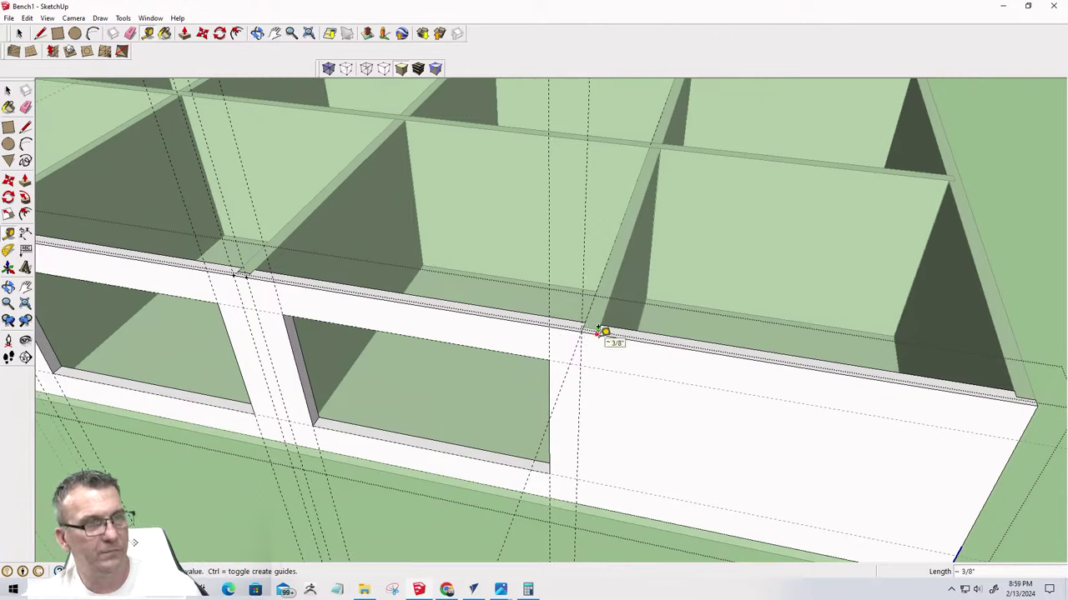
pyautogui.click(585, 372)
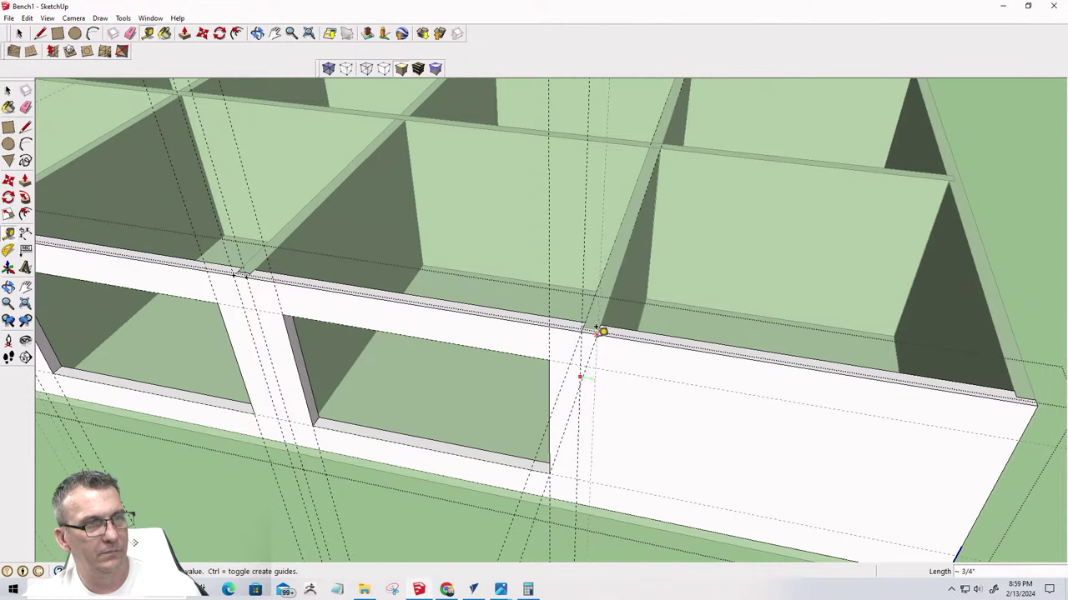
pyautogui.click(595, 327)
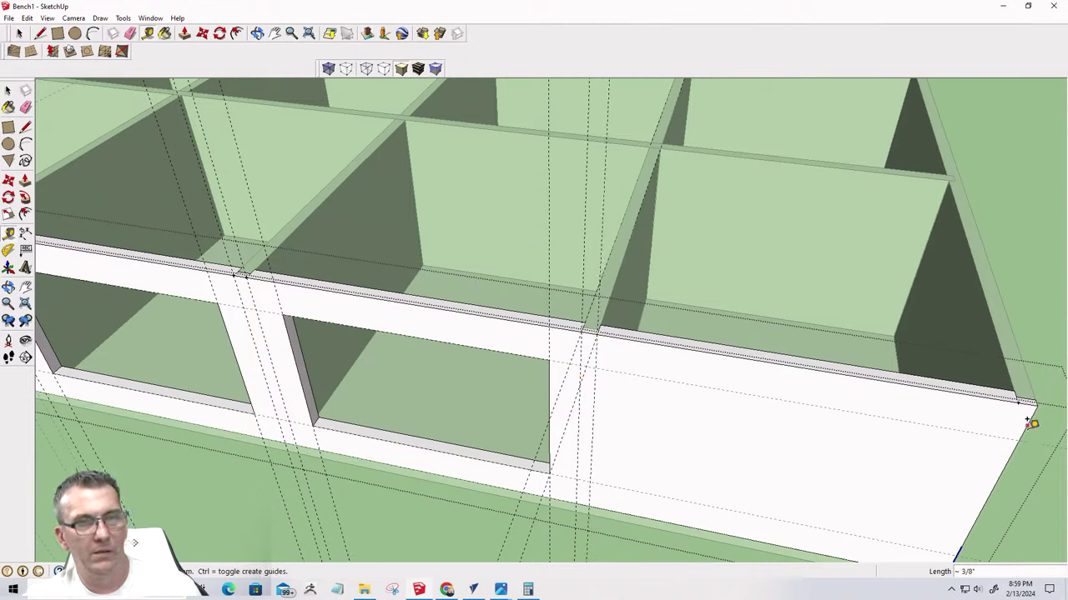
pyautogui.click(591, 435)
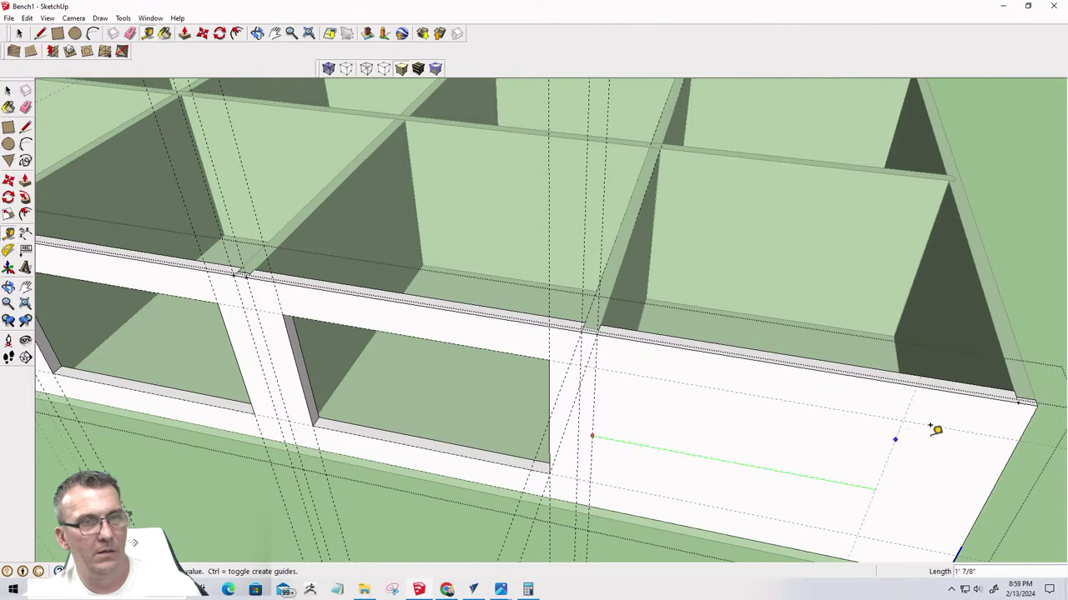
pyautogui.click(1023, 402)
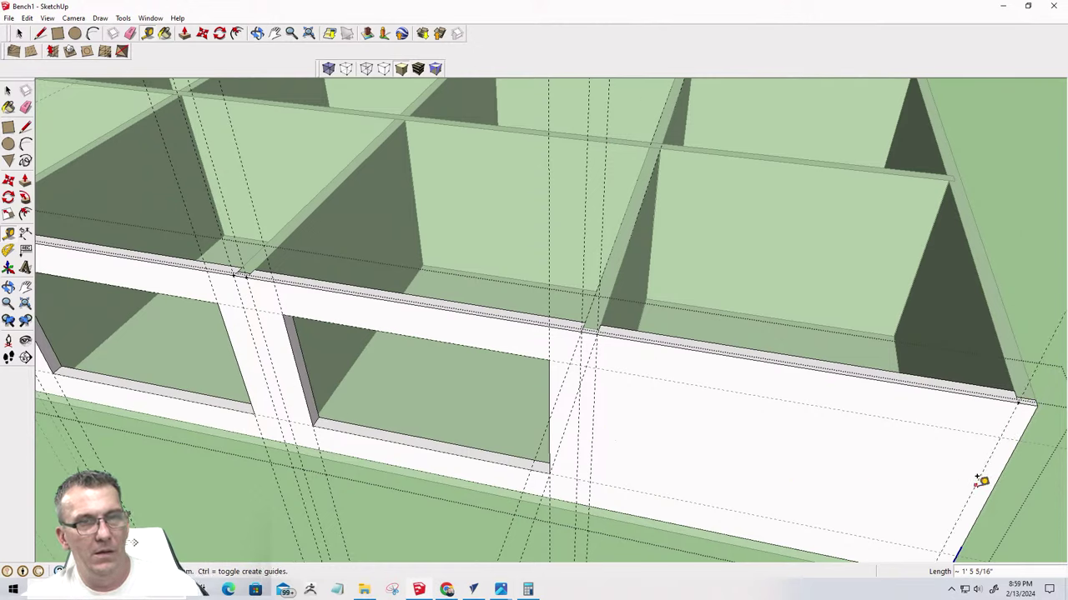
pyautogui.click(976, 483)
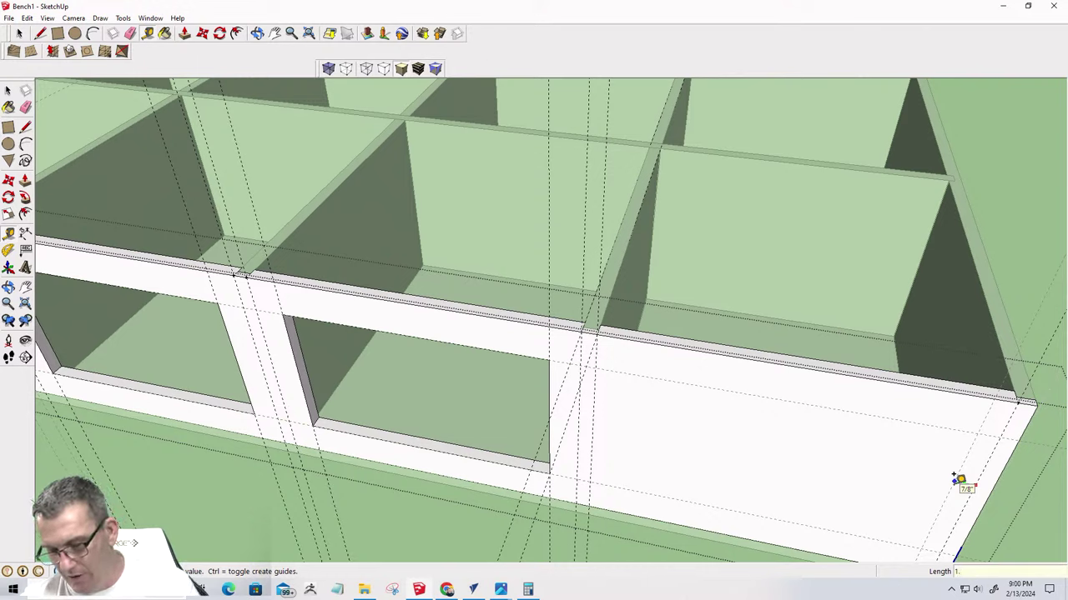
pyautogui.click(959, 481)
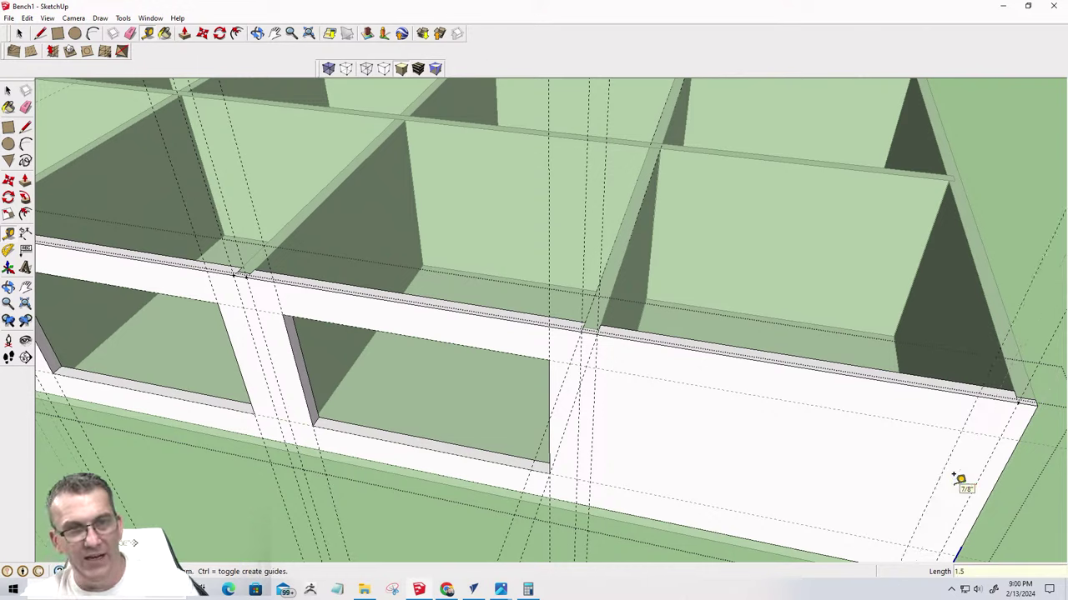
pyautogui.click(592, 427)
pyautogui.click(629, 425)
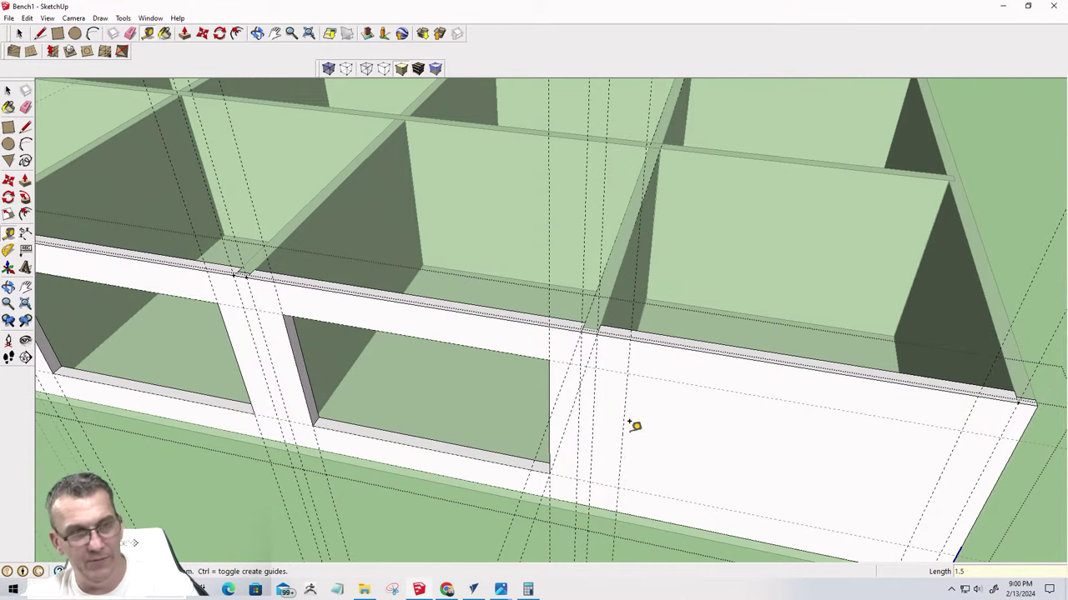
pyautogui.moveTo(632, 424); pyautogui.dragTo(541, 391, button='middle')
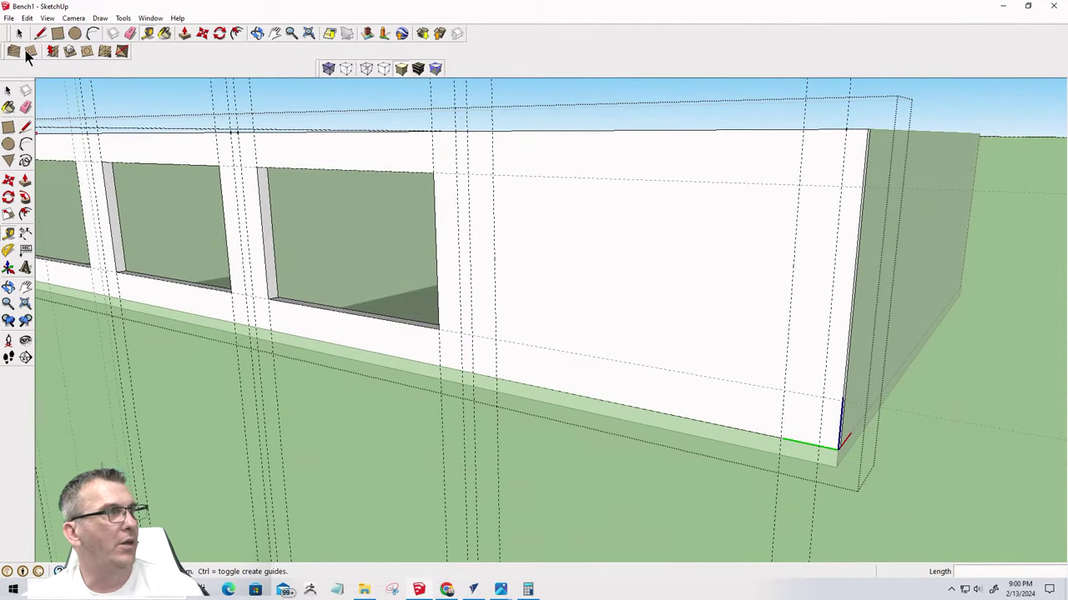
# Draw a rectangle between the guides and push it through the front board
pyautogui.press('d')
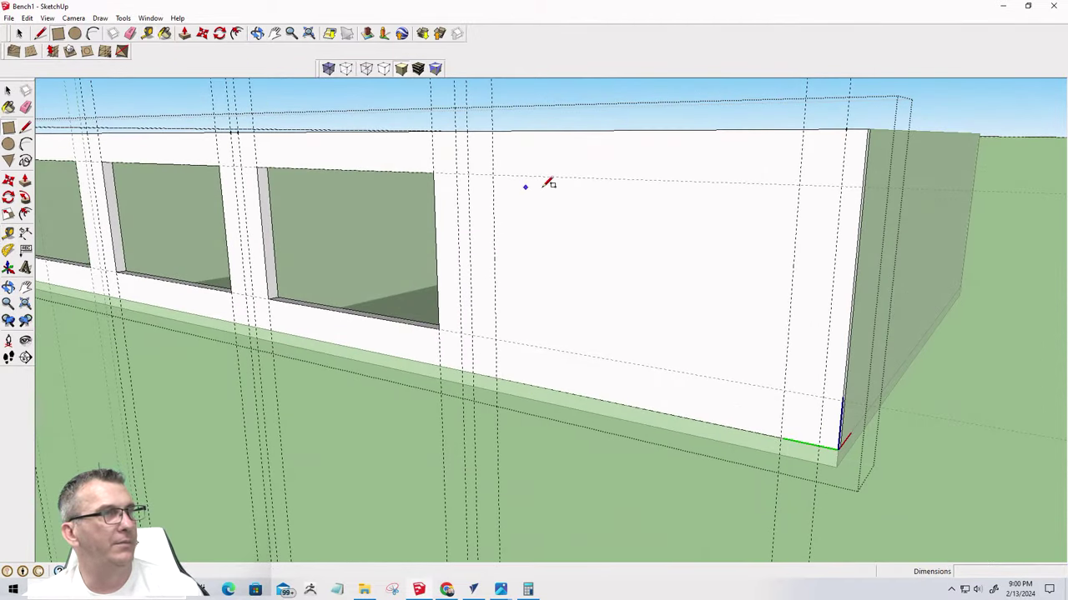
pyautogui.click(492, 175)
pyautogui.click(784, 389)
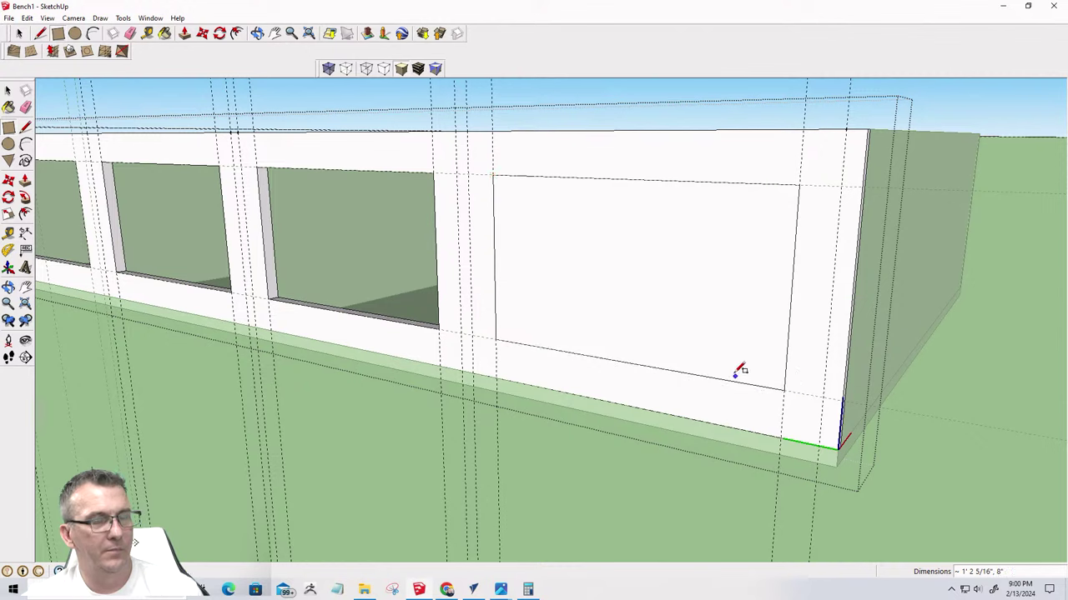
pyautogui.press('p')
pyautogui.click(743, 345)
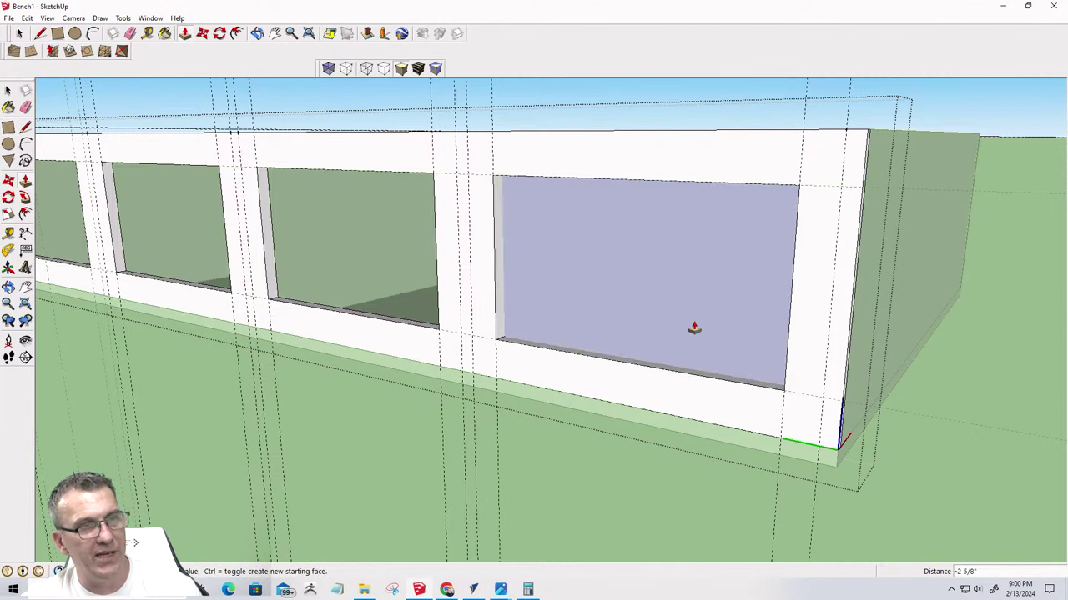
pyautogui.click(694, 328)
pyautogui.doubleClick(720, 287)
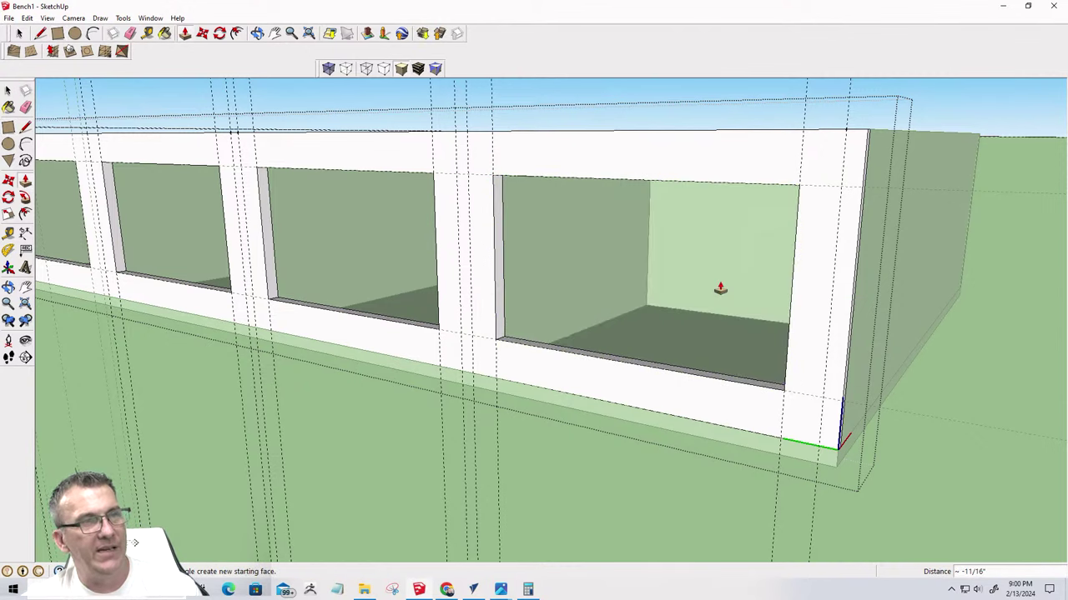
pyautogui.moveTo(740, 346); pyautogui.dragTo(529, 362, button='middle')
pyautogui.scroll(-5, 659, 367)
pyautogui.moveTo(789, 372); pyautogui.dragTo(806, 415, button='middle')
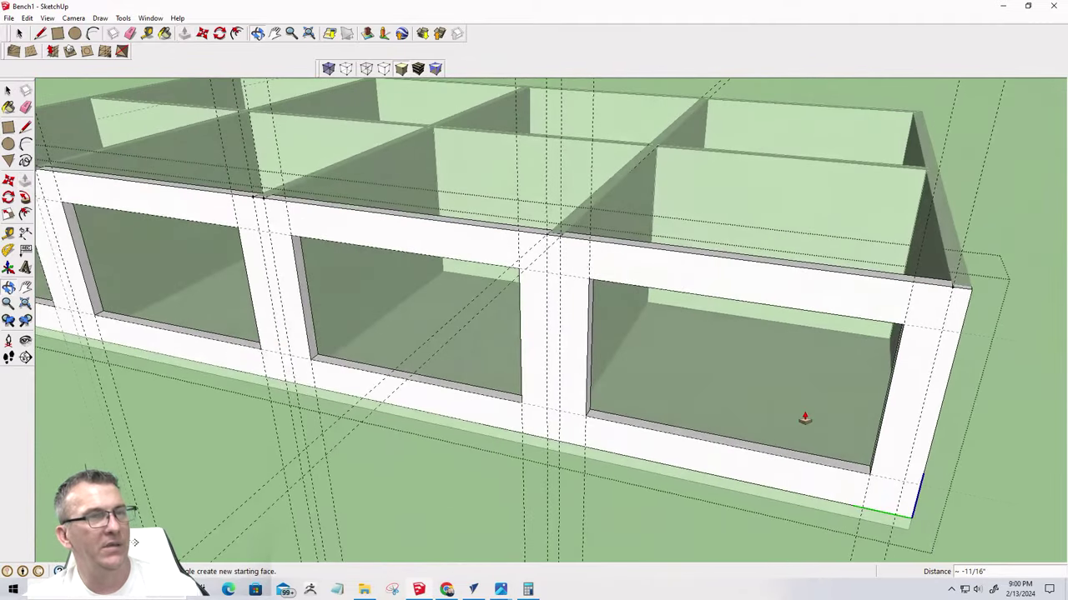
# Turn off X-ray and delete the guide lines crossing the front board
pyautogui.press('space')
pyautogui.press('x')
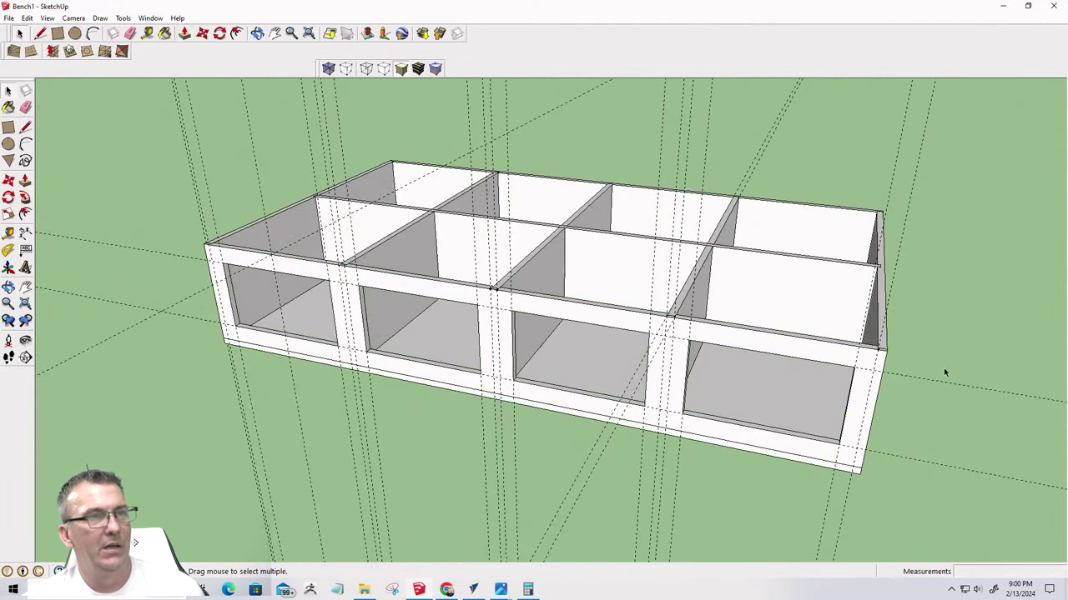
pyautogui.scroll(-2, 938, 339)
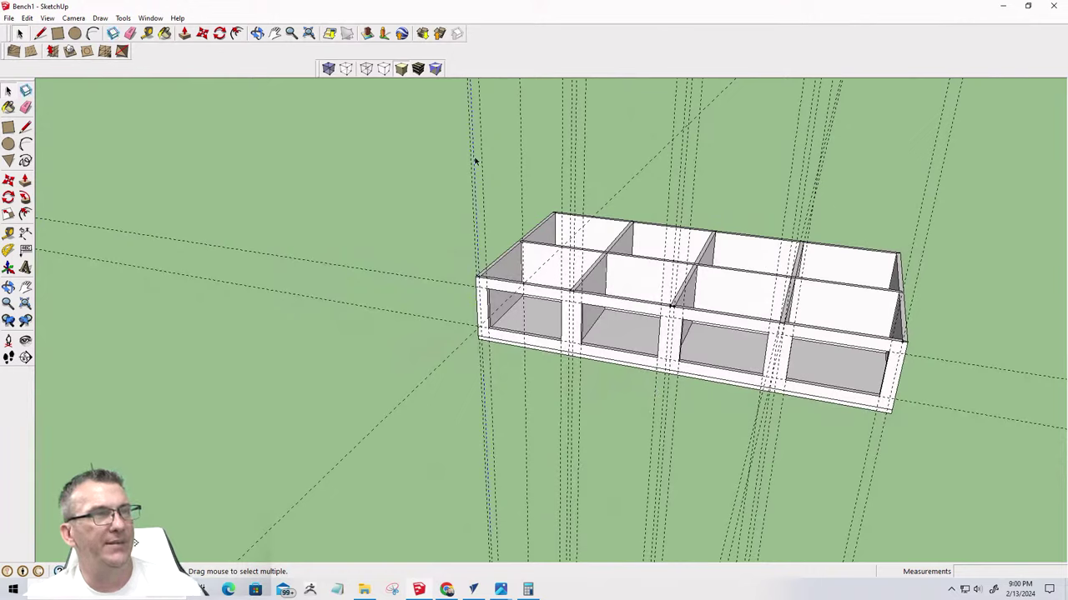
pyautogui.moveTo(447, 148); pyautogui.dragTo(436, 140)
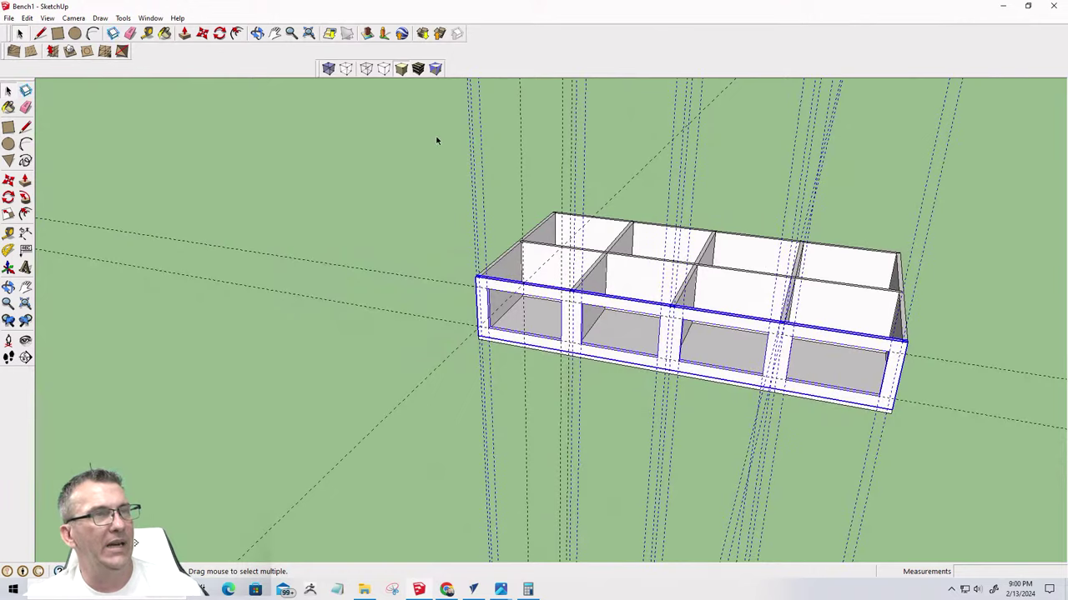
pyautogui.doubleClick(497, 290)
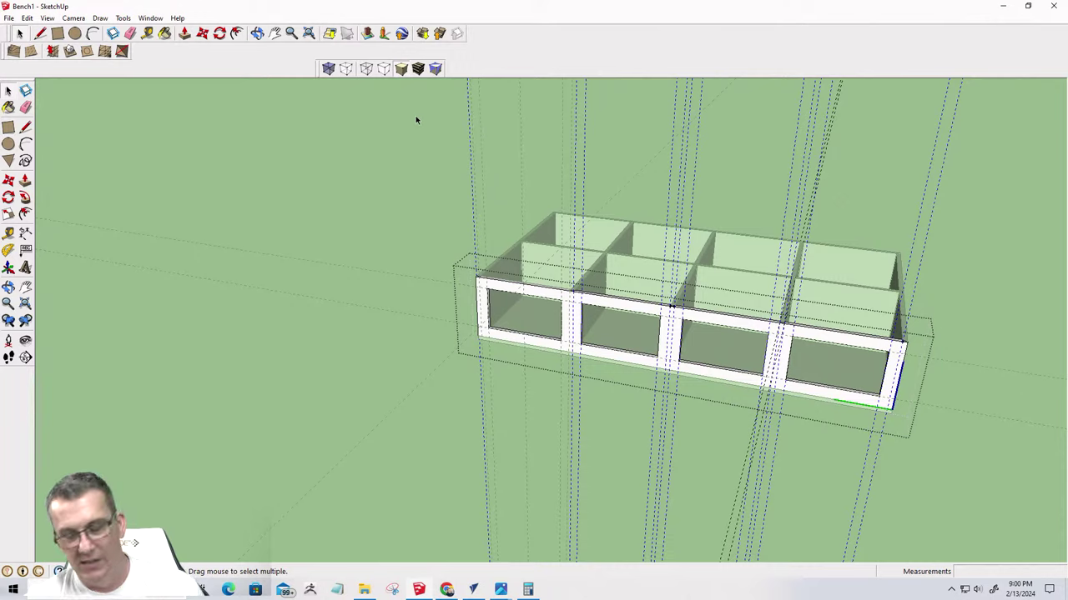
pyautogui.press('Delete')
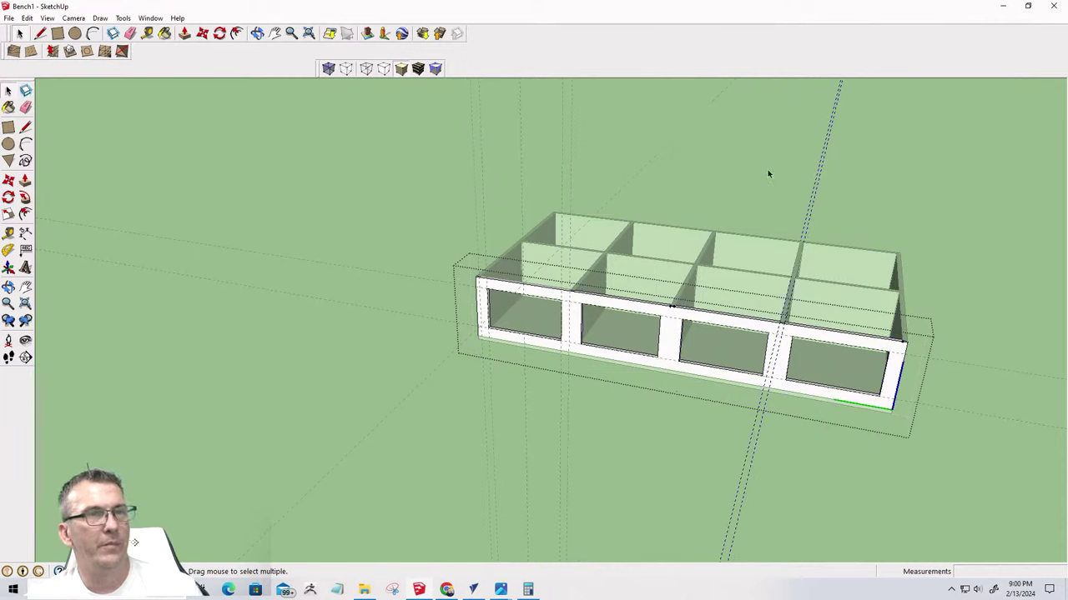
pyautogui.press('Delete')
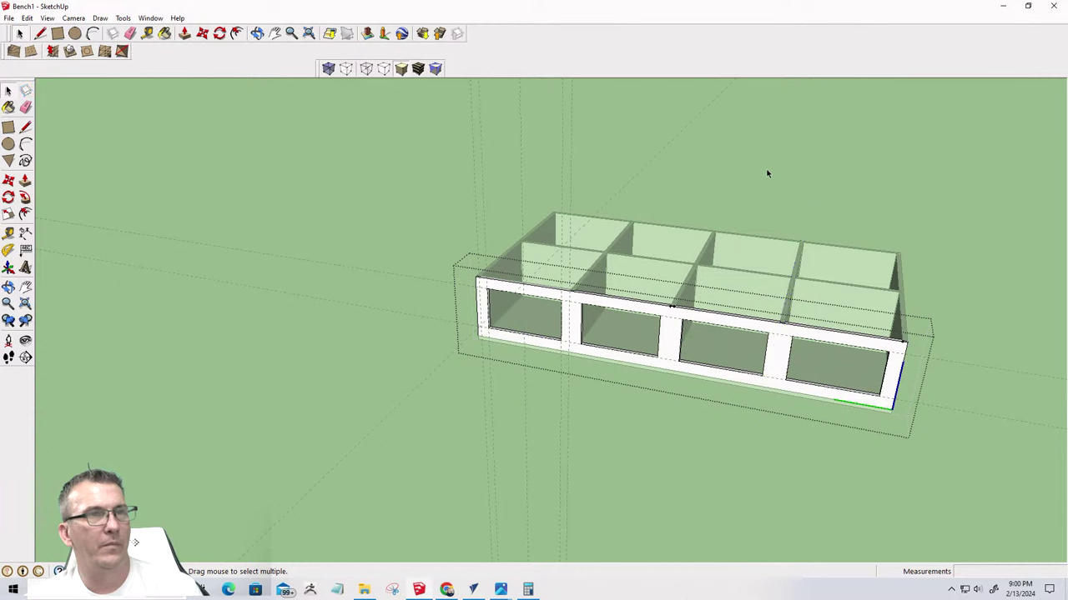
pyautogui.click(386, 204)
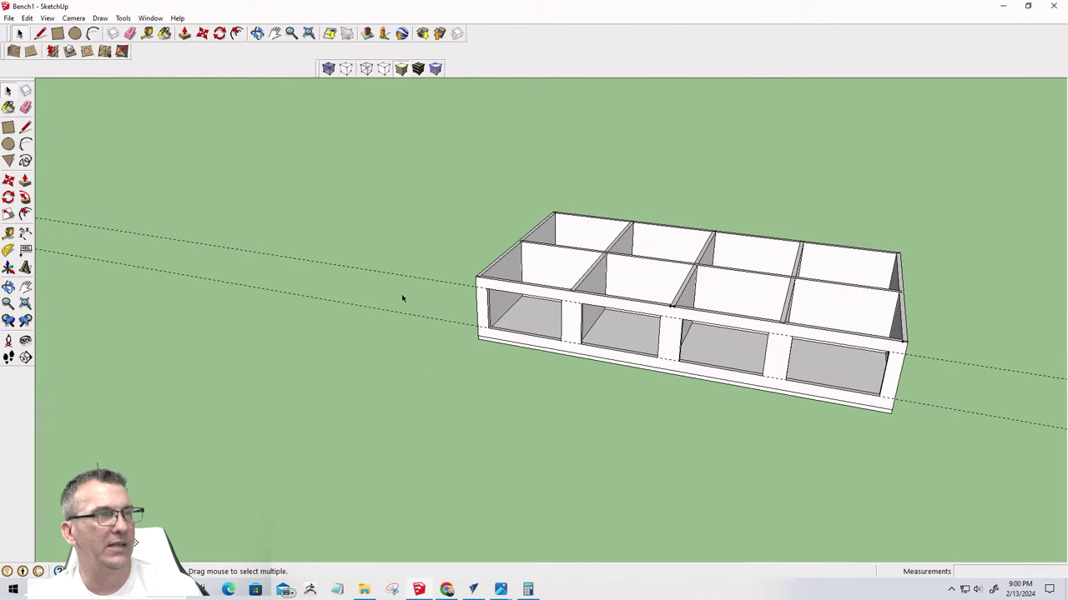
# Select the last guide lines, then erase the stray lower edge inside the front board
pyautogui.moveTo(364, 260); pyautogui.dragTo(361, 253)
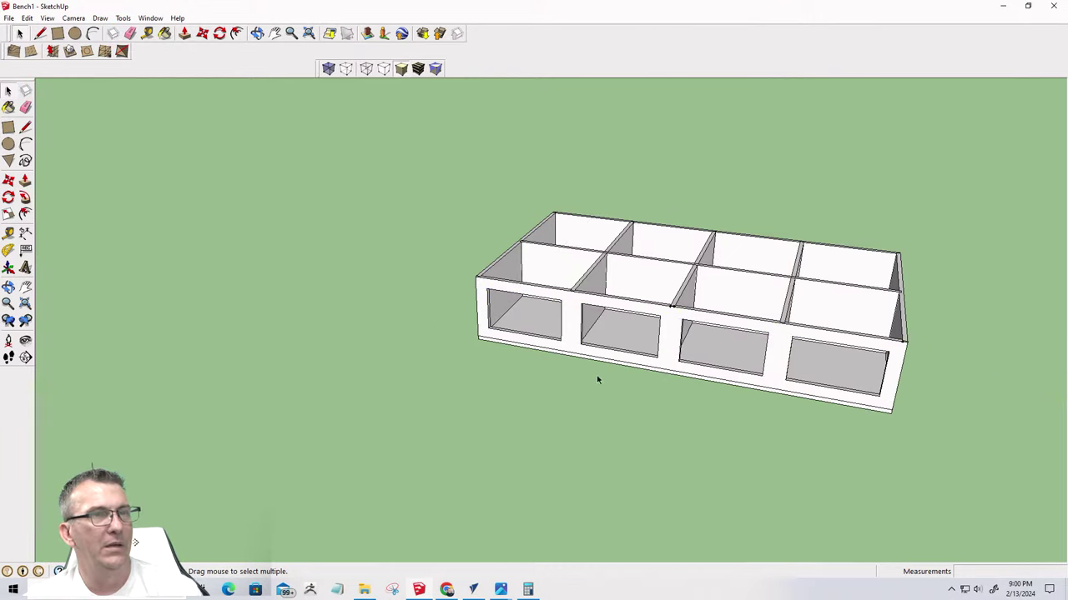
pyautogui.scroll(4, 670, 336)
pyautogui.scroll(4, 634, 285)
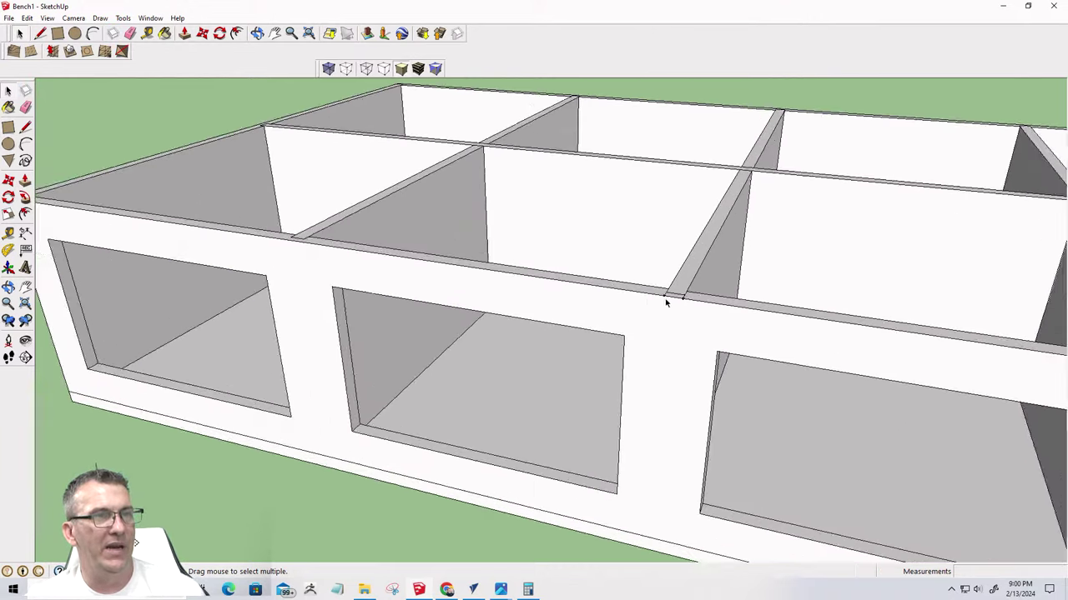
pyautogui.moveTo(615, 286); pyautogui.dragTo(735, 328)
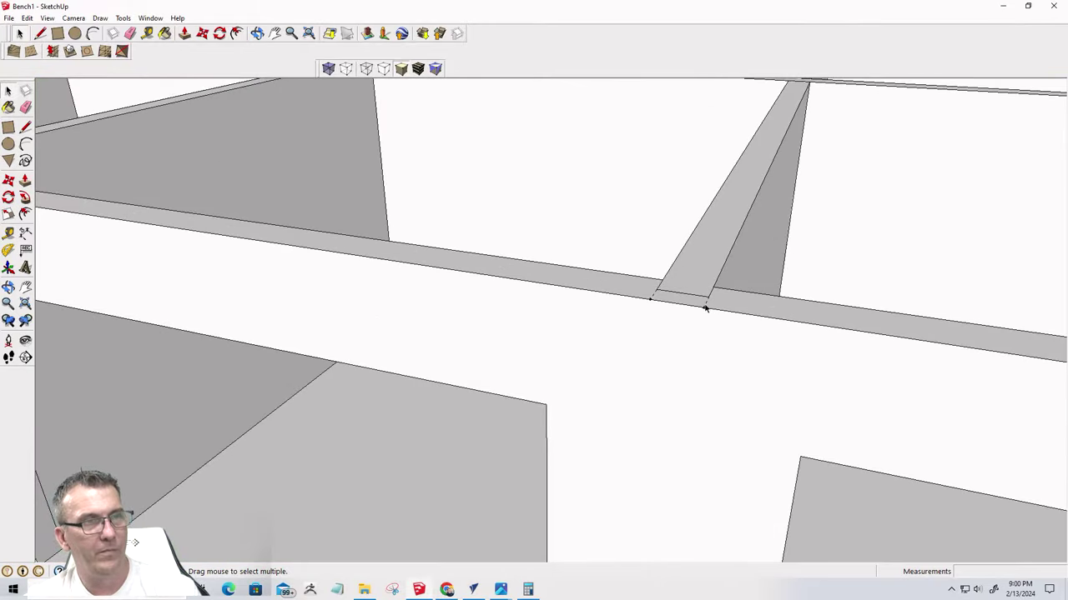
pyautogui.click(705, 308)
pyautogui.doubleClick(688, 310)
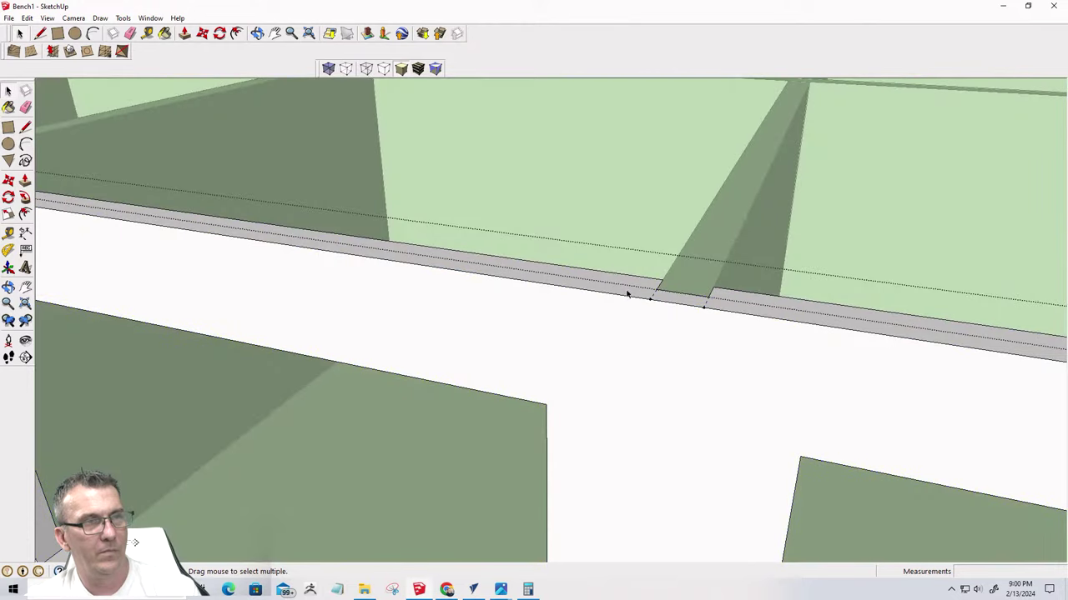
pyautogui.moveTo(627, 294); pyautogui.dragTo(725, 333)
pyautogui.click(652, 301)
pyautogui.press('Delete')
# Close the board edit and orbit around to review the finished bench openings
pyautogui.scroll(-8, 569, 315)
pyautogui.scroll(10, 575, 317)
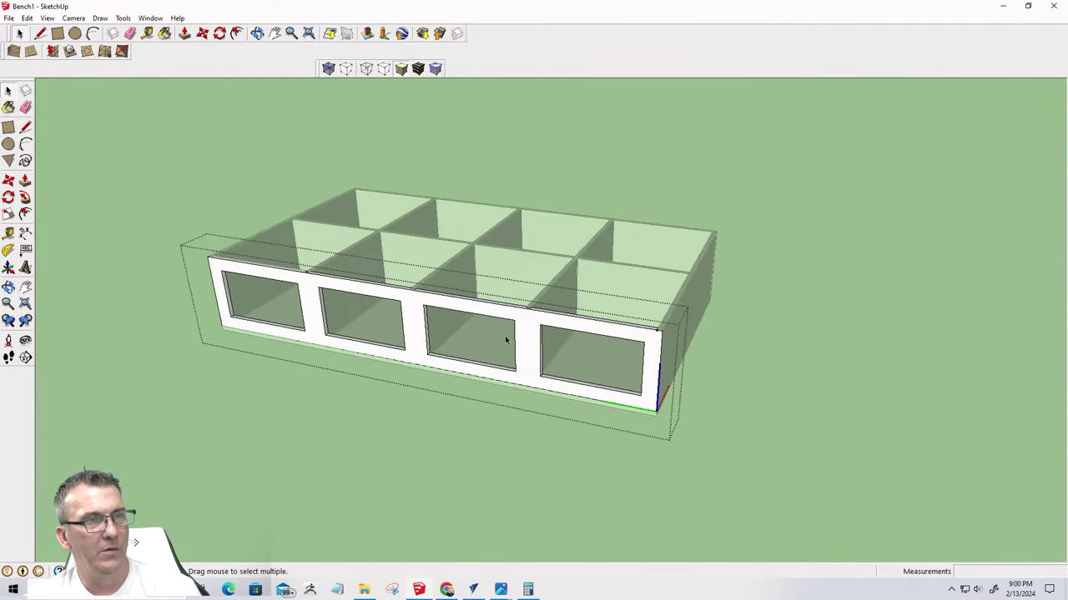
pyautogui.scroll(-8, 524, 327)
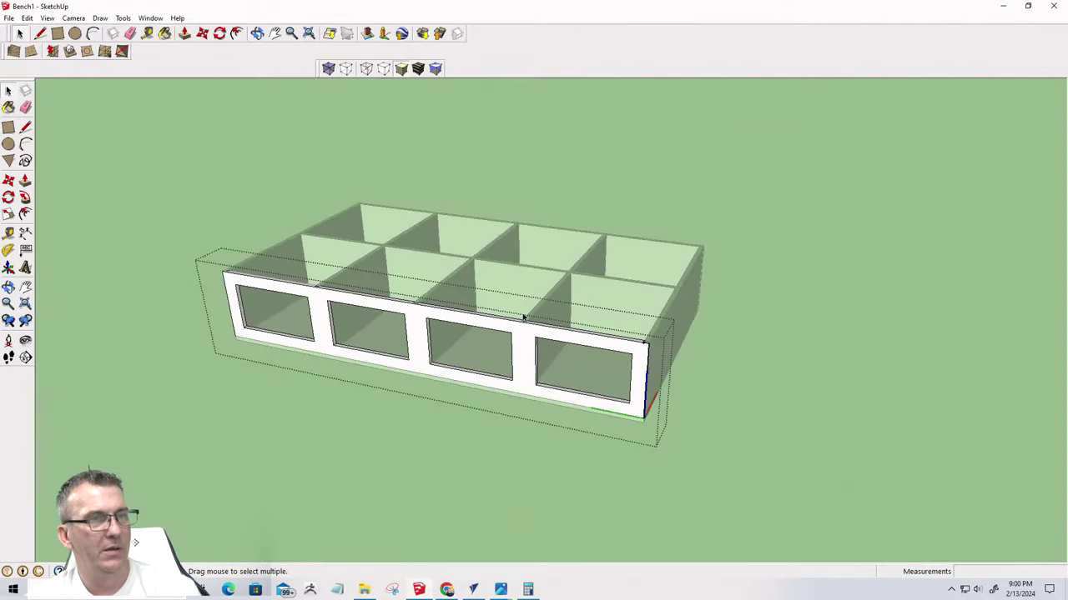
pyautogui.scroll(10, 651, 342)
pyautogui.scroll(1, 655, 342)
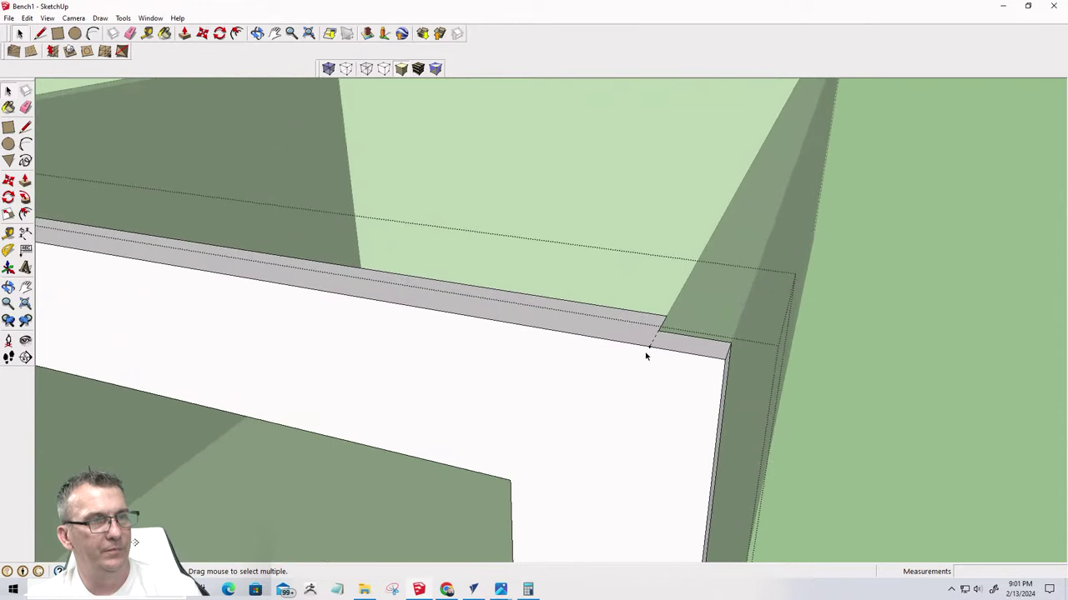
pyautogui.click(650, 351)
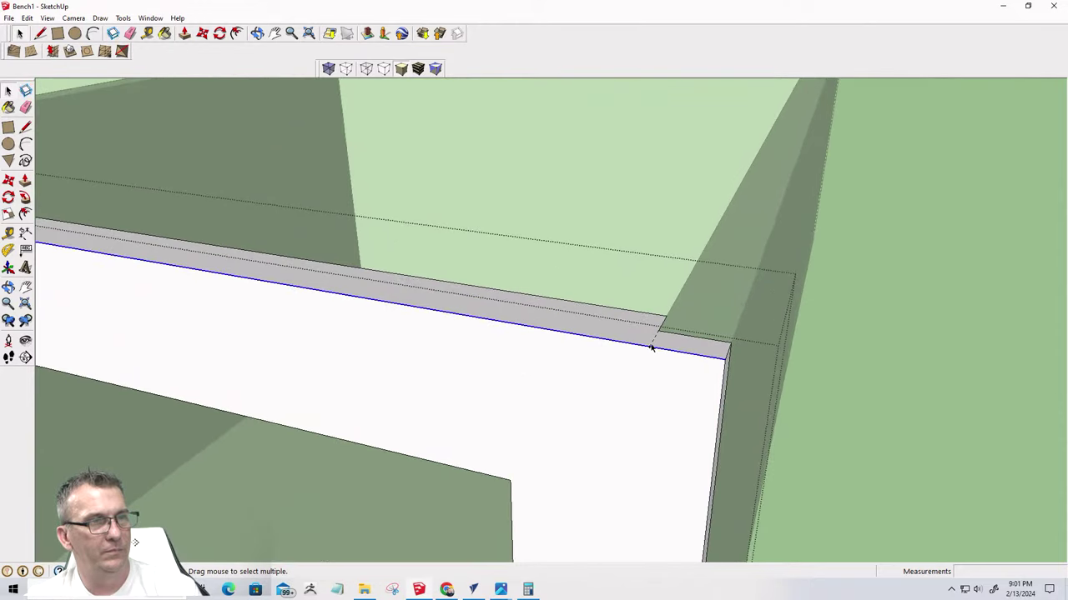
pyautogui.keyDown('shift'); pyautogui.click(651, 347); pyautogui.keyUp('shift')
pyautogui.scroll(-8, 659, 350)
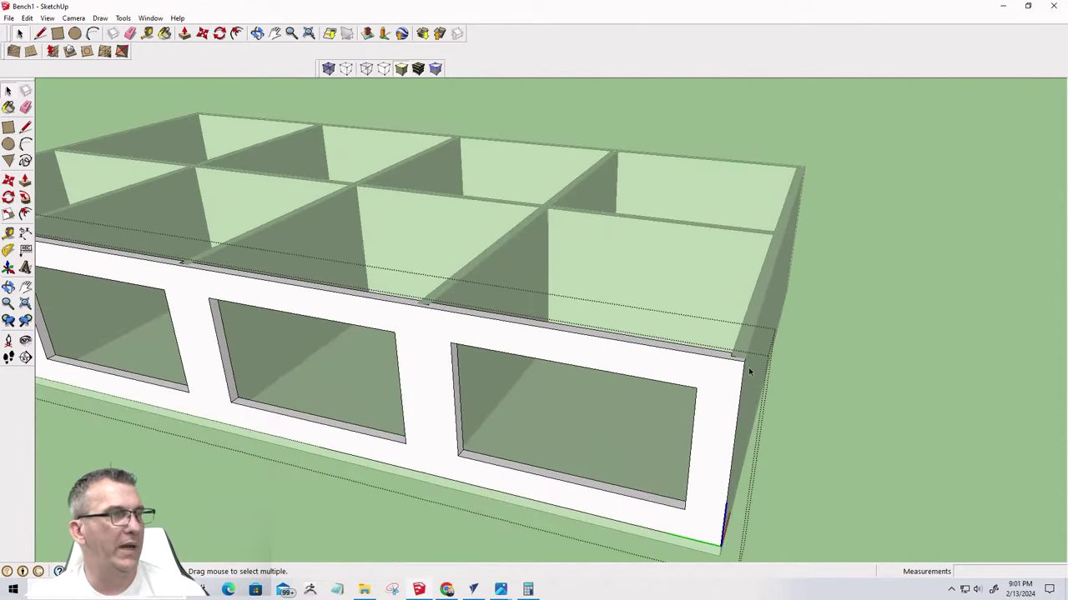
pyautogui.click(279, 437)
pyautogui.moveTo(279, 437); pyautogui.dragTo(320, 331, button='middle')
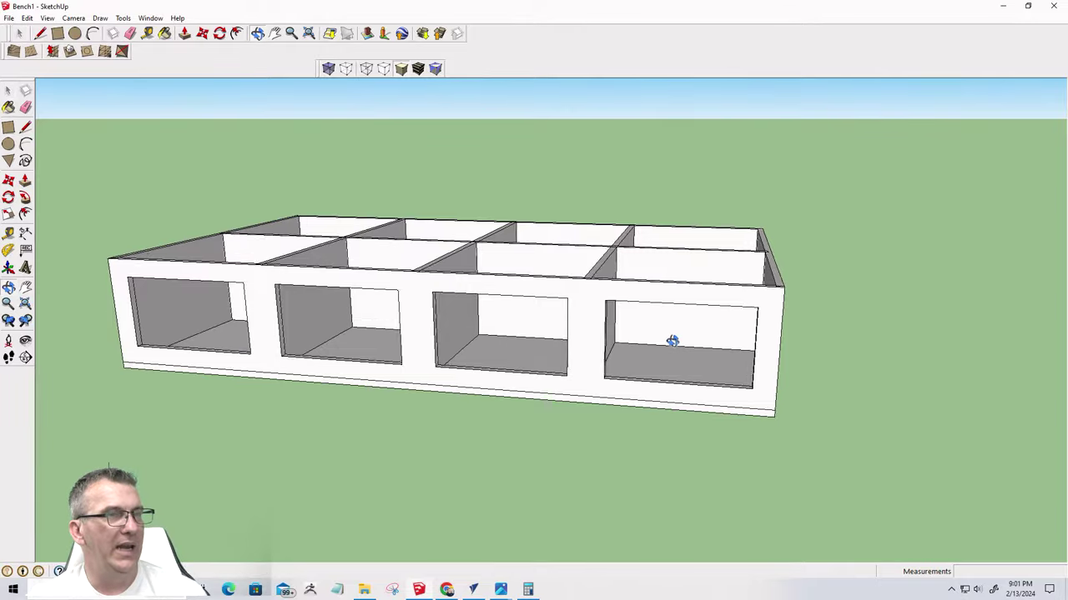
pyautogui.moveTo(673, 341); pyautogui.dragTo(433, 435, button='middle')
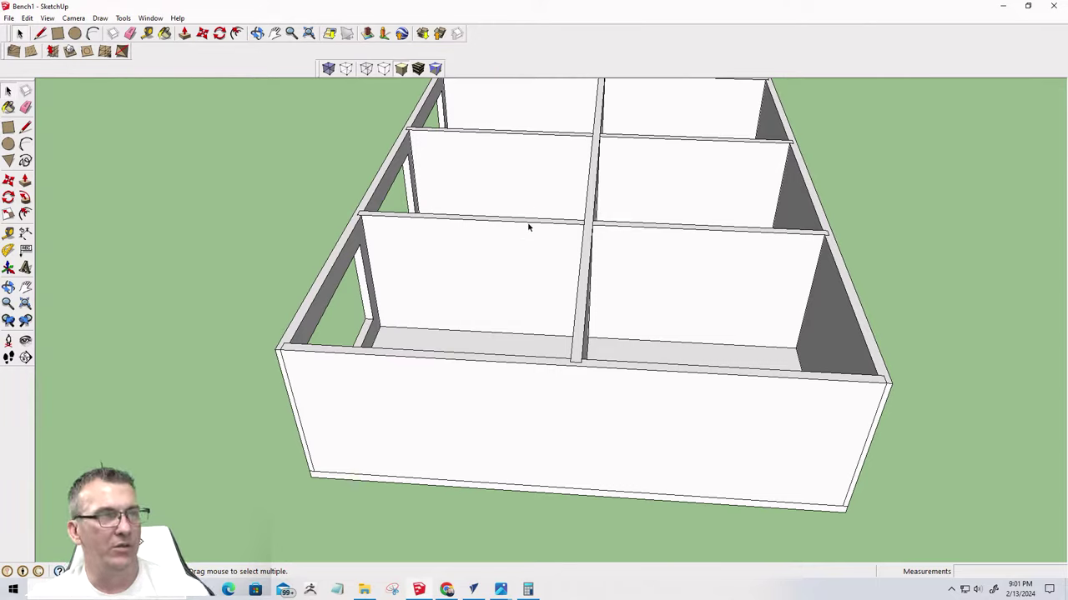
pyautogui.scroll(2, 317, 381)
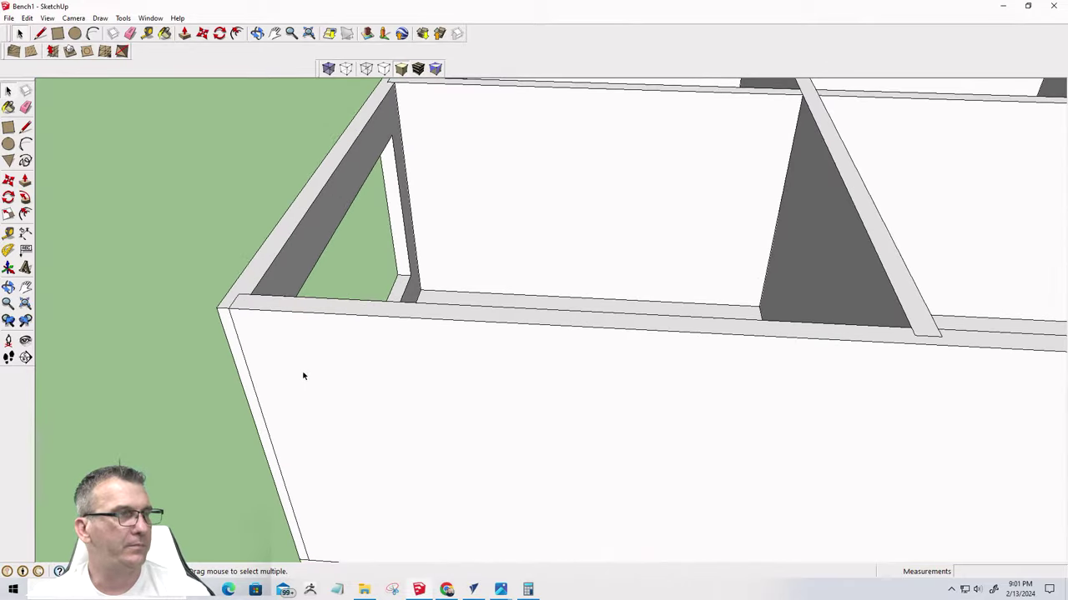
pyautogui.scroll(-1, 302, 374)
pyautogui.moveTo(298, 436); pyautogui.dragTo(314, 368, button='middle')
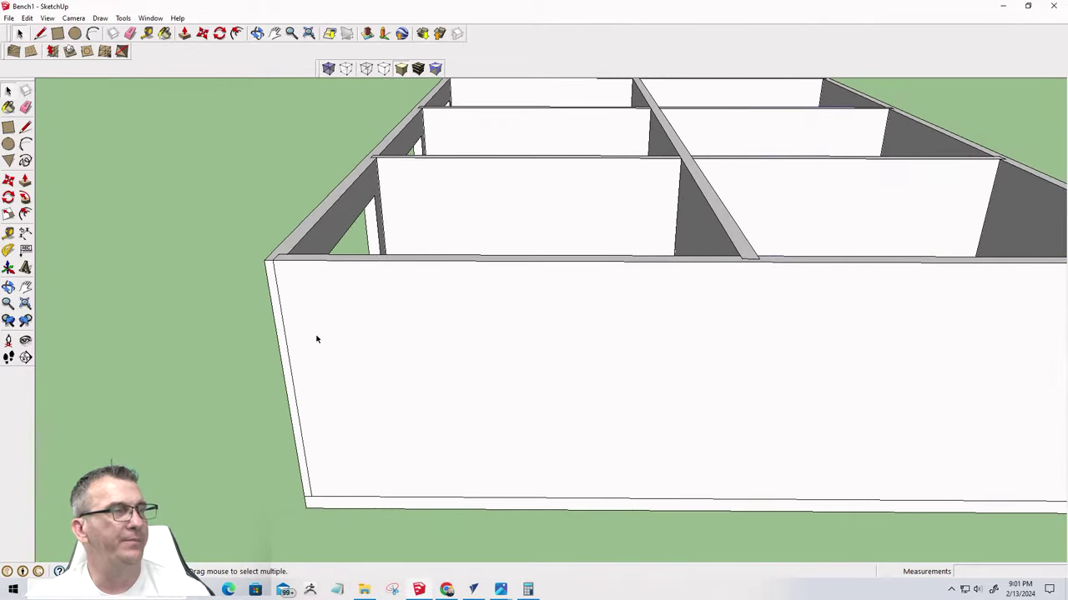
pyautogui.moveTo(314, 338); pyautogui.dragTo(595, 334, button='middle')
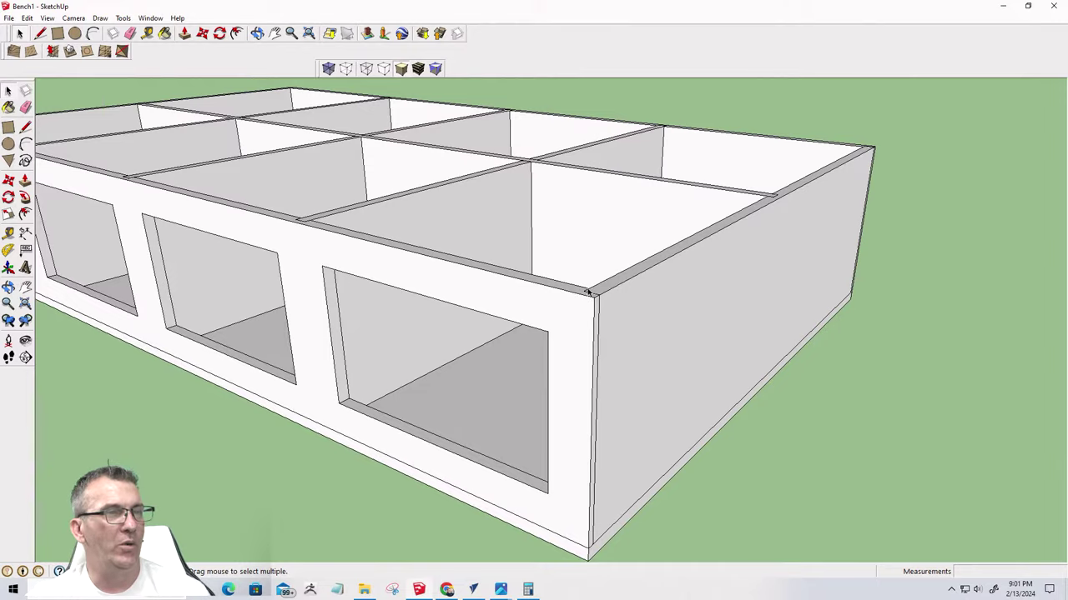
pyautogui.moveTo(617, 315); pyautogui.dragTo(321, 357, button='middle')
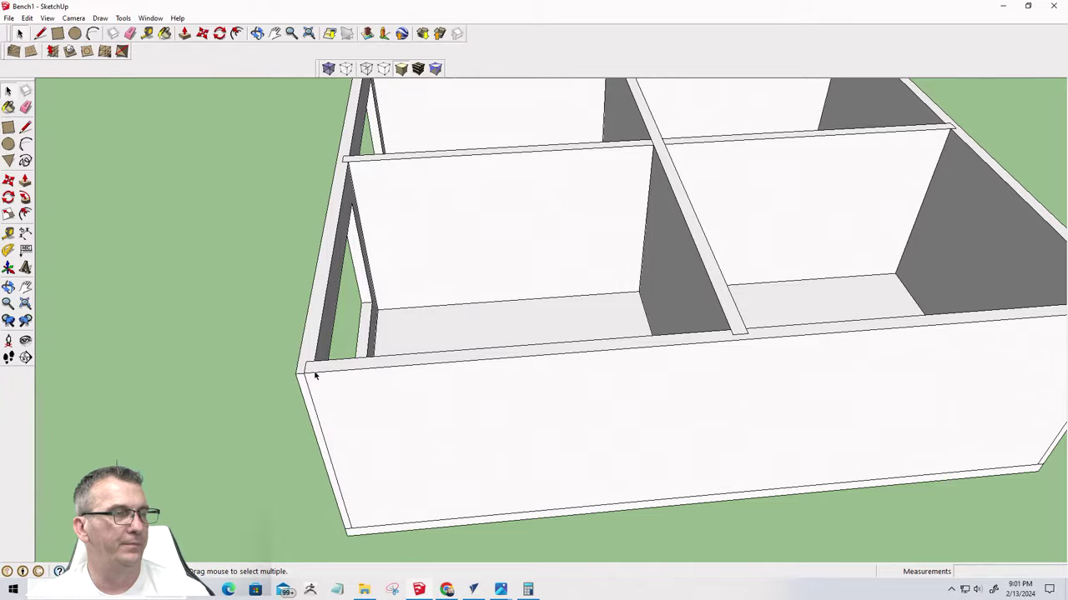
pyautogui.moveTo(298, 399)
pyautogui.mouseDown(button='middle')
pyautogui.moveTo(710, 310)
pyautogui.moveTo(729, 340)
pyautogui.mouseUp(button='middle')
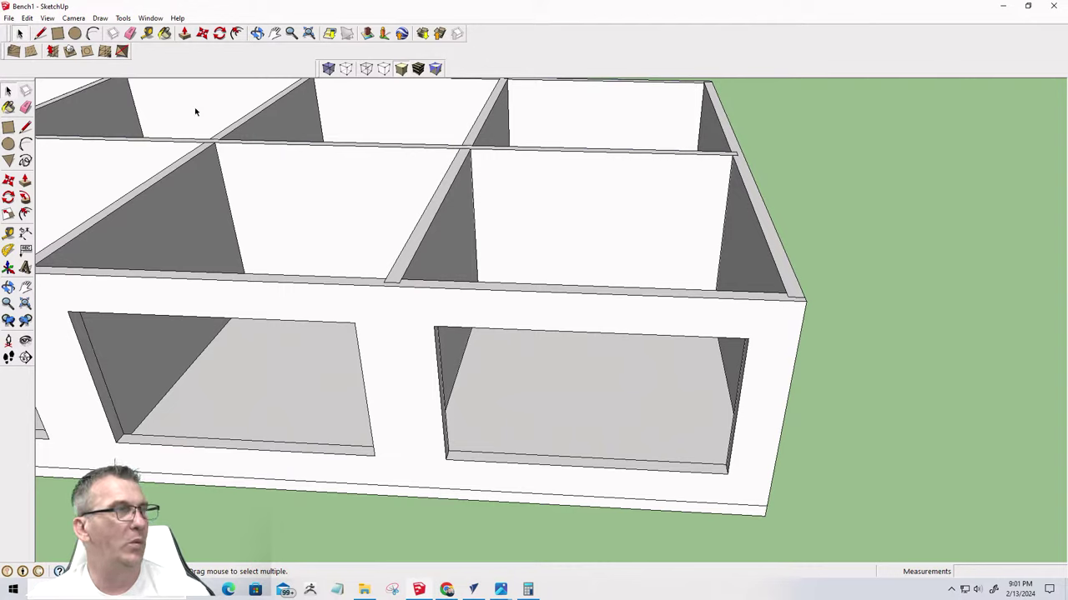
pyautogui.click(154, 36)
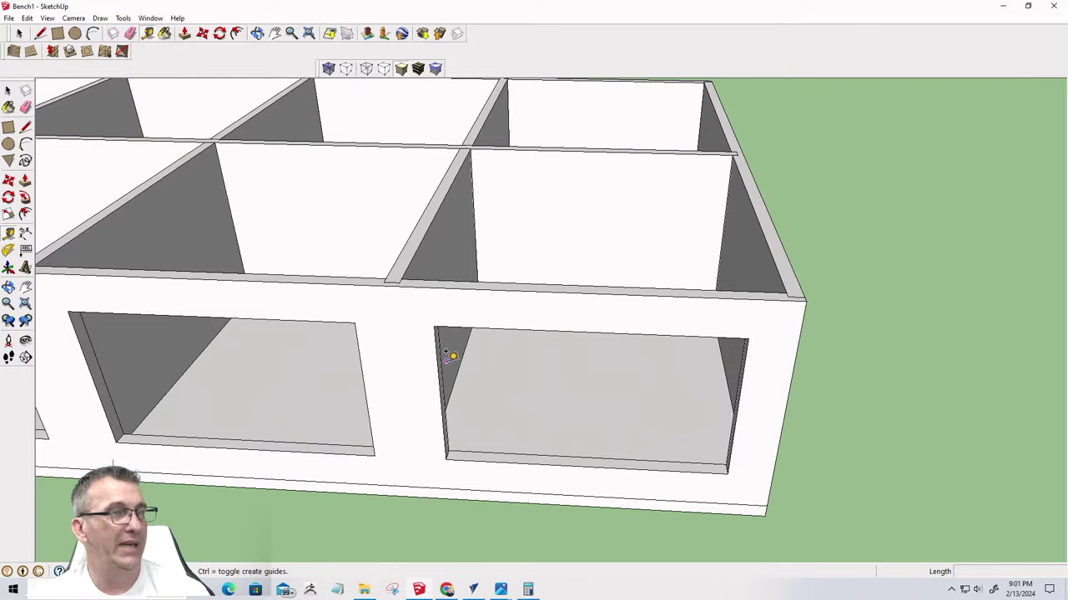
pyautogui.click(19, 34)
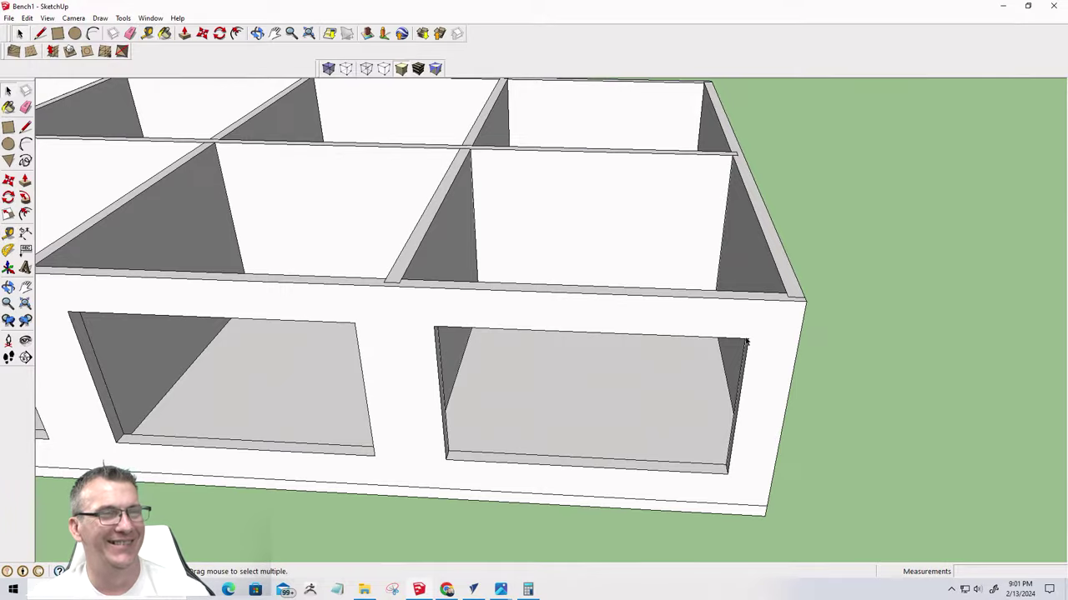
pyautogui.moveTo(747, 342); pyautogui.dragTo(516, 433, button='middle')
pyautogui.scroll(3, 517, 433)
pyautogui.scroll(-3, 516, 433)
pyautogui.scroll(4, 429, 439)
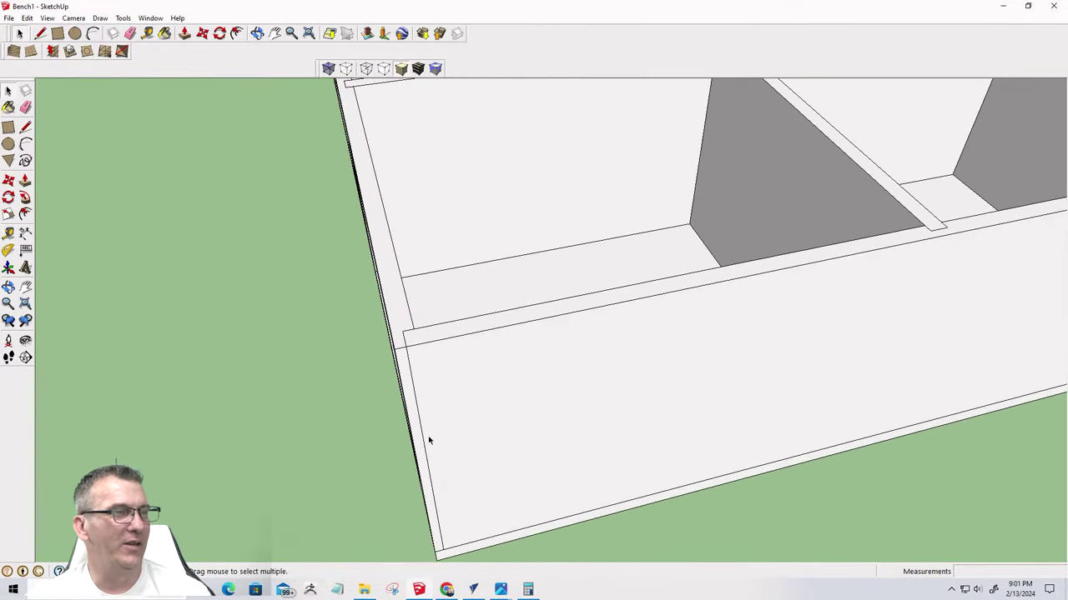
pyautogui.moveTo(429, 439); pyautogui.dragTo(168, 195, button='middle')
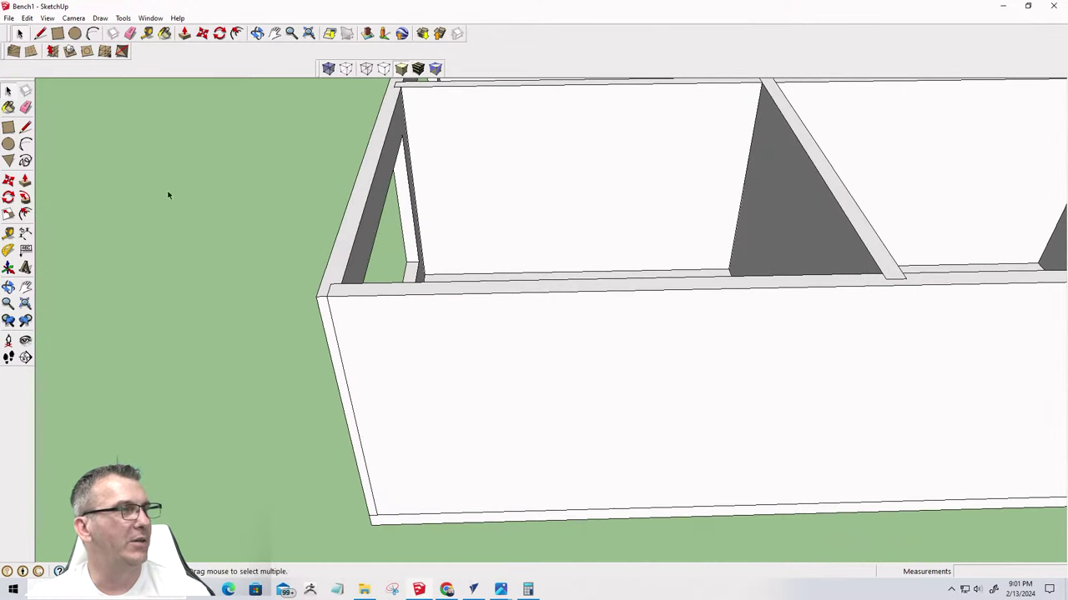
# Place guides along the panel's end edge and 1.5 inches in from the divider
pyautogui.click(147, 33)
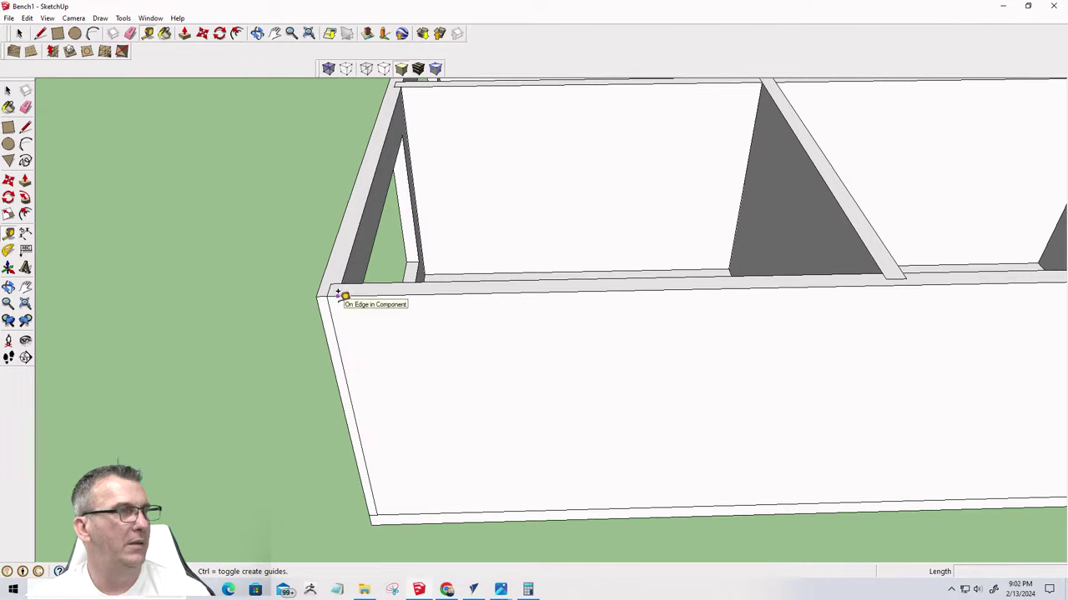
pyautogui.click(337, 338)
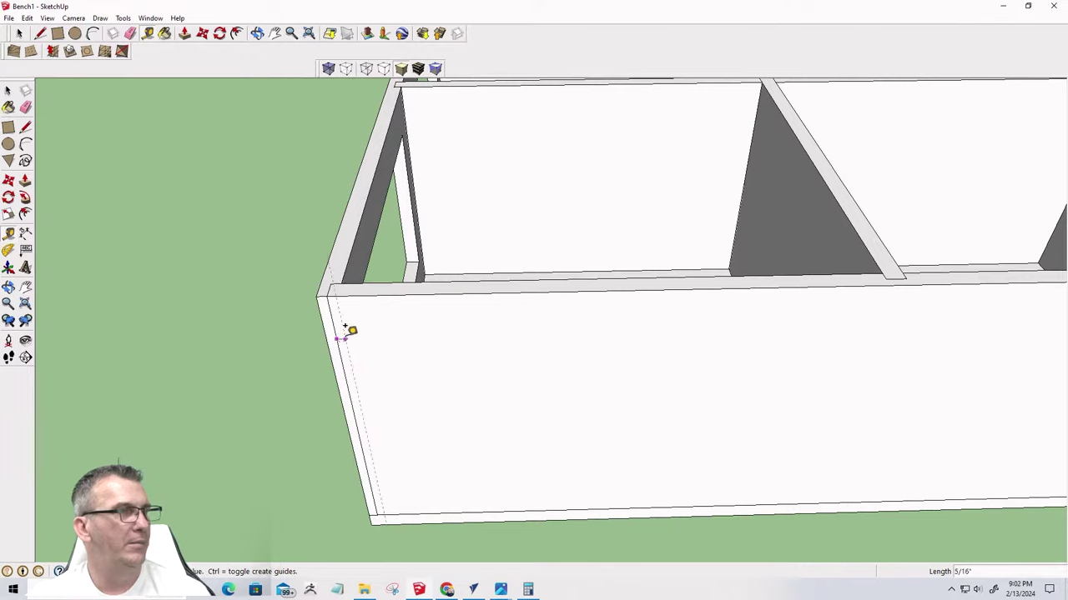
pyautogui.click(341, 284)
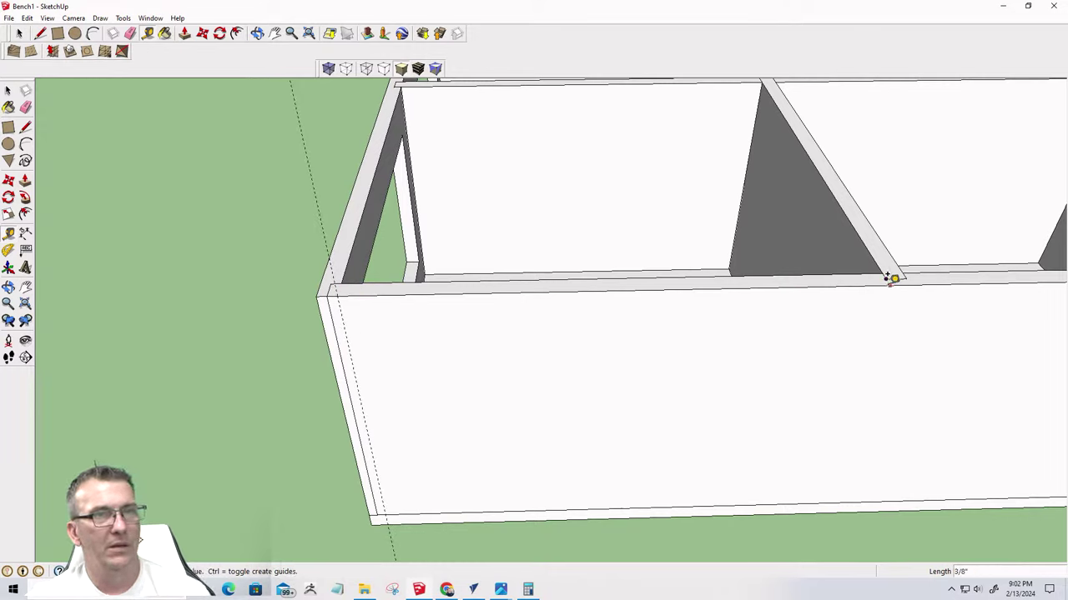
pyautogui.click(355, 380)
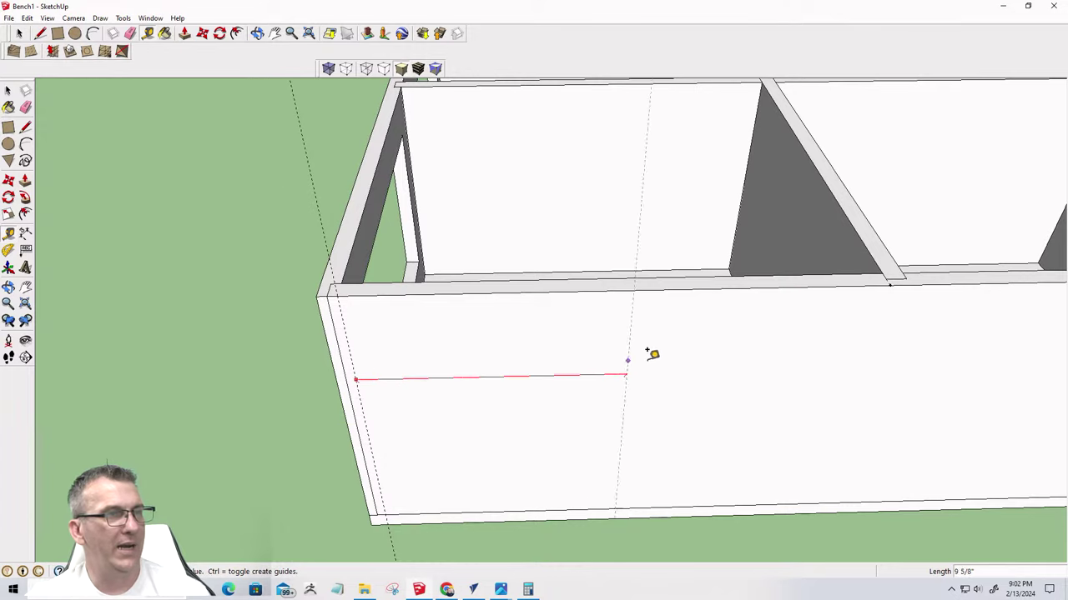
pyautogui.click(894, 278)
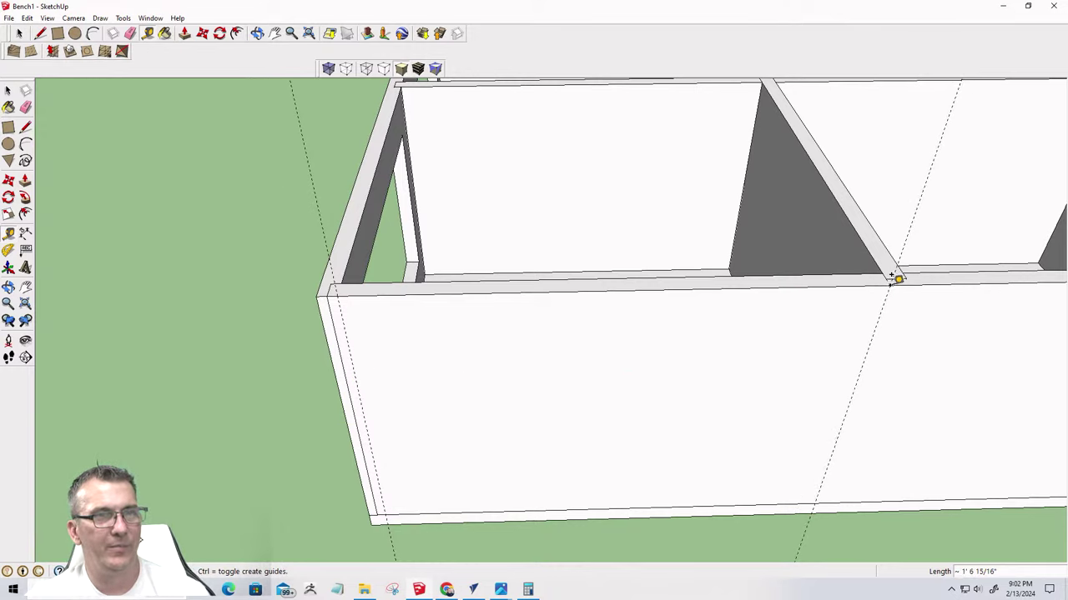
pyautogui.click(862, 368)
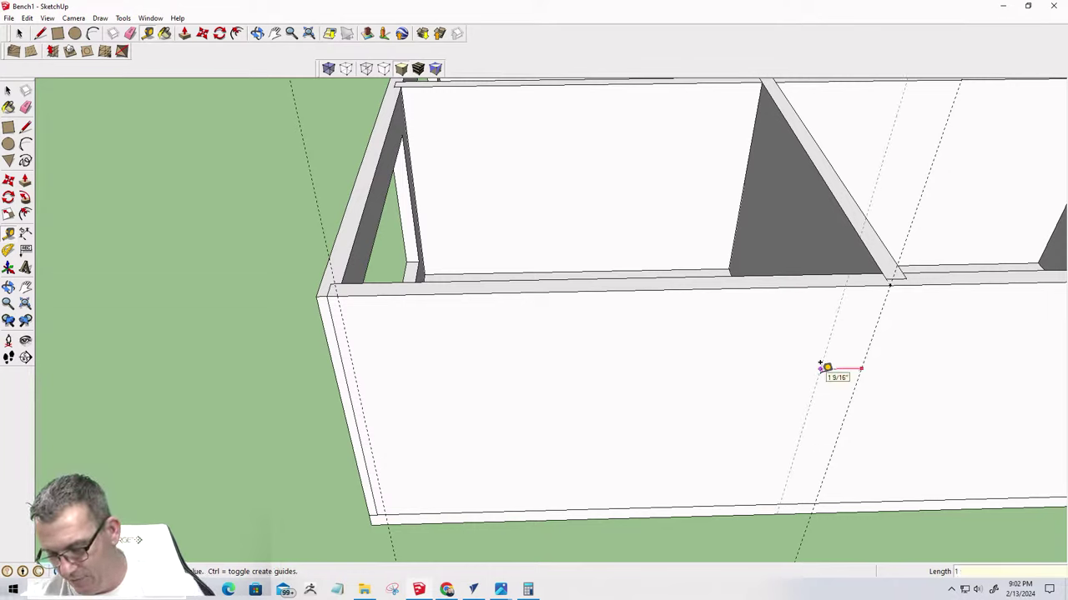
pyautogui.write('1.5')
pyautogui.press('Return')
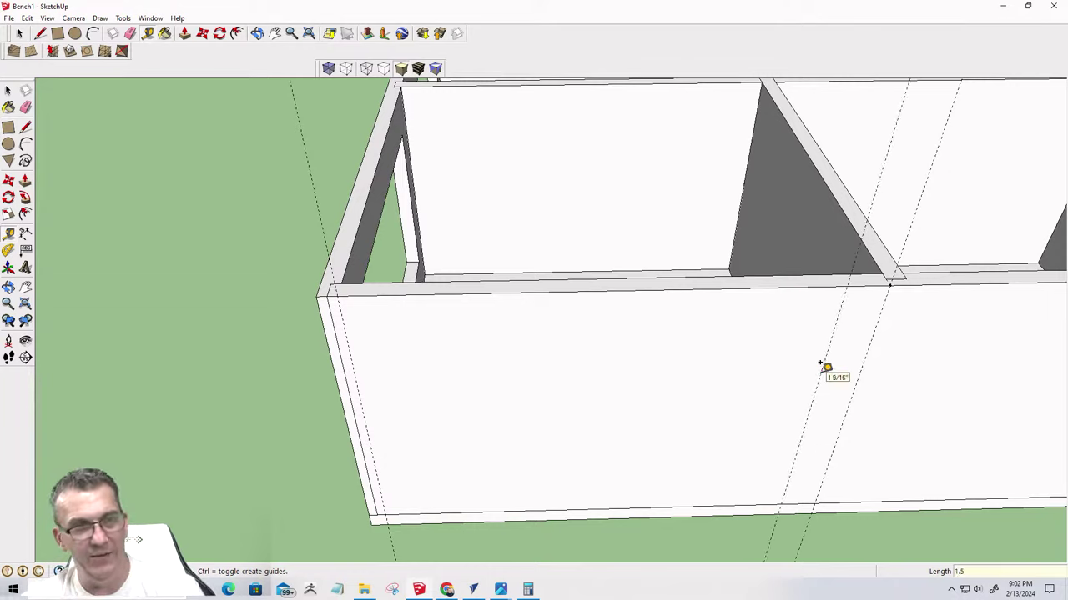
# Add guides inset from the end edge, below the top edge, and 2 inches above the bottom
pyautogui.click(355, 376)
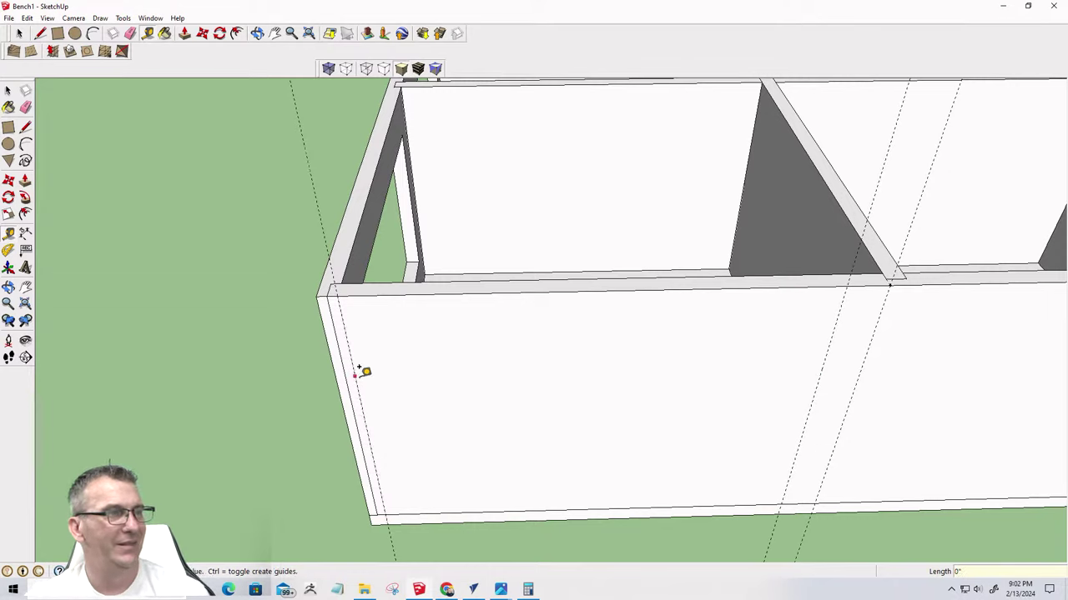
pyautogui.click(402, 374)
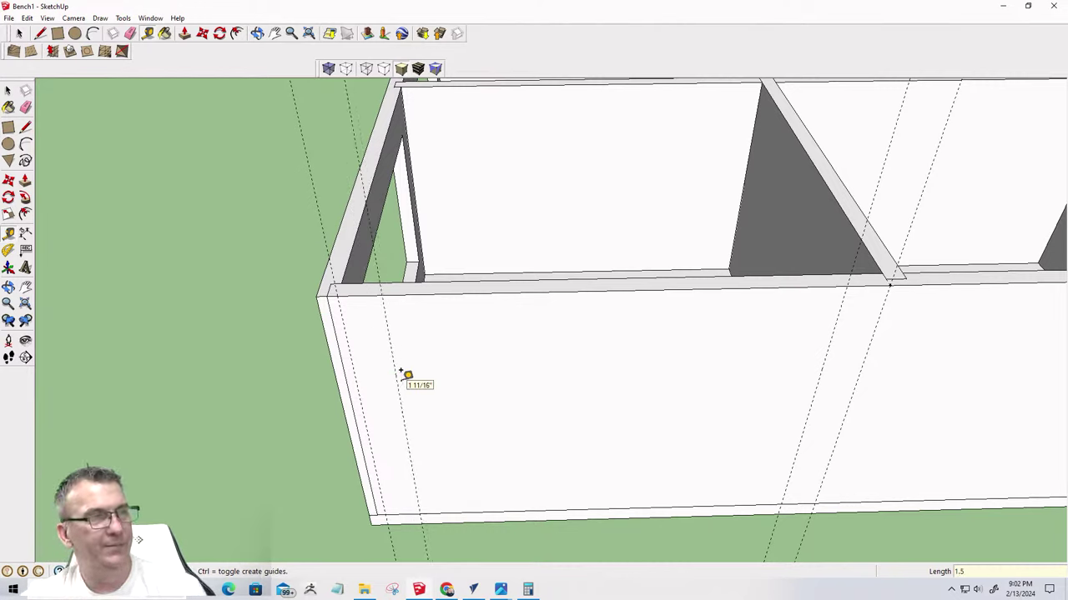
pyautogui.click(518, 286)
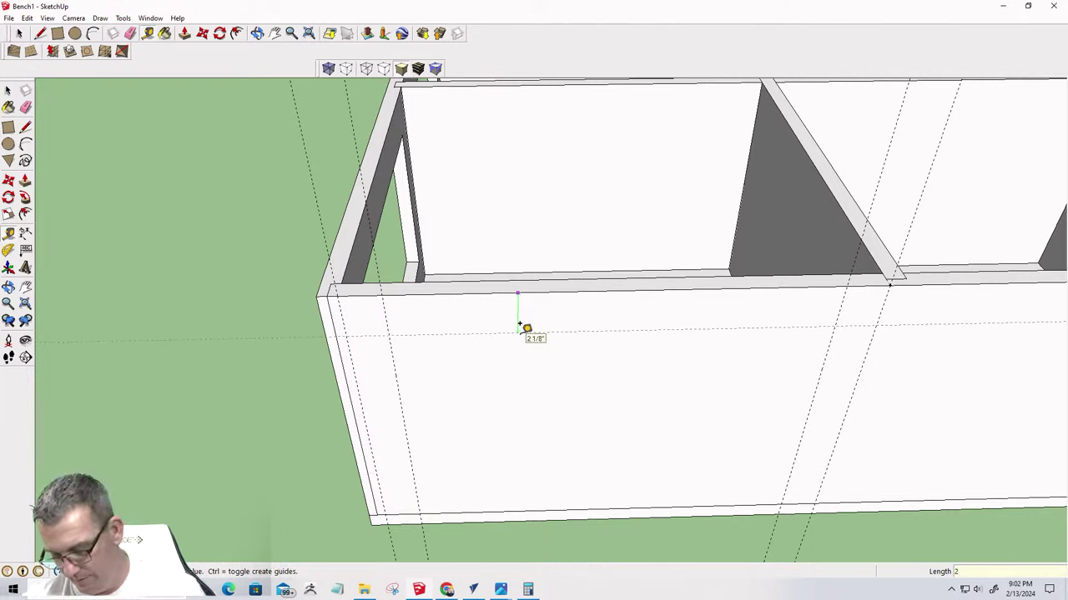
pyautogui.click(521, 326)
pyautogui.click(544, 509)
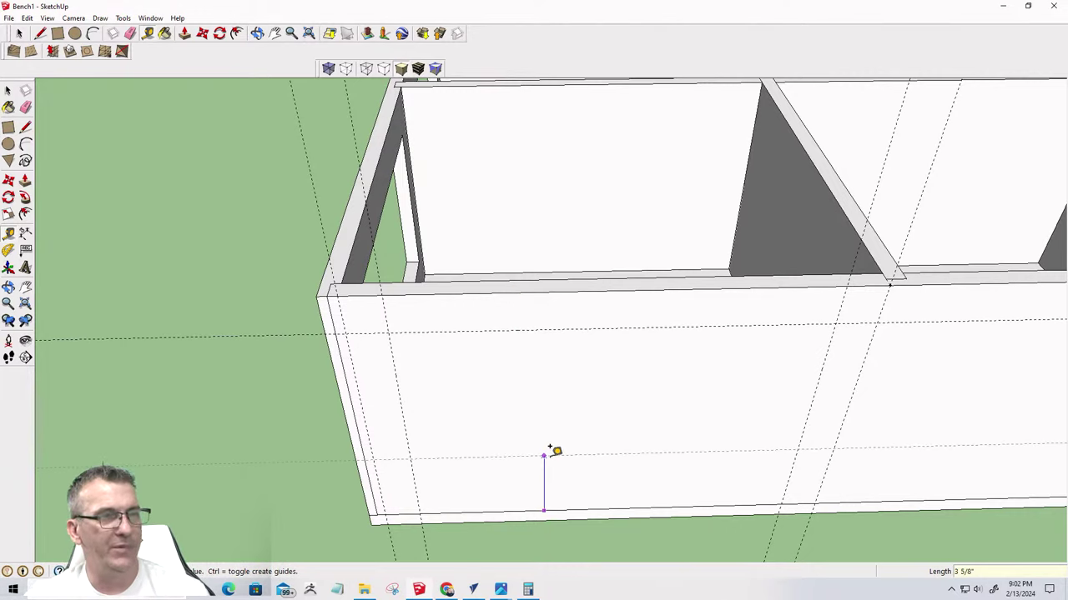
pyautogui.write('2')
pyautogui.press('Return')
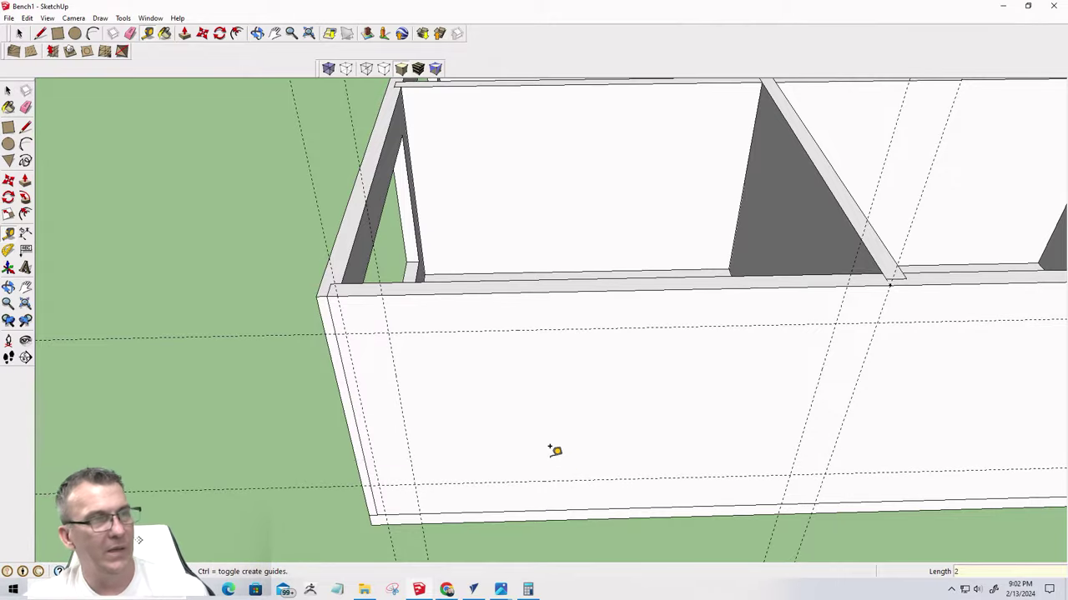
pyautogui.click(57, 33)
pyautogui.moveTo(463, 392)
pyautogui.mouseDown(button='middle')
pyautogui.moveTo(471, 274)
pyautogui.moveTo(122, 276)
pyautogui.moveTo(161, 278)
pyautogui.mouseUp(button='middle')
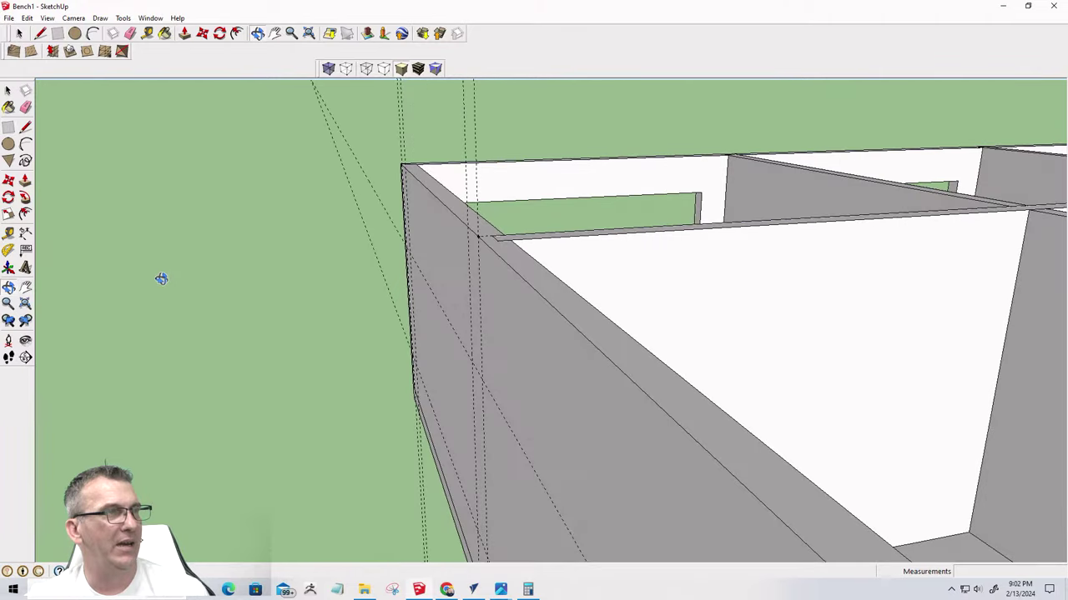
# Add a guide 2 inches in from the end panel's edge with the Tape Measure
pyautogui.click(18, 33)
pyautogui.moveTo(317, 183); pyautogui.dragTo(355, 220, button='middle')
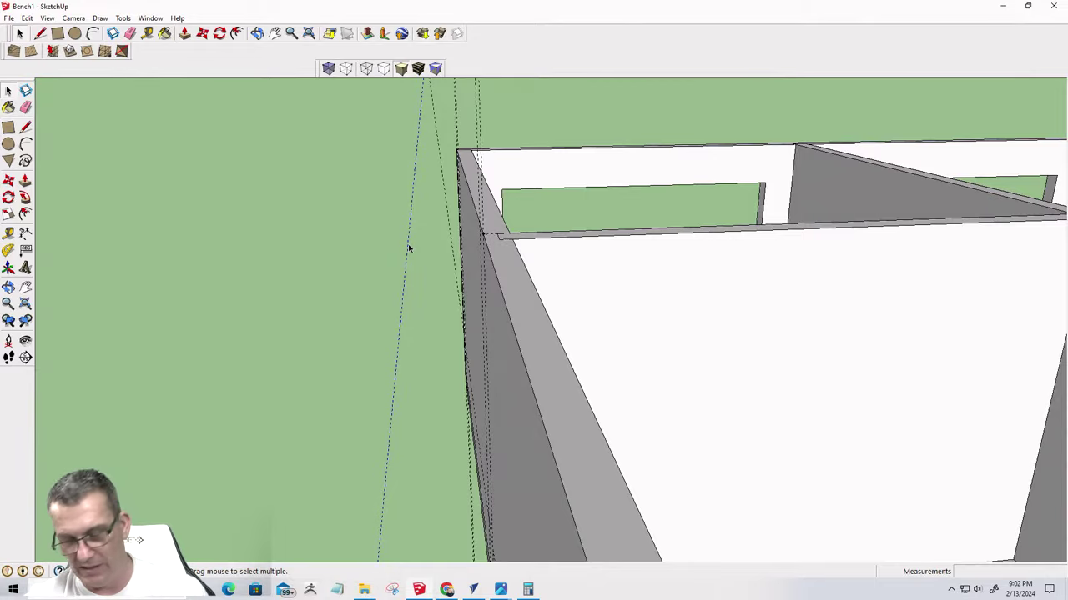
pyautogui.moveTo(410, 246); pyautogui.dragTo(489, 255, button='middle')
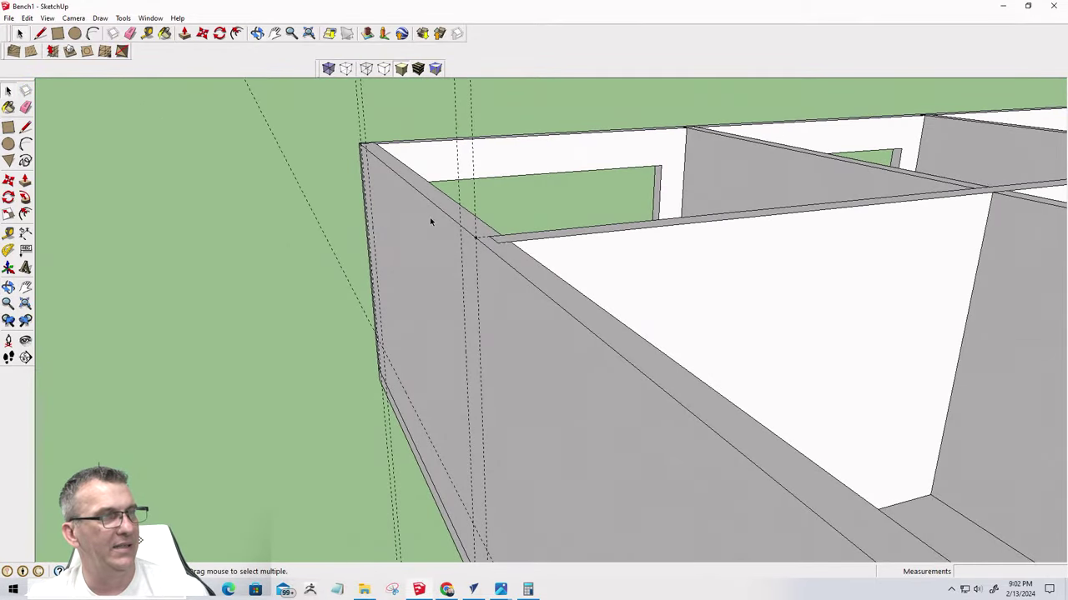
pyautogui.click(148, 33)
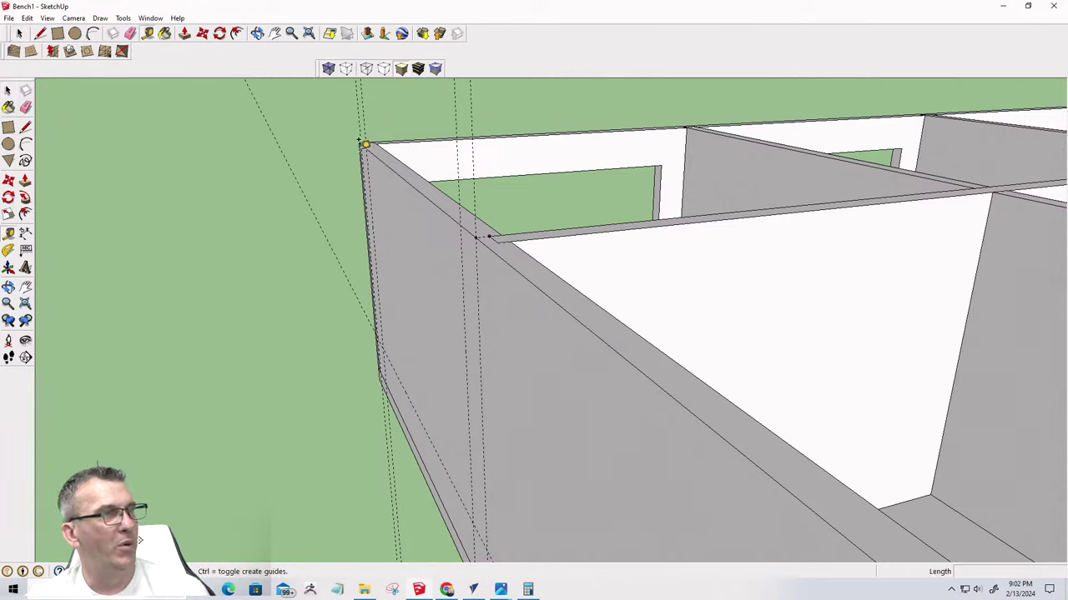
pyautogui.click(404, 175)
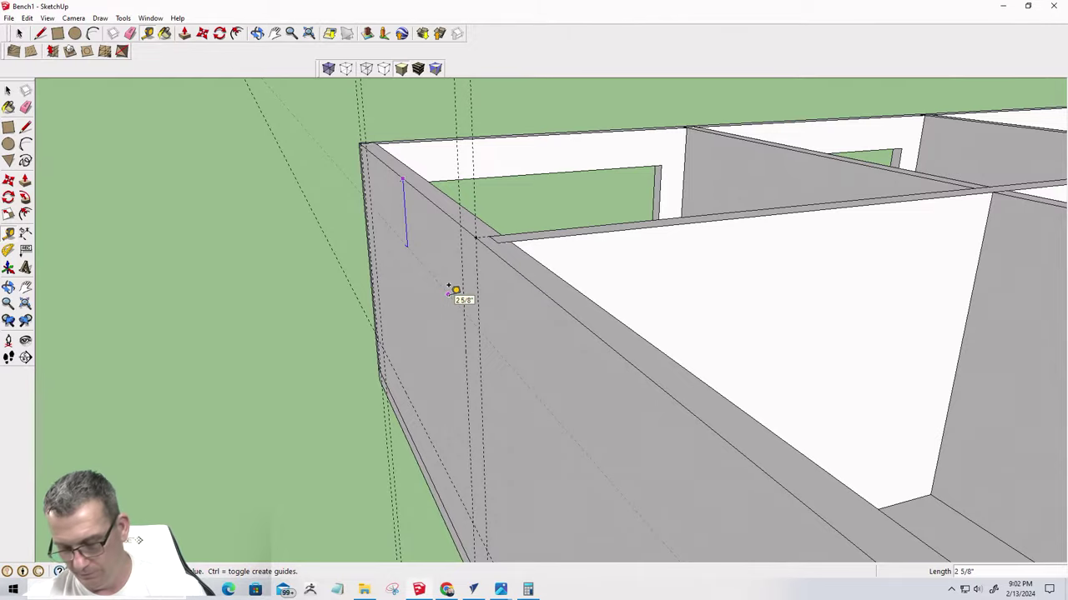
pyautogui.write('2')
pyautogui.press('Return')
# Open the end panel component for editing
pyautogui.moveTo(422, 246); pyautogui.dragTo(537, 214, button='middle')
pyautogui.press('space')
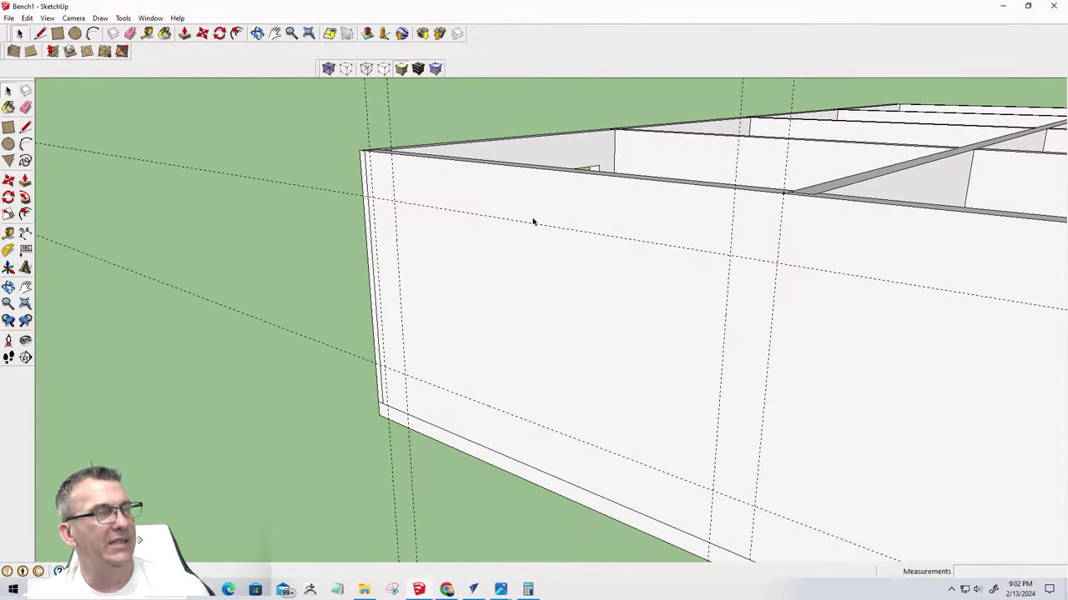
pyautogui.doubleClick(519, 191)
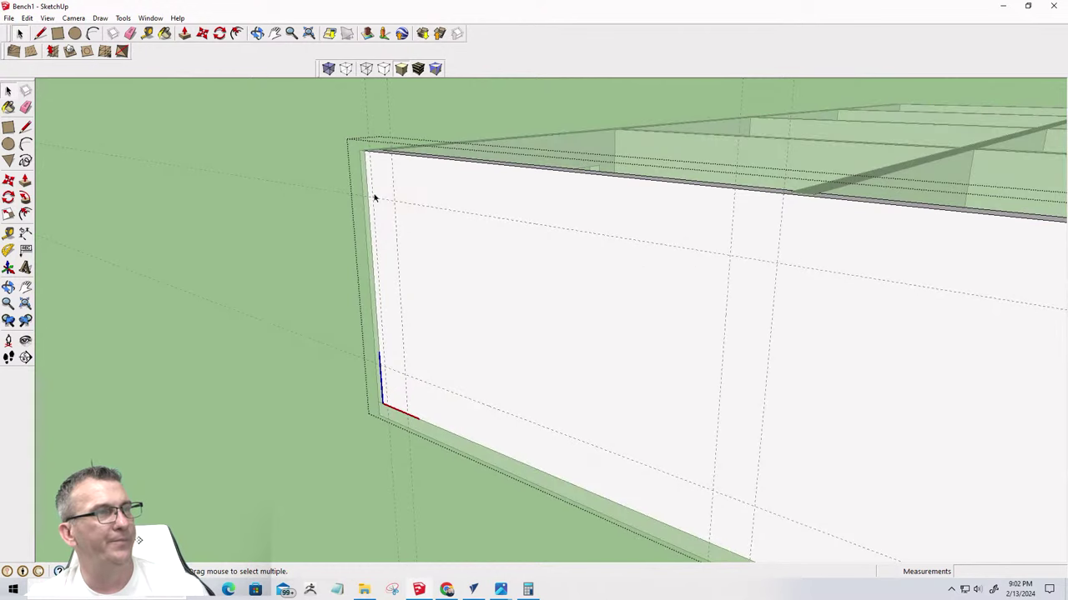
# Draw a rectangle between the end panel's guide corners and push it 3/4 inch through
pyautogui.click(51, 48)
pyautogui.click(397, 202)
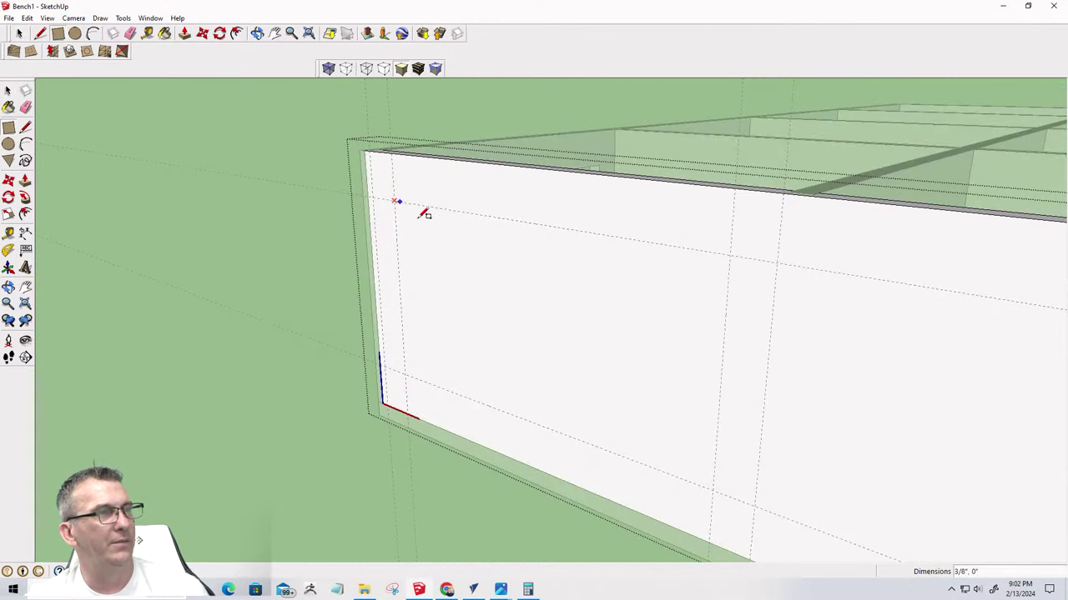
pyautogui.click(714, 489)
pyautogui.press('p')
pyautogui.click(553, 371)
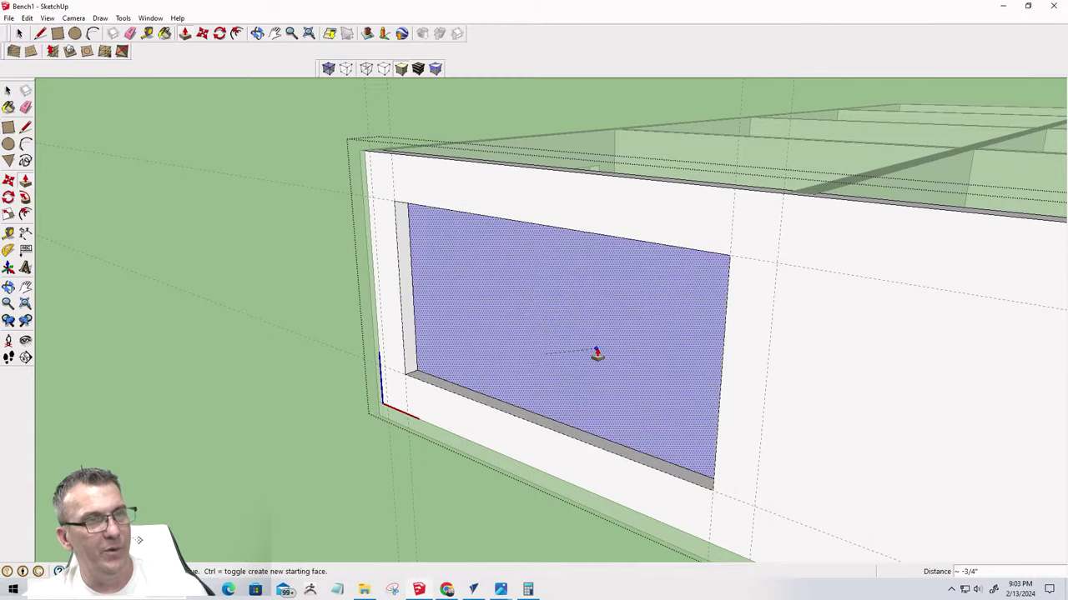
pyautogui.click(600, 355)
pyautogui.moveTo(595, 424); pyautogui.dragTo(693, 513, button='middle')
pyautogui.scroll(-5, 693, 512)
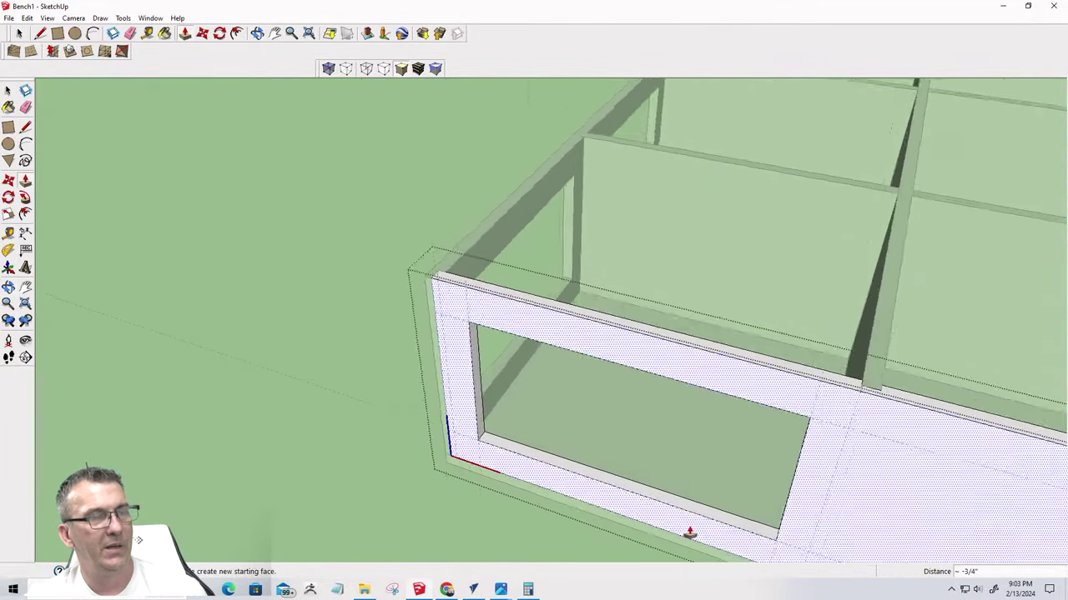
pyautogui.press('space')
# Exit the panel and place guides 1 1/2 inches in from both divider side edges
pyautogui.click(520, 409)
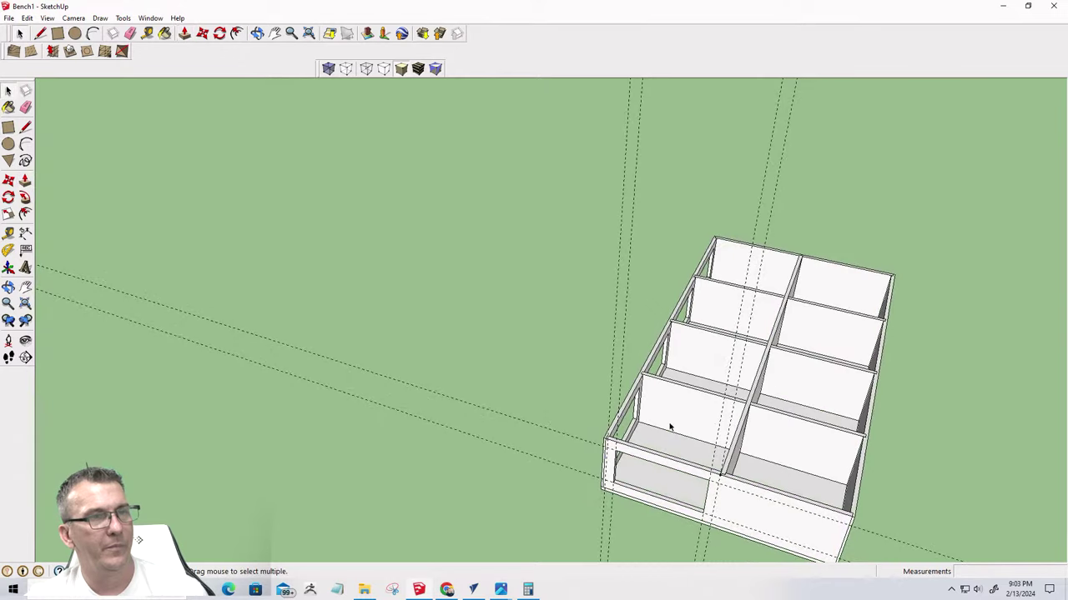
pyautogui.scroll(4, 672, 428)
pyautogui.scroll(2, 649, 415)
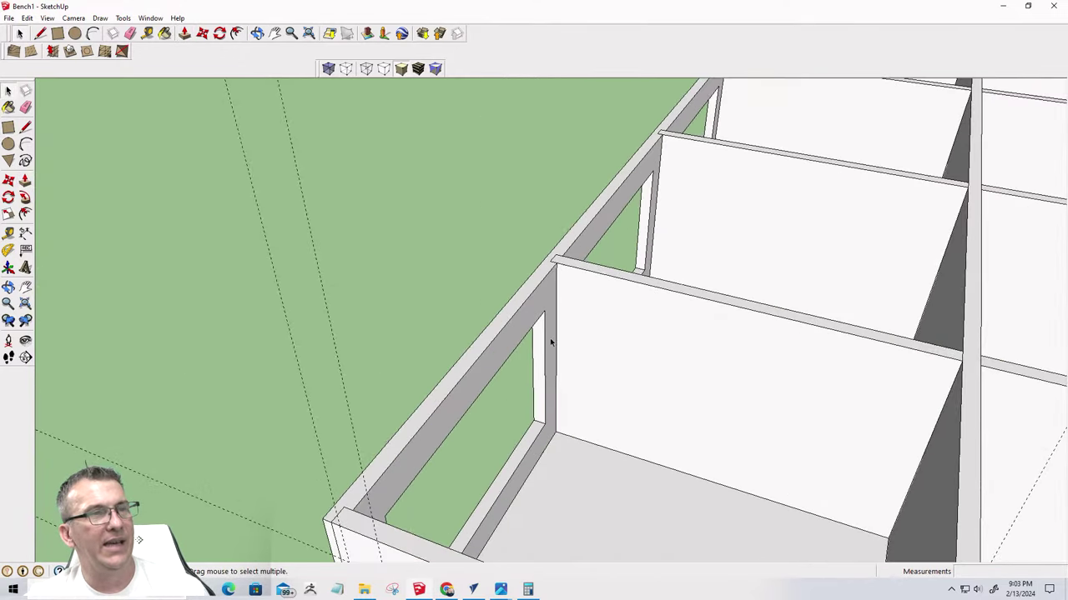
pyautogui.scroll(2, 532, 292)
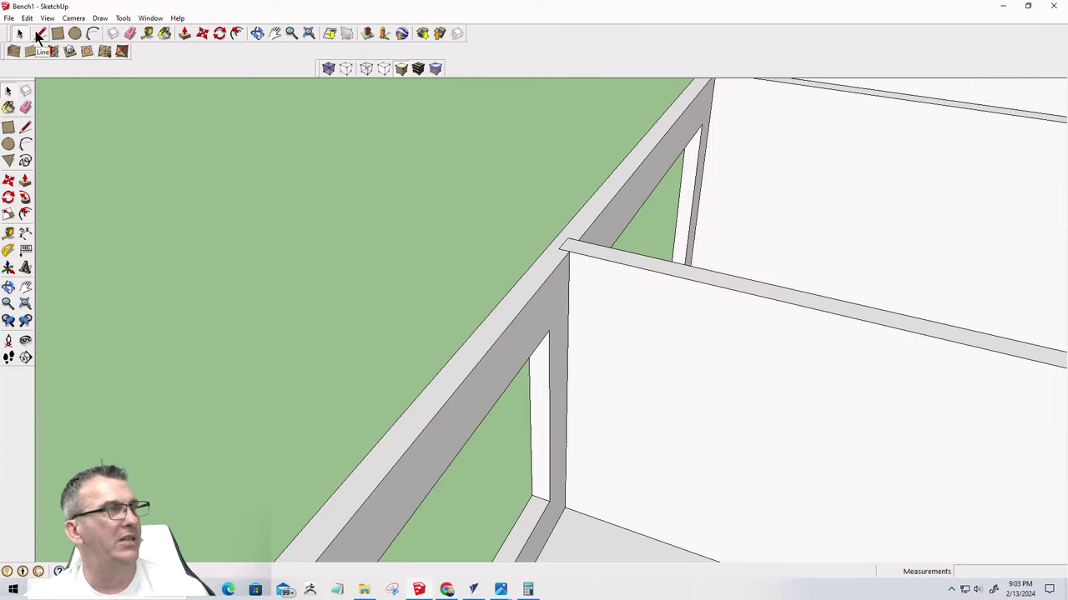
pyautogui.press('t')
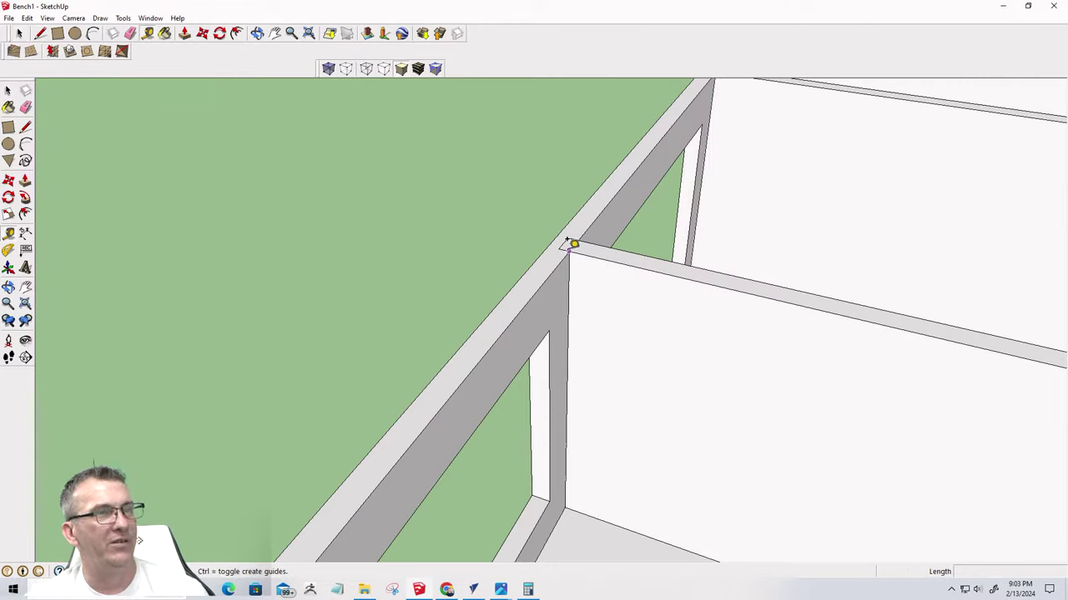
pyautogui.click(568, 305)
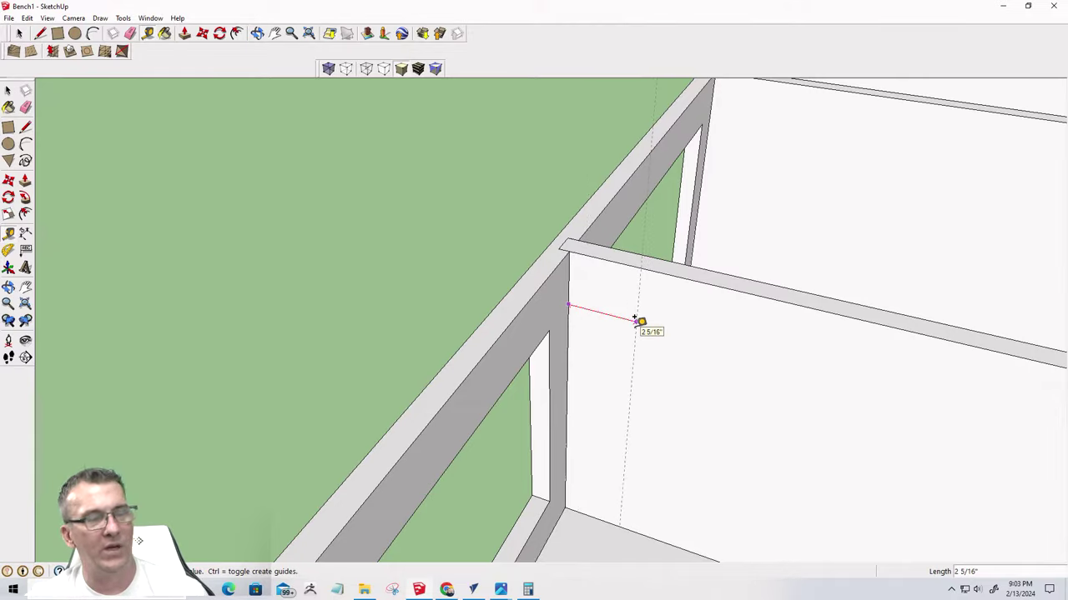
pyautogui.press('Return')
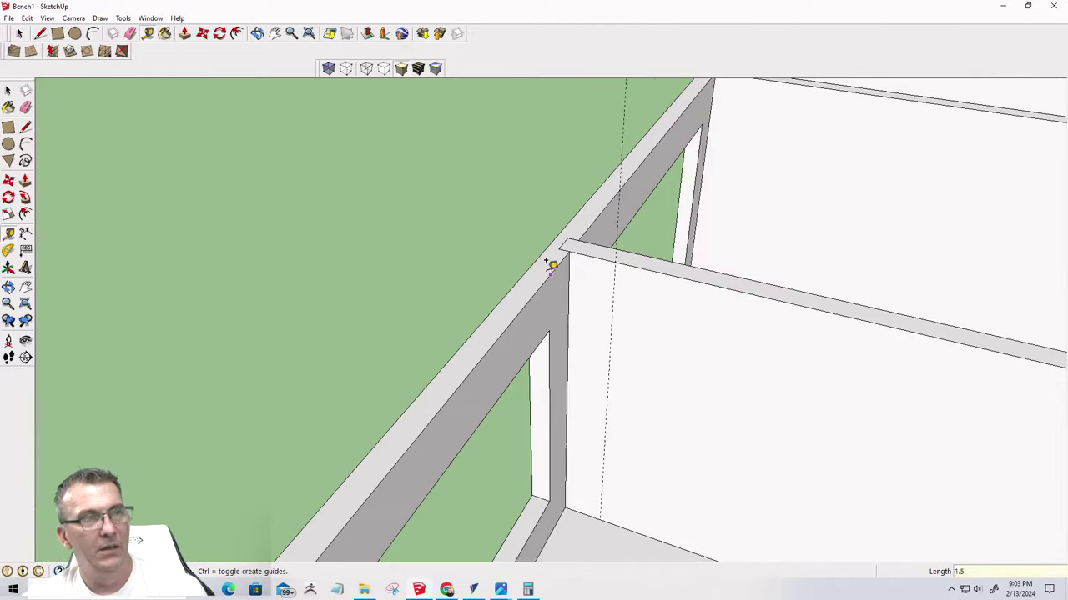
pyautogui.scroll(-5, 550, 262)
pyautogui.scroll(5, 814, 370)
pyautogui.scroll(3, 879, 314)
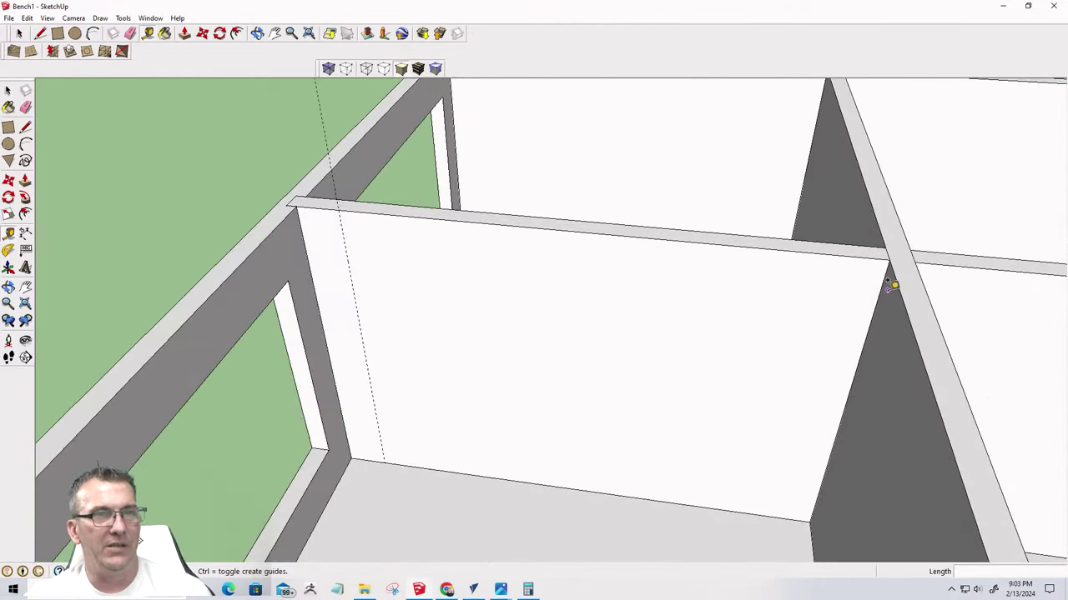
pyautogui.click(889, 275)
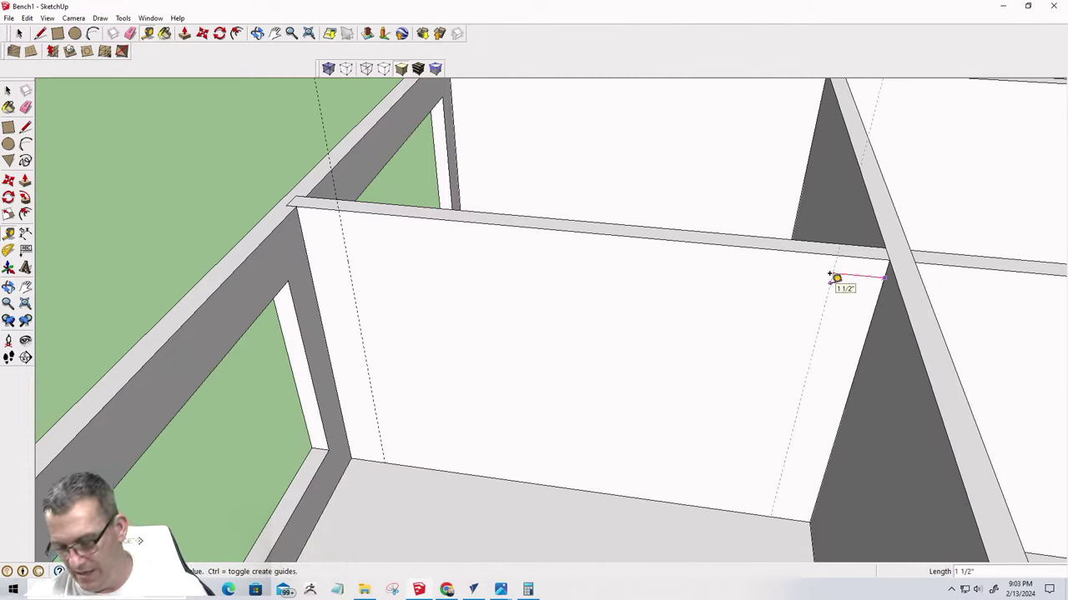
pyautogui.press('Return')
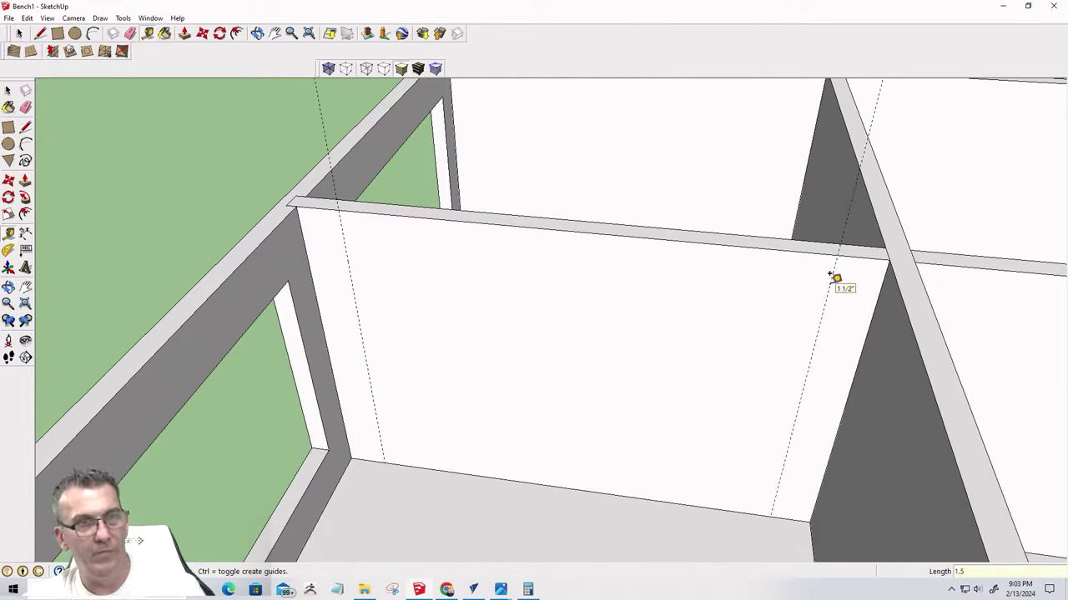
# Add guides 2 inches below the divider's top and 2 inches above its bottom
pyautogui.click(541, 226)
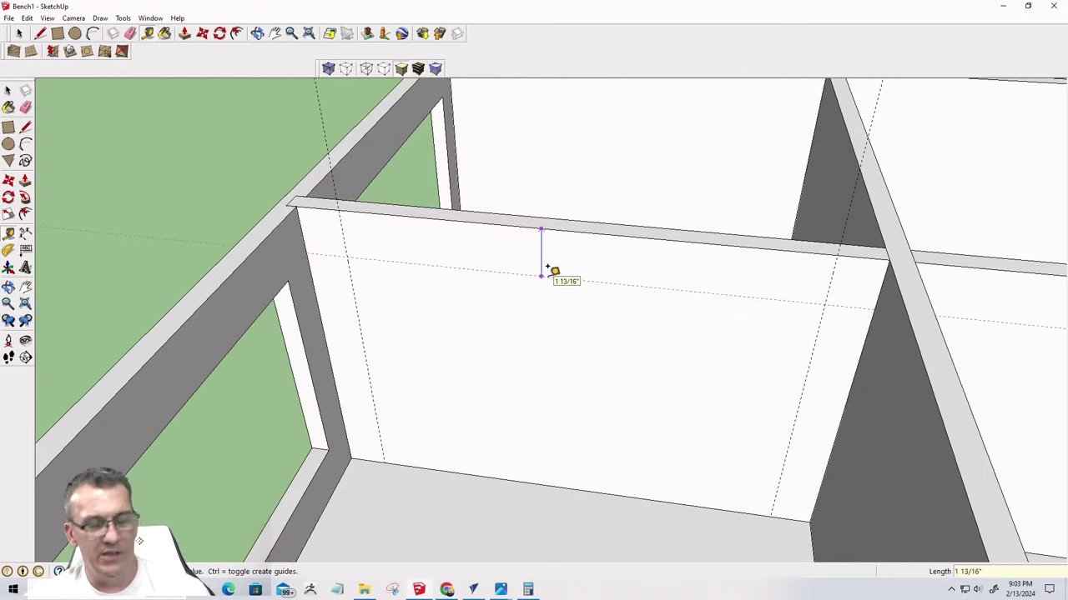
pyautogui.press('Return')
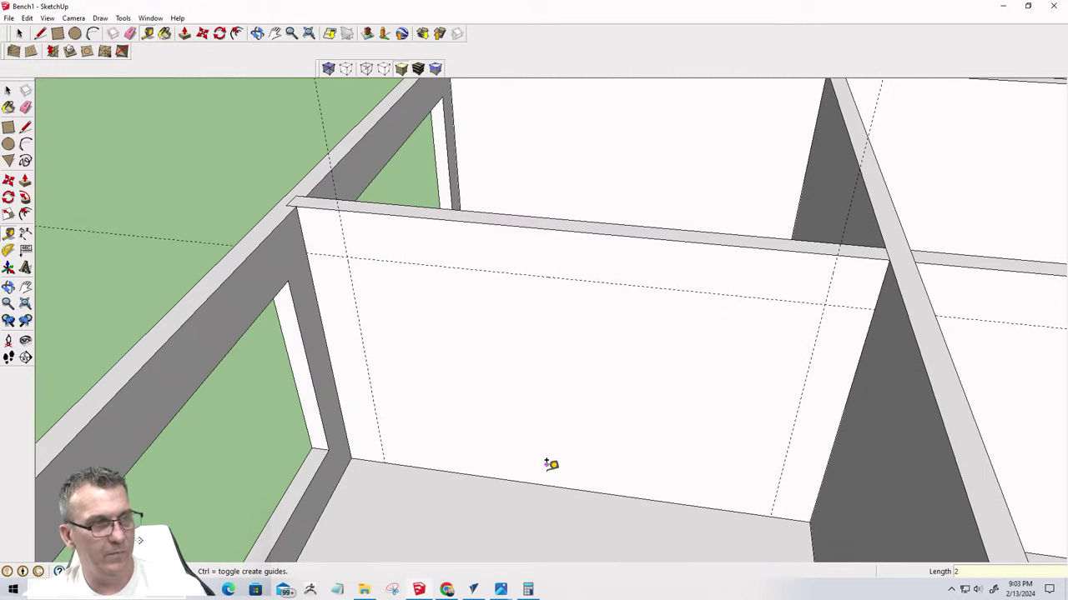
pyautogui.click(550, 486)
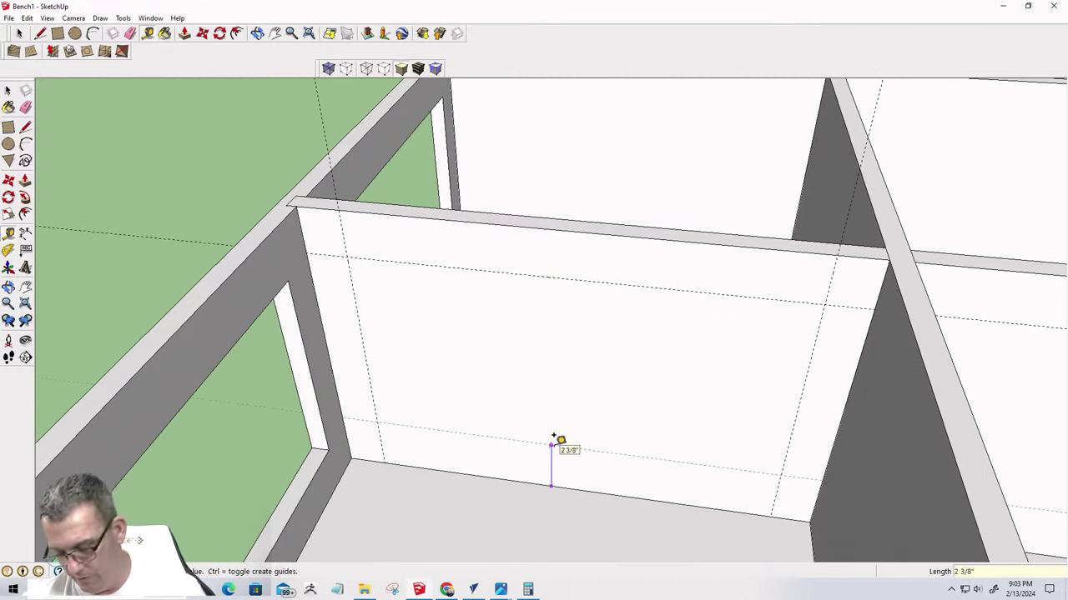
pyautogui.write('2')
pyautogui.press('Return')
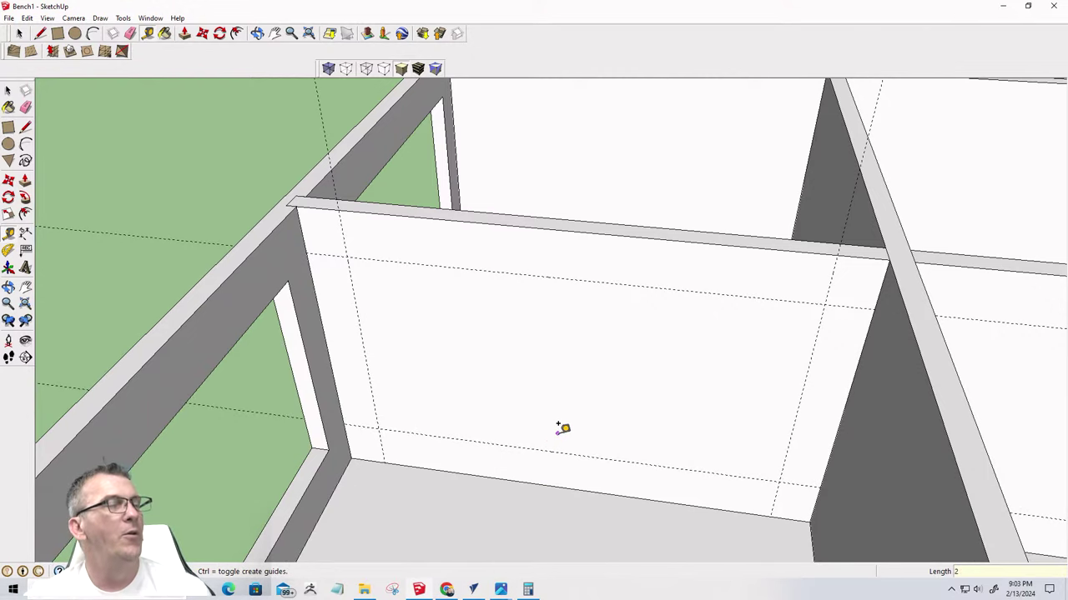
pyautogui.press('space')
# Open the divider panel, draw a rectangle between its guide corners, and push it through
pyautogui.doubleClick(447, 310)
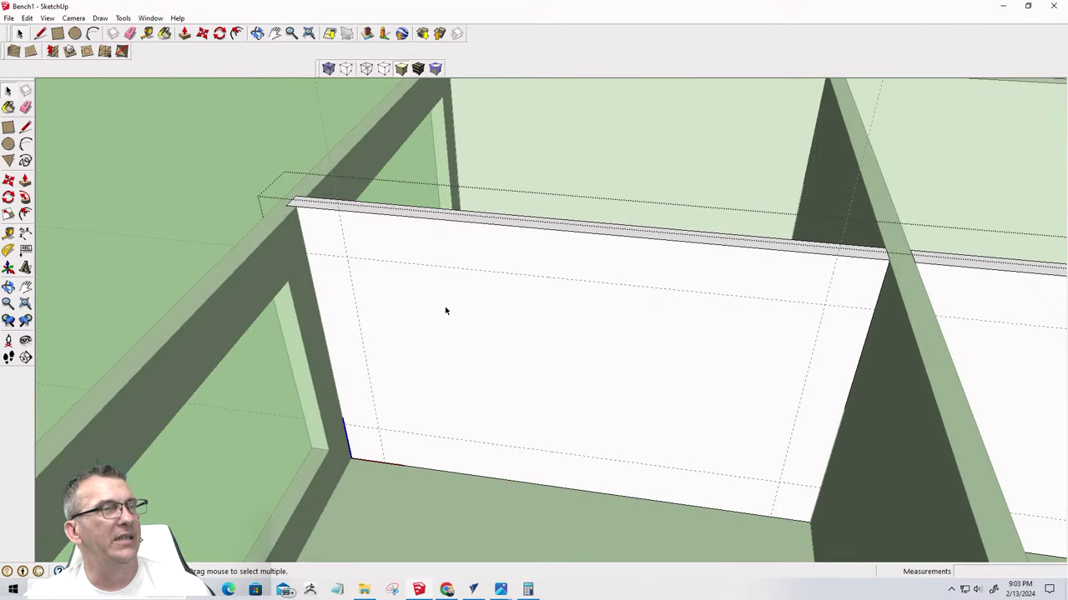
pyautogui.click(40, 33)
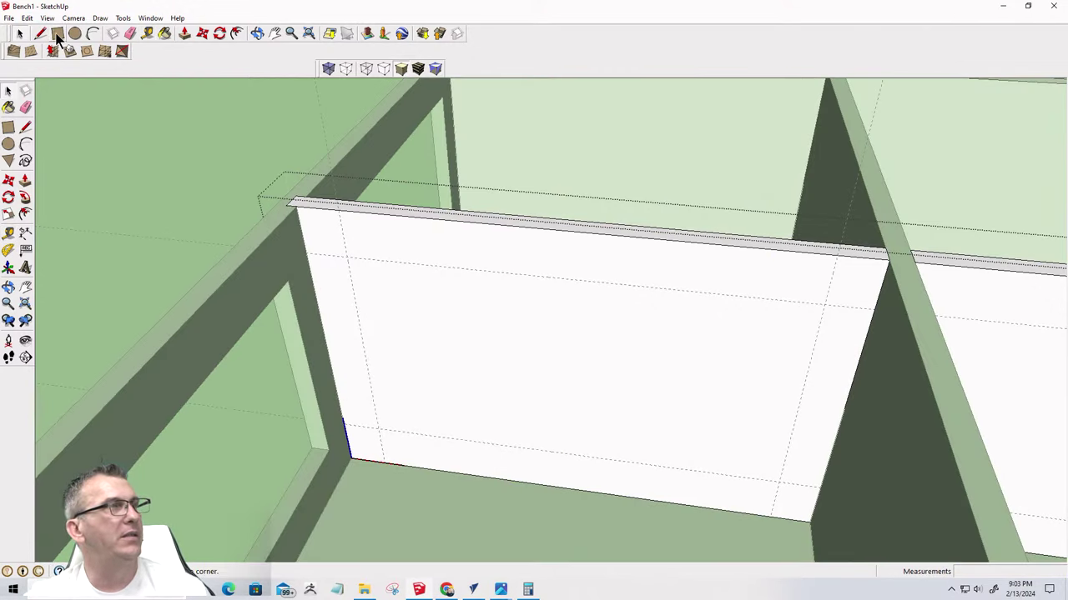
pyautogui.click(348, 259)
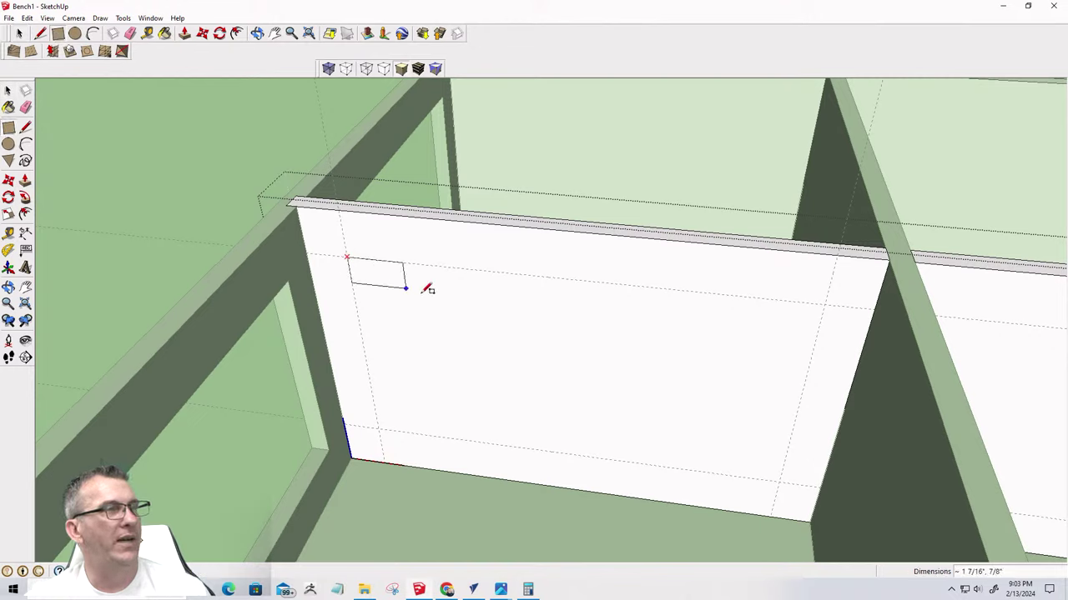
pyautogui.click(780, 482)
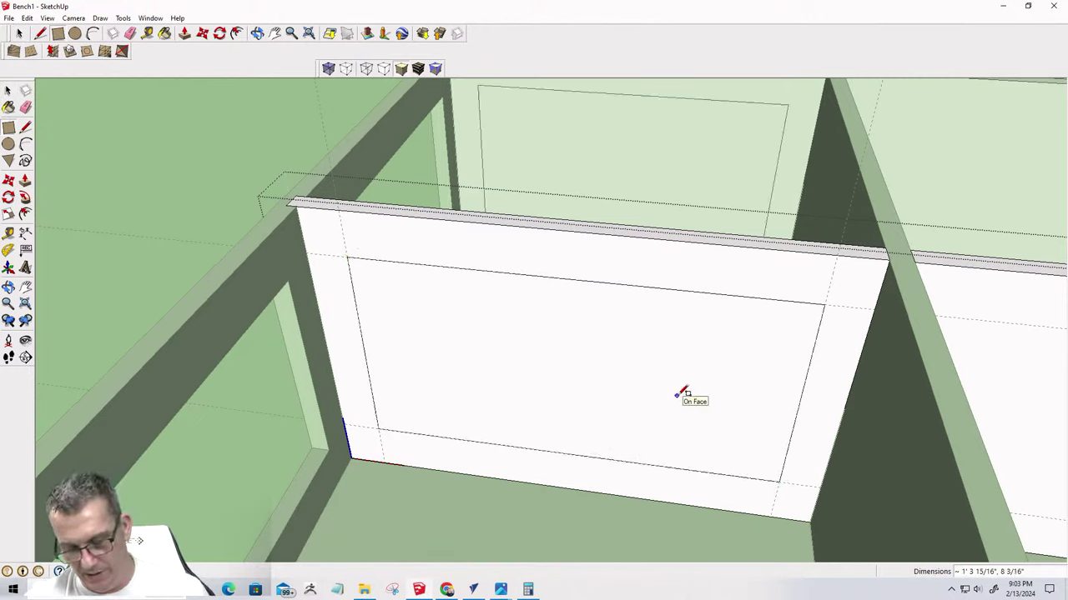
pyautogui.press('p')
pyautogui.click(610, 381)
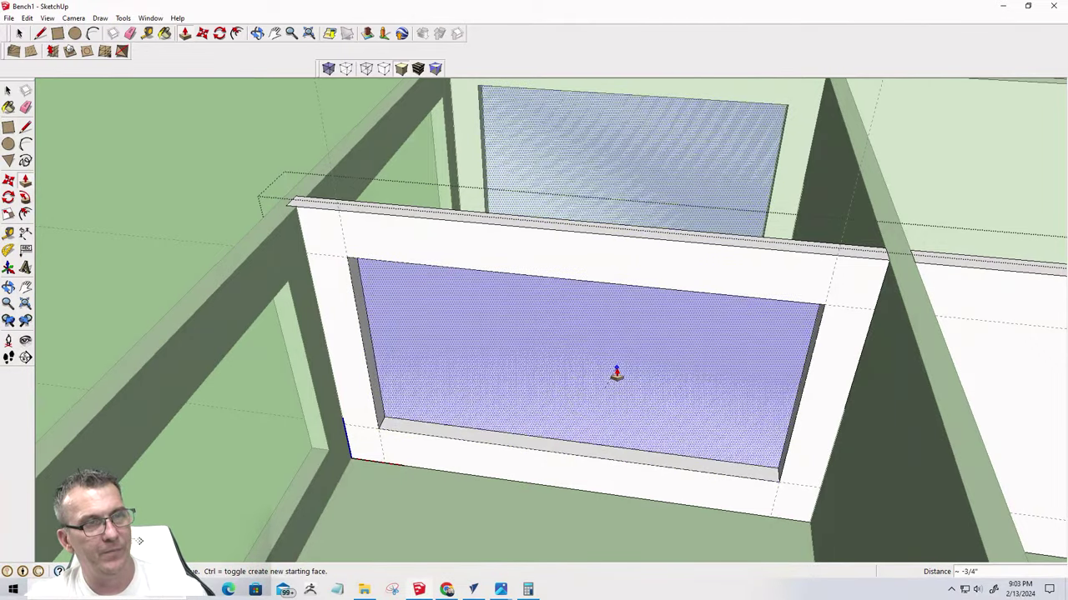
pyautogui.click(618, 373)
pyautogui.scroll(-6, 621, 427)
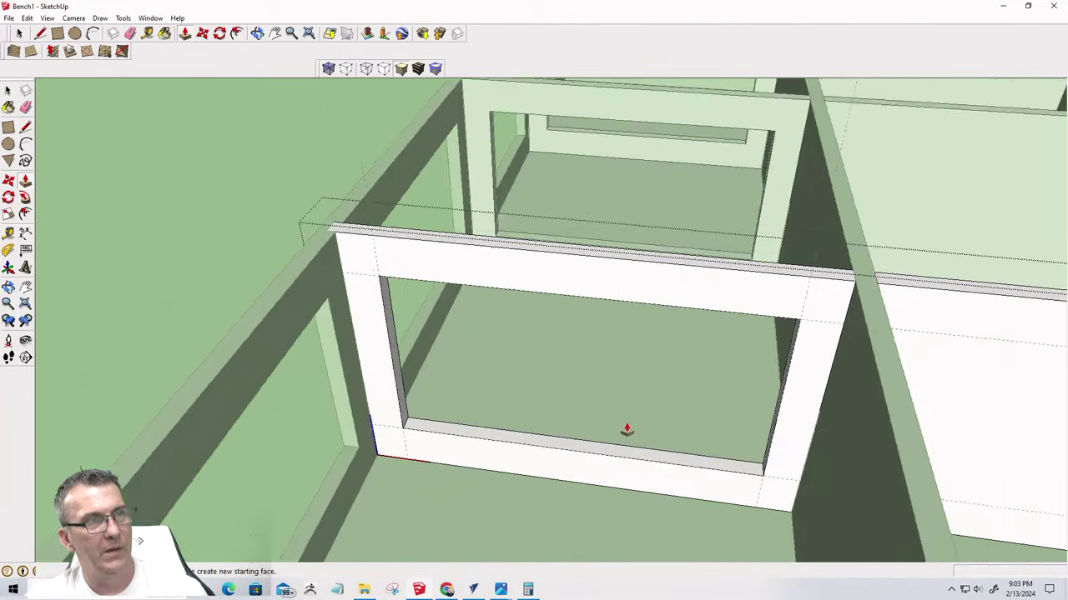
pyautogui.moveTo(624, 429); pyautogui.dragTo(815, 429, button='middle')
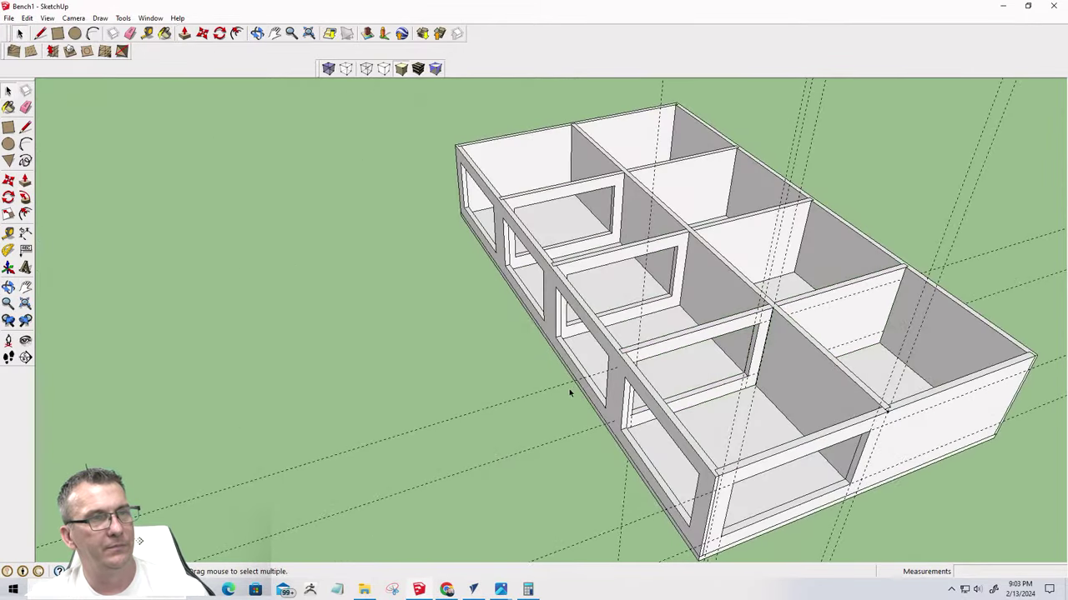
pyautogui.moveTo(569, 388); pyautogui.dragTo(287, 404, button='middle')
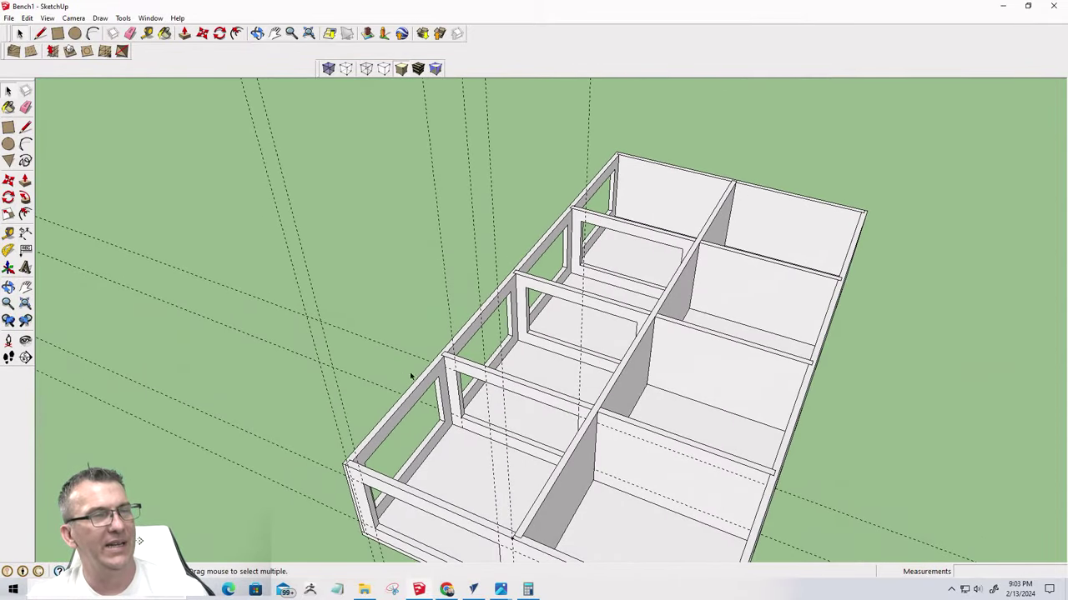
pyautogui.scroll(5, 542, 292)
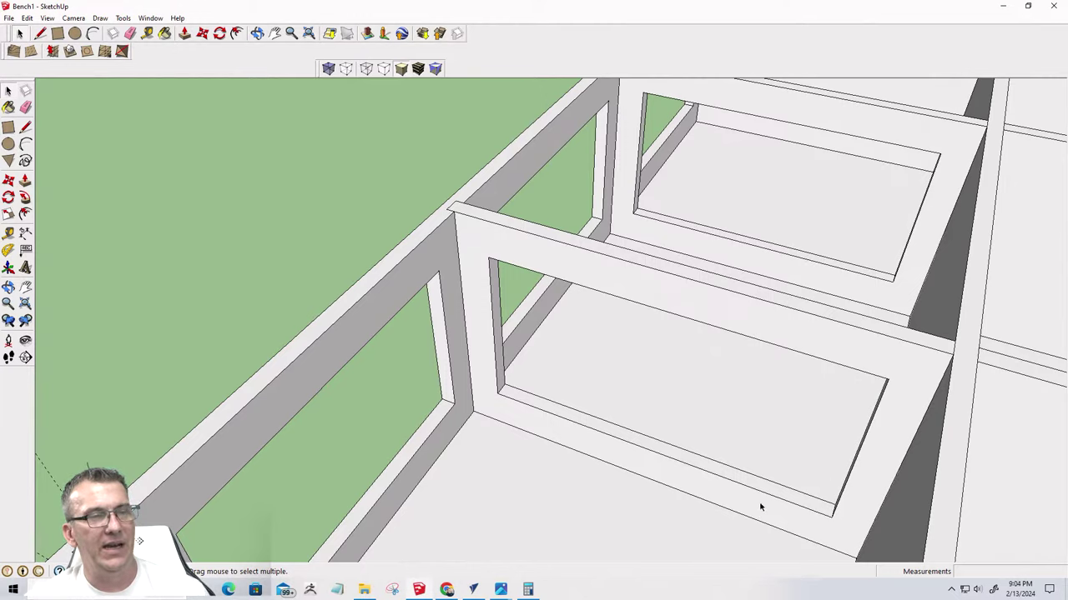
pyautogui.moveTo(582, 366); pyautogui.dragTo(551, 353, button='middle')
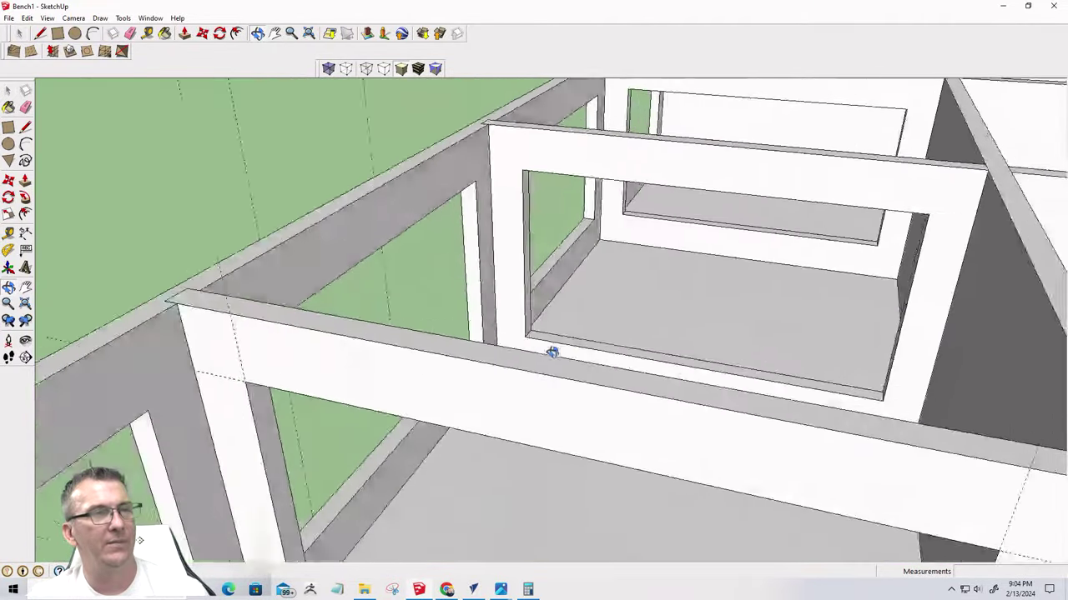
pyautogui.scroll(-8, 503, 395)
pyautogui.moveTo(383, 427); pyautogui.dragTo(857, 389, button='middle')
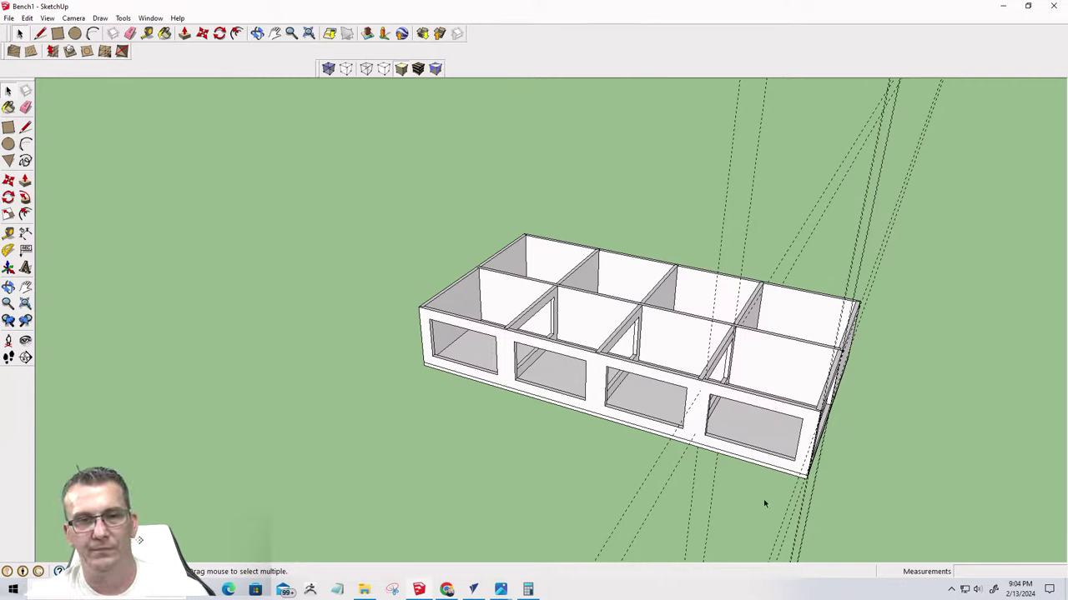
pyautogui.scroll(-3, 519, 453)
pyautogui.scroll(6, 517, 442)
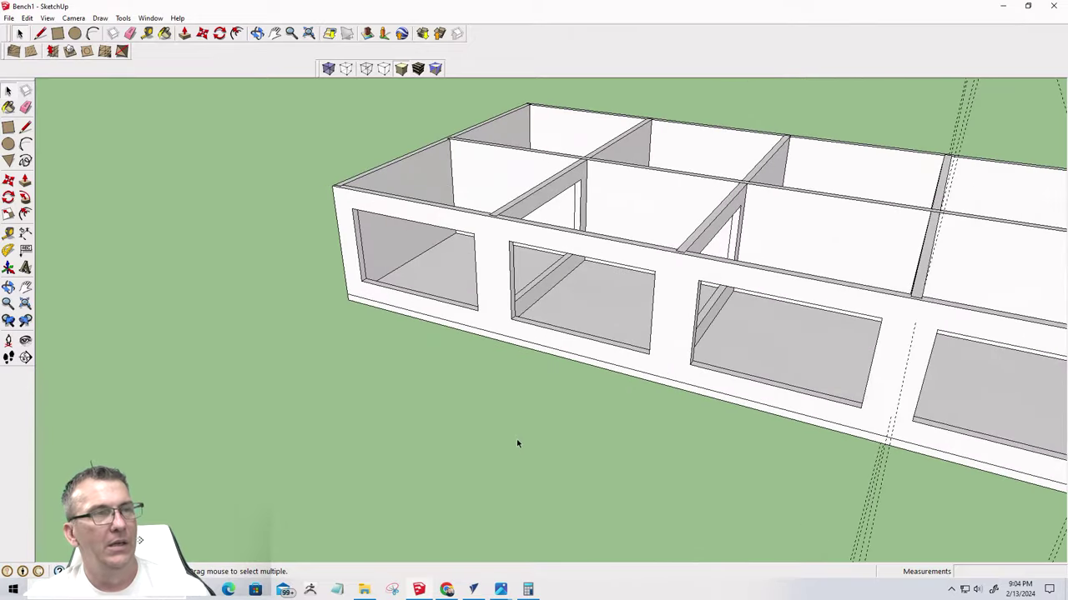
pyautogui.moveTo(517, 443); pyautogui.dragTo(751, 417, button='middle')
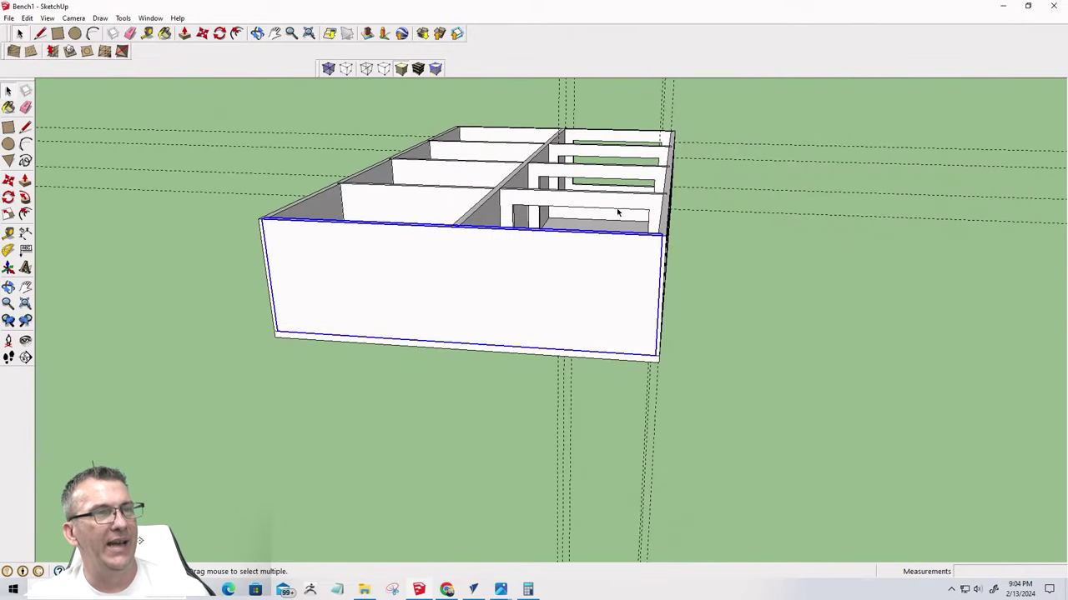
# Place guides 2 inches below the front panel's top and 3 3/4 inches from its bottom
pyautogui.scroll(4, 510, 363)
pyautogui.scroll(-4, 511, 363)
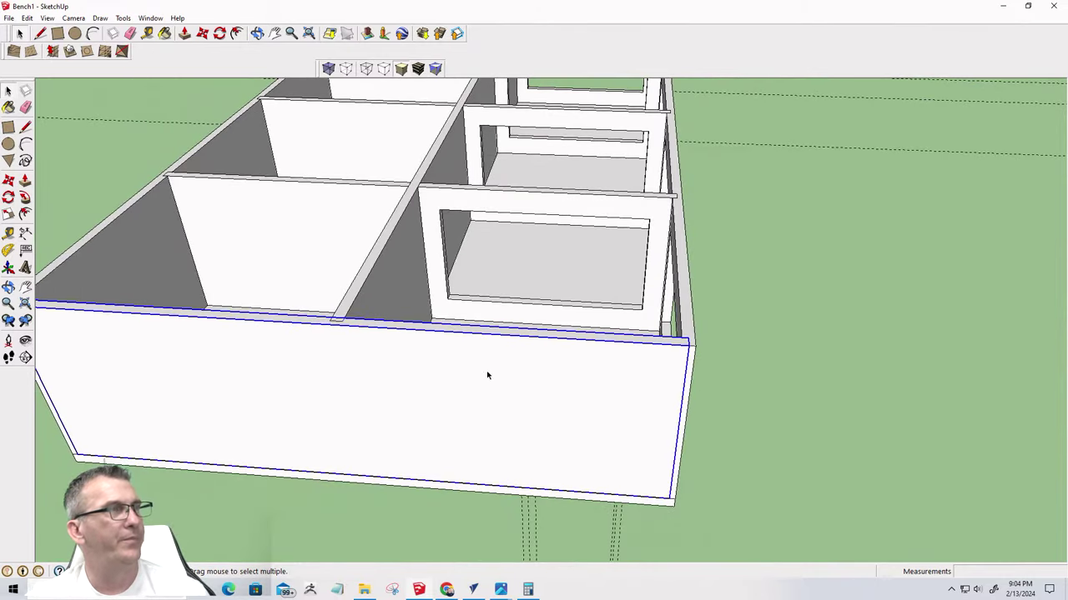
pyautogui.click(148, 33)
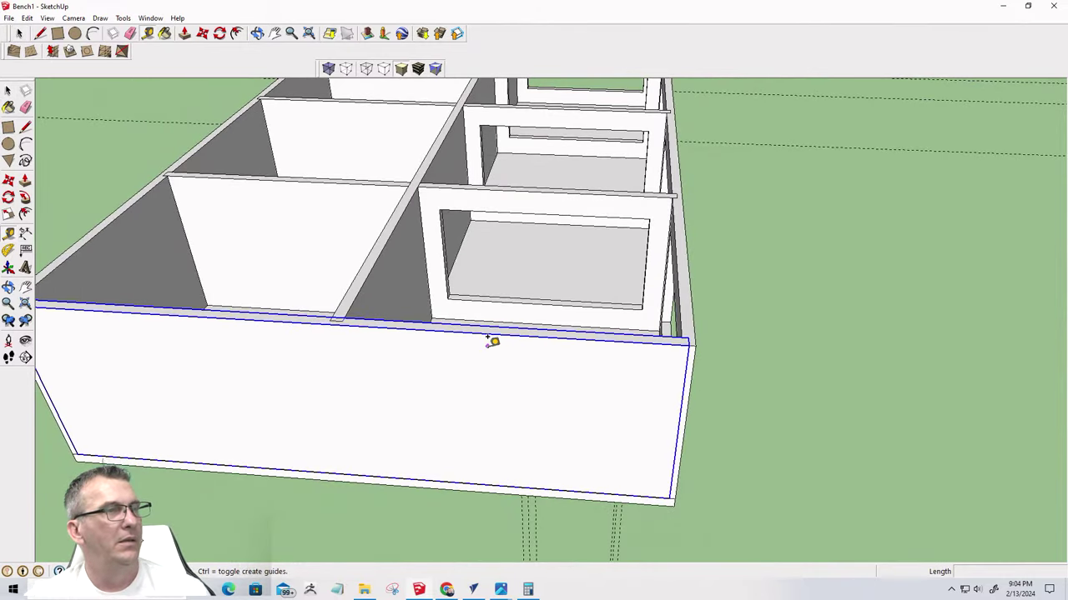
pyautogui.click(490, 334)
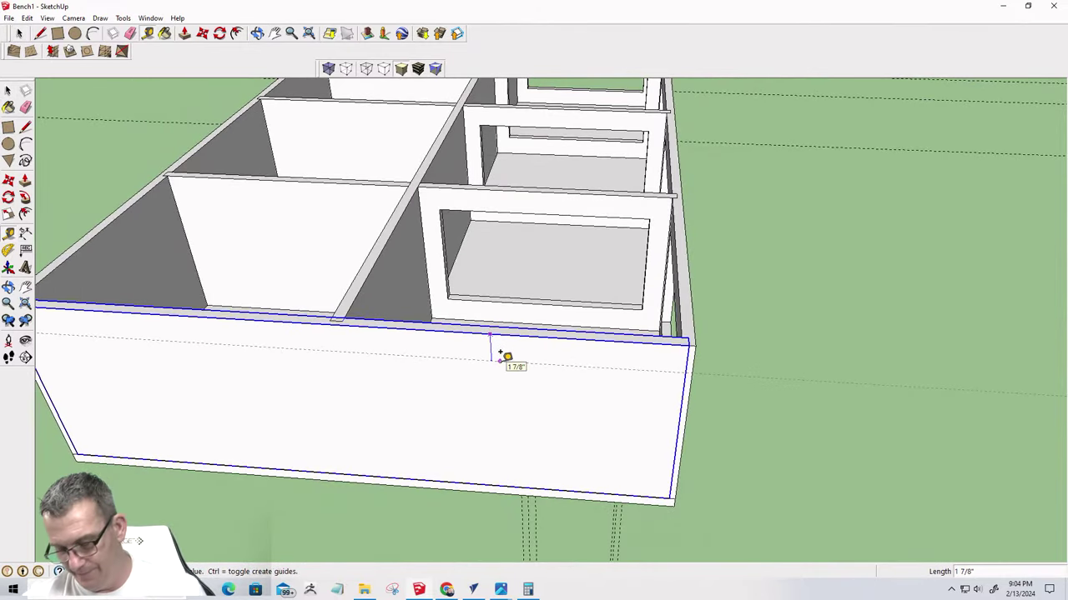
pyautogui.write('2')
pyautogui.press('Return')
pyautogui.click(495, 484)
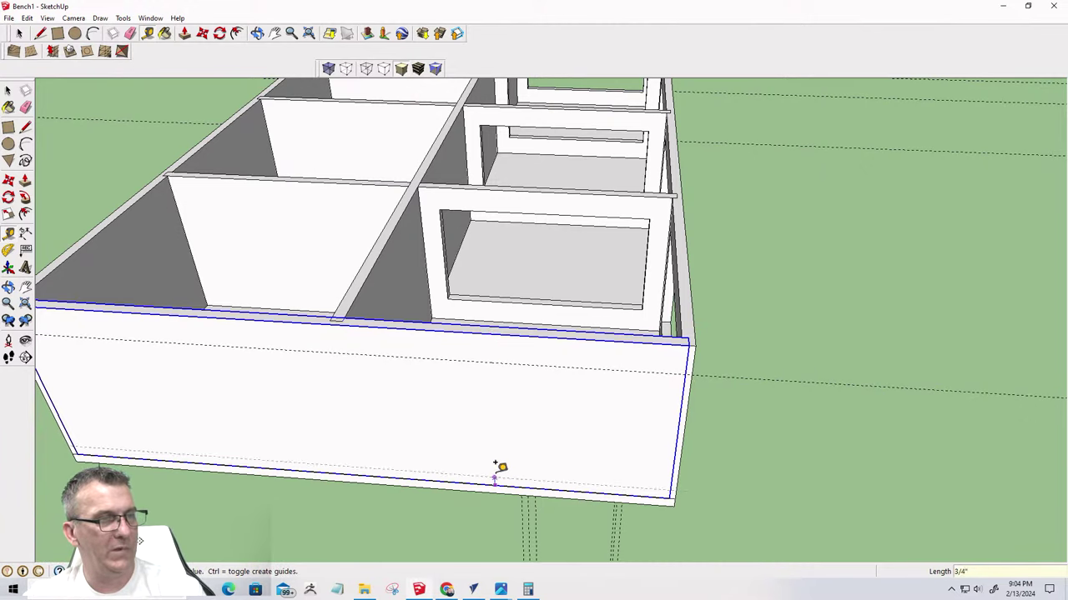
pyautogui.write('3 3/4')
pyautogui.press('Return')
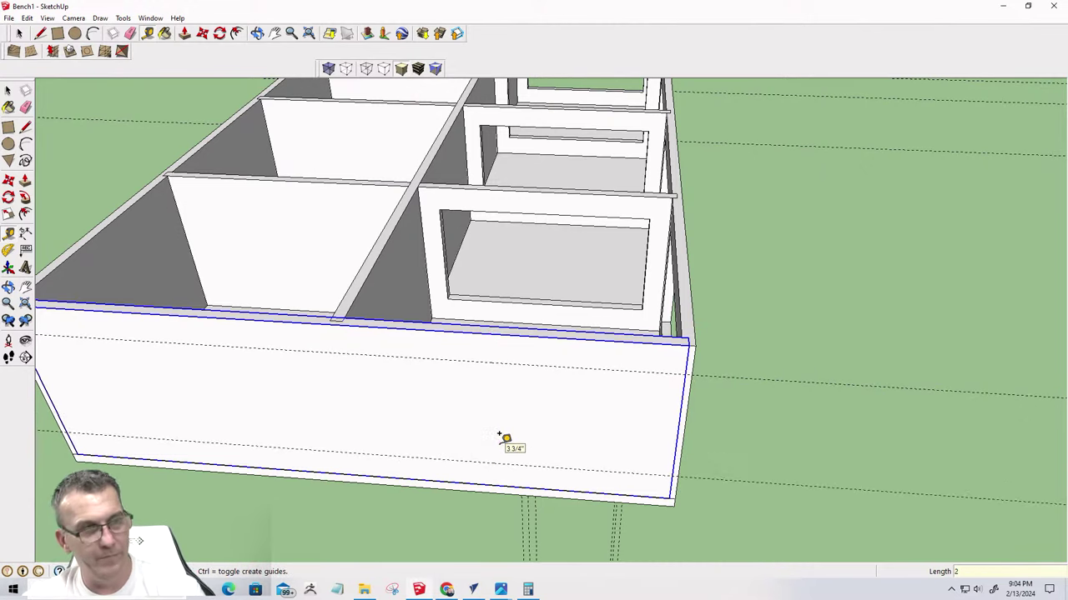
# Measure from the front top corner and right edge to place vertical guides on the front panel
pyautogui.scroll(4, 682, 327)
pyautogui.click(672, 330)
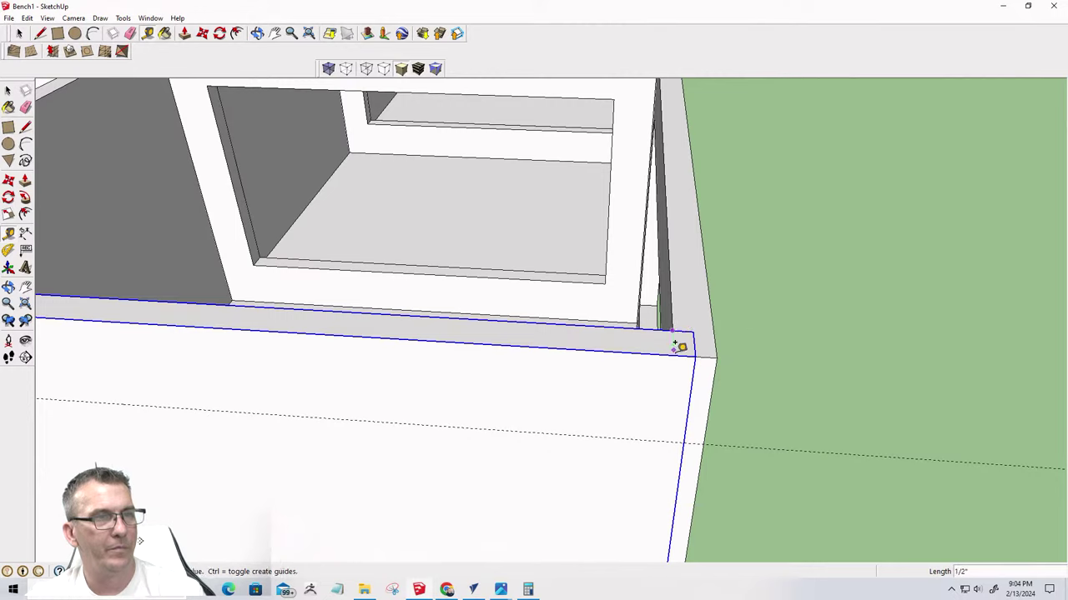
pyautogui.click(677, 423)
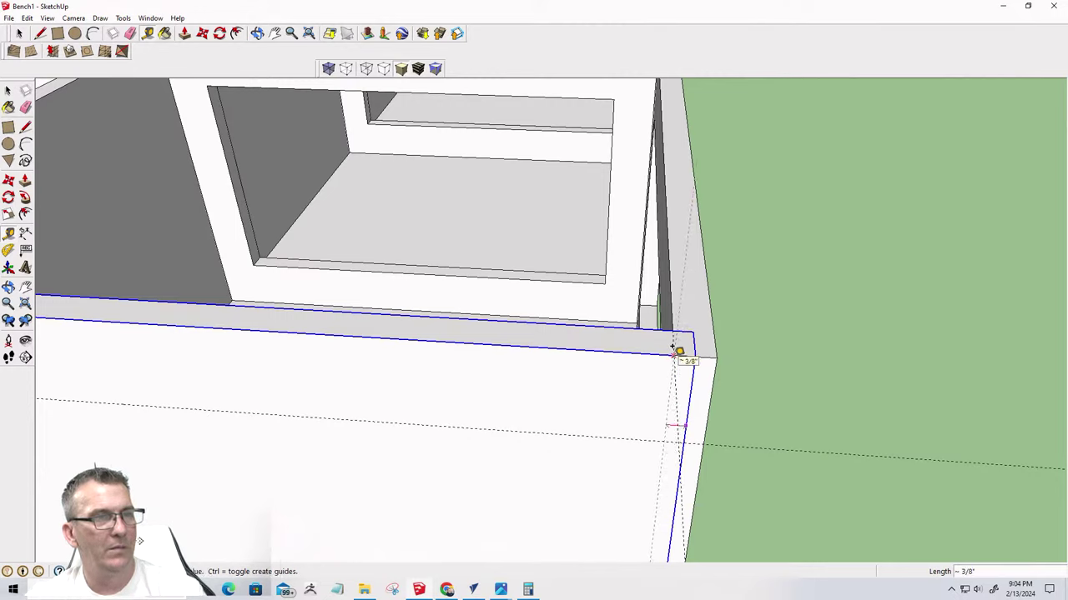
pyautogui.scroll(-3, 684, 392)
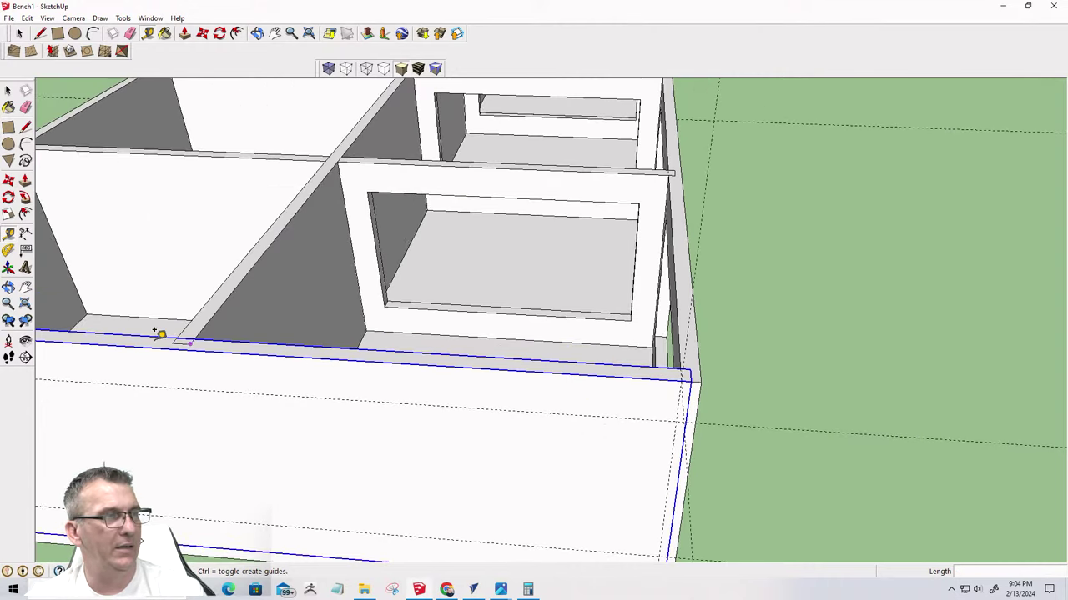
pyautogui.scroll(3, 185, 336)
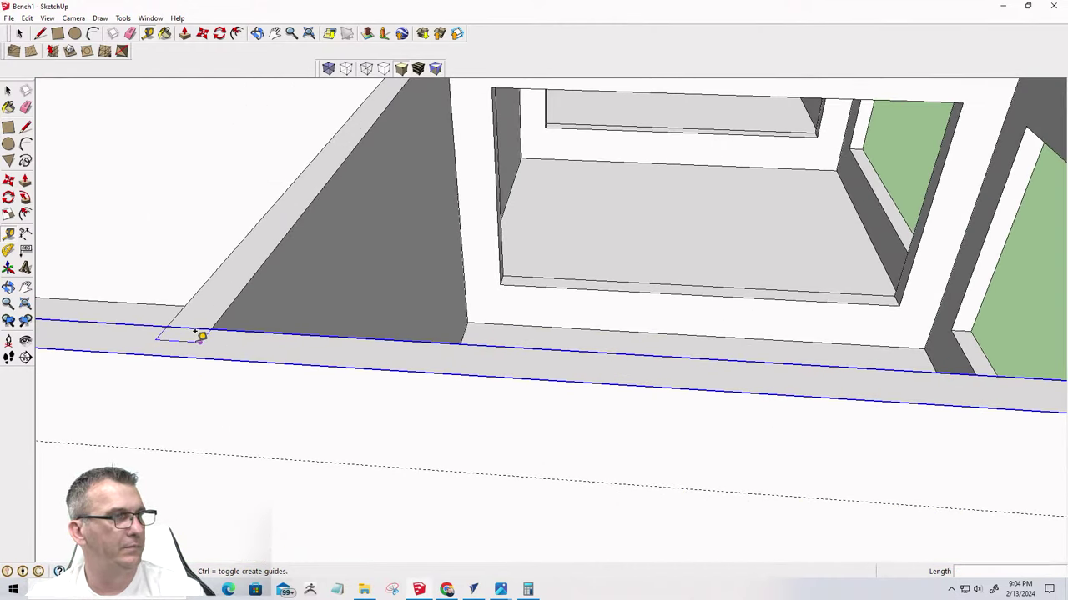
pyautogui.click(200, 341)
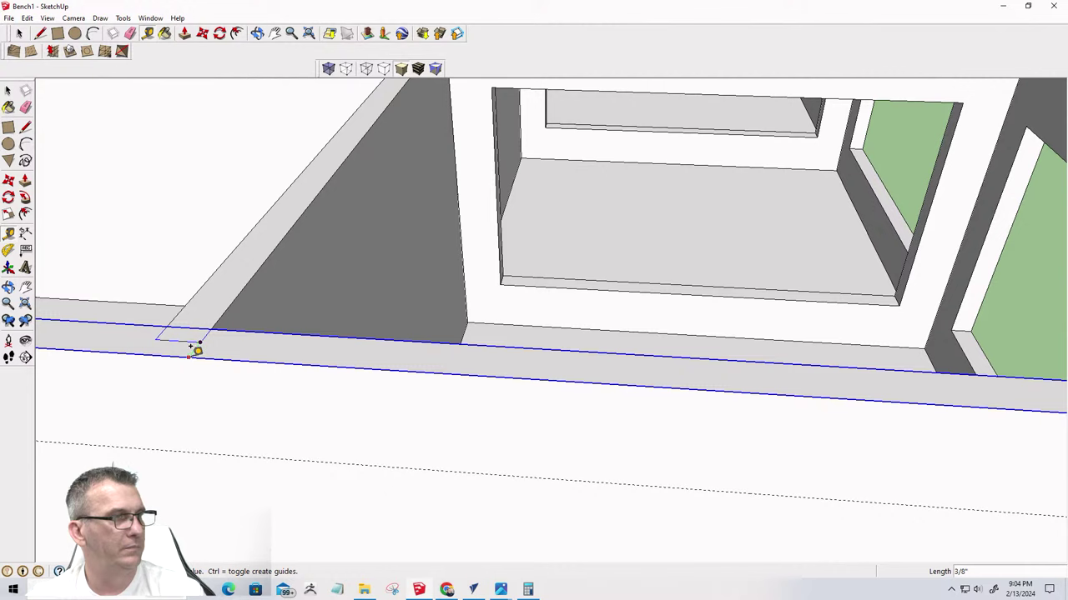
pyautogui.scroll(-4, 242, 371)
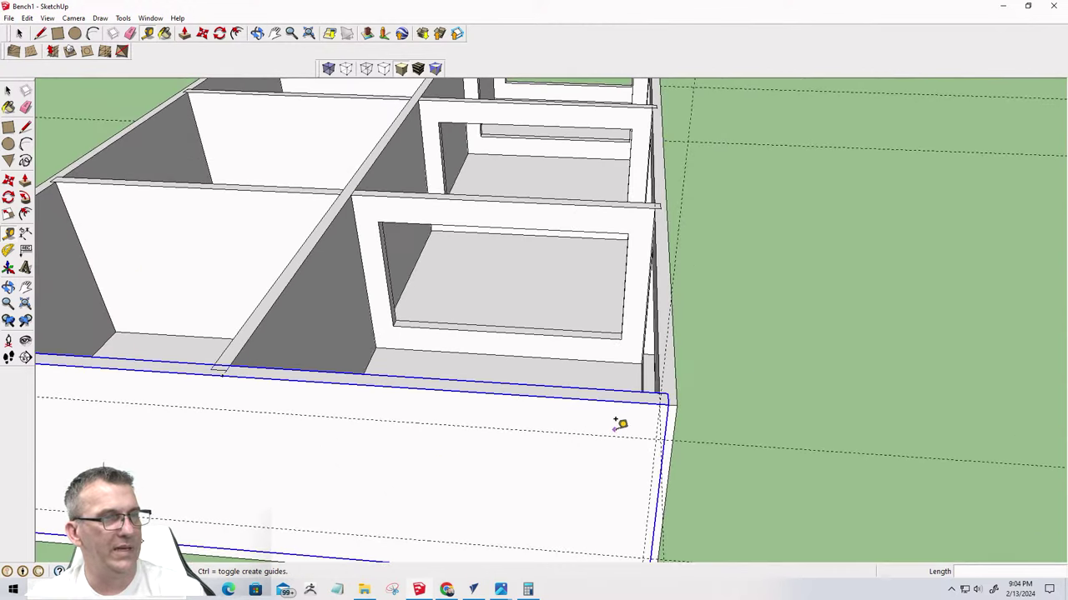
pyautogui.click(658, 427)
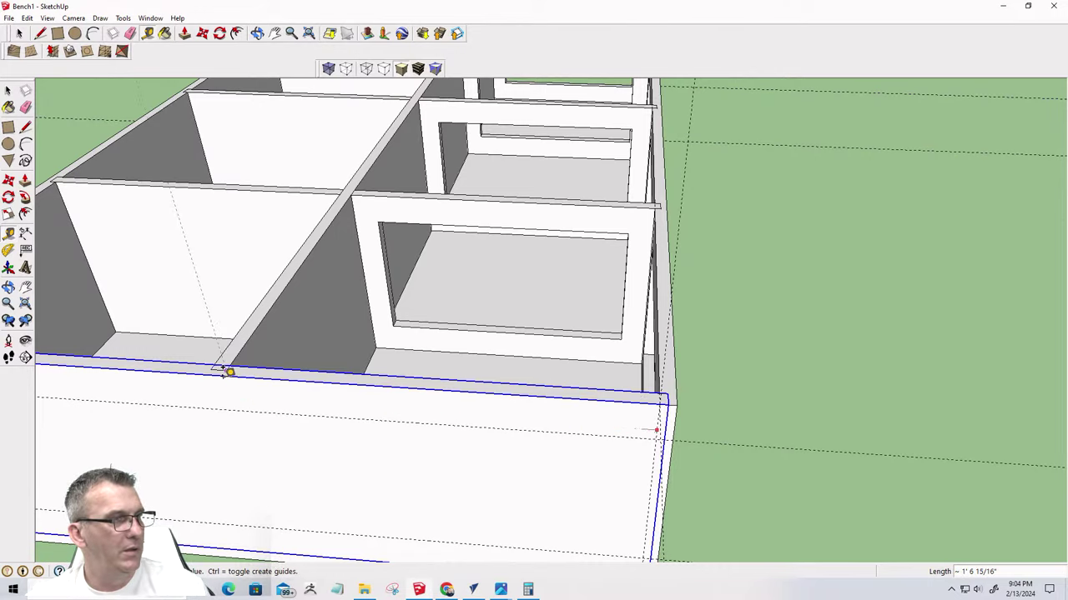
pyautogui.click(230, 373)
pyautogui.moveTo(352, 465); pyautogui.dragTo(370, 375, button='middle')
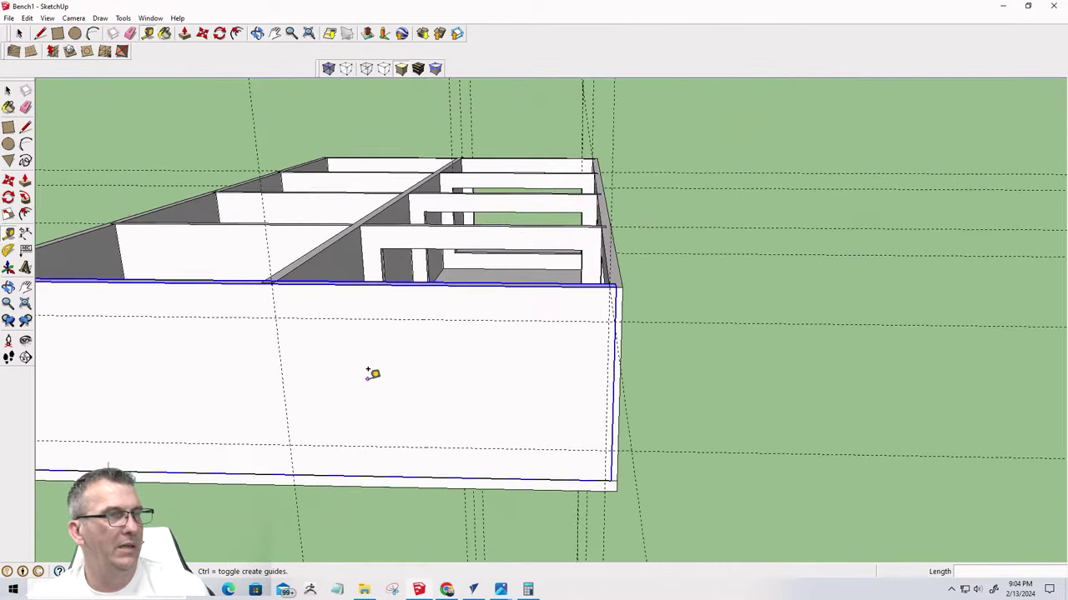
# Add another vertical guide on the front panel and select the bench group
pyautogui.click(282, 368)
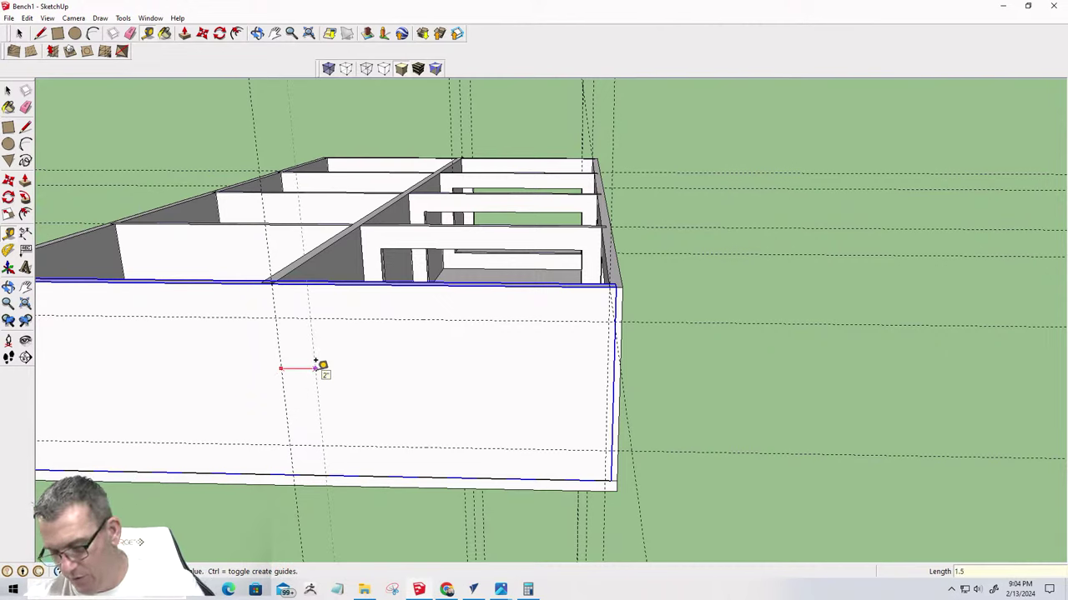
pyautogui.click(316, 368)
pyautogui.click(607, 384)
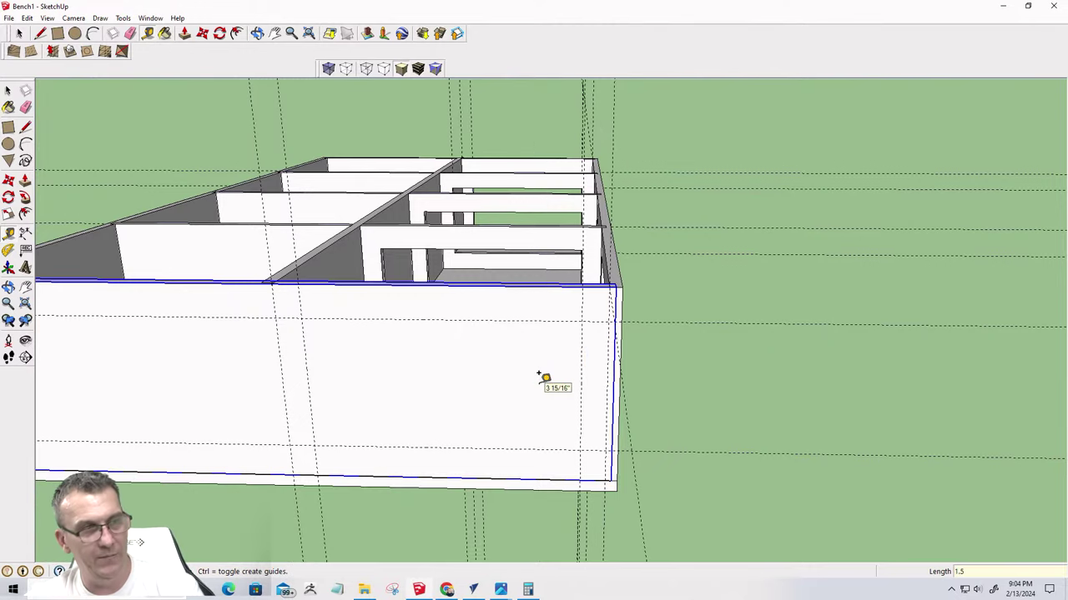
pyautogui.press('Escape')
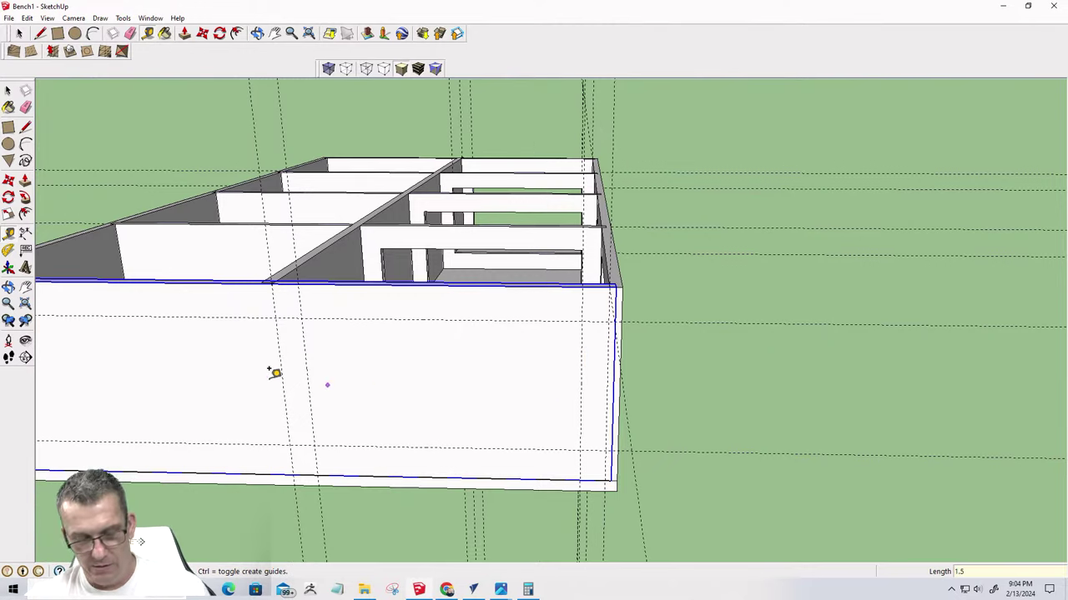
pyautogui.press('space')
pyautogui.click(404, 373)
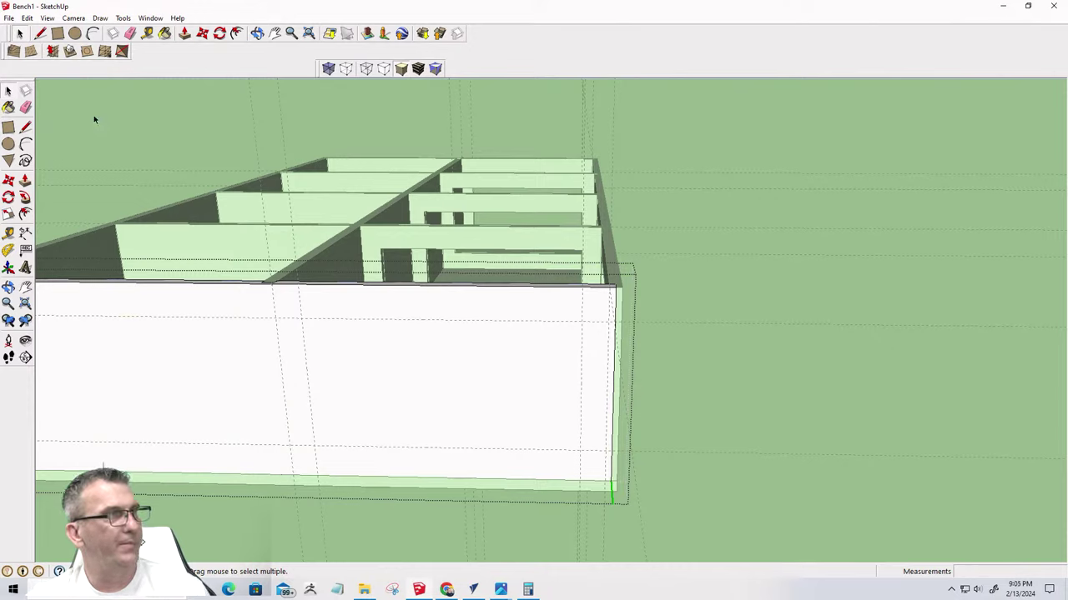
pyautogui.click(58, 33)
# Draw a rectangle between the front panel guides, cancelling an accidental push on the top face
pyautogui.click(301, 319)
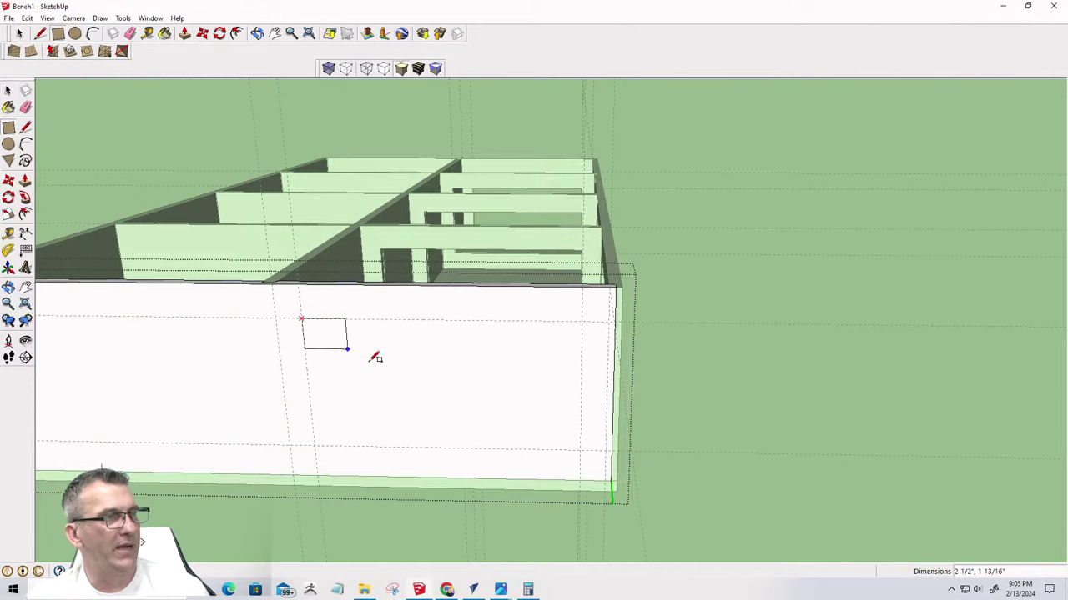
pyautogui.click(580, 449)
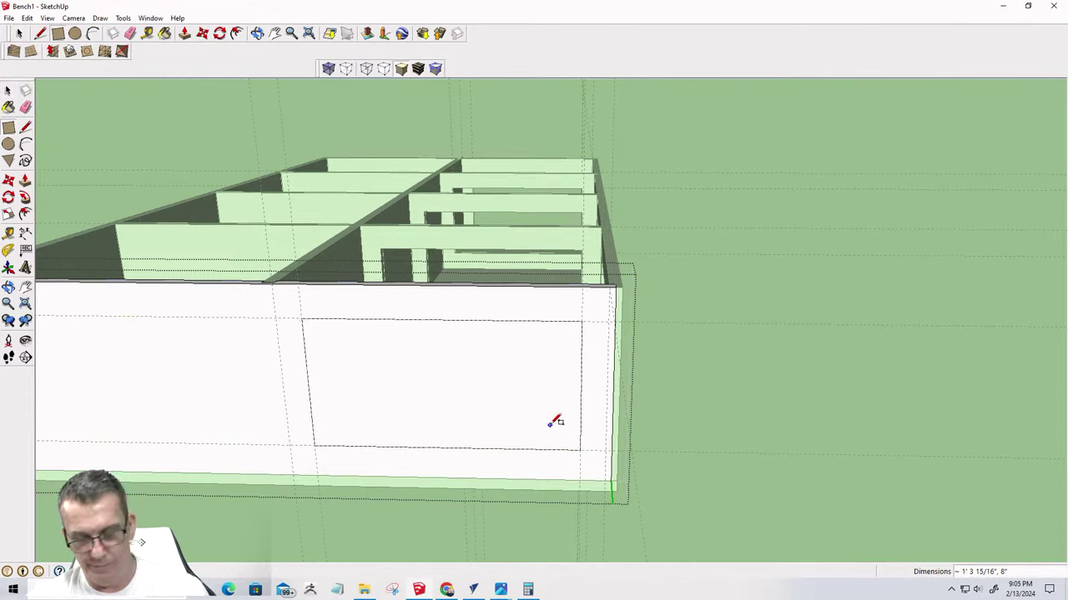
pyautogui.press('p')
pyautogui.click(486, 435)
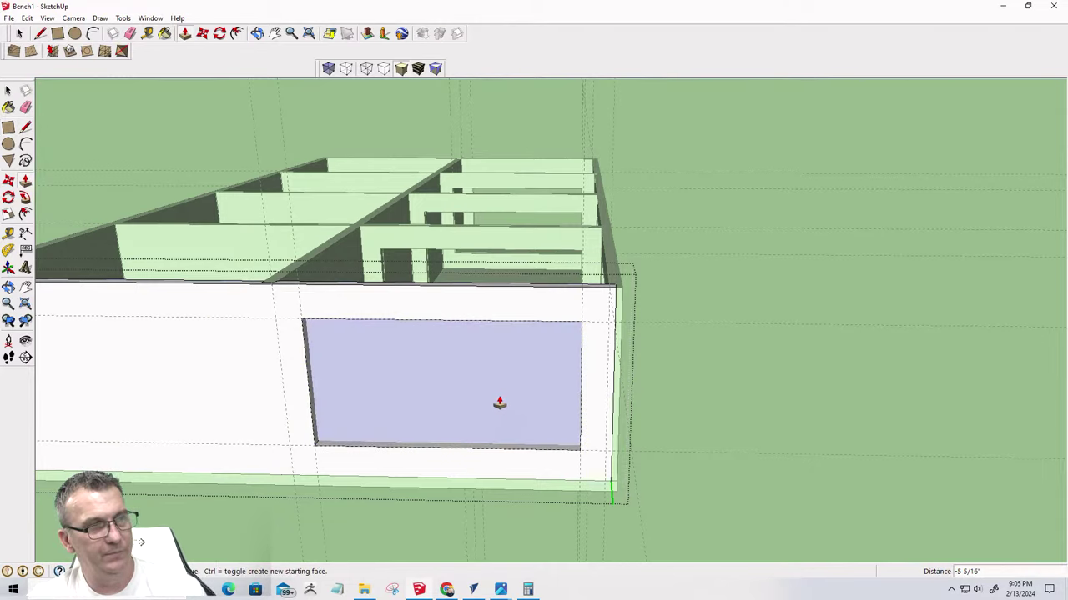
pyautogui.moveTo(503, 389); pyautogui.dragTo(424, 274, button='middle')
pyautogui.scroll(3, 434, 297)
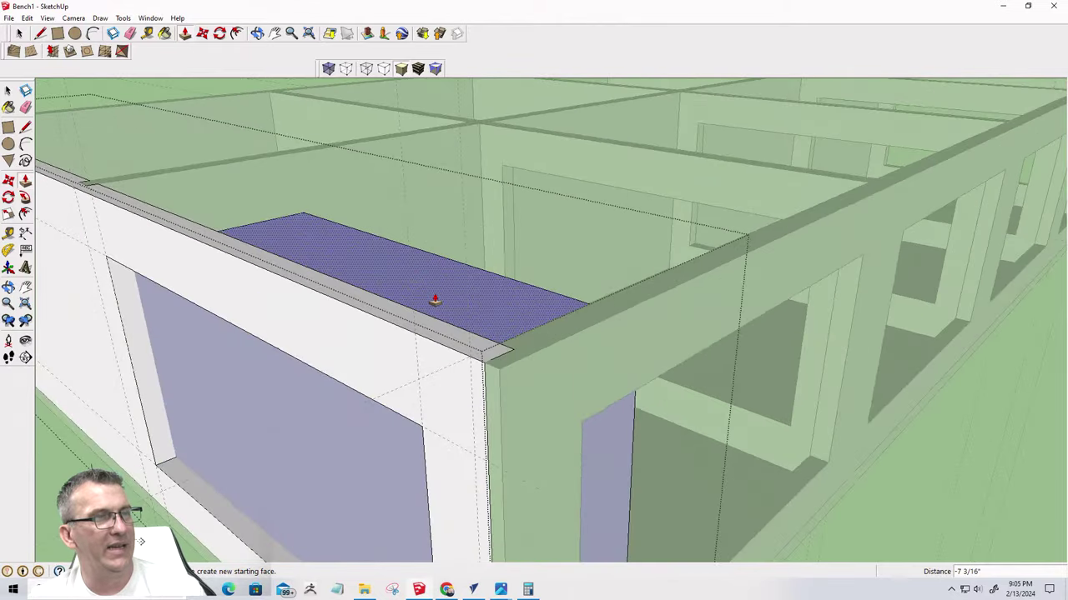
pyautogui.click(433, 297)
pyautogui.moveTo(76, 417); pyautogui.dragTo(415, 312, button='middle')
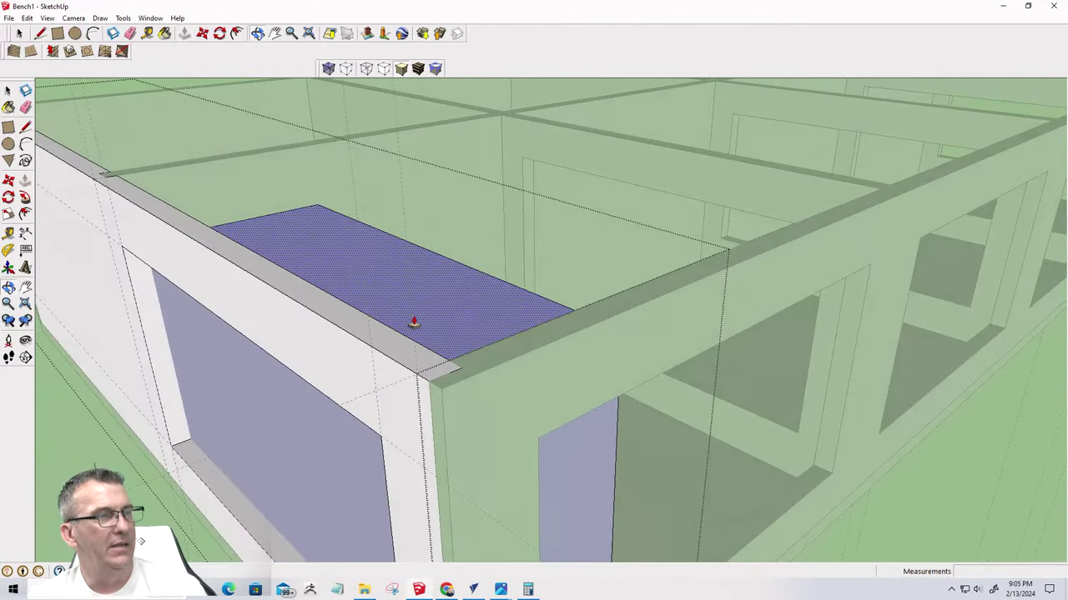
pyautogui.press('Escape')
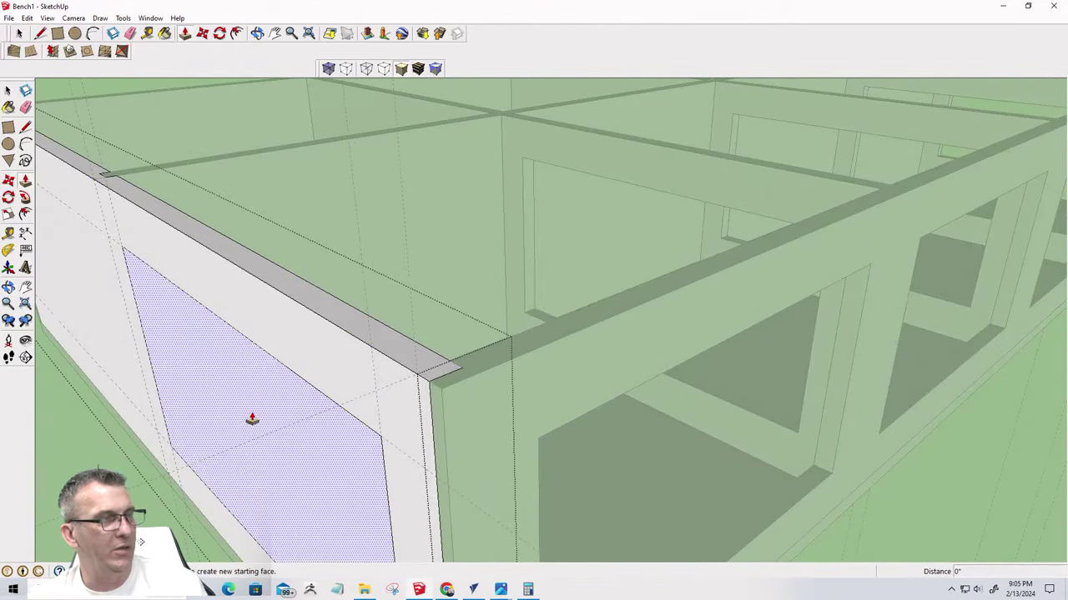
# Push the rectangle through the front panel to open it
pyautogui.click(298, 409)
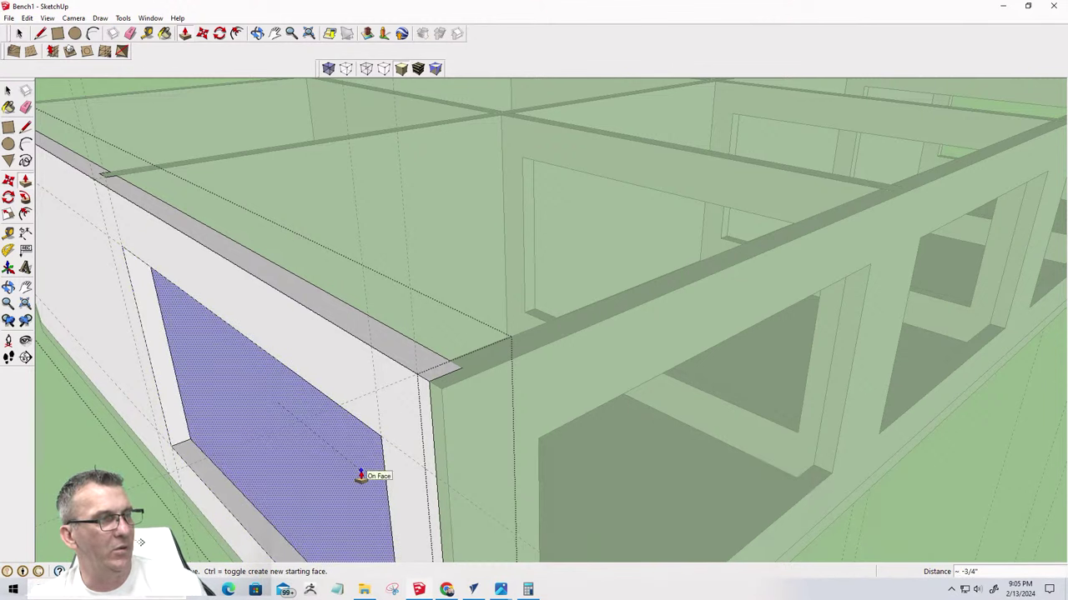
pyautogui.click(361, 476)
pyautogui.moveTo(284, 467); pyautogui.dragTo(286, 331, button='middle')
pyautogui.scroll(6, 286, 331)
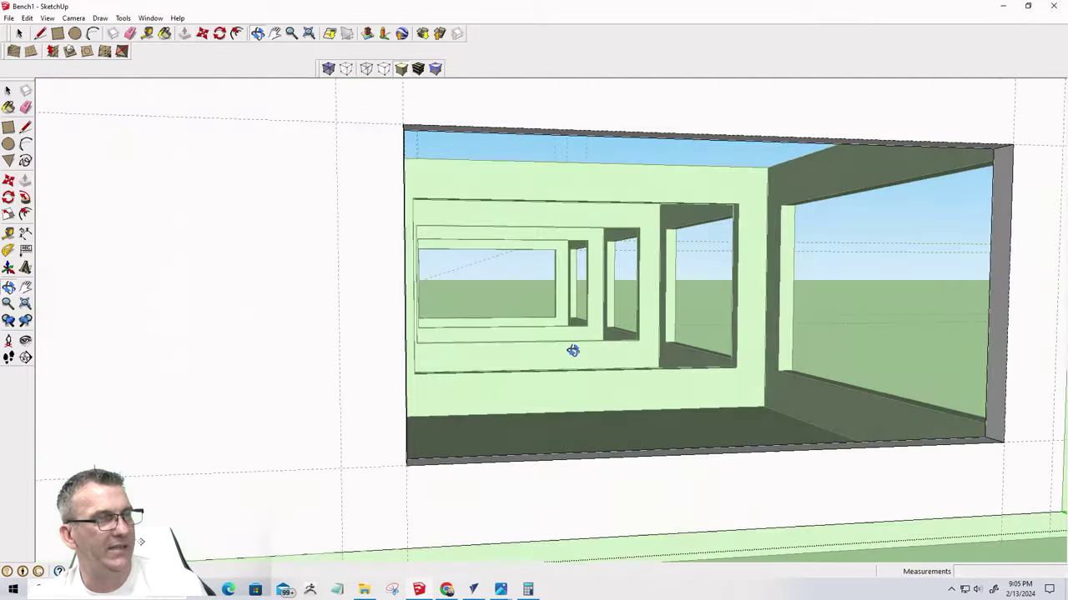
pyautogui.scroll(-6, 425, 346)
pyautogui.scroll(-8, 282, 365)
# Save the bench model from the File menu
pyautogui.press('space')
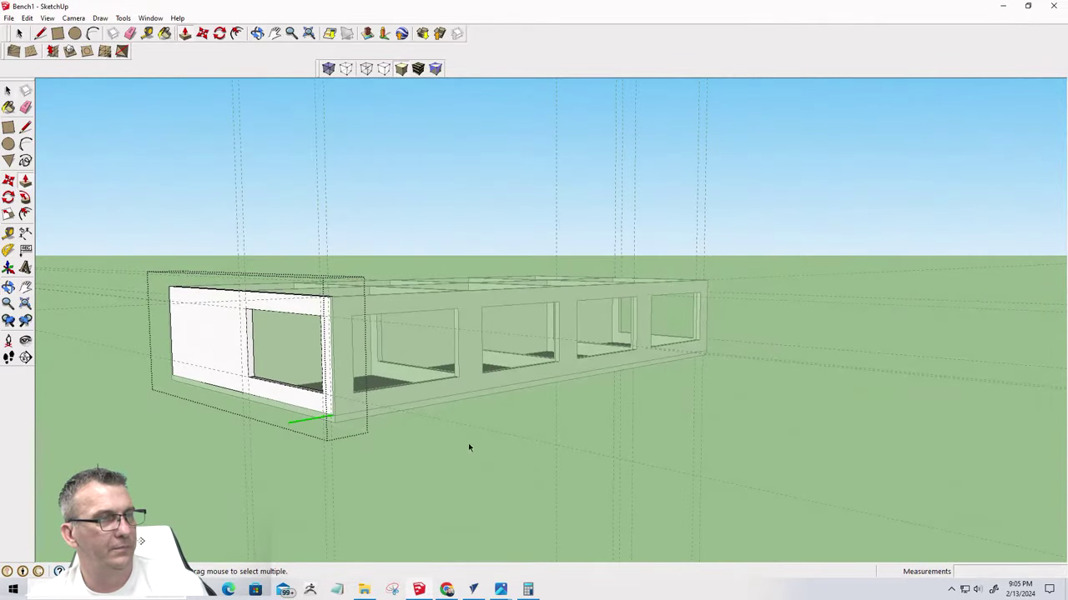
pyautogui.moveTo(427, 472); pyautogui.dragTo(112, 347, button='middle')
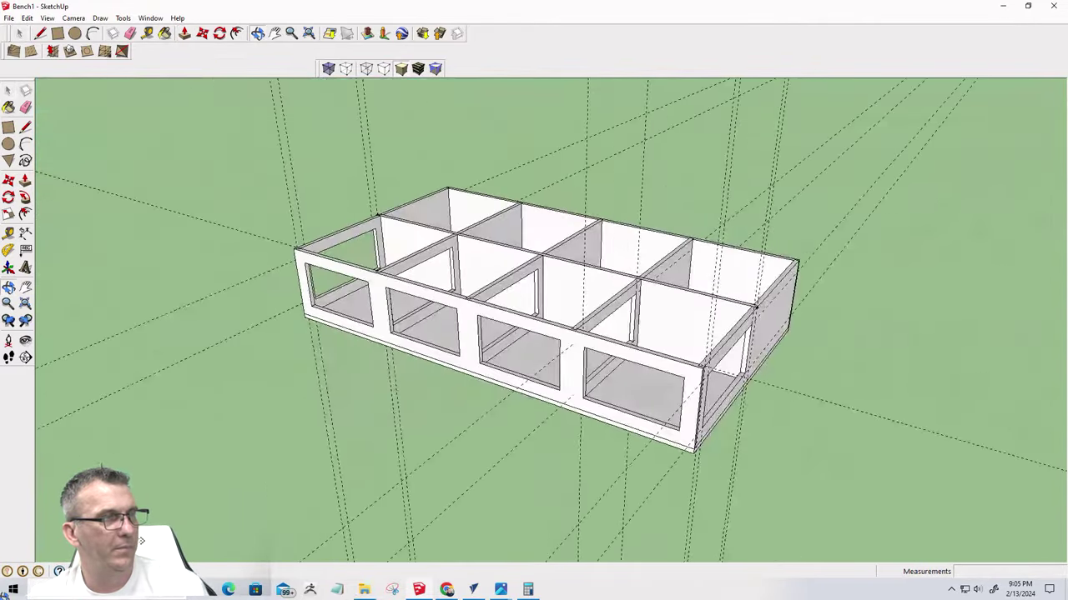
pyautogui.scroll(3, 143, 240)
pyautogui.scroll(-5, 175, 246)
pyautogui.moveTo(175, 246); pyautogui.dragTo(555, 317, button='middle')
pyautogui.scroll(-3, 555, 317)
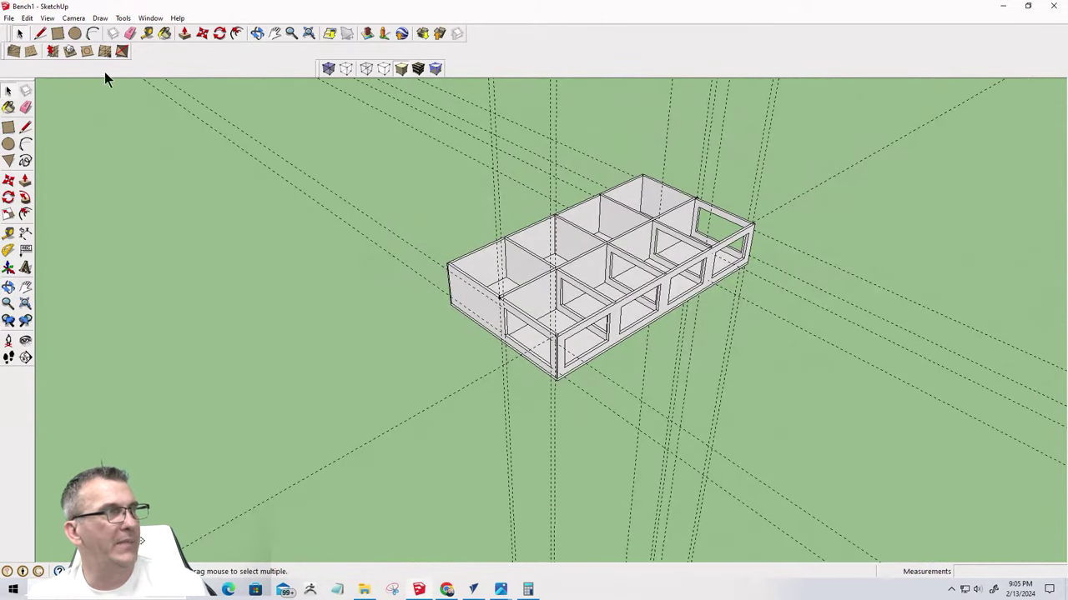
pyautogui.click(8, 17)
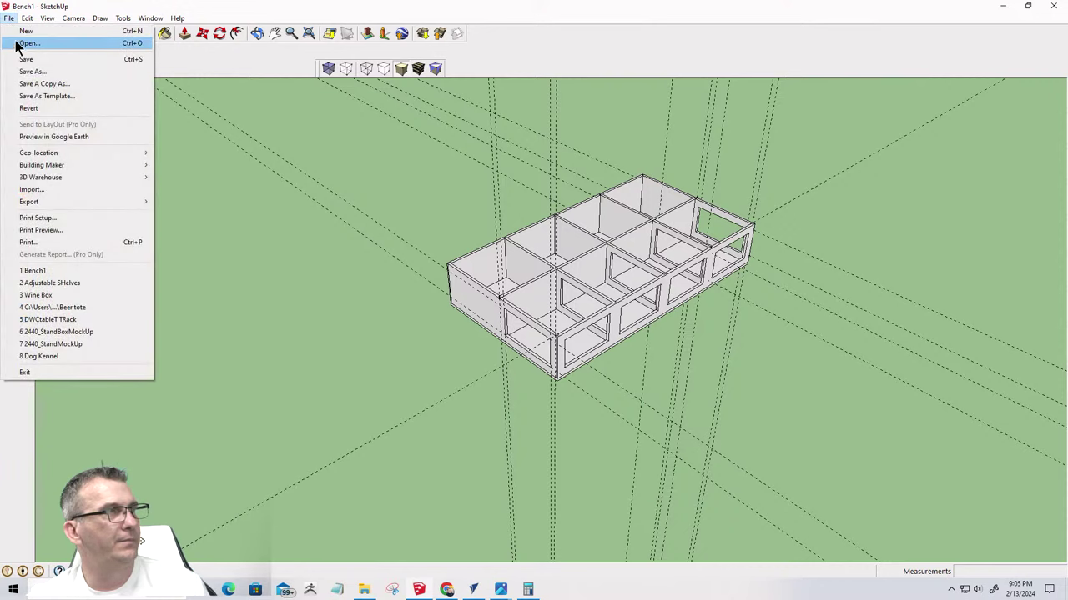
pyautogui.click(25, 56)
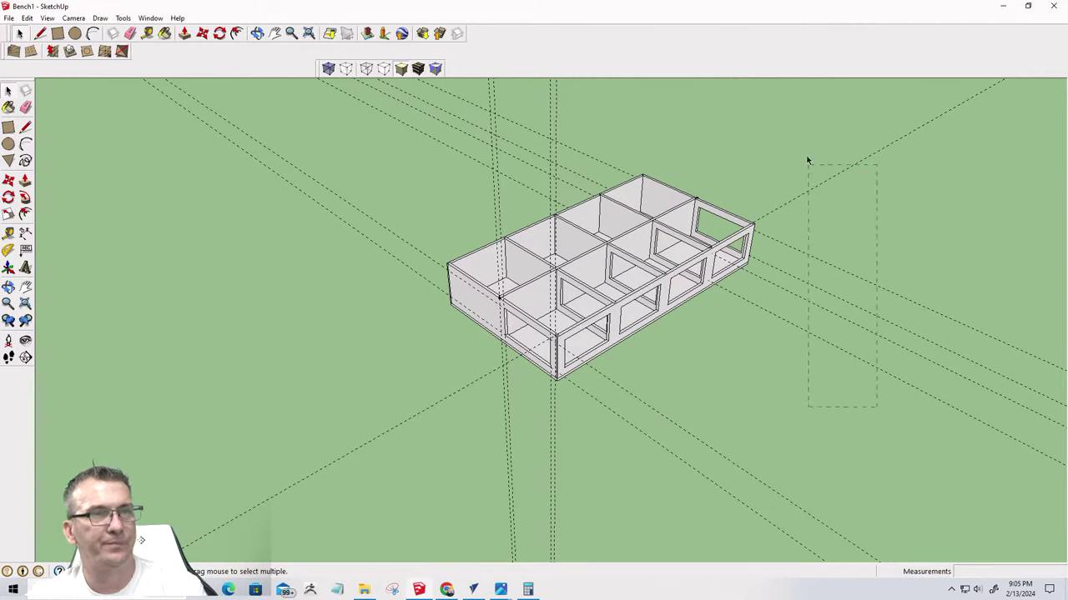
# Delete the guide lines right of the bench, the diagonal guide, and the last remaining guide
pyautogui.moveTo(808, 161); pyautogui.dragTo(807, 147)
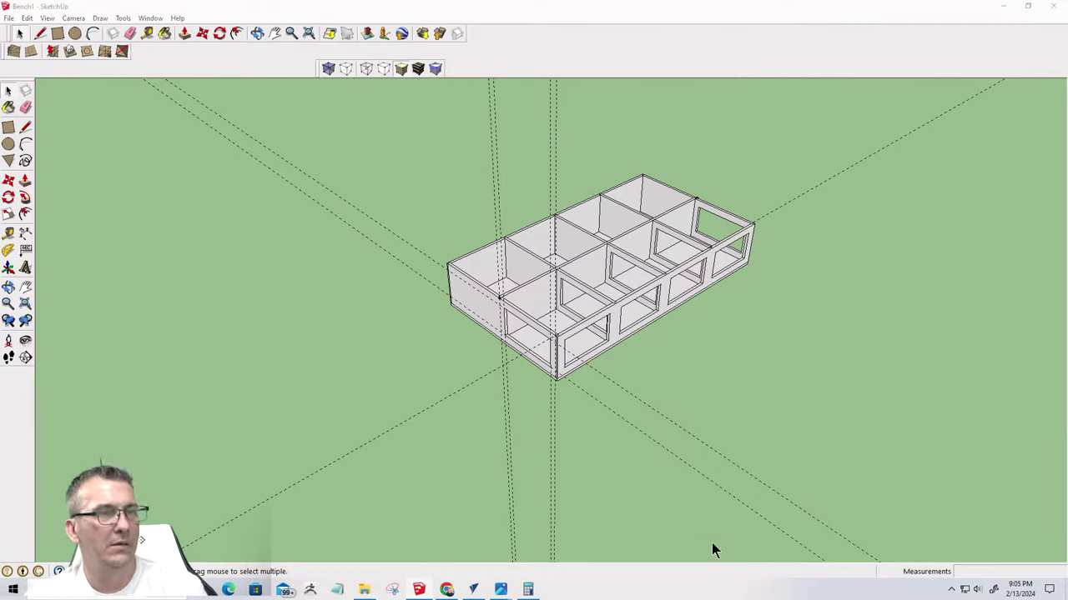
pyautogui.moveTo(677, 495); pyautogui.dragTo(635, 395)
pyautogui.press('Delete')
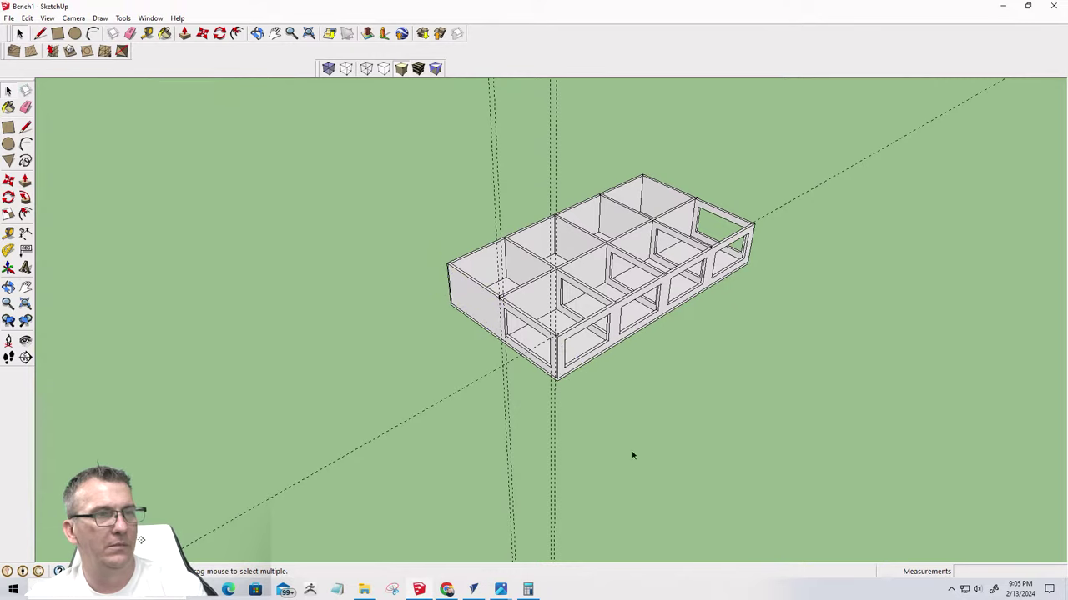
pyautogui.press('Delete')
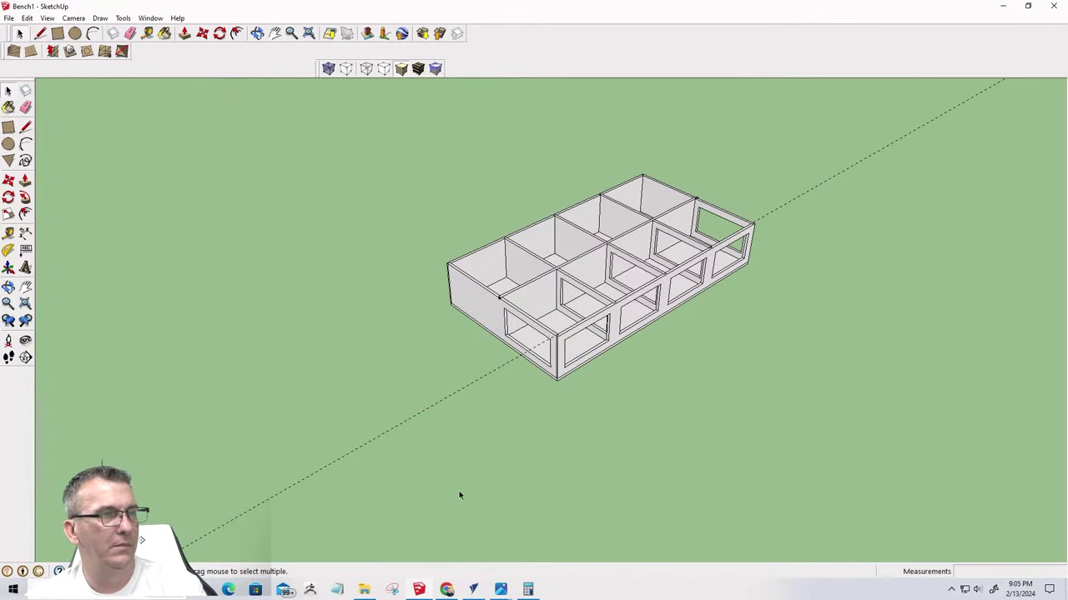
pyautogui.moveTo(378, 380); pyautogui.dragTo(378, 380)
pyautogui.press('Delete')
pyautogui.scroll(8, 492, 289)
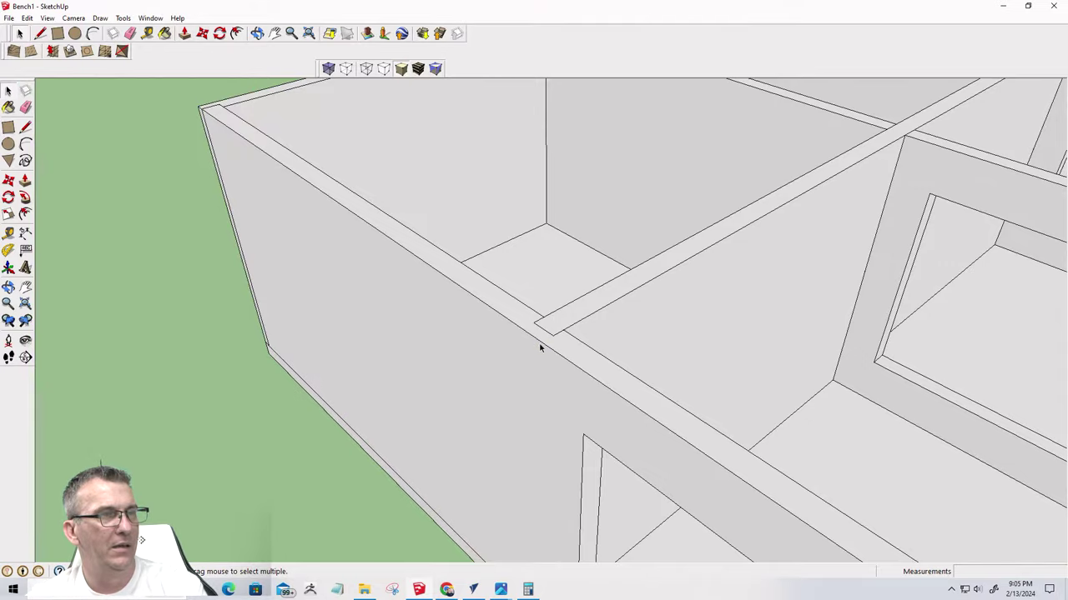
pyautogui.scroll(-8, 539, 348)
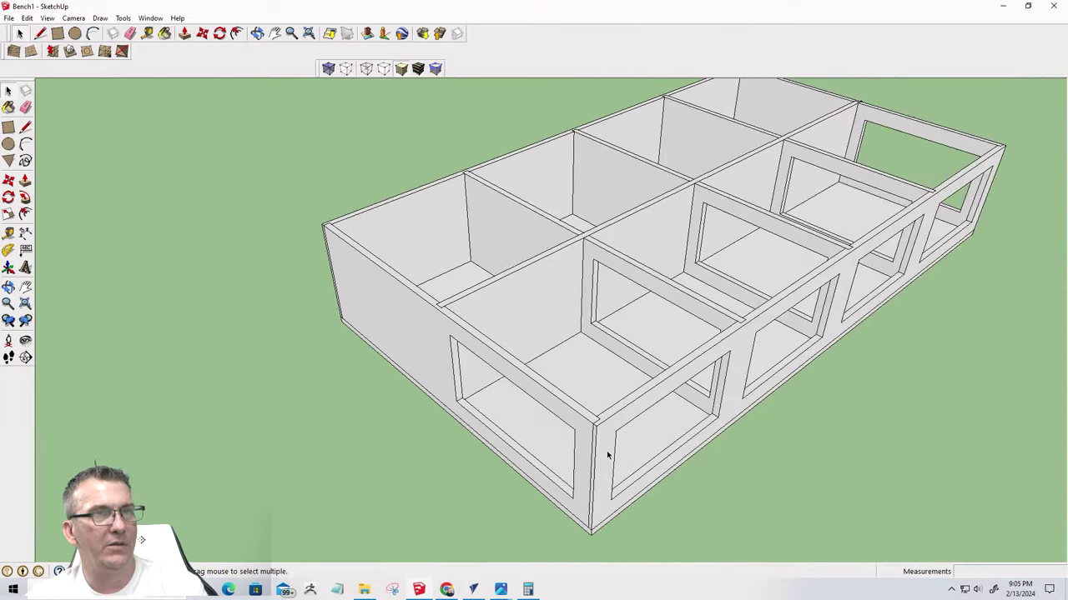
pyautogui.moveTo(902, 178); pyautogui.dragTo(237, 172, button='middle')
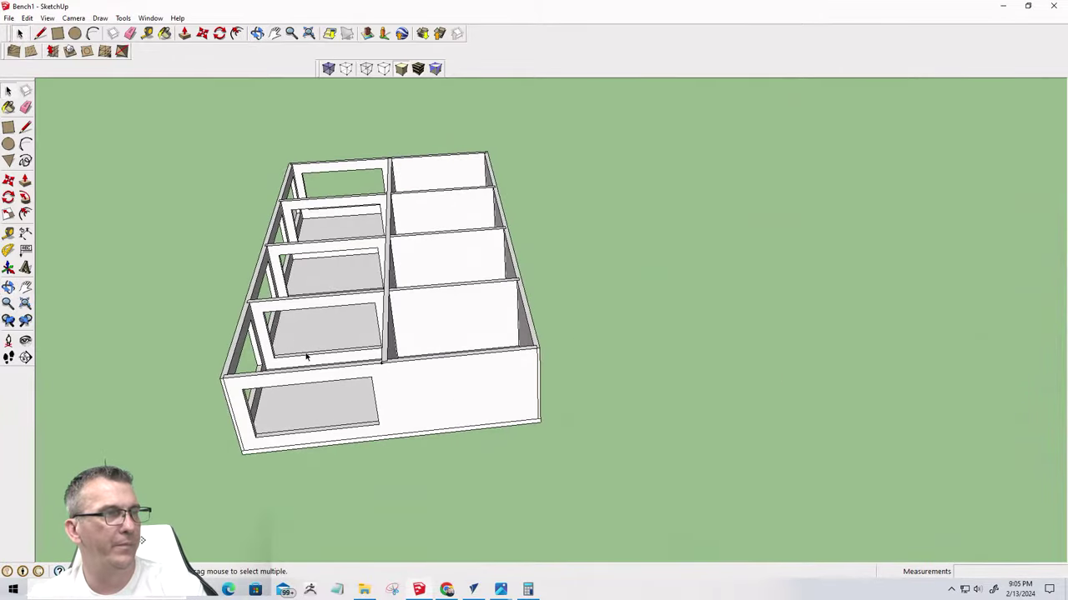
pyautogui.scroll(6, 392, 383)
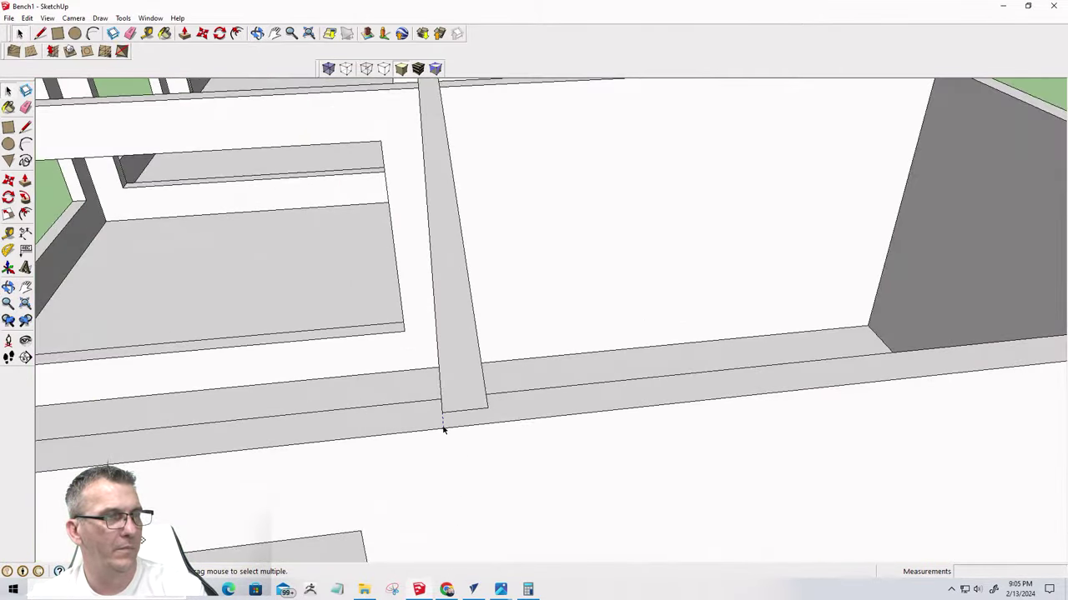
pyautogui.scroll(-10, 462, 443)
pyautogui.moveTo(467, 417); pyautogui.dragTo(838, 463, button='middle')
pyautogui.scroll(-2, 428, 551)
pyautogui.scroll(6, 459, 484)
pyautogui.moveTo(460, 484); pyautogui.dragTo(758, 355, button='middle')
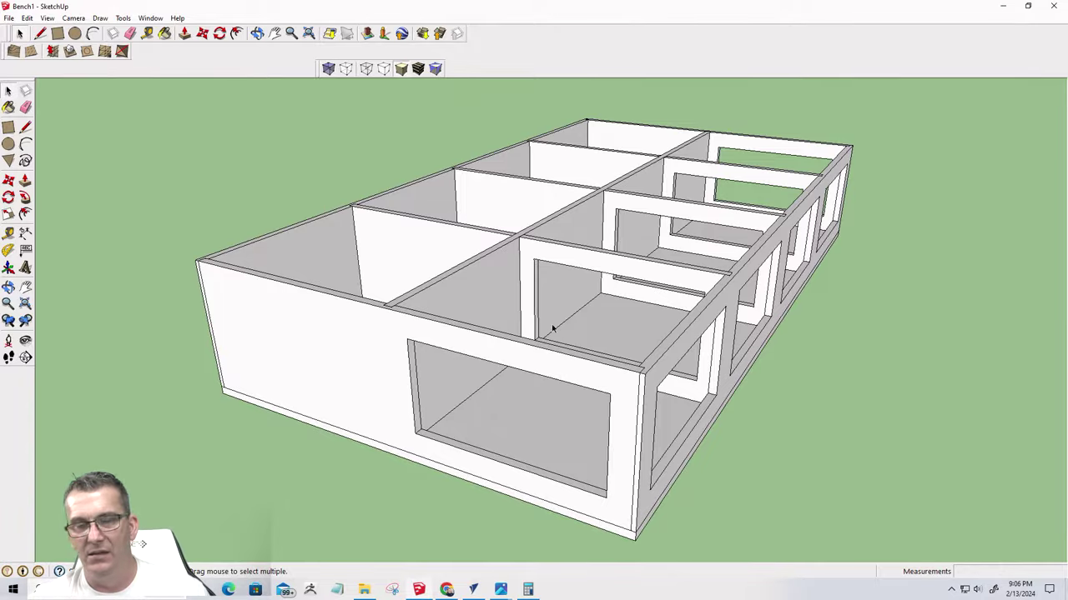
pyautogui.scroll(-3, 517, 359)
pyautogui.scroll(-2, 760, 384)
pyautogui.moveTo(760, 383)
pyautogui.mouseDown(button='middle')
pyautogui.moveTo(298, 327)
pyautogui.moveTo(107, 437)
pyautogui.moveTo(317, 333)
pyautogui.moveTo(853, 286)
pyautogui.moveTo(1001, 285)
pyautogui.moveTo(422, 286)
pyautogui.moveTo(292, 427)
pyautogui.moveTo(901, 234)
pyautogui.moveTo(751, 345)
pyautogui.moveTo(934, 415)
pyautogui.moveTo(777, 369)
pyautogui.mouseUp(button='middle')
pyautogui.scroll(-3, 798, 338)
pyautogui.scroll(5, 686, 393)
pyautogui.scroll(2, 717, 375)
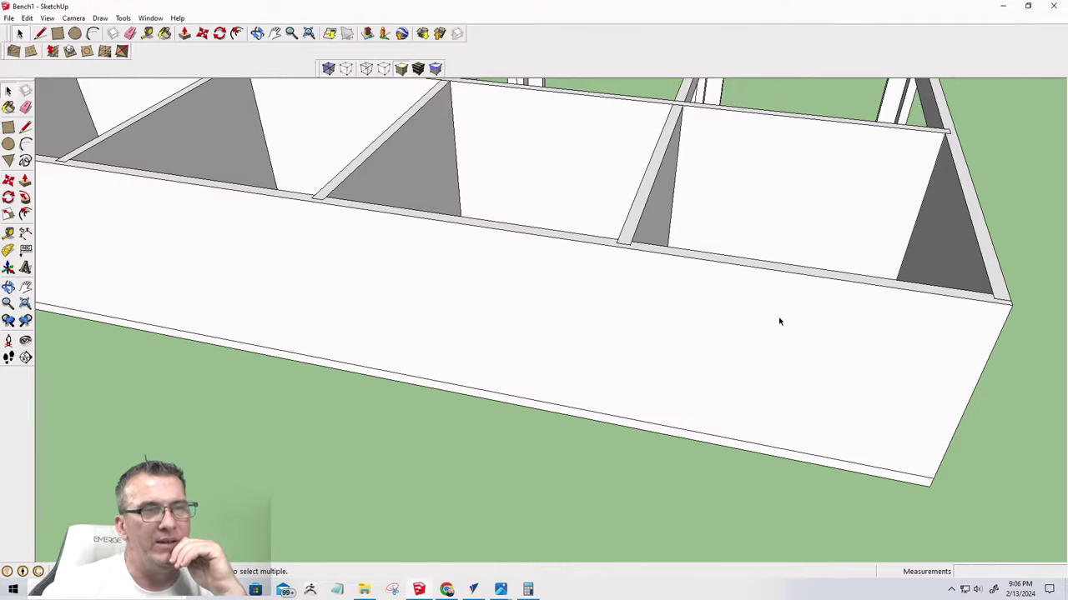
pyautogui.moveTo(780, 321)
pyautogui.mouseDown(button='middle')
pyautogui.moveTo(795, 381)
pyautogui.moveTo(775, 308)
pyautogui.mouseUp(button='middle')
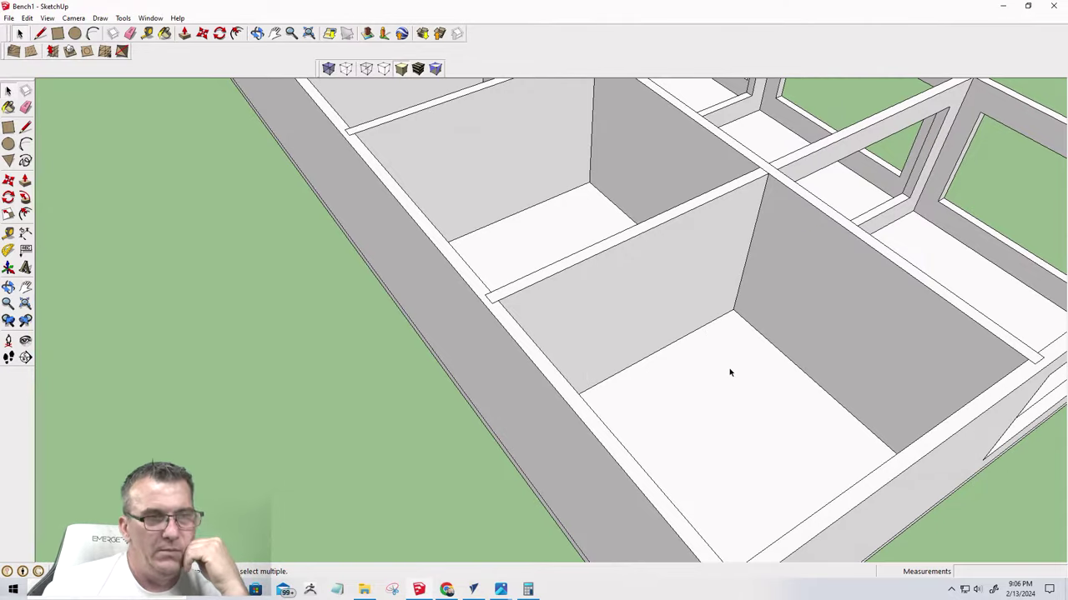
pyautogui.moveTo(733, 360)
pyautogui.mouseDown(button='middle')
pyautogui.moveTo(529, 365)
pyautogui.moveTo(462, 384)
pyautogui.moveTo(426, 350)
pyautogui.moveTo(450, 401)
pyautogui.mouseUp(button='middle')
pyautogui.scroll(-6, 451, 402)
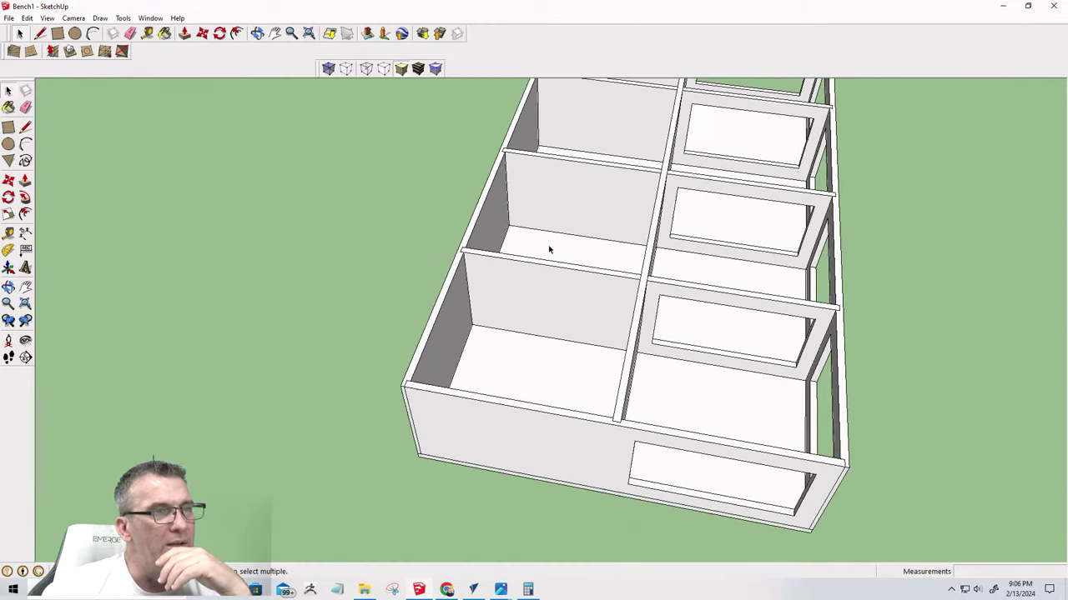
pyautogui.moveTo(520, 312); pyautogui.dragTo(563, 374, button='middle')
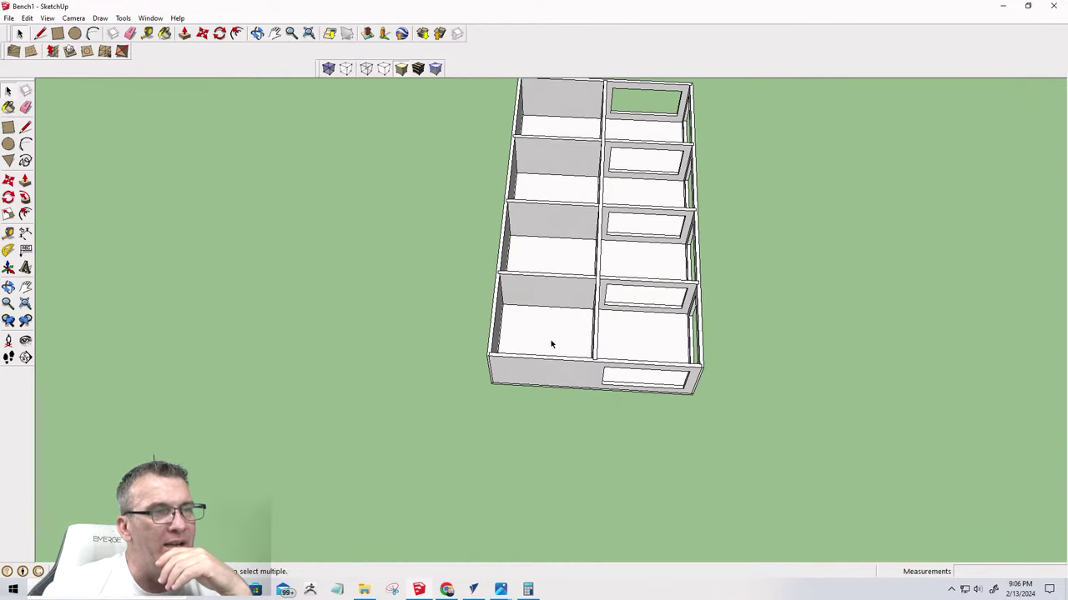
pyautogui.scroll(5, 546, 321)
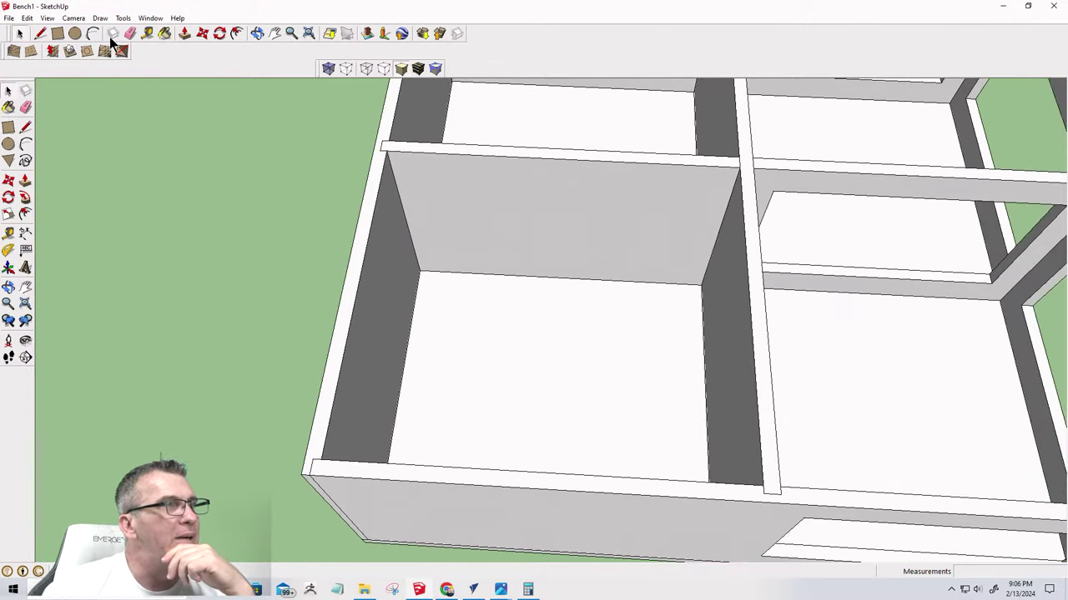
# Draw a rectangle from the compartment's bottom corner across the inner divider wall
pyautogui.click(56, 34)
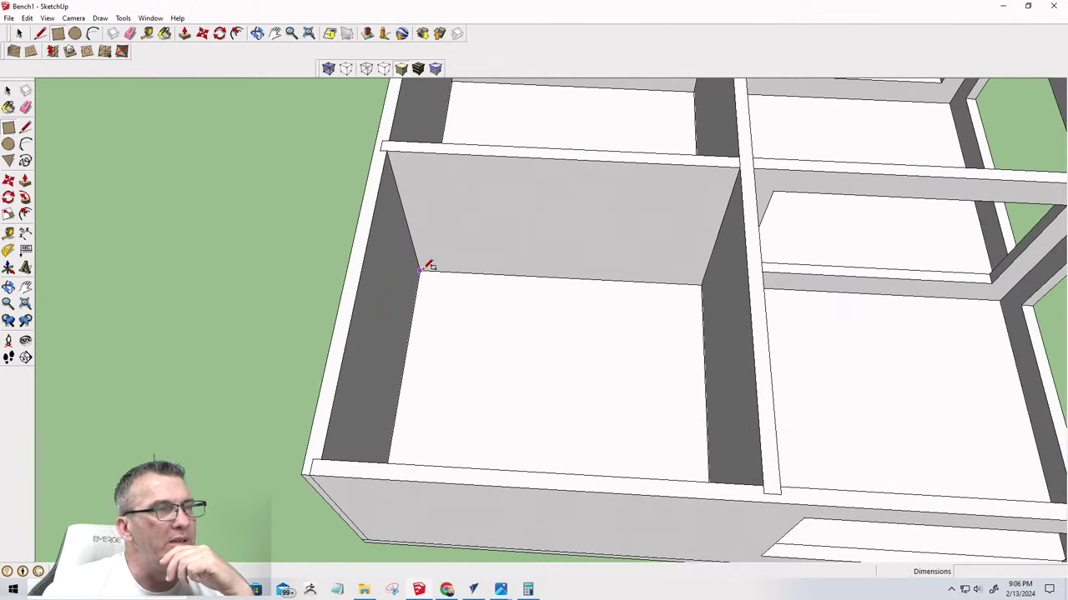
pyautogui.click(420, 269)
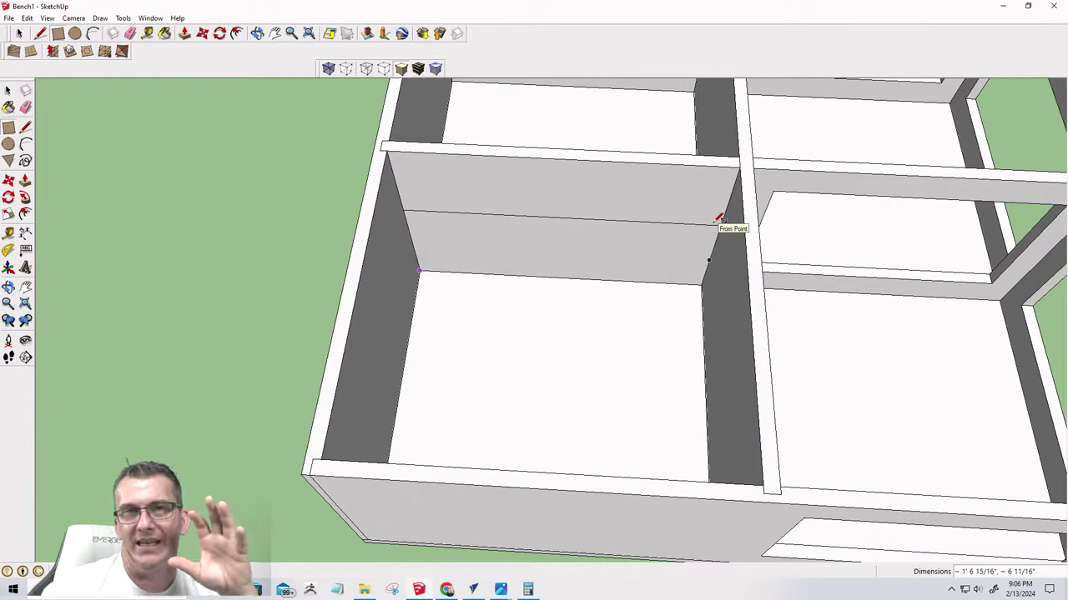
pyautogui.click(719, 218)
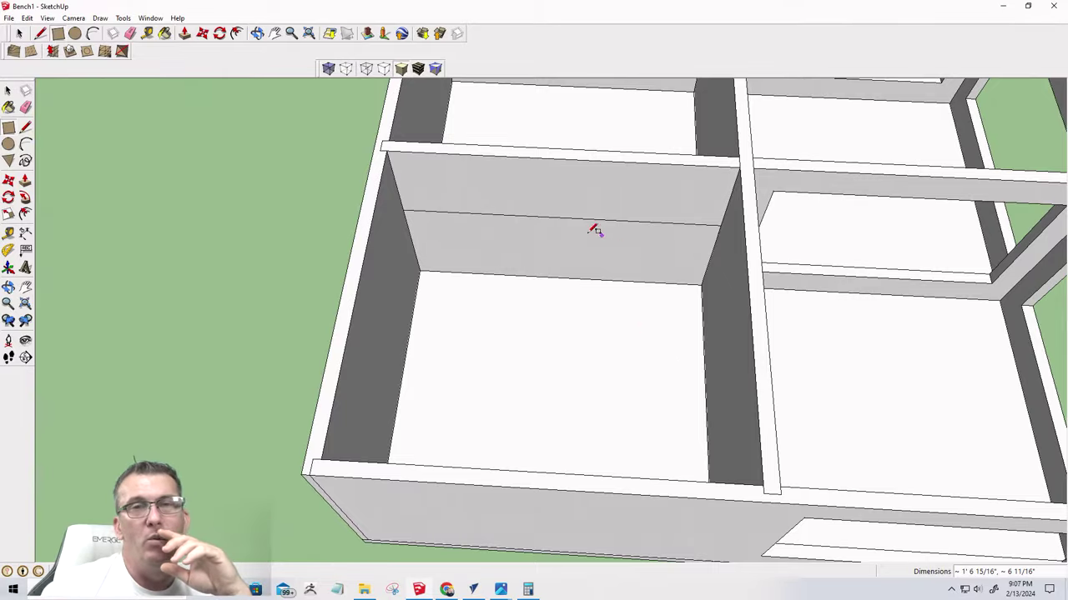
pyautogui.moveTo(623, 354)
pyautogui.mouseDown(button='middle')
pyautogui.moveTo(567, 231)
pyautogui.moveTo(370, 270)
pyautogui.moveTo(331, 293)
pyautogui.mouseUp(button='middle')
pyautogui.scroll(-5, 741, 227)
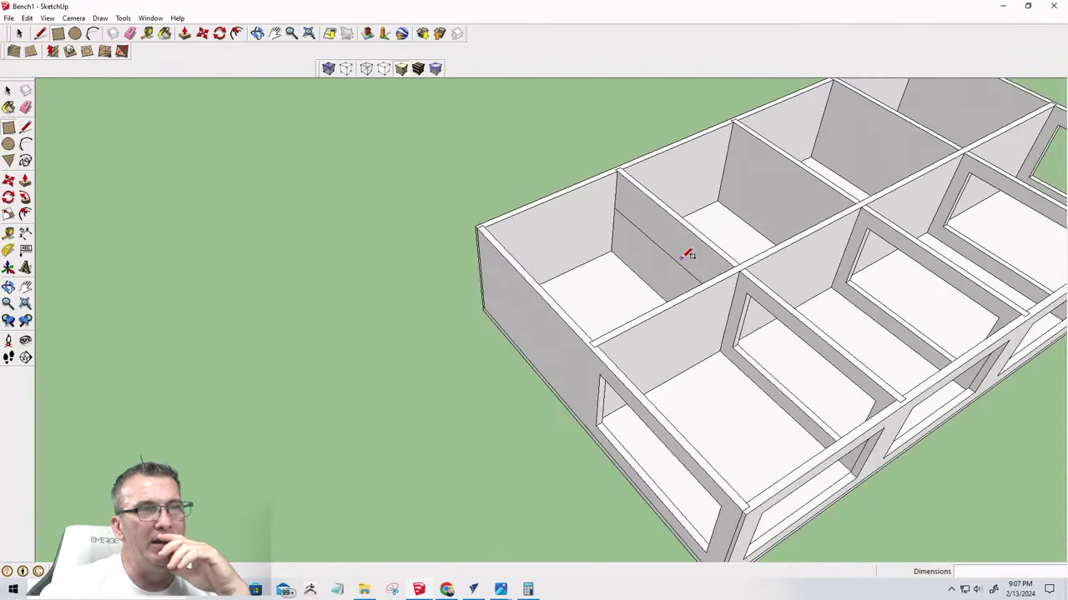
pyautogui.scroll(2, 622, 281)
pyautogui.scroll(-1, 634, 292)
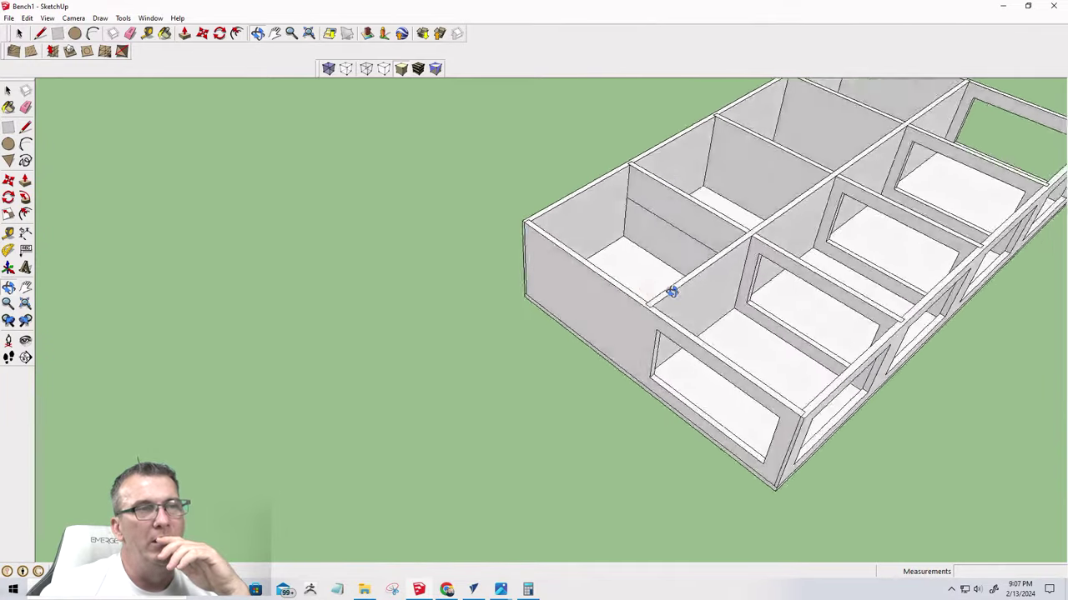
pyautogui.moveTo(669, 291); pyautogui.dragTo(896, 312, button='middle')
pyautogui.scroll(-2, 392, 298)
pyautogui.scroll(-2, 392, 298)
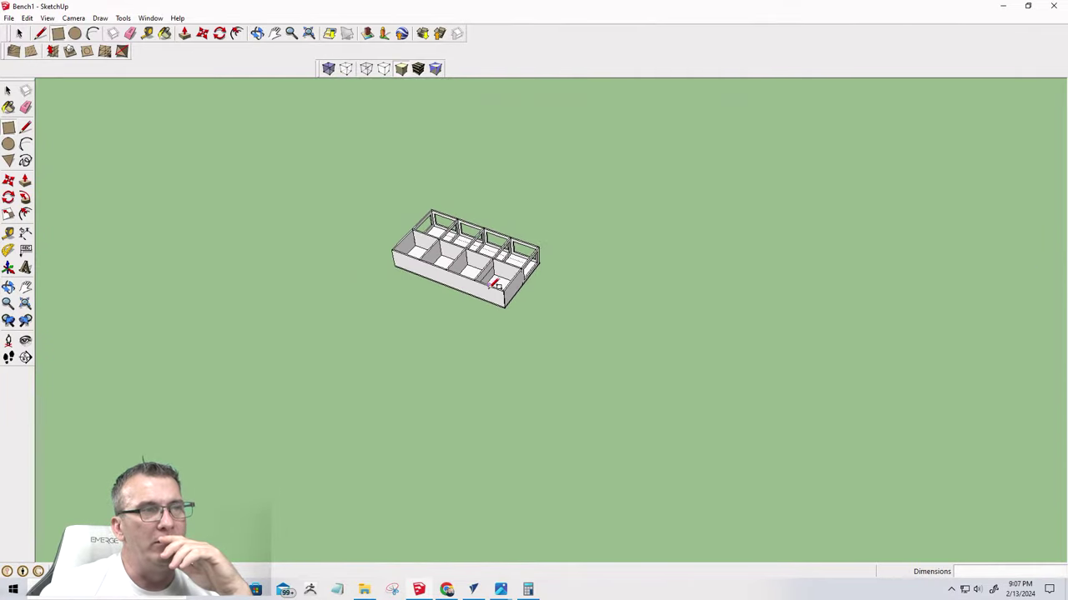
pyautogui.scroll(8, 337, 242)
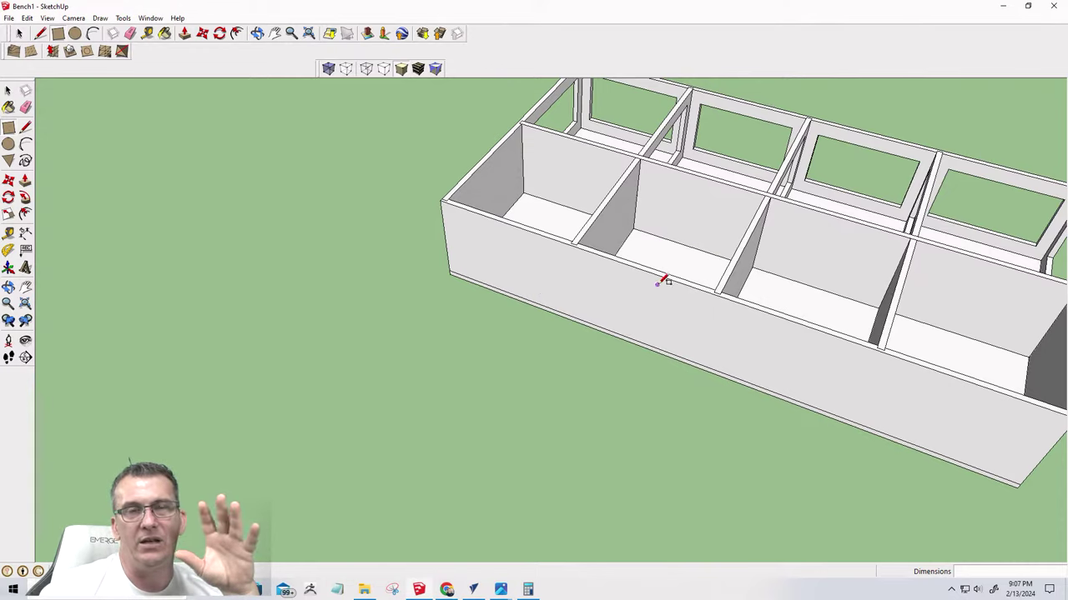
pyautogui.moveTo(679, 339); pyautogui.dragTo(627, 236, button='middle')
pyautogui.press('r')
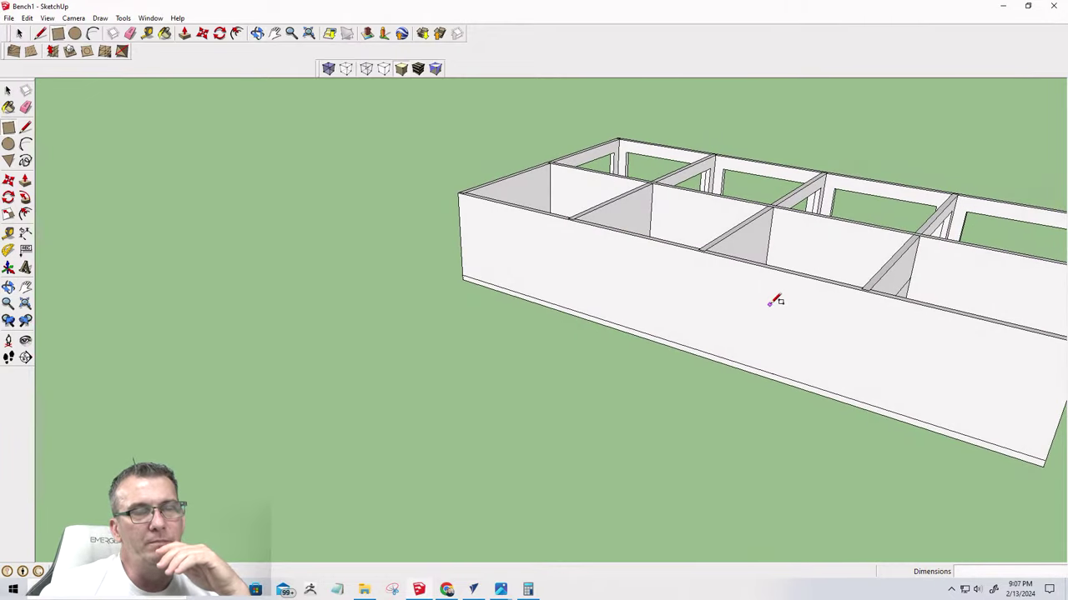
pyautogui.moveTo(775, 301); pyautogui.dragTo(622, 276, button='middle')
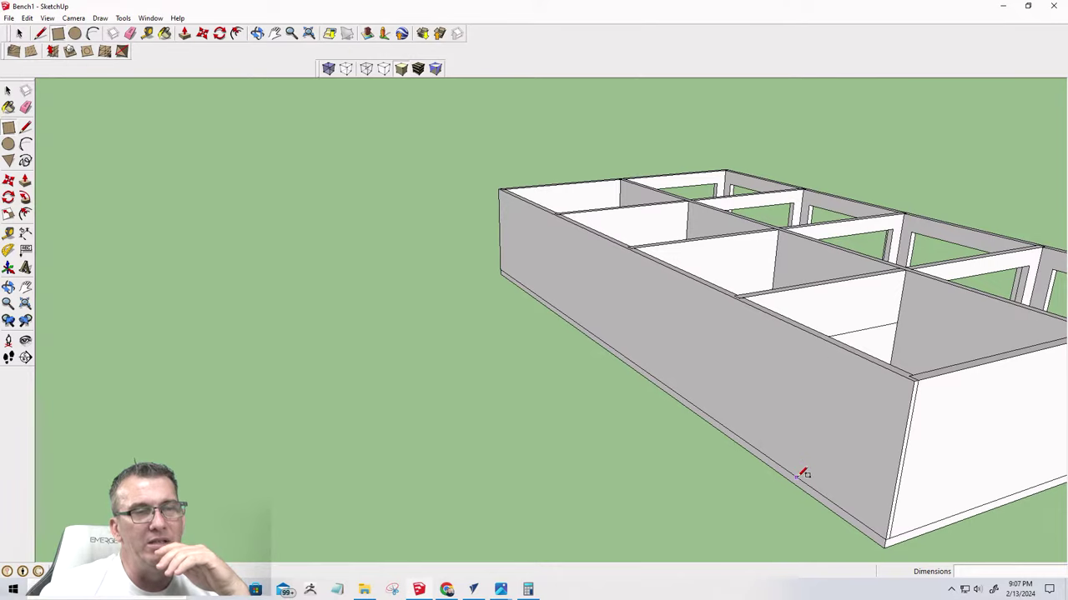
pyautogui.scroll(-5, 808, 400)
pyautogui.moveTo(648, 309); pyautogui.dragTo(750, 434, button='middle')
pyautogui.click(149, 34)
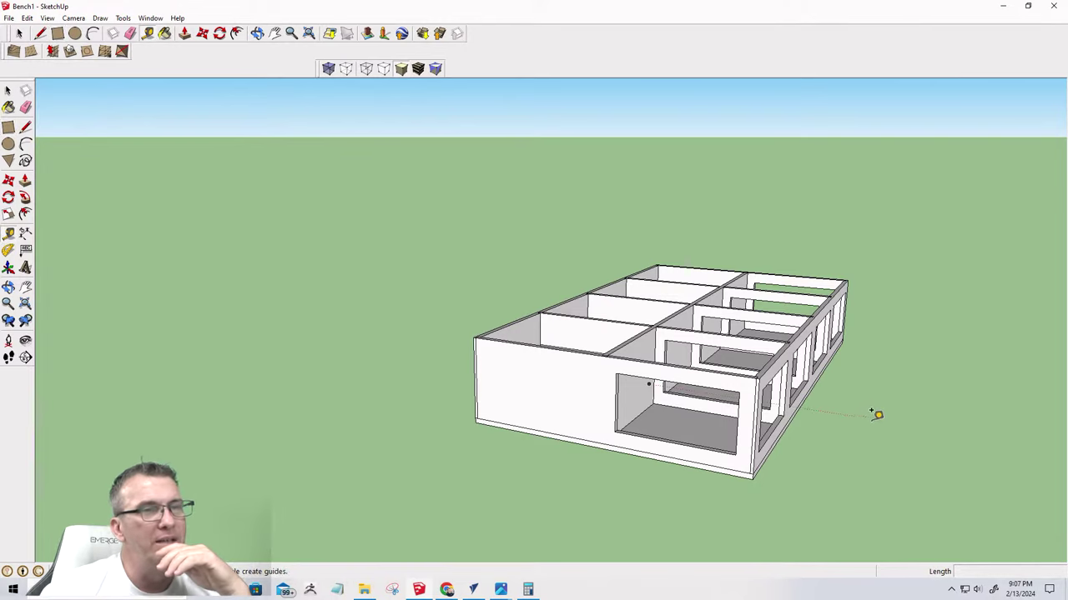
pyautogui.click(683, 383)
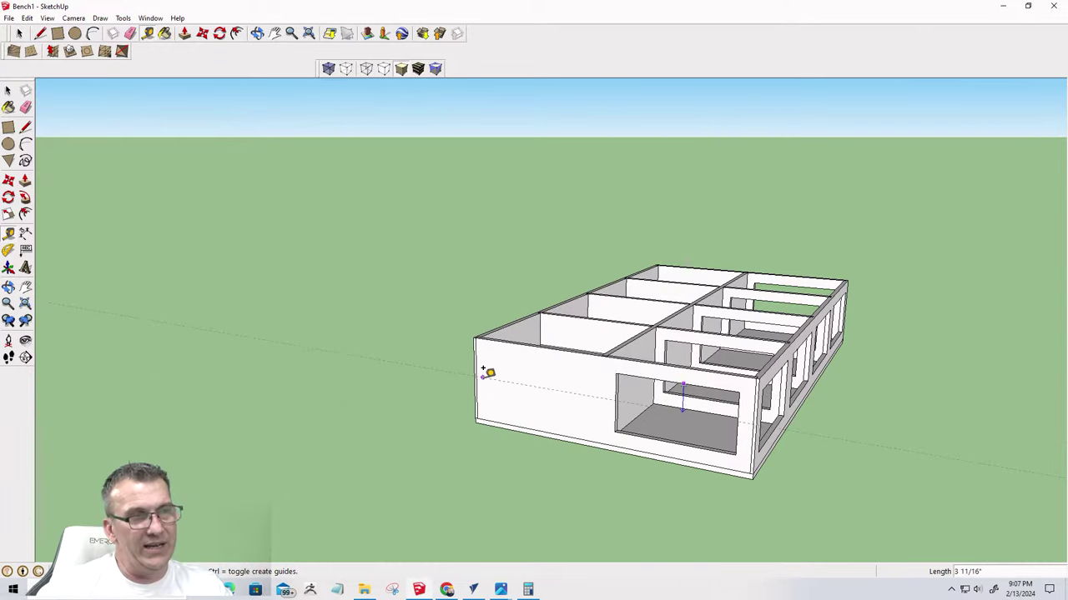
pyautogui.moveTo(486, 372); pyautogui.dragTo(827, 383, button='middle')
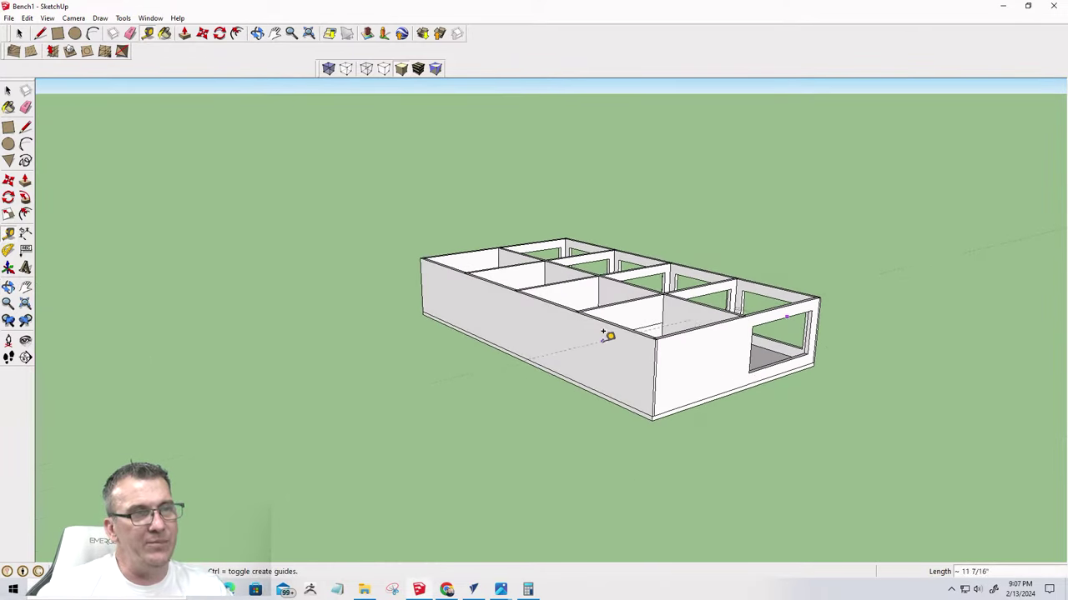
pyautogui.press('Escape')
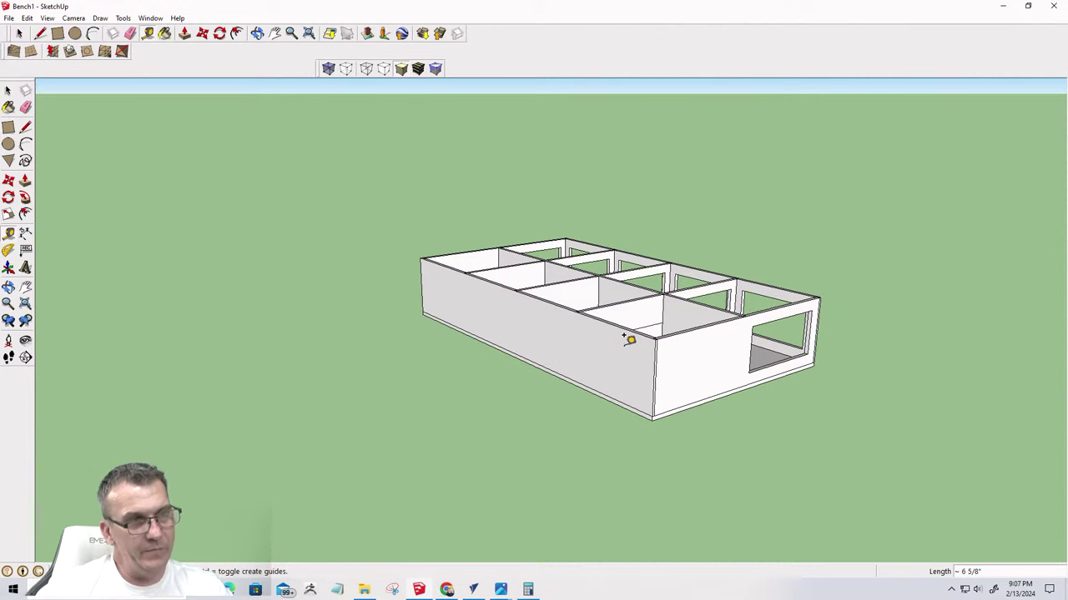
pyautogui.scroll(3, 644, 311)
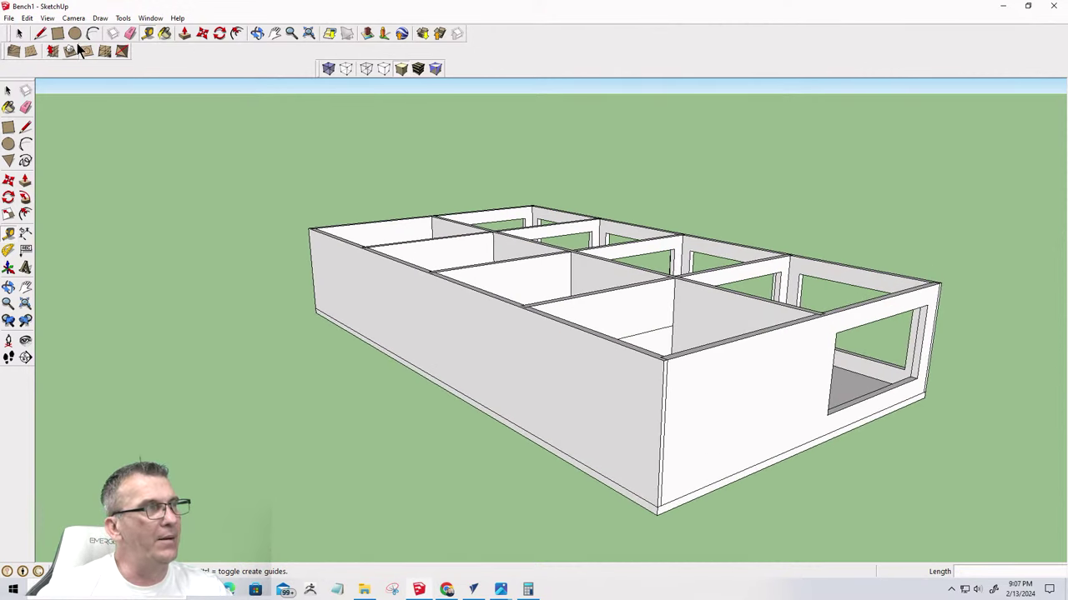
pyautogui.click(19, 34)
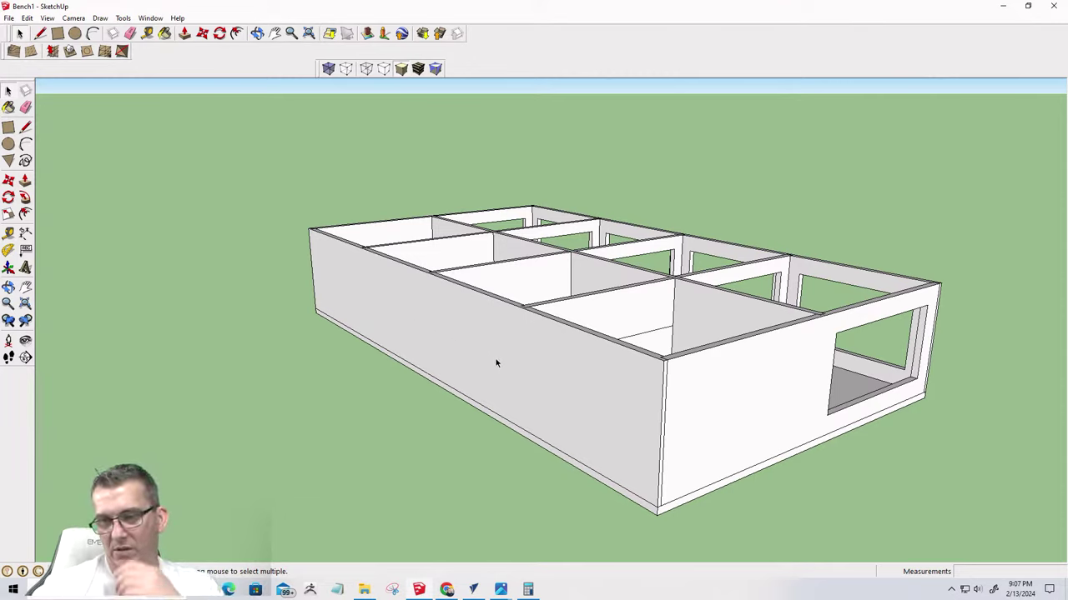
pyautogui.moveTo(632, 415); pyautogui.dragTo(504, 423, button='middle')
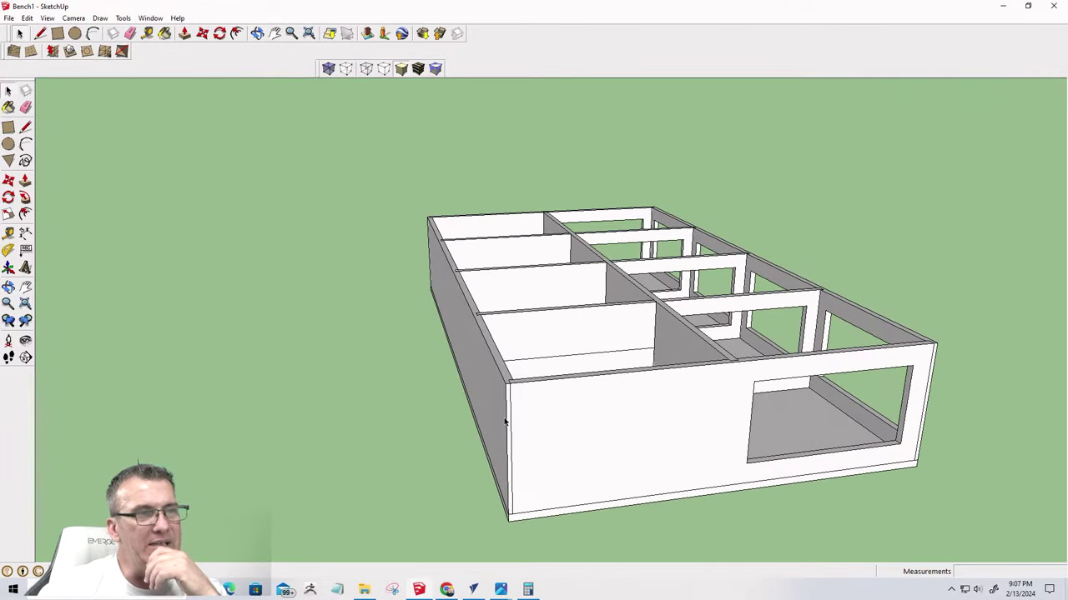
pyautogui.scroll(5, 500, 371)
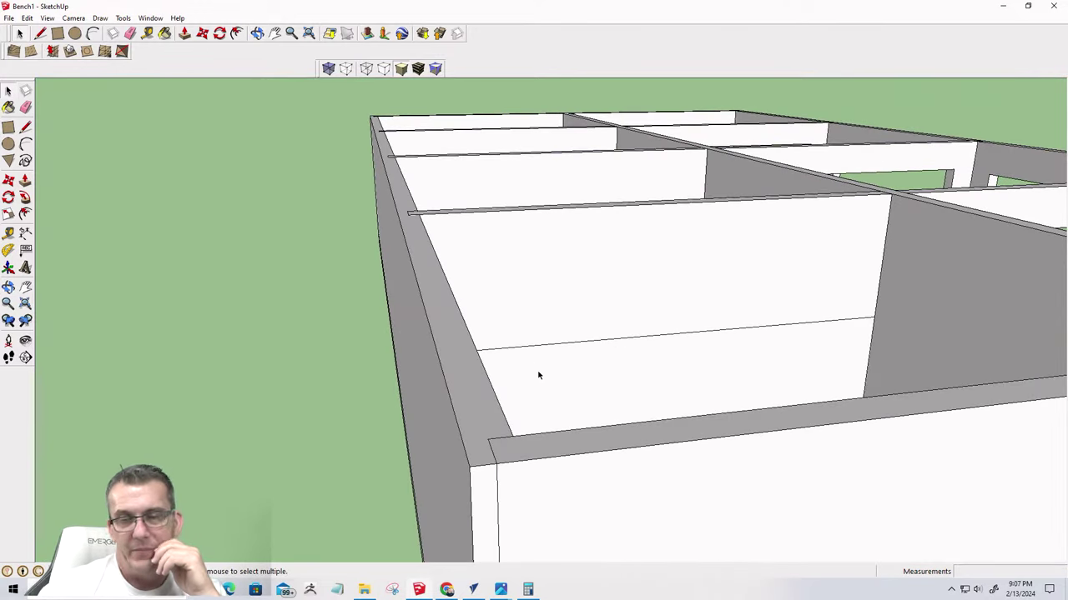
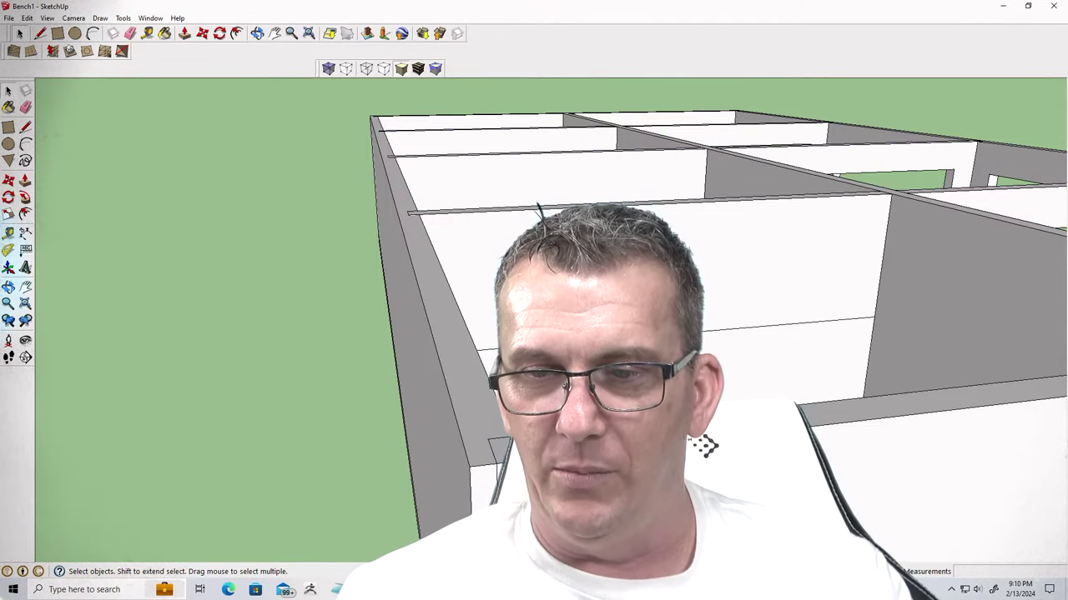
# Look down into the compartments and select an edge of a compartment wall
pyautogui.scroll(-4, 705, 444)
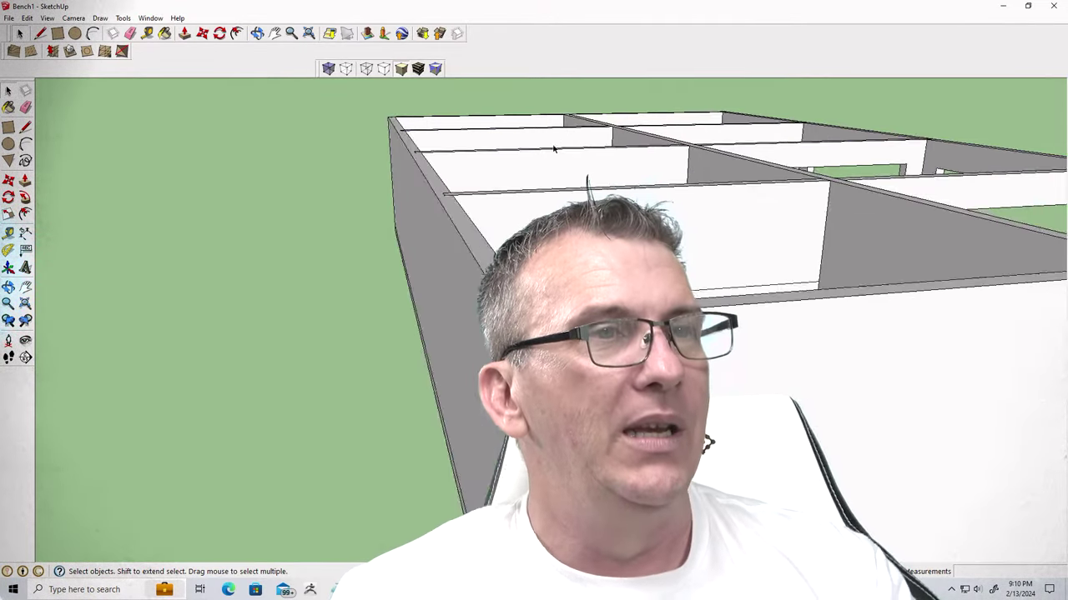
pyautogui.moveTo(707, 442); pyautogui.dragTo(705, 442, button='middle')
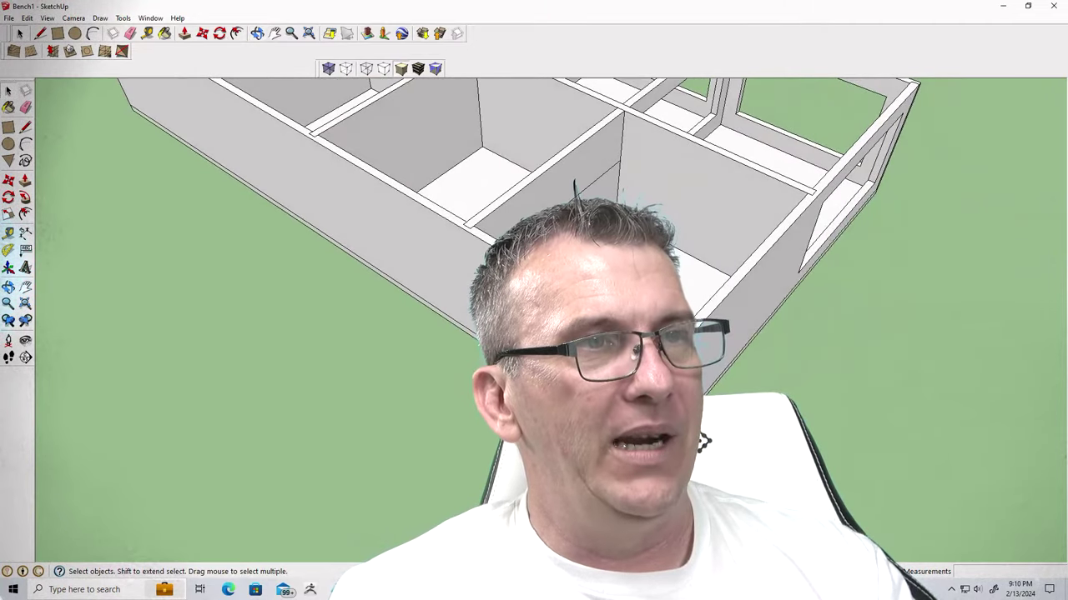
pyautogui.scroll(2, 553, 201)
pyautogui.click(556, 202)
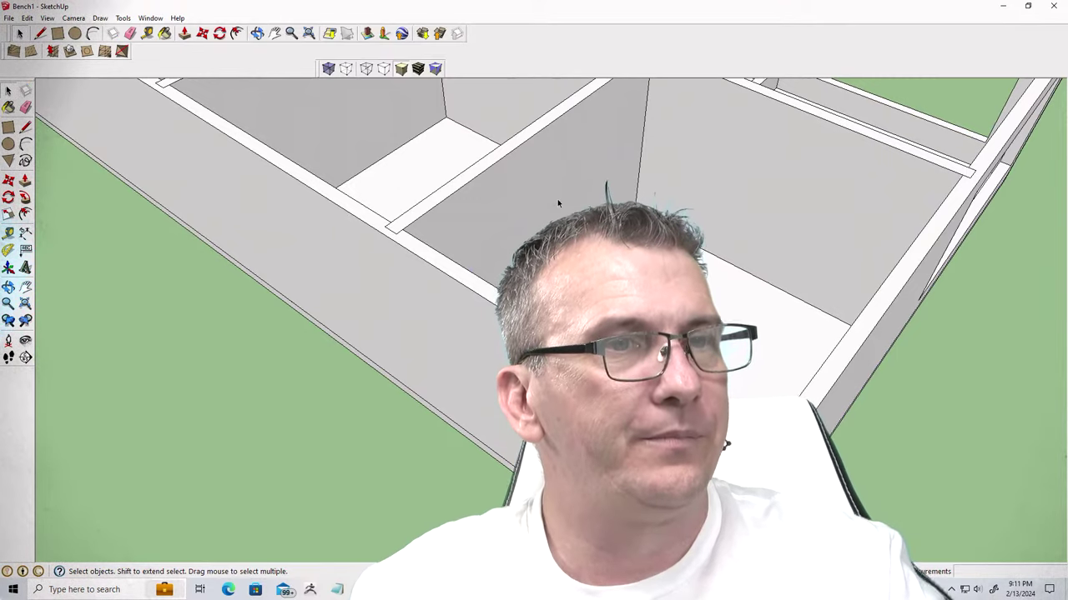
pyautogui.scroll(-5, 556, 200)
pyautogui.scroll(4, 555, 212)
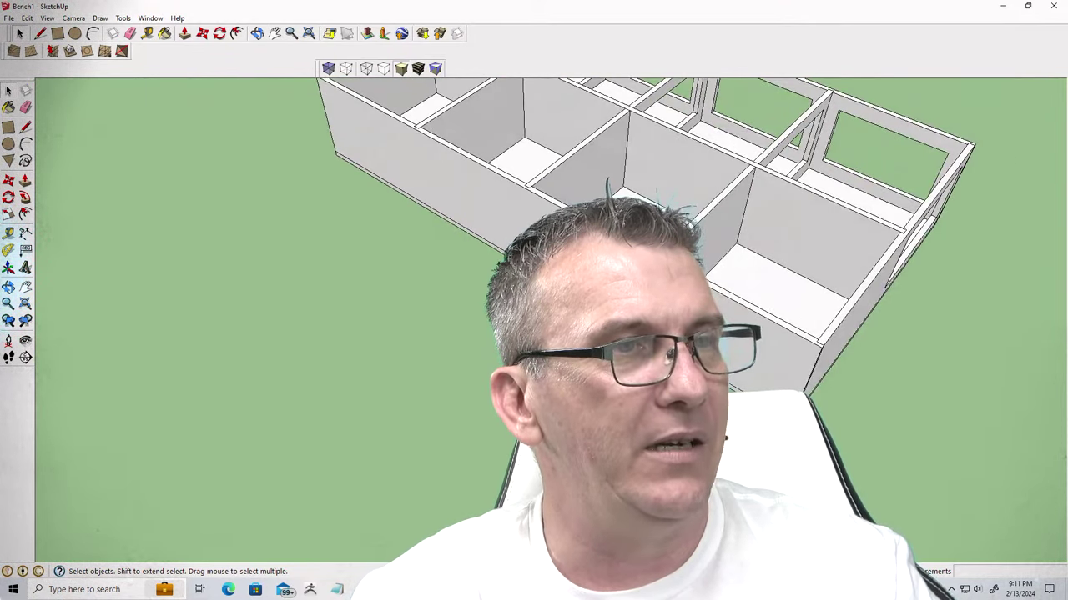
# Draw a flat rectangle on the ground in front of the bench for the drawer part
pyautogui.click(57, 34)
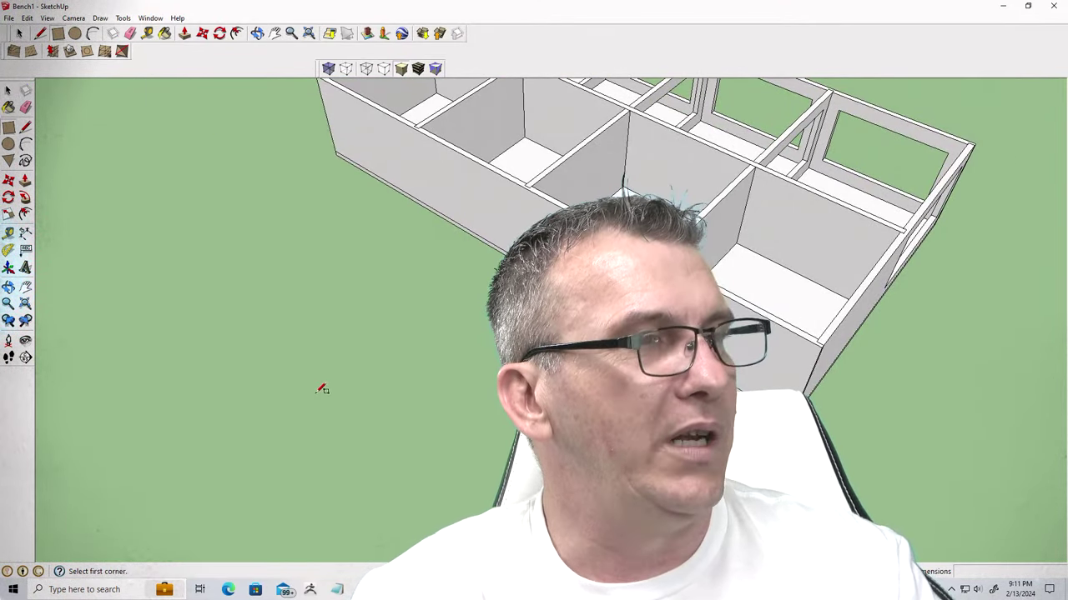
pyautogui.moveTo(461, 357); pyautogui.dragTo(467, 275, button='middle')
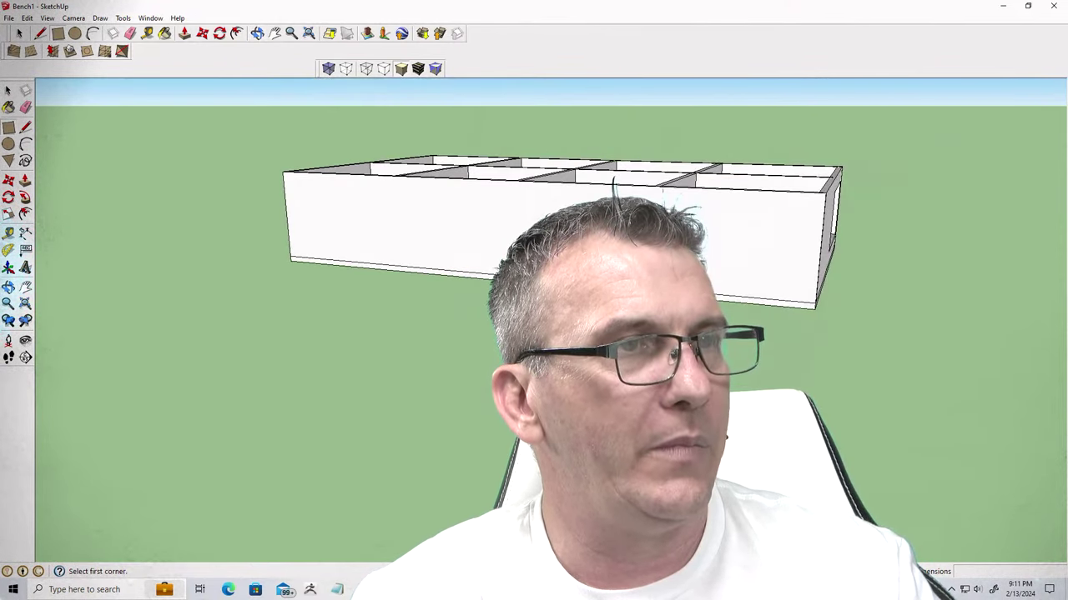
pyautogui.click(500, 321)
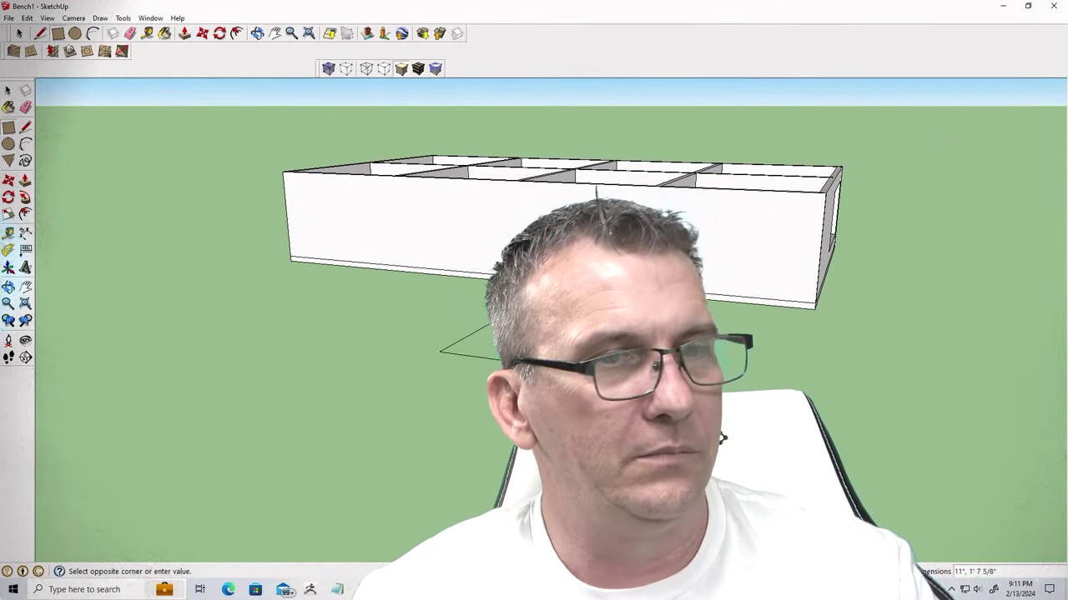
pyautogui.click(663, 350)
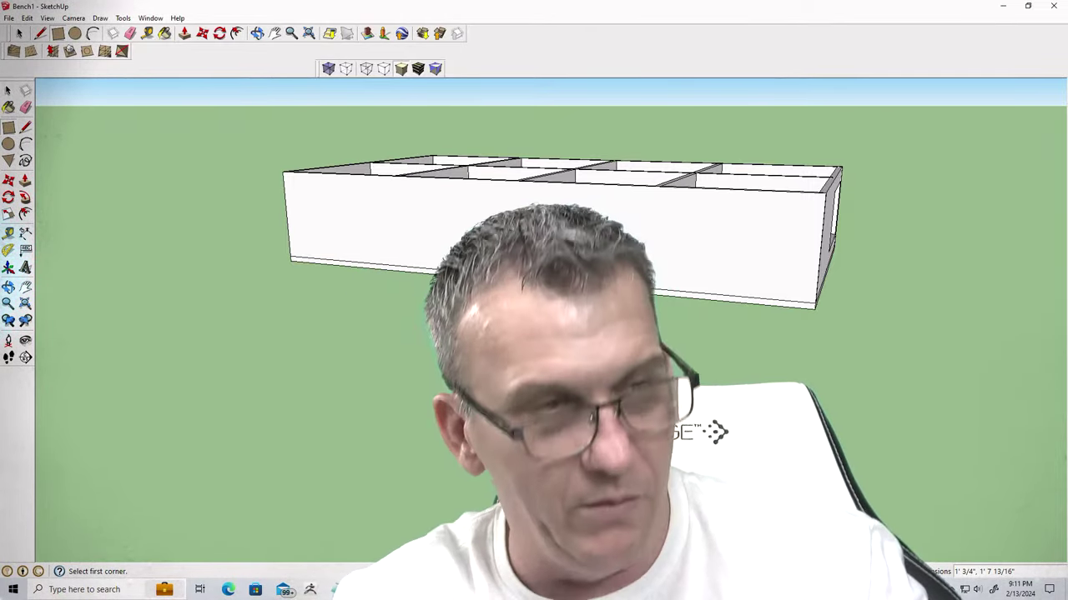
pyautogui.moveTo(670, 346)
pyautogui.mouseDown(button='middle')
pyautogui.moveTo(685, 388)
pyautogui.moveTo(467, 404)
pyautogui.mouseUp(button='middle')
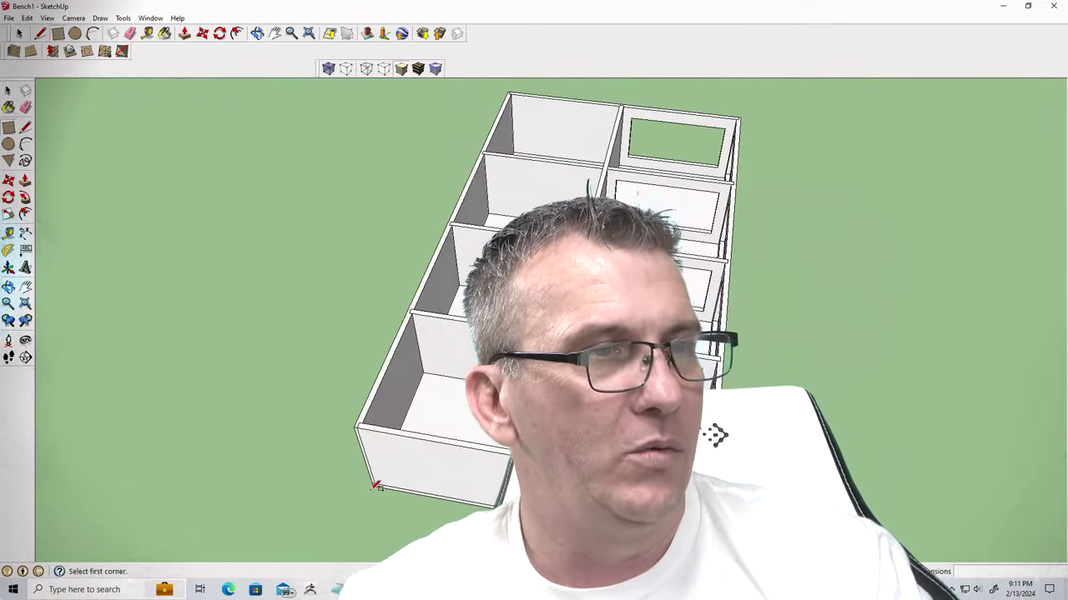
pyautogui.scroll(4, 446, 405)
pyautogui.scroll(3, 422, 369)
pyautogui.moveTo(445, 369); pyautogui.dragTo(442, 358, button='middle')
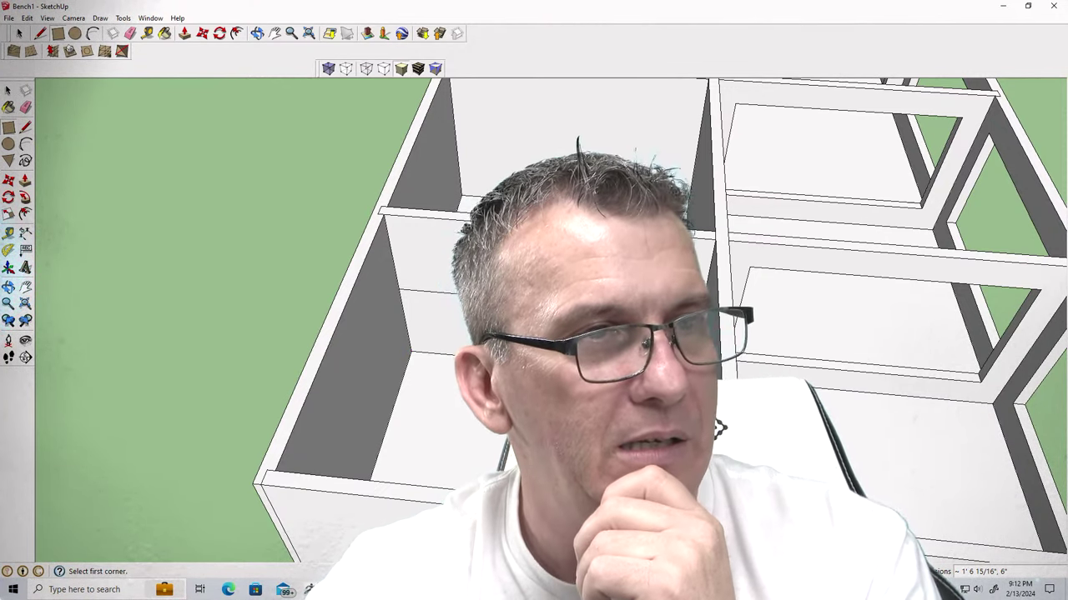
# Pull the rectangle up 3/4" to make a thick drawer panel
pyautogui.press('p')
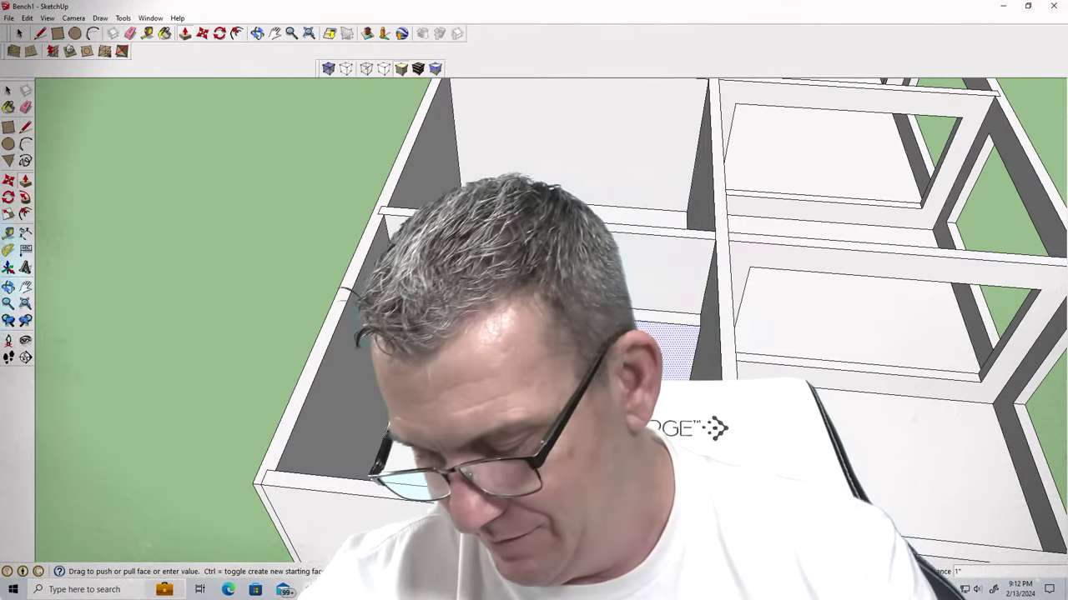
pyautogui.write('3/4')
pyautogui.press('Return')
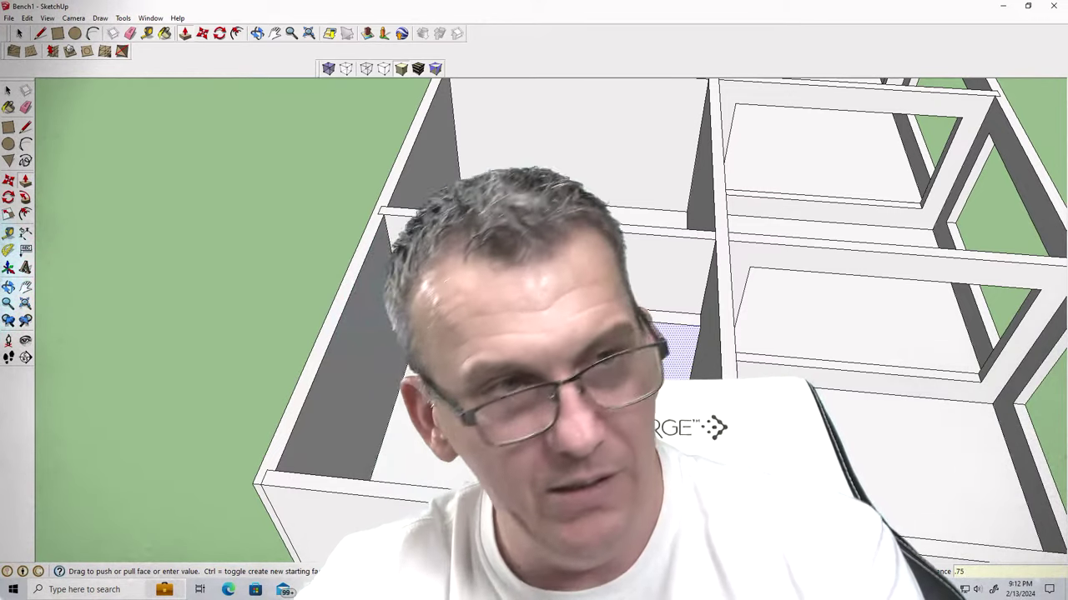
pyautogui.moveTo(467, 350); pyautogui.dragTo(517, 367, button='middle')
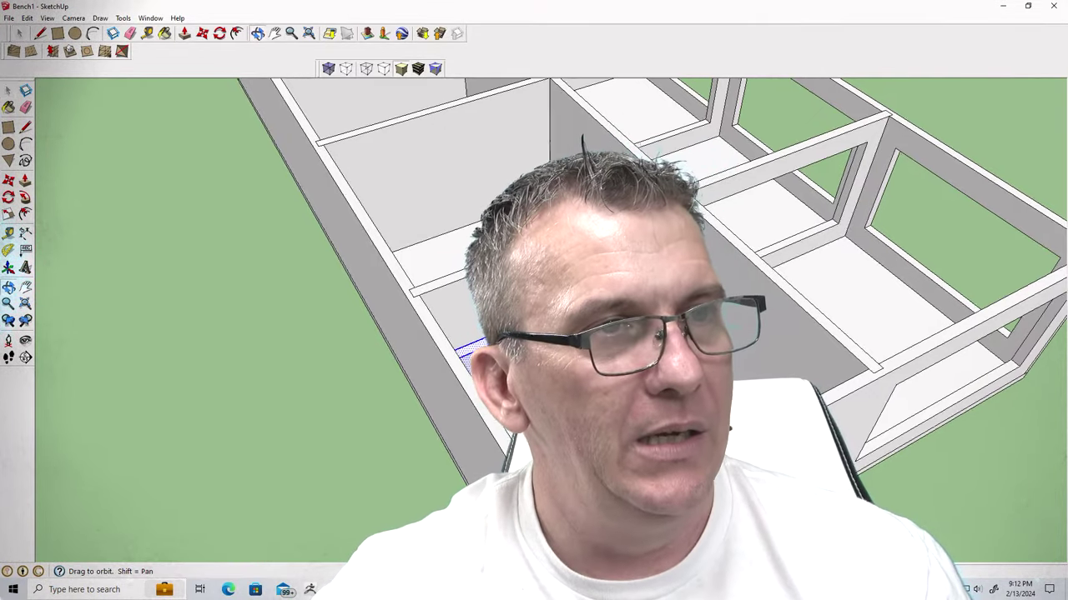
pyautogui.scroll(8, 500, 350)
pyautogui.moveTo(501, 350); pyautogui.dragTo(486, 327, button='middle')
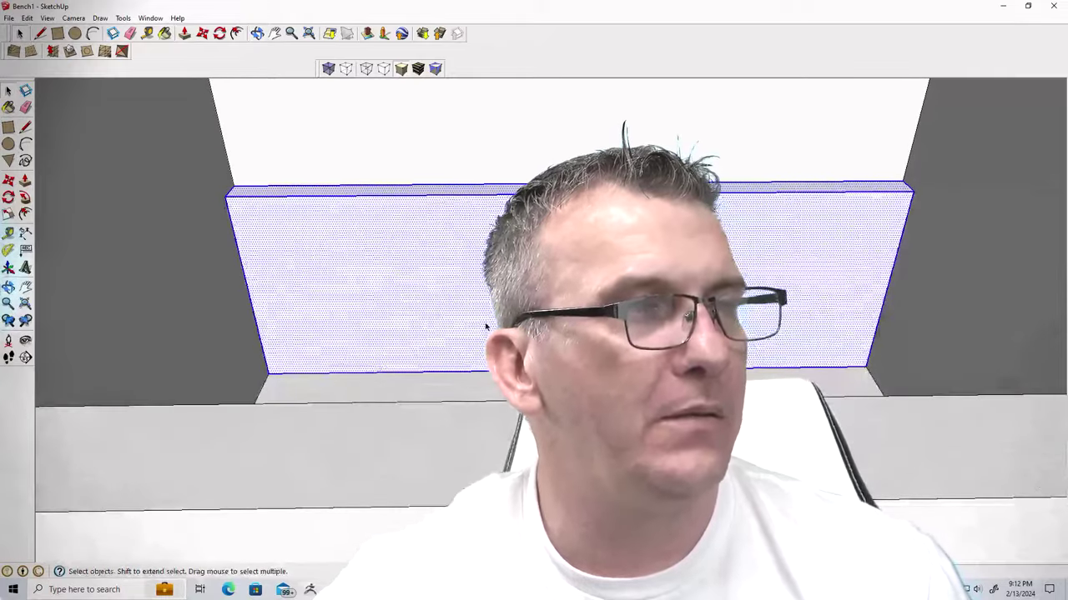
pyautogui.scroll(-2, 437, 385)
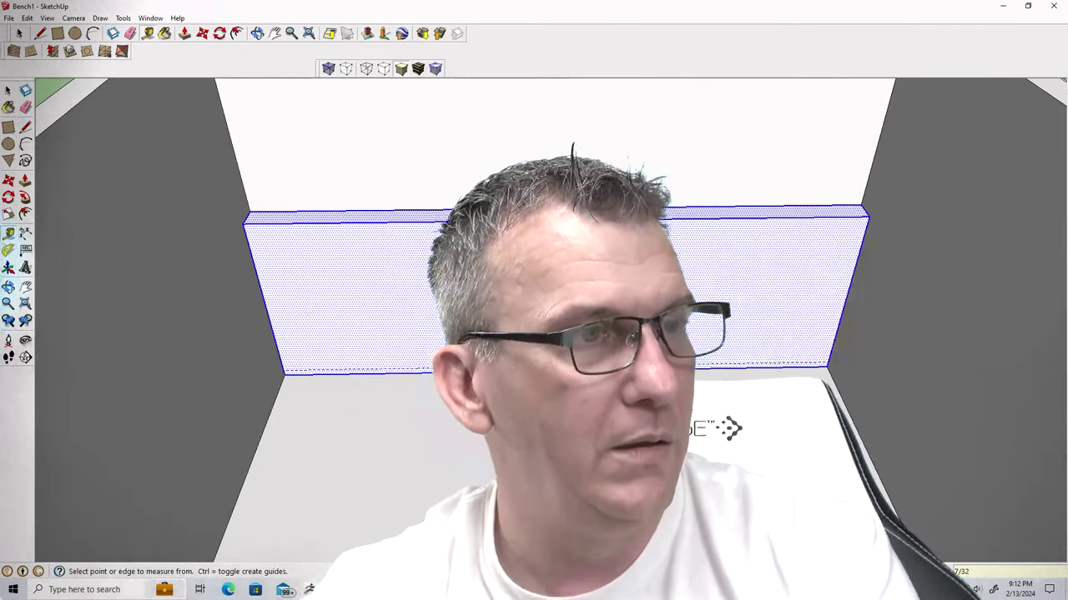
pyautogui.scroll(5, 551, 292)
pyautogui.scroll(-1, 551, 292)
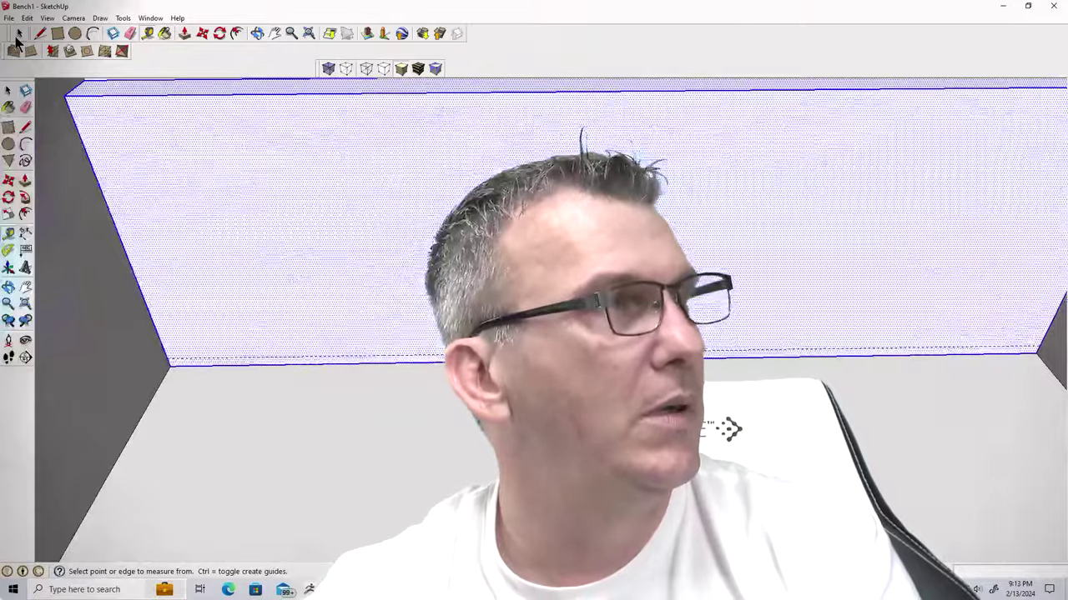
# Draw a line across the panel's bottom edge from its lower-left to lower-right corner
pyautogui.click(39, 33)
pyautogui.click(169, 360)
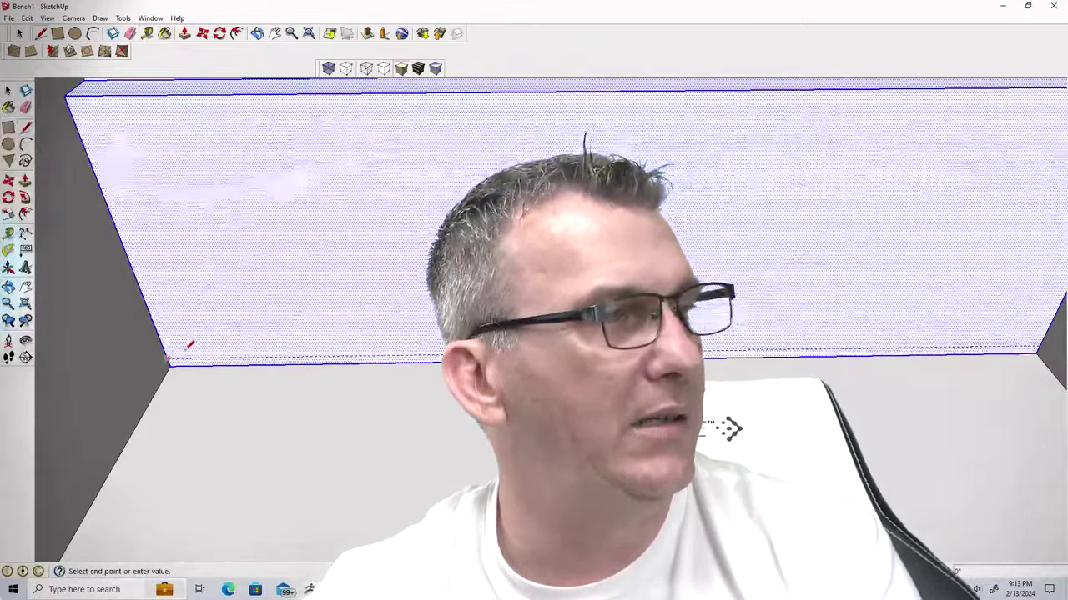
pyautogui.click(1039, 353)
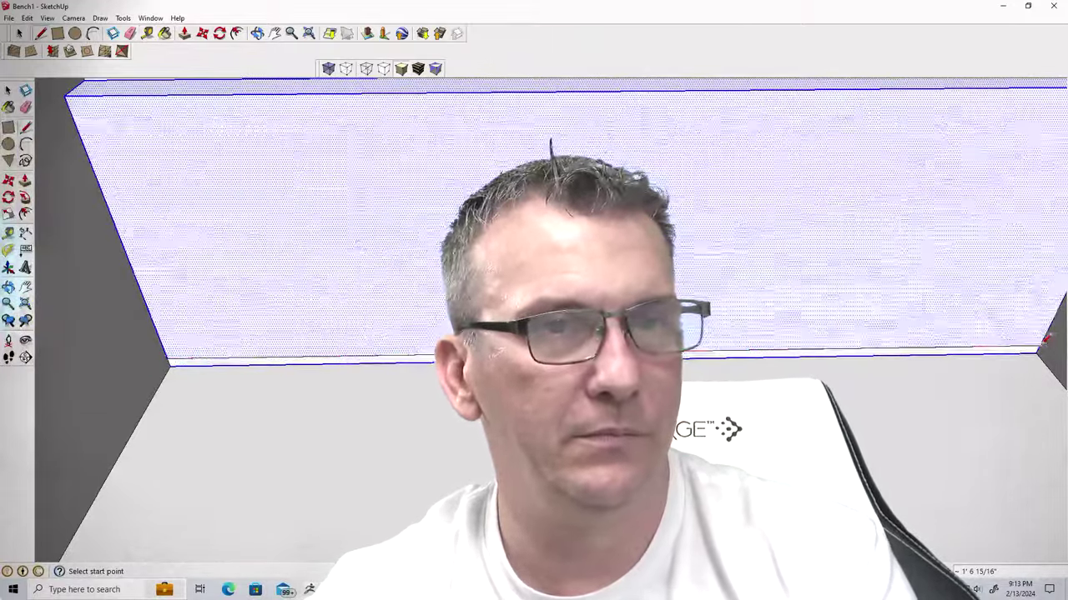
pyautogui.moveTo(982, 393)
pyautogui.mouseDown(button='middle')
pyautogui.moveTo(808, 200)
pyautogui.moveTo(447, 390)
pyautogui.mouseUp(button='middle')
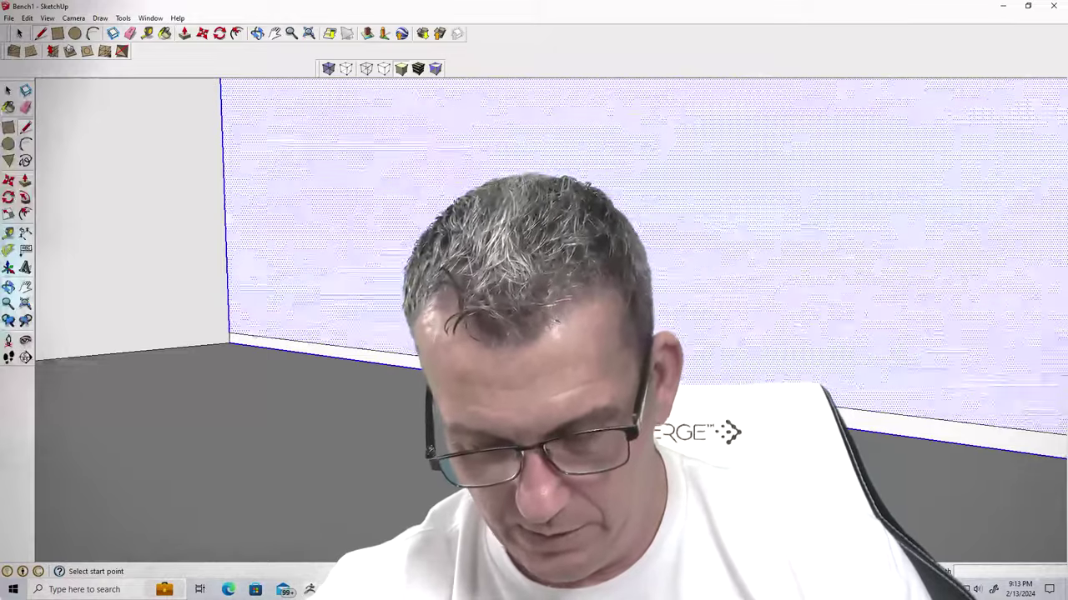
# Push the strip below that line back 3/8"
pyautogui.press('p')
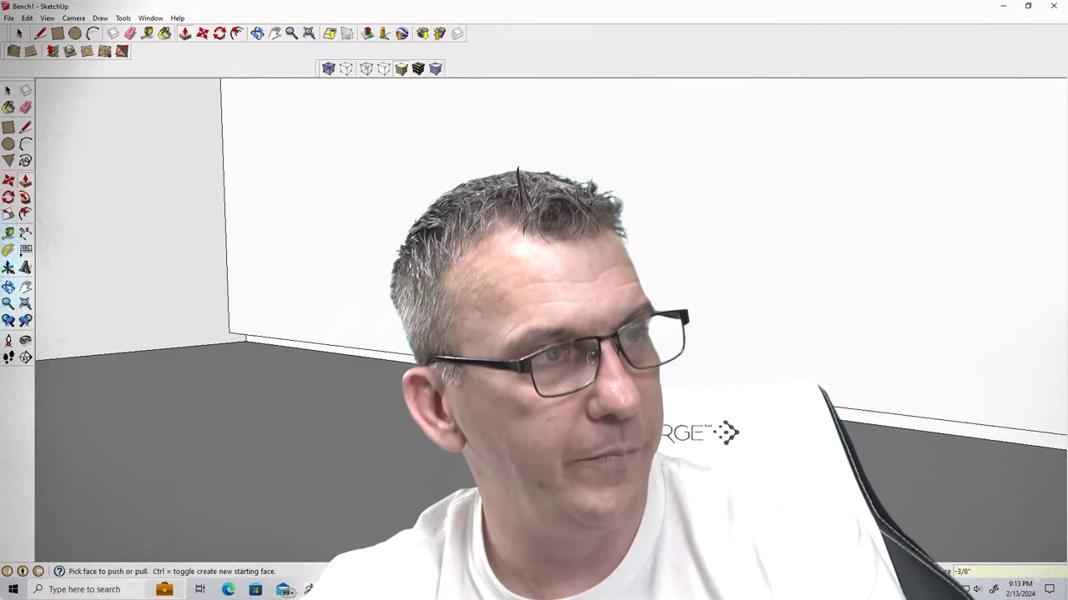
pyautogui.press('o')
pyautogui.moveTo(440, 370)
pyautogui.mouseDown(button='middle')
pyautogui.moveTo(436, 353)
pyautogui.moveTo(448, 376)
pyautogui.mouseUp(button='middle')
pyautogui.scroll(3, 464, 377)
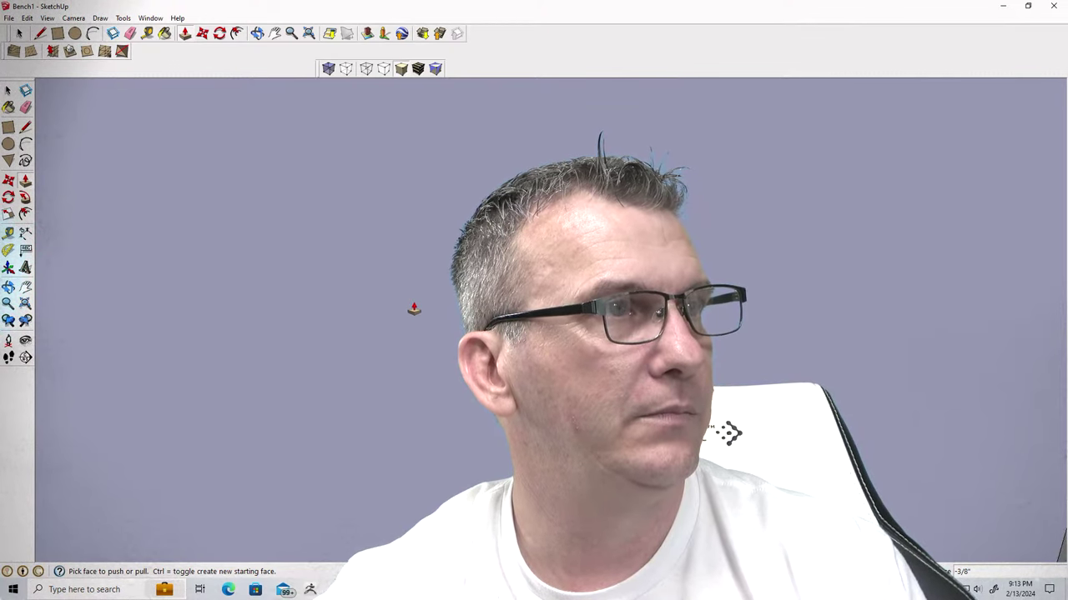
pyautogui.press('Delete')
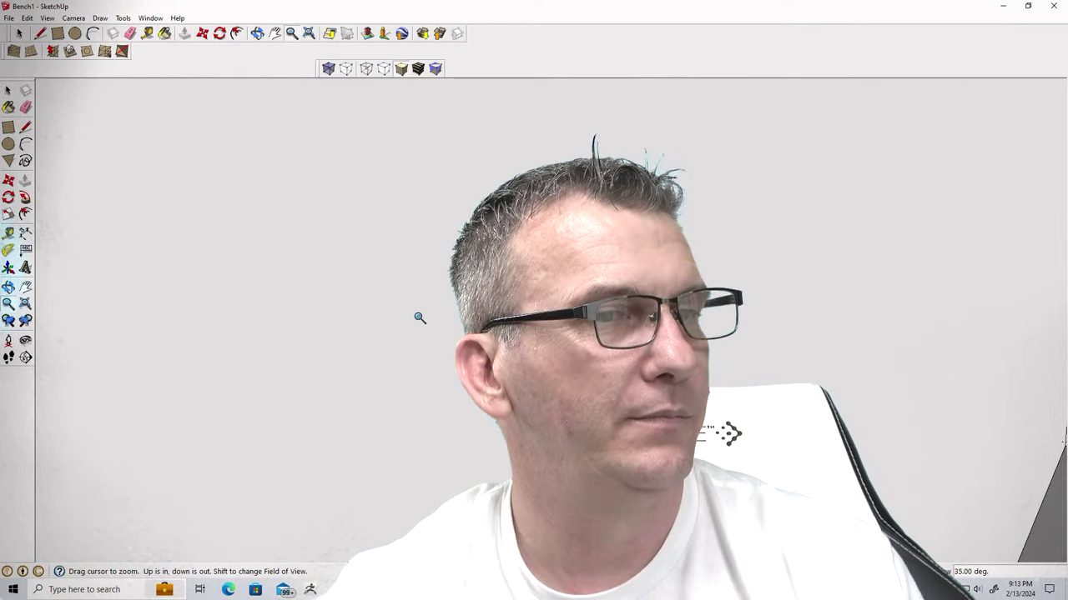
pyautogui.scroll(-5, 417, 322)
pyautogui.moveTo(418, 323); pyautogui.dragTo(401, 442, button='middle')
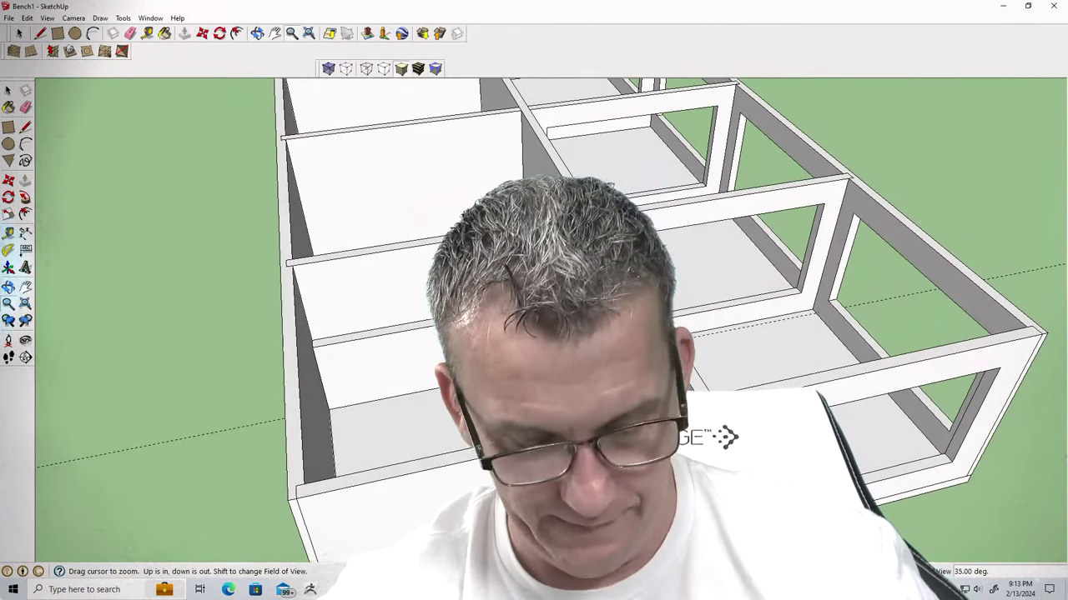
# Select all of the drawer panel's geometry and make it a component
pyautogui.press('space')
pyautogui.click(426, 354)
pyautogui.scroll(3, 430, 355)
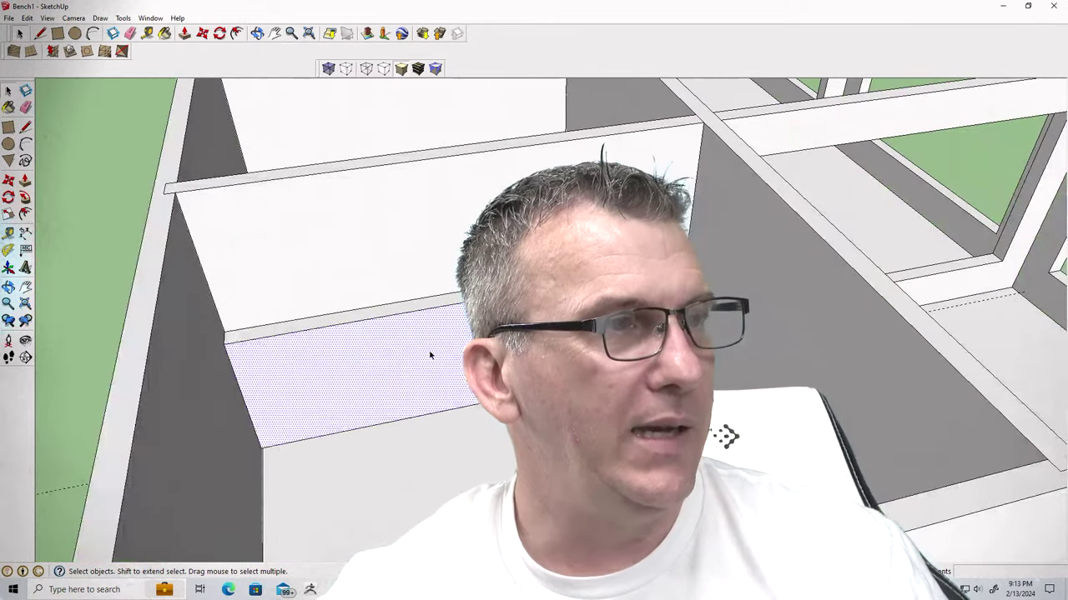
pyautogui.tripleClick(430, 351)
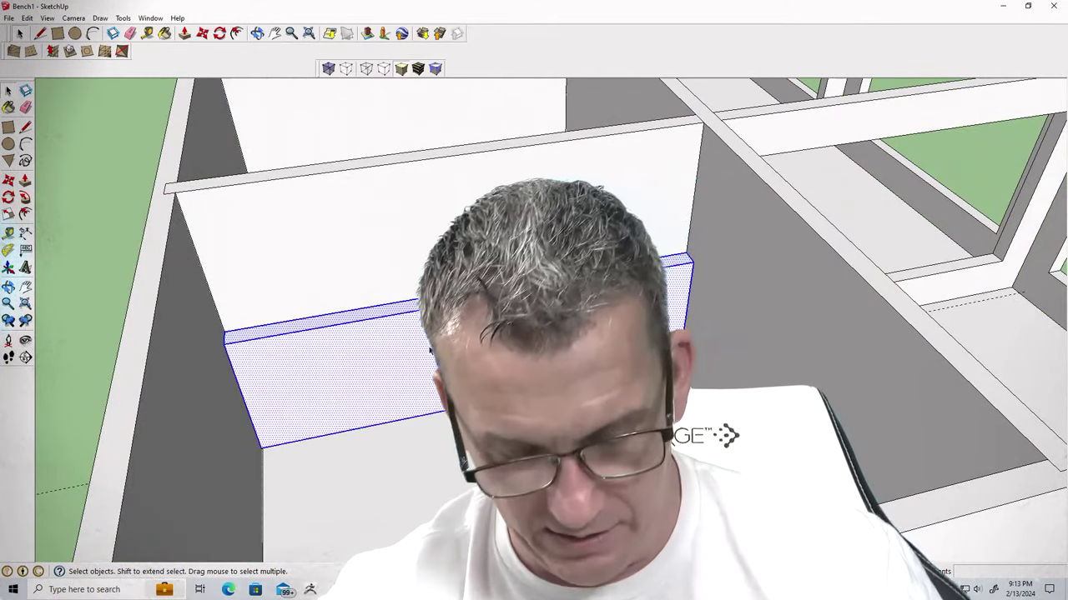
pyautogui.press('g')
pyautogui.press('Return')
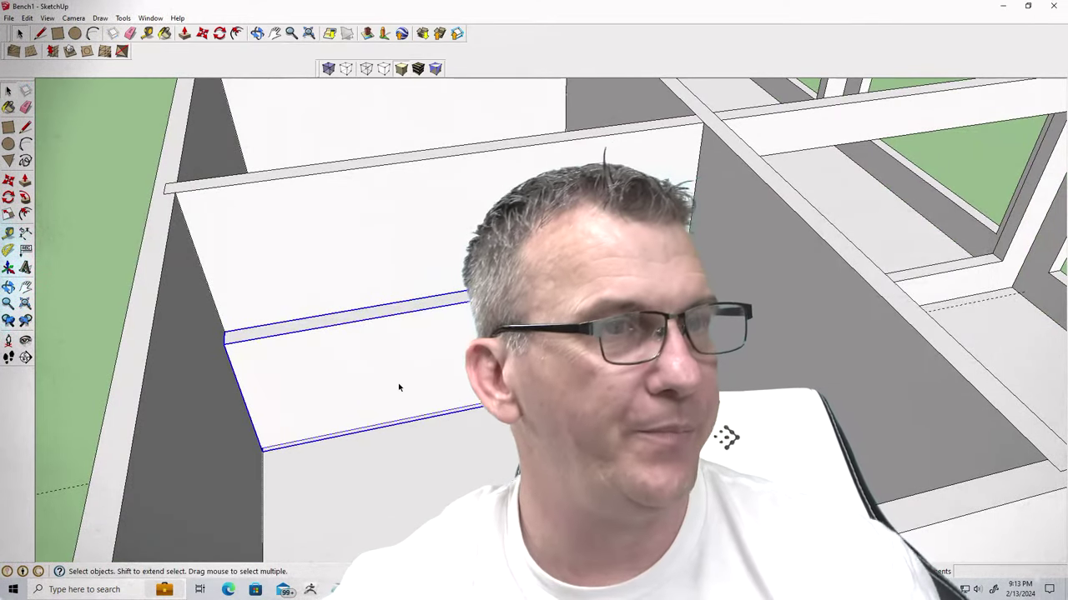
# Copy the panel component over to the compartment's opposite wall
pyautogui.scroll(-2, 358, 364)
pyautogui.moveTo(358, 364)
pyautogui.mouseDown(button='middle')
pyautogui.moveTo(450, 312)
pyautogui.moveTo(551, 290)
pyautogui.mouseUp(button='middle')
pyautogui.scroll(-5, 505, 298)
pyautogui.click(275, 33)
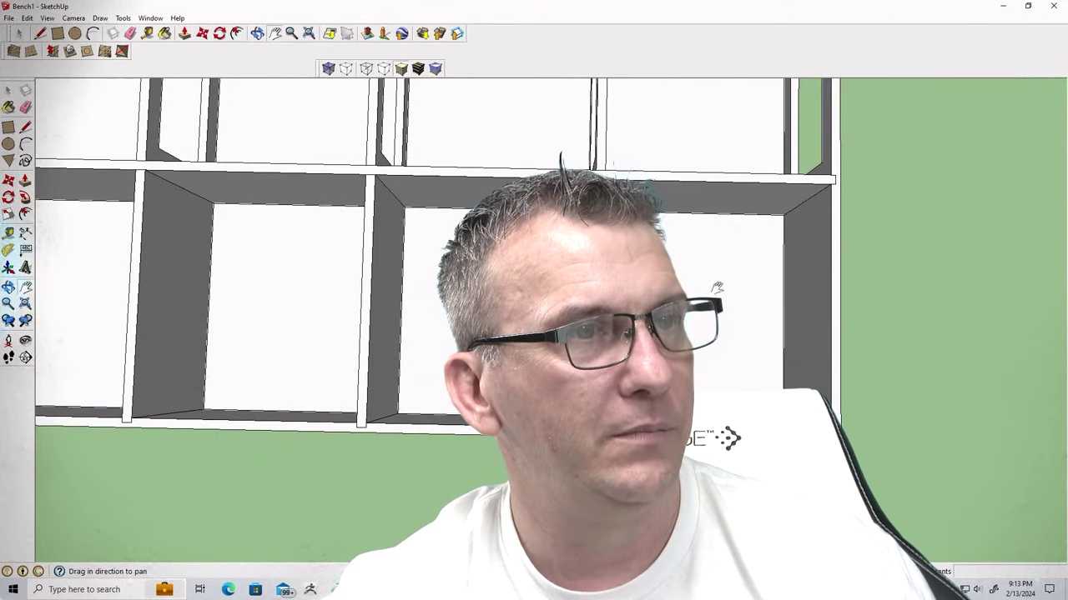
pyautogui.scroll(3, 411, 266)
pyautogui.scroll(1, 633, 350)
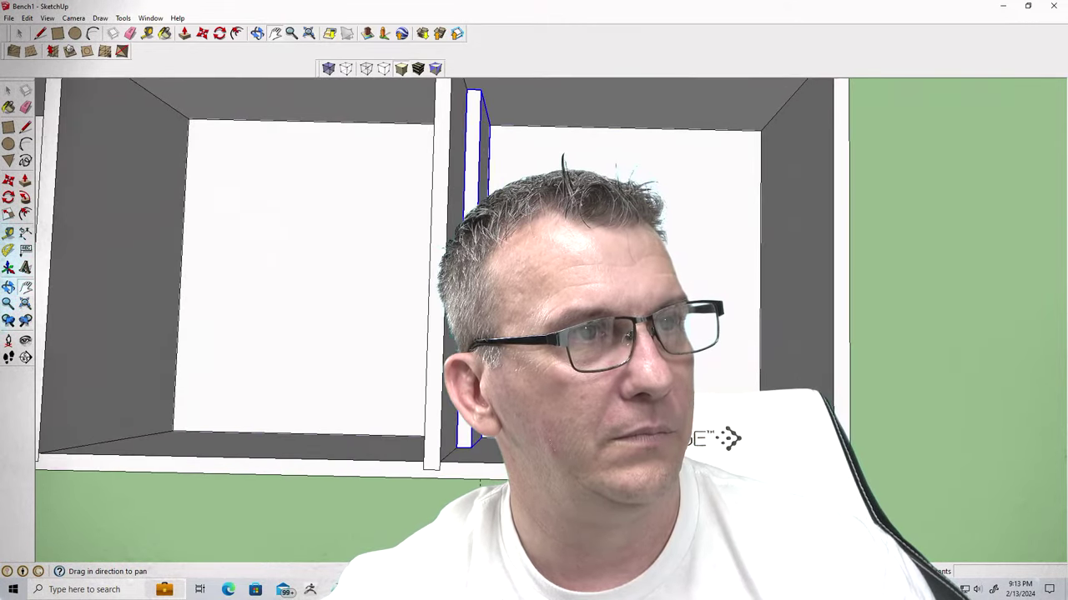
pyautogui.press('m')
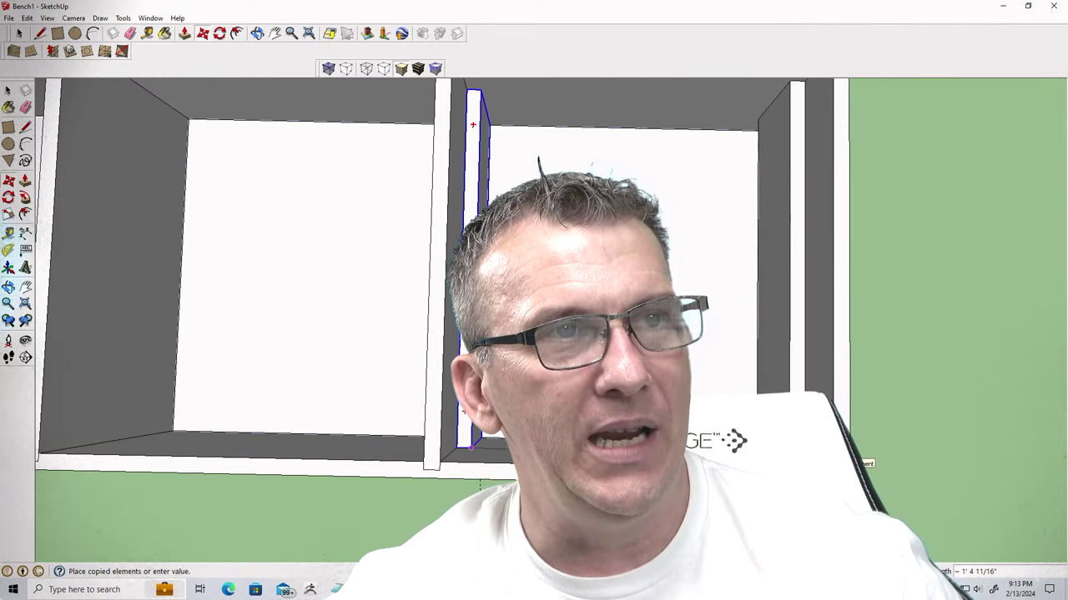
pyautogui.moveTo(797, 118); pyautogui.dragTo(788, 150, button='middle')
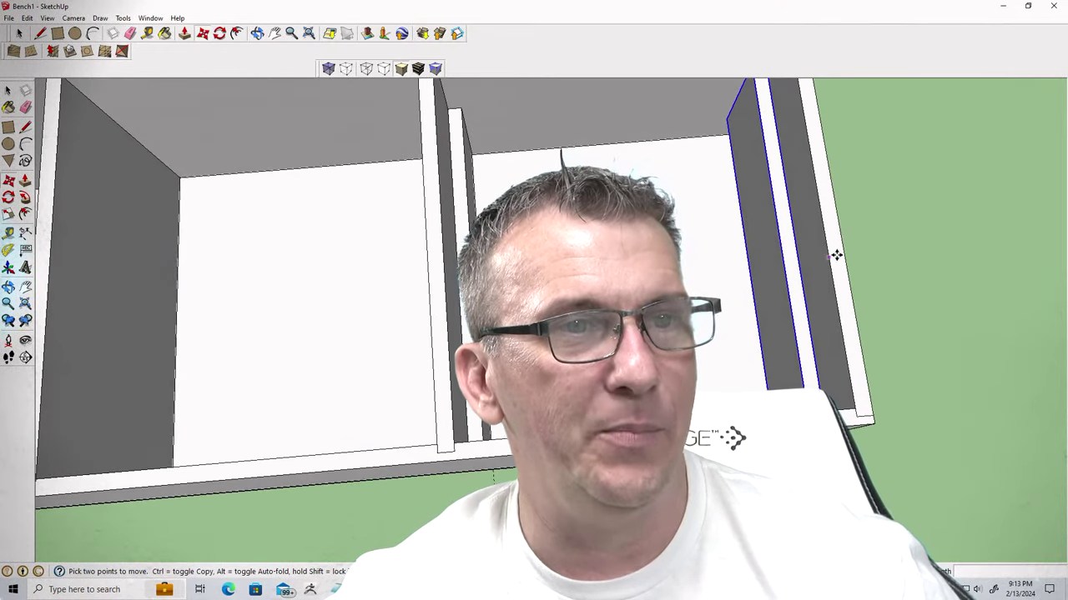
# Flip the divider component along its green axis
pyautogui.rightClick(795, 357)
pyautogui.moveTo(817, 310)
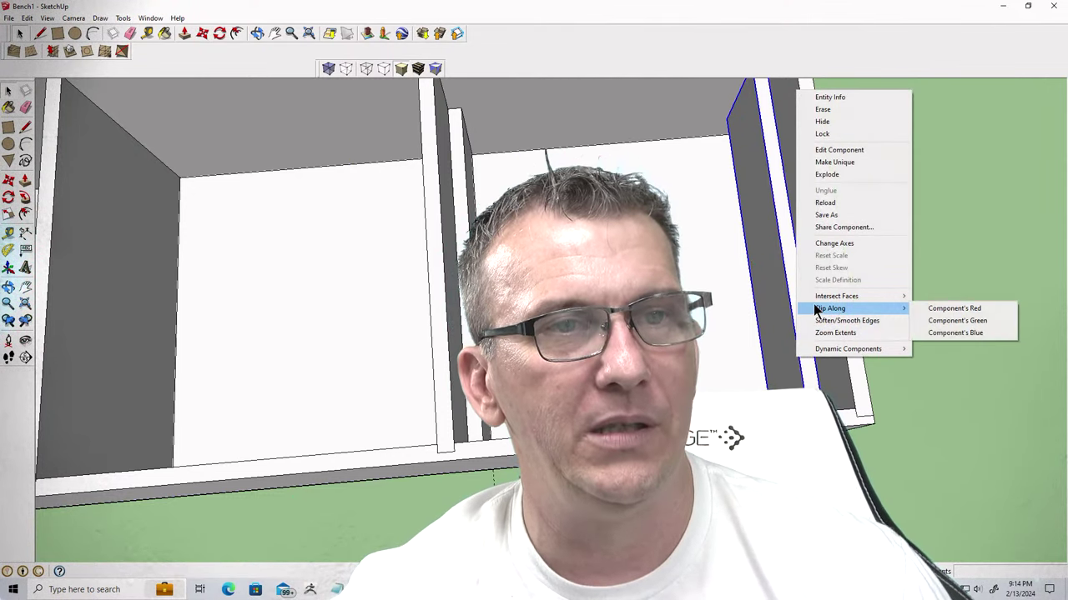
pyautogui.click(943, 323)
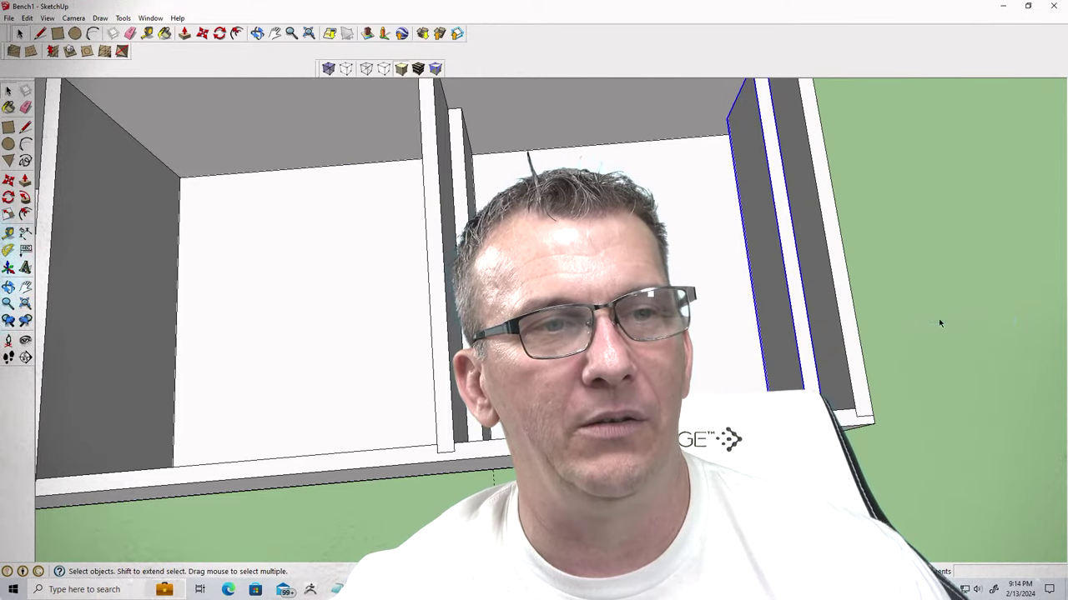
pyautogui.moveTo(746, 370); pyautogui.dragTo(759, 267, button='middle')
# Hide the upper white board in the middle compartment
pyautogui.scroll(5, 762, 276)
pyautogui.scroll(-3, 759, 267)
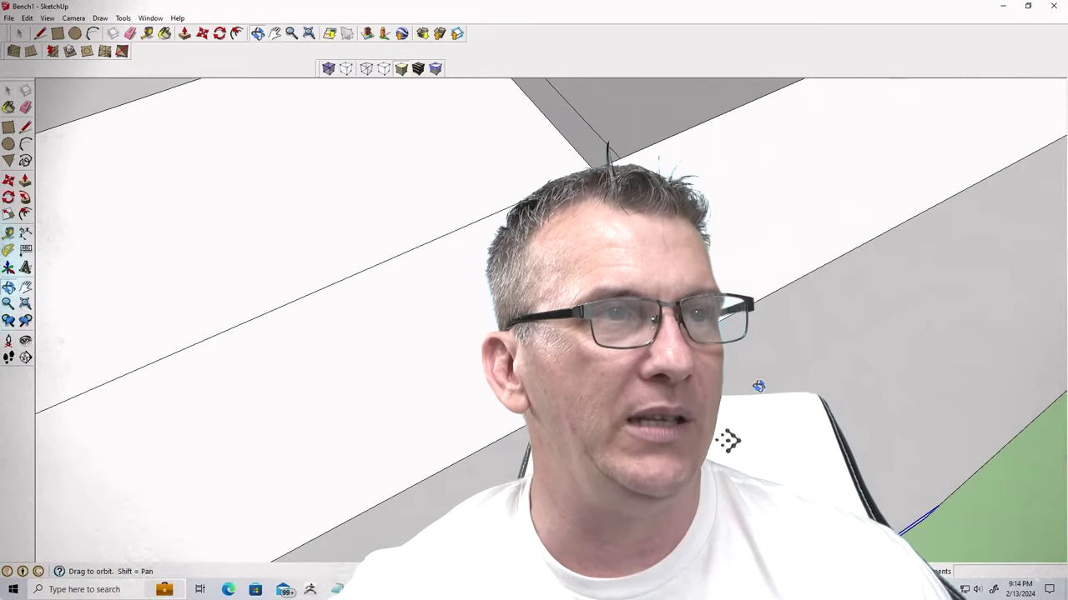
pyautogui.scroll(3, 759, 267)
pyautogui.scroll(-3, 725, 442)
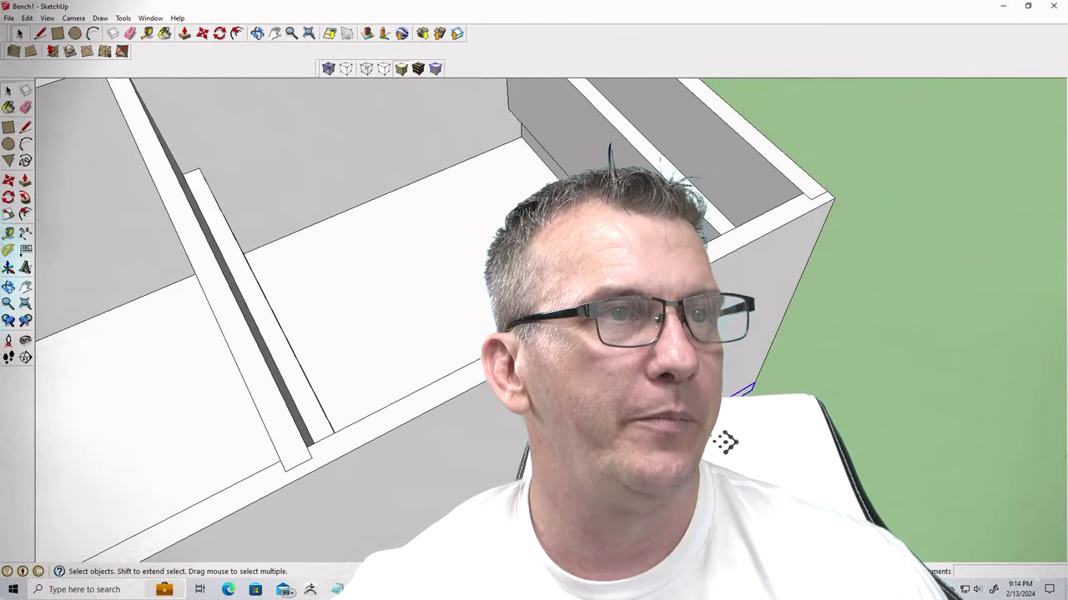
pyautogui.scroll(1, 726, 442)
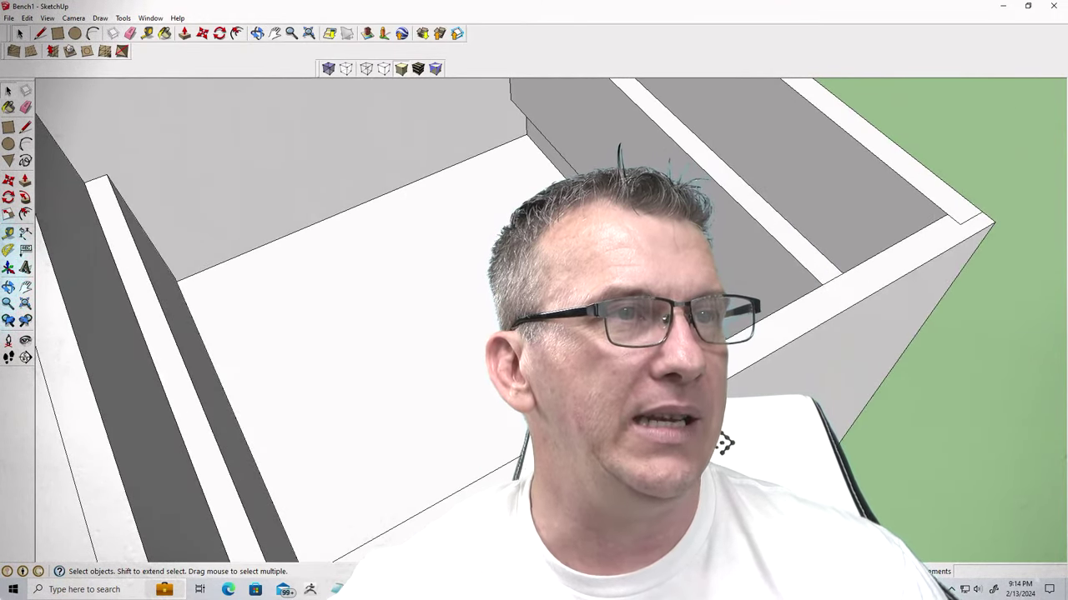
pyautogui.moveTo(709, 275); pyautogui.dragTo(967, 209, button='middle')
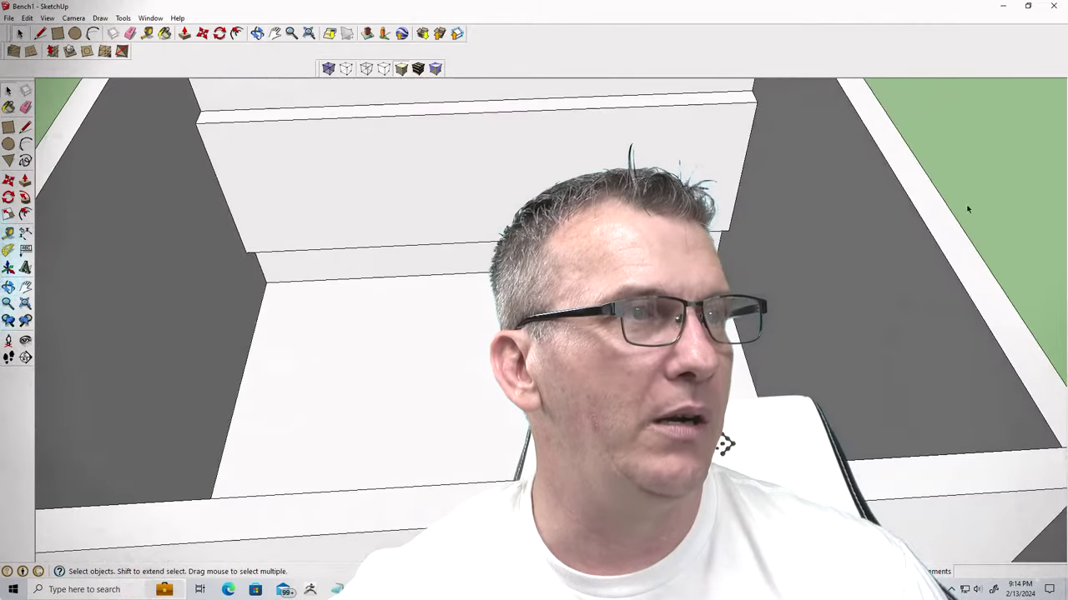
pyautogui.click(466, 185)
pyautogui.moveTo(465, 184)
pyautogui.mouseDown(button='middle')
pyautogui.moveTo(447, 222)
pyautogui.moveTo(480, 182)
pyautogui.moveTo(234, 186)
pyautogui.moveTo(467, 345)
pyautogui.mouseUp(button='middle')
pyautogui.rightClick(464, 384)
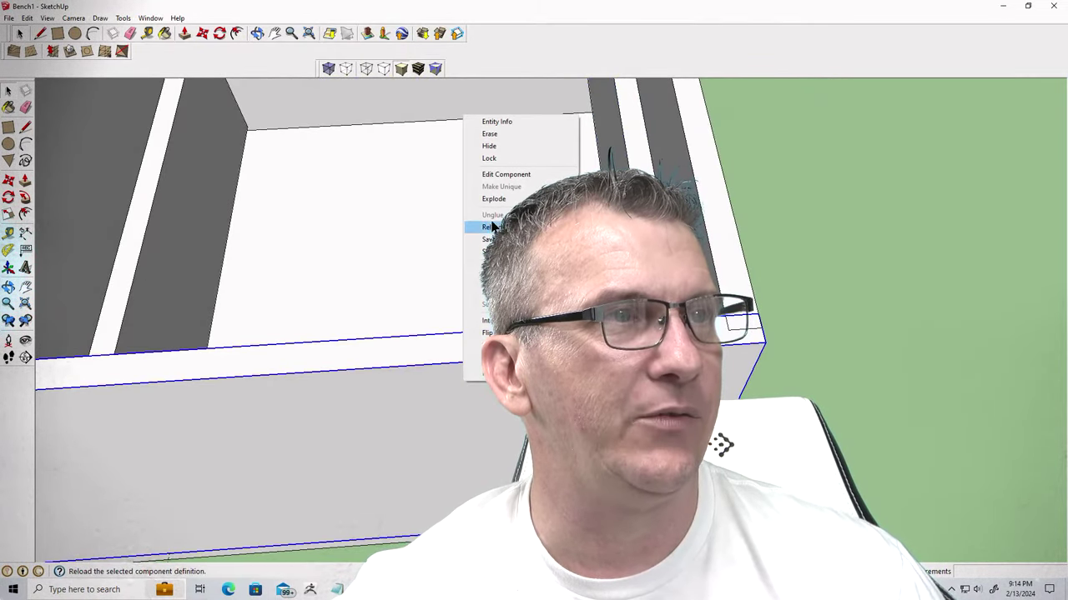
pyautogui.click(489, 146)
pyautogui.moveTo(584, 292); pyautogui.dragTo(583, 217, button='middle')
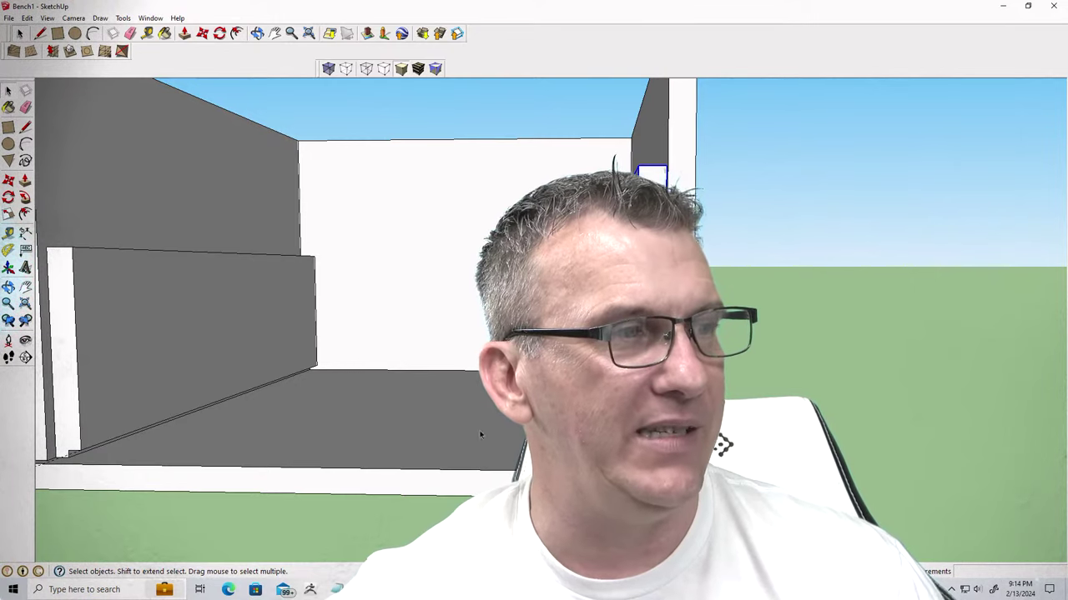
# Copy the drawer side board off to the right of the bench
pyautogui.press('m')
pyautogui.click(722, 445)
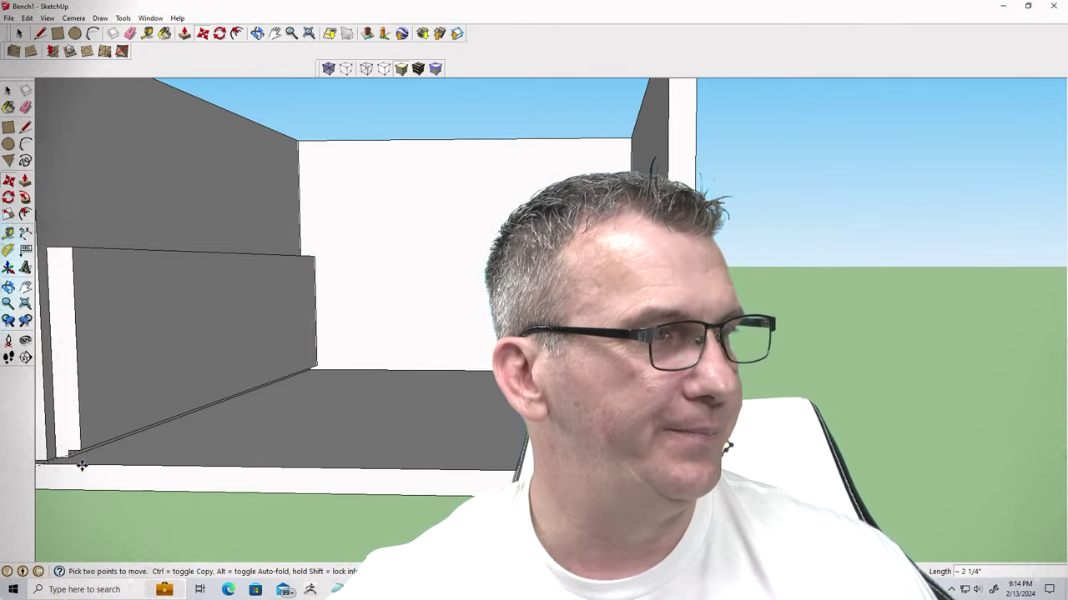
pyautogui.moveTo(78, 453)
pyautogui.mouseDown(button='middle')
pyautogui.moveTo(247, 459)
pyautogui.moveTo(67, 453)
pyautogui.moveTo(79, 447)
pyautogui.mouseUp(button='middle')
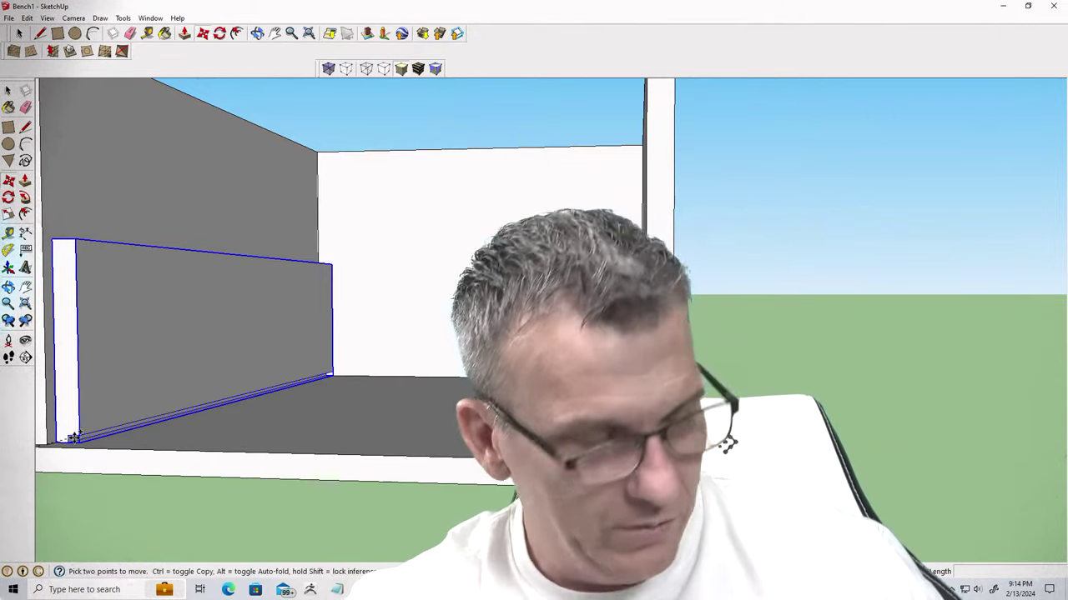
pyautogui.click(80, 436)
pyautogui.press('ctrl')
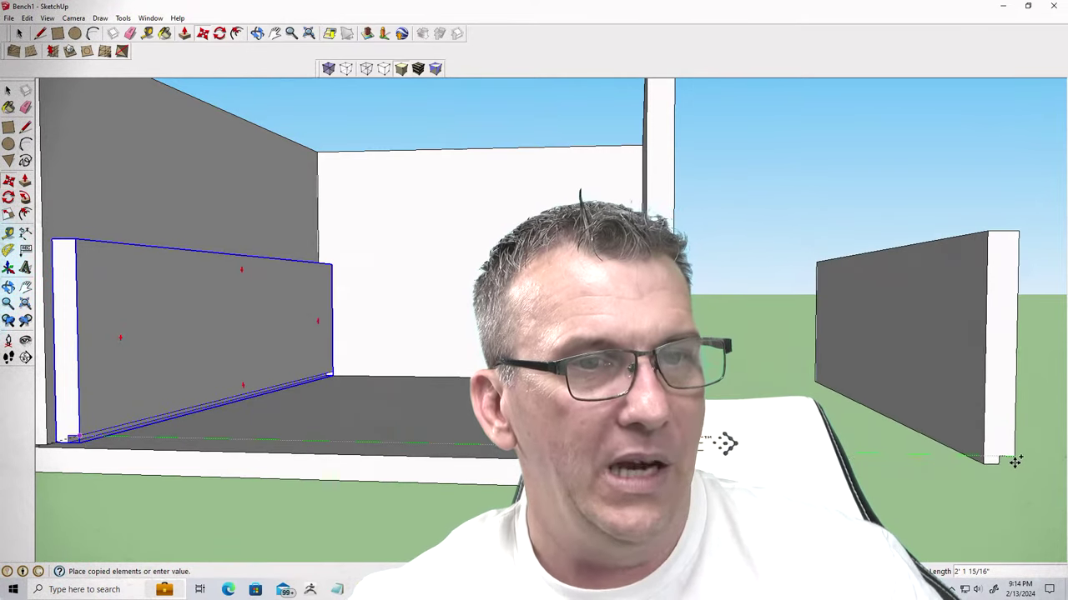
pyautogui.click(1011, 461)
pyautogui.scroll(-3, 1006, 467)
pyautogui.scroll(3, 1008, 482)
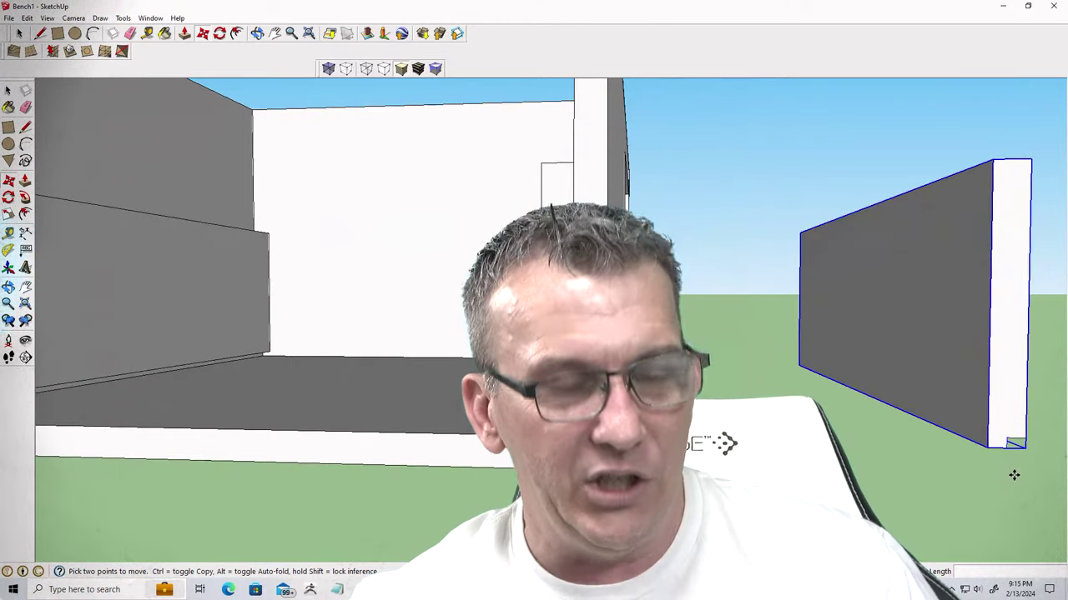
# Rotate the copied board 90 degrees to stand crosswise
pyautogui.press('q')
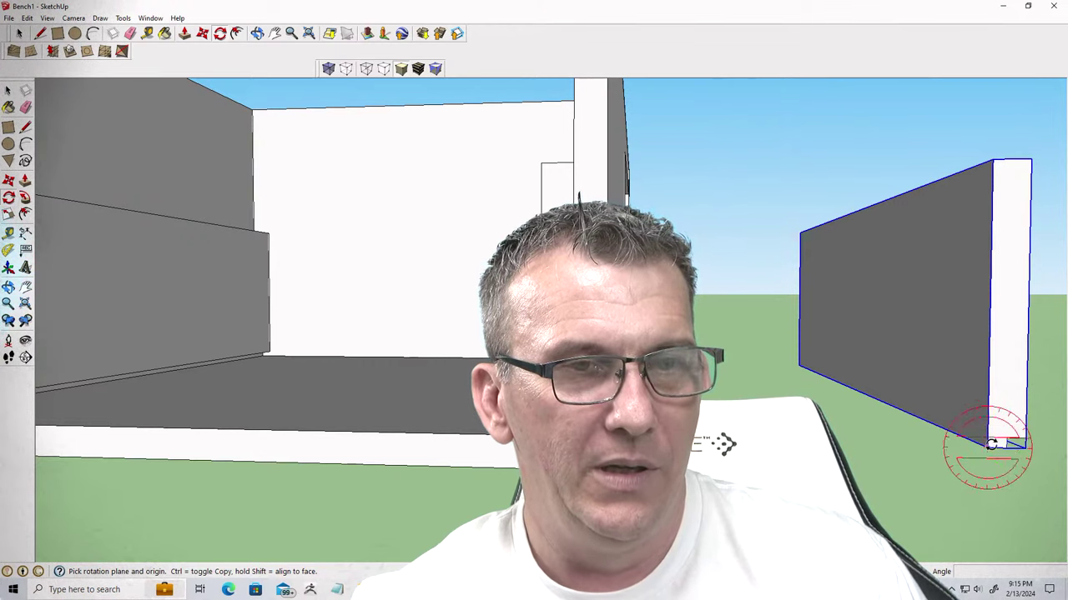
pyautogui.scroll(5, 990, 445)
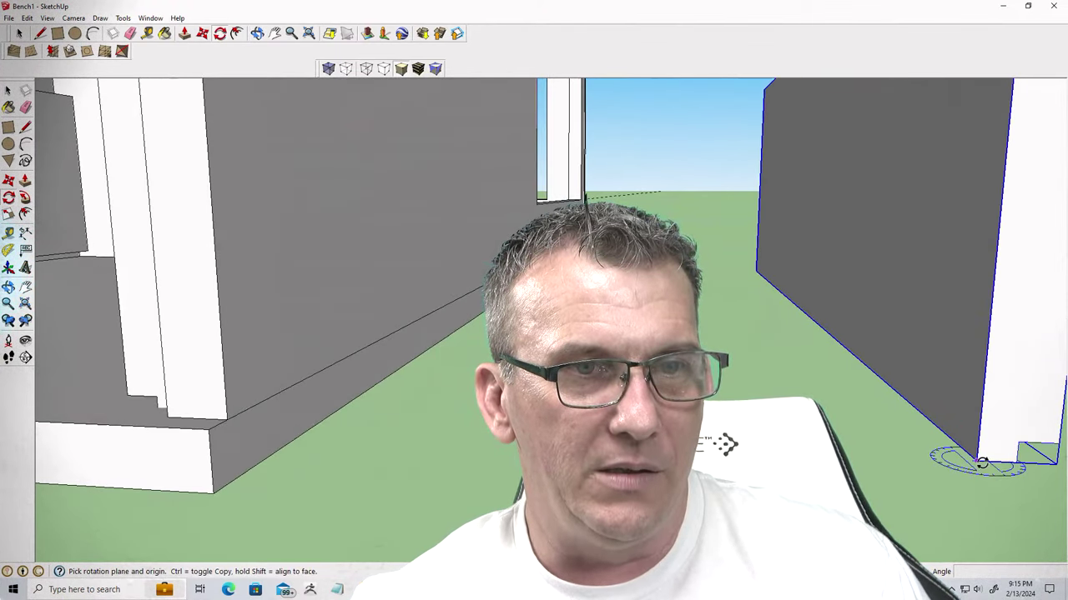
pyautogui.click(855, 358)
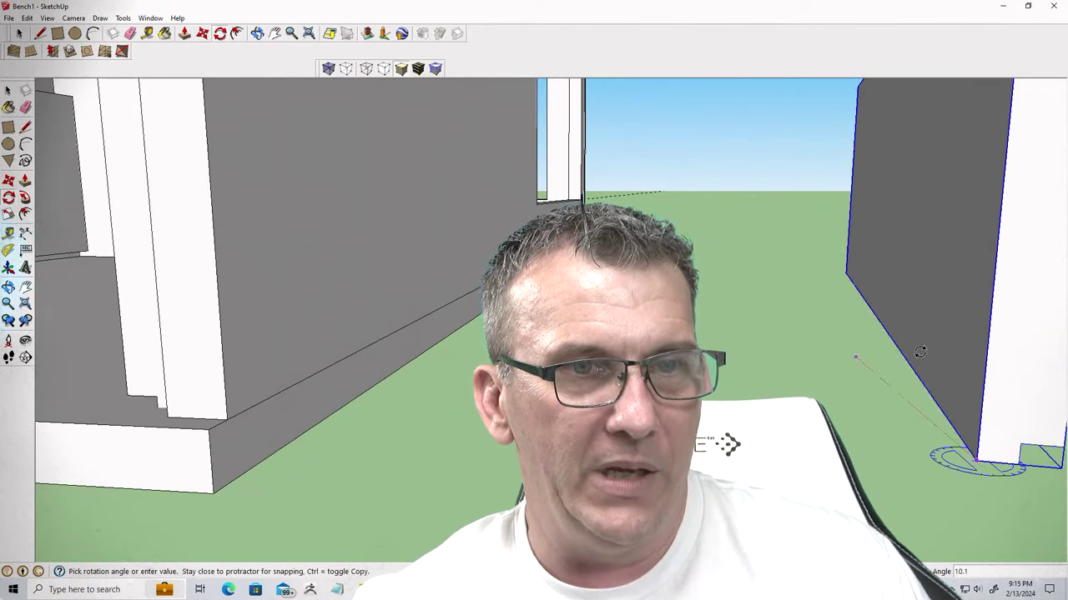
pyautogui.click(1060, 370)
pyautogui.scroll(-4, 1061, 370)
pyautogui.scroll(-3, 845, 386)
pyautogui.moveTo(867, 392); pyautogui.dragTo(845, 386, button='middle')
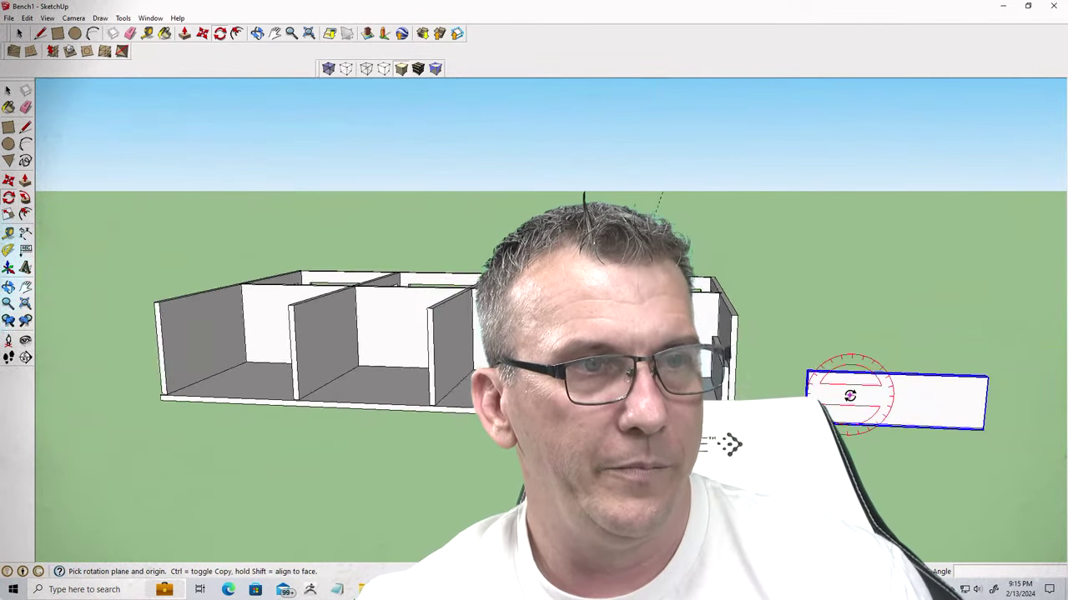
pyautogui.scroll(3, 844, 407)
# Move the rotated board into the compartment slot as the drawer's end
pyautogui.press('space')
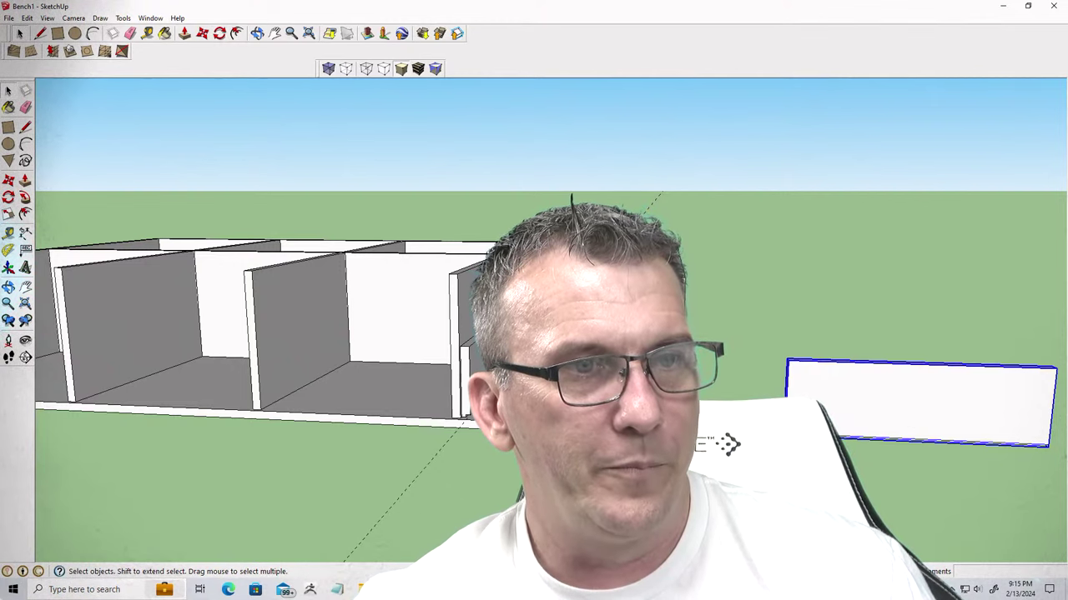
pyautogui.press('m')
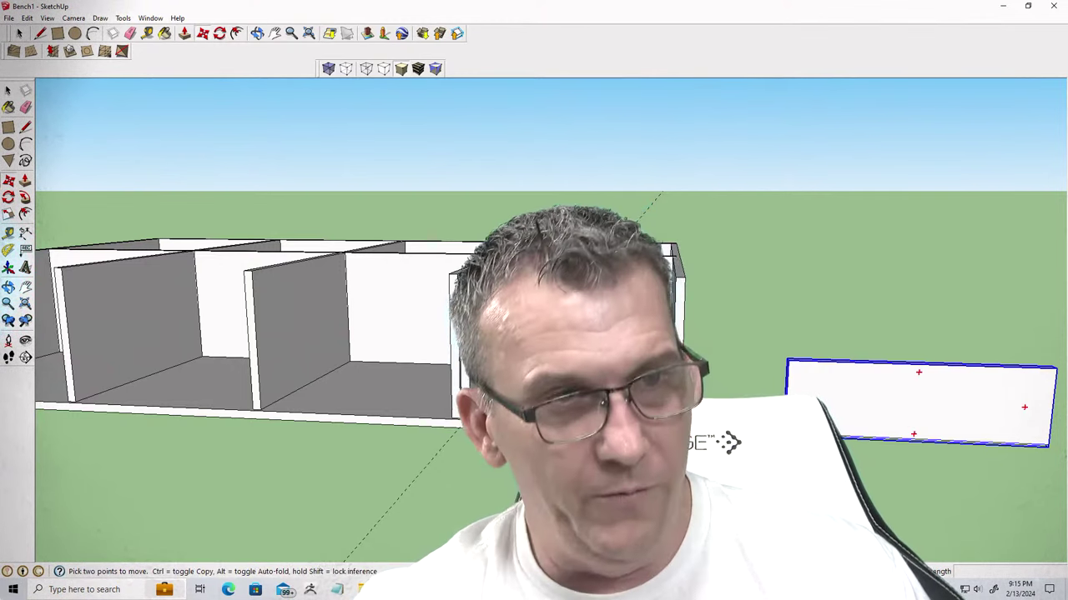
pyautogui.click(788, 365)
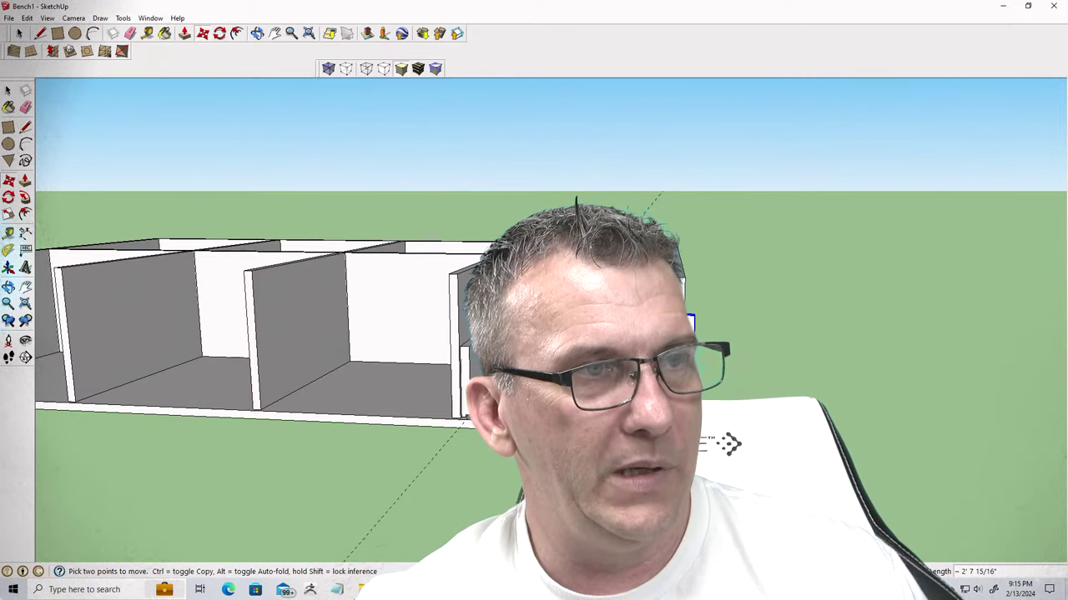
pyautogui.scroll(10, 423, 400)
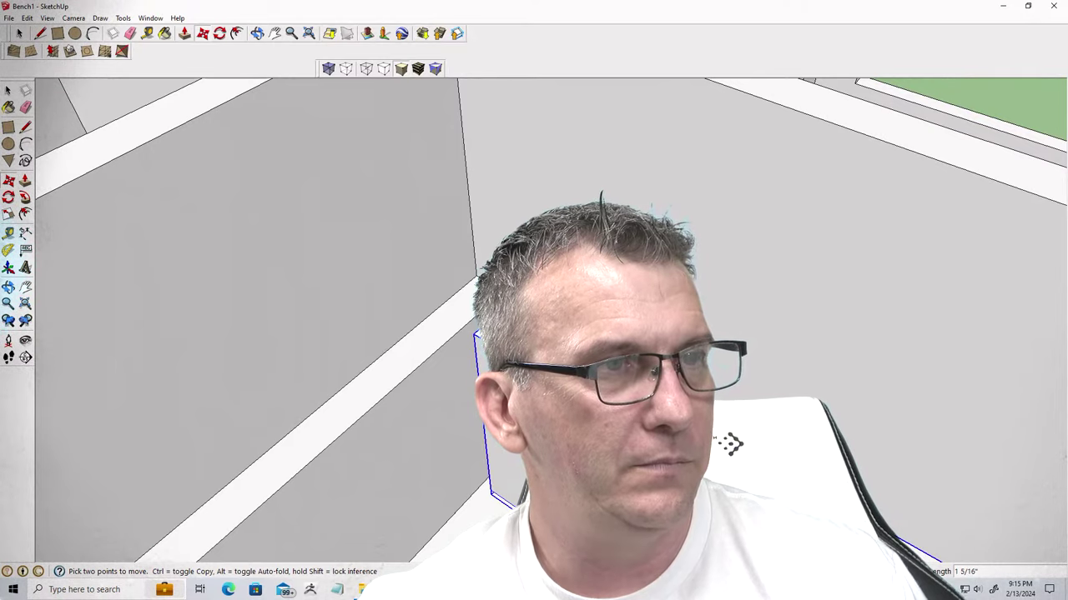
pyautogui.scroll(-5, 431, 293)
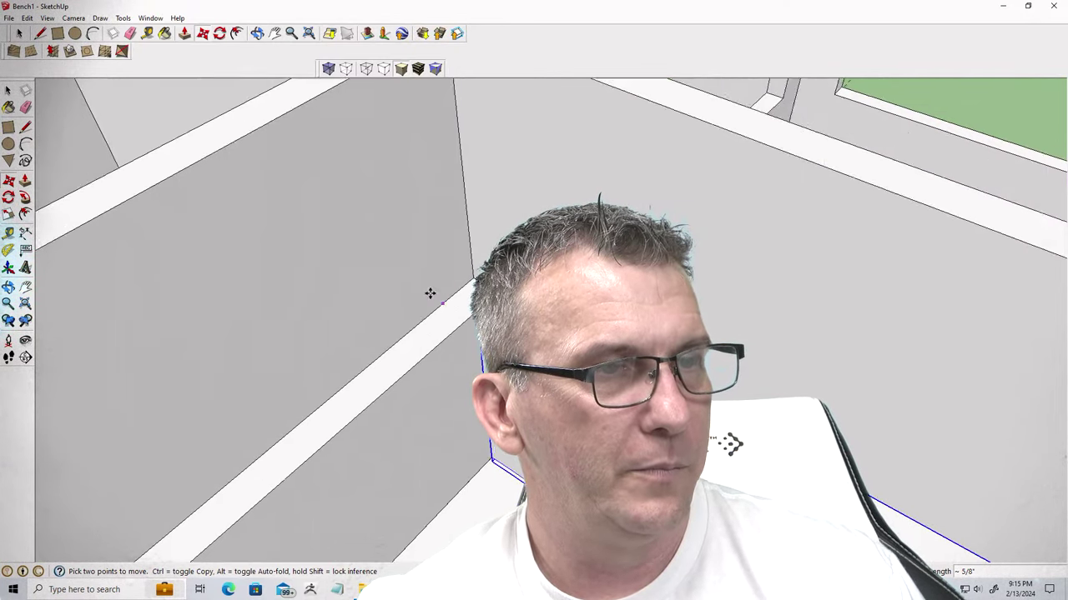
pyautogui.scroll(4, 424, 281)
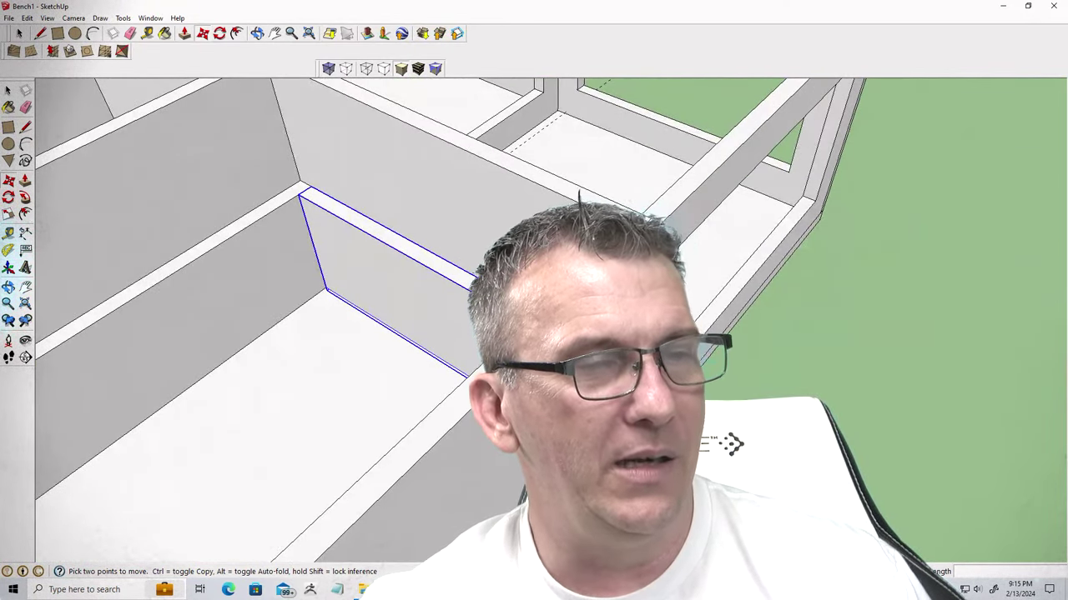
pyautogui.press('space')
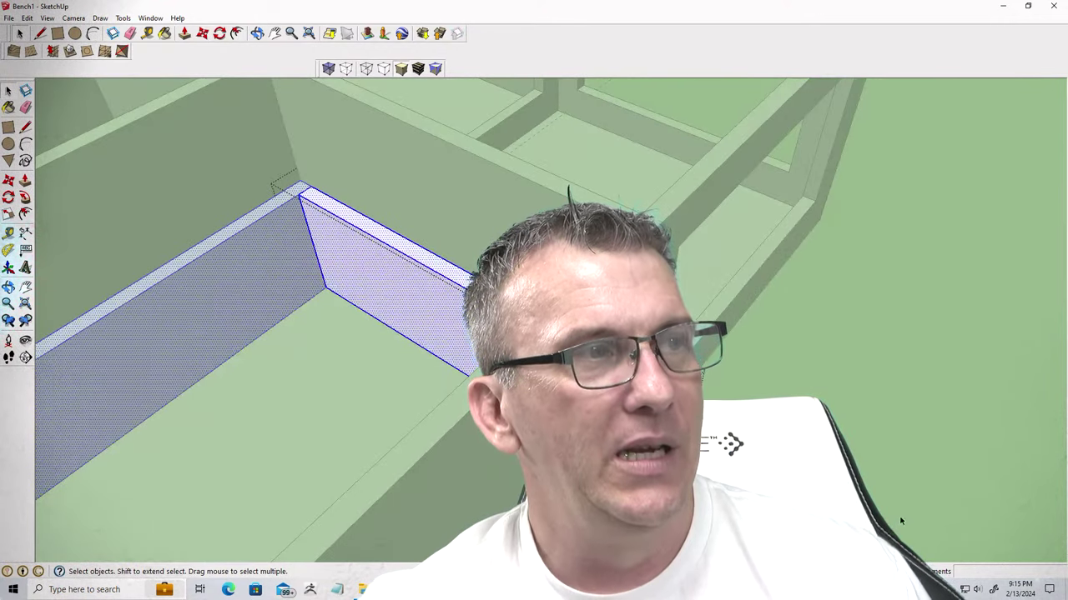
# Make the end board a unique component and push its face inward
pyautogui.click(900, 522)
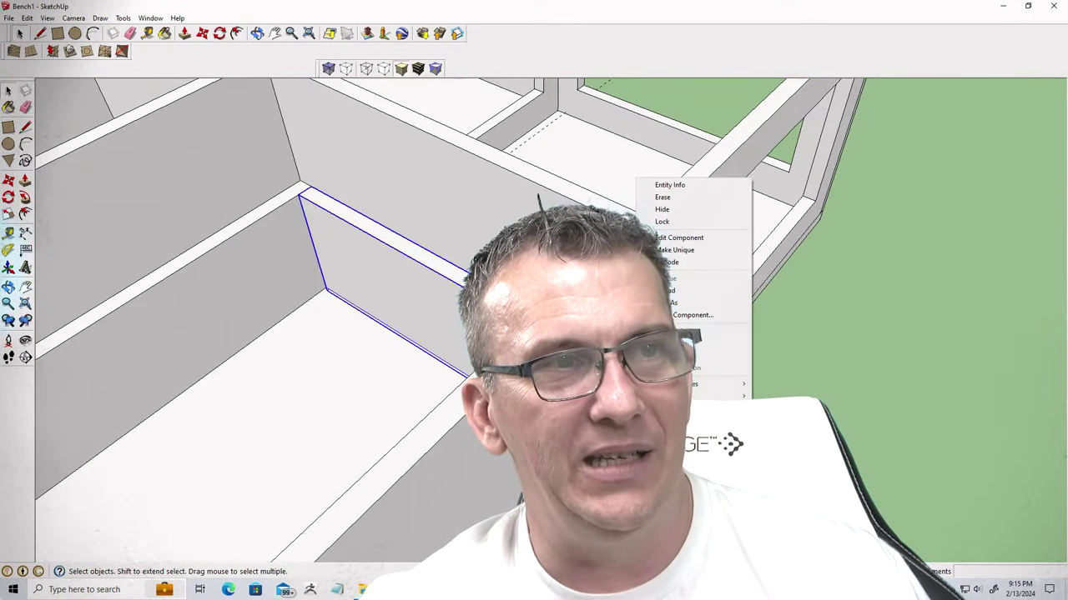
pyautogui.click(674, 250)
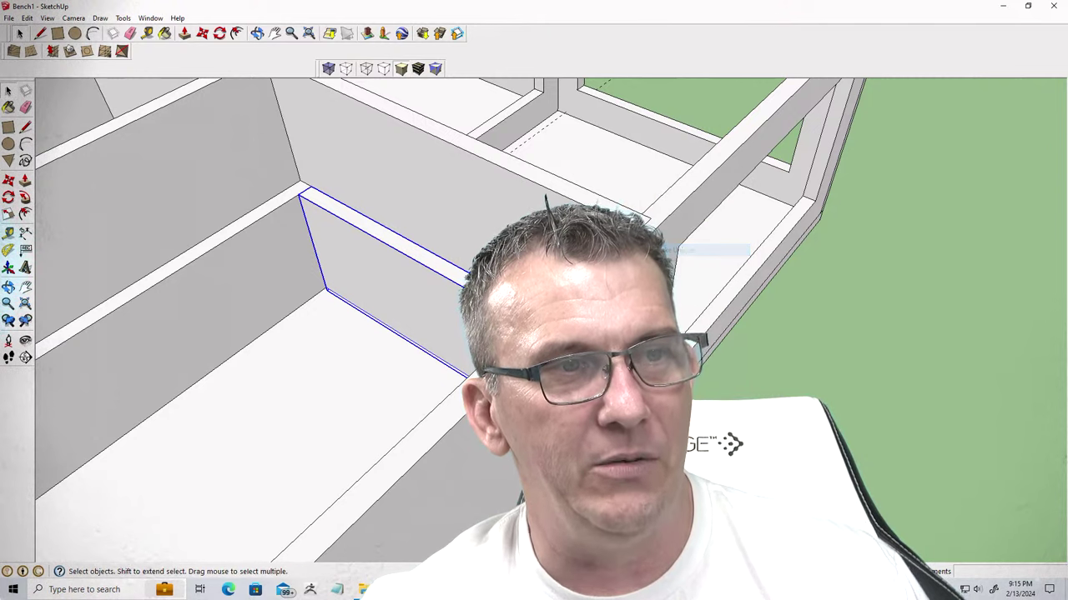
pyautogui.press('Return')
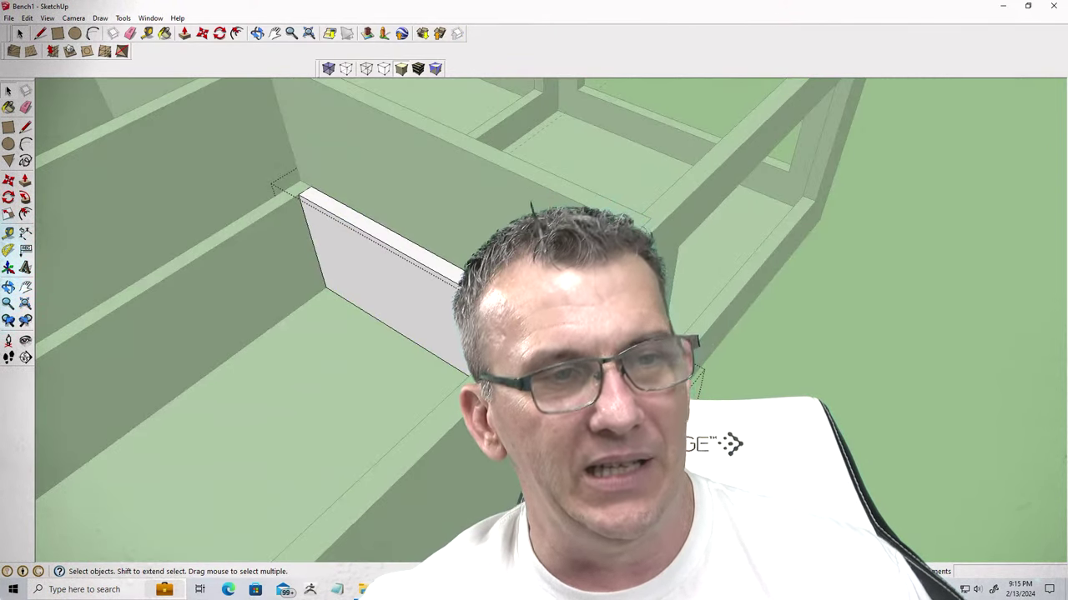
pyautogui.press('p')
pyautogui.click(584, 333)
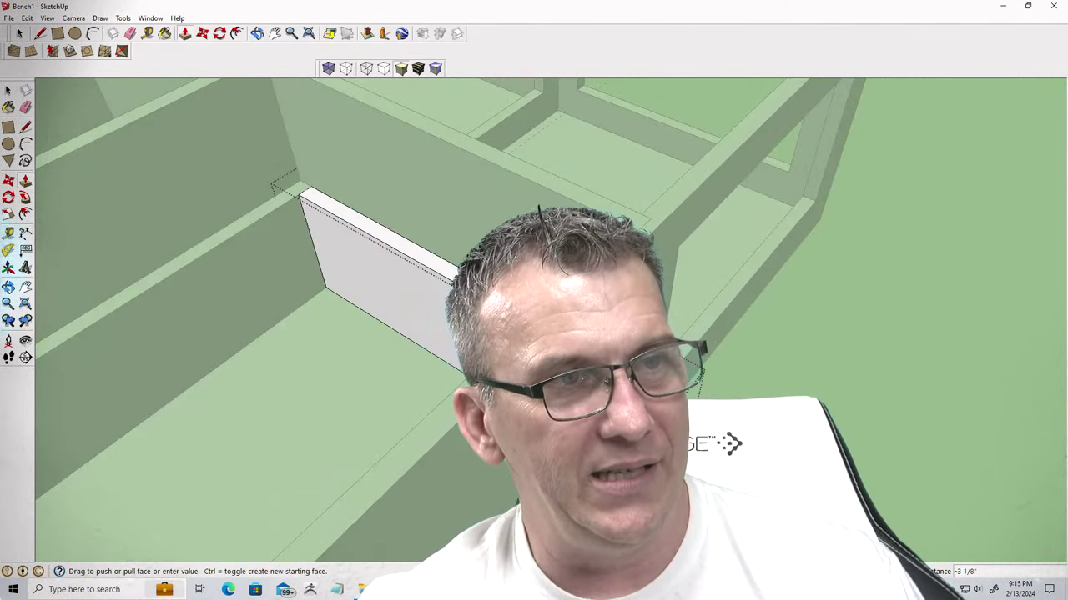
pyautogui.moveTo(419, 410); pyautogui.dragTo(417, 304, button='middle')
pyautogui.scroll(2, 582, 340)
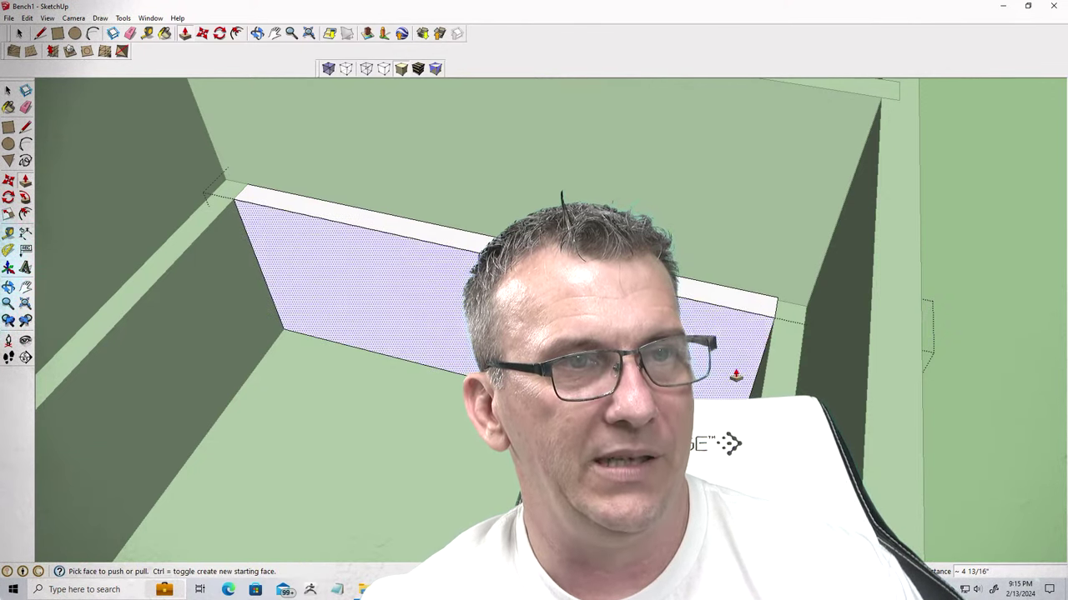
pyautogui.moveTo(736, 376)
pyautogui.mouseDown(button='middle')
pyautogui.moveTo(726, 385)
pyautogui.moveTo(738, 395)
pyautogui.mouseUp(button='middle')
pyautogui.press('space')
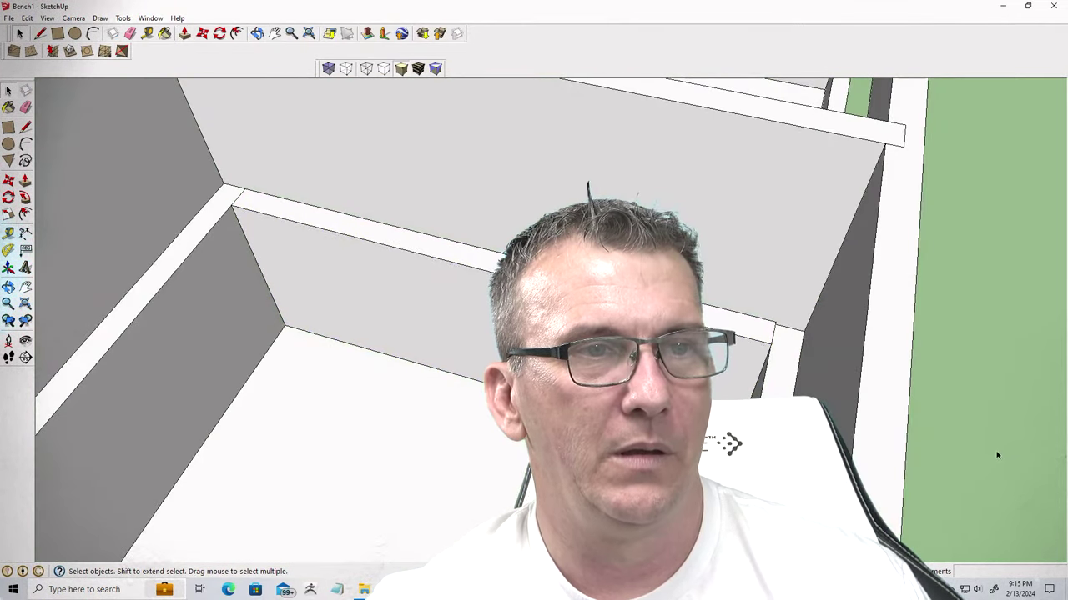
pyautogui.moveTo(996, 453); pyautogui.dragTo(798, 269, button='middle')
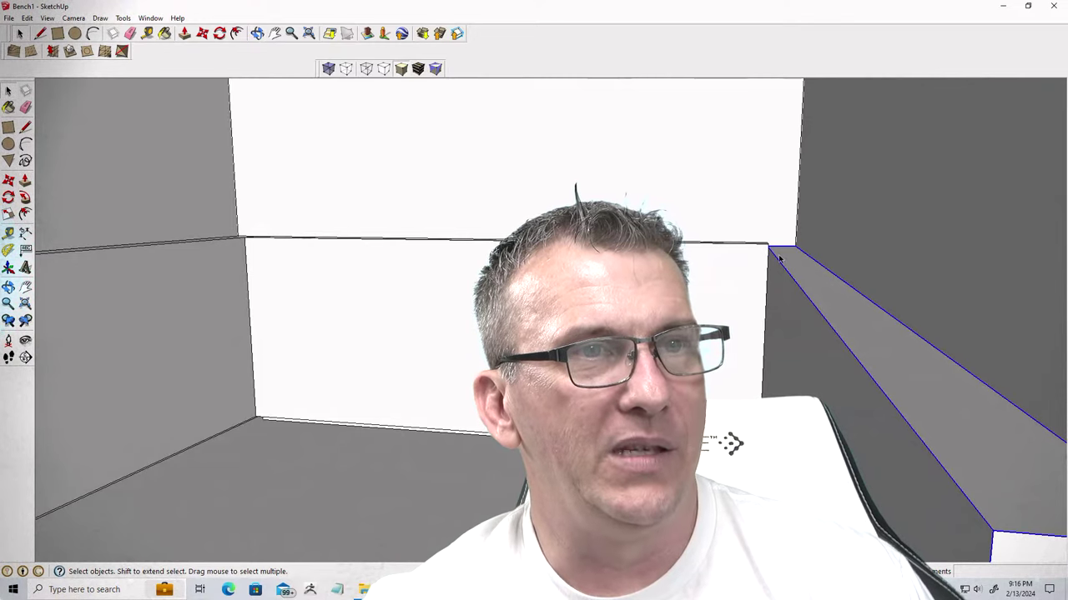
pyautogui.scroll(1, 765, 257)
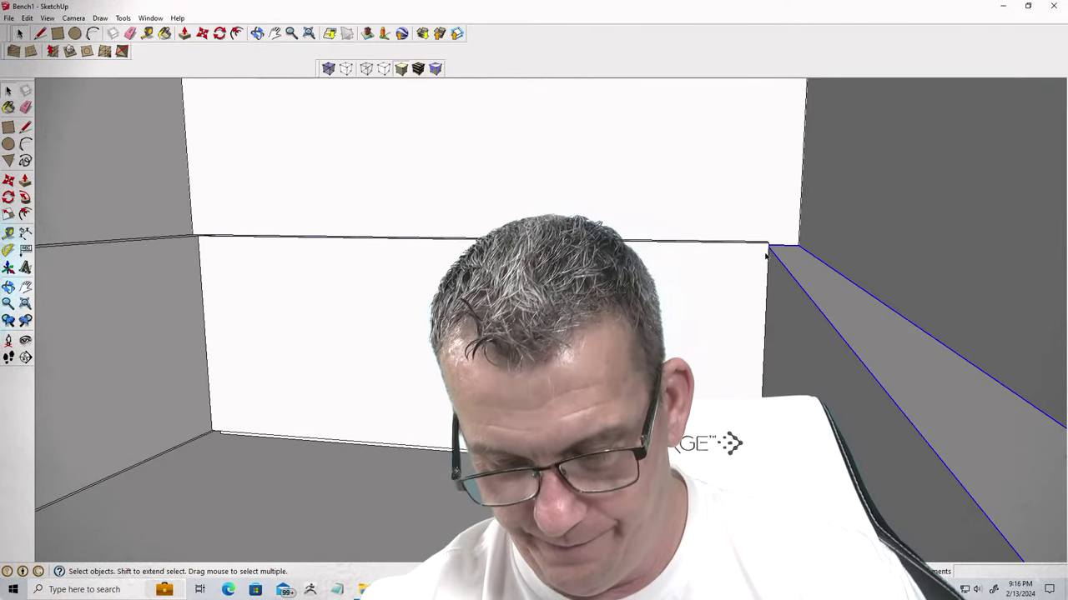
# Raise the end board 3/4" so its top meets the side panel's upper edge
pyautogui.press('m')
pyautogui.scroll(3, 768, 257)
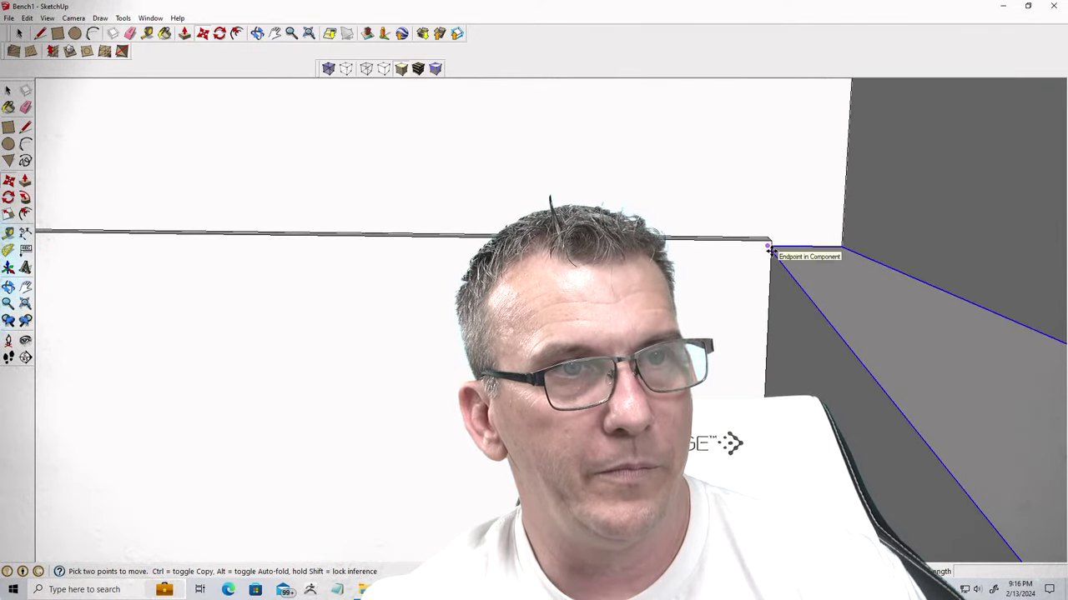
pyautogui.click(770, 250)
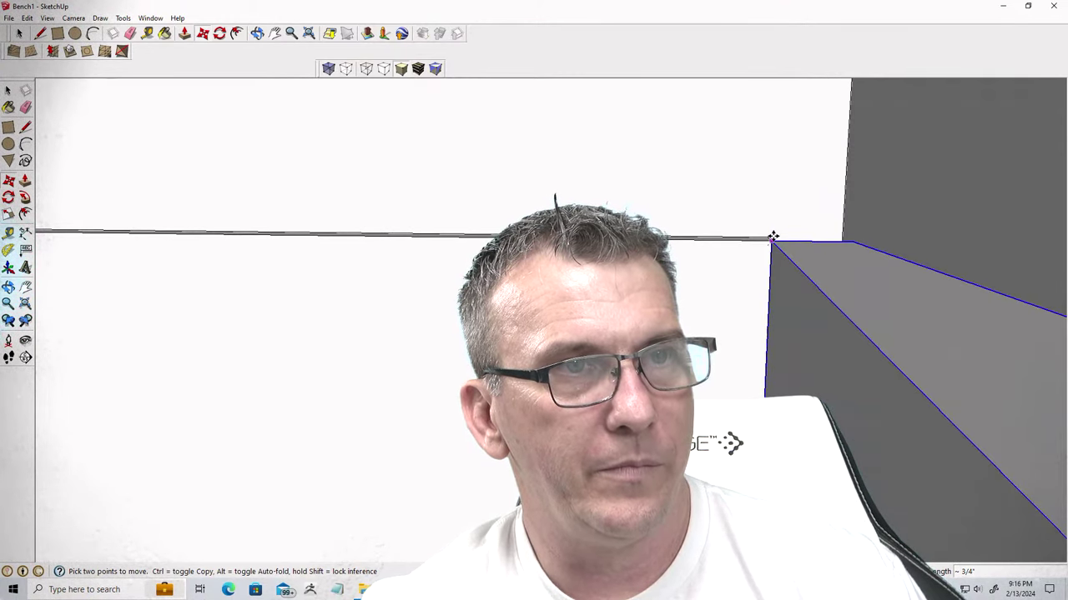
pyautogui.moveTo(772, 254); pyautogui.dragTo(766, 236, button='middle')
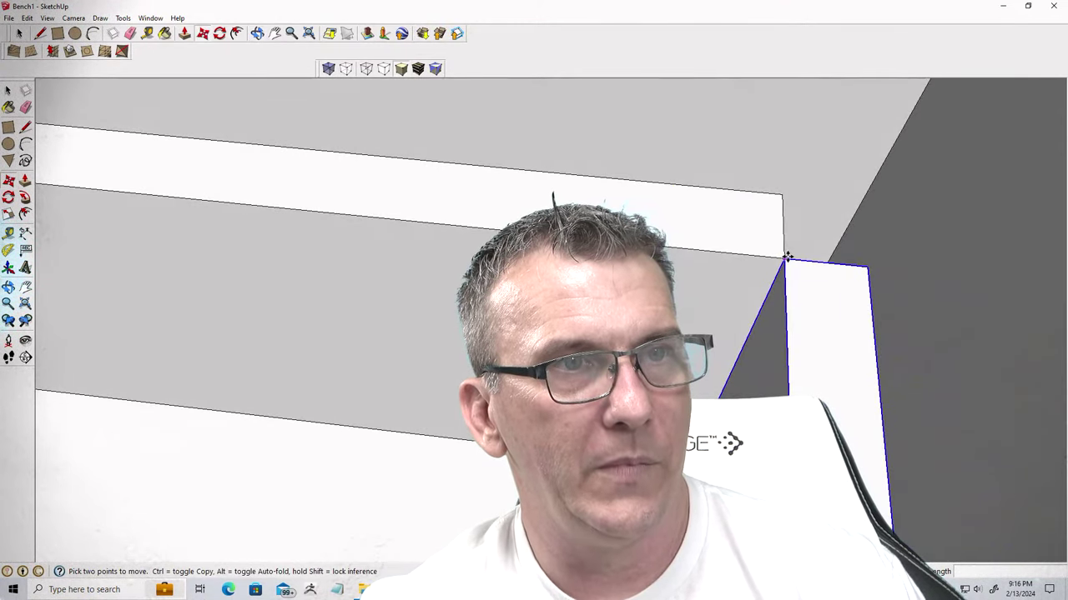
pyautogui.click(787, 257)
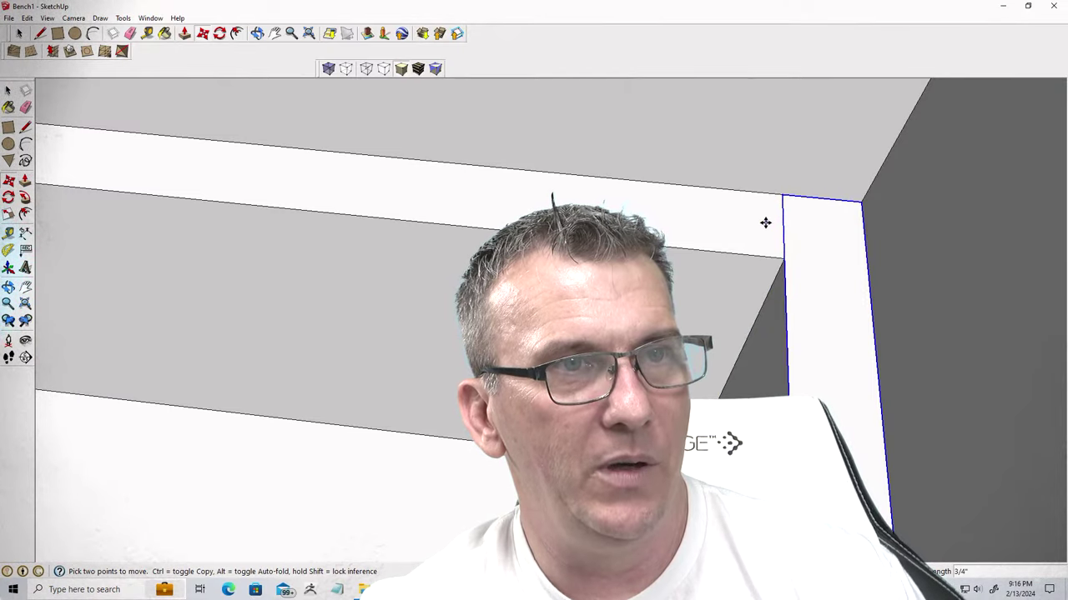
pyautogui.press('space')
pyautogui.scroll(-6, 776, 321)
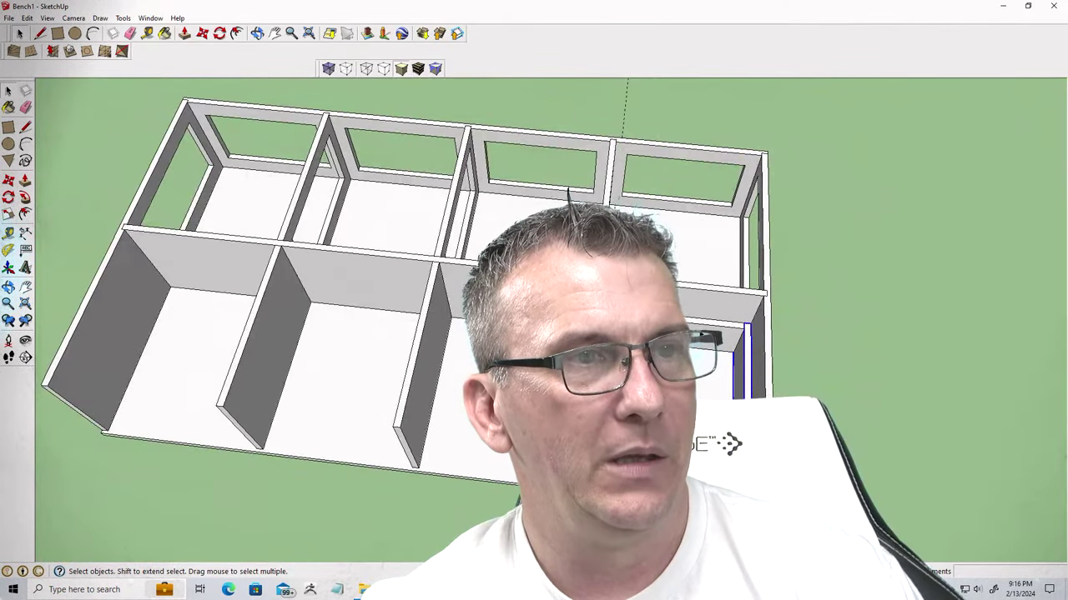
pyautogui.moveTo(776, 322); pyautogui.dragTo(755, 313, button='middle')
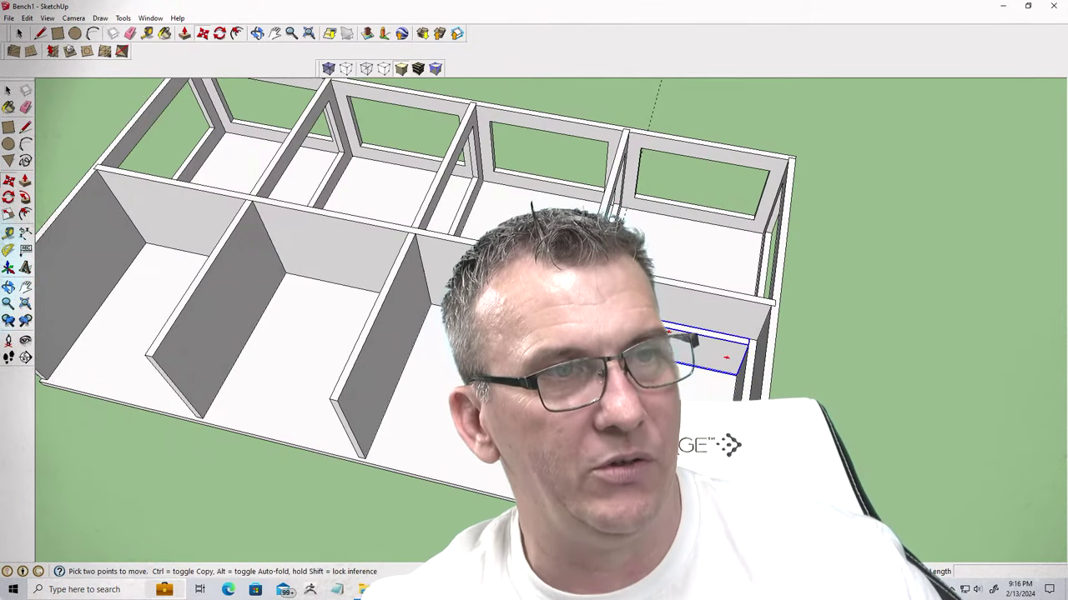
pyautogui.click(725, 357)
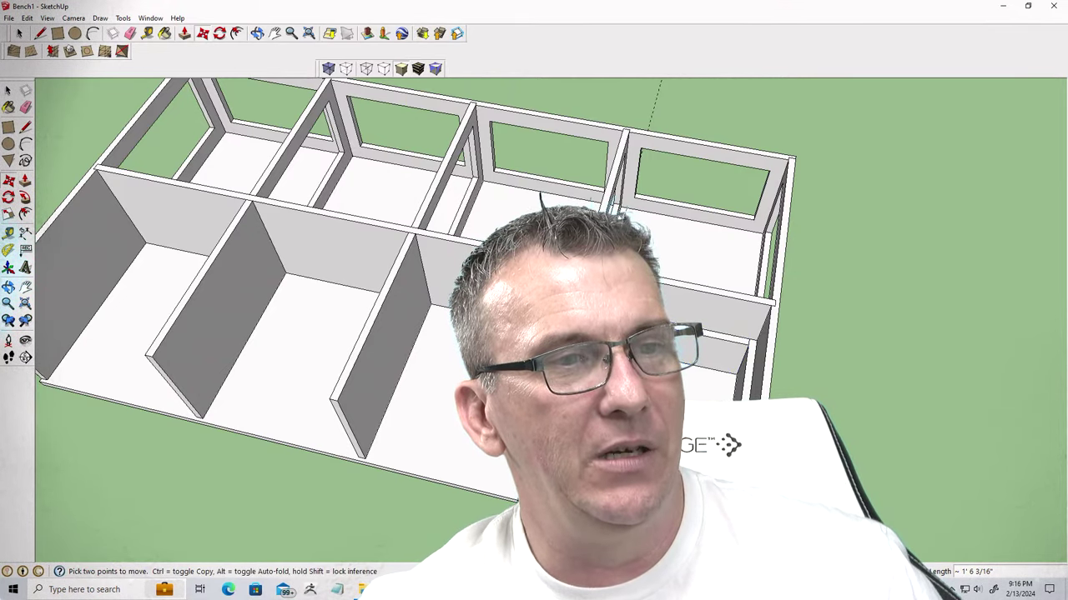
pyautogui.moveTo(726, 357); pyautogui.dragTo(709, 250, button='middle')
pyautogui.scroll(6, 708, 250)
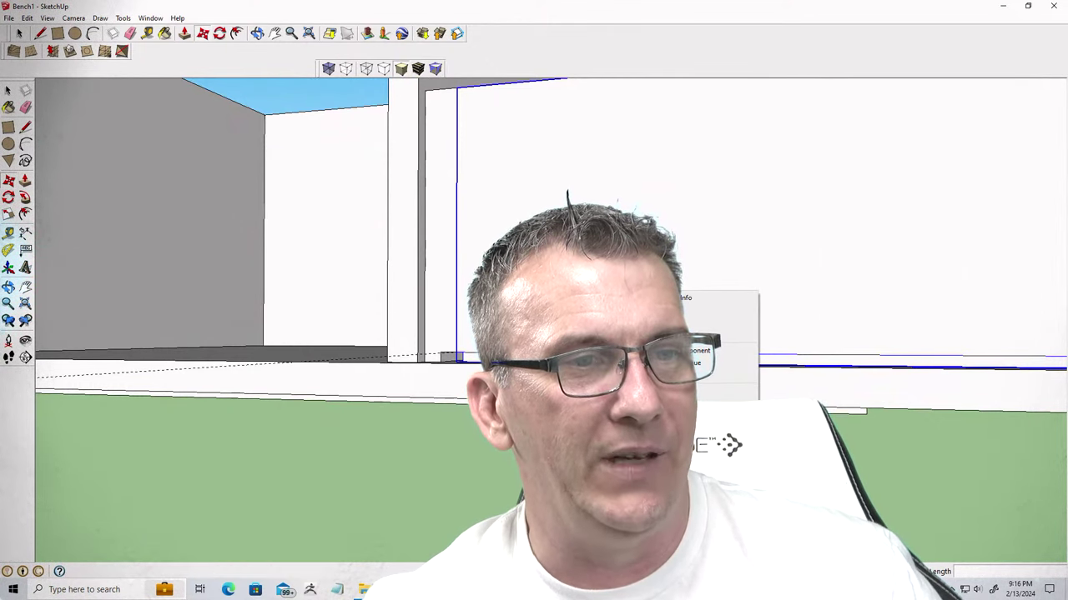
pyautogui.press('Escape')
pyautogui.press('m')
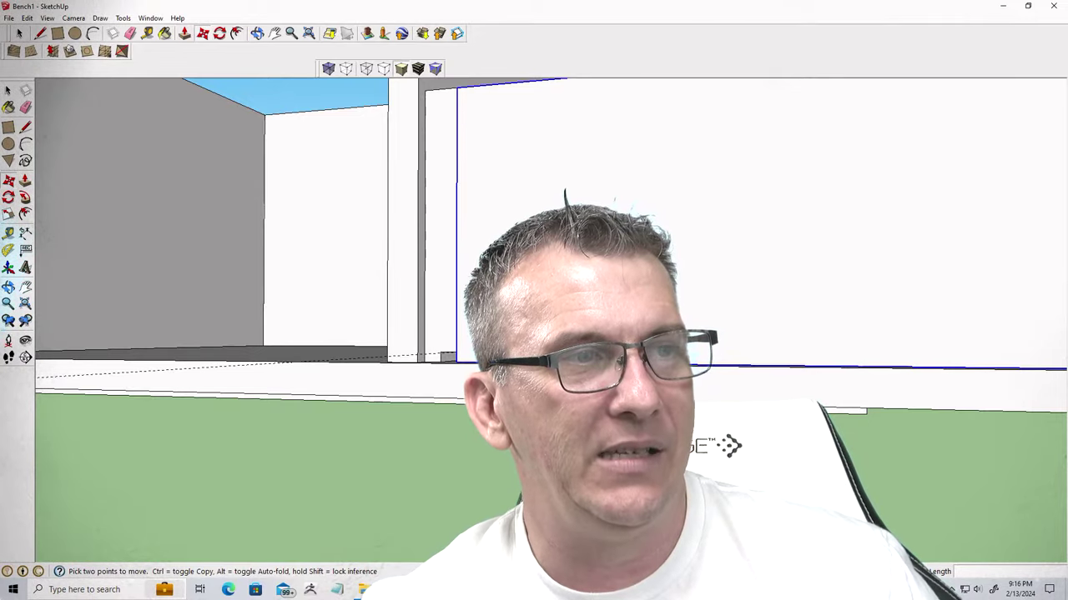
pyautogui.scroll(-5, 450, 278)
pyautogui.moveTo(450, 278); pyautogui.dragTo(64, 439, button='middle')
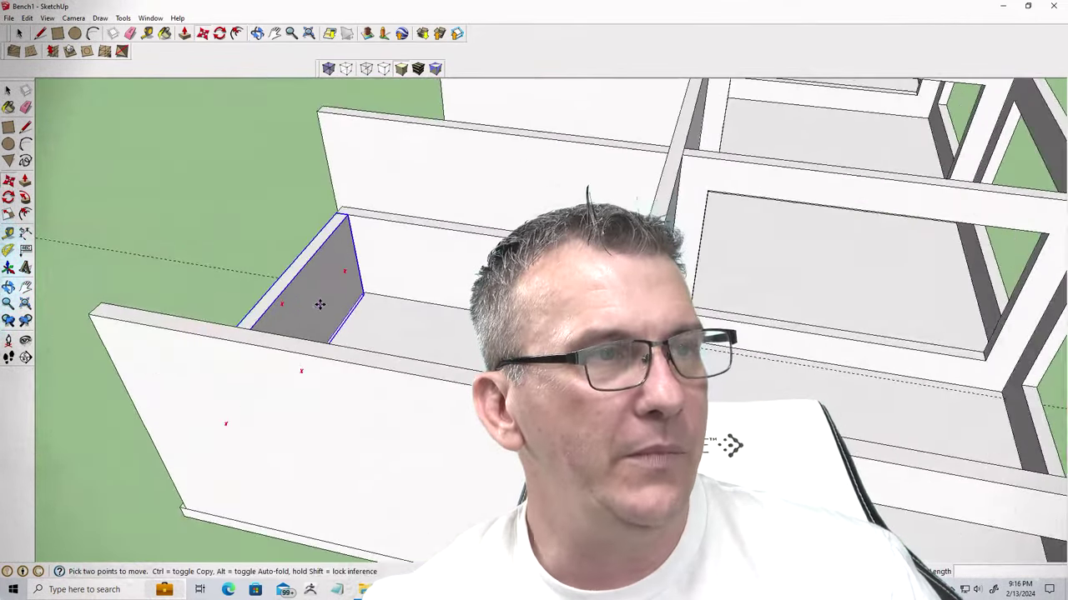
pyautogui.scroll(5, 378, 283)
pyautogui.moveTo(422, 303); pyautogui.dragTo(324, 171, button='middle')
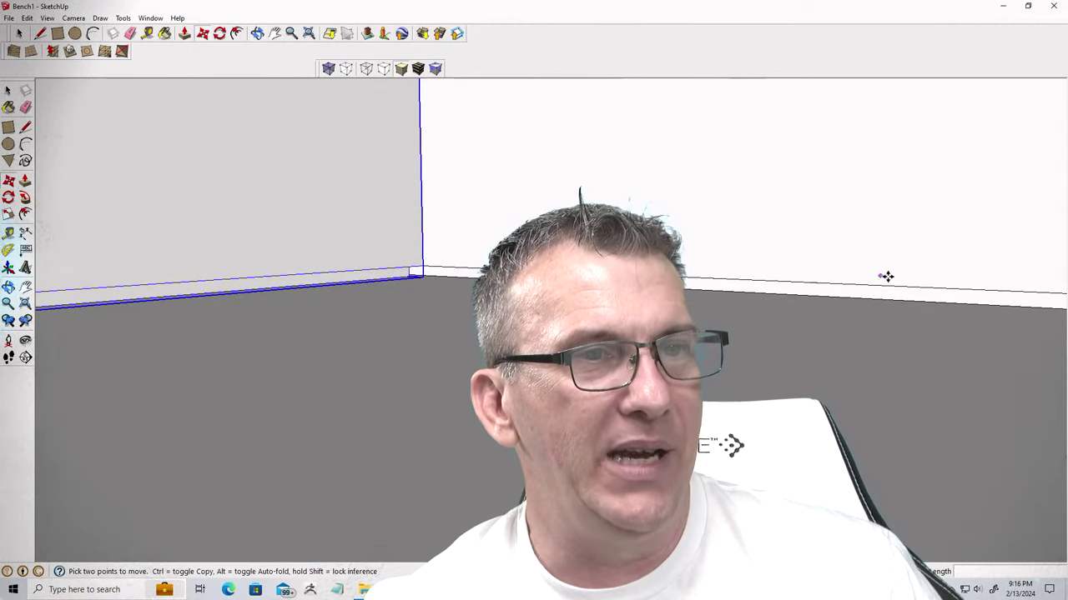
pyautogui.scroll(5, 886, 276)
pyautogui.scroll(-3, 406, 188)
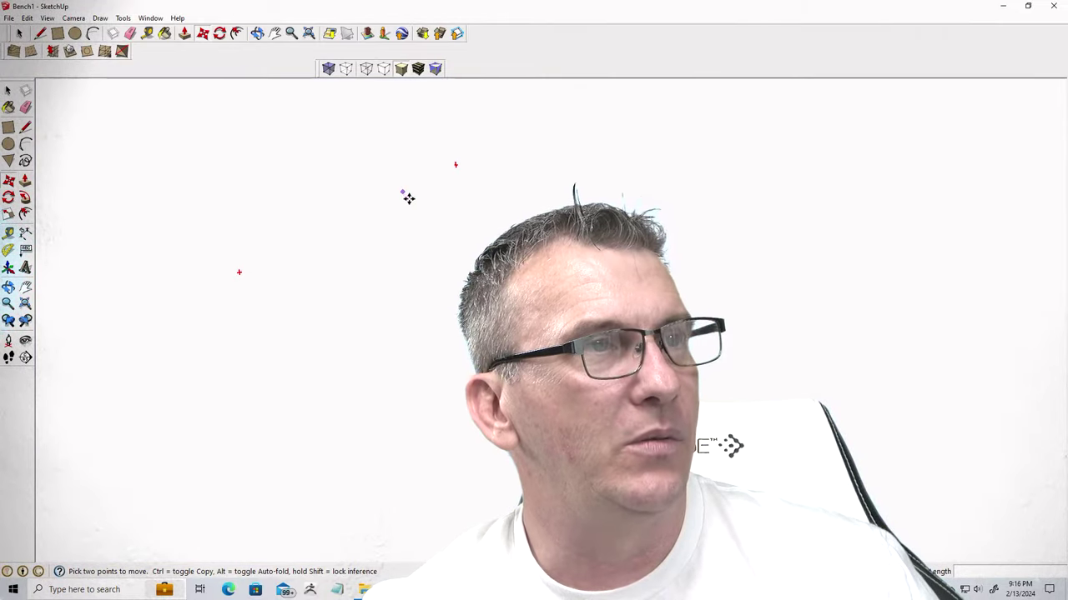
pyautogui.scroll(-5, 458, 257)
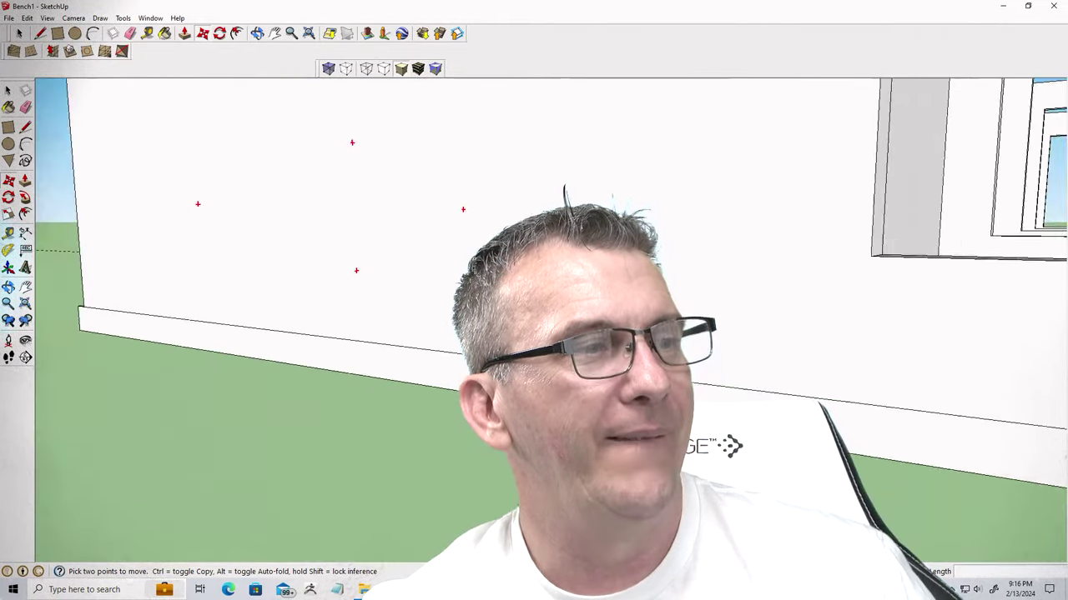
pyautogui.scroll(-4, 458, 254)
pyautogui.moveTo(458, 254); pyautogui.dragTo(417, 231, button='middle')
pyautogui.scroll(5, 417, 231)
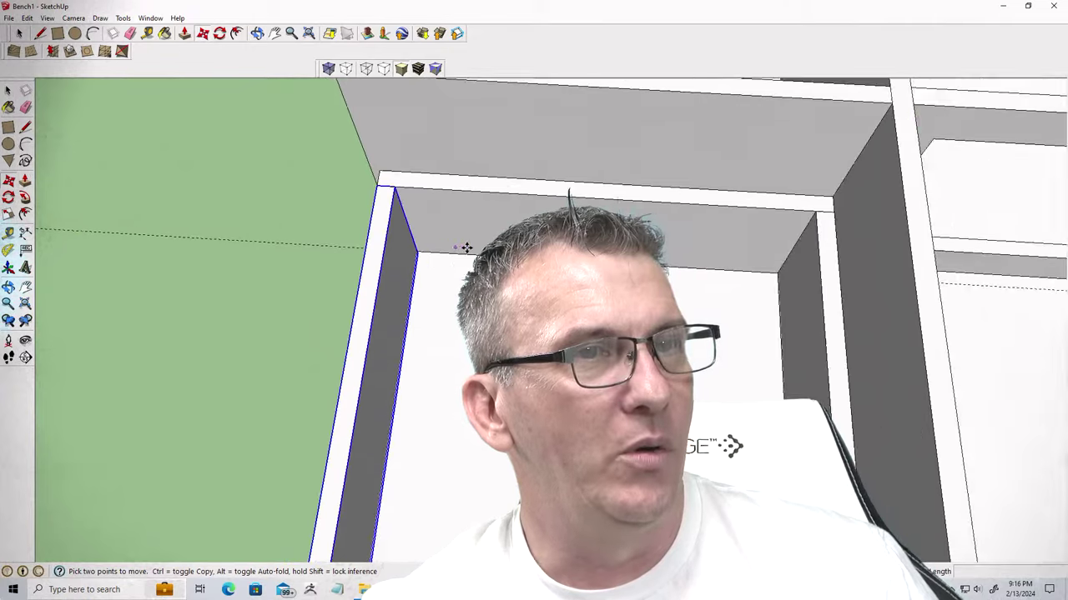
pyautogui.scroll(-3, 465, 247)
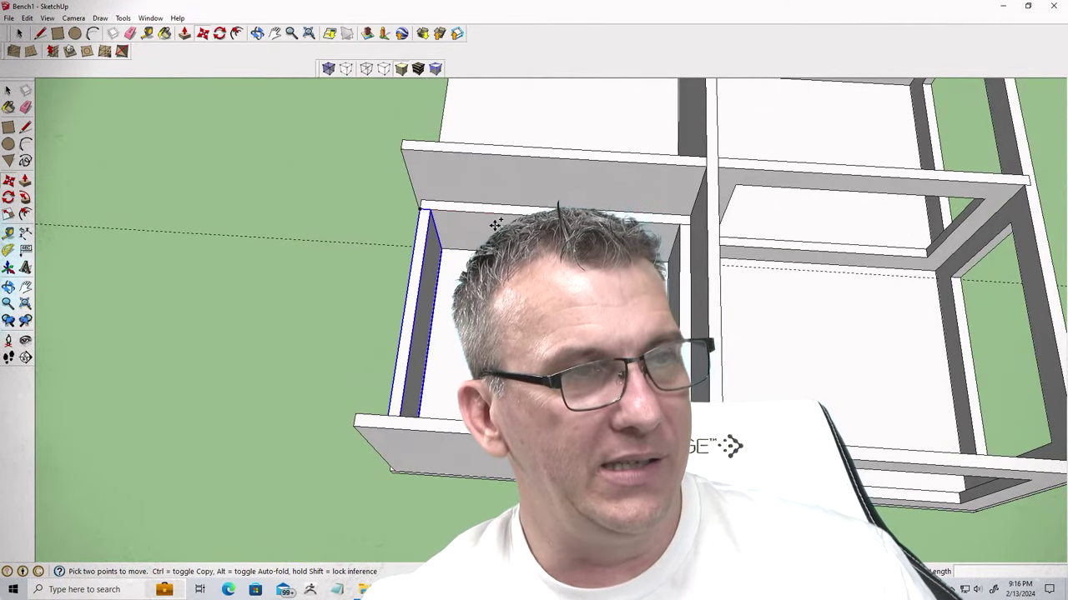
pyautogui.press('space')
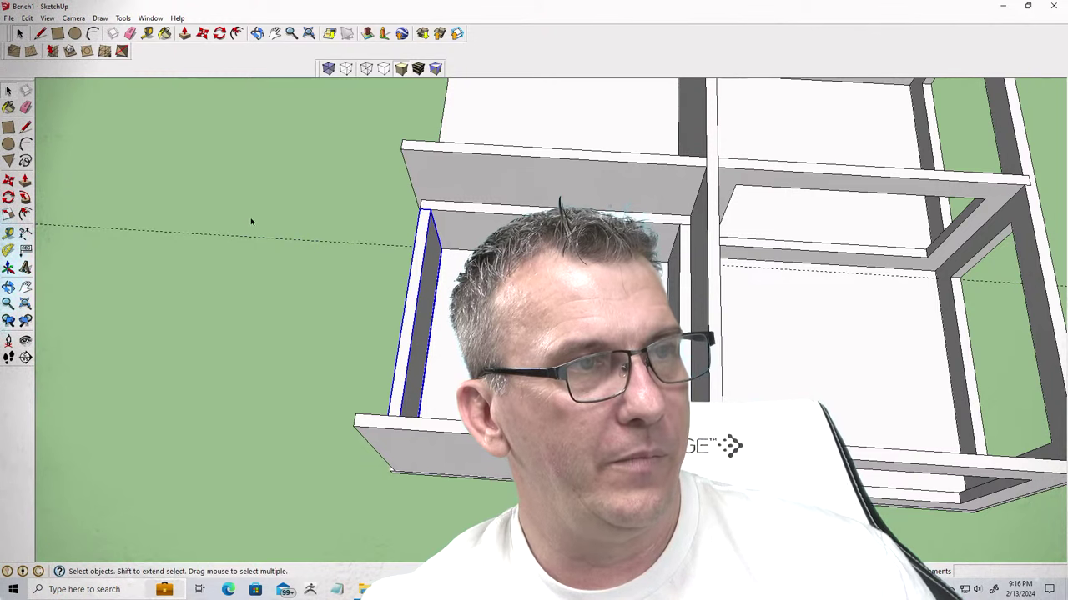
pyautogui.click(251, 216)
pyautogui.click(430, 254)
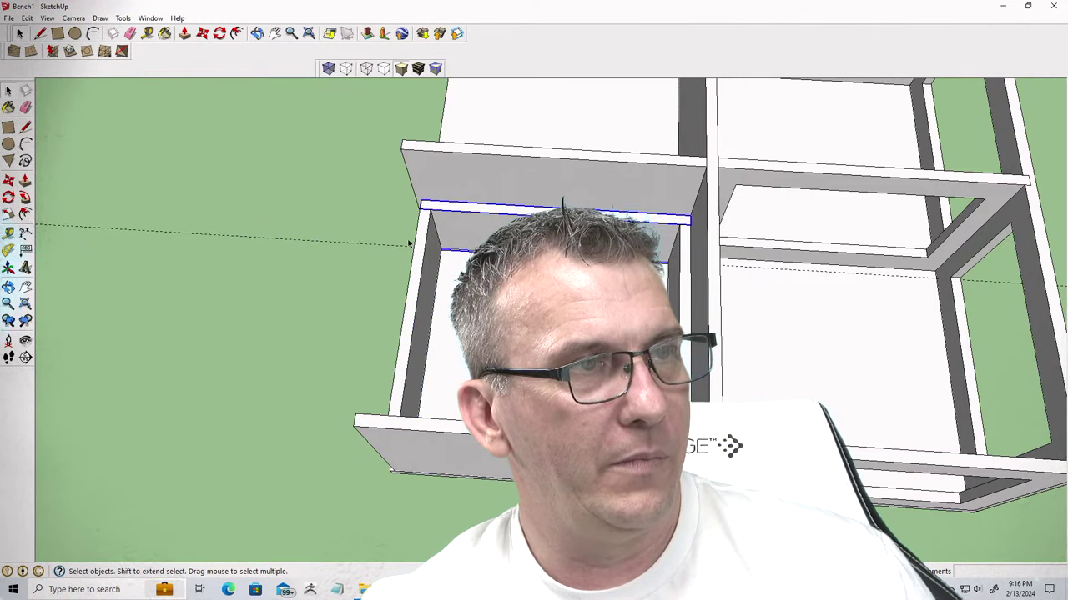
pyautogui.moveTo(451, 267); pyautogui.dragTo(534, 283, button='middle')
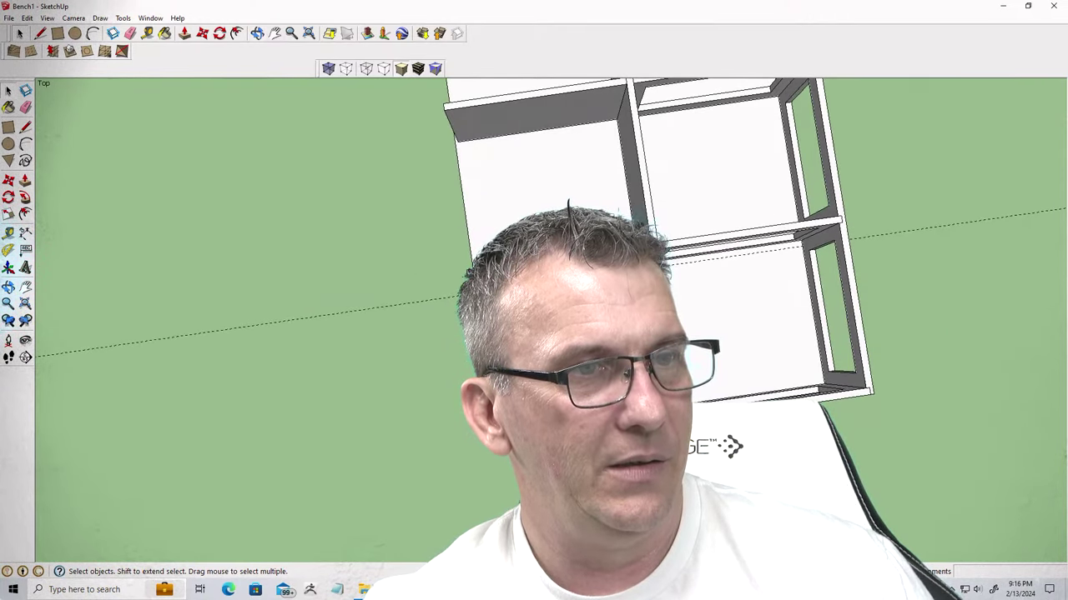
# Move the drawer box out beside the bench, cancelling the rail move so the rails stay put
pyautogui.press('m')
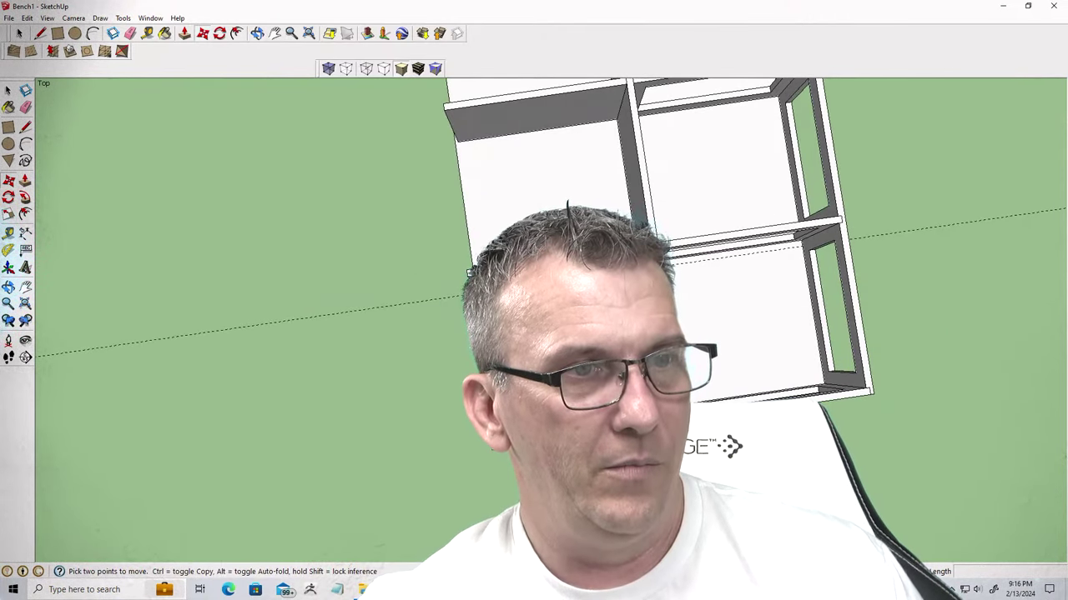
pyautogui.moveTo(469, 273); pyautogui.dragTo(370, 441)
pyautogui.moveTo(369, 458); pyautogui.dragTo(328, 97, button='middle')
pyautogui.moveTo(222, 401); pyautogui.dragTo(331, 210, button='middle')
pyautogui.scroll(5, 331, 209)
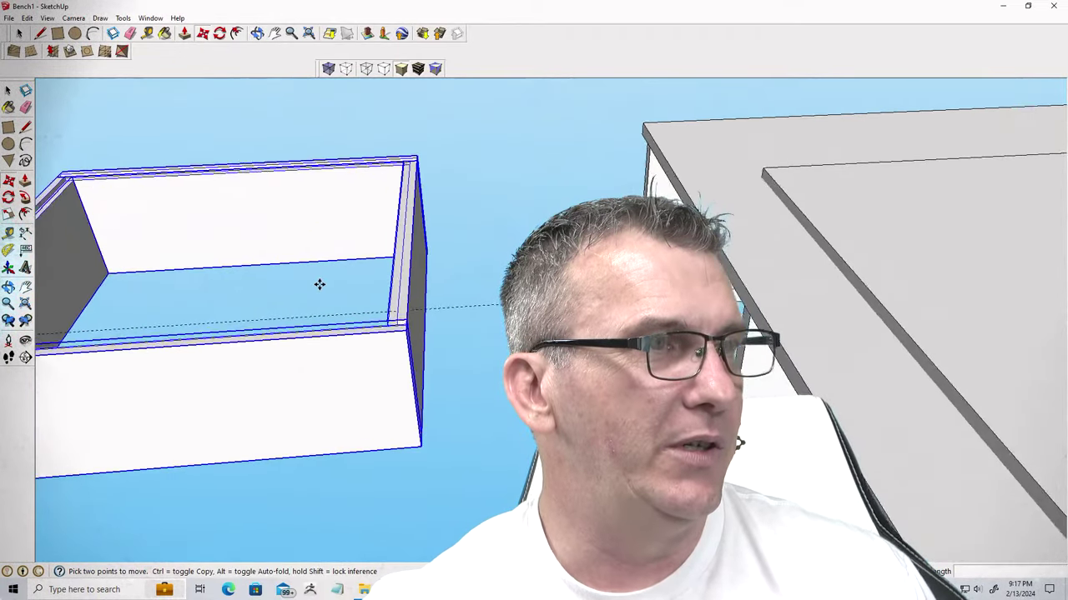
pyautogui.moveTo(320, 284); pyautogui.dragTo(844, 430, button='middle')
pyautogui.scroll(6, 756, 270)
pyautogui.scroll(-3, 756, 276)
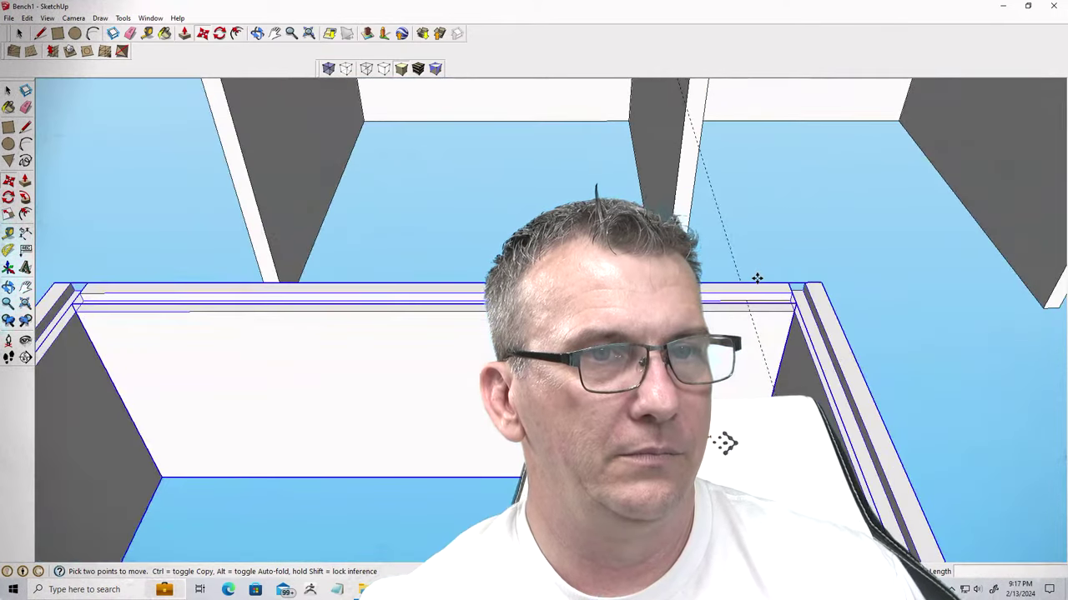
pyautogui.scroll(2, 762, 280)
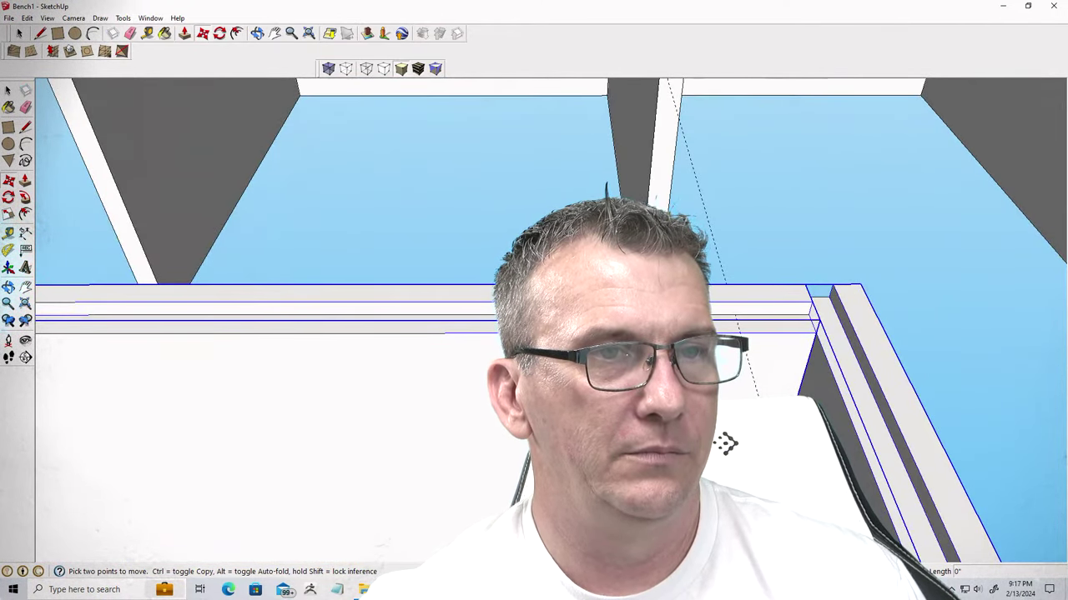
pyautogui.press('Escape')
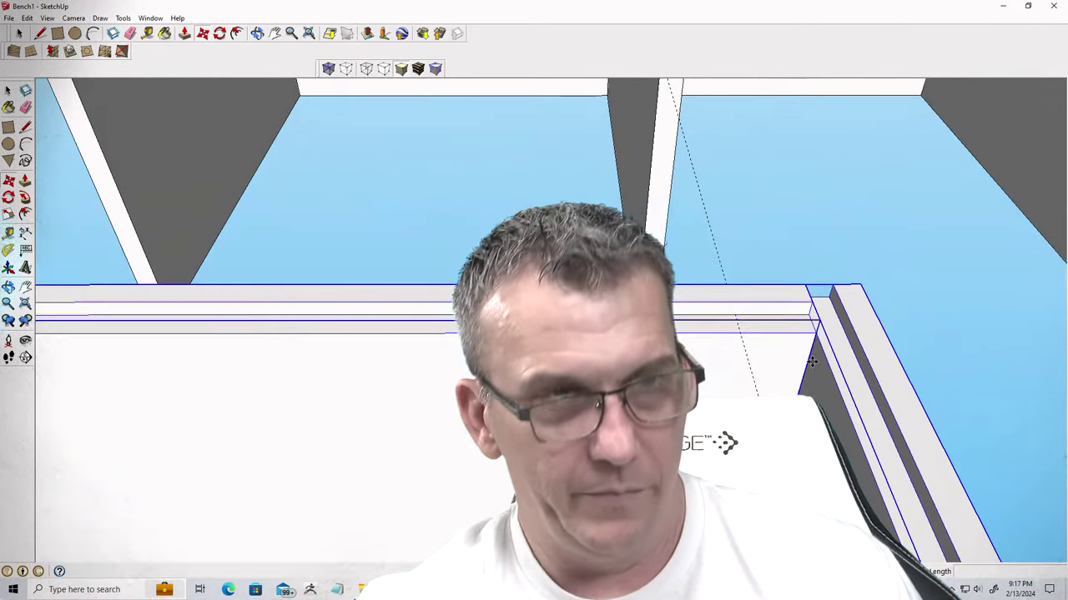
pyautogui.press('space')
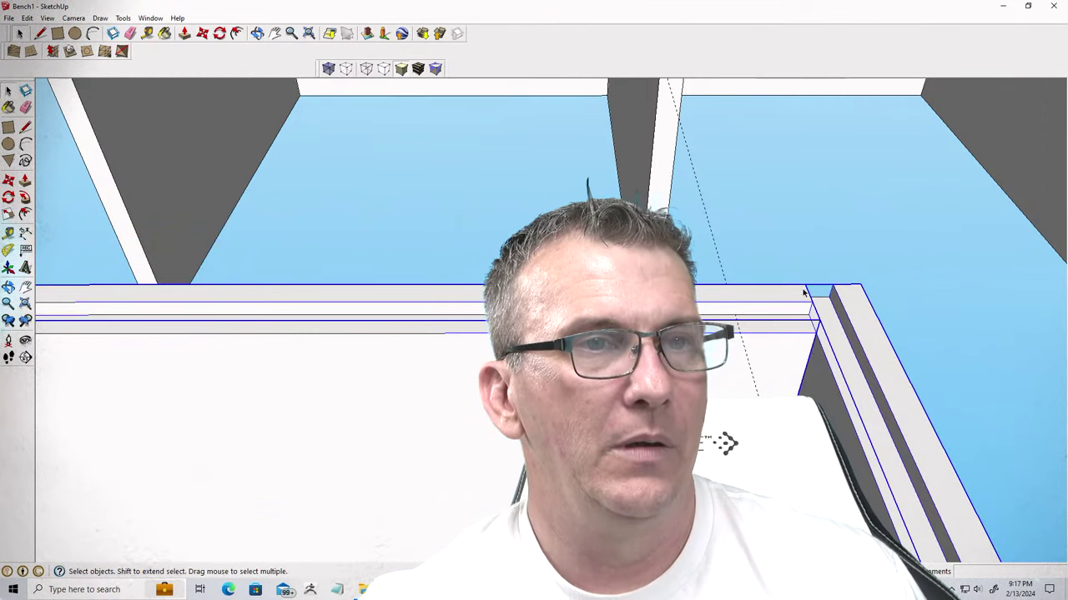
pyautogui.click(775, 254)
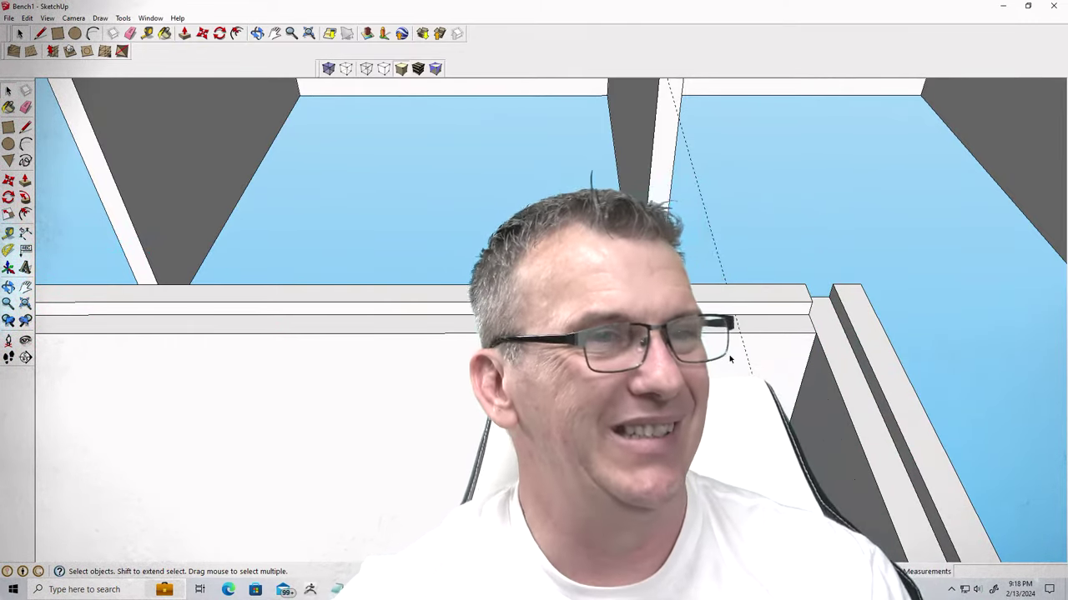
pyautogui.scroll(-5, 730, 358)
pyautogui.scroll(2, 730, 359)
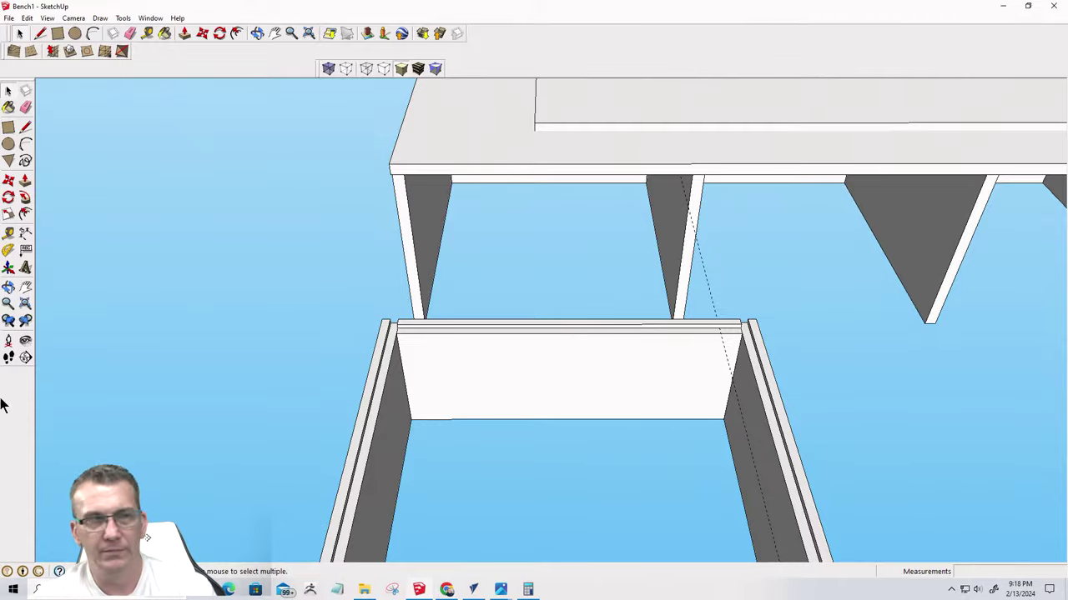
# Select the small drawer box standing beside the shelf units
pyautogui.scroll(-8, 299, 292)
pyautogui.moveTo(299, 292)
pyautogui.mouseDown(button='middle')
pyautogui.moveTo(425, 336)
pyautogui.moveTo(412, 319)
pyautogui.moveTo(406, 167)
pyautogui.moveTo(334, 464)
pyautogui.mouseUp(button='middle')
pyautogui.scroll(3, 345, 386)
pyautogui.moveTo(345, 386)
pyautogui.mouseDown(button='middle')
pyautogui.moveTo(737, 342)
pyautogui.moveTo(1039, 359)
pyautogui.mouseUp(button='middle')
pyautogui.scroll(-2, 257, 459)
pyautogui.scroll(5, 472, 381)
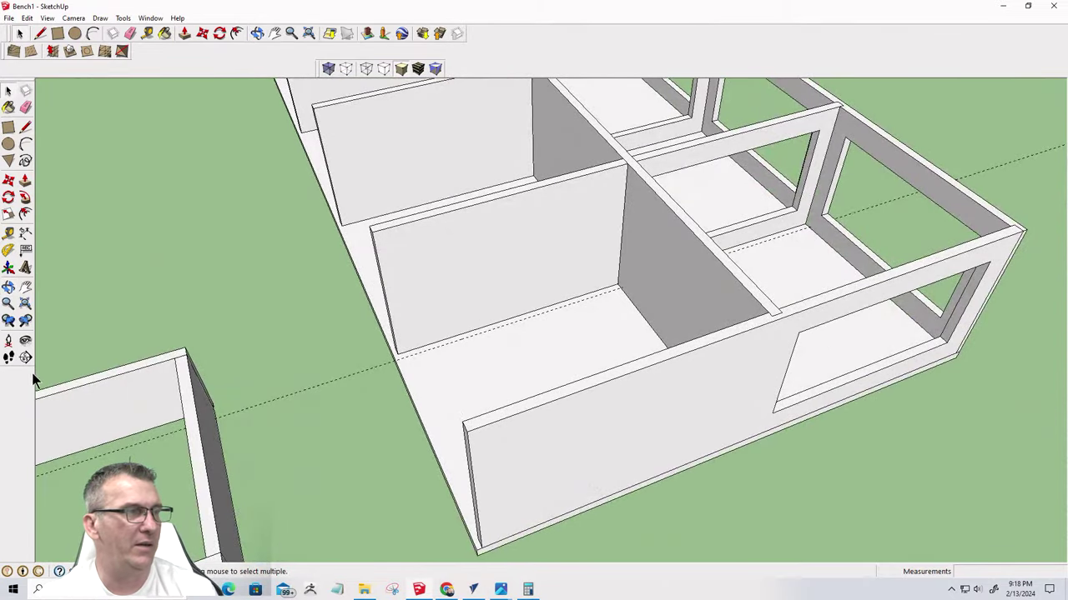
pyautogui.scroll(2, 603, 250)
pyautogui.scroll(-4, 534, 317)
pyautogui.moveTo(217, 238); pyautogui.dragTo(547, 541)
# Enter the drawer box's left side board group for editing
pyautogui.scroll(1, 482, 463)
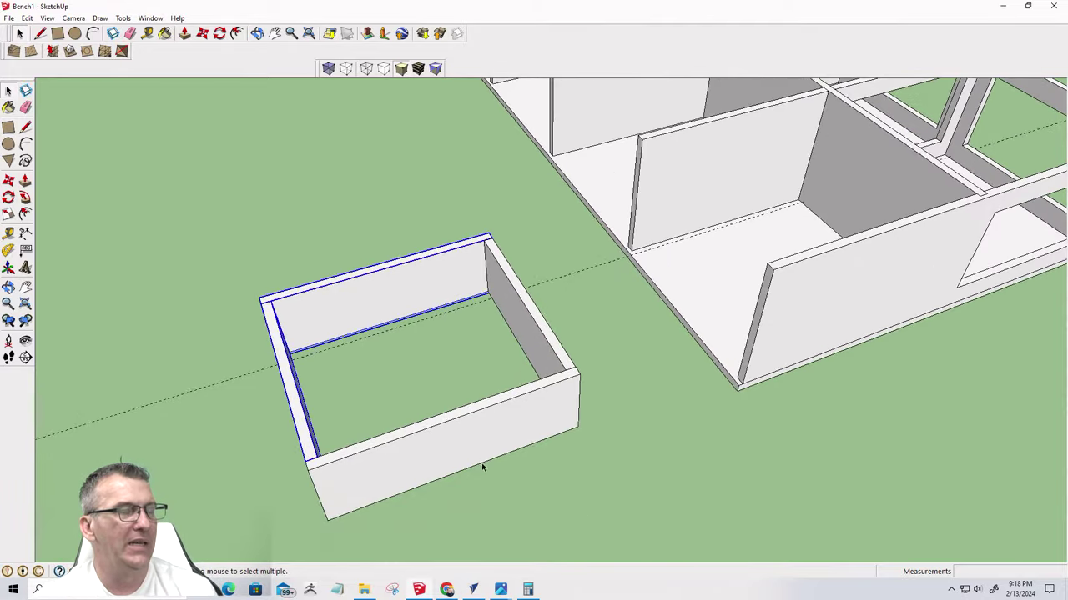
pyautogui.moveTo(481, 467)
pyautogui.mouseDown(button='middle')
pyautogui.moveTo(570, 387)
pyautogui.moveTo(527, 381)
pyautogui.moveTo(517, 157)
pyautogui.moveTo(468, 380)
pyautogui.moveTo(475, 117)
pyautogui.moveTo(467, 274)
pyautogui.mouseUp(button='middle')
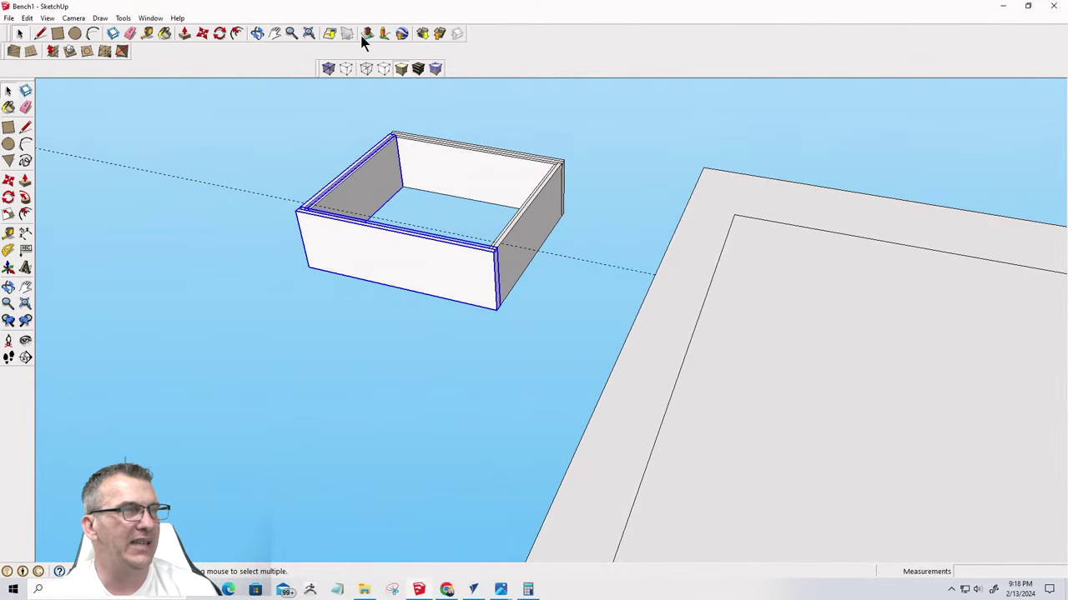
pyautogui.moveTo(364, 43); pyautogui.dragTo(400, 142, button='middle')
pyautogui.scroll(5, 400, 142)
pyautogui.moveTo(407, 201)
pyautogui.mouseDown(button='middle')
pyautogui.moveTo(324, 94)
pyautogui.moveTo(241, 202)
pyautogui.moveTo(191, 81)
pyautogui.moveTo(114, 95)
pyautogui.moveTo(128, 119)
pyautogui.mouseUp(button='middle')
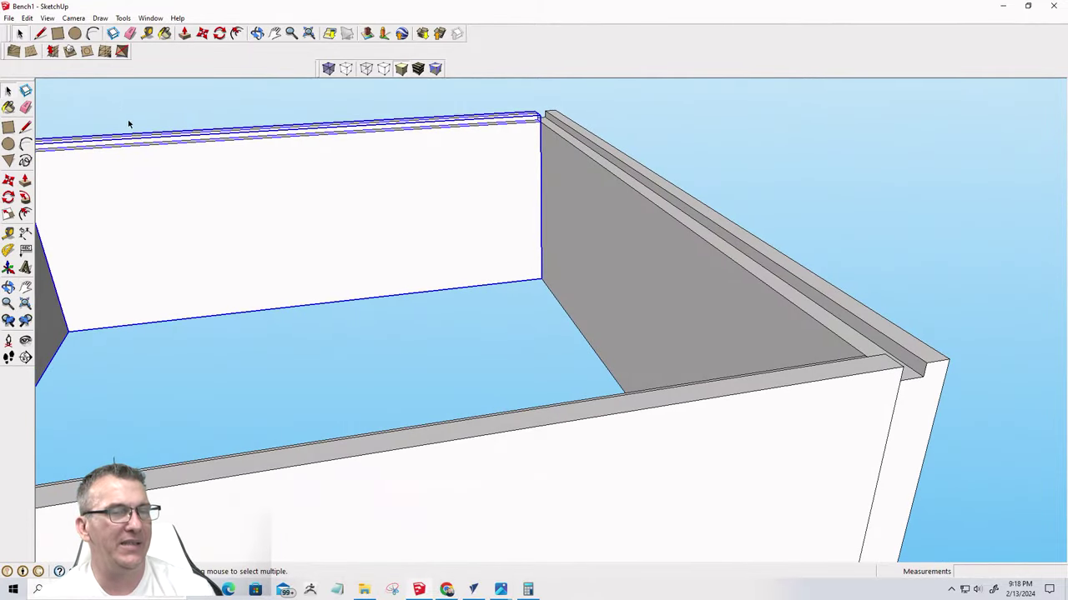
pyautogui.moveTo(717, 383)
pyautogui.mouseDown(button='middle')
pyautogui.moveTo(296, 312)
pyautogui.moveTo(236, 359)
pyautogui.mouseUp(button='middle')
pyautogui.scroll(-3, 441, 255)
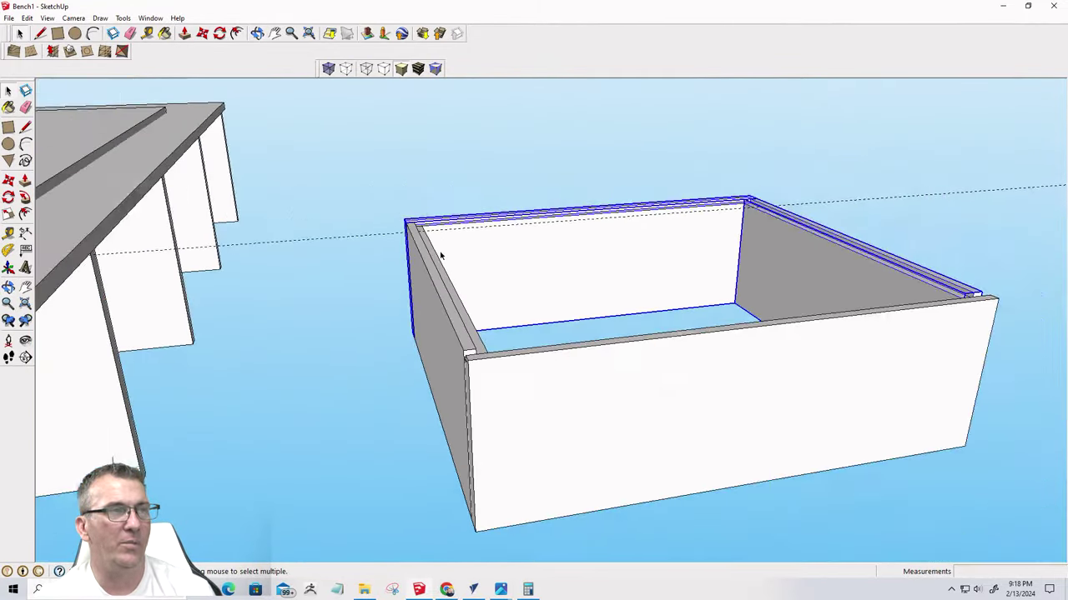
pyautogui.scroll(3, 416, 265)
pyautogui.doubleClick(330, 294)
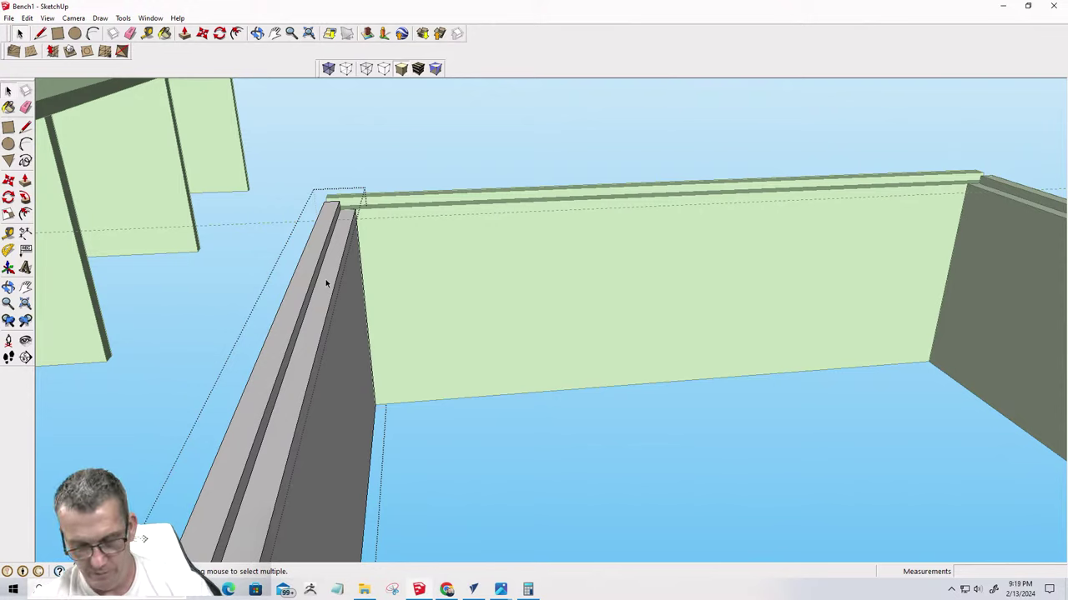
# Raise the first board's groove bottom flush with its top and select the leftover edge
pyautogui.press('p')
pyautogui.click(324, 275)
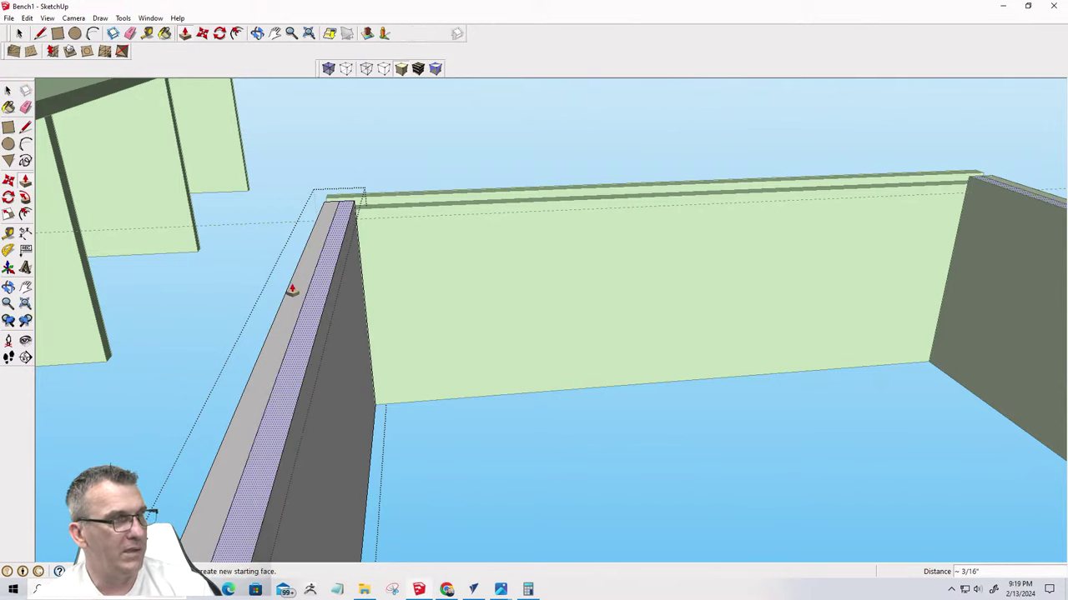
pyautogui.press('space')
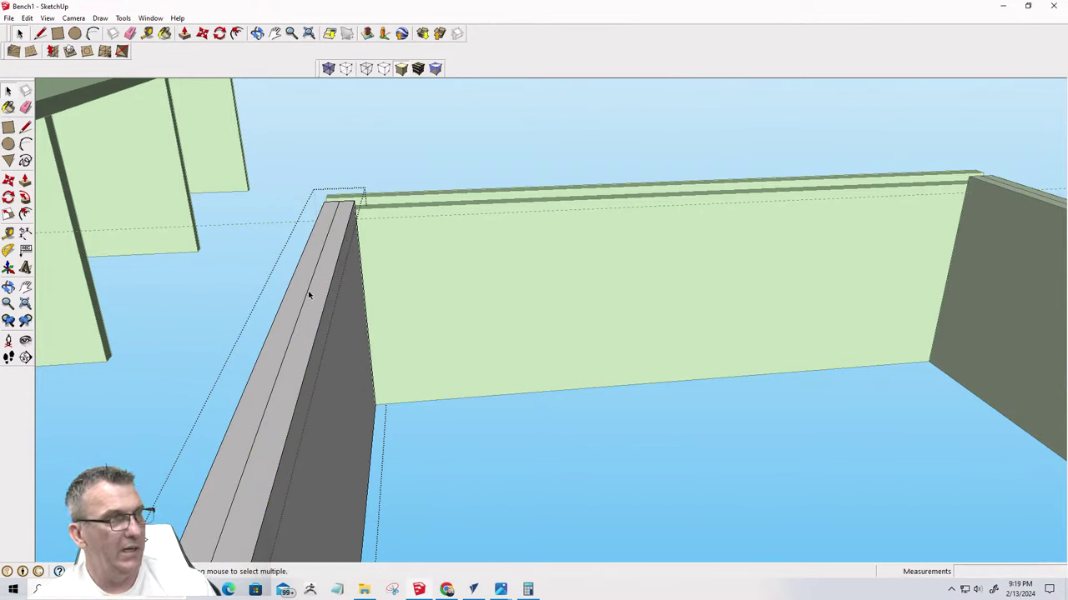
pyautogui.click(308, 290)
pyautogui.scroll(-3, 308, 290)
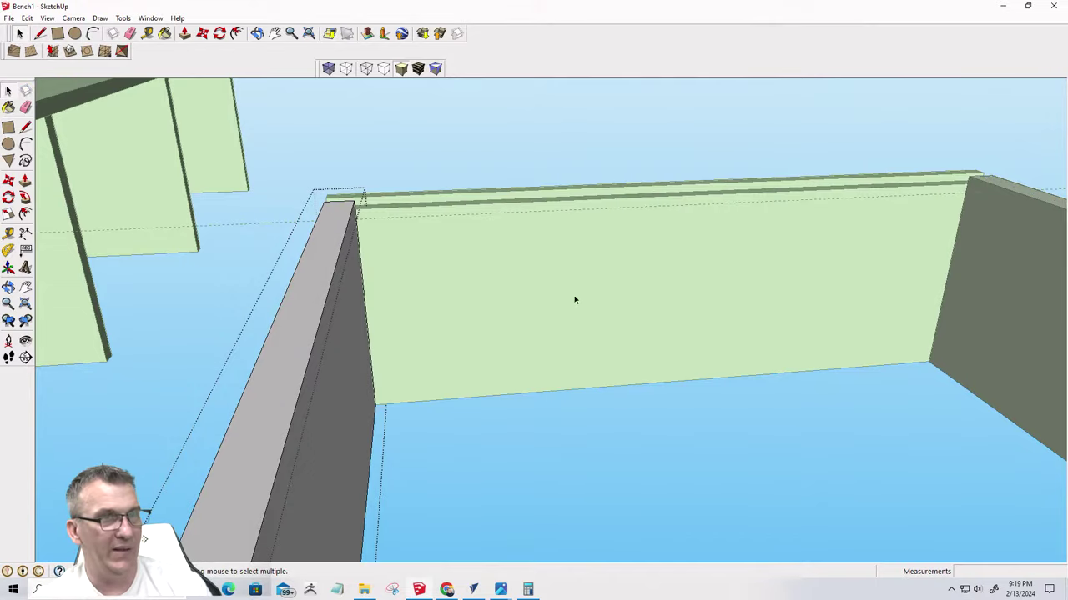
pyautogui.moveTo(572, 298); pyautogui.dragTo(762, 294, button='middle')
pyautogui.scroll(5, 761, 289)
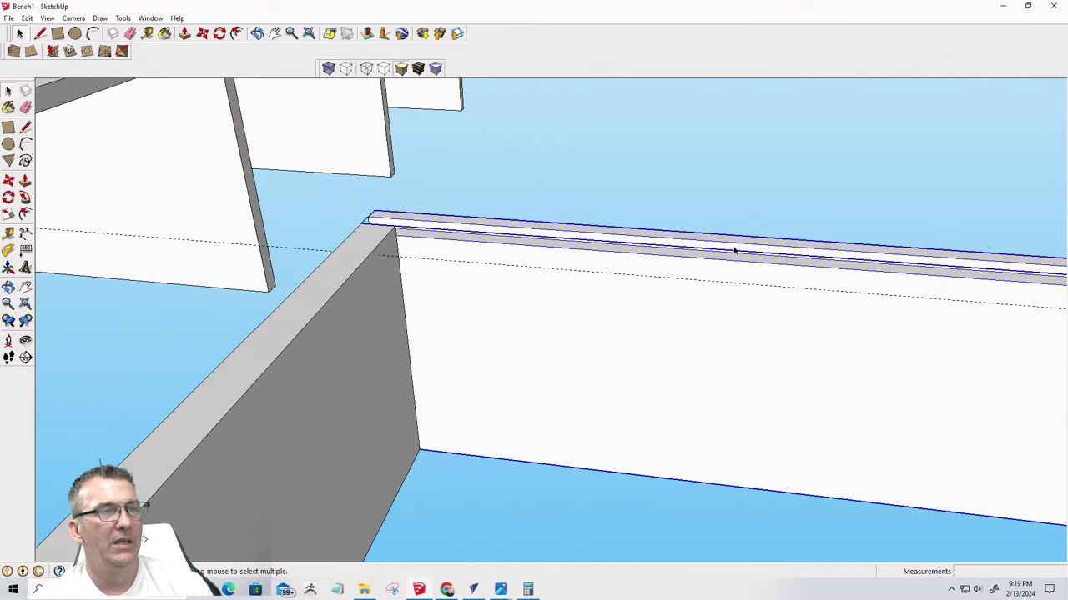
# In the next drawer board, raise the groove face 1/4 inch flush and select the leftover edges
pyautogui.doubleClick(722, 267)
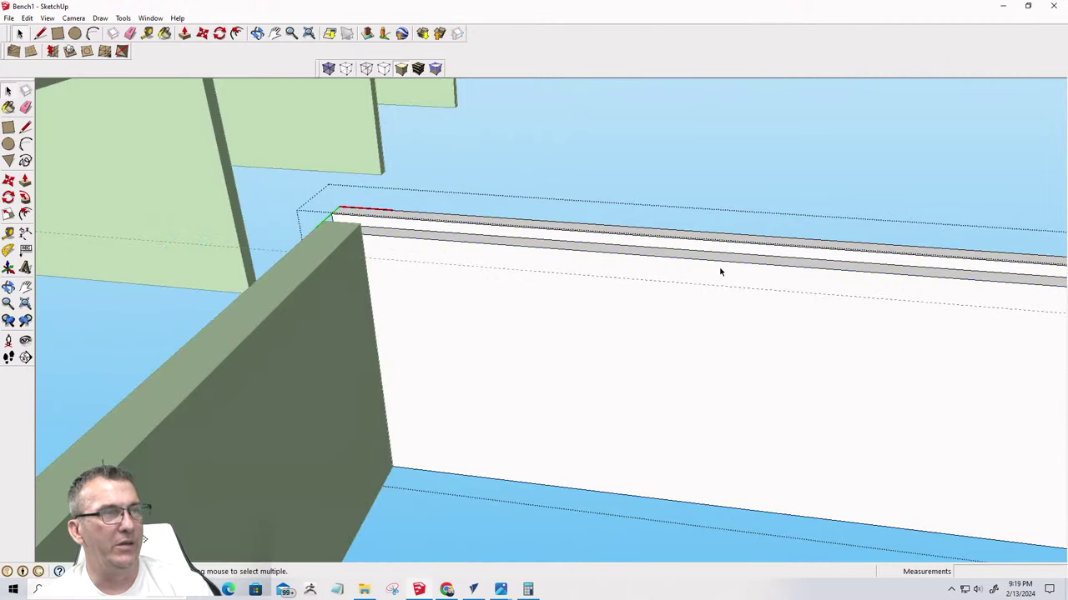
pyautogui.press('p')
pyautogui.moveTo(720, 271); pyautogui.dragTo(724, 248)
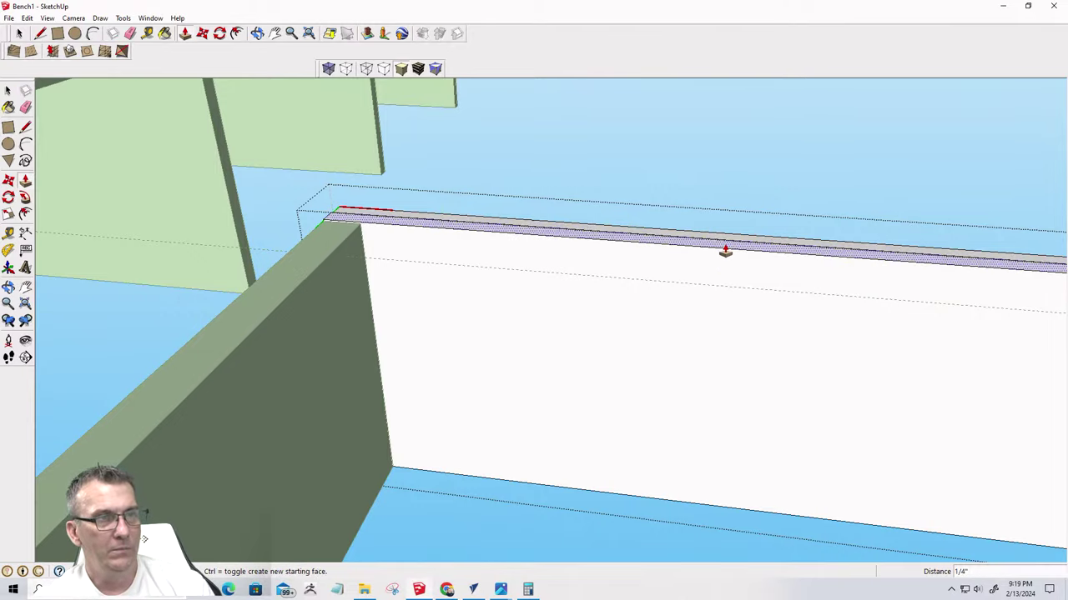
pyautogui.moveTo(725, 259); pyautogui.dragTo(498, 355, button='middle')
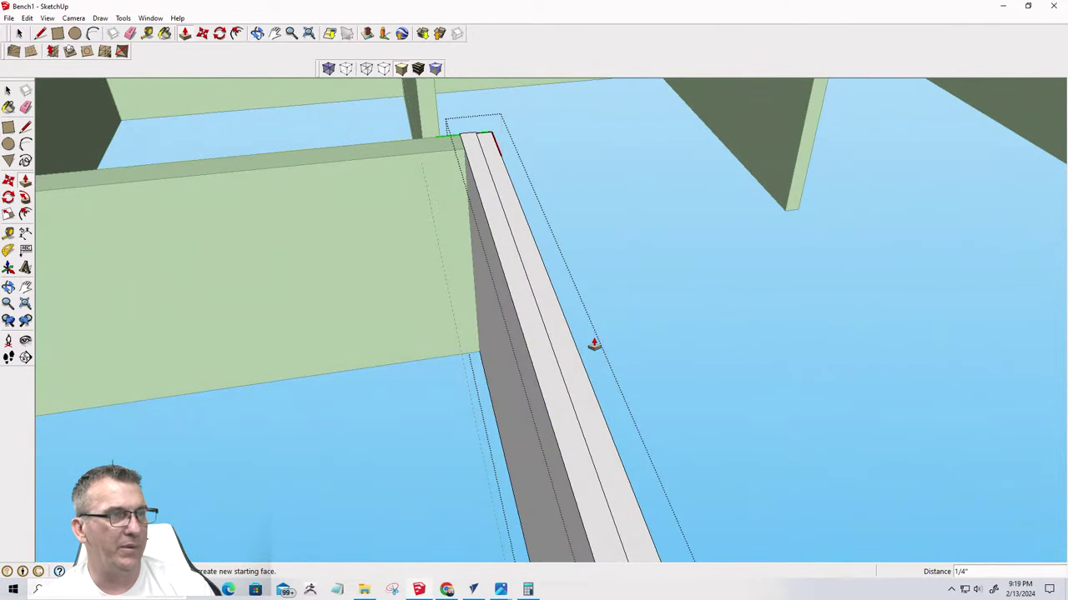
pyautogui.press('space')
pyautogui.click(553, 354)
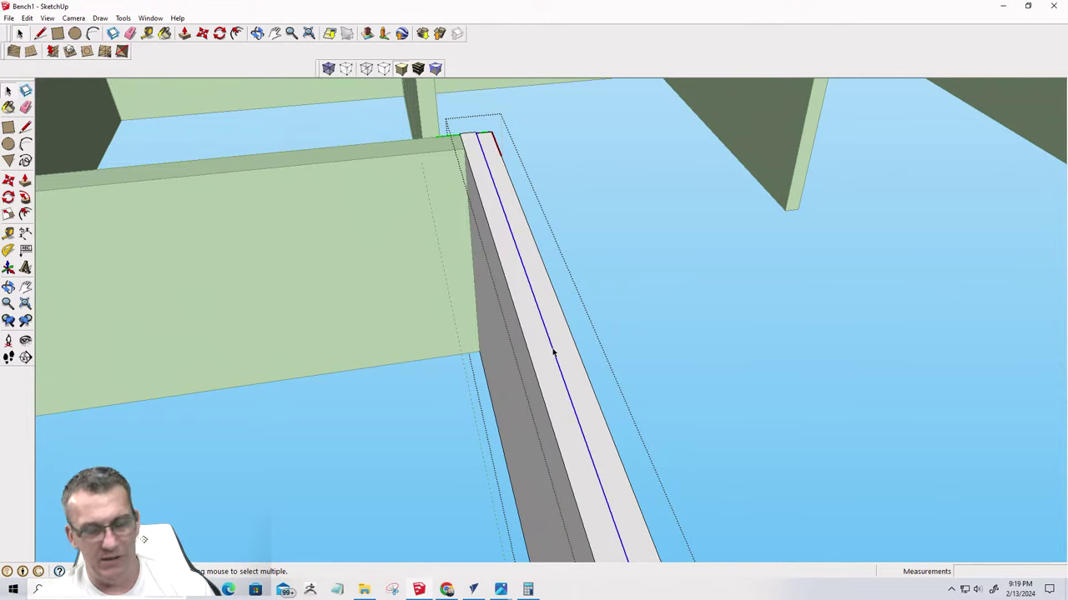
pyautogui.moveTo(552, 354)
pyautogui.mouseDown(button='middle')
pyautogui.moveTo(553, 369)
pyautogui.moveTo(399, 349)
pyautogui.mouseUp(button='middle')
pyautogui.click(551, 357)
# Push that board's remaining groove face flush and select the last leftover edge on its top
pyautogui.moveTo(229, 173); pyautogui.dragTo(256, 208, button='middle')
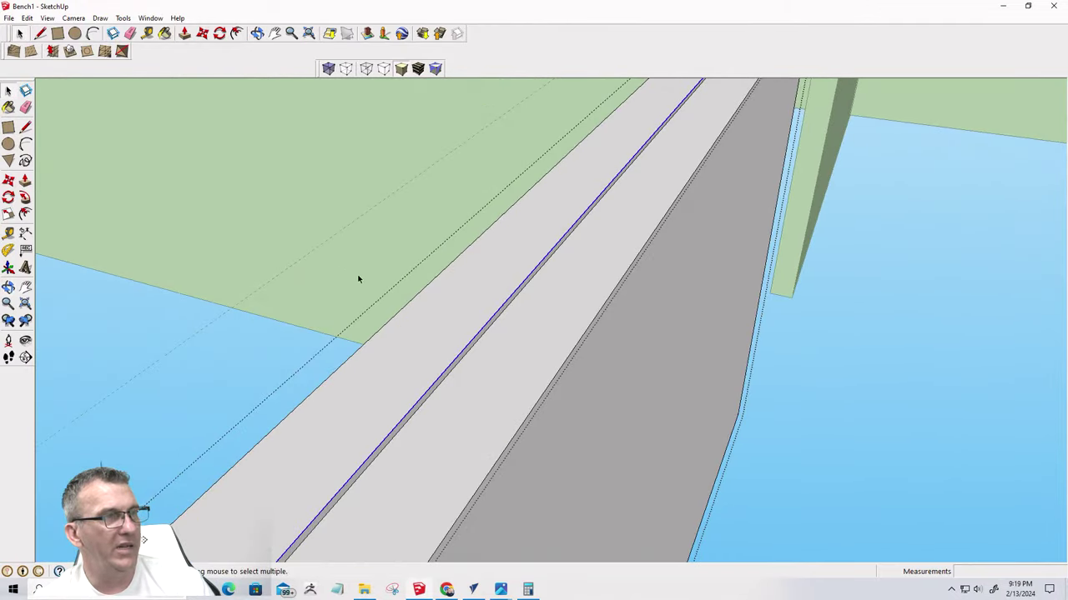
pyautogui.press('p')
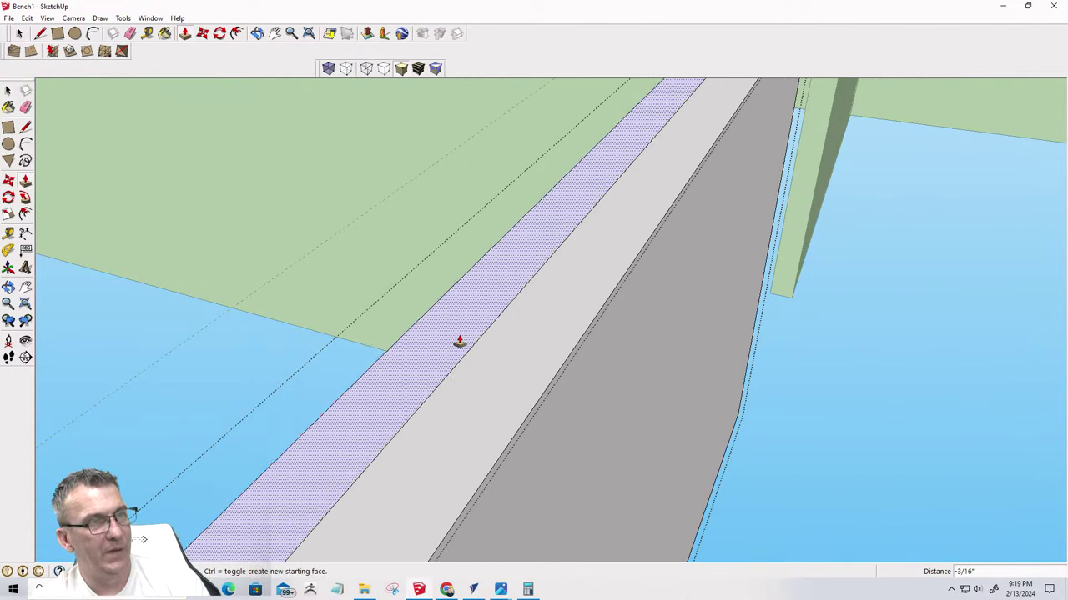
pyautogui.click(459, 341)
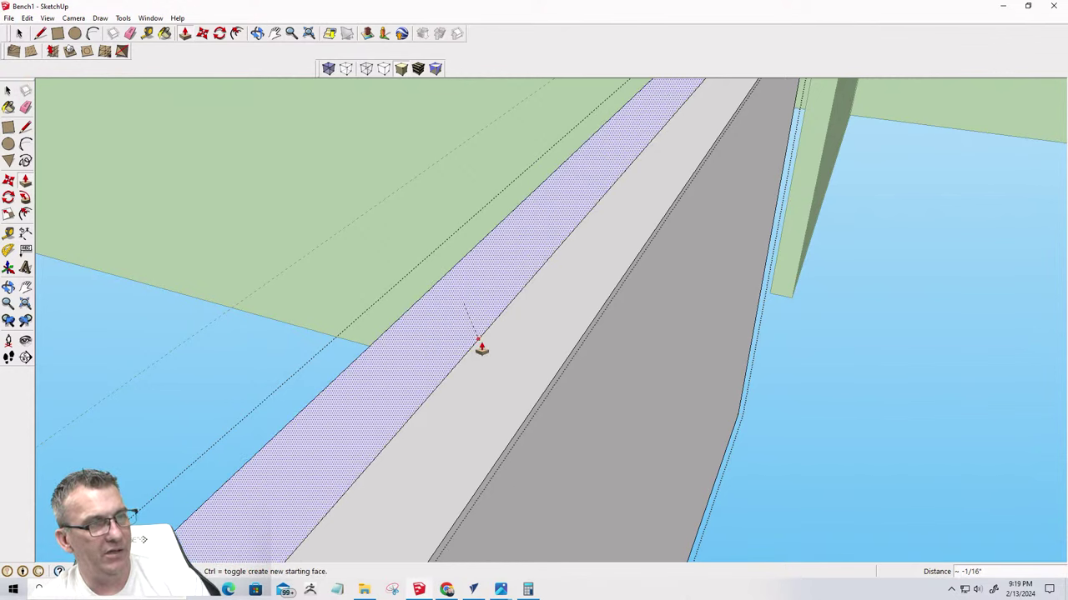
pyautogui.click(481, 348)
pyautogui.press('space')
pyautogui.click(467, 354)
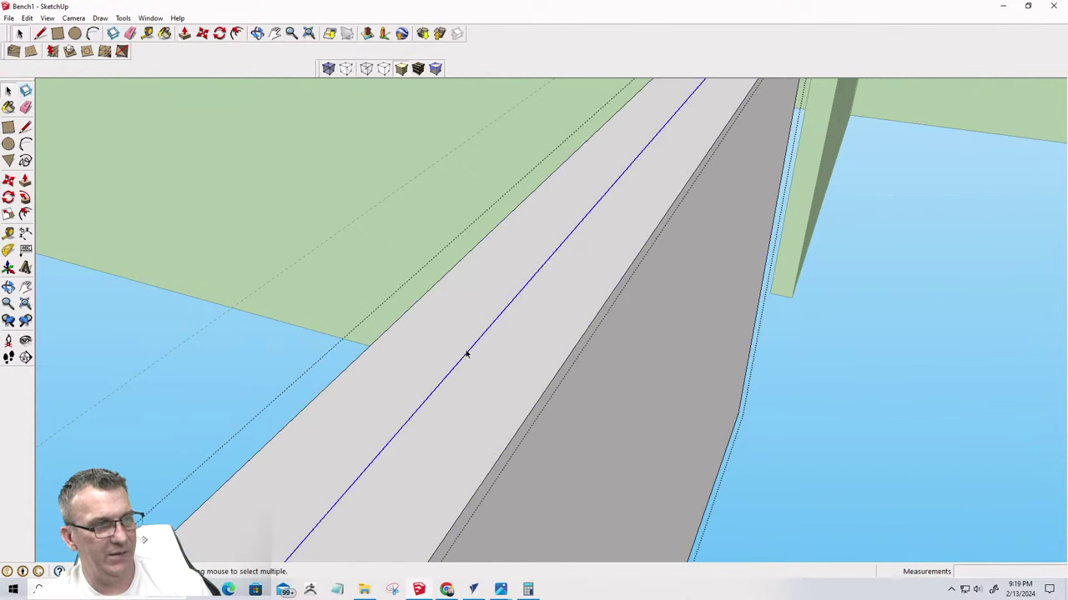
pyautogui.scroll(-5, 474, 357)
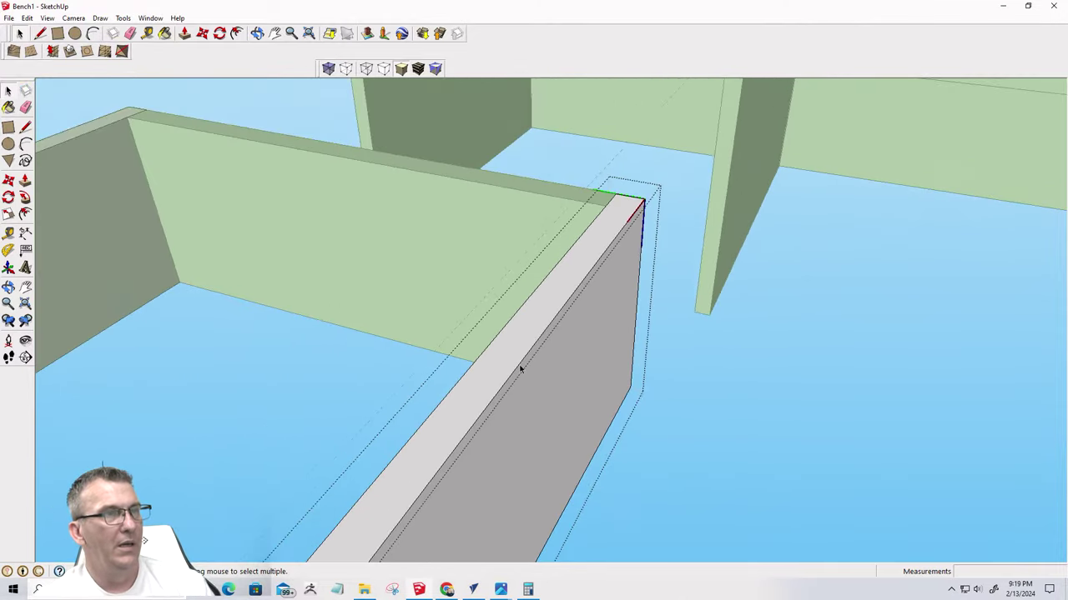
pyautogui.moveTo(169, 200); pyautogui.dragTo(350, 259, button='middle')
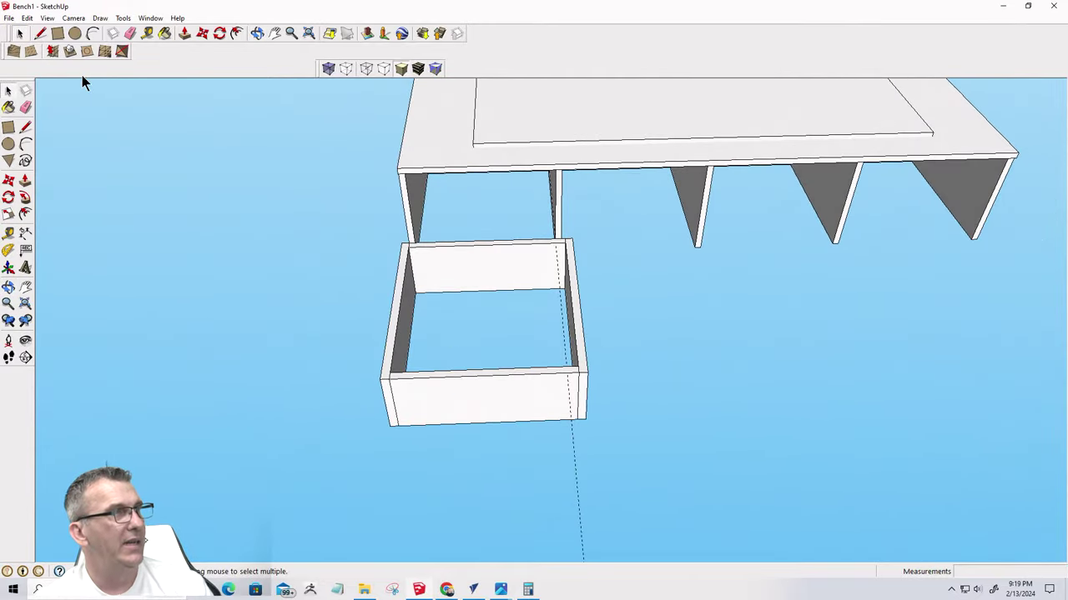
# Draw a rectangle spanning the drawer box's opening, redrawing it once after an undo
pyautogui.click(58, 34)
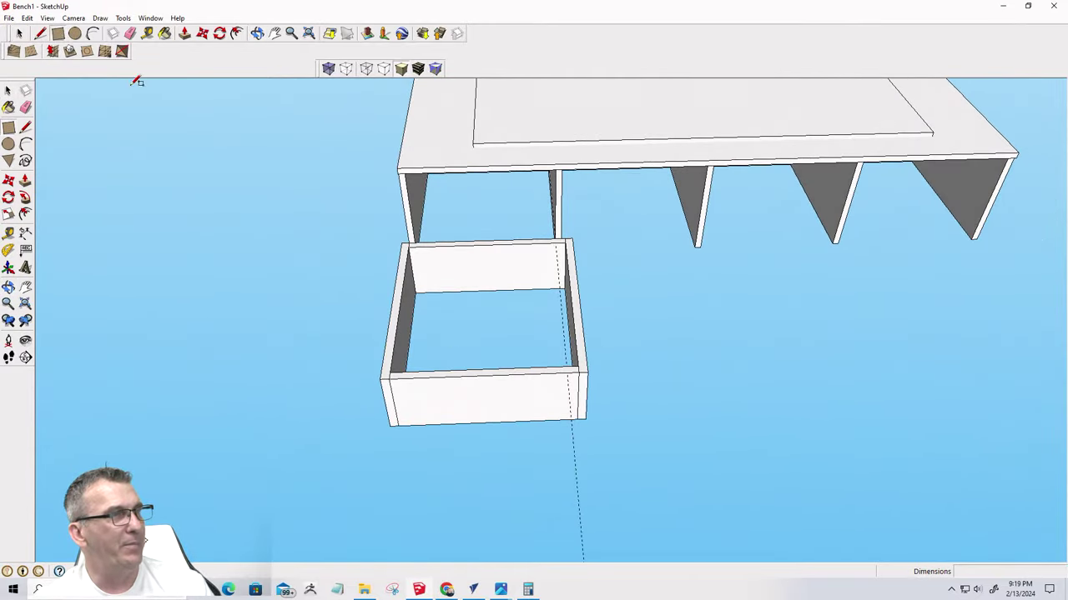
pyautogui.click(408, 246)
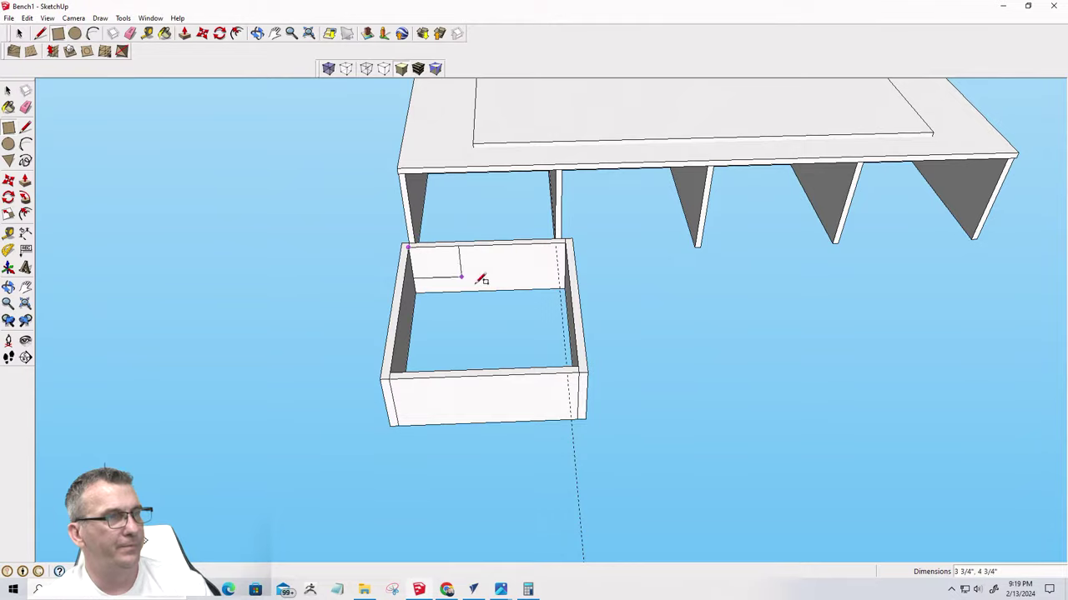
pyautogui.click(582, 360)
pyautogui.moveTo(588, 371)
pyautogui.mouseDown(button='middle')
pyautogui.moveTo(453, 481)
pyautogui.moveTo(369, 381)
pyautogui.mouseUp(button='middle')
pyautogui.hotkey('ctrl', 'z')
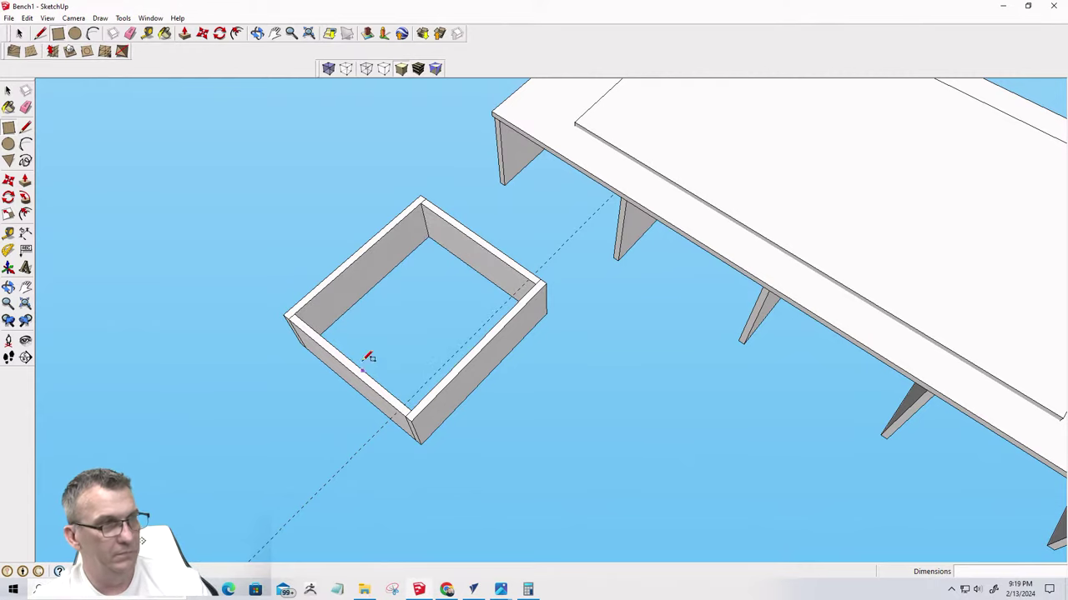
pyautogui.click(421, 201)
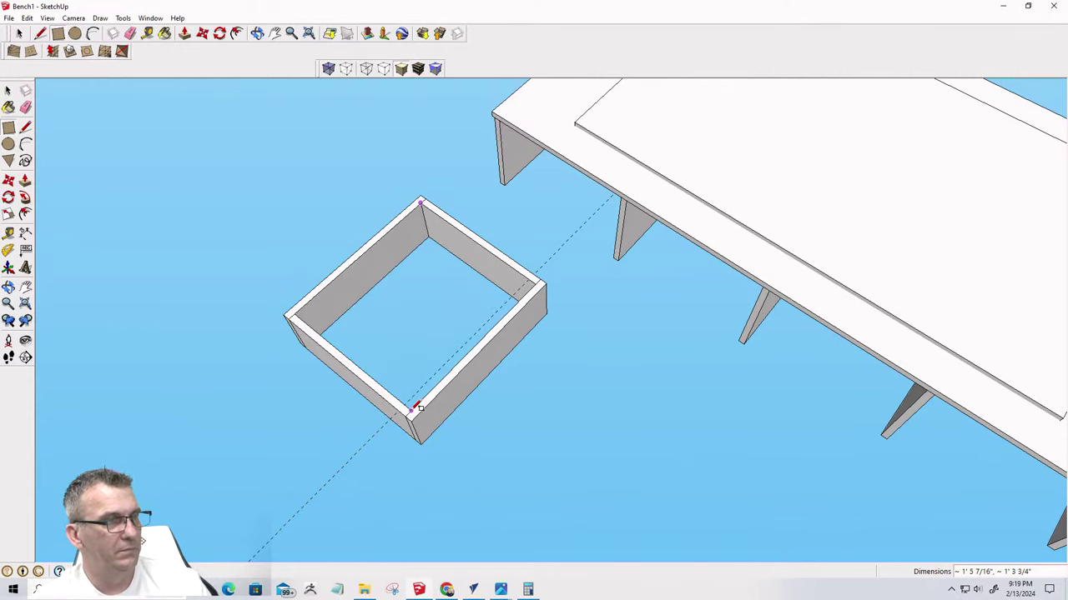
pyautogui.click(412, 418)
pyautogui.moveTo(423, 385); pyautogui.dragTo(406, 210, button='middle')
# Push/Pull the new rectangle face out about 1/4 inch into a thin panel
pyautogui.press('p')
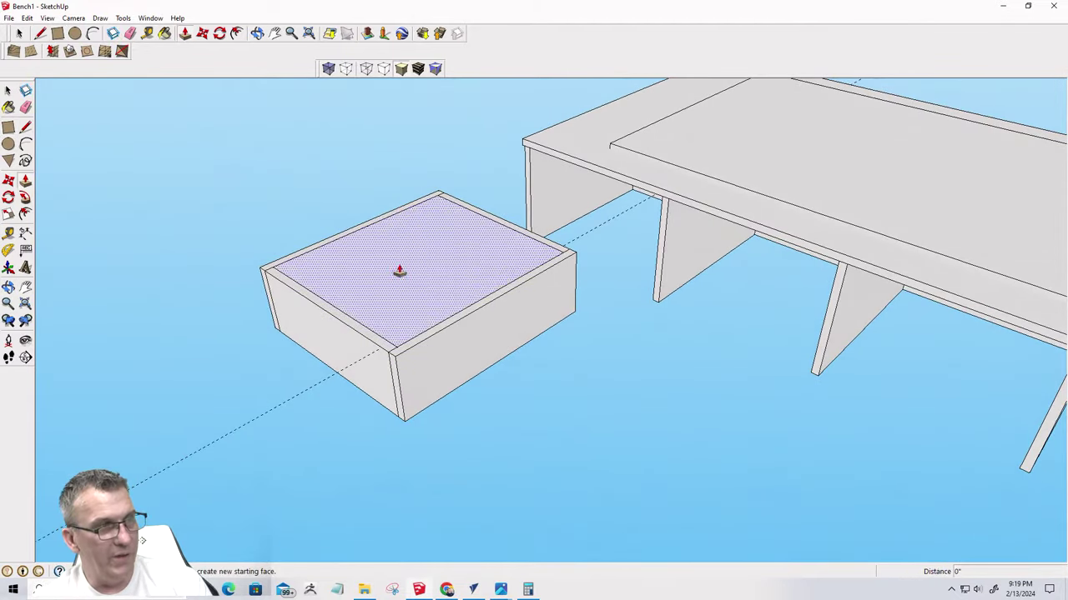
pyautogui.click(404, 302)
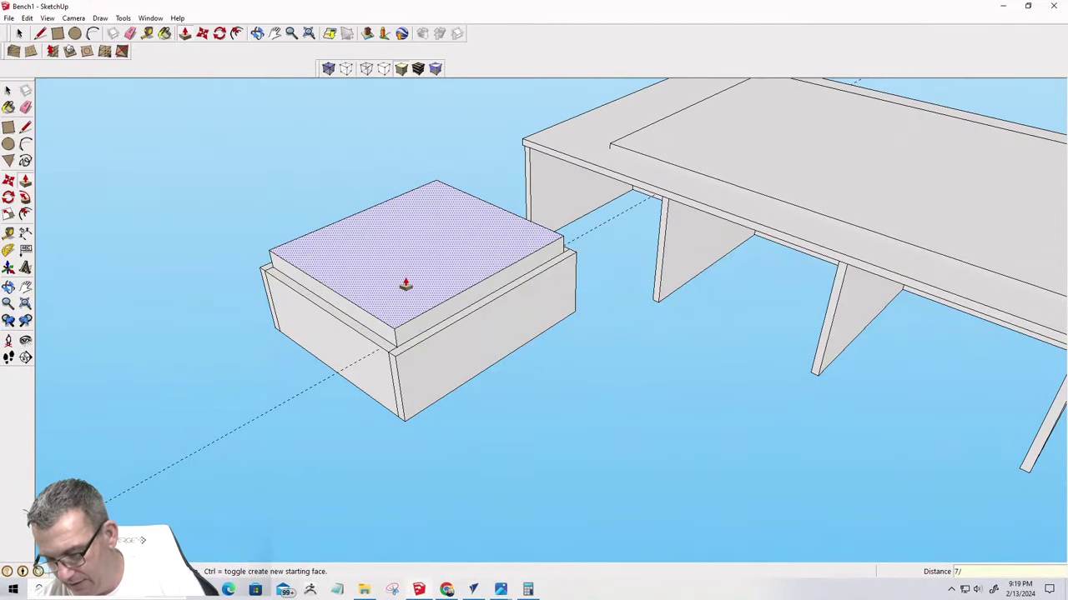
pyautogui.click(405, 285)
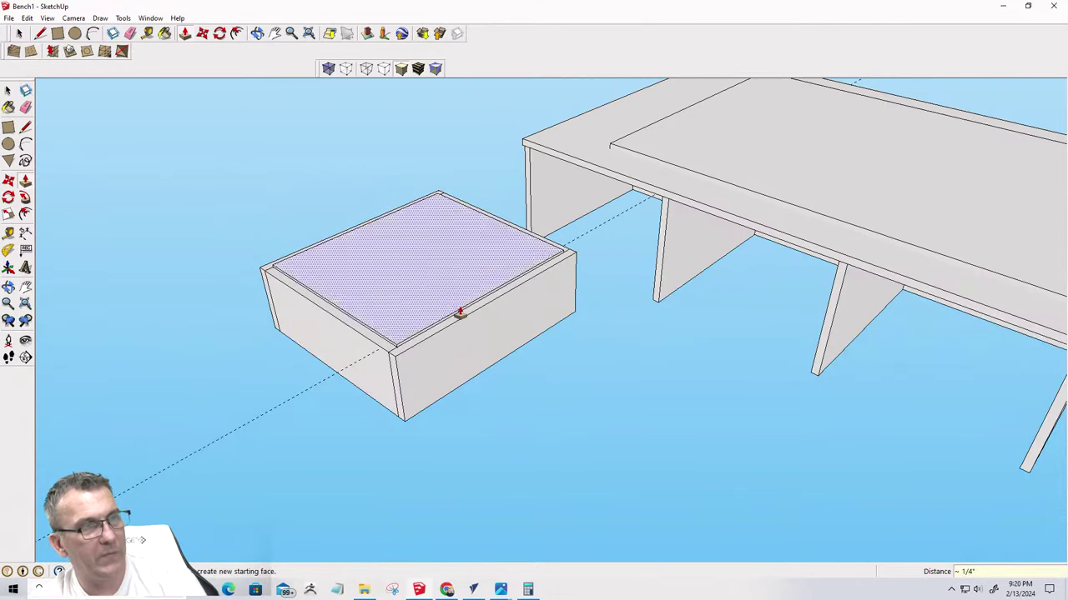
pyautogui.scroll(3, 414, 323)
pyautogui.scroll(2, 408, 361)
# Make the new thin panel a component and move it onto the box's corner
pyautogui.press('space')
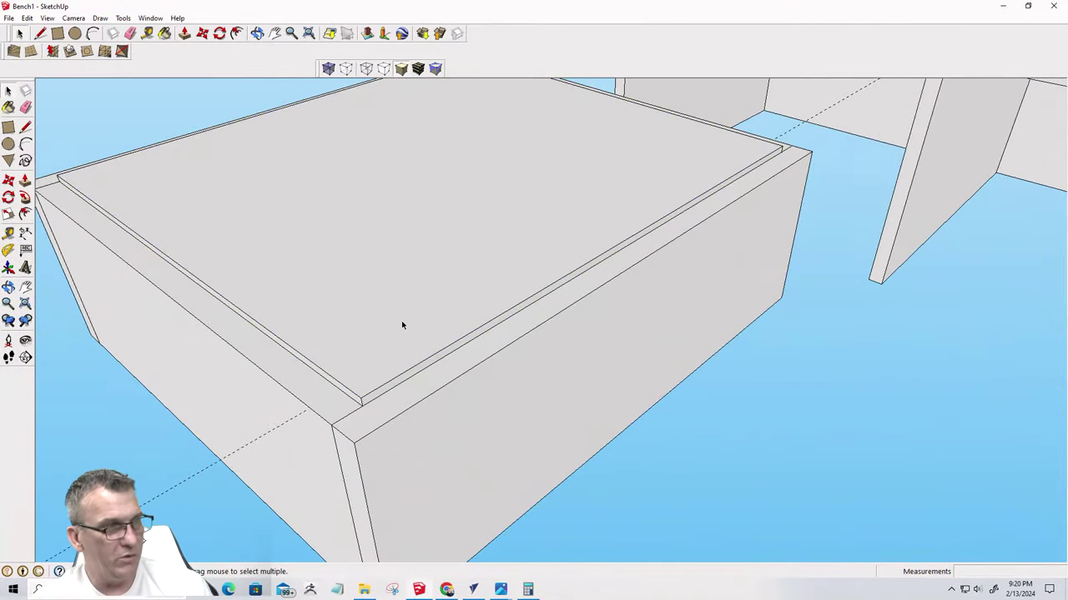
pyautogui.click(401, 324)
pyautogui.press('g')
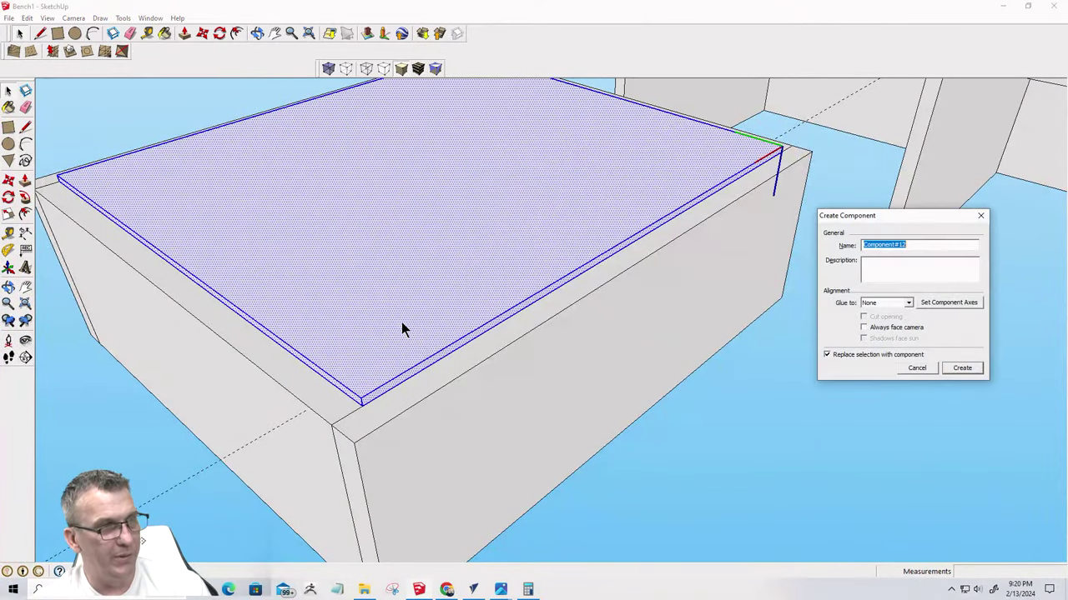
pyautogui.click(984, 368)
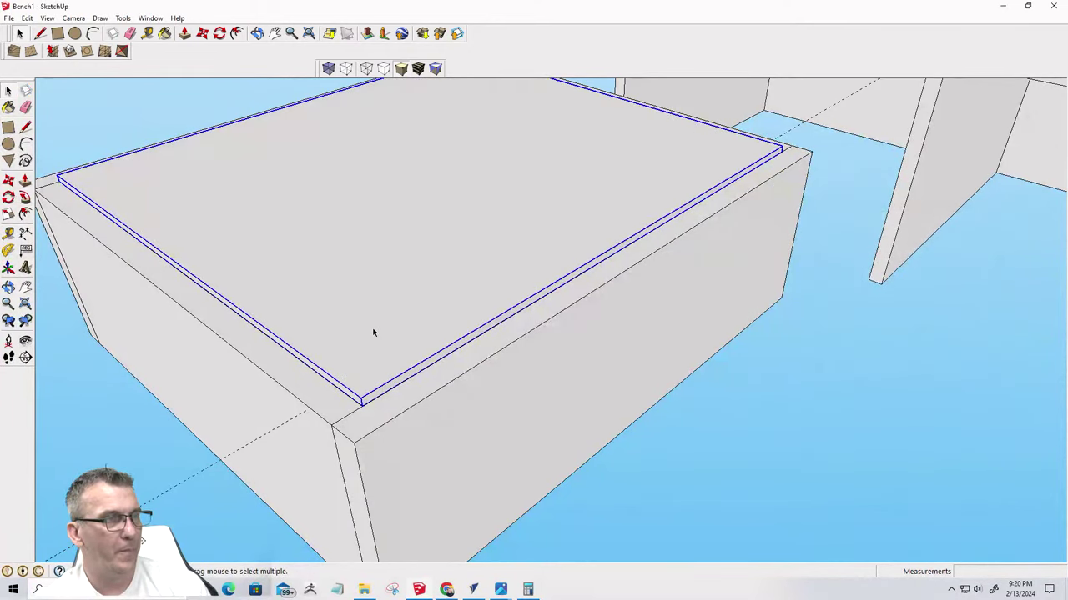
pyautogui.press('m')
pyautogui.click(362, 395)
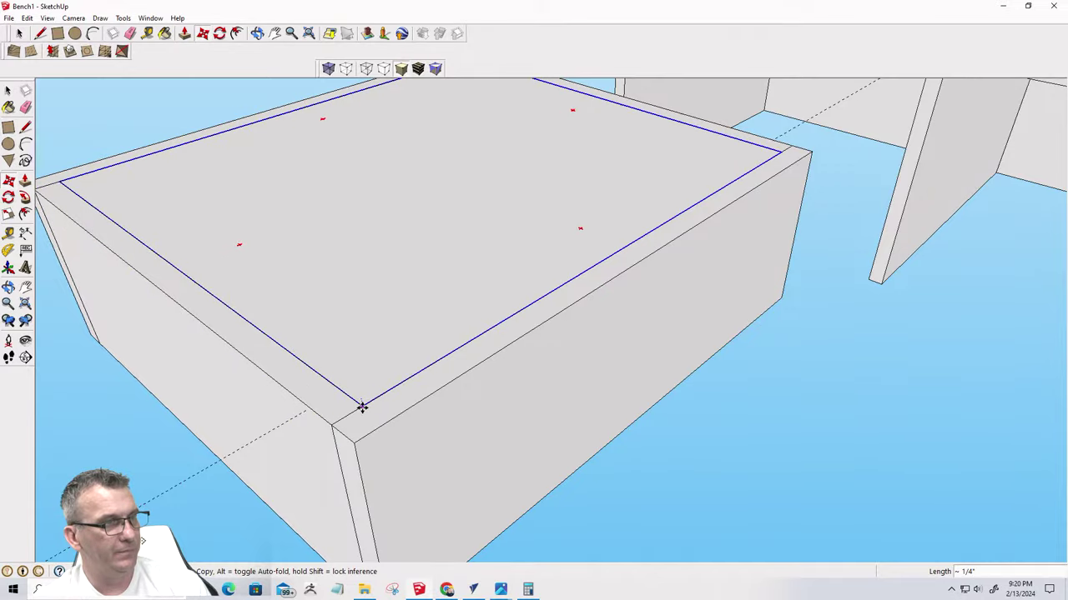
pyautogui.click(360, 406)
# Orbit around the bench and drawer box, then select a side panel of the small box
pyautogui.scroll(-5, 319, 431)
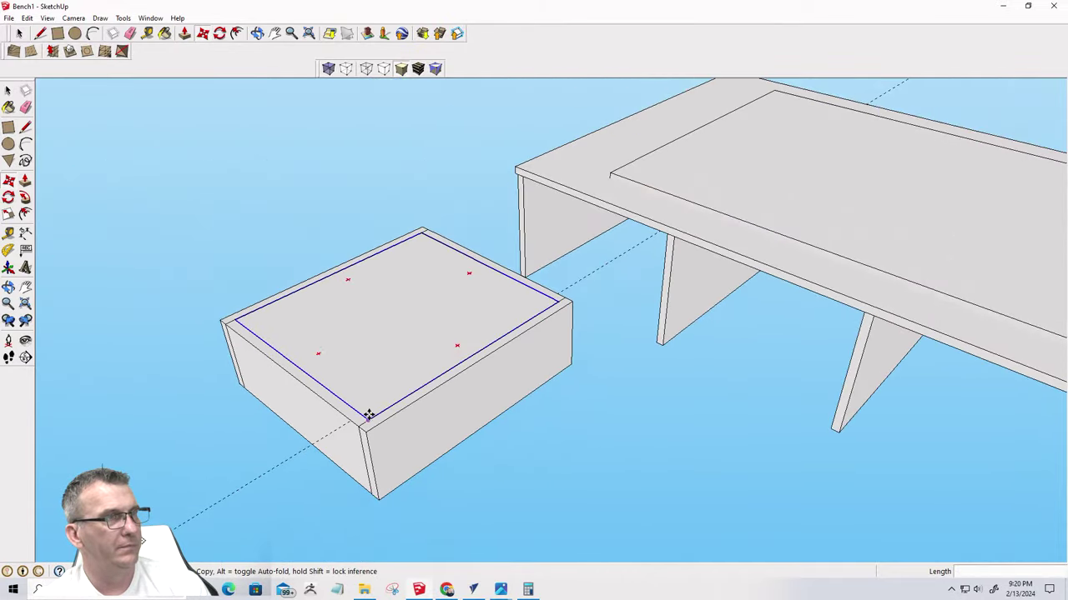
pyautogui.moveTo(367, 413); pyautogui.dragTo(512, 355, button='middle')
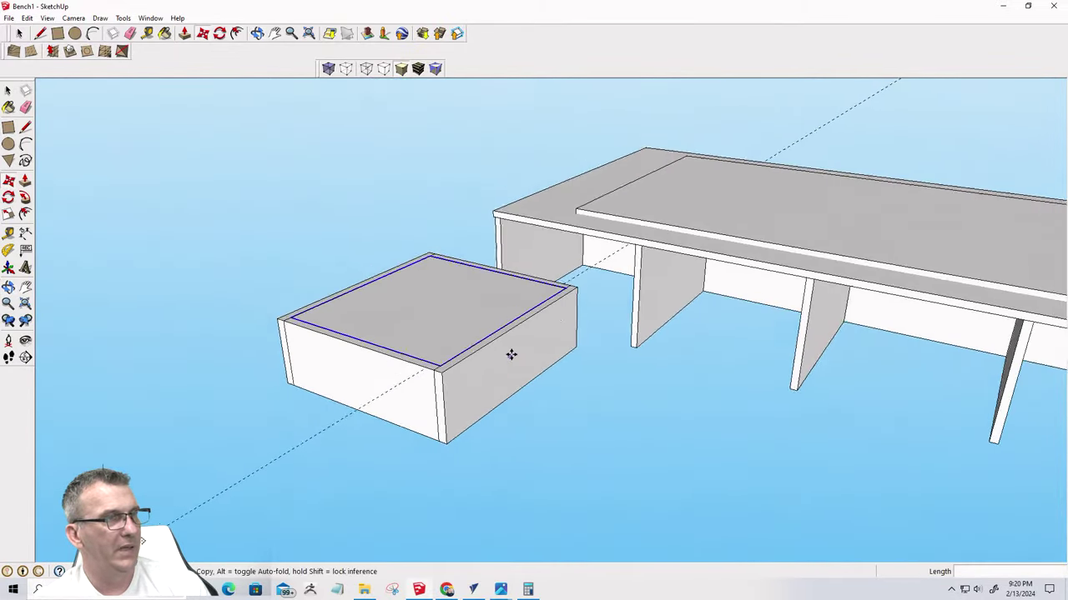
pyautogui.scroll(-3, 511, 355)
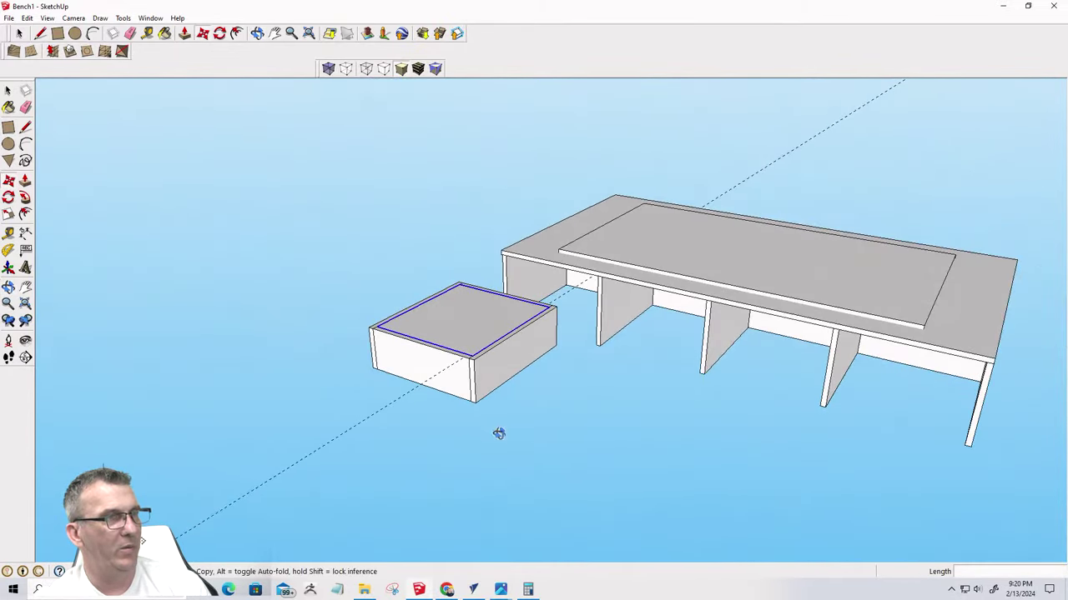
pyautogui.moveTo(498, 434); pyautogui.dragTo(206, 214, button='middle')
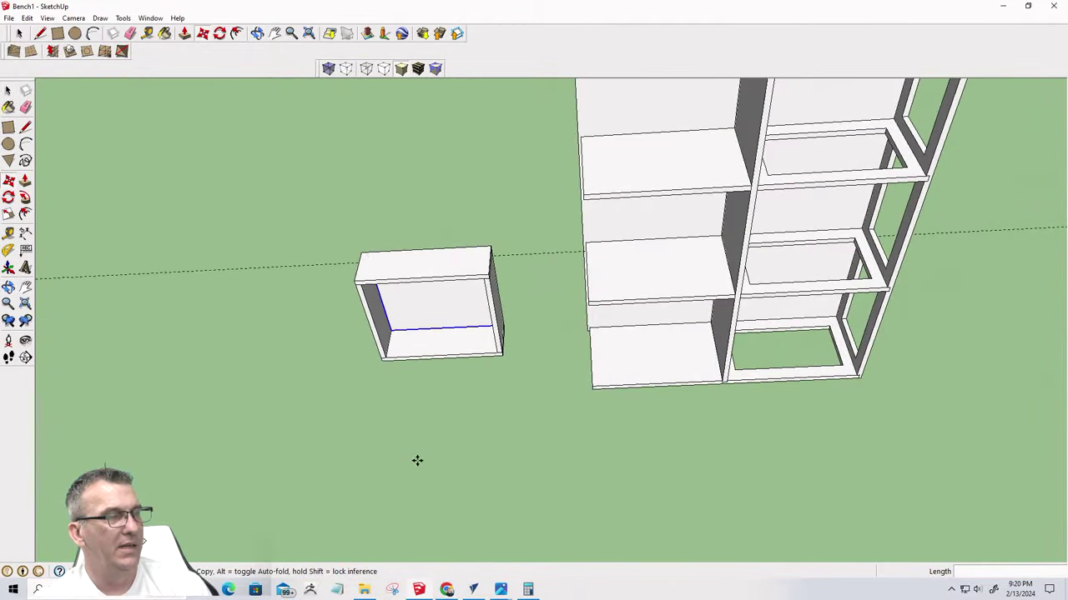
pyautogui.moveTo(417, 460); pyautogui.dragTo(717, 392, button='middle')
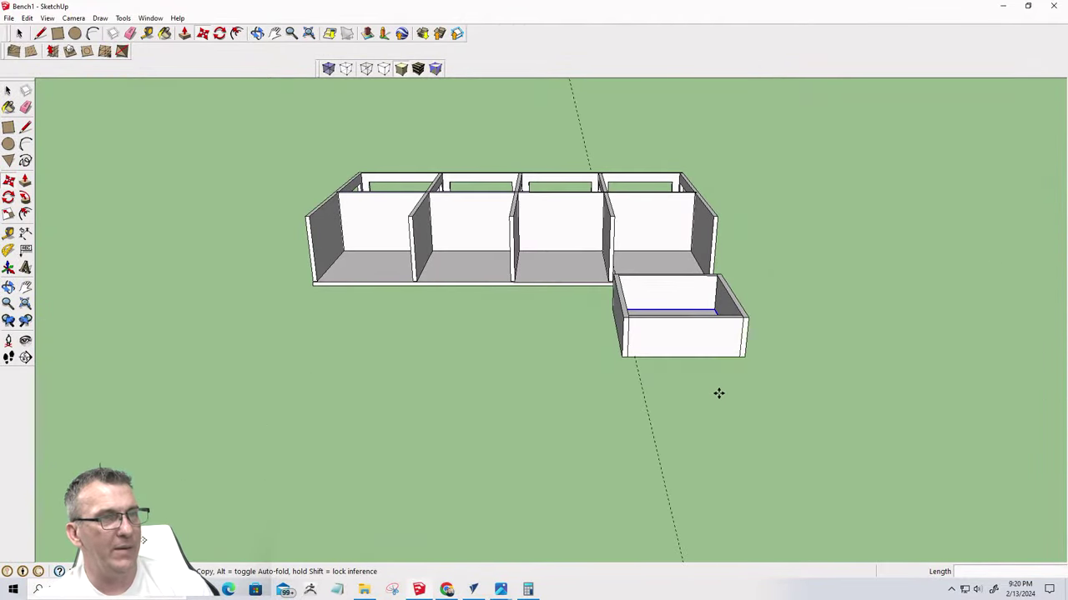
pyautogui.scroll(3, 679, 348)
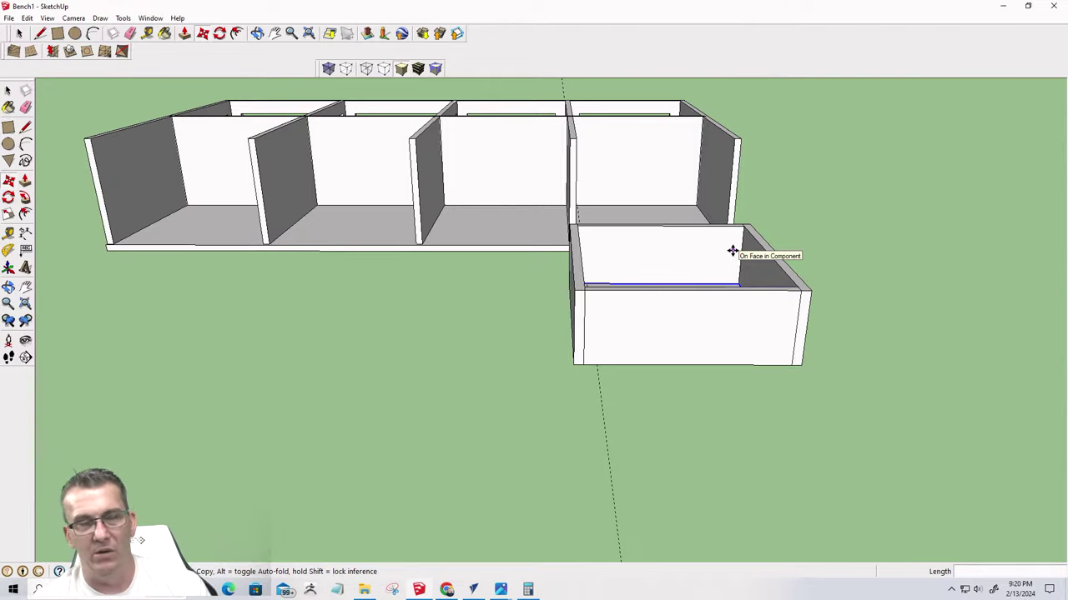
pyautogui.scroll(-3, 628, 288)
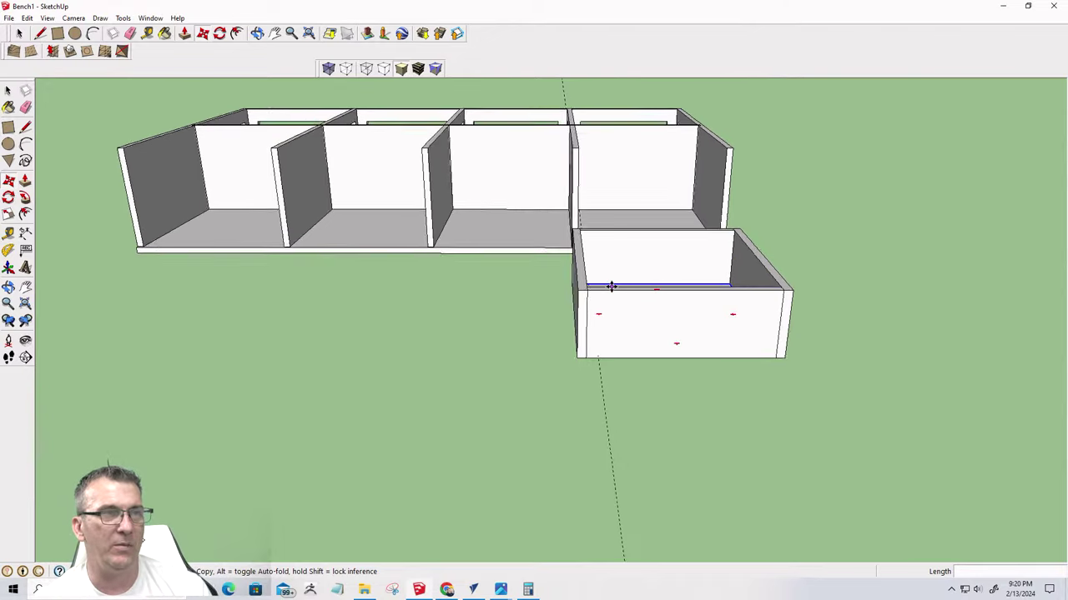
pyautogui.moveTo(631, 296); pyautogui.dragTo(524, 377, button='middle')
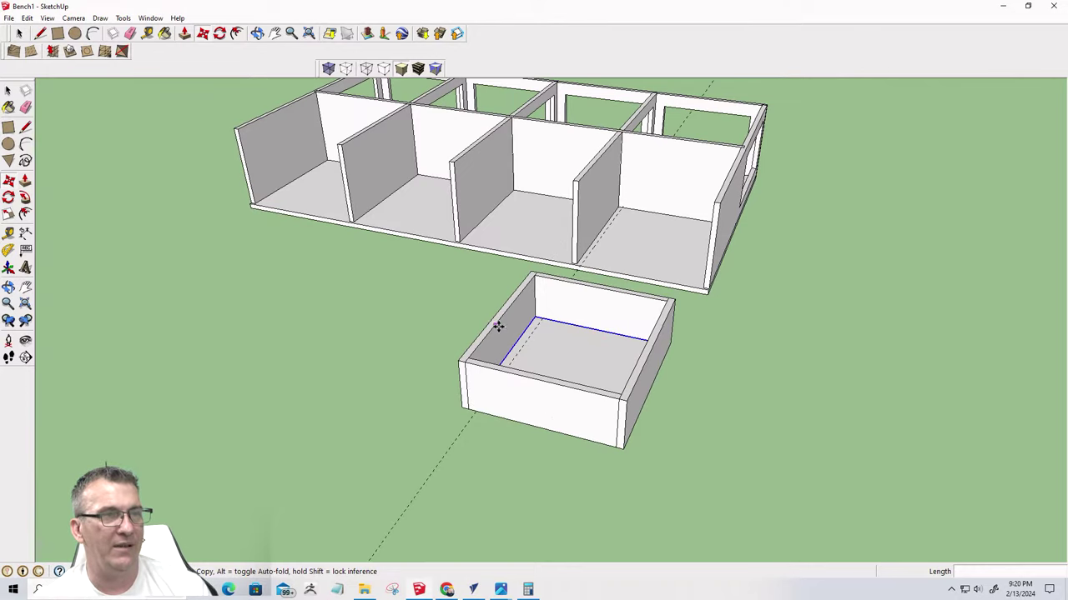
pyautogui.moveTo(498, 326); pyautogui.dragTo(672, 389, button='middle')
pyautogui.scroll(-2, 692, 384)
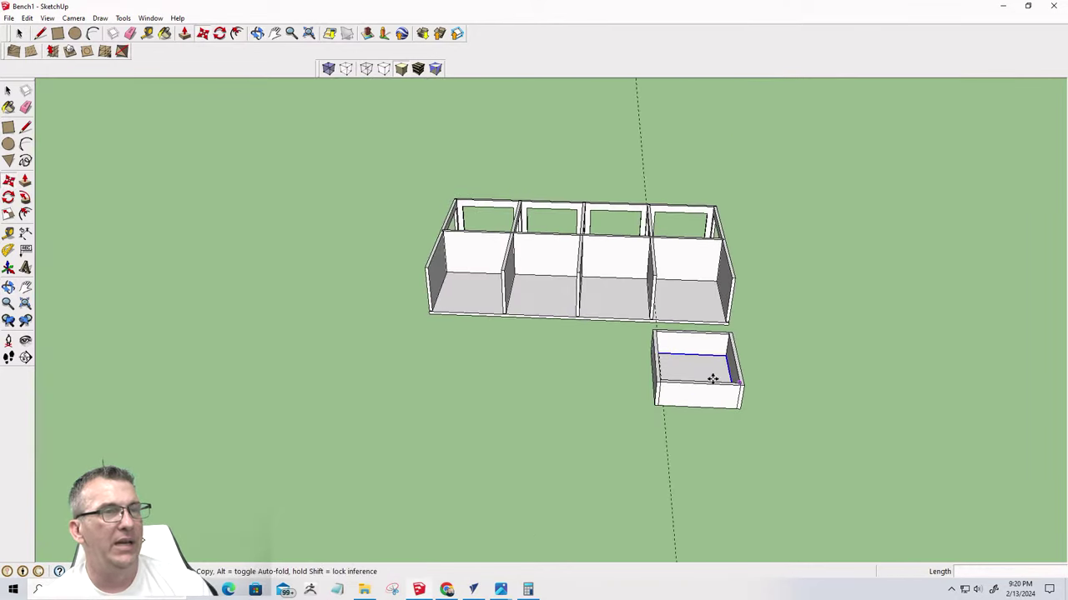
pyautogui.scroll(3, 645, 373)
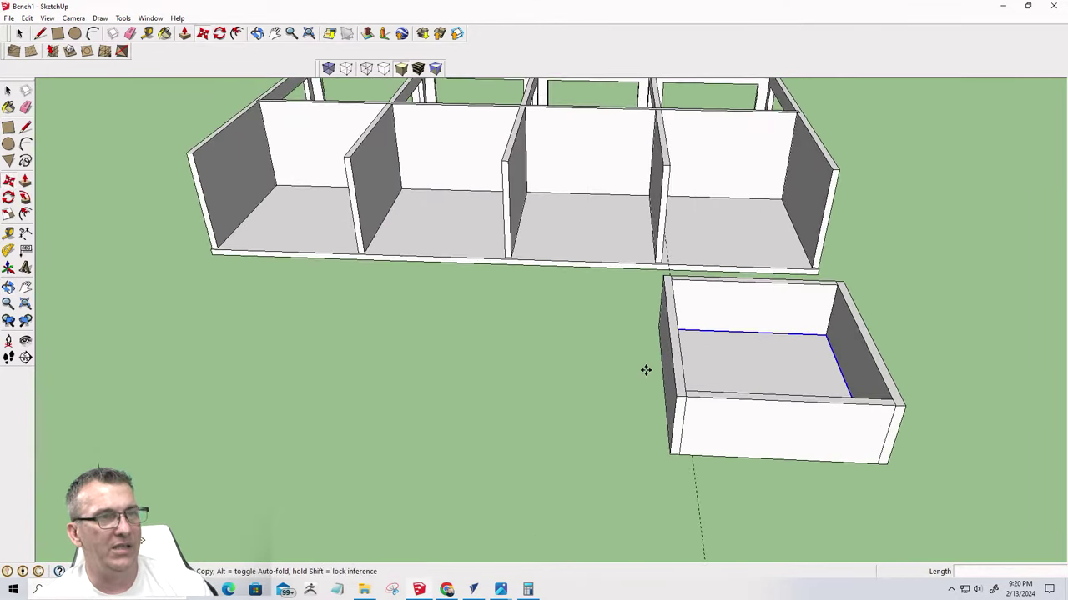
pyautogui.press('space')
pyautogui.click(673, 326)
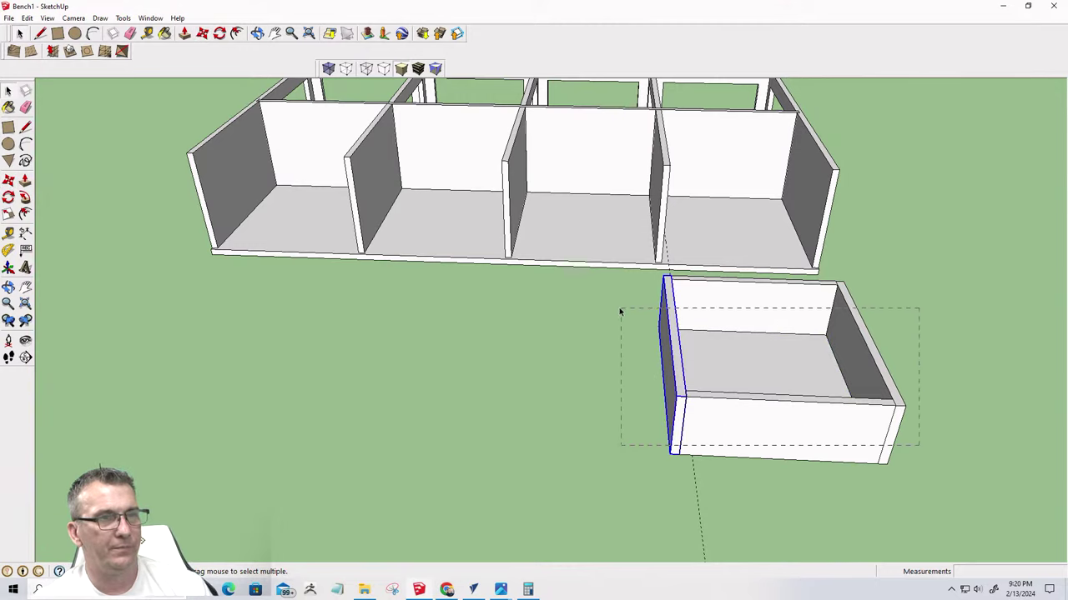
# Turn the whole drawer box into a component and copy it from its corner
pyautogui.moveTo(620, 311); pyautogui.dragTo(618, 309)
pyautogui.press('g')
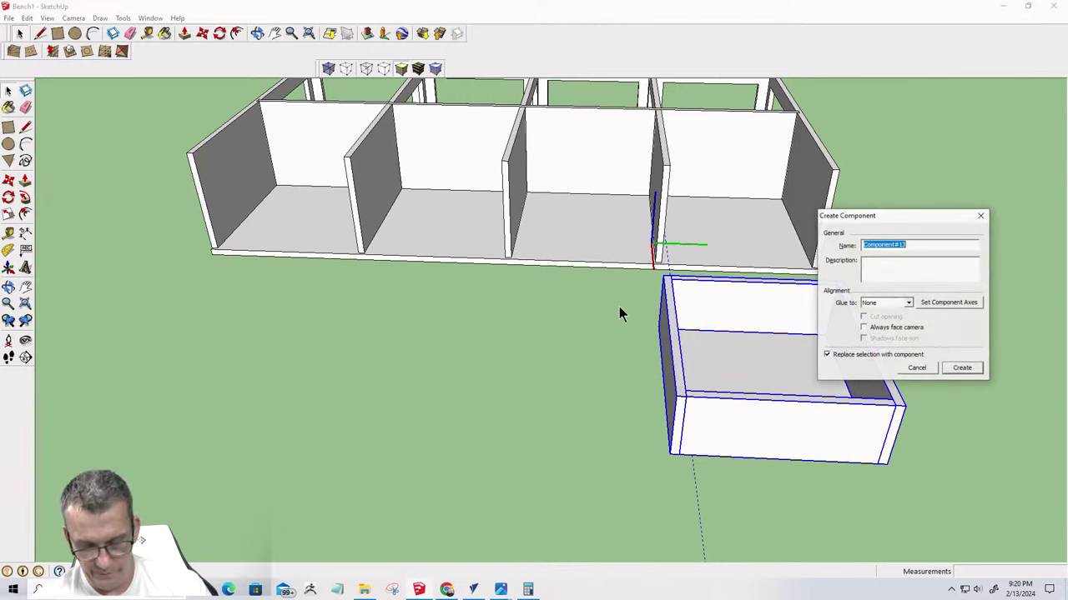
pyautogui.press('Return')
pyautogui.press('m')
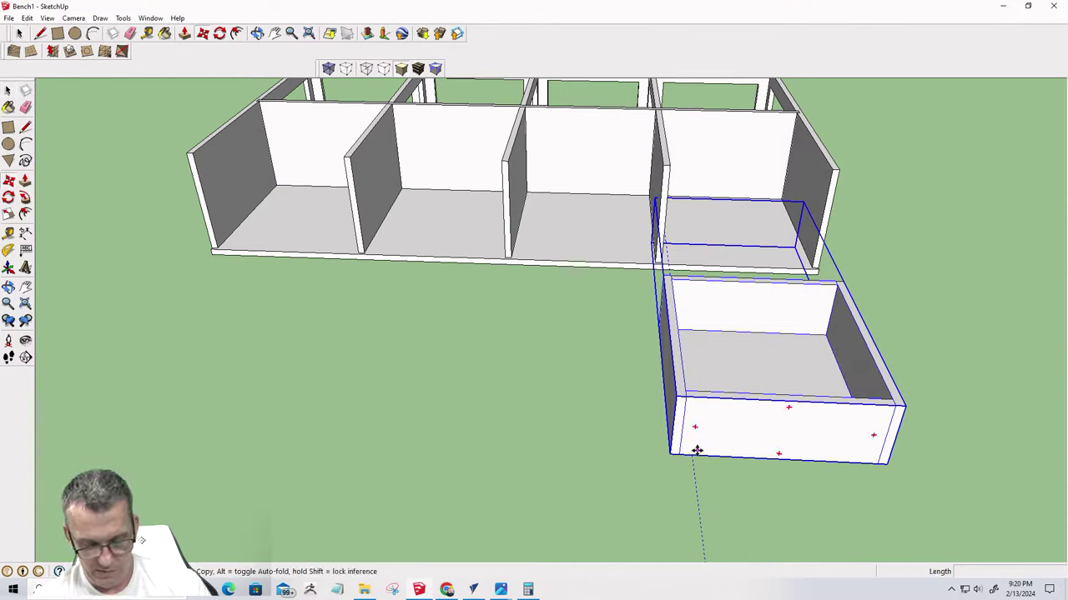
pyautogui.click(888, 463)
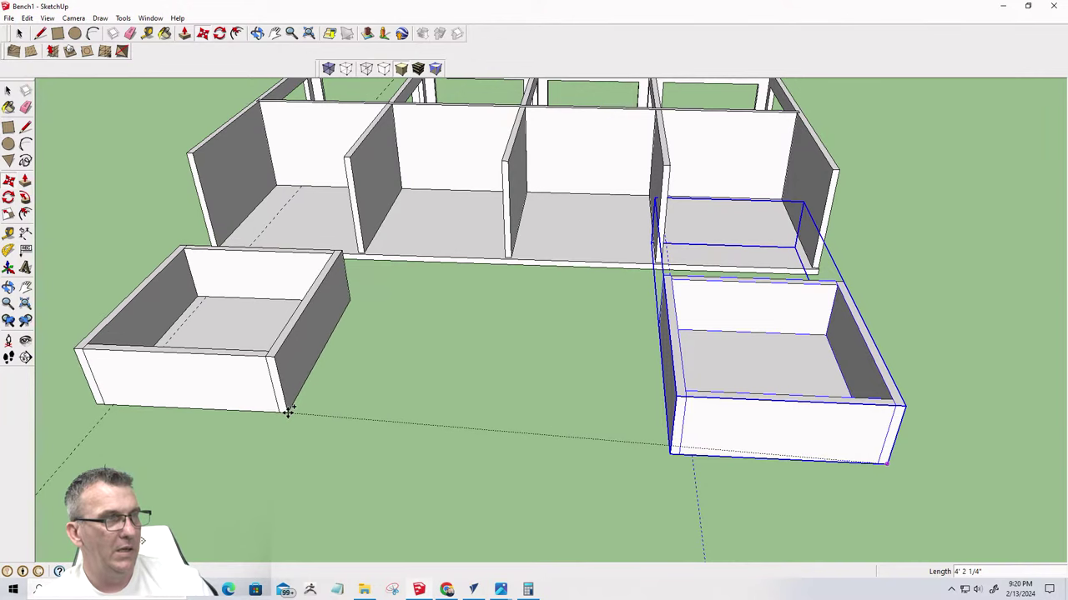
pyautogui.scroll(5, 347, 269)
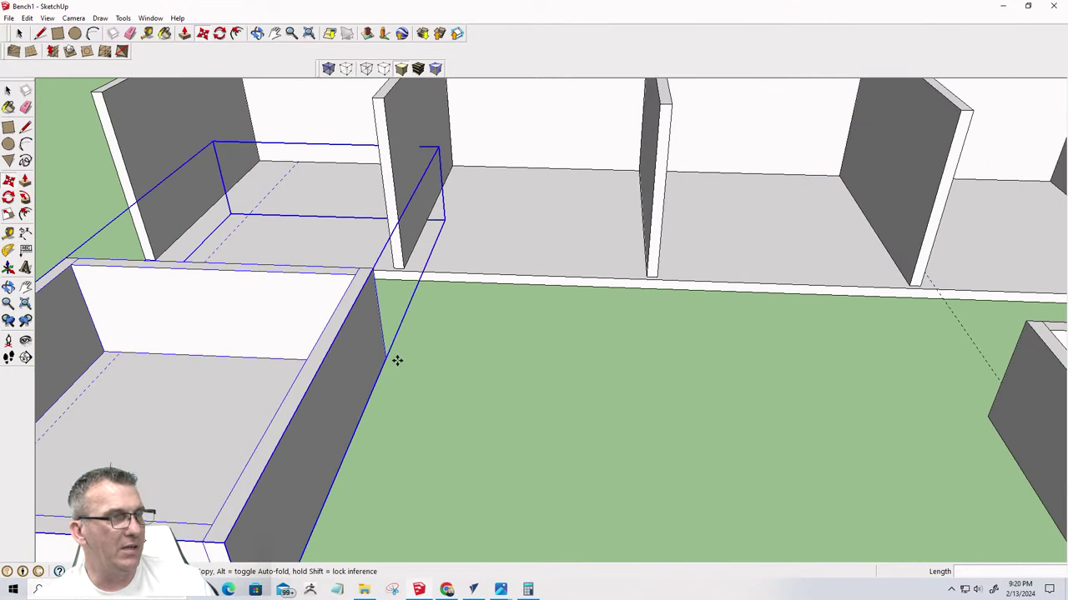
pyautogui.click(391, 263)
# Reposition the copy into the bench's end compartment, then select the loose drawer box
pyautogui.moveTo(392, 262); pyautogui.dragTo(728, 292, button='middle')
pyautogui.click(692, 275)
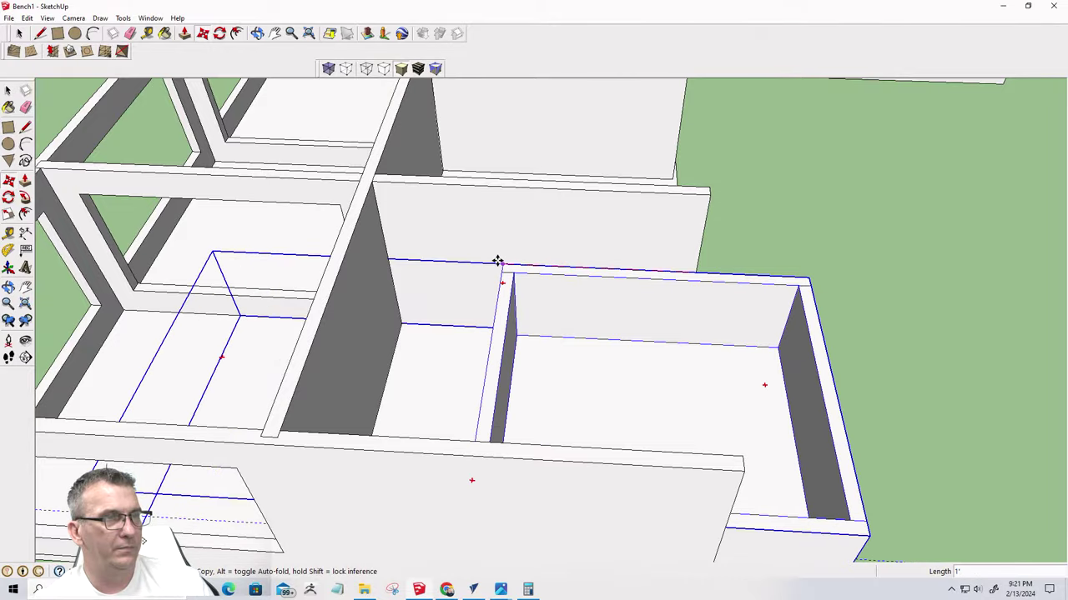
pyautogui.click(498, 263)
pyautogui.moveTo(499, 264); pyautogui.dragTo(401, 299, button='middle')
pyautogui.scroll(-5, 262, 270)
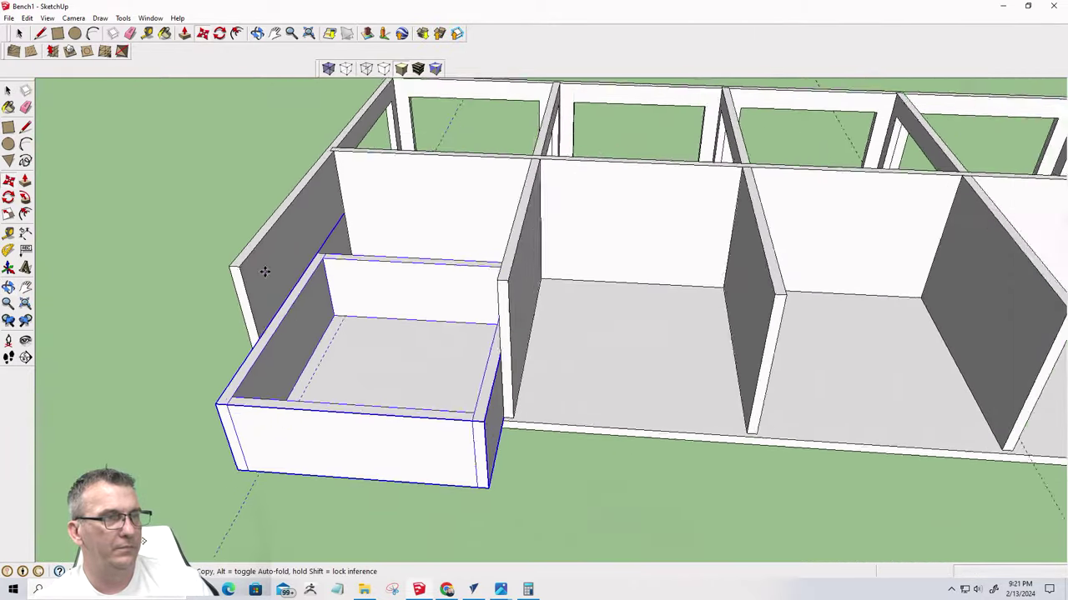
pyautogui.moveTo(722, 386); pyautogui.dragTo(315, 384, button='middle')
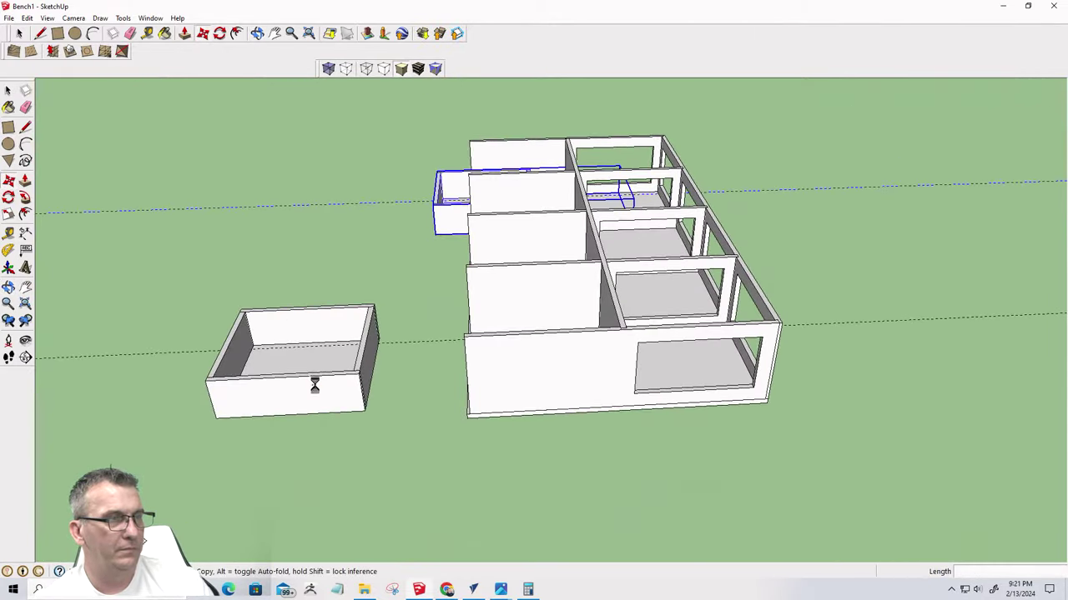
pyautogui.press('space')
pyautogui.click(319, 392)
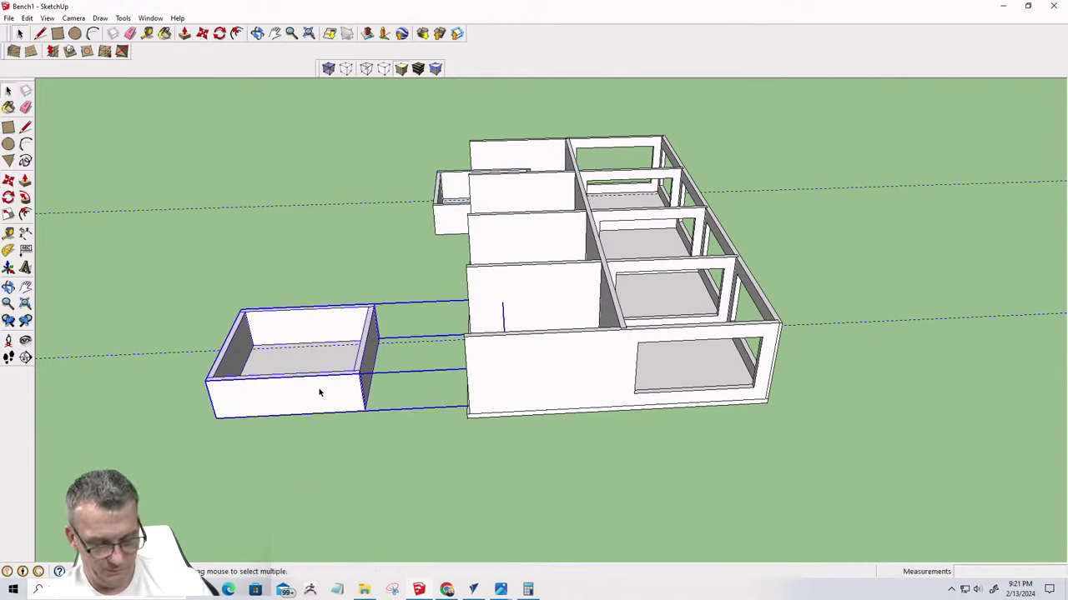
# Move the loose drawer box by its corner into its end compartment and deselect it
pyautogui.press('m')
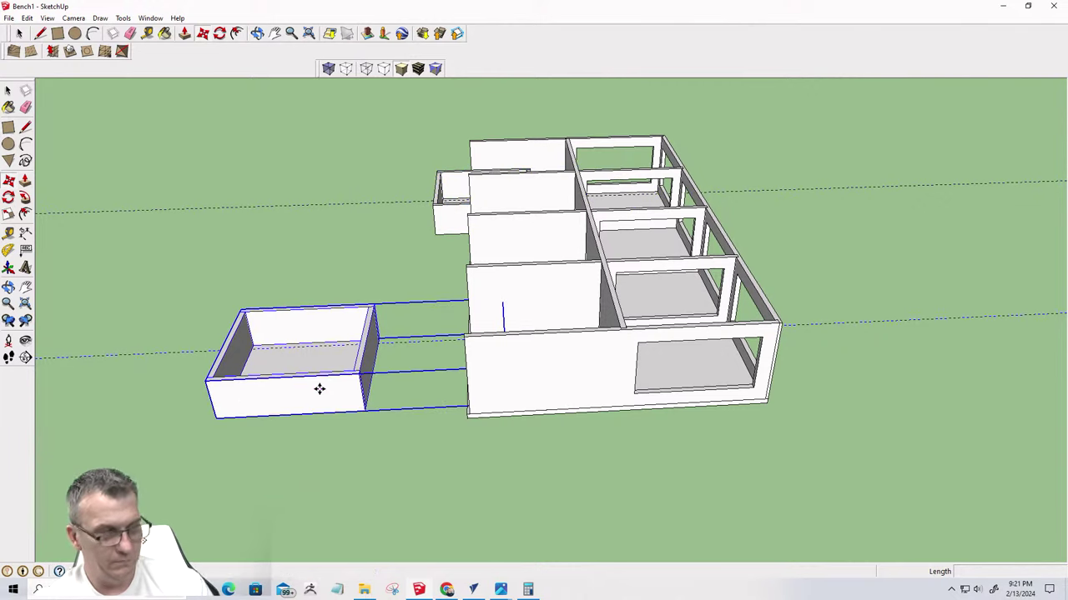
pyautogui.click(358, 374)
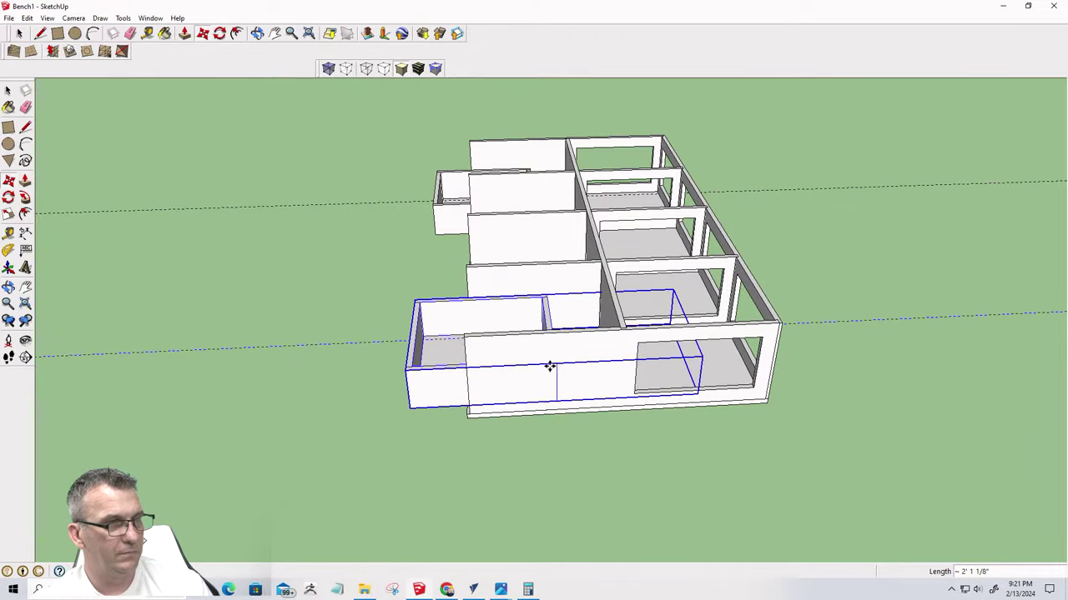
pyautogui.moveTo(550, 367); pyautogui.dragTo(684, 346, button='middle')
pyautogui.scroll(6, 750, 252)
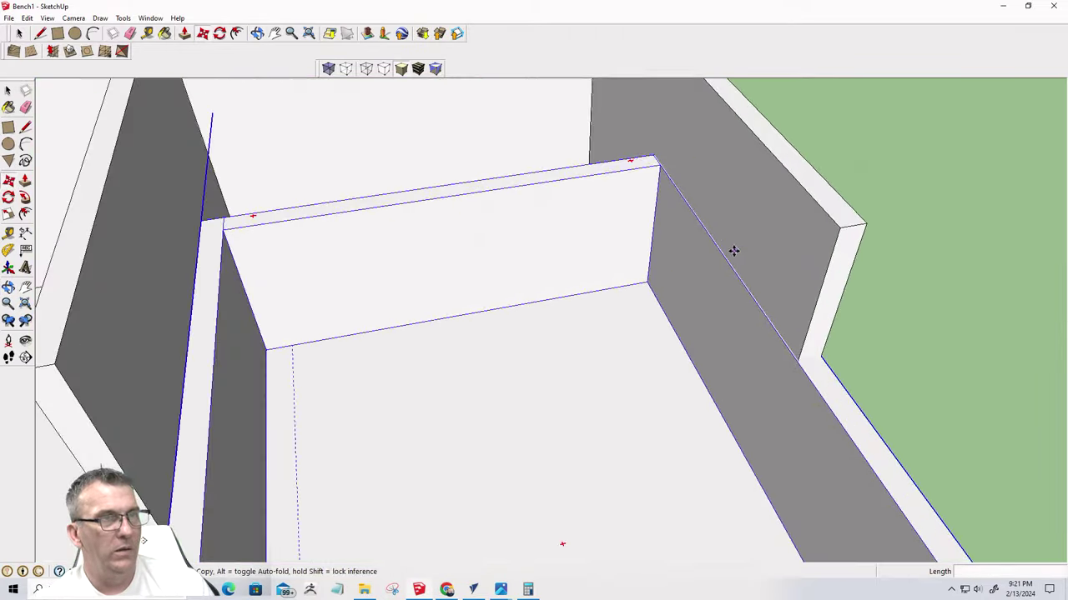
pyautogui.moveTo(206, 230); pyautogui.dragTo(591, 267, button='middle')
pyautogui.click(872, 256)
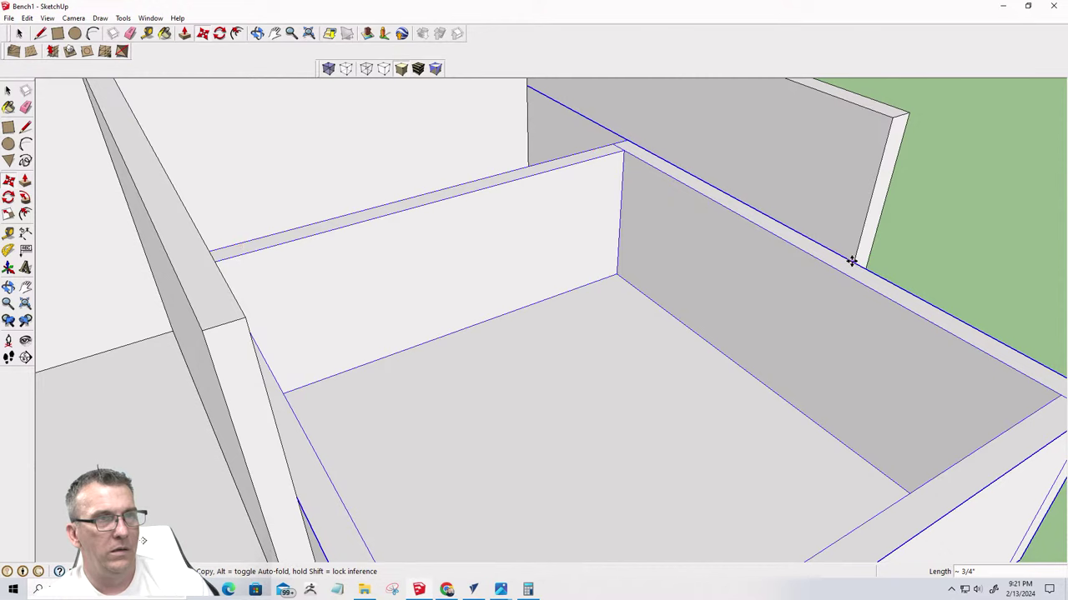
pyautogui.scroll(-8, 660, 314)
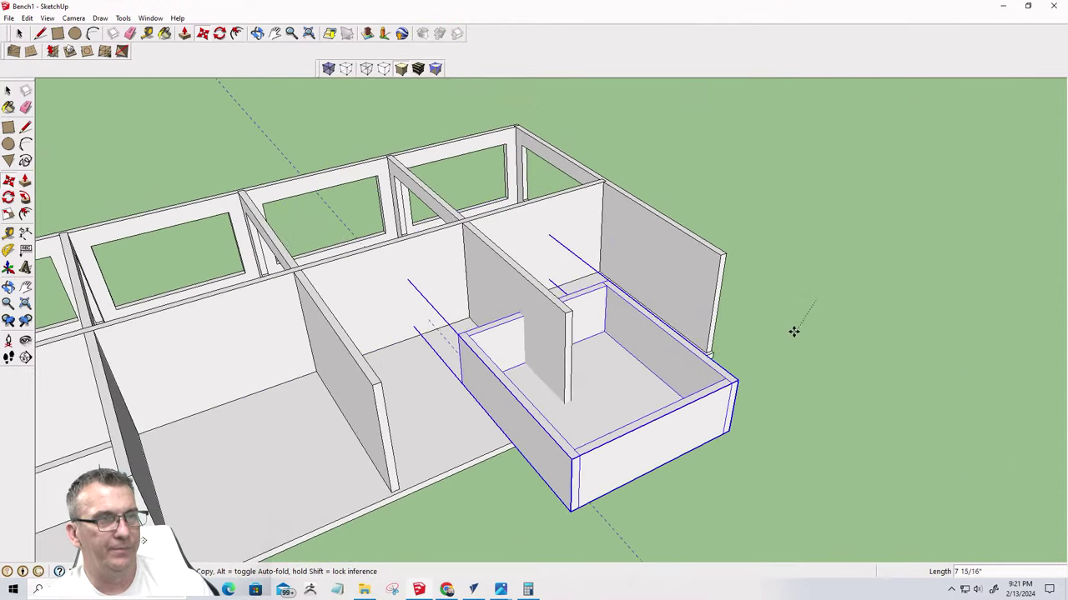
pyautogui.click(793, 331)
pyautogui.press('space')
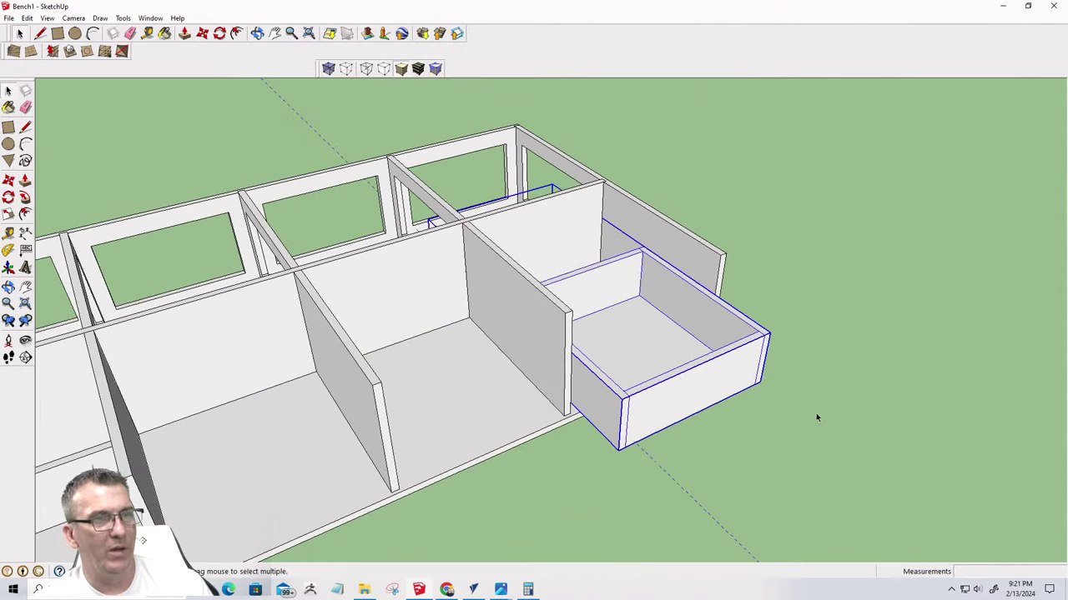
pyautogui.click(815, 413)
pyautogui.scroll(-5, 808, 422)
pyautogui.moveTo(780, 378); pyautogui.dragTo(400, 493, button='middle')
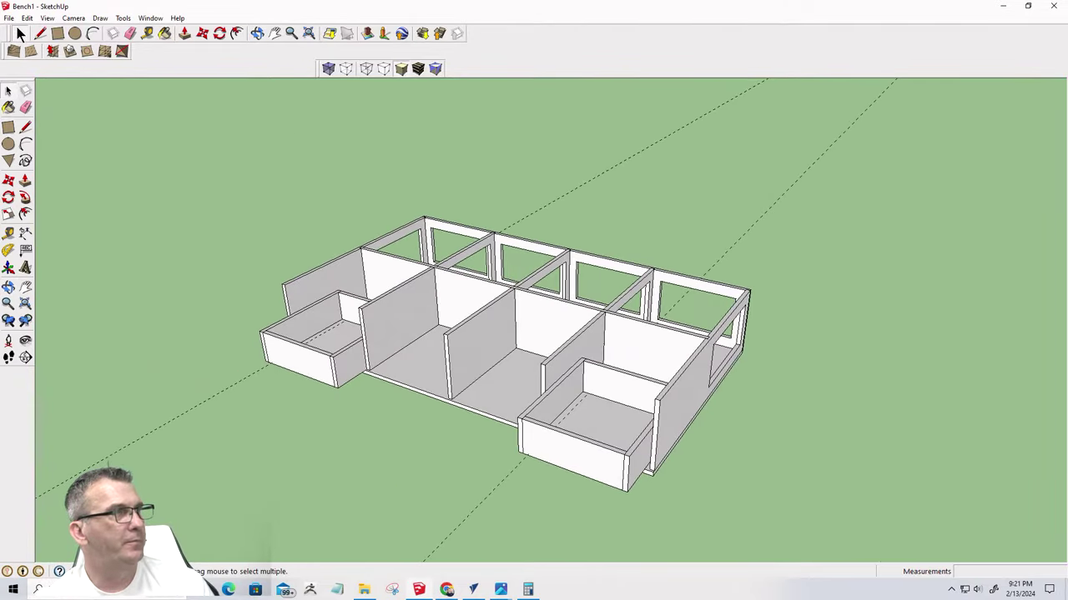
# Unhide all hidden geometry to bring back the bench top, and view the bench from low
pyautogui.click(28, 18)
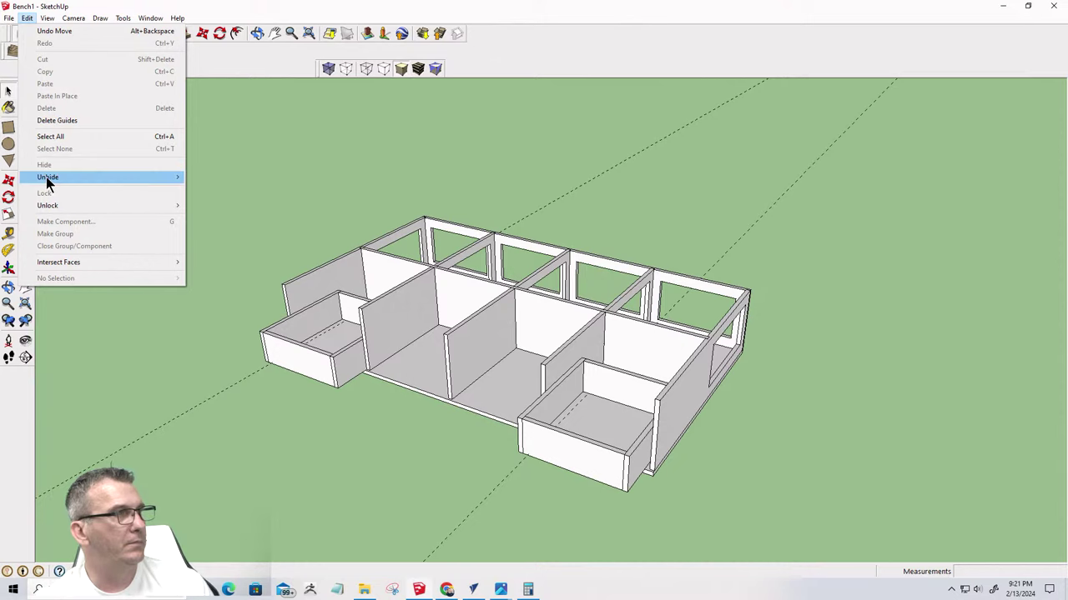
pyautogui.moveTo(47, 182)
pyautogui.click(209, 201)
pyautogui.moveTo(351, 345); pyautogui.dragTo(620, 432, button='middle')
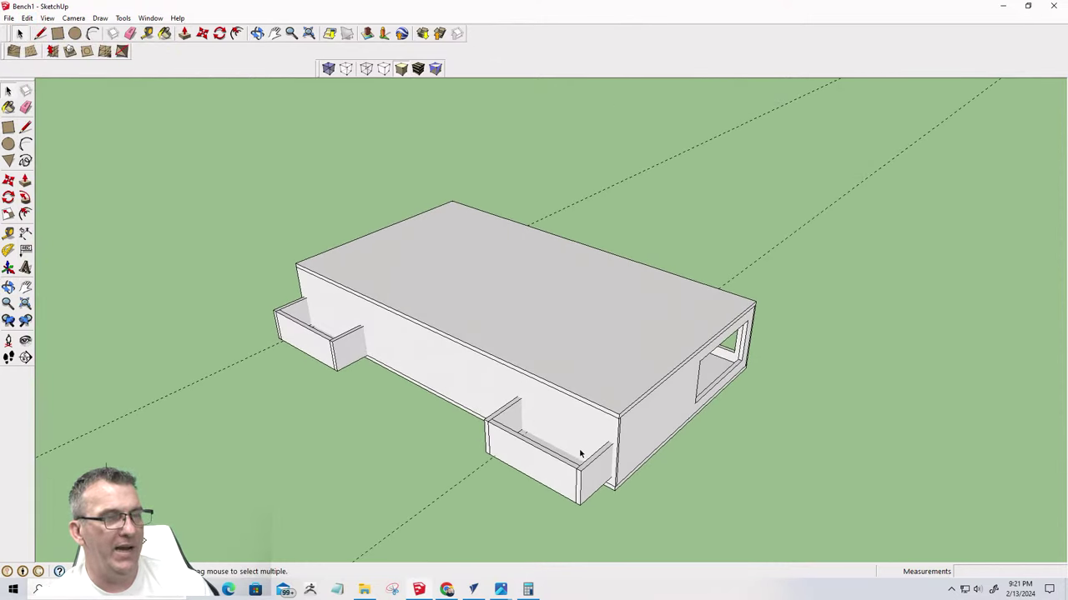
pyautogui.scroll(2, 580, 453)
pyautogui.moveTo(607, 397); pyautogui.dragTo(675, 332, button='middle')
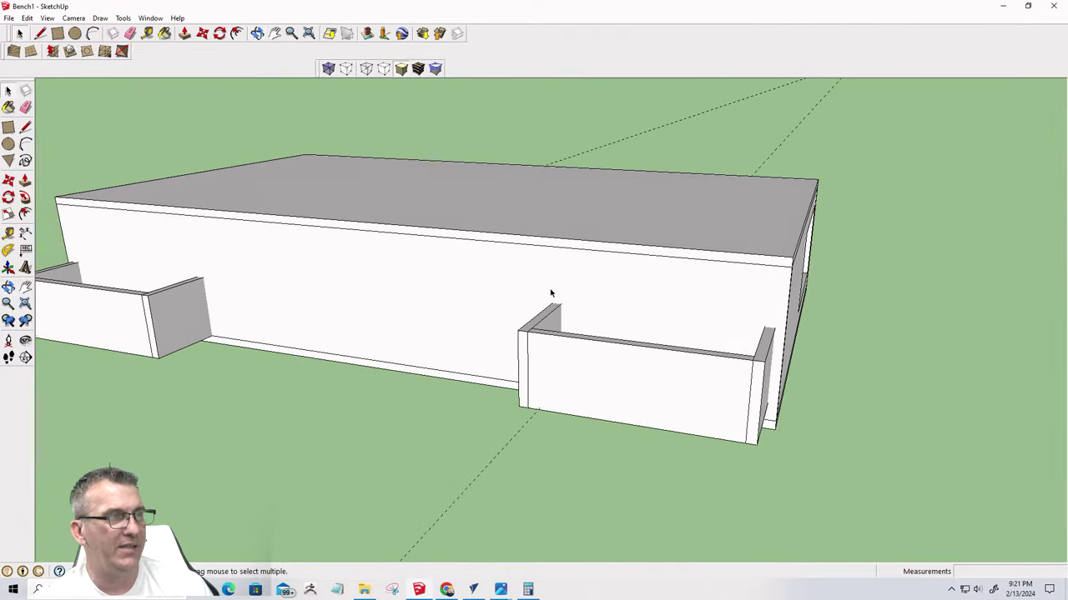
# Hide the bench's front face inside its group, then hide the top panel
pyautogui.doubleClick(388, 319)
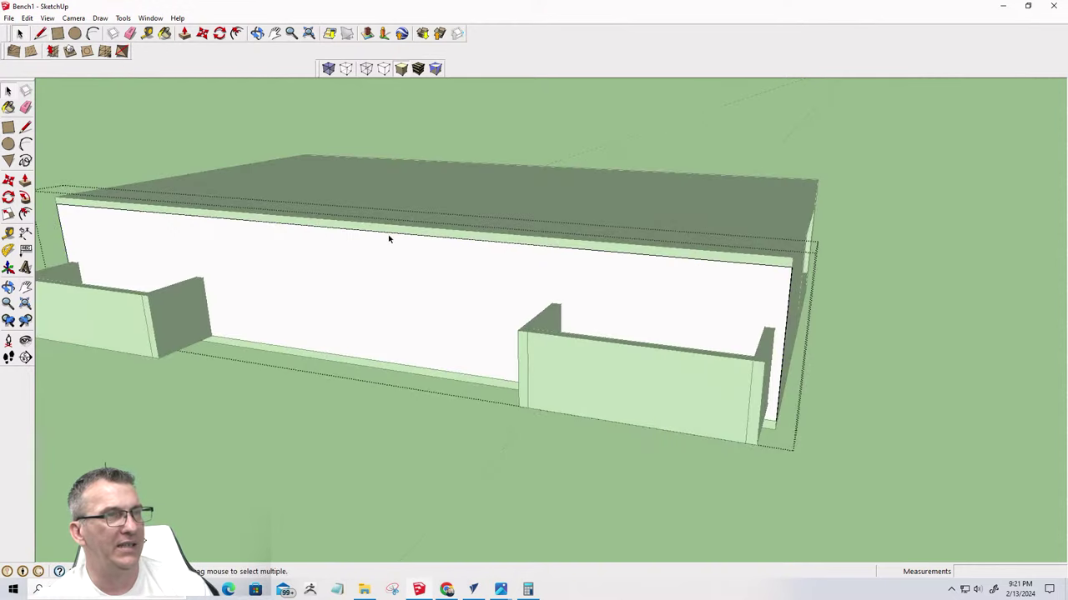
pyautogui.rightClick(392, 268)
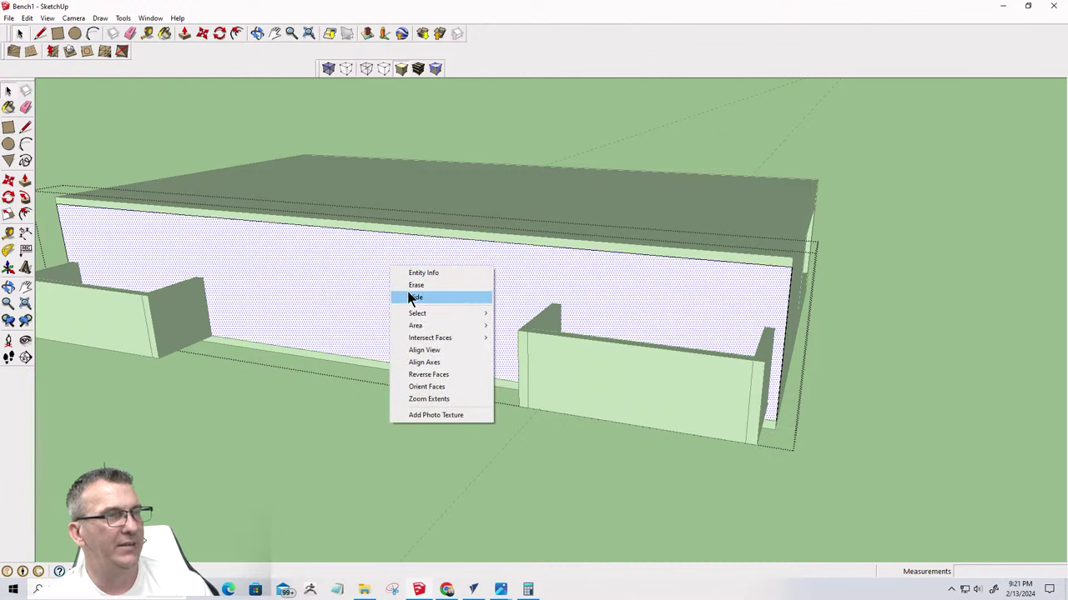
pyautogui.click(411, 297)
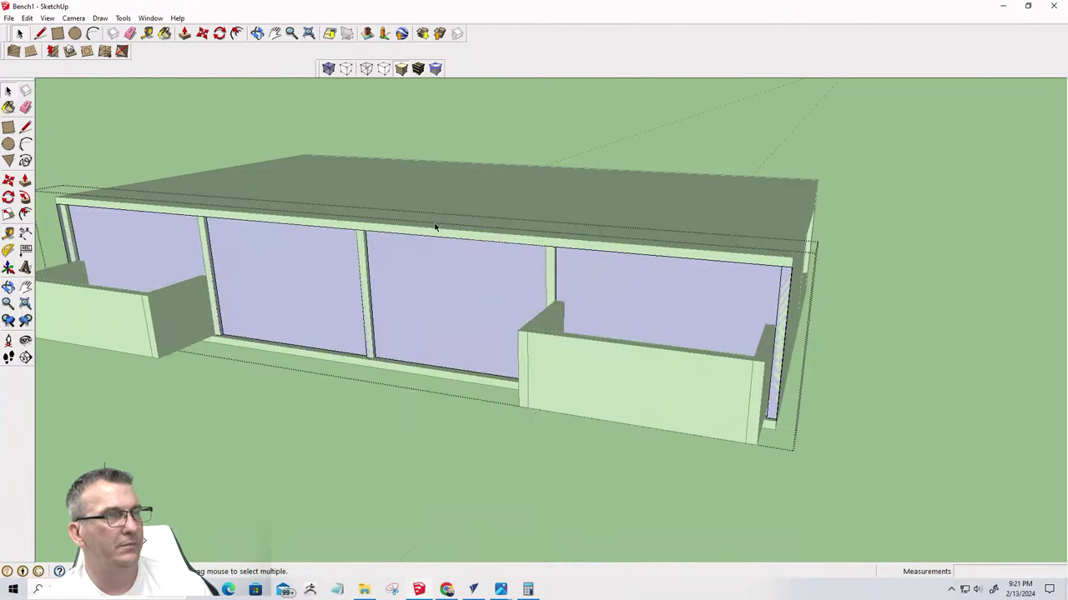
pyautogui.click(174, 102)
pyautogui.click(413, 225)
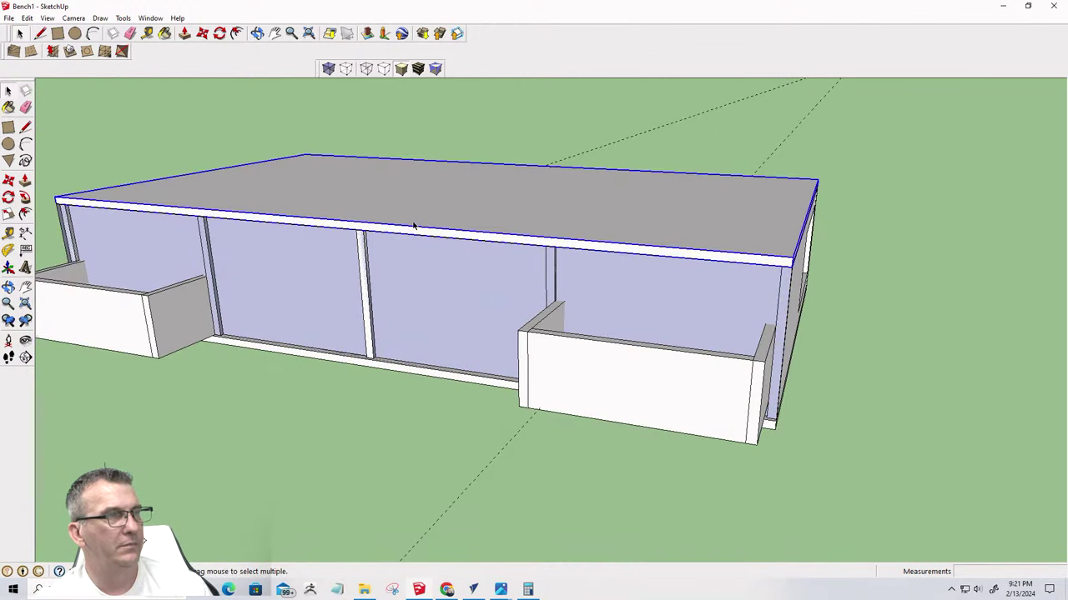
pyautogui.rightClick(414, 225)
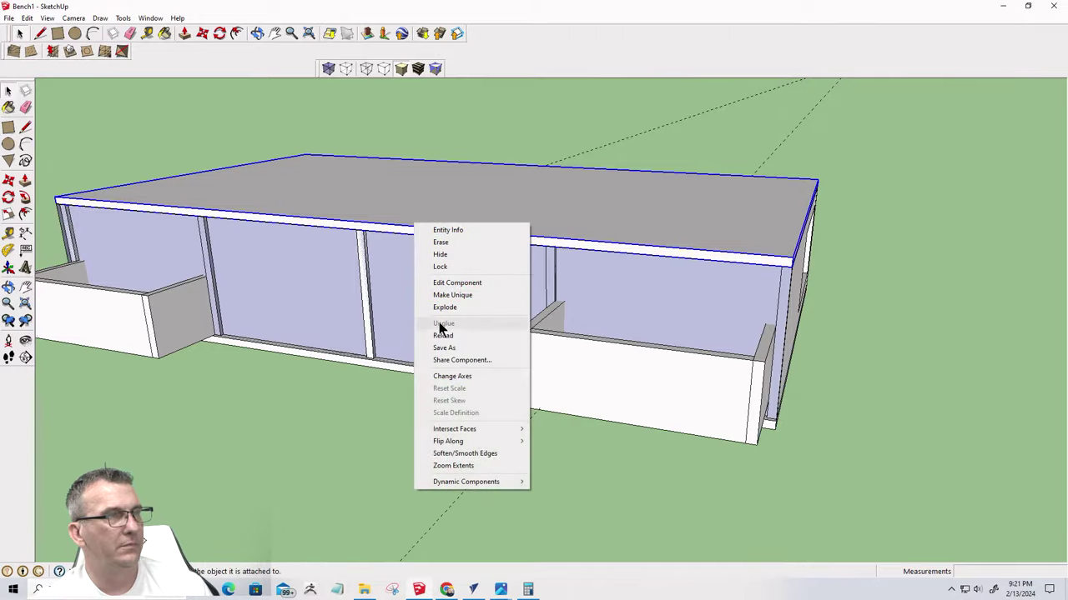
pyautogui.click(437, 254)
pyautogui.moveTo(481, 306); pyautogui.dragTo(300, 399, button='middle')
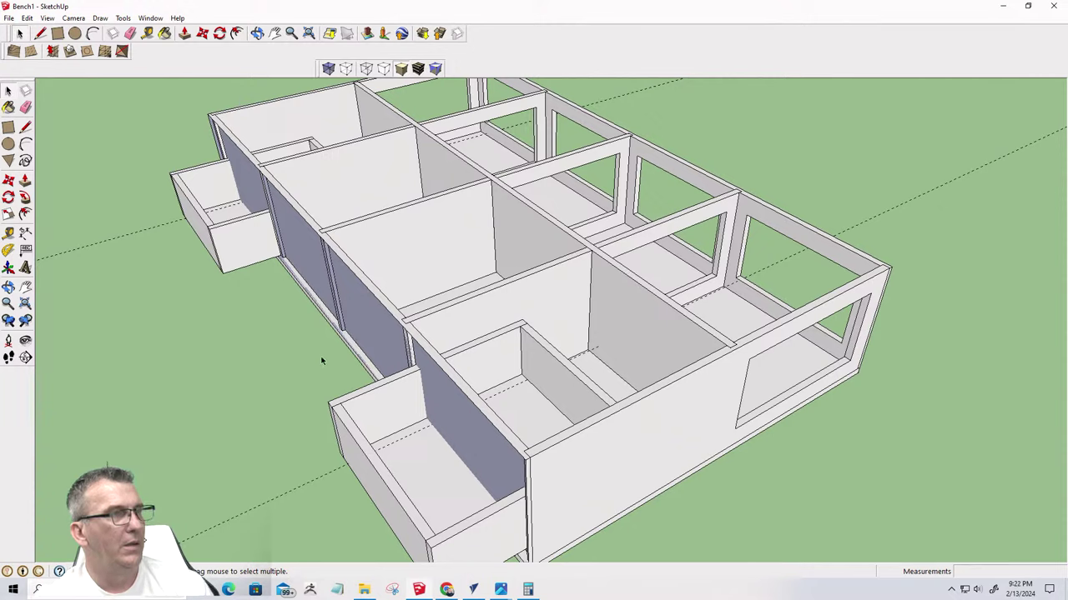
# Undo the top panel hide and try hiding the back panel's face from inside its group
pyautogui.click(376, 315)
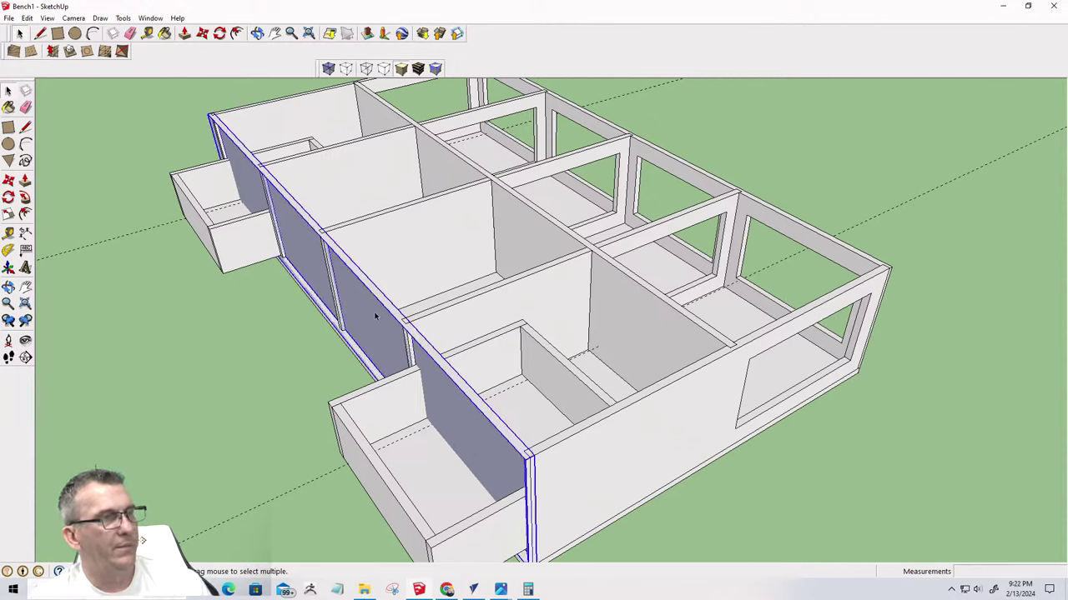
pyautogui.hotkey('ctrl', 'z')
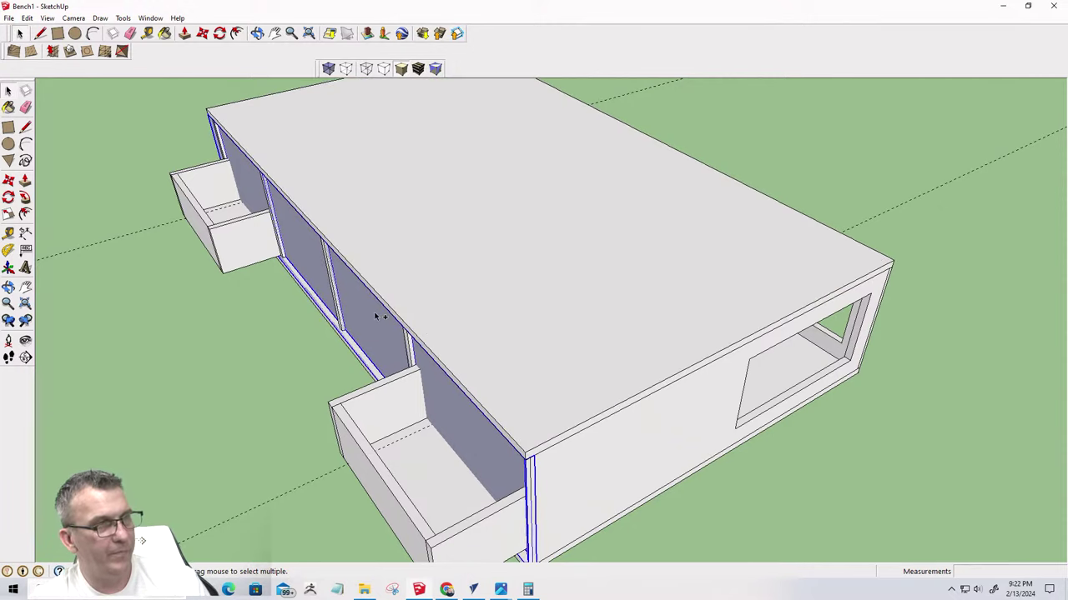
pyautogui.doubleClick(376, 316)
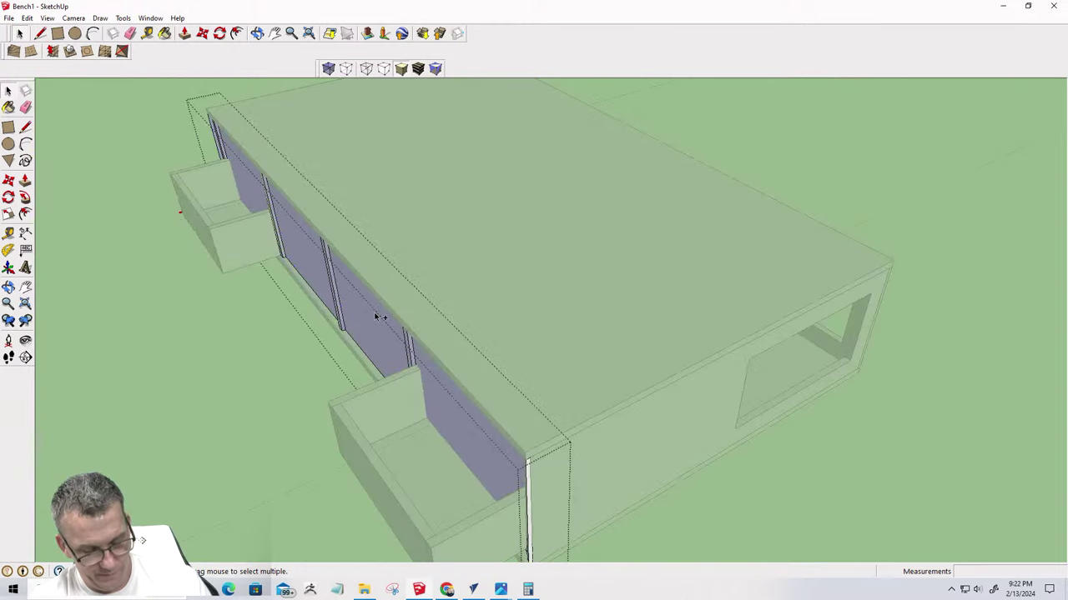
pyautogui.hotkey('ctrl', 'z')
pyautogui.click(340, 317)
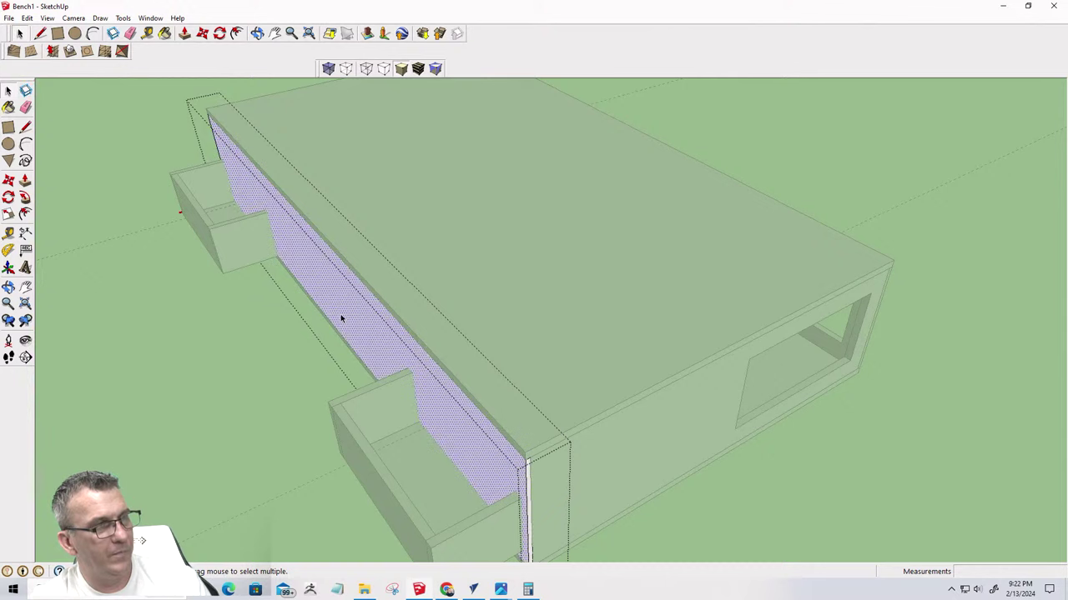
pyautogui.rightClick(340, 317)
pyautogui.click(236, 356)
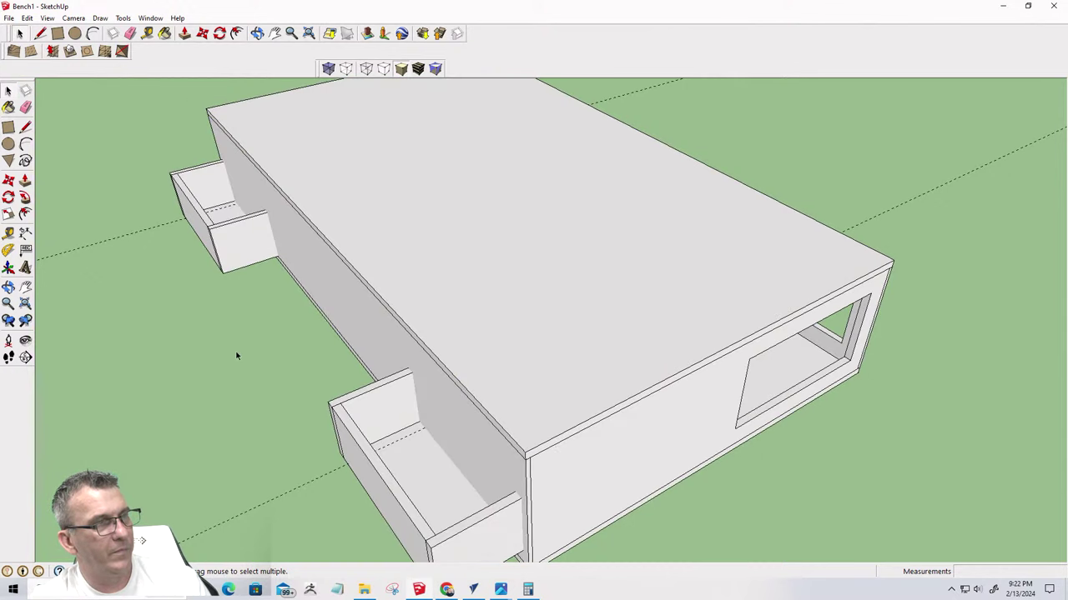
# Hide the whole back panel and the top panel to expose the bench interior
pyautogui.click(342, 307)
pyautogui.rightClick(349, 304)
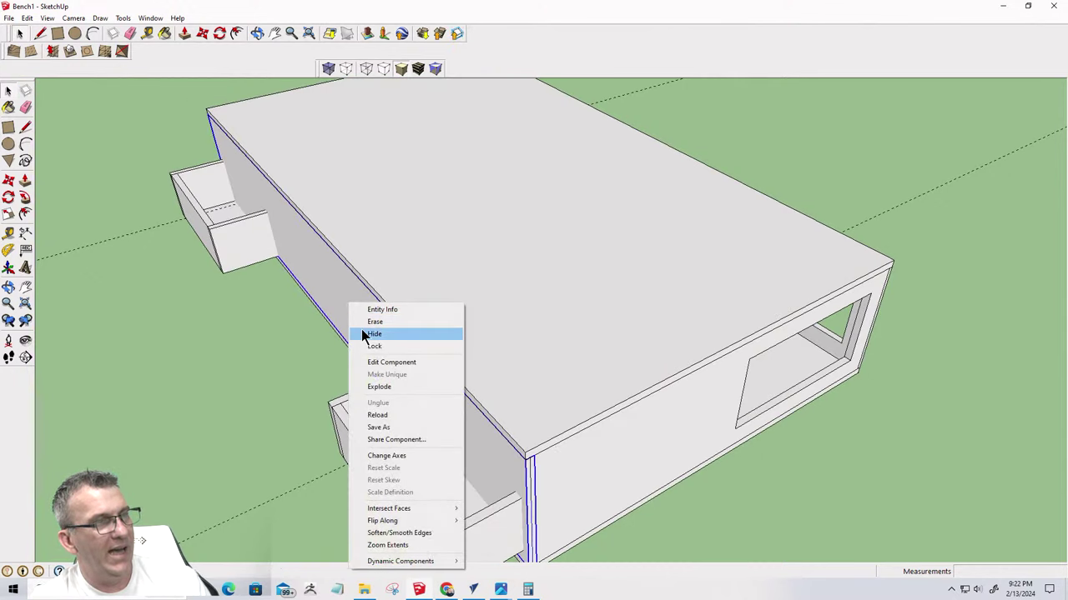
pyautogui.click(363, 334)
pyautogui.click(388, 290)
pyautogui.rightClick(390, 291)
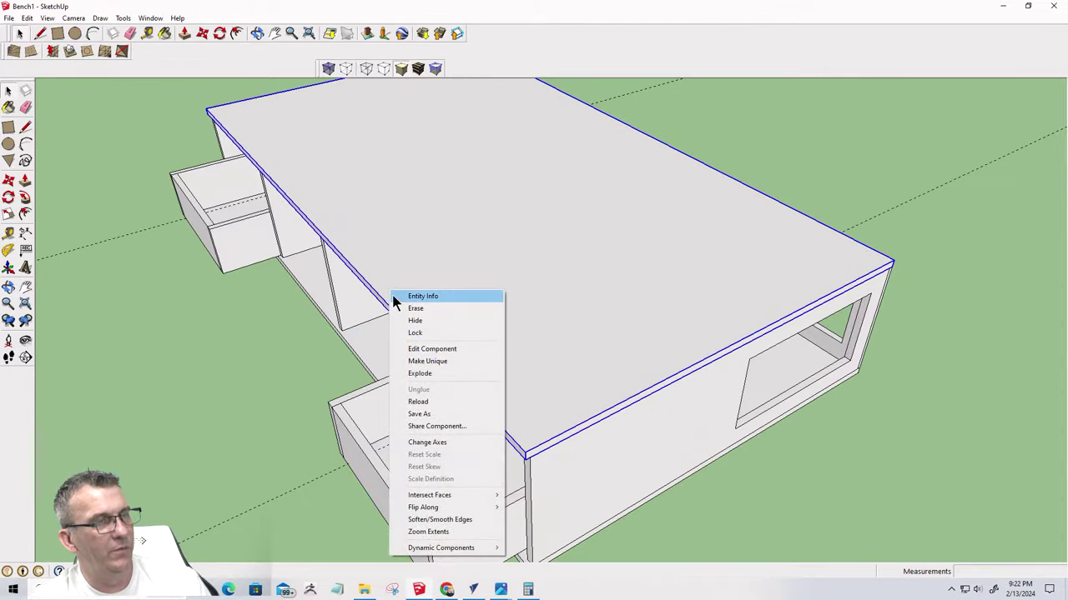
pyautogui.click(405, 321)
pyautogui.moveTo(350, 370); pyautogui.dragTo(469, 378, button='middle')
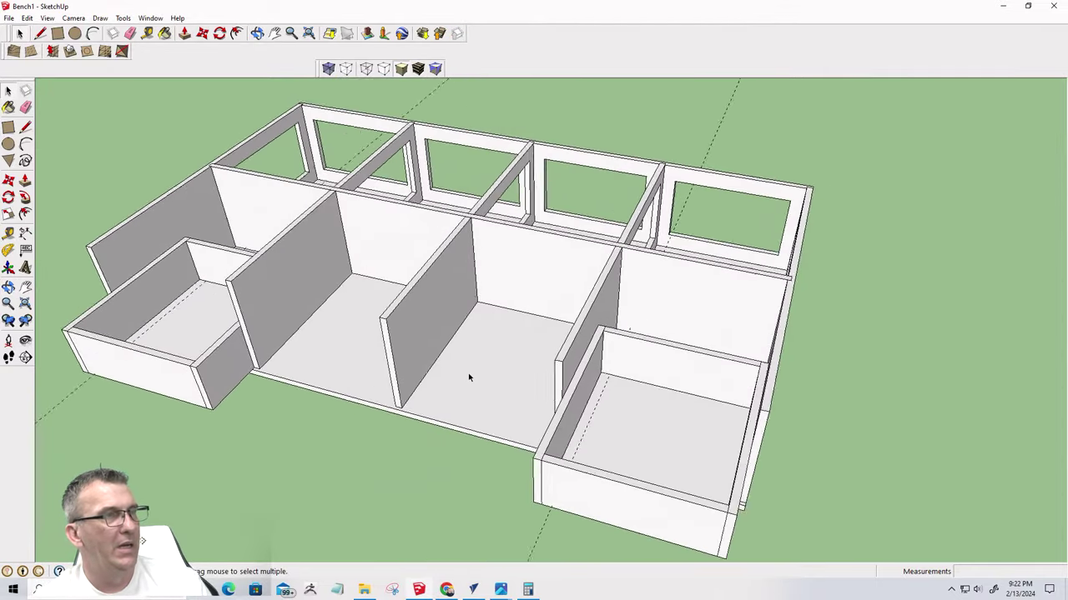
# Turn to a frontal view of the bench and select the front-left drawer
pyautogui.scroll(-5, 443, 375)
pyautogui.scroll(4, 472, 377)
pyautogui.scroll(3, 280, 362)
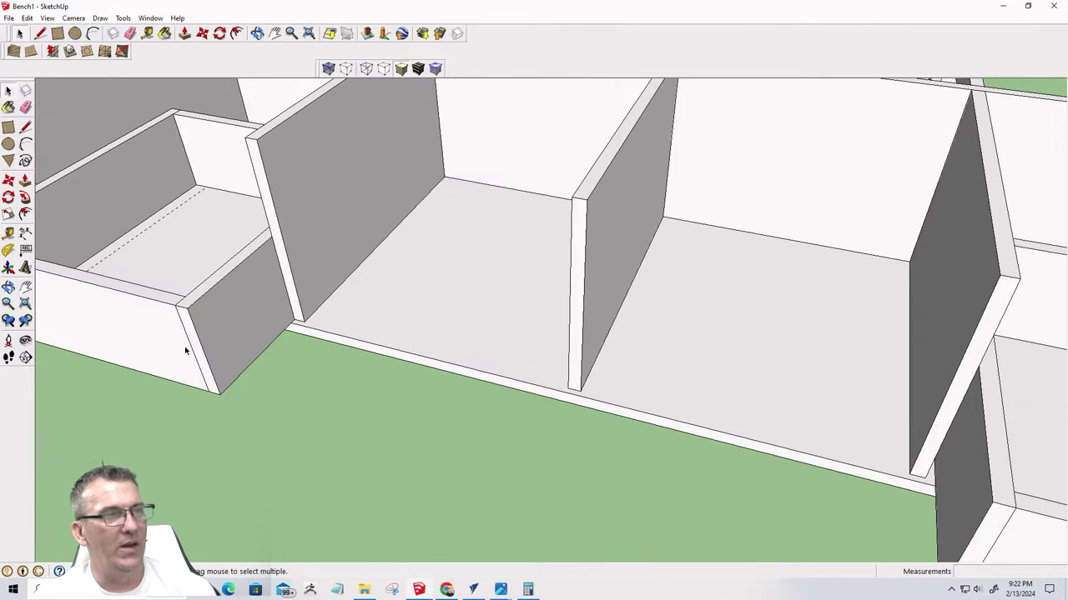
pyautogui.moveTo(378, 329); pyautogui.dragTo(339, 356, button='middle')
pyautogui.scroll(-4, 340, 356)
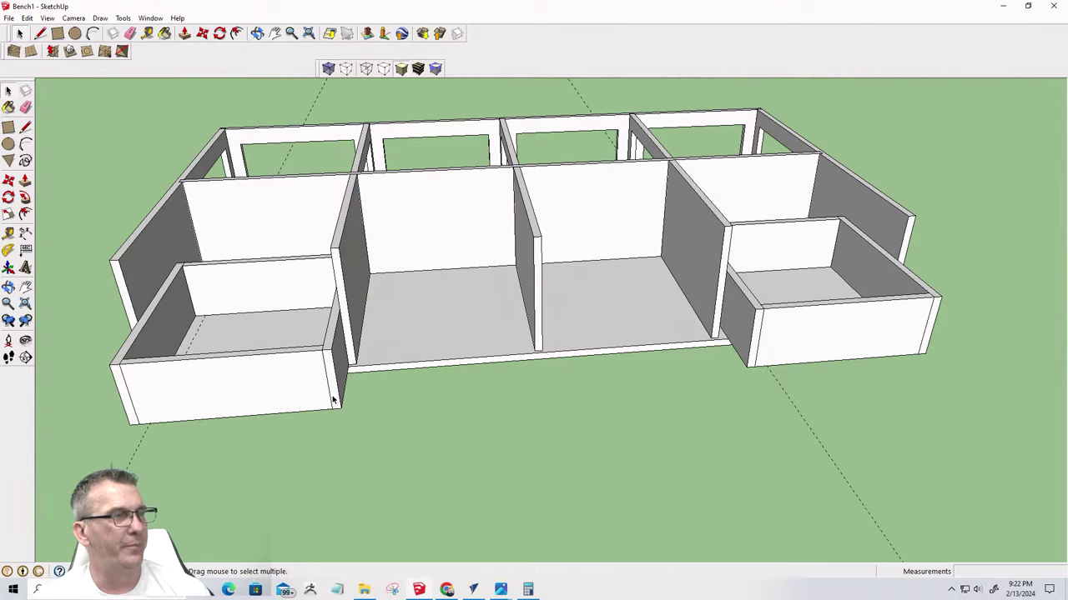
pyautogui.moveTo(307, 380); pyautogui.dragTo(161, 402)
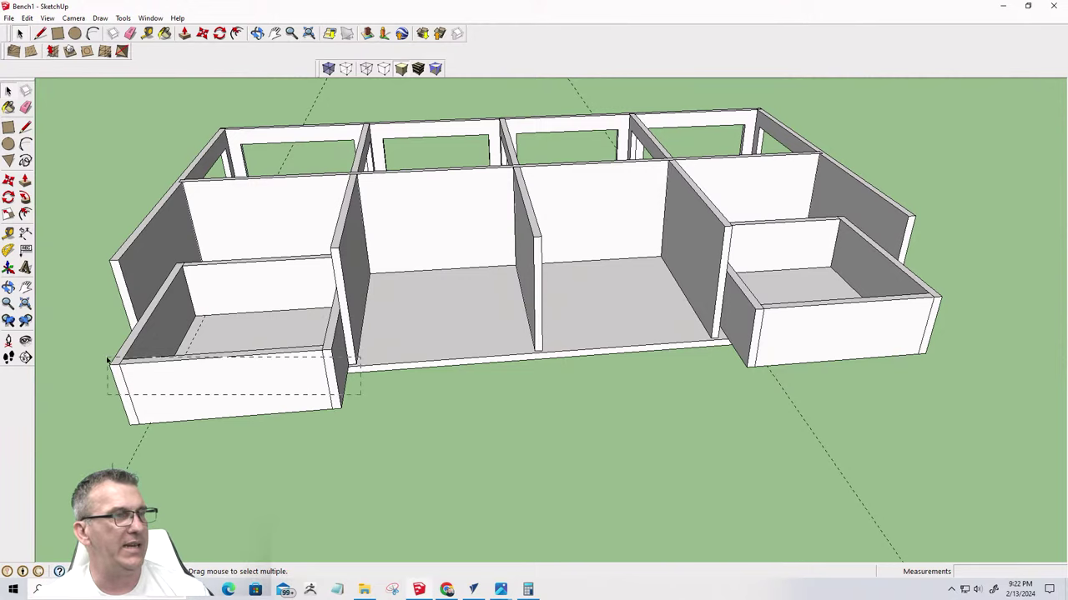
pyautogui.moveTo(108, 361); pyautogui.dragTo(107, 361)
pyautogui.click(213, 430)
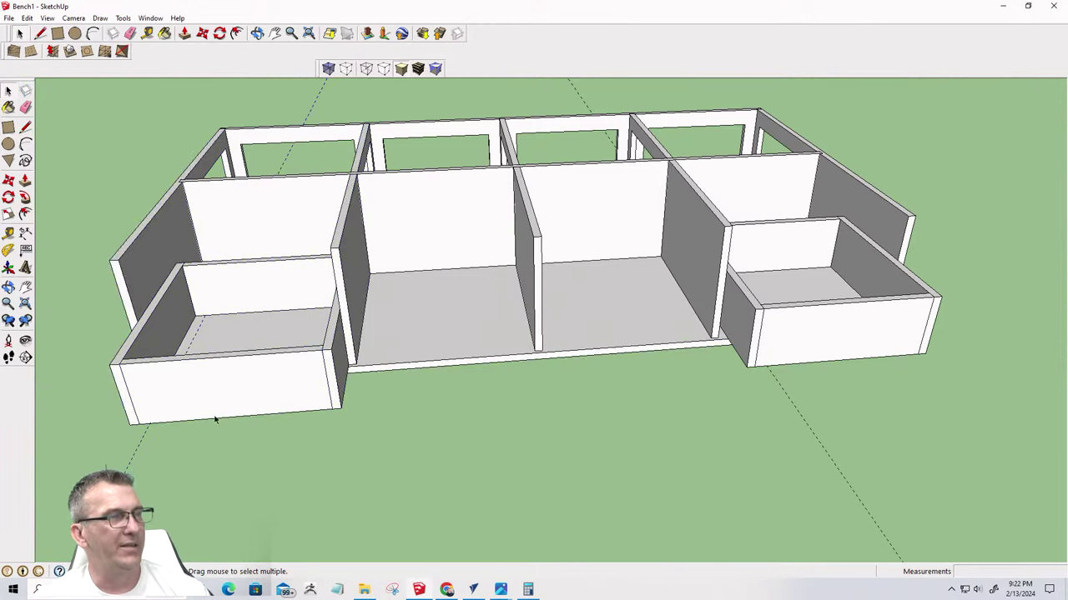
pyautogui.click(230, 391)
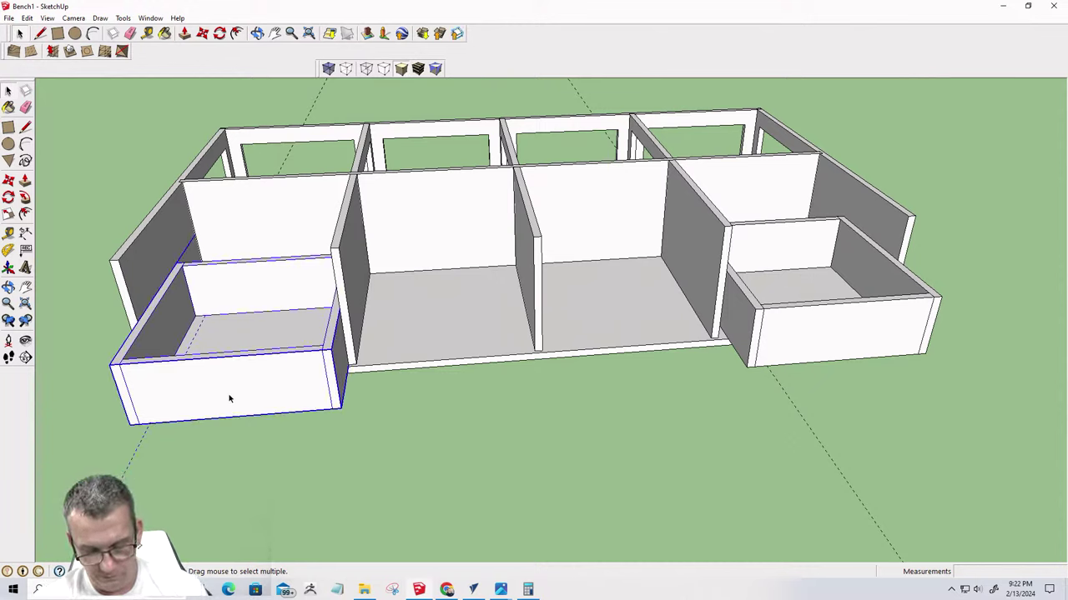
# Copy the front-left drawer into the second compartment and seat it against the compartment edge
pyautogui.press('m')
pyautogui.click(157, 381)
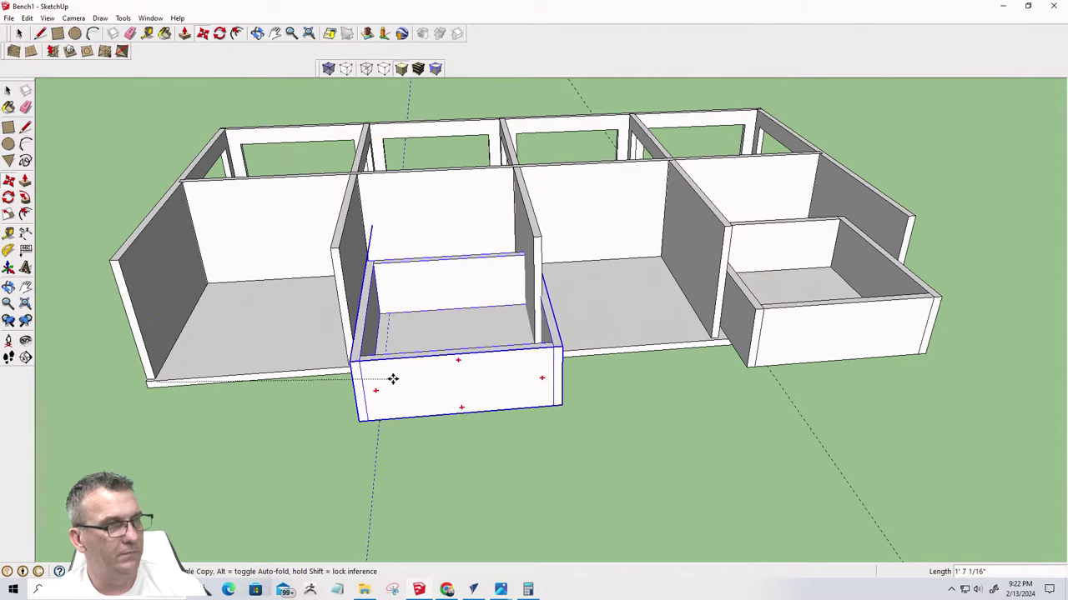
pyautogui.press('Escape')
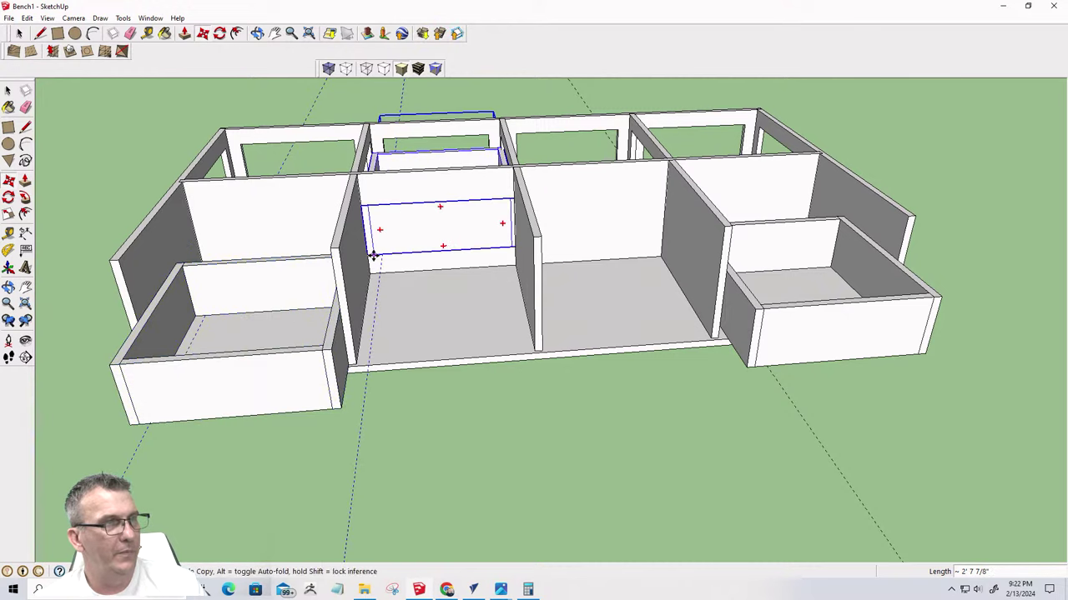
pyautogui.click(373, 354)
pyautogui.scroll(6, 376, 350)
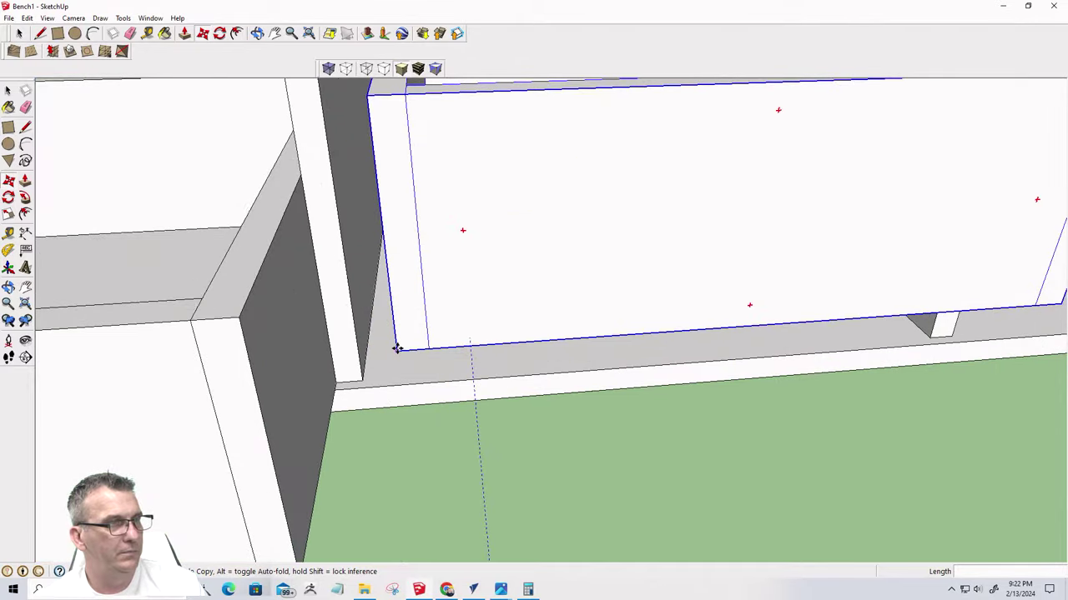
pyautogui.click(397, 349)
pyautogui.click(370, 393)
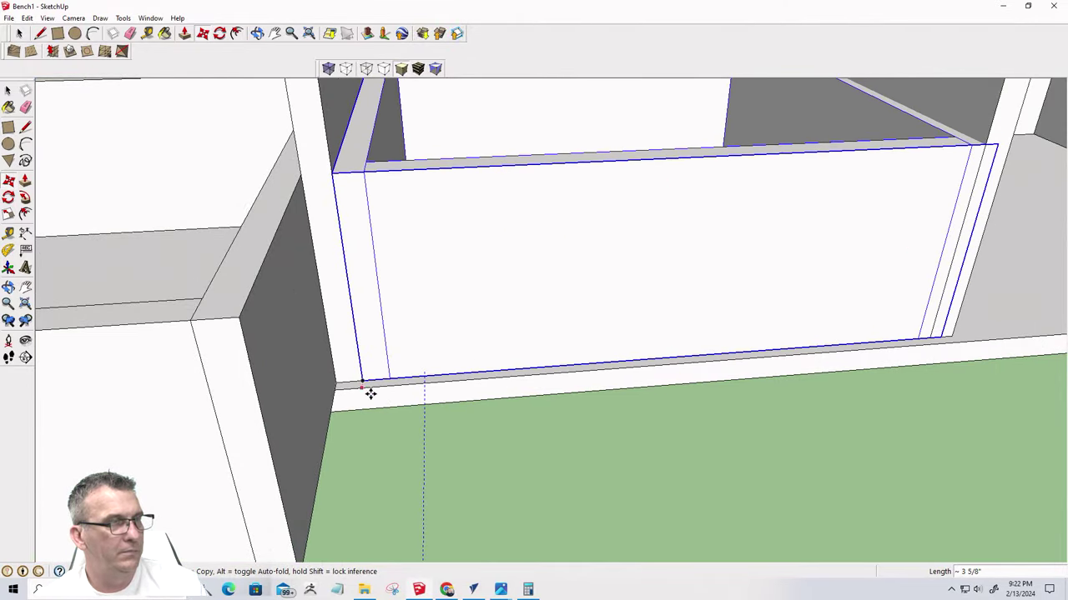
# Orbit around the bench to look down on the drawers in their compartments
pyautogui.scroll(-6, 371, 394)
pyautogui.scroll(5, 595, 319)
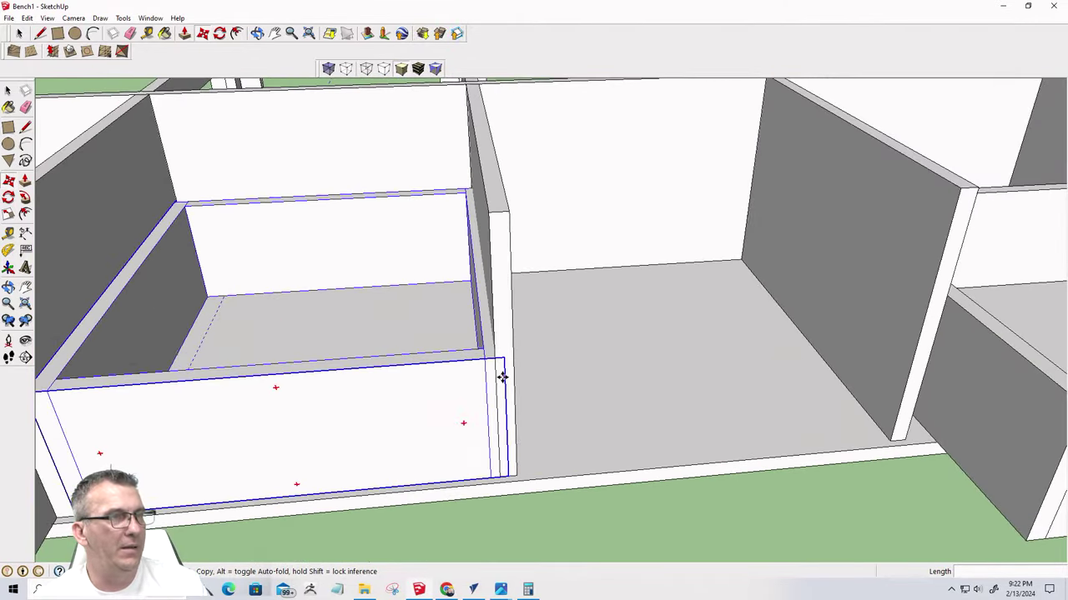
pyautogui.scroll(-3, 500, 375)
pyautogui.scroll(4, 488, 375)
pyautogui.scroll(-1, 501, 371)
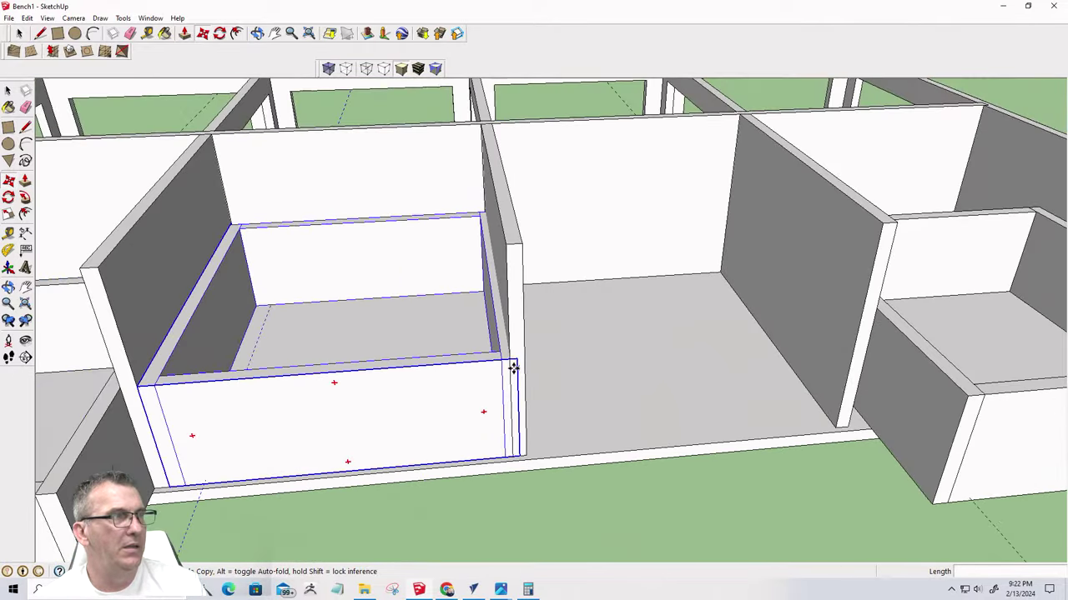
pyautogui.scroll(-3, 485, 356)
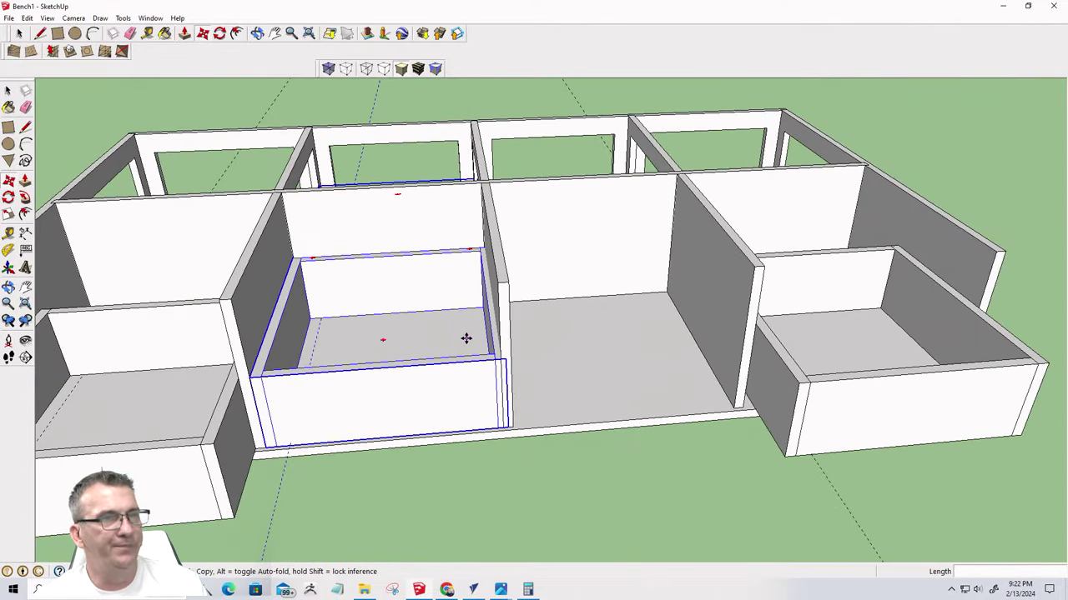
pyautogui.moveTo(453, 350)
pyautogui.mouseDown(button='middle')
pyautogui.moveTo(758, 381)
pyautogui.moveTo(593, 370)
pyautogui.moveTo(600, 377)
pyautogui.moveTo(822, 389)
pyautogui.mouseUp(button='middle')
pyautogui.press('m')
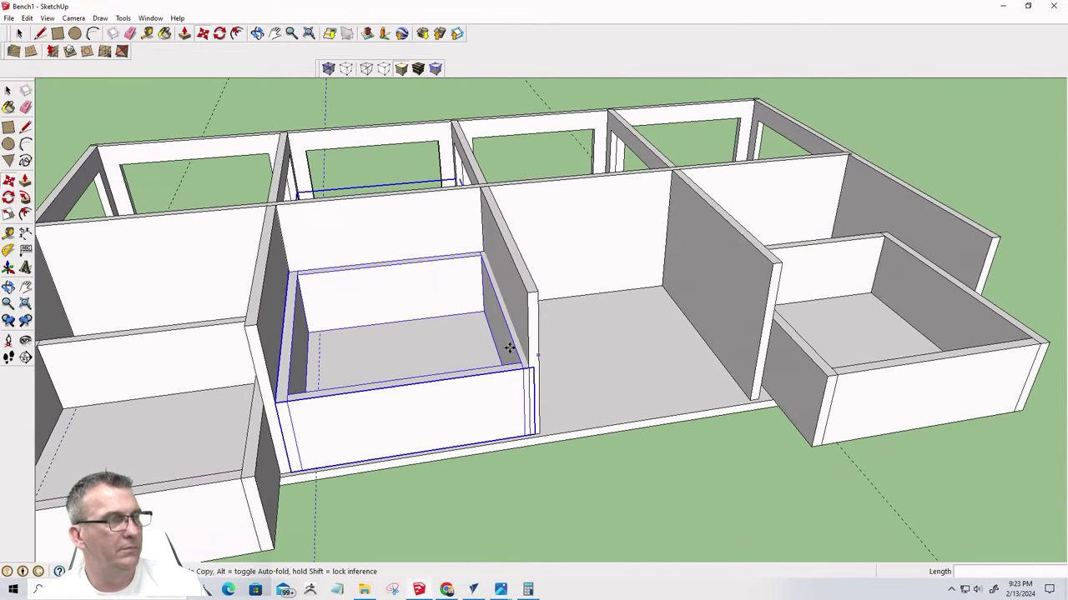
pyautogui.scroll(-4, 565, 343)
pyautogui.moveTo(385, 299)
pyautogui.mouseDown(button='middle')
pyautogui.moveTo(369, 346)
pyautogui.moveTo(286, 458)
pyautogui.mouseUp(button='middle')
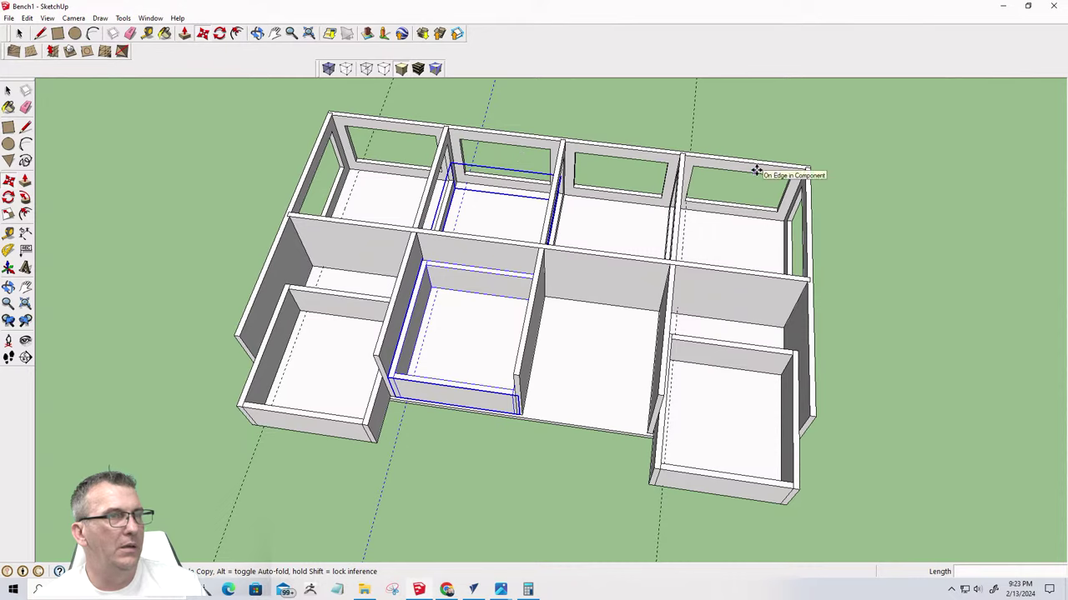
pyautogui.click(147, 34)
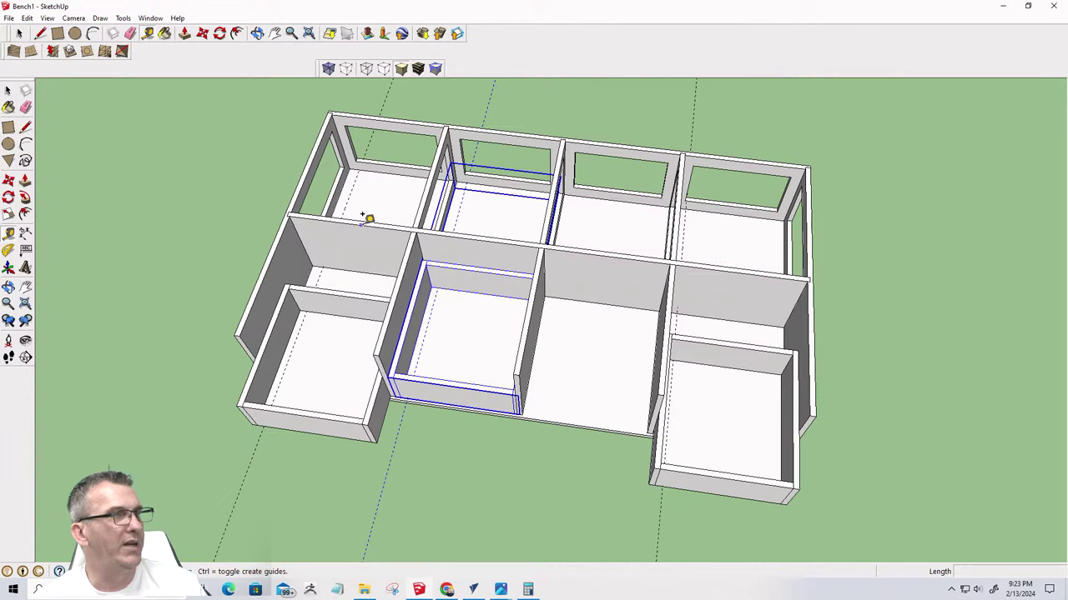
pyautogui.click(290, 216)
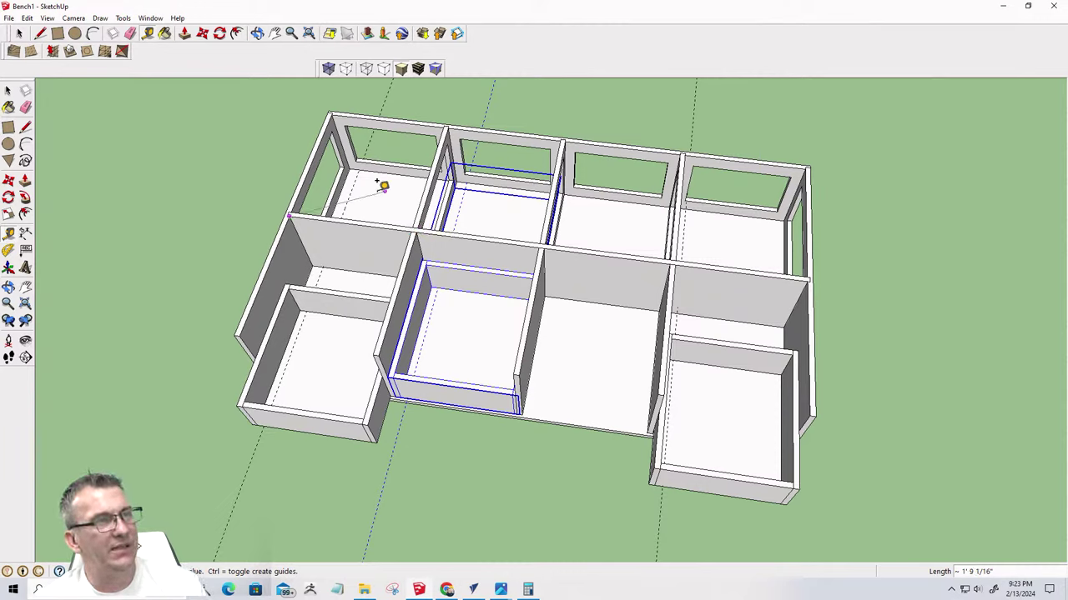
pyautogui.click(341, 192)
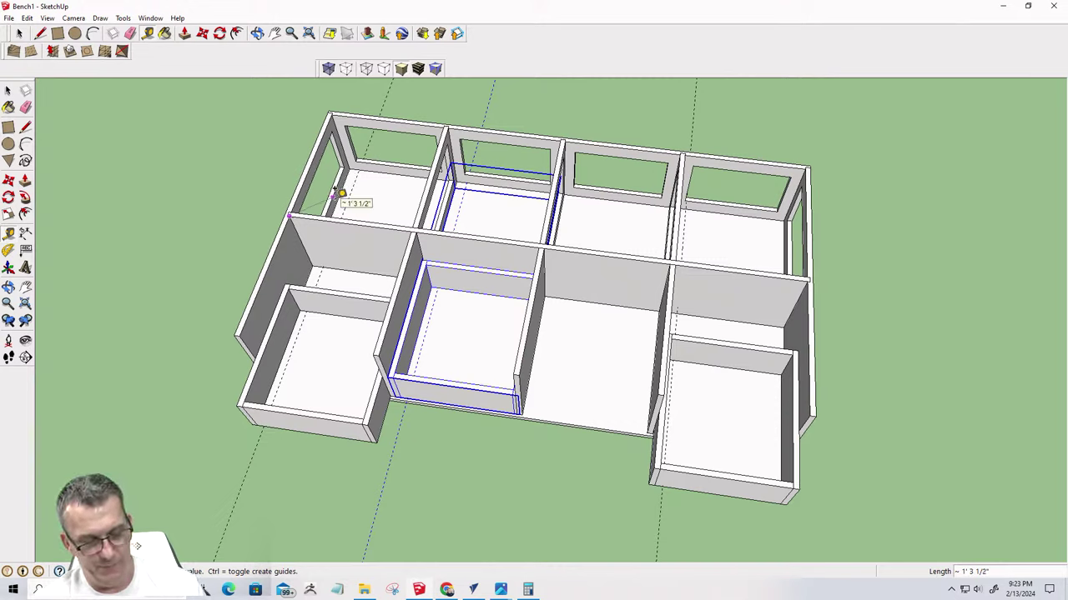
pyautogui.click(423, 228)
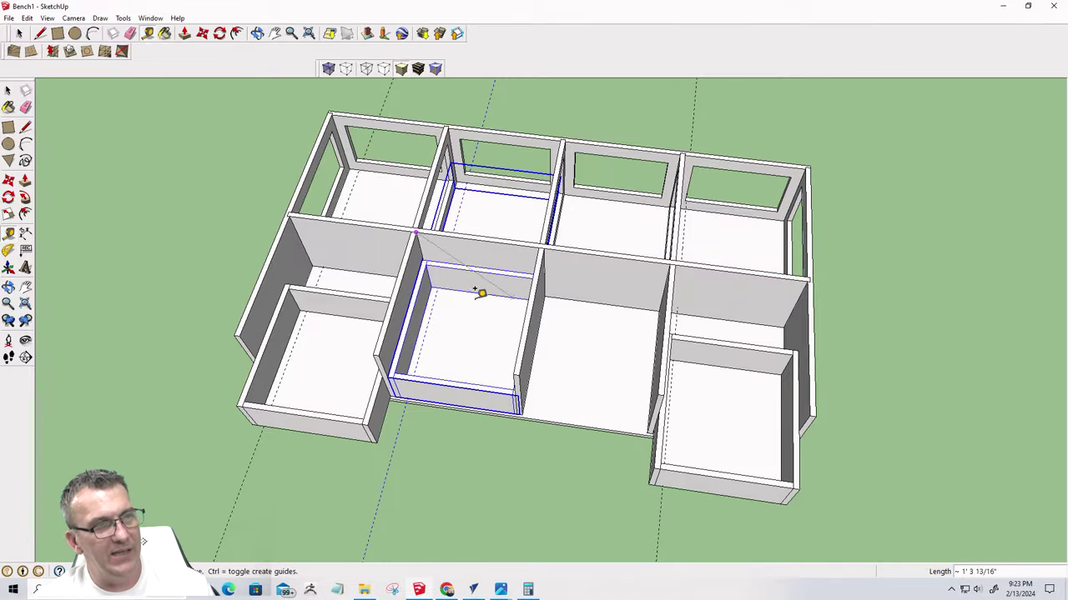
pyautogui.press('o')
pyautogui.moveTo(543, 365)
pyautogui.mouseDown()
pyautogui.moveTo(598, 109)
pyautogui.moveTo(538, 380)
pyautogui.mouseUp()
pyautogui.moveTo(538, 379); pyautogui.dragTo(460, 422, button='middle')
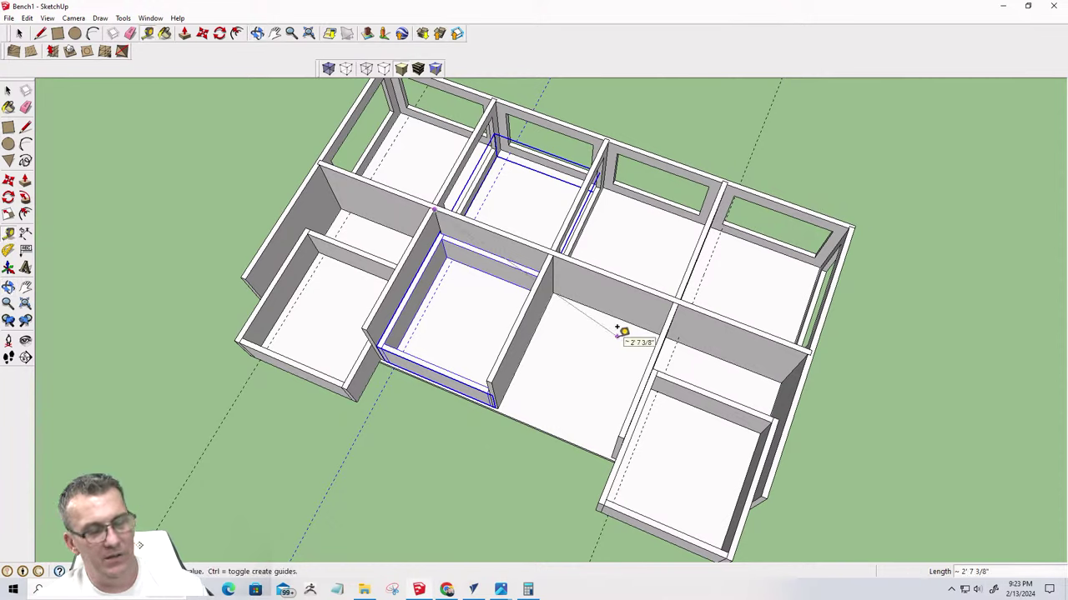
pyautogui.press('Escape')
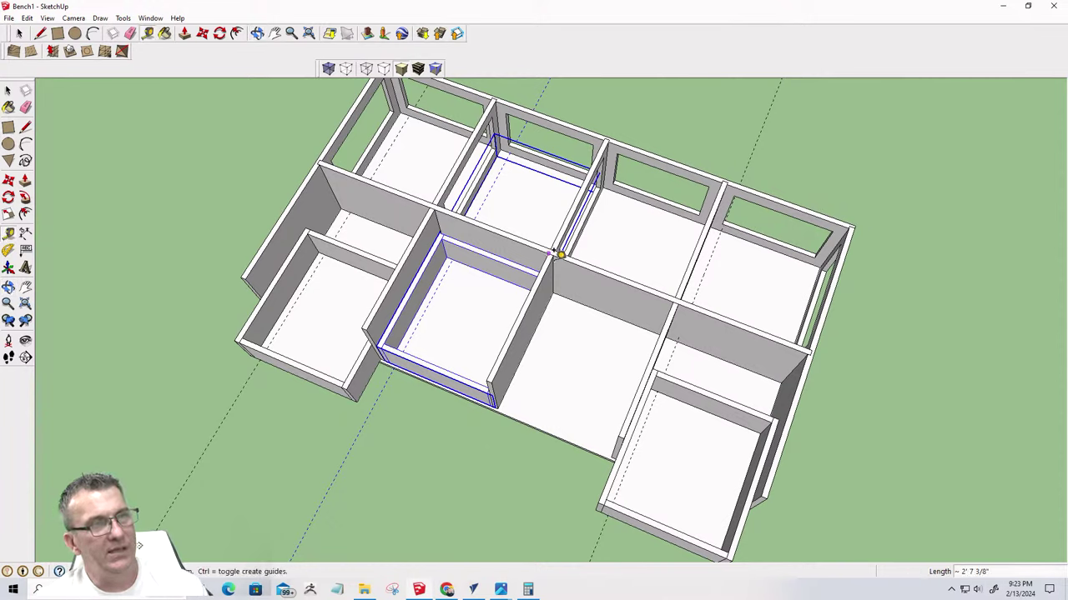
pyautogui.click(556, 252)
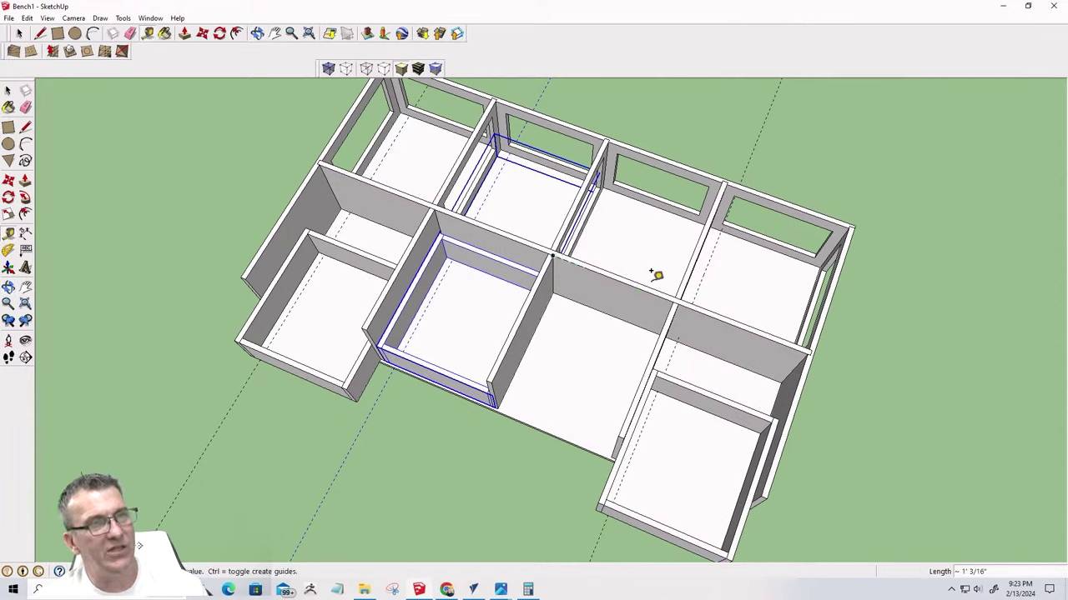
pyautogui.click(680, 303)
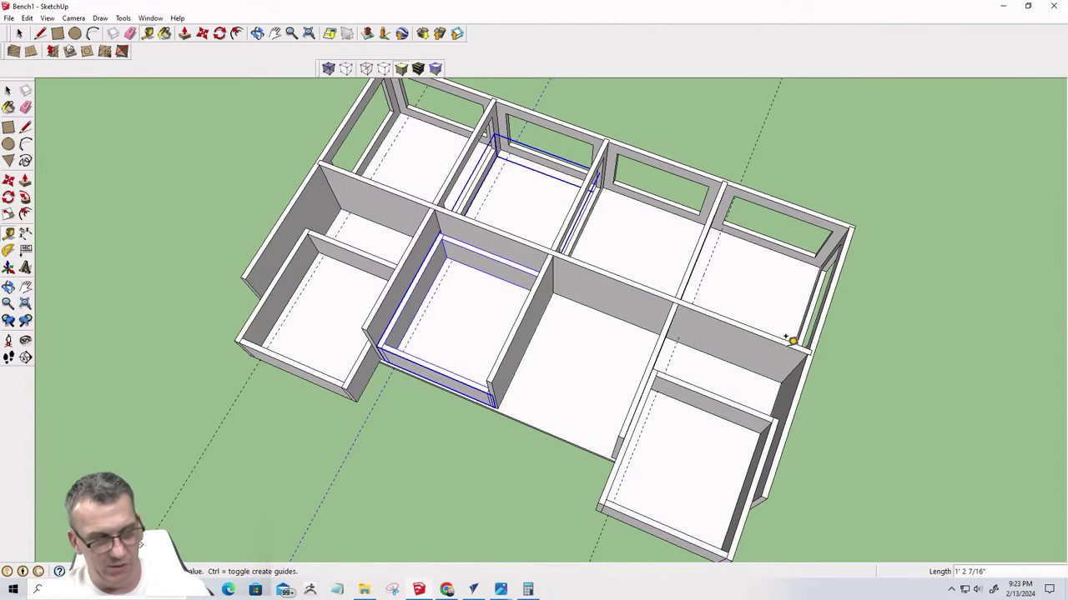
pyautogui.moveTo(589, 388); pyautogui.dragTo(611, 240, button='middle')
pyautogui.scroll(5, 557, 317)
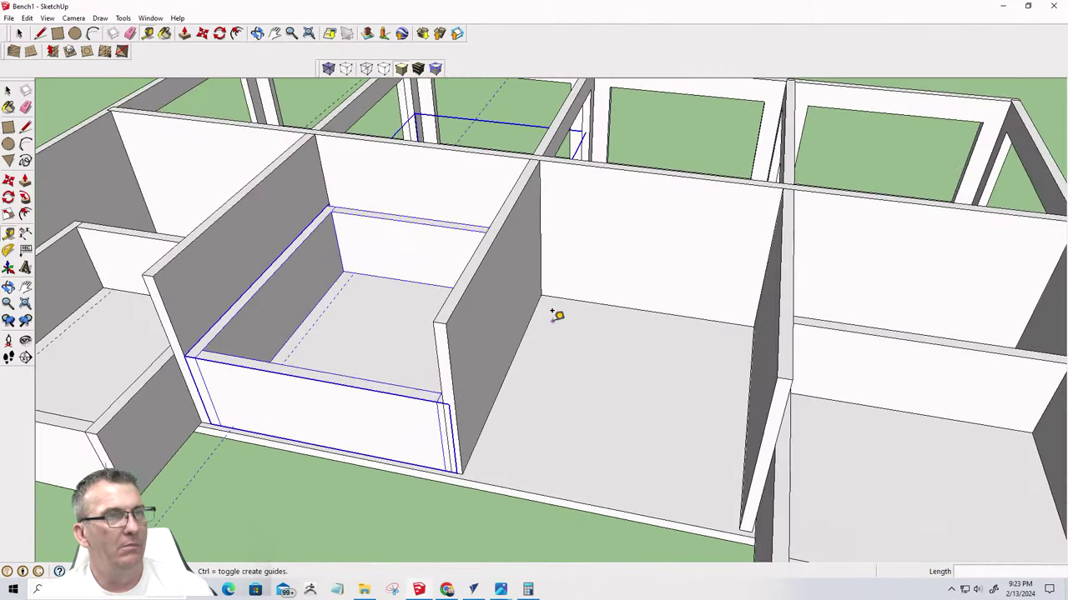
pyautogui.click(543, 156)
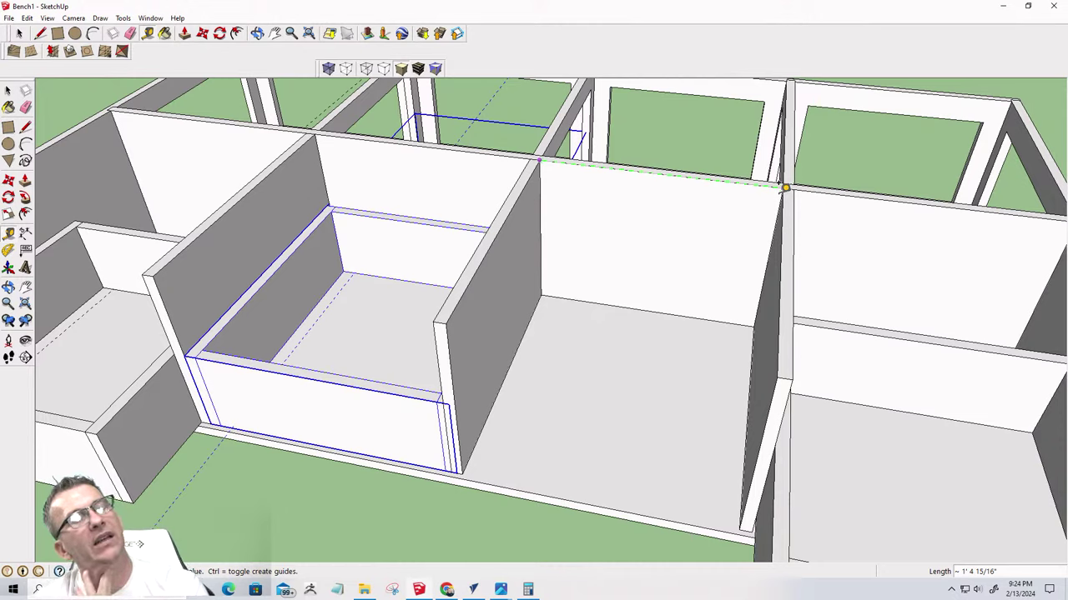
pyautogui.click(352, 206)
pyautogui.scroll(-5, 501, 350)
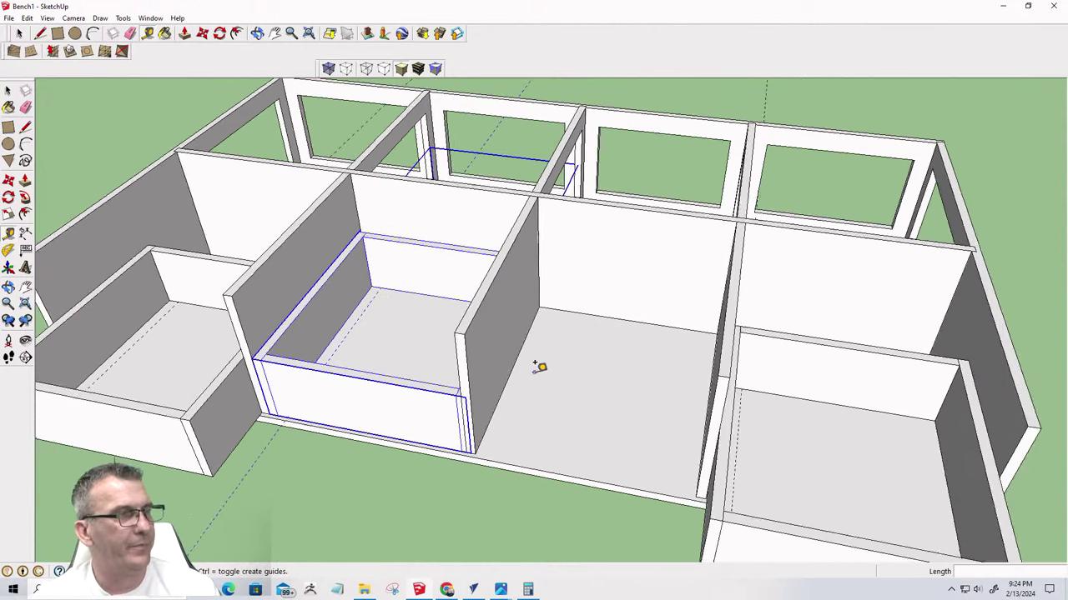
pyautogui.press('space')
pyautogui.click(328, 474)
pyautogui.moveTo(345, 448); pyautogui.dragTo(434, 434, button='middle')
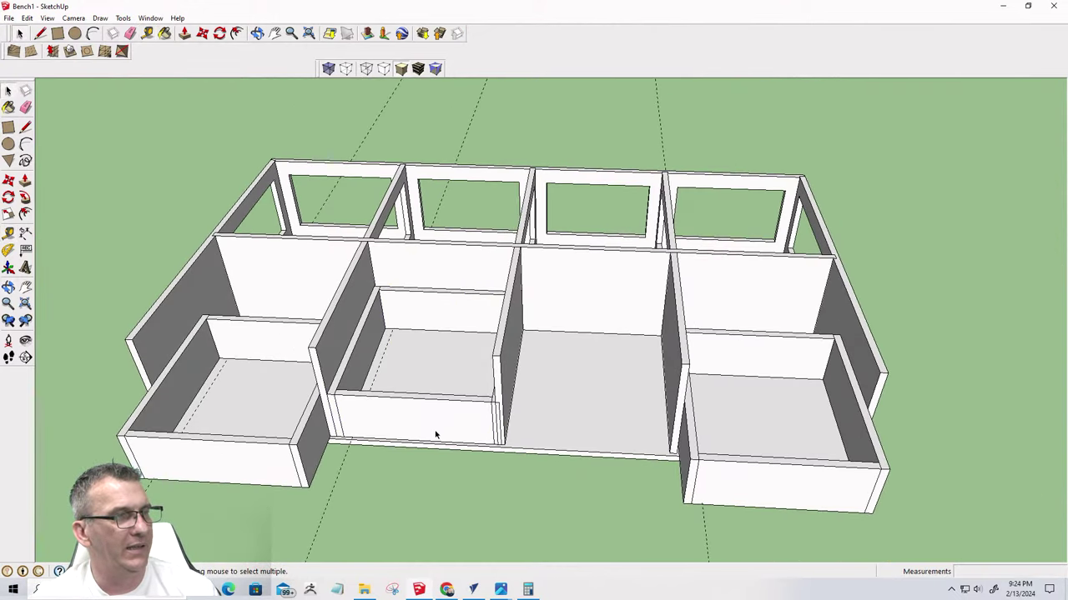
pyautogui.scroll(3, 508, 413)
pyautogui.scroll(2, 417, 381)
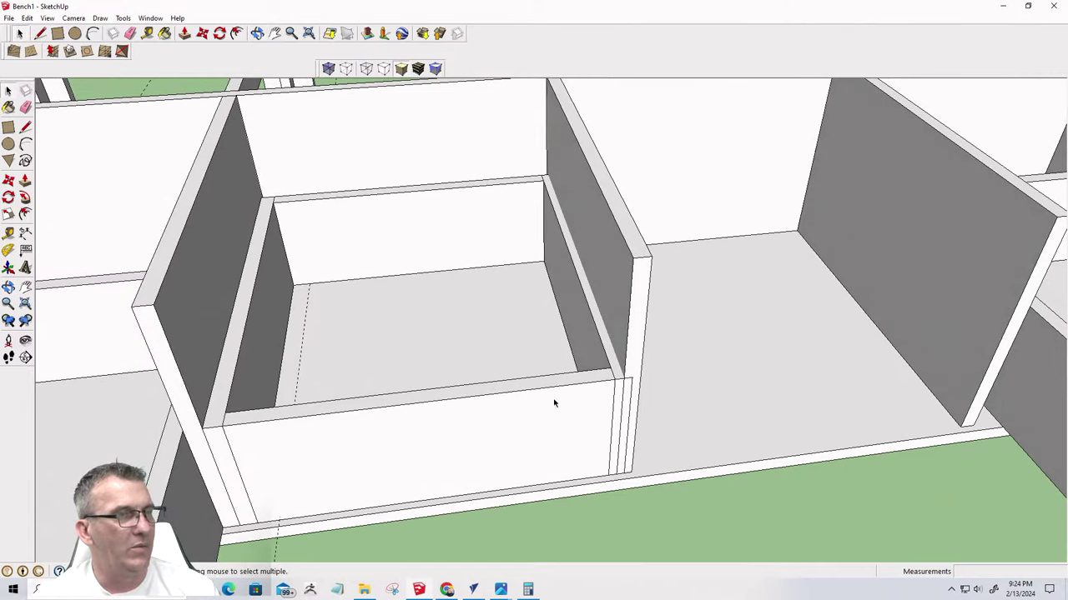
pyautogui.scroll(2, 584, 397)
pyautogui.click(585, 399)
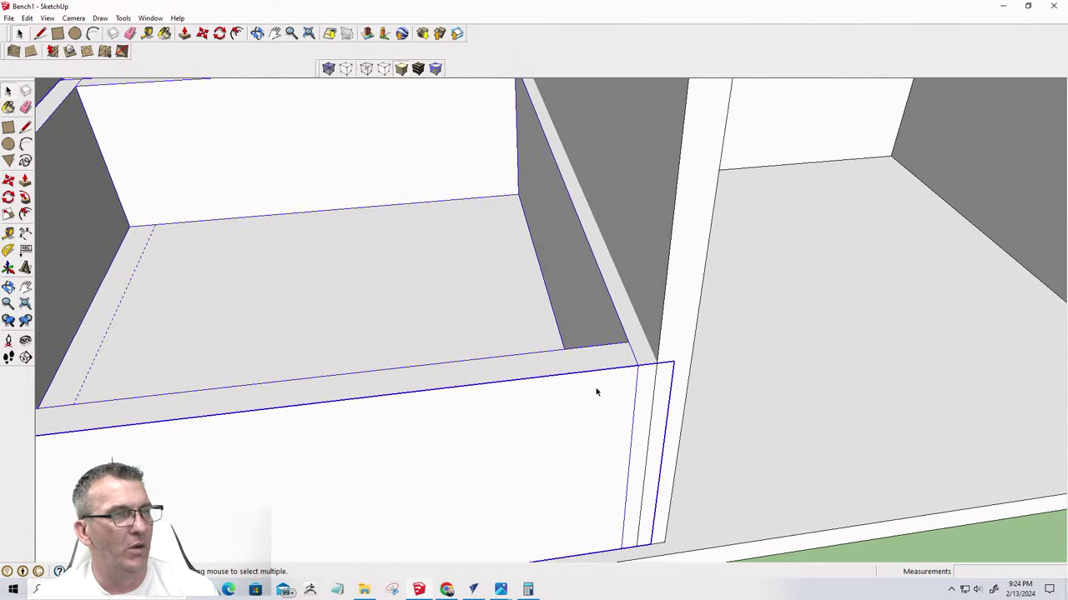
pyautogui.scroll(-2, 594, 389)
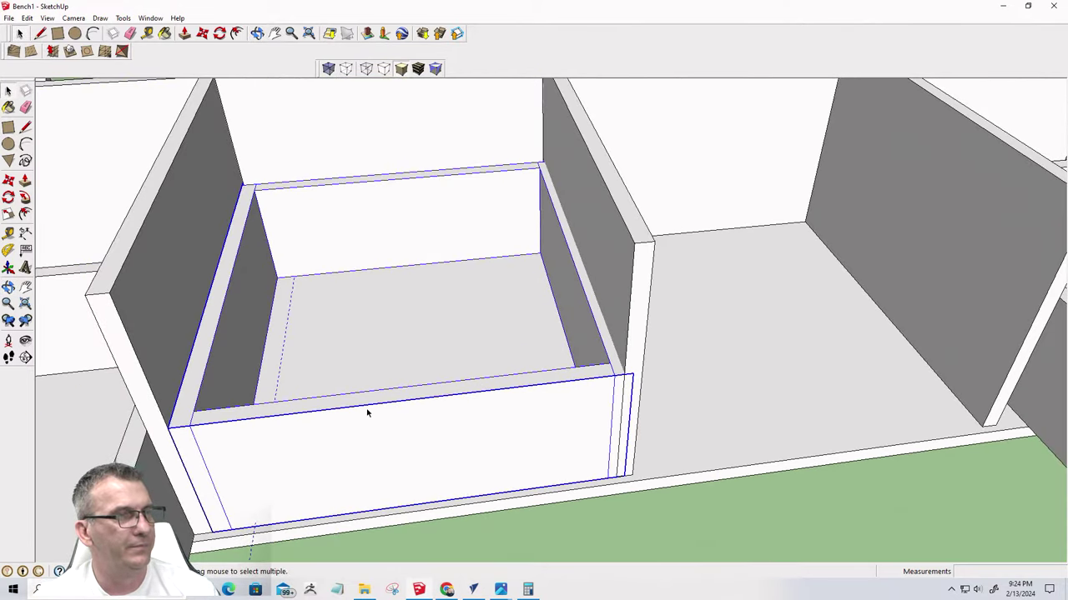
pyautogui.scroll(-3, 371, 421)
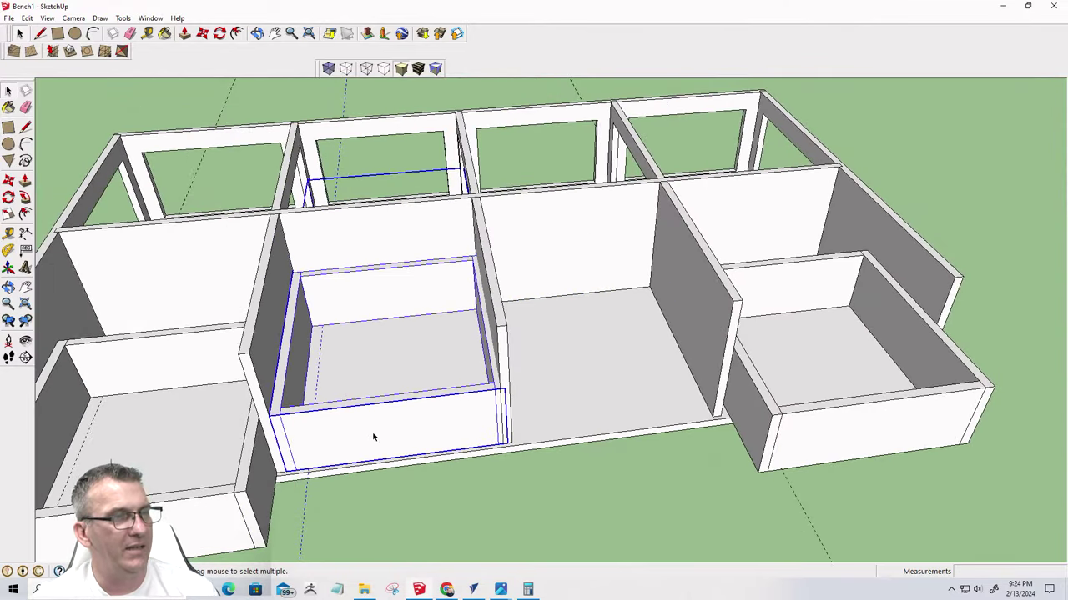
# Move the middle drawer forward so it sticks out of its compartment like the end drawers
pyautogui.press('m')
pyautogui.moveTo(367, 422); pyautogui.dragTo(494, 224)
pyautogui.scroll(3, 442, 563)
pyautogui.scroll(6, 262, 253)
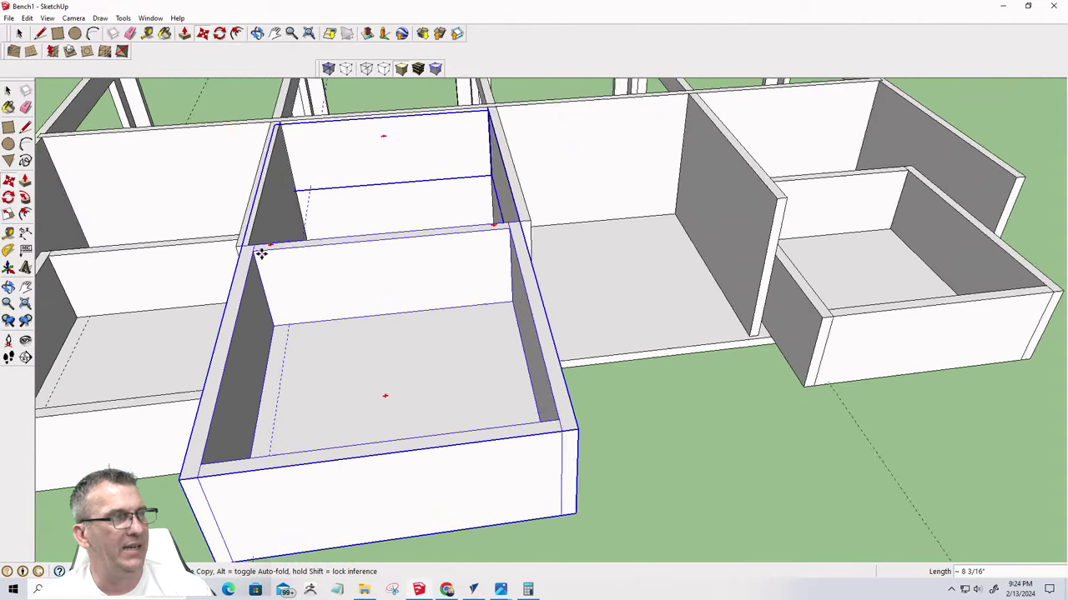
pyautogui.scroll(1, 257, 276)
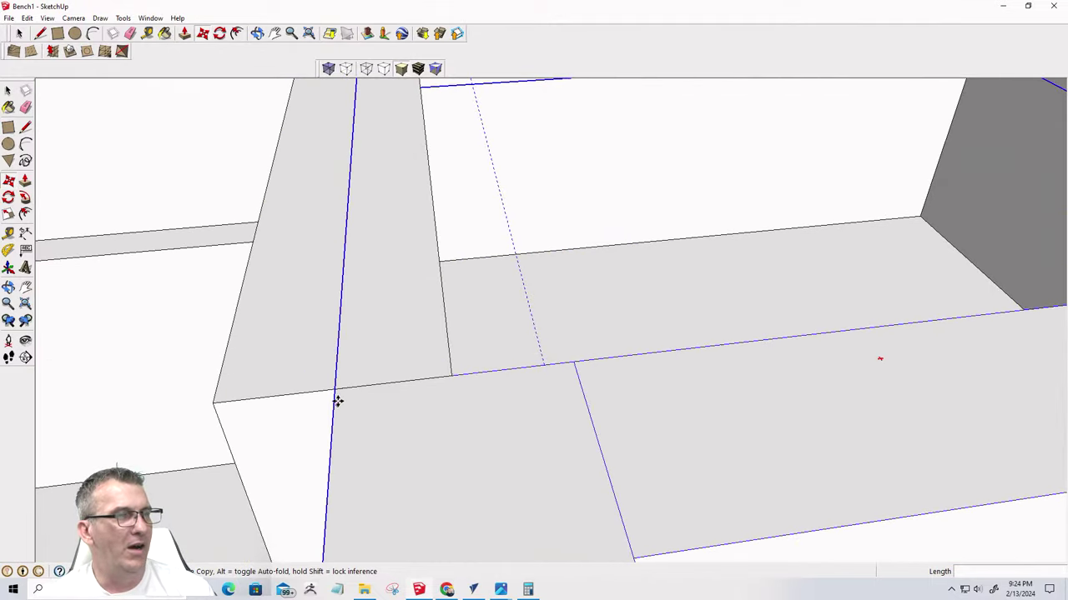
pyautogui.scroll(-2, 347, 371)
pyautogui.scroll(5, 350, 357)
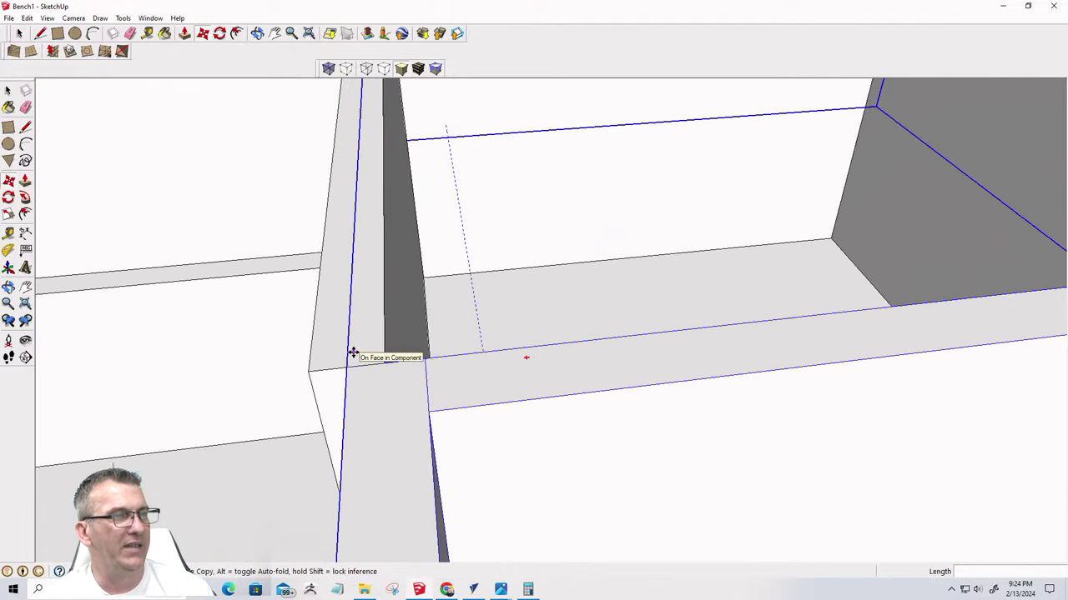
pyautogui.scroll(-5, 305, 367)
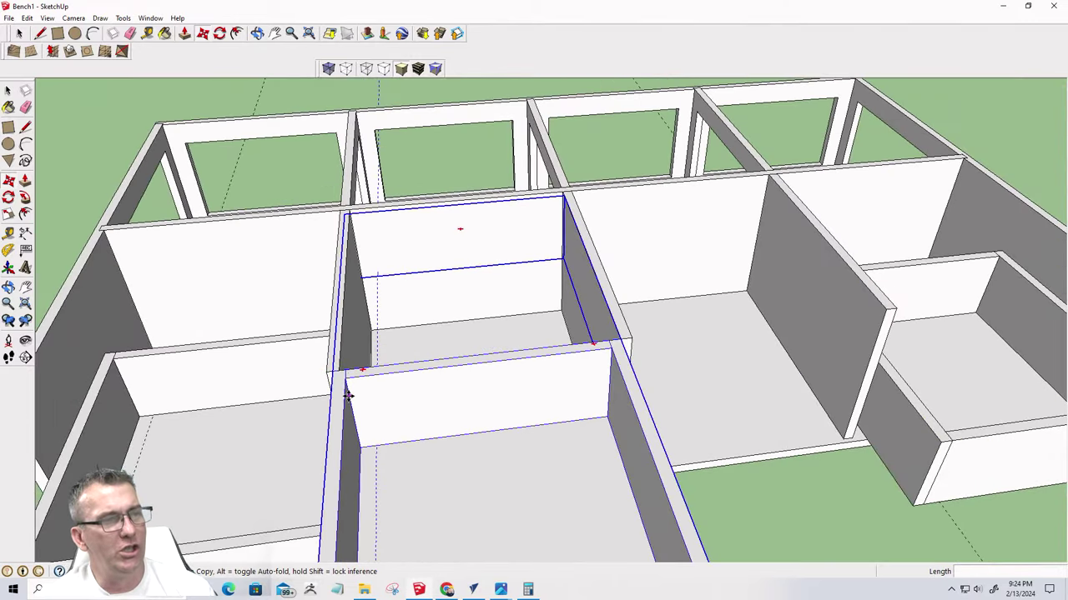
pyautogui.scroll(-4, 347, 382)
pyautogui.scroll(6, 344, 451)
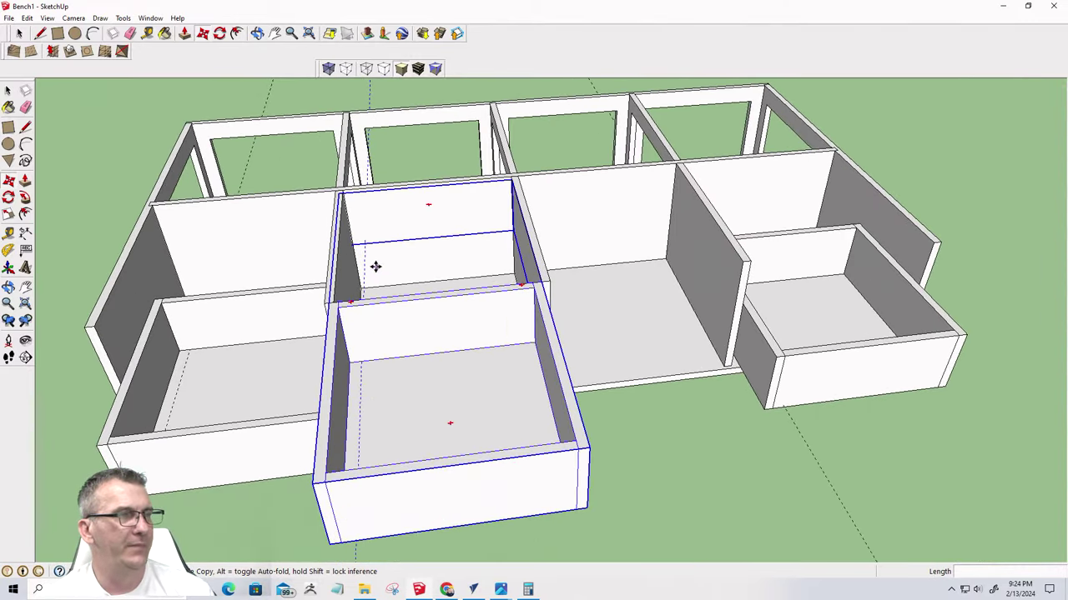
pyautogui.scroll(-5, 327, 309)
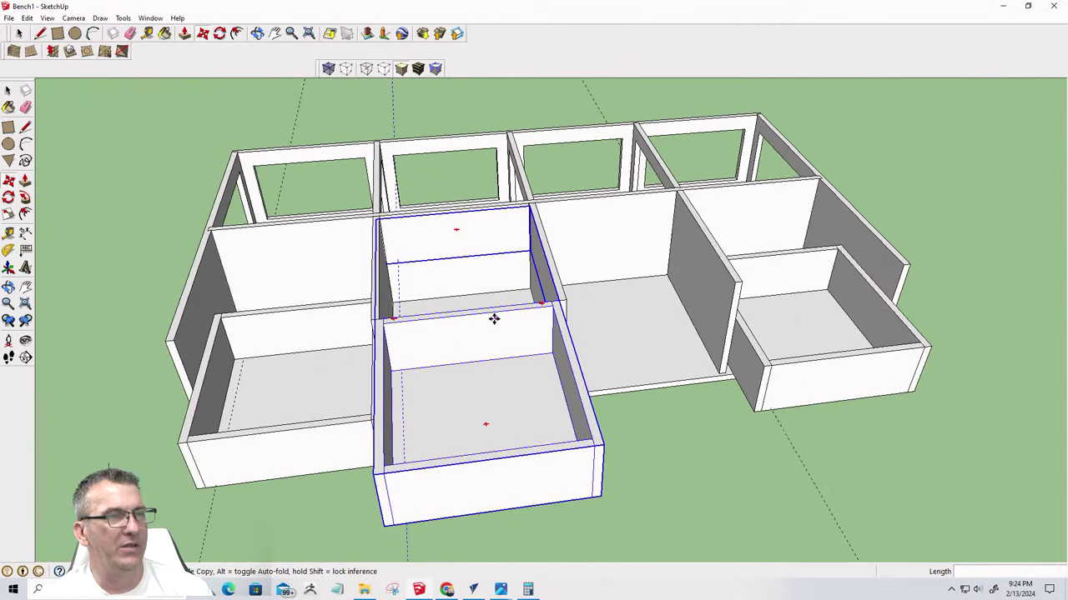
pyautogui.moveTo(514, 328); pyautogui.dragTo(403, 358, button='middle')
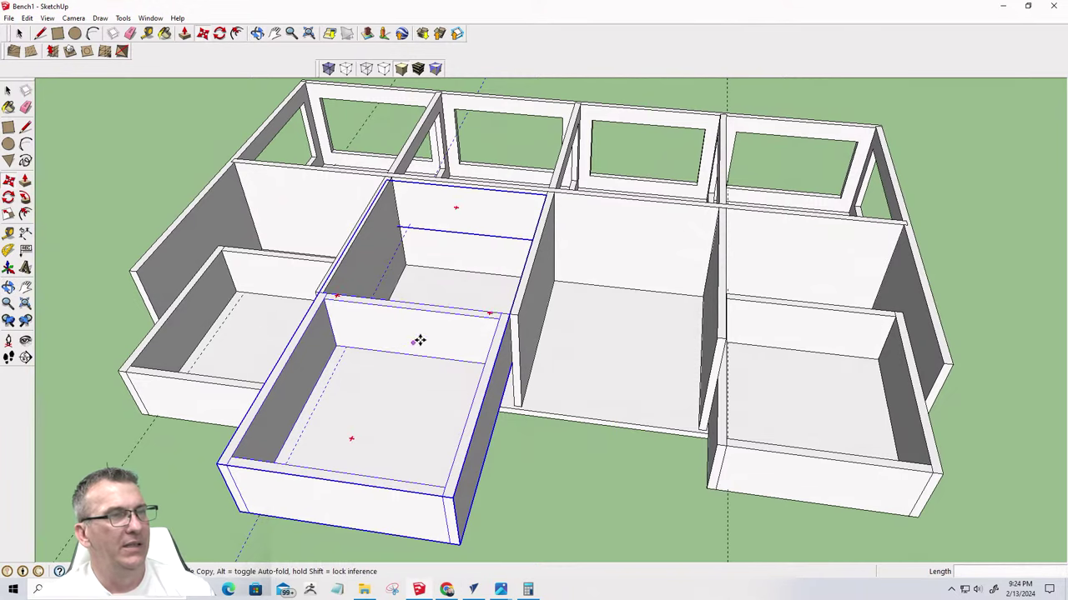
pyautogui.scroll(5, 547, 321)
pyautogui.scroll(2, 547, 321)
pyautogui.scroll(-5, 528, 302)
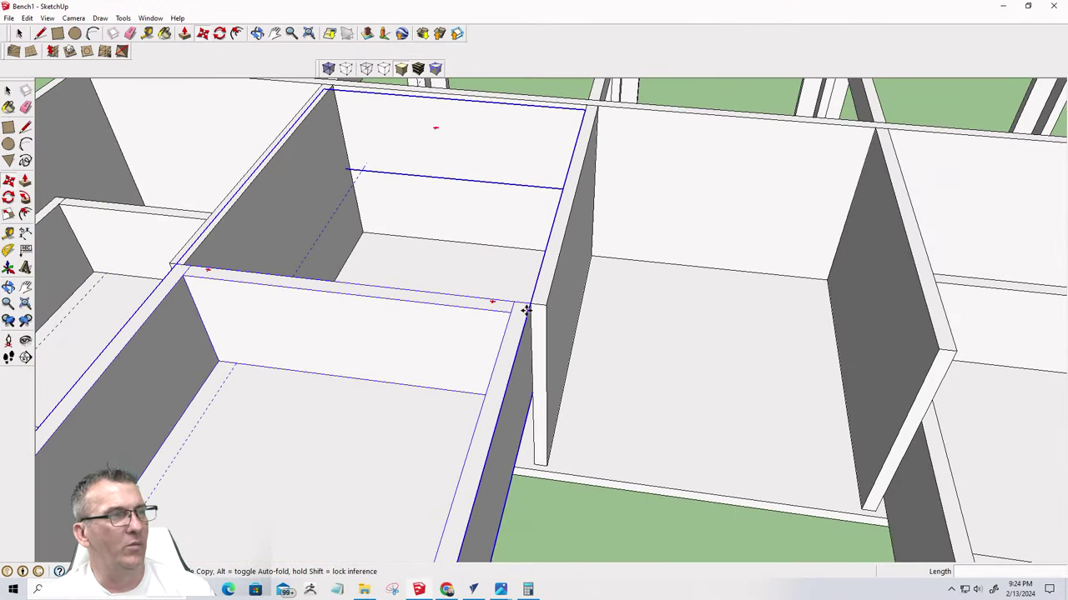
pyautogui.scroll(3, 287, 289)
# Select the pulled-out drawer and explode it into separate boards
pyautogui.press('space')
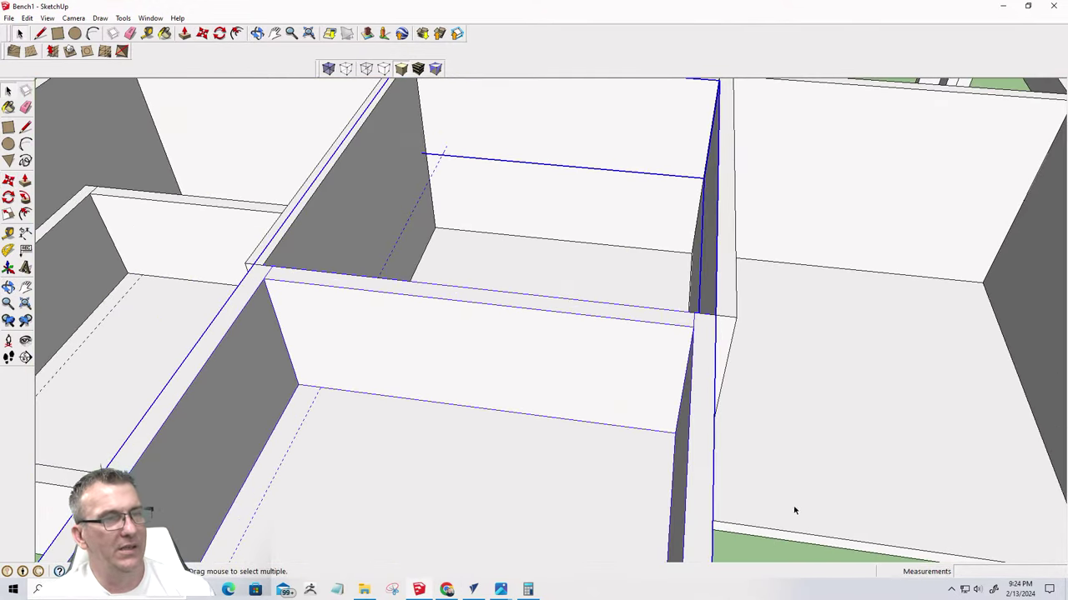
pyautogui.click(759, 559)
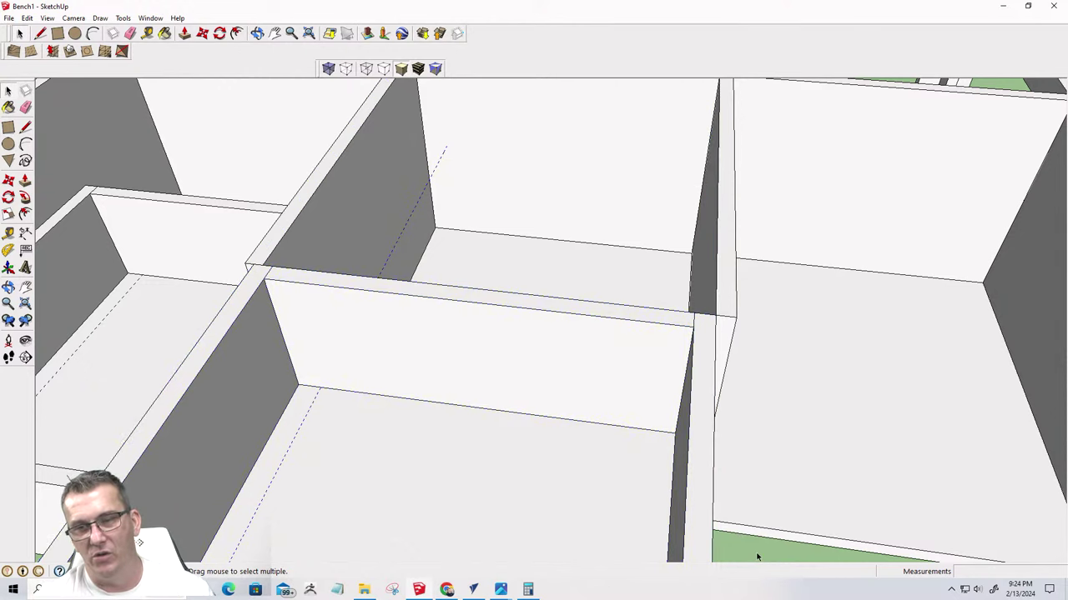
pyautogui.click(271, 298)
pyautogui.scroll(3, 281, 298)
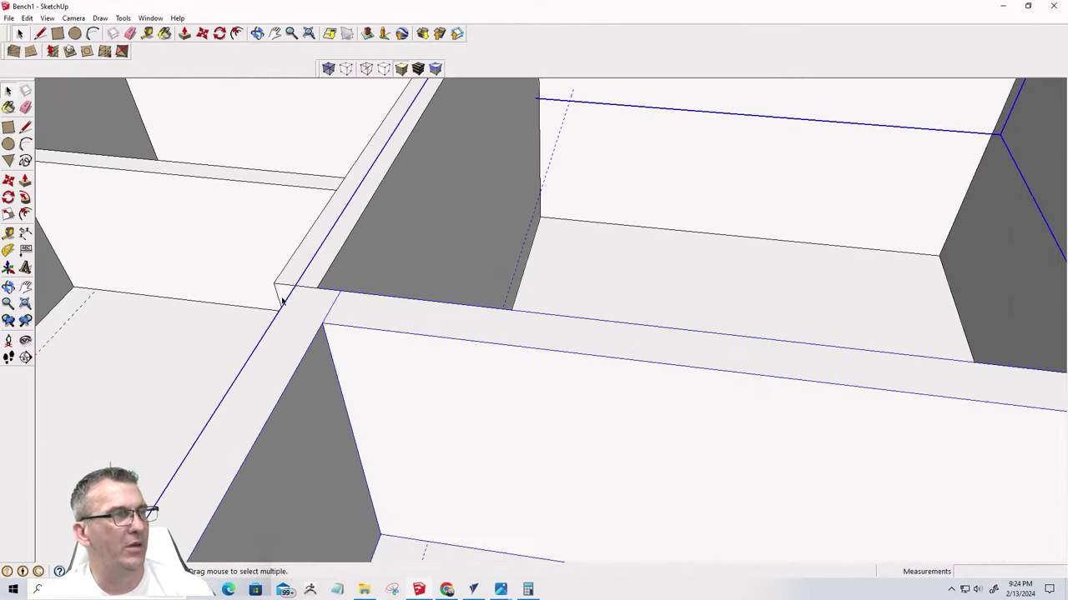
pyautogui.scroll(-6, 409, 295)
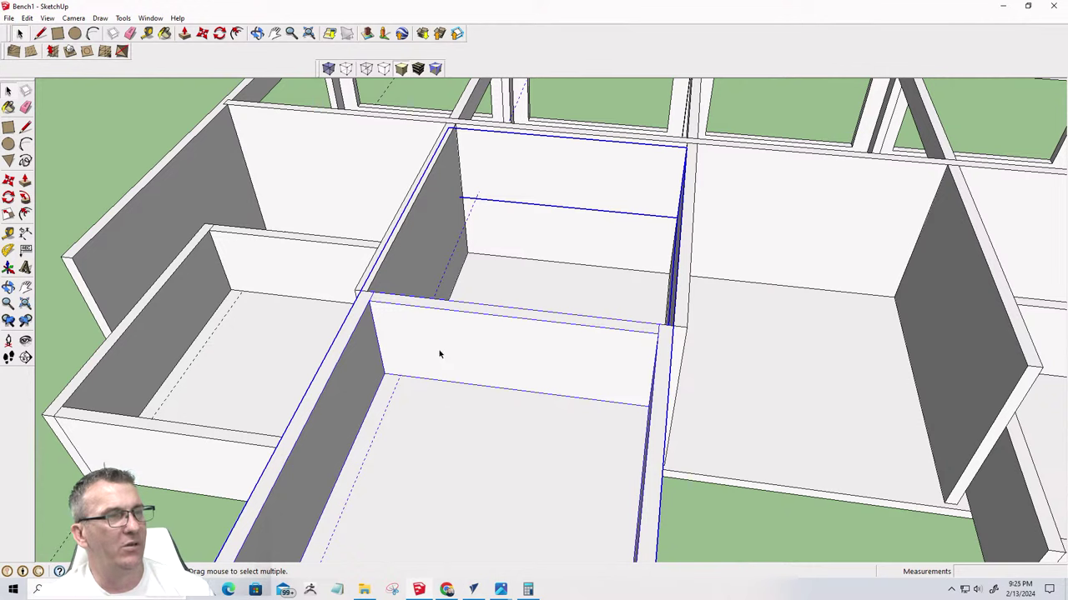
pyautogui.rightClick(439, 354)
pyautogui.click(477, 181)
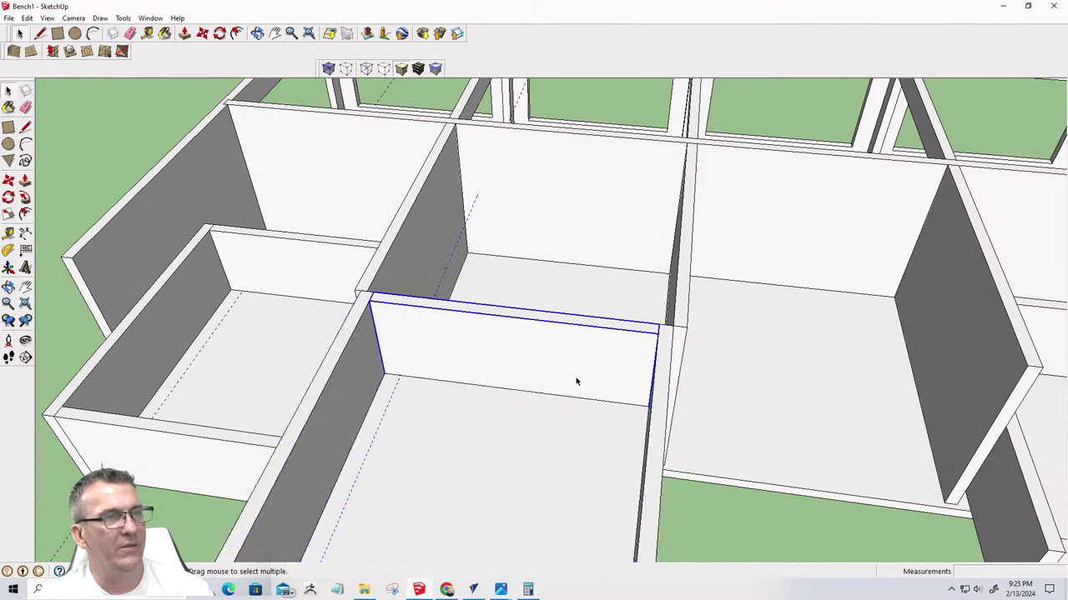
# Push the drawer back board's top face down 2 5/16" with Push/Pull
pyautogui.doubleClick(521, 331)
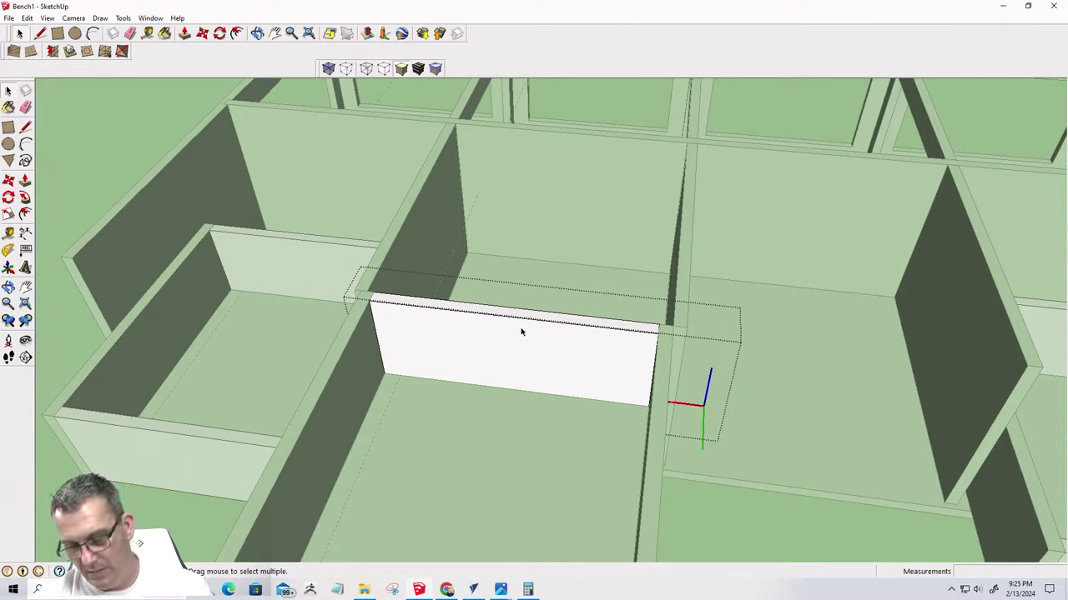
pyautogui.press('p')
pyautogui.click(522, 319)
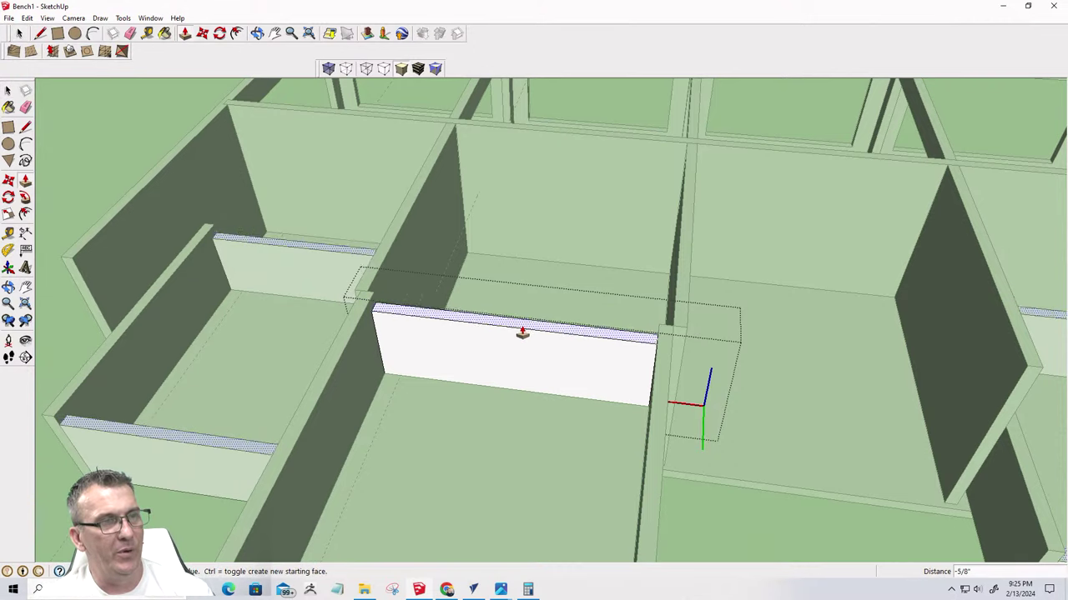
pyautogui.click(522, 351)
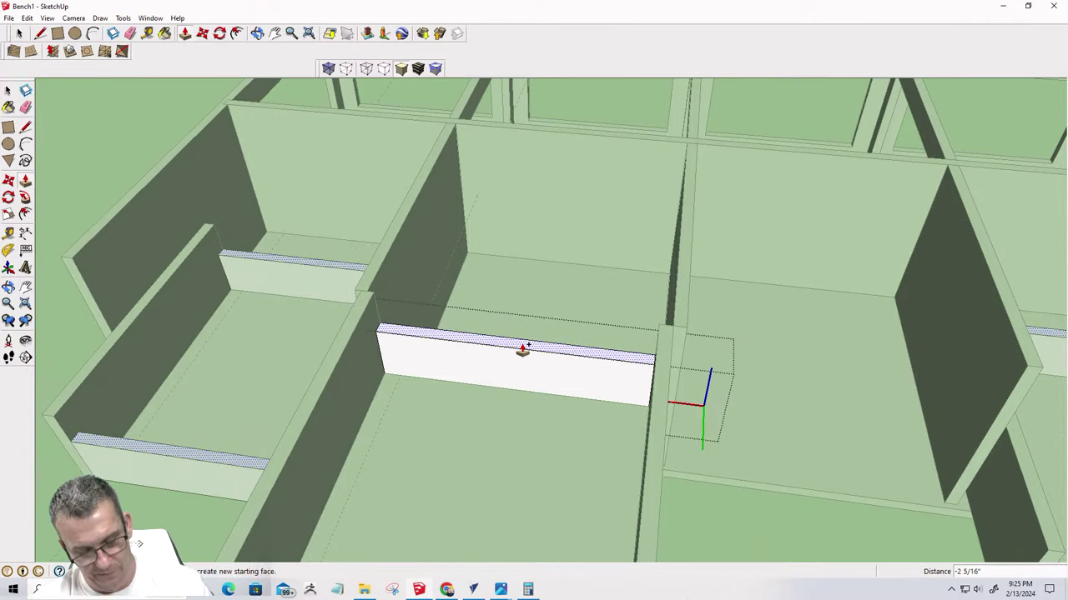
pyautogui.press('space')
pyautogui.click(730, 517)
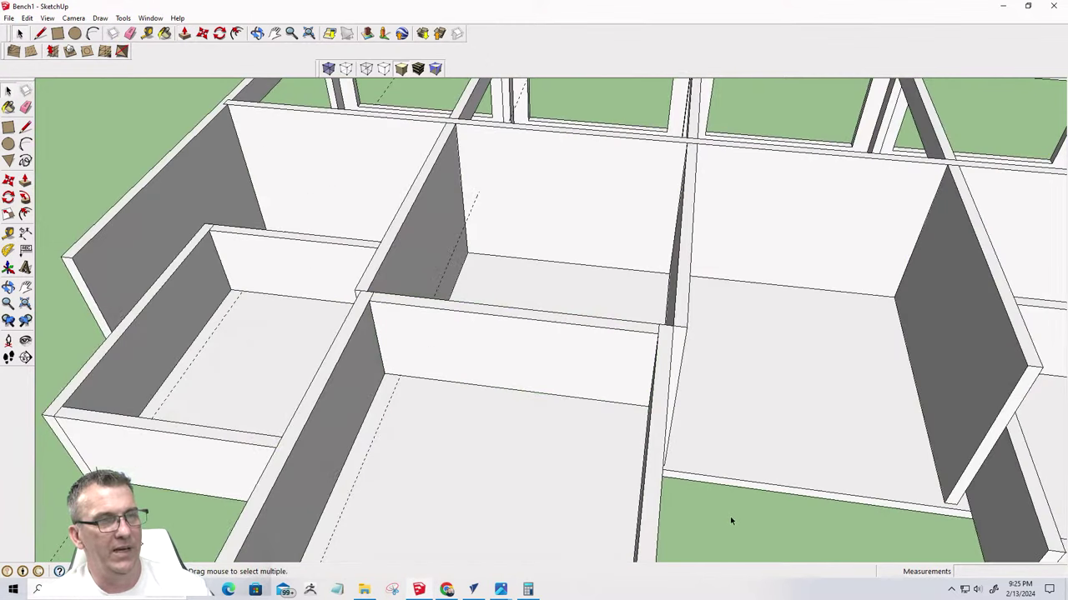
pyautogui.scroll(-3, 588, 393)
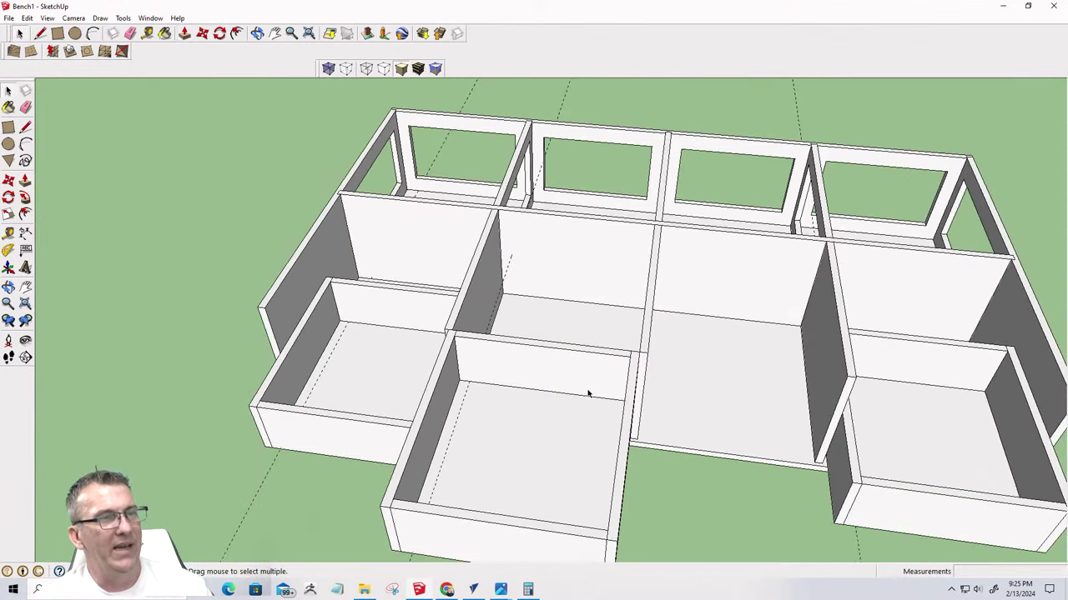
# Explode the right side board and make the other boards, left side, bottom and front, unique
pyautogui.click(623, 471)
pyautogui.rightClick(623, 469)
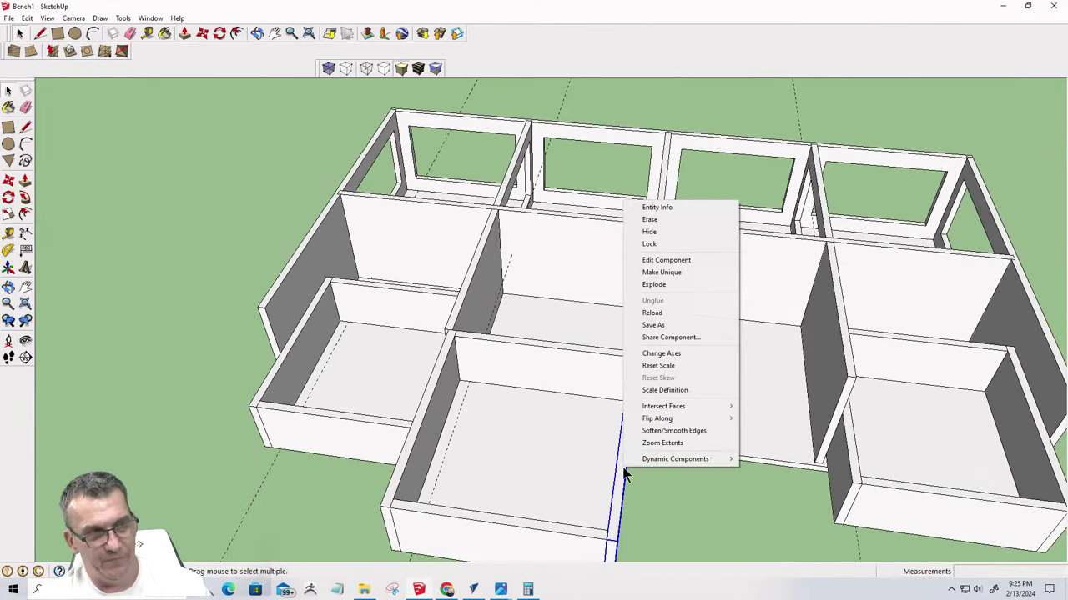
pyautogui.click(653, 286)
pyautogui.click(553, 361)
pyautogui.rightClick(552, 361)
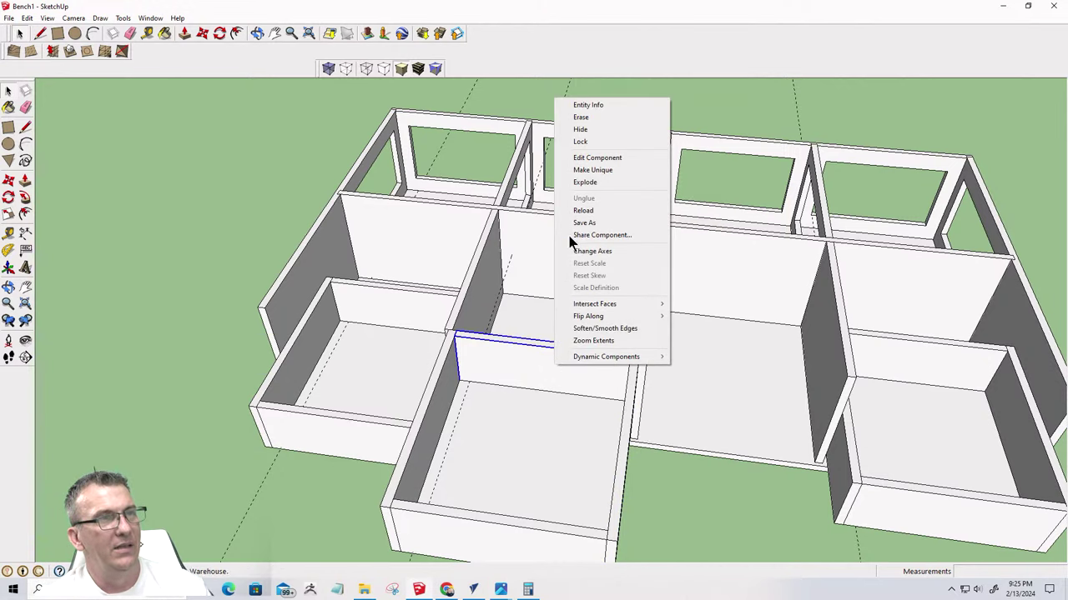
pyautogui.click(593, 170)
pyautogui.click(440, 383)
pyautogui.rightClick(440, 382)
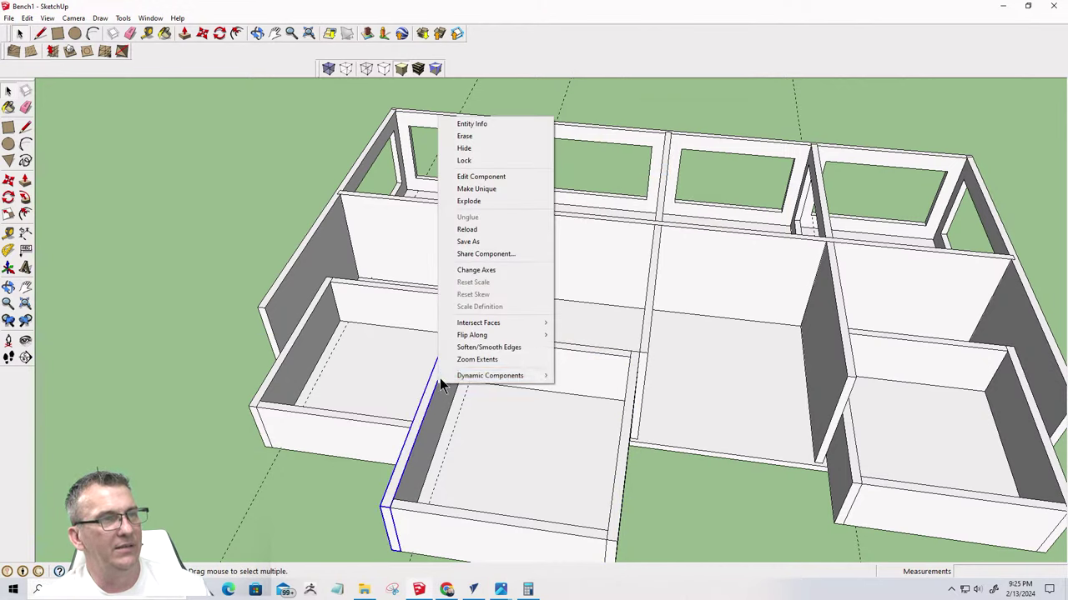
pyautogui.click(476, 188)
pyautogui.click(531, 424)
pyautogui.rightClick(530, 424)
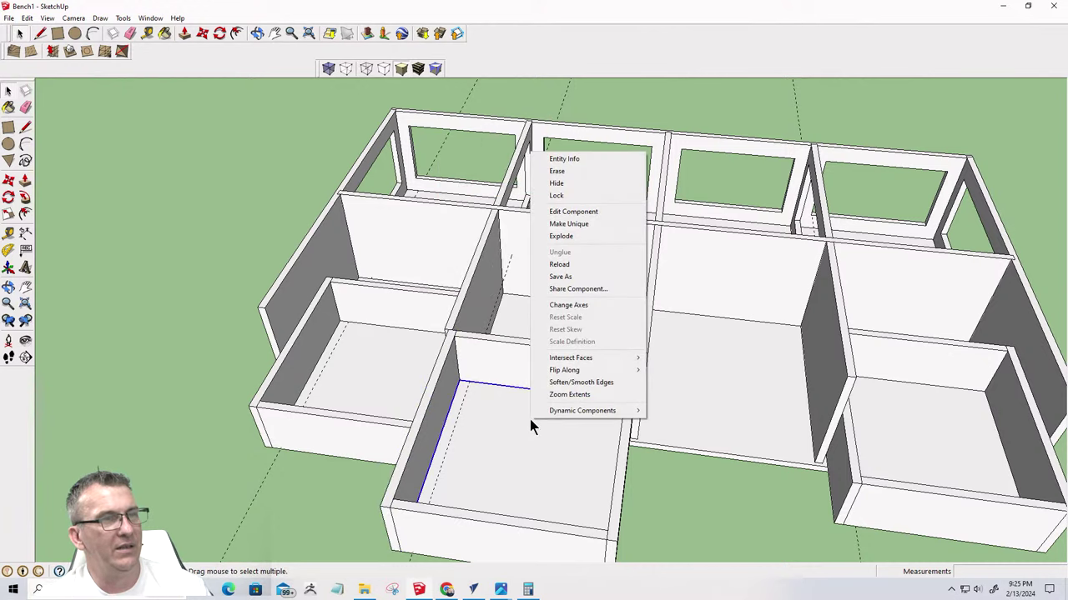
pyautogui.click(568, 225)
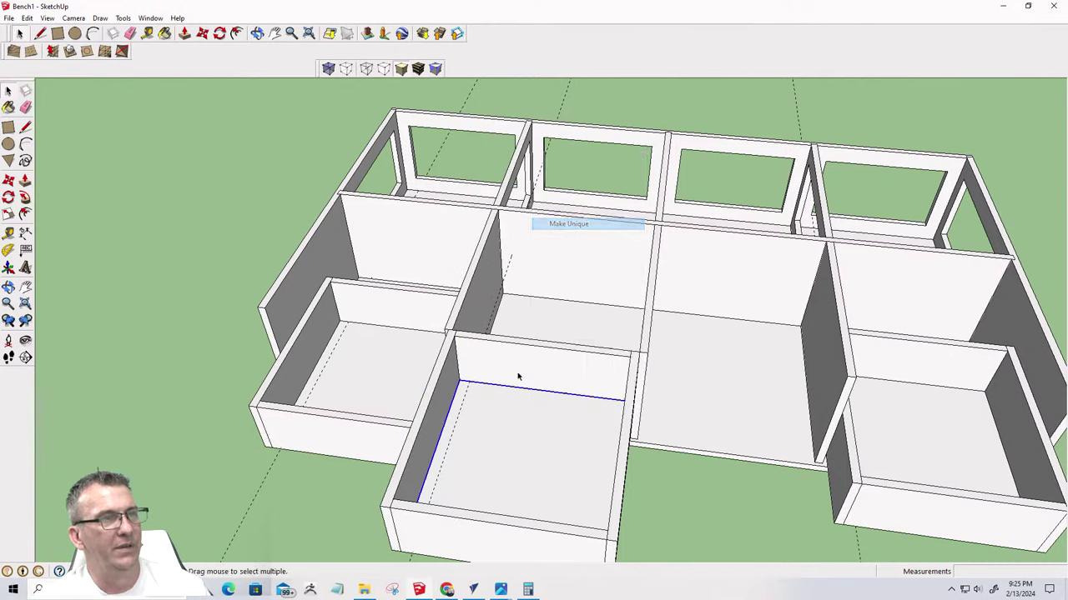
pyautogui.click(472, 534)
pyautogui.rightClick(472, 533)
pyautogui.click(515, 337)
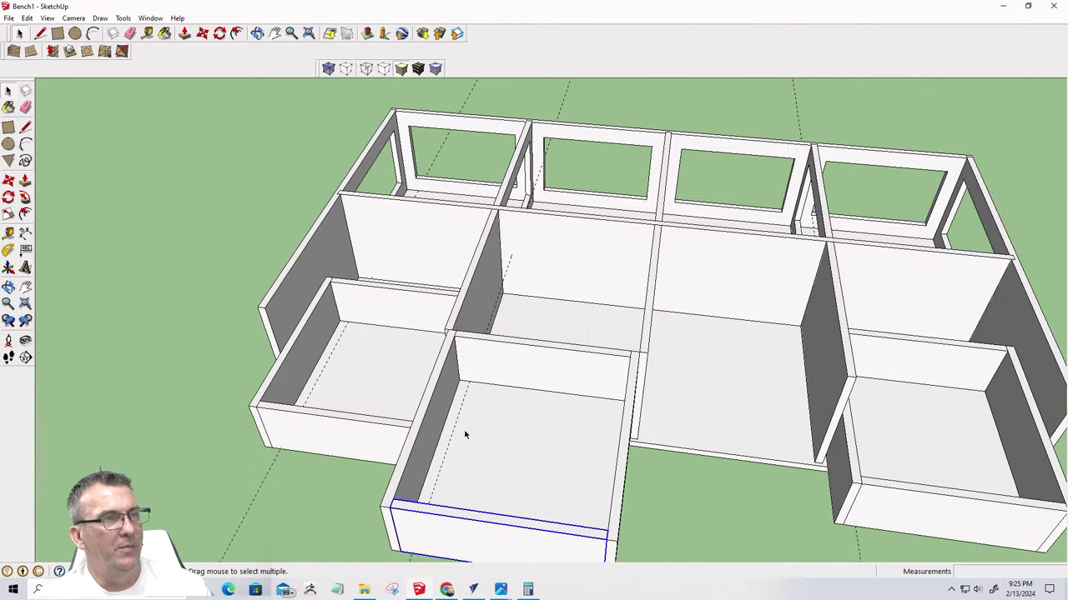
# Push the back panel's top face down 2 1/2" with Push/Pull
pyautogui.doubleClick(499, 360)
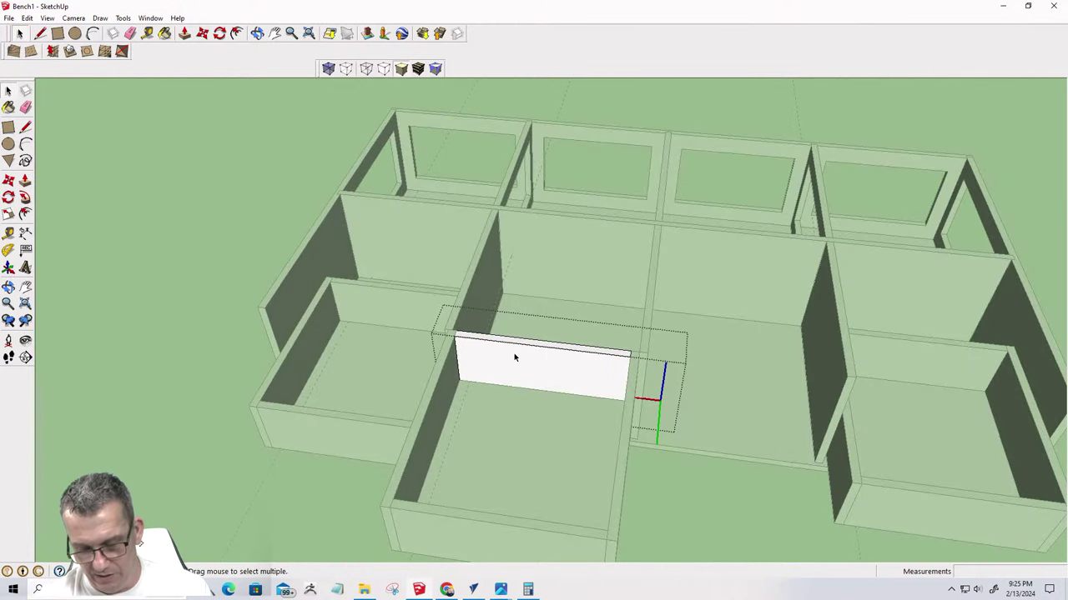
pyautogui.press('p')
pyautogui.click(533, 345)
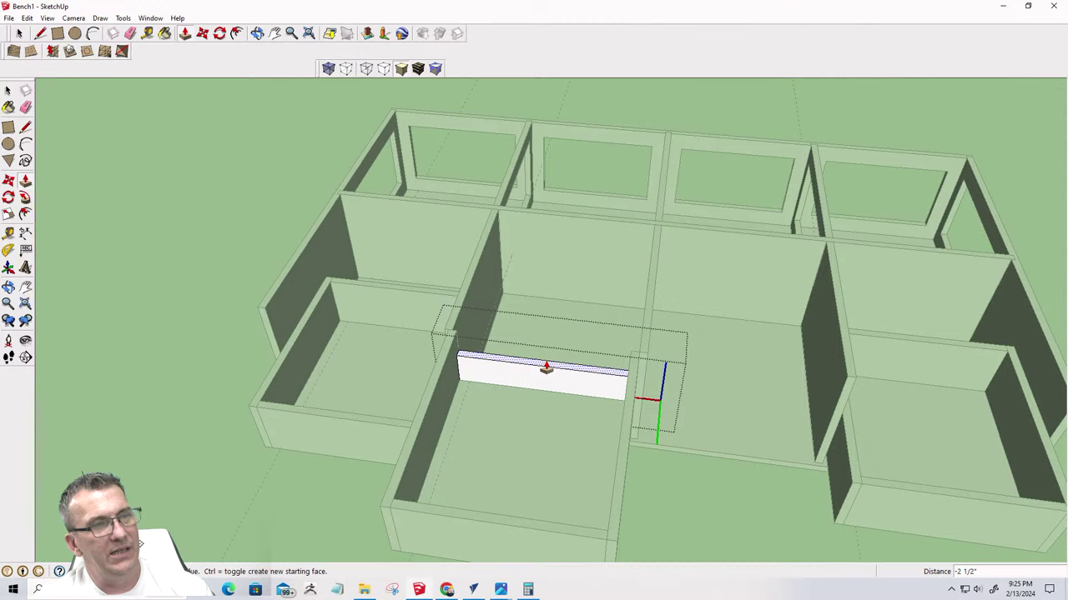
pyautogui.scroll(3, 529, 381)
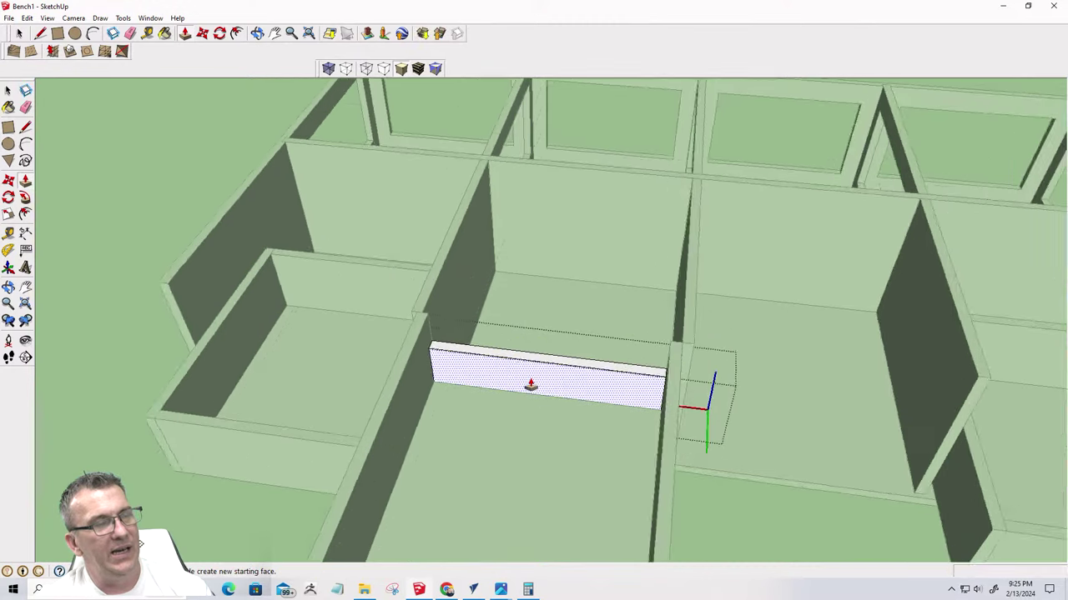
pyautogui.moveTo(529, 393); pyautogui.dragTo(521, 408, button='middle')
pyautogui.scroll(-3, 521, 409)
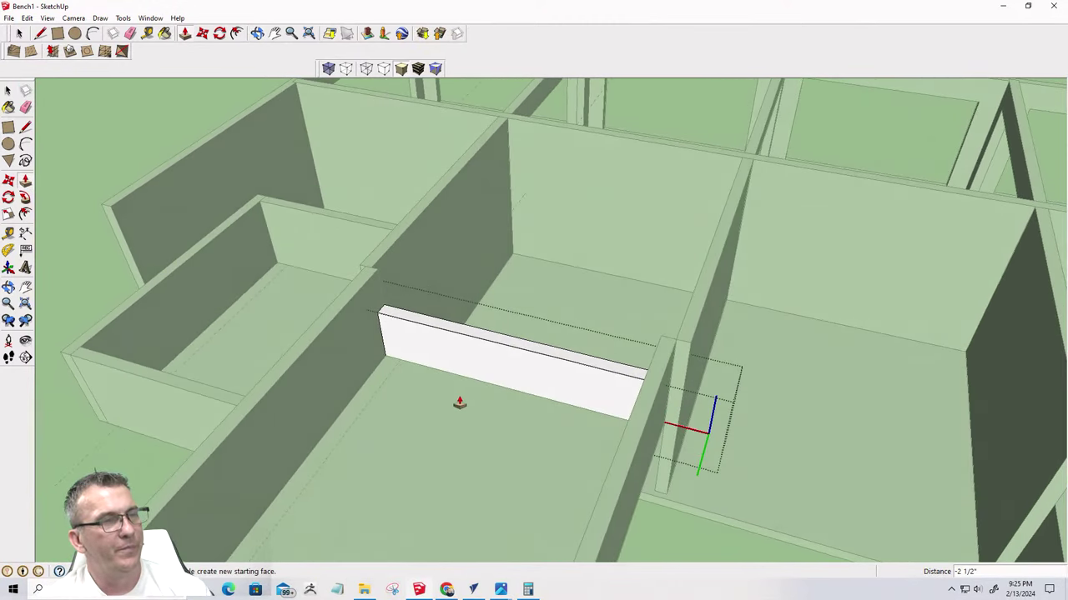
pyautogui.press('space')
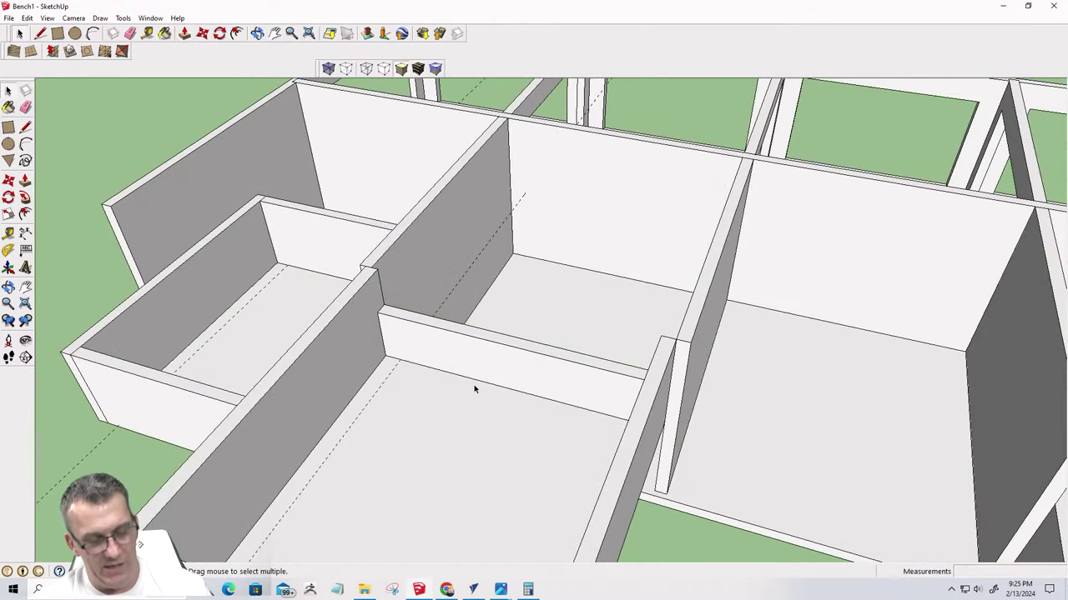
# Hide the drawer's floor board
pyautogui.doubleClick(473, 384)
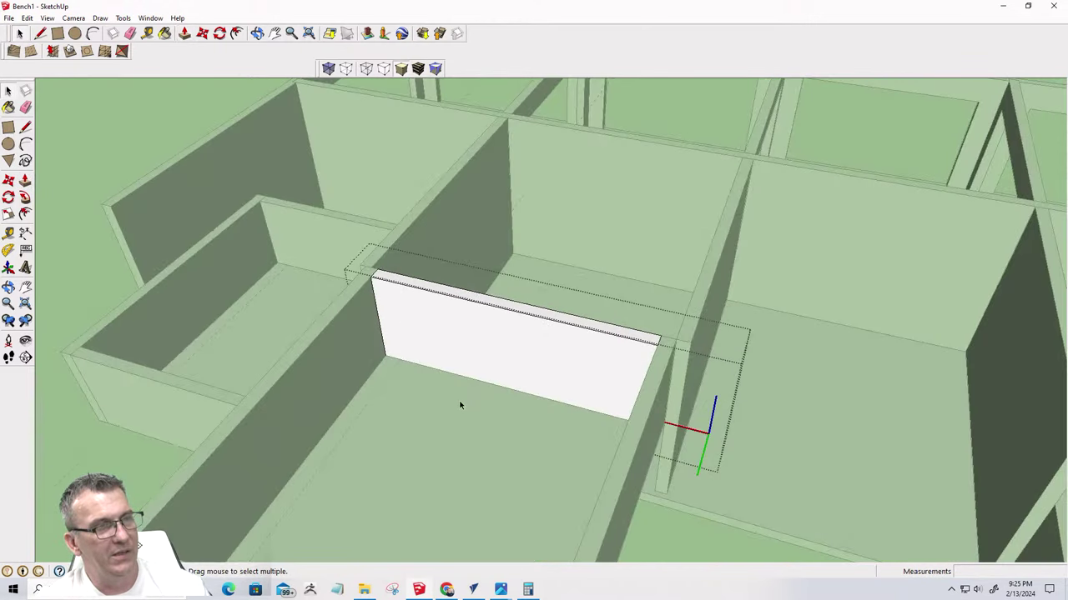
pyautogui.click(460, 403)
pyautogui.click(458, 413)
pyautogui.rightClick(457, 417)
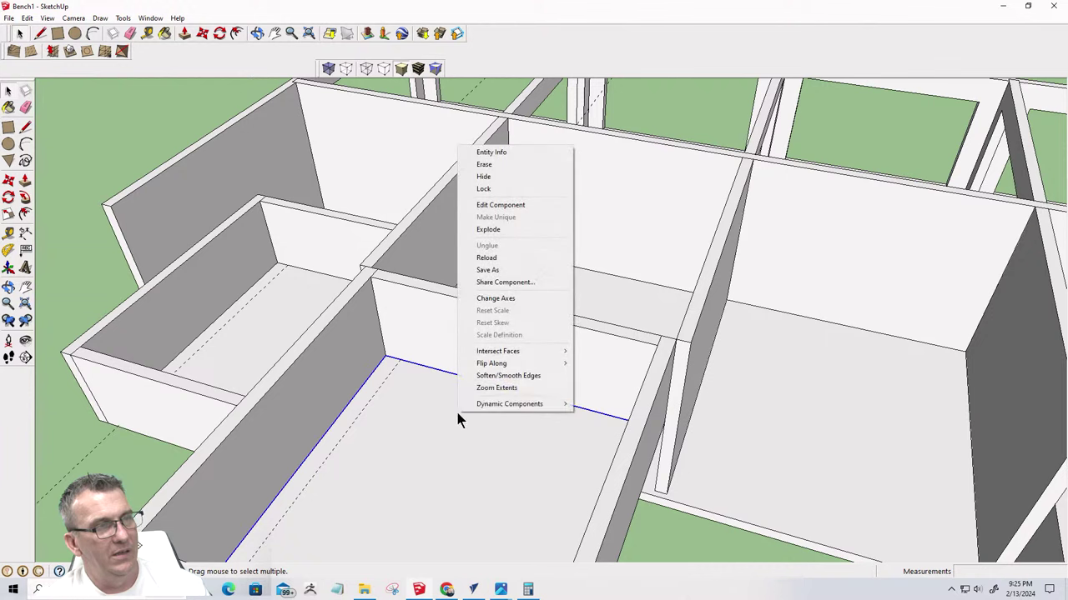
pyautogui.click(484, 176)
# Lower the inner board's top by 2 1/2" and measure its remaining height
pyautogui.moveTo(444, 524); pyautogui.dragTo(486, 346, button='middle')
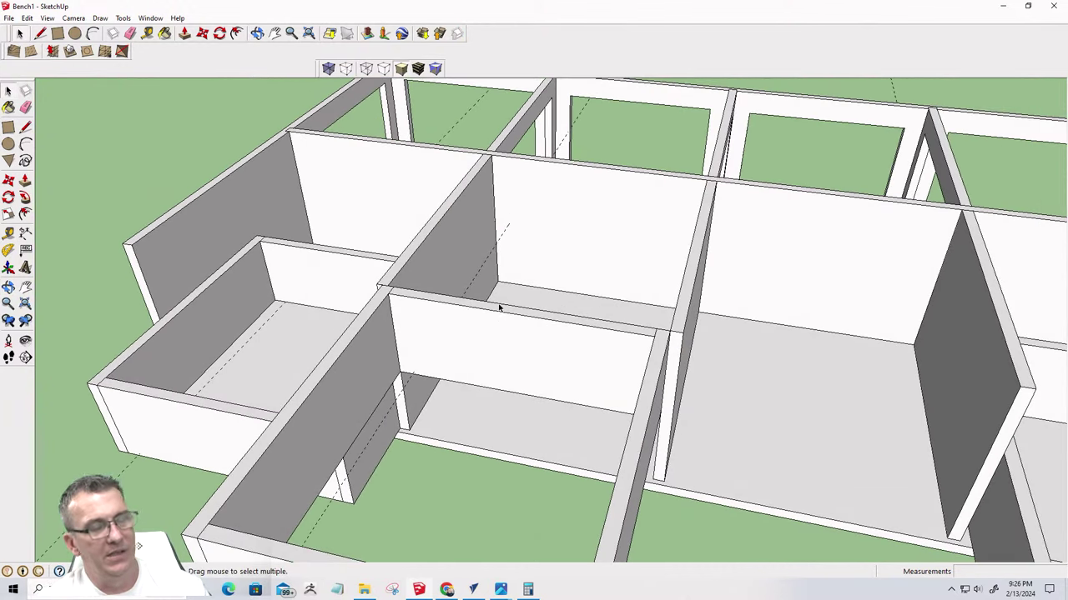
pyautogui.doubleClick(495, 324)
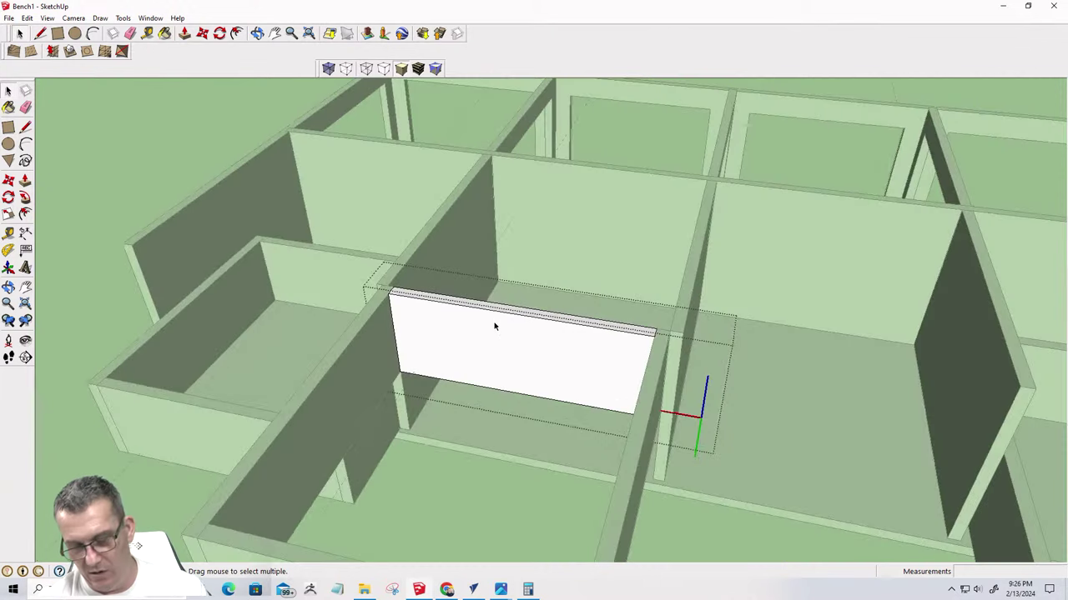
pyautogui.press('p')
pyautogui.click(507, 315)
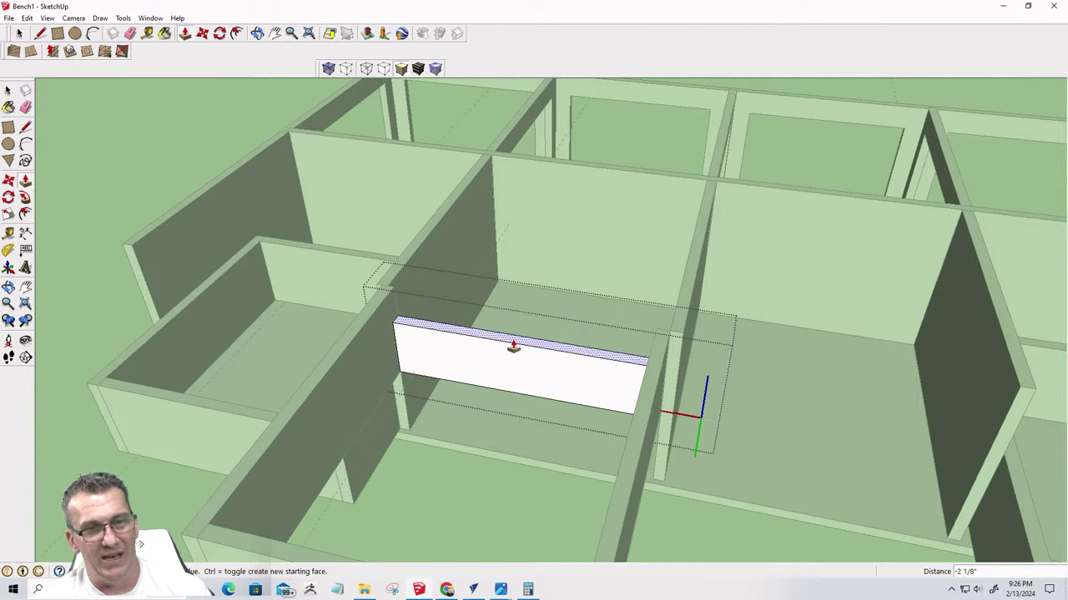
pyautogui.write('2')
pyautogui.press('Return')
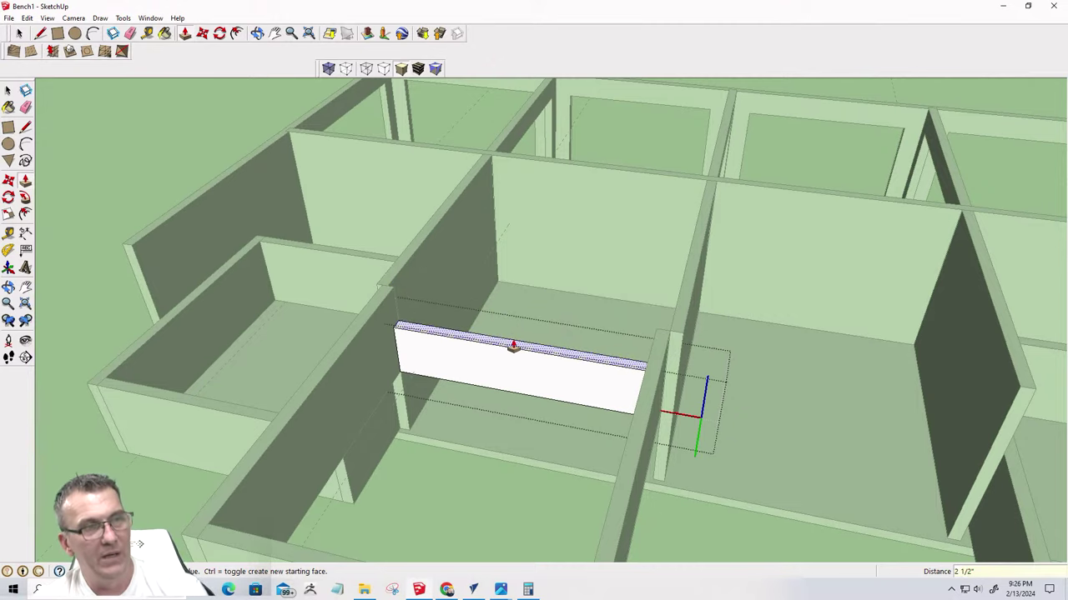
pyautogui.press('t')
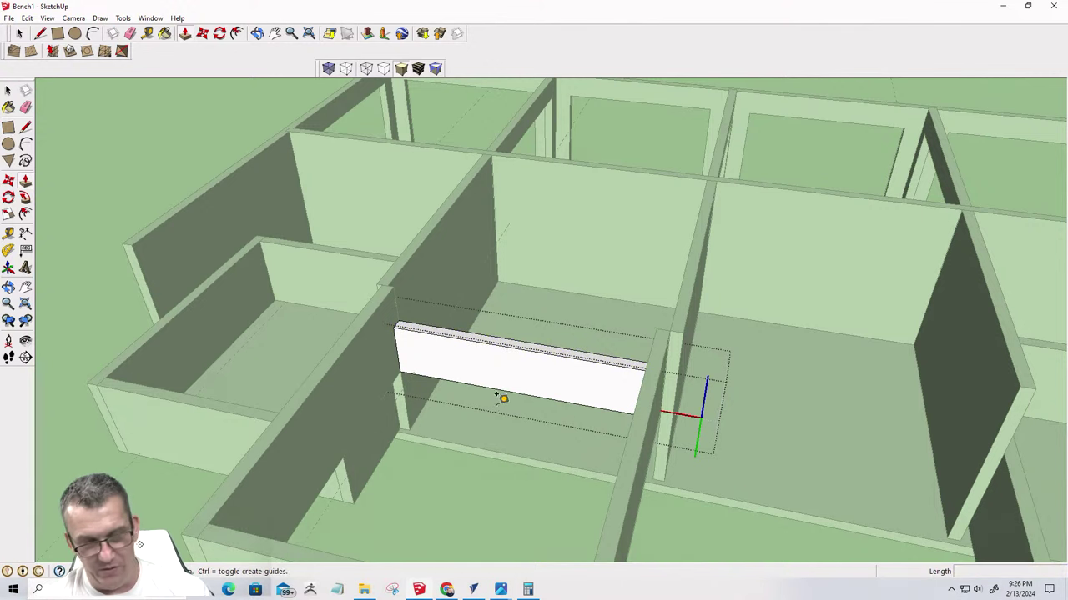
pyautogui.click(503, 389)
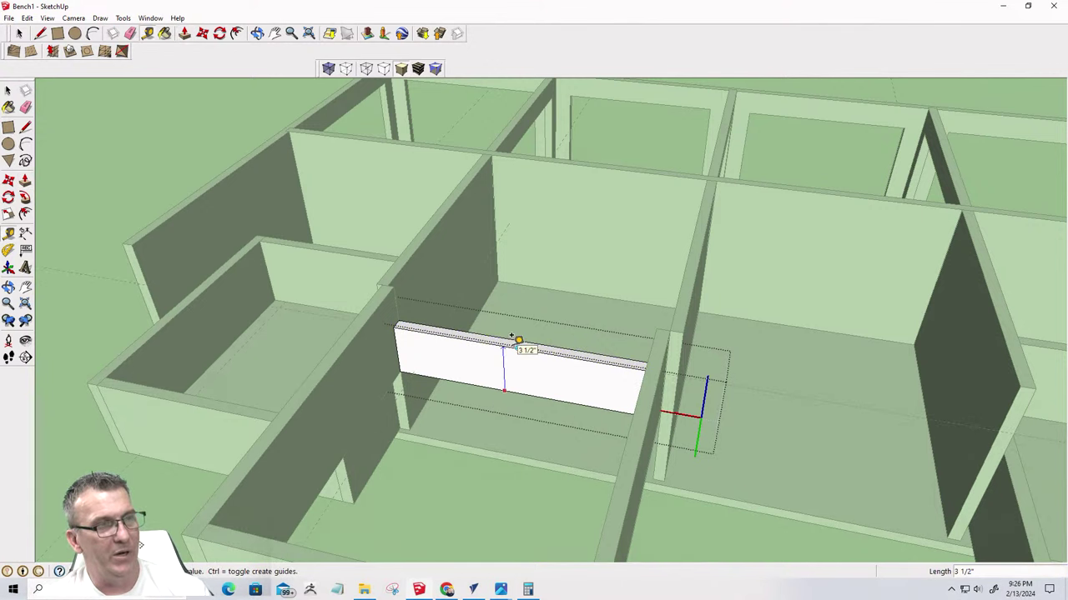
pyautogui.press('Escape')
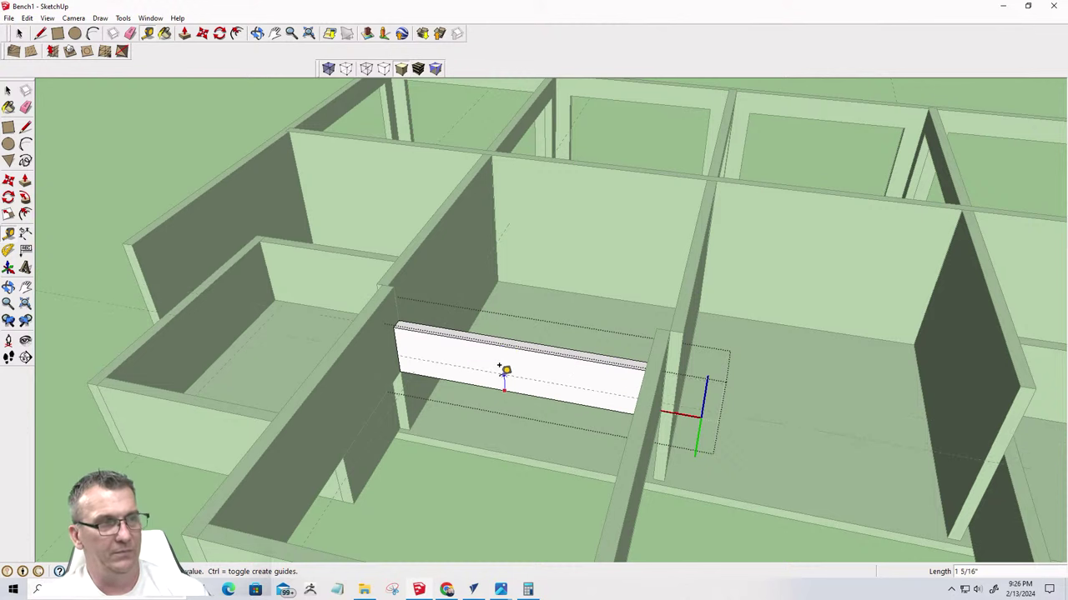
pyautogui.press('space')
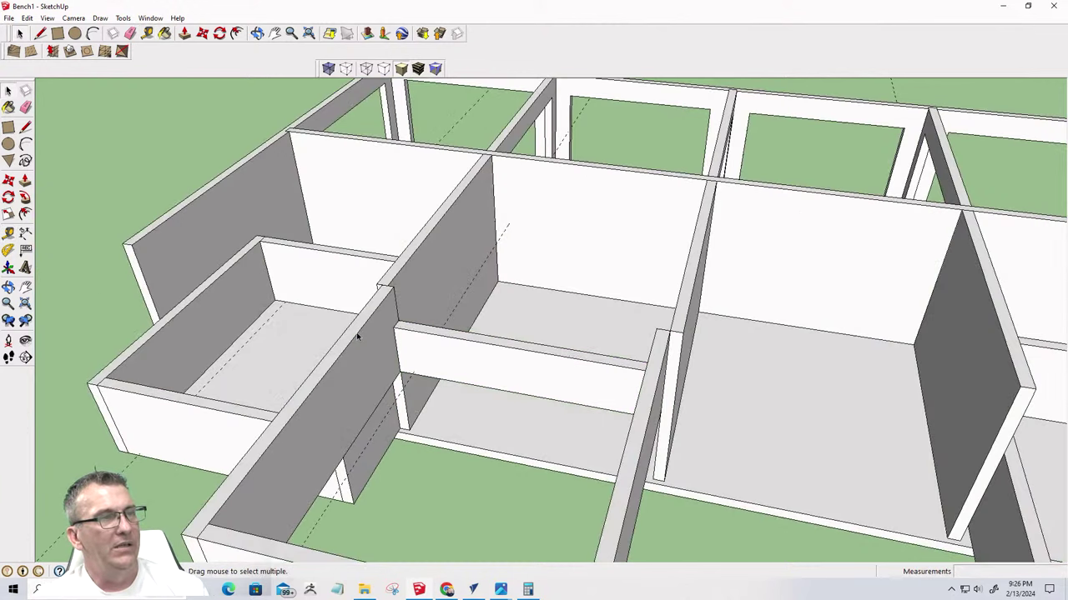
# Push the tops of both drawer side boards down 2 1/2"
pyautogui.click(357, 335)
pyautogui.press('p')
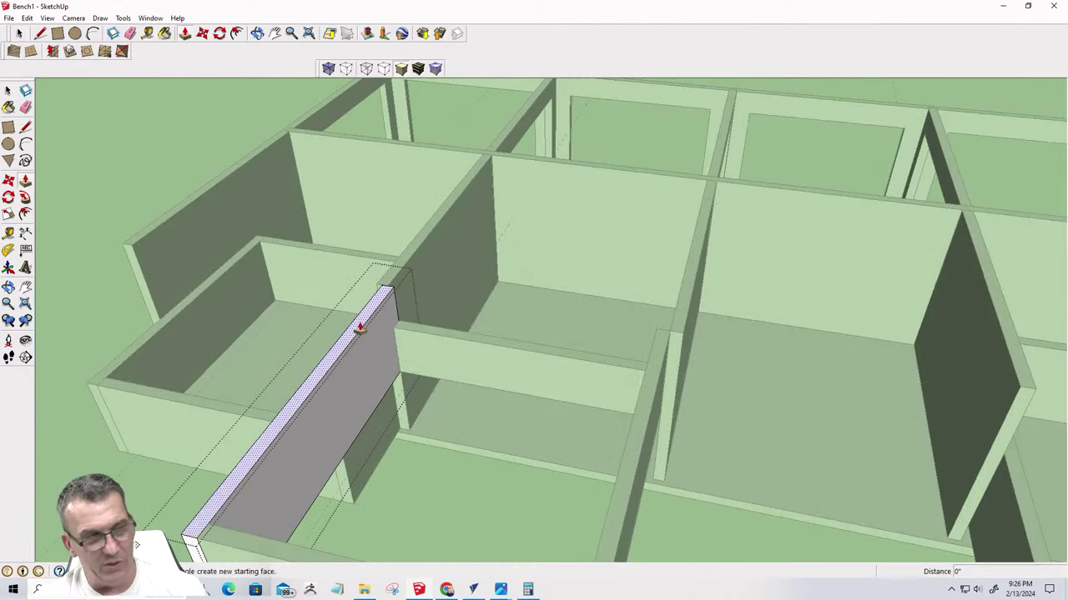
pyautogui.click(358, 330)
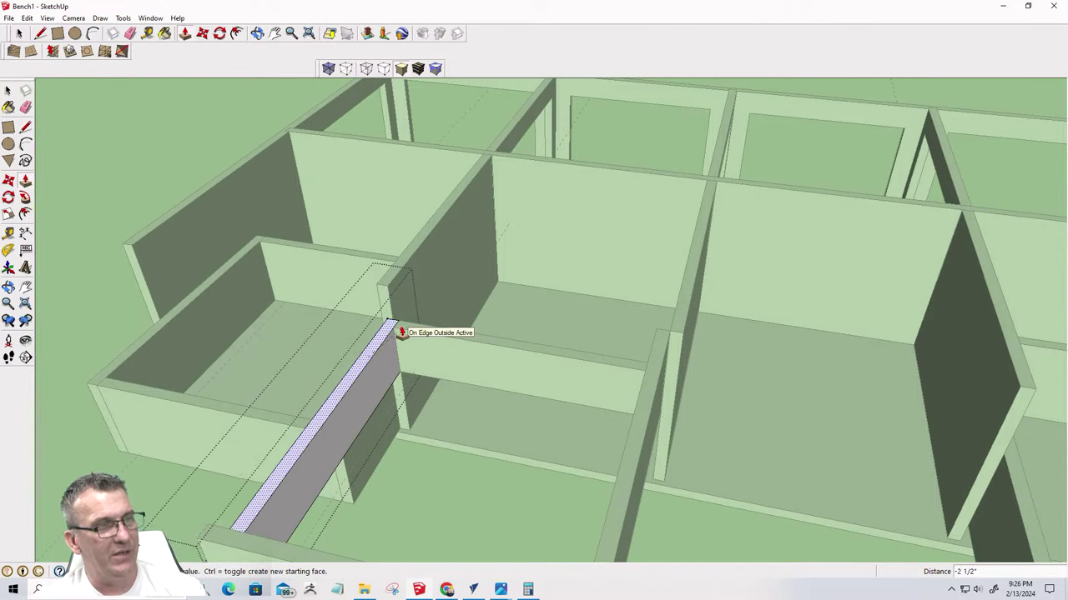
pyautogui.click(402, 332)
pyautogui.moveTo(426, 435); pyautogui.dragTo(512, 405, button='middle')
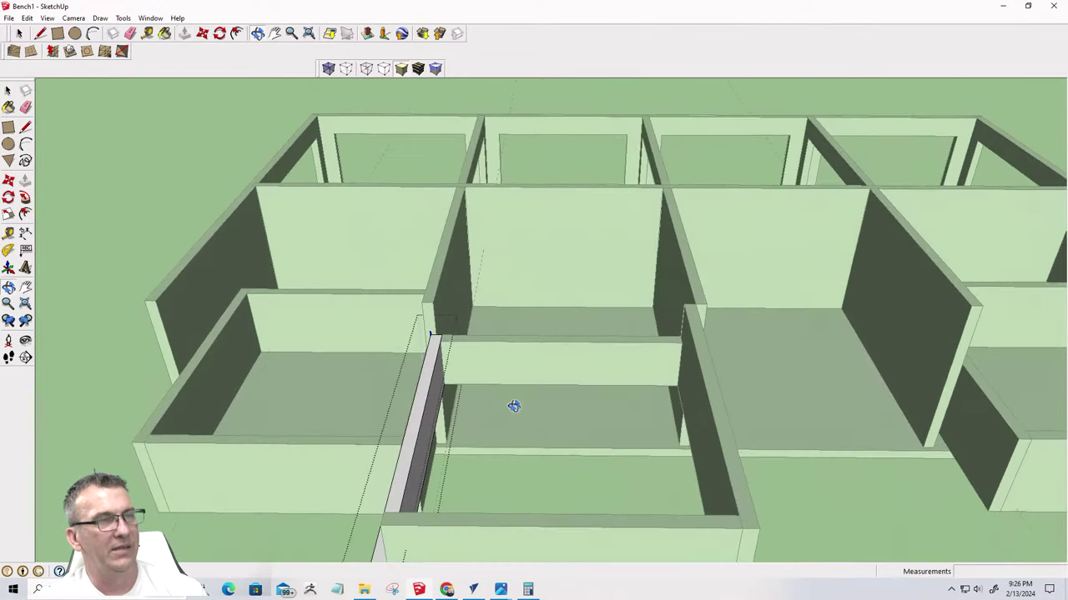
pyautogui.press('space')
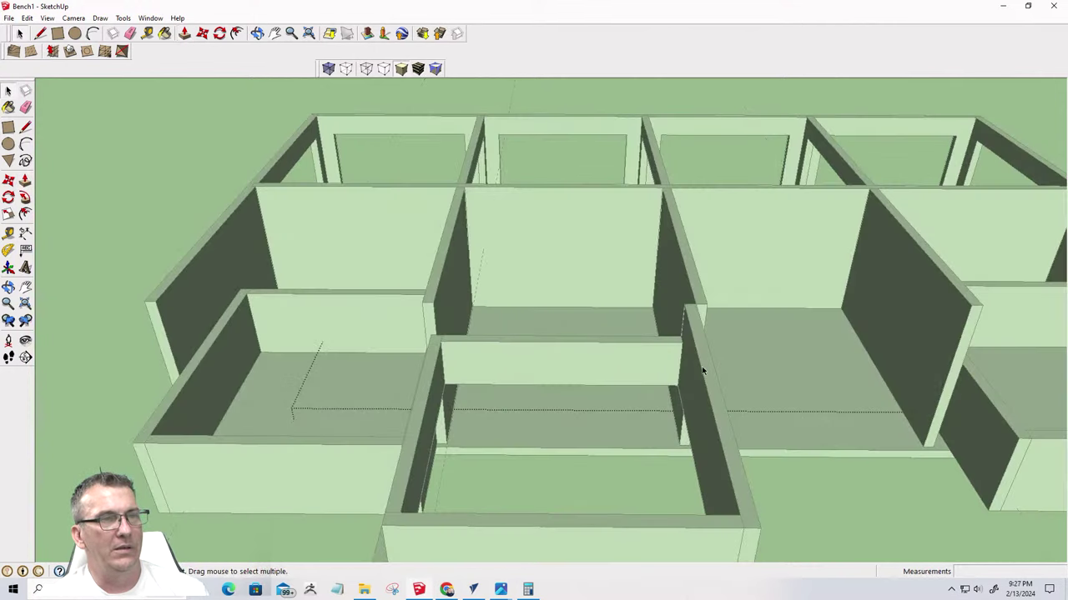
pyautogui.click(703, 377)
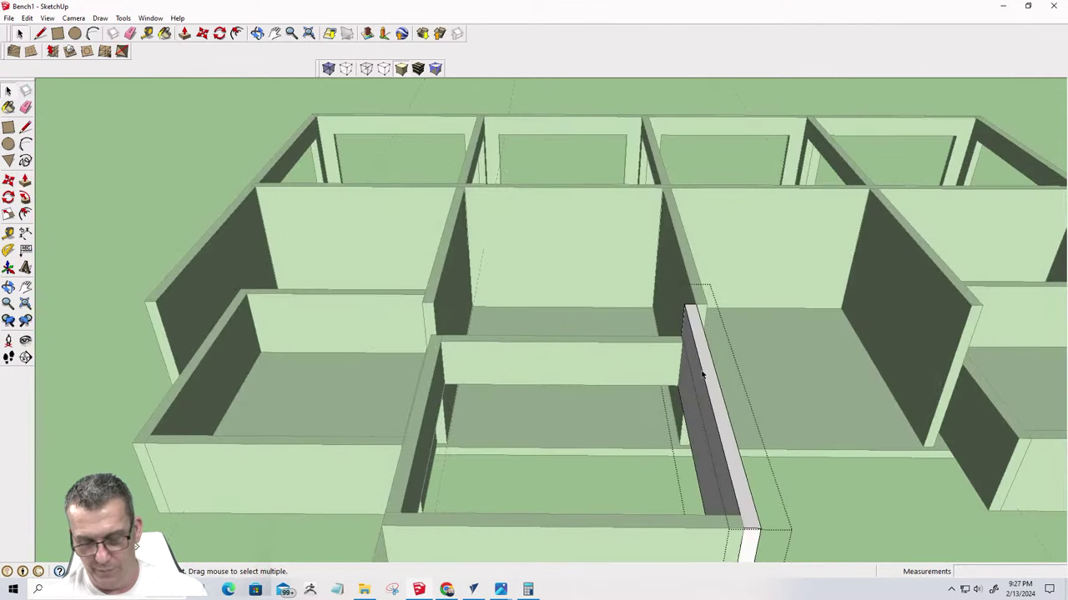
pyautogui.press('p')
pyautogui.click(701, 351)
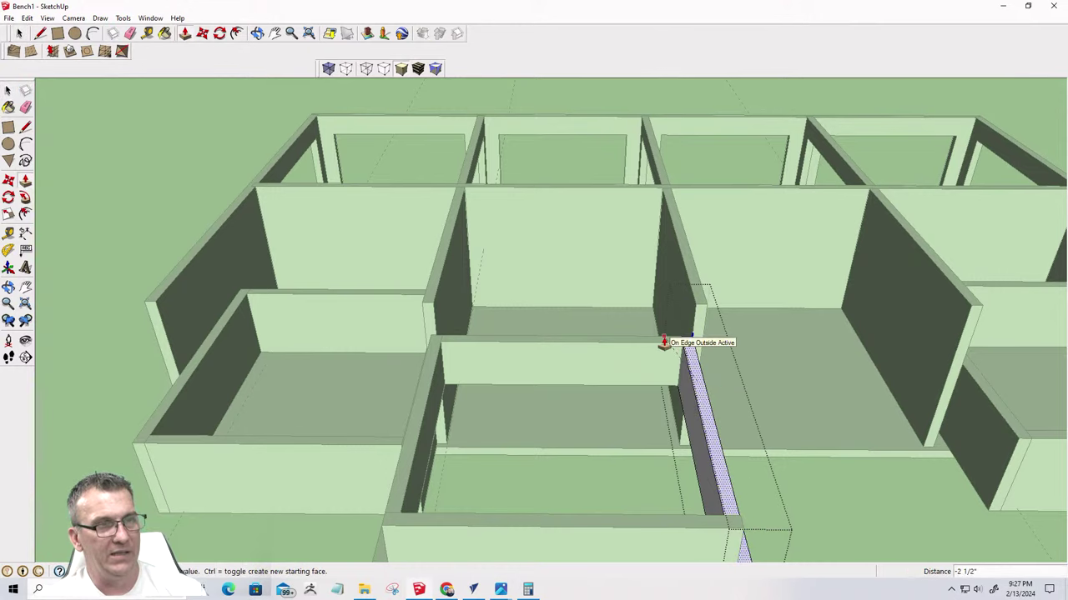
pyautogui.scroll(-3, 663, 420)
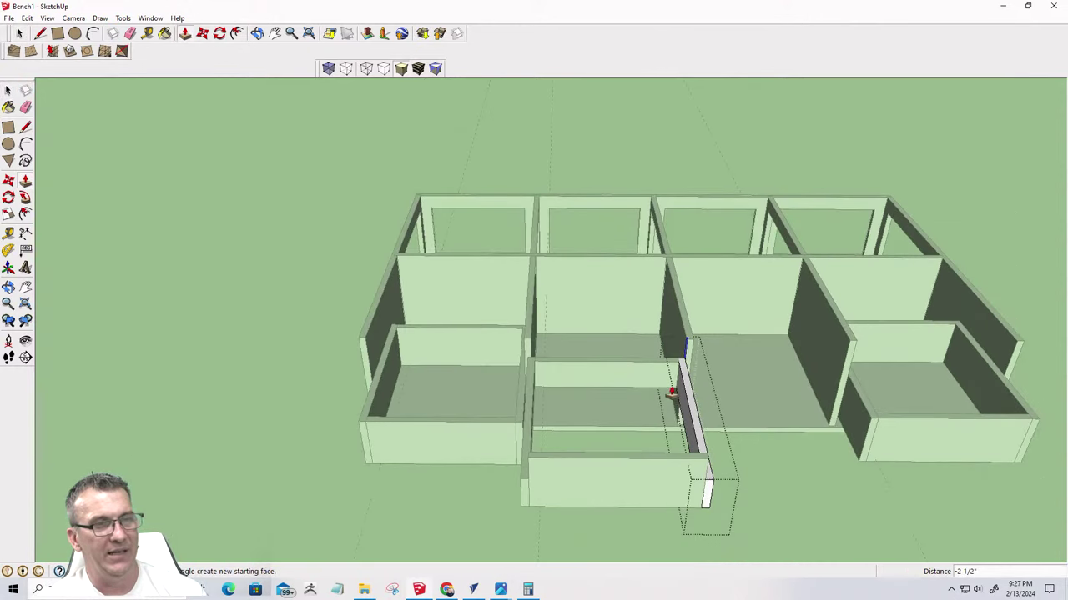
pyautogui.press('space')
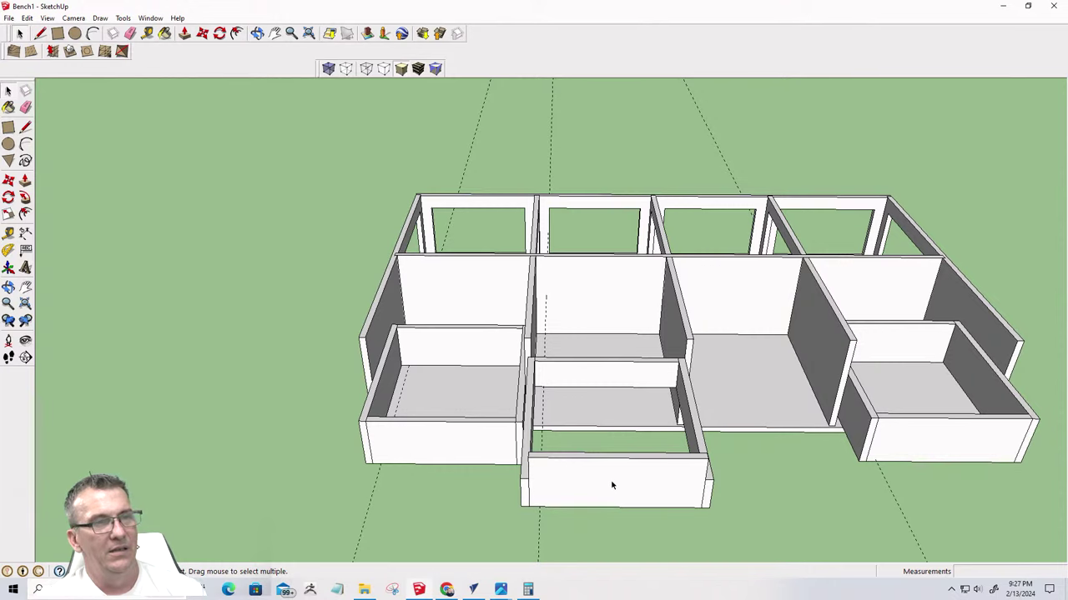
# Lower the drawer front's top by 2 1/2" and exit its editing
pyautogui.doubleClick(670, 464)
pyautogui.press('p')
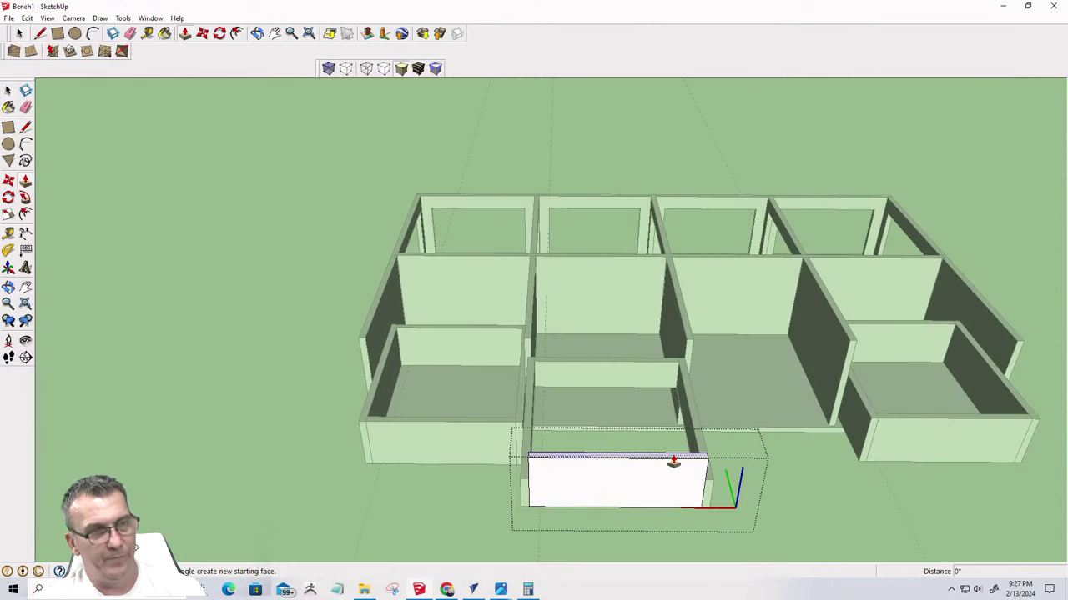
pyautogui.moveTo(700, 461); pyautogui.dragTo(710, 480)
pyautogui.press('space')
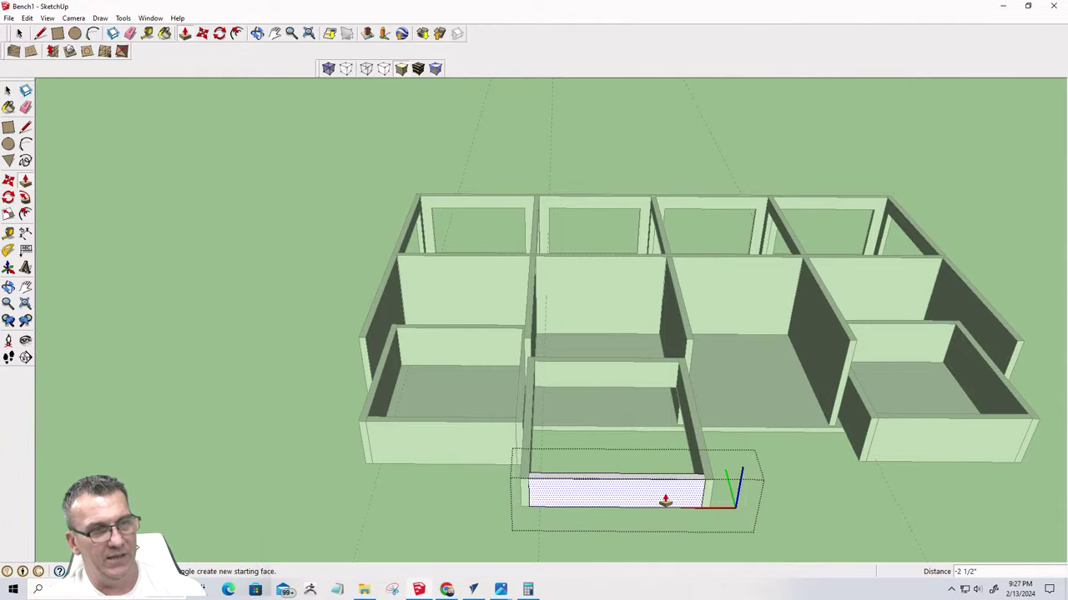
pyautogui.click(654, 562)
pyautogui.moveTo(692, 540); pyautogui.dragTo(559, 492, button='middle')
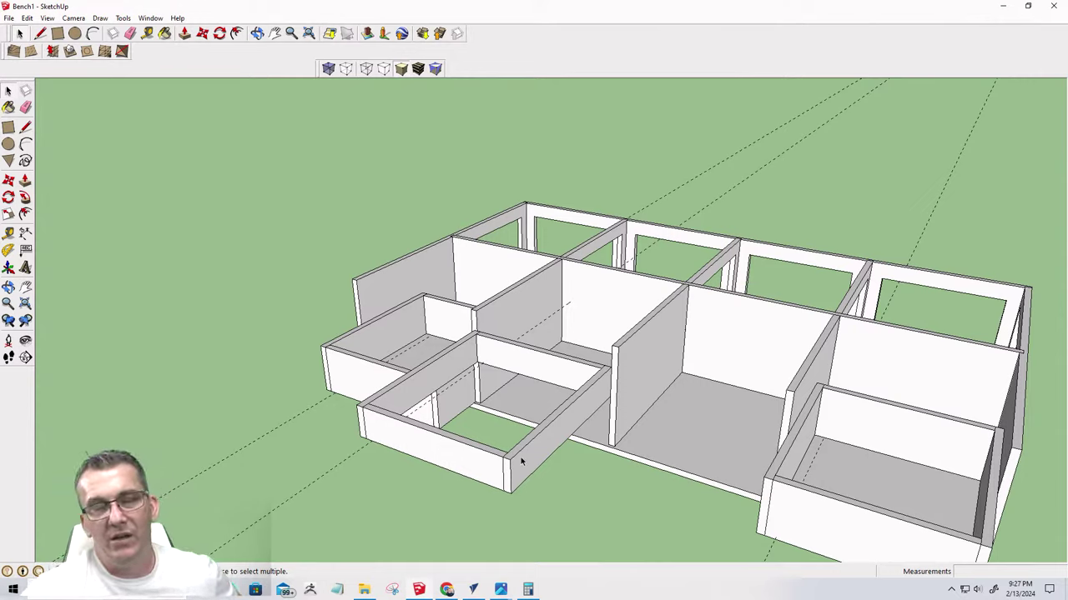
# Unhide all hidden panels with Edit > Unhide > All
pyautogui.rightClick(546, 377)
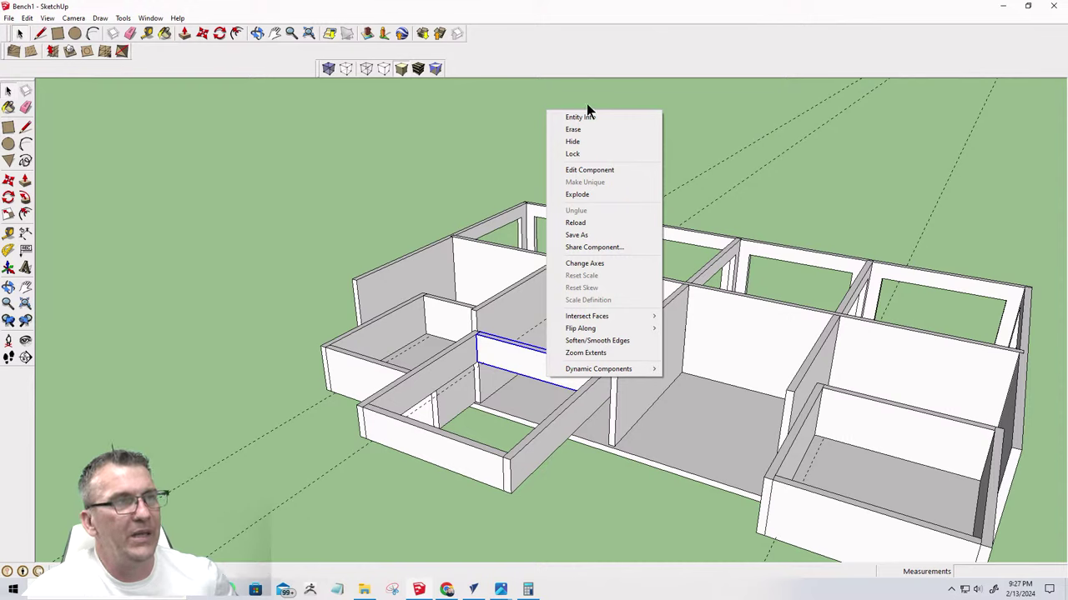
pyautogui.click(26, 19)
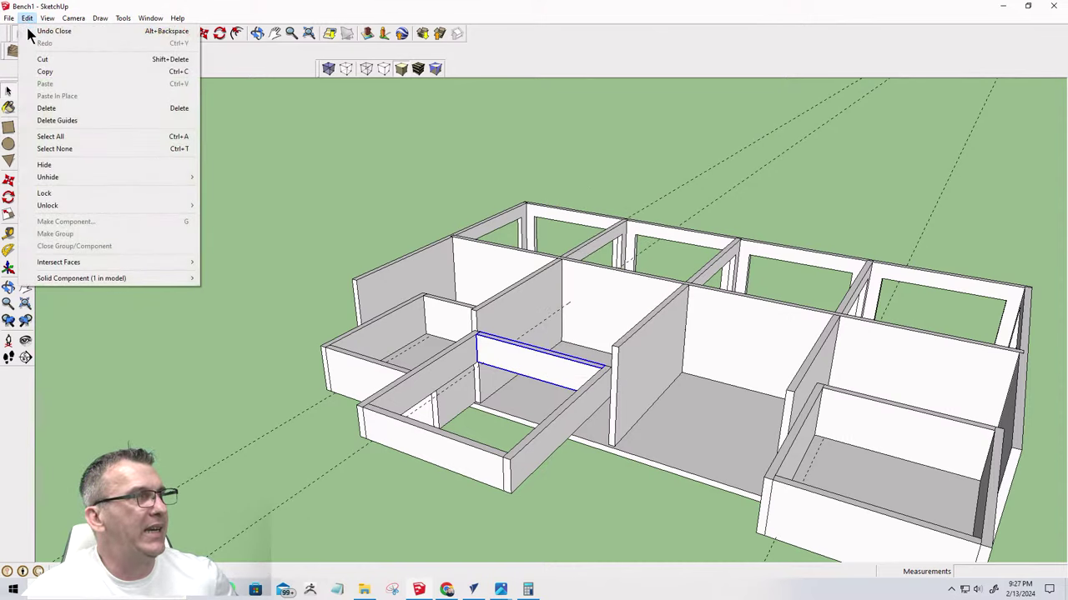
pyautogui.moveTo(90, 186)
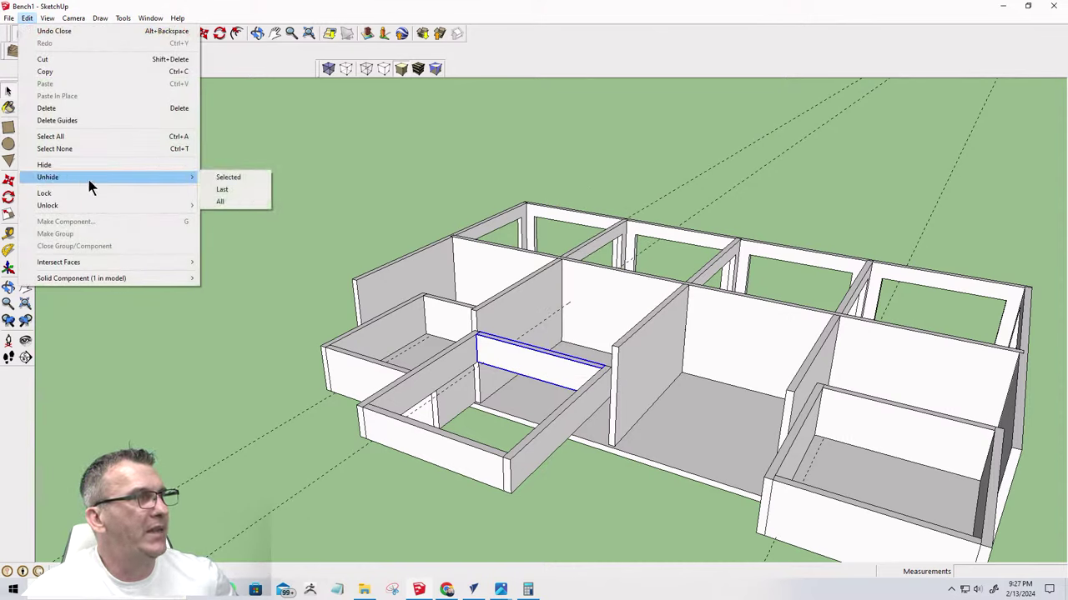
pyautogui.click(220, 201)
# Hide the bench's front panel and top panel
pyautogui.click(694, 437)
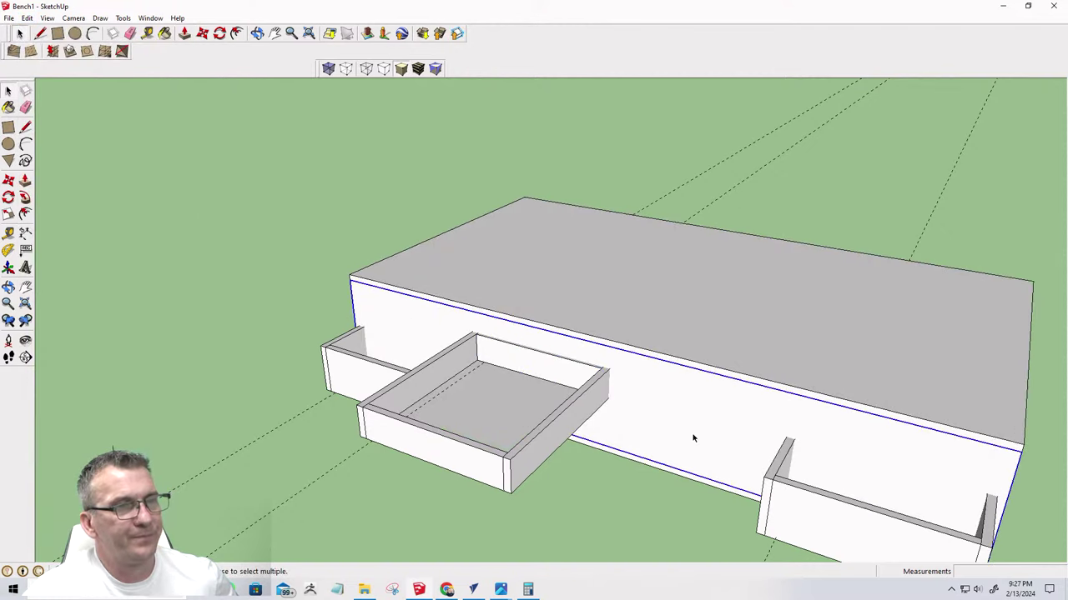
pyautogui.rightClick(694, 432)
pyautogui.click(720, 197)
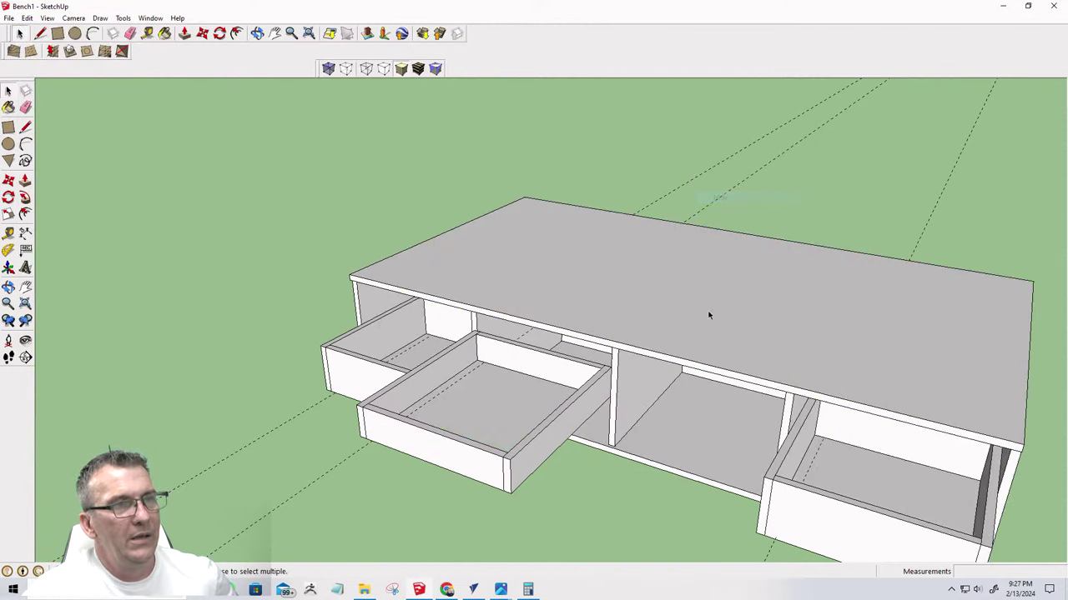
pyautogui.click(700, 322)
pyautogui.rightClick(701, 323)
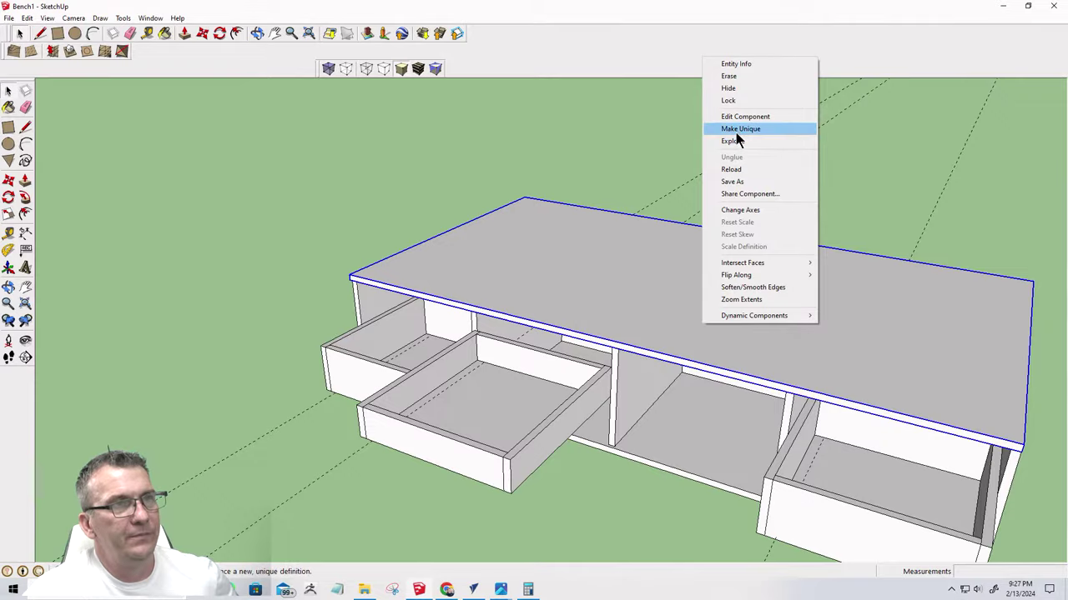
pyautogui.click(729, 86)
pyautogui.moveTo(604, 352); pyautogui.dragTo(623, 425, button='middle')
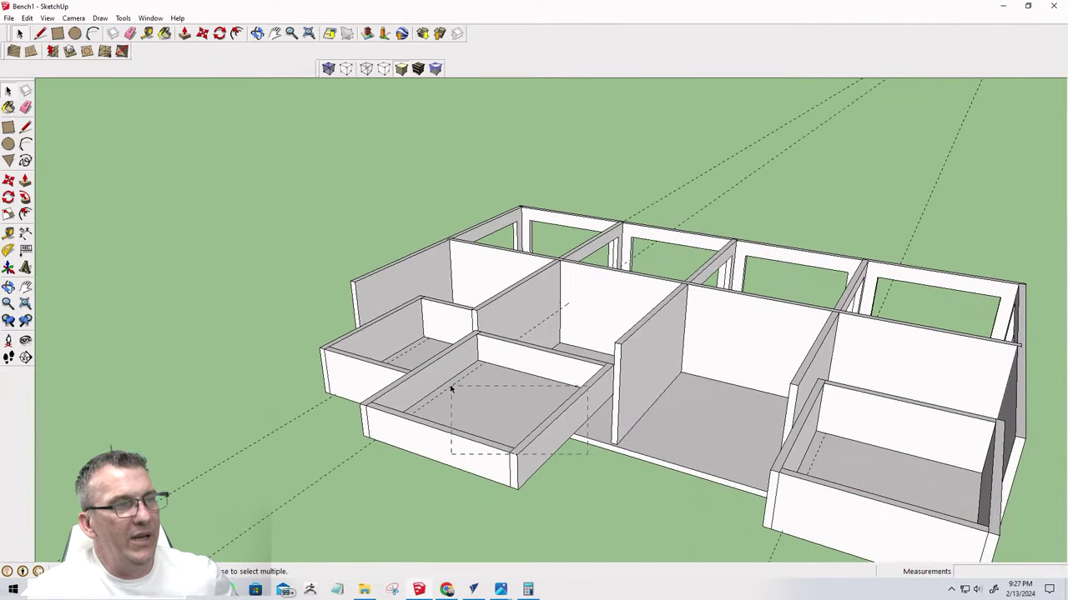
# Select the drawer's front, back and side panels together
pyautogui.moveTo(451, 388); pyautogui.dragTo(415, 392)
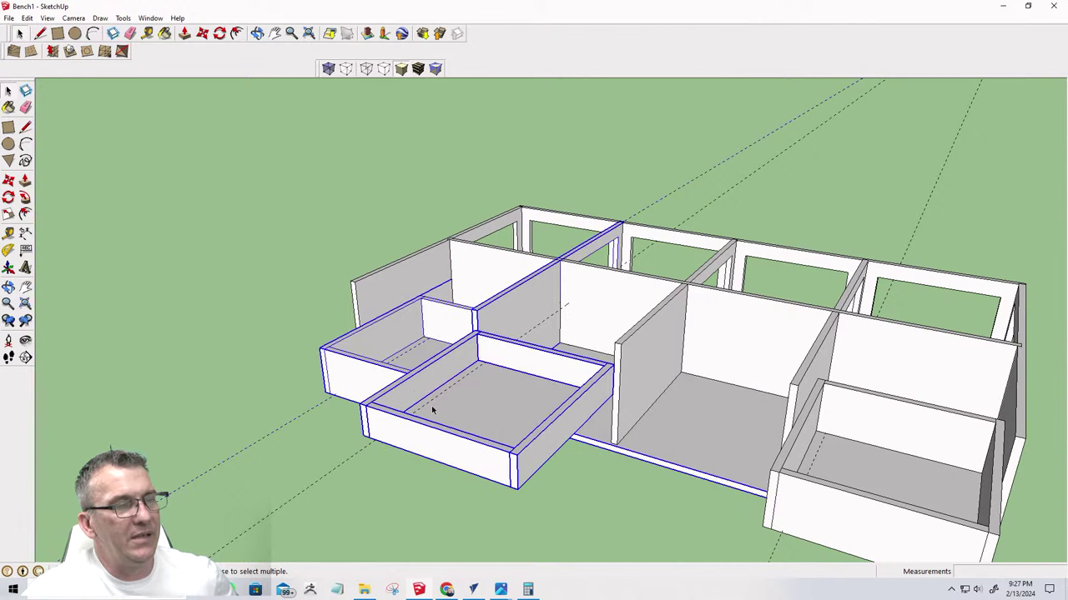
pyautogui.scroll(-2, 433, 408)
pyautogui.click(442, 457)
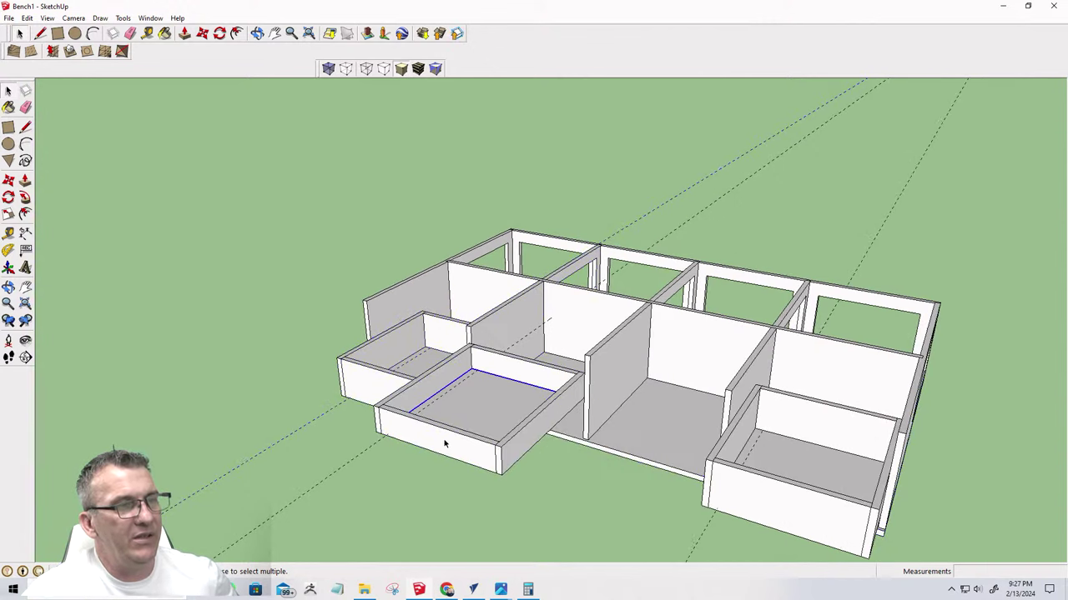
pyautogui.click(444, 444)
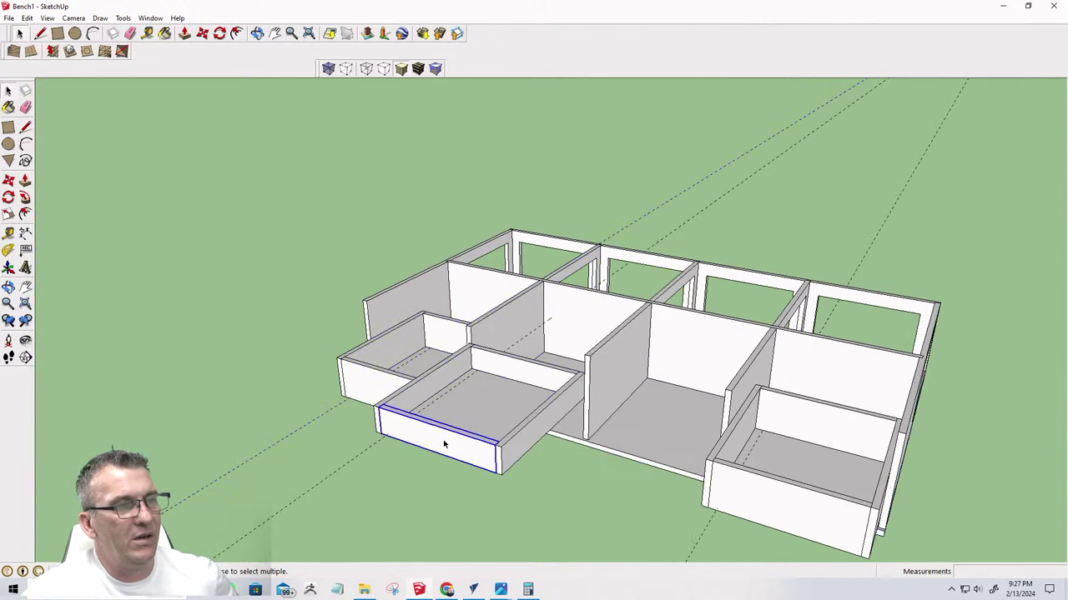
pyautogui.keyDown('shift'); pyautogui.click(431, 382); pyautogui.keyUp('shift')
pyautogui.keyDown('shift'); pyautogui.click(484, 405); pyautogui.keyUp('shift')
pyautogui.keyDown('shift'); pyautogui.click(504, 370); pyautogui.keyUp('shift')
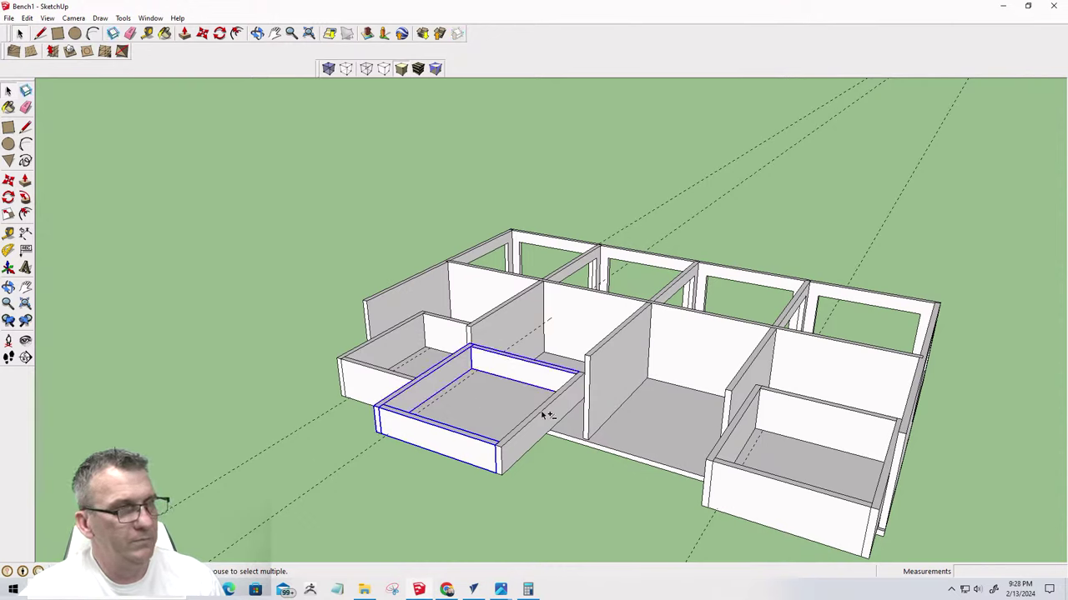
pyautogui.keyDown('shift'); pyautogui.click(546, 415); pyautogui.keyUp('shift')
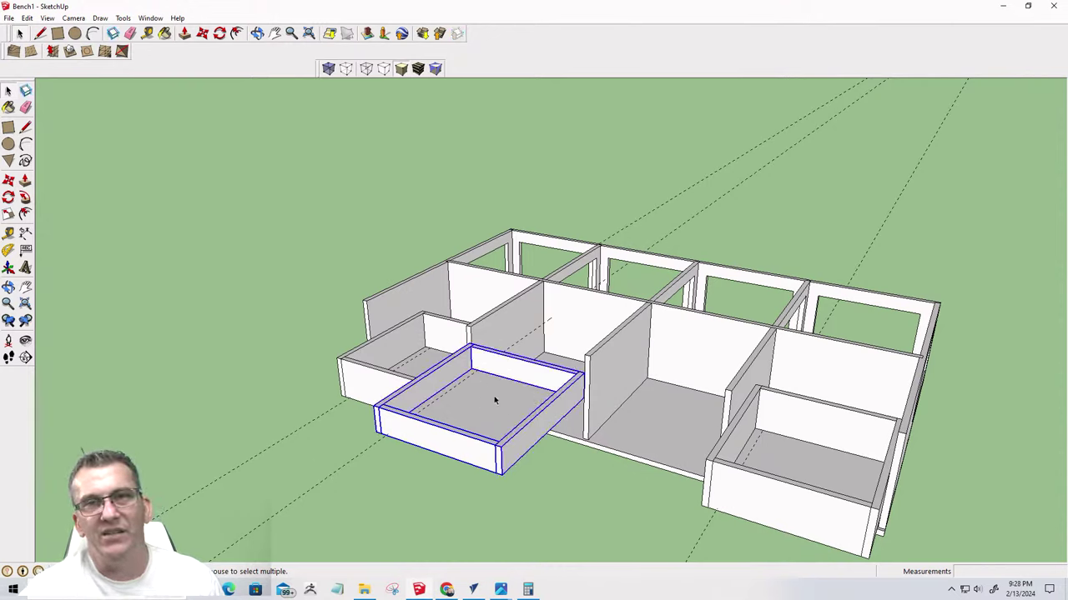
# Turn the selected drawer panels into a single drawer component
pyautogui.press('g')
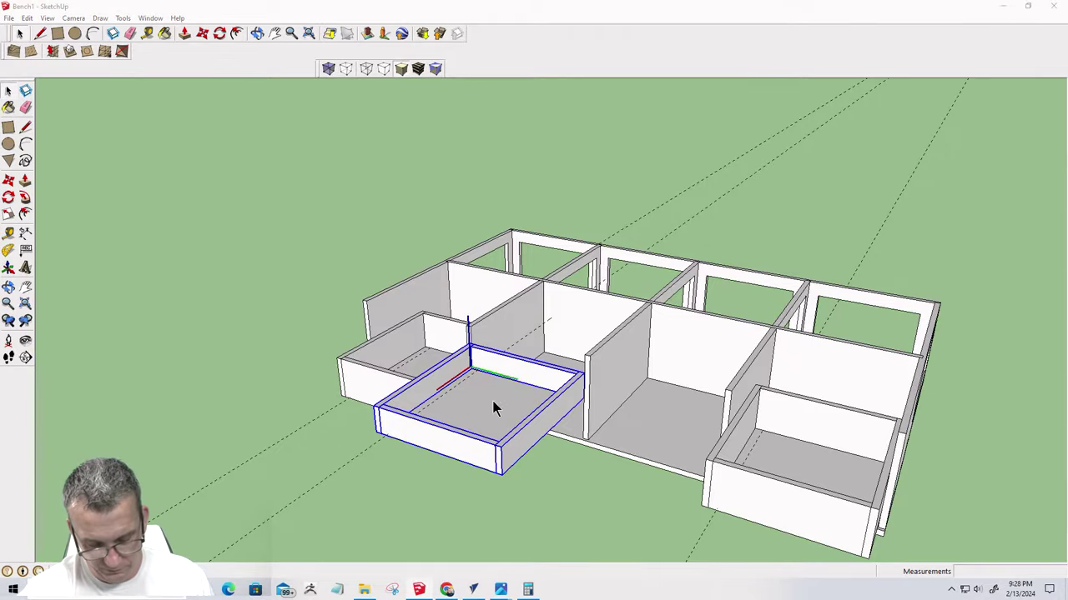
pyautogui.press('Return')
pyautogui.moveTo(543, 423); pyautogui.dragTo(631, 405, button='middle')
pyautogui.moveTo(416, 346); pyautogui.dragTo(705, 417, button='middle')
pyautogui.scroll(8, 700, 329)
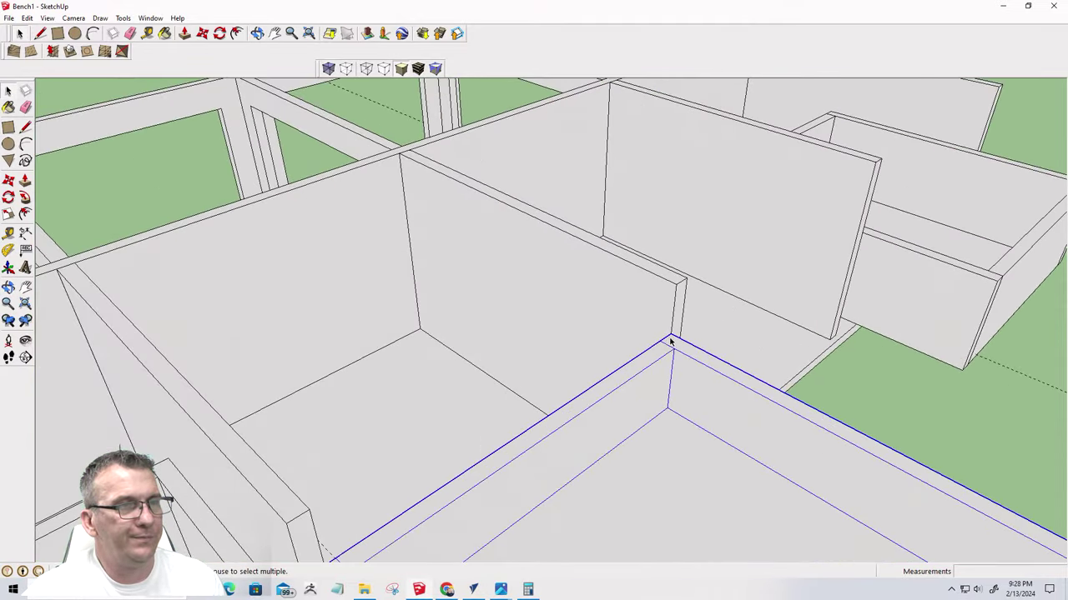
pyautogui.moveTo(669, 341); pyautogui.dragTo(287, 313, button='middle')
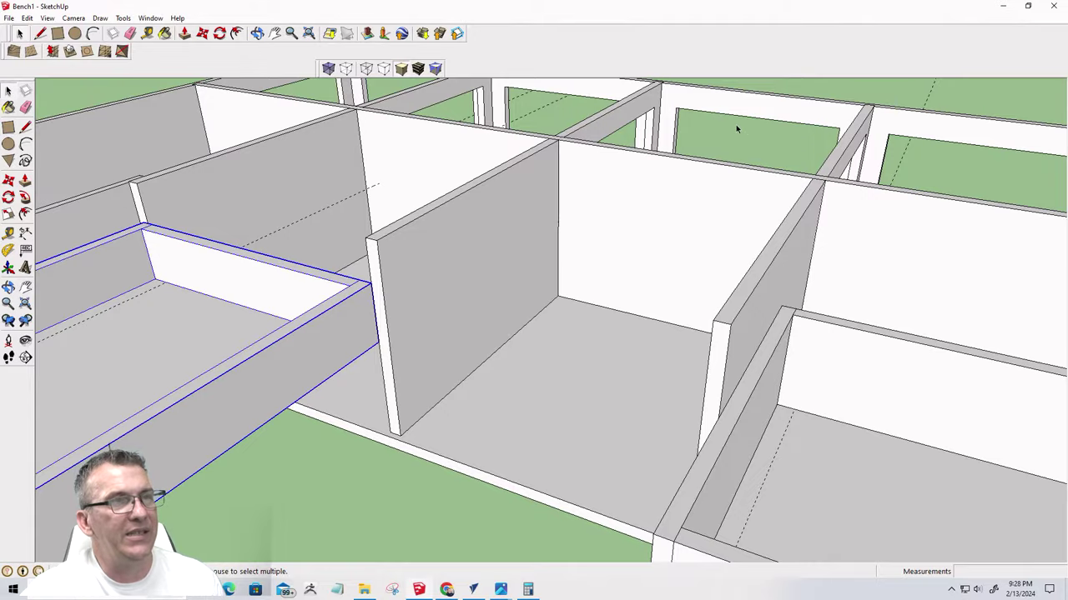
pyautogui.scroll(-6, 735, 124)
pyautogui.moveTo(815, 226)
pyautogui.mouseDown(button='middle')
pyautogui.moveTo(271, 279)
pyautogui.moveTo(190, 199)
pyautogui.moveTo(725, 262)
pyautogui.moveTo(839, 238)
pyautogui.mouseUp(button='middle')
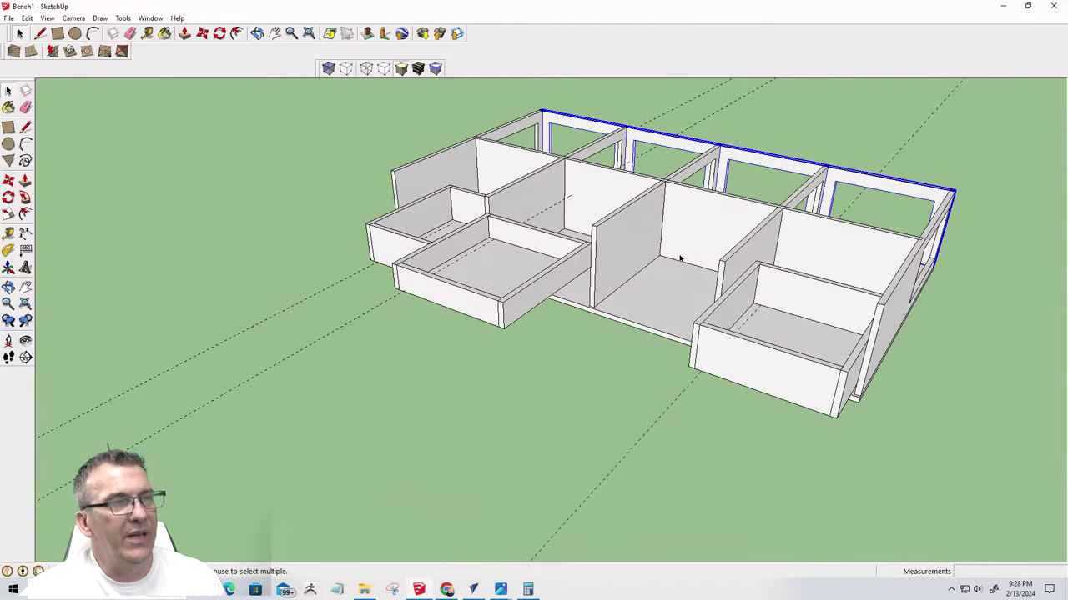
# Move the front-left drawer by its front corner down to the divider corner
pyautogui.click(574, 263)
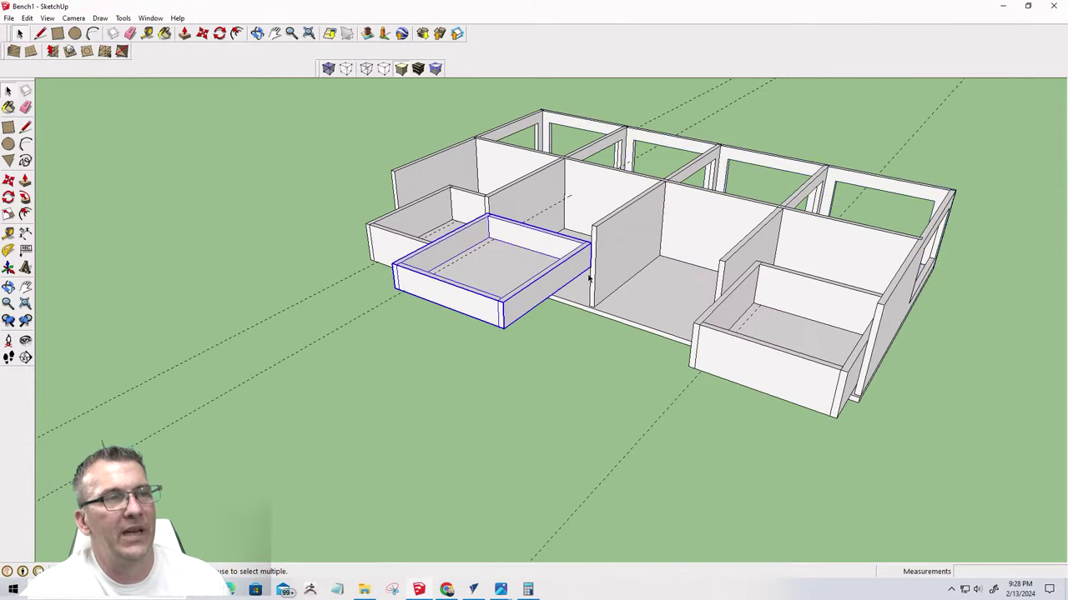
pyautogui.scroll(5, 591, 270)
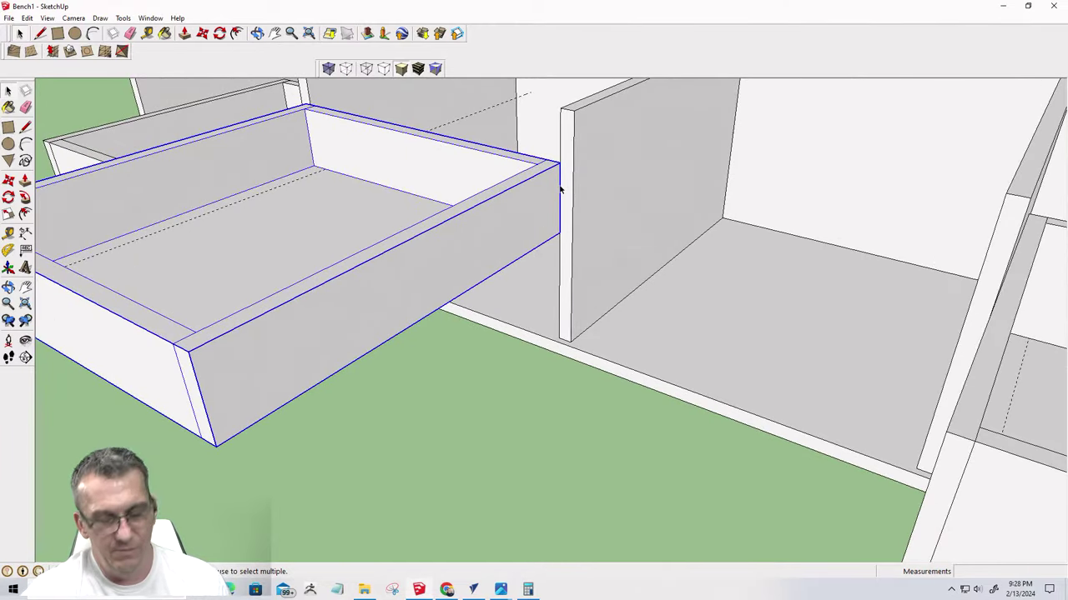
pyautogui.press('m')
pyautogui.click(559, 237)
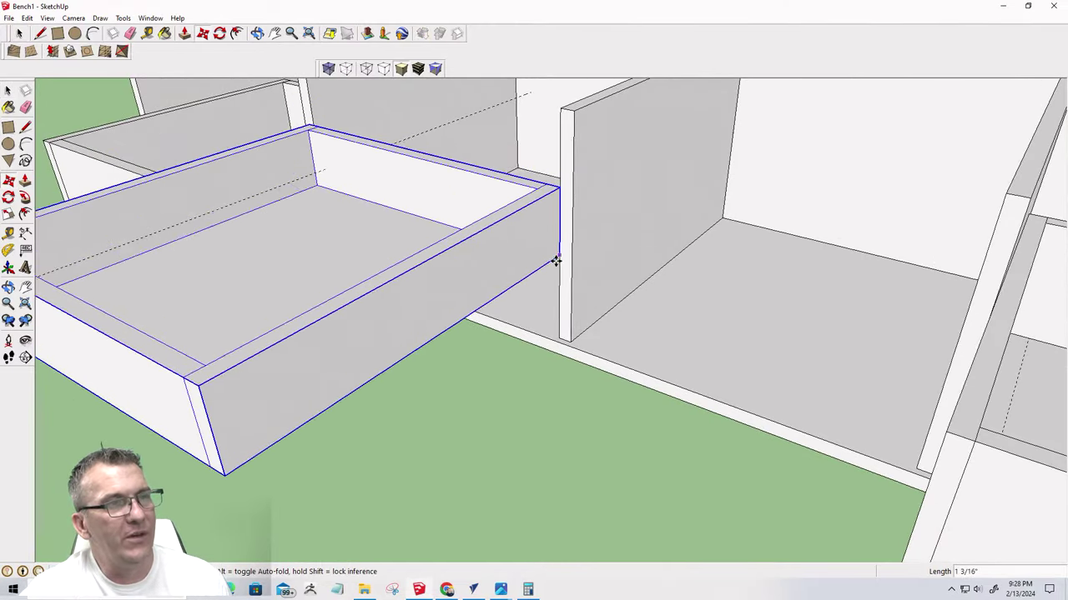
pyautogui.scroll(-3, 551, 331)
pyautogui.click(559, 342)
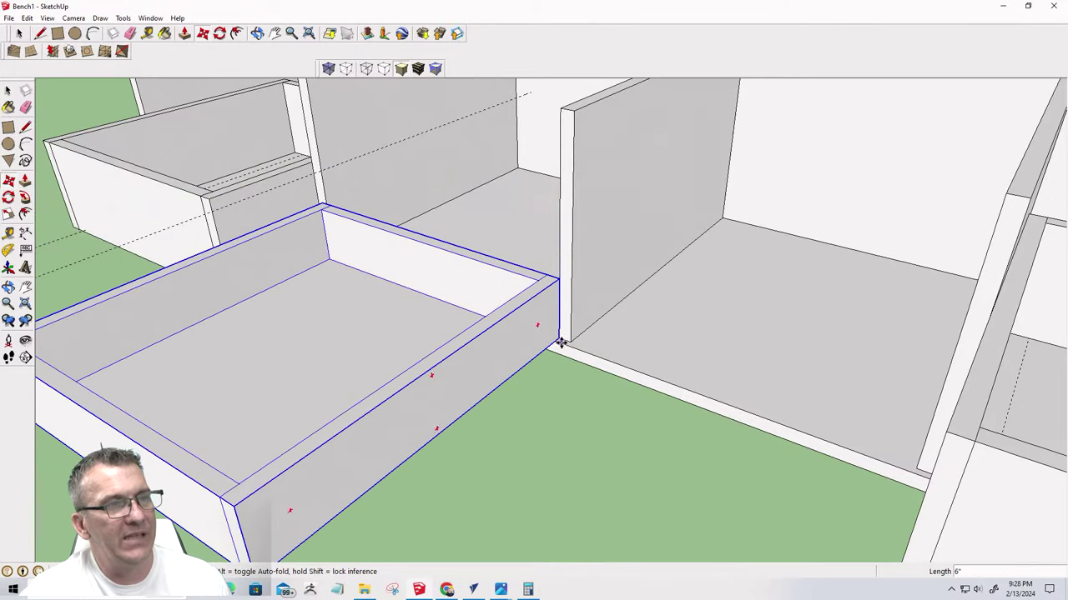
pyautogui.scroll(3, 560, 343)
pyautogui.scroll(5, 557, 333)
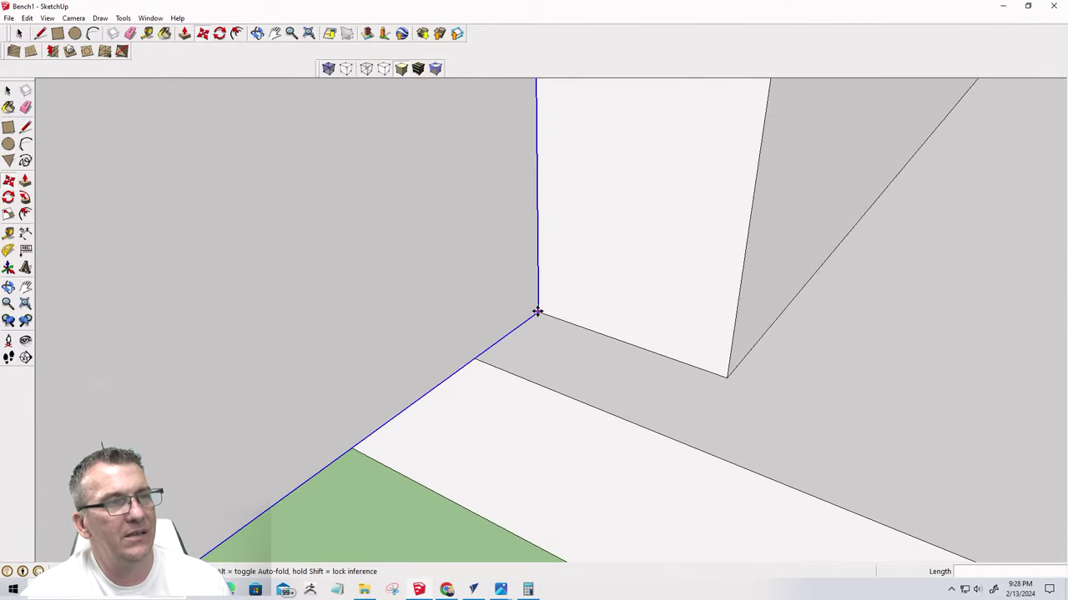
# Reposition the drawer again by its corner onto the divider corner
pyautogui.click(538, 310)
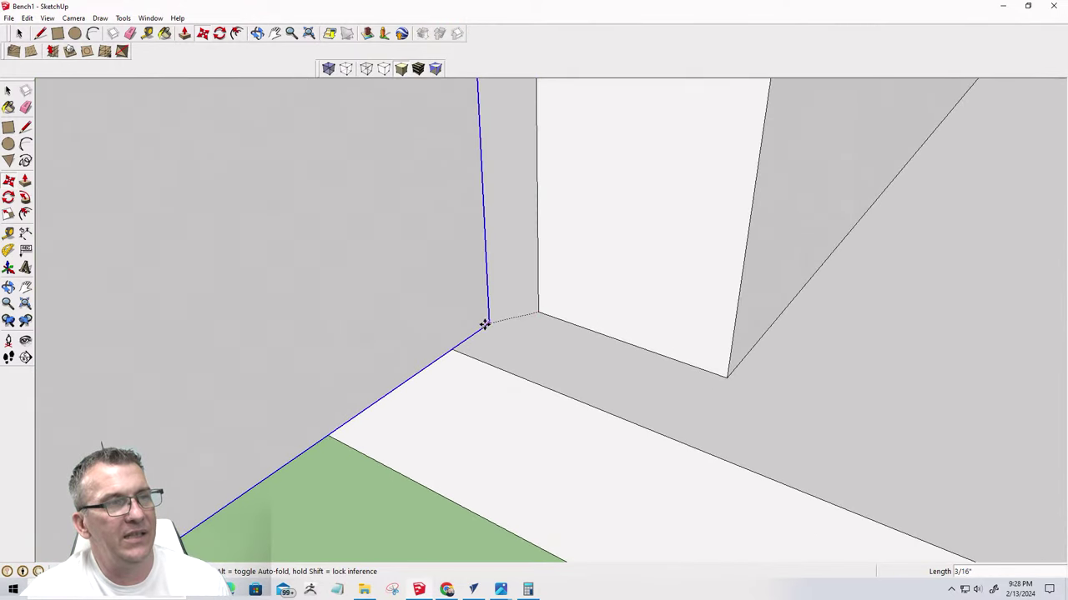
pyautogui.click(538, 312)
pyautogui.click(538, 312)
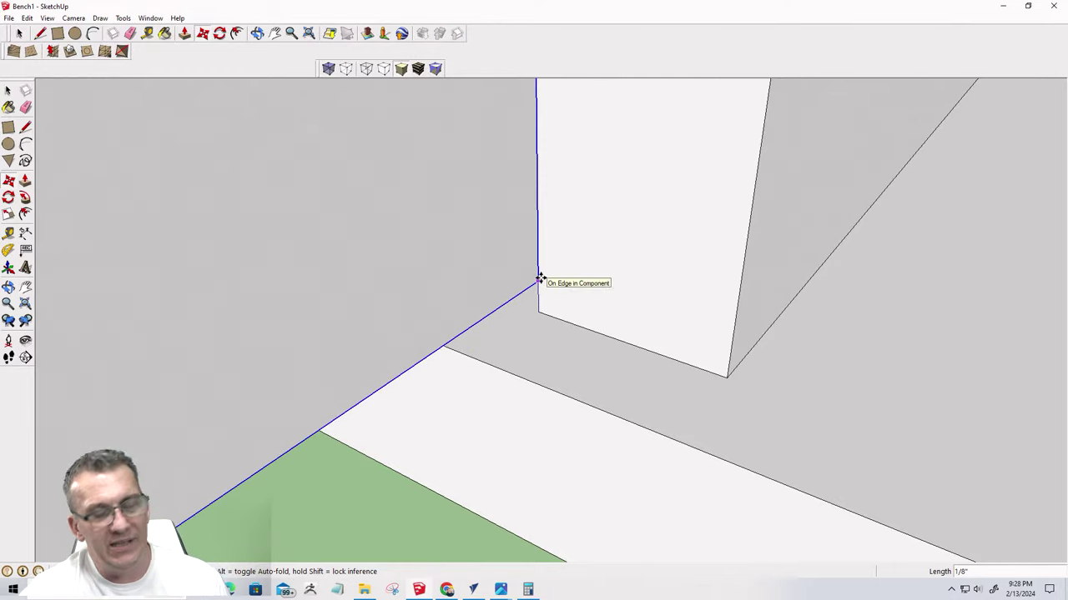
pyautogui.click(540, 278)
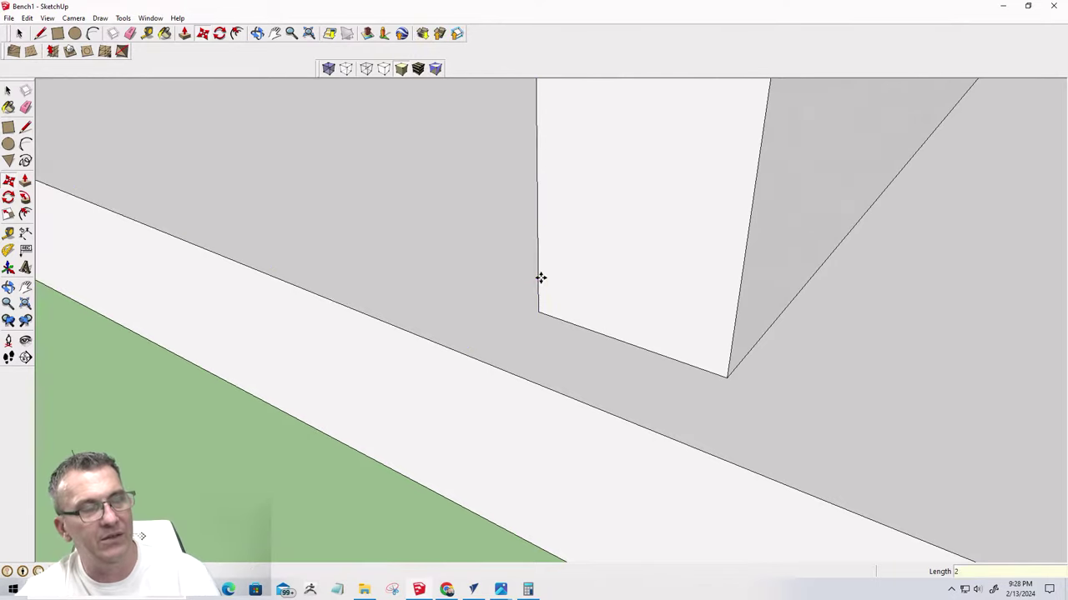
pyautogui.scroll(-2, 585, 350)
pyautogui.scroll(-4, 586, 350)
pyautogui.moveTo(584, 346); pyautogui.dragTo(537, 362, button='middle')
# Snap the drawer's corner endpoint to the divider and settle it against the divider edge
pyautogui.press('m')
pyautogui.scroll(-2, 529, 341)
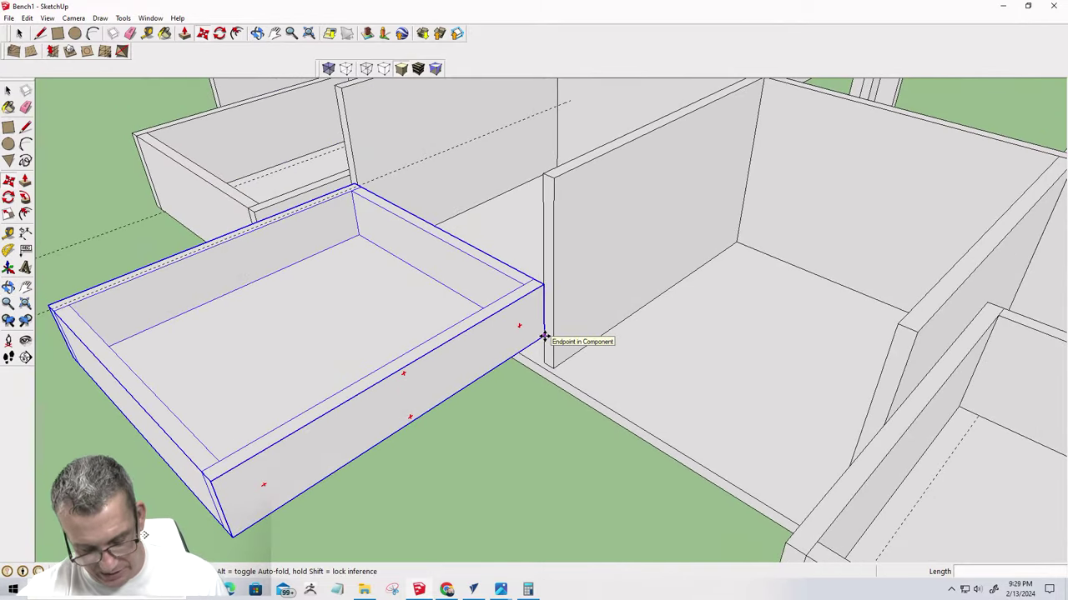
pyautogui.click(544, 335)
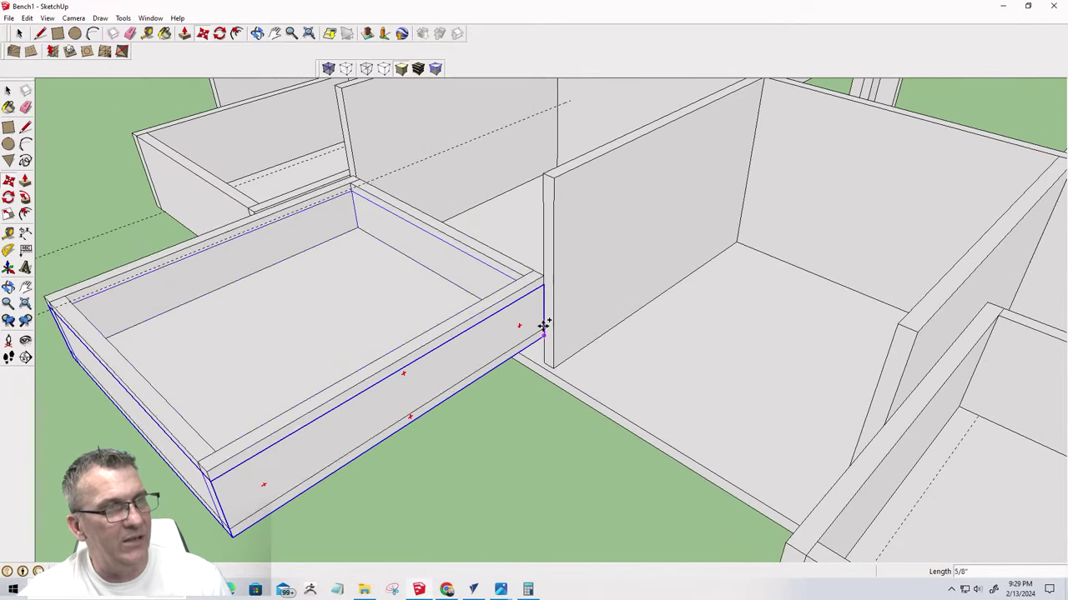
pyautogui.click(544, 280)
pyautogui.moveTo(543, 281); pyautogui.dragTo(600, 165, button='middle')
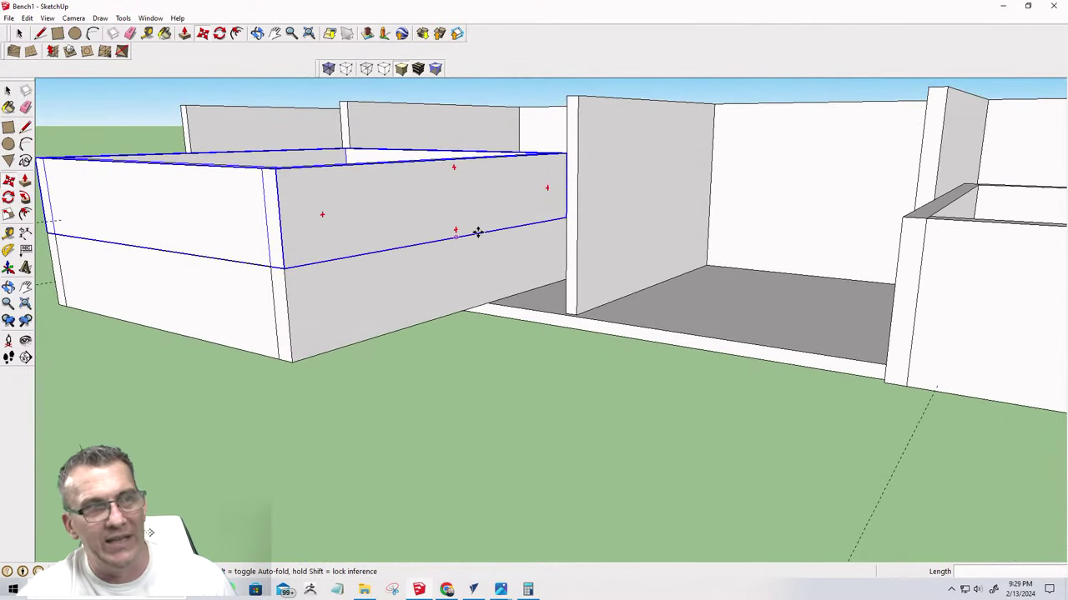
pyautogui.scroll(4, 566, 211)
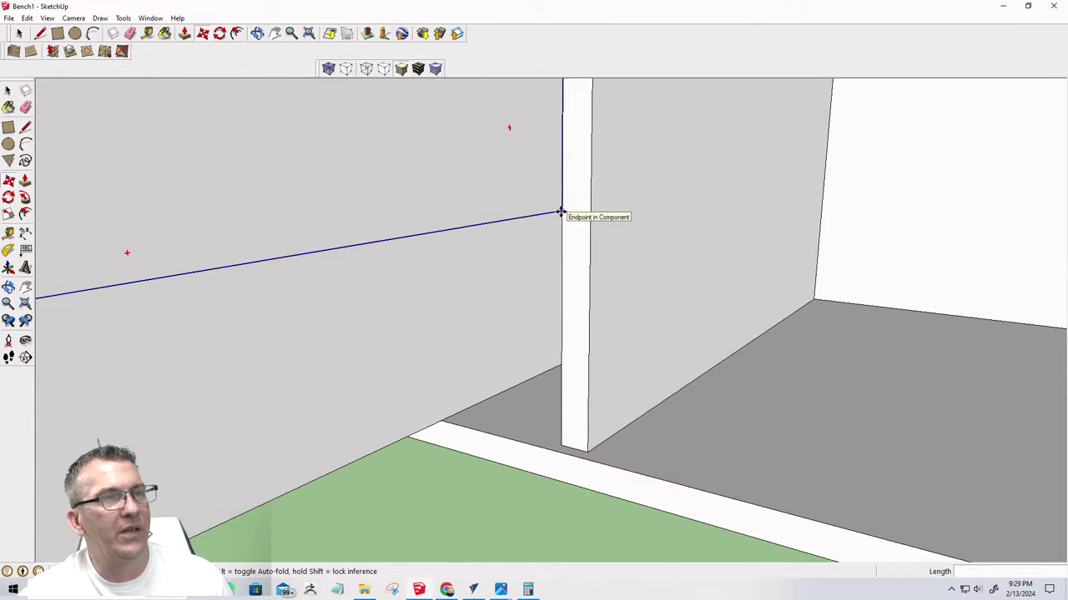
pyautogui.click(563, 212)
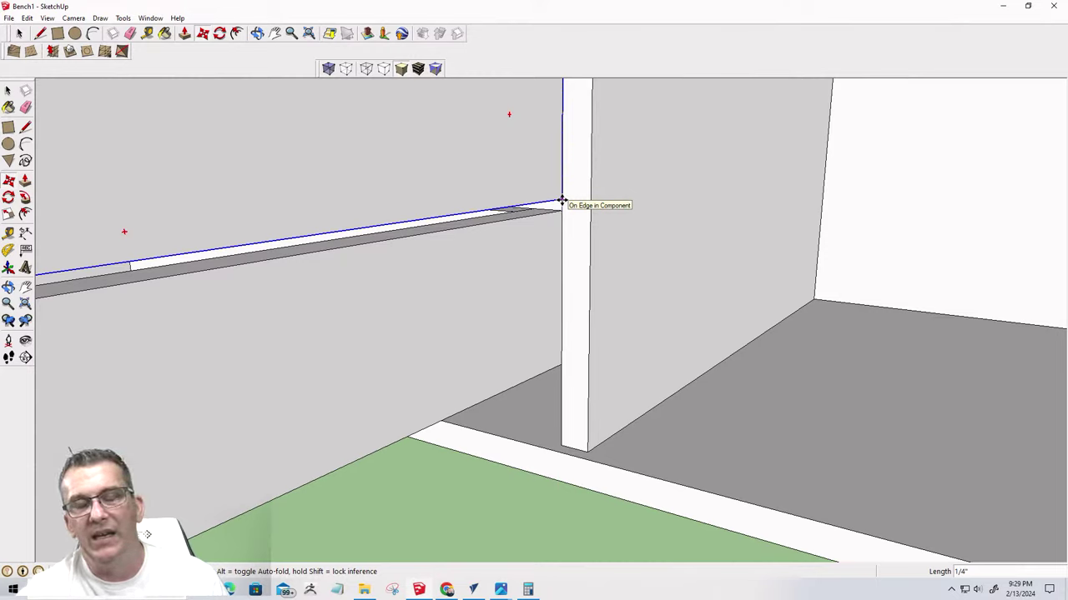
pyautogui.click(562, 201)
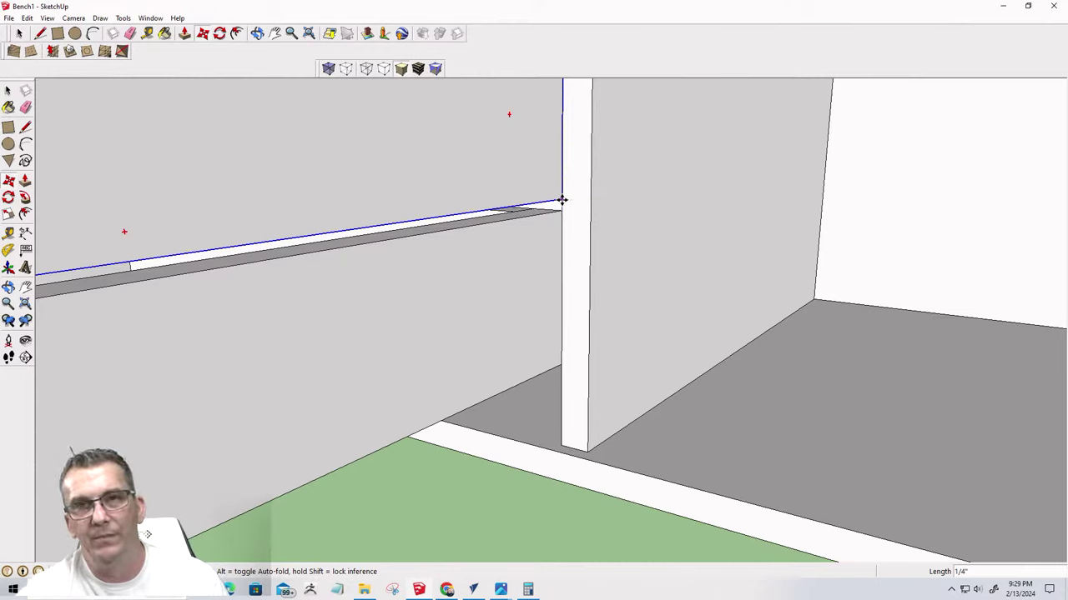
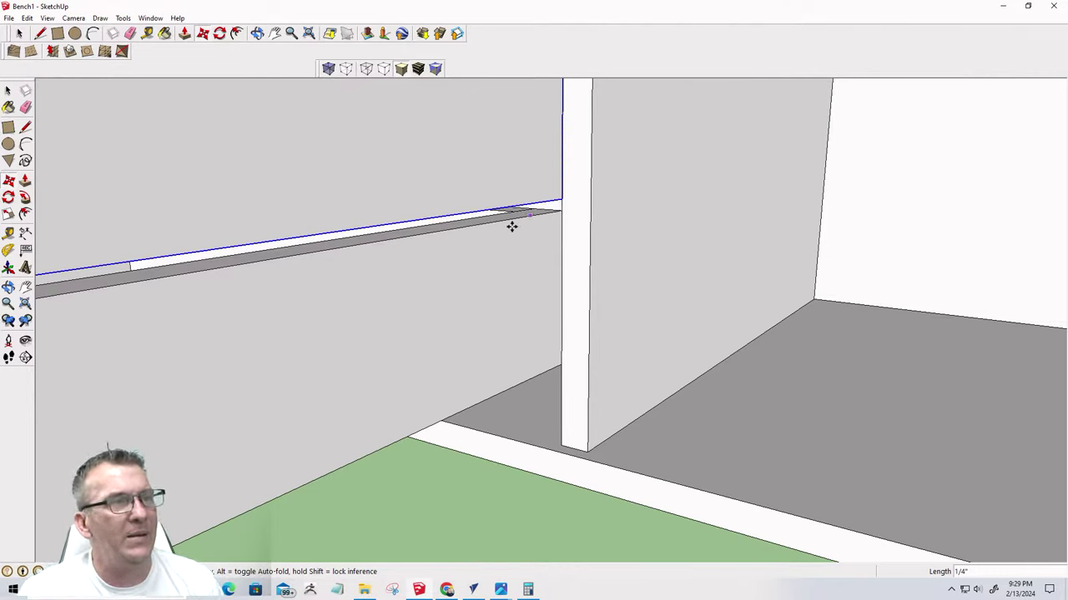
# Move the runner rail board 0.375 inch from its corner endpoint along the divider
pyautogui.scroll(2, 559, 215)
pyautogui.scroll(-3, 560, 218)
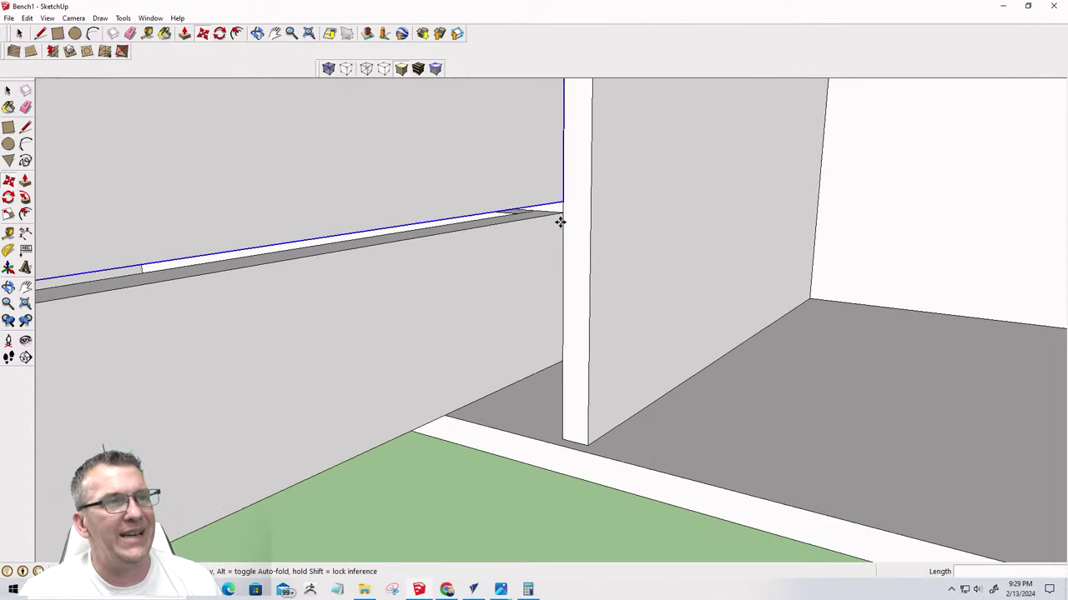
pyautogui.click(557, 205)
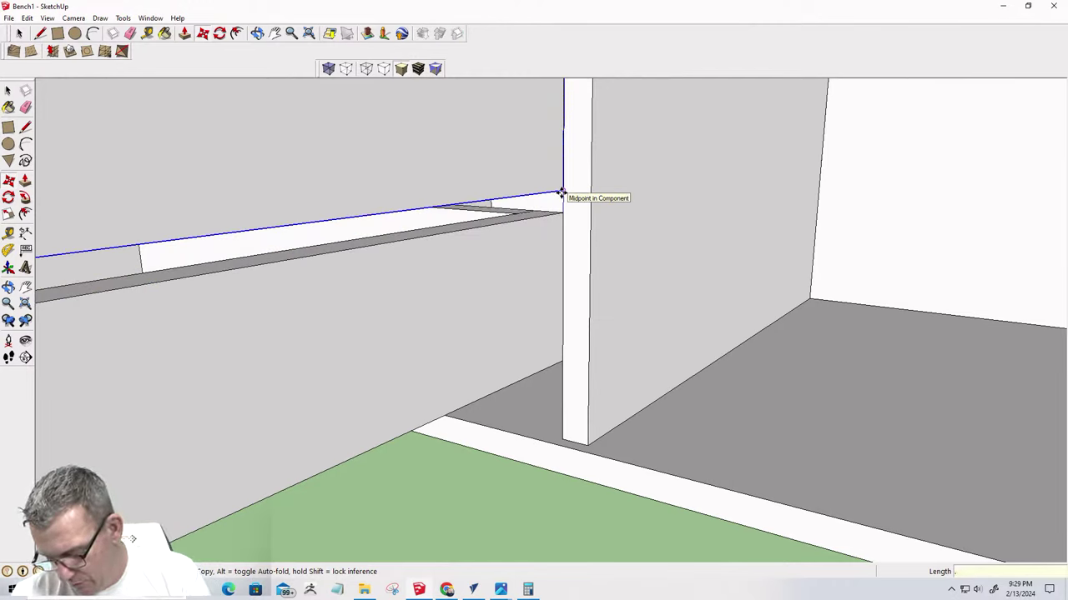
pyautogui.press('Return')
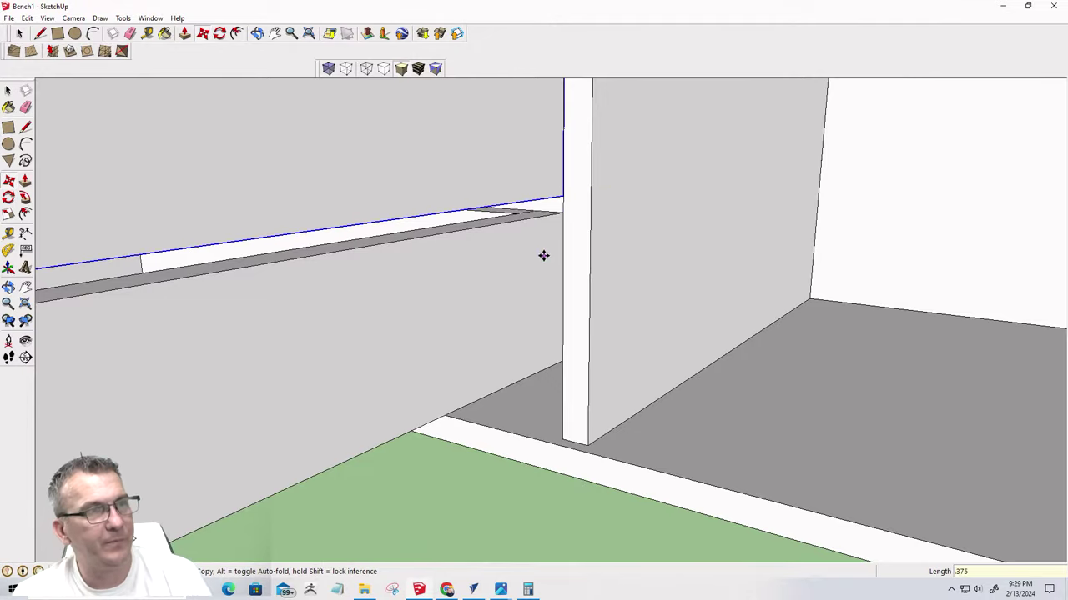
pyautogui.moveTo(543, 255); pyautogui.dragTo(707, 217, button='middle')
pyautogui.scroll(3, 707, 218)
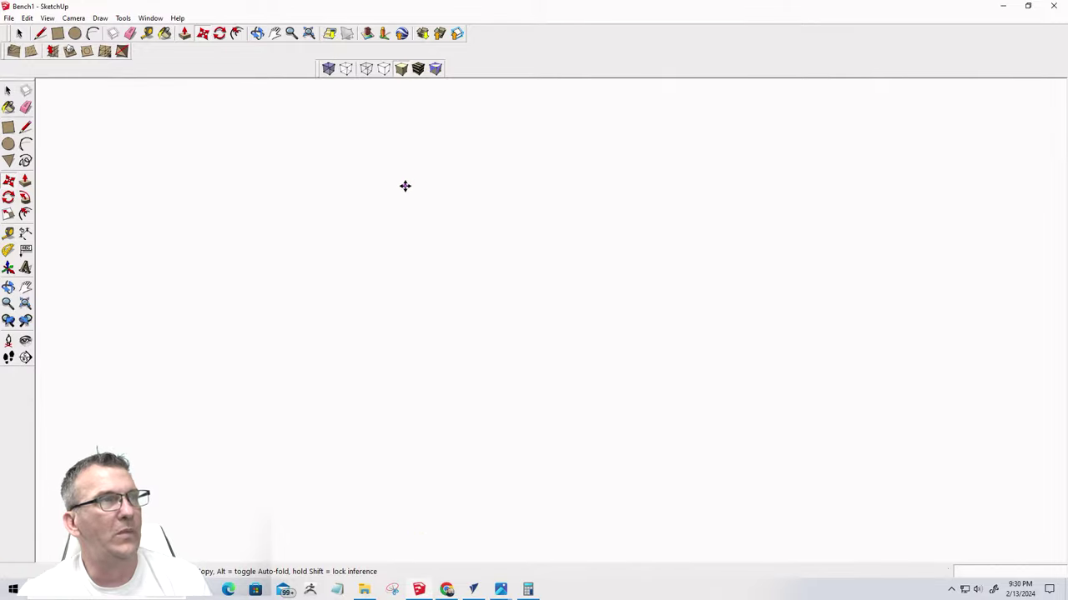
pyautogui.scroll(-10, 405, 186)
# Select the bottom drawer box and the one above it, and copy both into the next bay
pyautogui.moveTo(457, 217); pyautogui.dragTo(239, 238, button='middle')
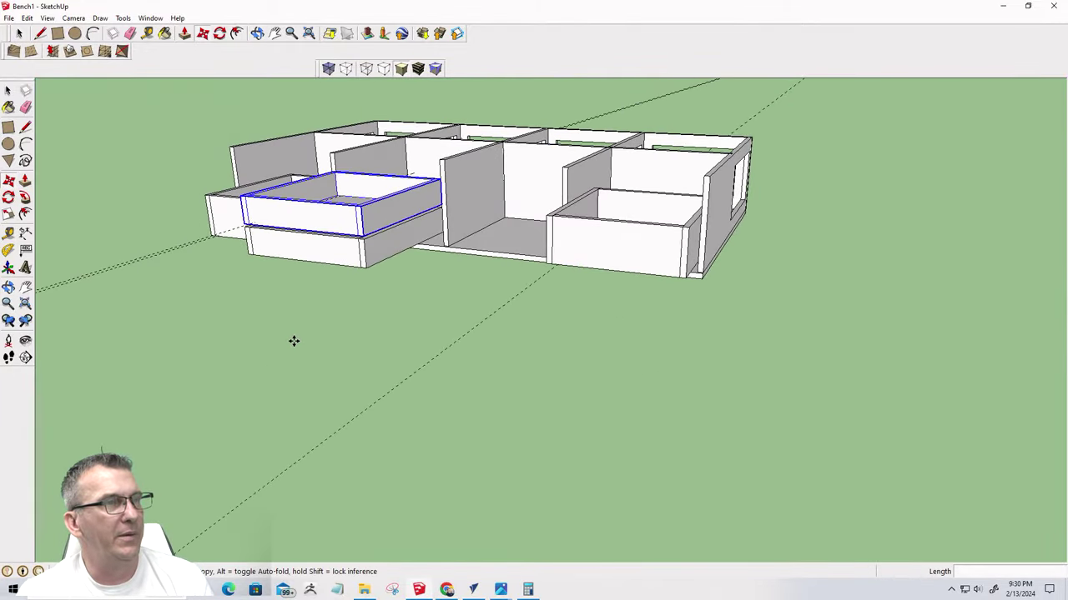
pyautogui.press('space')
pyautogui.click(345, 285)
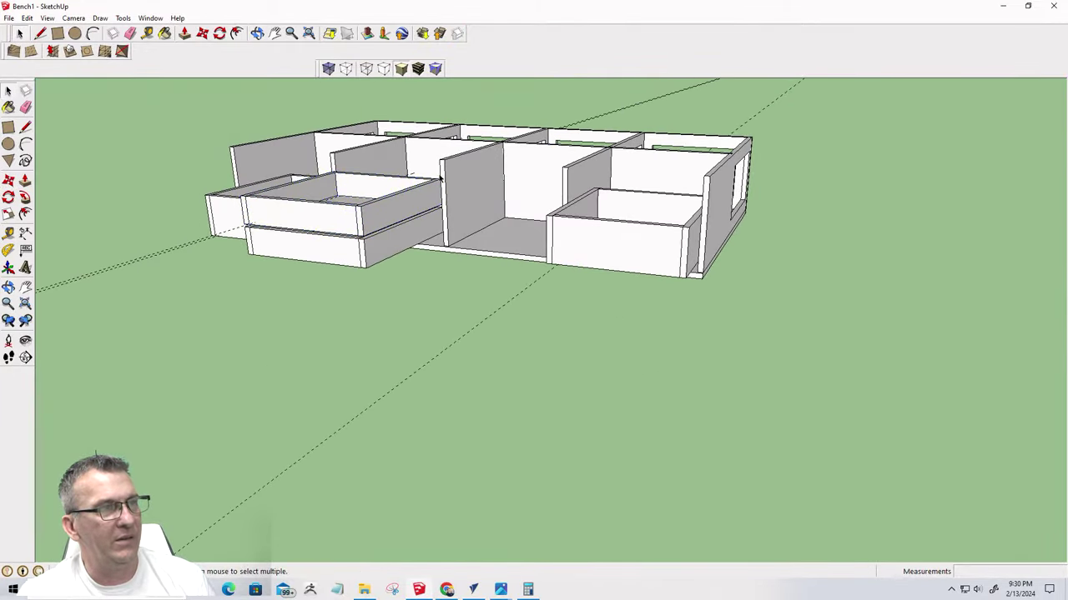
pyautogui.moveTo(440, 253); pyautogui.dragTo(459, 293, button='middle')
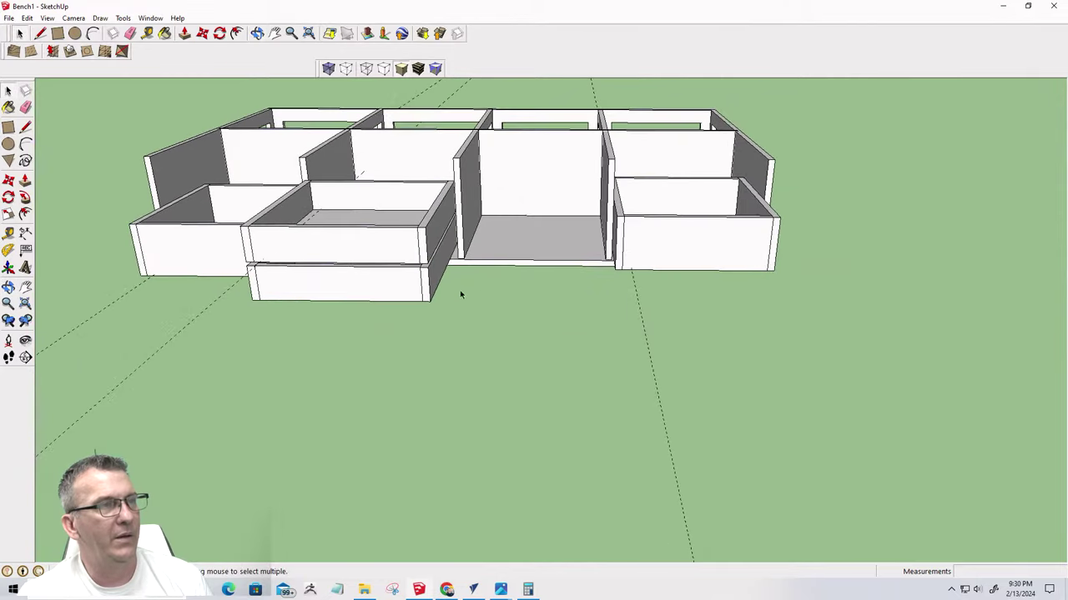
pyautogui.click(417, 287)
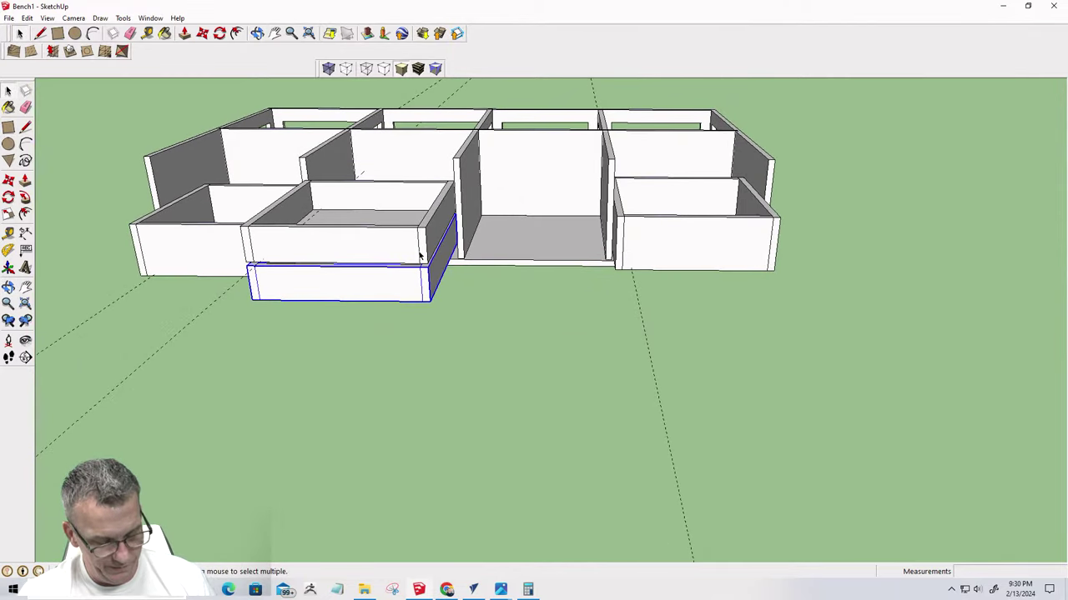
pyautogui.keyDown('shift'); pyautogui.click(420, 256); pyautogui.keyUp('shift')
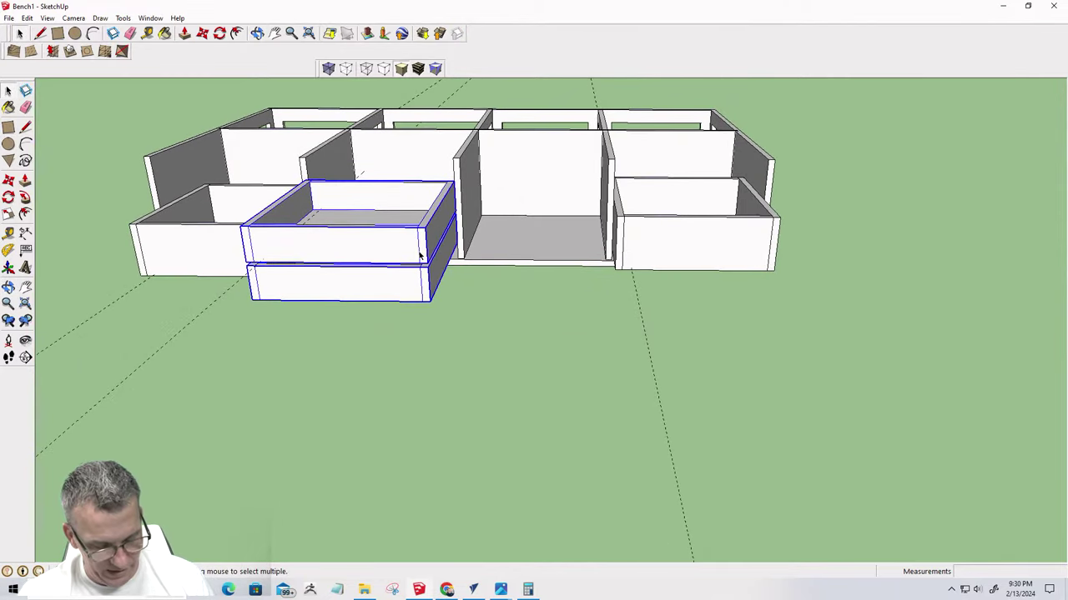
pyautogui.press('m')
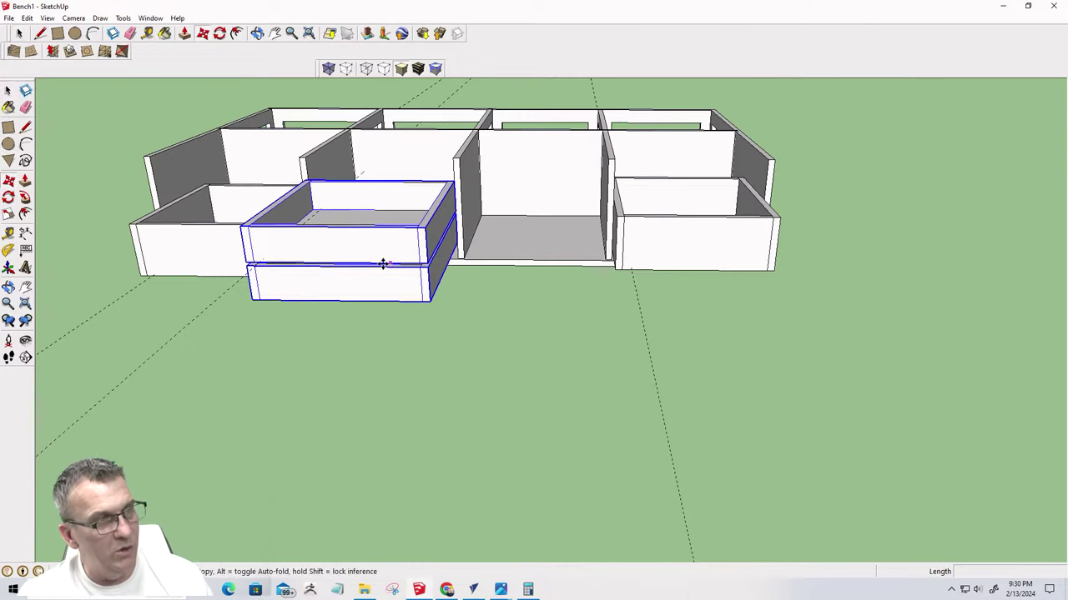
pyautogui.click(252, 299)
pyautogui.press('ctrl')
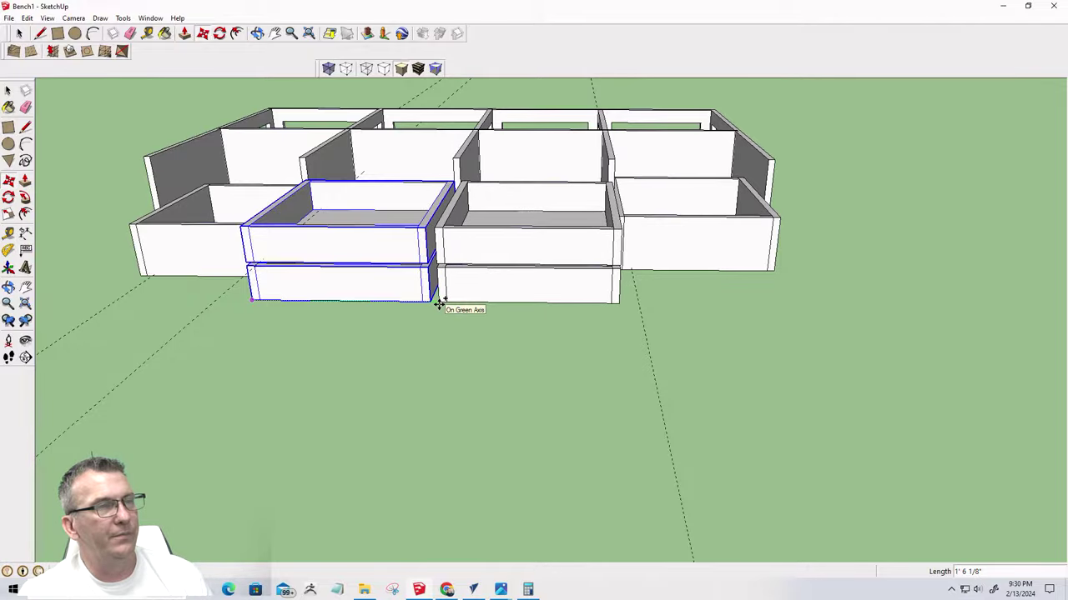
pyautogui.click(438, 304)
pyautogui.moveTo(469, 326); pyautogui.dragTo(612, 437, button='middle')
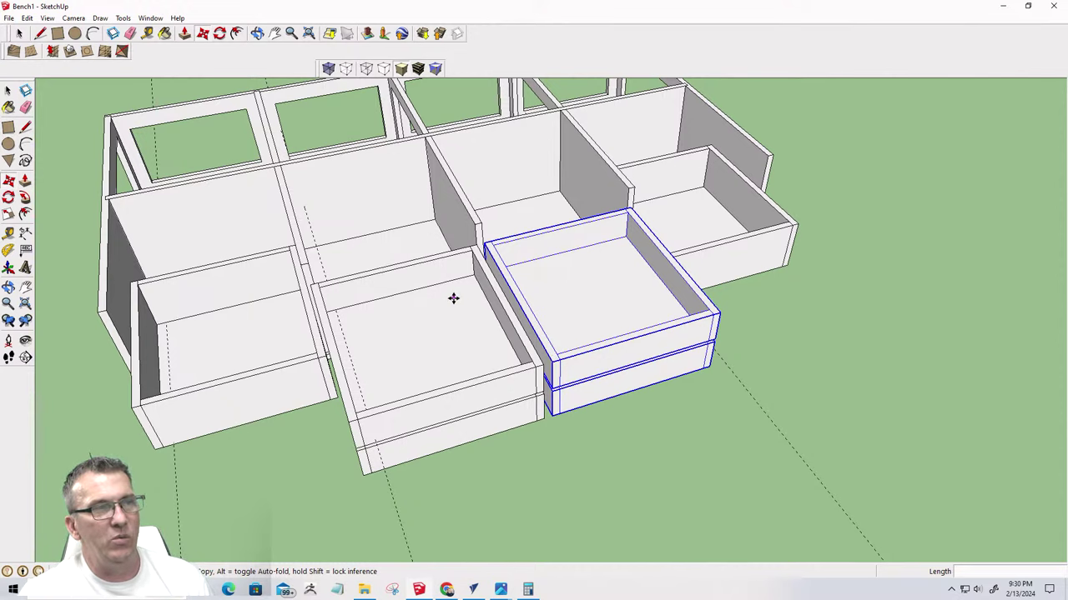
# Move the copied drawer stack outward so it projects partly from the bench front
pyautogui.scroll(5, 302, 286)
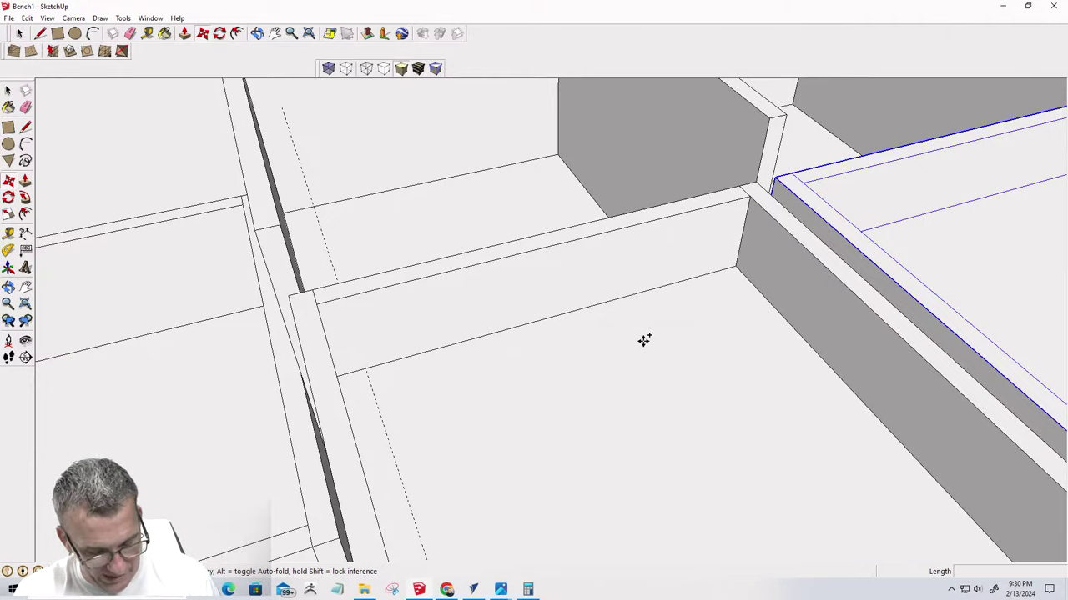
pyautogui.click(644, 339)
pyautogui.scroll(-10, 644, 339)
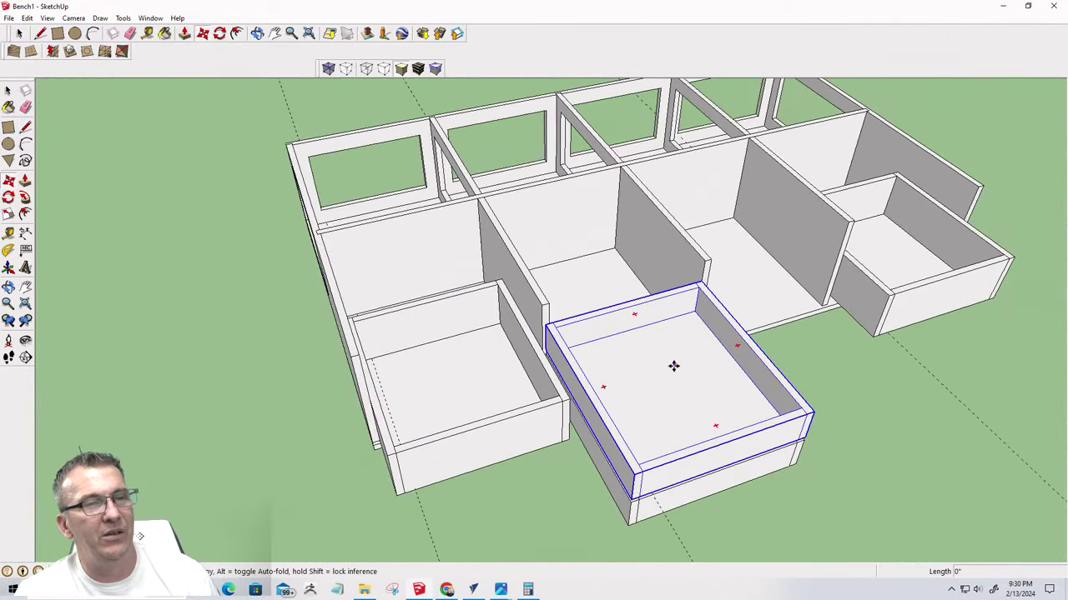
pyautogui.moveTo(674, 364); pyautogui.dragTo(565, 327, button='middle')
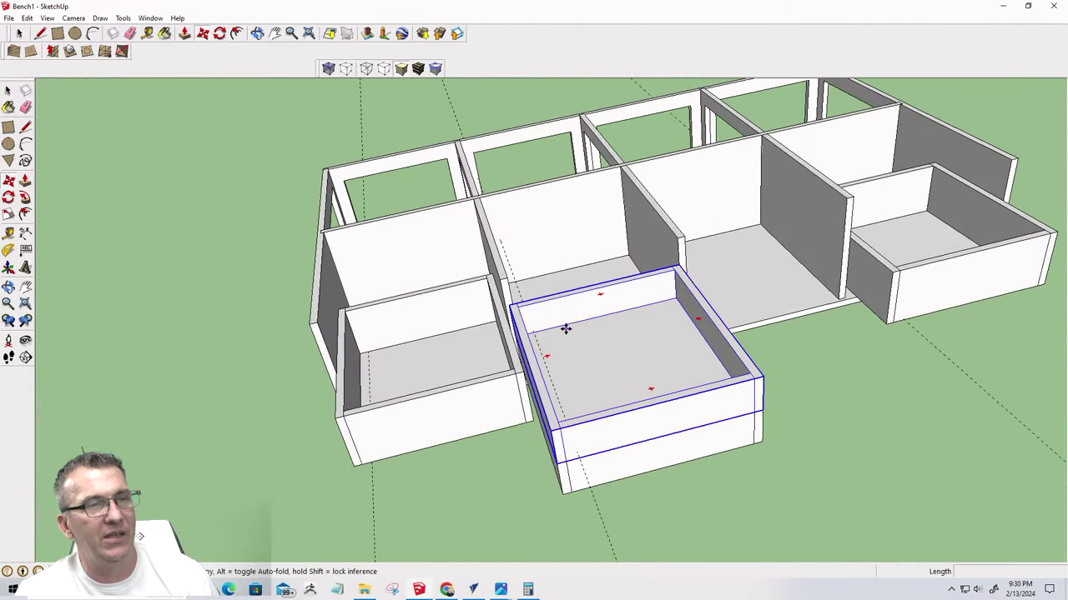
pyautogui.click(565, 328)
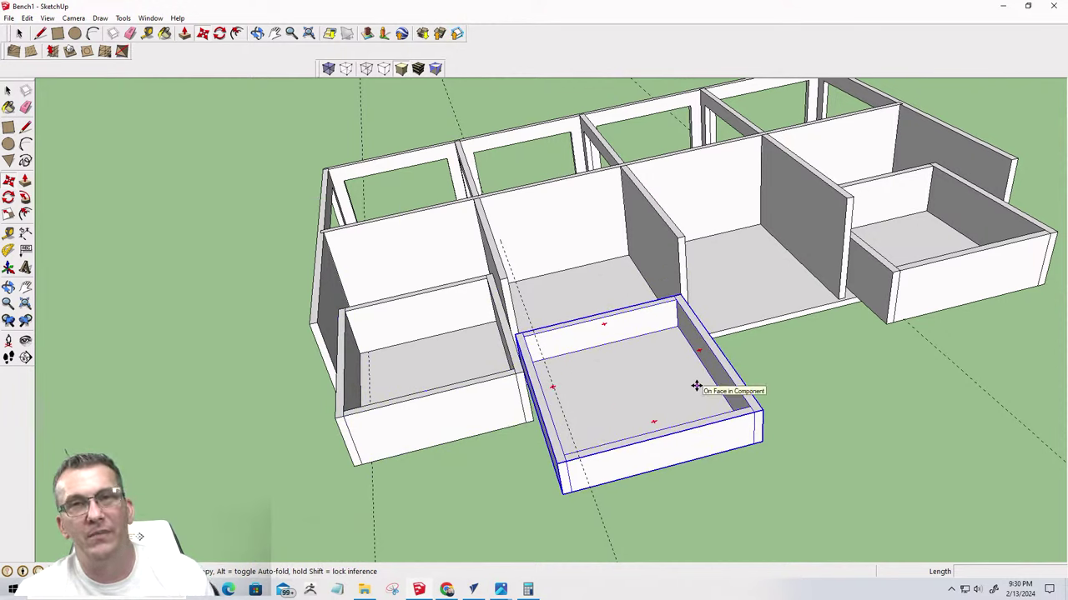
pyautogui.moveTo(684, 434); pyautogui.dragTo(467, 406, button='middle')
pyautogui.scroll(10, 467, 406)
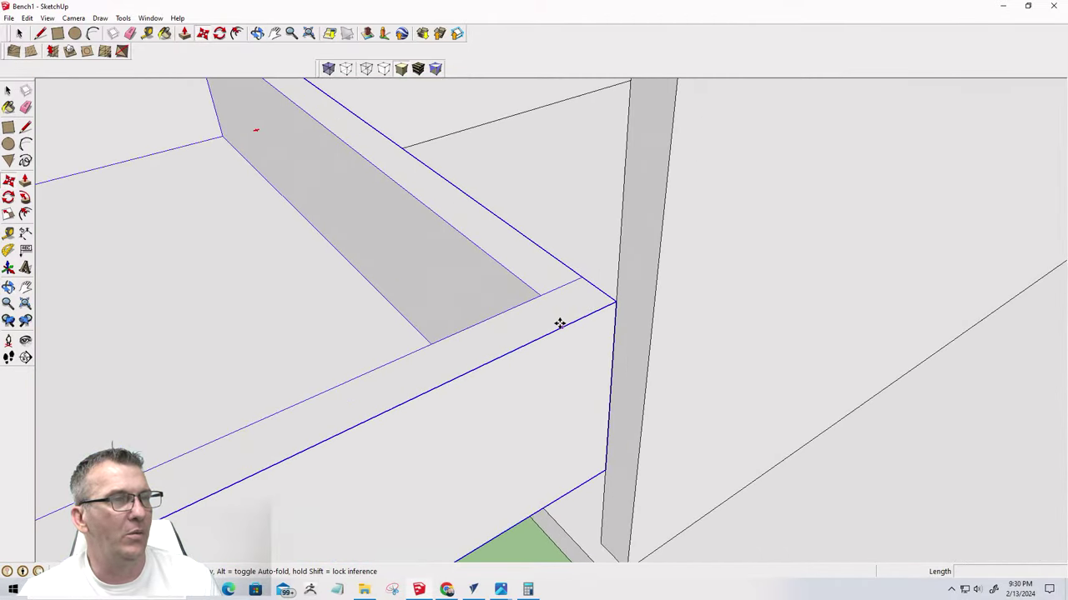
pyautogui.press('space')
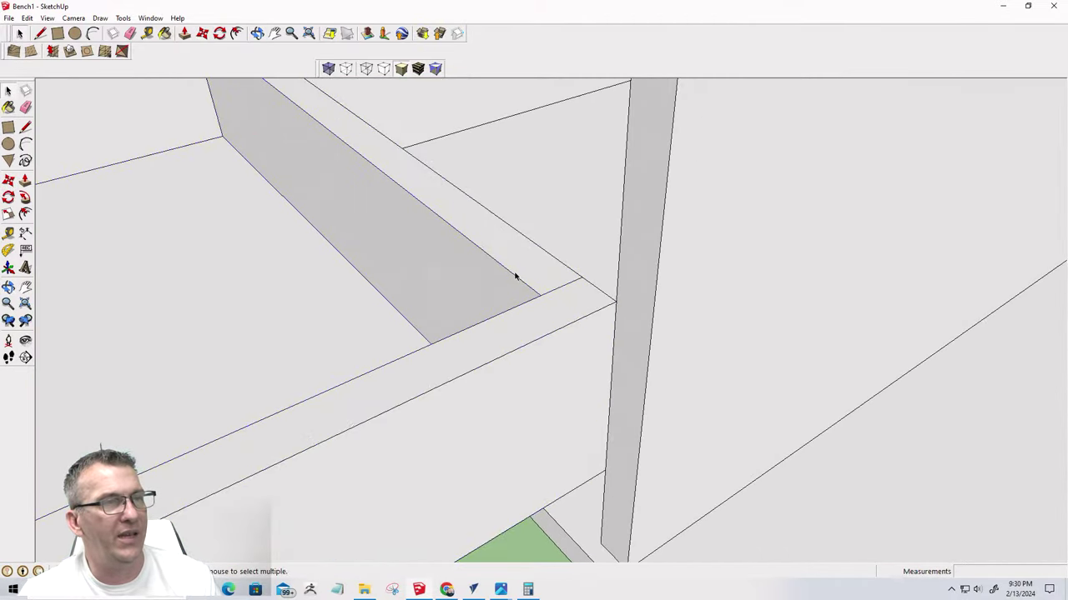
pyautogui.click(515, 277)
# Open the copied drawer group for editing and view its panels nearly edge-on
pyautogui.doubleClick(516, 277)
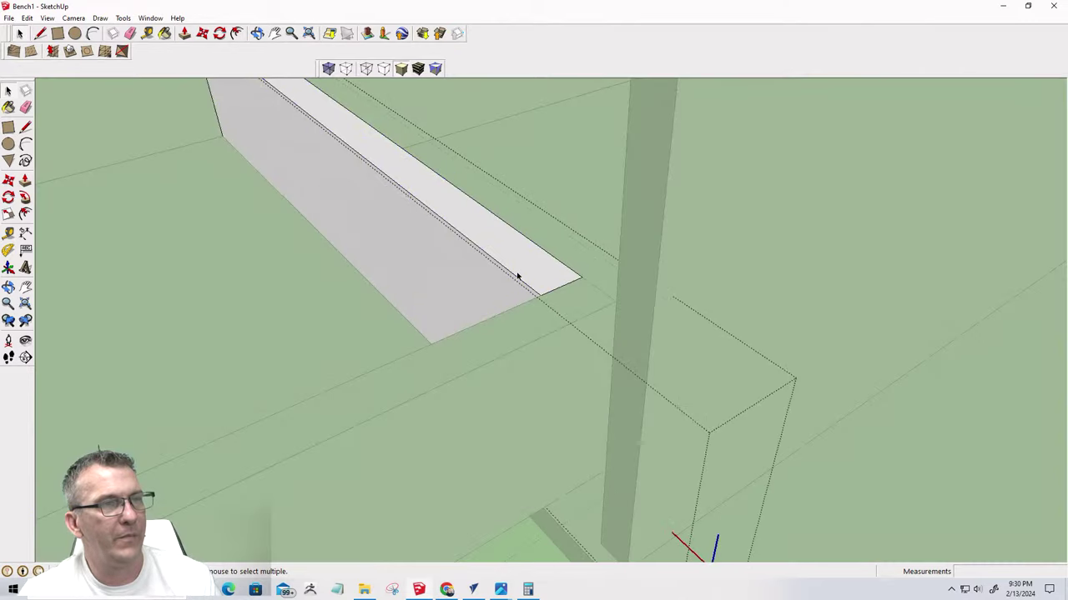
pyautogui.moveTo(501, 272); pyautogui.dragTo(732, 309, button='middle')
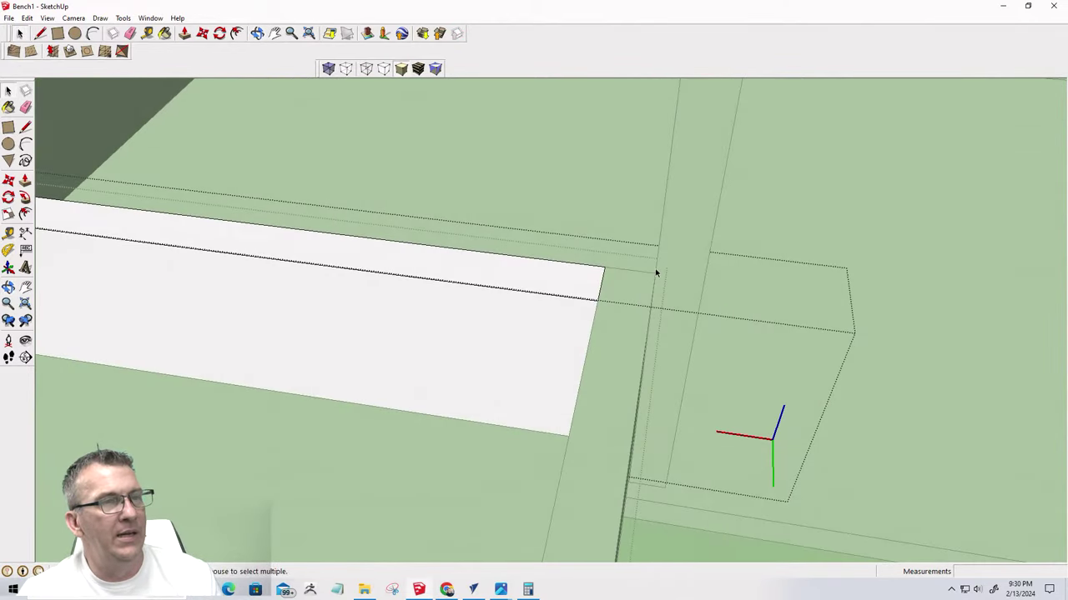
pyautogui.scroll(3, 655, 271)
pyautogui.moveTo(655, 274); pyautogui.dragTo(657, 219, button='middle')
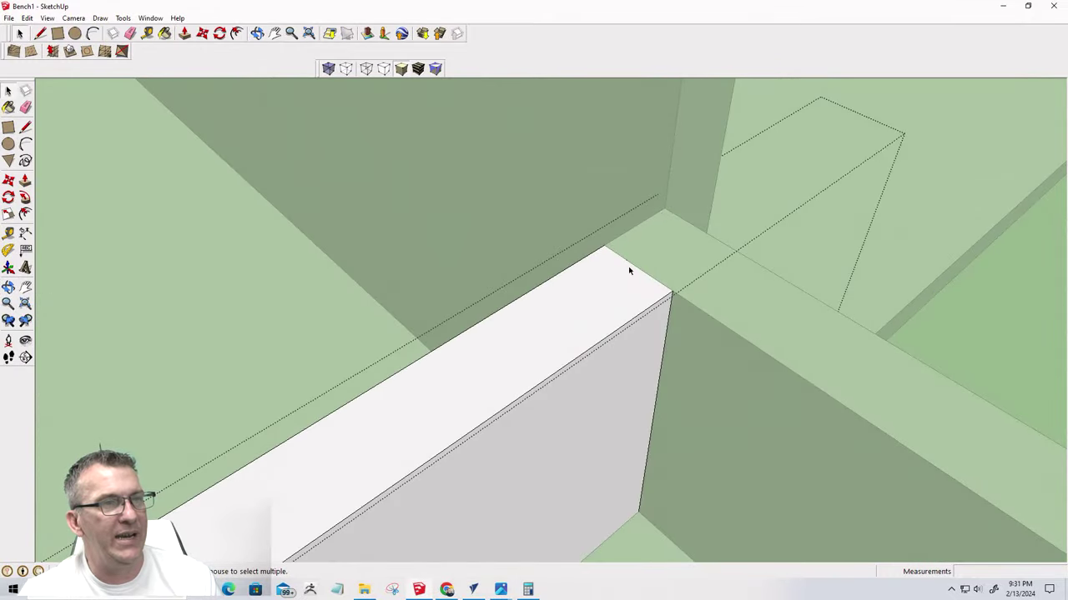
pyautogui.scroll(-10, 929, 289)
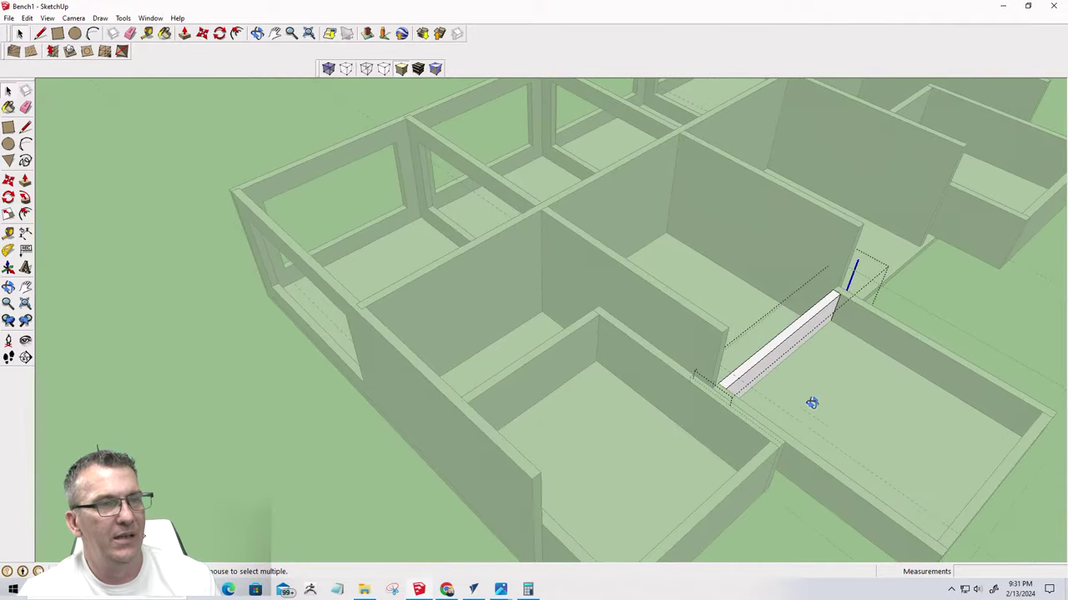
pyautogui.moveTo(810, 405); pyautogui.dragTo(483, 489, button='middle')
pyautogui.scroll(5, 496, 428)
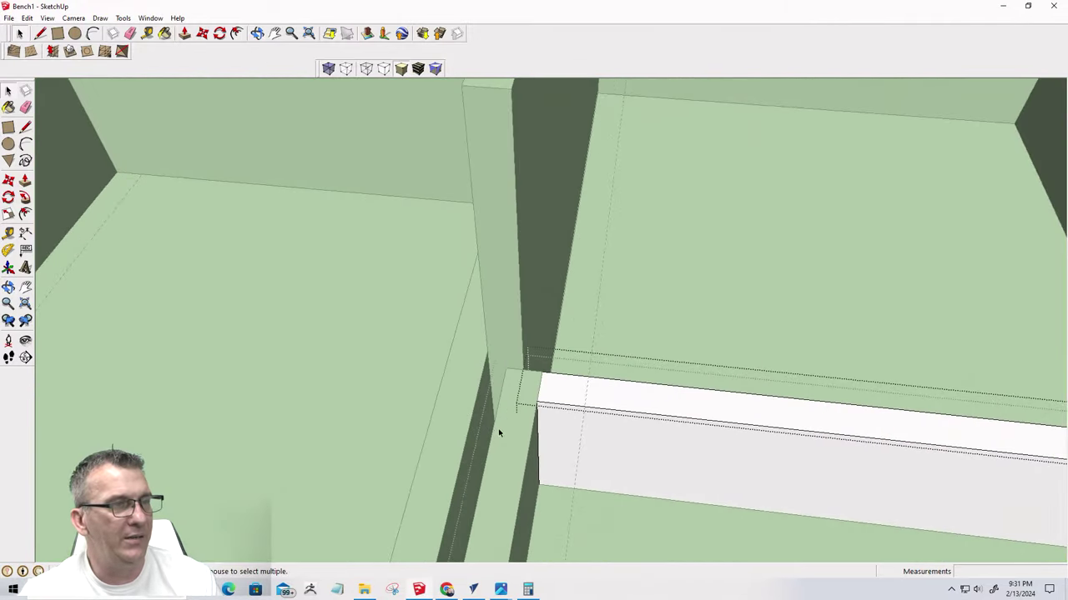
# Shift the drawer's left side board leftward so its front corner meets the divider edge
pyautogui.click(514, 367)
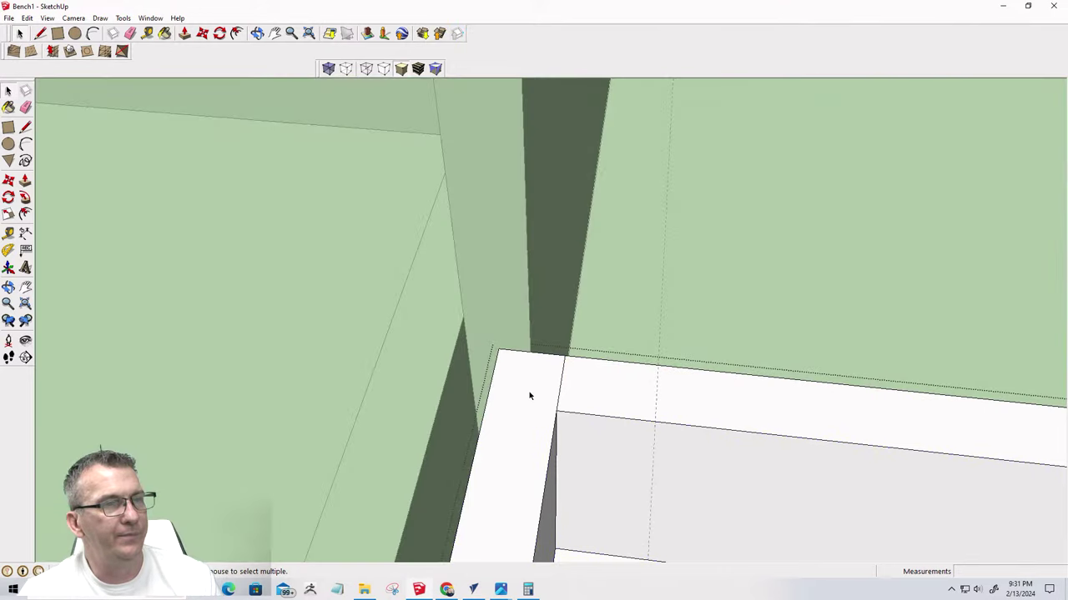
pyautogui.click(528, 395)
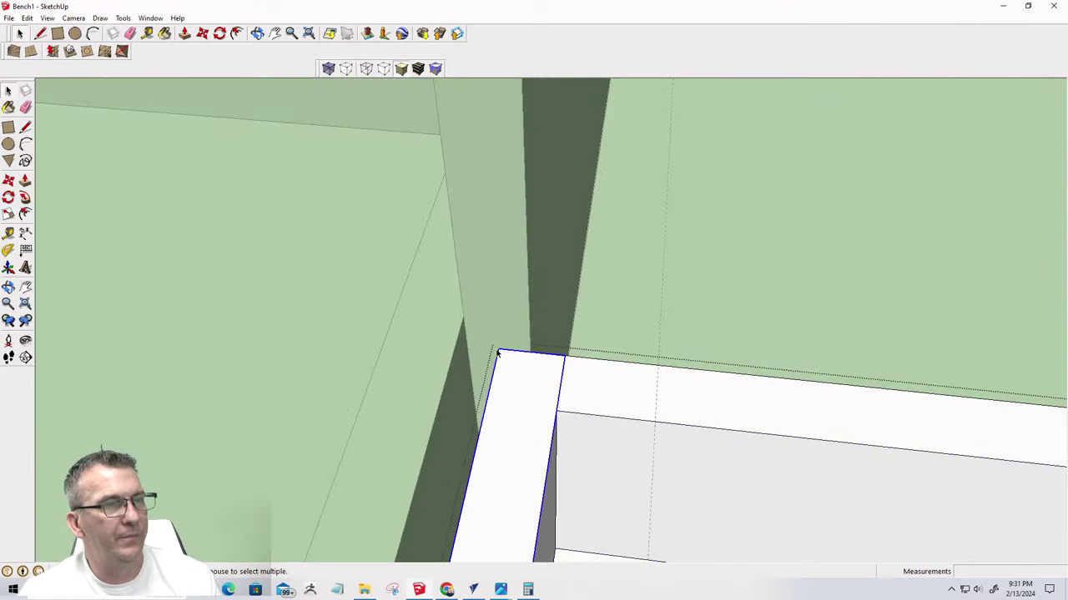
pyautogui.press('m')
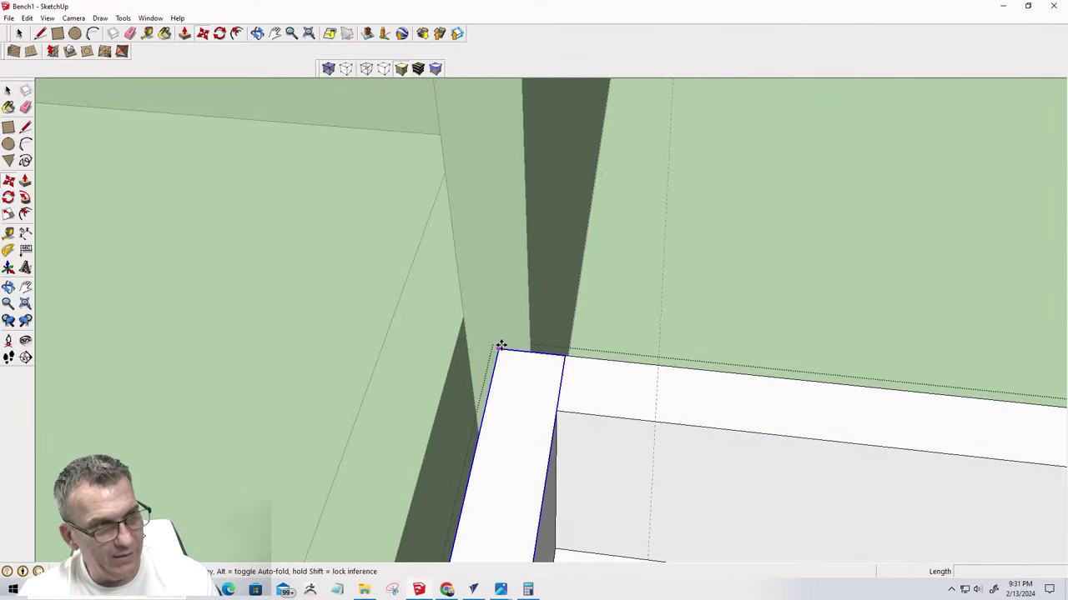
pyautogui.click(499, 352)
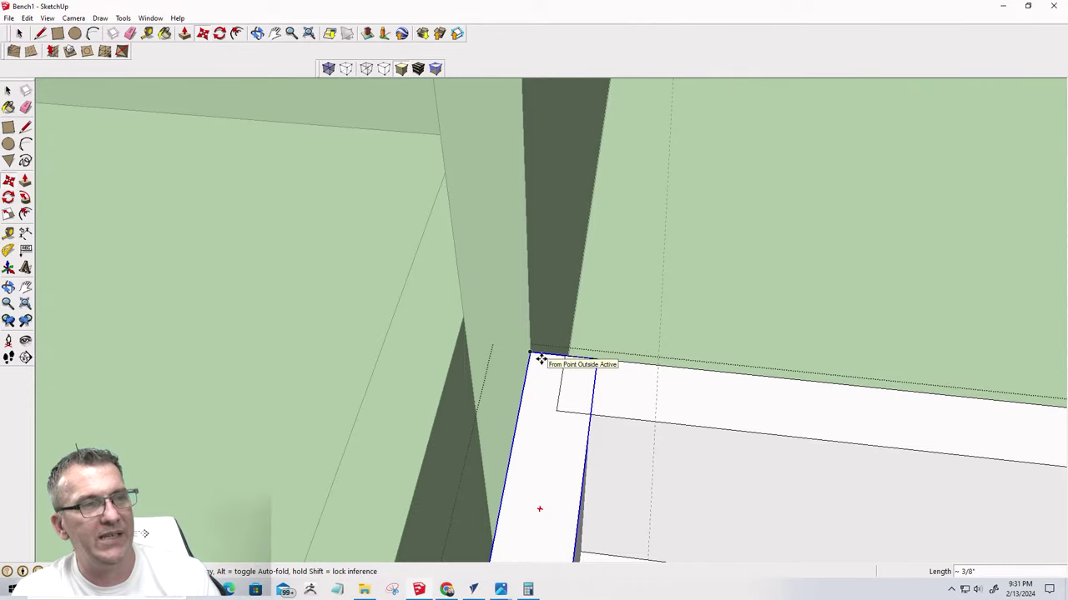
pyautogui.scroll(-2, 540, 359)
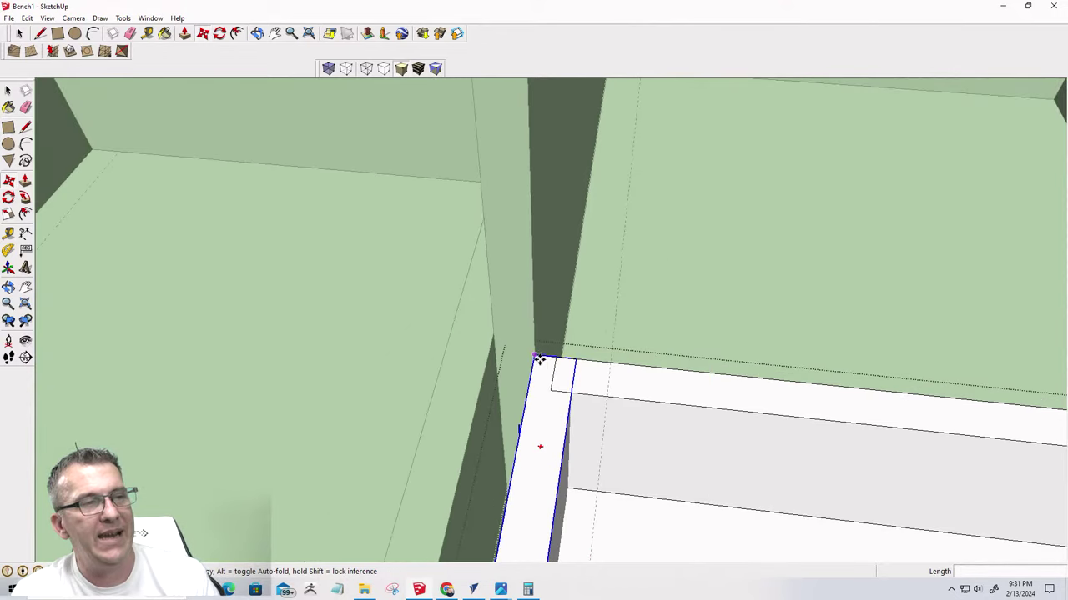
pyautogui.click(602, 379)
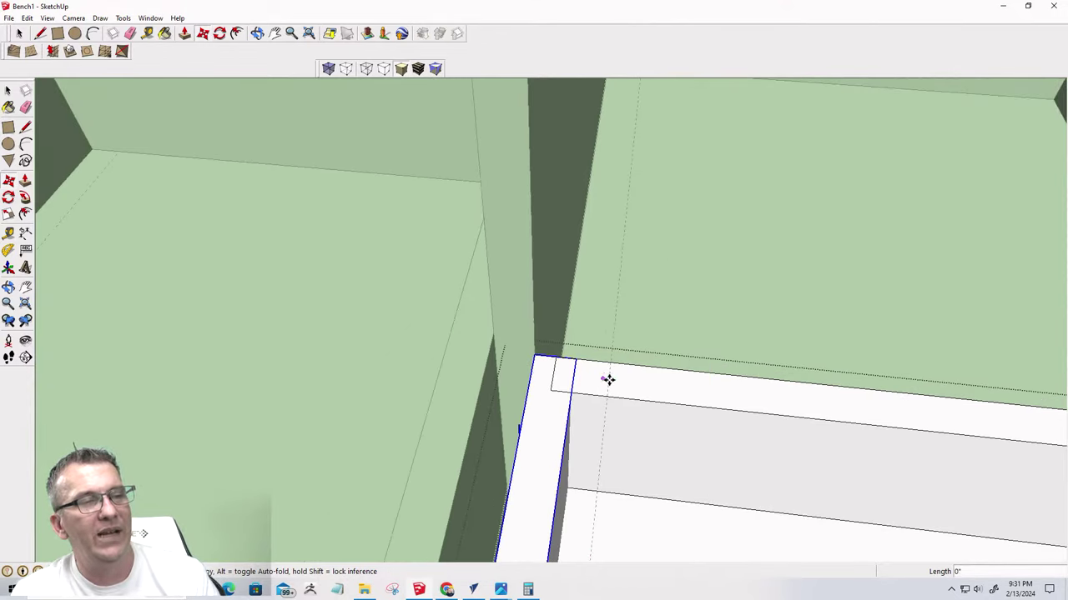
pyautogui.click(554, 376)
pyautogui.press('space')
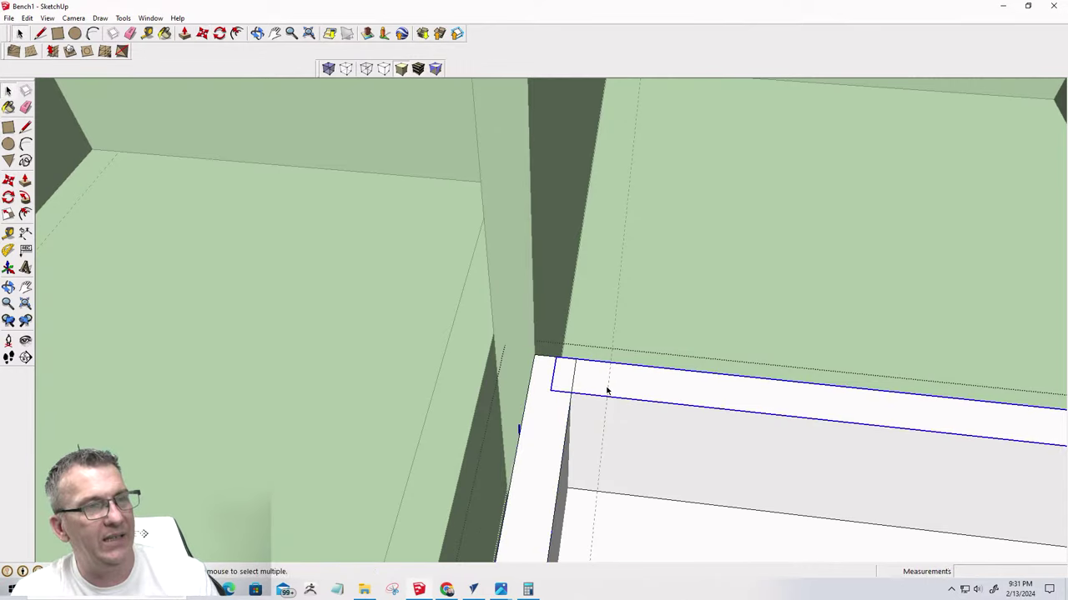
pyautogui.click(606, 391)
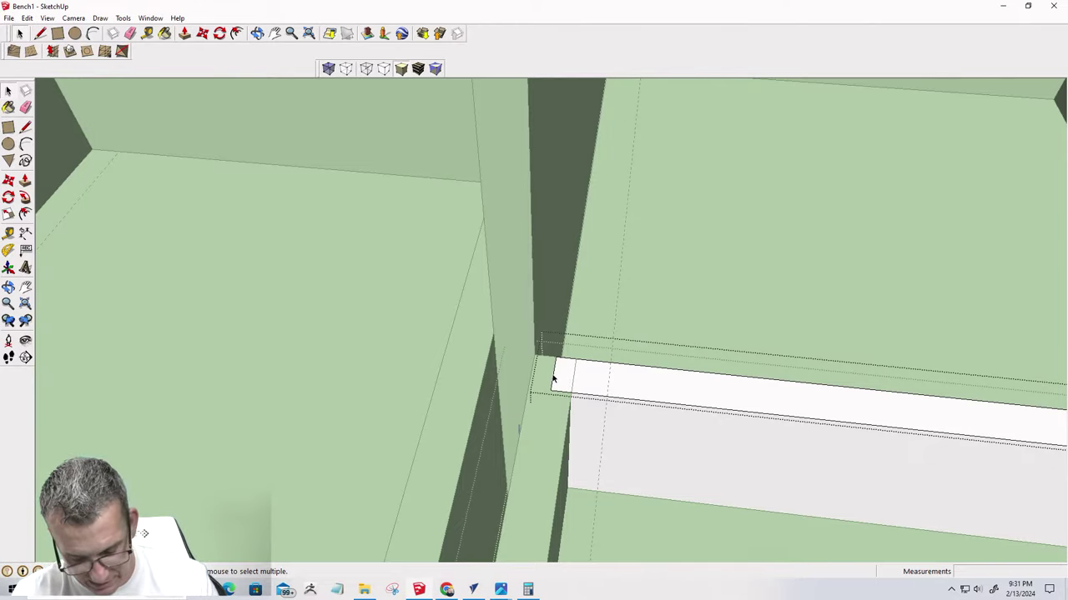
# Look into the bench interior and select the copied drawer's front panel
pyautogui.press('p')
pyautogui.moveTo(544, 381); pyautogui.dragTo(660, 370, button='middle')
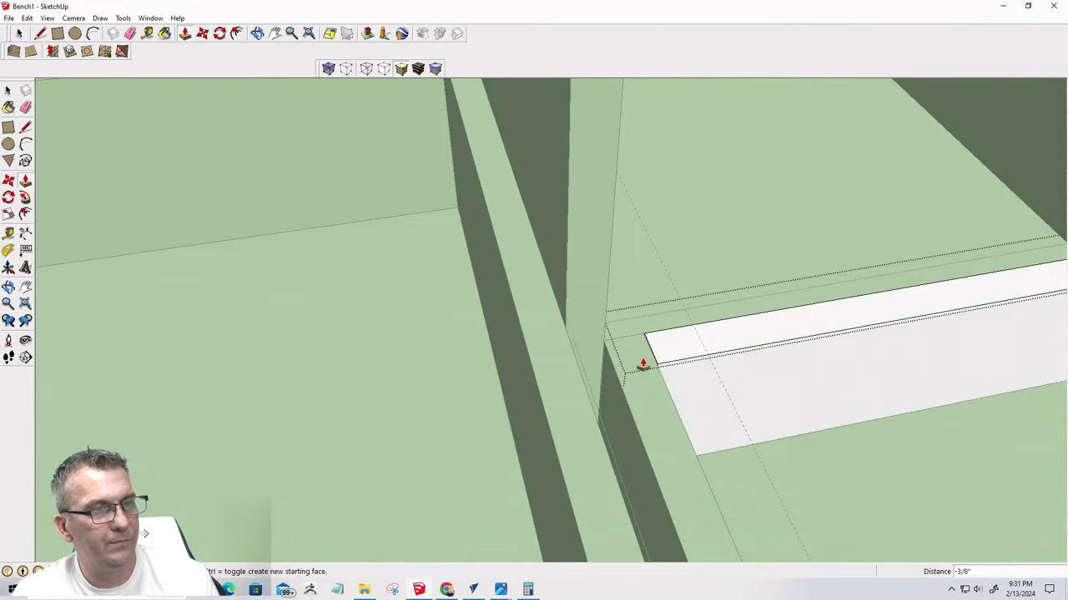
pyautogui.moveTo(654, 367); pyautogui.dragTo(582, 359, button='middle')
pyautogui.scroll(-6, 582, 358)
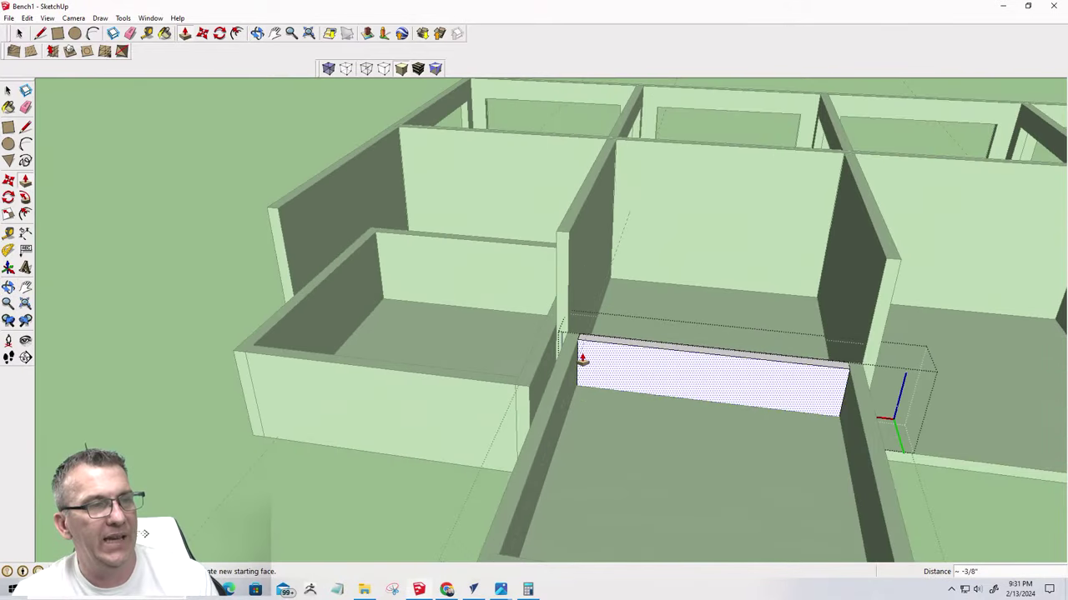
pyautogui.scroll(5, 524, 476)
pyautogui.scroll(-5, 533, 473)
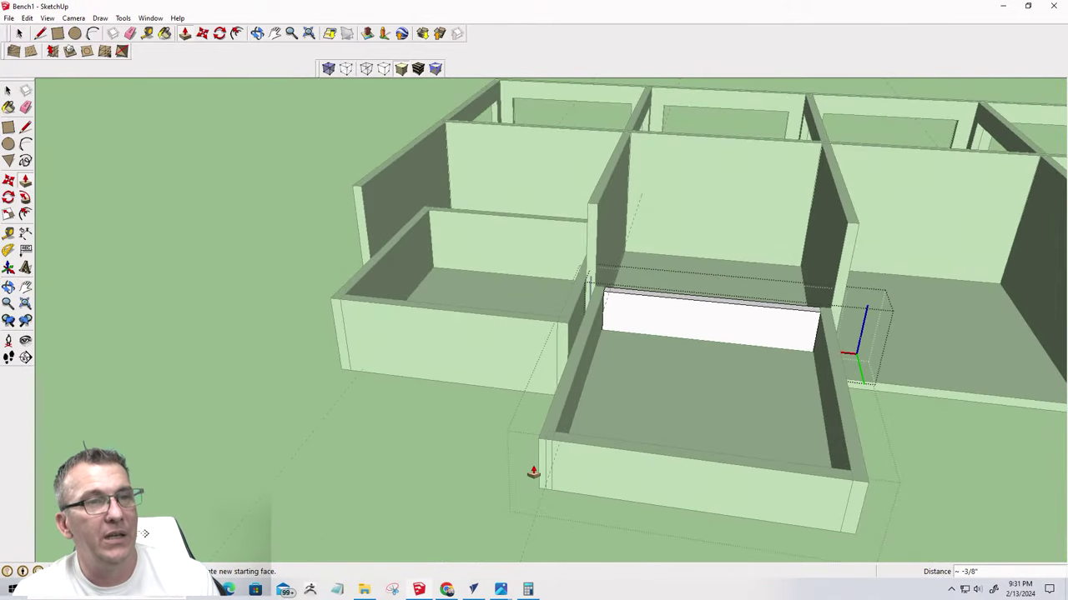
pyautogui.press('space')
pyautogui.click(534, 520)
pyautogui.scroll(5, 582, 475)
pyautogui.click(583, 475)
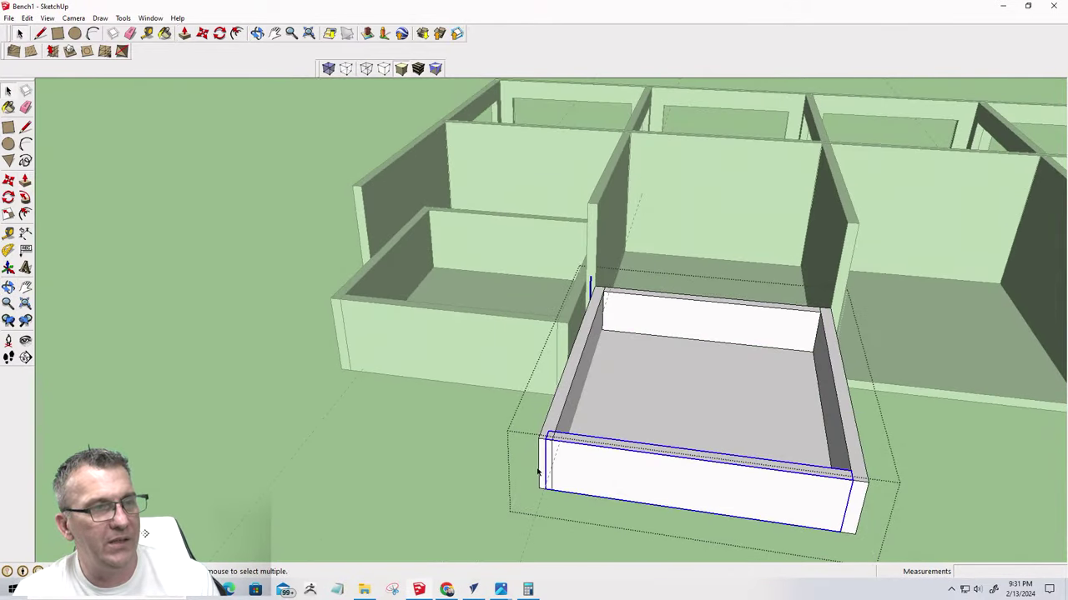
pyautogui.scroll(3, 544, 457)
# Inside the drawer component, push the drawer front's end face back 3/8 inch
pyautogui.doubleClick(621, 464)
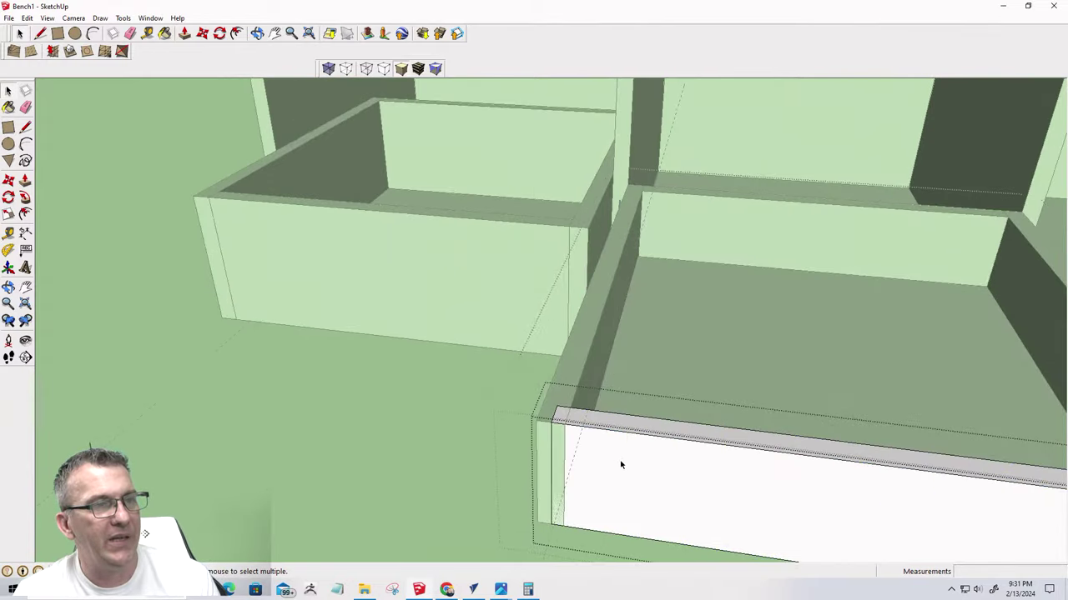
pyautogui.scroll(-3, 615, 445)
pyautogui.scroll(2, 643, 430)
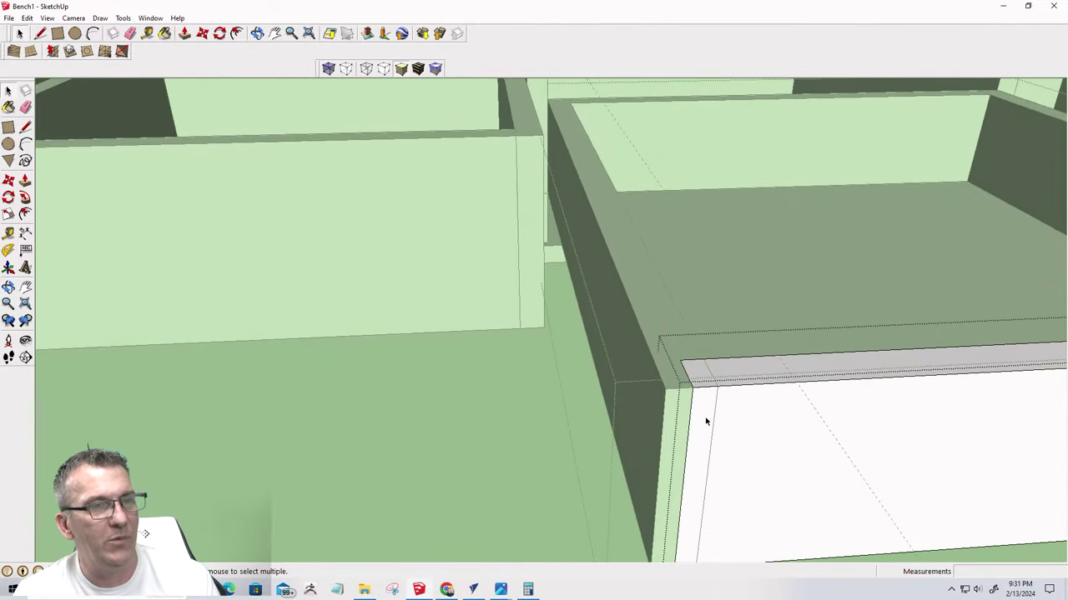
pyautogui.press('p')
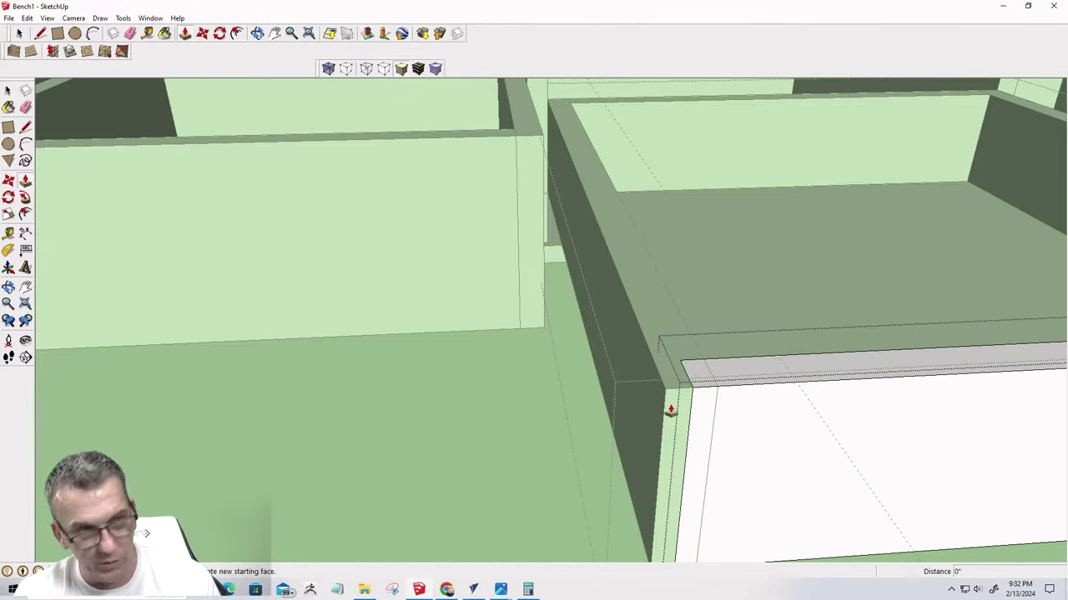
pyautogui.click(676, 396)
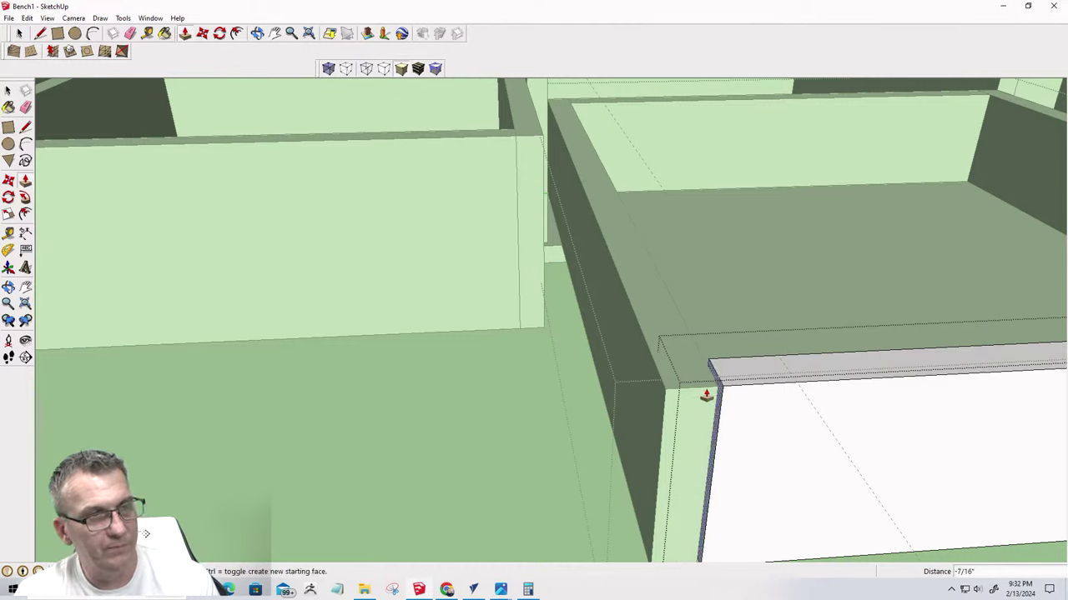
pyautogui.click(710, 428)
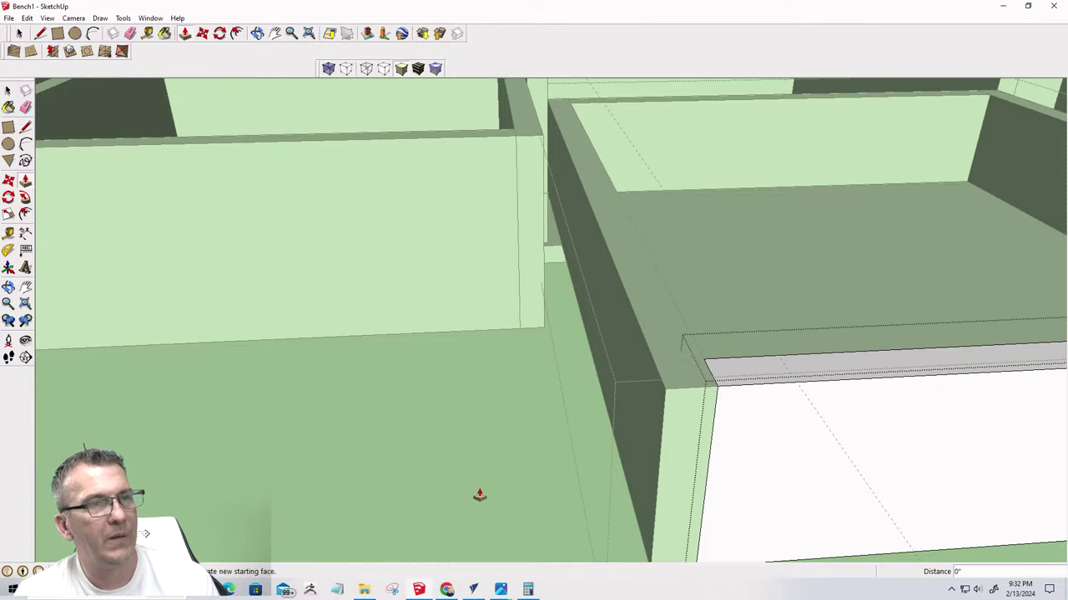
pyautogui.scroll(-5, 500, 482)
pyautogui.moveTo(639, 476); pyautogui.dragTo(495, 499, button='middle')
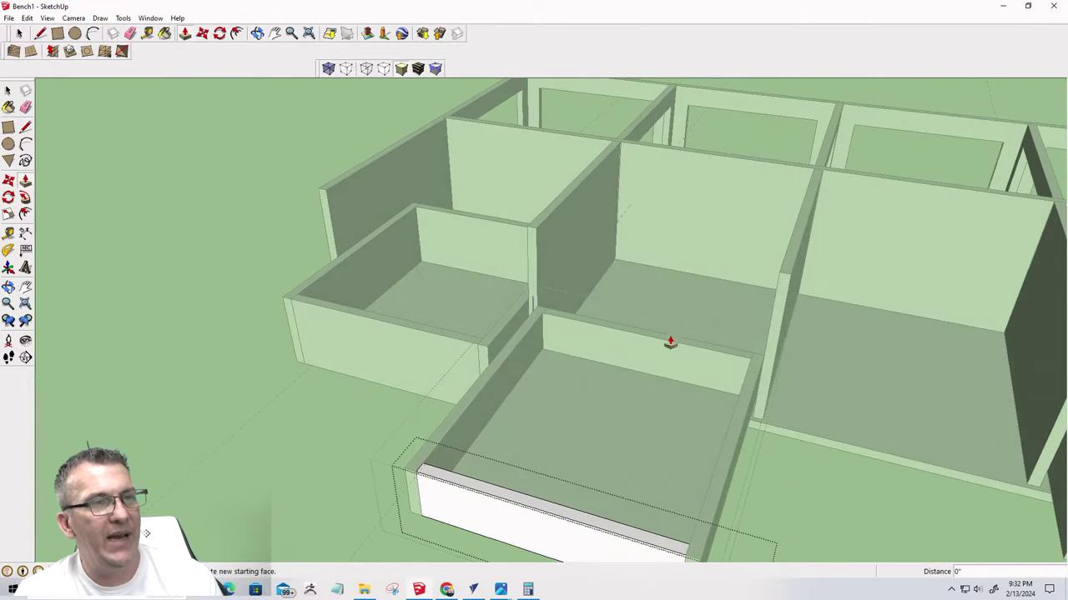
pyautogui.press('alt')
pyautogui.press('alt')
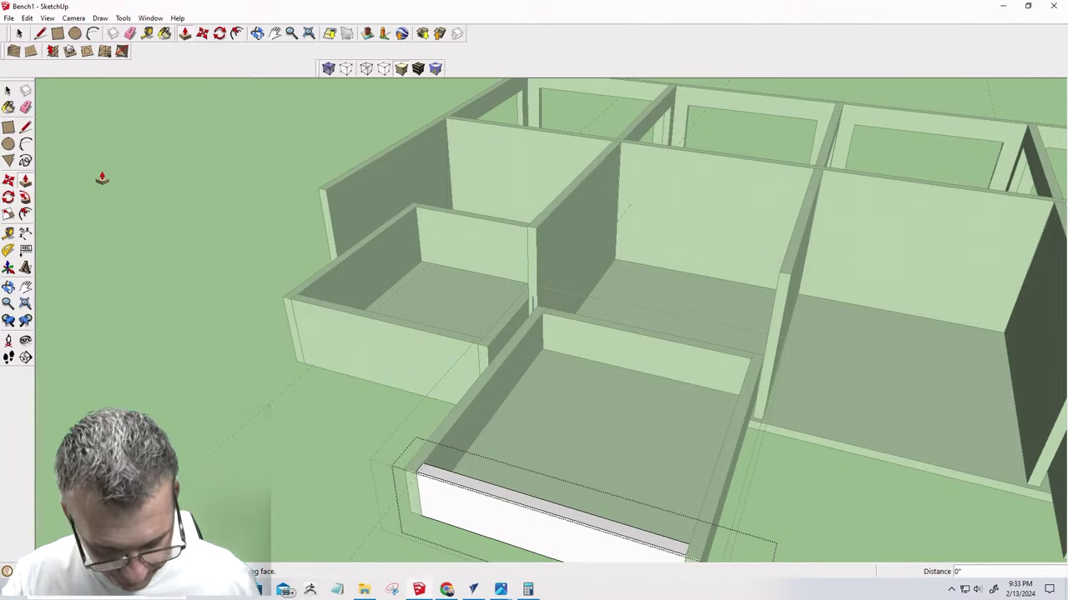
# Exit the drawer component's editing and bring the whole drawer unit into view
pyautogui.click(19, 34)
pyautogui.moveTo(97, 222); pyautogui.dragTo(459, 327, button='middle')
pyautogui.scroll(5, 568, 242)
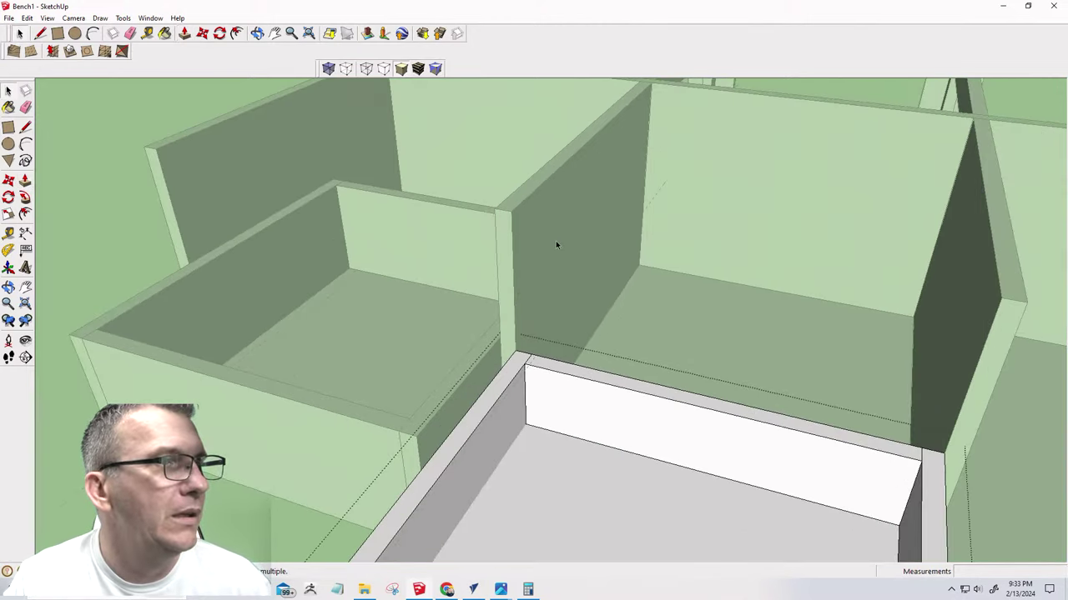
pyautogui.click(552, 251)
pyautogui.scroll(-5, 551, 255)
pyautogui.moveTo(533, 200); pyautogui.dragTo(437, 259, button='middle')
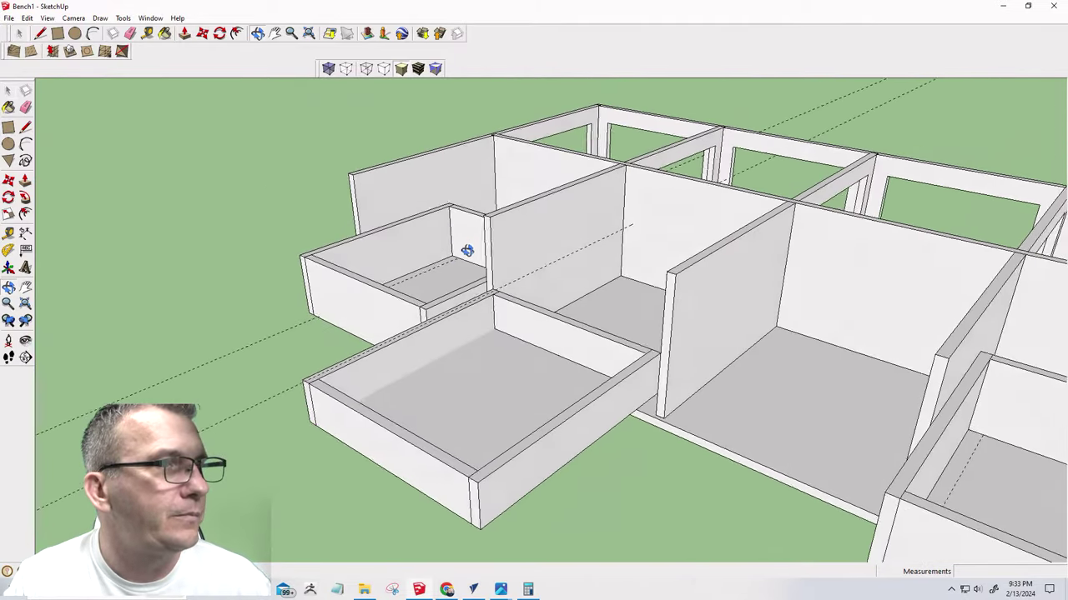
# Draw a thin rectangle on the divider wall's top end and extrude it 0.75 inch
pyautogui.click(57, 34)
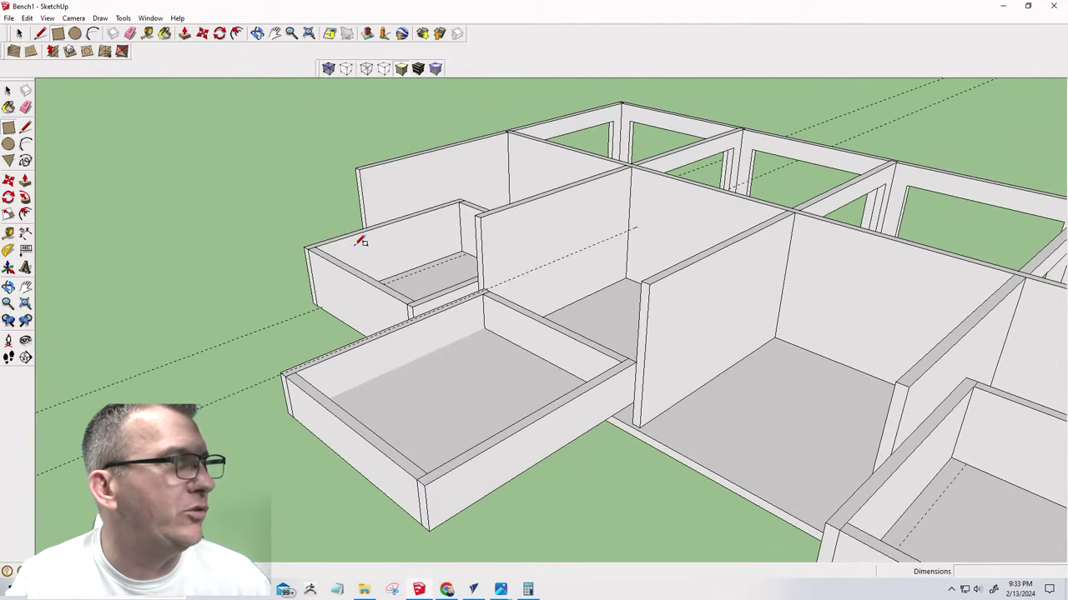
pyautogui.moveTo(360, 234)
pyautogui.mouseDown(button='middle')
pyautogui.moveTo(479, 266)
pyautogui.moveTo(682, 167)
pyautogui.moveTo(567, 218)
pyautogui.mouseUp(button='middle')
pyautogui.scroll(4, 566, 218)
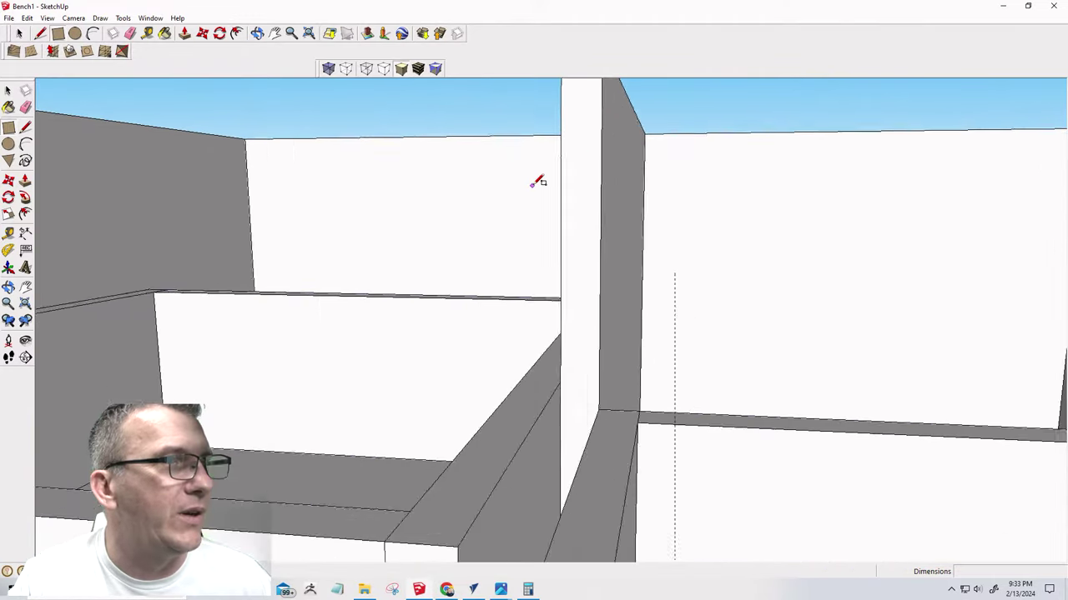
pyautogui.scroll(-1, 560, 183)
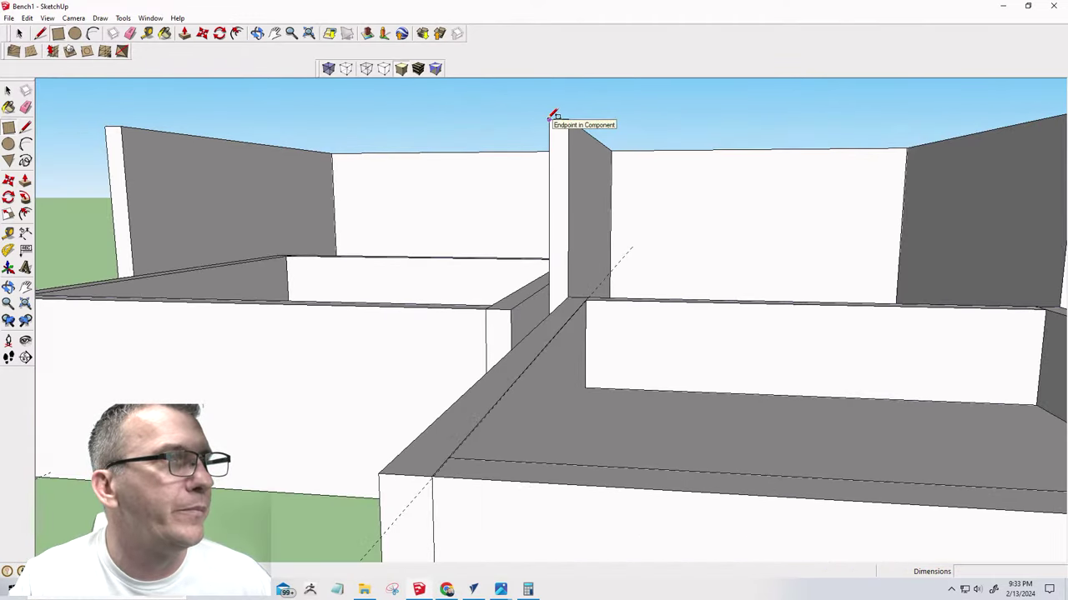
pyautogui.click(549, 119)
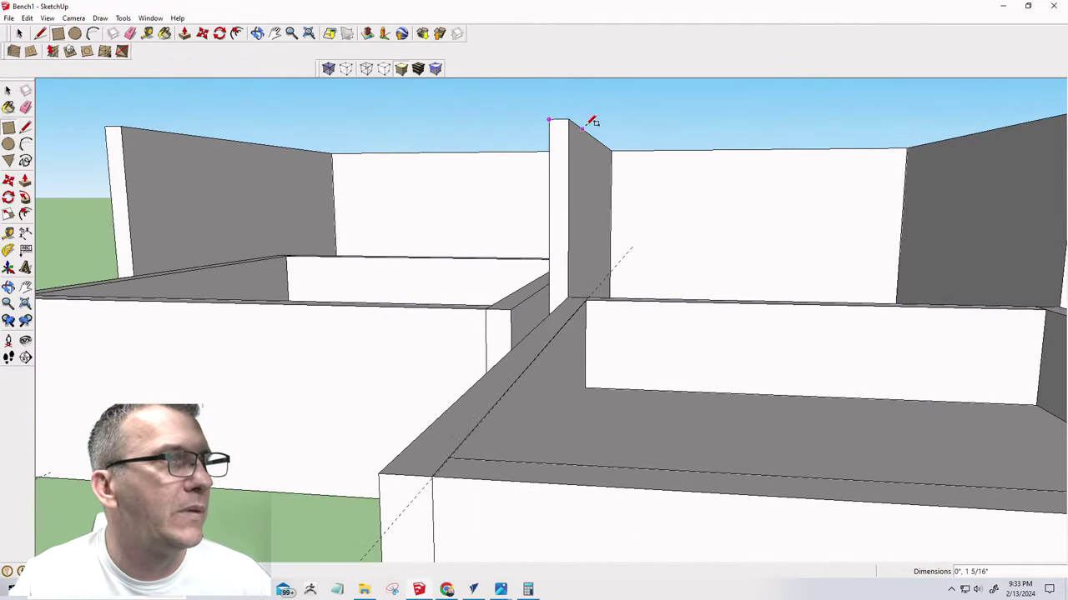
pyautogui.click(553, 232)
pyautogui.press('p')
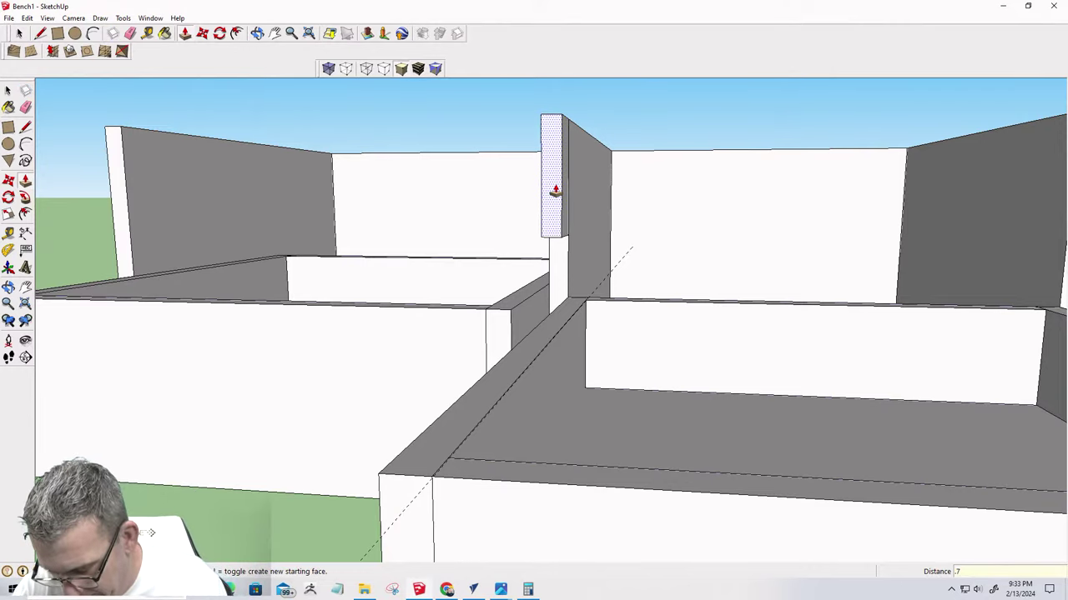
pyautogui.write('.75')
pyautogui.press('Return')
# Push the block's two side faces 0.75 inch each to form a 3/4-inch post
pyautogui.moveTo(562, 191); pyautogui.dragTo(500, 209, button='middle')
pyautogui.click(556, 186)
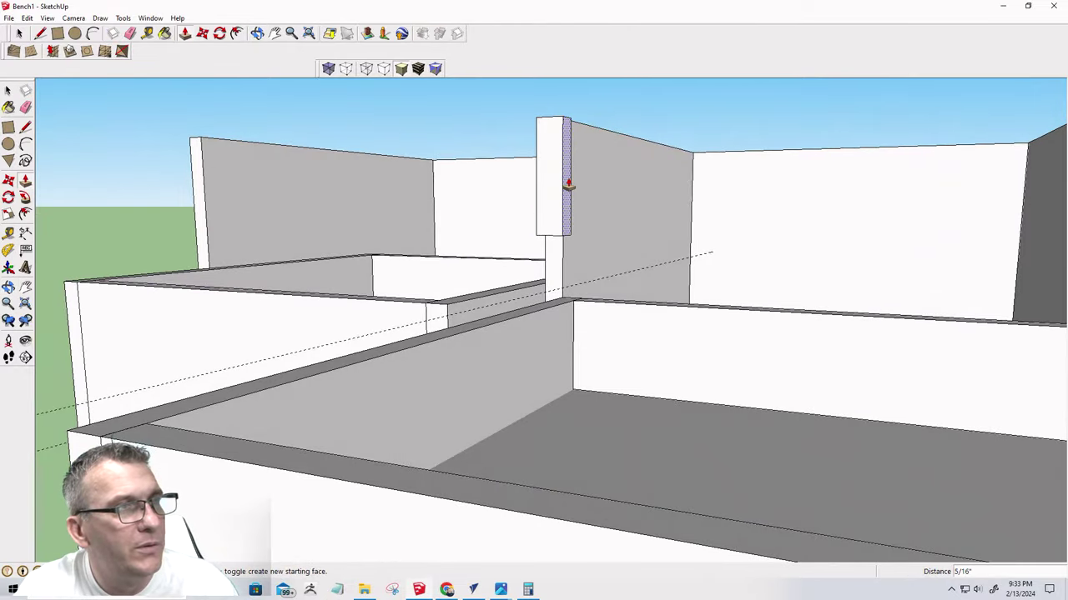
pyautogui.write('.7')
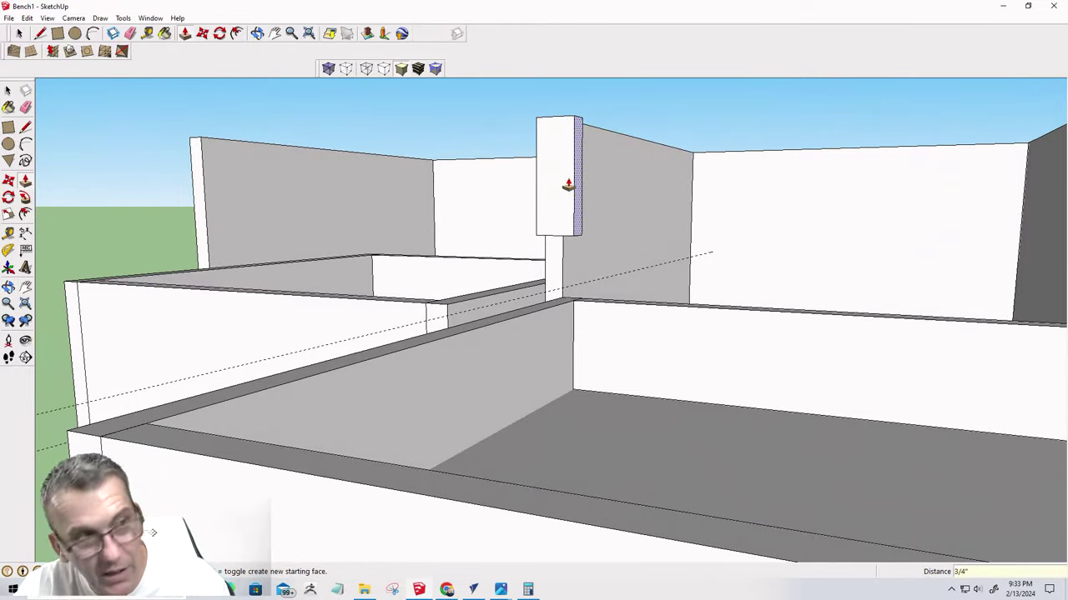
pyautogui.write('5')
pyautogui.press('Return')
pyautogui.moveTo(536, 233); pyautogui.dragTo(833, 190, button='middle')
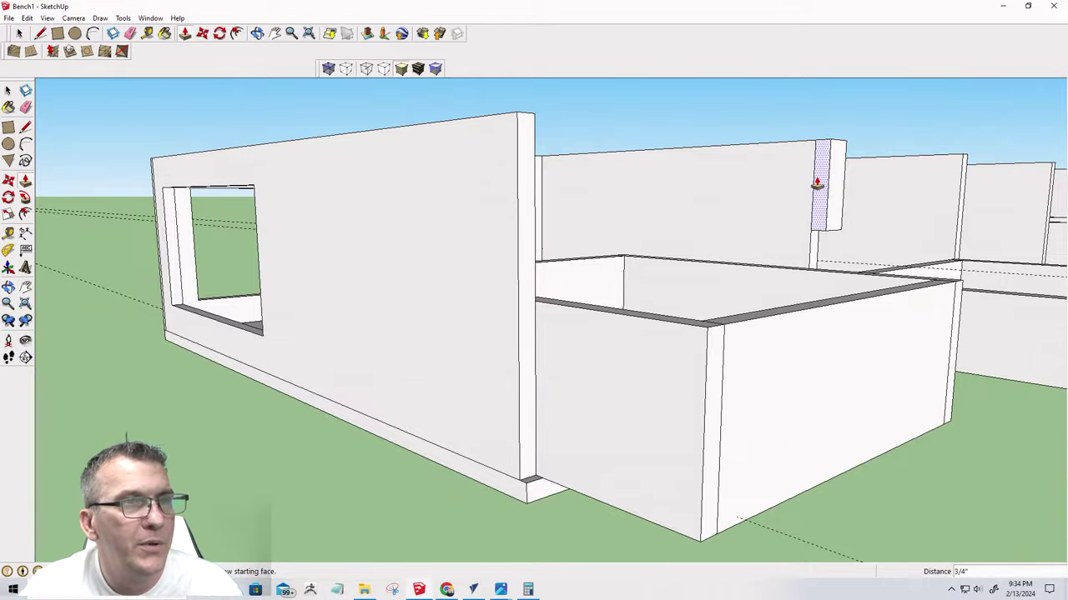
pyautogui.click(815, 185)
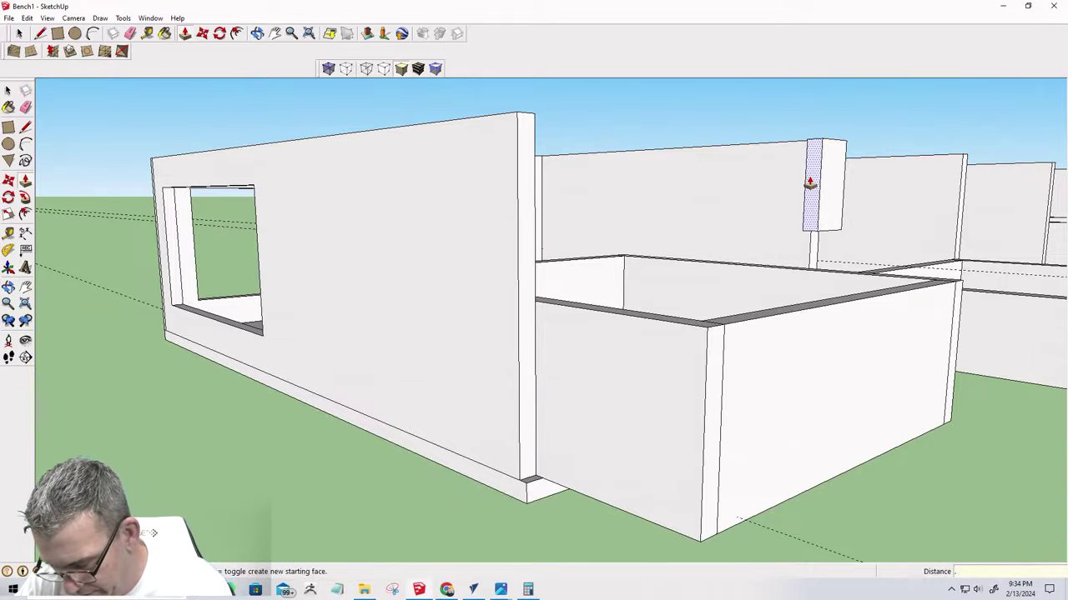
pyautogui.press('Return')
pyautogui.moveTo(834, 219); pyautogui.dragTo(222, 273, button='middle')
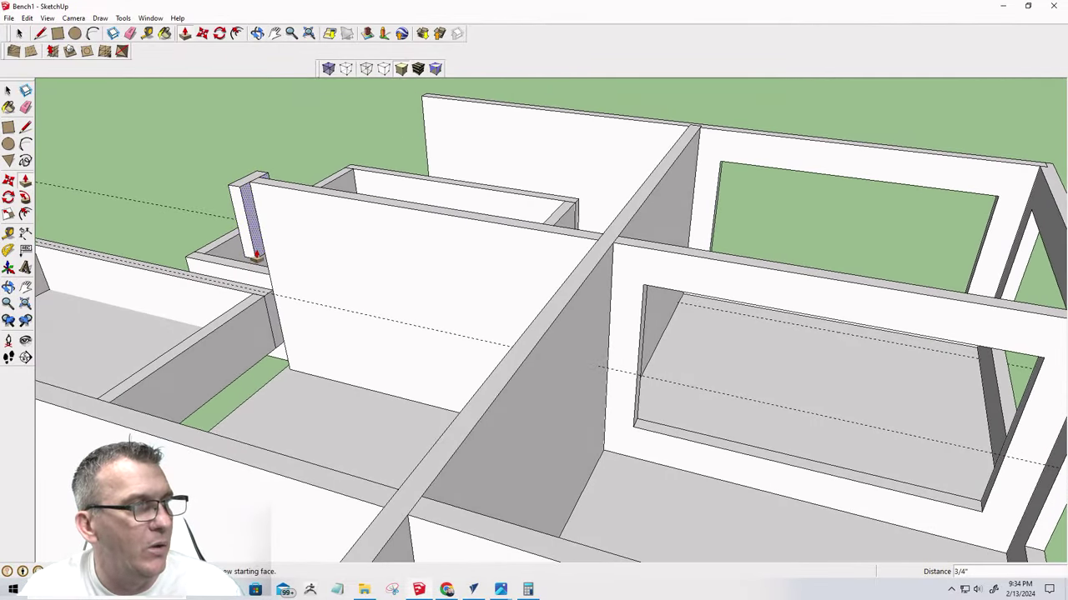
# Draw a strip along the board top from the post to the far wall and push it 3/4 inch
pyautogui.click(25, 232)
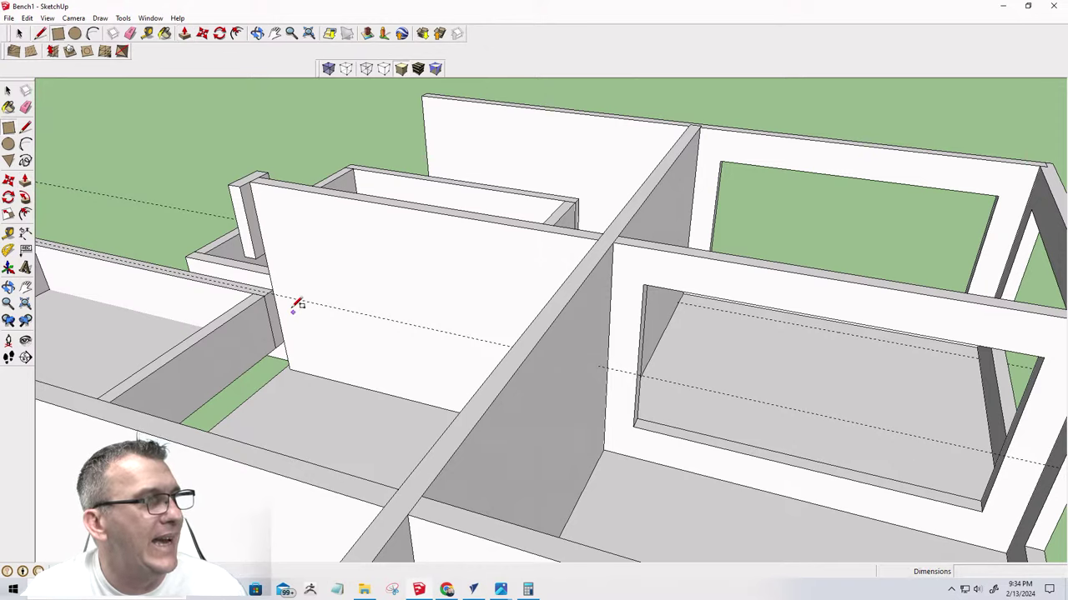
pyautogui.click(260, 230)
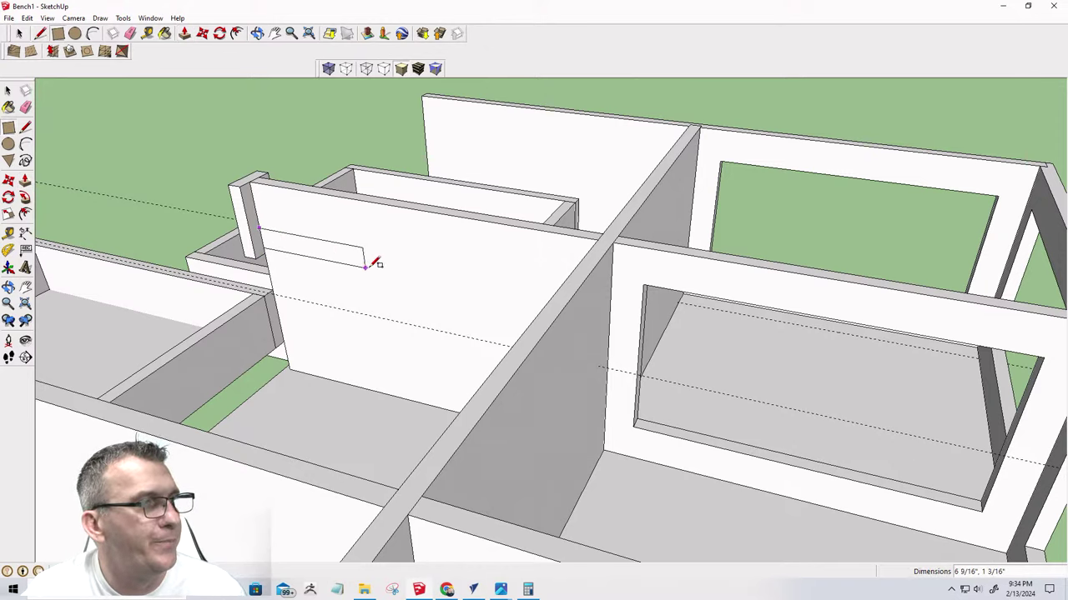
pyautogui.click(538, 293)
pyautogui.moveTo(562, 300); pyautogui.dragTo(659, 383, button='middle')
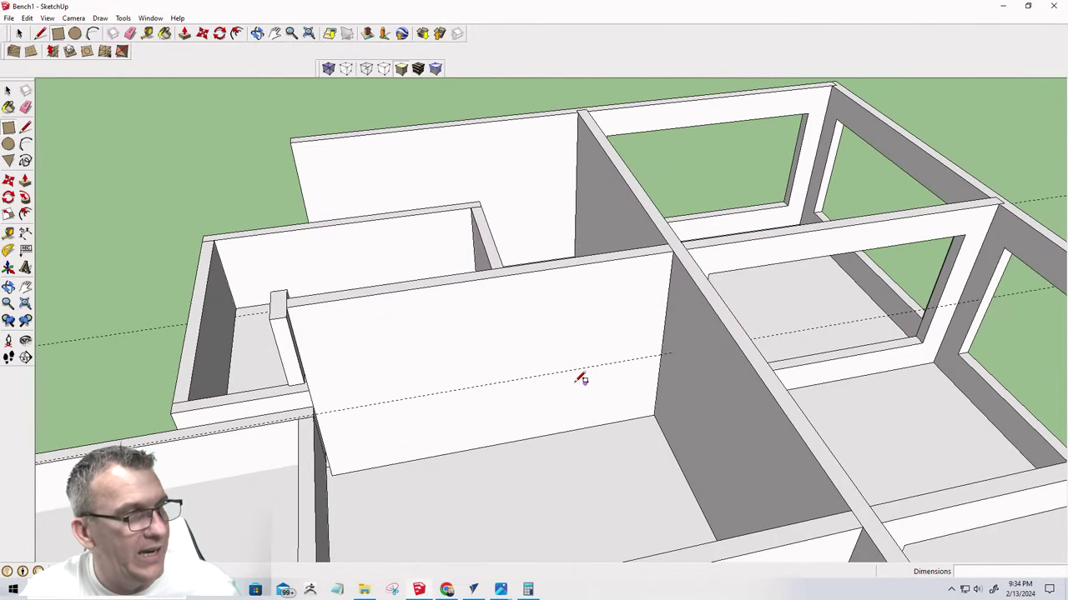
pyautogui.click(287, 307)
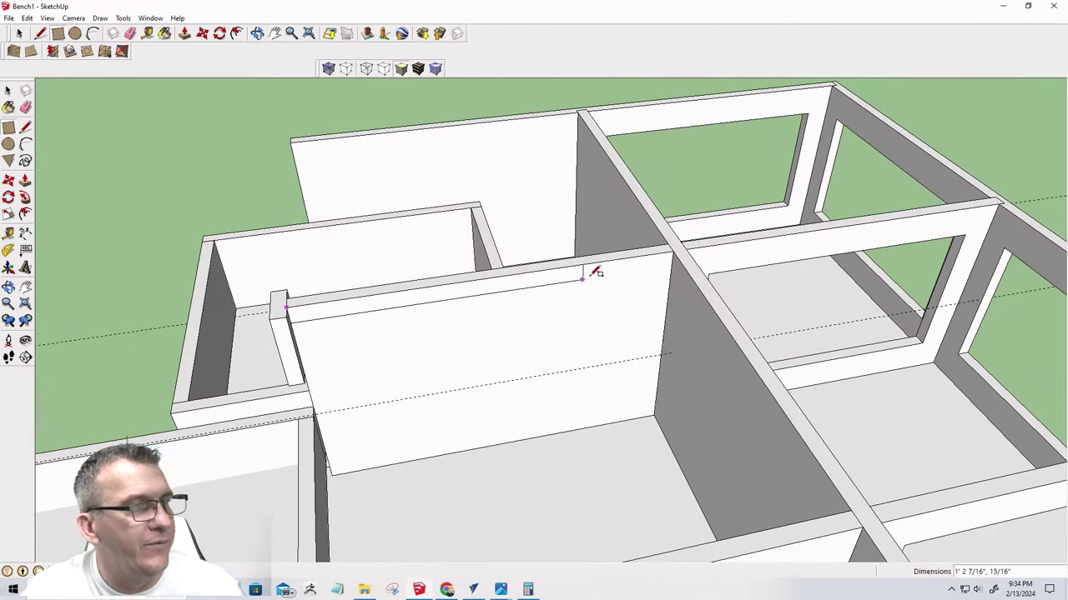
pyautogui.click(677, 273)
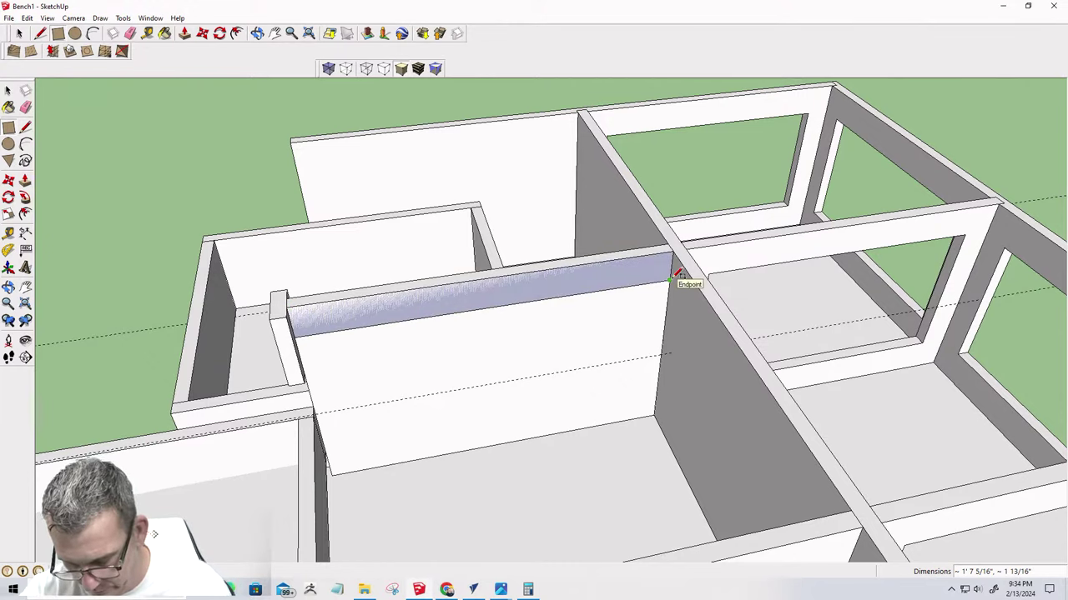
pyautogui.press('p')
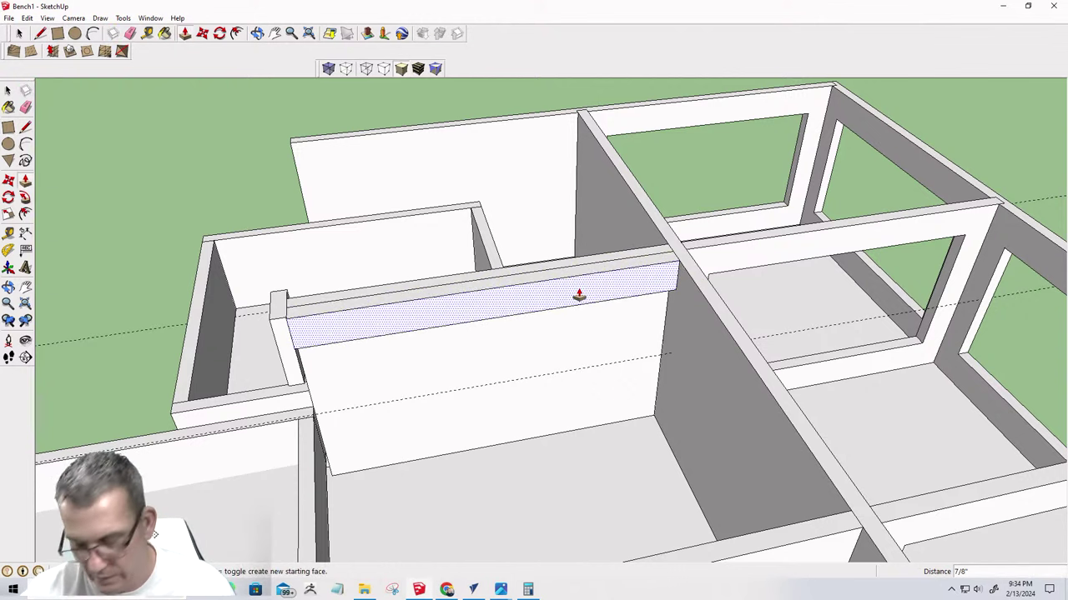
pyautogui.press('Return')
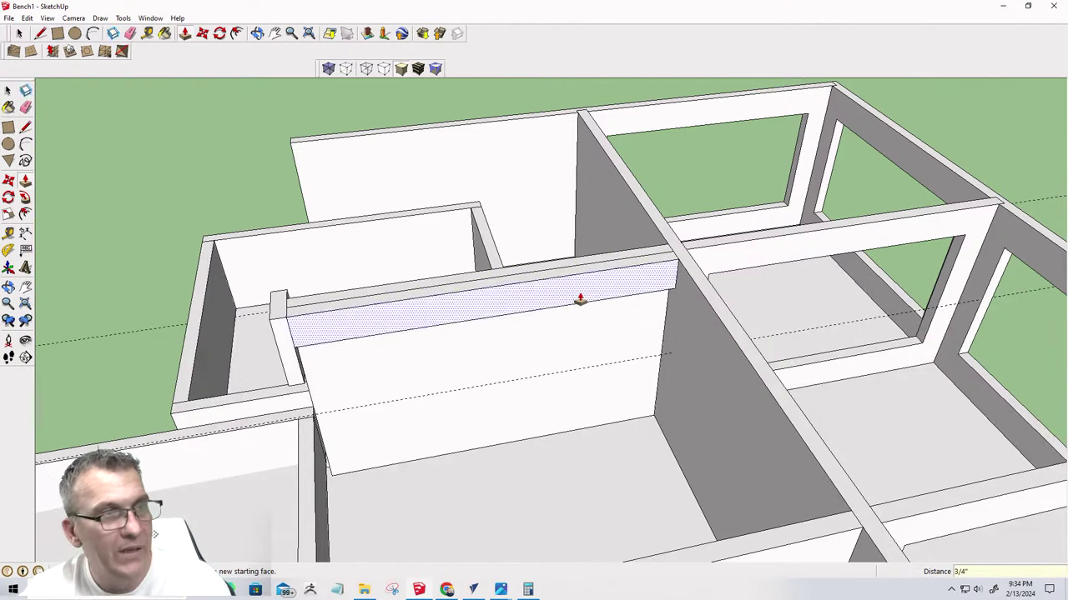
# Measure the strip's length, then push the strip out into a 9/16-inch runner rail
pyautogui.click(55, 35)
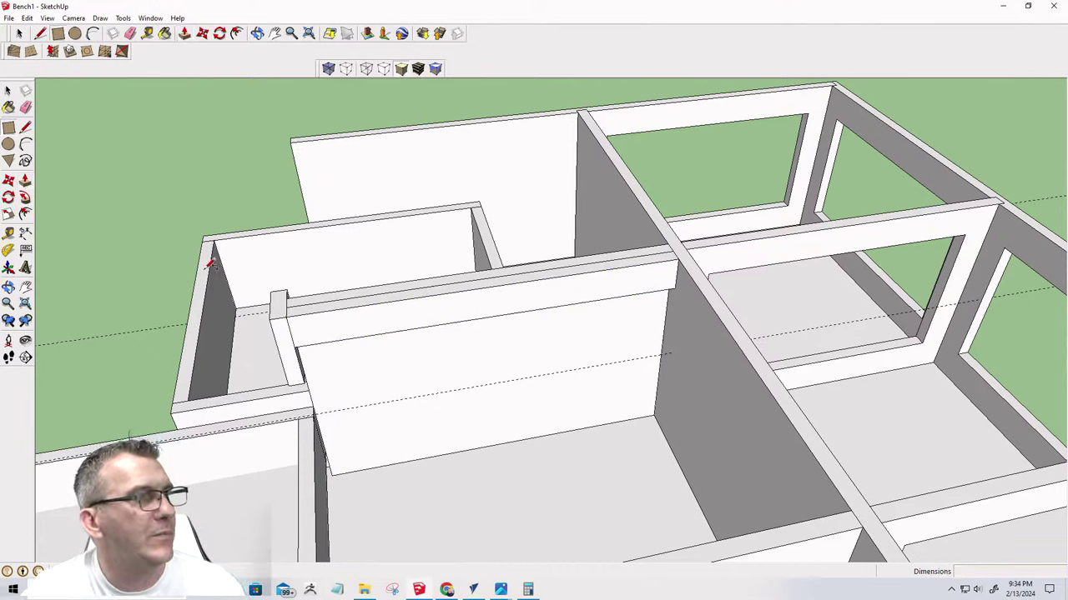
pyautogui.click(299, 322)
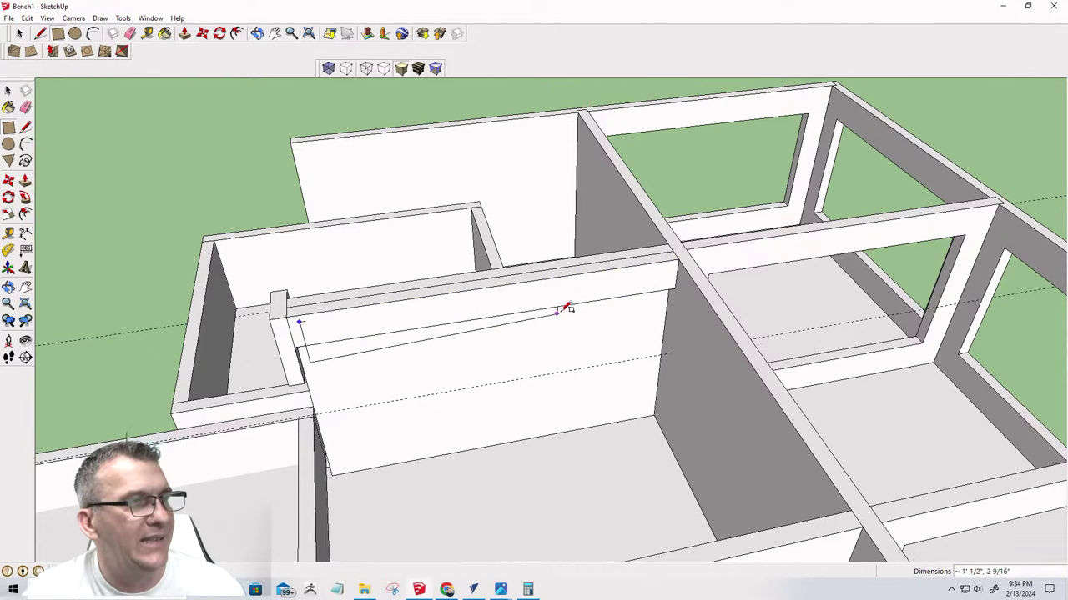
pyautogui.click(649, 284)
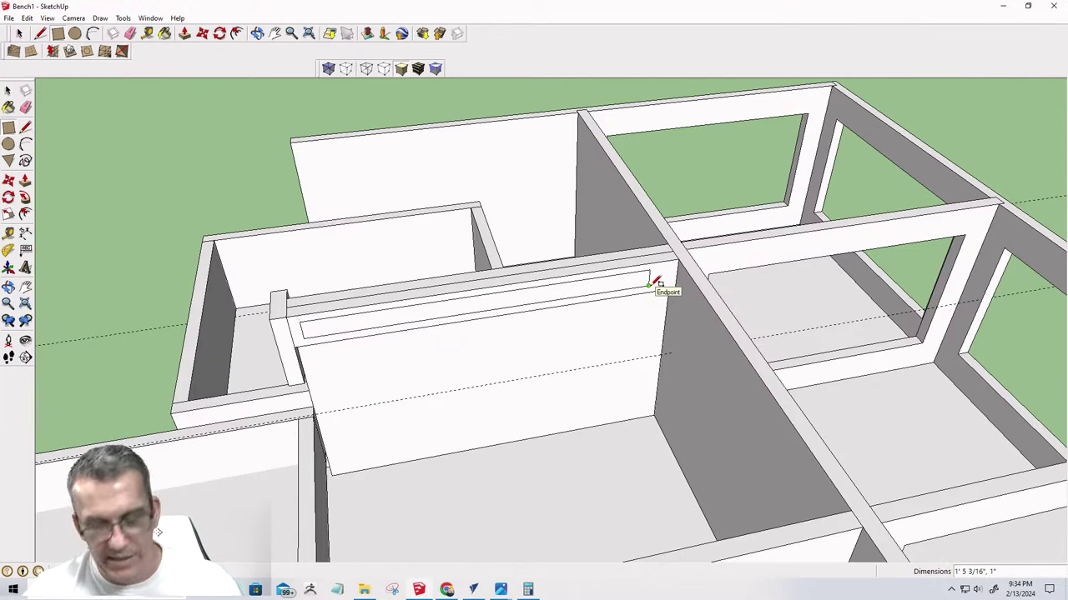
pyautogui.press('p')
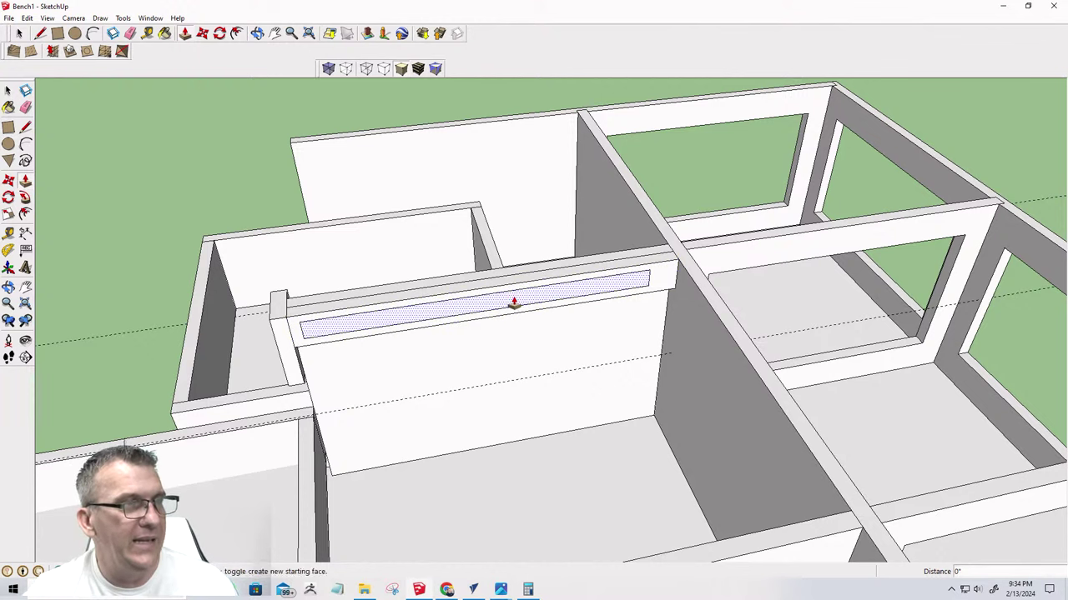
pyautogui.write('1"')
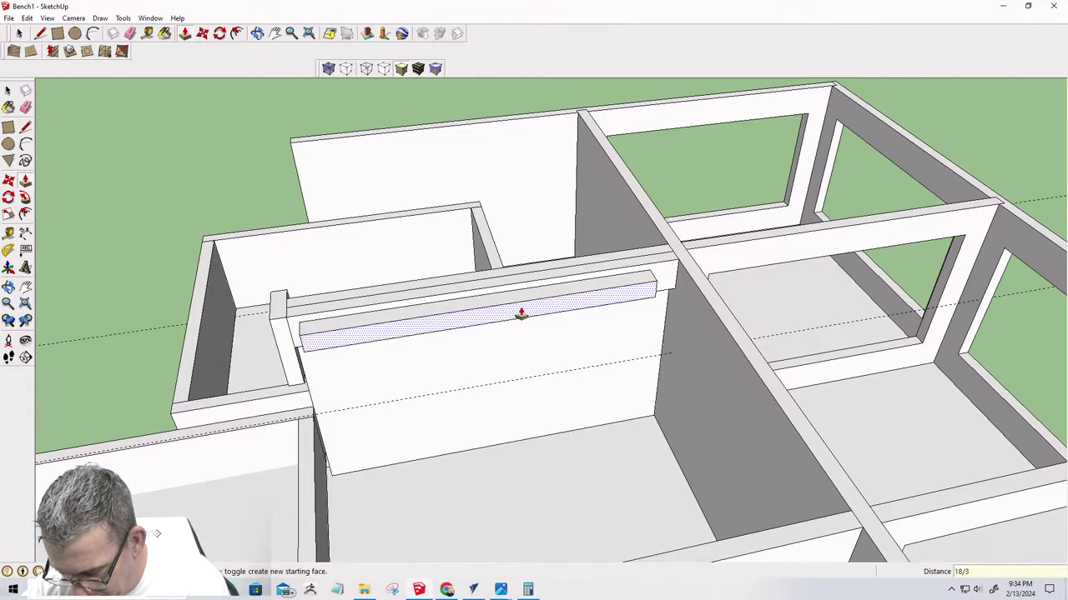
pyautogui.doubleClick(520, 313)
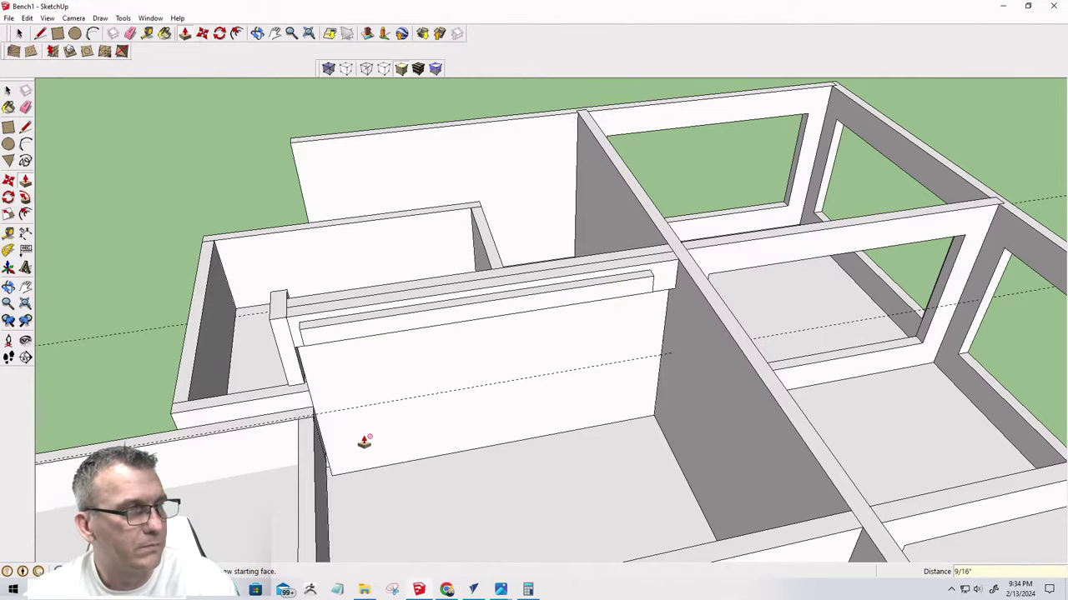
pyautogui.moveTo(358, 447); pyautogui.dragTo(622, 409, button='middle')
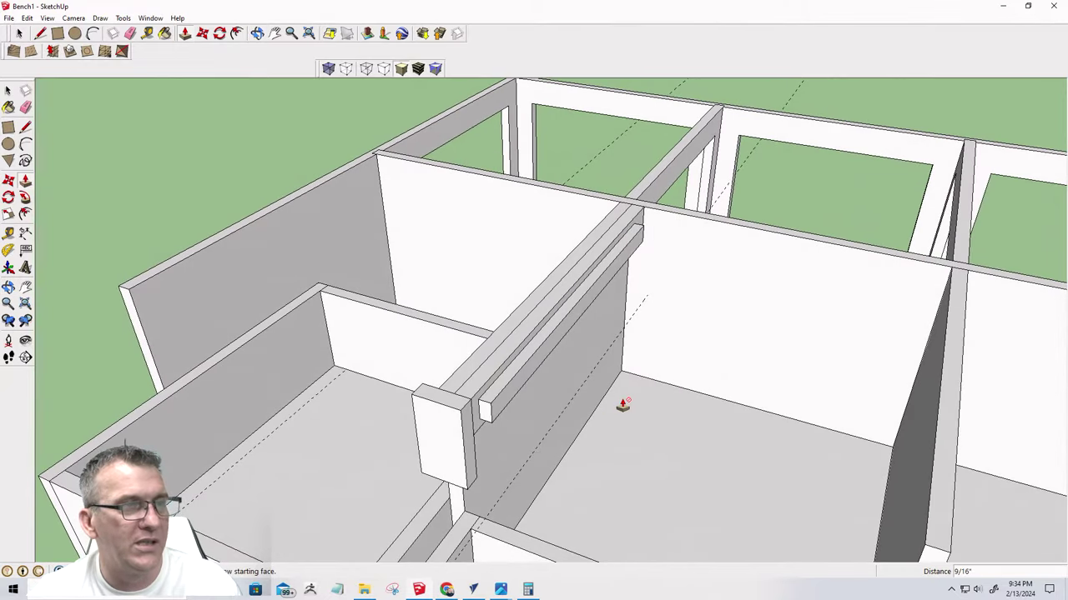
# Hide the left drawer box and the obstructing post to expose the rail board
pyautogui.click(20, 35)
pyautogui.scroll(-2, 459, 464)
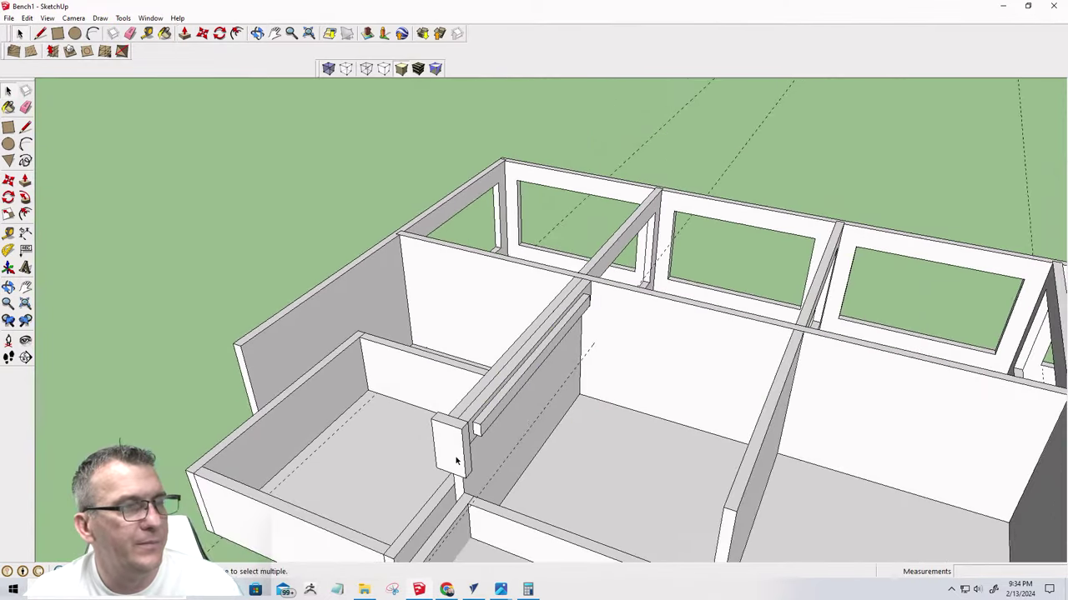
pyautogui.scroll(4, 480, 513)
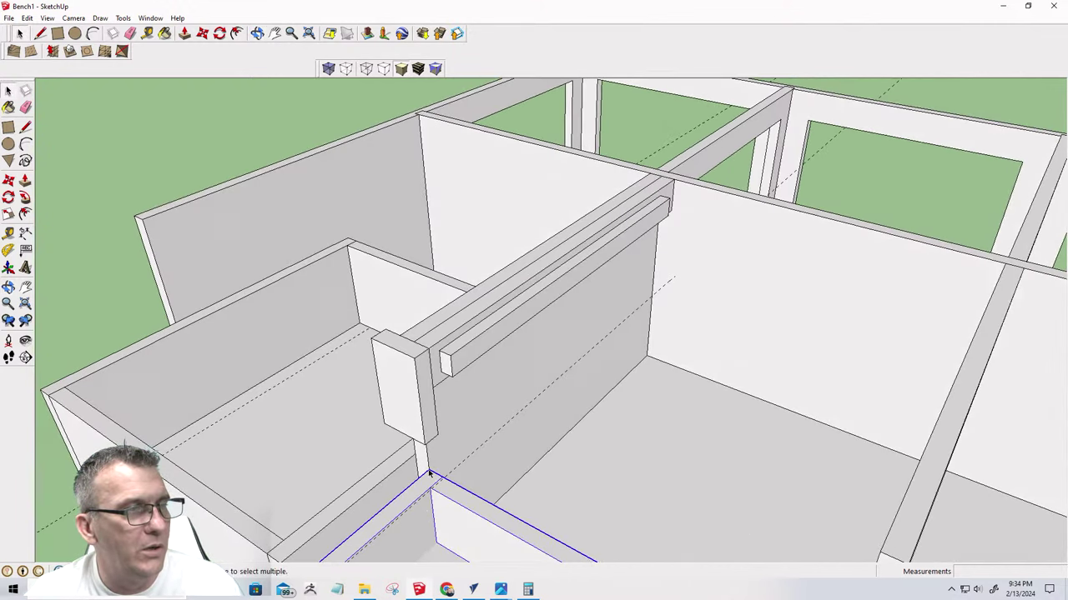
pyautogui.click(451, 357)
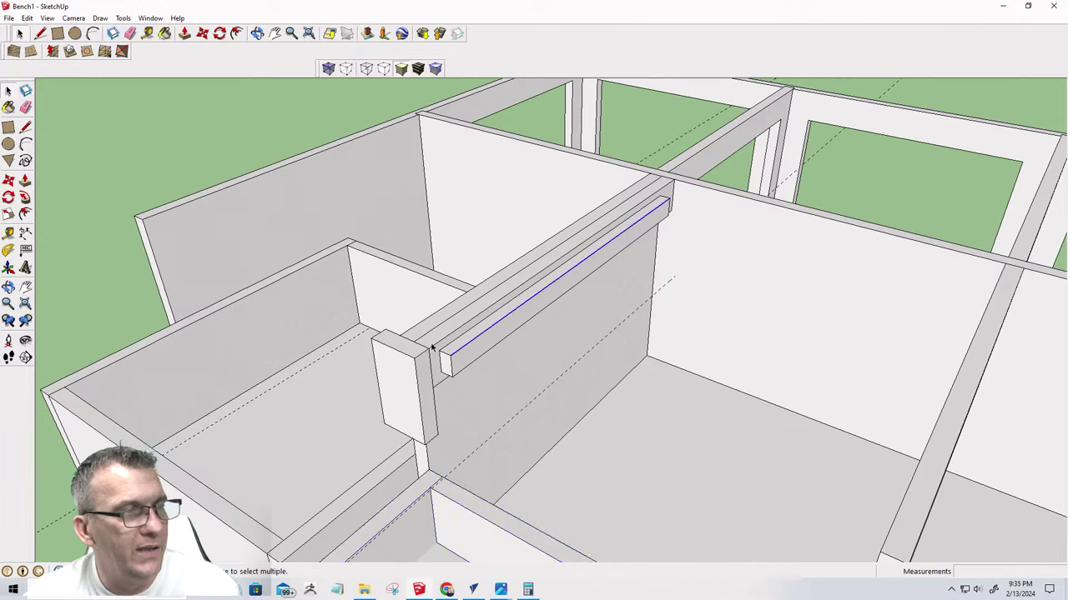
pyautogui.keyDown('ctrl'); pyautogui.click(434, 347); pyautogui.keyUp('ctrl')
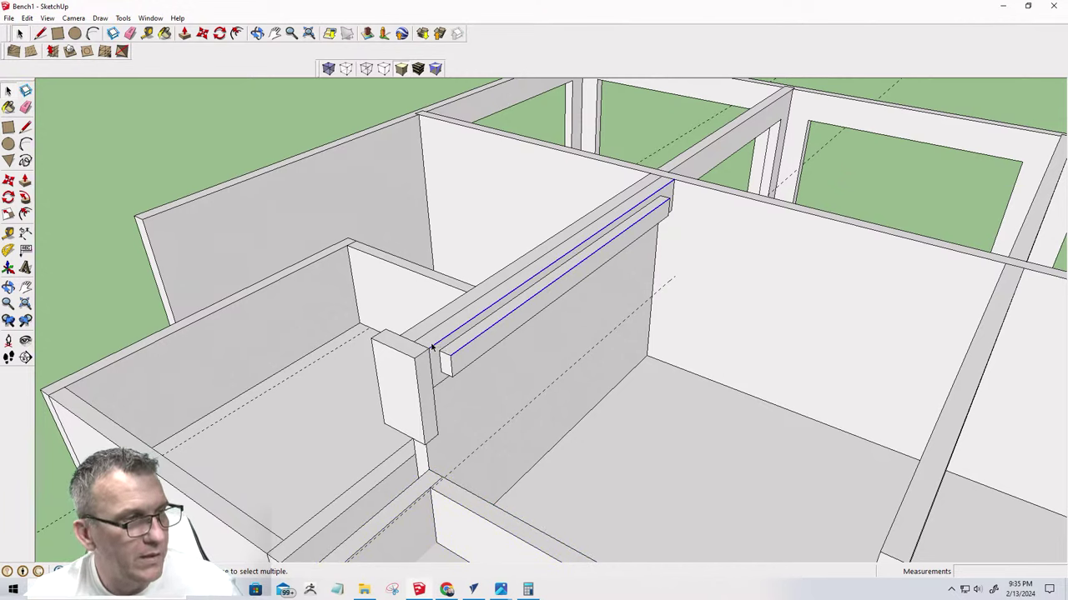
pyautogui.rightClick(397, 477)
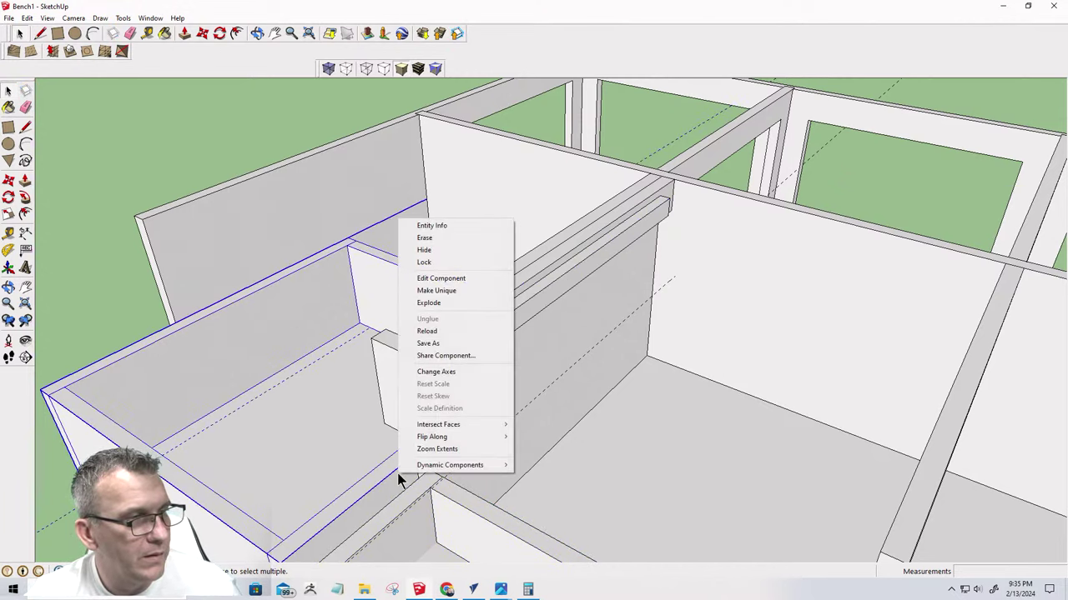
pyautogui.click(424, 250)
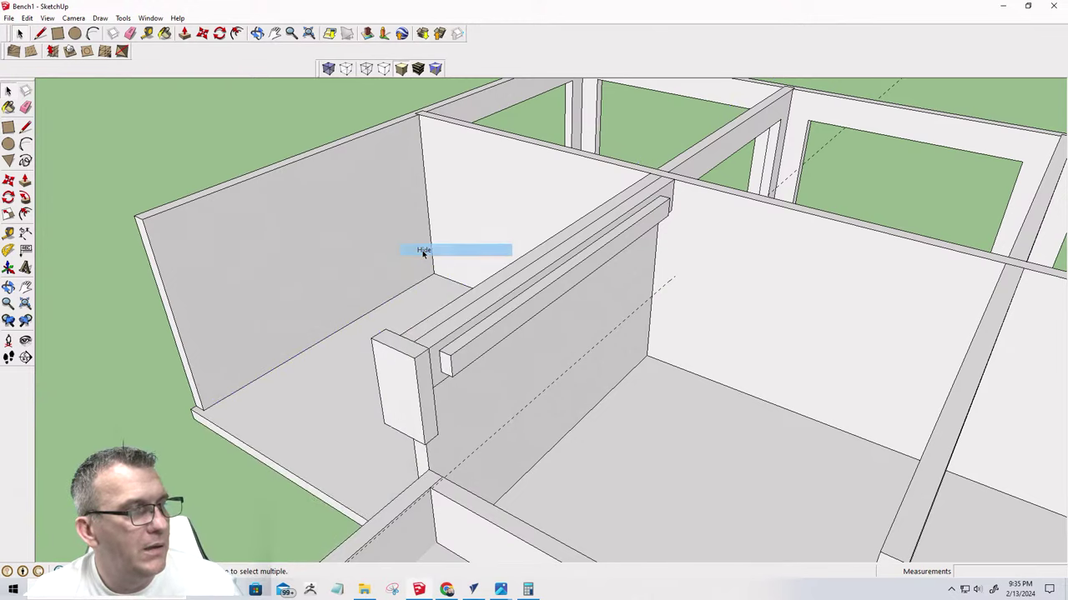
pyautogui.rightClick(424, 496)
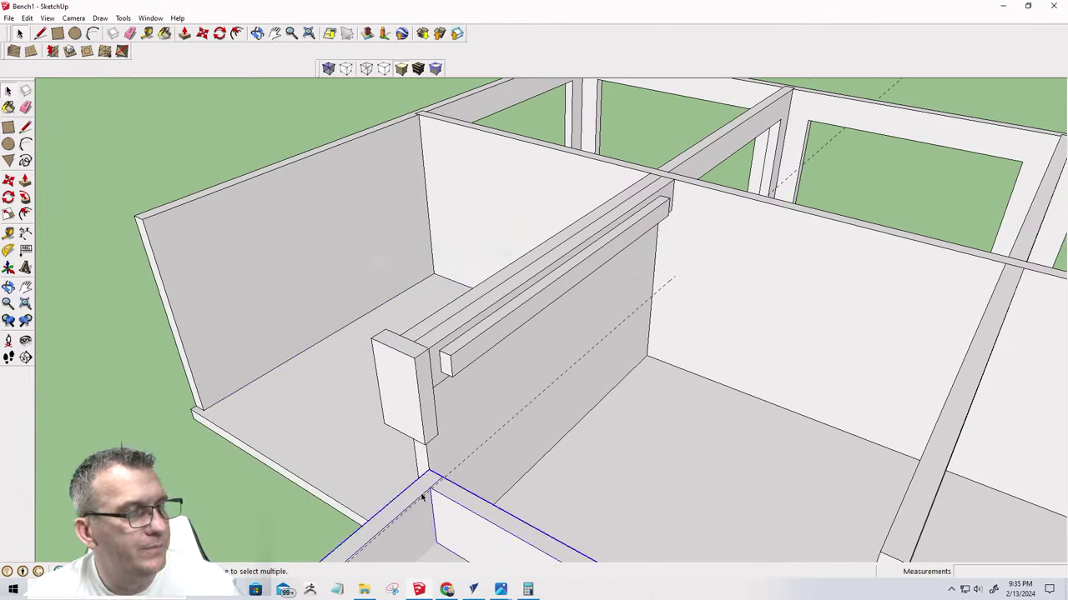
pyautogui.click(448, 260)
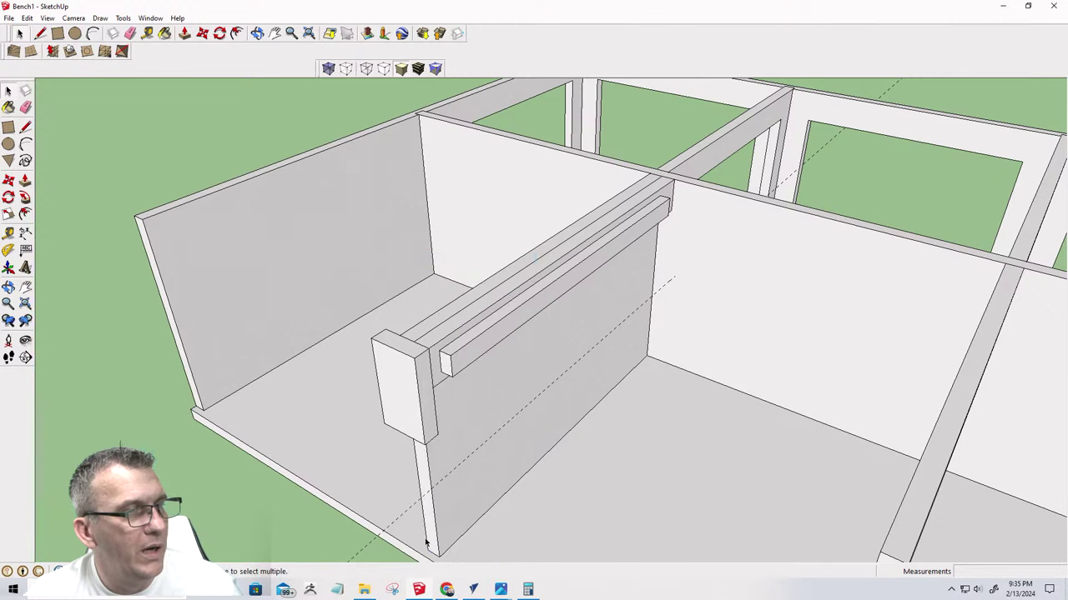
pyautogui.moveTo(448, 263); pyautogui.dragTo(426, 517, button='middle')
pyautogui.click(434, 342)
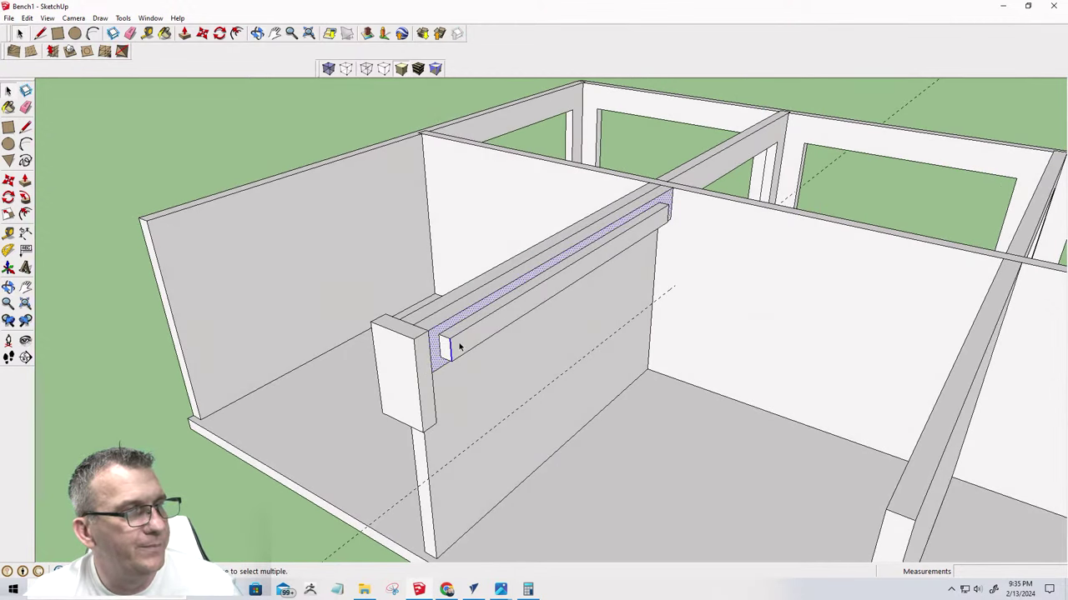
# Make the rail board and end block one component and drop it to the bay floor
pyautogui.tripleClick(459, 347)
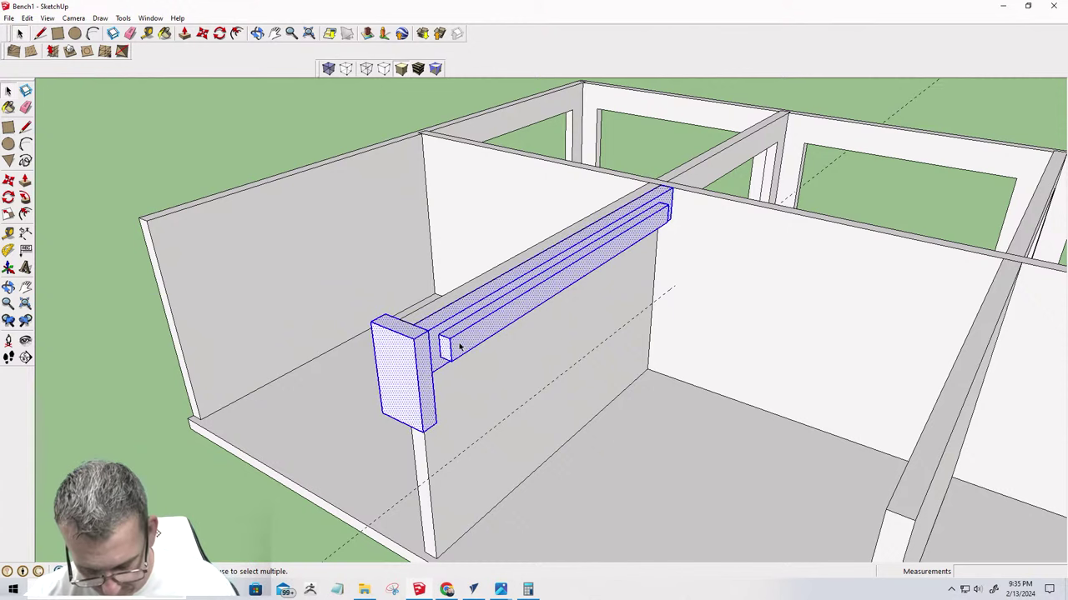
pyautogui.press('g')
pyautogui.press('Return')
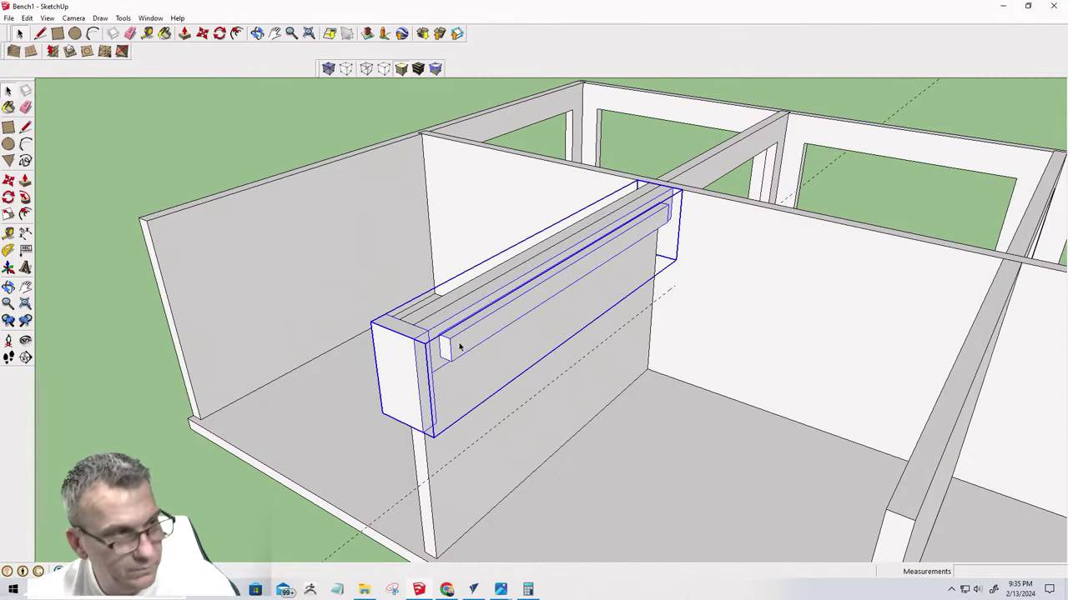
pyautogui.press('m')
pyautogui.click(410, 325)
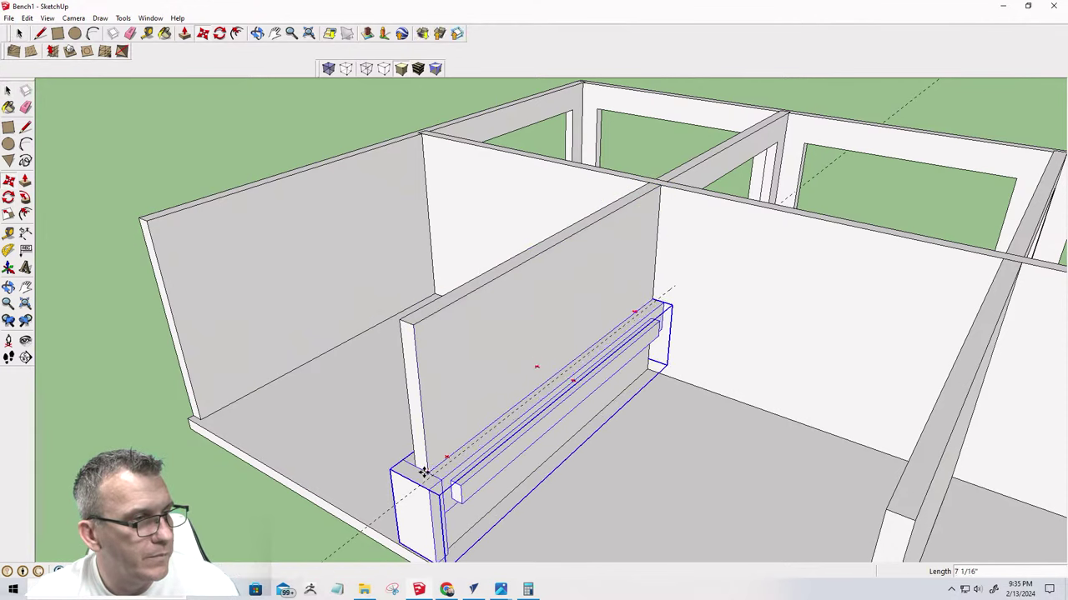
pyautogui.click(424, 472)
pyautogui.moveTo(424, 472); pyautogui.dragTo(508, 449, button='middle')
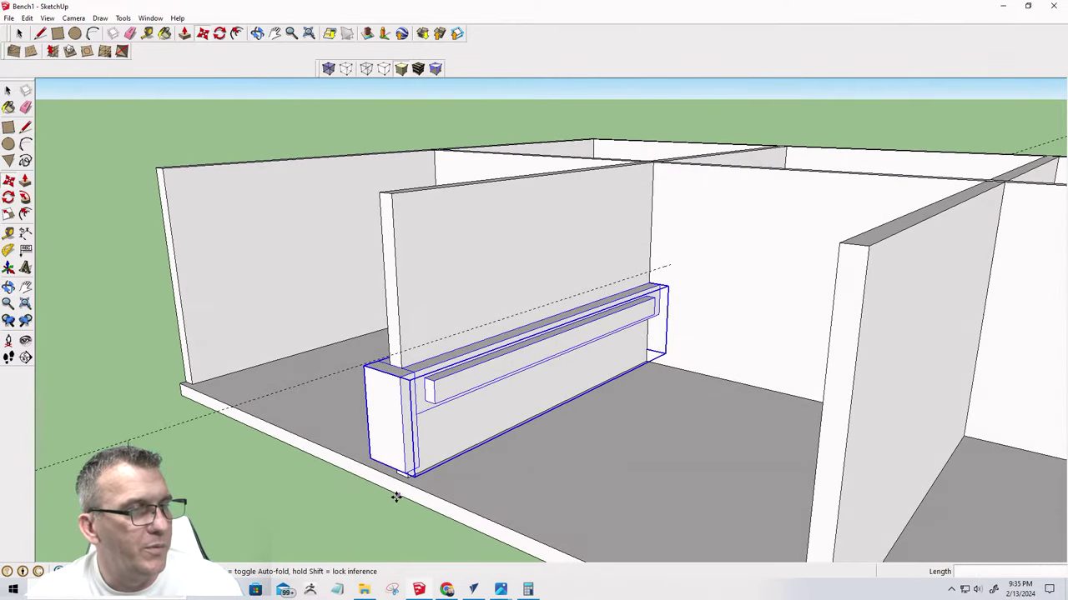
pyautogui.press('space')
pyautogui.click(310, 508)
pyautogui.moveTo(310, 507); pyautogui.dragTo(468, 483, button='middle')
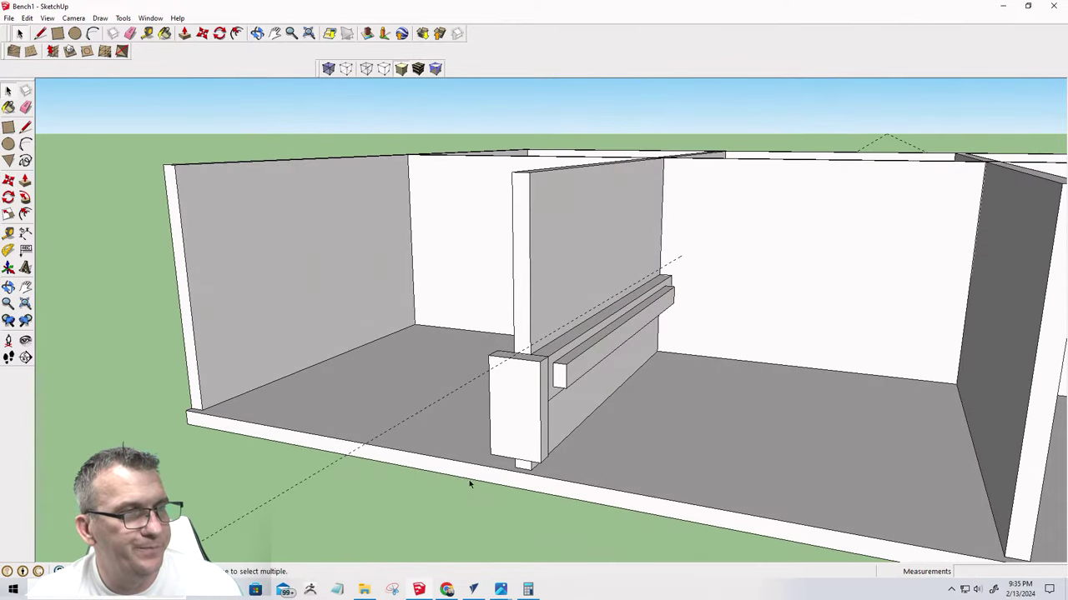
# Begin a Ctrl copy of the rail component, picking it up by its corner
pyautogui.click(540, 406)
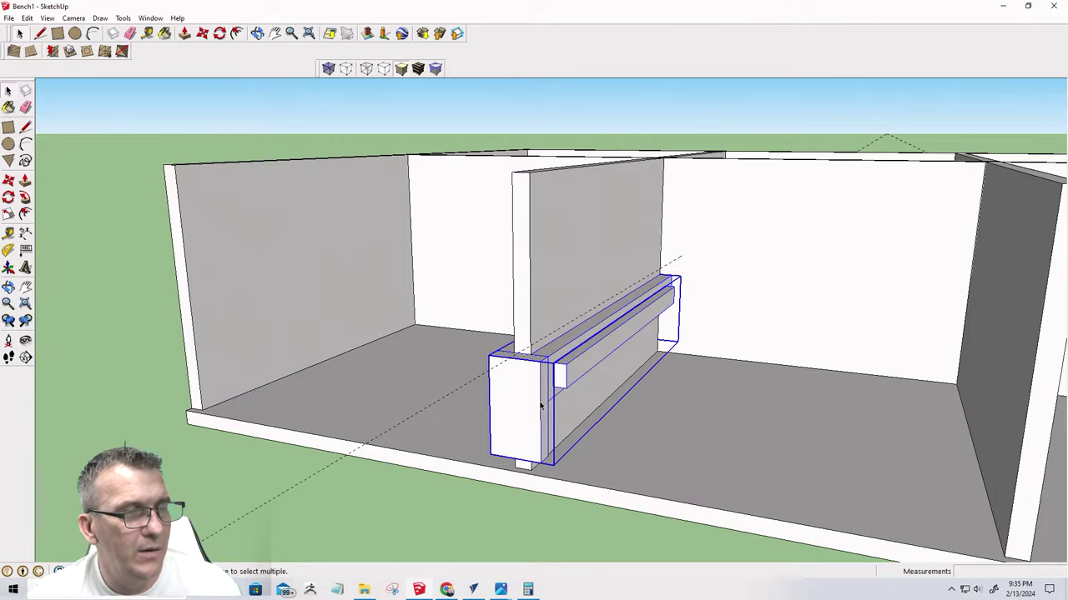
pyautogui.scroll(-3, 540, 405)
pyautogui.moveTo(540, 406); pyautogui.dragTo(619, 451, button='middle')
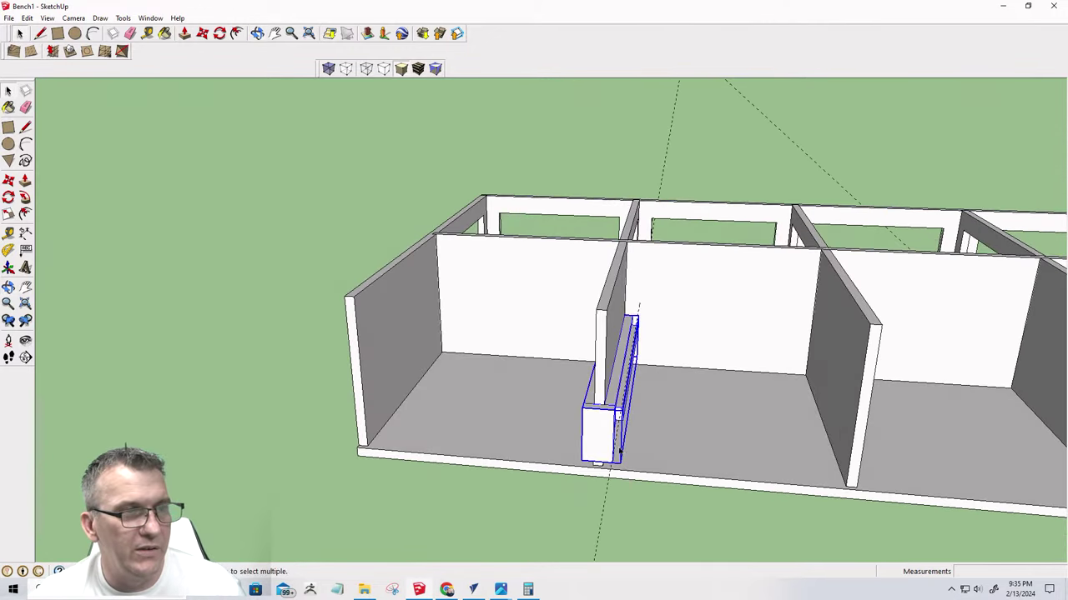
pyautogui.scroll(2, 586, 413)
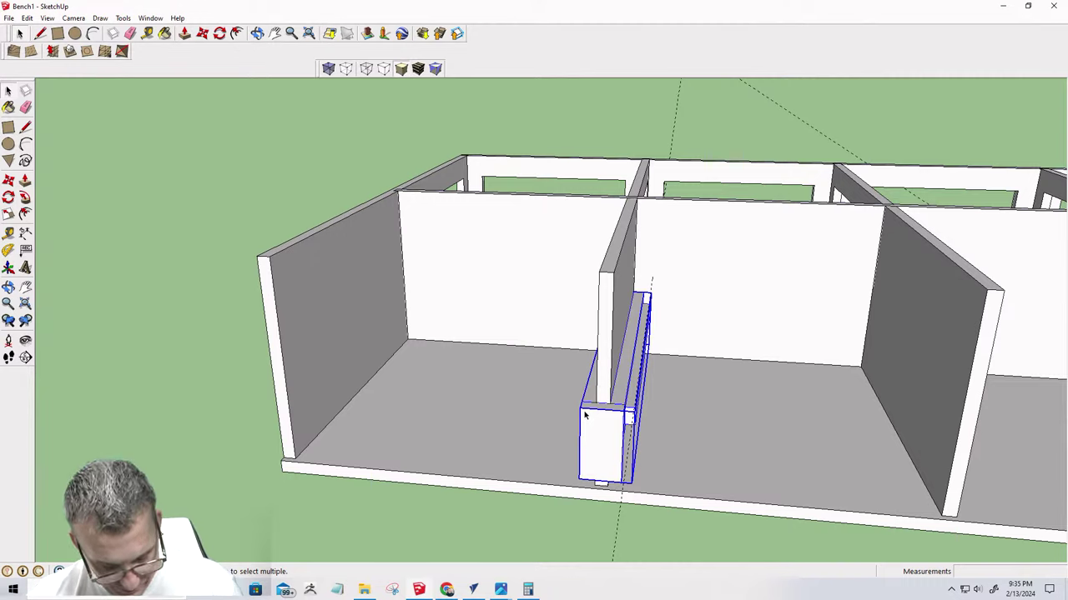
pyautogui.press('m')
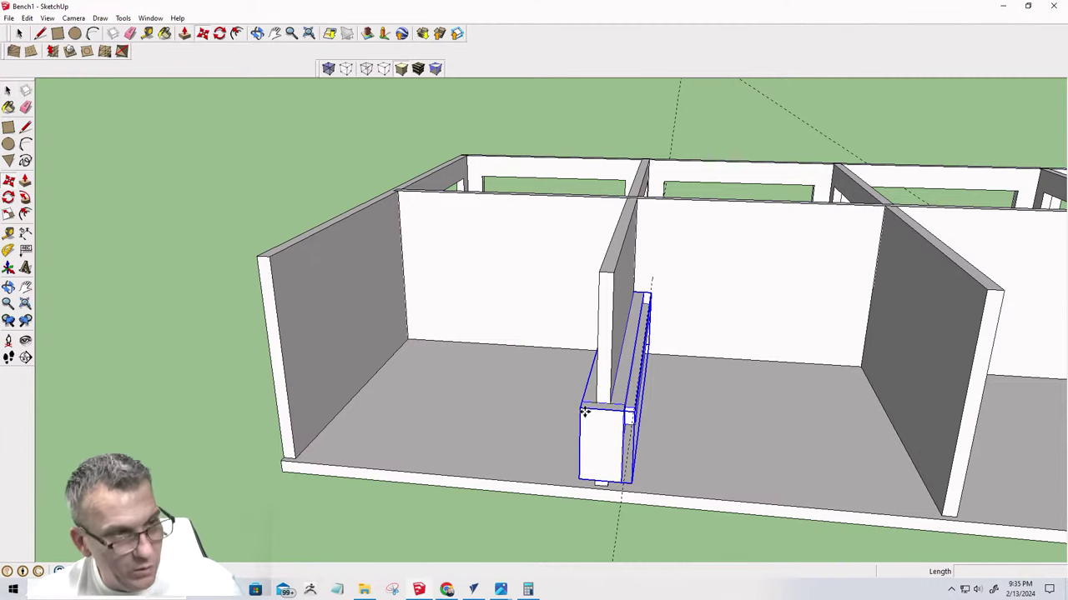
pyautogui.click(583, 403)
pyautogui.press('ctrl')
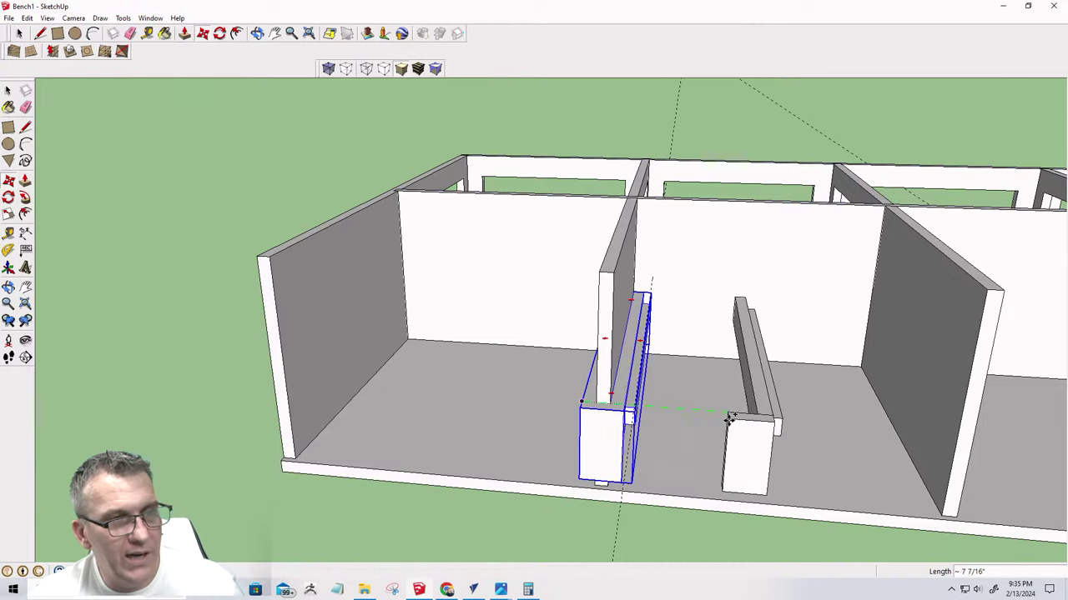
# Place the rail copy, flip it along the green axis, and shift it left against the opposite divider
pyautogui.click(873, 428)
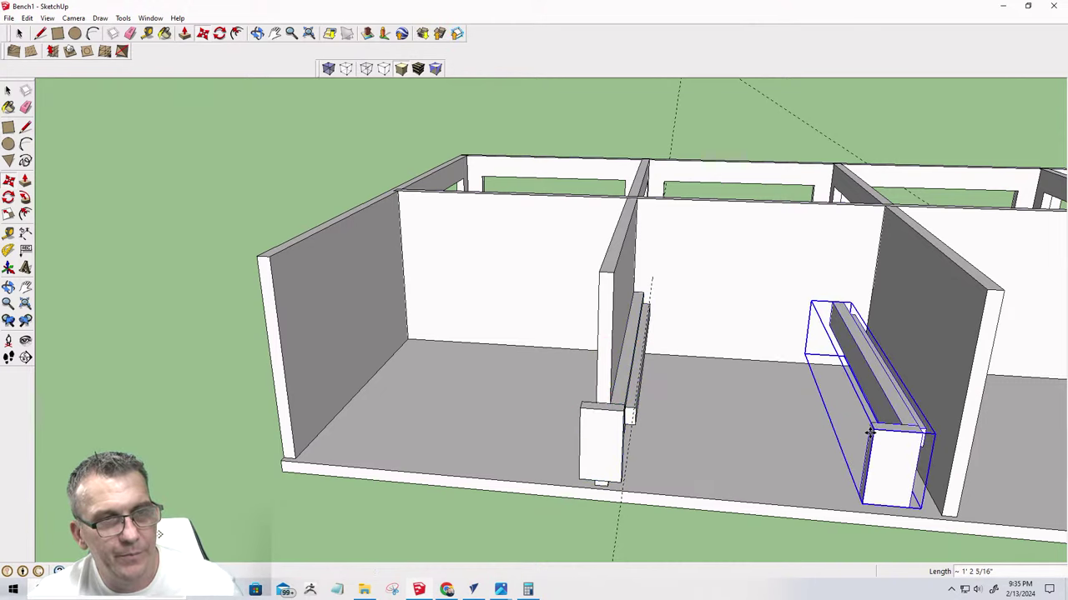
pyautogui.rightClick(875, 435)
pyautogui.moveTo(901, 382)
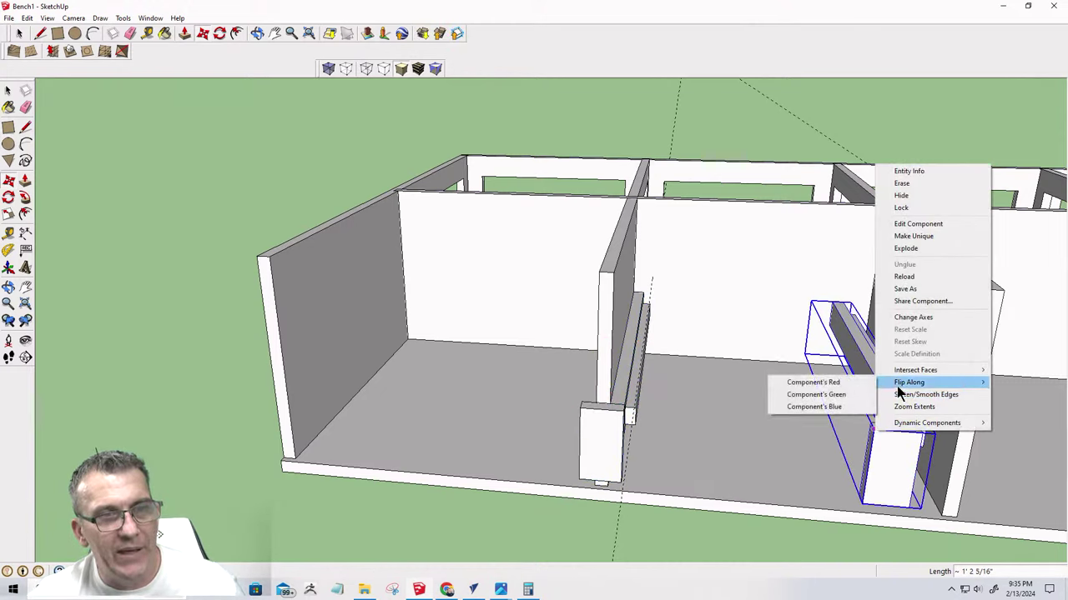
pyautogui.click(840, 399)
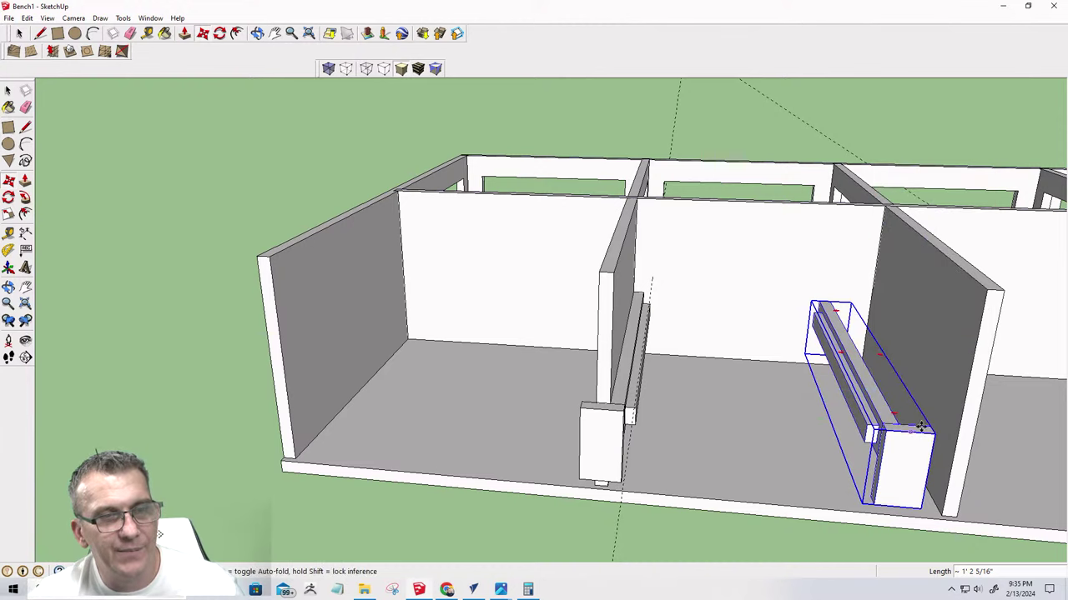
pyautogui.scroll(2, 920, 427)
pyautogui.click(871, 426)
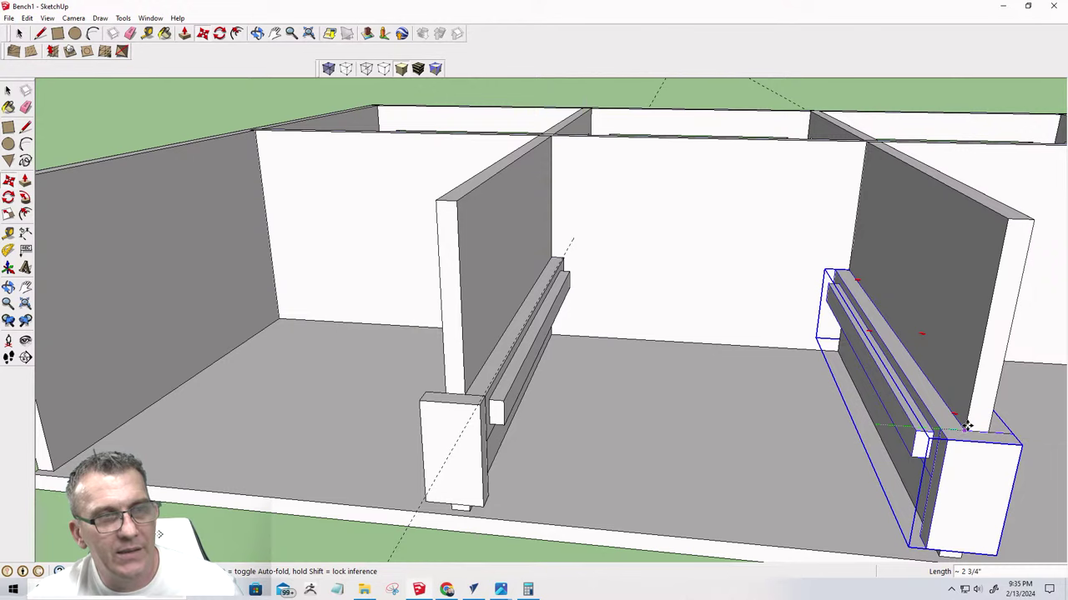
pyautogui.click(751, 498)
pyautogui.press('space')
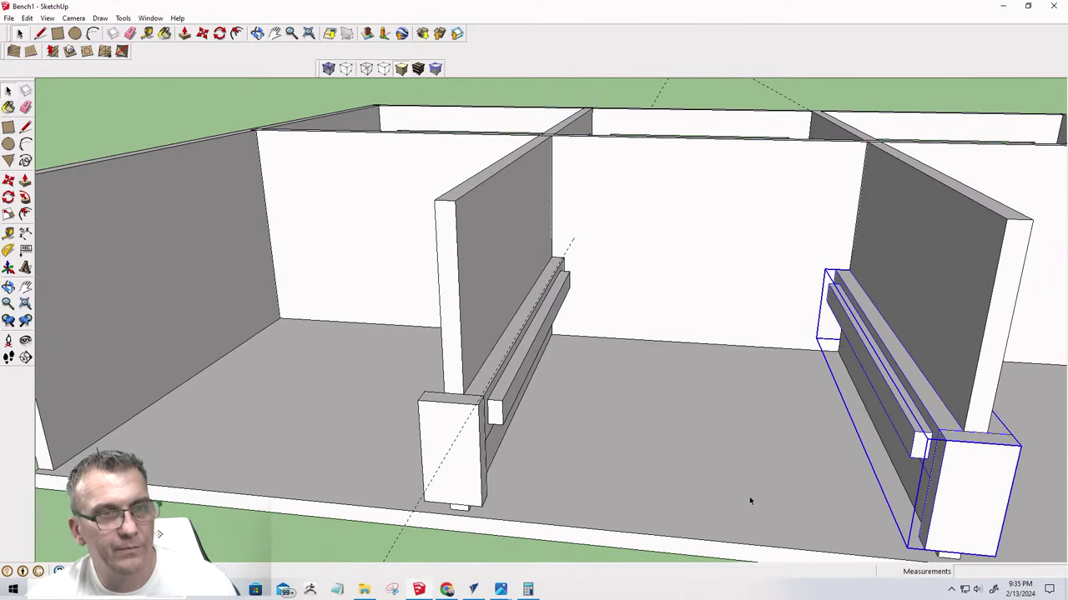
pyautogui.click(494, 541)
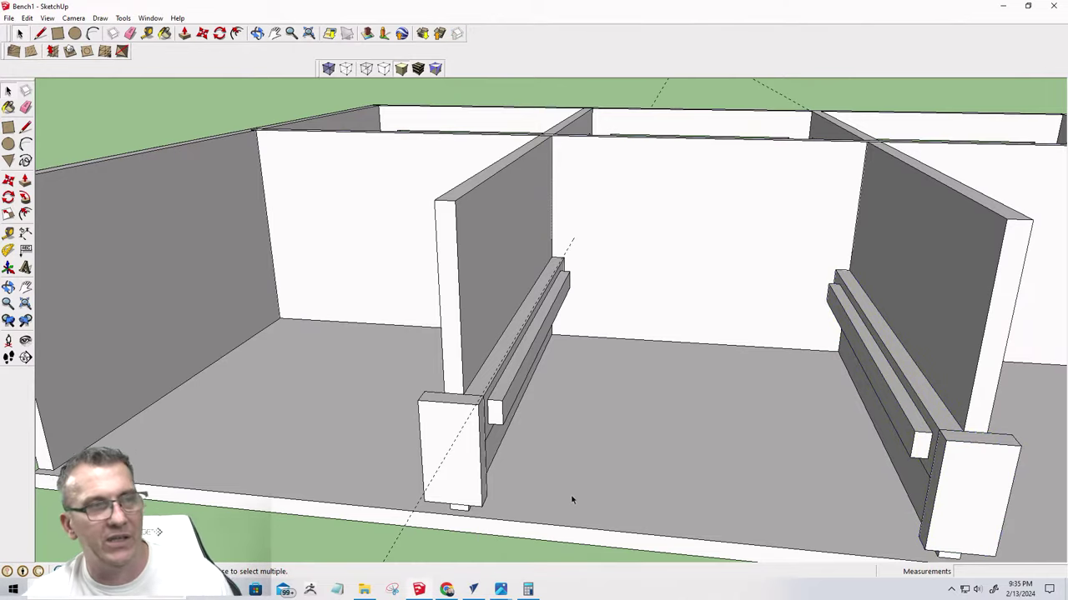
# Unhide the last hidden drawer box and post with Edit > Unhide > Last to restore the bench
pyautogui.moveTo(572, 500)
pyautogui.mouseDown(button='middle')
pyautogui.moveTo(548, 446)
pyautogui.moveTo(567, 490)
pyautogui.moveTo(529, 442)
pyautogui.moveTo(593, 459)
pyautogui.moveTo(572, 453)
pyautogui.mouseUp(button='middle')
pyautogui.scroll(-1, 572, 453)
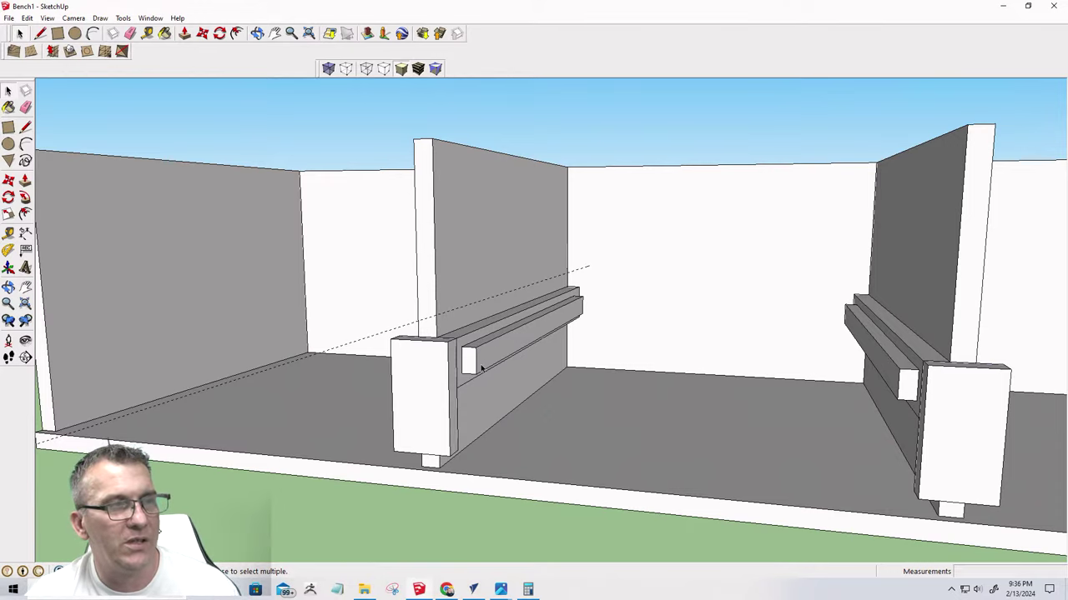
pyautogui.moveTo(491, 371)
pyautogui.mouseDown(button='middle')
pyautogui.moveTo(617, 386)
pyautogui.moveTo(508, 358)
pyautogui.mouseUp(button='middle')
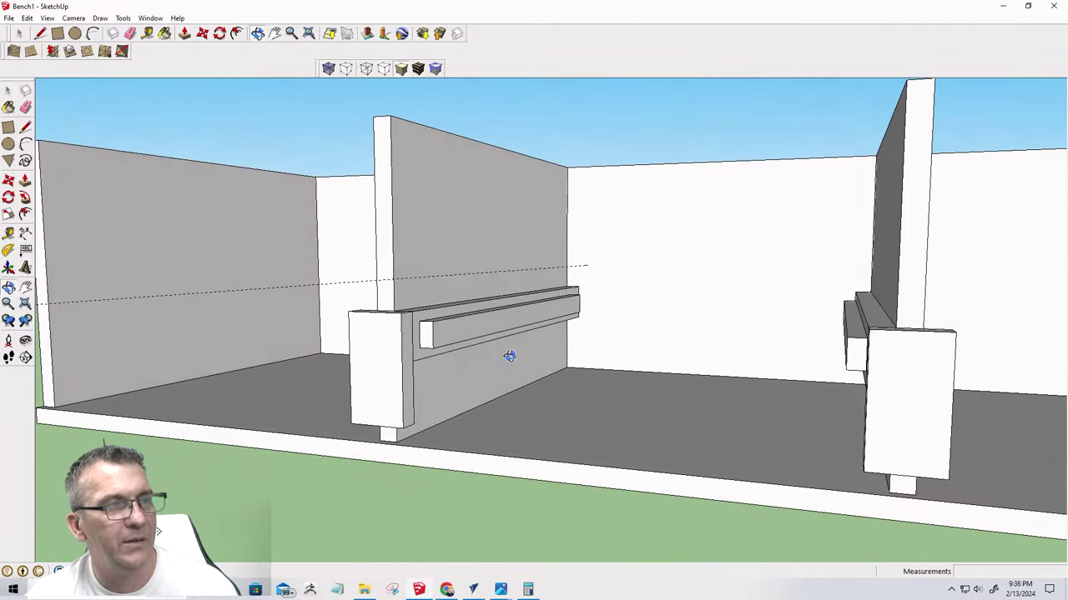
pyautogui.scroll(-2, 521, 434)
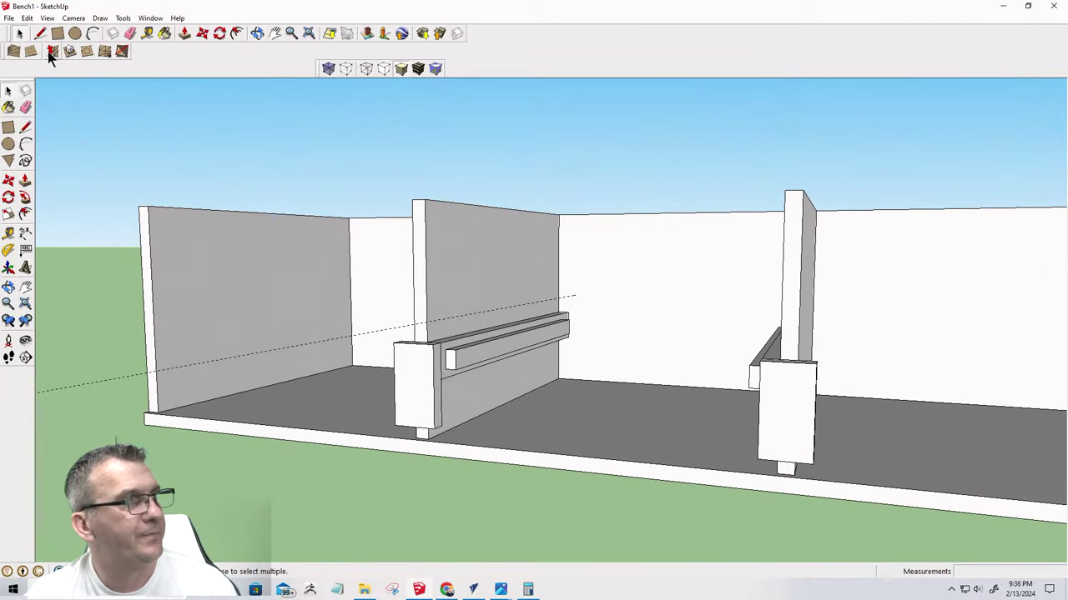
pyautogui.click(27, 18)
pyautogui.moveTo(39, 184)
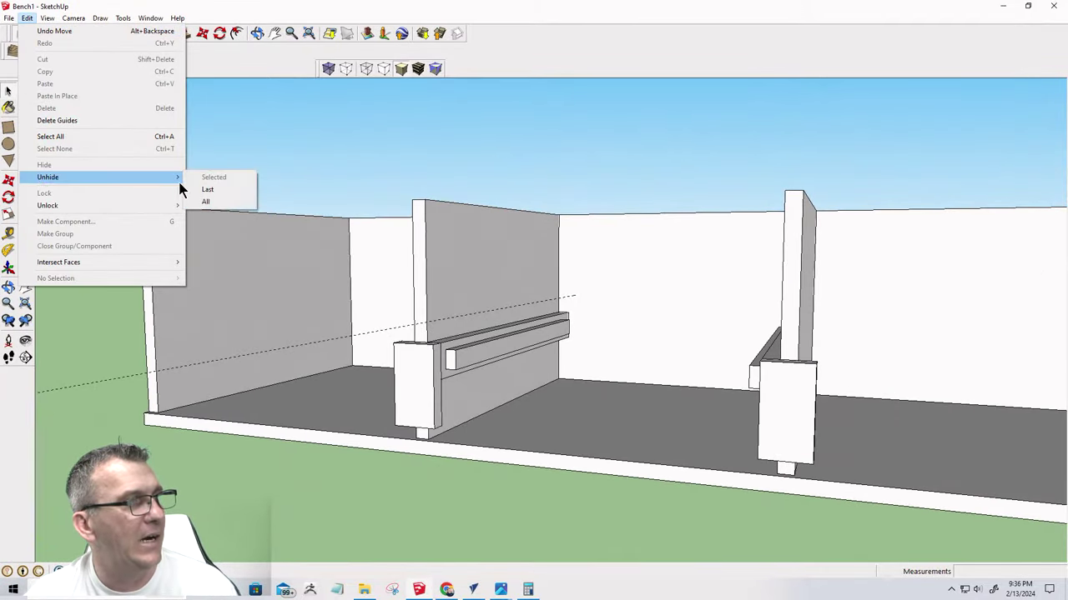
pyautogui.click(207, 191)
pyautogui.moveTo(626, 378); pyautogui.dragTo(656, 479, button='middle')
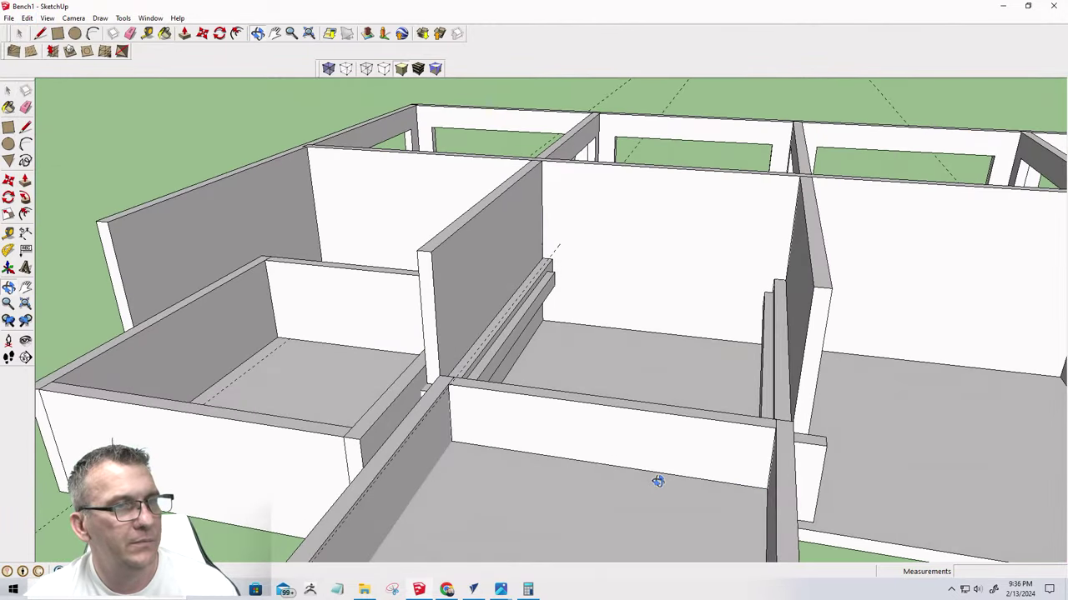
# Move the long front board 1 5/8" to the left
pyautogui.scroll(2, 779, 436)
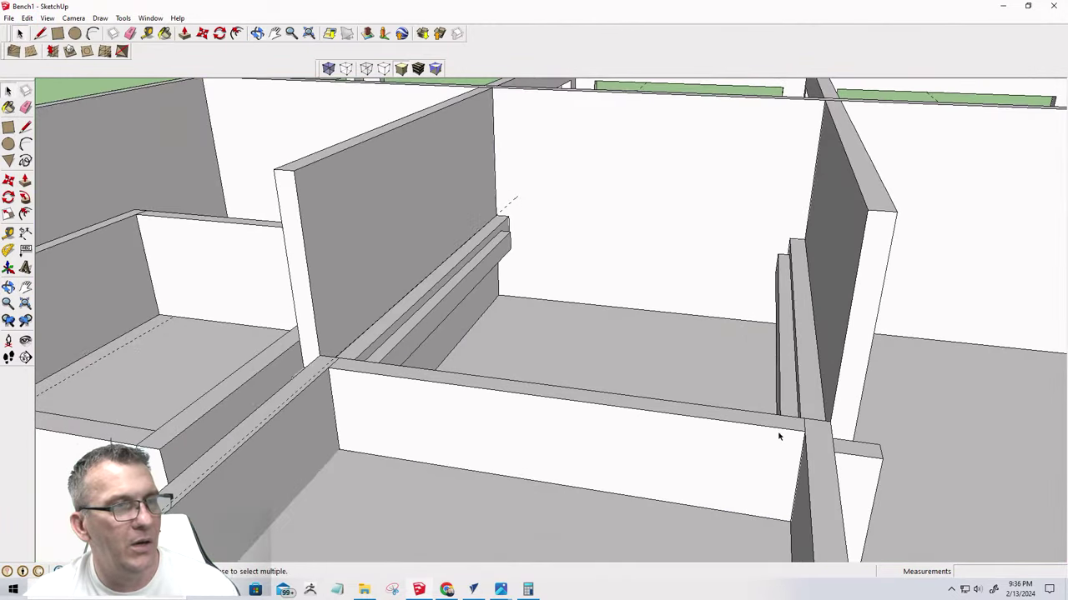
pyautogui.click(831, 428)
pyautogui.press('m')
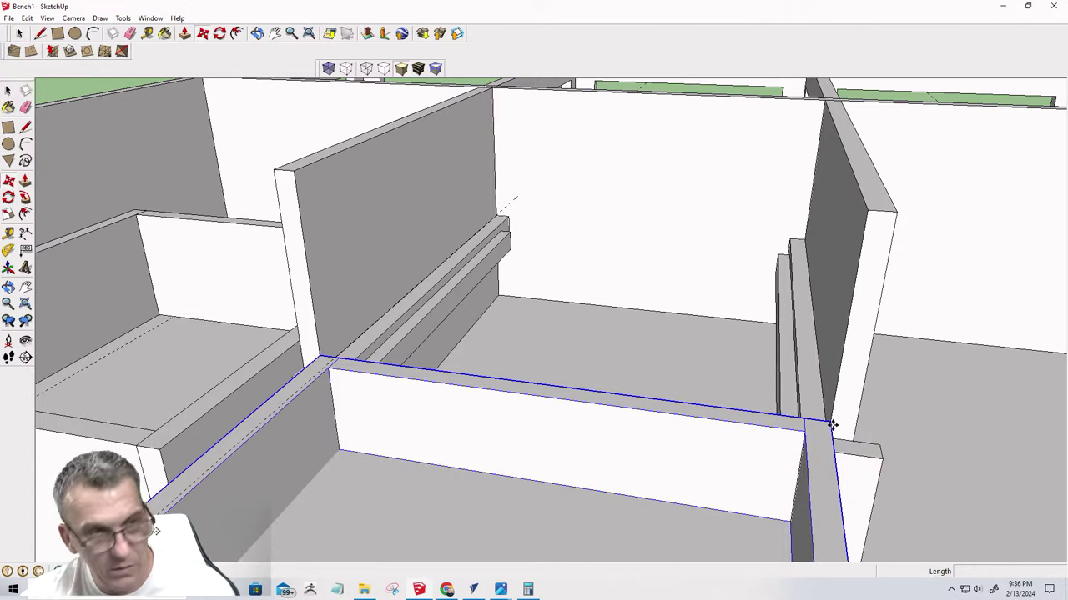
pyautogui.click(832, 426)
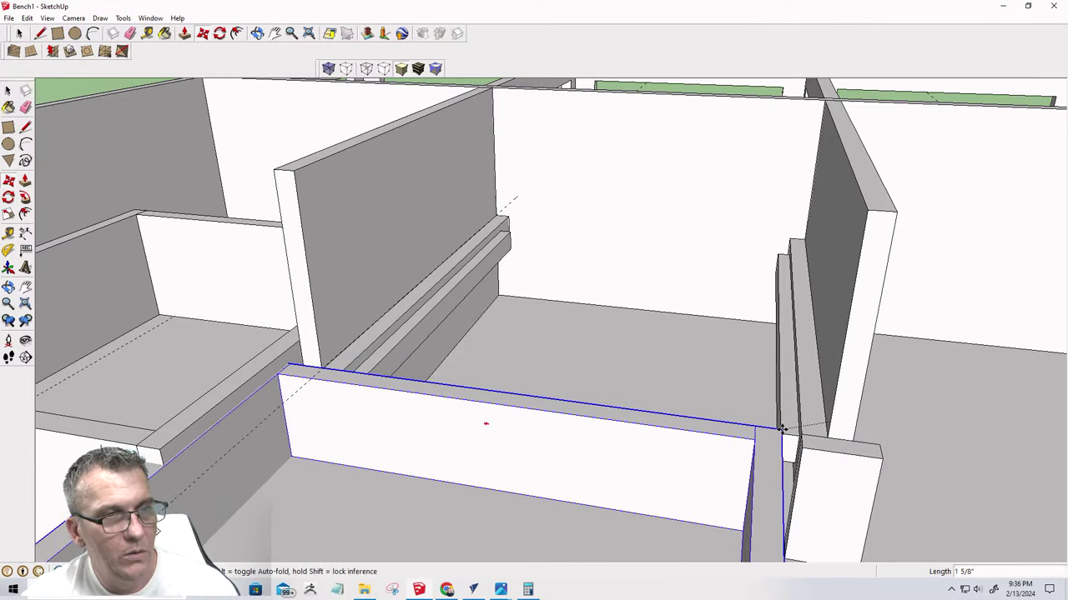
pyautogui.click(782, 428)
# Check the front board's alignment with the bay's dividers and runners from a higher frontal view
pyautogui.scroll(2, 385, 369)
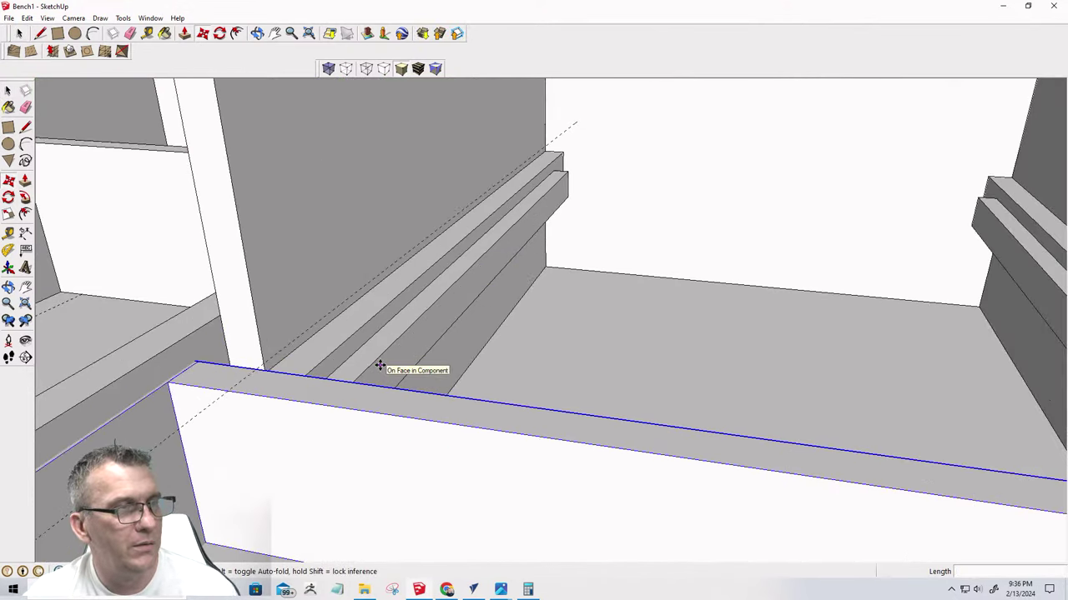
pyautogui.scroll(2, 272, 377)
pyautogui.scroll(-2, 271, 376)
pyautogui.moveTo(226, 375); pyautogui.dragTo(556, 446, button='middle')
pyautogui.scroll(-2, 388, 381)
pyautogui.scroll(2, 551, 467)
pyautogui.press('m')
pyautogui.scroll(2, 718, 524)
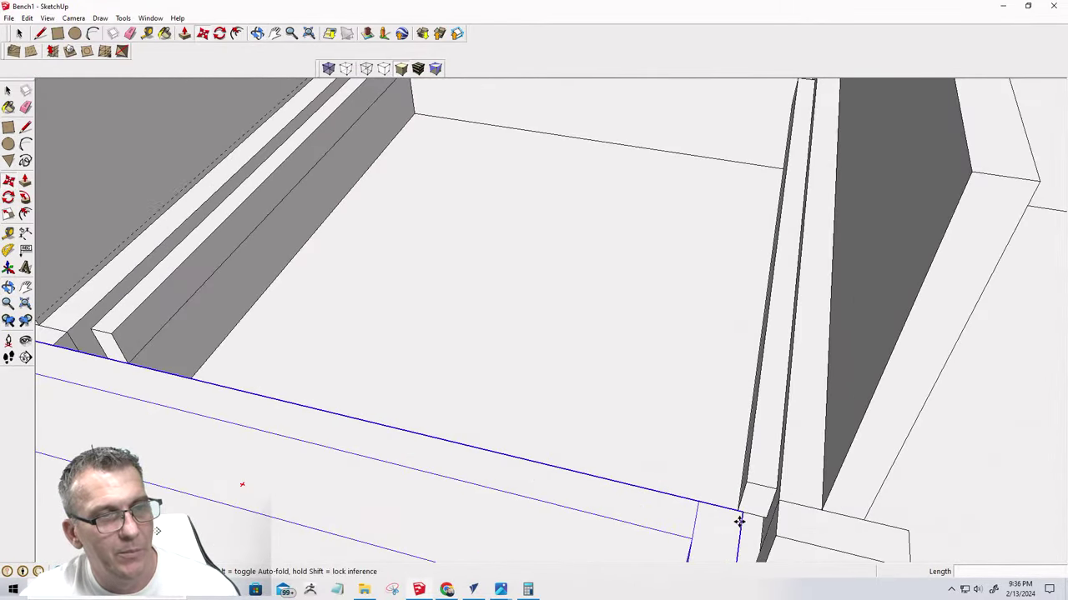
pyautogui.click(745, 512)
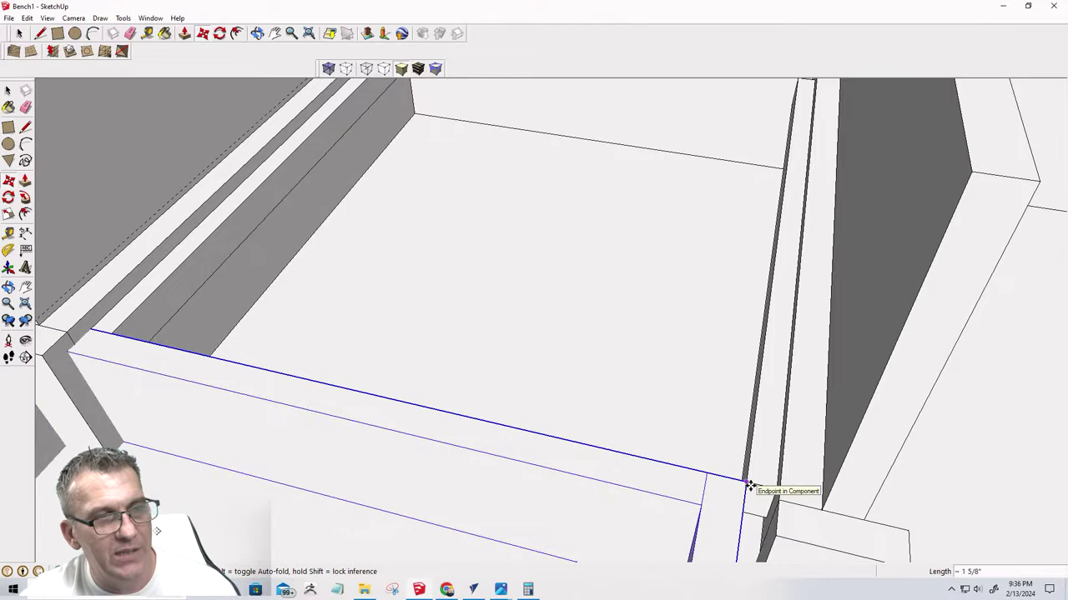
pyautogui.moveTo(750, 483); pyautogui.dragTo(726, 420, button='middle')
pyautogui.scroll(-4, 667, 400)
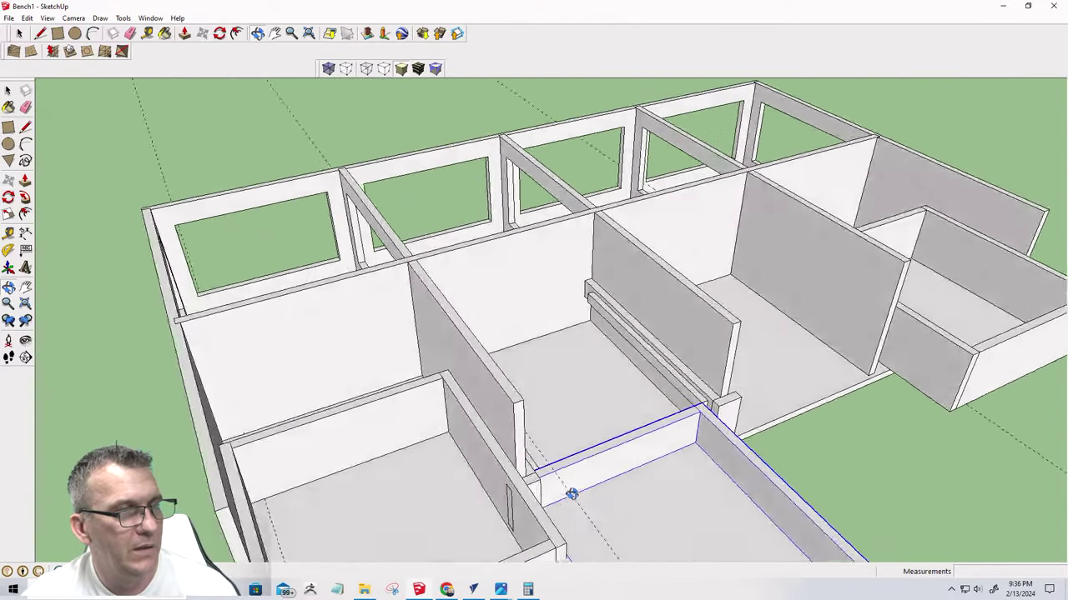
pyautogui.scroll(3, 375, 503)
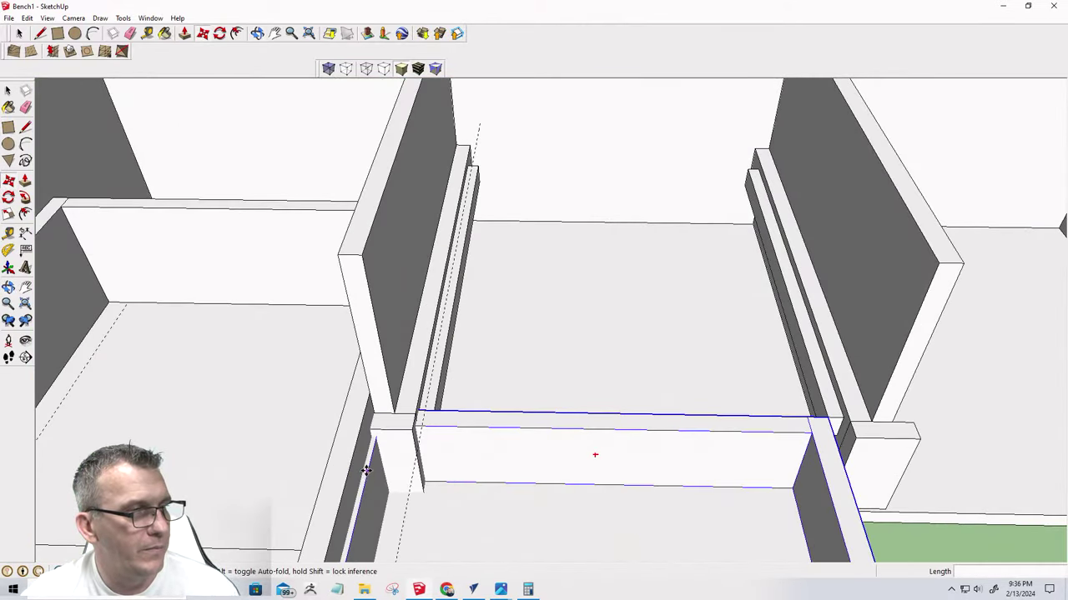
pyautogui.press('space')
# Hide the bench's left side wall
pyautogui.click(326, 467)
pyautogui.rightClick(329, 465)
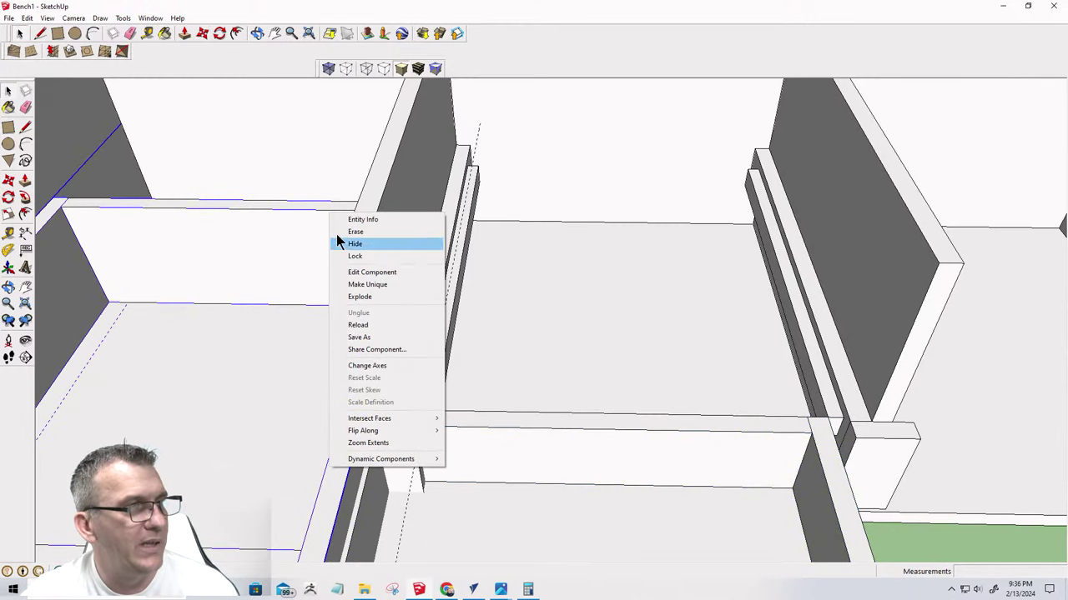
pyautogui.click(340, 244)
# Inside the front frame, move its left leg 2 5/8" to the right
pyautogui.click(354, 461)
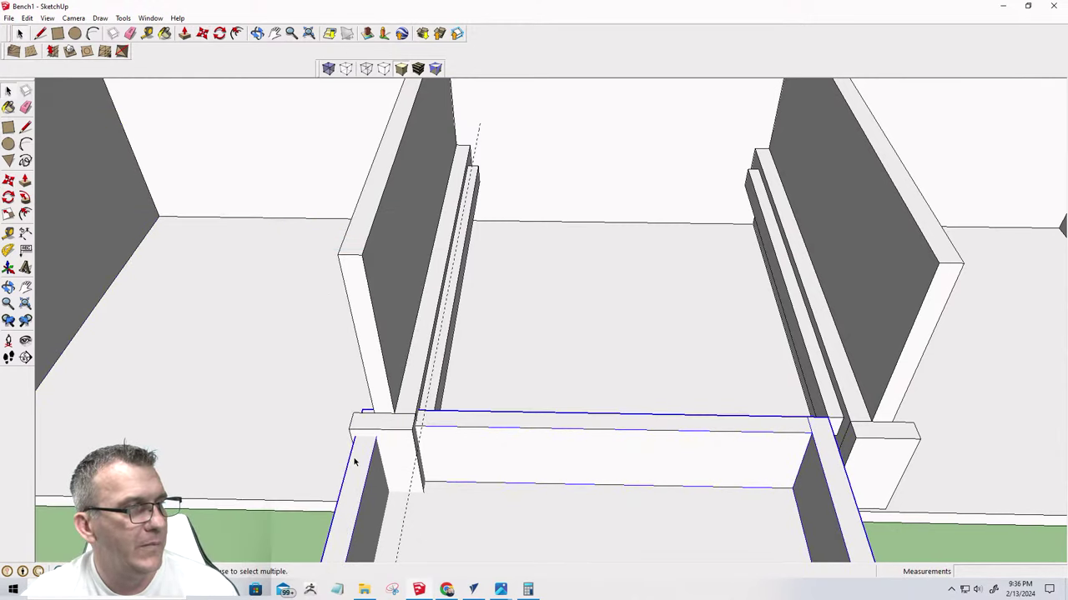
pyautogui.doubleClick(354, 461)
pyautogui.click(353, 461)
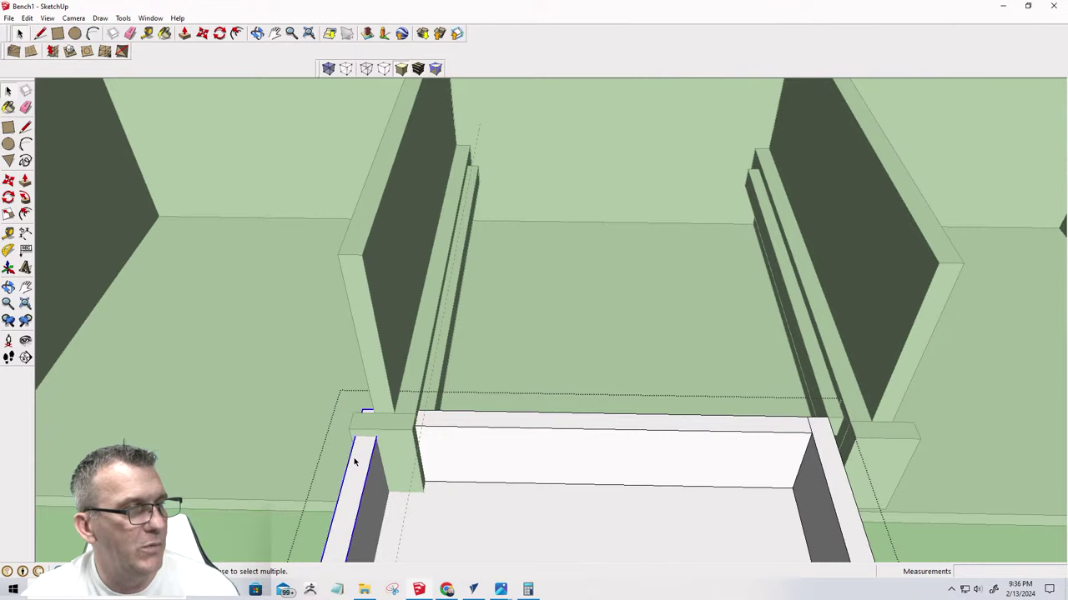
pyautogui.press('m')
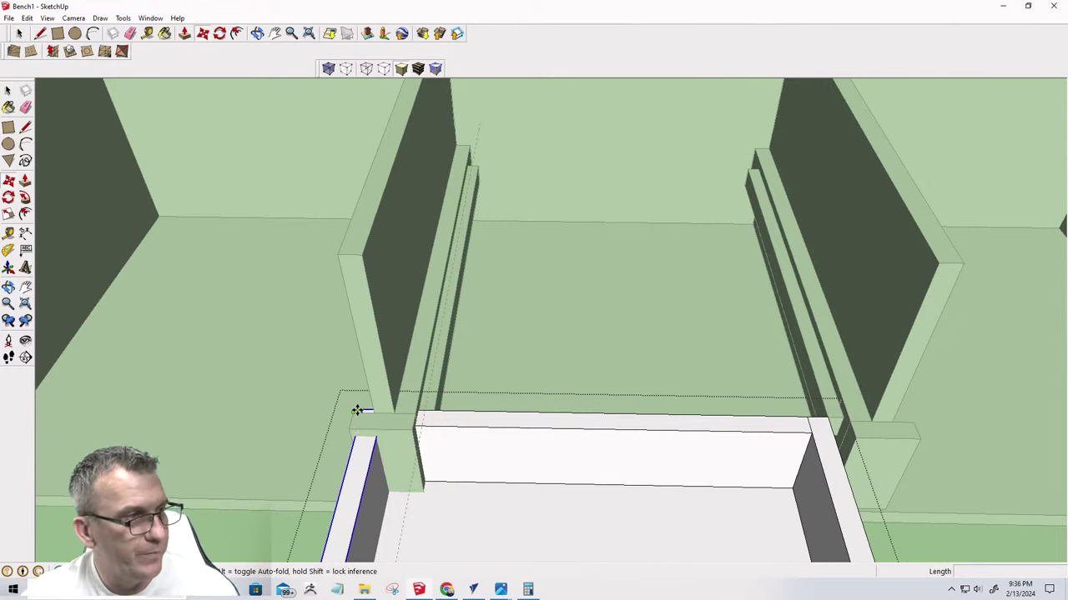
pyautogui.click(361, 408)
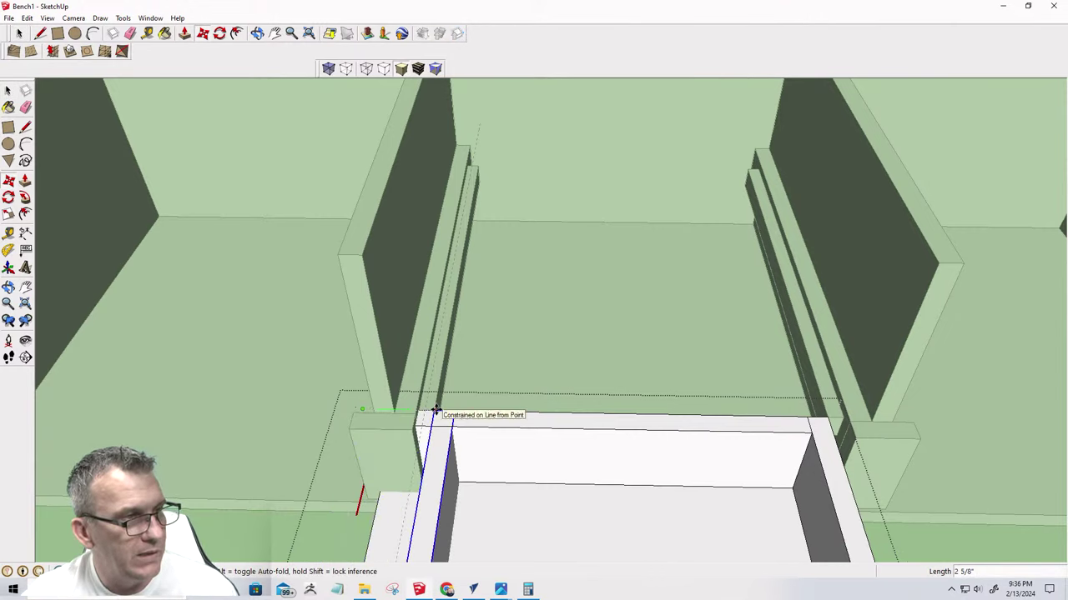
pyautogui.press('space')
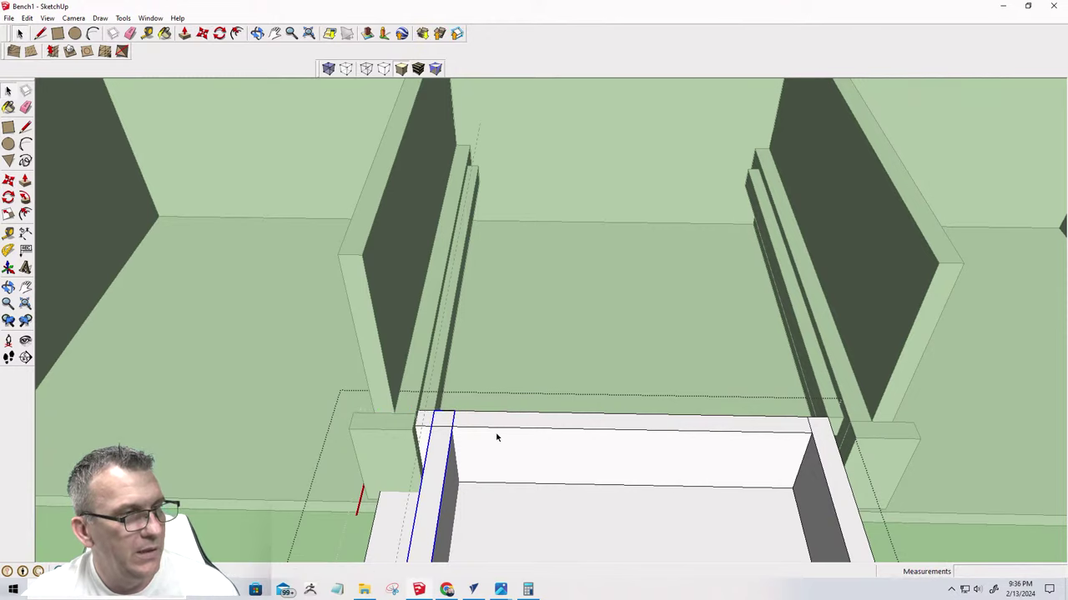
# Push/Pull the apron's end back so it meets the relocated left leg
pyautogui.click(497, 436)
pyautogui.moveTo(498, 438)
pyautogui.mouseDown(button='middle')
pyautogui.moveTo(483, 424)
pyautogui.moveTo(482, 442)
pyautogui.mouseUp(button='middle')
pyautogui.scroll(2, 438, 471)
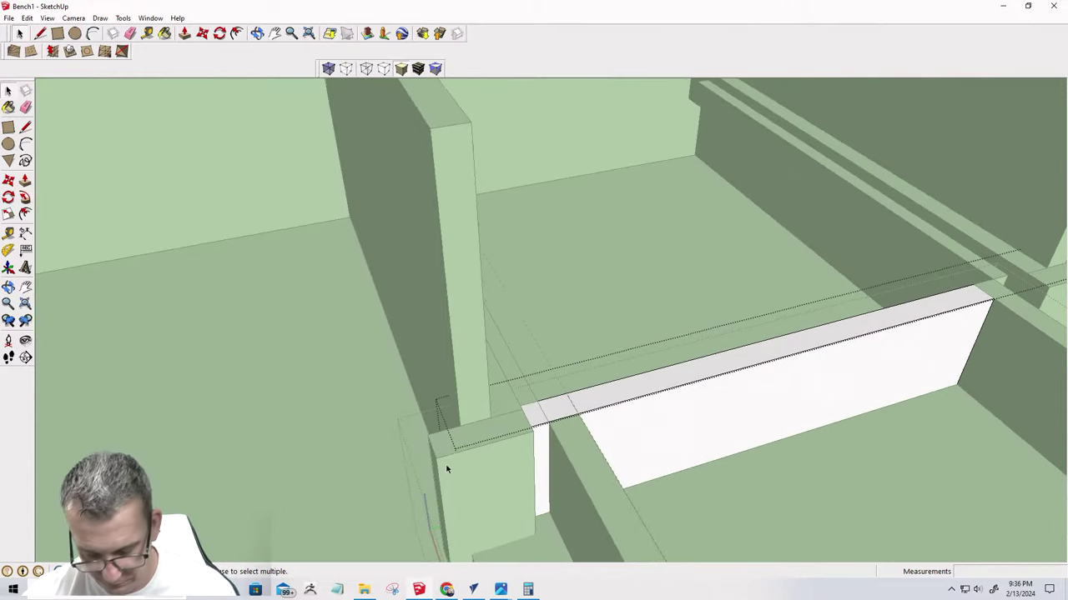
pyautogui.press('p')
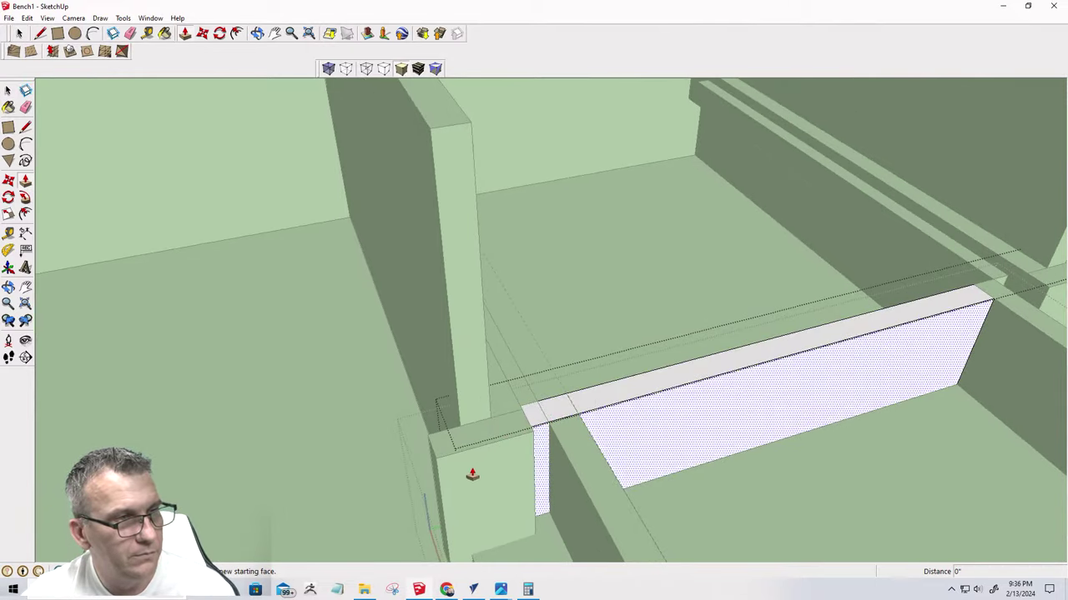
pyautogui.click(539, 442)
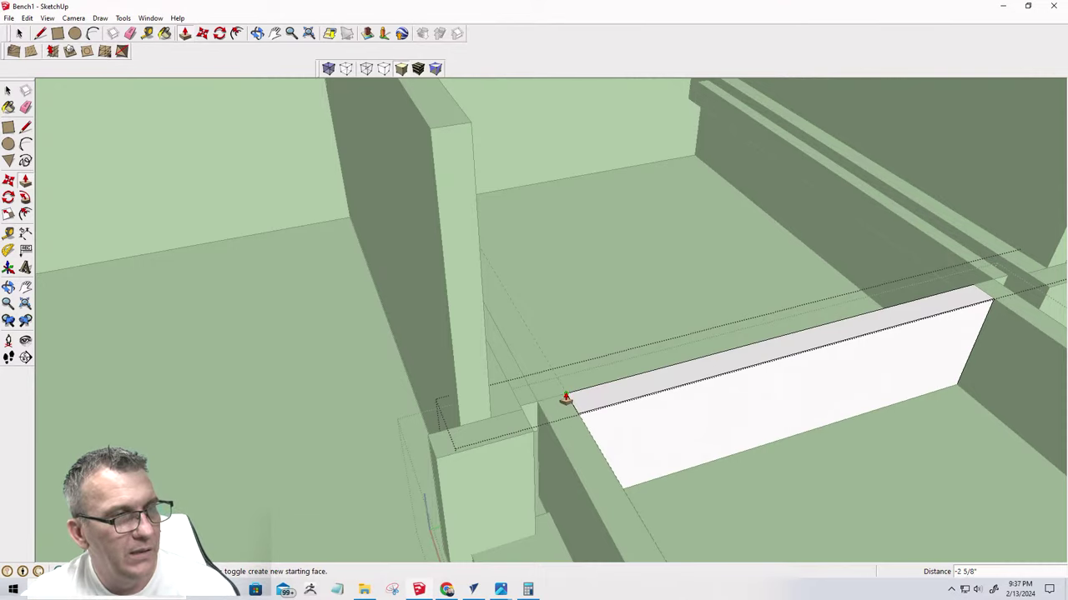
pyautogui.click(563, 399)
pyautogui.moveTo(680, 477); pyautogui.dragTo(509, 446, button='middle')
pyautogui.press('space')
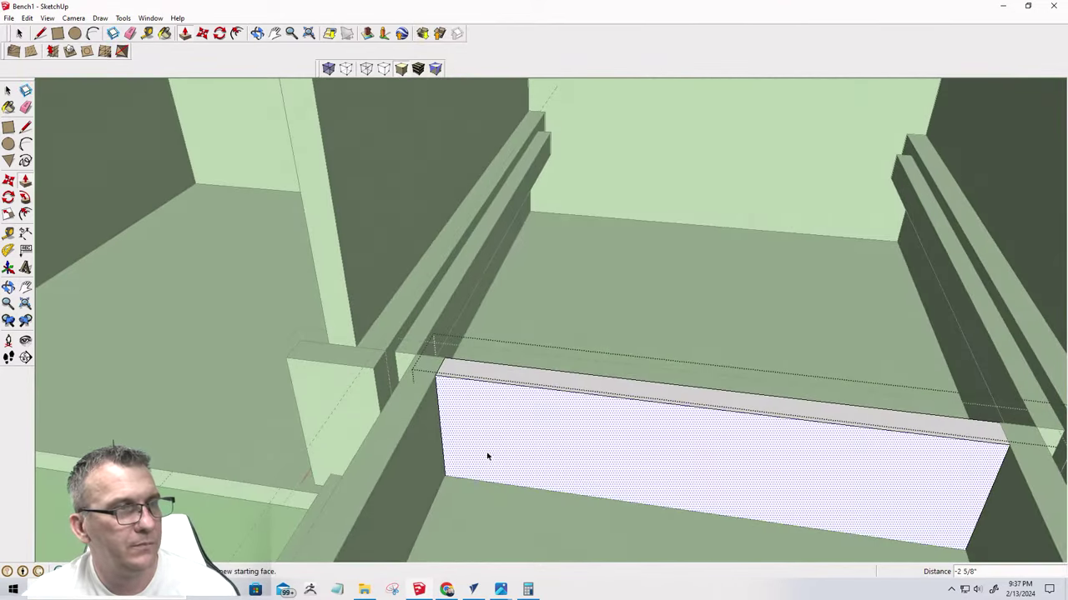
pyautogui.scroll(-5, 455, 420)
pyautogui.moveTo(455, 419); pyautogui.dragTo(475, 340, button='middle')
pyautogui.scroll(-3, 474, 341)
# Shorten the drawer's front panel from its left side with Push/Pull
pyautogui.scroll(6, 467, 393)
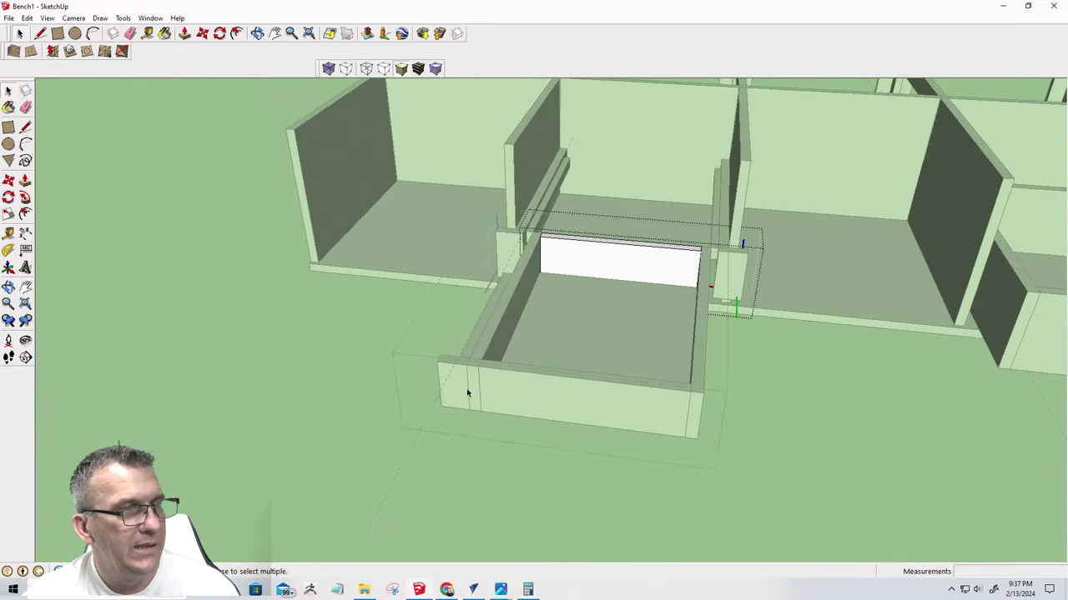
pyautogui.moveTo(467, 393); pyautogui.dragTo(515, 393, button='middle')
pyautogui.click(492, 406)
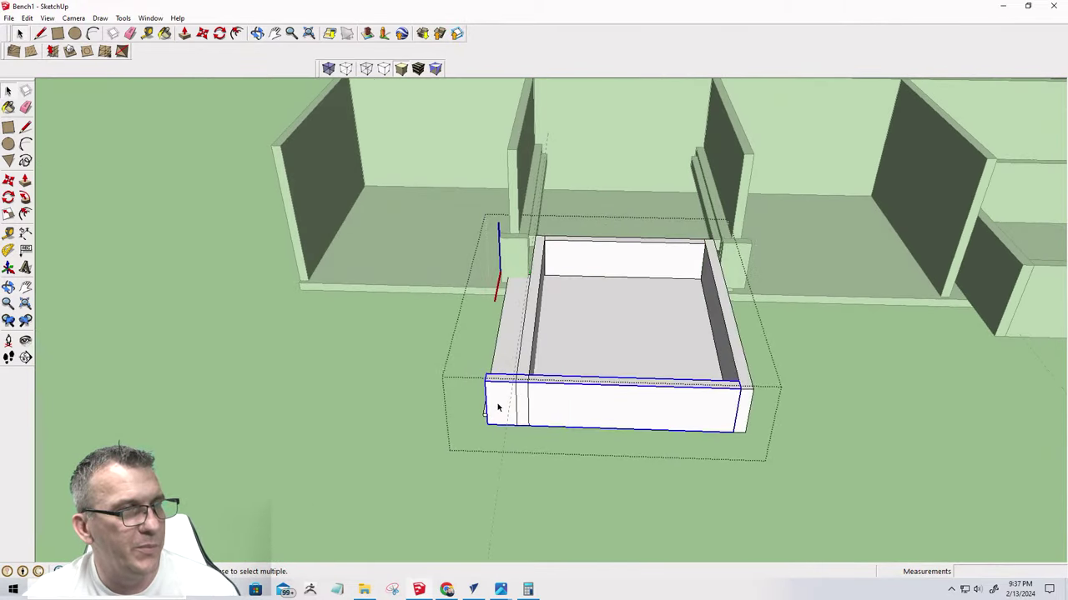
pyautogui.doubleClick(498, 407)
pyautogui.moveTo(486, 398); pyautogui.dragTo(620, 376, button='middle')
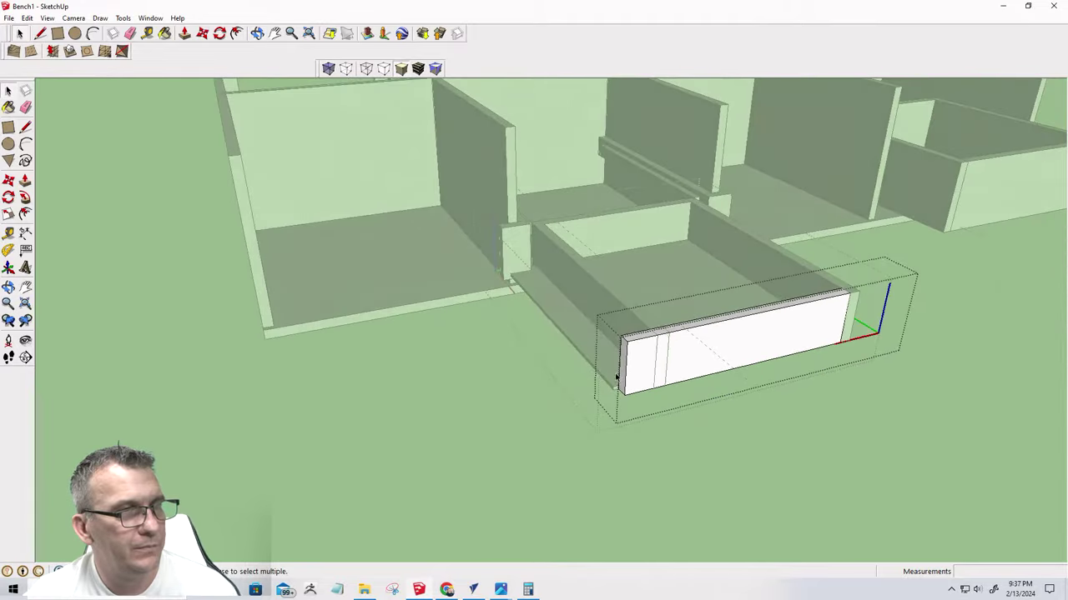
pyautogui.scroll(5, 632, 350)
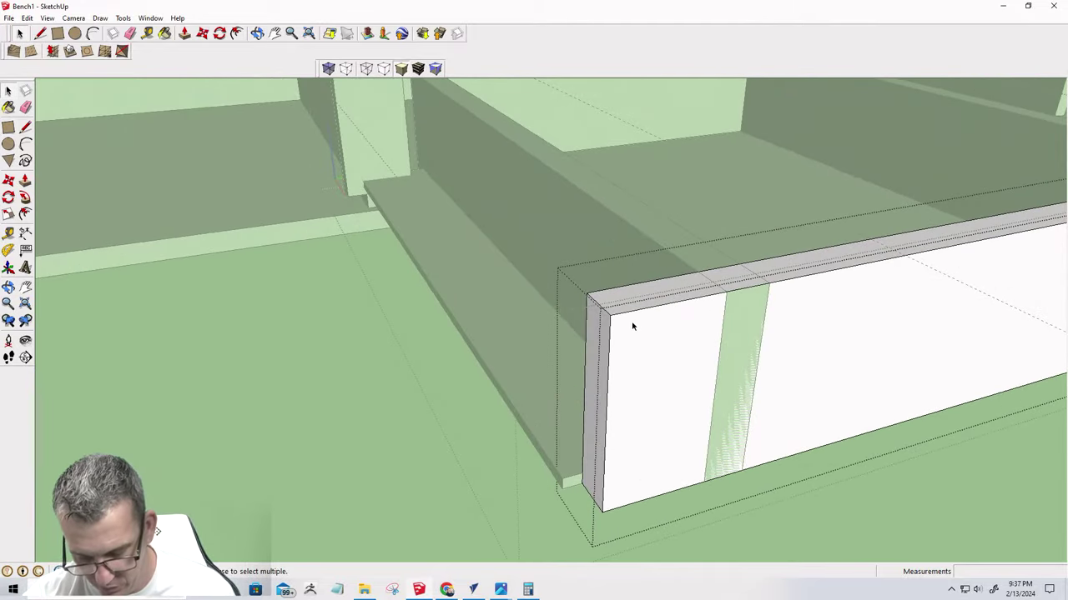
pyautogui.press('p')
pyautogui.moveTo(601, 320); pyautogui.dragTo(757, 300)
pyautogui.moveTo(753, 362); pyautogui.dragTo(445, 410, button='middle')
pyautogui.press('space')
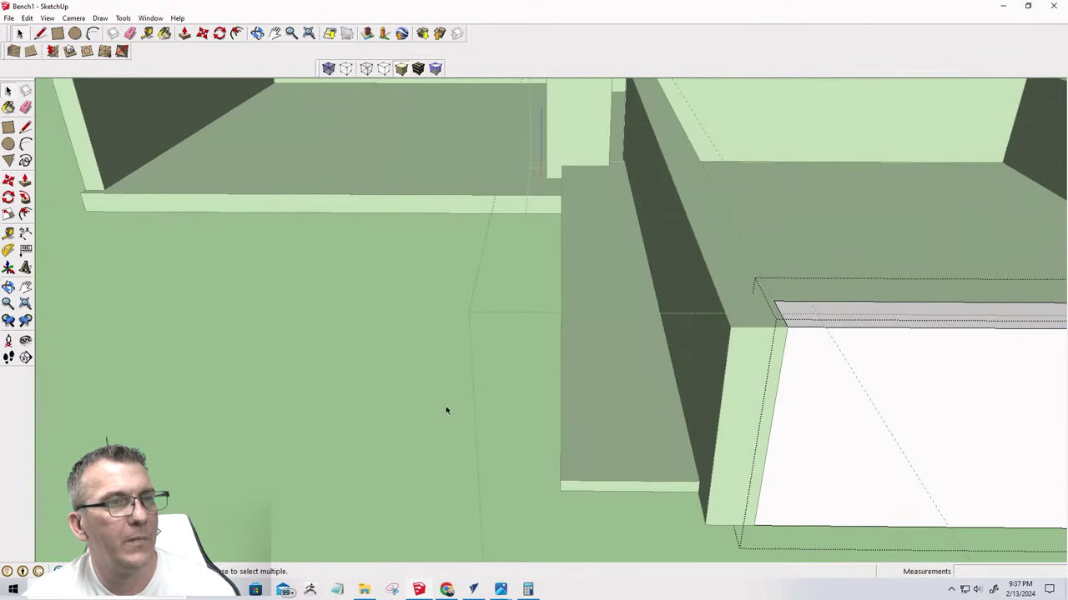
# From below, start extruding the drawer's bottom face, then cancel the extrusion
pyautogui.scroll(-10, 445, 409)
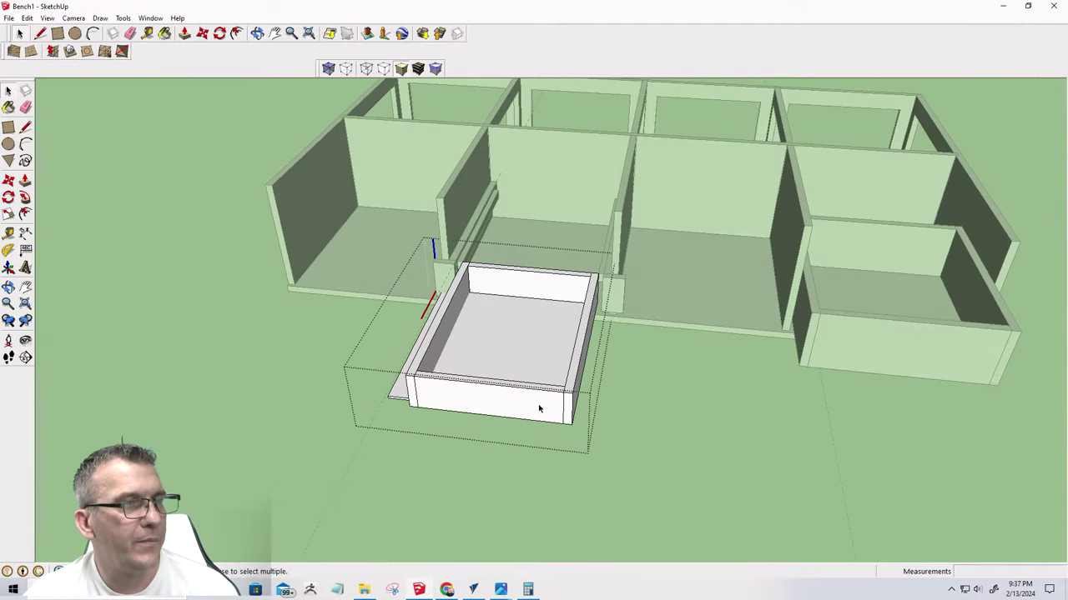
pyautogui.scroll(3, 409, 417)
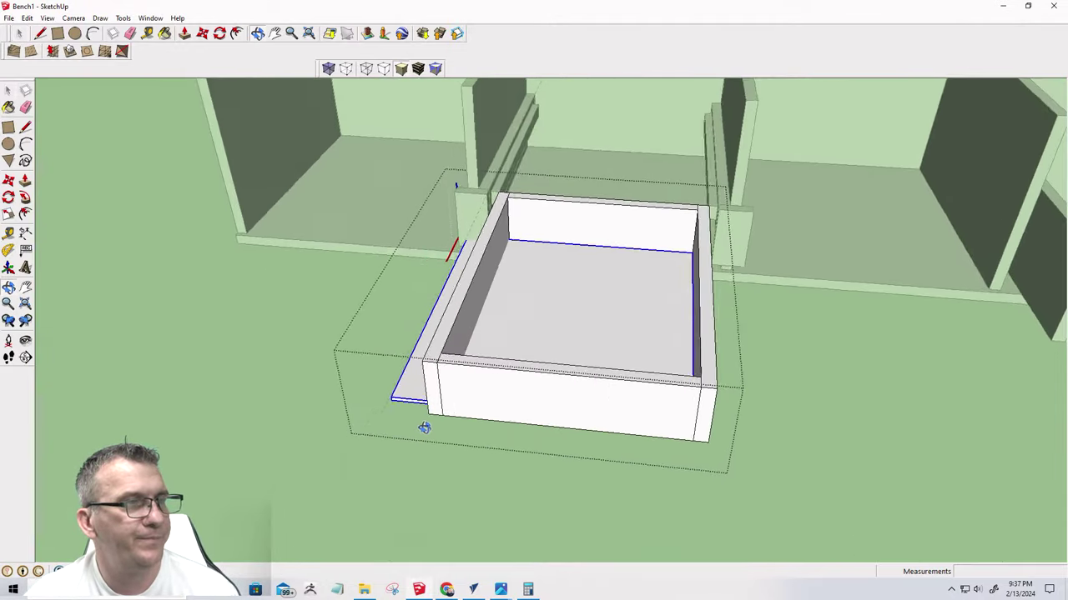
pyautogui.moveTo(424, 428); pyautogui.dragTo(543, 219, button='middle')
pyautogui.scroll(2, 557, 267)
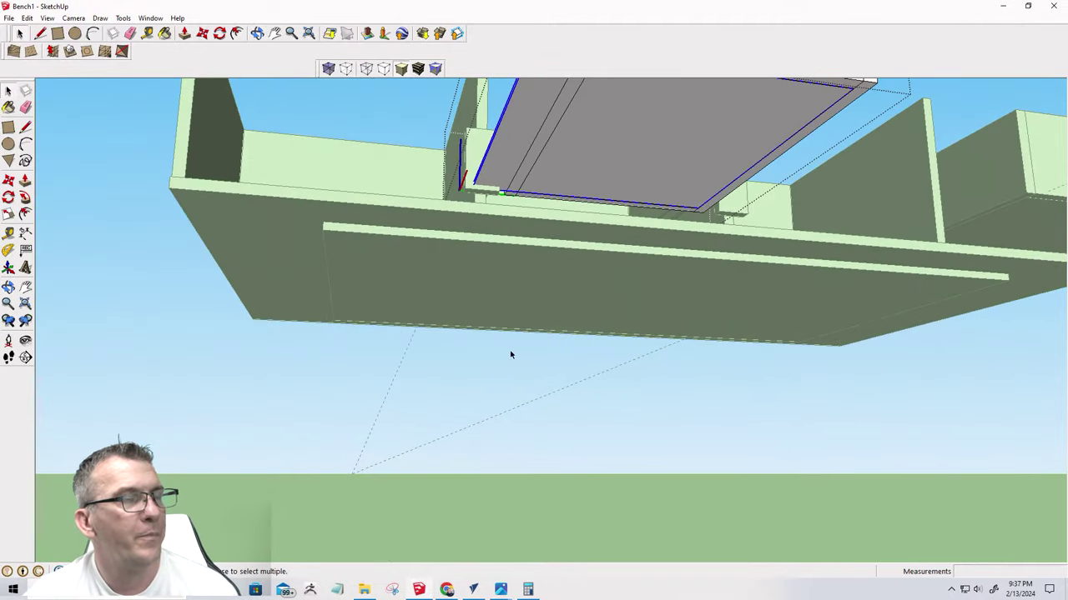
pyautogui.scroll(-3, 511, 354)
pyautogui.scroll(5, 507, 181)
pyautogui.moveTo(507, 181); pyautogui.dragTo(474, 277, button='middle')
pyautogui.scroll(3, 474, 272)
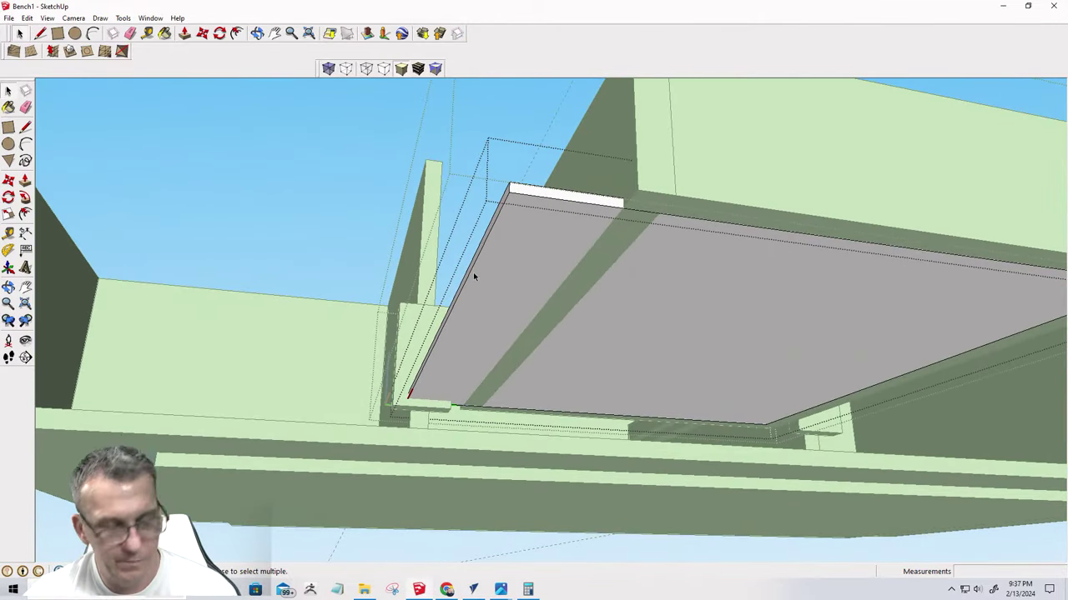
pyautogui.press('p')
pyautogui.click(474, 280)
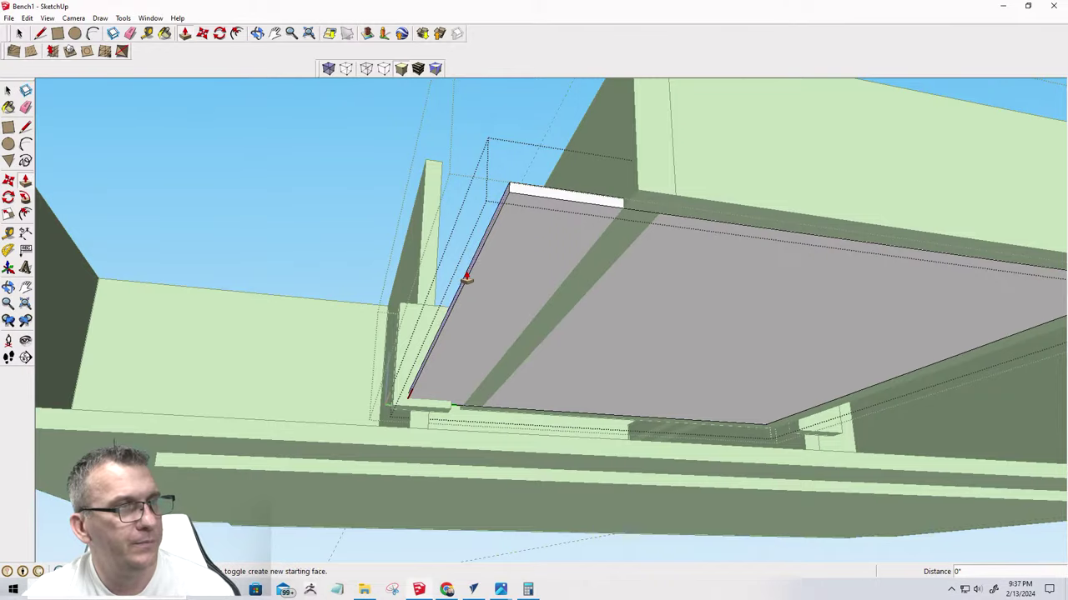
pyautogui.moveTo(603, 280); pyautogui.dragTo(550, 349, button='middle')
pyautogui.press('Escape')
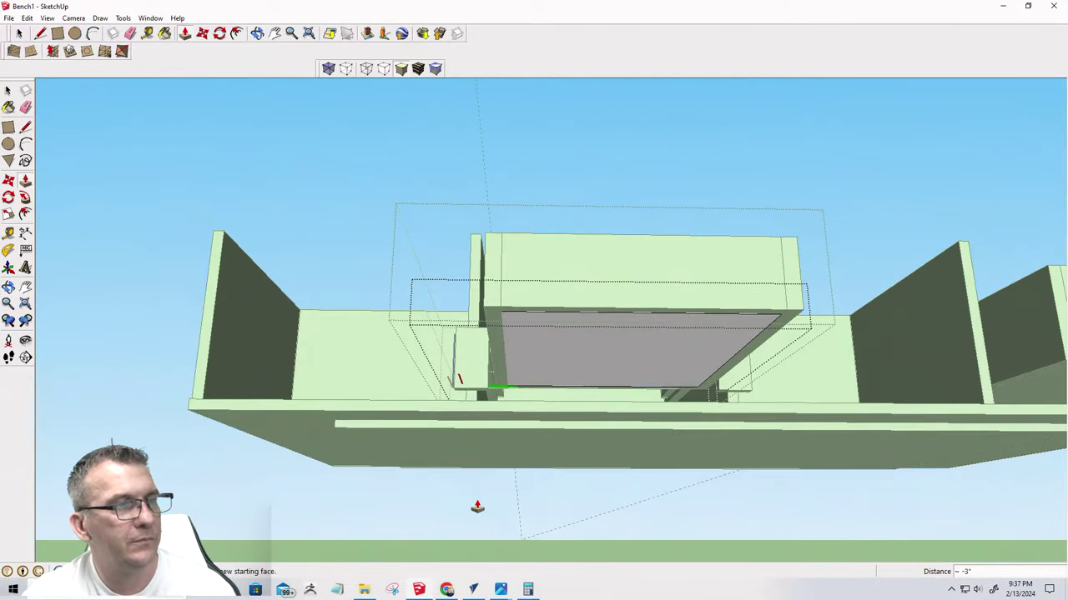
pyautogui.press('alt')
# Exit the drawer component and view the whole bench from above
pyautogui.press('space')
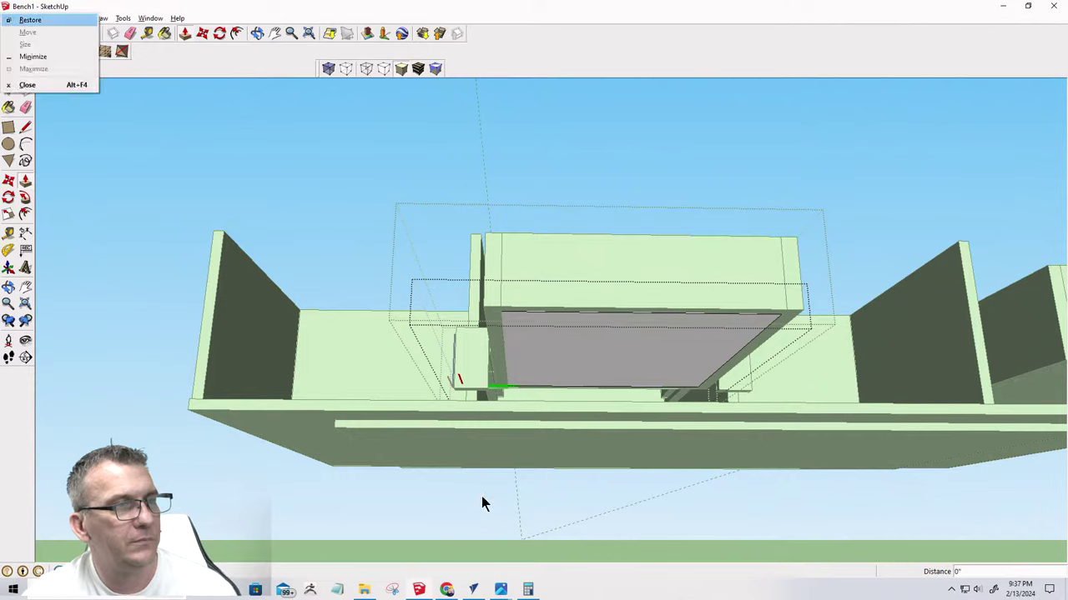
pyautogui.press('Escape')
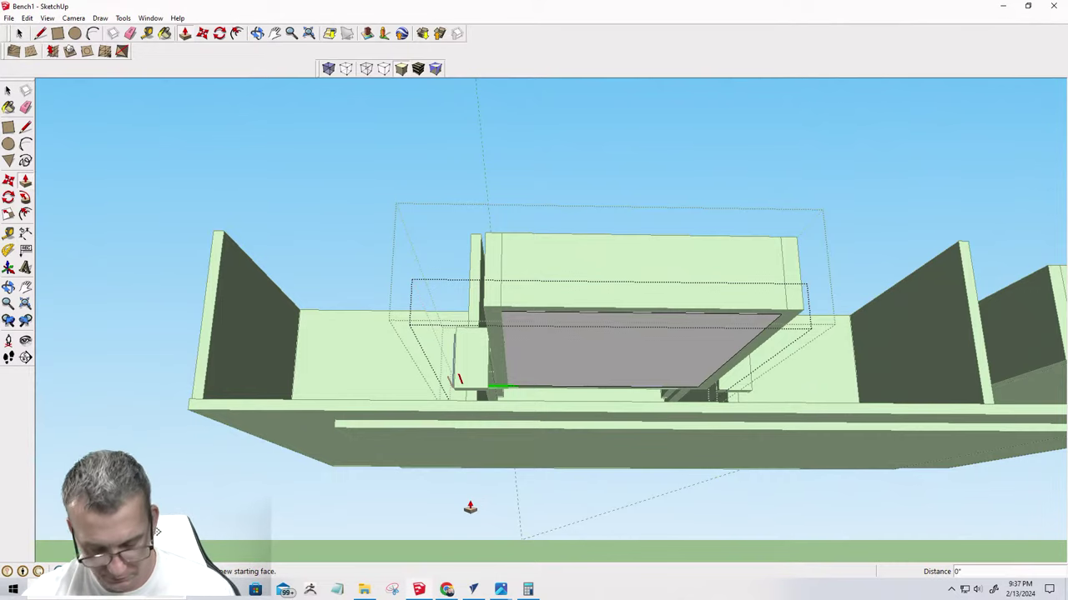
pyautogui.press('space')
pyautogui.scroll(-3, 475, 492)
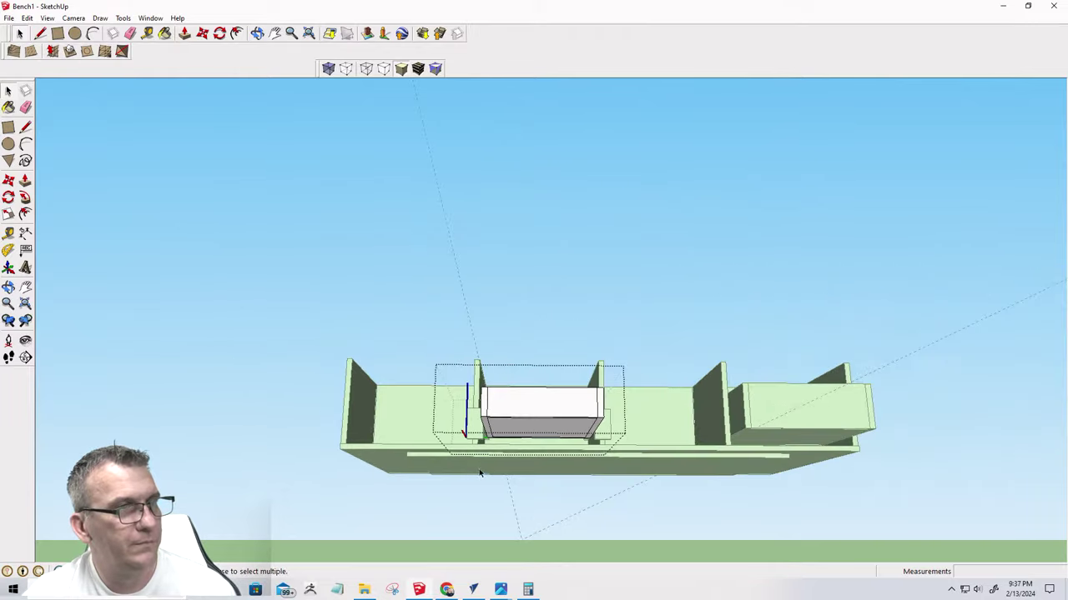
pyautogui.click(426, 512)
pyautogui.moveTo(606, 455); pyautogui.dragTo(500, 484, button='middle')
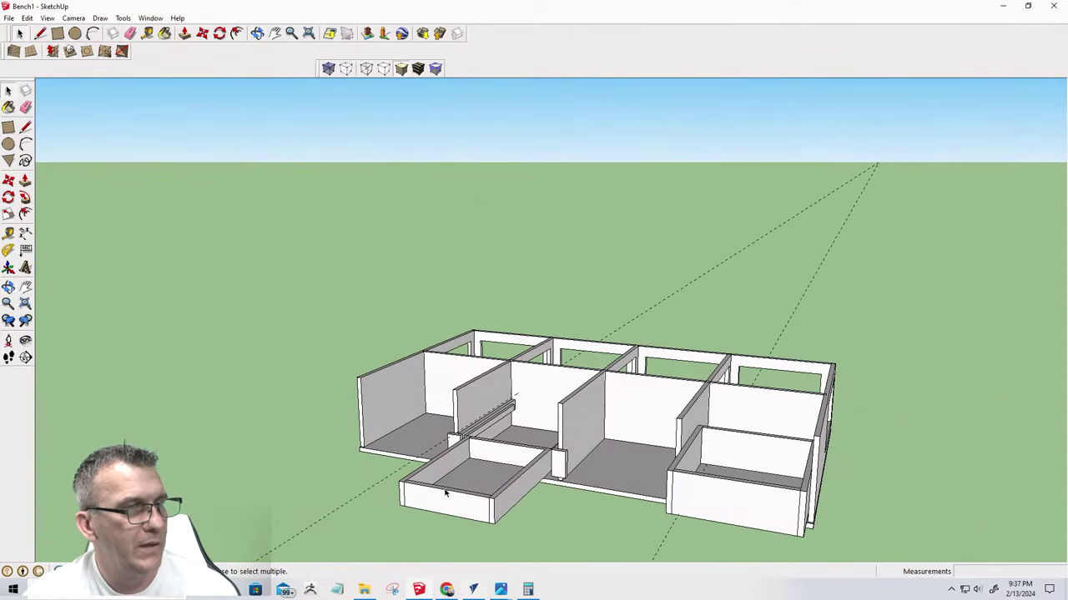
# Move the drawer box by its corner onto the runner rail's endpoint
pyautogui.scroll(6, 522, 479)
pyautogui.moveTo(703, 518); pyautogui.dragTo(725, 543, button='middle')
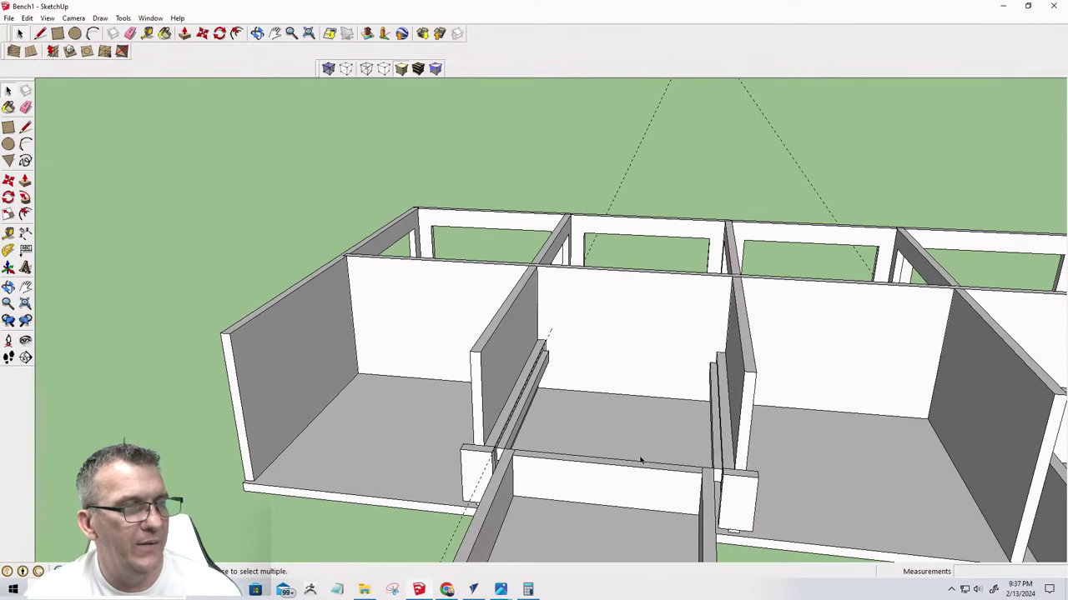
pyautogui.scroll(-3, 640, 460)
pyautogui.moveTo(641, 460); pyautogui.dragTo(362, 285, button='middle')
pyautogui.click(394, 282)
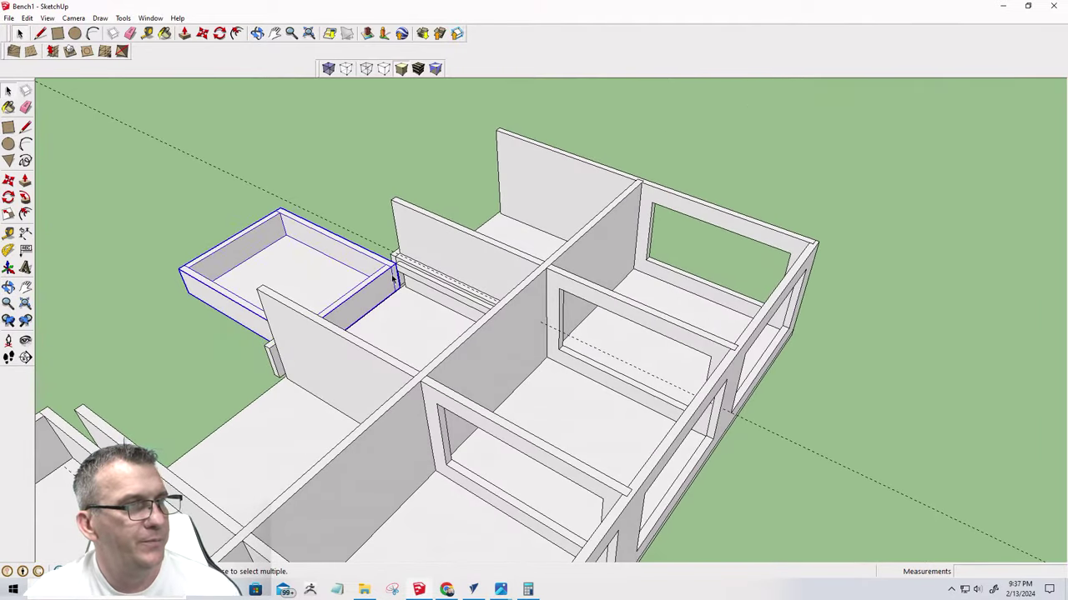
pyautogui.press('m')
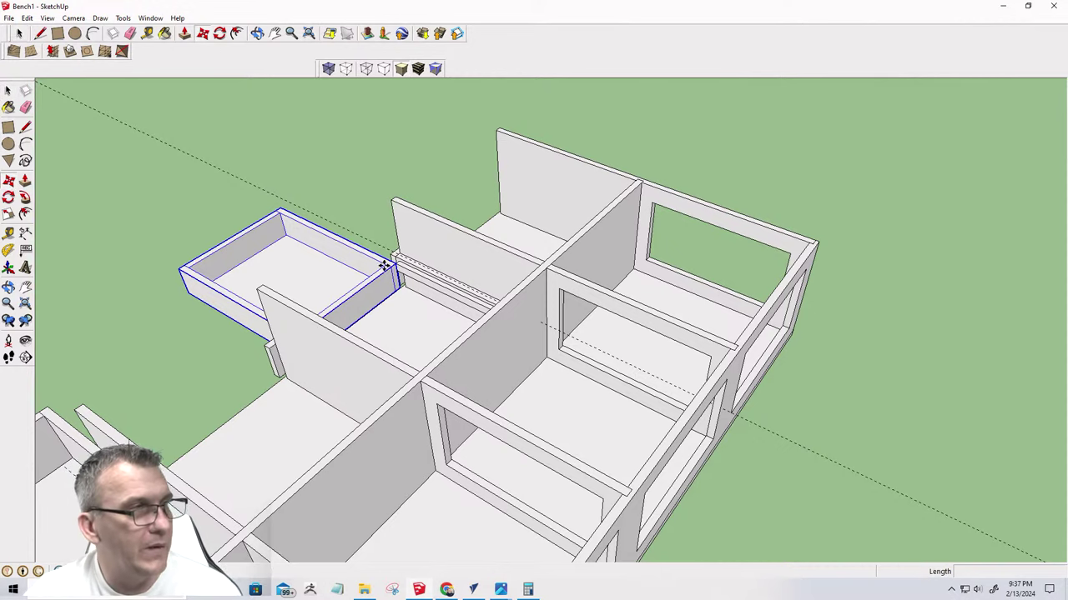
pyautogui.click(391, 263)
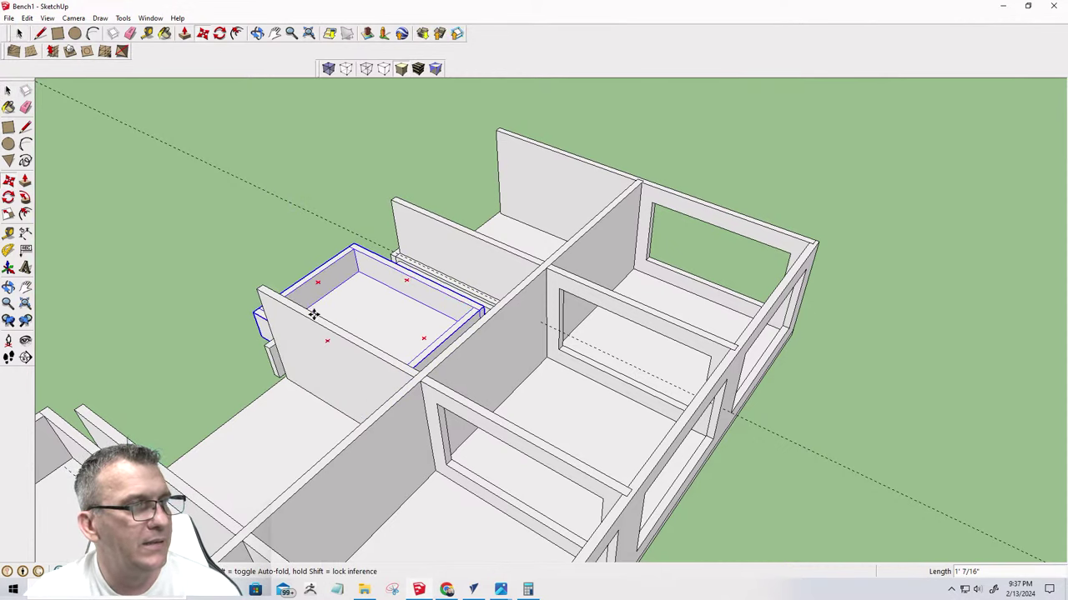
pyautogui.moveTo(487, 307); pyautogui.dragTo(562, 328, button='middle')
pyautogui.scroll(6, 534, 350)
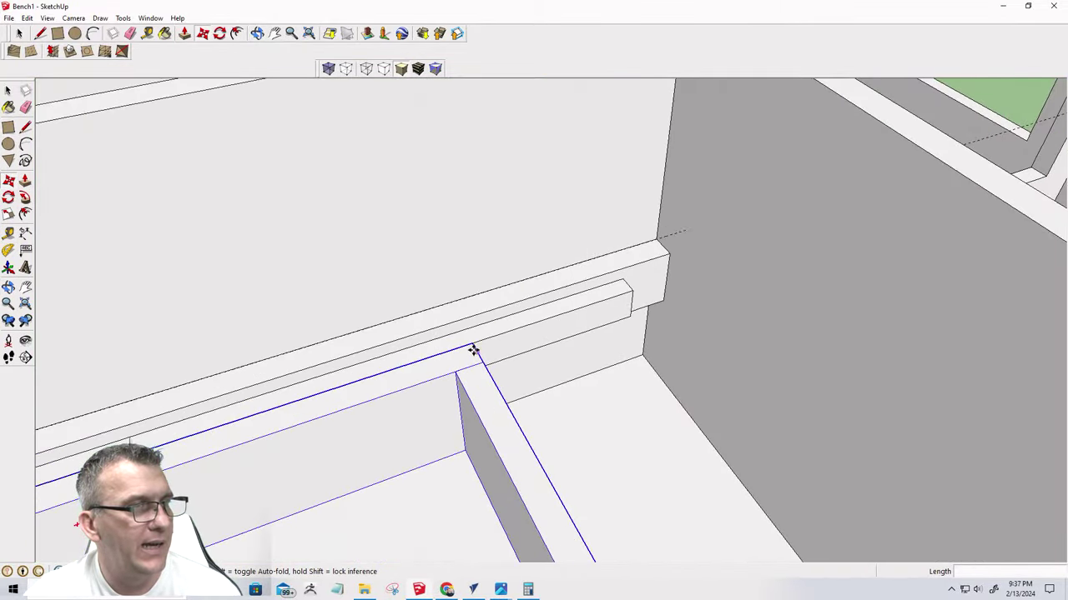
pyautogui.click(632, 293)
# Nudge the drawer box 1" toward the corner post
pyautogui.moveTo(600, 309); pyautogui.dragTo(700, 230, button='middle')
pyautogui.scroll(-5, 700, 229)
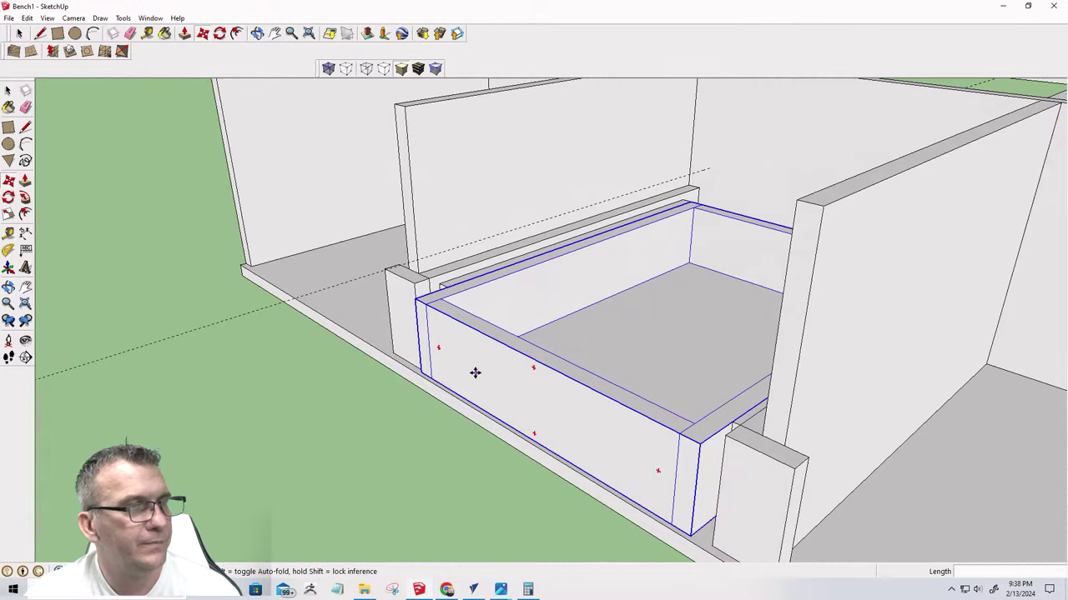
pyautogui.moveTo(475, 372); pyautogui.dragTo(595, 386, button='middle')
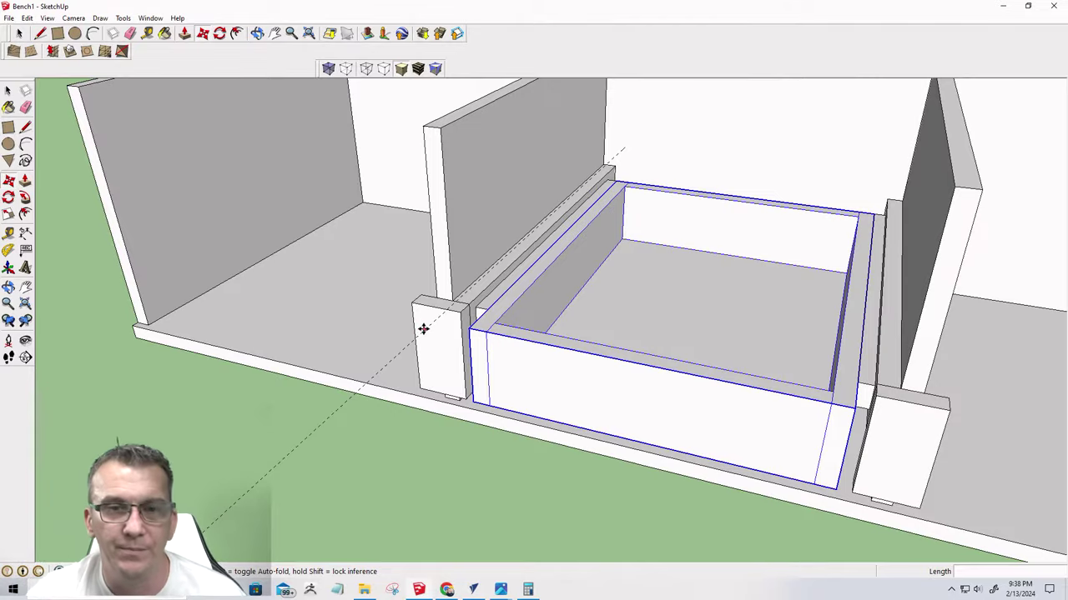
pyautogui.moveTo(496, 370); pyautogui.dragTo(295, 405, button='middle')
pyautogui.moveTo(648, 267); pyautogui.dragTo(380, 307, button='middle')
pyautogui.scroll(-5, 476, 318)
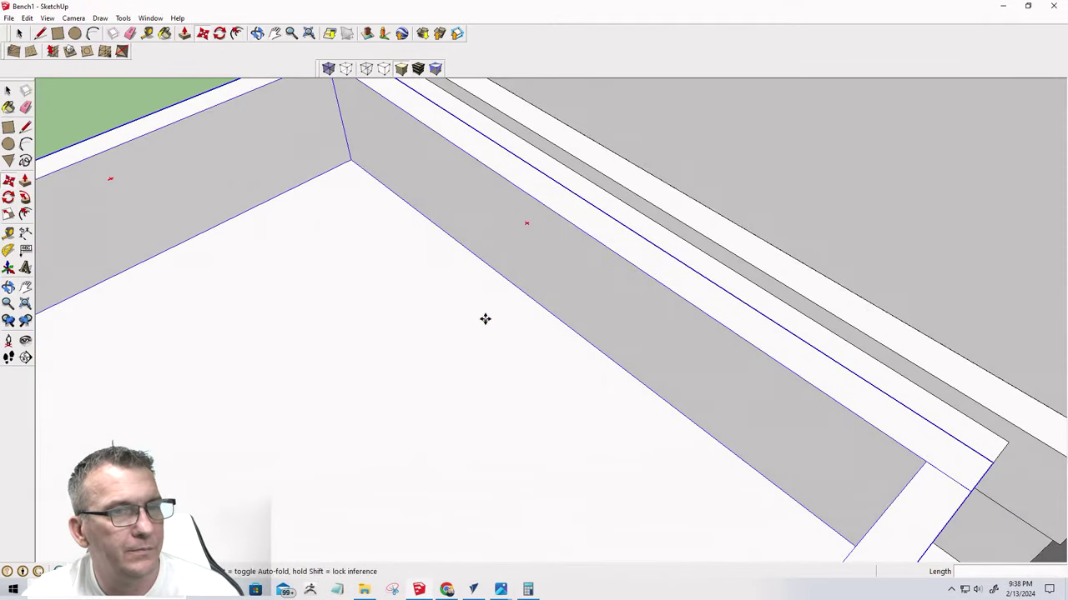
pyautogui.scroll(6, 784, 358)
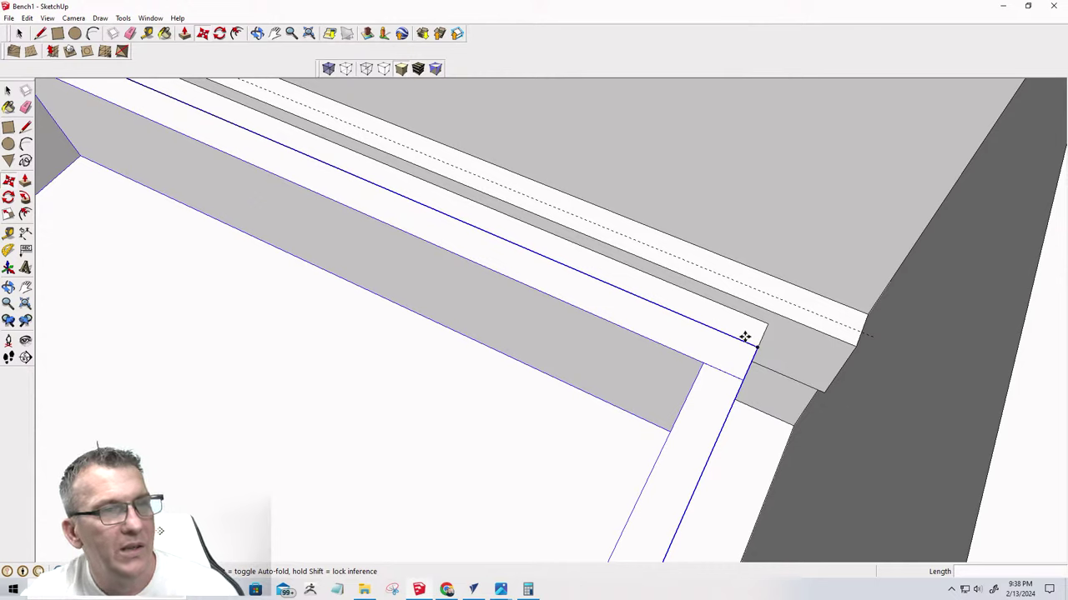
pyautogui.moveTo(759, 348); pyautogui.dragTo(819, 370)
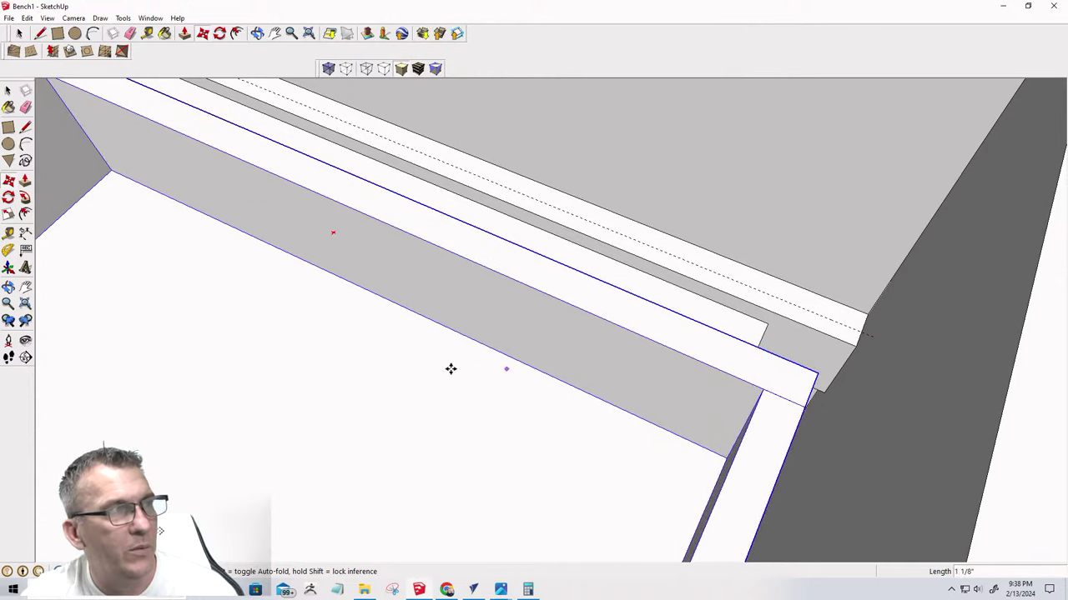
# Draw a 3/4" by 4 3/16" rectangle on the corner post's side face
pyautogui.moveTo(450, 368)
pyautogui.mouseDown(button='middle')
pyautogui.moveTo(679, 334)
pyautogui.moveTo(467, 439)
pyautogui.moveTo(647, 372)
pyautogui.mouseUp(button='middle')
pyautogui.scroll(-4, 689, 305)
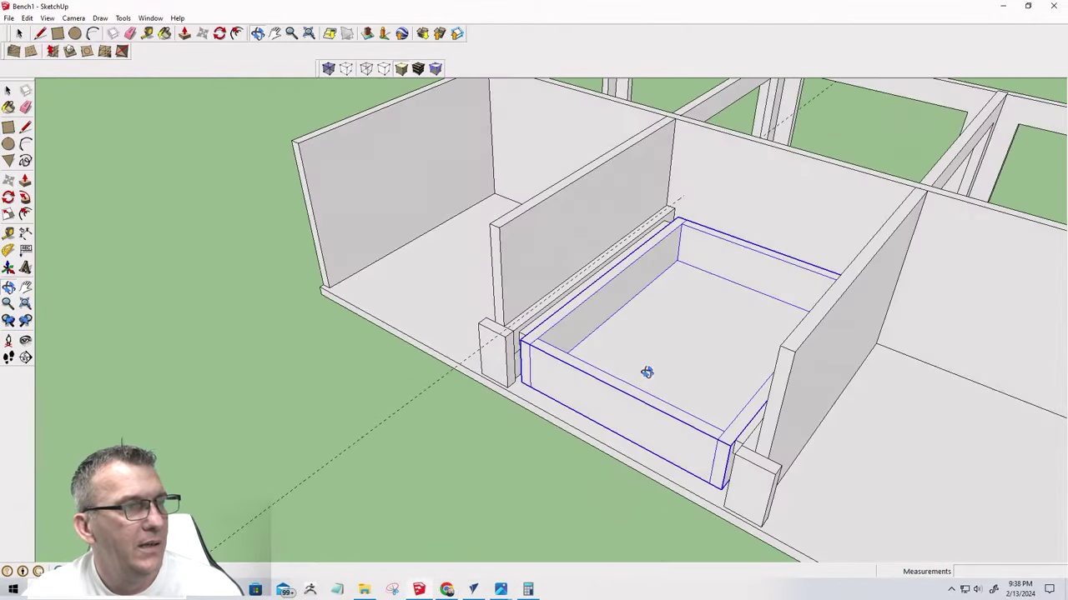
pyautogui.scroll(4, 517, 371)
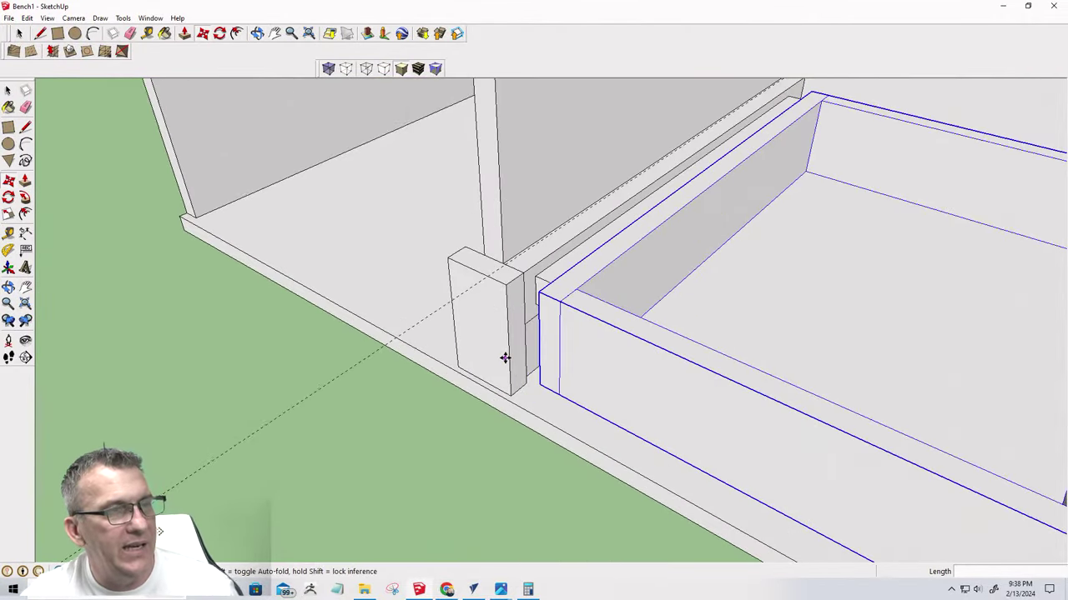
pyautogui.moveTo(409, 302); pyautogui.dragTo(183, 134, button='middle')
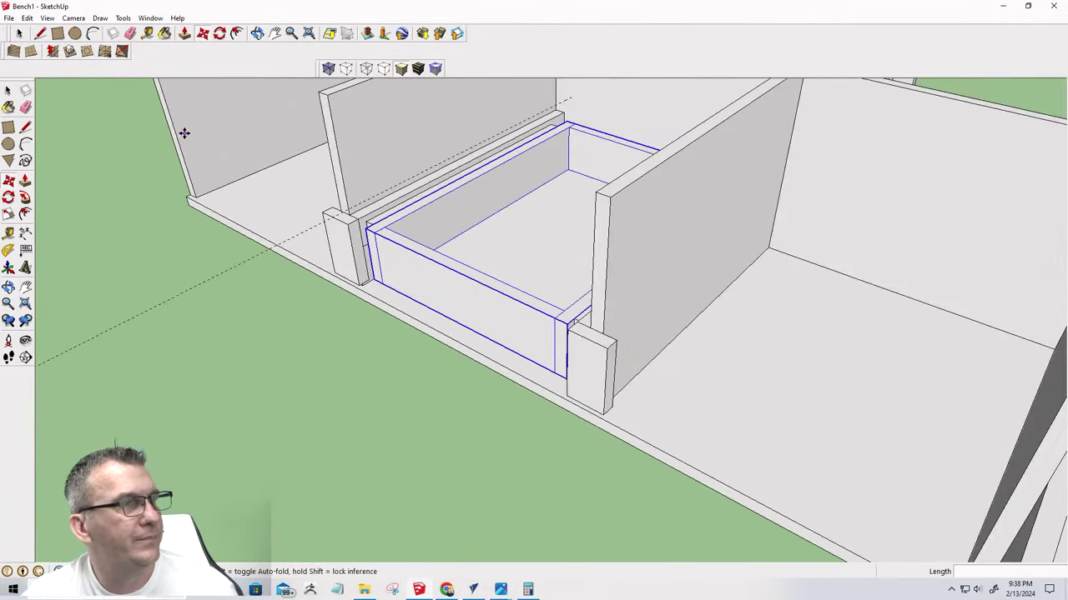
pyautogui.click(58, 33)
pyautogui.click(349, 222)
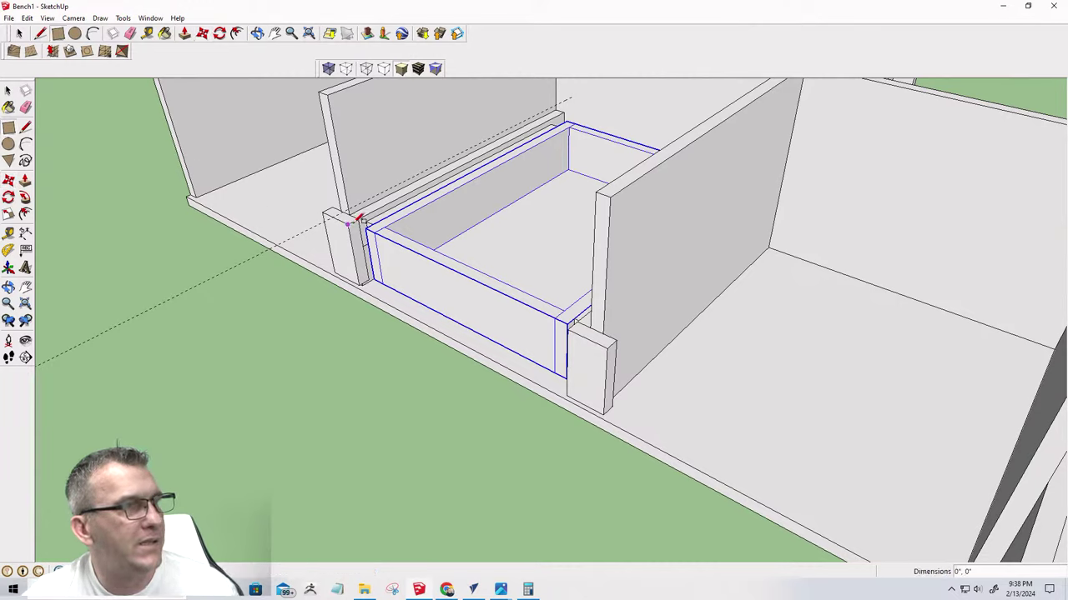
pyautogui.click(374, 275)
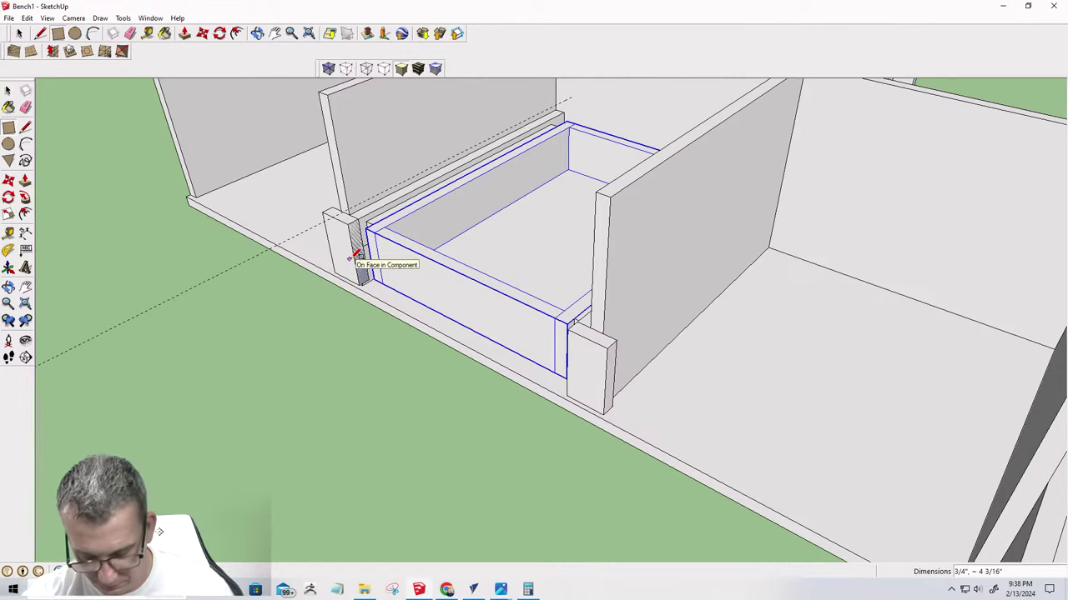
pyautogui.press('p')
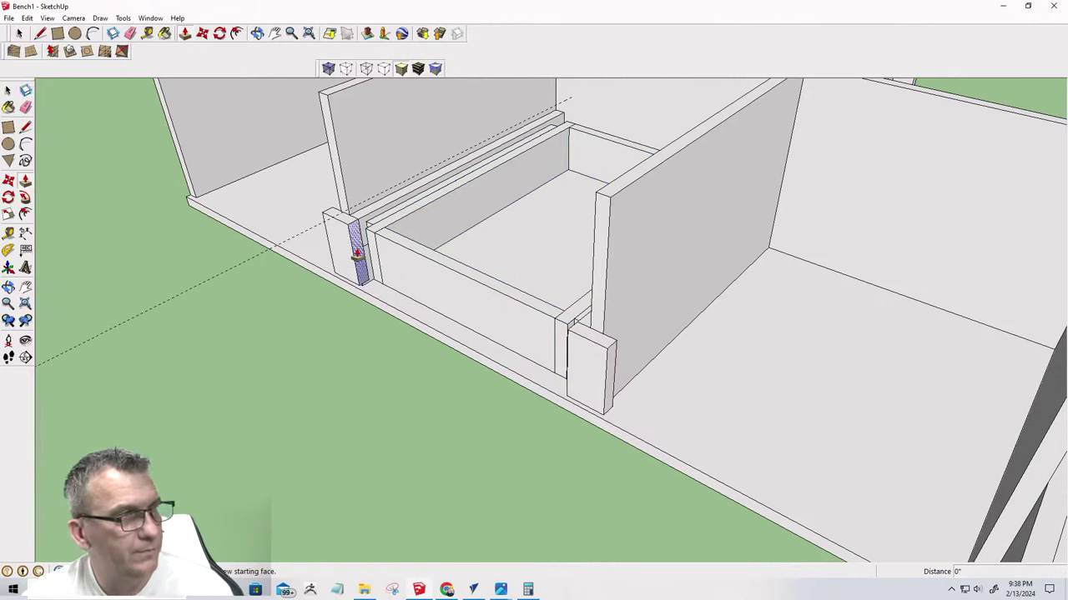
pyautogui.click(357, 253)
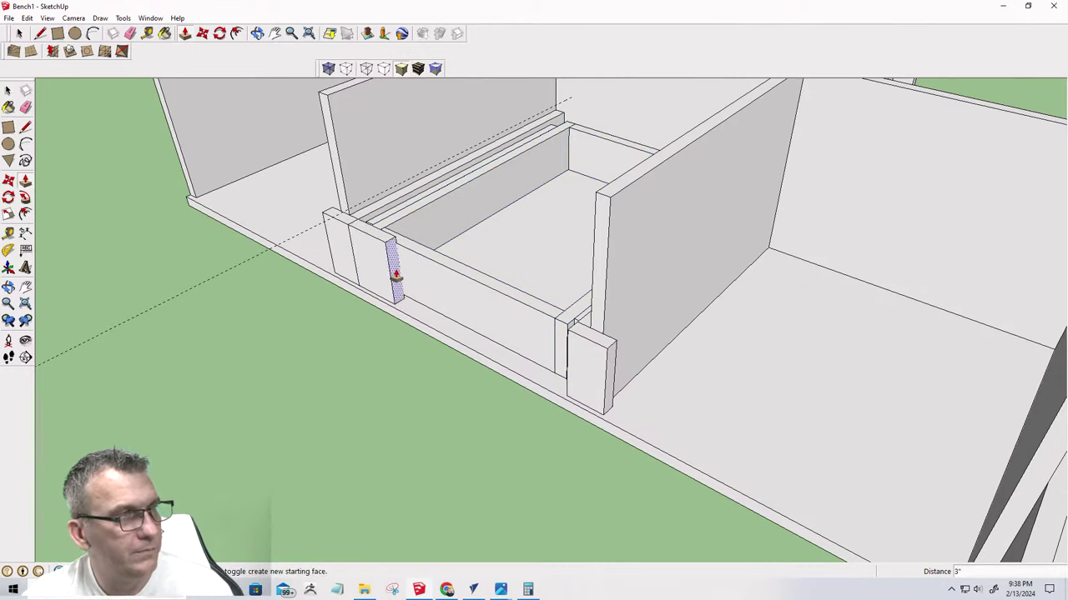
pyautogui.click(567, 341)
pyautogui.moveTo(289, 357); pyautogui.dragTo(512, 341, button='middle')
pyautogui.scroll(3, 401, 345)
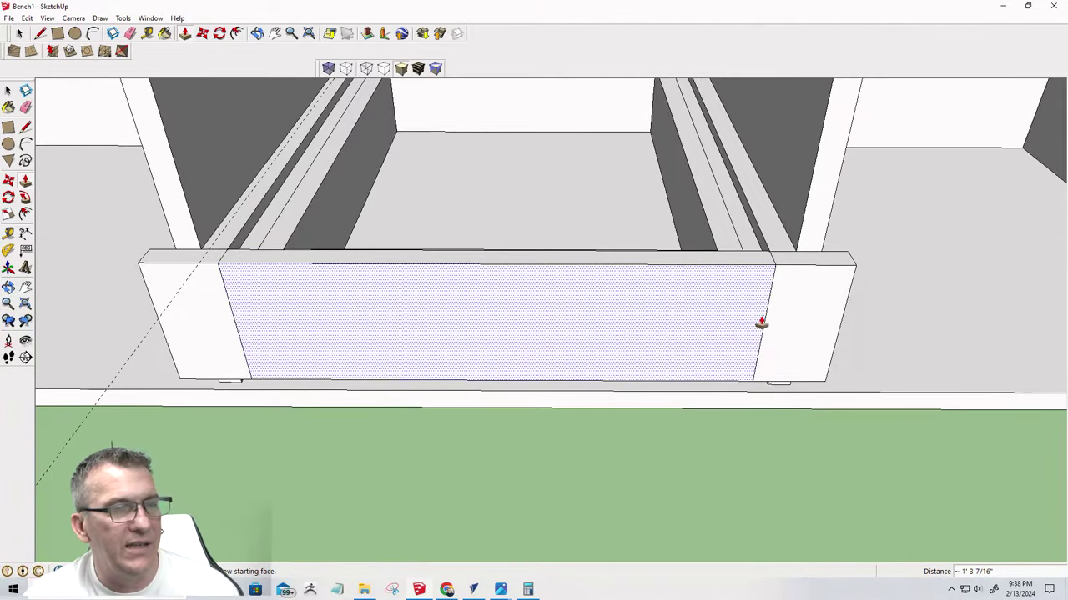
pyautogui.moveTo(729, 341); pyautogui.dragTo(758, 255, button='middle')
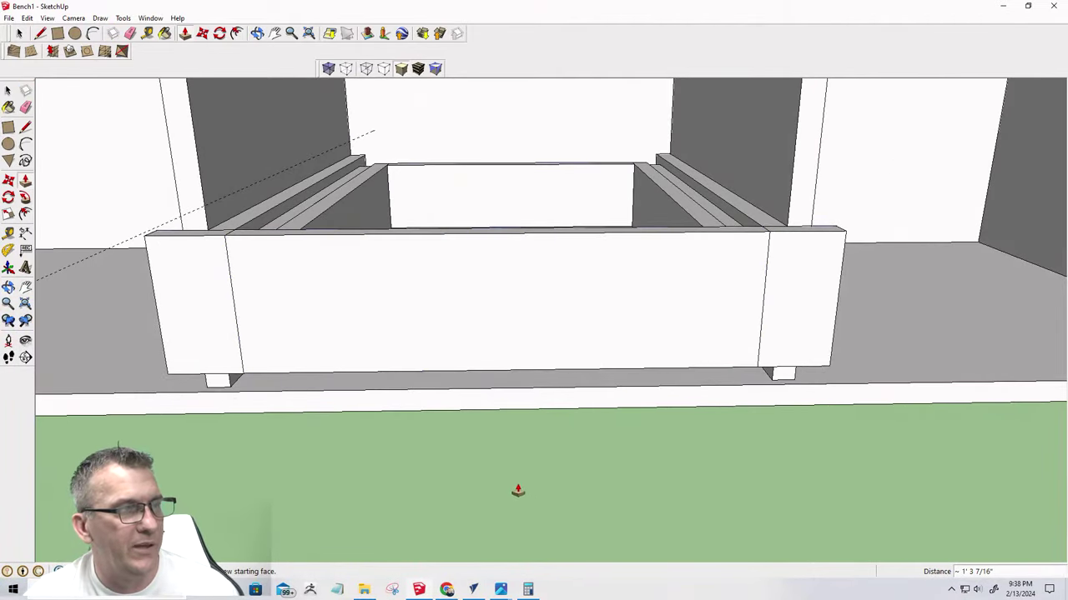
pyautogui.press('space')
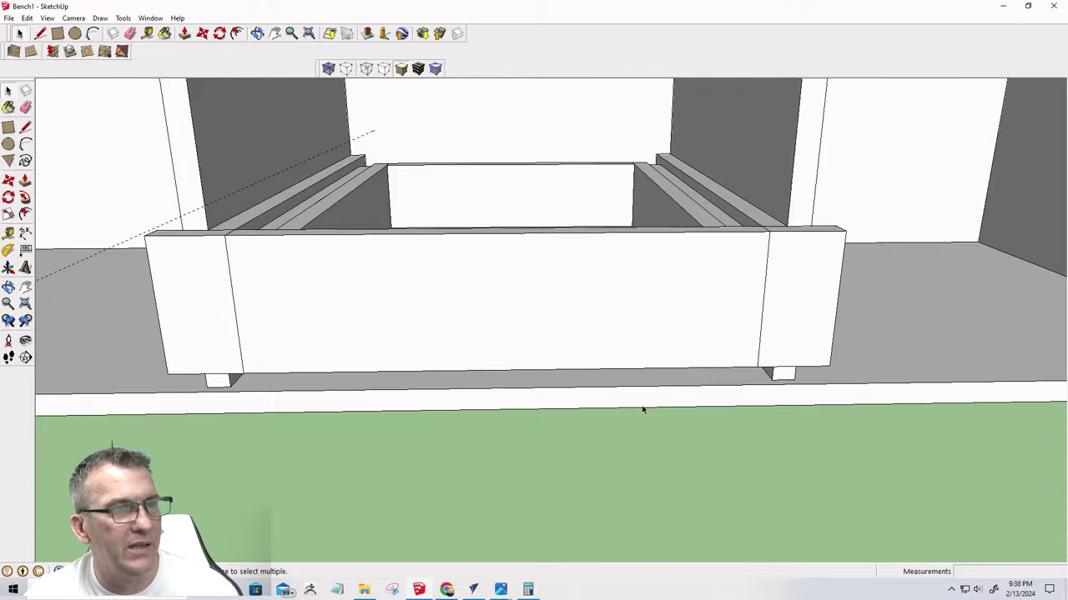
pyautogui.moveTo(642, 410); pyautogui.dragTo(417, 542, button='middle')
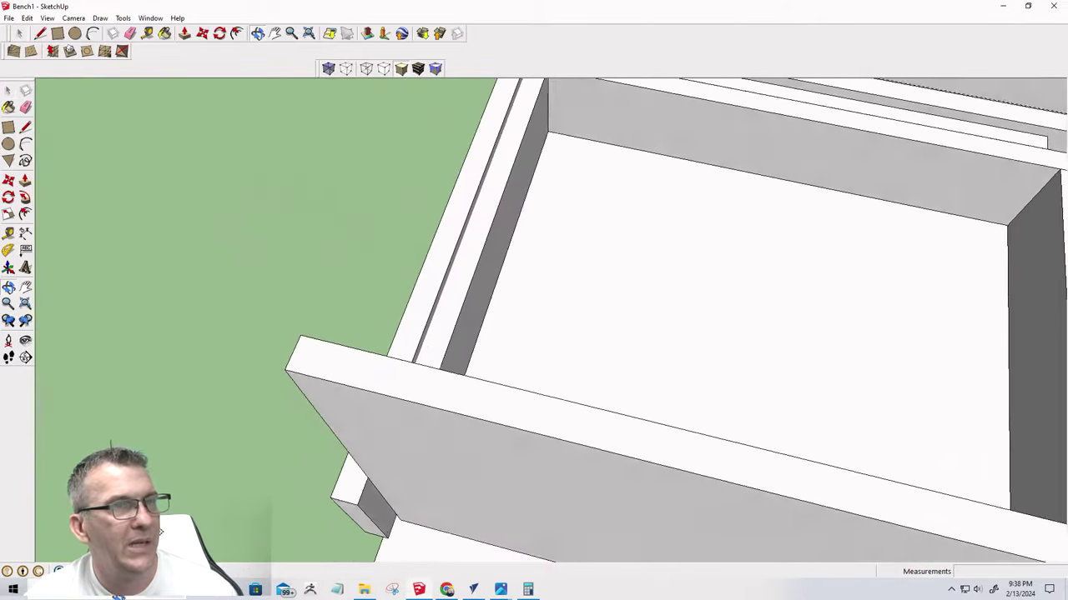
pyautogui.scroll(-2, 195, 448)
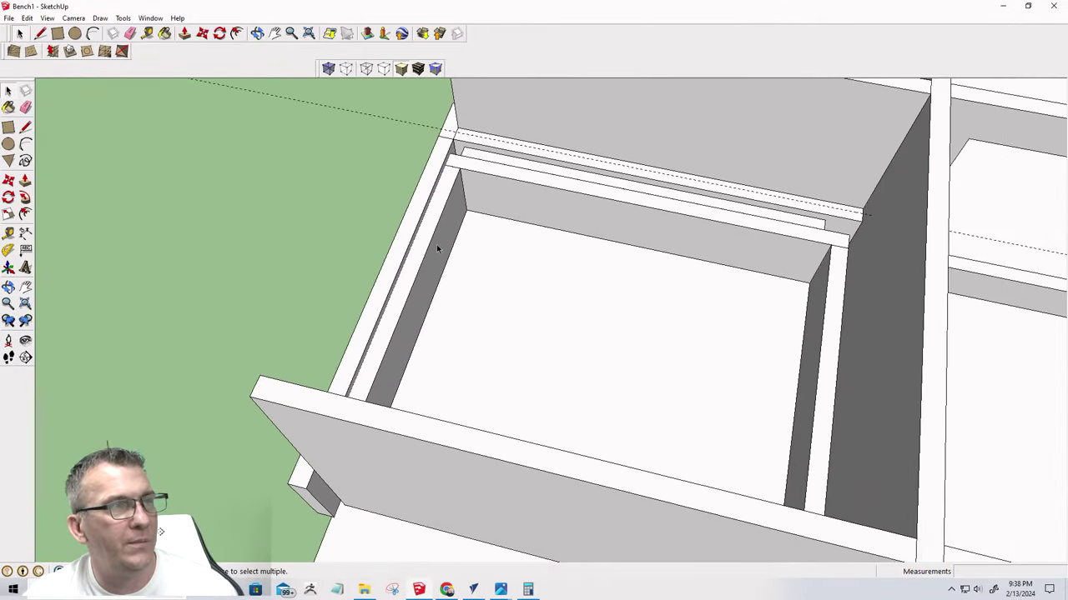
pyautogui.moveTo(437, 245)
pyautogui.mouseDown(button='middle')
pyautogui.moveTo(608, 253)
pyautogui.moveTo(716, 185)
pyautogui.moveTo(627, 136)
pyautogui.moveTo(424, 174)
pyautogui.moveTo(426, 236)
pyautogui.mouseUp(button='middle')
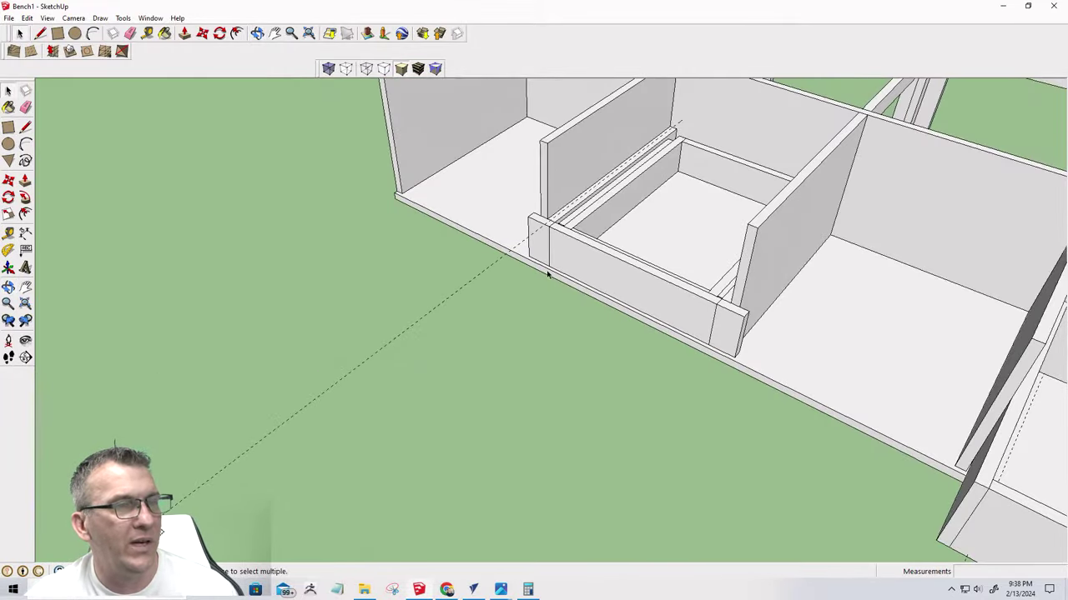
pyautogui.moveTo(608, 303); pyautogui.dragTo(109, 314, button='middle')
pyautogui.scroll(8, 226, 375)
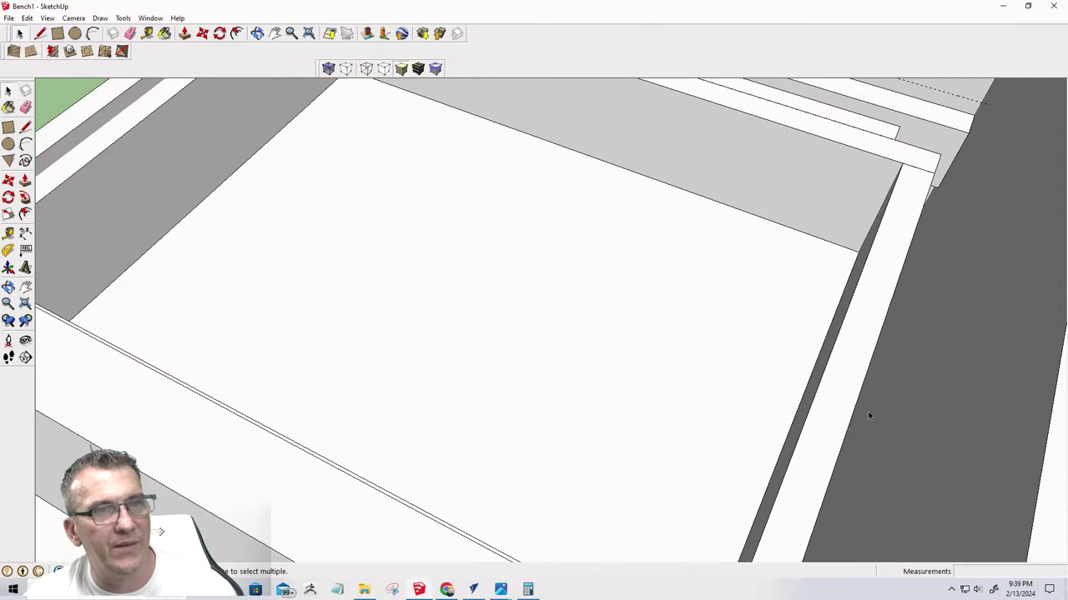
pyautogui.moveTo(868, 415); pyautogui.dragTo(689, 312, button='middle')
pyautogui.scroll(-5, 689, 314)
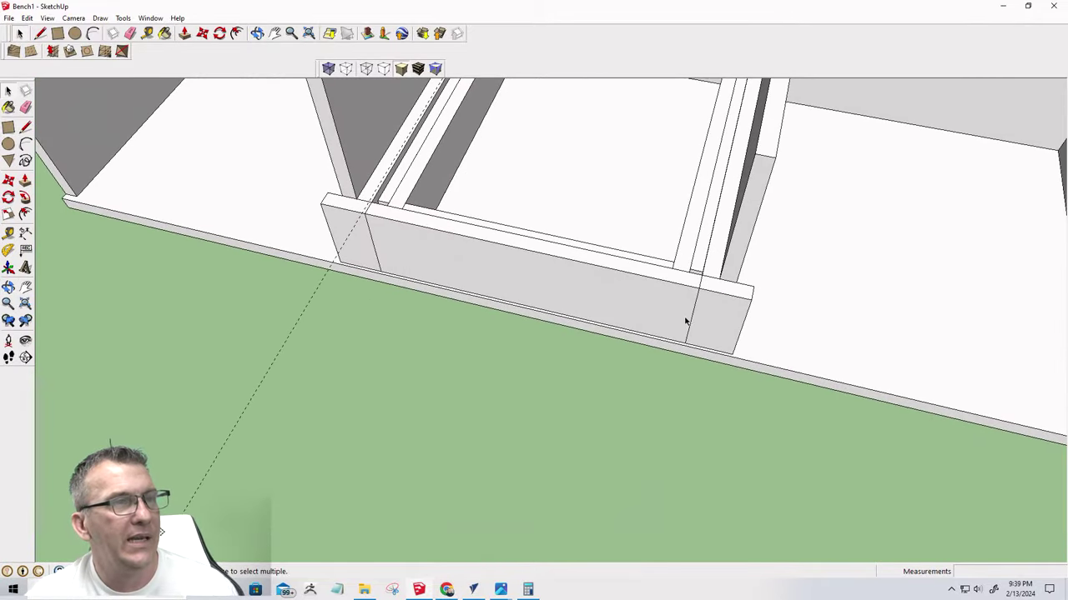
pyautogui.moveTo(639, 337); pyautogui.dragTo(636, 191, button='middle')
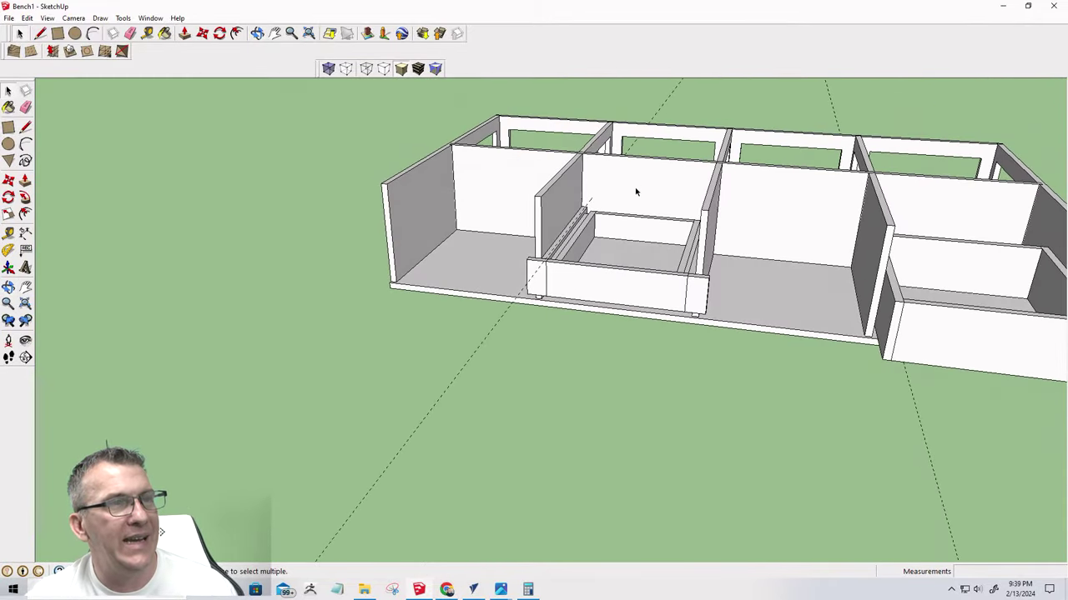
# Raise the drawer box straight up above its bay, then select the front board beneath it
pyautogui.scroll(6, 632, 201)
pyautogui.click(549, 252)
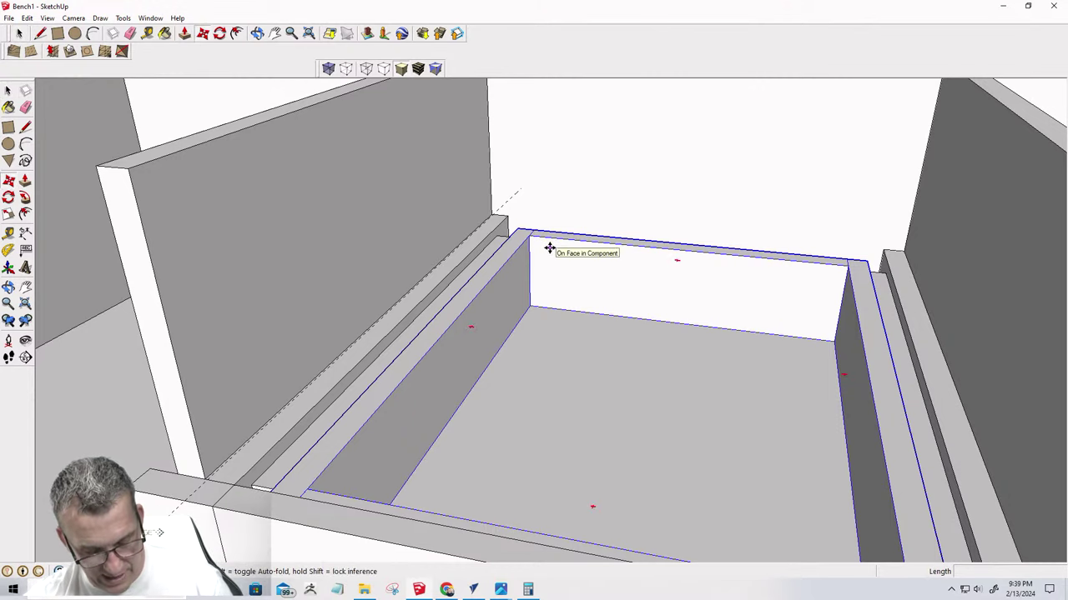
pyautogui.click(531, 252)
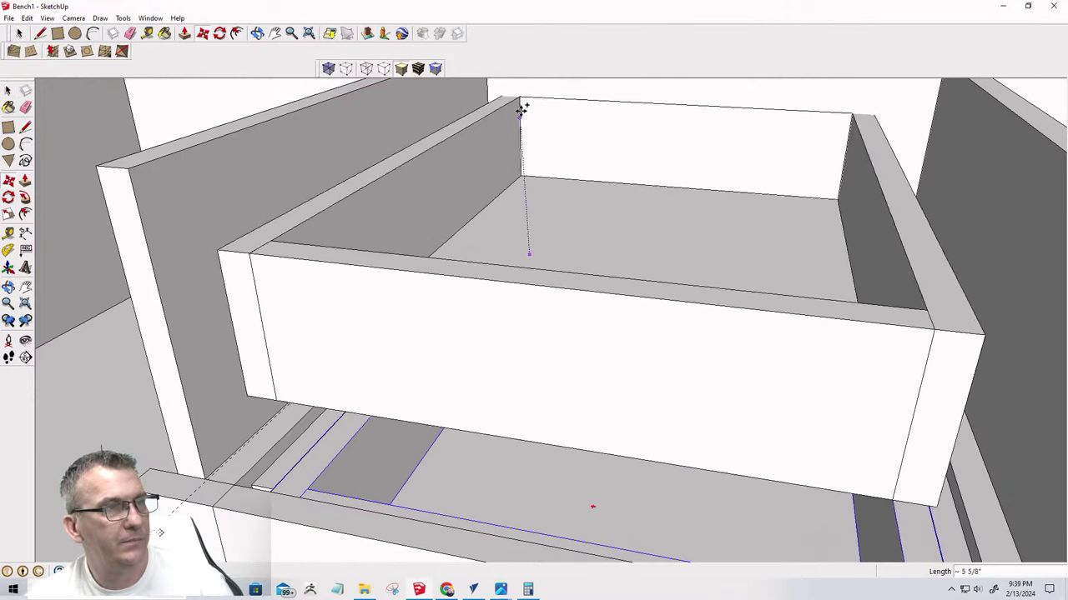
pyautogui.click(522, 86)
pyautogui.scroll(-2, 505, 266)
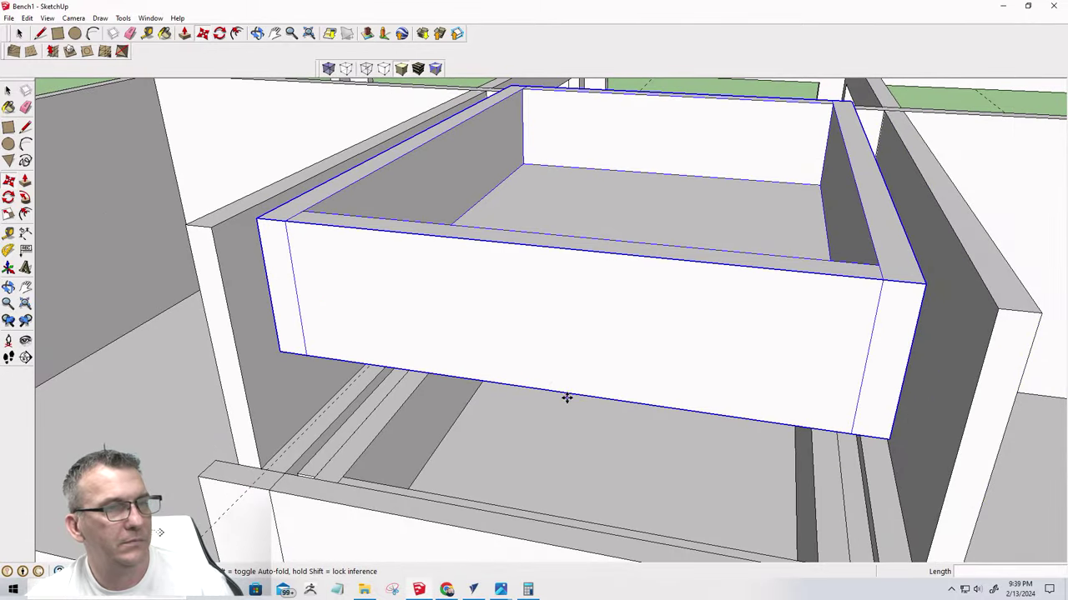
pyautogui.moveTo(566, 398)
pyautogui.mouseDown(button='middle')
pyautogui.moveTo(489, 305)
pyautogui.moveTo(468, 308)
pyautogui.moveTo(715, 317)
pyautogui.moveTo(579, 396)
pyautogui.mouseUp(button='middle')
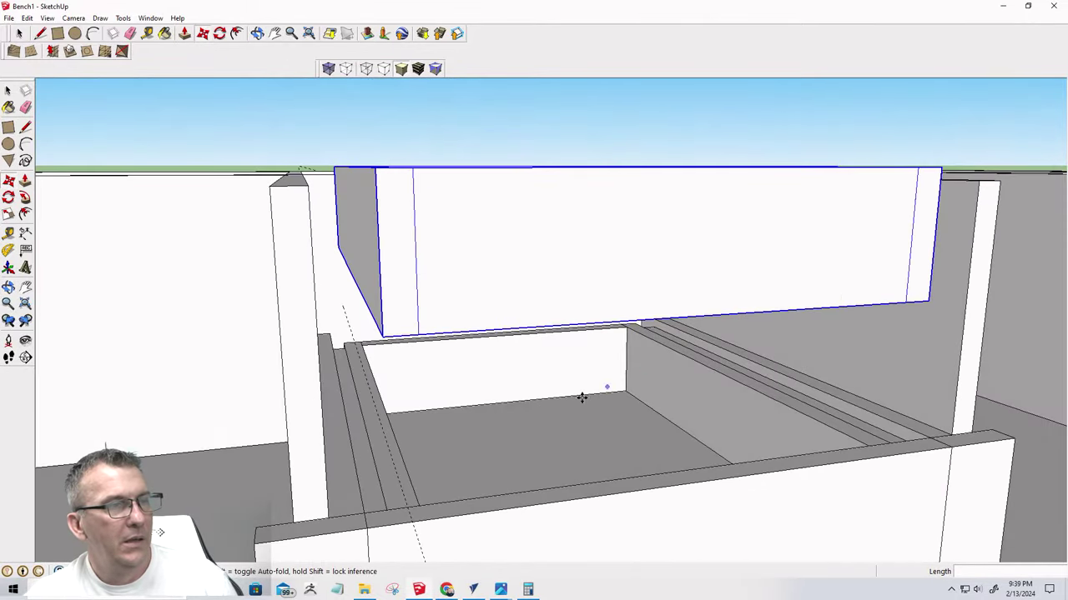
pyautogui.click(507, 540)
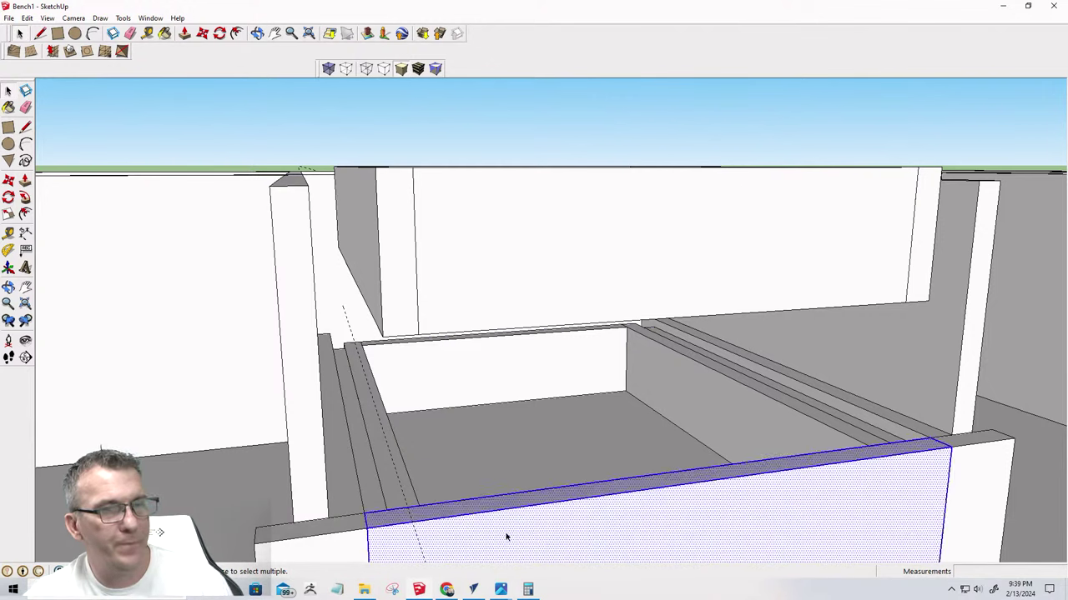
# Make the bay's front board a component and hide it
pyautogui.press('g')
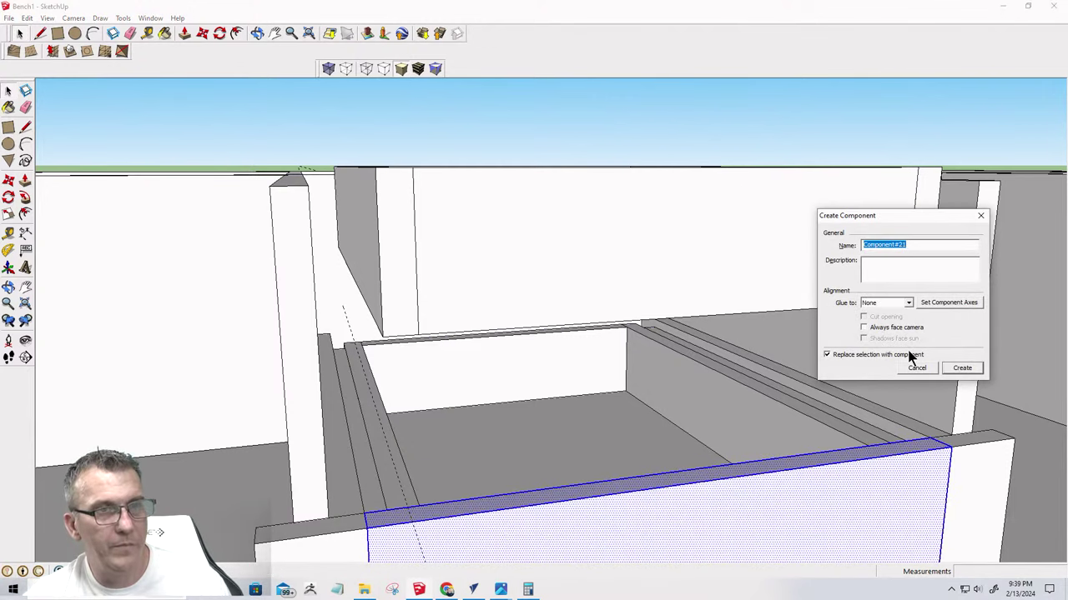
pyautogui.click(961, 368)
pyautogui.rightClick(702, 514)
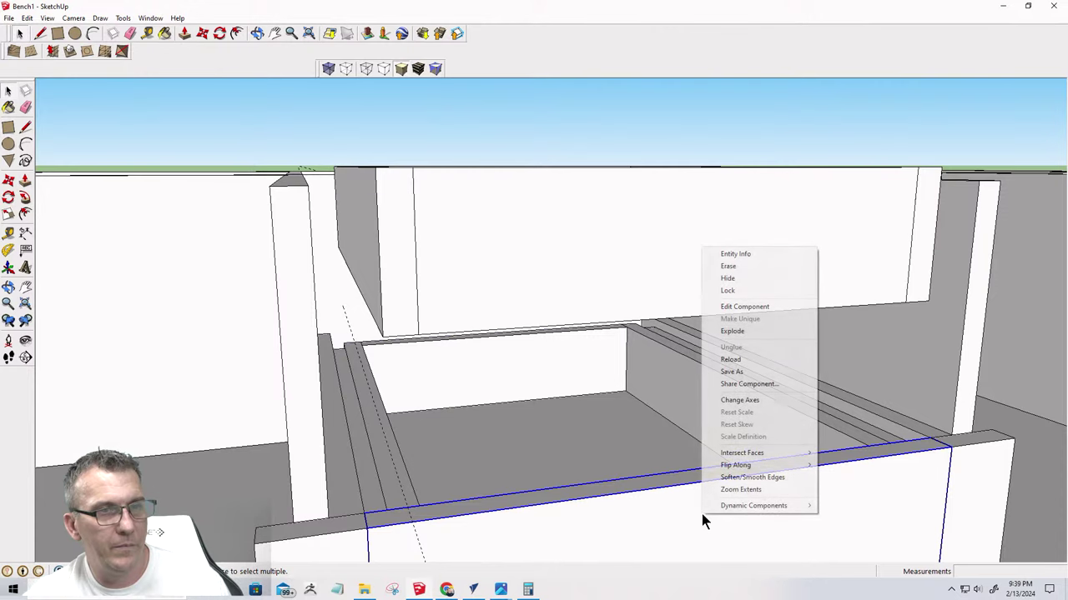
pyautogui.click(721, 280)
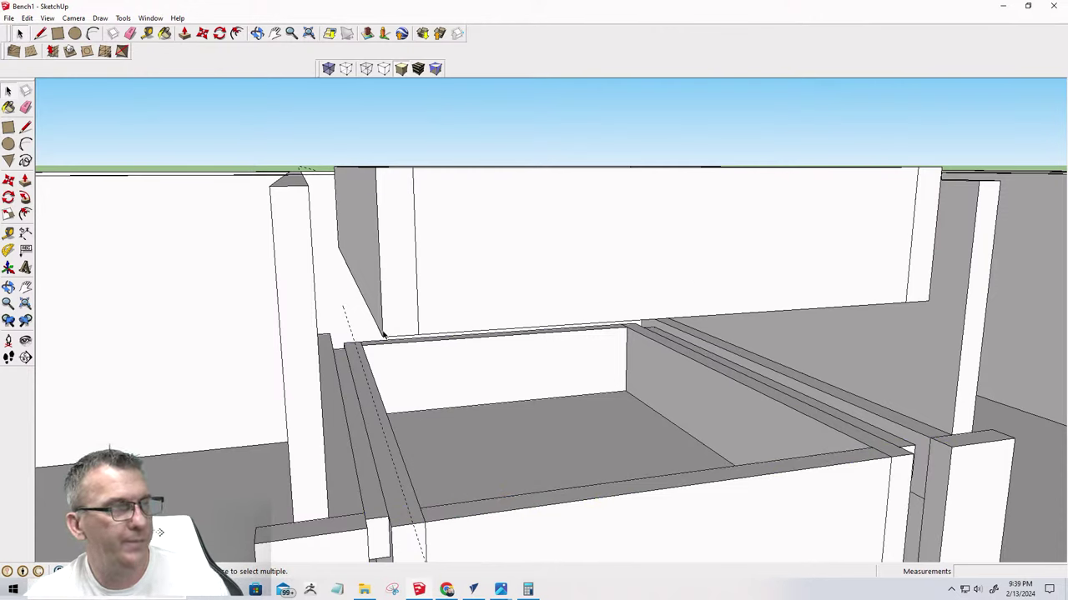
# Lower the drawer box back down, fine-tuning its corner by 0.375" along the blue axis
pyautogui.press('m')
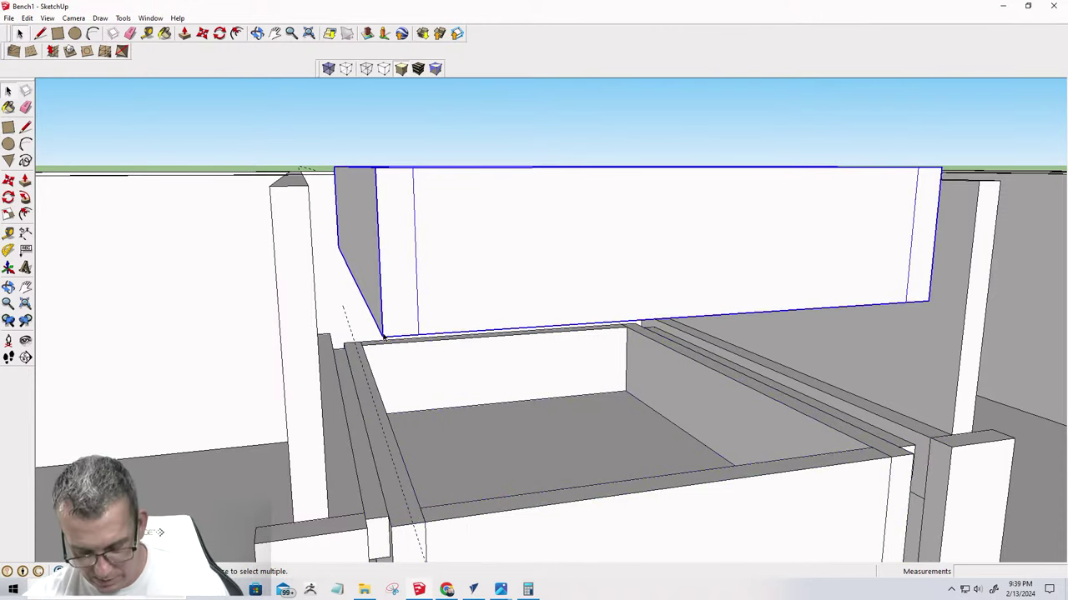
pyautogui.click(380, 339)
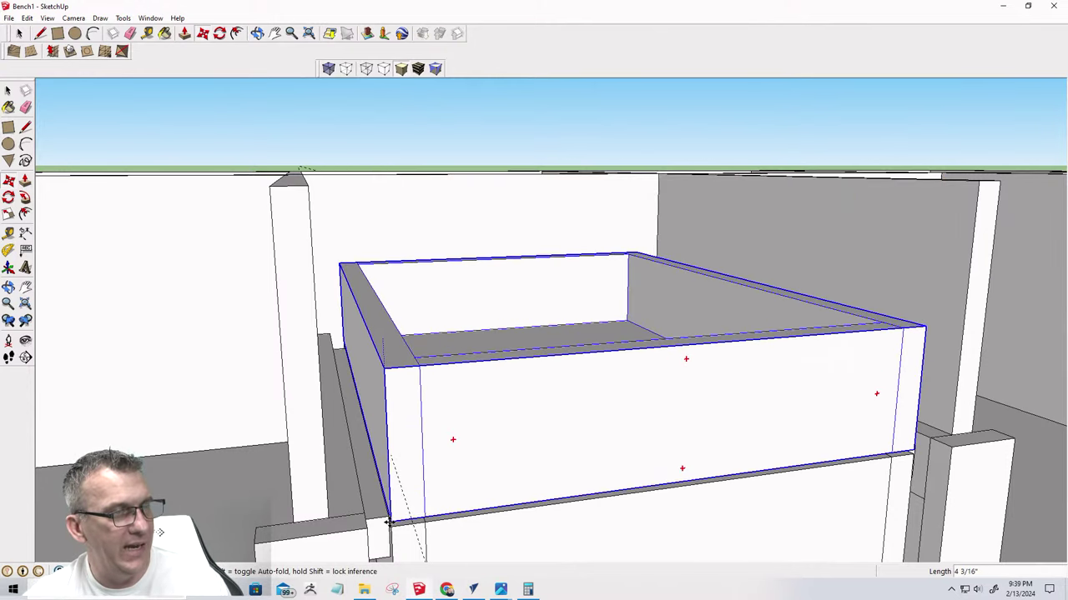
pyautogui.click(390, 526)
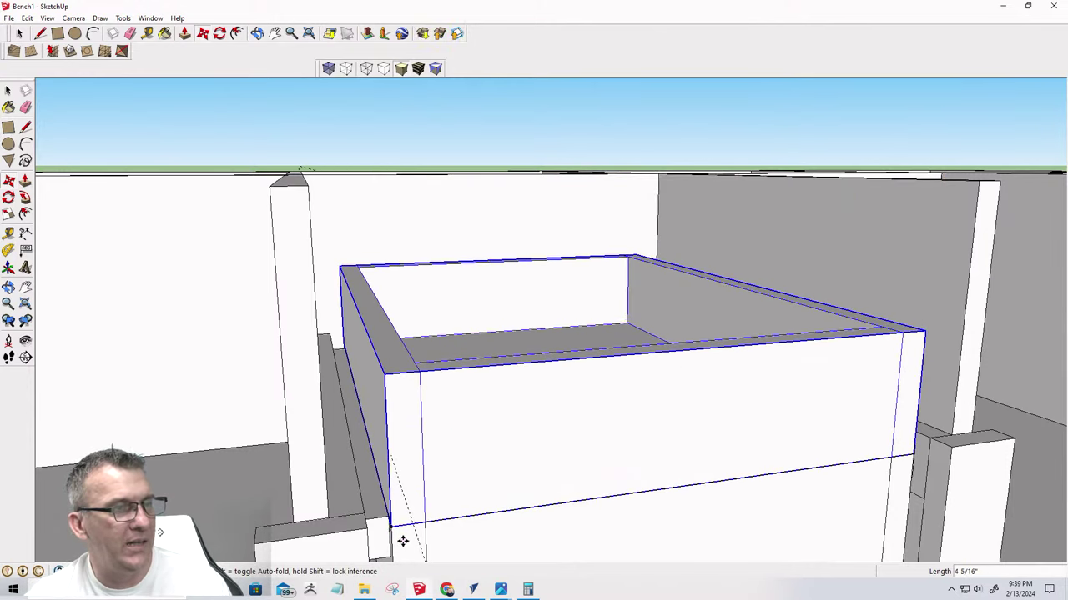
pyautogui.scroll(5, 389, 525)
pyautogui.scroll(2, 389, 526)
pyautogui.click(370, 494)
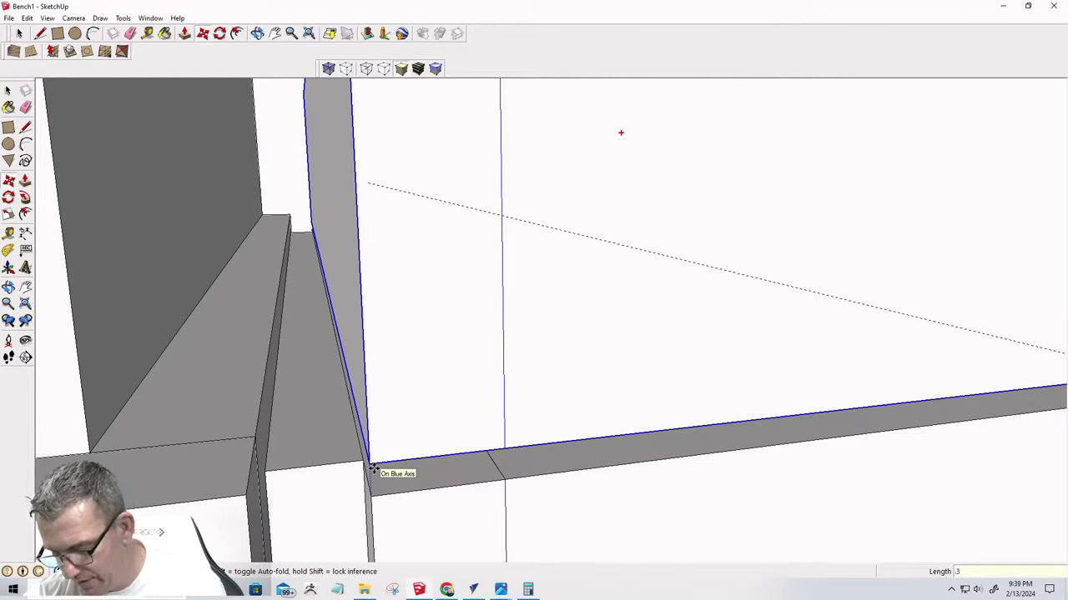
pyautogui.click(372, 470)
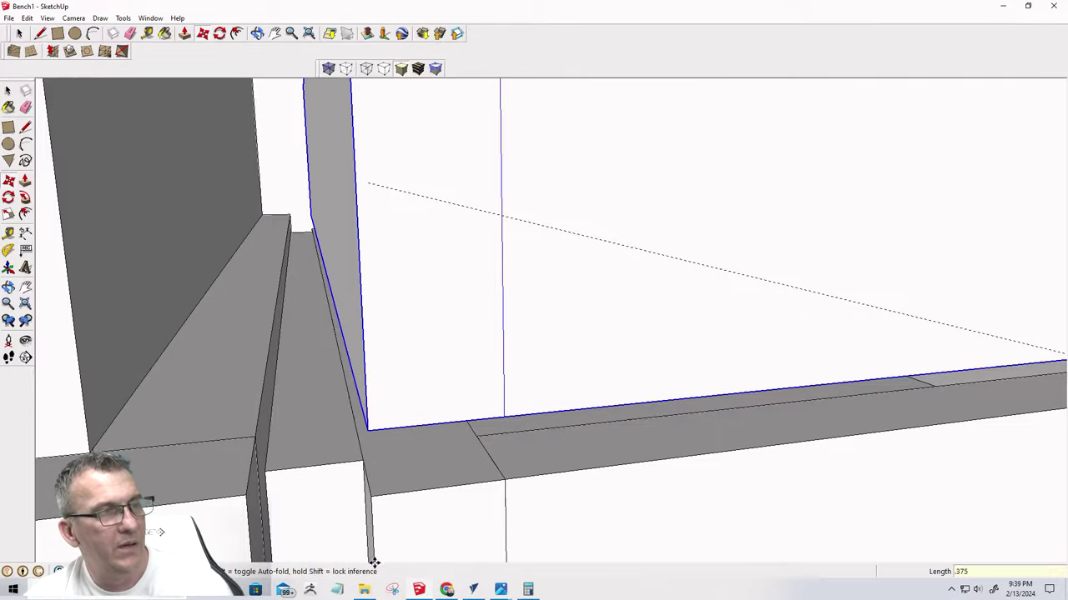
pyautogui.moveTo(370, 559); pyautogui.dragTo(676, 526, button='middle')
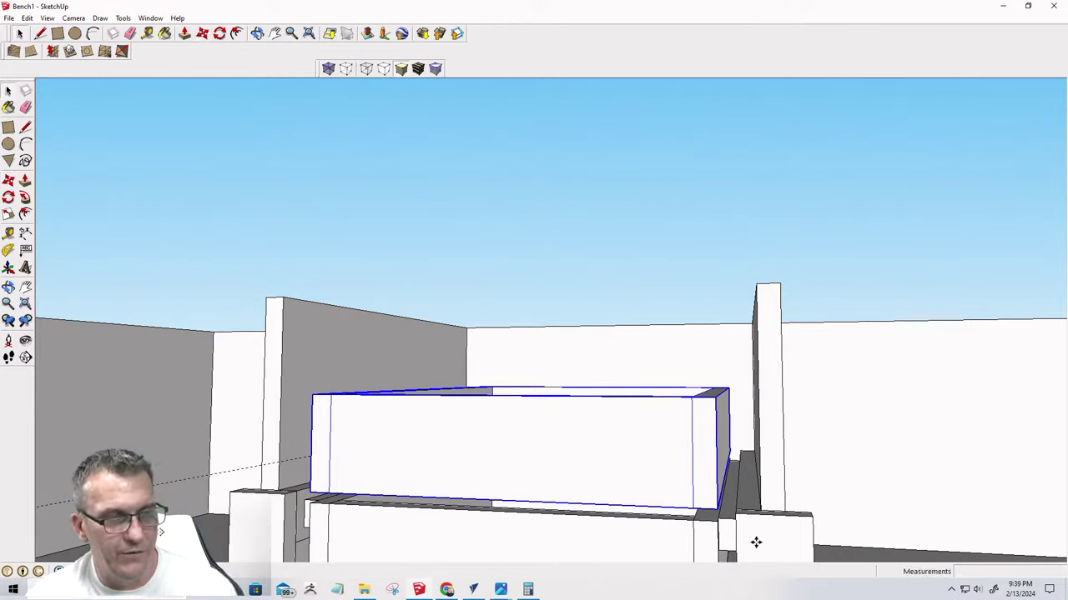
# Select the two small side pieces and move them higher
pyautogui.click(752, 546)
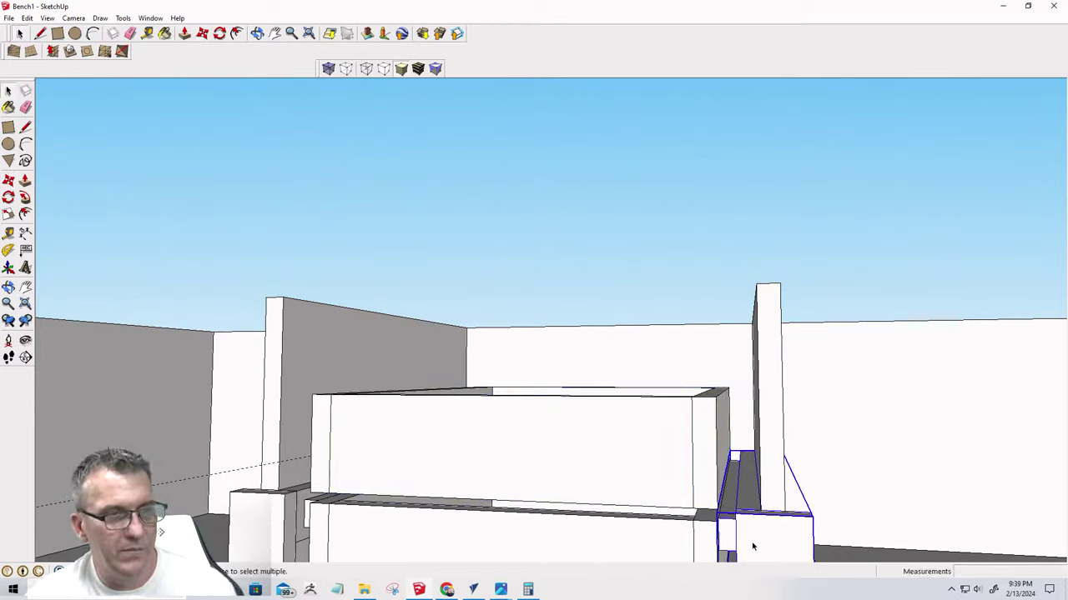
pyautogui.click(265, 532)
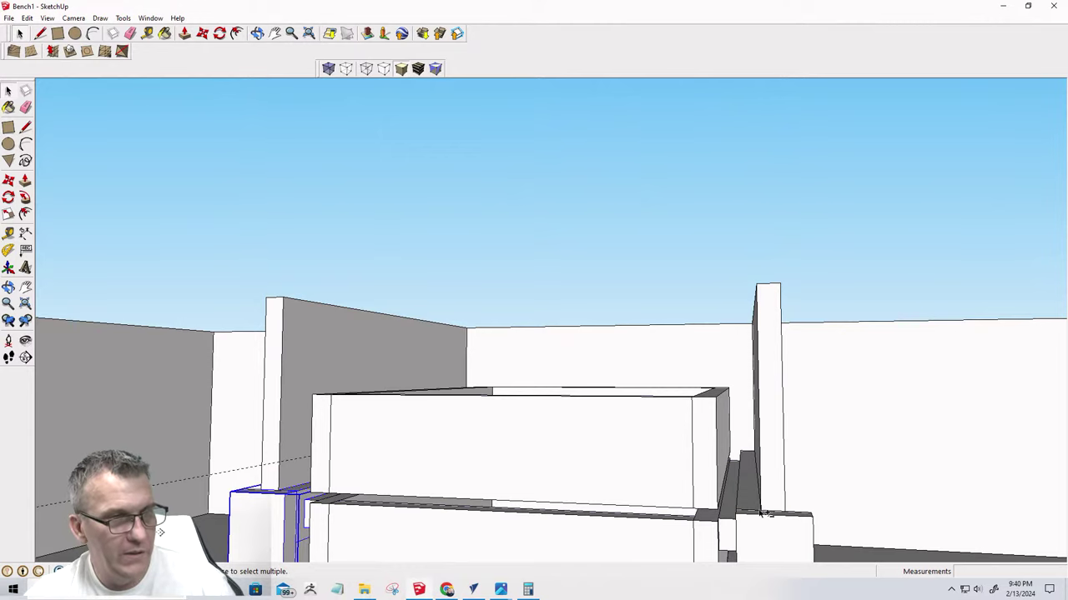
pyautogui.keyDown('shift'); pyautogui.click(759, 528); pyautogui.keyUp('shift')
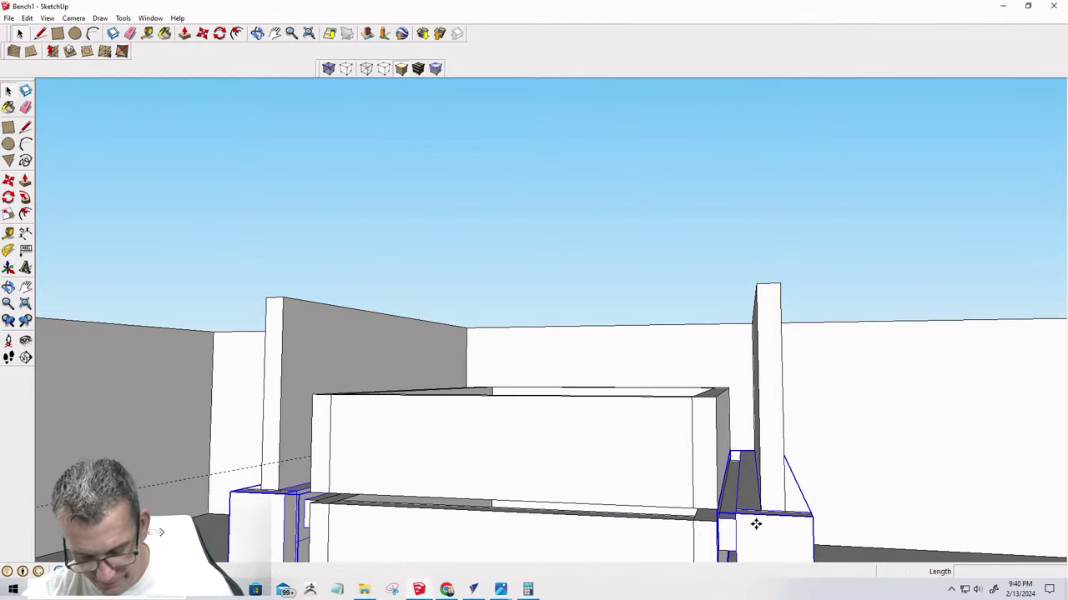
pyautogui.press('m')
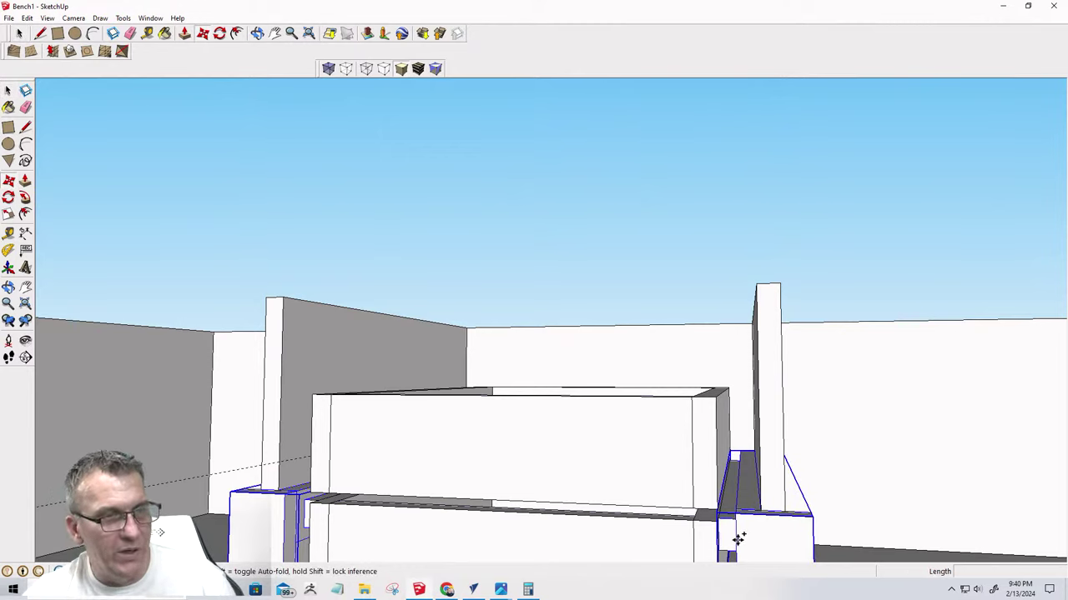
pyautogui.click(737, 538)
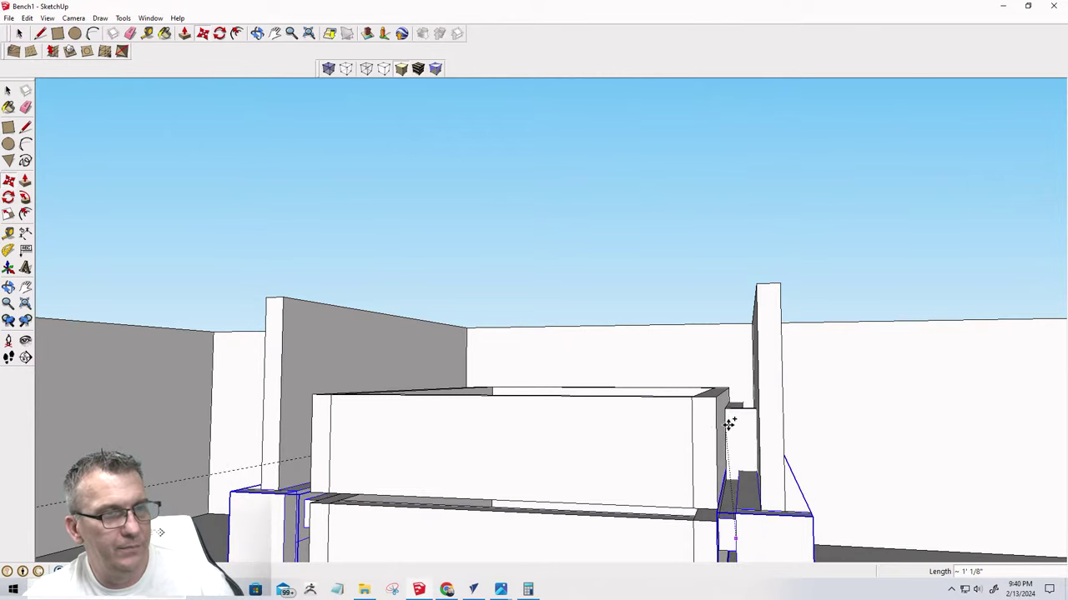
pyautogui.click(741, 427)
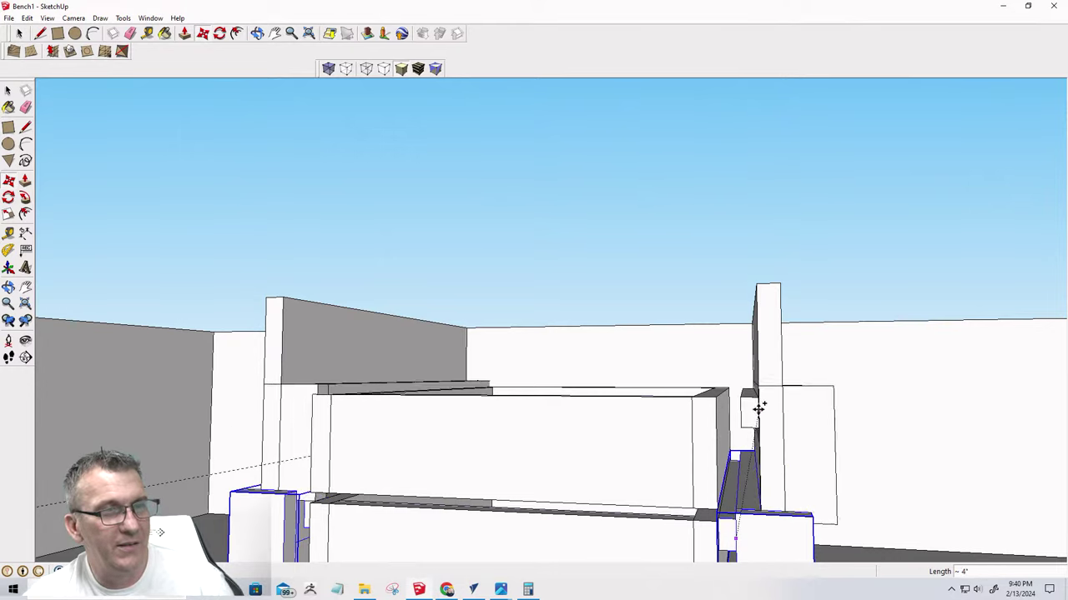
pyautogui.click(759, 409)
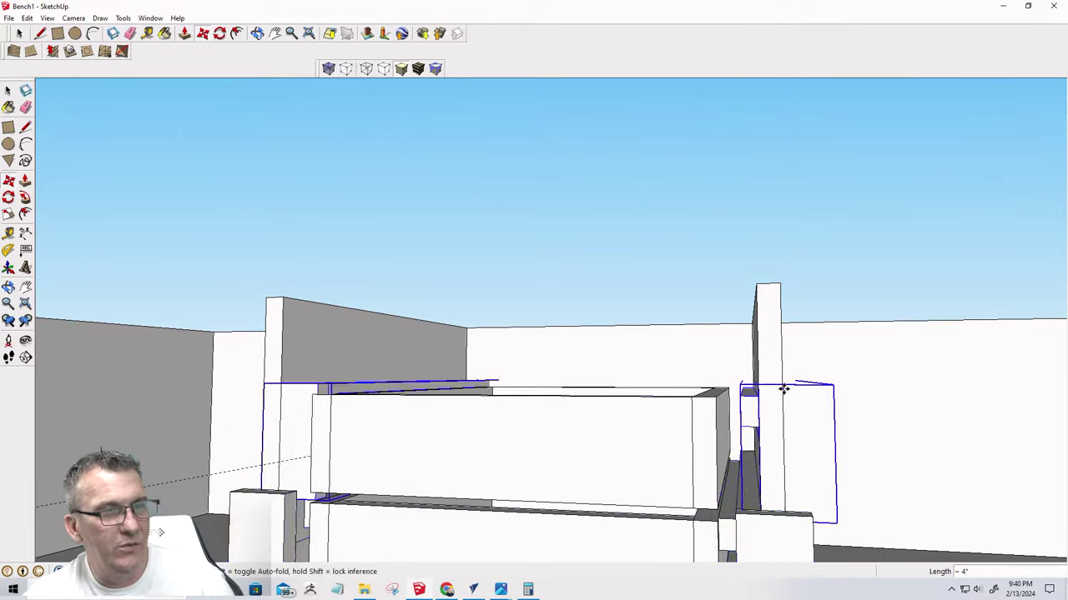
# Raise the rail block 2 11/16" so it sits flush in the right-hand rail stack
pyautogui.click(783, 390)
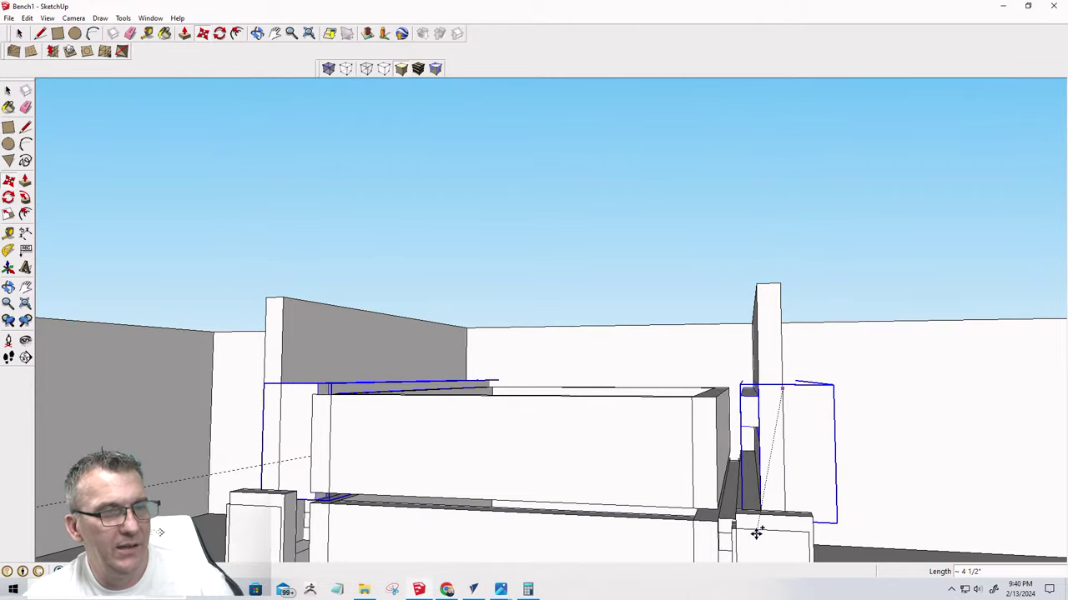
pyautogui.scroll(6, 755, 534)
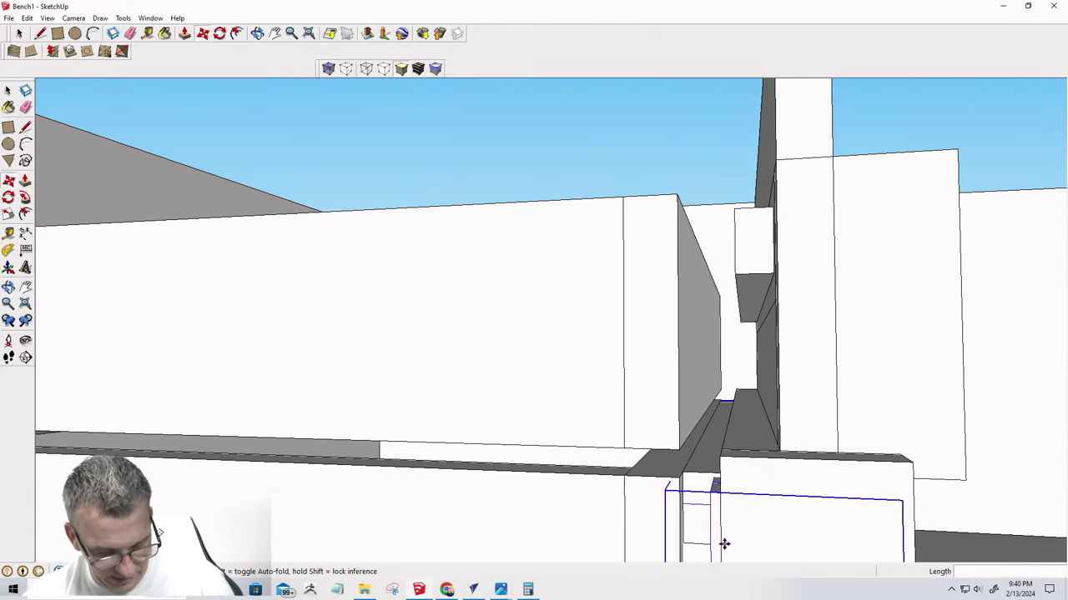
pyautogui.moveTo(722, 543); pyautogui.dragTo(742, 492, button='middle')
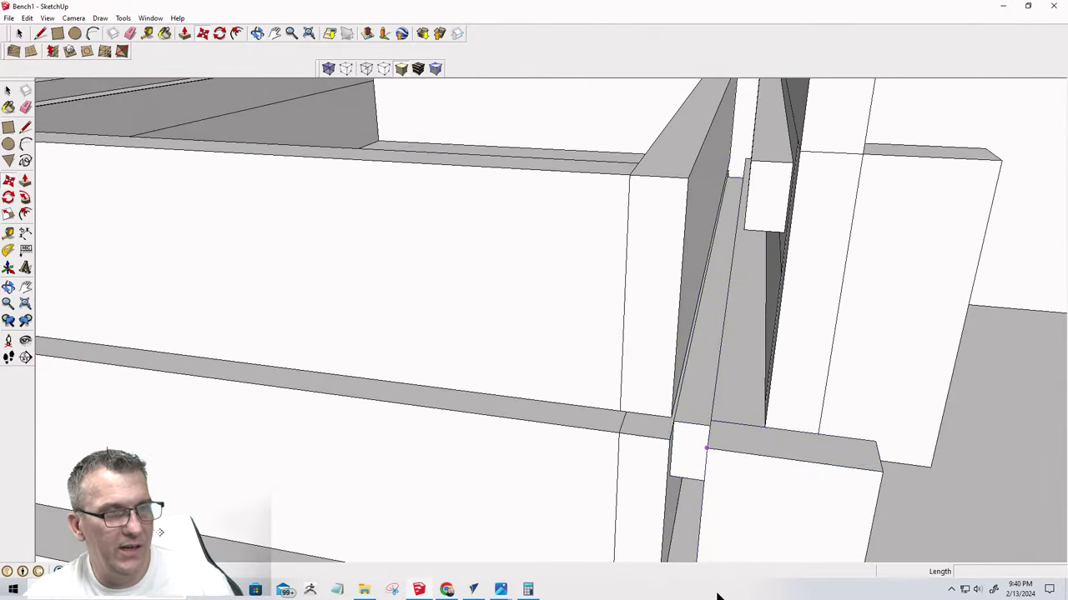
pyautogui.click(765, 427)
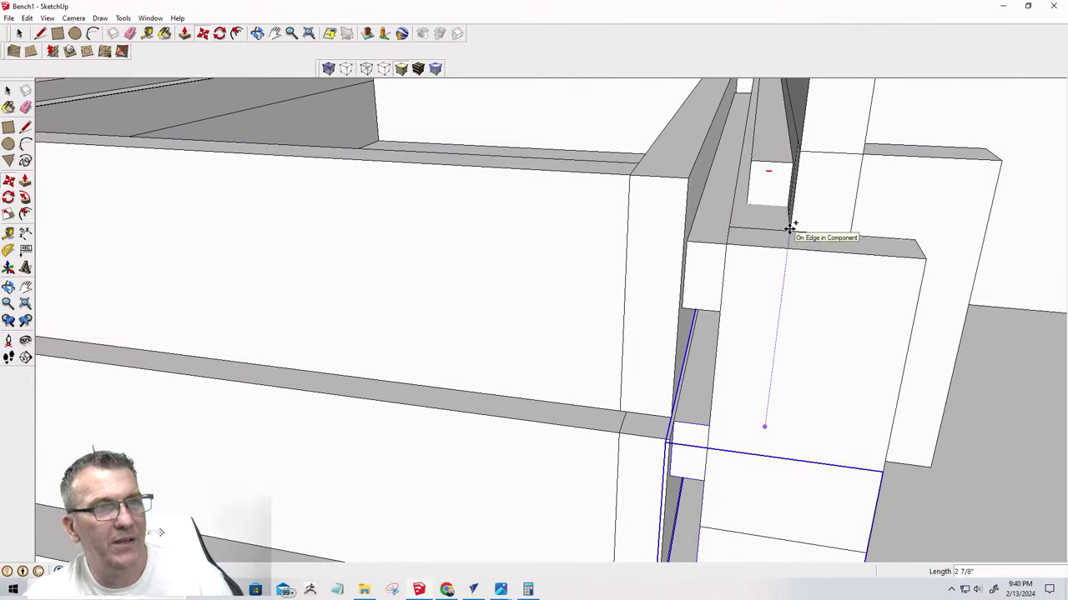
pyautogui.click(793, 243)
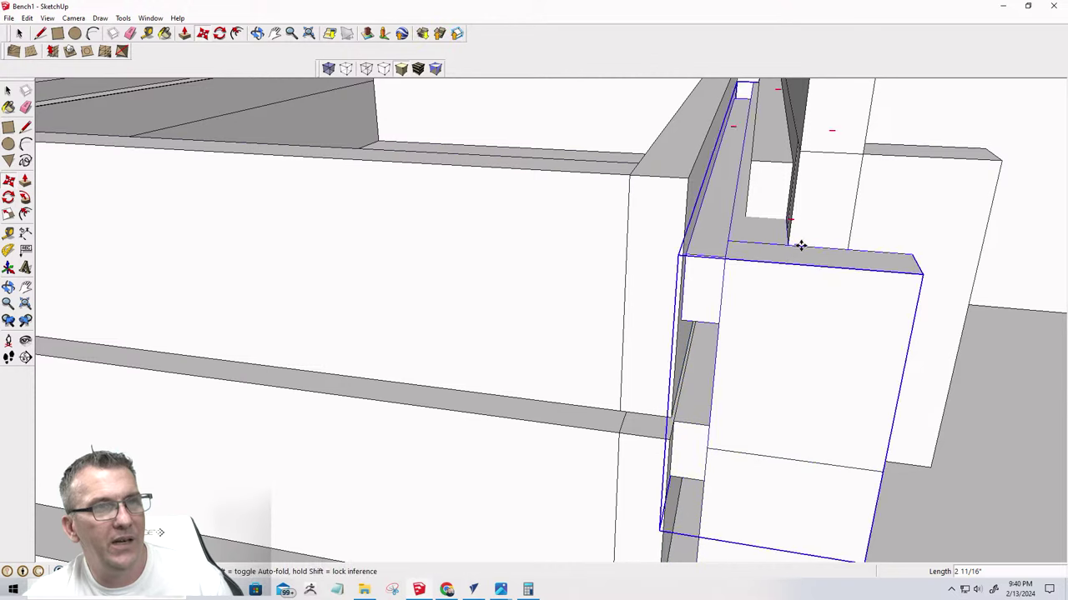
pyautogui.press('space')
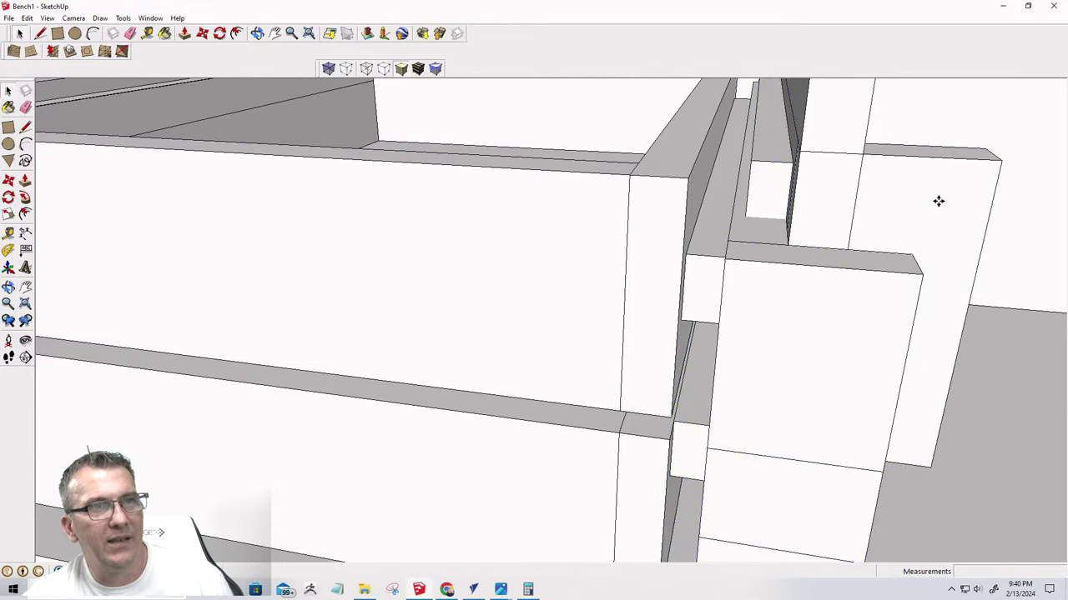
pyautogui.scroll(-10, 938, 205)
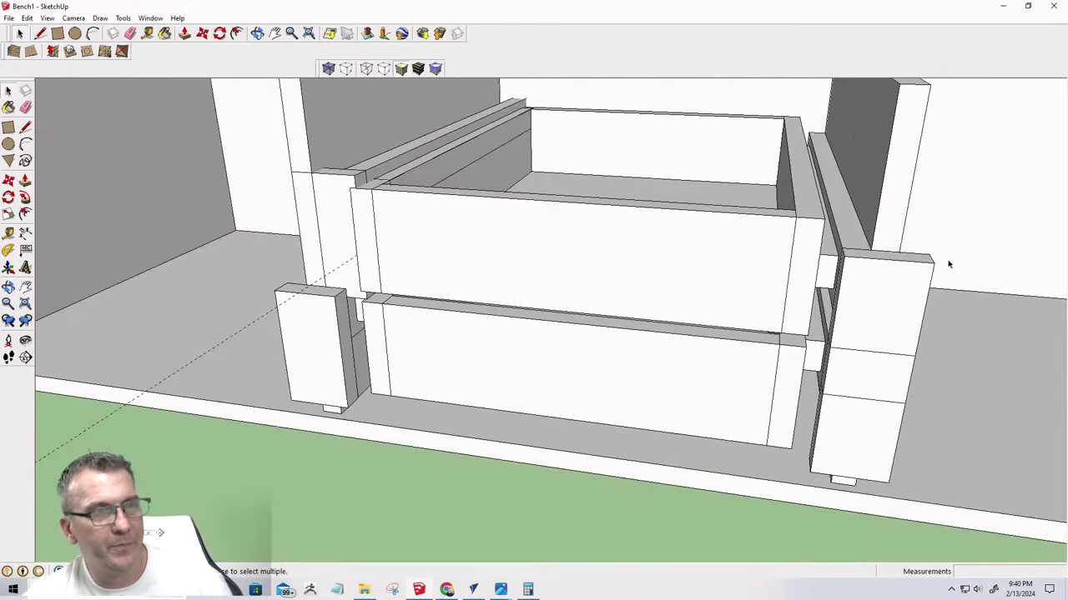
# Raise the left leg board along the blue axis to its stacked position
pyautogui.moveTo(939, 289); pyautogui.dragTo(360, 287, button='middle')
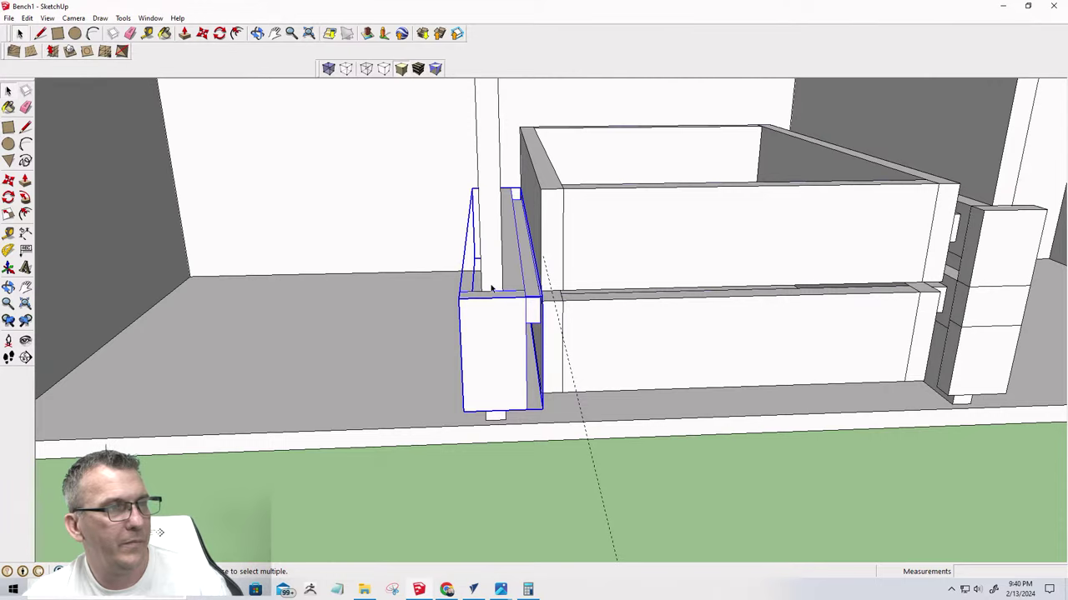
pyautogui.scroll(4, 491, 289)
pyautogui.scroll(2, 517, 321)
pyautogui.press('m')
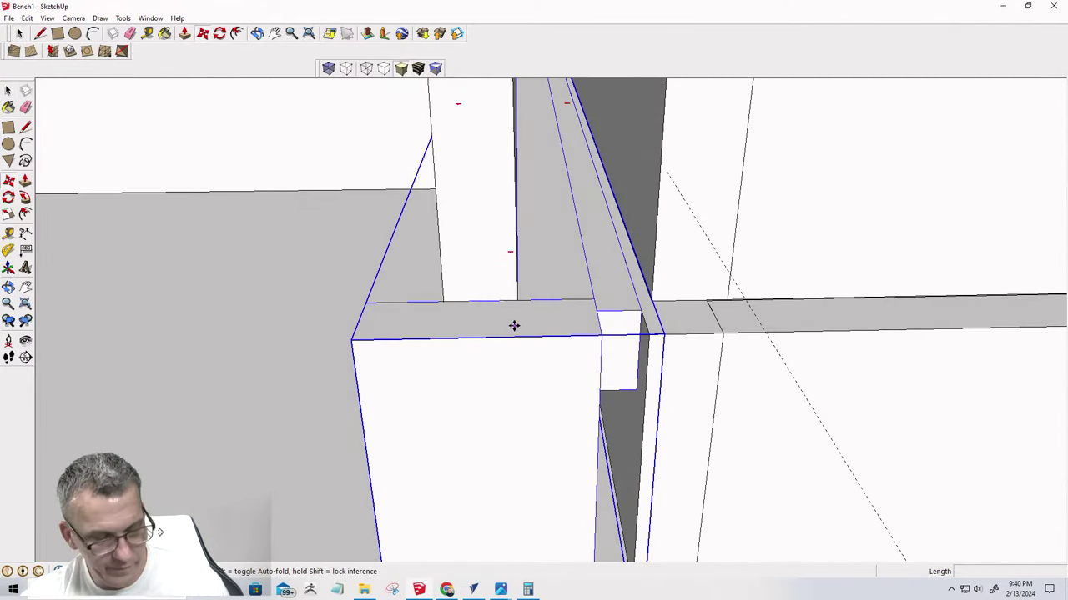
pyautogui.click(518, 298)
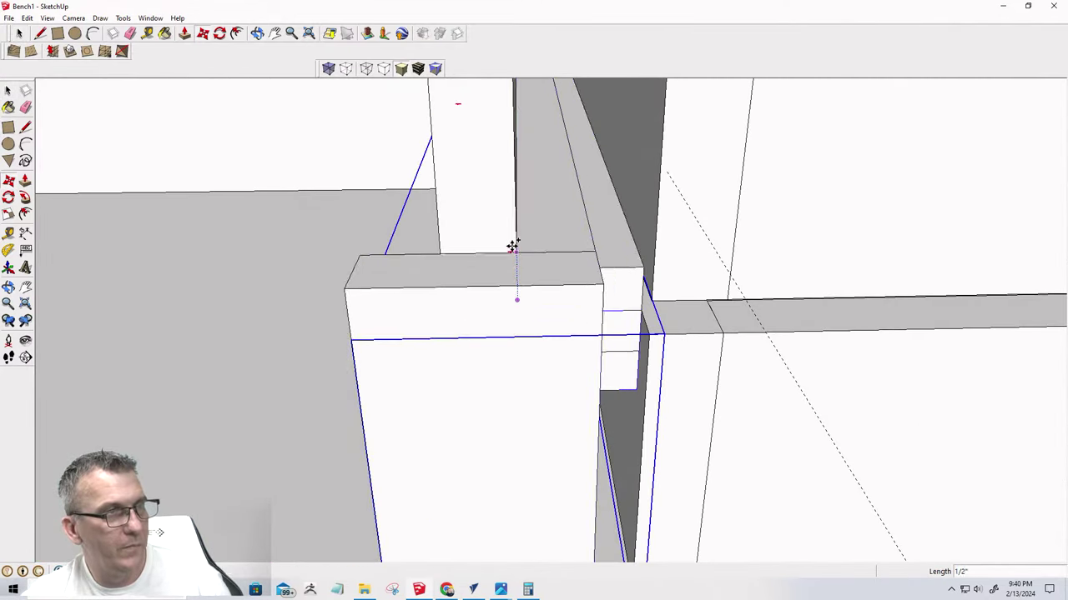
pyautogui.click(512, 97)
# Orbit low around the left leg, cancel the stray move and clear the selection
pyautogui.scroll(-8, 517, 293)
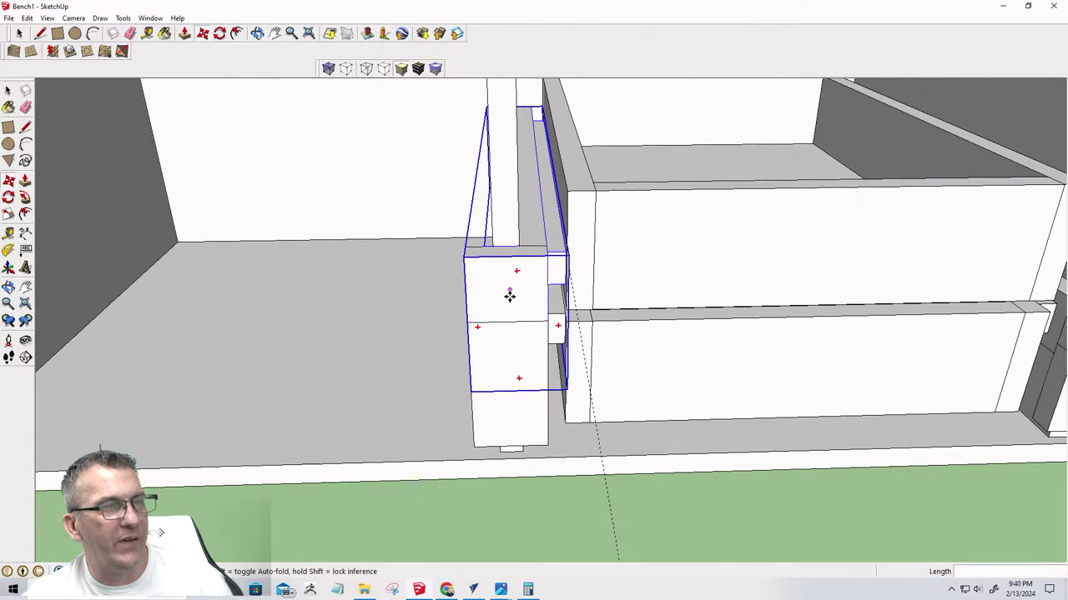
pyautogui.moveTo(510, 296); pyautogui.dragTo(397, 386, button='middle')
pyautogui.click(422, 465)
pyautogui.moveTo(422, 465); pyautogui.dragTo(500, 427, button='middle')
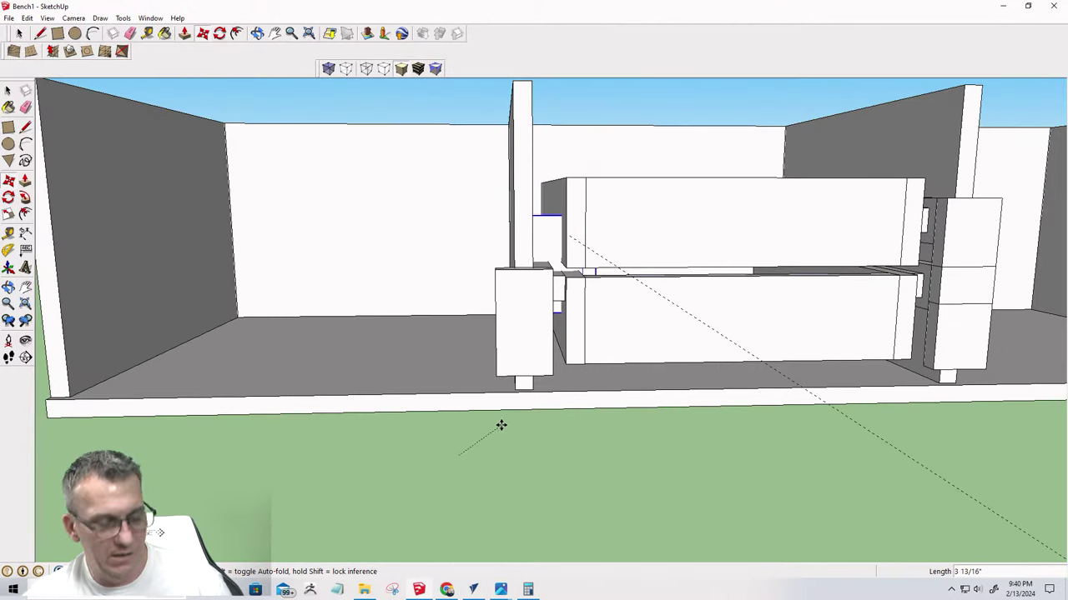
pyautogui.press('Escape')
pyautogui.click(524, 467)
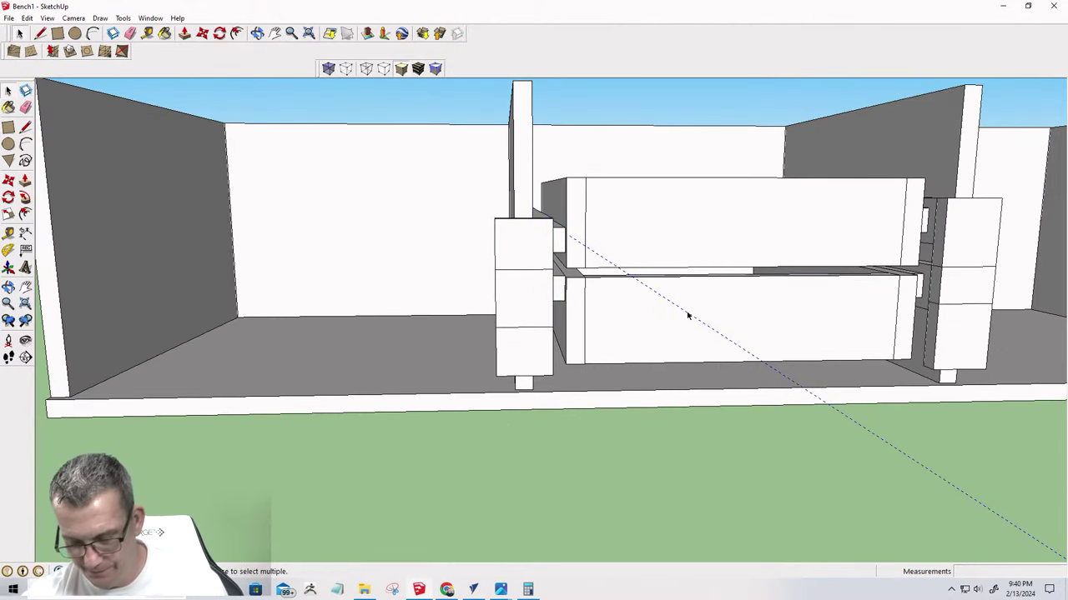
# From a low front-left view, select the right rail stack, right side frame and lower drawer box
pyautogui.moveTo(688, 315)
pyautogui.mouseDown(button='middle')
pyautogui.moveTo(641, 346)
pyautogui.moveTo(465, 412)
pyautogui.moveTo(751, 411)
pyautogui.moveTo(848, 460)
pyautogui.moveTo(923, 545)
pyautogui.moveTo(892, 563)
pyautogui.moveTo(870, 249)
pyautogui.mouseUp(button='middle')
pyautogui.moveTo(743, 369); pyautogui.dragTo(356, 347, button='middle')
pyautogui.scroll(-3, 371, 283)
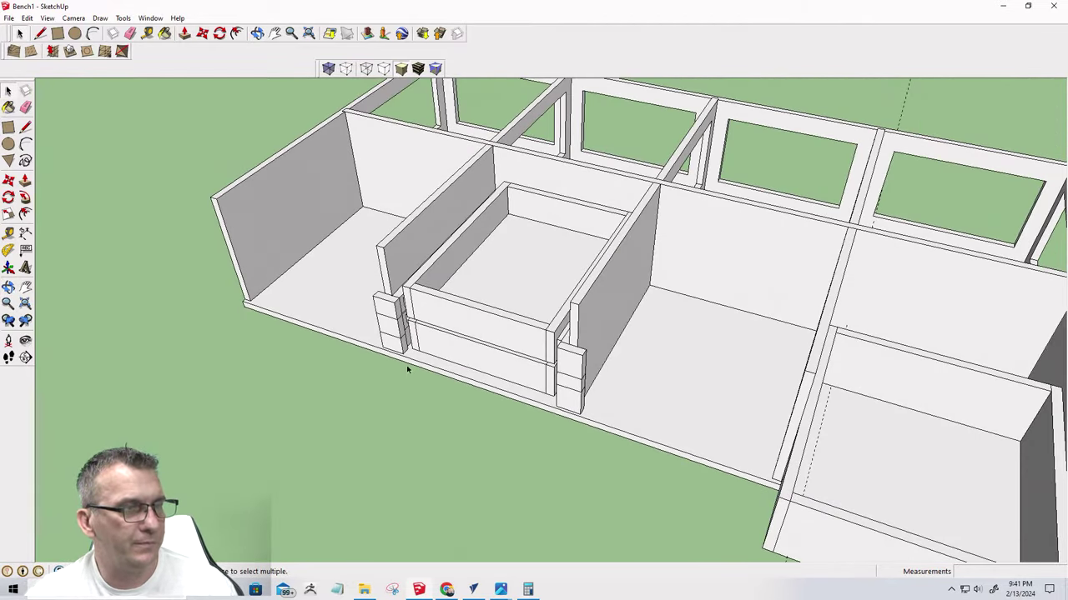
pyautogui.moveTo(408, 367); pyautogui.dragTo(414, 255, button='middle')
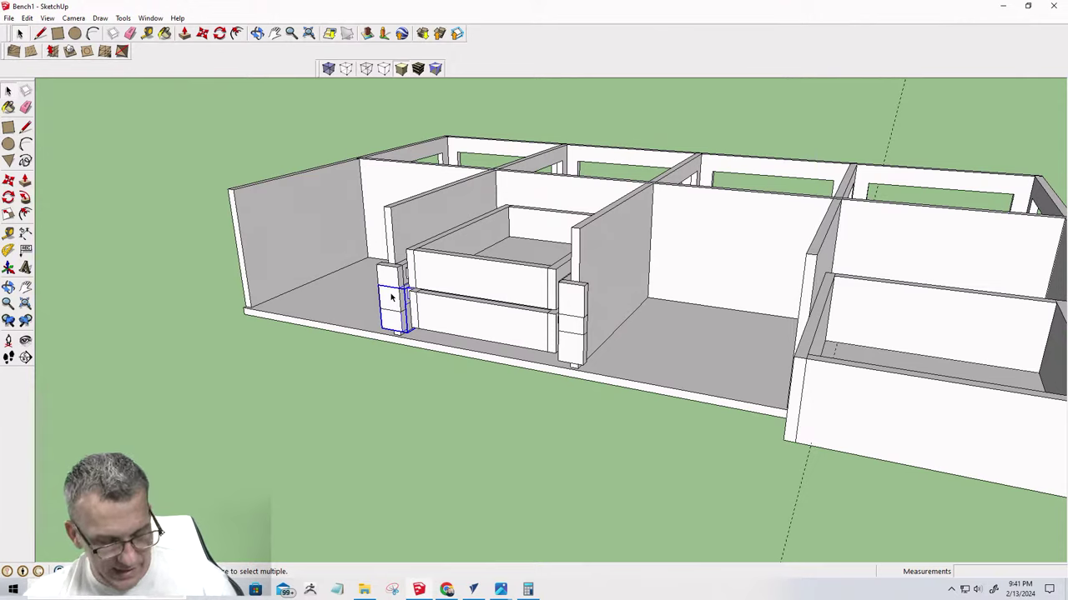
pyautogui.keyDown('ctrl'); pyautogui.click(575, 296); pyautogui.keyUp('ctrl')
pyautogui.keyDown('ctrl'); pyautogui.click(574, 350); pyautogui.keyUp('ctrl')
pyautogui.keyDown('ctrl'); pyautogui.click(475, 334); pyautogui.keyUp('ctrl')
# Add the upper drawer box and copy the whole drawer assembly into the neighbouring bay
pyautogui.keyDown('ctrl'); pyautogui.click(480, 277); pyautogui.keyUp('ctrl')
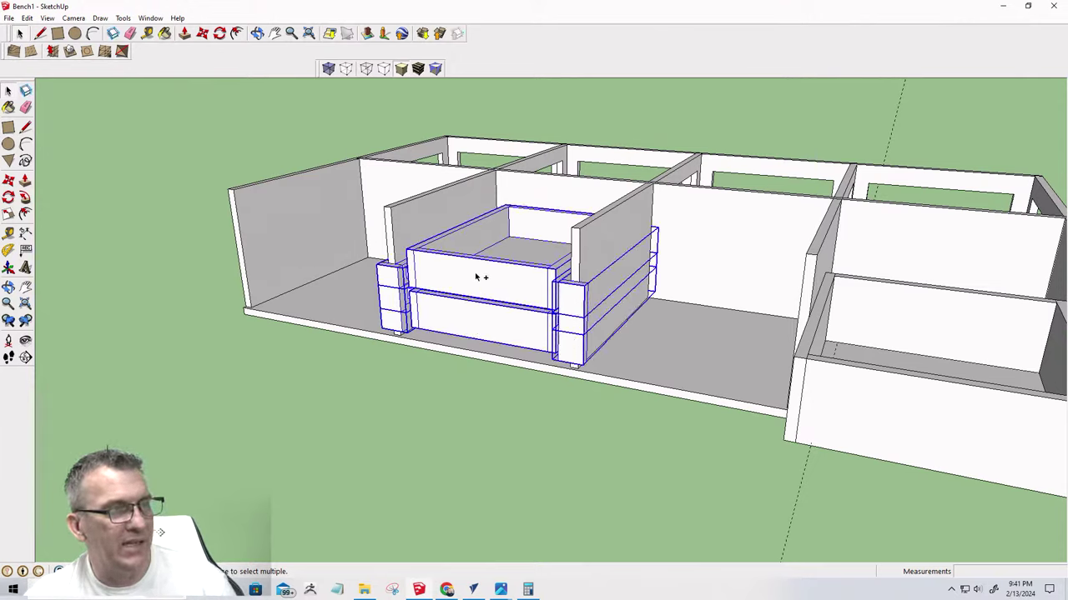
pyautogui.press('m')
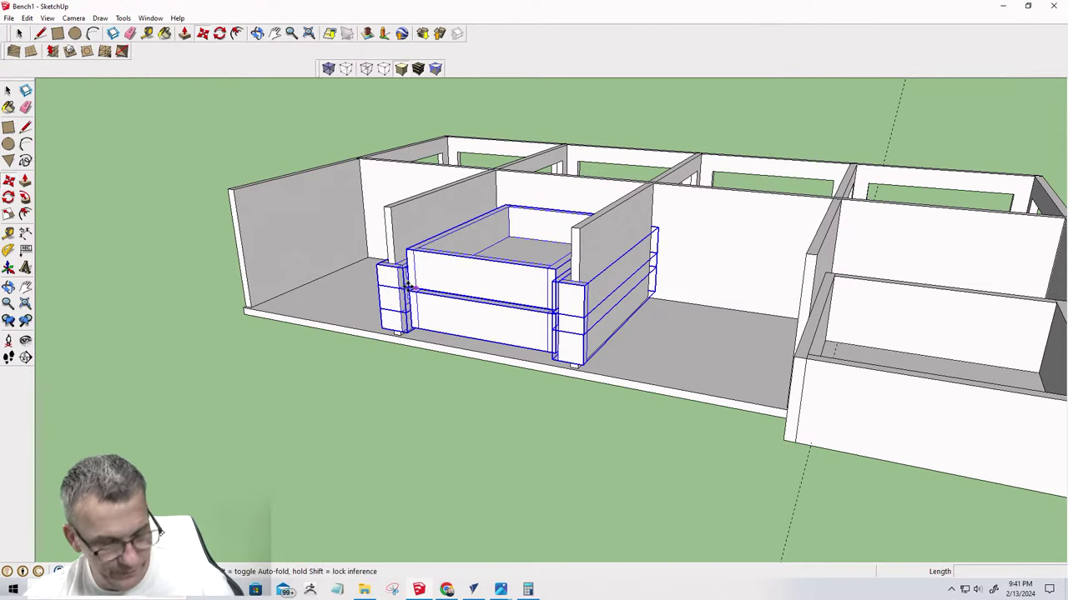
pyautogui.moveTo(373, 270); pyautogui.dragTo(402, 340, button='middle')
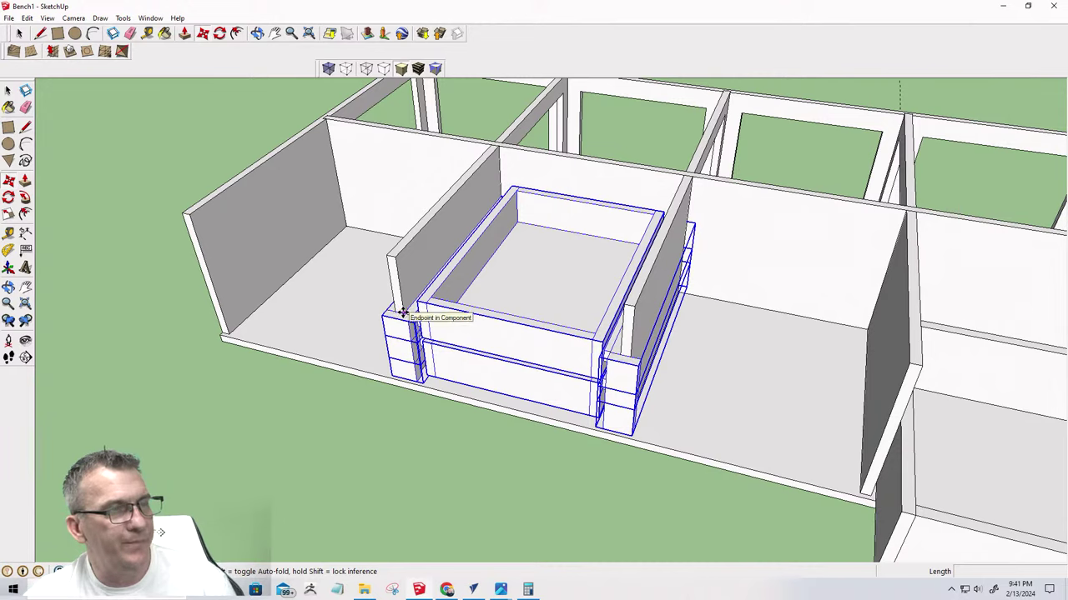
pyautogui.click(403, 311)
pyautogui.press('ctrl')
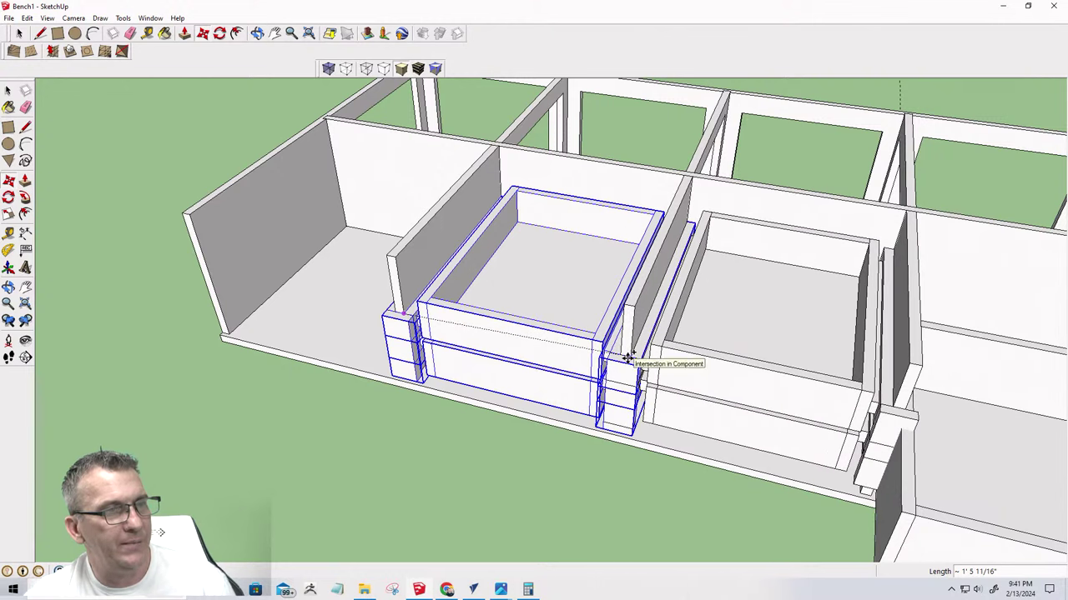
pyautogui.click(627, 359)
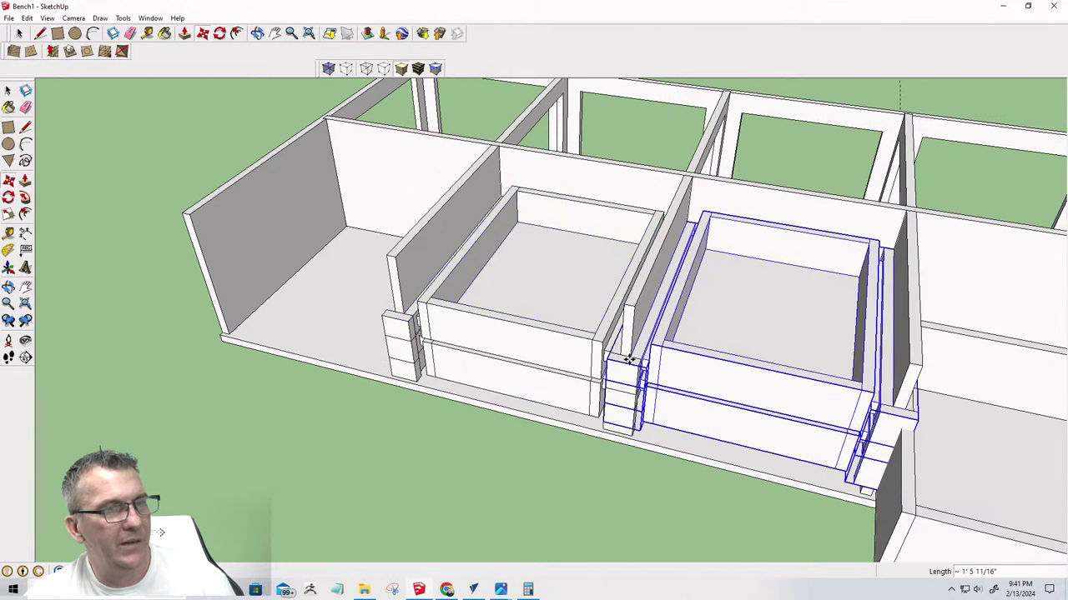
pyautogui.moveTo(631, 415); pyautogui.dragTo(651, 367, button='middle')
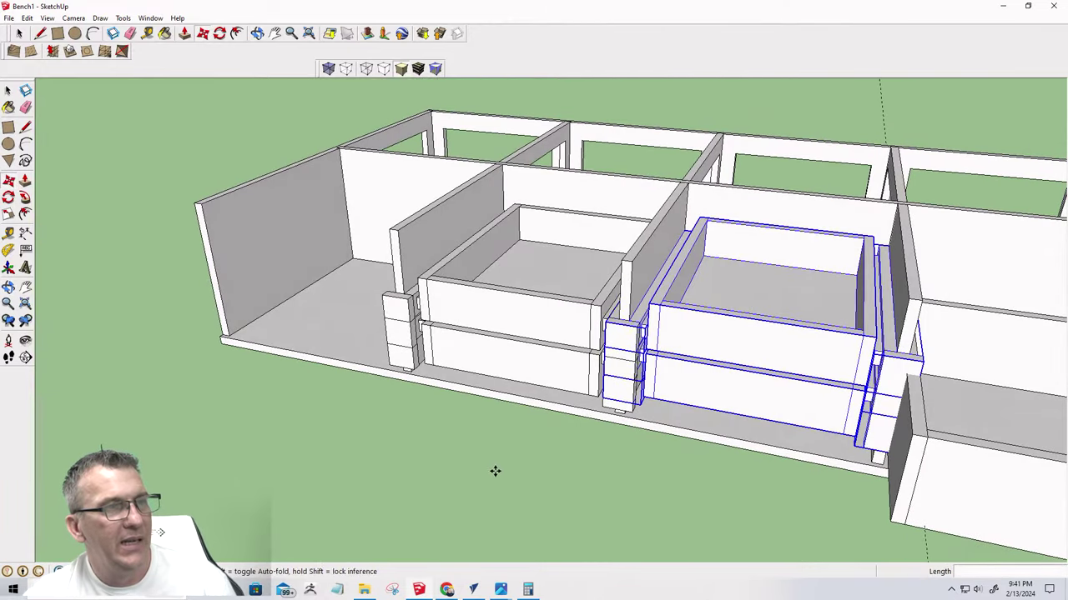
# Delete the leftover rail blocks between the drawer bays
pyautogui.click(398, 359)
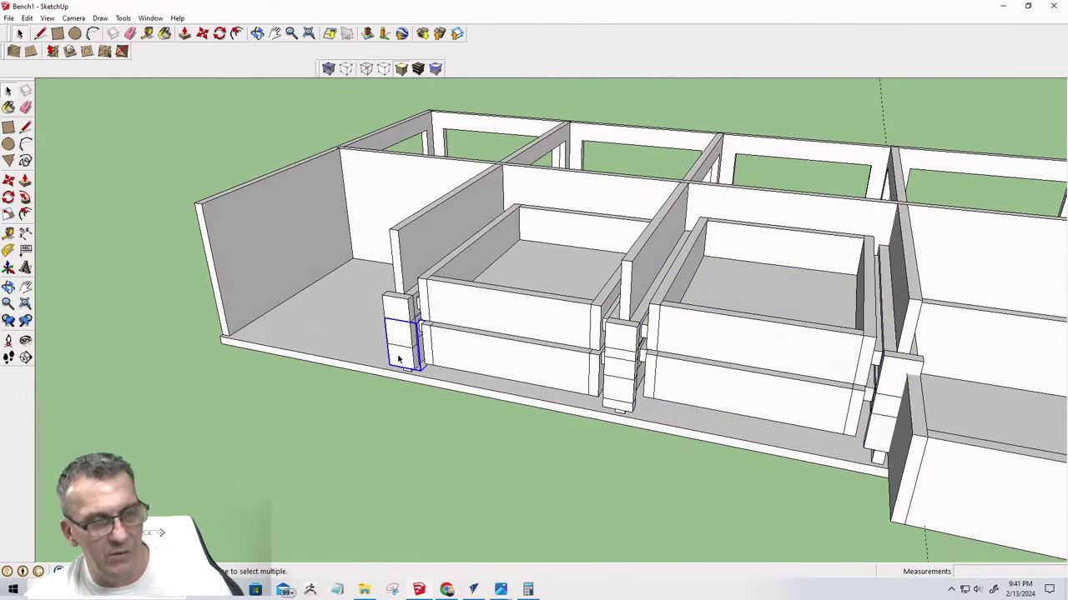
pyautogui.press('m')
pyautogui.click(398, 358)
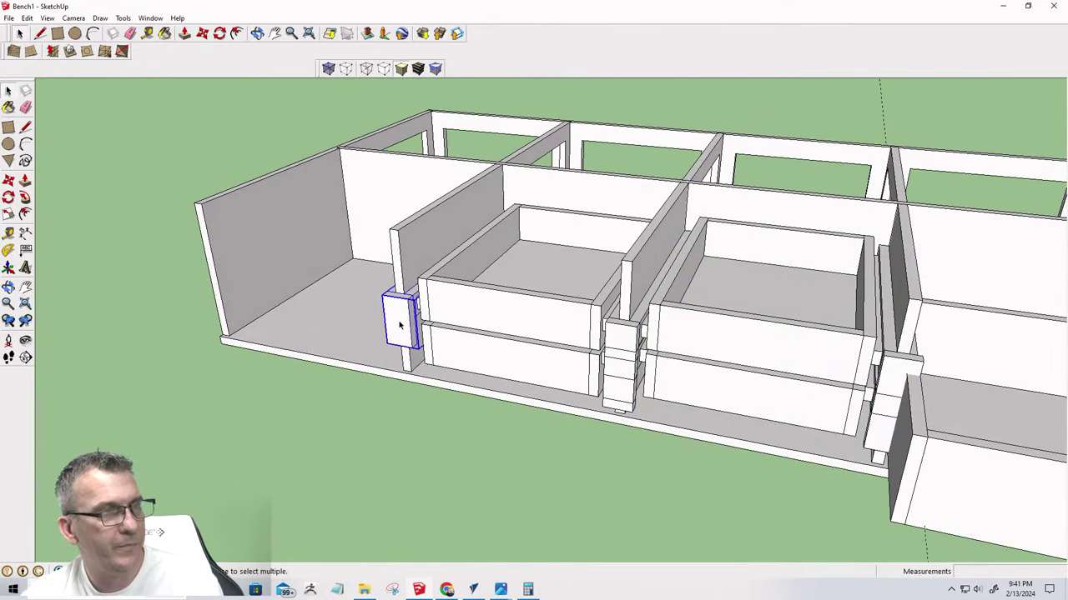
pyautogui.click(399, 326)
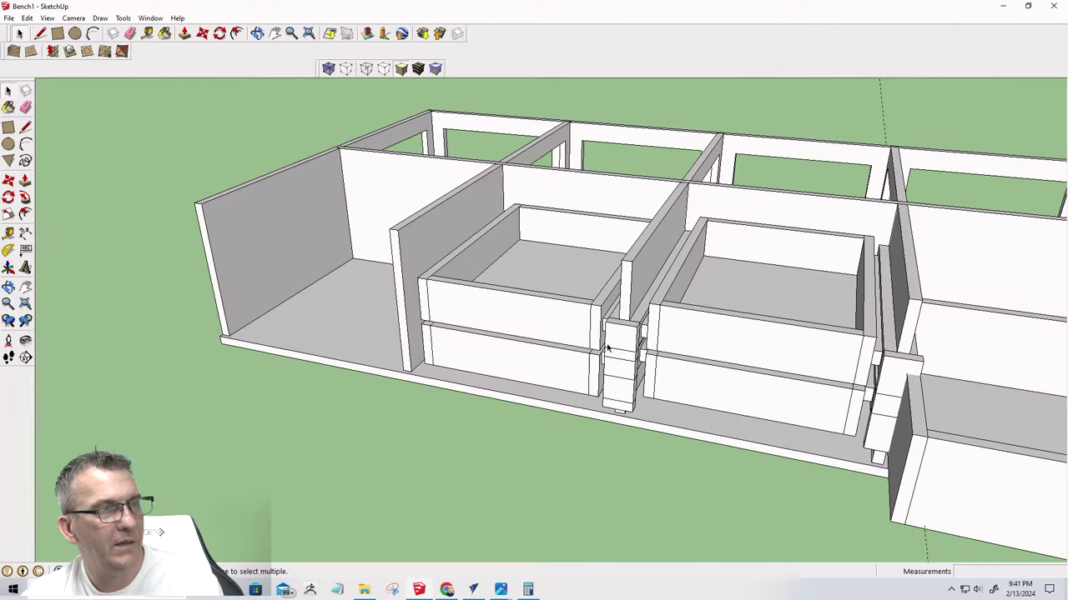
pyautogui.click(617, 388)
pyautogui.press('Delete')
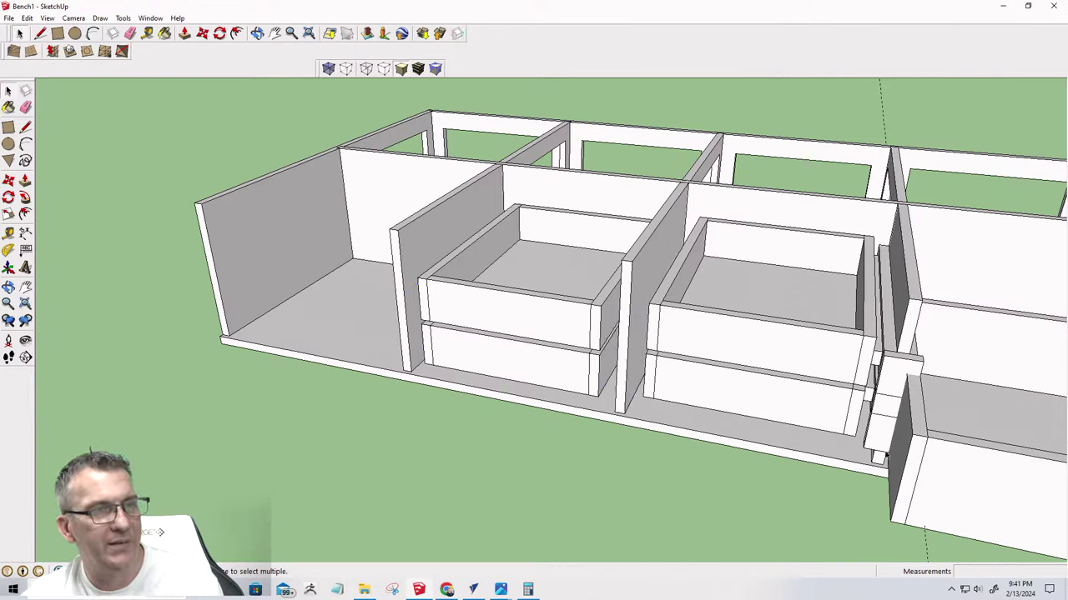
pyautogui.click(875, 417)
pyautogui.press('Delete')
# Delete the thin vertical board between the bays and inspect the drawers from a low frontal view
pyautogui.click(883, 390)
pyautogui.press('Delete')
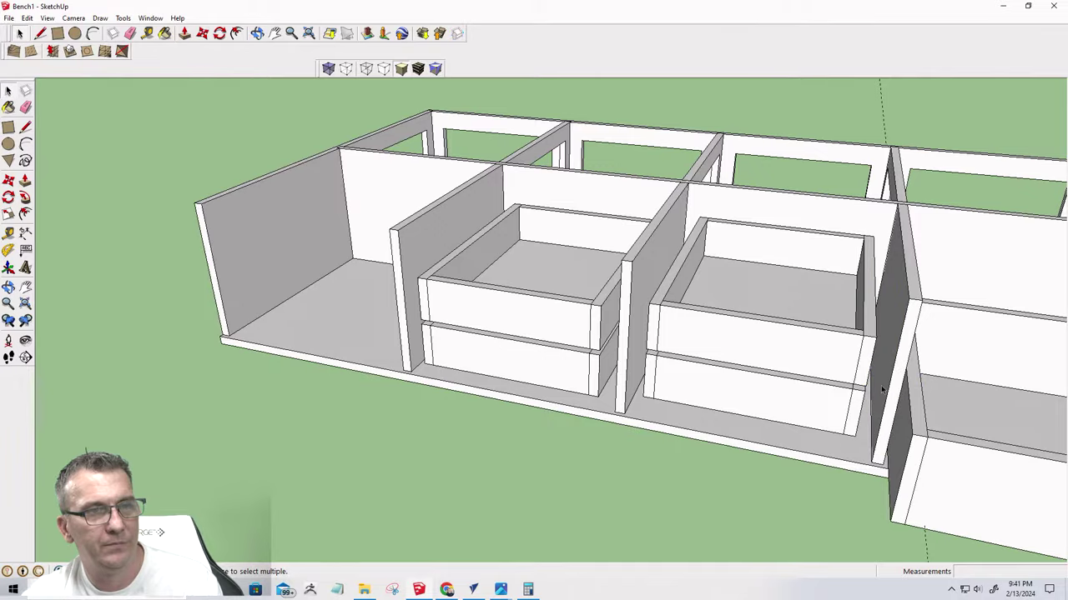
pyautogui.moveTo(838, 428)
pyautogui.mouseDown(button='middle')
pyautogui.moveTo(825, 331)
pyautogui.moveTo(800, 367)
pyautogui.moveTo(871, 402)
pyautogui.moveTo(855, 368)
pyautogui.mouseUp(button='middle')
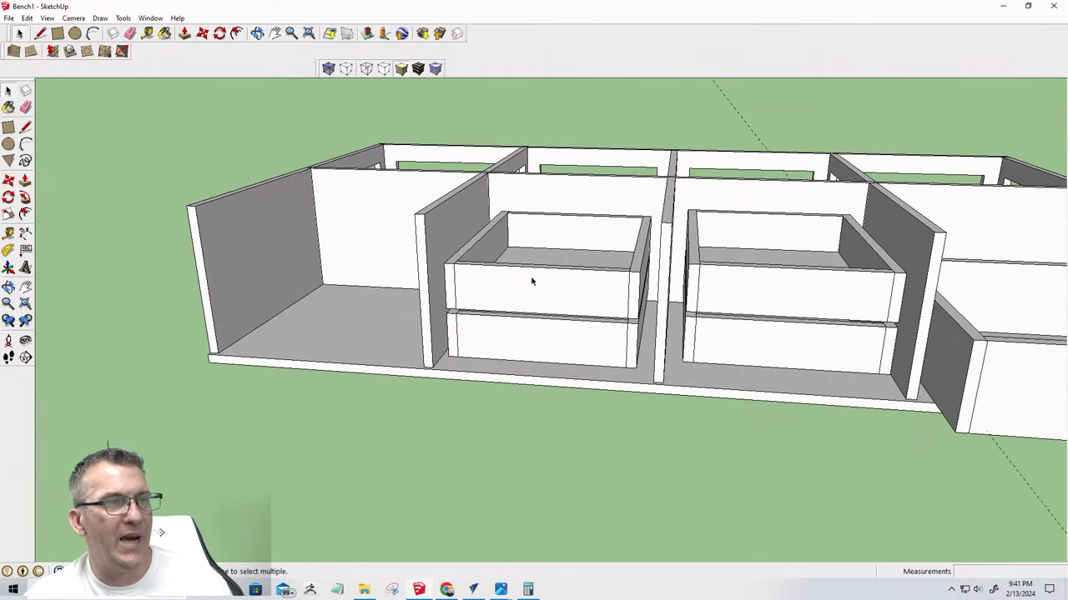
pyautogui.moveTo(531, 281); pyautogui.dragTo(676, 406, button='middle')
pyautogui.scroll(-3, 648, 392)
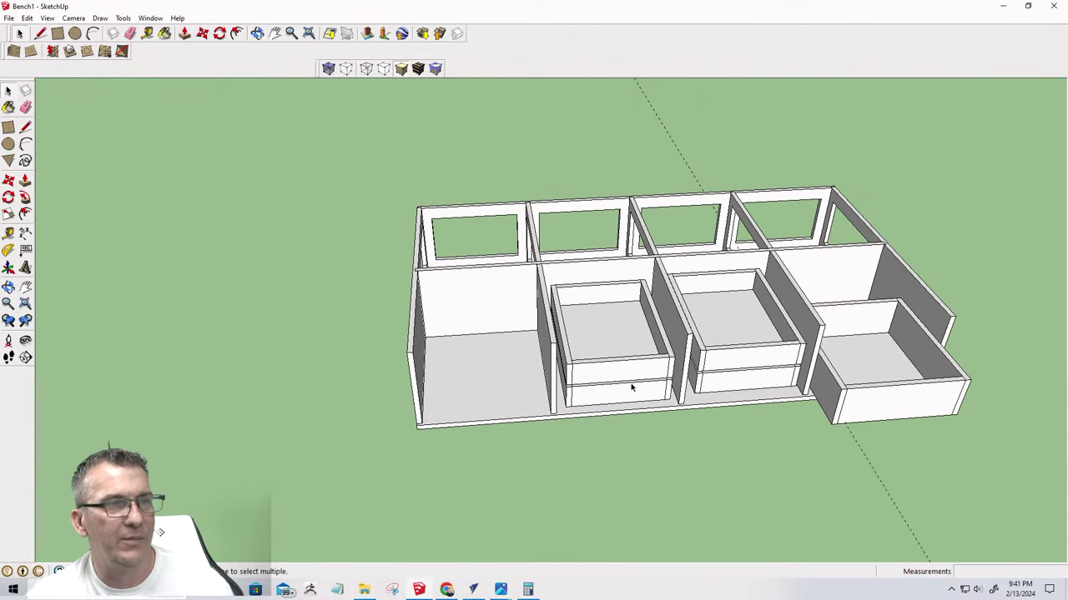
pyautogui.scroll(6, 623, 367)
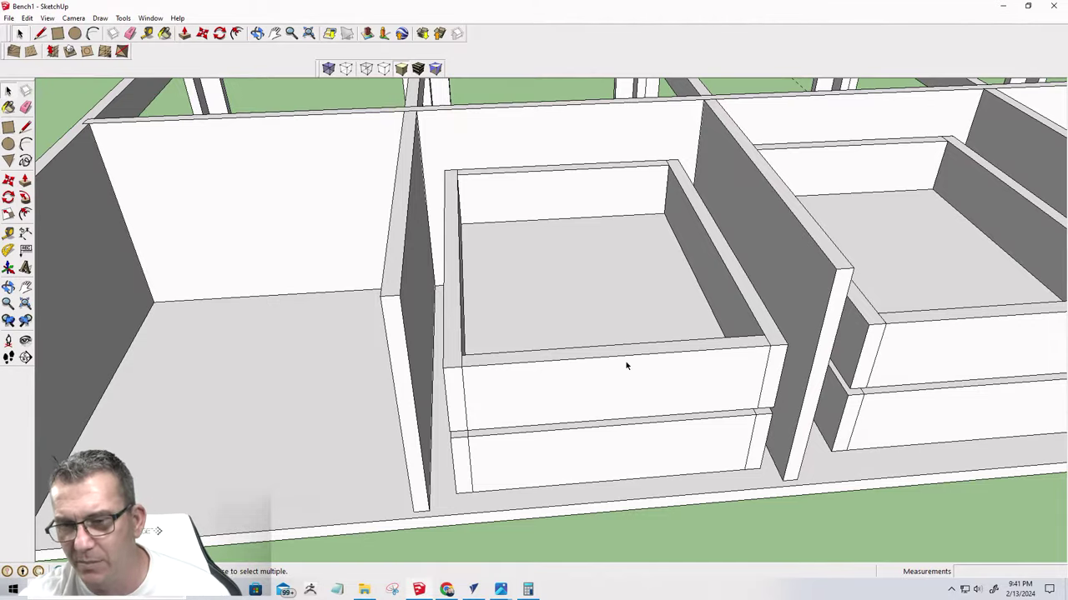
pyautogui.moveTo(595, 396); pyautogui.dragTo(634, 364, button='middle')
pyautogui.scroll(-5, 633, 364)
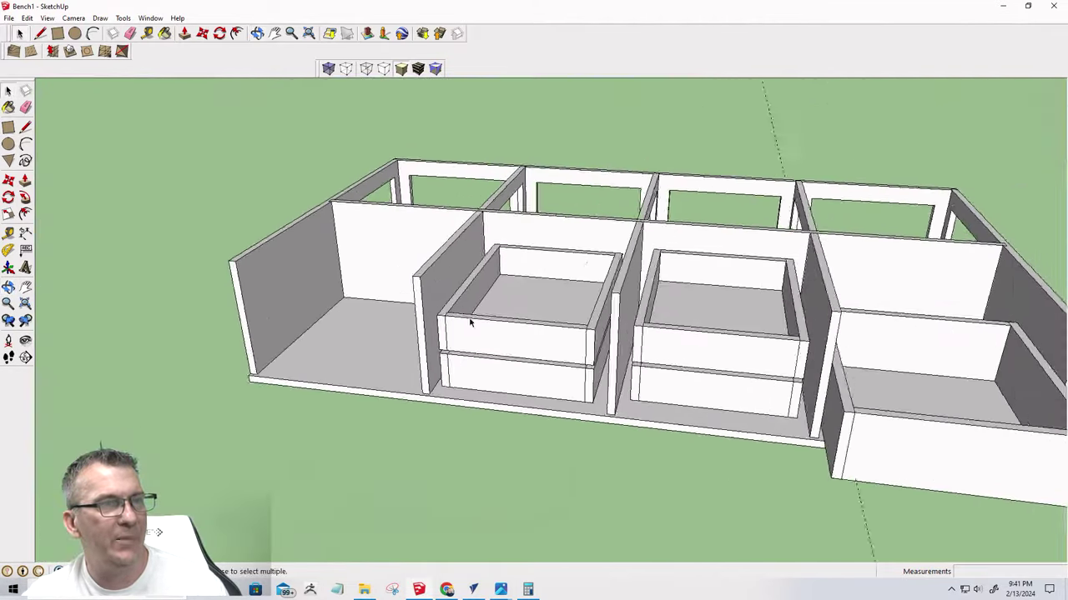
pyautogui.scroll(2, 720, 370)
pyautogui.scroll(3, 721, 370)
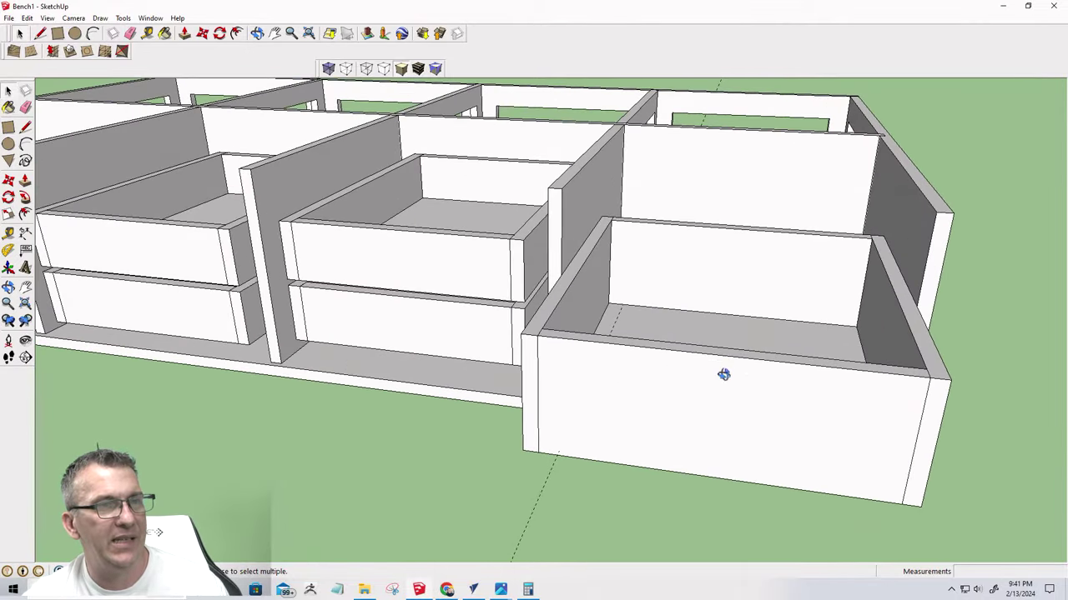
pyautogui.moveTo(723, 375)
pyautogui.mouseDown(button='middle')
pyautogui.moveTo(786, 409)
pyautogui.moveTo(737, 392)
pyautogui.moveTo(765, 412)
pyautogui.moveTo(764, 460)
pyautogui.moveTo(677, 317)
pyautogui.moveTo(591, 314)
pyautogui.moveTo(576, 328)
pyautogui.moveTo(786, 369)
pyautogui.moveTo(794, 385)
pyautogui.moveTo(789, 374)
pyautogui.moveTo(832, 362)
pyautogui.mouseUp(button='middle')
# Undo the last two deletions and move the block beside the left divider to the rail's endpoint
pyautogui.hotkey('ctrl', 'z')
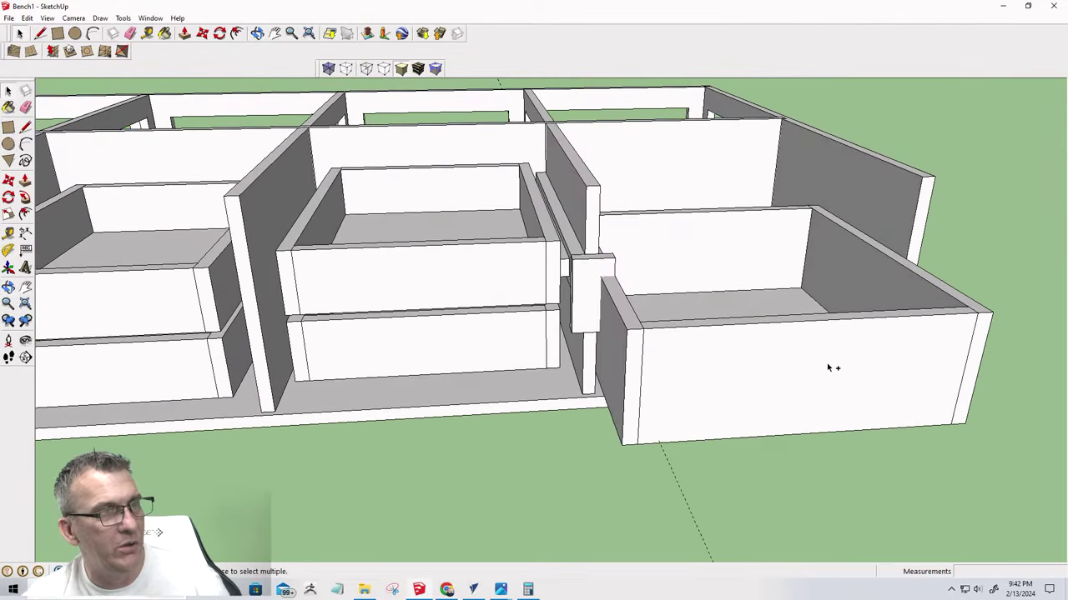
pyautogui.hotkey('ctrl', 'z')
pyautogui.hotkey('ctrl', 'z')
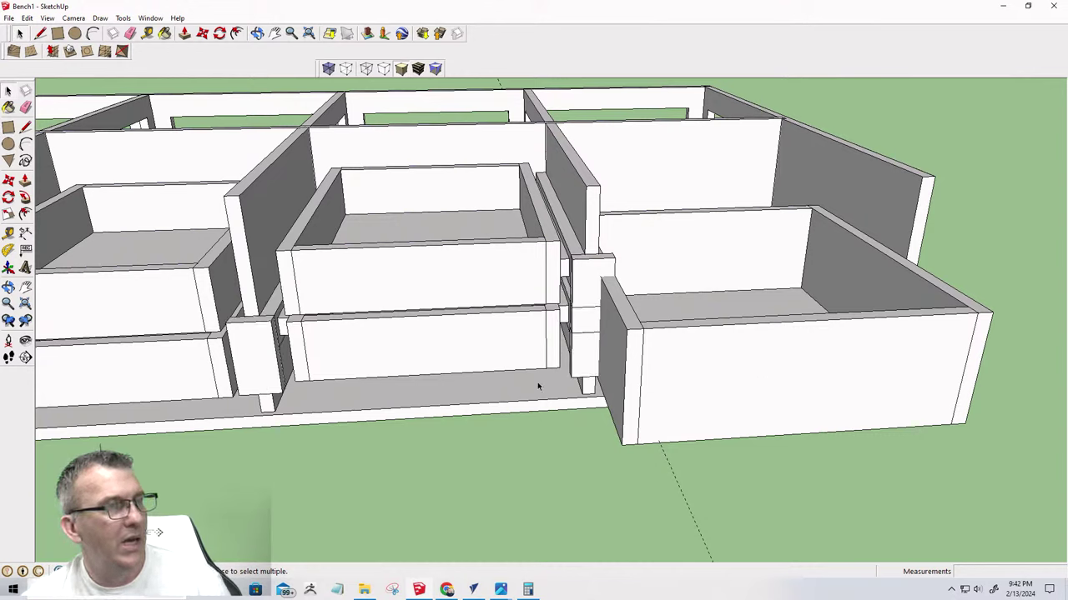
pyautogui.click(264, 352)
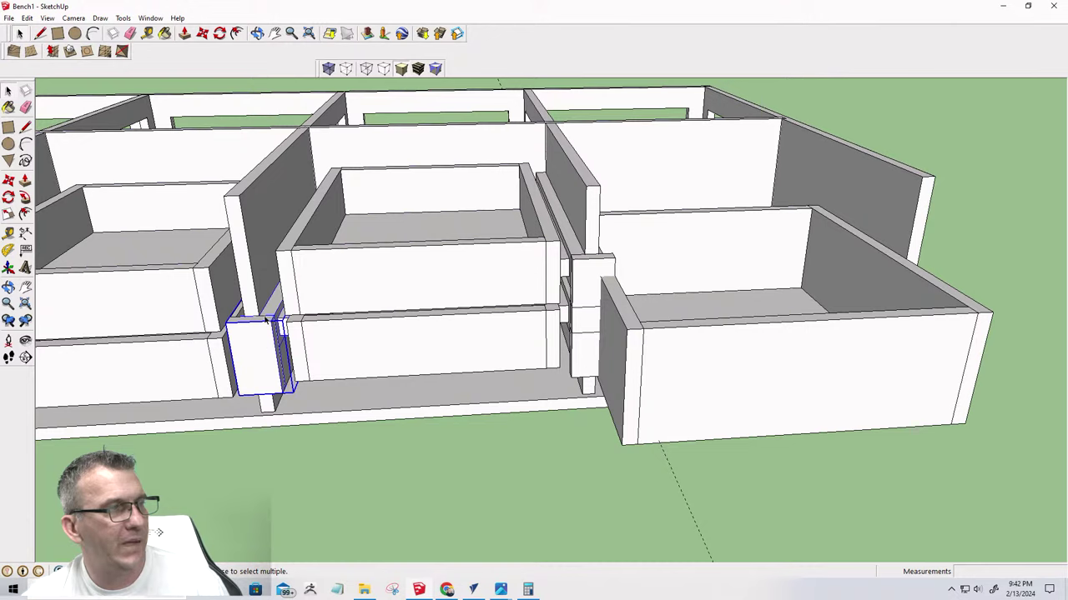
pyautogui.press('m')
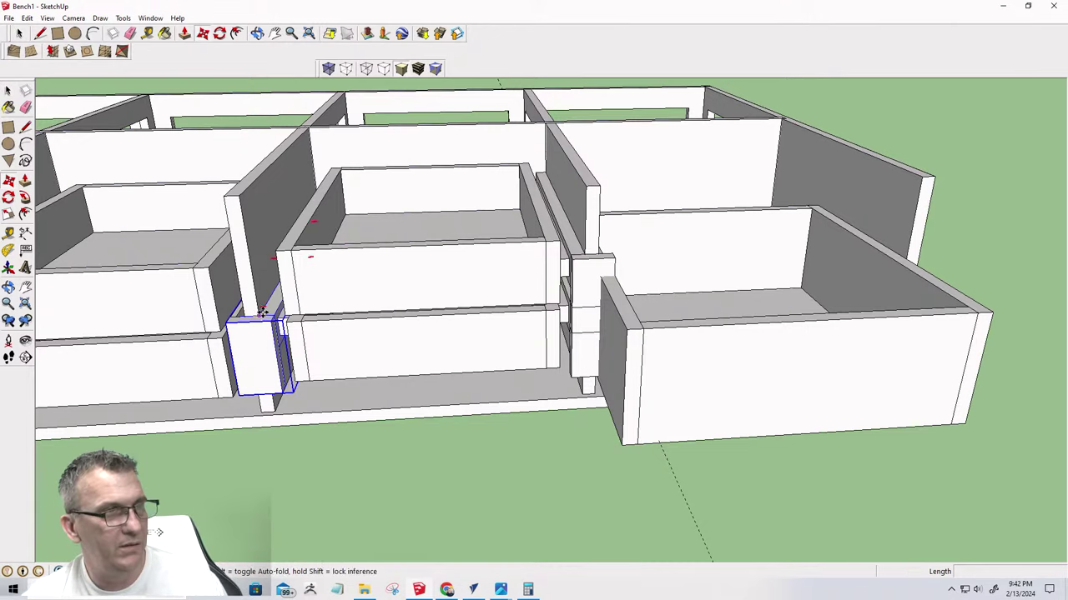
pyautogui.click(263, 315)
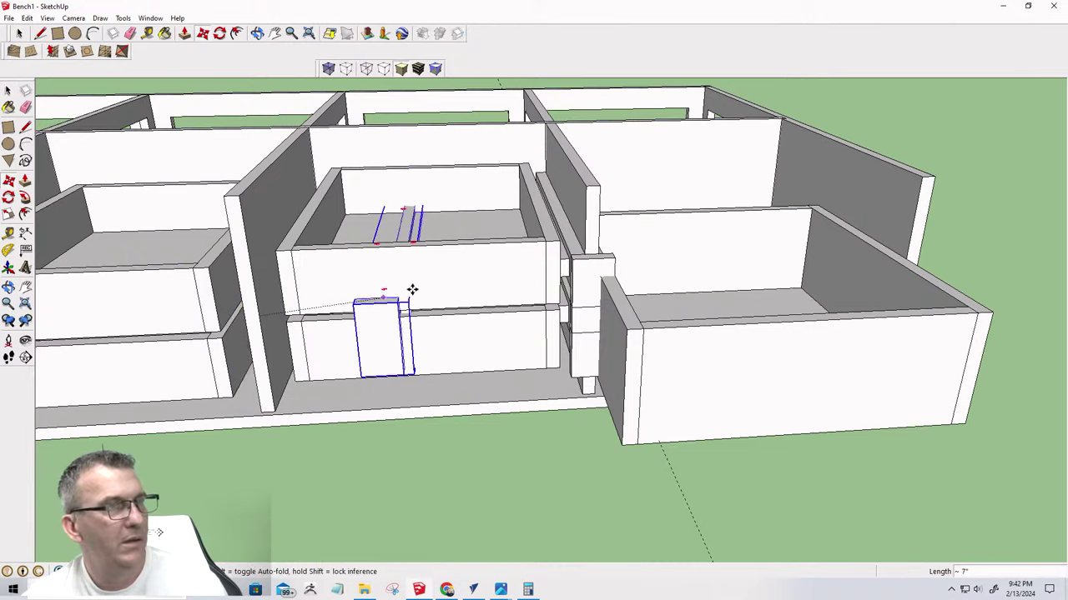
pyautogui.click(601, 196)
pyautogui.press('q')
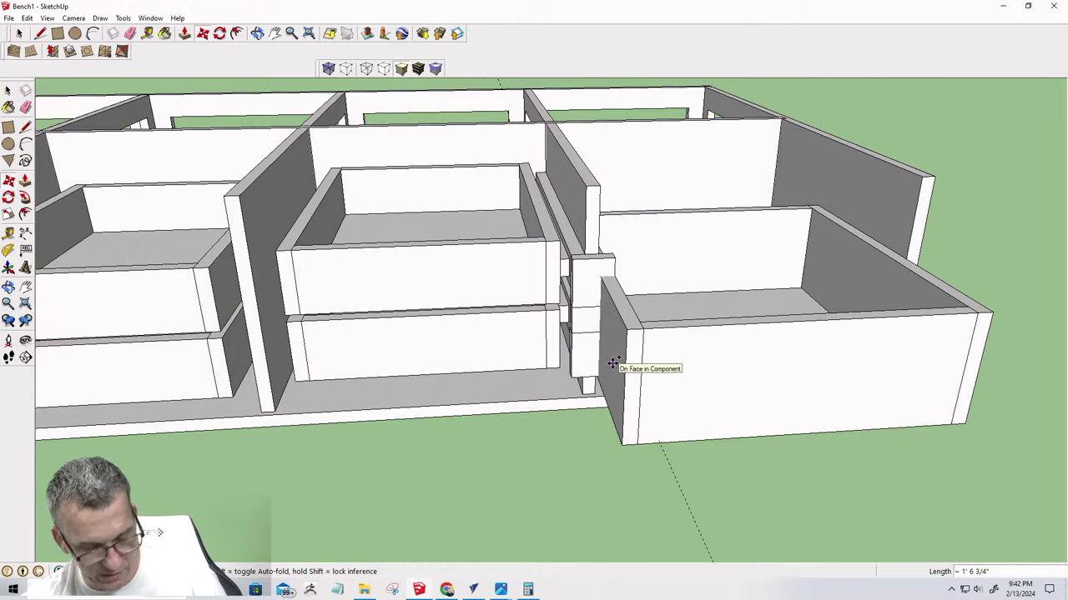
pyautogui.hotkey('ctrl', 'z')
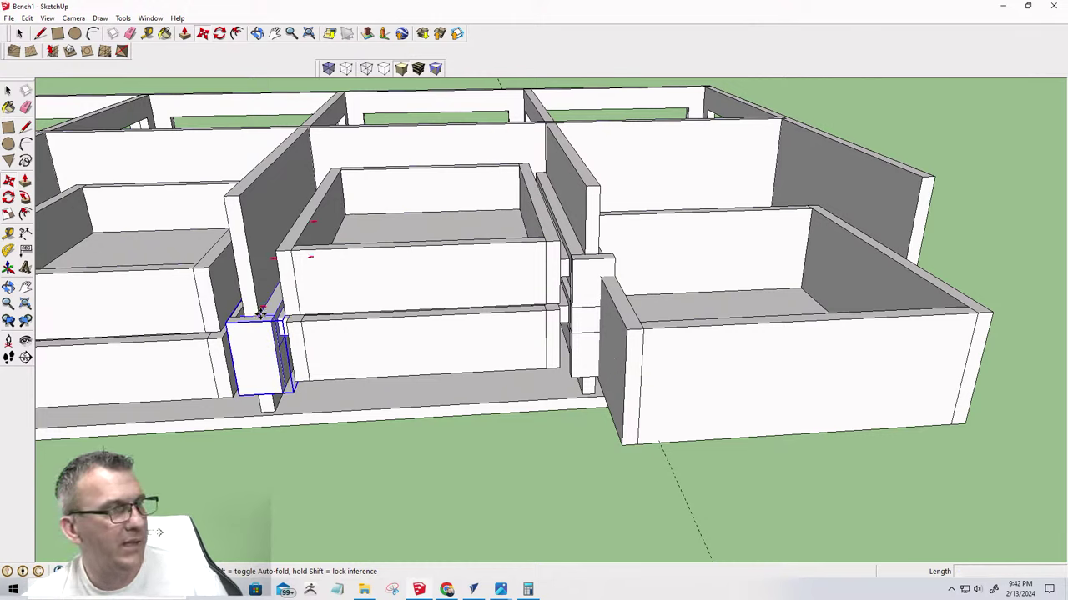
pyautogui.click(260, 313)
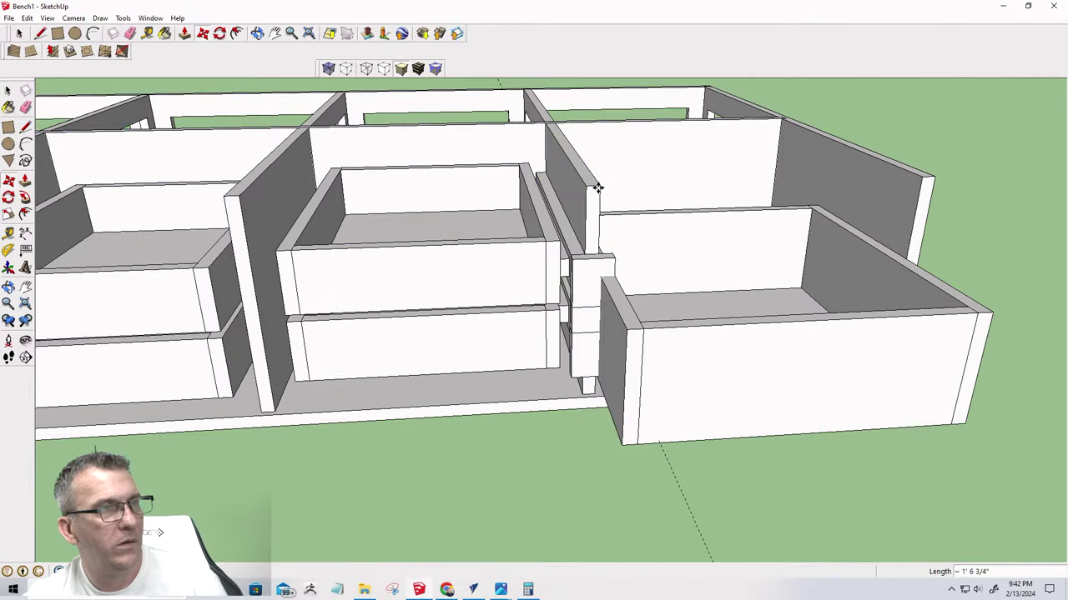
pyautogui.scroll(5, 575, 270)
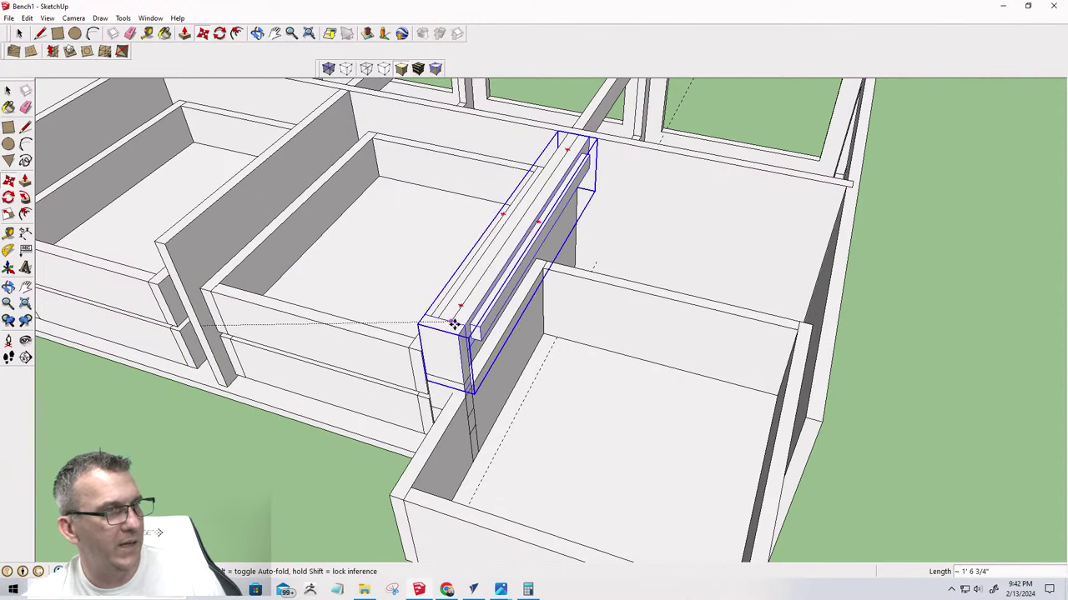
pyautogui.click(453, 324)
pyautogui.press('space')
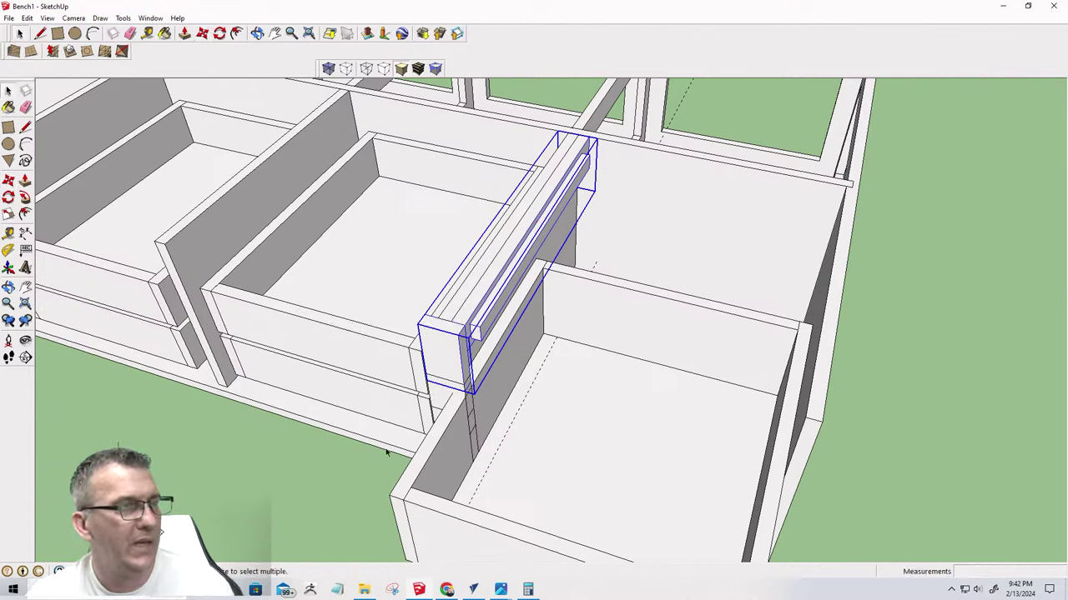
# Move the thin runner board 7 5/8" right to the far side of the end bay
pyautogui.click(433, 404)
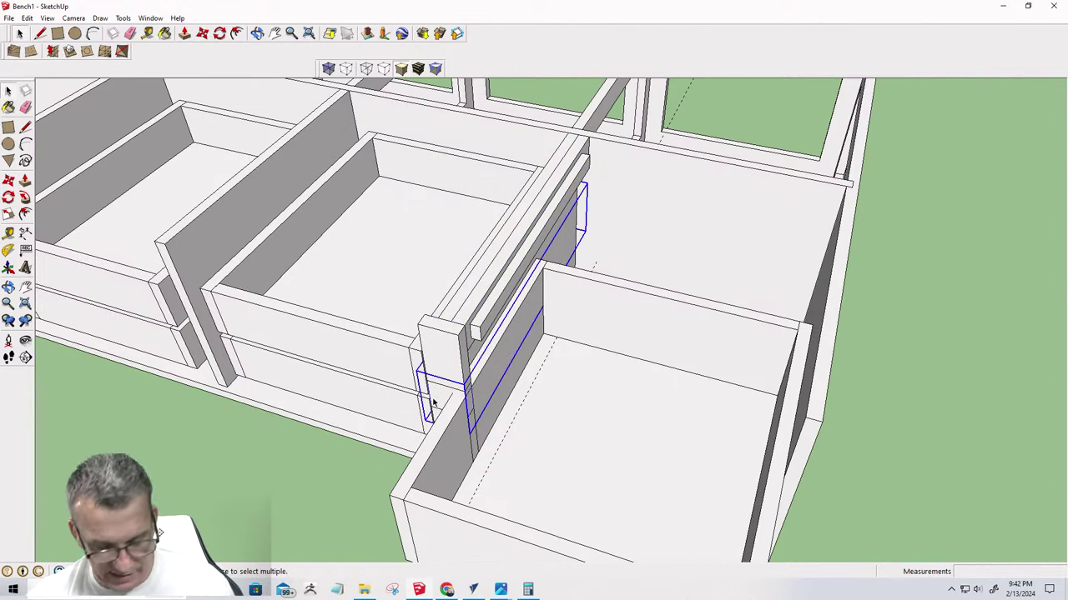
pyautogui.press('m')
pyautogui.click(432, 395)
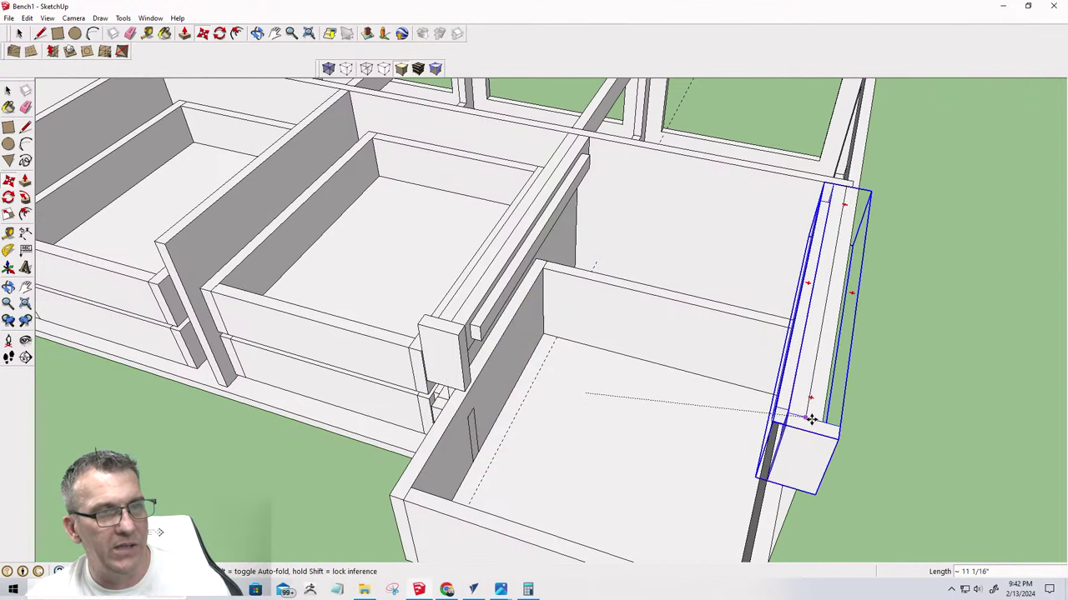
pyautogui.click(807, 422)
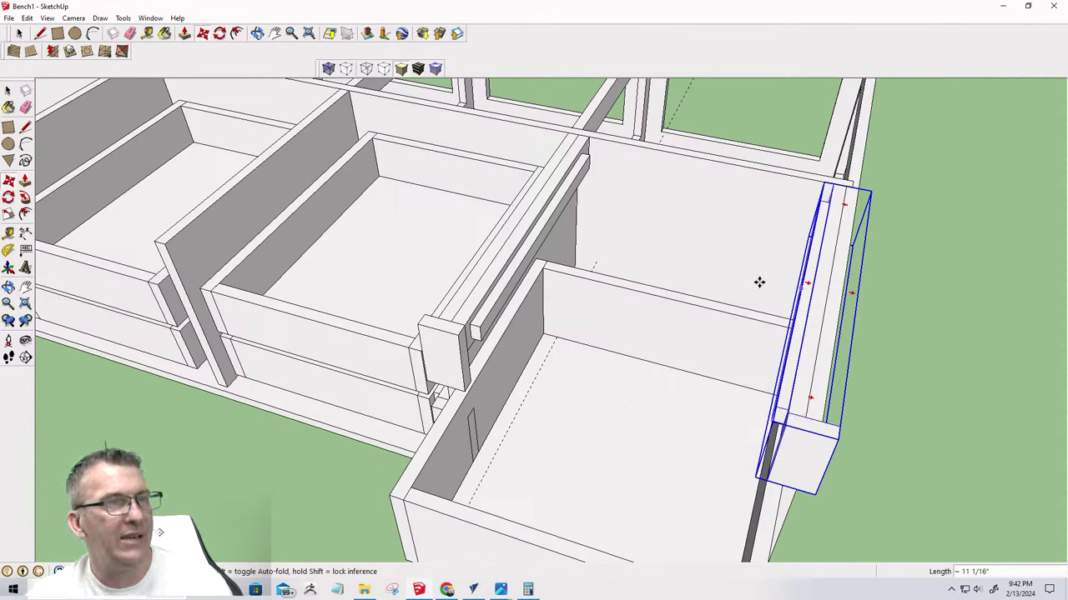
pyautogui.press('space')
pyautogui.click(369, 495)
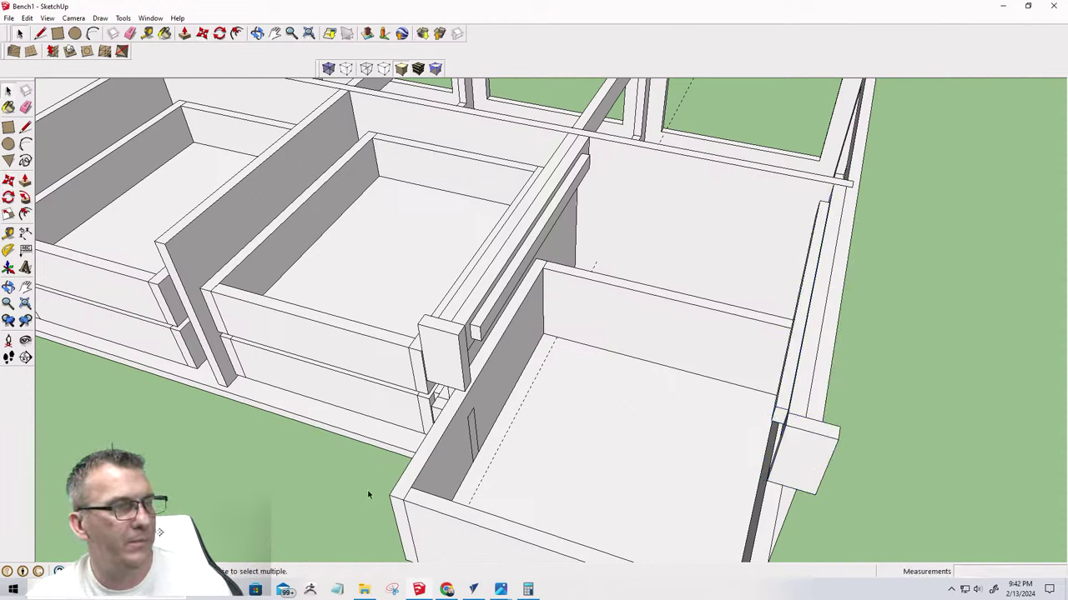
pyautogui.click(426, 488)
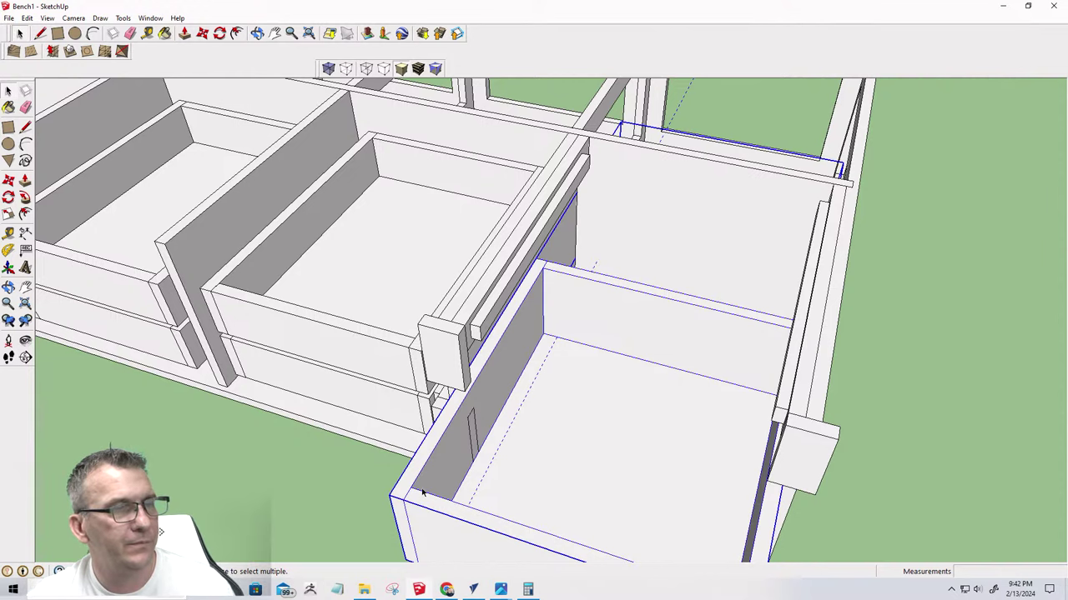
# Delete the leftover runner beside the wide drawer
pyautogui.doubleClick(424, 493)
pyautogui.moveTo(486, 488); pyautogui.dragTo(601, 478, button='middle')
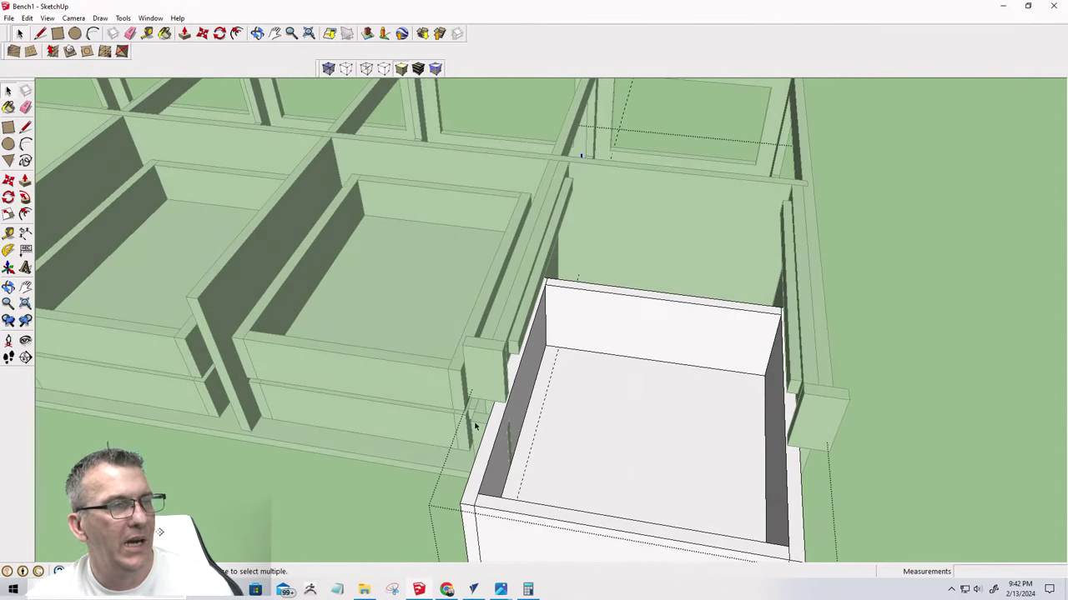
pyautogui.click(414, 494)
pyautogui.click(477, 432)
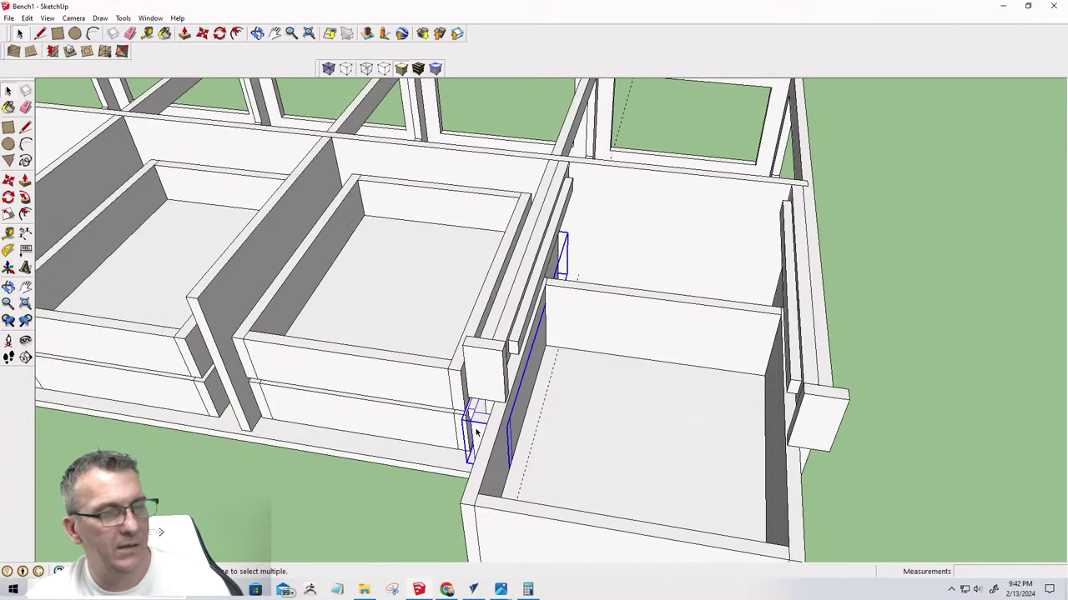
pyautogui.press('Delete')
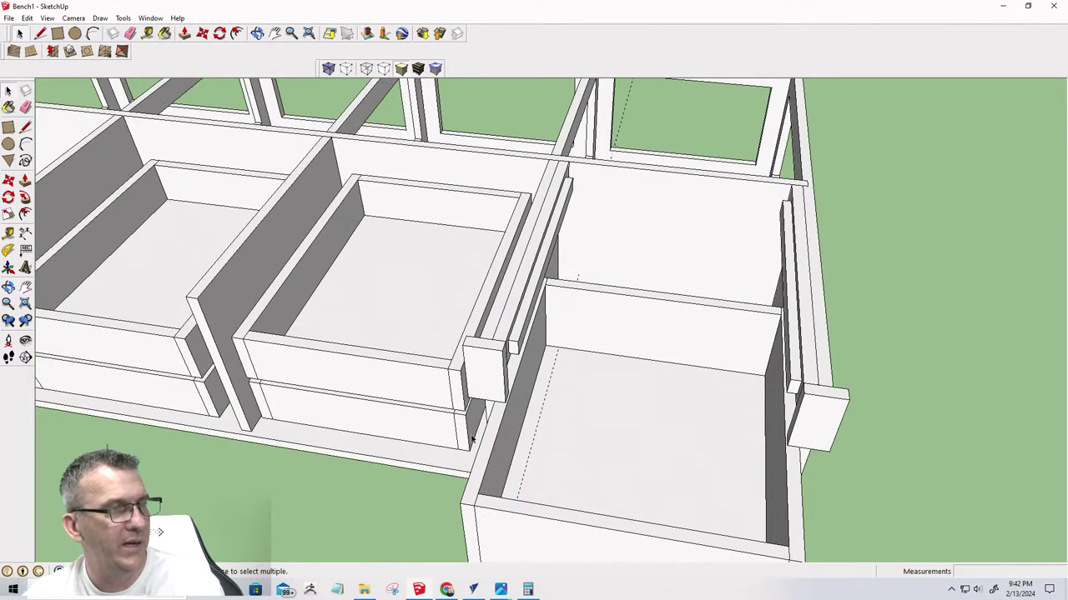
# Inspect the wide drawer's bottom, back and left side panels inside its group
pyautogui.click(500, 466)
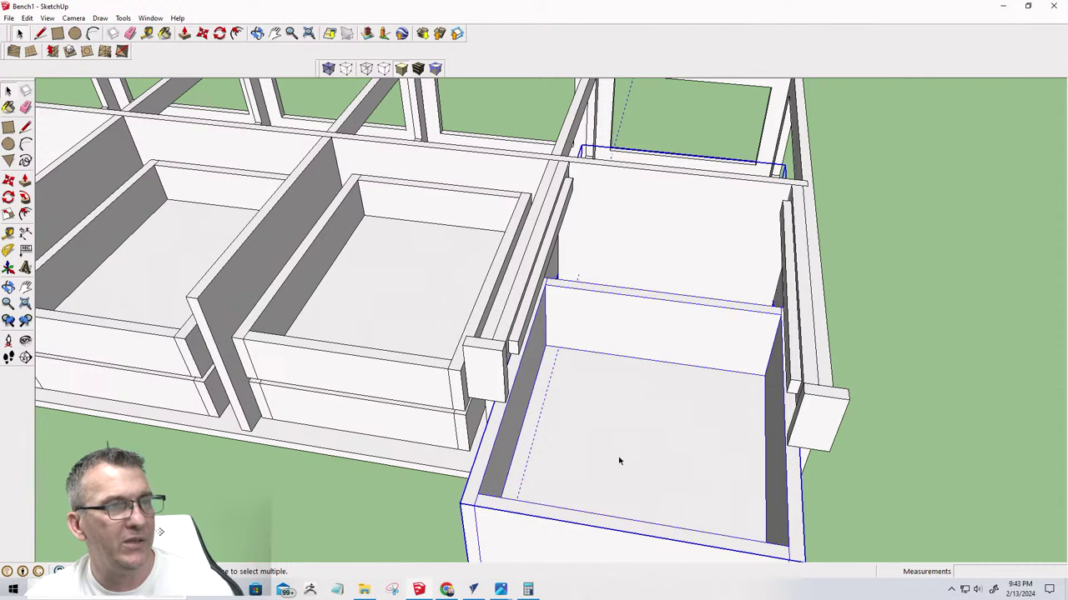
pyautogui.doubleClick(619, 461)
pyautogui.doubleClick(603, 476)
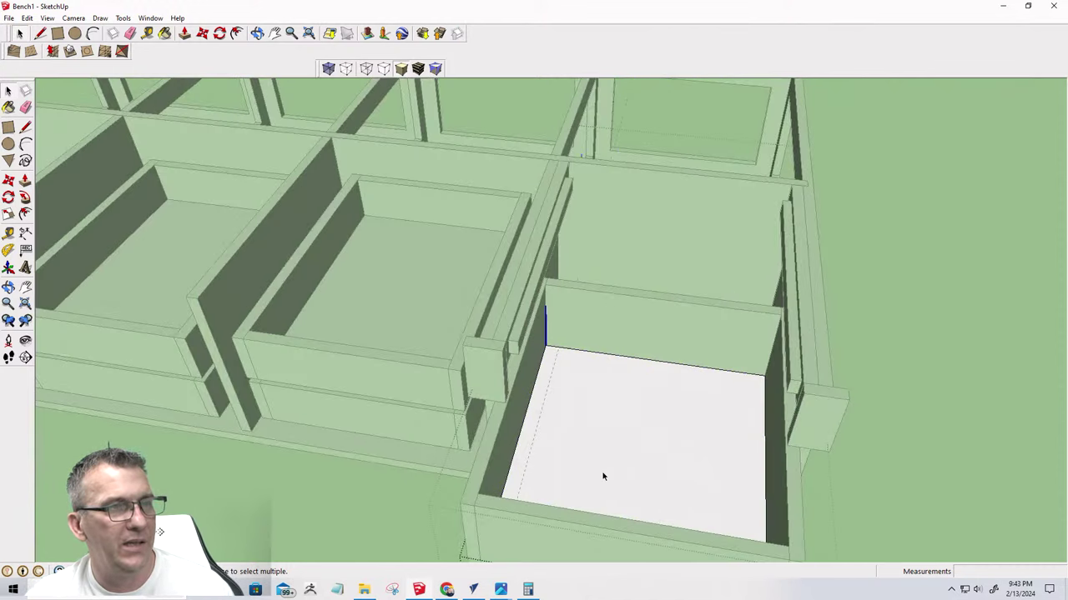
pyautogui.press('Escape')
pyautogui.click(599, 329)
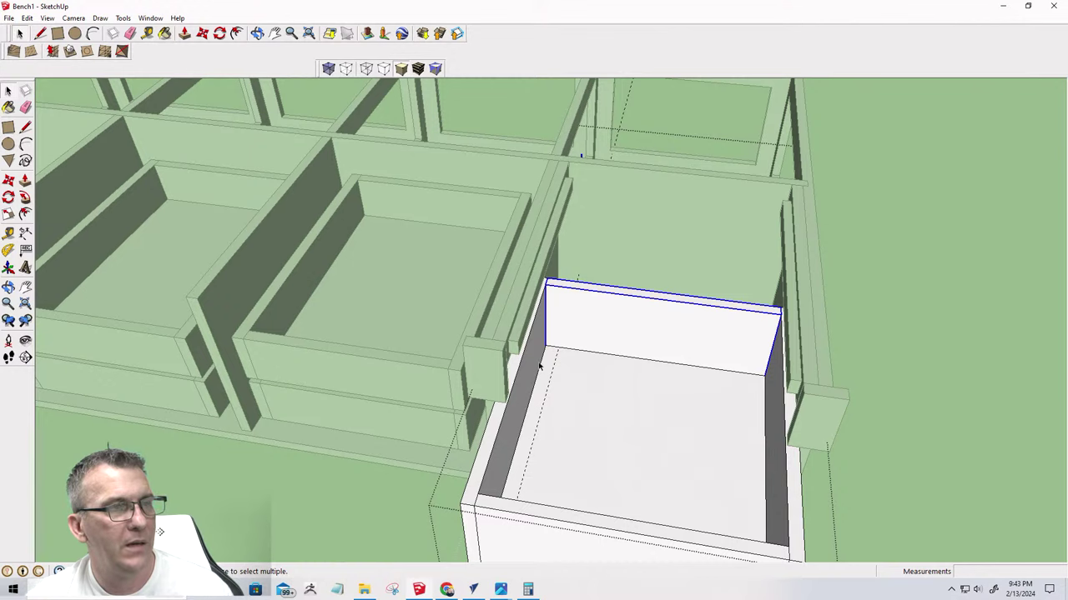
pyautogui.scroll(4, 539, 367)
pyautogui.scroll(-4, 563, 315)
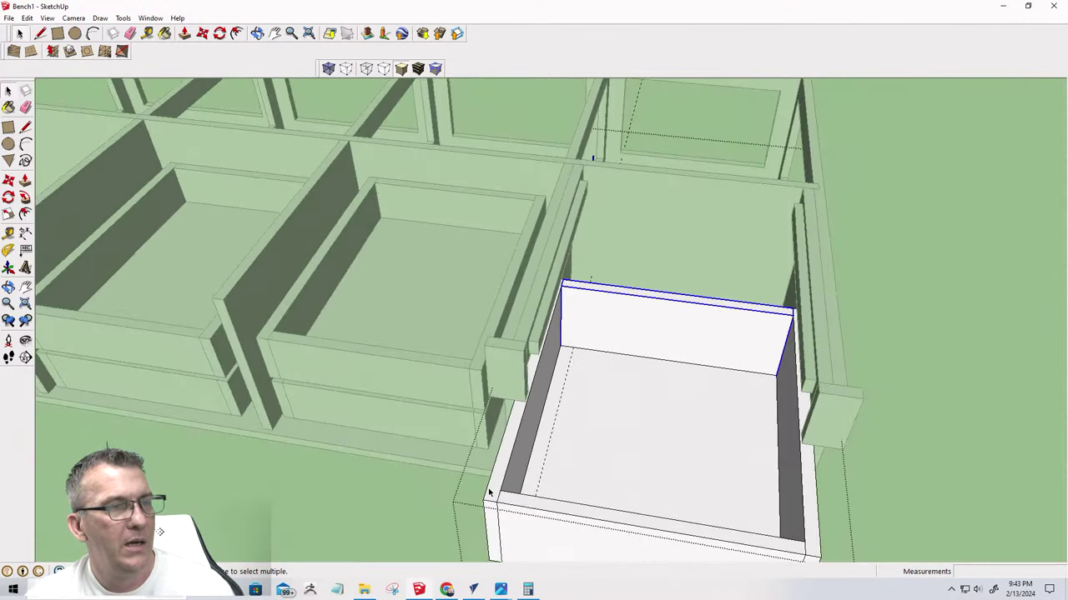
pyautogui.click(490, 492)
pyautogui.click(372, 546)
# Move the wide drawer back inside the end bay
pyautogui.click(501, 483)
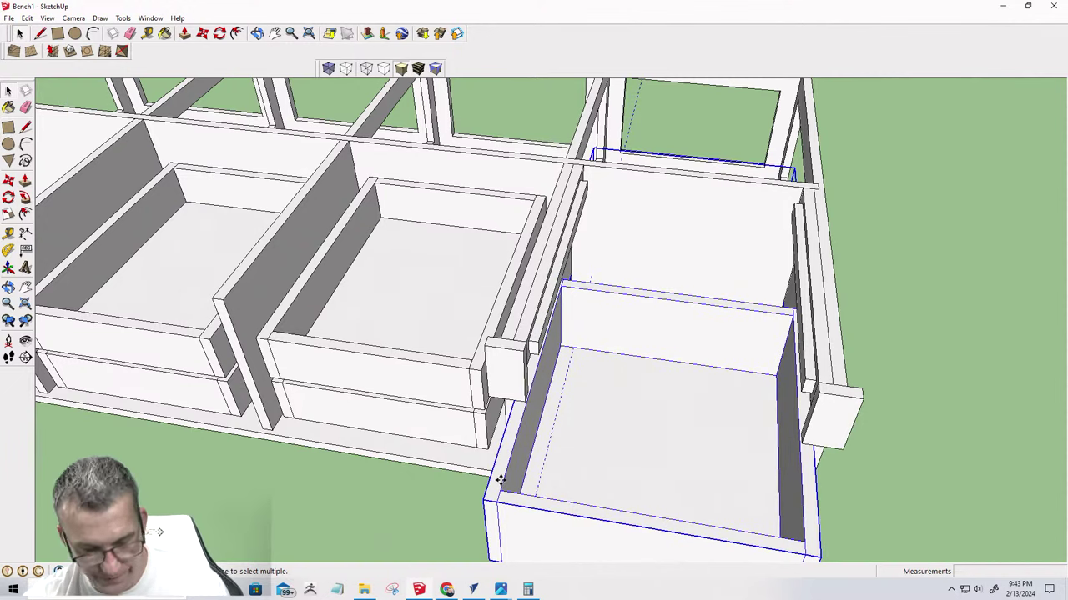
pyautogui.press('m')
pyautogui.click(499, 483)
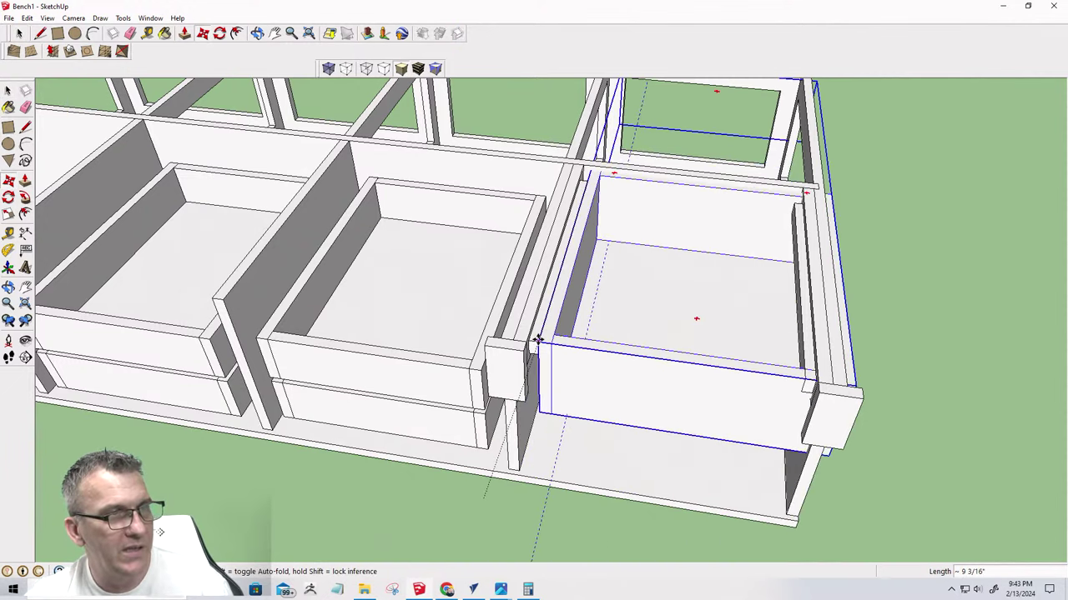
pyautogui.click(538, 342)
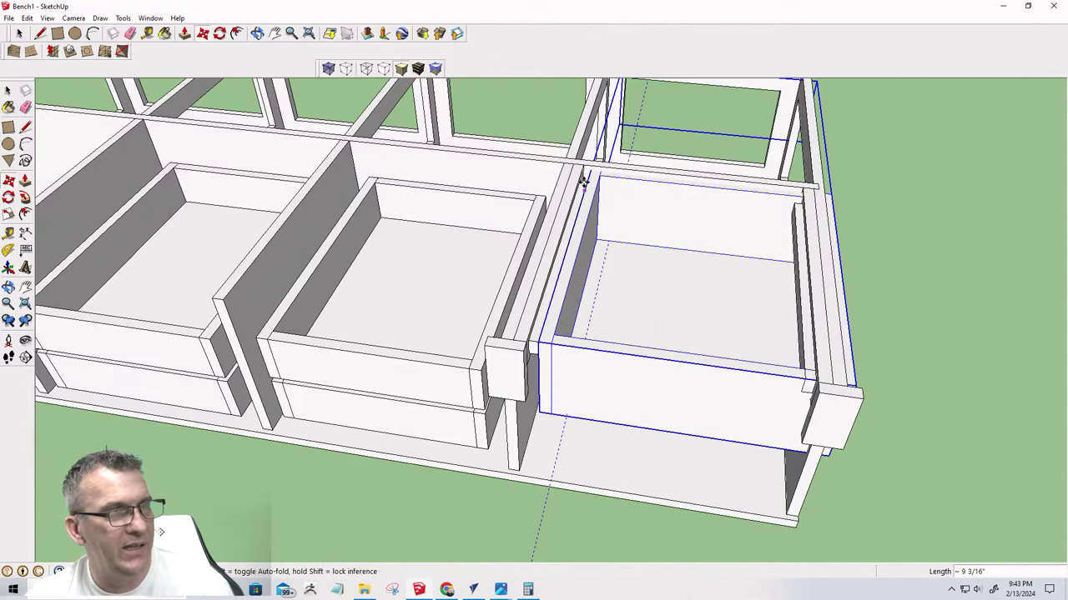
pyautogui.scroll(6, 865, 381)
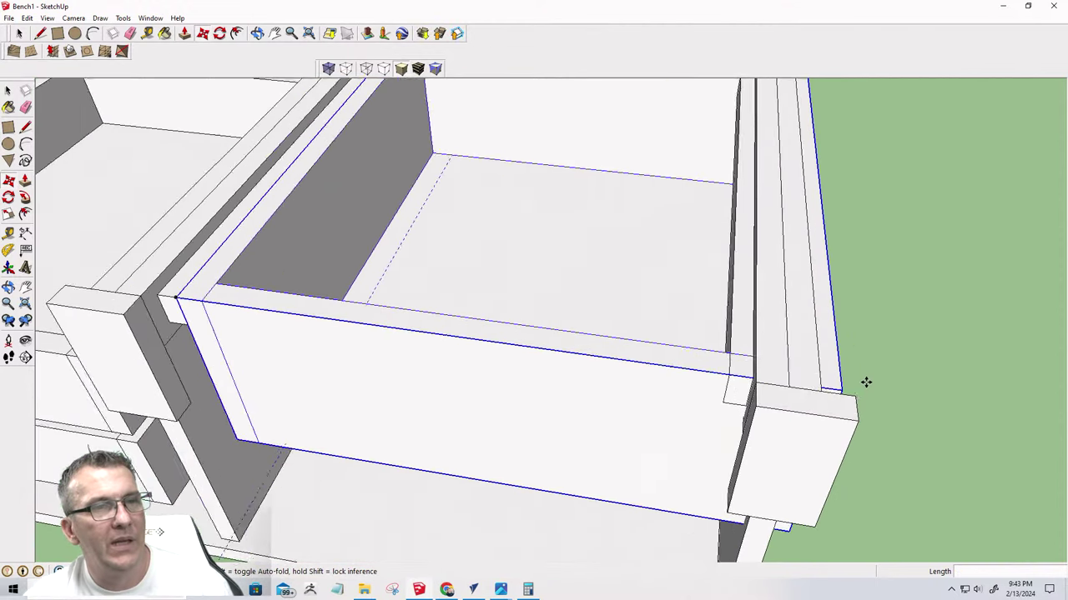
pyautogui.press('space')
# Narrow the right-hand runner by moving its long edge 2 5/8" left
pyautogui.doubleClick(809, 379)
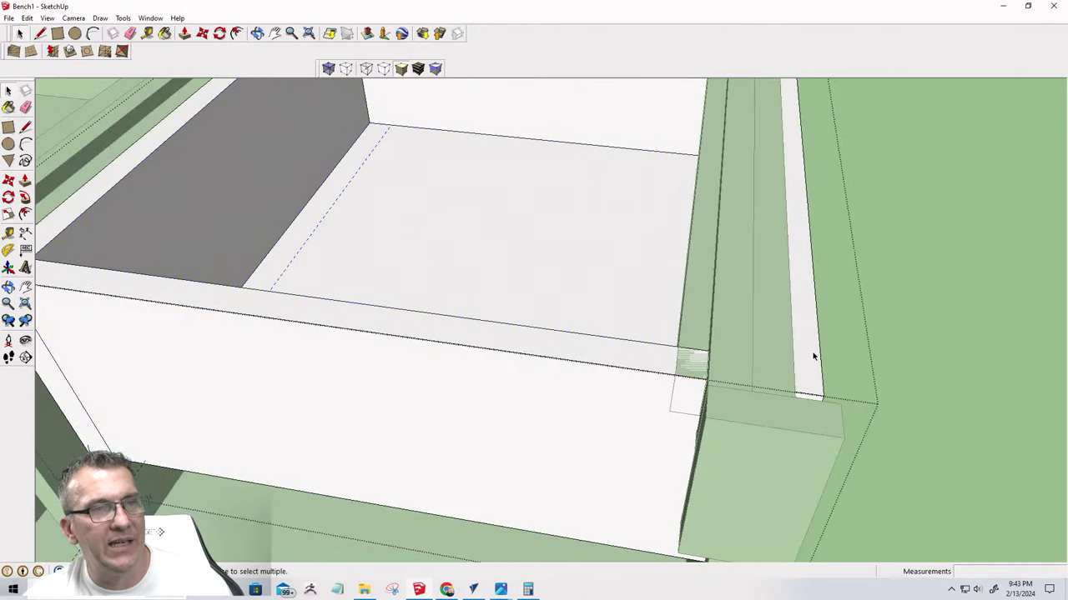
pyautogui.click(813, 356)
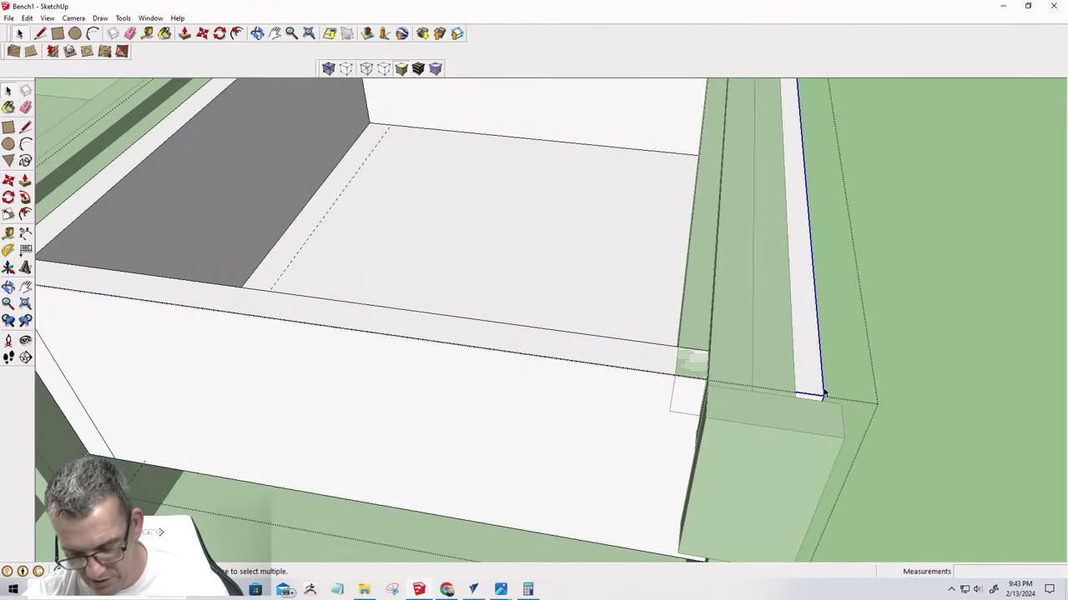
pyautogui.press('m')
pyautogui.click(821, 394)
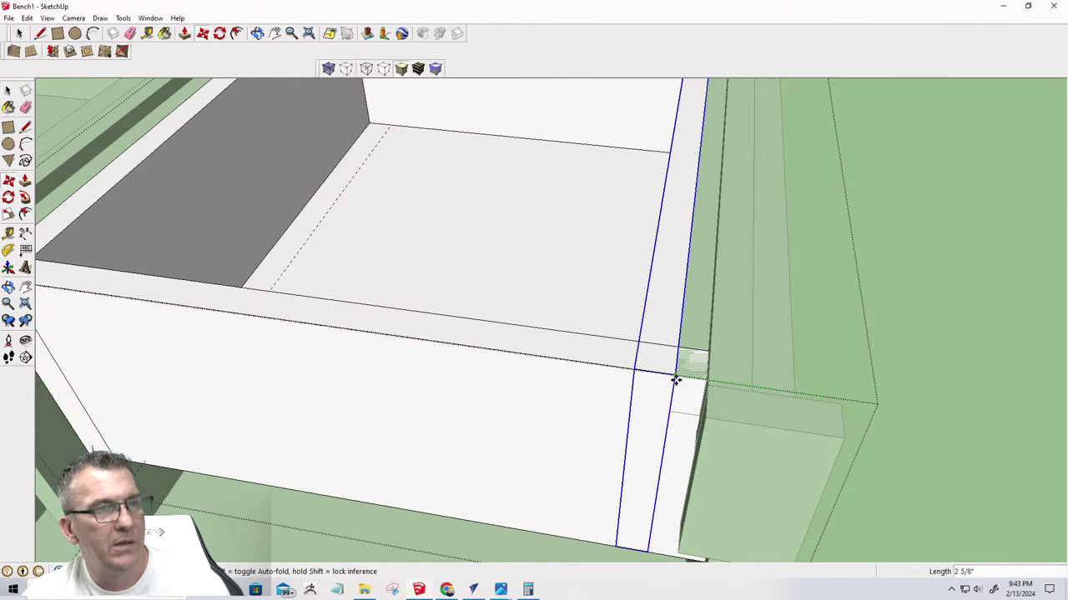
pyautogui.click(675, 378)
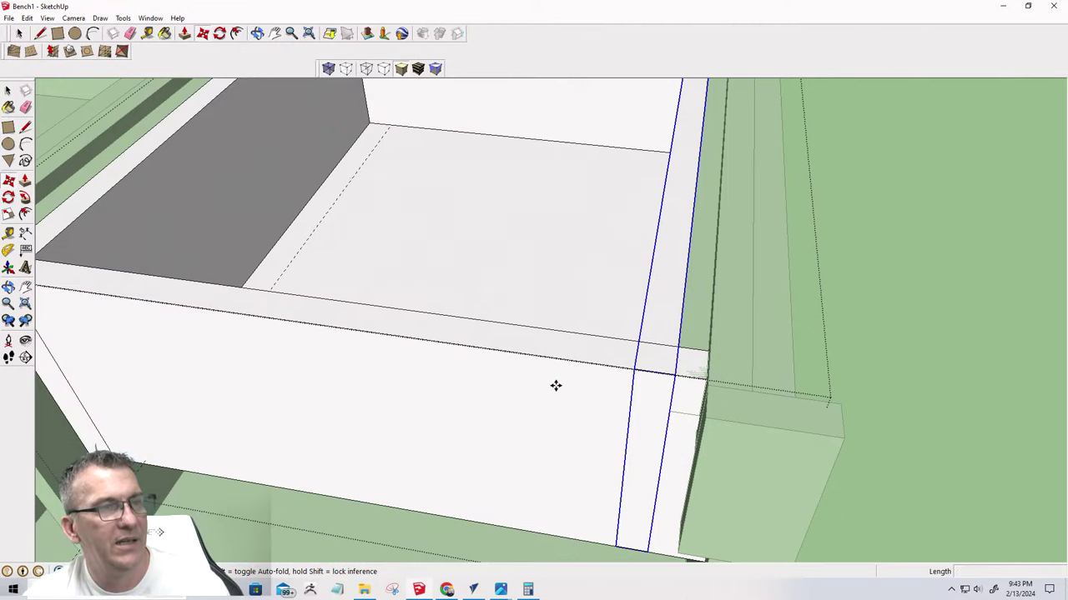
pyautogui.press('space')
# Begin Push/Pull on the top face of the drawer's front board
pyautogui.click(541, 360)
pyautogui.doubleClick(545, 349)
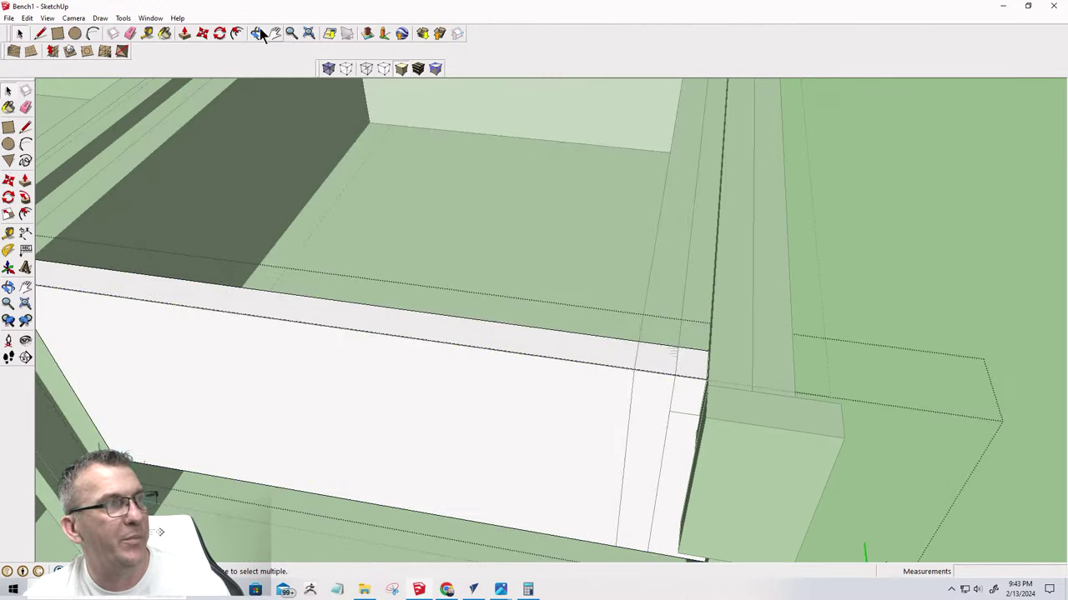
pyautogui.click(184, 33)
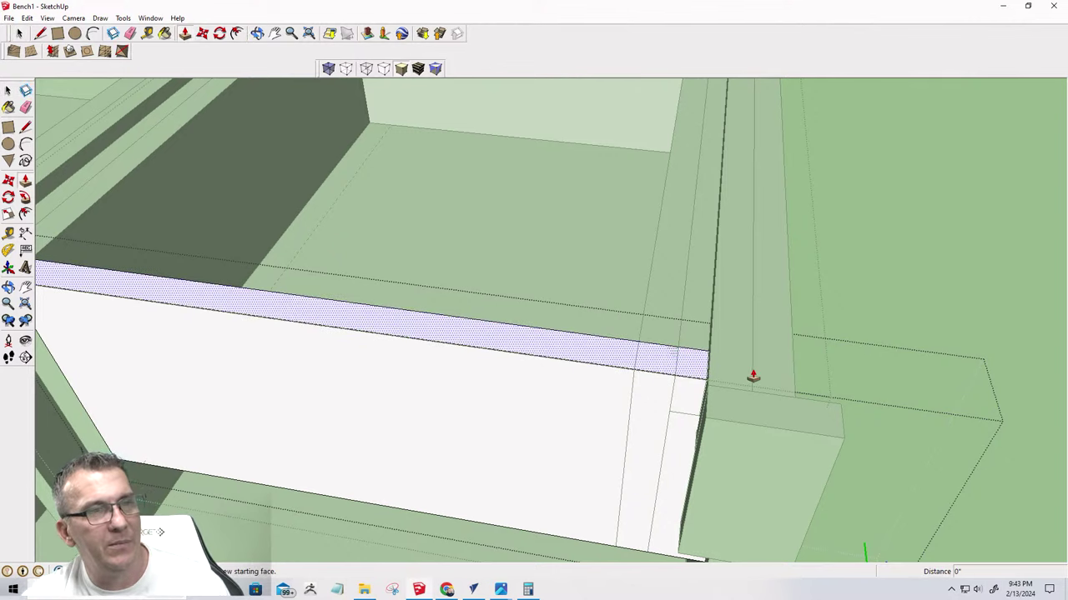
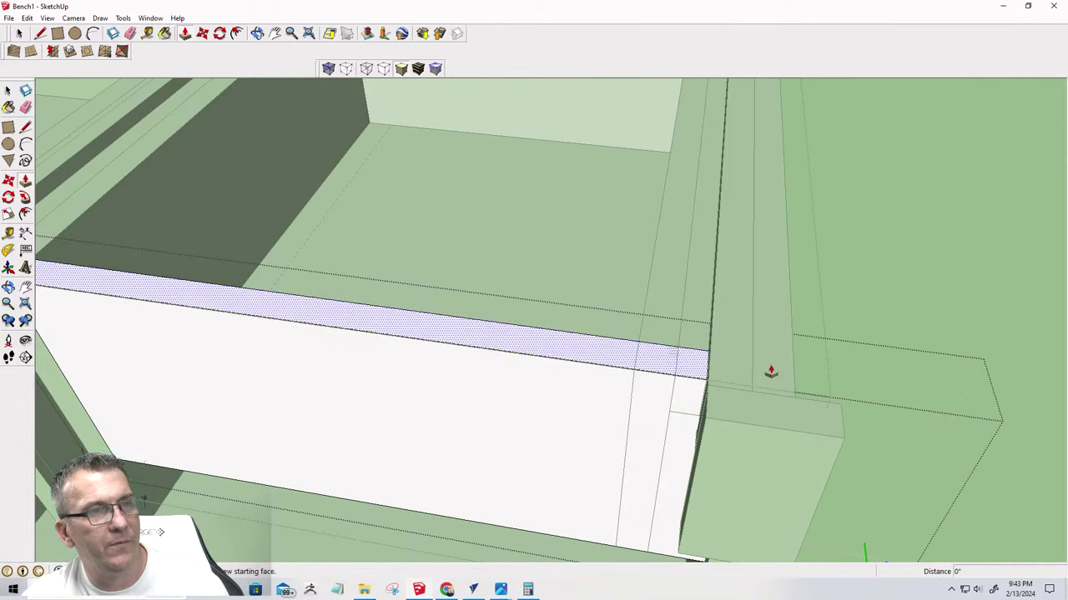
# Push the drawer board's top face to a new position and select its large side face
pyautogui.moveTo(820, 420); pyautogui.dragTo(614, 362, button='middle')
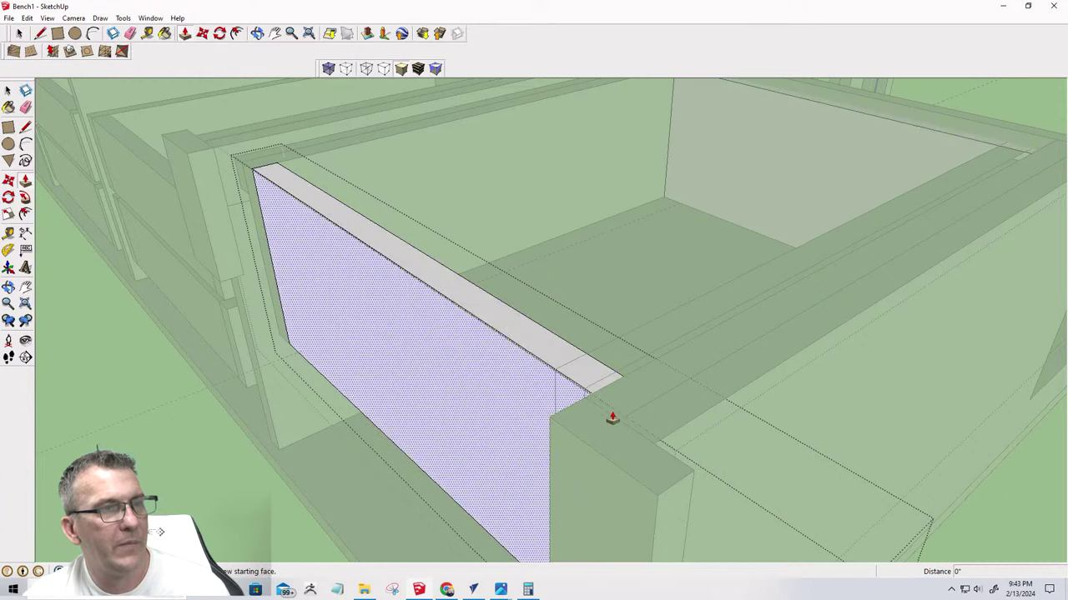
pyautogui.click(670, 434)
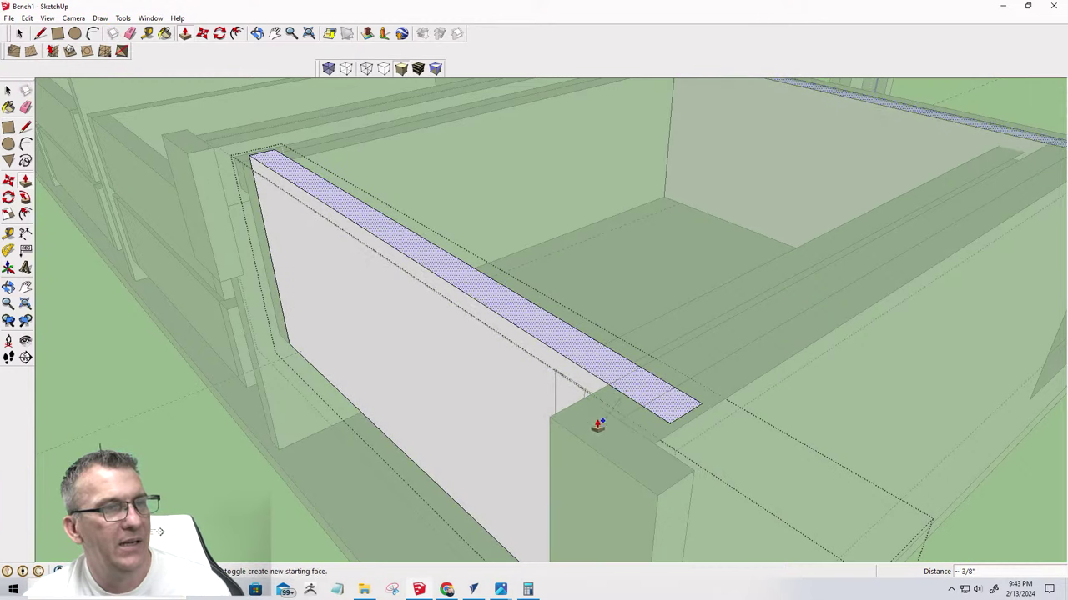
pyautogui.click(539, 429)
pyautogui.press('space')
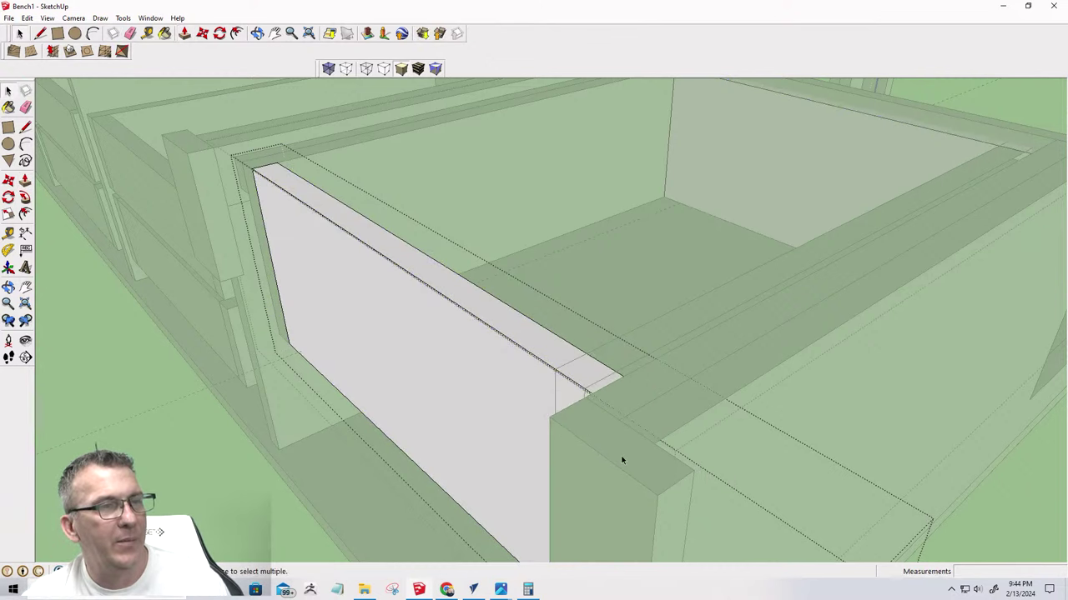
pyautogui.click(621, 461)
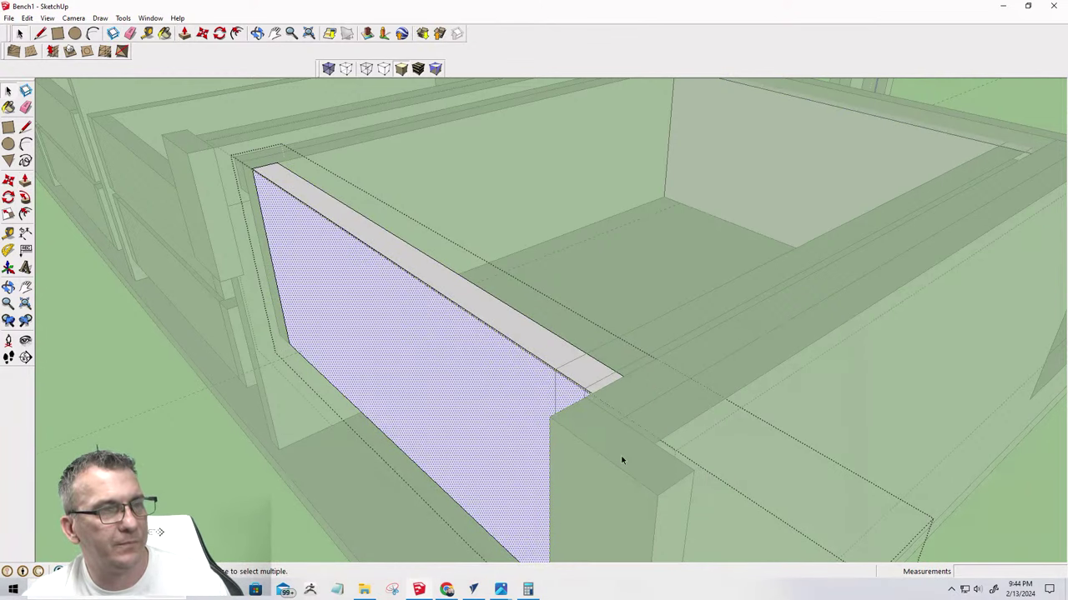
# Hide the right-hand side board and the next board blocking the front board
pyautogui.click(1019, 485)
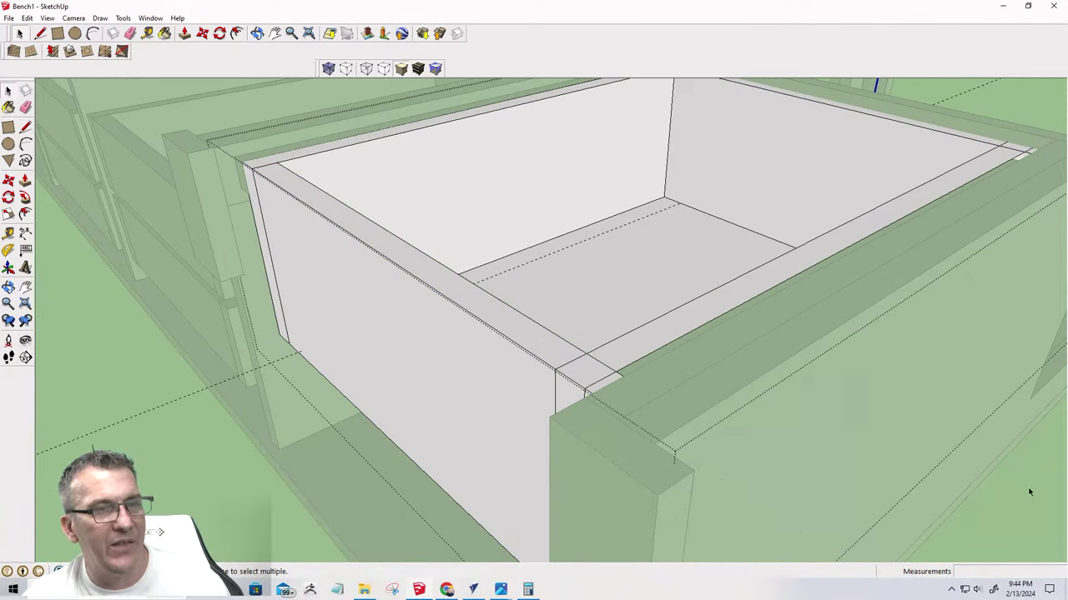
pyautogui.click(639, 473)
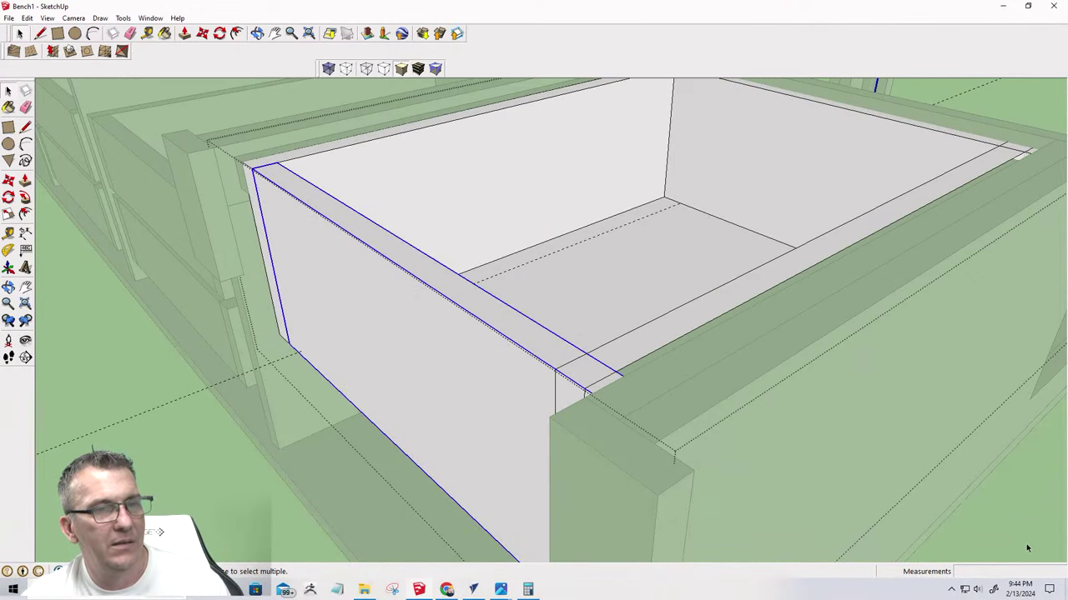
pyautogui.click(1023, 539)
pyautogui.click(619, 480)
pyautogui.rightClick(620, 478)
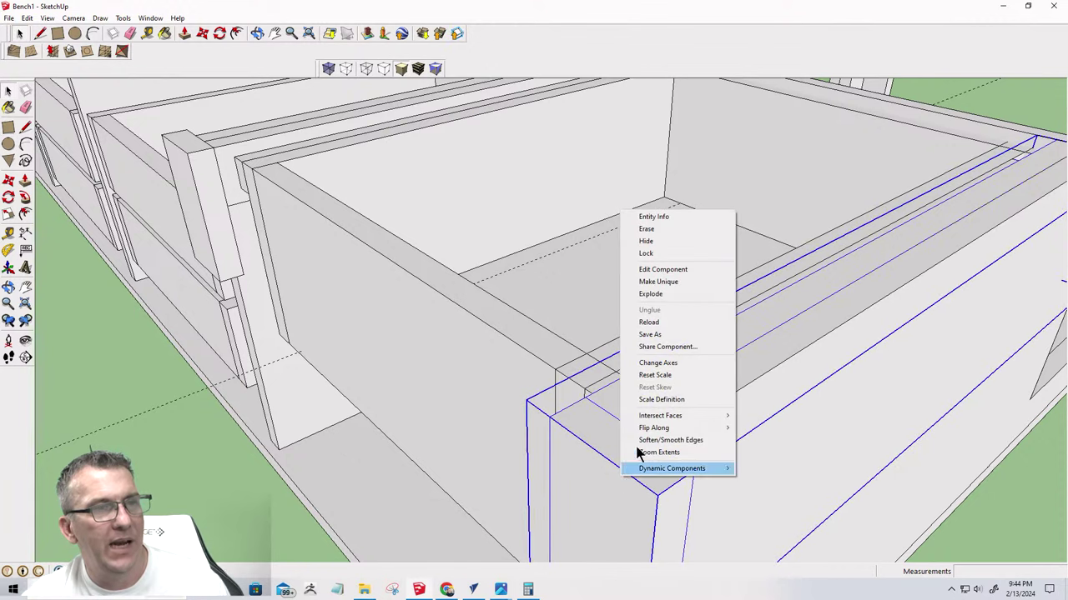
pyautogui.click(648, 242)
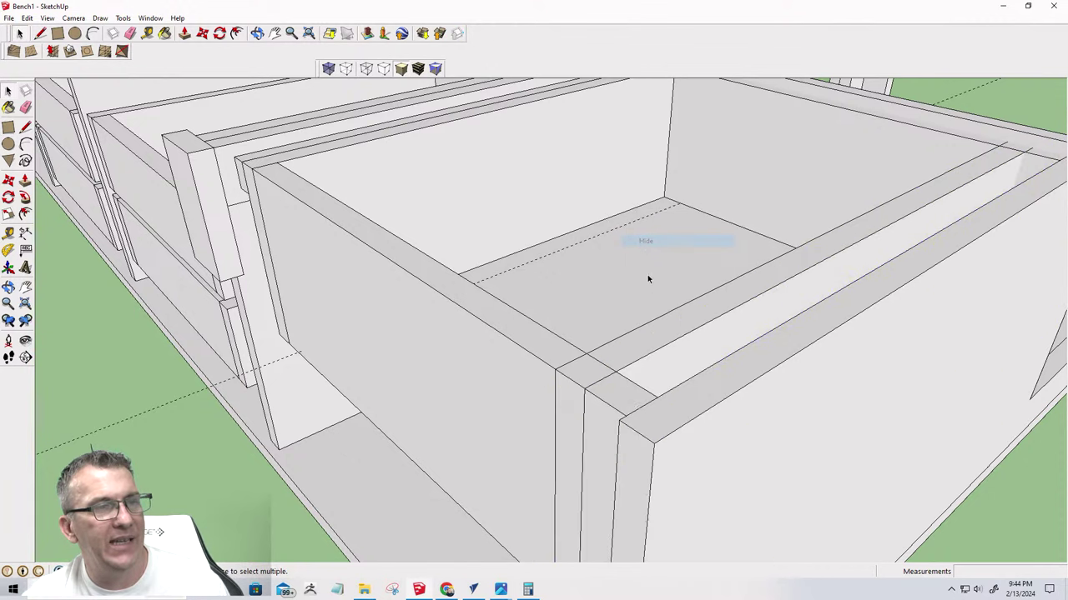
pyautogui.click(677, 442)
pyautogui.rightClick(677, 440)
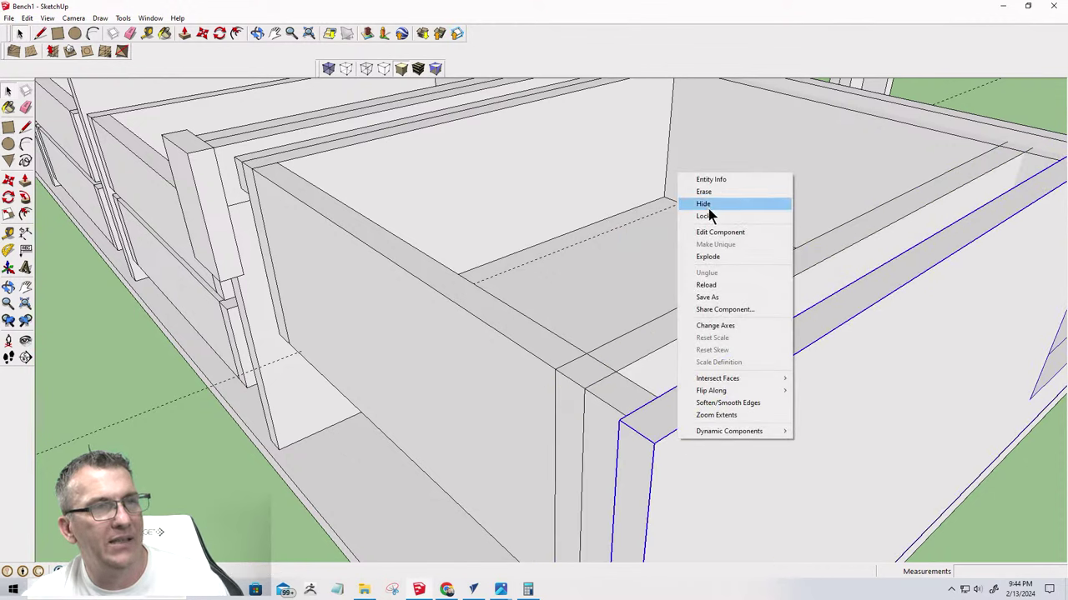
pyautogui.click(708, 209)
# Pull the front board's end face back 2 5/8" to meet the neighbouring board's corner
pyautogui.doubleClick(659, 464)
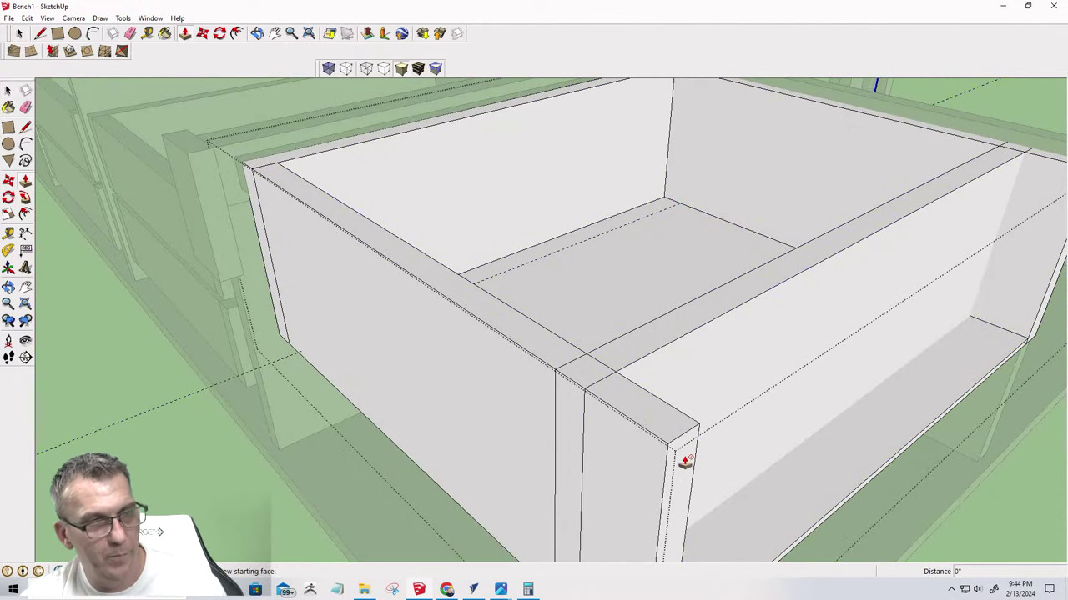
pyautogui.press('space')
pyautogui.click(643, 471)
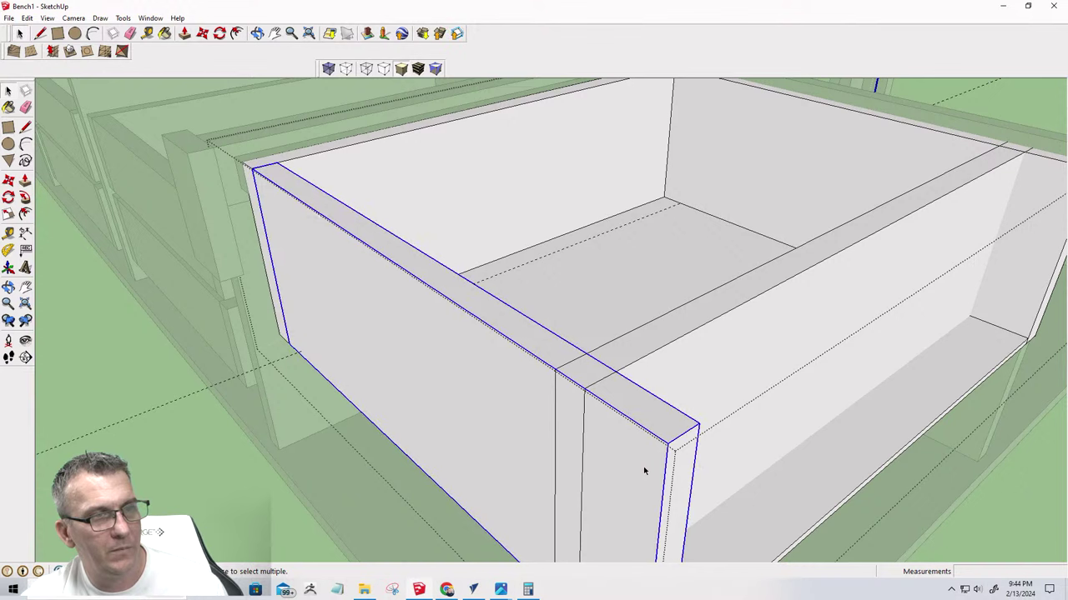
pyautogui.doubleClick(643, 469)
pyautogui.press('p')
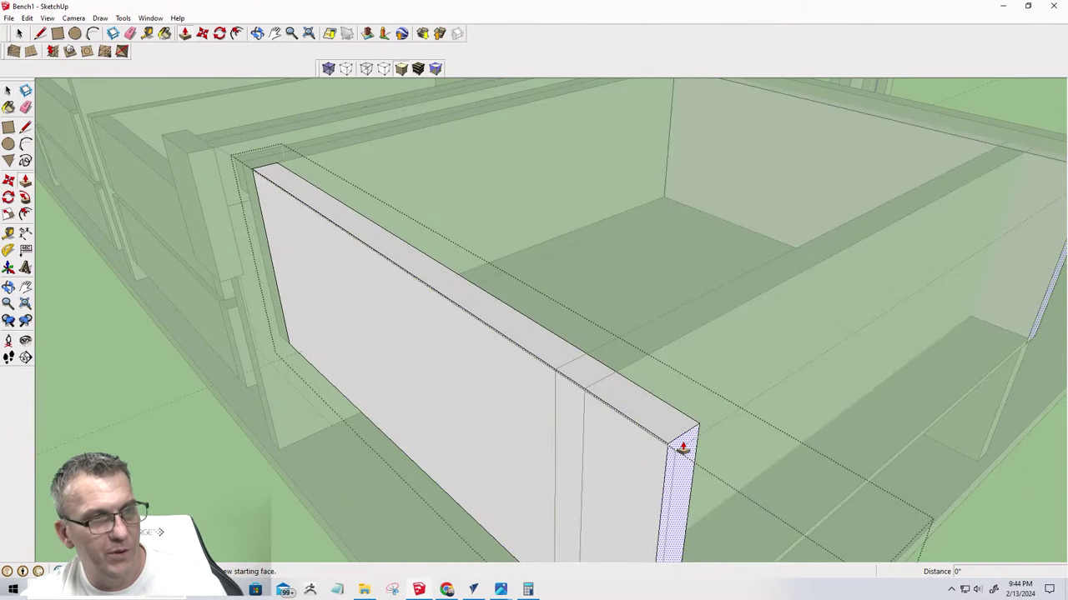
pyautogui.click(679, 443)
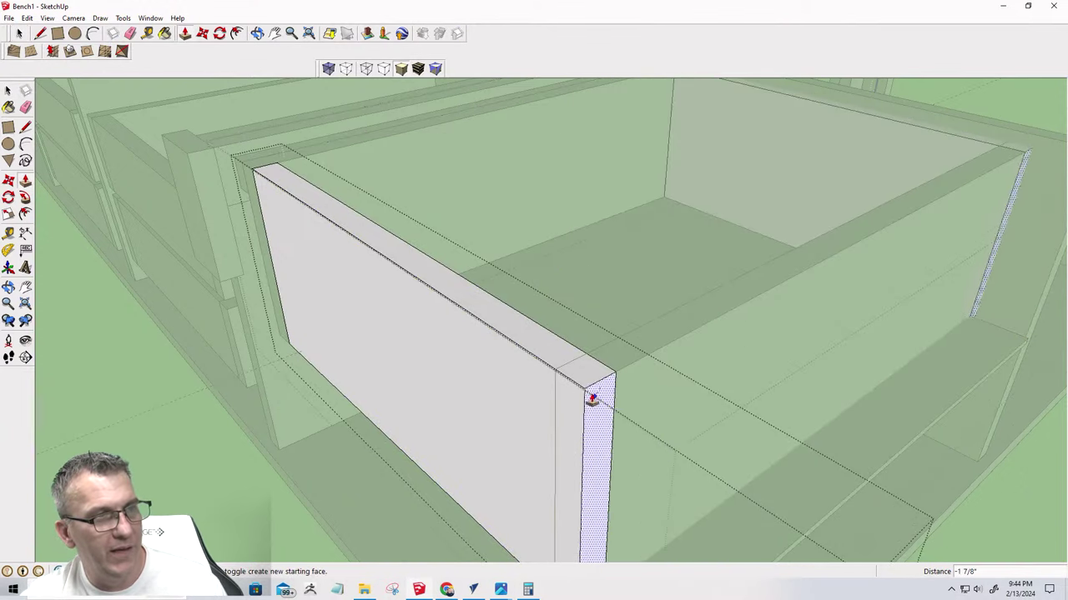
pyautogui.click(554, 375)
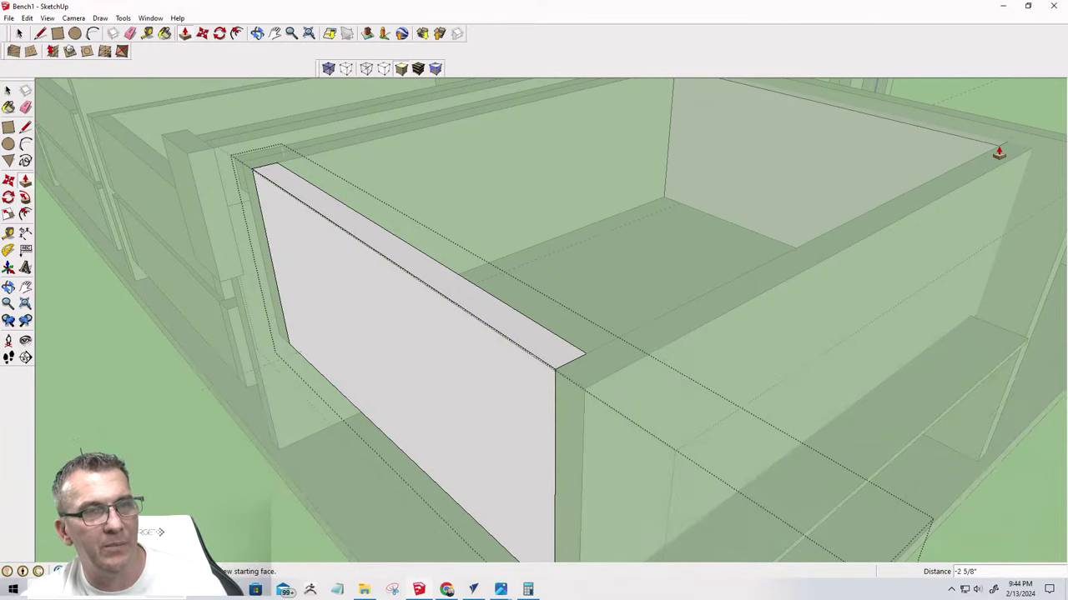
pyautogui.press('space')
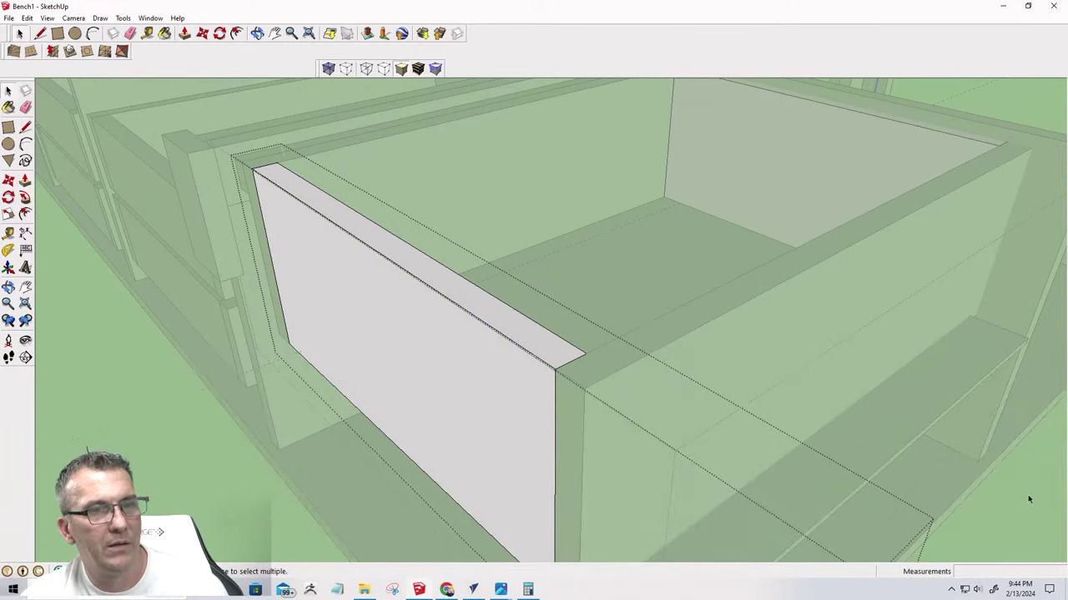
pyautogui.scroll(-8, 881, 492)
pyautogui.moveTo(710, 446)
pyautogui.mouseDown(button='middle')
pyautogui.moveTo(638, 445)
pyautogui.moveTo(834, 473)
pyautogui.moveTo(694, 443)
pyautogui.mouseUp(button='middle')
pyautogui.scroll(3, 834, 473)
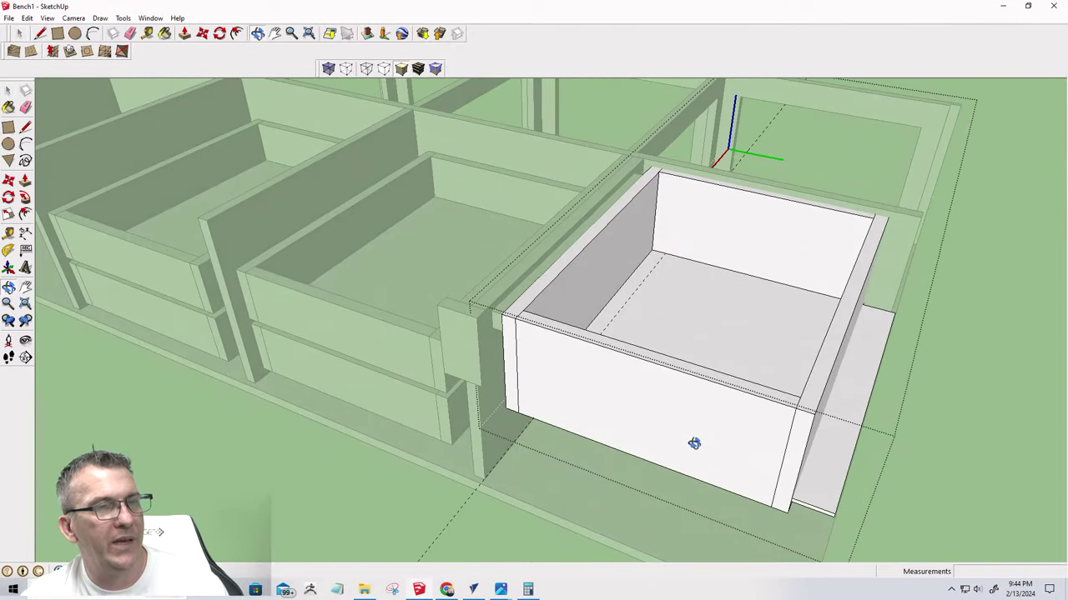
# Push the bottom panel's protruding face back flush with the drawer box
pyautogui.doubleClick(824, 481)
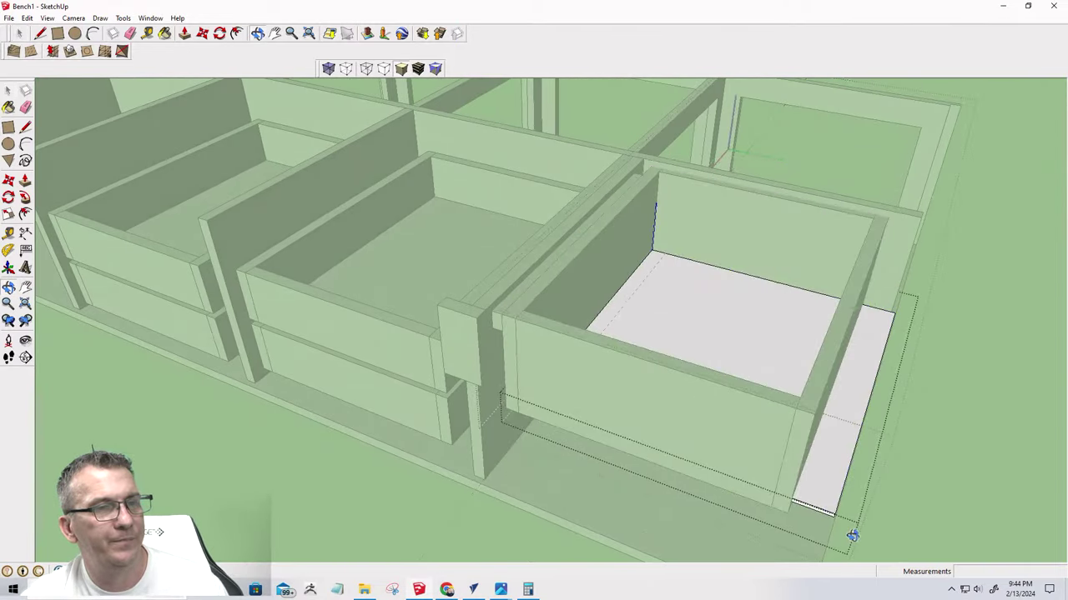
pyautogui.moveTo(851, 536); pyautogui.dragTo(805, 289, button='middle')
pyautogui.scroll(3, 817, 204)
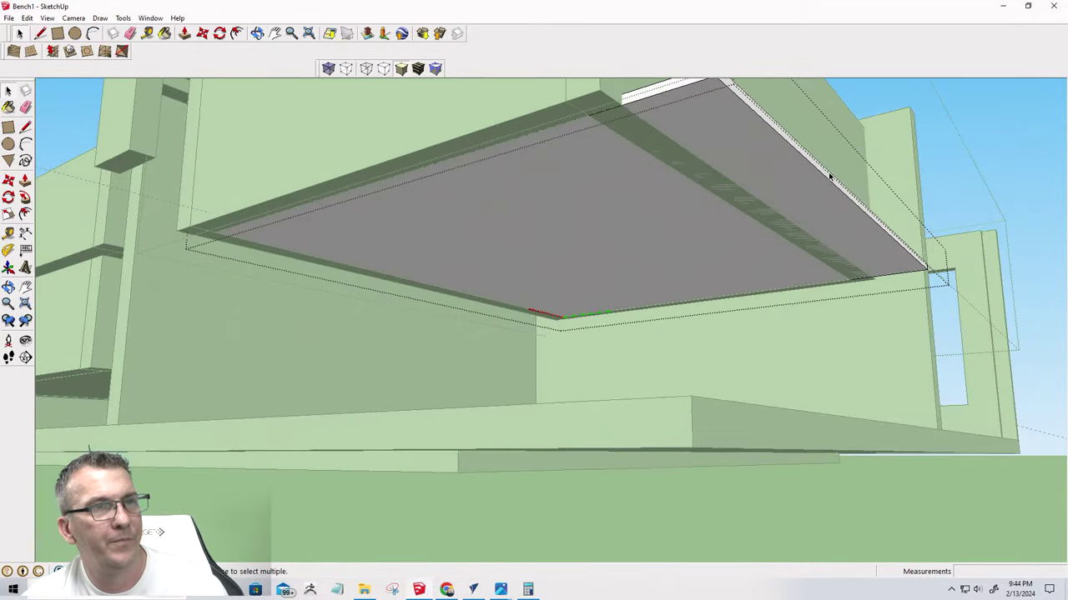
pyautogui.press('p')
pyautogui.click(829, 176)
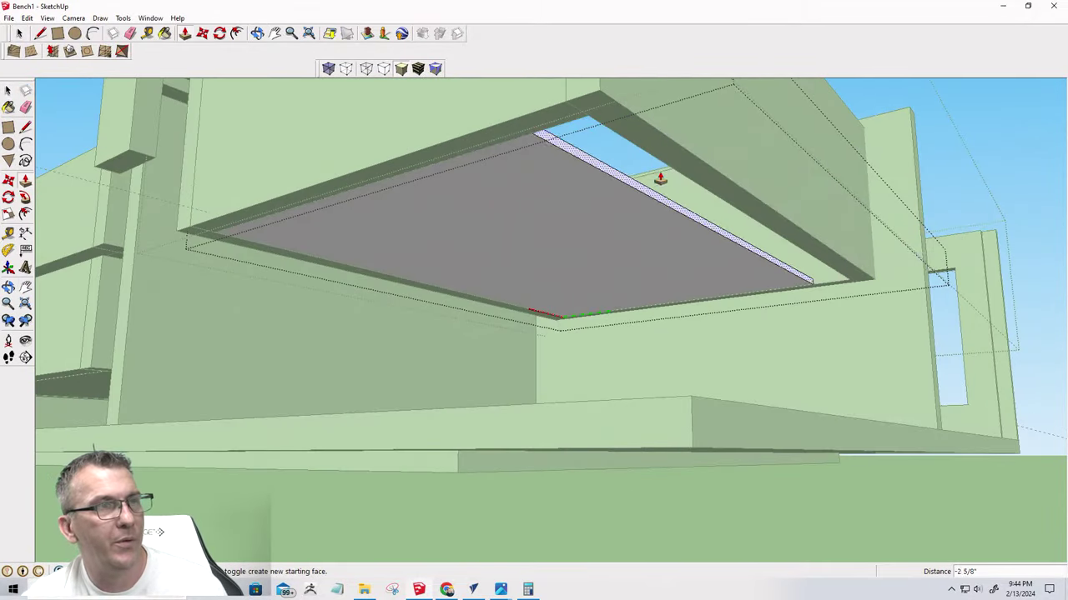
pyautogui.click(588, 117)
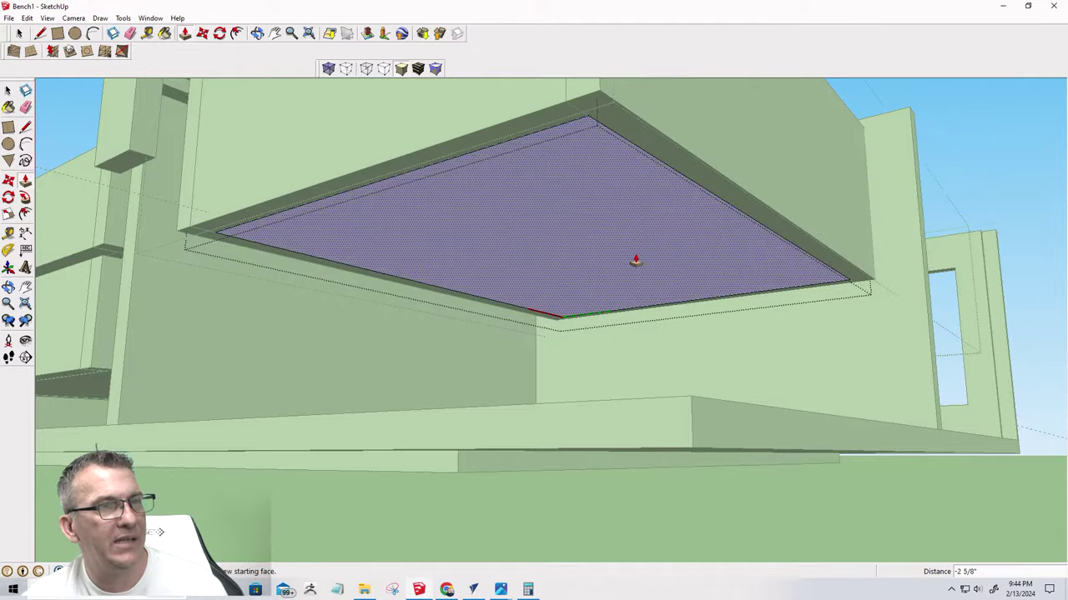
pyautogui.moveTo(636, 258); pyautogui.dragTo(753, 431, button='middle')
pyautogui.scroll(-3, 720, 393)
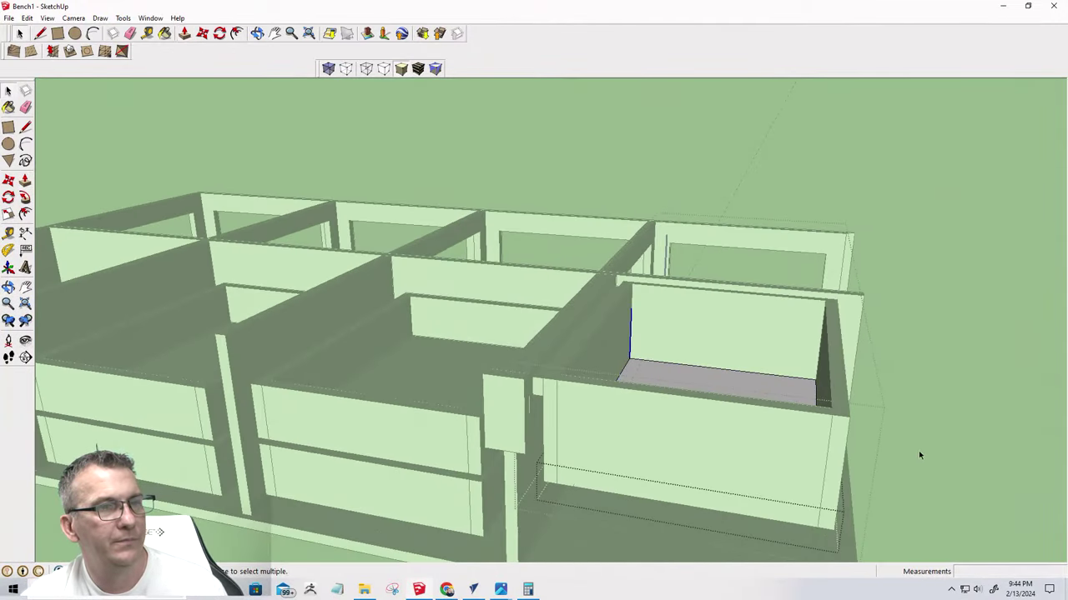
pyautogui.press('space')
pyautogui.scroll(-3, 884, 442)
# Exit the drawer group, select the drawer box, and view it lengthwise along the bench
pyautogui.click(996, 458)
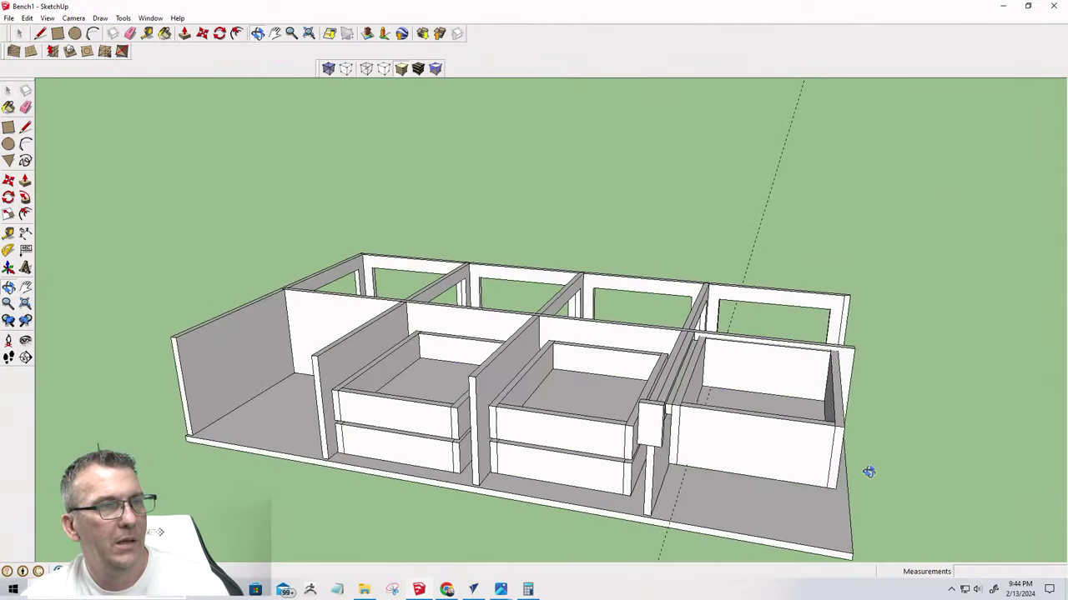
pyautogui.moveTo(867, 470); pyautogui.dragTo(811, 489, button='middle')
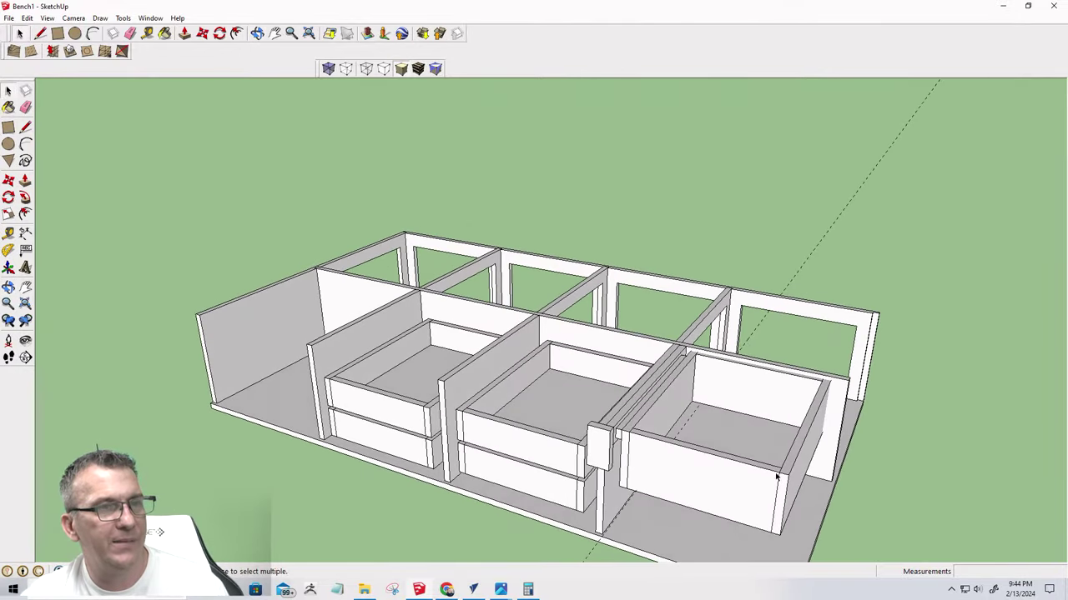
pyautogui.click(730, 478)
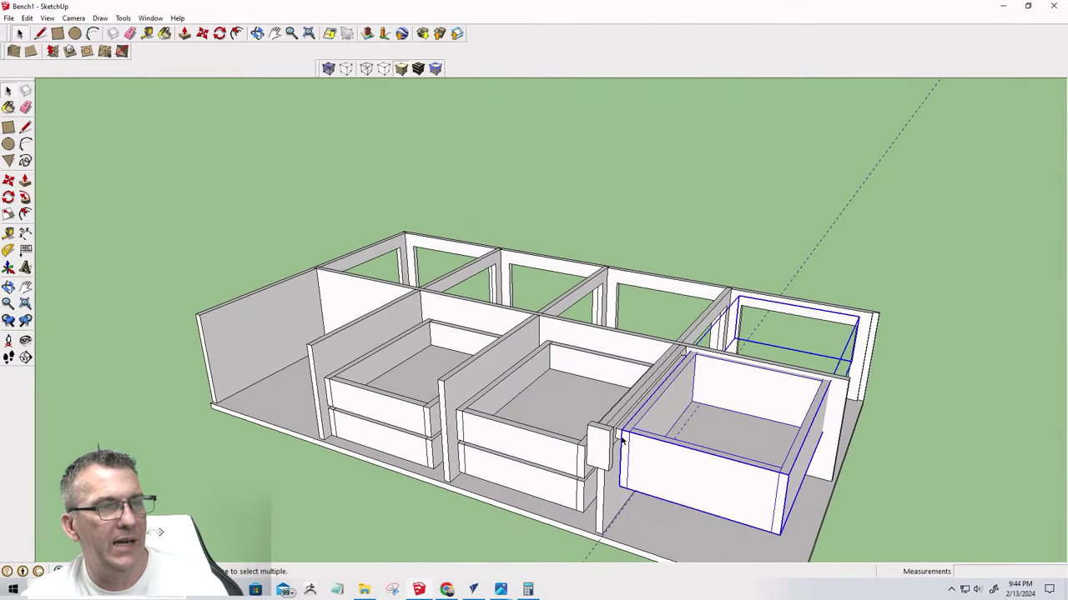
pyautogui.scroll(-2, 722, 440)
pyautogui.moveTo(746, 459); pyautogui.dragTo(430, 495, button='middle')
pyautogui.scroll(-2, 430, 495)
pyautogui.scroll(3, 443, 500)
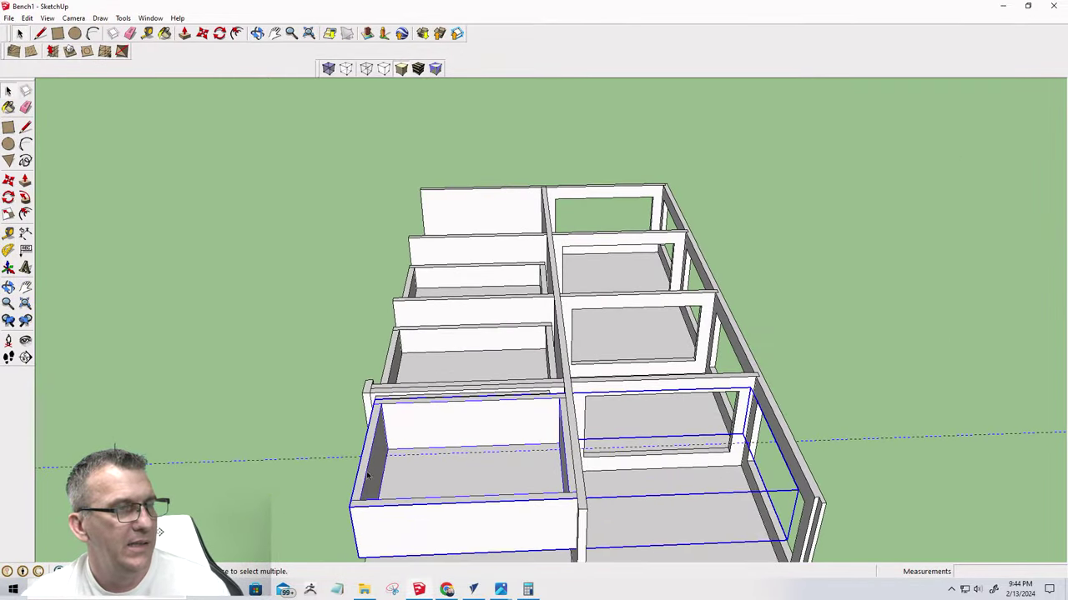
pyautogui.scroll(2, 348, 413)
pyautogui.scroll(2, 392, 416)
pyautogui.moveTo(392, 416)
pyautogui.mouseDown(button='middle')
pyautogui.moveTo(493, 370)
pyautogui.moveTo(514, 347)
pyautogui.mouseUp(button='middle')
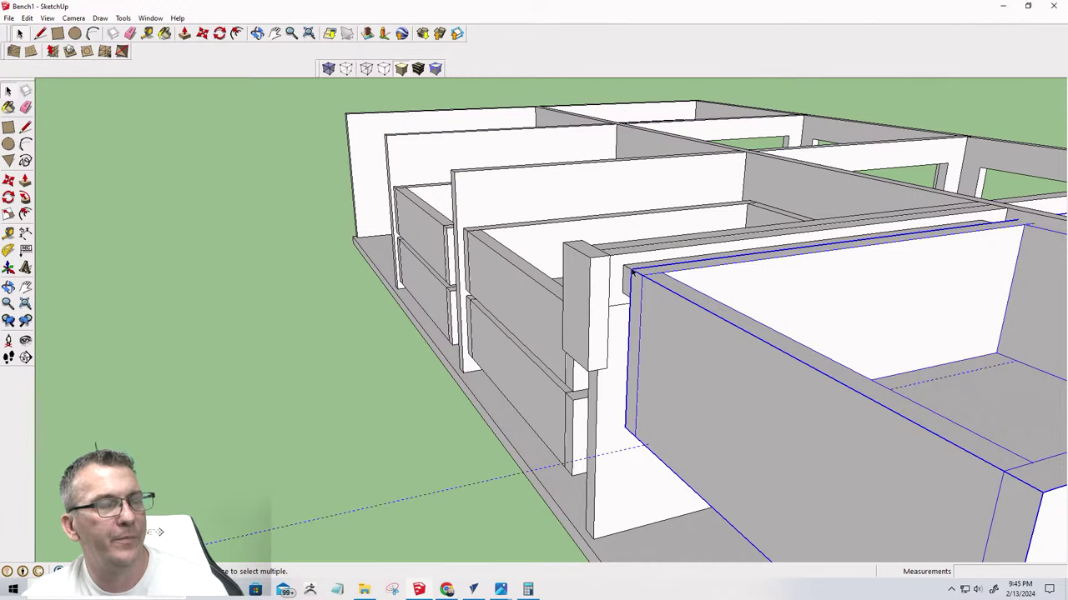
# Move the selected drawer so its corner lands on the panel endpoint
pyautogui.scroll(-3, 632, 272)
pyautogui.scroll(3, 618, 290)
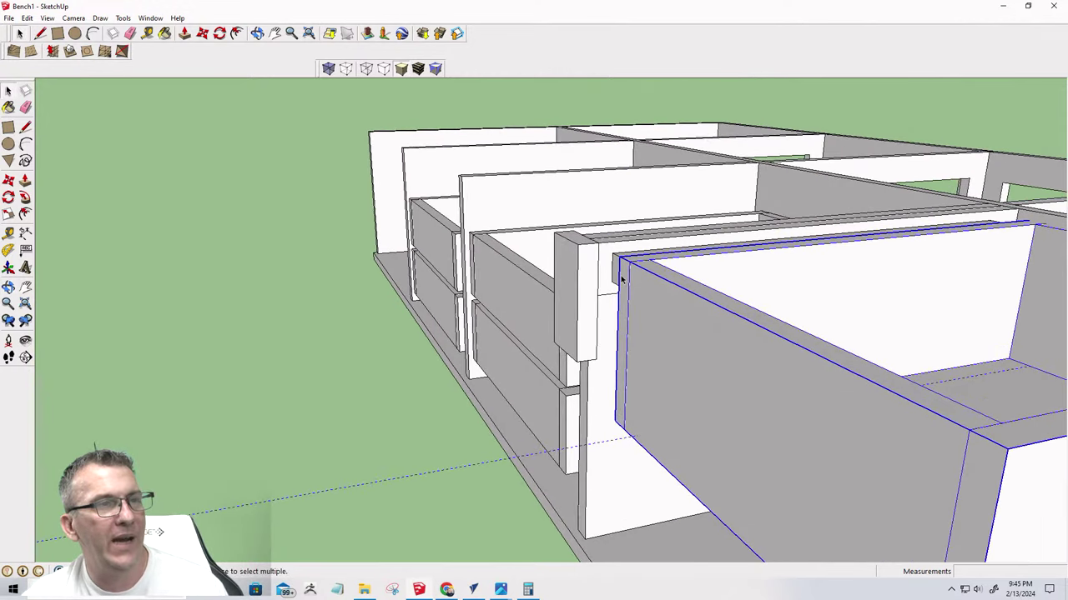
pyautogui.press('m')
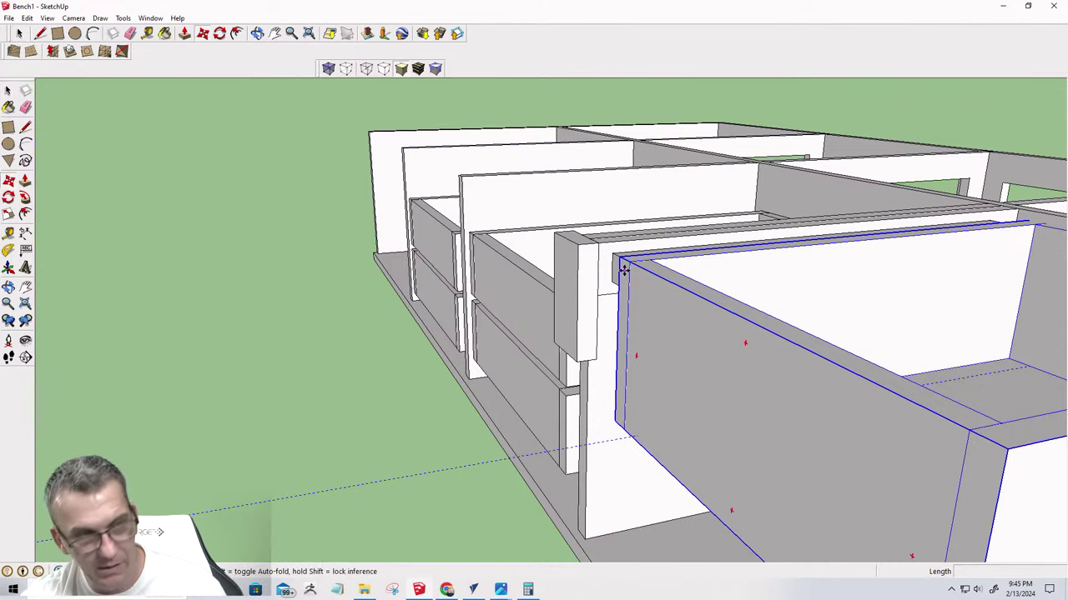
pyautogui.click(624, 260)
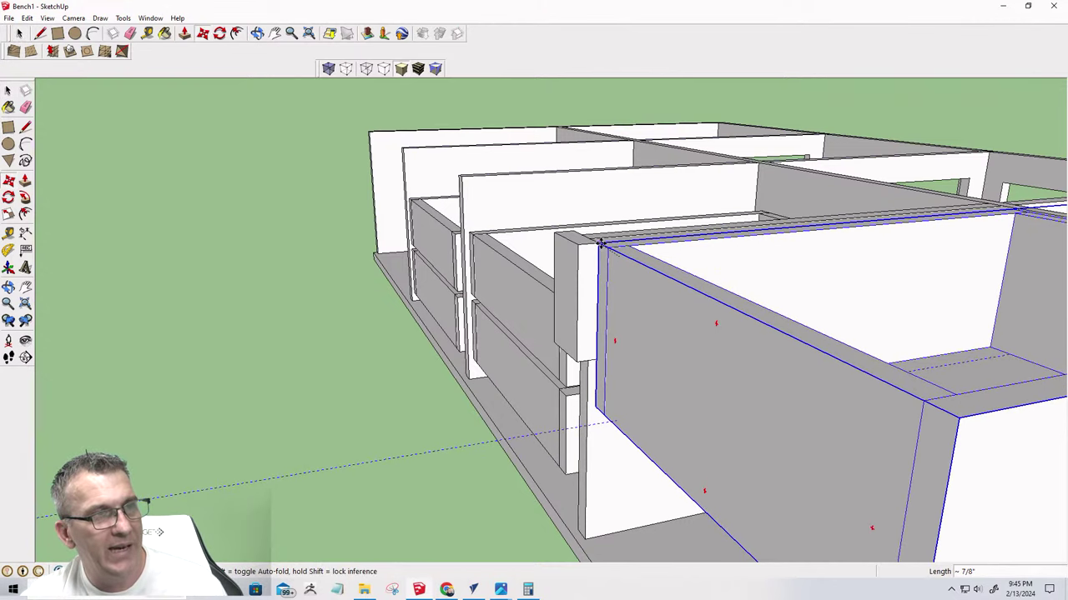
pyautogui.click(600, 244)
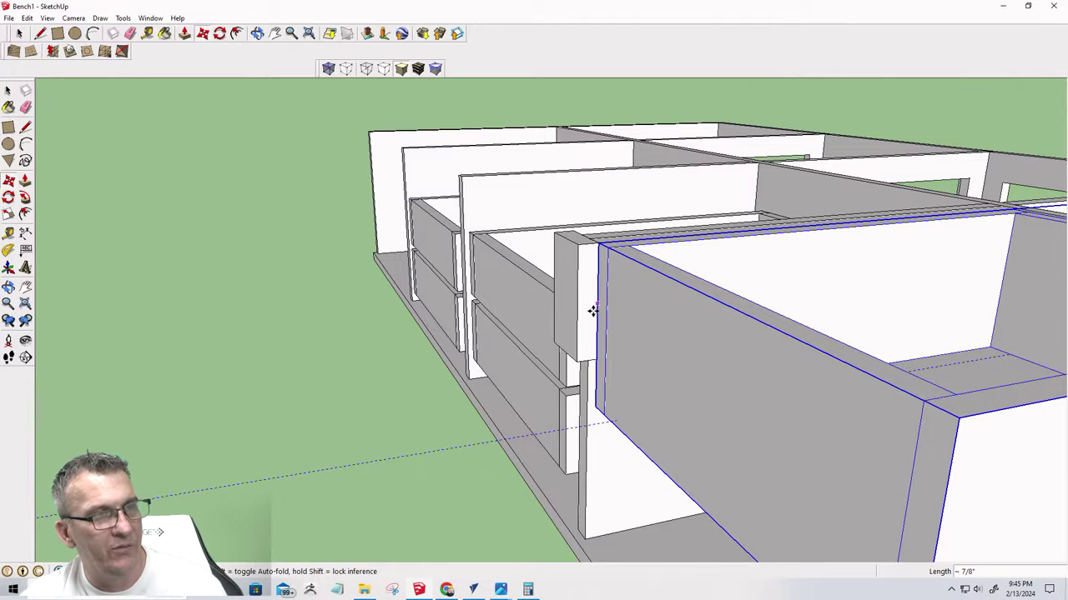
pyautogui.moveTo(755, 381); pyautogui.dragTo(754, 305, button='middle')
pyautogui.scroll(-5, 583, 374)
pyautogui.scroll(5, 753, 469)
pyautogui.scroll(-10, 754, 305)
pyautogui.press('m')
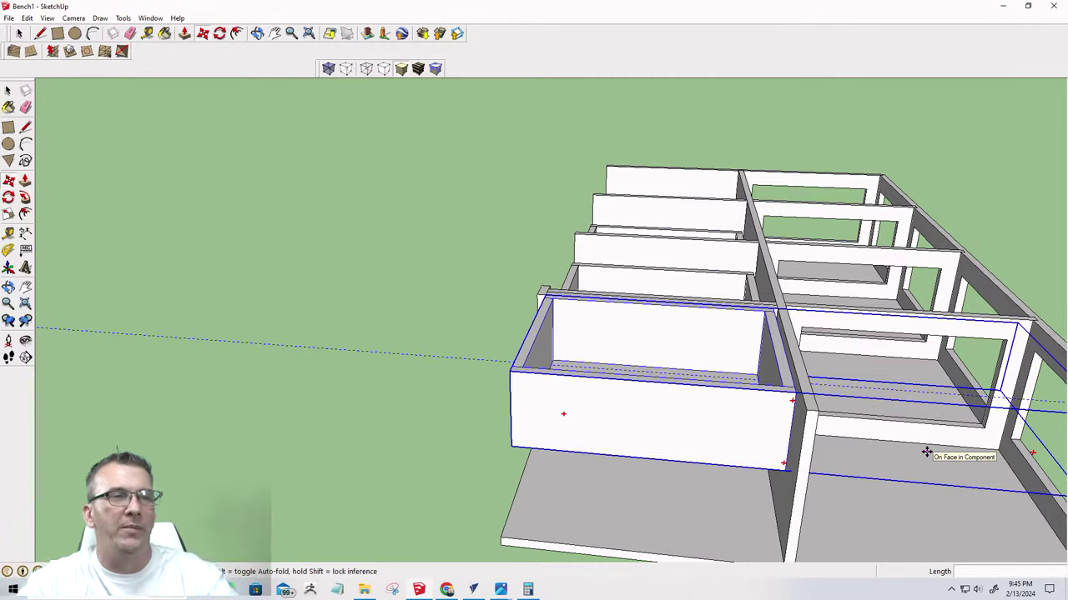
pyautogui.scroll(-8, 703, 442)
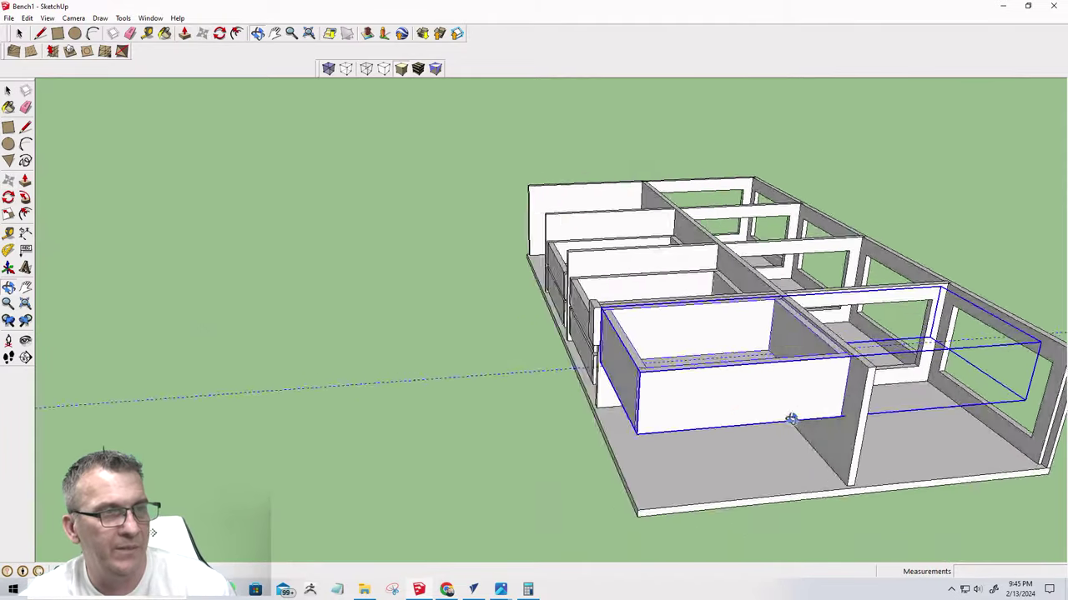
pyautogui.moveTo(938, 432); pyautogui.dragTo(633, 393, button='middle')
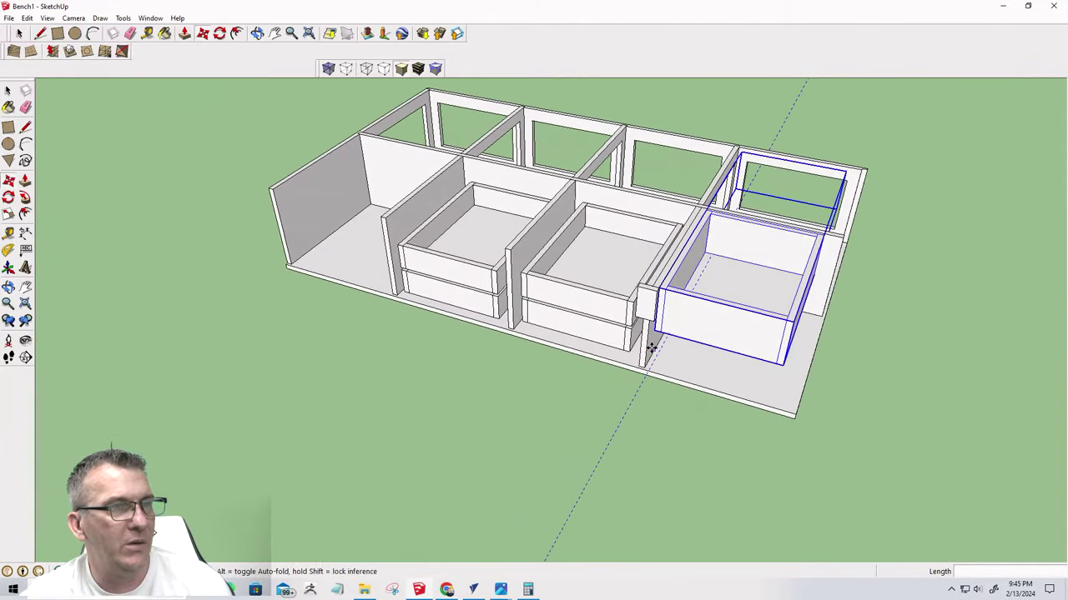
pyautogui.moveTo(686, 341); pyautogui.dragTo(769, 341, button='middle')
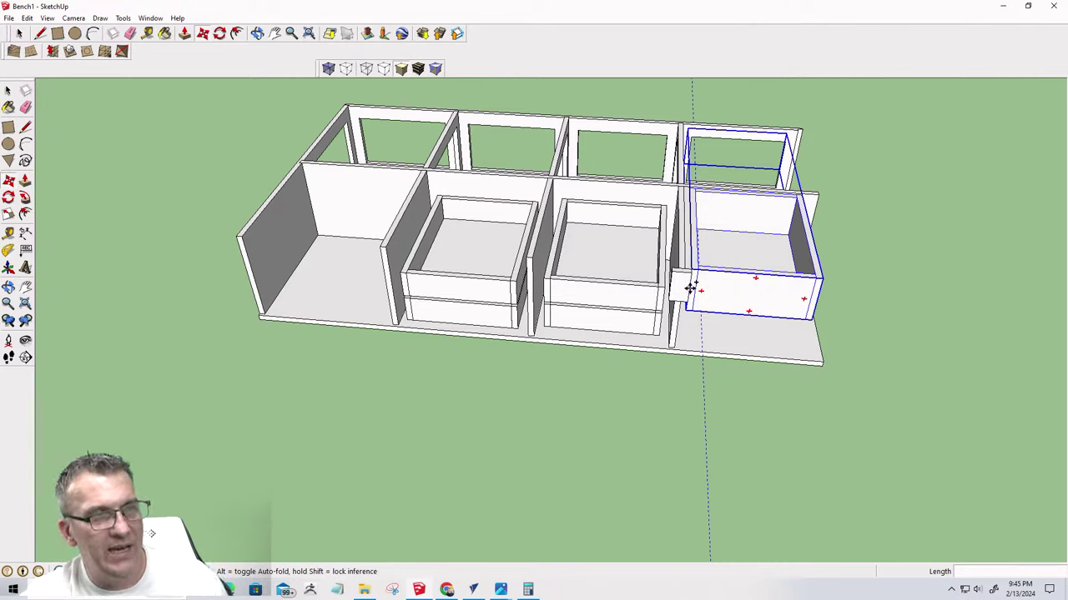
pyautogui.press('space')
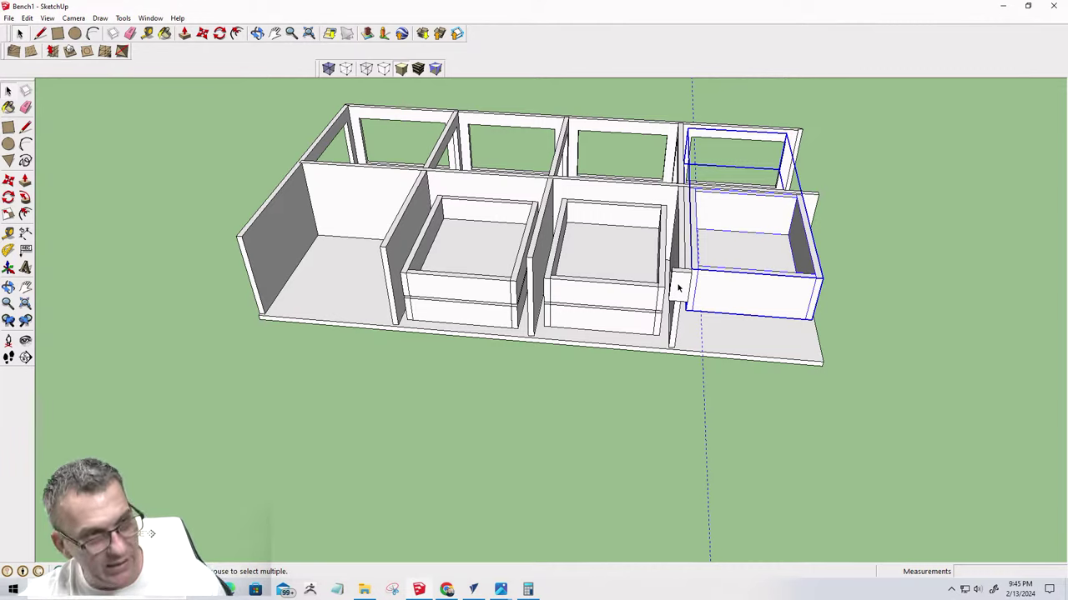
# Copy the drawer together with the divider post into the left bay
pyautogui.keyDown('shift'); pyautogui.click(680, 288); pyautogui.keyUp('shift')
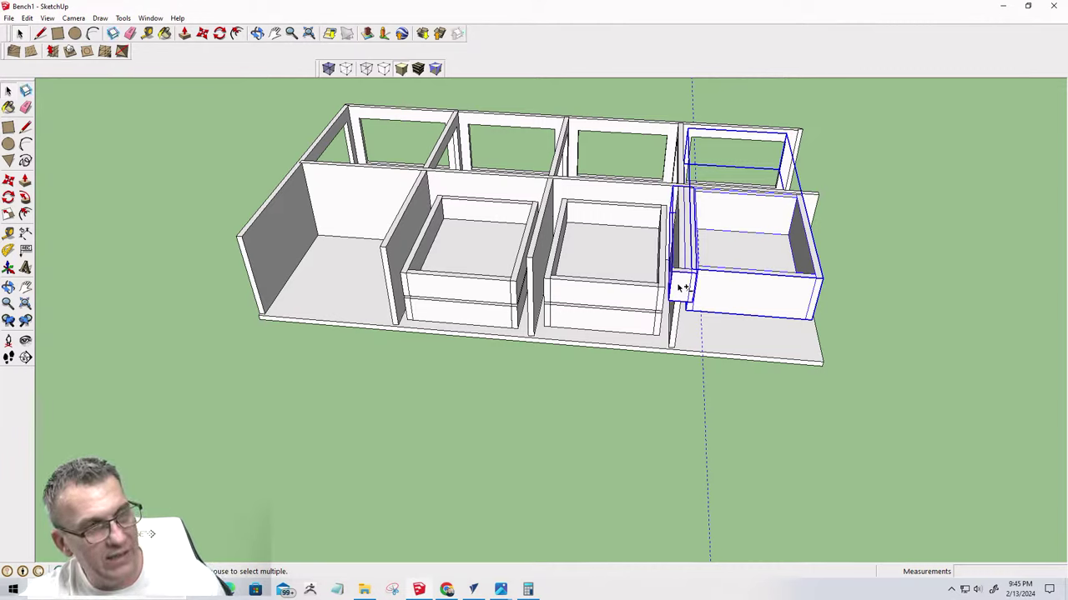
pyautogui.press('m')
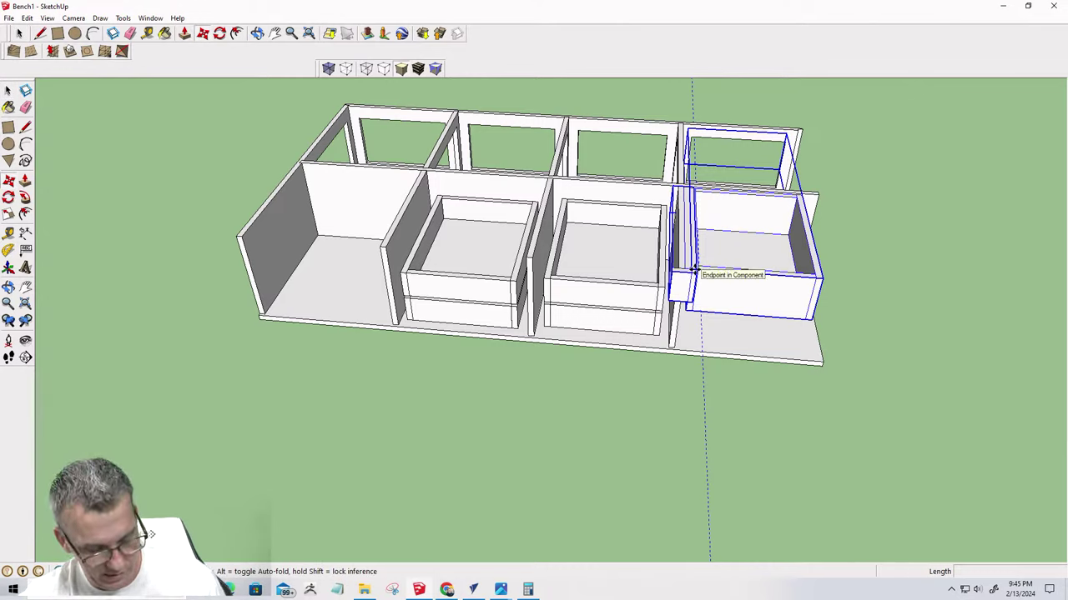
pyautogui.click(693, 268)
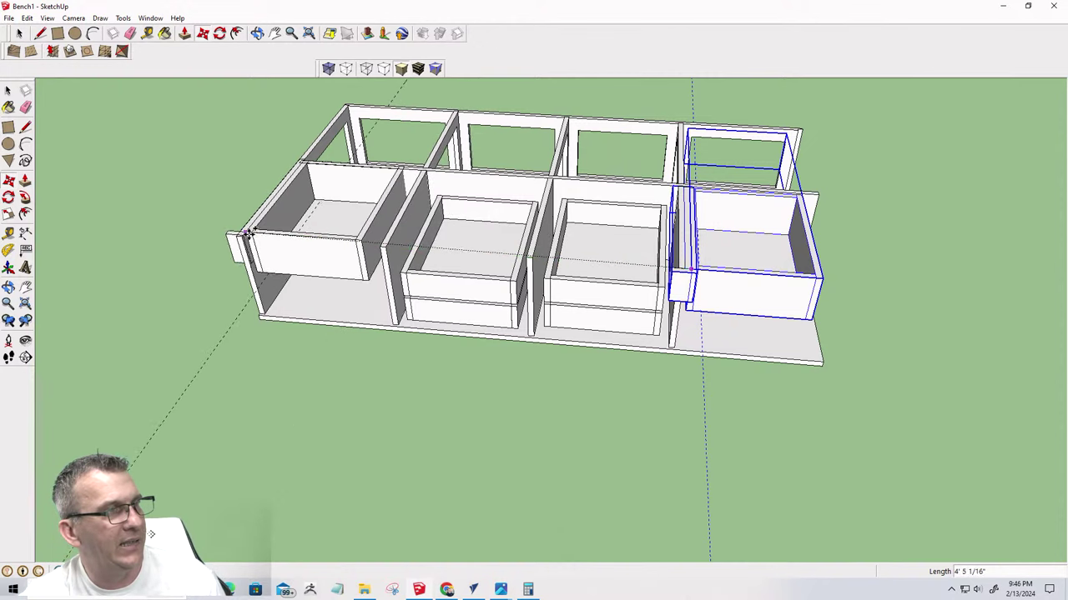
pyautogui.click(253, 269)
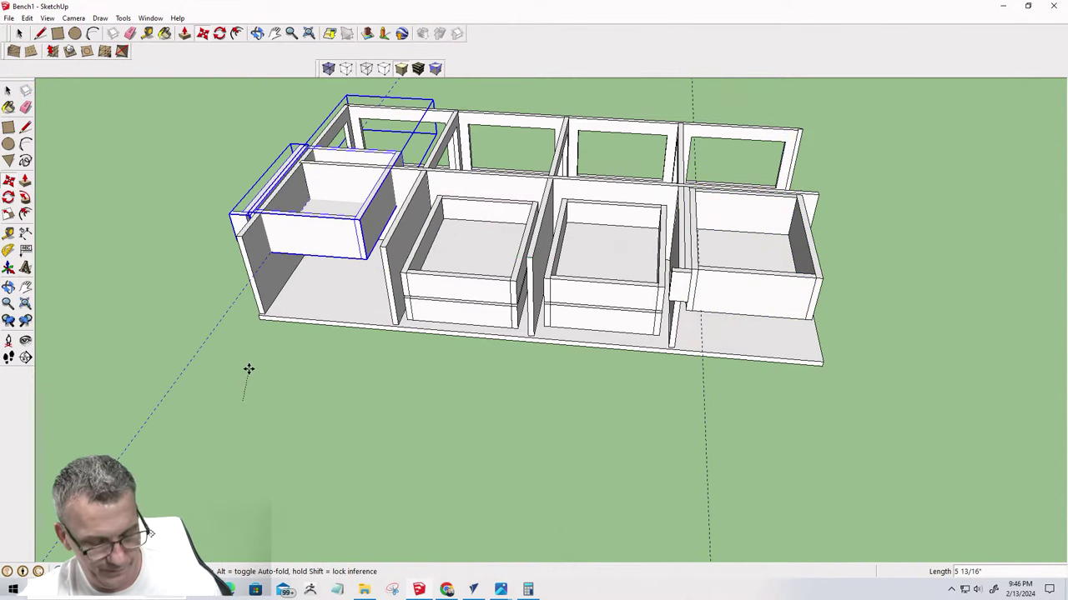
pyautogui.click(249, 369)
pyautogui.press('space')
pyautogui.click(253, 367)
pyautogui.moveTo(253, 367); pyautogui.dragTo(457, 407, button='middle')
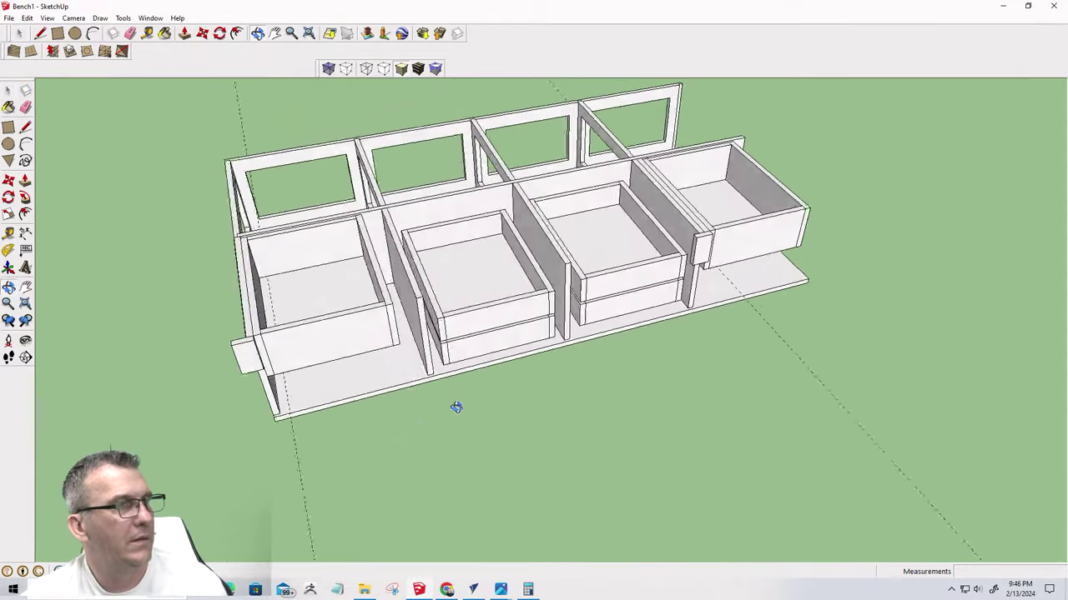
pyautogui.press('F4')
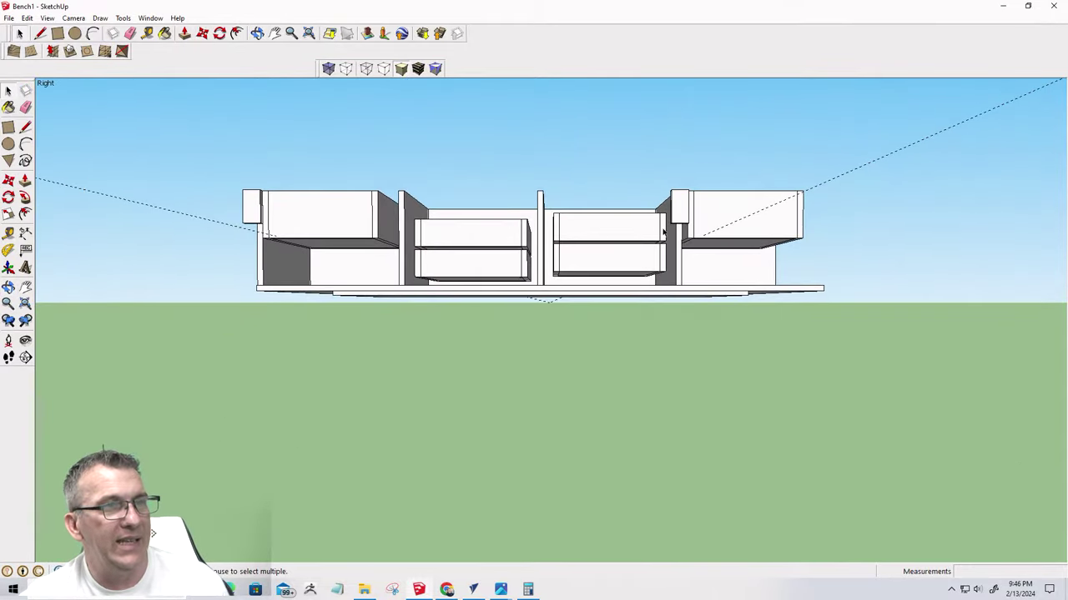
pyautogui.moveTo(682, 302); pyautogui.dragTo(473, 345, button='middle')
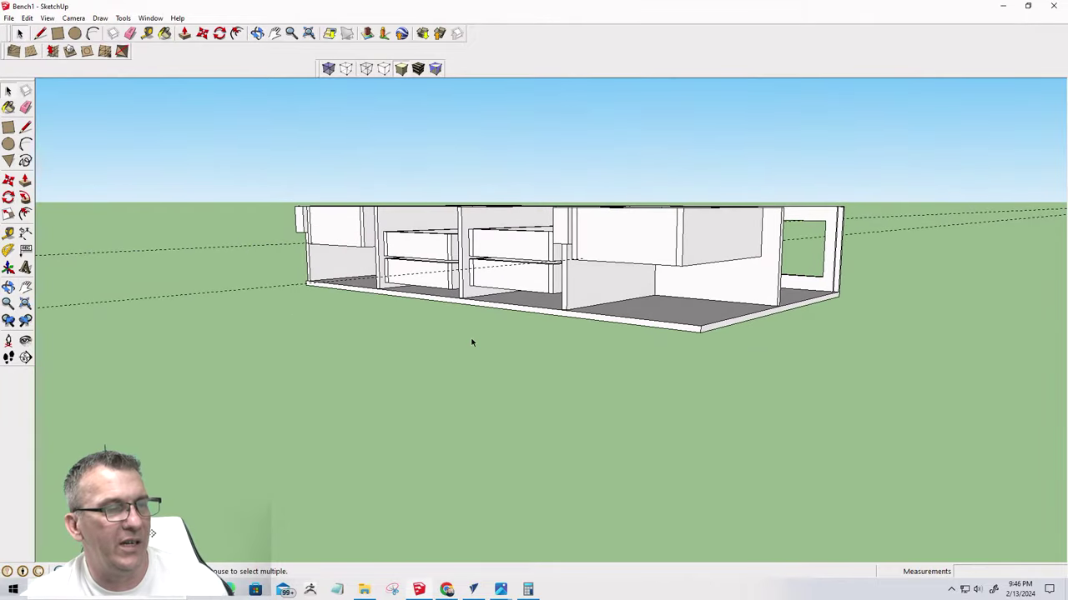
pyautogui.scroll(6, 572, 261)
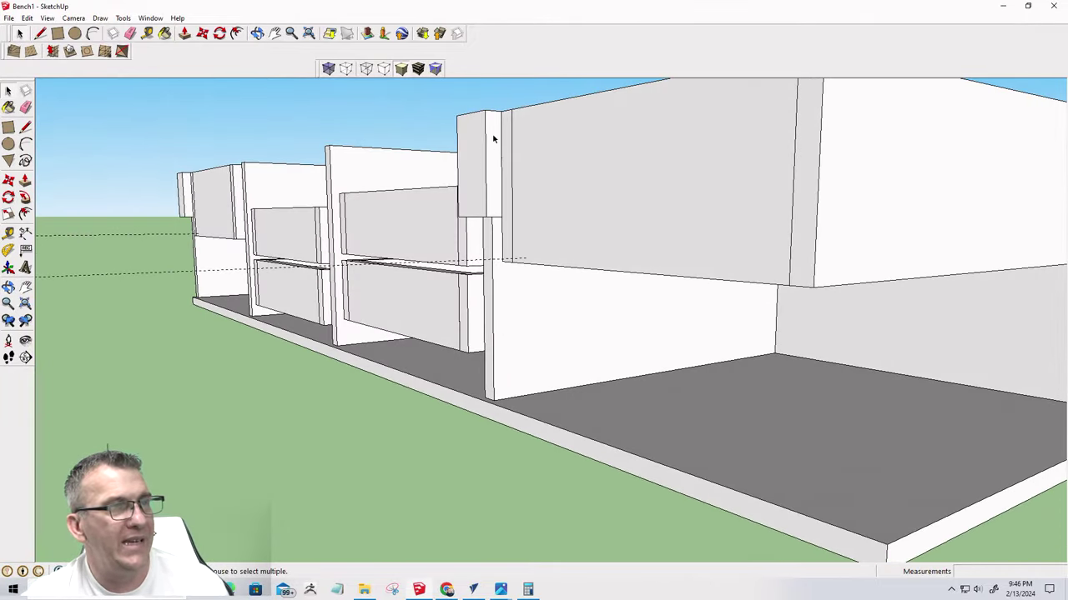
# Lower the vertical post and right-bay drawer down onto the bench floor edge
pyautogui.click(498, 127)
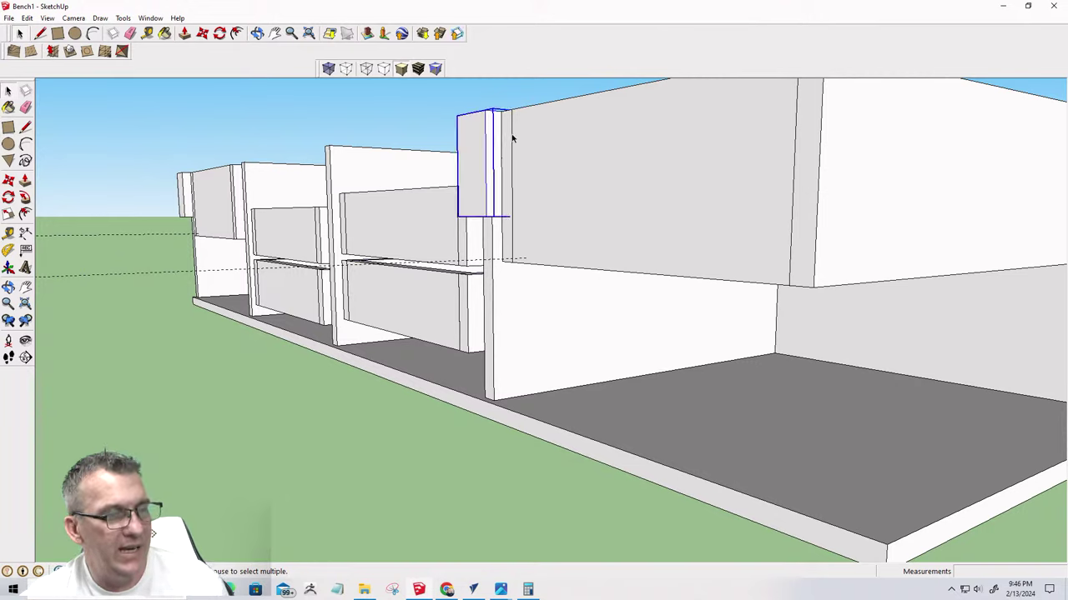
pyautogui.keyDown('shift'); pyautogui.click(517, 138); pyautogui.keyUp('shift')
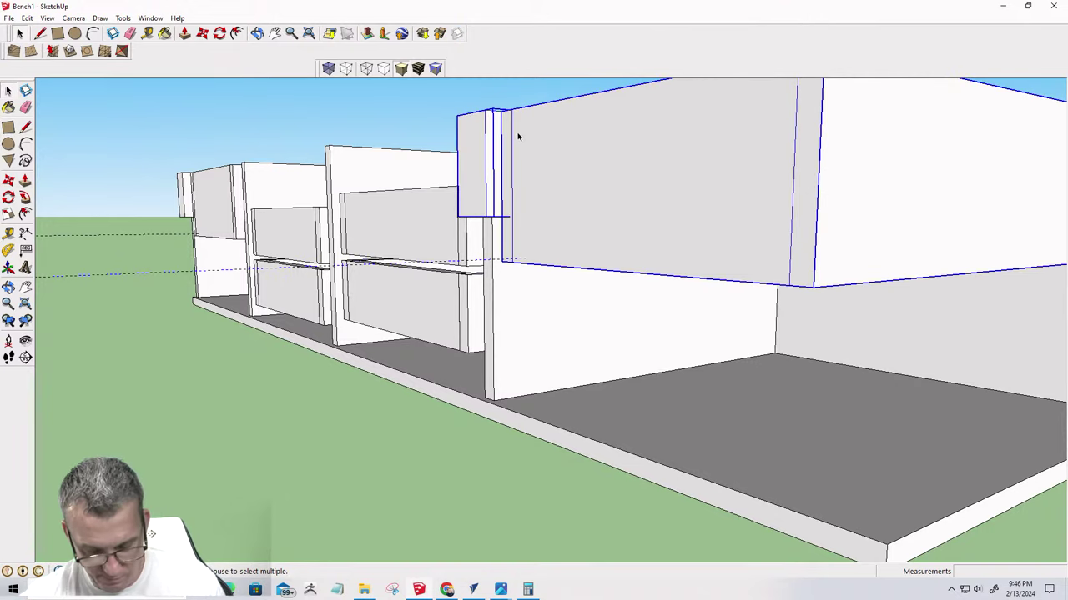
pyautogui.press('m')
pyautogui.click(502, 115)
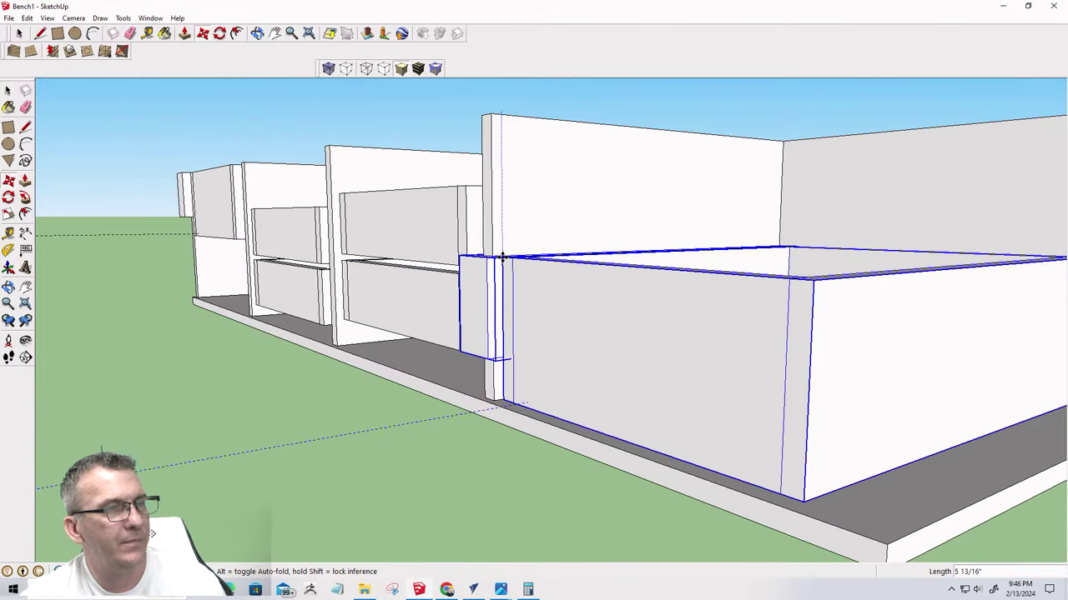
pyautogui.click(502, 260)
pyautogui.scroll(5, 506, 425)
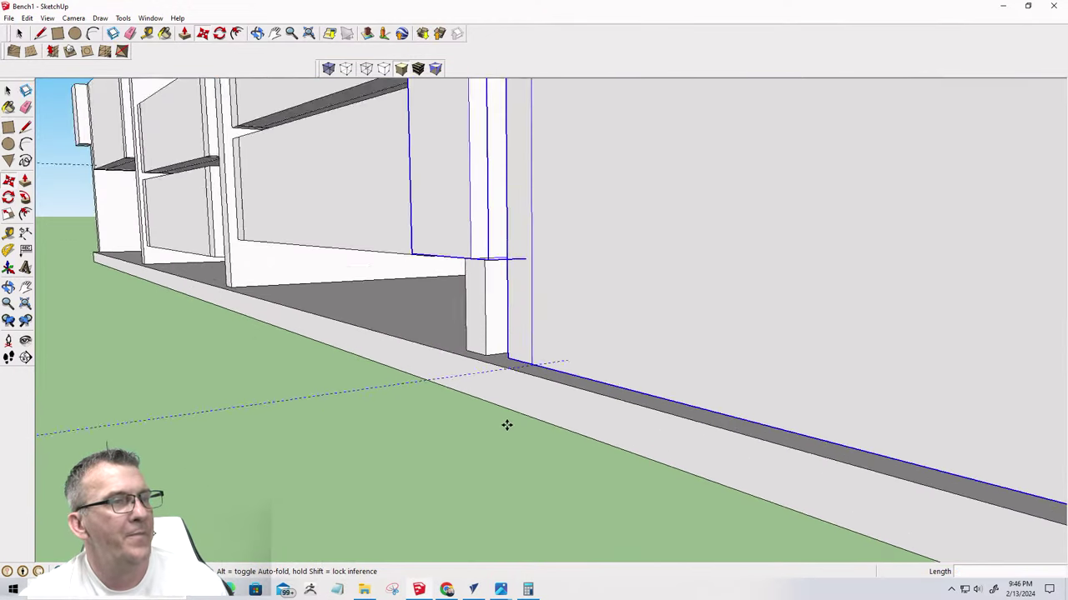
pyautogui.scroll(-3, 515, 386)
pyautogui.moveTo(531, 307); pyautogui.dragTo(500, 320, button='middle')
pyautogui.scroll(2, 614, 342)
pyautogui.moveTo(614, 342); pyautogui.dragTo(789, 362, button='middle')
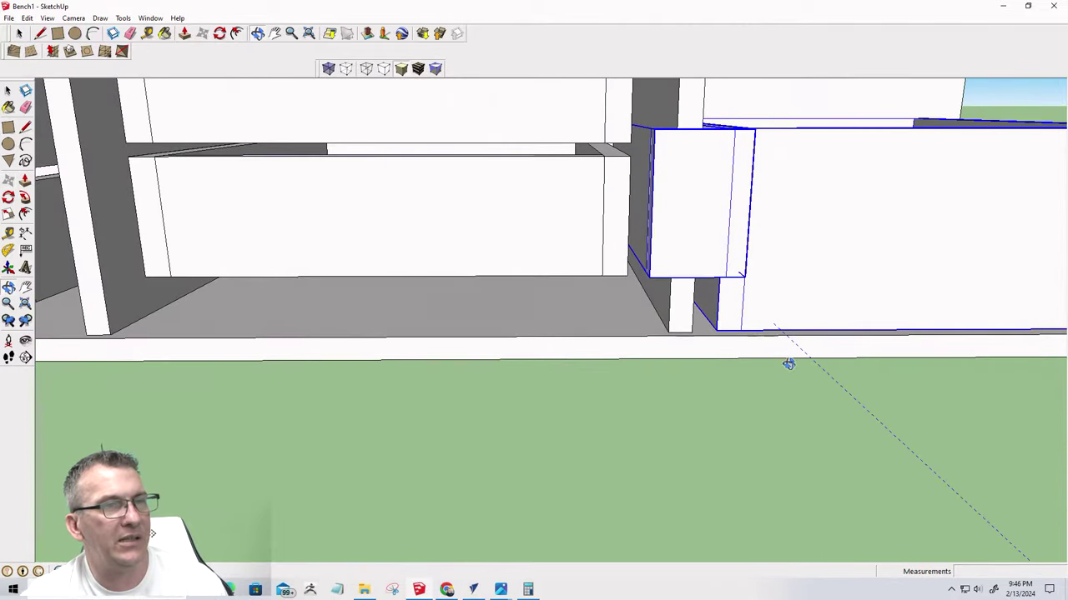
pyautogui.scroll(2, 716, 332)
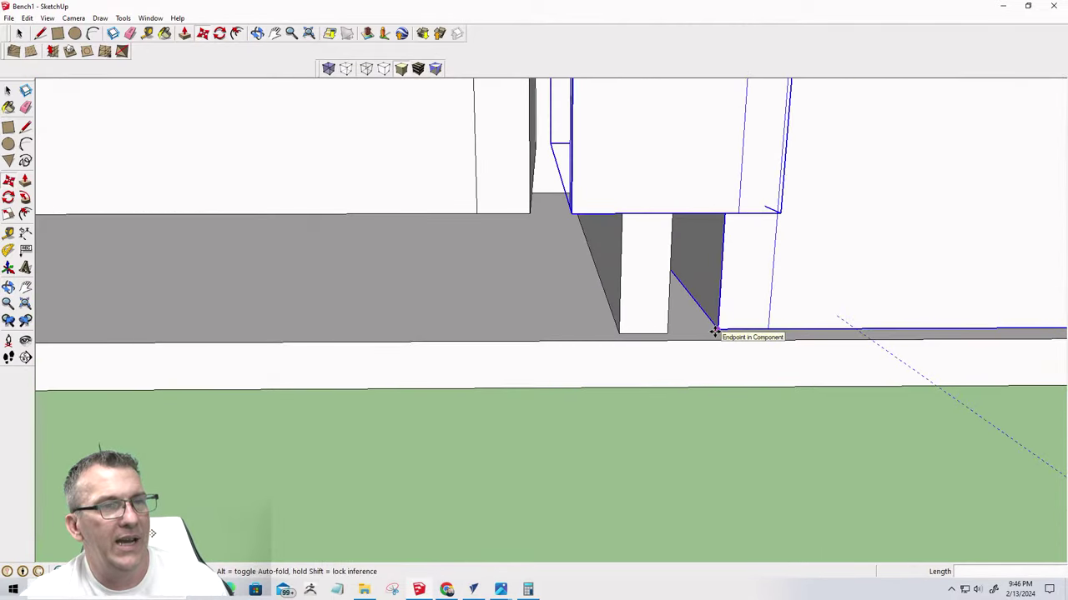
pyautogui.click(716, 322)
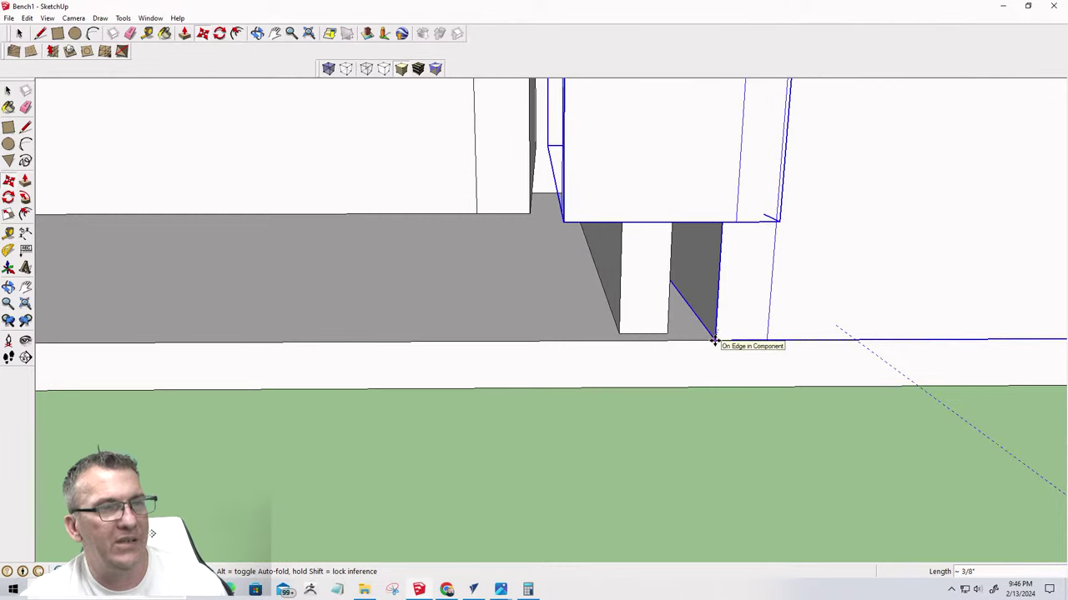
pyautogui.click(714, 340)
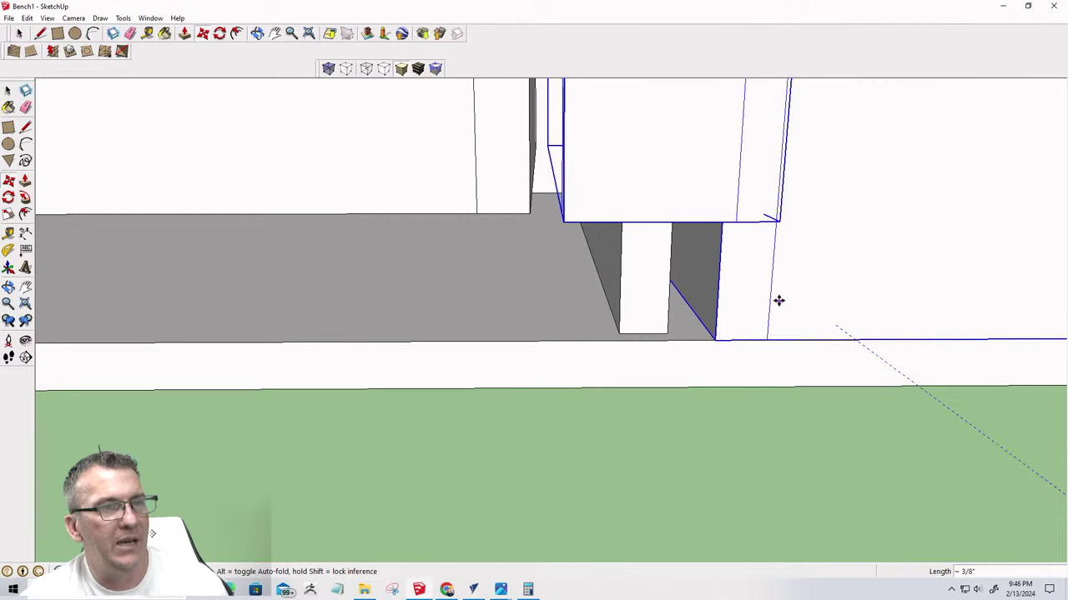
# Nudge the right drawer 3/8" into place from its midpoint
pyautogui.scroll(-4, 717, 351)
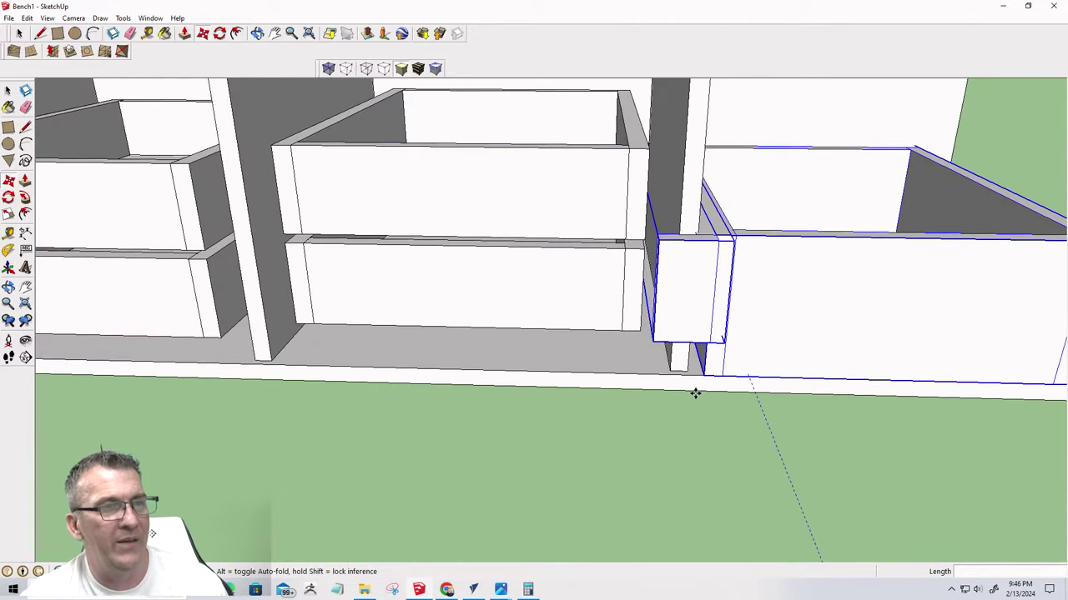
pyautogui.moveTo(696, 393)
pyautogui.mouseDown(button='middle')
pyautogui.moveTo(706, 357)
pyautogui.moveTo(677, 461)
pyautogui.moveTo(679, 512)
pyautogui.moveTo(664, 501)
pyautogui.mouseUp(button='middle')
pyautogui.scroll(4, 677, 461)
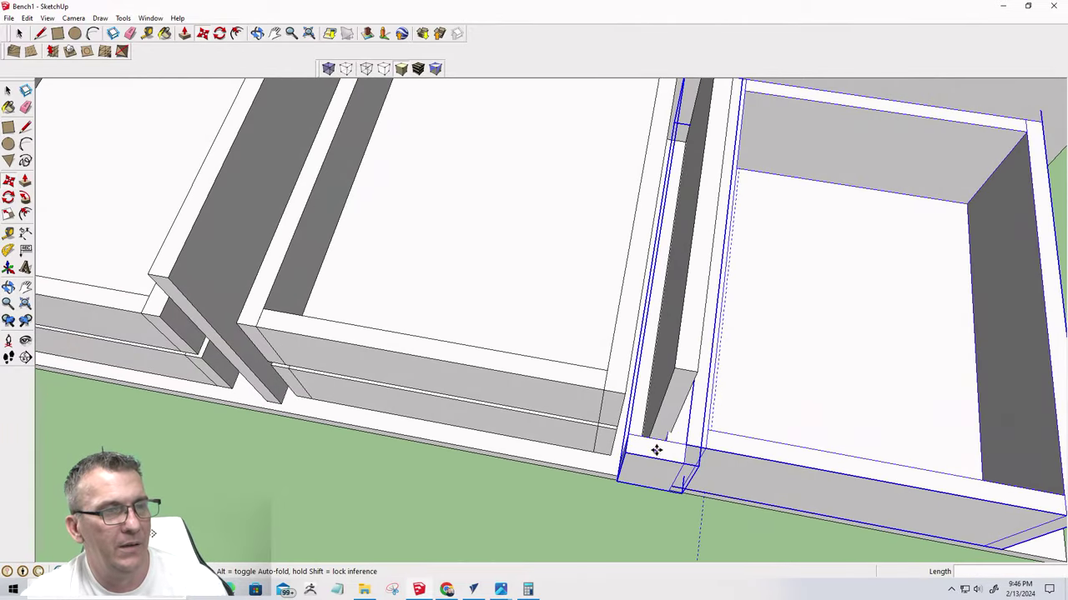
pyautogui.click(664, 444)
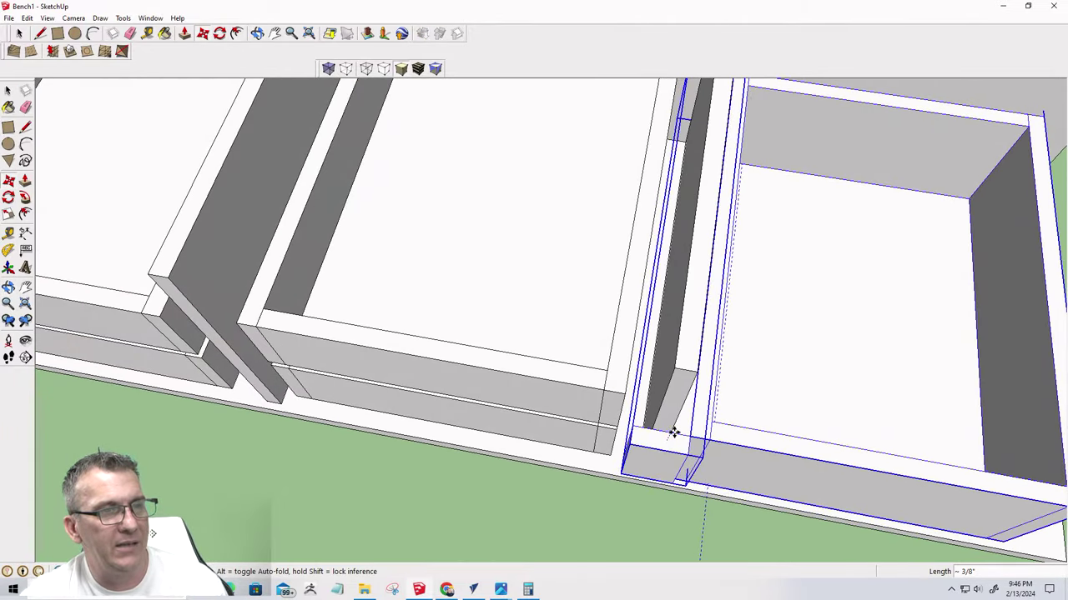
pyautogui.scroll(-6, 715, 460)
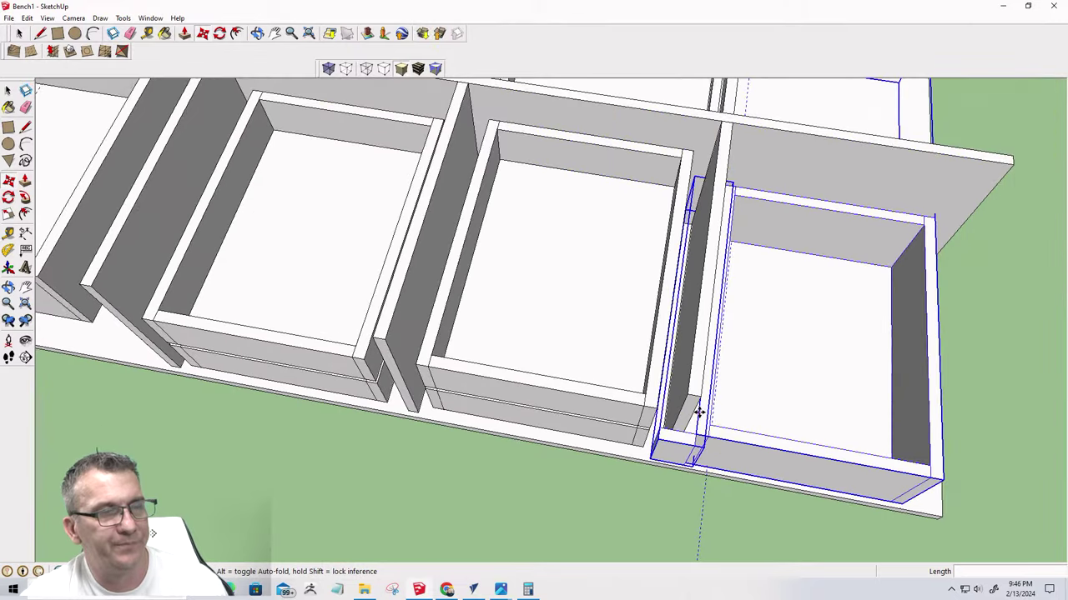
pyautogui.click(716, 473)
# Raise the right drawer 2" along the blue axis to line up with the others
pyautogui.moveTo(716, 472); pyautogui.dragTo(685, 260, button='middle')
pyautogui.scroll(4, 817, 488)
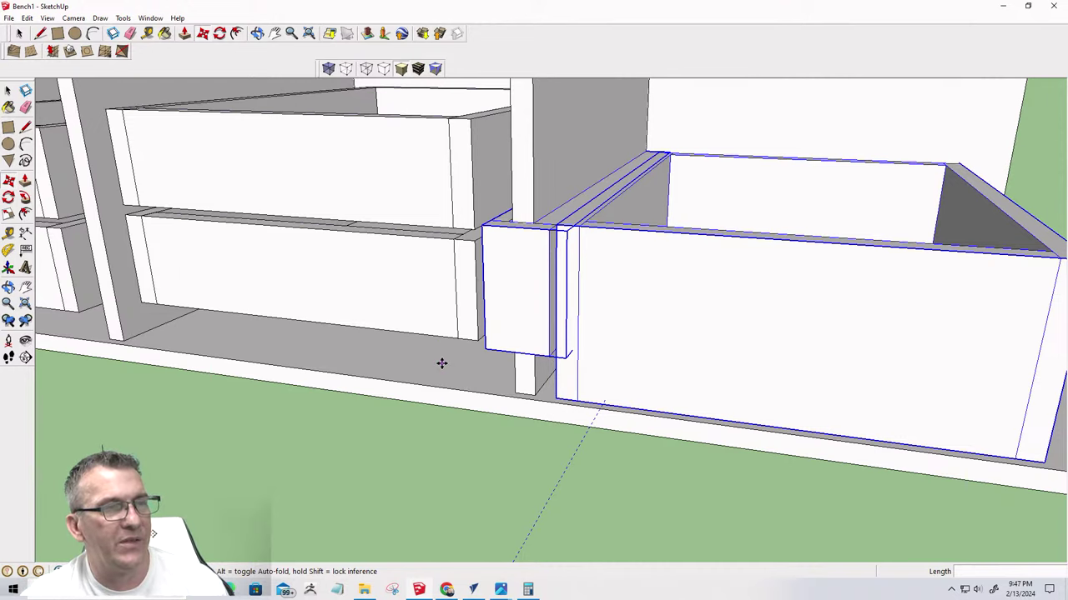
pyautogui.moveTo(573, 381); pyautogui.dragTo(649, 332, button='middle')
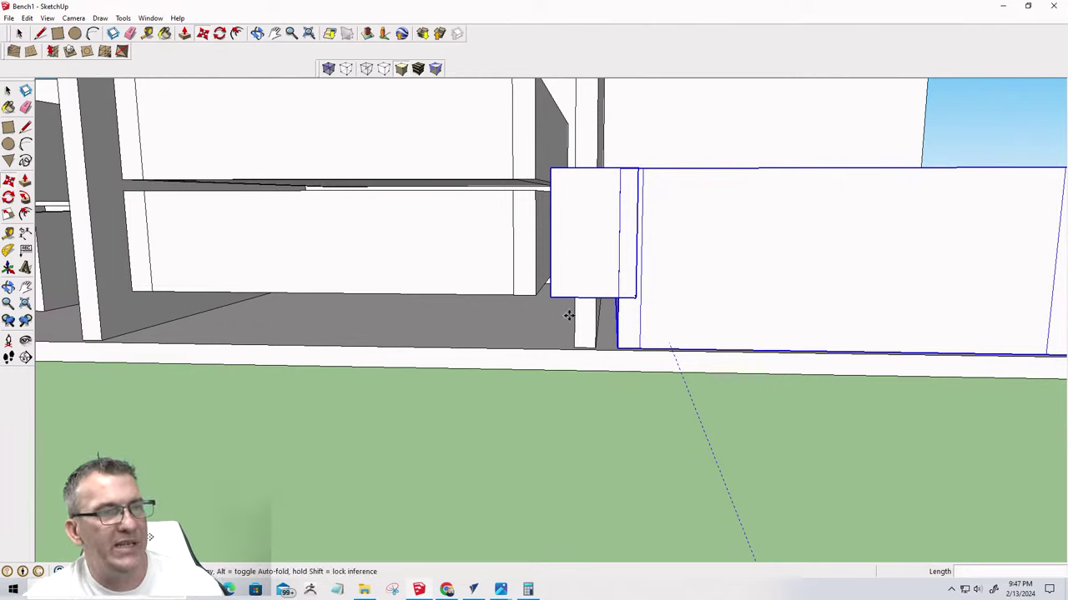
pyautogui.click(615, 348)
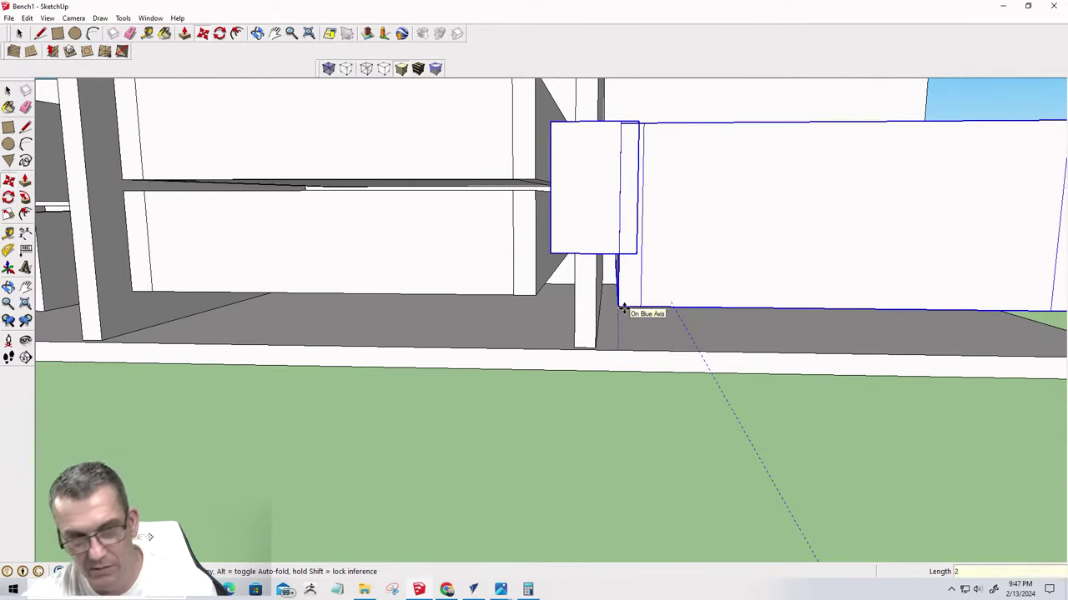
pyautogui.press('Return')
pyautogui.scroll(-3, 531, 448)
pyautogui.moveTo(612, 353); pyautogui.dragTo(667, 377, button='middle')
pyautogui.scroll(-3, 679, 345)
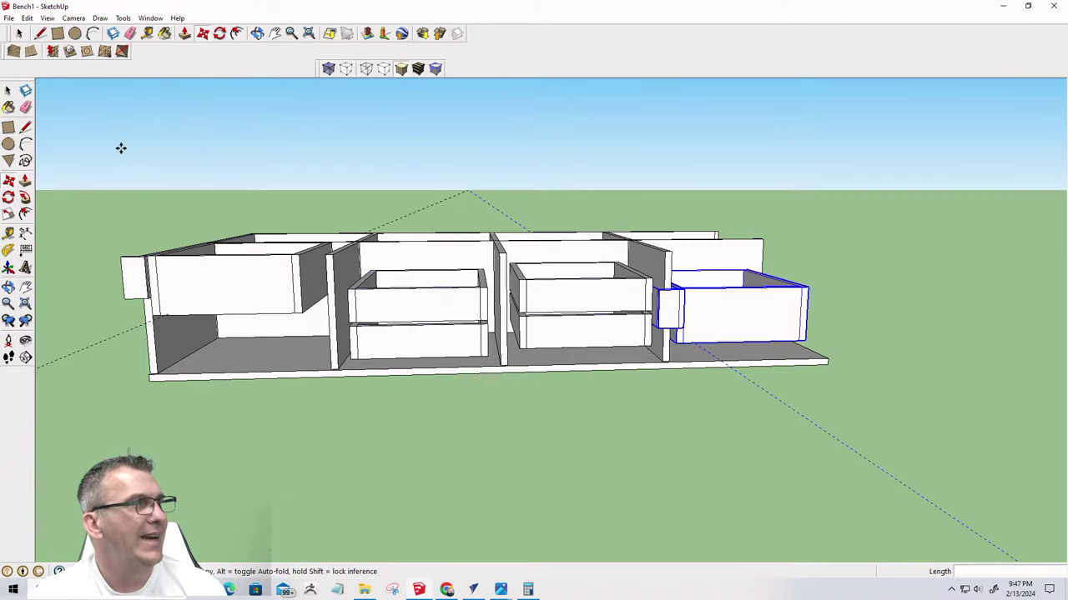
# Unhide all hidden parts with Edit > Unhide > All
pyautogui.moveTo(181, 399); pyautogui.dragTo(95, 445, button='middle')
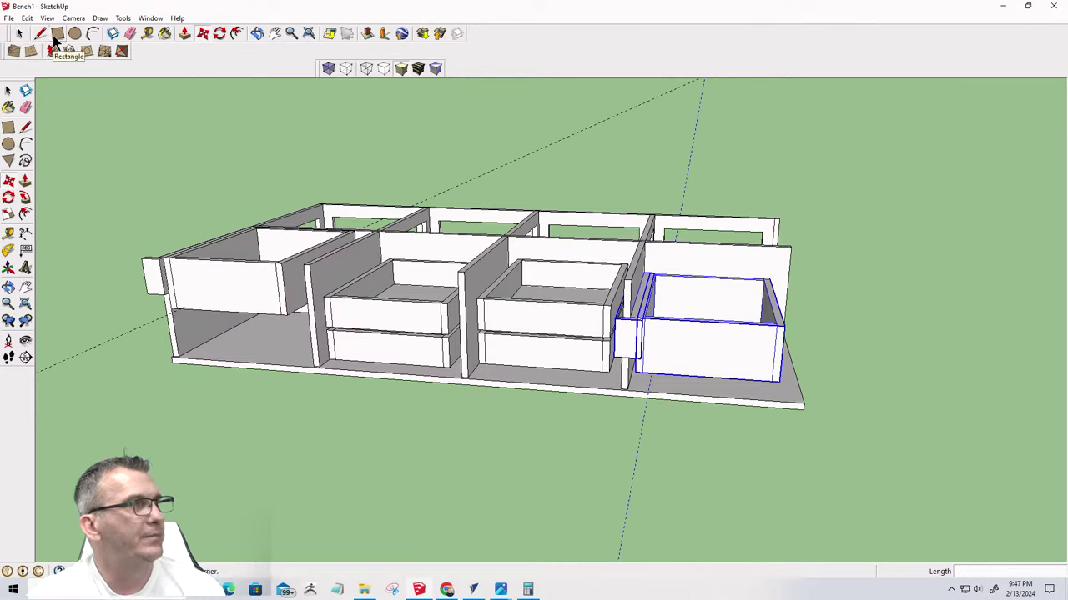
pyautogui.click(27, 17)
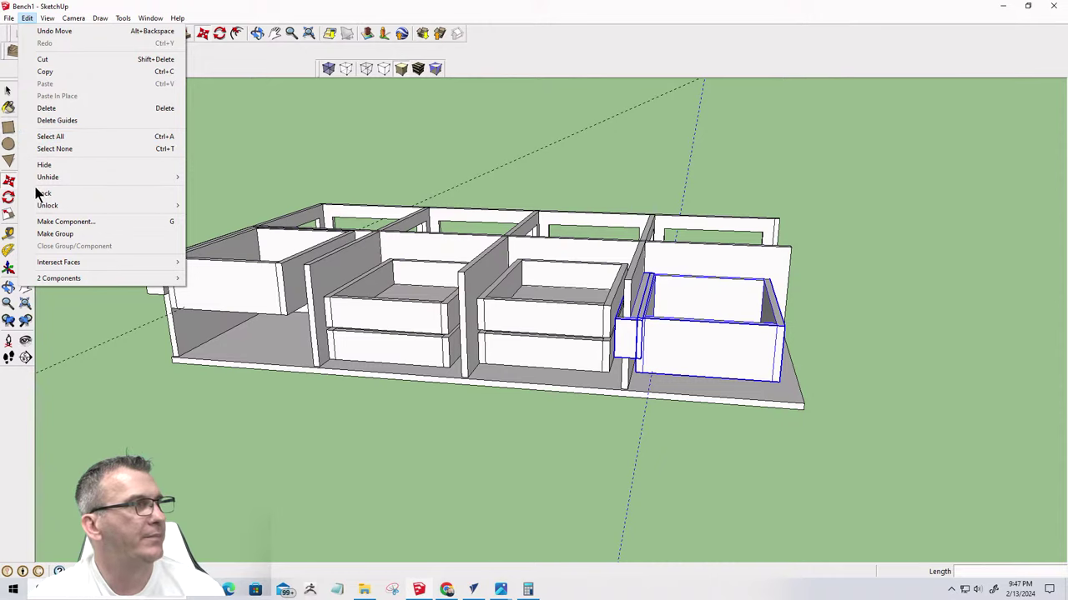
pyautogui.moveTo(38, 180)
pyautogui.click(209, 201)
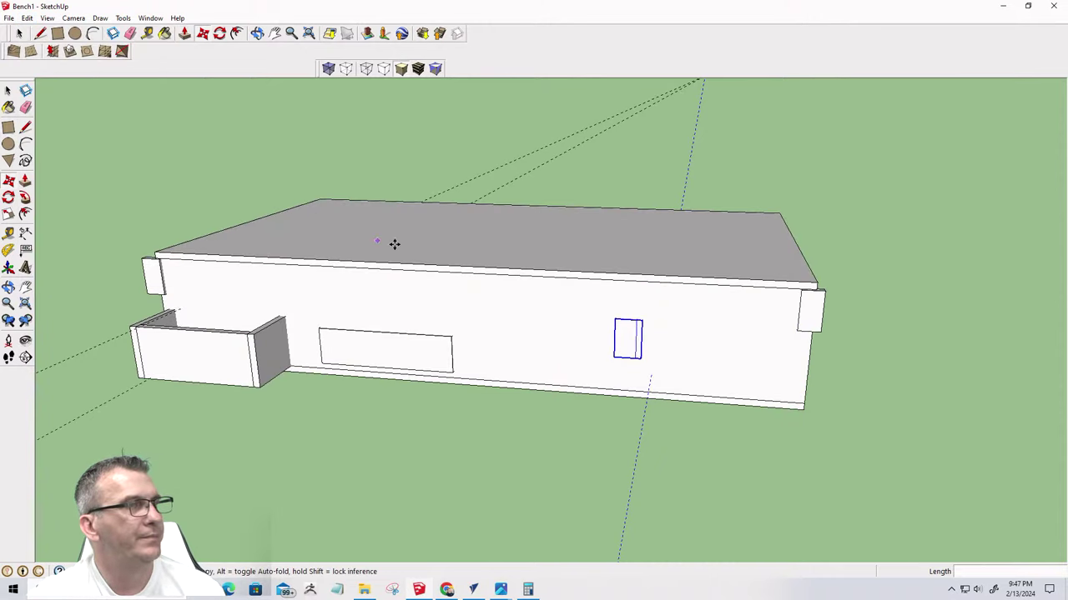
# Hide the bench's top panel to see into the compartments
pyautogui.press('space')
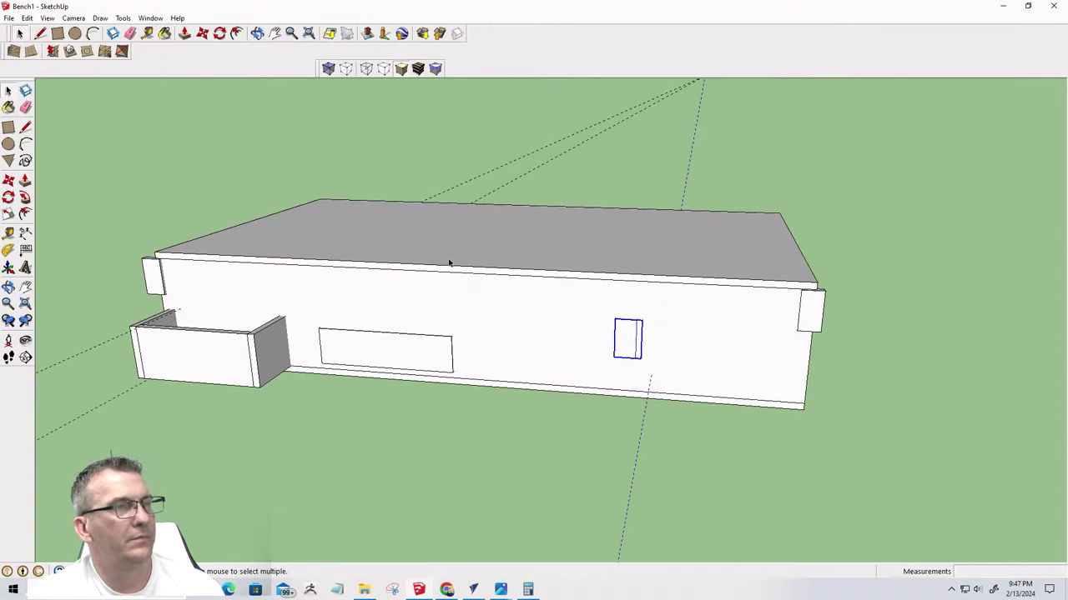
pyautogui.click(449, 263)
pyautogui.rightClick(451, 262)
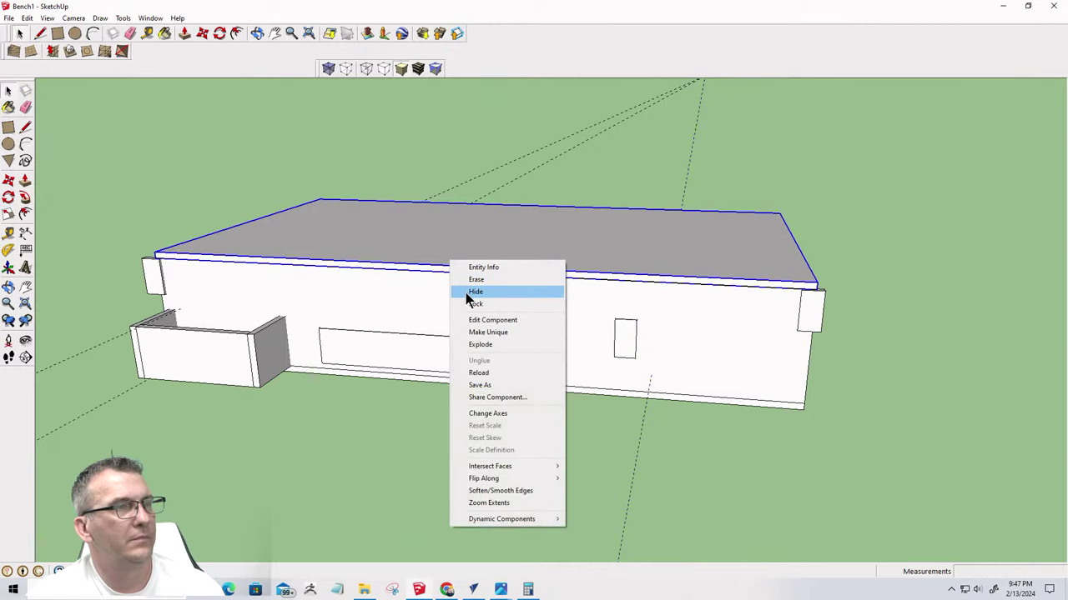
pyautogui.click(467, 293)
pyautogui.moveTo(489, 317); pyautogui.dragTo(587, 371, button='middle')
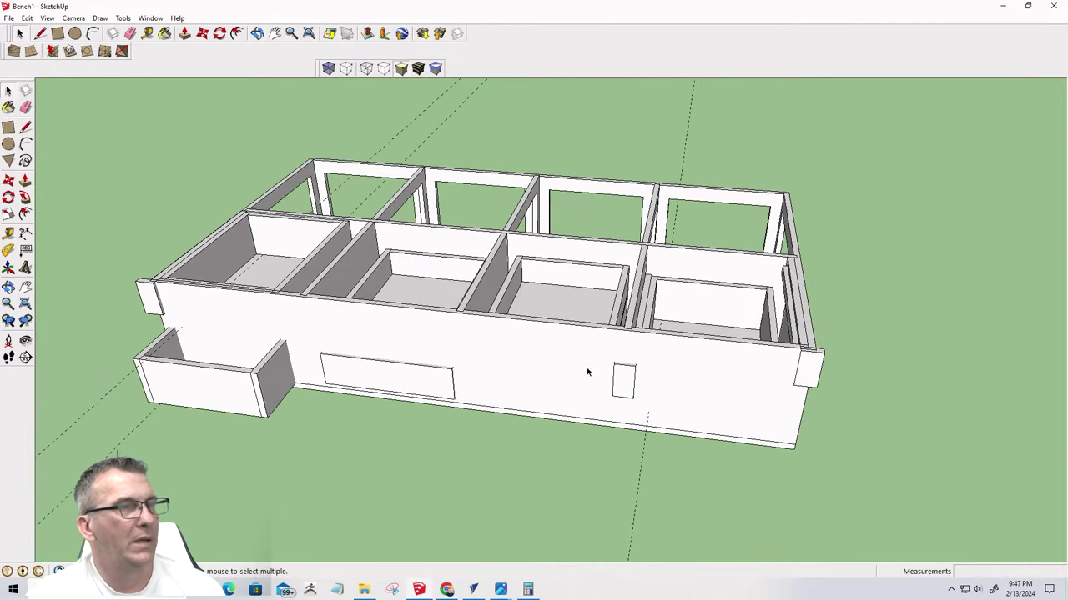
# Delete the left and right end blocks and the small and long front-face rectangles
pyautogui.click(808, 371)
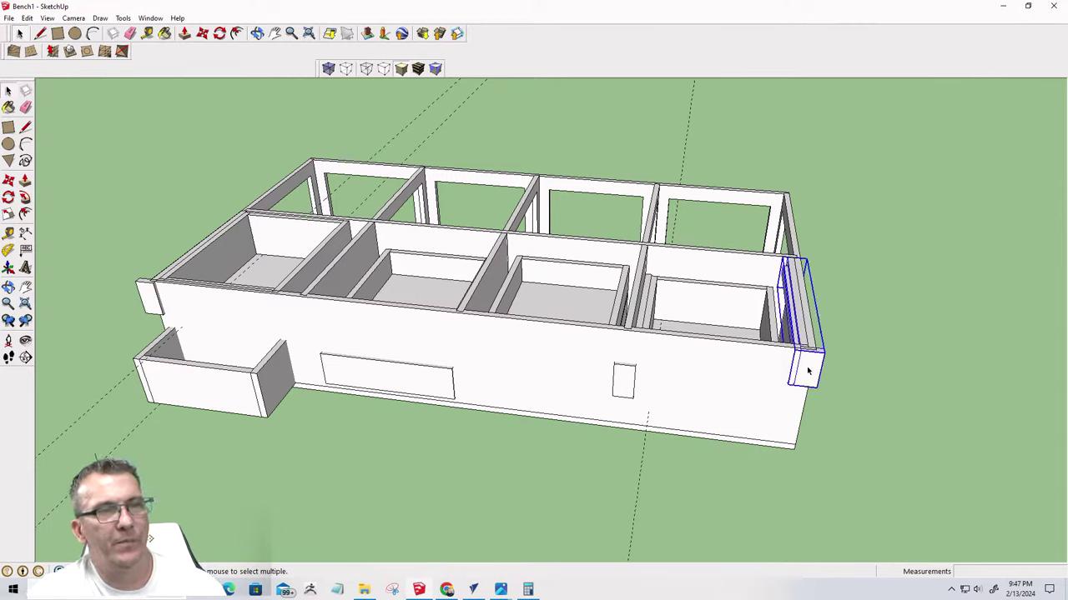
pyautogui.press('Delete')
pyautogui.click(621, 396)
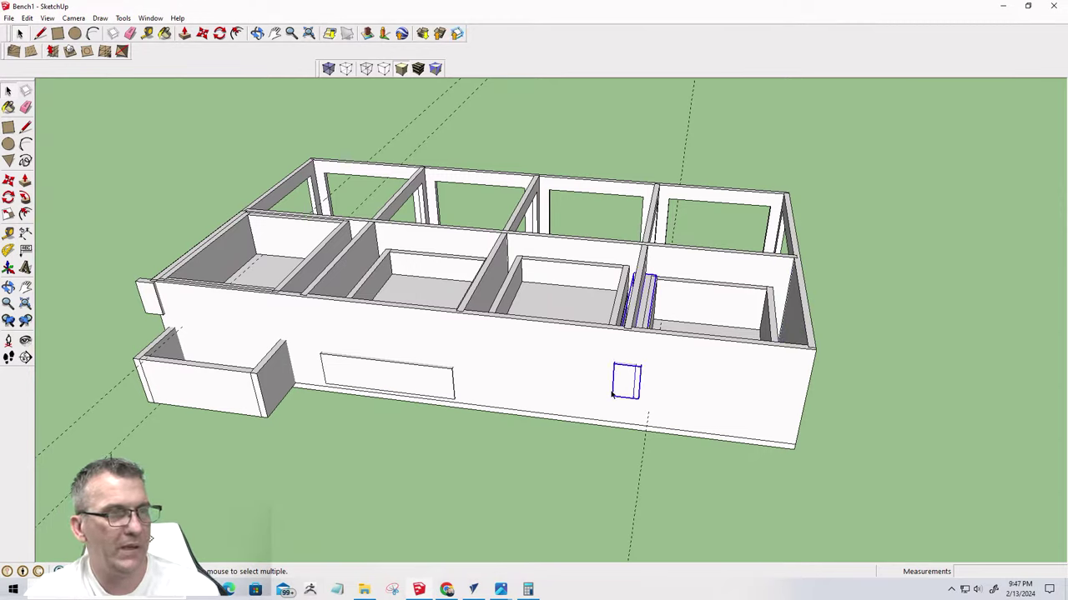
pyautogui.press('Delete')
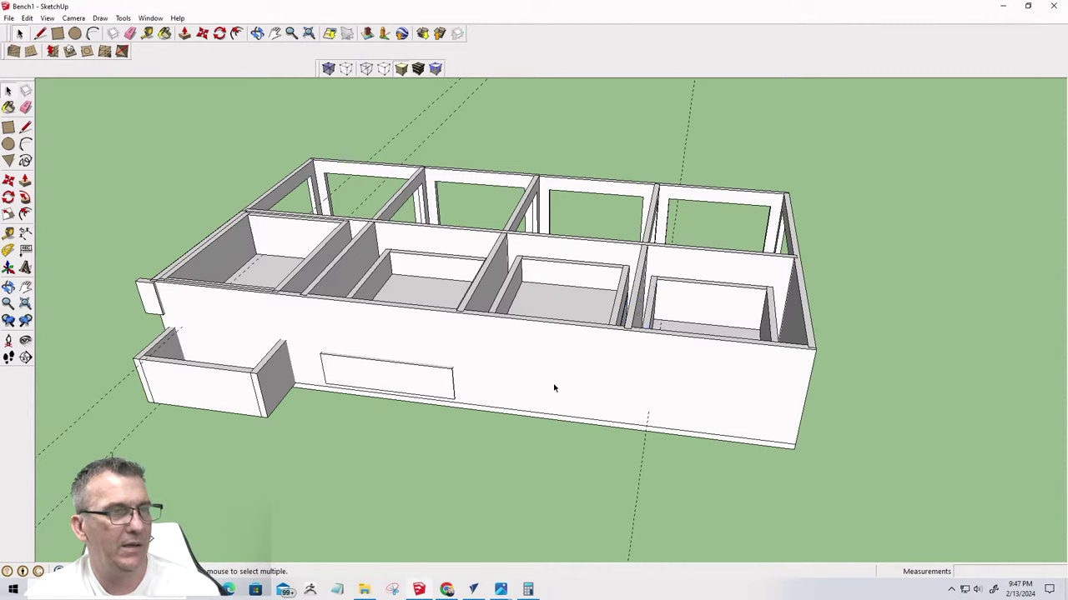
pyautogui.click(364, 379)
pyautogui.press('Delete')
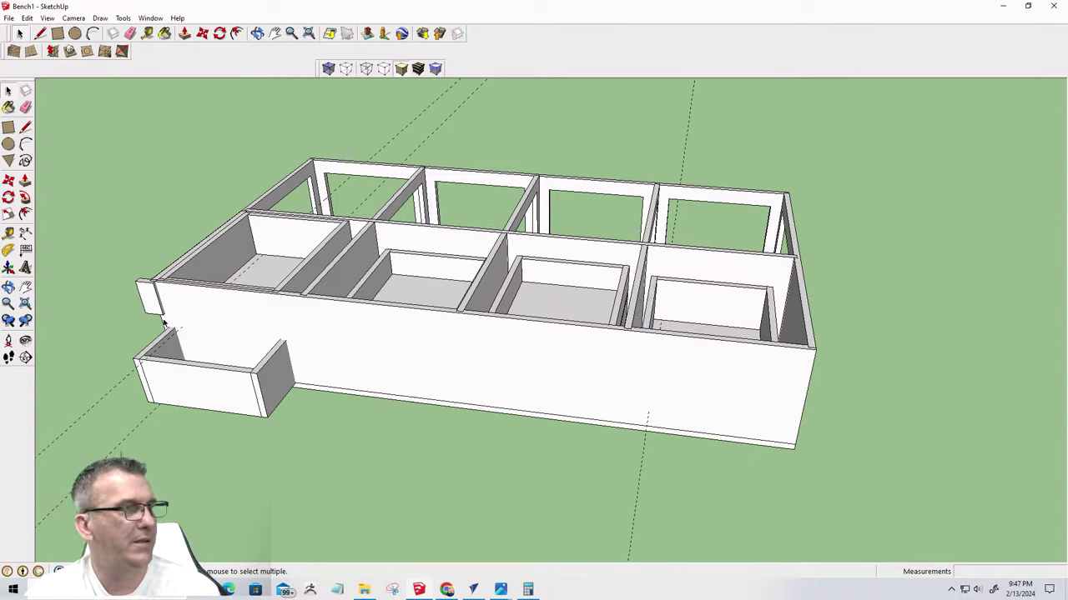
pyautogui.click(148, 297)
pyautogui.press('Delete')
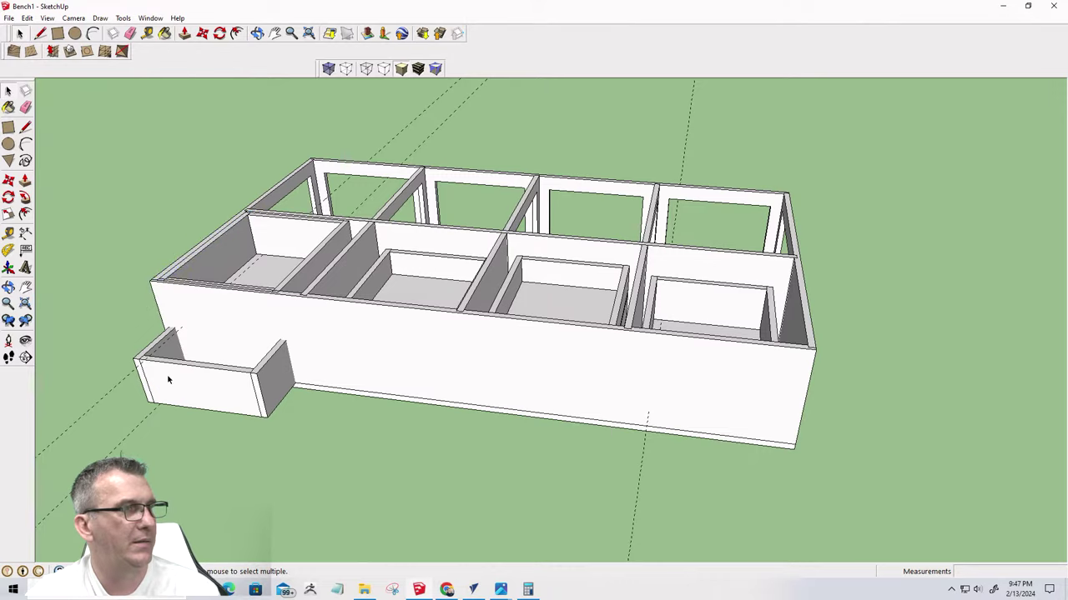
pyautogui.click(168, 379)
pyautogui.moveTo(167, 380); pyautogui.dragTo(529, 348, button='middle')
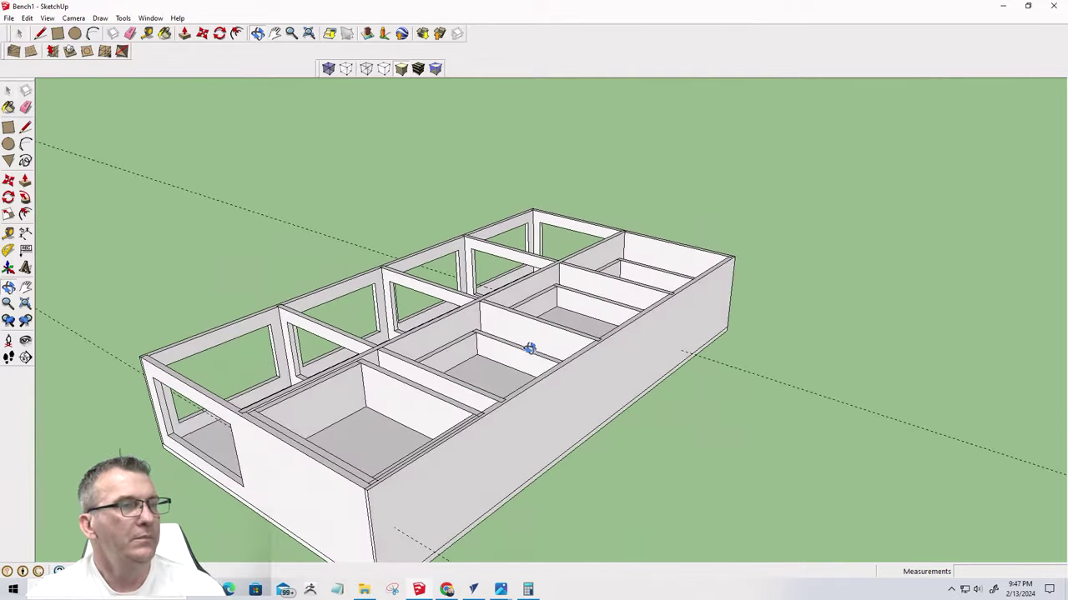
pyautogui.moveTo(422, 531); pyautogui.dragTo(722, 493, button='middle')
pyautogui.scroll(3, 768, 397)
pyautogui.scroll(2, 692, 426)
pyautogui.moveTo(691, 427); pyautogui.dragTo(595, 552, button='middle')
pyautogui.scroll(4, 593, 550)
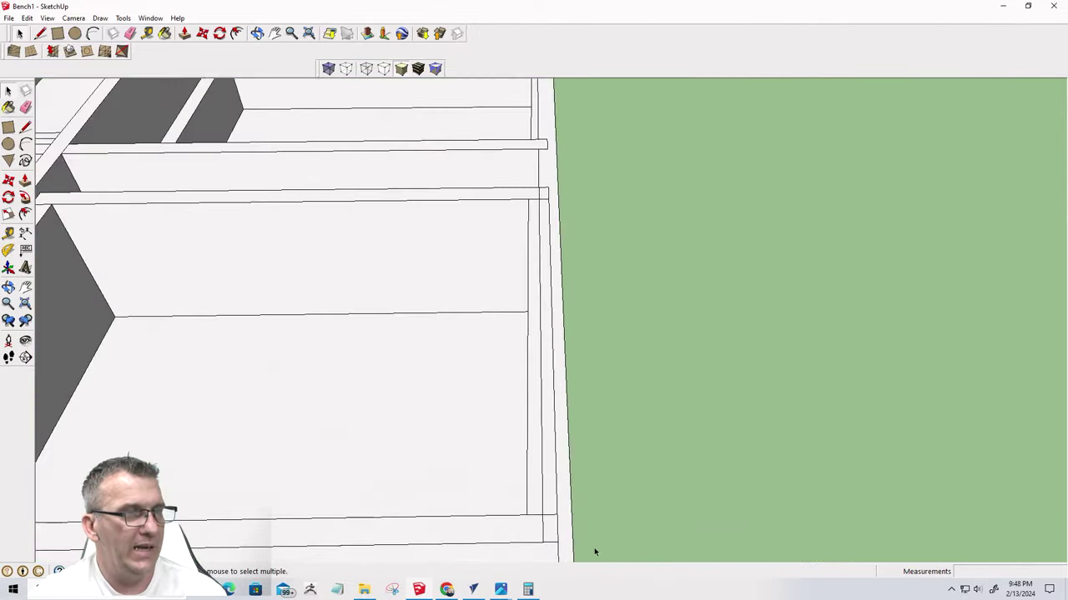
pyautogui.scroll(-3, 555, 250)
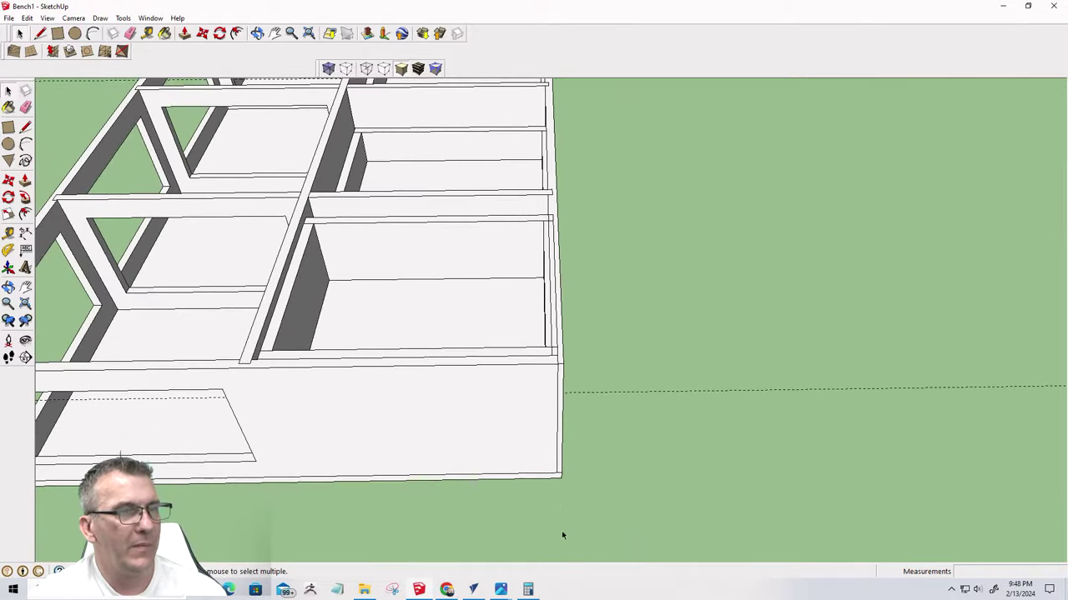
pyautogui.scroll(4, 543, 442)
pyautogui.moveTo(598, 405); pyautogui.dragTo(490, 403, button='middle')
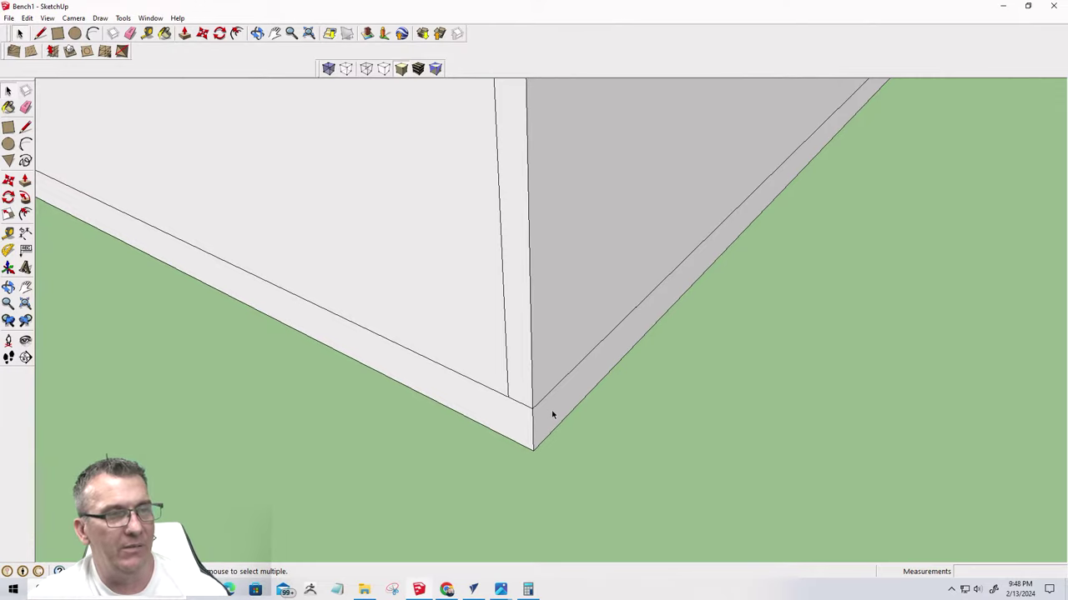
pyautogui.moveTo(546, 419); pyautogui.dragTo(641, 407, button='middle')
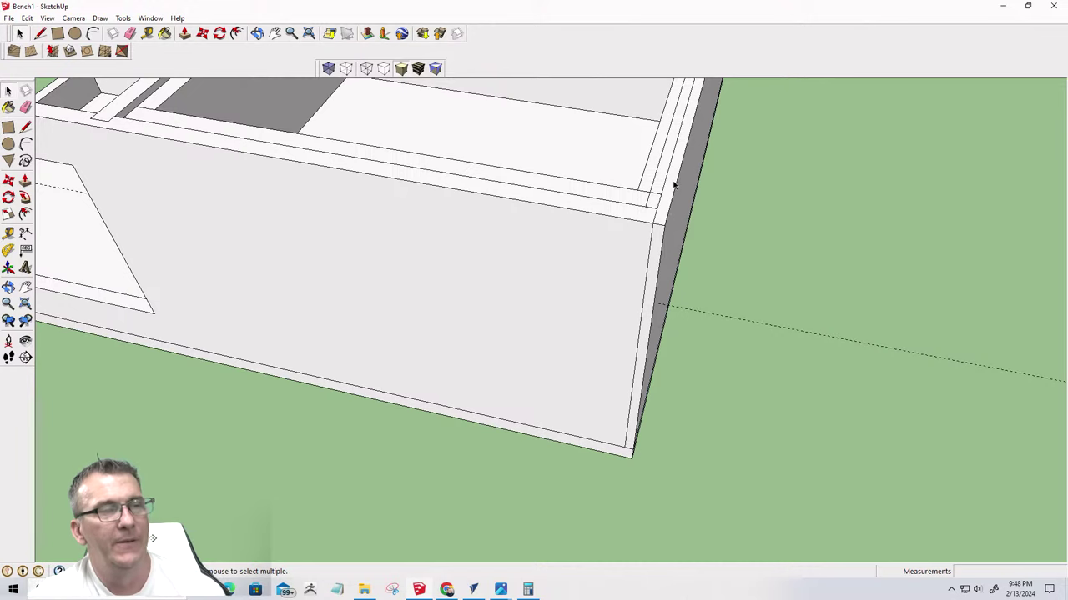
pyautogui.moveTo(671, 190); pyautogui.dragTo(553, 219, button='middle')
pyautogui.scroll(6, 388, 154)
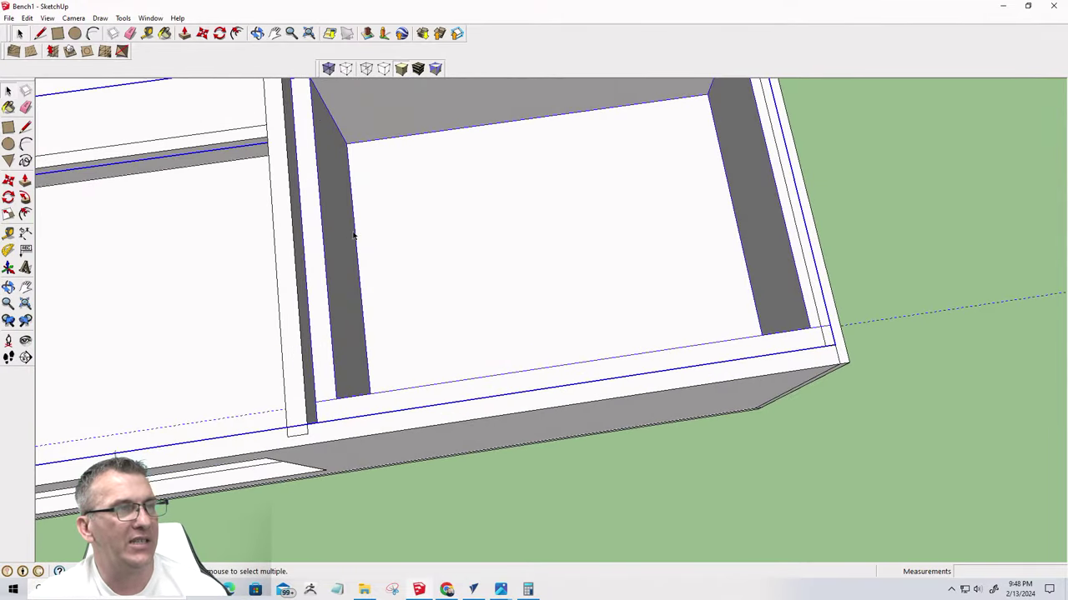
# Switch to the top view and tilt it to look obliquely down on the bench
pyautogui.press('t')
pyautogui.scroll(-5, 436, 362)
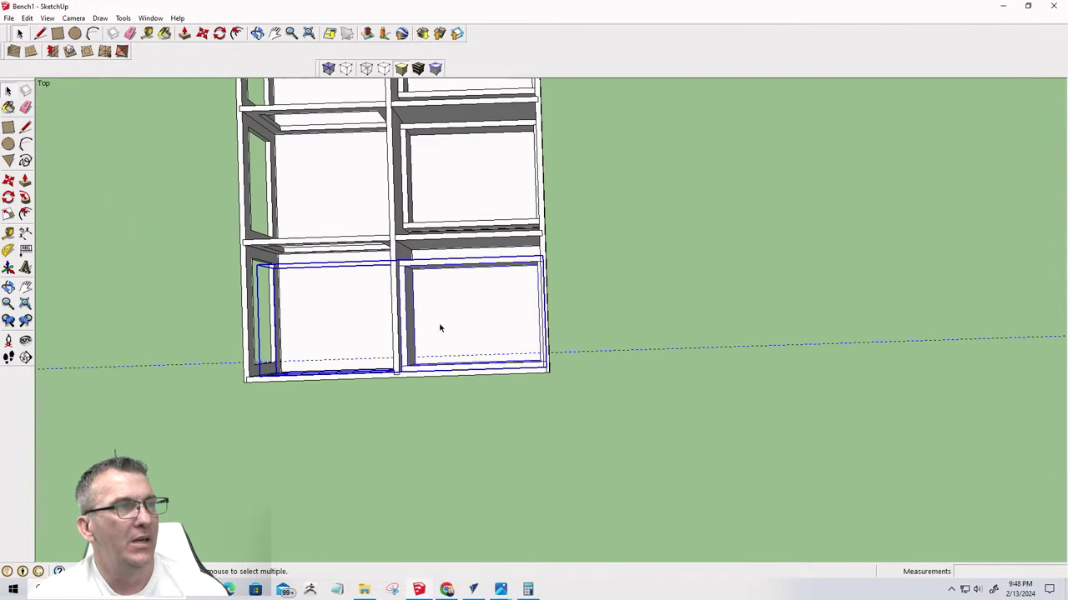
pyautogui.scroll(2, 401, 140)
pyautogui.scroll(2, 403, 144)
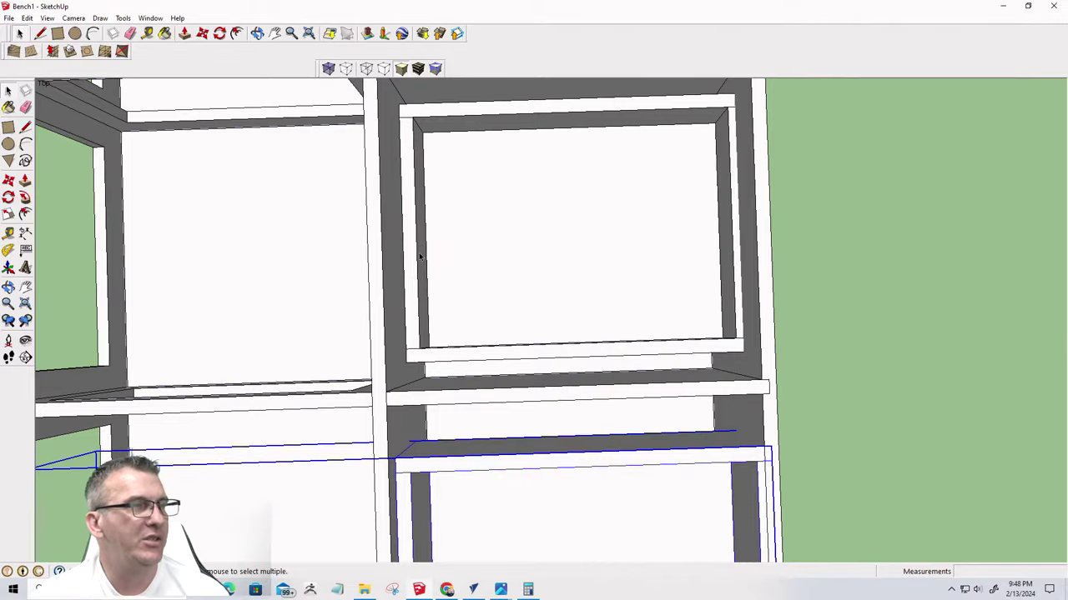
pyautogui.moveTo(420, 255); pyautogui.dragTo(529, 214, button='middle')
pyautogui.scroll(2, 814, 281)
pyautogui.scroll(-2, 675, 221)
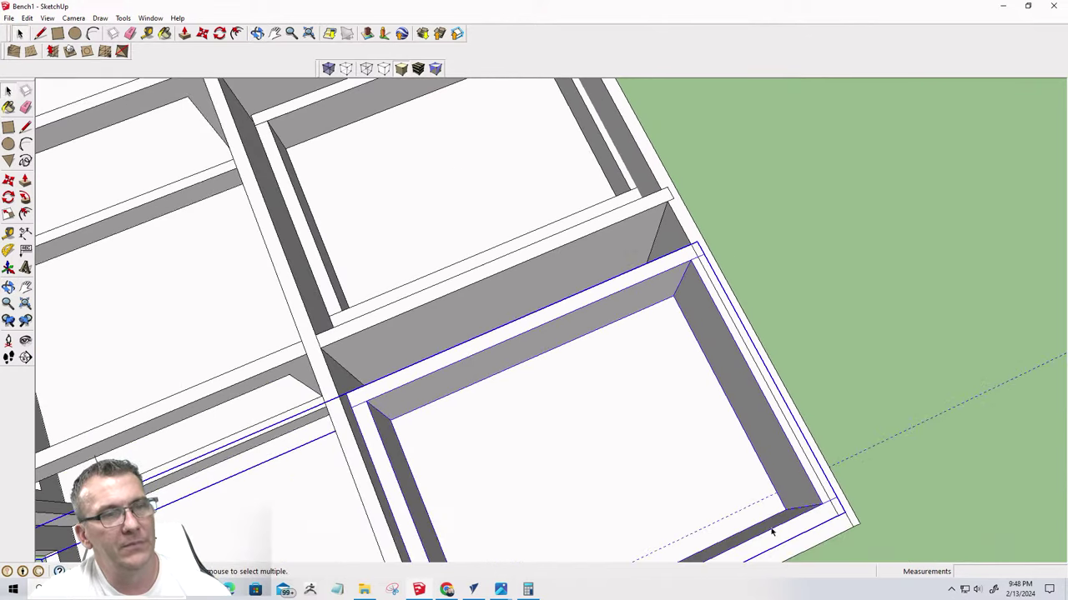
pyautogui.scroll(2, 843, 525)
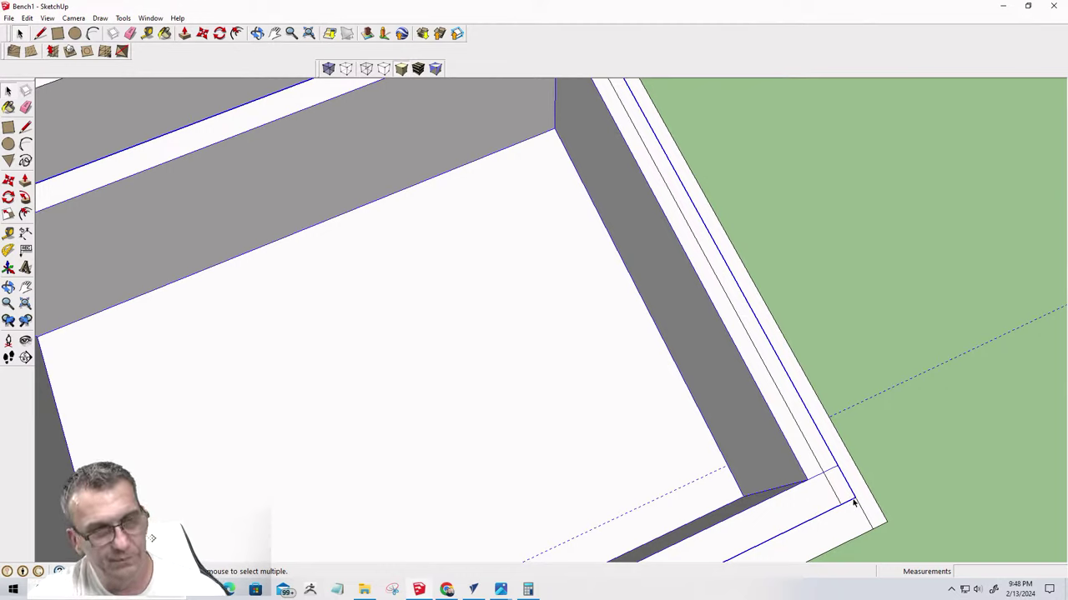
# Select the drawer box together with its neighbouring board
pyautogui.press('m')
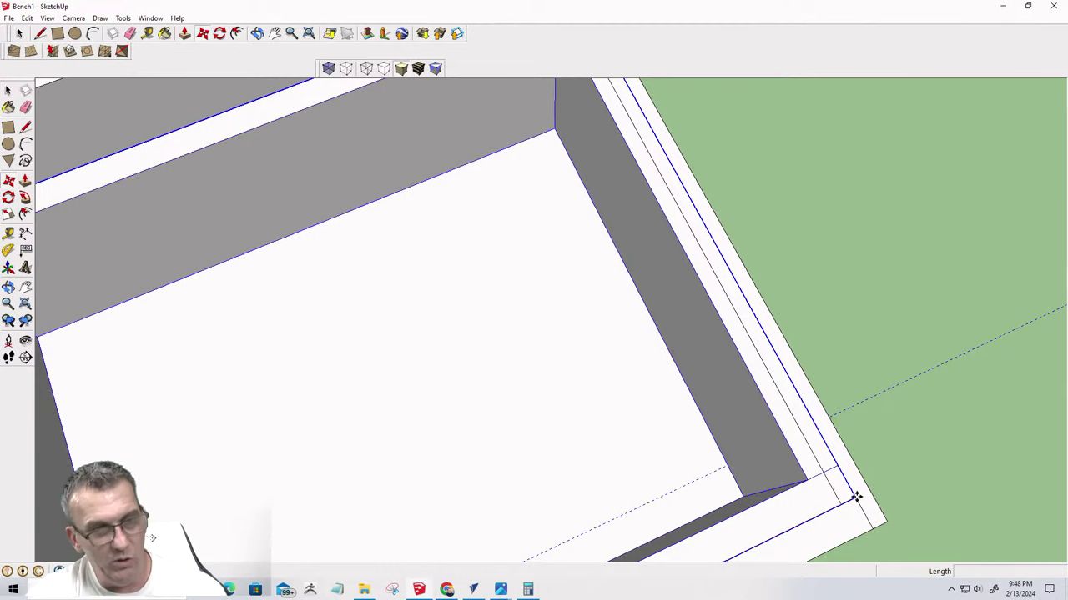
pyautogui.click(855, 499)
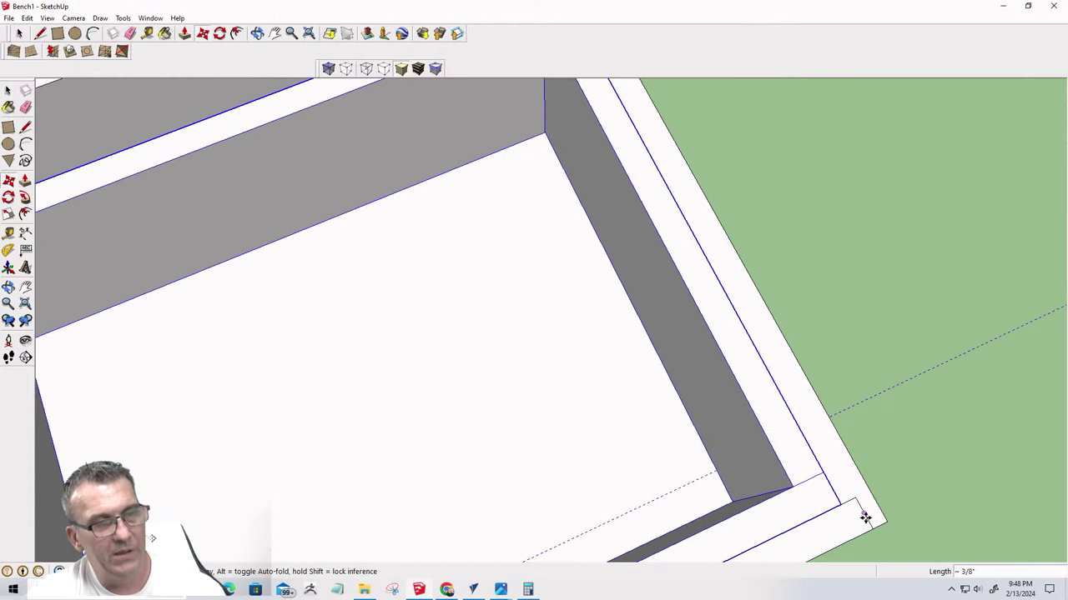
pyautogui.scroll(-4, 865, 511)
pyautogui.scroll(2, 684, 317)
pyautogui.scroll(3, 684, 317)
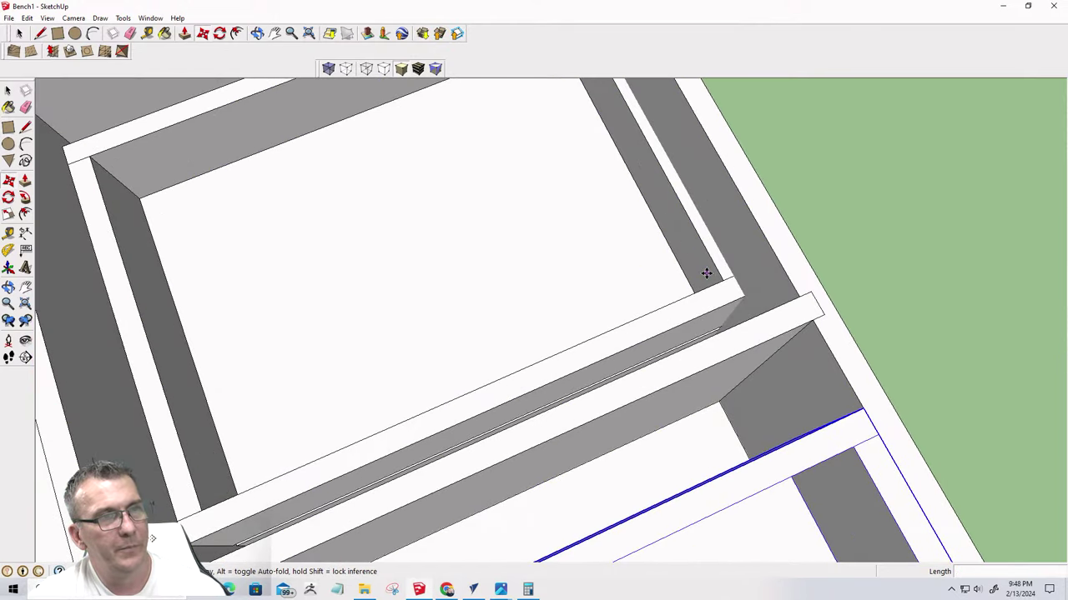
pyautogui.press('space')
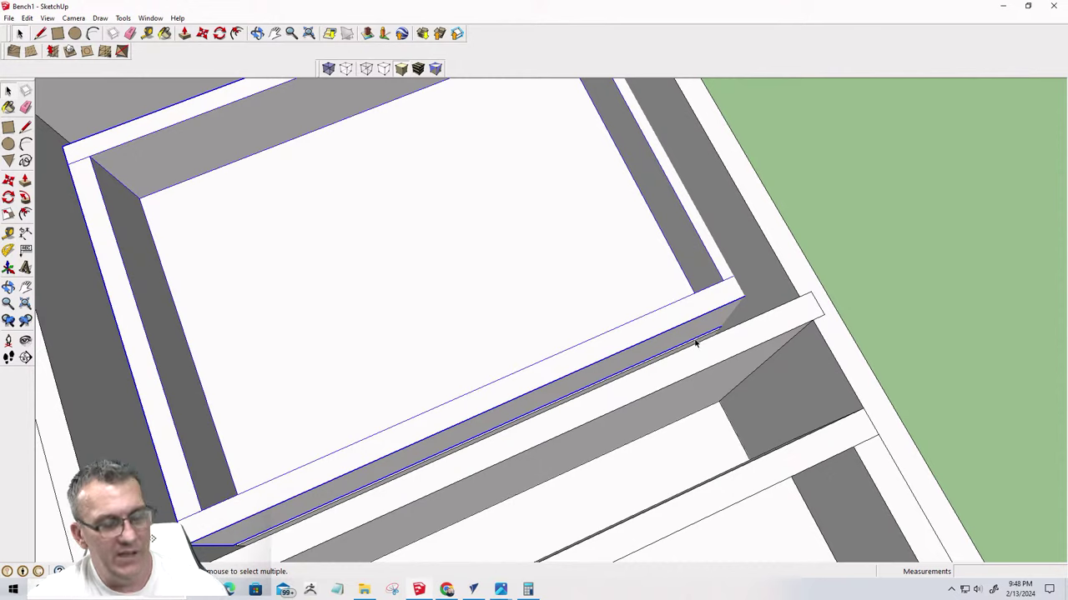
pyautogui.keyDown('ctrl'); pyautogui.click(697, 345); pyautogui.keyUp('ctrl')
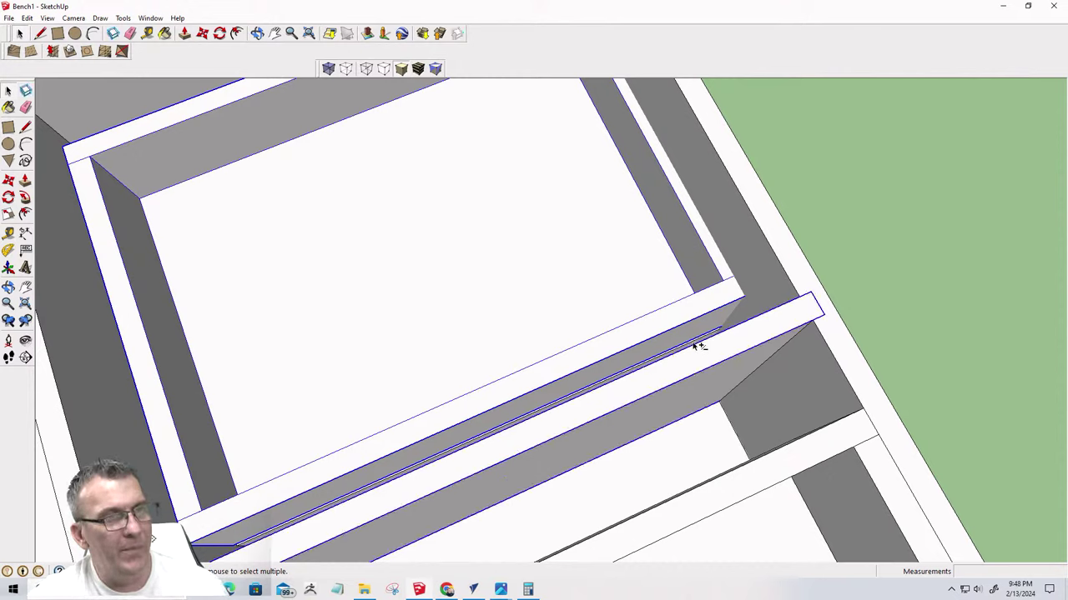
pyautogui.keyDown('shift'); pyautogui.click(697, 345); pyautogui.keyUp('shift')
pyautogui.keyDown('shift'); pyautogui.click(697, 346); pyautogui.keyUp('shift')
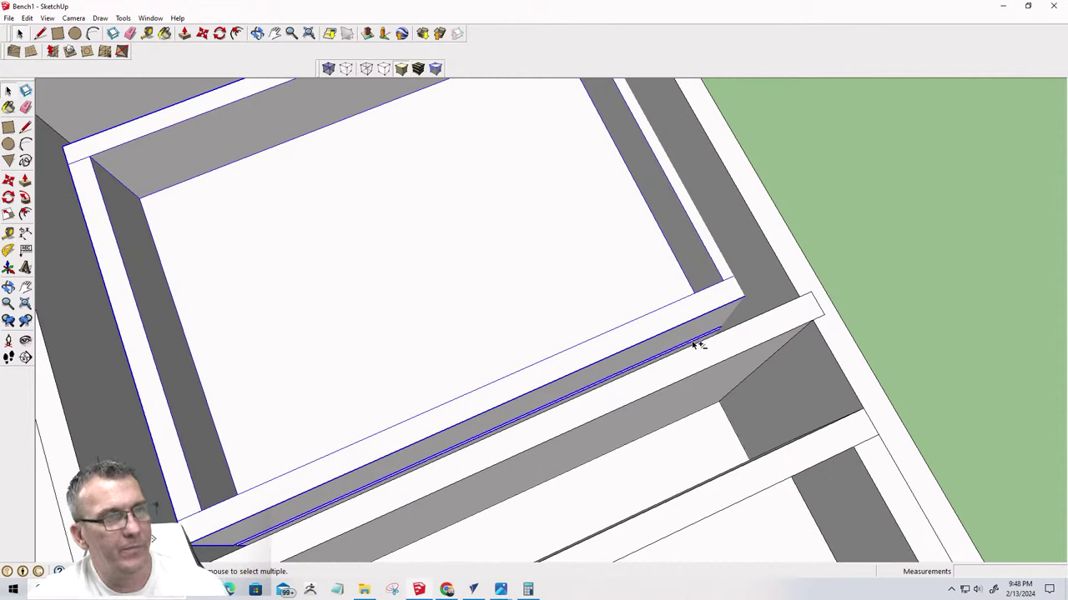
# Move the drawer box 1 1/2" so it sits snugly in its bay, checking edge alignment
pyautogui.press('m')
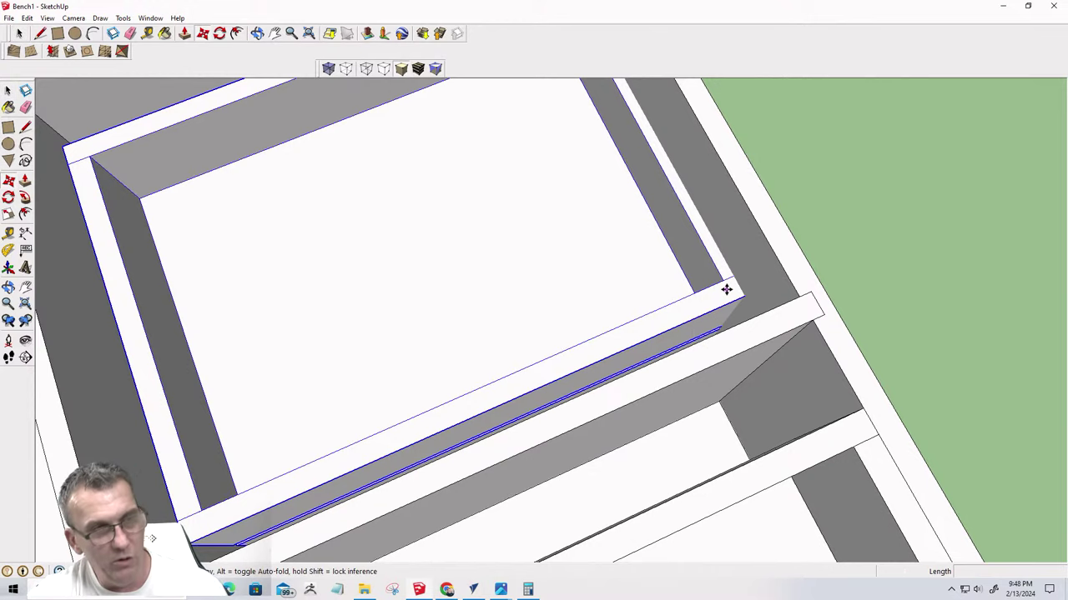
pyautogui.click(724, 290)
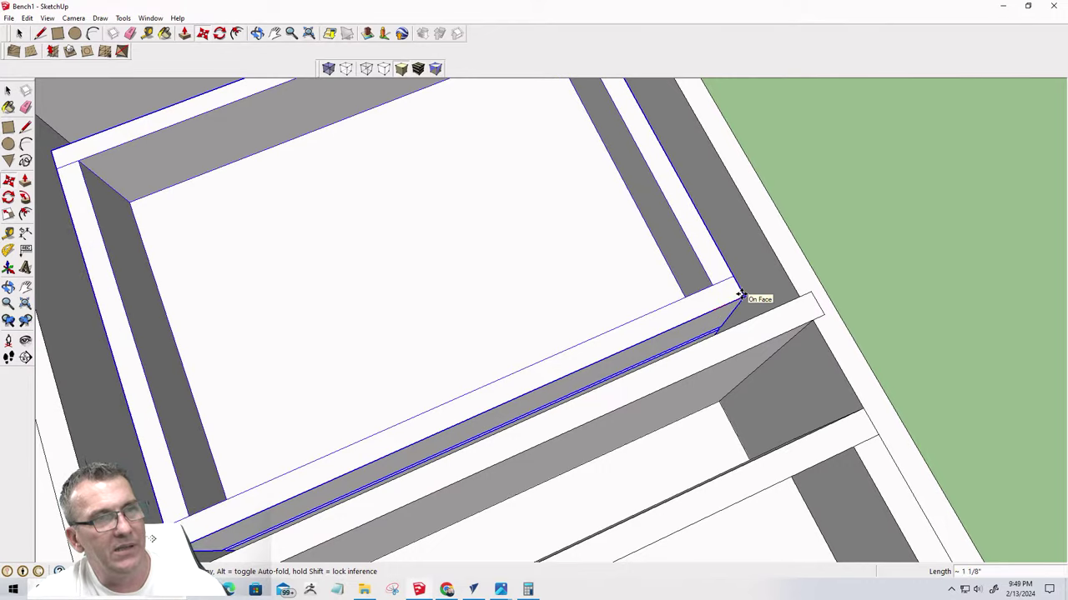
pyautogui.scroll(-3, 739, 306)
pyautogui.click(748, 309)
pyautogui.scroll(3, 562, 329)
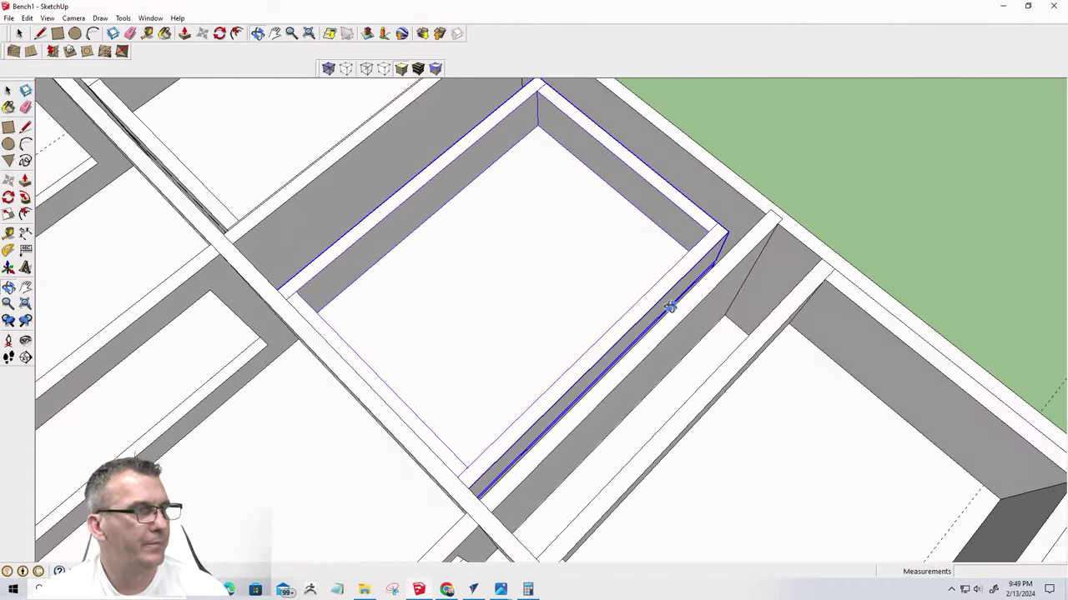
pyautogui.click(670, 307)
pyautogui.scroll(5, 467, 484)
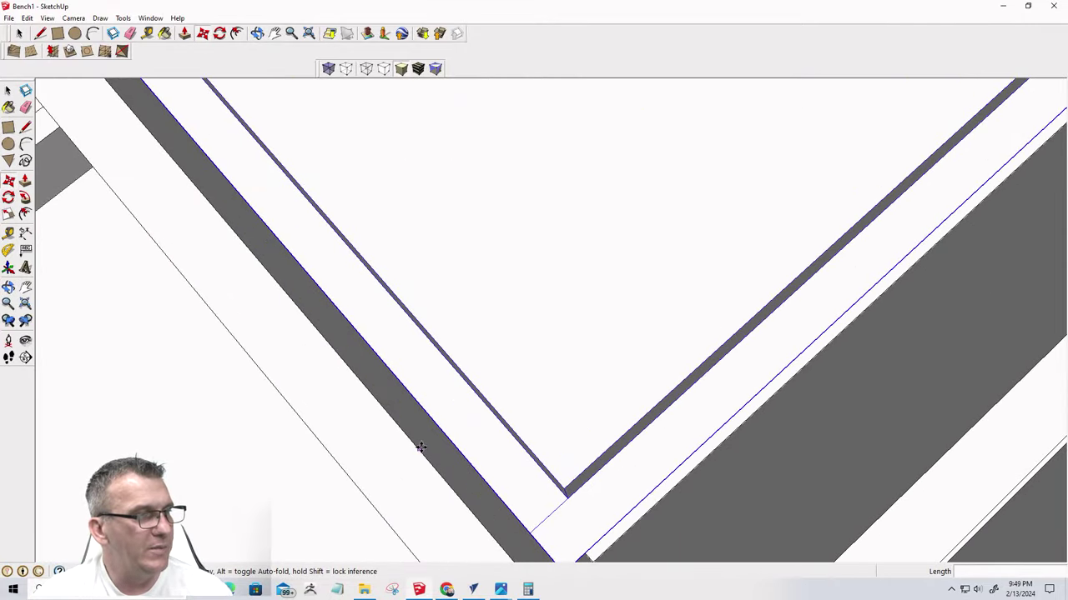
pyautogui.scroll(-2, 421, 448)
pyautogui.moveTo(442, 412); pyautogui.dragTo(374, 462, button='middle')
pyautogui.scroll(2, 376, 459)
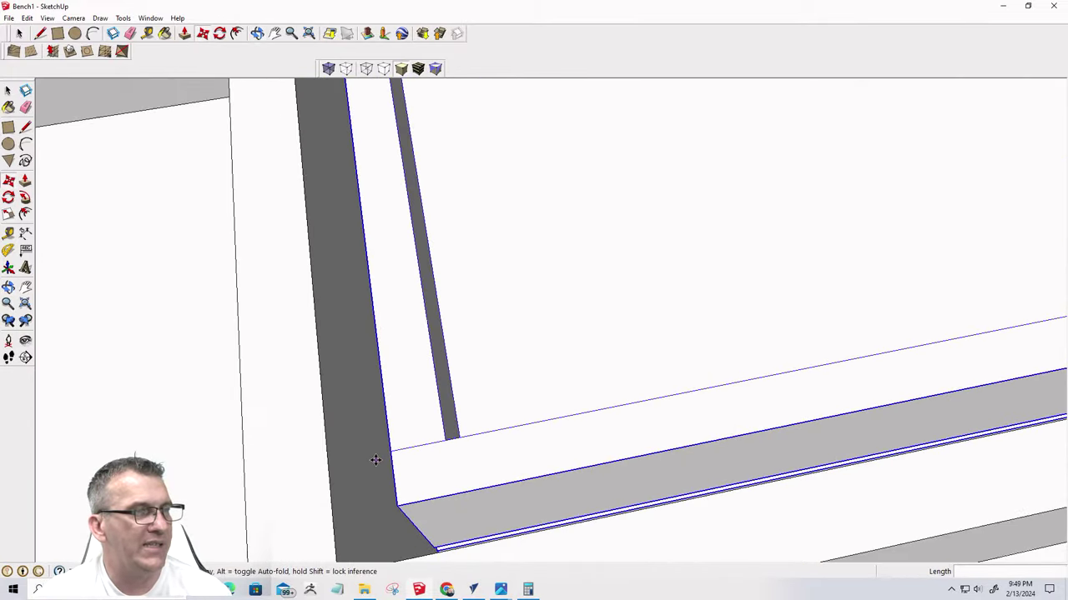
pyautogui.scroll(-4, 375, 459)
pyautogui.scroll(-3, 503, 406)
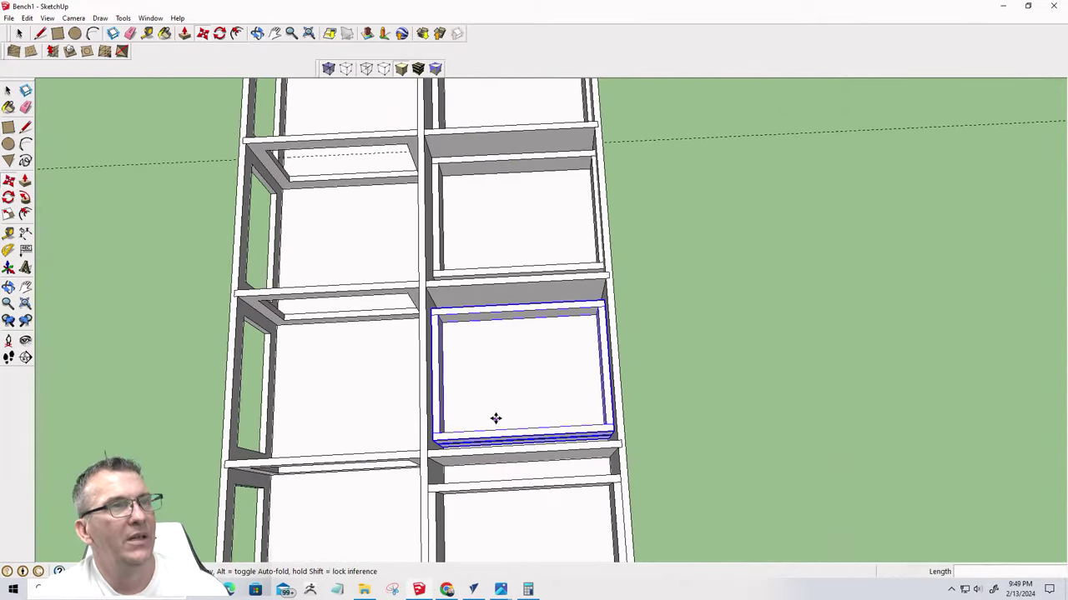
pyautogui.scroll(-2, 495, 418)
pyautogui.scroll(6, 534, 275)
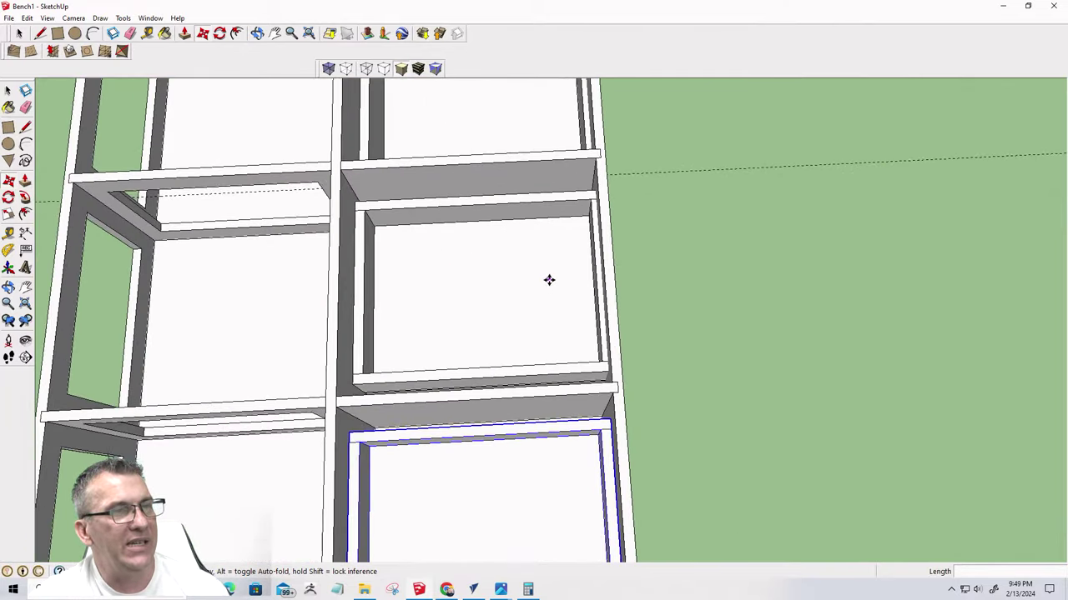
pyautogui.scroll(1, 582, 275)
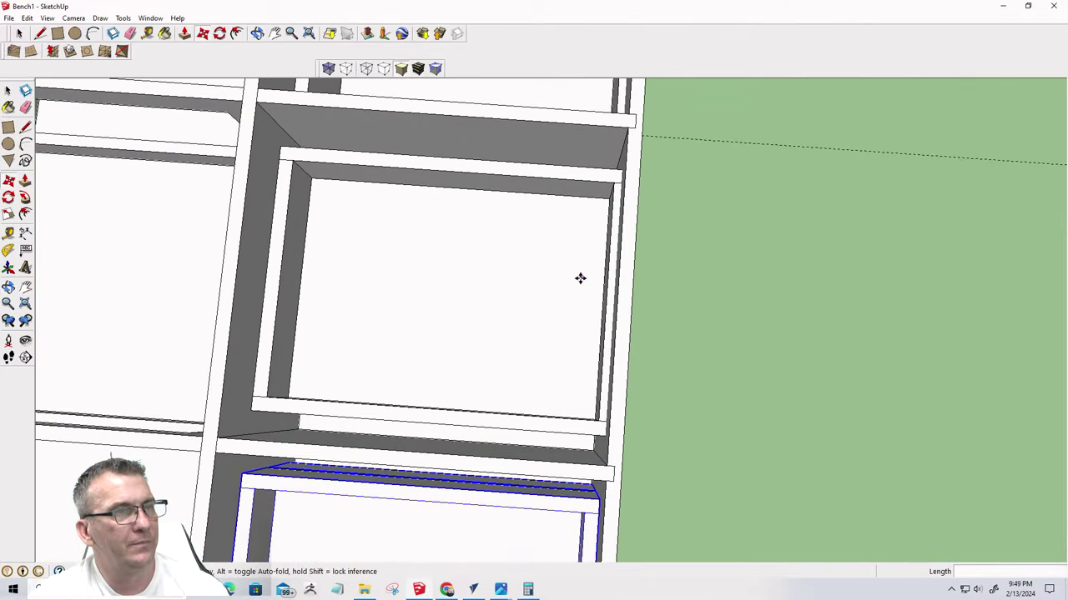
# Delete the extra drawer box from the bay above
pyautogui.press('space')
pyautogui.click(559, 293)
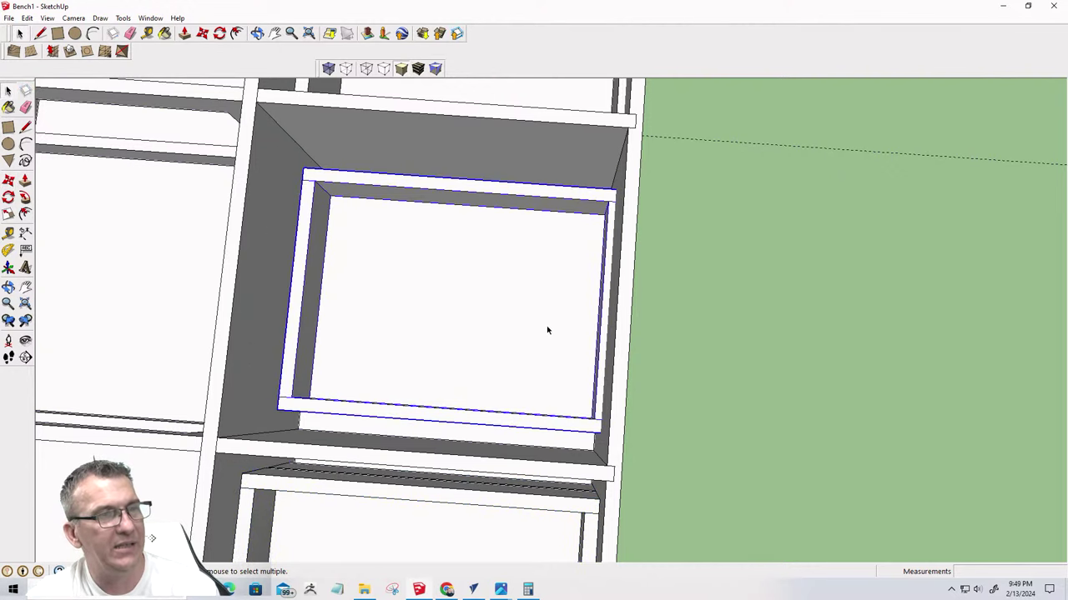
pyautogui.press('Delete')
pyautogui.scroll(-3, 521, 221)
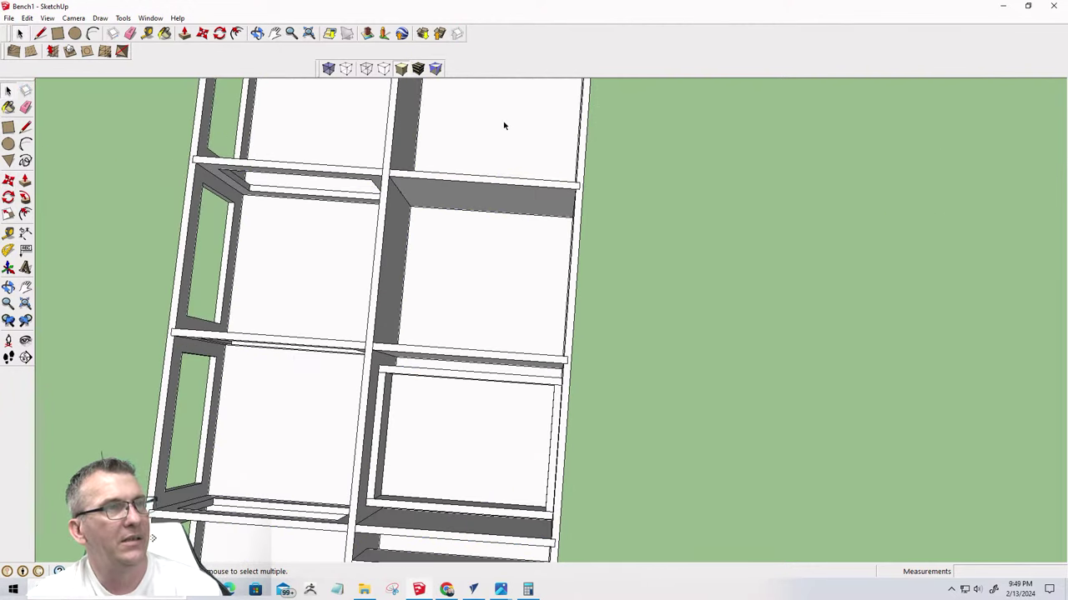
pyautogui.scroll(-3, 525, 205)
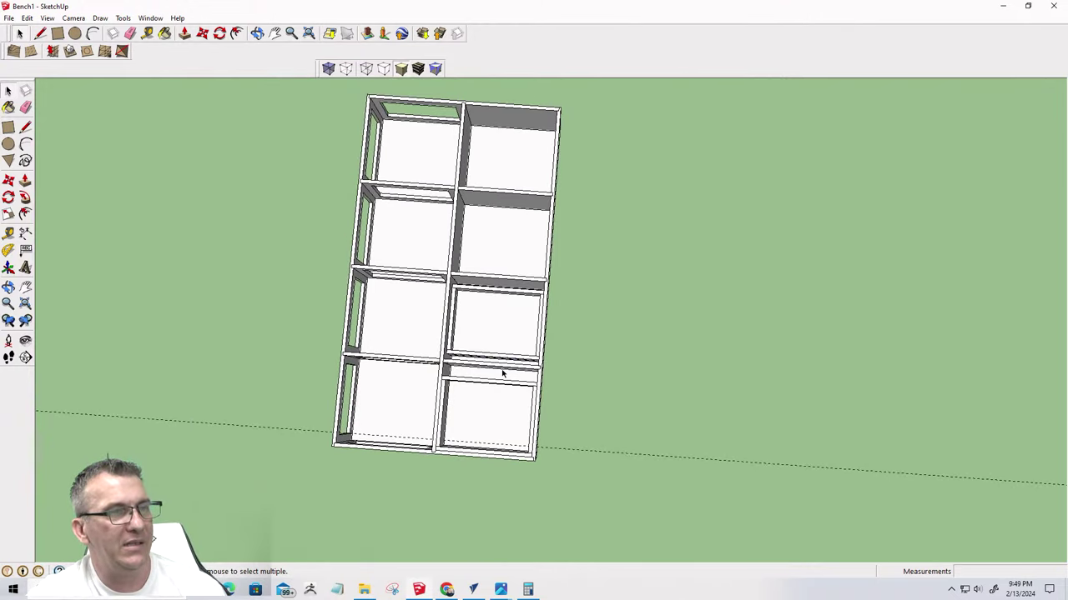
pyautogui.click(510, 335)
pyautogui.scroll(5, 511, 335)
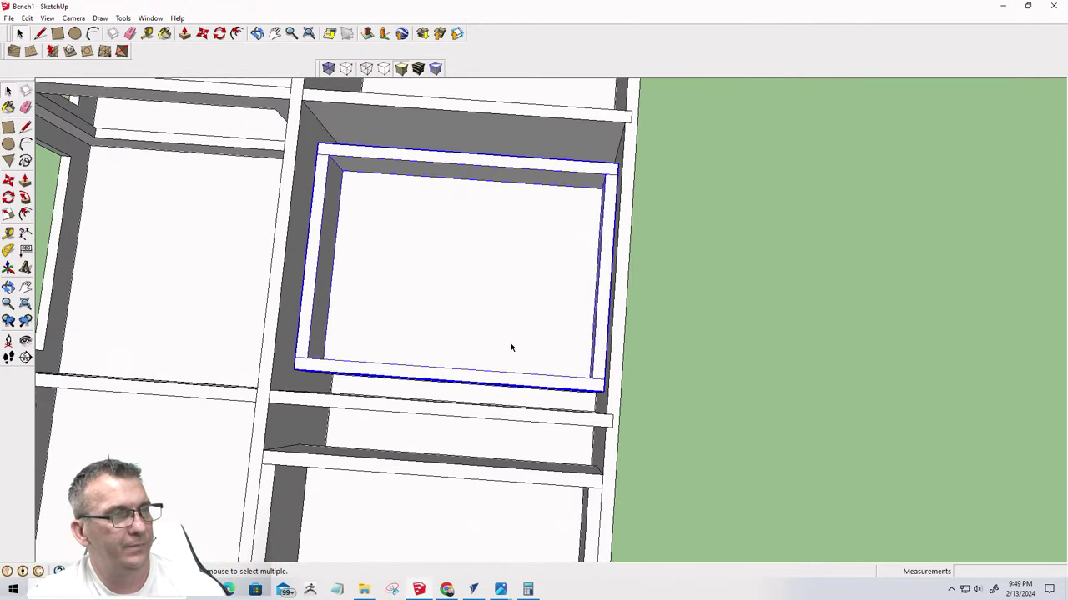
pyautogui.doubleClick(512, 341)
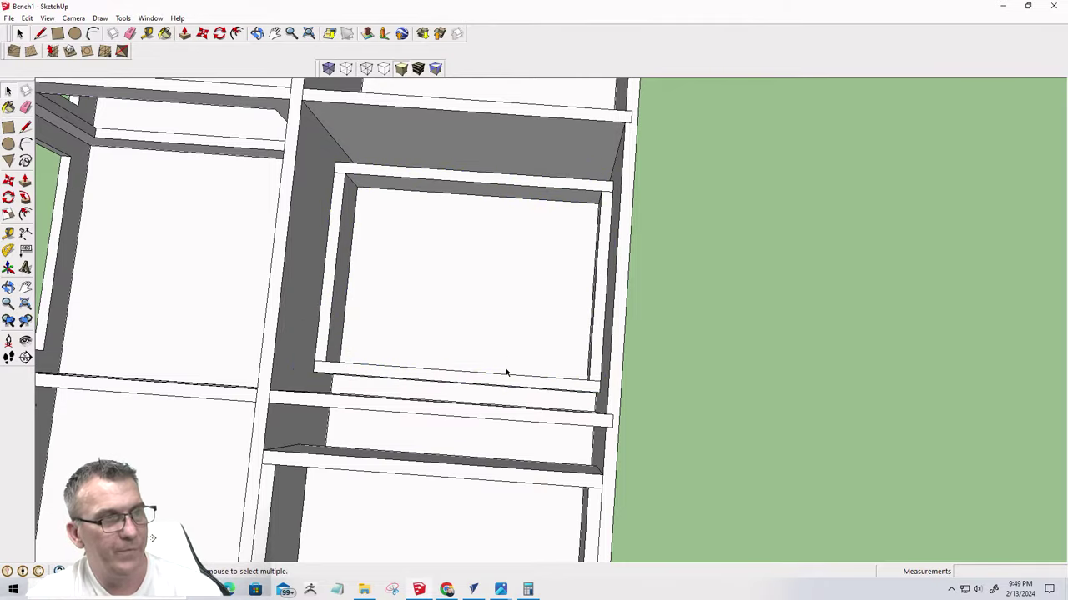
pyautogui.moveTo(505, 370); pyautogui.dragTo(327, 374, button='middle')
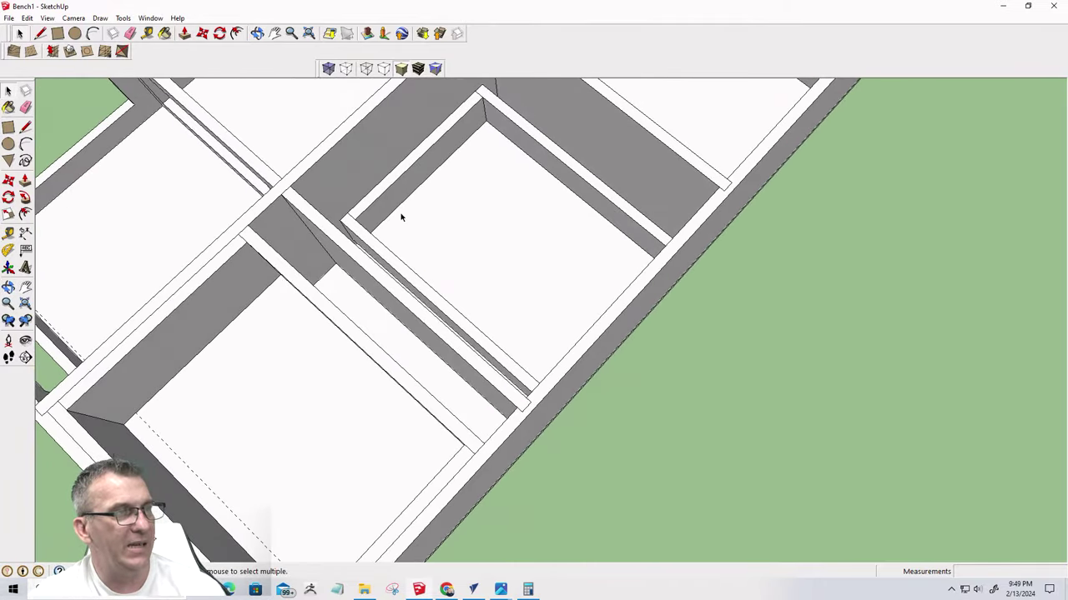
pyautogui.moveTo(466, 272); pyautogui.dragTo(436, 250, button='middle')
pyautogui.scroll(-3, 478, 260)
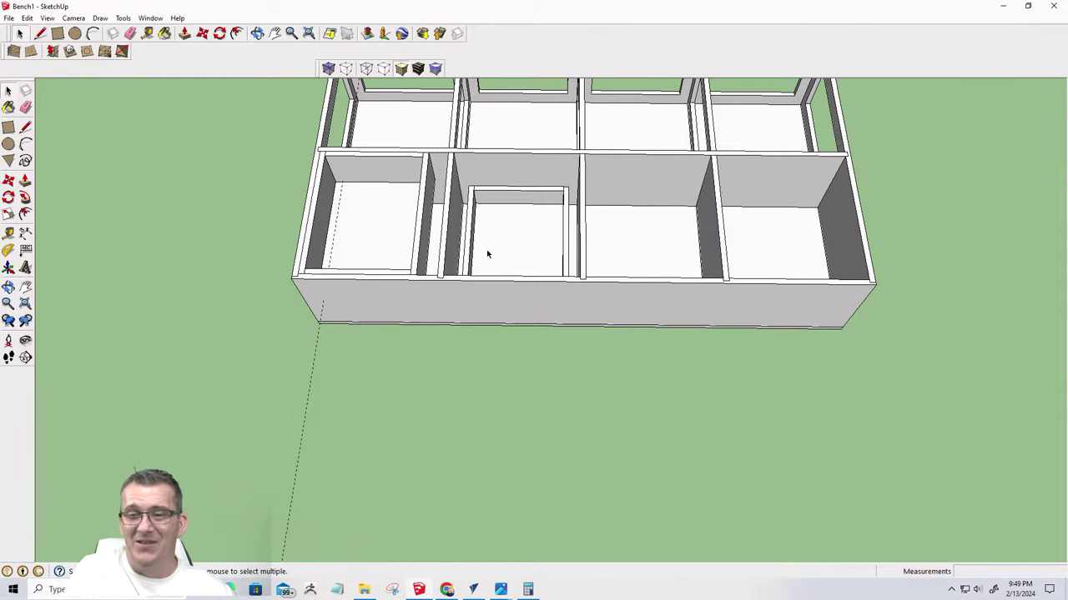
pyautogui.scroll(-4, 482, 253)
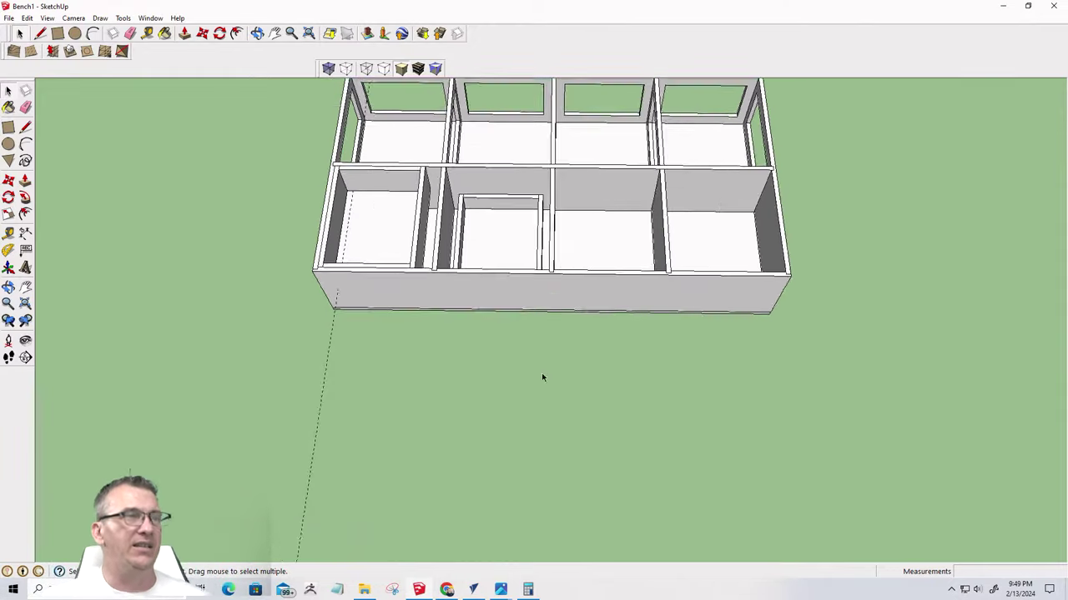
pyautogui.moveTo(550, 434); pyautogui.dragTo(503, 72, button='middle')
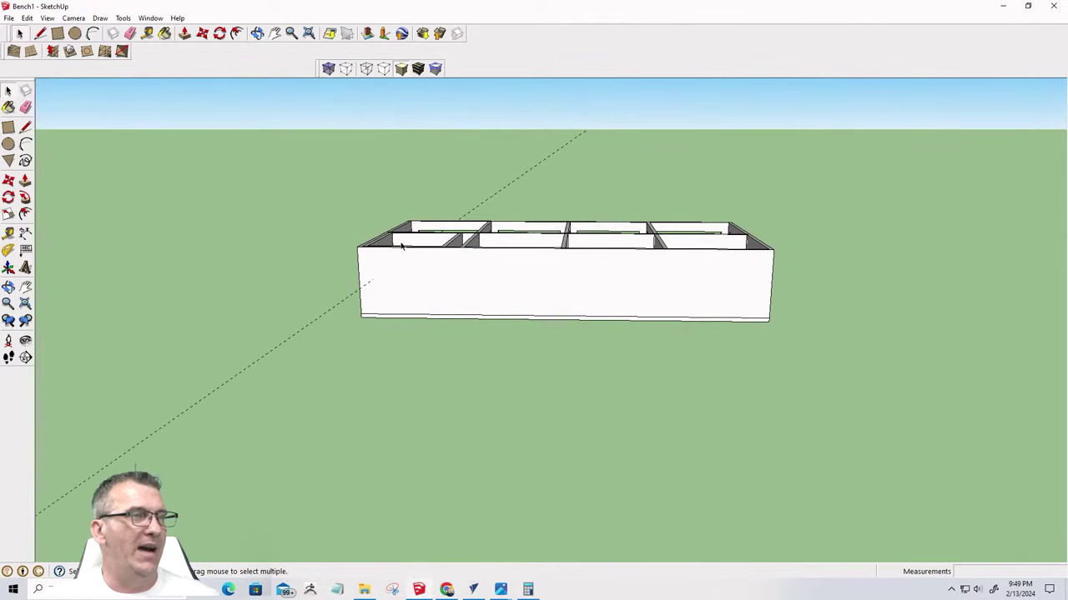
pyautogui.scroll(2, 396, 269)
pyautogui.scroll(-1, 391, 255)
pyautogui.scroll(2, 292, 254)
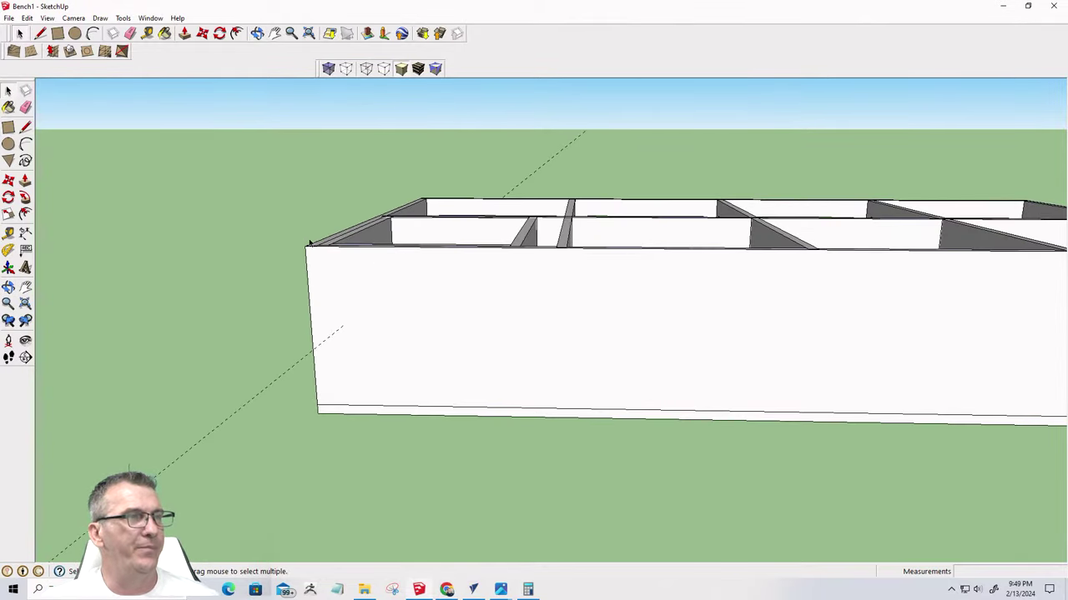
pyautogui.moveTo(310, 242); pyautogui.dragTo(546, 446, button='middle')
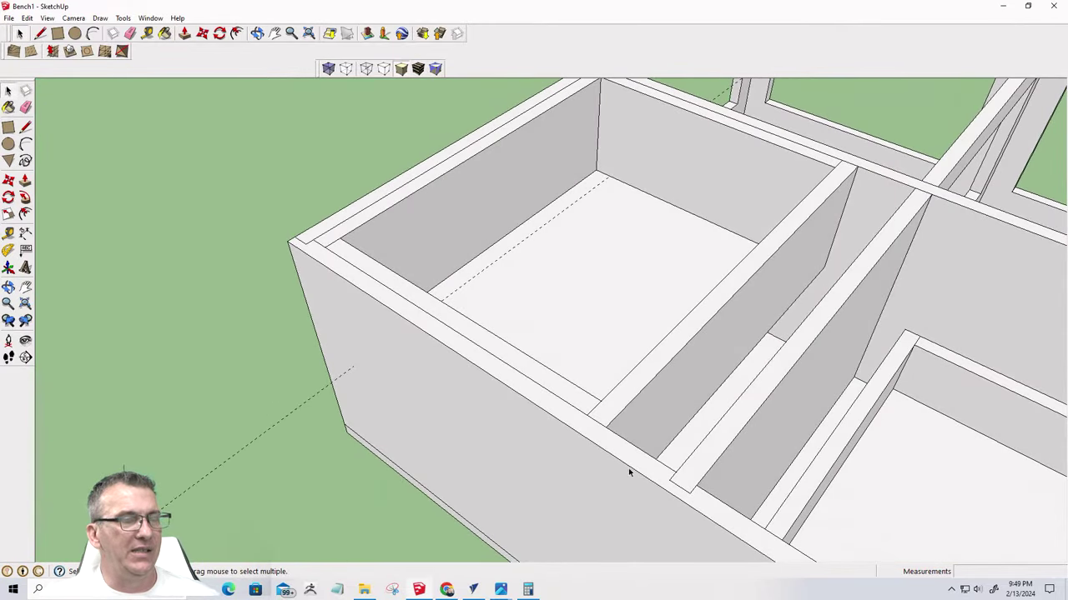
pyautogui.scroll(3, 630, 472)
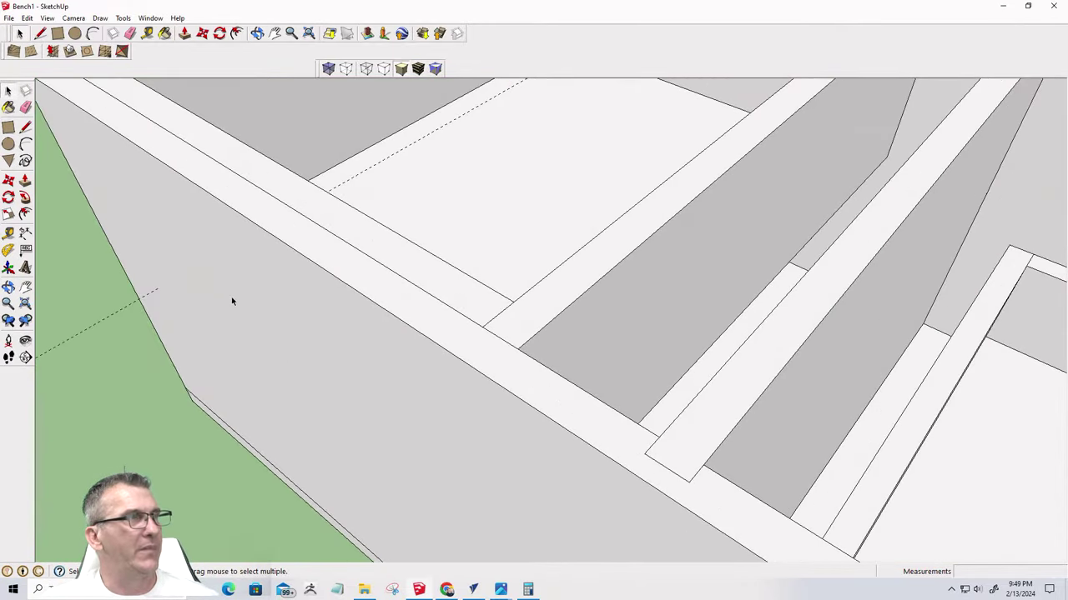
pyautogui.scroll(-5, 231, 301)
pyautogui.moveTo(364, 393); pyautogui.dragTo(573, 431, button='middle')
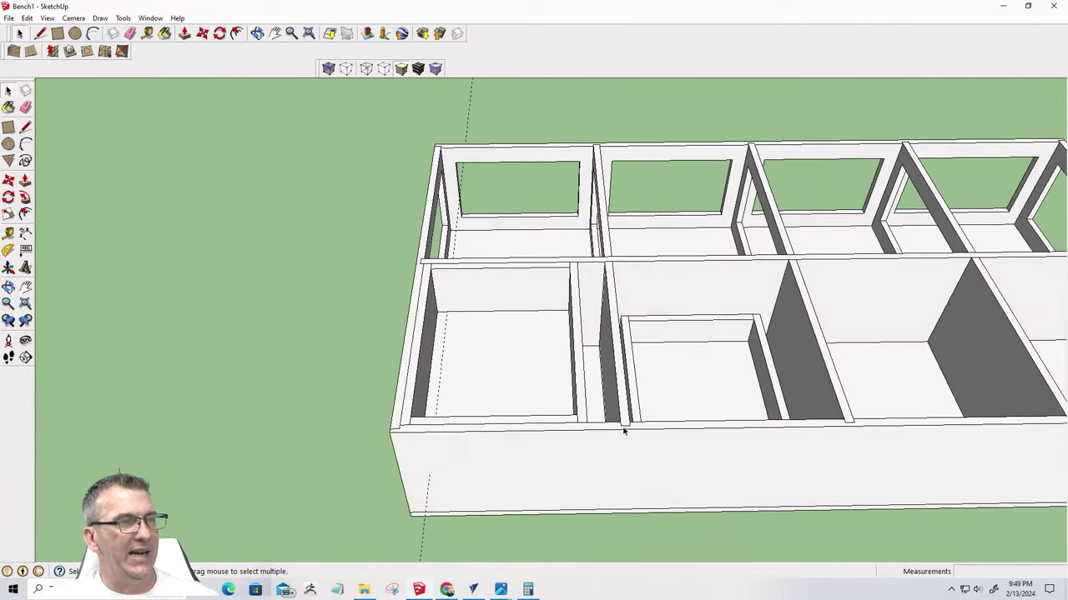
pyautogui.scroll(5, 618, 431)
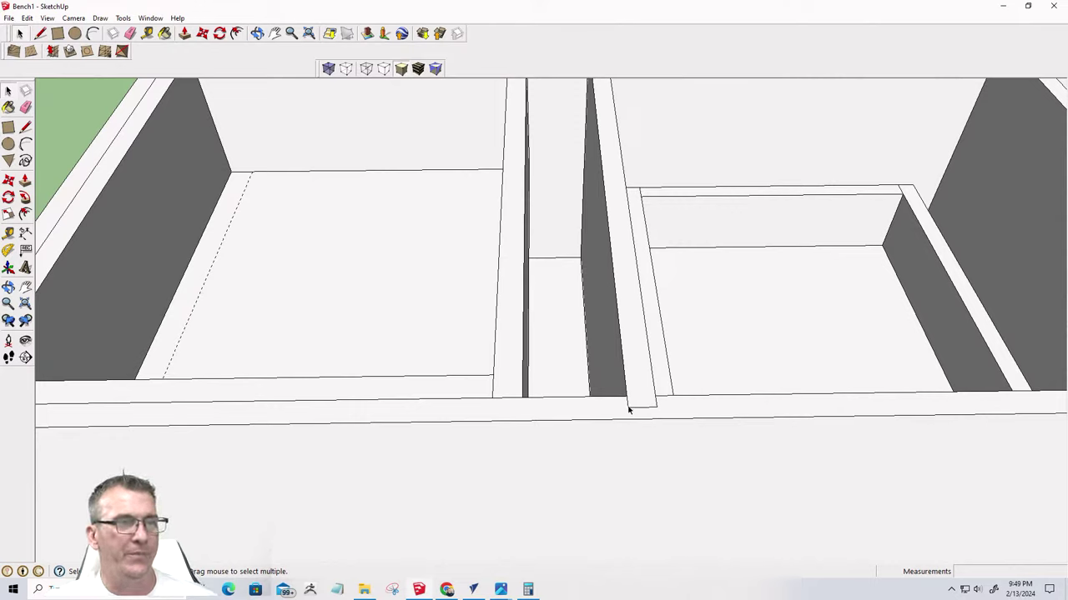
# Place a Tape Measure guide 0.75" from the vertical guide at the divider
pyautogui.click(59, 36)
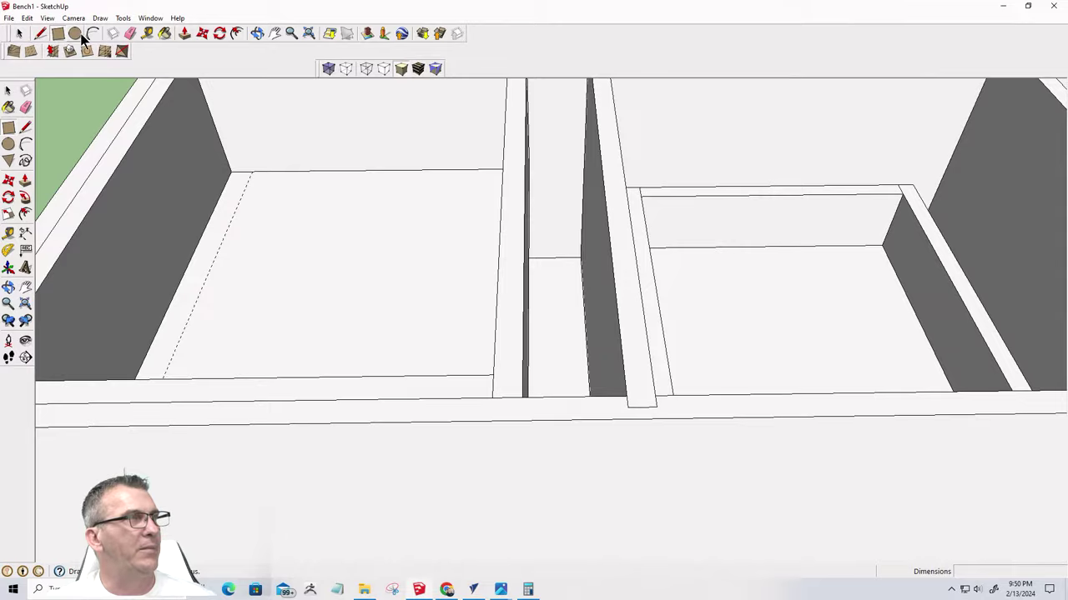
pyautogui.click(147, 34)
pyautogui.click(632, 411)
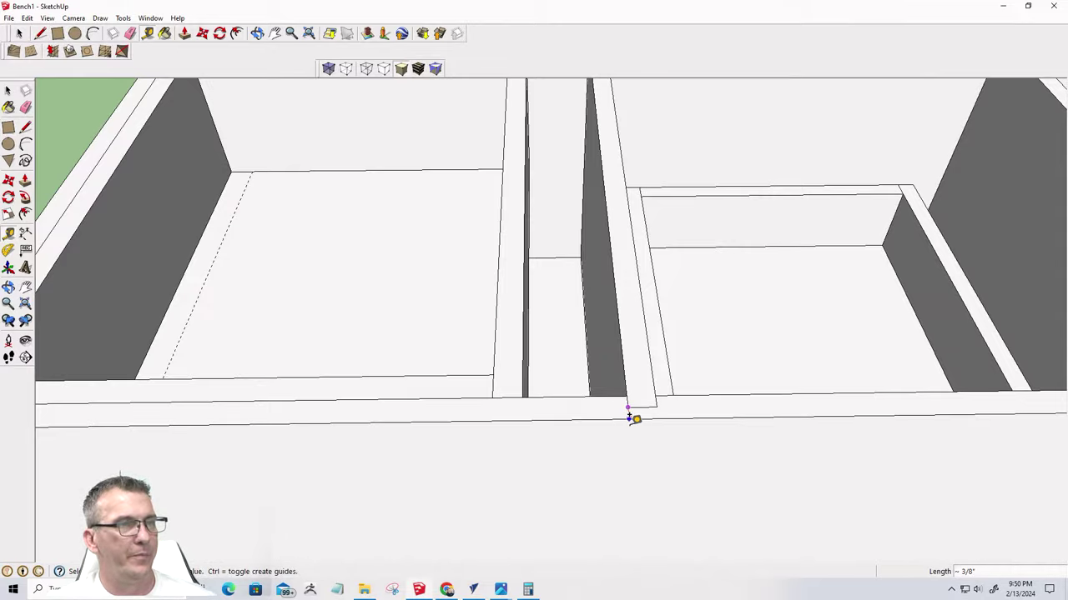
pyautogui.moveTo(634, 429); pyautogui.dragTo(733, 281, button='middle')
pyautogui.scroll(-3, 251, 408)
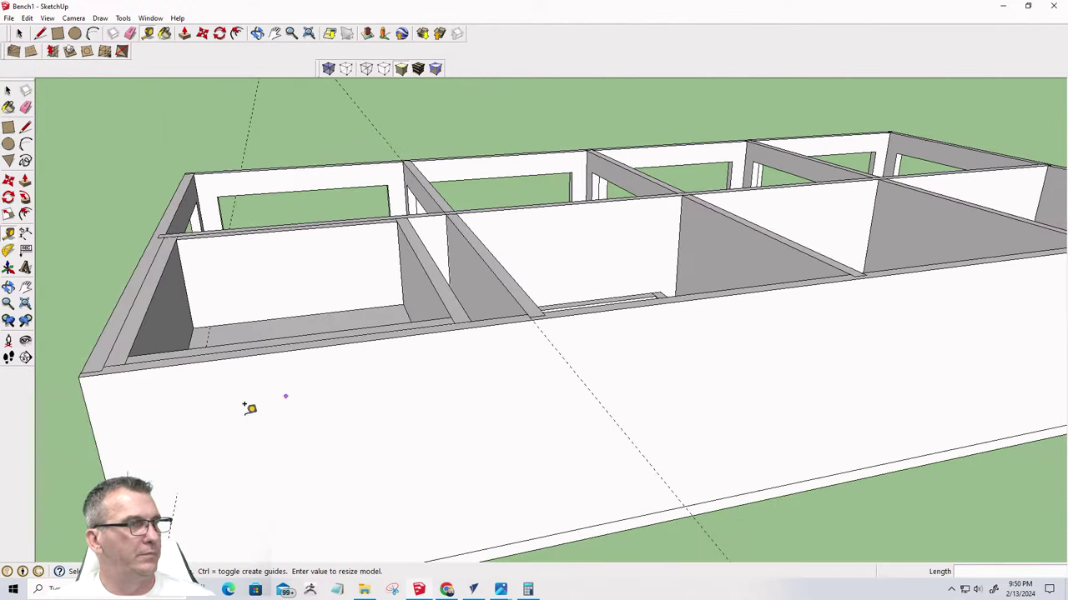
pyautogui.click(97, 442)
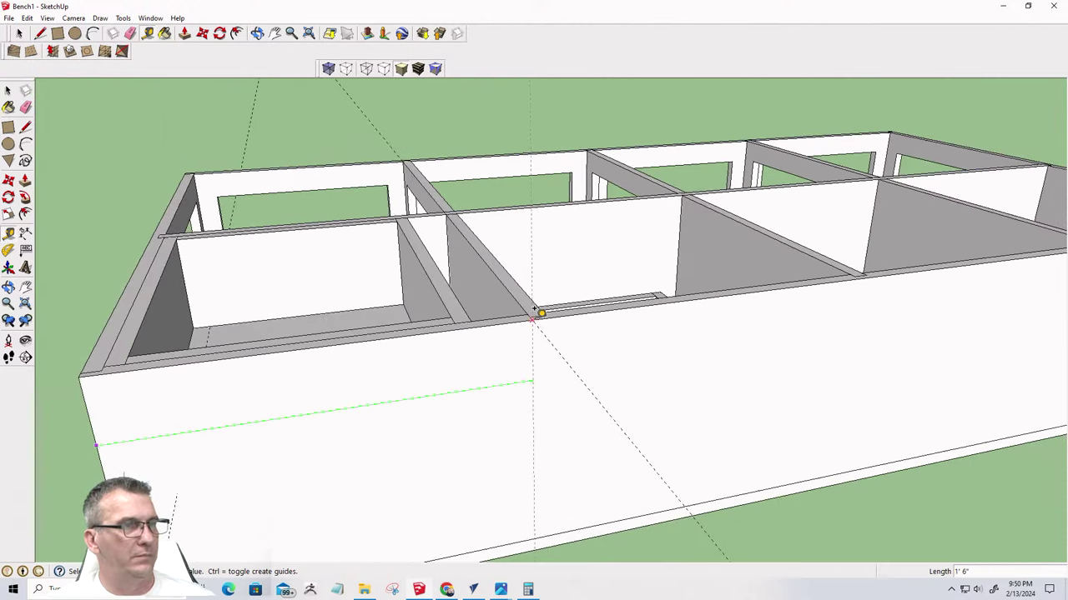
pyautogui.click(538, 316)
pyautogui.scroll(5, 536, 329)
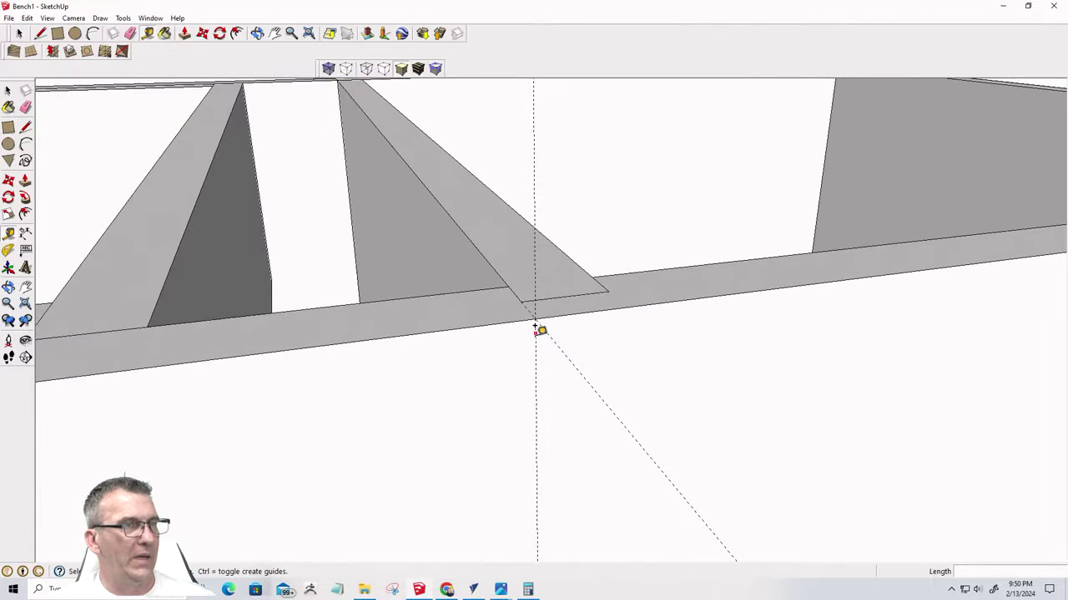
pyautogui.click(536, 385)
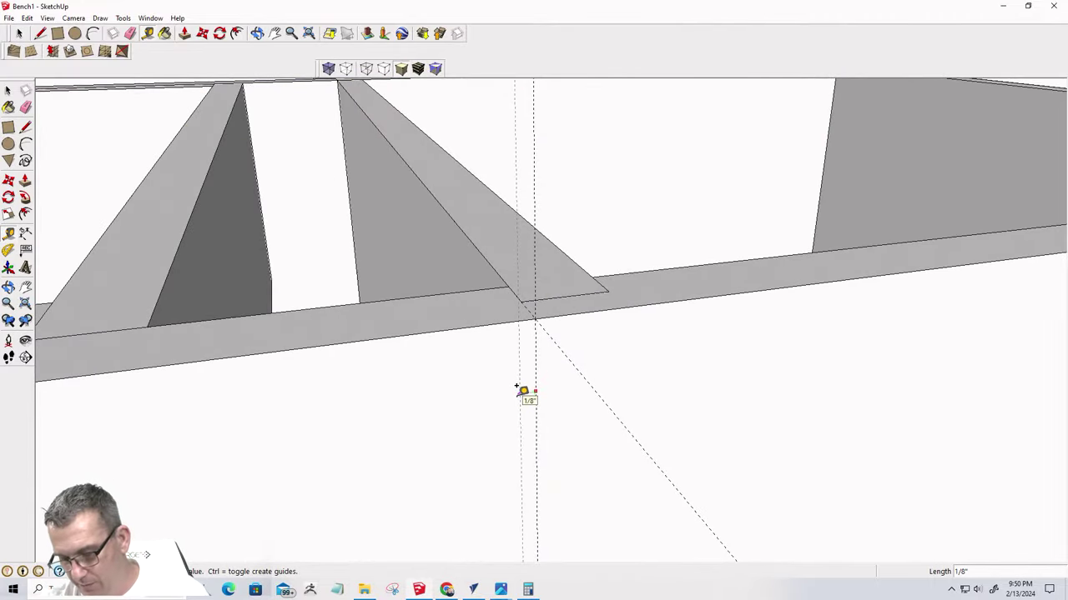
pyautogui.write('.75')
pyautogui.press('Return')
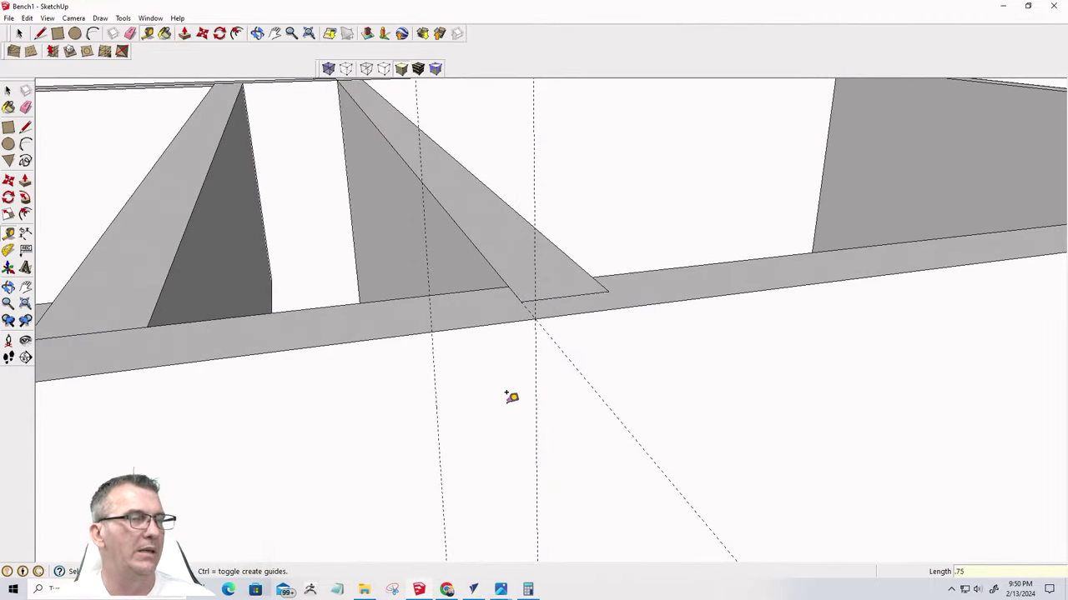
# Add a second guide 18/32" beside the existing one, then orbit to inspect it
pyautogui.moveTo(507, 397); pyautogui.dragTo(458, 467, button='middle')
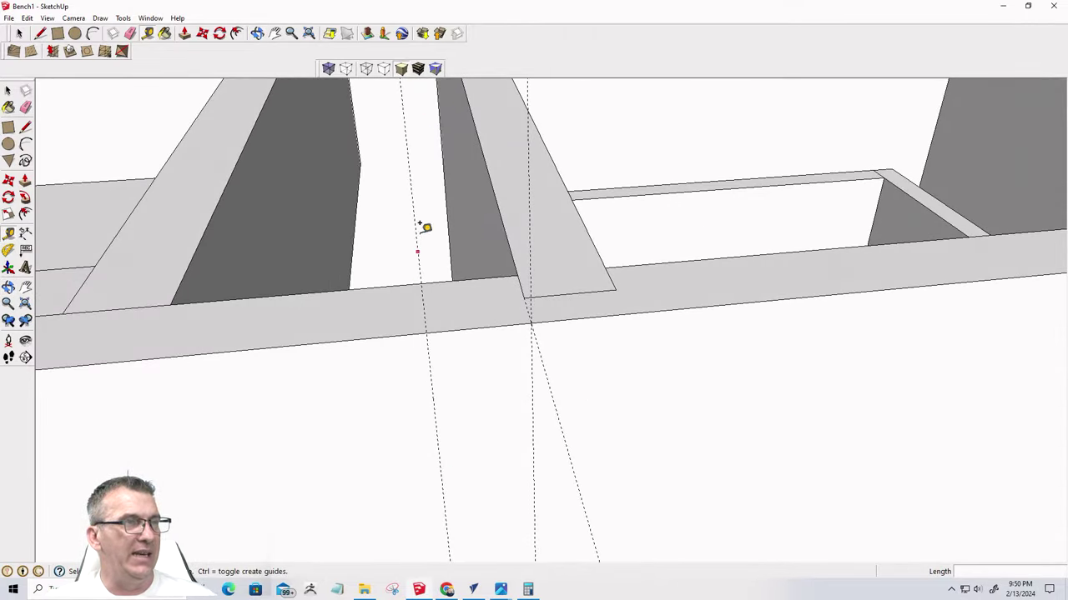
pyautogui.click(426, 264)
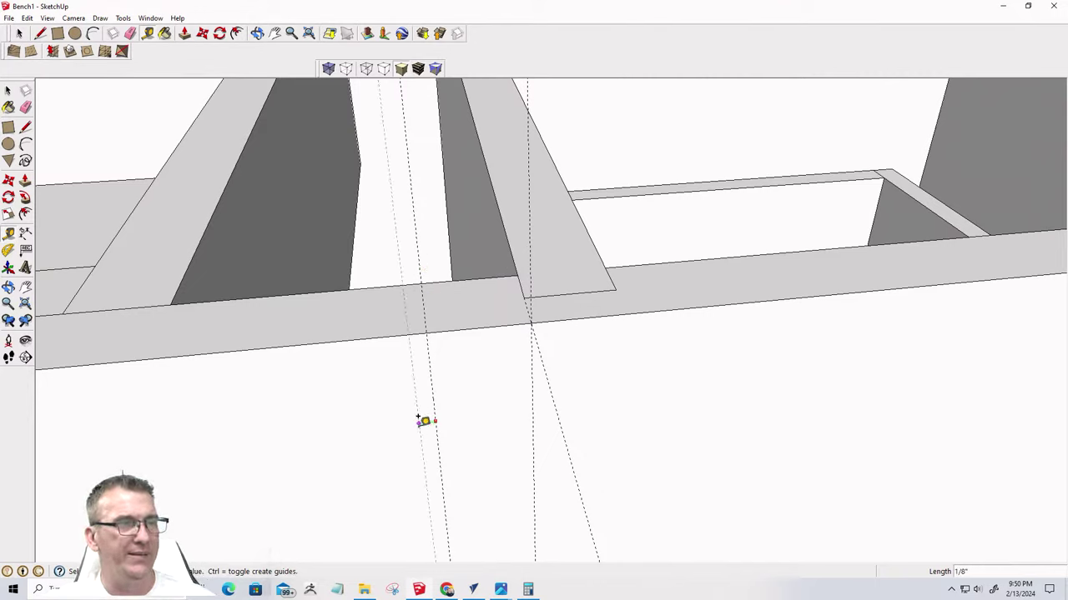
pyautogui.write('18/32')
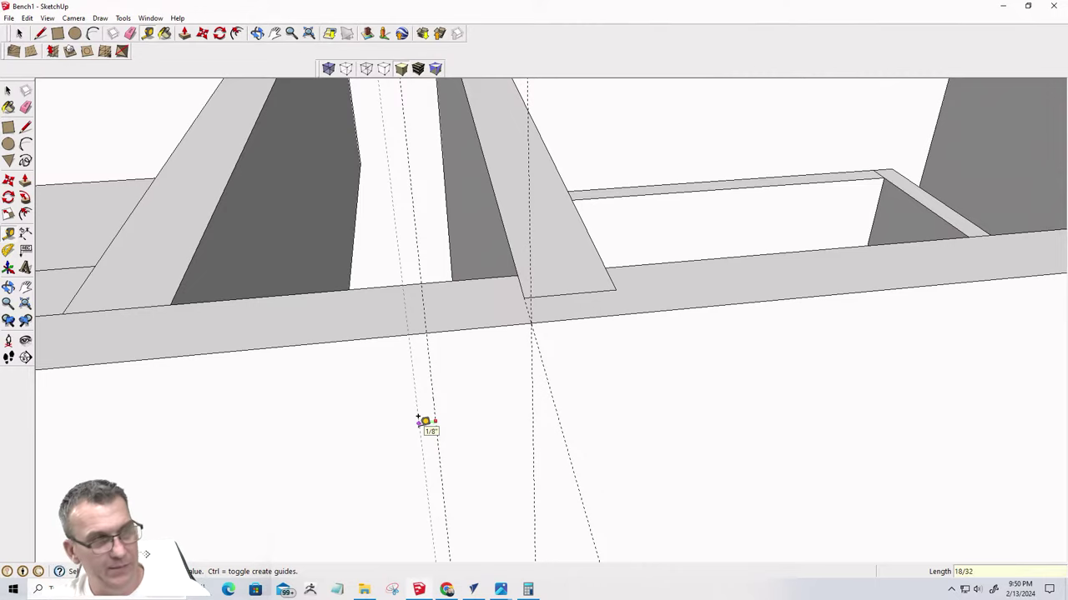
pyautogui.press('Return')
pyautogui.moveTo(422, 419); pyautogui.dragTo(617, 400, button='middle')
pyautogui.moveTo(524, 386); pyautogui.dragTo(558, 297, button='middle')
pyautogui.scroll(-3, 555, 532)
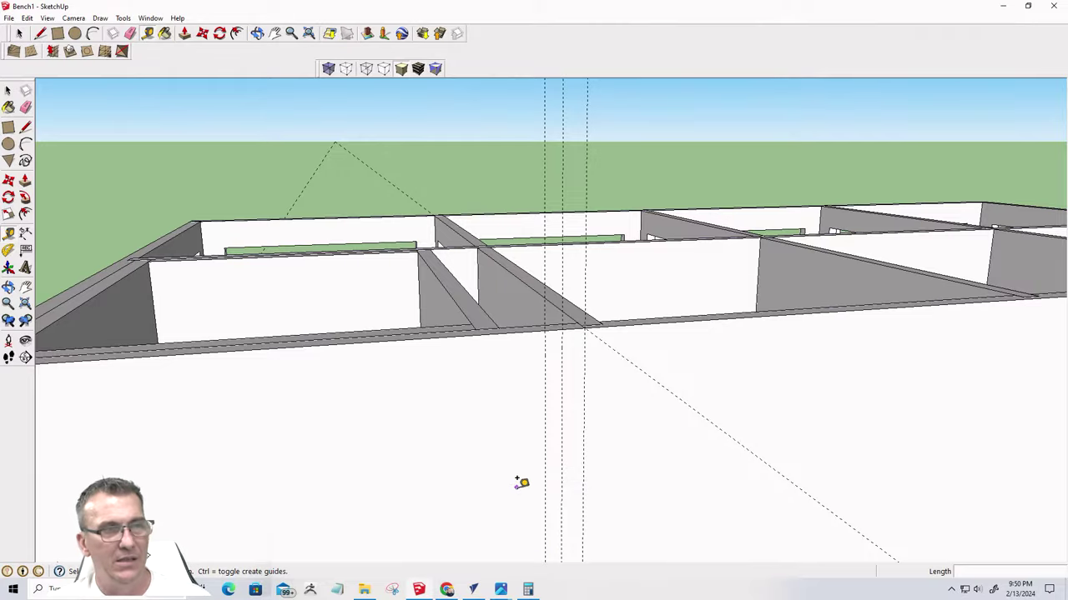
pyautogui.moveTo(521, 483); pyautogui.dragTo(465, 495, button='middle')
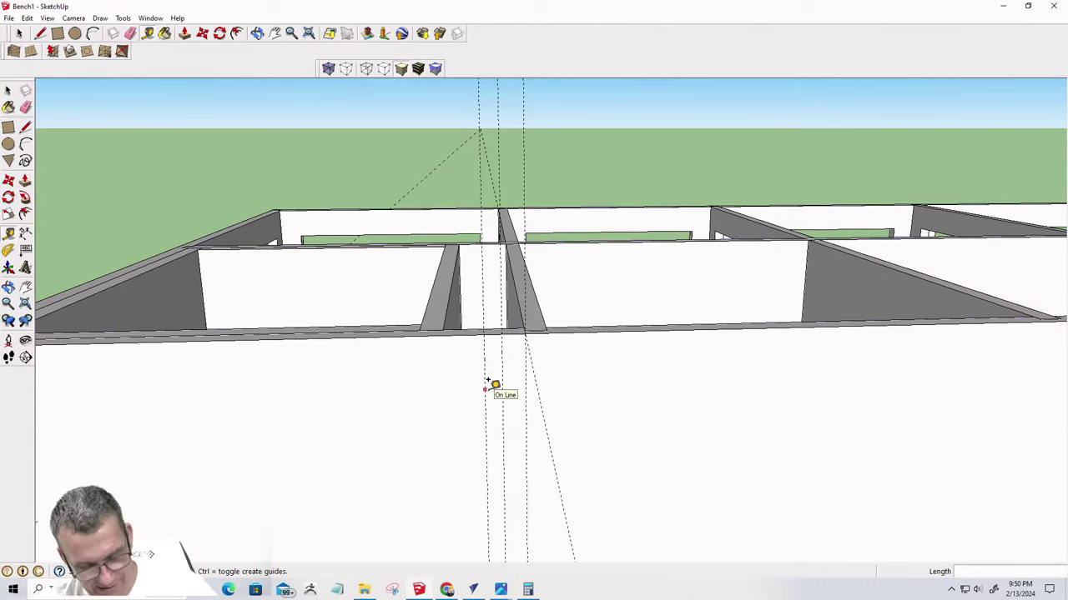
# Place guides below the front board's top edge and just above its bottom edge
pyautogui.scroll(1, 508, 386)
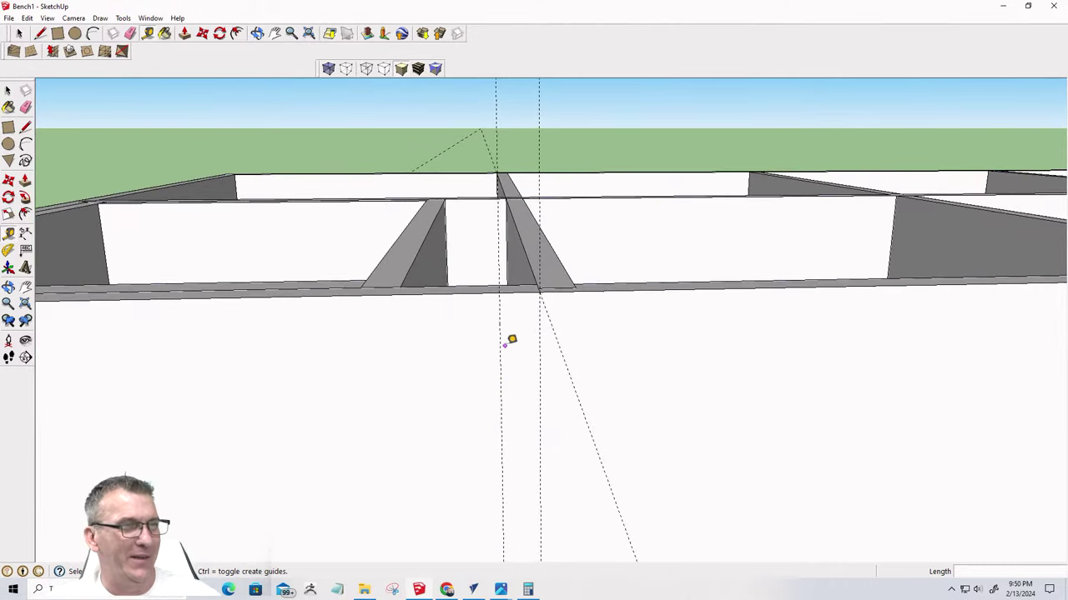
pyautogui.scroll(4, 507, 386)
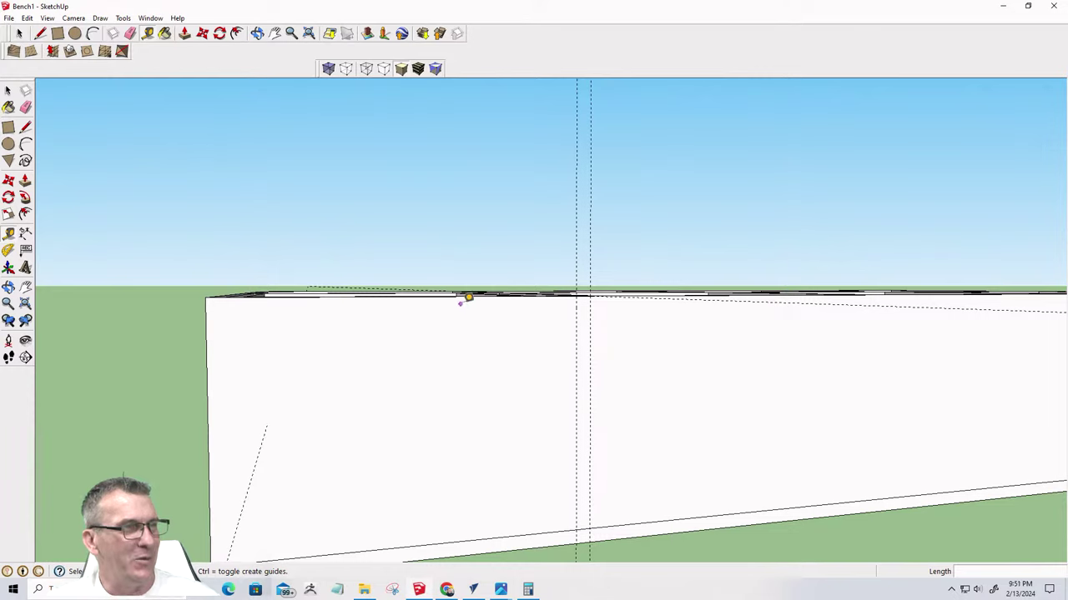
pyautogui.click(469, 293)
pyautogui.click(472, 339)
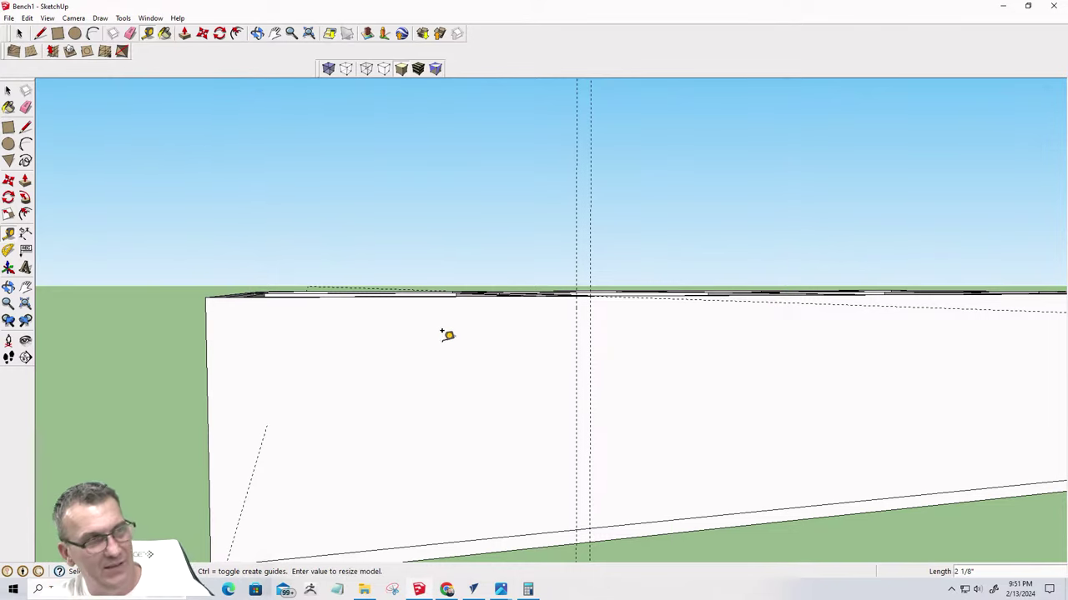
pyautogui.press('space')
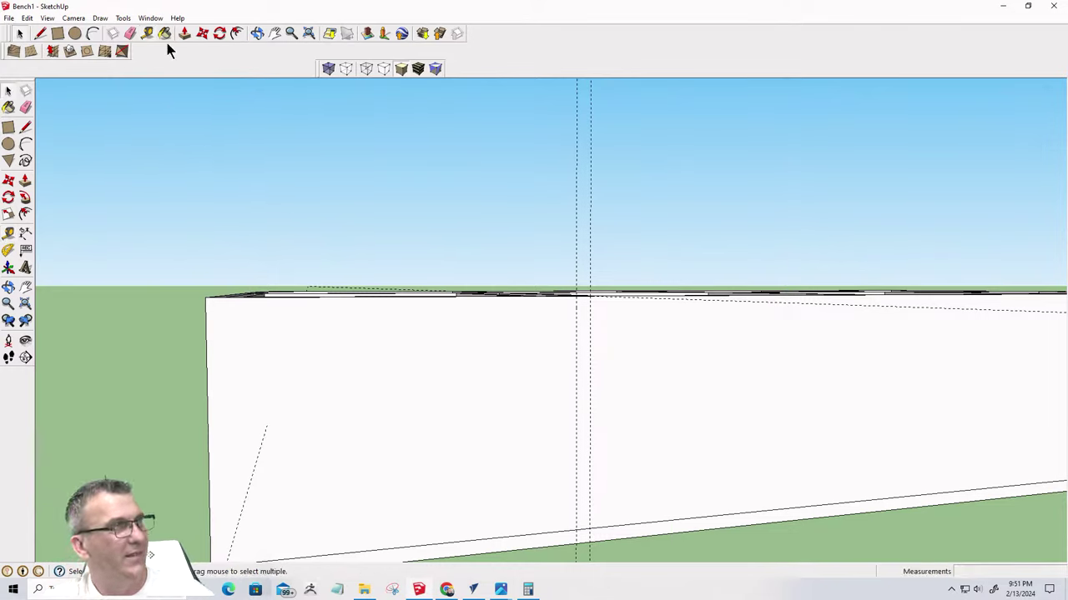
pyautogui.click(147, 33)
pyautogui.click(429, 292)
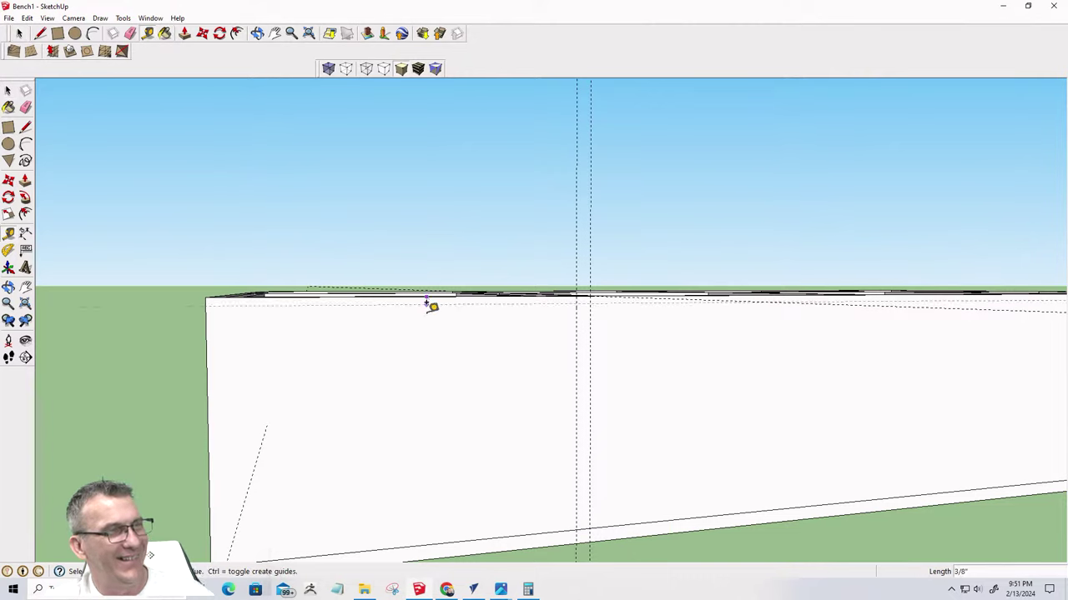
pyautogui.click(426, 338)
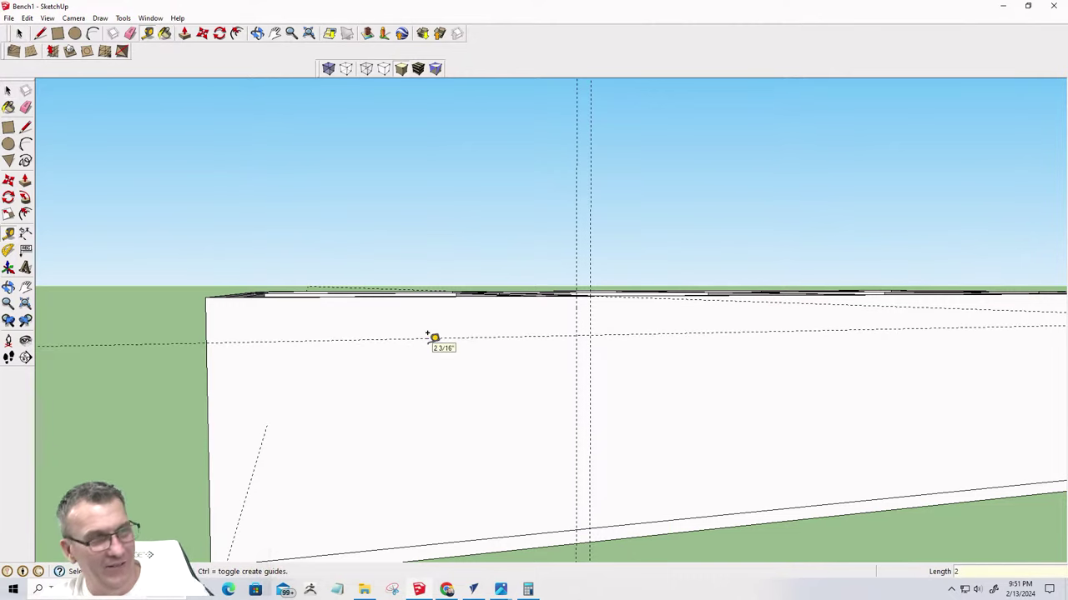
pyautogui.click(441, 542)
pyautogui.click(447, 506)
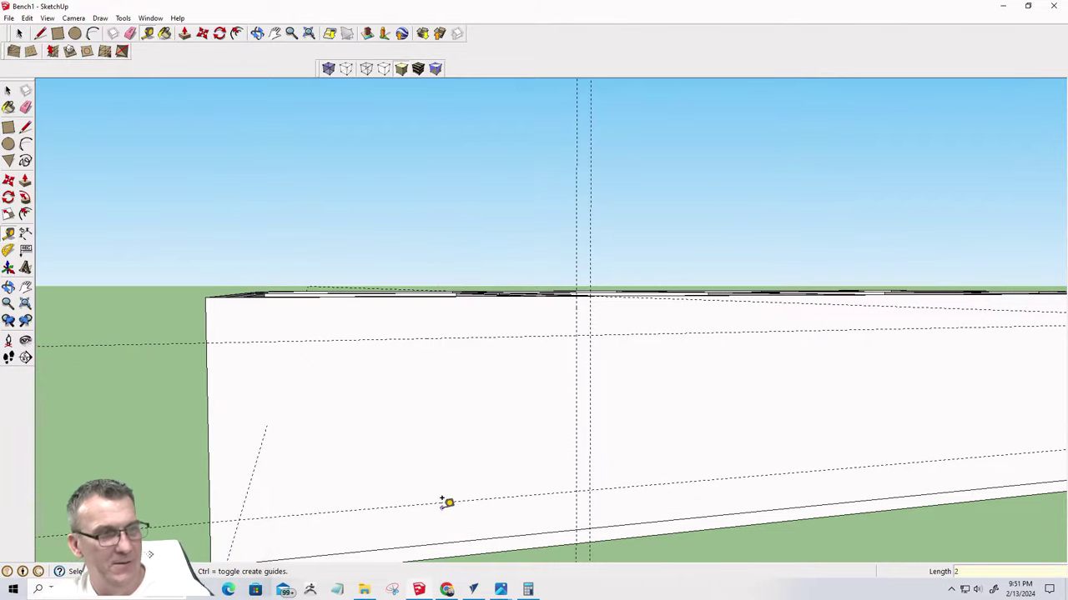
# Add guides at the board's left corner, including one 0.75" in from the end edge
pyautogui.moveTo(223, 394); pyautogui.dragTo(231, 503, button='middle')
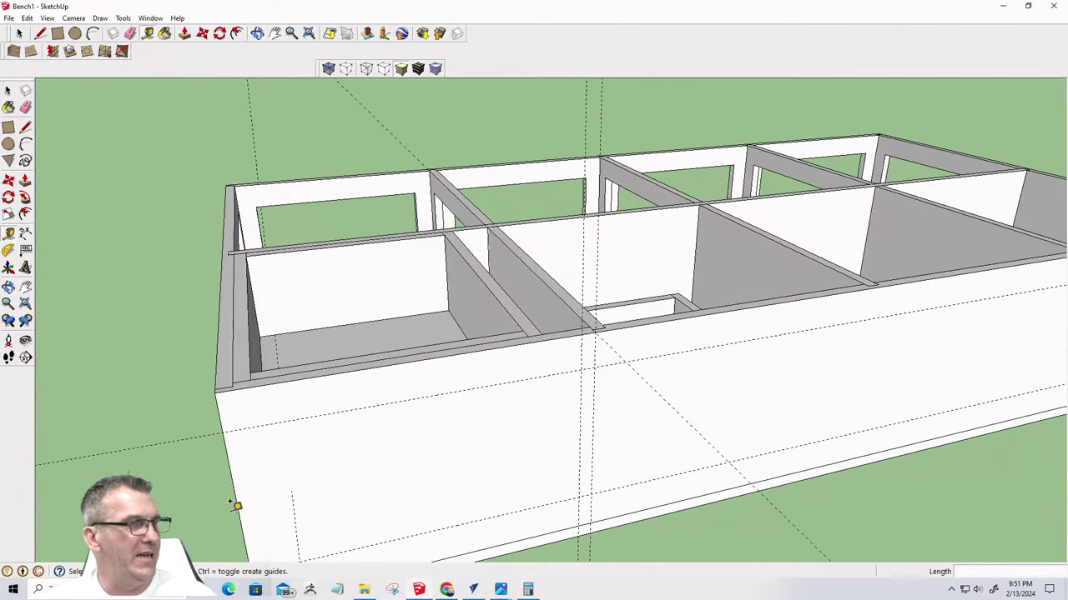
pyautogui.scroll(2, 231, 393)
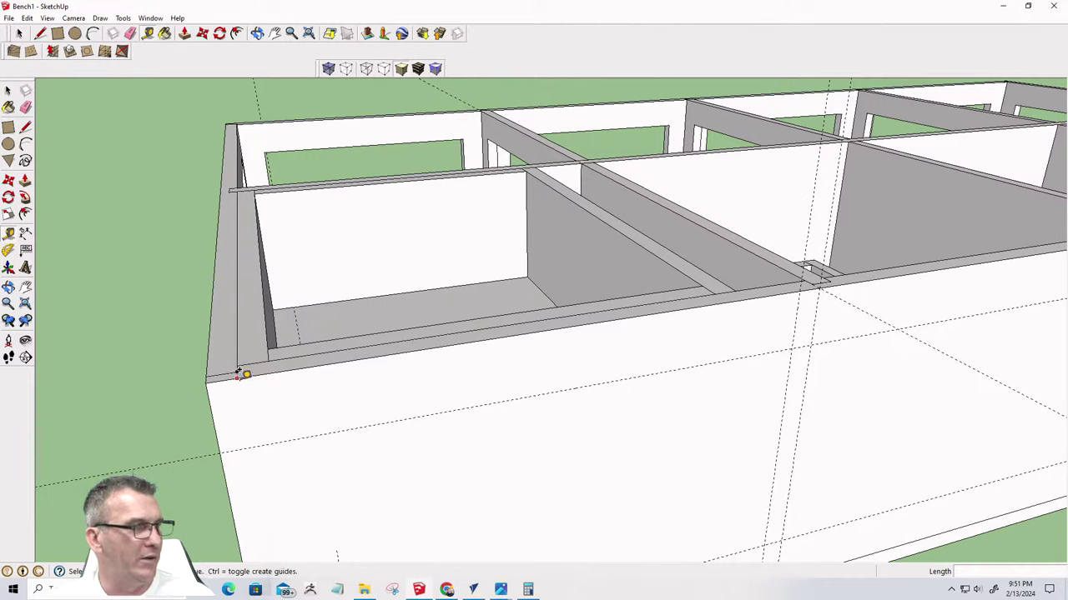
pyautogui.click(238, 374)
pyautogui.press('space')
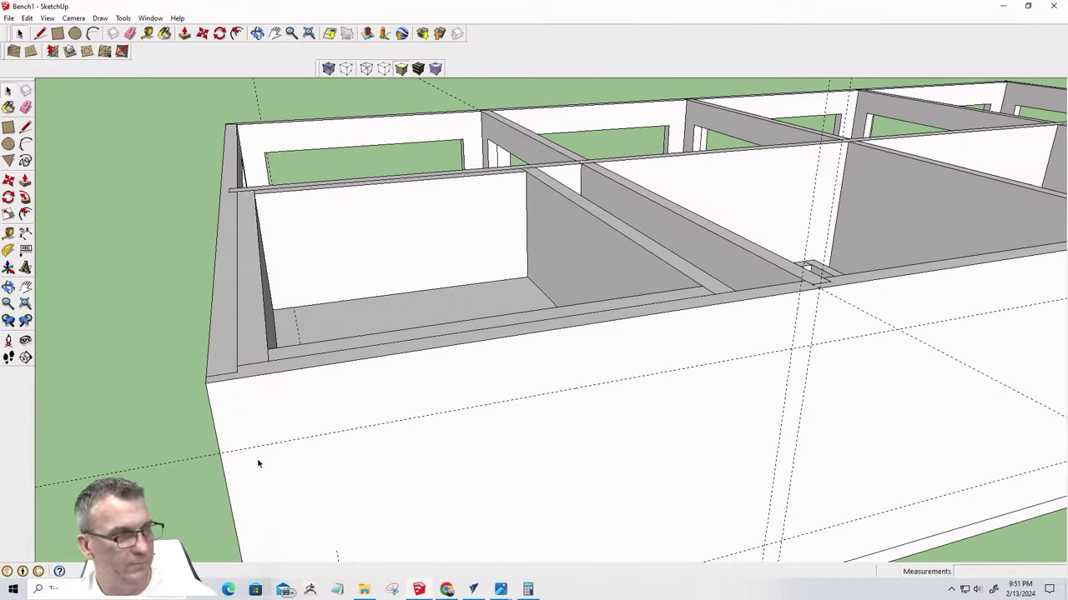
pyautogui.press('t')
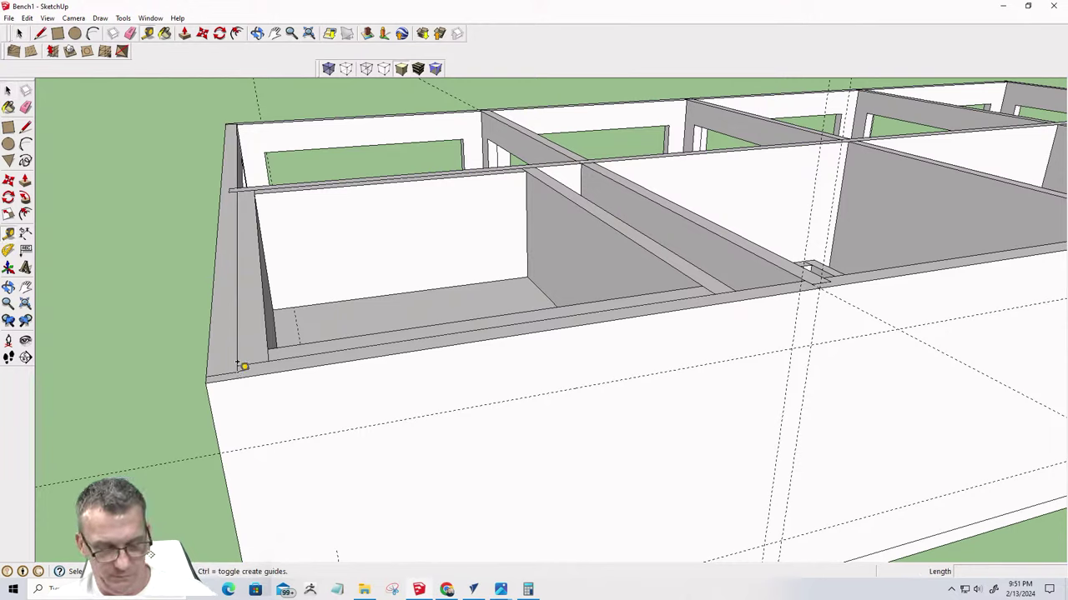
pyautogui.click(241, 366)
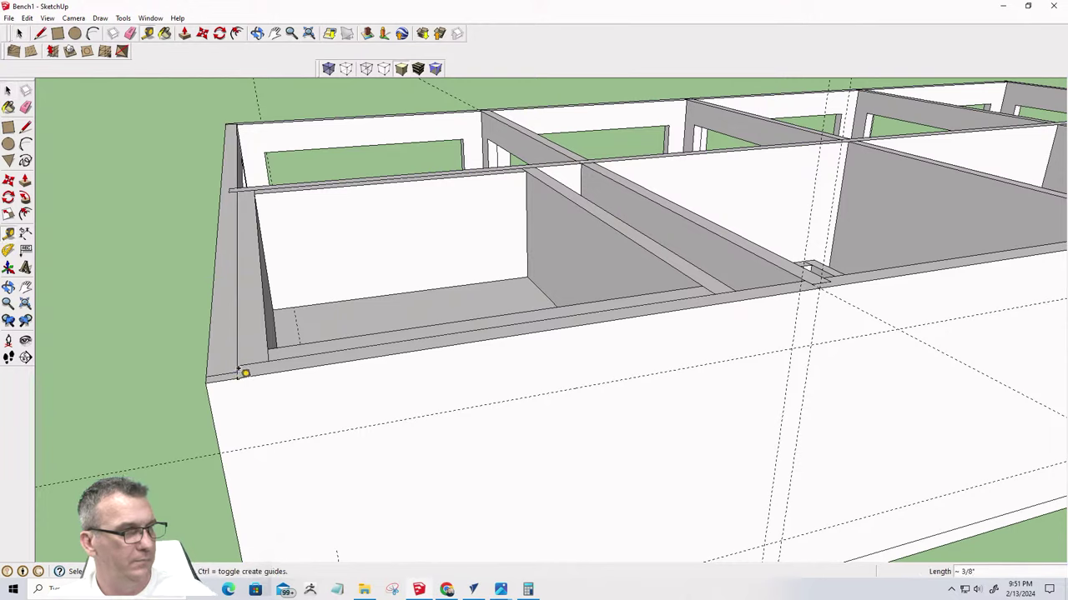
pyautogui.click(220, 443)
pyautogui.click(222, 441)
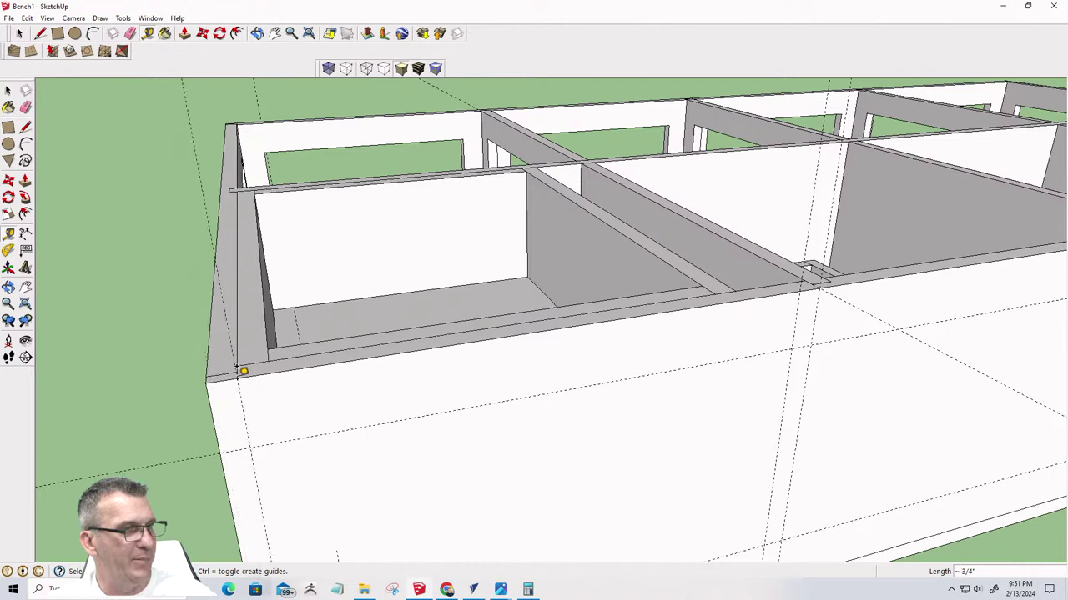
pyautogui.click(243, 413)
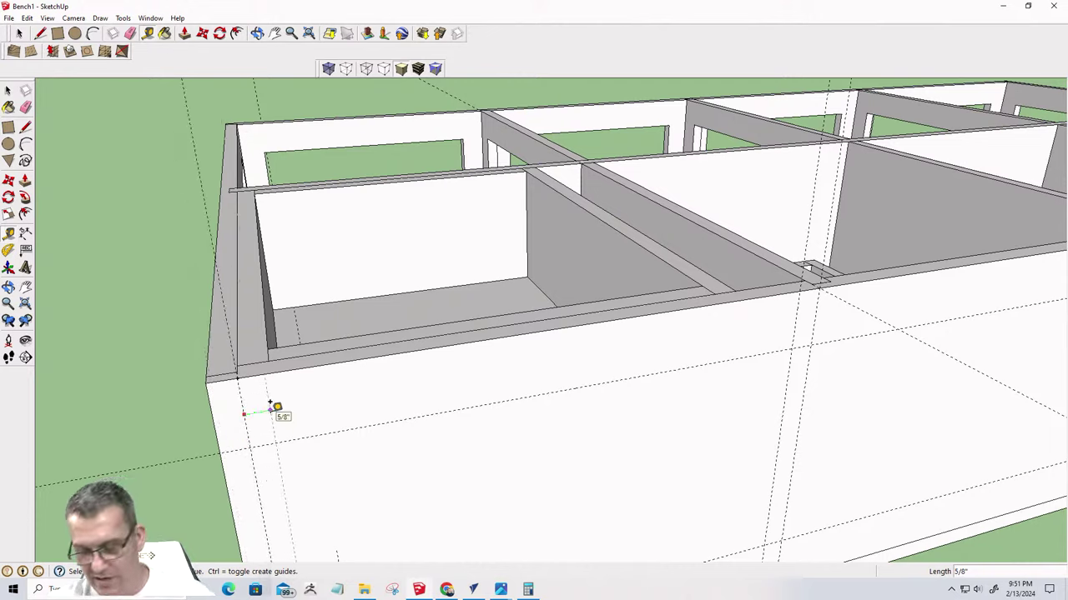
pyautogui.write('.75')
pyautogui.press('Return')
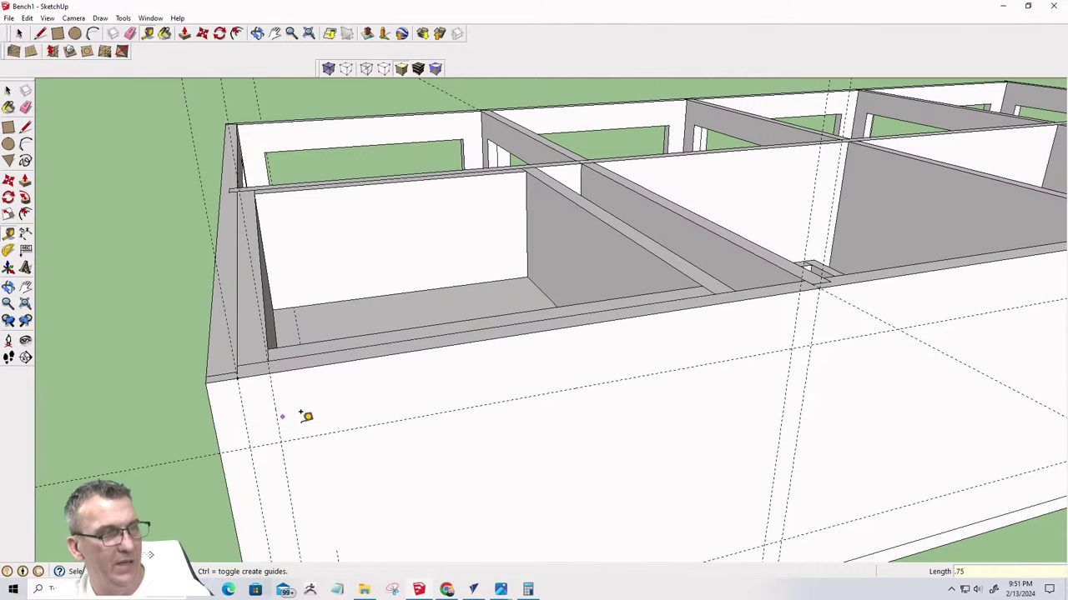
pyautogui.moveTo(281, 415); pyautogui.dragTo(319, 337, button='middle')
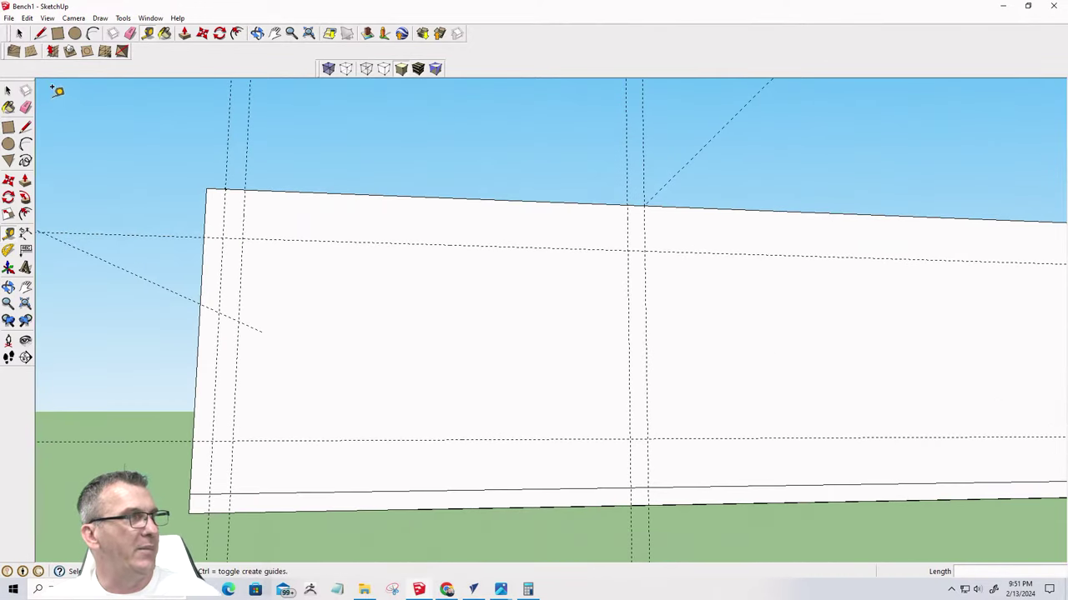
# Inside the front board group, draw a rectangle between the guides at its left end
pyautogui.press('space')
pyautogui.click(417, 315)
pyautogui.doubleClick(417, 315)
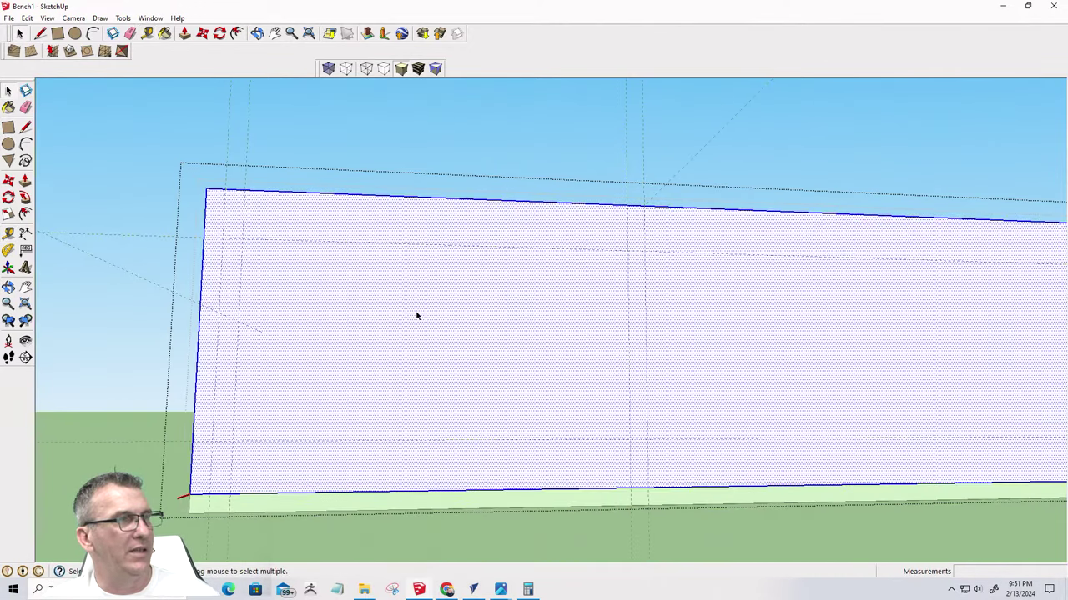
pyautogui.click(59, 36)
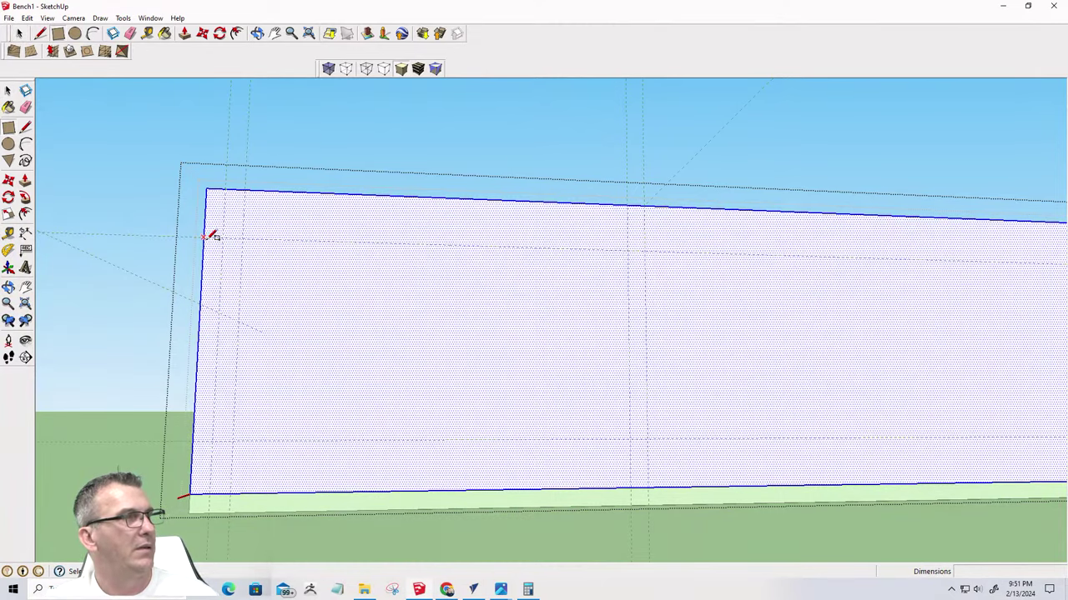
pyautogui.click(242, 238)
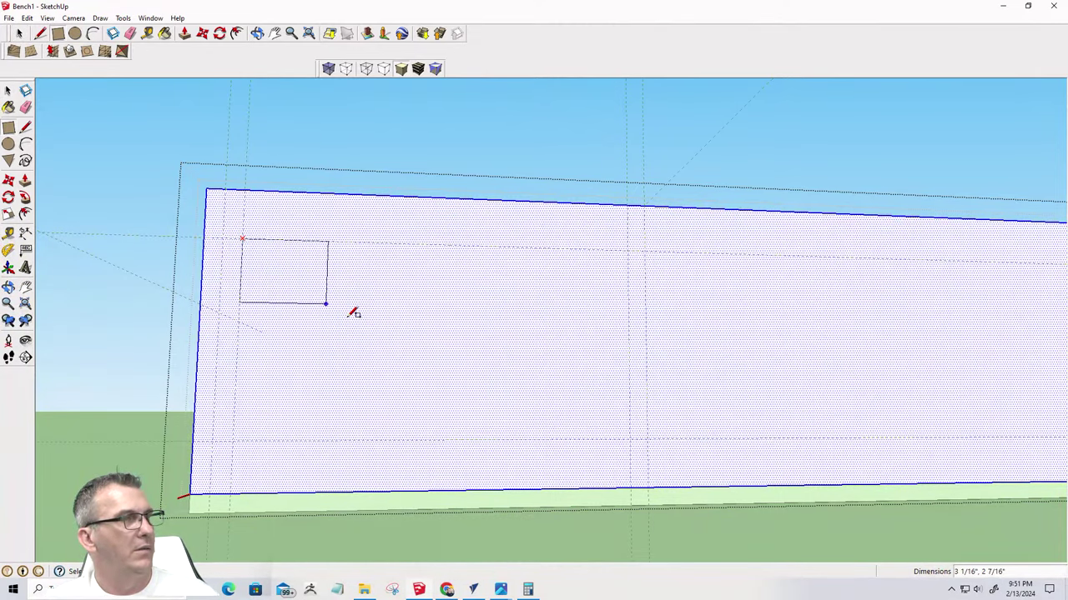
pyautogui.click(631, 437)
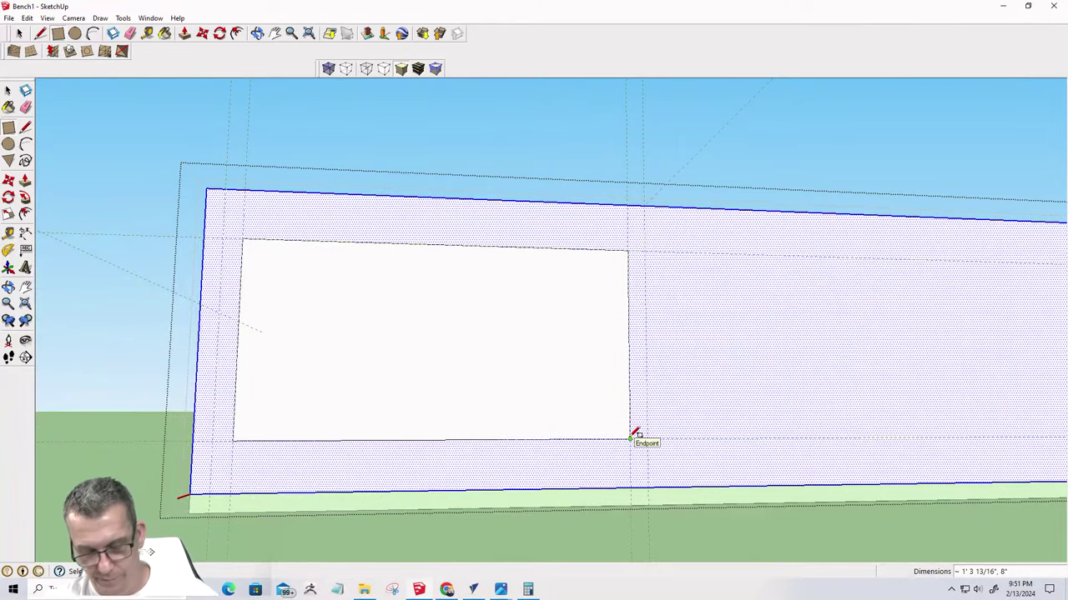
# Push the rectangle through the board's 3/4" thickness and orbit to inspect the opening
pyautogui.press('p')
pyautogui.click(489, 409)
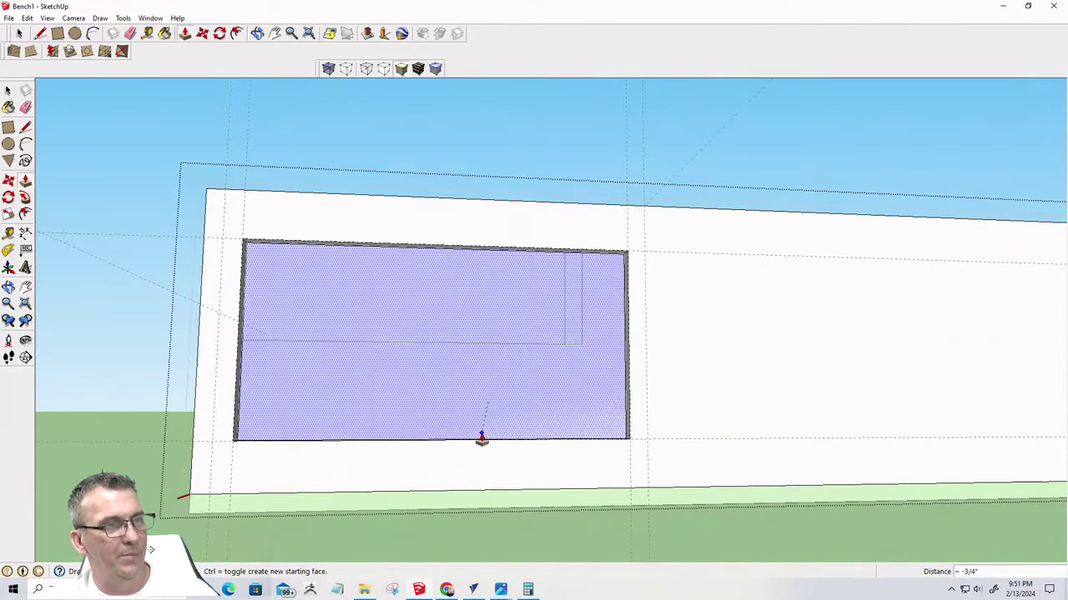
pyautogui.click(482, 439)
pyautogui.moveTo(548, 437); pyautogui.dragTo(460, 441, button='middle')
pyautogui.moveTo(255, 484); pyautogui.dragTo(494, 456, button='middle')
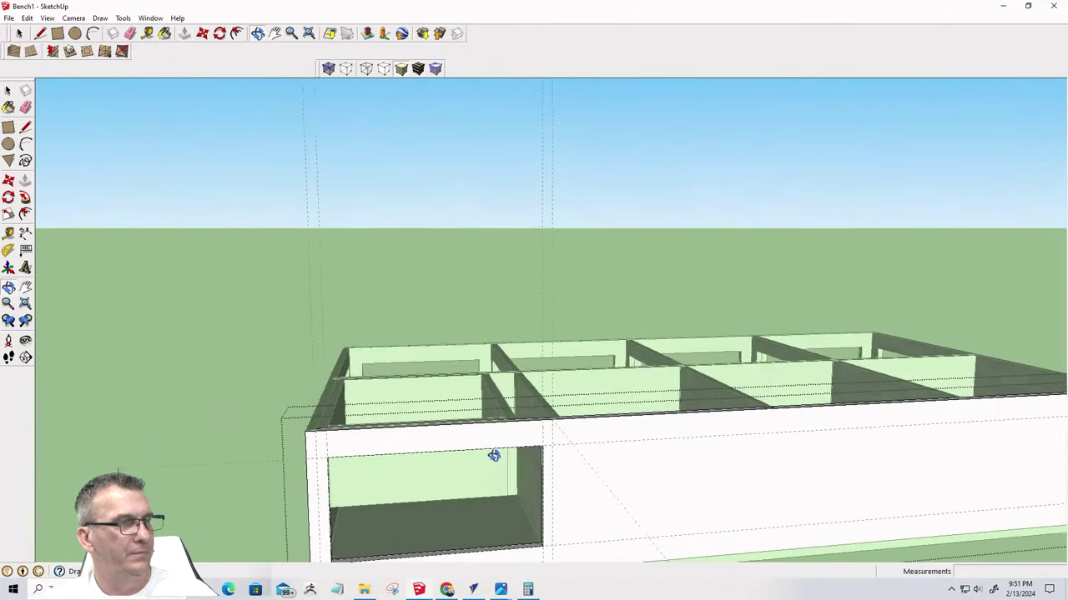
pyautogui.scroll(-4, 494, 456)
pyautogui.scroll(5, 496, 515)
pyautogui.moveTo(508, 515)
pyautogui.mouseDown(button='middle')
pyautogui.moveTo(477, 445)
pyautogui.moveTo(401, 481)
pyautogui.moveTo(451, 488)
pyautogui.mouseUp(button='middle')
pyautogui.scroll(-2, 456, 486)
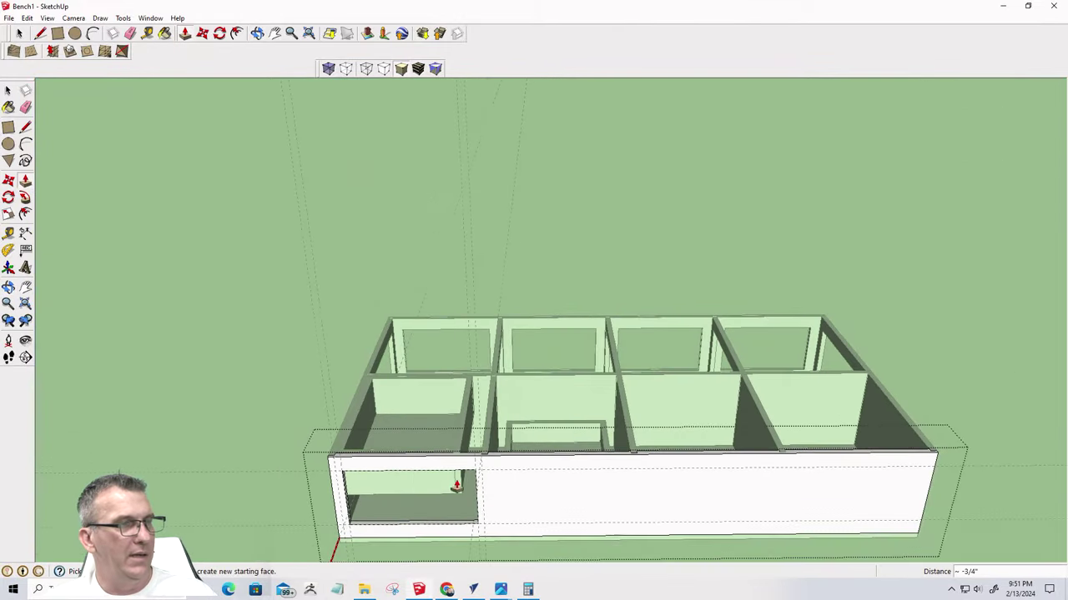
pyautogui.scroll(4, 374, 534)
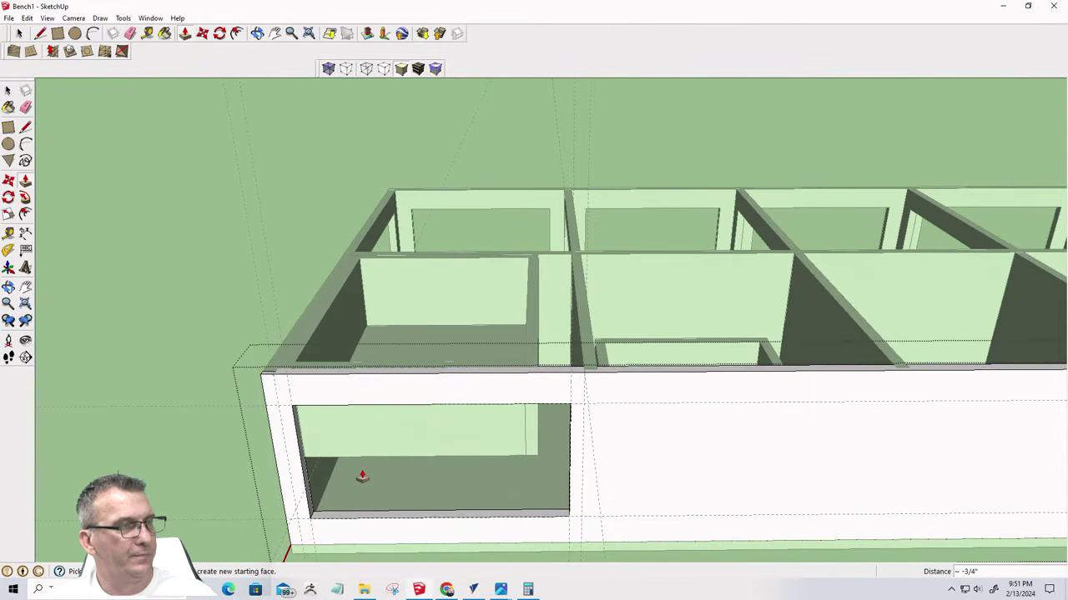
# Move the left drawer box from its bay down into the new left-end front opening
pyautogui.click(16, 34)
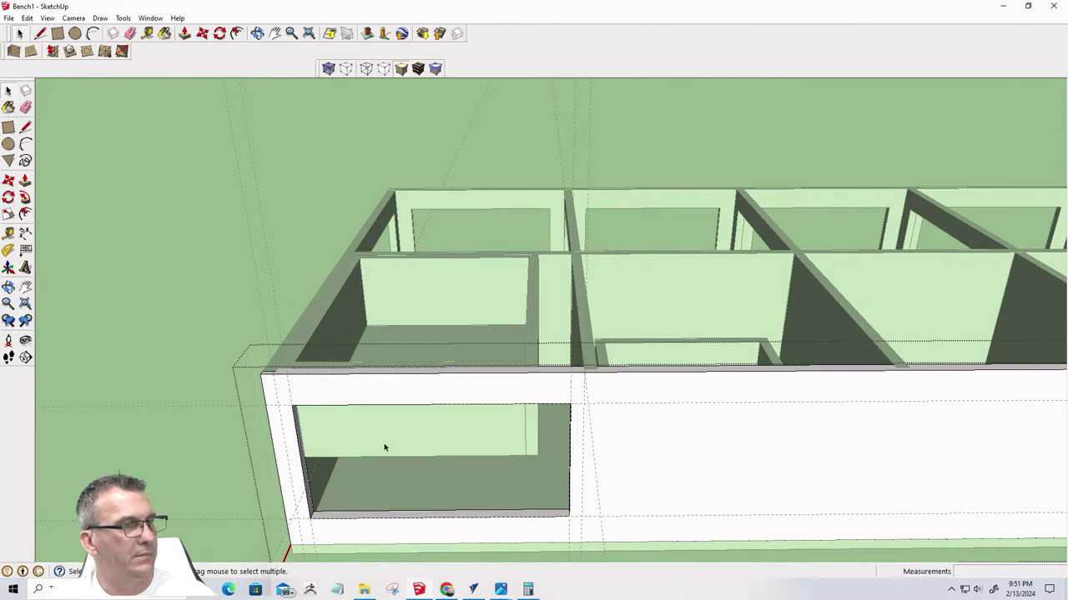
pyautogui.moveTo(380, 458); pyautogui.dragTo(398, 445, button='middle')
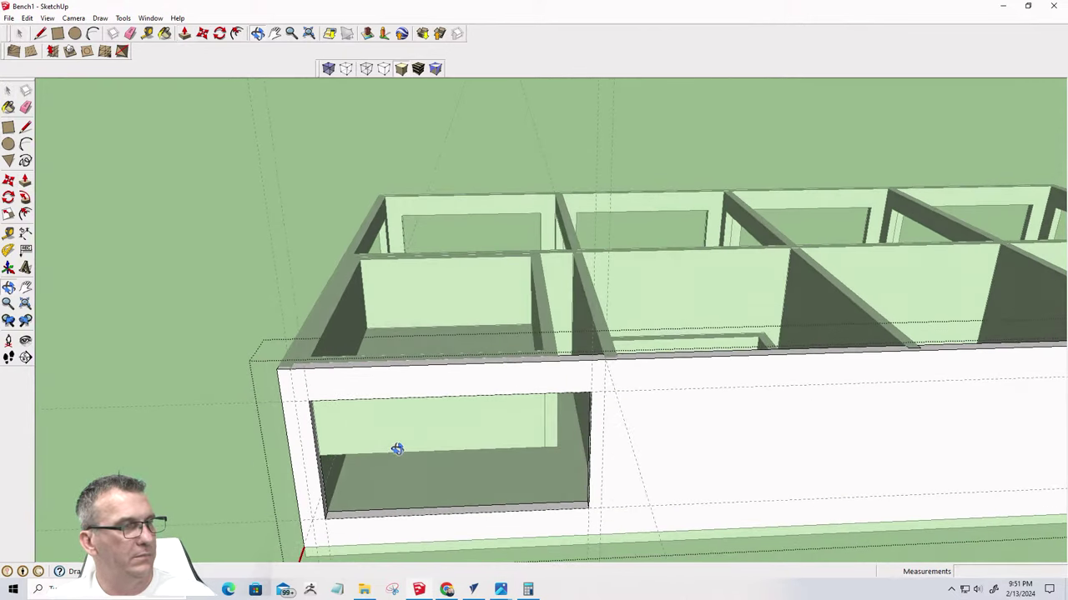
pyautogui.doubleClick(387, 445)
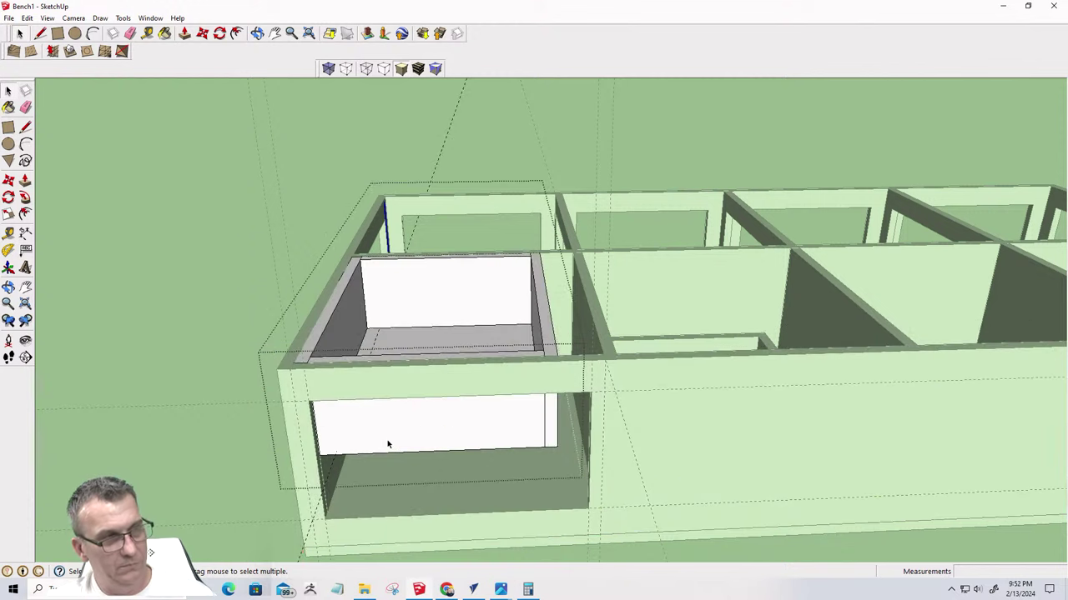
pyautogui.click(143, 423)
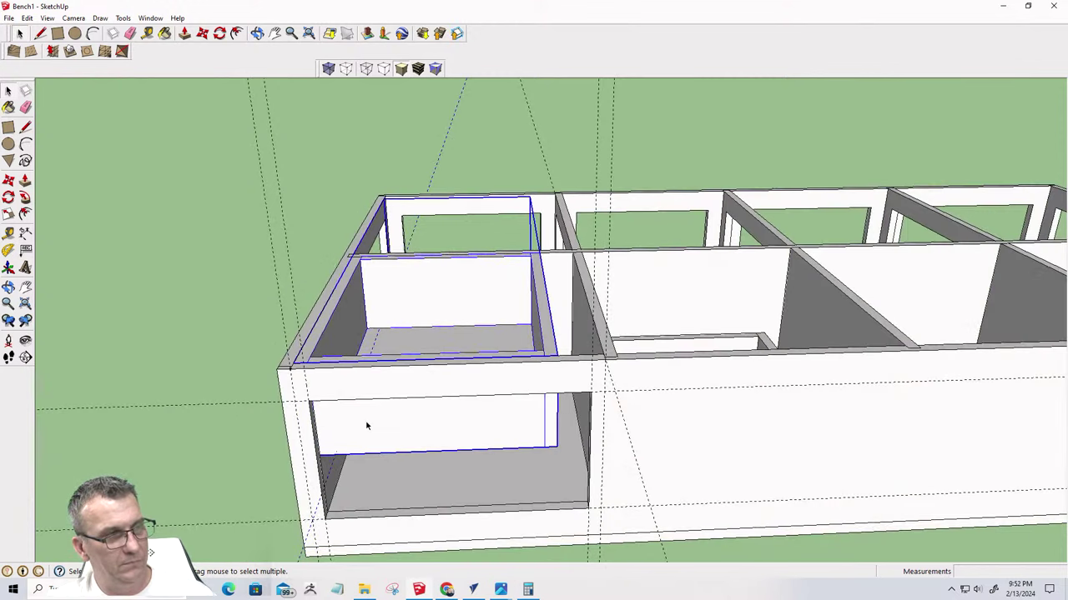
pyautogui.press('m')
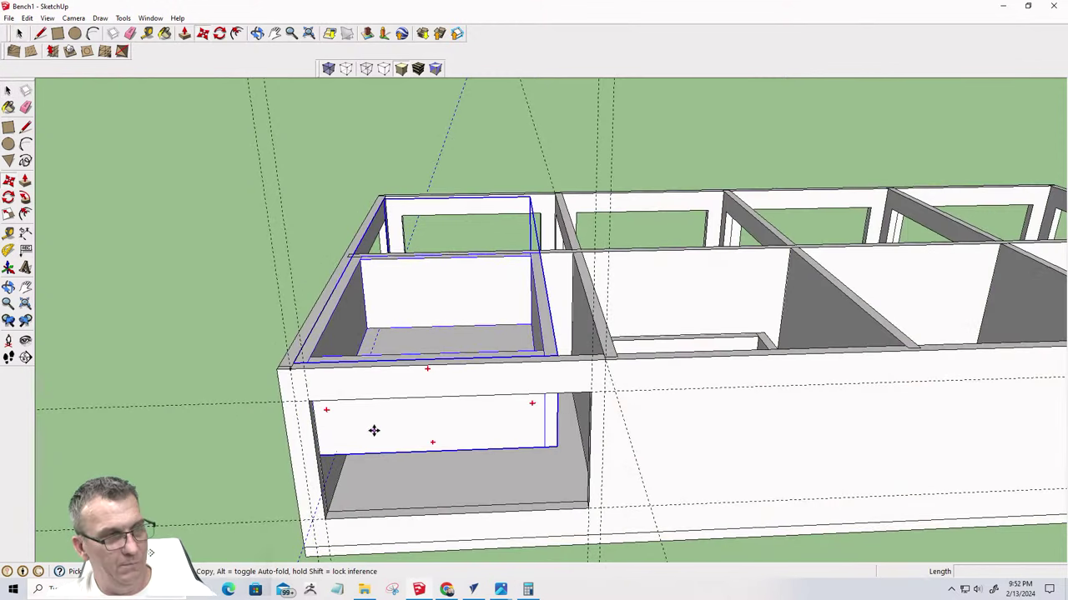
pyautogui.click(372, 431)
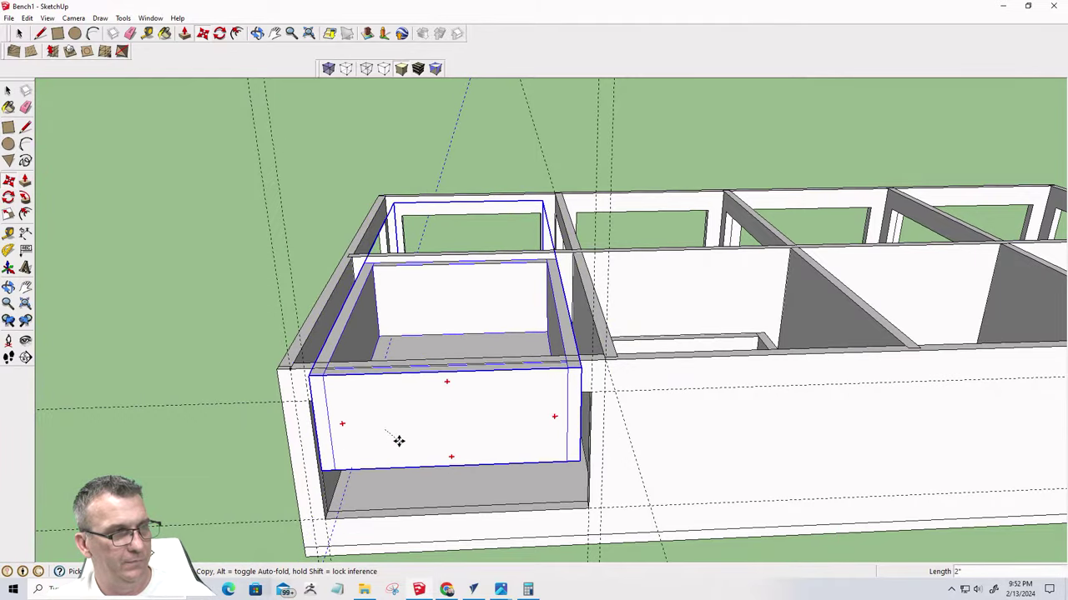
pyautogui.moveTo(397, 439); pyautogui.dragTo(558, 408, button='middle')
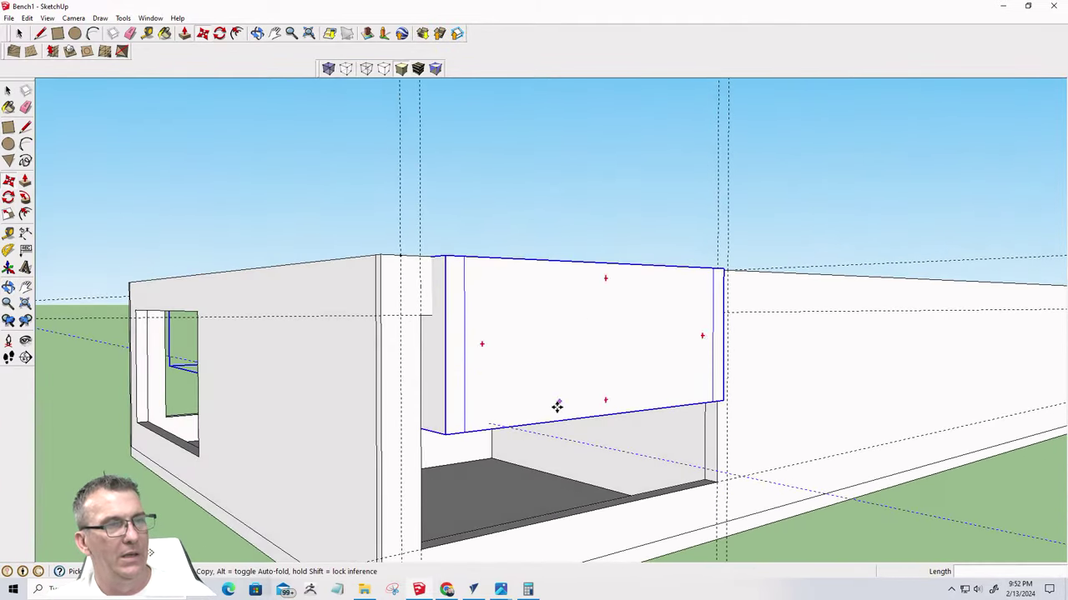
pyautogui.click(444, 435)
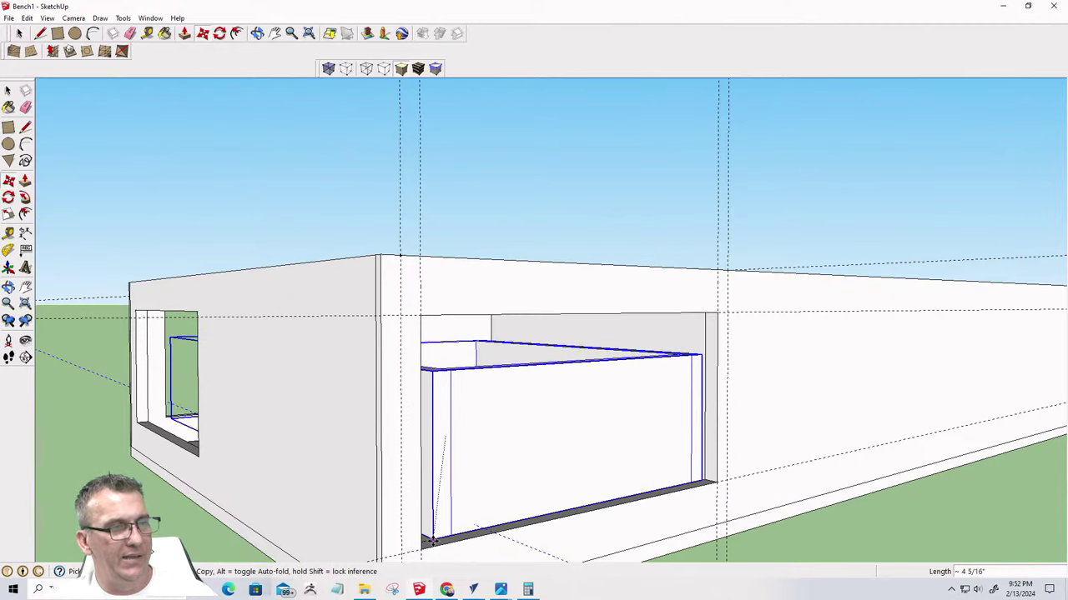
pyautogui.click(434, 540)
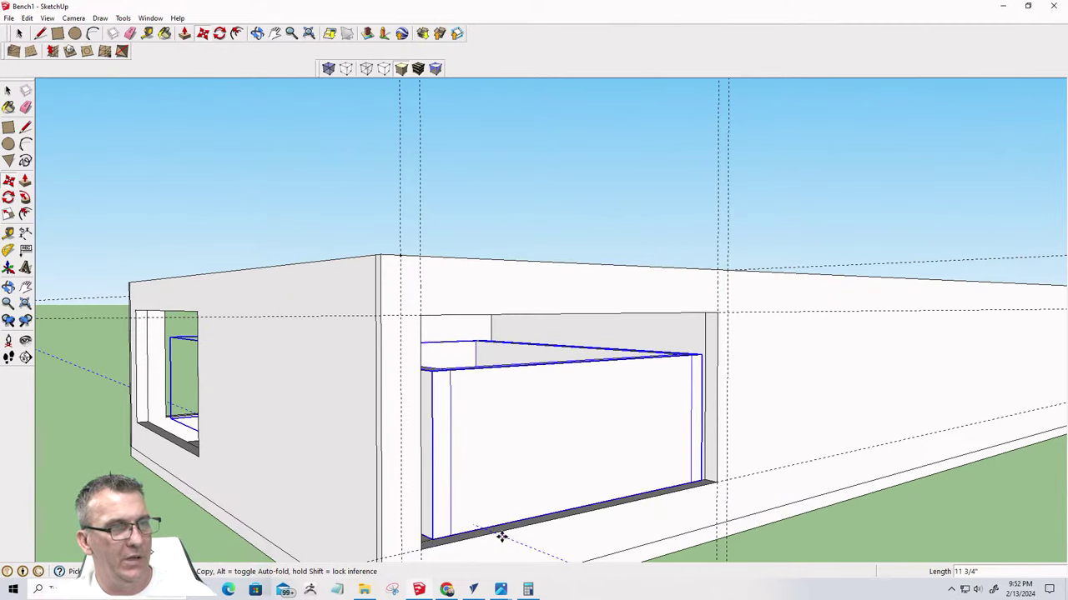
pyautogui.moveTo(500, 537); pyautogui.dragTo(461, 449, button='middle')
pyautogui.moveTo(705, 453); pyautogui.dragTo(575, 488, button='middle')
# Snap the drawer flush to the opening's left edge and lift it 0.0625" off the bottom
pyautogui.scroll(3, 242, 497)
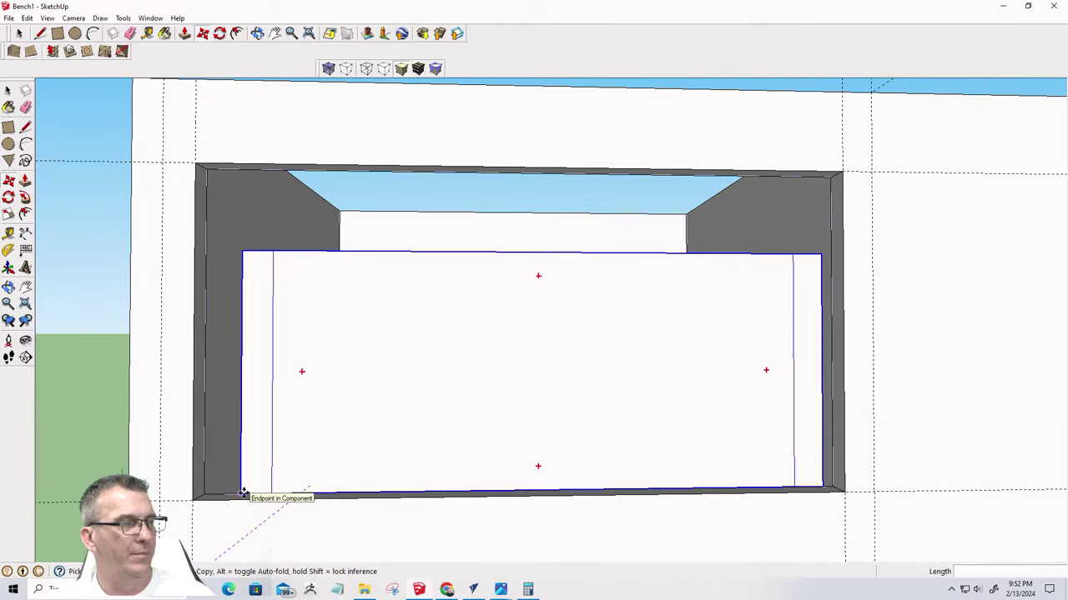
pyautogui.click(243, 493)
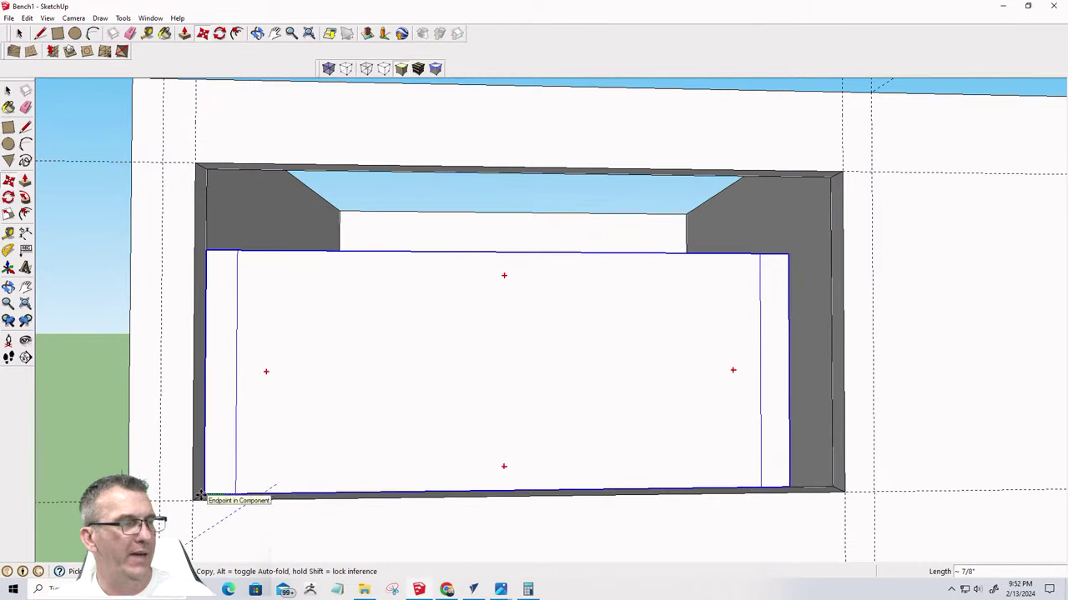
pyautogui.click(200, 496)
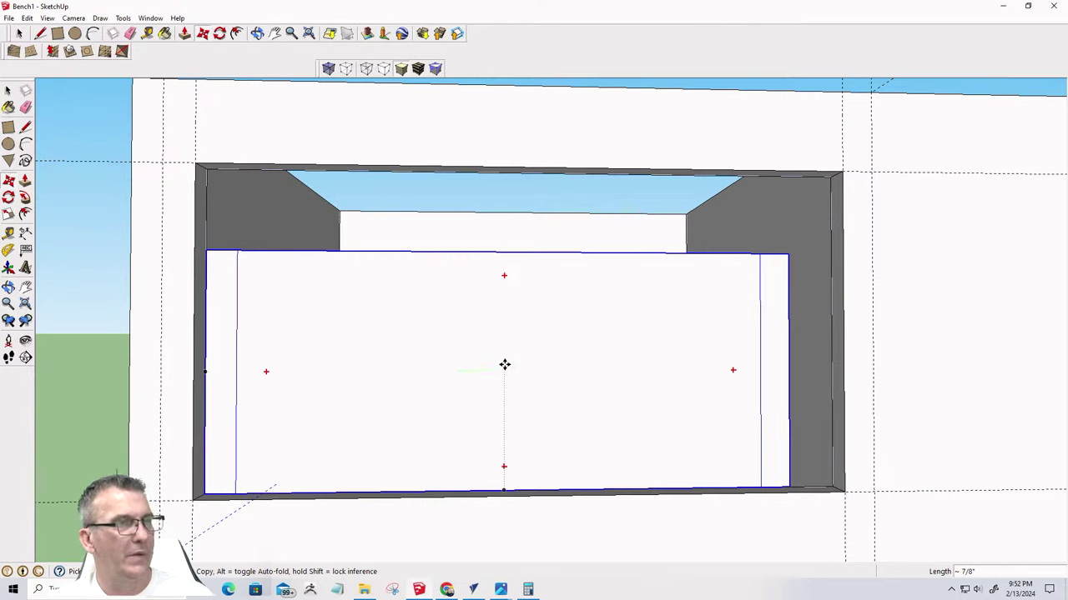
pyautogui.click(504, 370)
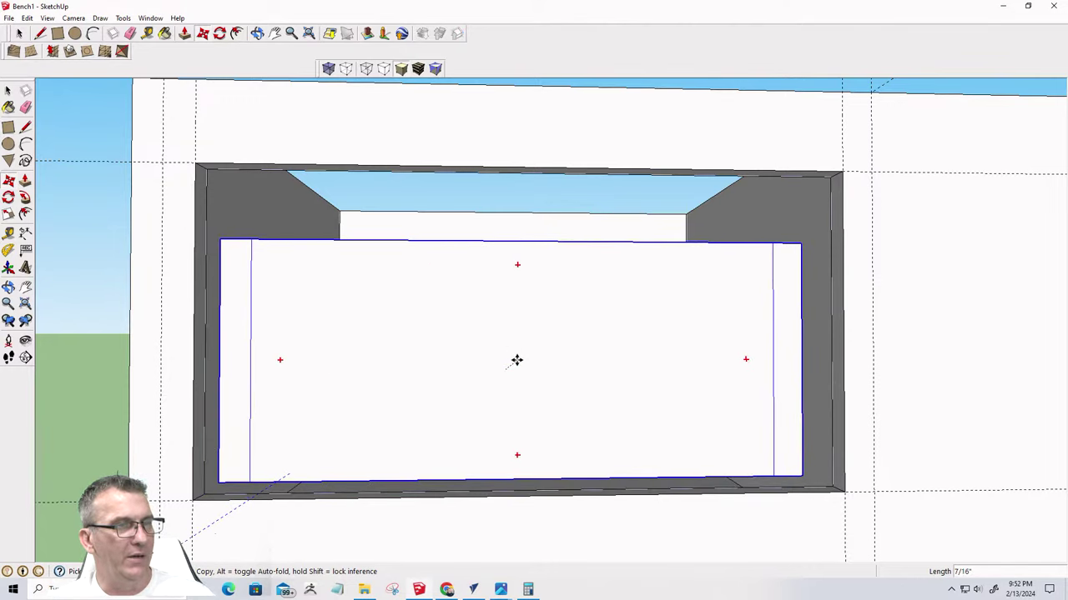
pyautogui.click(507, 385)
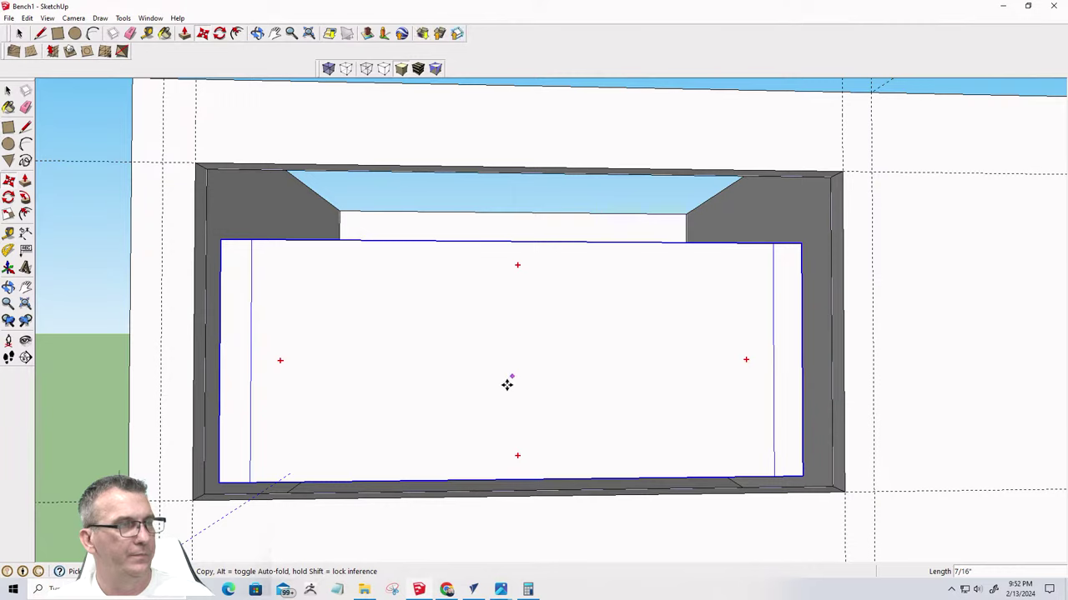
pyautogui.click(485, 481)
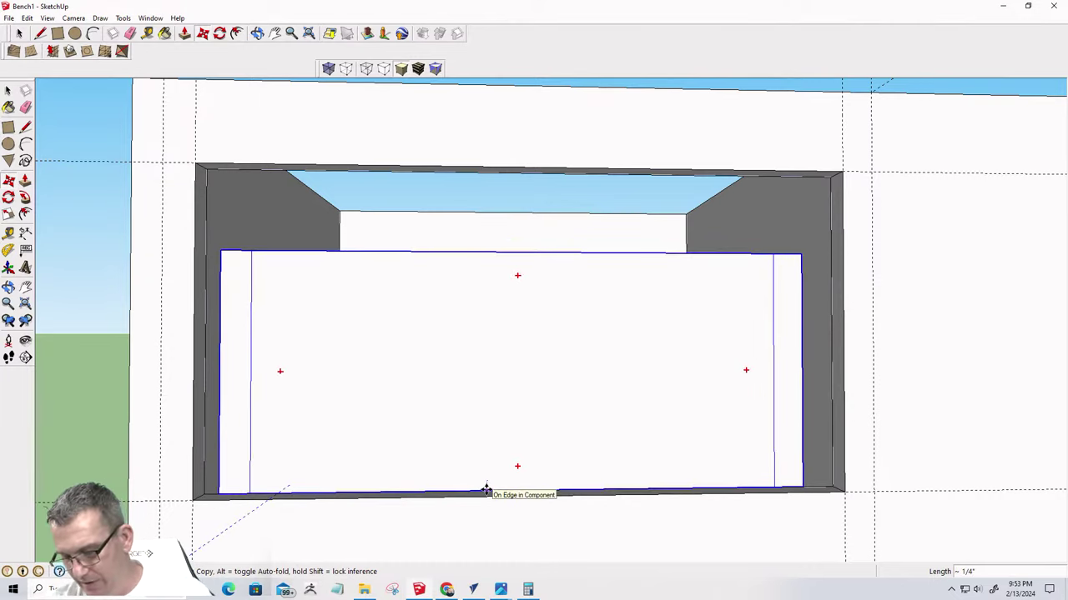
pyautogui.write('1/4')
pyautogui.press('Return')
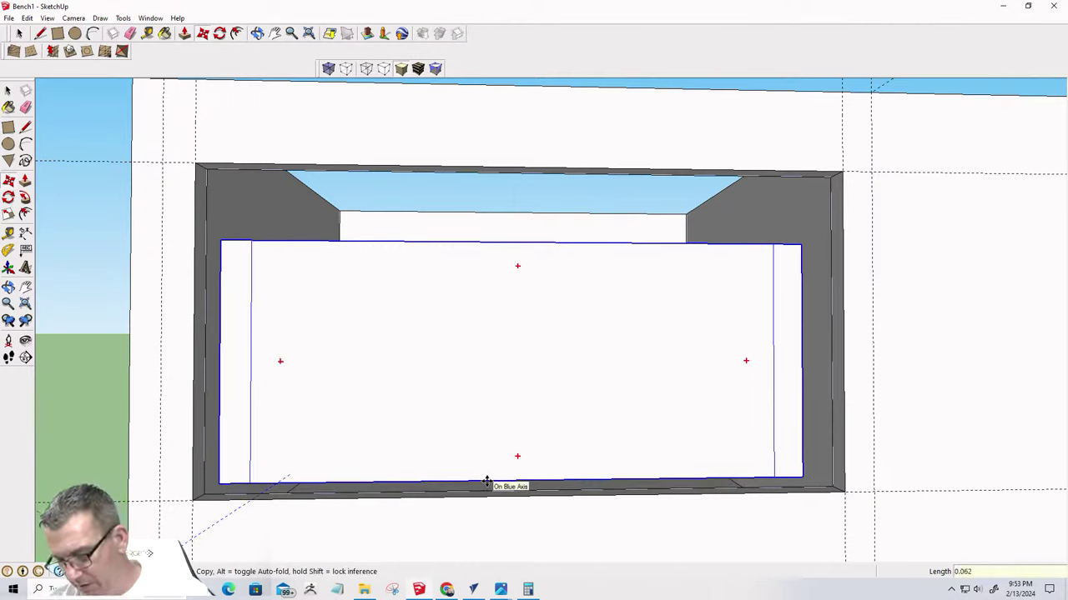
pyautogui.write('0.0625')
pyautogui.press('Return')
pyautogui.moveTo(492, 490); pyautogui.dragTo(553, 553, button='middle')
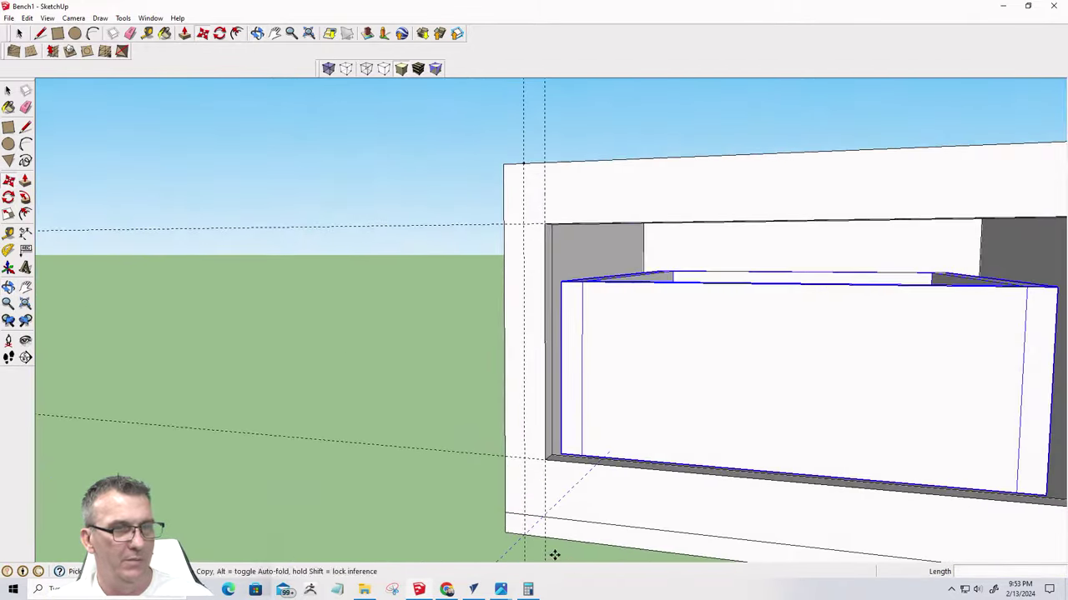
pyautogui.scroll(-2, 503, 488)
pyautogui.moveTo(503, 488); pyautogui.dragTo(782, 445, button='middle')
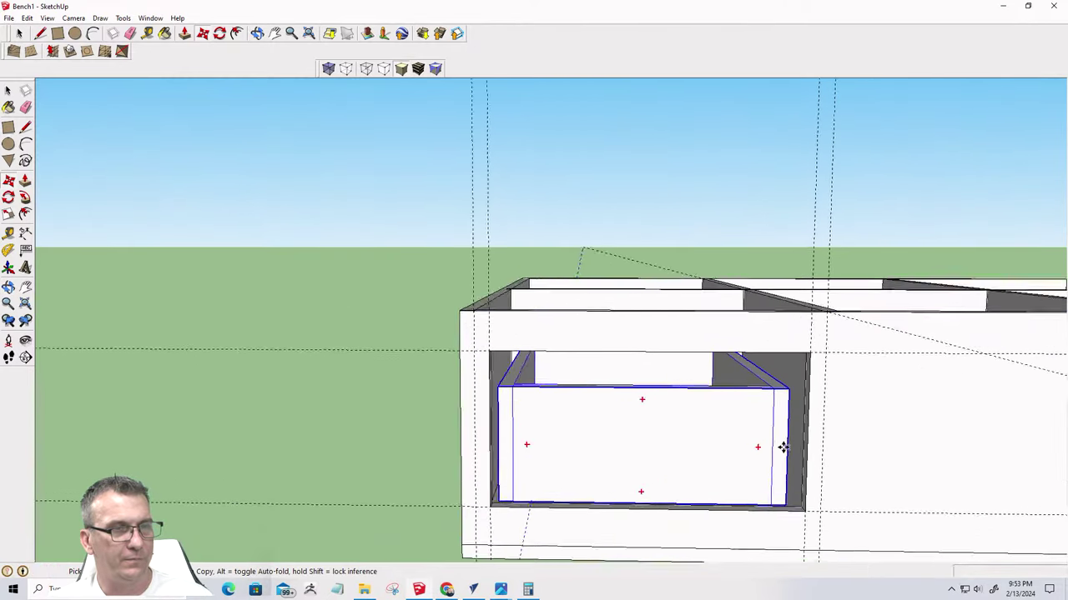
pyautogui.scroll(2, 668, 458)
pyautogui.scroll(-1, 575, 479)
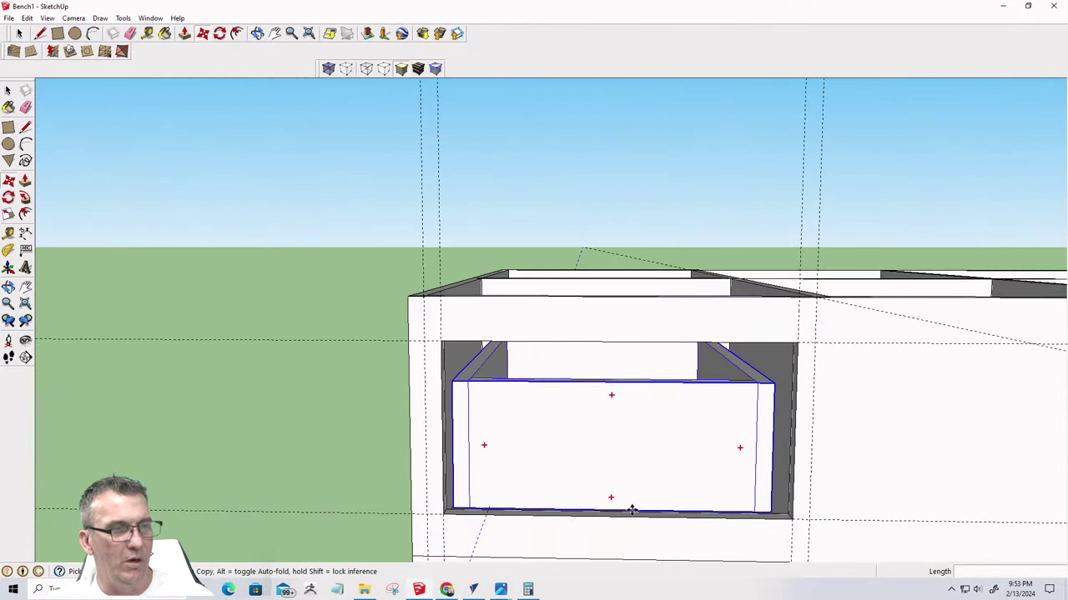
pyautogui.scroll(2, 632, 511)
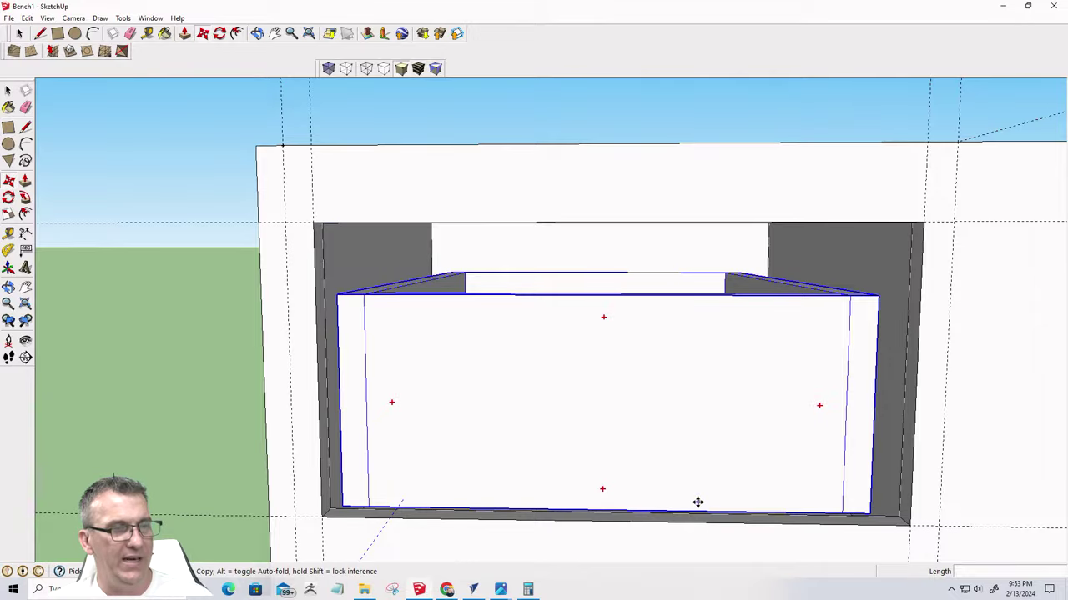
pyautogui.scroll(-3, 642, 317)
pyautogui.moveTo(643, 298); pyautogui.dragTo(620, 279, button='middle')
pyautogui.press('m')
pyautogui.scroll(-5, 500, 294)
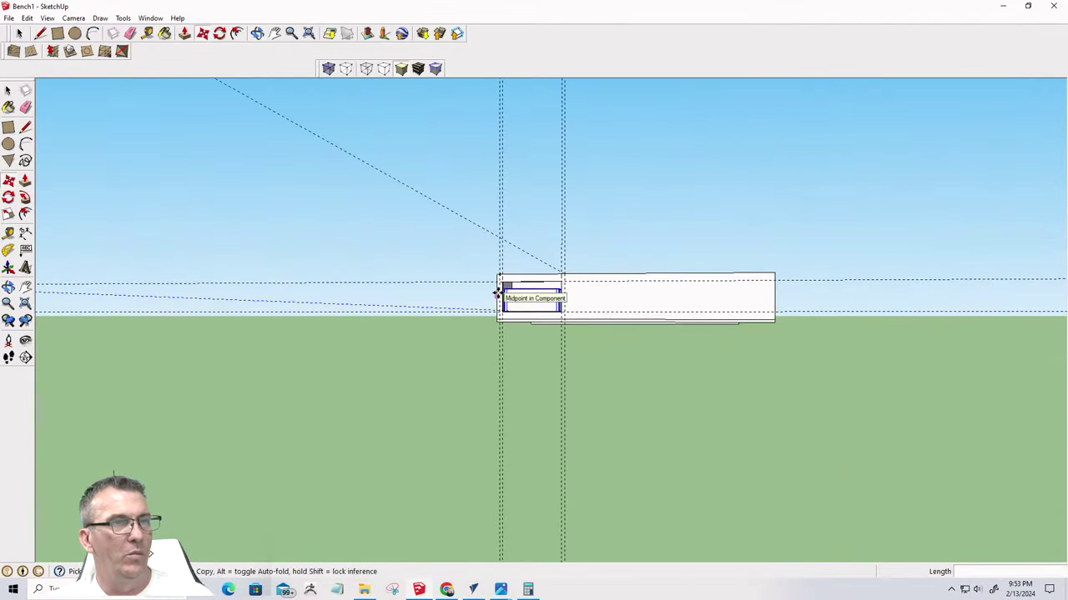
pyautogui.scroll(3, 767, 292)
pyautogui.moveTo(768, 289); pyautogui.dragTo(768, 326, button='middle')
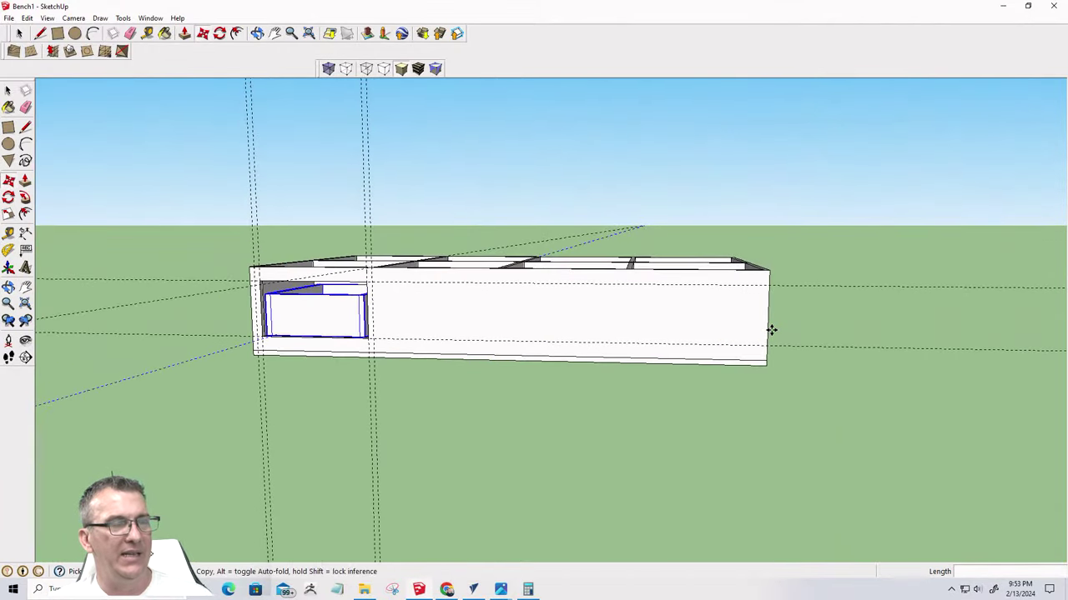
pyautogui.scroll(3, 767, 323)
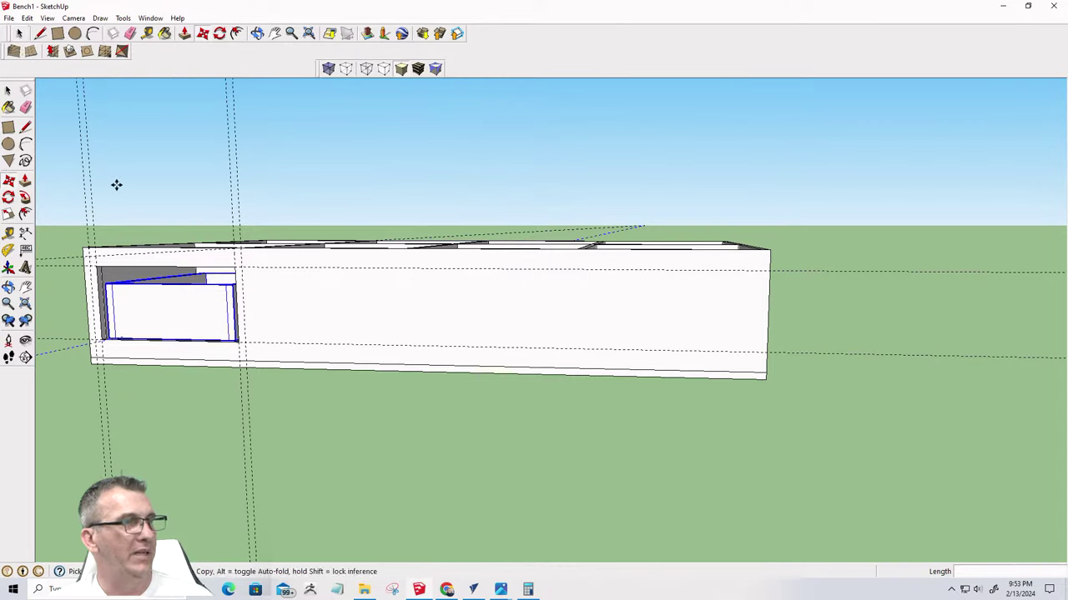
pyautogui.click(19, 34)
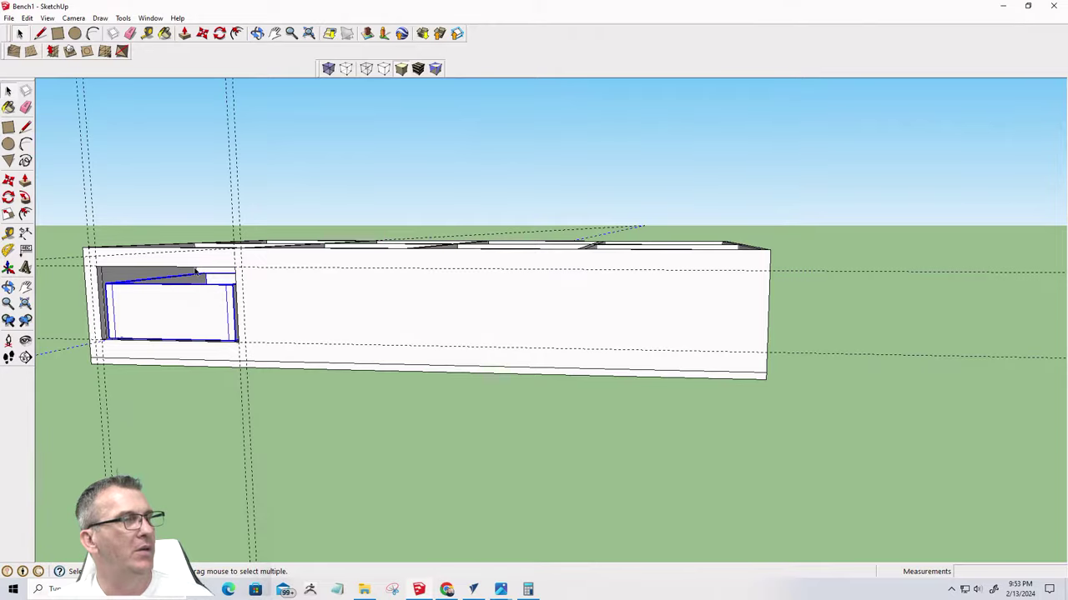
pyautogui.moveTo(195, 272); pyautogui.dragTo(282, 407, button='middle')
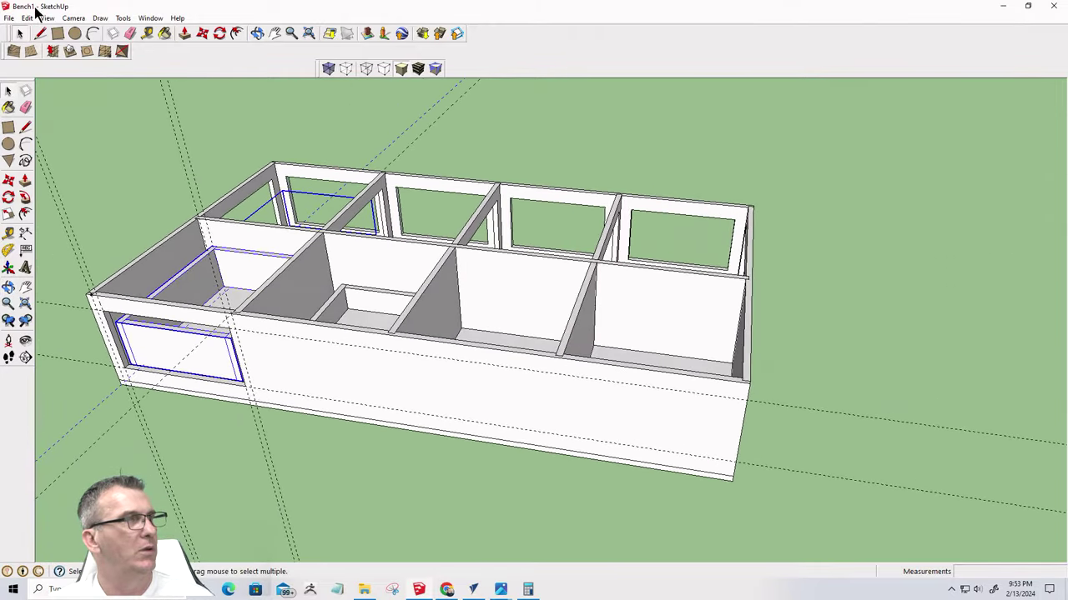
# Lay Tape Measure guides from the bench corner and along the bench front
pyautogui.click(147, 33)
pyautogui.scroll(6, 746, 409)
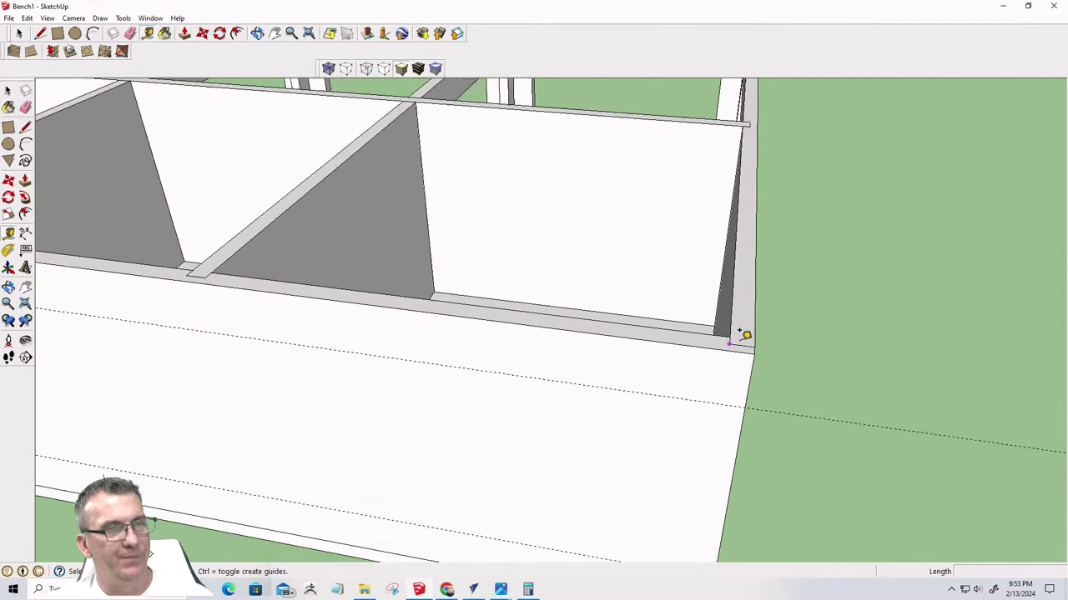
pyautogui.scroll(2, 743, 334)
pyautogui.click(724, 351)
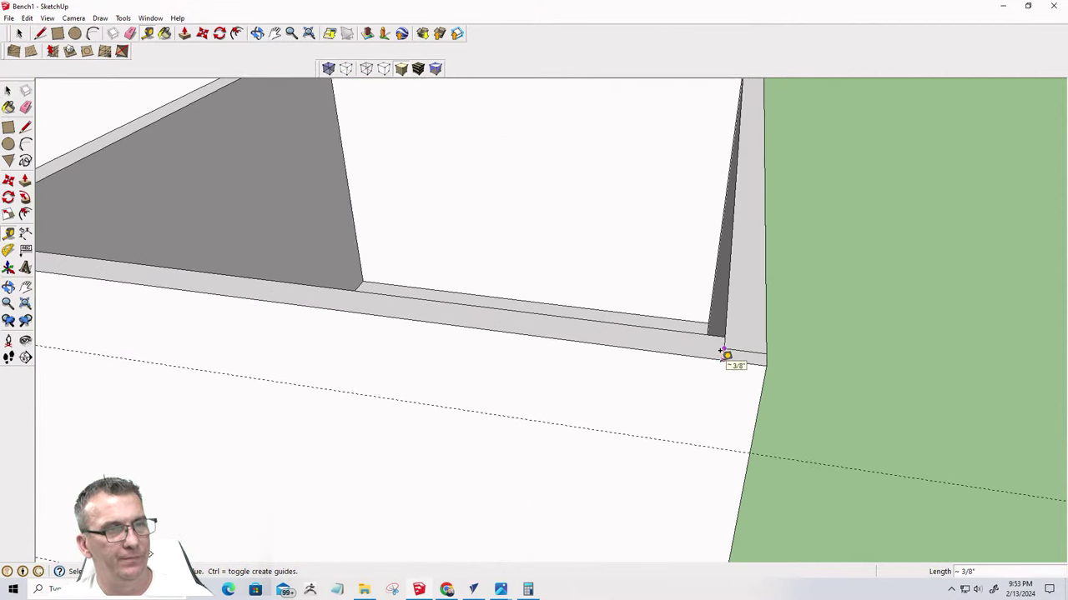
pyautogui.click(724, 354)
pyautogui.moveTo(744, 419); pyautogui.dragTo(786, 355, button='middle')
pyautogui.click(766, 308)
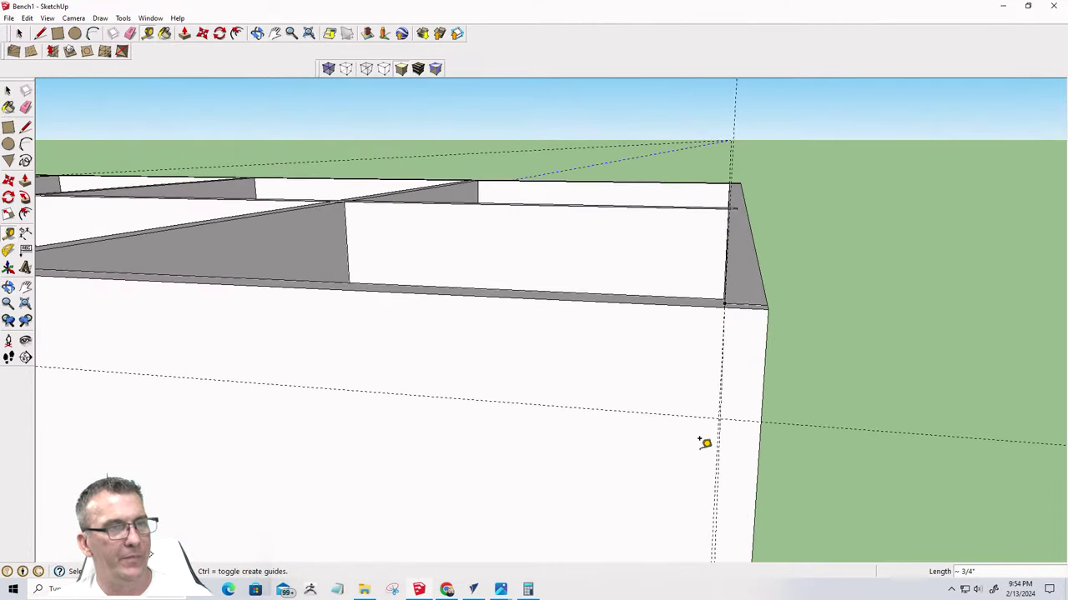
pyautogui.moveTo(703, 441); pyautogui.dragTo(731, 393, button='middle')
pyautogui.click(718, 373)
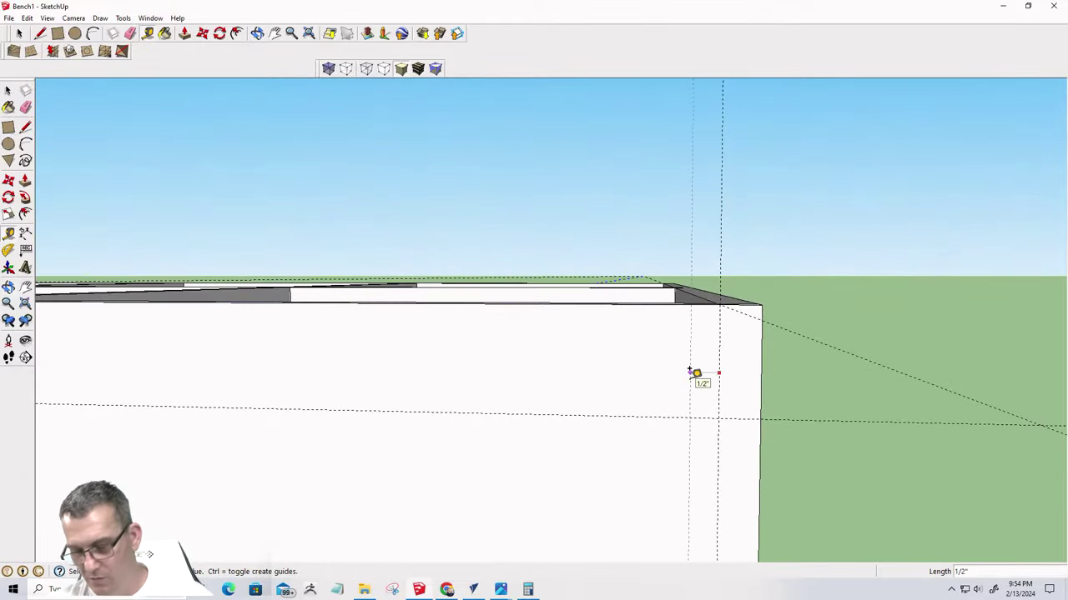
pyautogui.click(694, 375)
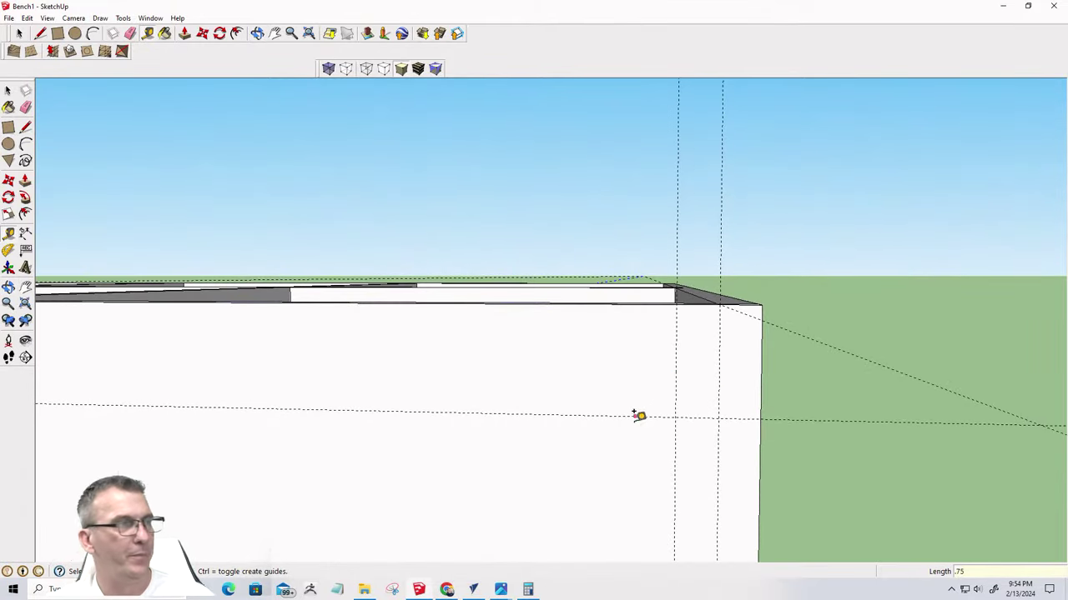
pyautogui.moveTo(637, 414); pyautogui.dragTo(452, 493, button='middle')
pyautogui.scroll(5, 500, 484)
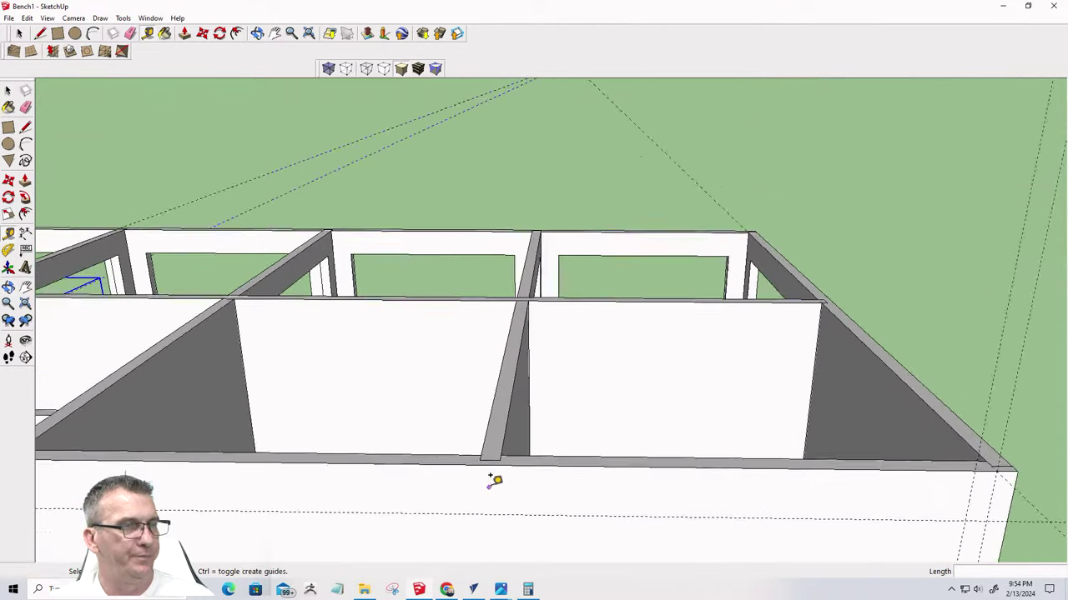
pyautogui.scroll(4, 502, 446)
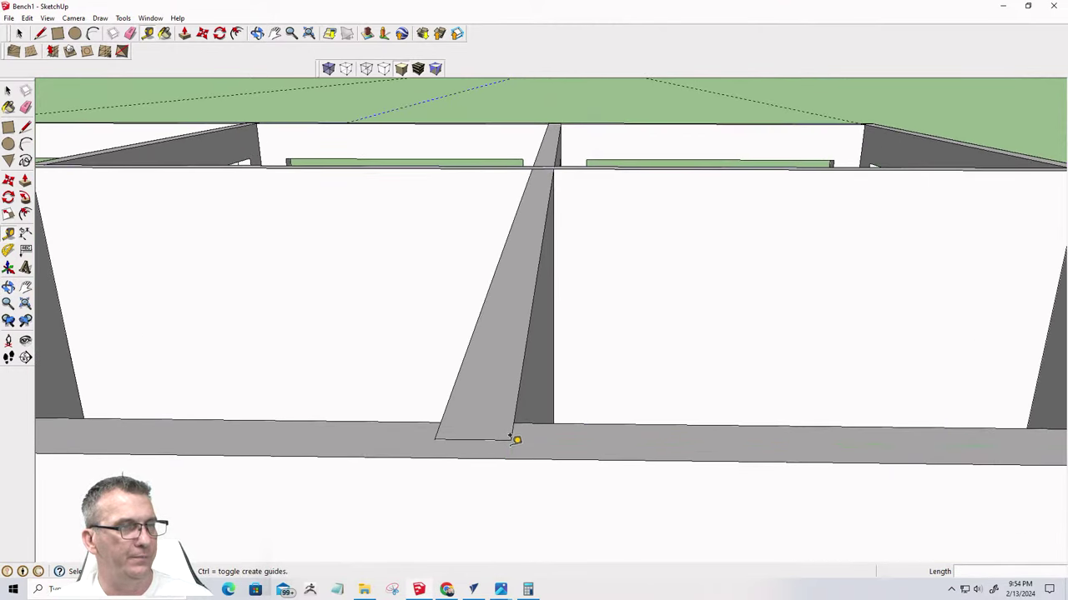
# Guide off the middle divider's front edge, then offset a second guide 0.75" from it
pyautogui.click(509, 440)
pyautogui.moveTo(531, 505); pyautogui.dragTo(503, 472, button='middle')
pyautogui.scroll(-4, 500, 400)
pyautogui.scroll(-3, 751, 512)
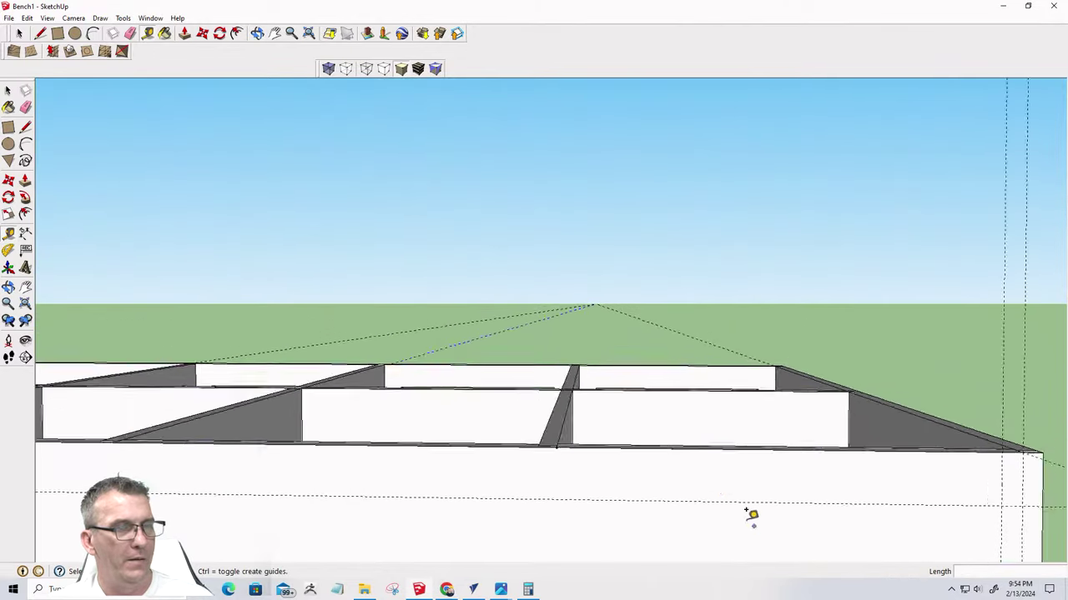
pyautogui.scroll(3, 959, 526)
pyautogui.click(939, 492)
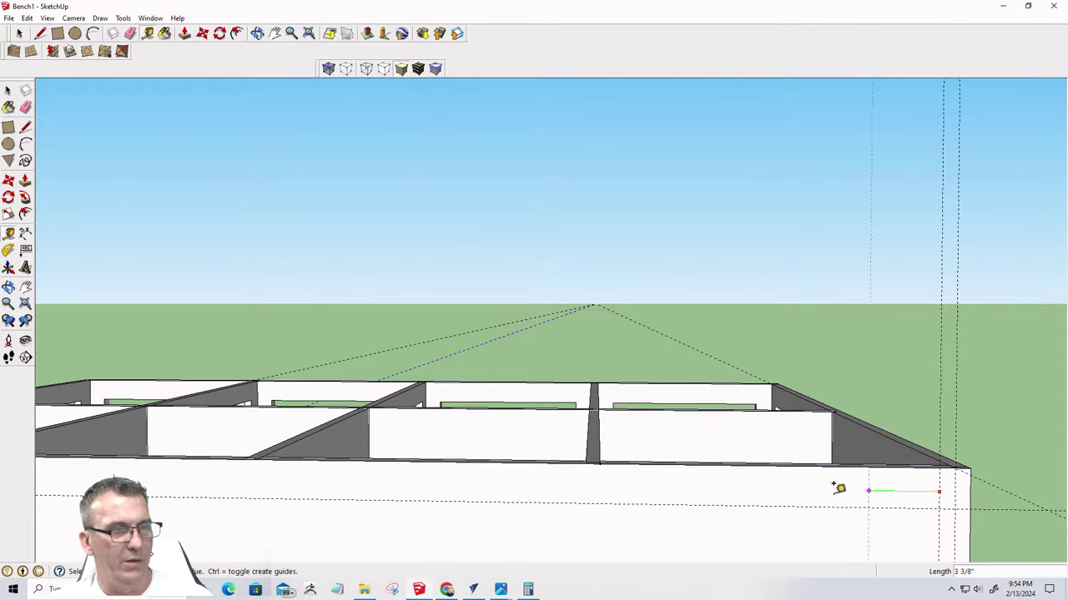
pyautogui.click(600, 486)
pyautogui.click(601, 487)
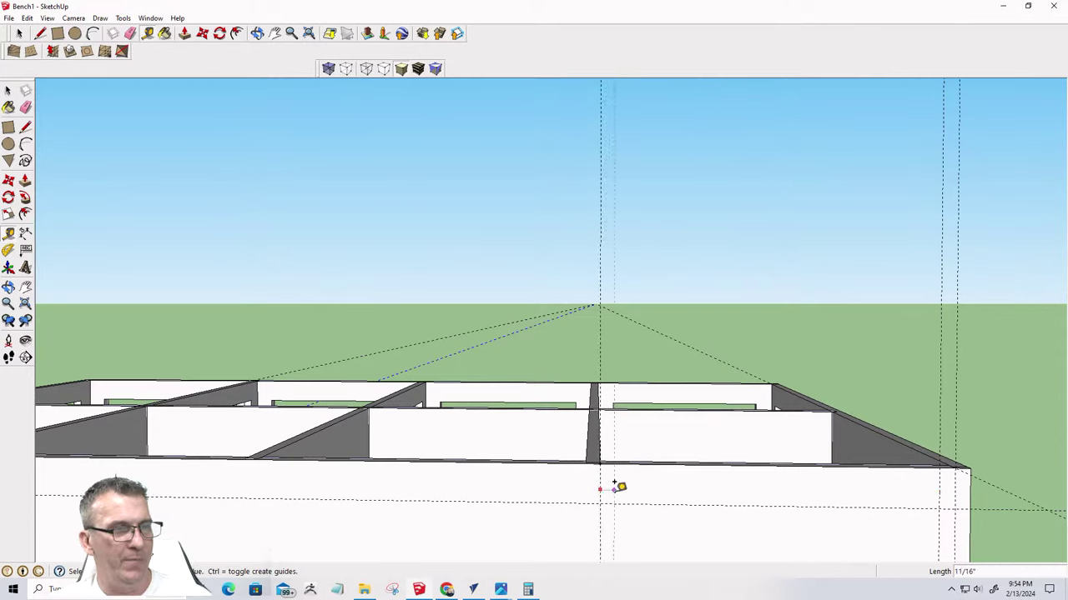
pyautogui.write('.75')
pyautogui.press('Return')
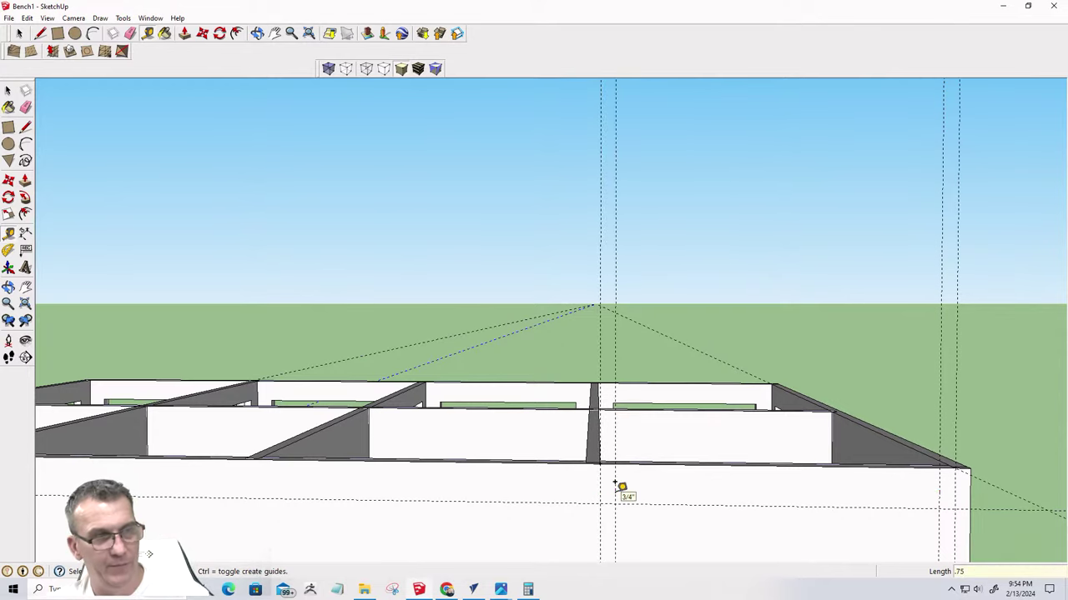
pyautogui.moveTo(698, 548); pyautogui.dragTo(562, 487, button='middle')
pyautogui.scroll(-6, 562, 486)
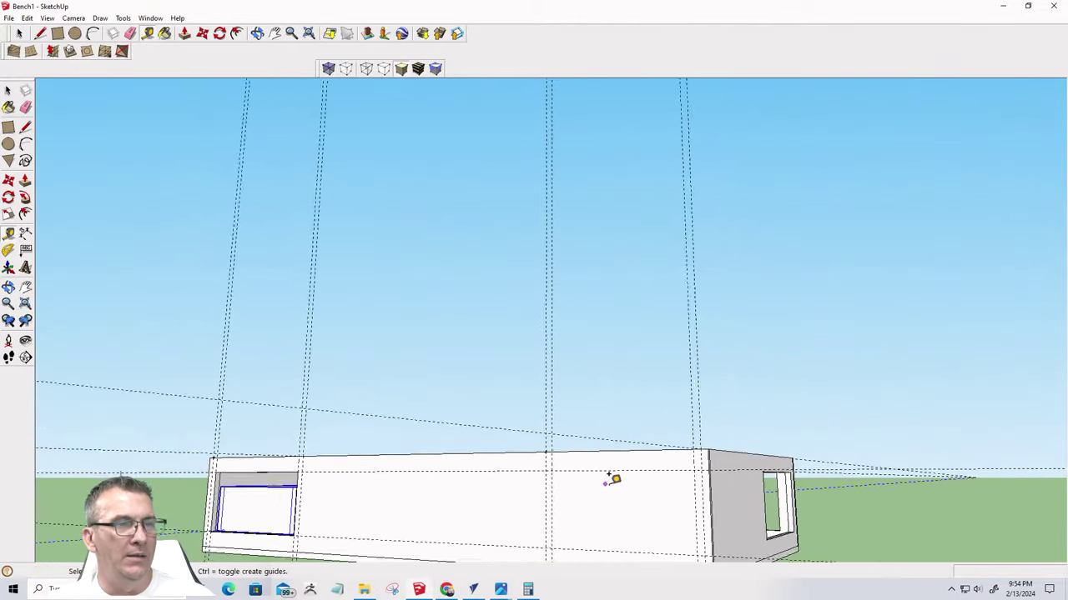
pyautogui.moveTo(613, 514); pyautogui.dragTo(629, 517, button='middle')
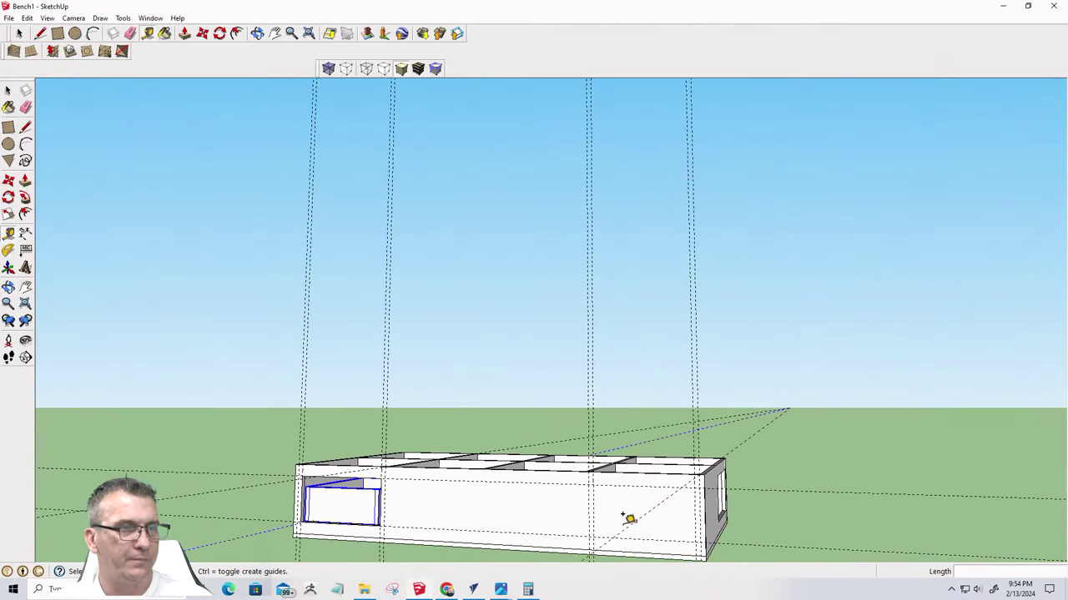
pyautogui.scroll(8, 659, 534)
# Draw a rectangle on the bench front between the upper and lower guide intersections
pyautogui.click(608, 458)
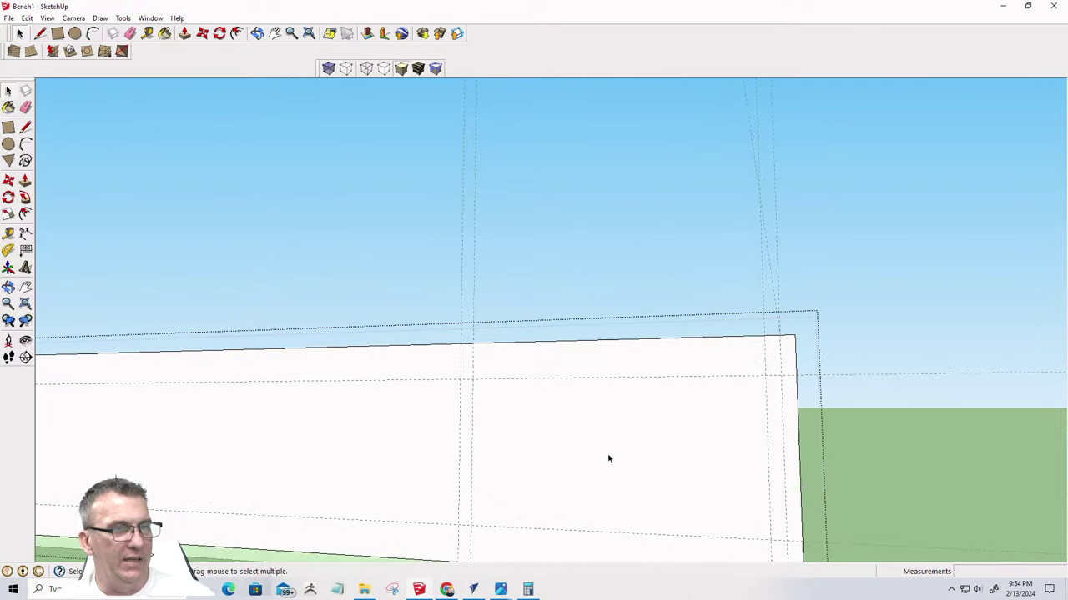
pyautogui.click(58, 34)
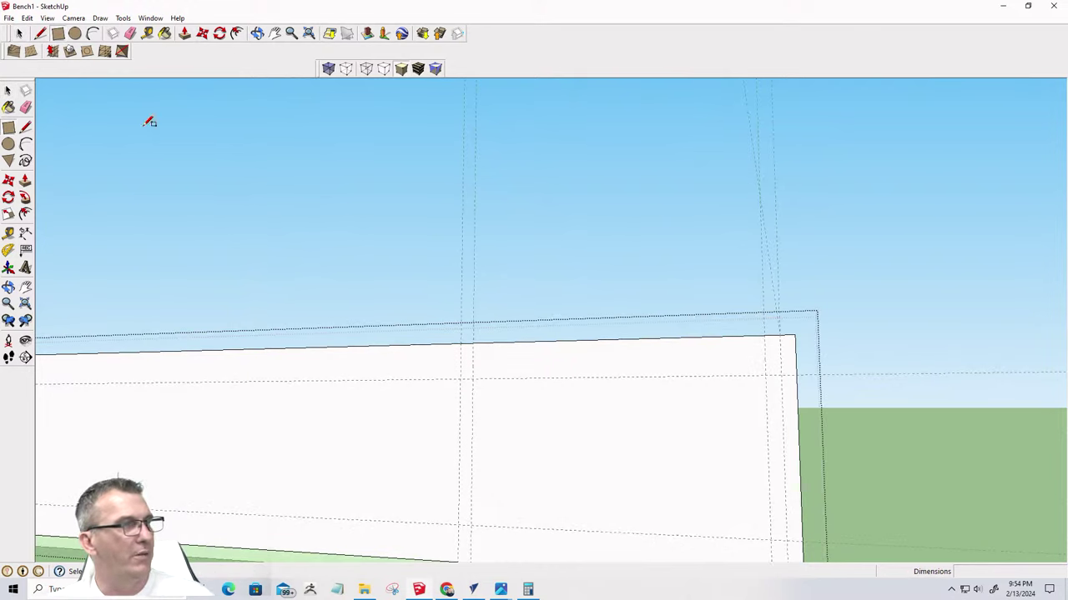
pyautogui.click(472, 375)
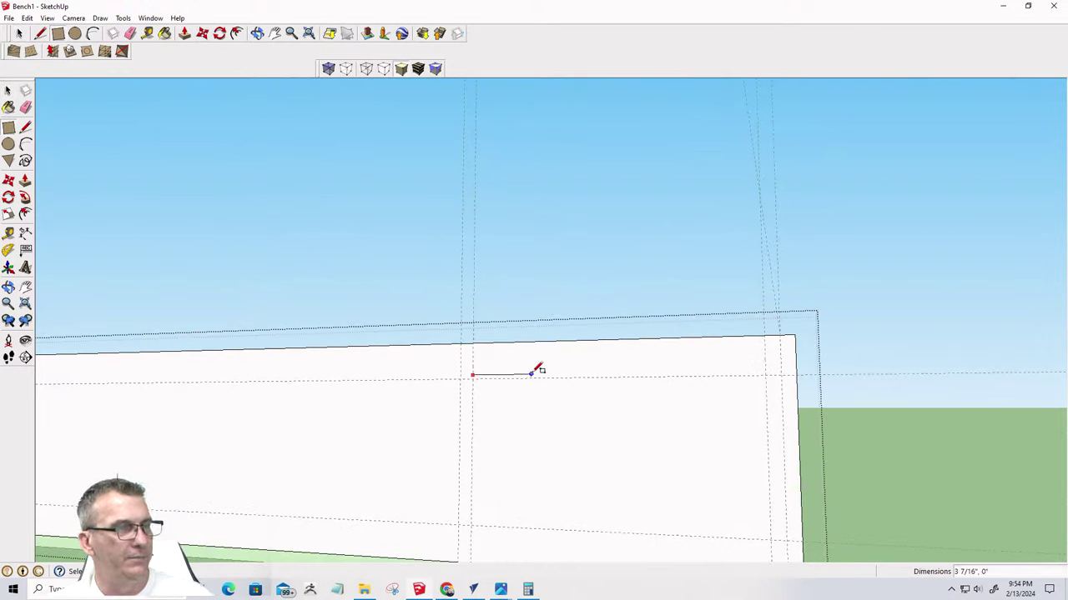
pyautogui.press('Escape')
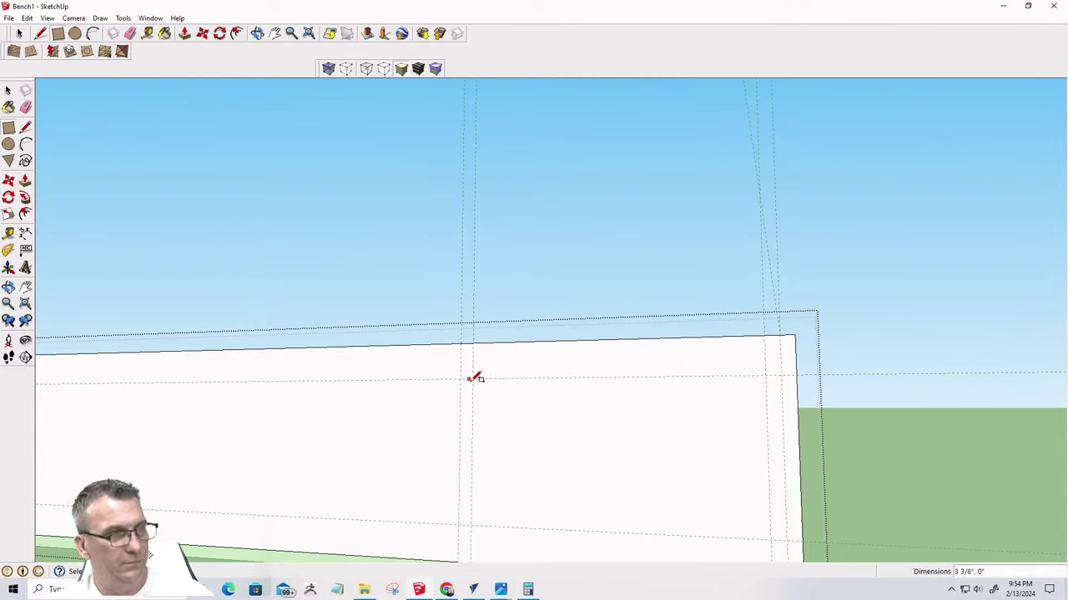
pyautogui.click(473, 377)
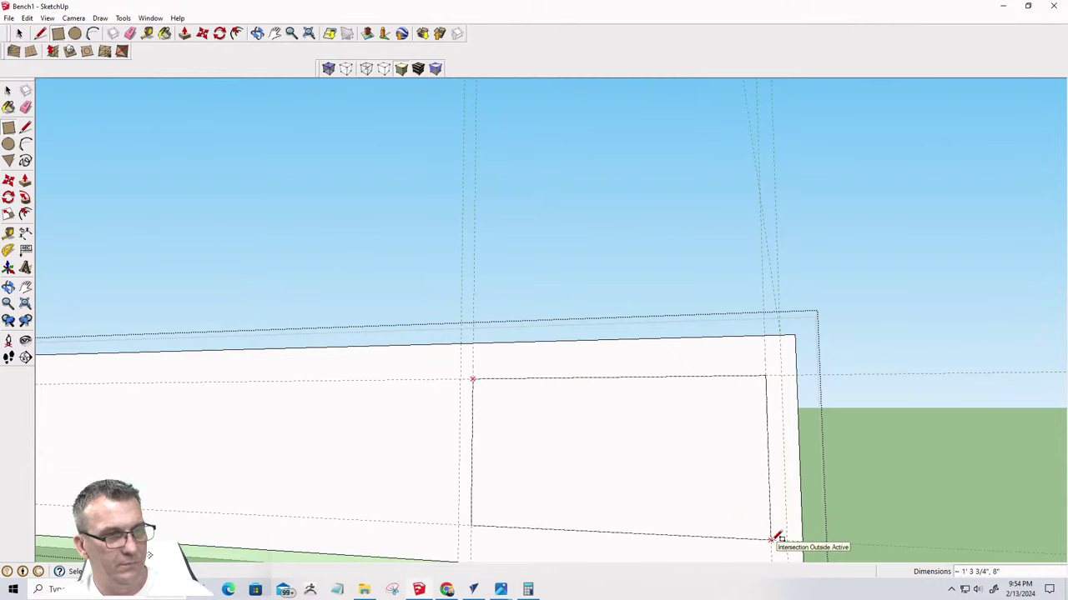
pyautogui.click(761, 526)
# Push the rectangle 3/4" through the front panel to open the right bay
pyautogui.press('p')
pyautogui.click(634, 496)
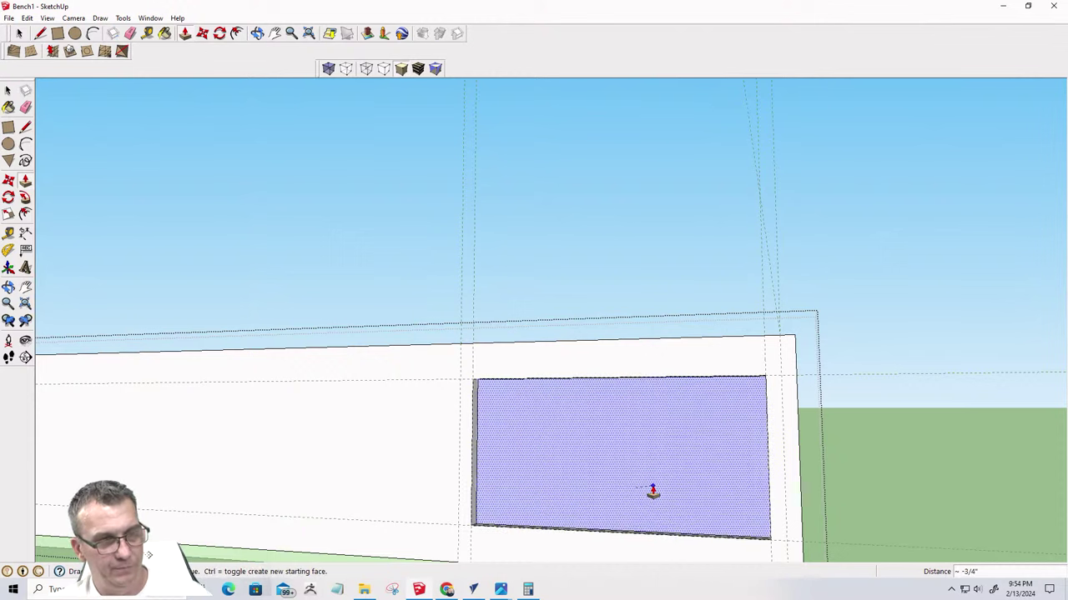
pyautogui.click(655, 486)
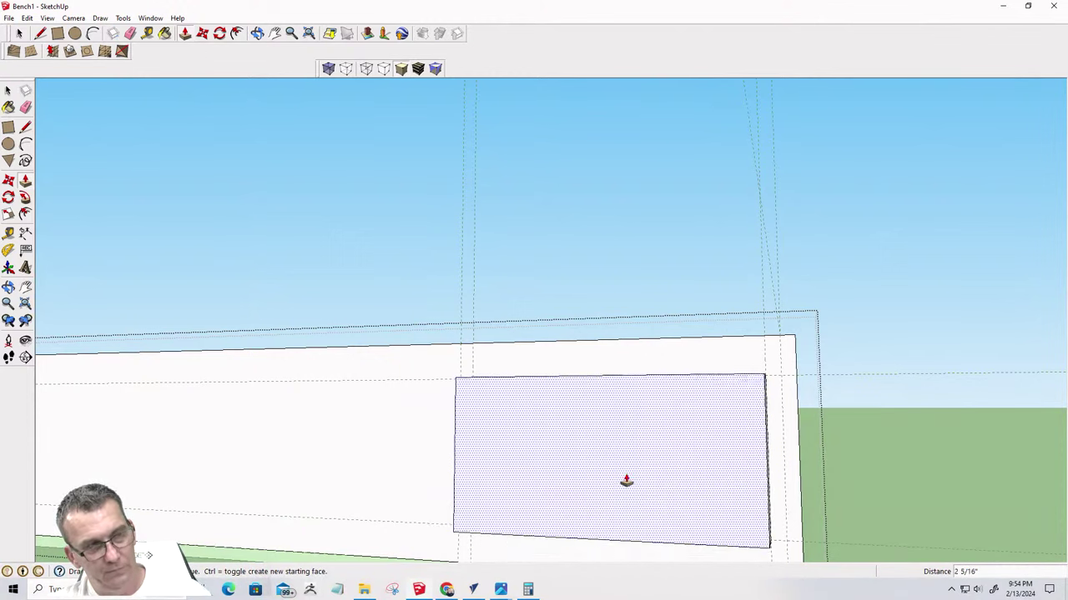
pyautogui.click(641, 483)
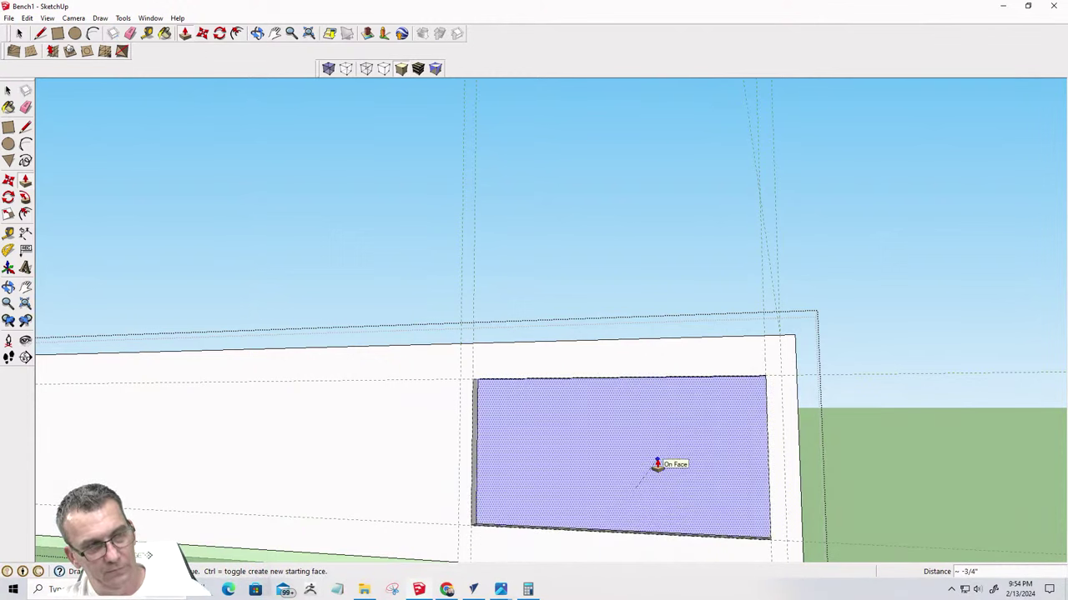
pyautogui.click(657, 465)
pyautogui.scroll(-5, 664, 538)
pyautogui.moveTo(664, 537); pyautogui.dragTo(638, 595, button='middle')
pyautogui.scroll(-1, 706, 531)
pyautogui.press('p')
pyautogui.scroll(3, 575, 543)
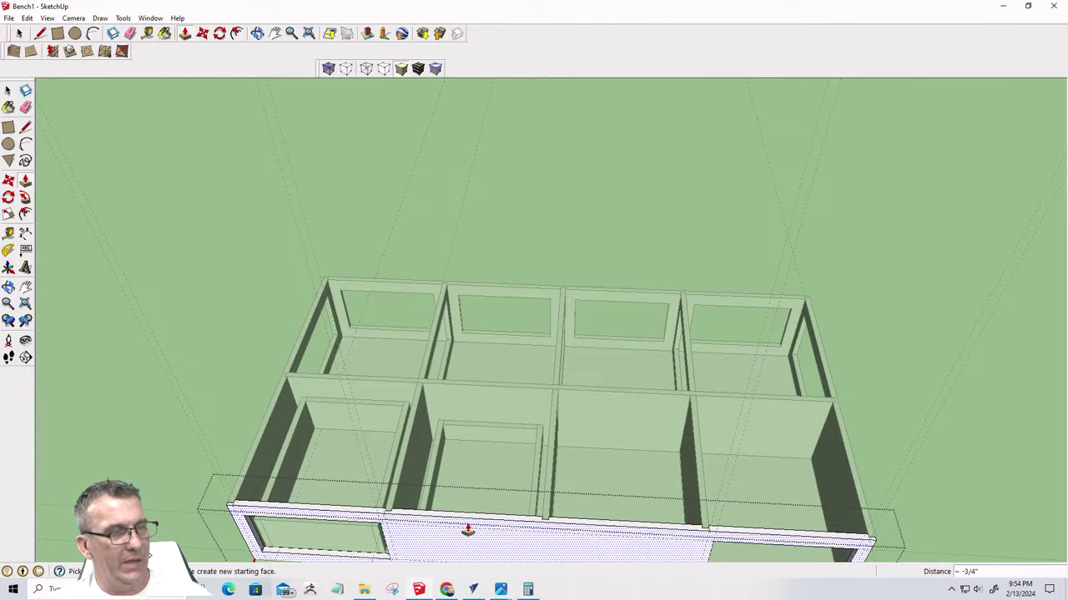
pyautogui.moveTo(464, 522); pyautogui.dragTo(445, 400, button='middle')
pyautogui.press('p')
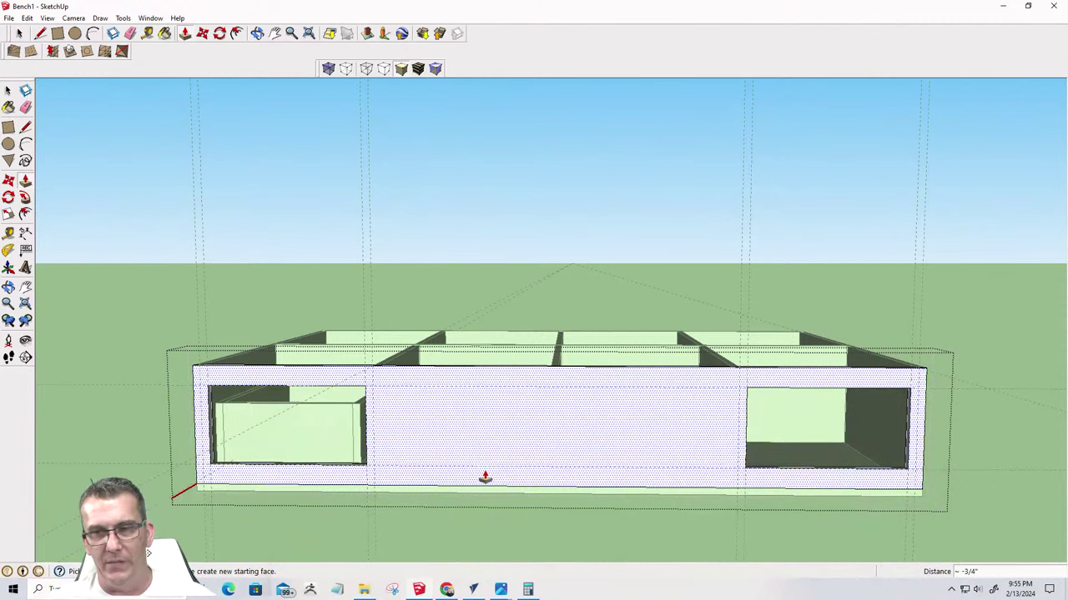
pyautogui.moveTo(510, 461); pyautogui.dragTo(324, 475, button='middle')
pyautogui.press('p')
pyautogui.moveTo(361, 440); pyautogui.dragTo(568, 562, button='middle')
pyautogui.scroll(-5, 524, 506)
pyautogui.scroll(6, 571, 546)
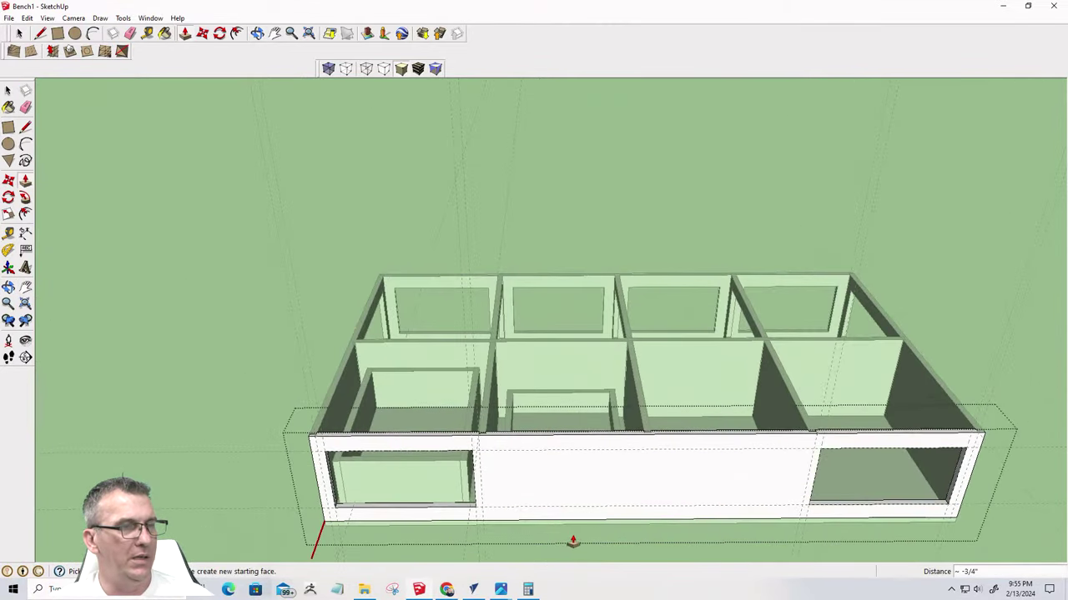
# Place a 3/4" guide beside the divider and a second guide offset from it
pyautogui.scroll(2, 497, 512)
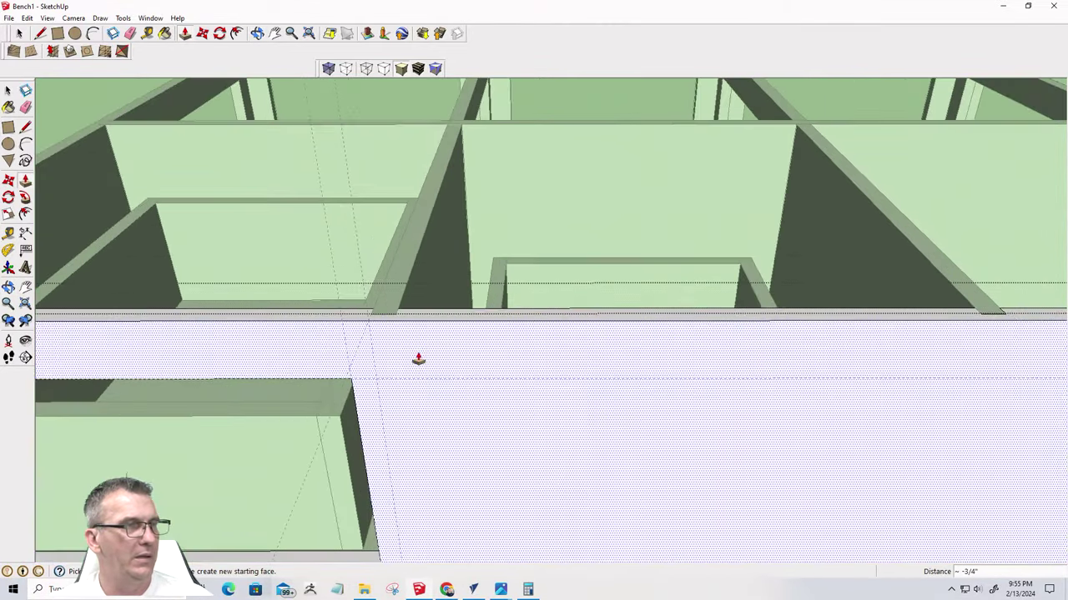
pyautogui.click(147, 35)
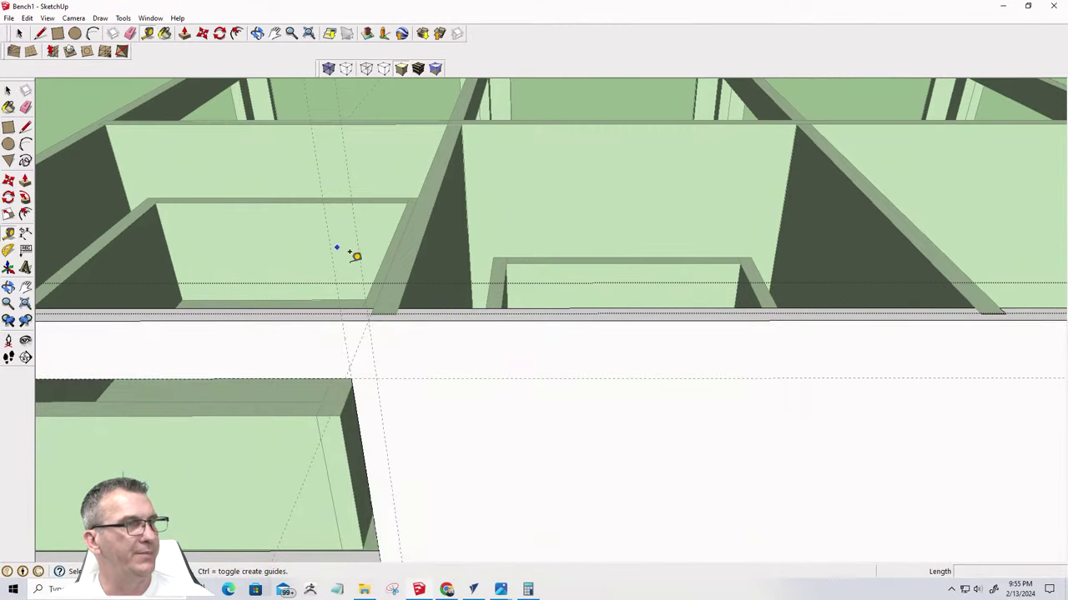
pyautogui.click(401, 308)
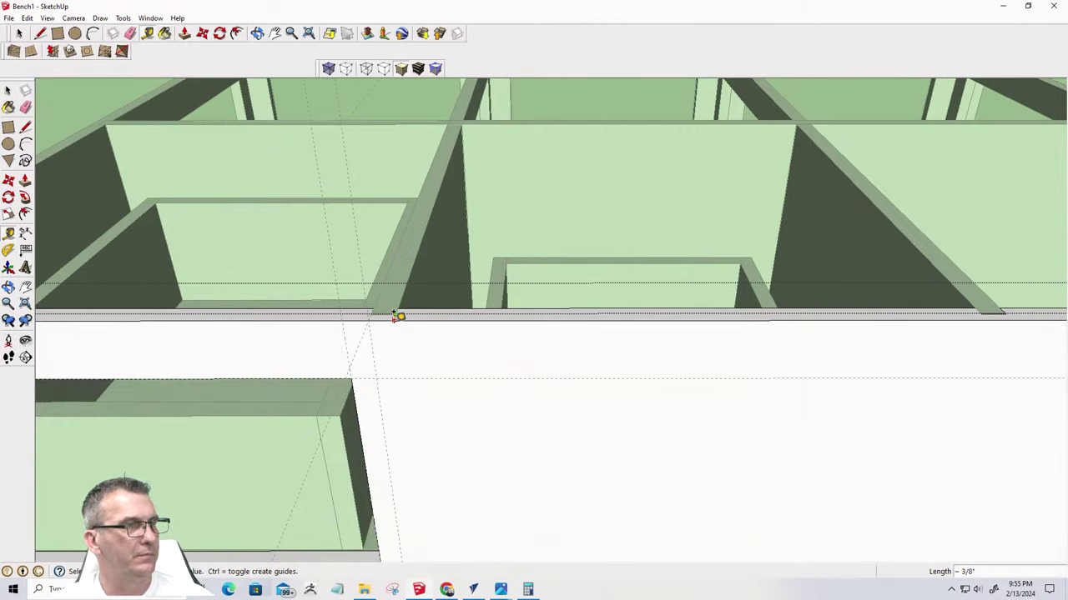
pyautogui.moveTo(406, 365); pyautogui.dragTo(339, 274, button='middle')
pyautogui.click(325, 243)
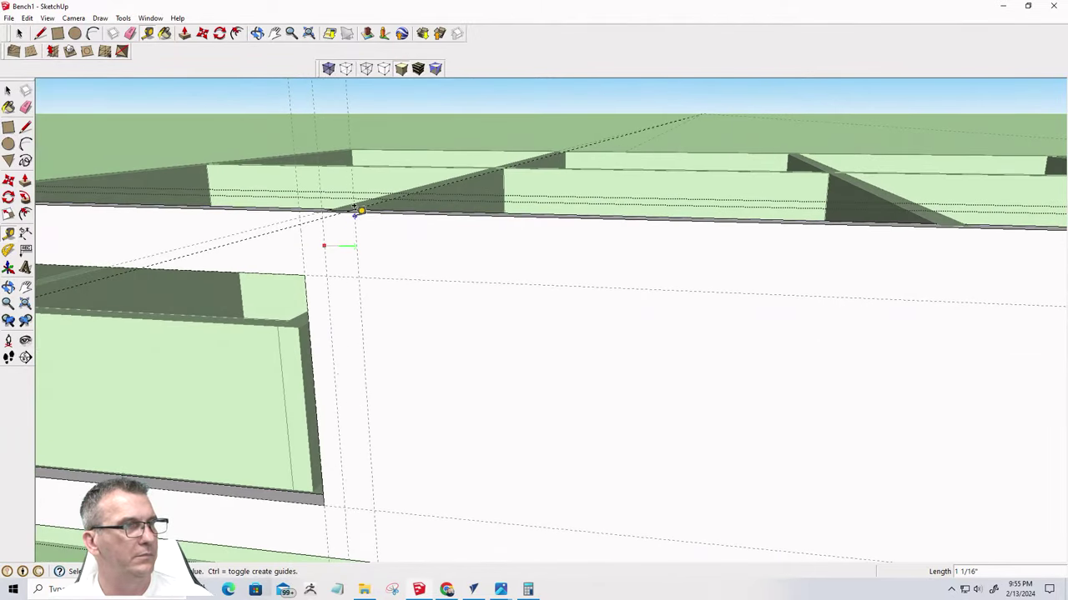
pyautogui.click(349, 209)
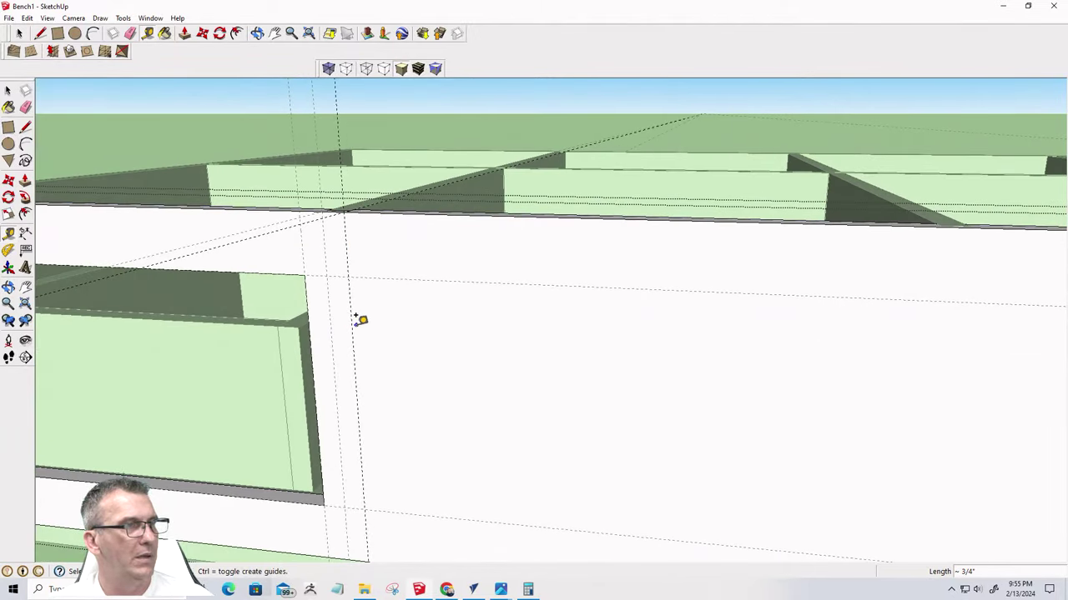
pyautogui.click(351, 323)
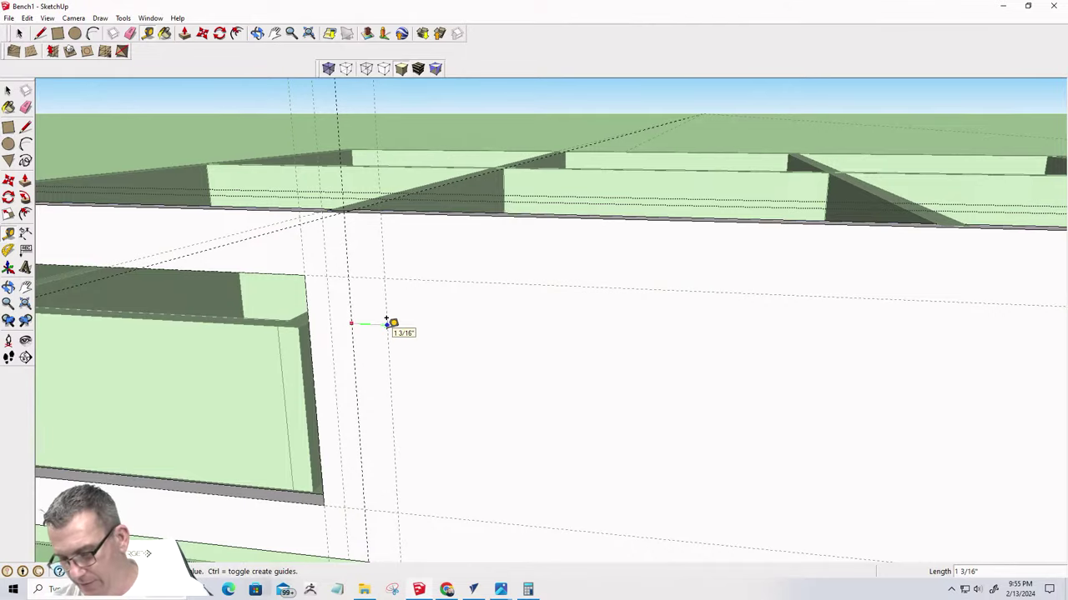
pyautogui.click(390, 322)
pyautogui.scroll(-3, 421, 350)
pyautogui.scroll(-3, 425, 357)
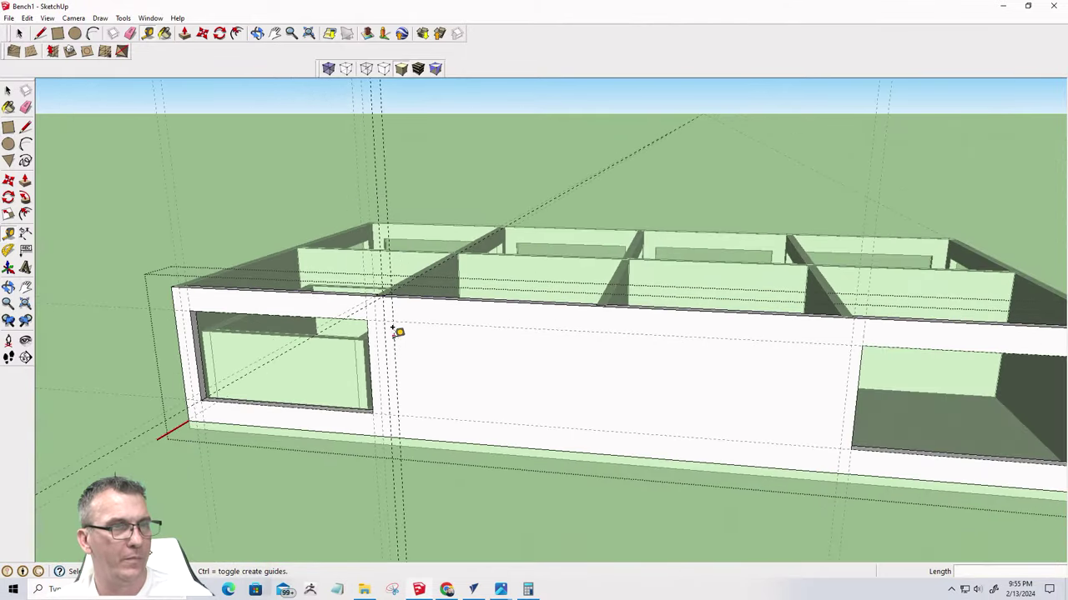
pyautogui.moveTo(396, 331); pyautogui.dragTo(434, 410, button='middle')
pyautogui.scroll(5, 635, 426)
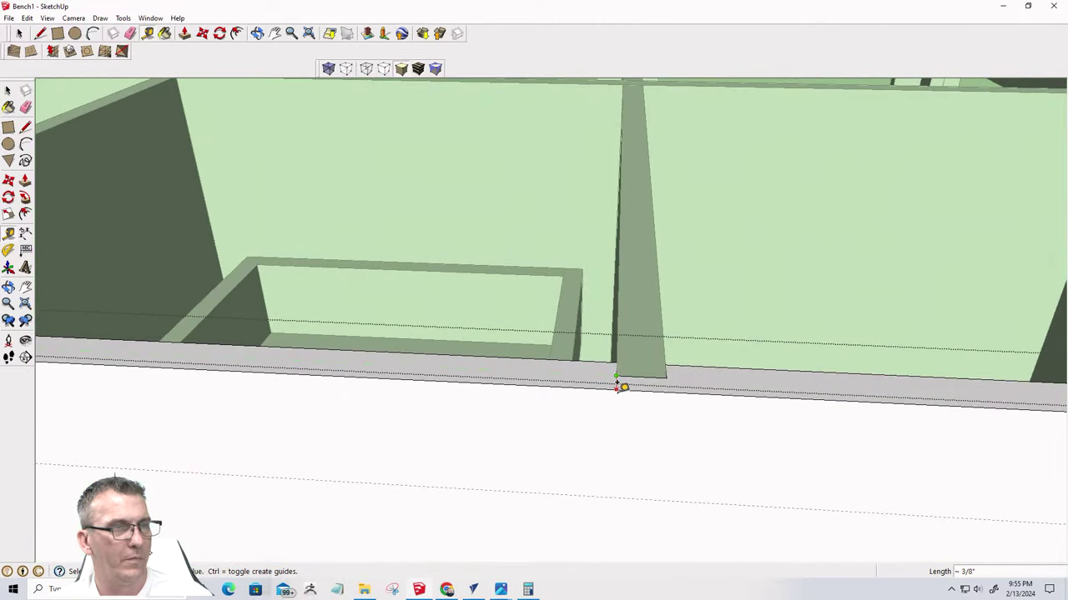
# Measure from the front's left edge and add a parallel guide across the bench front
pyautogui.click(620, 382)
pyautogui.moveTo(631, 422); pyautogui.dragTo(472, 405, button='middle')
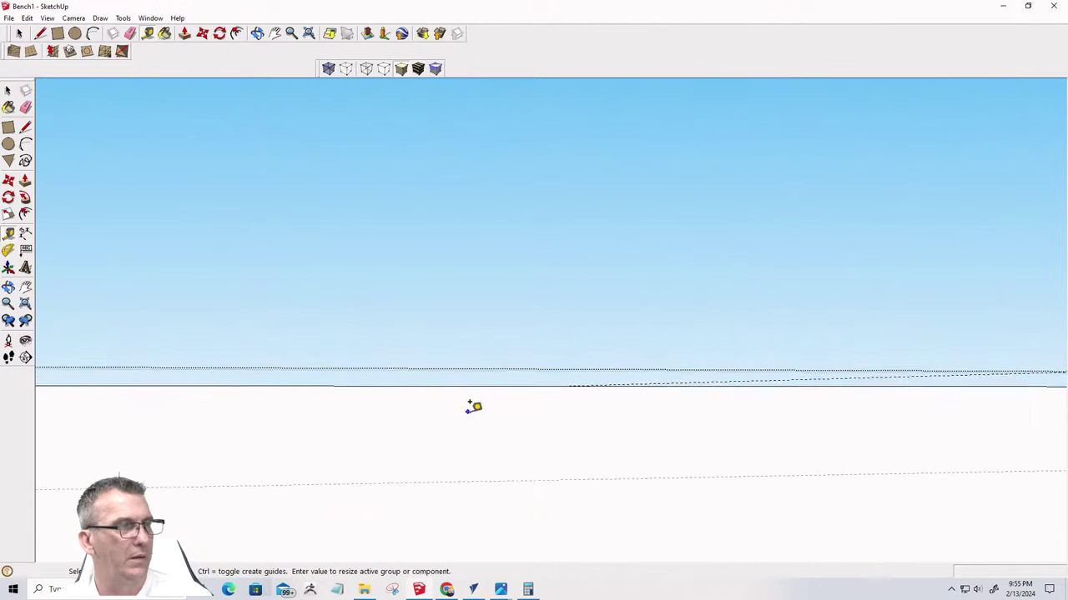
pyautogui.click(55, 428)
pyautogui.click(367, 432)
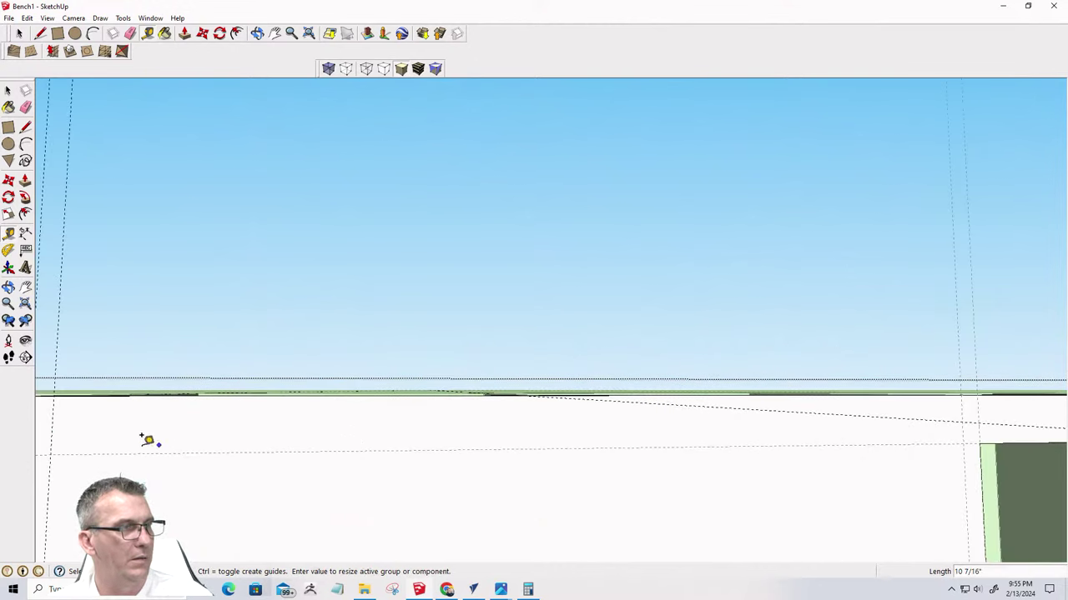
pyautogui.click(51, 428)
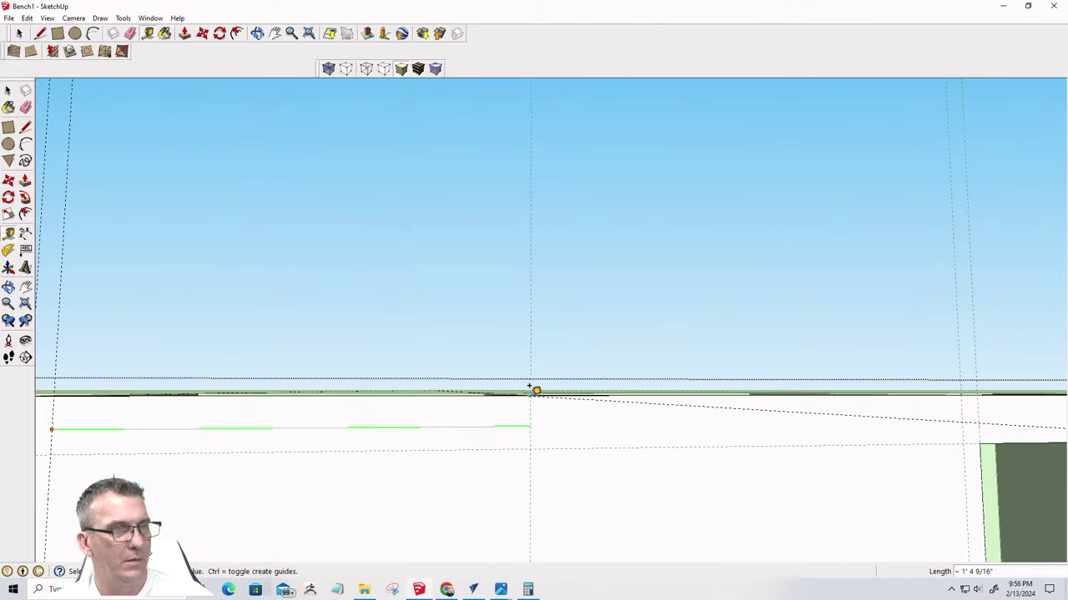
pyautogui.click(534, 429)
pyautogui.click(530, 429)
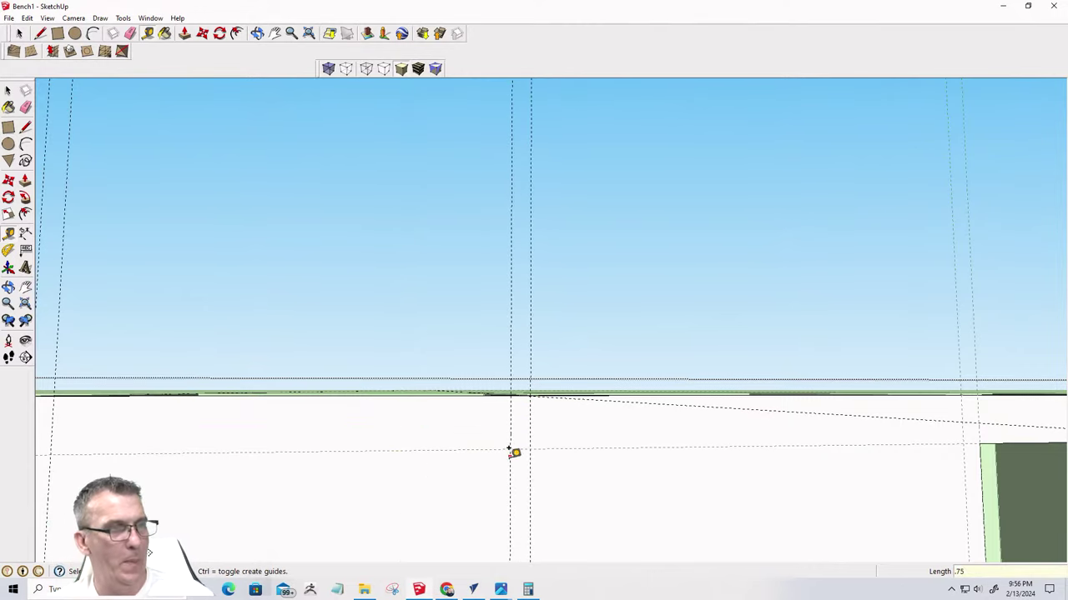
pyautogui.moveTo(512, 450); pyautogui.dragTo(482, 528, button='middle')
pyautogui.scroll(-5, 482, 529)
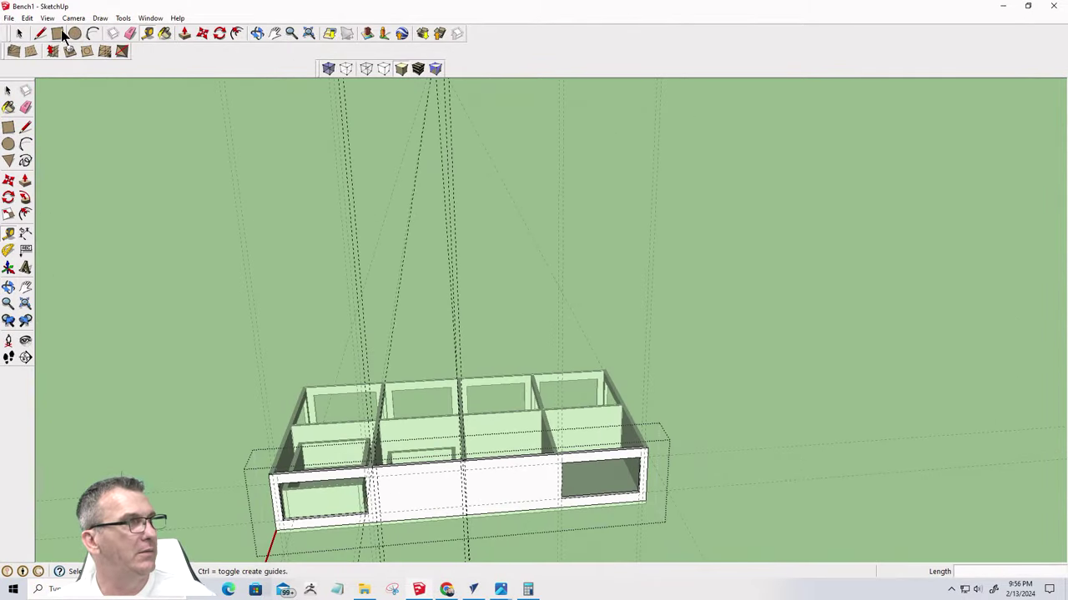
# Draw the opening rectangle between guide intersections on the second bay's front face
pyautogui.click(146, 33)
pyautogui.scroll(5, 438, 511)
pyautogui.moveTo(430, 511); pyautogui.dragTo(173, 298, button='middle')
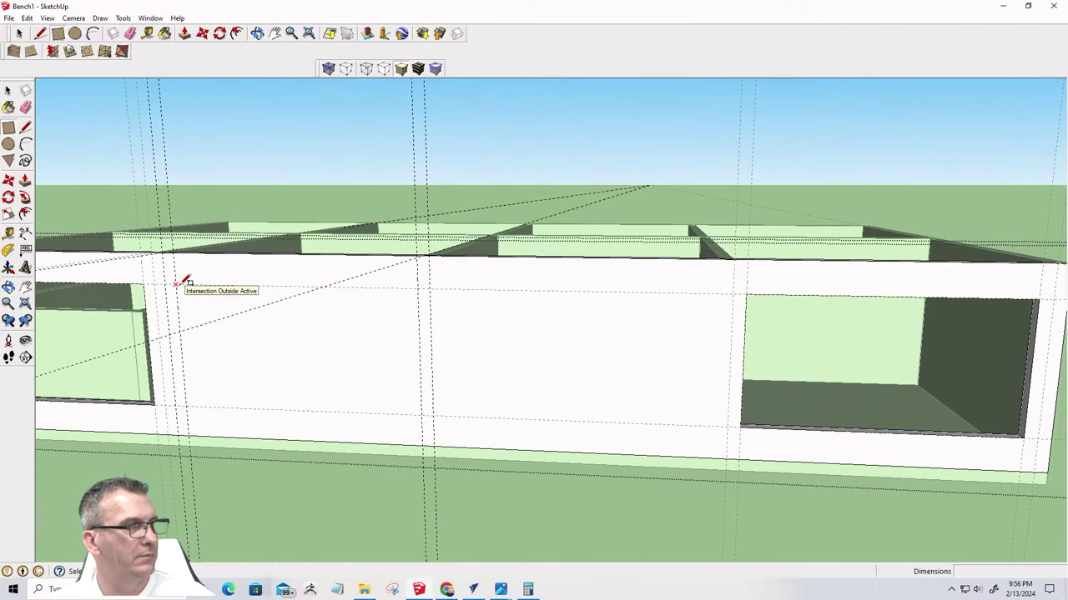
pyautogui.click(175, 285)
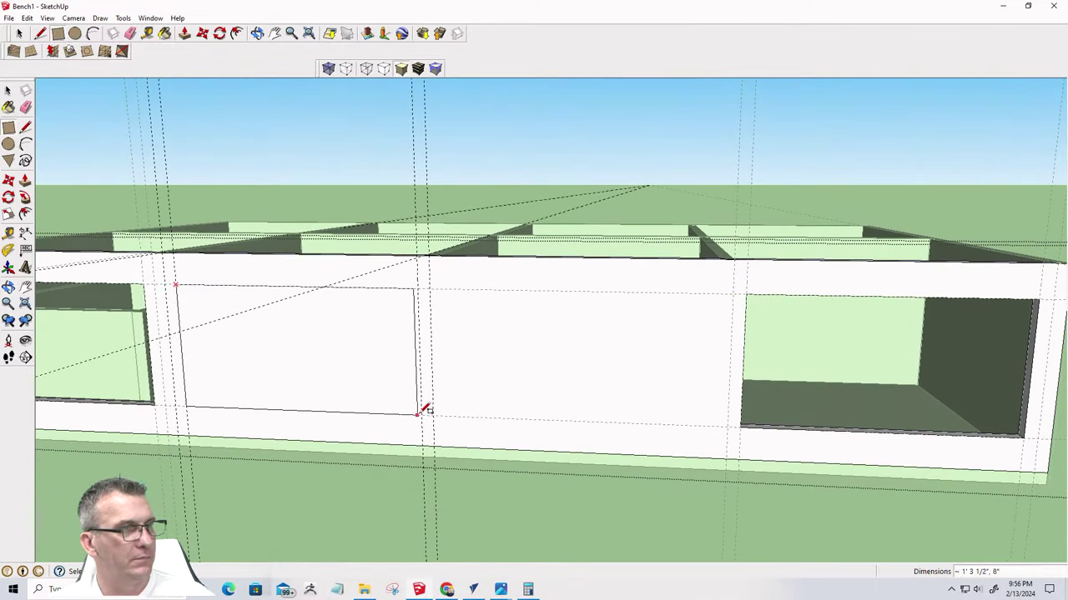
pyautogui.click(421, 414)
# Push the rectangle 3/4" into the front, redoing the push, to open the drawer bay
pyautogui.press('p')
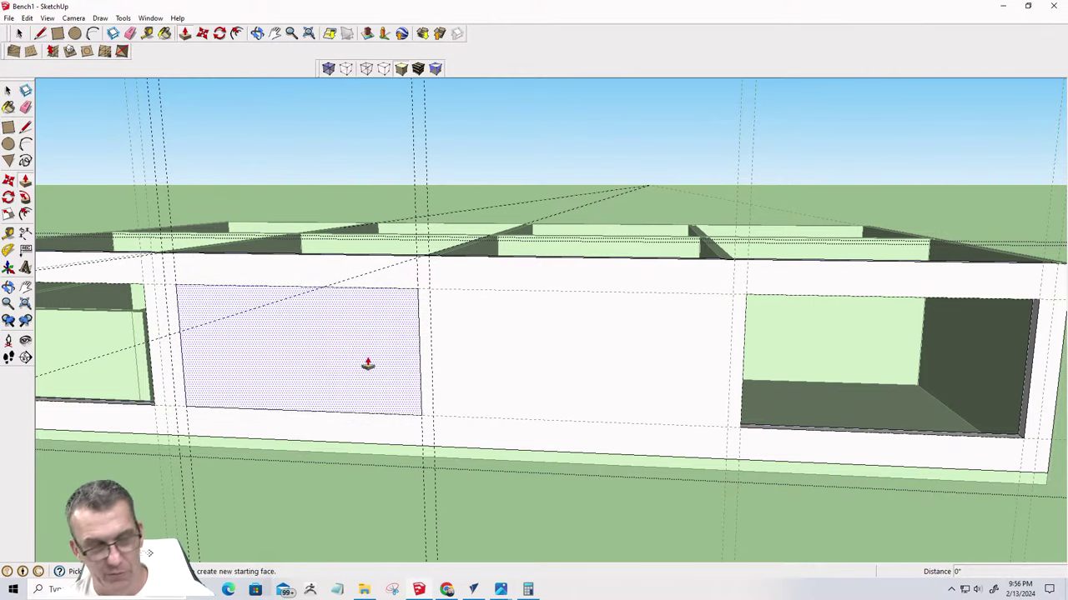
pyautogui.click(353, 350)
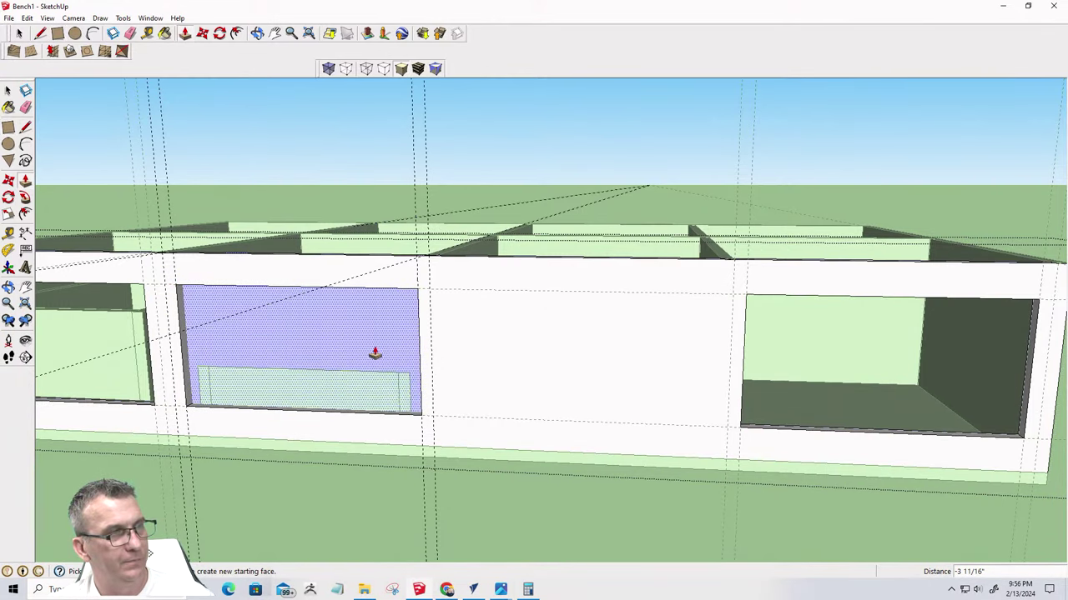
pyautogui.moveTo(372, 352); pyautogui.dragTo(252, 298, button='middle')
pyautogui.scroll(2, 252, 298)
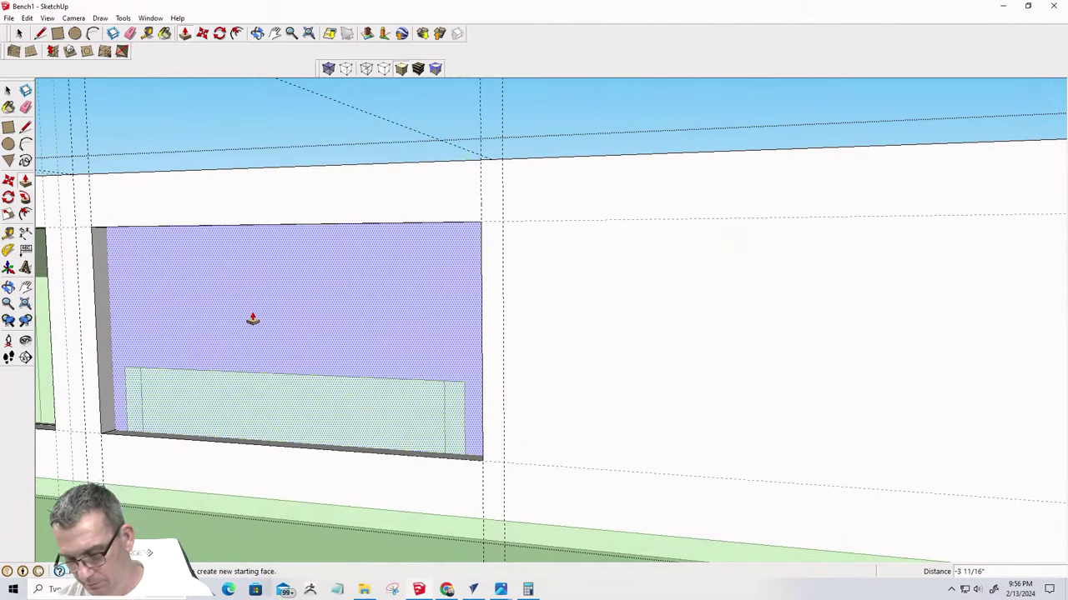
pyautogui.hotkey('ctrl', 'z')
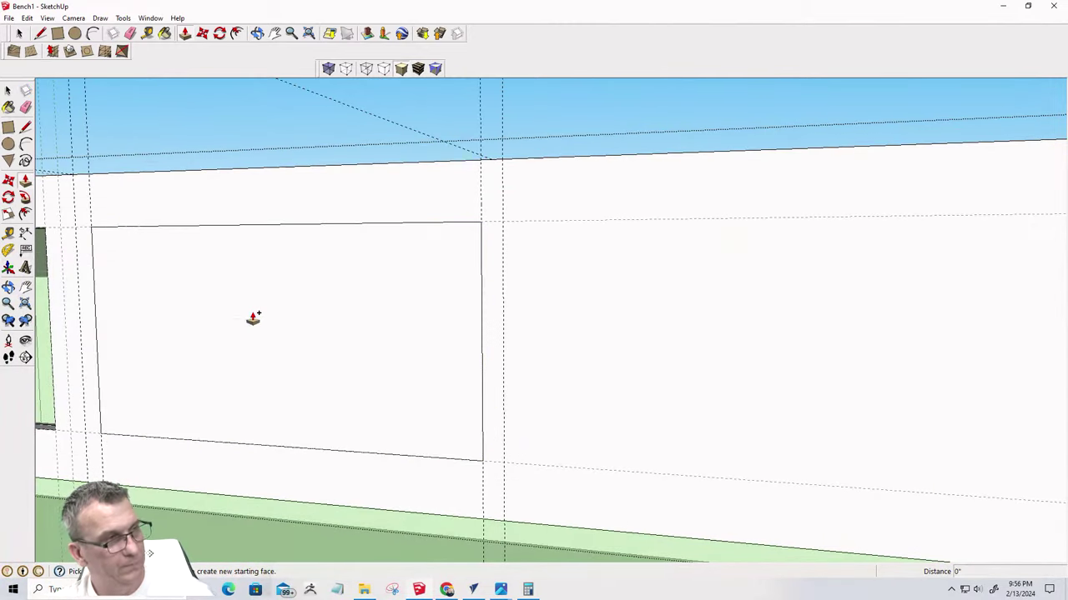
pyautogui.click(243, 346)
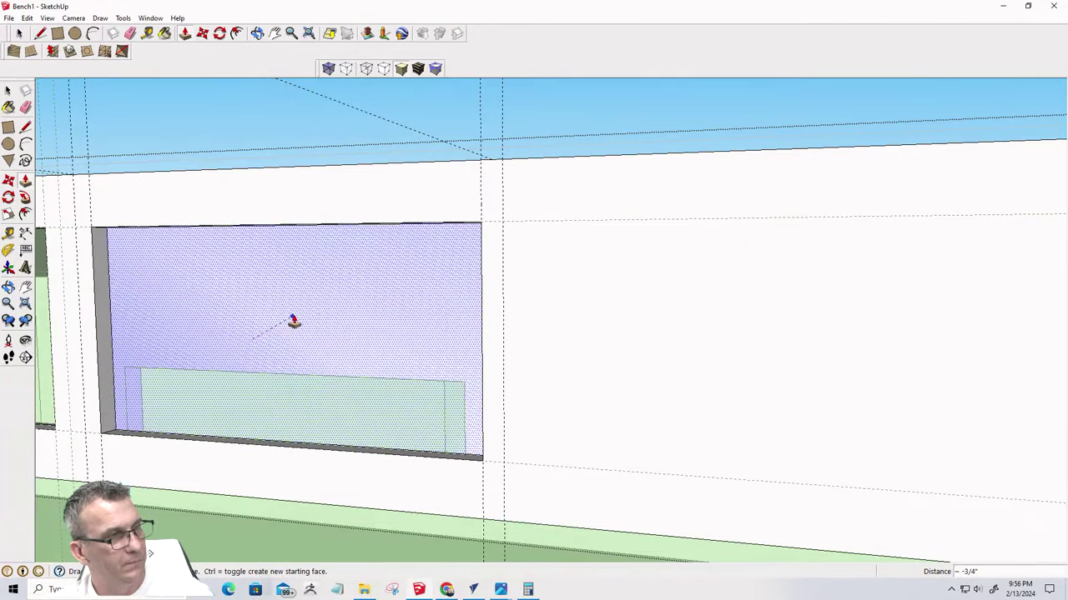
pyautogui.click(306, 311)
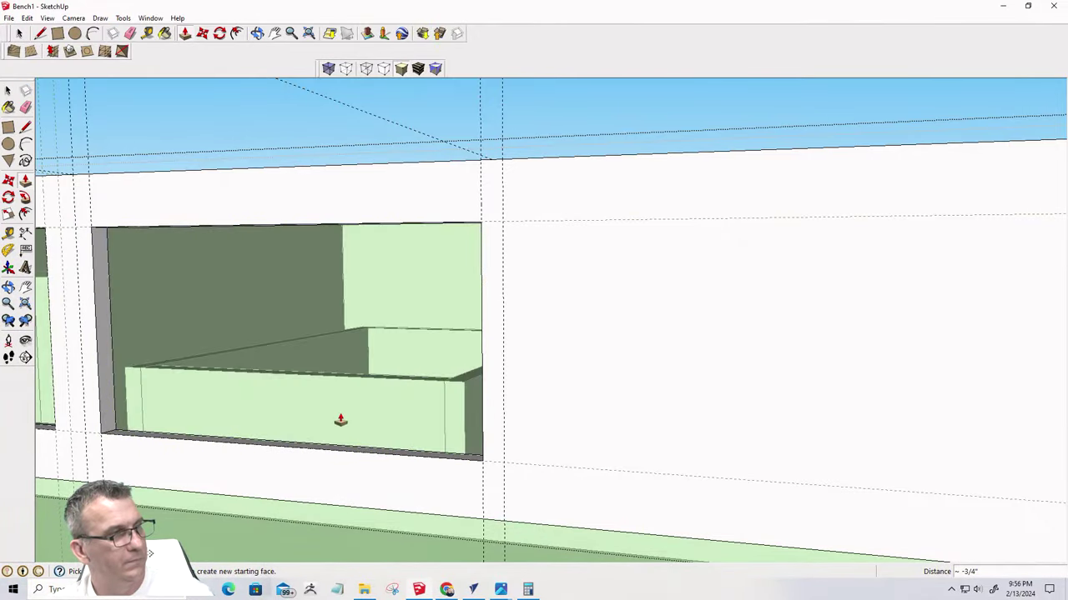
pyautogui.moveTo(341, 420); pyautogui.dragTo(212, 490, button='middle')
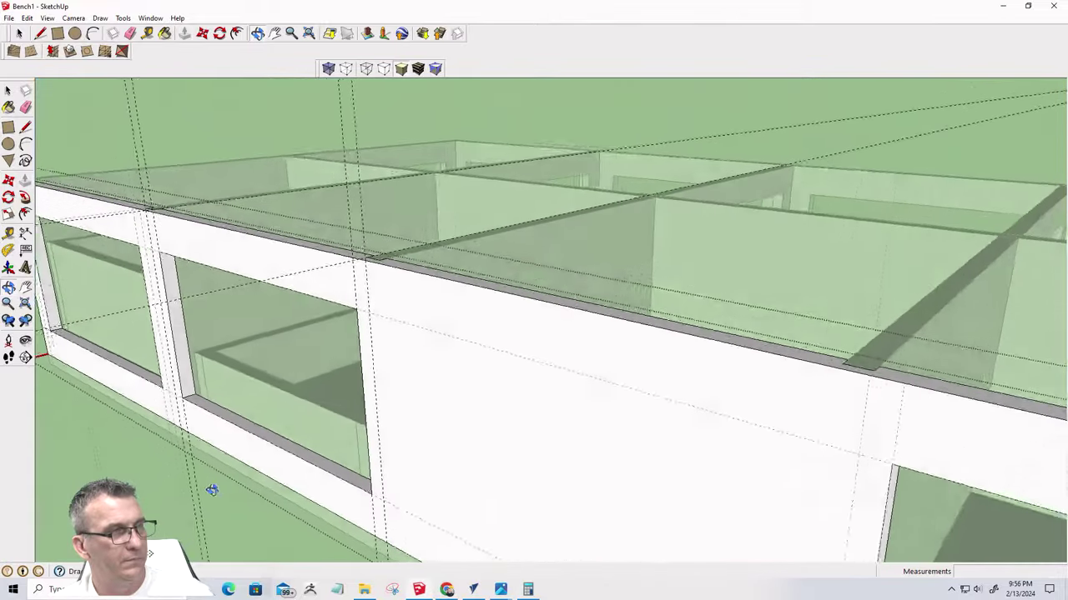
# Place a guide 3/4" from the divider's ledge edge, checking it in Right view
pyautogui.scroll(-5, 211, 491)
pyautogui.scroll(6, 312, 480)
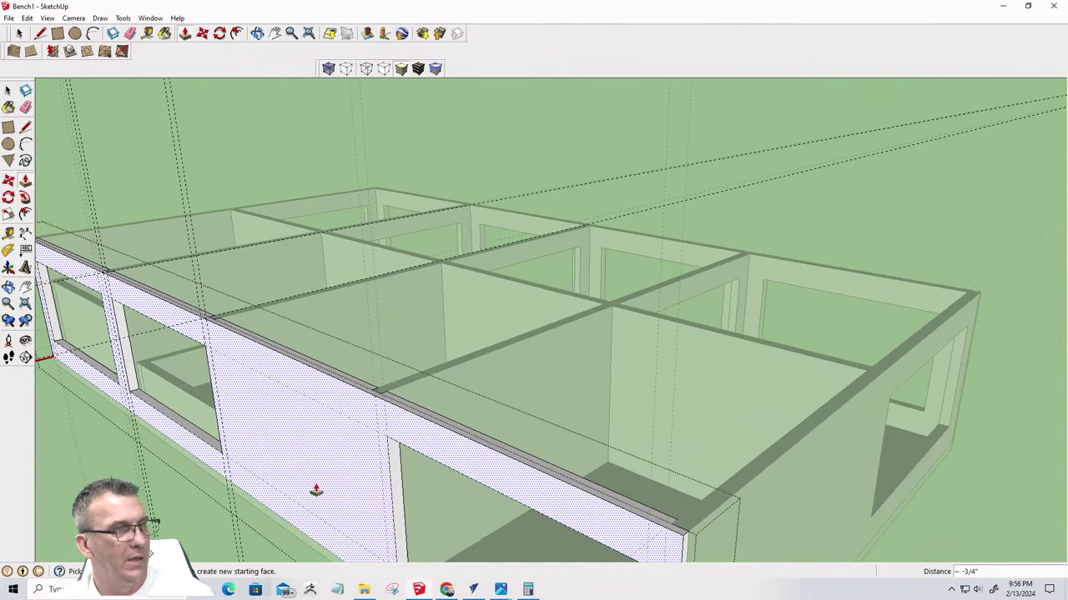
pyautogui.scroll(2, 316, 491)
pyautogui.moveTo(331, 506); pyautogui.dragTo(632, 491, button='middle')
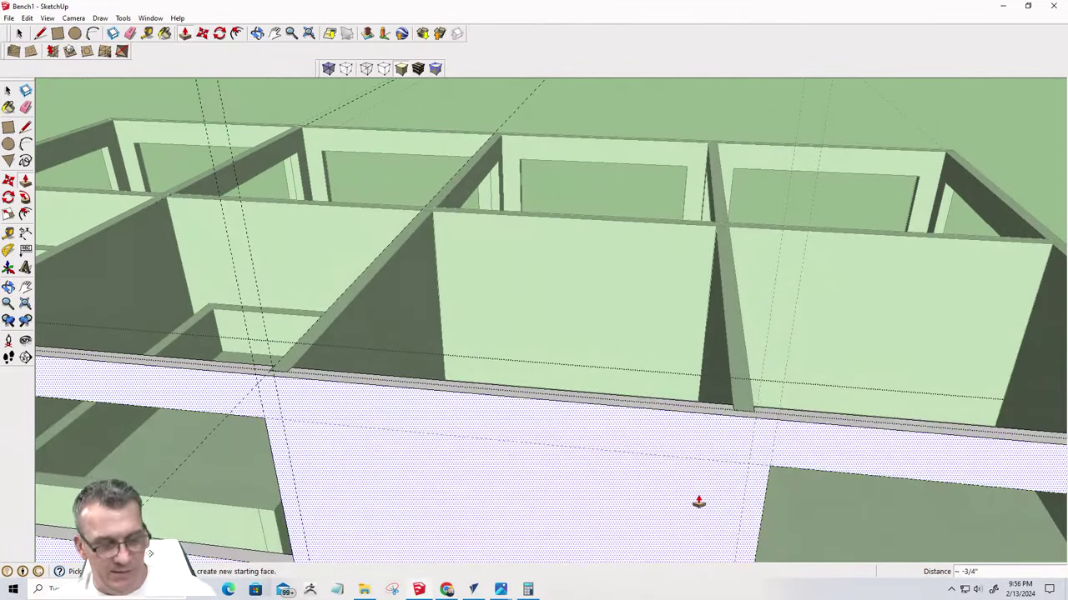
pyautogui.press('t')
pyautogui.scroll(5, 736, 412)
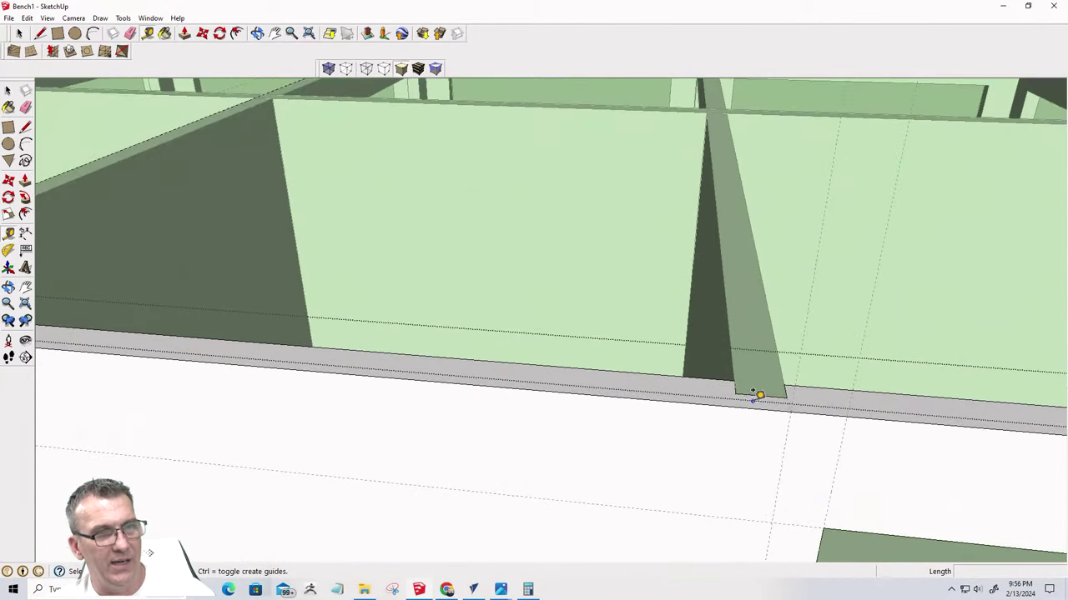
pyautogui.scroll(2, 753, 393)
pyautogui.click(718, 388)
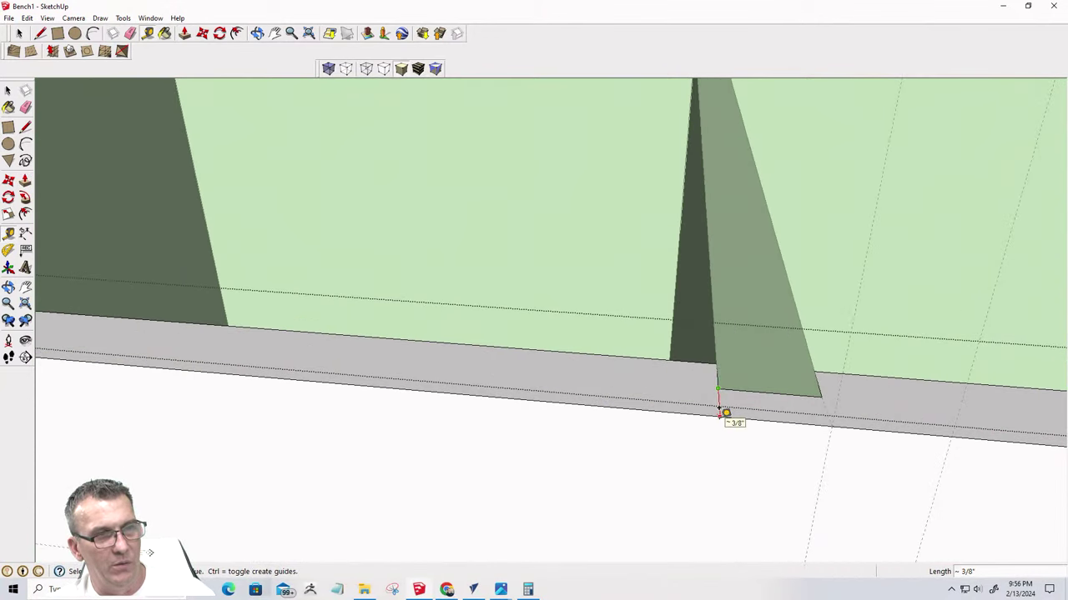
pyautogui.click(719, 412)
pyautogui.press('F5')
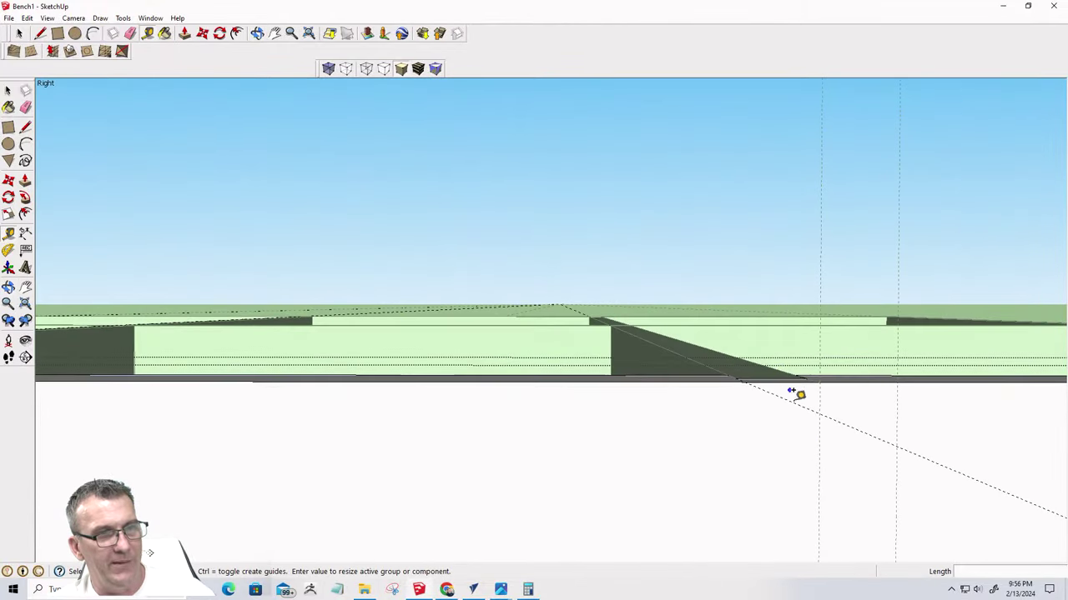
pyautogui.click(746, 417)
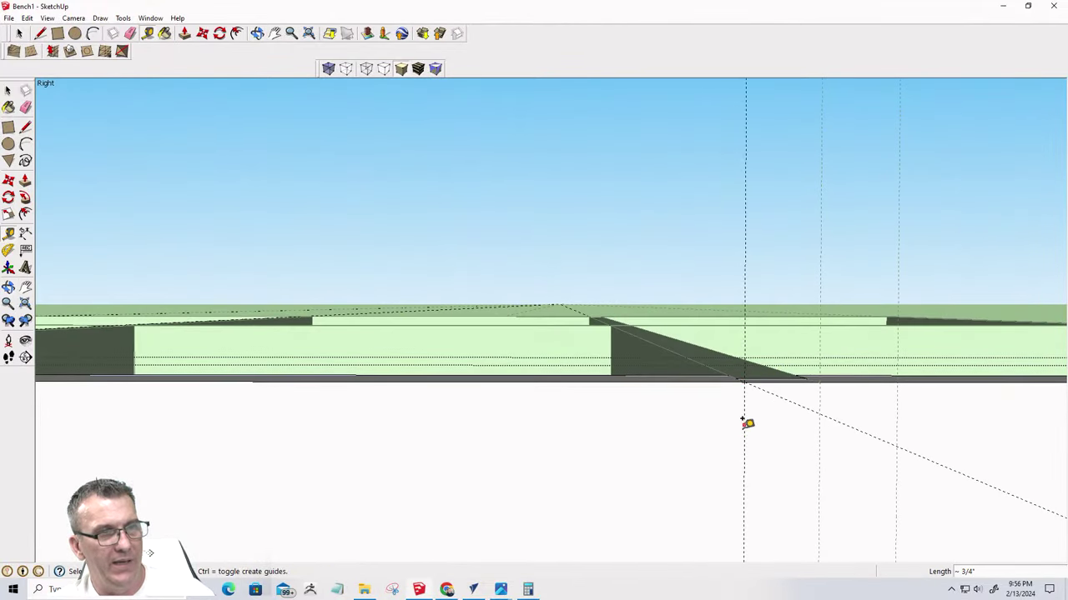
# Add an 11/16" offset guide and another guide along the divider edge
pyautogui.click(743, 433)
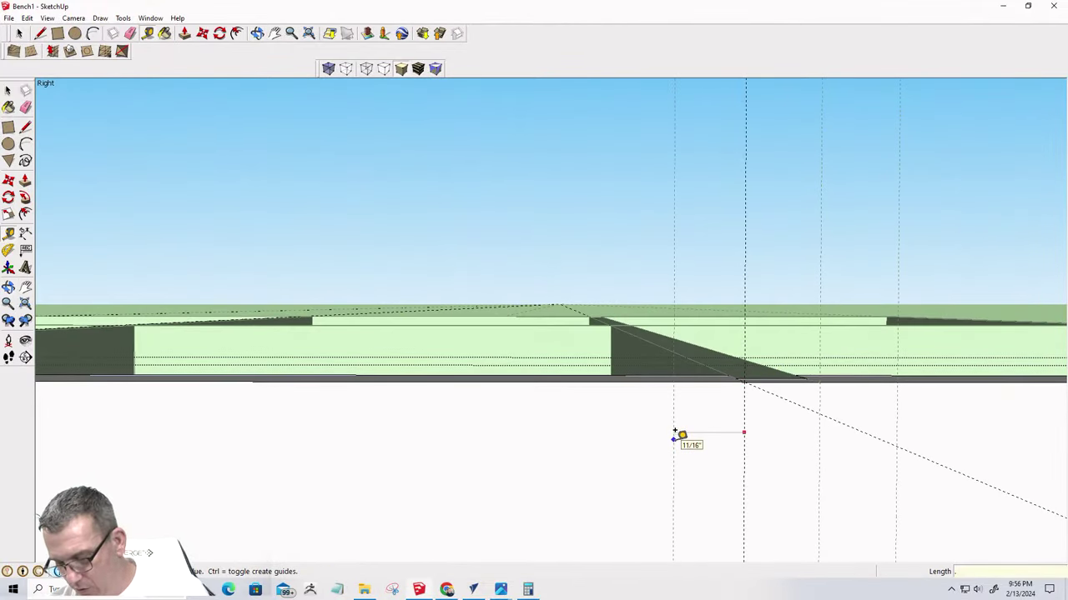
pyautogui.click(675, 435)
pyautogui.scroll(-6, 704, 432)
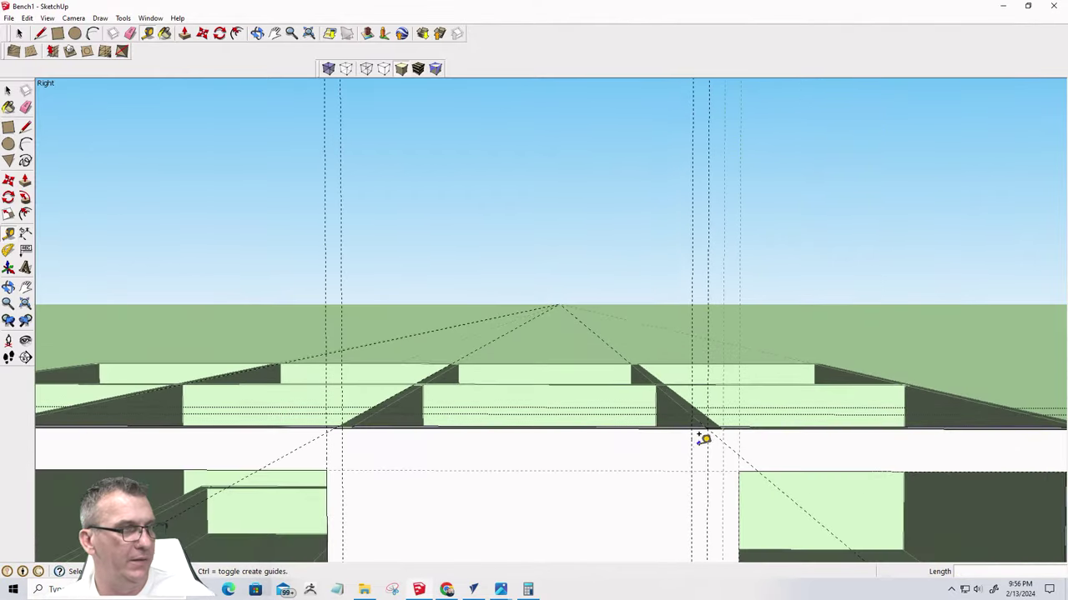
pyautogui.moveTo(296, 507); pyautogui.dragTo(403, 436, button='middle')
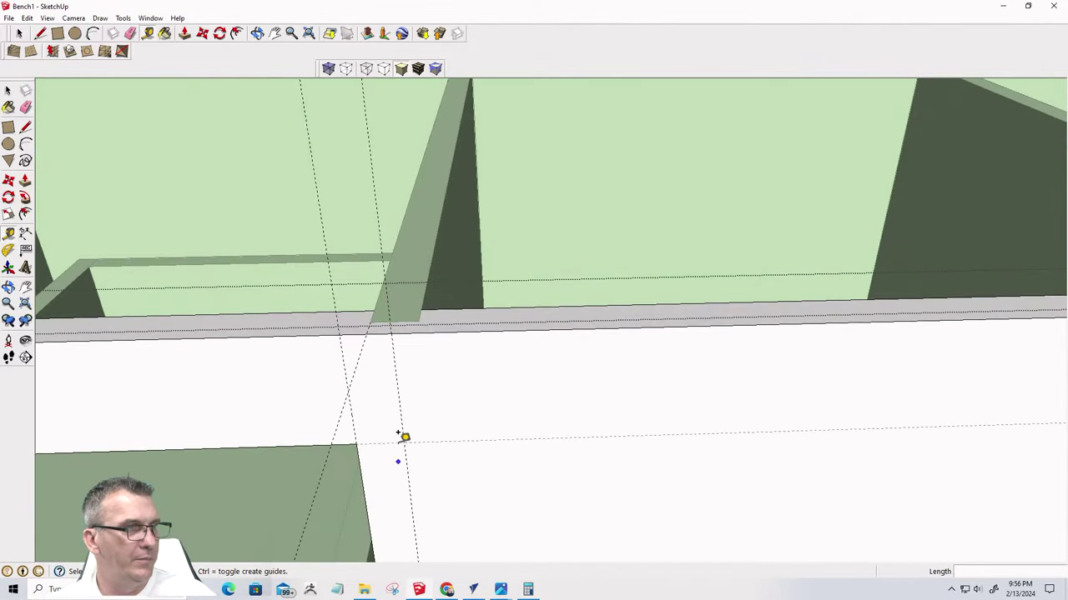
pyautogui.click(420, 316)
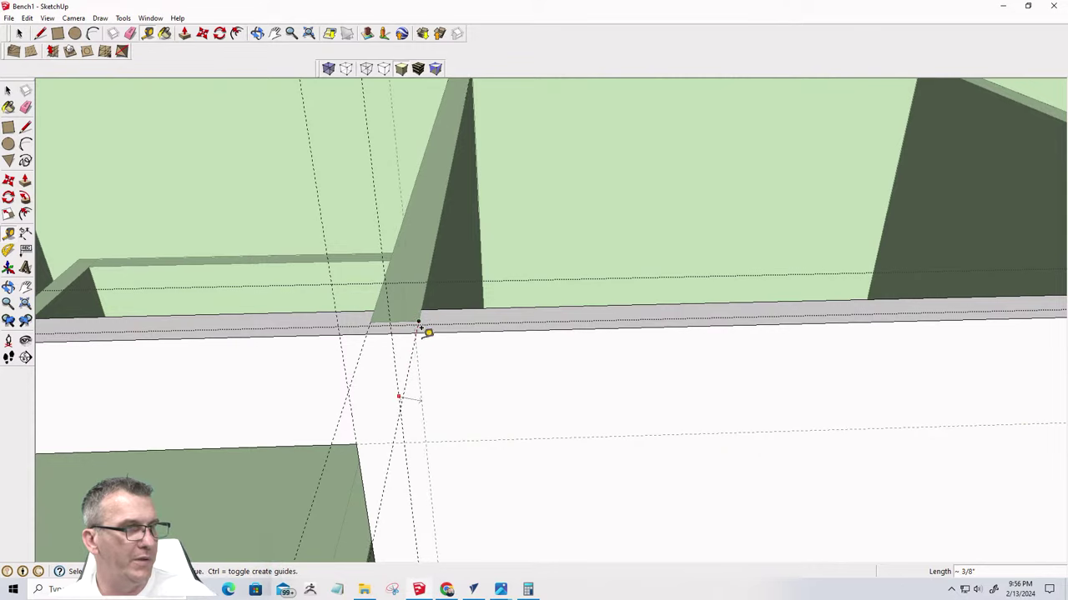
pyautogui.click(419, 319)
pyautogui.click(421, 381)
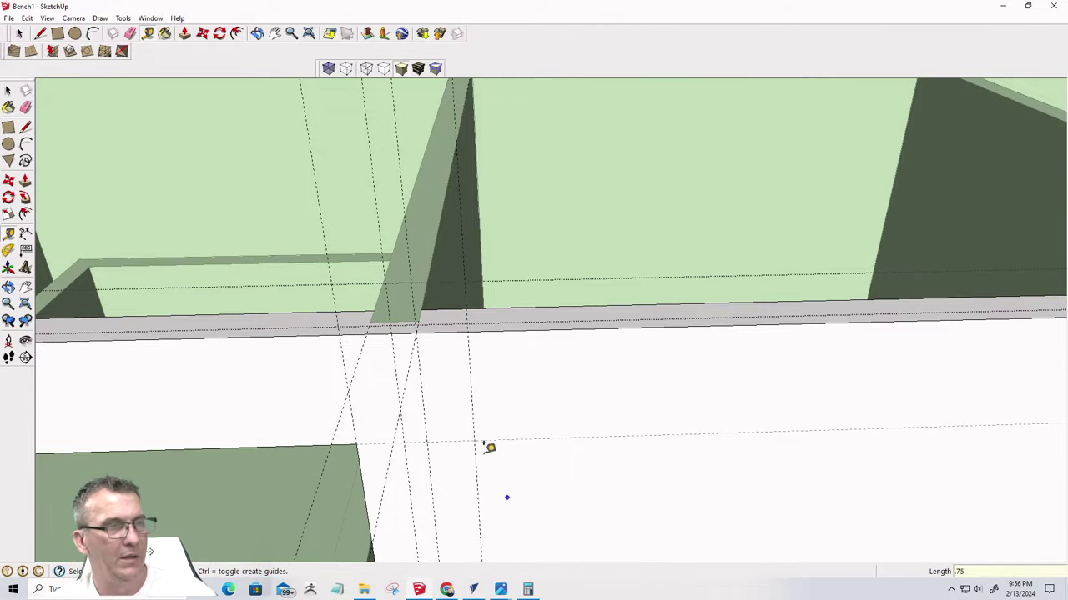
pyautogui.moveTo(489, 445); pyautogui.dragTo(298, 225, button='middle')
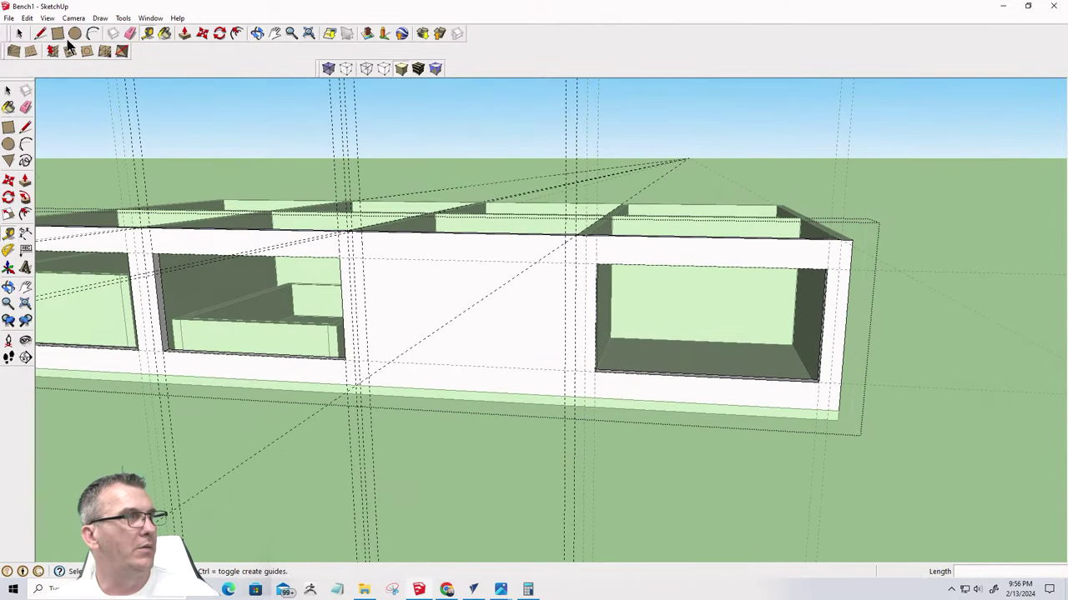
# Cut the fourth opening: rectangle between guides, pushed 3/4" into the middle bay
pyautogui.click(147, 33)
pyautogui.click(362, 259)
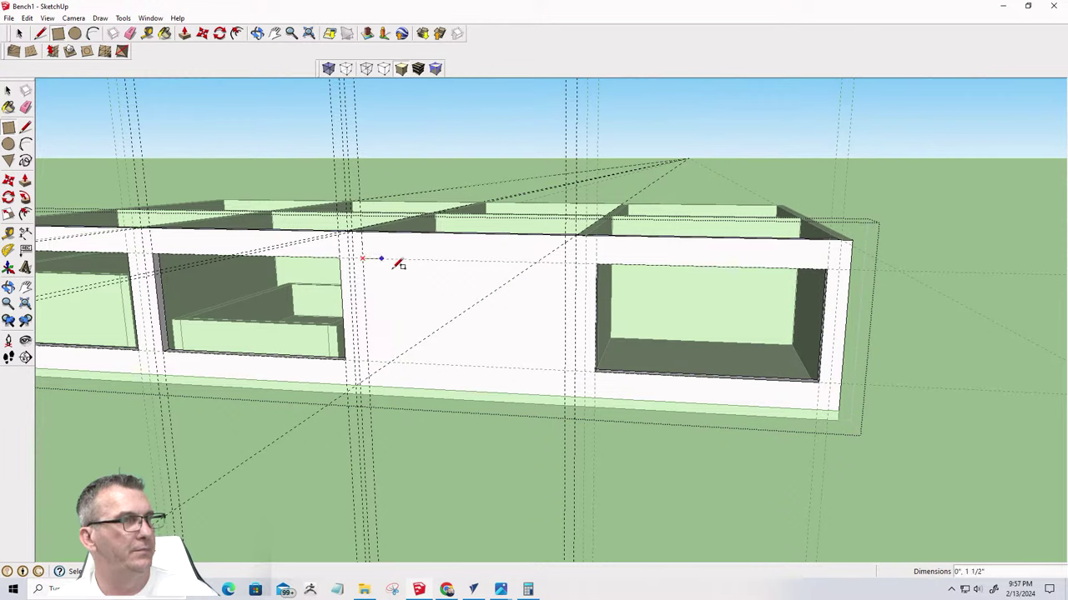
pyautogui.click(565, 370)
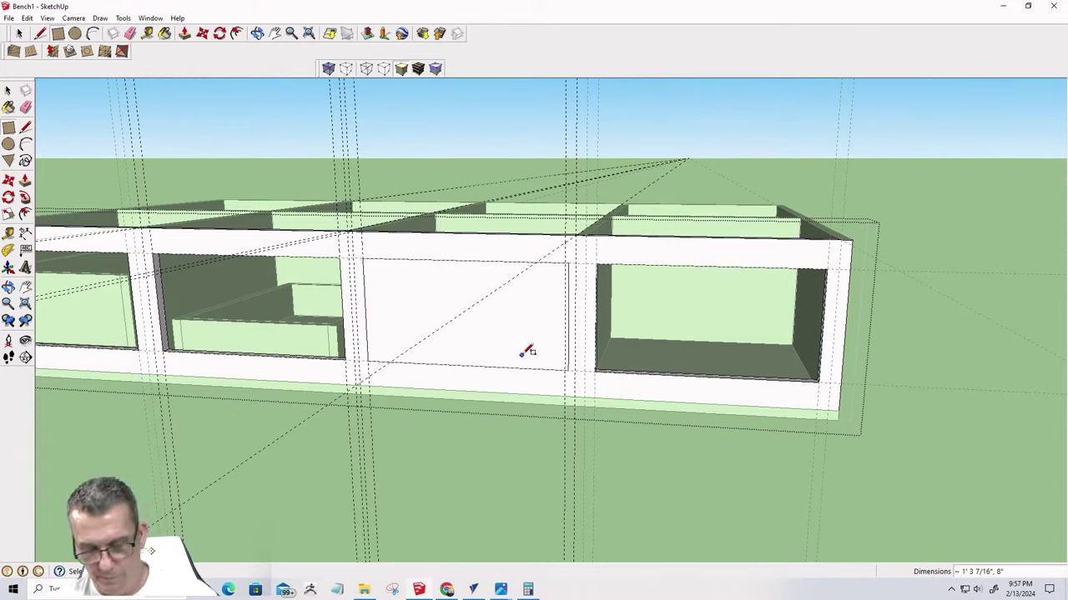
pyautogui.press('p')
pyautogui.moveTo(484, 353); pyautogui.dragTo(497, 328)
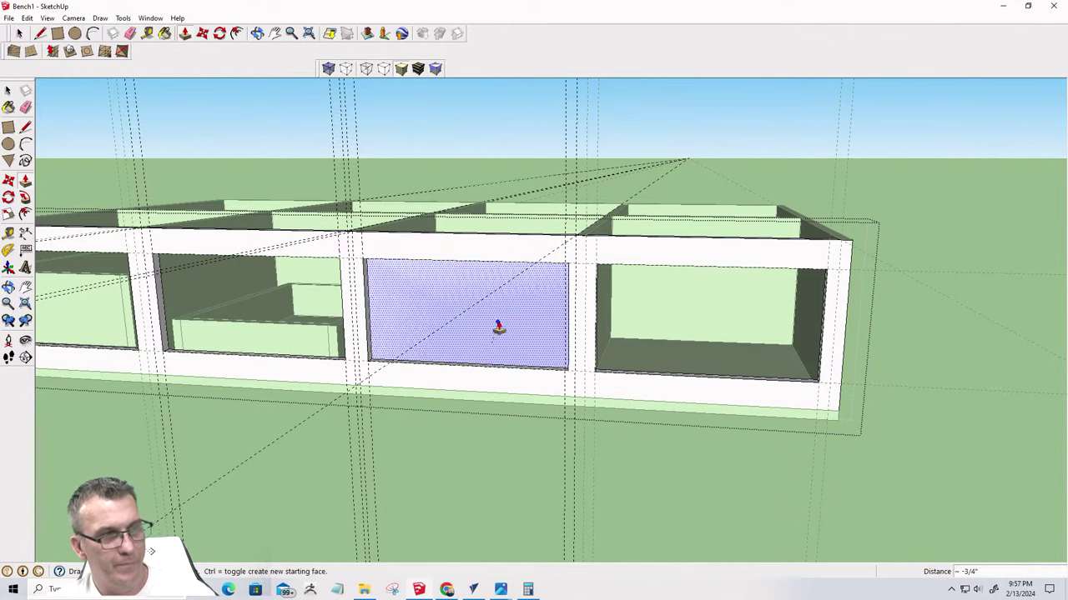
pyautogui.click(504, 323)
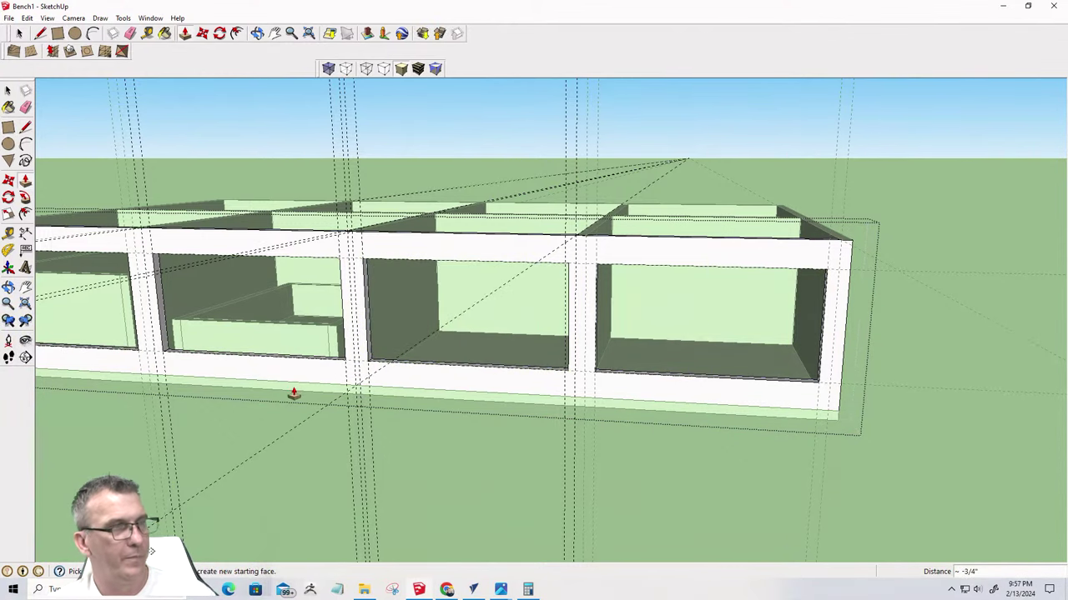
# Turn X-ray off and view the drawer box in its compartment from the front
pyautogui.press('space')
pyautogui.hotkey('alt', 'x')
pyautogui.moveTo(448, 453)
pyautogui.mouseDown(button='middle')
pyautogui.moveTo(301, 374)
pyautogui.moveTo(397, 401)
pyautogui.mouseUp(button='middle')
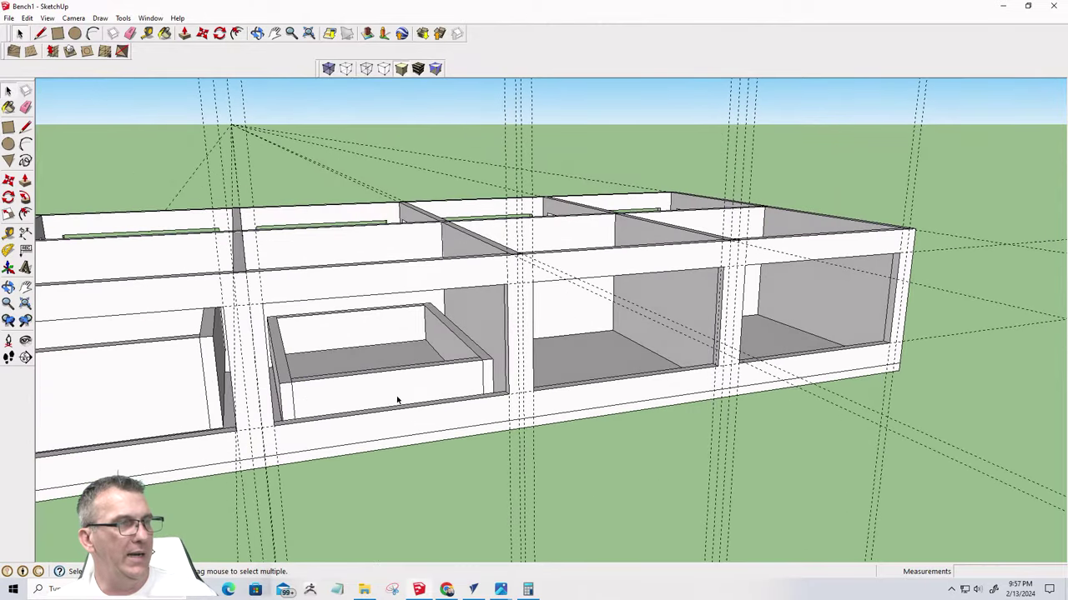
pyautogui.scroll(4, 397, 402)
# Move the drawer box back into its bay and check its fit from several angles
pyautogui.click(523, 363)
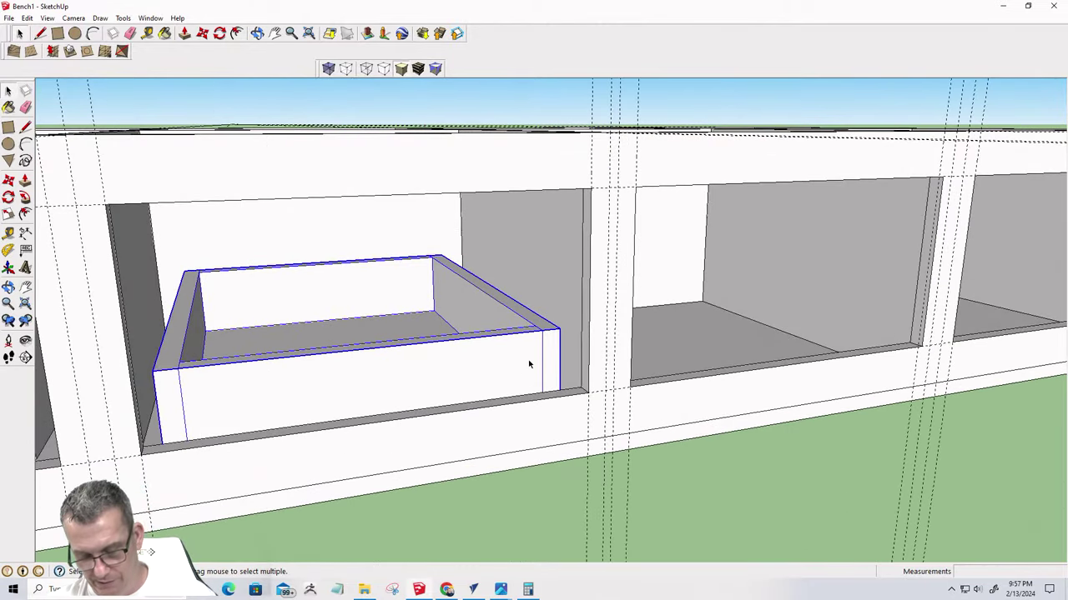
pyautogui.press('m')
pyautogui.moveTo(529, 360)
pyautogui.mouseDown()
pyautogui.moveTo(522, 289)
pyautogui.moveTo(565, 336)
pyautogui.moveTo(515, 299)
pyautogui.moveTo(540, 378)
pyautogui.mouseUp()
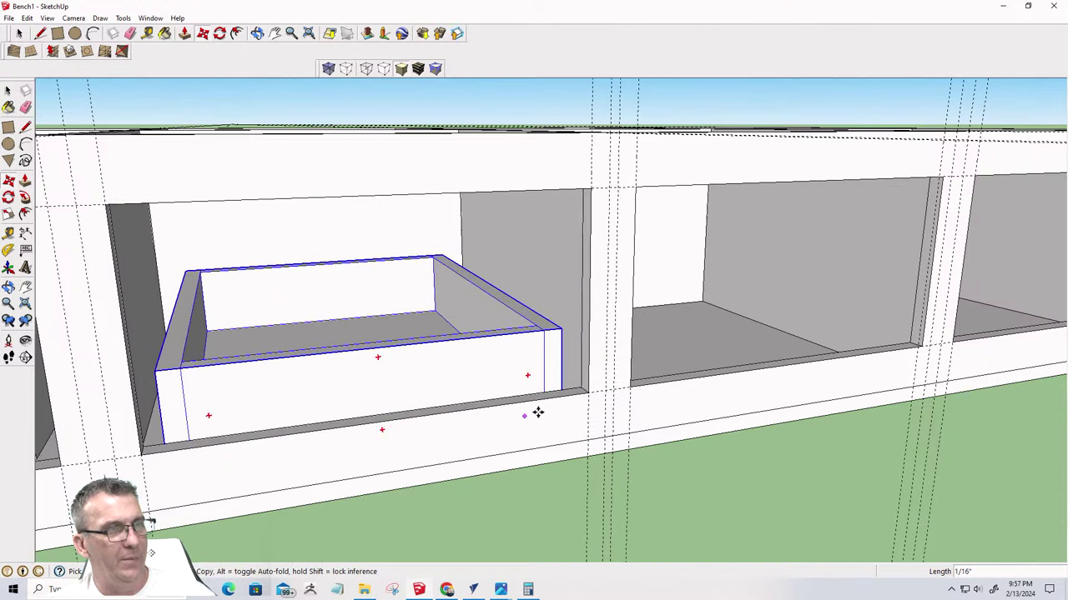
pyautogui.scroll(6, 567, 388)
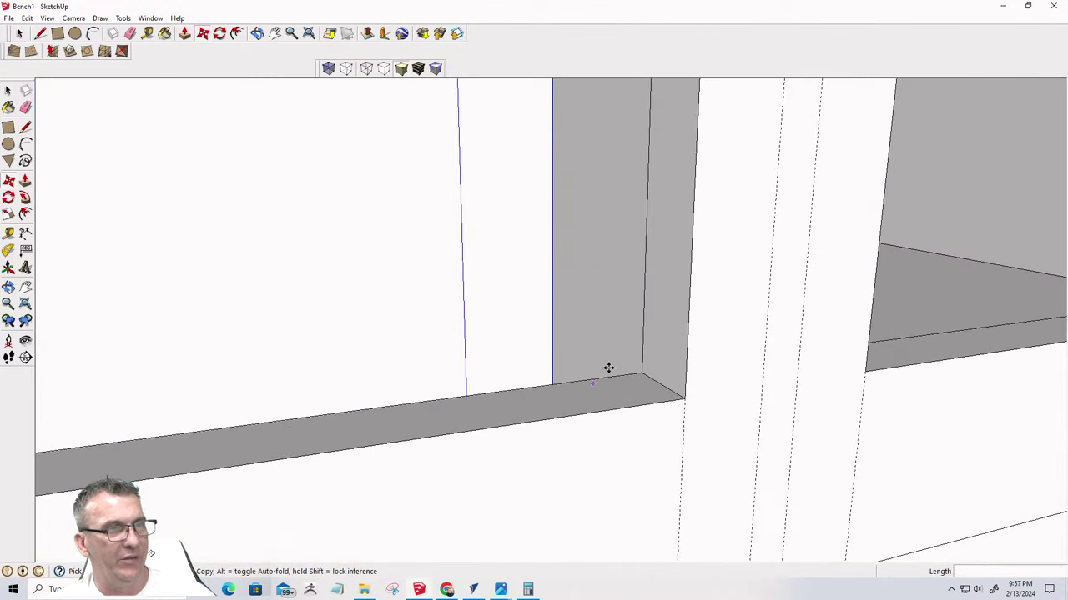
pyautogui.moveTo(574, 398); pyautogui.dragTo(48, 305, button='middle')
pyautogui.scroll(5, 308, 351)
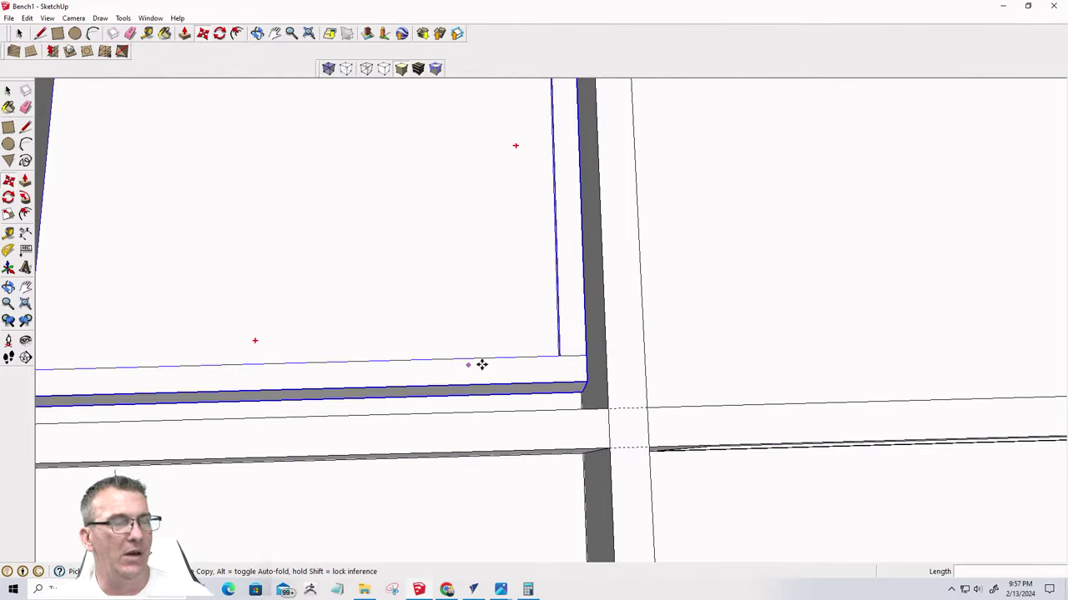
pyautogui.moveTo(590, 385)
pyautogui.mouseDown(button='middle')
pyautogui.moveTo(554, 418)
pyautogui.moveTo(584, 377)
pyautogui.mouseUp(button='middle')
pyautogui.press('space')
pyautogui.scroll(-5, 342, 388)
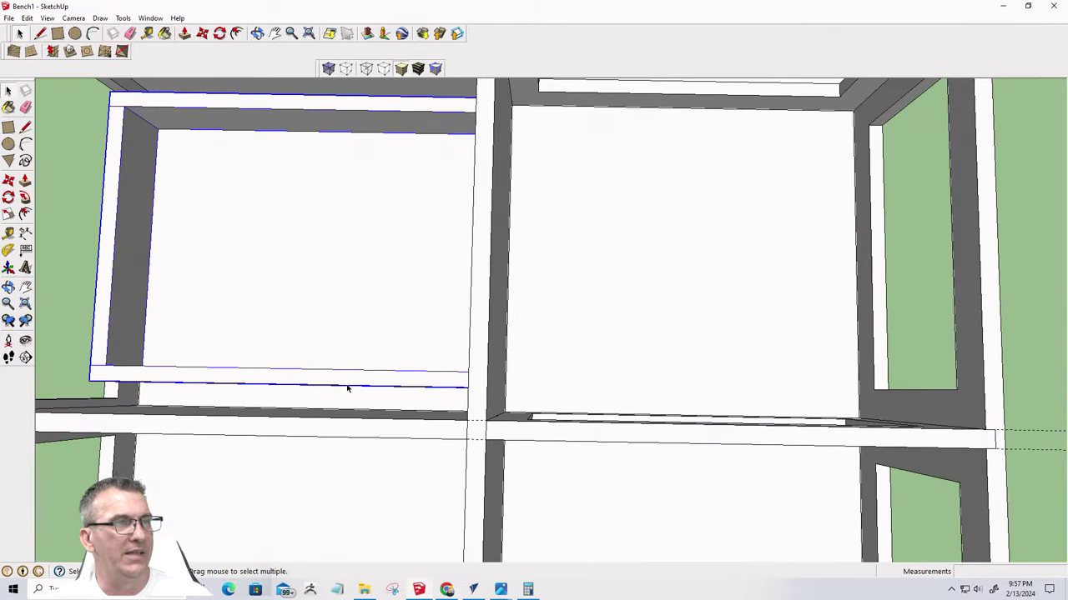
pyautogui.moveTo(316, 149); pyautogui.dragTo(397, 324, button='middle')
pyautogui.scroll(-3, 396, 324)
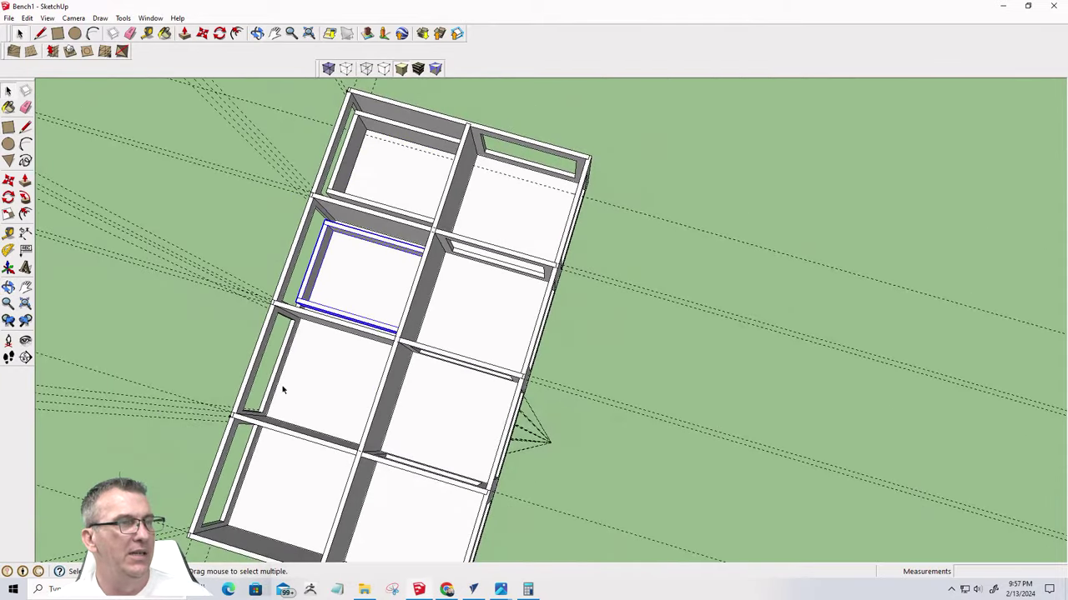
pyautogui.moveTo(290, 392); pyautogui.dragTo(357, 362, button='middle')
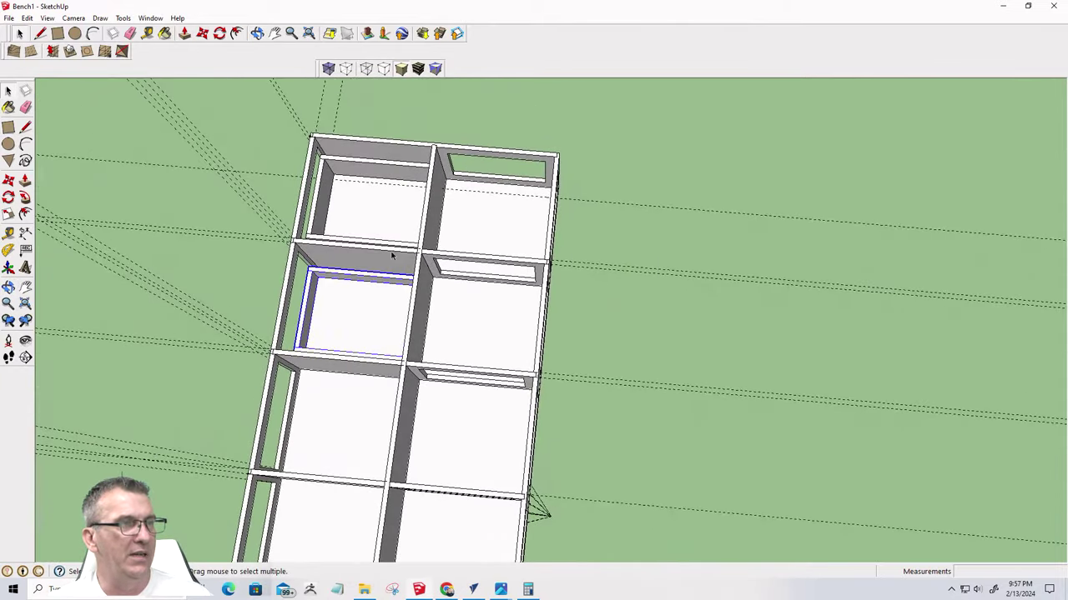
pyautogui.scroll(5, 362, 326)
pyautogui.moveTo(487, 297); pyautogui.dragTo(575, 283, button='middle')
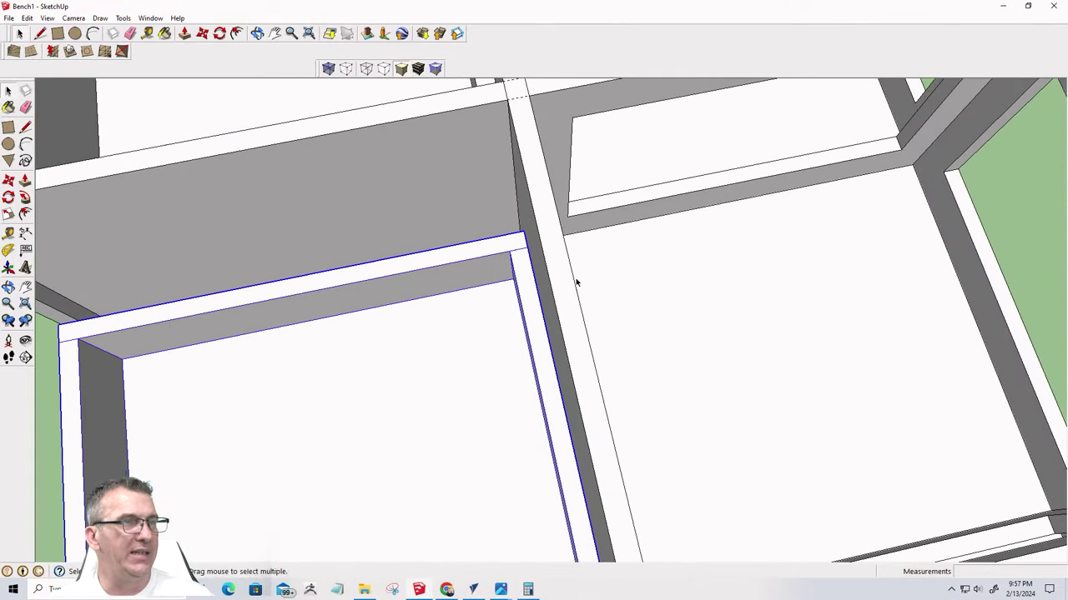
# Inside the drawer group, shift a side board about 1/2" against the central divider
pyautogui.doubleClick(528, 317)
pyautogui.click(528, 317)
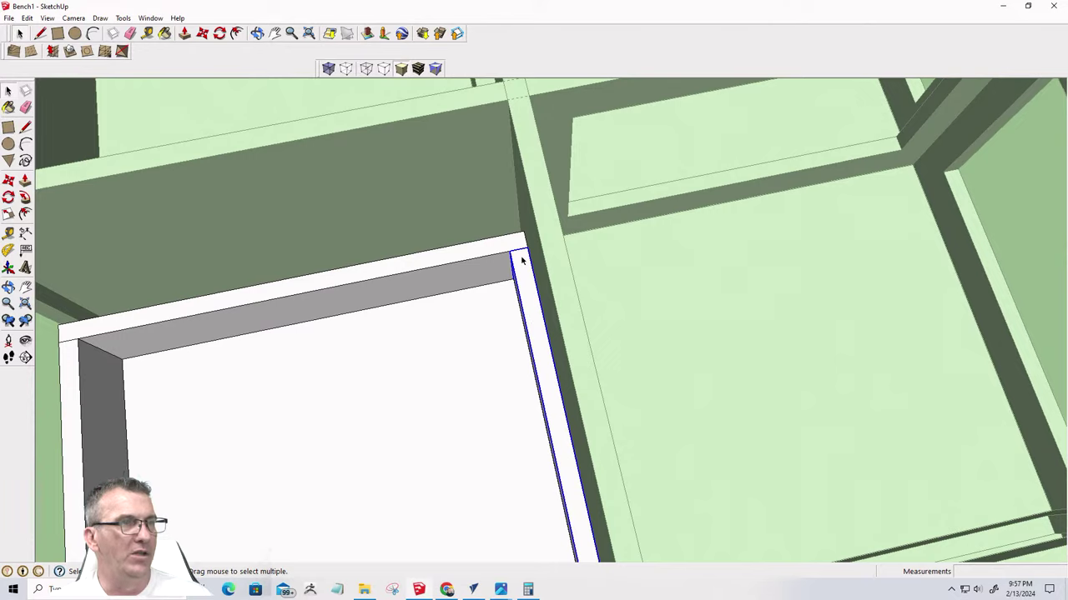
pyautogui.press('m')
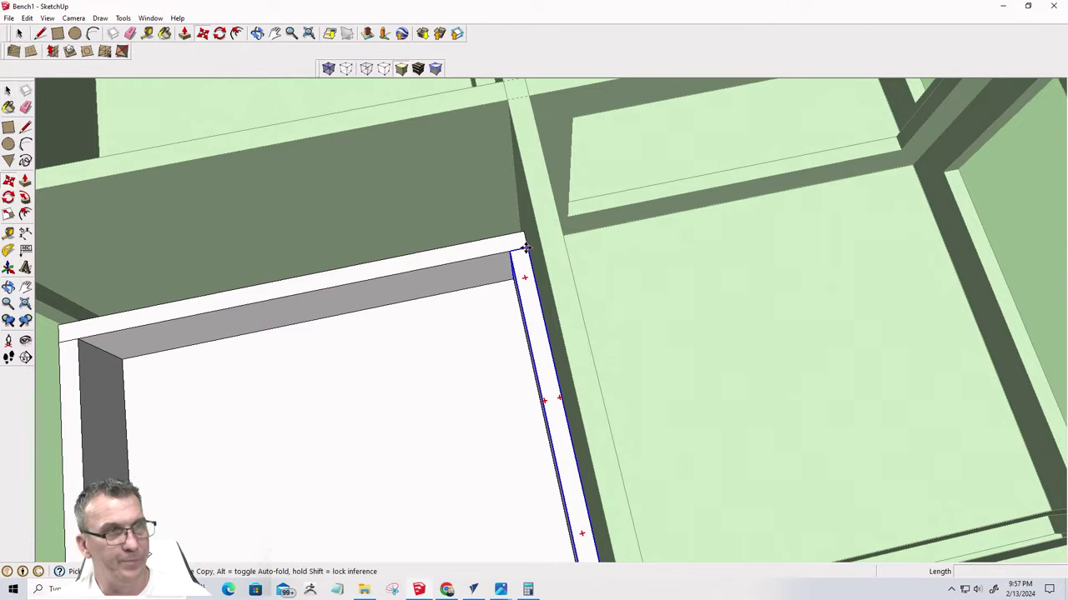
pyautogui.click(526, 250)
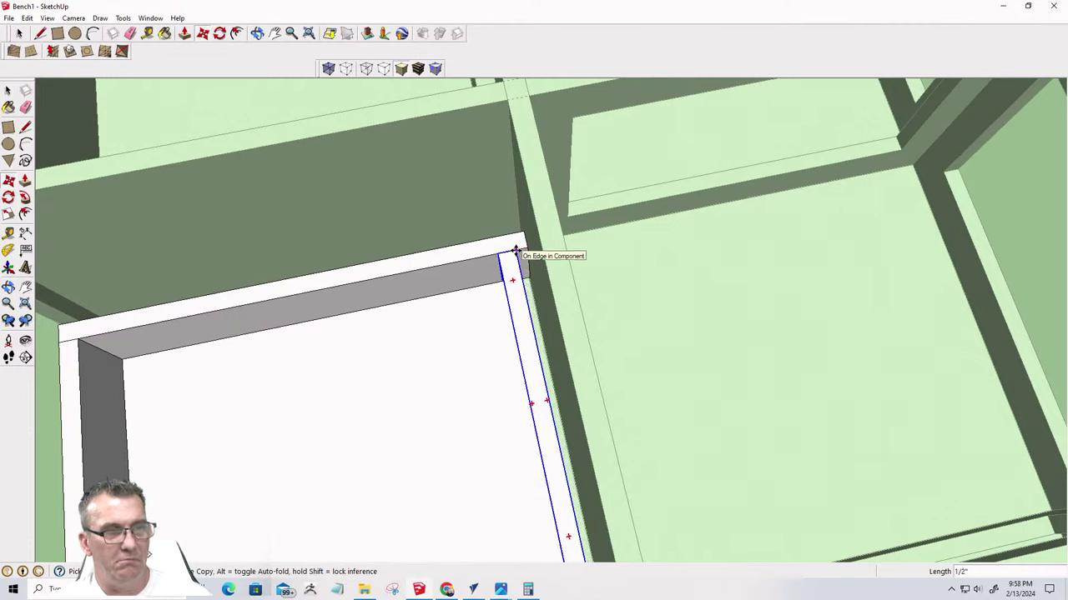
pyautogui.click(516, 251)
pyautogui.moveTo(516, 251); pyautogui.dragTo(509, 302, button='middle')
# Undo the side board move and hide the divider rail blocking the bay
pyautogui.press('Escape')
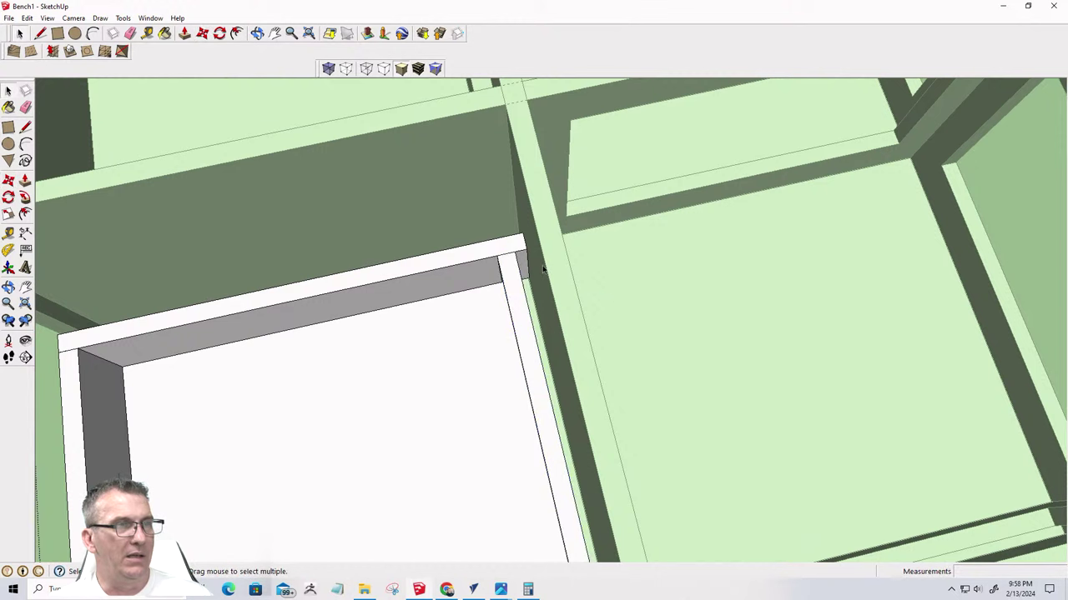
pyautogui.hotkey('ctrl', 'z')
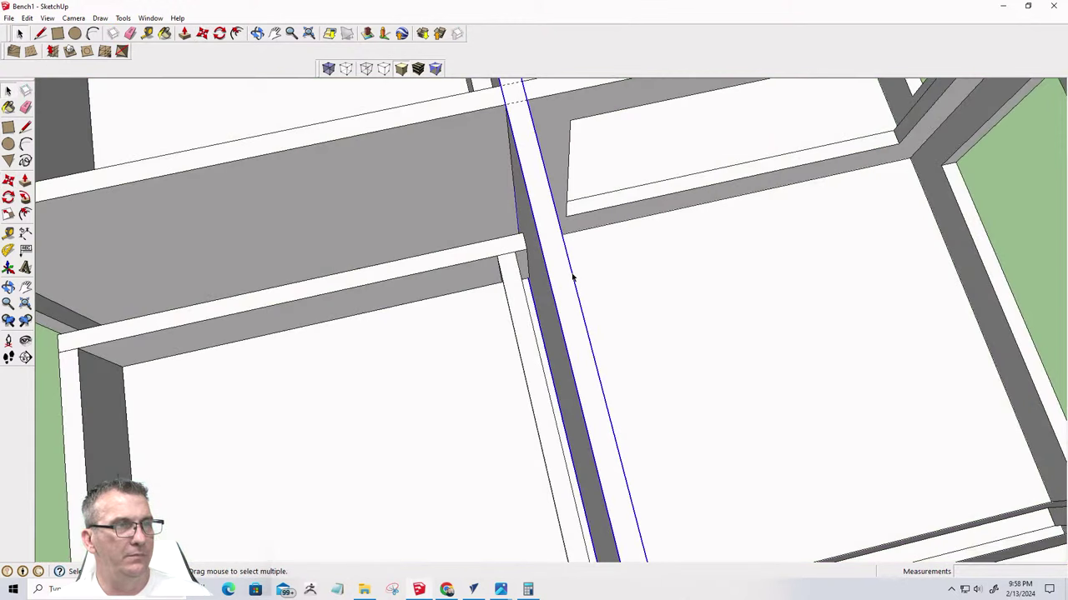
pyautogui.rightClick(573, 275)
pyautogui.click(589, 306)
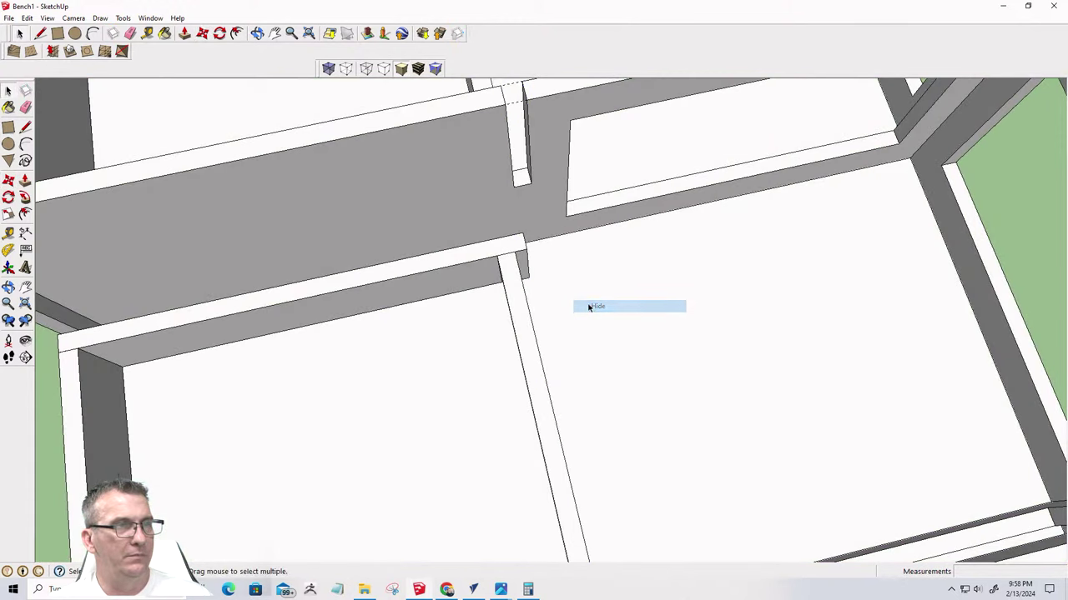
pyautogui.moveTo(588, 307); pyautogui.dragTo(333, 226, button='middle')
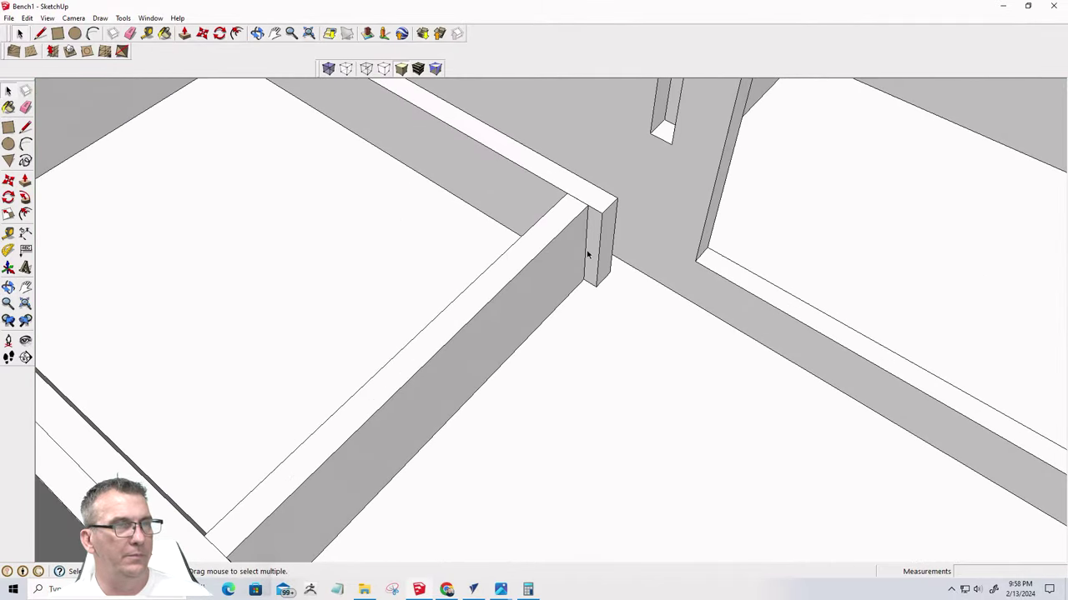
# Inside the drawer box, push the end board's end face in 1/2"
pyautogui.click(587, 254)
pyautogui.doubleClick(596, 237)
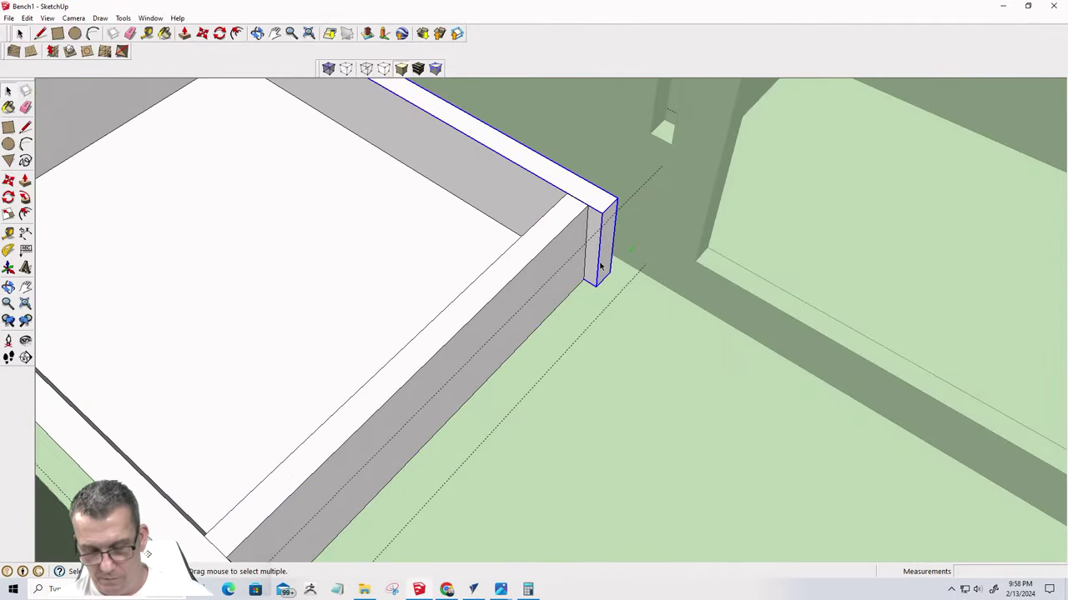
pyautogui.press('p')
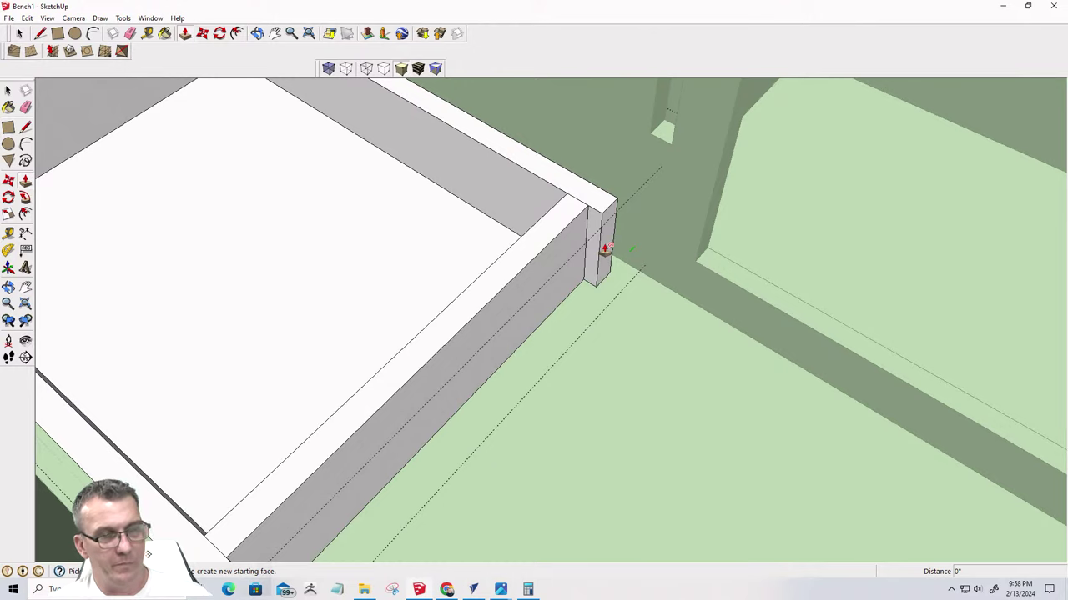
pyautogui.press('space')
pyautogui.doubleClick(605, 236)
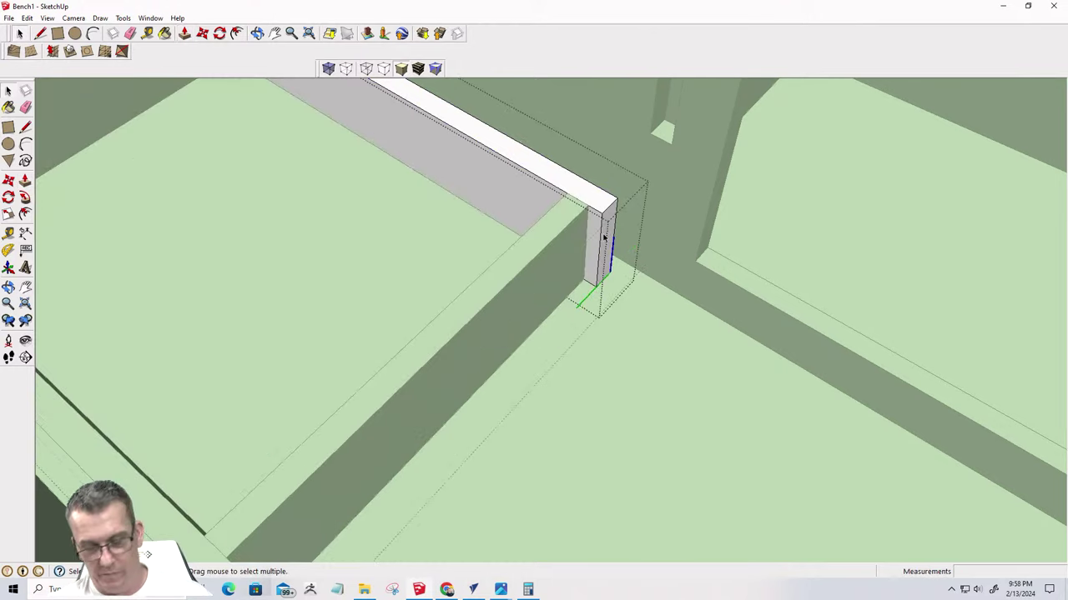
pyautogui.press('p')
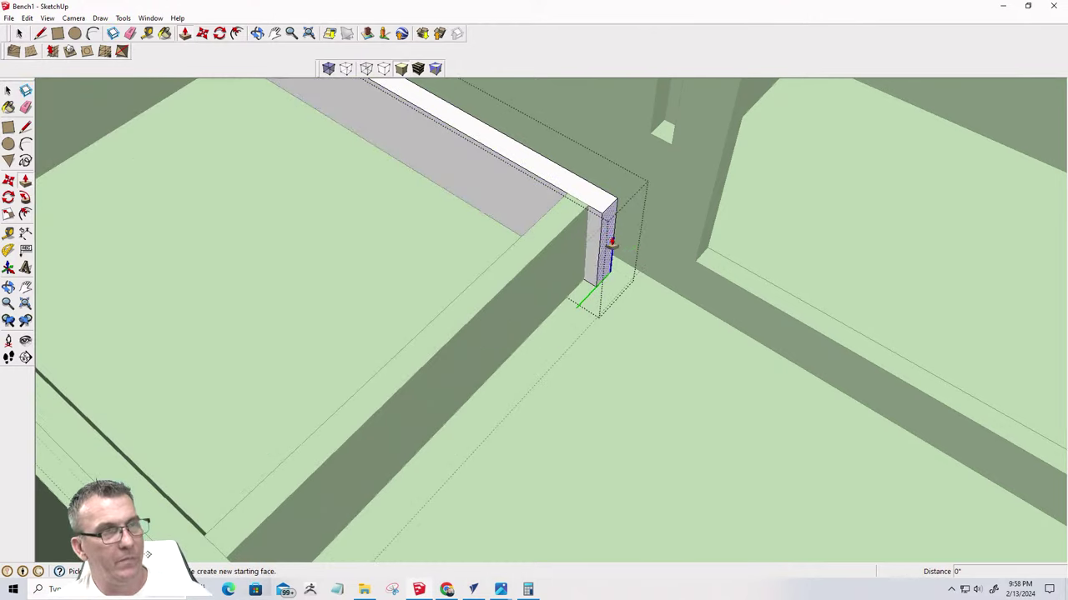
pyautogui.moveTo(603, 239); pyautogui.dragTo(571, 298)
# Shorten the drawer box's left post by pushing its end face in 1/2"
pyautogui.scroll(-5, 570, 297)
pyautogui.moveTo(482, 400); pyautogui.dragTo(342, 359, button='middle')
pyautogui.scroll(3, 359, 296)
pyautogui.press('space')
pyautogui.click(403, 283)
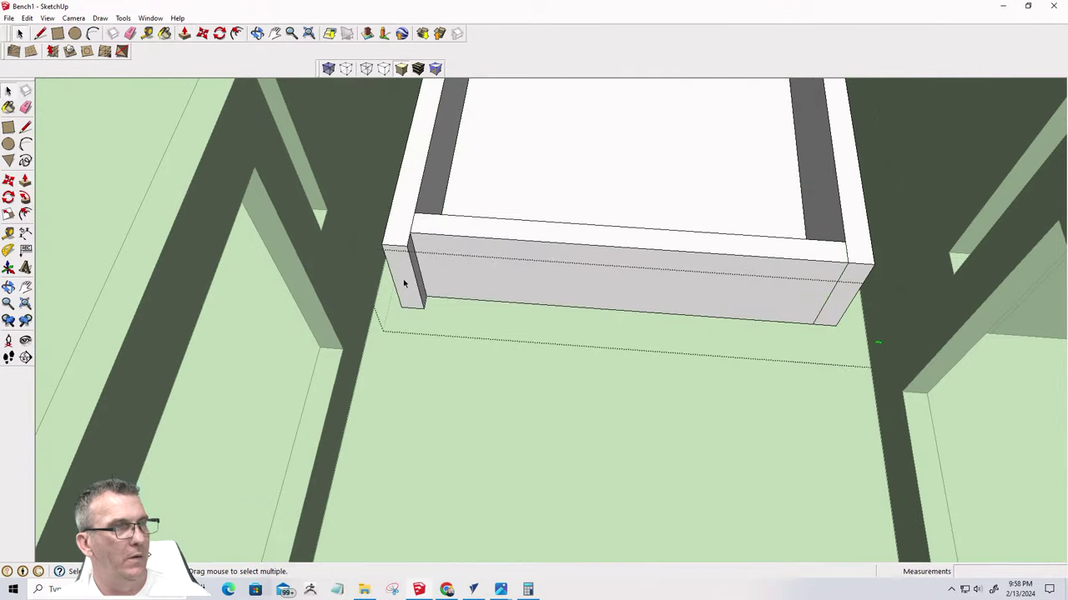
pyautogui.doubleClick(403, 283)
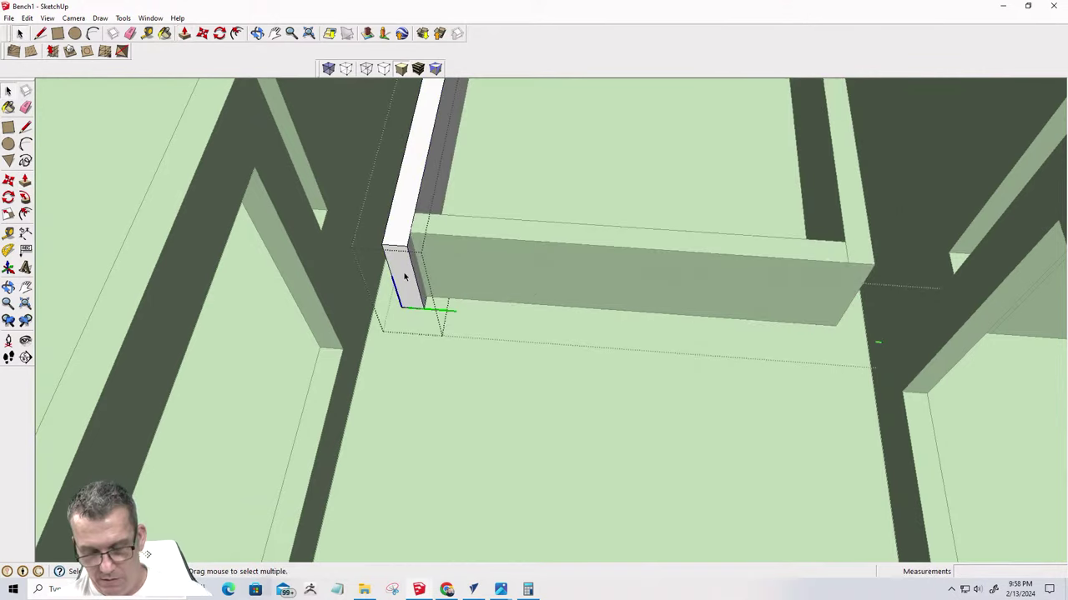
pyautogui.press('p')
pyautogui.click(405, 278)
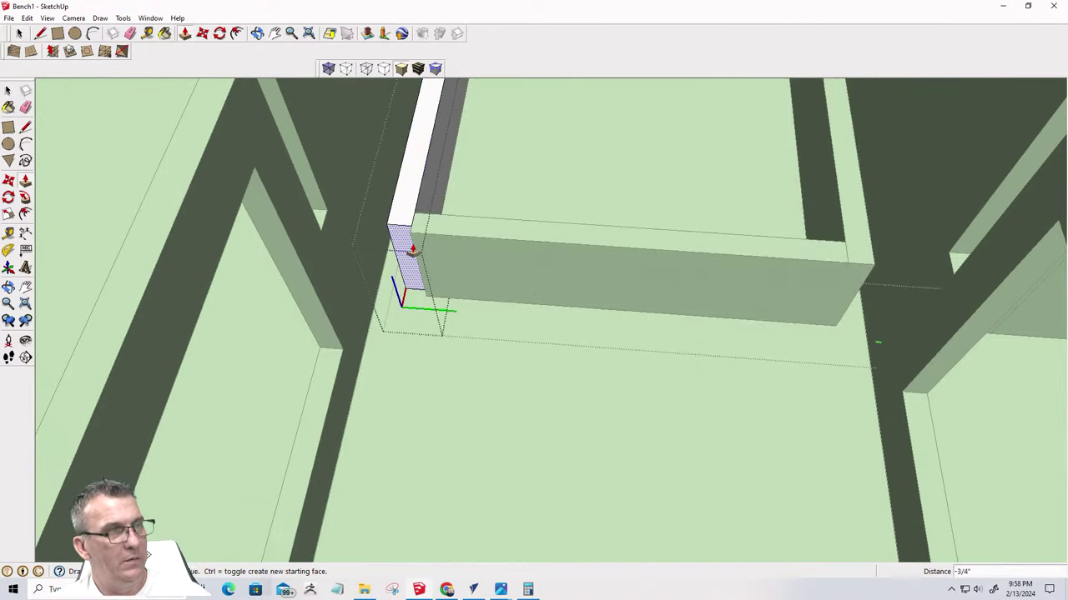
pyautogui.click(420, 248)
# Exit board editing and select the whole drawer box
pyautogui.scroll(-5, 450, 338)
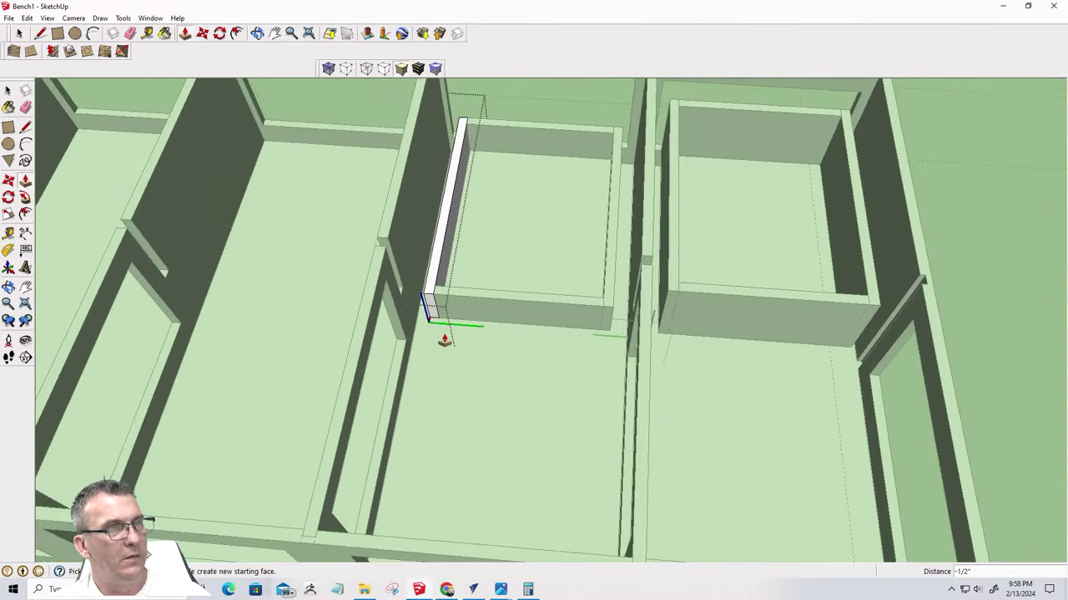
pyautogui.press('space')
pyautogui.scroll(-2, 451, 344)
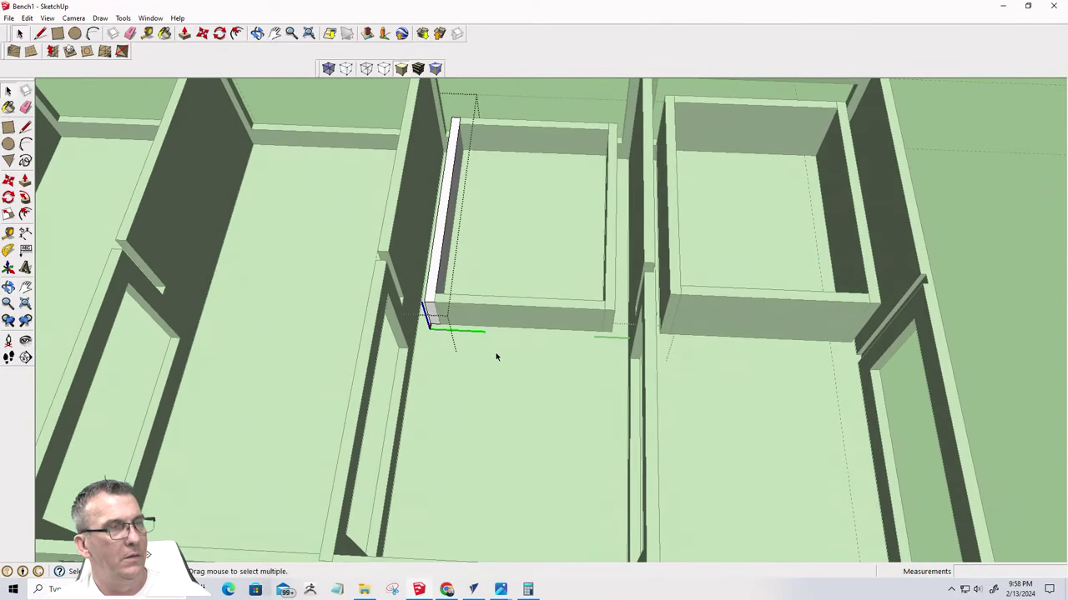
pyautogui.click(495, 355)
# Tape-measure from the drawer box's top corner to the neighbouring bay wall's top edge
pyautogui.click(147, 34)
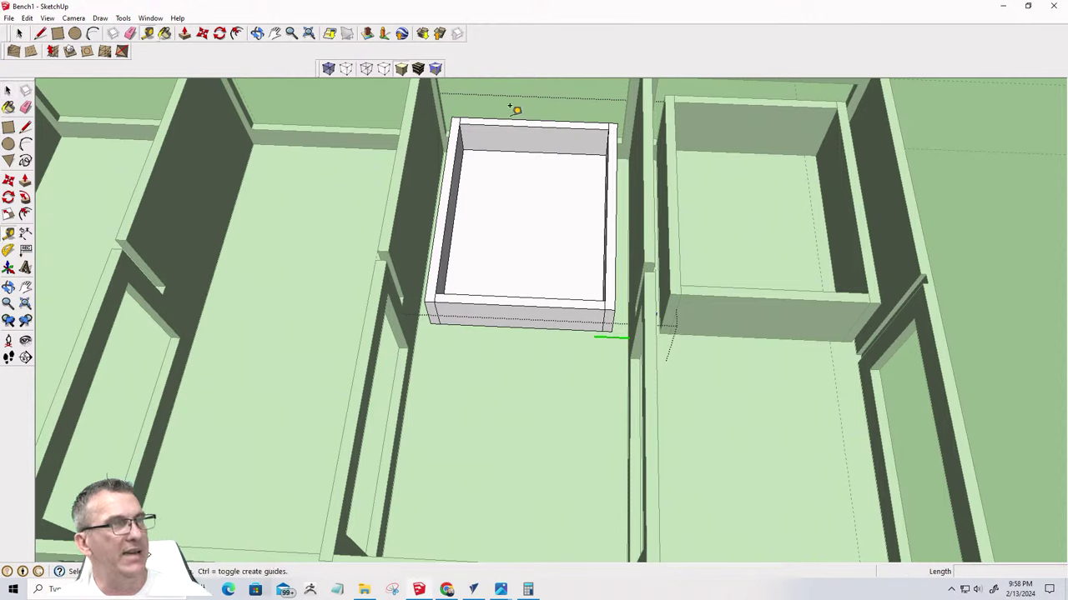
pyautogui.click(617, 123)
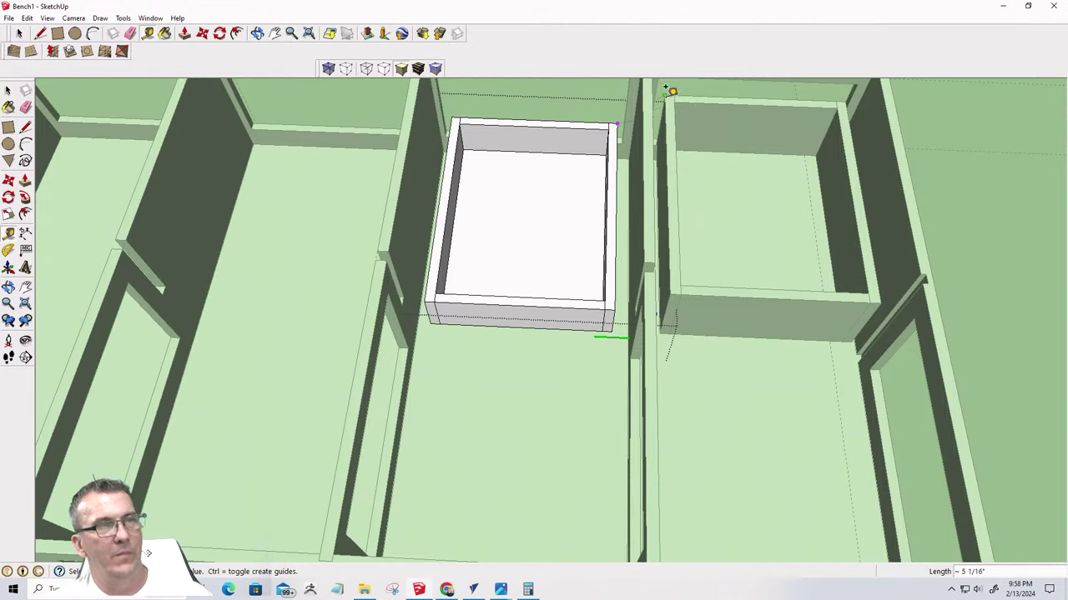
pyautogui.click(673, 90)
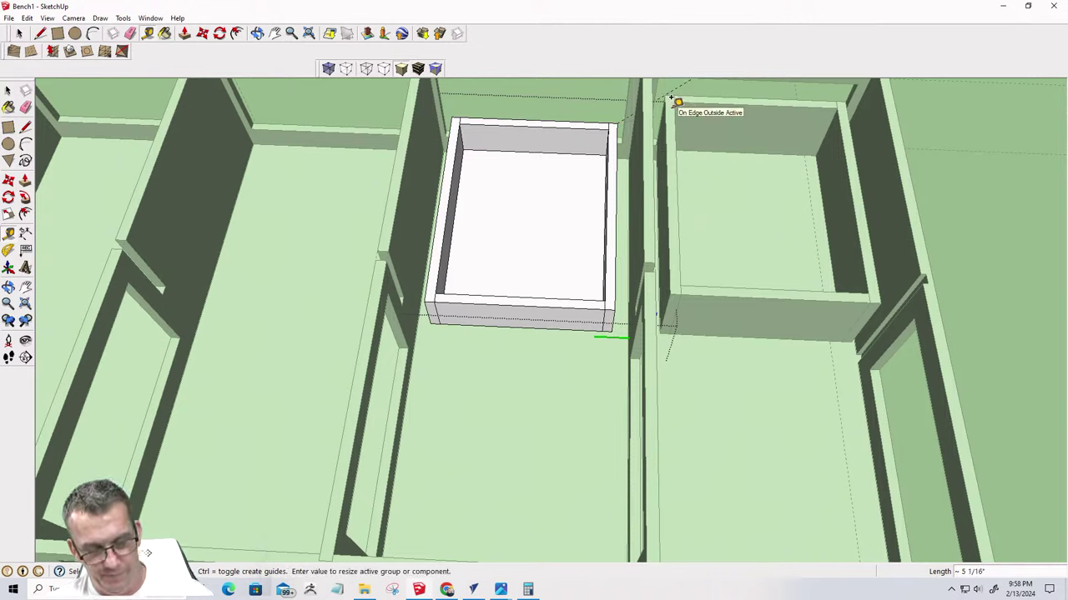
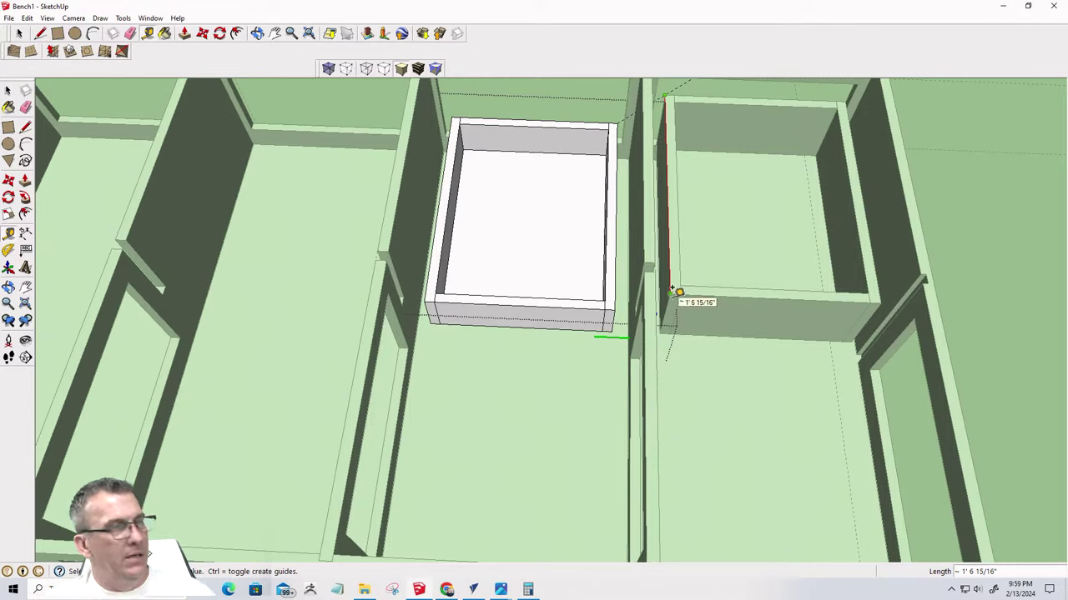
# Trim the right drawer box's left side panel by 6/16 inch with Push/Pull
pyautogui.press('space')
pyautogui.moveTo(671, 288); pyautogui.dragTo(675, 307, button='middle')
pyautogui.click(675, 307)
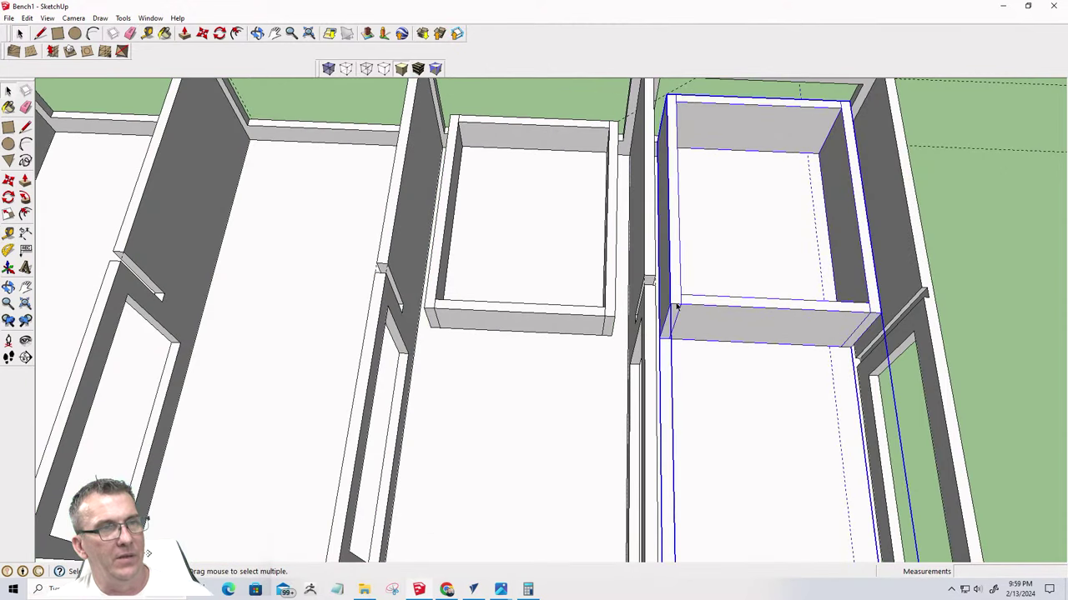
pyautogui.doubleClick(677, 306)
pyautogui.click(677, 305)
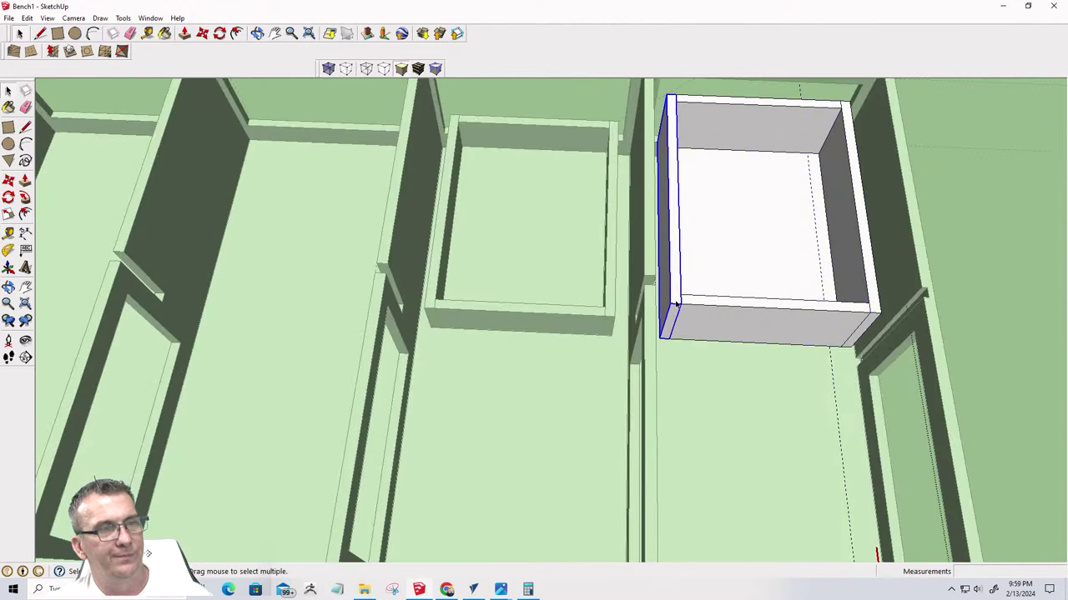
pyautogui.doubleClick(677, 306)
pyautogui.press('p')
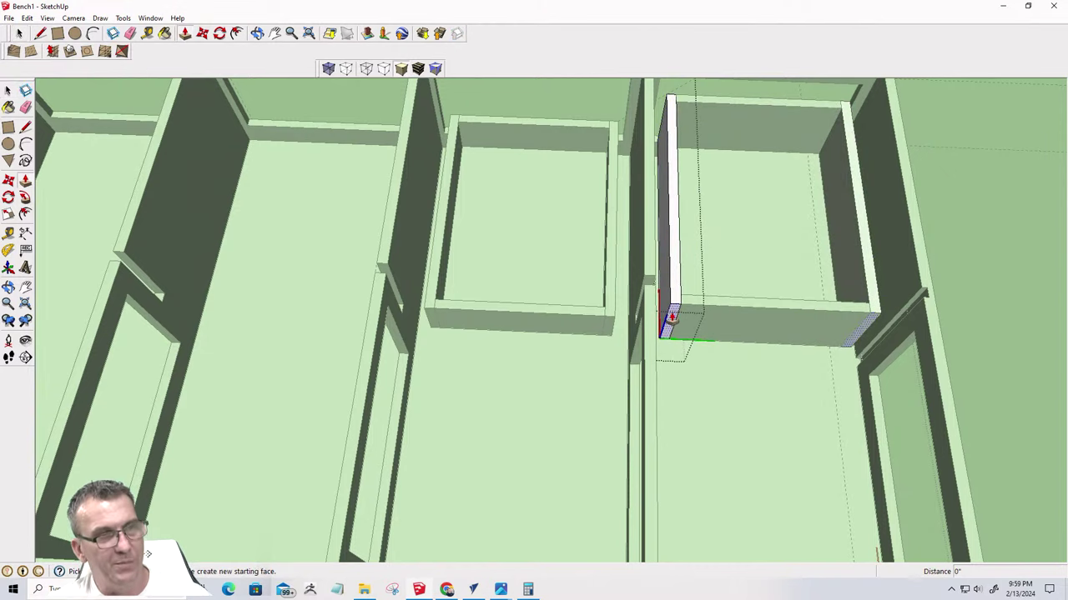
pyautogui.click(670, 312)
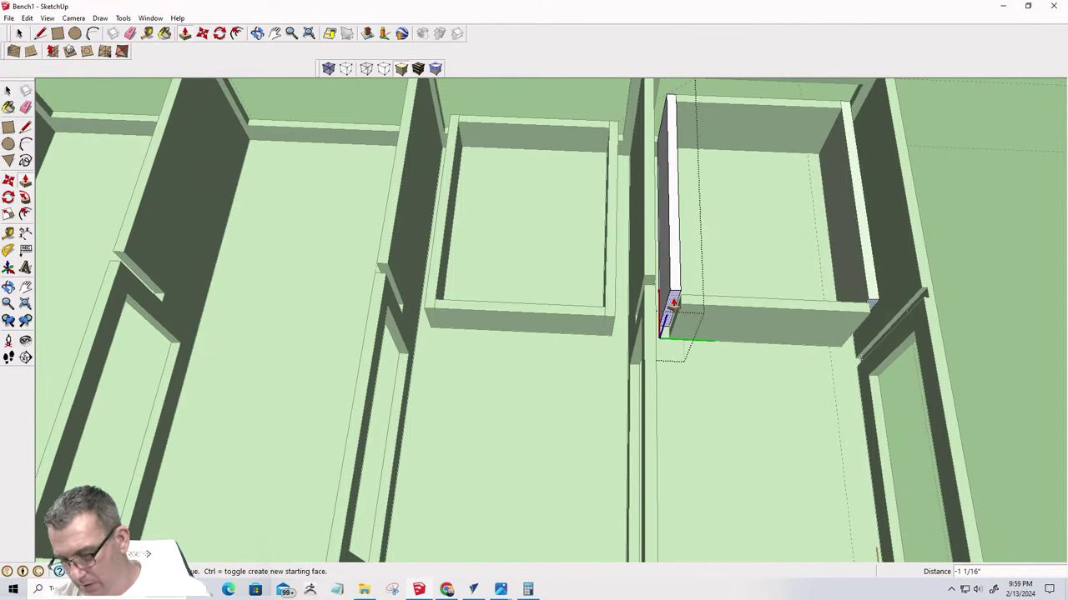
pyautogui.write('6')
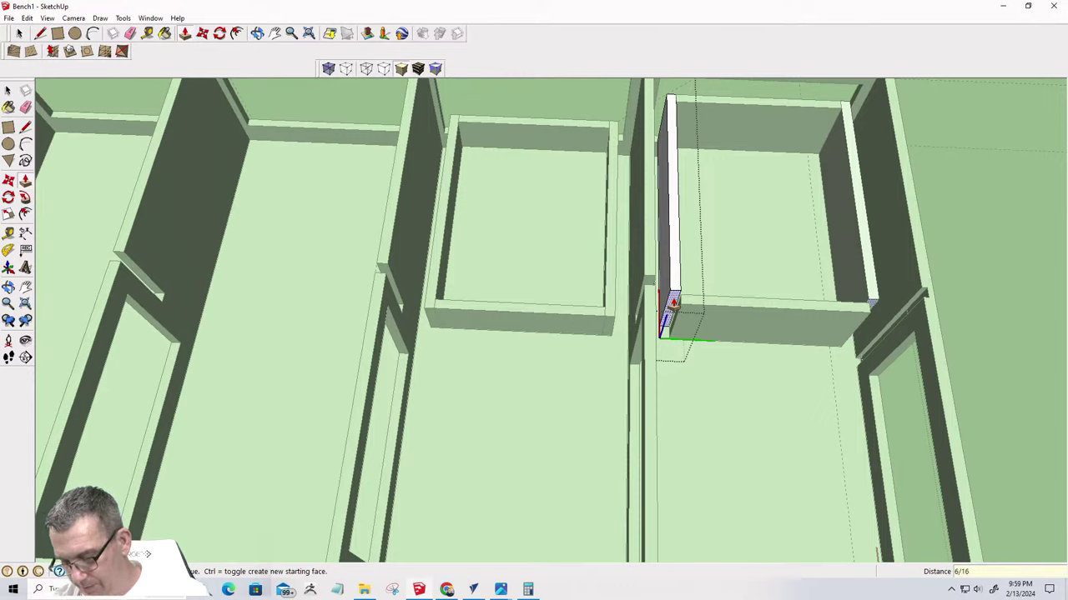
pyautogui.press('Return')
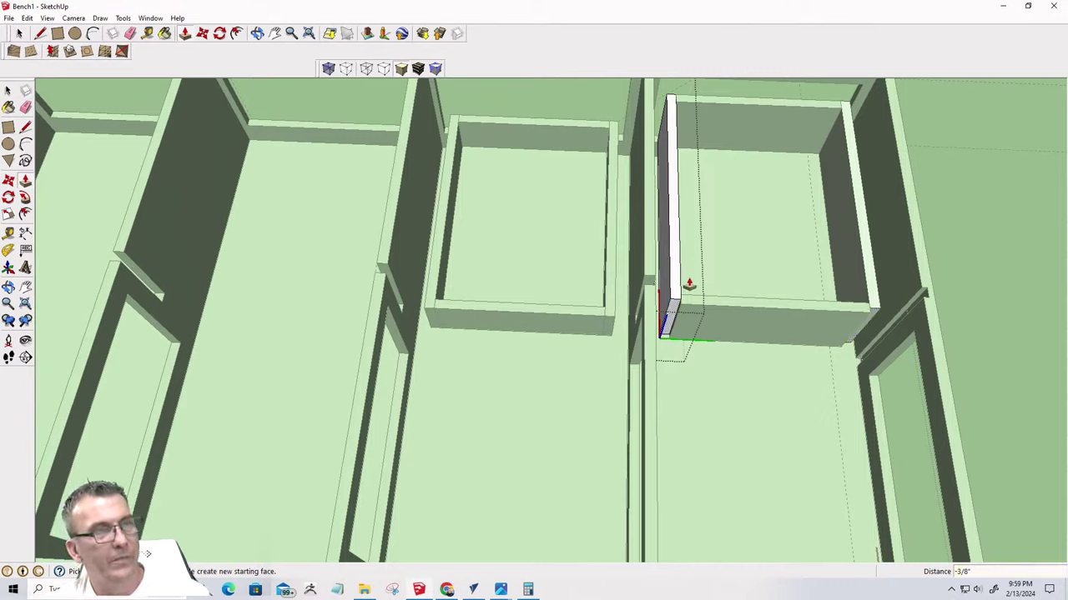
# Shift the drawer's front board 3/8 inch so it meets the trimmed side panel
pyautogui.press('space')
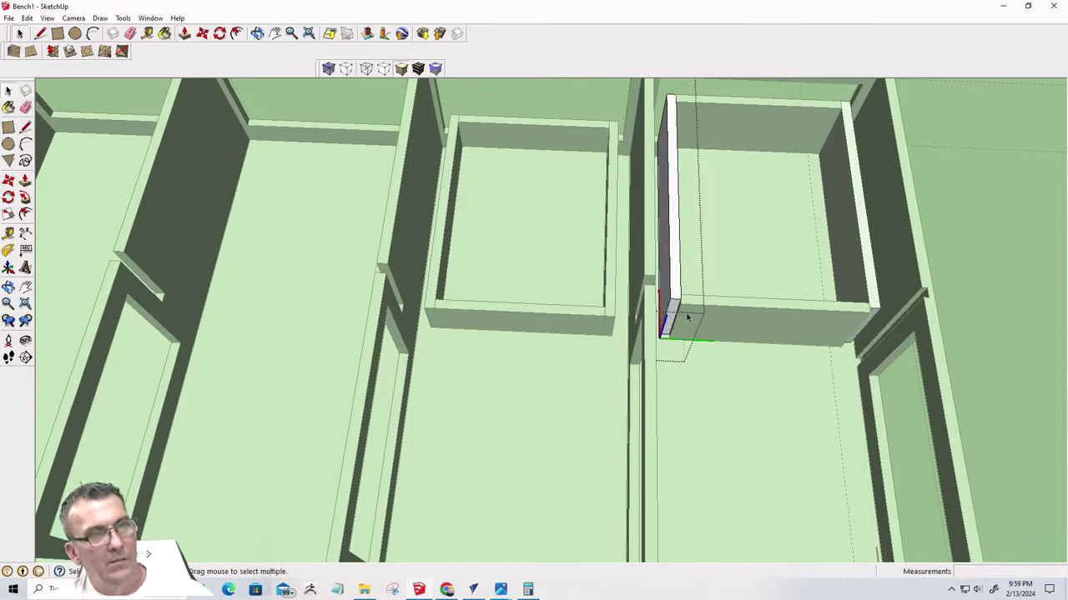
pyautogui.click(718, 314)
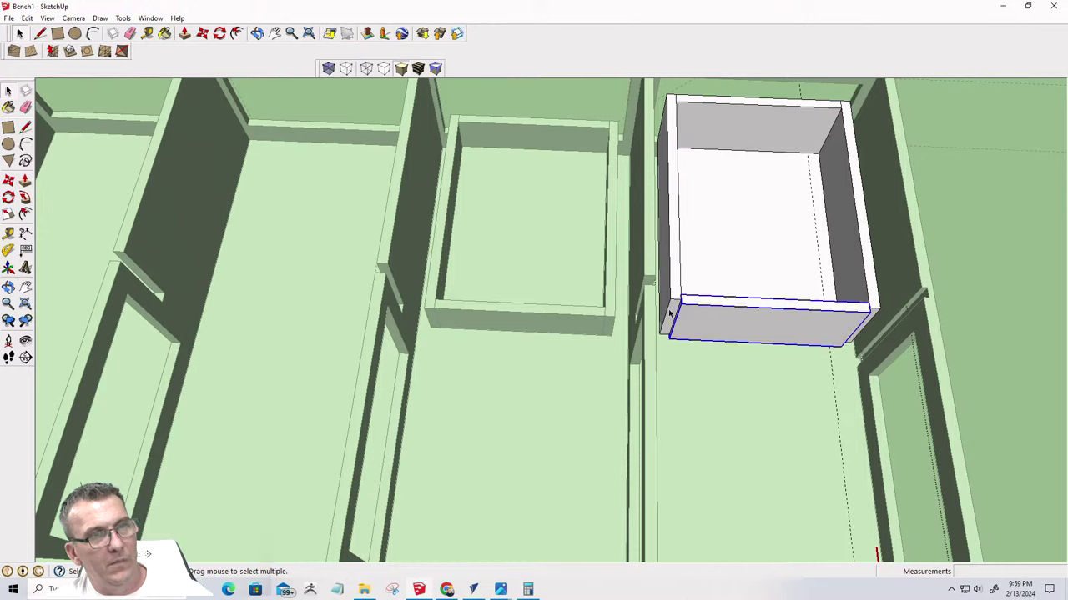
pyautogui.press('m')
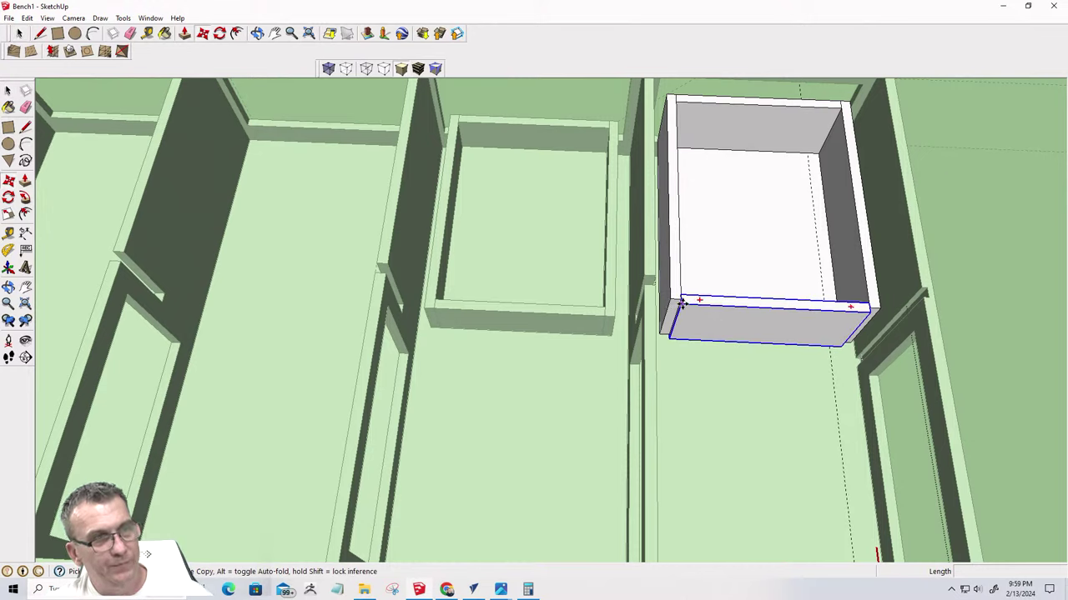
pyautogui.click(678, 302)
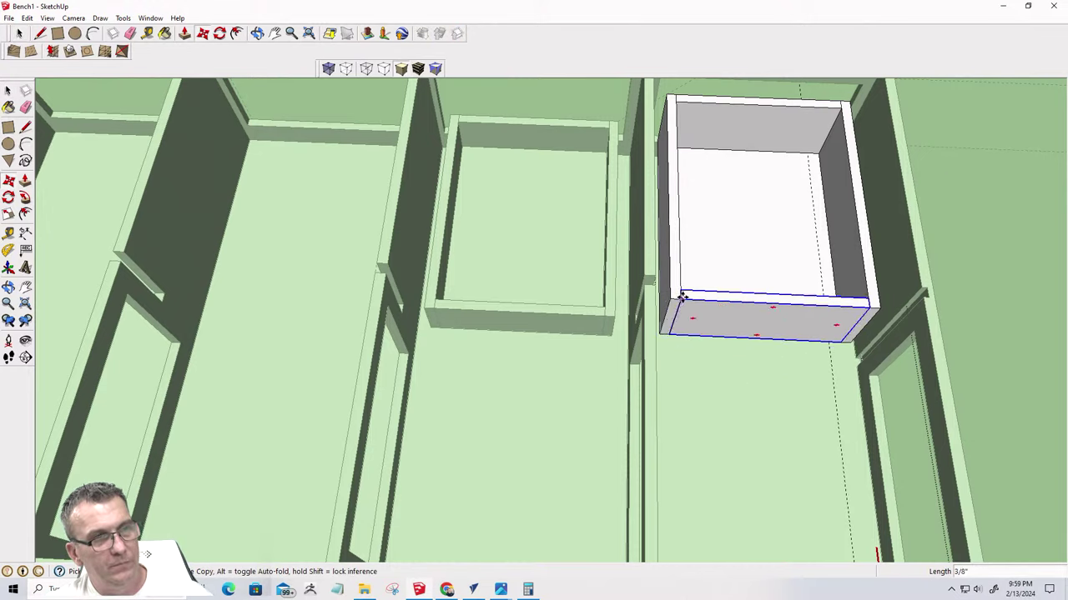
pyautogui.press('space')
pyautogui.click(682, 368)
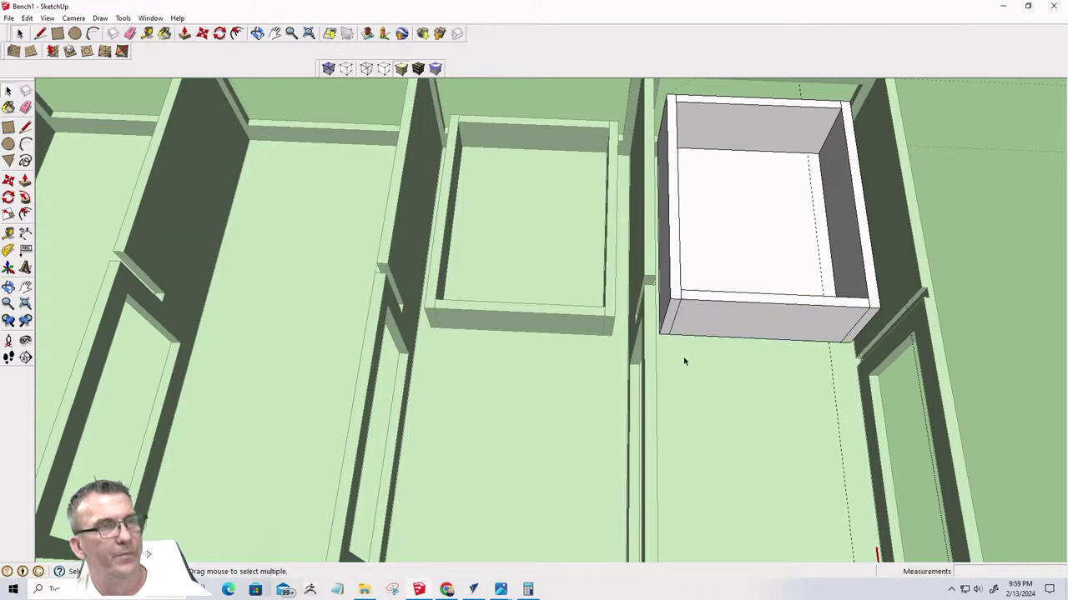
# Measure down from the drawer's top corner with the Tape Measure
pyautogui.click(148, 33)
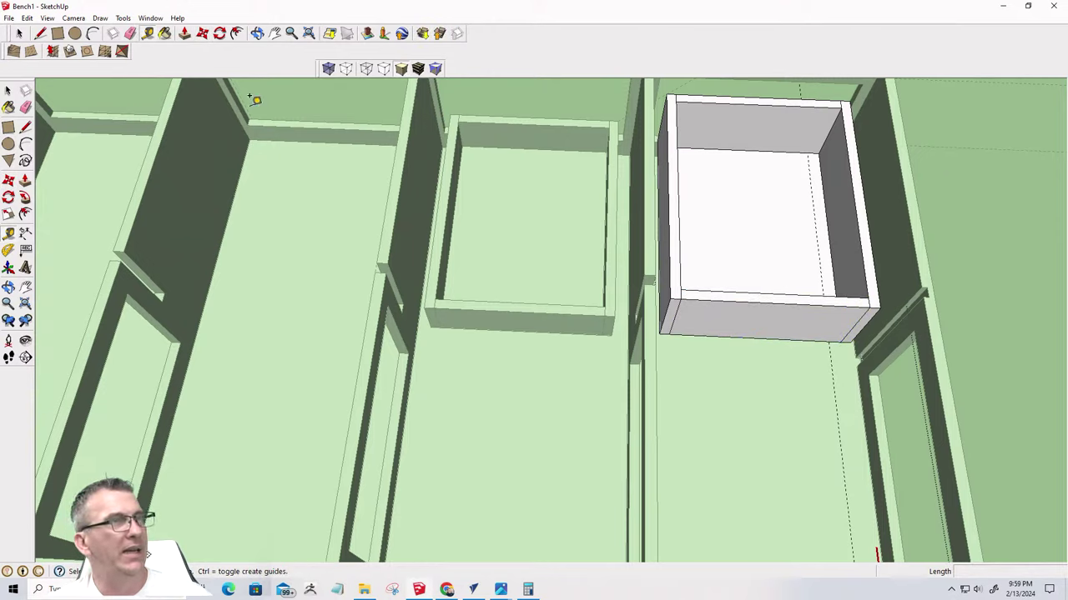
pyautogui.click(667, 94)
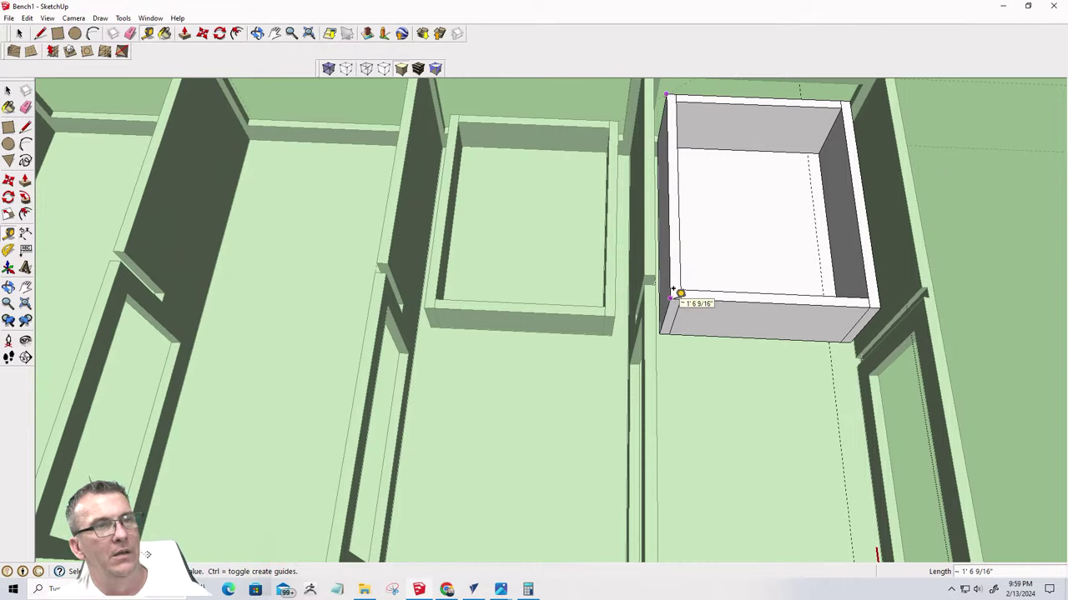
pyautogui.scroll(4, 680, 294)
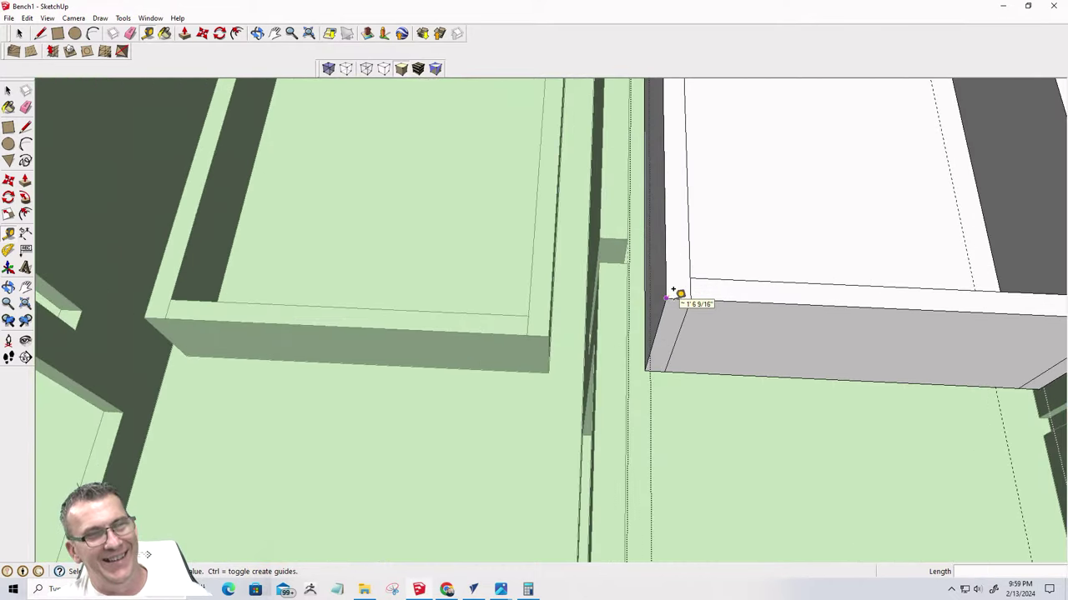
pyautogui.scroll(-5, 681, 294)
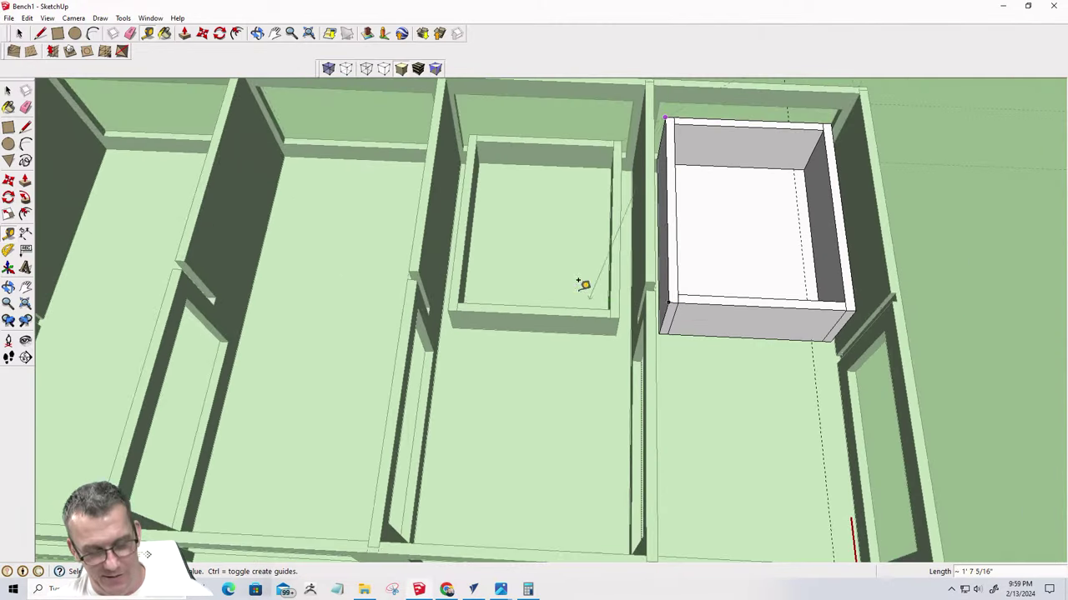
pyautogui.click(621, 141)
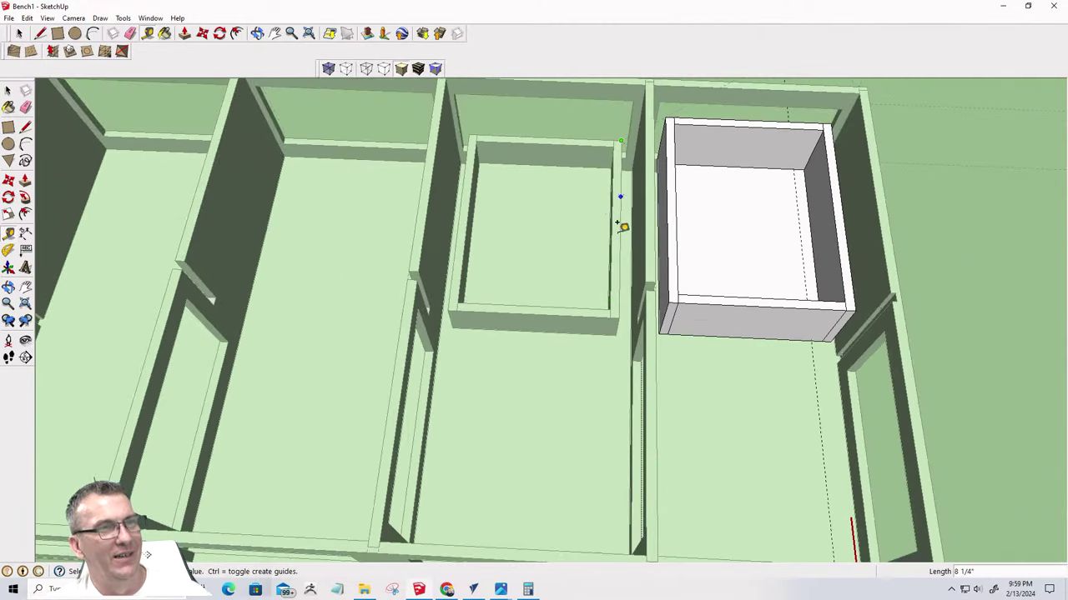
pyautogui.press('space')
# Trim the drawer's left side panel by a further 2/16 inch
pyautogui.click(669, 323)
pyautogui.scroll(3, 669, 321)
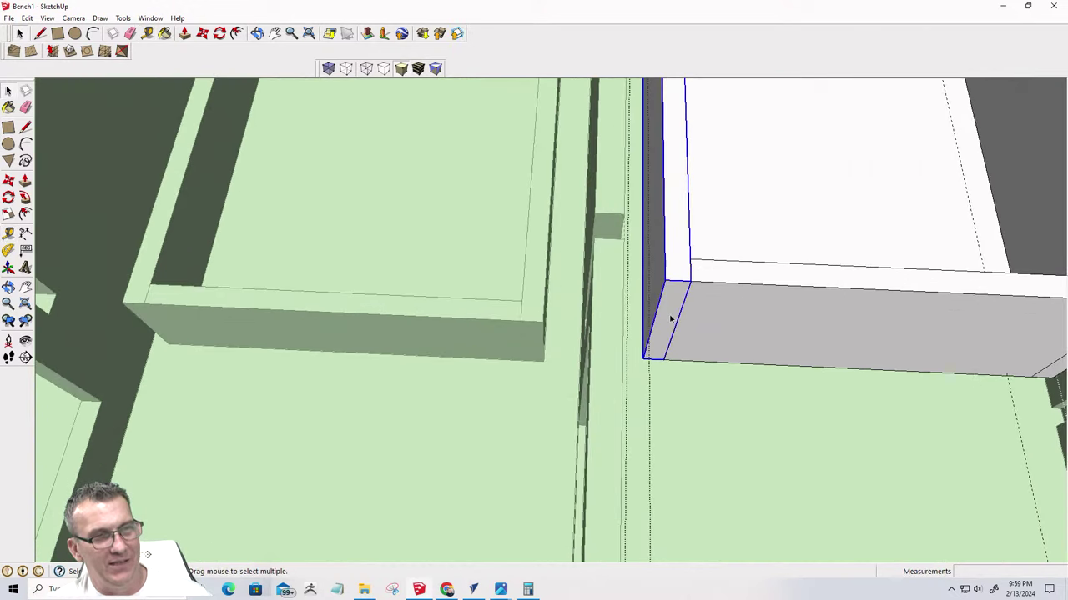
pyautogui.doubleClick(670, 319)
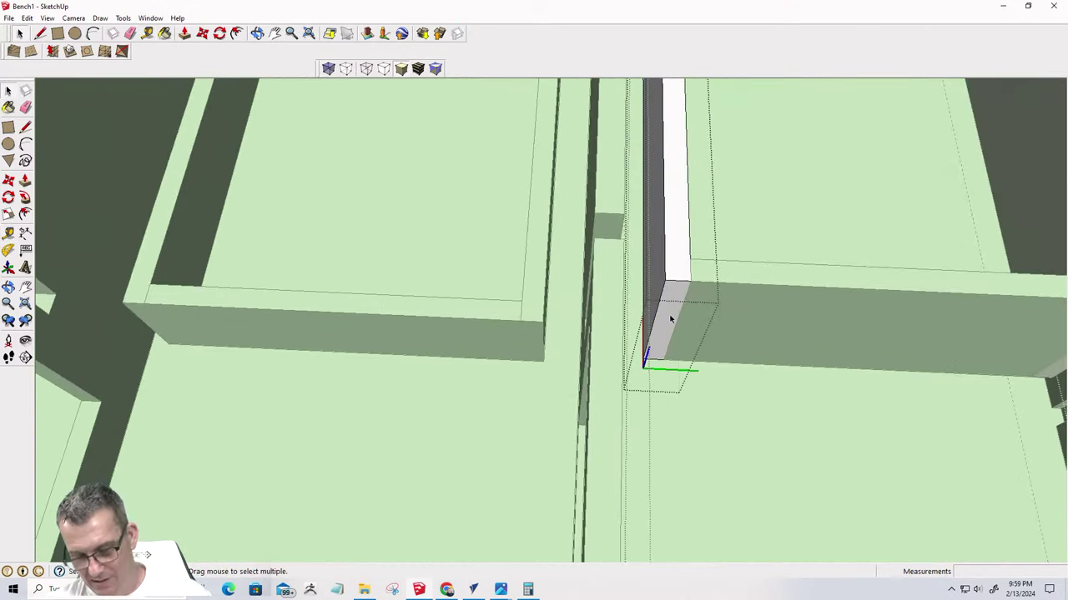
pyautogui.press('p')
pyautogui.click(670, 305)
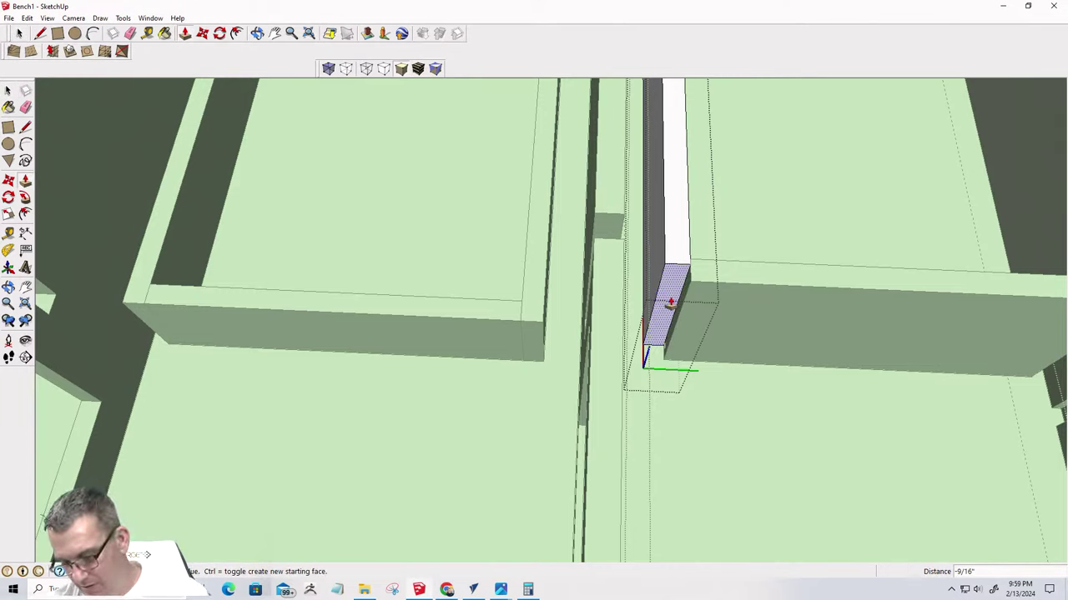
pyautogui.write('2/')
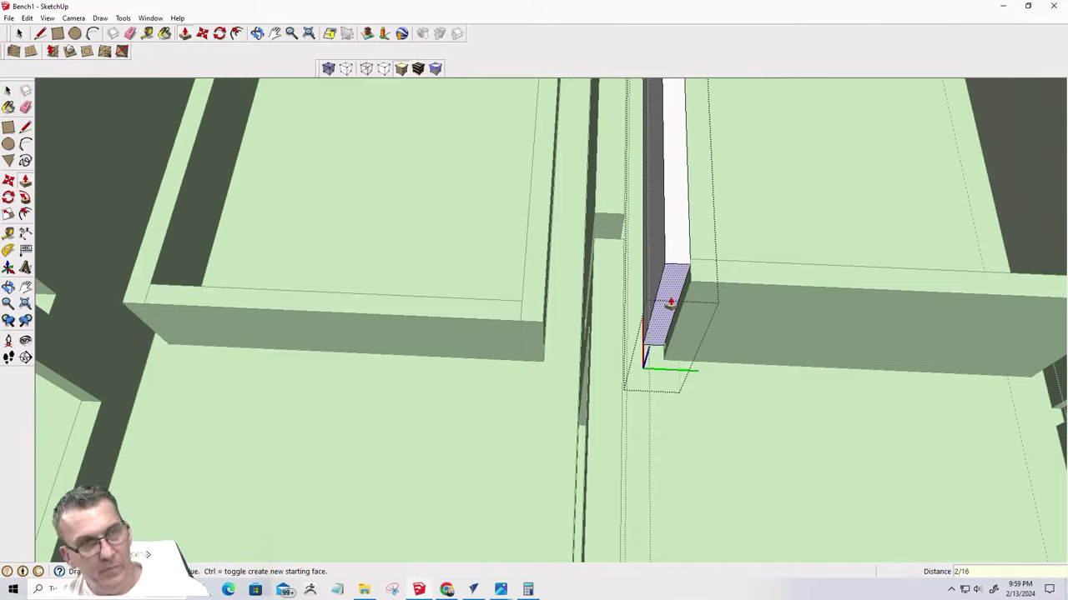
pyautogui.press('Return')
# Move the drawer's front face so it sits flush with the shortened panel
pyautogui.press('space')
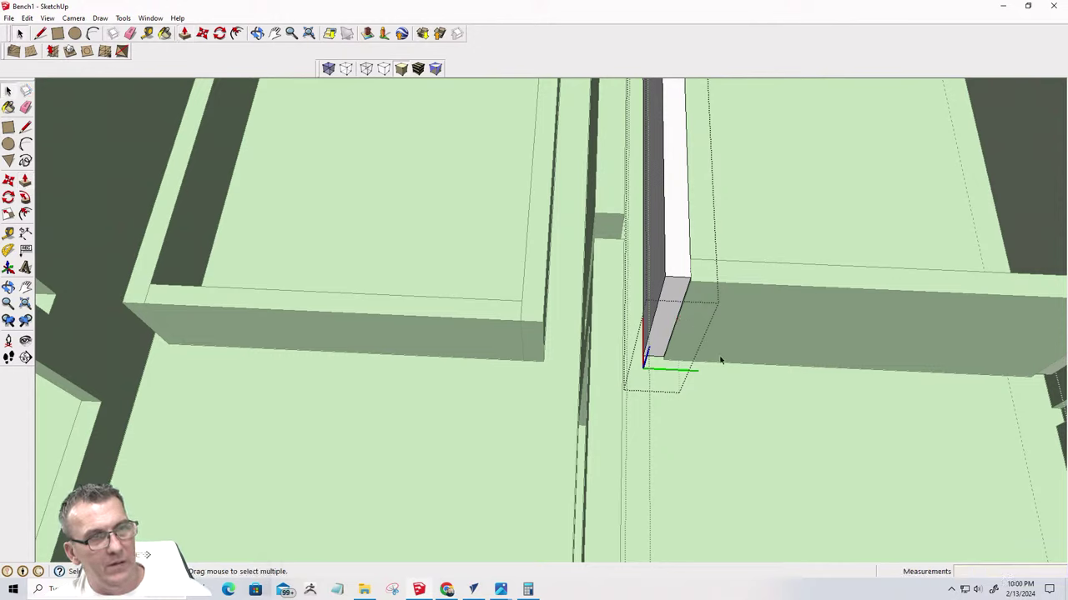
pyautogui.click(713, 297)
pyautogui.press('m')
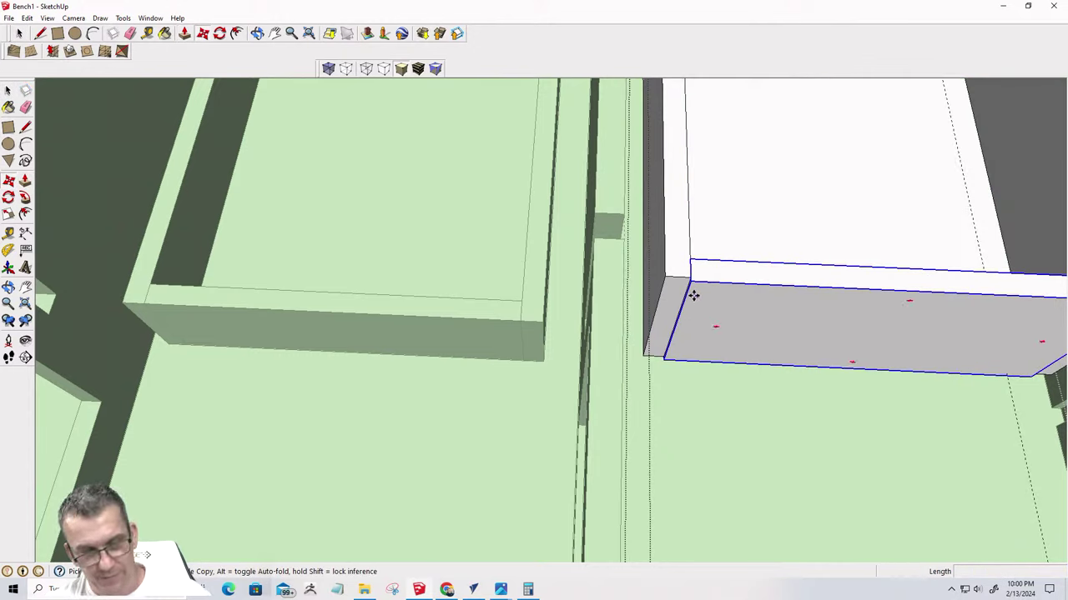
pyautogui.click(691, 280)
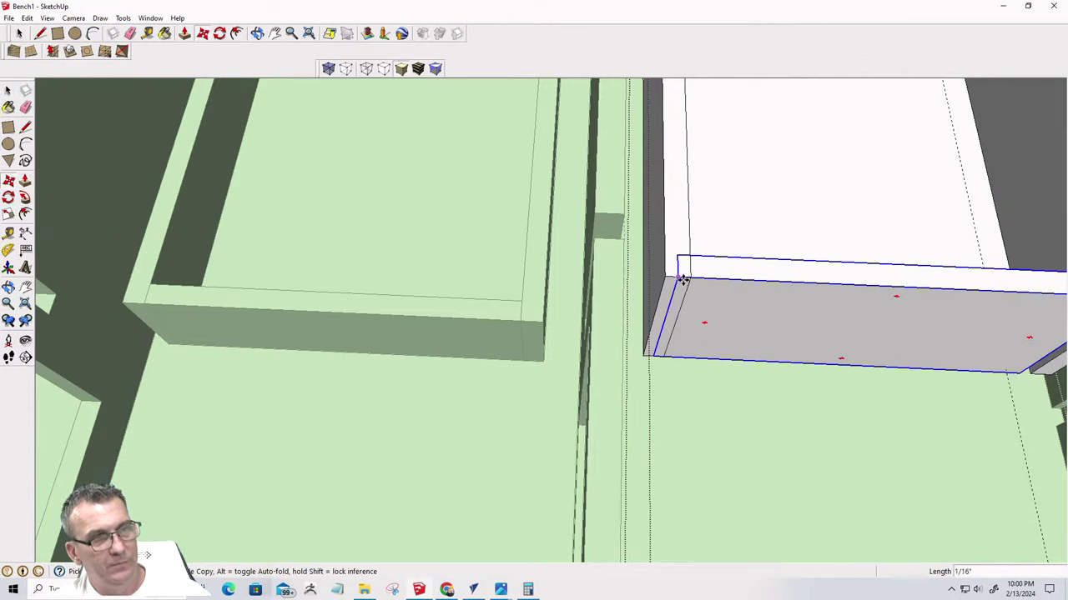
pyautogui.click(690, 278)
pyautogui.press('space')
pyautogui.click(691, 392)
# Zoom out and re-measure the finished box at about 1' 6 7/16"
pyautogui.scroll(-5, 690, 397)
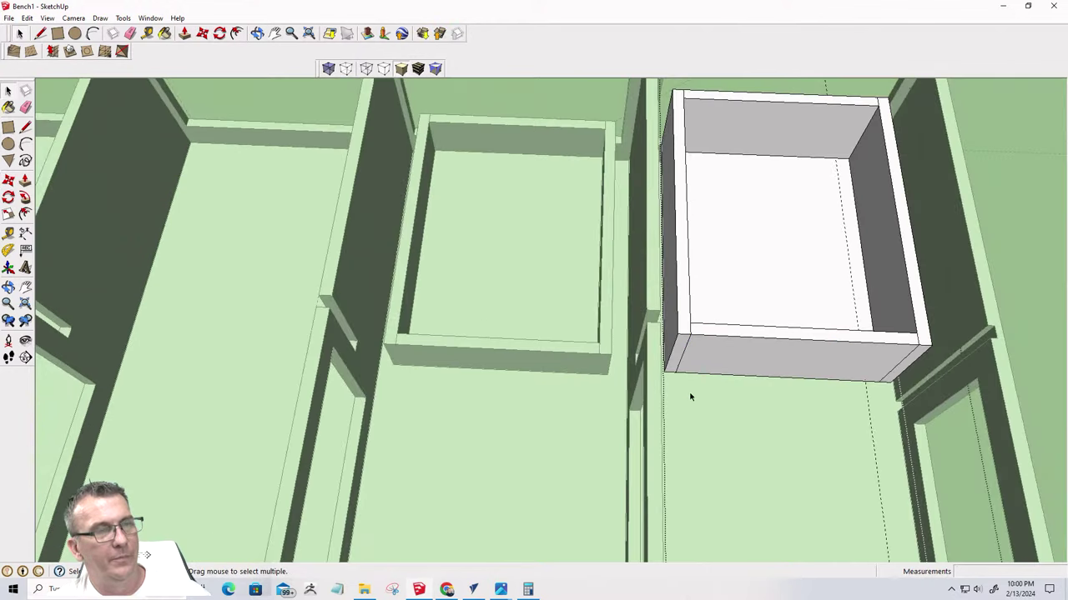
pyautogui.scroll(-2, 690, 397)
pyautogui.press('t')
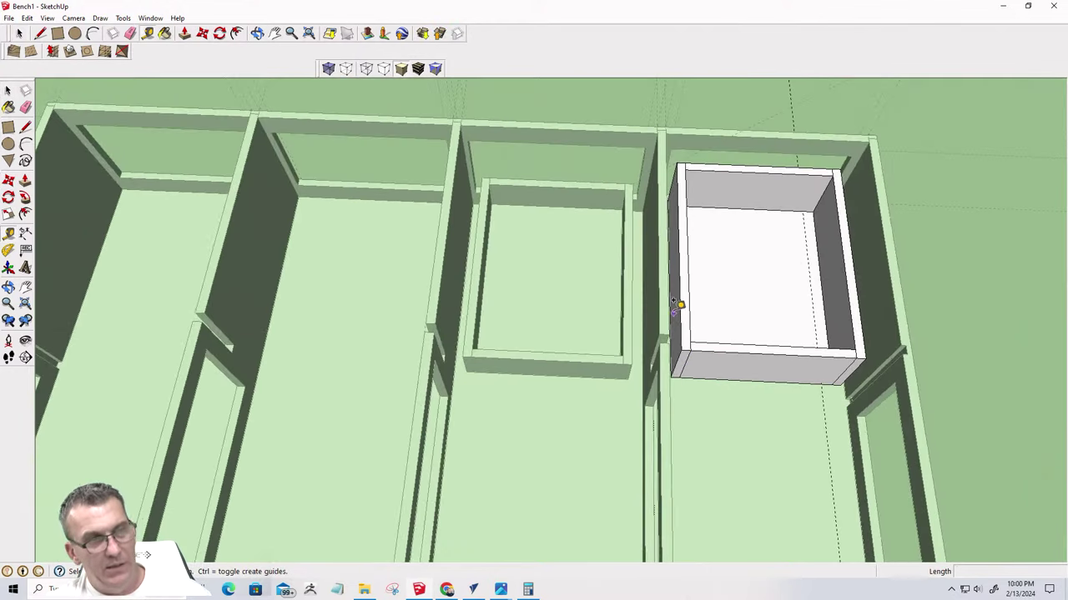
pyautogui.click(684, 165)
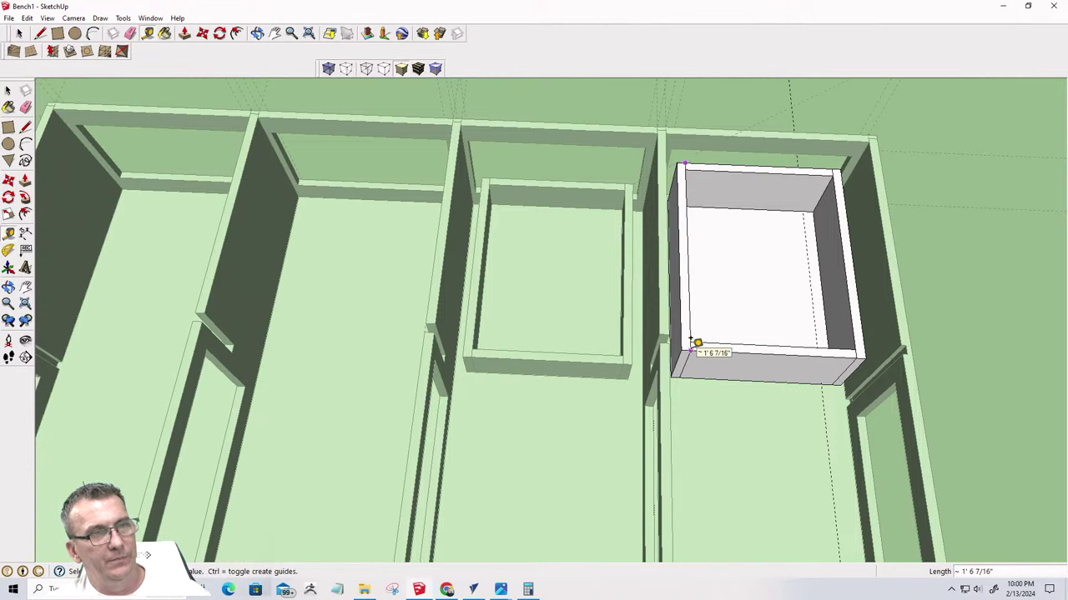
pyautogui.press('space')
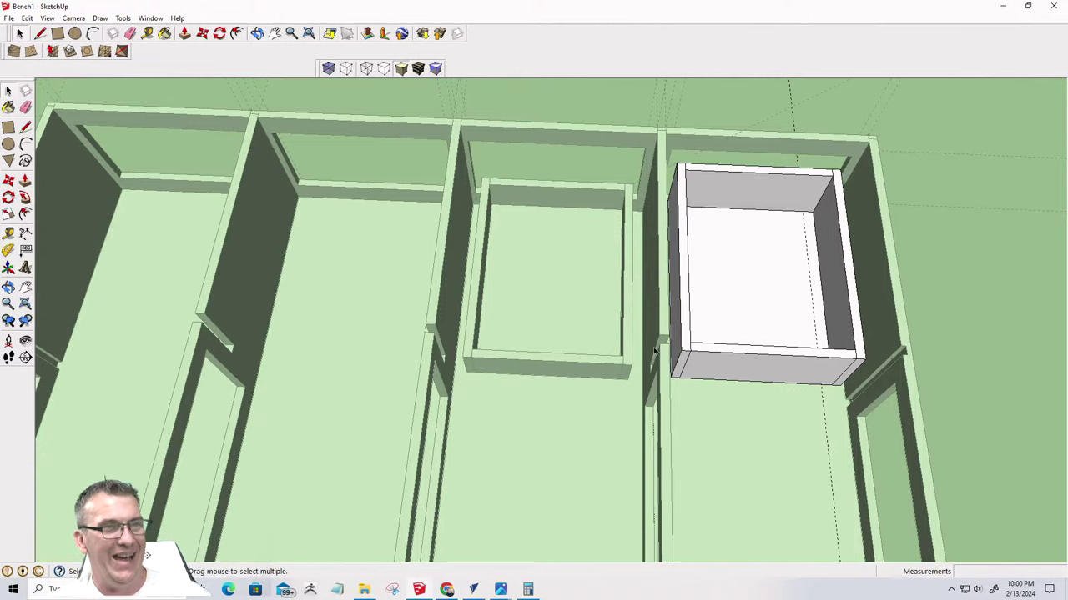
pyautogui.scroll(-5, 656, 351)
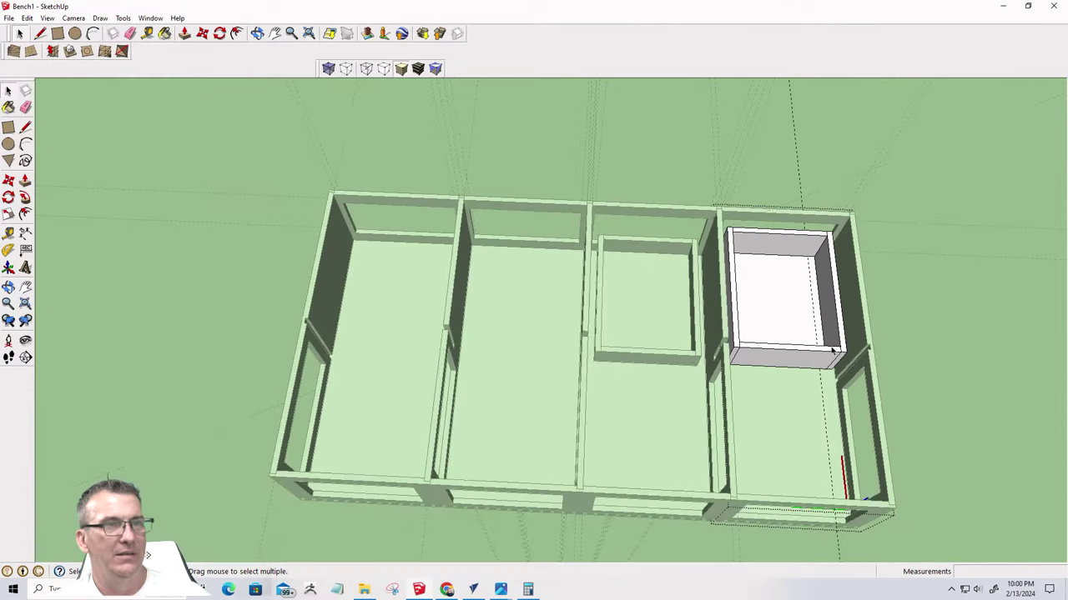
# Leave the drawer's edit context and hide the drawer front in the third compartment
pyautogui.click(778, 361)
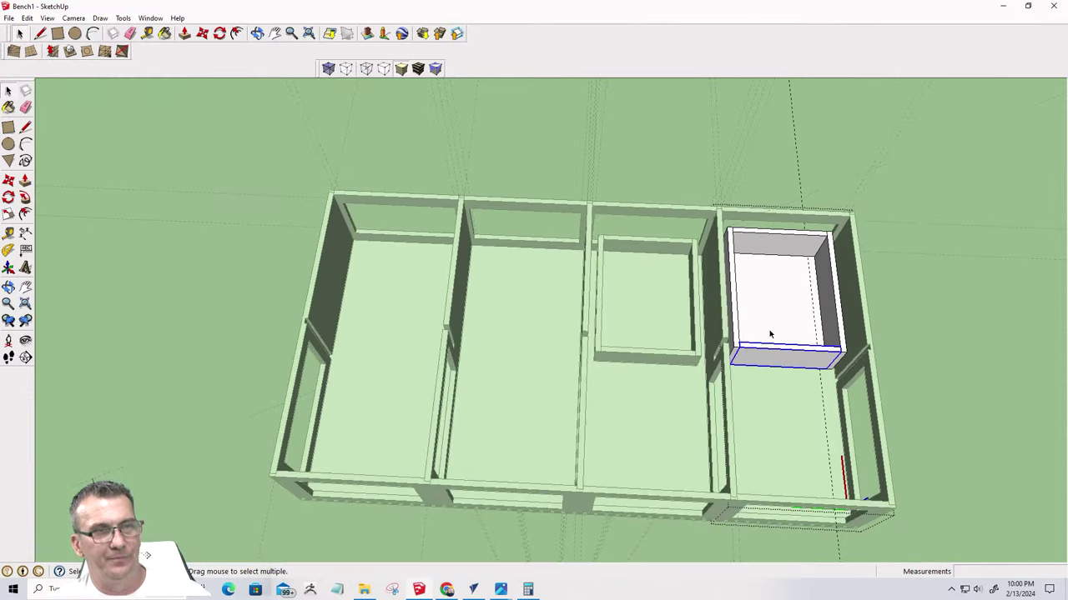
pyautogui.moveTo(782, 362)
pyautogui.mouseDown(button='middle')
pyautogui.moveTo(753, 265)
pyautogui.moveTo(758, 353)
pyautogui.moveTo(557, 338)
pyautogui.moveTo(575, 346)
pyautogui.mouseUp(button='middle')
pyautogui.click(685, 499)
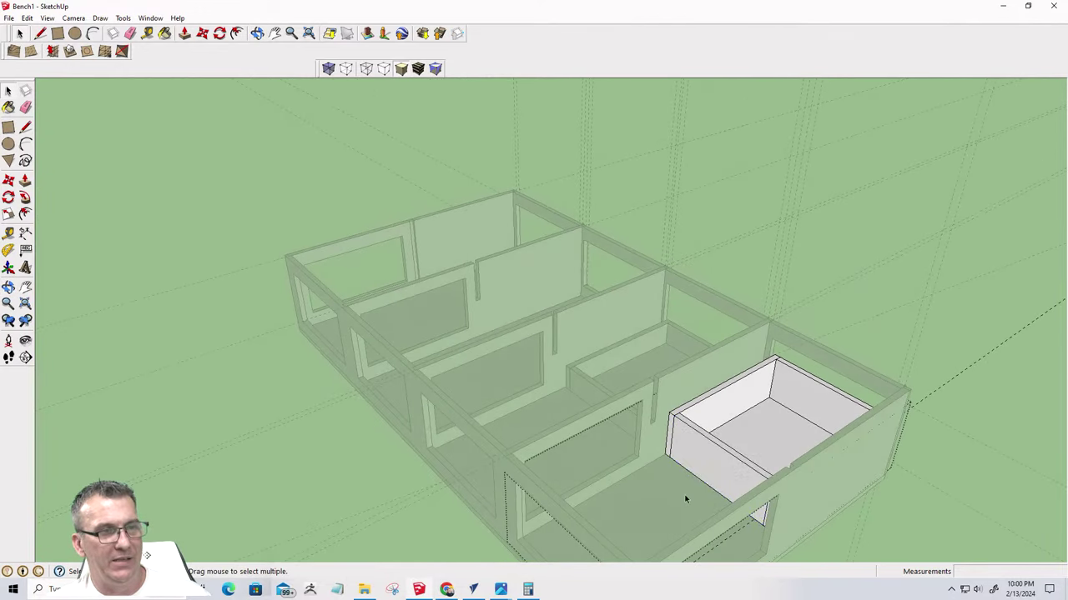
pyautogui.click(960, 495)
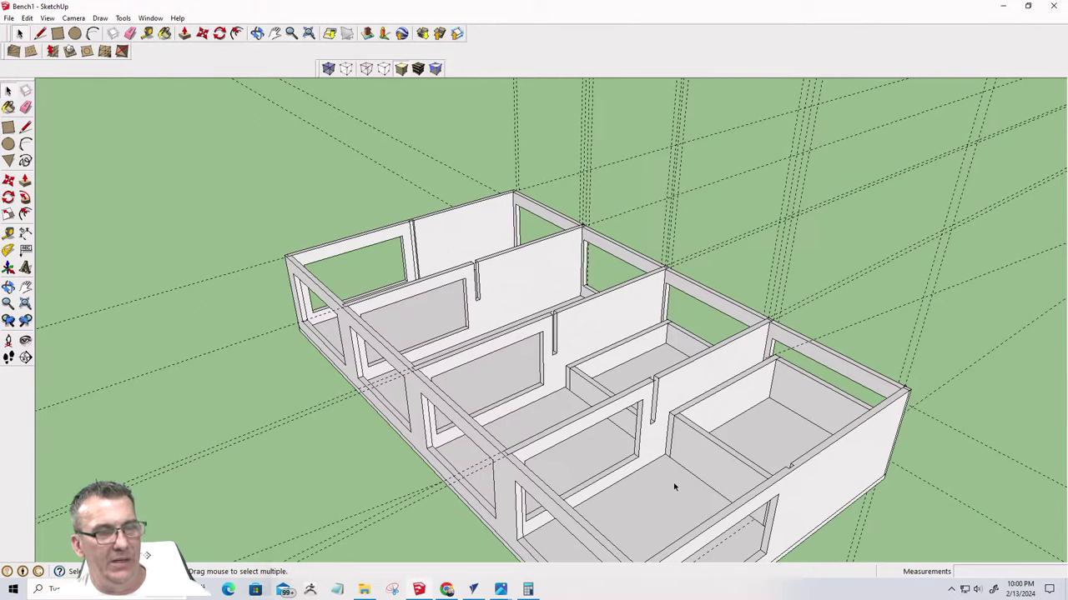
pyautogui.click(794, 502)
pyautogui.rightClick(795, 502)
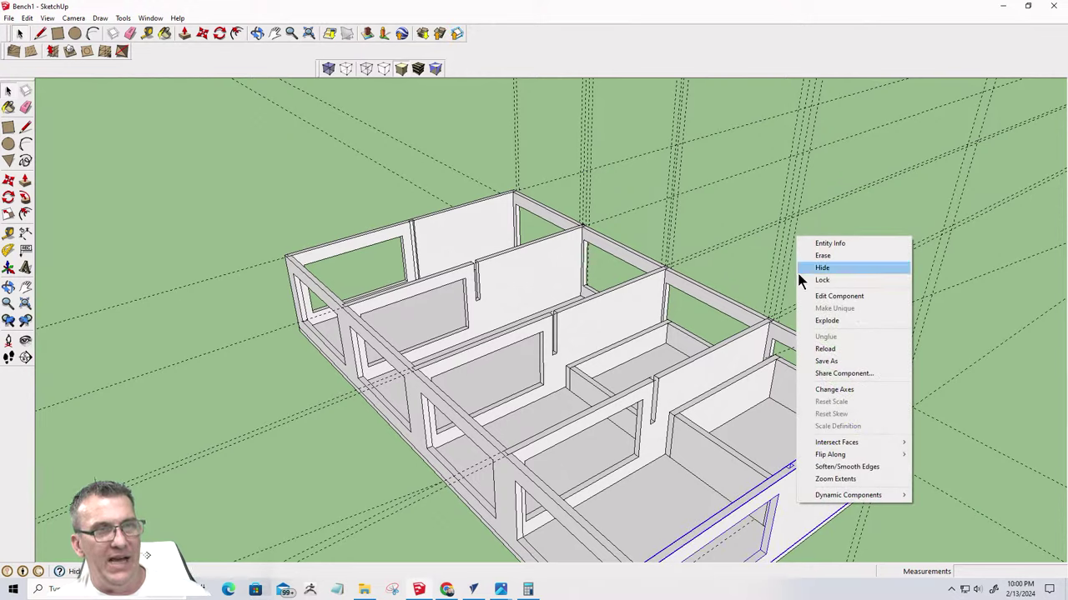
pyautogui.click(821, 269)
# Hide the bench base and the bottom panel
pyautogui.click(730, 523)
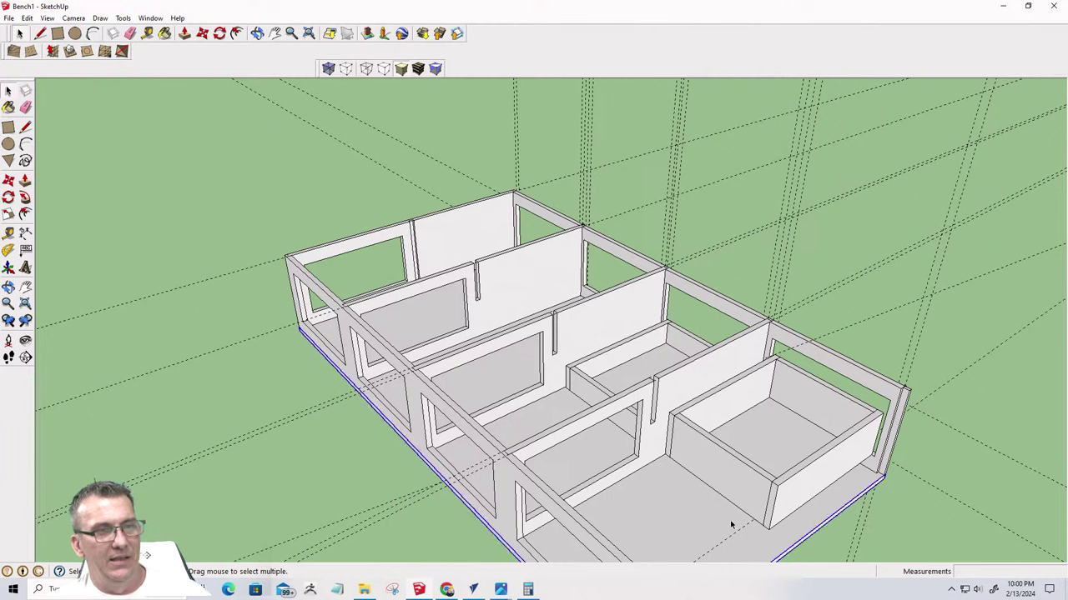
pyautogui.rightClick(732, 524)
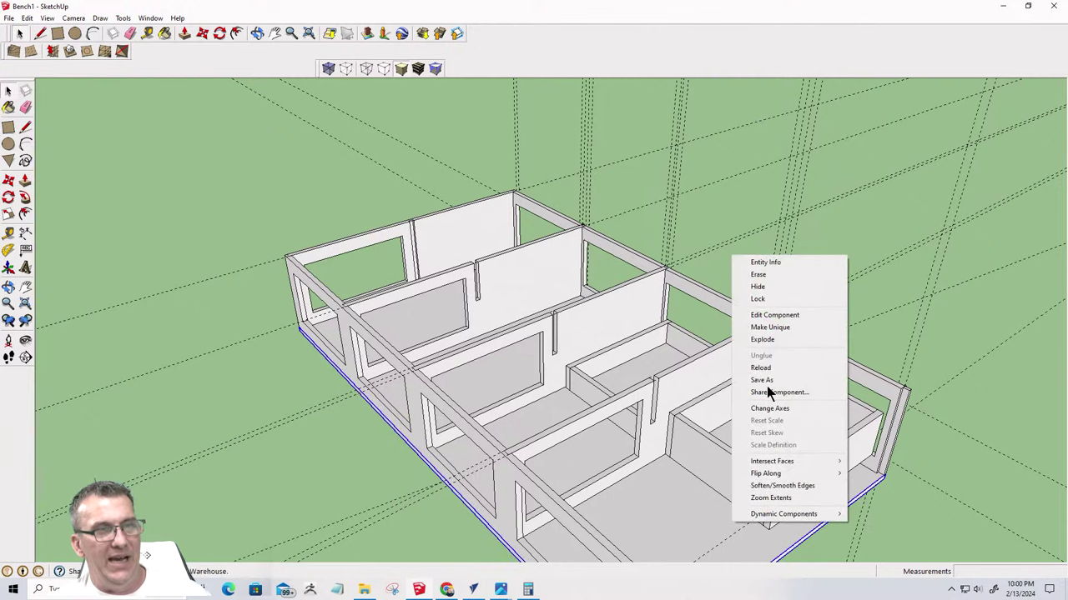
pyautogui.click(760, 286)
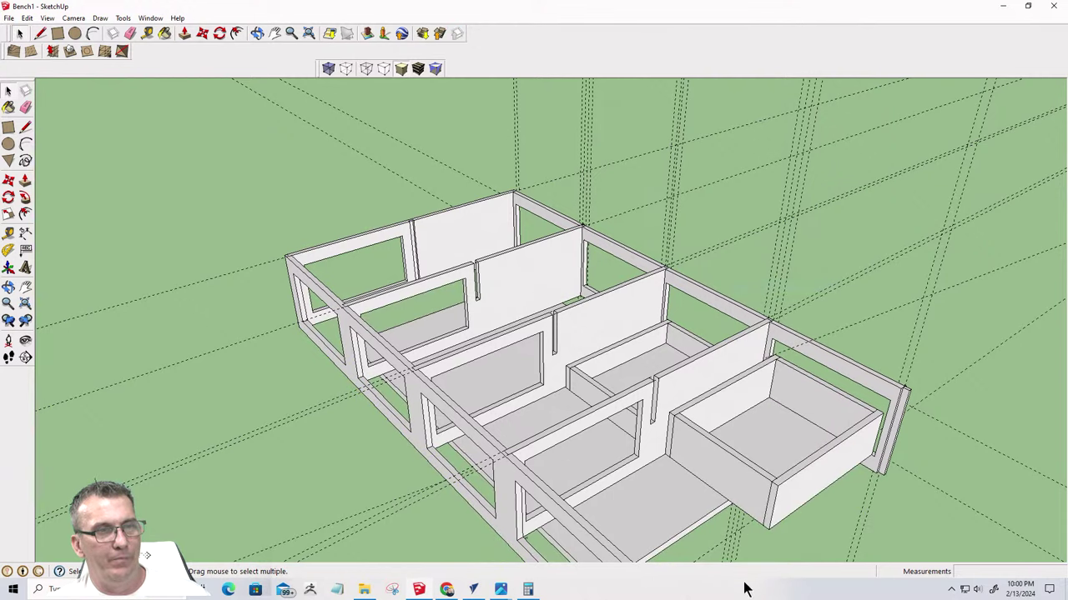
pyautogui.rightClick(687, 498)
pyautogui.click(703, 264)
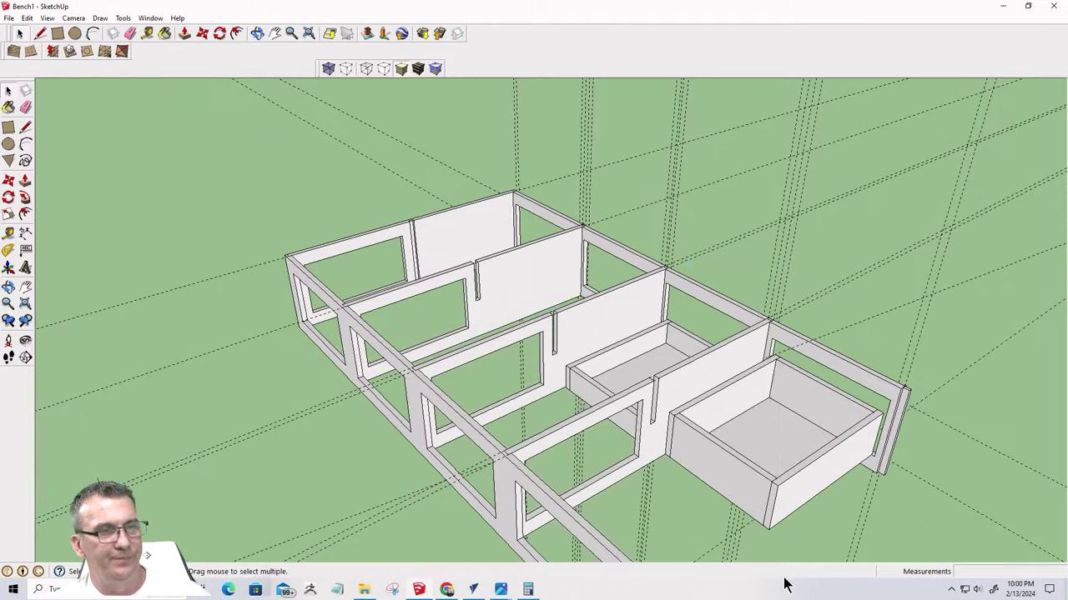
# Orbit to a near-horizontal side view and try selecting the guide lines around the bench
pyautogui.moveTo(738, 445); pyautogui.dragTo(676, 191, button='middle')
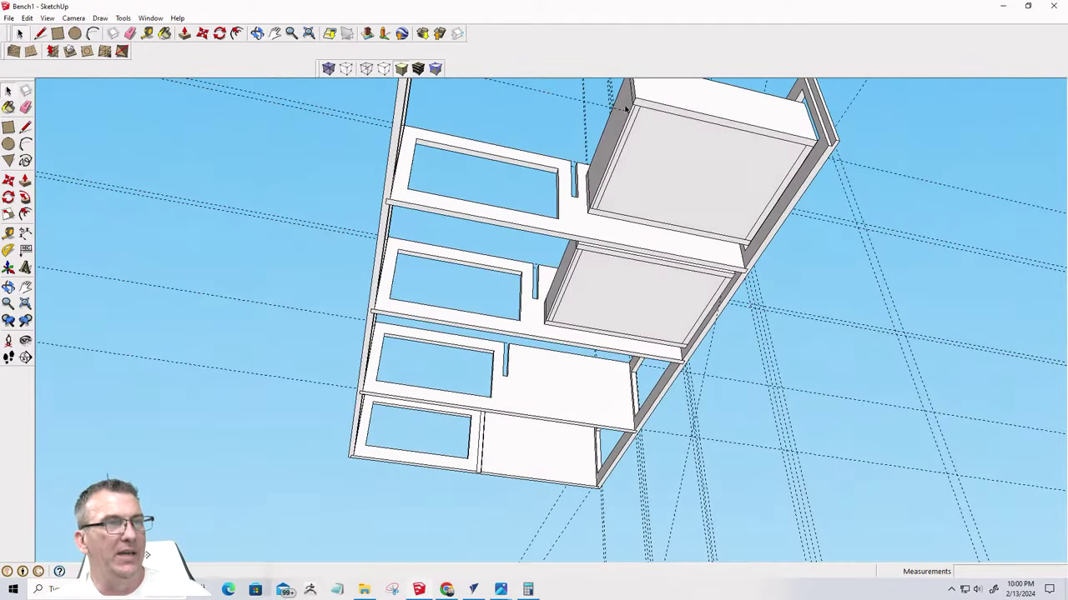
pyautogui.scroll(-6, 648, 314)
pyautogui.scroll(4, 655, 284)
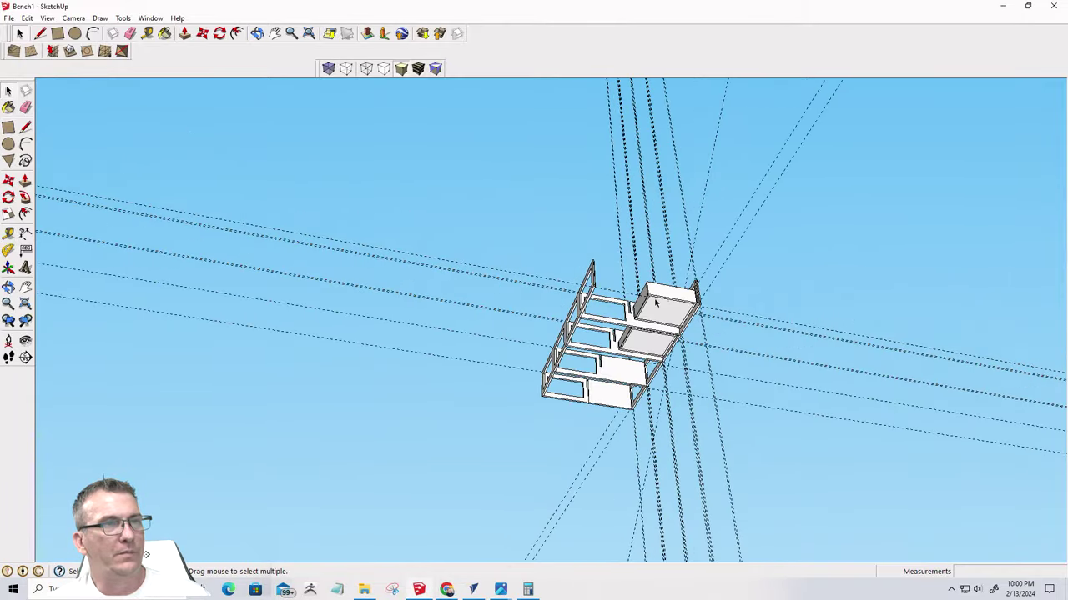
pyautogui.scroll(-3, 645, 279)
pyautogui.moveTo(644, 279); pyautogui.dragTo(688, 353, button='middle')
pyautogui.moveTo(686, 232); pyautogui.dragTo(567, 176)
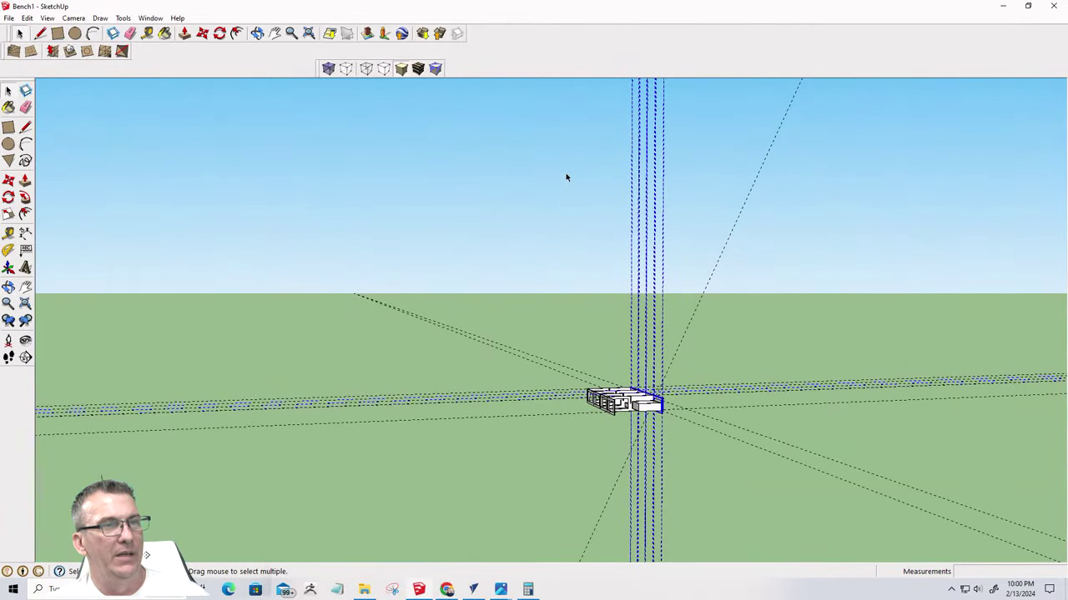
pyautogui.click(654, 220)
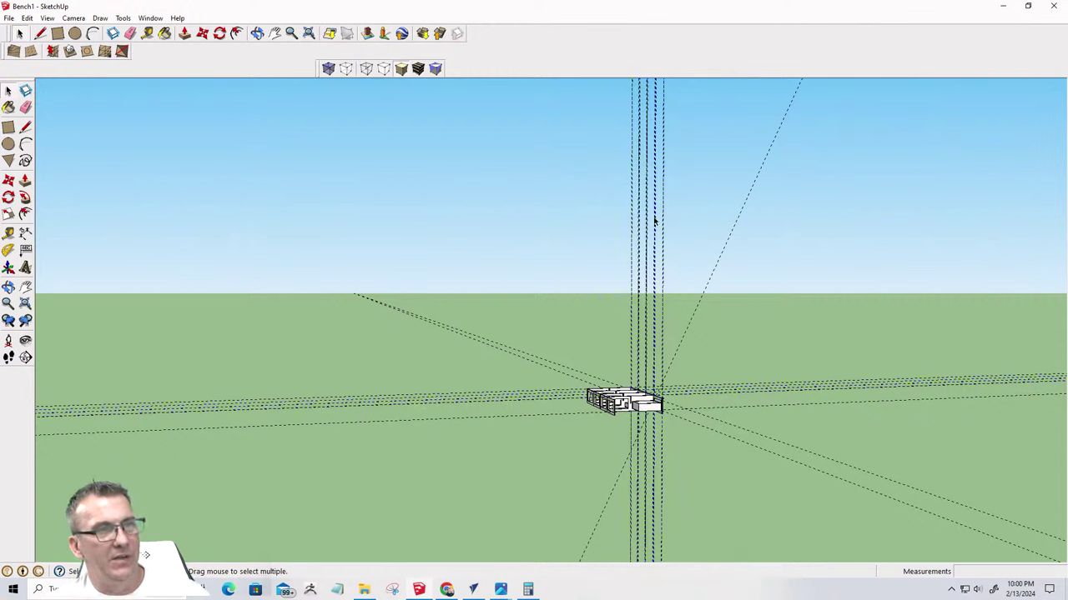
pyautogui.moveTo(659, 225); pyautogui.dragTo(572, 174)
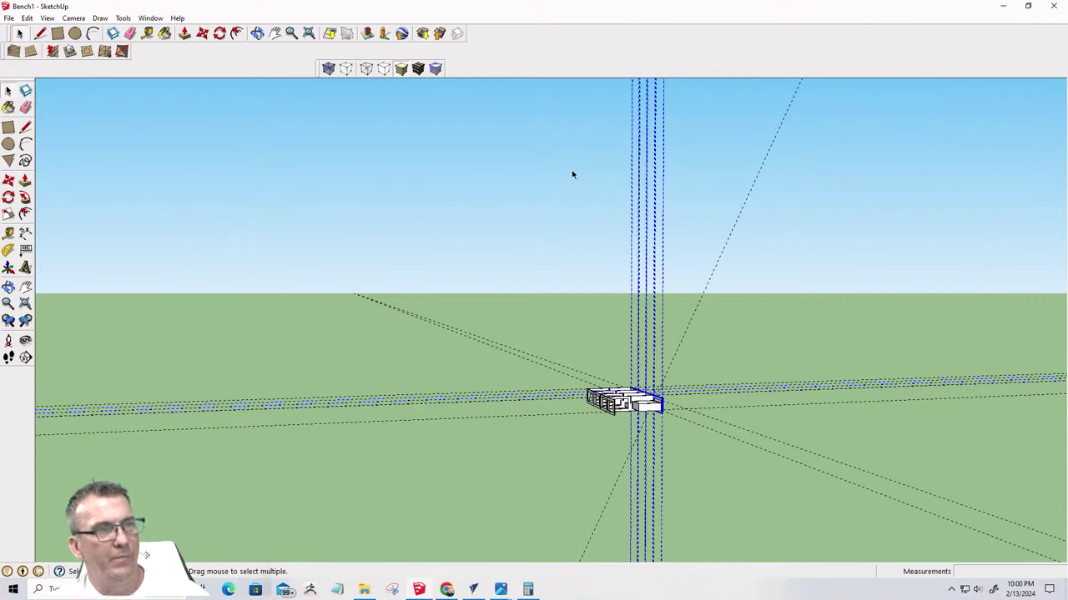
pyautogui.click(654, 392)
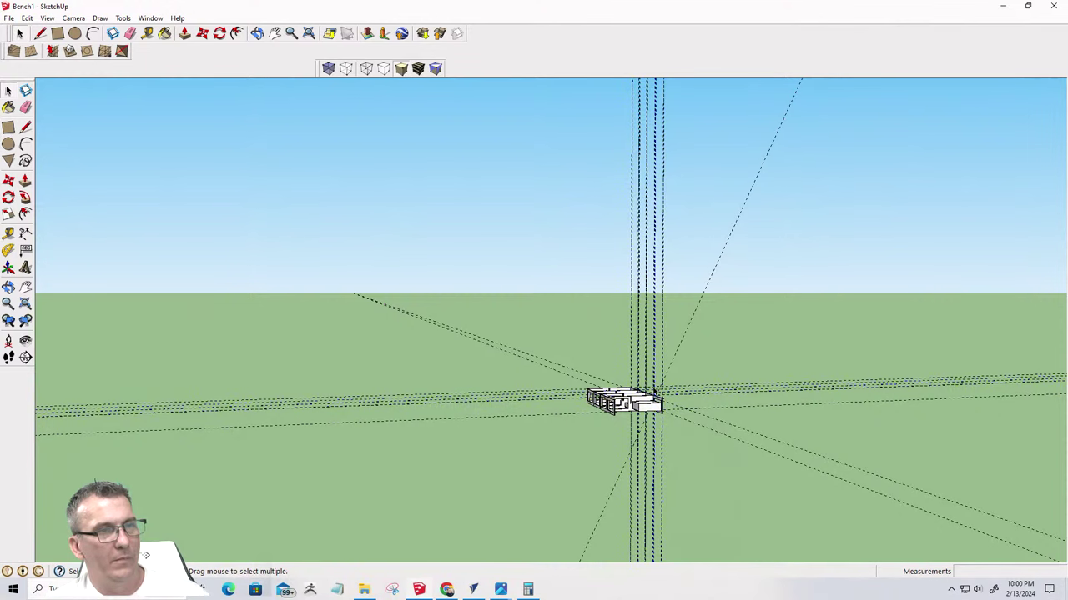
# Delete the vertical guide lines beside the bench
pyautogui.scroll(5, 657, 392)
pyautogui.doubleClick(651, 389)
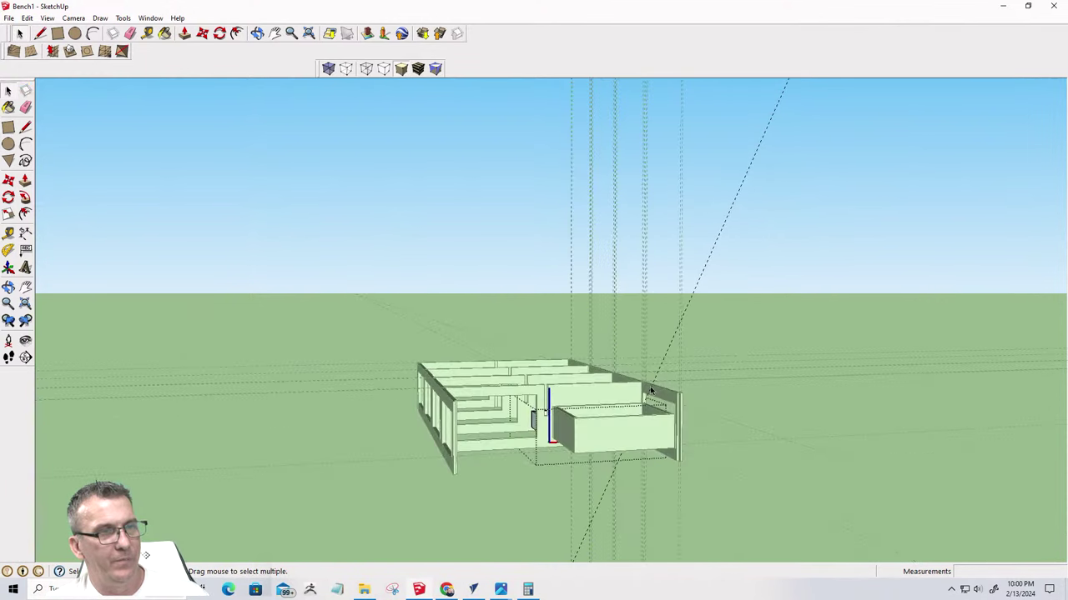
pyautogui.doubleClick(661, 397)
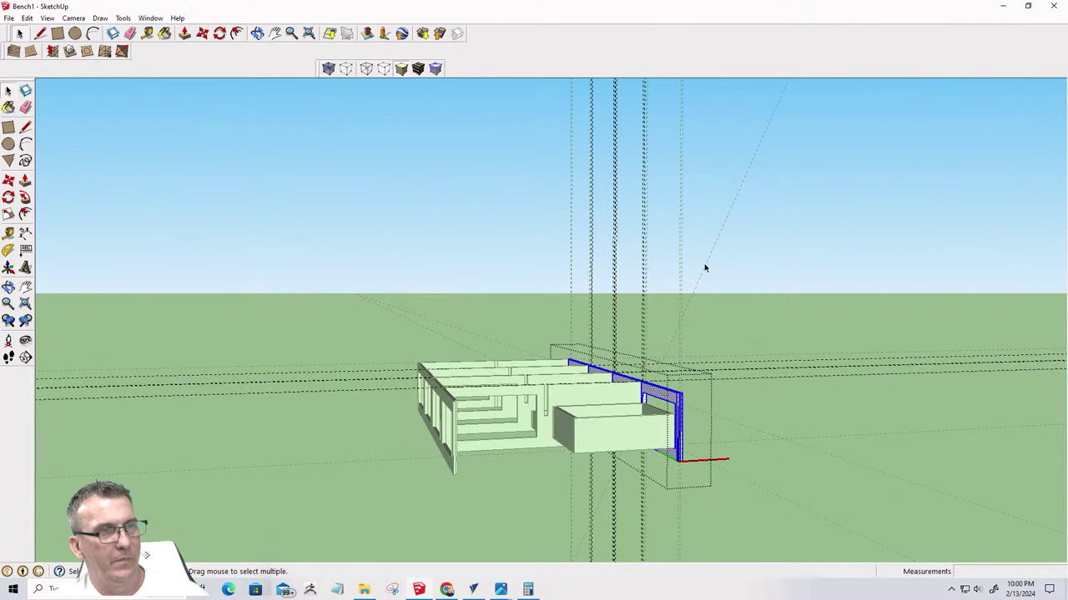
pyautogui.moveTo(705, 265); pyautogui.dragTo(488, 180)
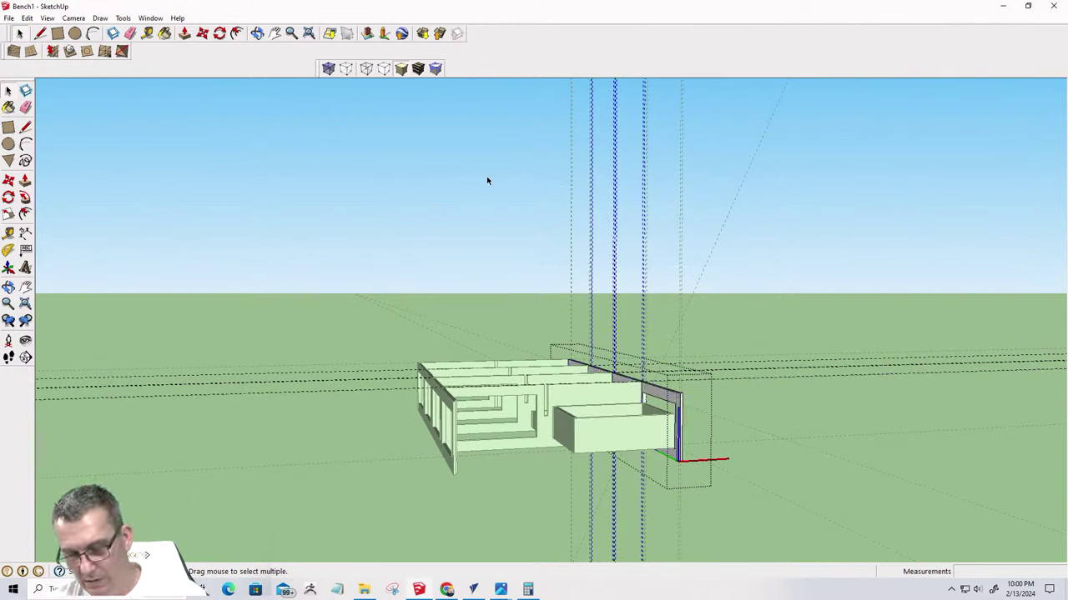
pyautogui.click(488, 180)
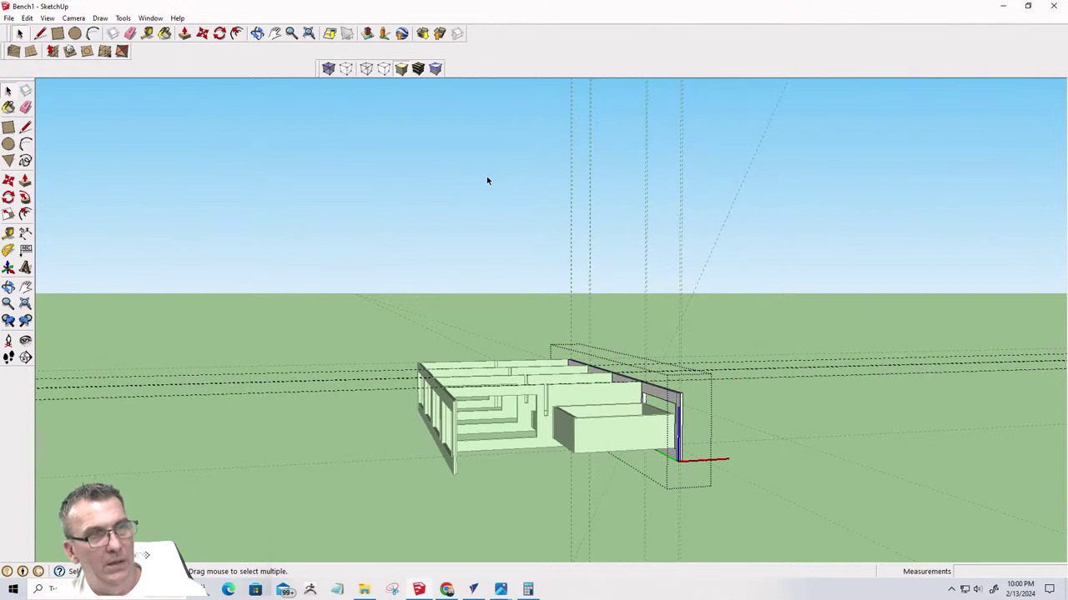
pyautogui.click(784, 301)
pyautogui.moveTo(739, 293); pyautogui.dragTo(543, 166)
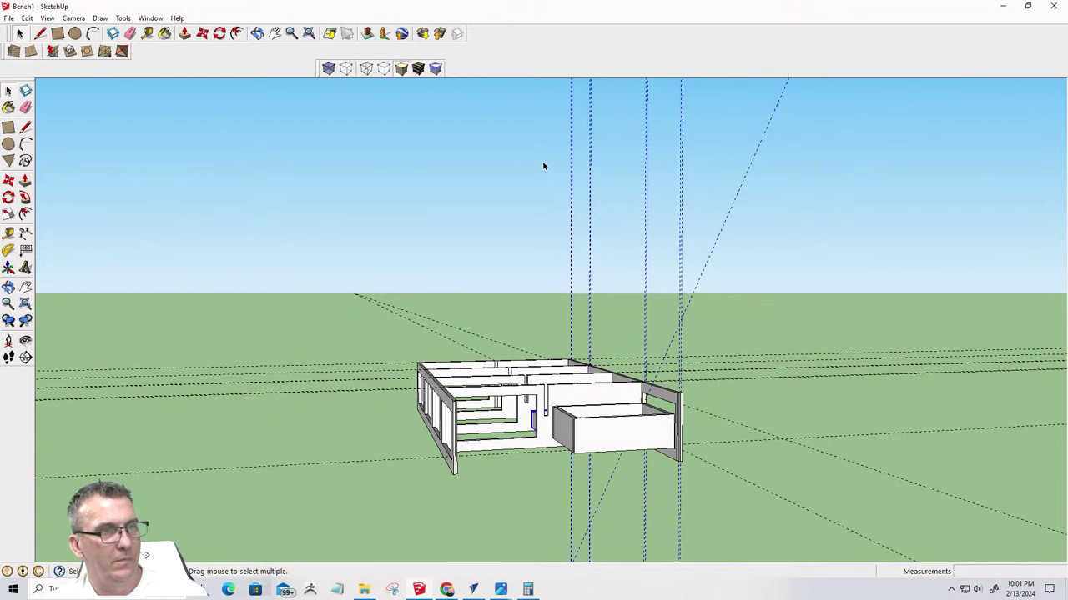
pyautogui.press('Delete')
# Delete the remaining horizontal guide line from inside the bench's edit context, then exit
pyautogui.moveTo(839, 408); pyautogui.dragTo(773, 313)
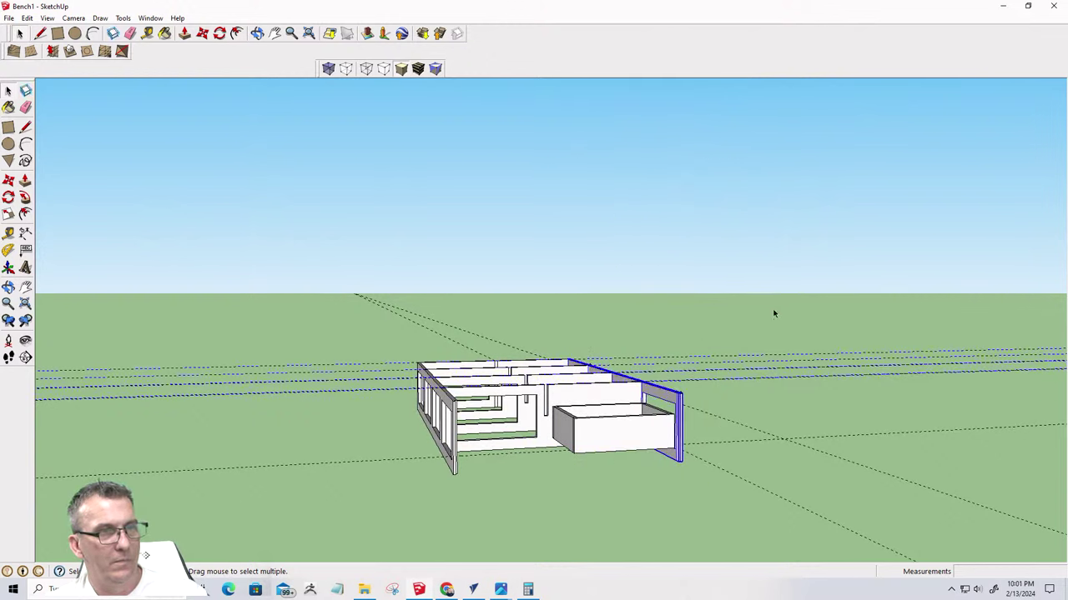
pyautogui.doubleClick(674, 394)
pyautogui.moveTo(868, 398); pyautogui.dragTo(776, 307)
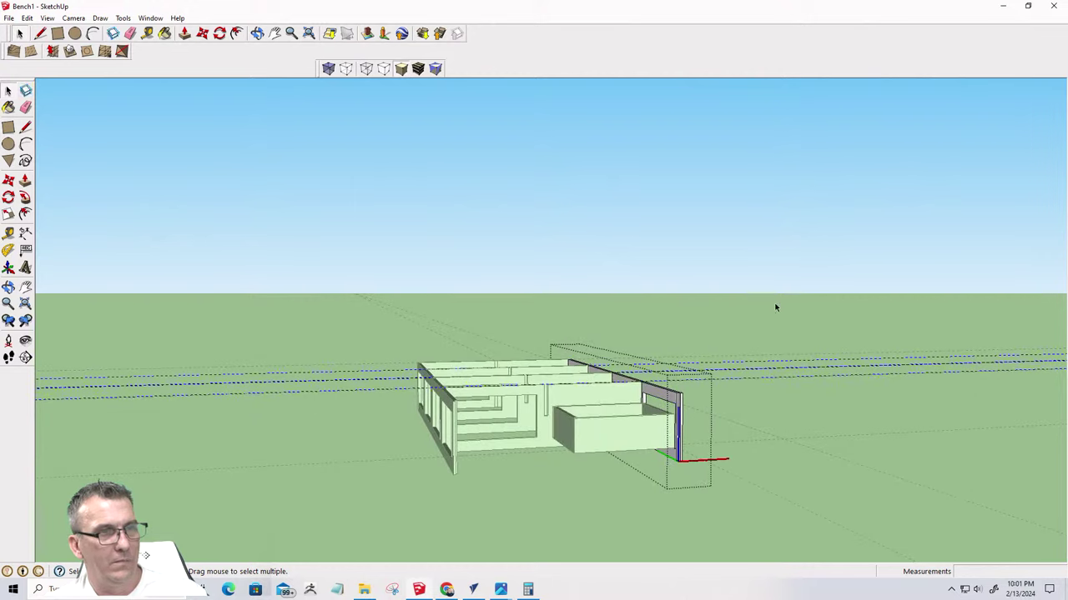
pyautogui.click(800, 413)
pyautogui.moveTo(802, 410); pyautogui.dragTo(725, 312)
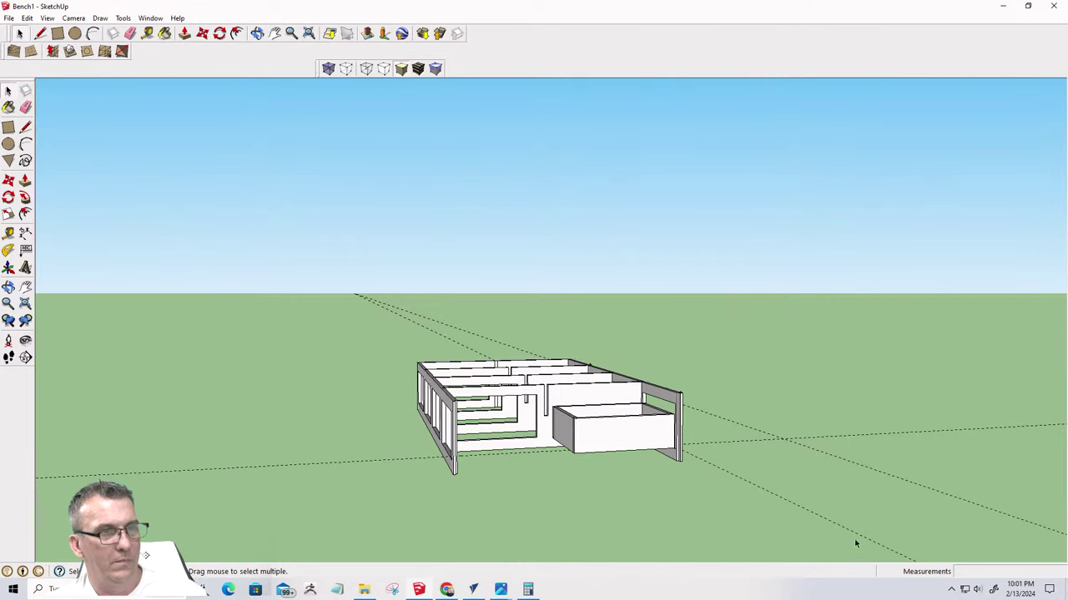
pyautogui.moveTo(855, 544); pyautogui.dragTo(774, 387)
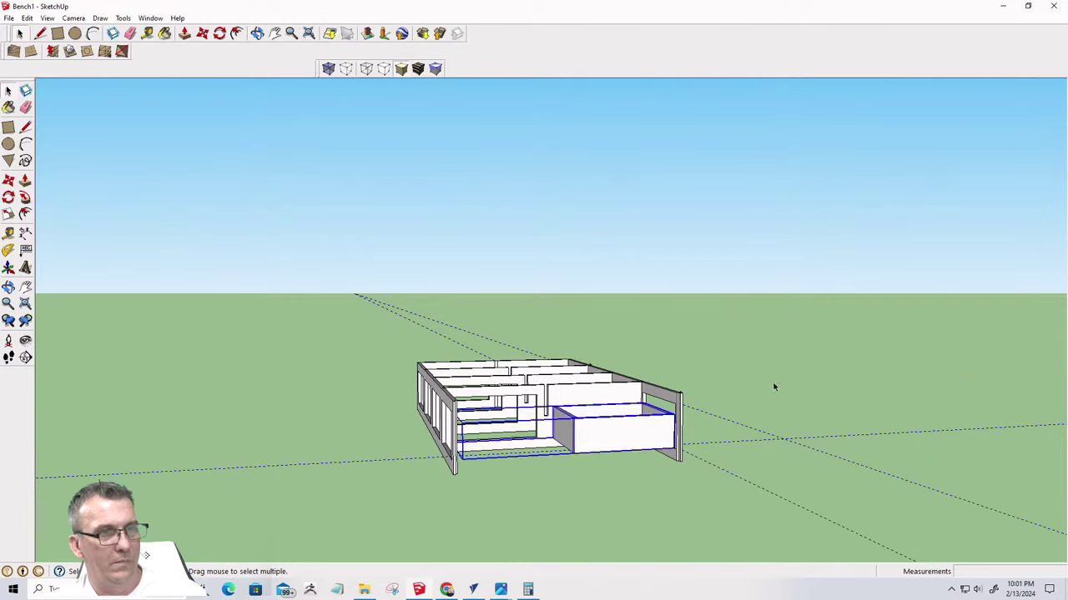
pyautogui.doubleClick(640, 439)
pyautogui.moveTo(820, 532); pyautogui.dragTo(797, 381)
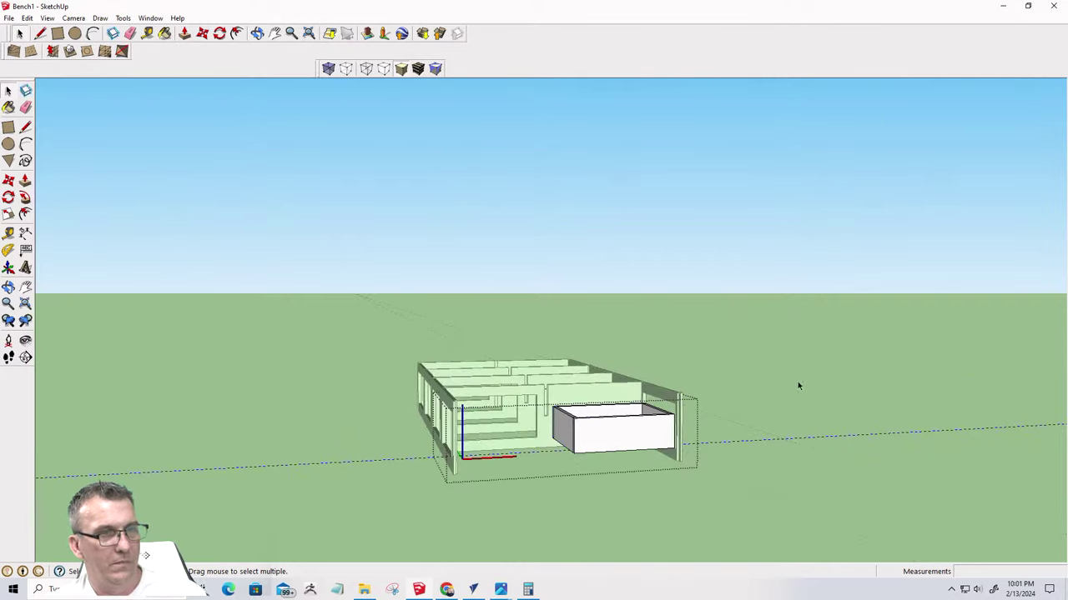
pyautogui.press('Delete')
pyautogui.click(780, 443)
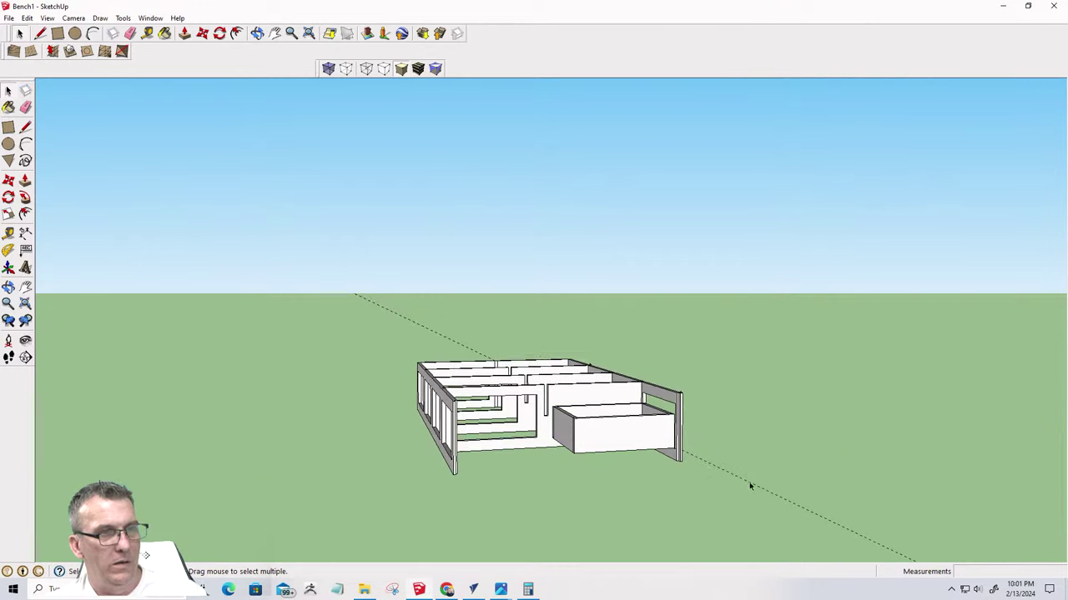
pyautogui.scroll(3, 610, 439)
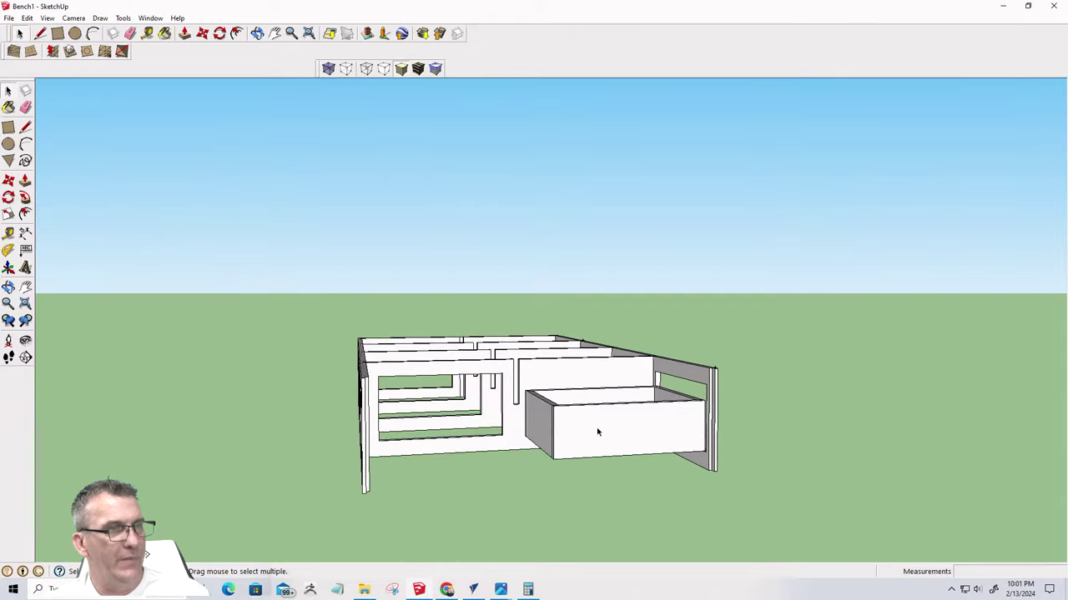
# View the right drawer box from below, enter it and select its inset bottom panel
pyautogui.click(597, 431)
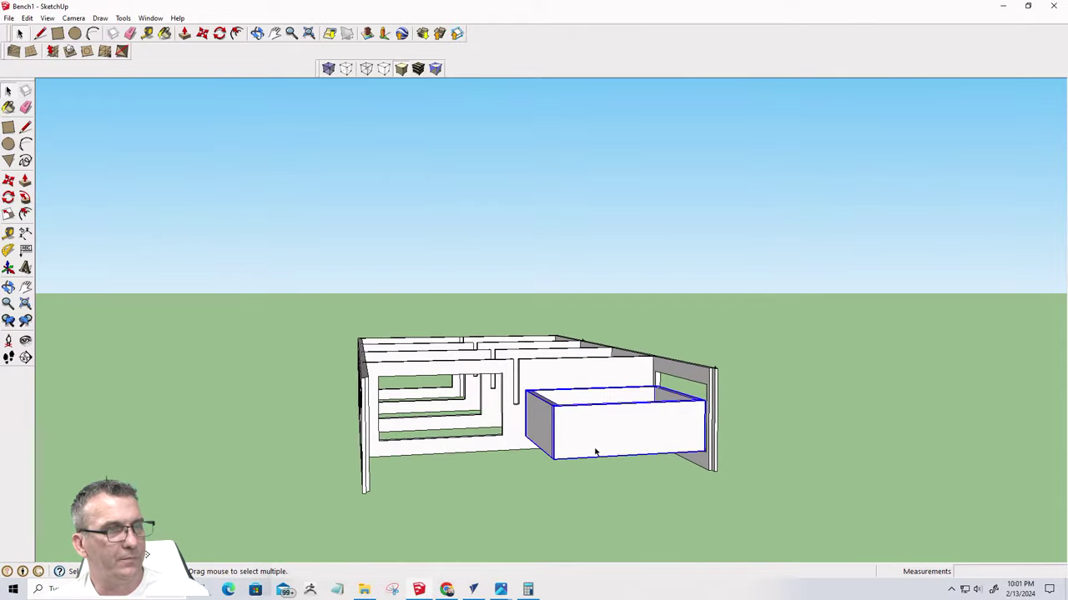
pyautogui.moveTo(595, 451); pyautogui.dragTo(567, 172, button='middle')
pyautogui.scroll(5, 551, 162)
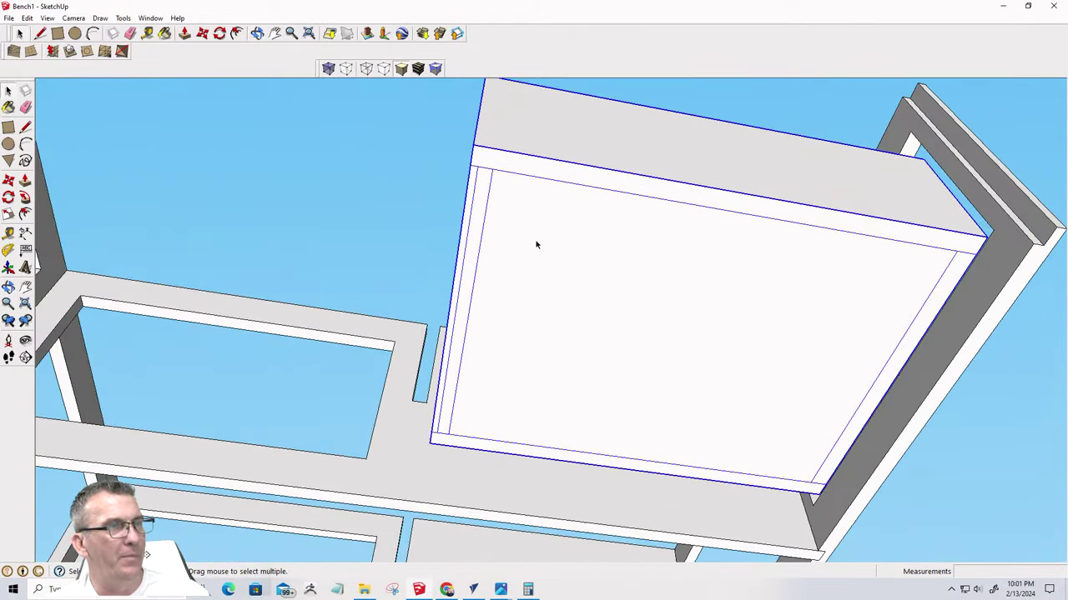
pyautogui.doubleClick(531, 222)
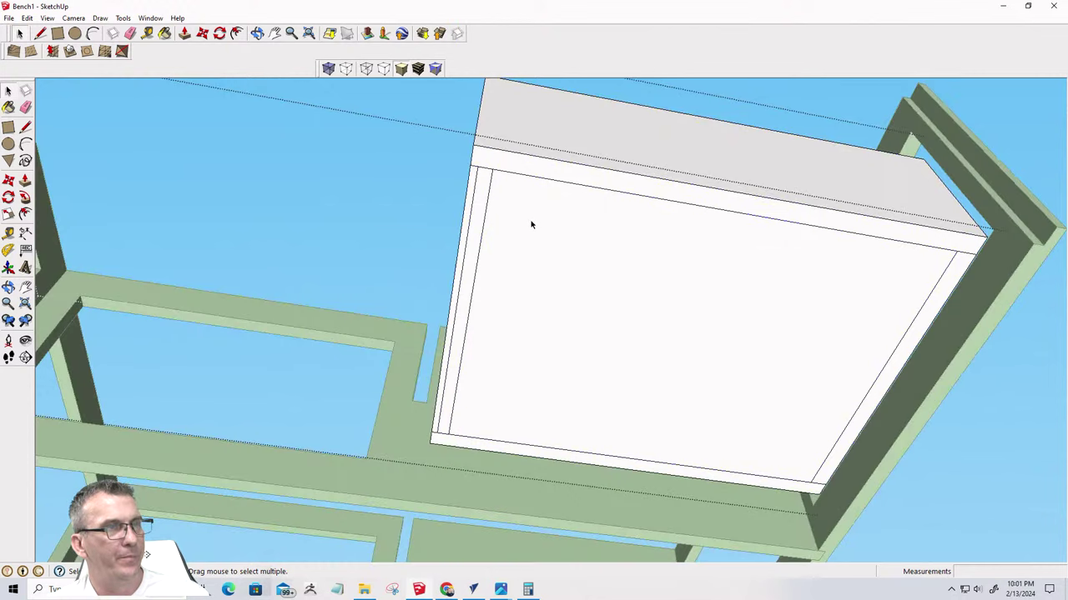
pyautogui.click(530, 224)
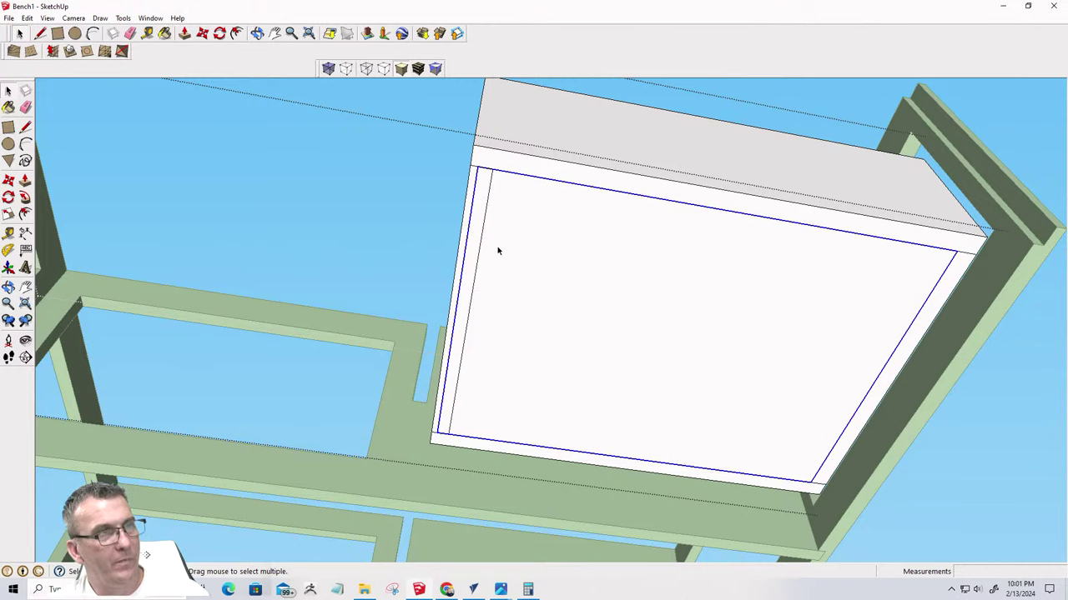
pyautogui.press('p')
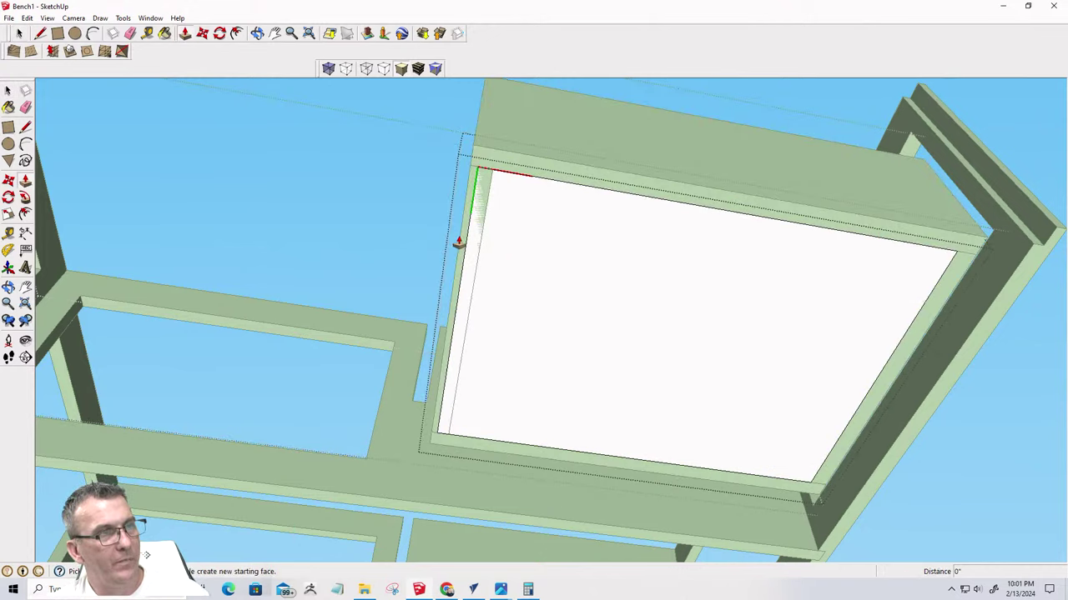
pyautogui.moveTo(456, 243); pyautogui.dragTo(497, 280, button='middle')
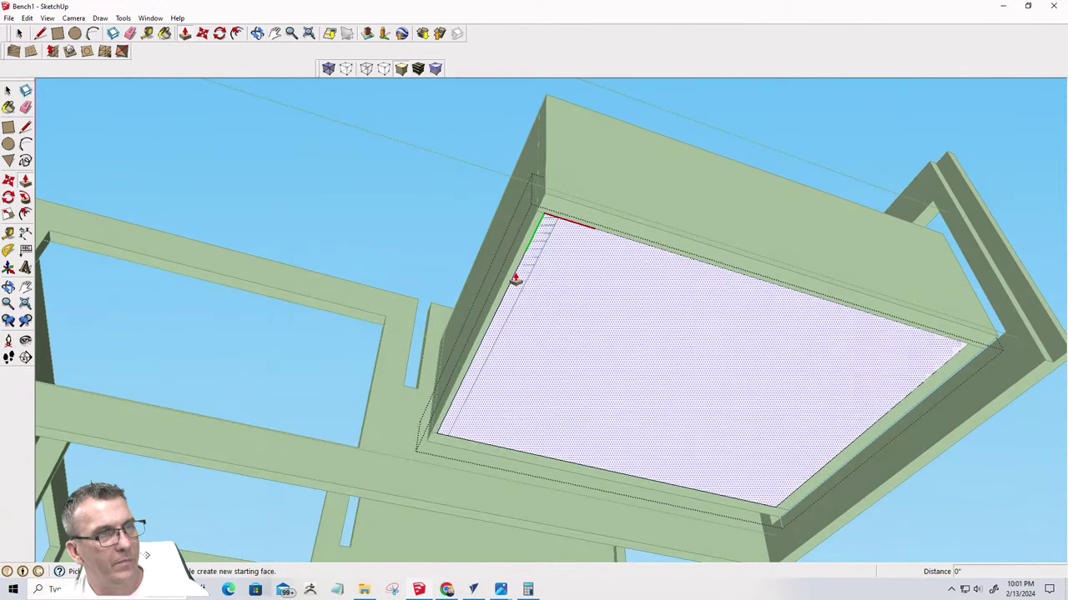
pyautogui.moveTo(518, 278); pyautogui.dragTo(507, 298, button='middle')
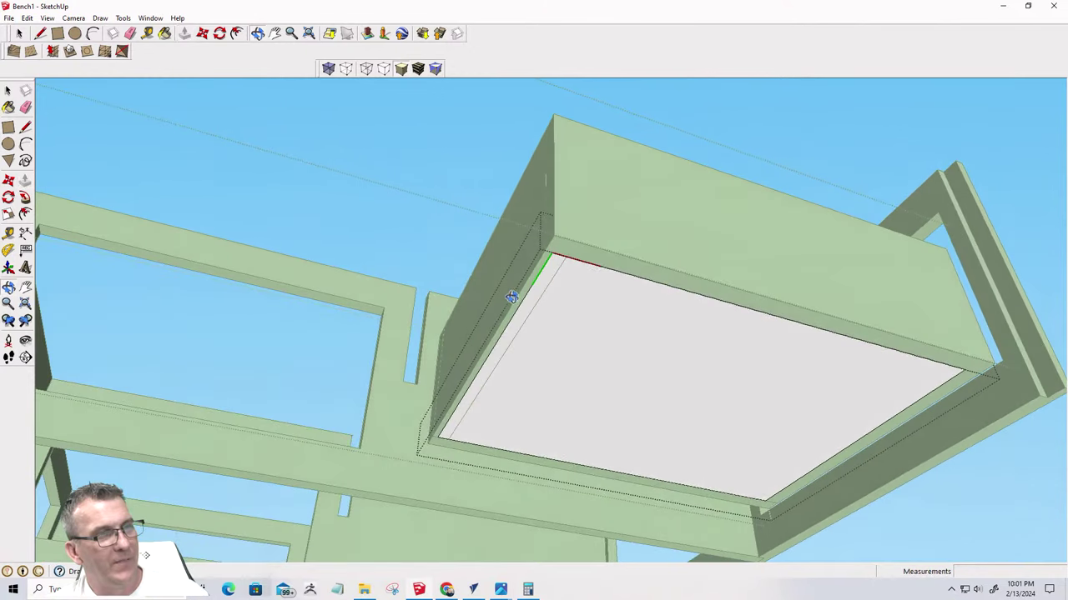
pyautogui.press('space')
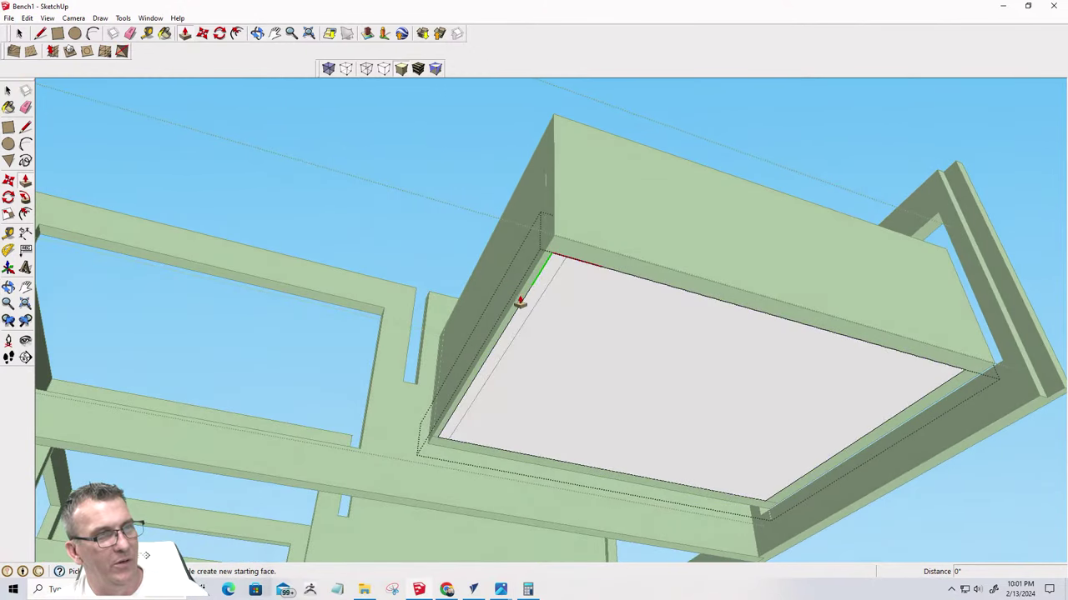
pyautogui.scroll(3, 520, 276)
# Hide the drawer's side panel and pull the grey panel's thin edge out 3/4 inch
pyautogui.doubleClick(517, 254)
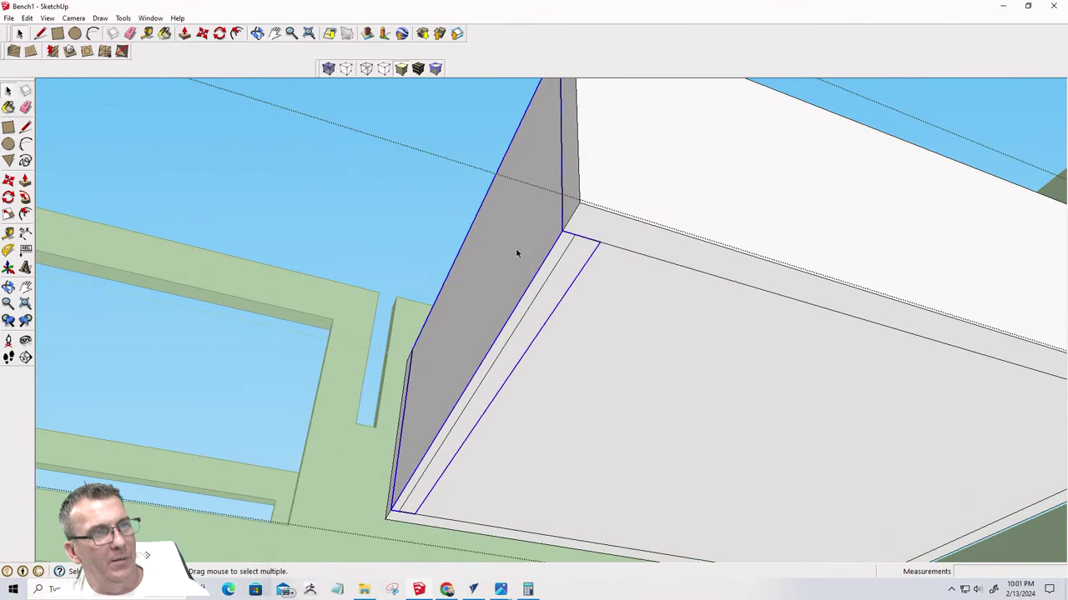
pyautogui.rightClick(517, 253)
pyautogui.click(539, 282)
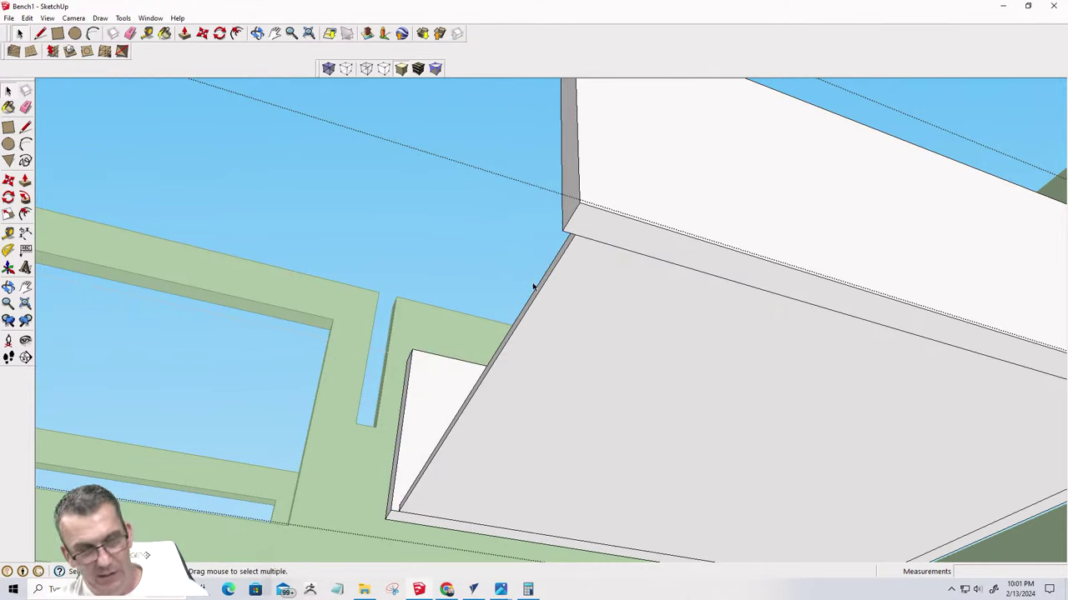
pyautogui.doubleClick(564, 310)
pyautogui.doubleClick(535, 305)
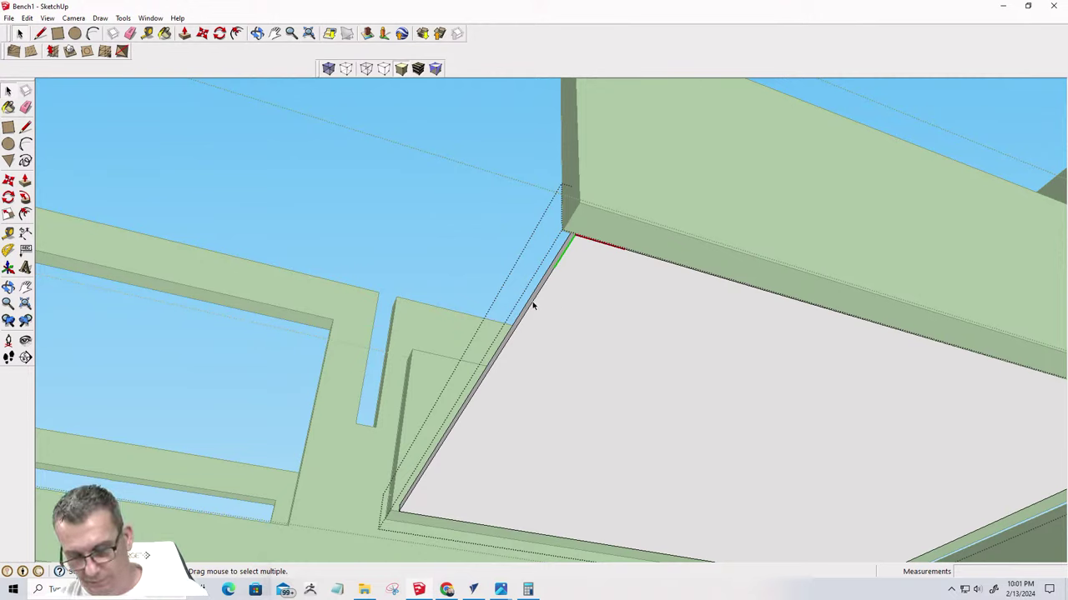
pyautogui.press('p')
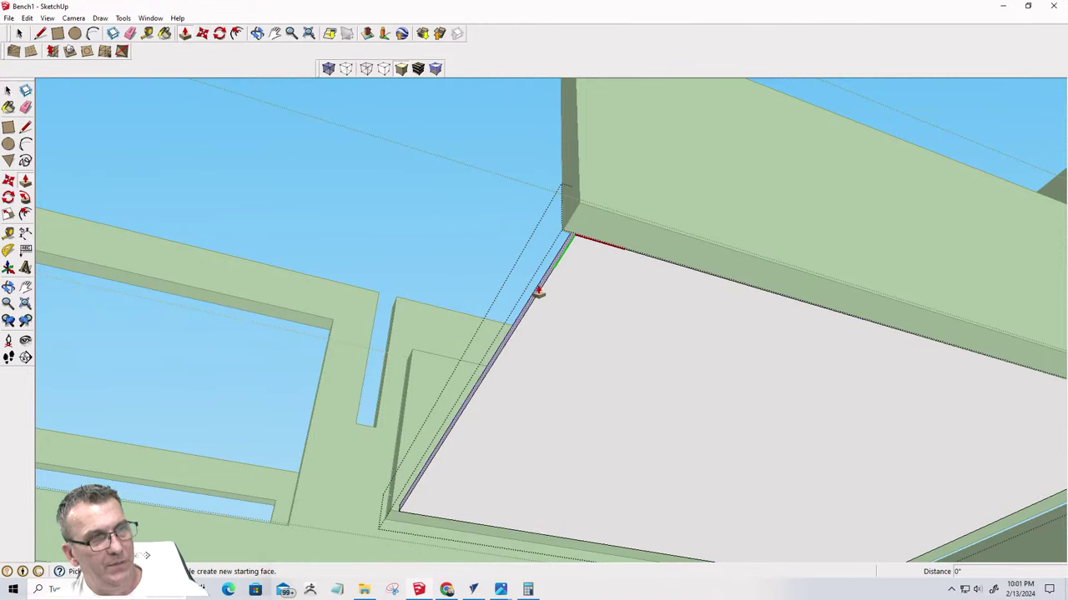
pyautogui.moveTo(538, 292); pyautogui.dragTo(579, 252)
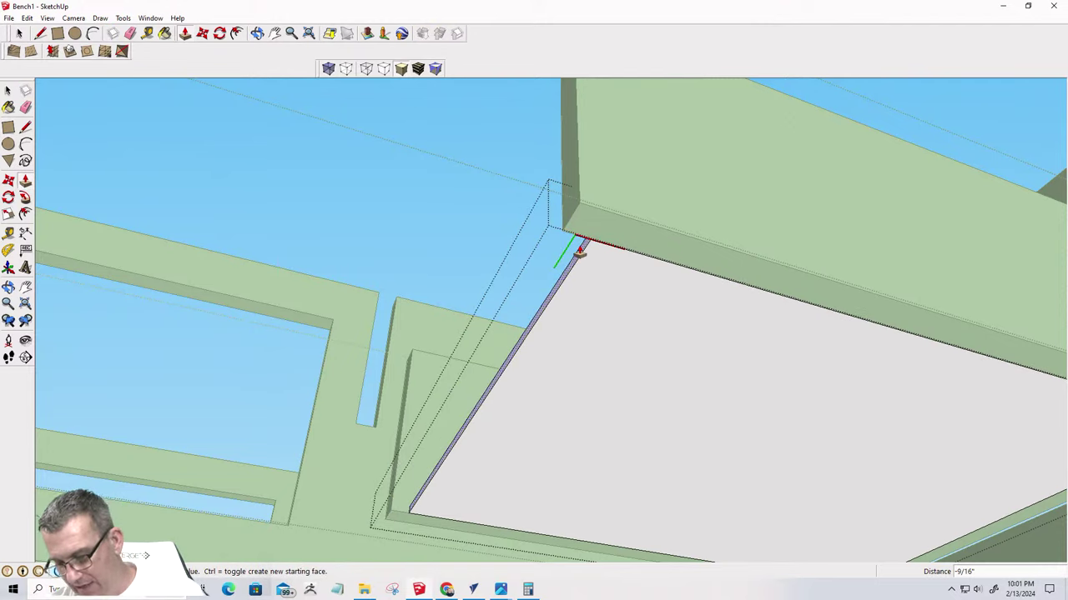
pyautogui.write('3/4')
pyautogui.press('Return')
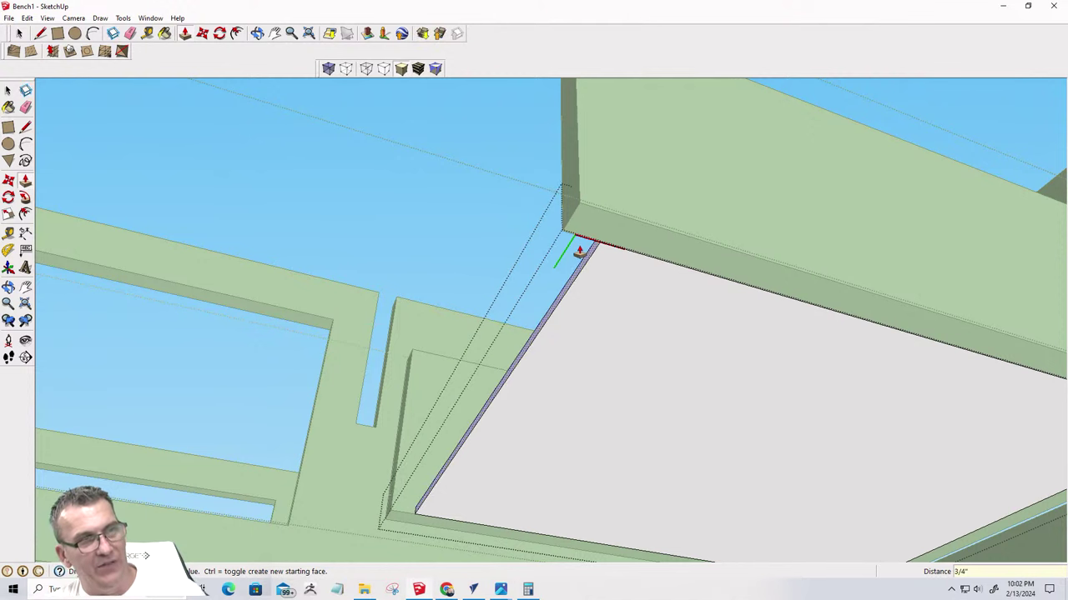
# Restore the most recently hidden side panel with Edit > Unhide > Last
pyautogui.click(27, 17)
pyautogui.moveTo(146, 179)
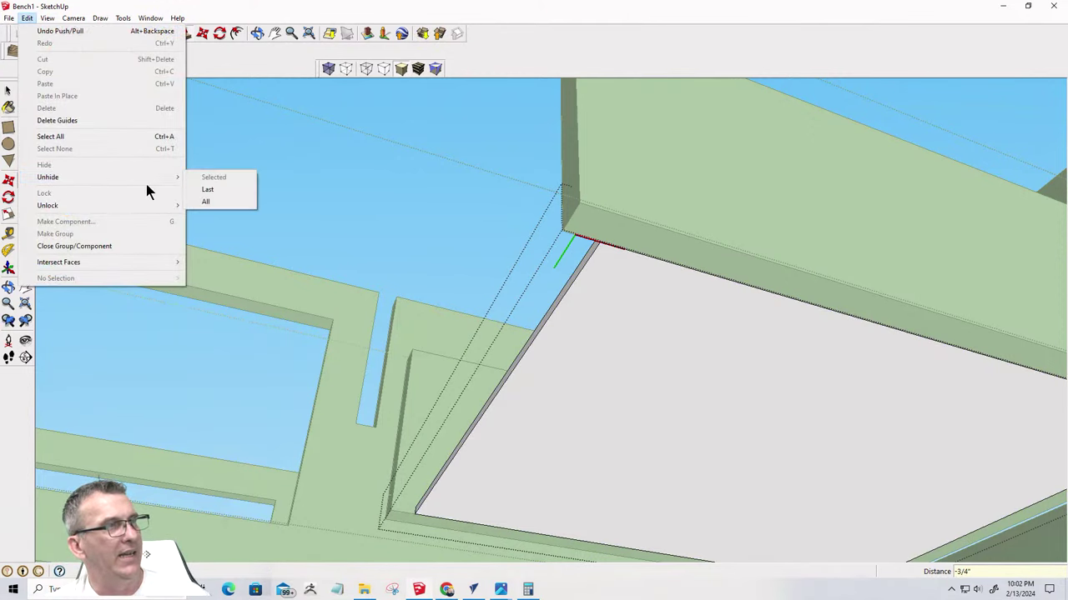
pyautogui.click(202, 190)
pyautogui.scroll(-6, 509, 388)
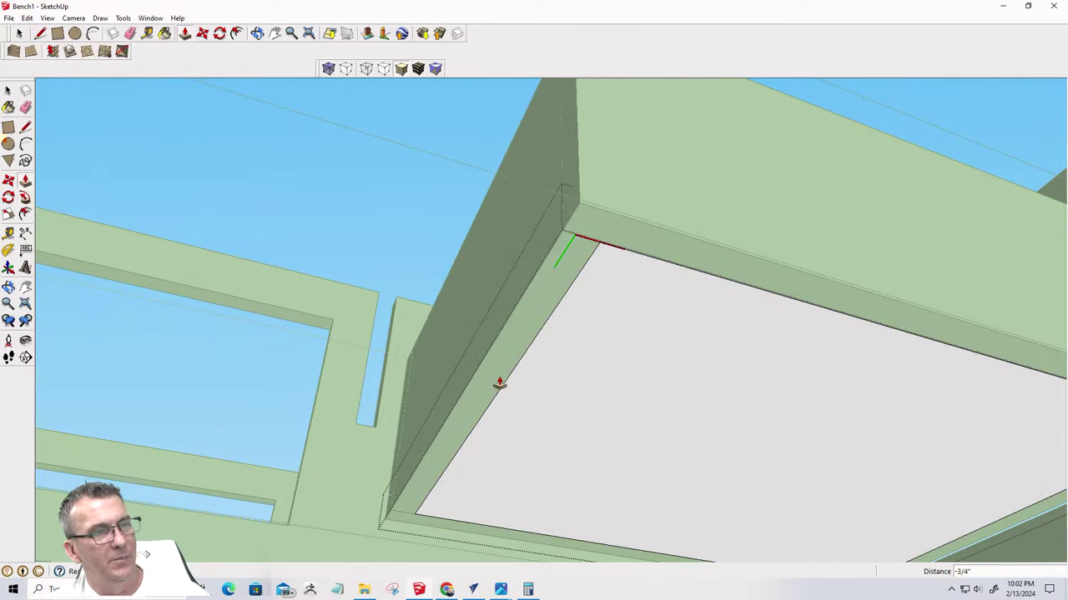
pyautogui.scroll(3, 489, 448)
pyautogui.moveTo(481, 461); pyautogui.dragTo(535, 344, button='middle')
# Run Edit > Unhide > All twice, then view the whole four-compartment bench frame
pyautogui.press('space')
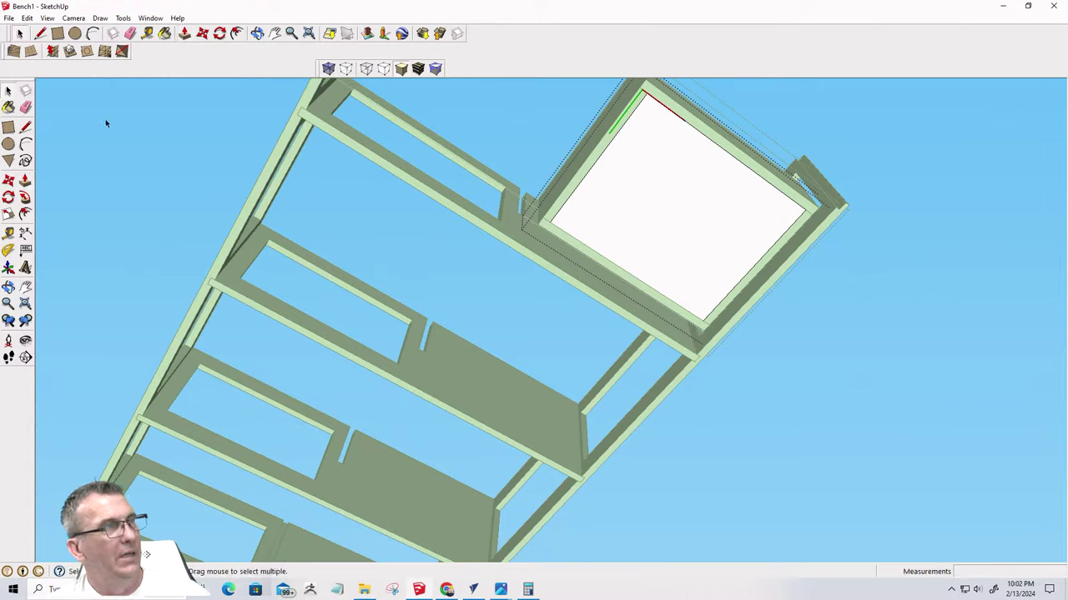
pyautogui.click(27, 17)
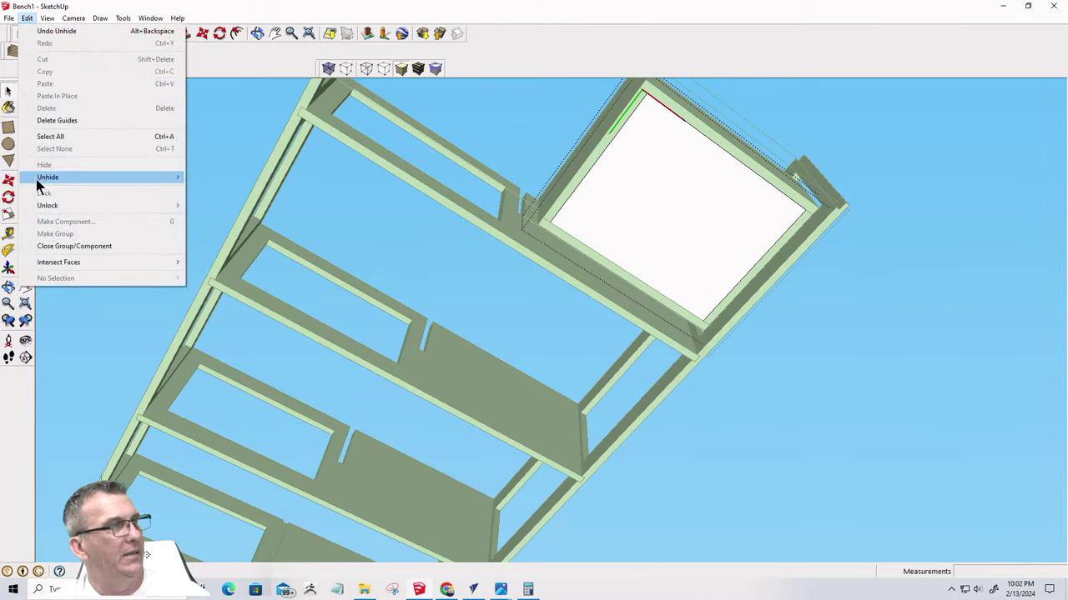
pyautogui.moveTo(37, 179)
pyautogui.click(205, 202)
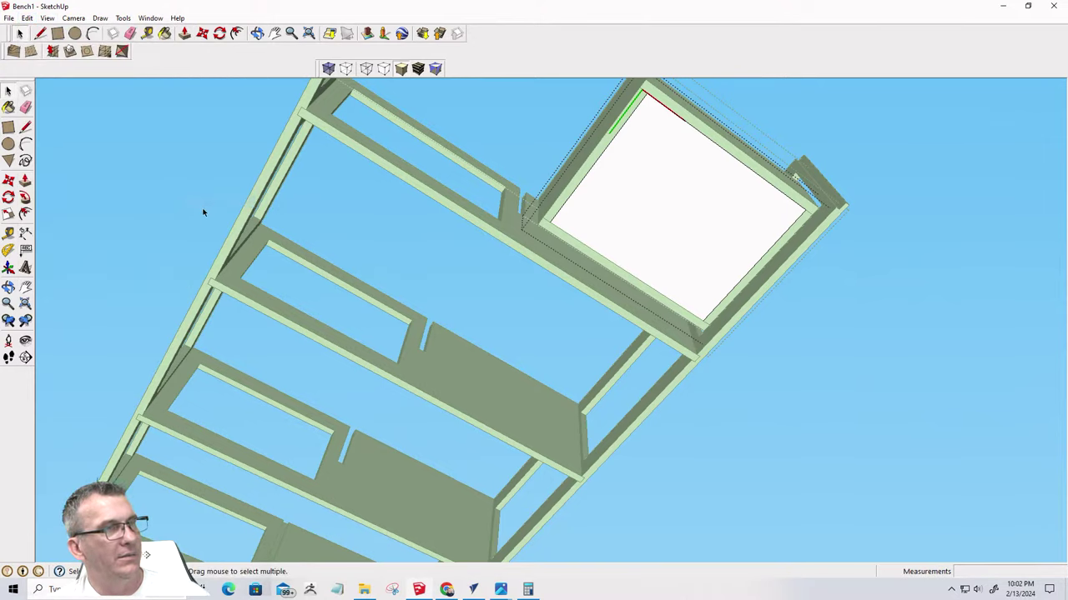
pyautogui.scroll(-5, 483, 362)
pyautogui.moveTo(483, 362); pyautogui.dragTo(167, 217, button='middle')
pyautogui.click(20, 32)
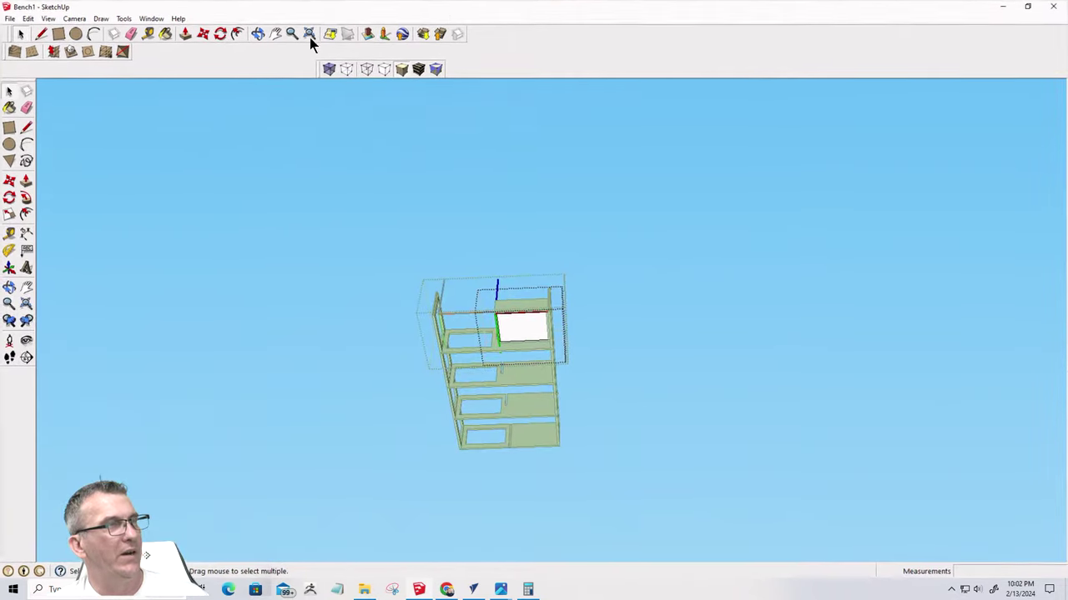
pyautogui.click(28, 17)
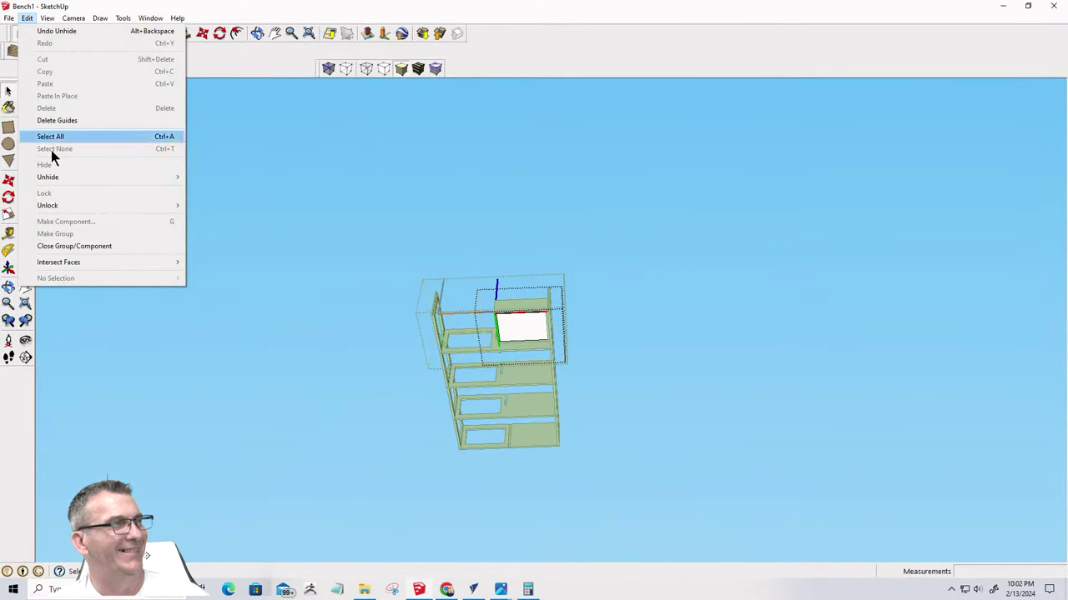
pyautogui.moveTo(63, 177)
pyautogui.click(202, 202)
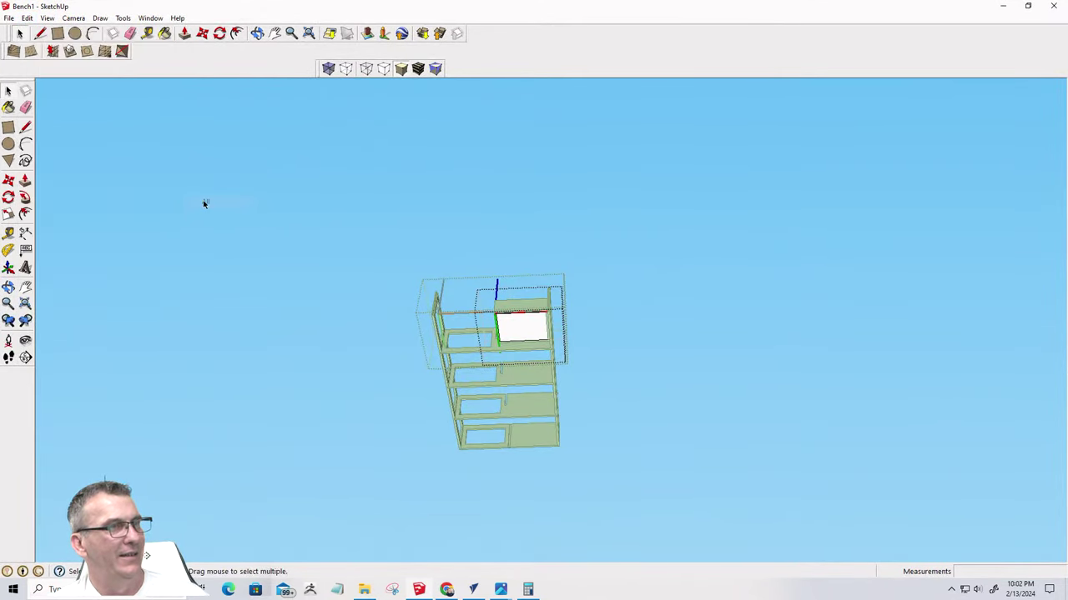
pyautogui.moveTo(555, 335); pyautogui.dragTo(287, 373, button='middle')
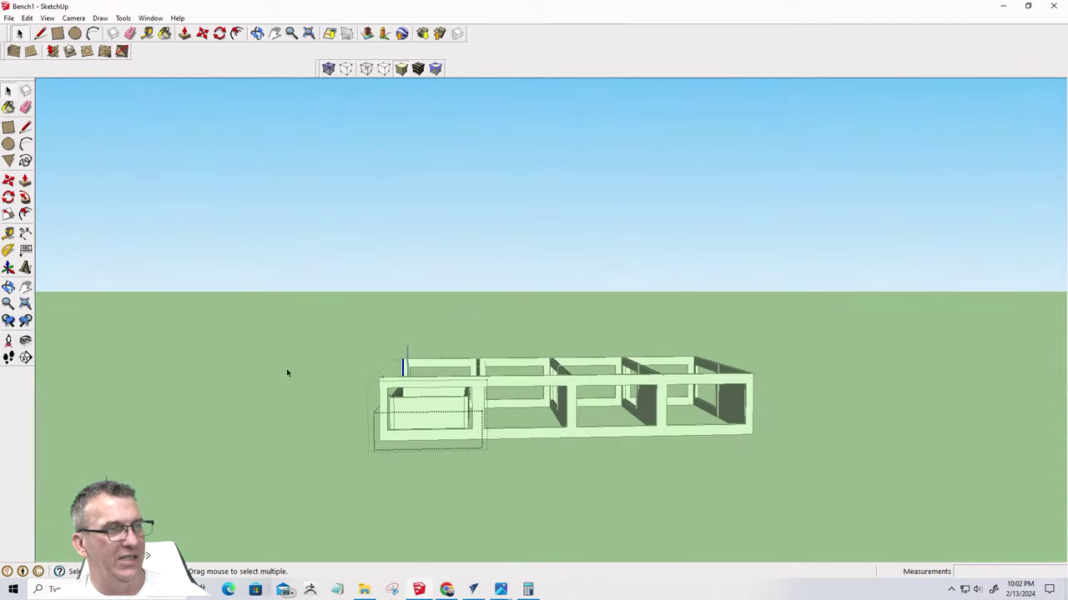
pyautogui.moveTo(275, 337); pyautogui.dragTo(624, 387, button='middle')
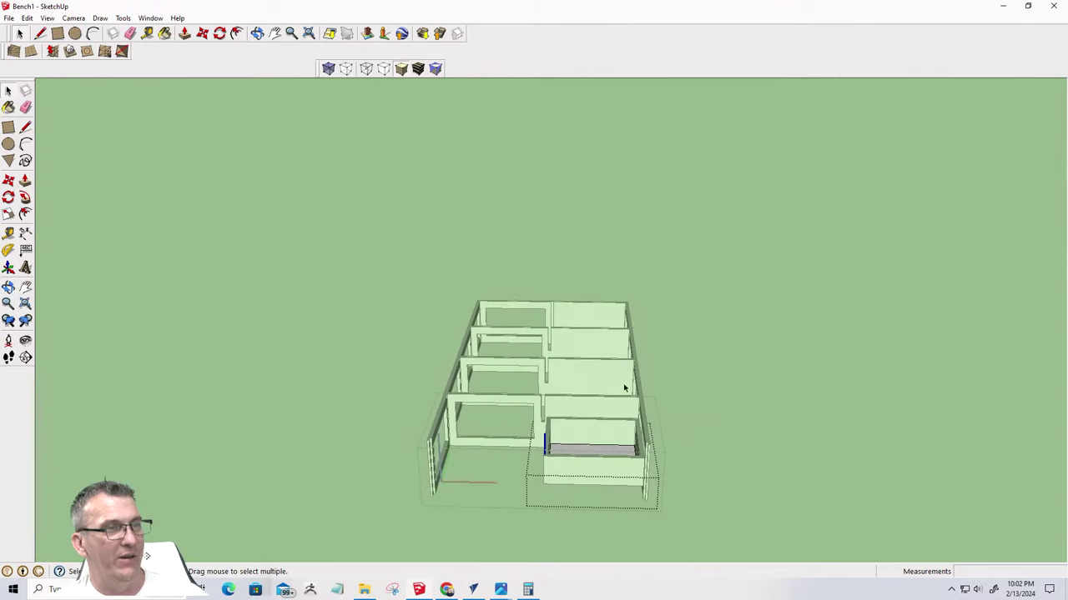
# Undo the unhide, the 3/4 inch edge extension, drawer-panel edits and guide-line changes
pyautogui.click(27, 18)
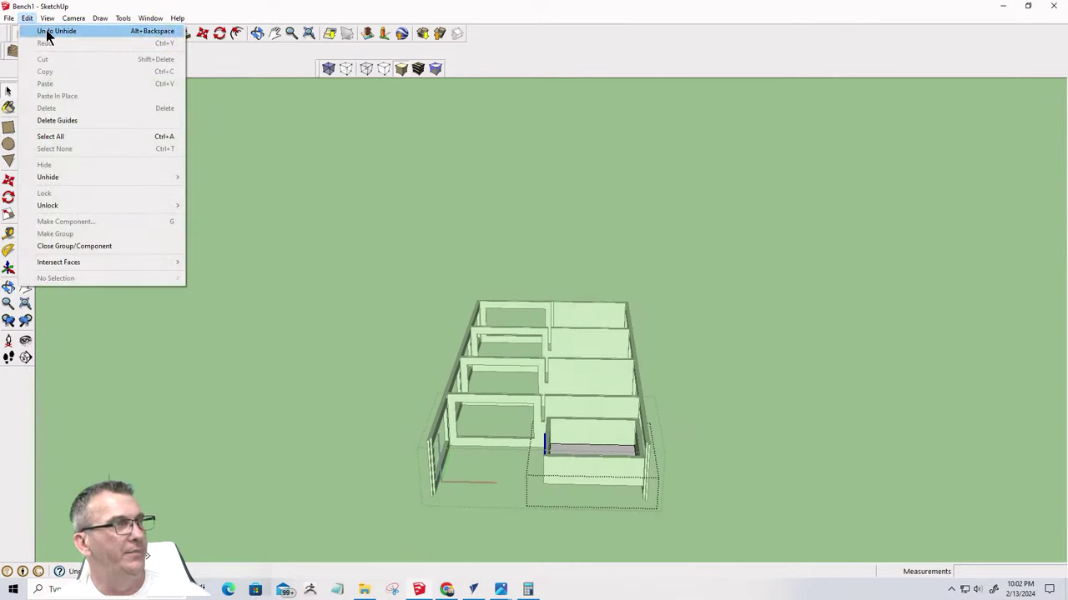
pyautogui.click(47, 32)
pyautogui.click(28, 17)
pyautogui.click(38, 31)
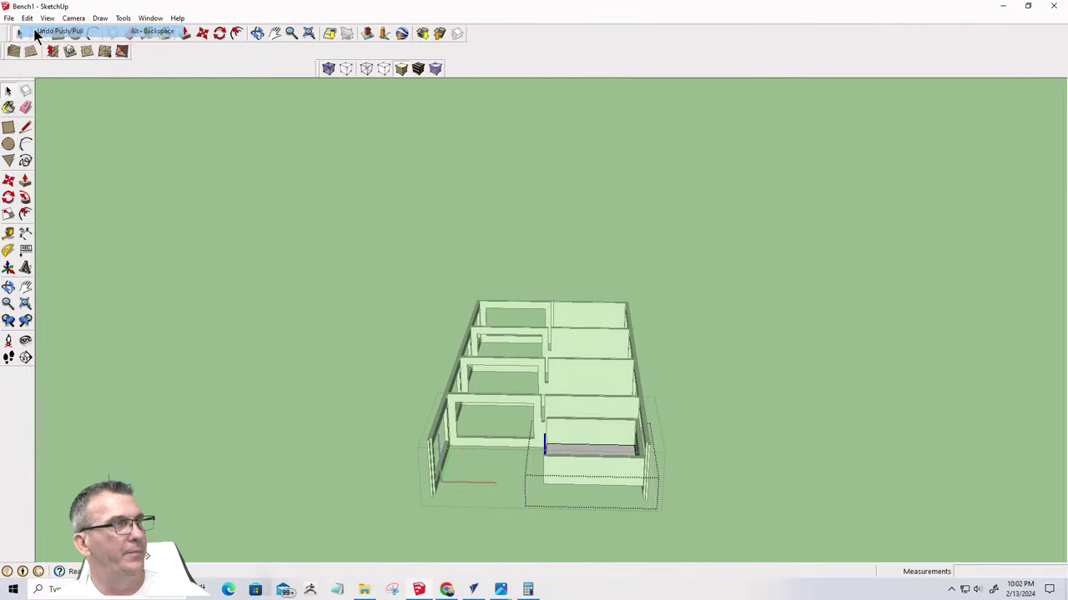
pyautogui.click(28, 18)
pyautogui.click(34, 32)
pyautogui.click(27, 18)
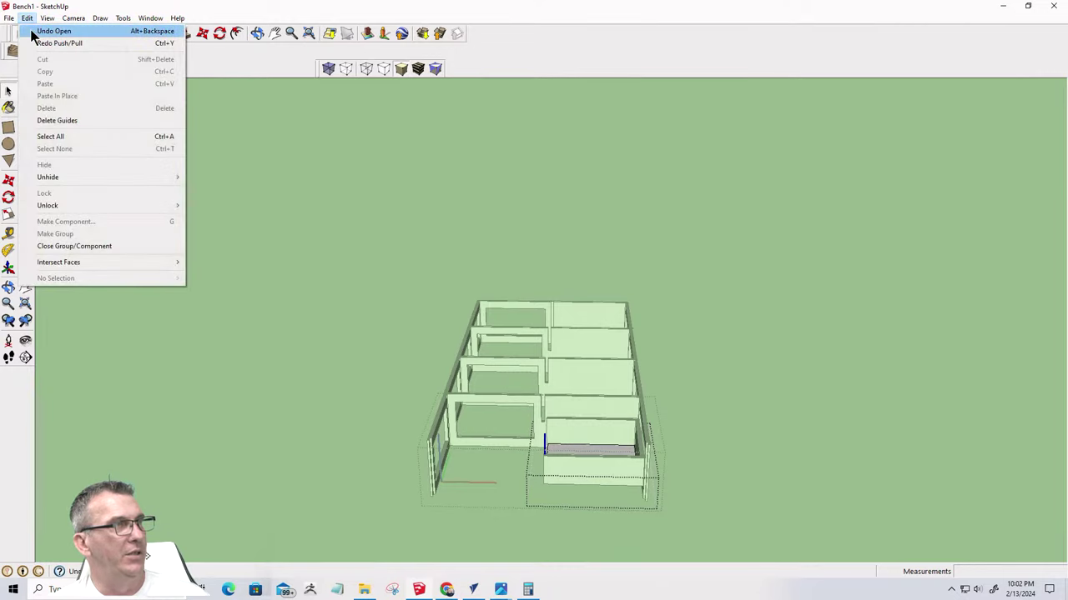
pyautogui.click(52, 31)
pyautogui.click(28, 18)
pyautogui.click(52, 31)
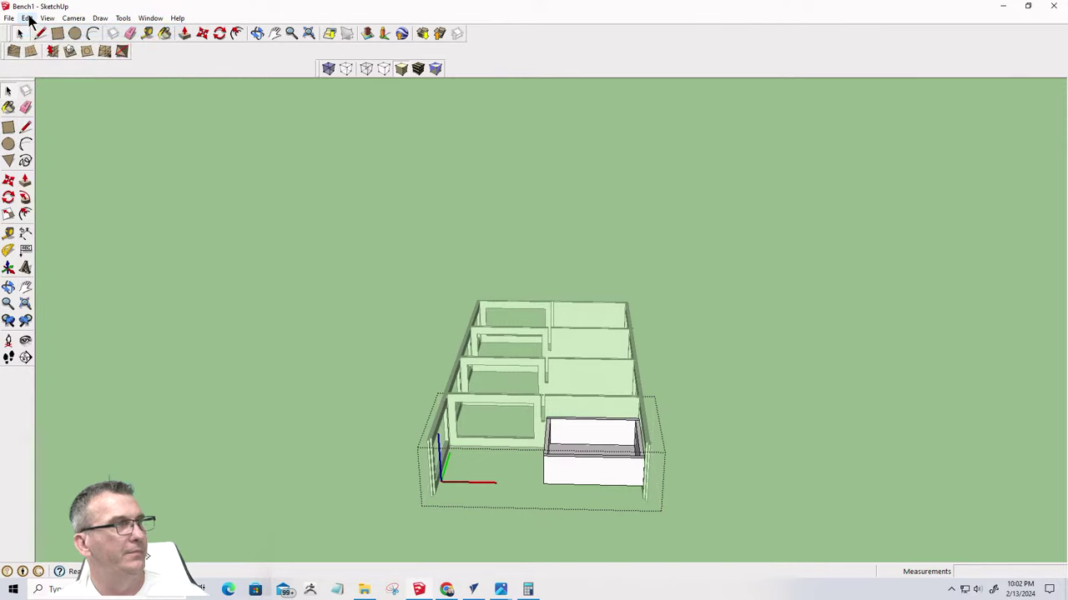
pyautogui.click(28, 18)
pyautogui.click(33, 32)
pyautogui.click(28, 17)
pyautogui.click(34, 32)
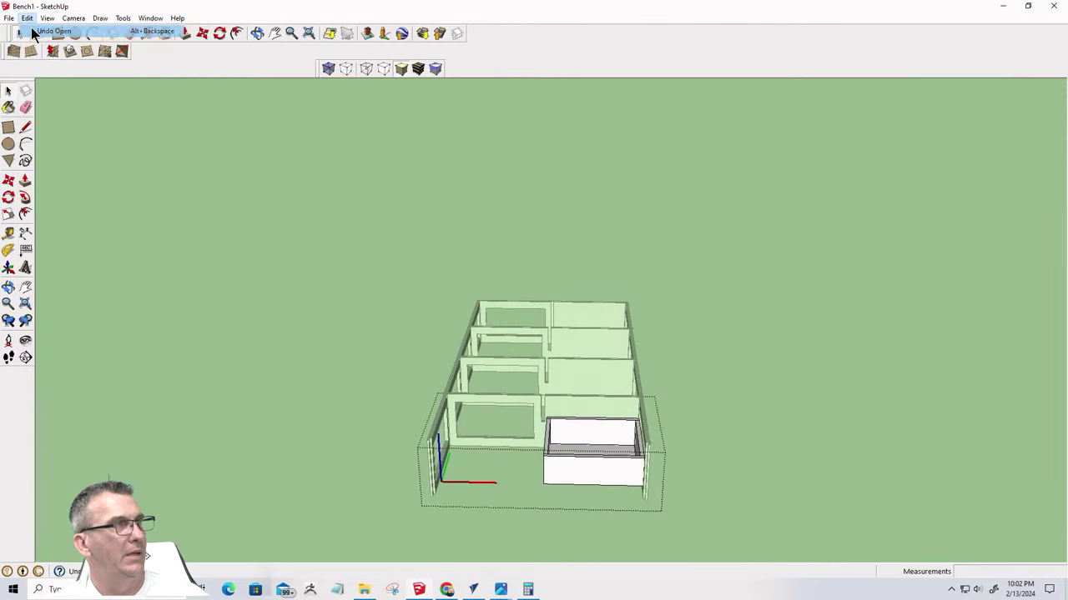
pyautogui.click(27, 17)
pyautogui.click(34, 31)
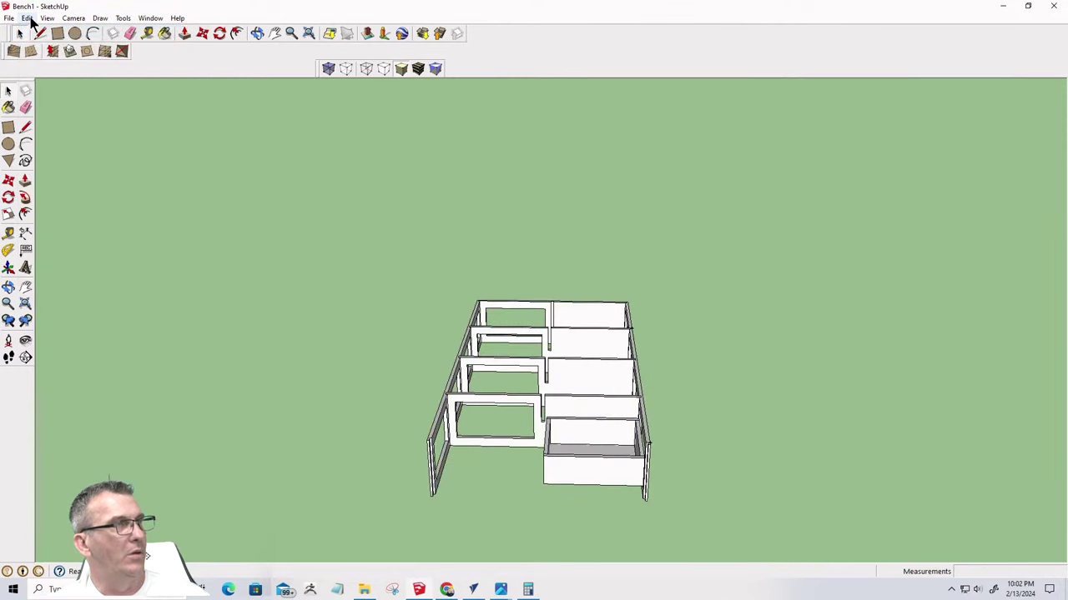
pyautogui.click(28, 18)
pyautogui.click(34, 32)
pyautogui.click(28, 17)
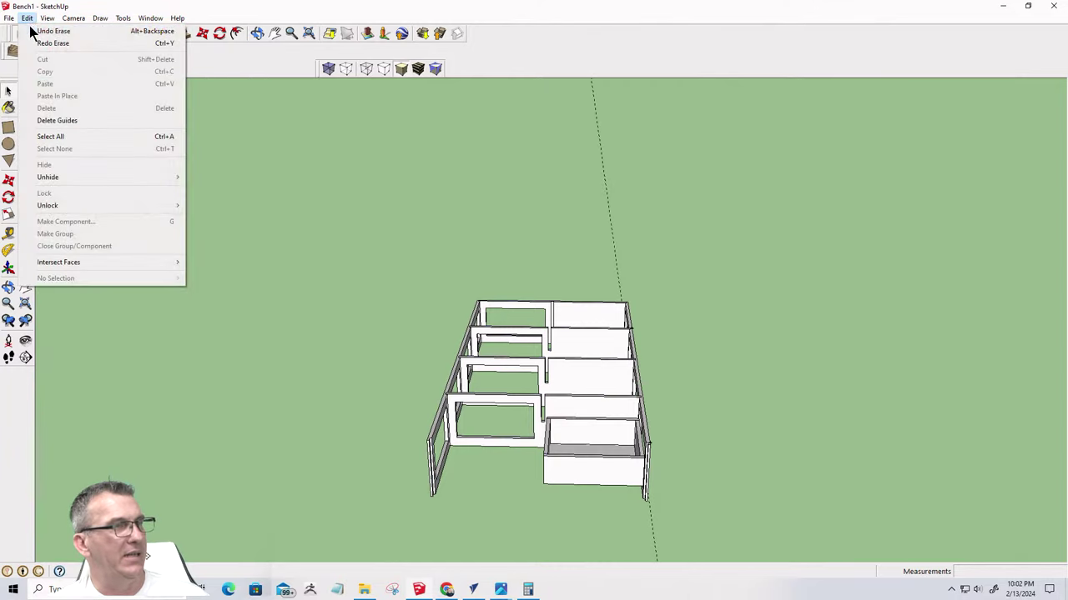
pyautogui.click(34, 31)
pyautogui.click(28, 18)
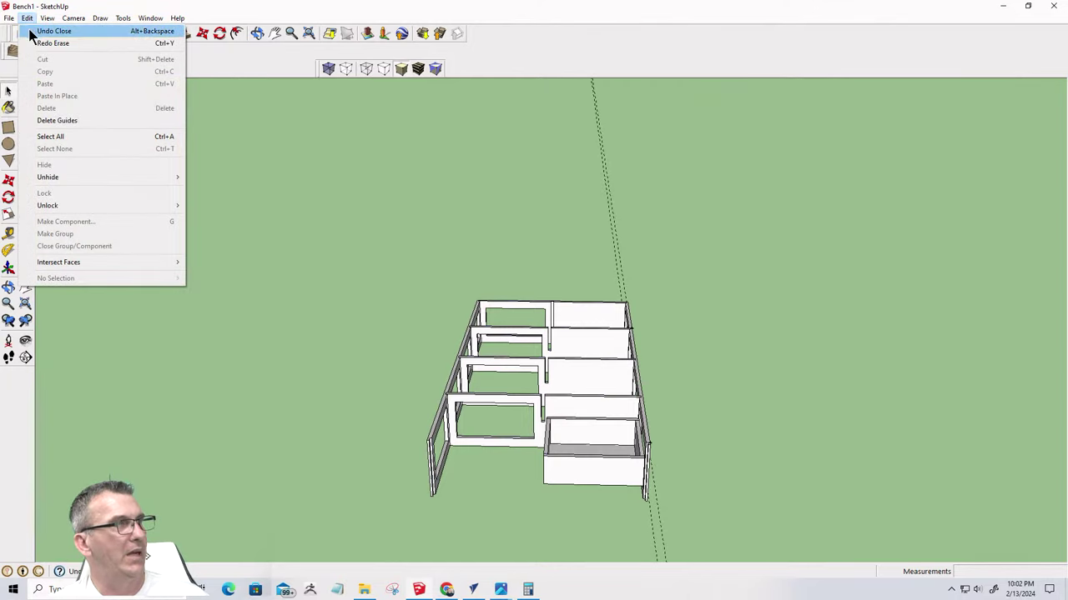
pyautogui.click(34, 31)
pyautogui.click(28, 18)
pyautogui.click(31, 30)
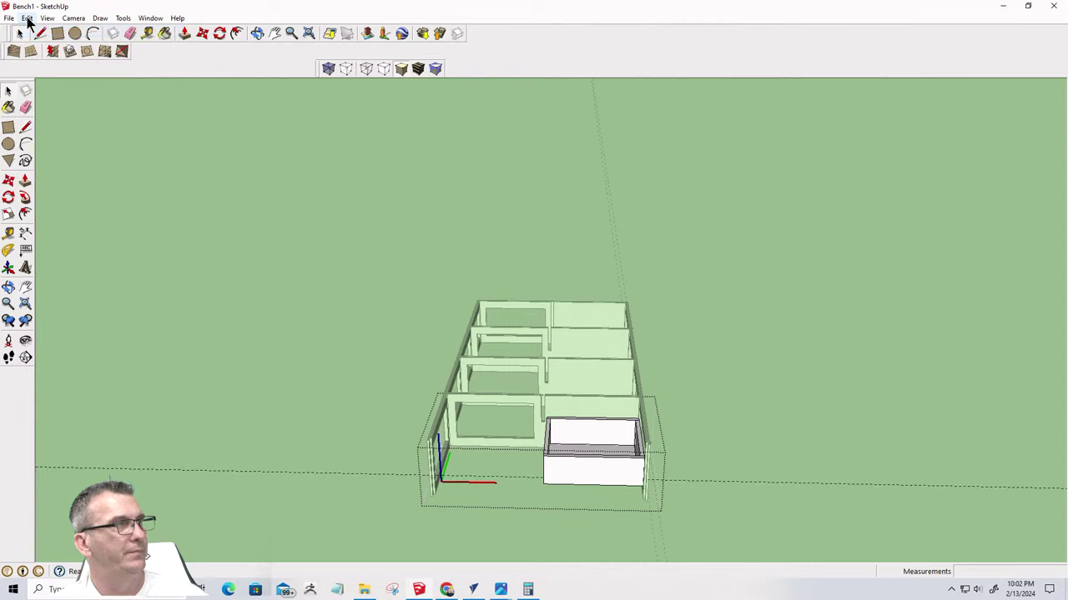
pyautogui.click(28, 18)
pyautogui.click(30, 31)
pyautogui.click(27, 17)
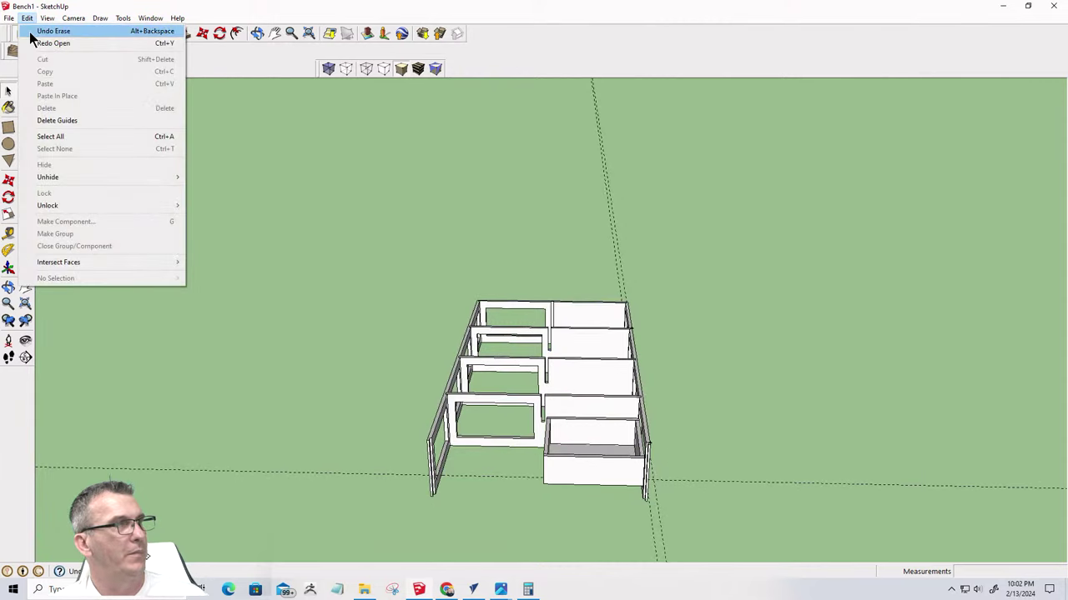
pyautogui.click(30, 31)
pyautogui.click(28, 18)
pyautogui.click(31, 31)
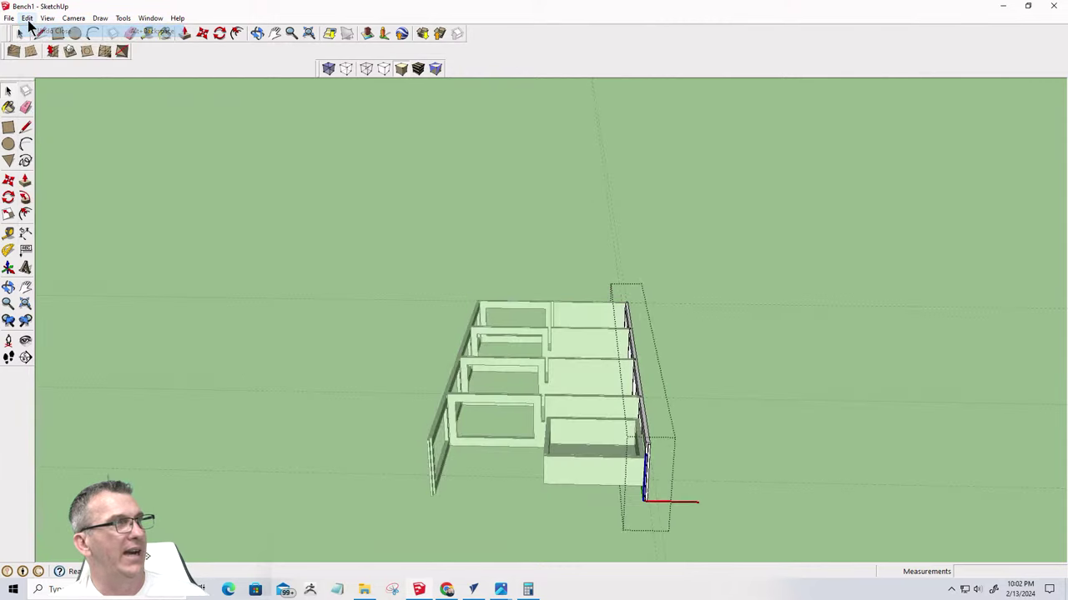
pyautogui.click(28, 18)
pyautogui.click(31, 31)
pyautogui.click(28, 17)
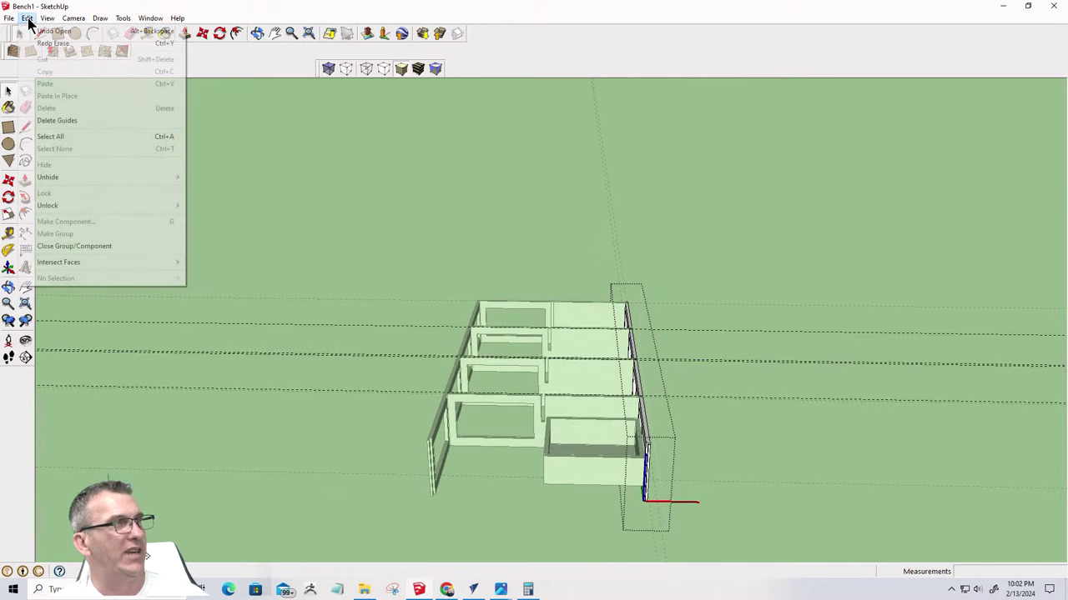
pyautogui.click(31, 30)
pyautogui.click(27, 18)
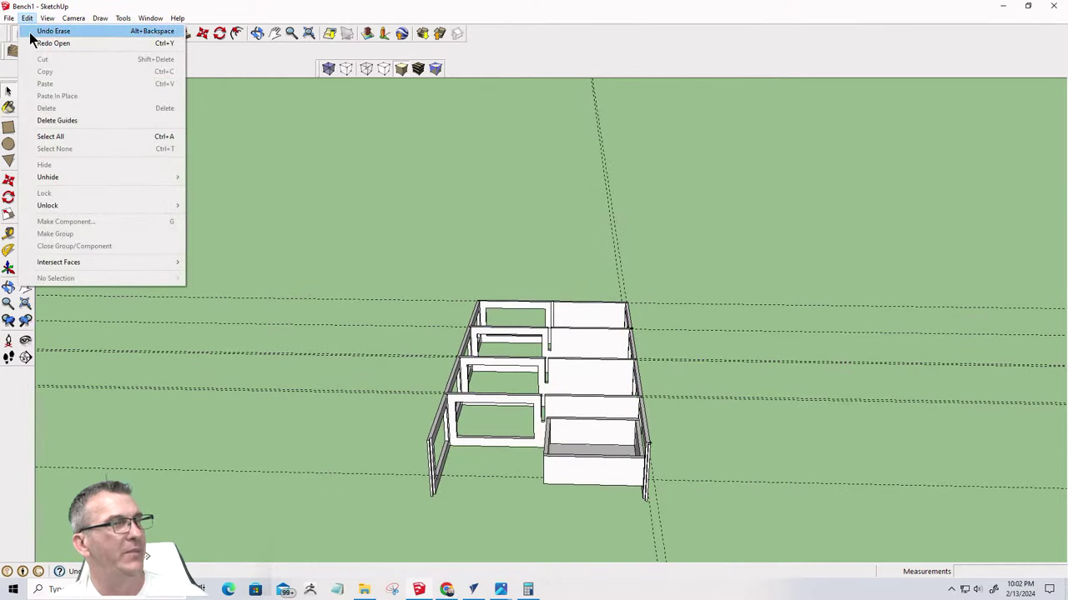
pyautogui.click(31, 30)
pyautogui.click(28, 17)
pyautogui.click(31, 31)
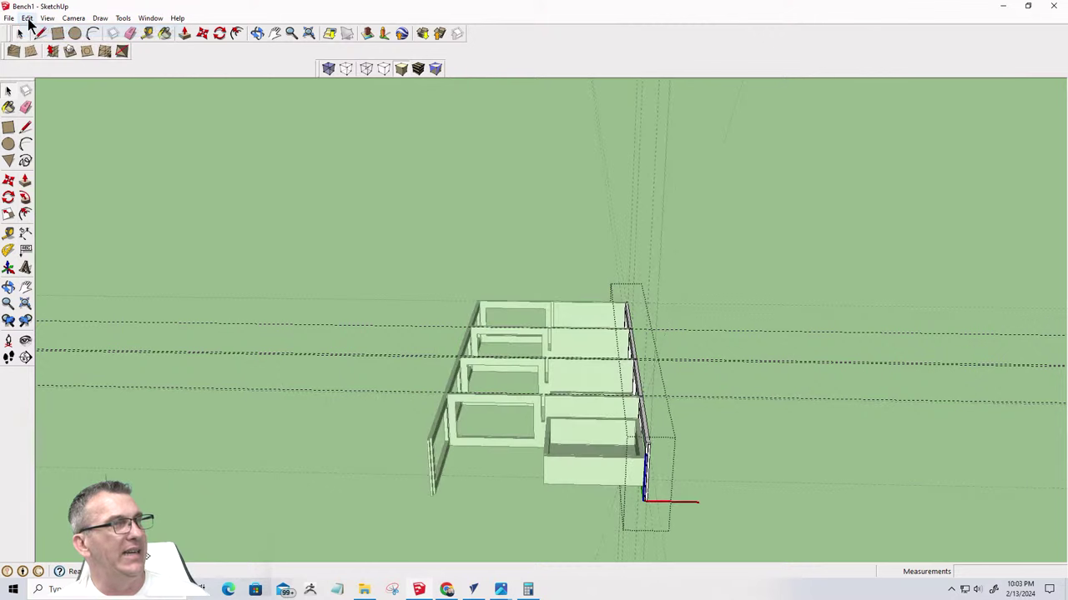
pyautogui.click(27, 17)
pyautogui.click(31, 31)
pyautogui.click(28, 17)
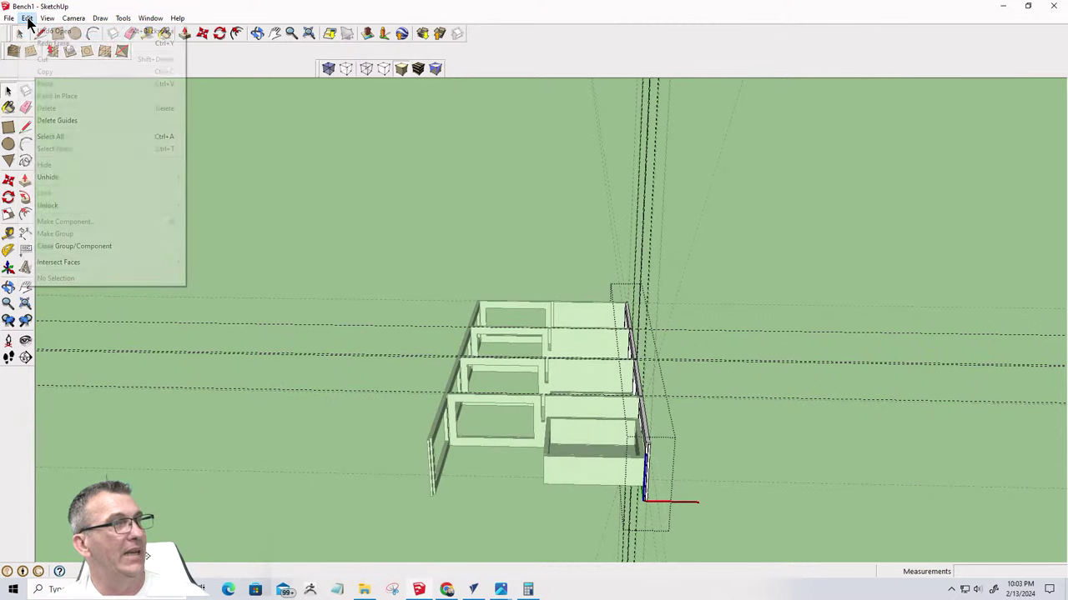
pyautogui.click(31, 31)
pyautogui.click(27, 18)
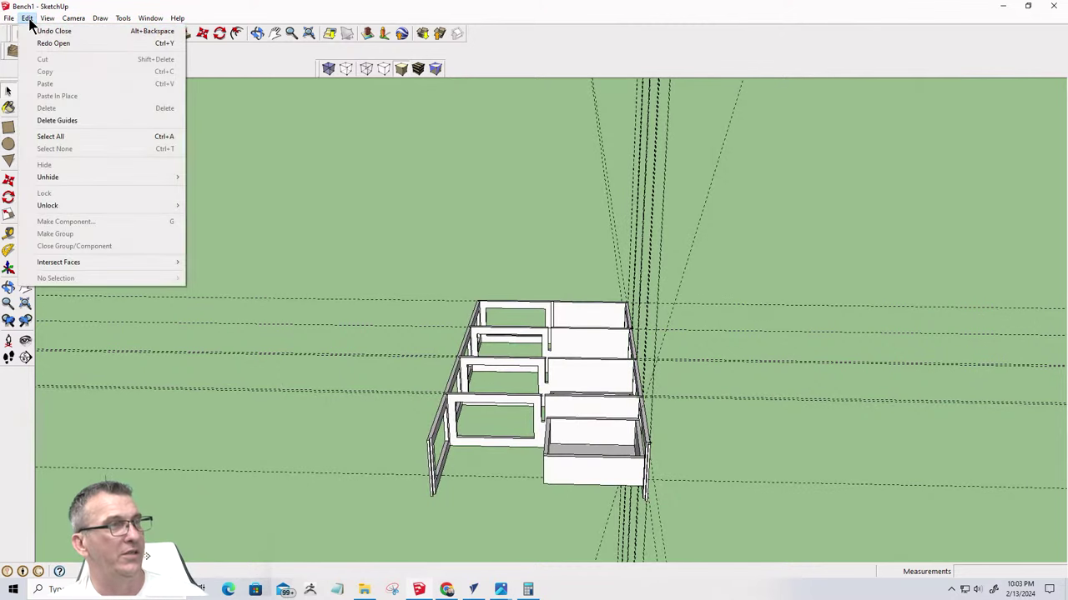
pyautogui.click(32, 32)
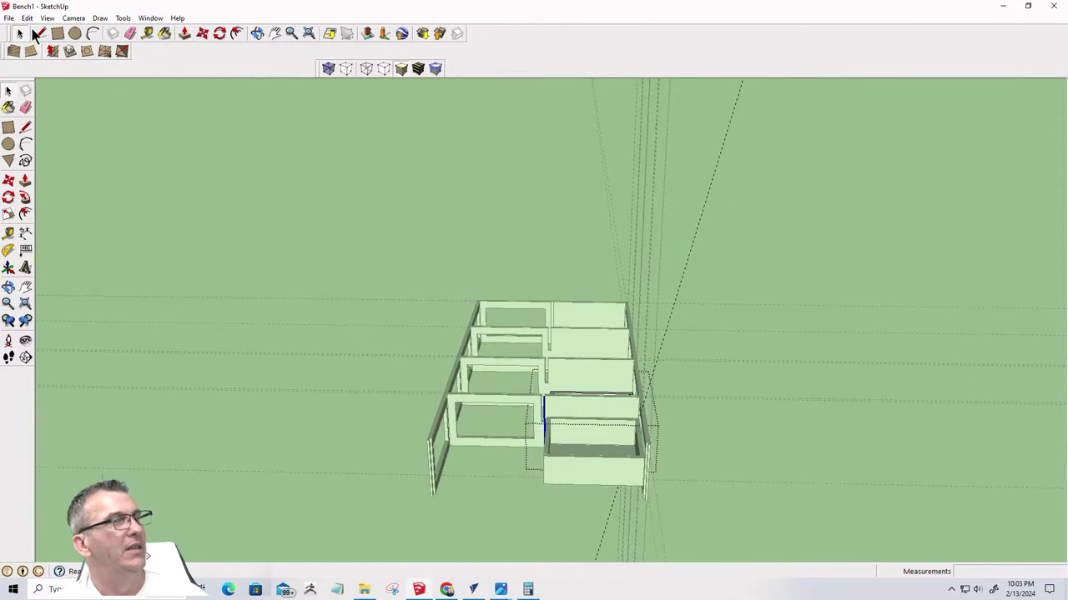
pyautogui.click(28, 17)
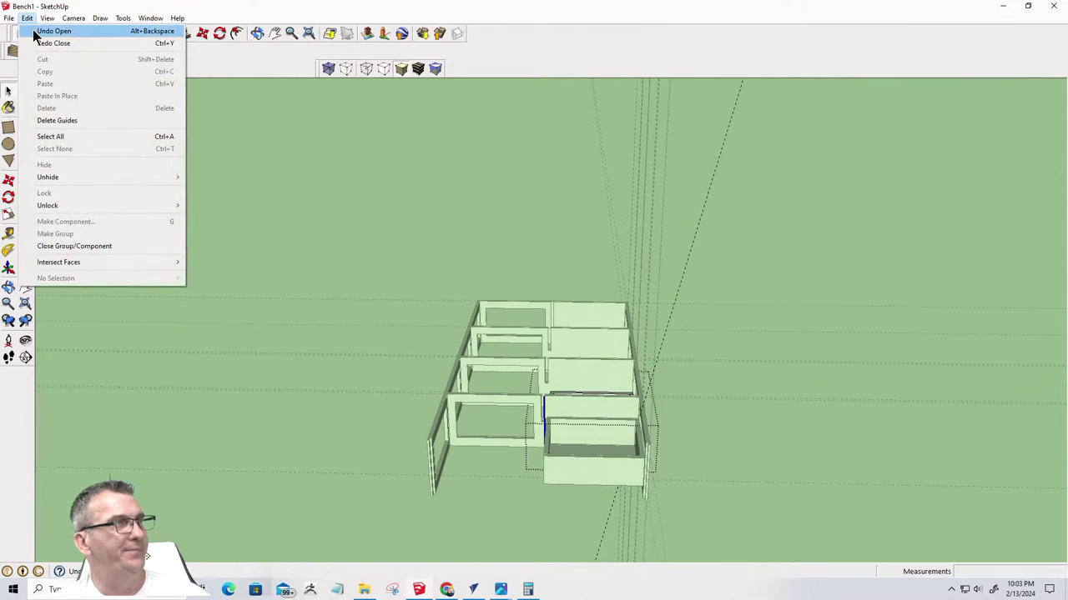
pyautogui.click(32, 31)
# Undo the face hiding so the bench's bottom and front faces reappear
pyautogui.click(28, 17)
pyautogui.click(31, 31)
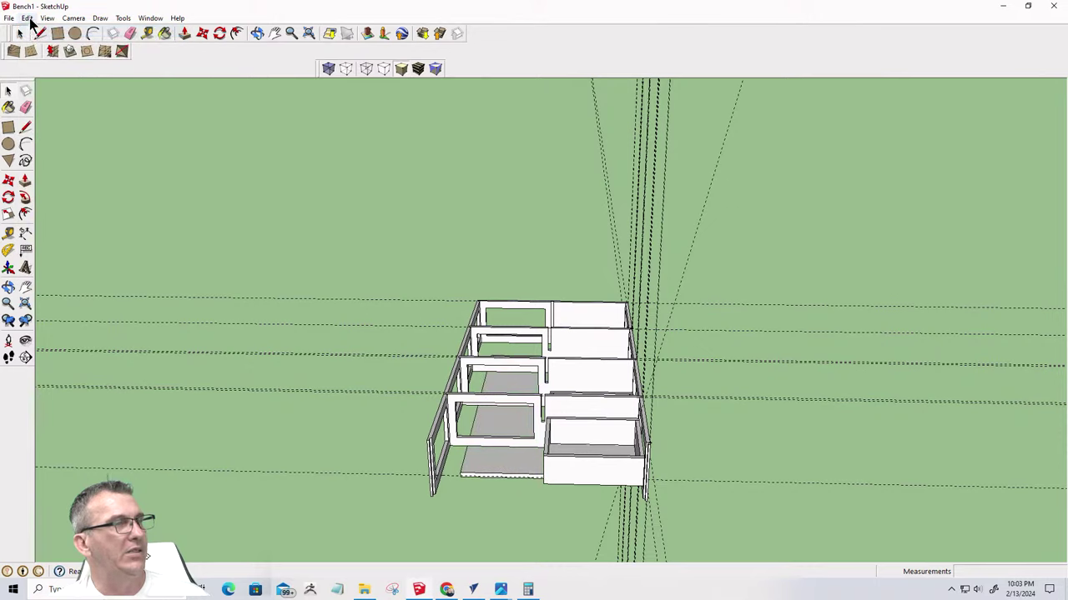
pyautogui.click(27, 17)
pyautogui.click(32, 31)
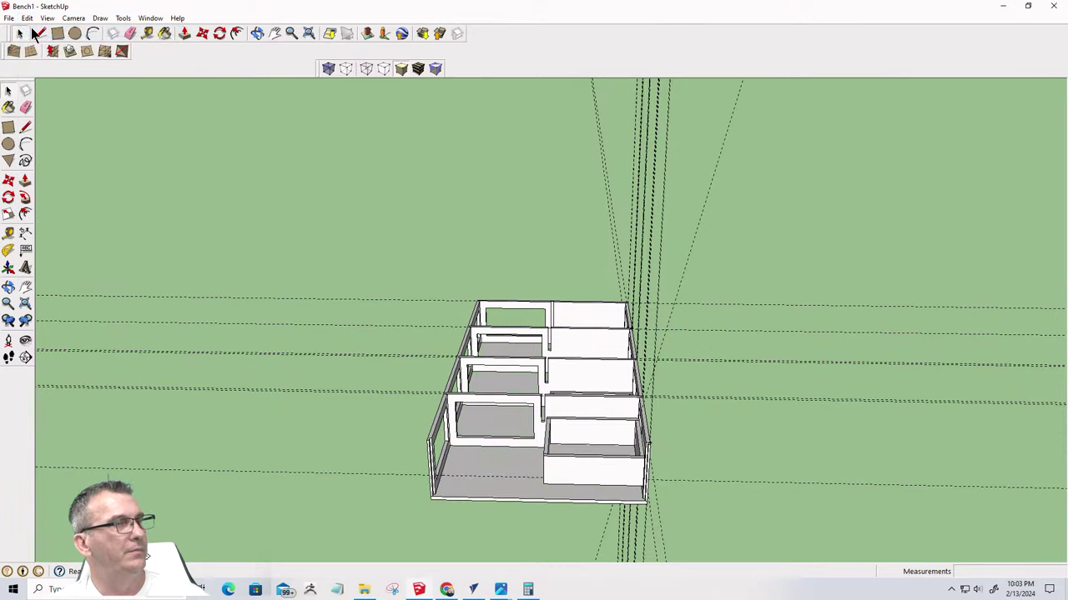
pyautogui.click(28, 17)
pyautogui.click(32, 31)
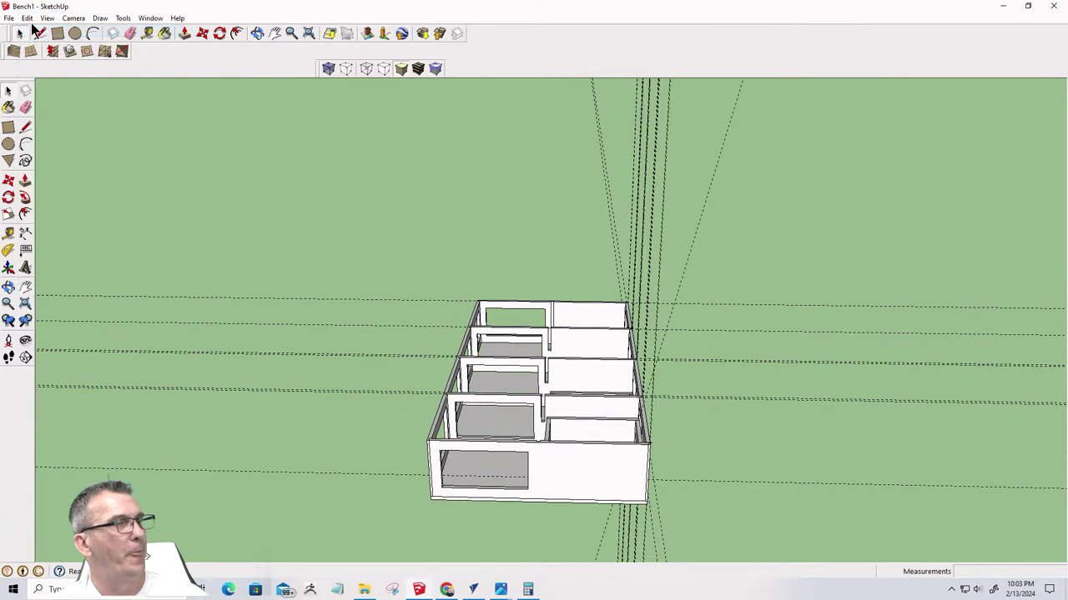
pyautogui.click(28, 18)
pyautogui.click(33, 31)
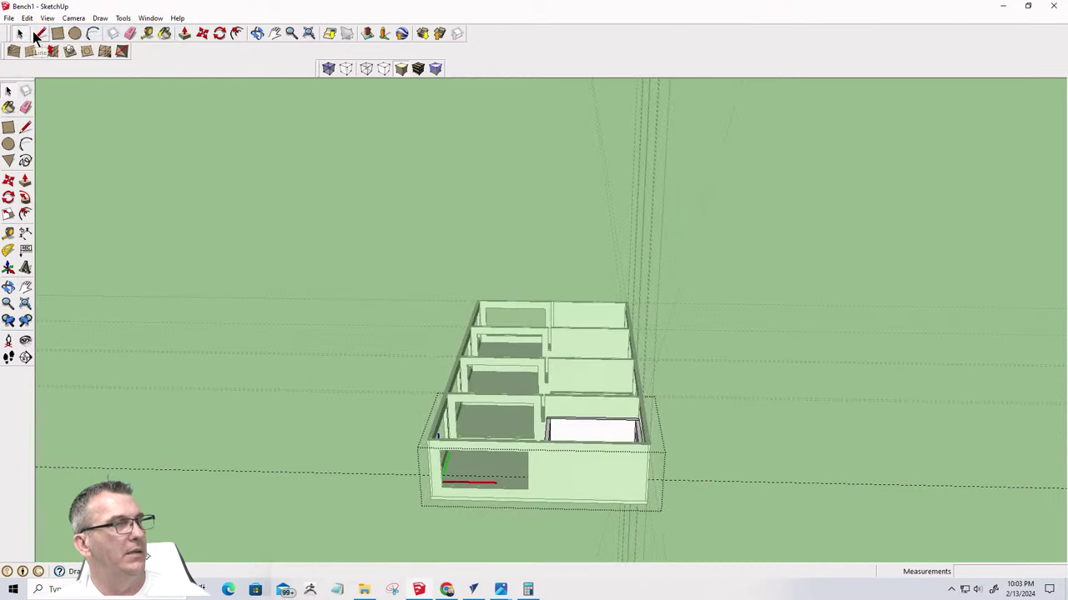
# Undo the bench's last move, putting the front board back in place
pyautogui.click(28, 19)
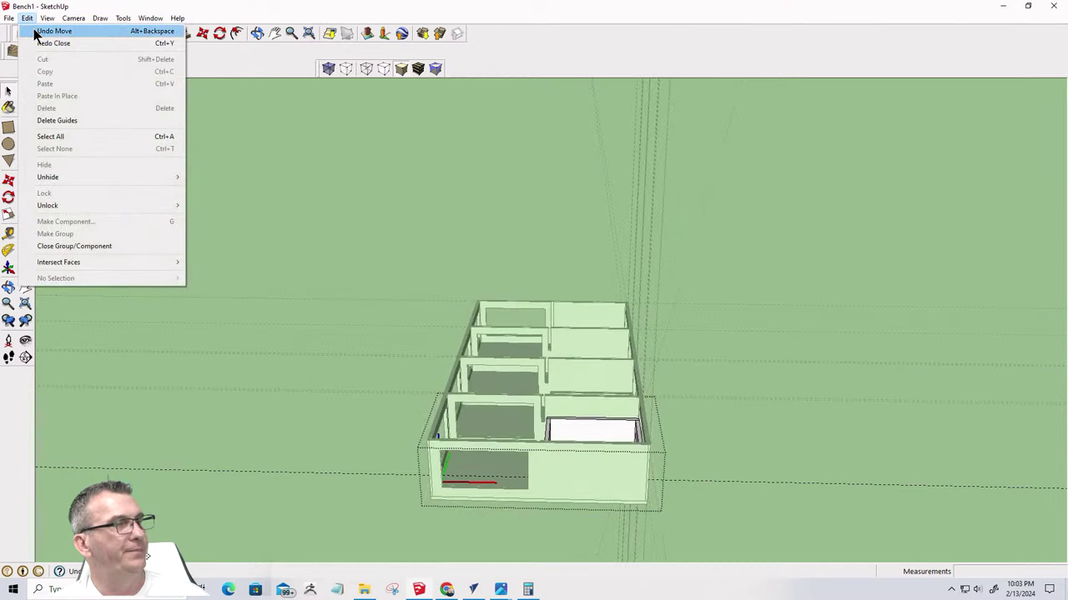
pyautogui.click(35, 32)
pyautogui.click(27, 18)
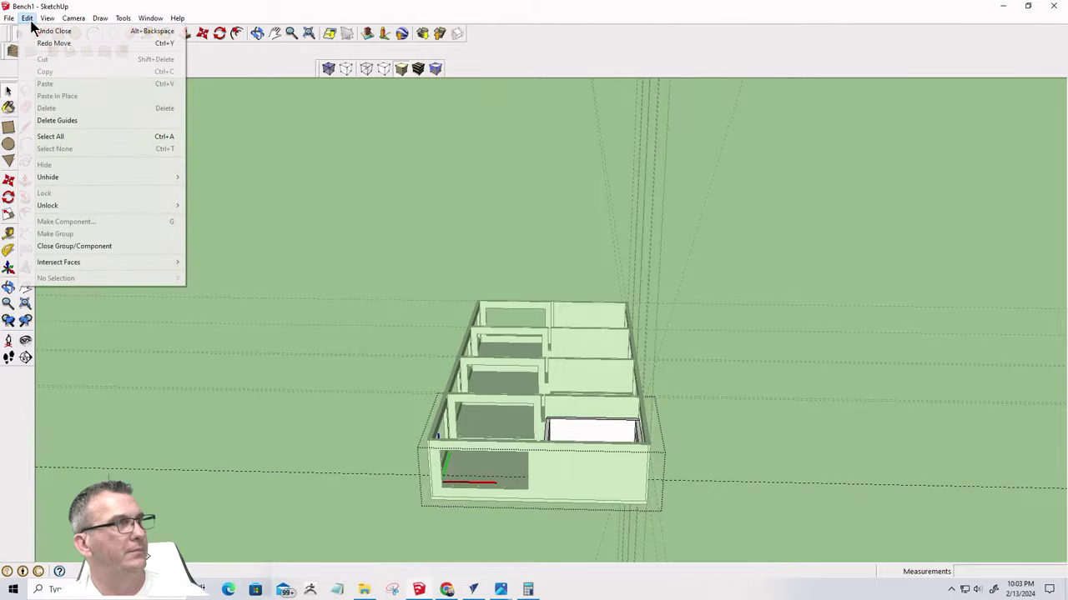
pyautogui.click(35, 41)
# Enter the bench's lower frame group and deselect its two vertical guide lines
pyautogui.moveTo(317, 312); pyautogui.dragTo(593, 512, button='middle')
pyautogui.moveTo(667, 429); pyautogui.dragTo(183, 479, button='middle')
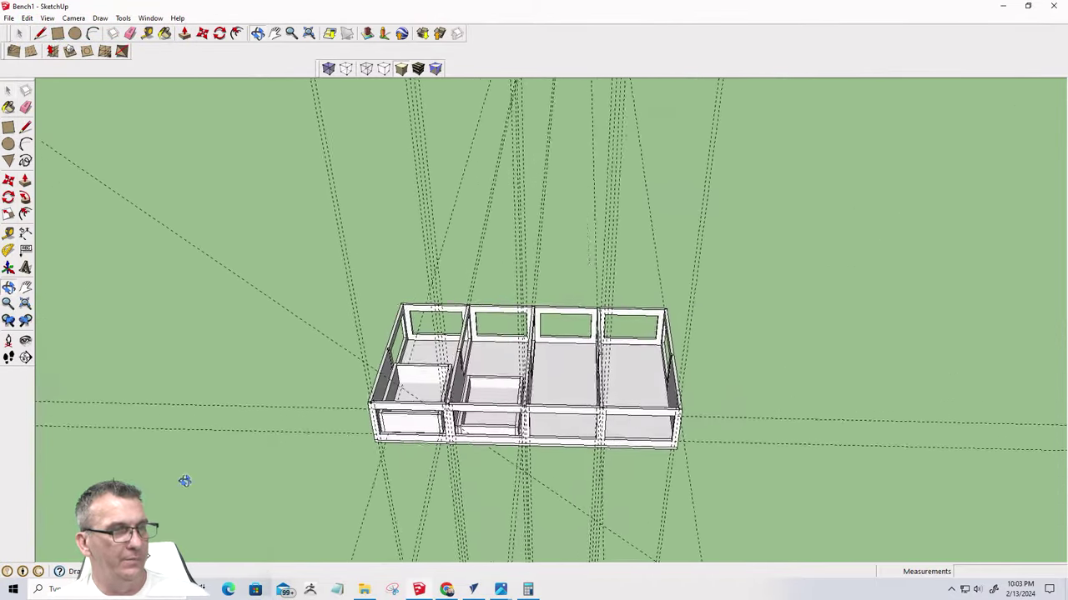
pyautogui.scroll(3, 516, 427)
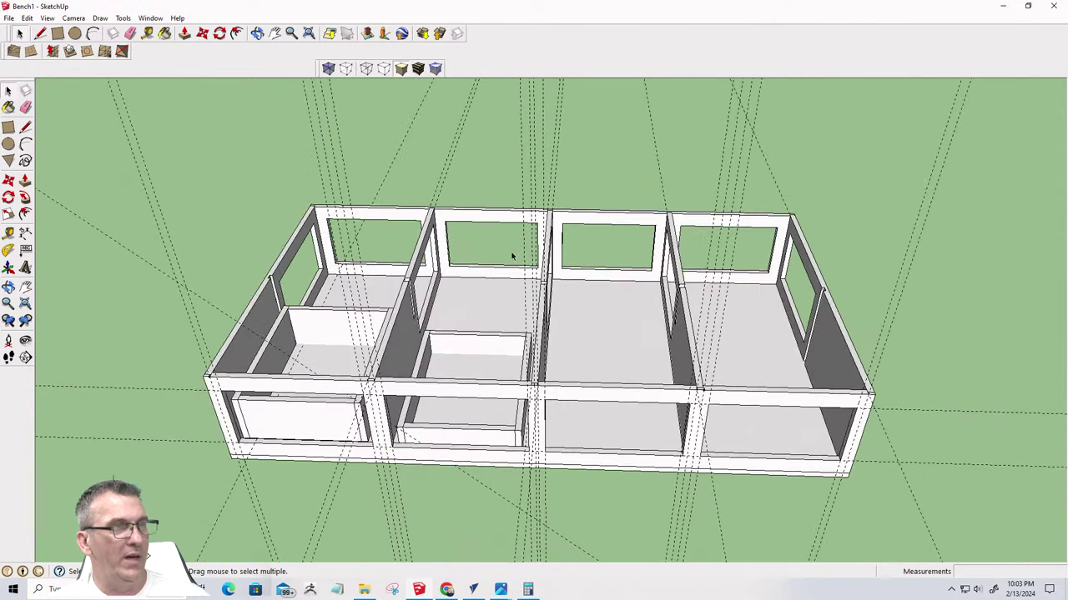
pyautogui.scroll(-5, 512, 257)
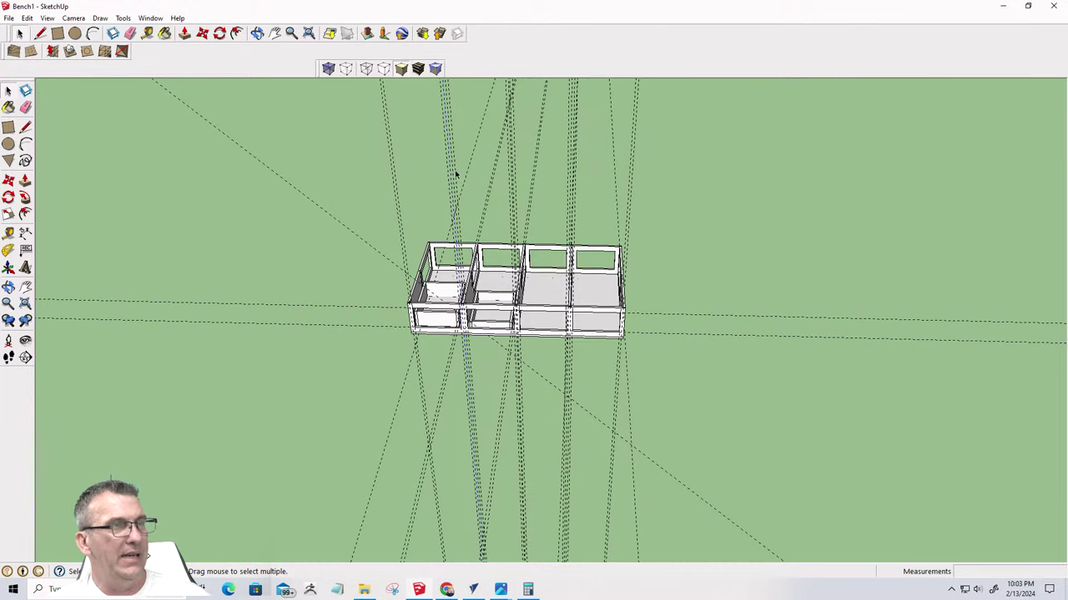
pyautogui.press('Return')
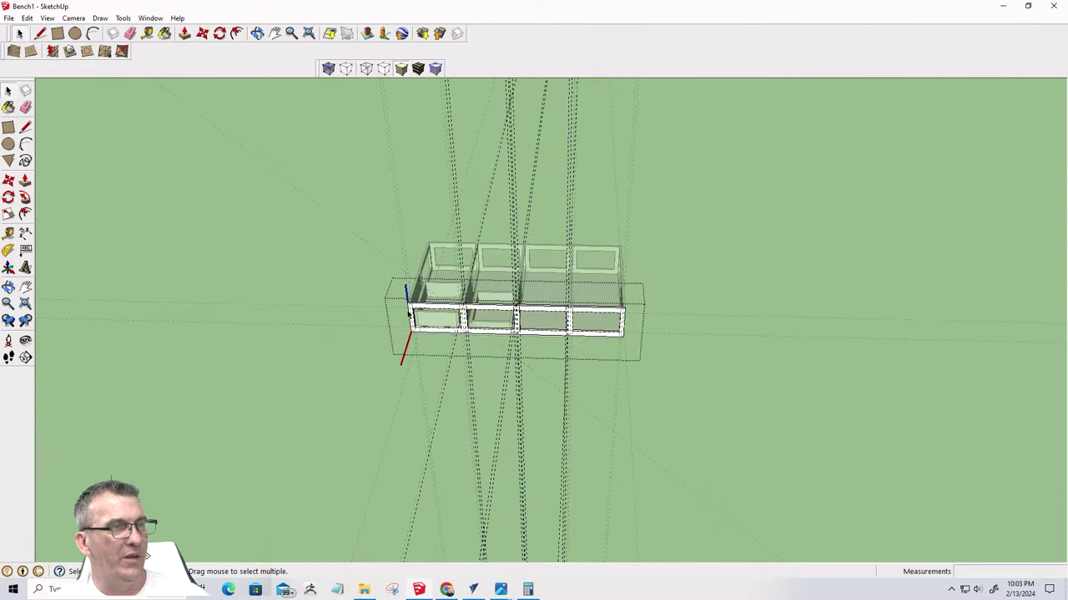
pyautogui.click(446, 172)
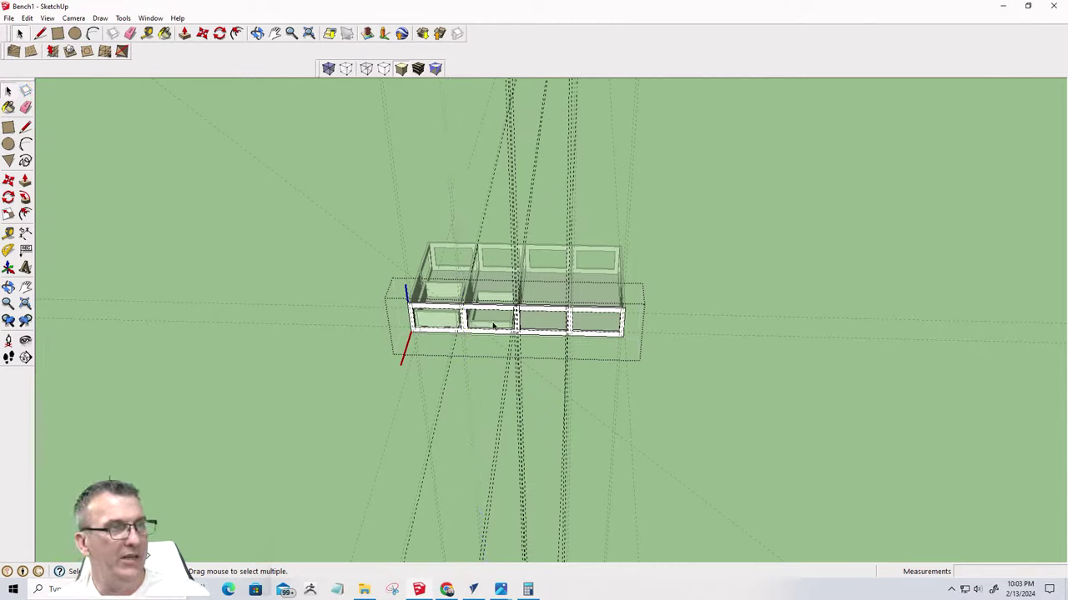
pyautogui.click(496, 158)
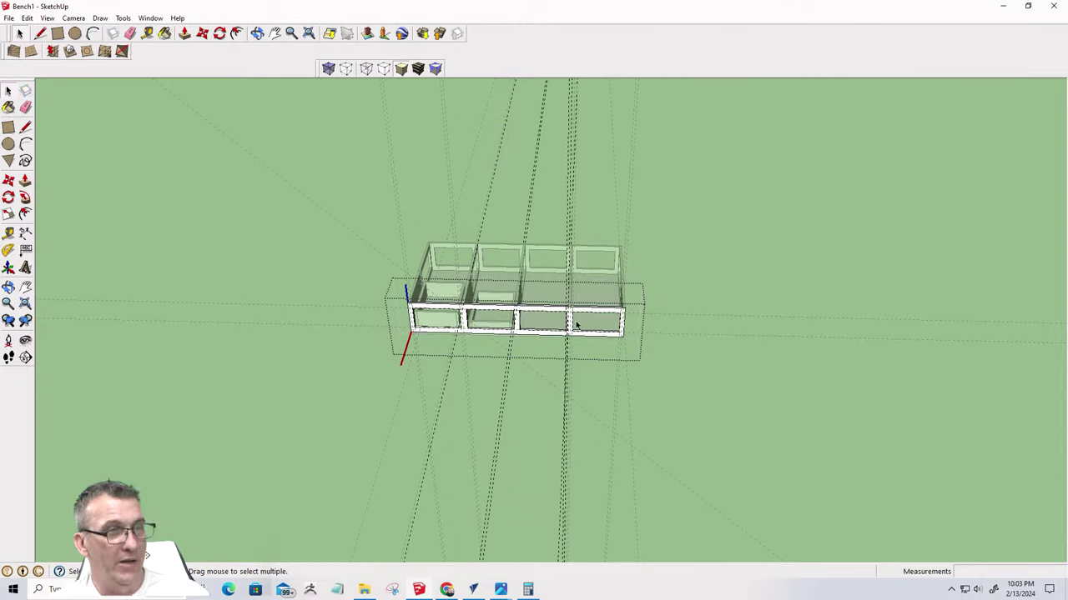
# Unhide all hidden geometry in the frame, then exit the group
pyautogui.click(26, 18)
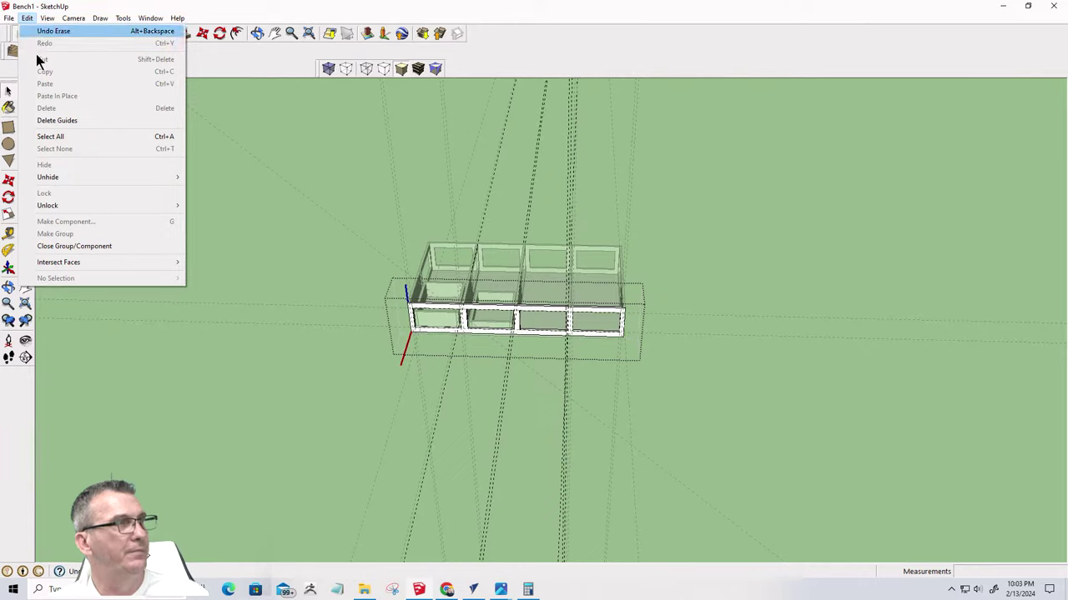
pyautogui.moveTo(48, 178)
pyautogui.click(209, 202)
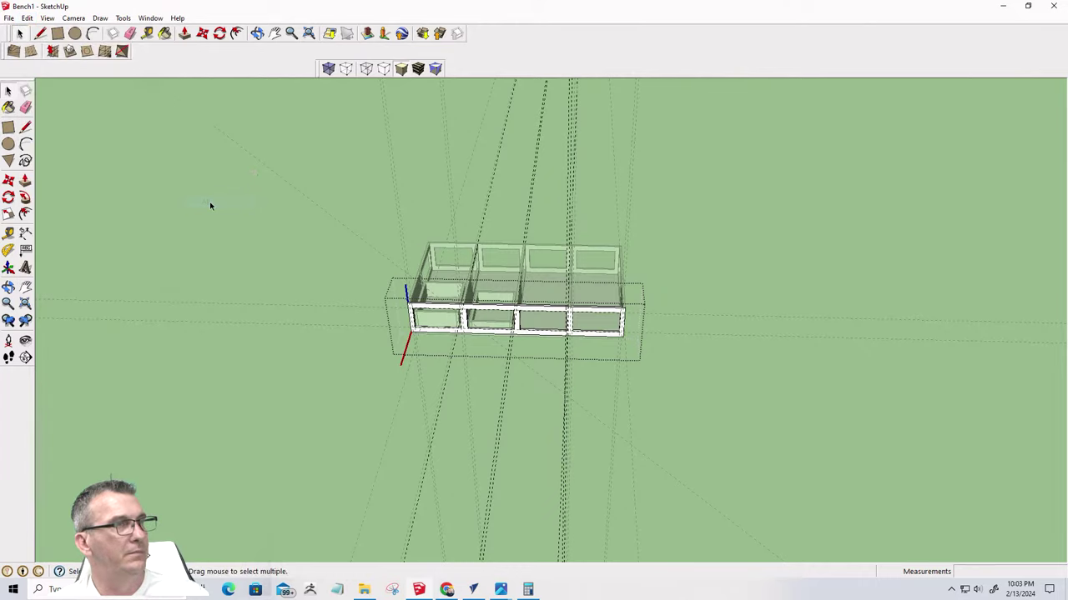
pyautogui.click(262, 240)
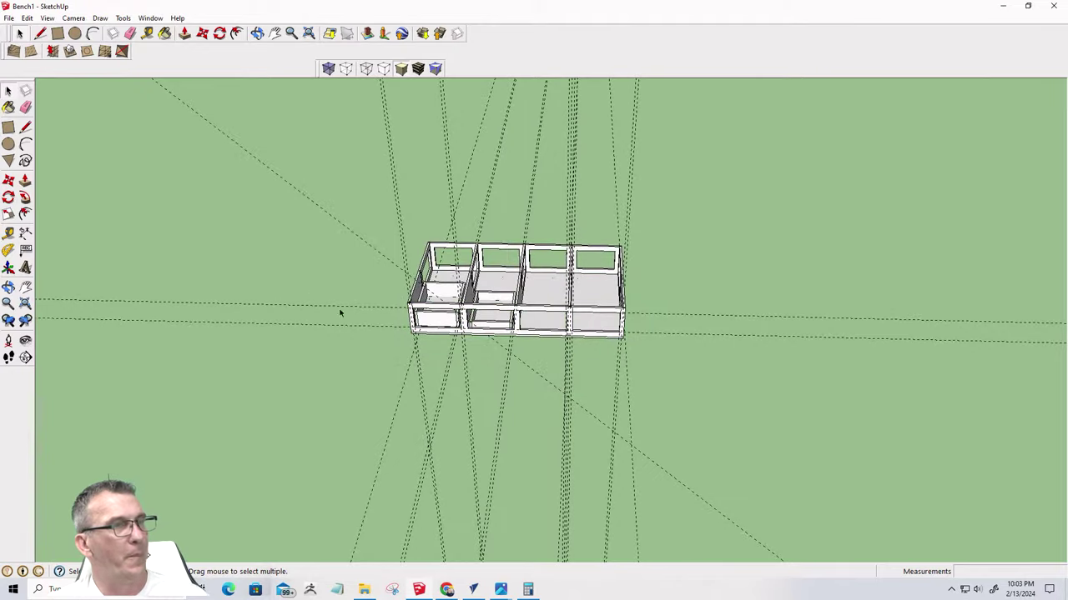
pyautogui.moveTo(389, 331); pyautogui.dragTo(524, 322, button='middle')
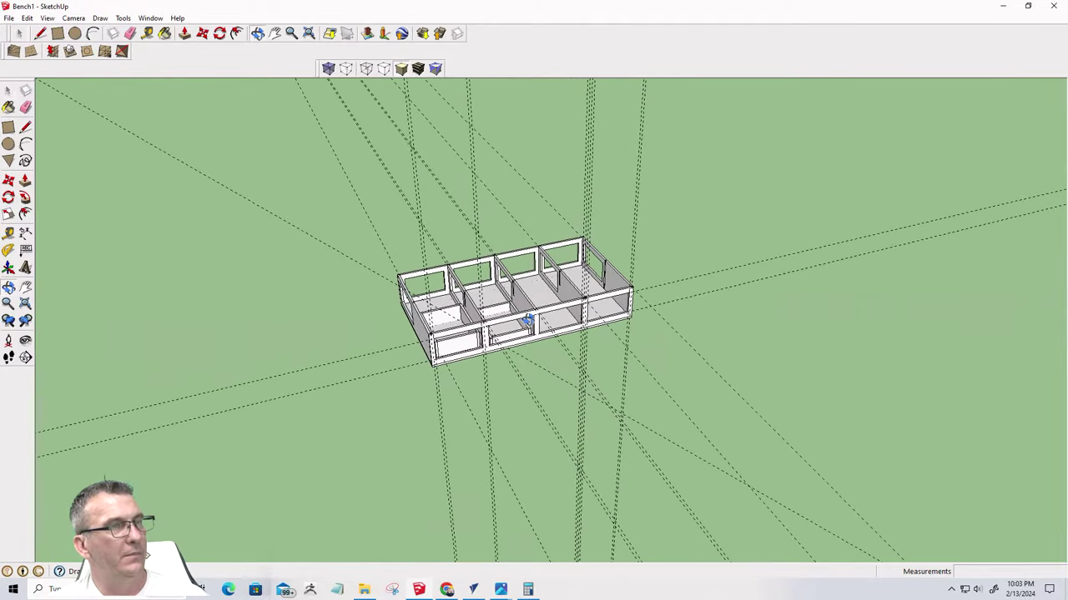
# Undo the recent bench edits back past the vertical guide line and earlier drawer box move
pyautogui.click(27, 17)
pyautogui.click(34, 30)
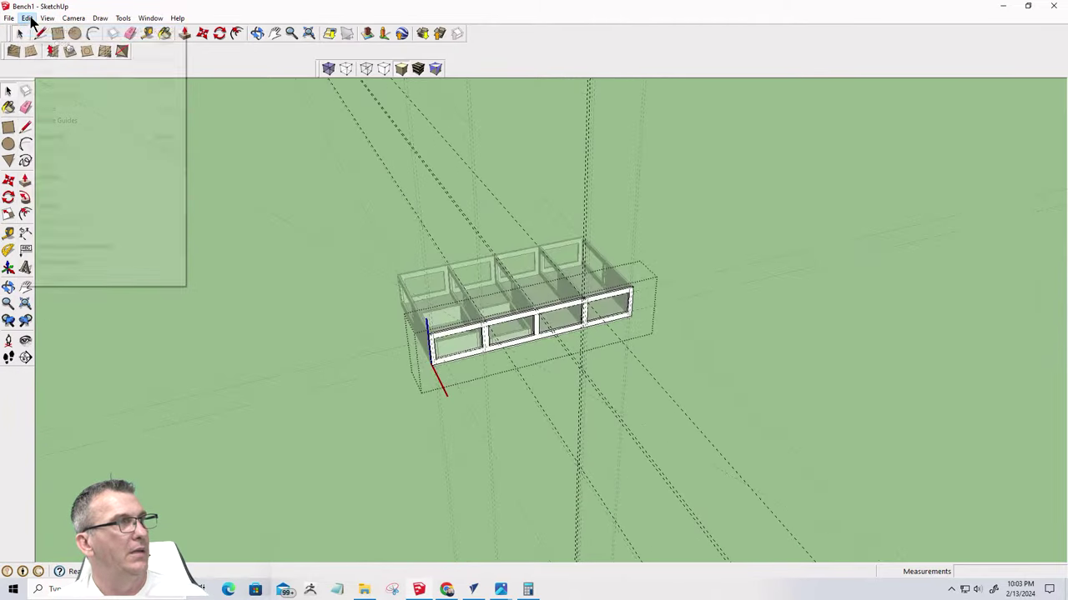
pyautogui.click(28, 18)
pyautogui.click(34, 31)
pyautogui.click(28, 18)
pyautogui.click(34, 30)
pyautogui.click(29, 18)
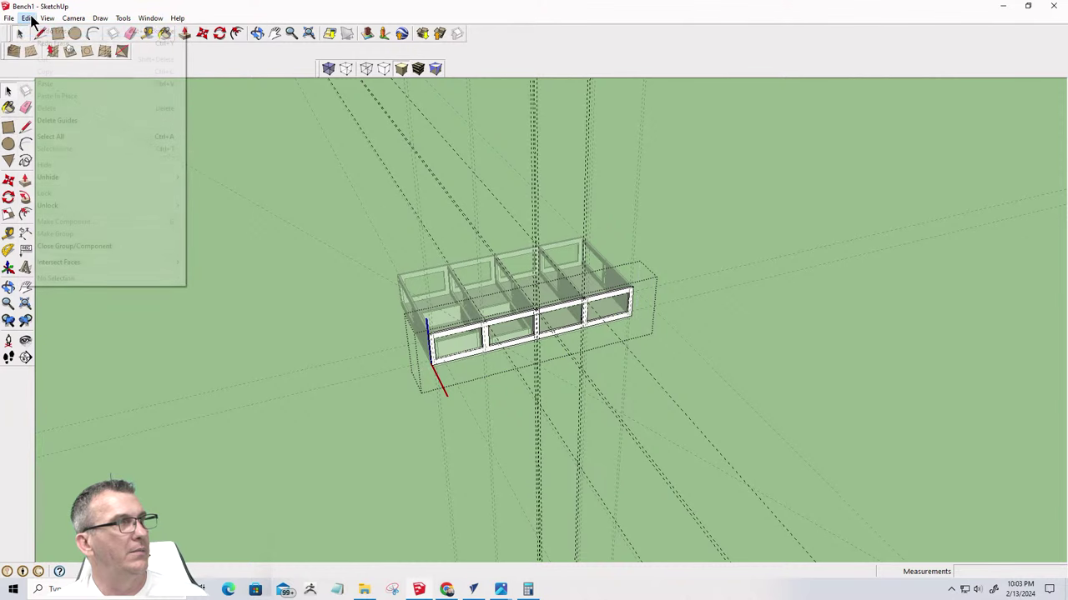
pyautogui.click(34, 31)
pyautogui.click(28, 18)
pyautogui.click(34, 31)
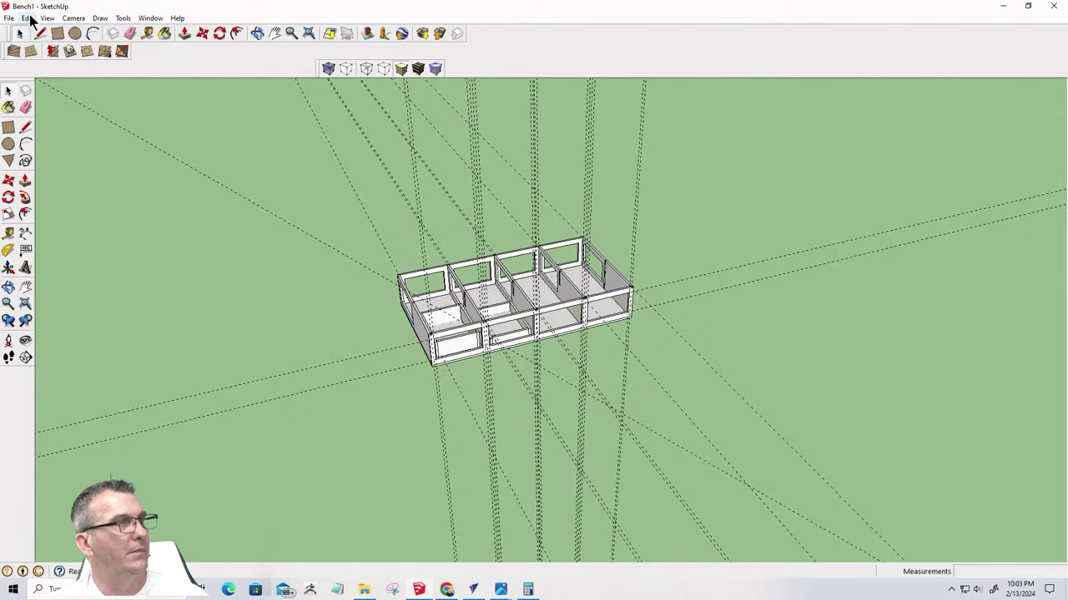
pyautogui.click(28, 18)
pyautogui.click(34, 31)
pyautogui.click(28, 17)
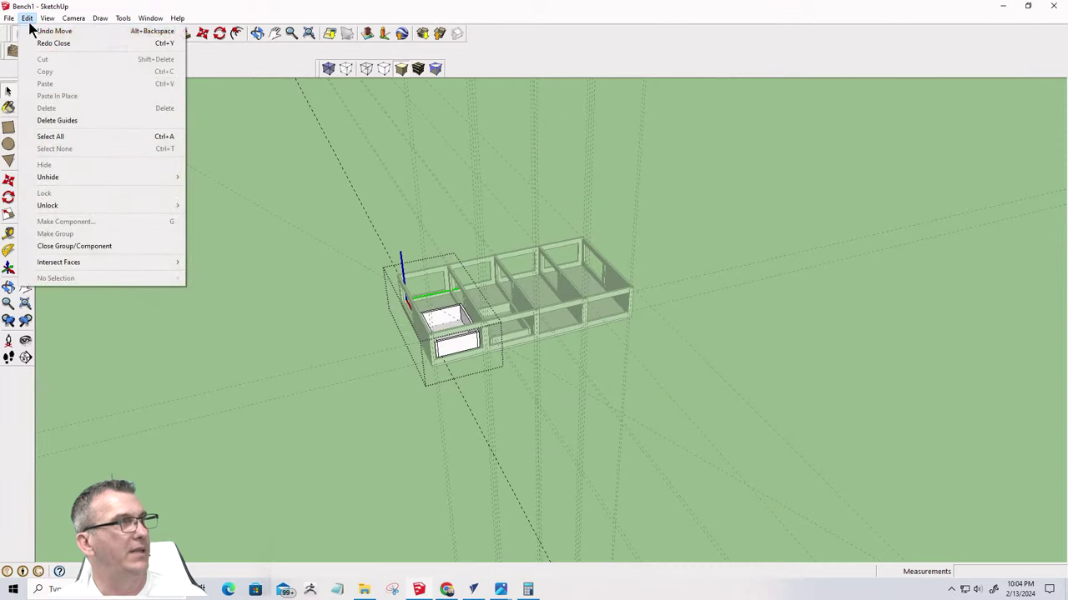
pyautogui.click(34, 30)
pyautogui.click(27, 18)
pyautogui.click(34, 30)
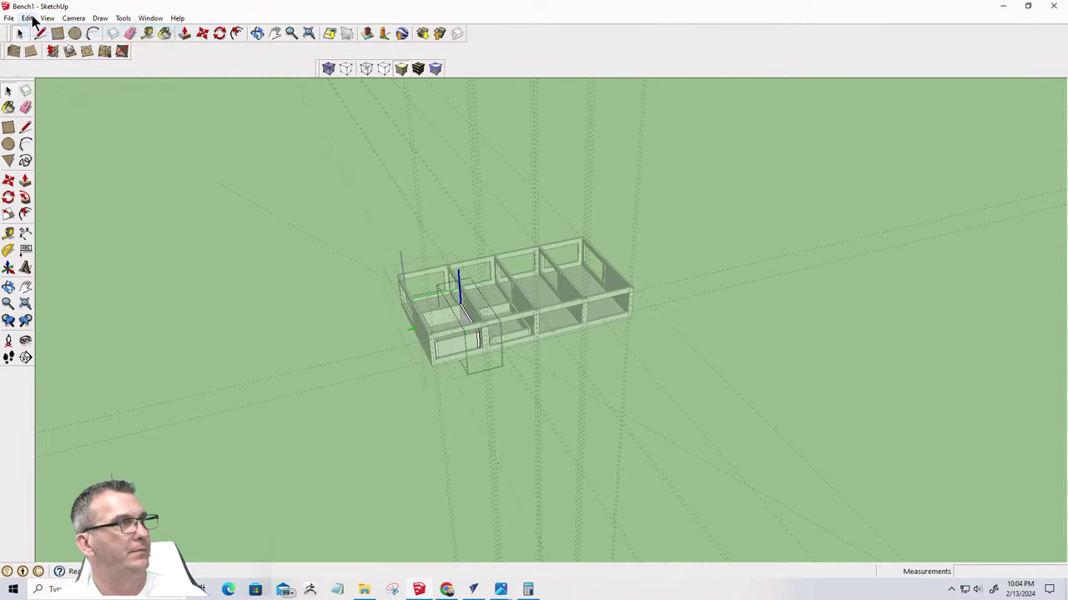
pyautogui.click(27, 17)
pyautogui.click(34, 31)
pyautogui.click(27, 17)
pyautogui.click(34, 31)
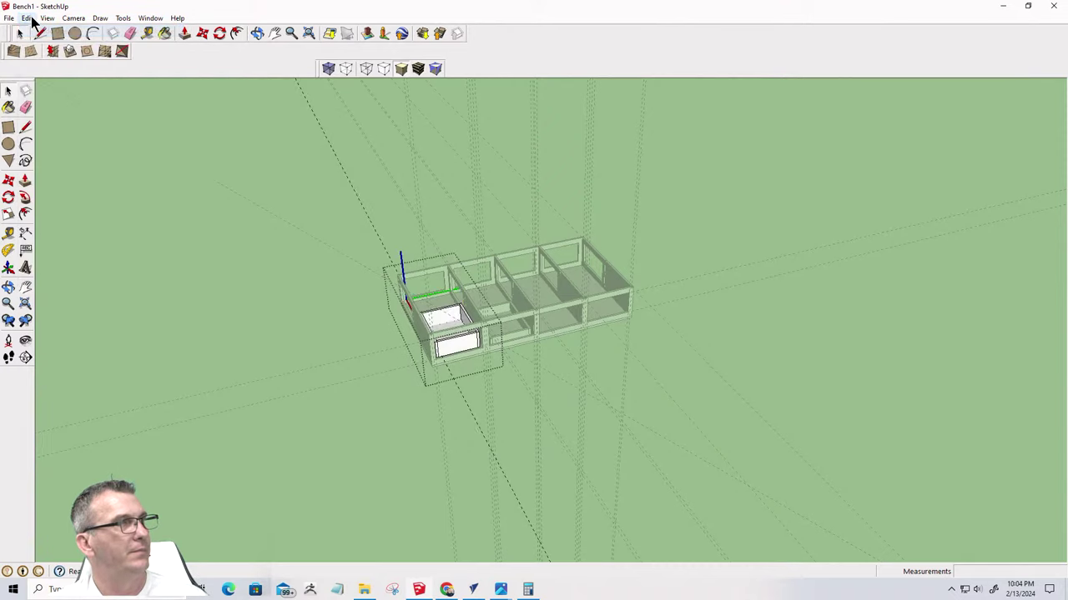
pyautogui.click(31, 18)
pyautogui.click(35, 31)
pyautogui.click(27, 17)
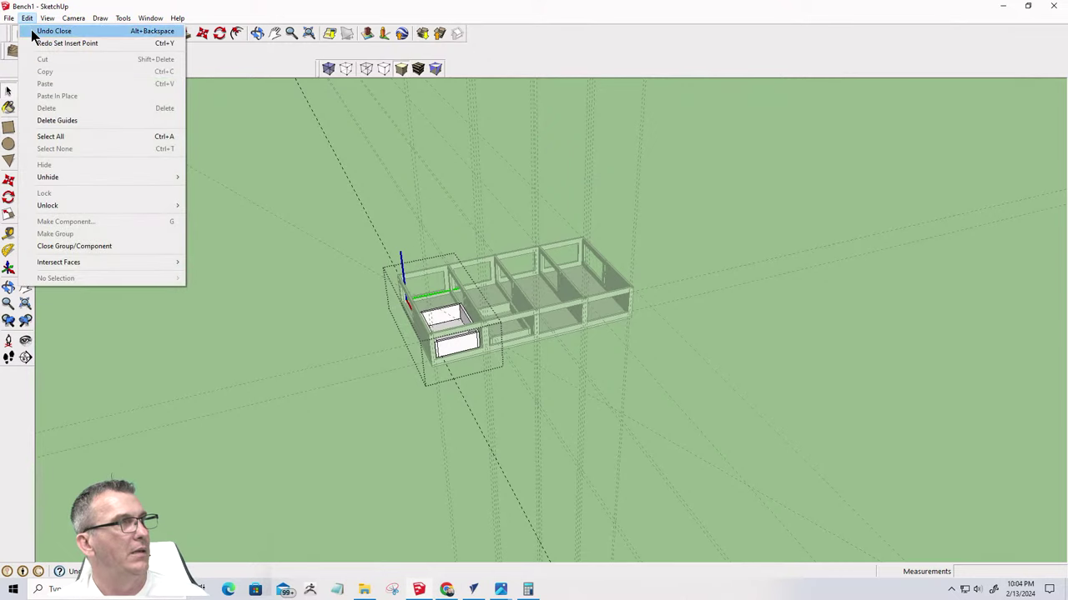
pyautogui.click(34, 31)
pyautogui.click(28, 18)
pyautogui.click(34, 31)
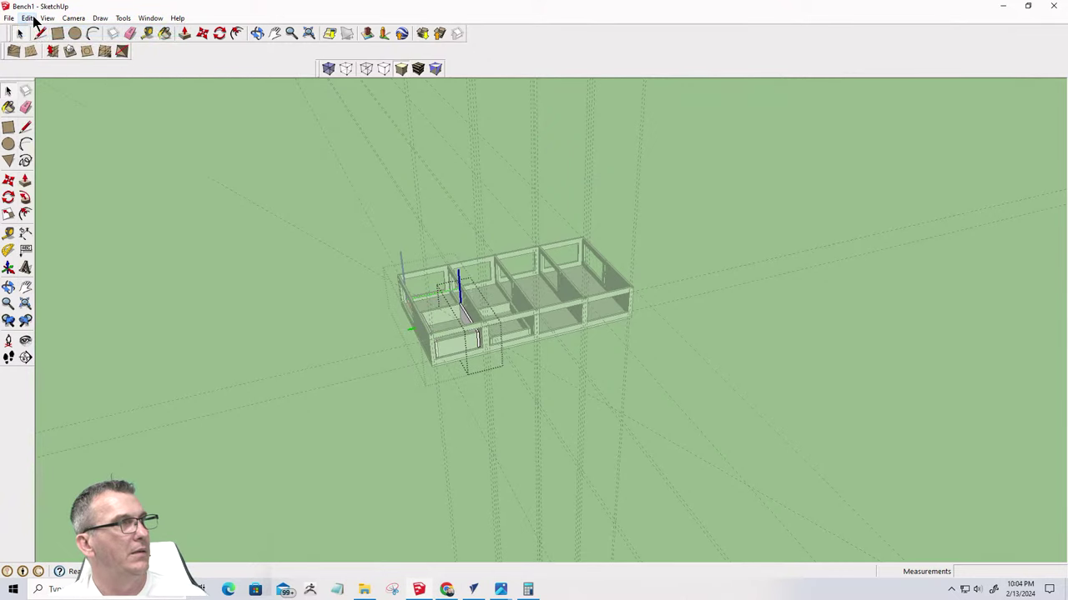
# Keep undoing drawer box edits until the opened group shows the white drawer pieces
pyautogui.click(28, 18)
pyautogui.click(34, 31)
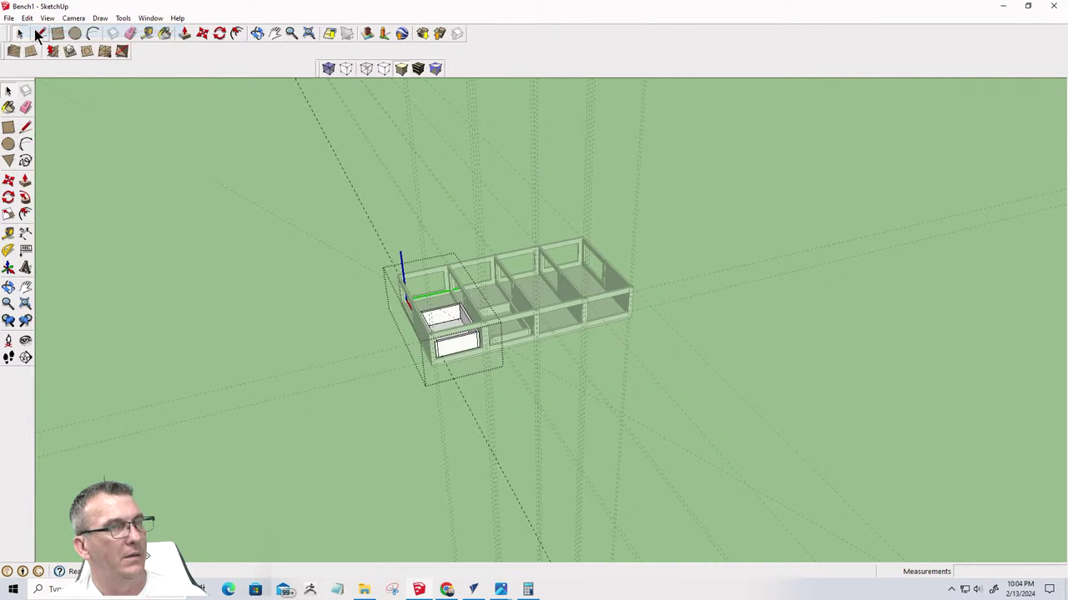
pyautogui.click(27, 17)
pyautogui.click(33, 30)
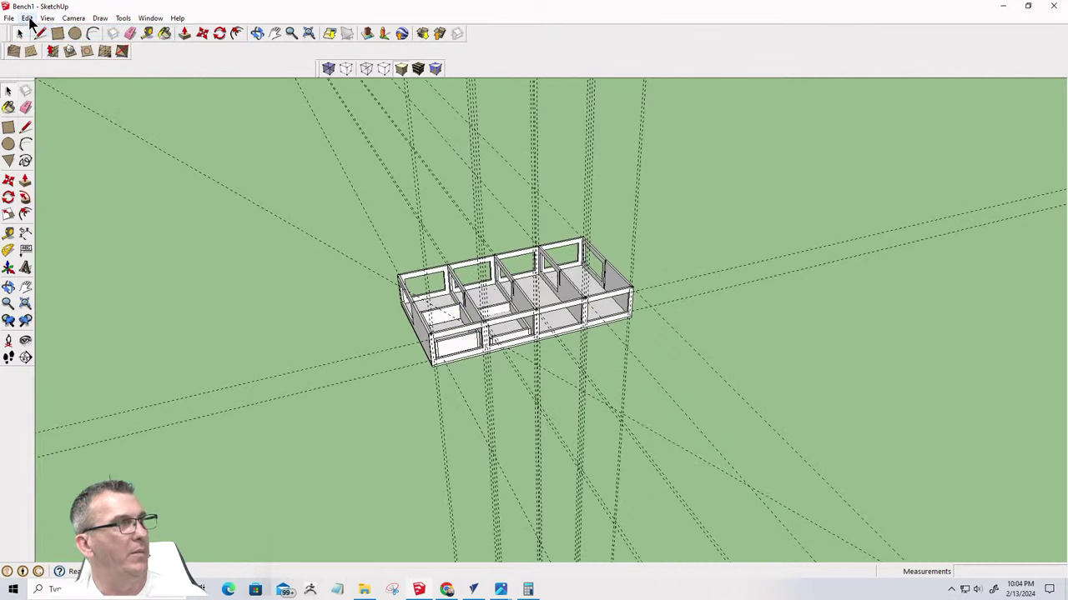
pyautogui.click(29, 18)
pyautogui.click(30, 29)
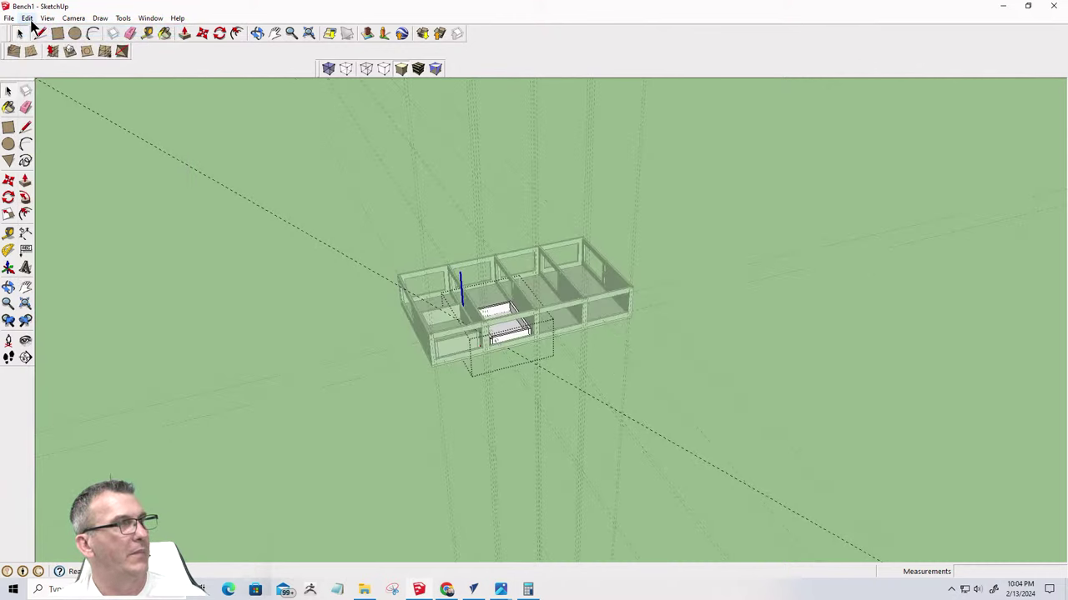
pyautogui.click(30, 20)
pyautogui.click(31, 30)
pyautogui.click(27, 18)
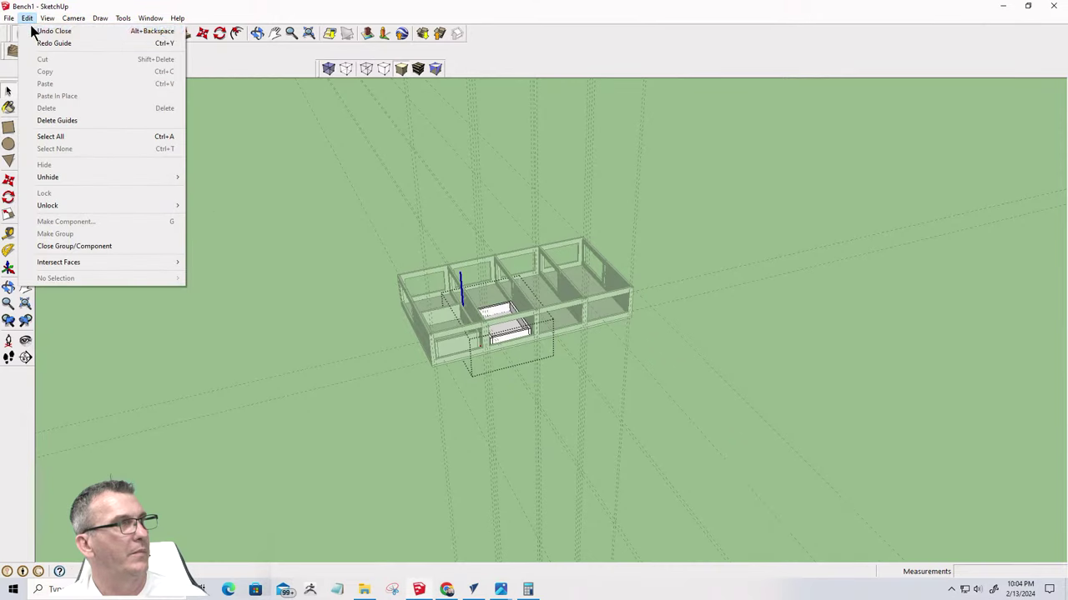
pyautogui.click(33, 30)
pyautogui.click(28, 18)
pyautogui.click(33, 30)
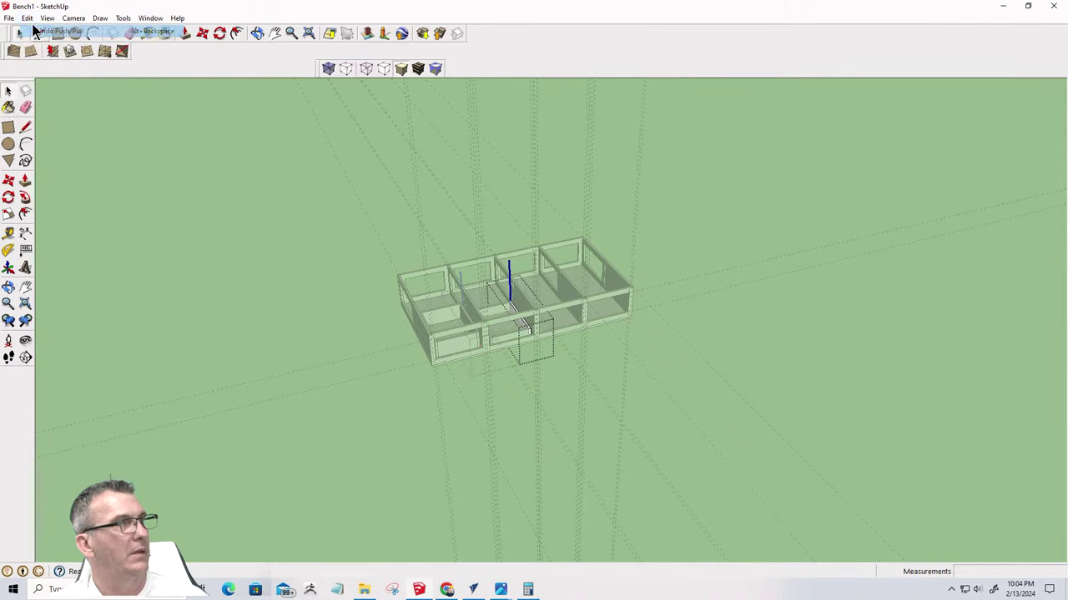
pyautogui.click(29, 18)
pyautogui.click(33, 31)
pyautogui.click(27, 18)
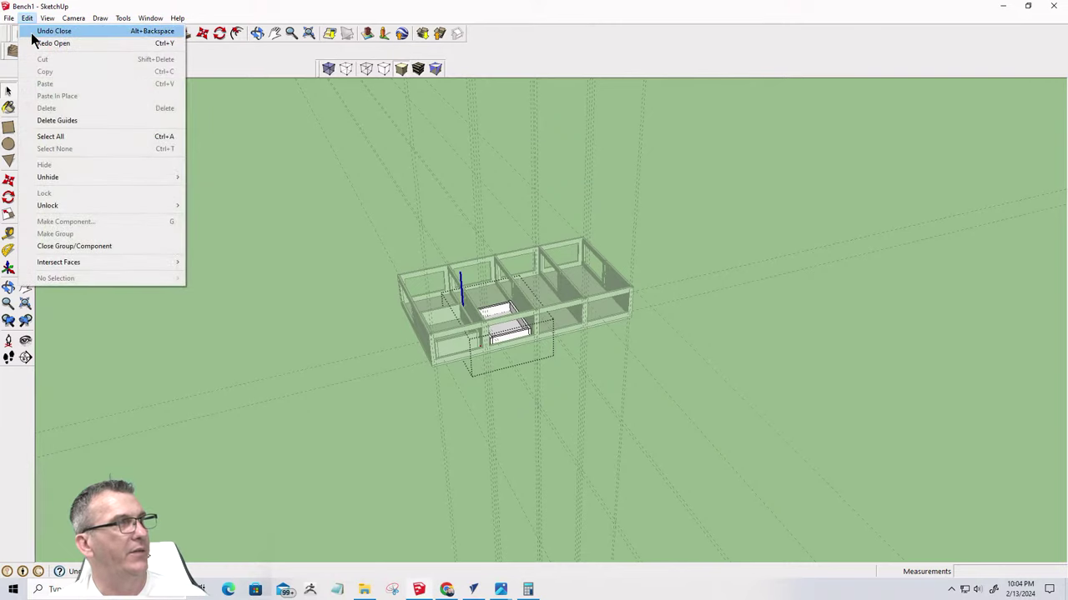
pyautogui.click(34, 30)
pyautogui.click(28, 17)
pyautogui.click(33, 30)
pyautogui.click(27, 17)
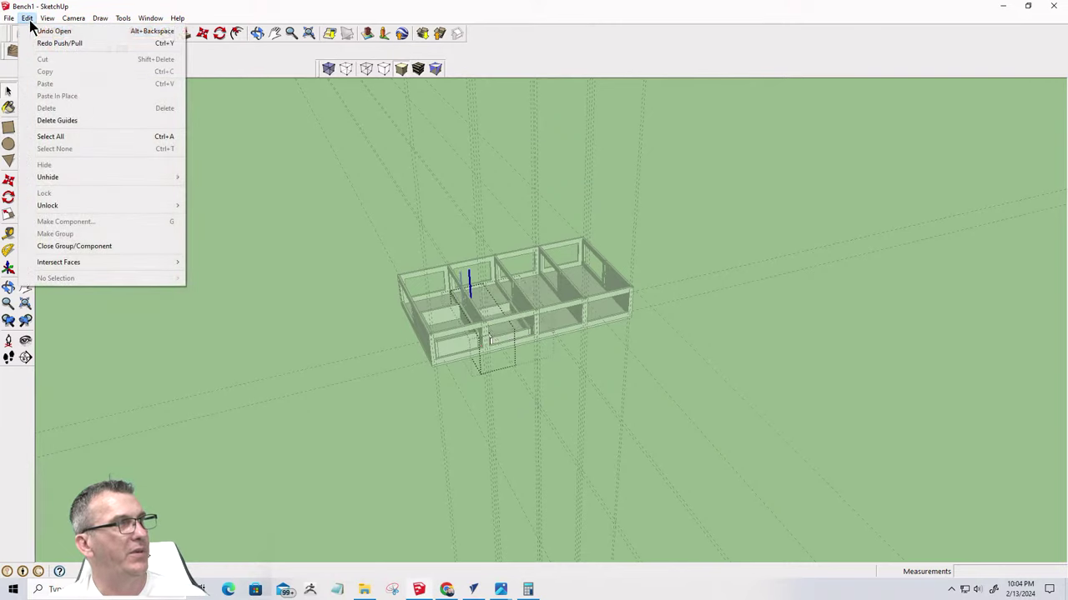
pyautogui.click(34, 32)
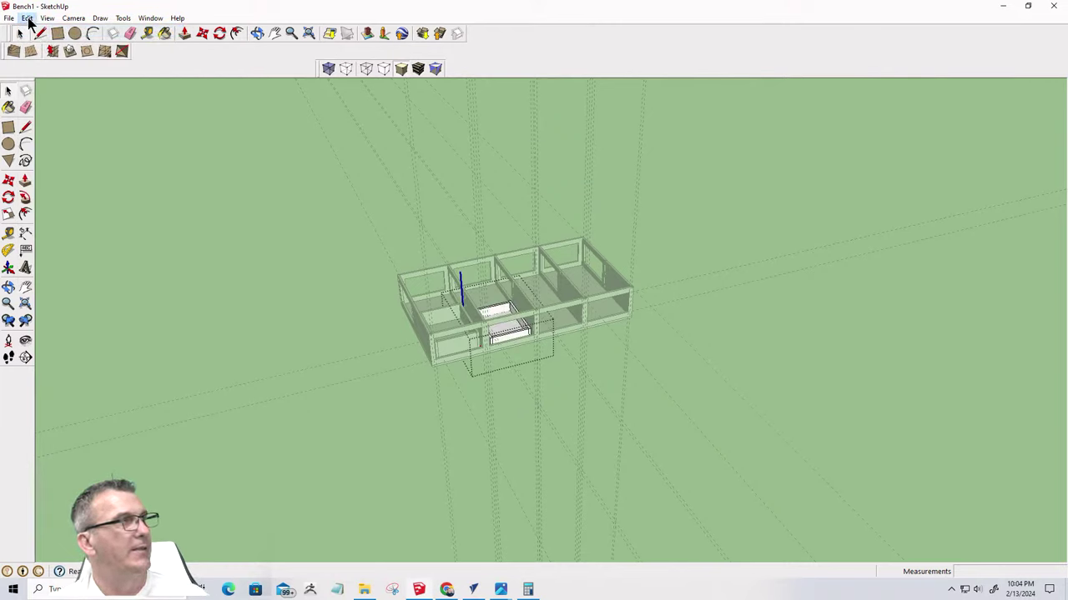
# Unhide all hidden parts of the model with Edit > Unhide > All
pyautogui.click(28, 18)
pyautogui.moveTo(93, 182)
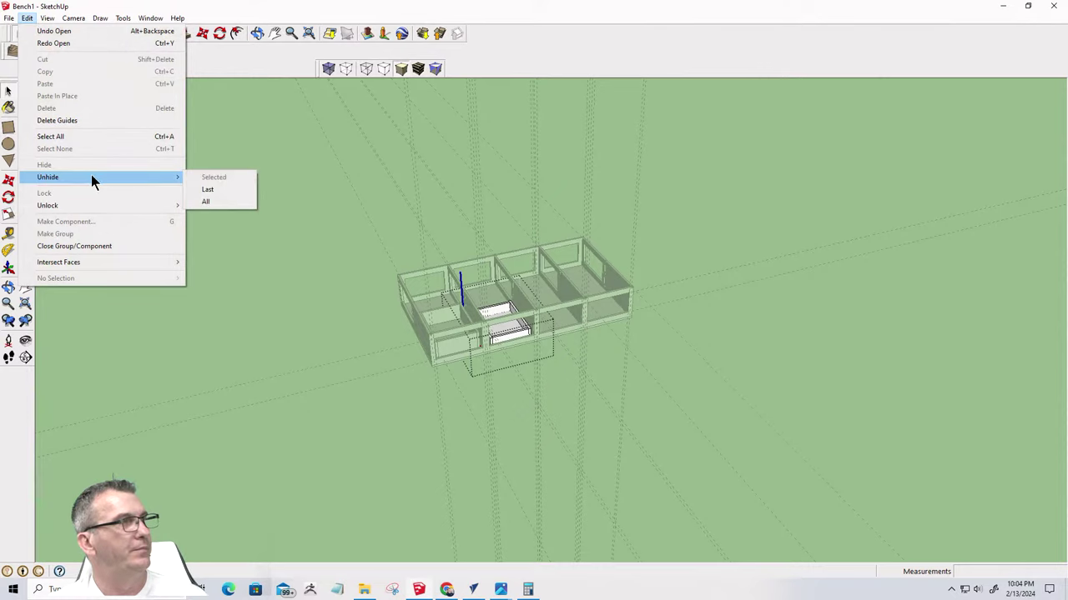
pyautogui.click(208, 202)
pyautogui.scroll(-2, 294, 241)
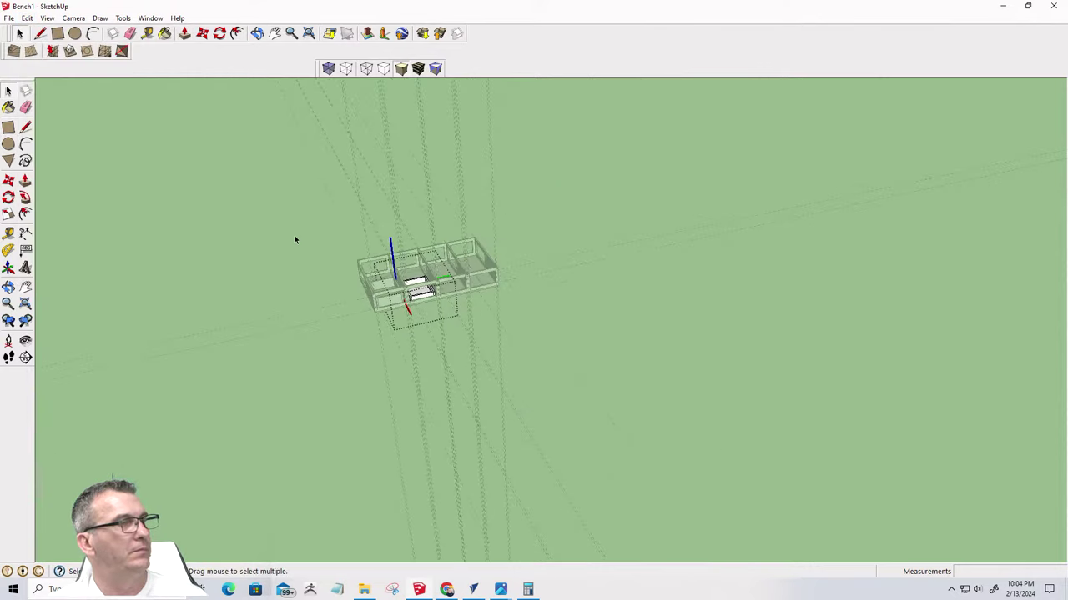
pyautogui.scroll(4, 364, 306)
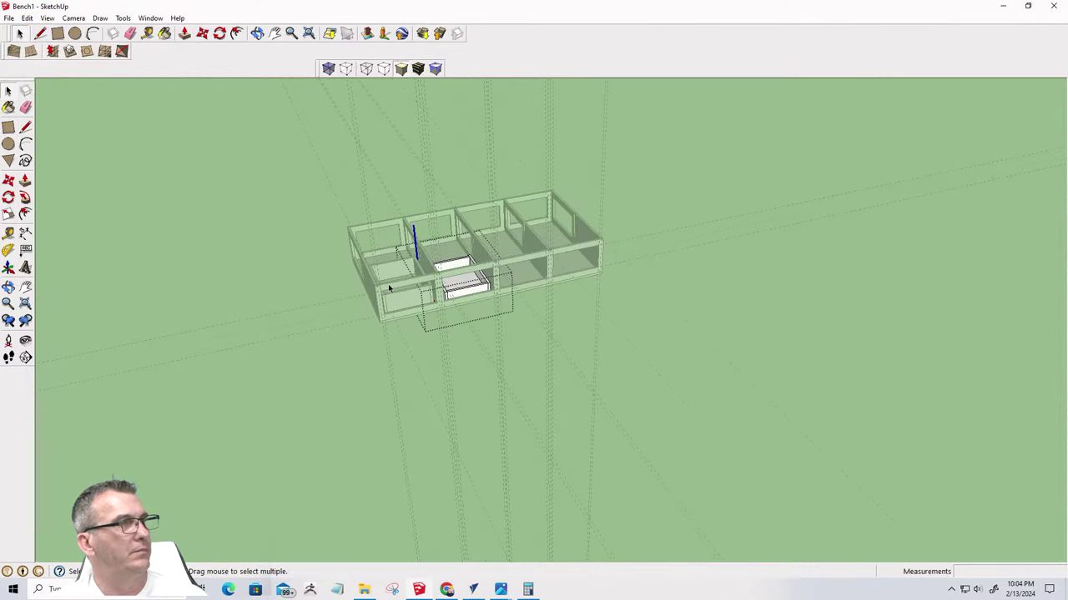
# Undo the reveal and several more earlier changes to the bench interior
pyautogui.click(28, 17)
pyautogui.click(28, 17)
pyautogui.click(27, 18)
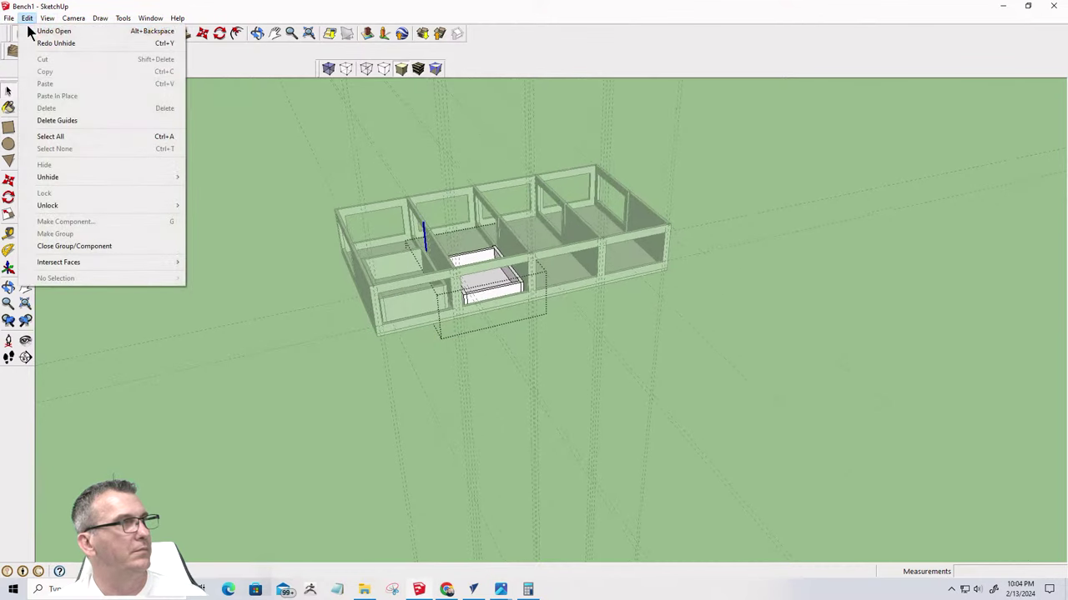
pyautogui.click(32, 31)
pyautogui.click(28, 18)
pyautogui.click(30, 31)
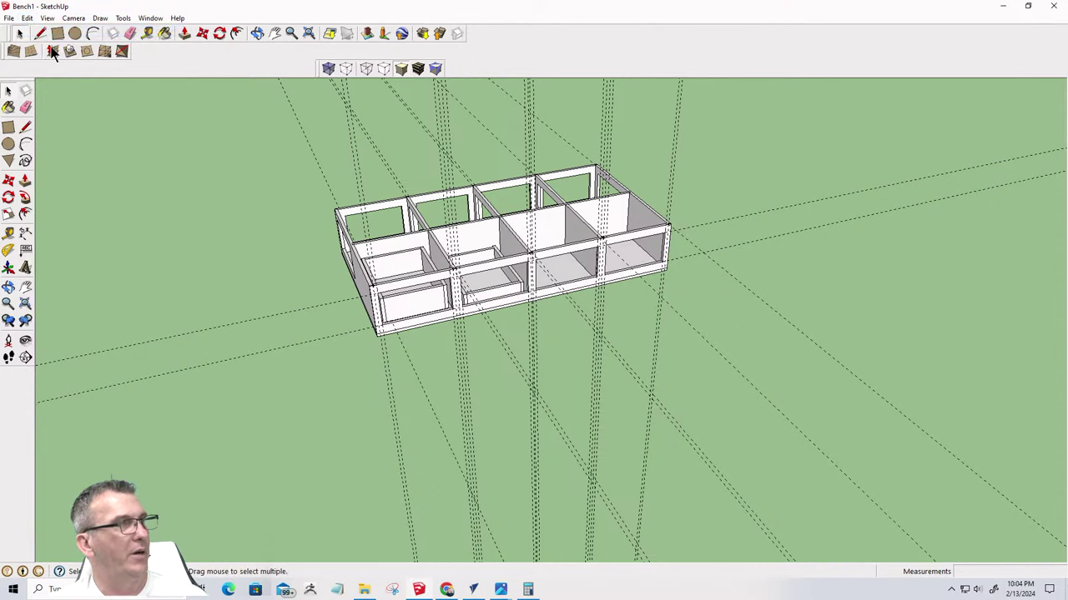
pyautogui.click(28, 18)
pyautogui.click(32, 30)
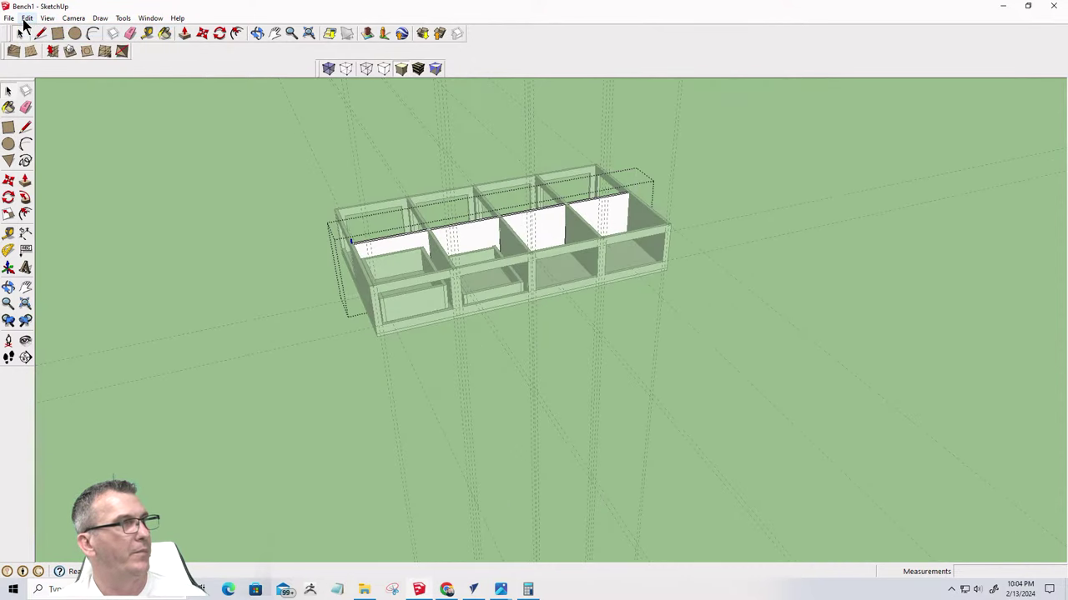
pyautogui.click(25, 19)
pyautogui.click(29, 30)
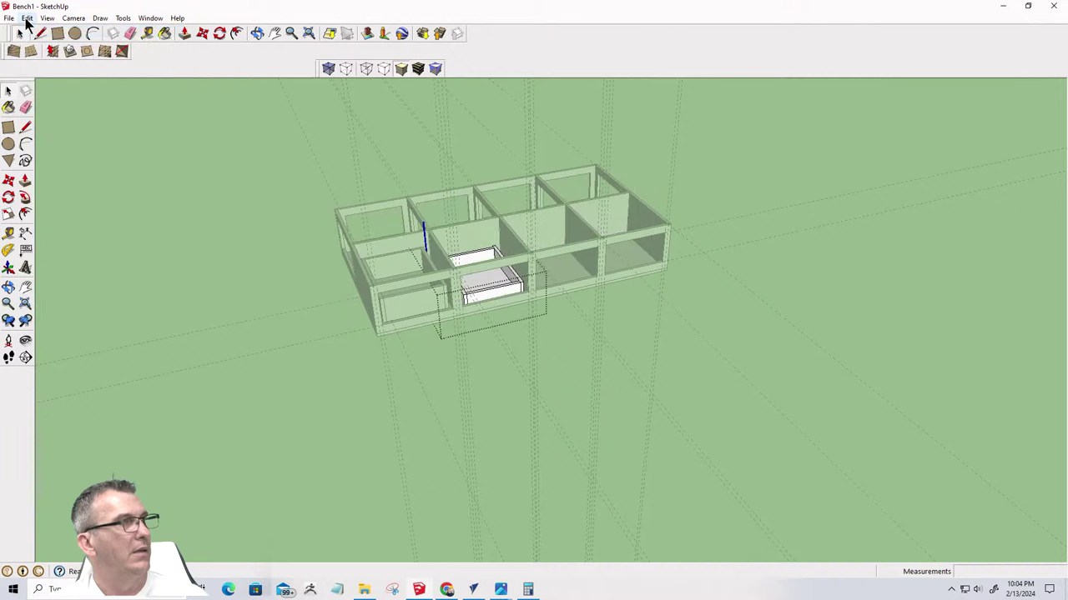
pyautogui.click(26, 18)
pyautogui.click(33, 30)
pyautogui.click(26, 18)
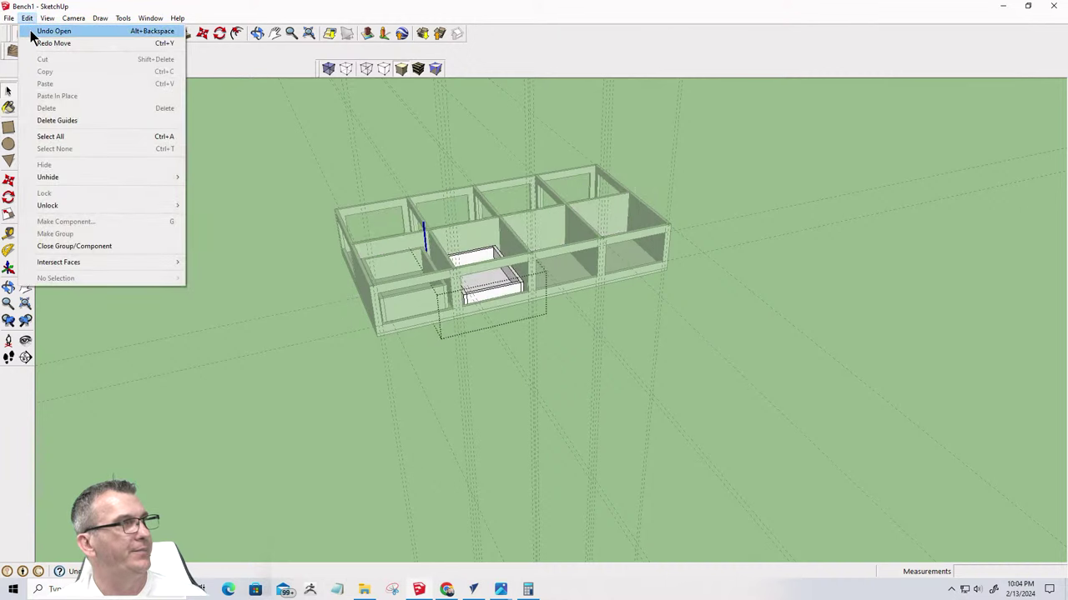
pyautogui.click(32, 31)
pyautogui.click(27, 19)
pyautogui.click(34, 30)
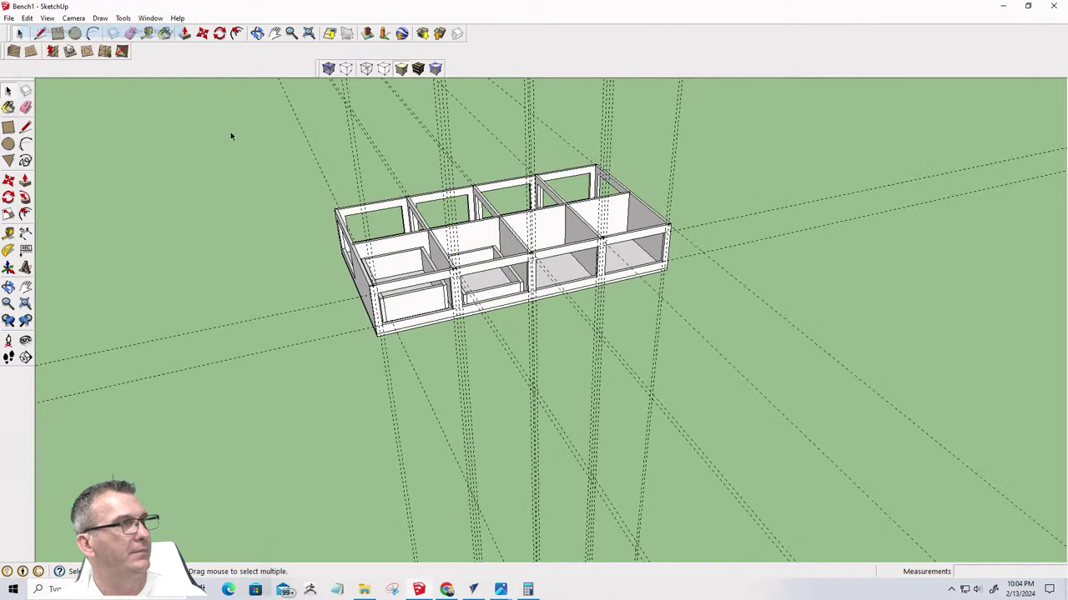
# Orbit to a lower frontal view, then shrink and restore the SketchUp window
pyautogui.moveTo(427, 325)
pyautogui.mouseDown(button='middle')
pyautogui.moveTo(361, 333)
pyautogui.moveTo(538, 312)
pyautogui.mouseUp(button='middle')
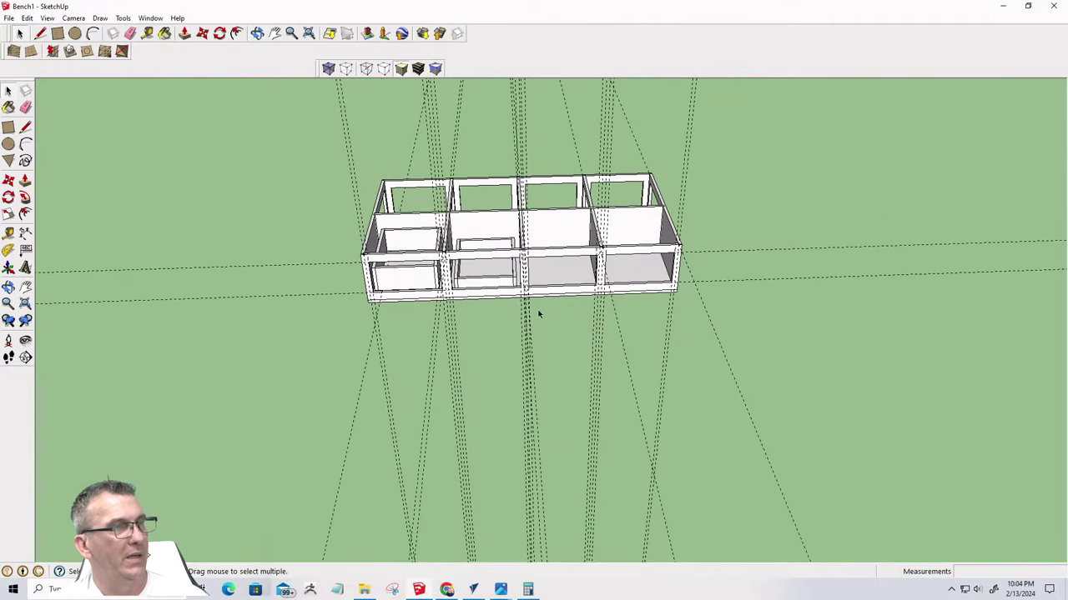
pyautogui.scroll(6, 514, 227)
pyautogui.scroll(-8, 514, 227)
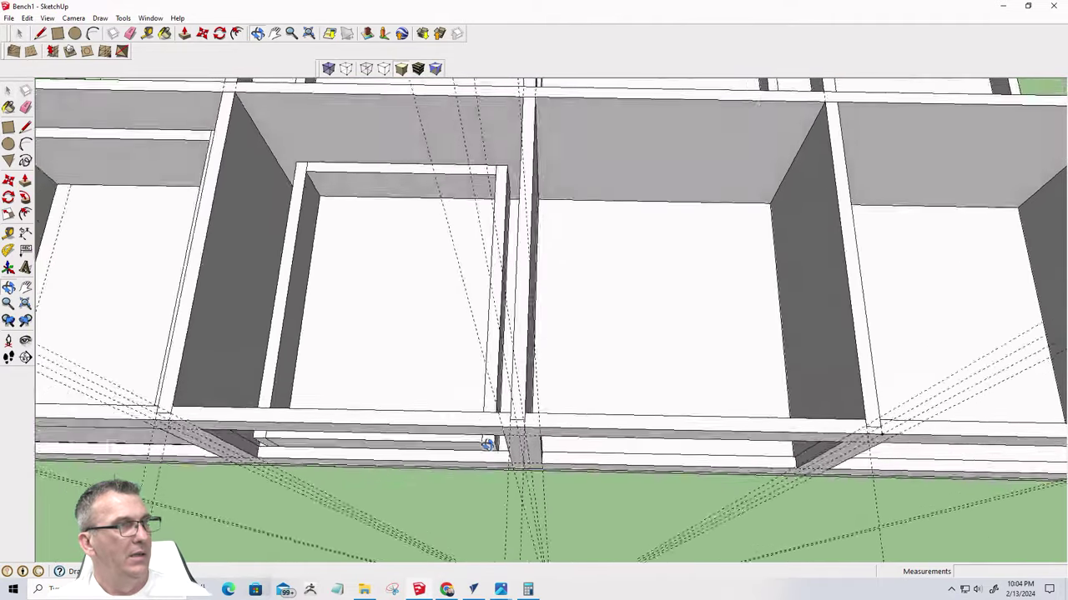
pyautogui.press('super+Down')
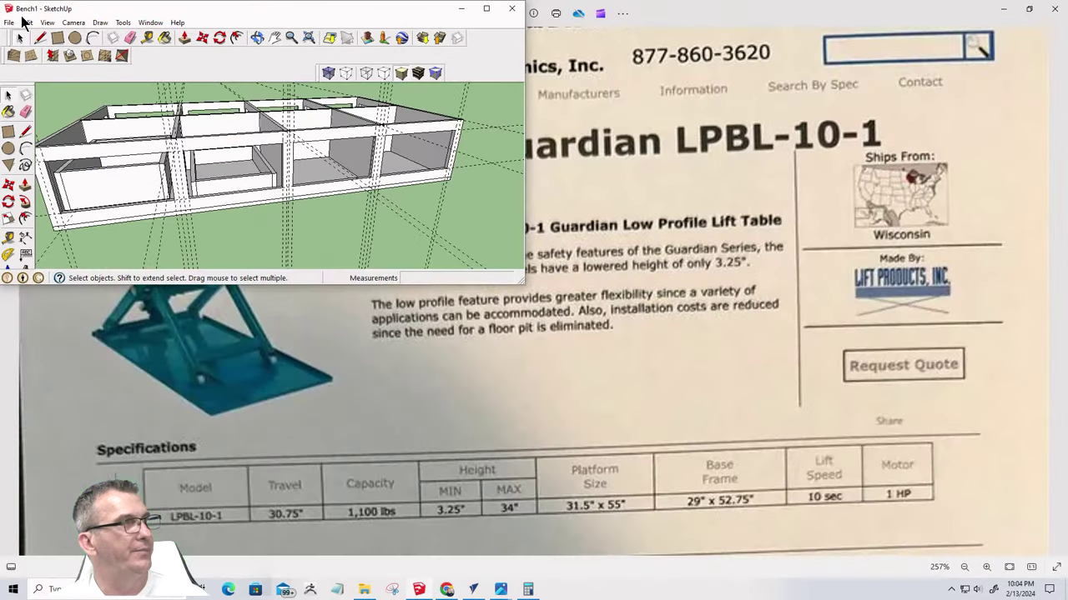
pyautogui.click(486, 8)
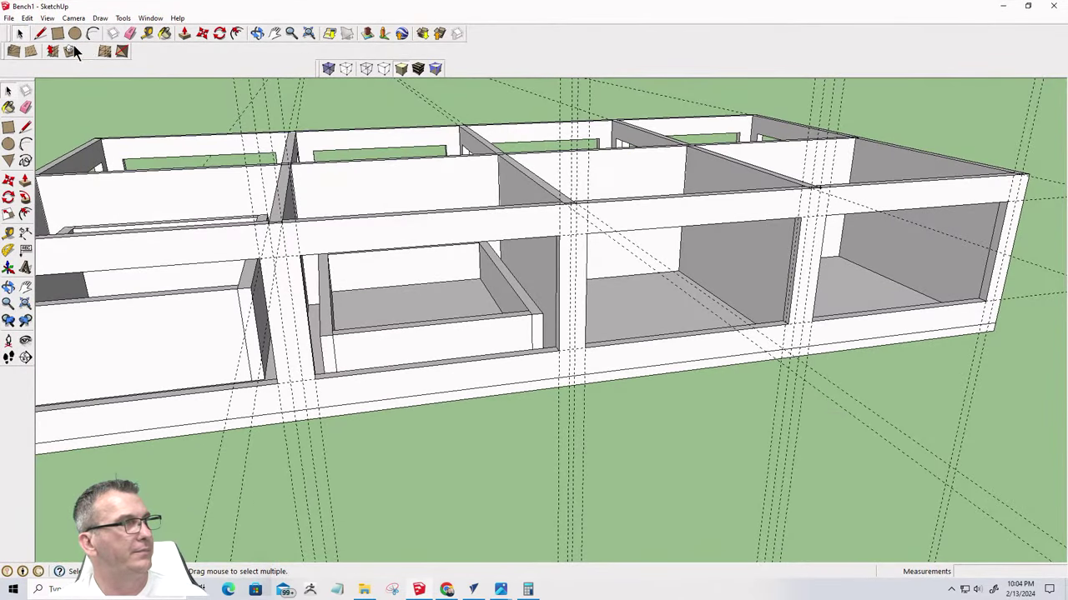
# Unhide all parts to restore the top panel, view from above, and select the top
pyautogui.click(27, 18)
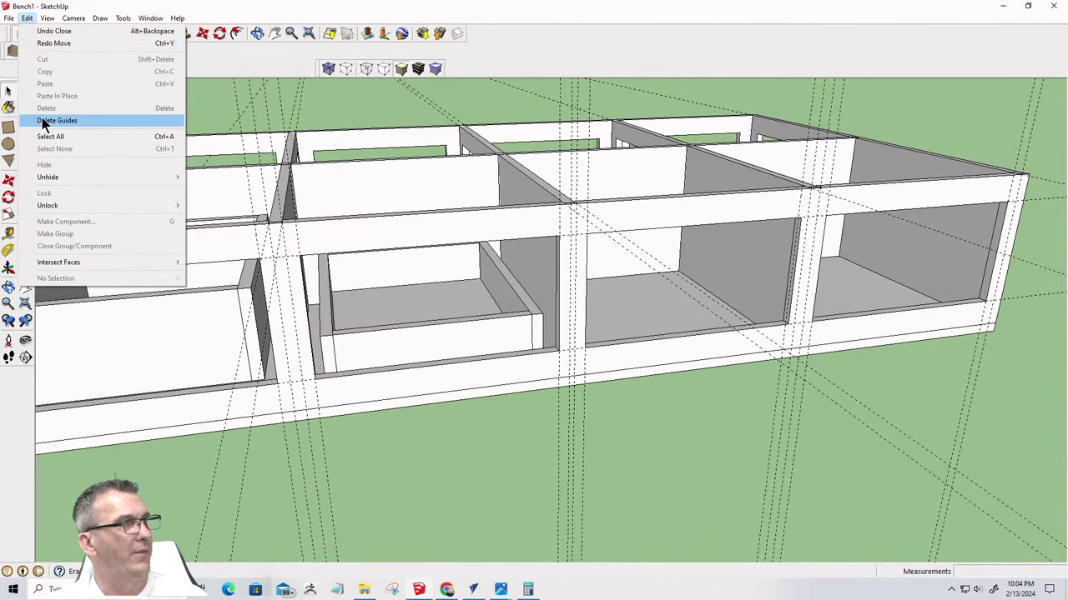
pyautogui.moveTo(78, 178)
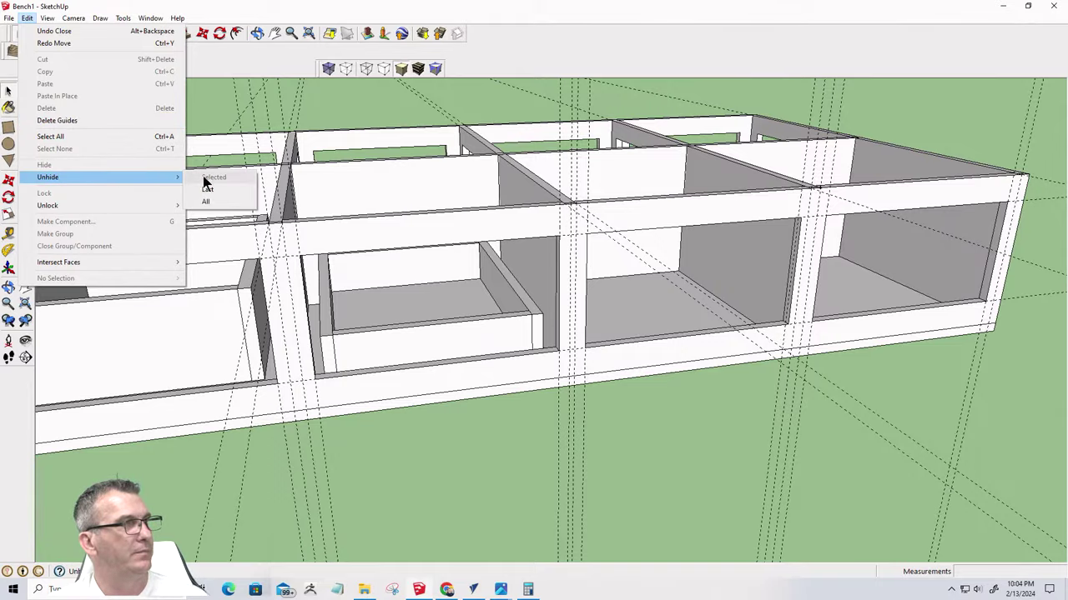
pyautogui.click(203, 205)
pyautogui.moveTo(366, 238); pyautogui.dragTo(253, 254, button='middle')
pyautogui.scroll(-10, 367, 236)
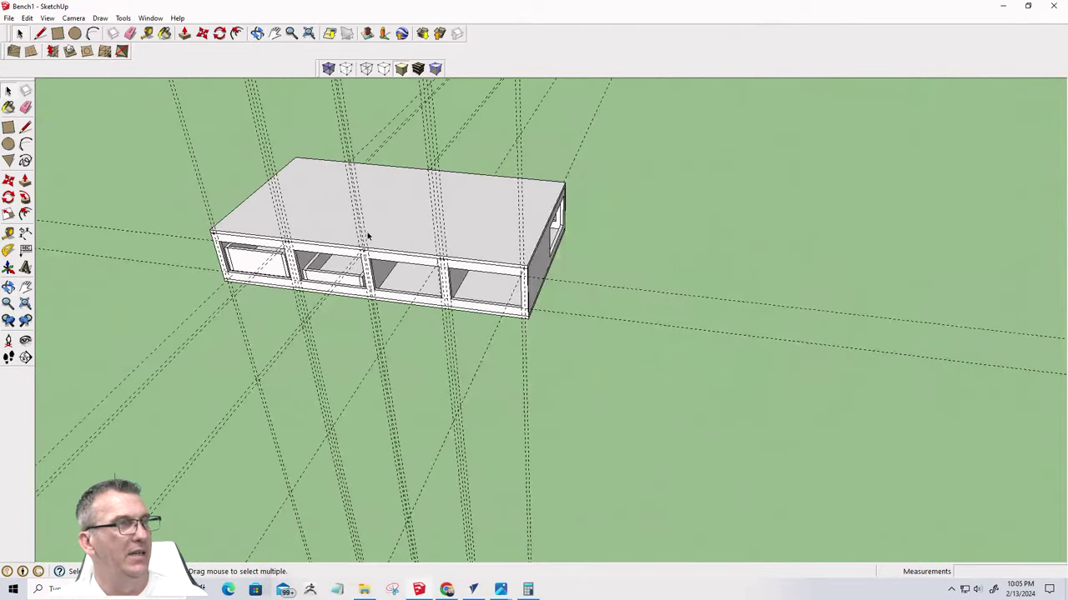
pyautogui.scroll(6, 371, 261)
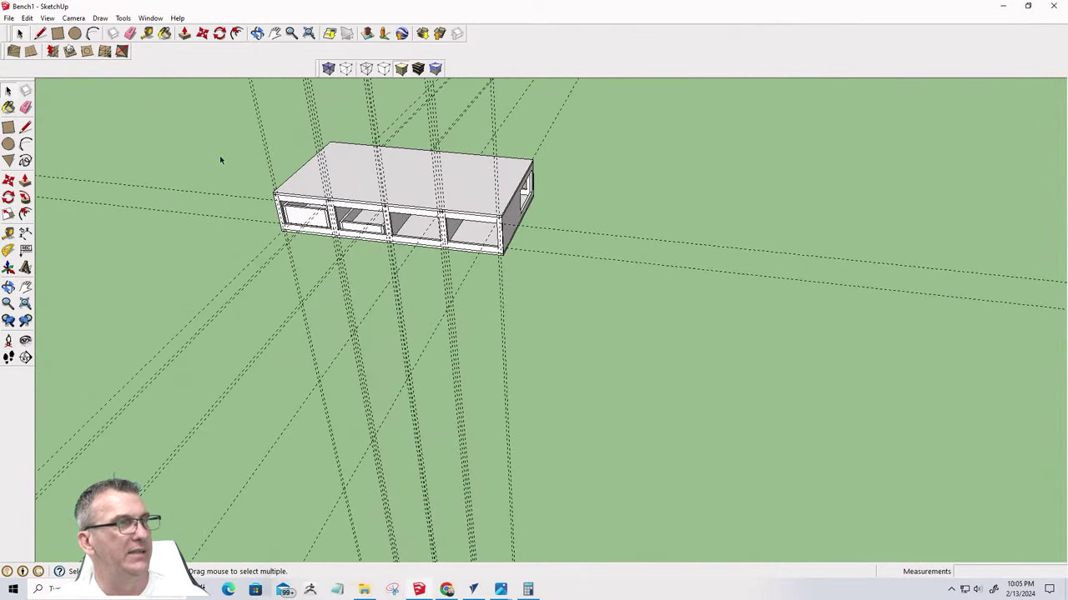
pyautogui.click(318, 203)
pyautogui.scroll(5, 307, 201)
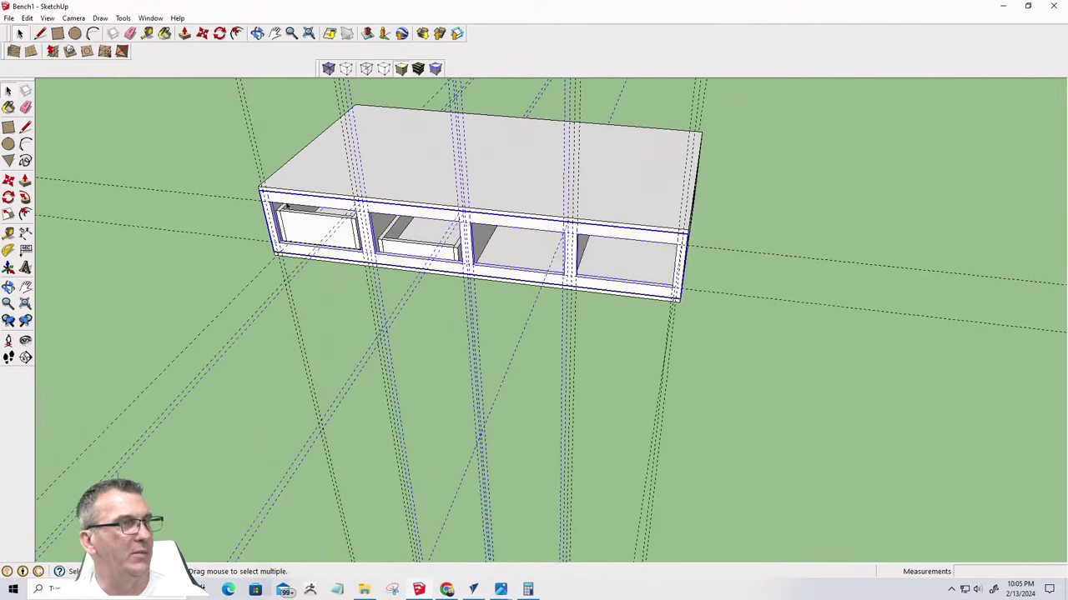
# Hide the top panel and delete two stray guide lines near the bench
pyautogui.rightClick(304, 164)
pyautogui.click(325, 192)
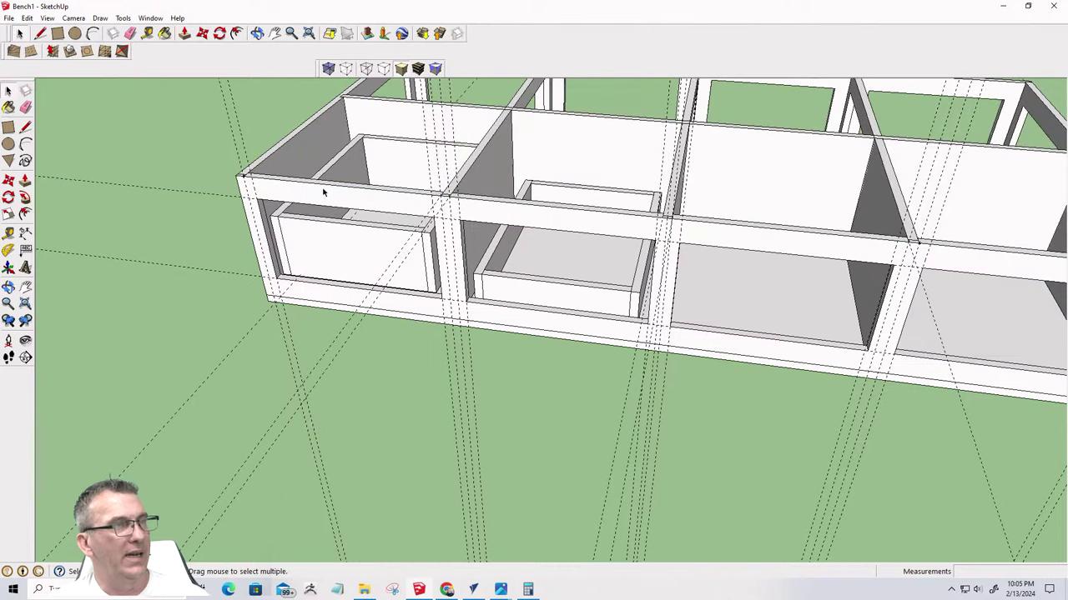
pyautogui.click(429, 165)
pyautogui.press('Delete')
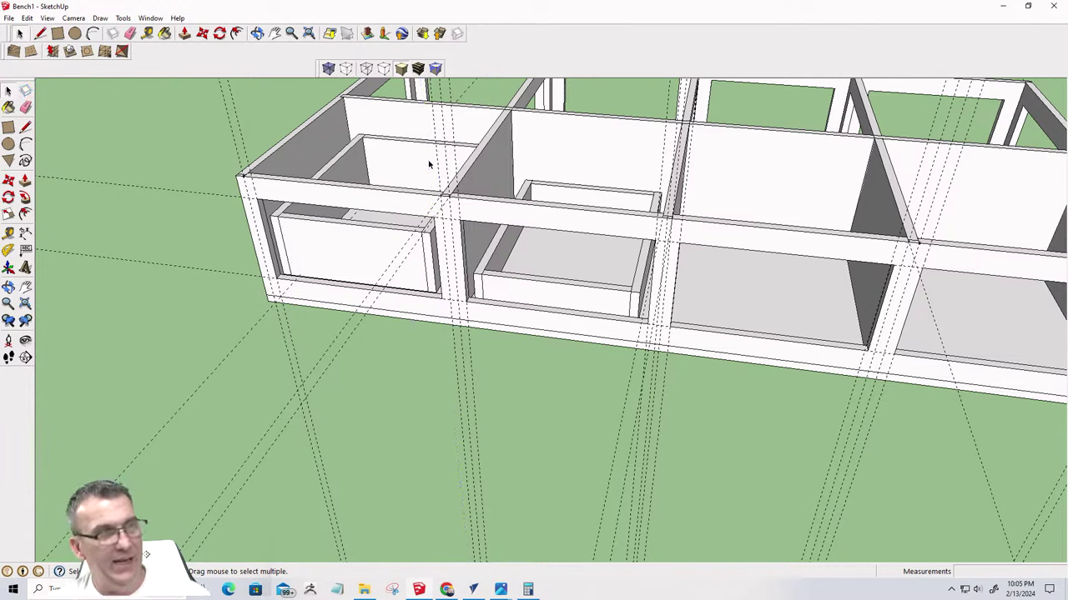
pyautogui.click(436, 163)
pyautogui.press('Delete')
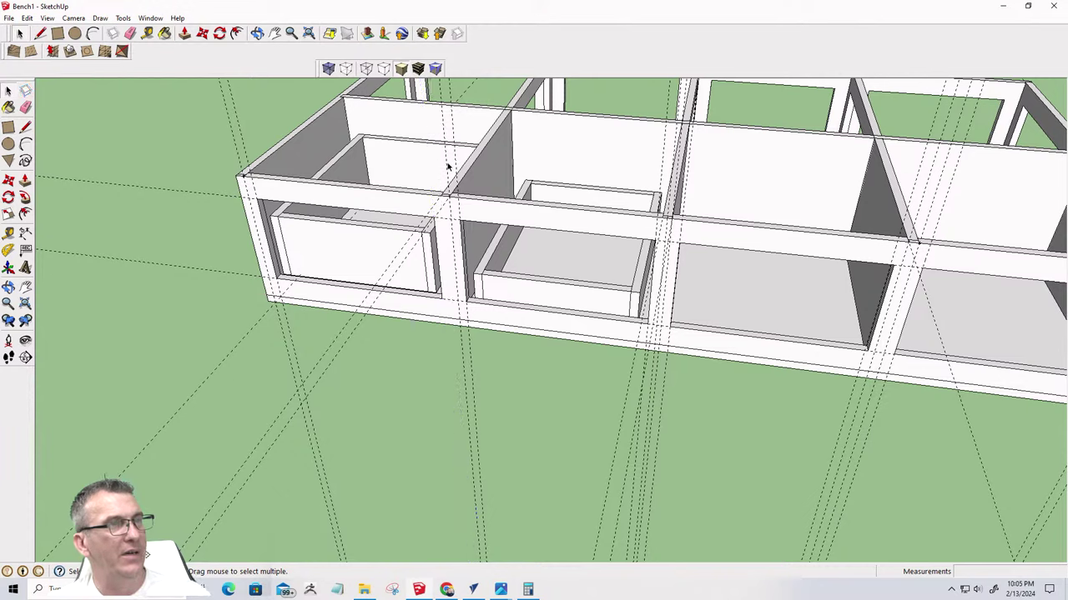
# Delete a stray guide line inside the bench frame group
pyautogui.click(446, 166)
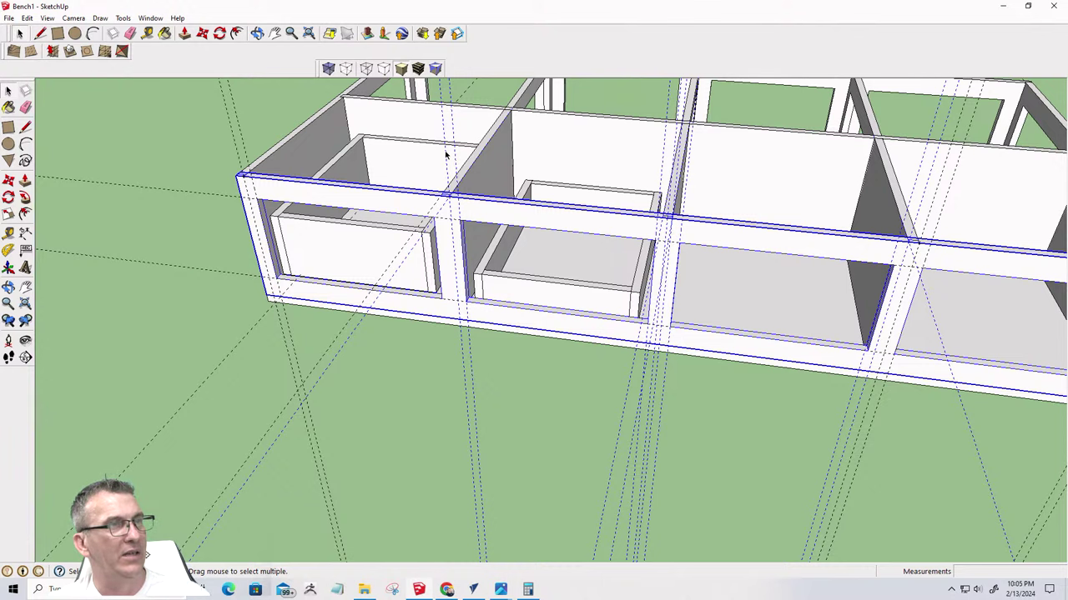
pyautogui.doubleClick(423, 207)
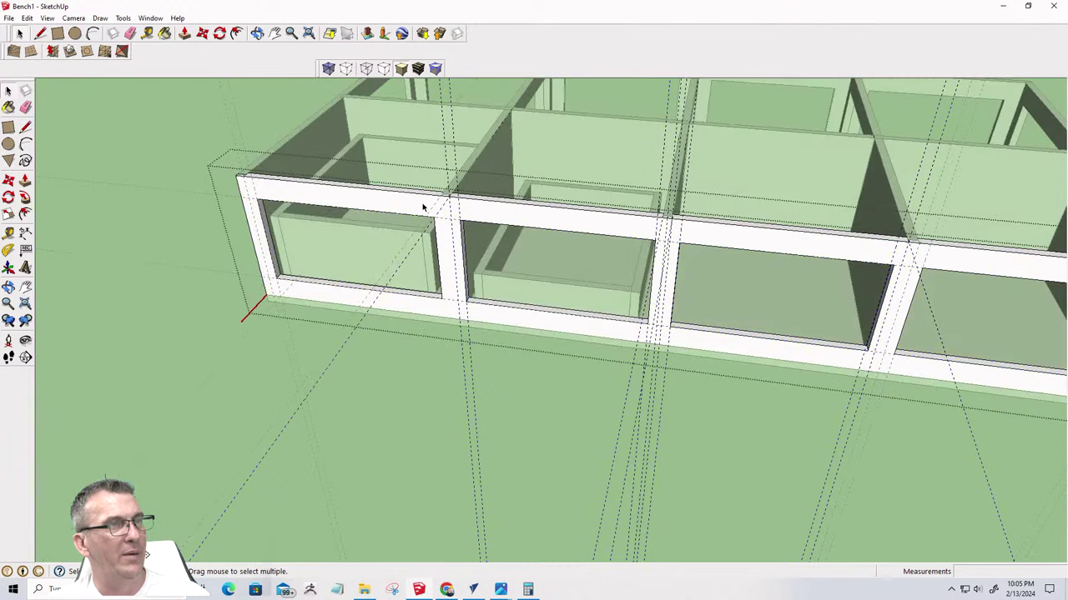
pyautogui.click(454, 154)
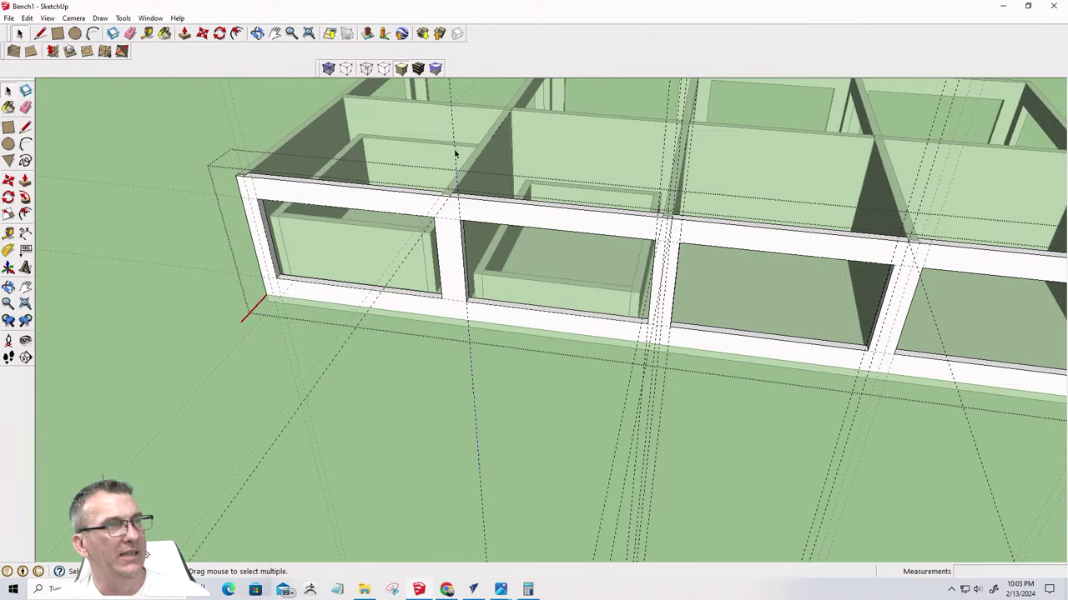
pyautogui.press('Delete')
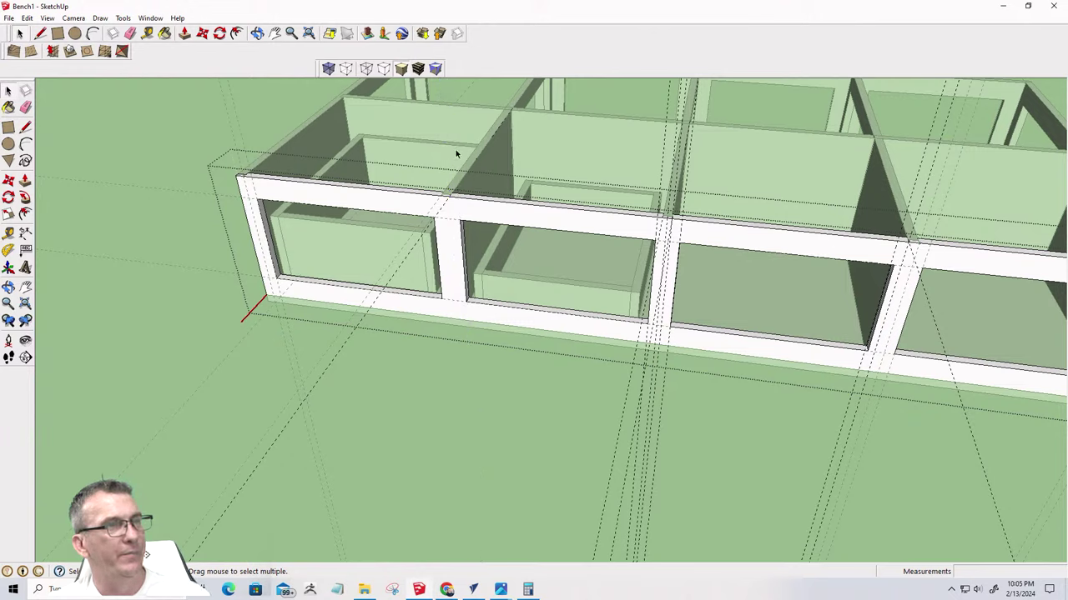
pyautogui.click(236, 124)
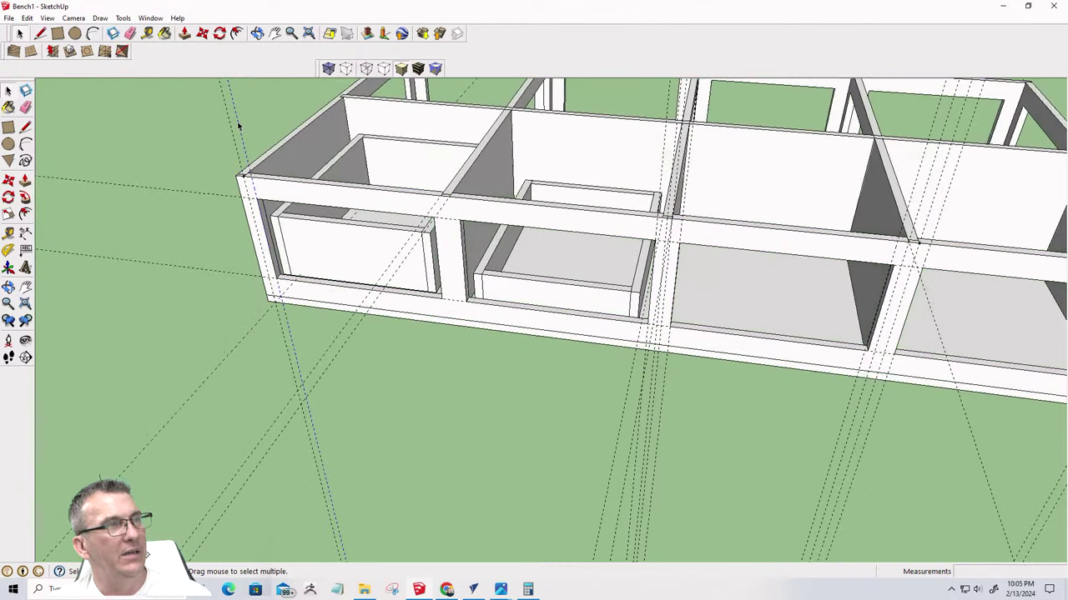
# Delete the three guide lines at the bench's left corner
pyautogui.click(231, 128)
pyautogui.press('Delete')
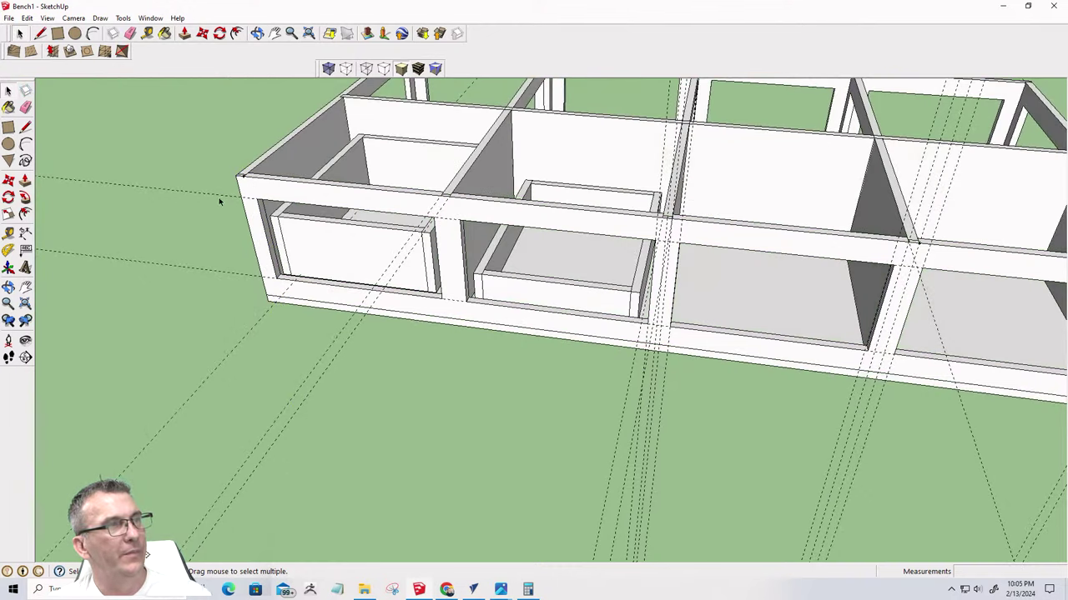
pyautogui.click(219, 192)
pyautogui.press('Delete')
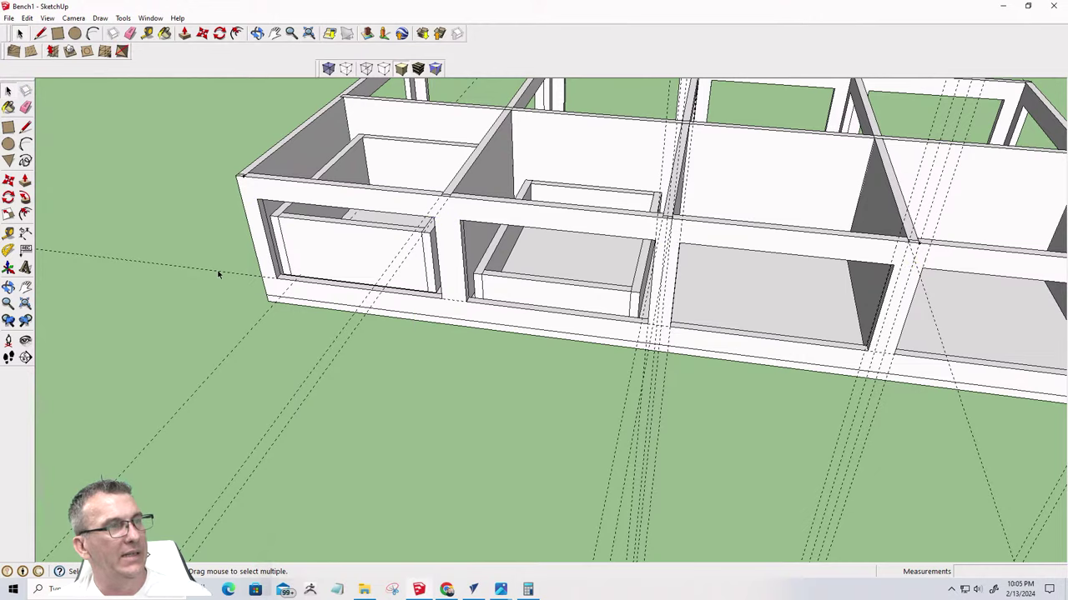
pyautogui.click(217, 275)
pyautogui.press('Delete')
# Delete the guide line at the left drawer's corner inside its group, then clear the selection
pyautogui.click(280, 302)
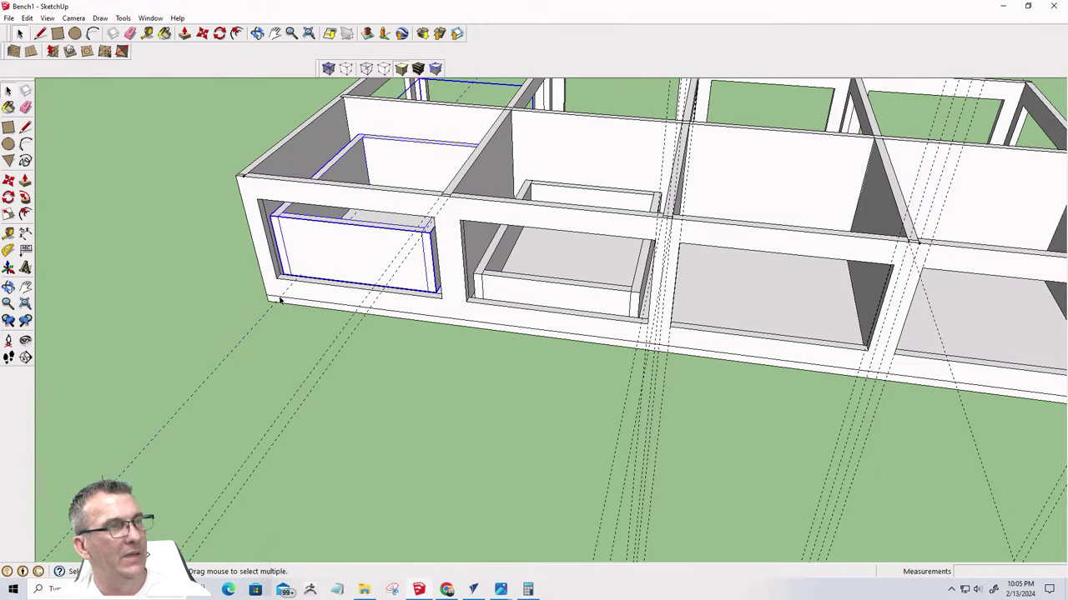
pyautogui.doubleClick(280, 302)
pyautogui.click(280, 302)
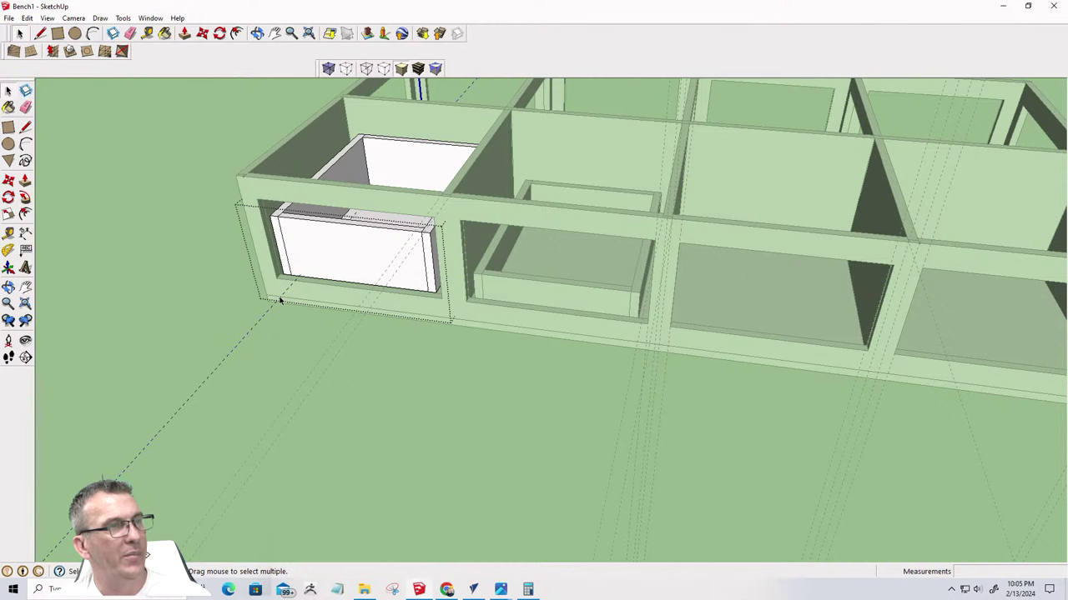
pyautogui.press('Delete')
pyautogui.press('Escape')
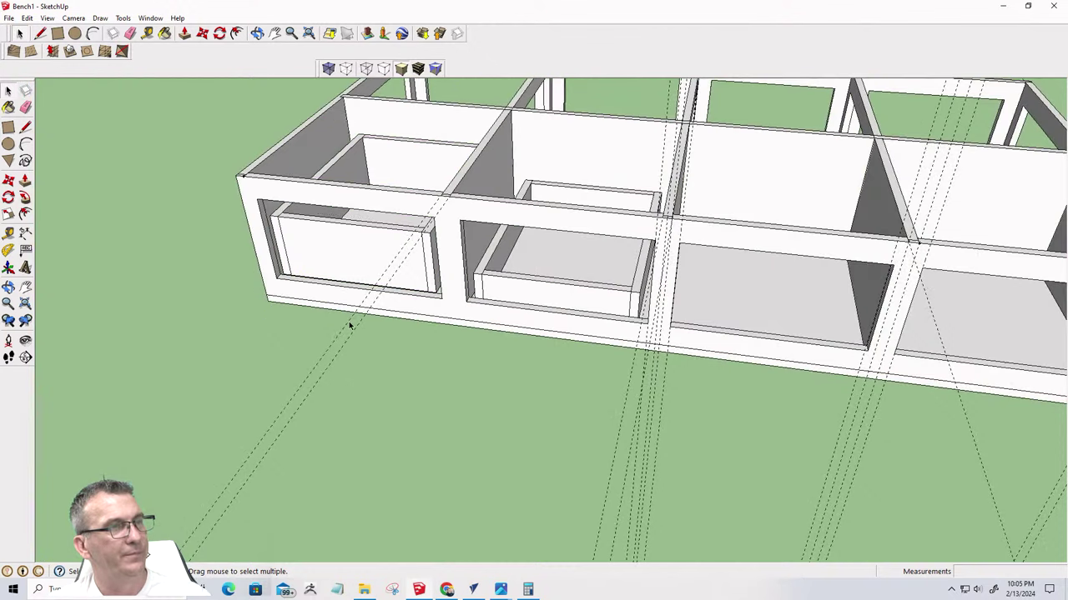
pyautogui.click(350, 325)
# Undo and redo the front panel change, then leave the drawer box's editing context
pyautogui.hotkey('ctrl', 'z')
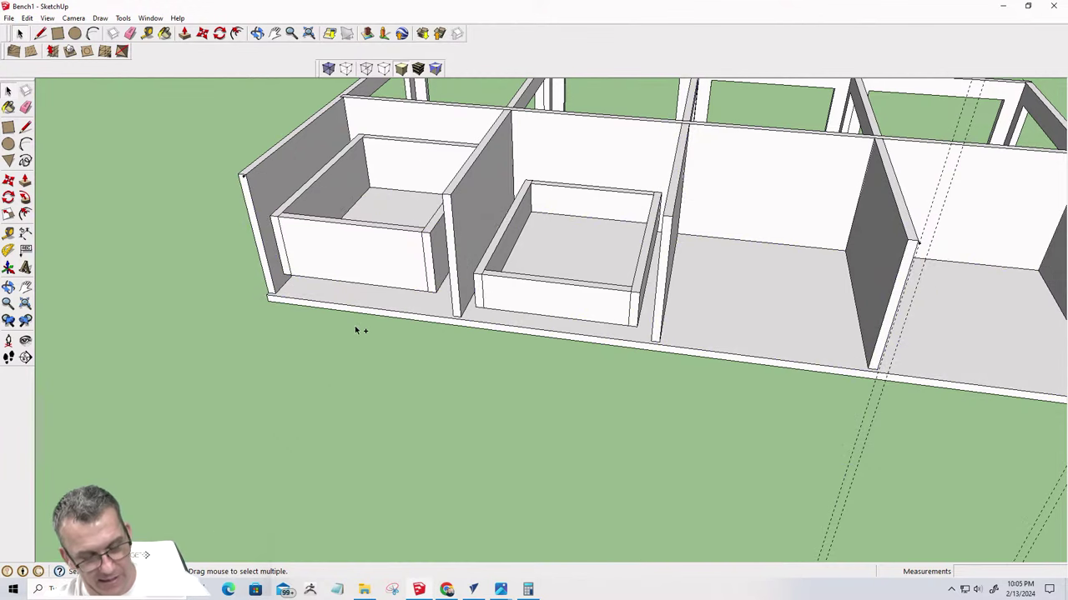
pyautogui.hotkey('ctrl', 'y')
pyautogui.press('Return')
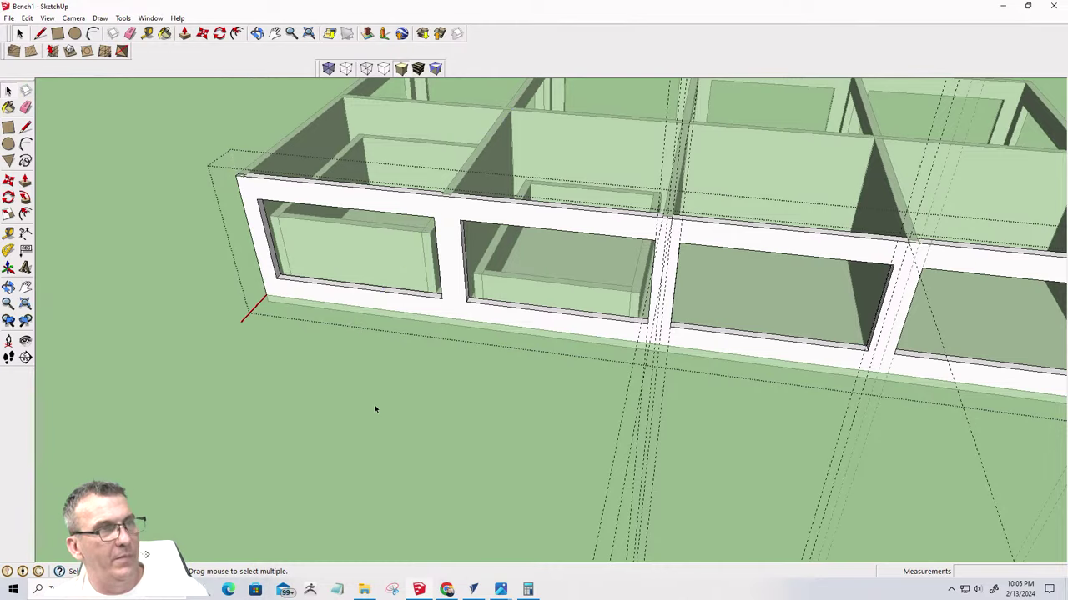
pyautogui.press('Escape')
# Orbit and zoom to look down into the open cabinet compartments
pyautogui.moveTo(375, 409); pyautogui.dragTo(460, 378, button='middle')
pyautogui.scroll(-5, 459, 378)
pyautogui.scroll(5, 595, 334)
pyautogui.moveTo(595, 334); pyautogui.dragTo(465, 264, button='middle')
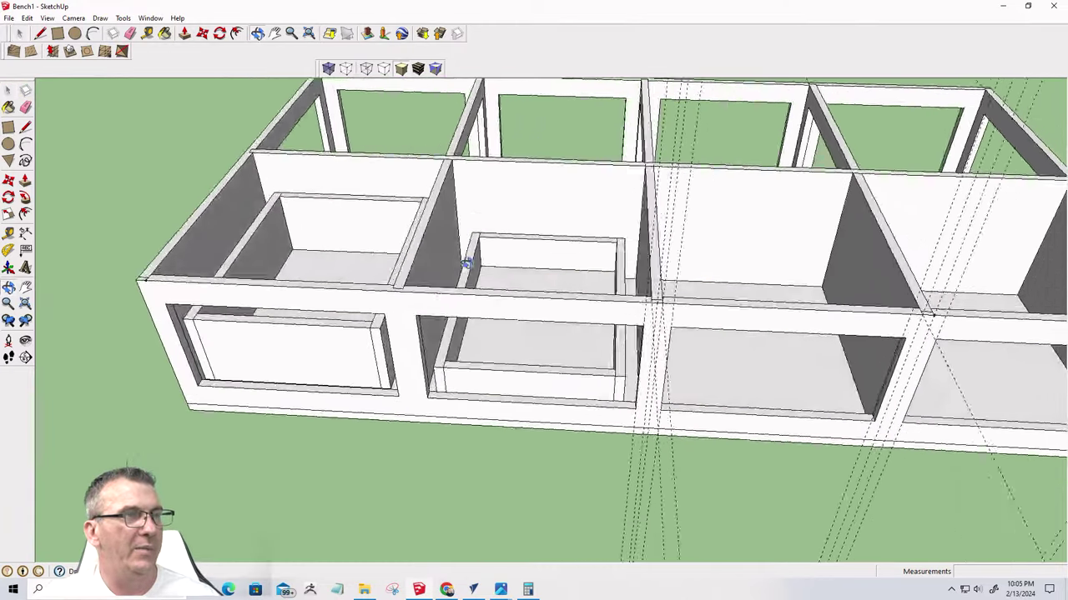
pyautogui.scroll(-3, 465, 264)
pyautogui.moveTo(310, 331)
pyautogui.mouseDown(button='middle')
pyautogui.moveTo(504, 364)
pyautogui.moveTo(719, 439)
pyautogui.mouseUp(button='middle')
pyautogui.scroll(3, 448, 291)
pyautogui.scroll(3, 491, 312)
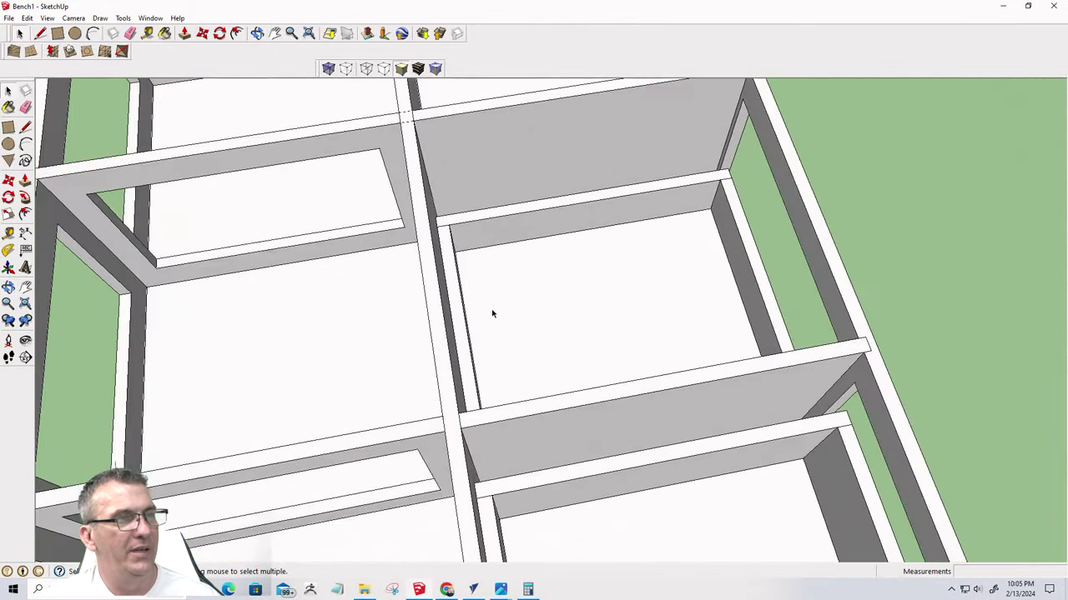
# Select the vertical divider board and save the model via File > Save
pyautogui.click(434, 278)
pyautogui.rightClick(430, 272)
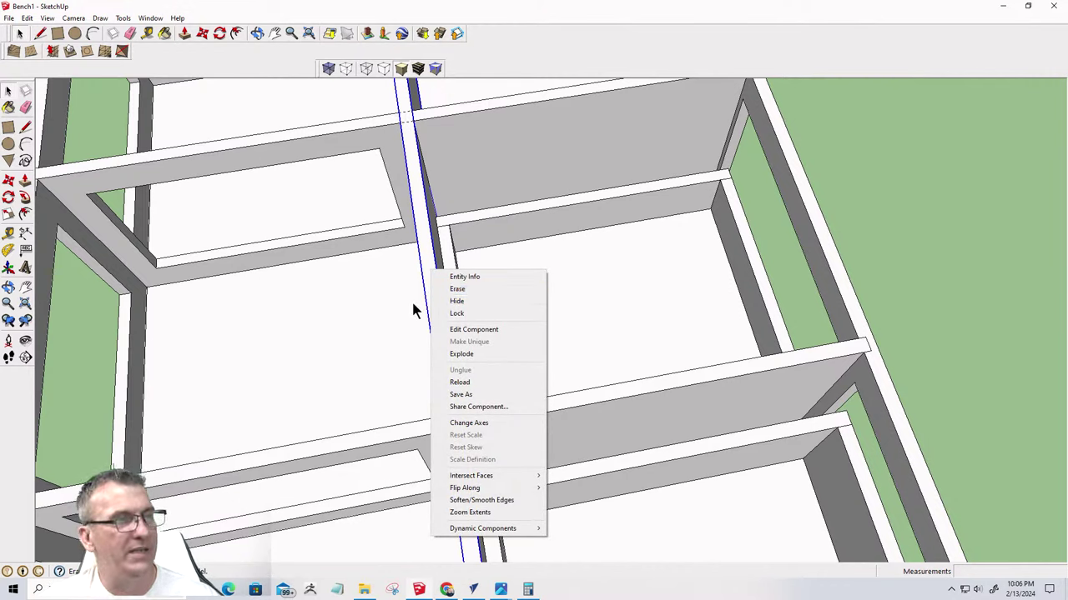
pyautogui.click(8, 18)
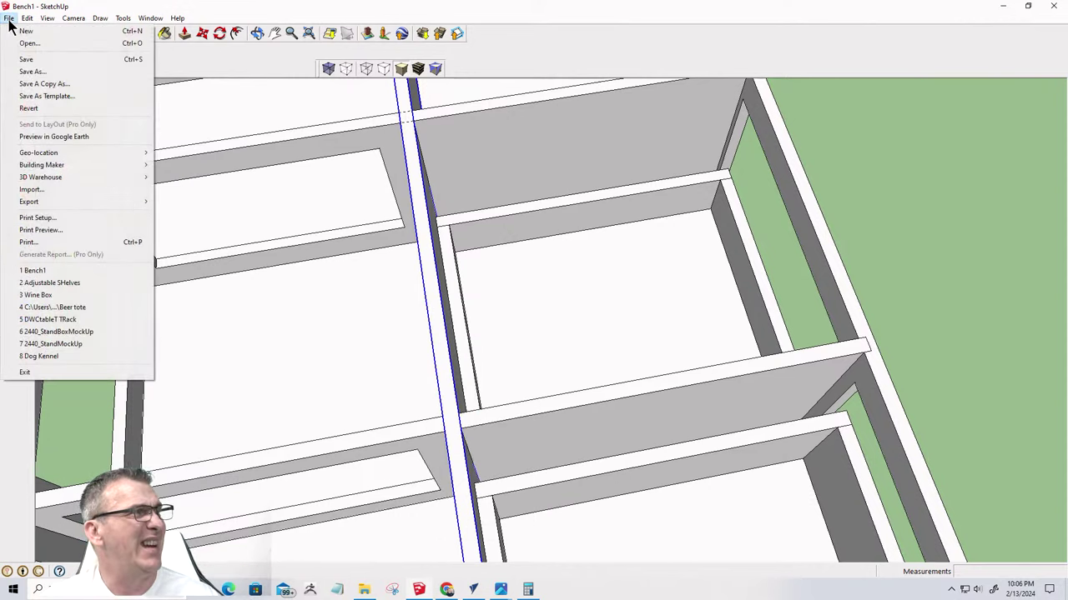
pyautogui.click(30, 60)
# Hide the vertical divider board, orbit toward the drawer boxes, and select the drawer box
pyautogui.rightClick(424, 227)
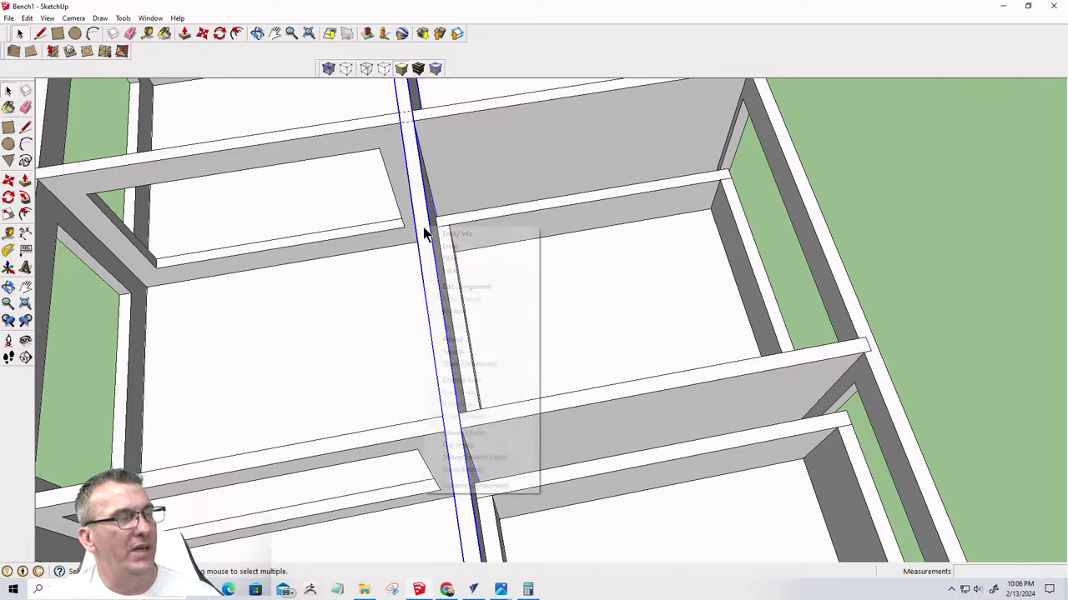
pyautogui.click(448, 258)
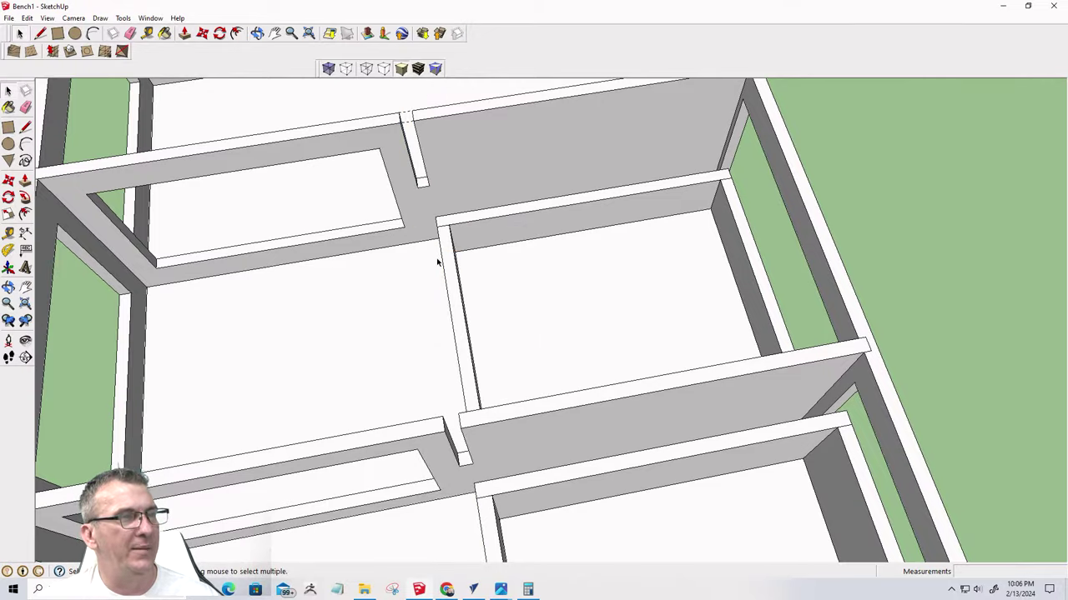
pyautogui.moveTo(437, 260); pyautogui.dragTo(765, 307, button='middle')
pyautogui.scroll(3, 759, 313)
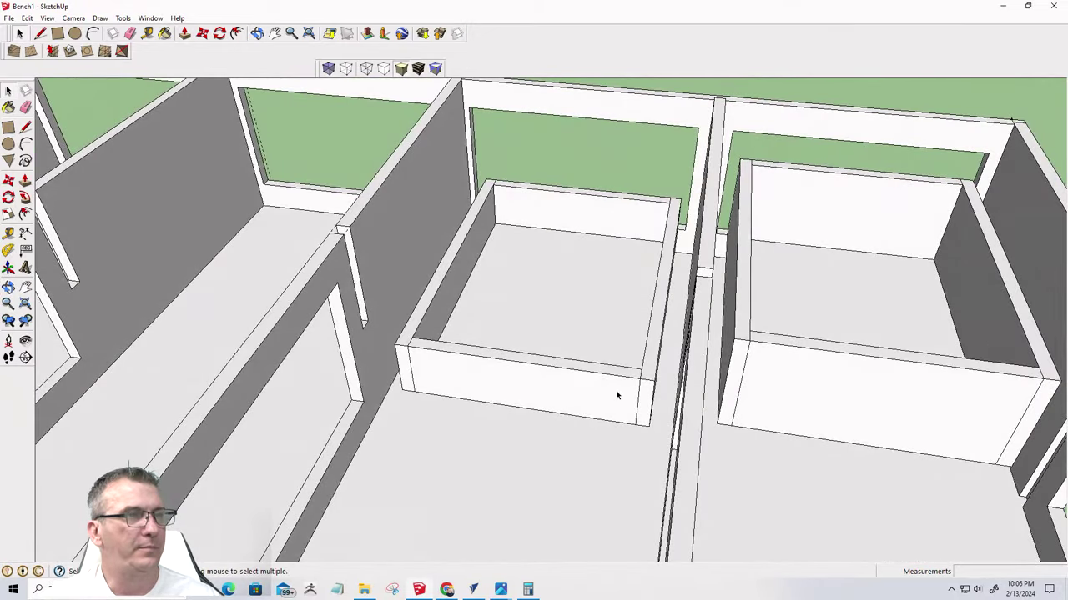
pyautogui.scroll(2, 617, 395)
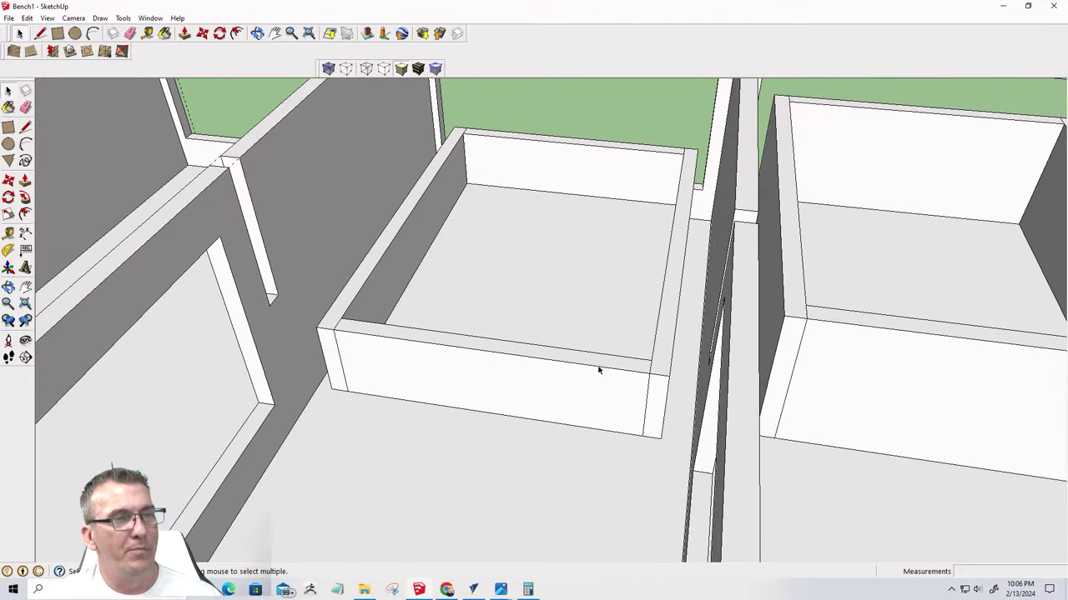
pyautogui.click(596, 374)
# Inside the drawer box, move the front board in 0.5"
pyautogui.doubleClick(596, 374)
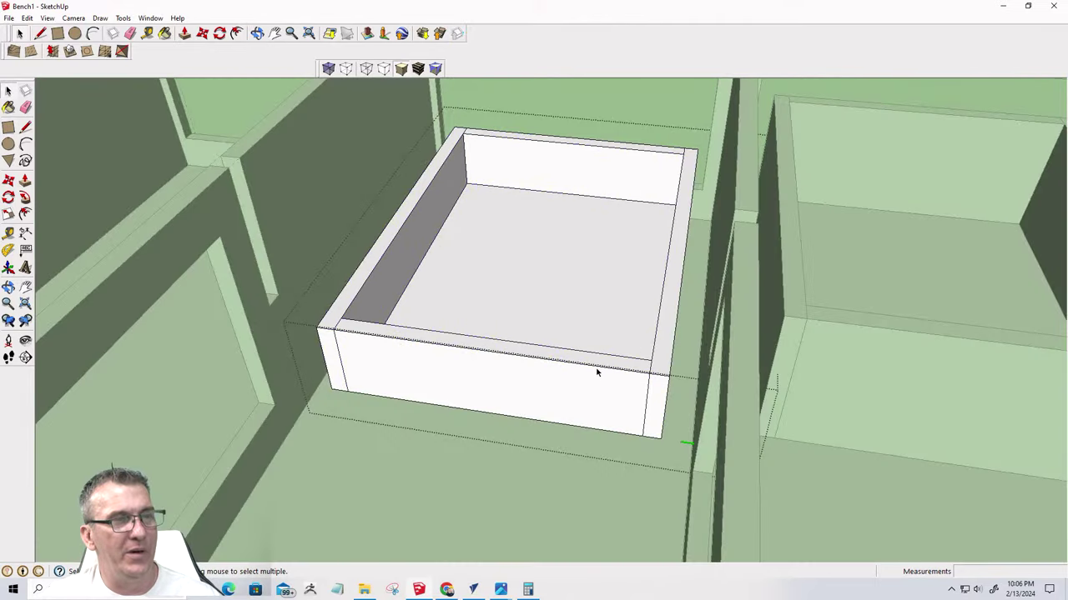
pyautogui.click(597, 373)
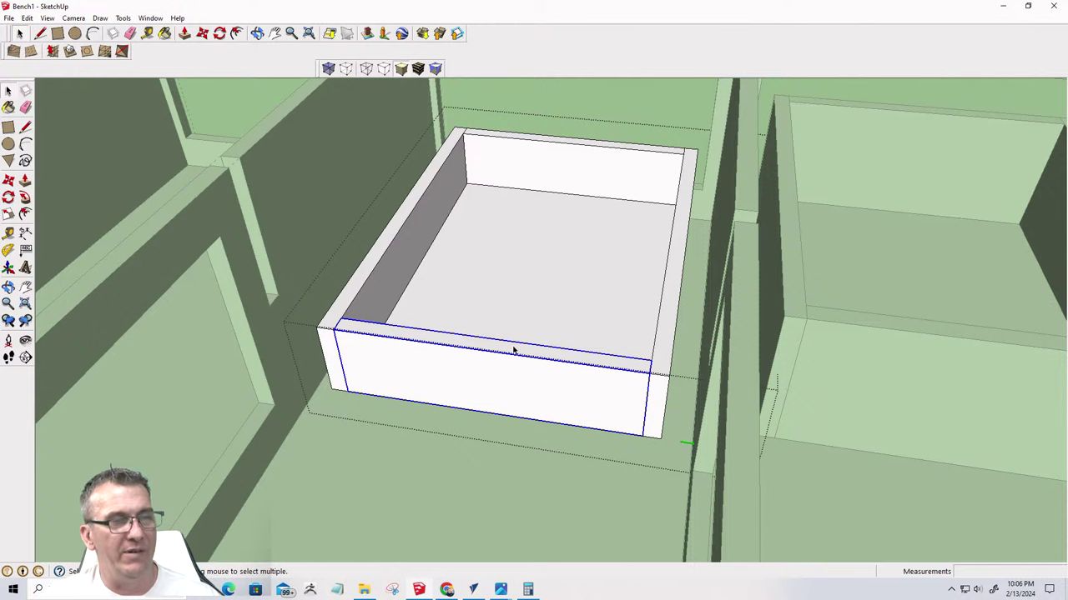
pyautogui.moveTo(670, 377); pyautogui.dragTo(599, 451, button='middle')
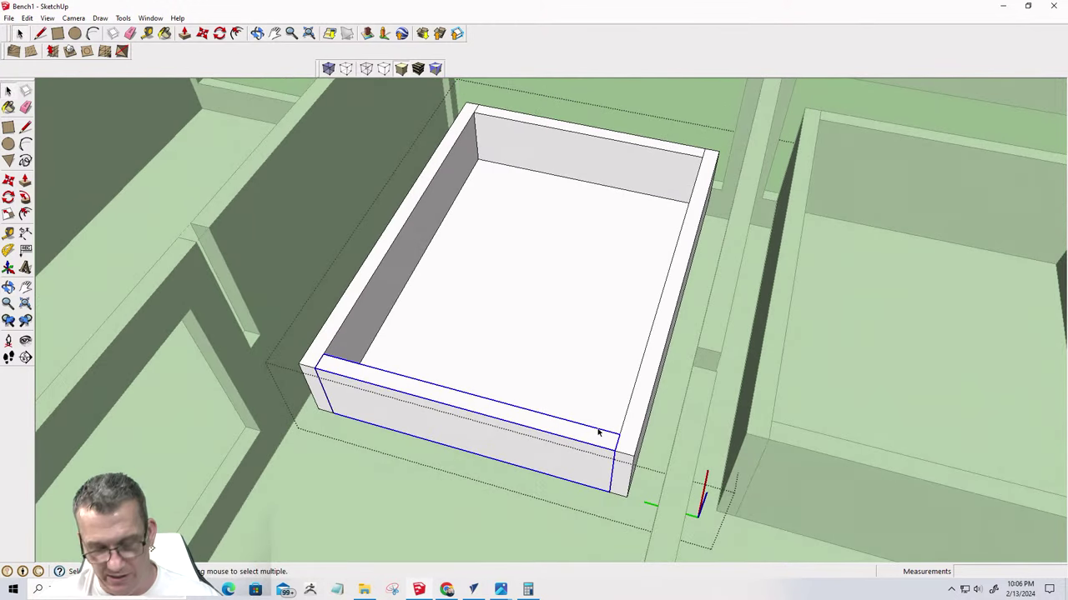
pyautogui.press('m')
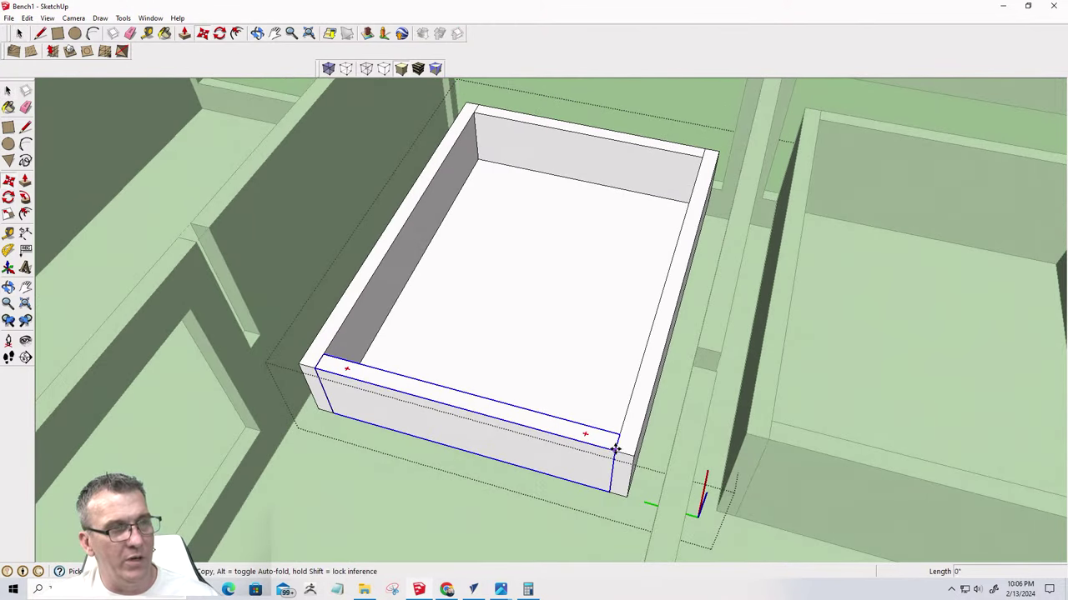
pyautogui.click(615, 447)
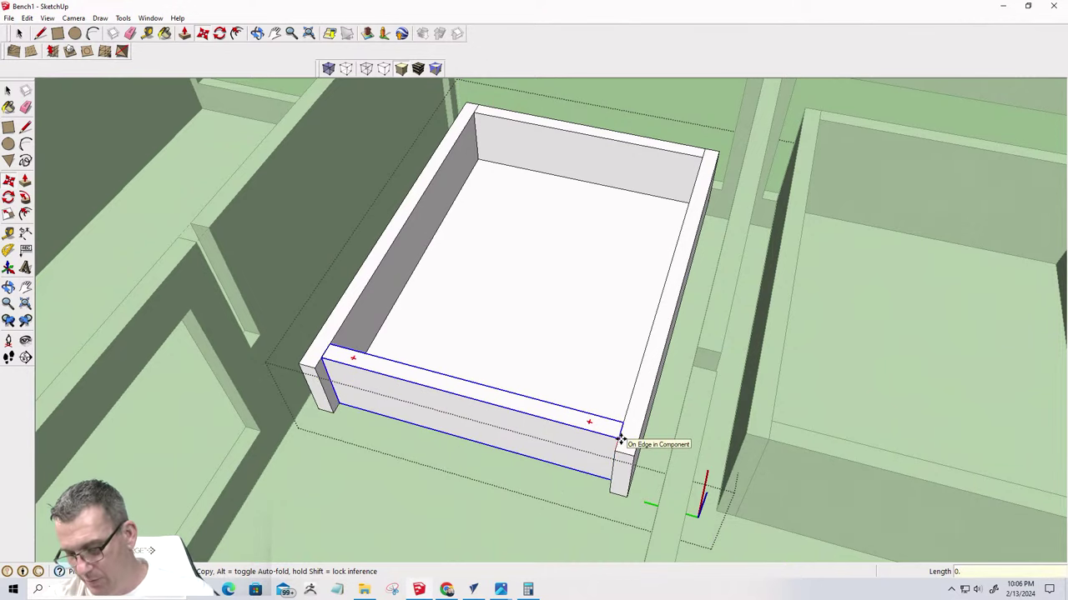
pyautogui.click(621, 440)
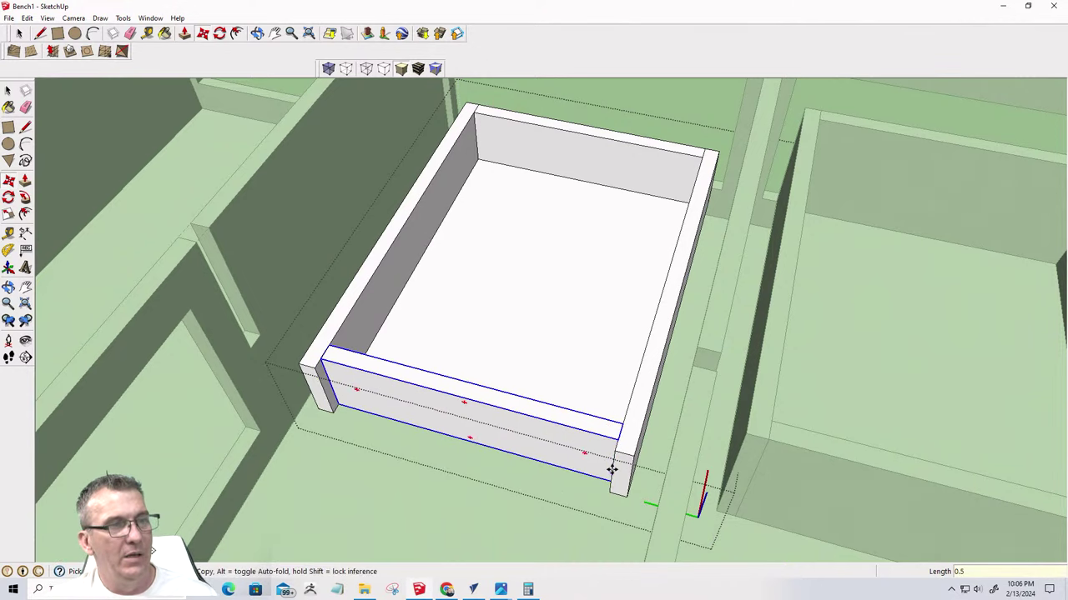
pyautogui.press('space')
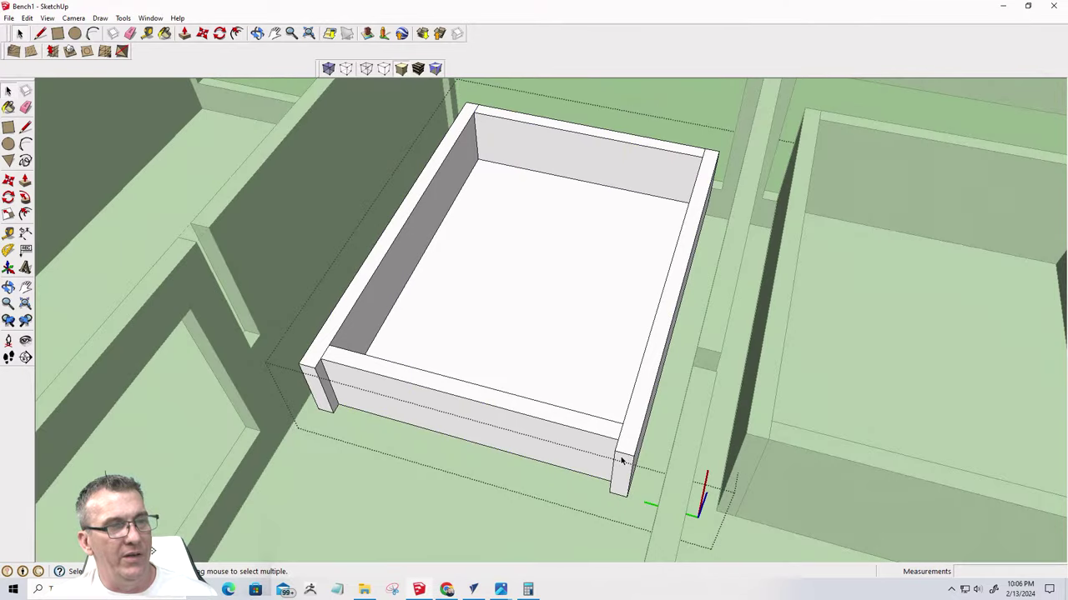
# Push/Pull the ends of the right and left side boards in by 1/2"
pyautogui.click(620, 461)
pyautogui.doubleClick(621, 461)
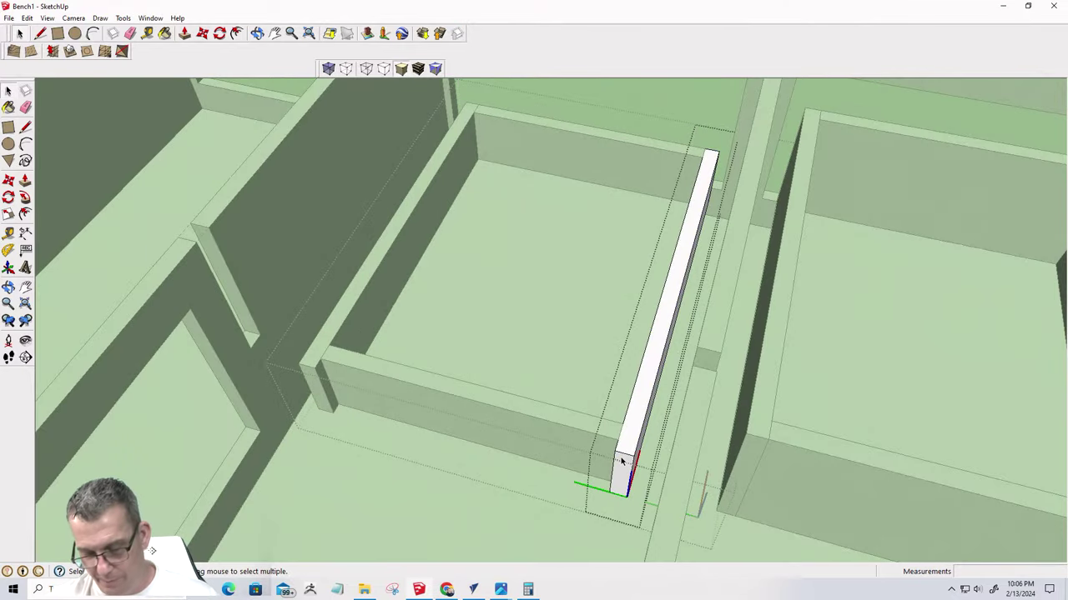
pyautogui.press('p')
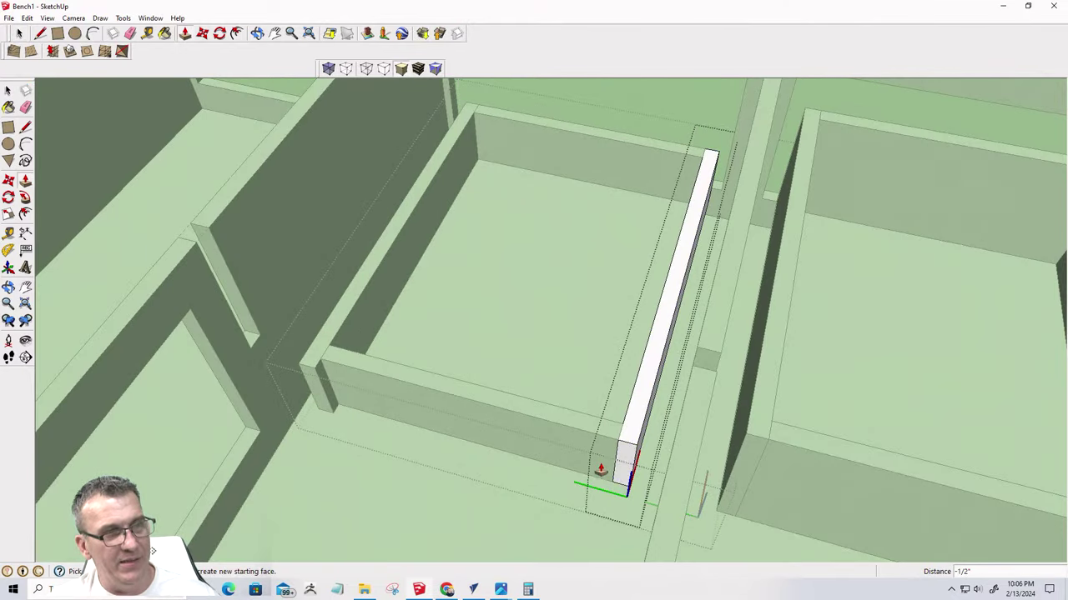
pyautogui.press('space')
pyautogui.click(546, 536)
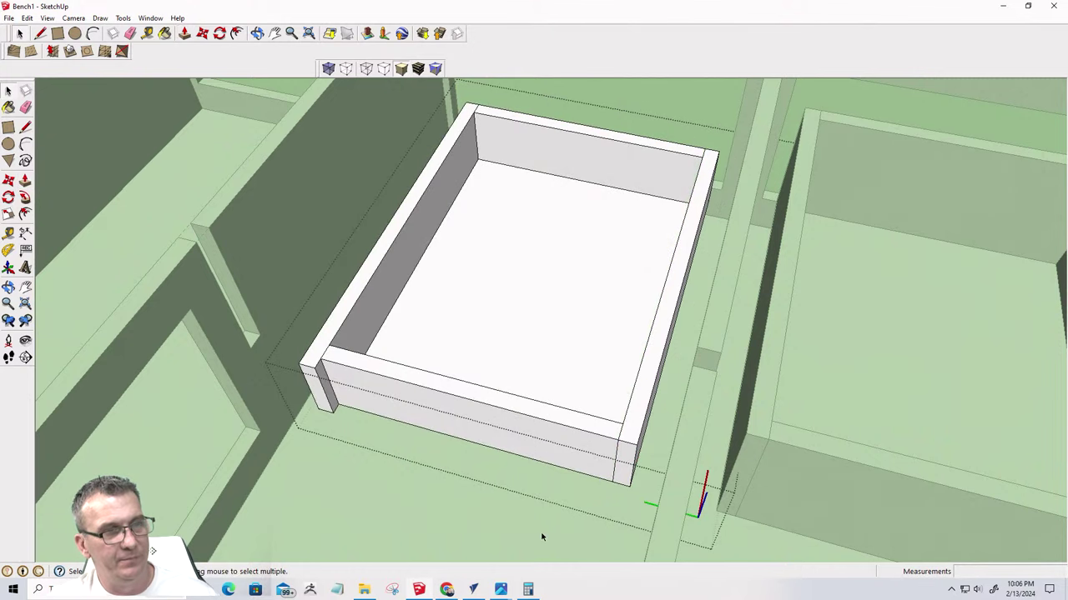
pyautogui.doubleClick(312, 400)
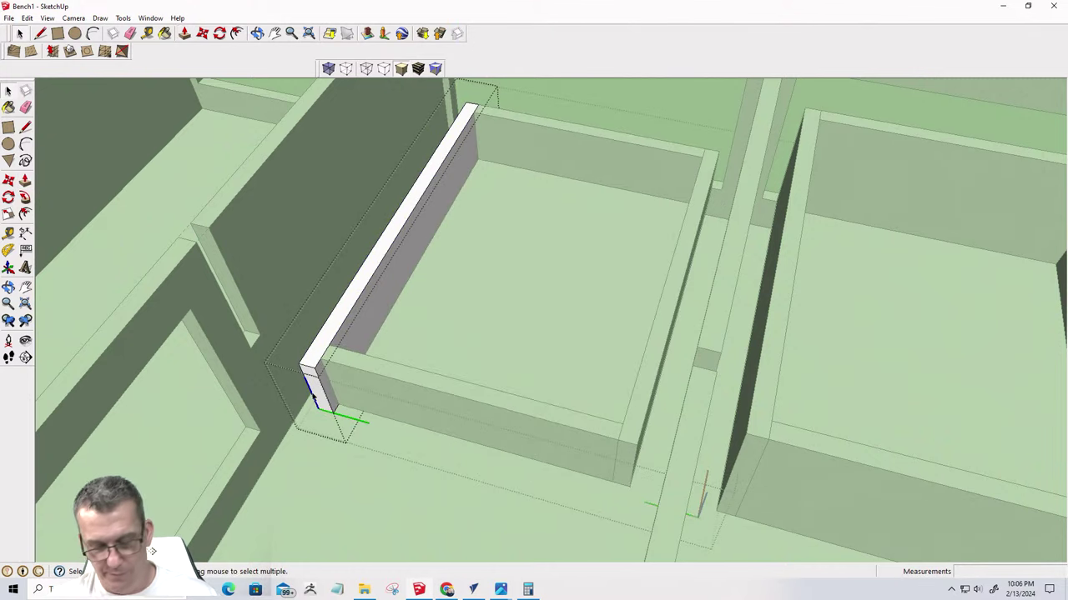
pyautogui.press('p')
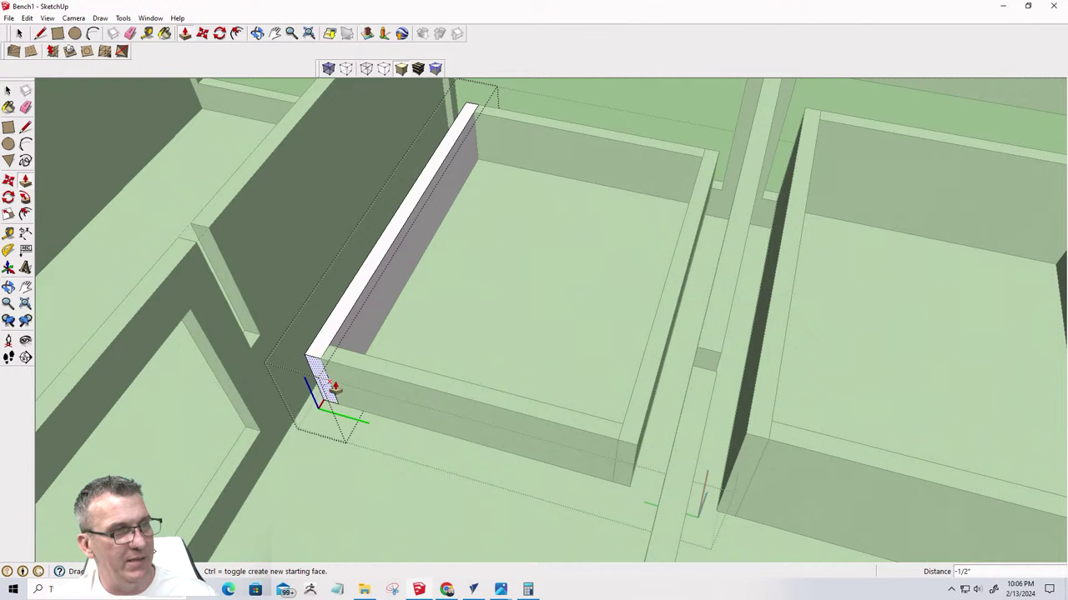
pyautogui.press('space')
pyautogui.click(478, 479)
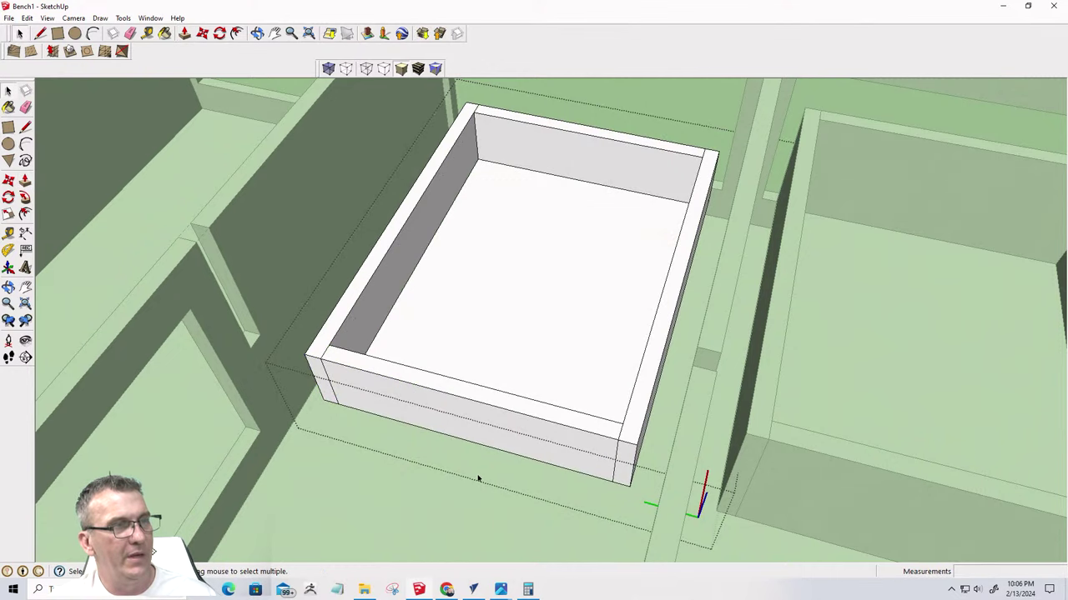
pyautogui.scroll(-5, 478, 479)
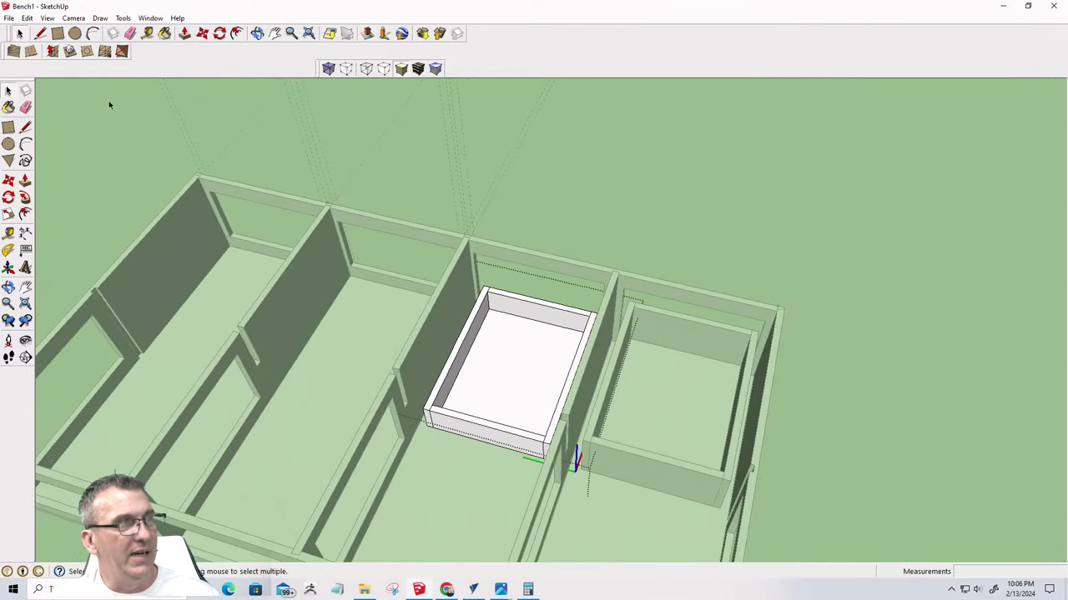
# Unhide all hidden objects and orbit the zoomed-out model
pyautogui.click(30, 18)
pyautogui.moveTo(28, 18)
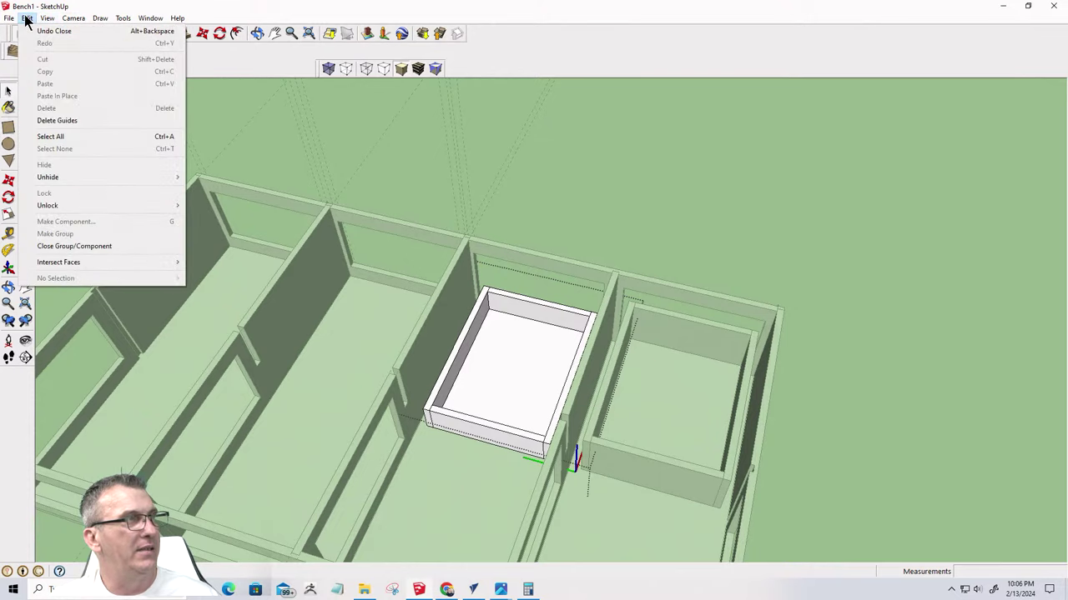
pyautogui.moveTo(61, 178)
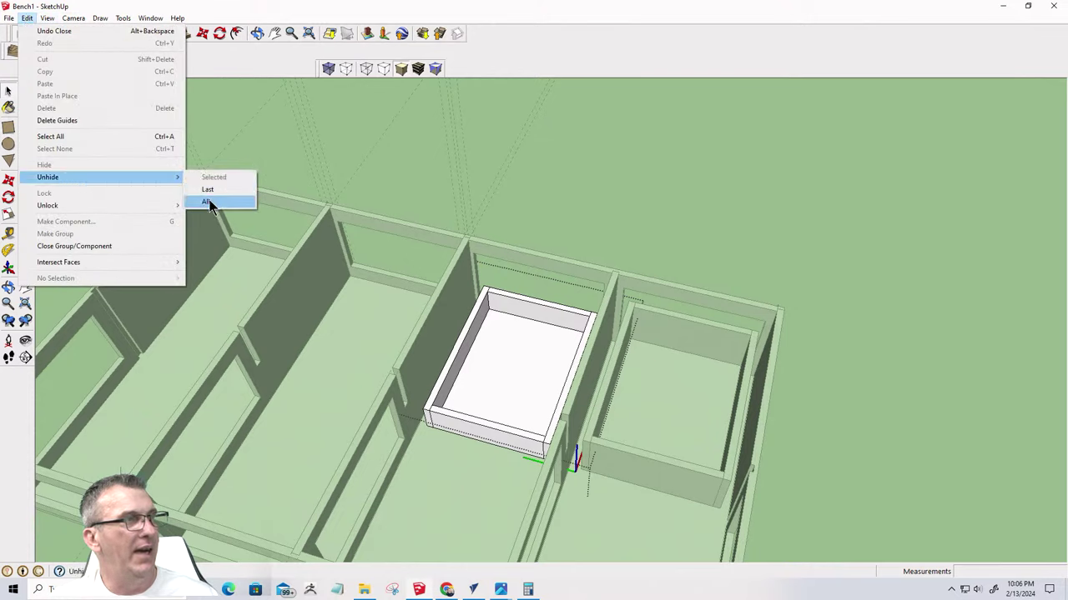
pyautogui.click(208, 201)
pyautogui.scroll(-5, 569, 262)
pyautogui.moveTo(570, 262)
pyautogui.mouseDown(button='middle')
pyautogui.moveTo(543, 358)
pyautogui.moveTo(47, 267)
pyautogui.moveTo(291, 205)
pyautogui.moveTo(178, 445)
pyautogui.moveTo(59, 70)
pyautogui.mouseUp(button='middle')
# Undo the unhide, closes, push/pulls and moves until the divider returns, then select it
pyautogui.click(28, 18)
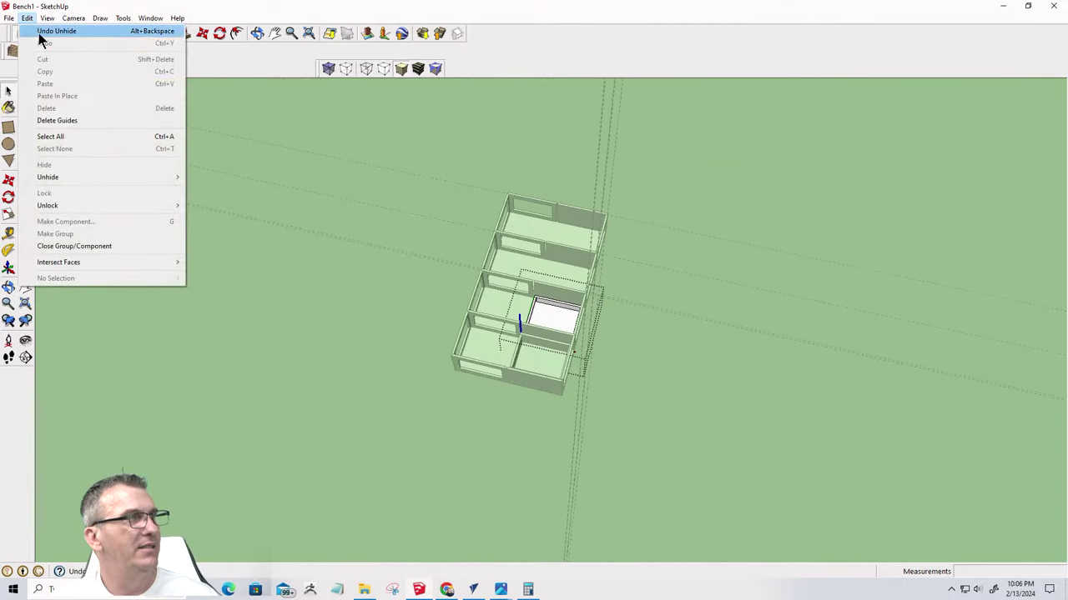
pyautogui.click(38, 32)
pyautogui.click(27, 17)
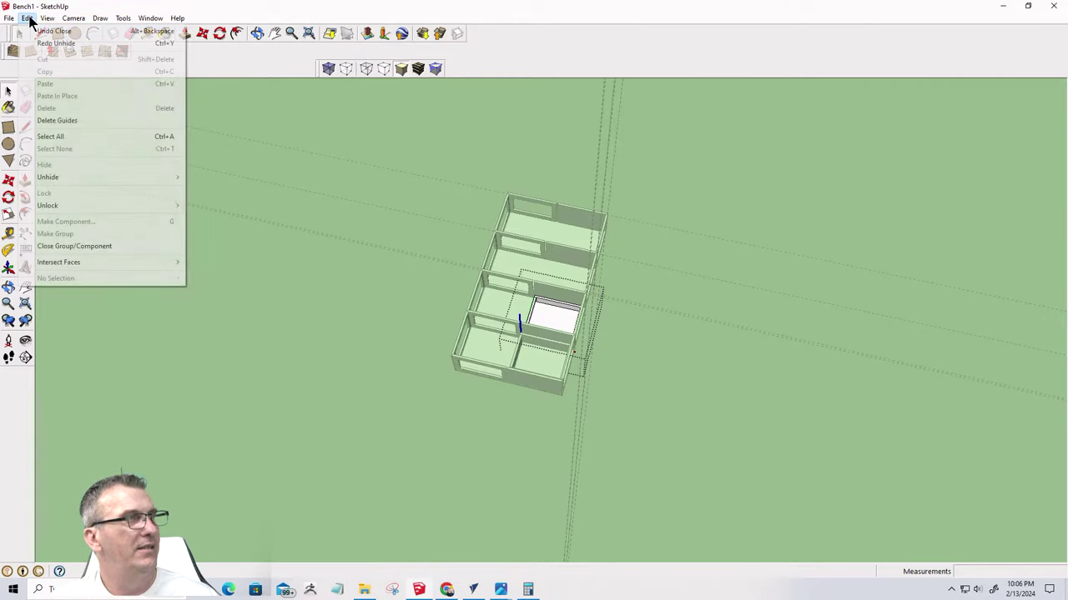
pyautogui.click(35, 33)
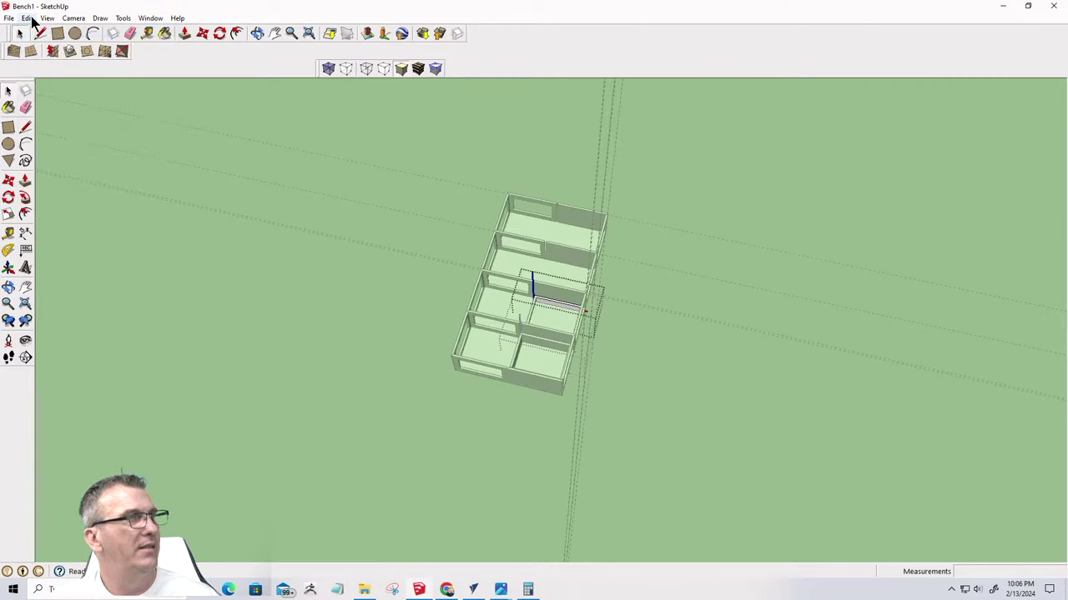
pyautogui.click(28, 17)
pyautogui.click(35, 33)
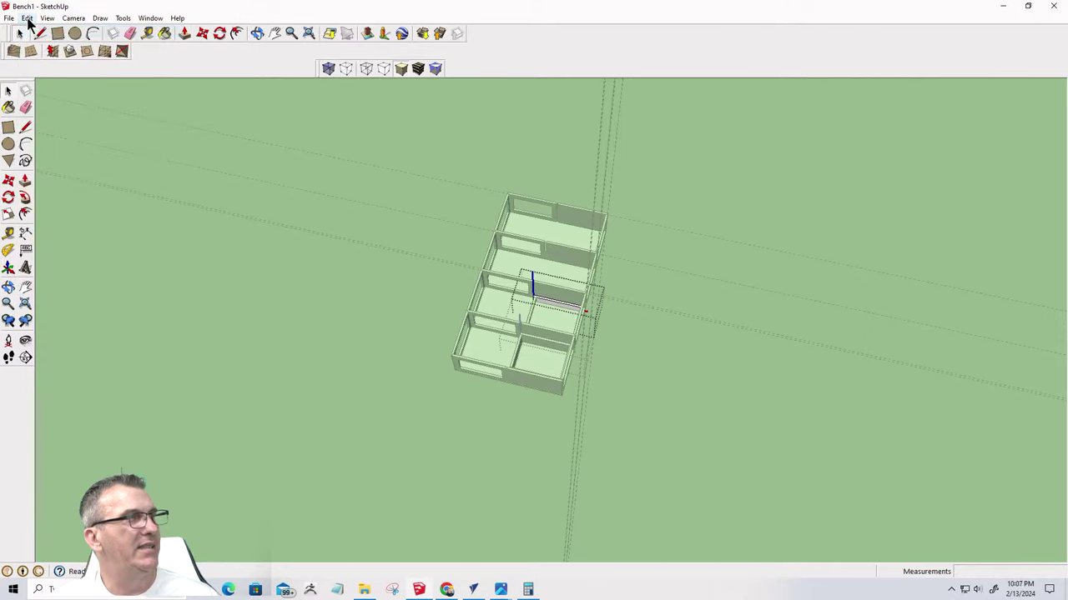
pyautogui.click(27, 17)
pyautogui.click(35, 33)
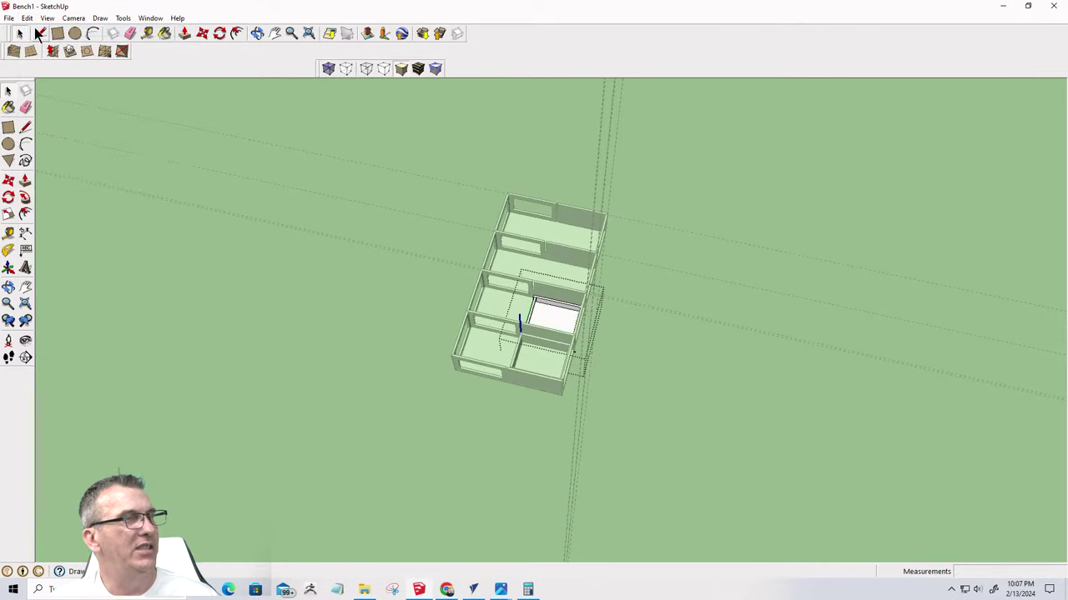
pyautogui.click(27, 18)
pyautogui.click(35, 34)
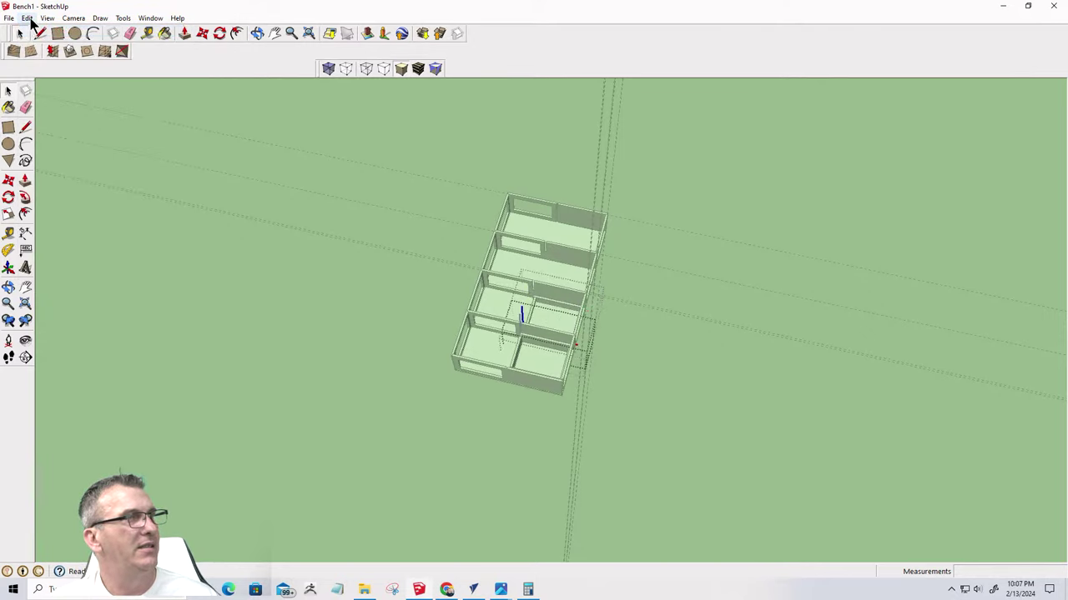
pyautogui.click(28, 17)
pyautogui.click(35, 33)
pyautogui.click(27, 18)
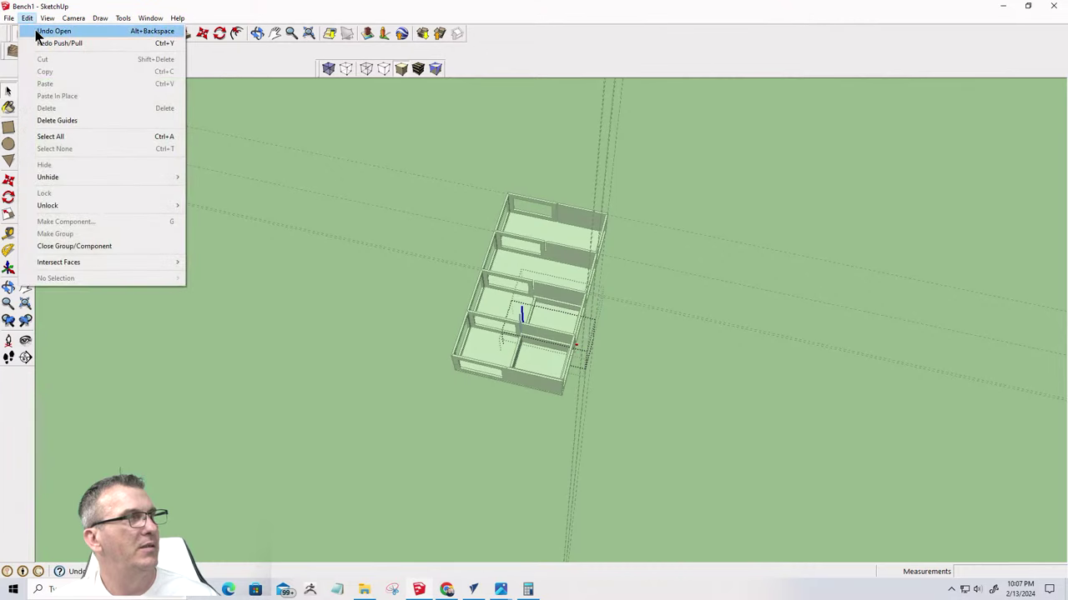
pyautogui.click(35, 33)
pyautogui.click(28, 18)
pyautogui.click(35, 33)
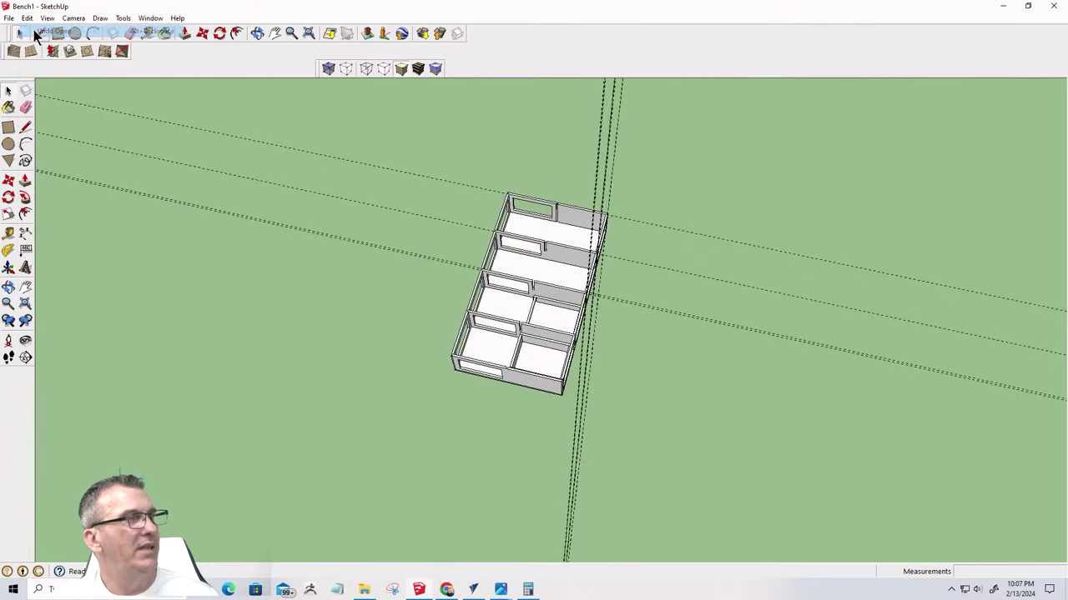
pyautogui.click(28, 18)
pyautogui.click(35, 33)
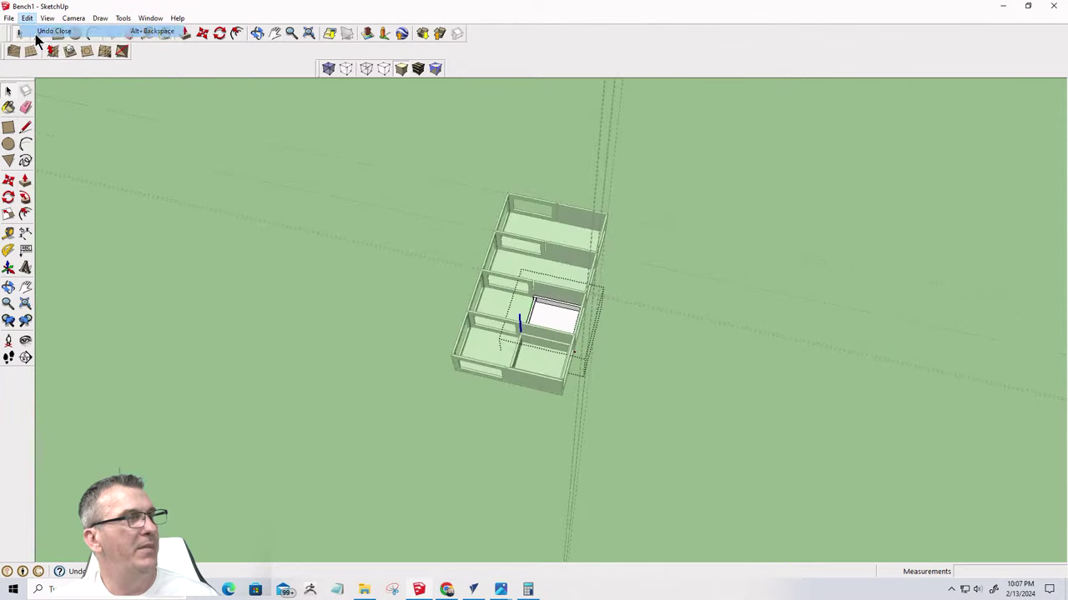
pyautogui.click(28, 17)
pyautogui.click(36, 33)
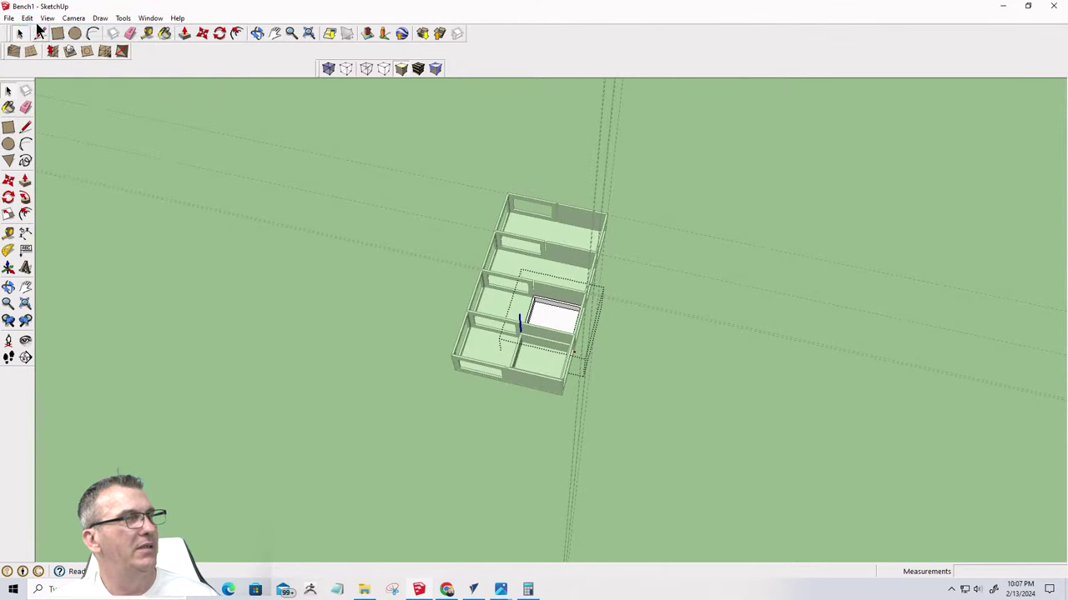
pyautogui.click(28, 17)
pyautogui.click(35, 33)
pyautogui.click(29, 17)
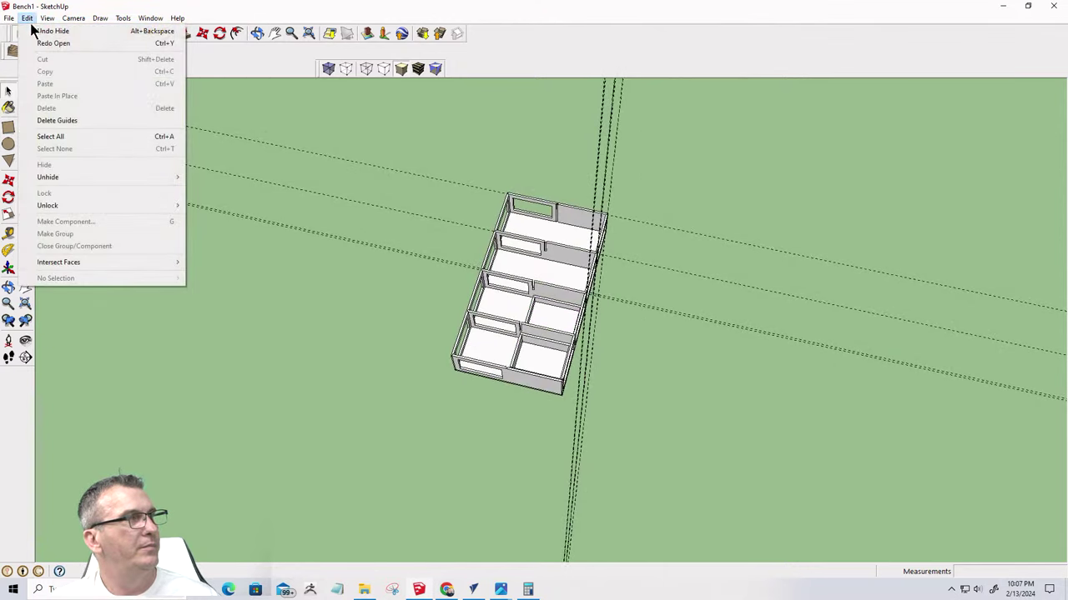
pyautogui.click(35, 34)
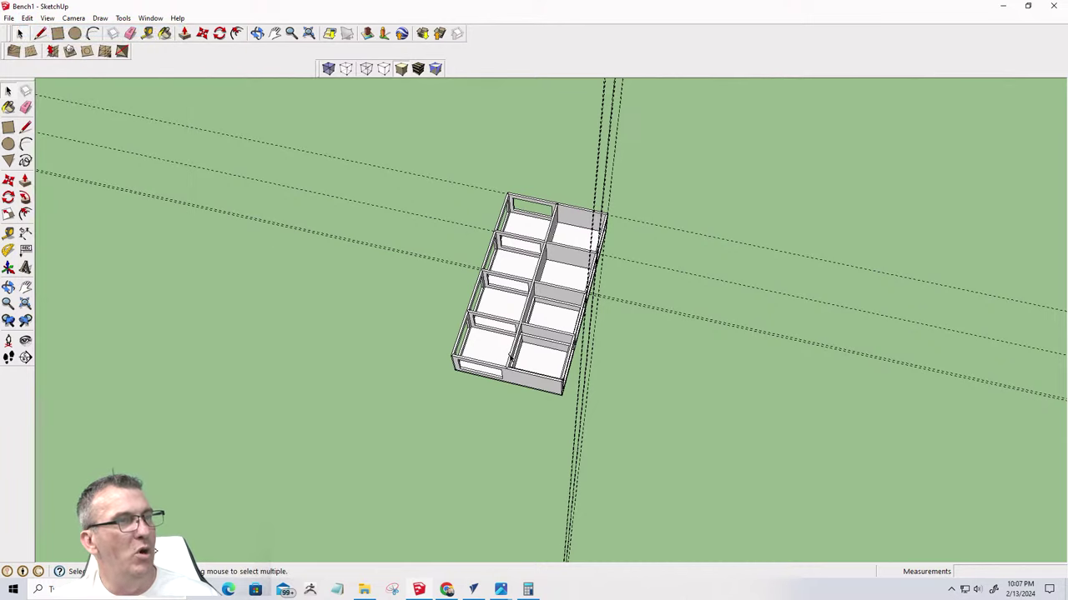
pyautogui.click(513, 364)
# Move the middle divider out of the bench to the left
pyautogui.scroll(5, 510, 367)
pyautogui.scroll(2, 505, 372)
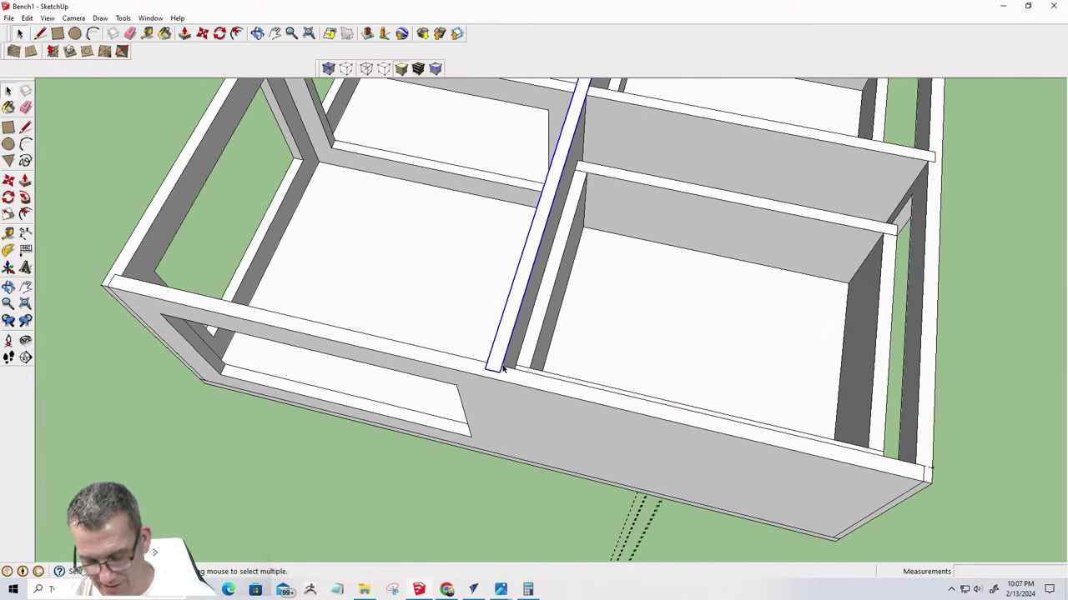
pyautogui.press('m')
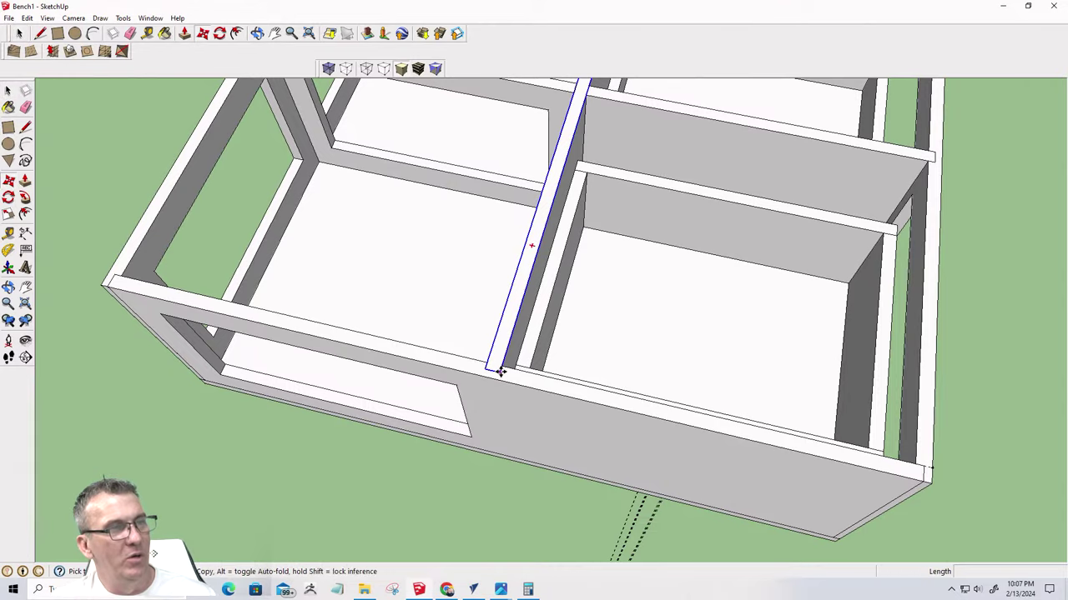
pyautogui.click(494, 365)
pyautogui.keyDown('shift'); pyautogui.moveTo(99, 266); pyautogui.dragTo(334, 265, button='middle'); pyautogui.keyUp('shift')
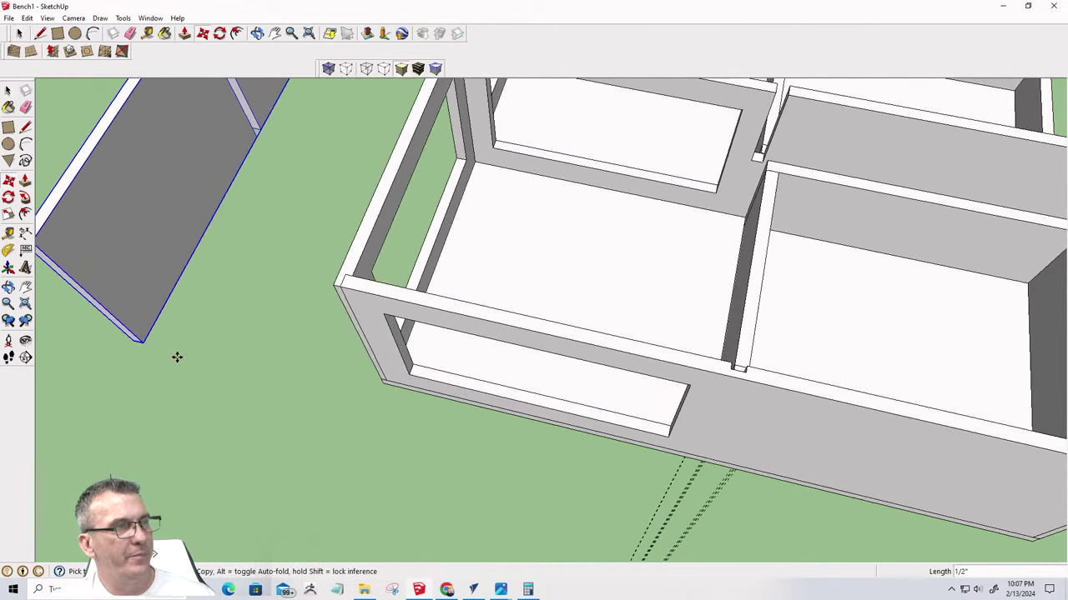
pyautogui.scroll(-6, 177, 357)
pyautogui.press('space')
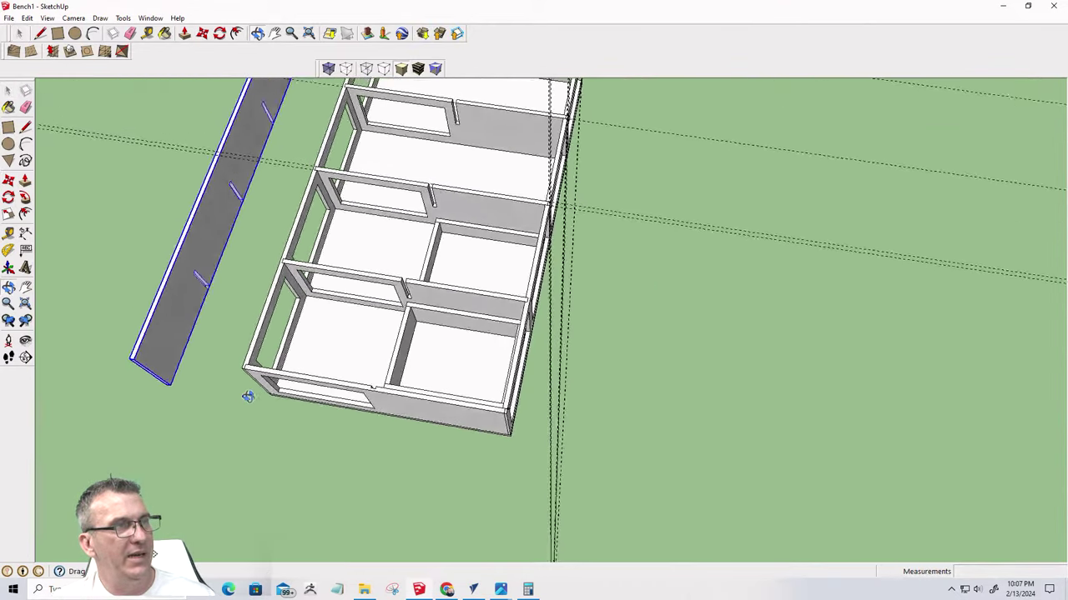
# Open the third compartment's drawer box and start moving its front board, then cancel
pyautogui.moveTo(248, 393); pyautogui.dragTo(673, 363, button='middle')
pyautogui.scroll(5, 503, 417)
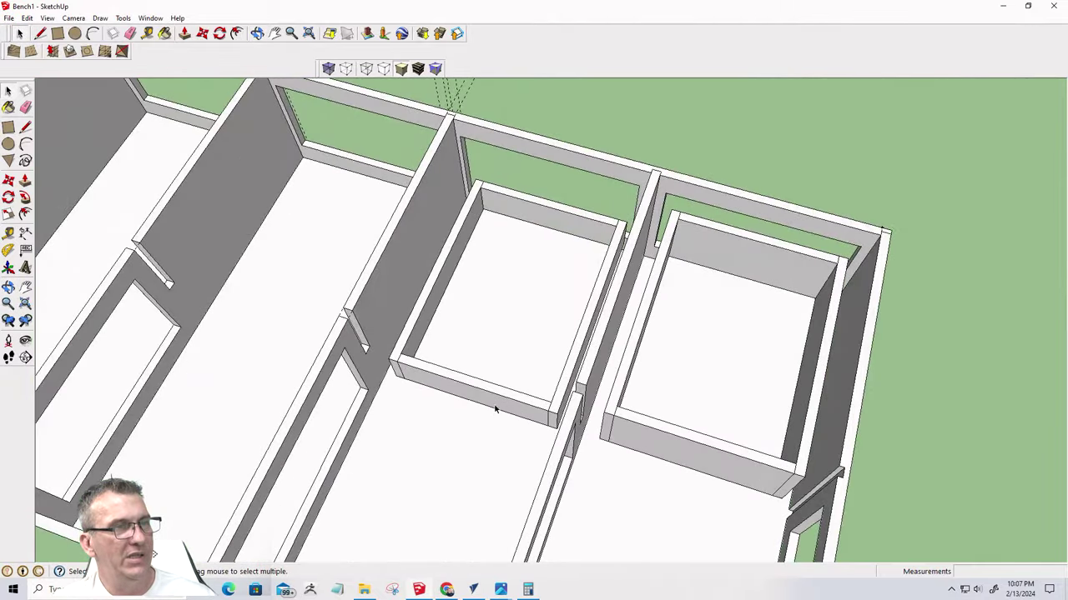
pyautogui.click(499, 402)
pyautogui.doubleClick(499, 402)
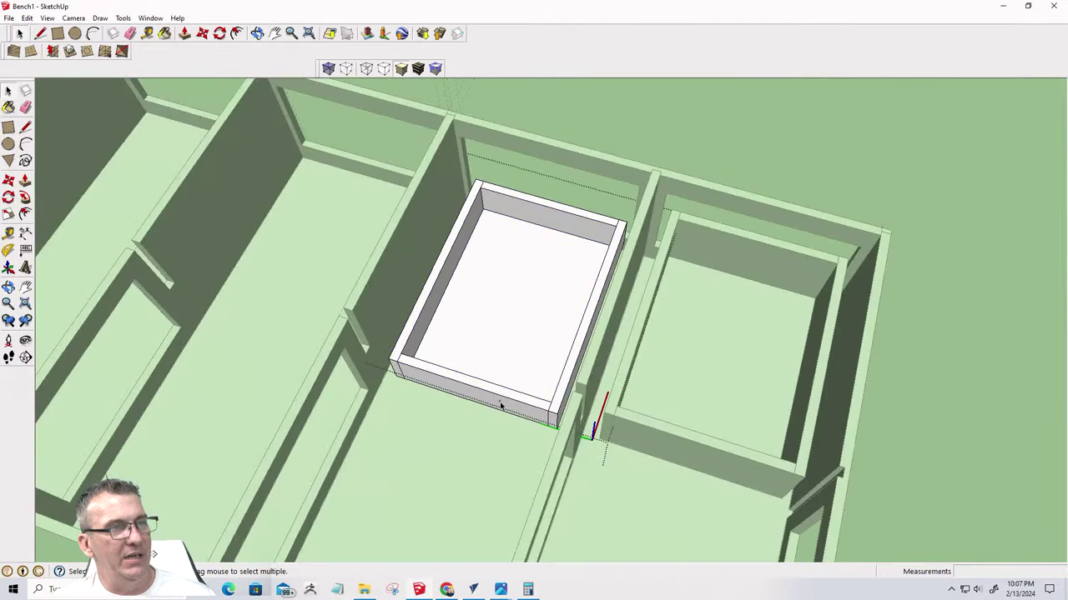
pyautogui.click(500, 405)
pyautogui.scroll(-6, 525, 338)
pyautogui.scroll(3, 528, 334)
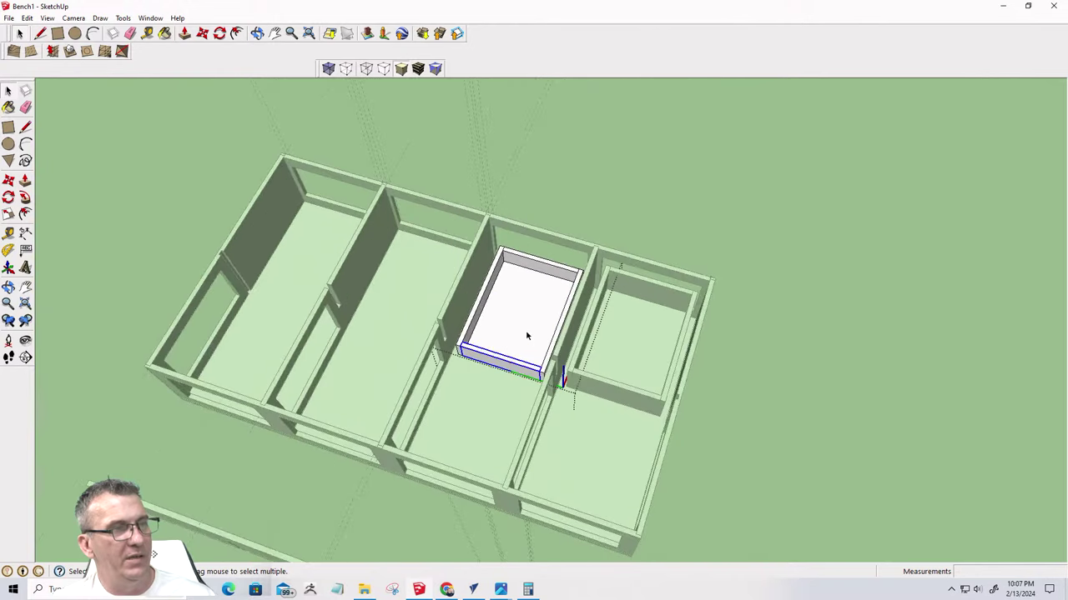
pyautogui.scroll(2, 526, 335)
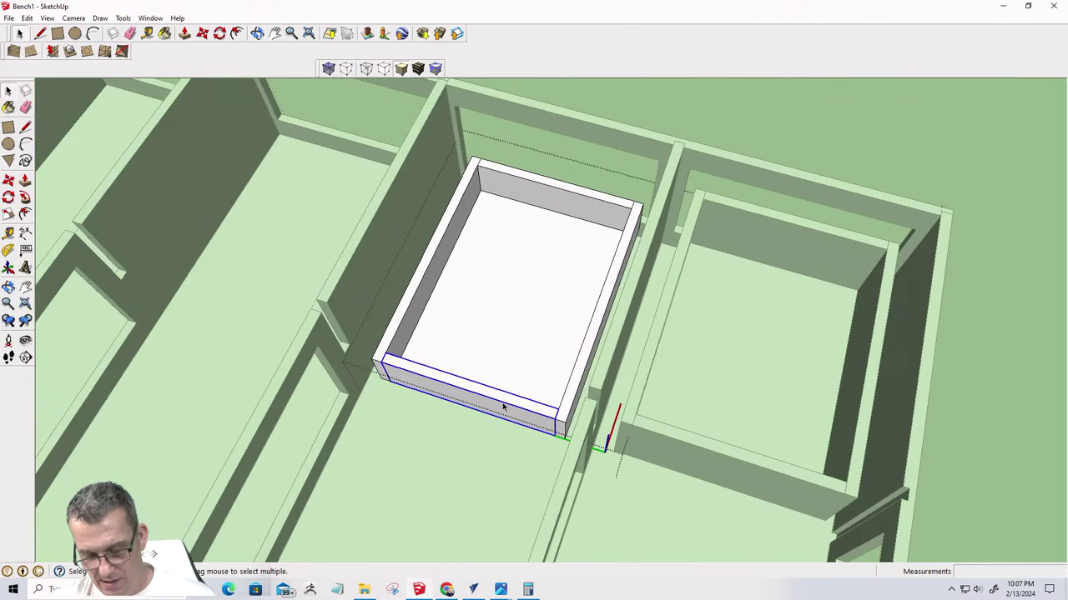
pyautogui.press('m')
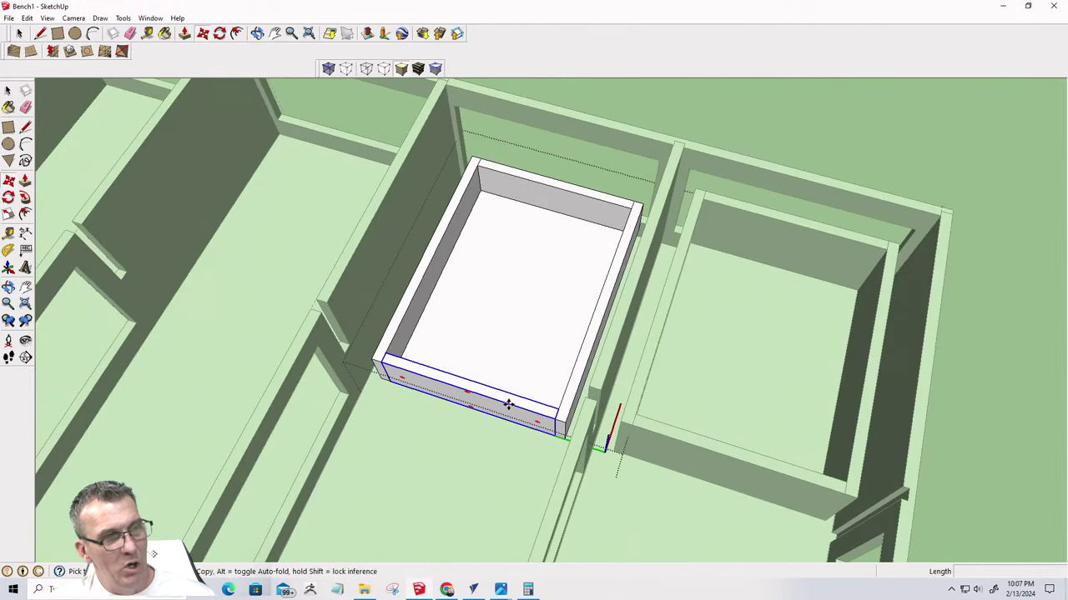
pyautogui.click(555, 409)
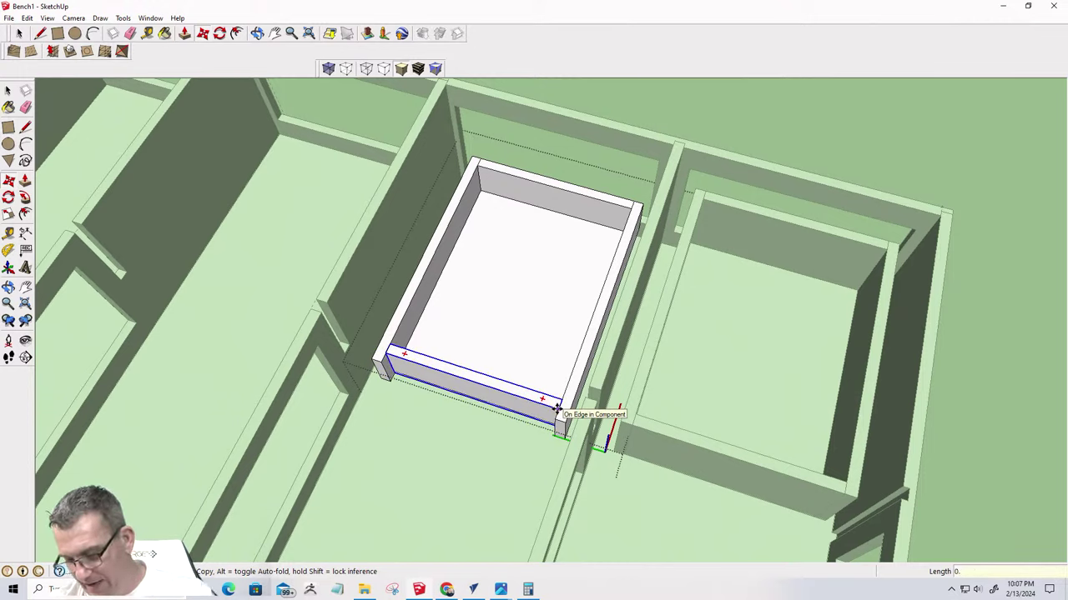
pyautogui.press('space')
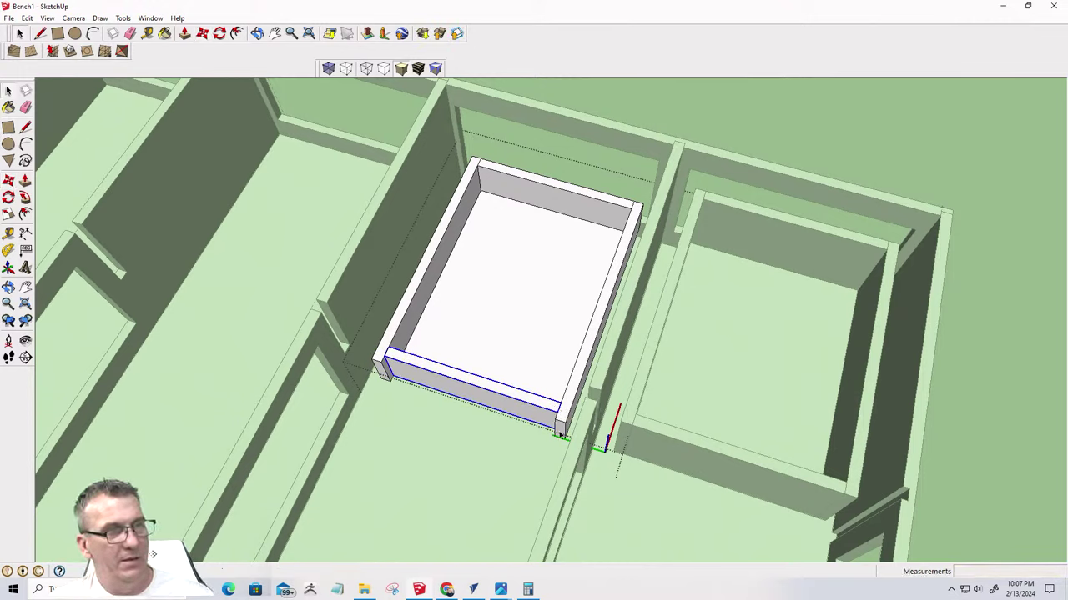
# Try Push/Pull on the drawer's right side board, then undo the changes
pyautogui.click(561, 430)
pyautogui.doubleClick(560, 430)
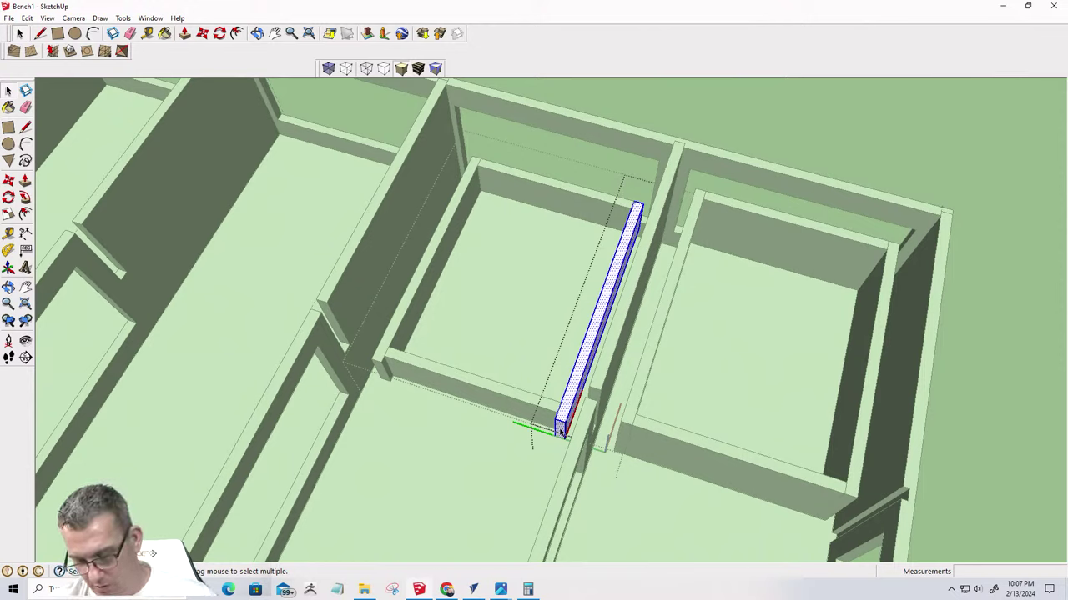
pyautogui.press('Escape')
pyautogui.press('p')
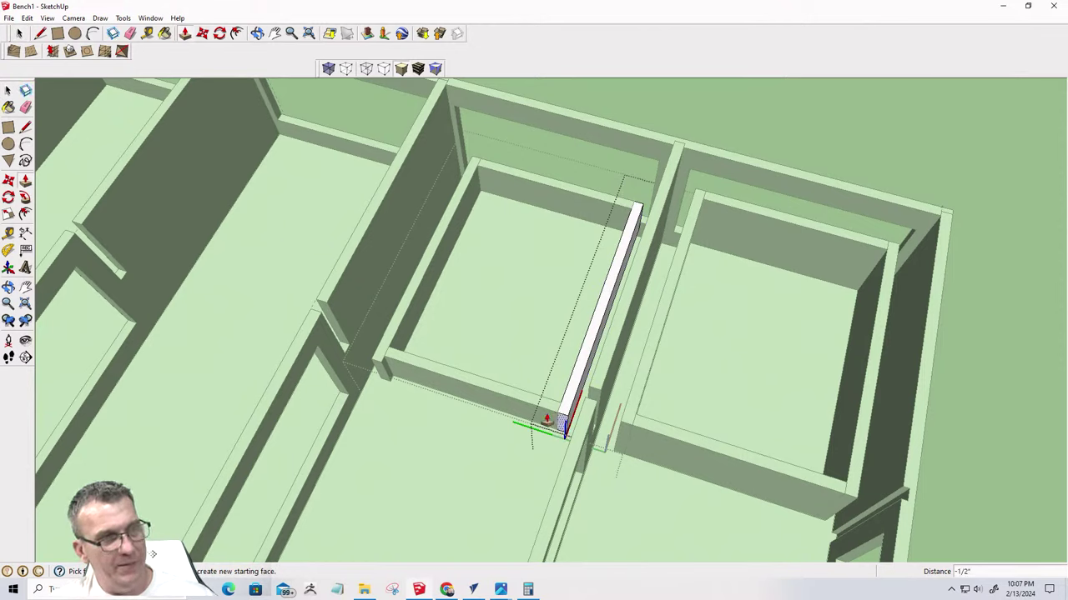
pyautogui.press('space')
pyautogui.hotkey('ctrl', 'z')
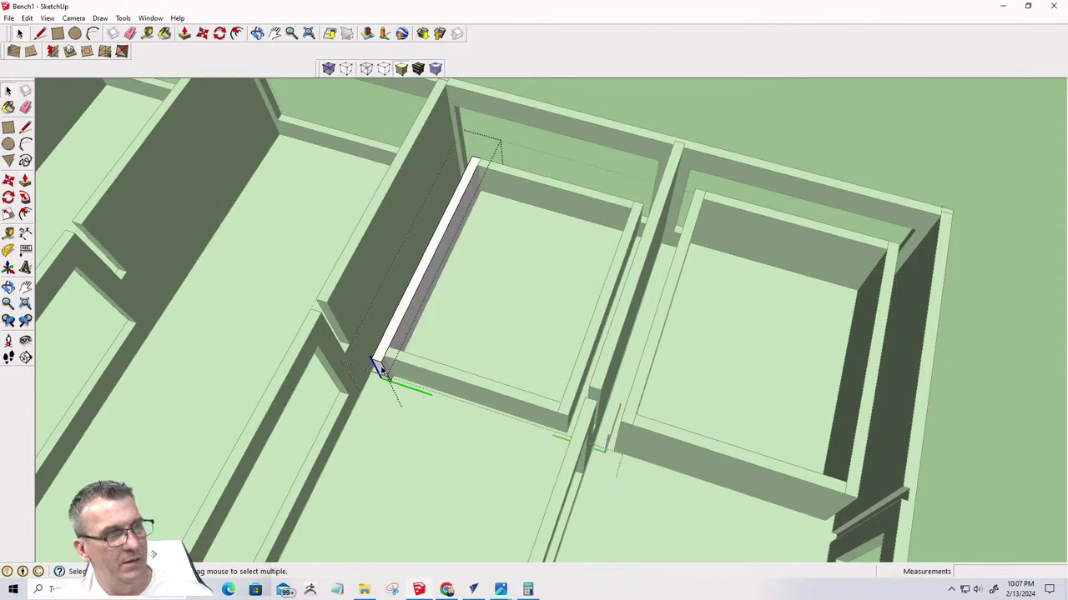
pyautogui.press('p')
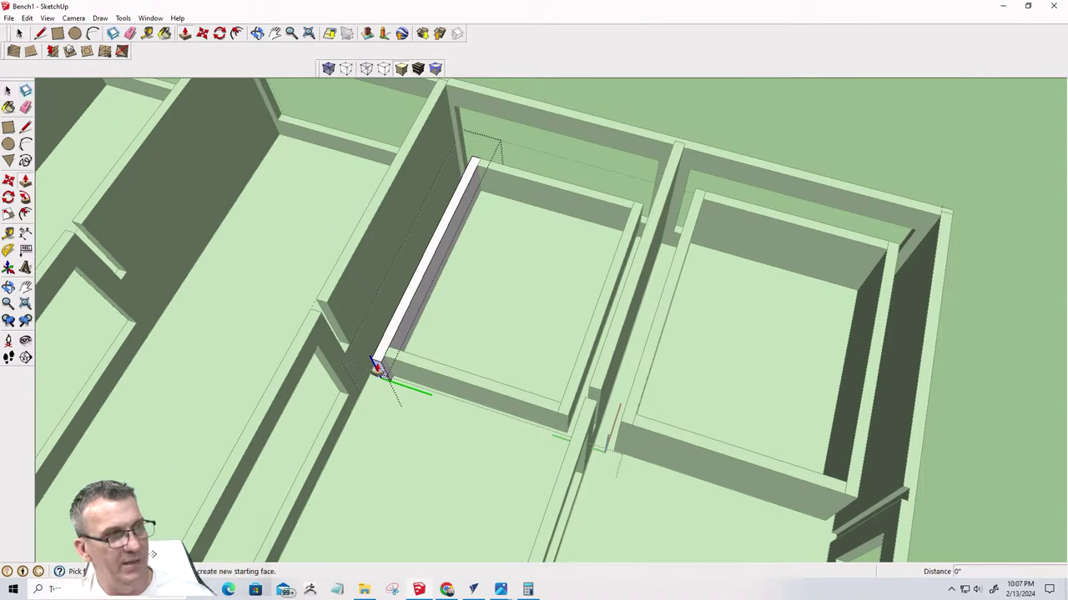
pyautogui.press('space')
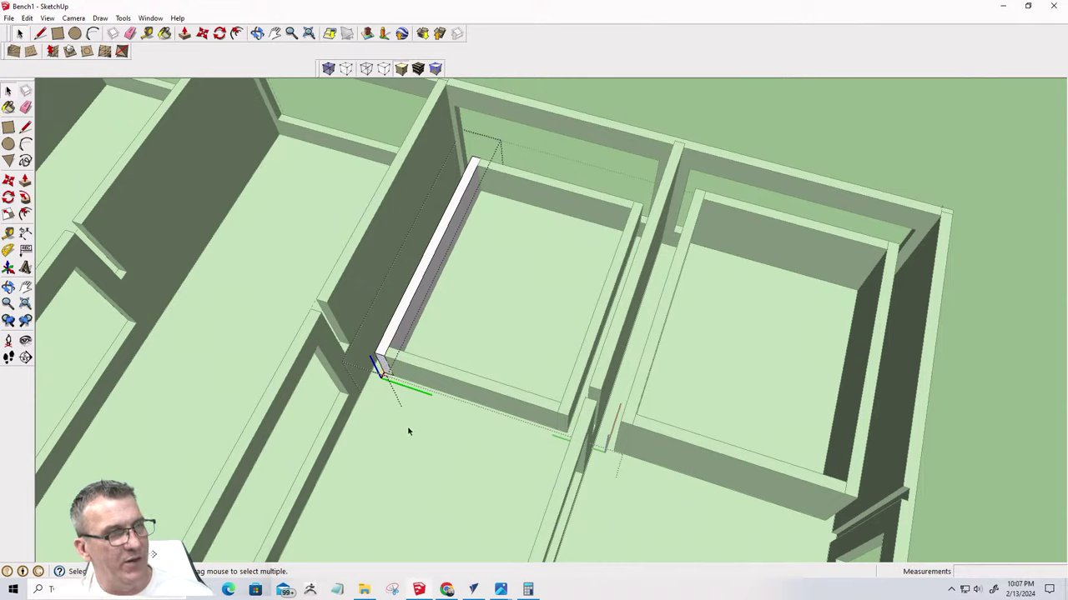
pyautogui.hotkey('ctrl', 'z')
# Orbit to the whole bench and close the drawer box's editing context
pyautogui.scroll(-3, 589, 420)
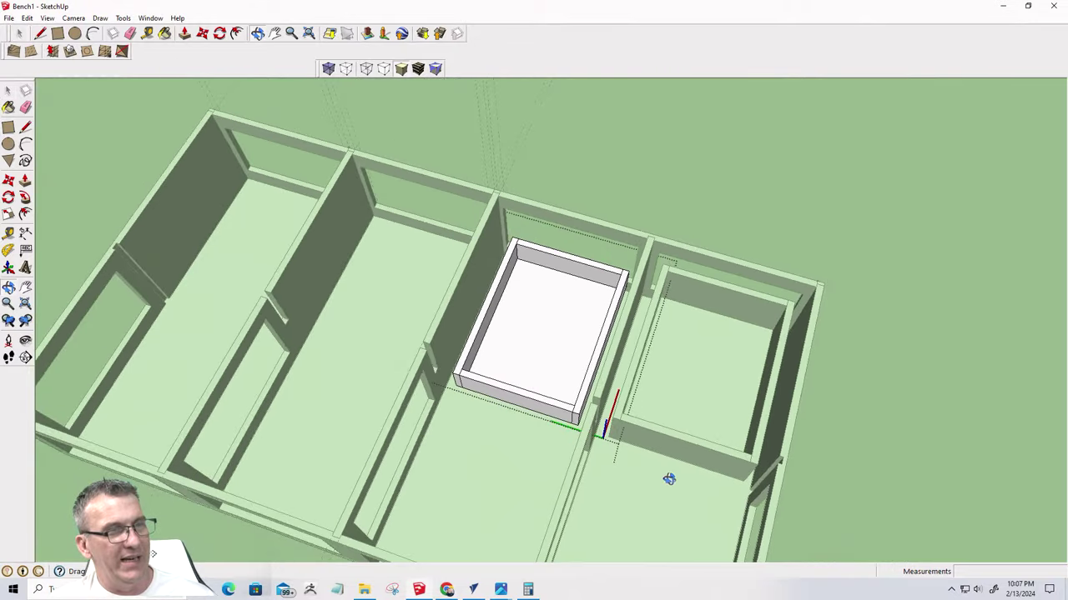
pyautogui.moveTo(670, 476)
pyautogui.mouseDown(button='middle')
pyautogui.moveTo(617, 369)
pyautogui.moveTo(555, 458)
pyautogui.mouseUp(button='middle')
pyautogui.press('Escape')
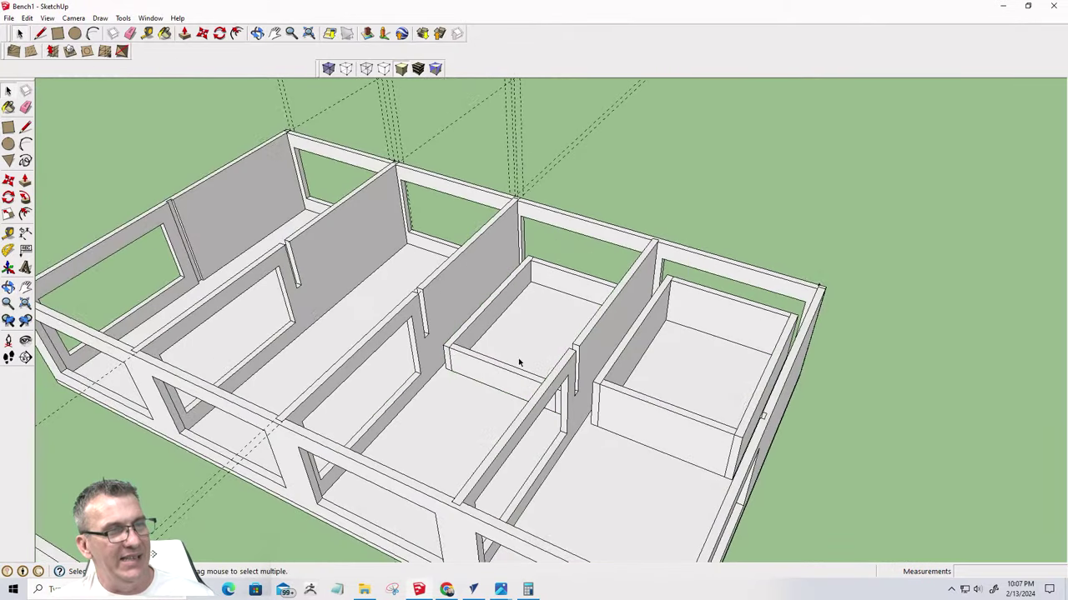
pyautogui.scroll(-2, 540, 469)
pyautogui.scroll(6, 565, 499)
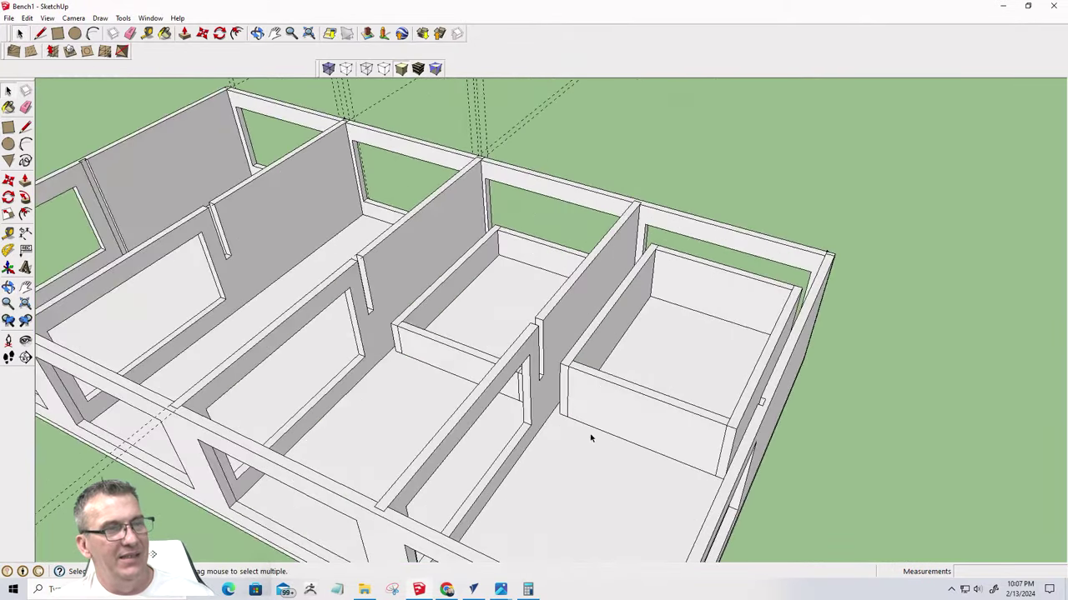
# Open the right drawer box and tape-measure its left side board (about 1' 6 15/16")
pyautogui.click(614, 380)
pyautogui.moveTo(595, 380); pyautogui.dragTo(675, 399, button='middle')
pyautogui.doubleClick(631, 358)
pyautogui.click(630, 358)
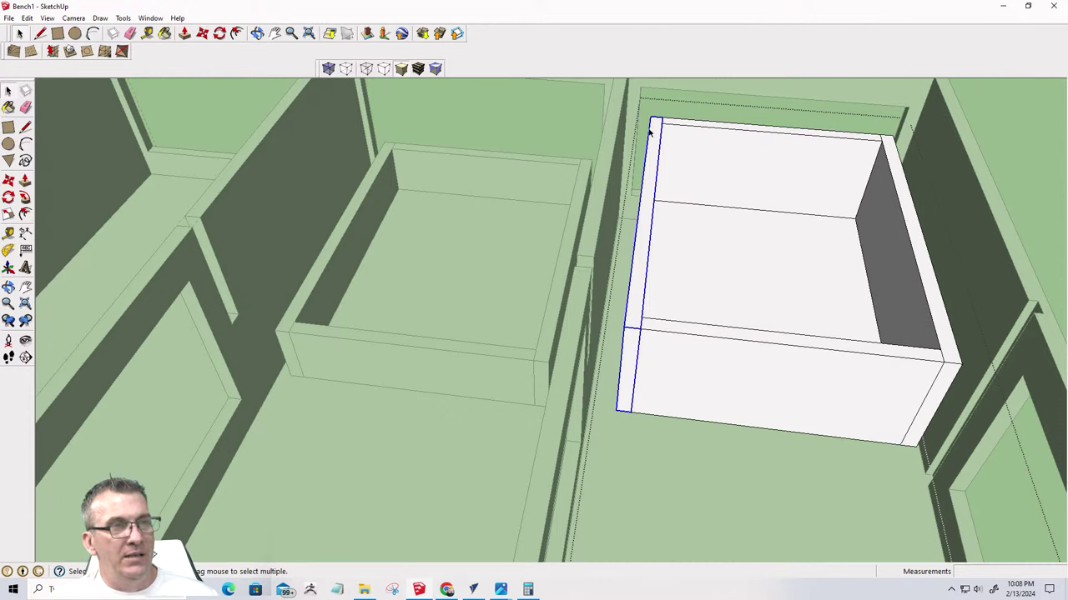
pyautogui.moveTo(653, 203); pyautogui.dragTo(672, 243, button='middle')
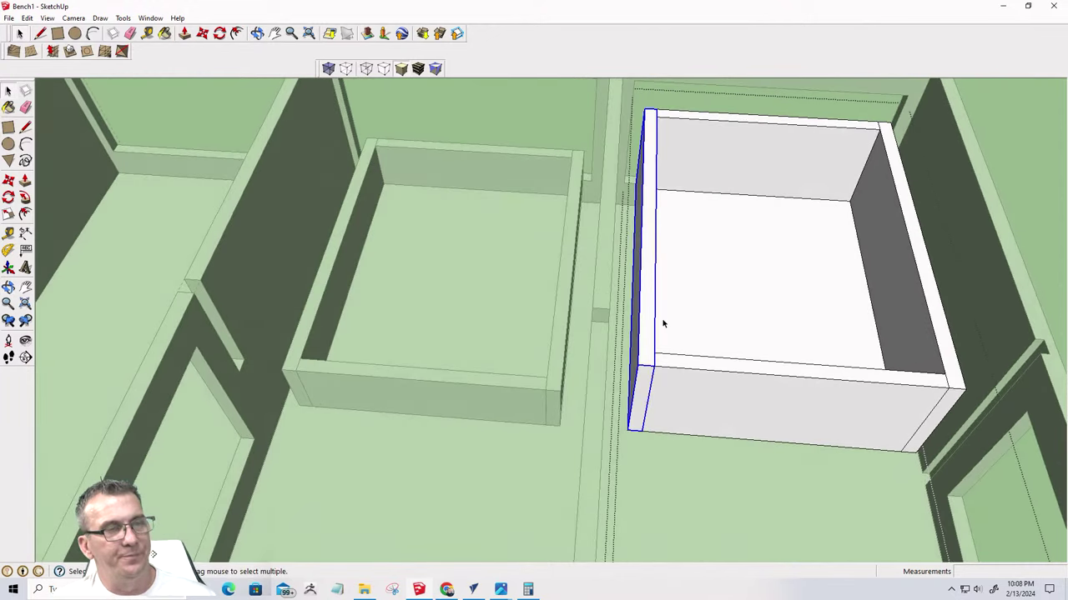
pyautogui.click(147, 33)
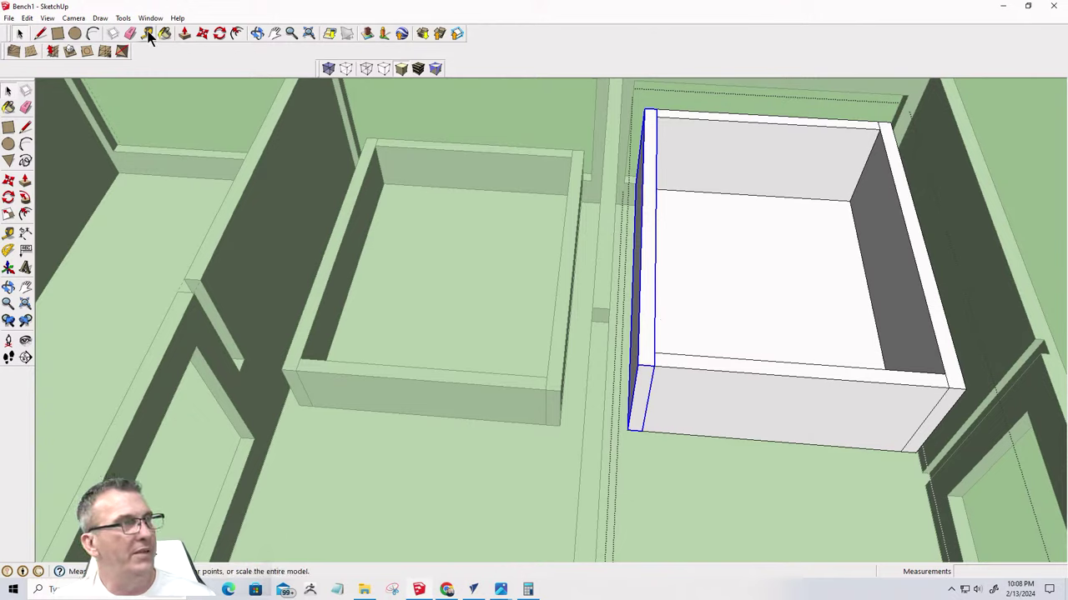
pyautogui.click(647, 102)
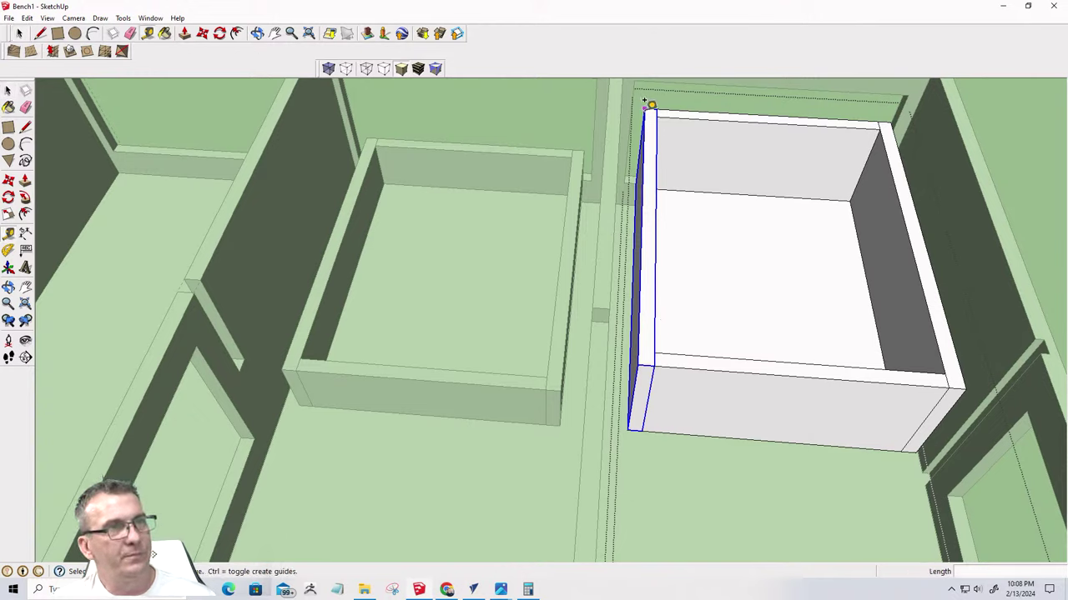
pyautogui.click(646, 360)
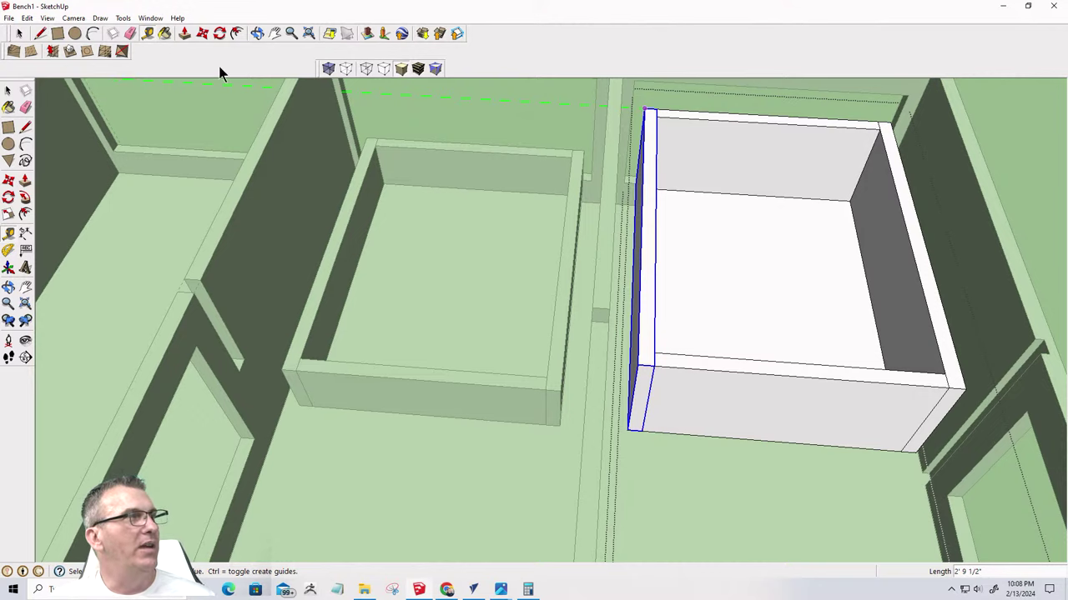
pyautogui.press('space')
# Push/Pull the left side board's end face in 1 7/8"
pyautogui.doubleClick(644, 392)
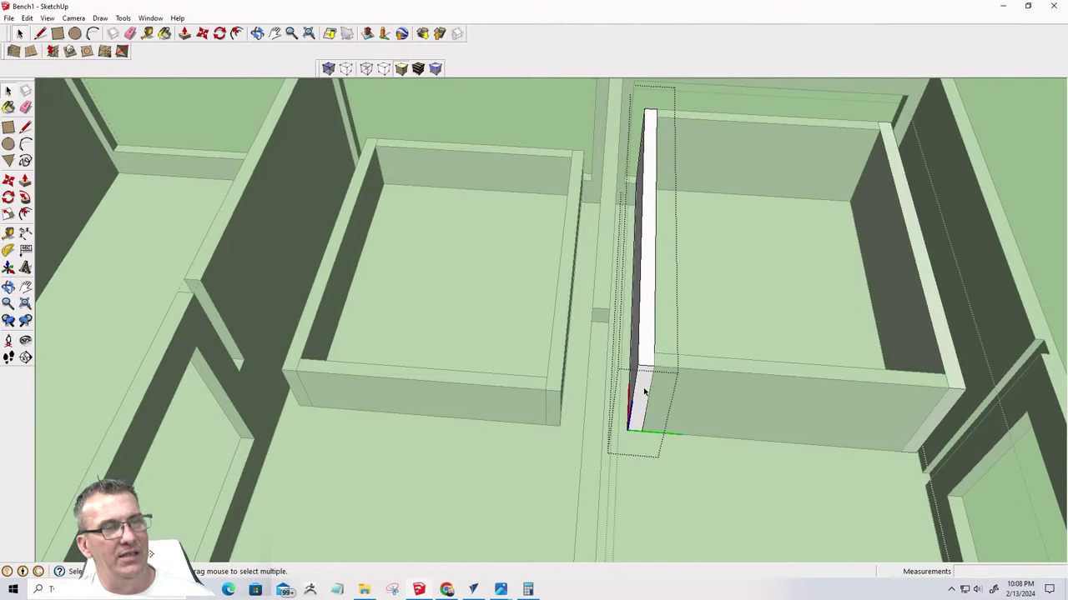
pyautogui.press('p')
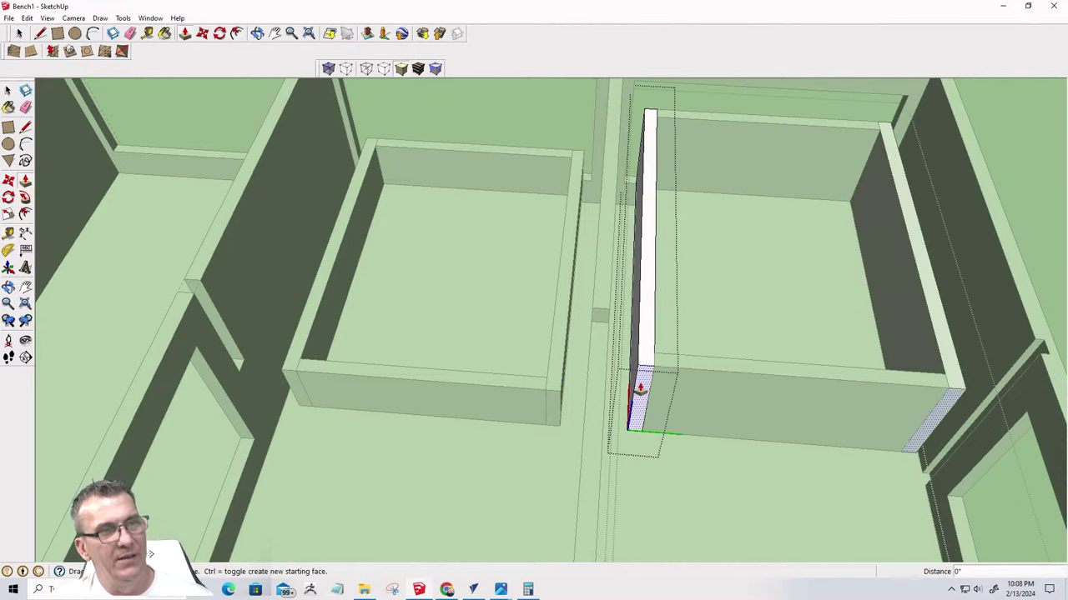
pyautogui.click(638, 379)
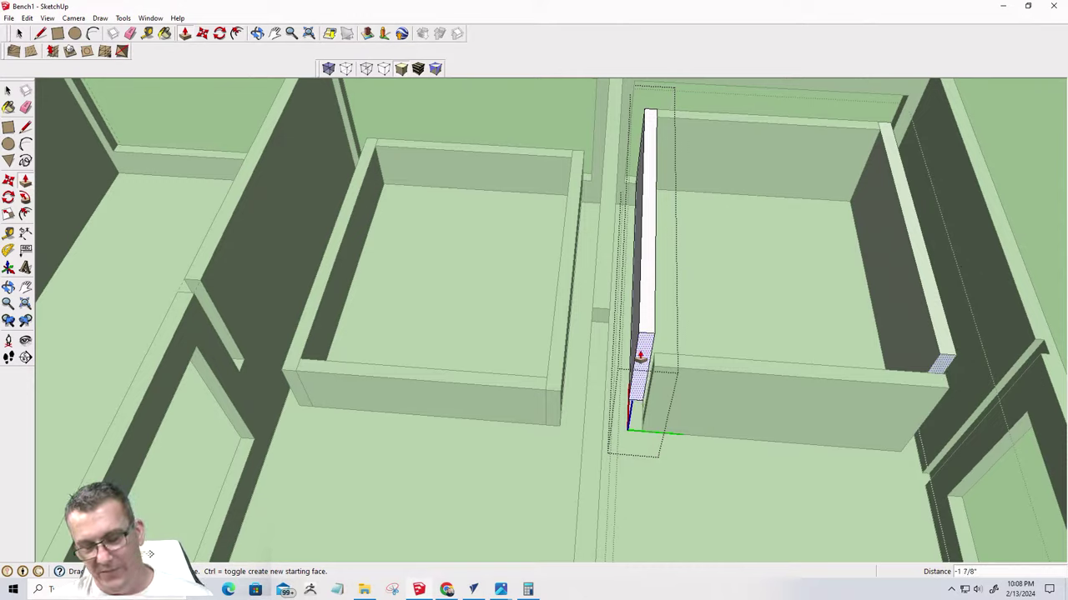
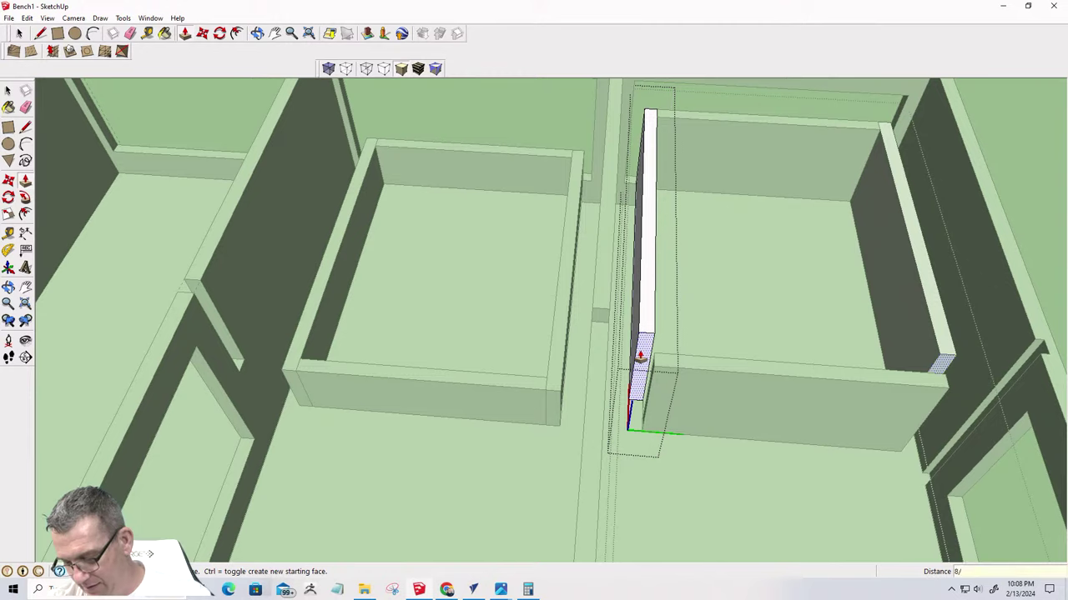
# Push the drawer's side board in by 1/2" and check it with the tape measure
pyautogui.click(636, 381)
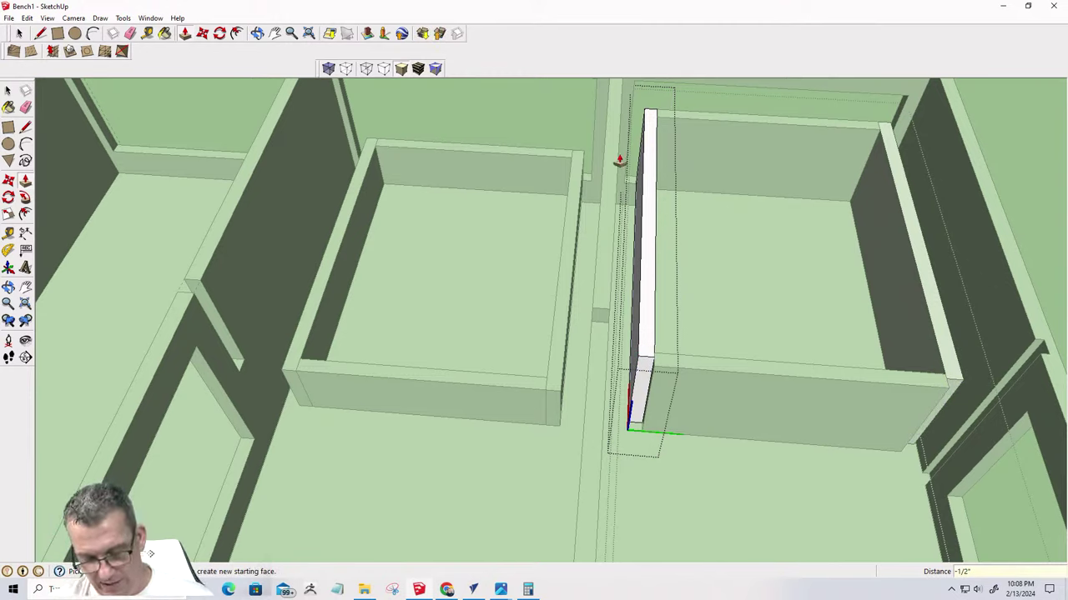
pyautogui.press('t')
pyautogui.click(645, 110)
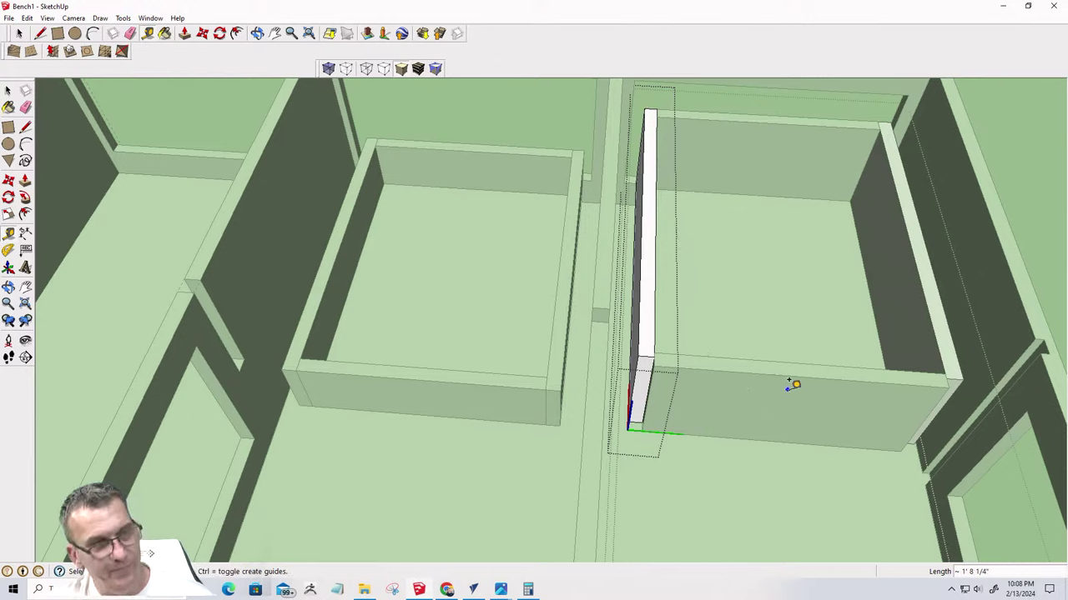
pyautogui.press('space')
pyautogui.click(683, 473)
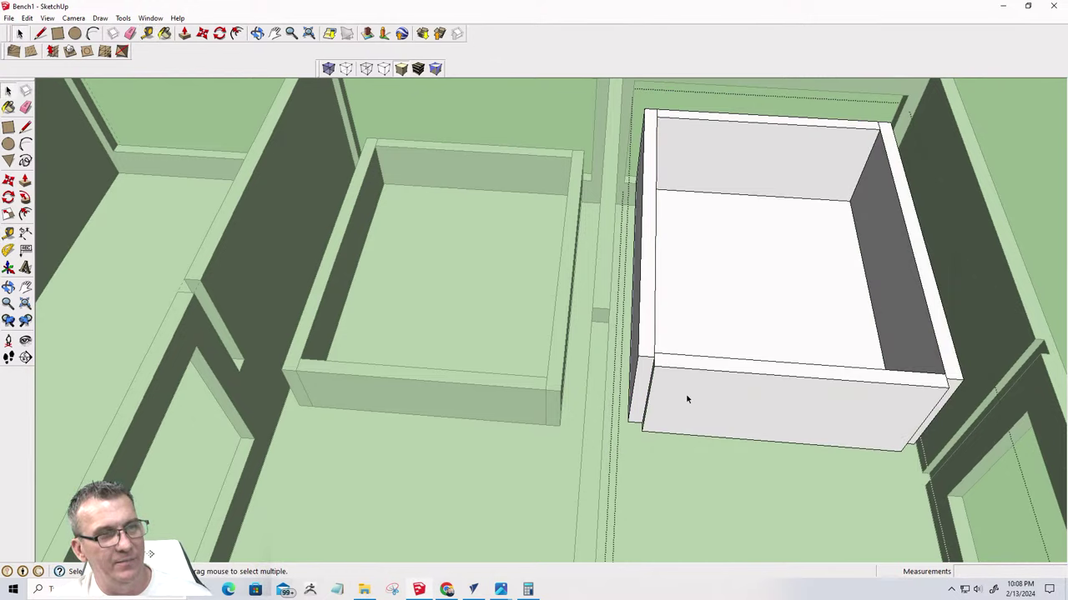
# Move the drawer front board up about 1/2" into line with the sides
pyautogui.click(663, 386)
pyautogui.press('m')
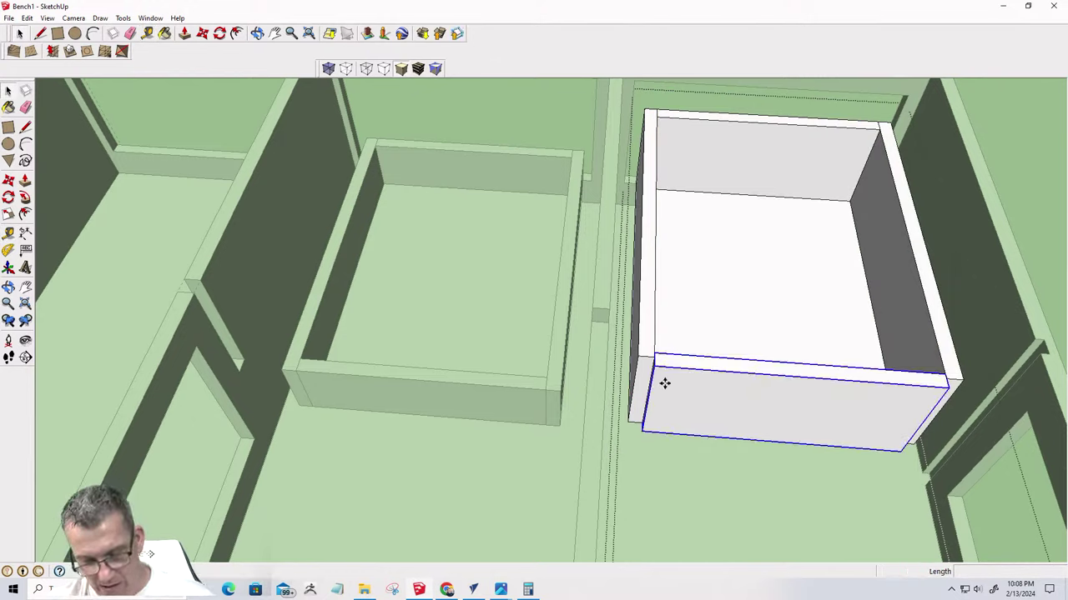
pyautogui.click(650, 370)
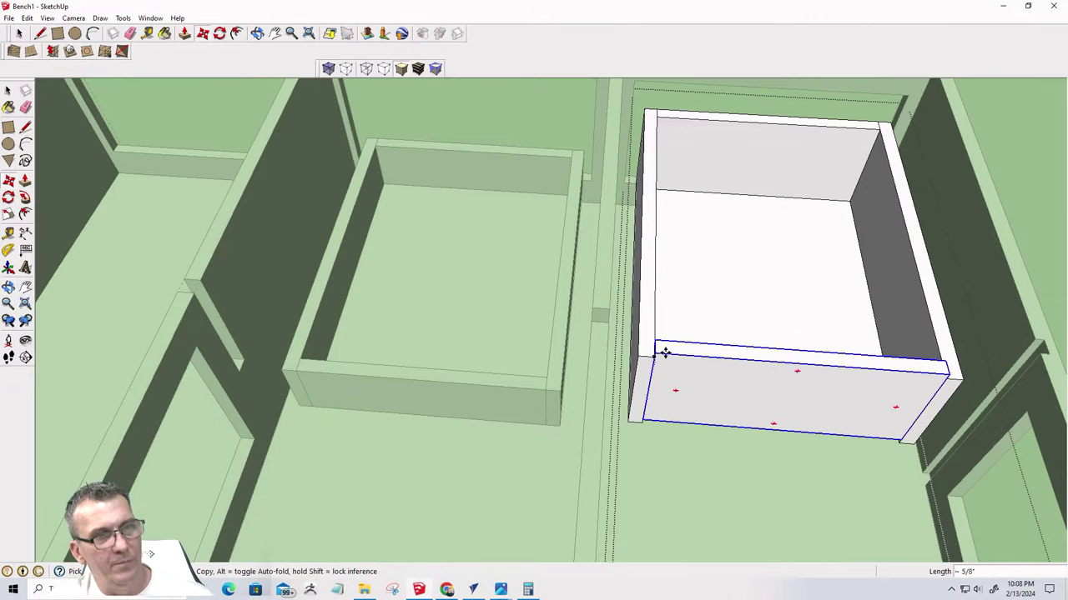
pyautogui.click(649, 356)
pyautogui.press('space')
pyautogui.click(725, 480)
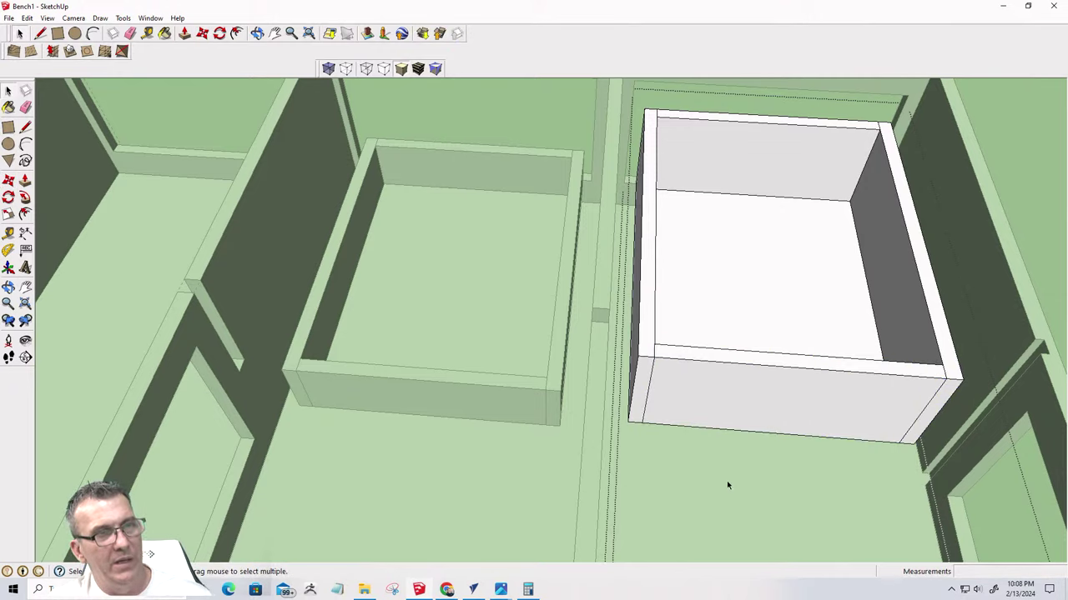
# From under the bench, move the bottom panel off to the right side
pyautogui.scroll(-6, 842, 327)
pyautogui.moveTo(803, 382); pyautogui.dragTo(651, 401, button='middle')
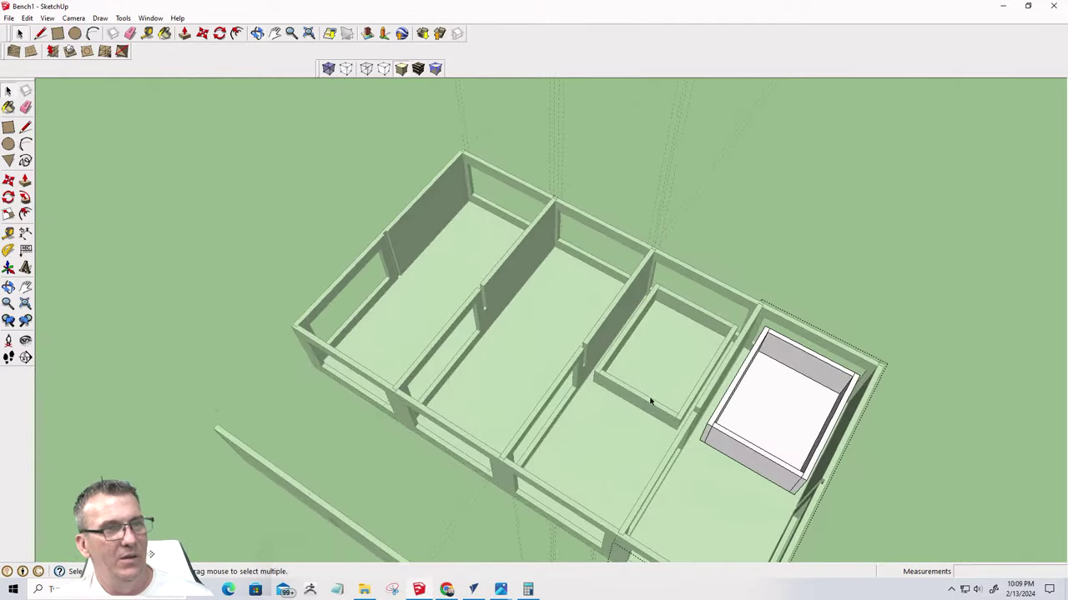
pyautogui.click(727, 453)
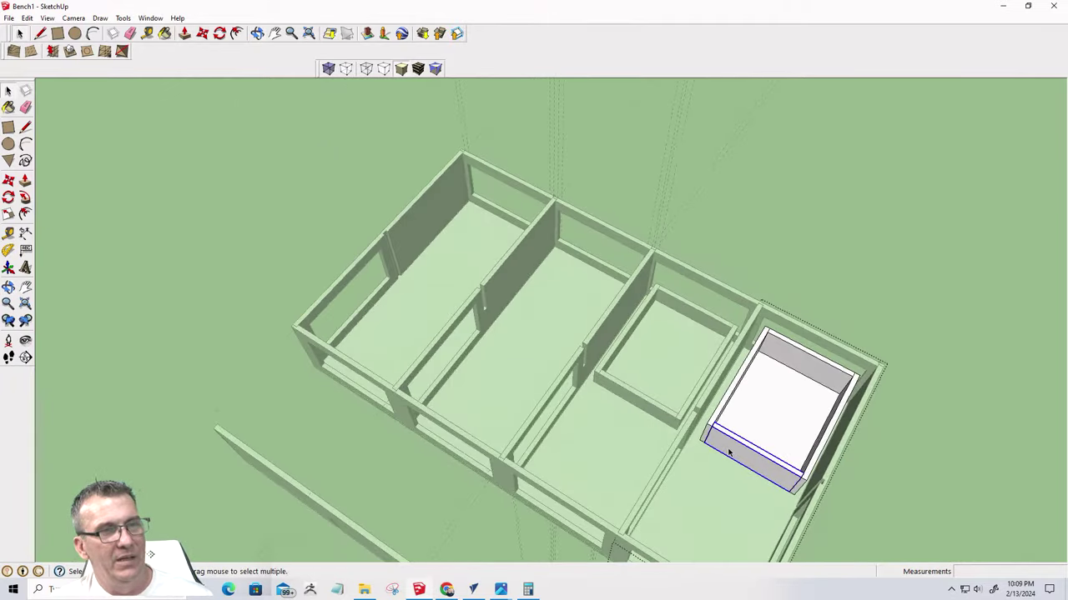
pyautogui.moveTo(734, 444); pyautogui.dragTo(662, 161, button='middle')
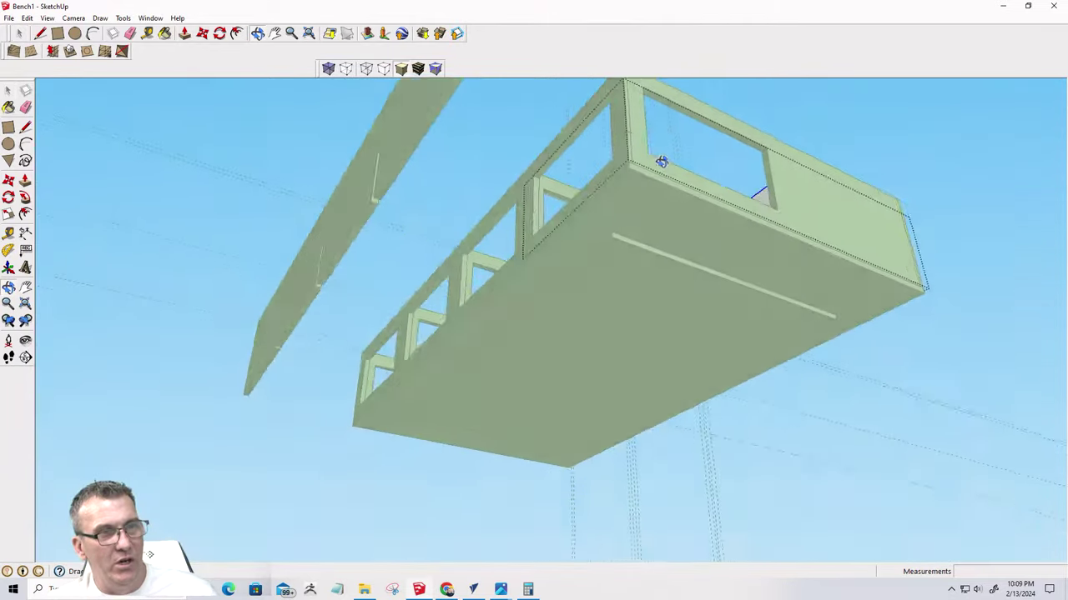
pyautogui.scroll(5, 662, 162)
pyautogui.moveTo(690, 196); pyautogui.dragTo(598, 279, button='middle')
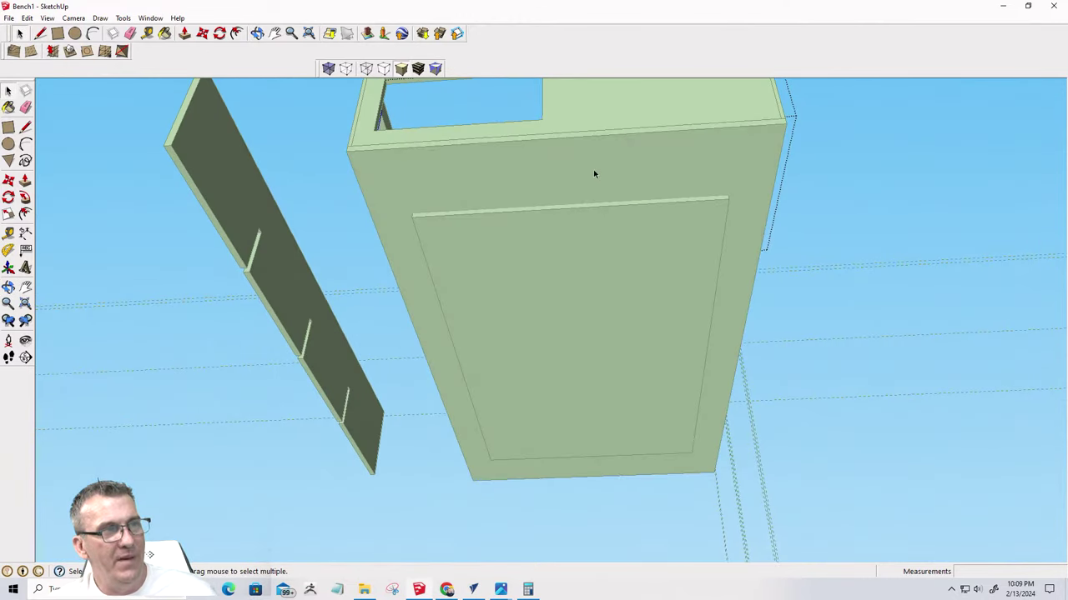
pyautogui.click(563, 164)
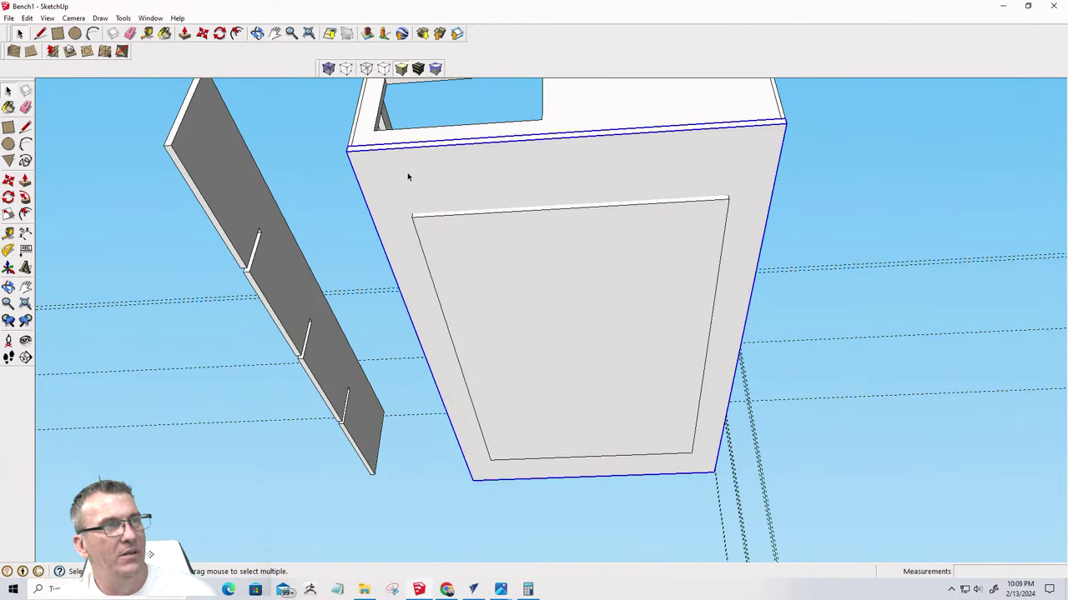
pyautogui.press('m')
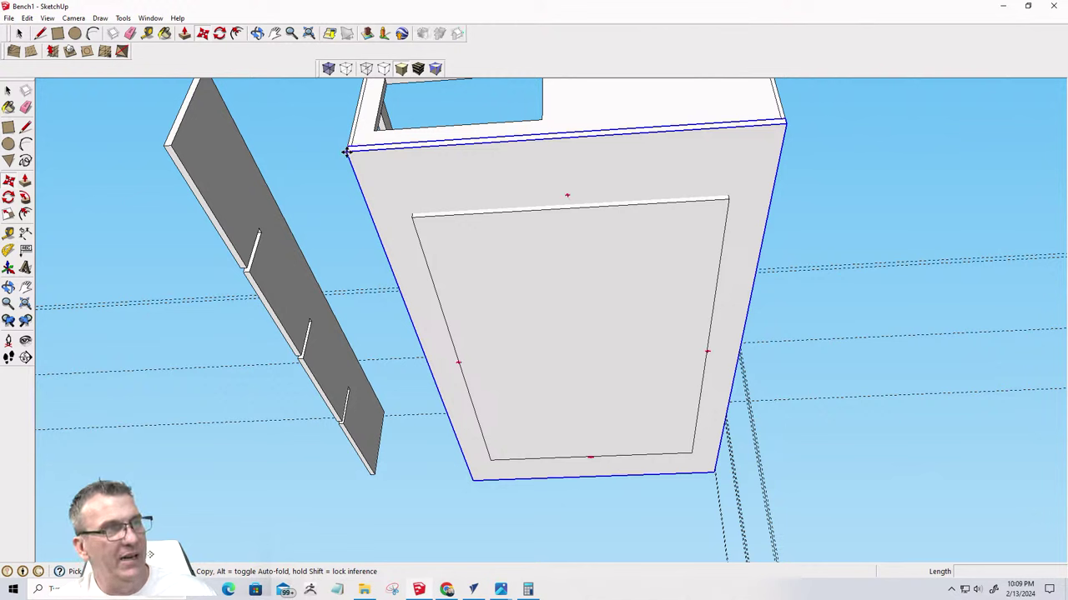
pyautogui.click(348, 148)
pyautogui.click(503, 223)
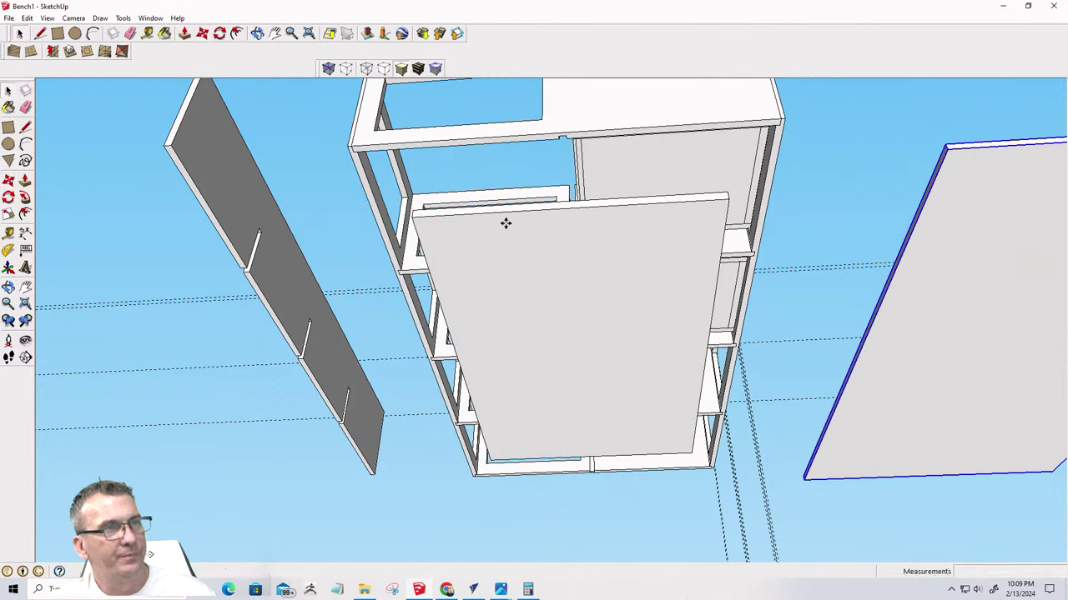
pyautogui.press('space')
# Inside the panel group, hide the angled grey component
pyautogui.click(507, 225)
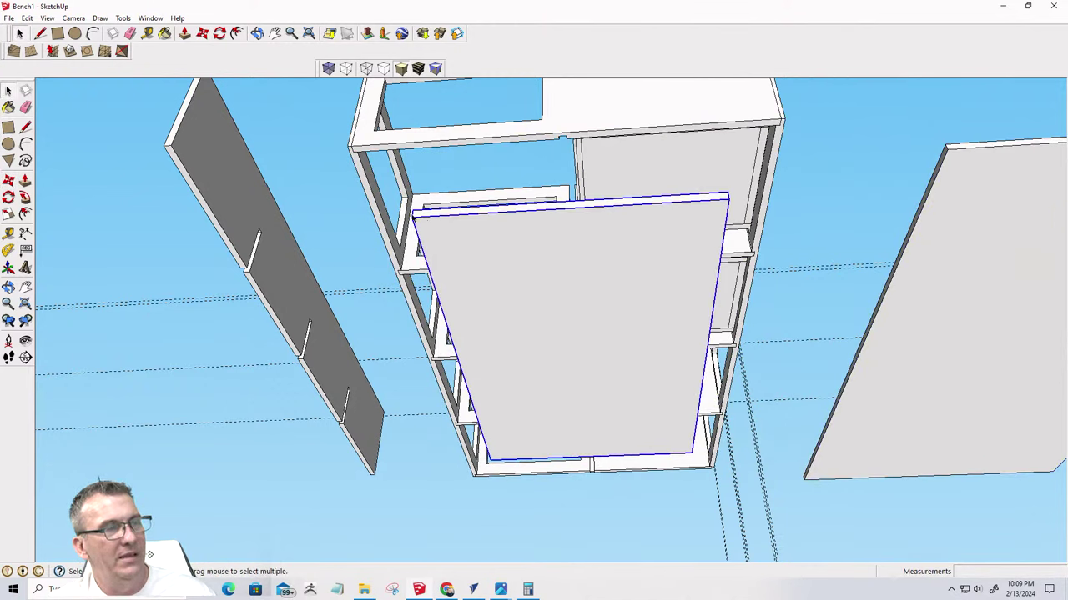
pyautogui.moveTo(505, 281); pyautogui.dragTo(527, 376, button='middle')
pyautogui.scroll(6, 526, 376)
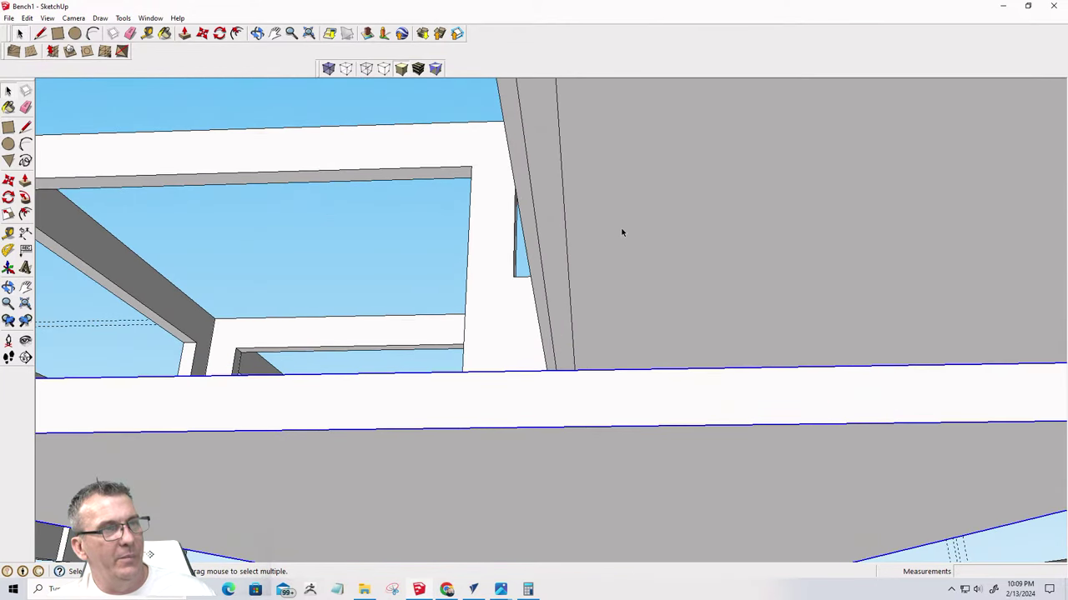
pyautogui.click(622, 232)
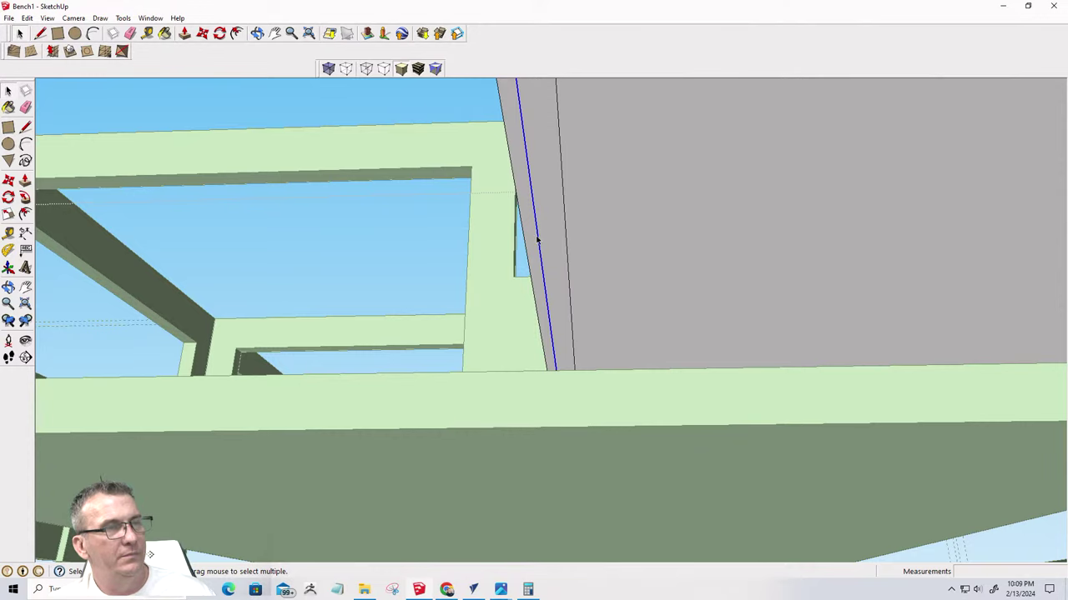
pyautogui.moveTo(537, 240); pyautogui.dragTo(642, 256, button='middle')
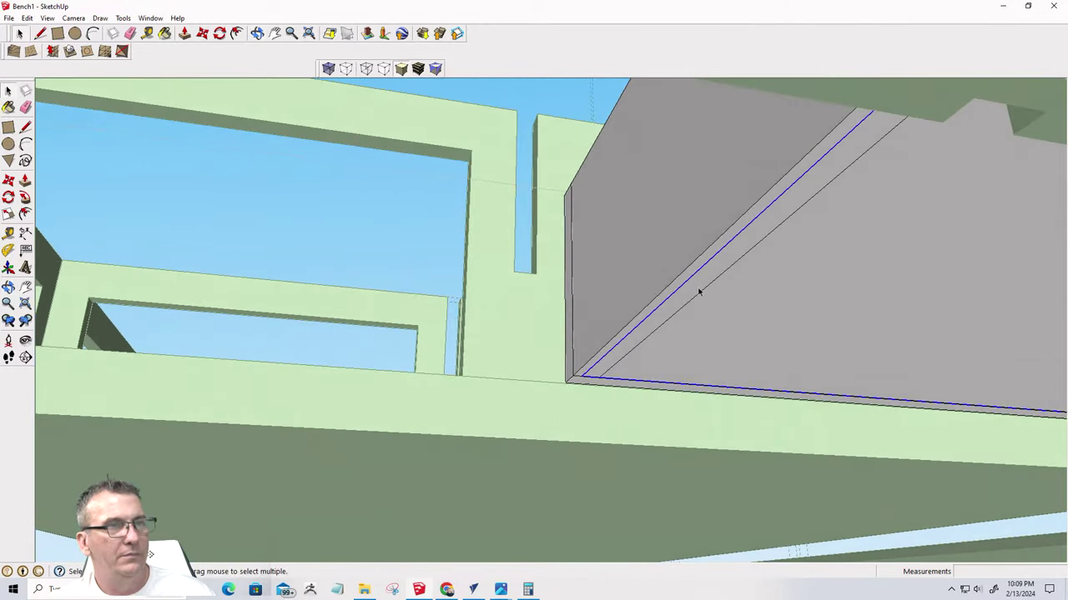
pyautogui.click(677, 251)
pyautogui.rightClick(677, 248)
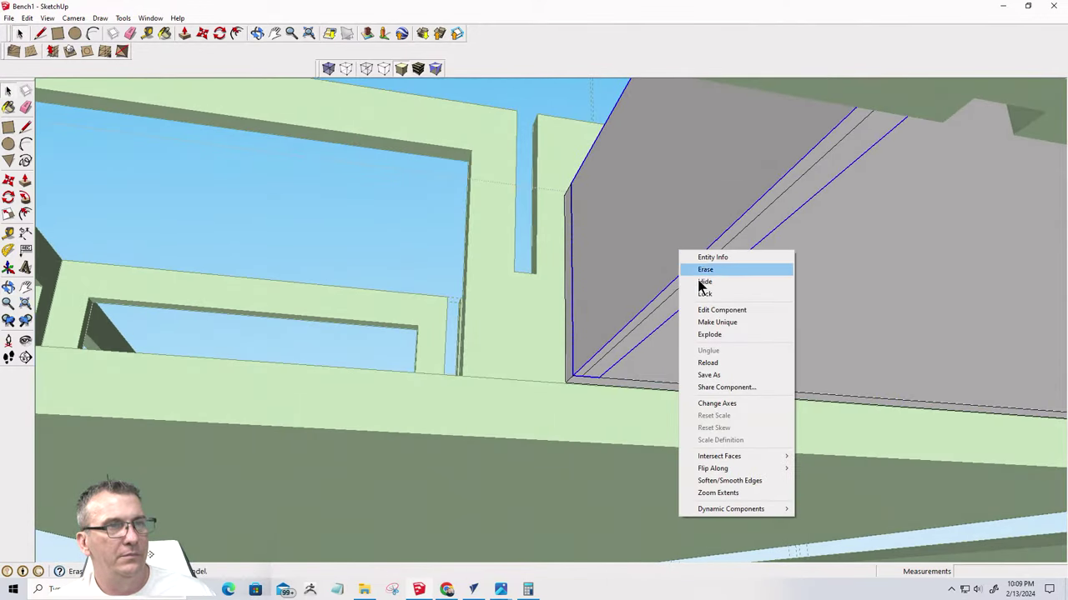
pyautogui.click(697, 284)
# Extend the white board's narrow edge face by 5/16"
pyautogui.click(657, 307)
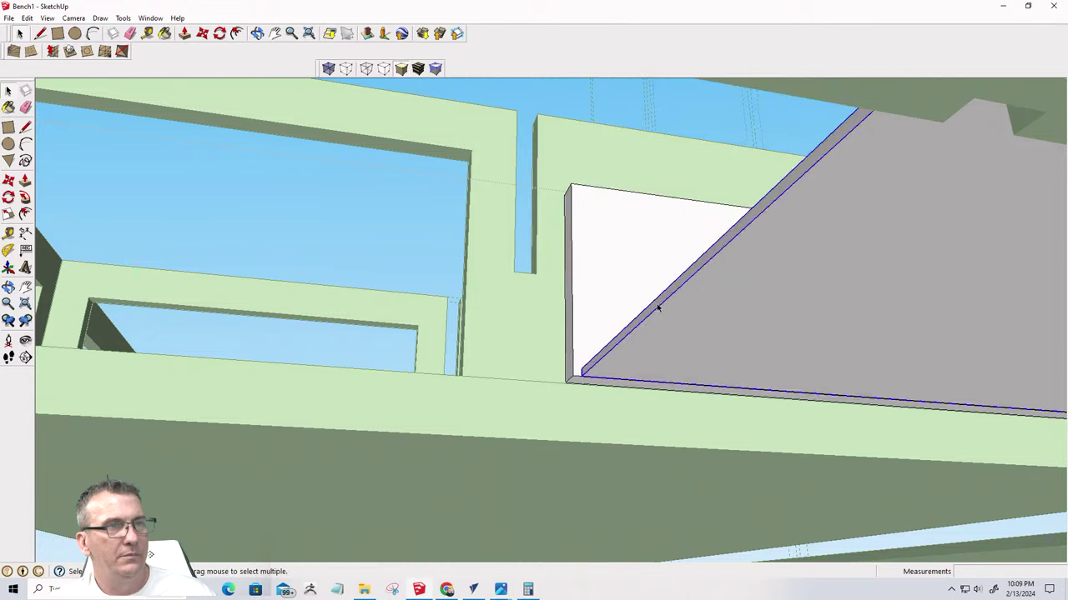
pyautogui.press('p')
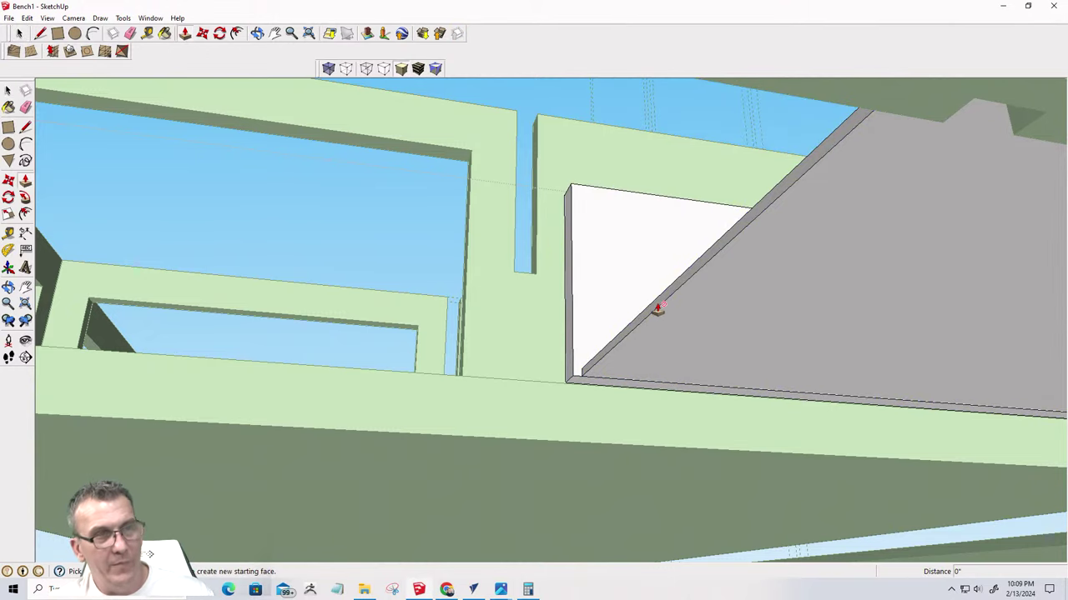
pyautogui.press('space')
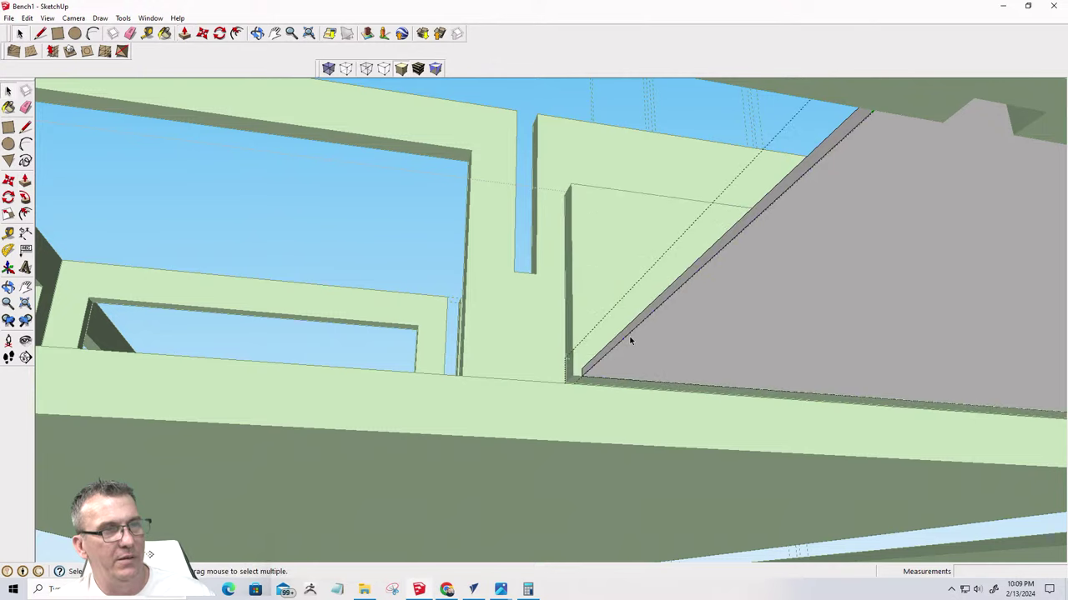
pyautogui.press('p')
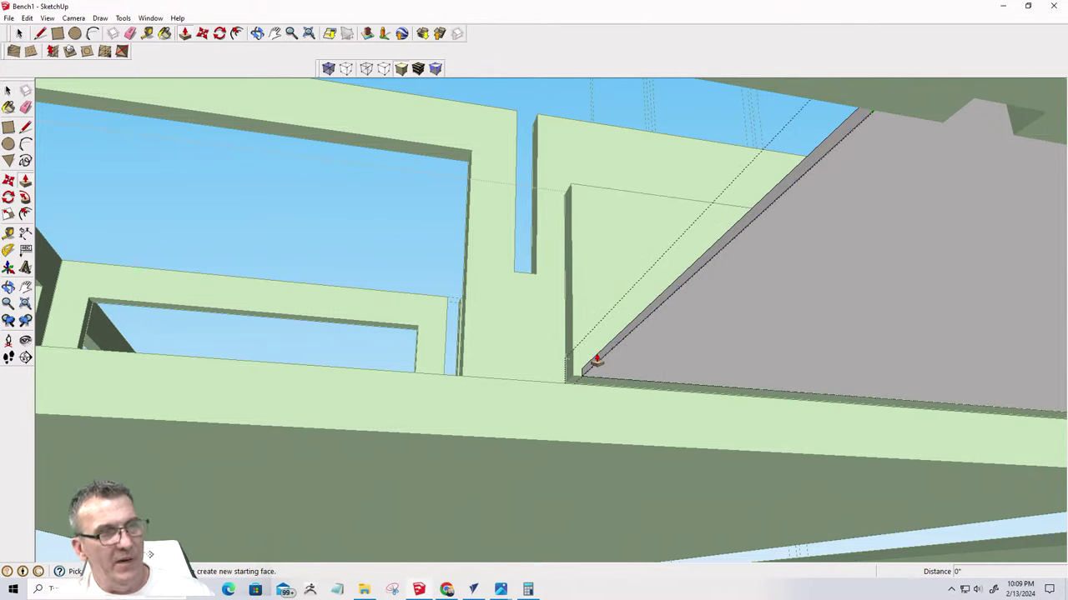
pyautogui.moveTo(577, 373)
pyautogui.mouseDown()
pyautogui.moveTo(572, 380)
pyautogui.moveTo(598, 375)
pyautogui.mouseUp()
pyautogui.press('space')
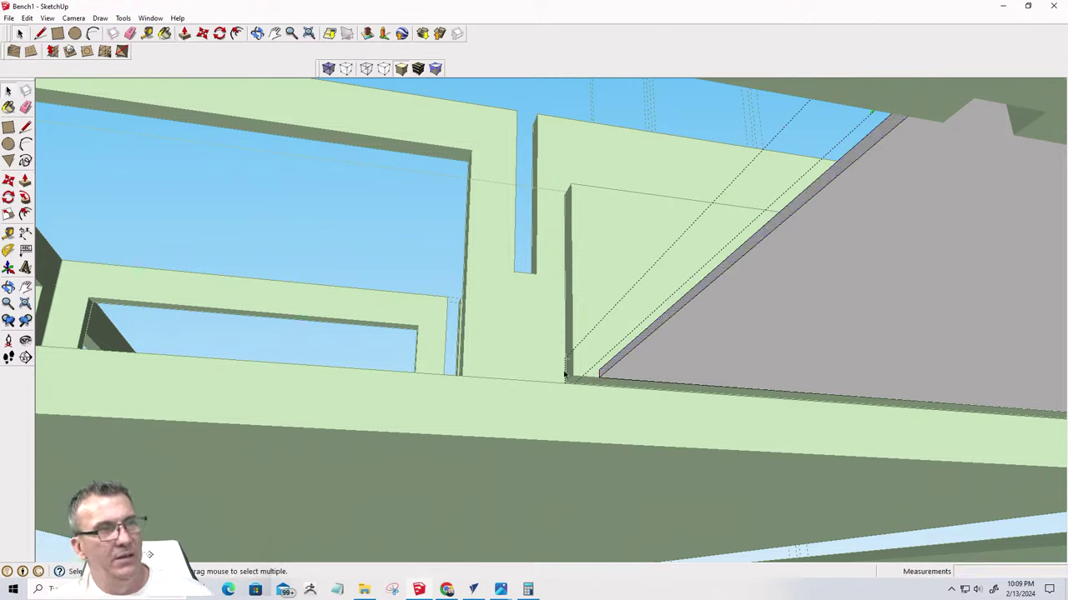
pyautogui.click(504, 364)
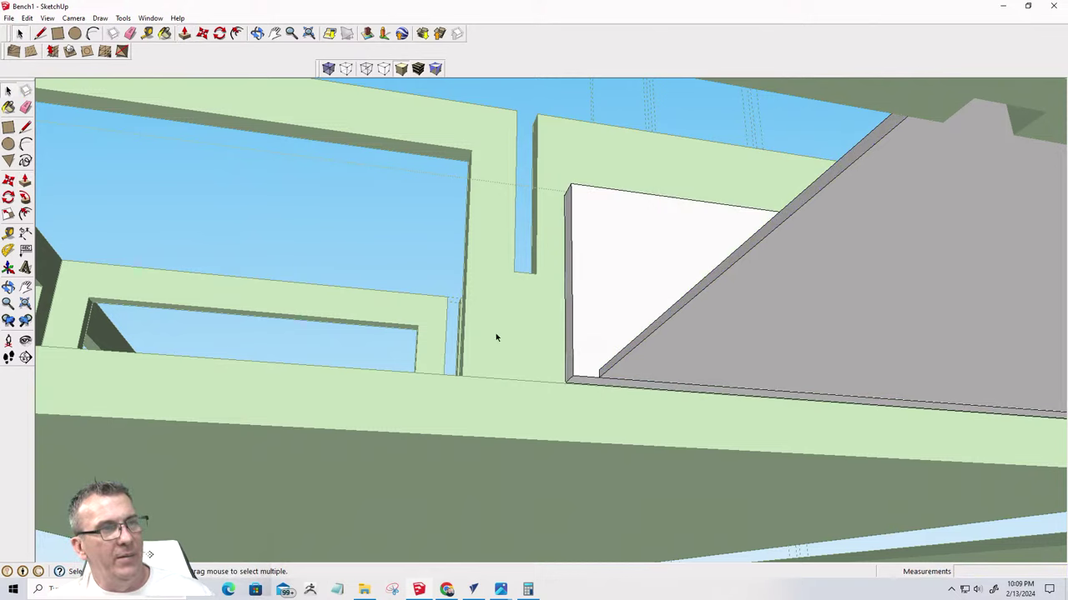
# Unhide all hidden panels with Edit > Unhide > All
pyautogui.click(27, 17)
pyautogui.moveTo(149, 178)
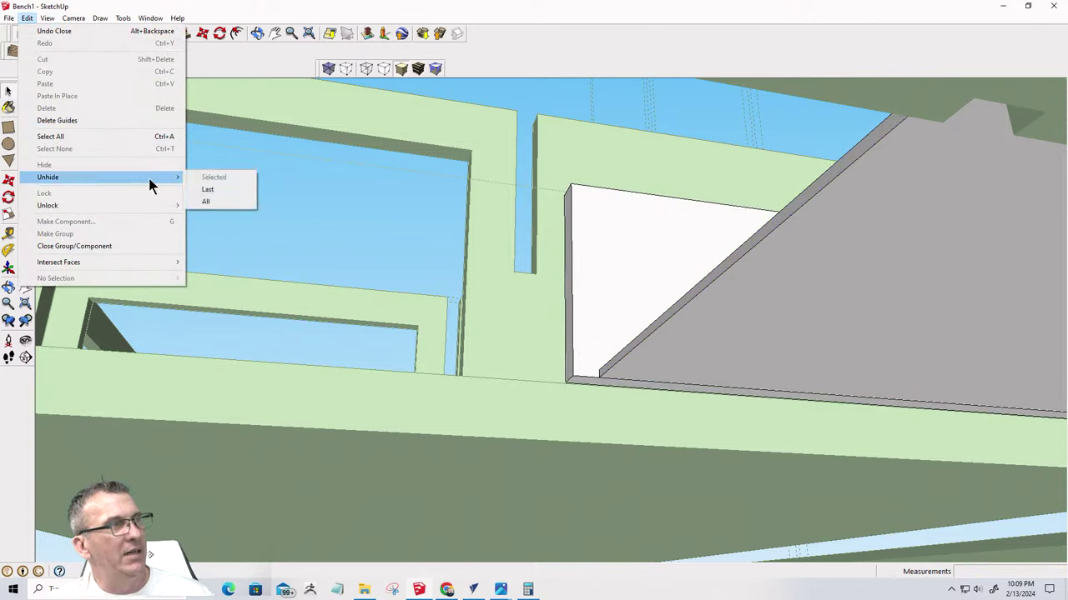
pyautogui.click(208, 190)
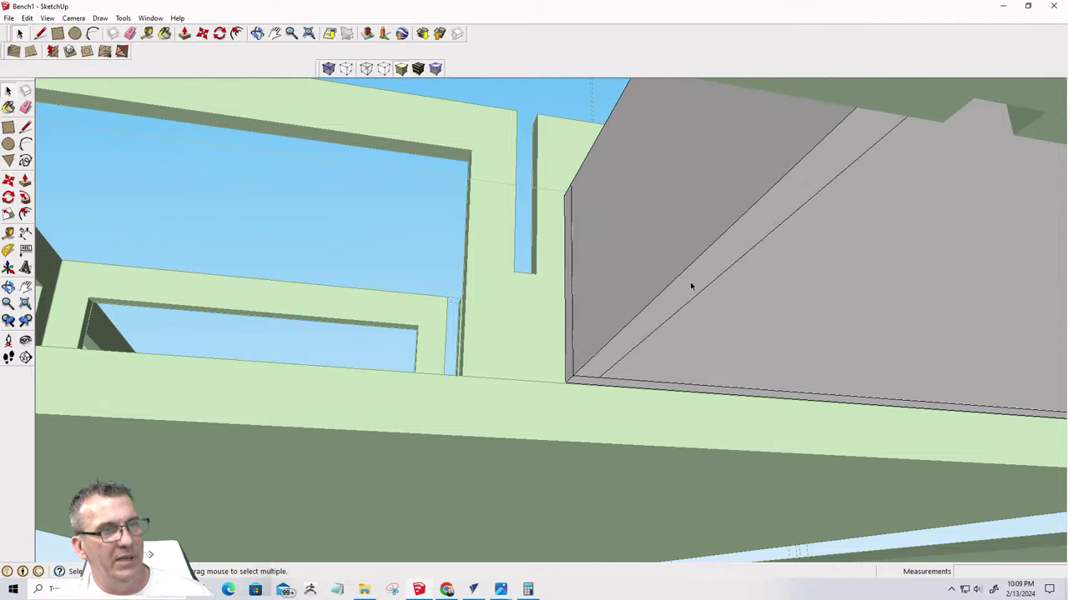
# Hide the large bench panel and the dark board covering the frame
pyautogui.moveTo(691, 281); pyautogui.dragTo(671, 260, button='middle')
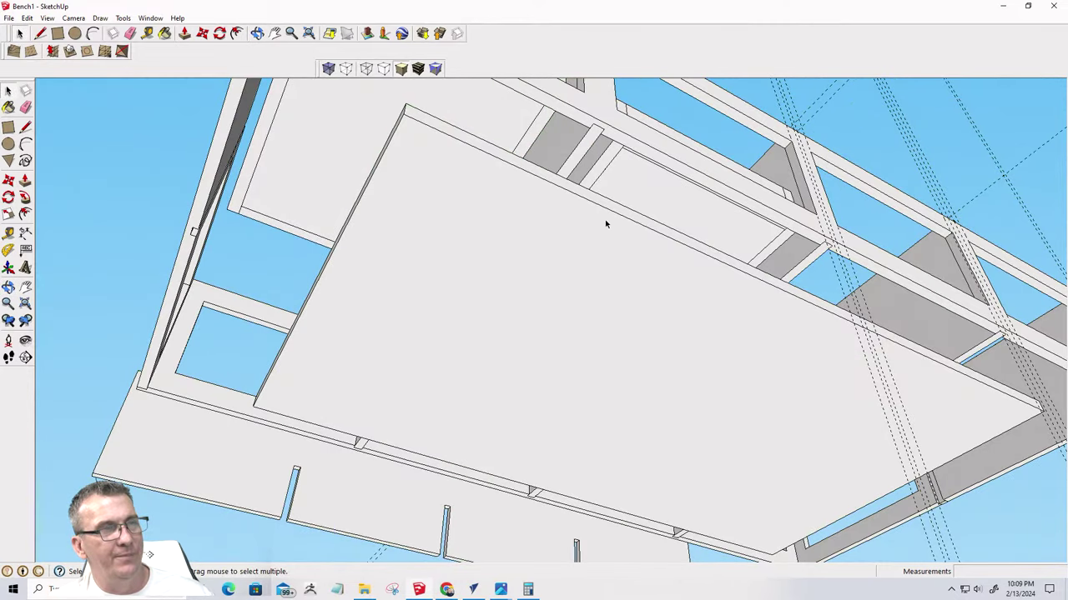
pyautogui.click(601, 226)
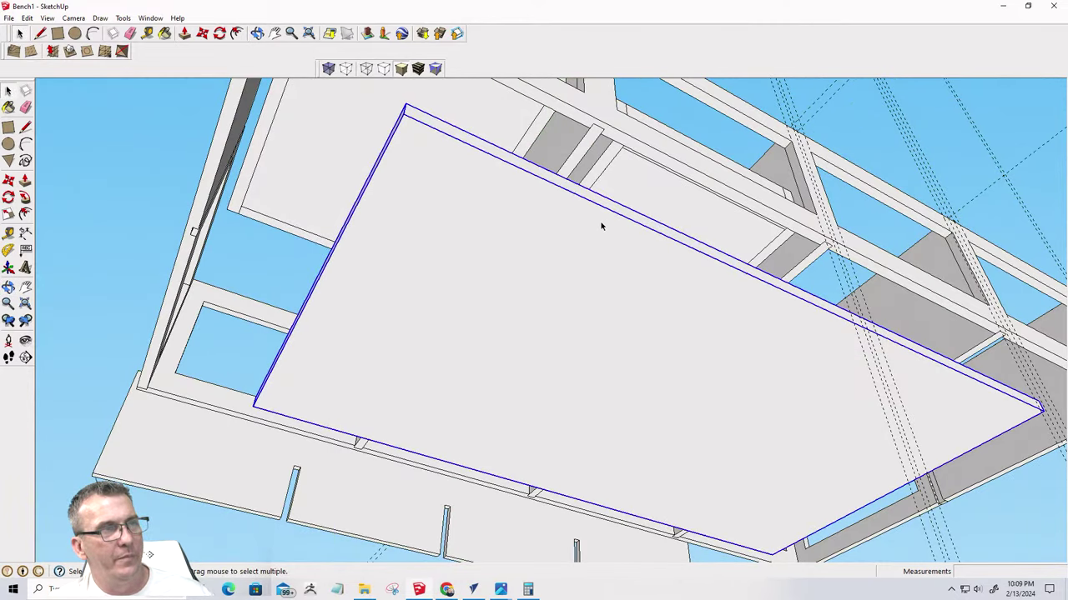
pyautogui.rightClick(602, 225)
pyautogui.click(625, 255)
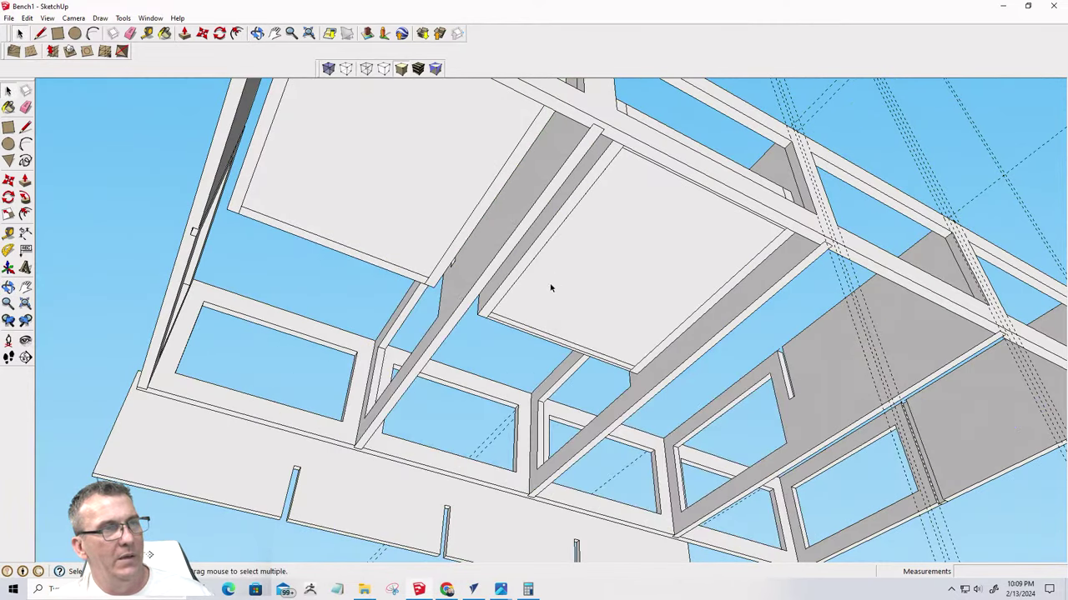
pyautogui.moveTo(551, 288)
pyautogui.mouseDown(button='middle')
pyautogui.moveTo(634, 164)
pyautogui.moveTo(572, 248)
pyautogui.moveTo(534, 231)
pyautogui.moveTo(796, 279)
pyautogui.moveTo(730, 324)
pyautogui.mouseUp(button='middle')
pyautogui.click(656, 333)
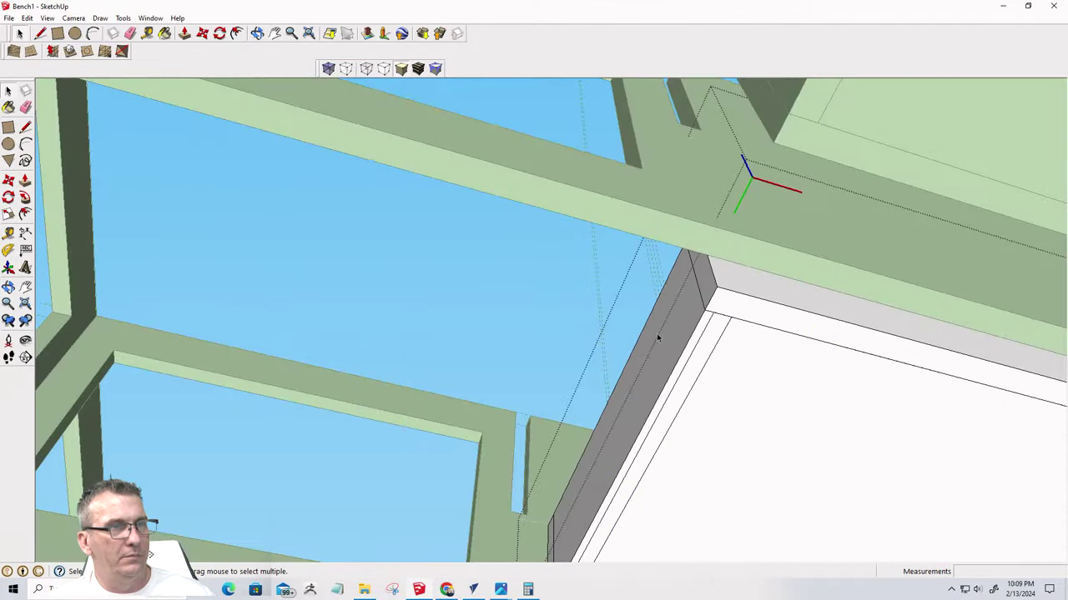
pyautogui.rightClick(660, 335)
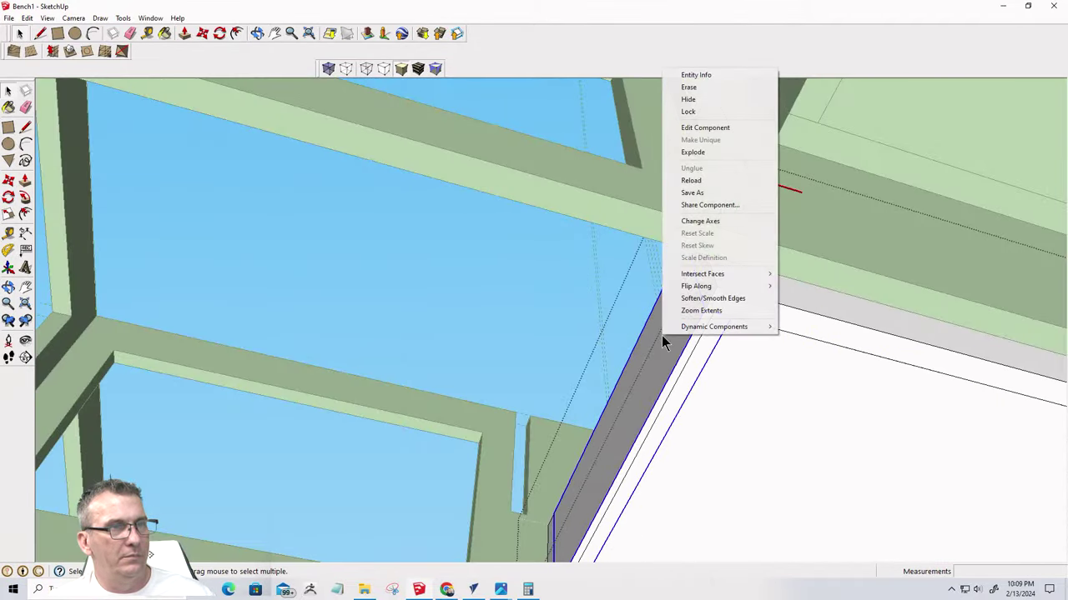
pyautogui.click(687, 100)
# Push/Pull the frame board's face out by 0.75"
pyautogui.click(678, 379)
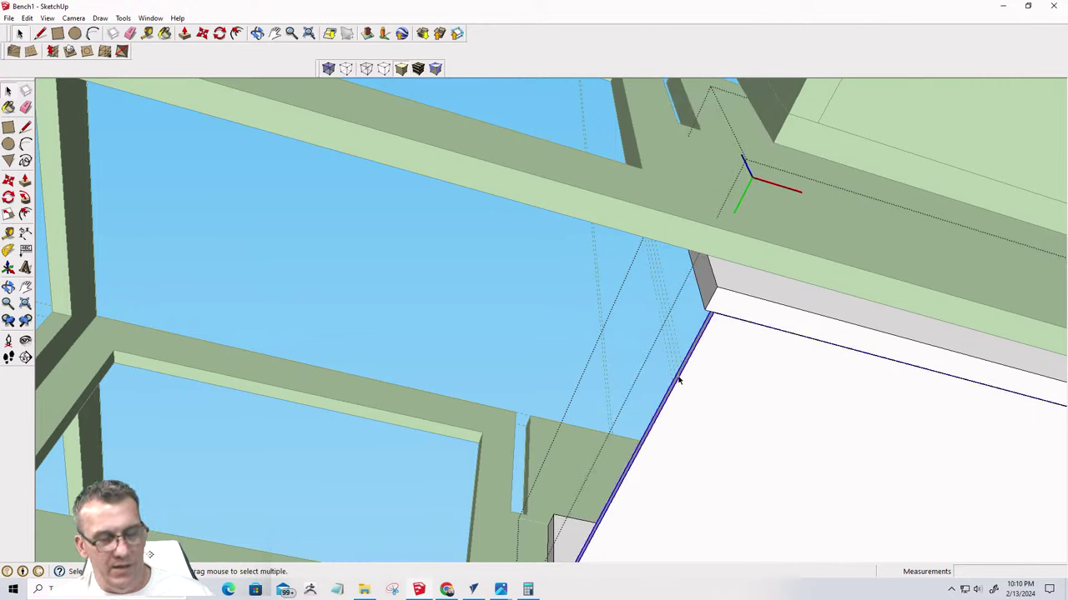
pyautogui.press('Delete')
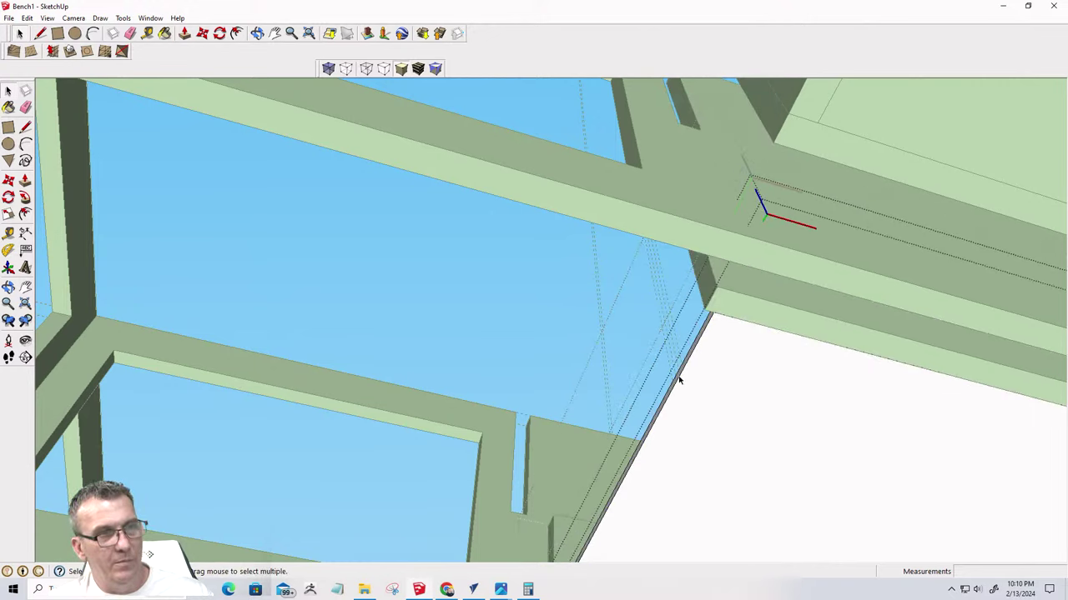
pyautogui.press('p')
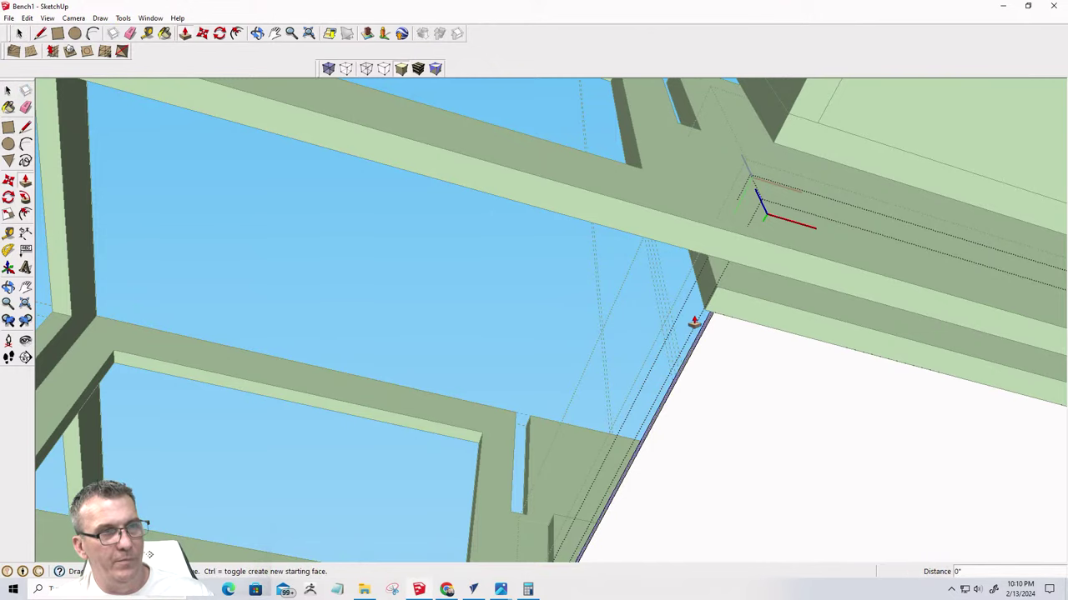
pyautogui.moveTo(703, 312); pyautogui.dragTo(719, 333)
pyautogui.write('.75')
pyautogui.press('Return')
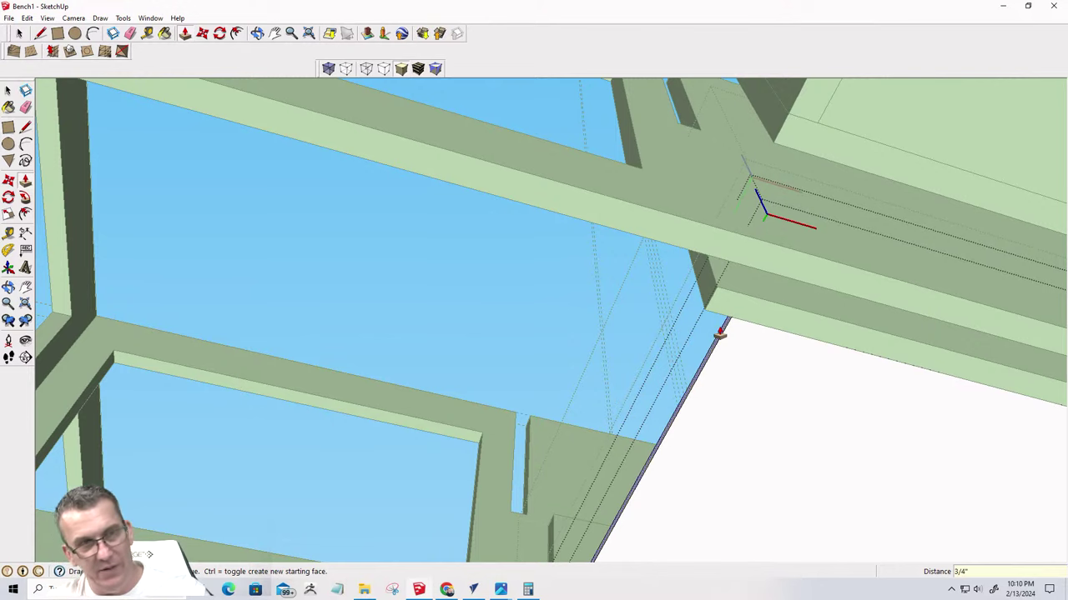
pyautogui.press('space')
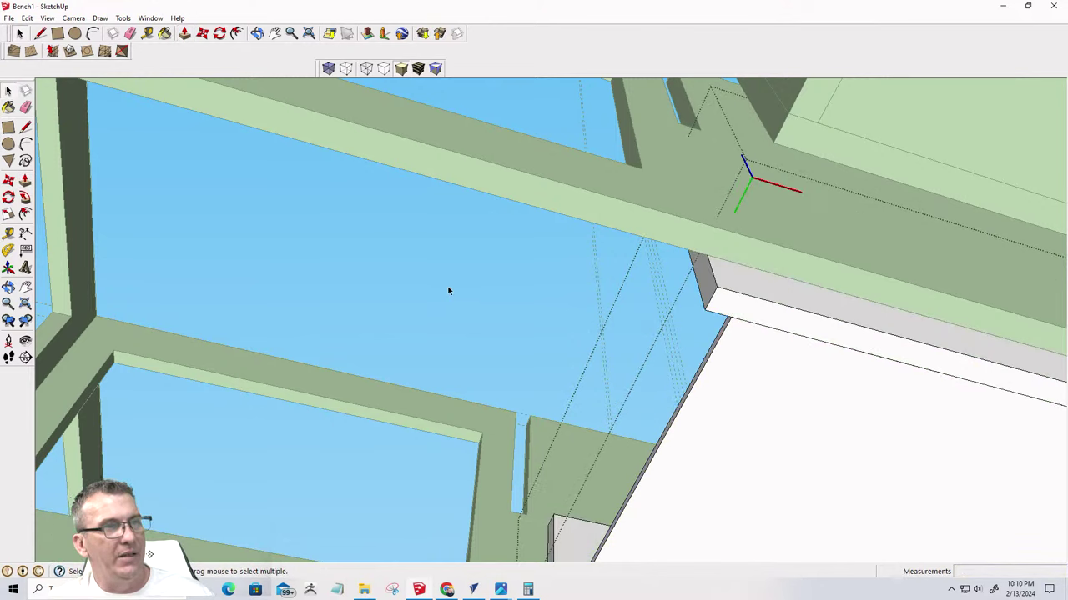
# Unhide the last hidden parts, then all hidden parts
pyautogui.click(28, 18)
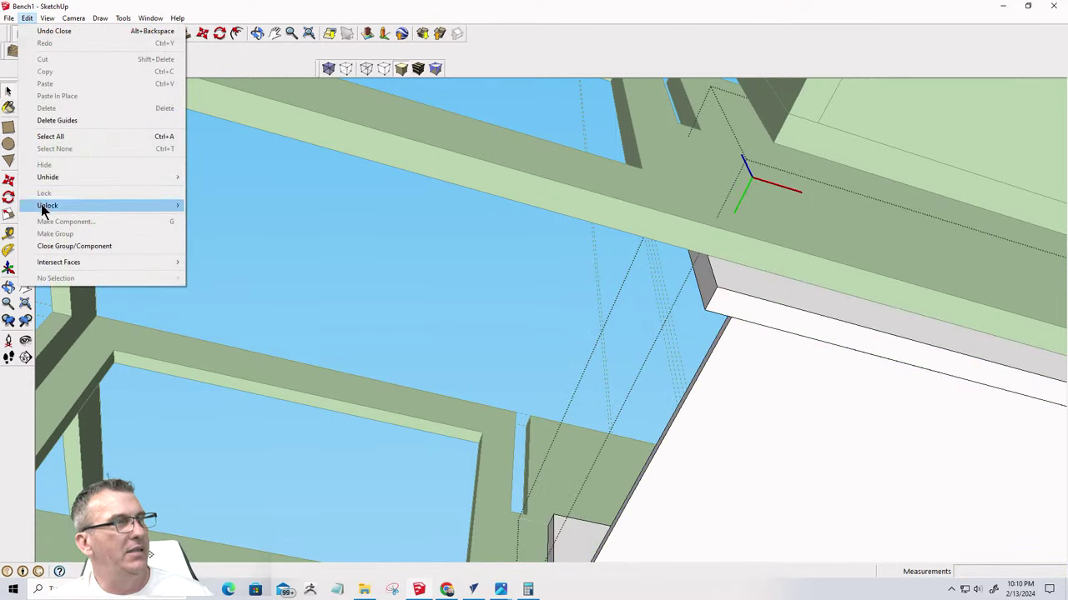
pyautogui.moveTo(48, 184)
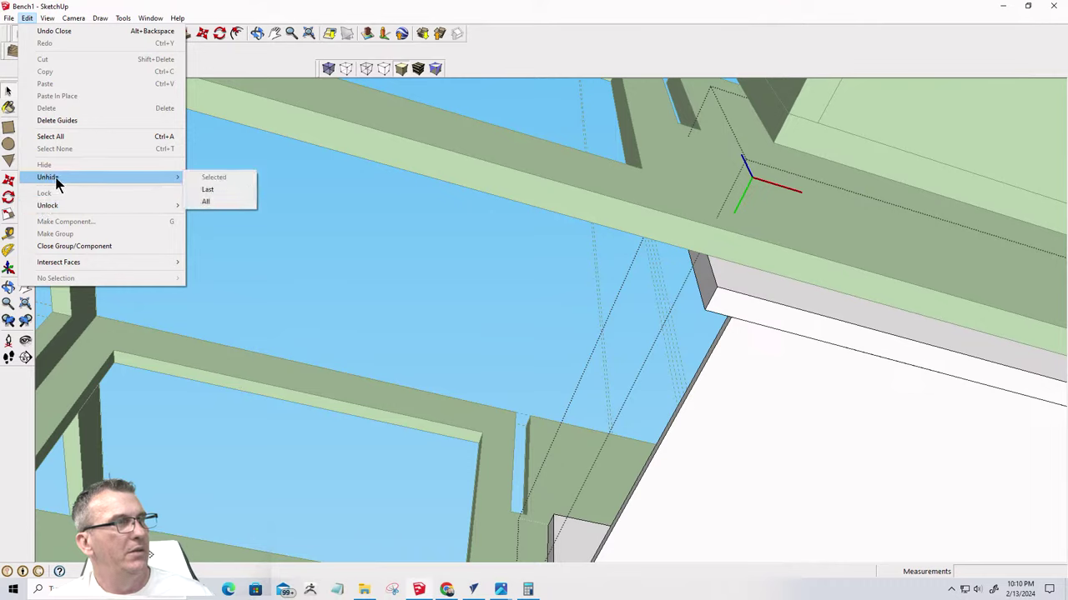
pyautogui.click(216, 189)
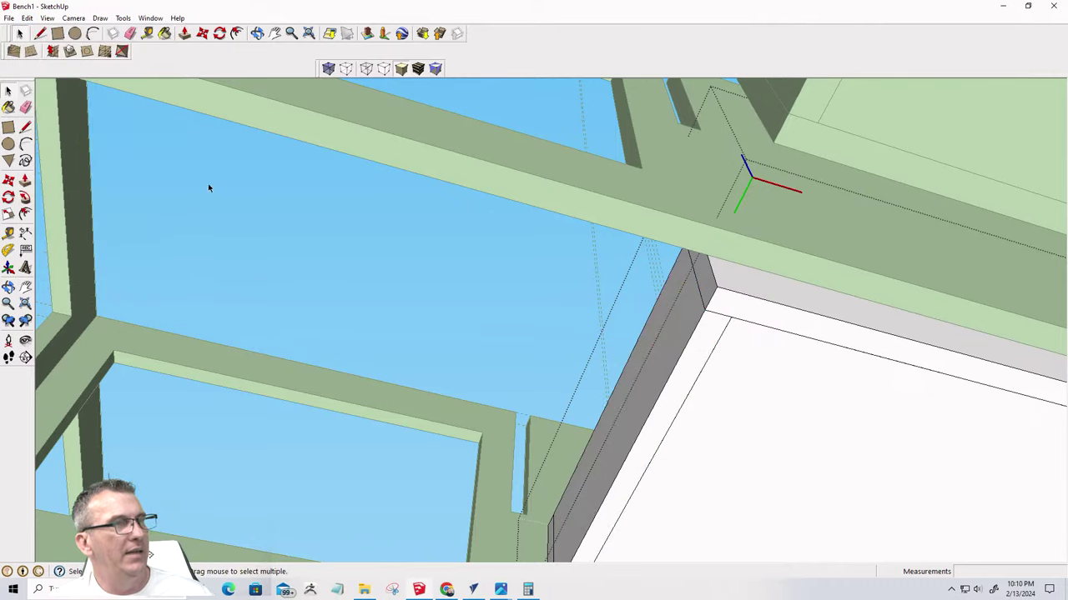
pyautogui.click(28, 17)
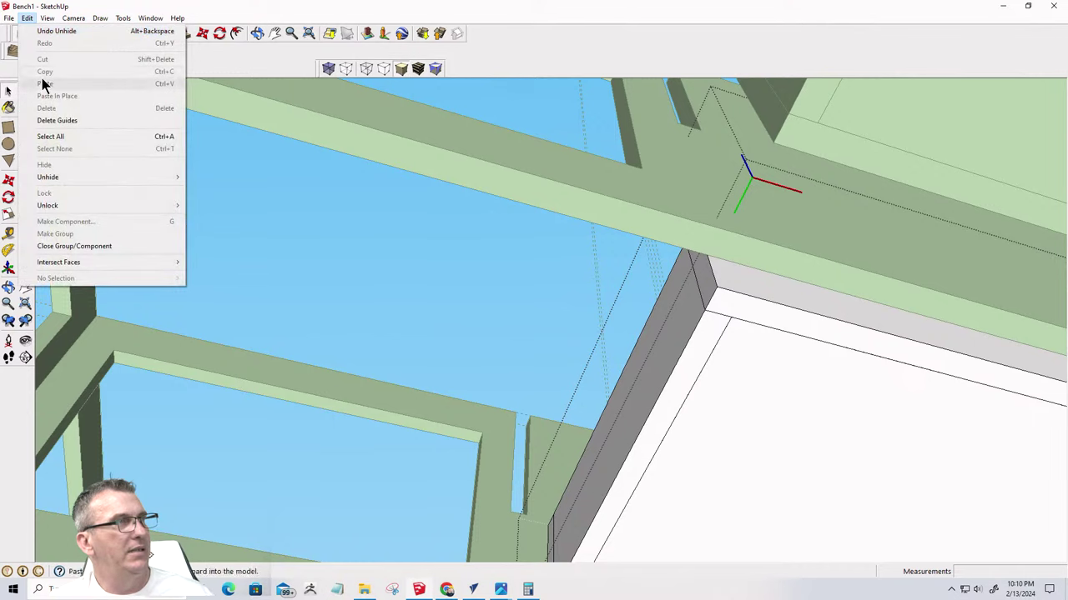
pyautogui.moveTo(55, 179)
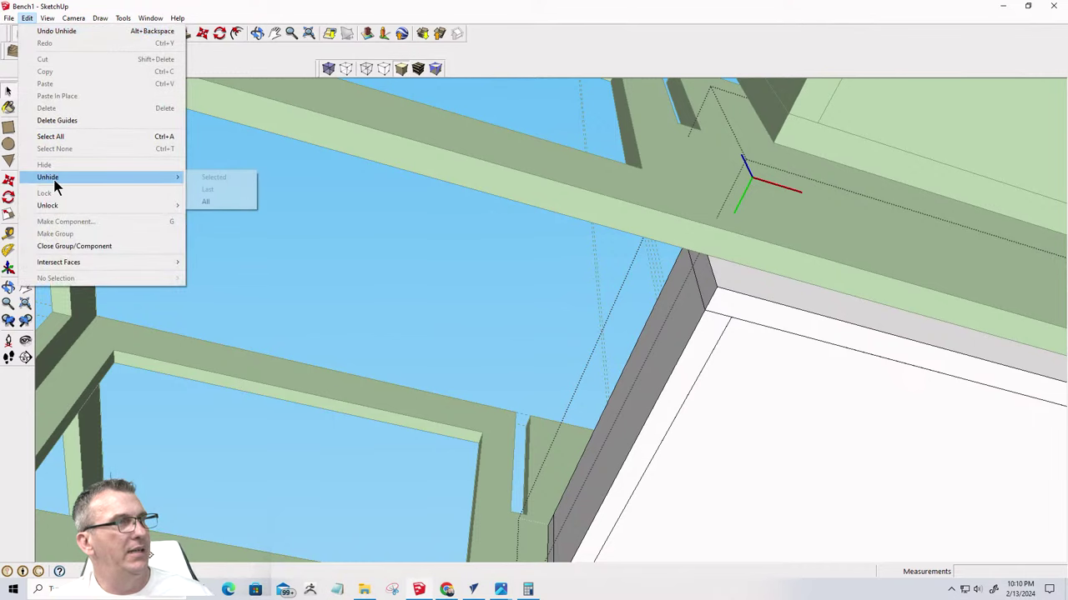
pyautogui.click(202, 203)
pyautogui.scroll(-8, 503, 259)
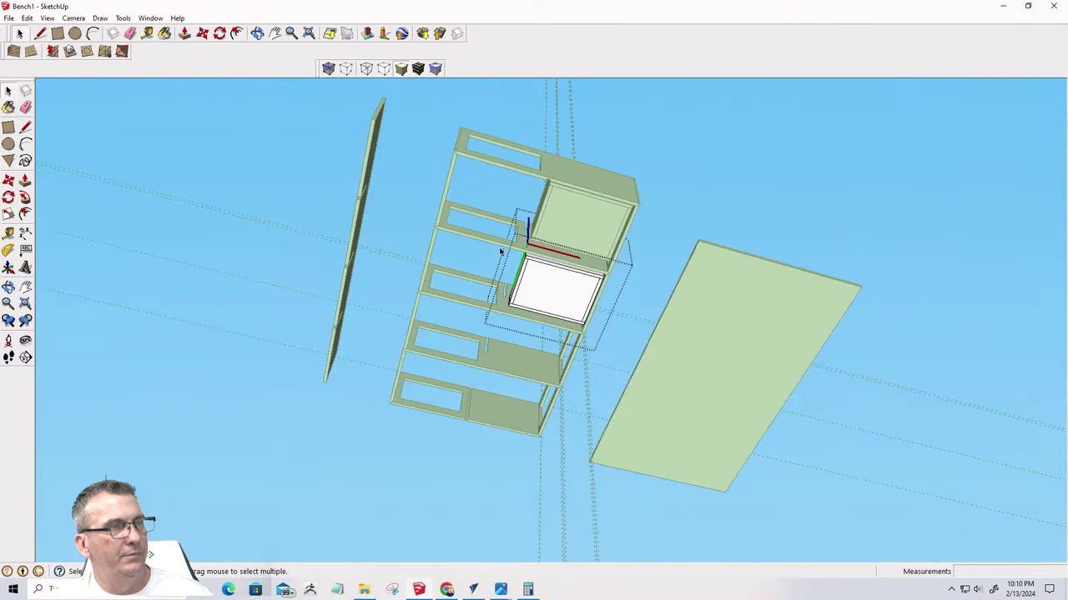
pyautogui.moveTo(500, 251); pyautogui.dragTo(341, 365, button='middle')
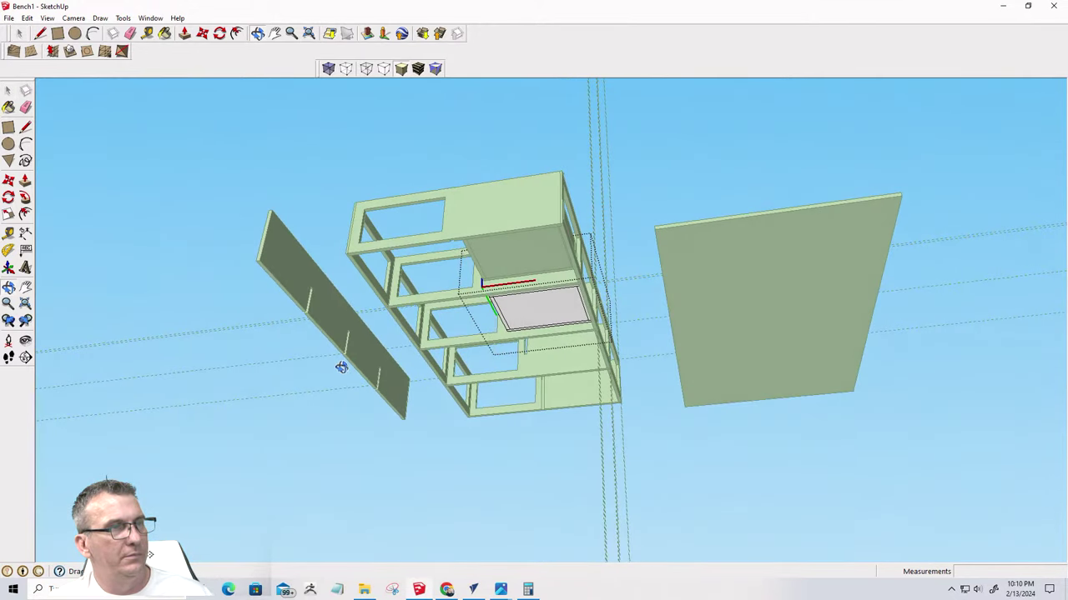
# Unhide the remaining hidden panels so the whole cabinet is visible
pyautogui.click(28, 18)
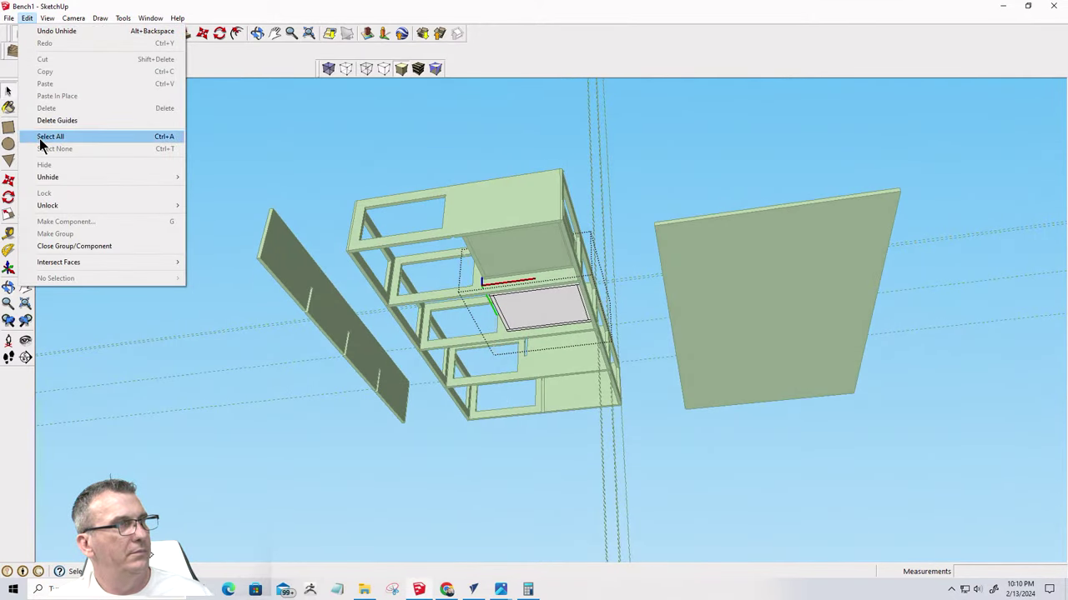
pyautogui.click(30, 21)
pyautogui.click(30, 21)
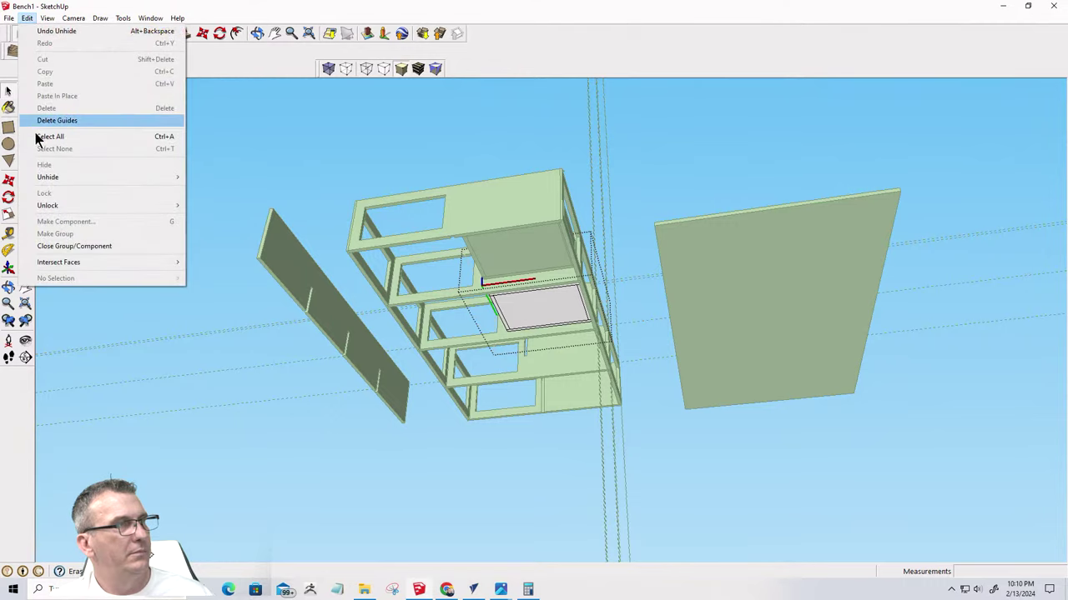
pyautogui.moveTo(58, 183)
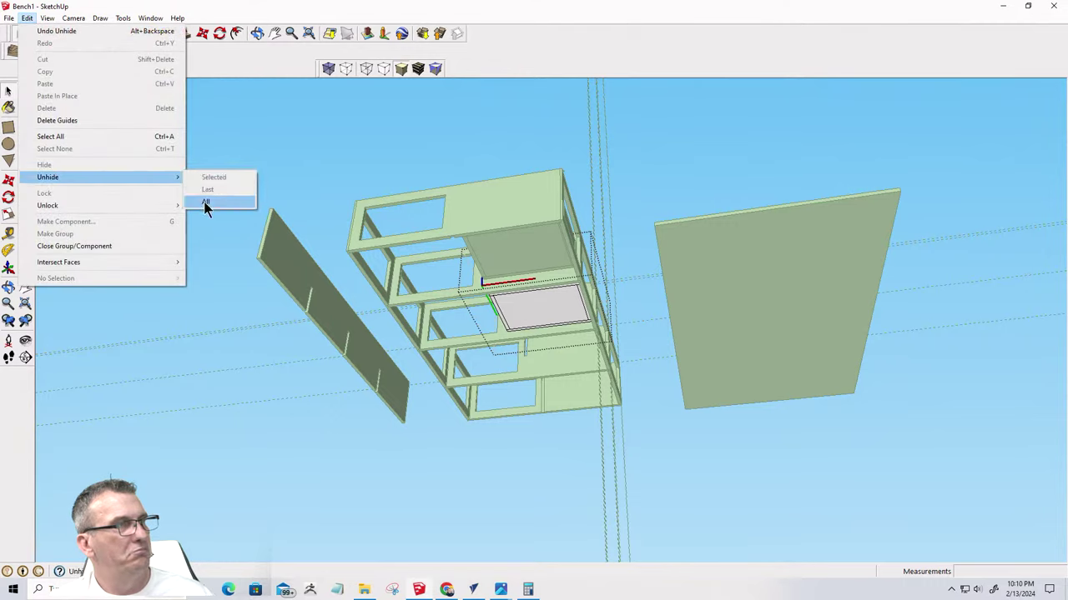
pyautogui.click(248, 285)
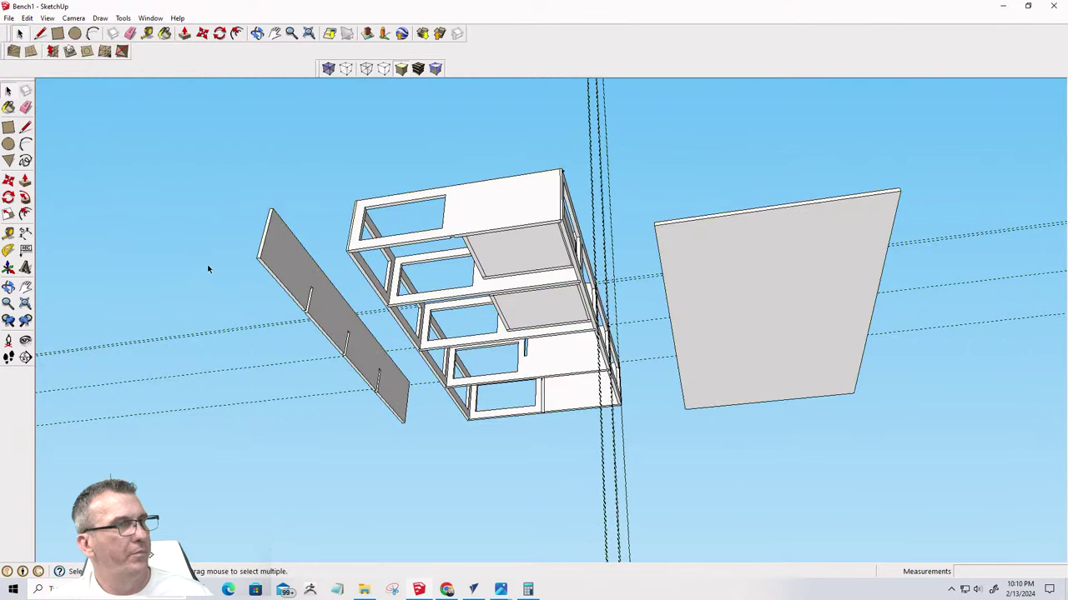
pyautogui.click(27, 17)
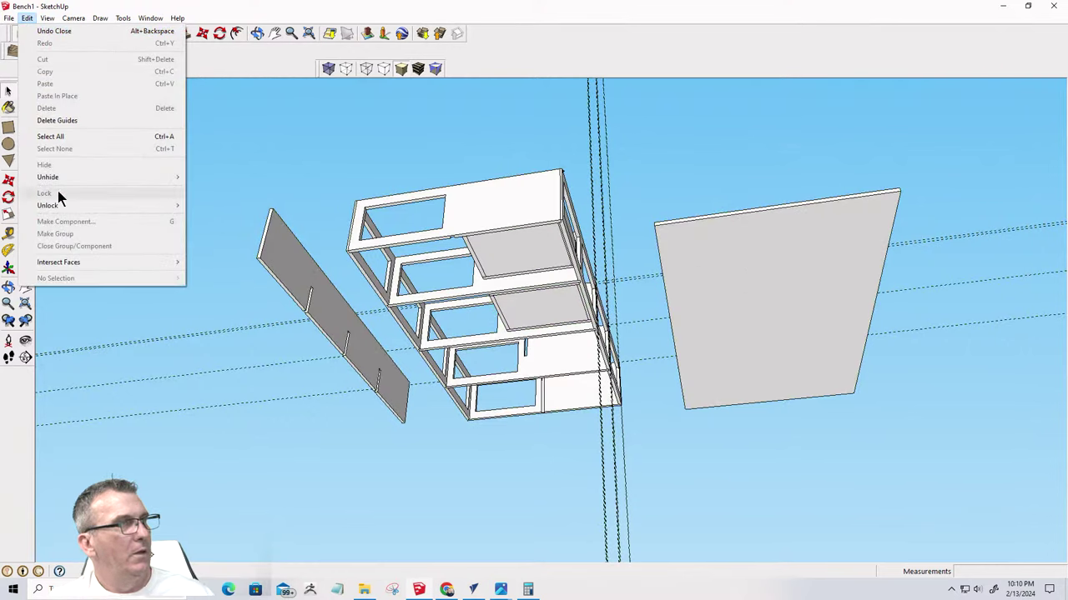
pyautogui.moveTo(59, 180)
pyautogui.click(222, 202)
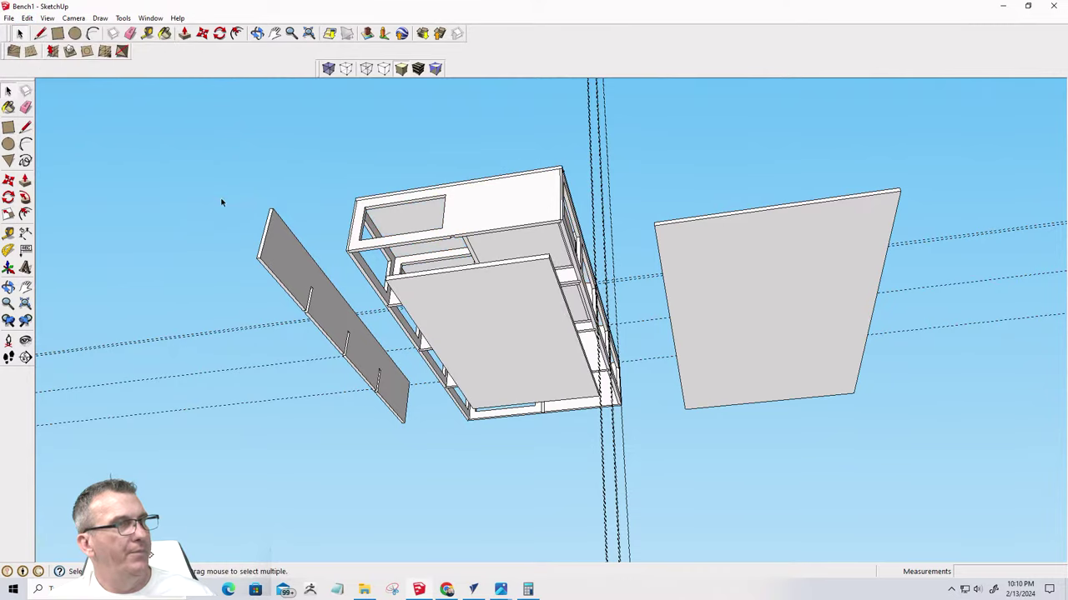
pyautogui.moveTo(364, 209); pyautogui.dragTo(501, 250, button='middle')
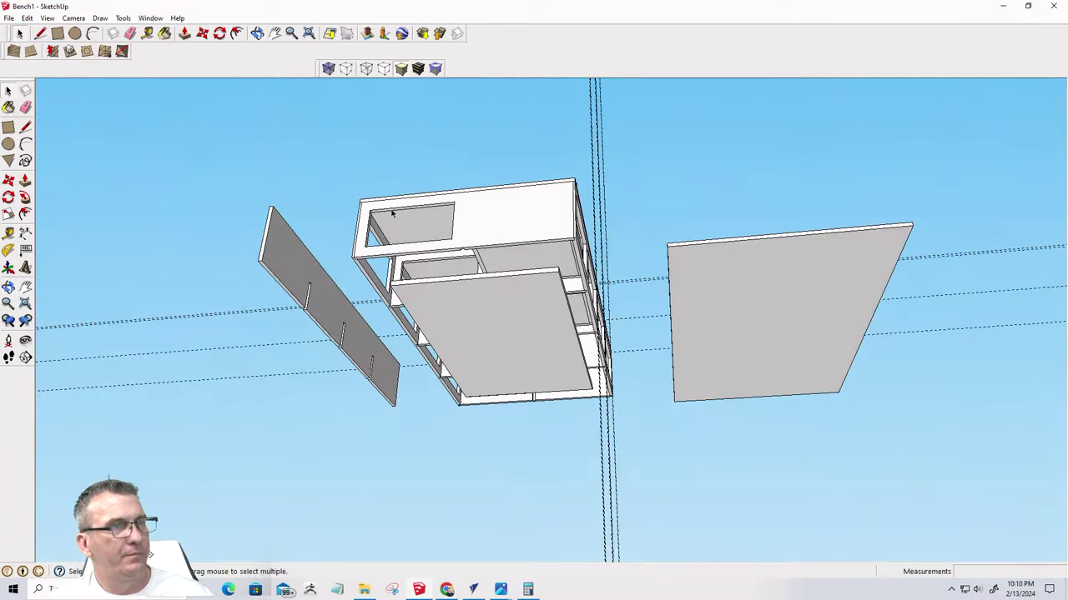
# Move the large side panel by its corner onto the cabinet's front edge
pyautogui.click(675, 266)
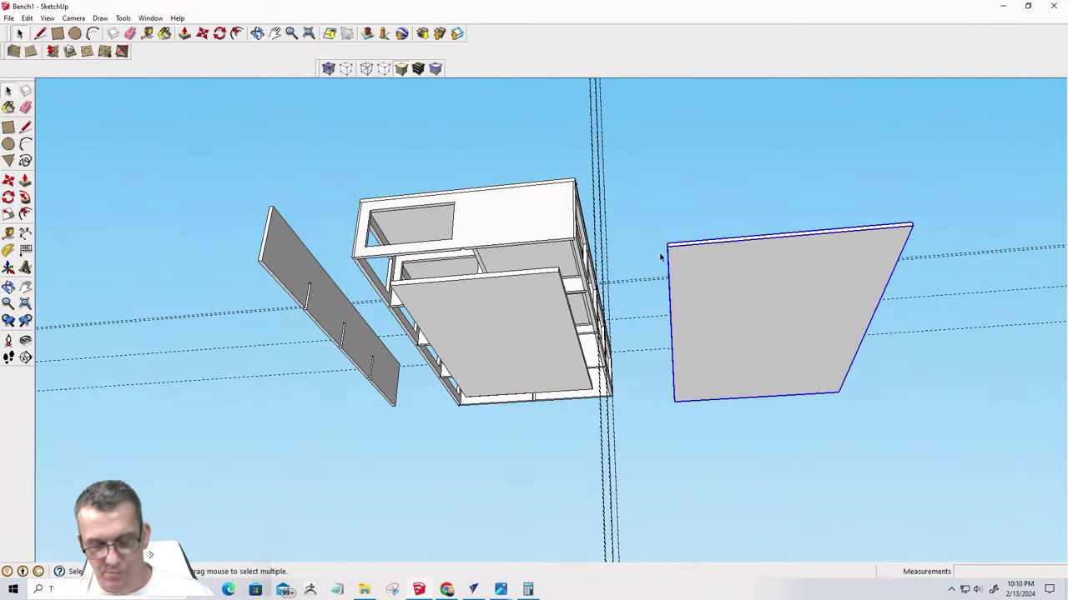
pyautogui.press('m')
pyautogui.click(669, 244)
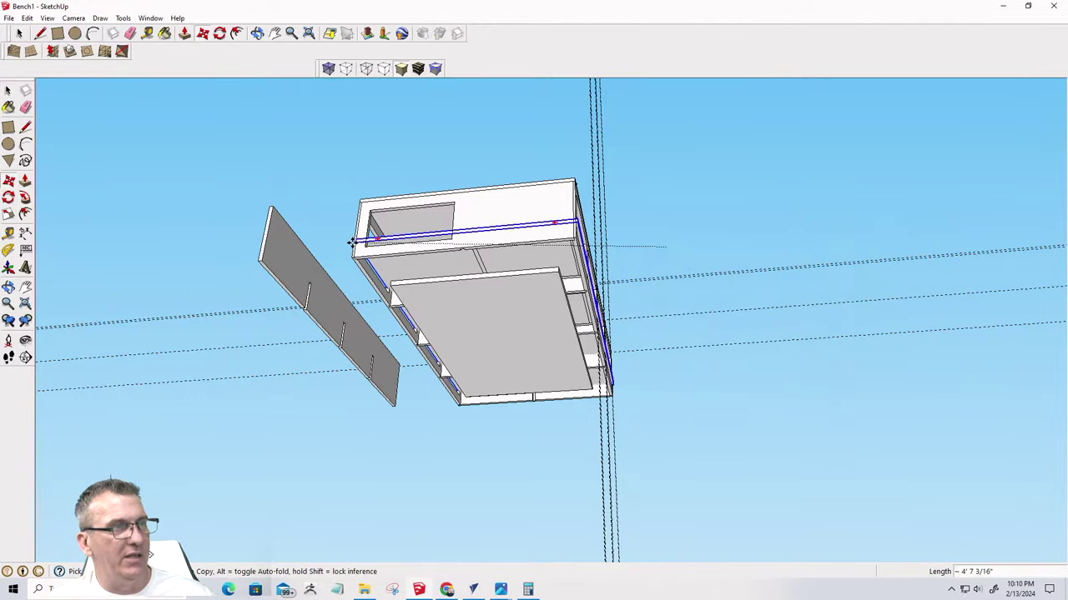
pyautogui.scroll(1, 341, 240)
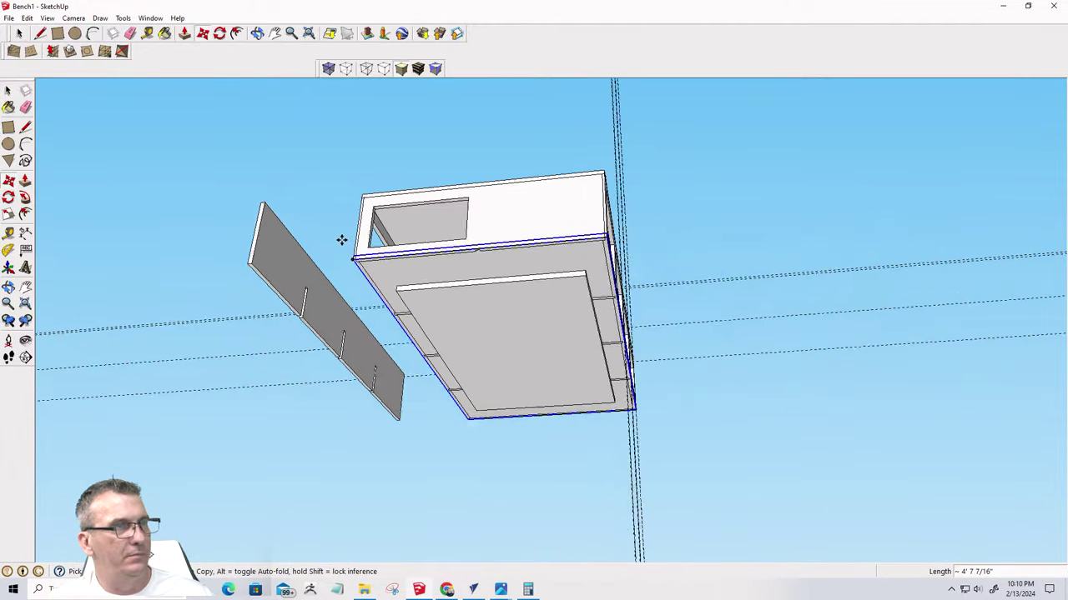
pyautogui.scroll(3, 359, 250)
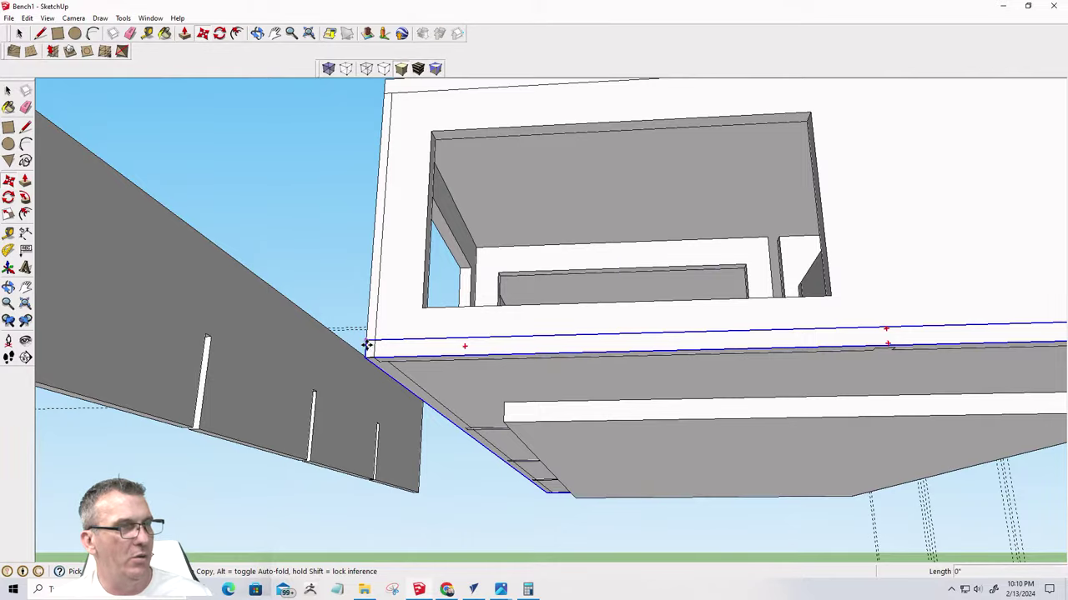
pyautogui.click(364, 358)
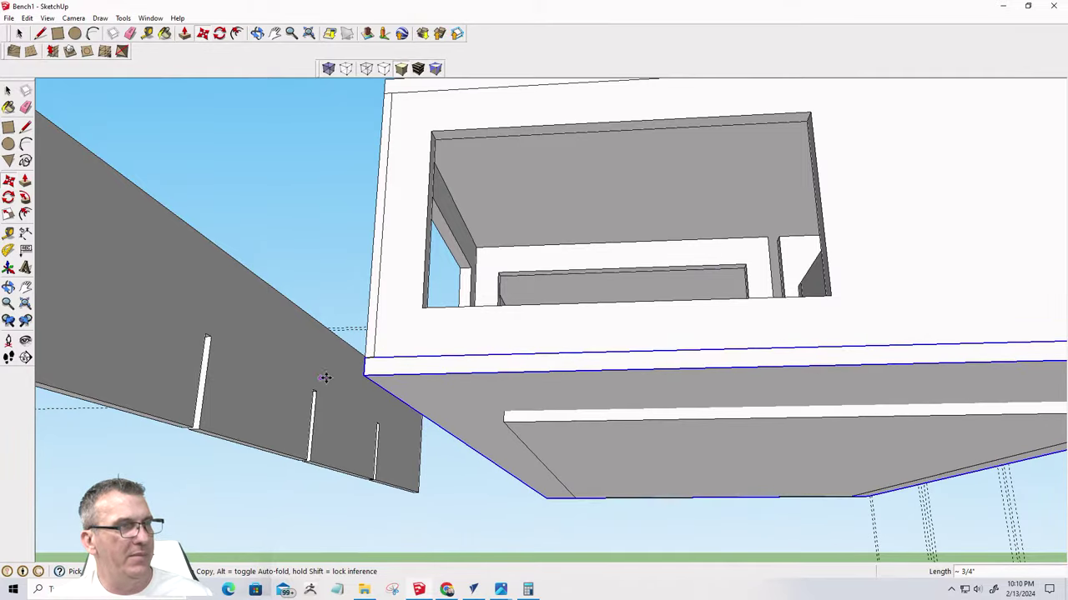
pyautogui.scroll(-5, 326, 378)
pyautogui.moveTo(367, 381); pyautogui.dragTo(389, 476, button='middle')
pyautogui.scroll(-3, 445, 348)
pyautogui.moveTo(445, 348); pyautogui.dragTo(482, 510, button='middle')
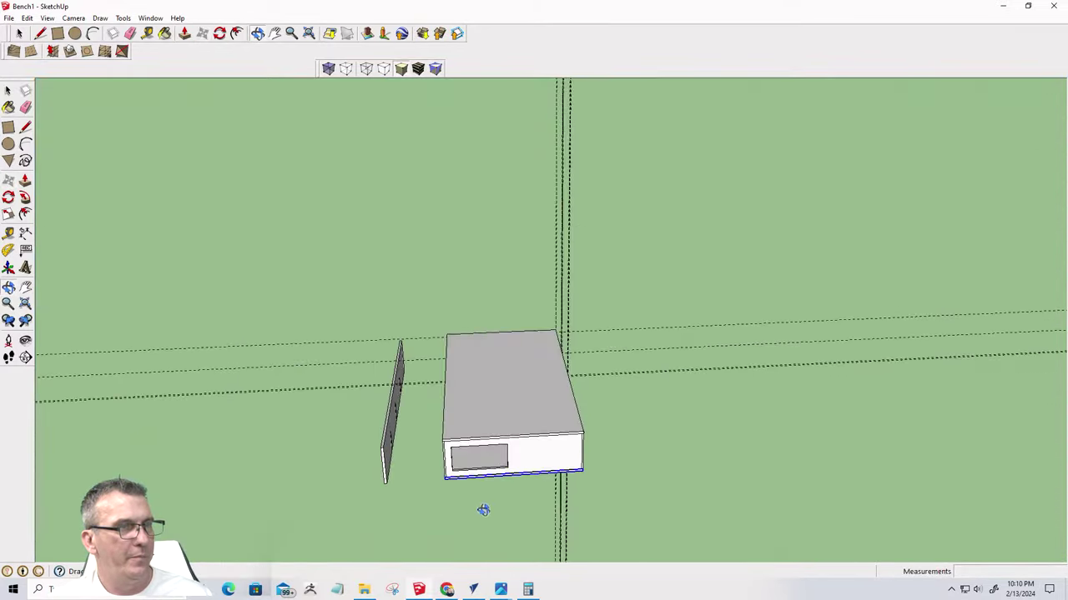
# Hide the cabinet top to expose the bench interior
pyautogui.rightClick(499, 421)
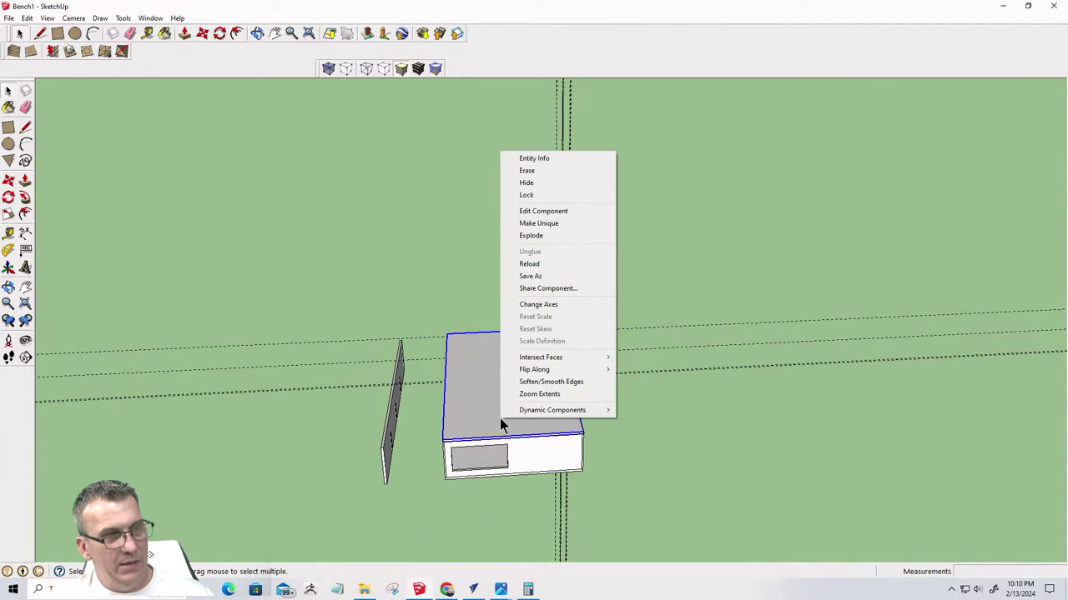
pyautogui.click(525, 182)
pyautogui.moveTo(360, 427); pyautogui.dragTo(392, 470, button='middle')
pyautogui.scroll(3, 373, 458)
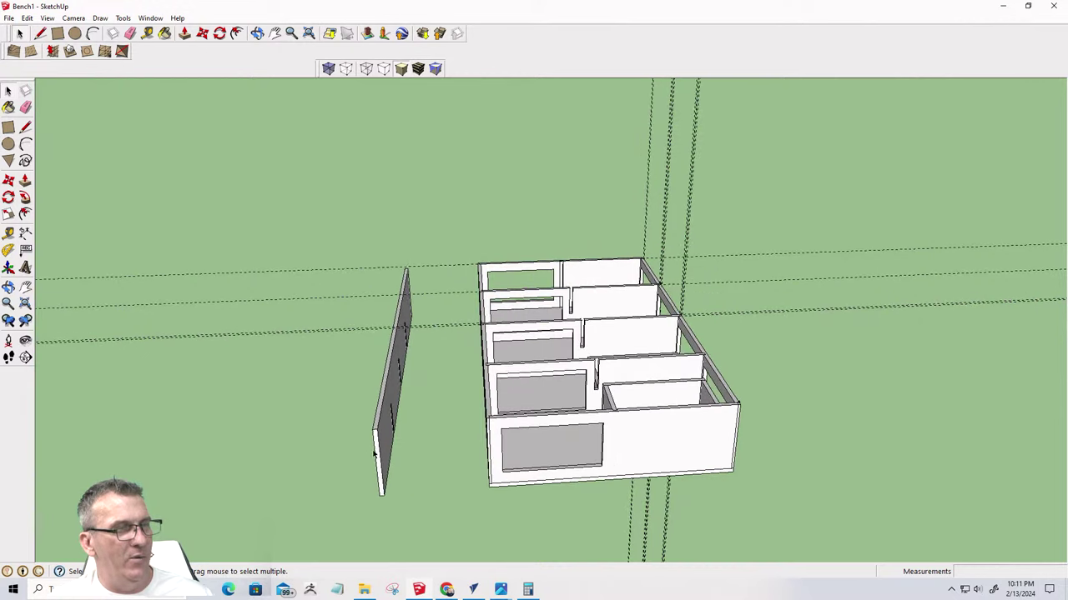
# Move the loose divider panel into the bench's centre
pyautogui.click(375, 448)
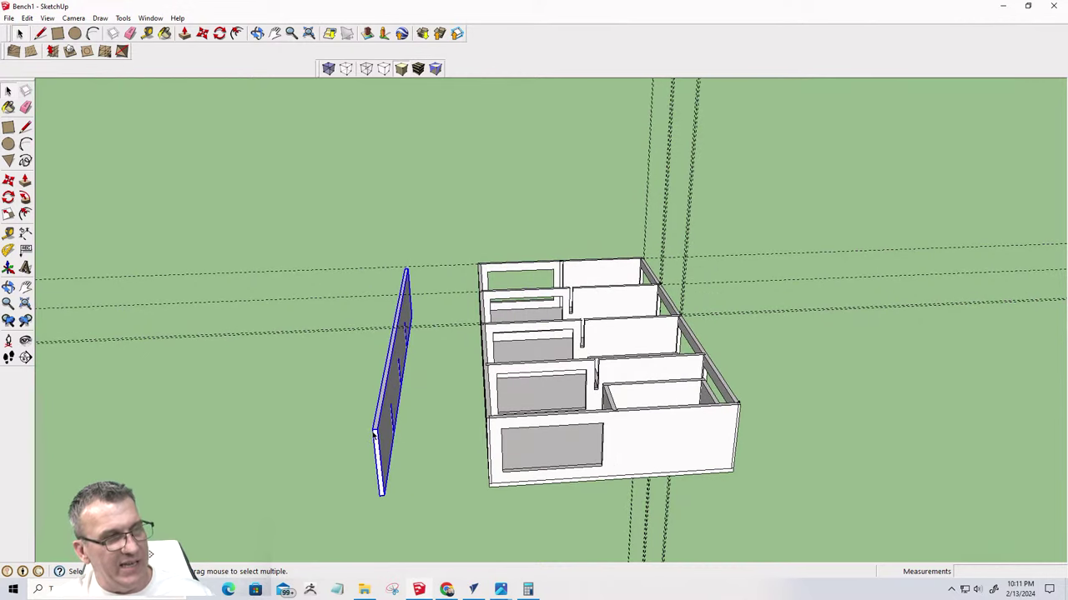
pyautogui.press('m')
pyautogui.click(374, 429)
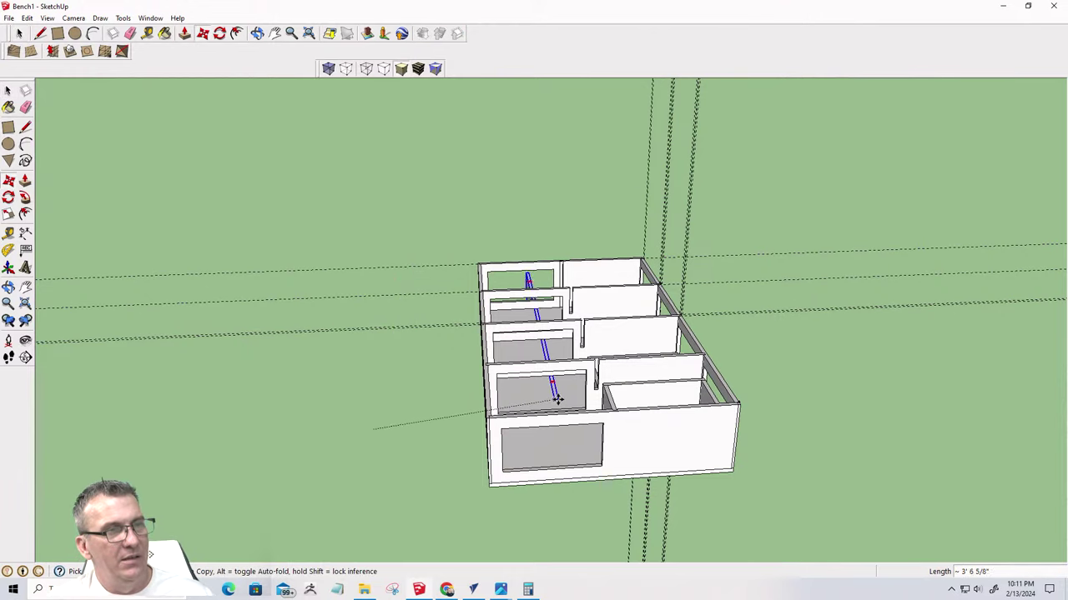
pyautogui.click(606, 405)
pyautogui.scroll(10, 613, 405)
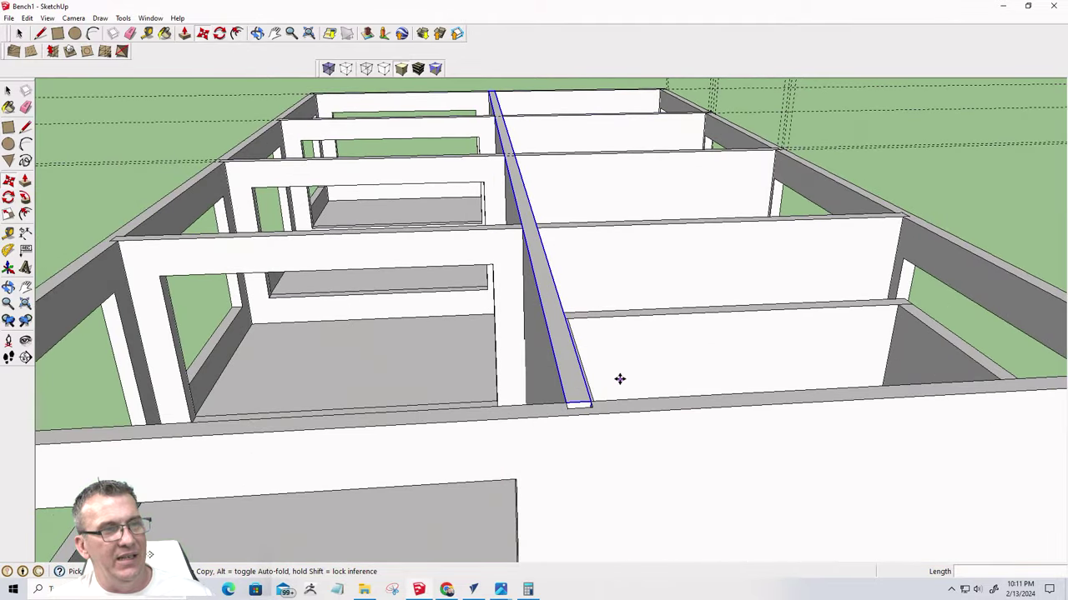
pyautogui.scroll(-8, 615, 405)
pyautogui.scroll(4, 612, 469)
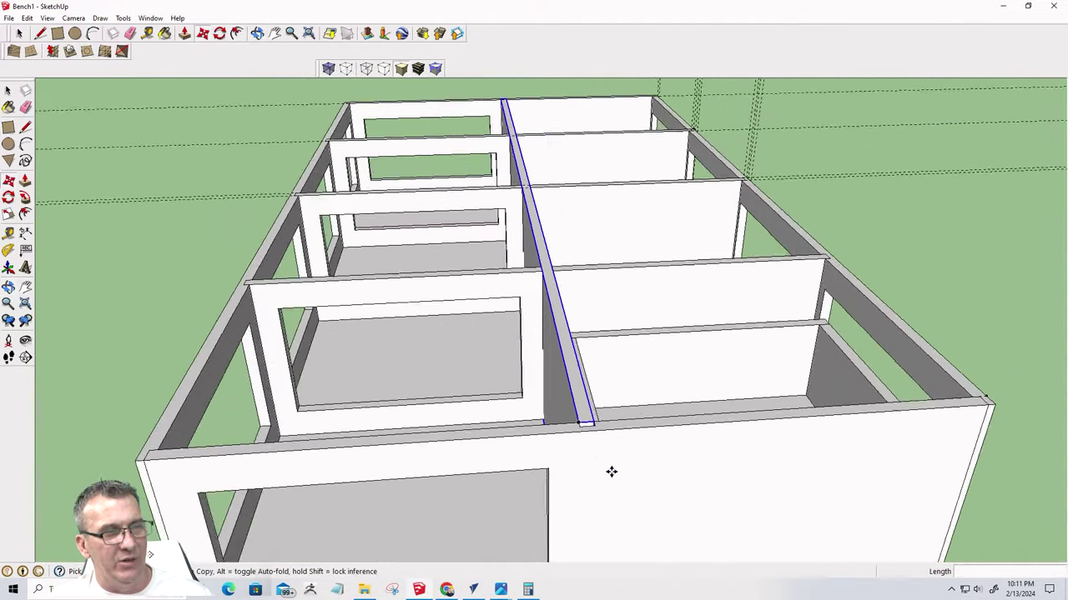
pyautogui.scroll(-5, 613, 490)
pyautogui.scroll(5, 599, 492)
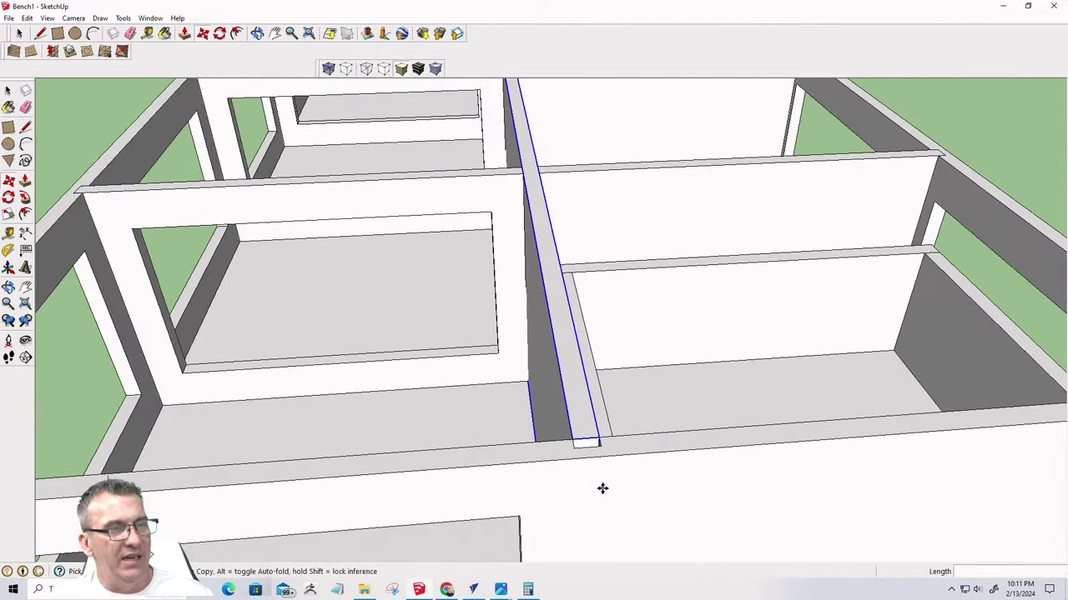
# Reposition the divider by its bottom corner so it sits behind the front board
pyautogui.click(575, 439)
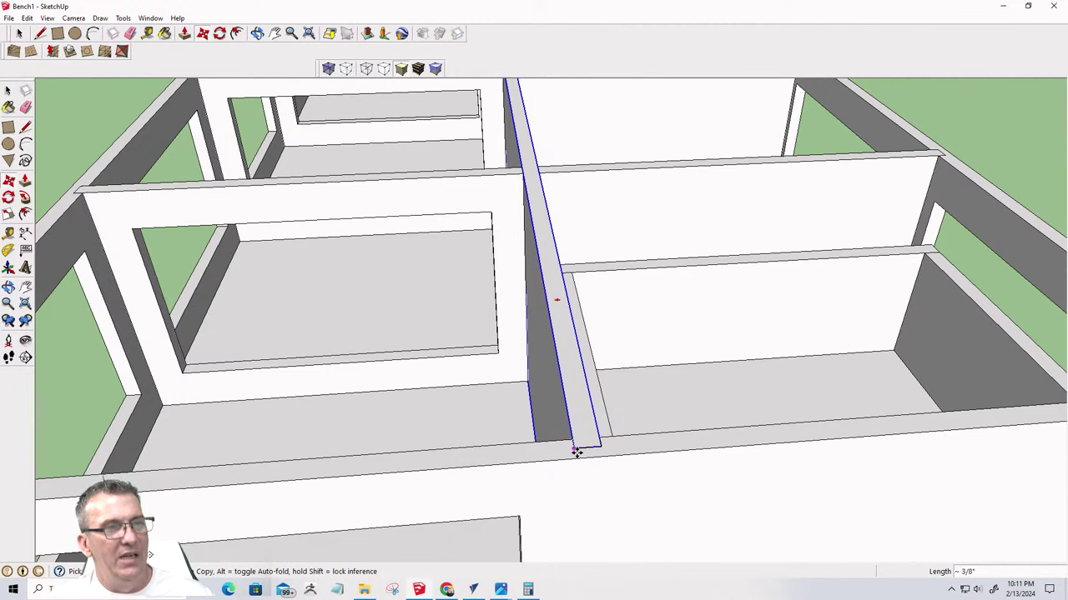
pyautogui.scroll(-5, 575, 450)
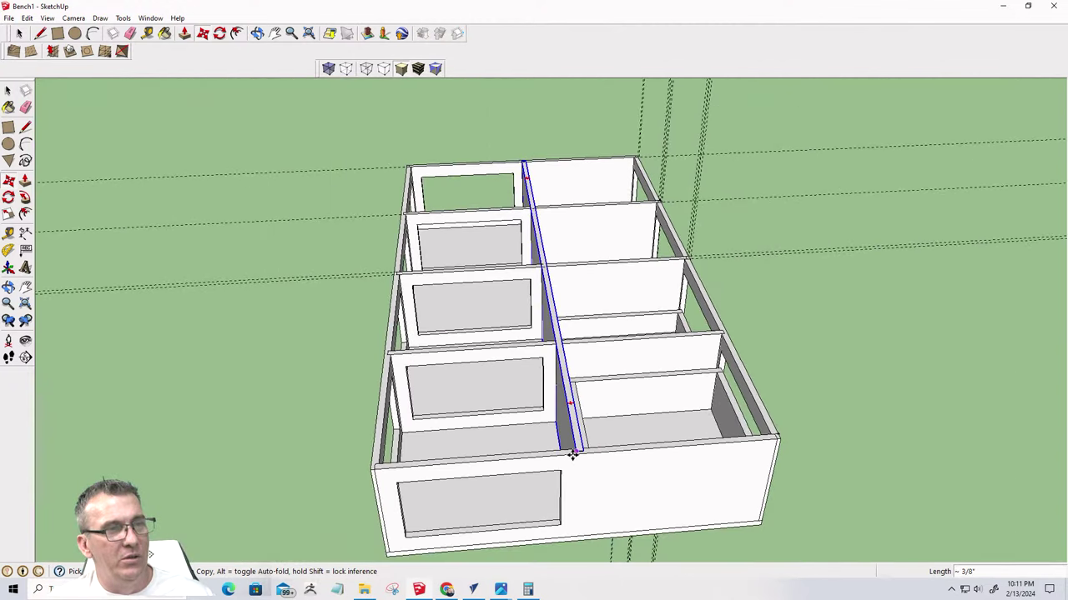
pyautogui.click(575, 453)
pyautogui.scroll(5, 576, 453)
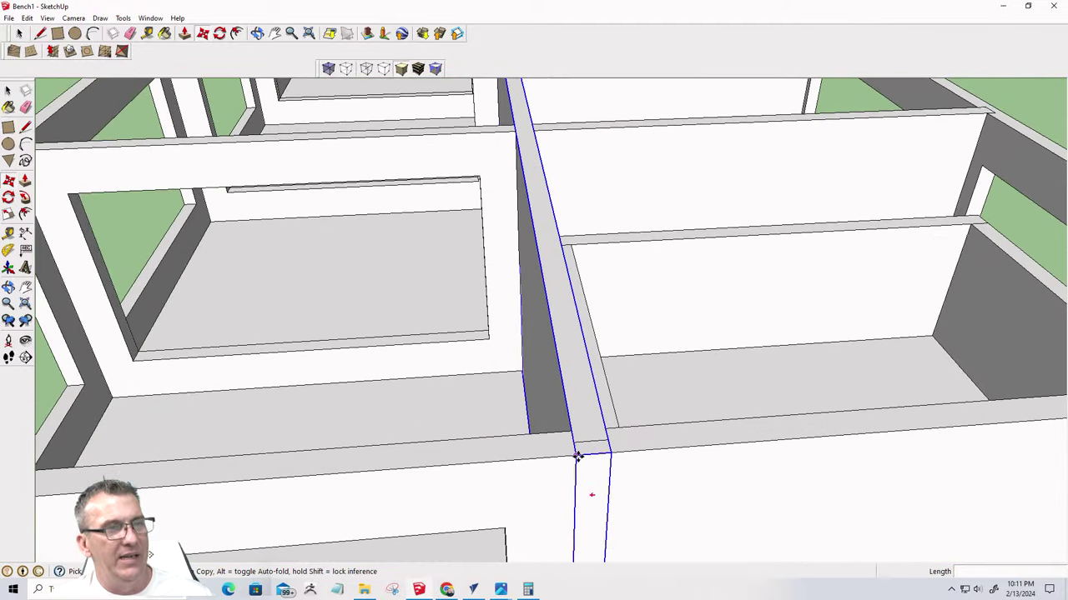
pyautogui.click(577, 456)
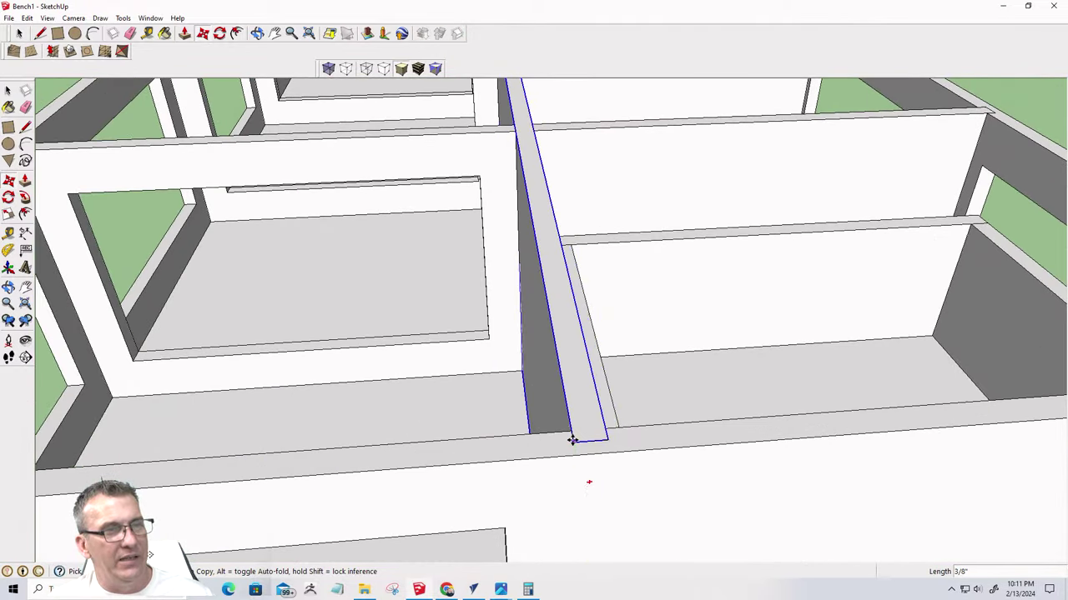
pyautogui.click(572, 439)
pyautogui.press('space')
pyautogui.scroll(-8, 481, 420)
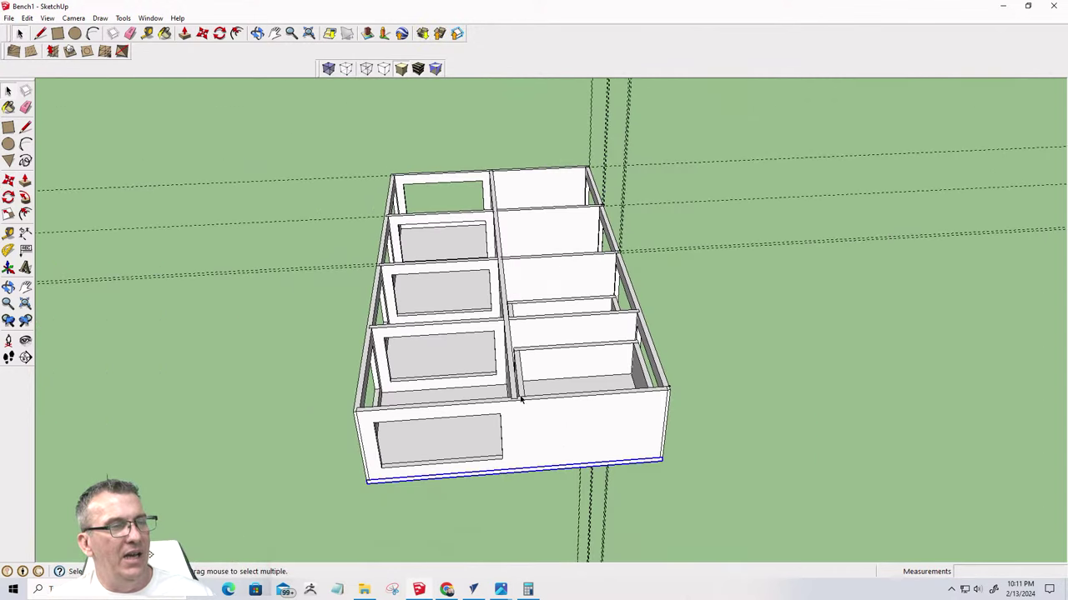
pyautogui.click(560, 355)
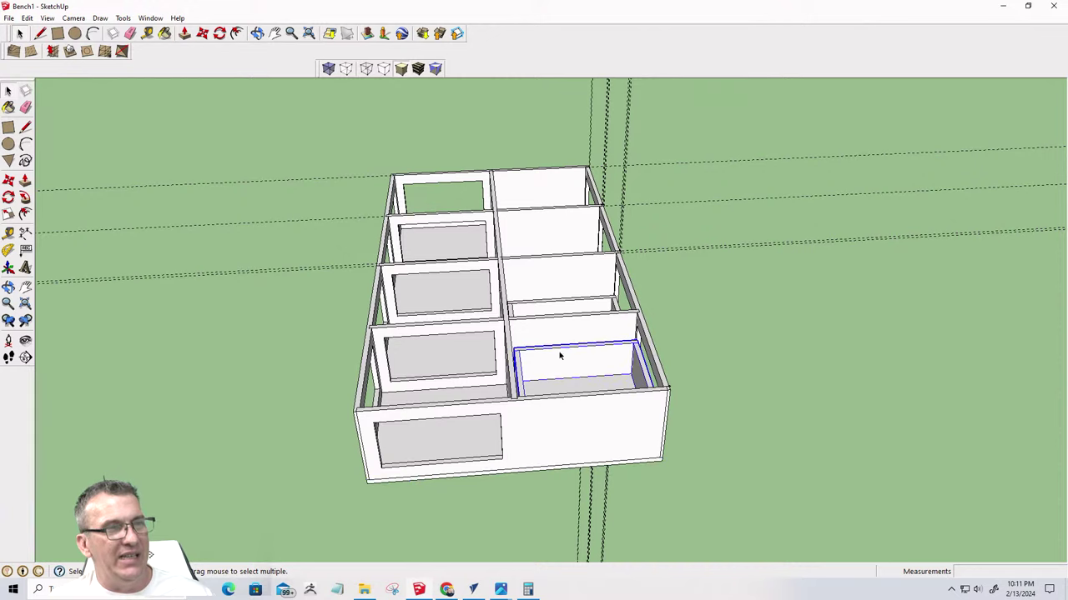
pyautogui.doubleClick(557, 359)
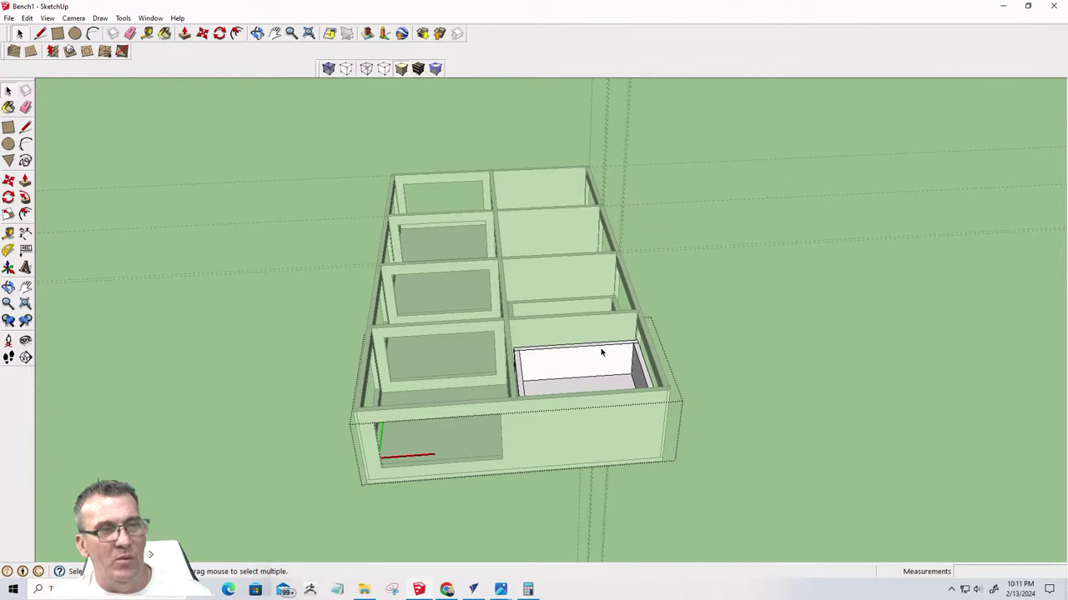
pyautogui.click(767, 363)
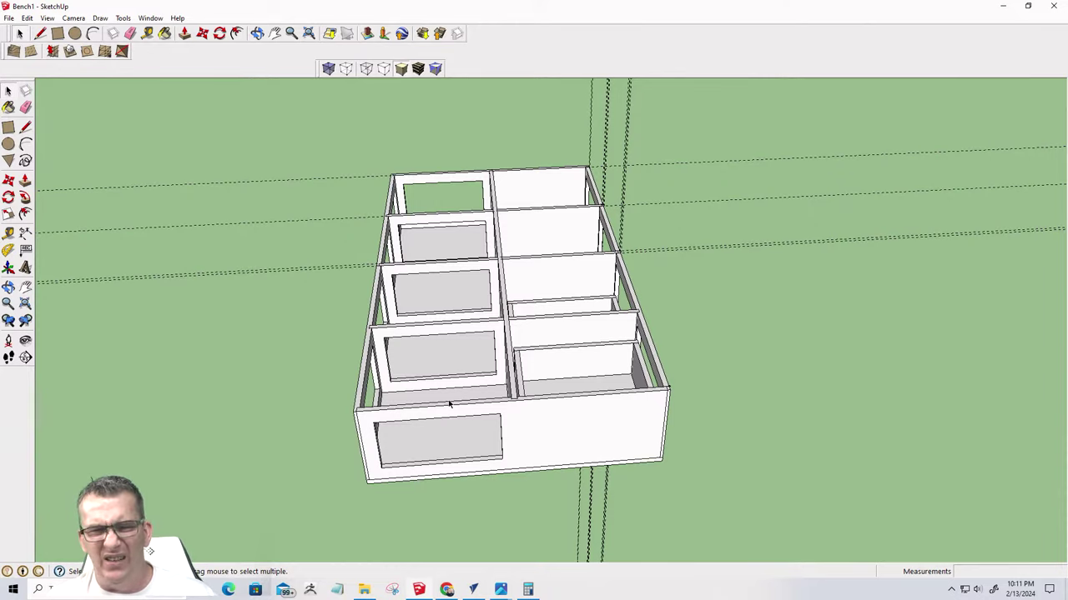
pyautogui.scroll(5, 677, 407)
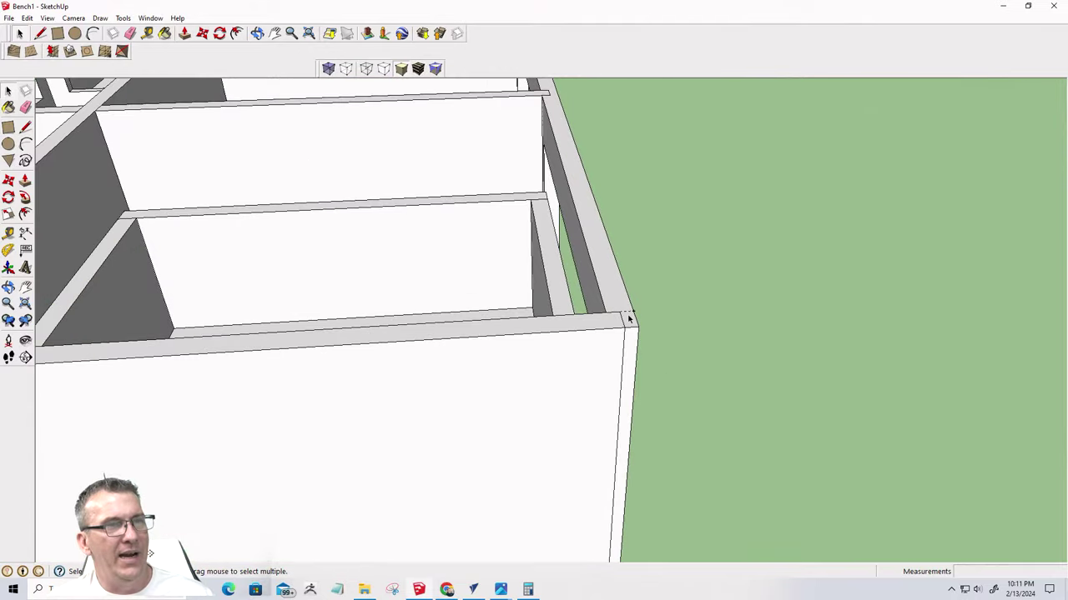
pyautogui.click(633, 314)
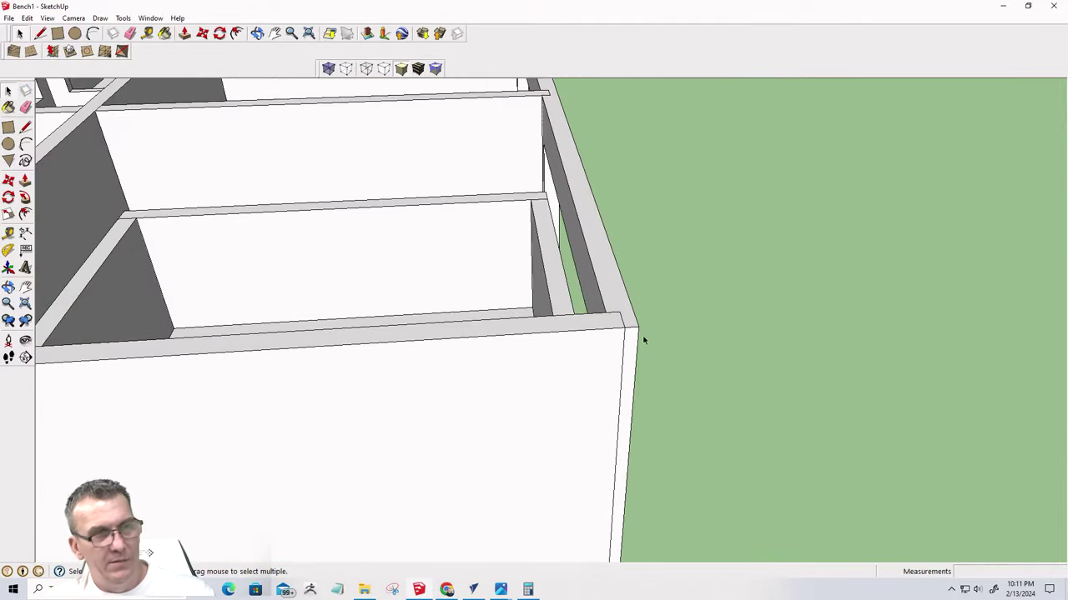
pyautogui.scroll(-8, 658, 346)
pyautogui.moveTo(564, 350); pyautogui.dragTo(472, 529, button='middle')
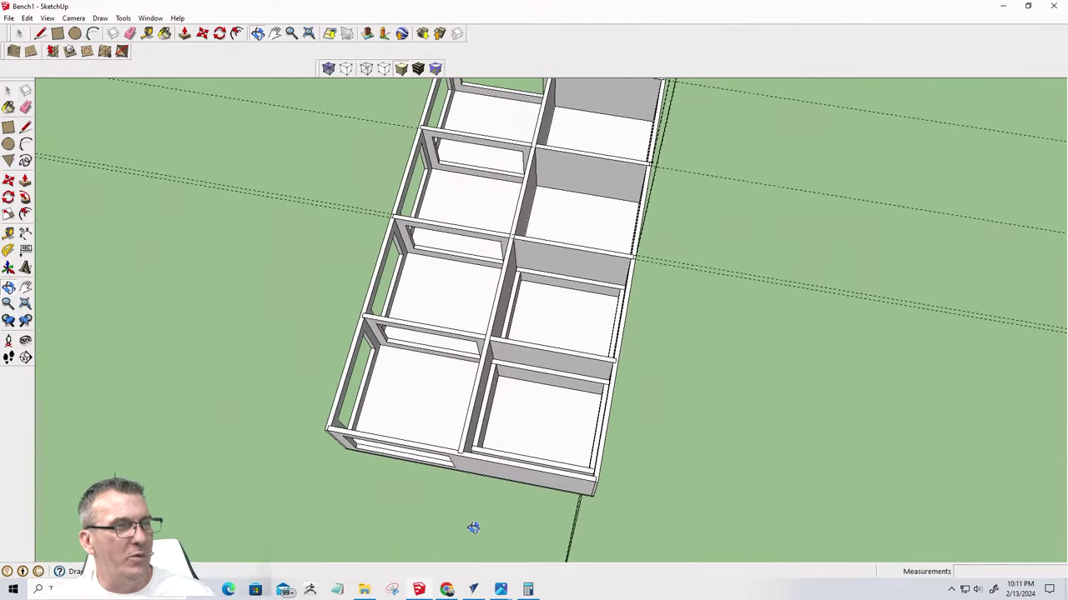
pyautogui.scroll(-3, 438, 493)
pyautogui.scroll(4, 517, 419)
# Delete the dashed guide lines near the front board, opening its group
pyautogui.moveTo(519, 420); pyautogui.dragTo(238, 231, button='middle')
pyautogui.click(790, 299)
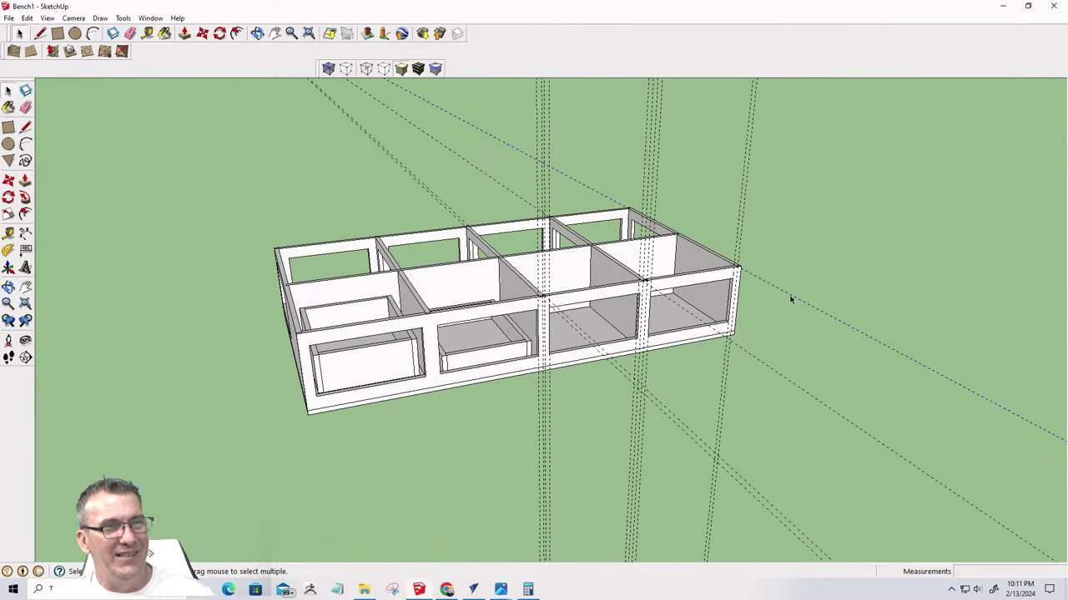
pyautogui.press('Delete')
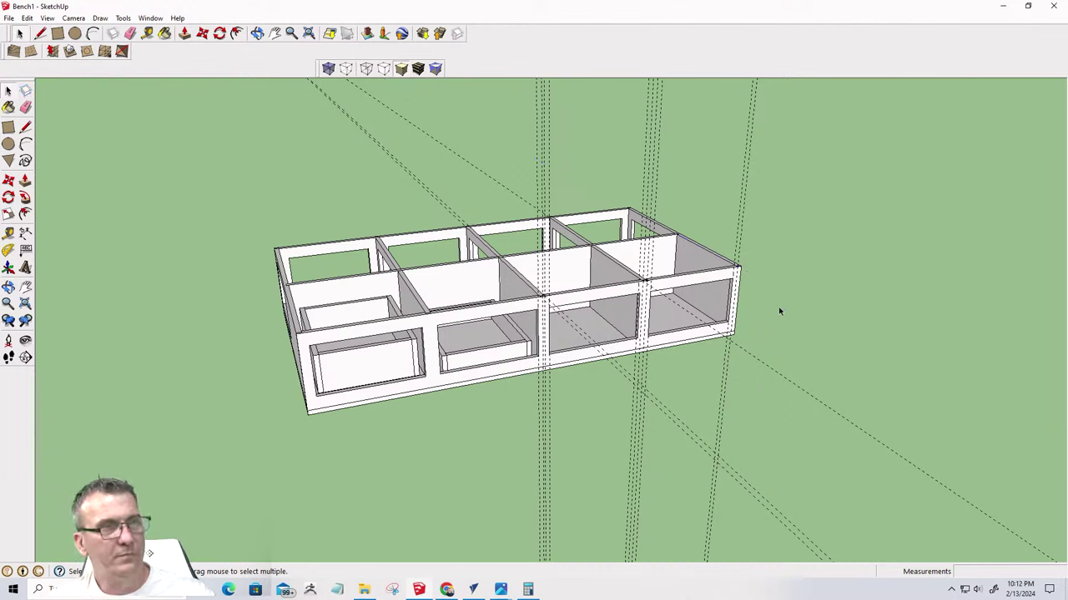
pyautogui.click(749, 357)
pyautogui.doubleClick(749, 357)
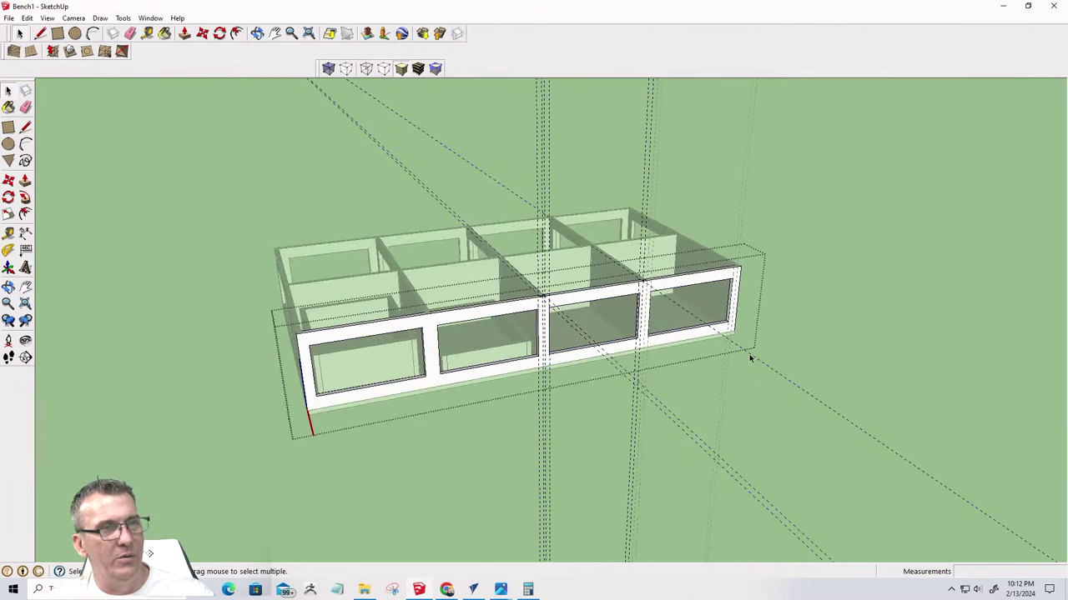
pyautogui.click(750, 356)
pyautogui.press('Delete')
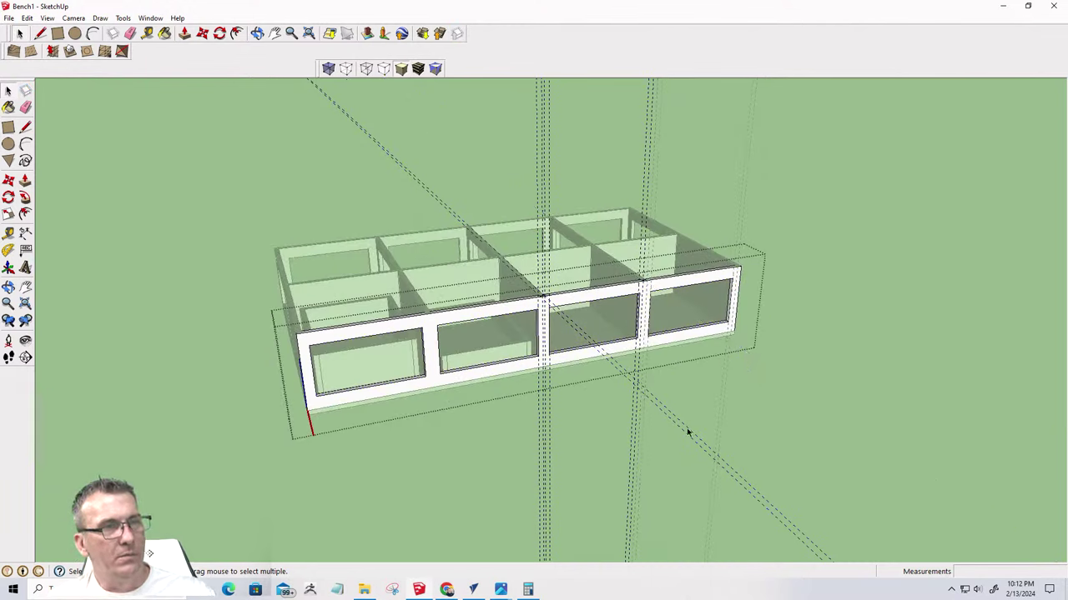
# Delete the diagonal, dark dashed and doubled vertical guide lines
pyautogui.click(685, 436)
pyautogui.press('Delete')
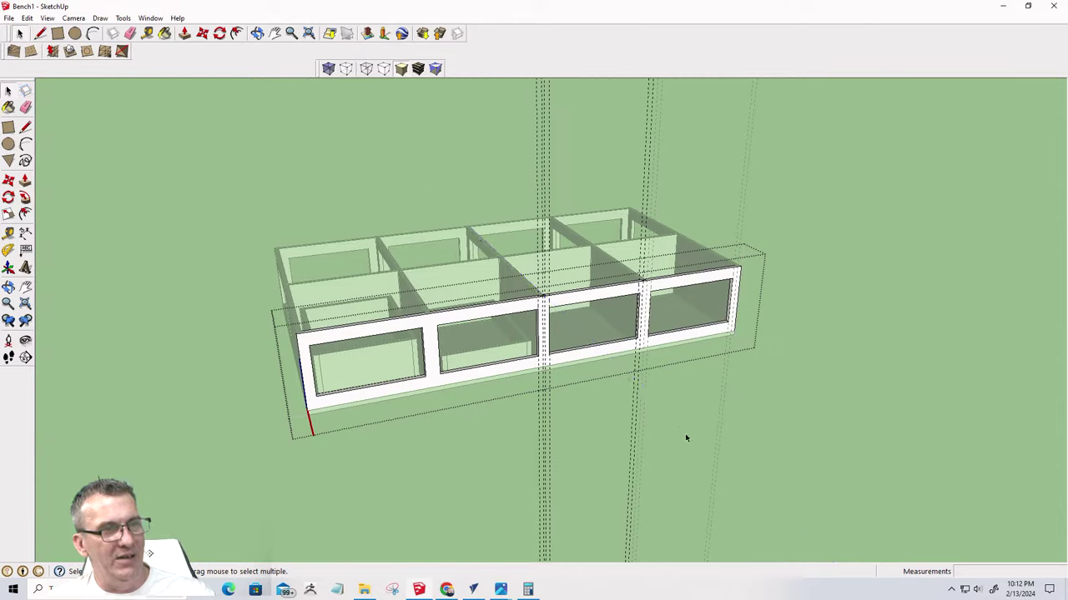
pyautogui.click(633, 414)
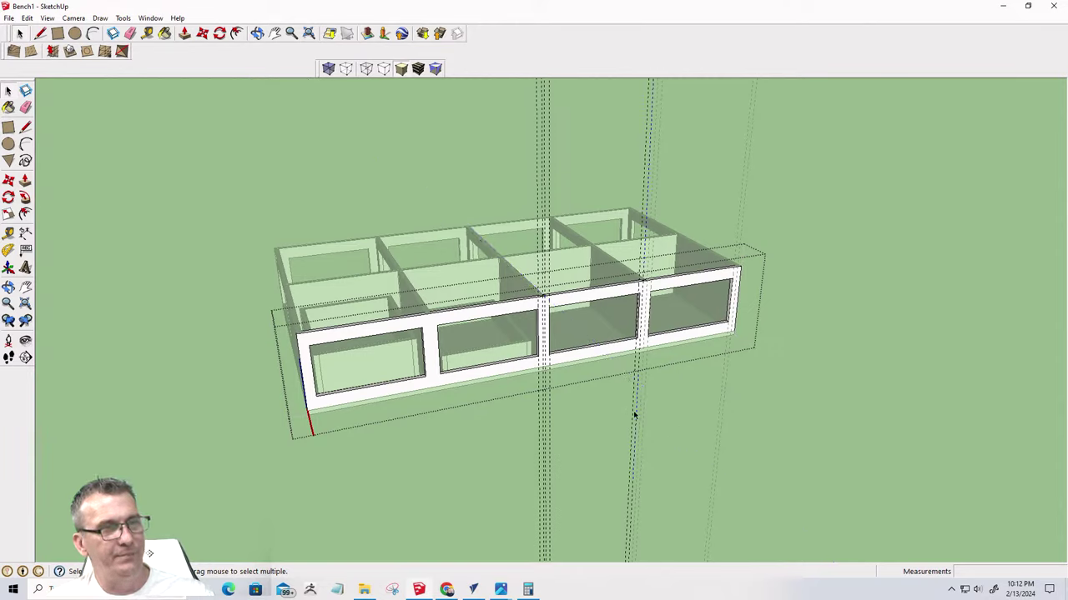
pyautogui.press('Delete')
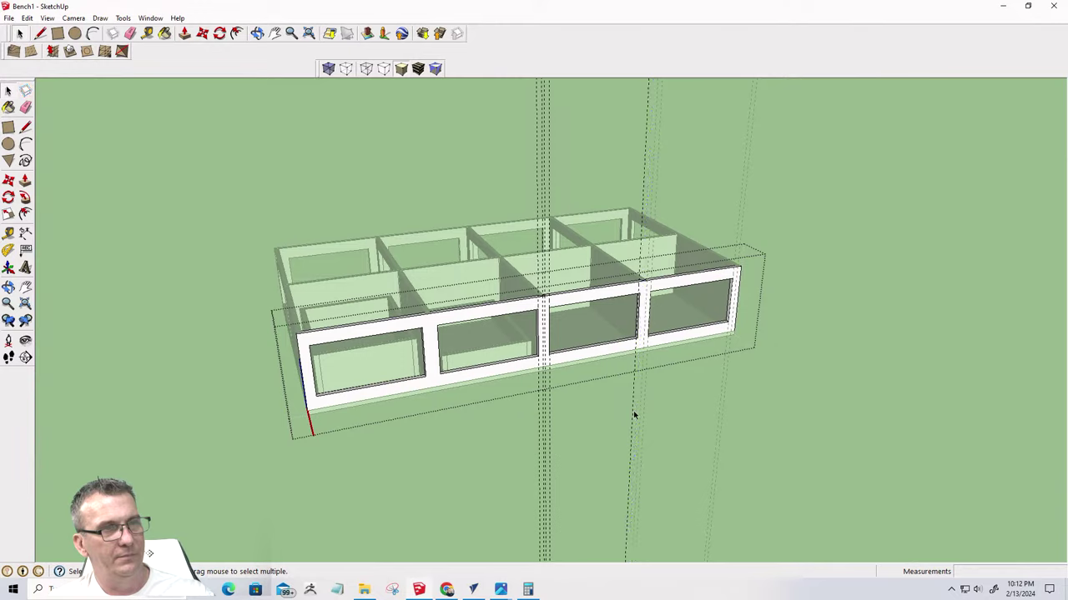
pyautogui.click(633, 412)
pyautogui.press('Delete')
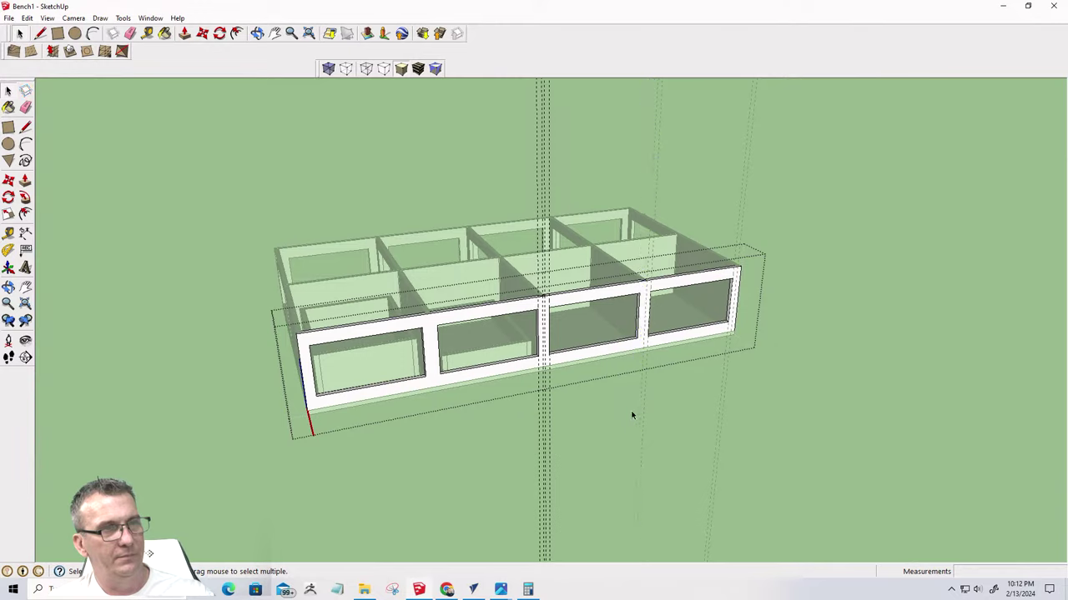
pyautogui.click(548, 425)
pyautogui.press('Delete')
pyautogui.click(543, 427)
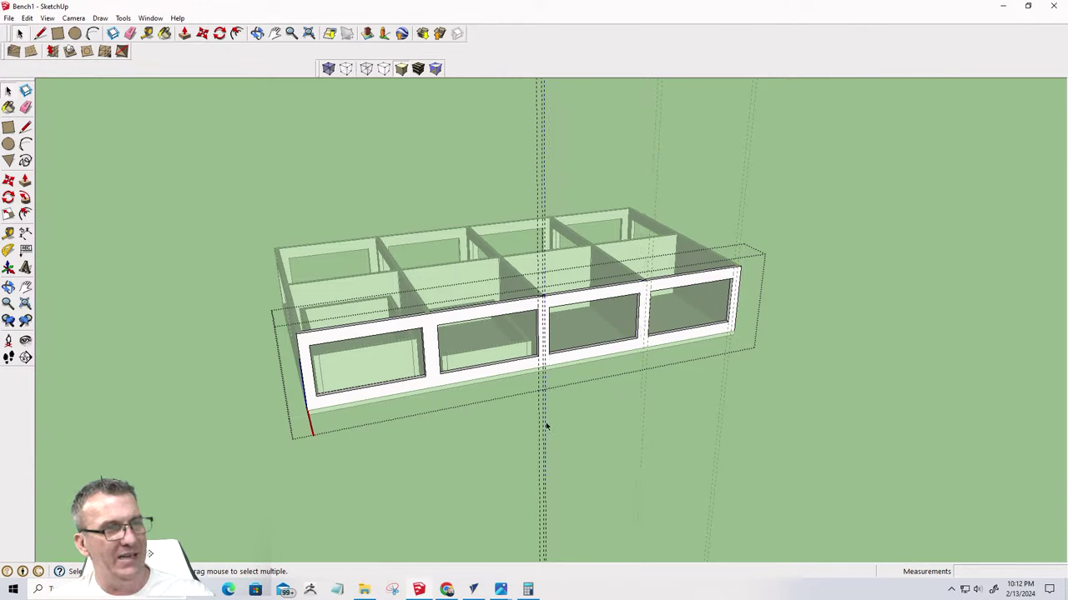
pyautogui.press('Delete')
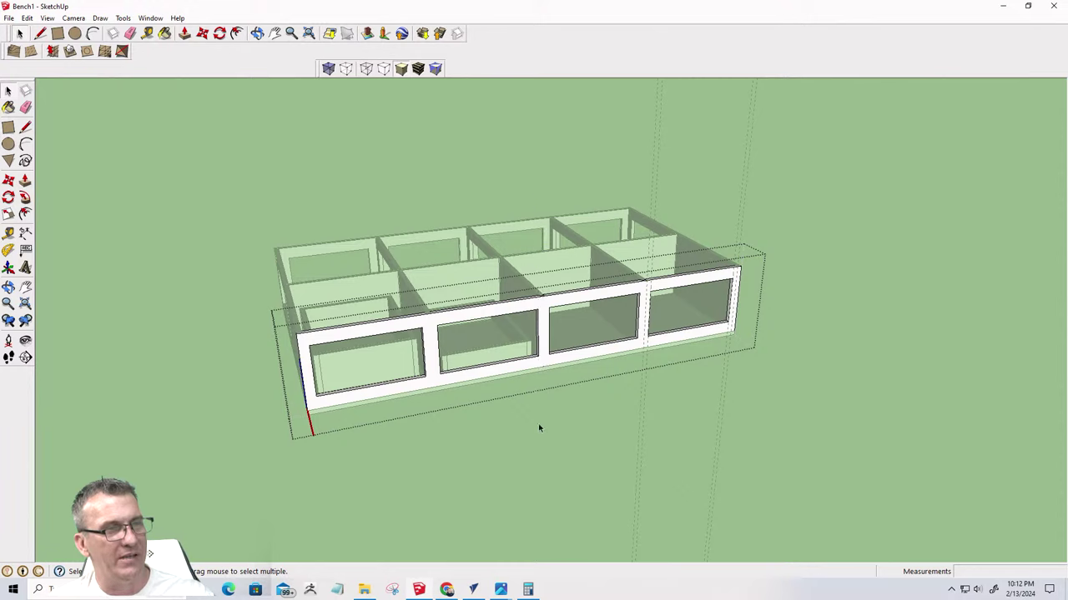
# Window-select and delete the remaining vertical guide lines
pyautogui.click(563, 424)
pyautogui.moveTo(653, 417); pyautogui.dragTo(613, 386)
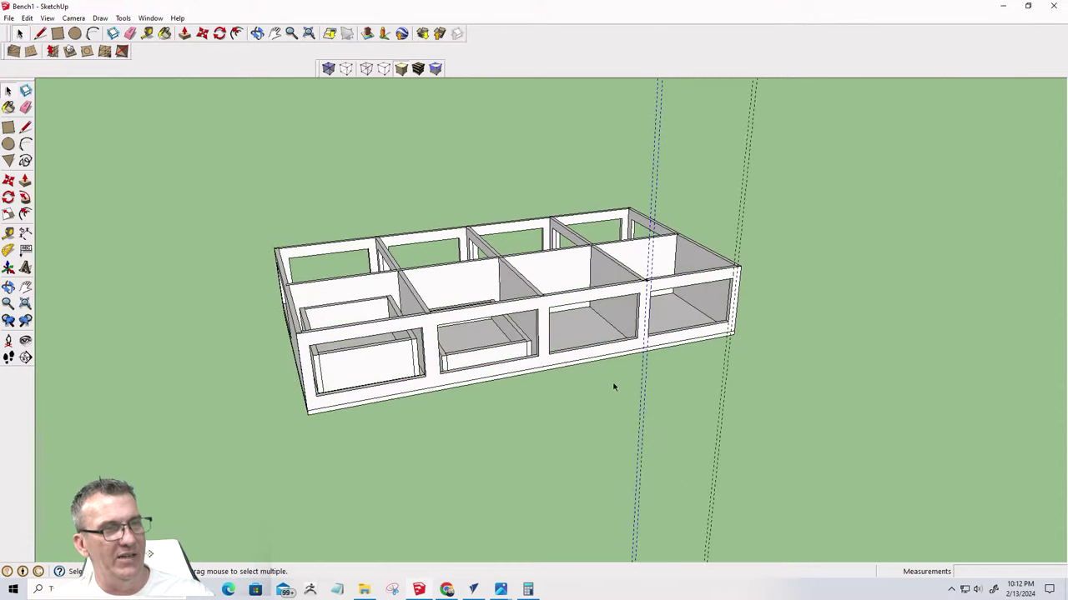
pyautogui.press('Delete')
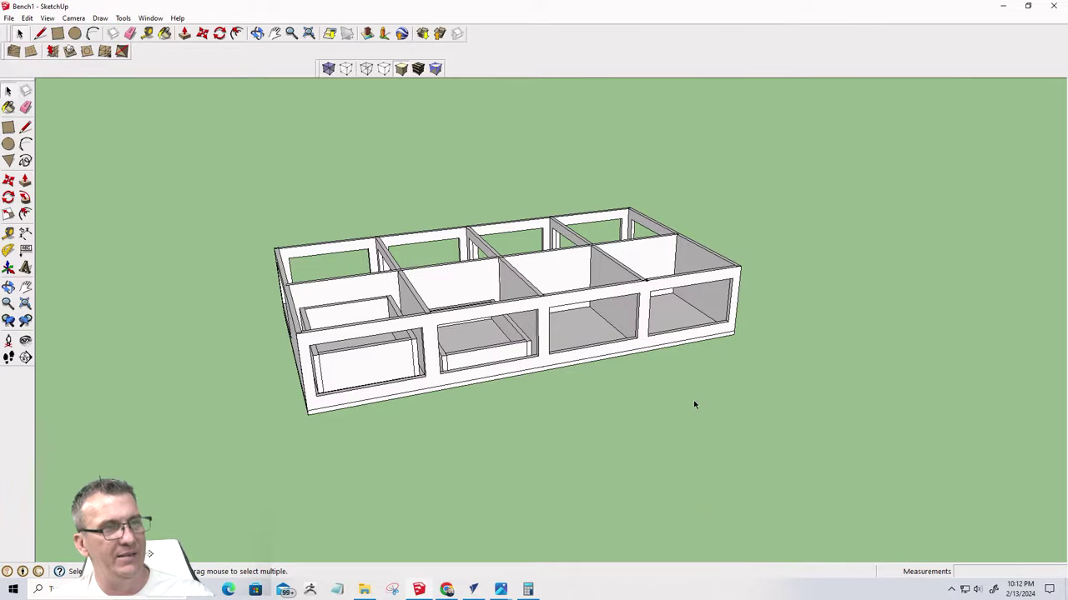
pyautogui.moveTo(433, 386); pyautogui.dragTo(850, 302, button='middle')
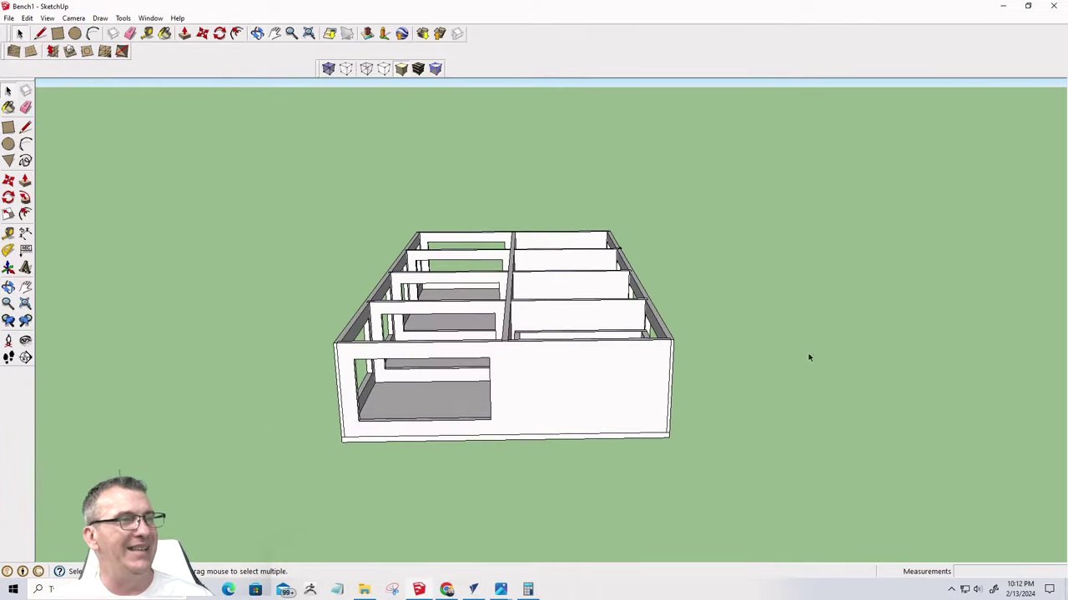
# Inspect the shelf compartments, then restore the bench top with Edit > Unhide > All
pyautogui.scroll(-2, 381, 429)
pyautogui.moveTo(417, 419); pyautogui.dragTo(5, 441, button='middle')
pyautogui.scroll(6, 667, 281)
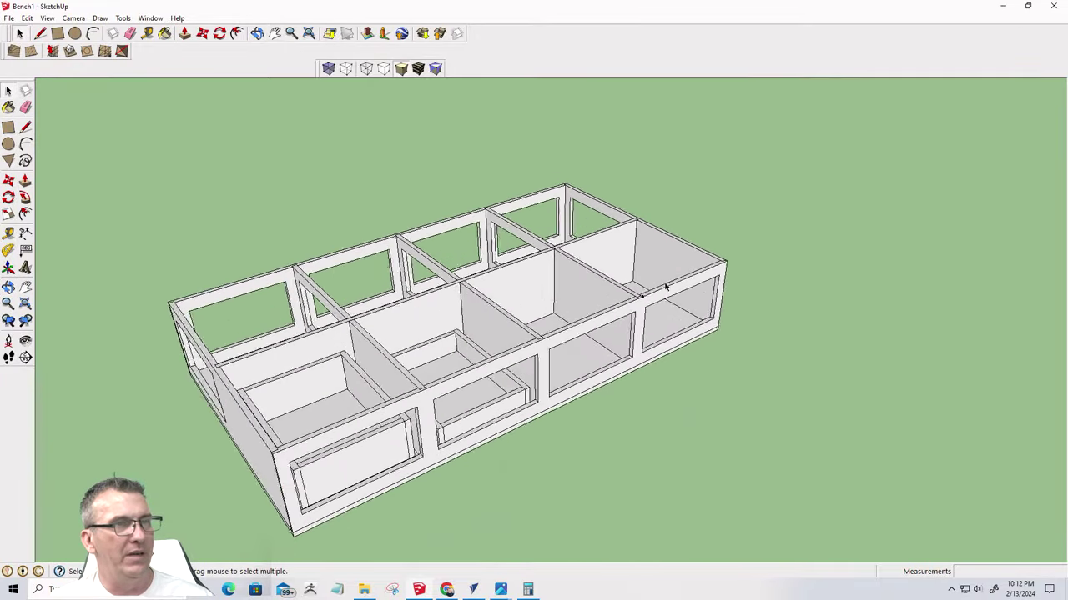
pyautogui.scroll(3, 630, 300)
pyautogui.click(633, 318)
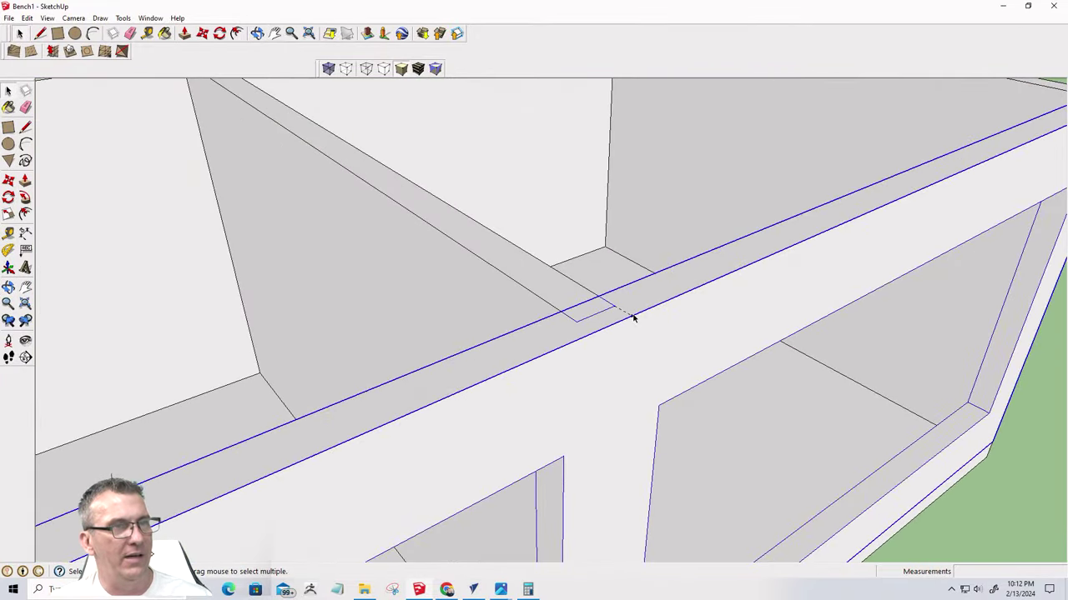
pyautogui.click(632, 318)
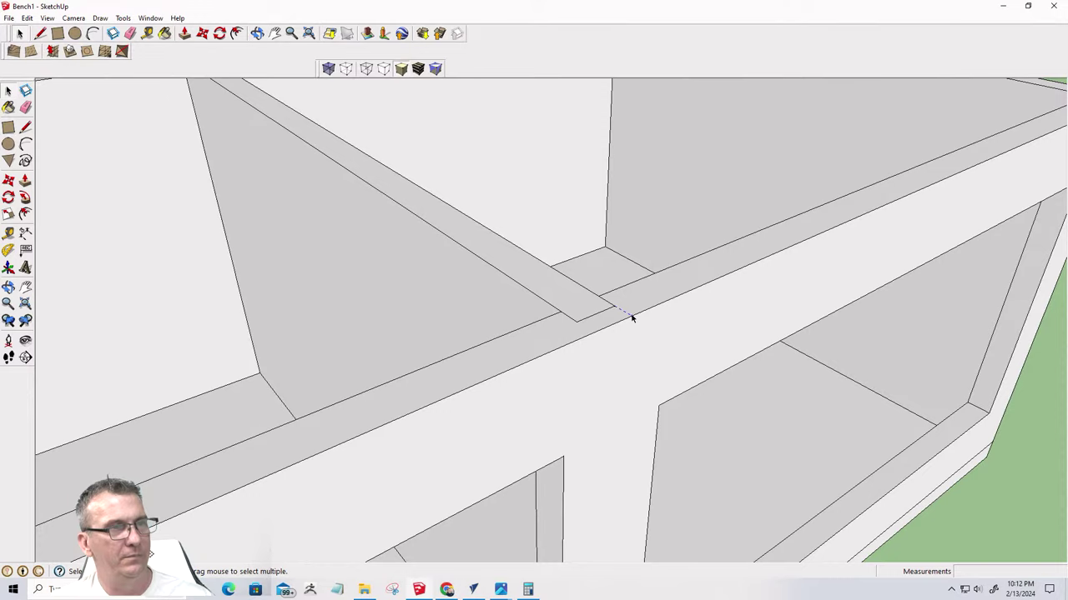
pyautogui.scroll(-10, 633, 315)
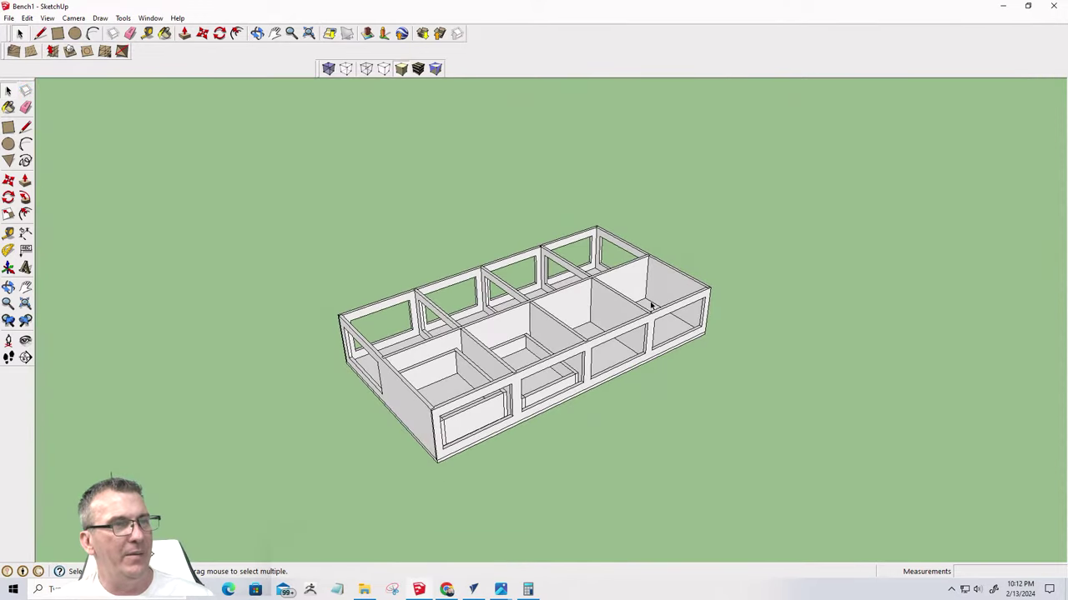
pyautogui.click(27, 18)
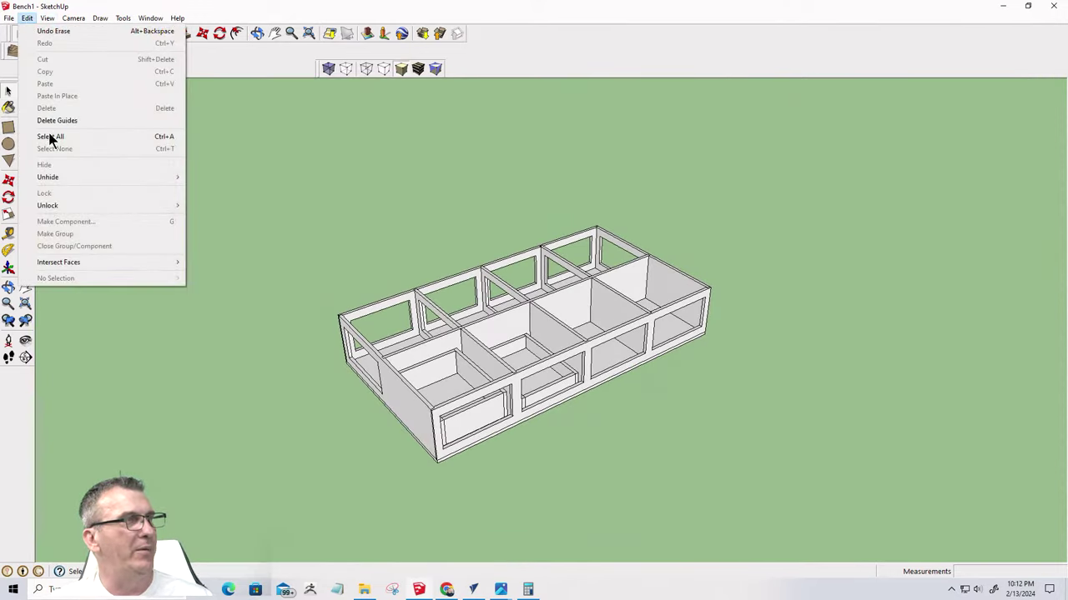
pyautogui.moveTo(161, 180)
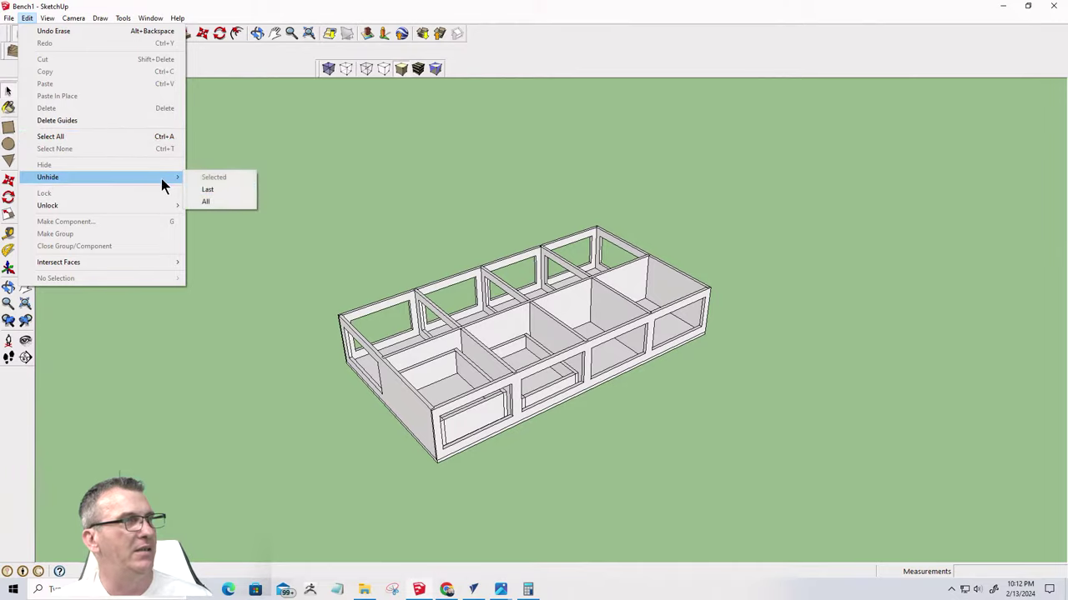
pyautogui.click(211, 202)
pyautogui.moveTo(529, 345); pyautogui.dragTo(247, 289, button='middle')
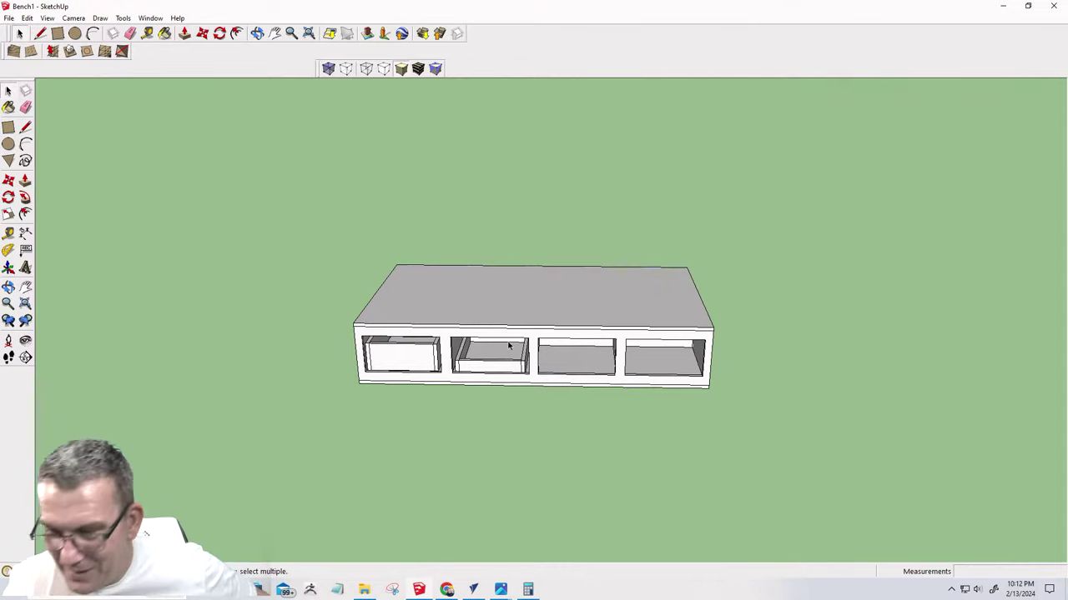
# Save the bench model with File > Save
pyautogui.click(9, 17)
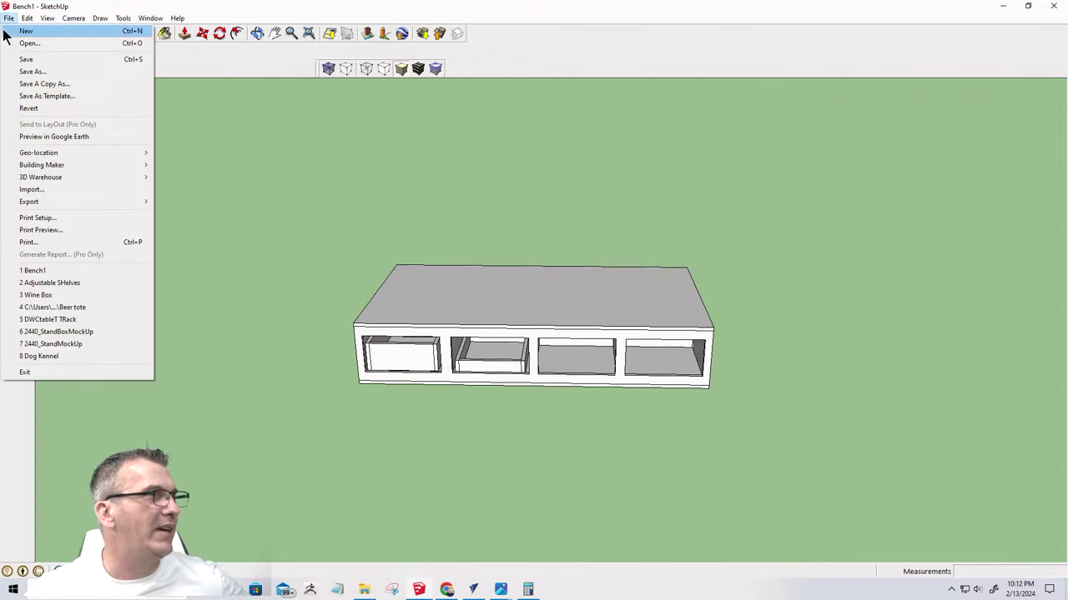
pyautogui.click(8, 61)
pyautogui.moveTo(426, 309); pyautogui.dragTo(379, 240, button='middle')
pyautogui.scroll(4, 501, 354)
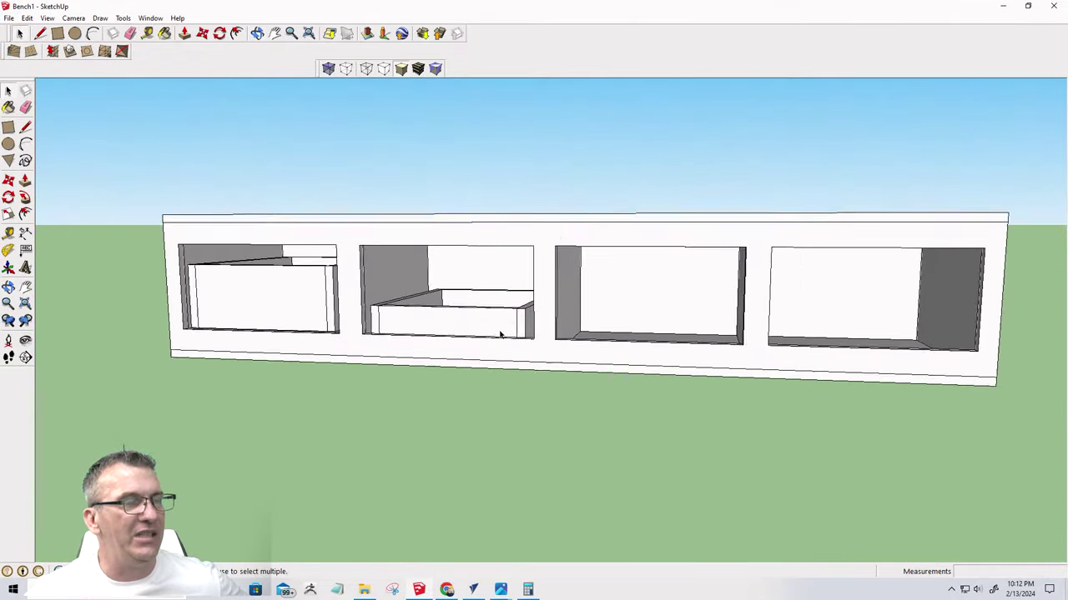
# View the bench from above and below, then select the top panel
pyautogui.moveTo(362, 341); pyautogui.dragTo(380, 367, button='middle')
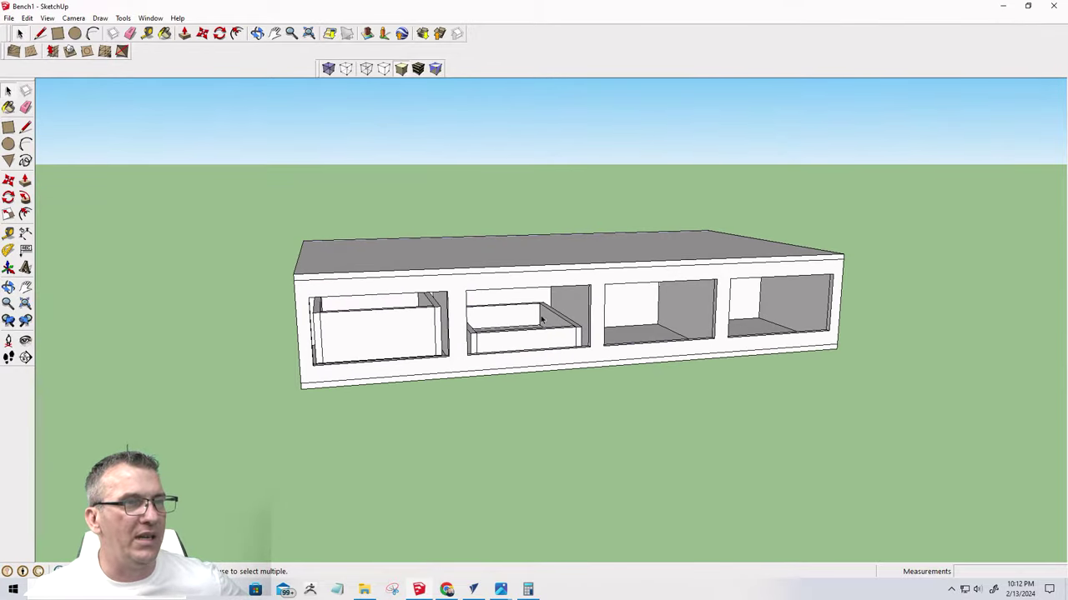
pyautogui.moveTo(762, 312); pyautogui.dragTo(826, 388, button='middle')
pyautogui.scroll(5, 524, 346)
pyautogui.click(636, 298)
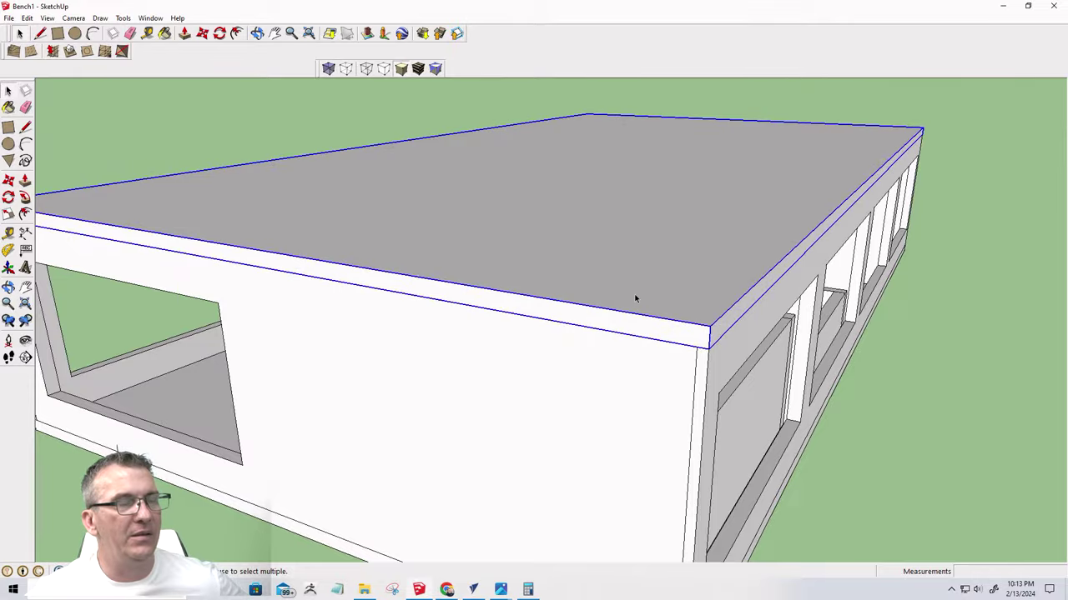
# Hide the bench top panel to expose the compartments
pyautogui.rightClick(636, 295)
pyautogui.click(659, 327)
pyautogui.moveTo(662, 326); pyautogui.dragTo(336, 472, button='middle')
pyautogui.scroll(5, 386, 360)
# Zoom into a compartment corner and select the board there
pyautogui.moveTo(386, 360); pyautogui.dragTo(436, 226, button='middle')
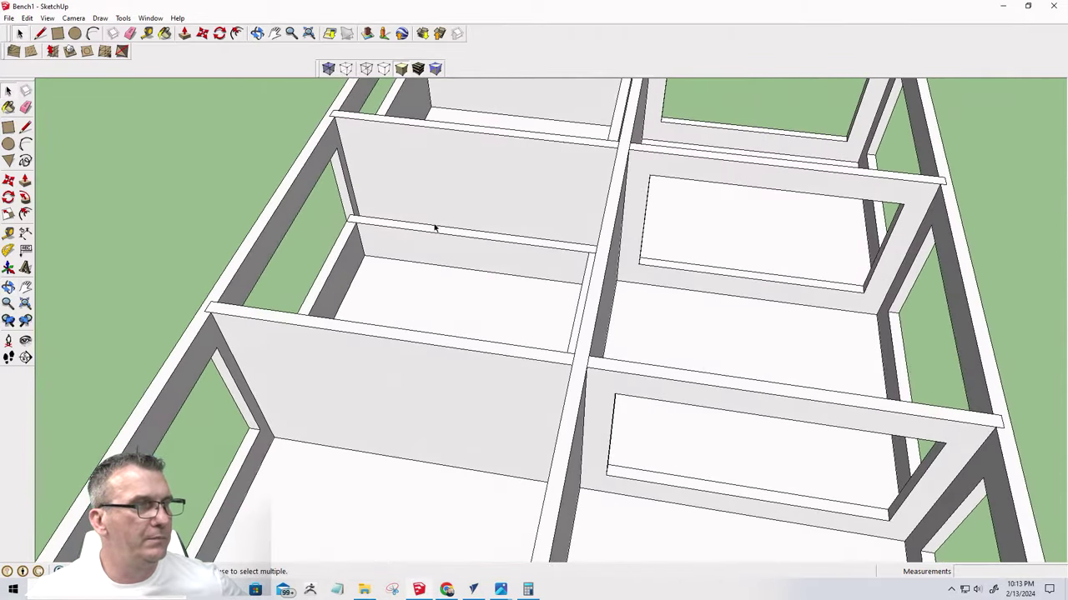
pyautogui.scroll(5, 386, 184)
pyautogui.moveTo(386, 183); pyautogui.dragTo(145, 248, button='middle')
pyautogui.scroll(-8, 117, 174)
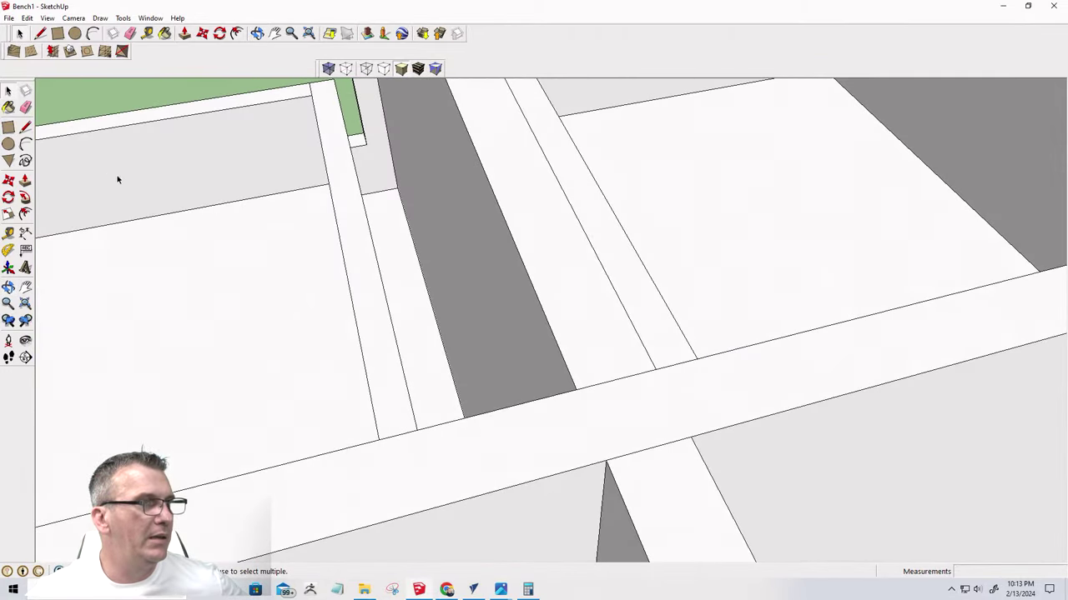
pyautogui.scroll(8, 315, 122)
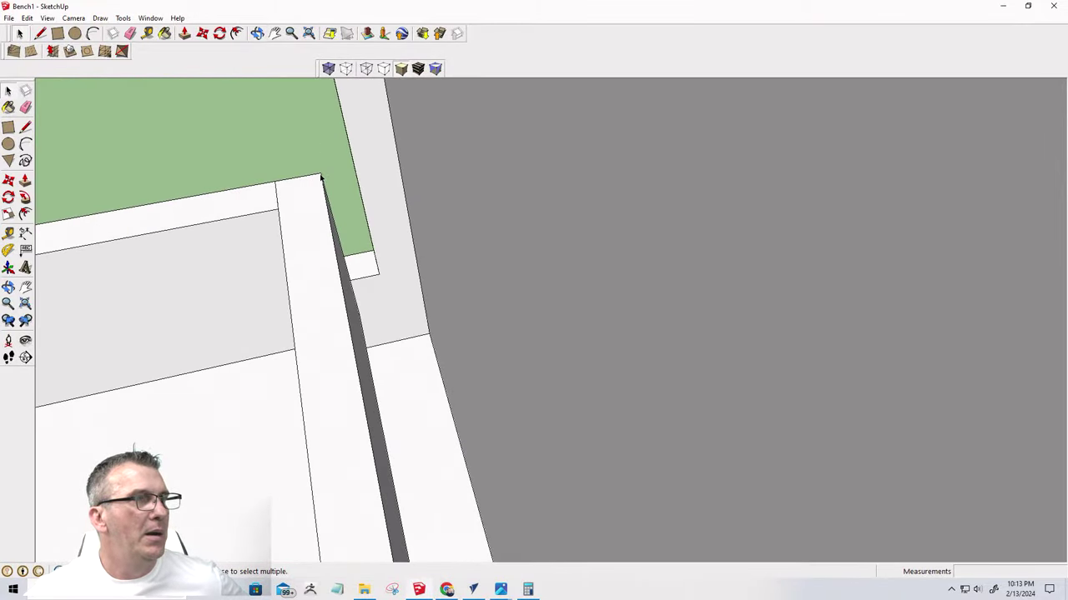
pyautogui.click(321, 176)
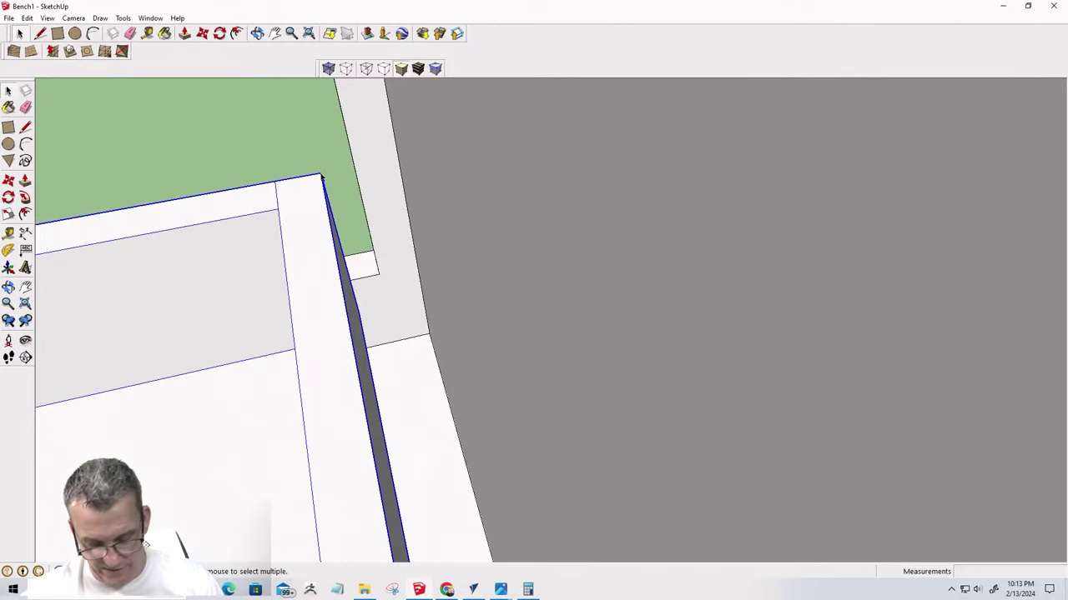
# Move the board 18/32" to the left from its corner
pyautogui.press('m')
pyautogui.click(321, 176)
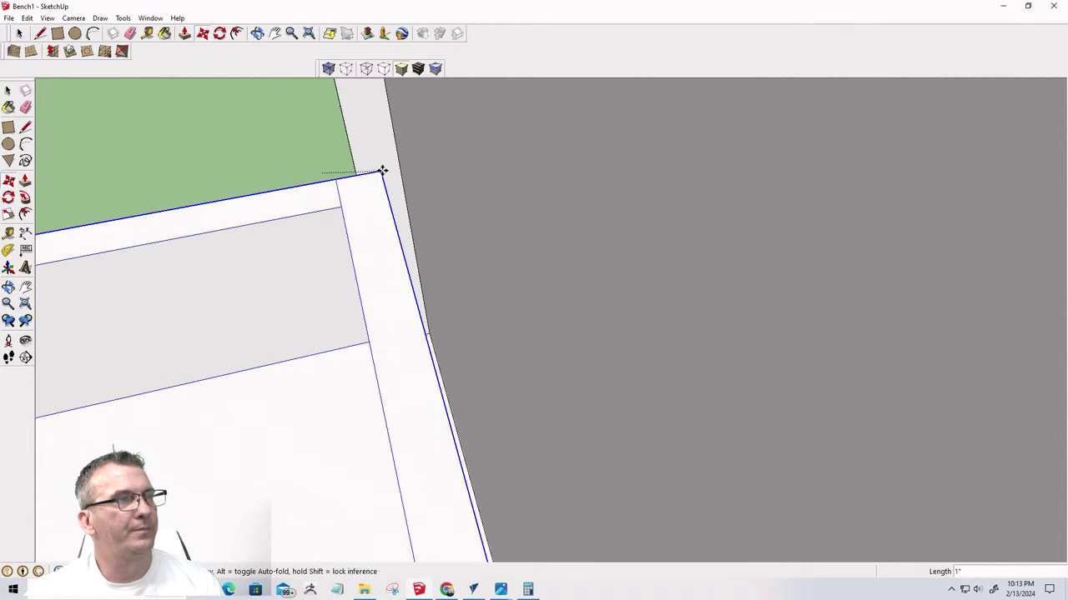
pyautogui.click(399, 159)
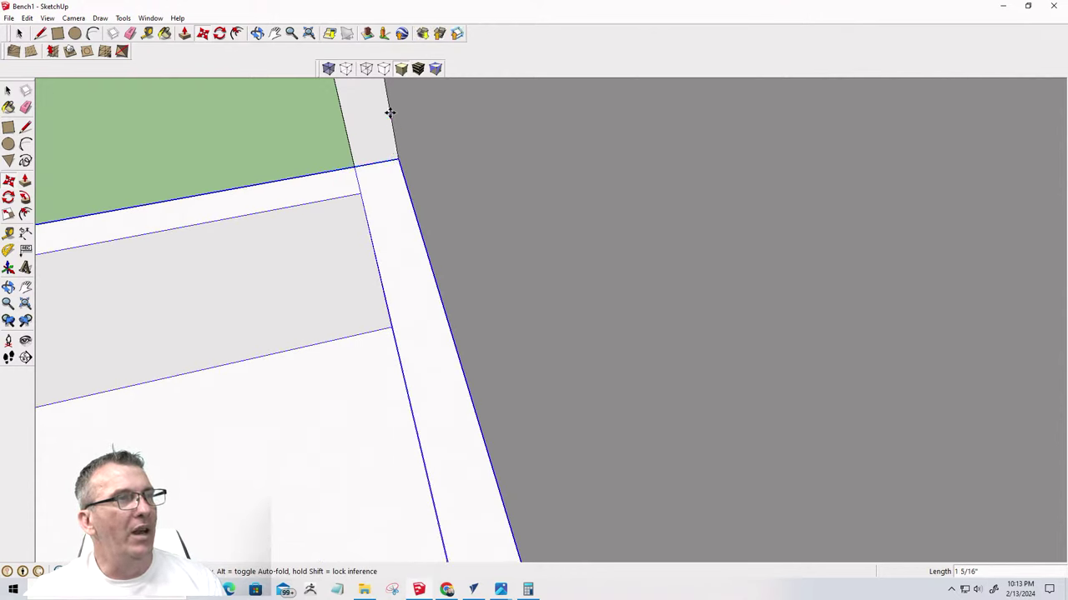
pyautogui.click(397, 159)
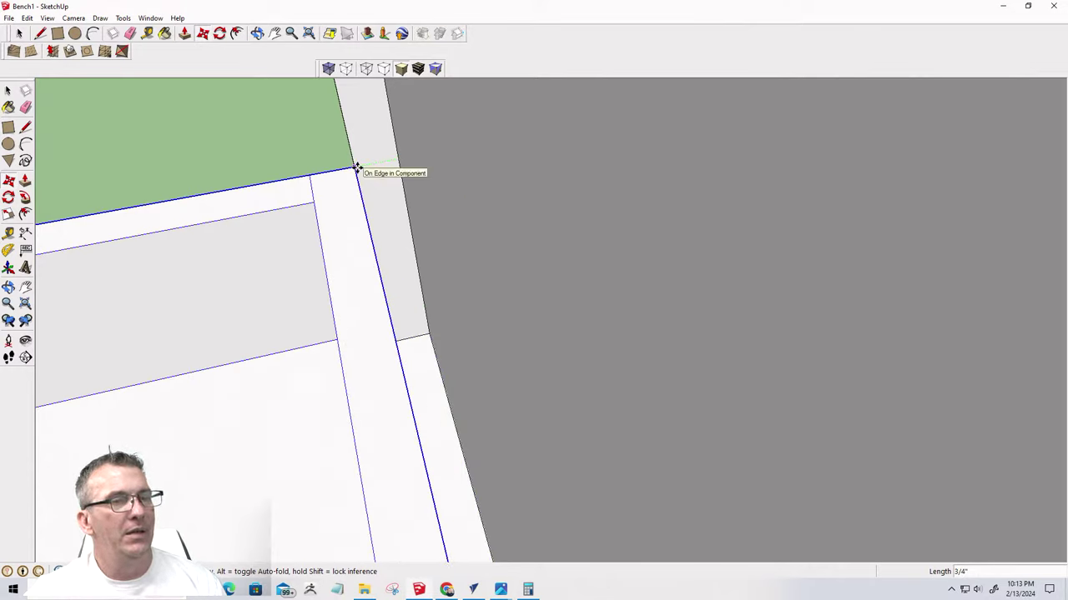
pyautogui.click(355, 169)
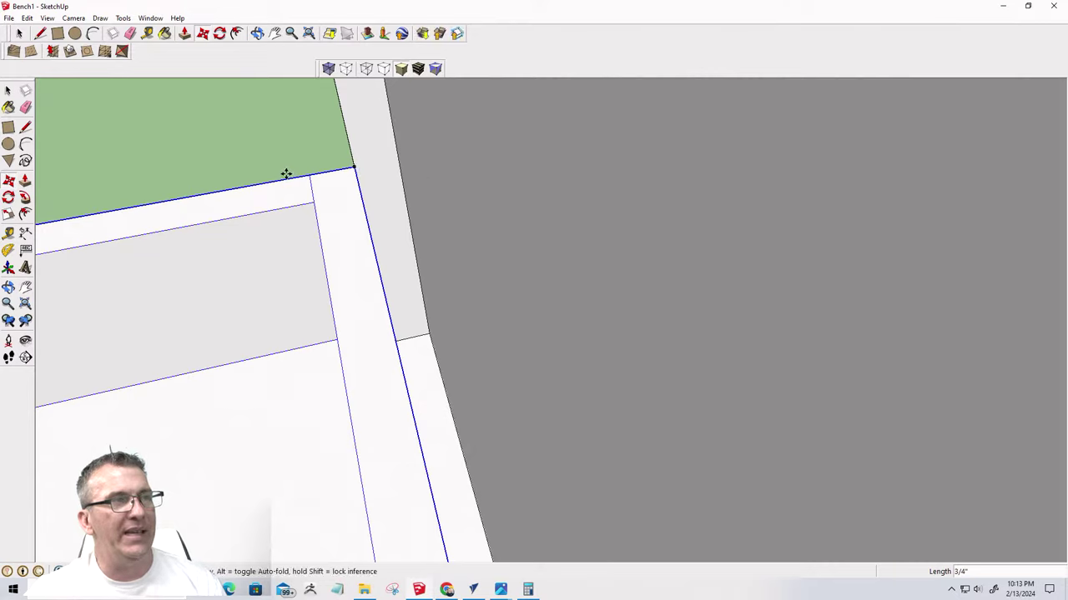
pyautogui.click(355, 169)
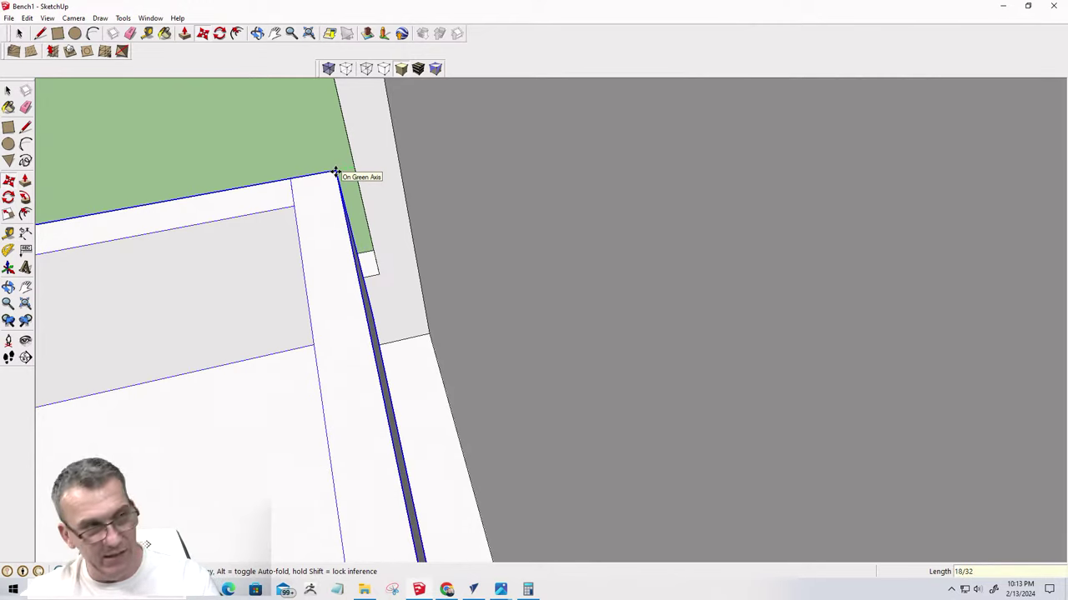
pyautogui.press('Return')
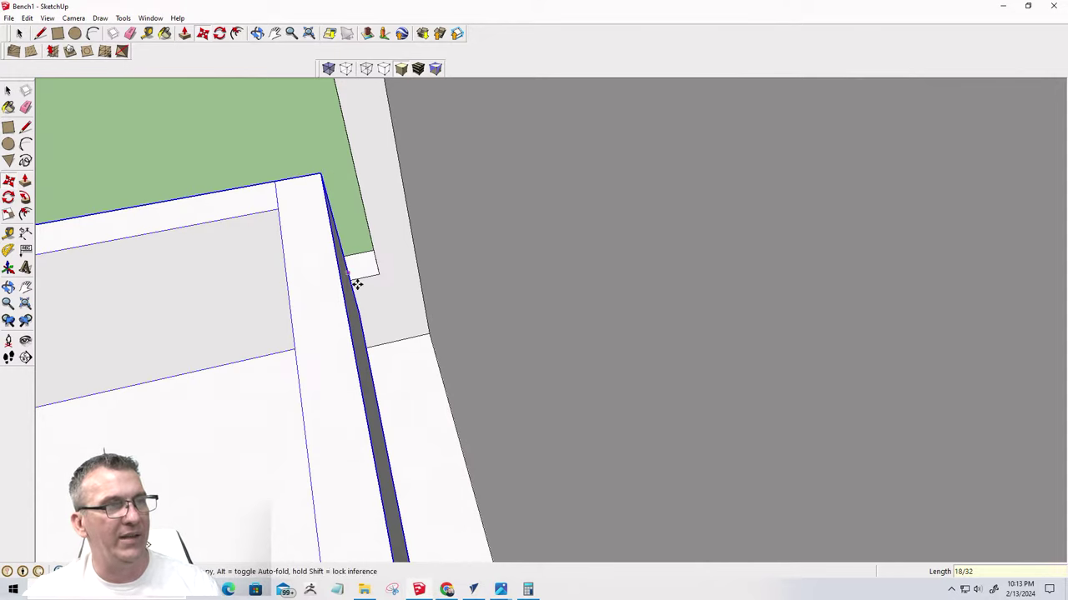
# Cancel a second board move and switch to the Tape Measure tool
pyautogui.scroll(-1, 458, 232)
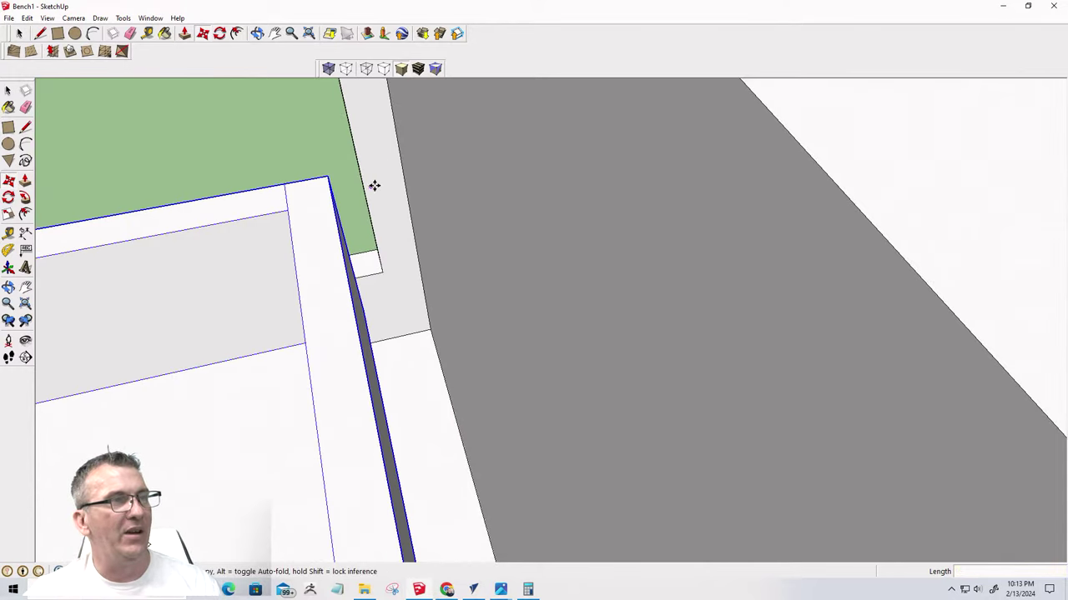
pyautogui.click(326, 177)
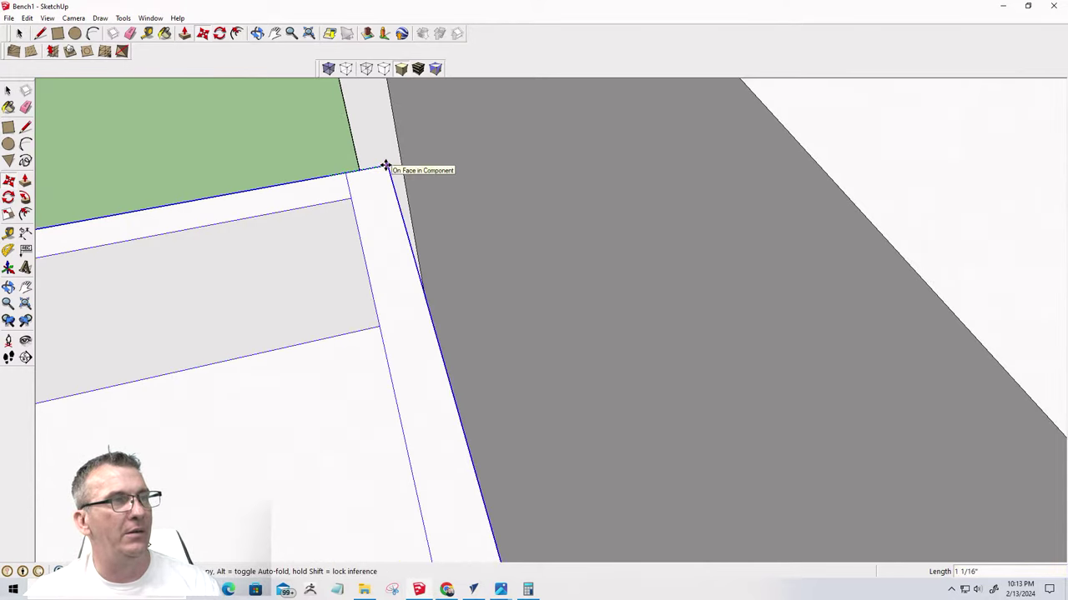
pyautogui.press('Escape')
pyautogui.press('space')
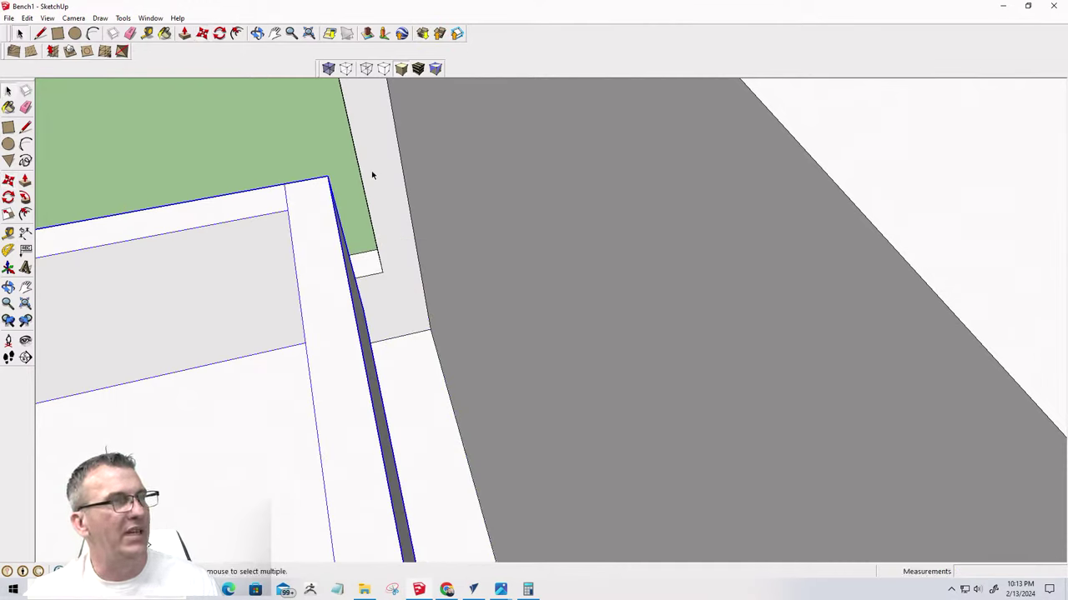
pyautogui.click(147, 33)
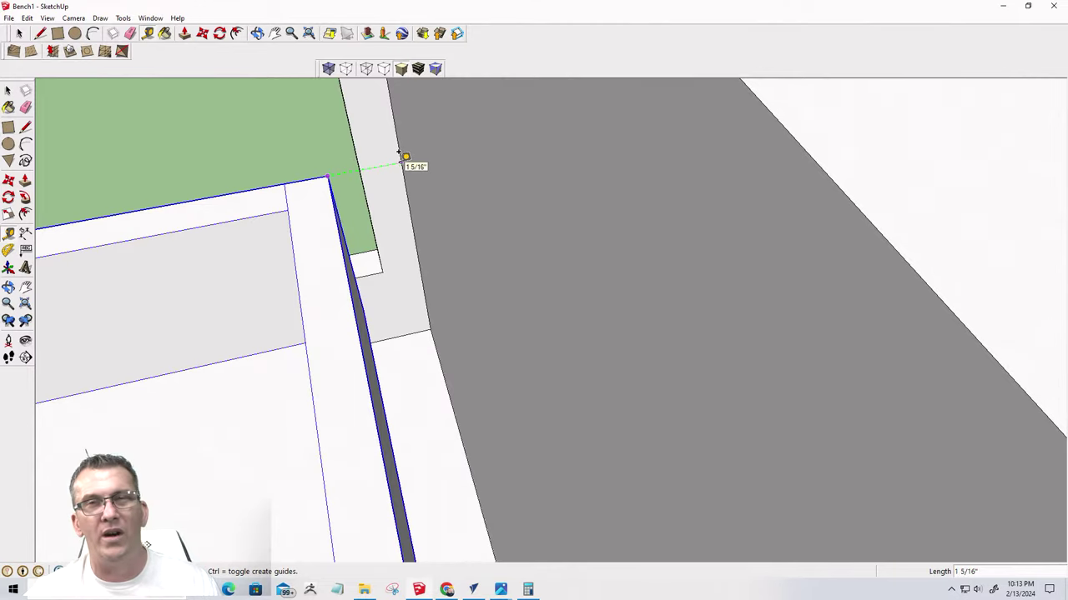
# Dismiss the measurement and bring up a top-down view of the bench
pyautogui.scroll(-10, 496, 182)
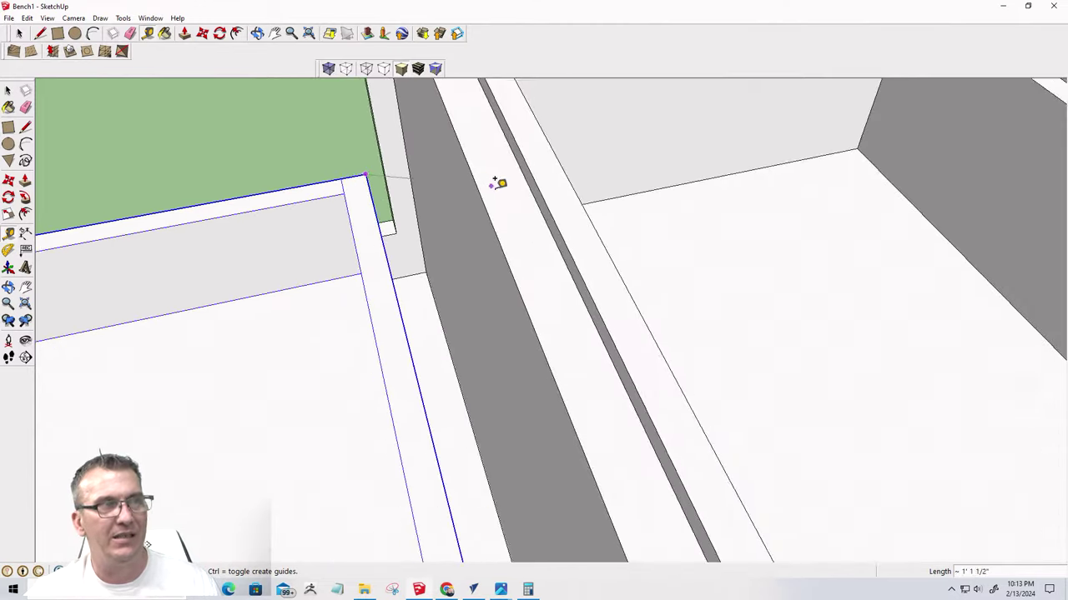
pyautogui.press('space')
pyautogui.moveTo(488, 192); pyautogui.dragTo(512, 205, button='middle')
pyautogui.scroll(8, 534, 167)
pyautogui.scroll(5, 532, 173)
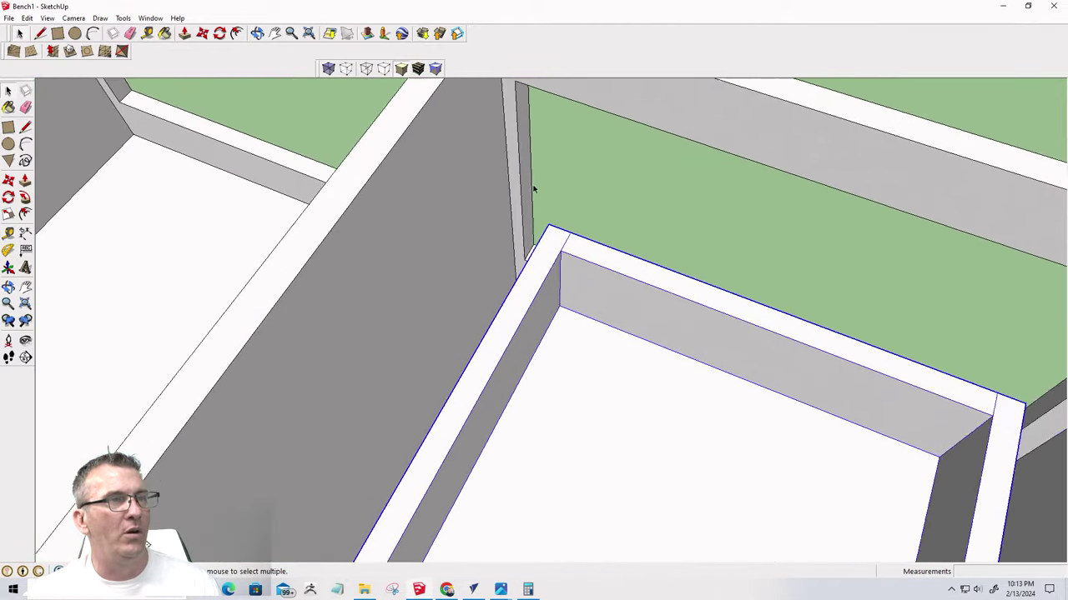
# Measure the 1 5/16" clearance from the compartment corner with the Tape Measure
pyautogui.press('t')
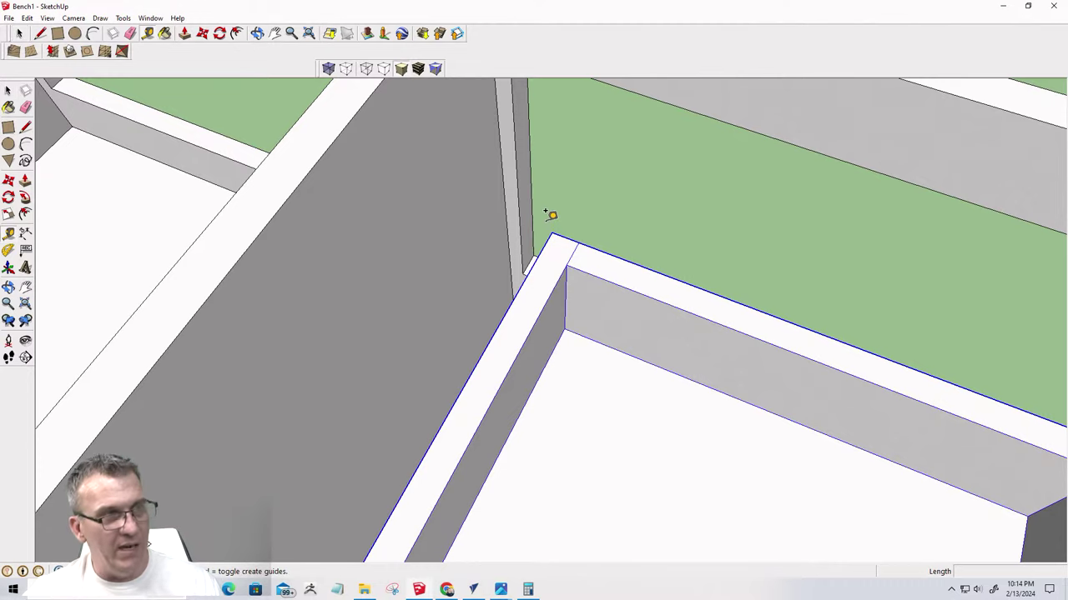
pyautogui.click(550, 235)
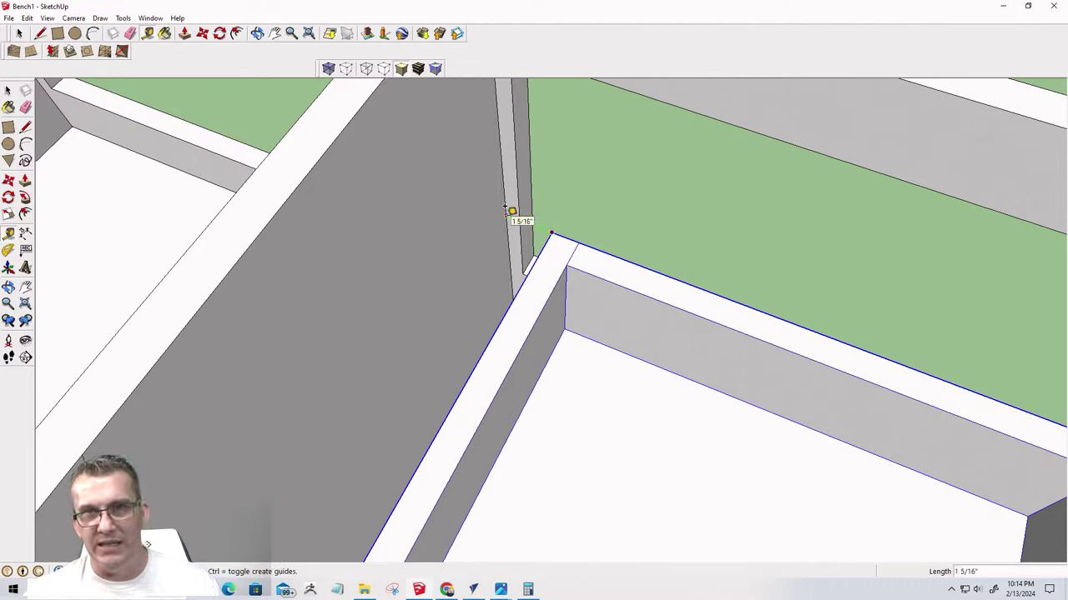
pyautogui.click(508, 209)
pyautogui.moveTo(503, 219); pyautogui.dragTo(480, 261, button='middle')
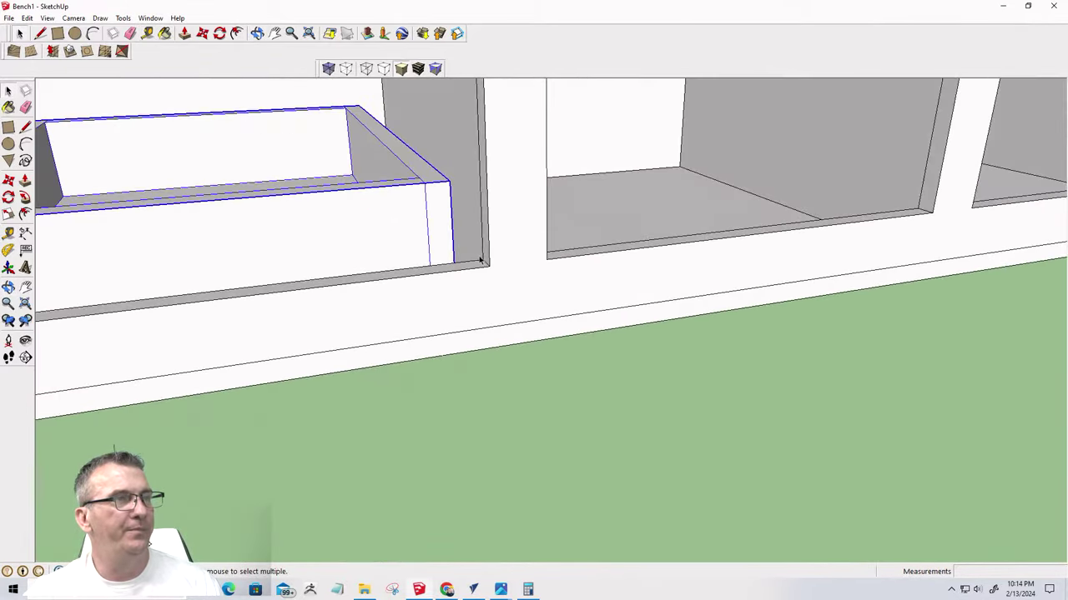
# Lift the drawer box 1 inch from its corner with Move
pyautogui.scroll(5, 415, 256)
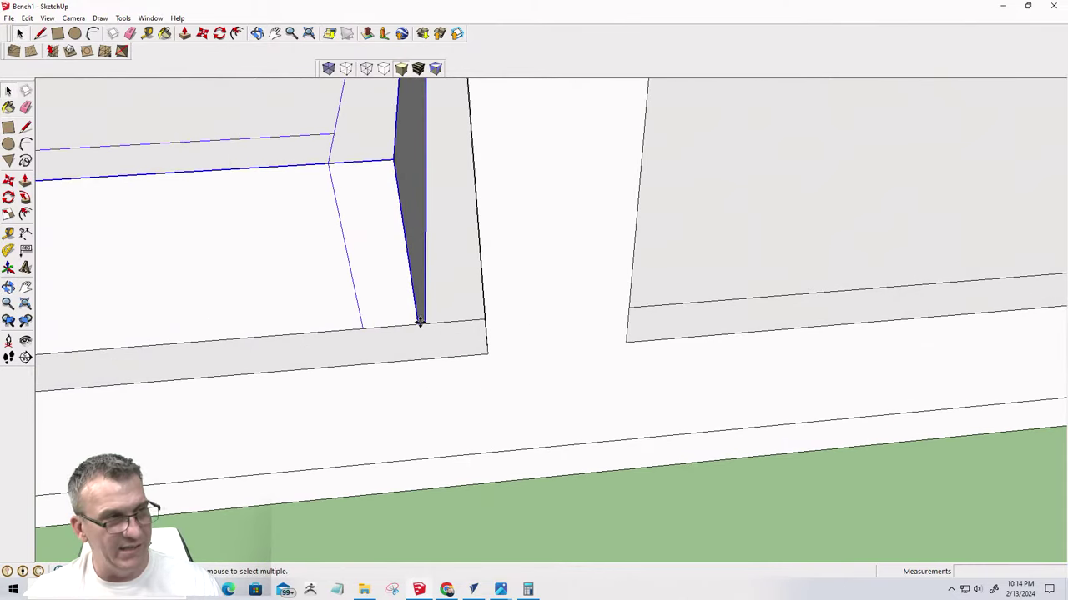
pyautogui.press('m')
pyautogui.click(417, 324)
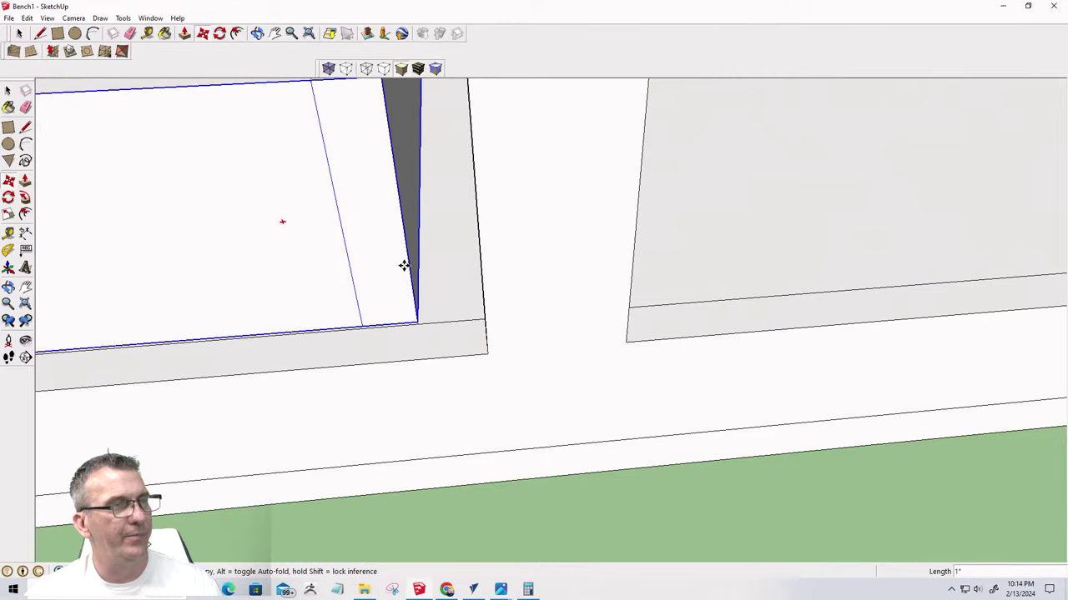
pyautogui.write('1')
pyautogui.press('Return')
# Undo a stray move that slanted the box's edge
pyautogui.moveTo(424, 310)
pyautogui.mouseDown(button='middle')
pyautogui.moveTo(410, 345)
pyautogui.moveTo(416, 201)
pyautogui.moveTo(444, 273)
pyautogui.mouseUp(button='middle')
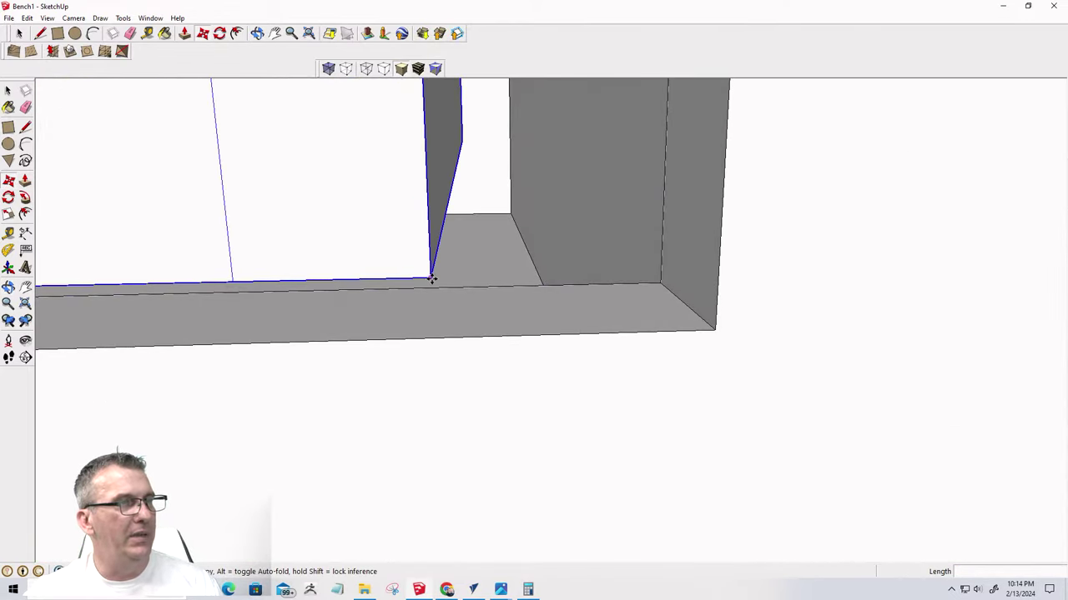
pyautogui.click(431, 279)
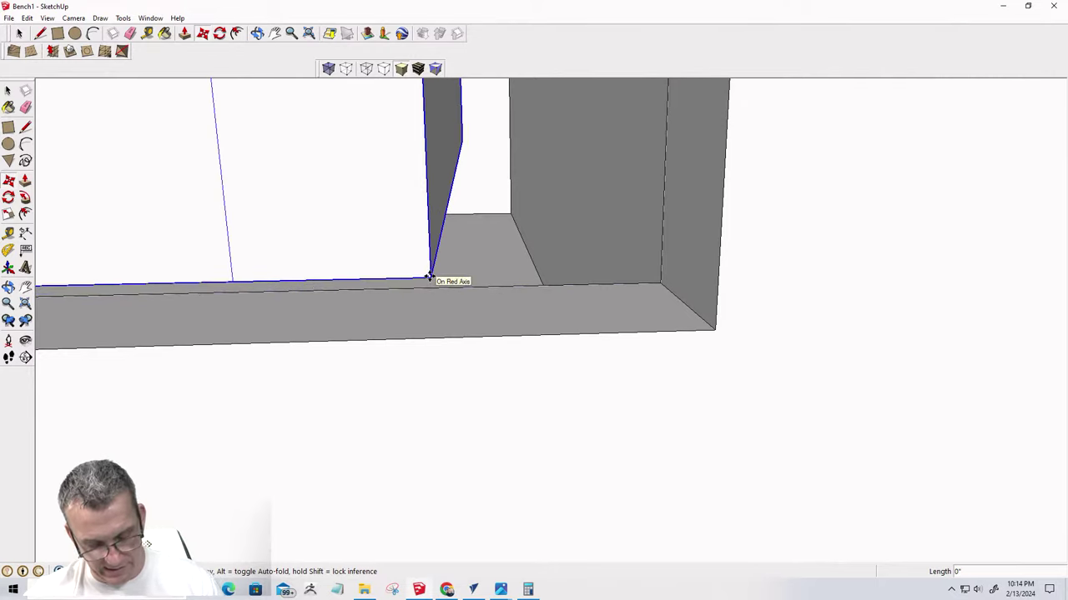
pyautogui.click(431, 277)
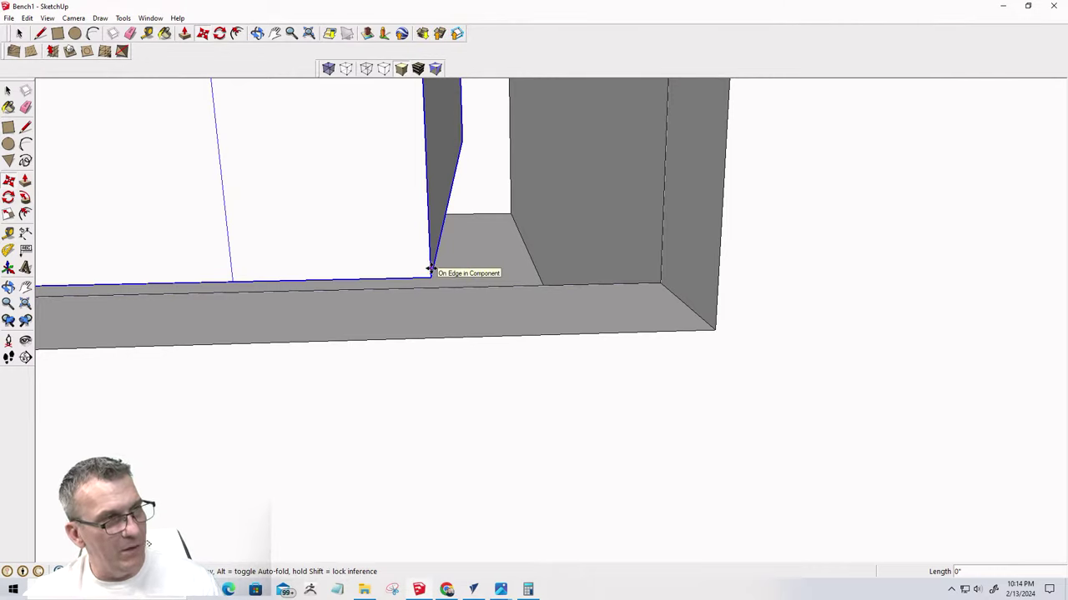
pyautogui.hotkey('ctrl', 'z')
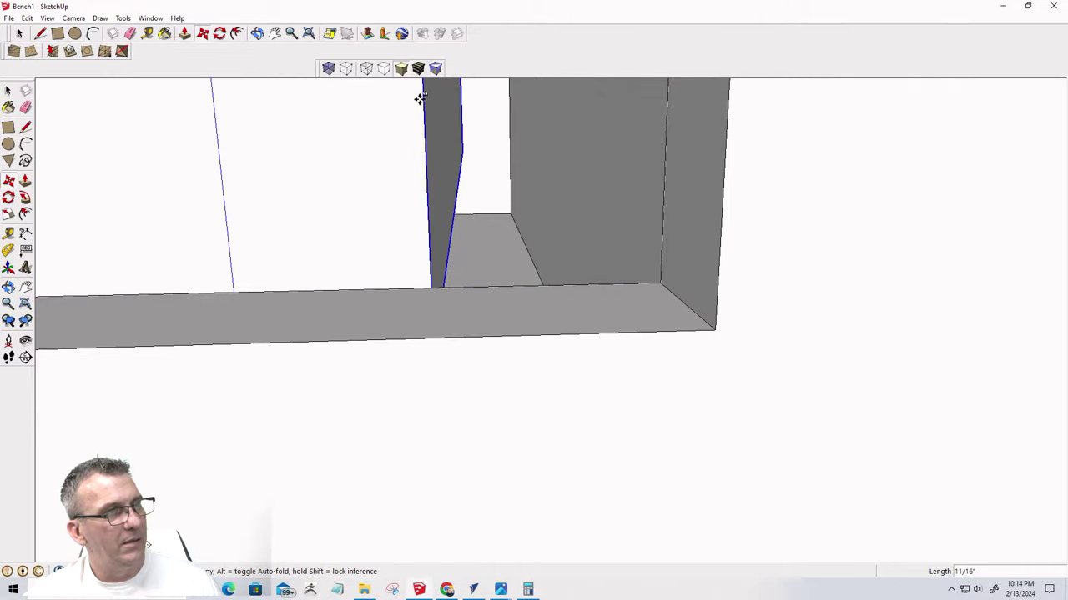
# Cancel the pending move and show the bench in the standard Right view
pyautogui.scroll(2, 418, 80)
pyautogui.moveTo(418, 73); pyautogui.dragTo(456, 209, button='middle')
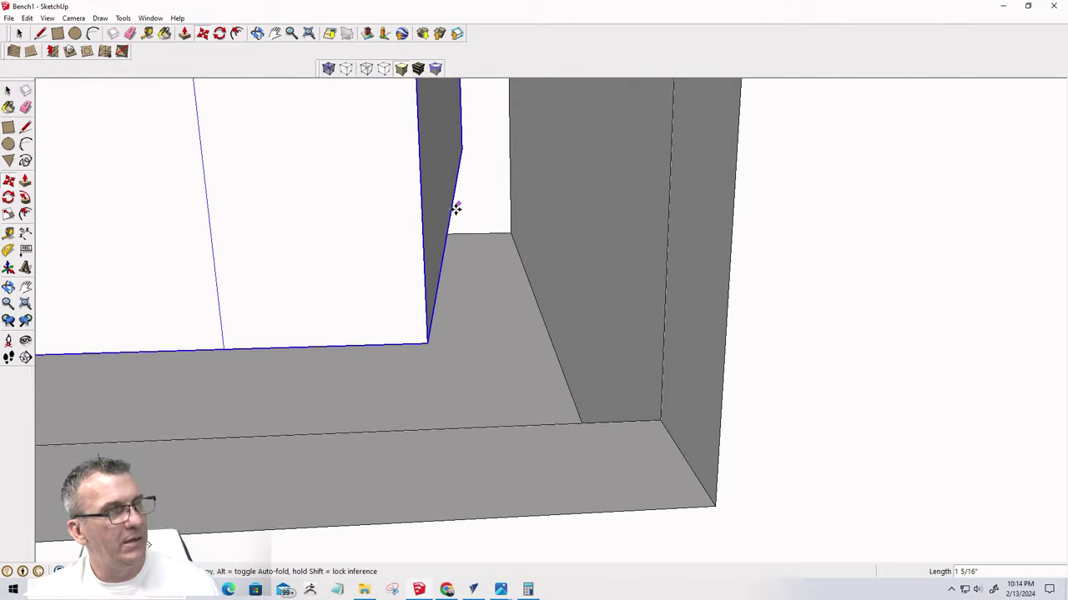
pyautogui.press('Escape')
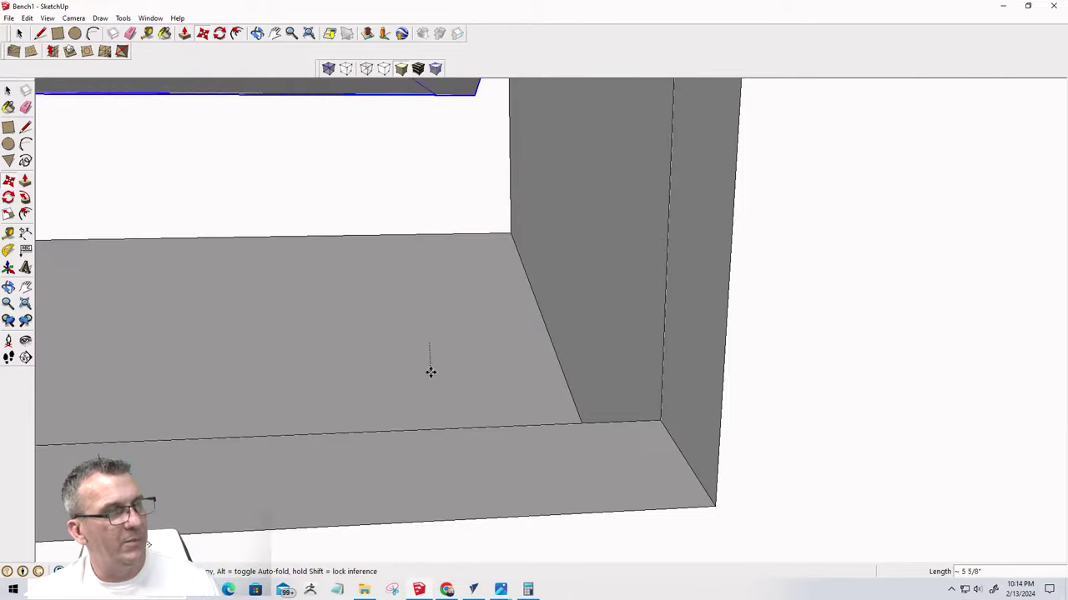
pyautogui.scroll(3, 459, 414)
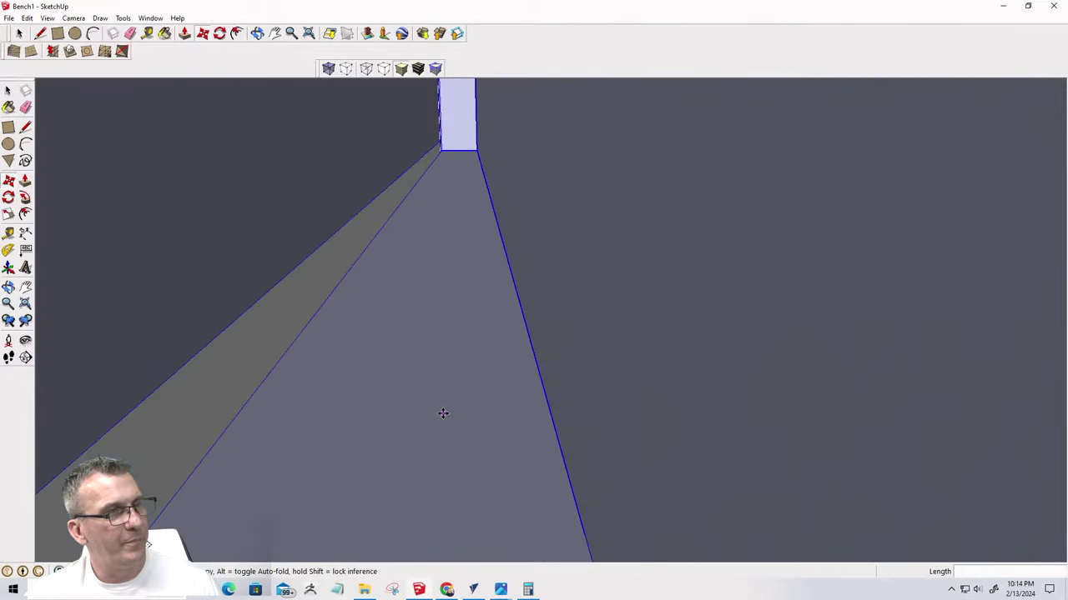
pyautogui.scroll(-6, 438, 401)
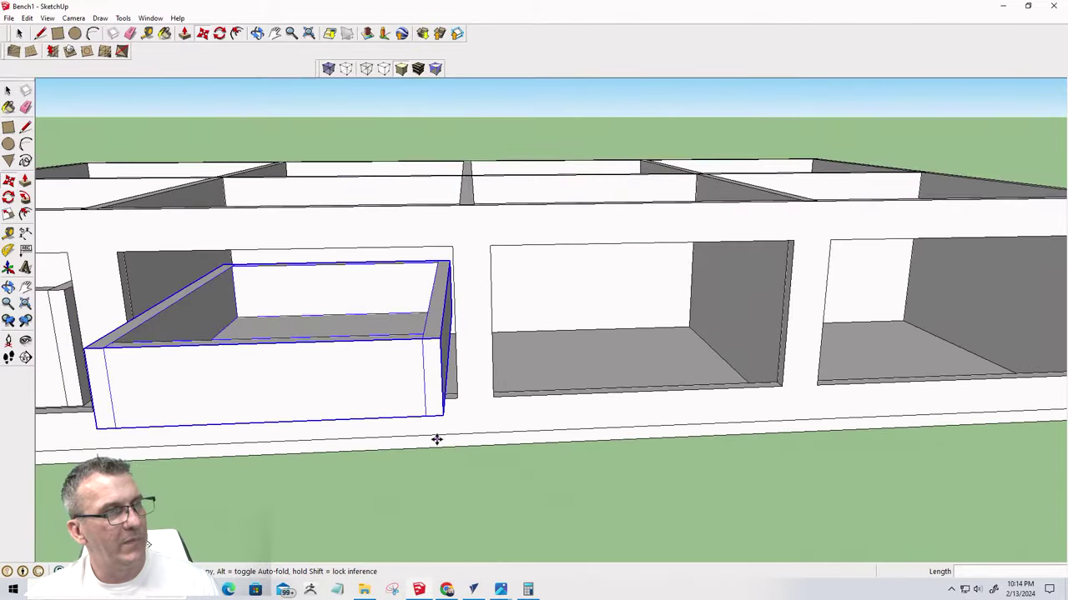
pyautogui.press('F4')
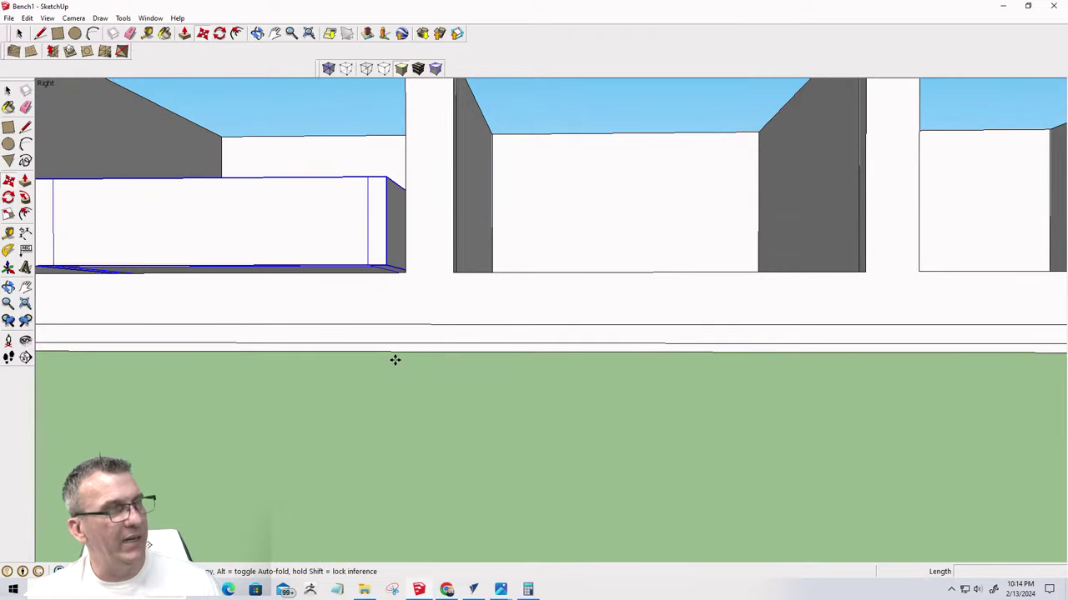
# Move the drawer box from its corner to 15/16 inch
pyautogui.scroll(2, 379, 284)
pyautogui.moveTo(383, 293); pyautogui.dragTo(411, 261, button='middle')
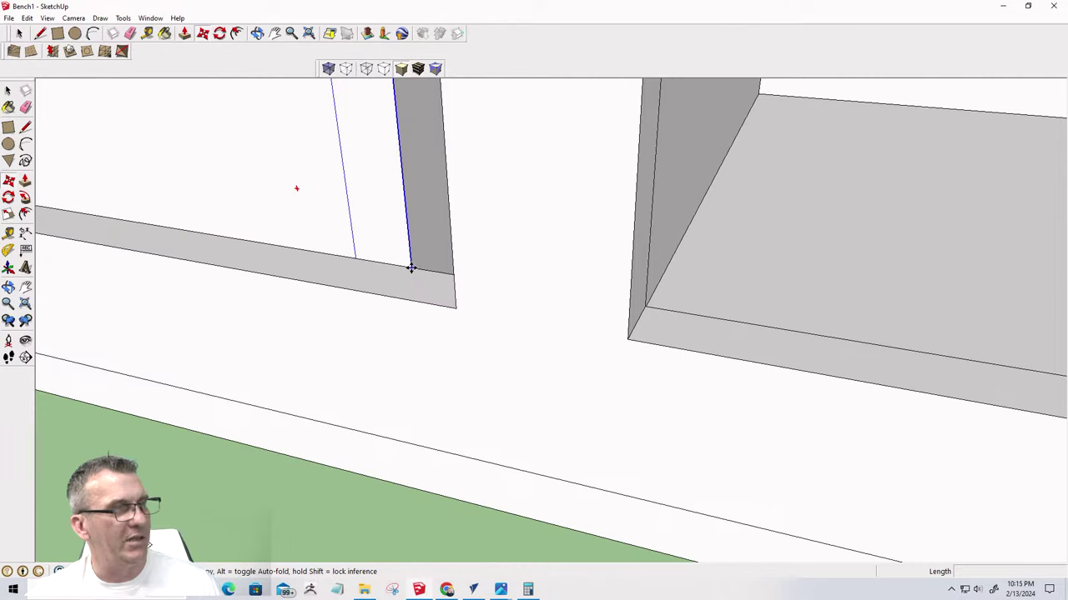
pyautogui.click(411, 268)
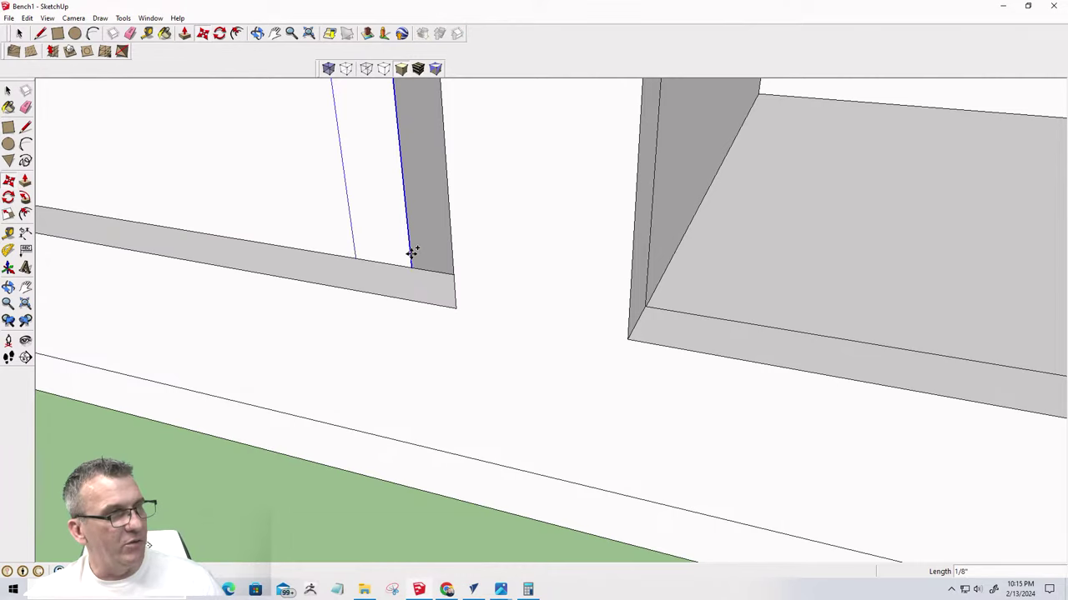
pyautogui.click(408, 190)
pyautogui.scroll(5, 414, 271)
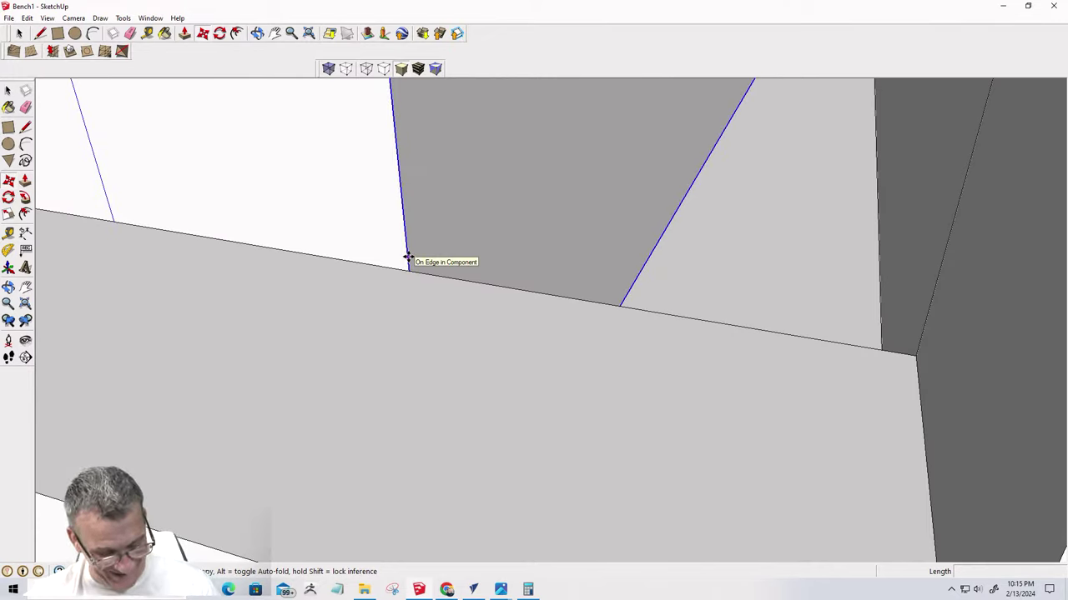
# Reposition the box edges, then cancel a further upward move
pyautogui.click(408, 259)
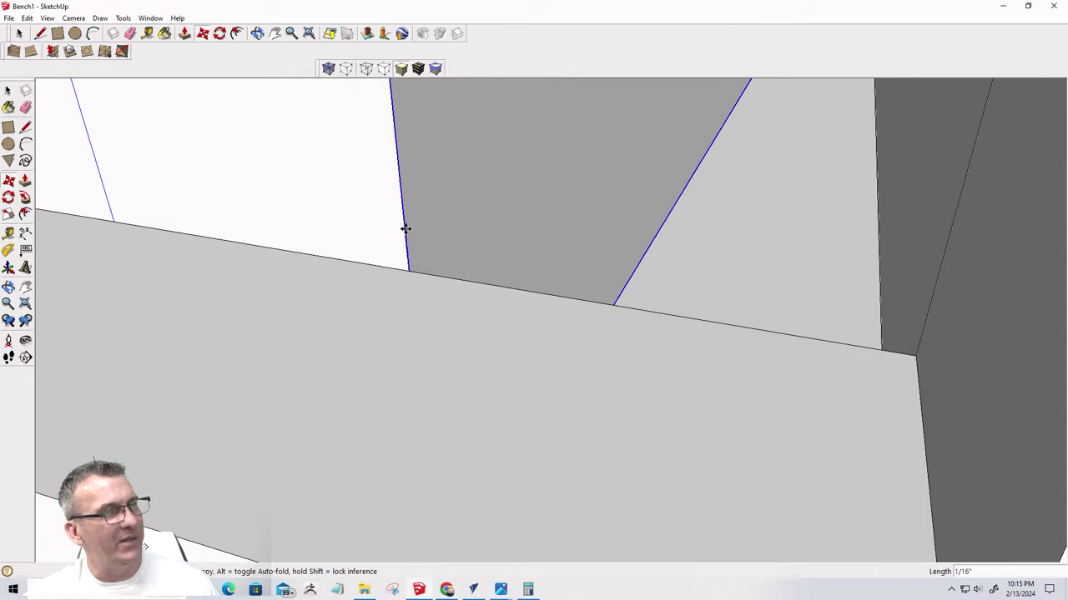
pyautogui.click(401, 159)
pyautogui.click(409, 269)
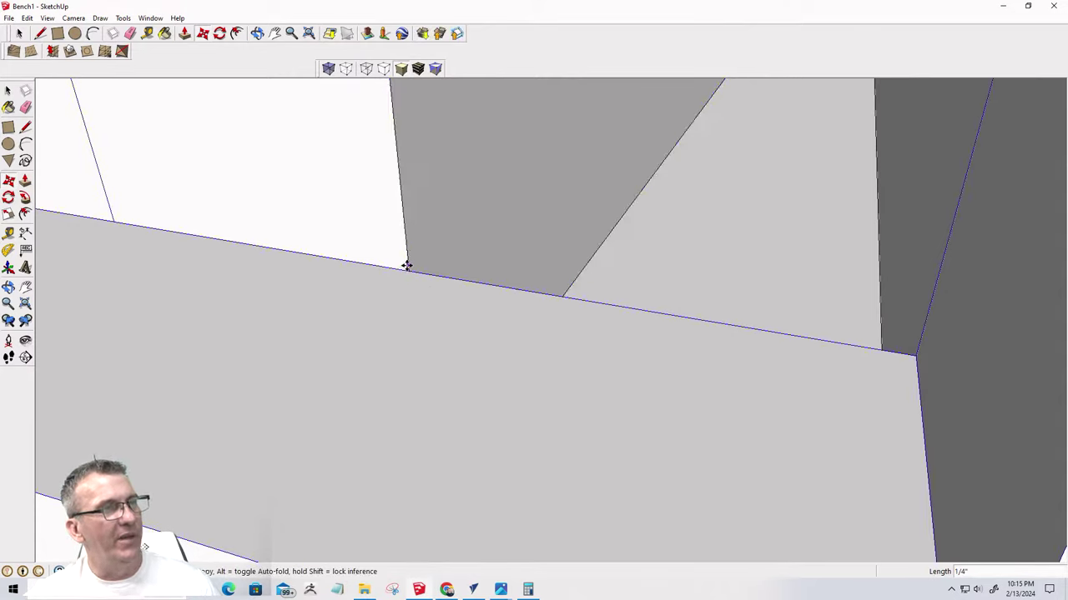
pyautogui.moveTo(407, 264); pyautogui.dragTo(397, 191, button='middle')
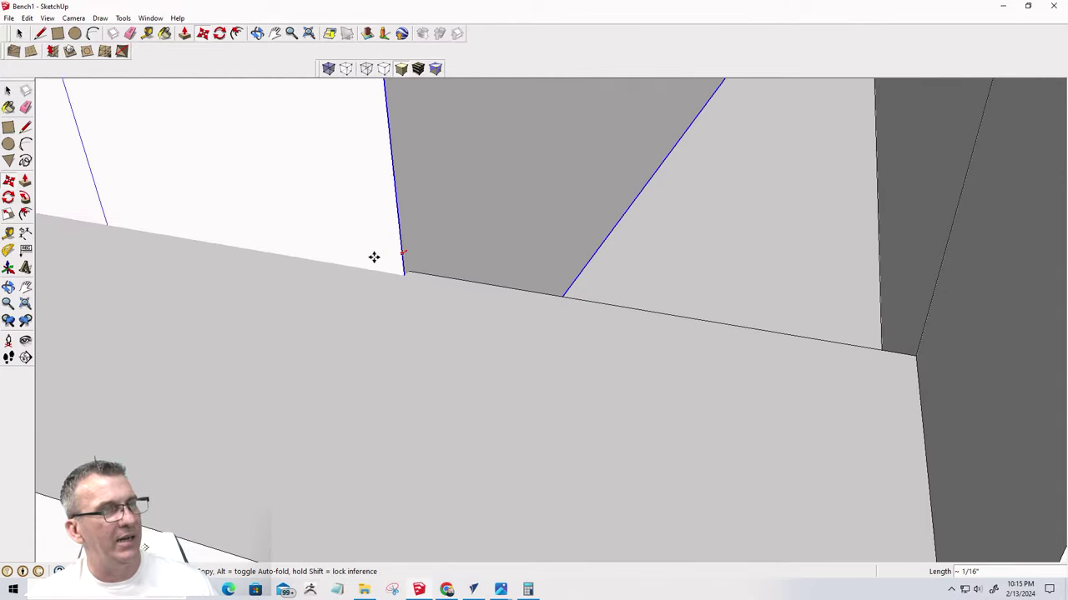
pyautogui.click(400, 276)
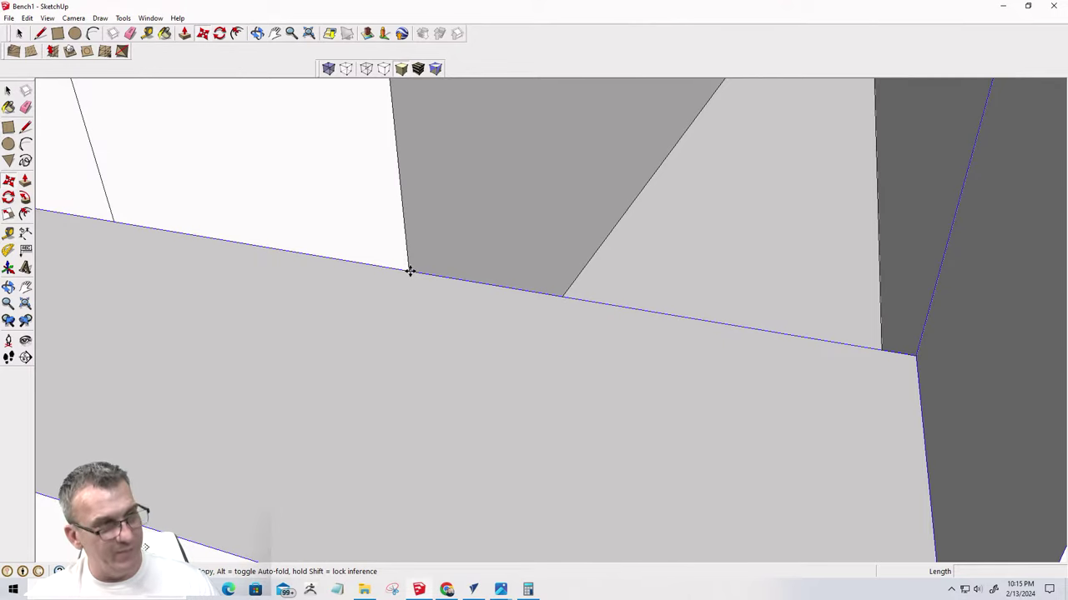
pyautogui.click(409, 271)
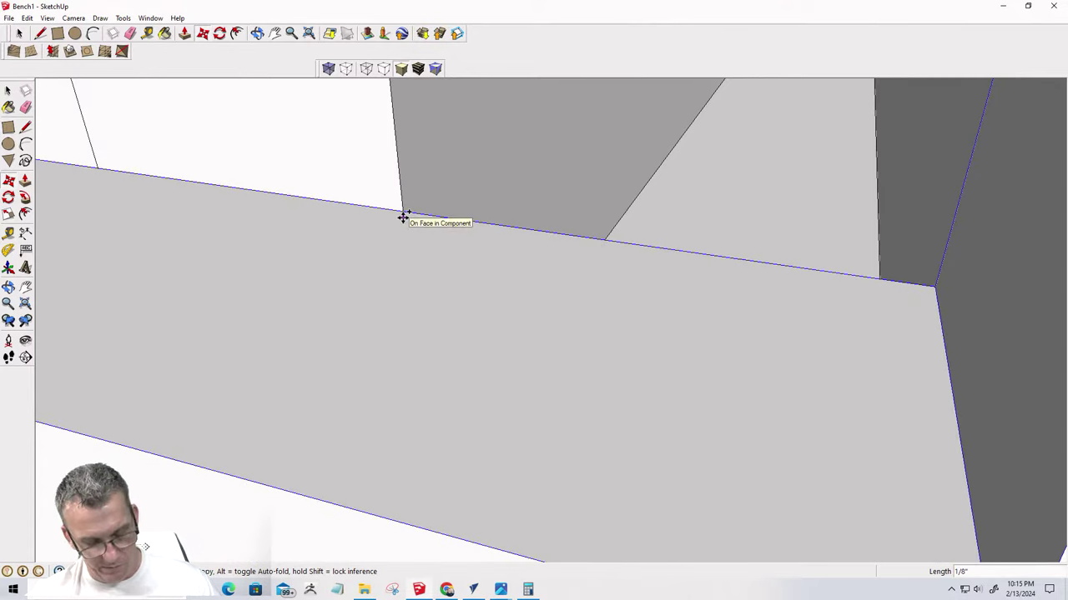
pyautogui.press('Escape')
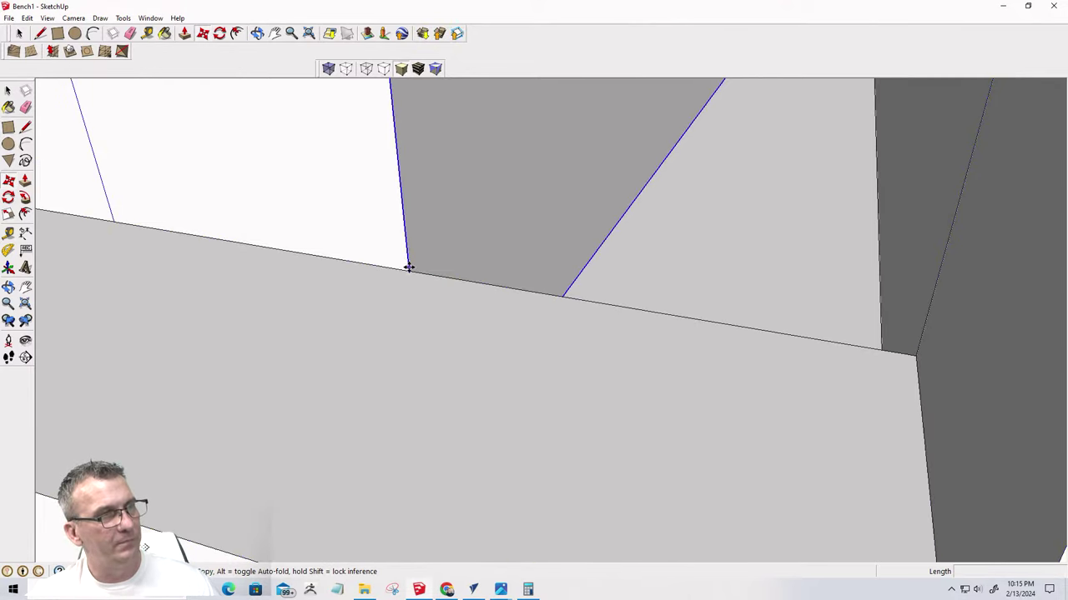
# Raise the edges 9/16 inch, then undo a 1/16 inch edge move
pyautogui.click(408, 267)
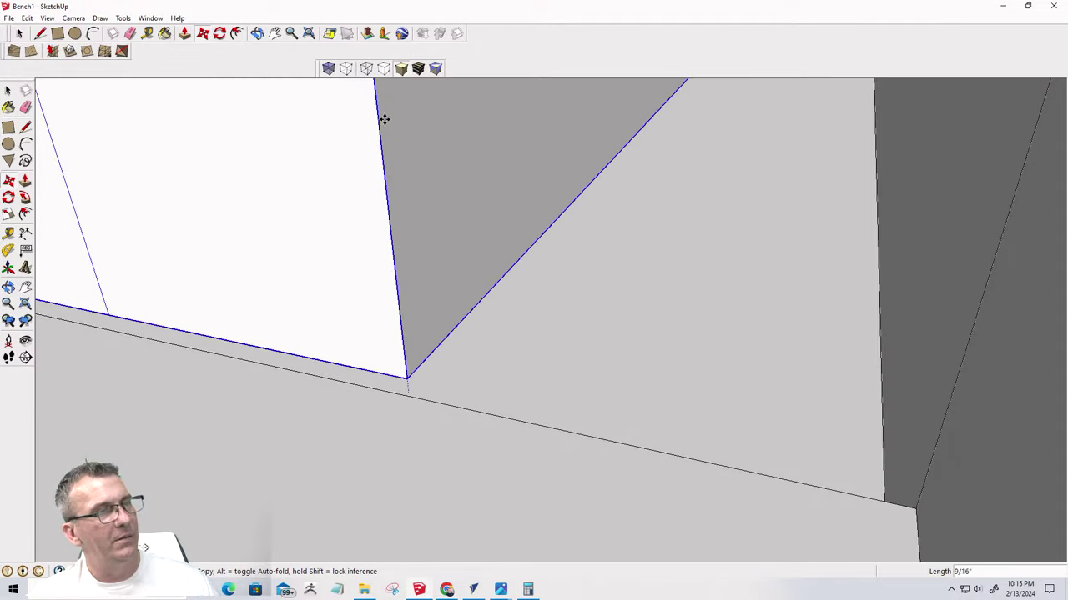
pyautogui.click(383, 120)
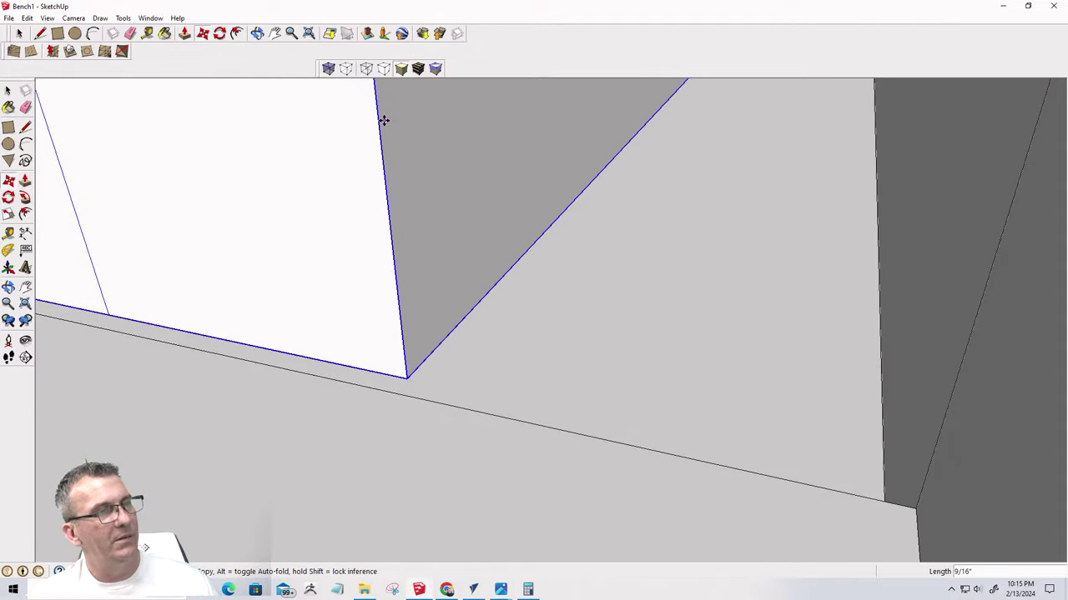
pyautogui.click(407, 381)
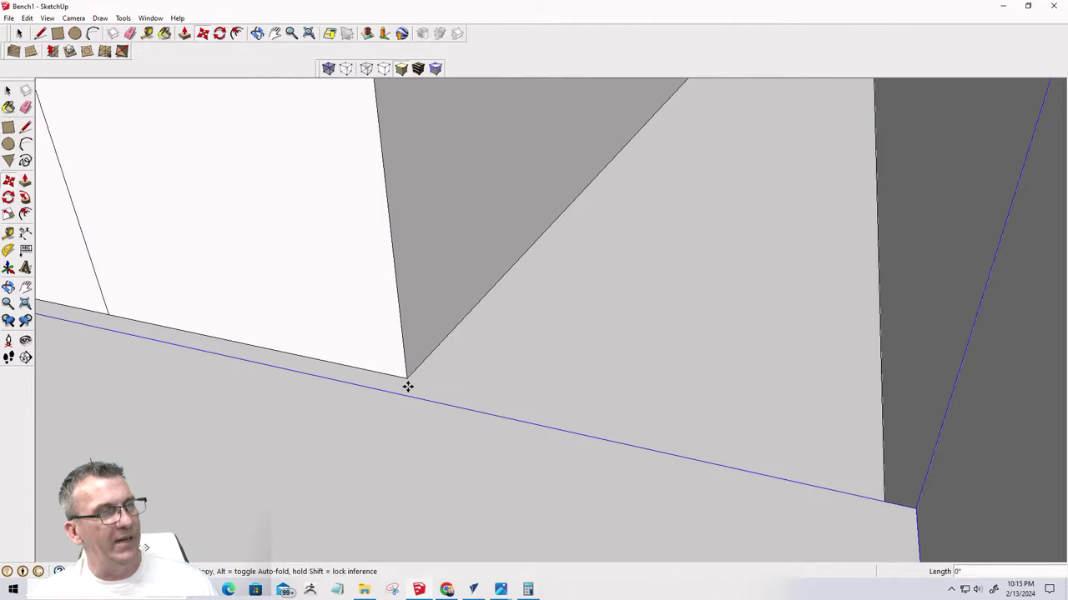
pyautogui.click(407, 396)
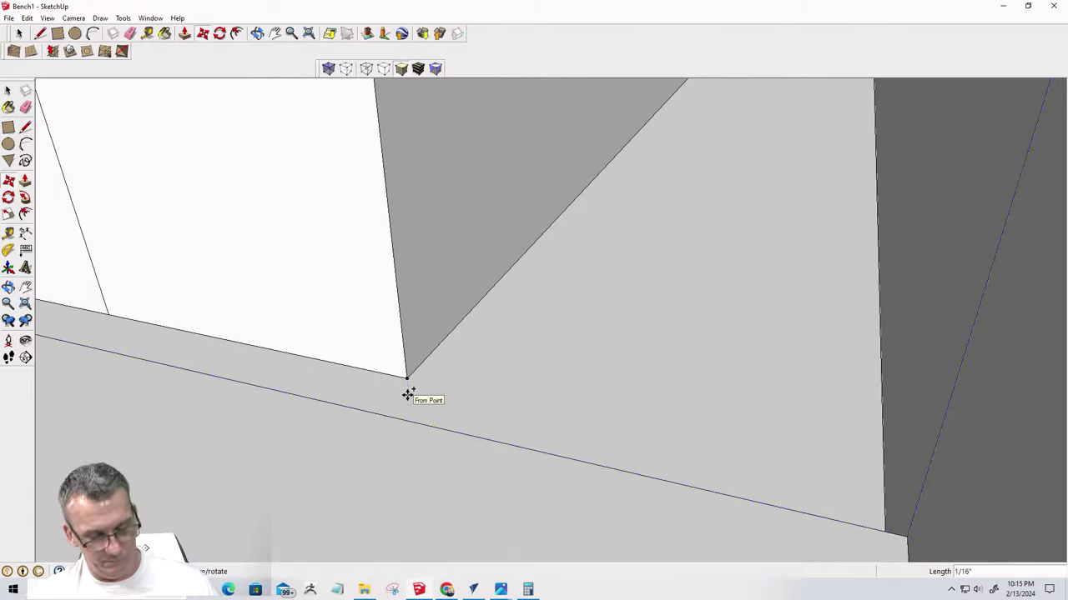
pyautogui.hotkey('ctrl', 'z')
pyautogui.press('space')
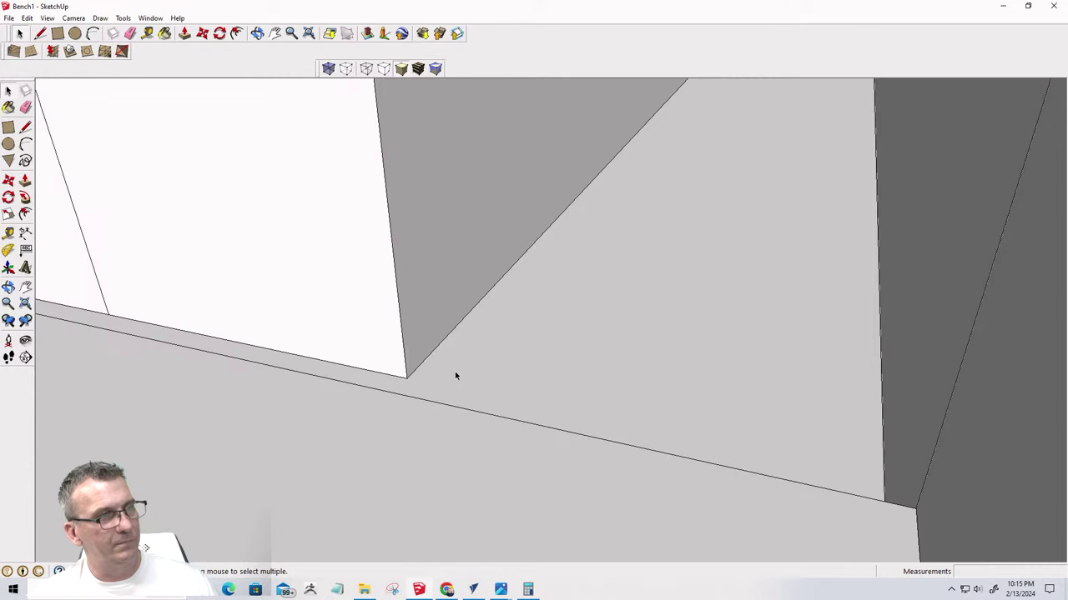
# Select the drawer's white front face and nudge the box 1/16 into place
pyautogui.doubleClick(375, 348)
pyautogui.press('m')
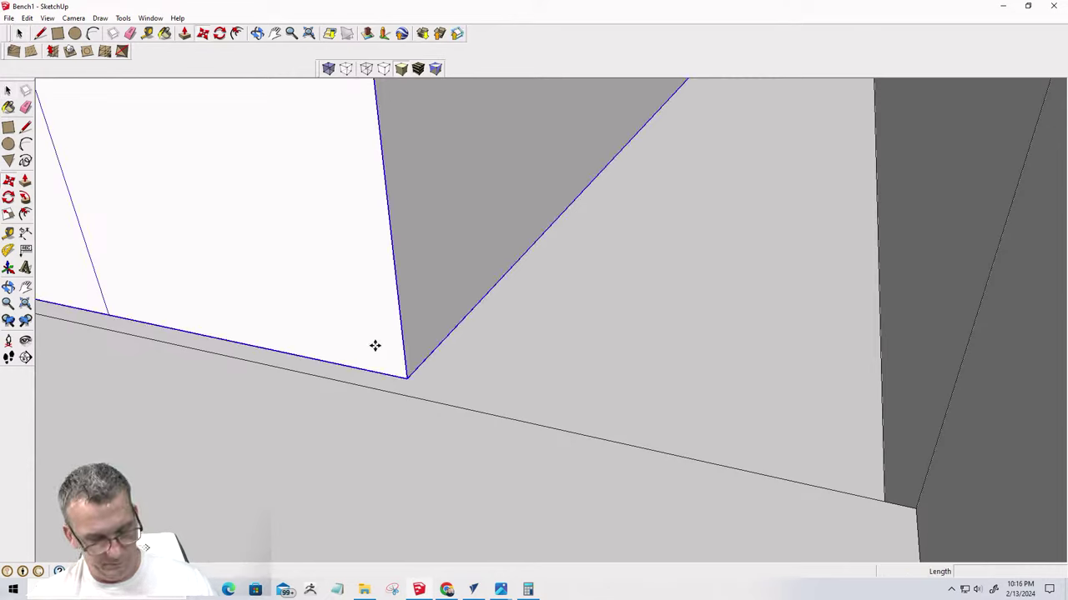
pyautogui.click(405, 376)
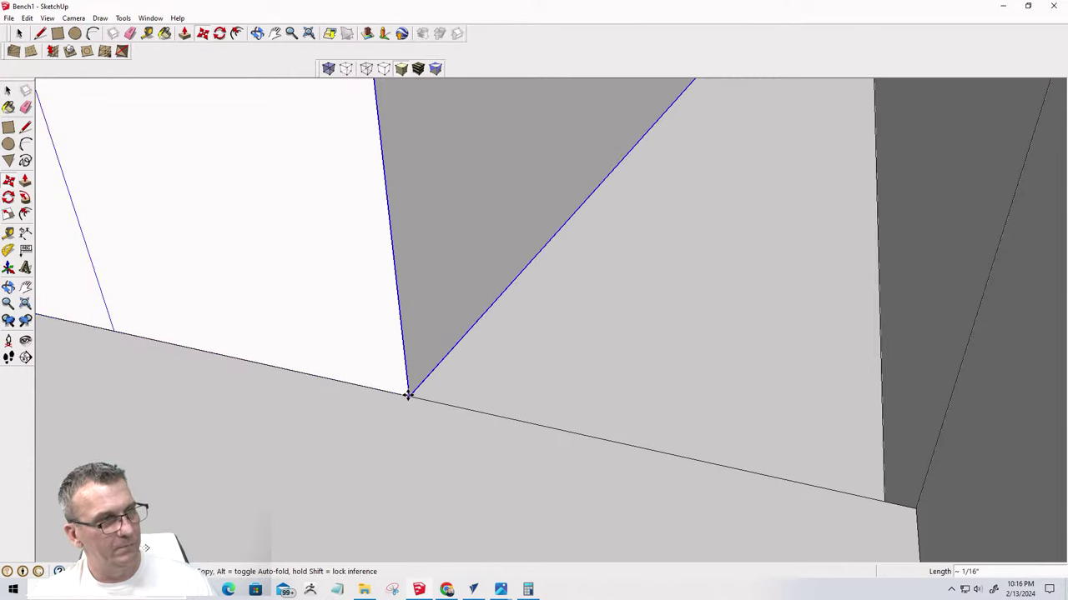
pyautogui.moveTo(420, 406); pyautogui.dragTo(537, 367, button='middle')
pyautogui.scroll(3, 541, 392)
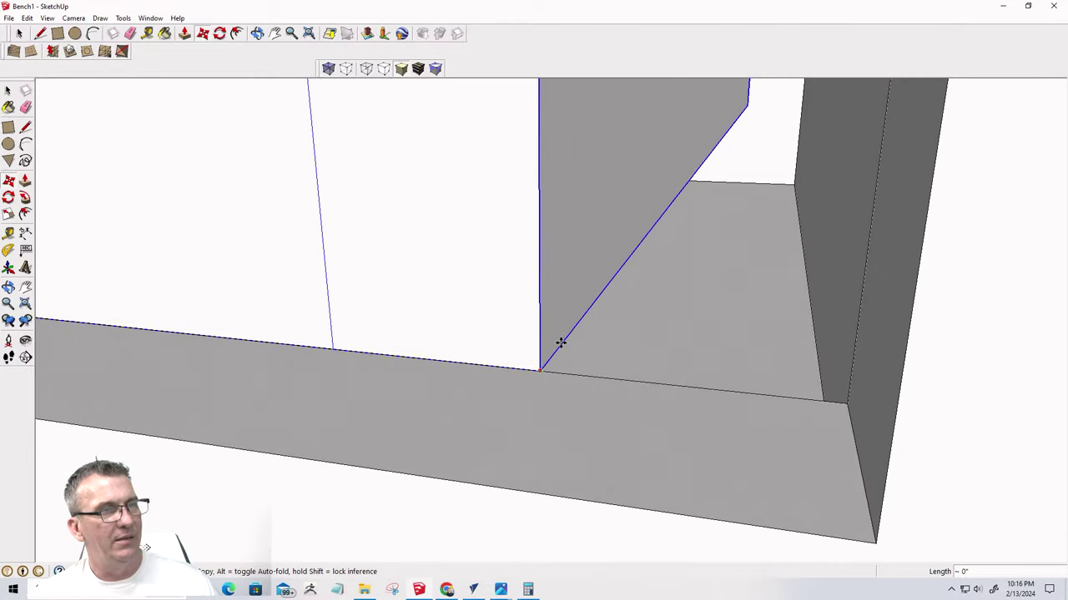
pyautogui.click(603, 310)
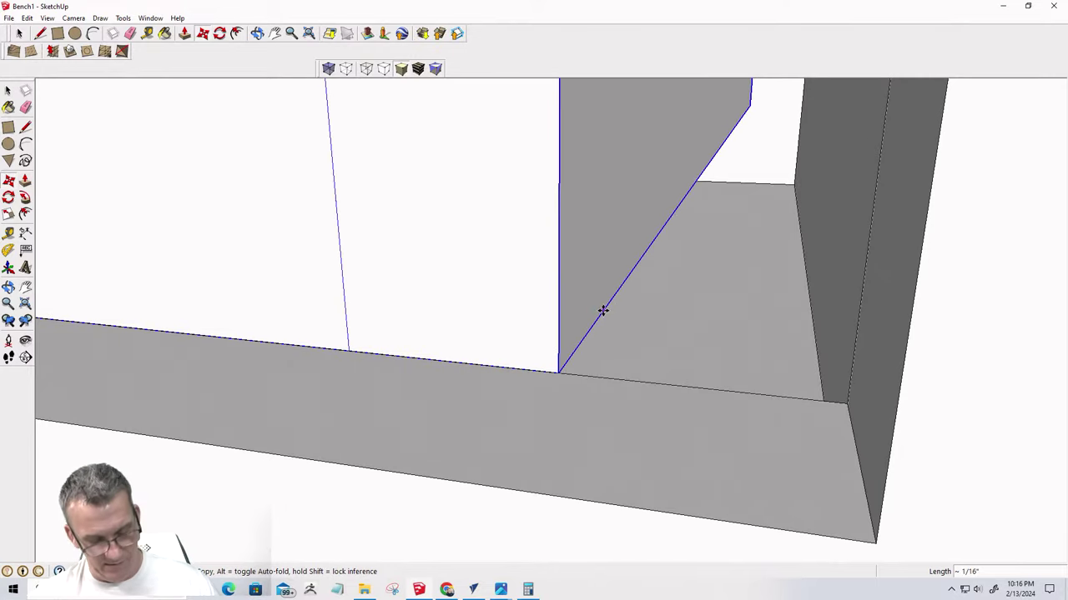
# Align the drawer's bottom corner on the blue axis, viewed from the front
pyautogui.scroll(3, 543, 373)
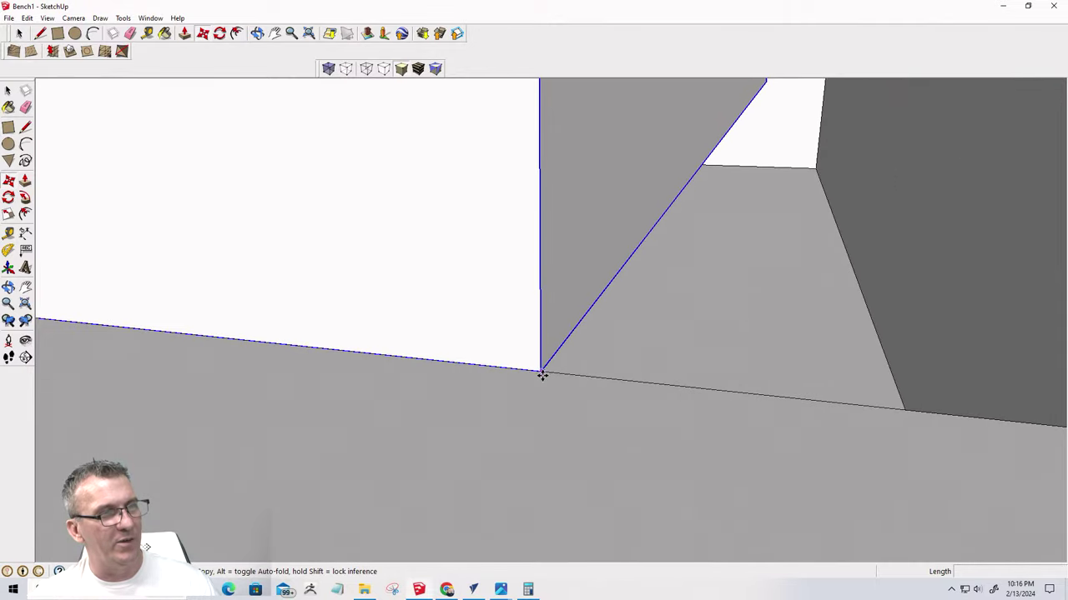
pyautogui.click(542, 373)
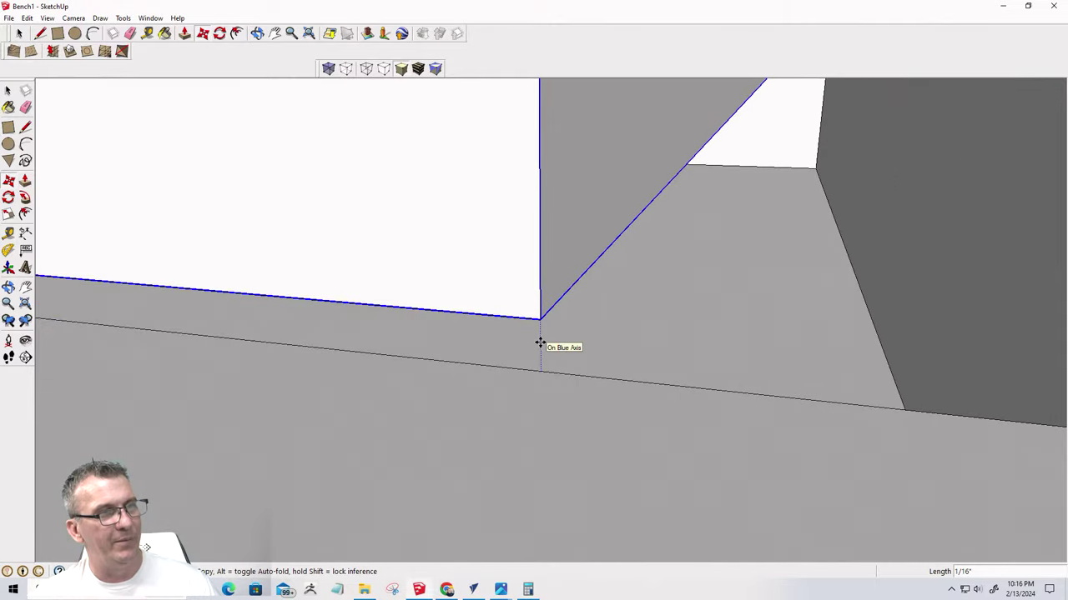
pyautogui.click(540, 343)
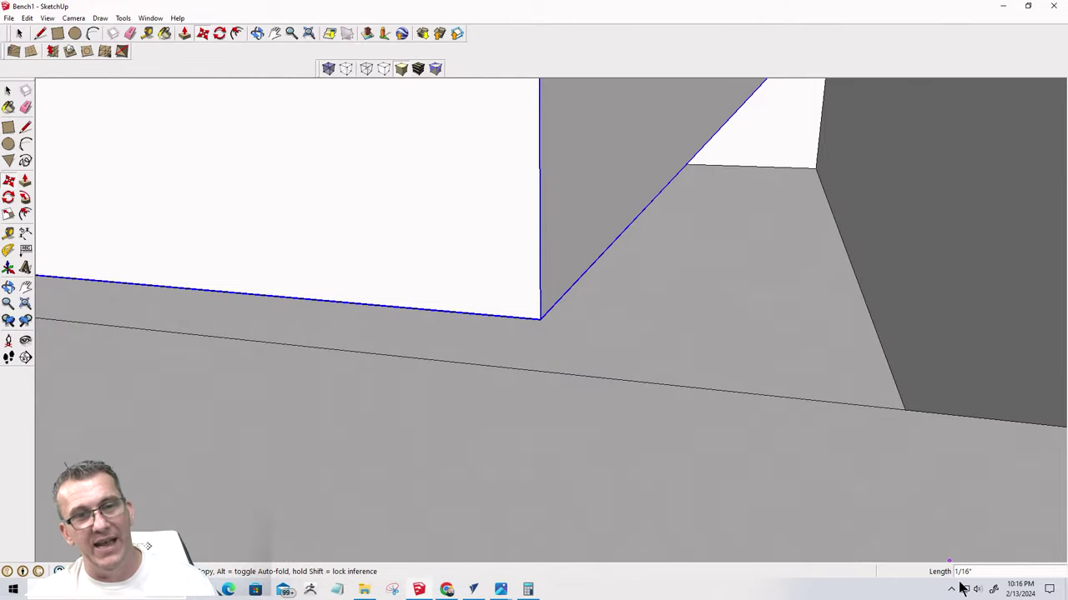
pyautogui.scroll(-10, 927, 522)
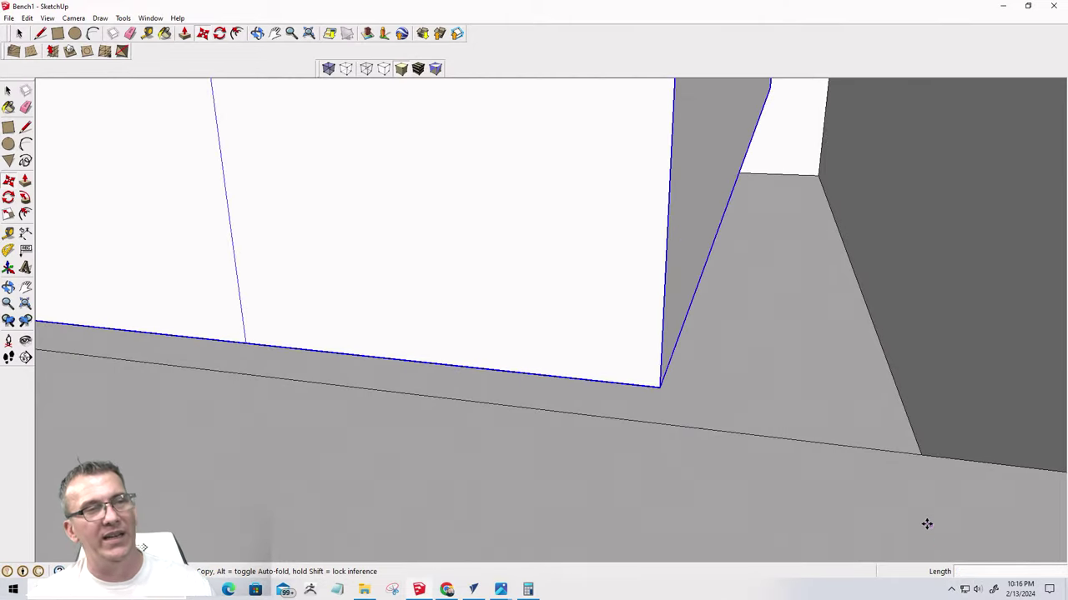
pyautogui.moveTo(850, 509)
pyautogui.mouseDown(button='middle')
pyautogui.moveTo(924, 398)
pyautogui.moveTo(900, 359)
pyautogui.moveTo(739, 431)
pyautogui.mouseUp(button='middle')
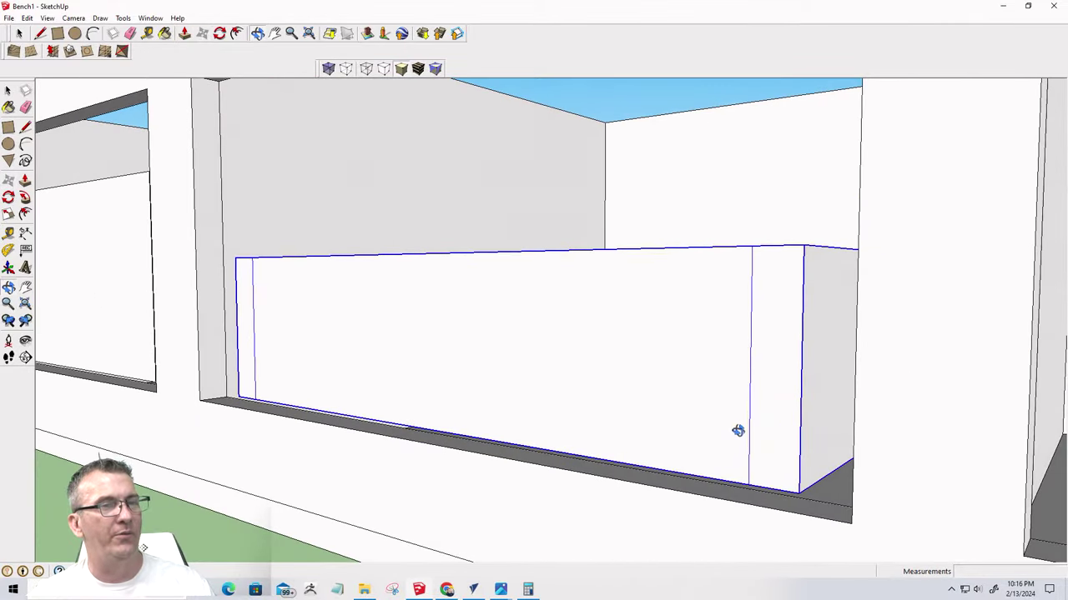
# Copy the drawer onto the top corner of the first drawer
pyautogui.press('m')
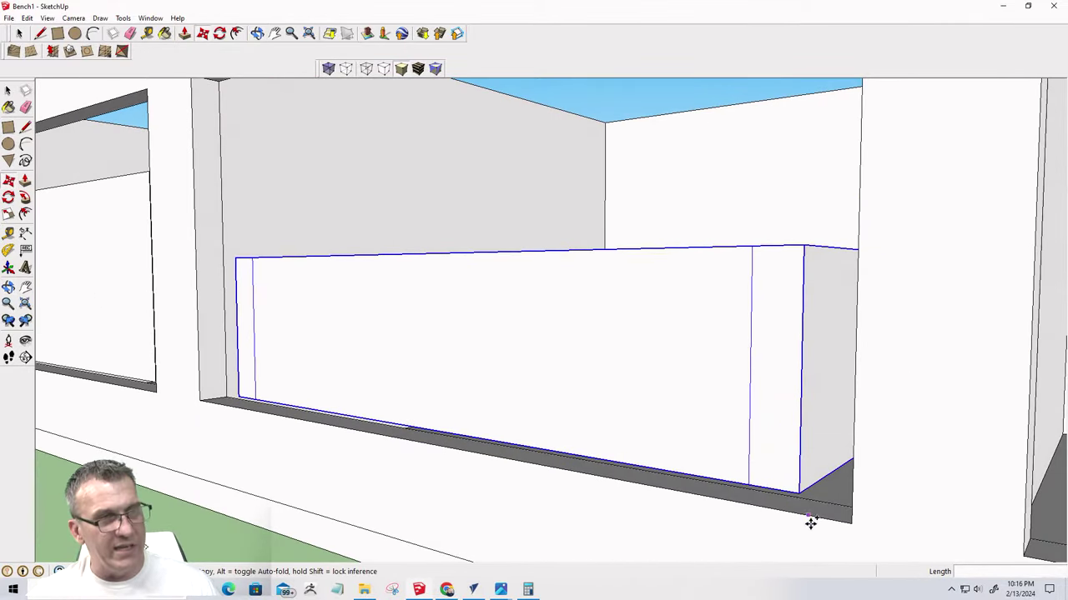
pyautogui.click(798, 488)
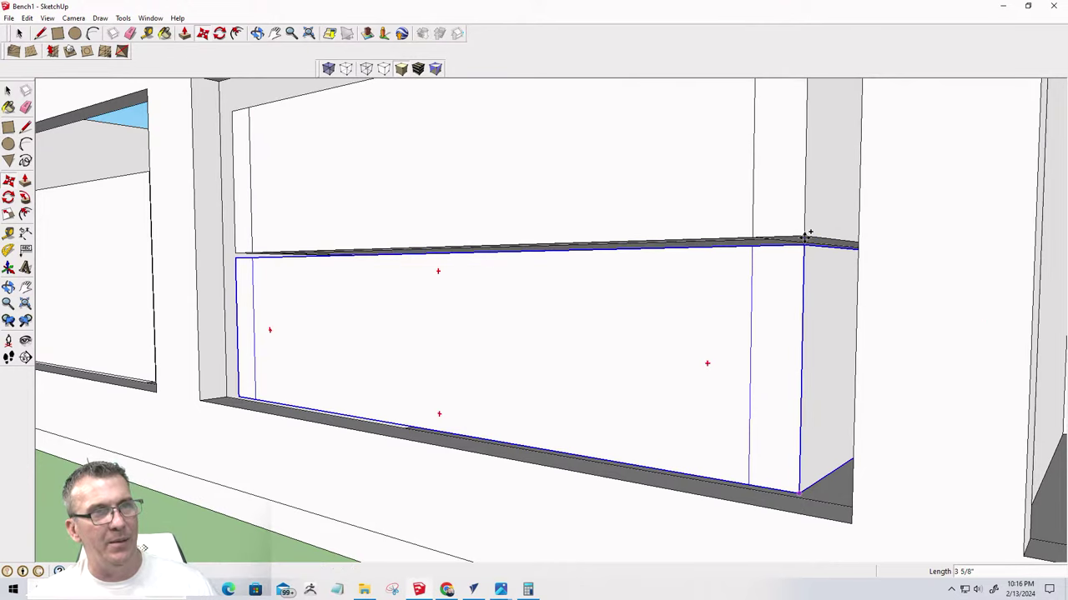
pyautogui.click(806, 245)
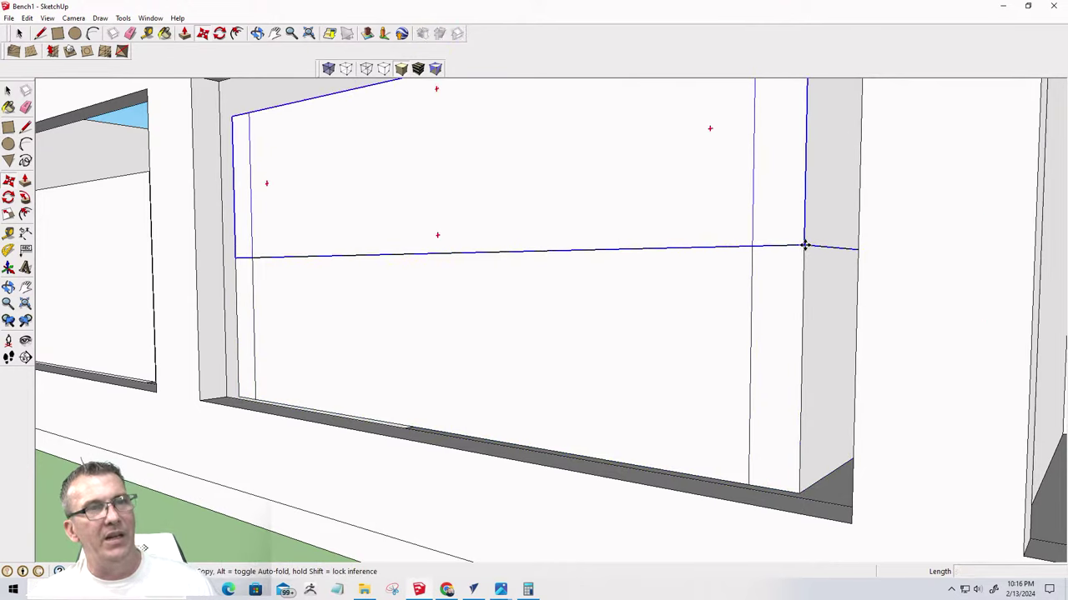
# Raise the upper drawer copy by 0.375 to leave a gap
pyautogui.click(805, 241)
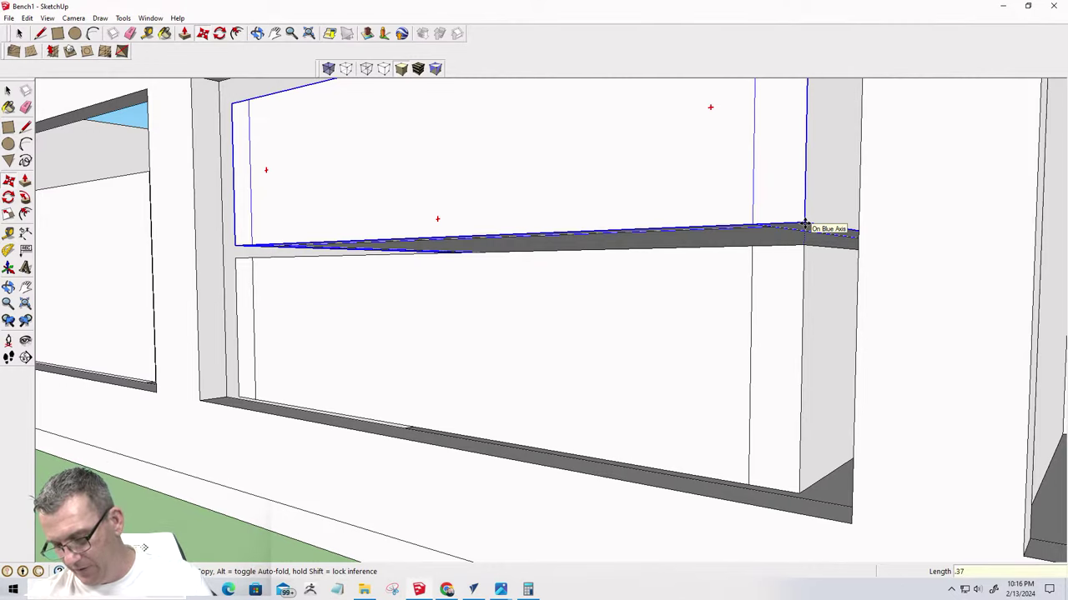
pyautogui.write('.375')
pyautogui.press('Return')
pyautogui.scroll(-5, 799, 370)
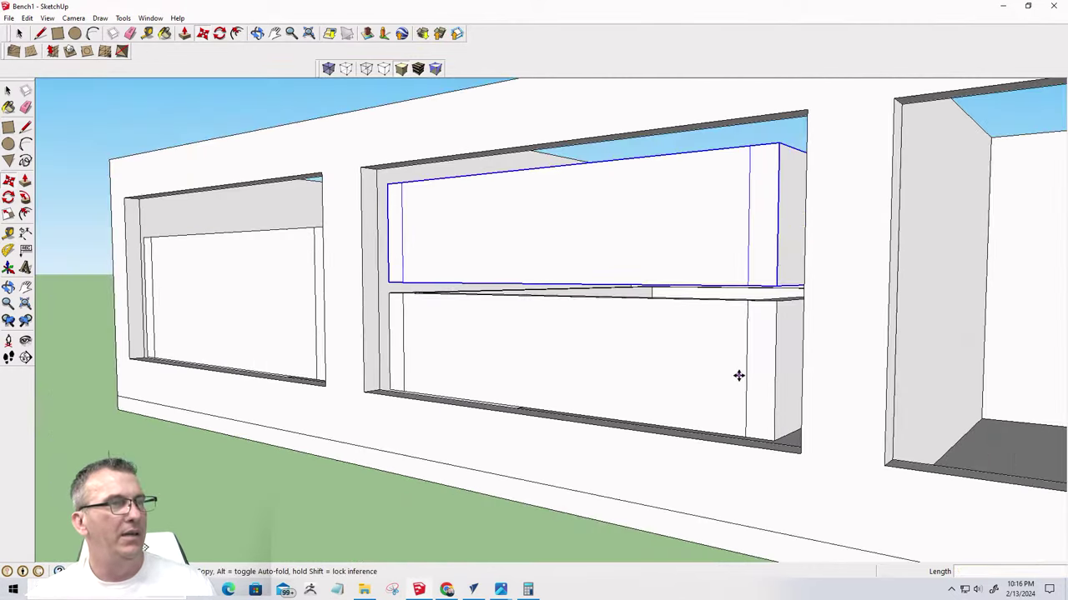
pyautogui.moveTo(736, 374); pyautogui.dragTo(737, 480, button='middle')
pyautogui.scroll(-3, 749, 374)
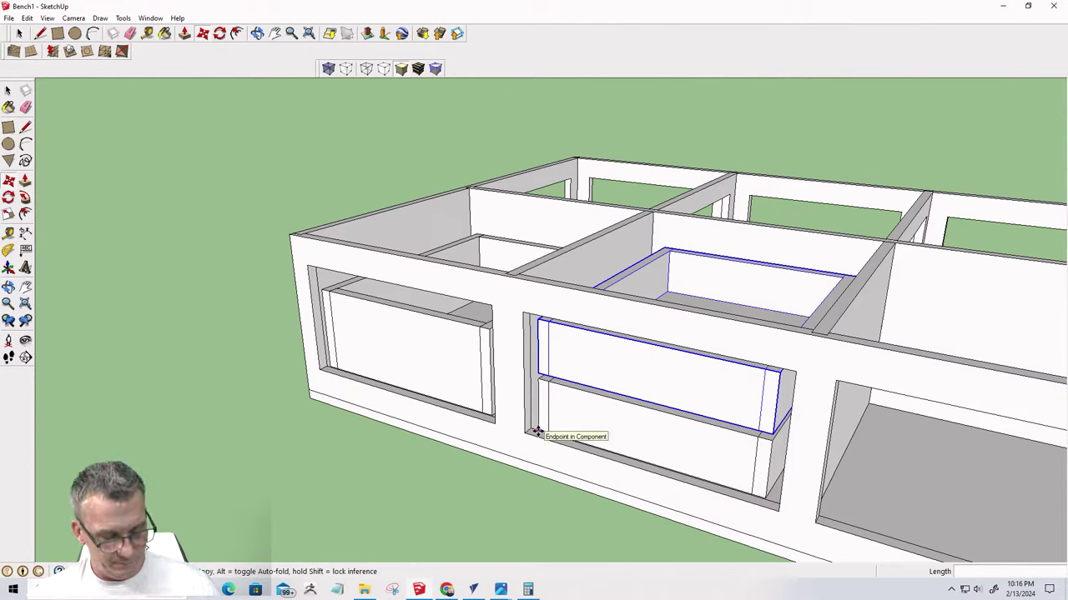
# Select both stacked drawers and copy them into the neighbouring front bay
pyautogui.press('space')
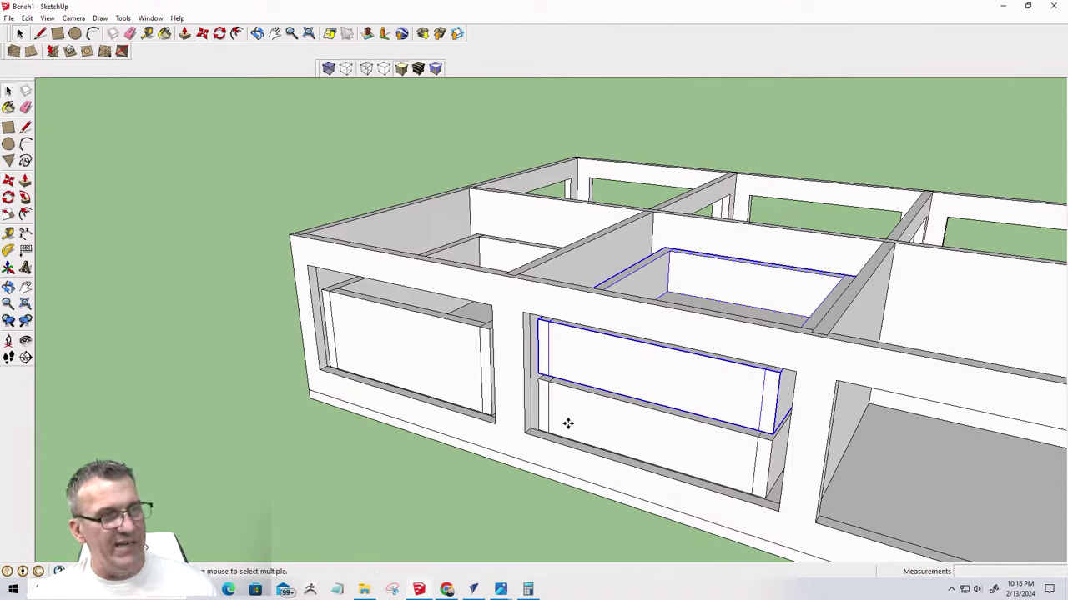
pyautogui.click(566, 420)
pyautogui.keyDown('shift'); pyautogui.click(572, 365); pyautogui.keyUp('shift')
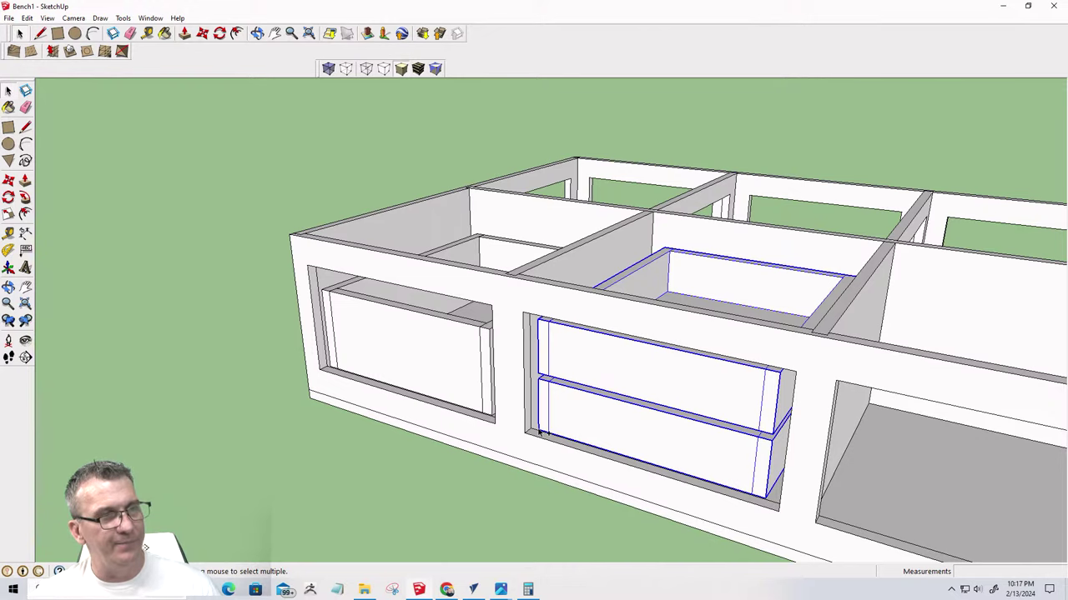
pyautogui.press('m')
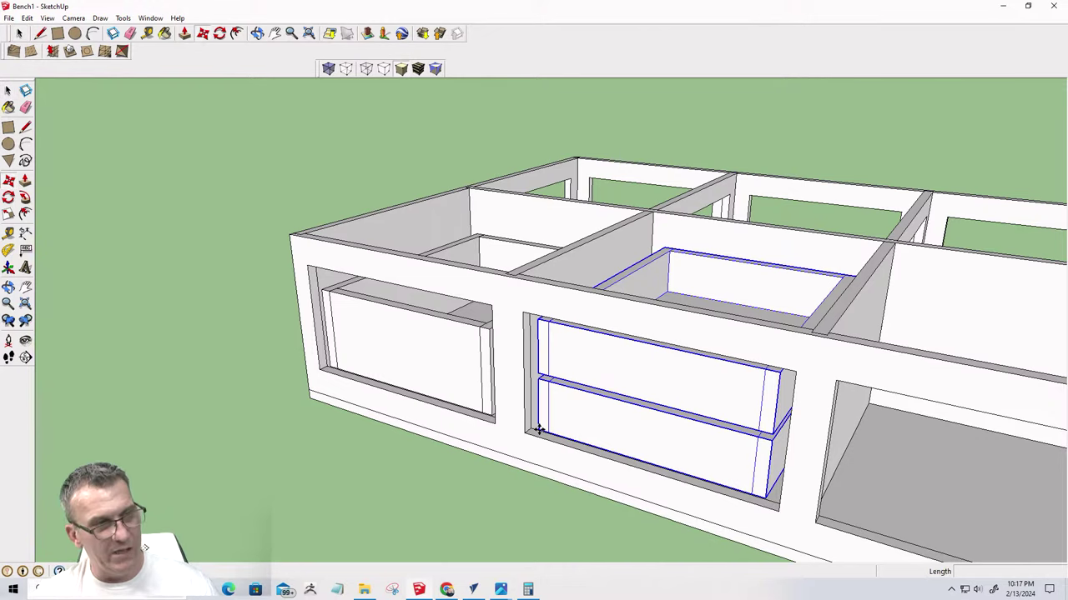
pyautogui.scroll(-3, 540, 427)
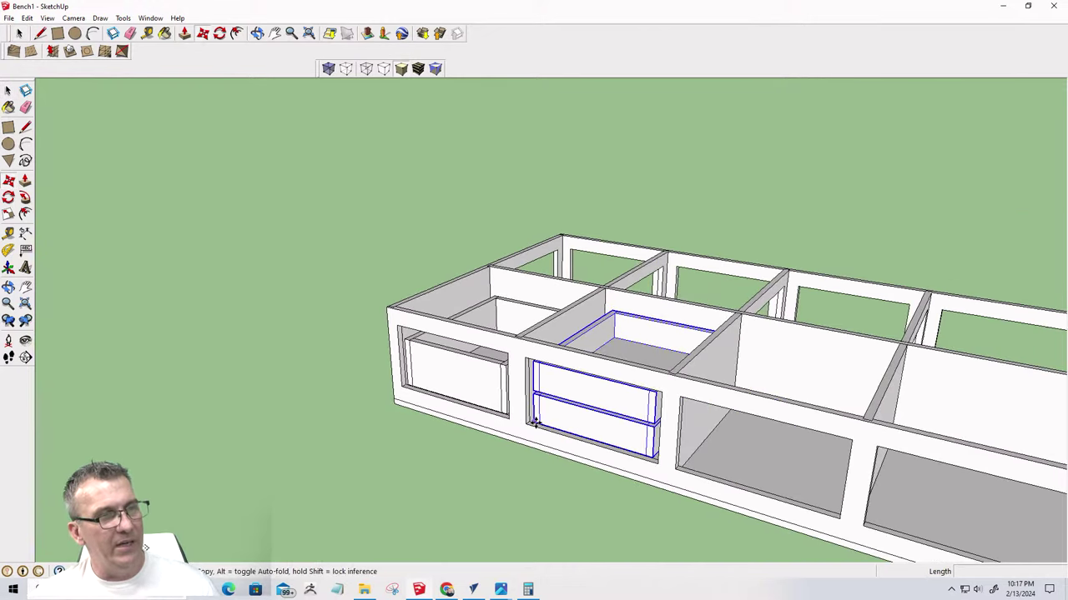
pyautogui.click(535, 423)
pyautogui.press('ctrl')
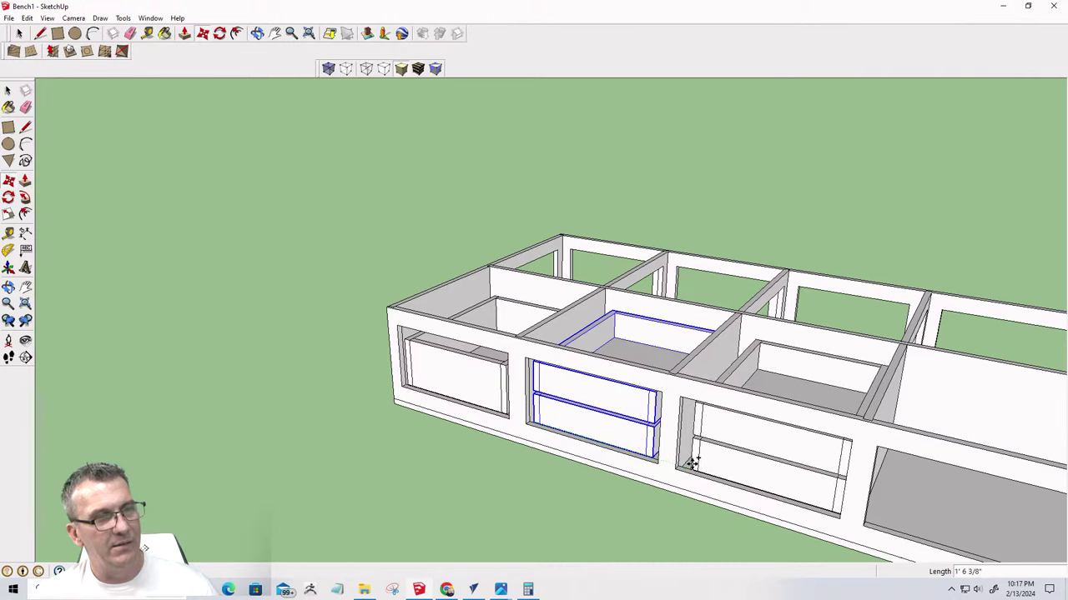
pyautogui.click(699, 472)
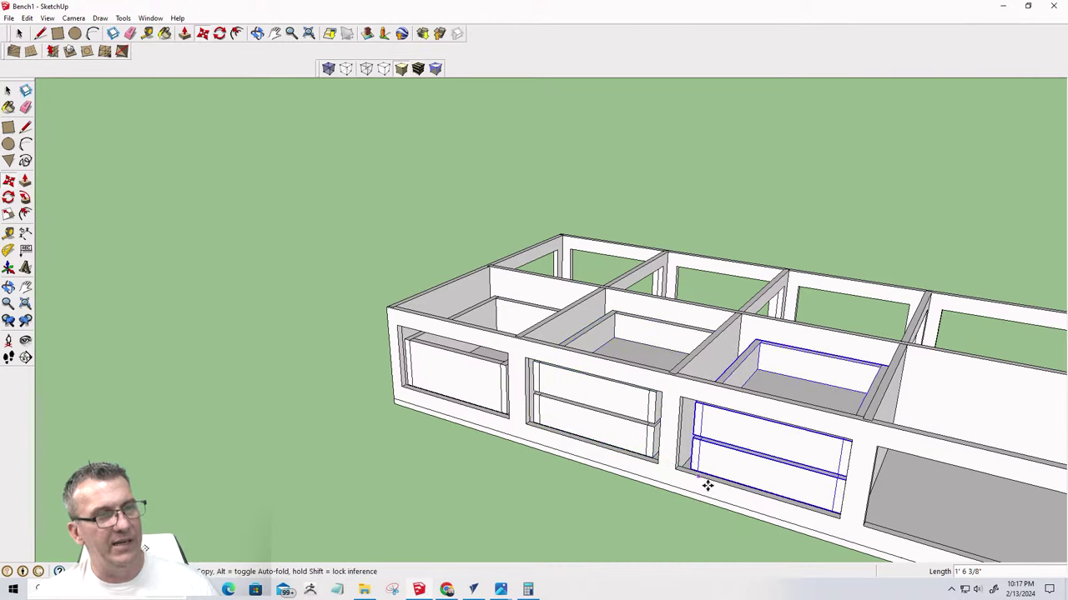
pyautogui.scroll(6, 707, 480)
# Move the copied drawer pair 1.3125 sideways from its corner into the compartment
pyautogui.scroll(3, 708, 462)
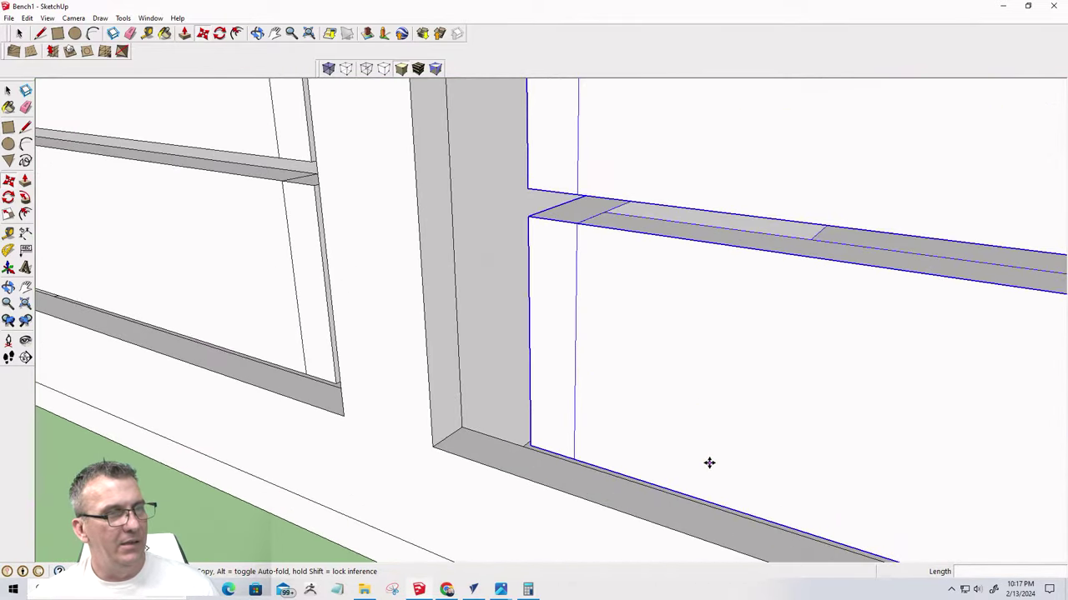
pyautogui.moveTo(708, 462); pyautogui.dragTo(305, 388, button='middle')
pyautogui.scroll(-5, 500, 344)
pyautogui.scroll(5, 498, 223)
pyautogui.moveTo(497, 224); pyautogui.dragTo(535, 266, button='middle')
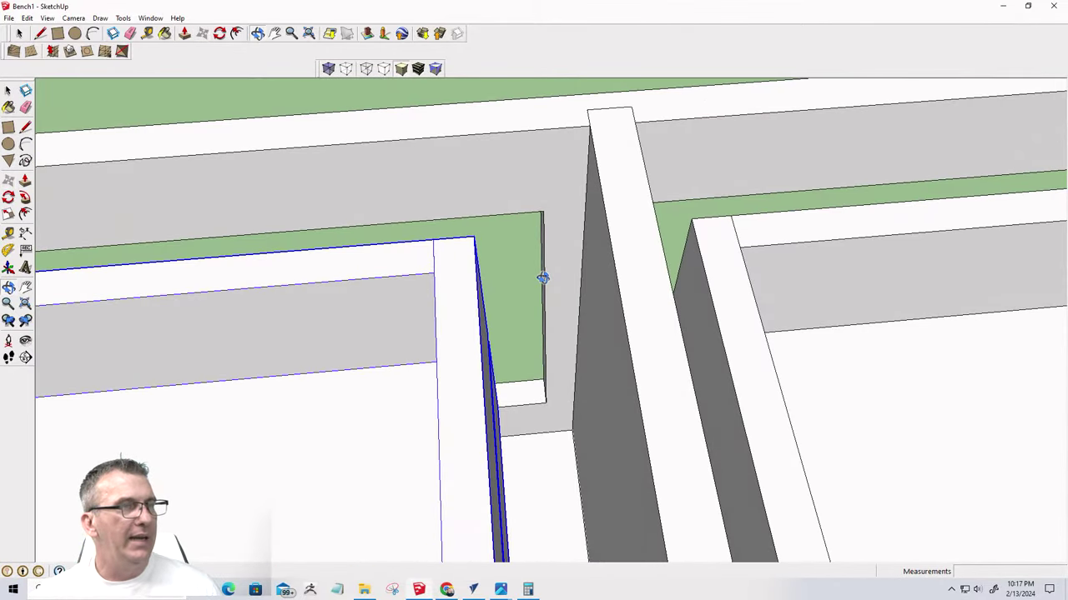
pyautogui.click(474, 237)
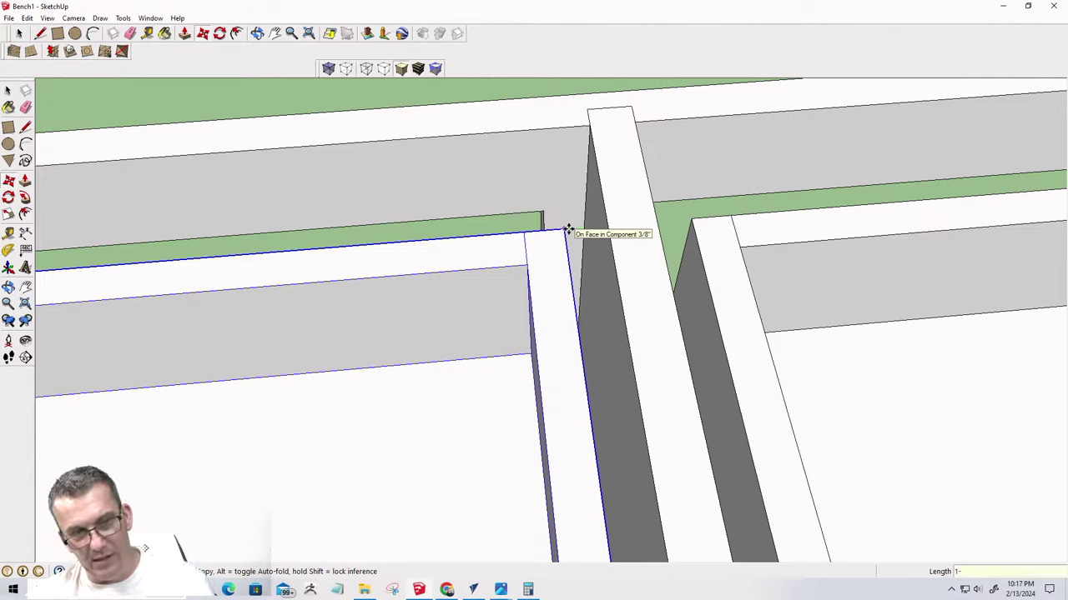
pyautogui.write('5/')
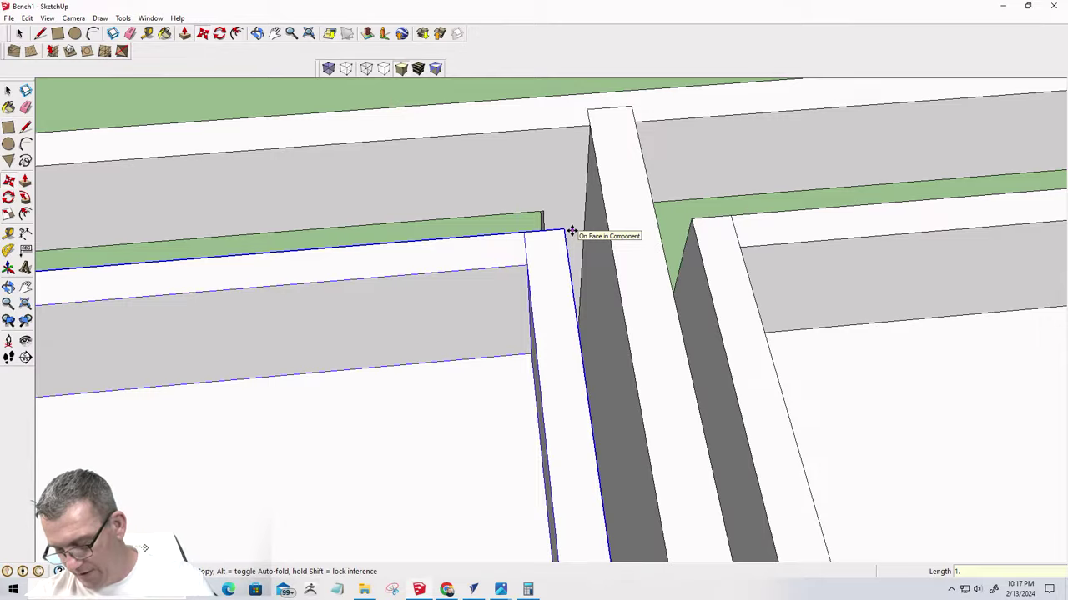
pyautogui.write('1.3125')
pyautogui.press('Return')
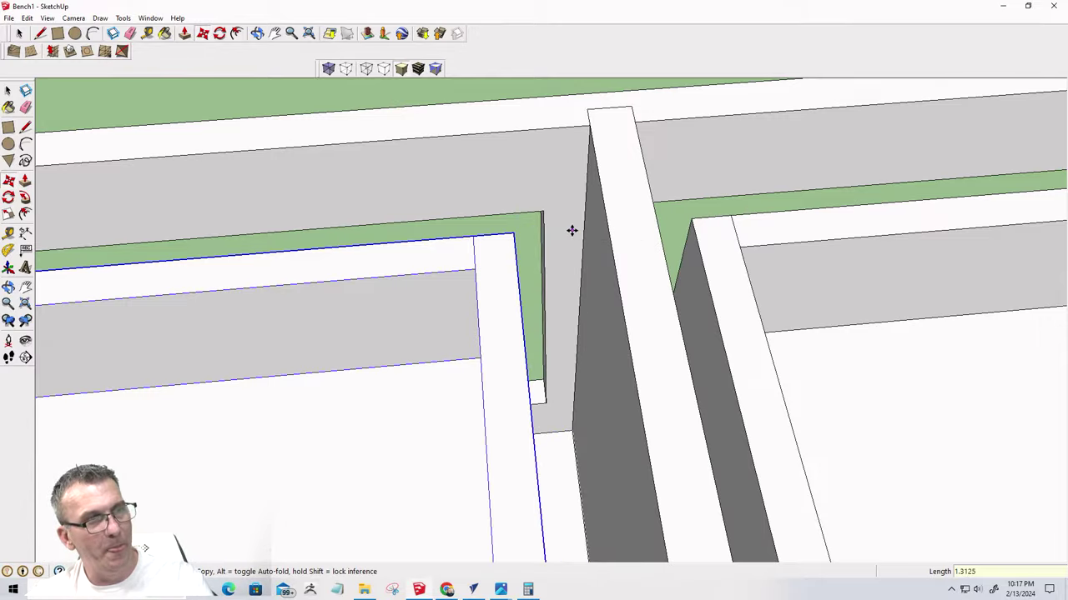
pyautogui.scroll(-1, 608, 276)
pyautogui.scroll(-5, 608, 276)
pyautogui.moveTo(481, 297); pyautogui.dragTo(934, 241, button='middle')
pyautogui.click(681, 403)
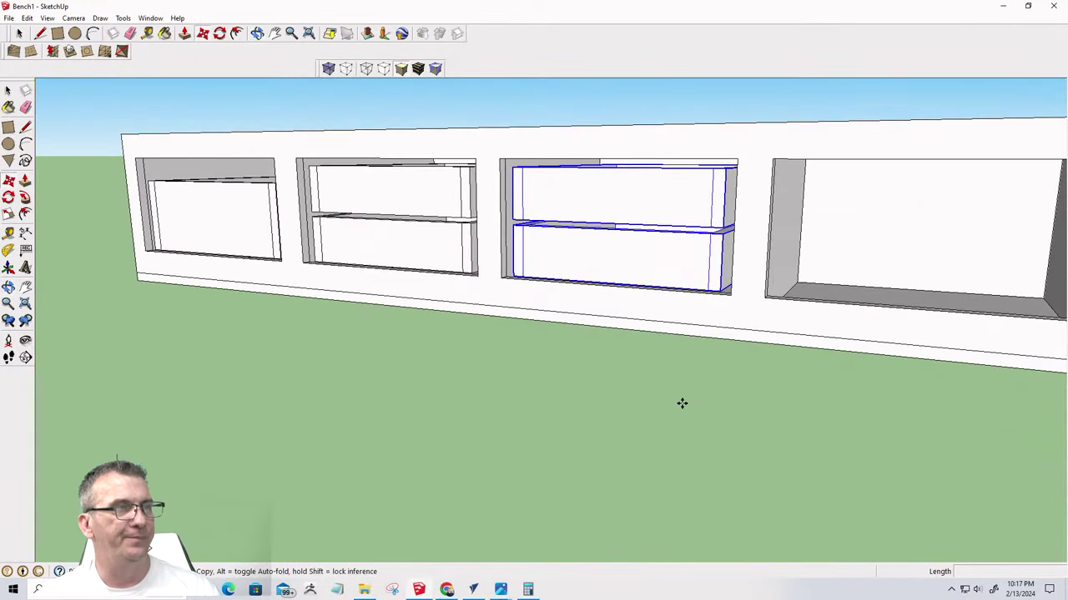
pyautogui.press('Escape')
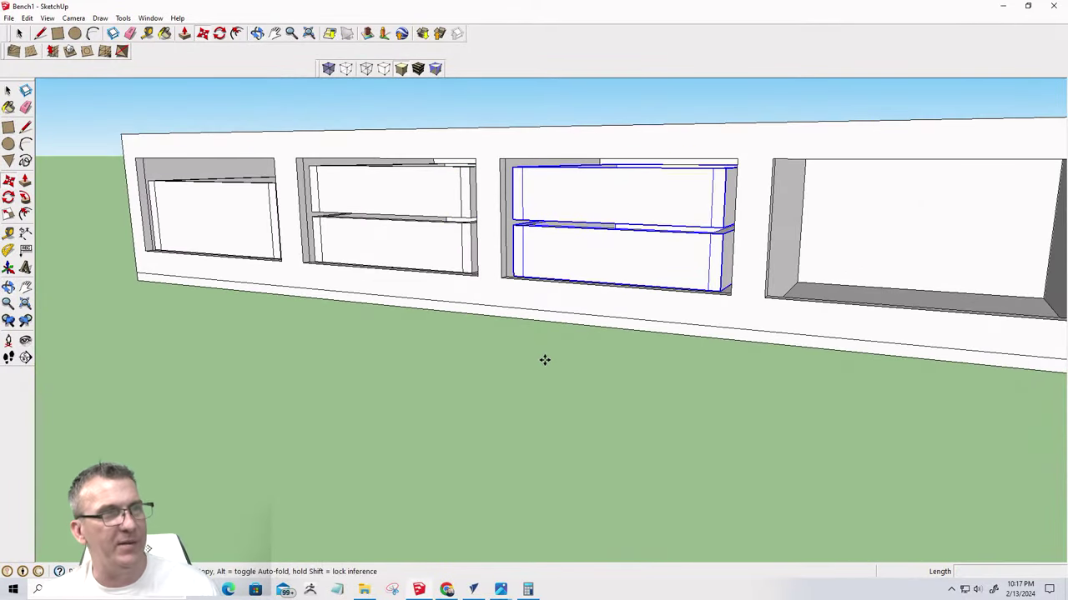
pyautogui.press('space')
pyautogui.click(491, 349)
pyautogui.moveTo(495, 354); pyautogui.dragTo(725, 436, button='middle')
pyautogui.scroll(-5, 724, 436)
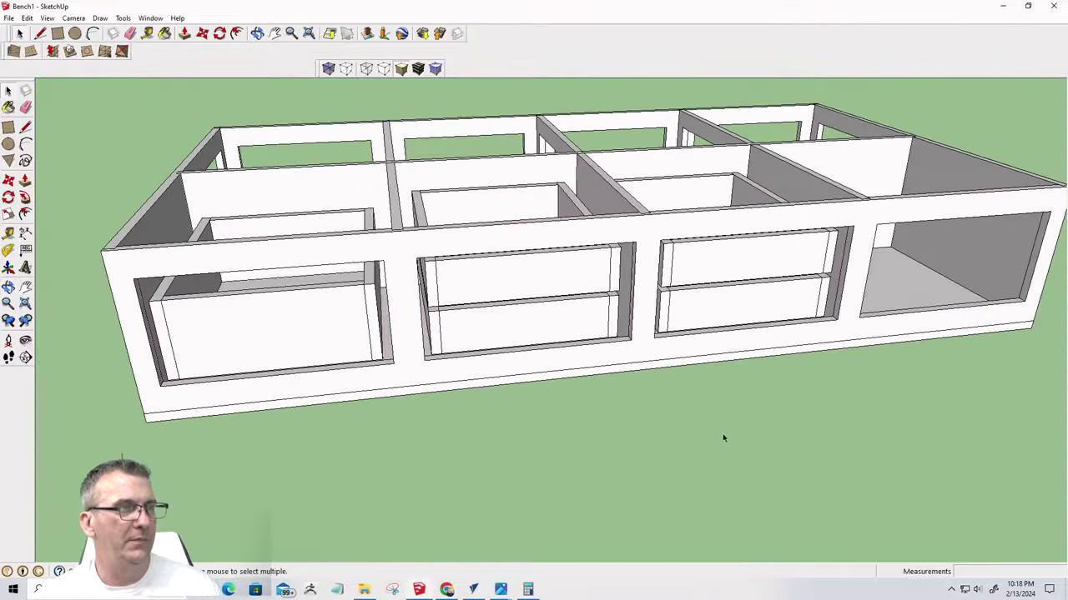
pyautogui.scroll(8, 533, 373)
pyautogui.moveTo(533, 372); pyautogui.dragTo(786, 238, button='middle')
pyautogui.scroll(3, 834, 241)
pyautogui.scroll(2, 842, 217)
pyautogui.moveTo(829, 191); pyautogui.dragTo(632, 462, button='middle')
pyautogui.scroll(3, 631, 462)
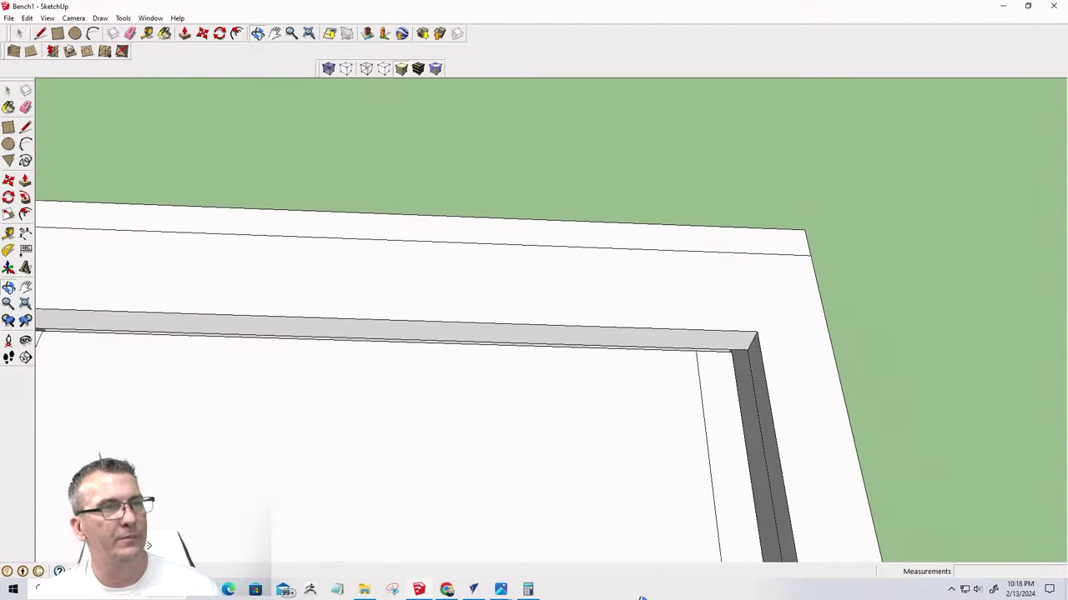
pyautogui.scroll(2, 586, 348)
pyautogui.scroll(-3, 603, 276)
pyautogui.moveTo(603, 276); pyautogui.dragTo(739, 65, button='middle')
pyautogui.scroll(2, 668, 243)
pyautogui.scroll(8, 633, 146)
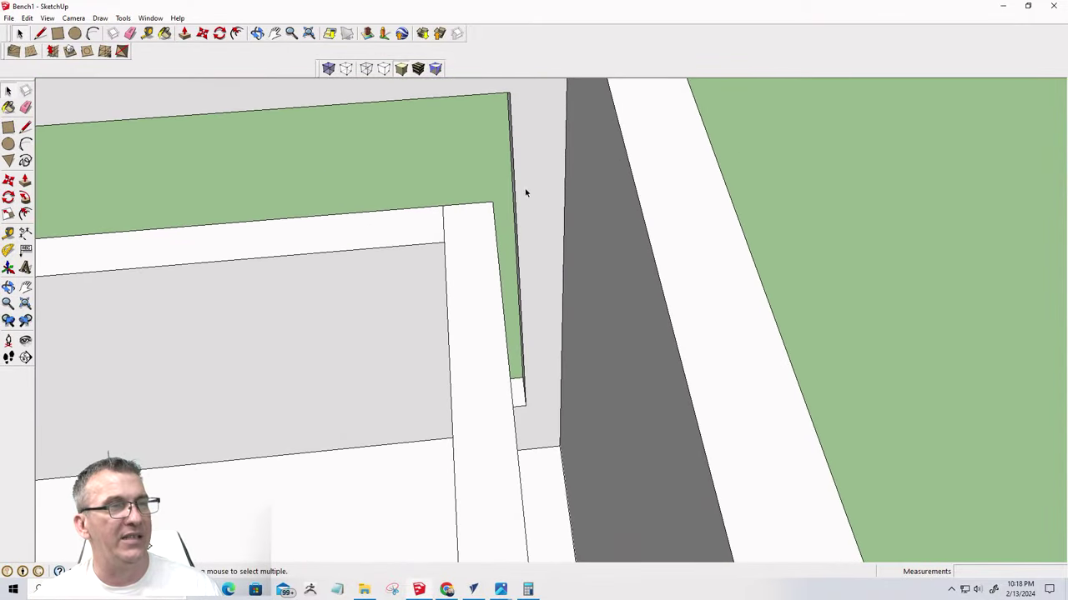
pyautogui.moveTo(654, 214); pyautogui.dragTo(634, 235, button='middle')
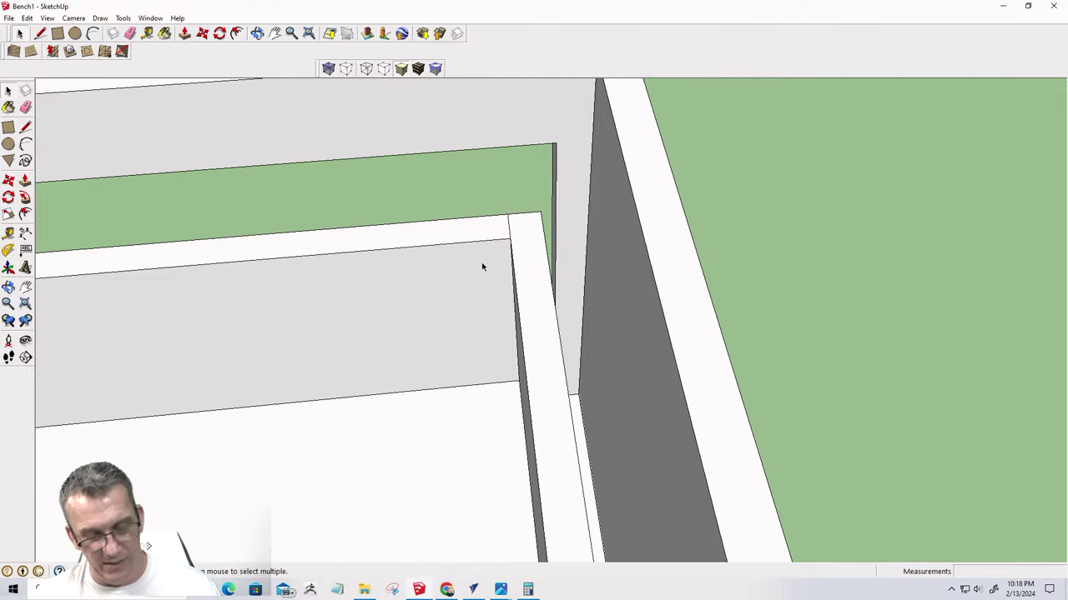
pyautogui.press('t')
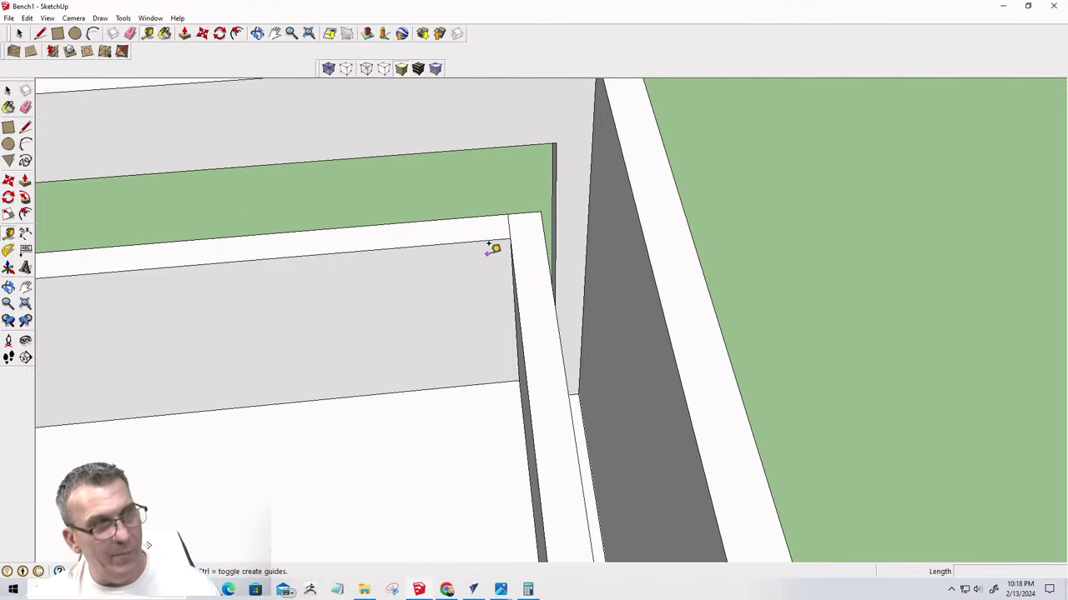
pyautogui.click(541, 210)
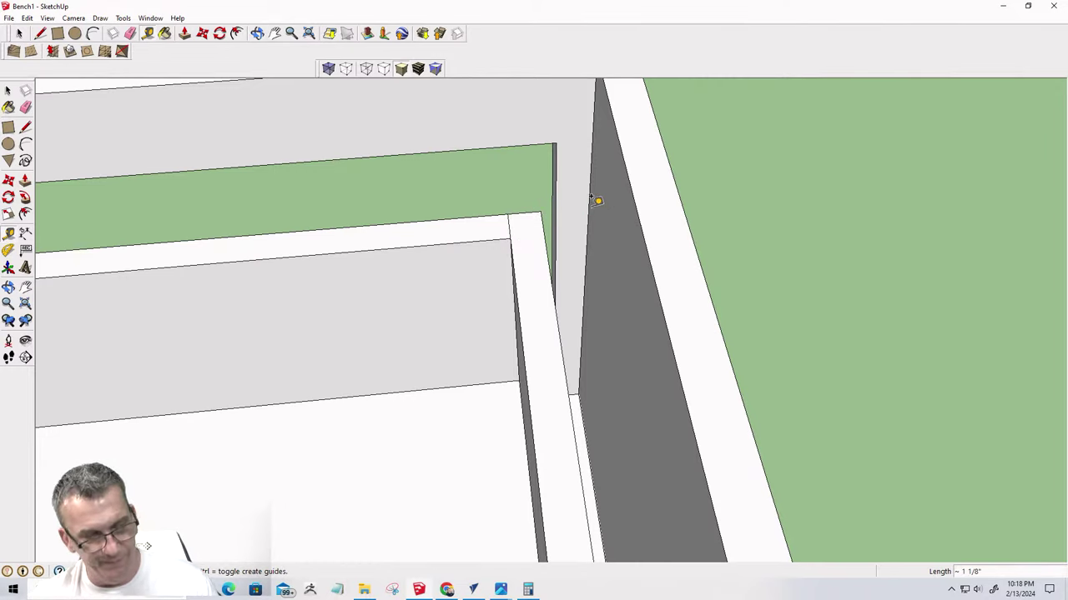
pyautogui.scroll(-5, 595, 200)
pyautogui.scroll(4, 489, 272)
pyautogui.scroll(3, 340, 236)
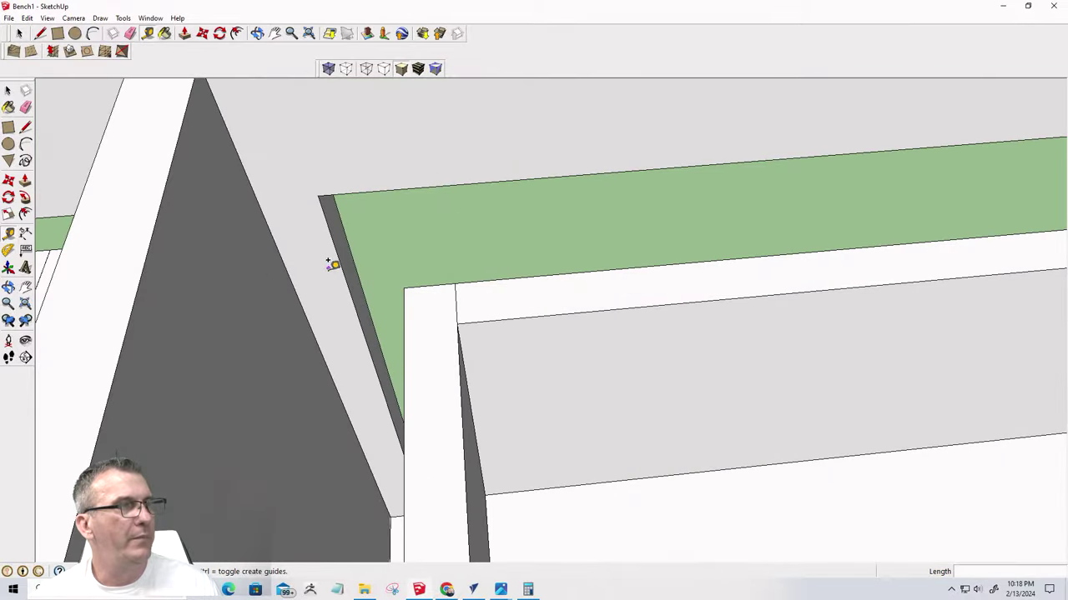
pyautogui.click(404, 289)
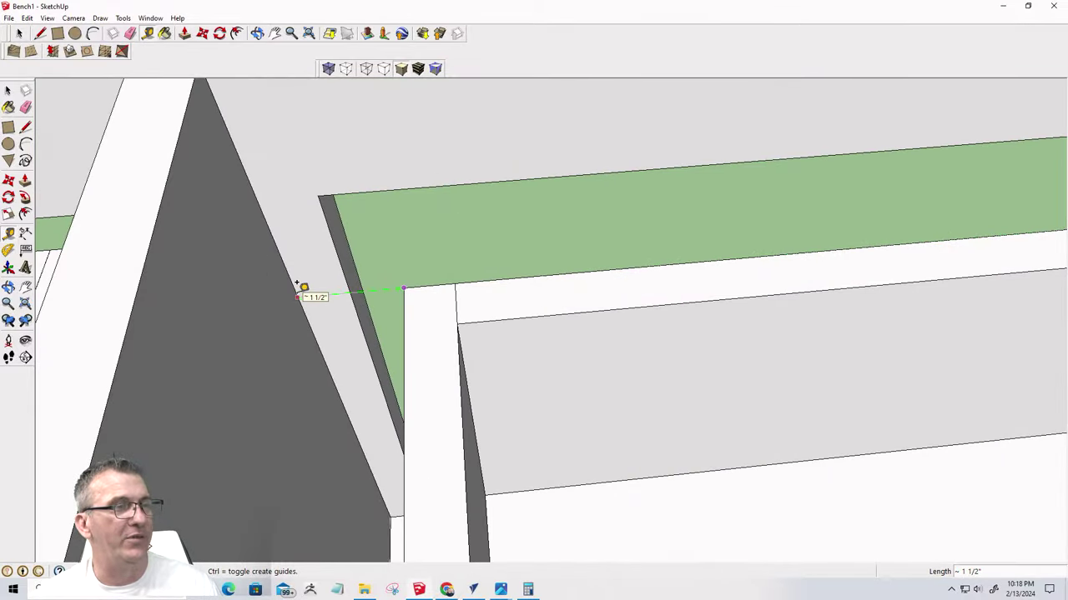
pyautogui.moveTo(298, 286); pyautogui.dragTo(362, 268, button='middle')
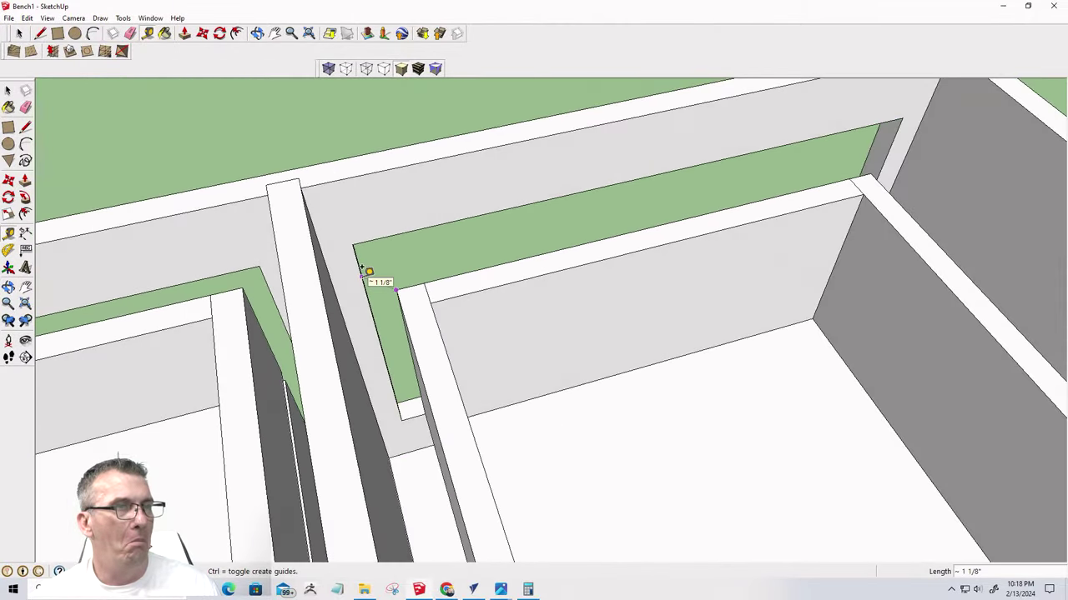
pyautogui.scroll(-4, 362, 268)
pyautogui.moveTo(726, 292); pyautogui.dragTo(708, 245, button='middle')
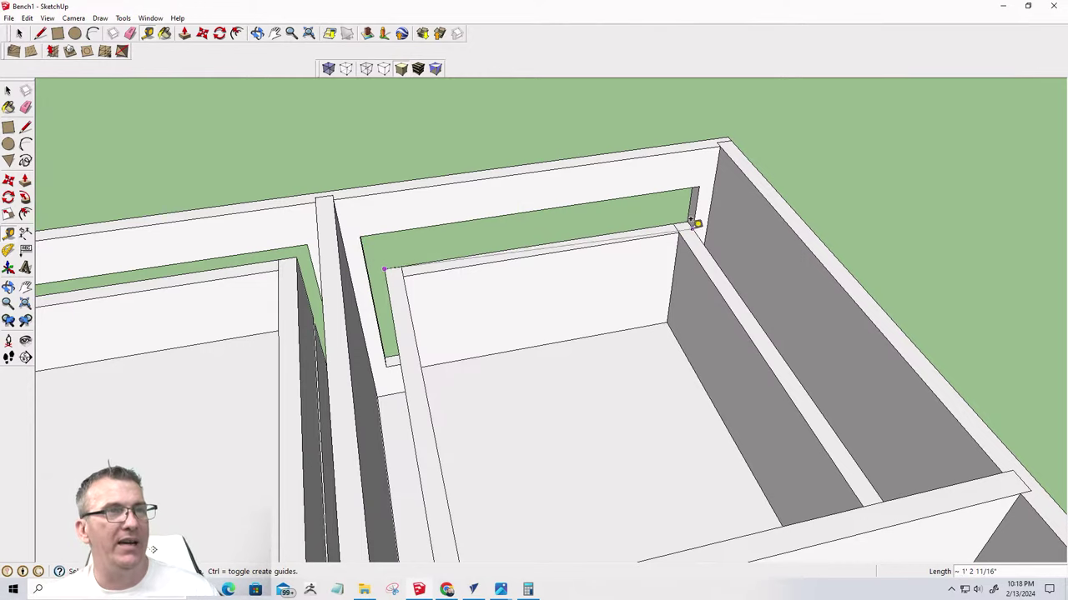
pyautogui.moveTo(684, 226); pyautogui.dragTo(586, 248, button='middle')
pyautogui.press('space')
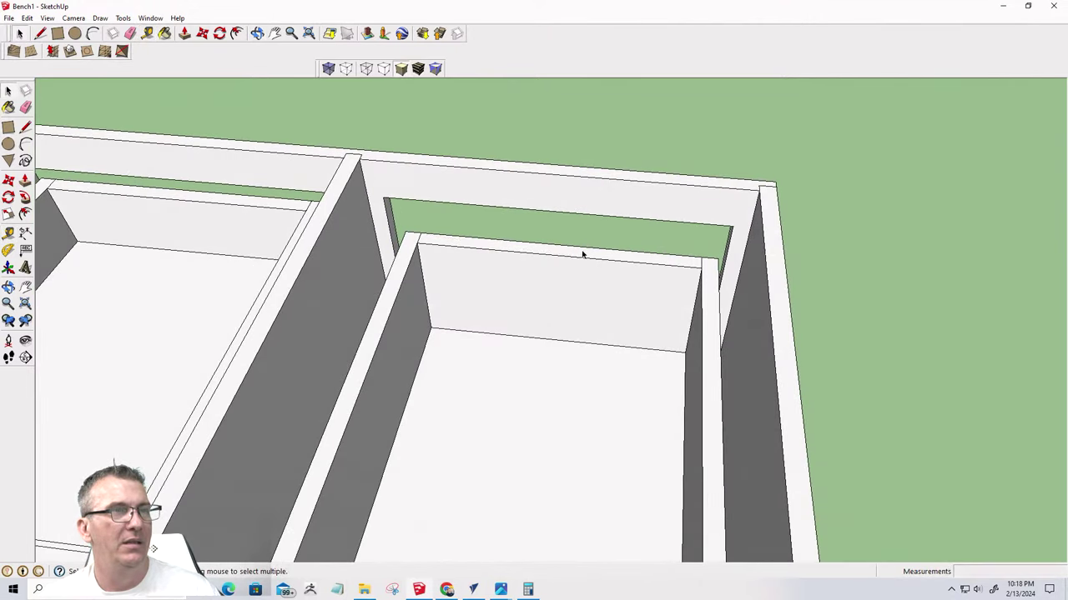
pyautogui.scroll(2, 434, 234)
# Shift the left drawer .1875 inch along the green axis
pyautogui.tripleClick(423, 234)
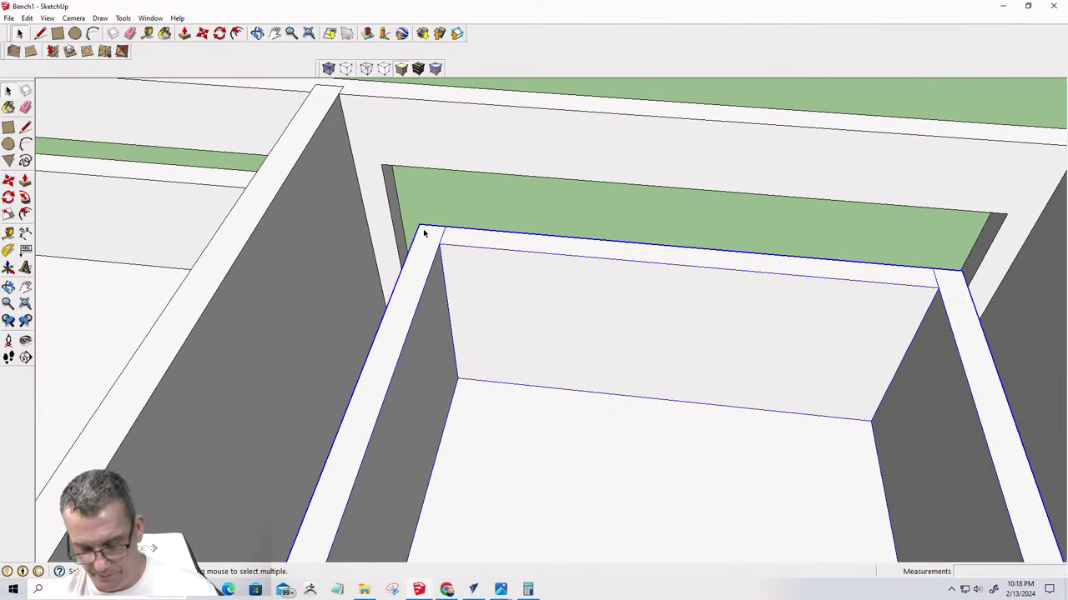
pyautogui.press('m')
pyautogui.scroll(3, 415, 227)
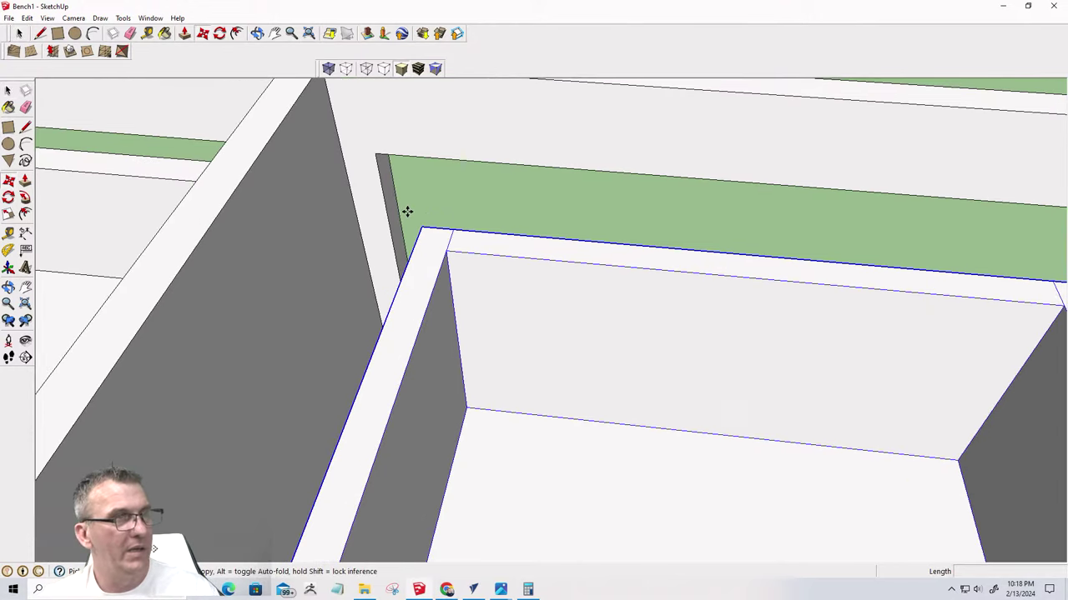
pyautogui.click(428, 232)
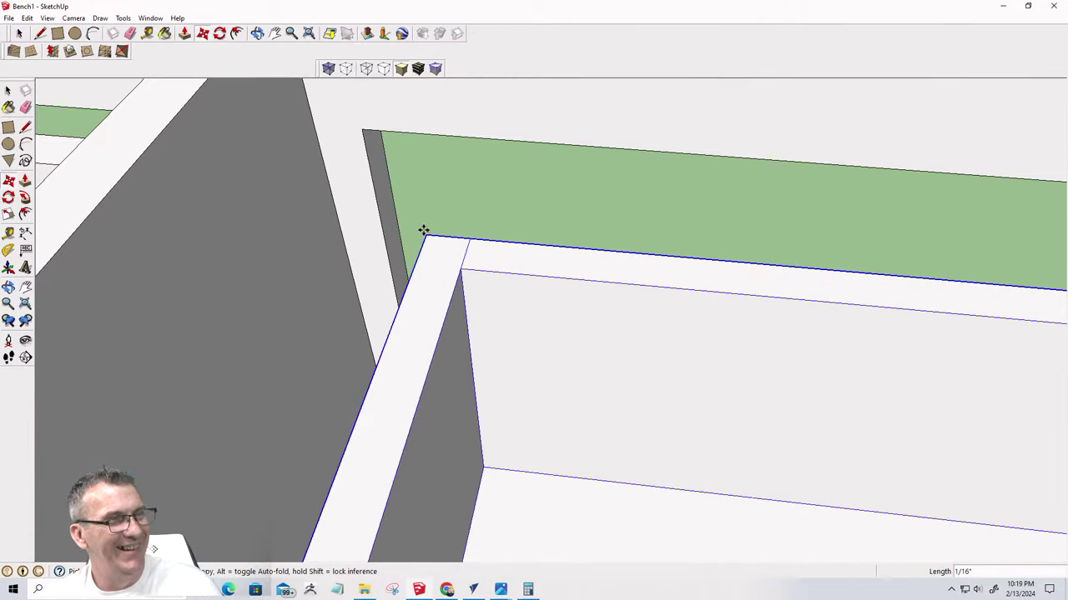
pyautogui.click(424, 230)
pyautogui.press('Escape')
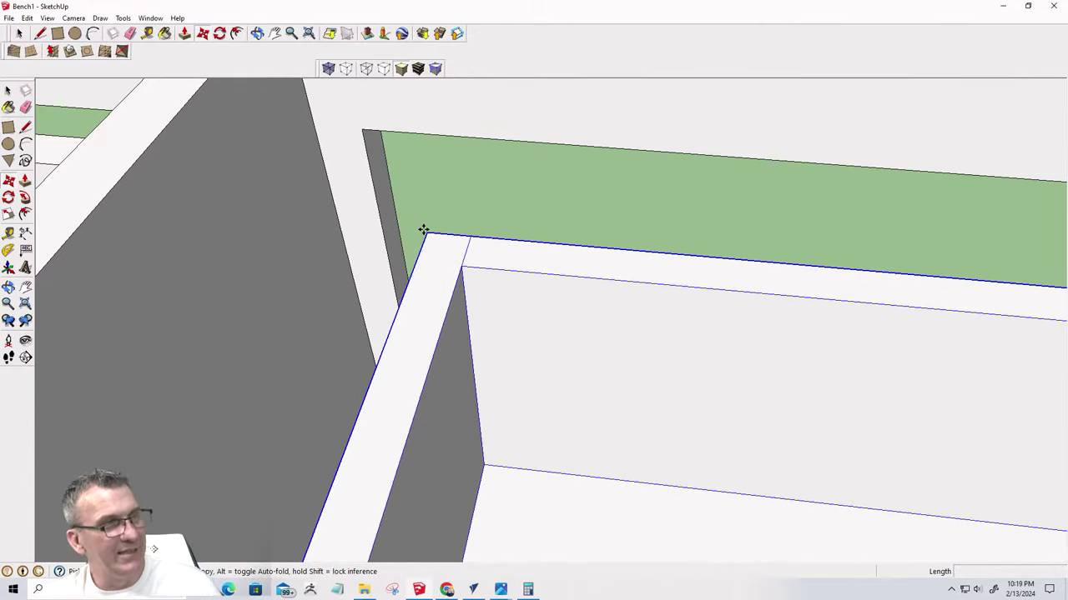
pyautogui.click(427, 231)
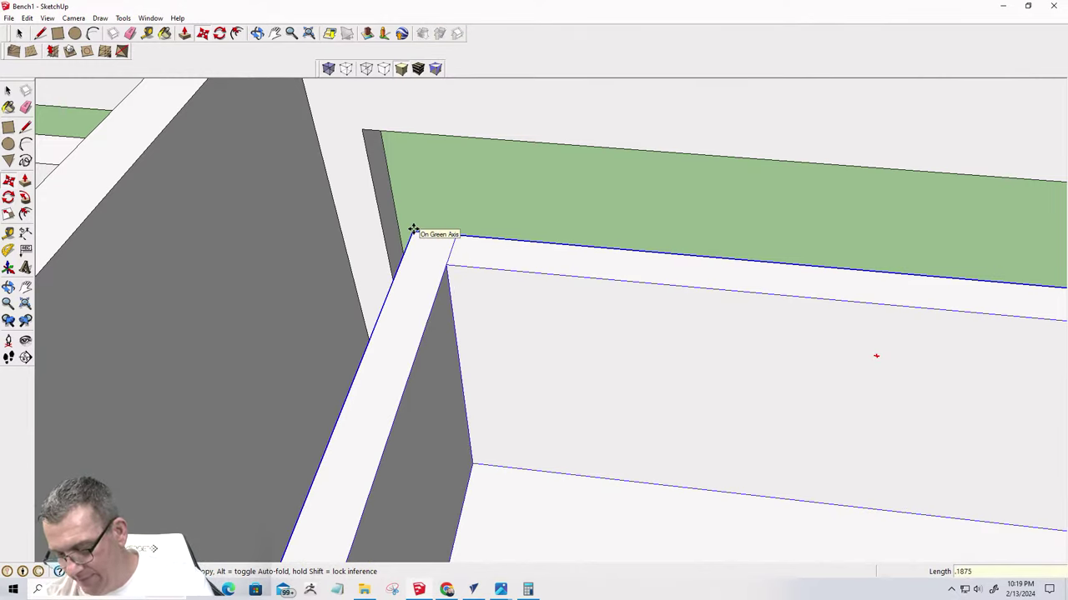
pyautogui.press('Return')
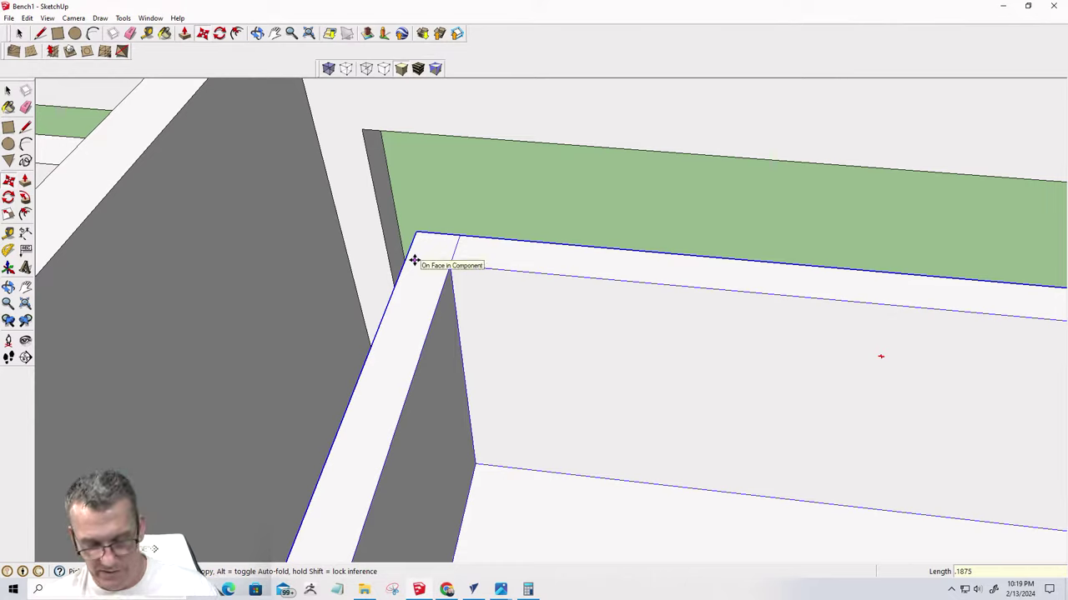
# Measure the gaps on the drawer's left and right sides with the Tape Measure
pyautogui.press('t')
pyautogui.click(417, 222)
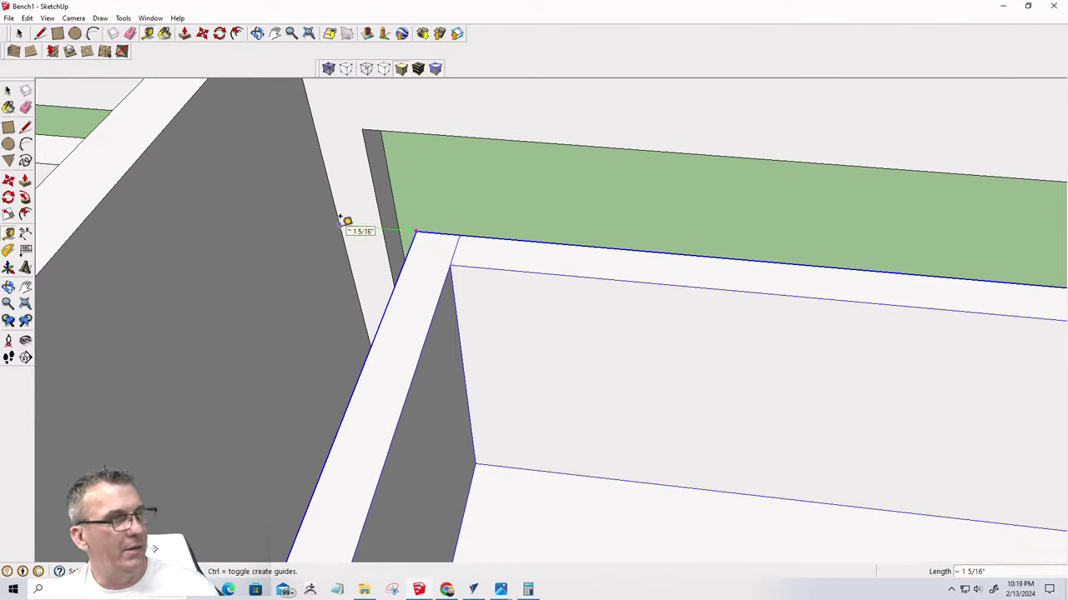
pyautogui.press('space')
pyautogui.moveTo(339, 219); pyautogui.dragTo(665, 265, button='middle')
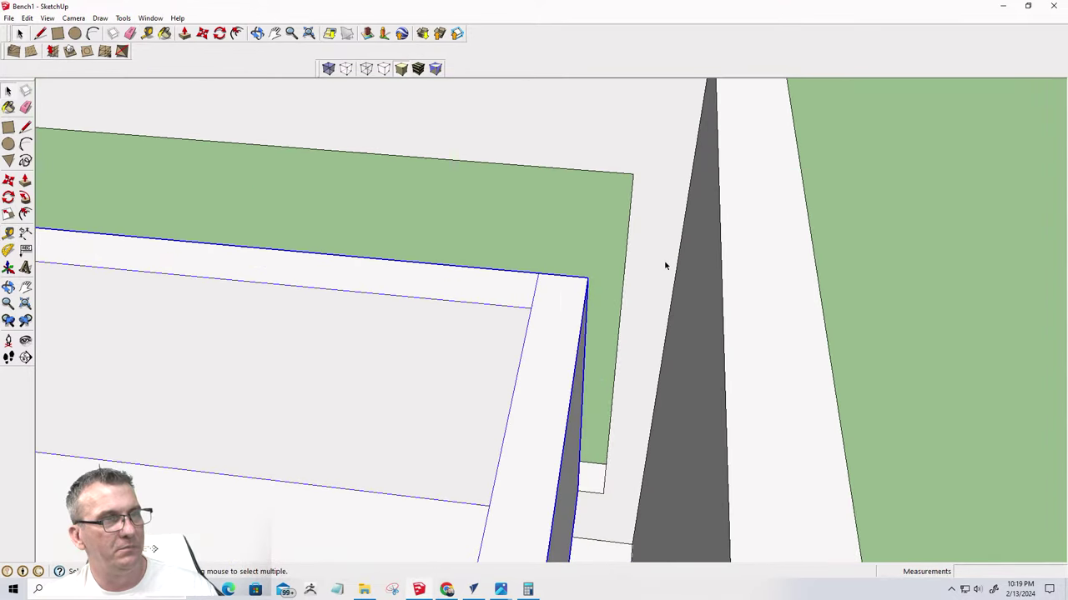
pyautogui.press('t')
pyautogui.click(589, 276)
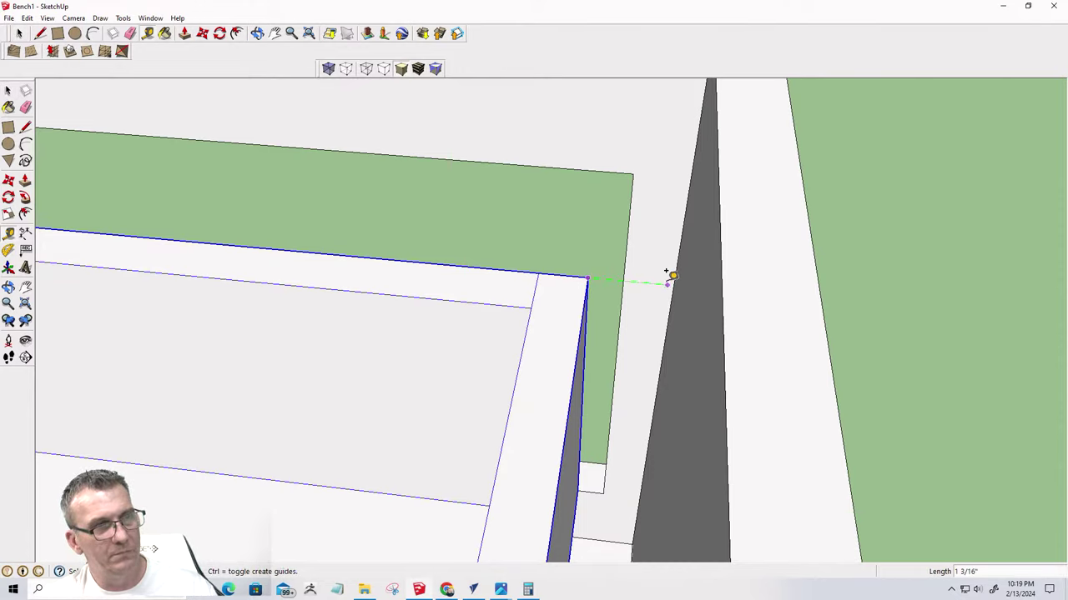
pyautogui.press('space')
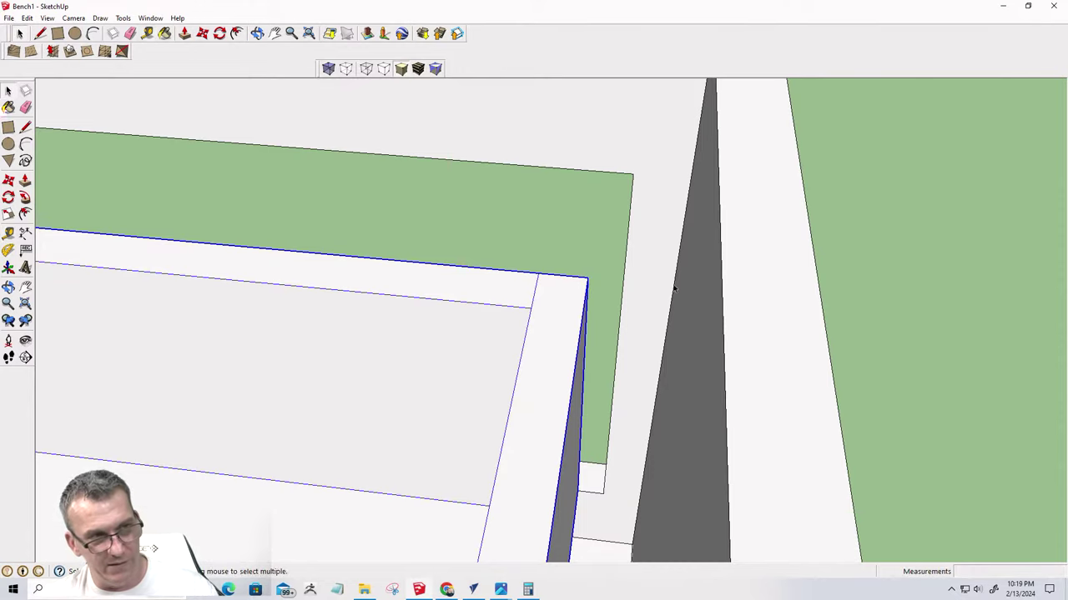
# Orbit and zoom around the whole bench to review the drawers
pyautogui.scroll(-5, 700, 288)
pyautogui.moveTo(720, 298); pyautogui.dragTo(331, 427, button='middle')
pyautogui.scroll(8, 425, 504)
pyautogui.scroll(-7, 527, 364)
pyautogui.scroll(-5, 433, 419)
pyautogui.scroll(6, 477, 417)
pyautogui.scroll(-5, 477, 417)
pyautogui.scroll(3, 357, 412)
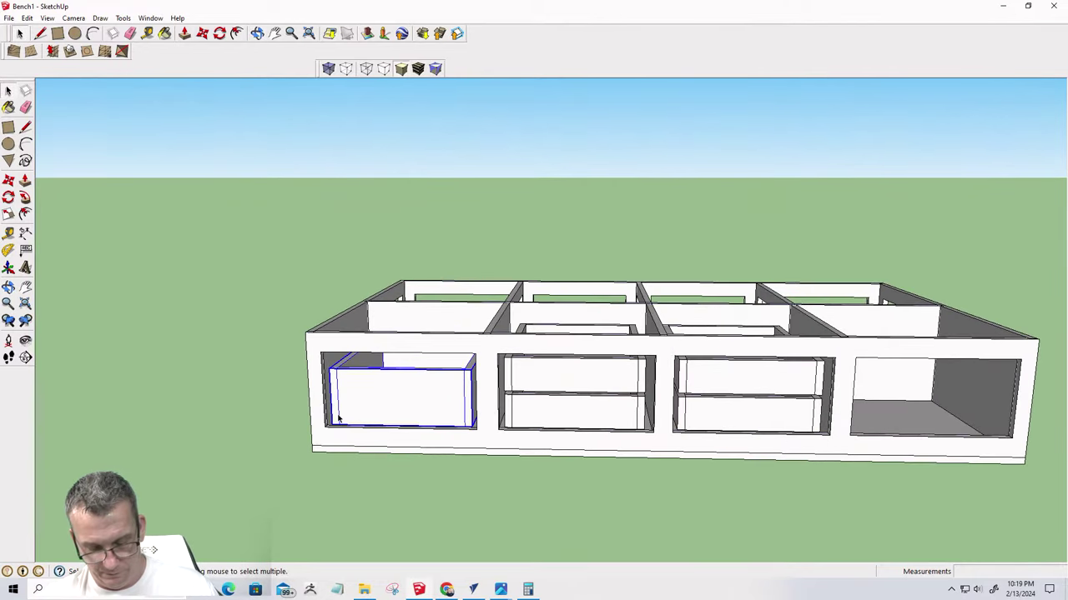
# Copy the drawer along the green axis into the empty rightmost opening of the bench front
pyautogui.press('m')
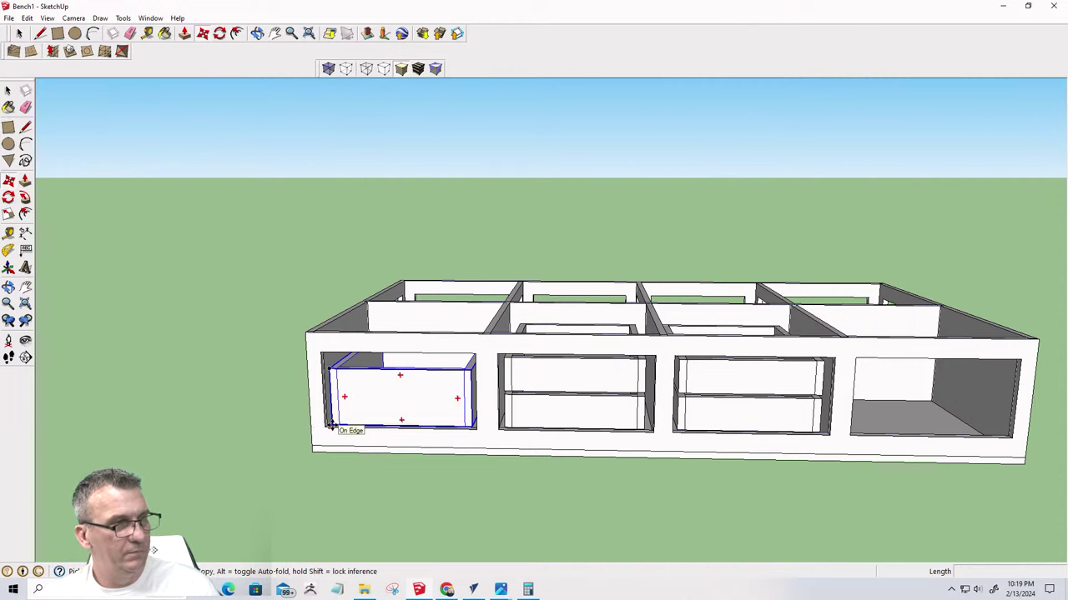
pyautogui.scroll(5, 332, 425)
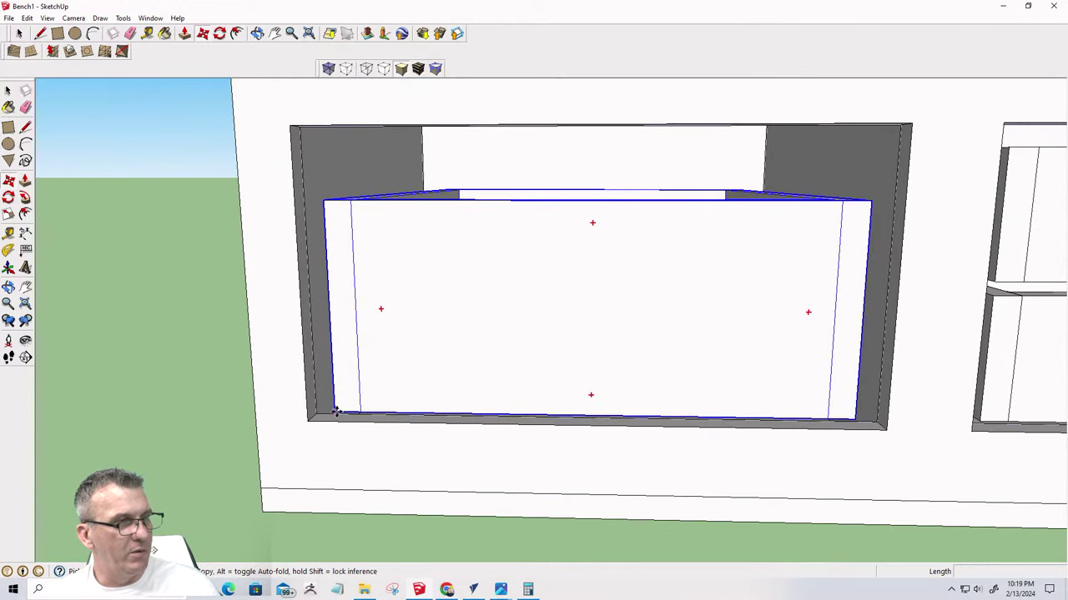
pyautogui.scroll(-4, 336, 412)
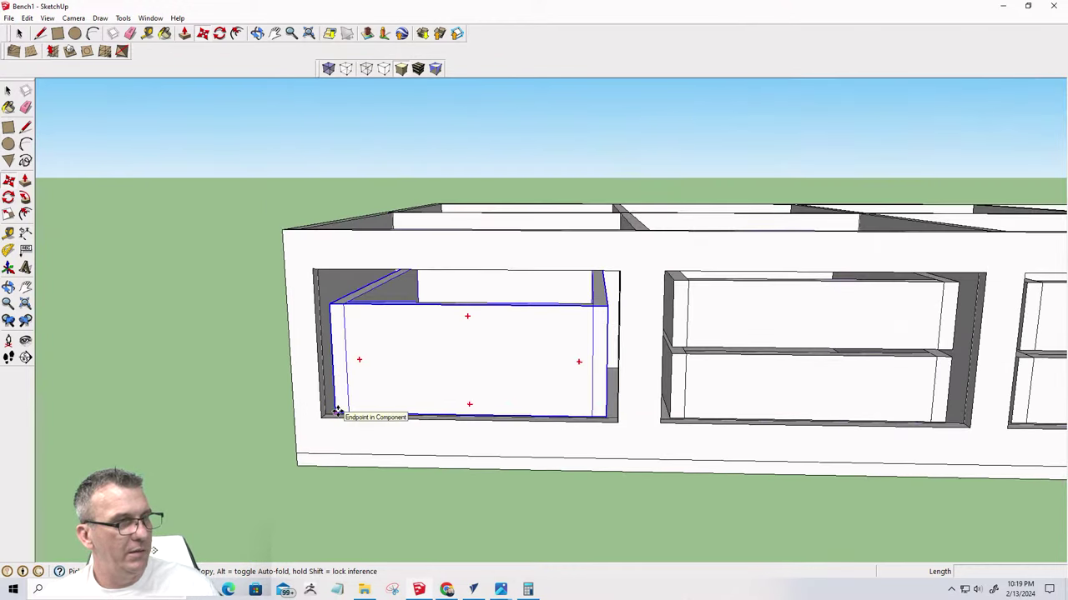
pyautogui.click(337, 410)
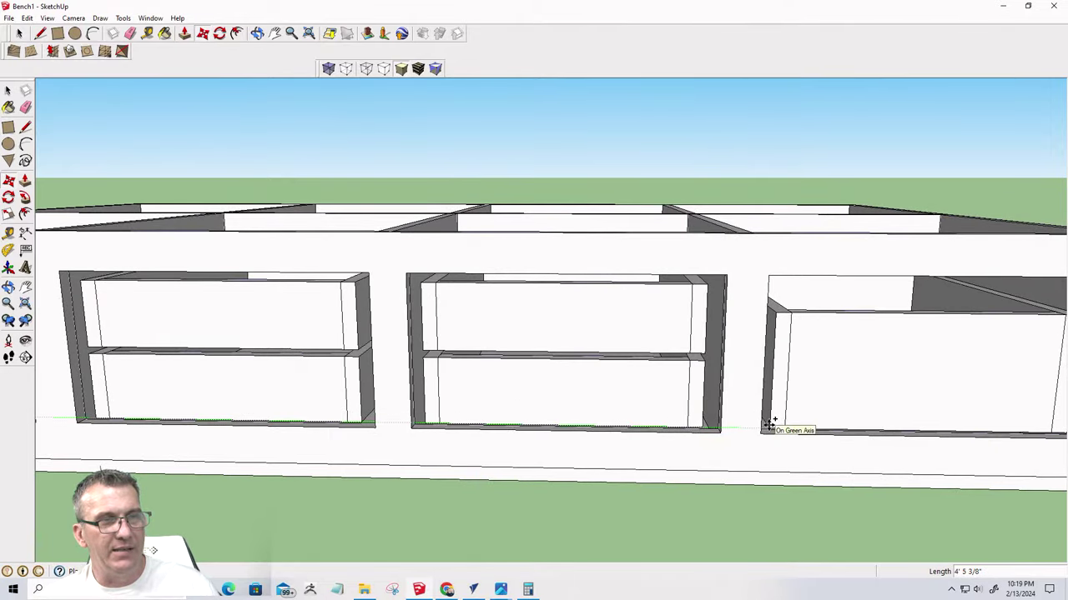
pyautogui.click(769, 426)
pyautogui.moveTo(837, 422); pyautogui.dragTo(448, 560, button='middle')
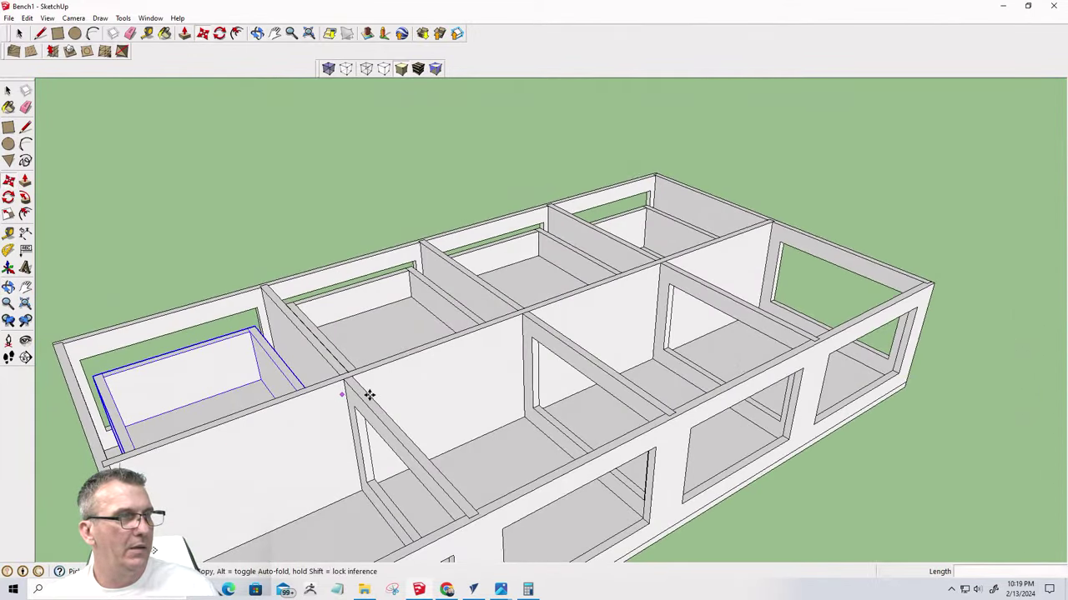
pyautogui.moveTo(368, 394); pyautogui.dragTo(614, 359, button='middle')
pyautogui.scroll(-8, 686, 331)
pyautogui.moveTo(686, 332); pyautogui.dragTo(626, 442, button='middle')
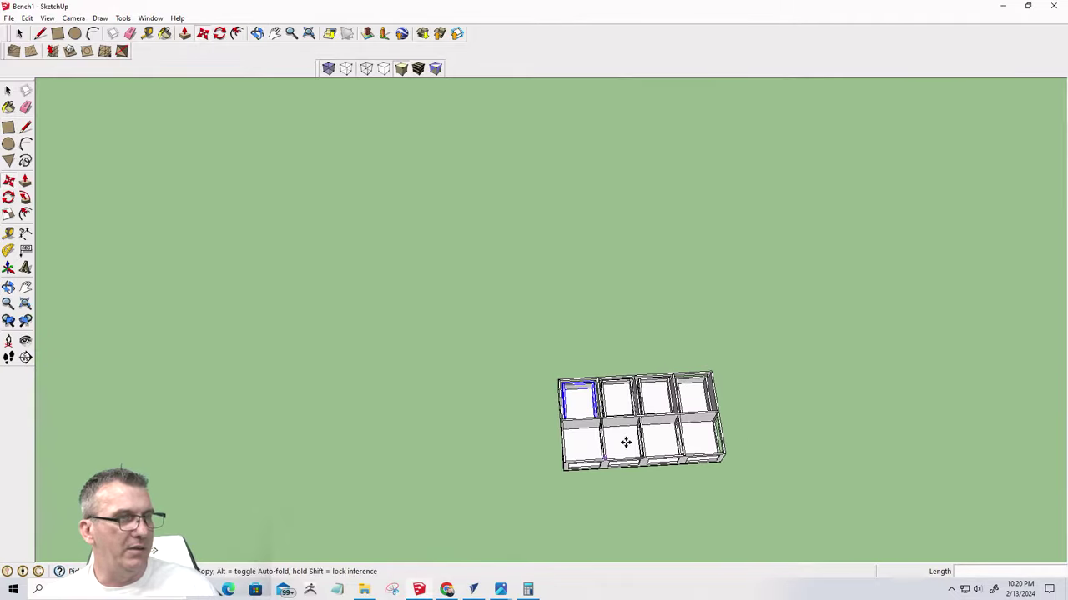
pyautogui.scroll(10, 626, 442)
pyautogui.scroll(3, 464, 351)
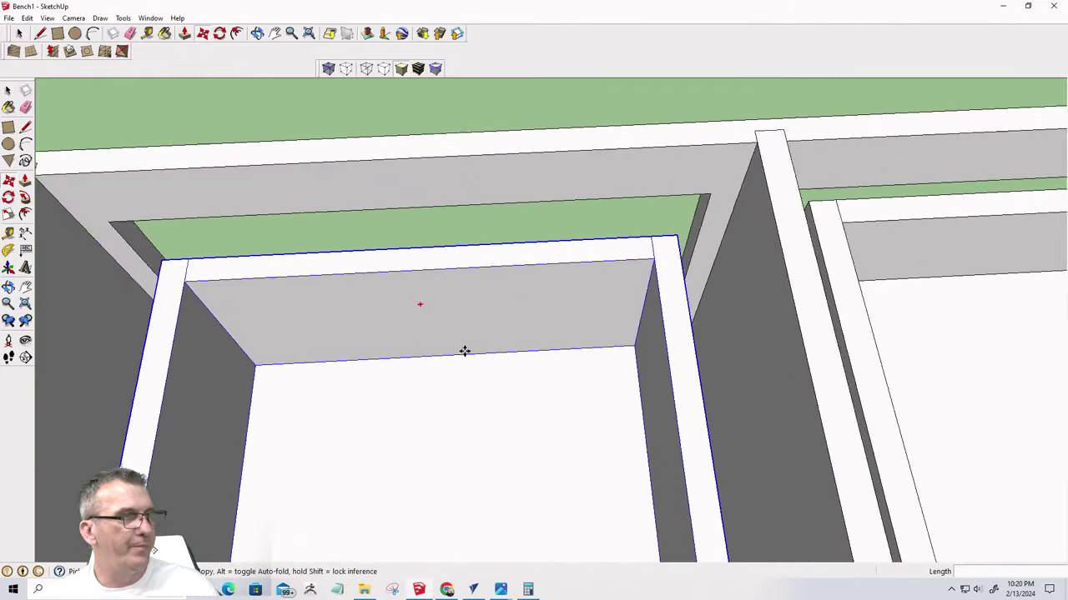
pyautogui.moveTo(465, 351); pyautogui.dragTo(367, 322, button='middle')
pyautogui.press('m')
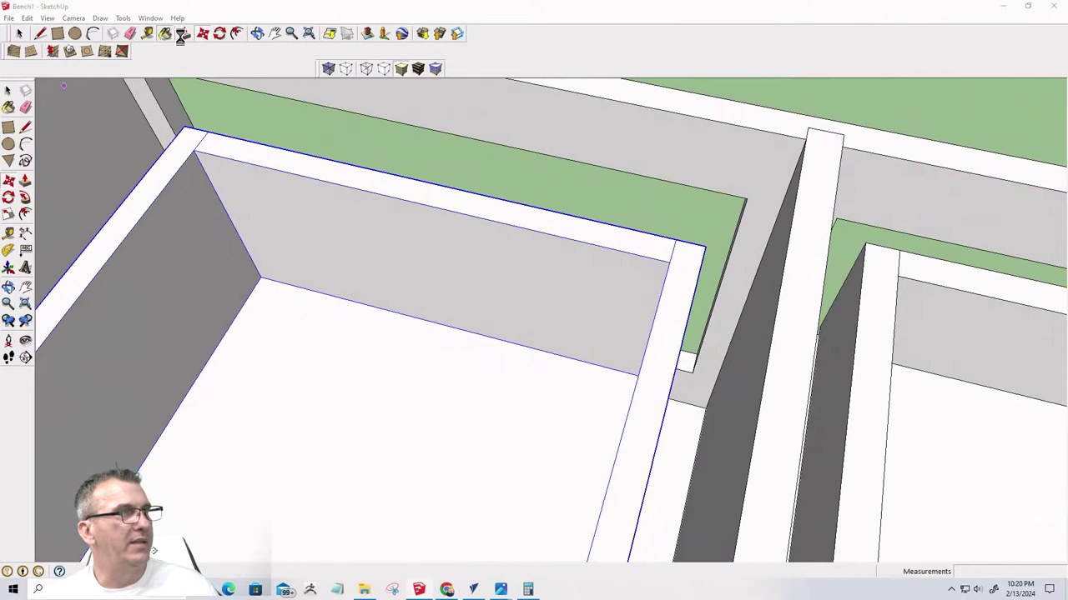
pyautogui.click(148, 33)
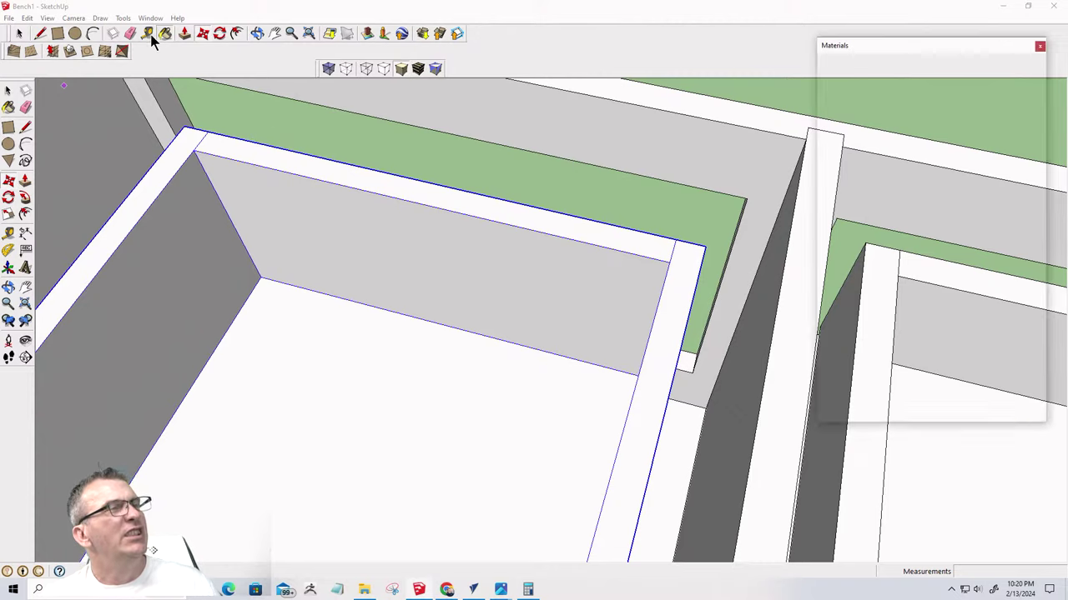
pyautogui.click(1039, 46)
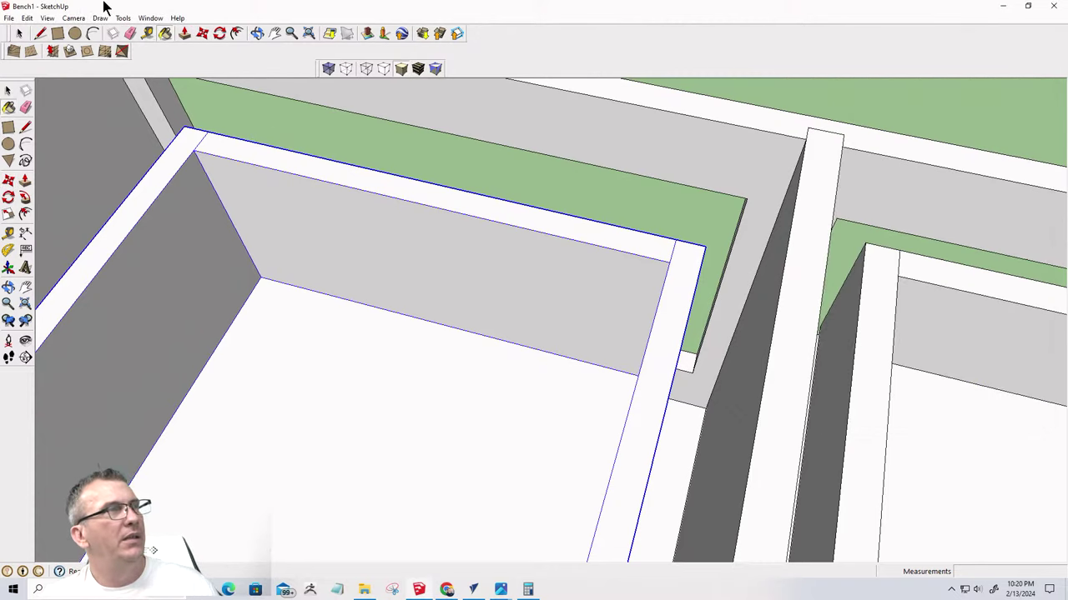
pyautogui.click(147, 33)
pyautogui.click(704, 242)
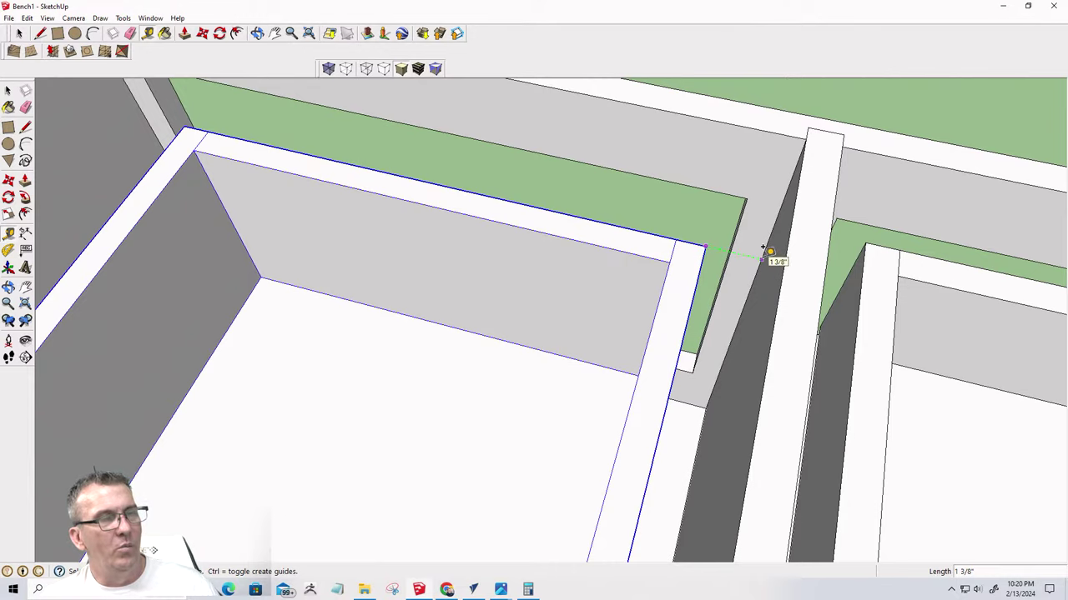
pyautogui.click(643, 220)
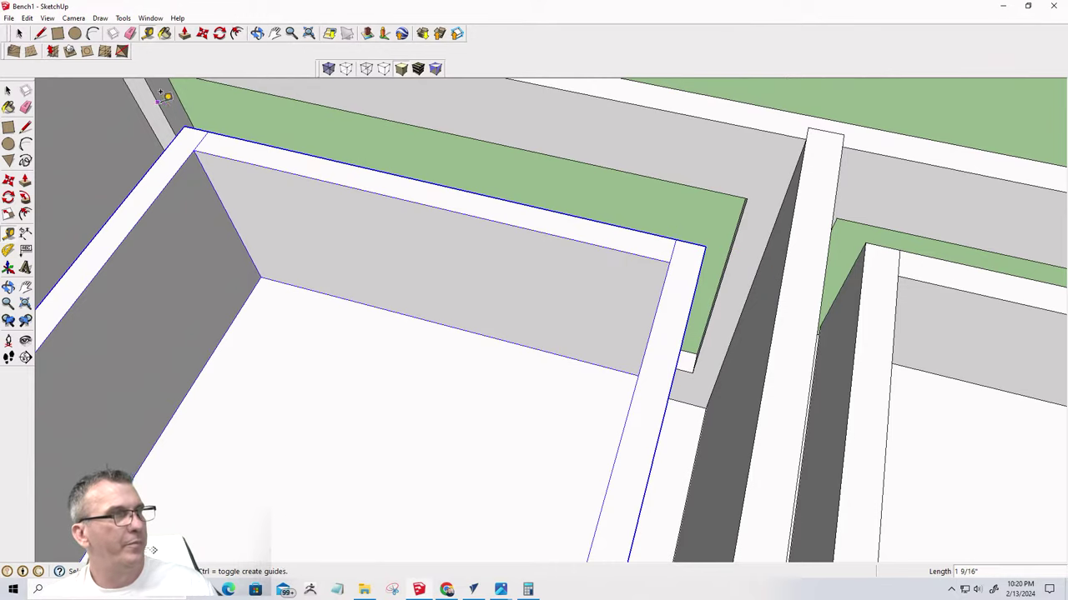
pyautogui.moveTo(166, 97); pyautogui.dragTo(148, 214, button='middle')
pyautogui.scroll(-3, 155, 238)
pyautogui.scroll(4, 76, 276)
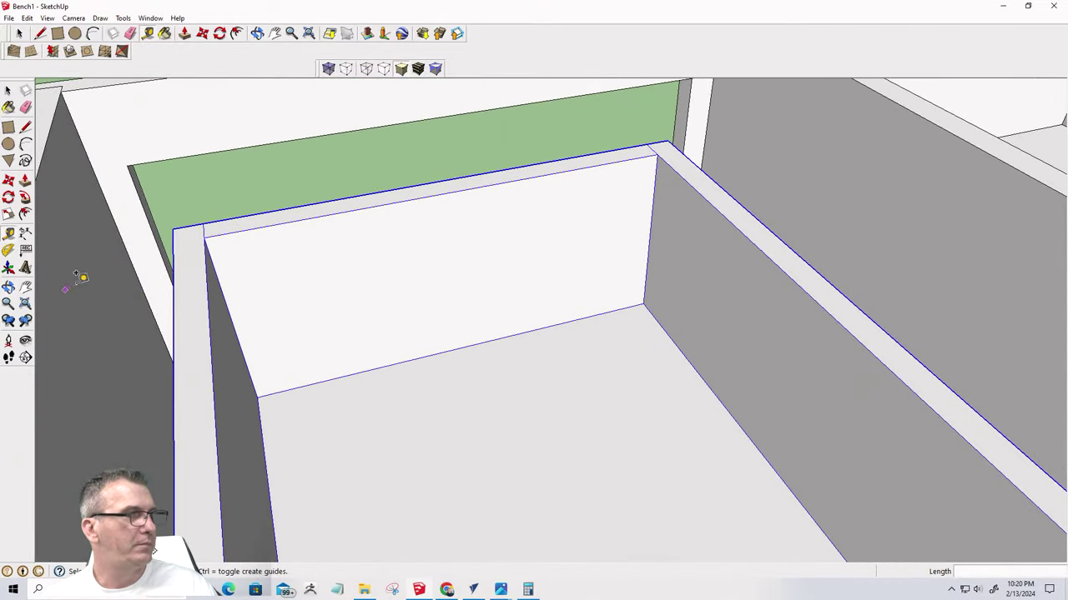
pyautogui.click(173, 223)
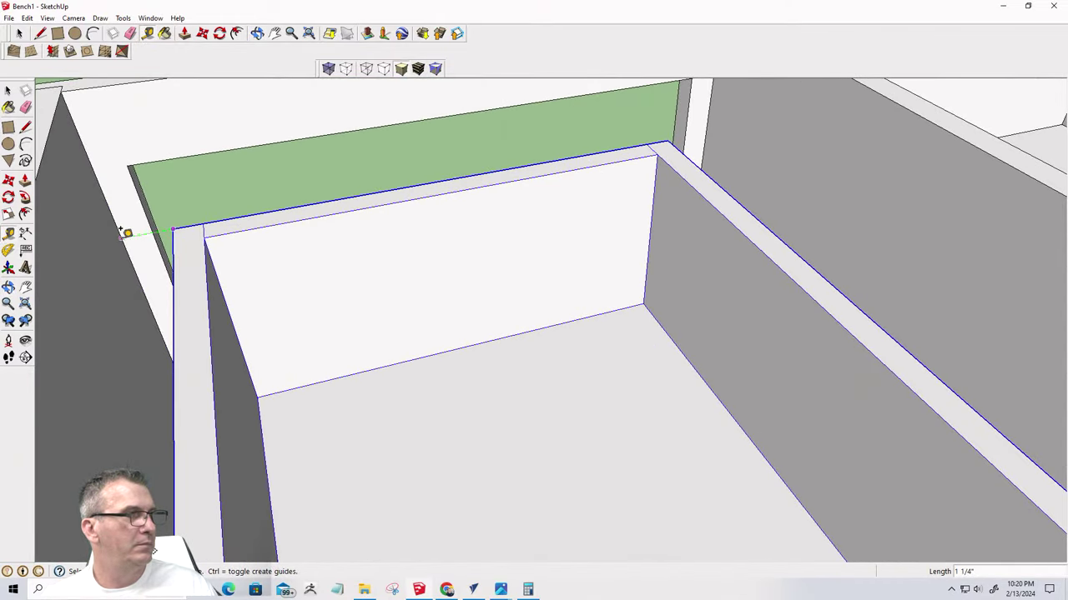
pyautogui.press('space')
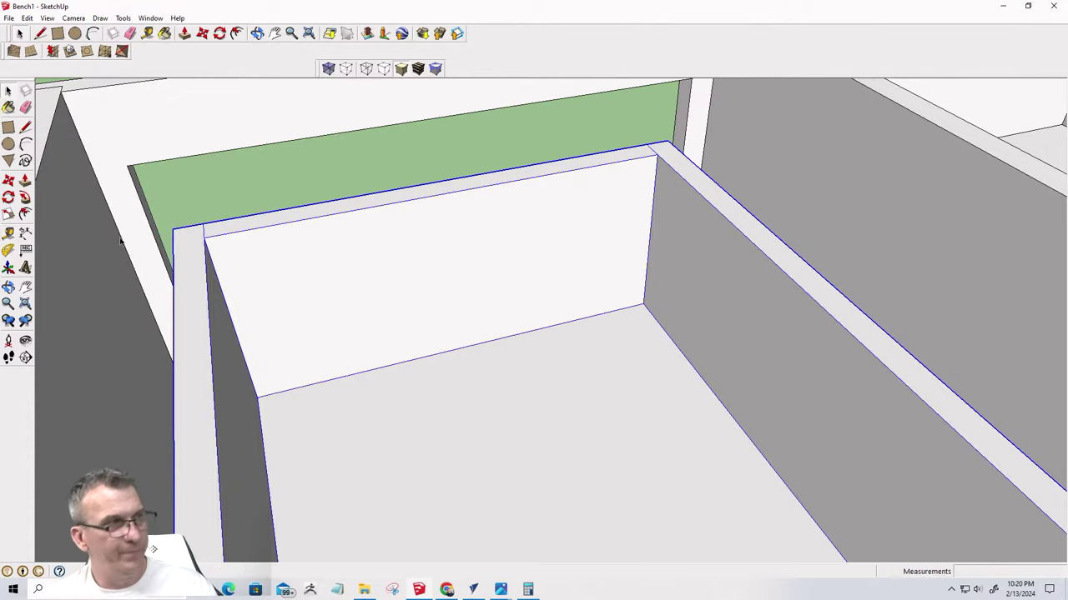
pyautogui.moveTo(700, 155); pyautogui.dragTo(636, 172, button='middle')
pyautogui.scroll(3, 584, 188)
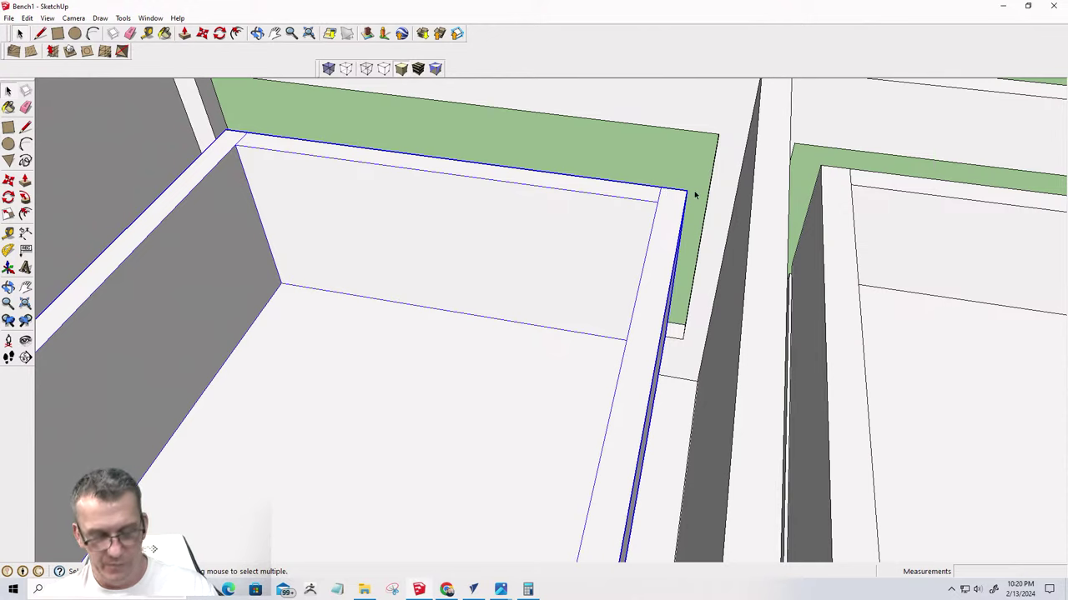
# Shift the drawer 0.0625 inch along the green axis so it centers in its opening
pyautogui.press('m')
pyautogui.scroll(3, 688, 191)
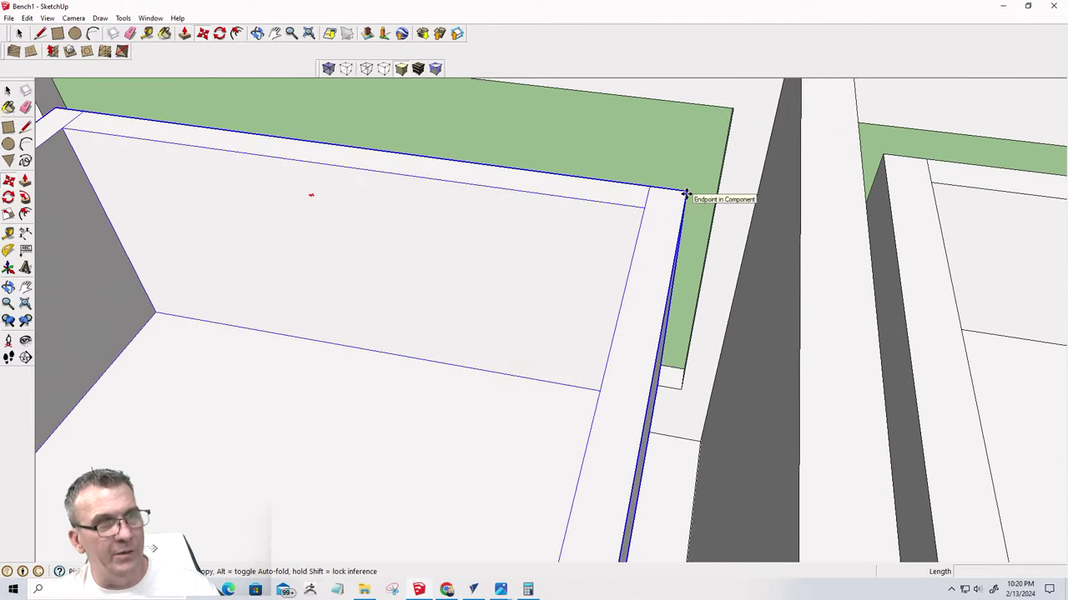
pyautogui.click(688, 191)
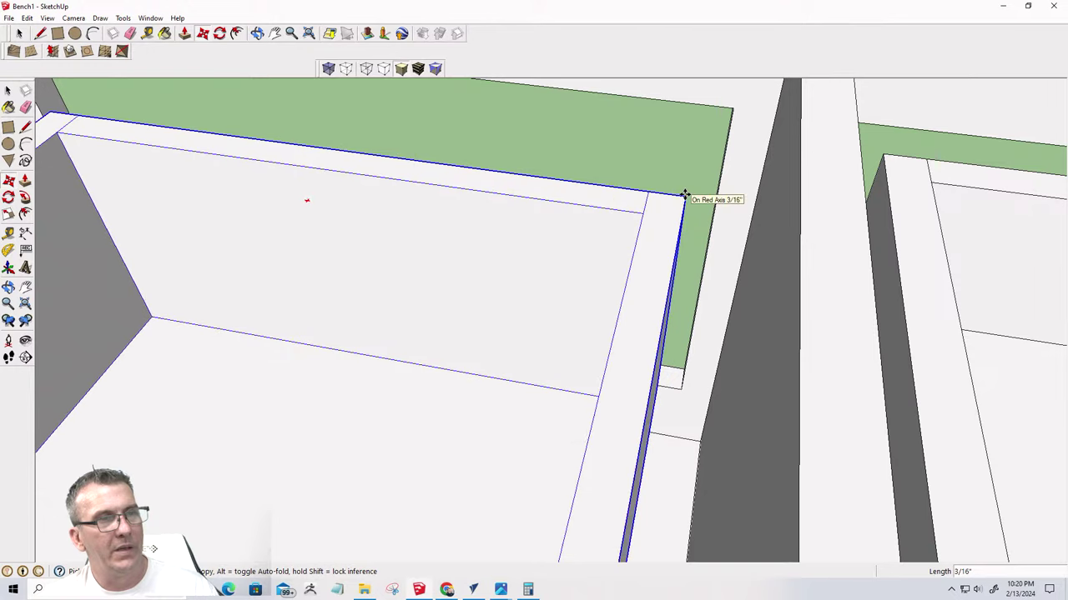
pyautogui.click(684, 194)
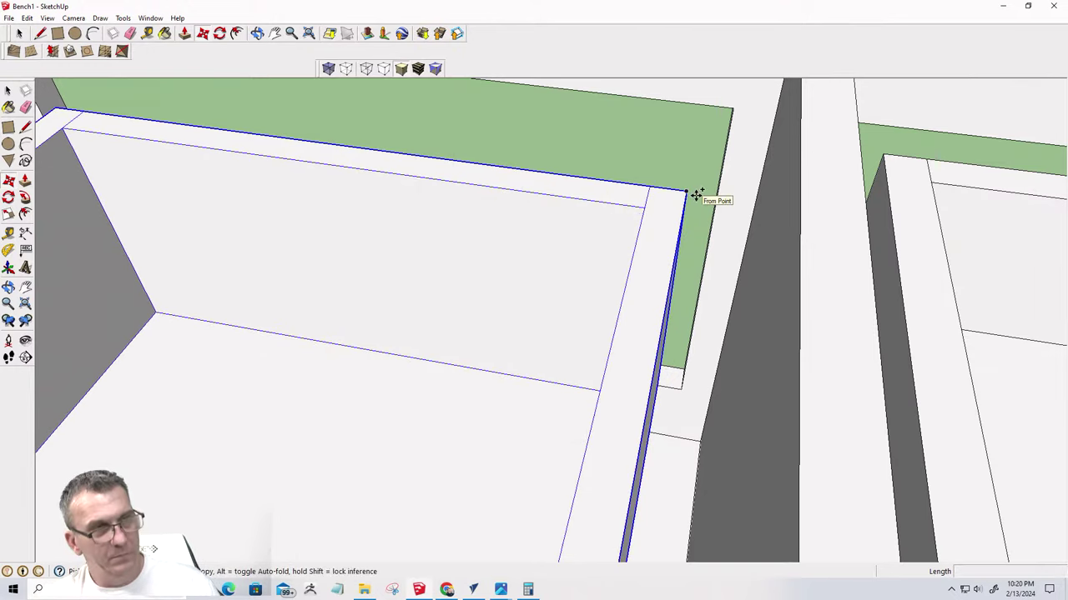
pyautogui.hotkey('ctrl', 'z')
pyautogui.hotkey('ctrl', 'y')
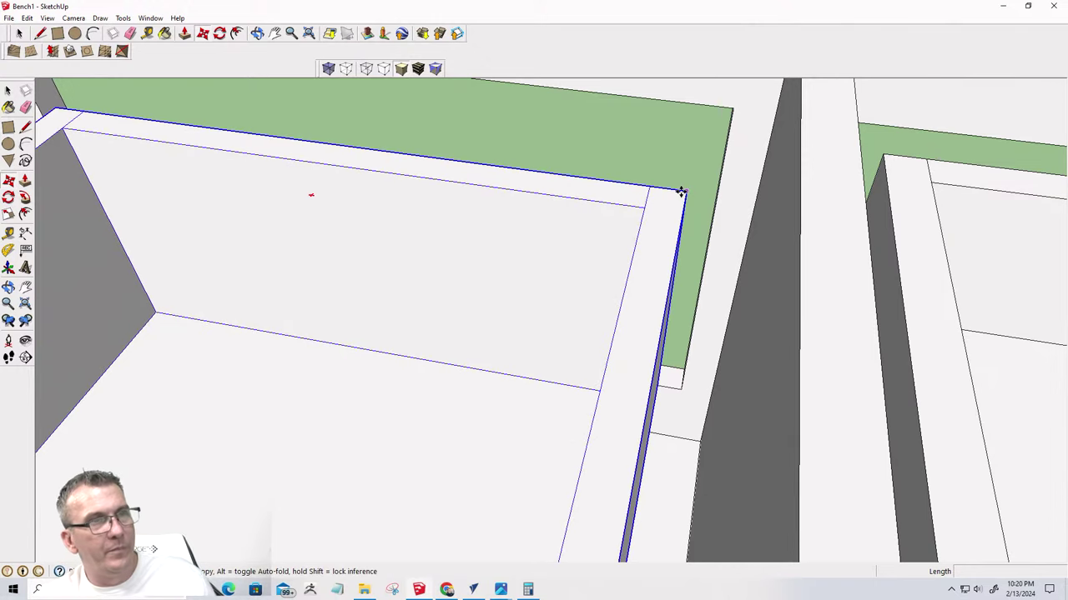
pyautogui.click(685, 190)
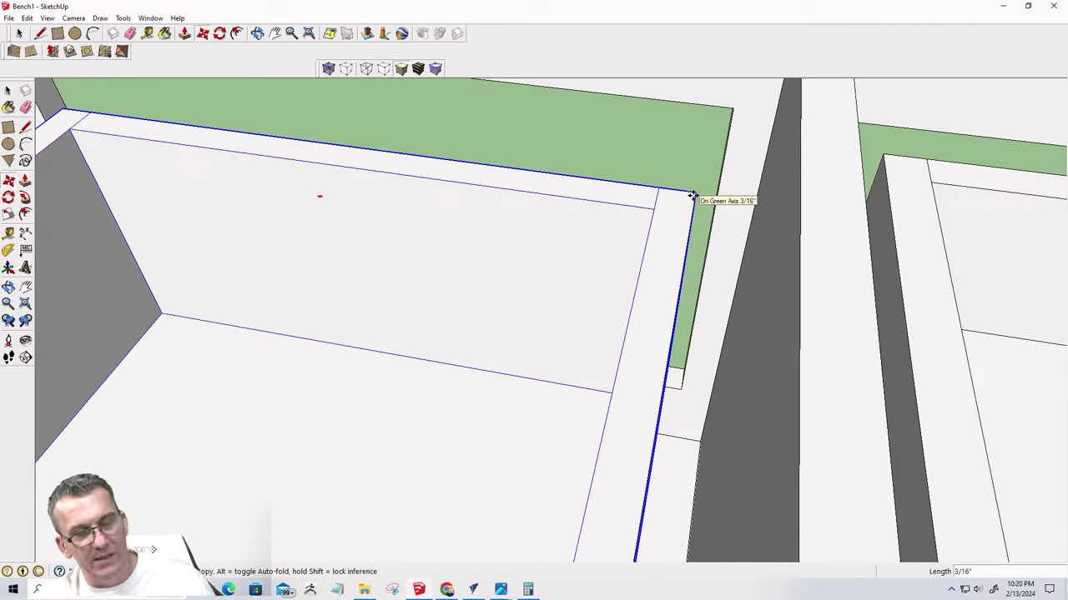
pyautogui.click(693, 195)
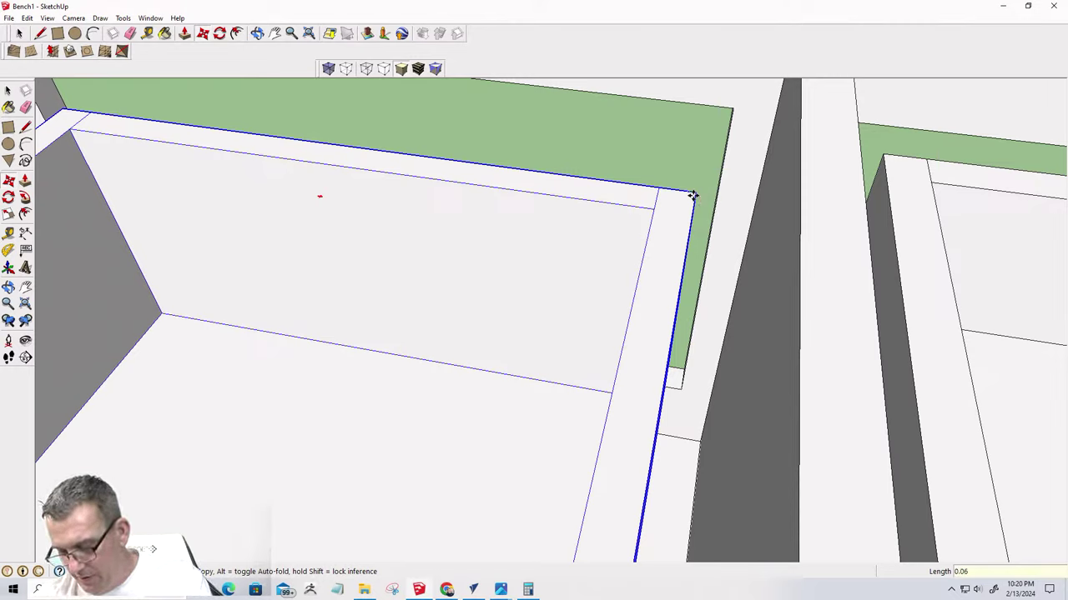
pyautogui.press('Escape')
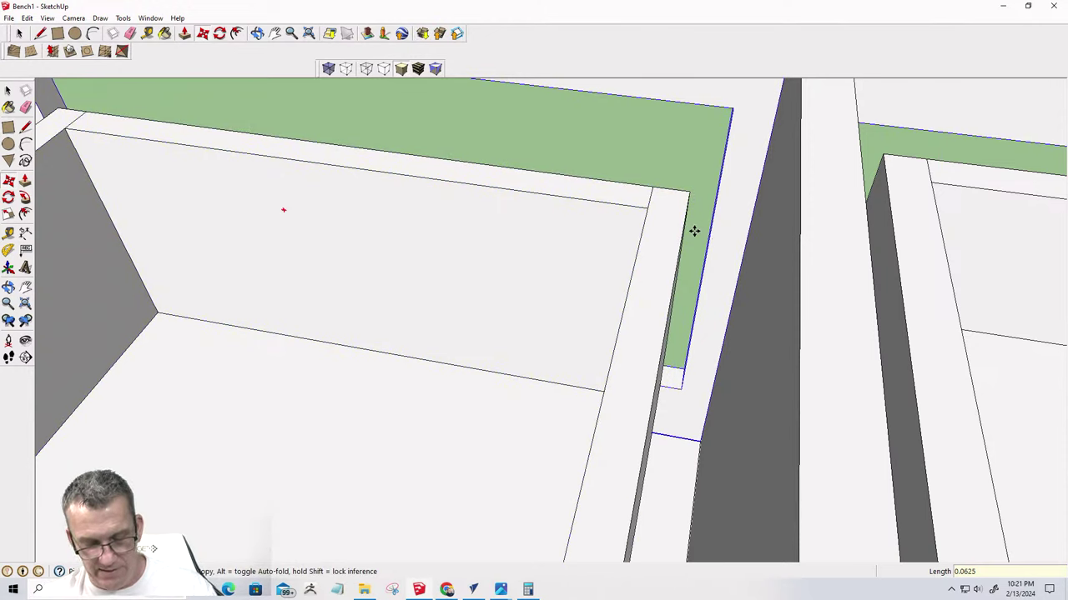
# Measure the remaining gap from the drawer corner to the divider (1 5/16")
pyautogui.press('t')
pyautogui.click(689, 191)
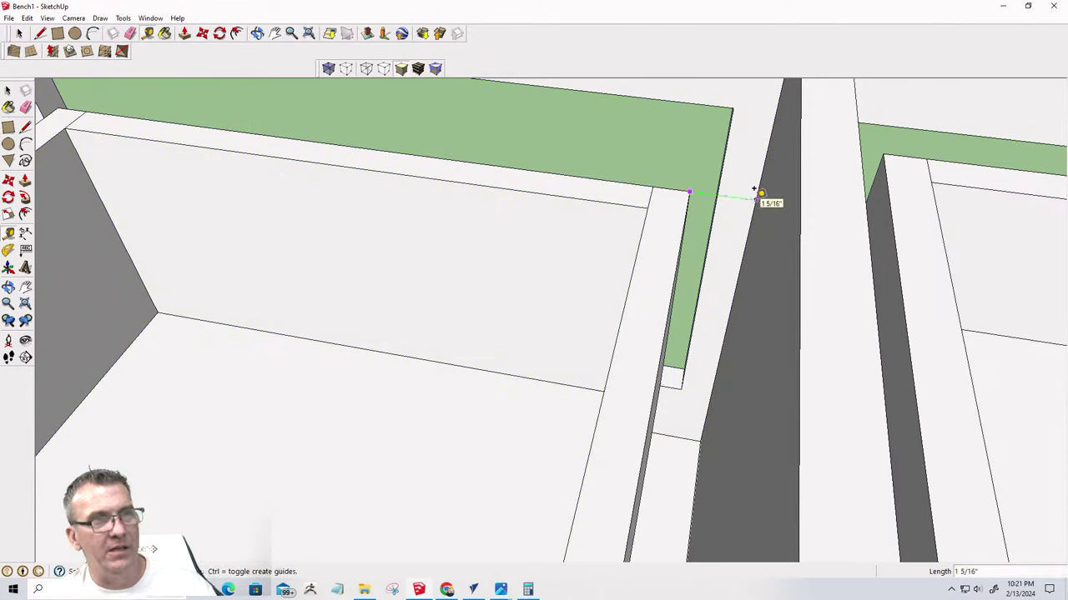
pyautogui.scroll(-3, 784, 208)
pyautogui.press('space')
# Measure the gap beside the next drawer with the Tape Measure
pyautogui.scroll(-3, 781, 233)
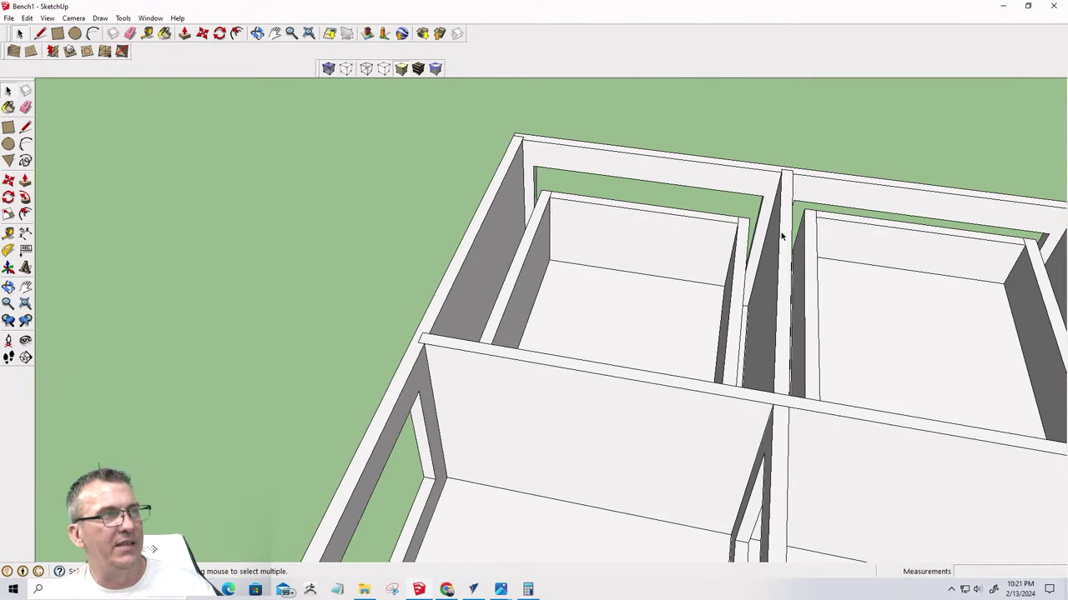
pyautogui.scroll(4, 512, 178)
pyautogui.scroll(3, 575, 191)
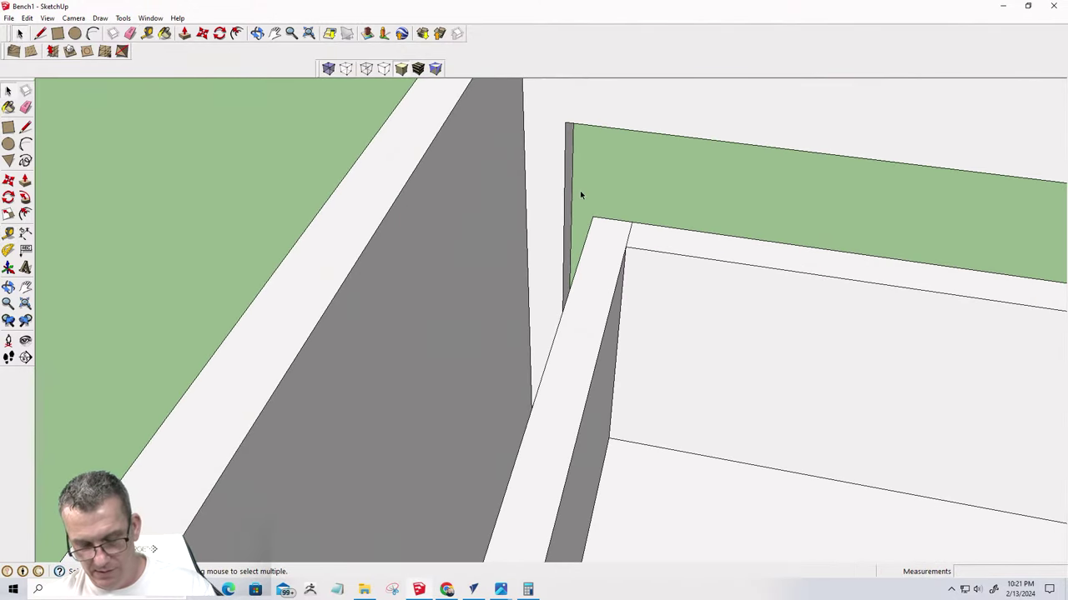
pyautogui.press('t')
pyautogui.click(594, 210)
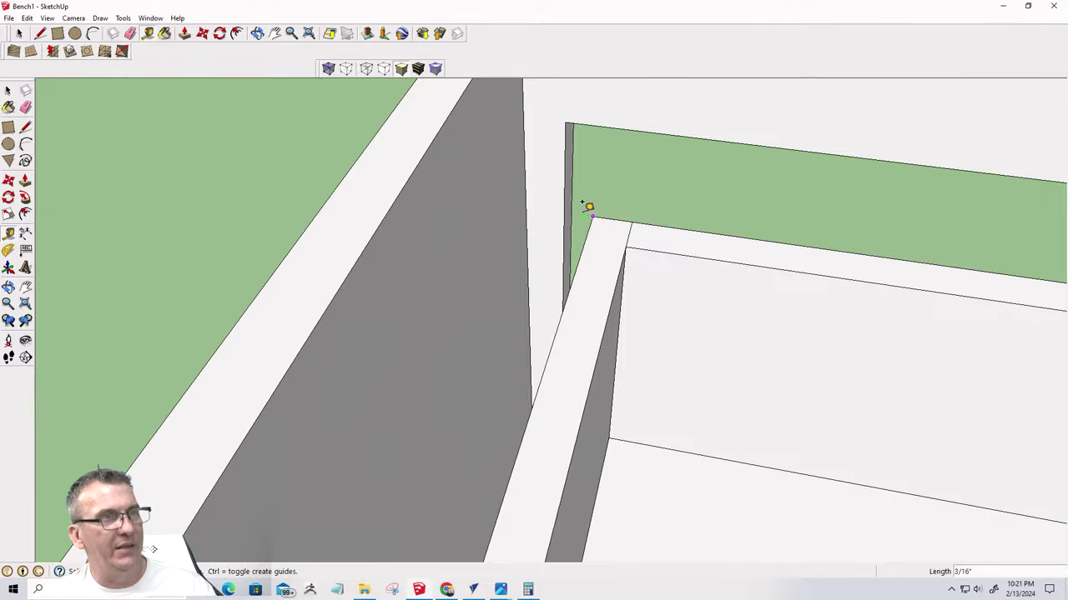
pyautogui.click(527, 204)
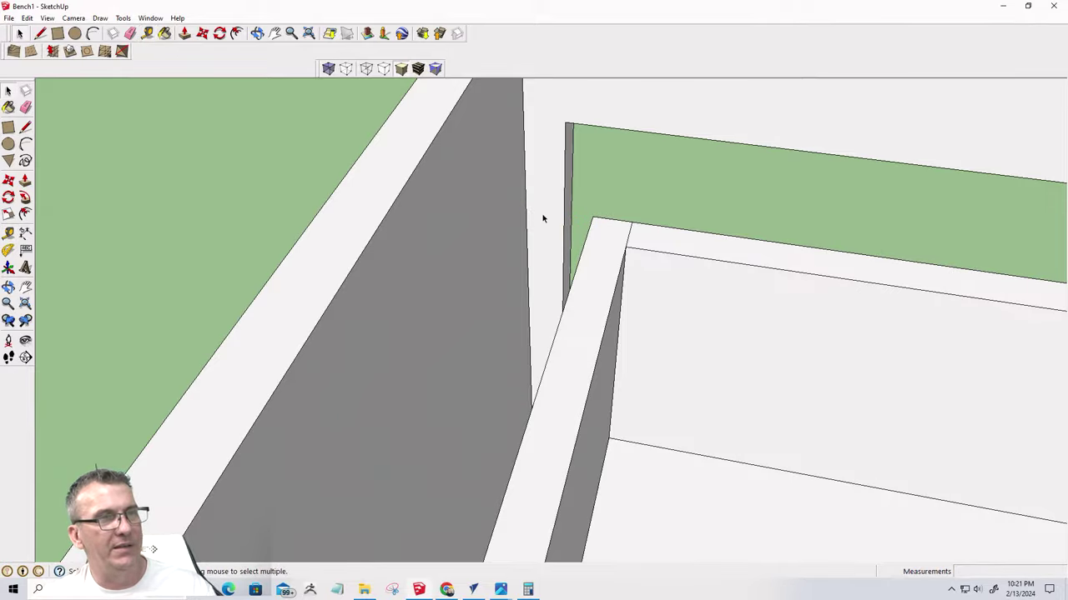
# Orbit out to a low side view of the whole bench and open the Edit menu
pyautogui.scroll(-10, 543, 220)
pyautogui.moveTo(483, 212); pyautogui.dragTo(231, 172, button='middle')
pyautogui.press('space')
pyautogui.click(27, 18)
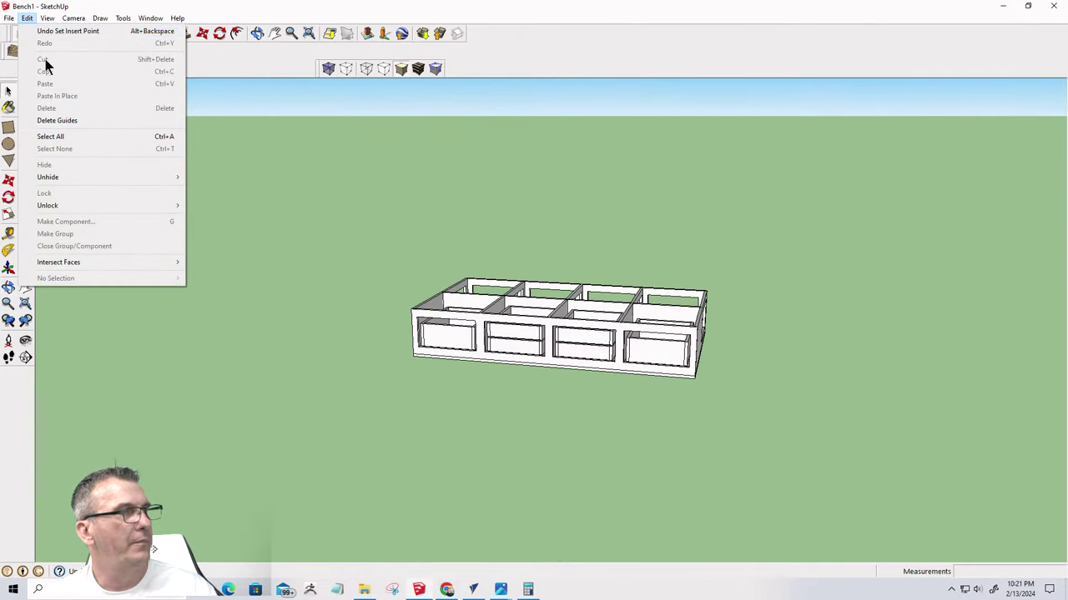
# Unhide all geometry including the bench top, save the model, and switch to VCarve Pro
pyautogui.moveTo(48, 183)
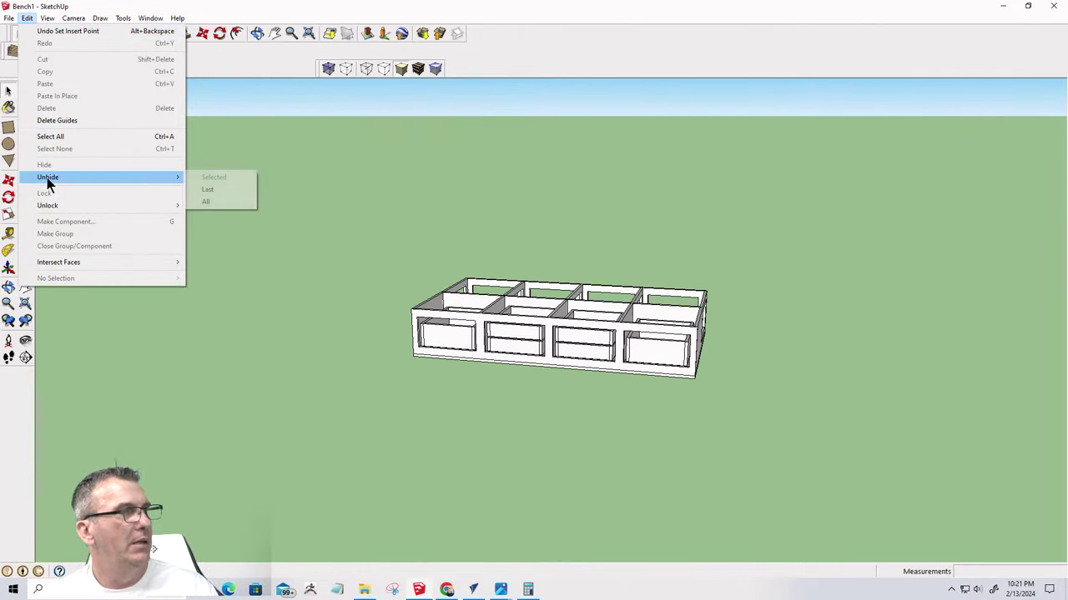
pyautogui.click(229, 201)
pyautogui.click(8, 17)
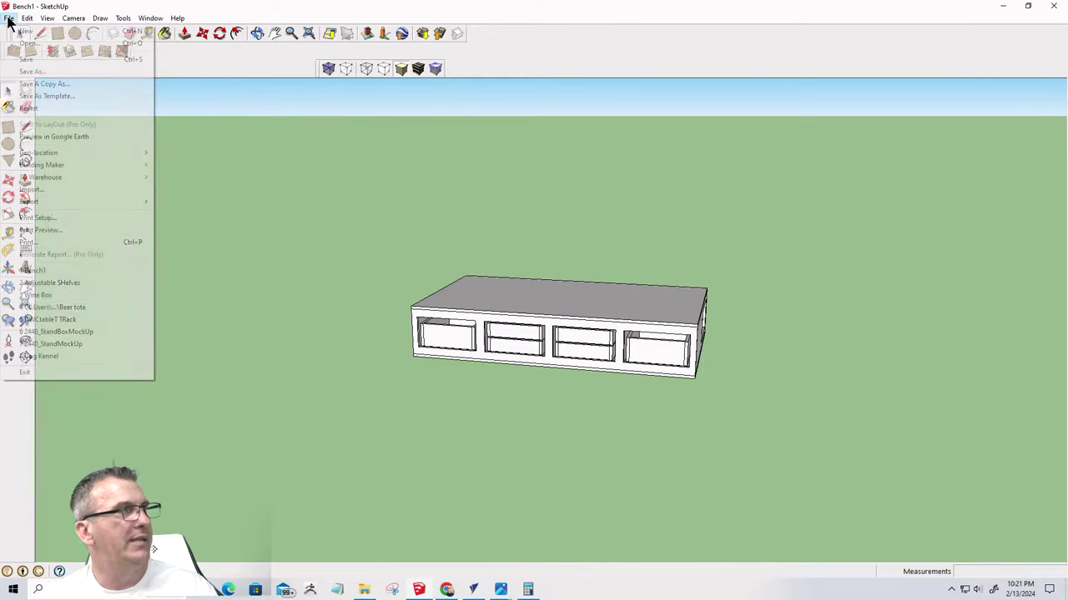
pyautogui.click(26, 60)
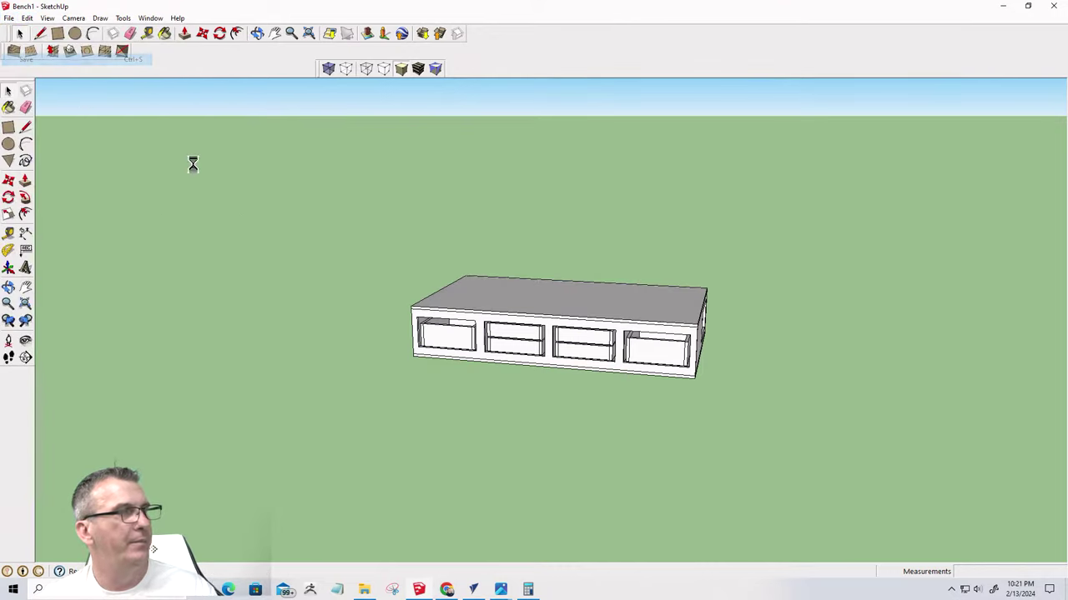
pyautogui.click(473, 590)
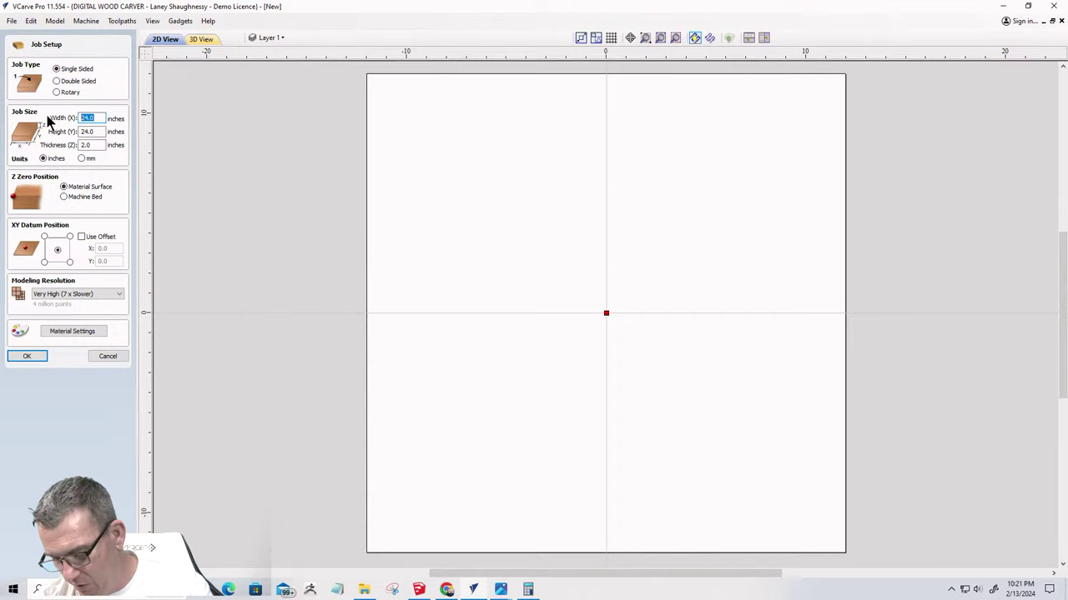
# Set the job material to width 48, height 96 and thickness 0.71875 inches
pyautogui.write('48')
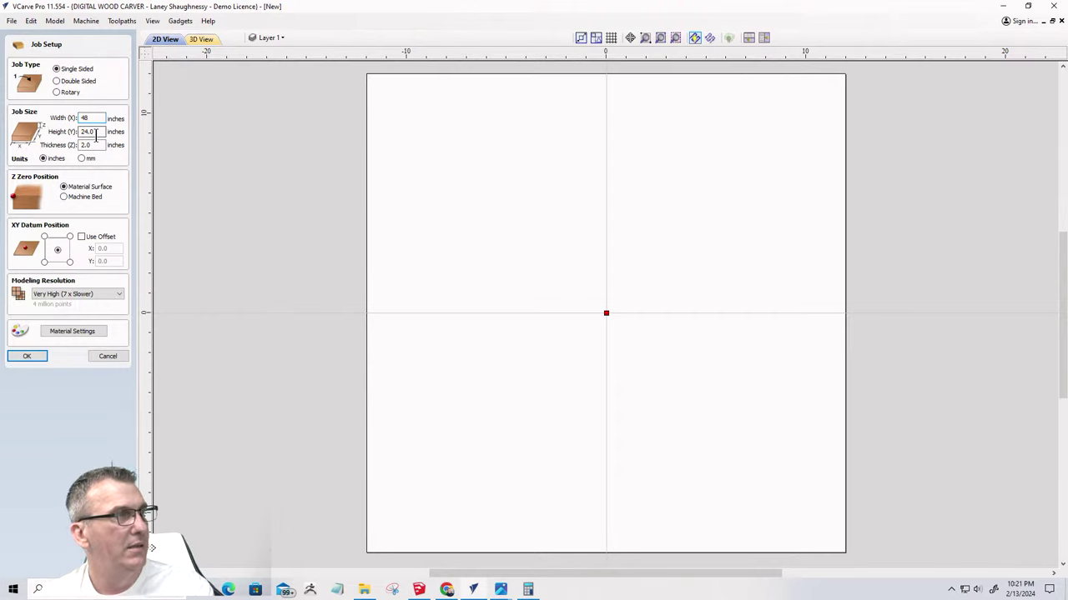
pyautogui.press('Tab')
pyautogui.write('96')
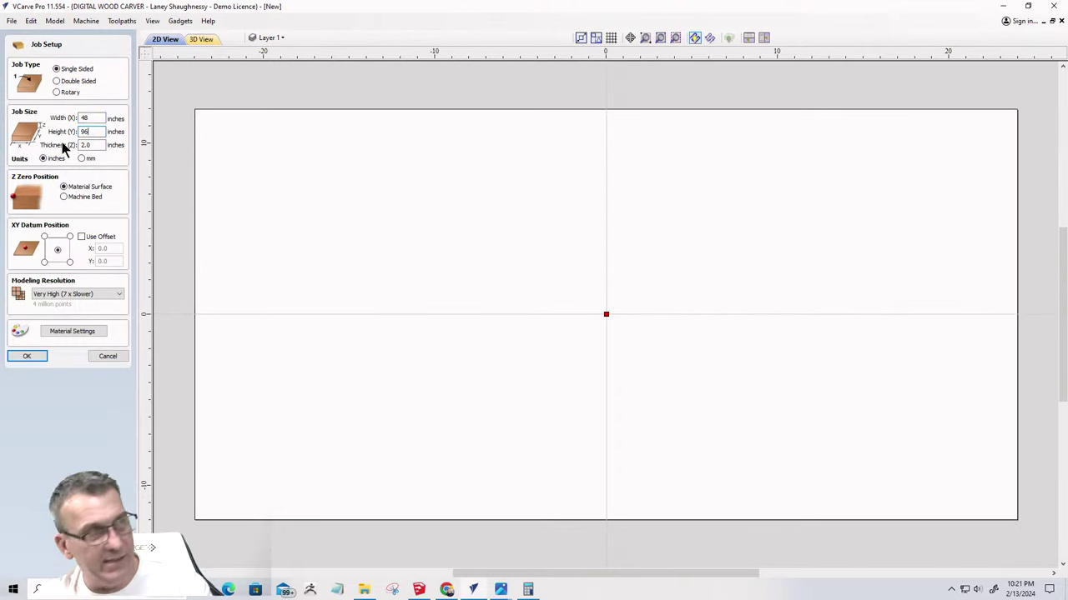
pyautogui.press('Tab')
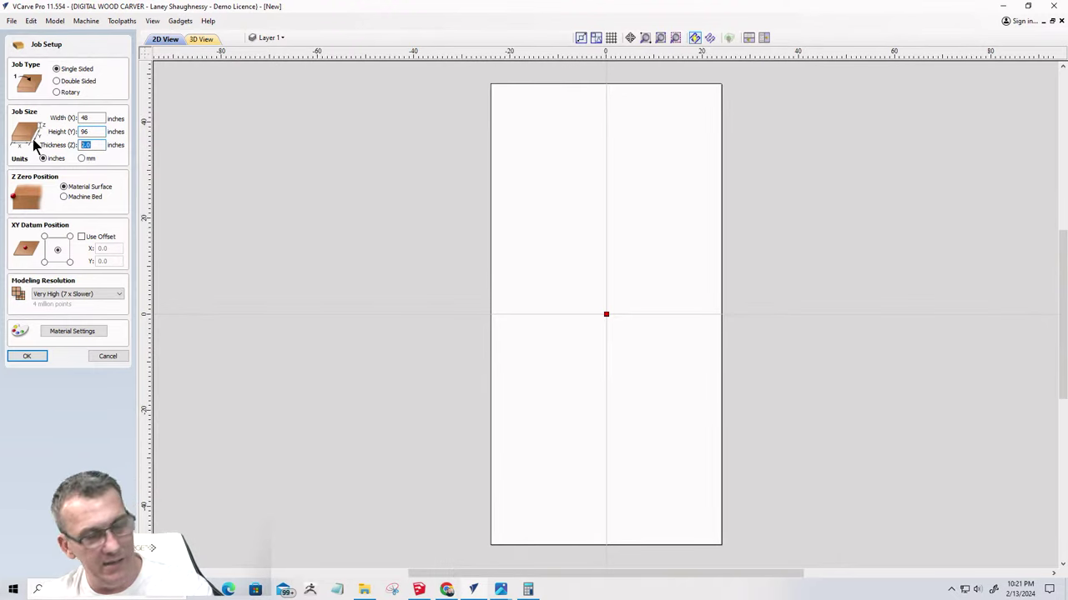
pyautogui.press('BackSpace')
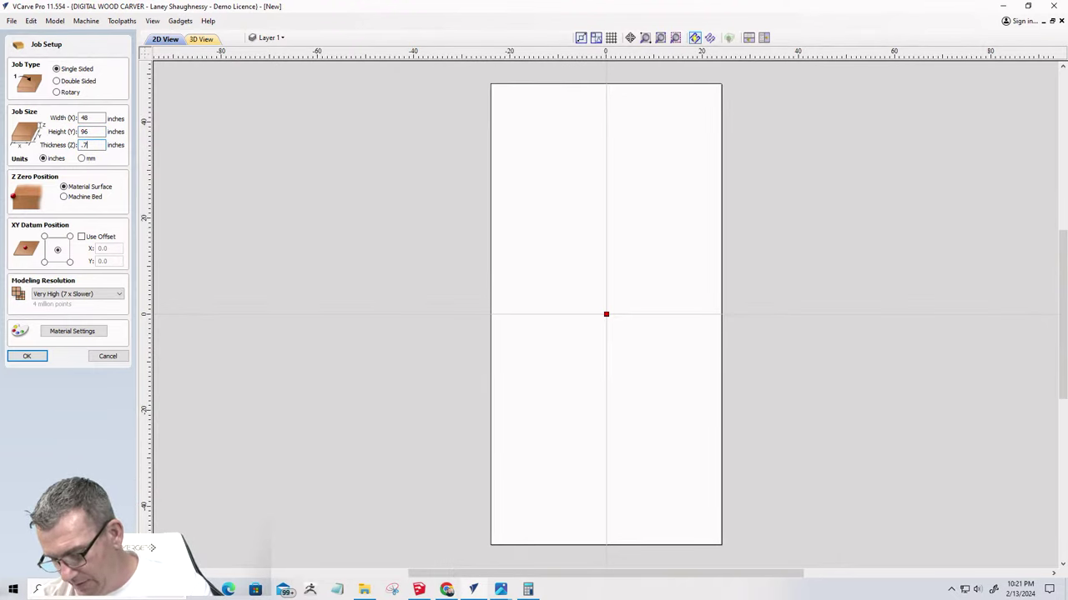
pyautogui.write('.71875')
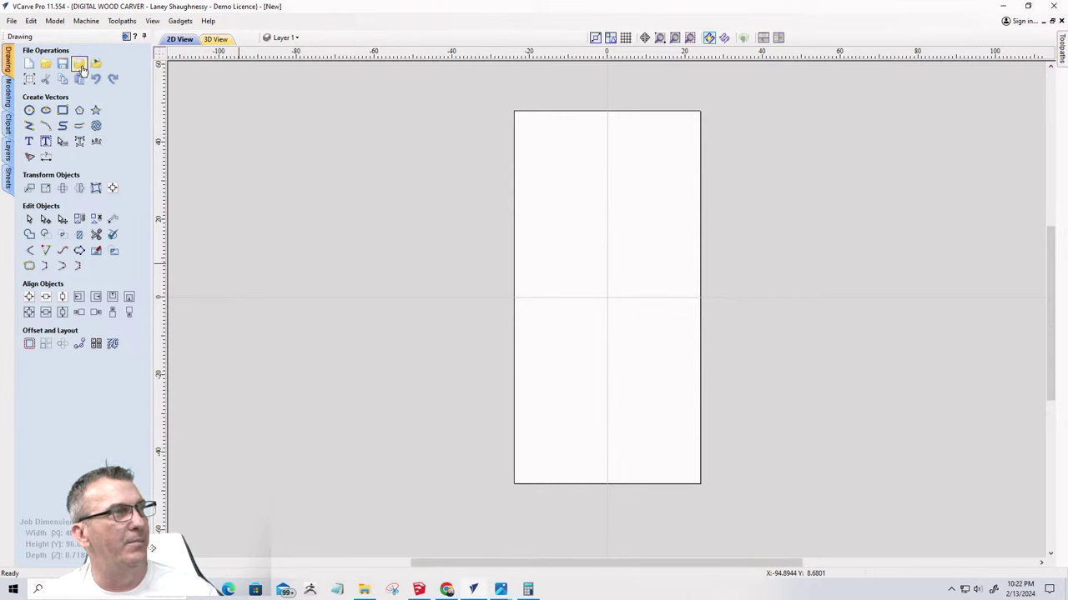
# Import Bench1.skp as an exploded flat layout with Auto Orientate enabled
pyautogui.click(81, 66)
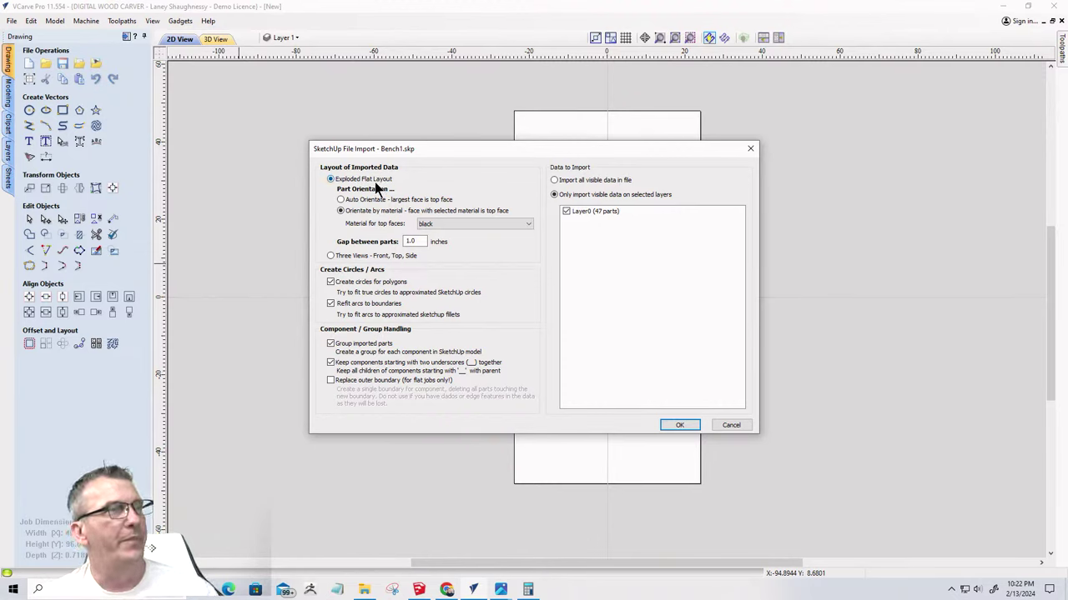
pyautogui.click(341, 200)
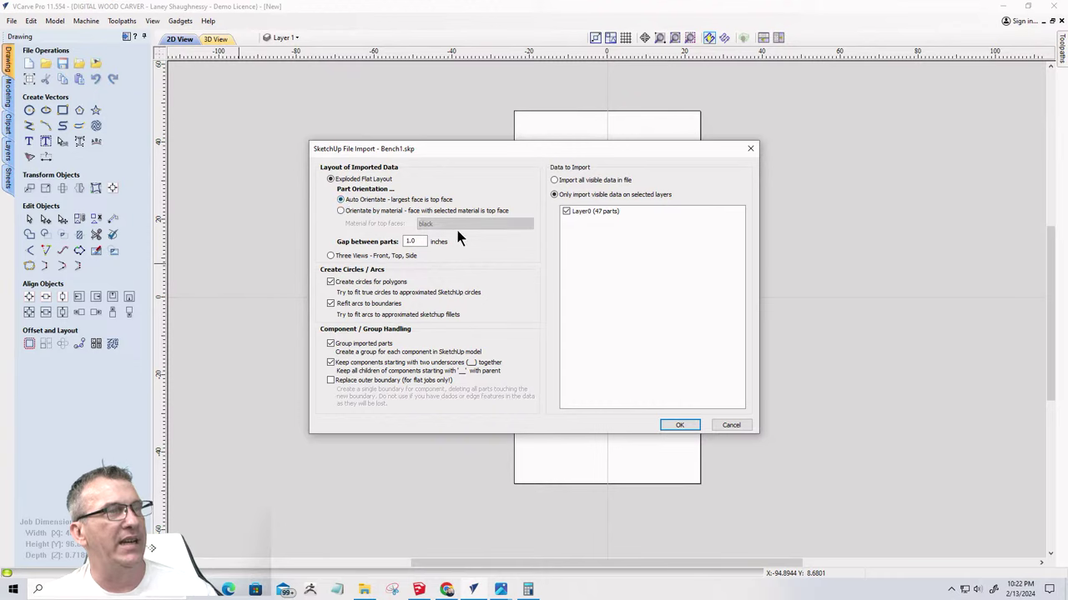
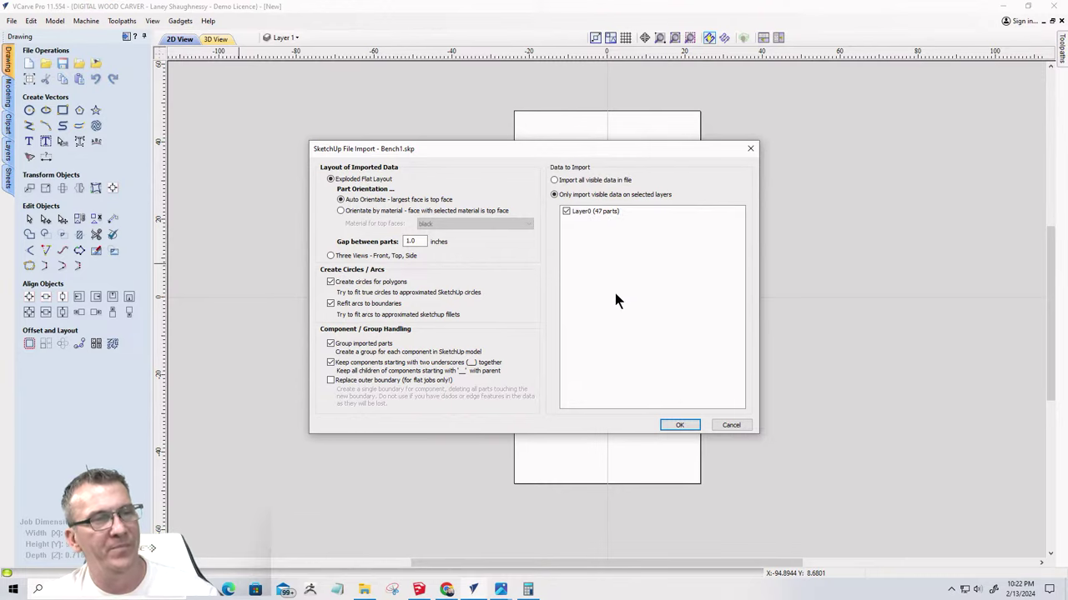
# Import Bench1.skp as an Exploded Flat Layout with Auto Orientate, then zoom around the imported parts
pyautogui.click(678, 425)
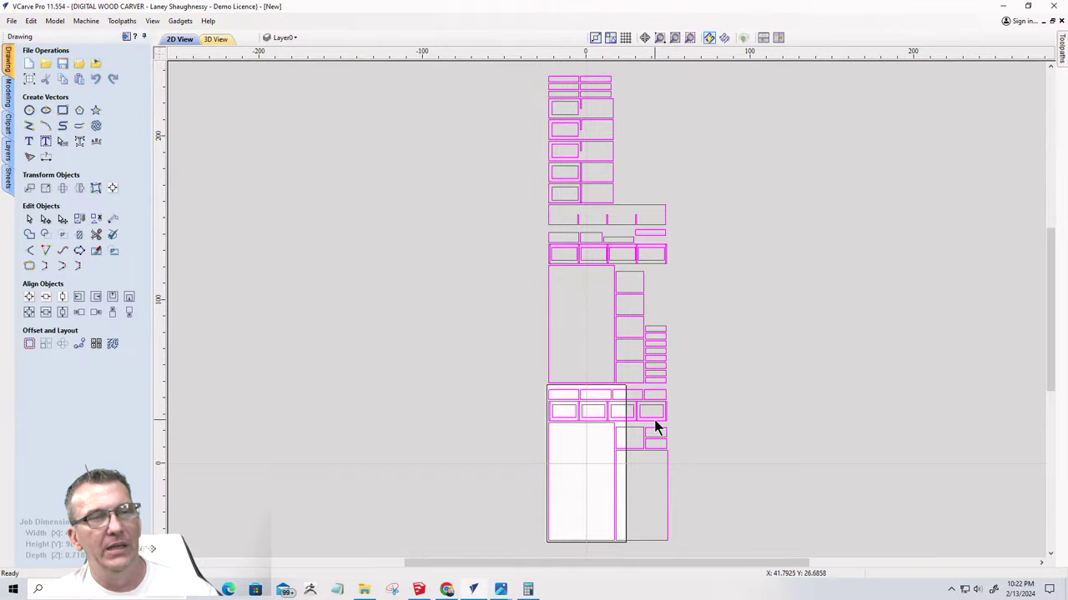
pyautogui.scroll(-5, 574, 355)
pyautogui.scroll(5, 575, 358)
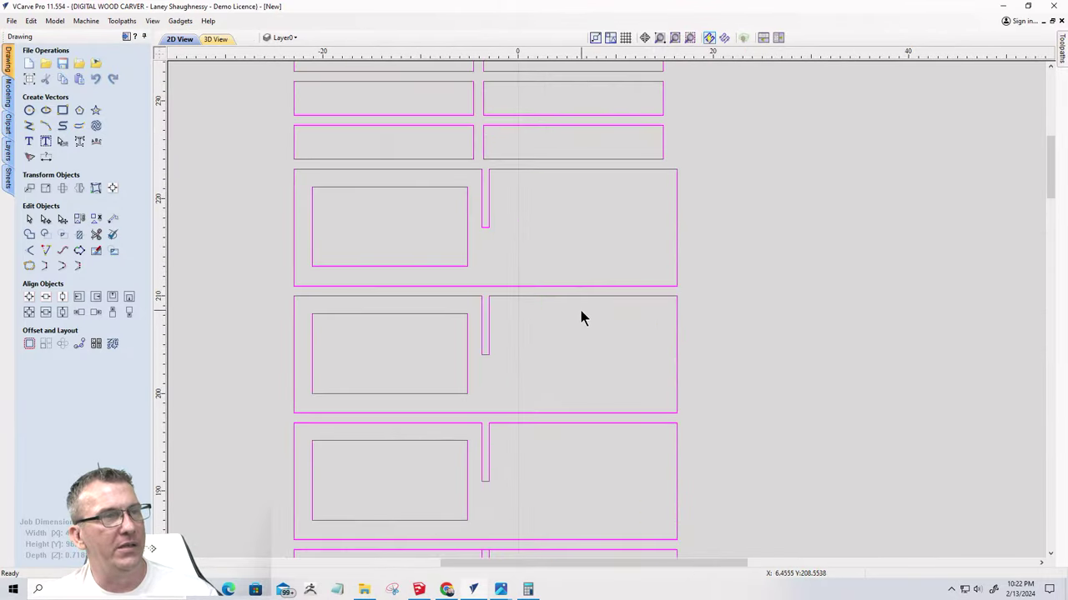
pyautogui.scroll(5, 558, 300)
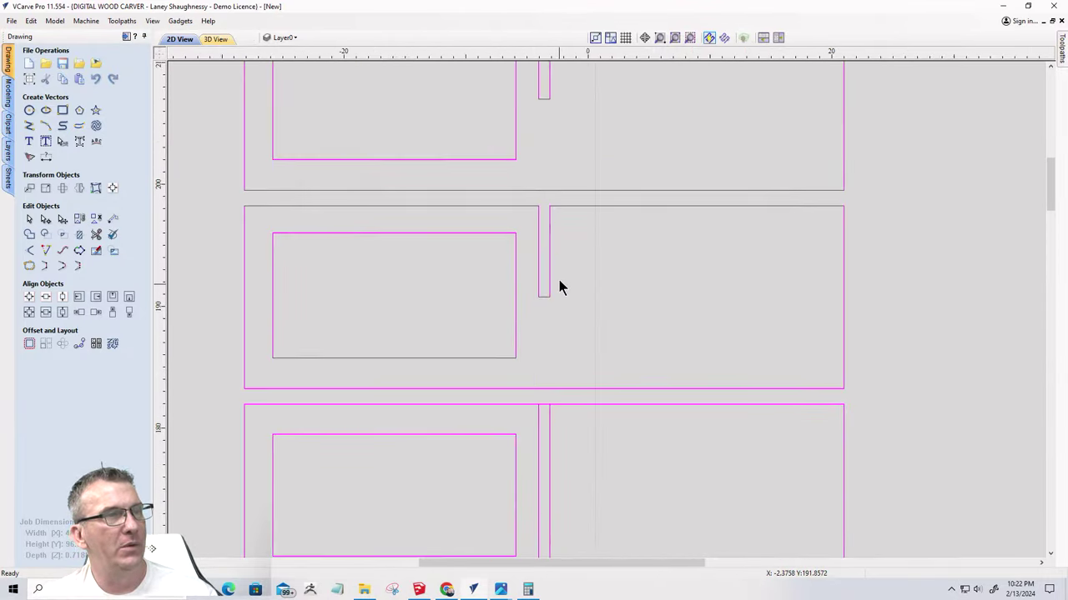
pyautogui.scroll(-5, 558, 276)
pyautogui.scroll(5, 563, 333)
pyautogui.scroll(-4, 555, 334)
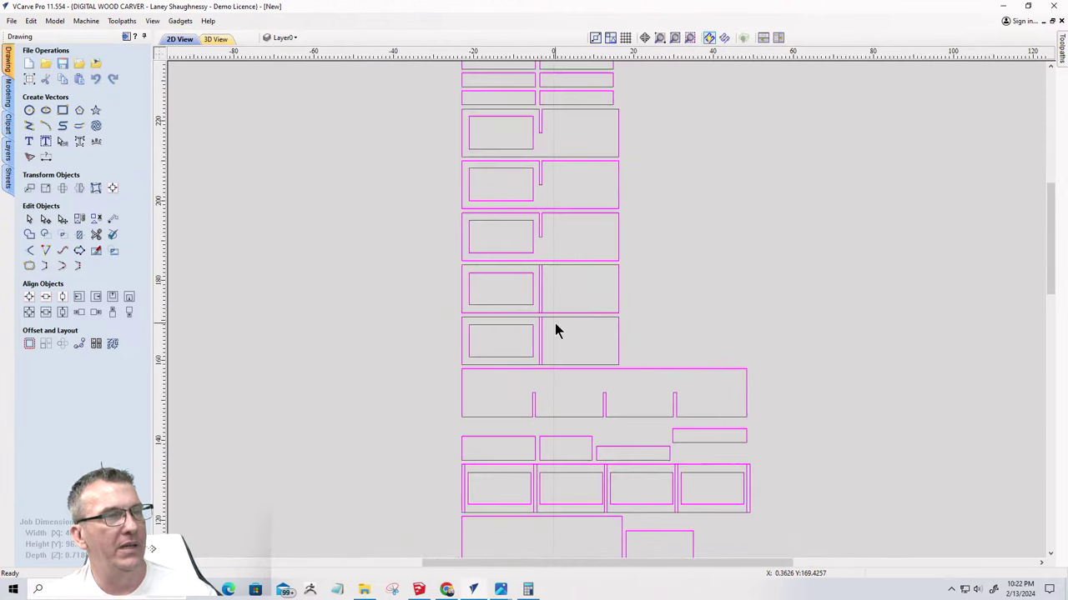
pyautogui.scroll(-3, 548, 337)
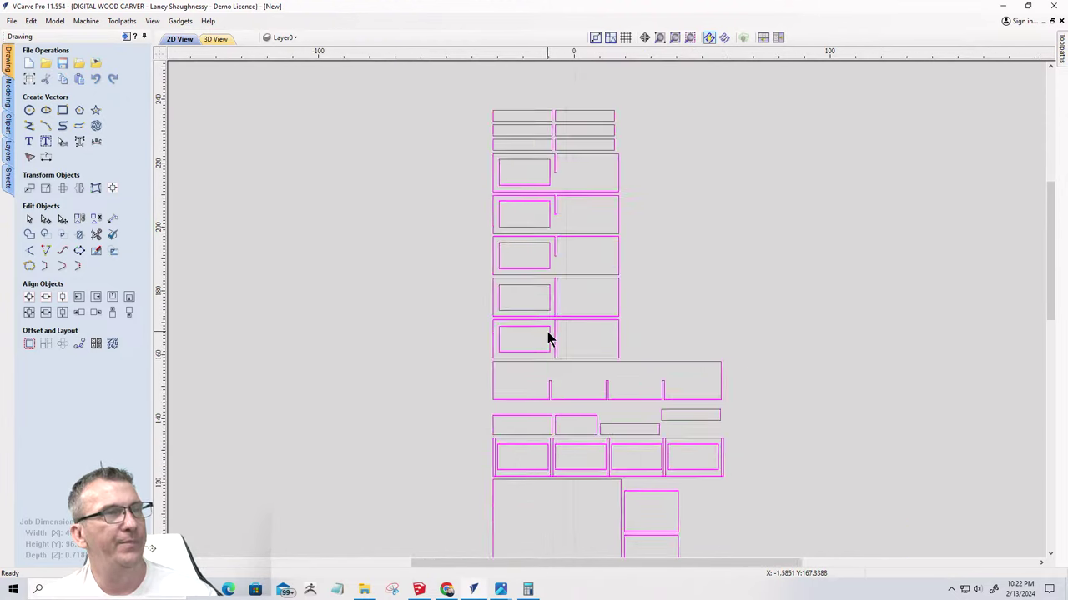
pyautogui.scroll(6, 567, 221)
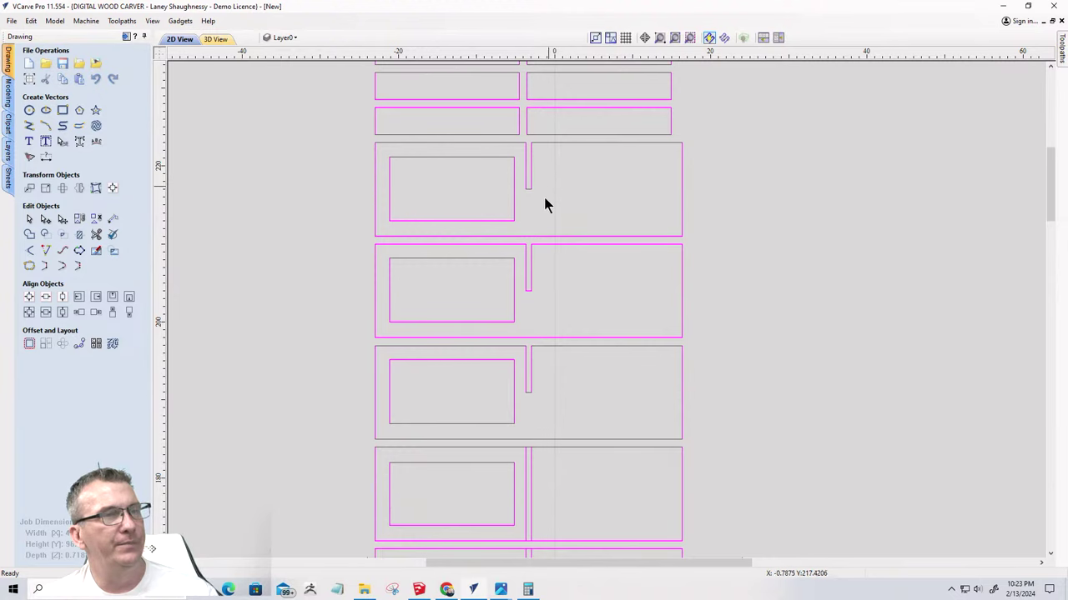
pyautogui.scroll(-4, 538, 333)
pyautogui.scroll(3, 587, 385)
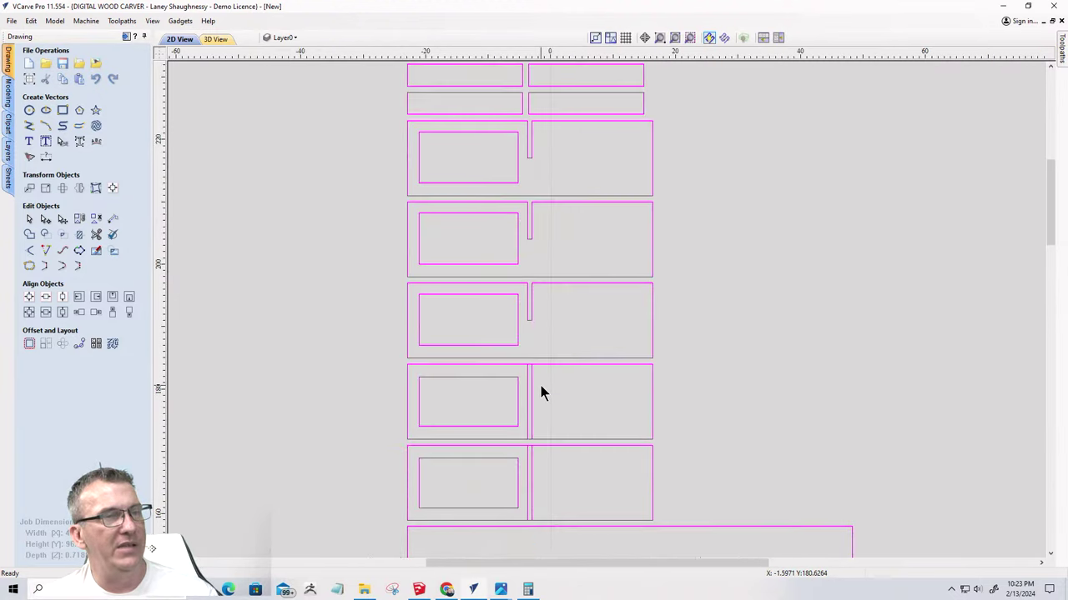
# Move the fourth and fifth full-slot panel rows out to the right of the stack
pyautogui.click(652, 394)
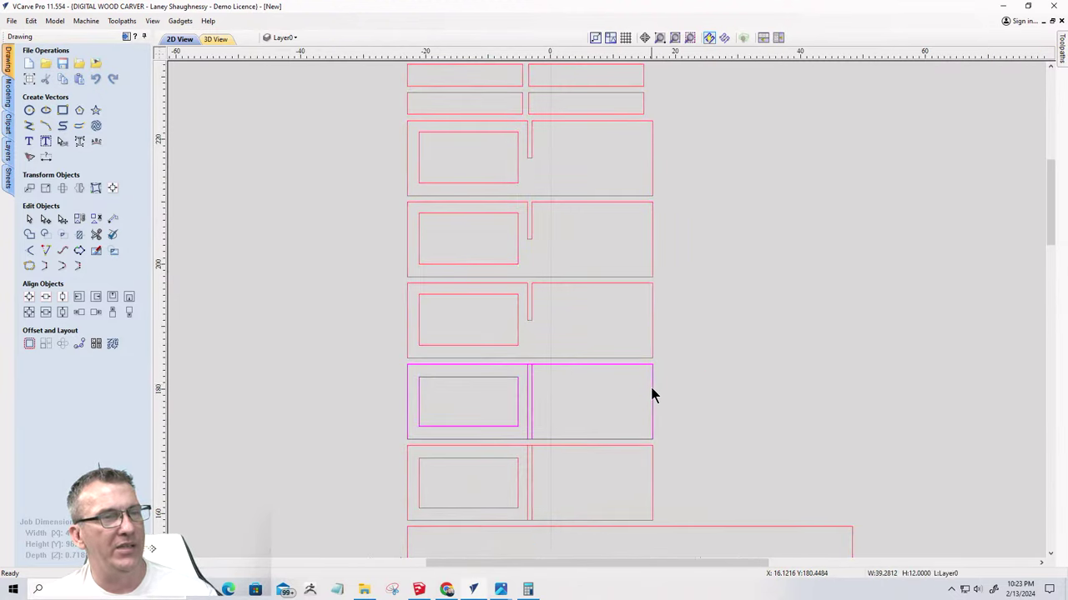
pyautogui.click(652, 454)
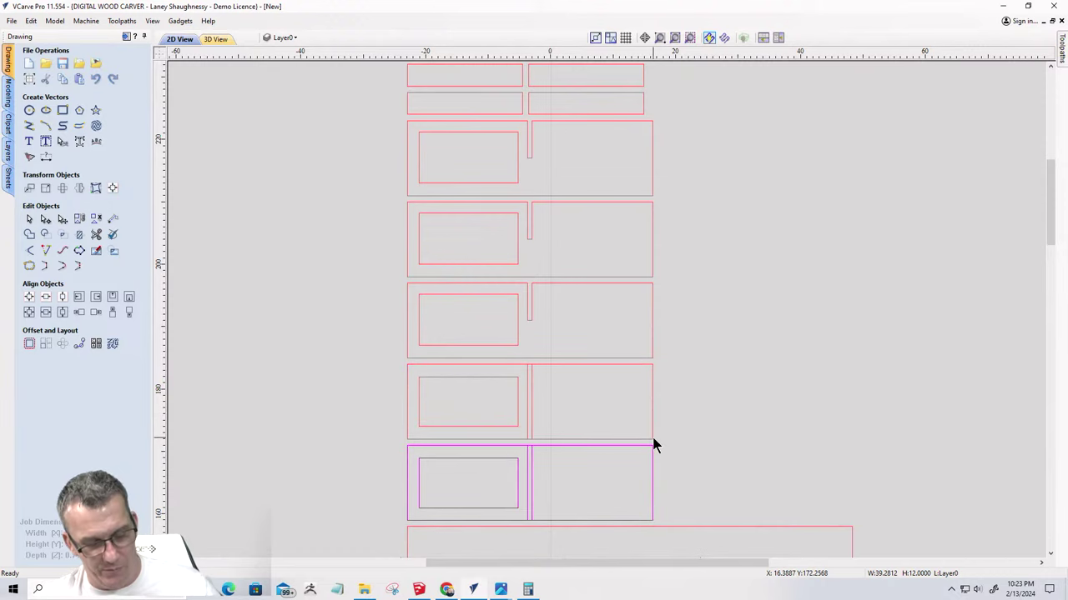
pyautogui.keyDown('shift'); pyautogui.click(652, 435); pyautogui.keyUp('shift')
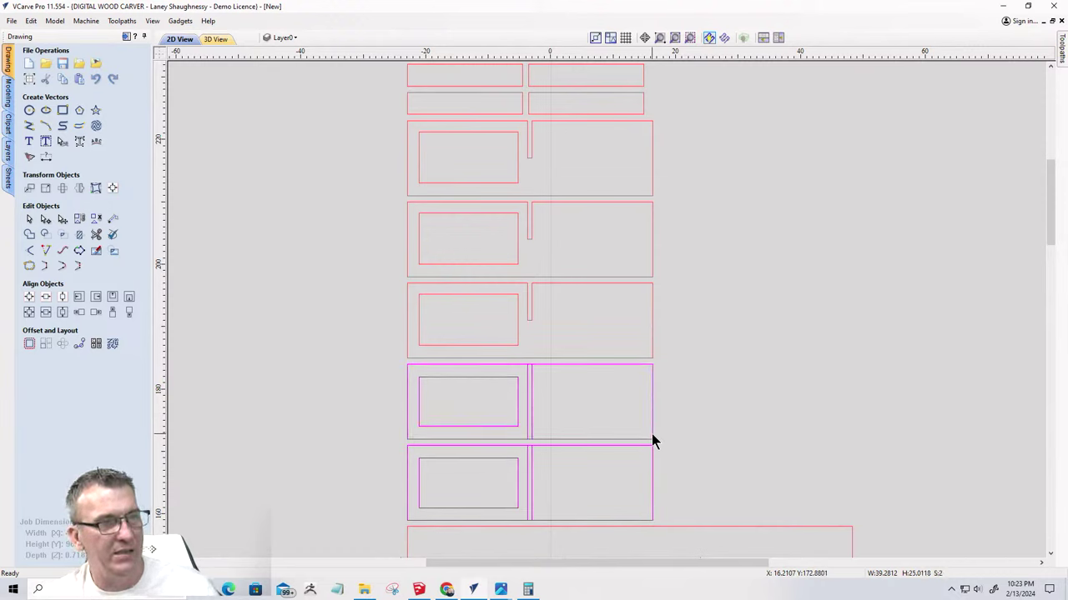
pyautogui.moveTo(651, 435); pyautogui.dragTo(1052, 404)
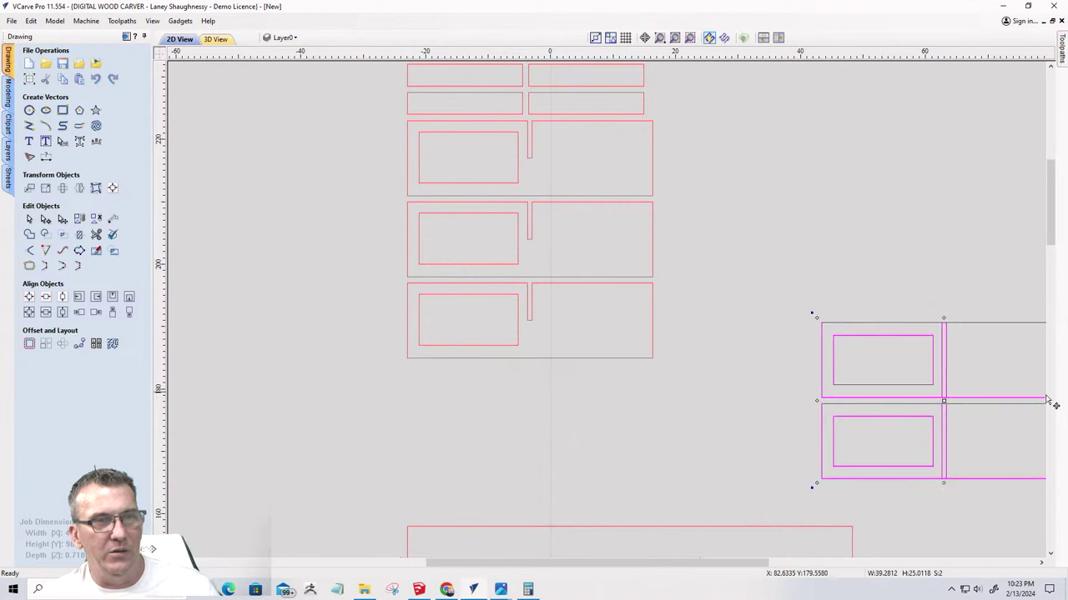
pyautogui.scroll(-3, 775, 364)
pyautogui.scroll(3, 570, 365)
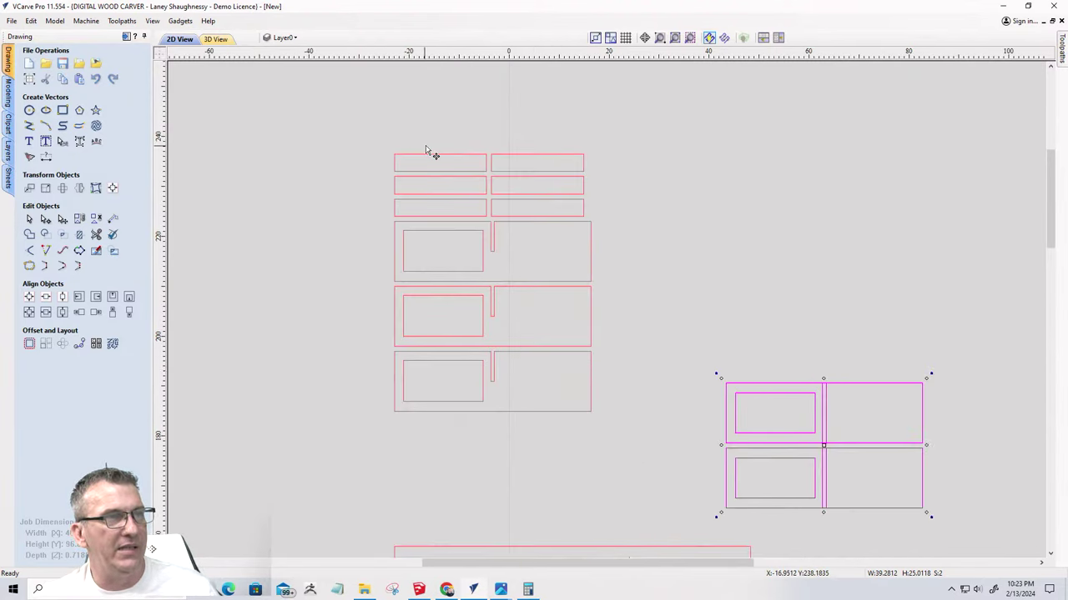
pyautogui.scroll(-3, 567, 158)
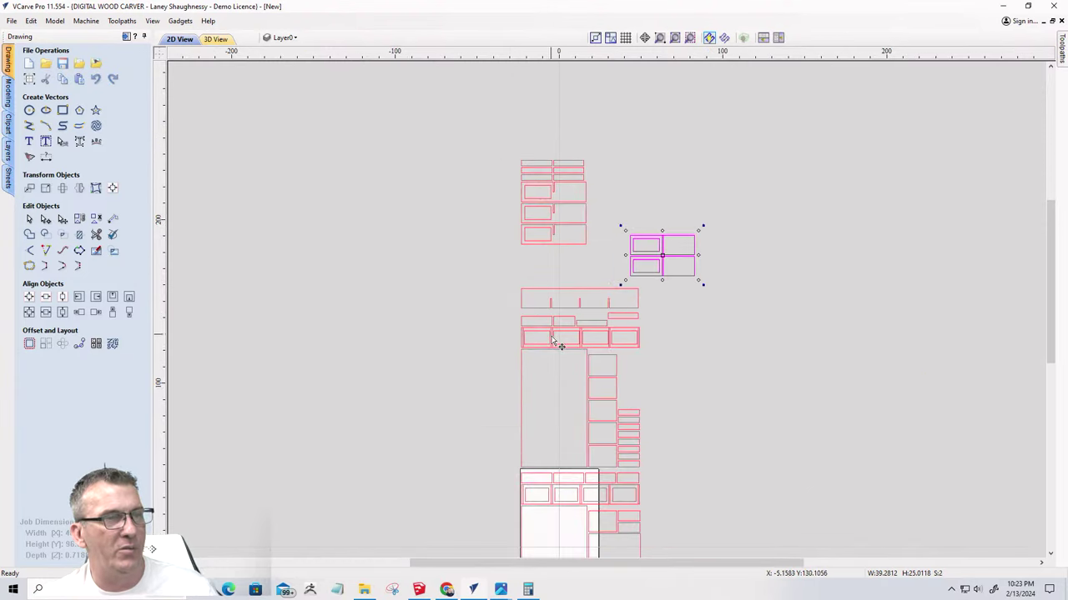
pyautogui.scroll(3, 598, 328)
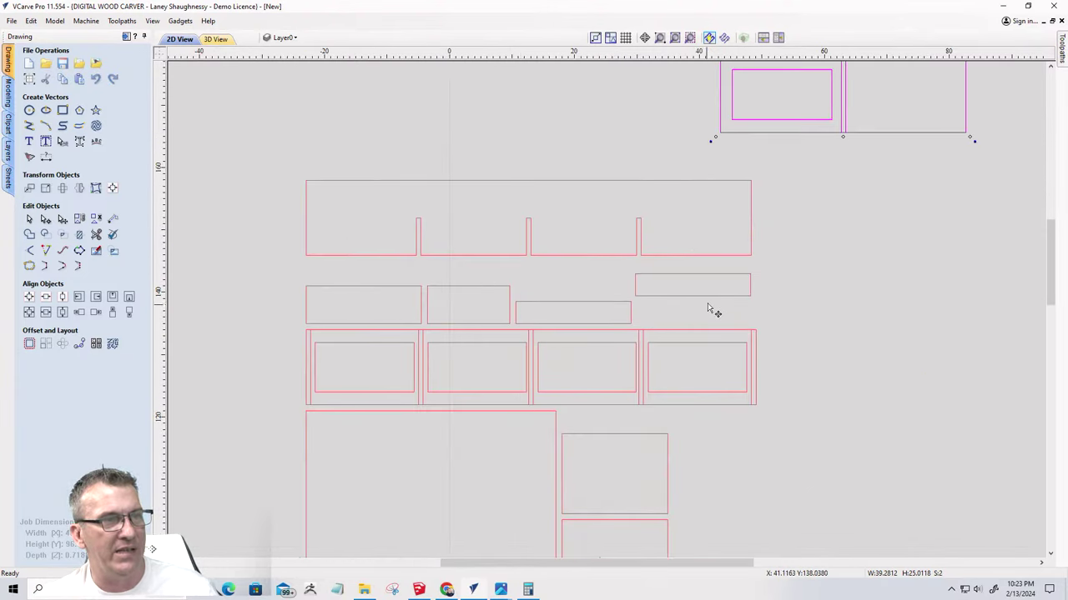
pyautogui.scroll(-1, 539, 296)
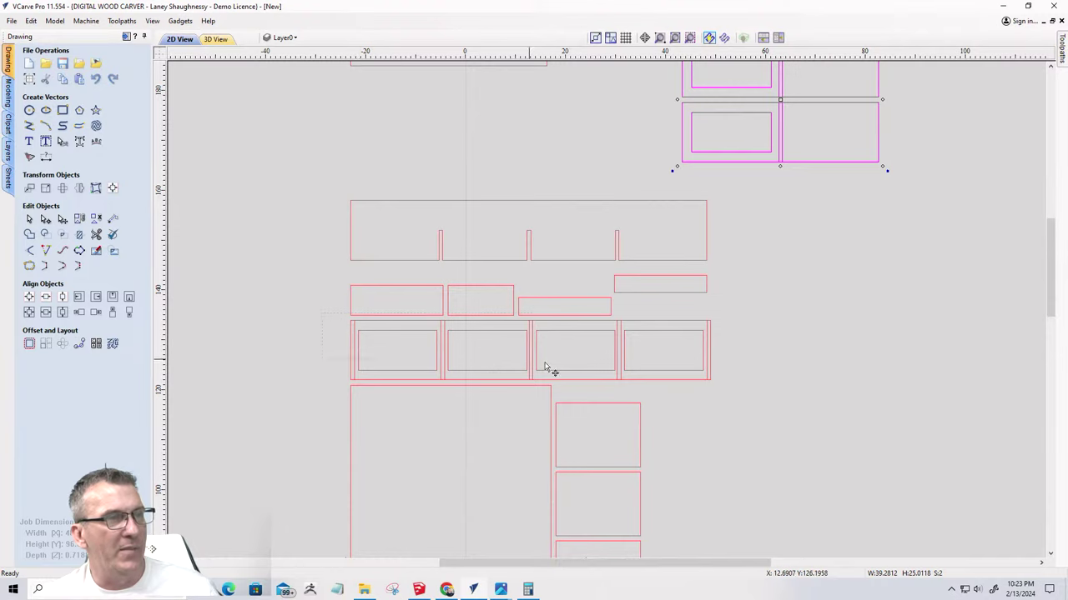
# Drag both rows of four framed door parts to the right of the main stack
pyautogui.click(714, 392)
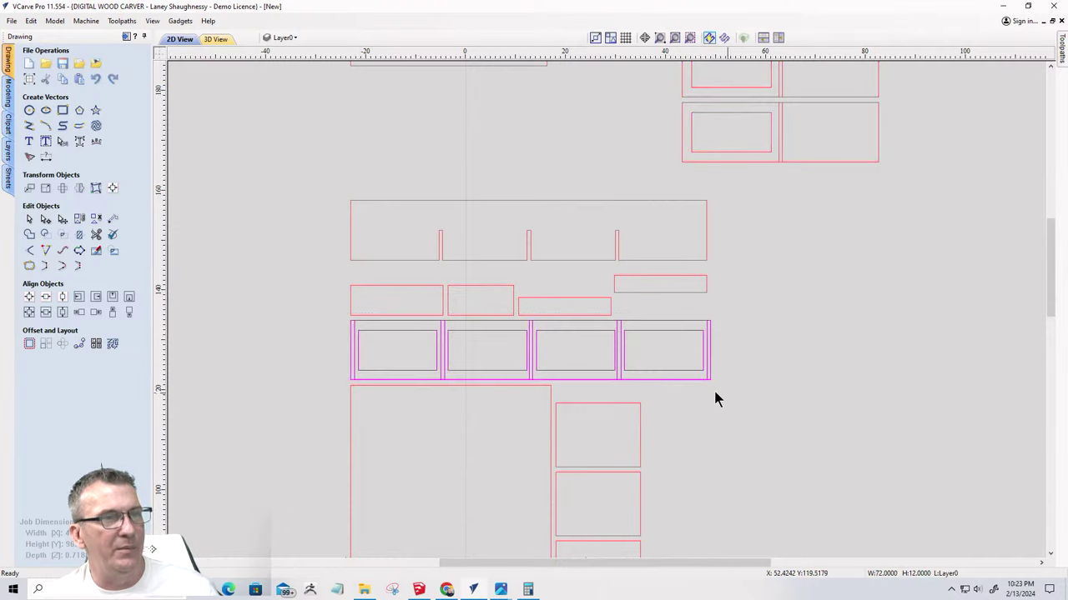
pyautogui.click(443, 341)
pyautogui.moveTo(443, 342); pyautogui.dragTo(843, 346)
pyautogui.scroll(-5, 563, 317)
pyautogui.scroll(5, 607, 457)
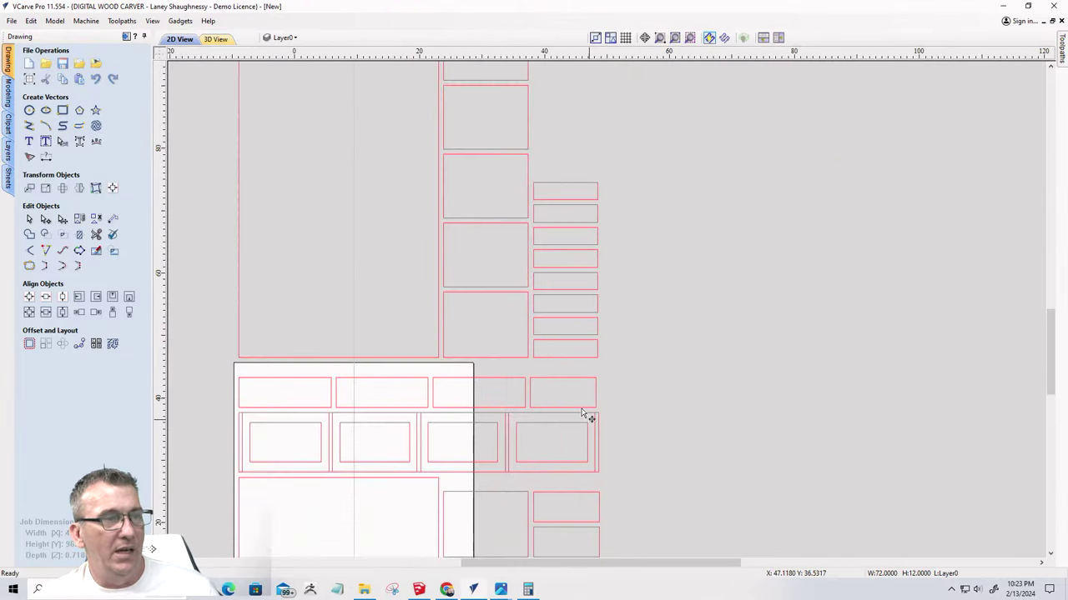
pyautogui.scroll(-3, 550, 367)
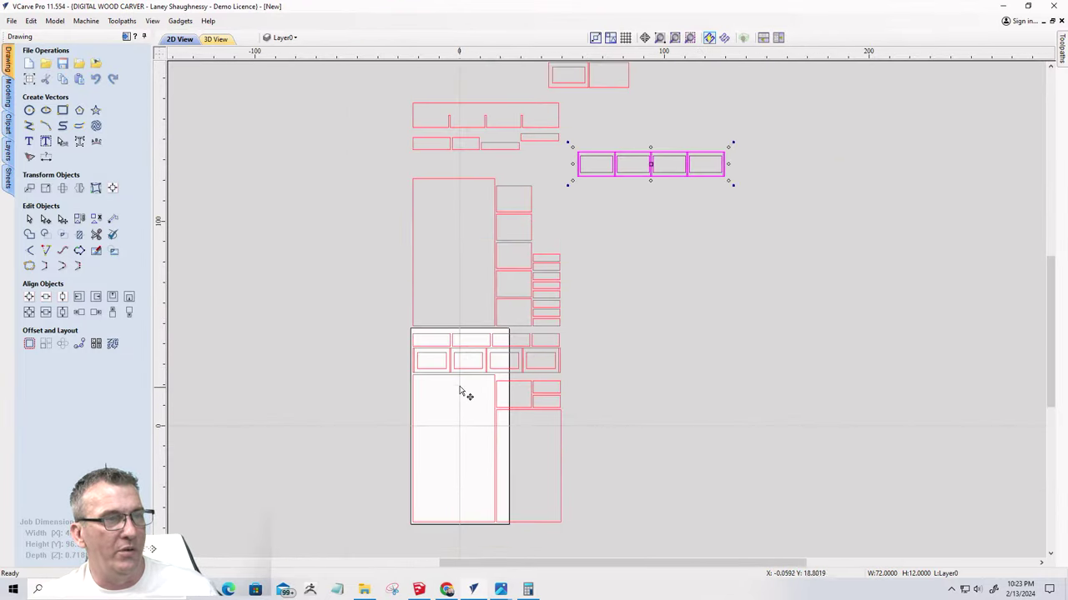
pyautogui.scroll(4, 460, 393)
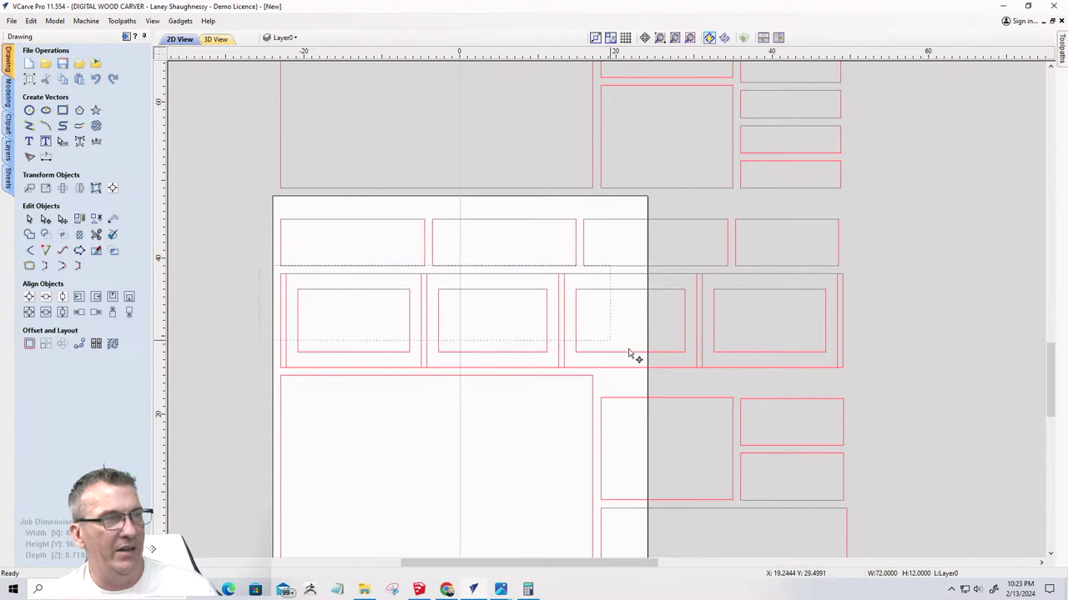
pyautogui.click(770, 362)
pyautogui.scroll(-3, 425, 313)
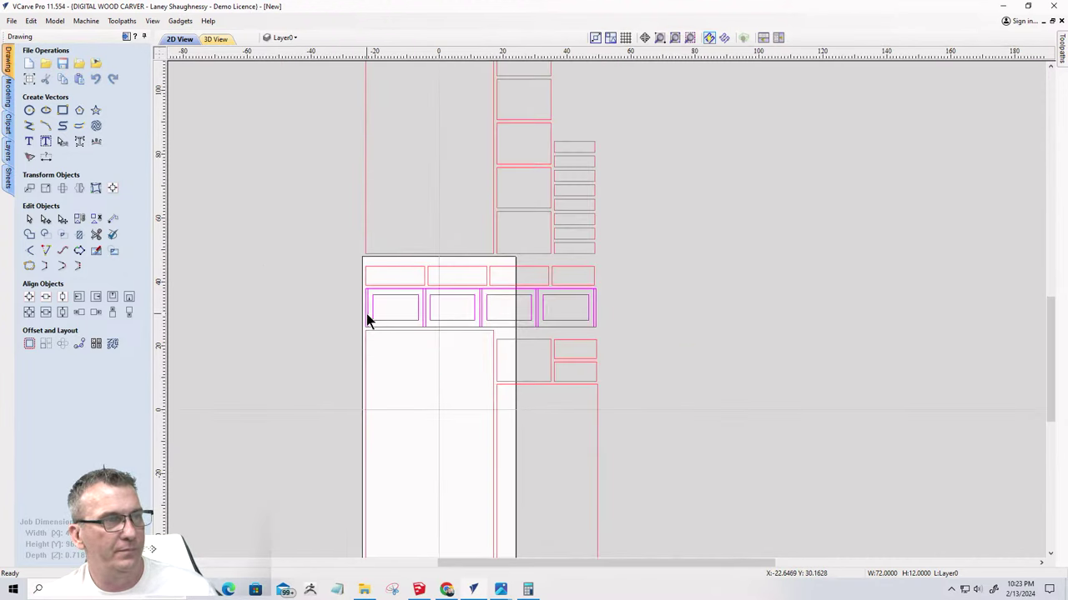
pyautogui.moveTo(366, 314); pyautogui.dragTo(703, 308)
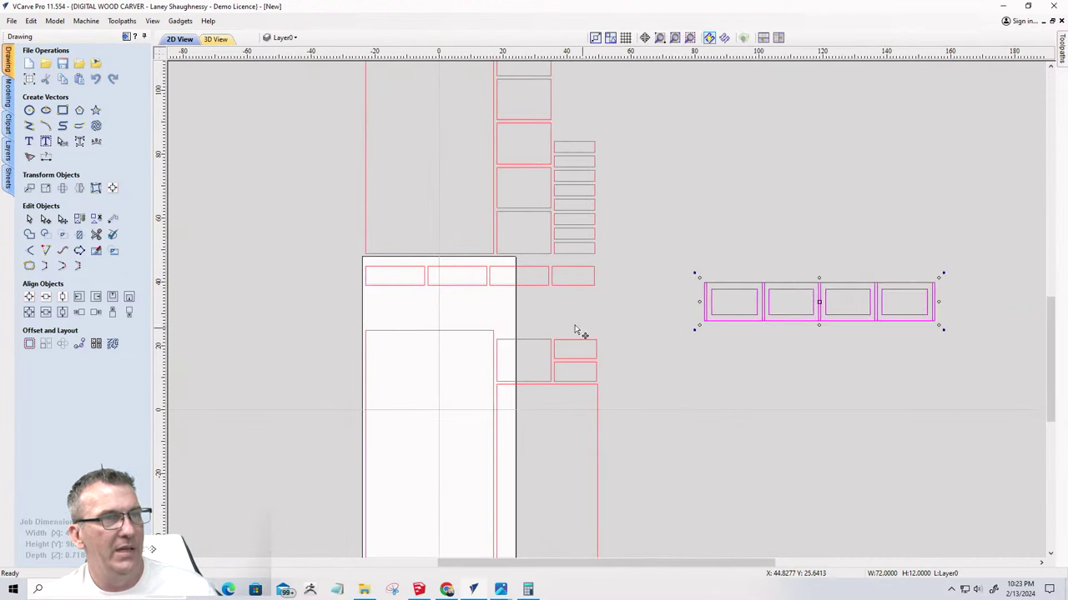
# Select the thin rectangles, small rectangles, square column and tall rectangle parts
pyautogui.moveTo(348, 262); pyautogui.dragTo(618, 316)
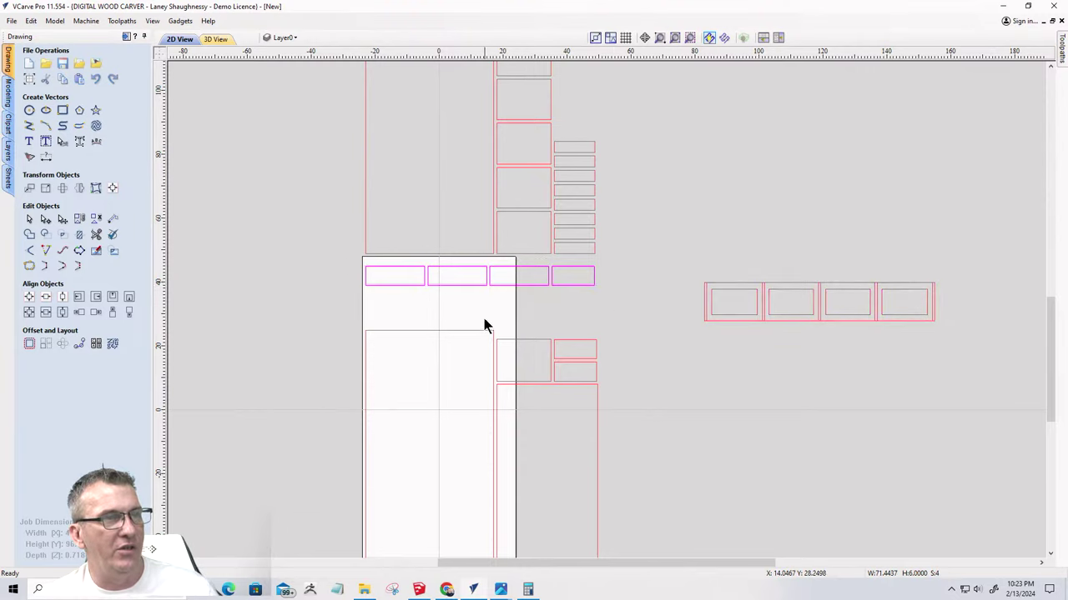
pyautogui.moveTo(553, 334); pyautogui.dragTo(619, 395)
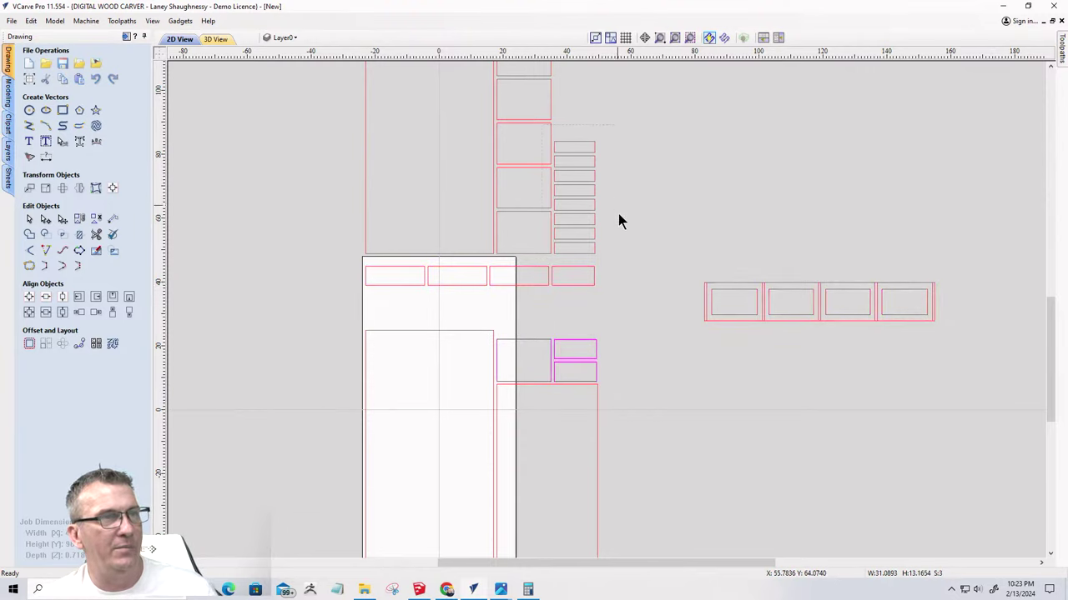
pyautogui.click(595, 249)
pyautogui.scroll(-5, 582, 313)
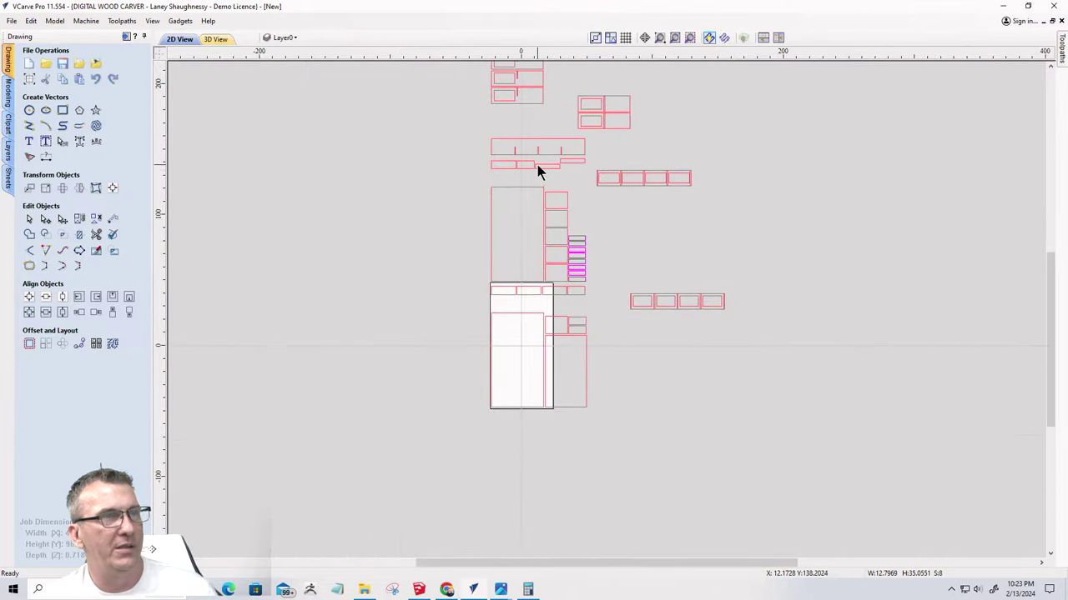
pyautogui.click(579, 288)
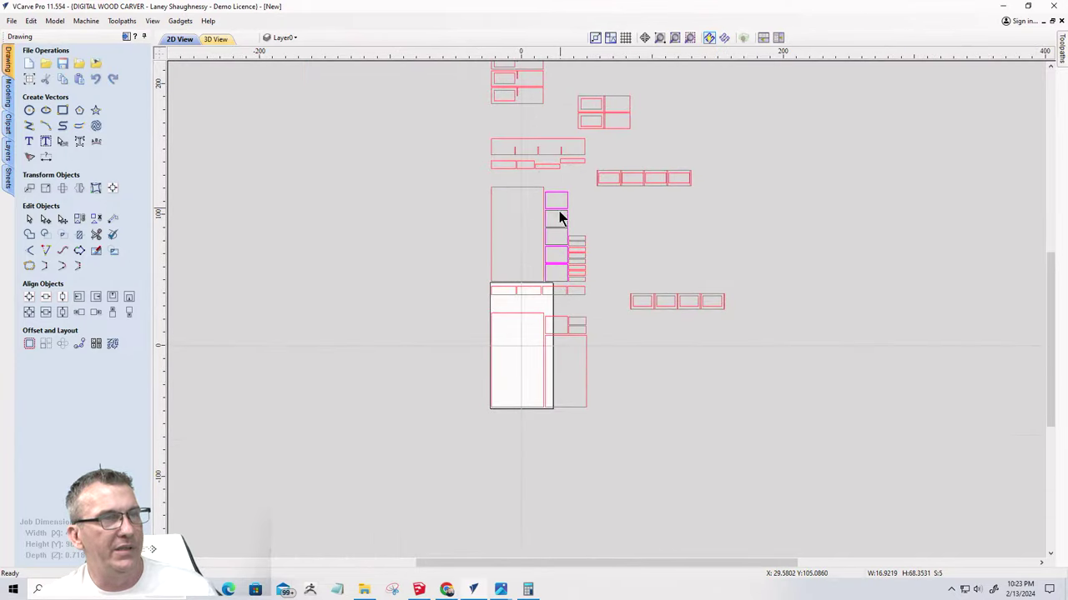
pyautogui.click(491, 207)
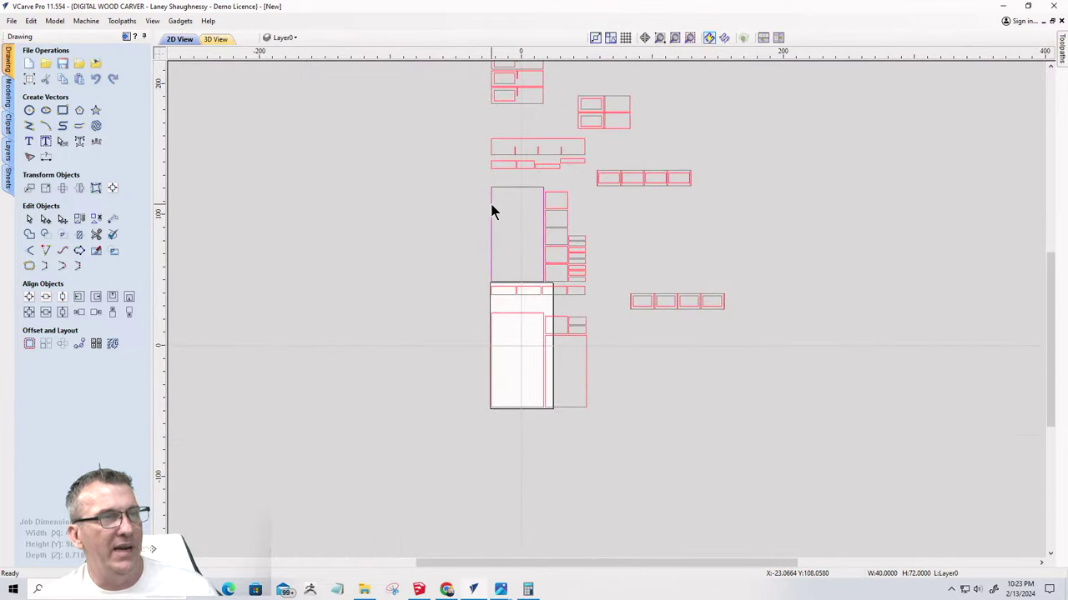
# Select the lower tall rectangle part and zoom in on the layout
pyautogui.click(492, 324)
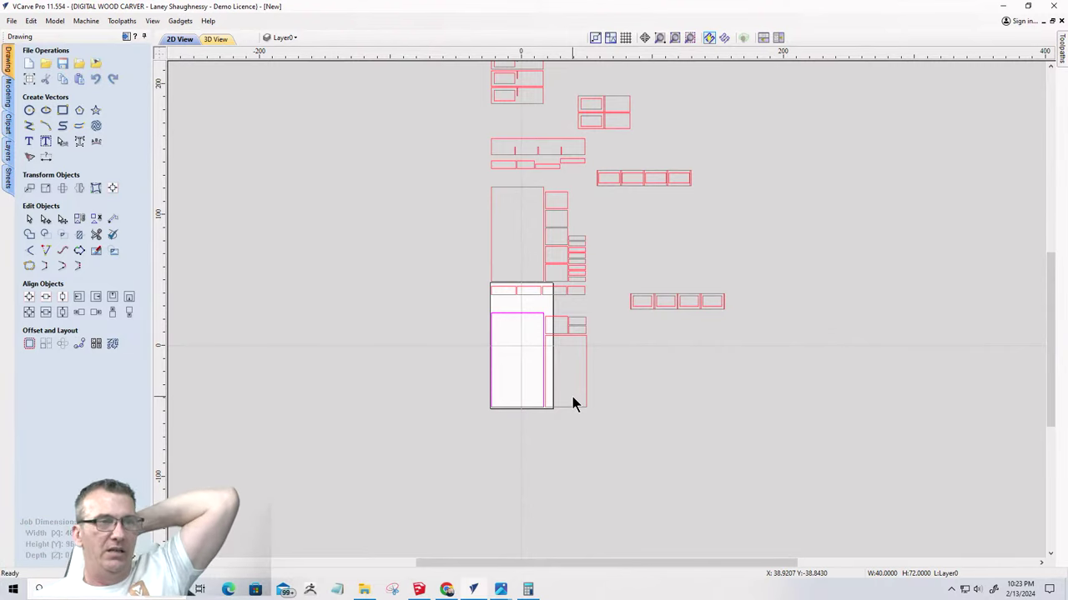
pyautogui.scroll(3, 550, 362)
pyautogui.scroll(-8, 518, 402)
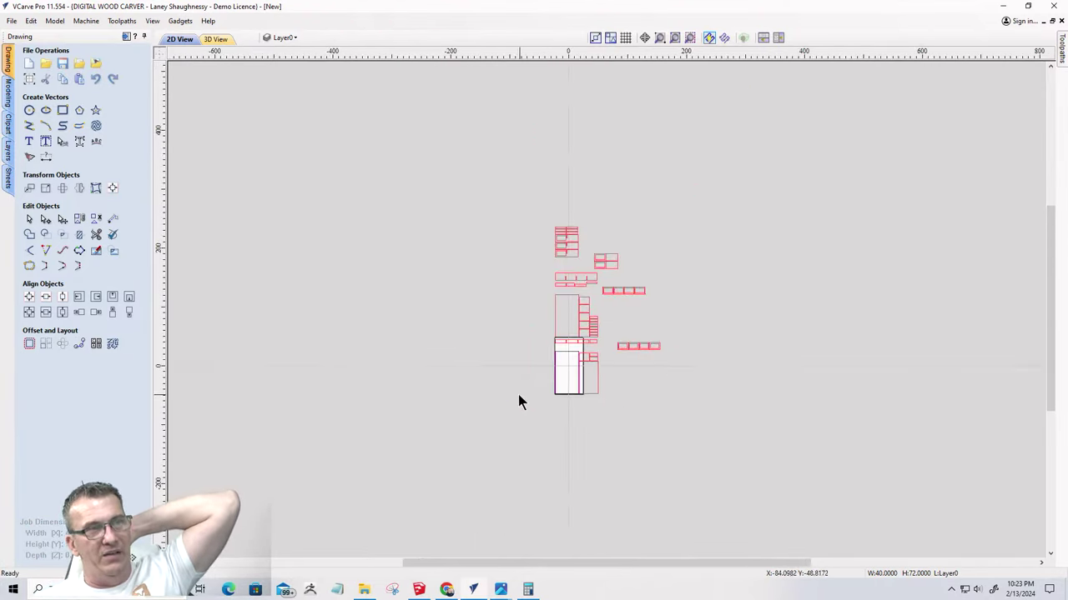
pyautogui.scroll(3, 632, 313)
pyautogui.scroll(-3, 543, 316)
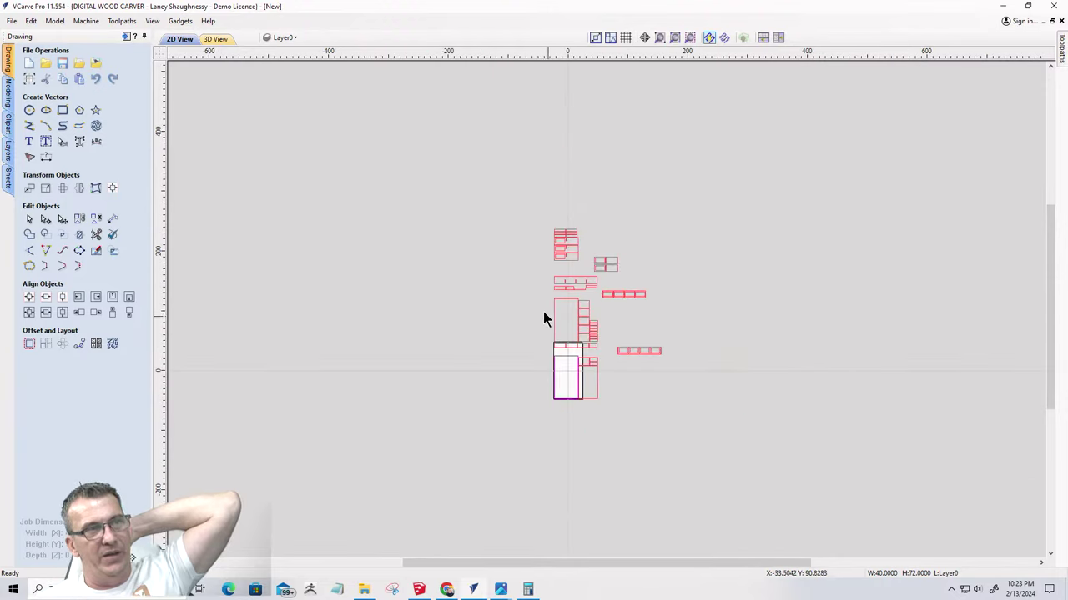
pyautogui.scroll(4, 601, 238)
pyautogui.scroll(-4, 420, 410)
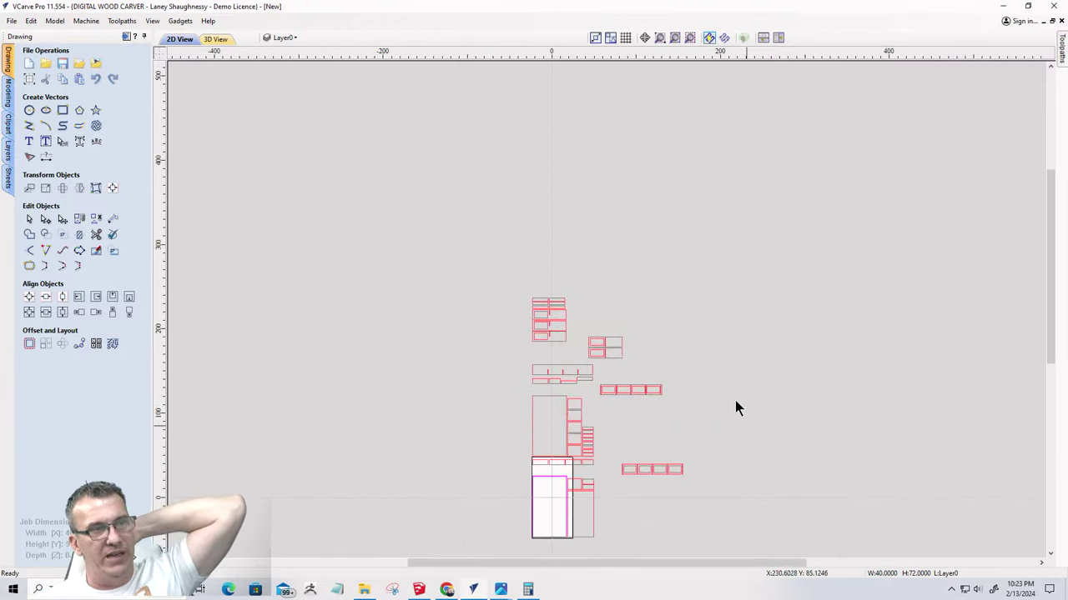
pyautogui.scroll(10, 533, 434)
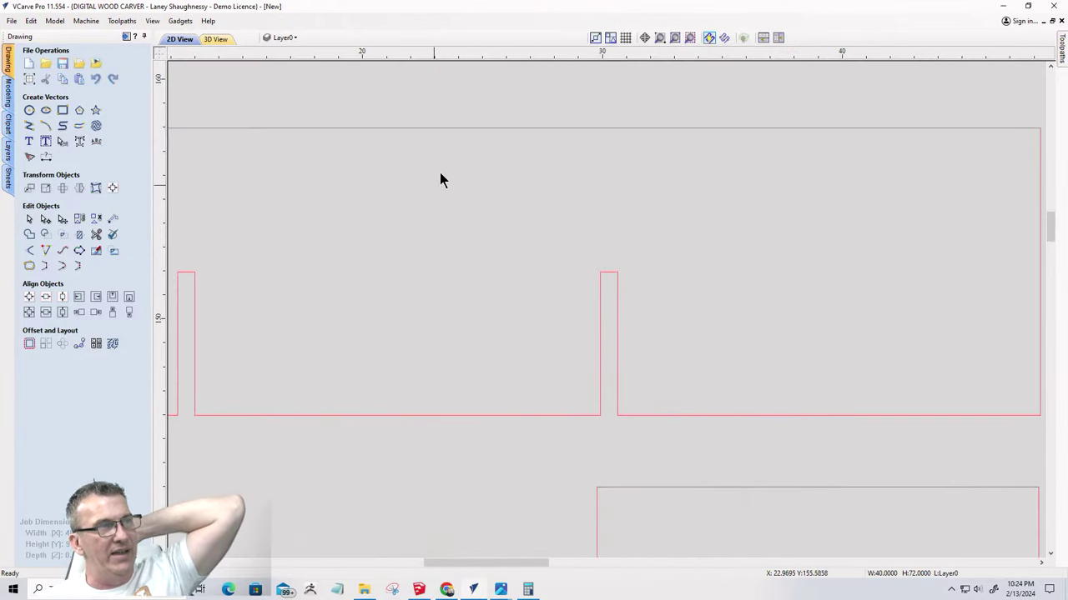
# Add 0.125-inch T-Bone fillets to both top corners of the slotted part's slot
pyautogui.click(442, 130)
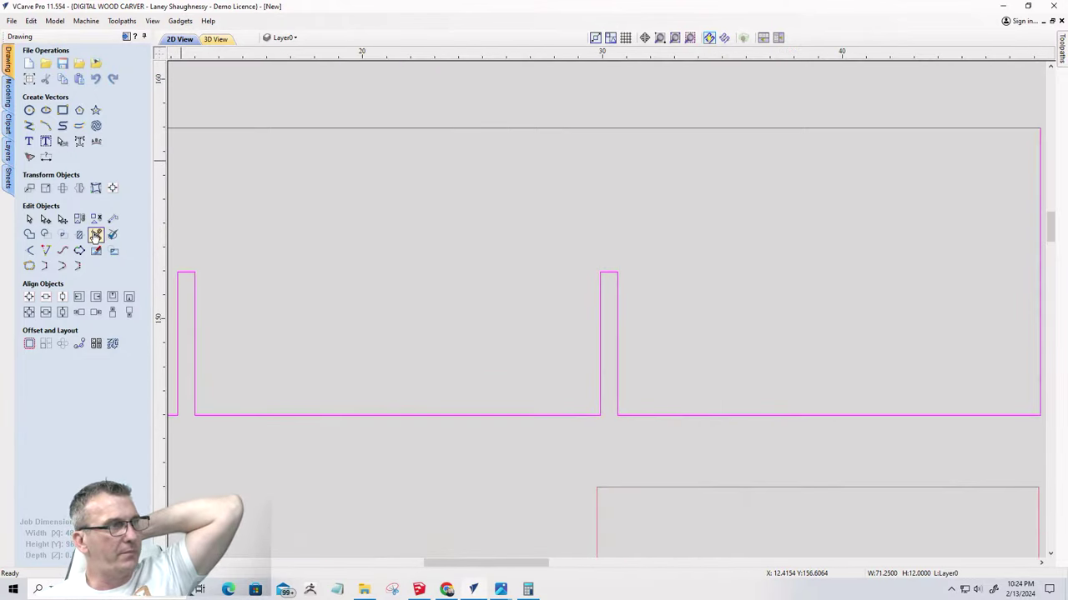
pyautogui.press('n')
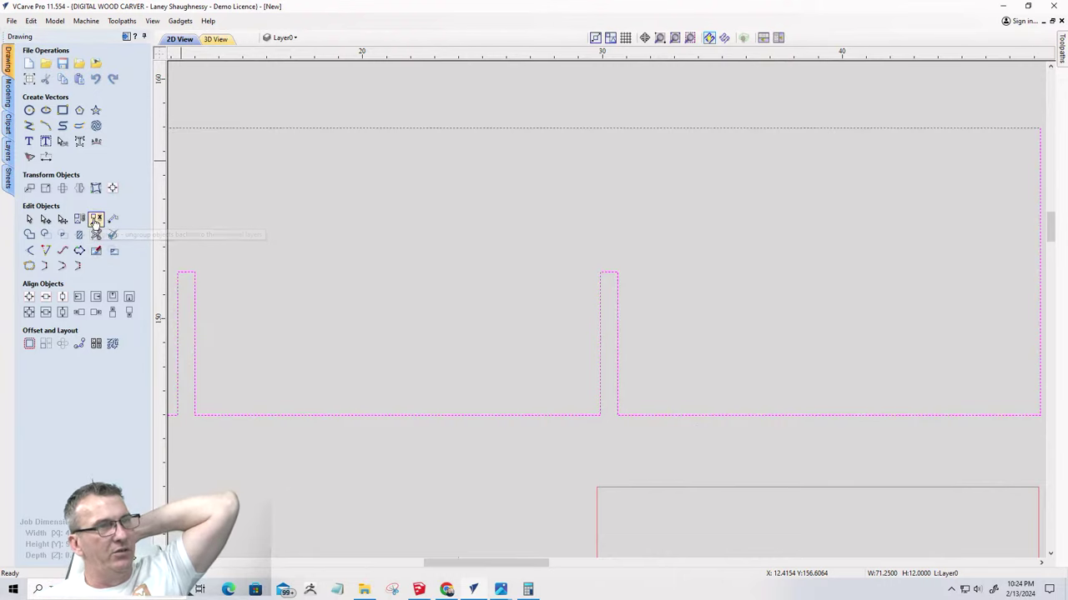
pyautogui.click(29, 250)
pyautogui.click(62, 210)
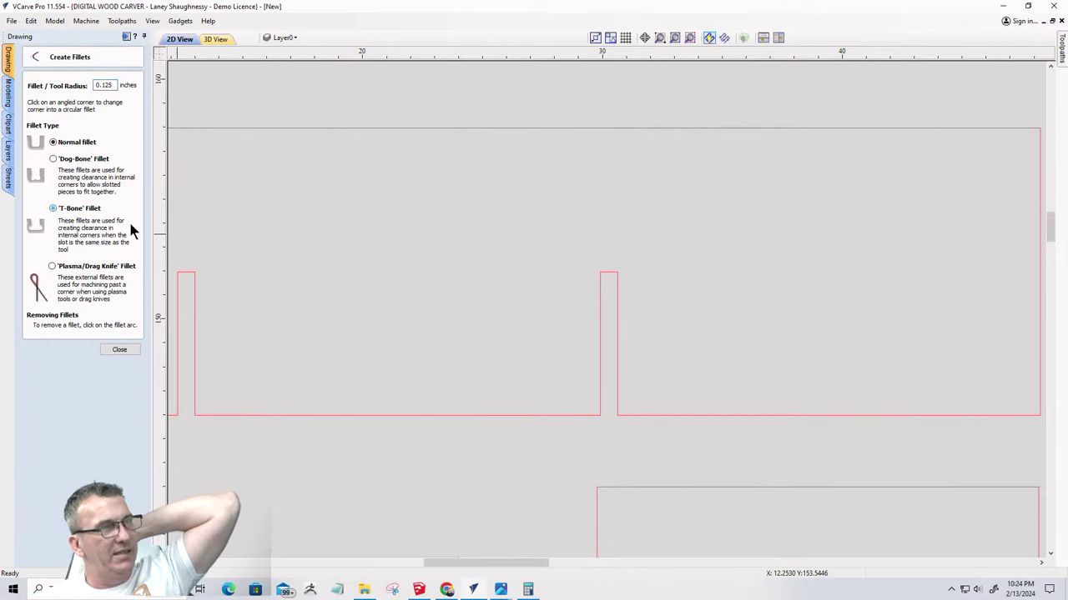
pyautogui.scroll(8, 603, 291)
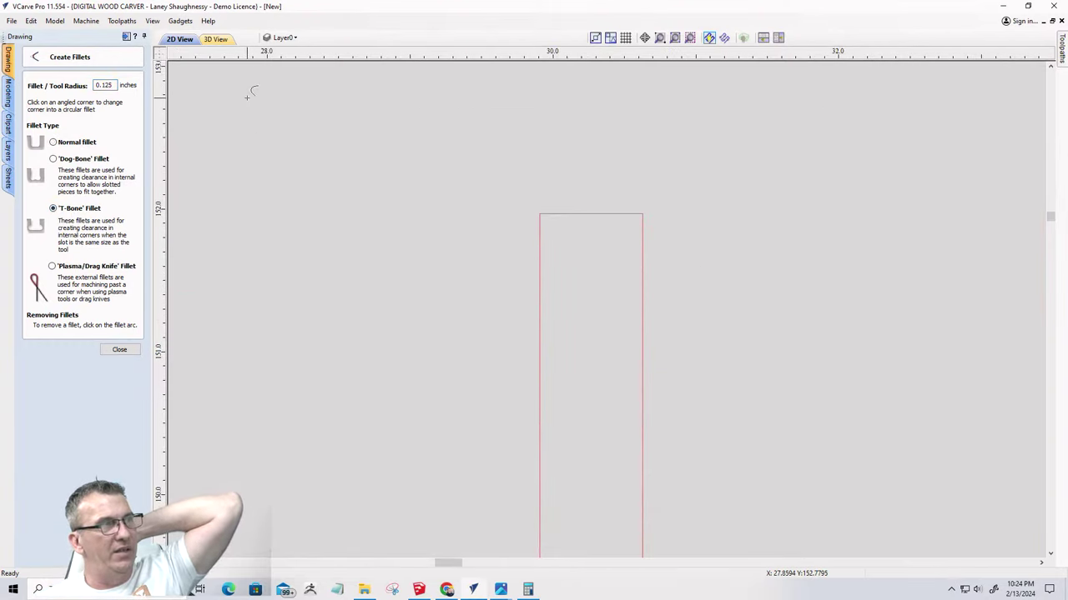
pyautogui.click(643, 212)
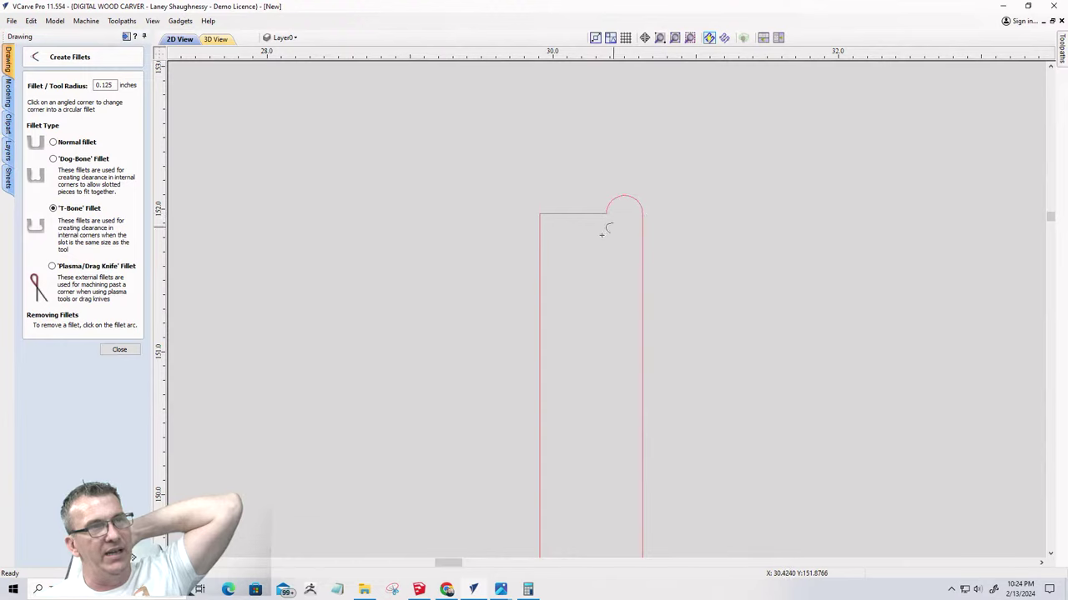
pyautogui.click(544, 214)
# Zoom across the layout to check the new T-bone fillets on the slot
pyautogui.scroll(-3, 585, 309)
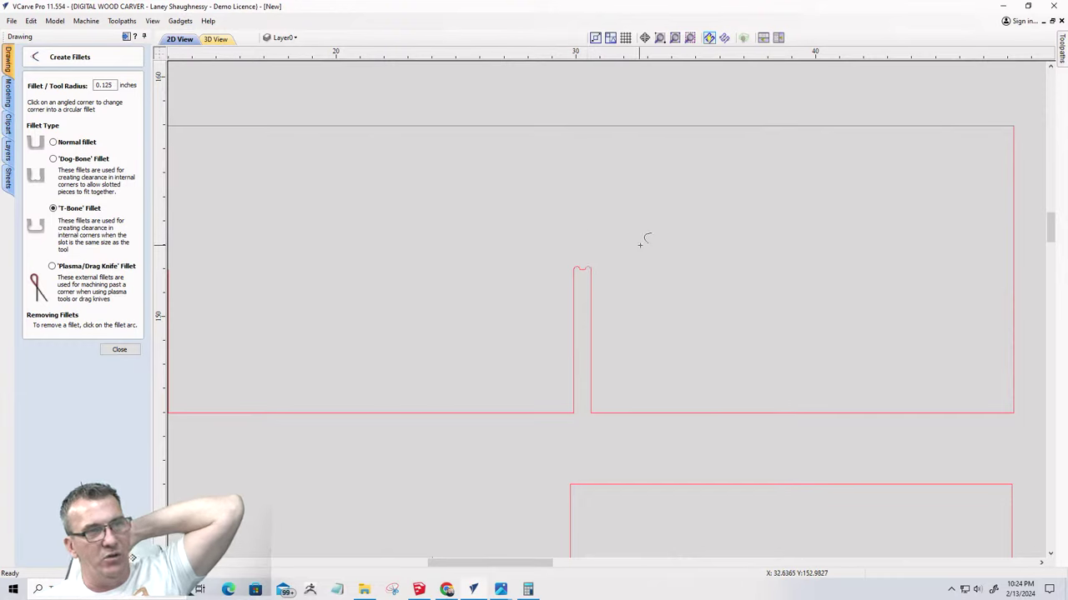
pyautogui.scroll(-2, 577, 263)
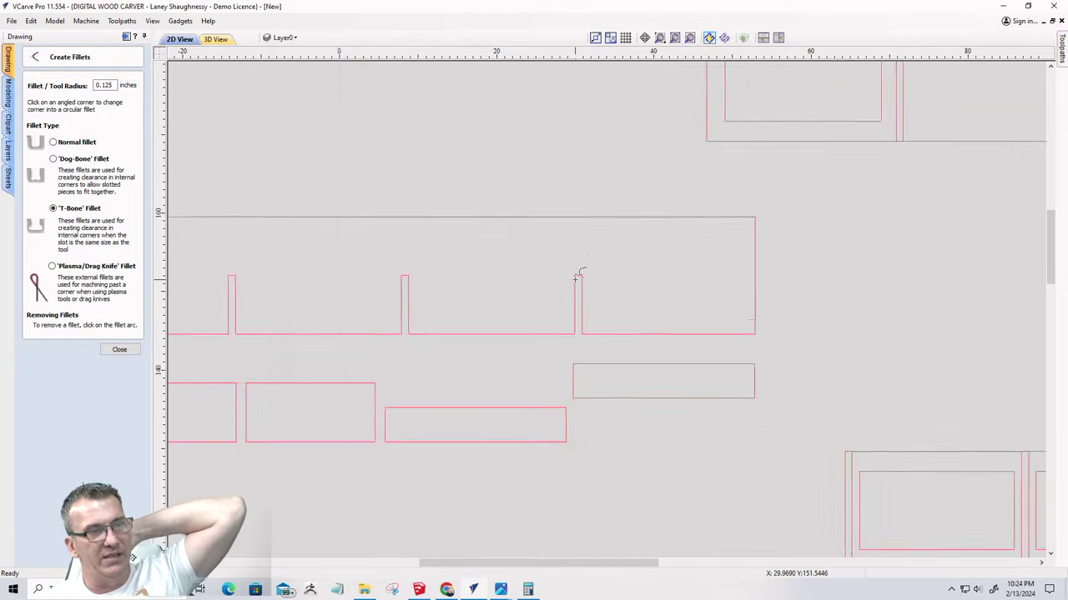
pyautogui.scroll(-4, 530, 313)
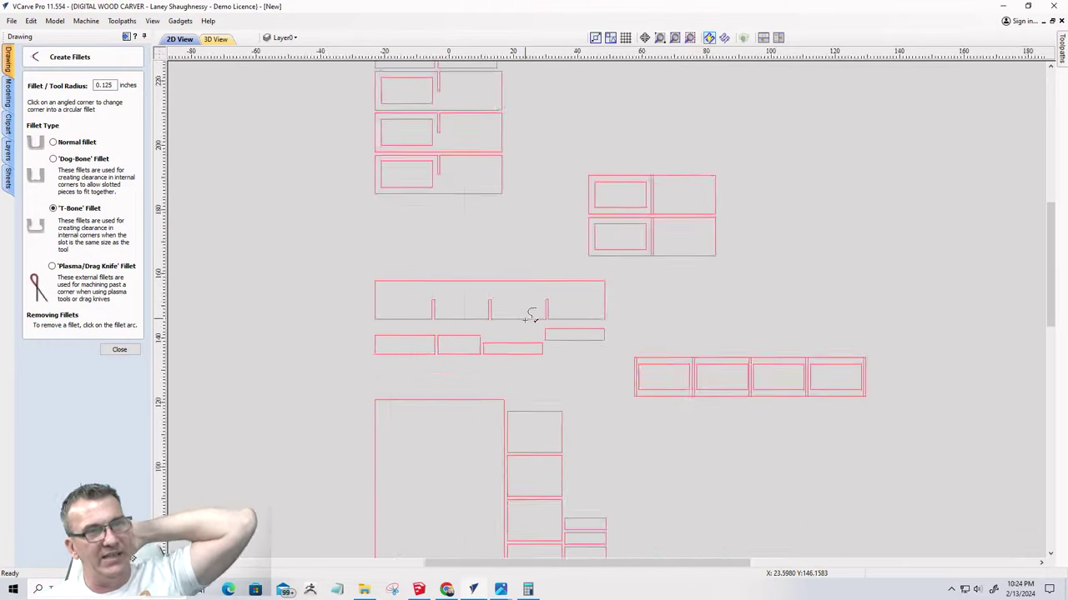
pyautogui.scroll(8, 620, 380)
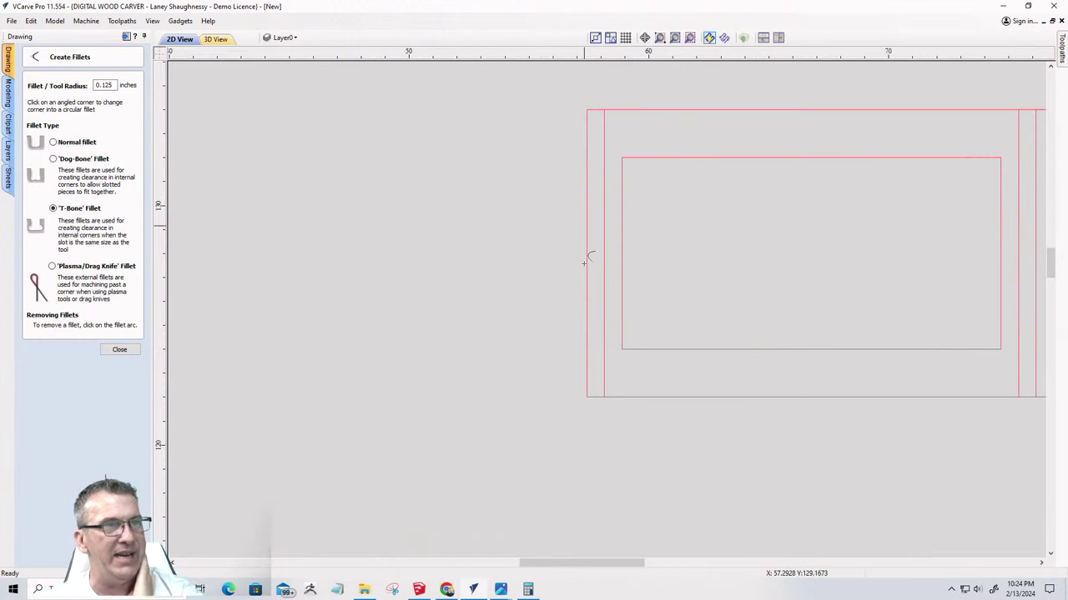
pyautogui.scroll(-5, 572, 405)
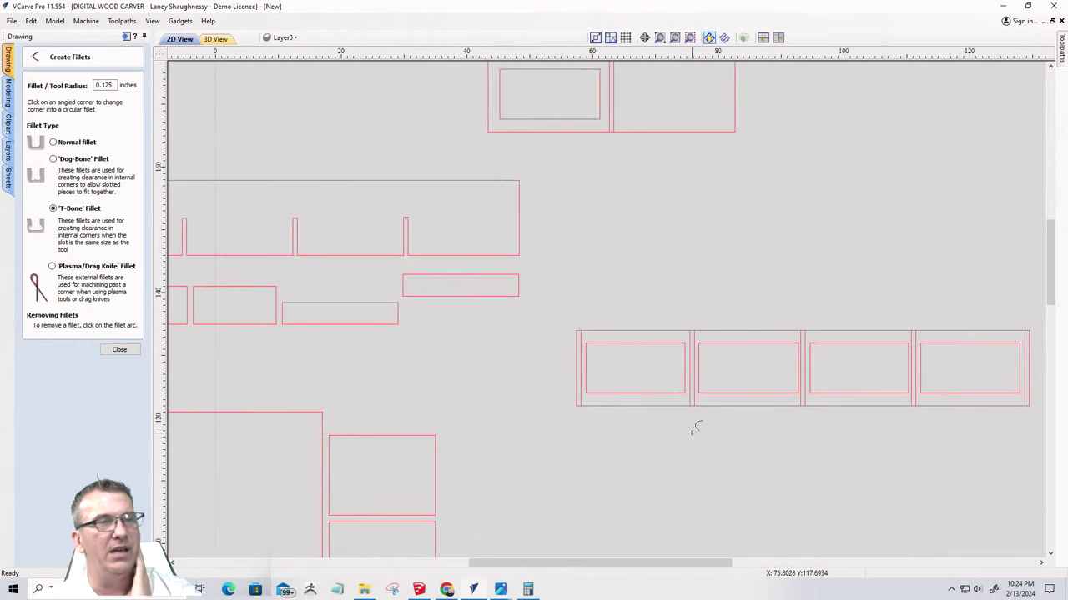
pyautogui.scroll(-3, 676, 408)
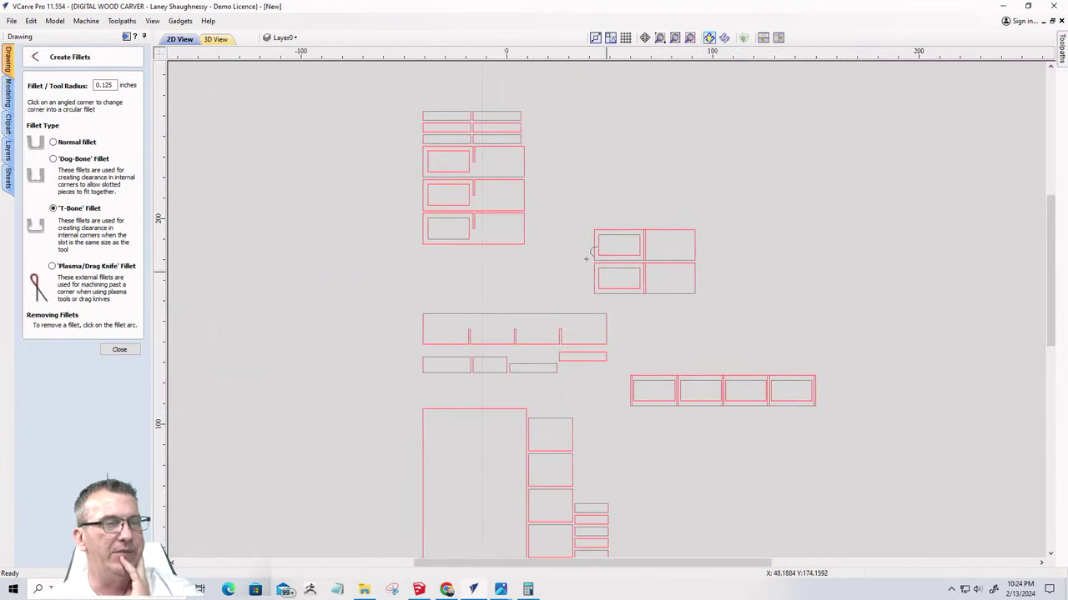
pyautogui.scroll(-3, 584, 275)
pyautogui.scroll(5, 559, 444)
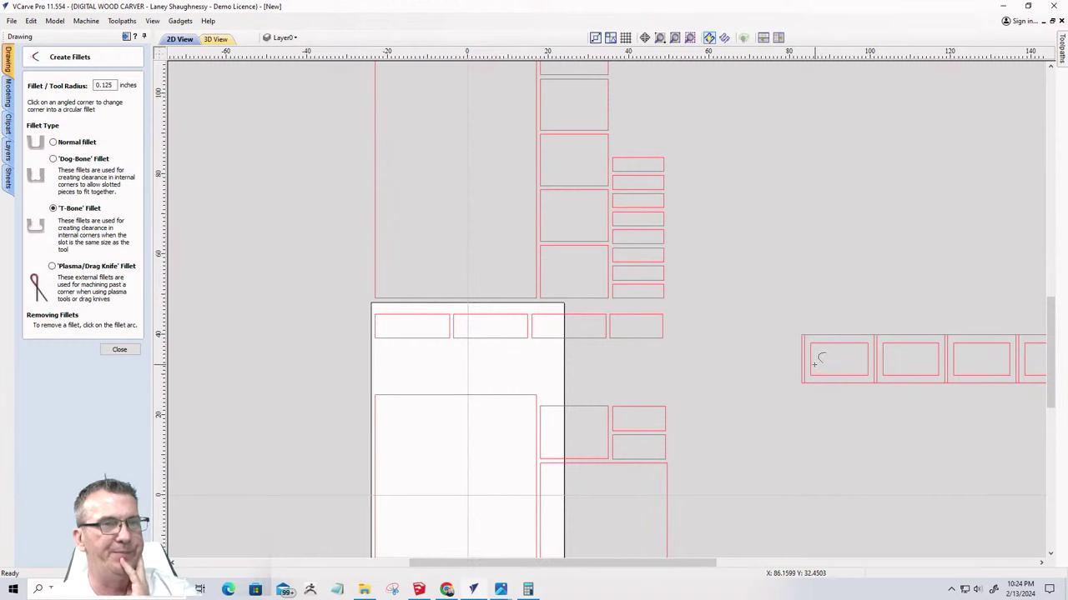
pyautogui.scroll(-3, 806, 382)
pyautogui.scroll(3, 671, 329)
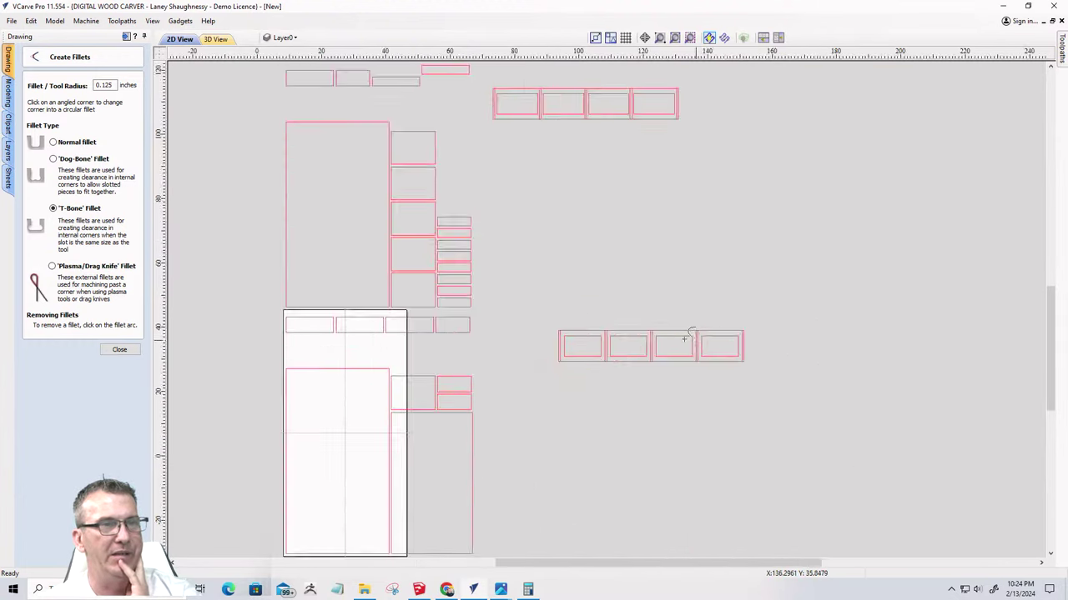
pyautogui.scroll(-1, 784, 390)
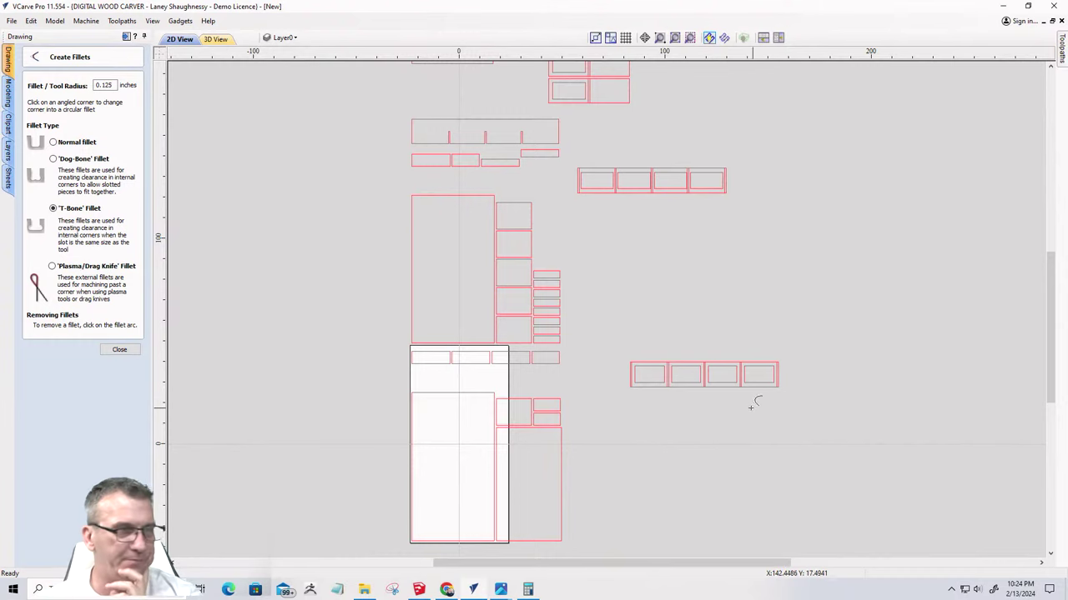
pyautogui.scroll(-3, 754, 396)
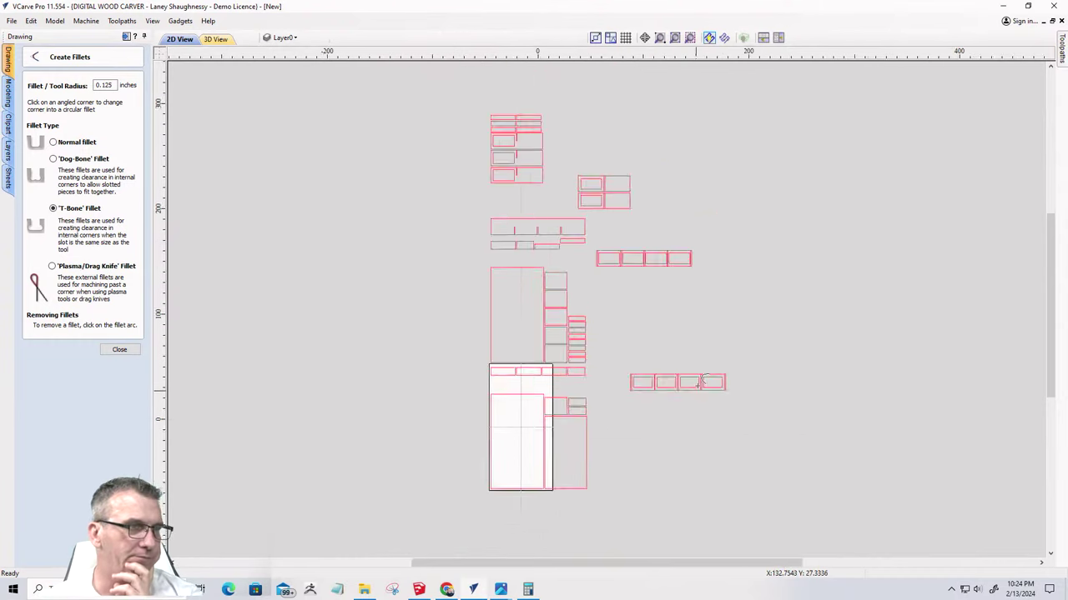
# Close Create Fillets and orbit the SketchUp Bench1 model to view its end and underside
pyautogui.click(125, 352)
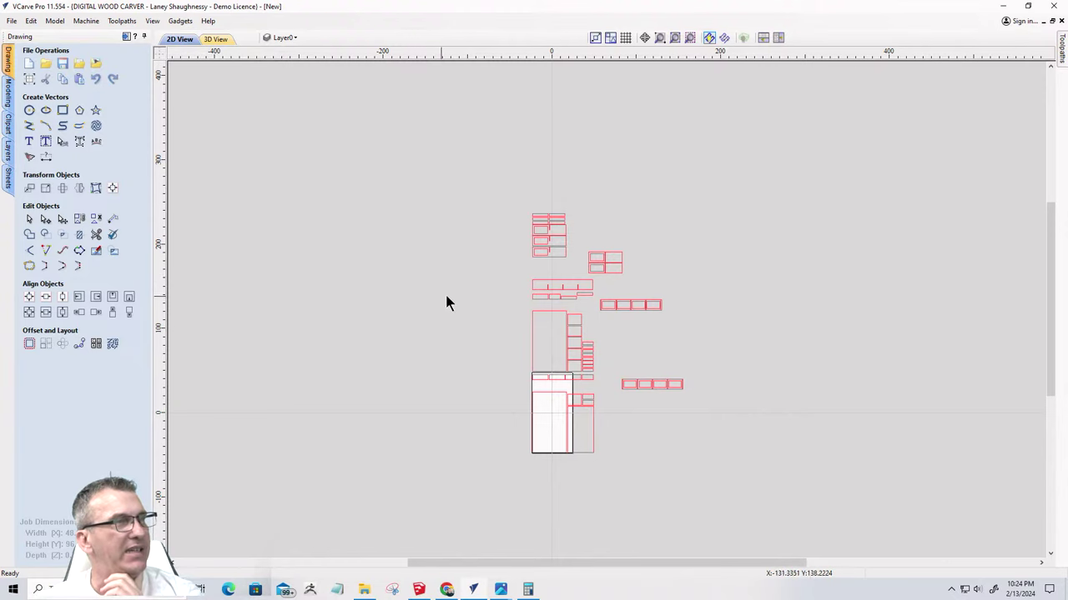
pyautogui.scroll(3, 600, 400)
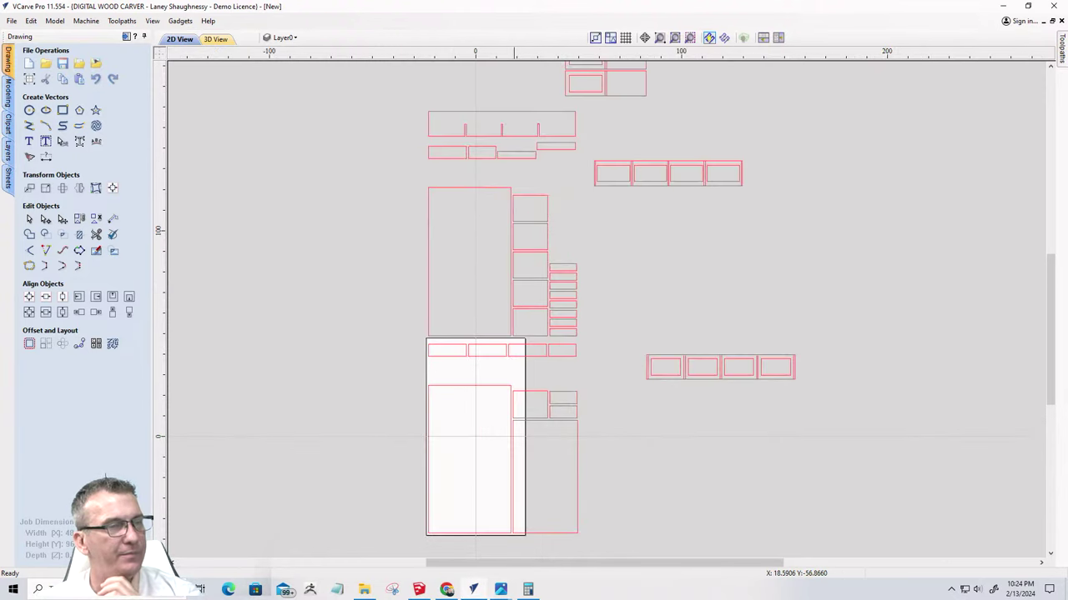
pyautogui.click(419, 590)
pyautogui.moveTo(586, 357); pyautogui.dragTo(105, 362, button='middle')
pyautogui.moveTo(546, 362)
pyautogui.mouseDown(button='middle')
pyautogui.moveTo(709, 584)
pyautogui.moveTo(643, 334)
pyautogui.moveTo(358, 389)
pyautogui.moveTo(384, 315)
pyautogui.moveTo(548, 269)
pyautogui.moveTo(472, 441)
pyautogui.moveTo(622, 409)
pyautogui.moveTo(583, 434)
pyautogui.moveTo(474, 309)
pyautogui.moveTo(195, 317)
pyautogui.moveTo(393, 322)
pyautogui.moveTo(518, 385)
pyautogui.mouseUp(button='middle')
# Orbit to a level front view and tape-measure the first drawer opening, about 8" tall
pyautogui.scroll(2, 622, 396)
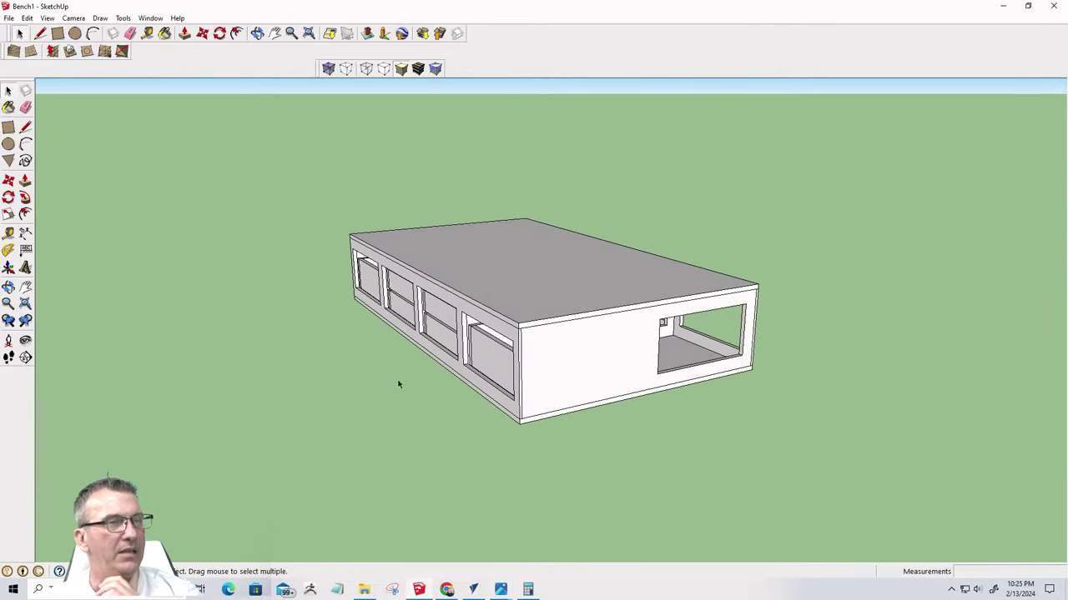
pyautogui.moveTo(503, 592)
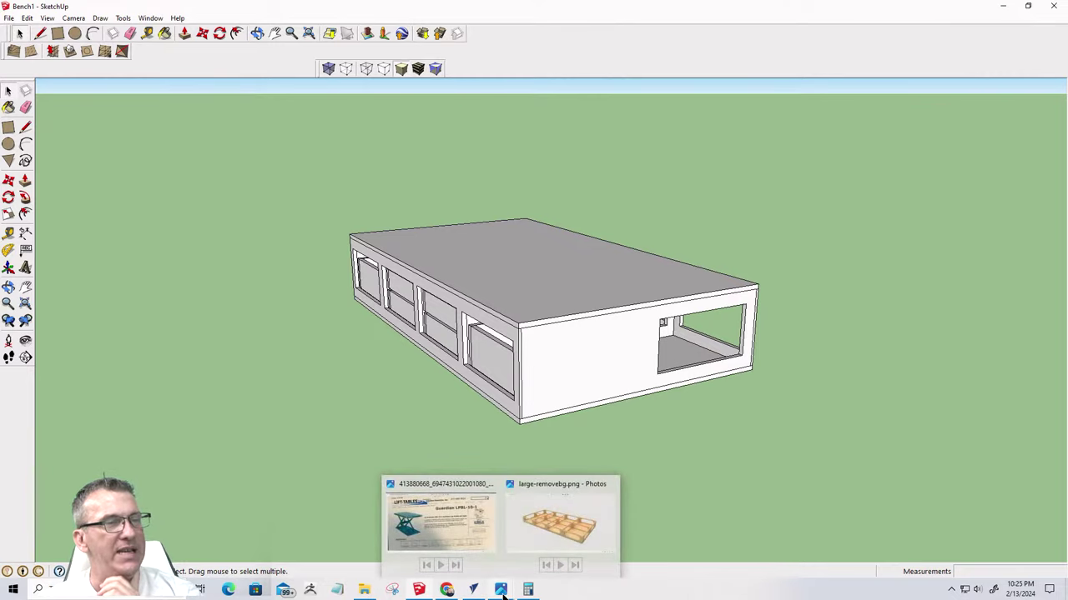
pyautogui.moveTo(724, 437); pyautogui.dragTo(292, 330, button='middle')
pyautogui.scroll(5, 430, 281)
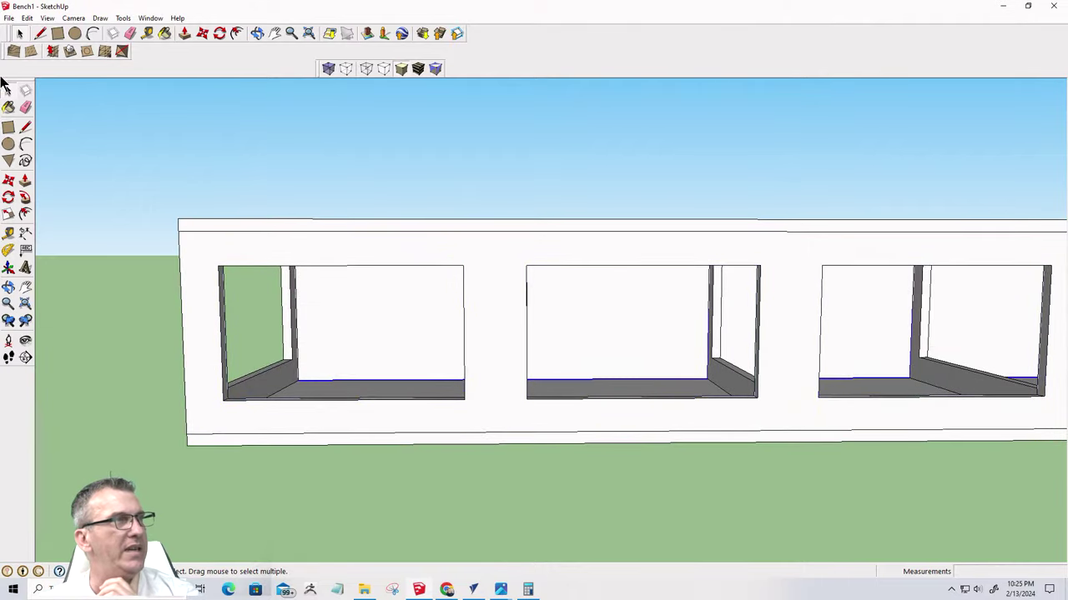
pyautogui.click(148, 34)
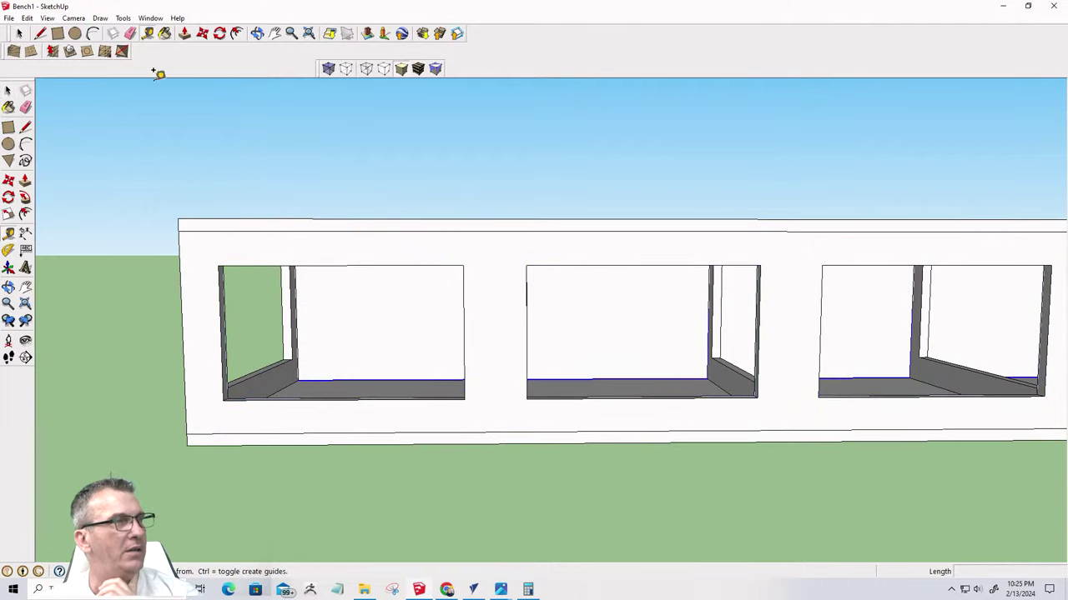
pyautogui.click(222, 332)
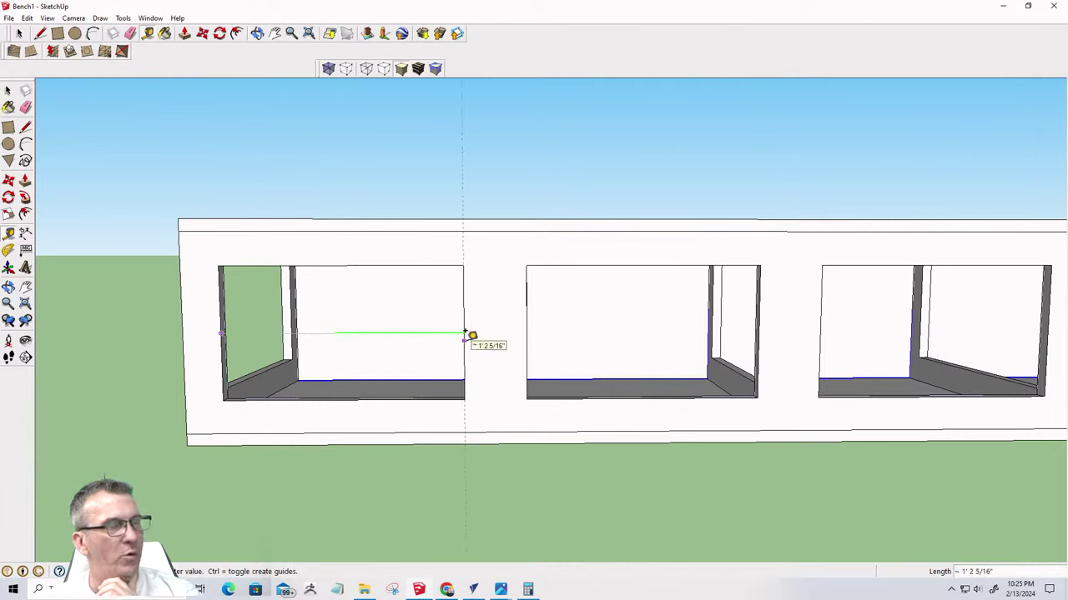
pyautogui.click(311, 358)
pyautogui.click(295, 401)
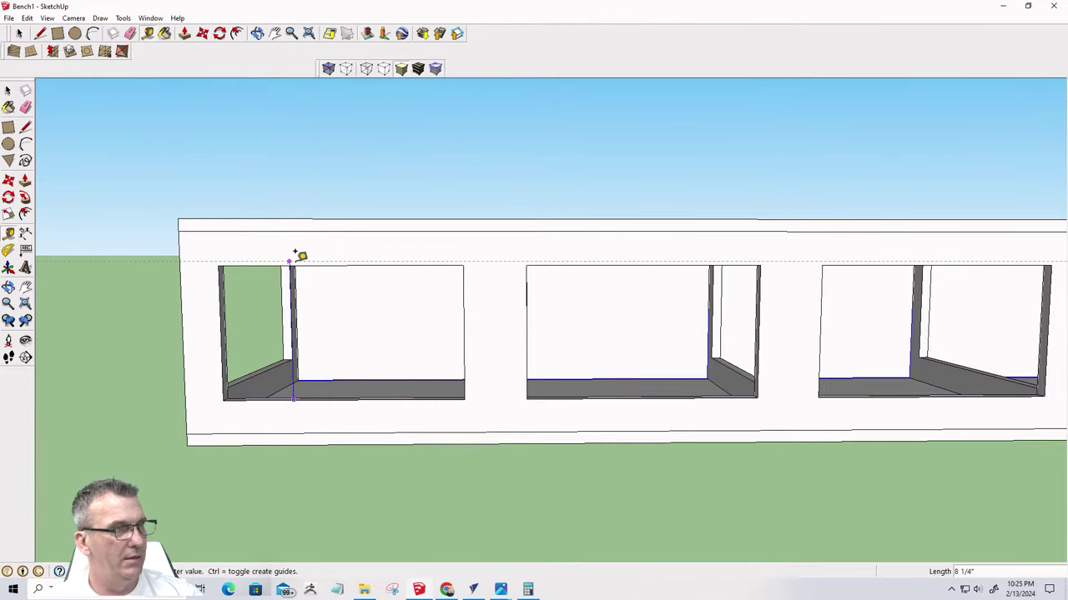
pyautogui.press('Escape')
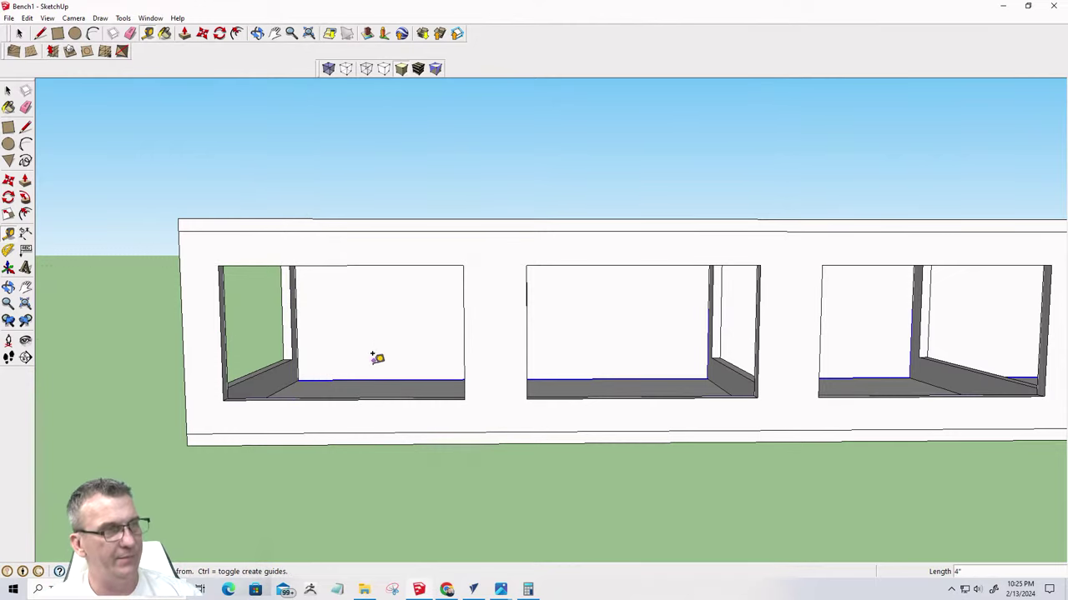
pyautogui.scroll(-4, 365, 401)
pyautogui.scroll(-3, 513, 553)
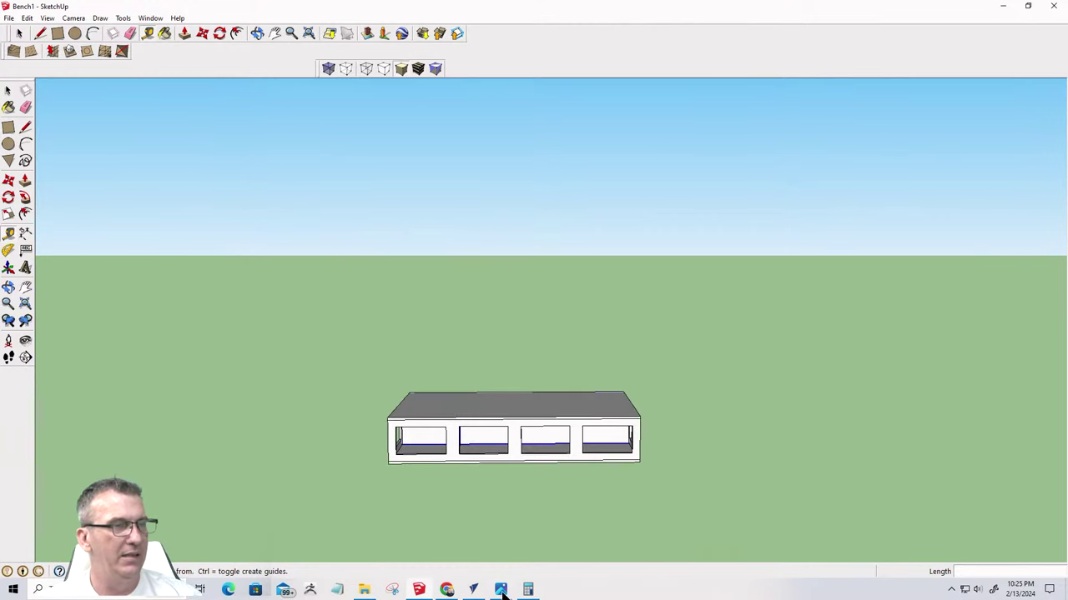
# In VCarve Pro, select only the first drawer-opening rectangle, 14.2812 by 8.0 inches
pyautogui.click(474, 590)
pyautogui.scroll(5, 698, 382)
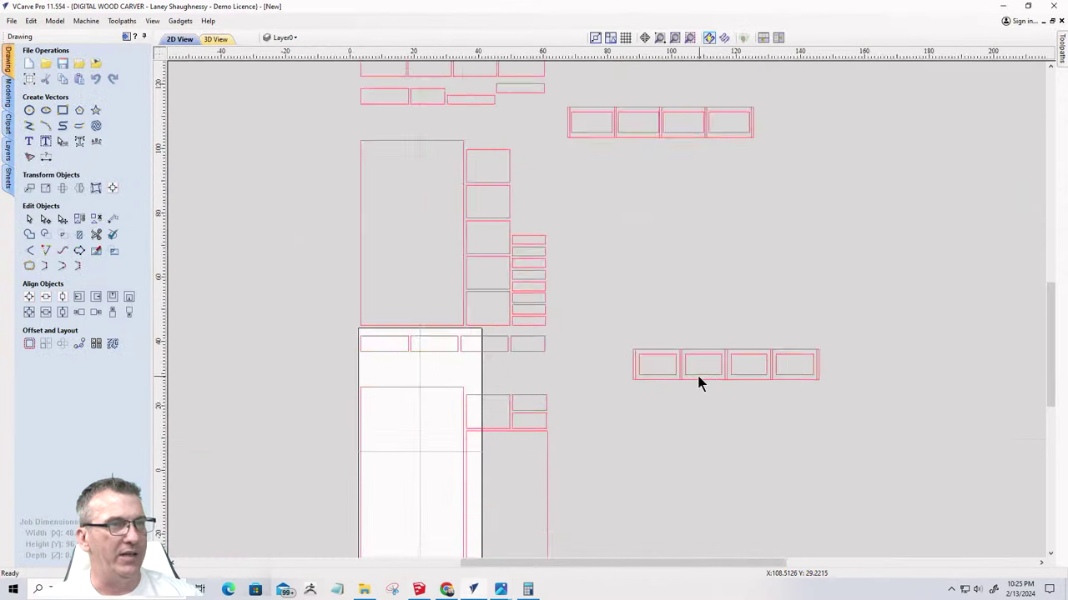
pyautogui.scroll(1, 590, 352)
pyautogui.click(347, 324)
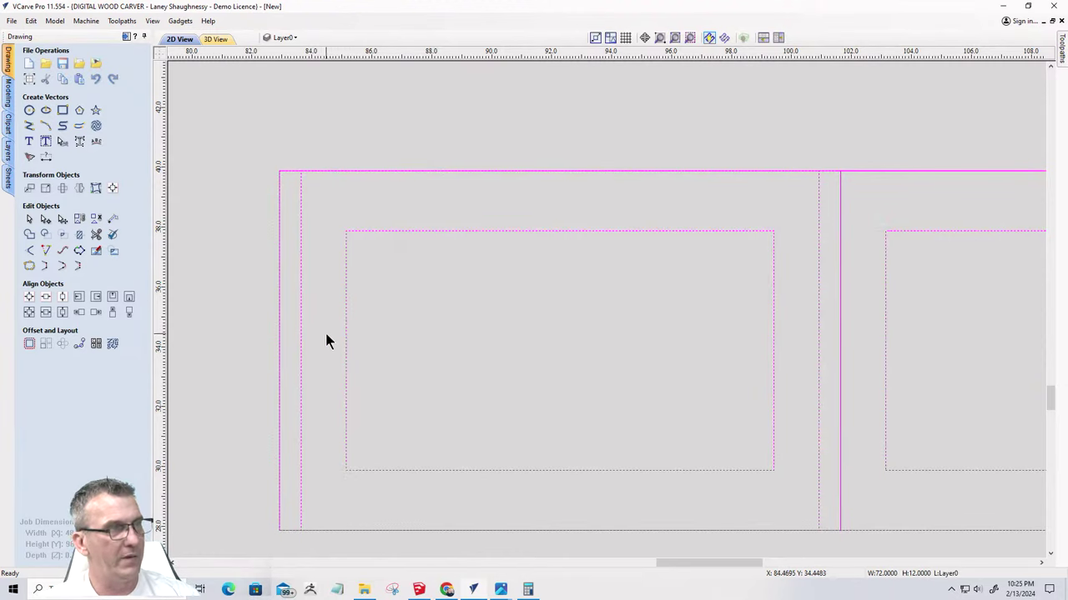
pyautogui.click(345, 340)
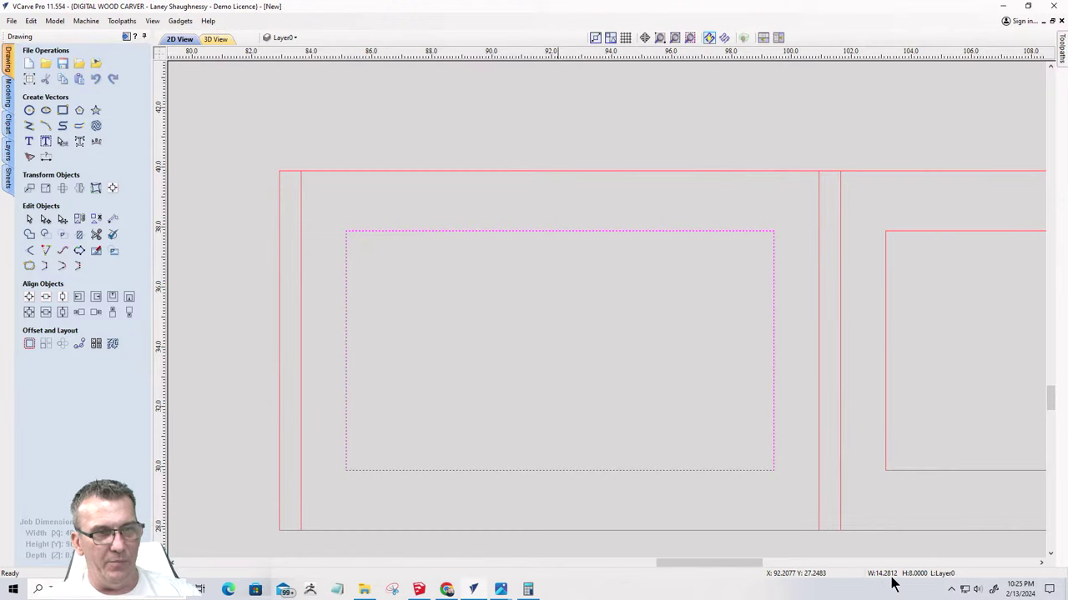
pyautogui.scroll(-5, 533, 457)
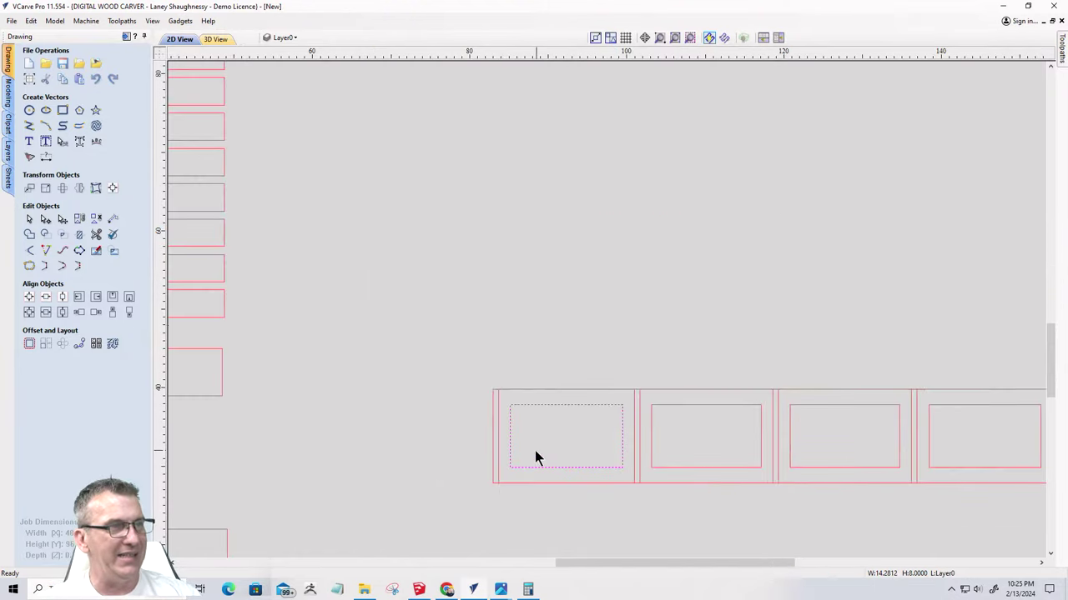
pyautogui.scroll(4, 470, 227)
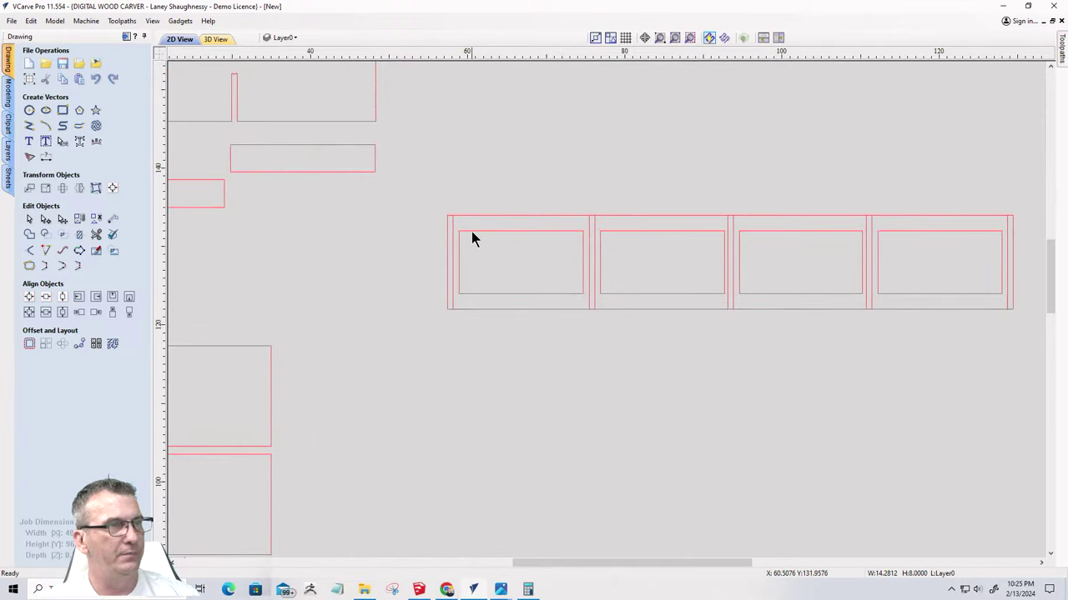
pyautogui.click(471, 232)
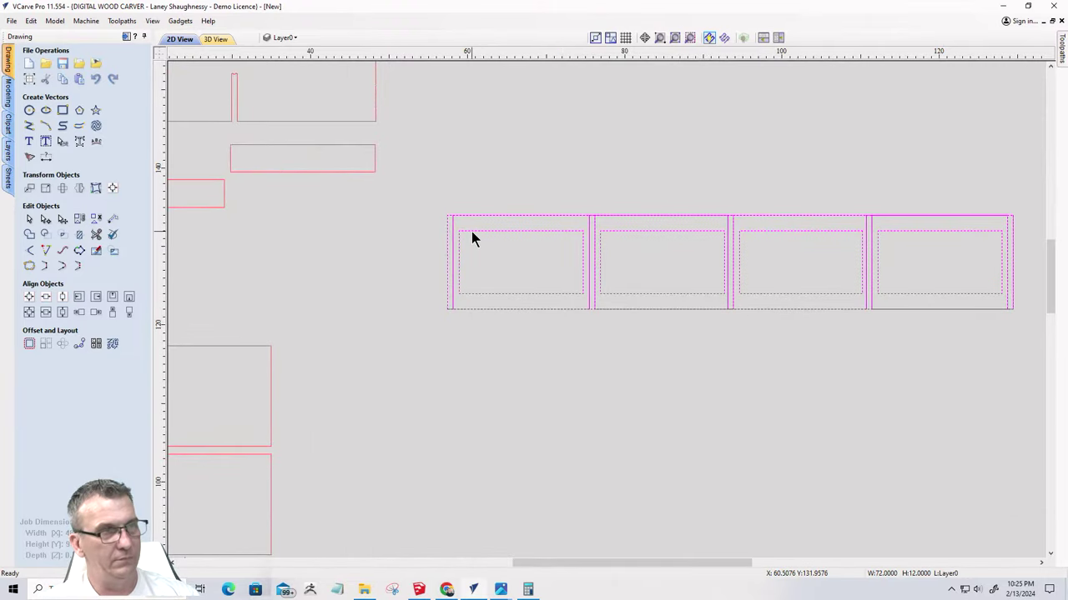
pyautogui.click(470, 260)
pyautogui.click(472, 233)
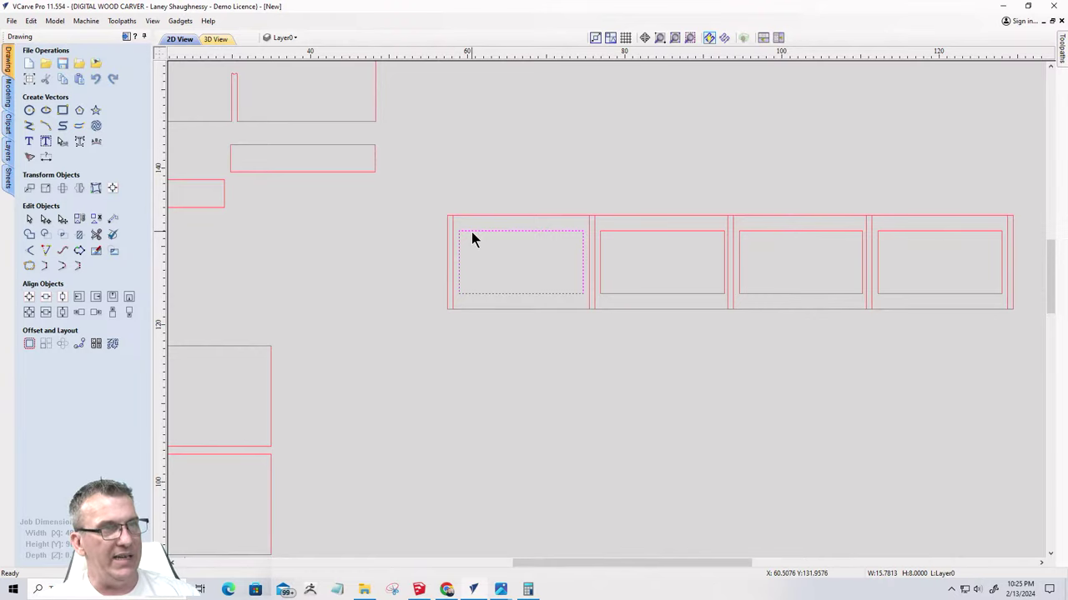
pyautogui.scroll(-6, 476, 250)
pyautogui.scroll(5, 649, 342)
pyautogui.scroll(3, 649, 343)
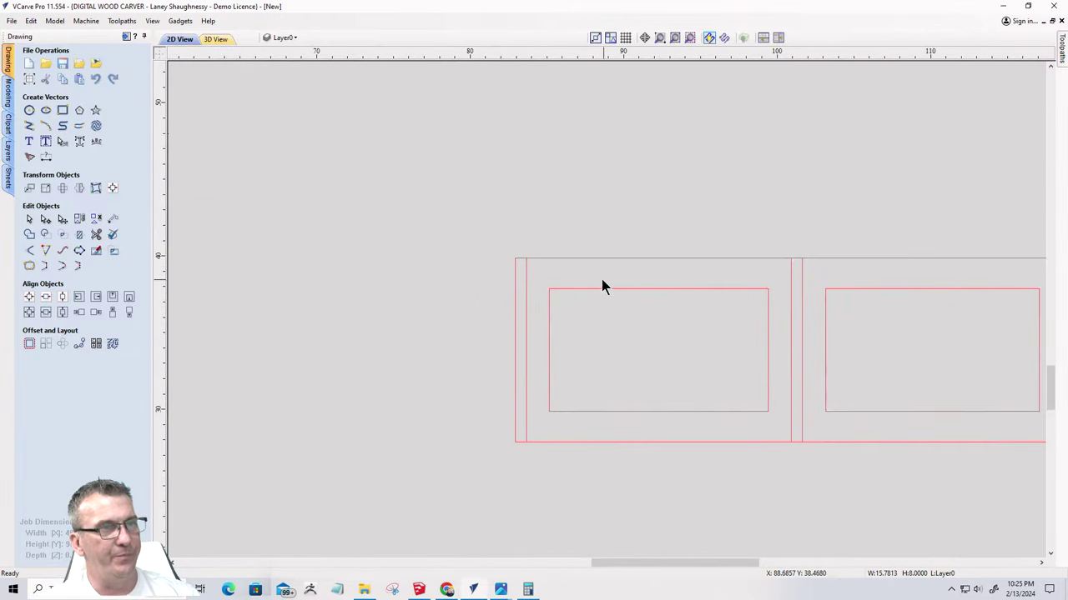
pyautogui.click(600, 290)
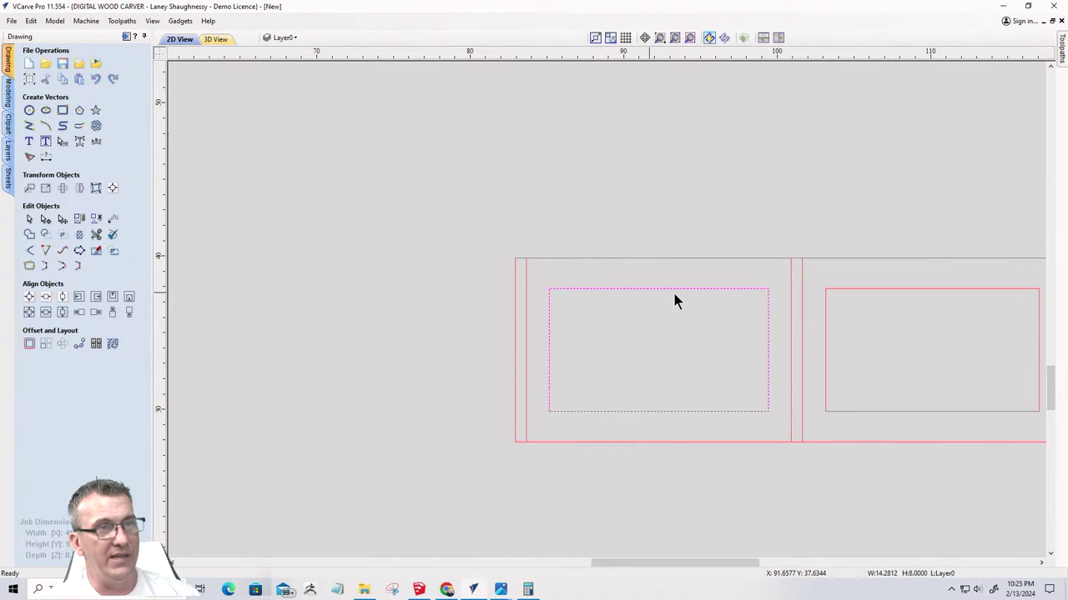
pyautogui.scroll(-2, 581, 442)
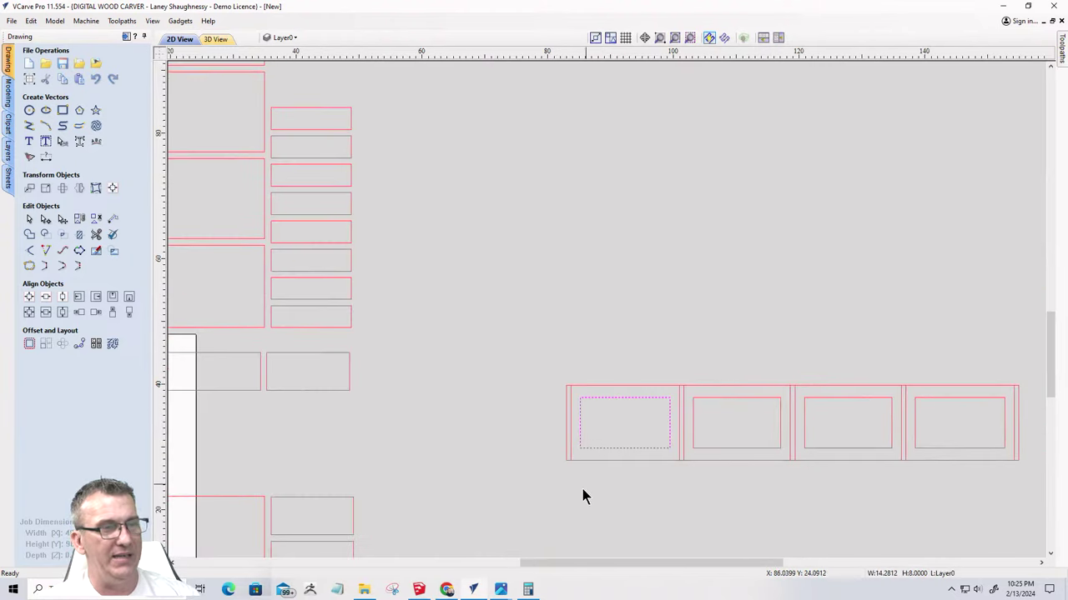
# Tape-measure the first opening's width in SketchUp at 1' 2 5/16", then return to Select
pyautogui.click(392, 590)
pyautogui.scroll(4, 417, 436)
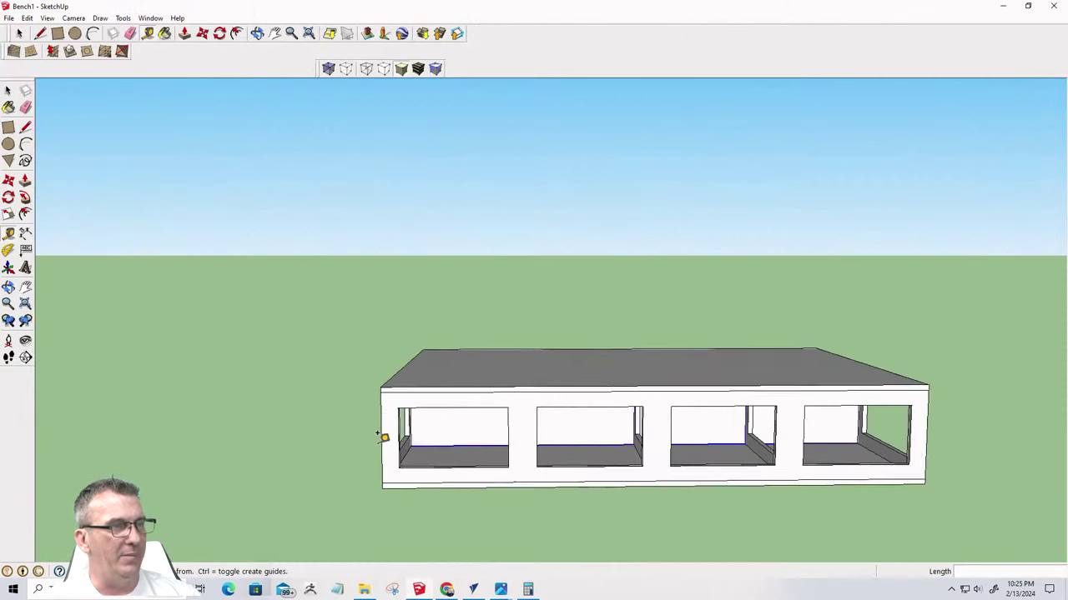
pyautogui.scroll(1, 385, 427)
pyautogui.click(402, 408)
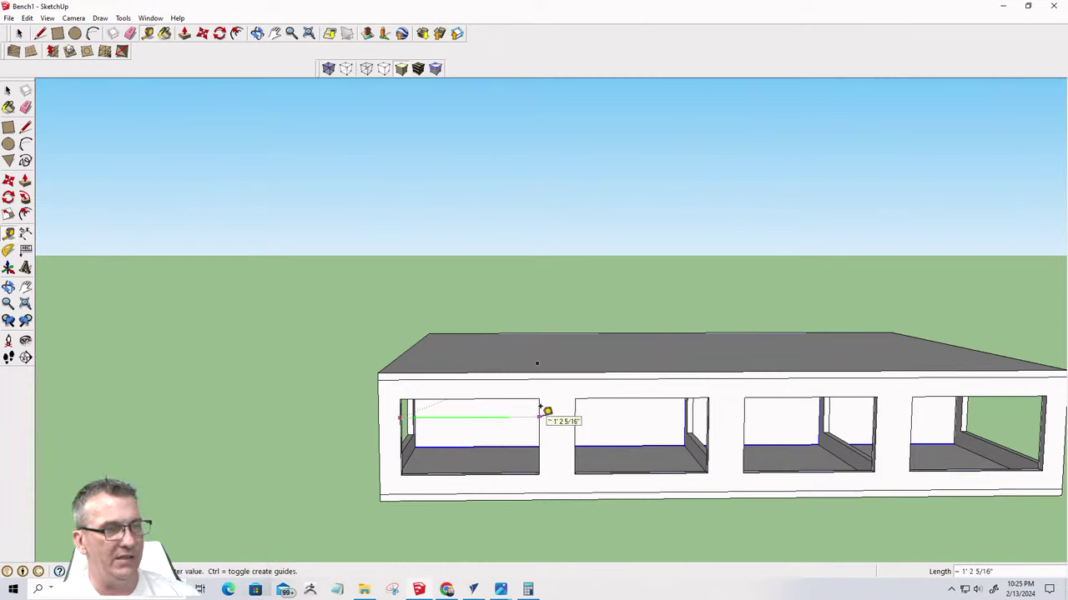
pyautogui.click(395, 409)
pyautogui.scroll(-1, 325, 417)
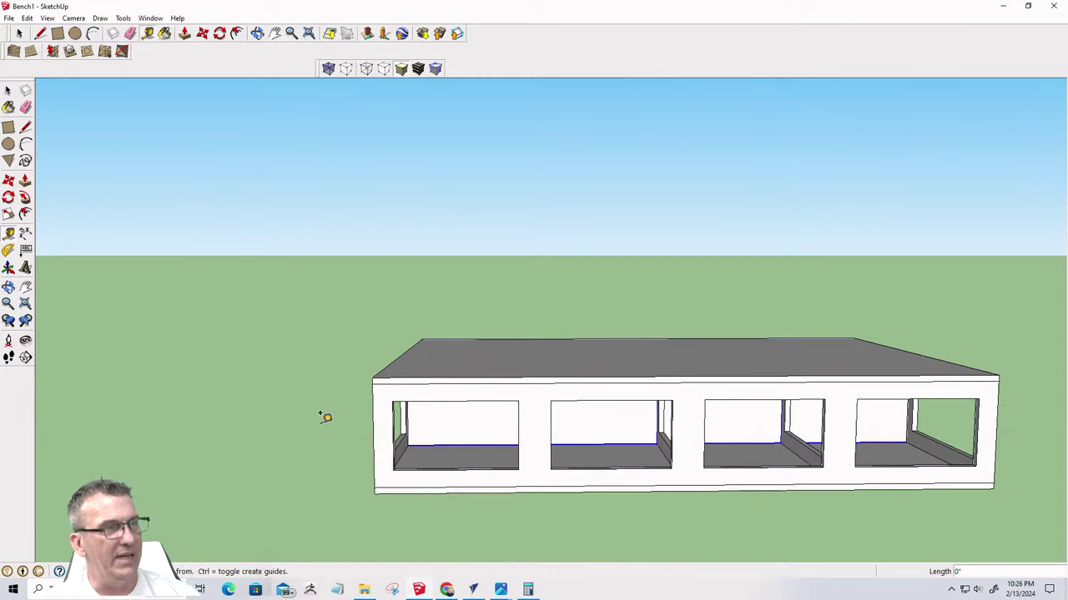
pyautogui.press('space')
pyautogui.scroll(-3, 321, 421)
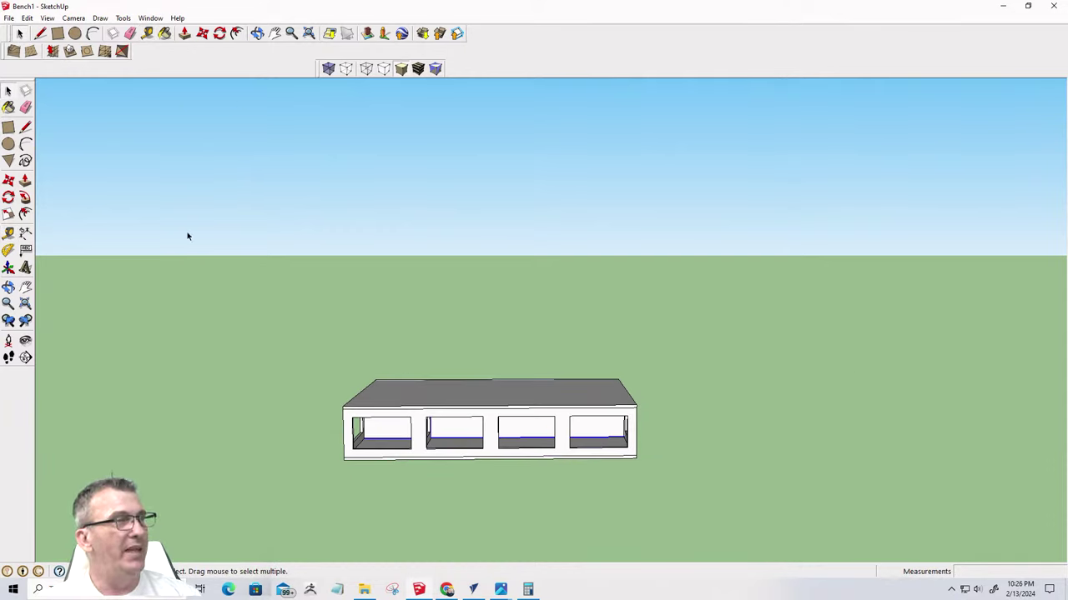
# Back in VCarve Pro, zoom in on the selected 14.2812 by 8.0 inch first opening
pyautogui.click(473, 591)
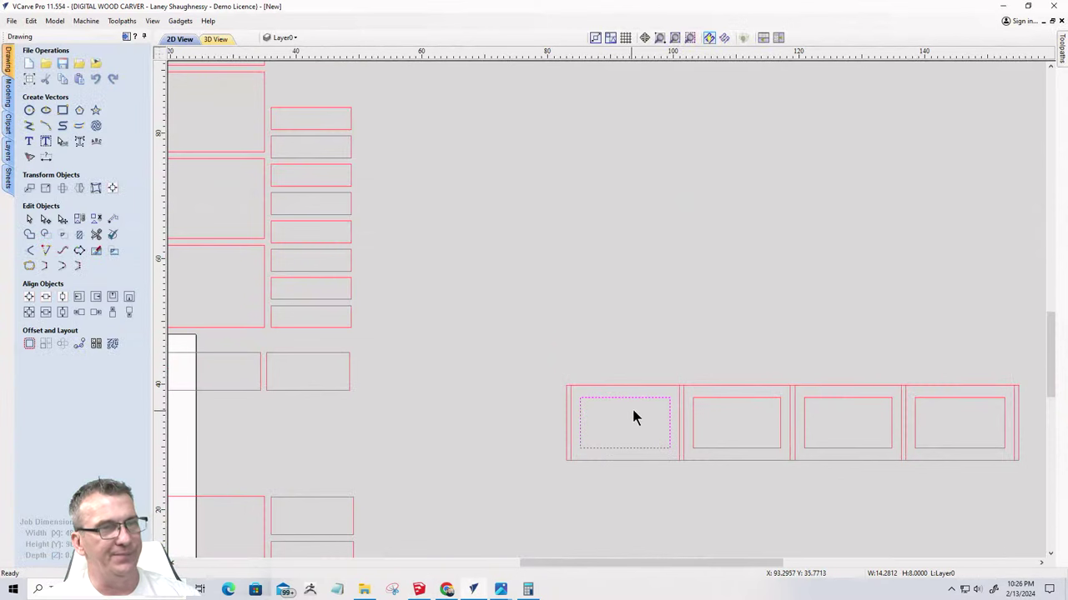
pyautogui.scroll(4, 634, 417)
pyautogui.scroll(-3, 651, 422)
pyautogui.scroll(-1, 723, 353)
pyautogui.scroll(3, 708, 412)
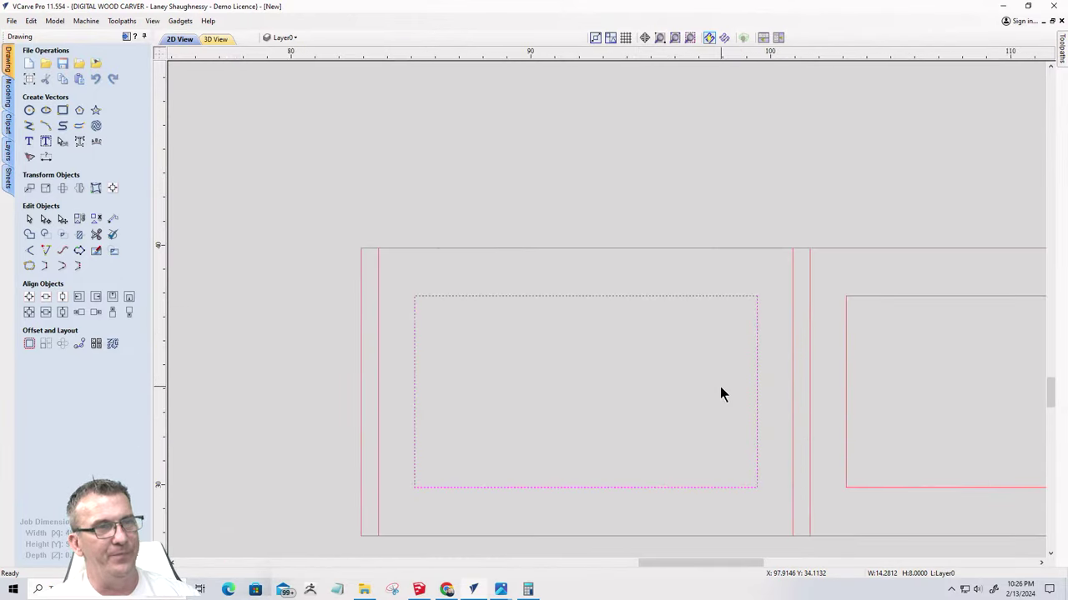
pyautogui.scroll(-4, 541, 503)
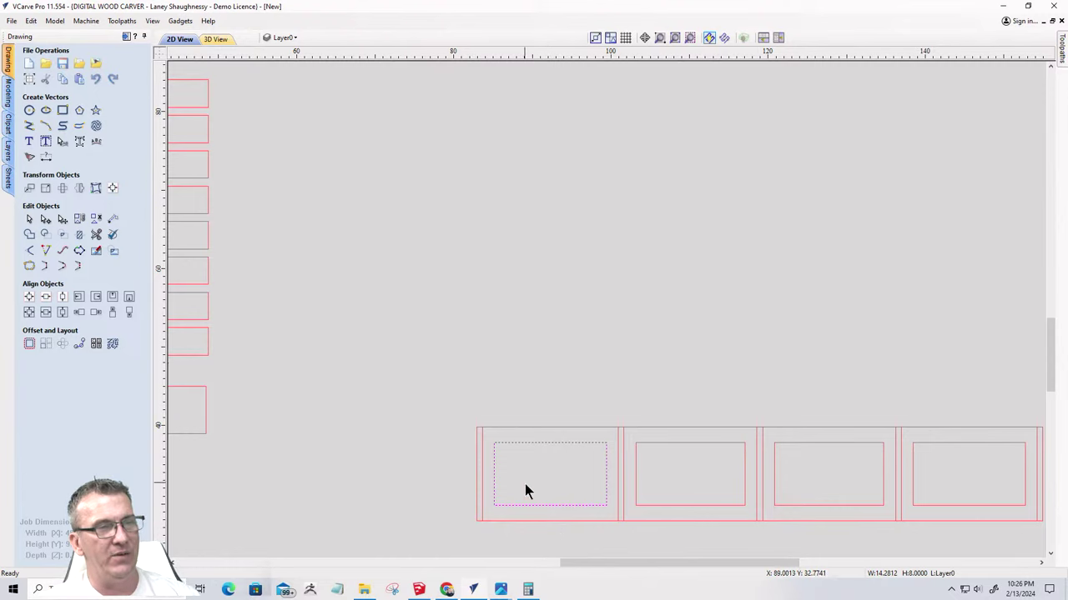
pyautogui.scroll(3, 524, 503)
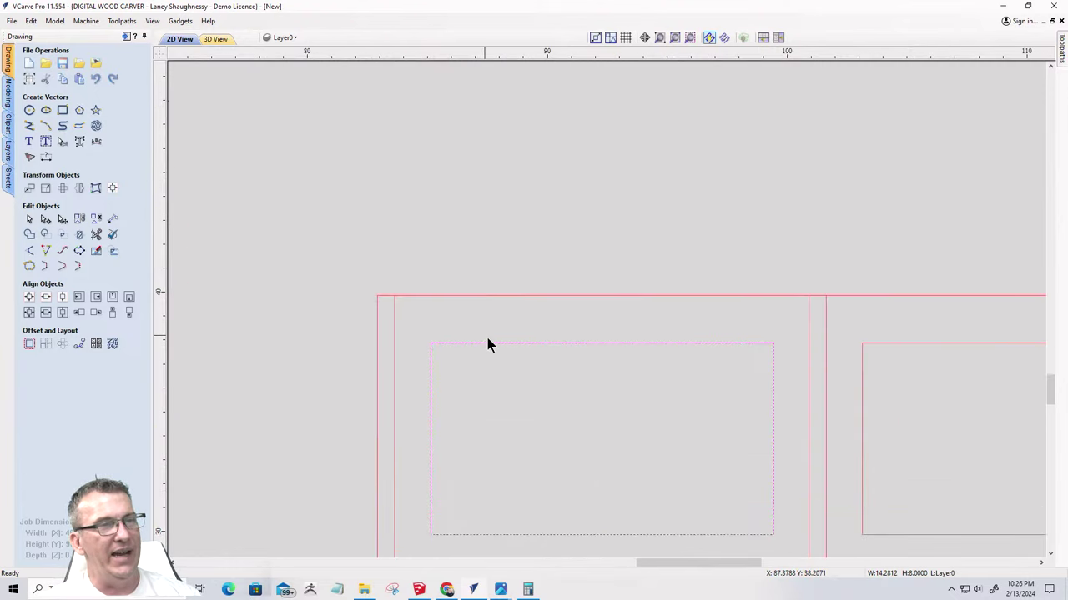
pyautogui.click(63, 111)
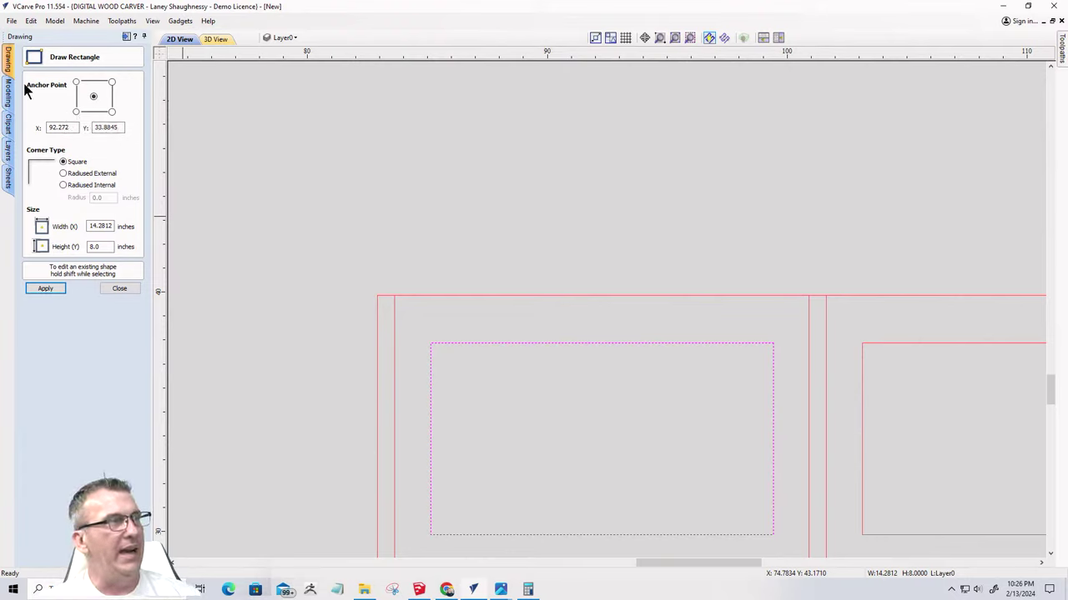
pyautogui.click(63, 172)
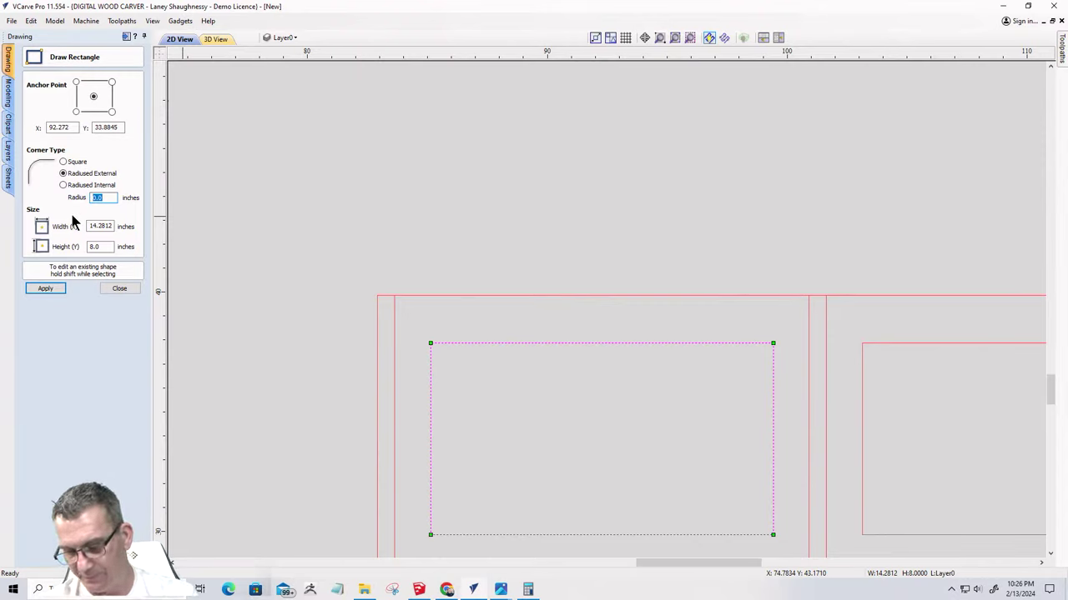
pyautogui.click(46, 288)
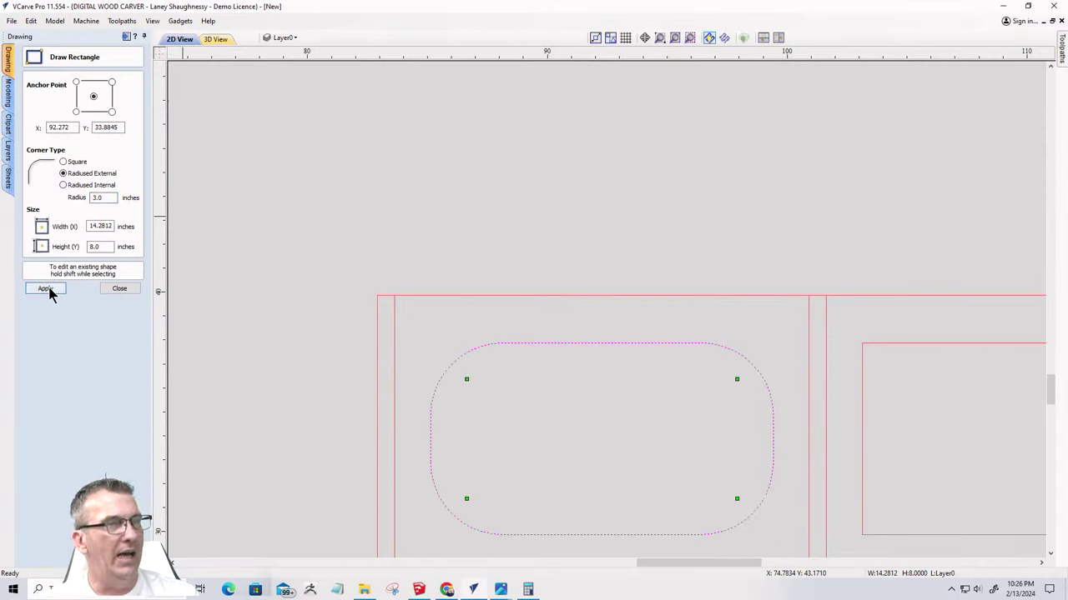
pyautogui.scroll(-3, 477, 258)
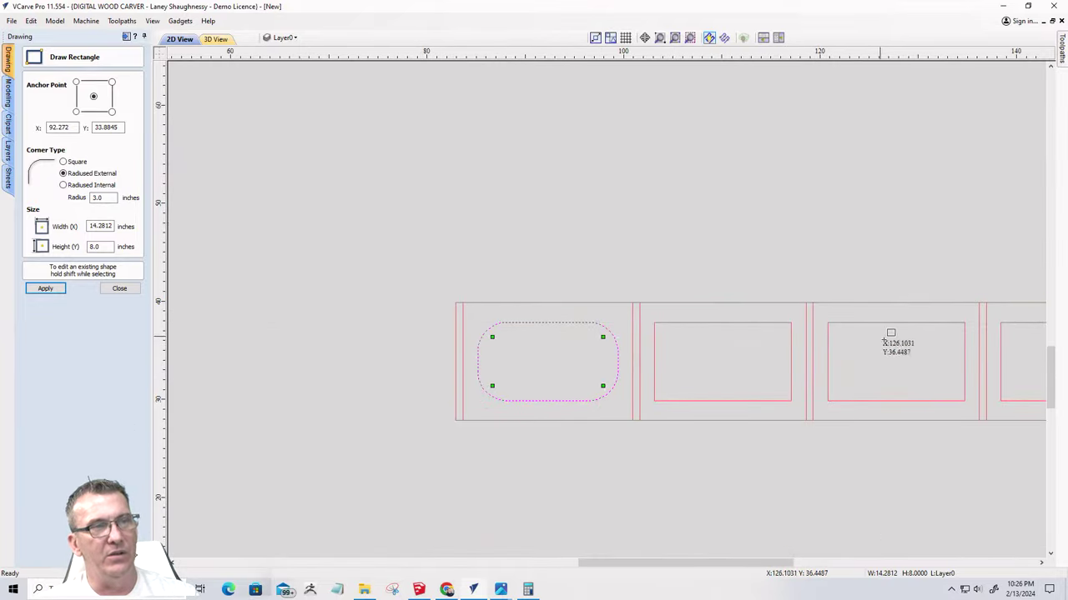
pyautogui.scroll(2, 578, 387)
pyautogui.scroll(2, 585, 384)
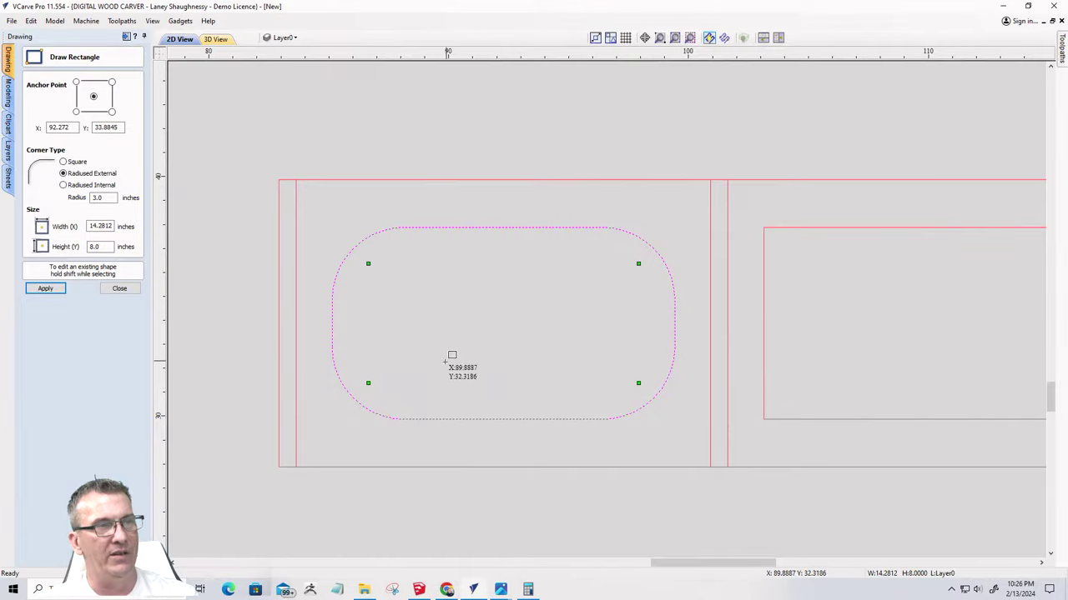
pyautogui.scroll(-3, 429, 357)
pyautogui.moveTo(405, 358); pyautogui.dragTo(451, 312, button='middle')
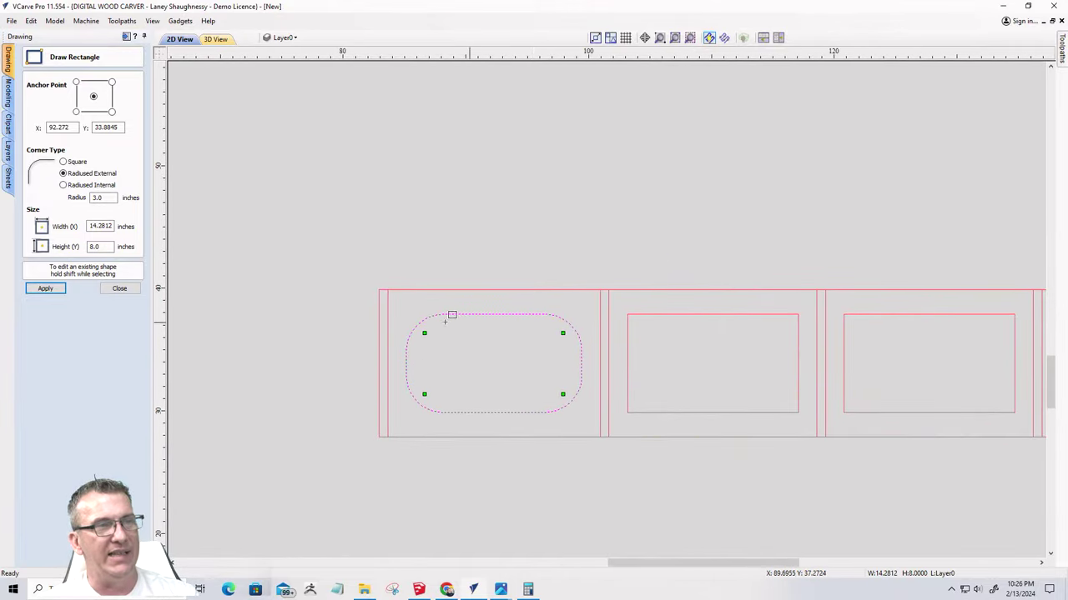
pyautogui.scroll(-4, 382, 350)
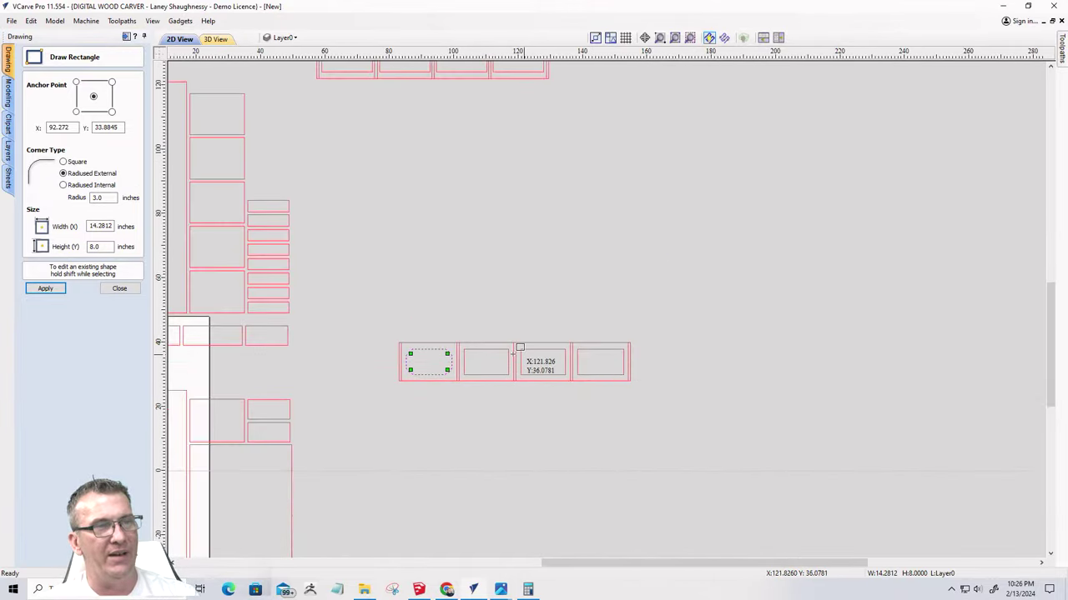
pyautogui.scroll(-4, 609, 384)
pyautogui.scroll(4, 538, 229)
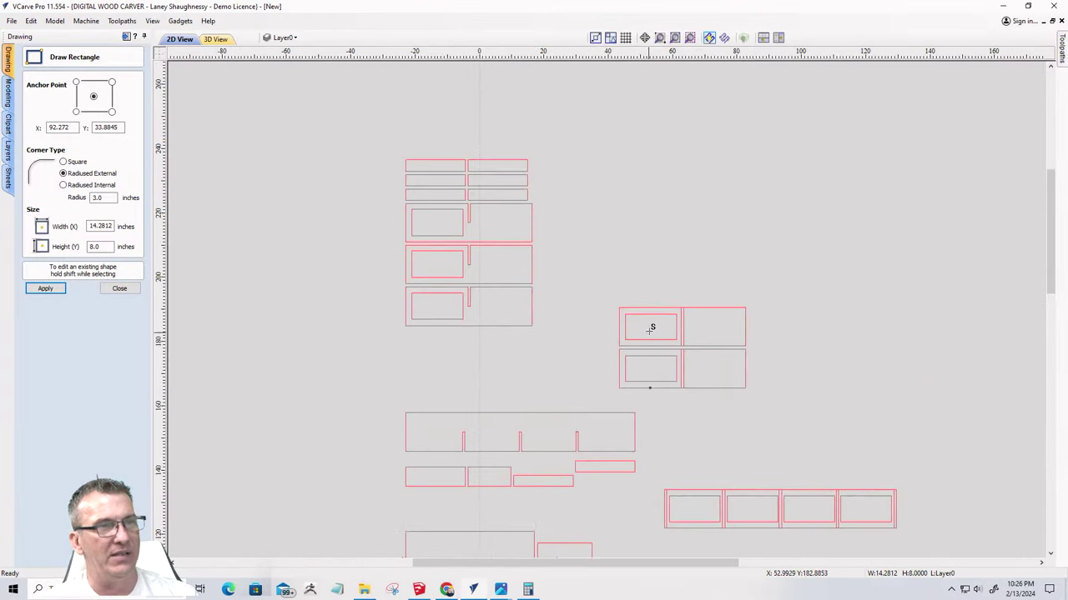
pyautogui.scroll(4, 668, 371)
pyautogui.scroll(-5, 667, 363)
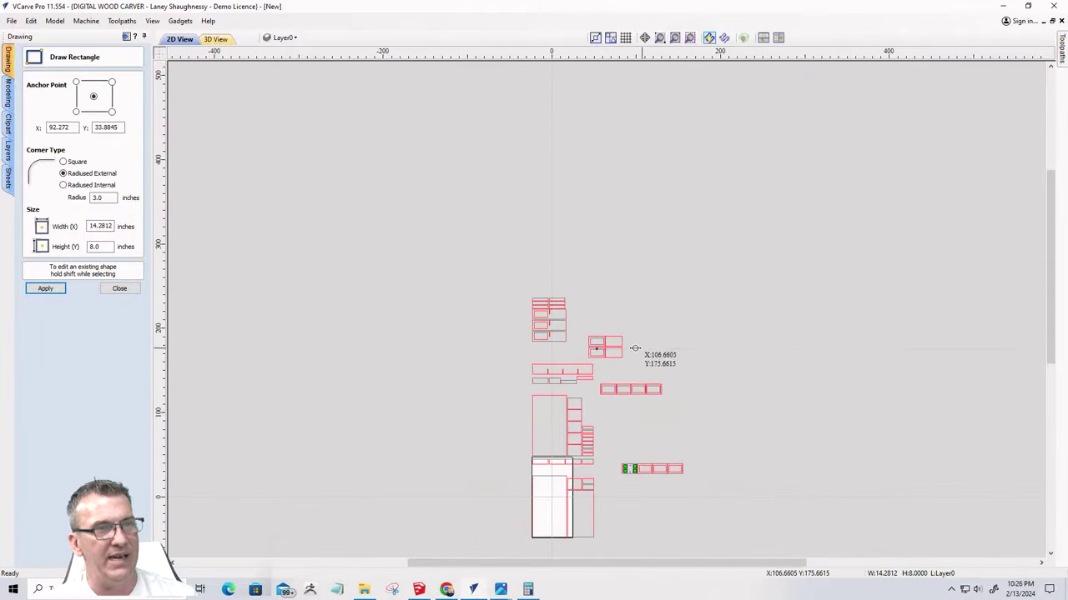
pyautogui.scroll(4, 600, 384)
pyautogui.scroll(6, 596, 386)
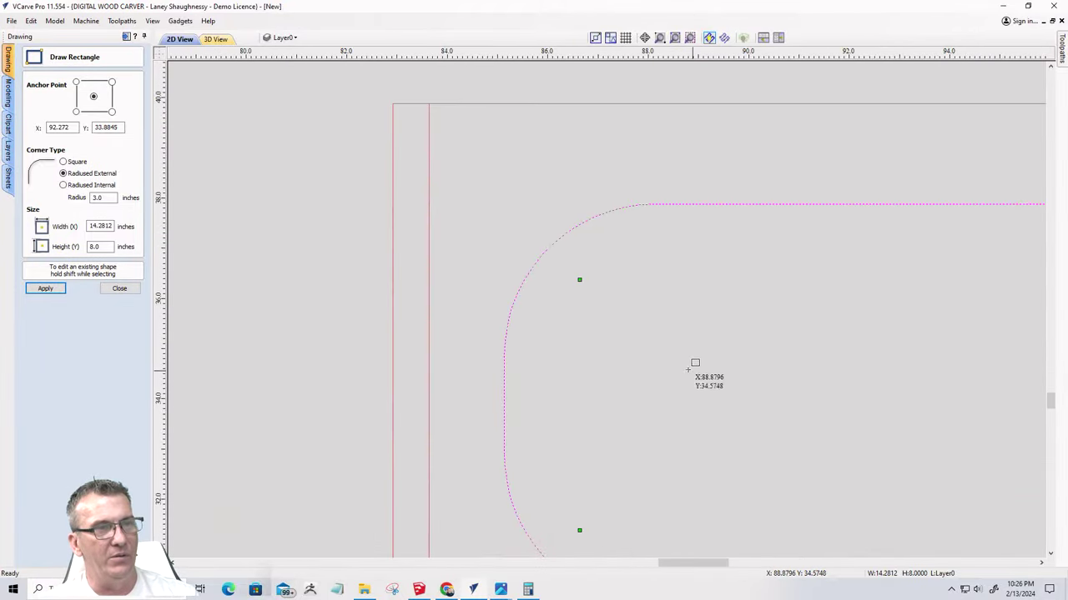
pyautogui.scroll(-3, 534, 325)
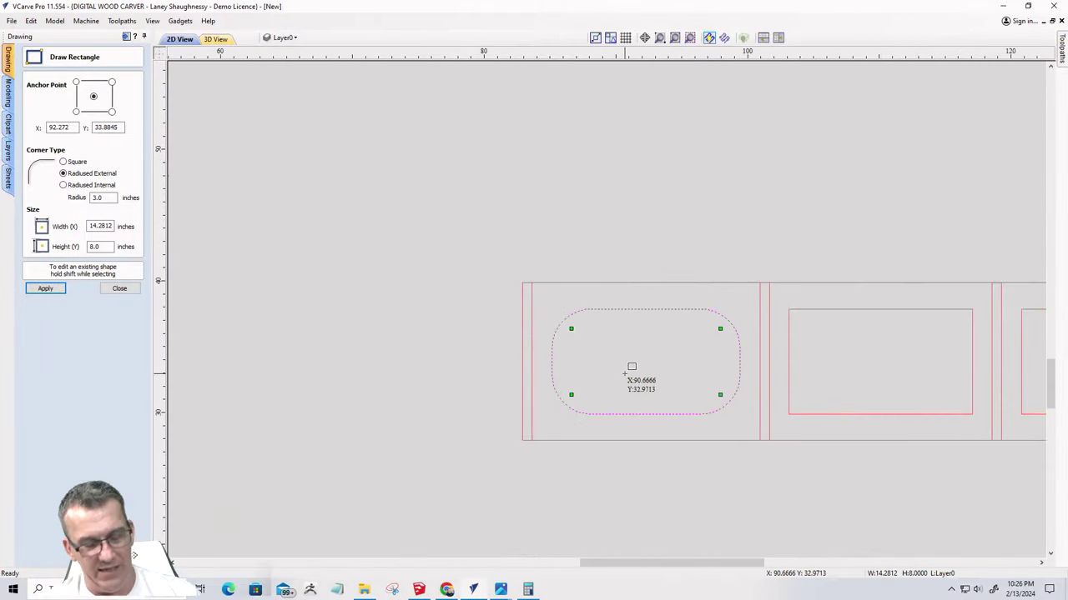
# Apply Radiused External corners with a 4.0 inch radius to the first drawer opening
pyautogui.click(62, 161)
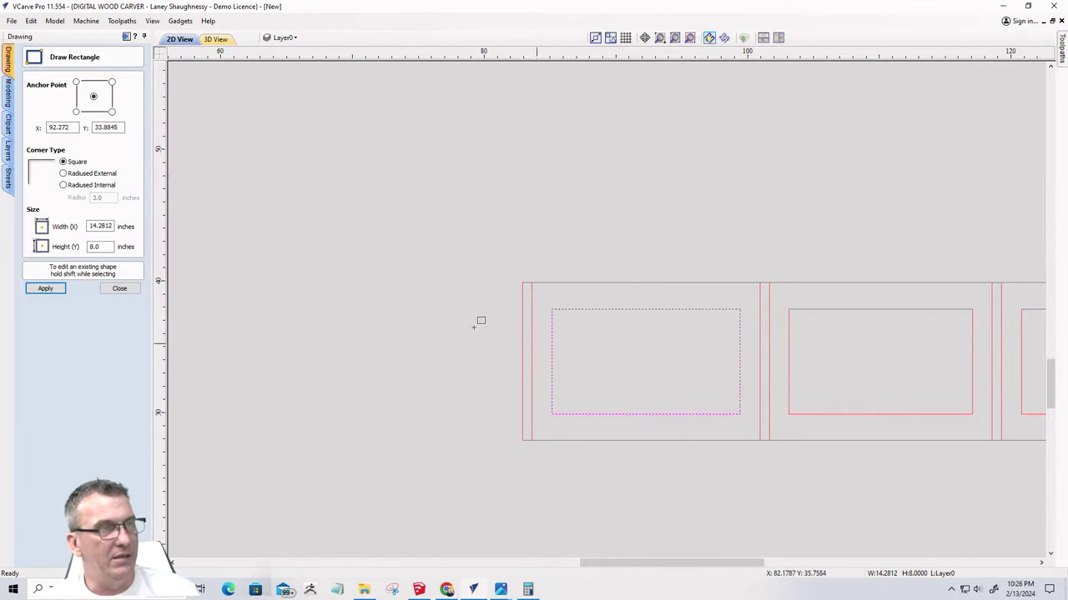
pyautogui.click(65, 174)
pyautogui.moveTo(115, 197); pyautogui.dragTo(61, 197)
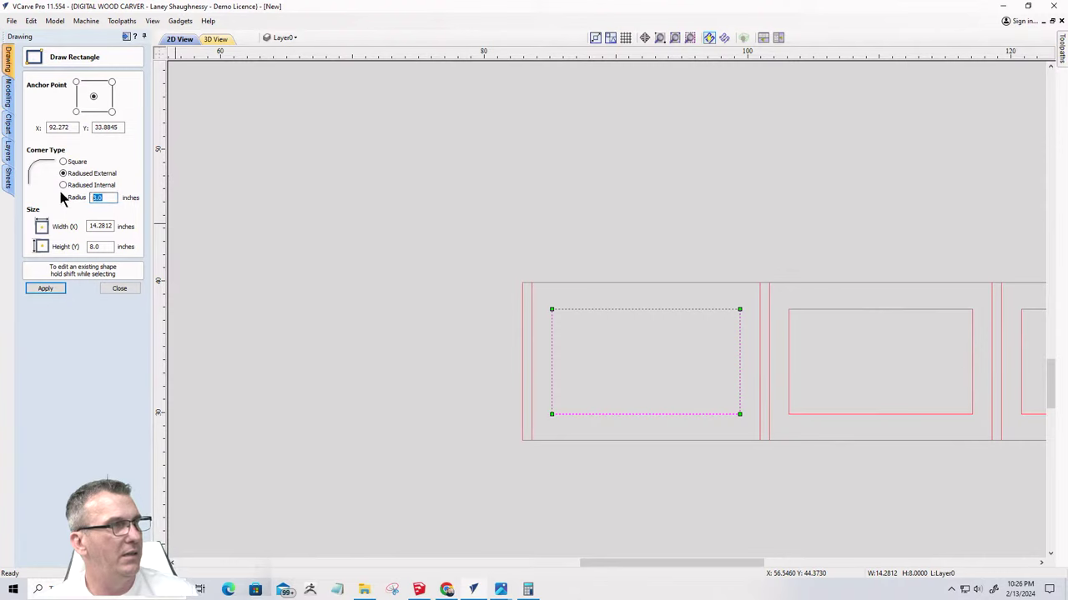
pyautogui.write('4.0')
pyautogui.click(43, 289)
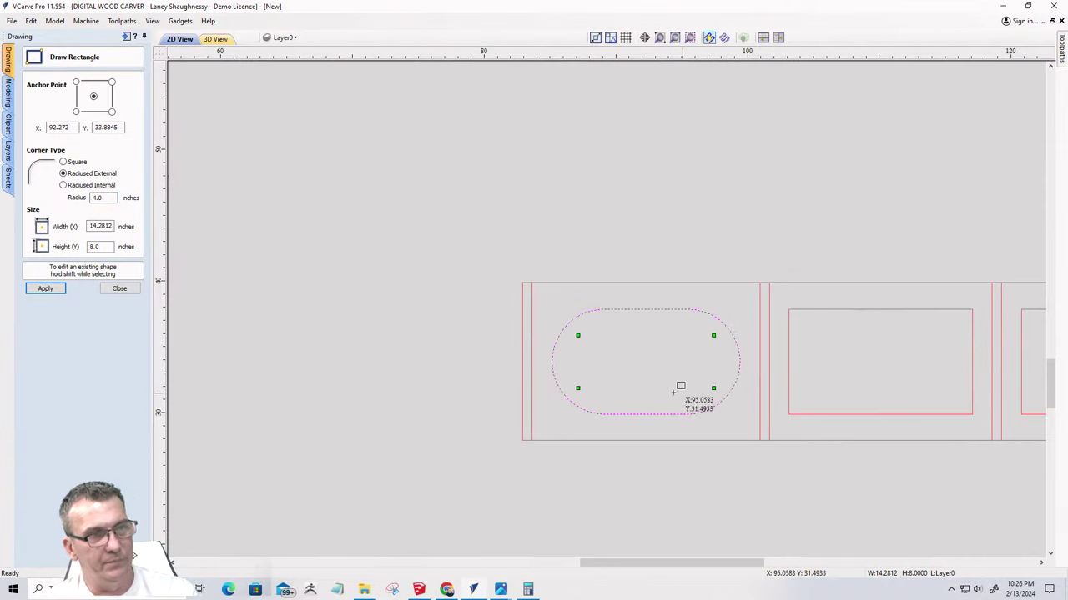
pyautogui.scroll(-3, 551, 386)
pyautogui.scroll(5, 551, 386)
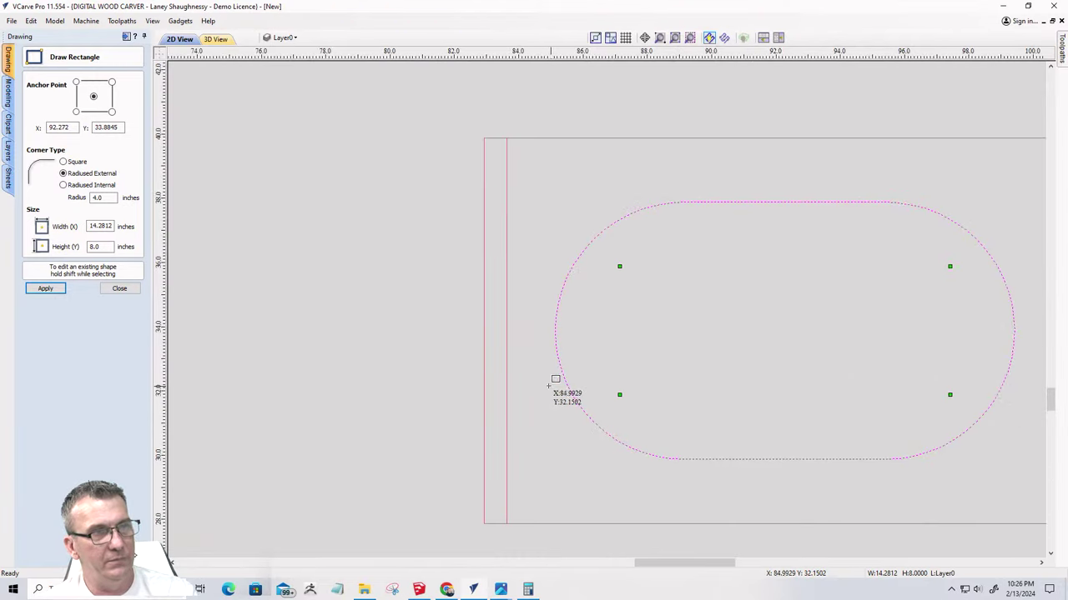
pyautogui.scroll(-4, 375, 348)
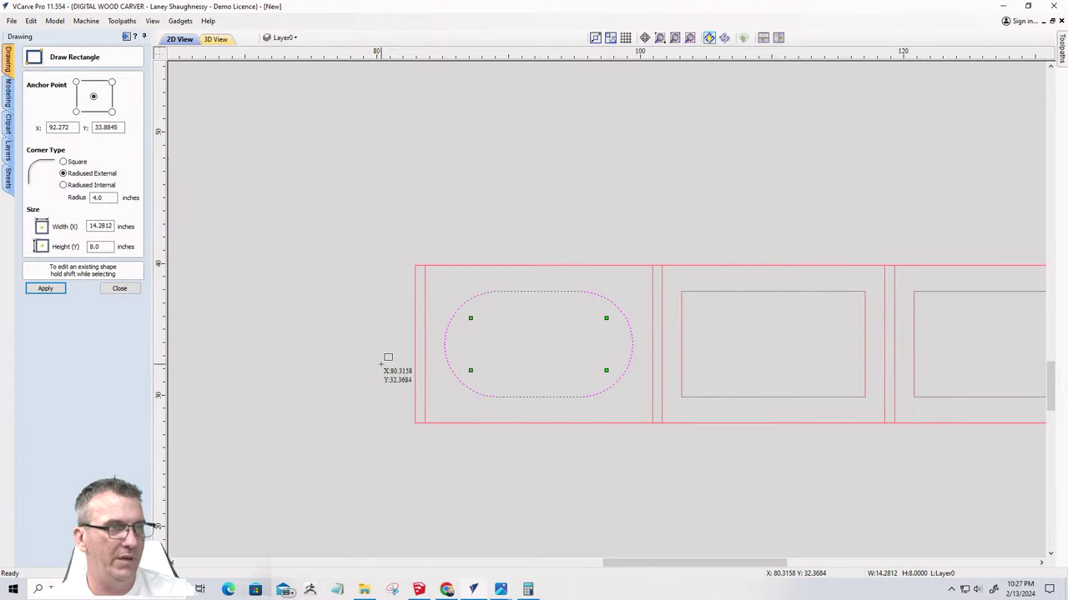
pyautogui.click(325, 357)
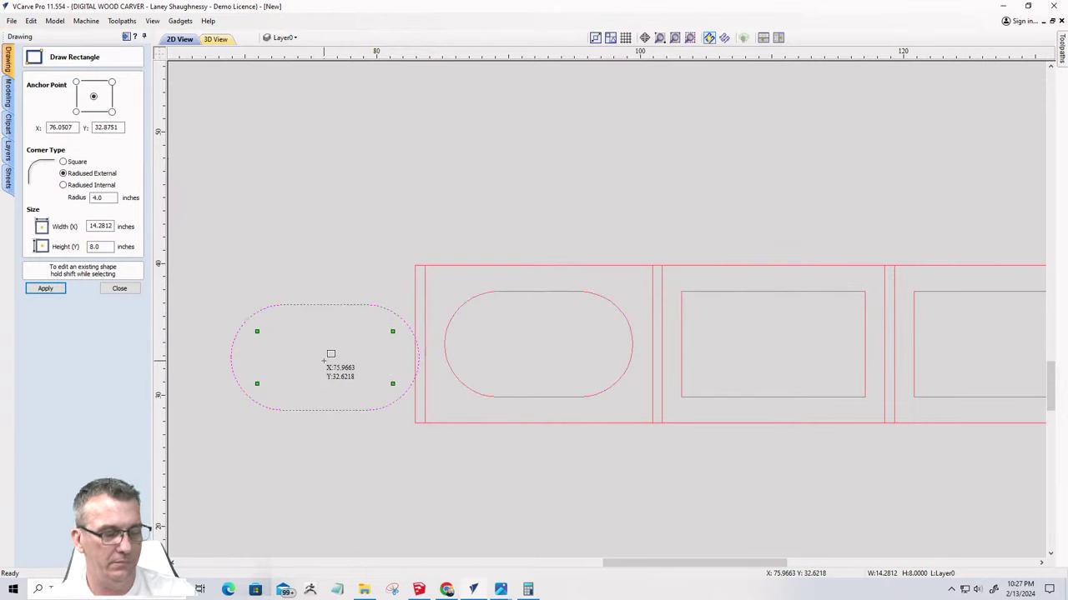
pyautogui.press('Escape')
pyautogui.scroll(3, 591, 379)
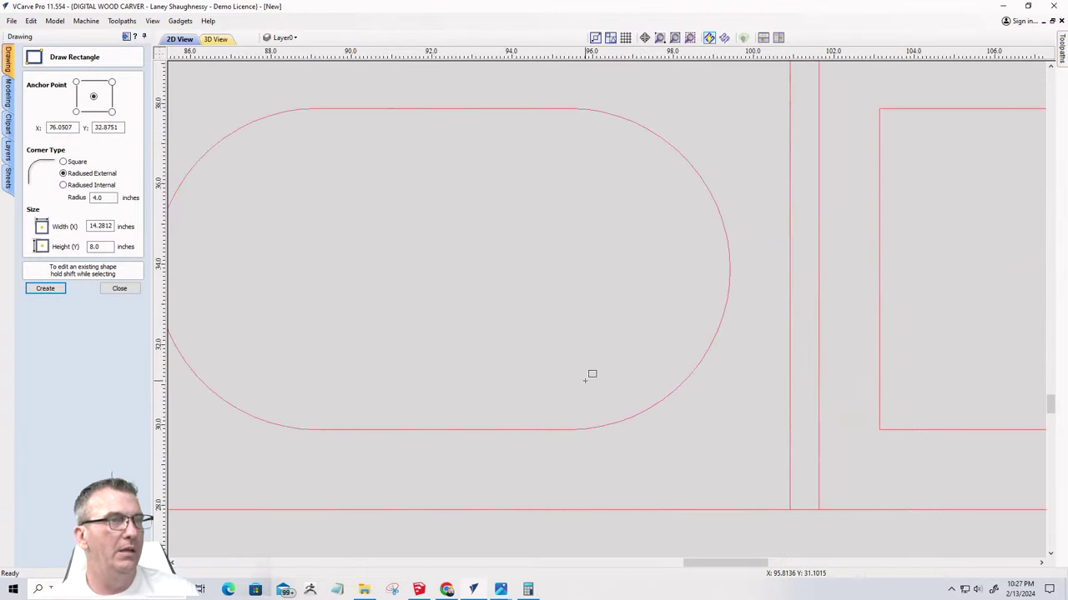
pyautogui.scroll(-1, 589, 380)
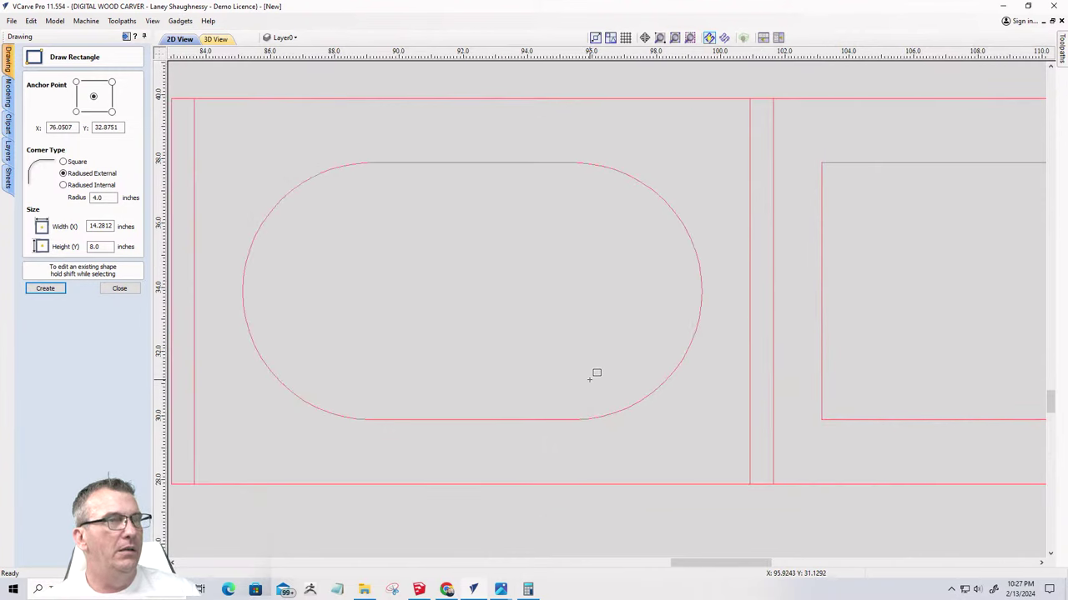
pyautogui.scroll(-7, 589, 379)
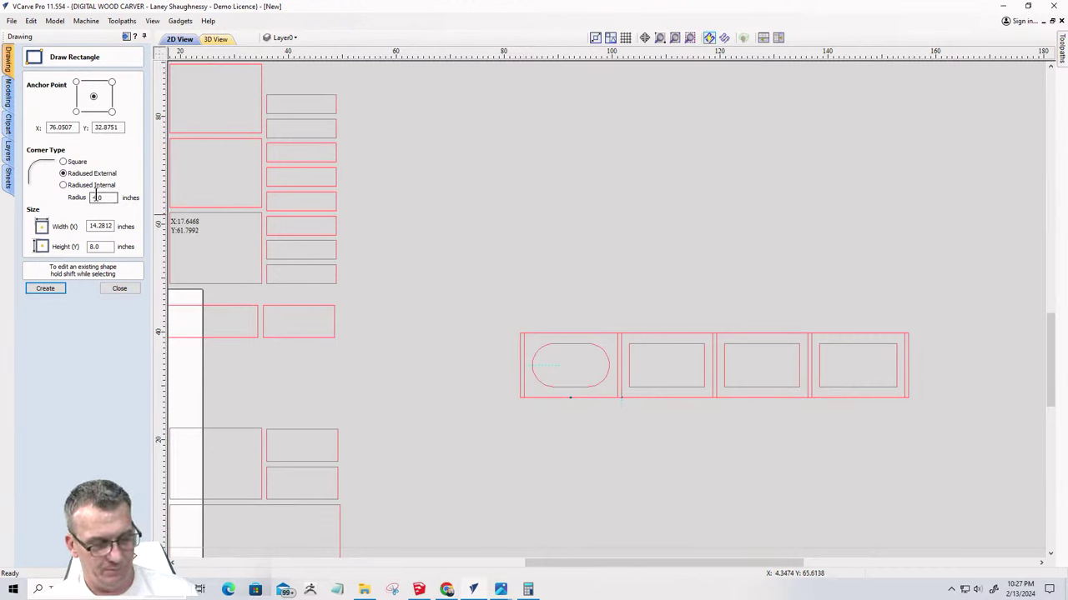
# Give the next drawer opening Radiused External corners of 2.0 inches, then close Draw Rectangle
pyautogui.keyDown('shift'); pyautogui.click(536, 343); pyautogui.keyUp('shift')
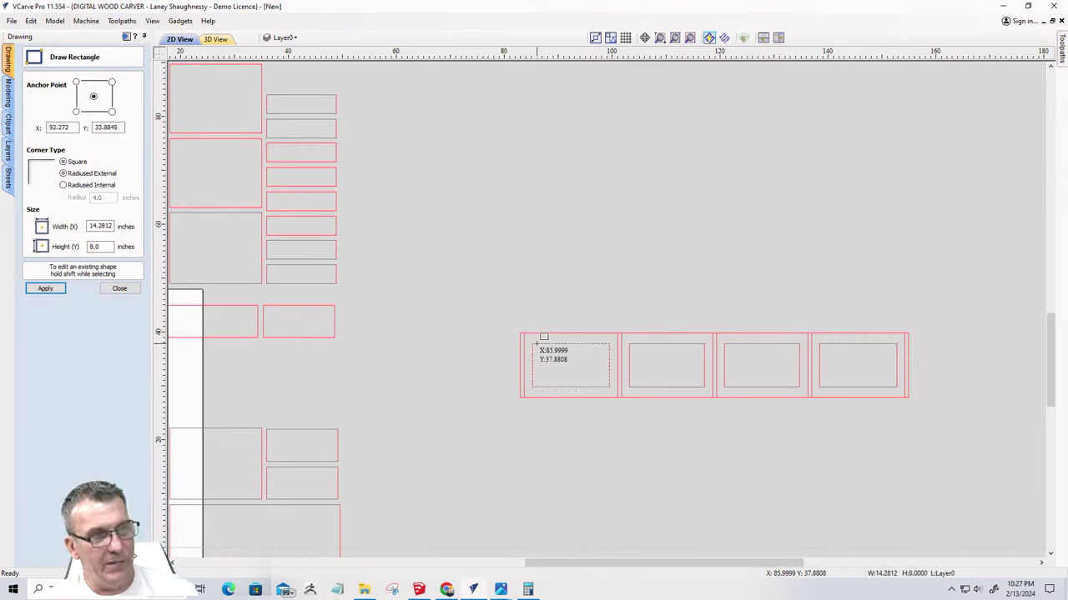
pyautogui.click(69, 174)
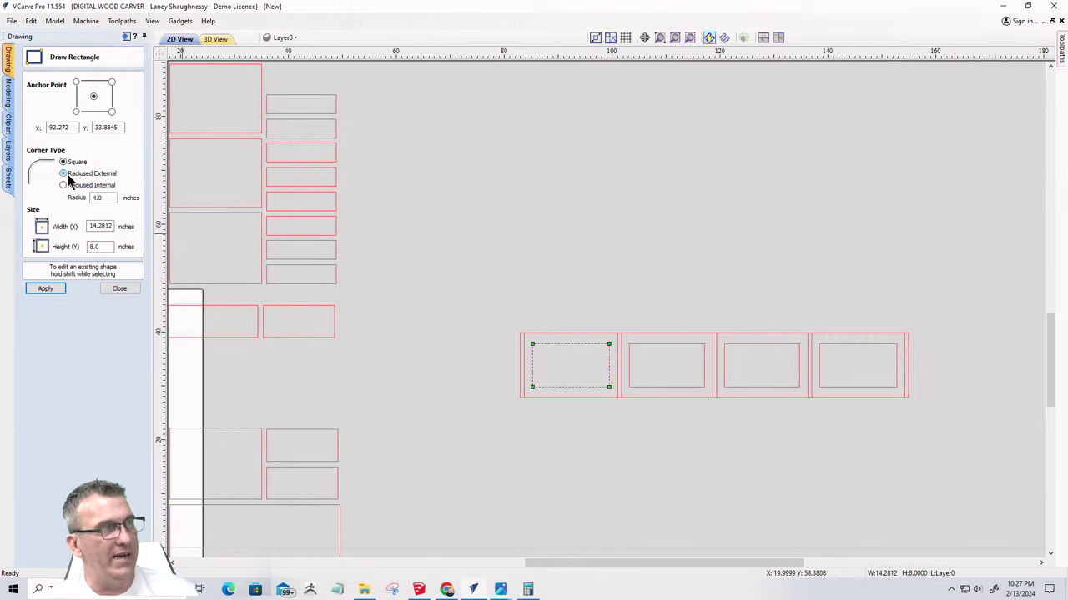
pyautogui.moveTo(106, 200); pyautogui.dragTo(75, 198)
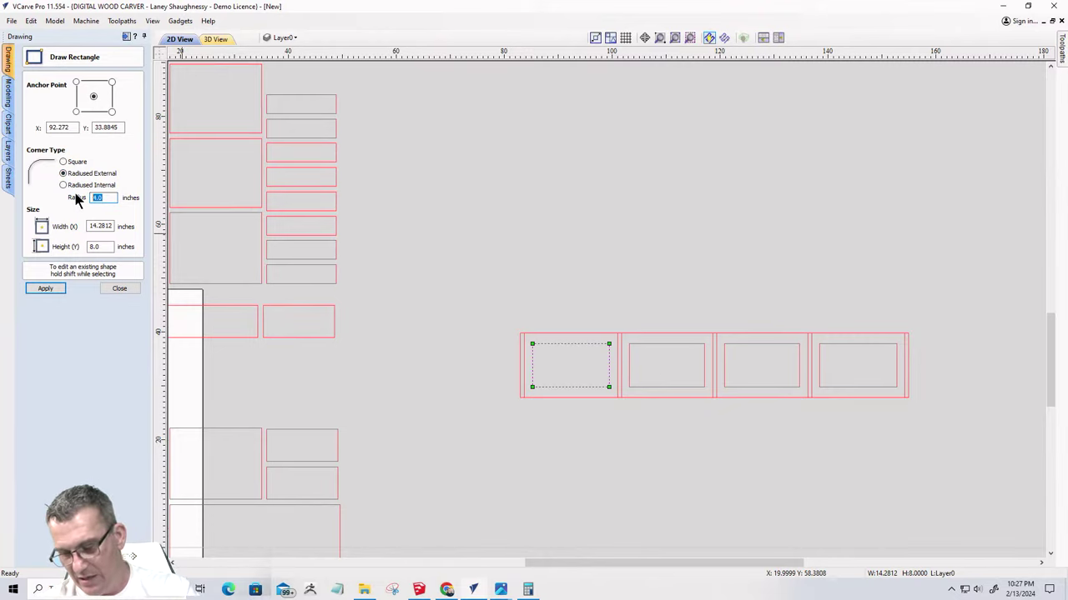
pyautogui.click(46, 288)
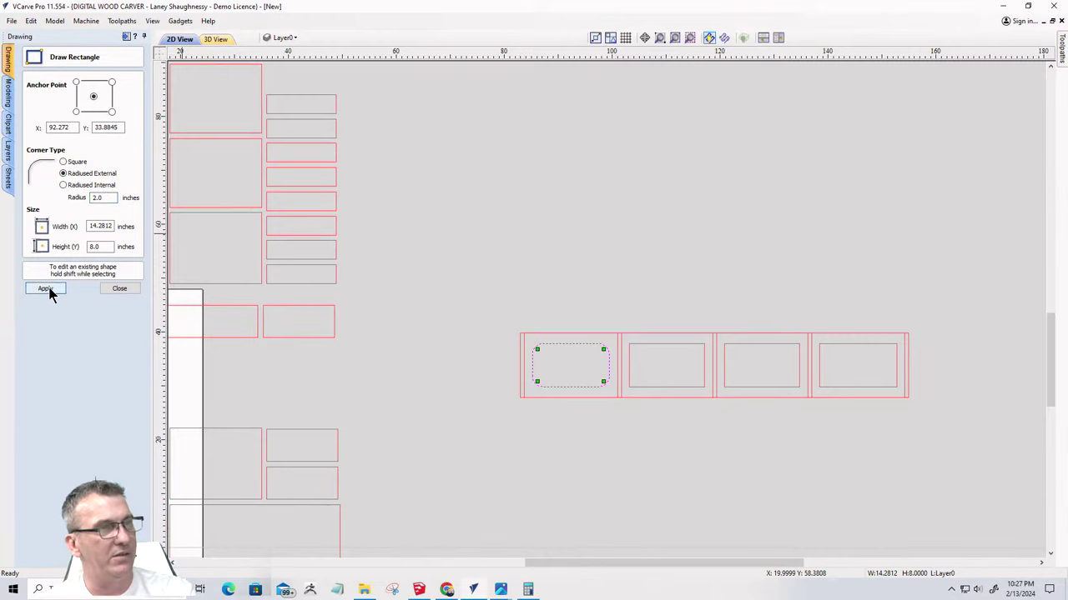
pyautogui.click(471, 345)
pyautogui.scroll(3, 561, 359)
pyautogui.scroll(1, 563, 359)
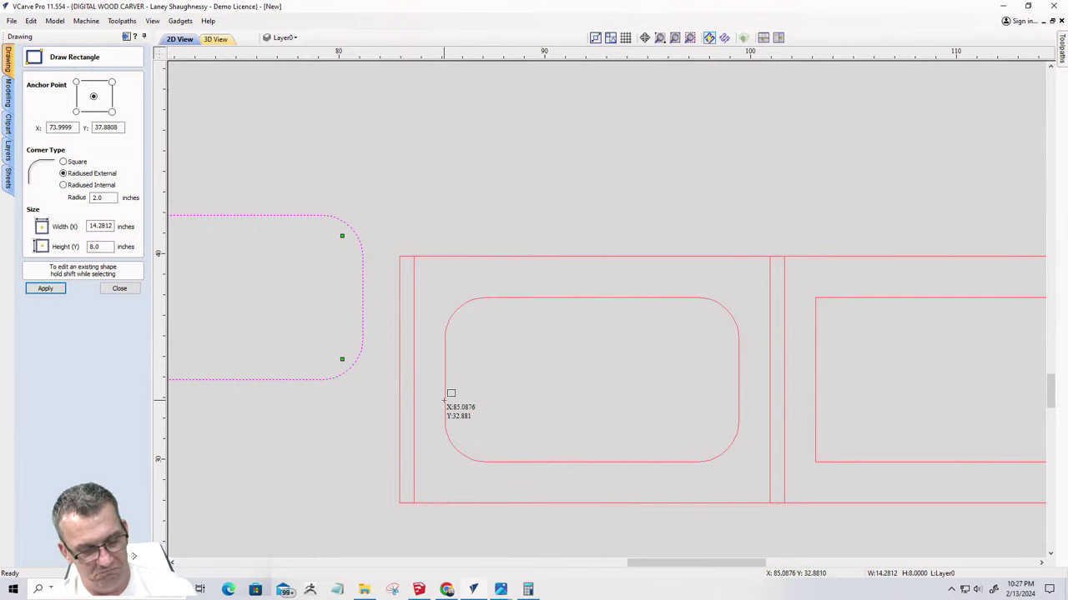
pyautogui.press('Escape')
pyautogui.click(126, 288)
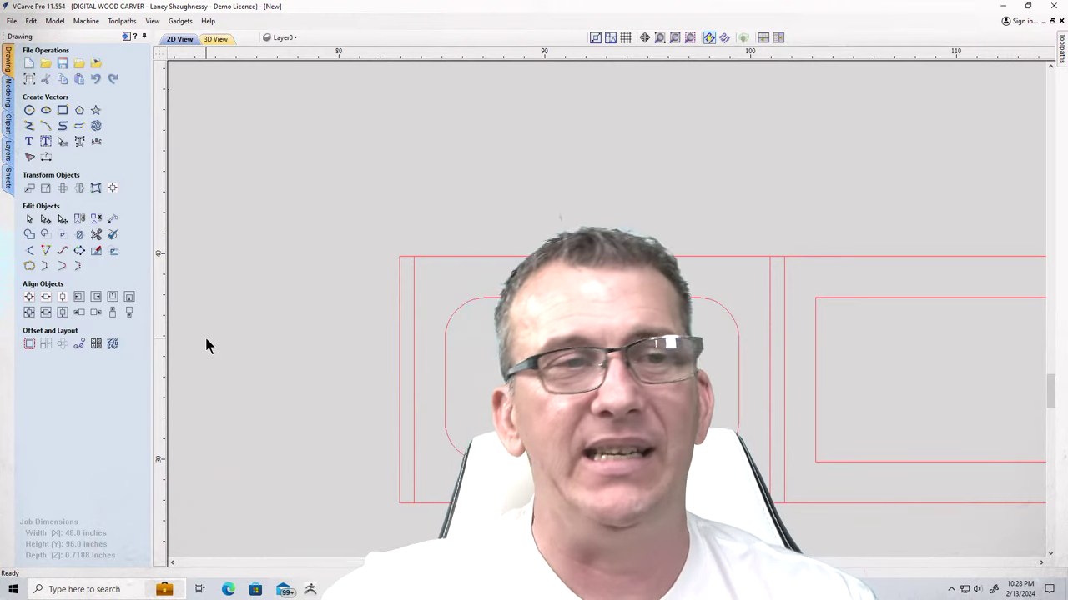
pyautogui.scroll(-4, 461, 345)
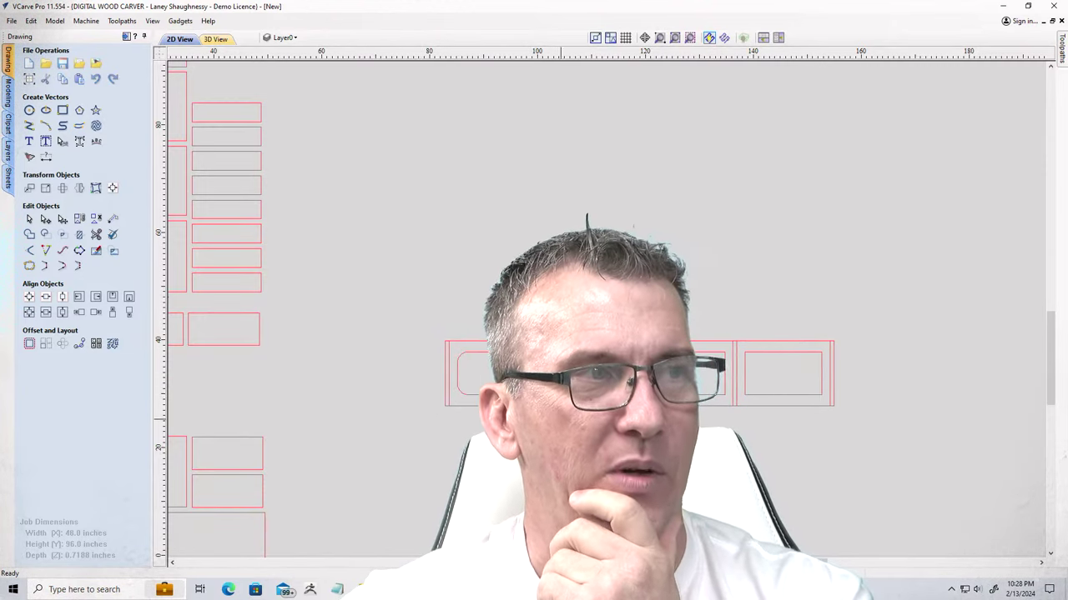
pyautogui.scroll(-3, 643, 421)
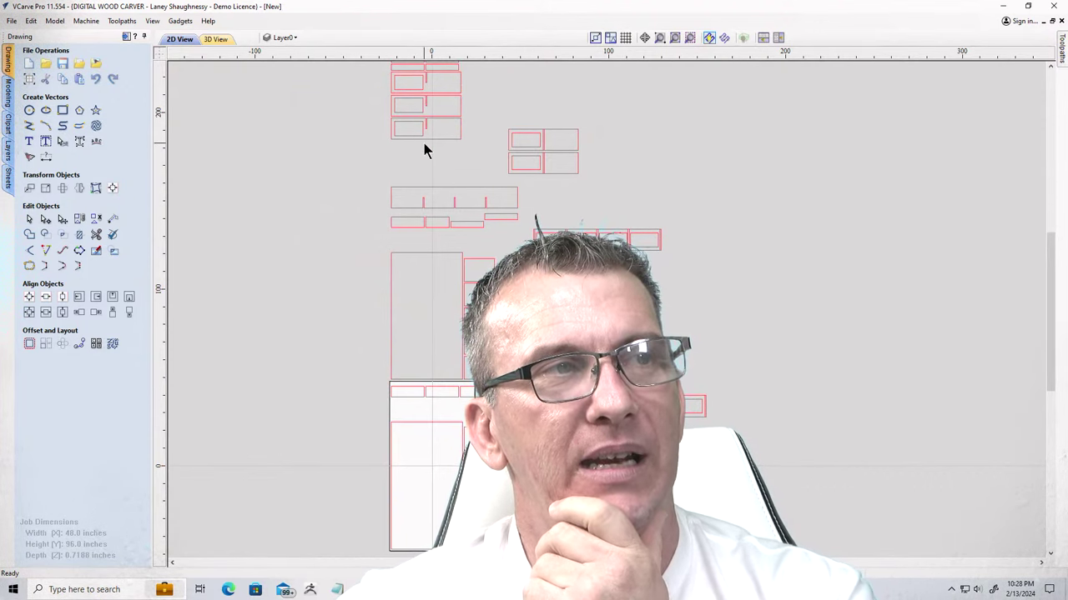
pyautogui.scroll(2, 709, 419)
pyautogui.scroll(1, 710, 419)
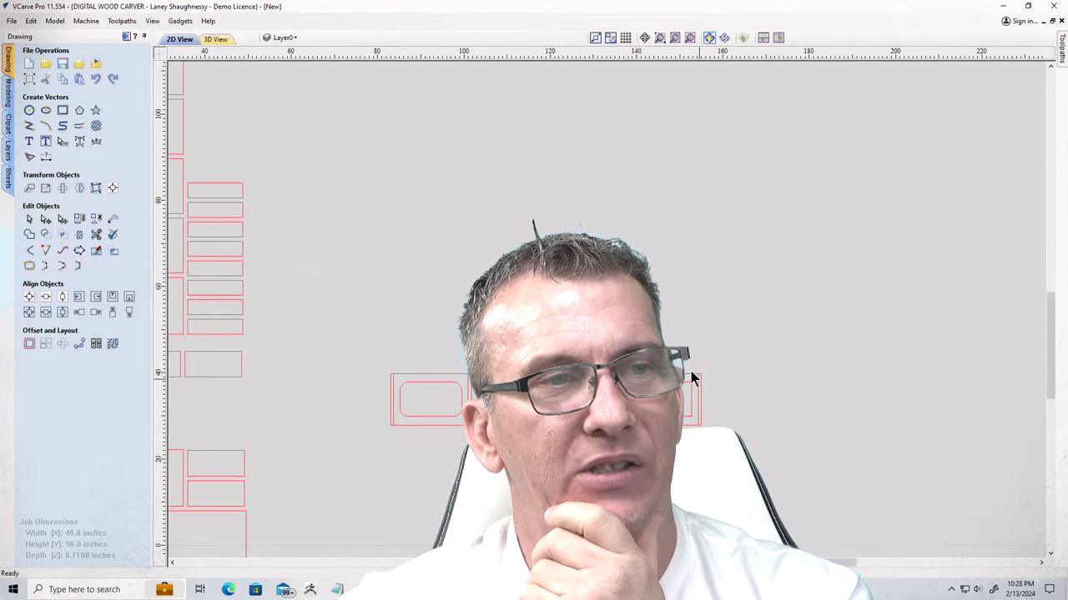